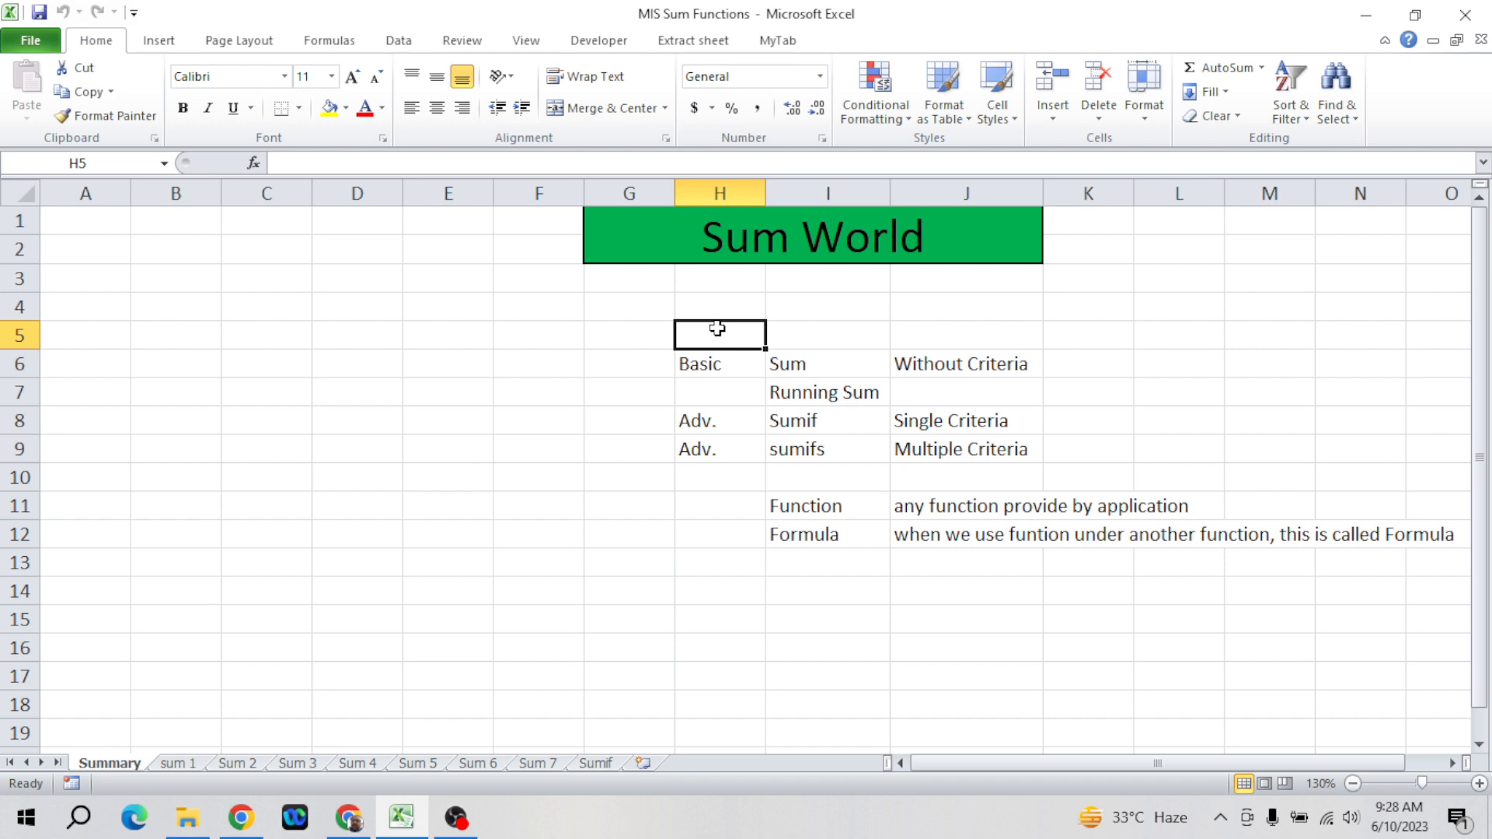
- Review the list of basic and advanced sum functions with their criteria types on the Summary sheet
click(705, 366)
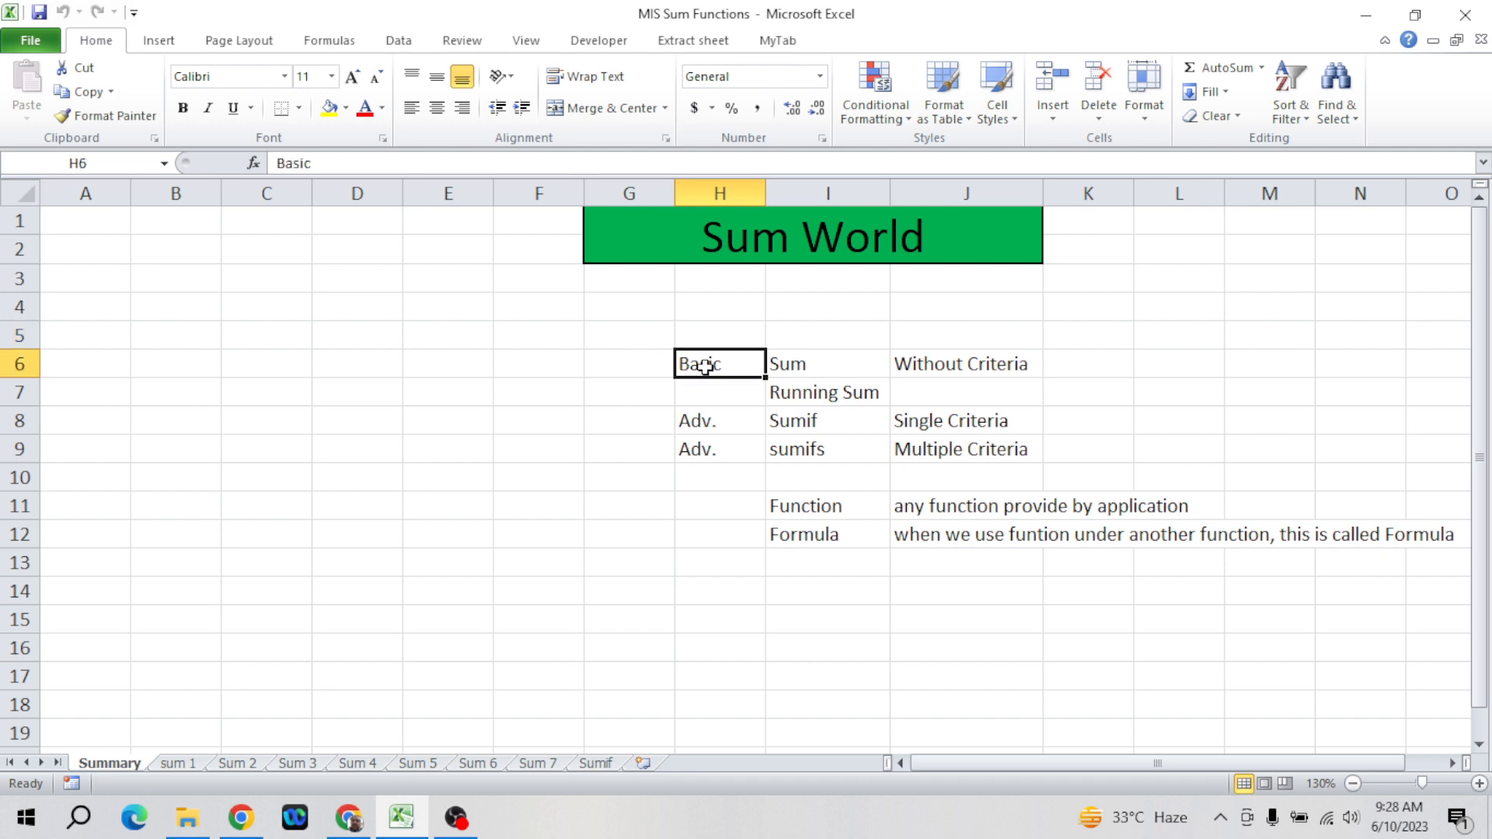
key(Right)
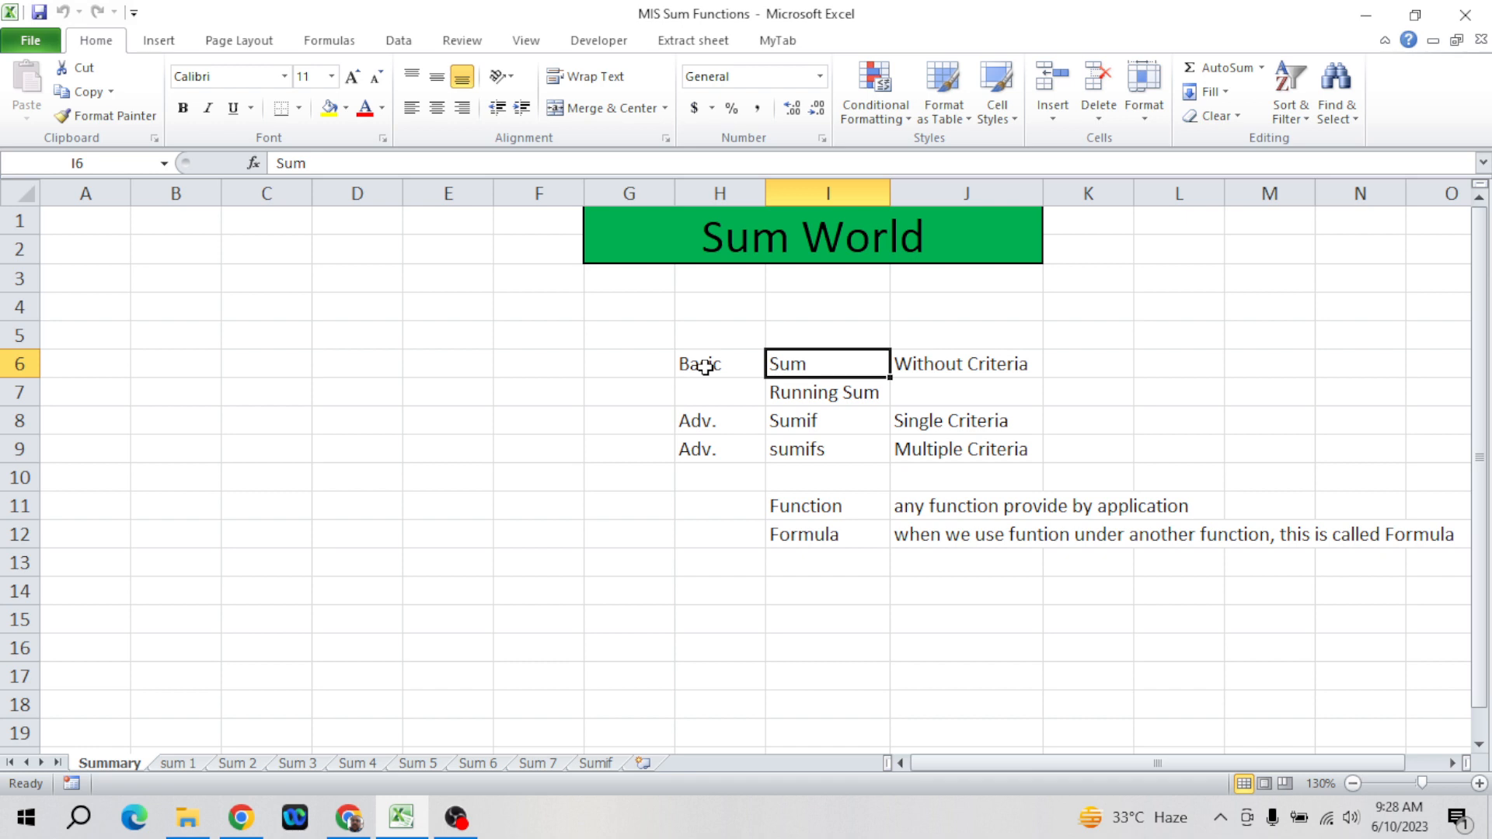
key(Right)
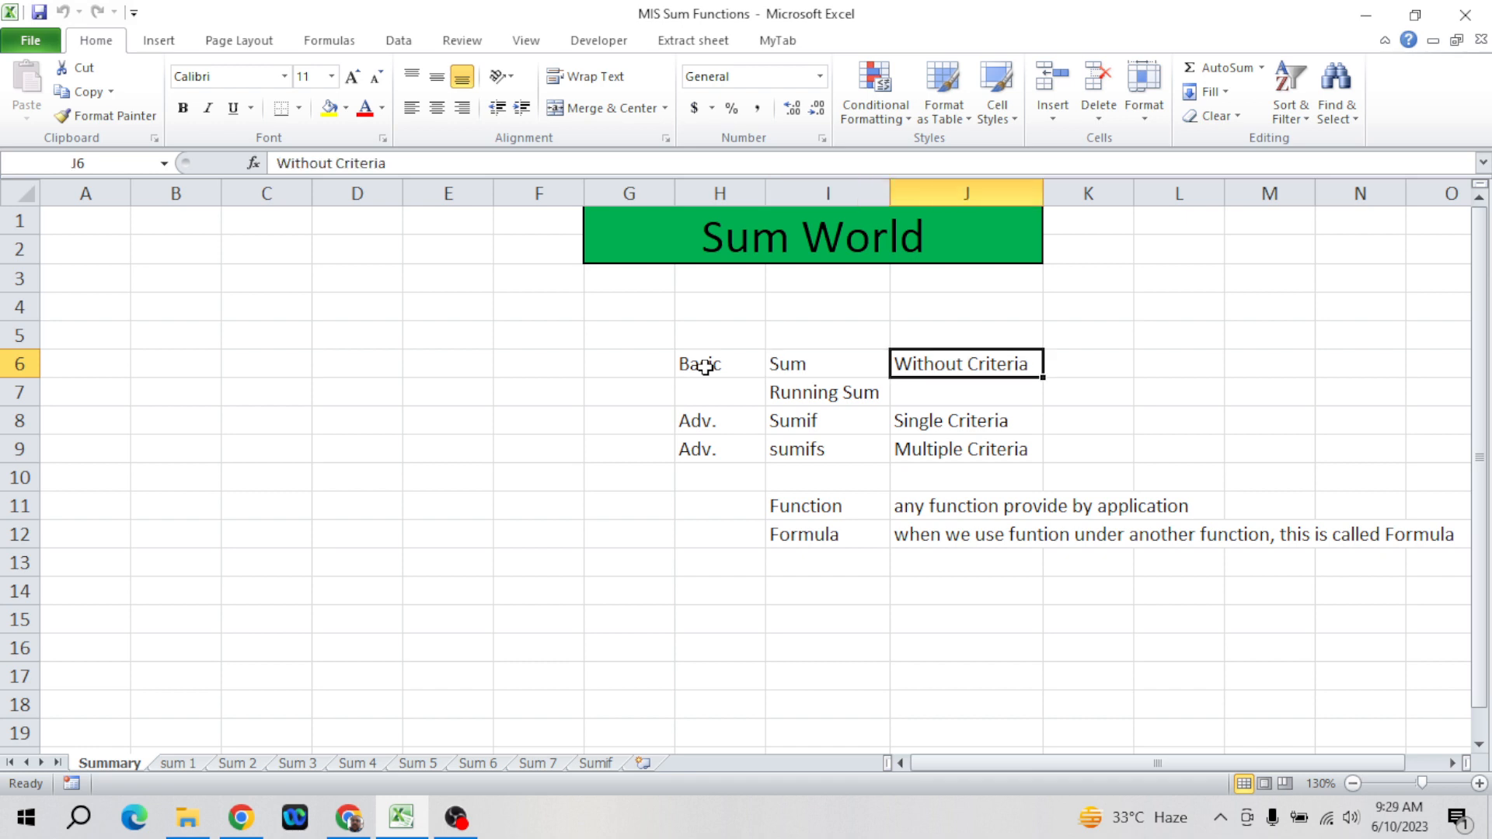
key(Left)
key(Left)
key(Down)
key(Right)
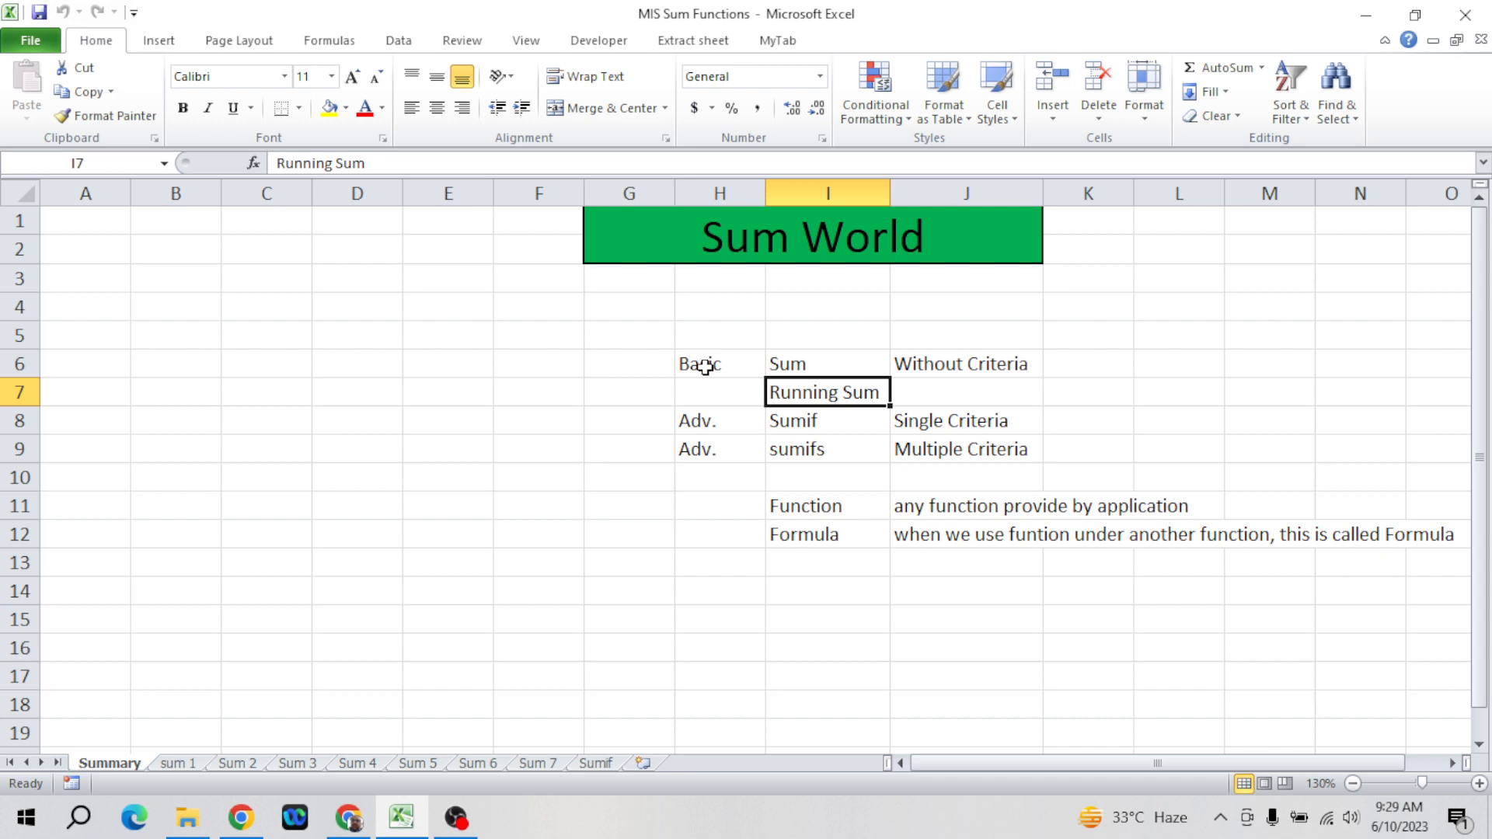
key(Down)
key(Left)
key(Right)
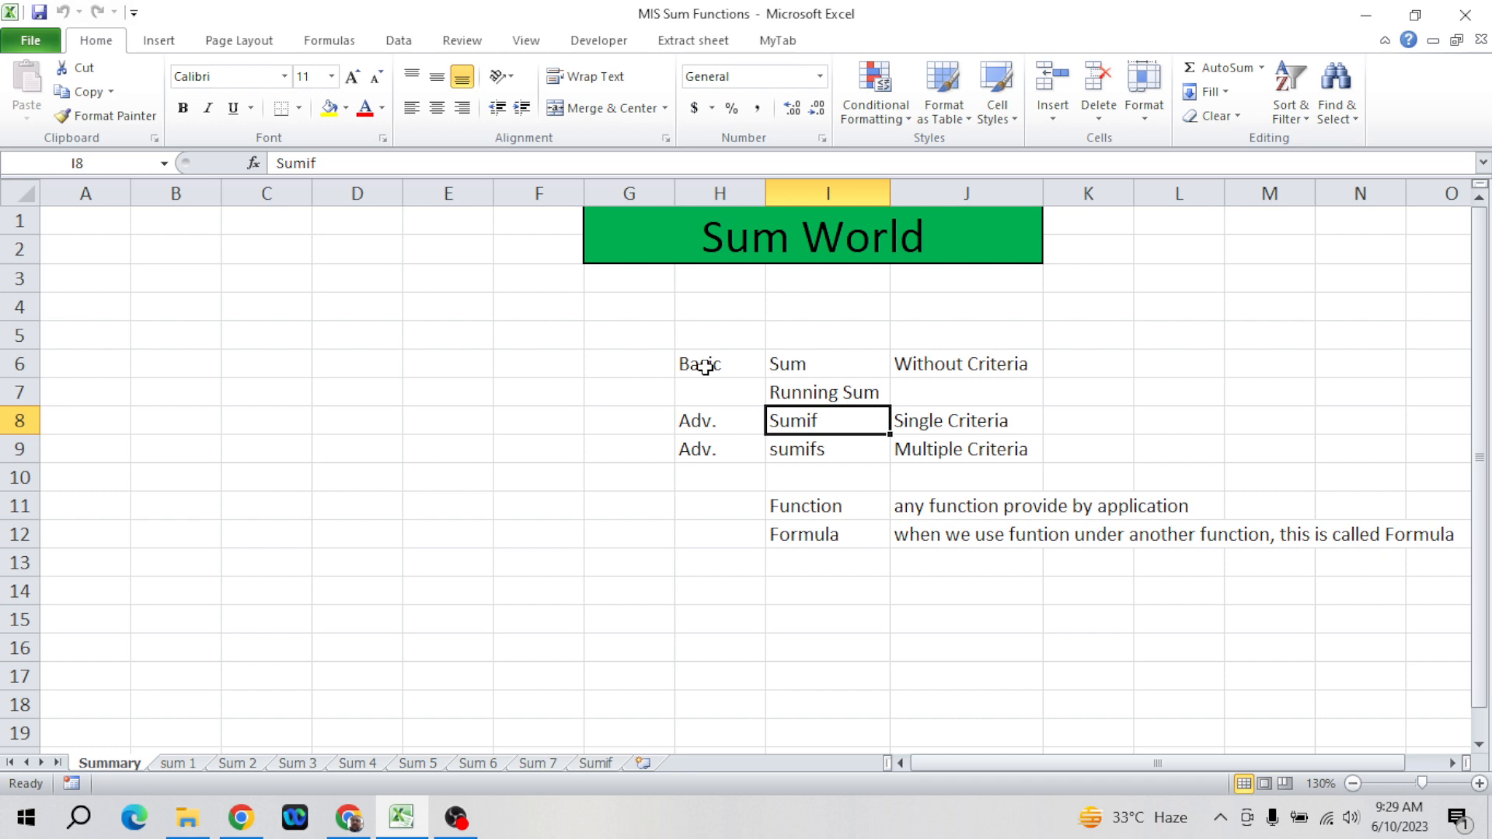
- Capitalise the first letter of the entry in cell I9 so it reads "Sumifs"
key(Down)
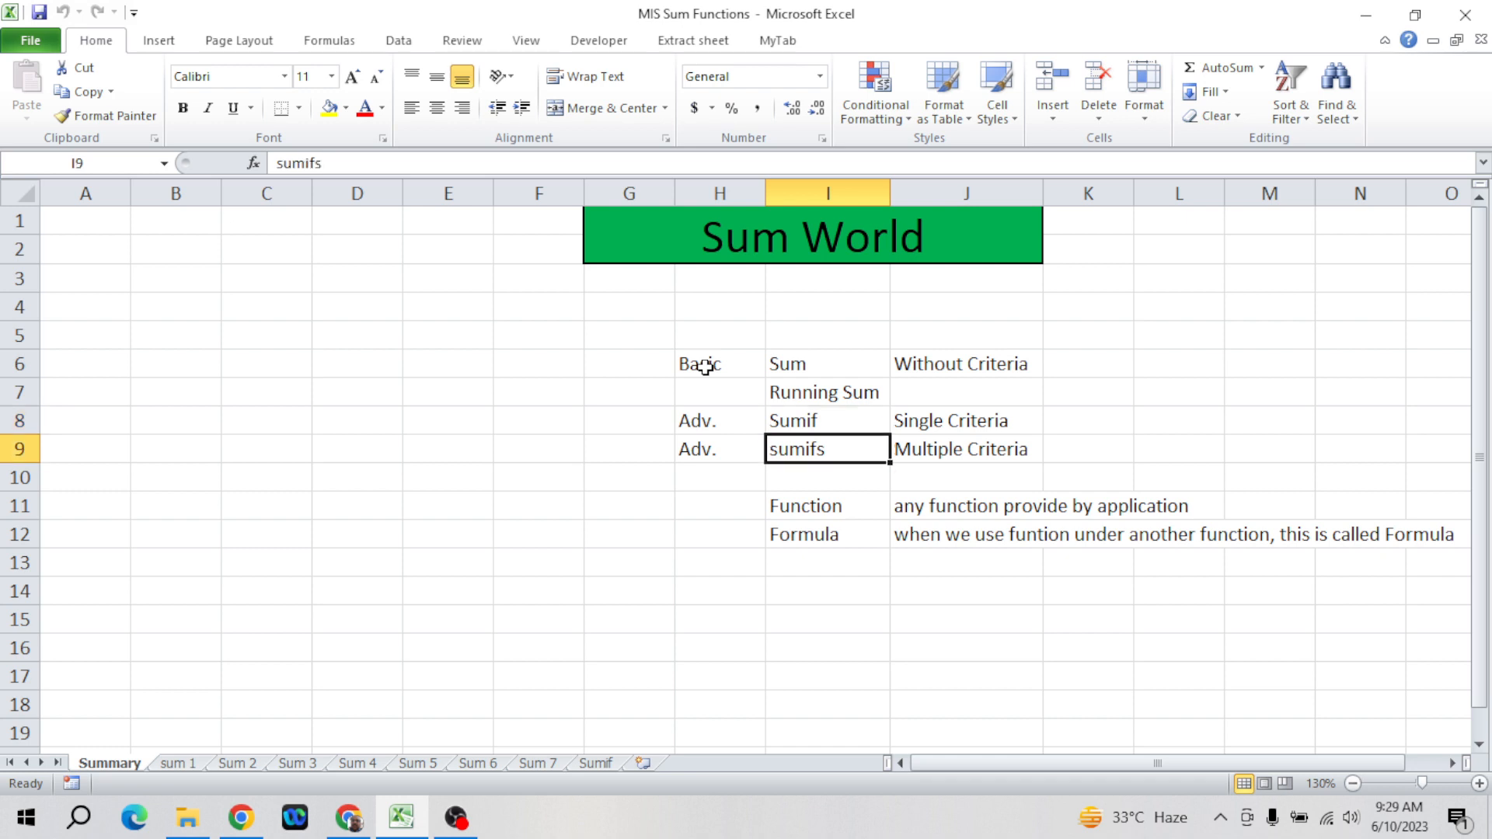
key(F2)
key(Left)
key(Left)
key(Left)
key(Left)
key(Left)
key(Left)
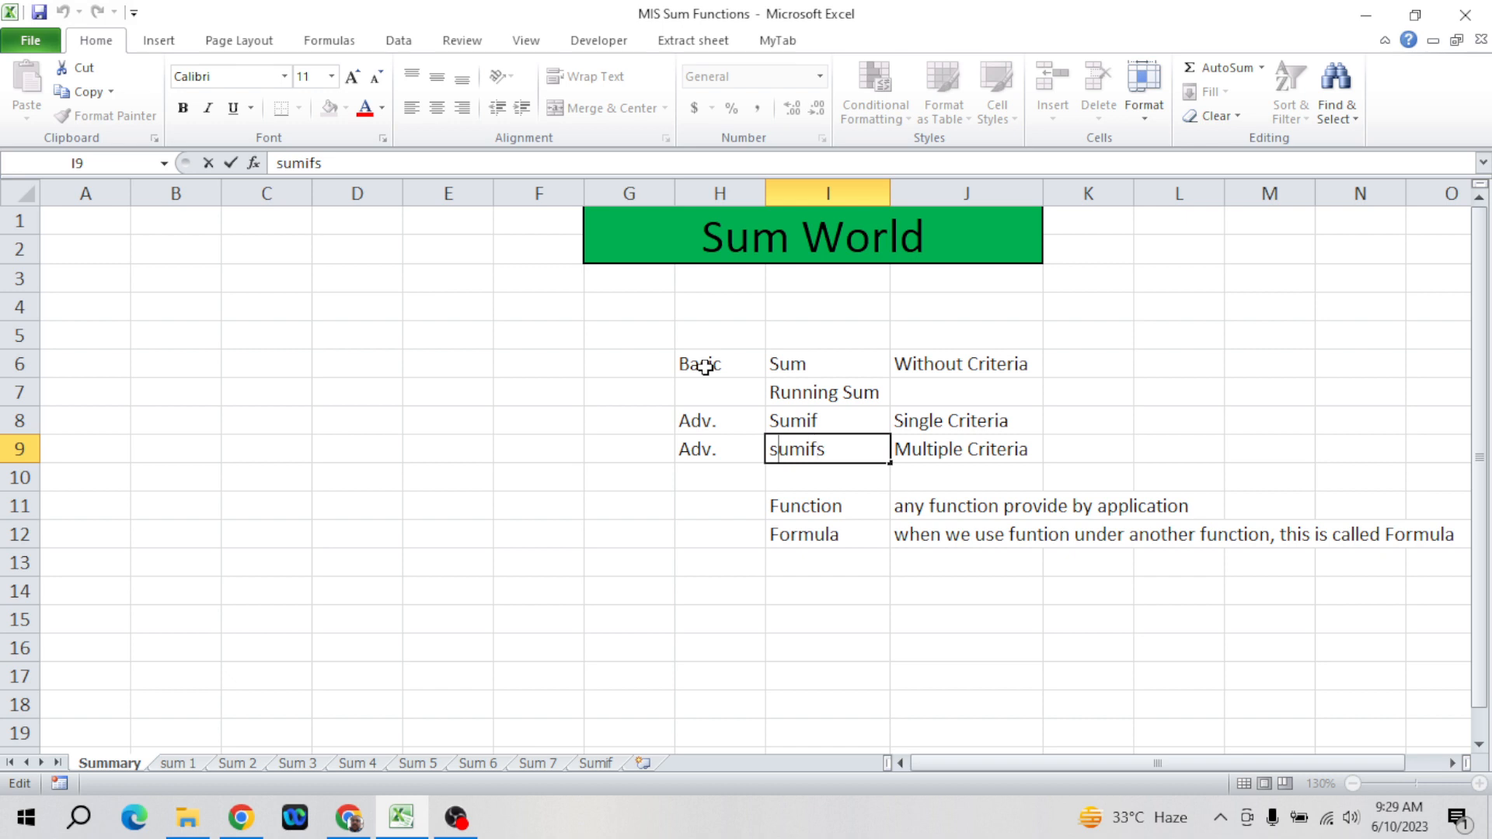
key(Right)
key(BackSpace)
text(S)
key(Return)
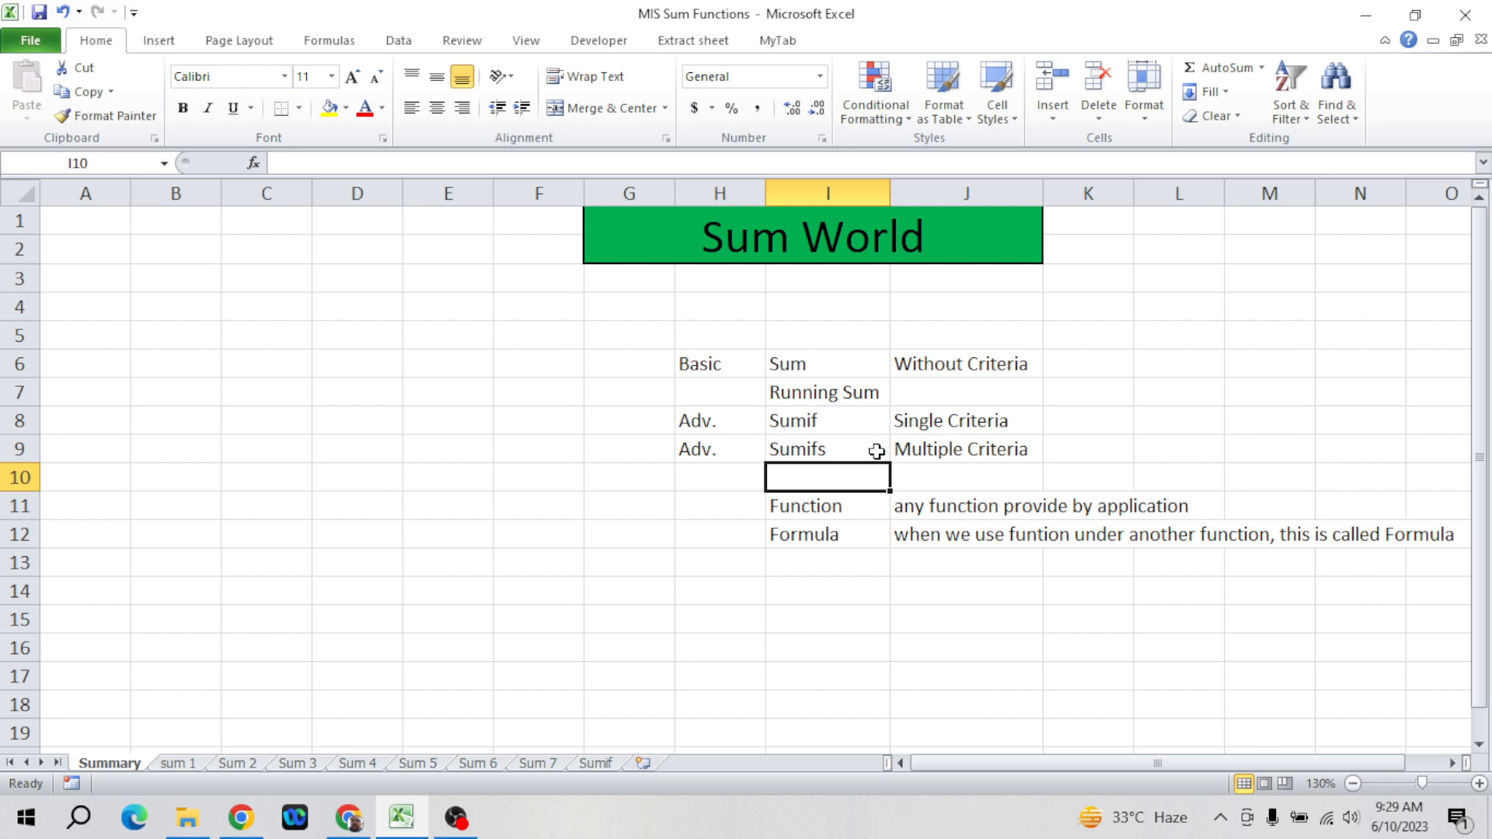
- Make the Function and Formula labels in cells I11 and I12 bold
click(835, 506)
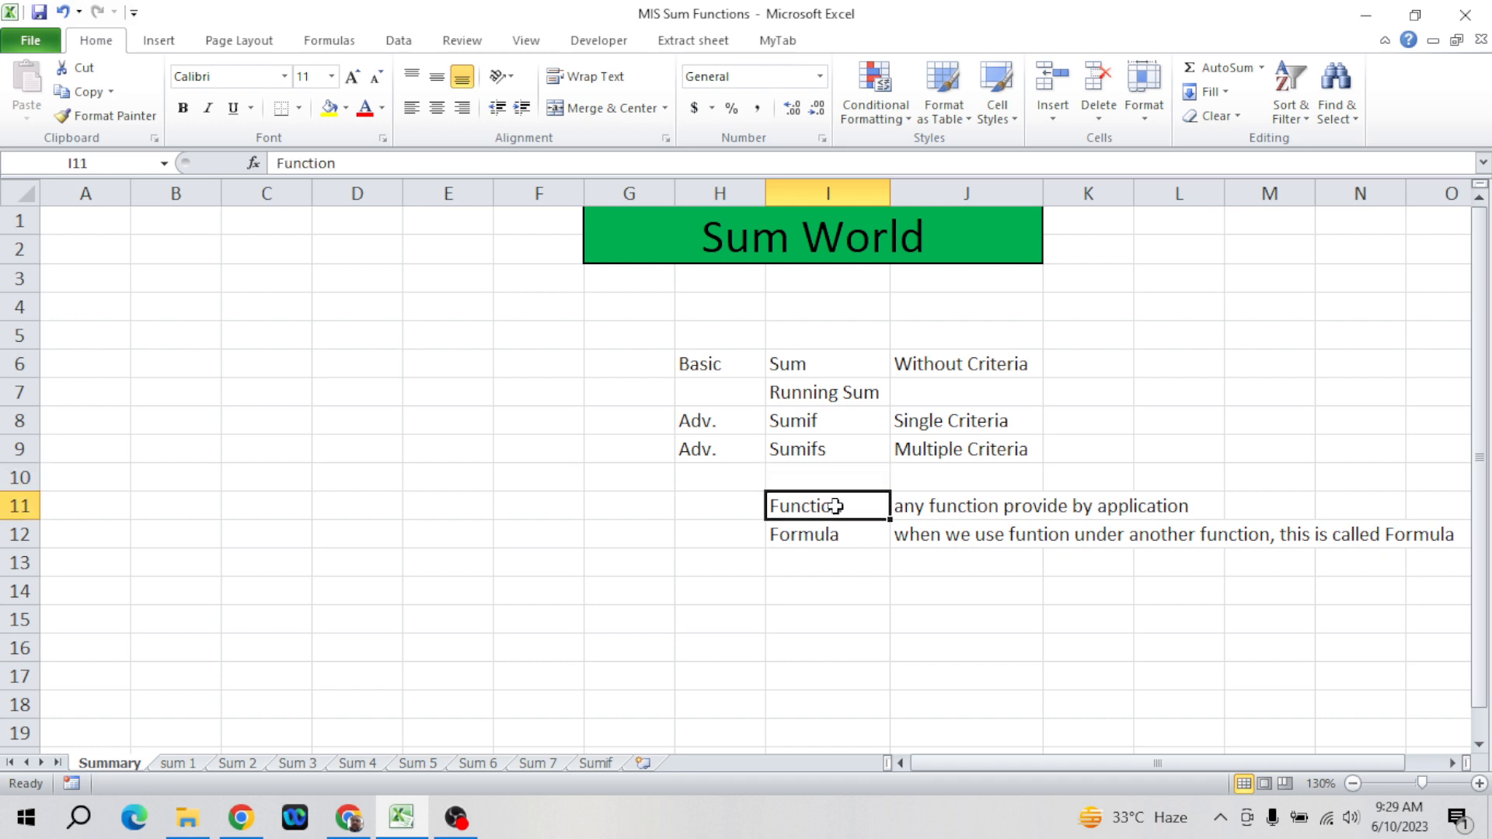
key(shift+Down)
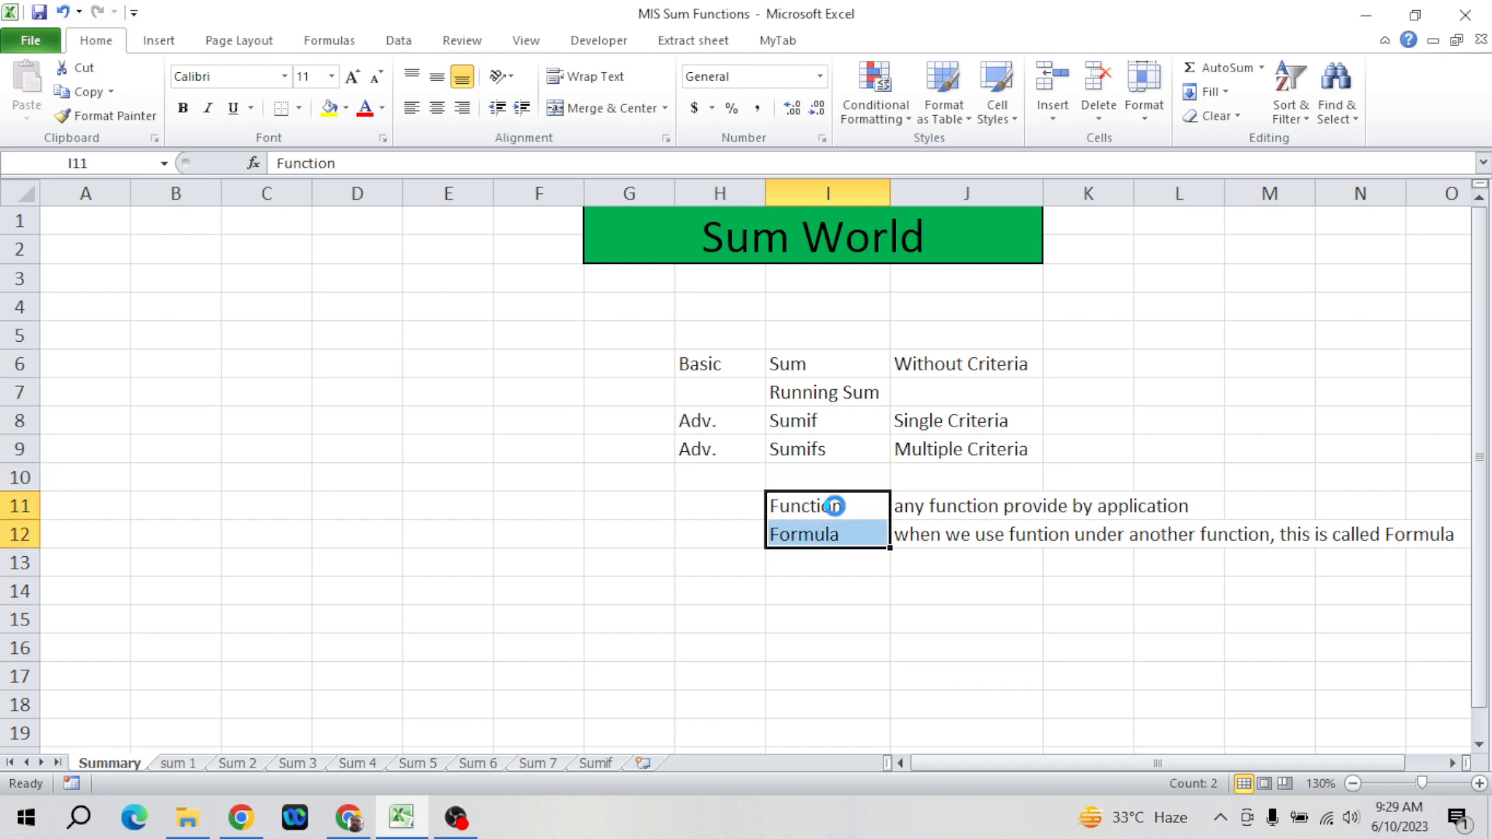
key(ctrl+b)
click(936, 511)
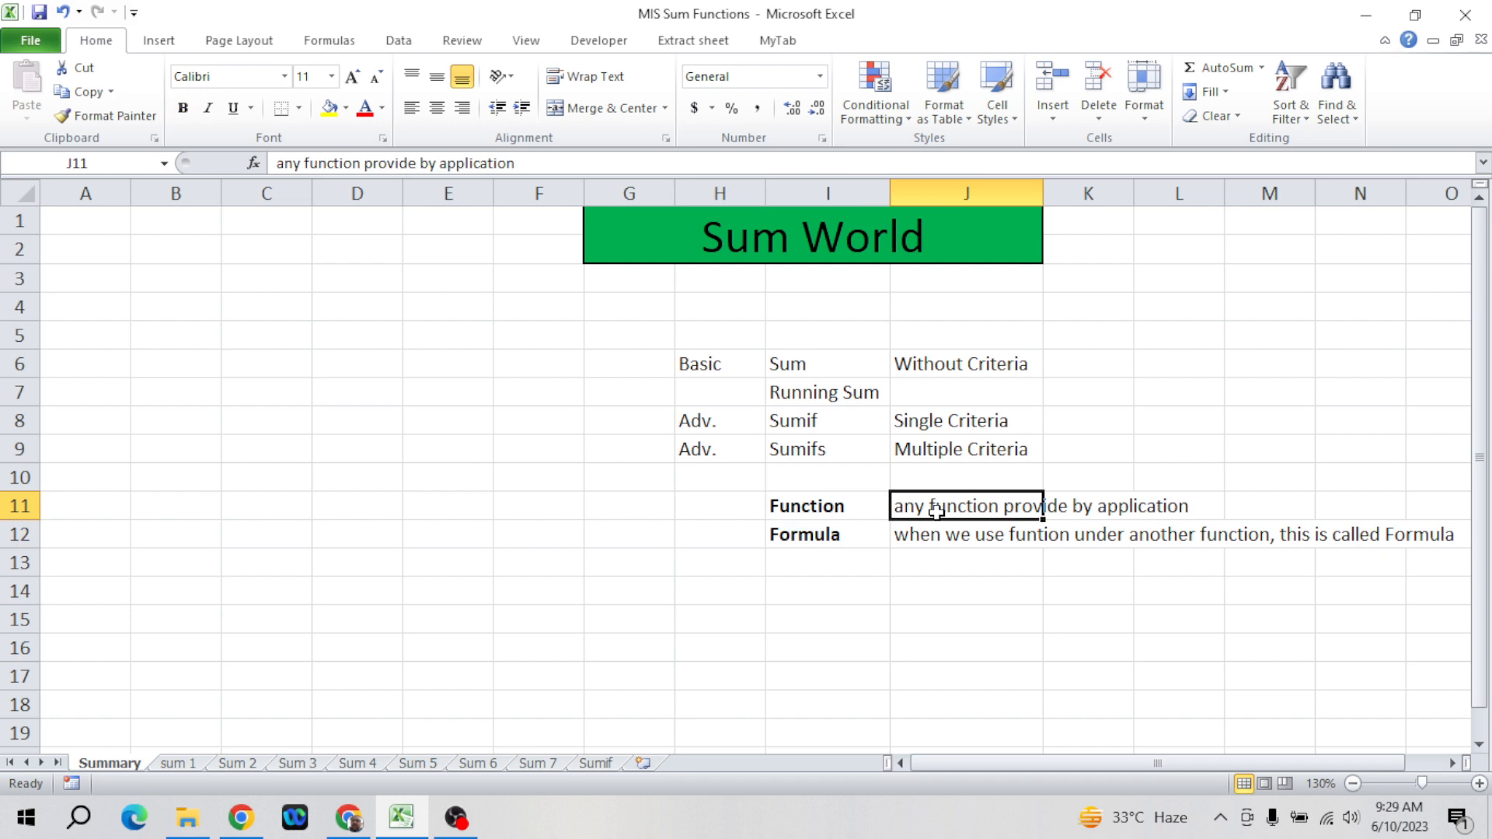
- Start a SUM function in cell I15 to see its arguments, and discard the entry
click(816, 575)
click(818, 607)
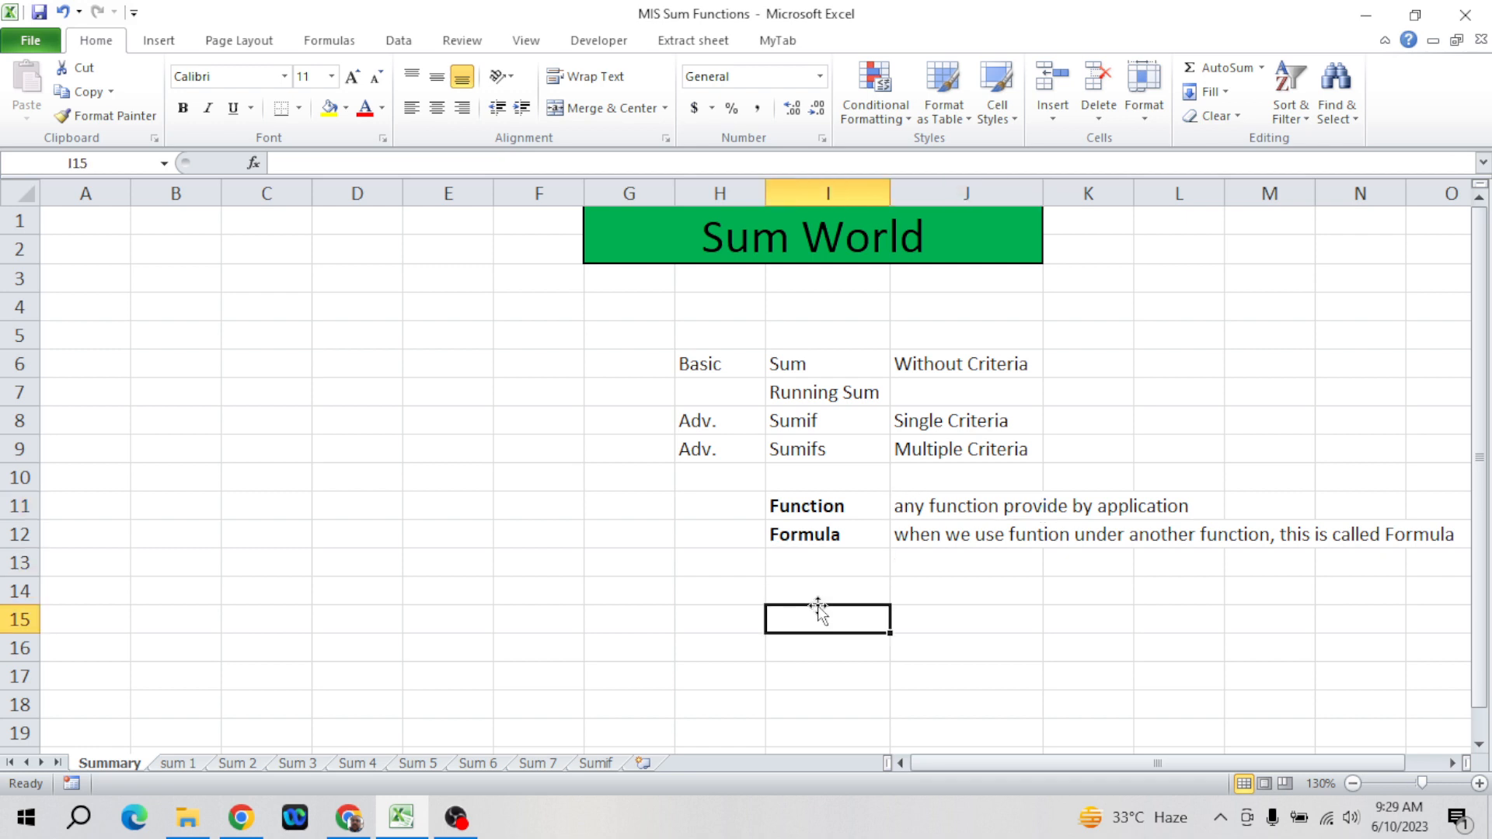
text(=sum)
key(Tab)
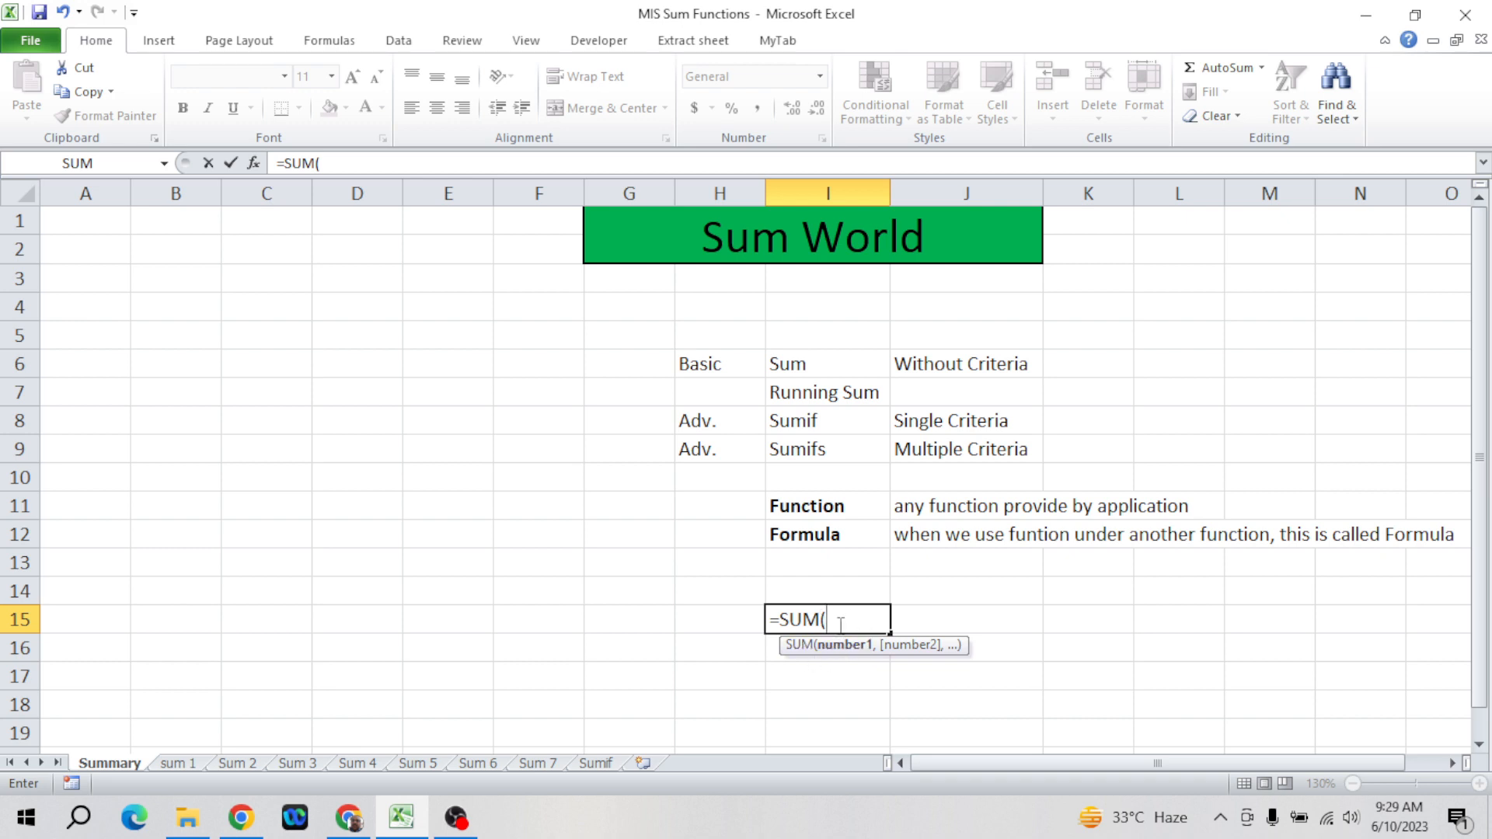
key(BackSpace)
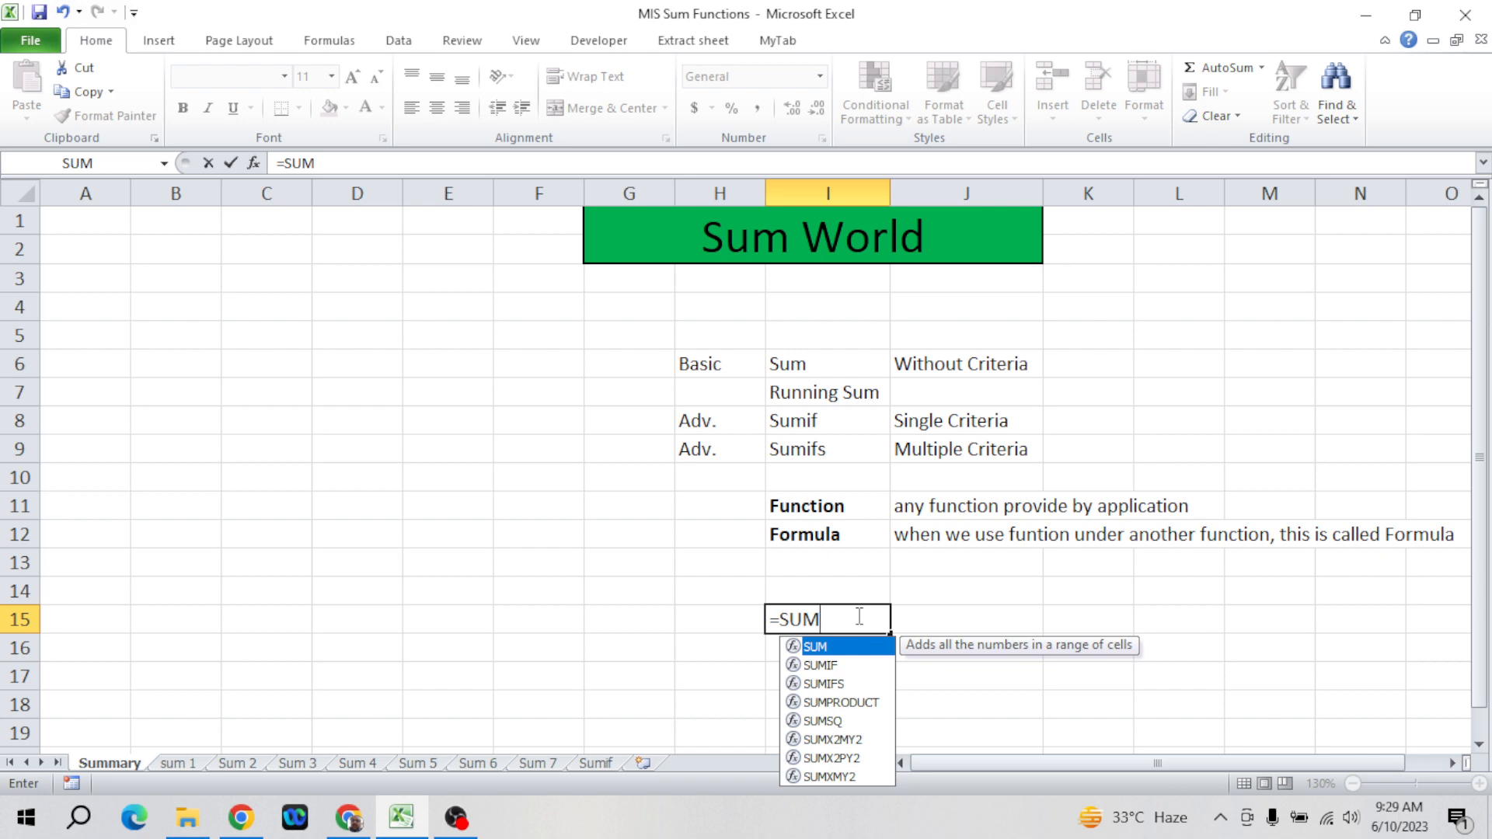
key(Escape)
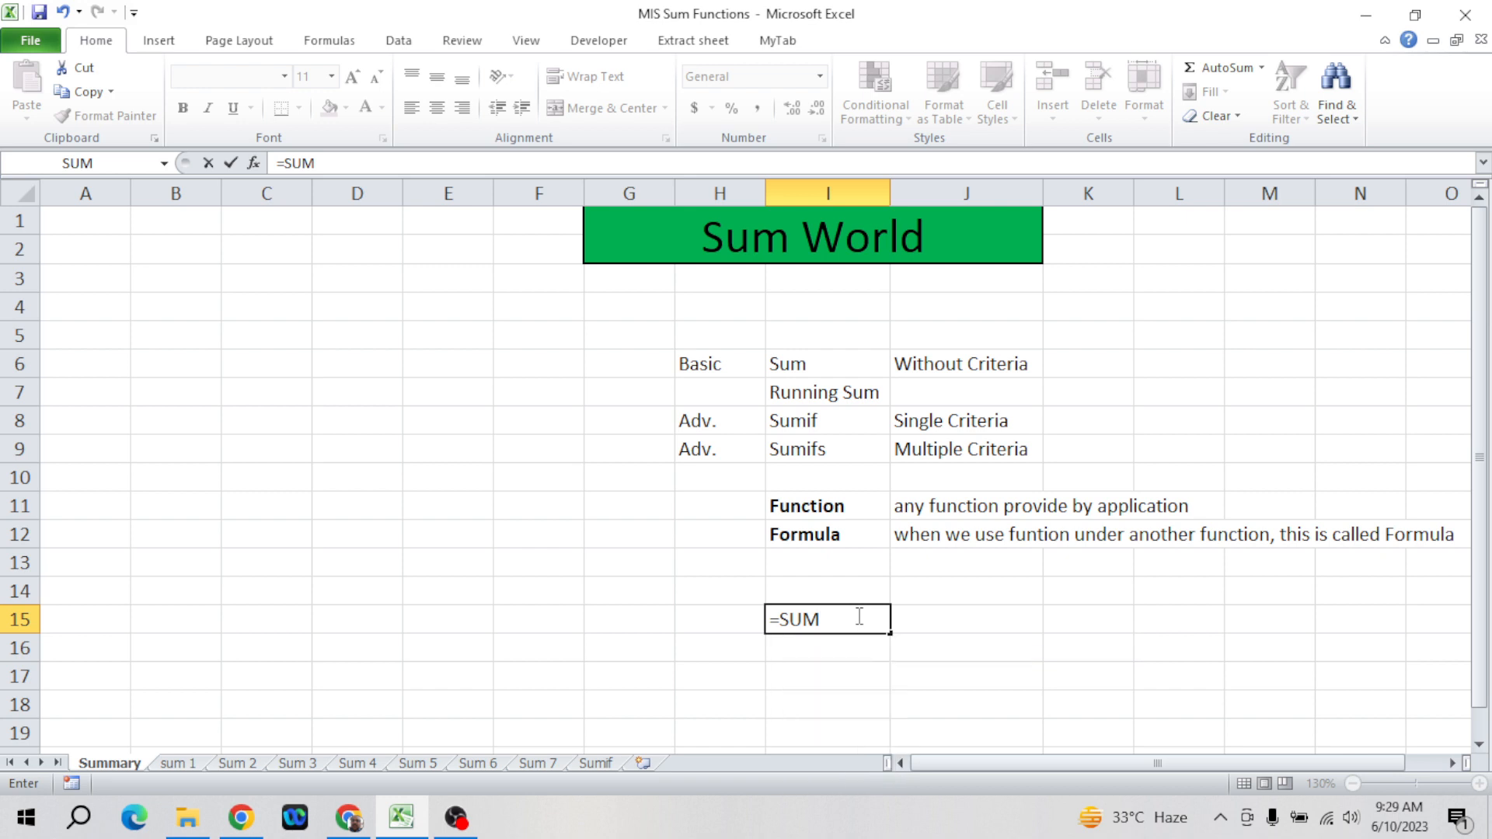
key(Escape)
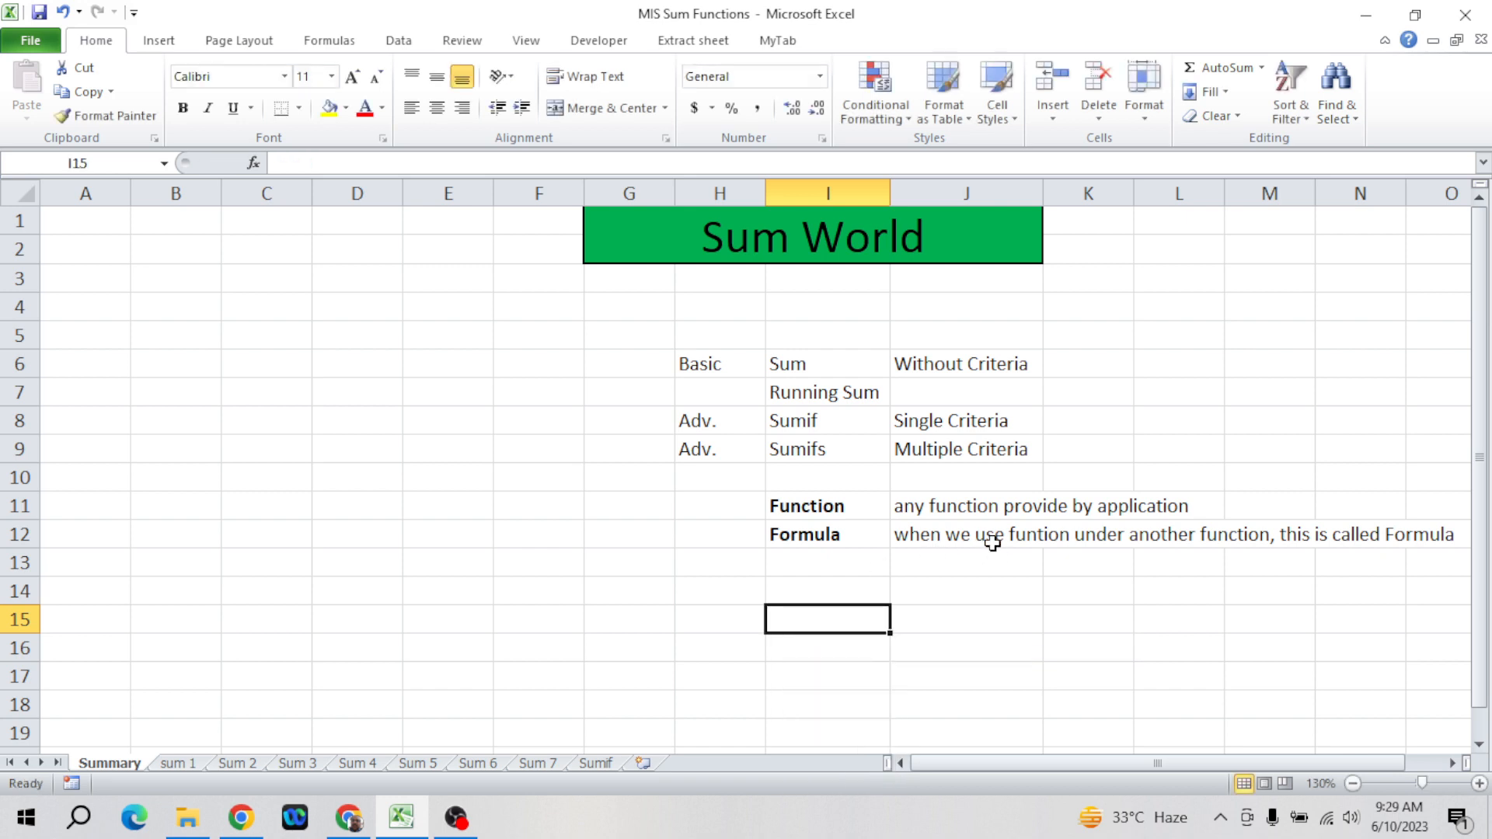
- Start a VLOOKUP function in cell I15 to see its arguments, and discard the entry
click(872, 534)
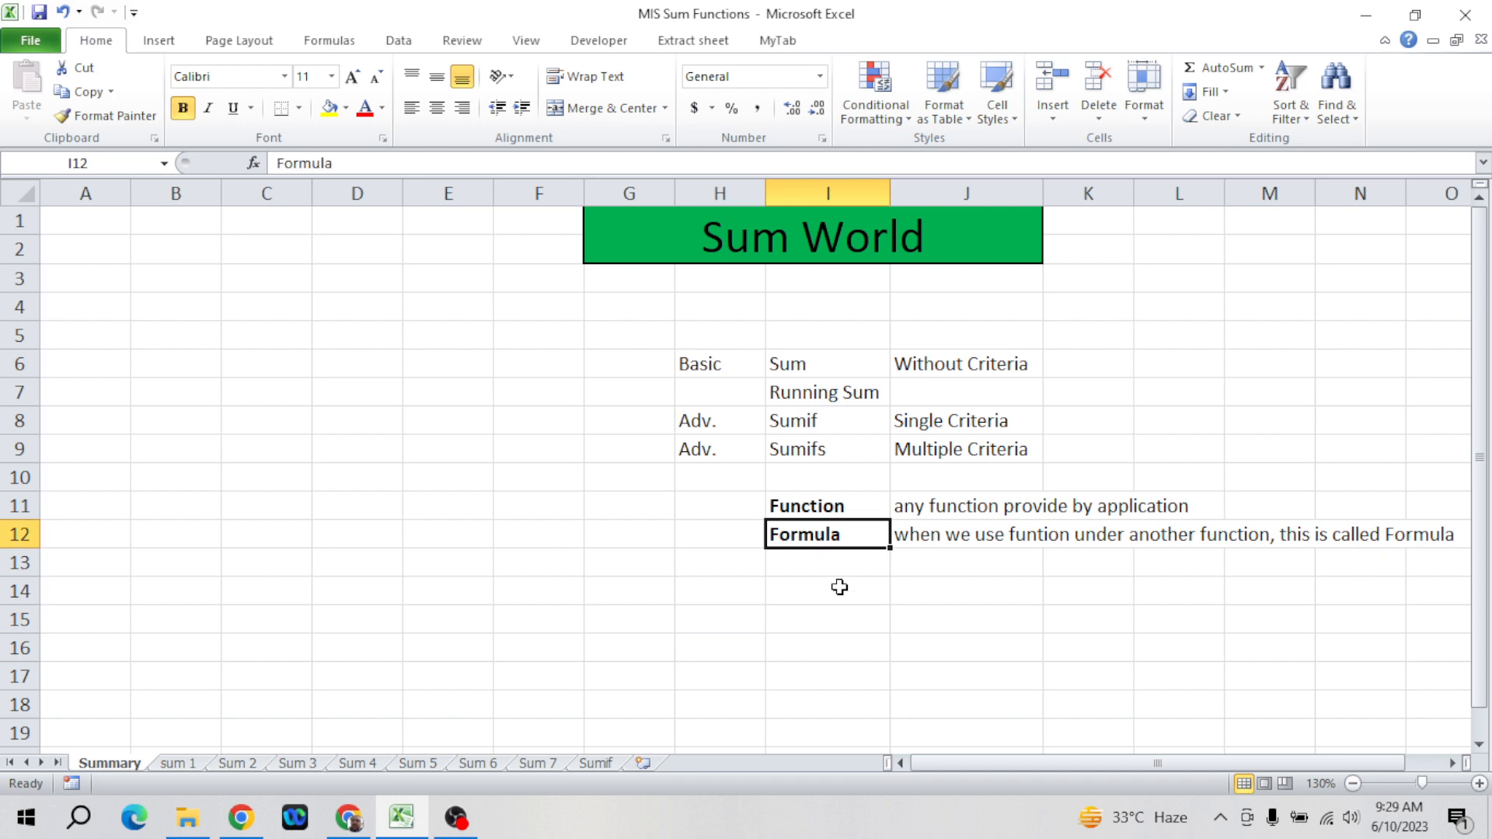
click(828, 621)
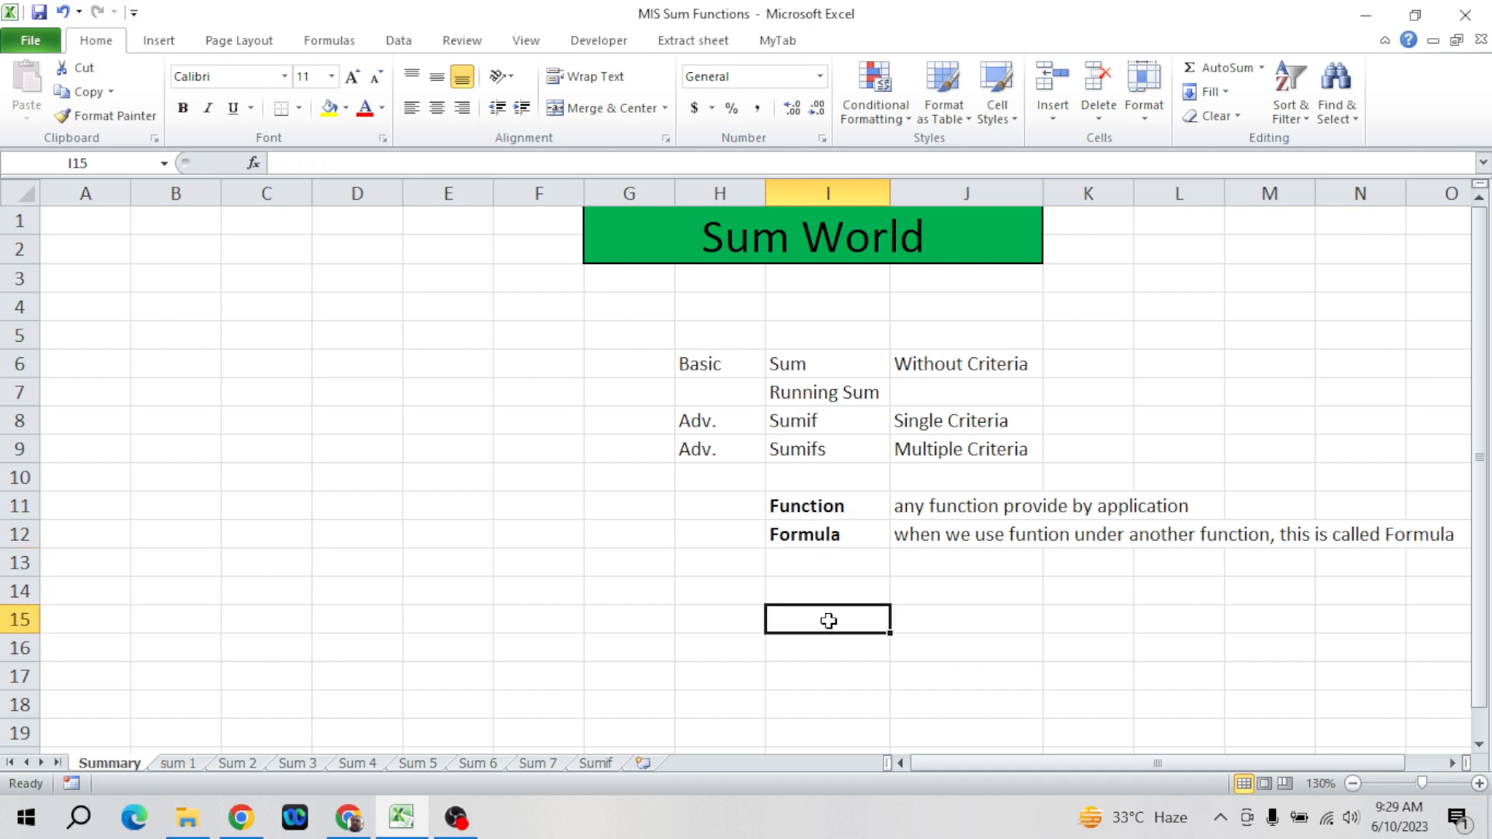
text(=vl)
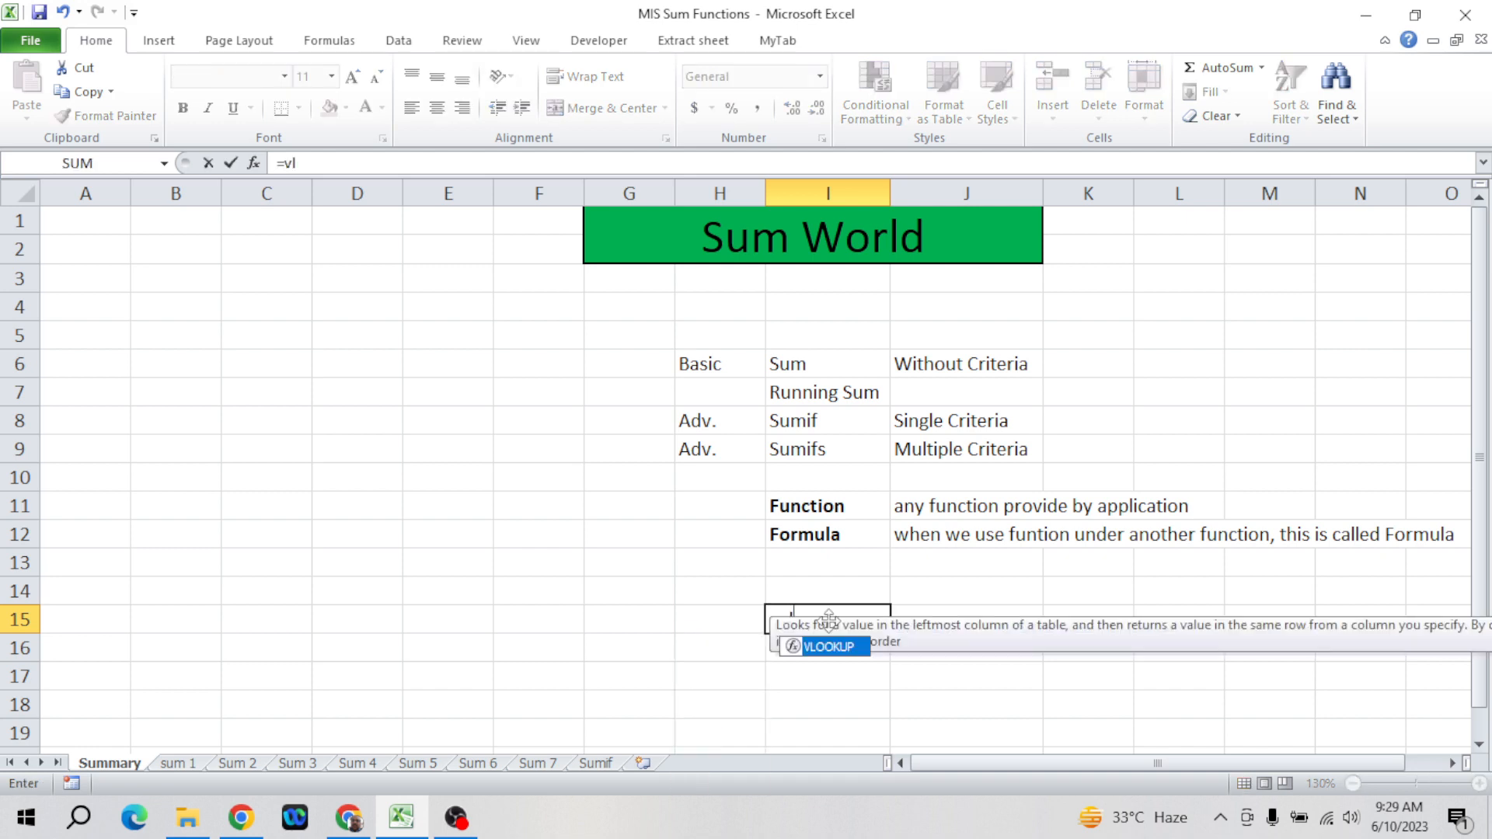
key(Tab)
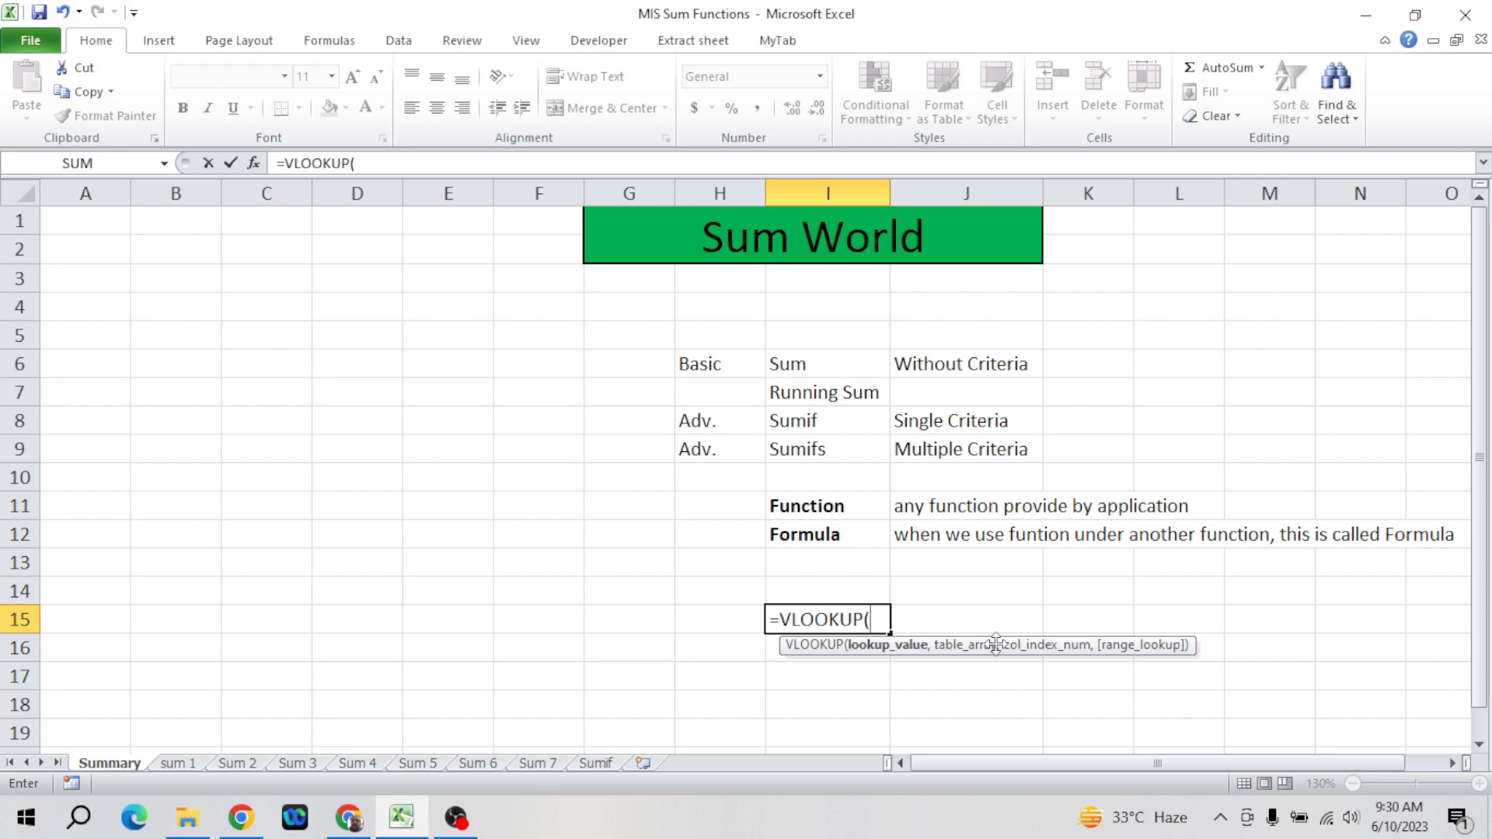
key(Escape)
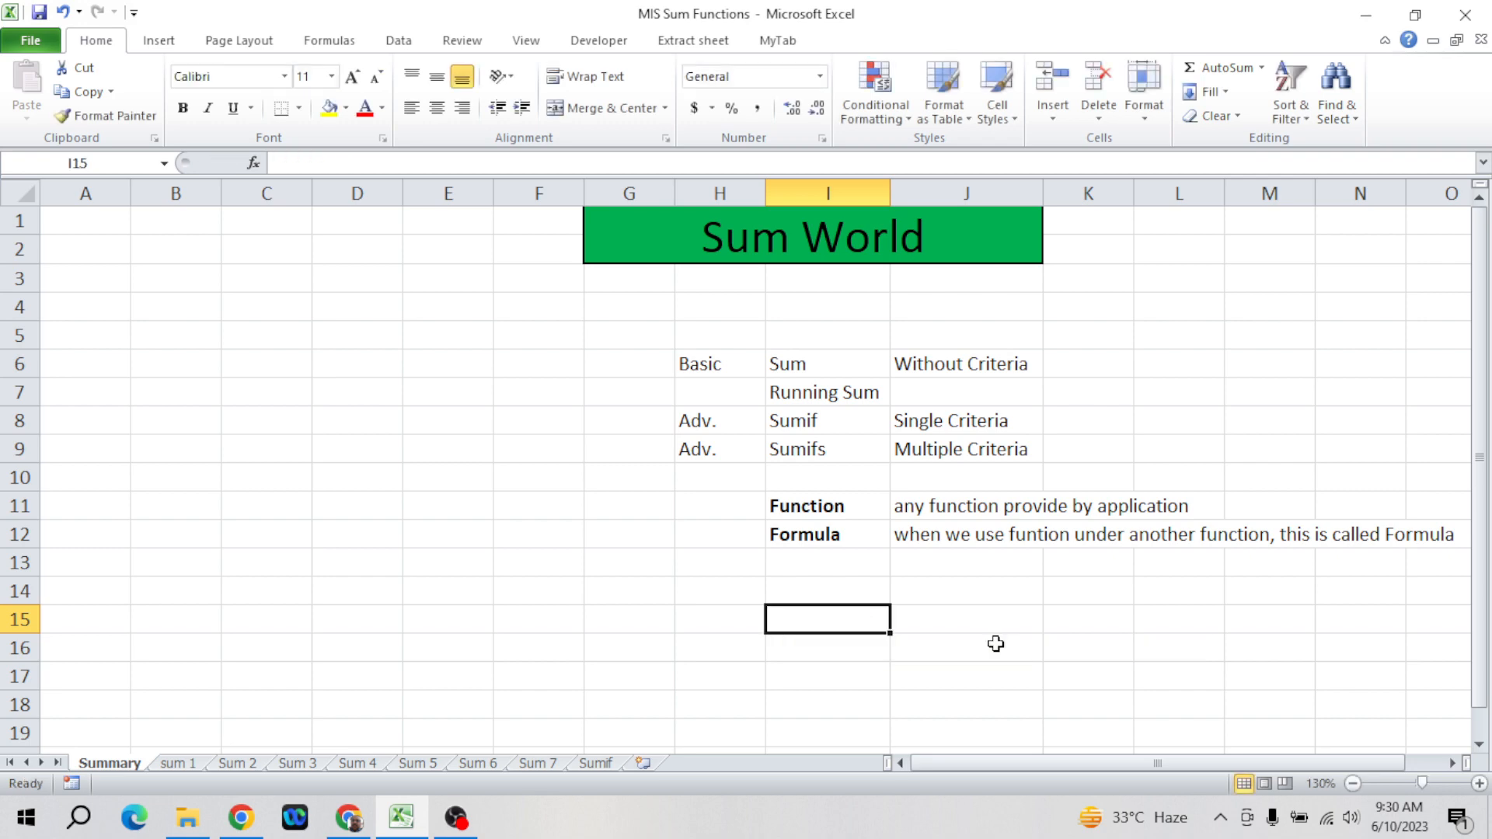
click(954, 541)
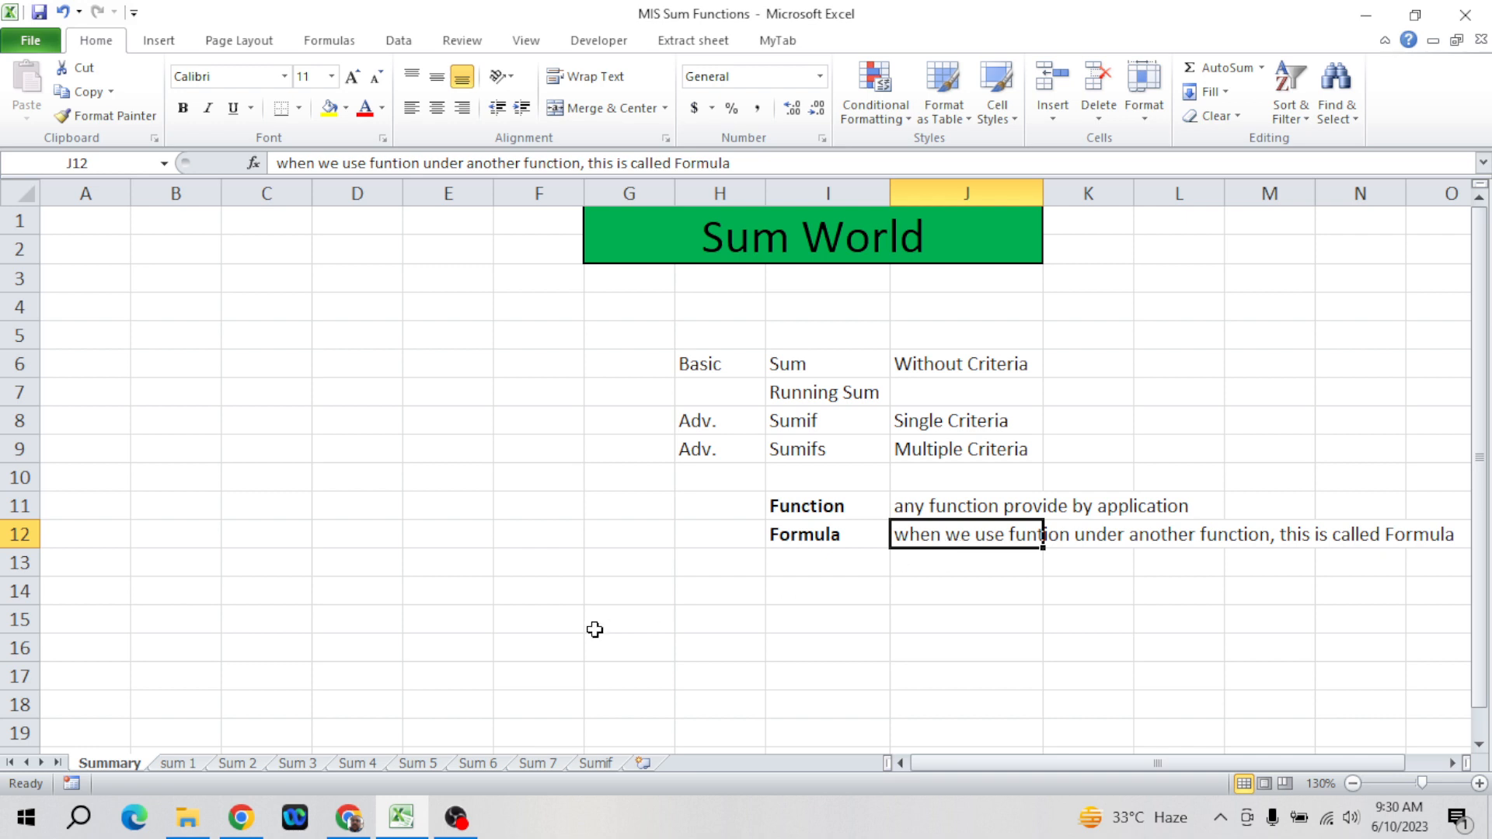
- On the sum 1 sheet, clear the total in cell A16 beneath the Data column
click(178, 764)
click(165, 481)
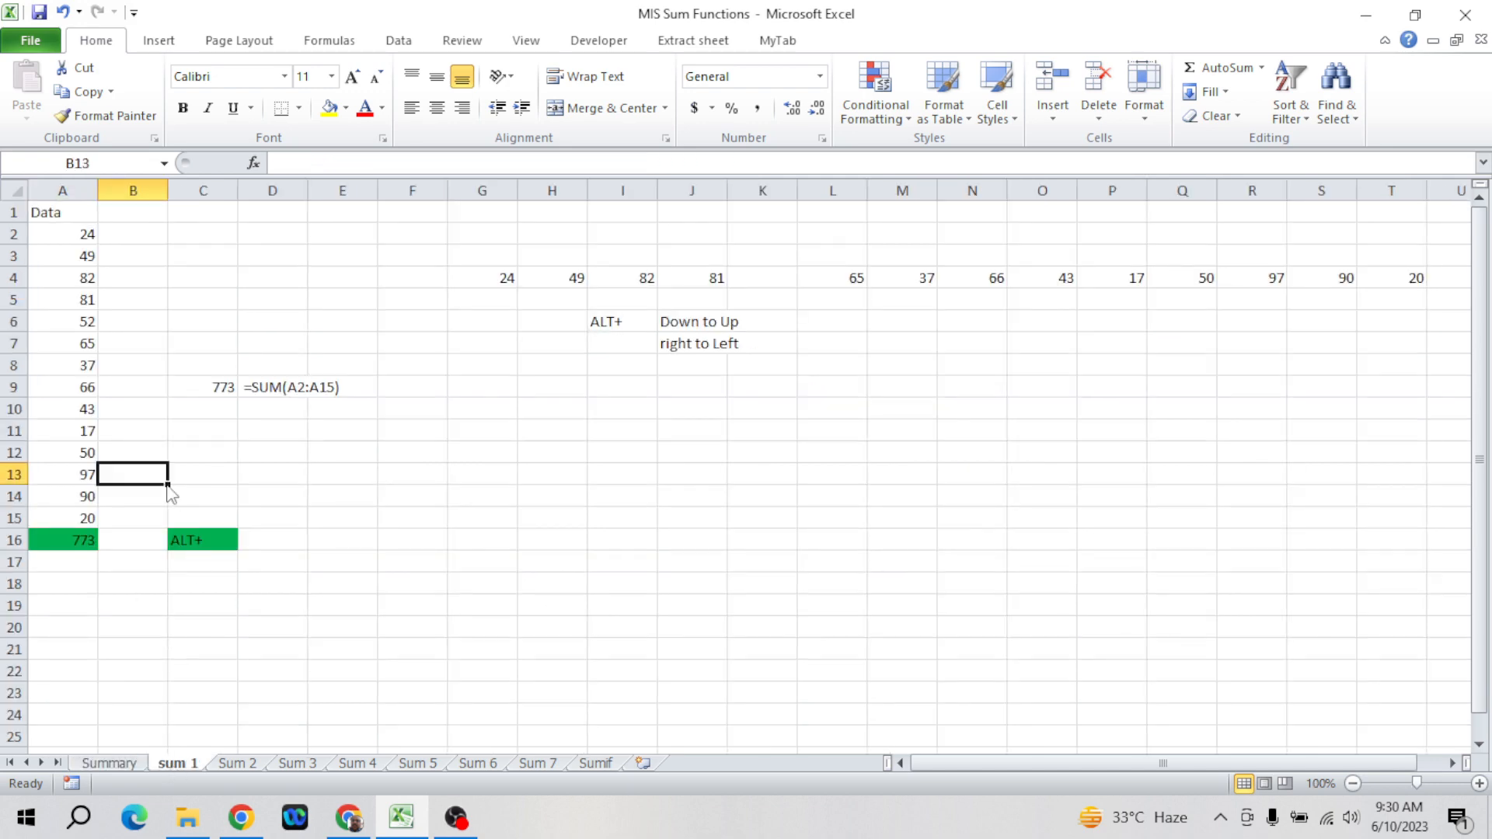
key(ctrl+Up)
key(Left)
key(Down)
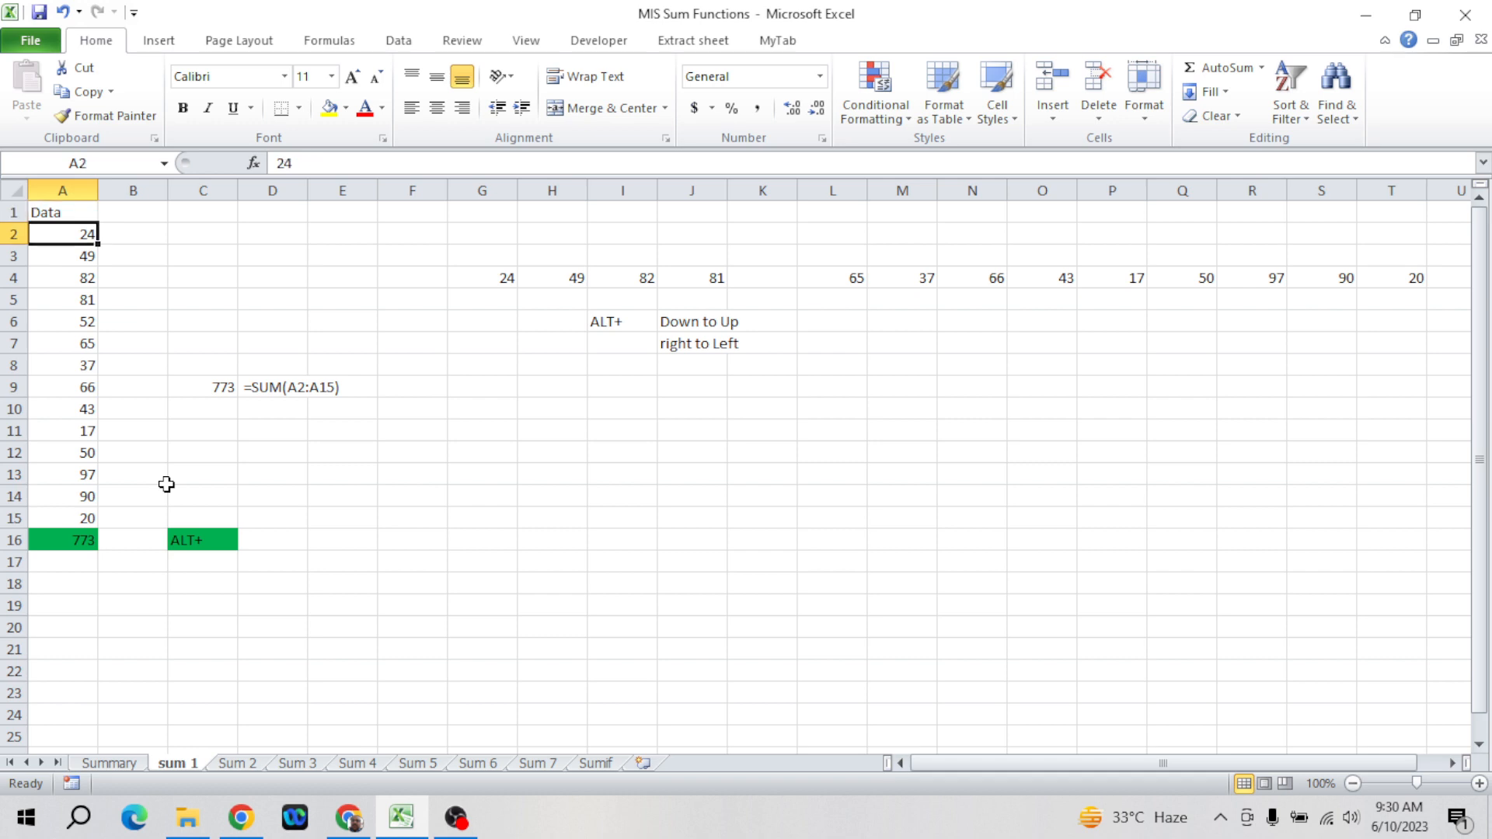
key(ctrl+Down)
key(Down)
key(Up)
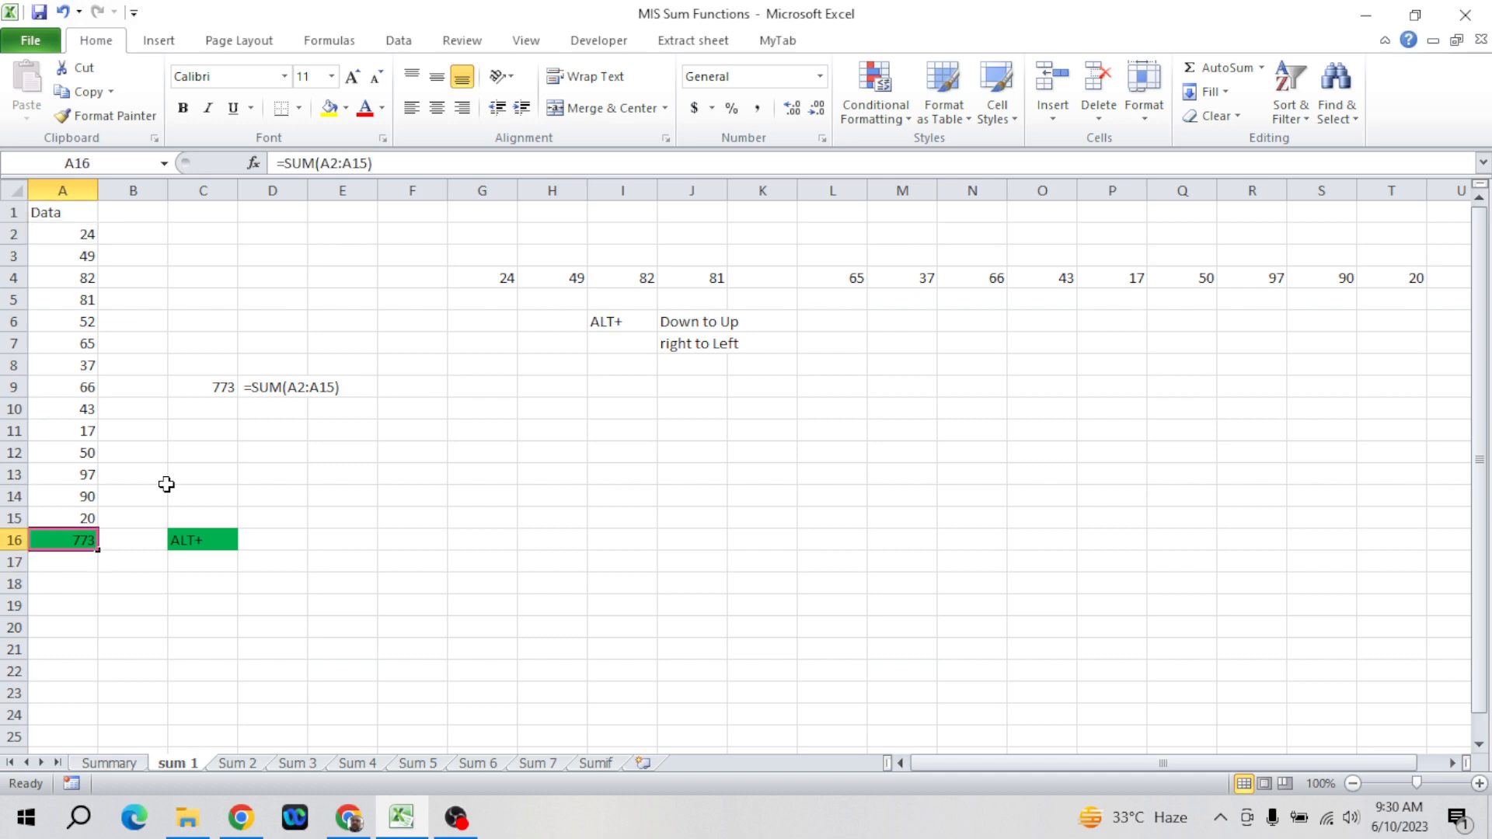
key(Delete)
key(Right)
key(Left)
- Start a SUM formula in cell A16 and select the whole block A2:A15 as its range
text(=sum)
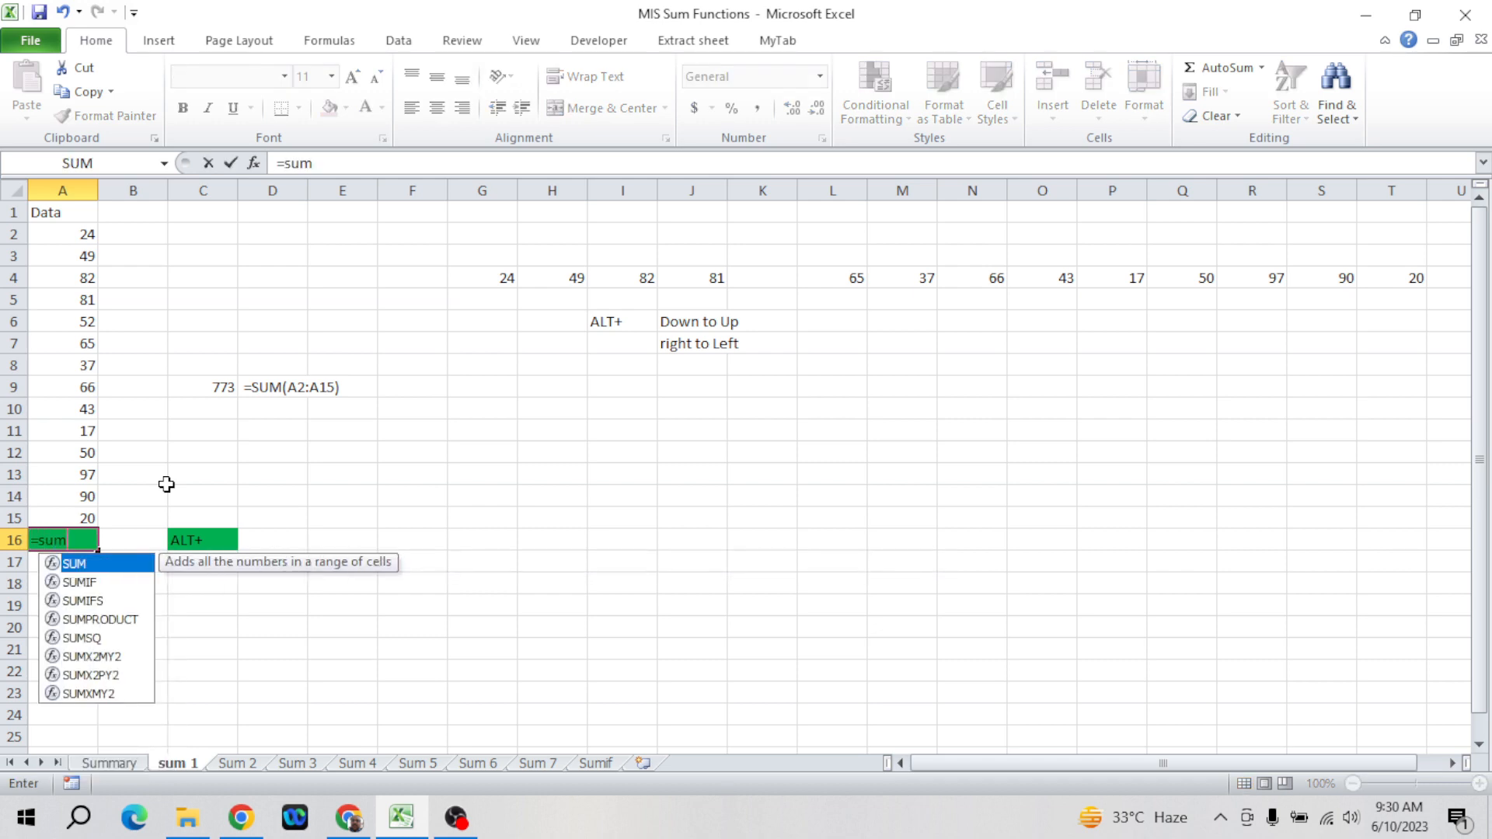
key(Tab)
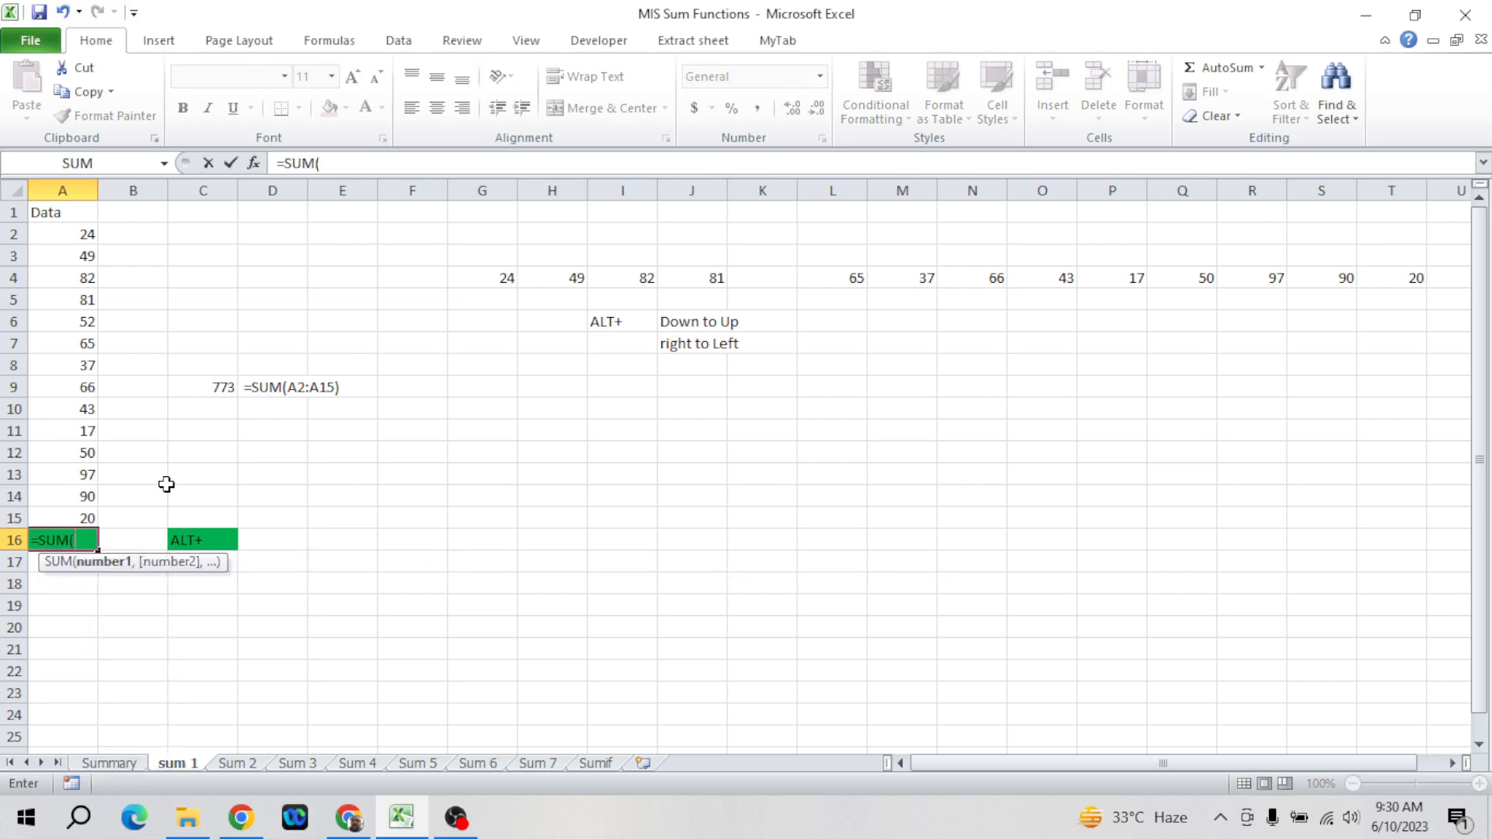
key(Up)
key(Up)
key(ctrl+Up)
key(Down)
key(ctrl+shift+Down)
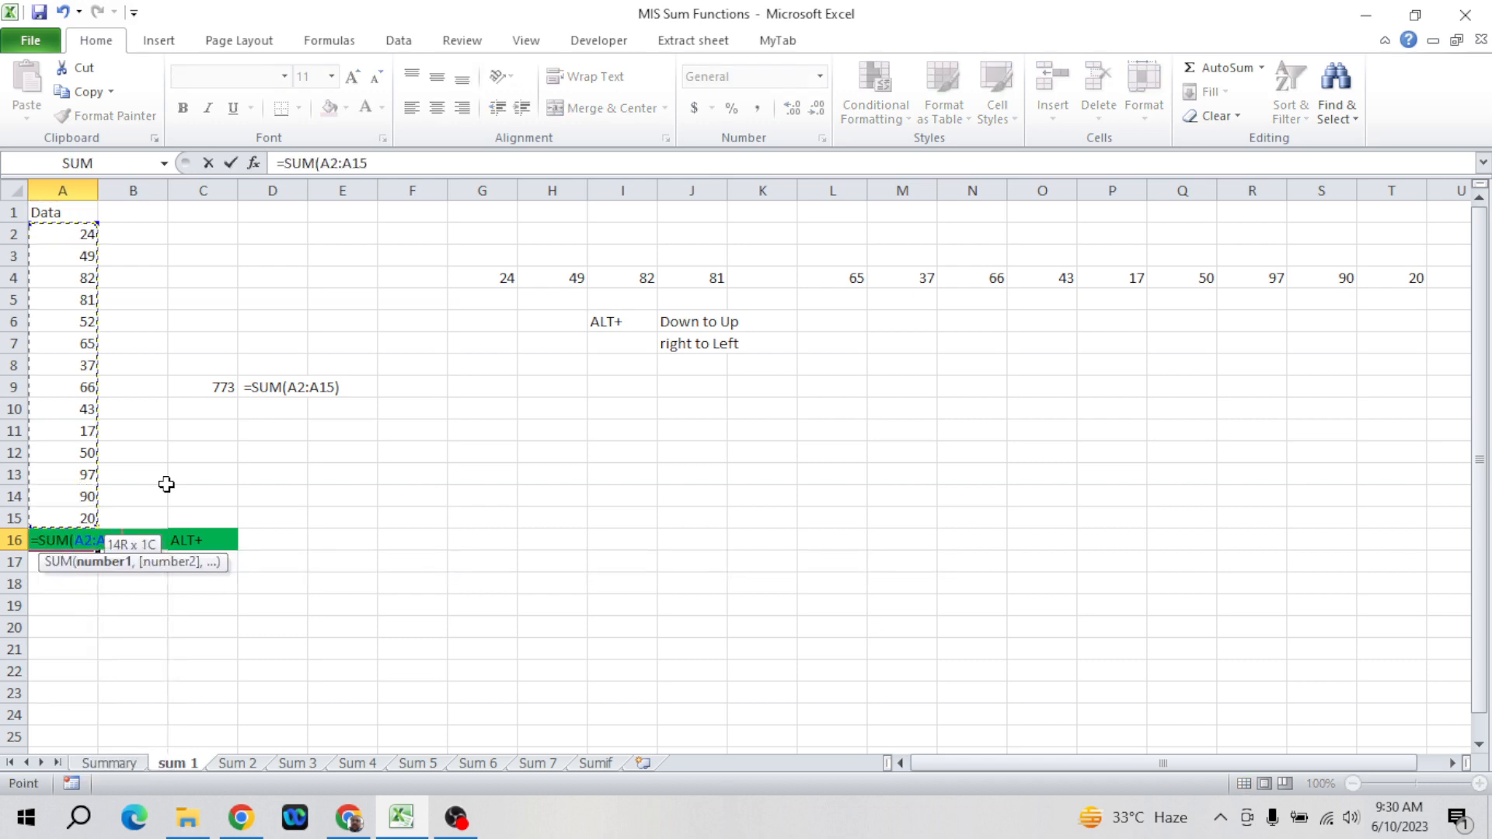
key(Up)
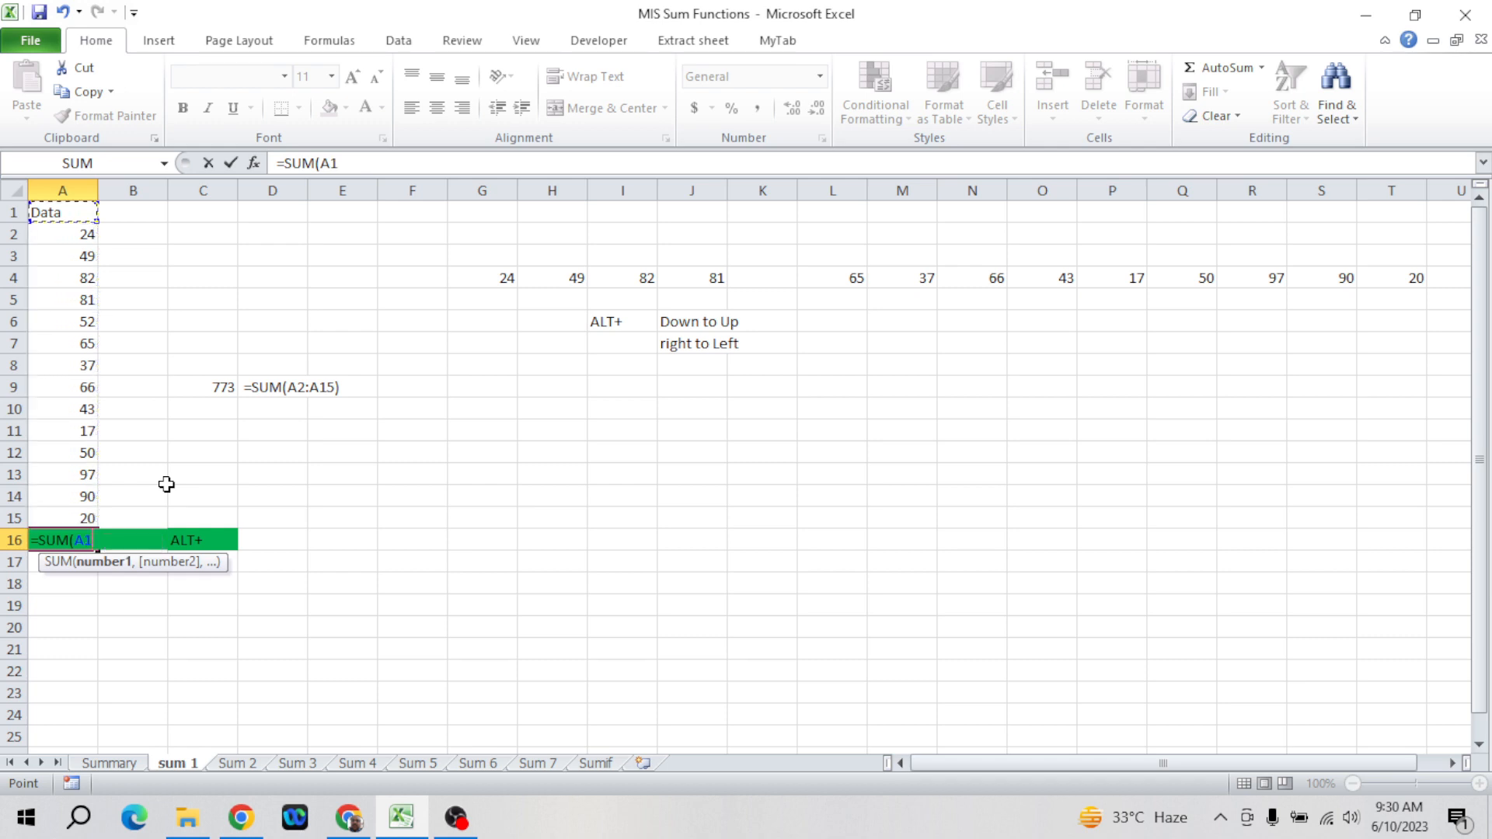
key(Down)
key(ctrl+shift+Down)
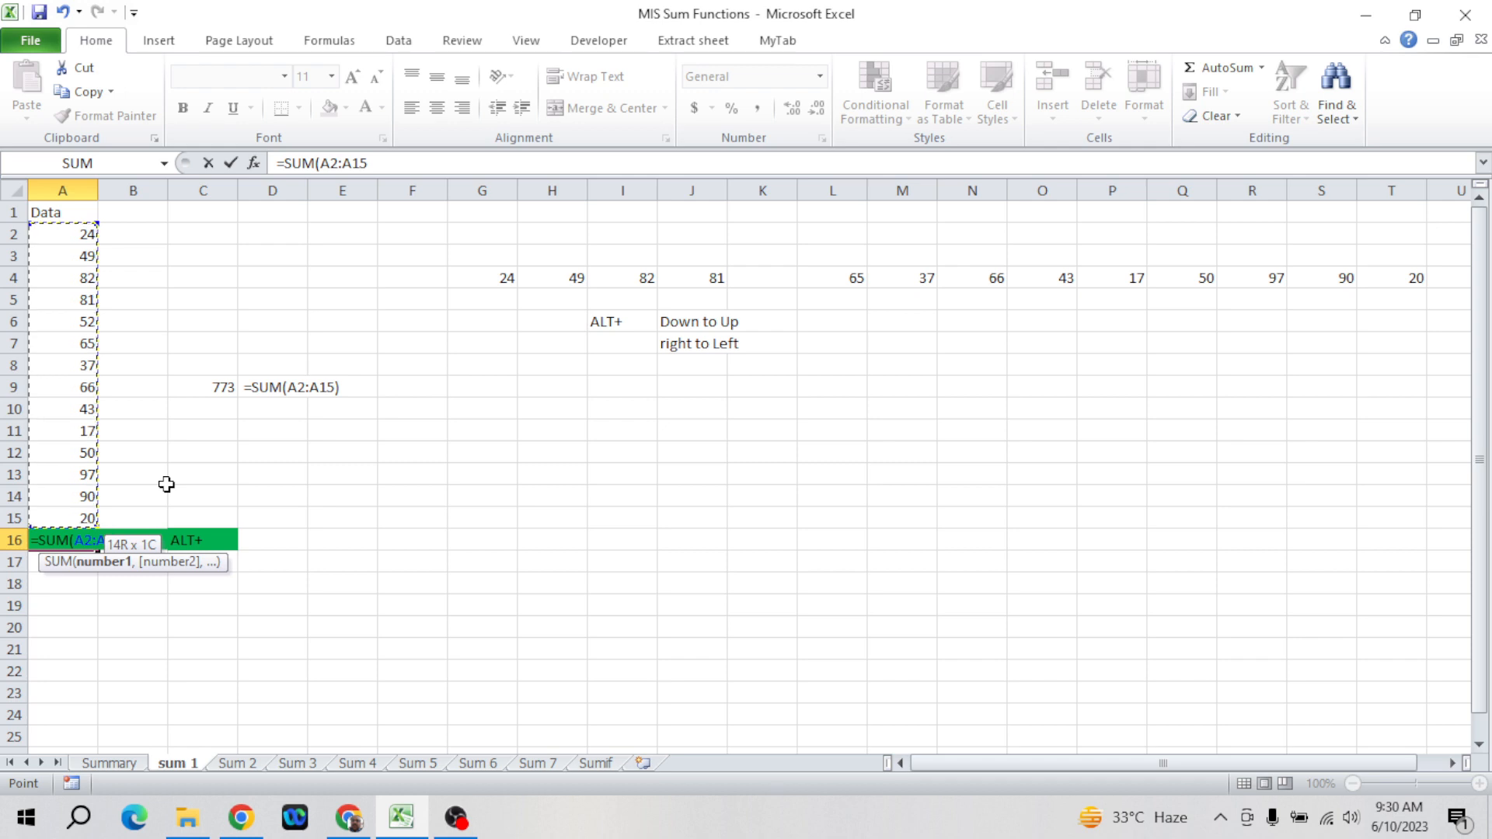
- Reselect A2:A15 cell by cell as the range and complete the formula =SUM(A2:A15) in A16
key(ctrl+shift+Up)
key(ctrl+Down)
key(ctrl+Down)
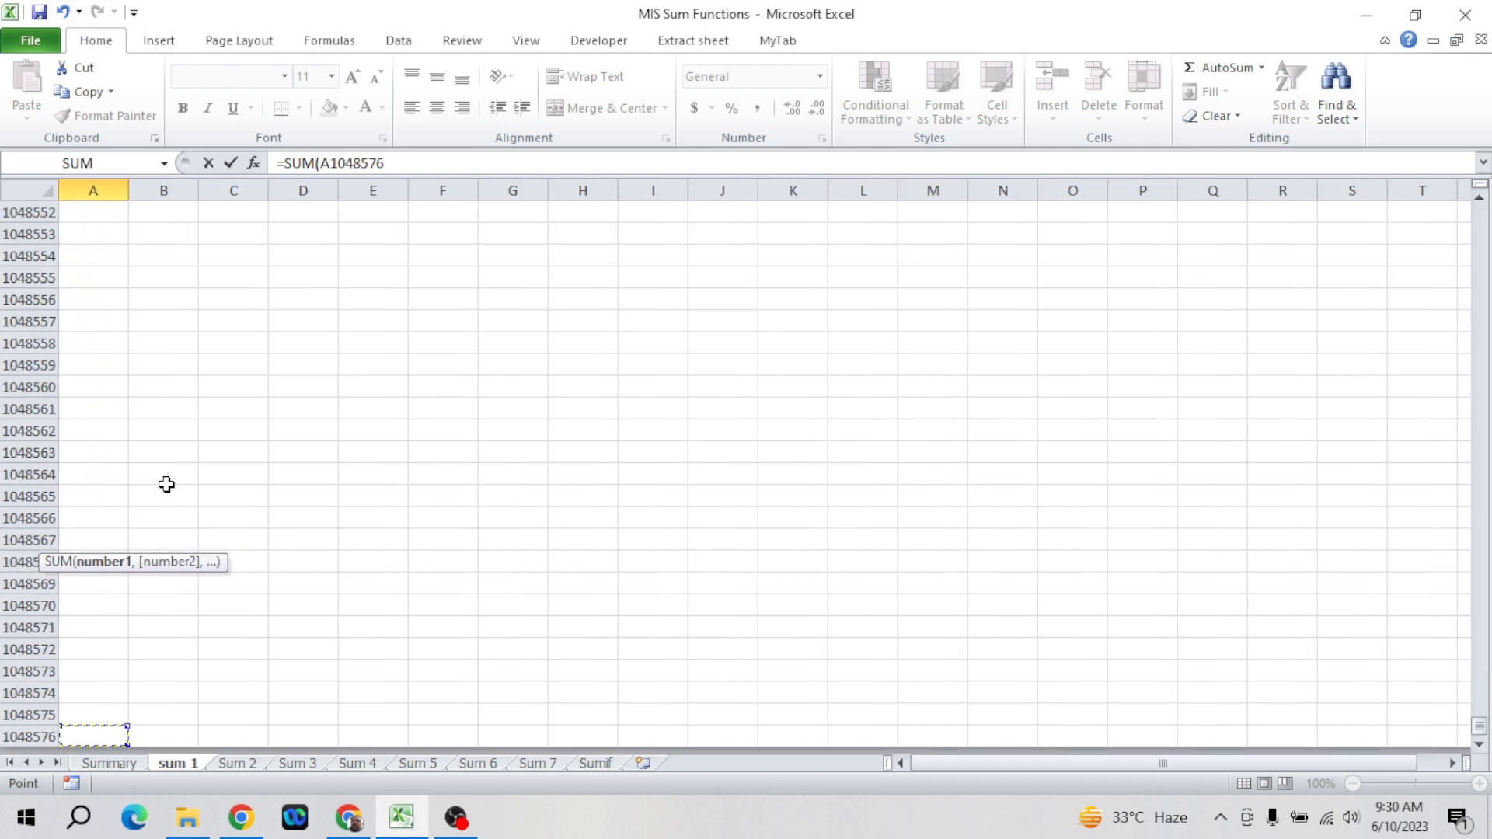
key(ctrl+Up)
key(ctrl+Up)
key(Down)
key(shift+Down)
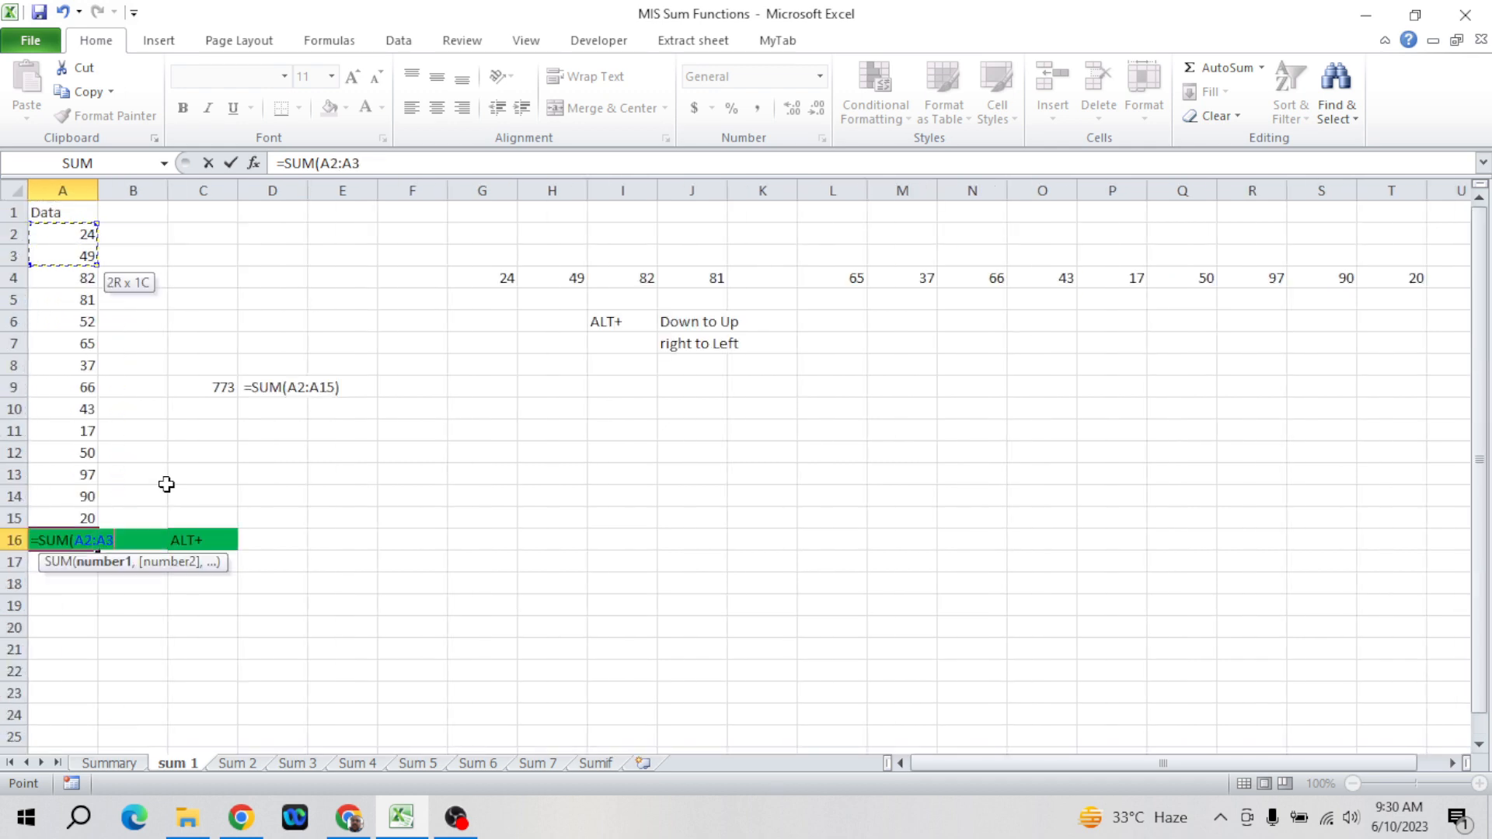
key(shift+Down)
key(shift+Down)
key(shift+Down)
key(shift+Down)
key(shift+Down)
key(shift+Down)
key(shift+Down)
key(shift+Down)
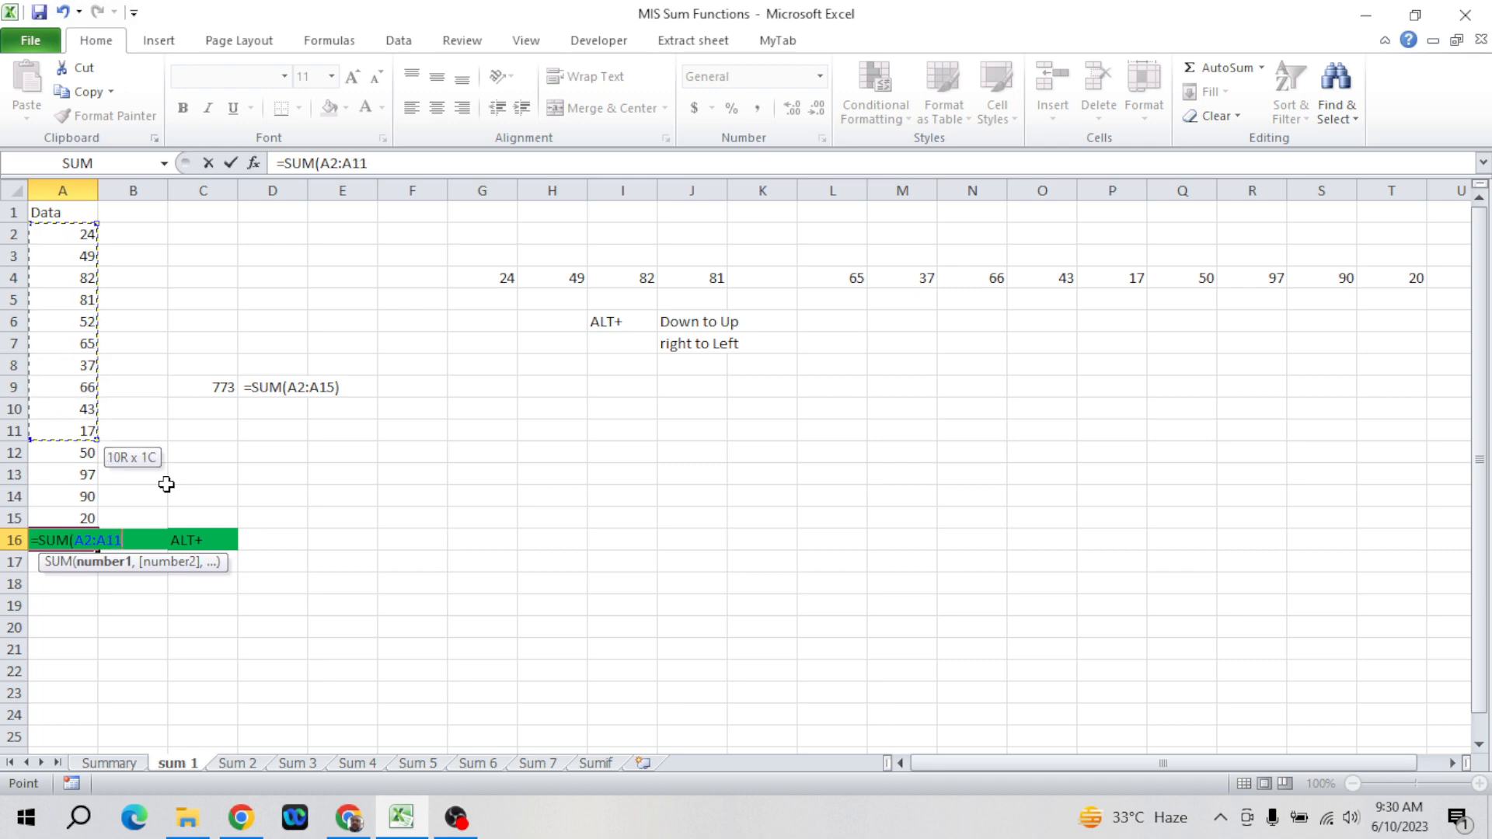
key(shift+Down)
key(shift+Down)
key(shift+Down)
key(shift+Down)
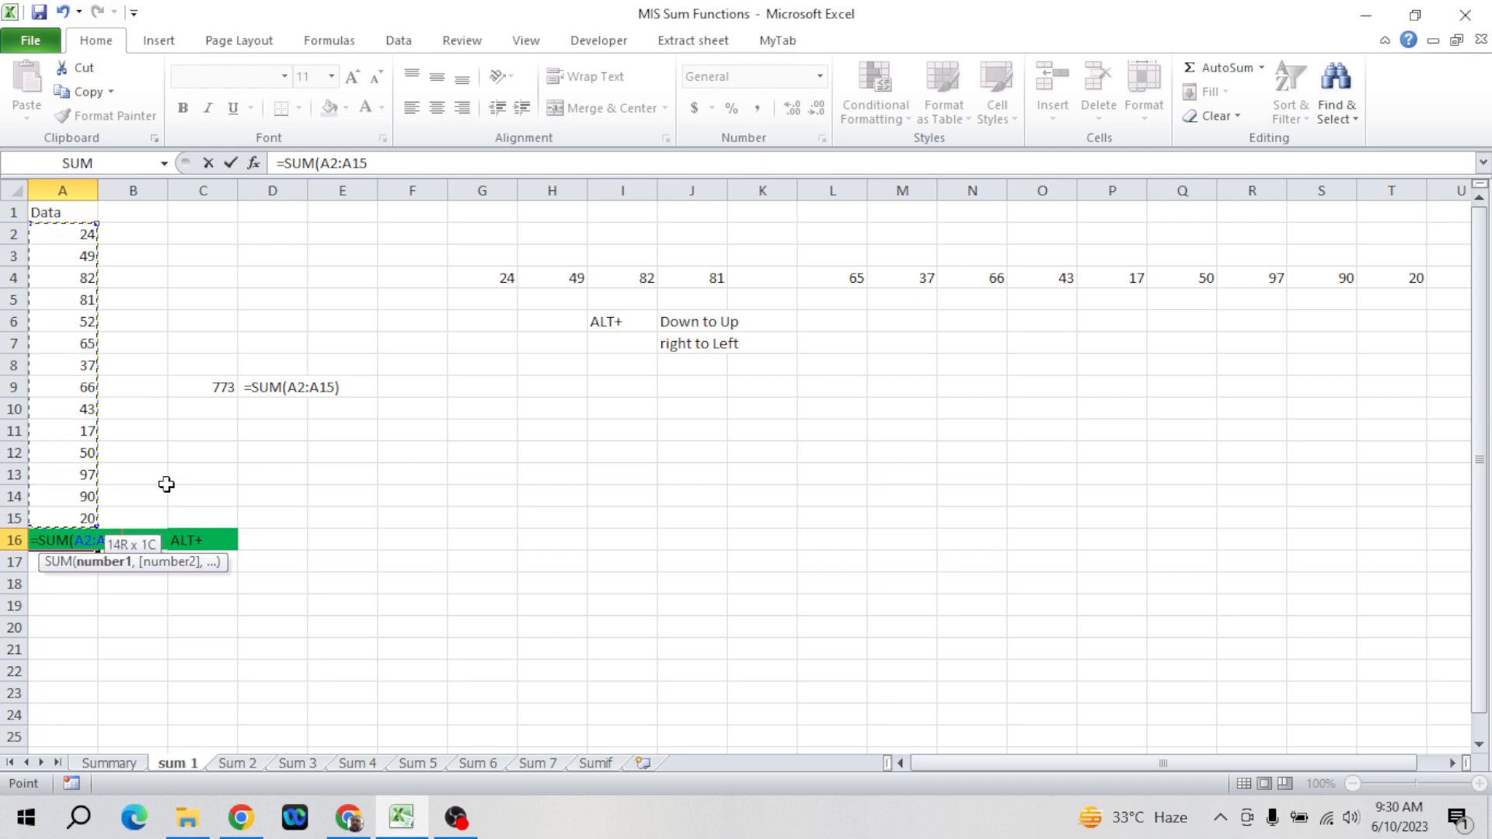
text())
key(Return)
key(Up)
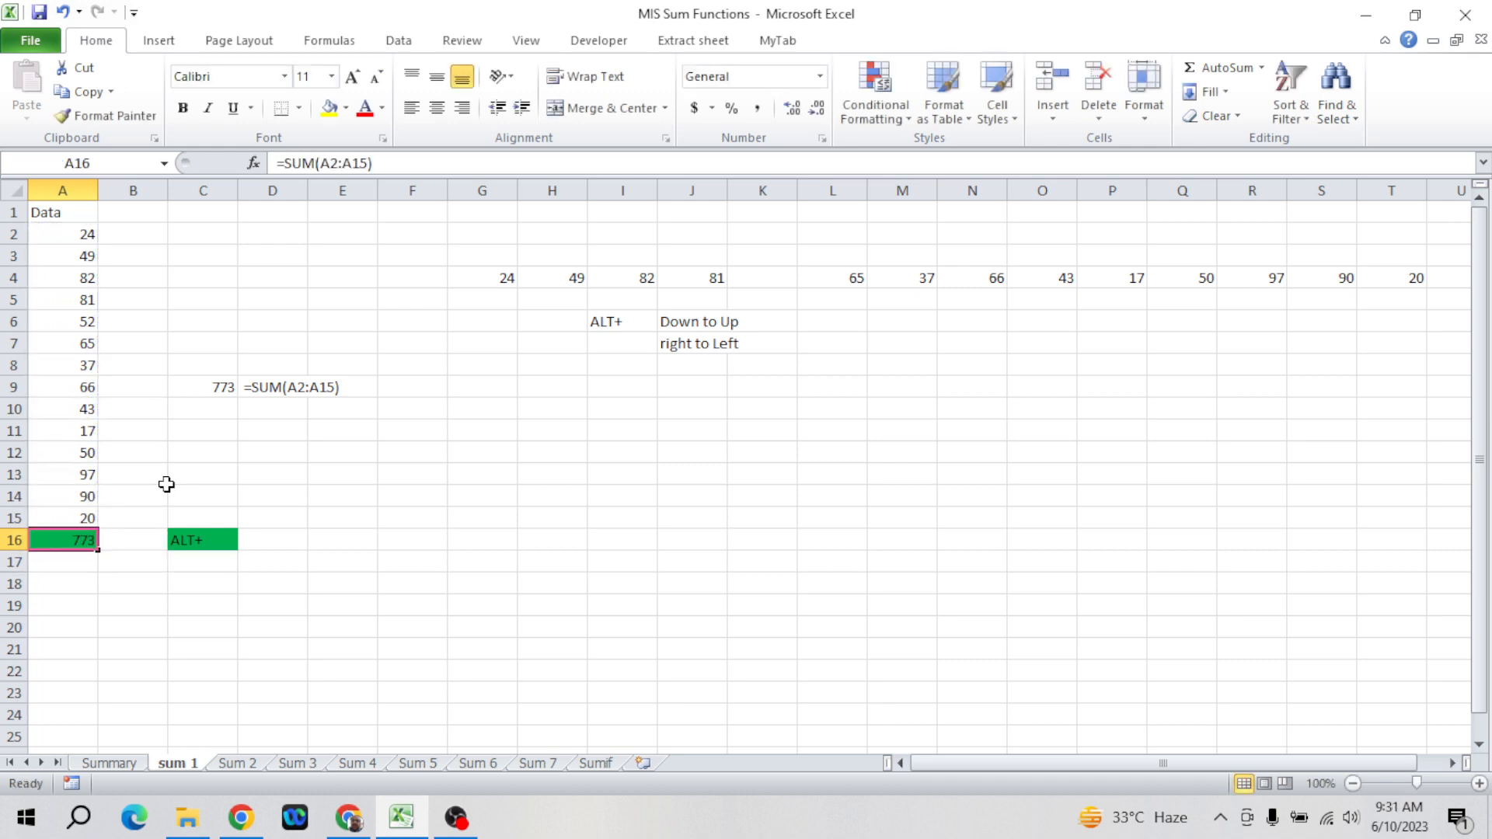
- Enter the label Shortcut in cell C15, directly above the ALT+ note
key(Right)
key(Right)
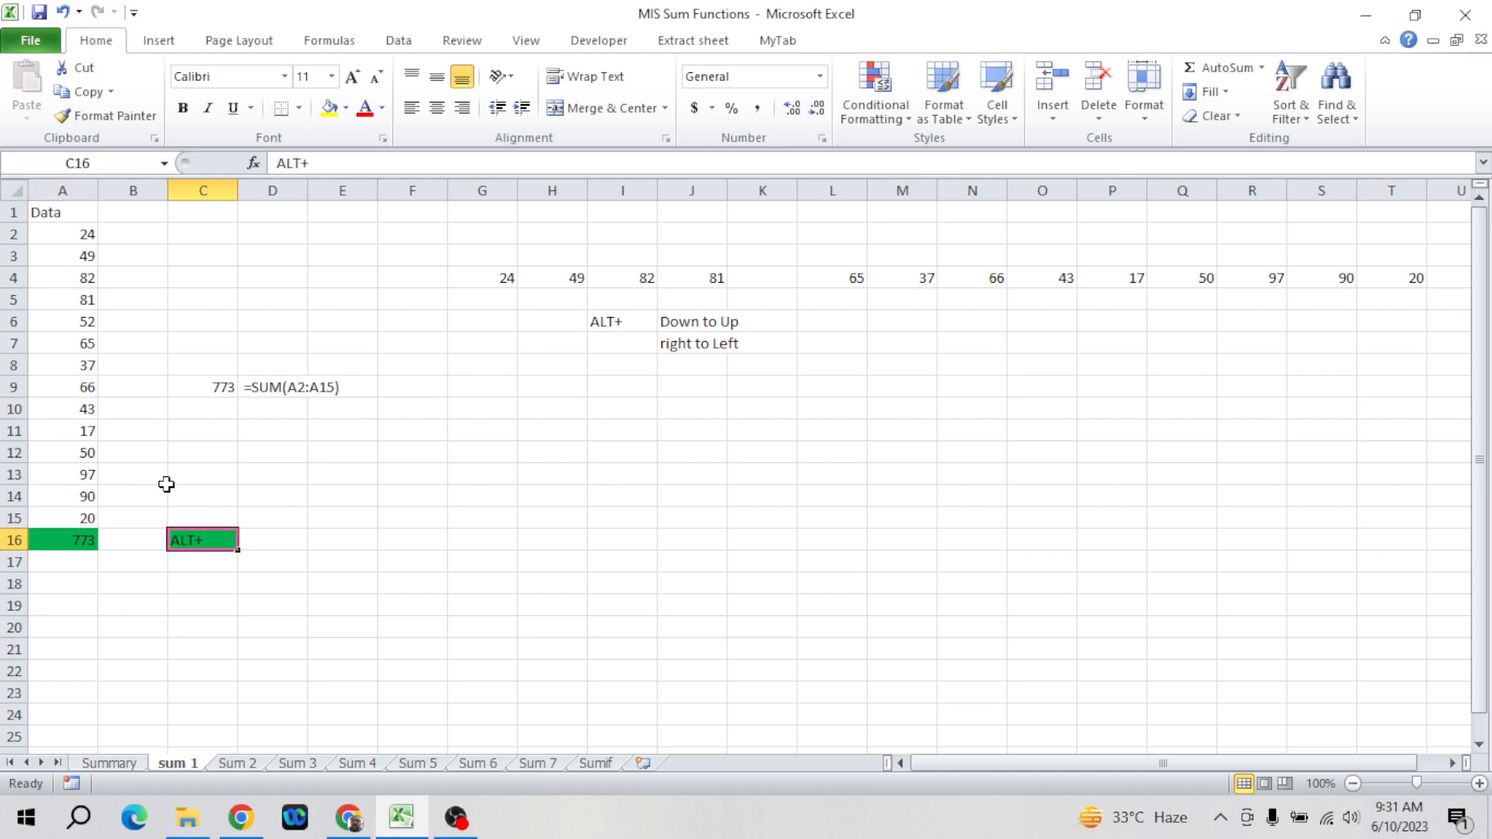
key(Up)
text(Short)
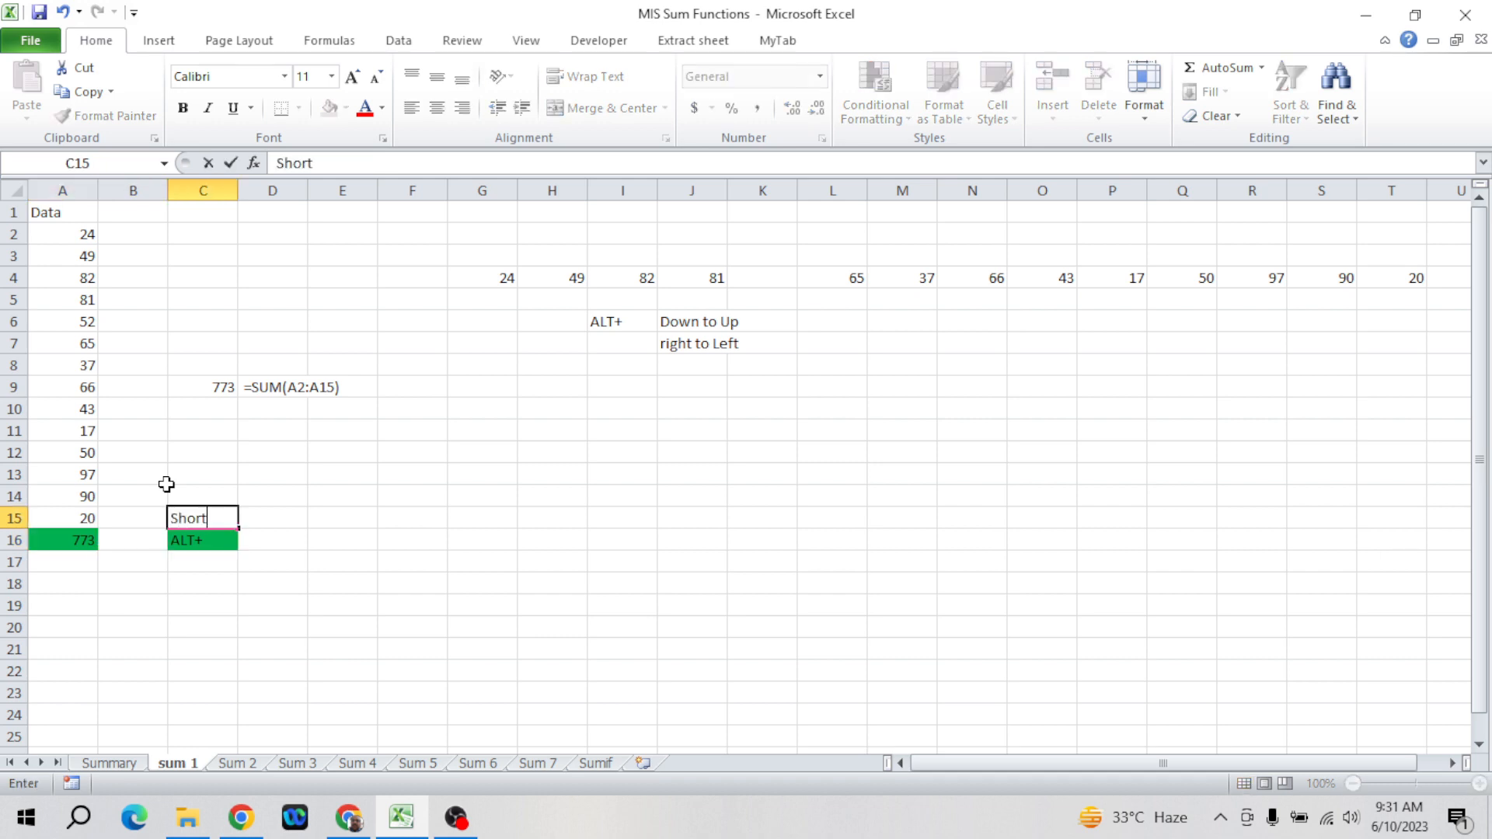
text(cut)
key(Return)
- Clear the total in A16 and reinsert =SUM(A2:A15) there with AutoSum
key(Left)
key(Left)
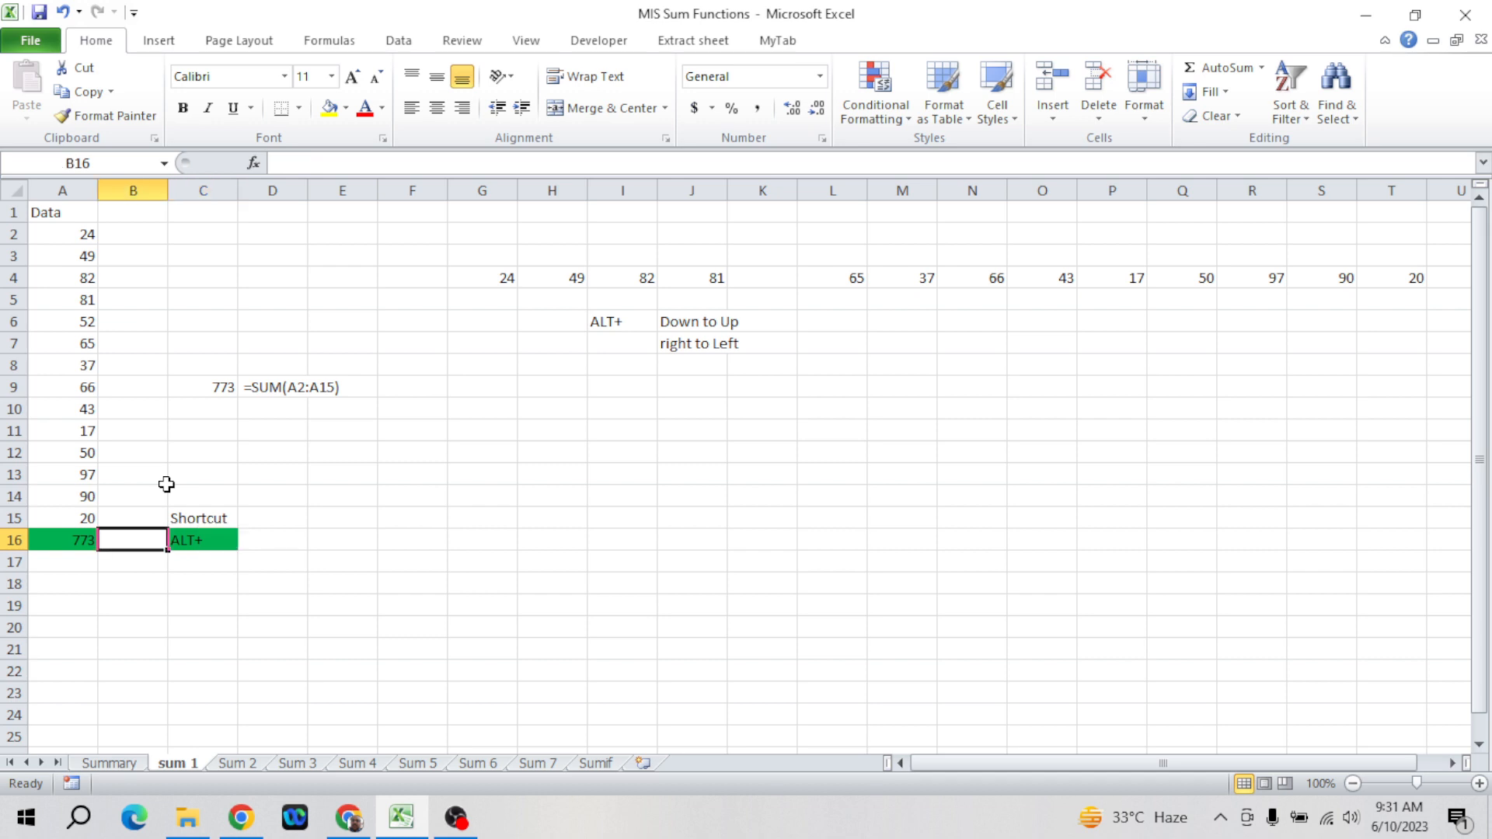
key(alt+equal)
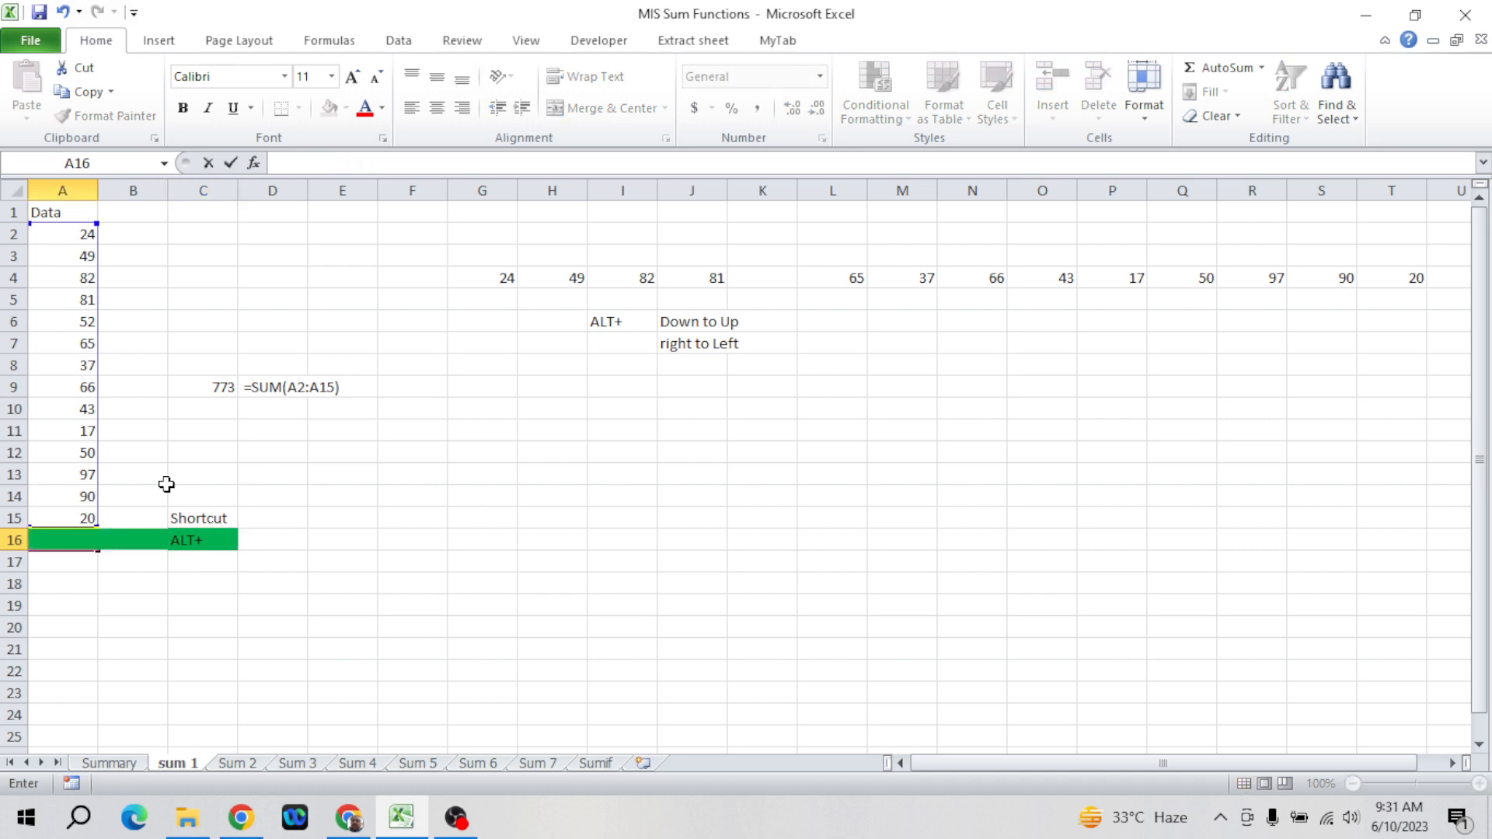
key(ctrl+Return)
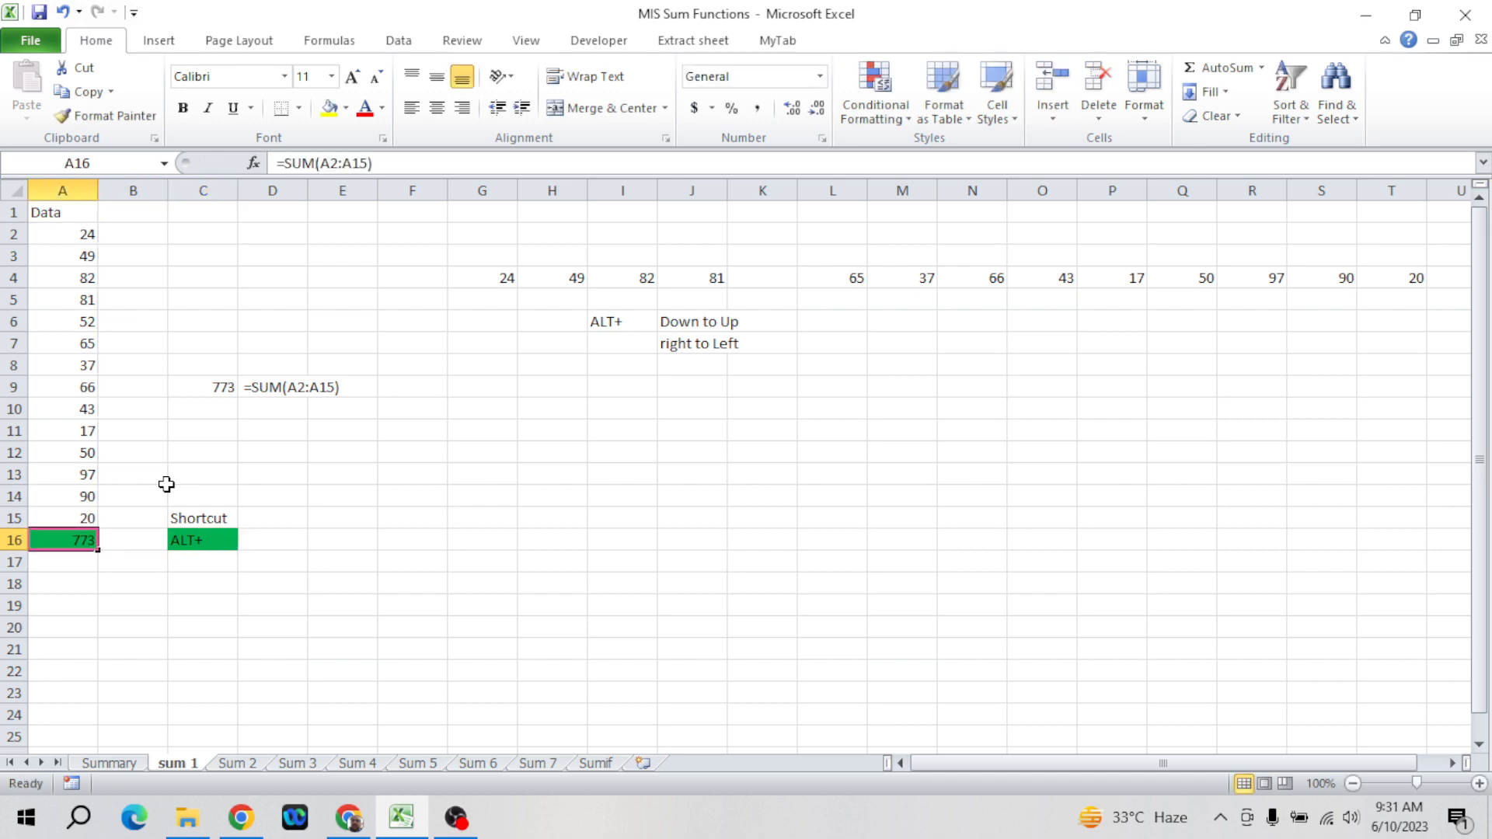
key(Delete)
key(alt+equal)
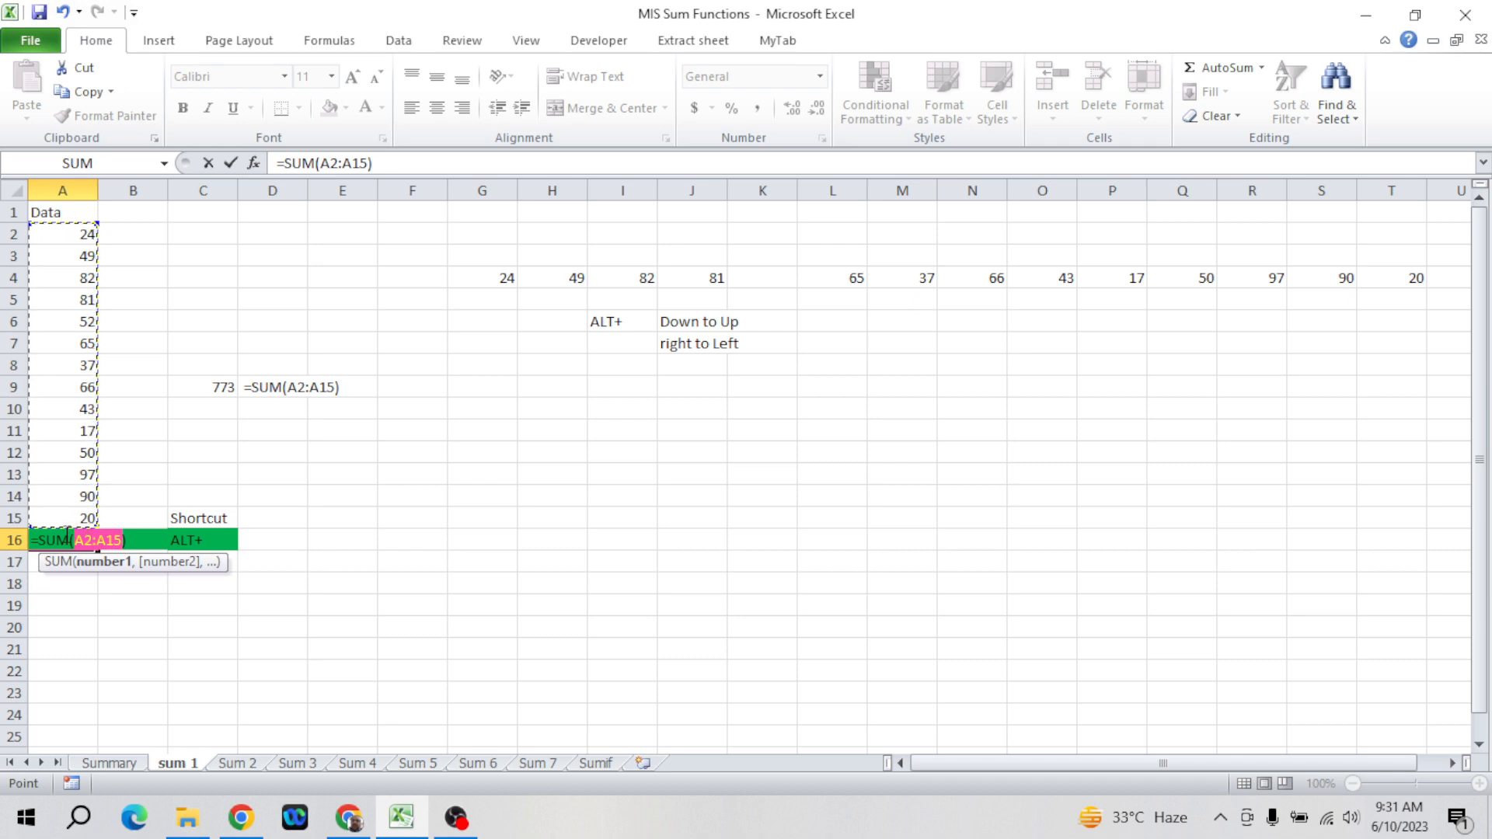
key(Return)
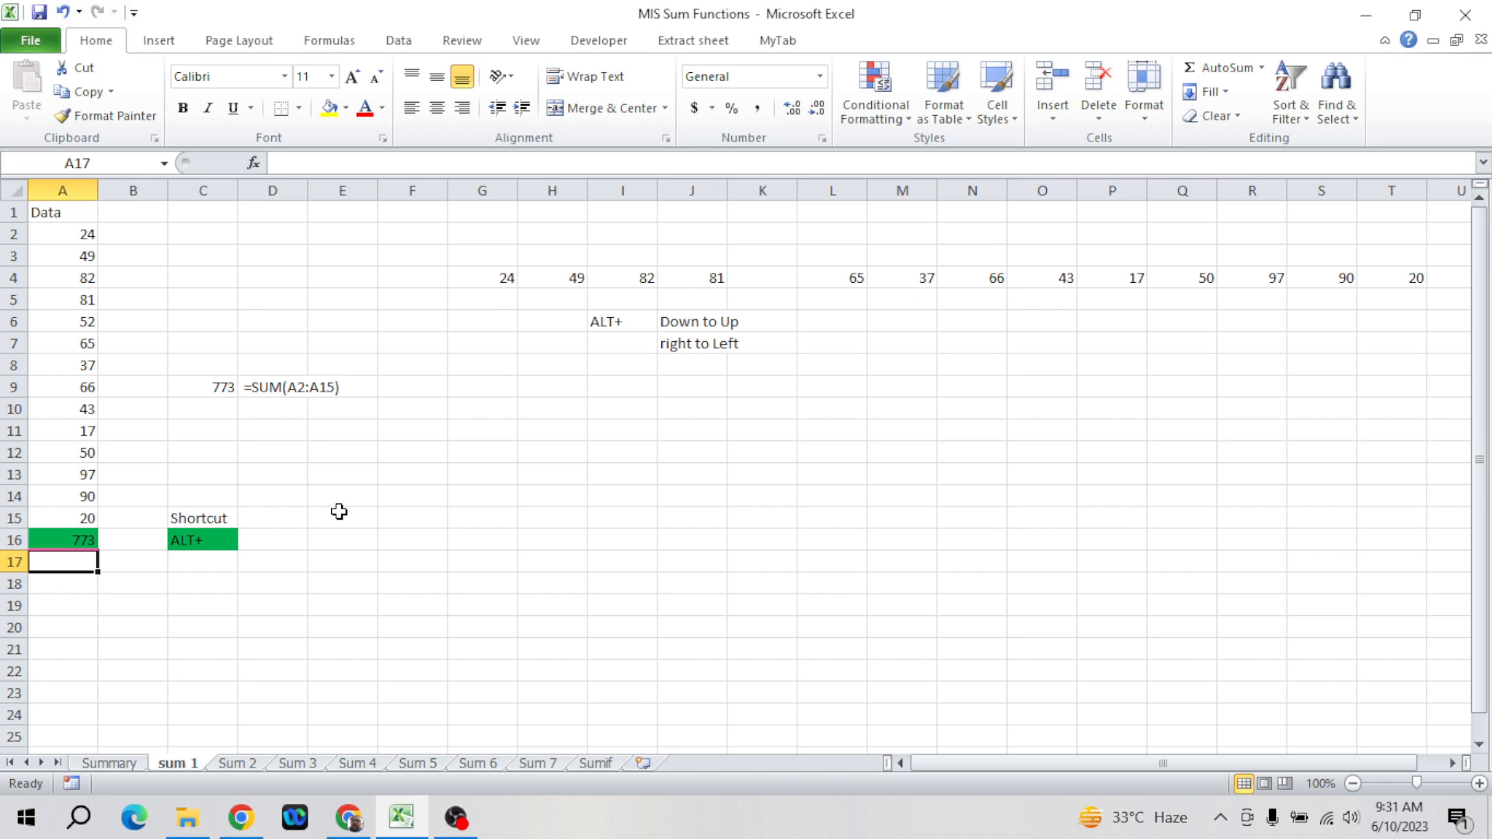
- Enter the values 10, 20, 30, 40 and 50 across row 12, from H12 to L12
click(572, 450)
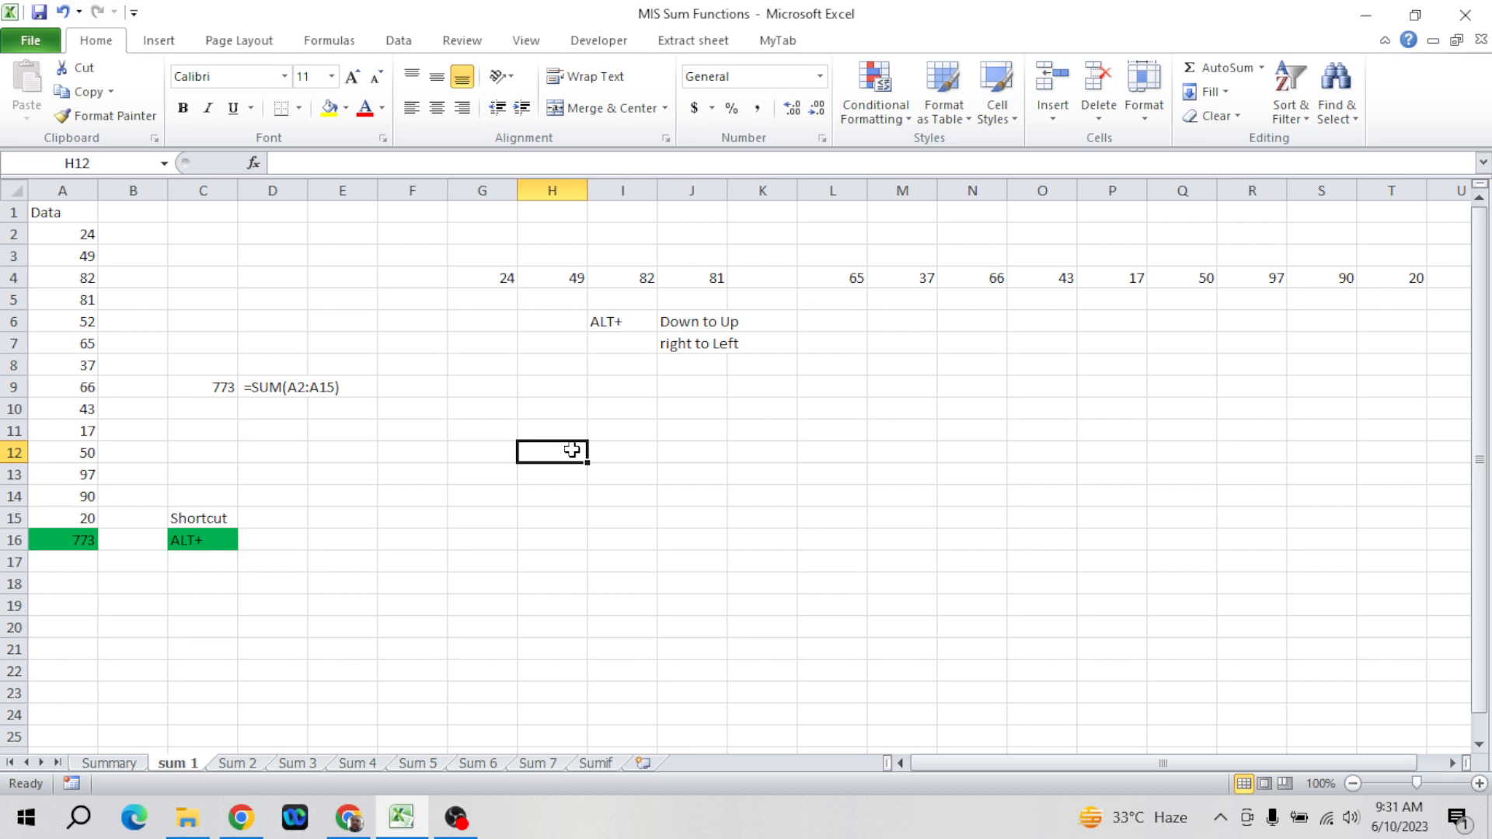
text(10)
key(Tab)
text(20)
key(Tab)
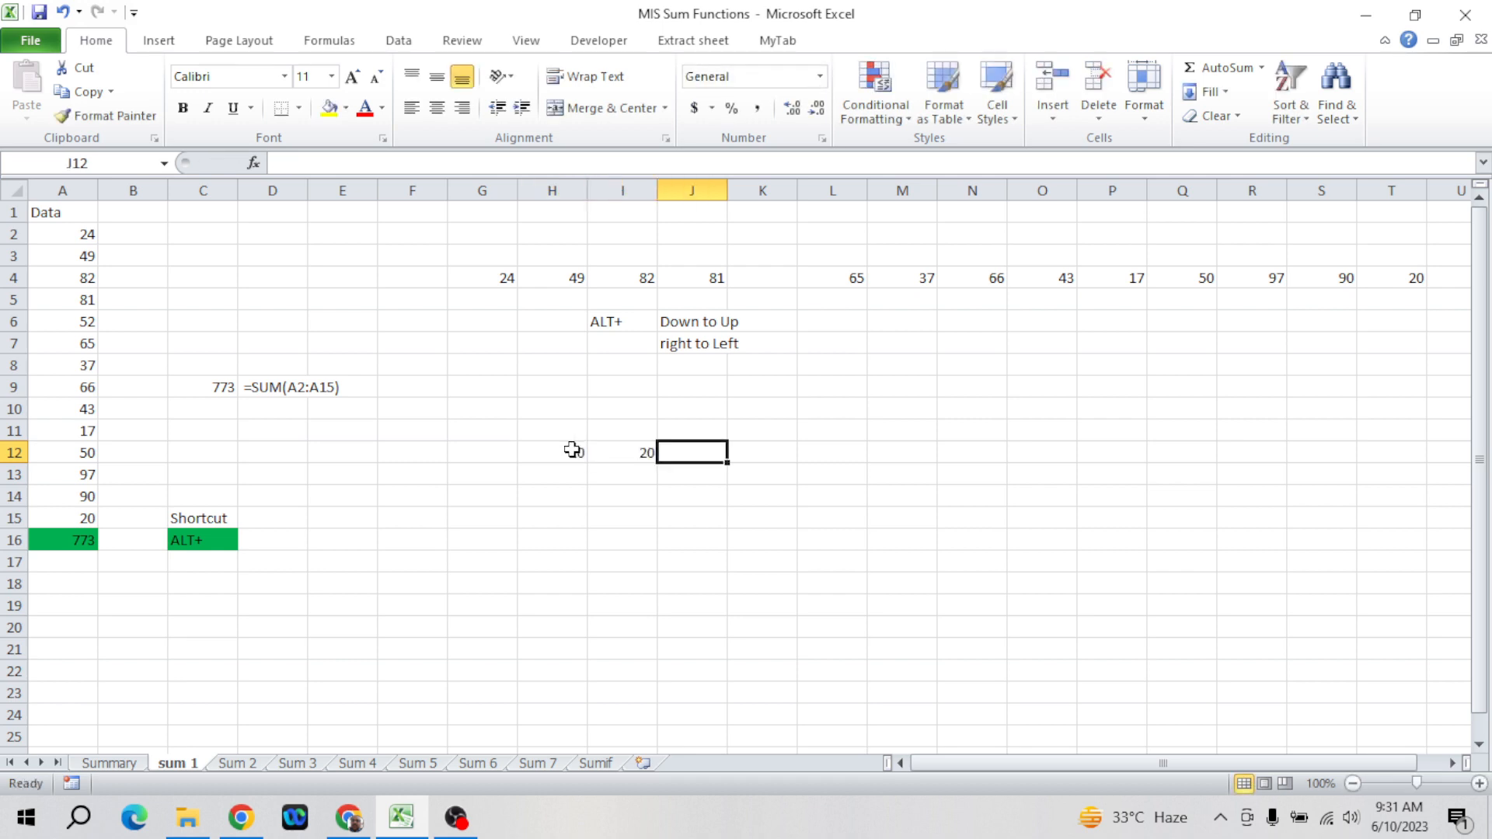
text(30)
key(Tab)
text(40)
key(Tab)
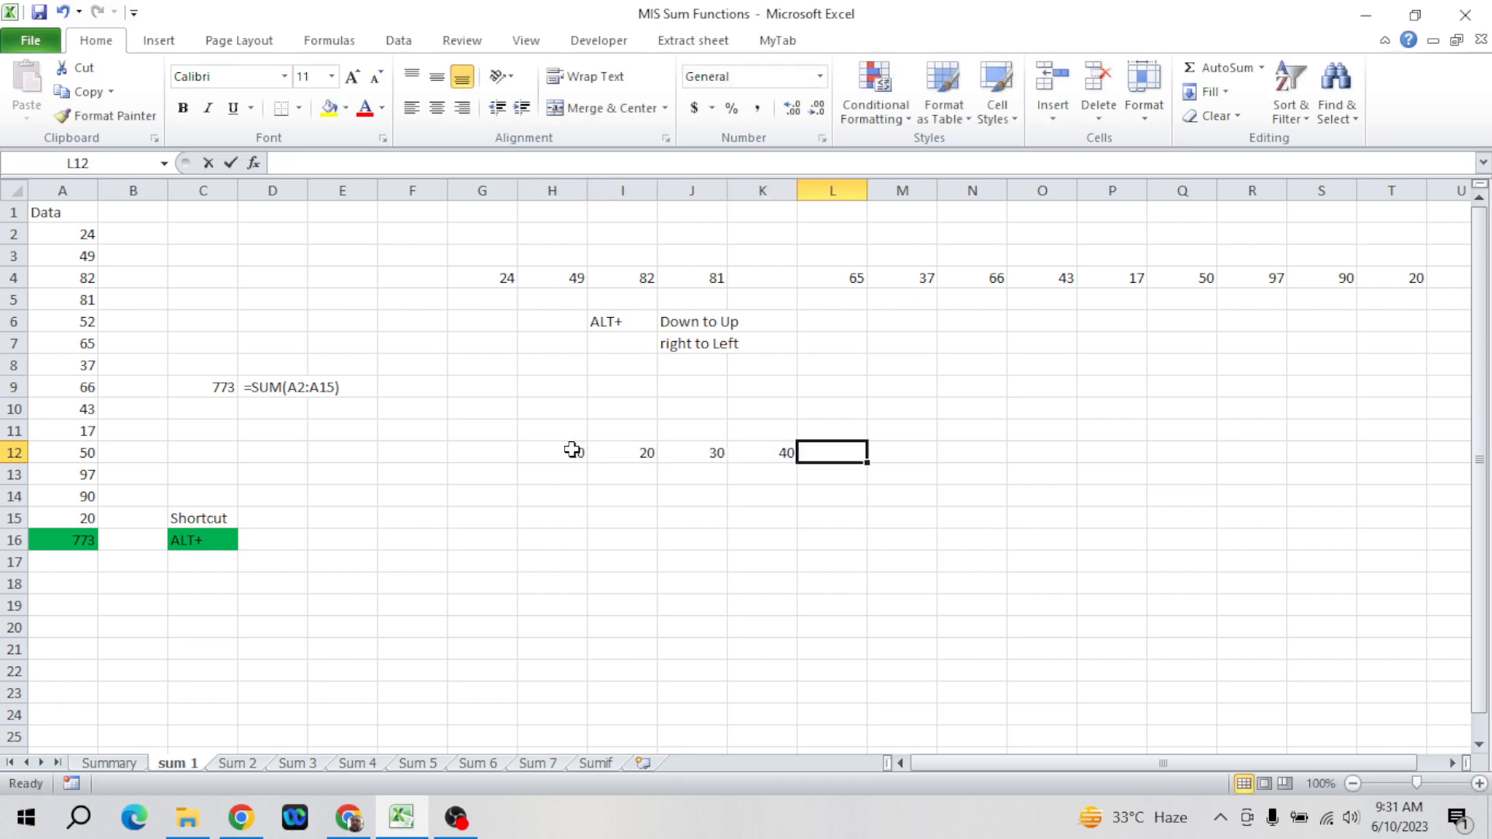
text(50)
key(Tab)
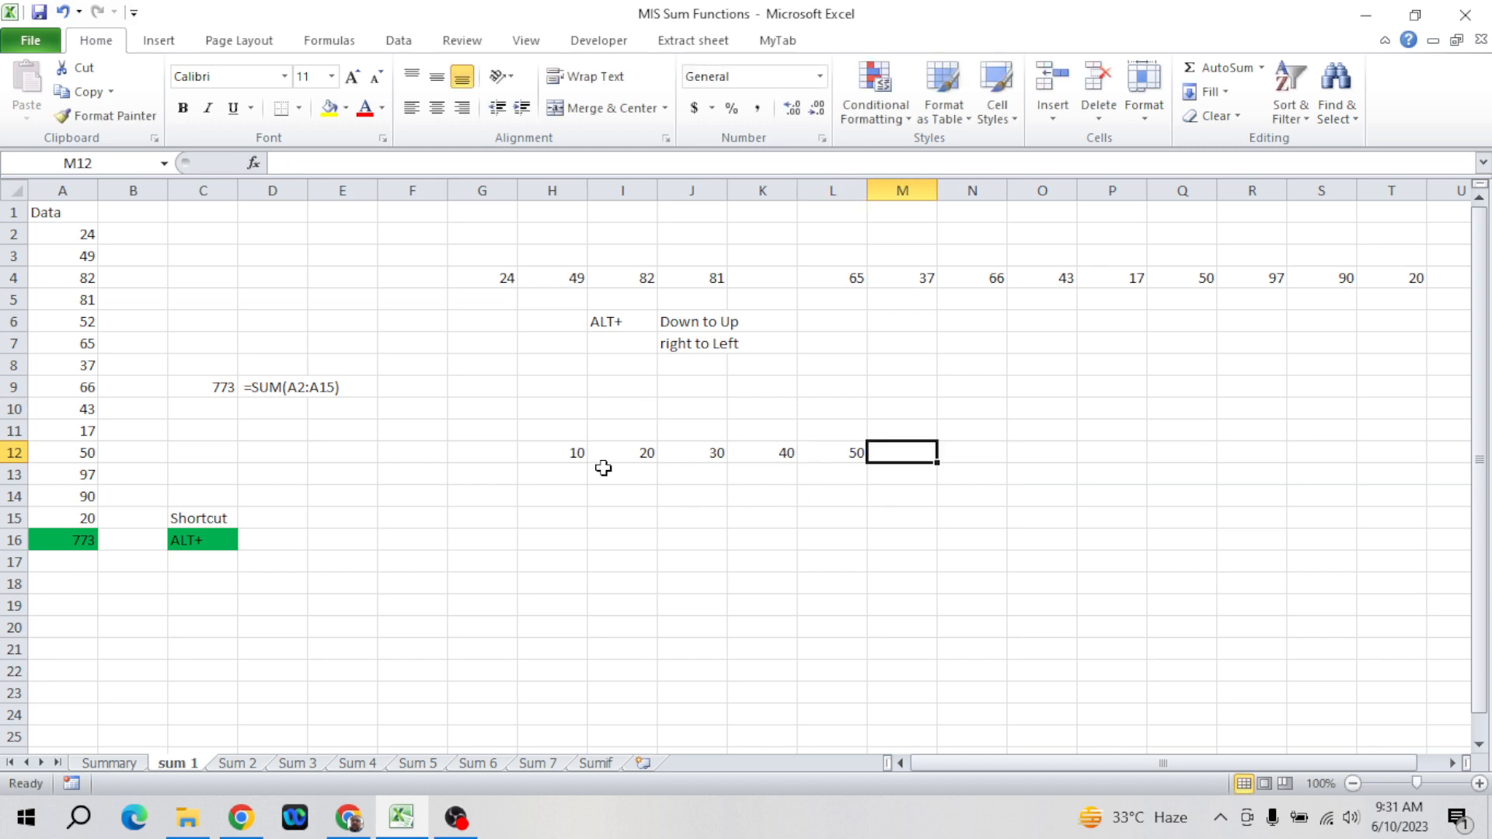
- Try AutoSum in G12 and in M12, at either end of the new row of values, and discard both formulas
click(495, 454)
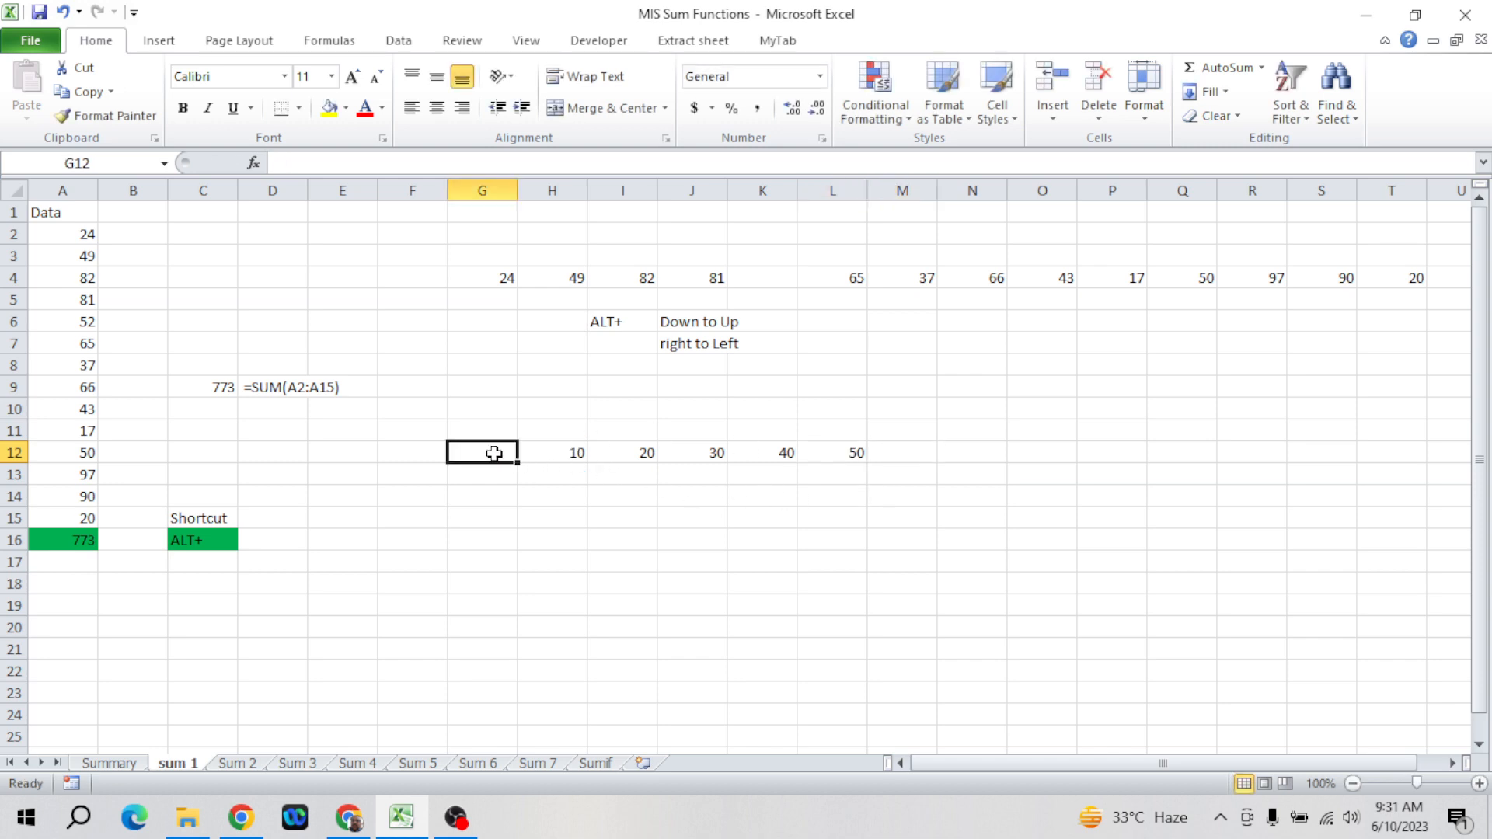
key(alt+equal)
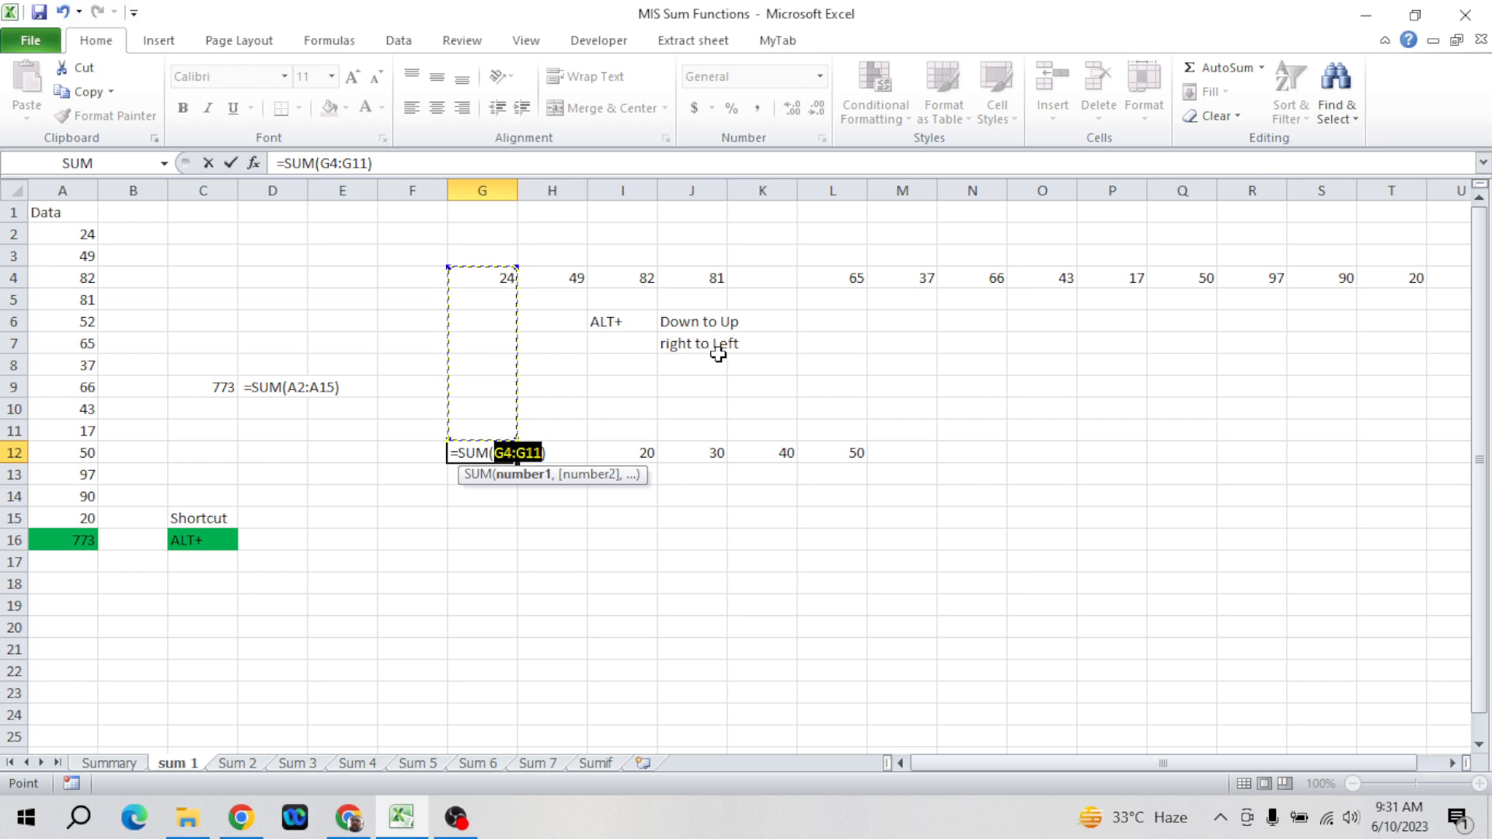
key(Escape)
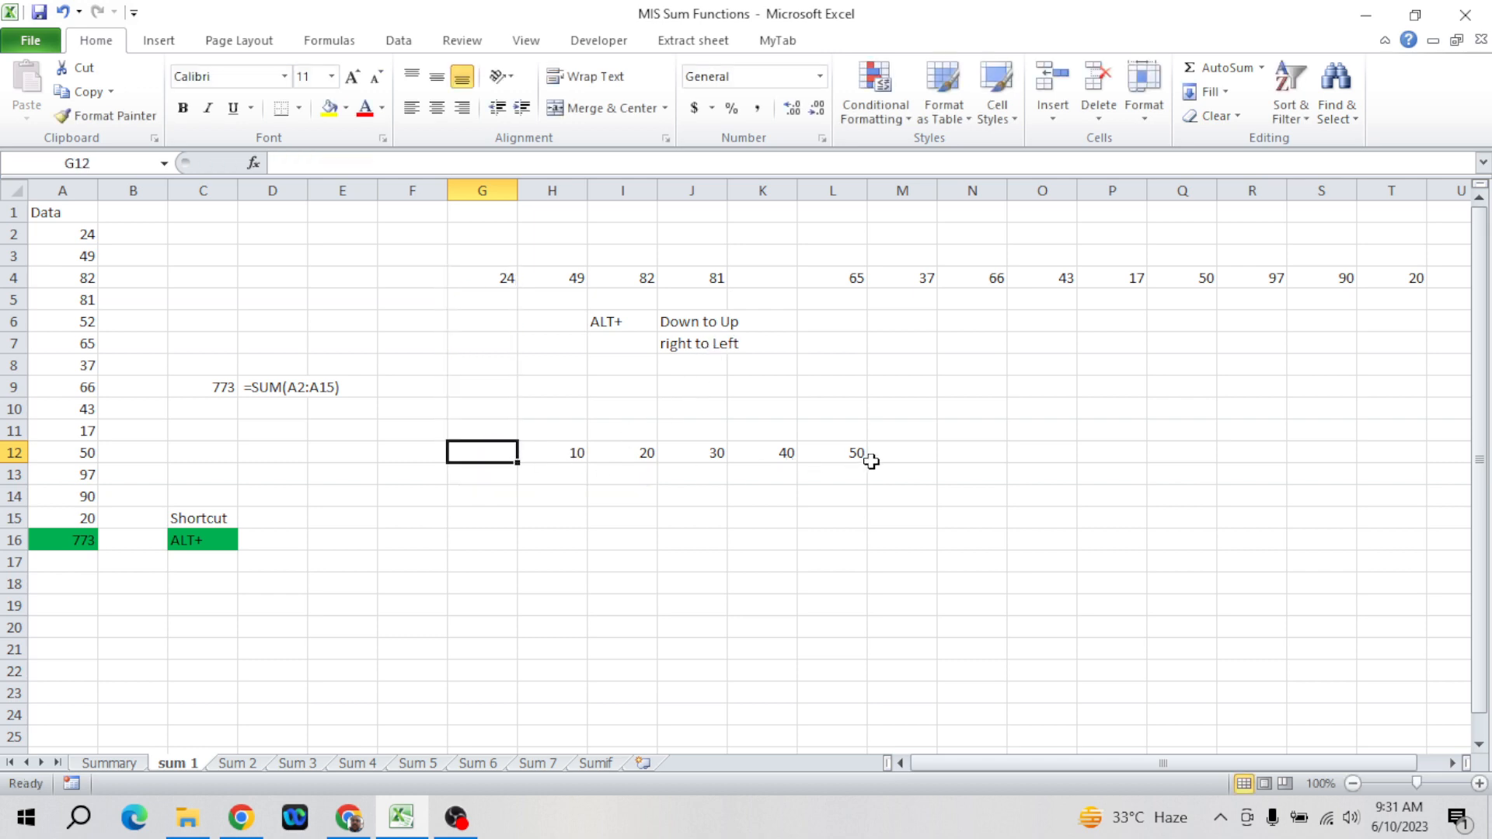
click(908, 459)
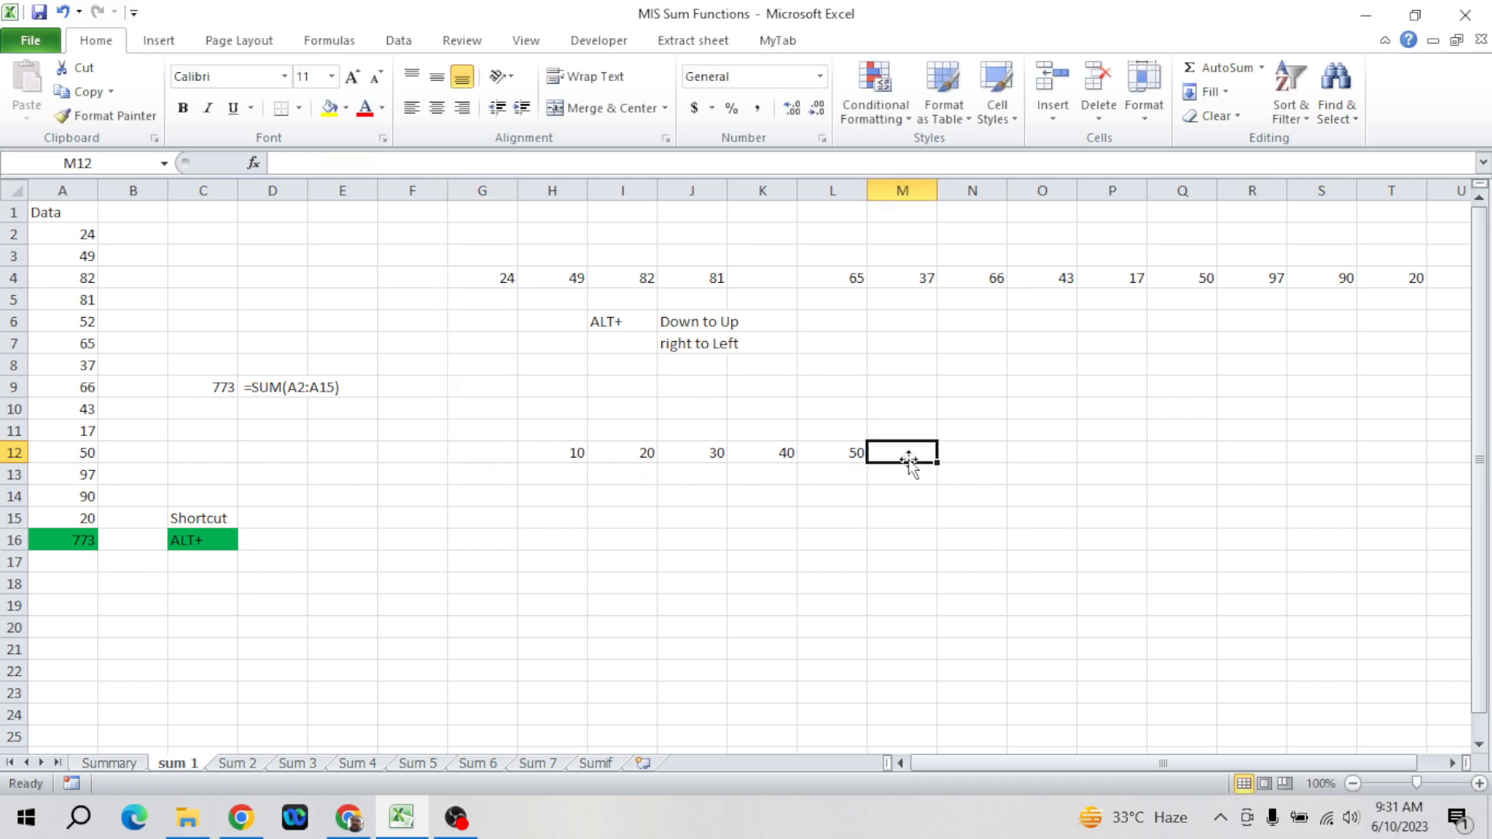
key(alt+equal)
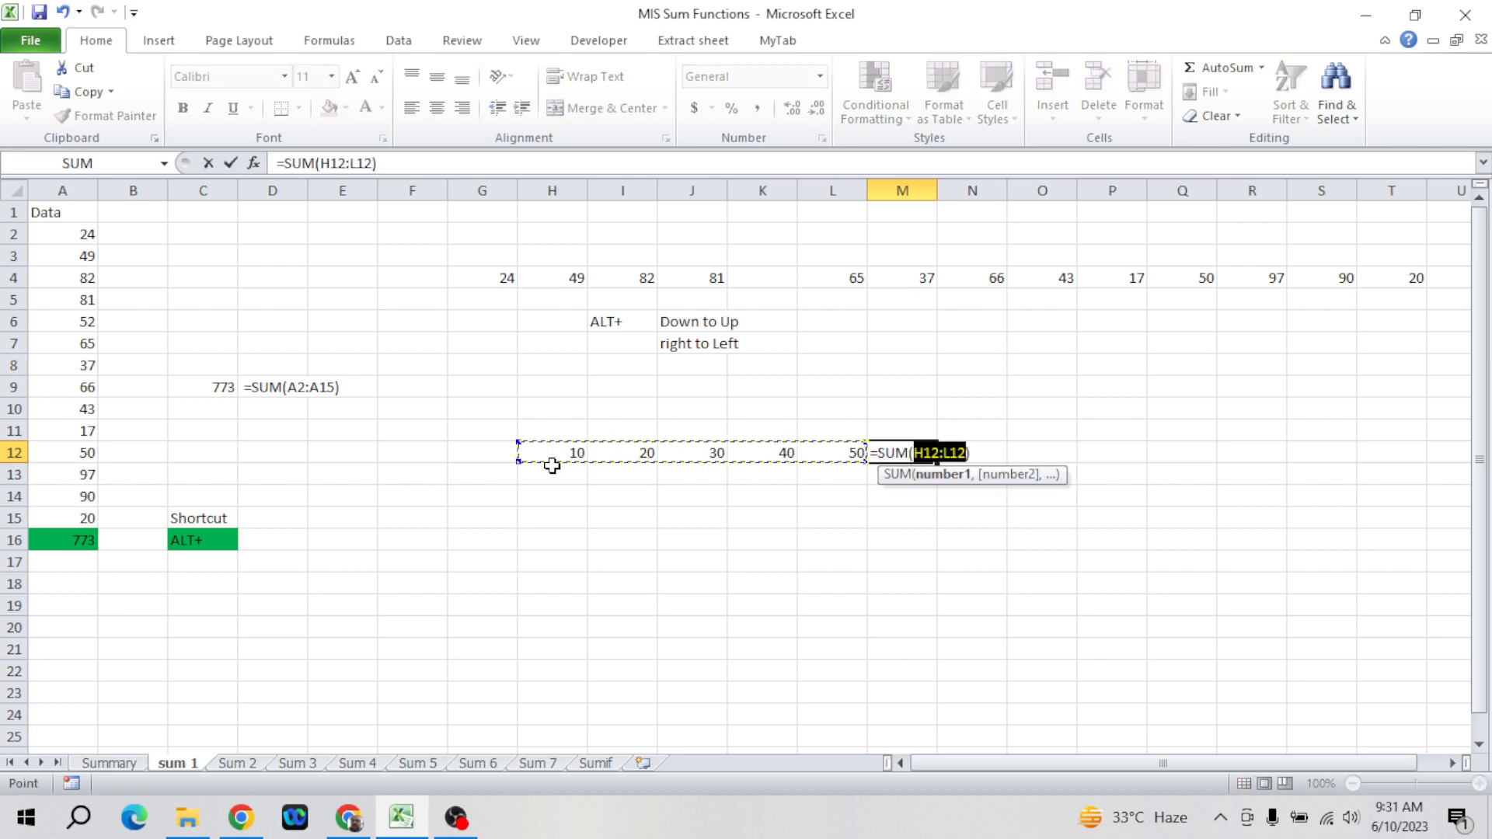
key(Escape)
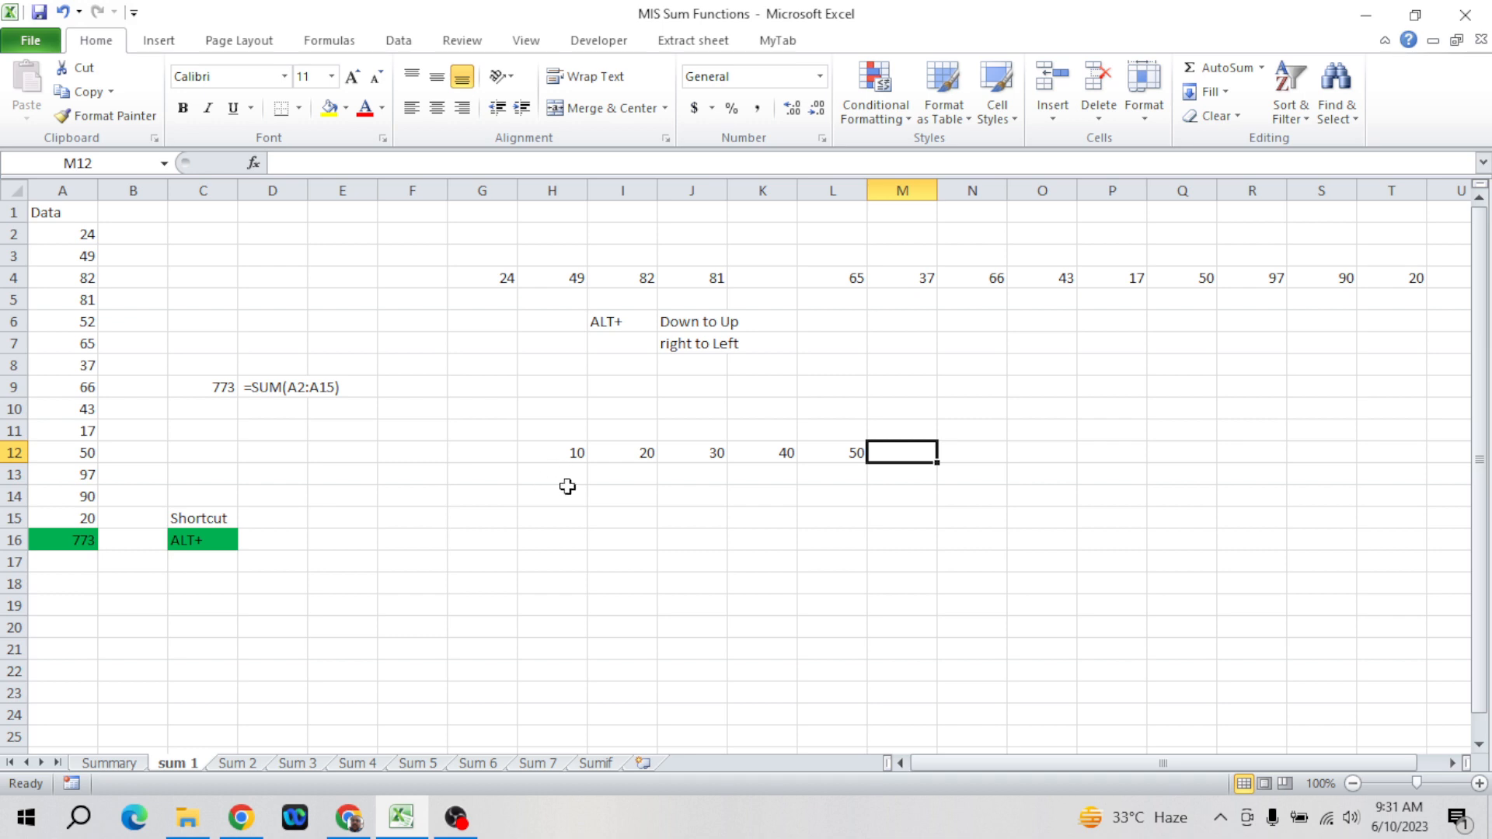
- Enter 50 in H13 and 20 in H14, beneath the first value of the row
click(570, 473)
text(10)
key(Return)
text(2)
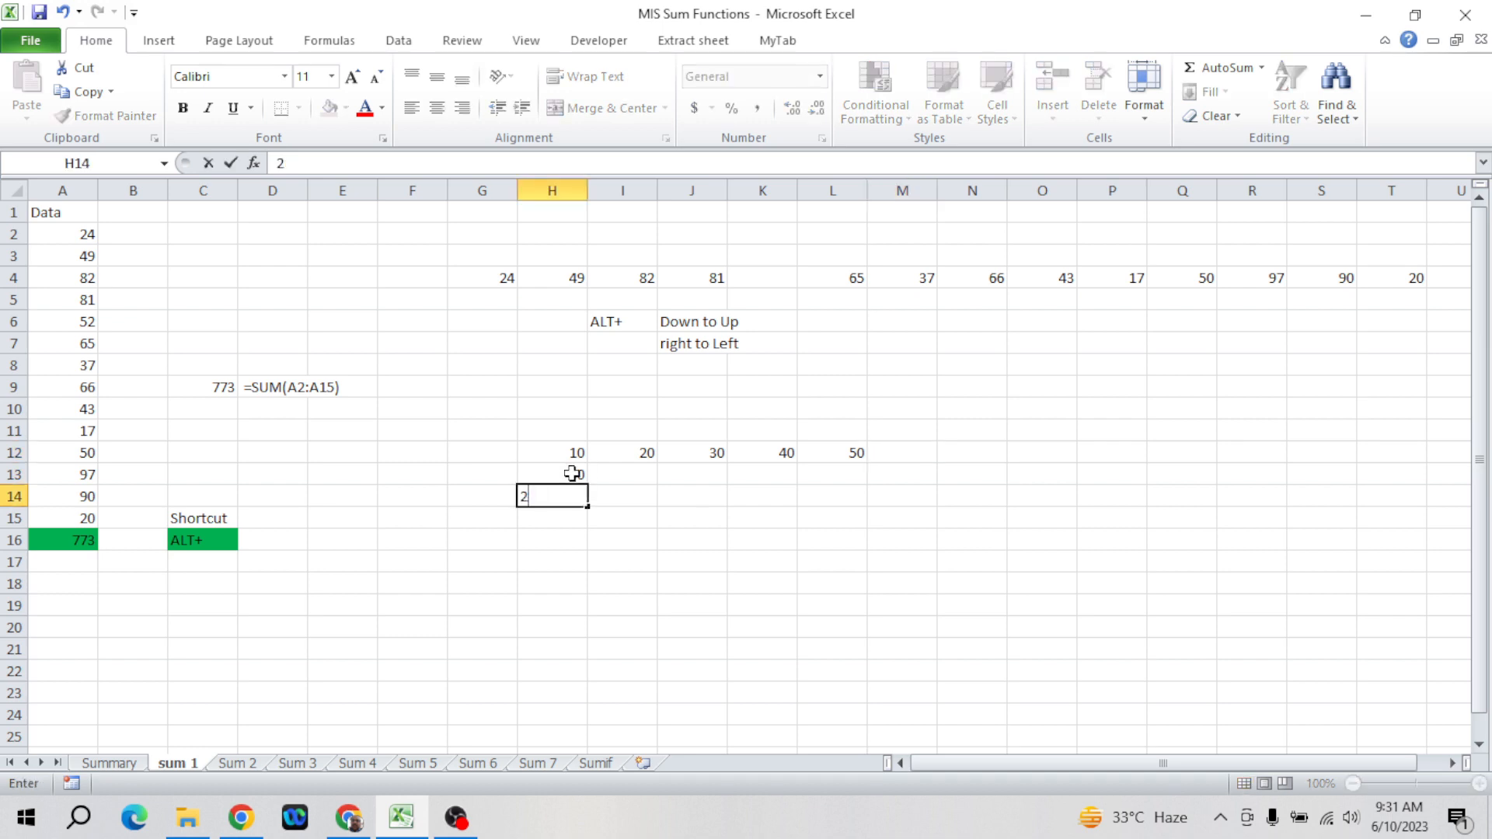
text(0)
key(Return)
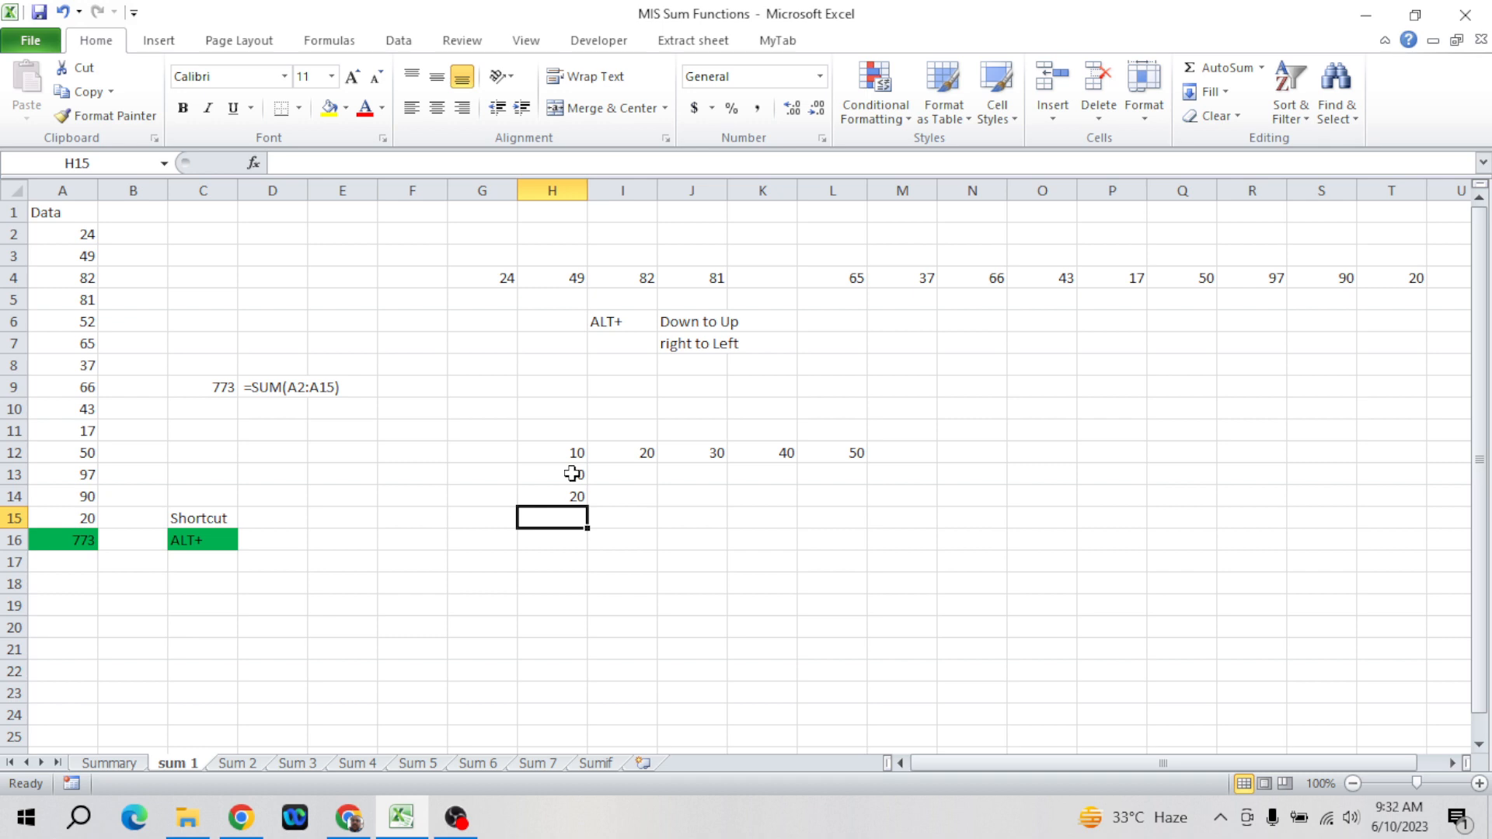
- Try AutoSum in H15 on the short column H12:H14 and discard the formula
key(alt+equal)
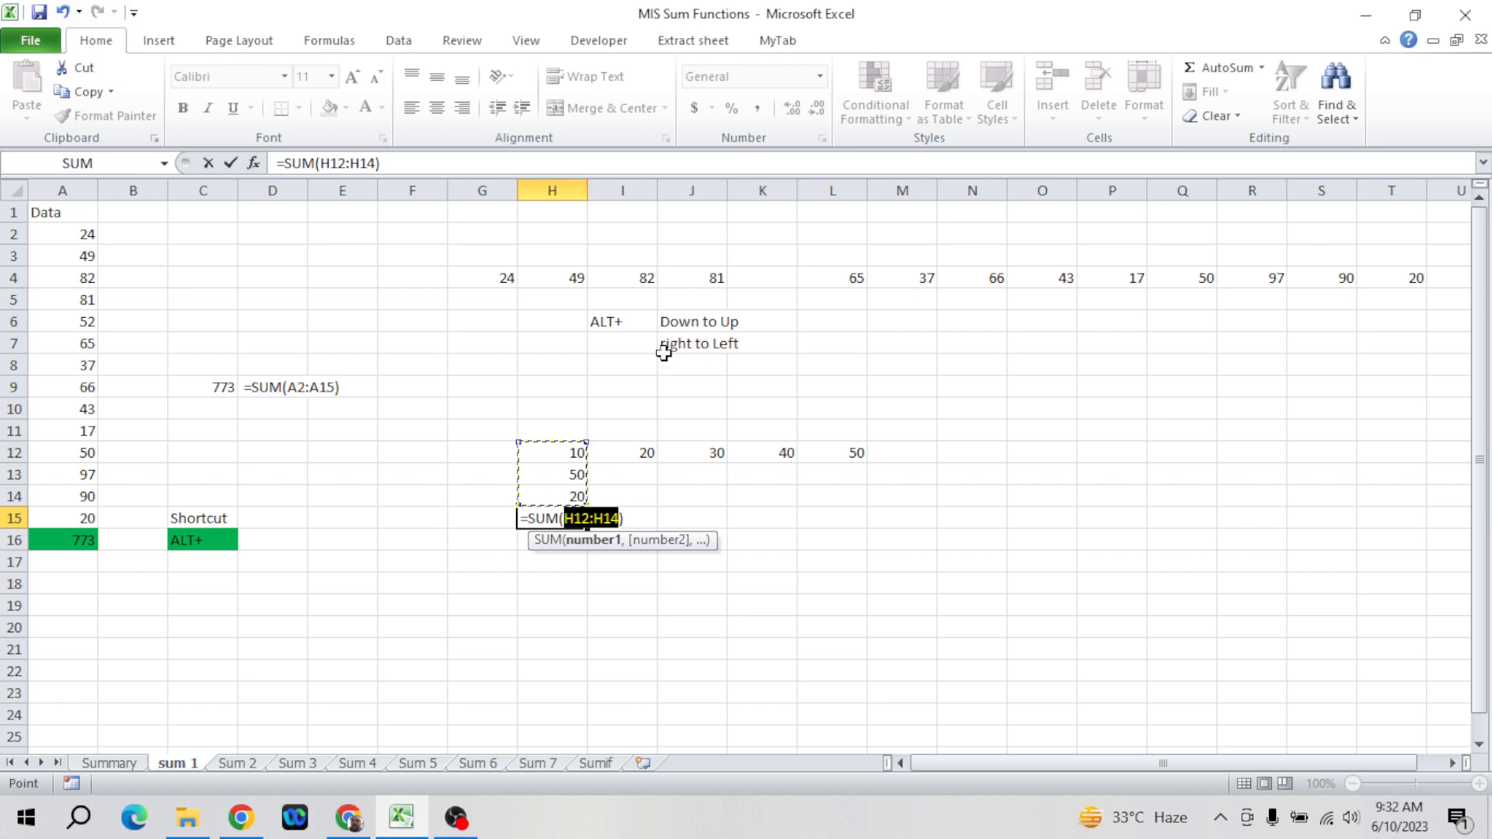
click(633, 323)
key(Escape)
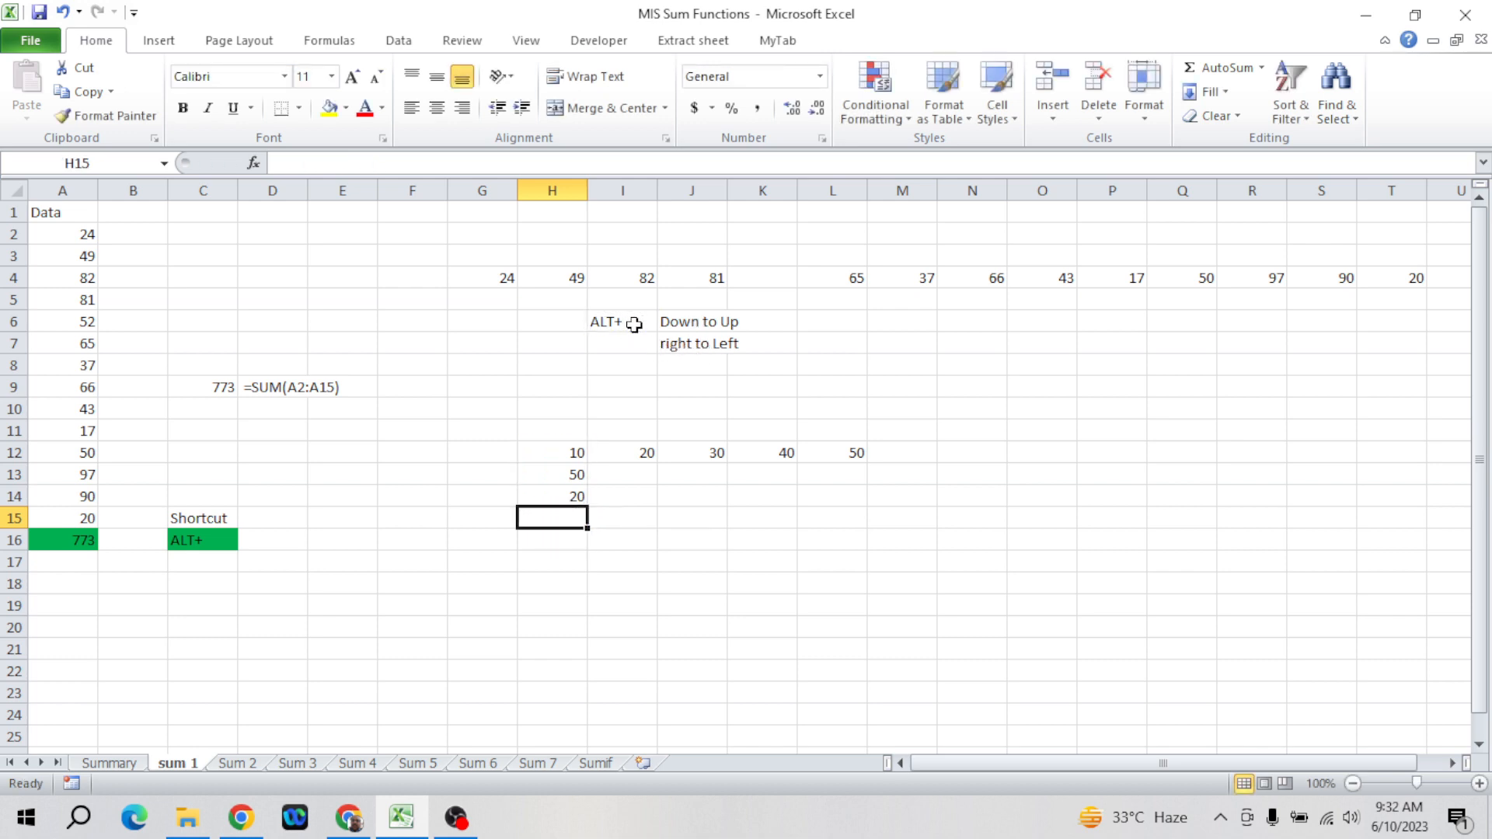
- Fill the shortcut notes in I6:J7 with yellow and autofit their column widths
click(632, 323)
key(shift+Right)
key(shift+Down)
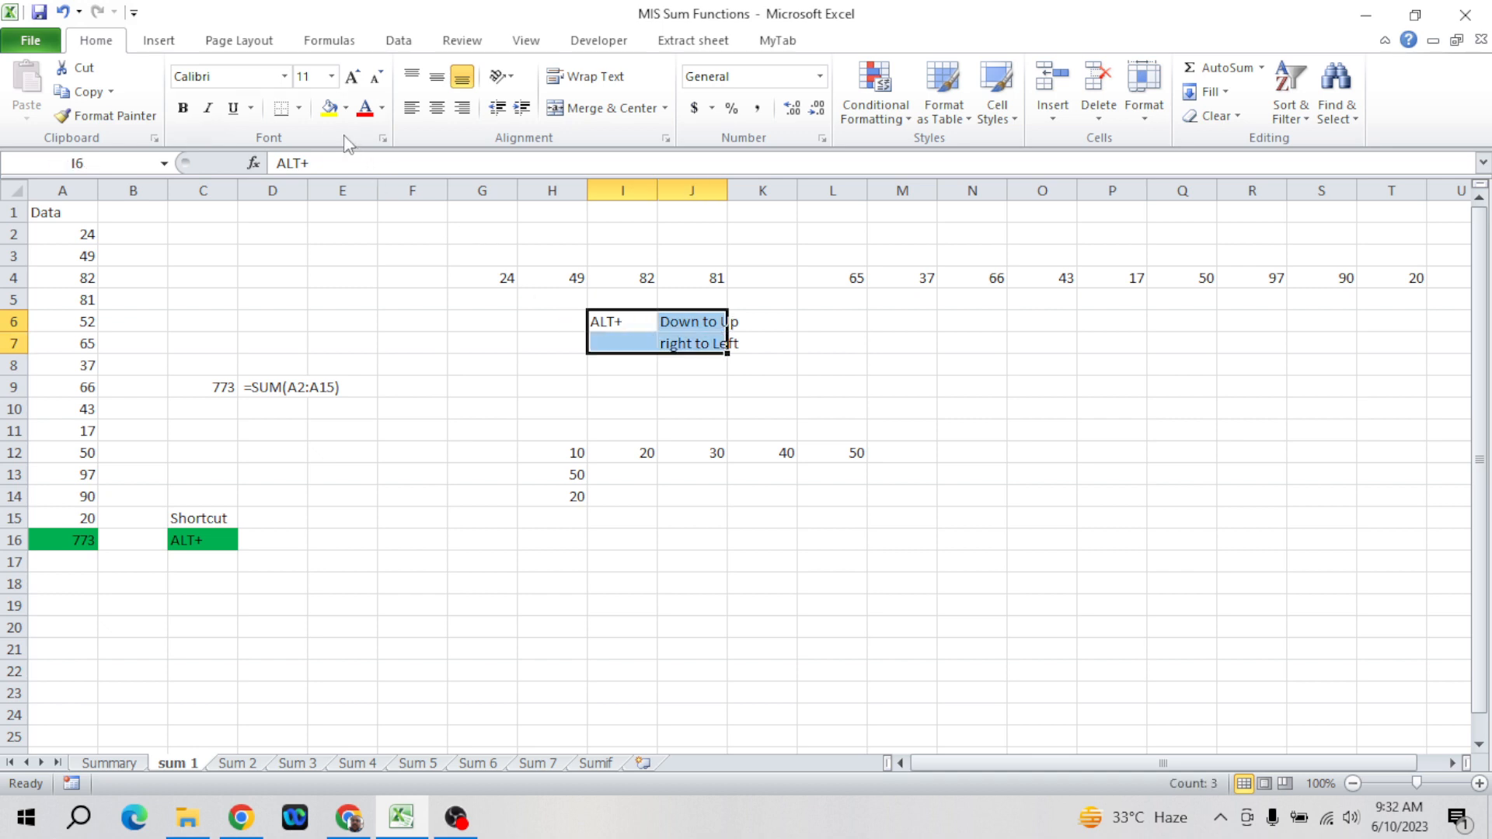
click(330, 108)
key(alt+o)
key(c)
key(a)
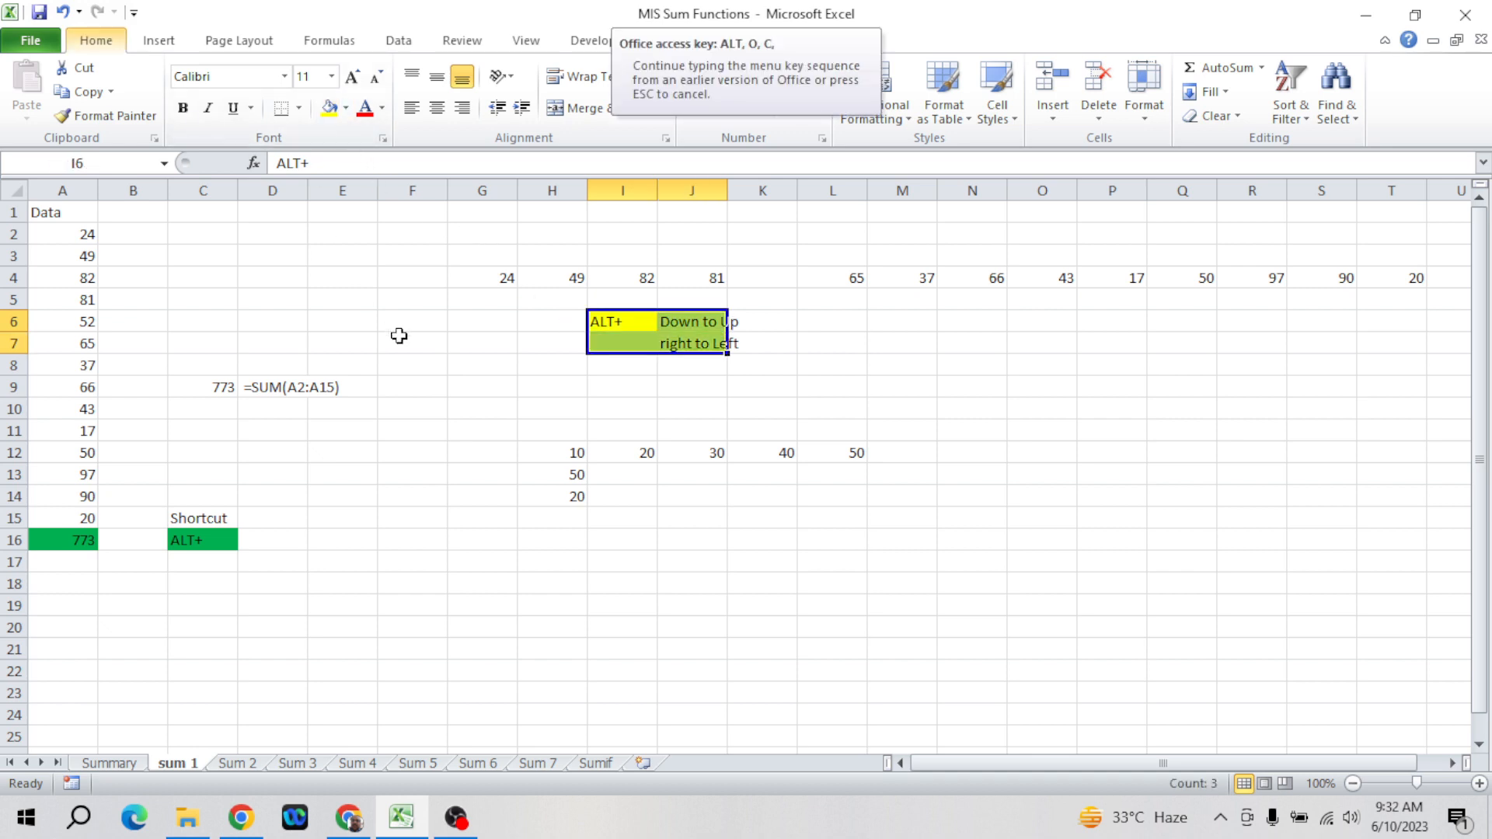
click(596, 391)
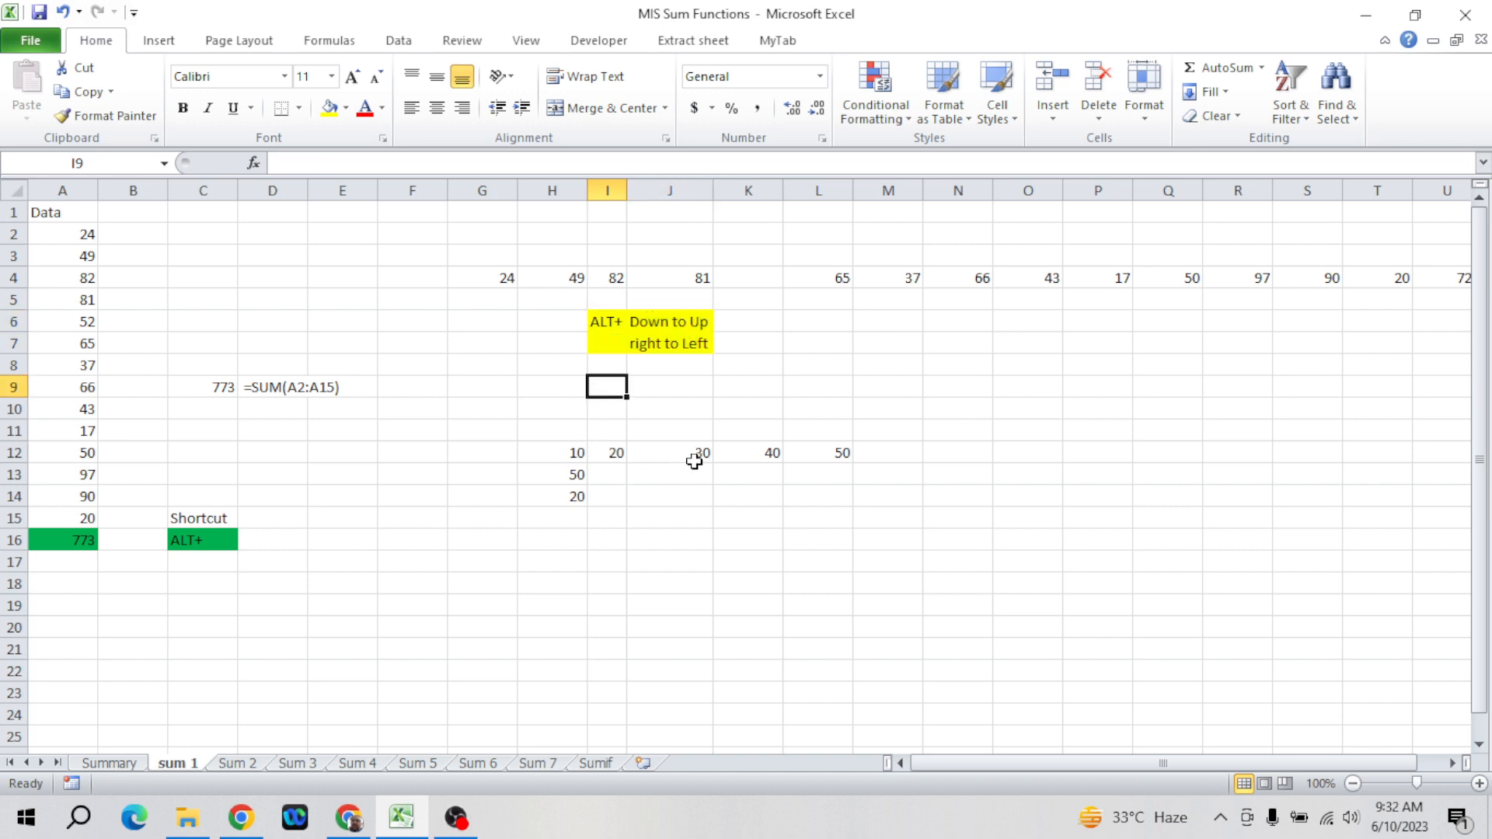
- Total the row with AutoSum as =SUM(H12:L12) in M12 and fill that cell yellow
click(887, 454)
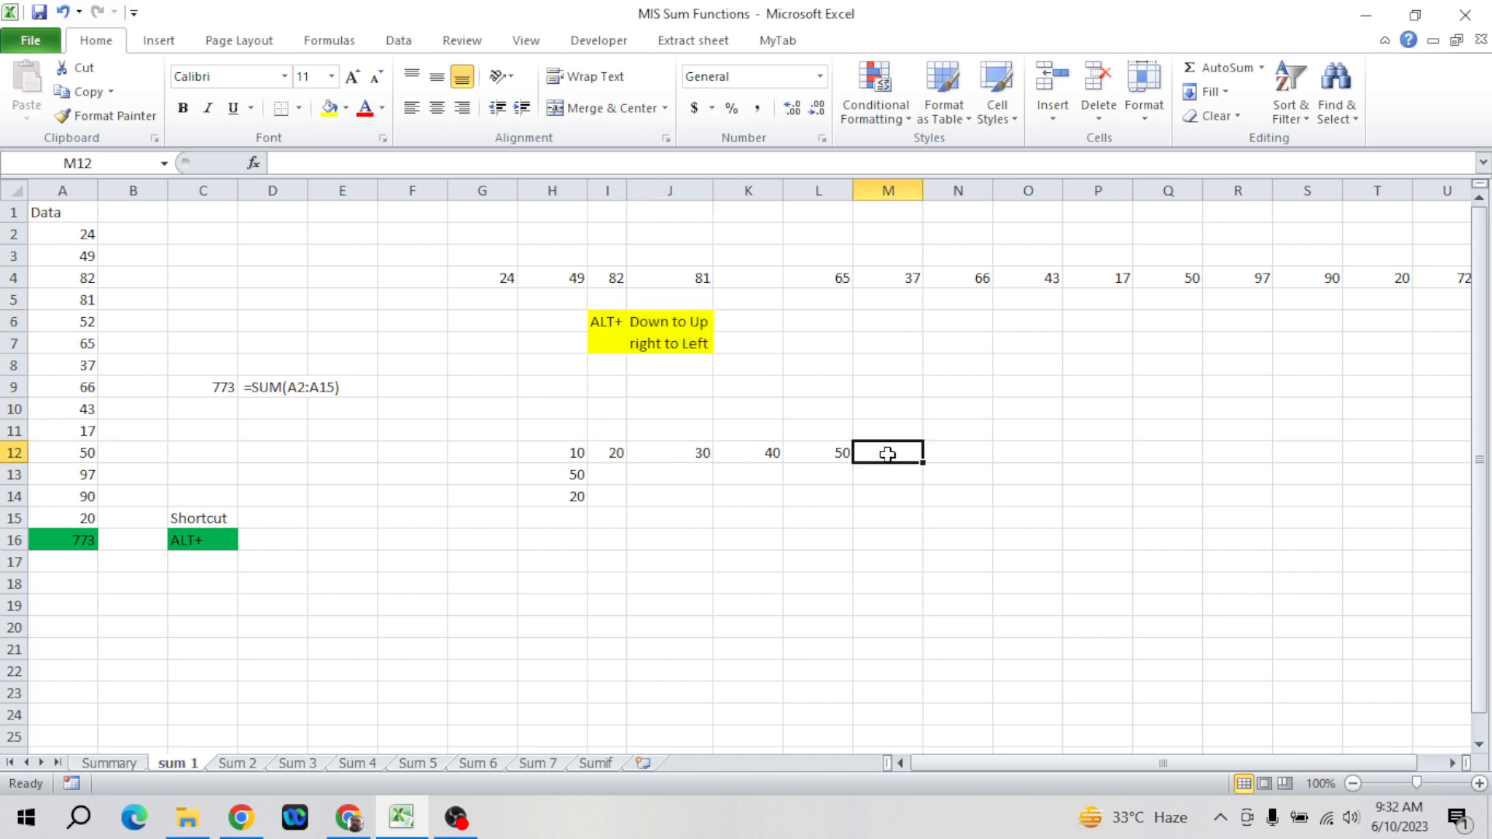
key(alt+equal)
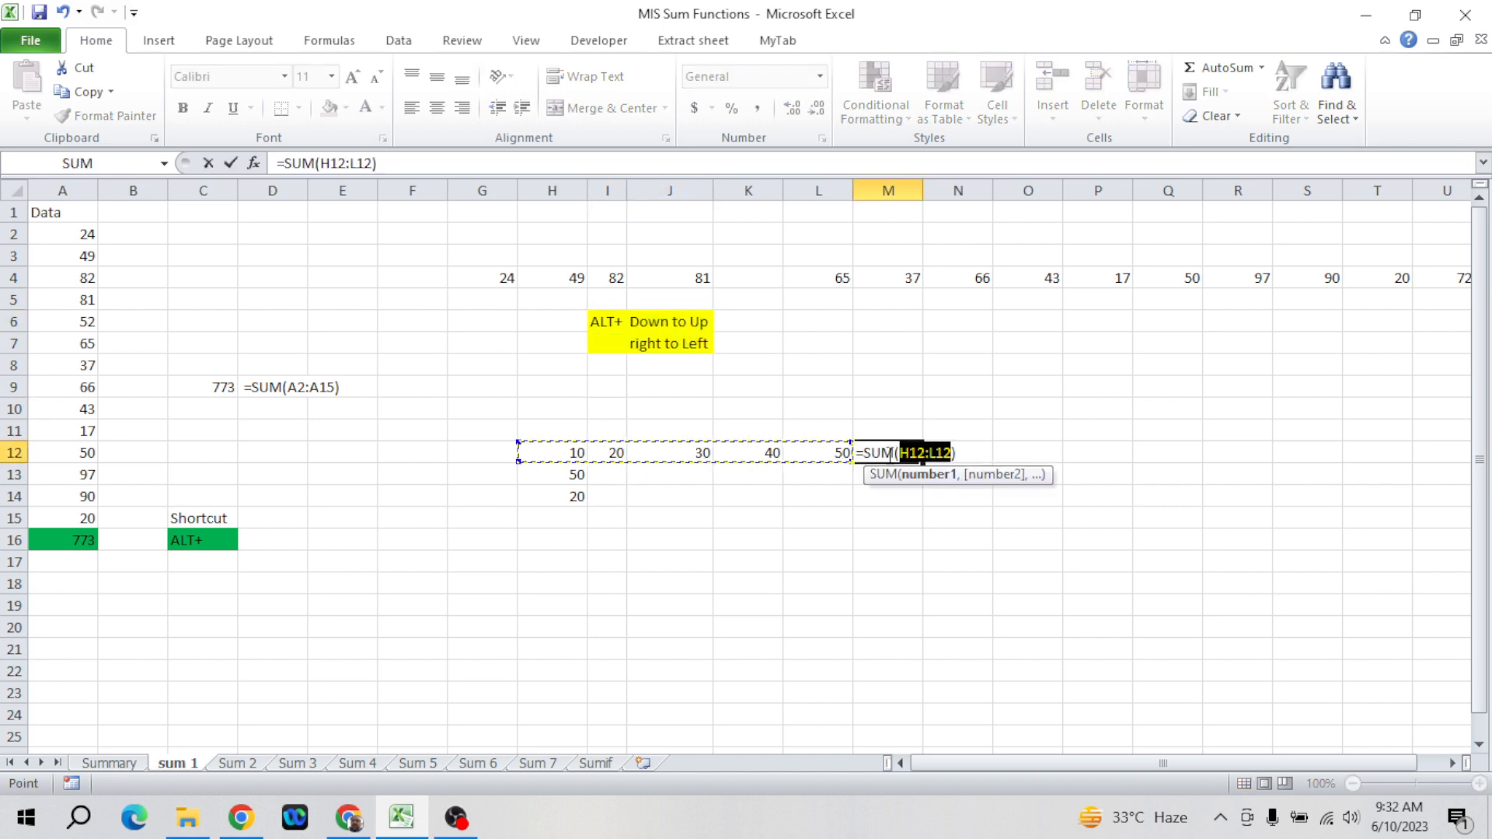
key(Return)
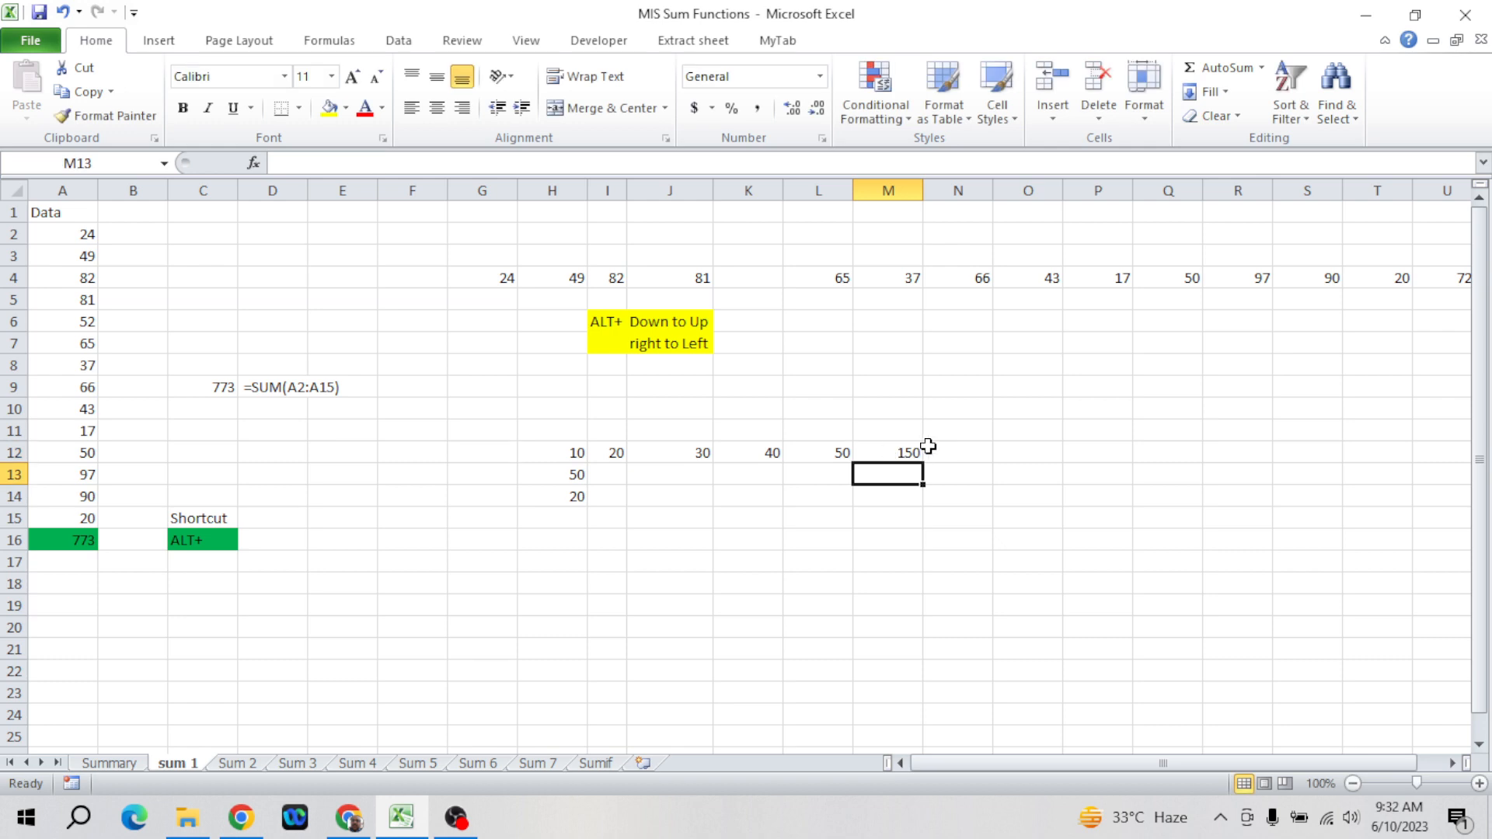
click(904, 454)
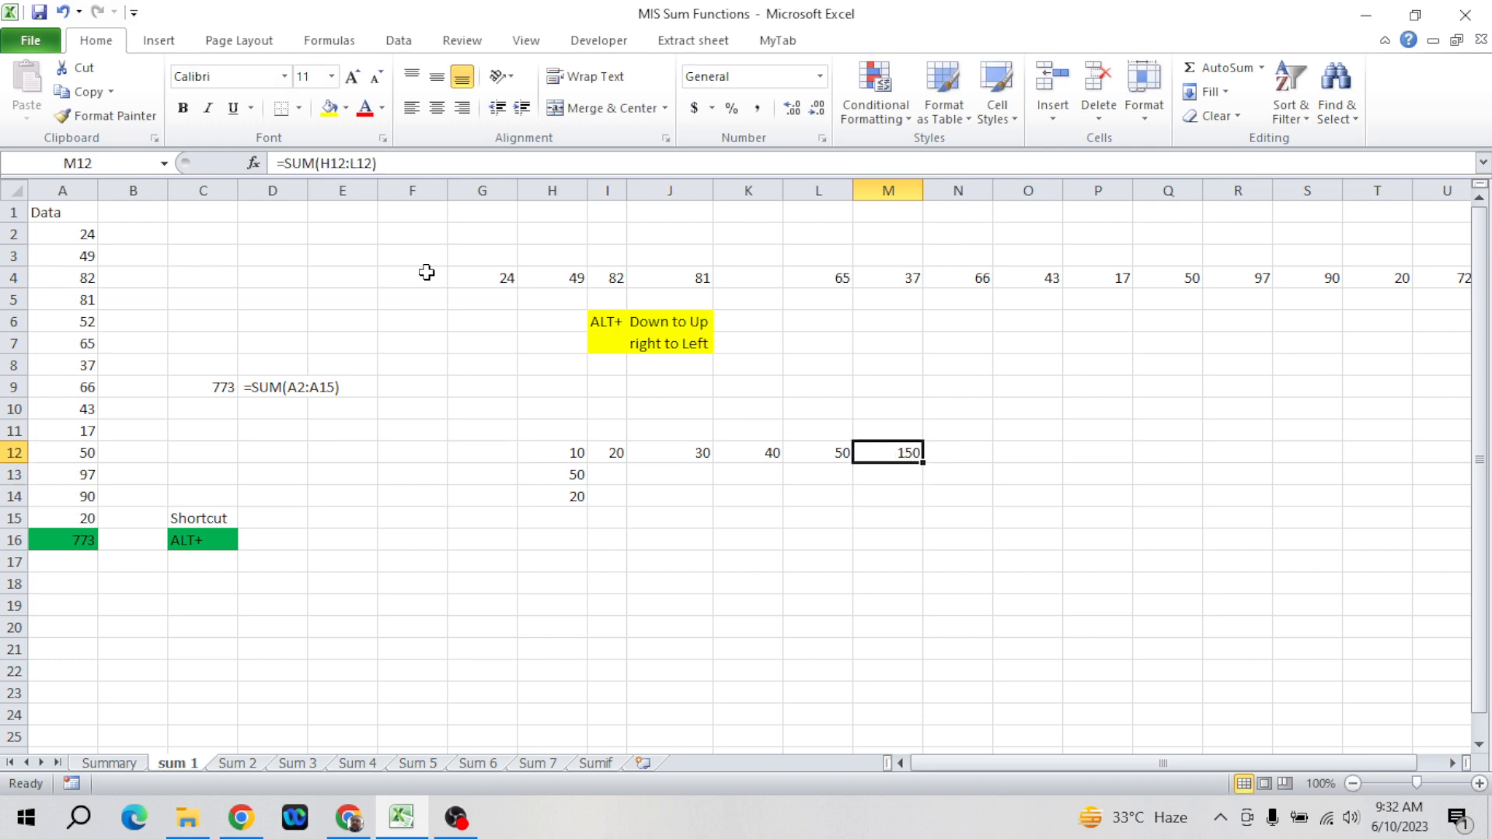
click(330, 106)
- Total the short column with AutoSum as =SUM(H12:H14) in H15
click(561, 517)
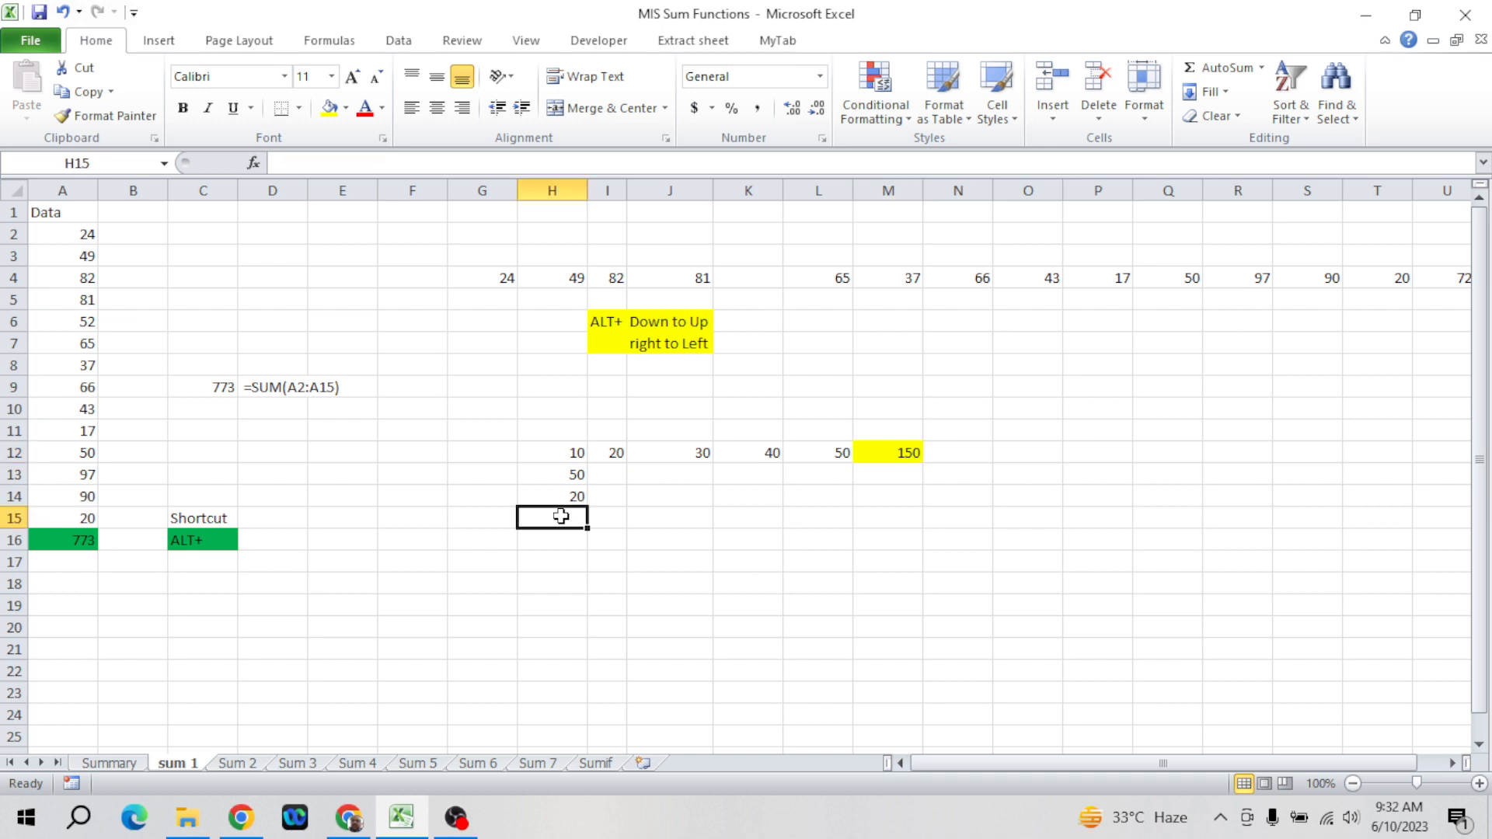
key(alt+equal)
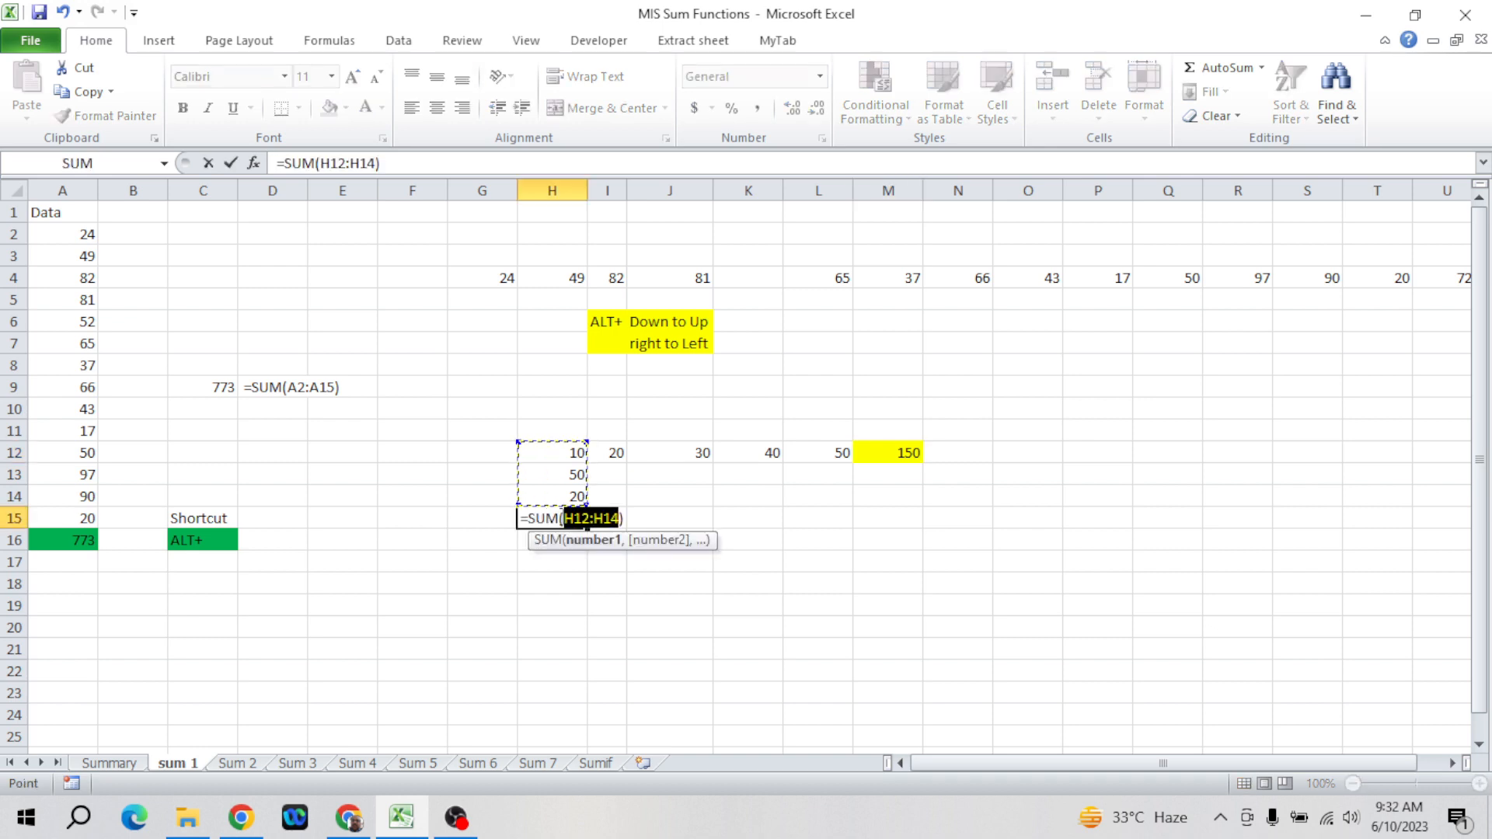
key(Return)
key(Return)
- Copy the row of values in H12:L12
key(Right)
key(Up)
key(Up)
key(Up)
key(Up)
key(Up)
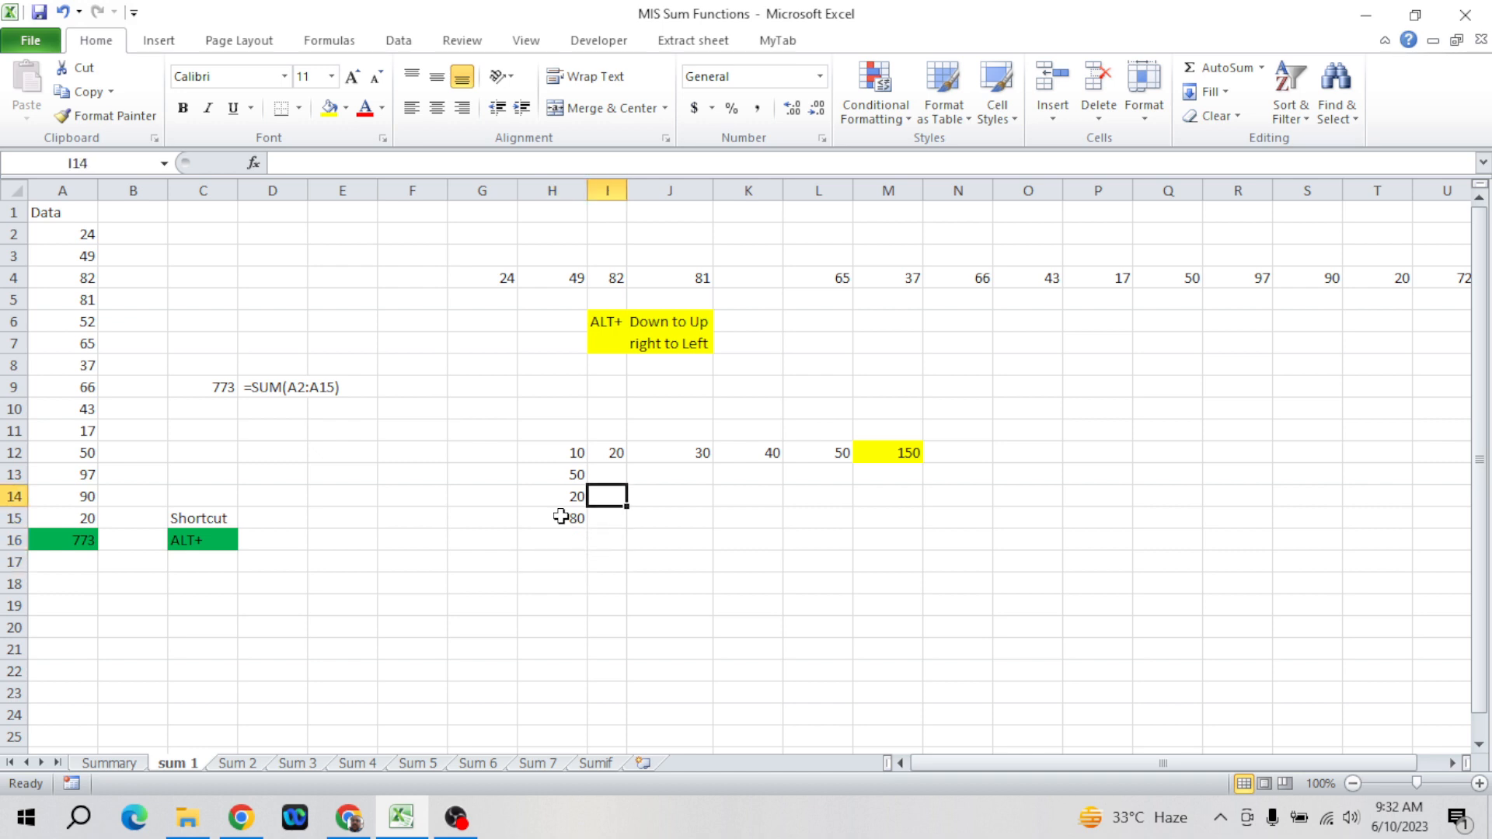
key(Left)
key(shift+Right)
key(shift+Right)
key(shift+Right)
key(shift+Right)
key(ctrl+c)
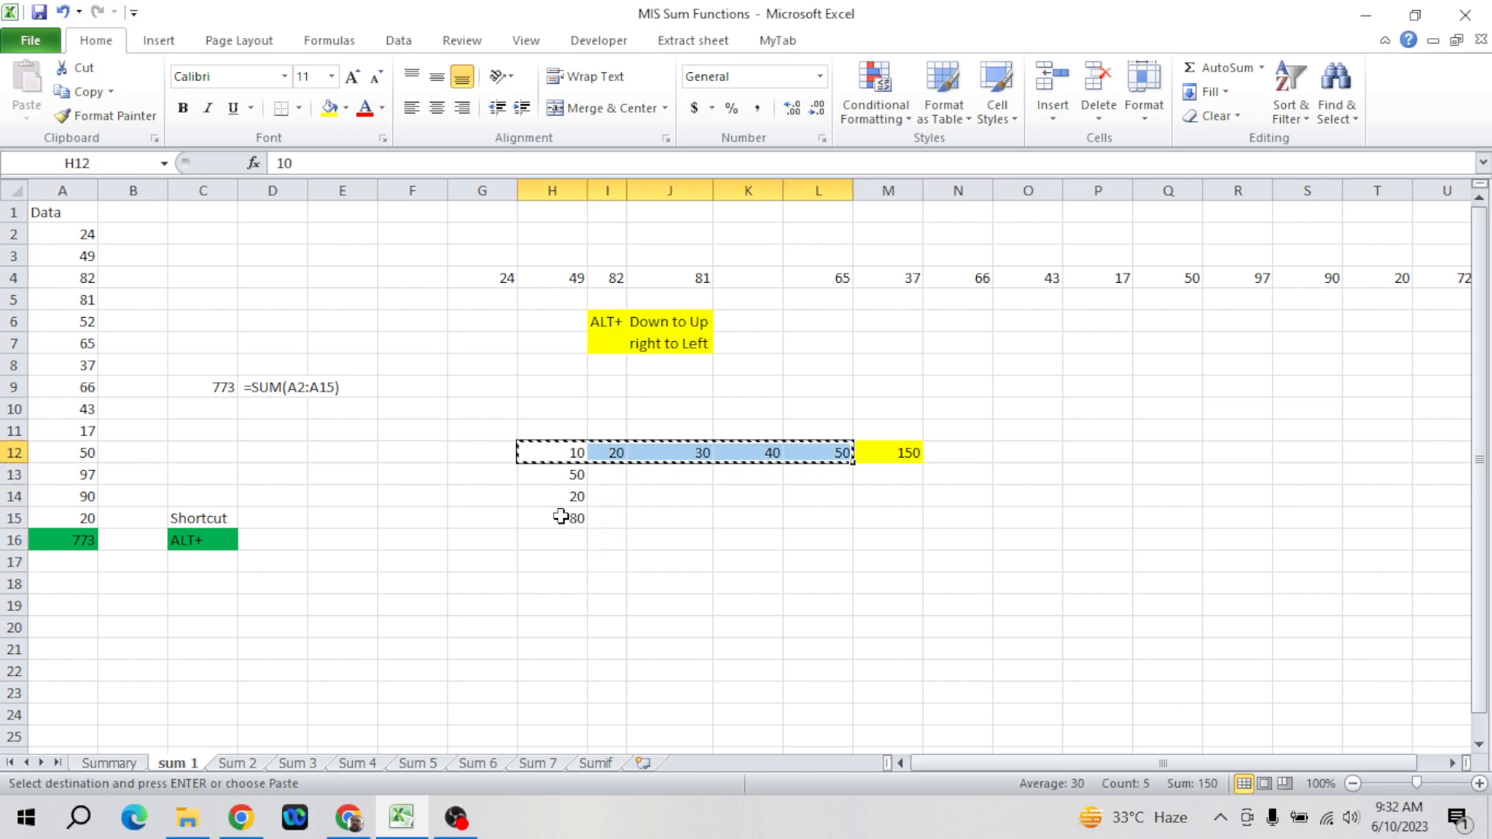
- Paste the copied row as transposed values down column H, starting at H18
key(Down)
key(Down)
key(Down)
key(Down)
key(Down)
key(Down)
key(ctrl+alt+v)
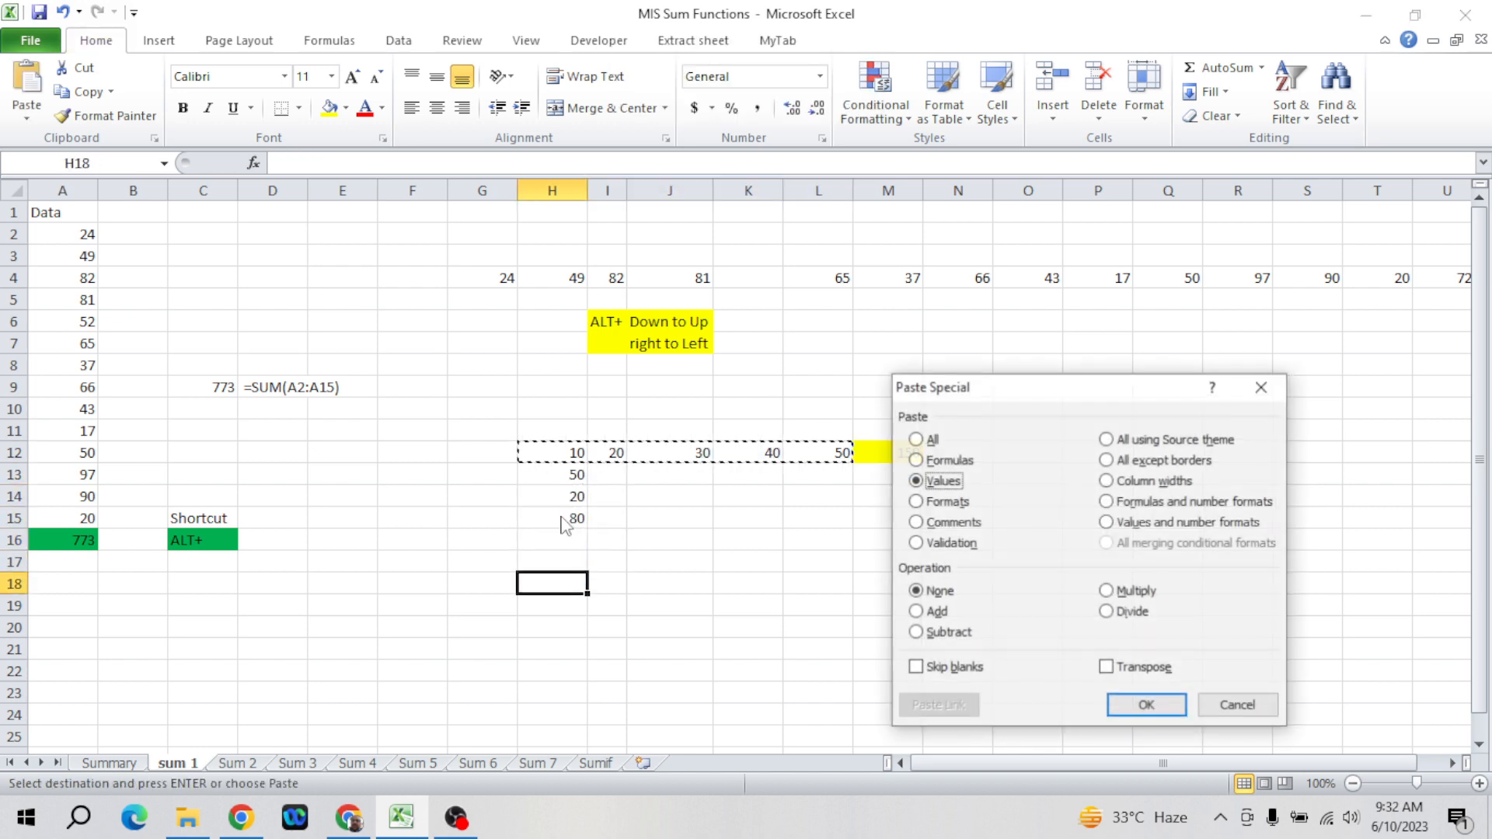
key(v)
key(e)
key(Return)
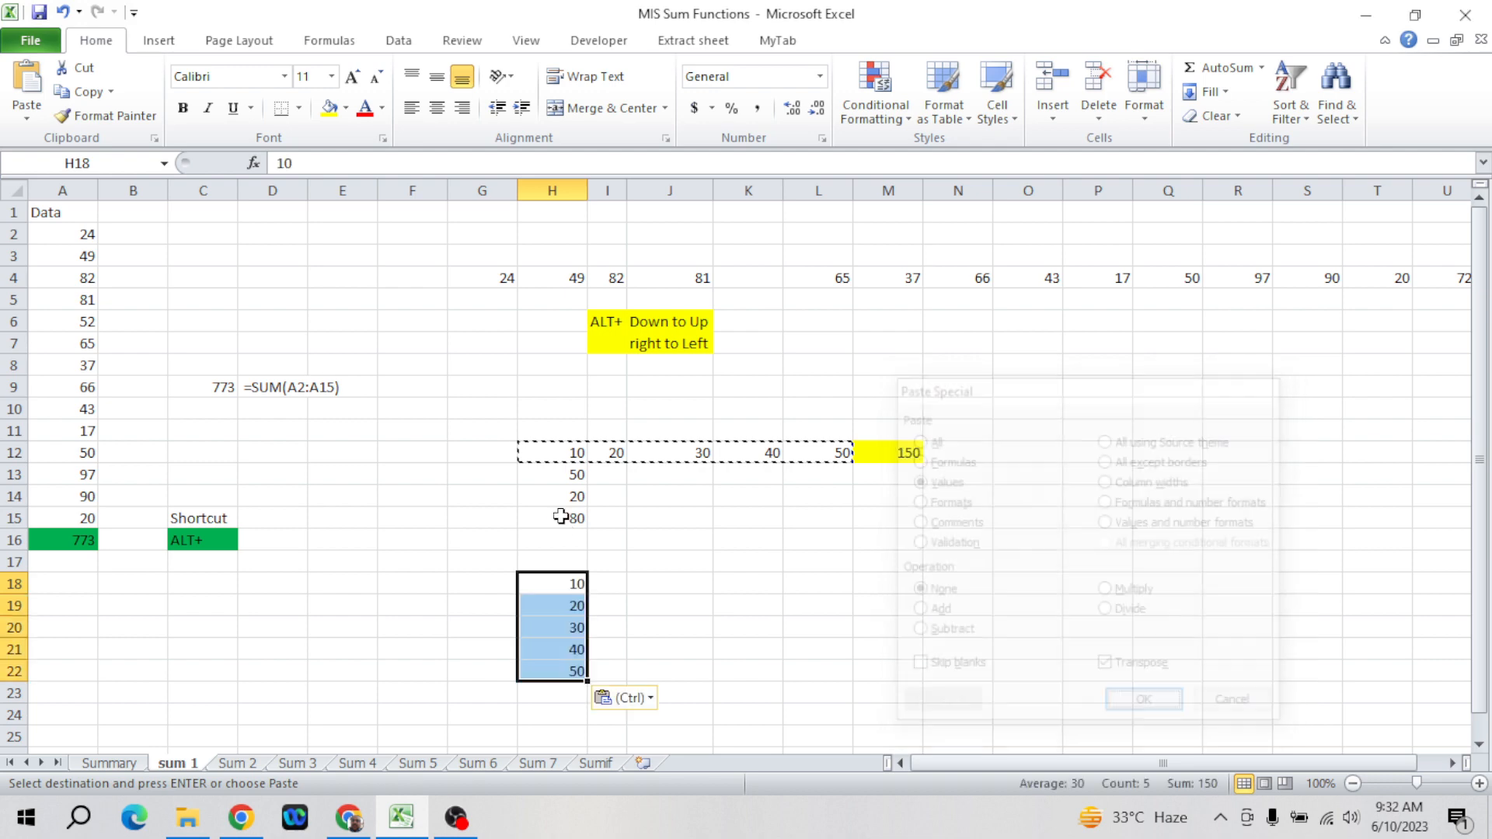
- Copy the values in H18:H22 and paste them lower in column H, starting at H24
key(Down)
key(Down)
key(Down)
key(Down)
key(Down)
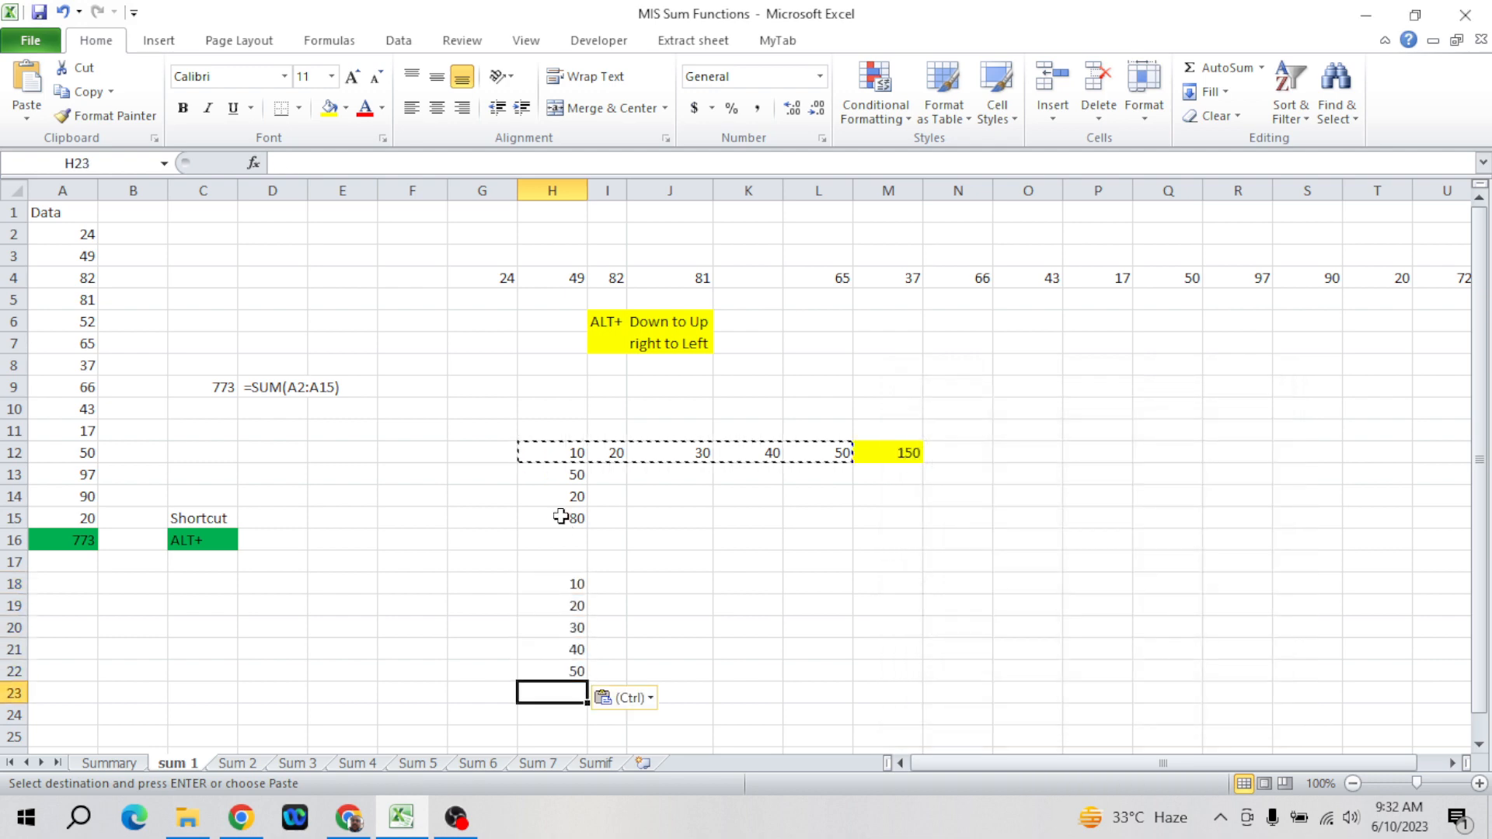
key(Up)
key(shift+Up)
key(shift+Up)
key(shift+Up)
key(shift+Up)
key(ctrl+c)
key(Down)
key(Down)
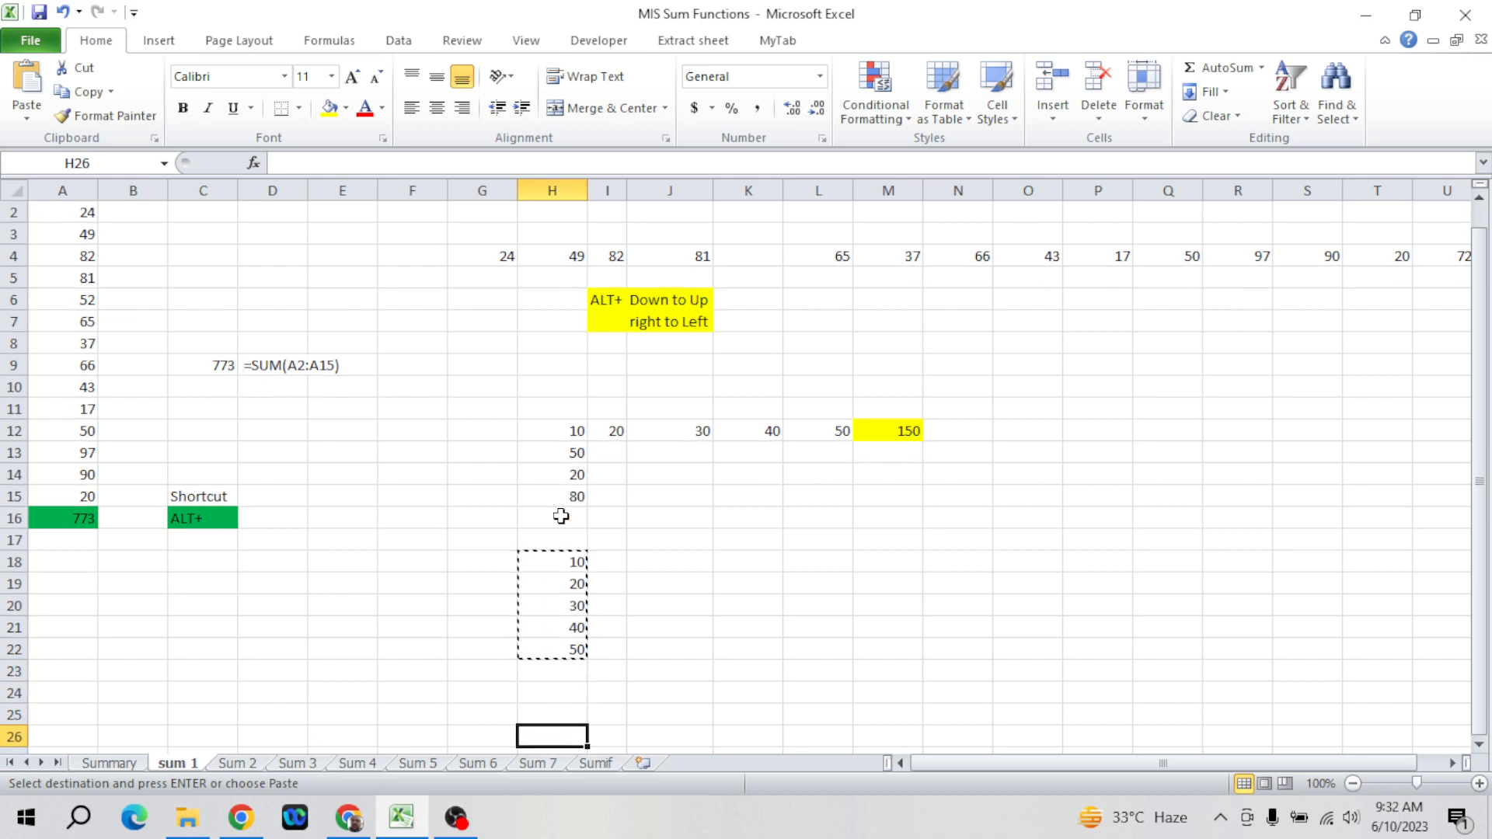
key(ctrl+v)
key(Down)
key(Down)
key(Down)
key(Down)
key(Down)
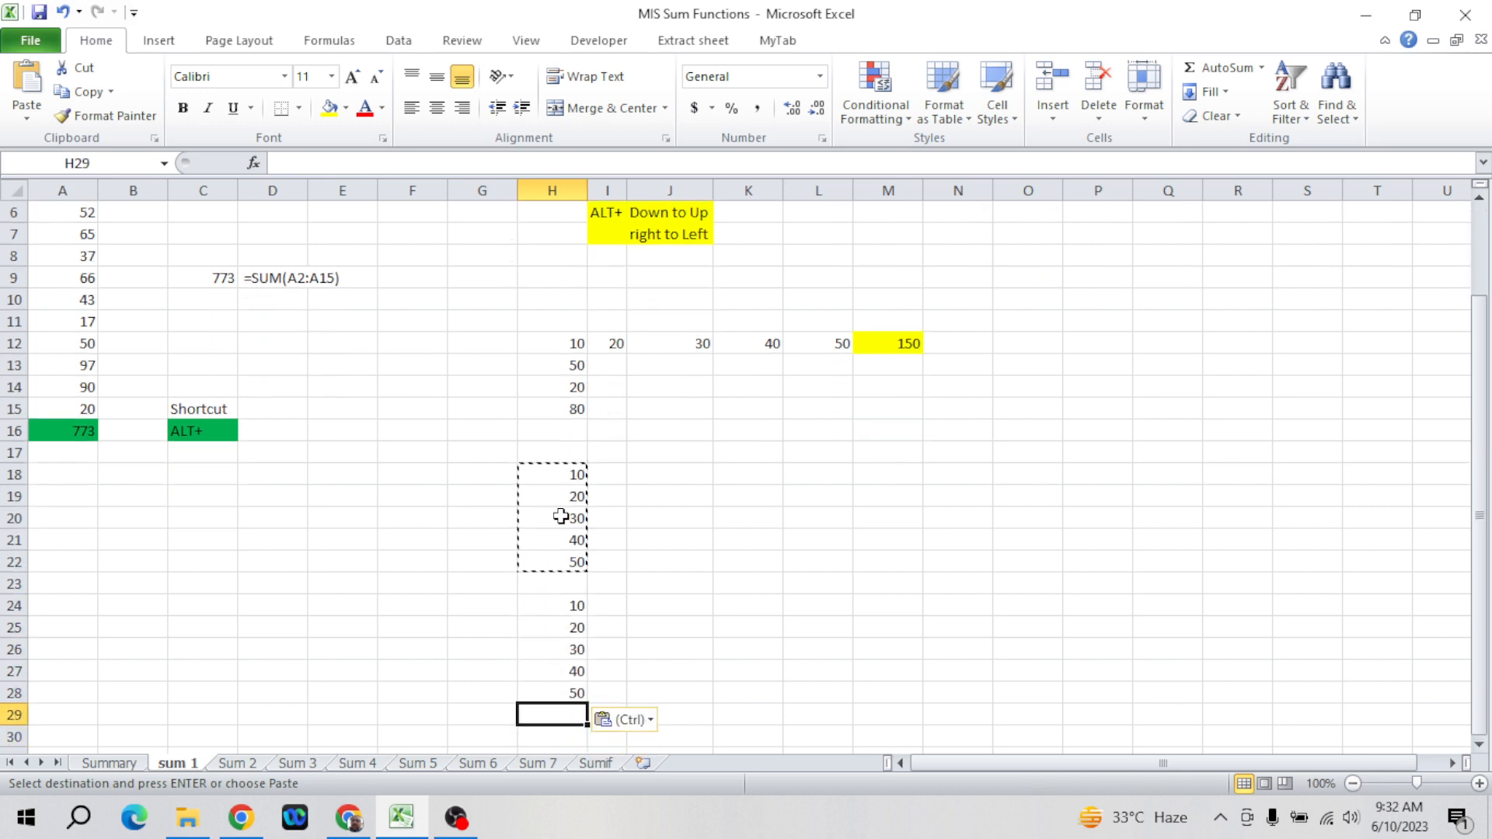
key(alt+equal)
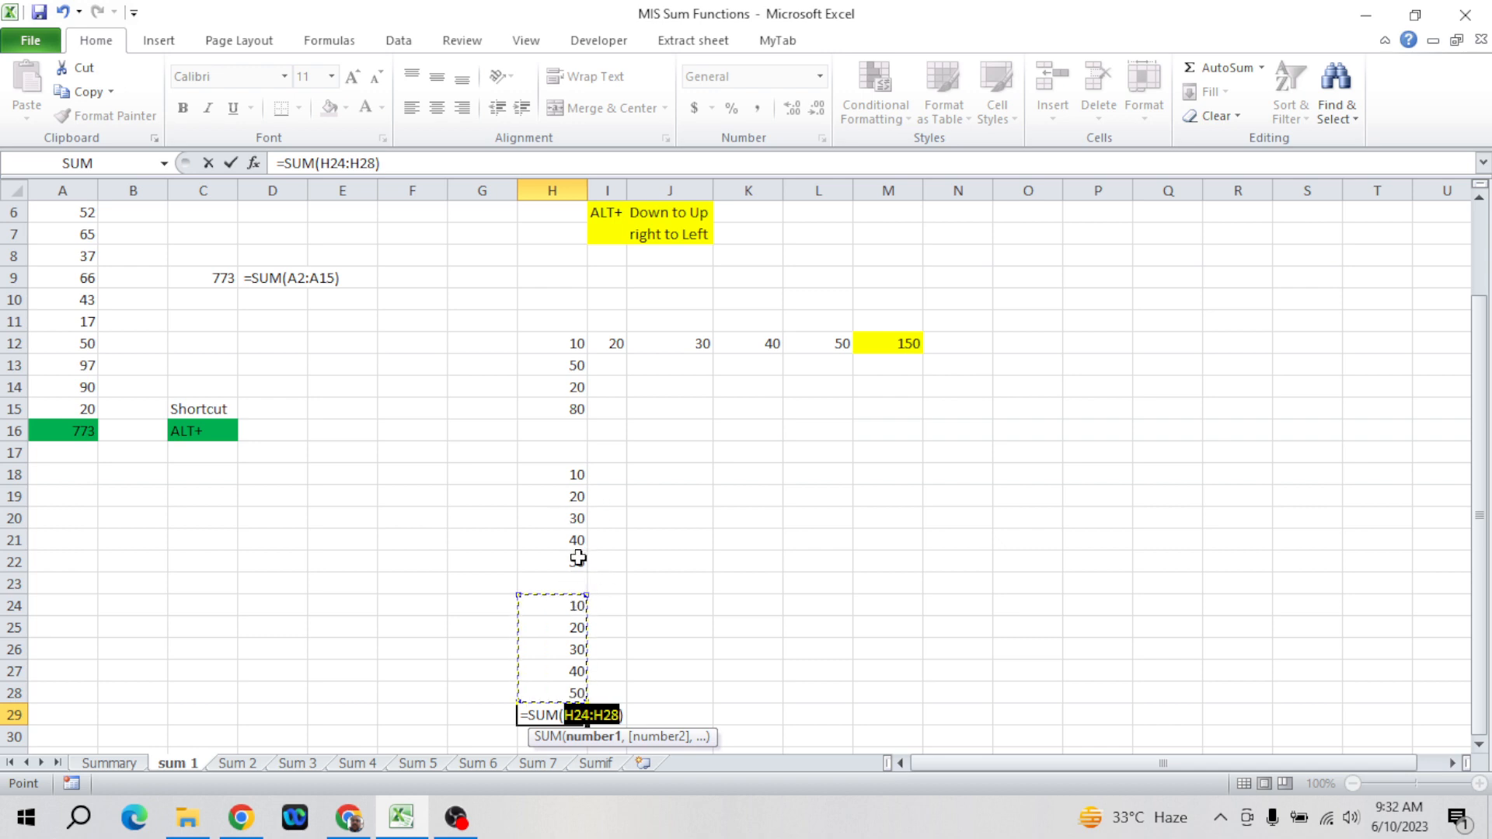
key(Escape)
key(Up)
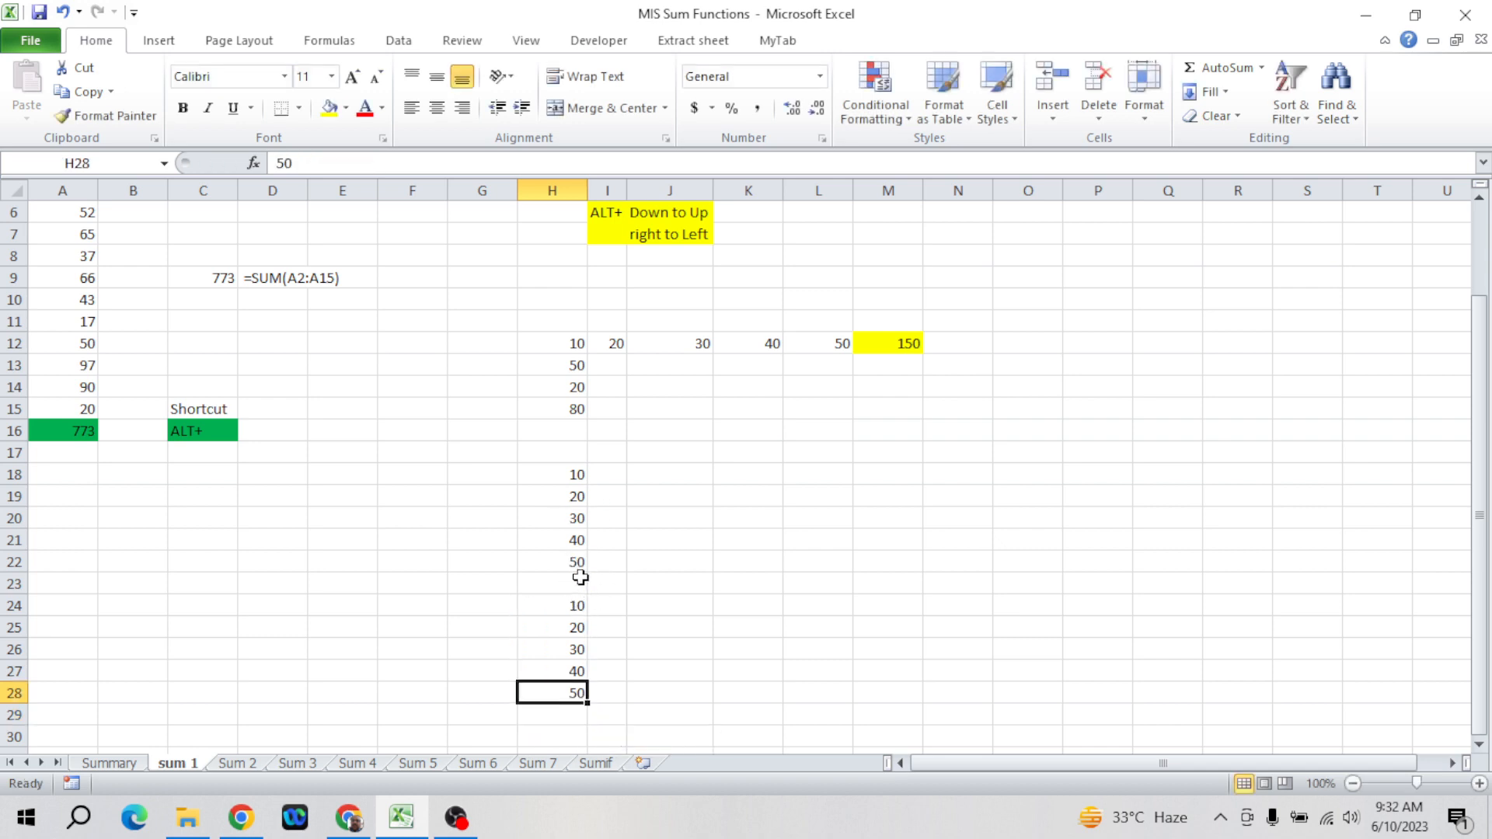
- Enter the text ddd in the empty cell H23 between the two blocks of values
click(581, 578)
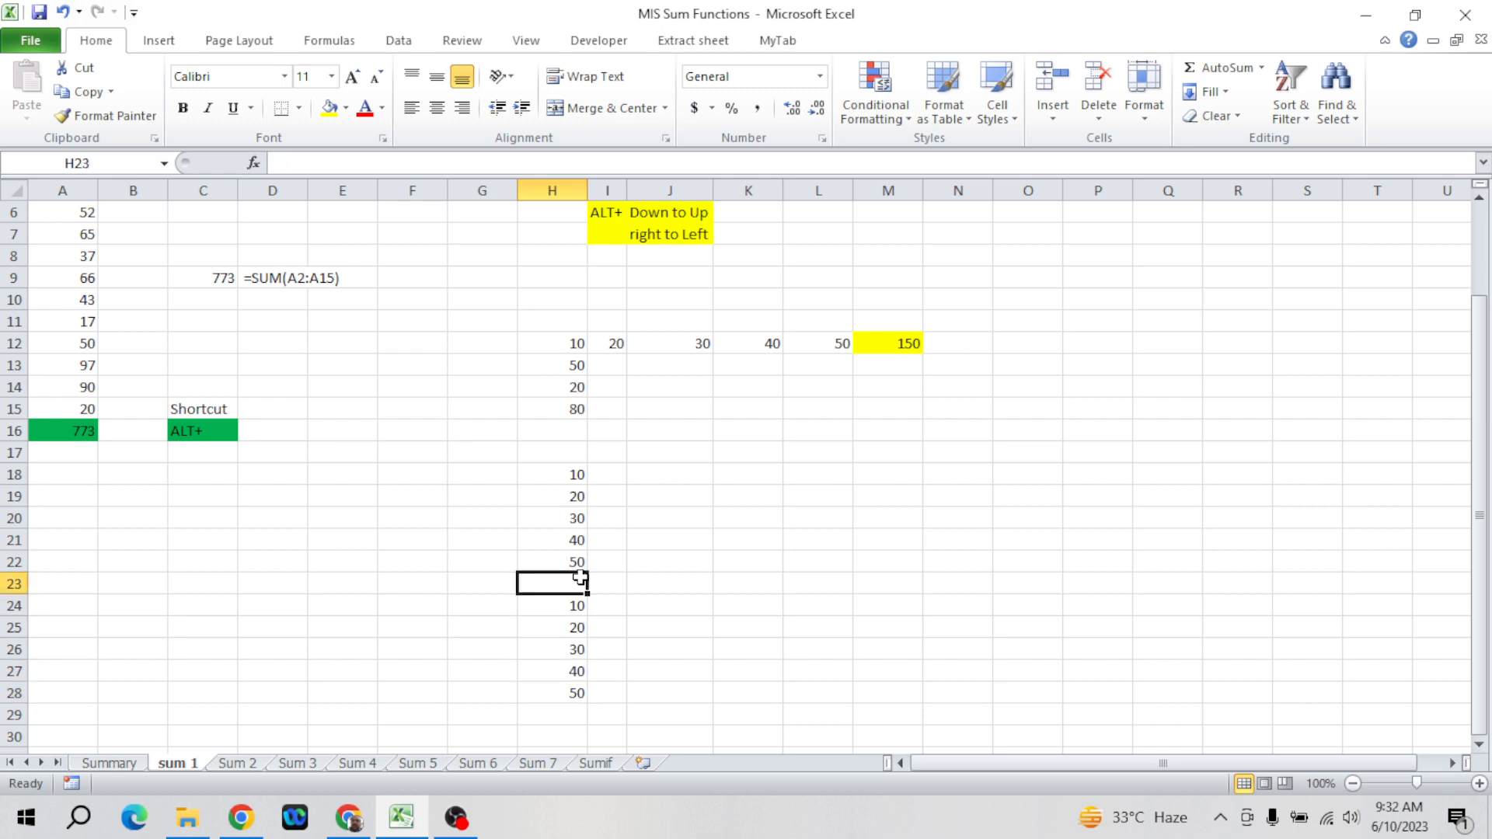
text(ddd)
key(Return)
- Insert an AutoSum in H29 and edit its range so the formula reads =SUM(H18:H28)
key(Return)
key(Return)
key(Return)
key(Return)
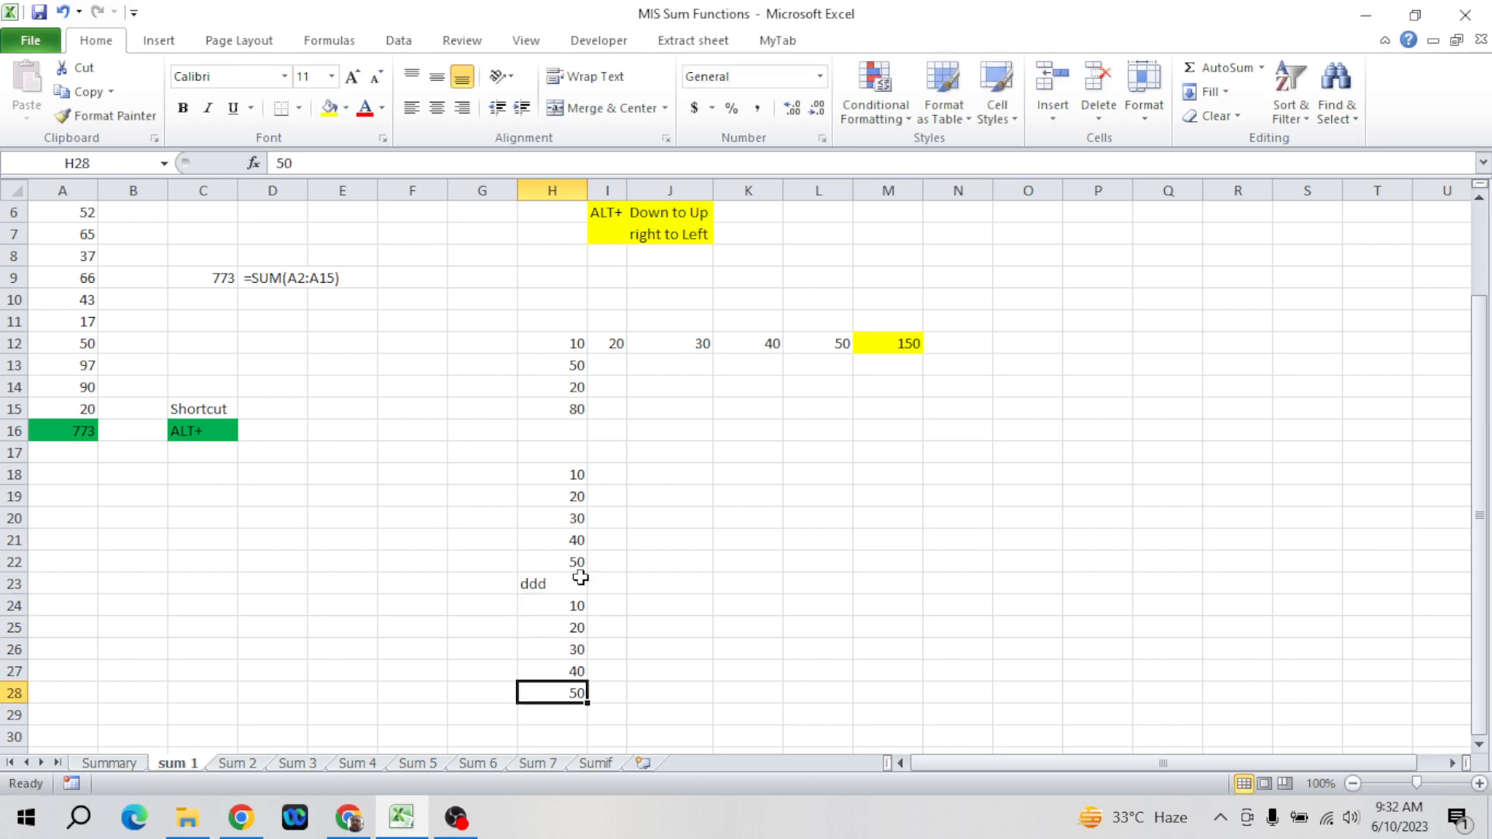
key(Return)
key(alt+equal)
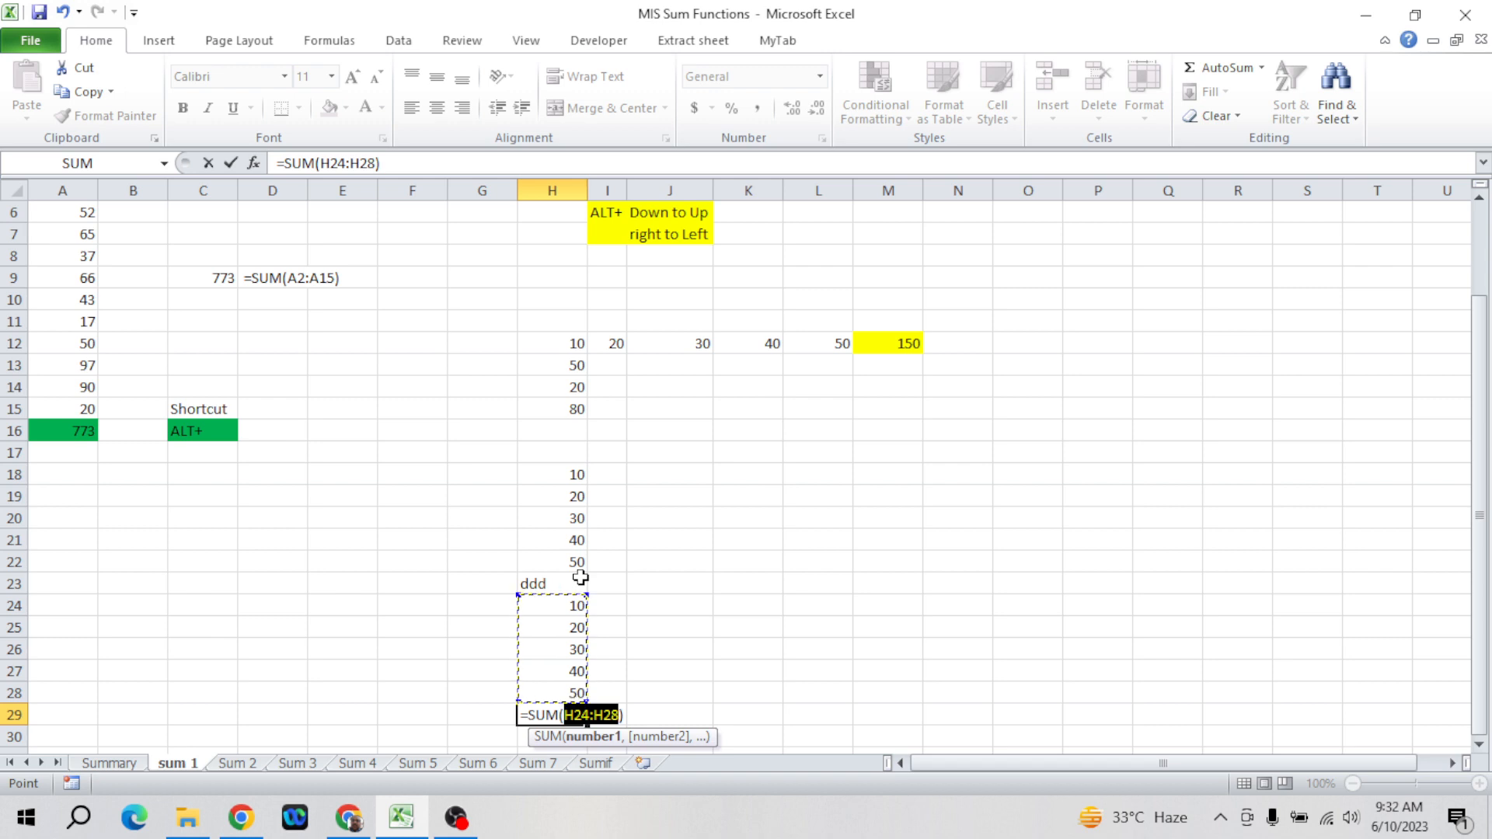
click(342, 164)
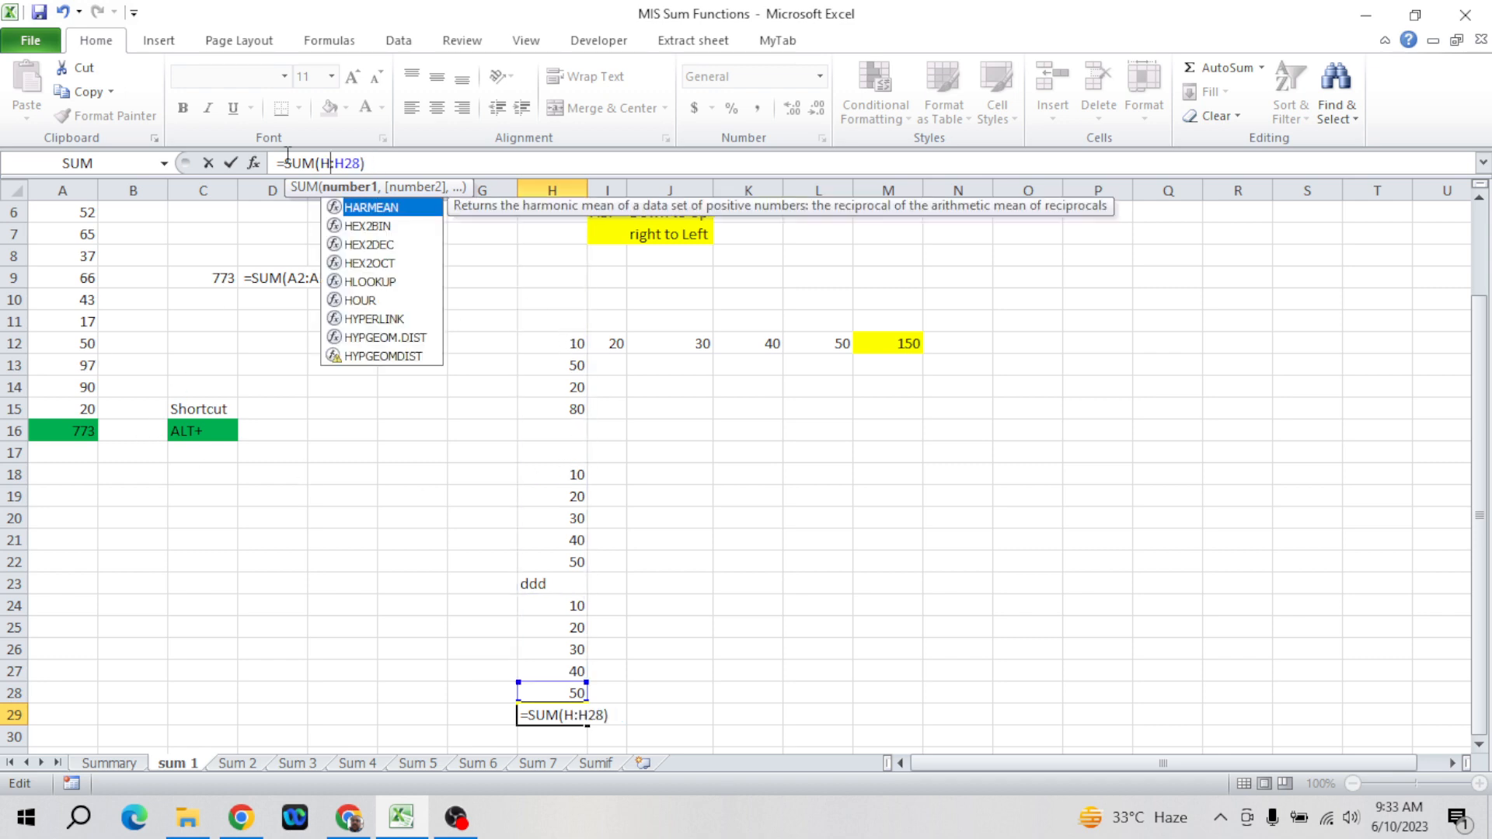
key(Return)
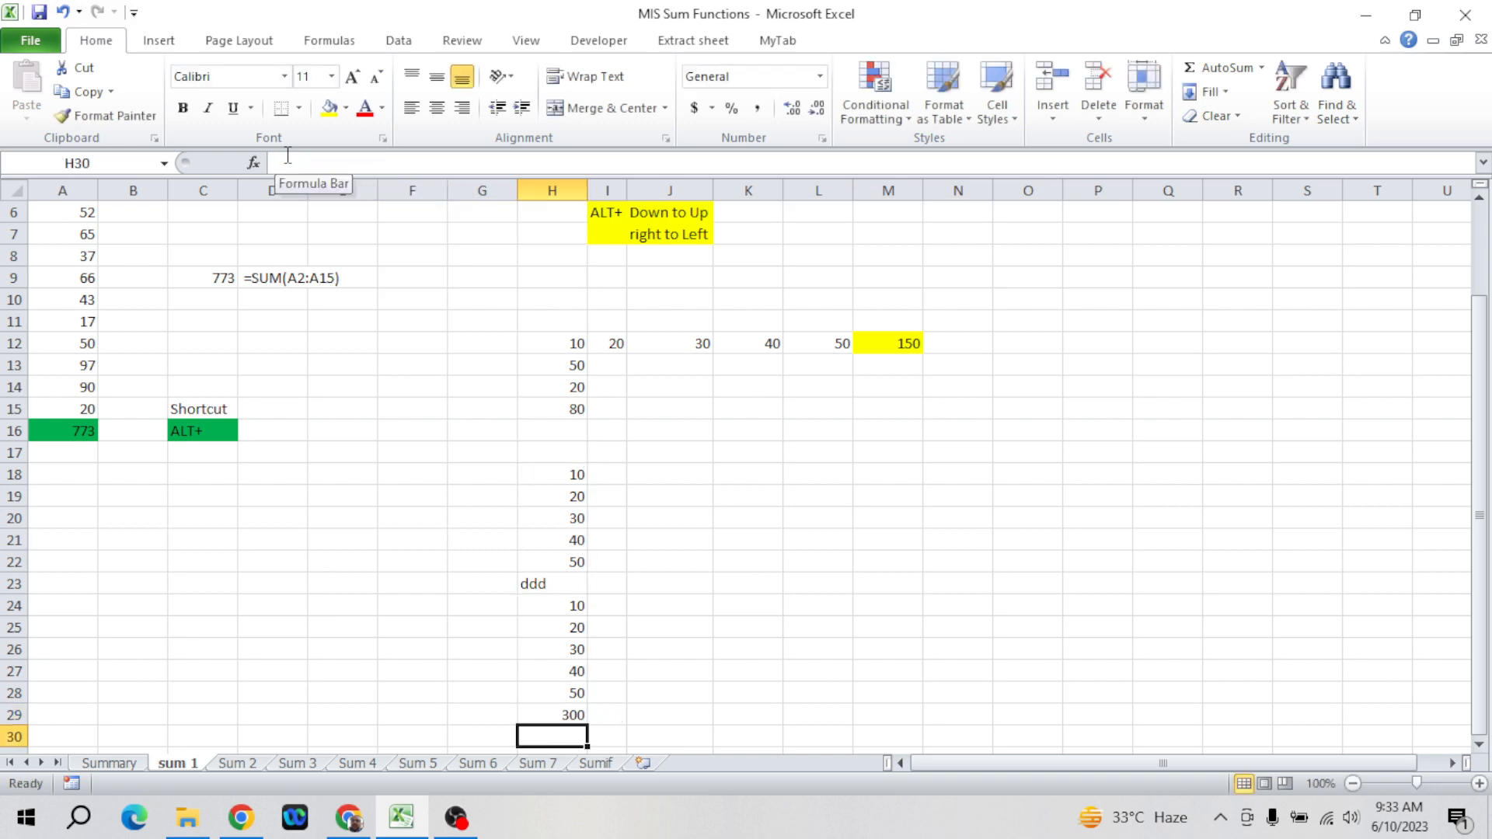
- Check the H29 total by selecting the values above it in column H and viewing its formula
key(Up)
key(Up)
key(shift+Up)
key(shift+Up)
key(shift+Up)
key(shift+Up)
key(shift+Up)
key(shift+Up)
key(shift+Up)
key(shift+Up)
key(shift+Up)
key(shift+Up)
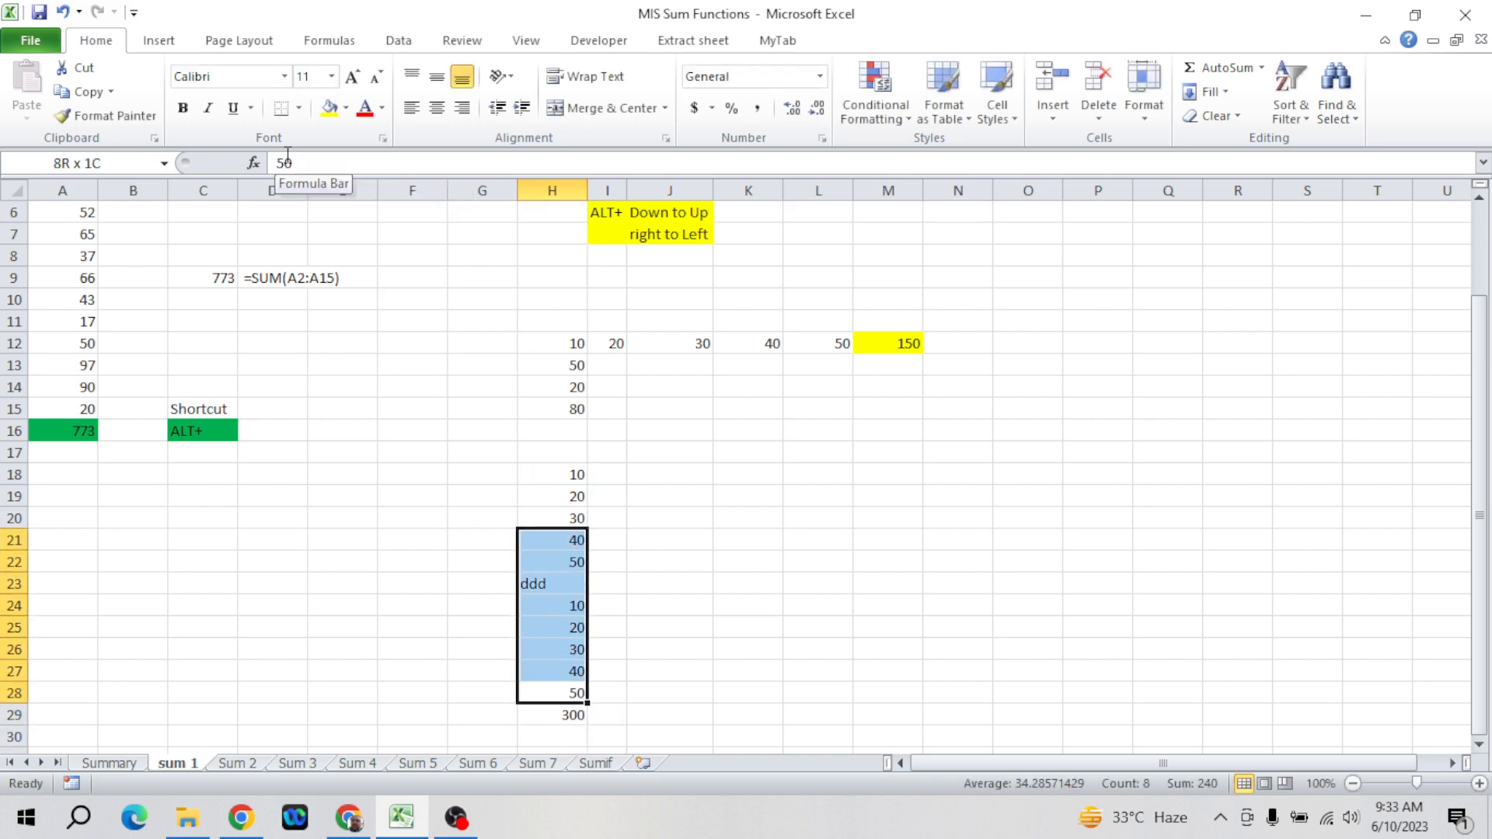
key(Down)
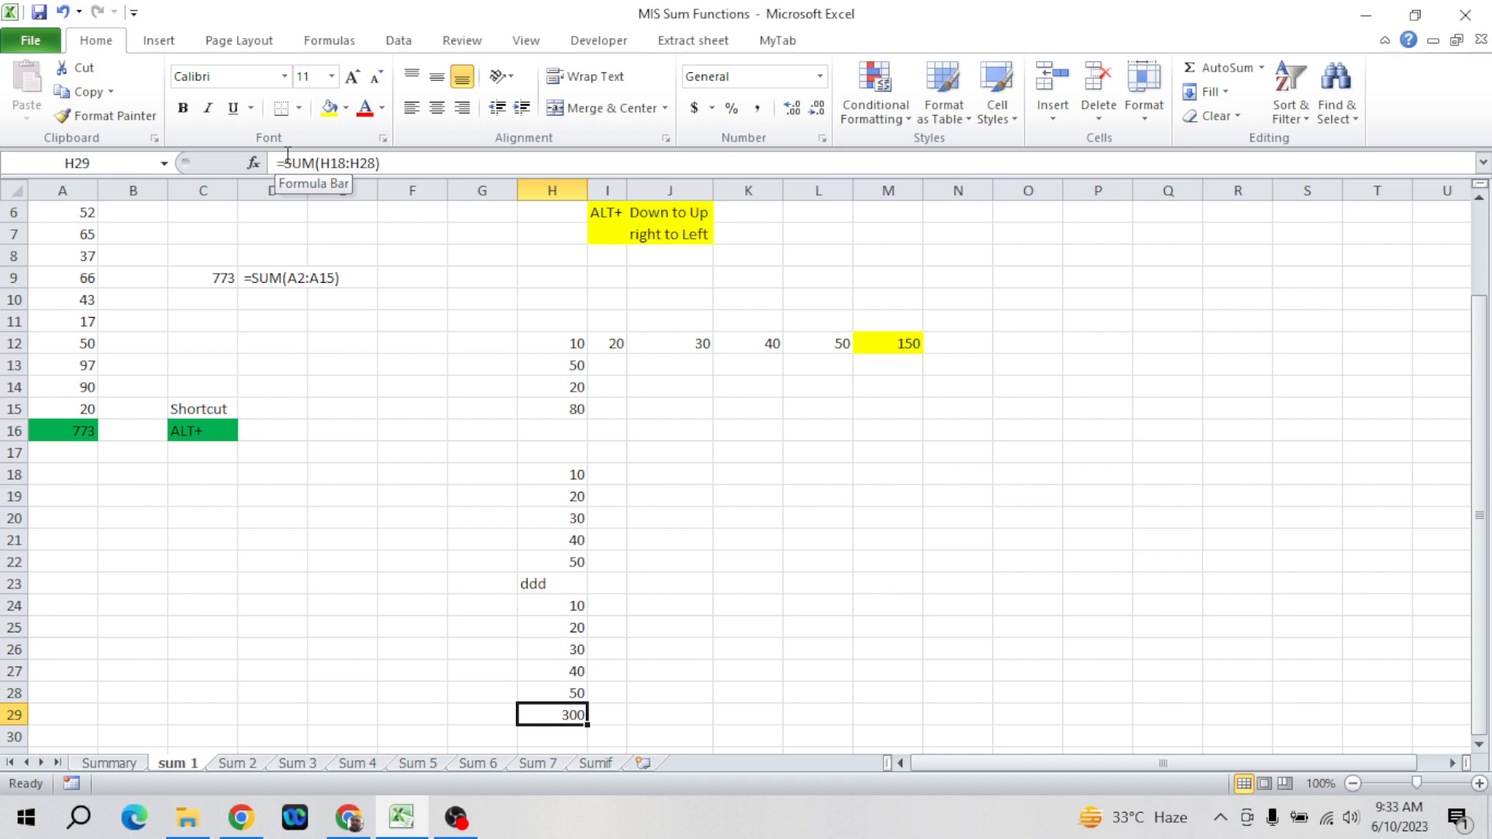
key(Down)
key(Up)
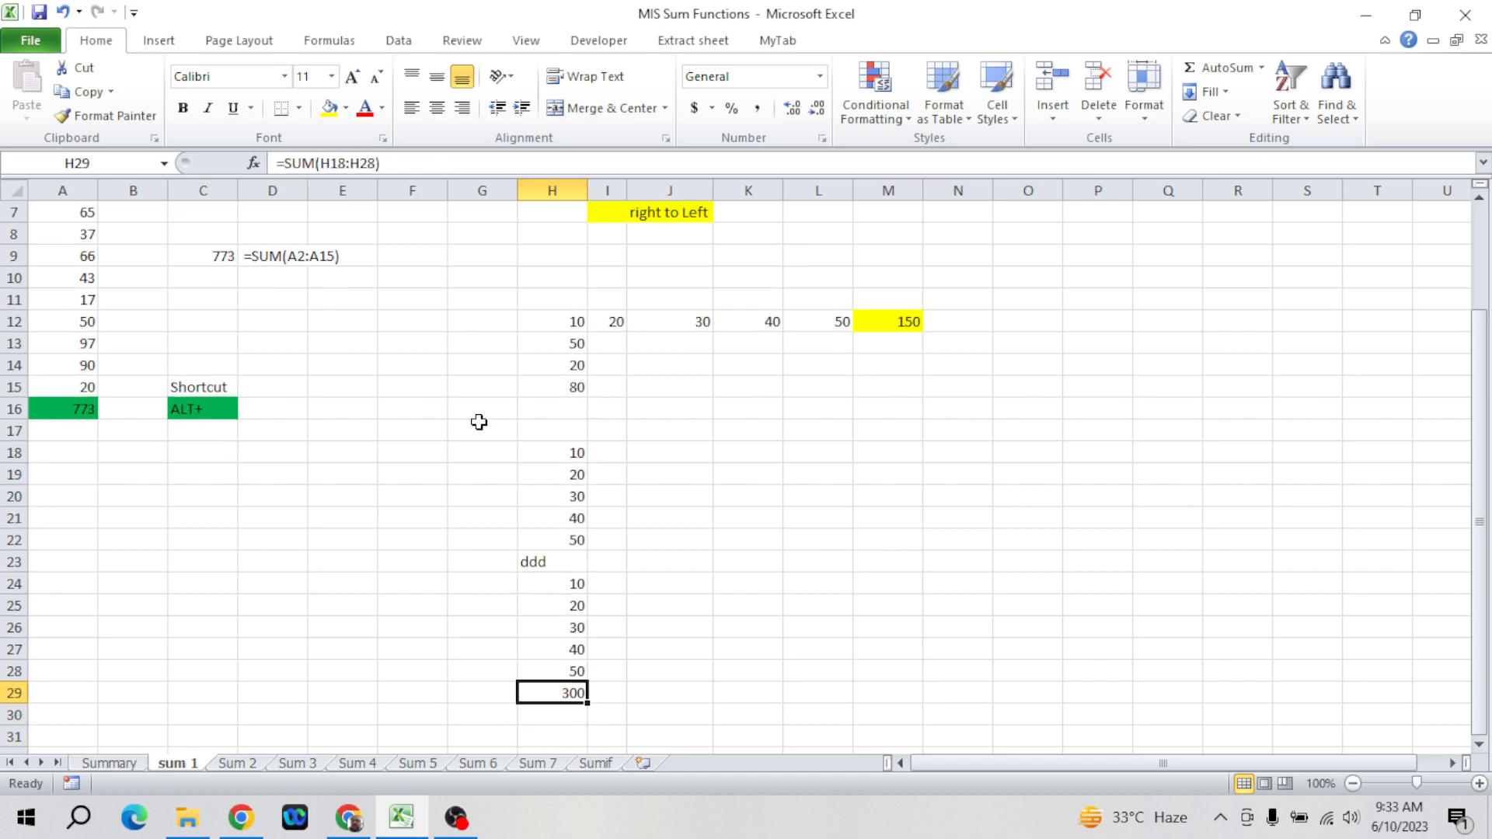
key(Left)
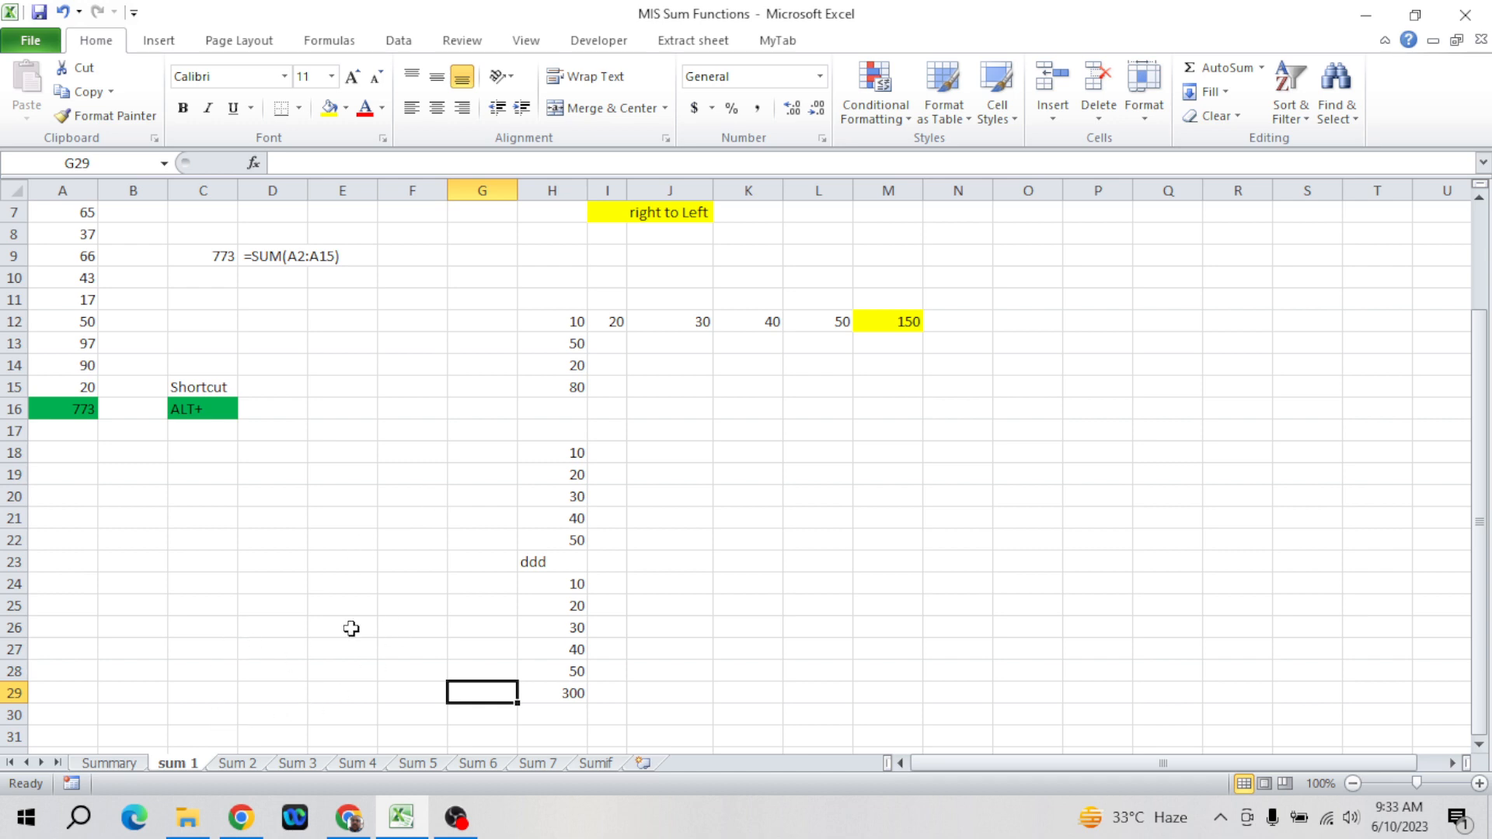
- Switch to the Sum 2 sheet and inspect the start of its Data column
click(237, 764)
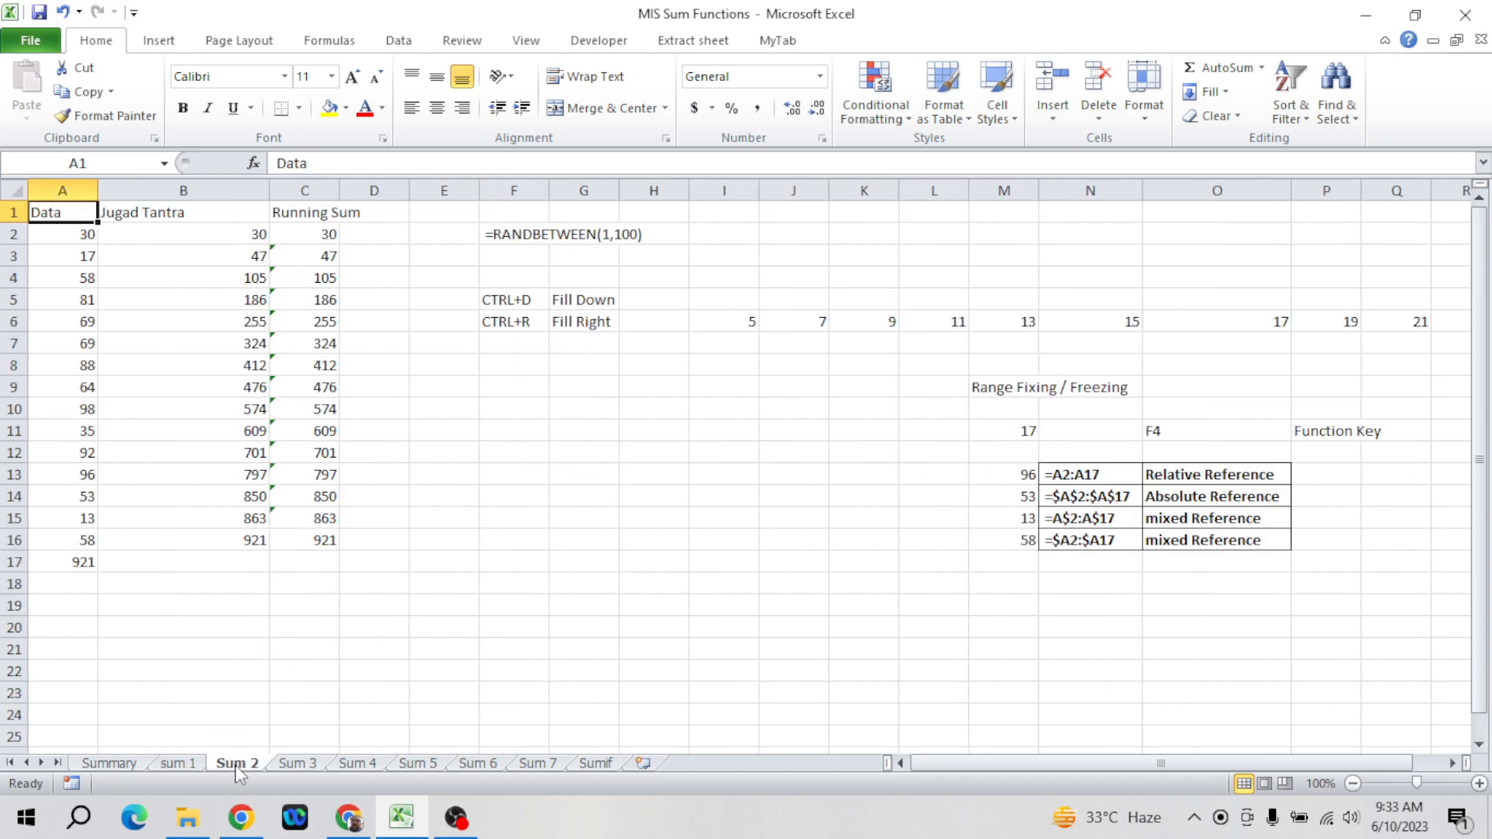
click(217, 433)
key(ctrl+Up)
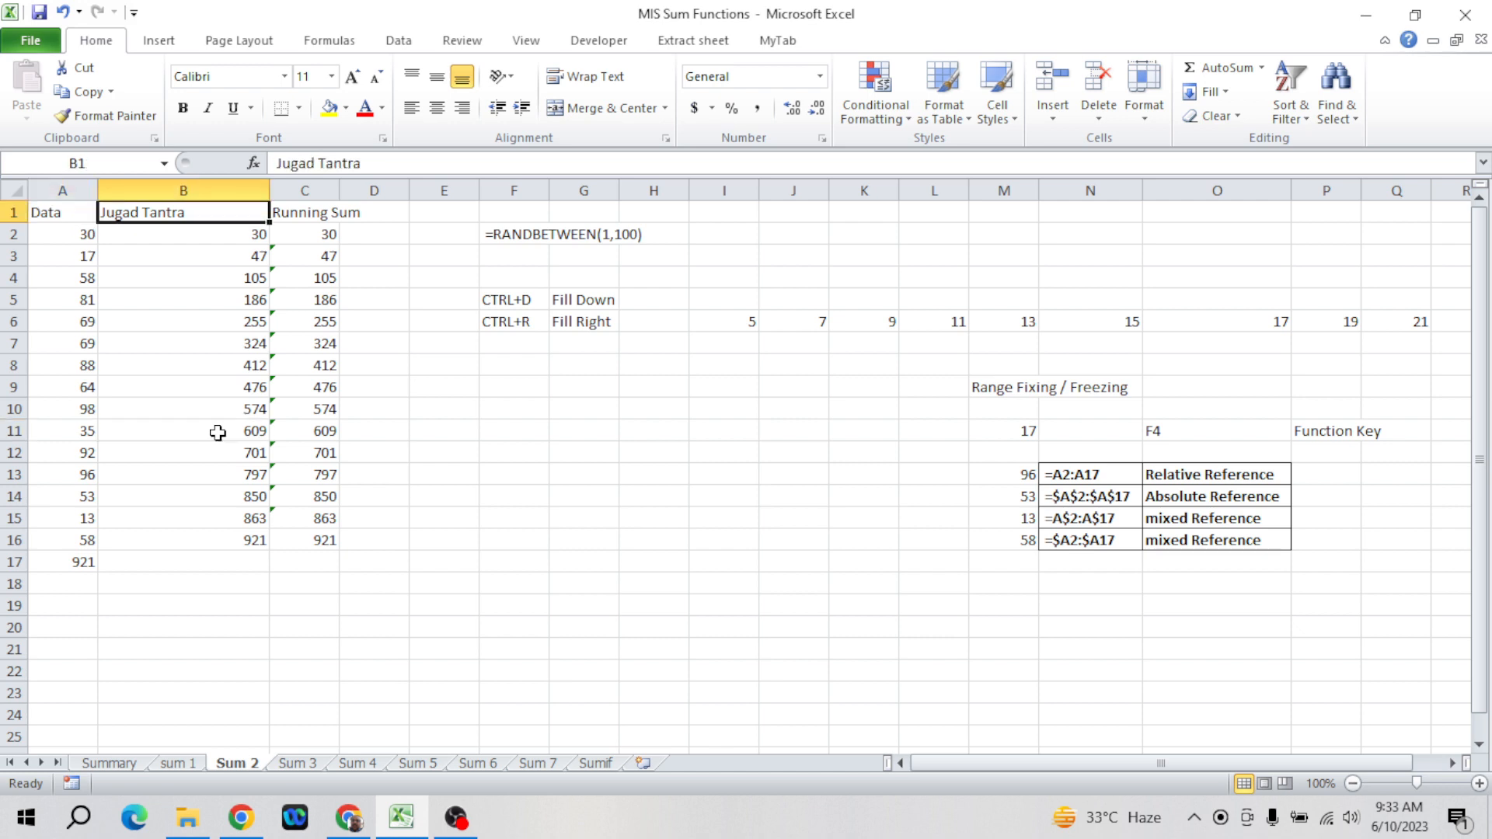
key(Left)
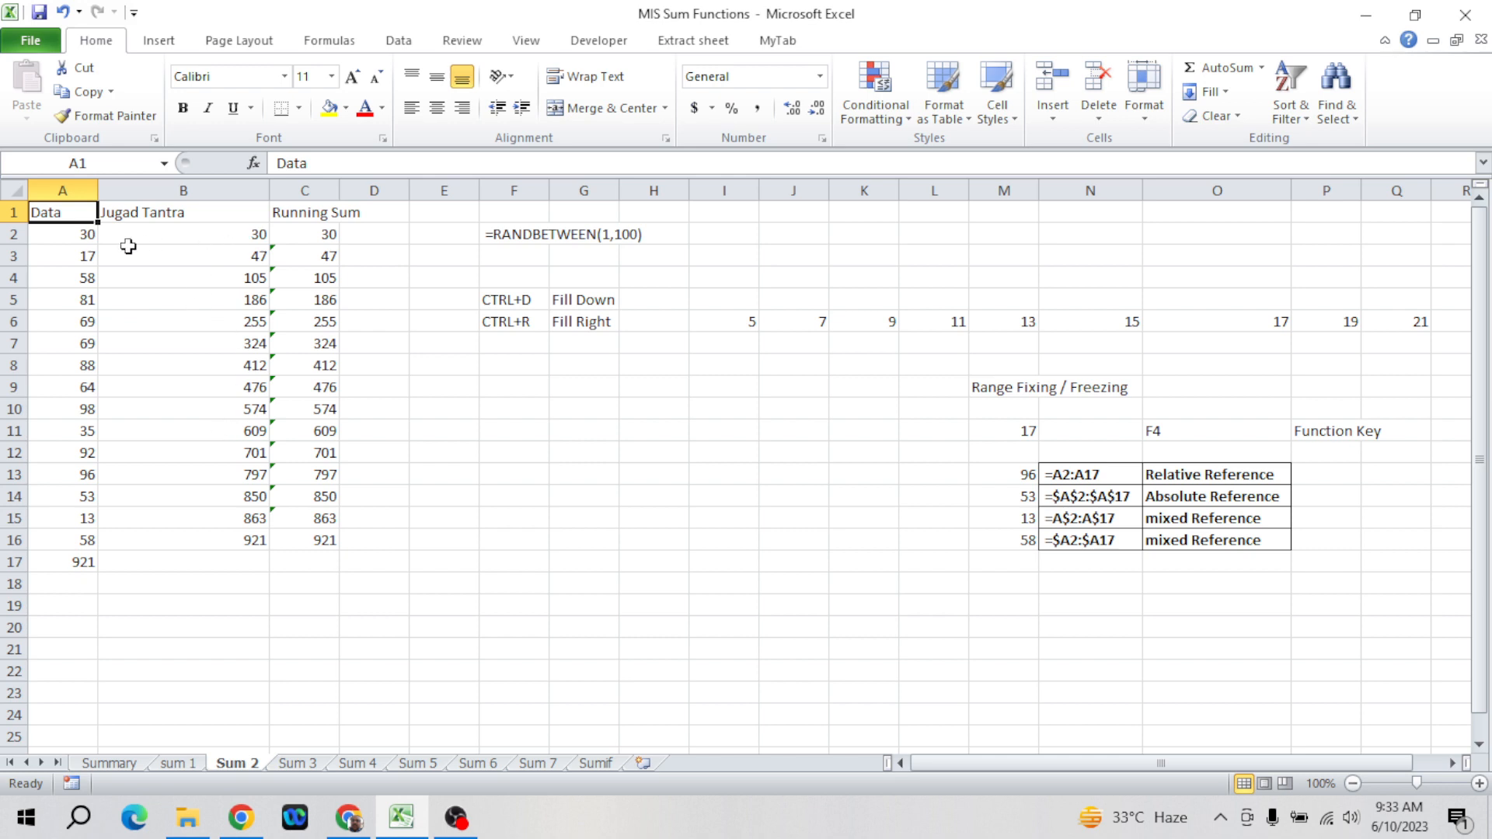
click(72, 234)
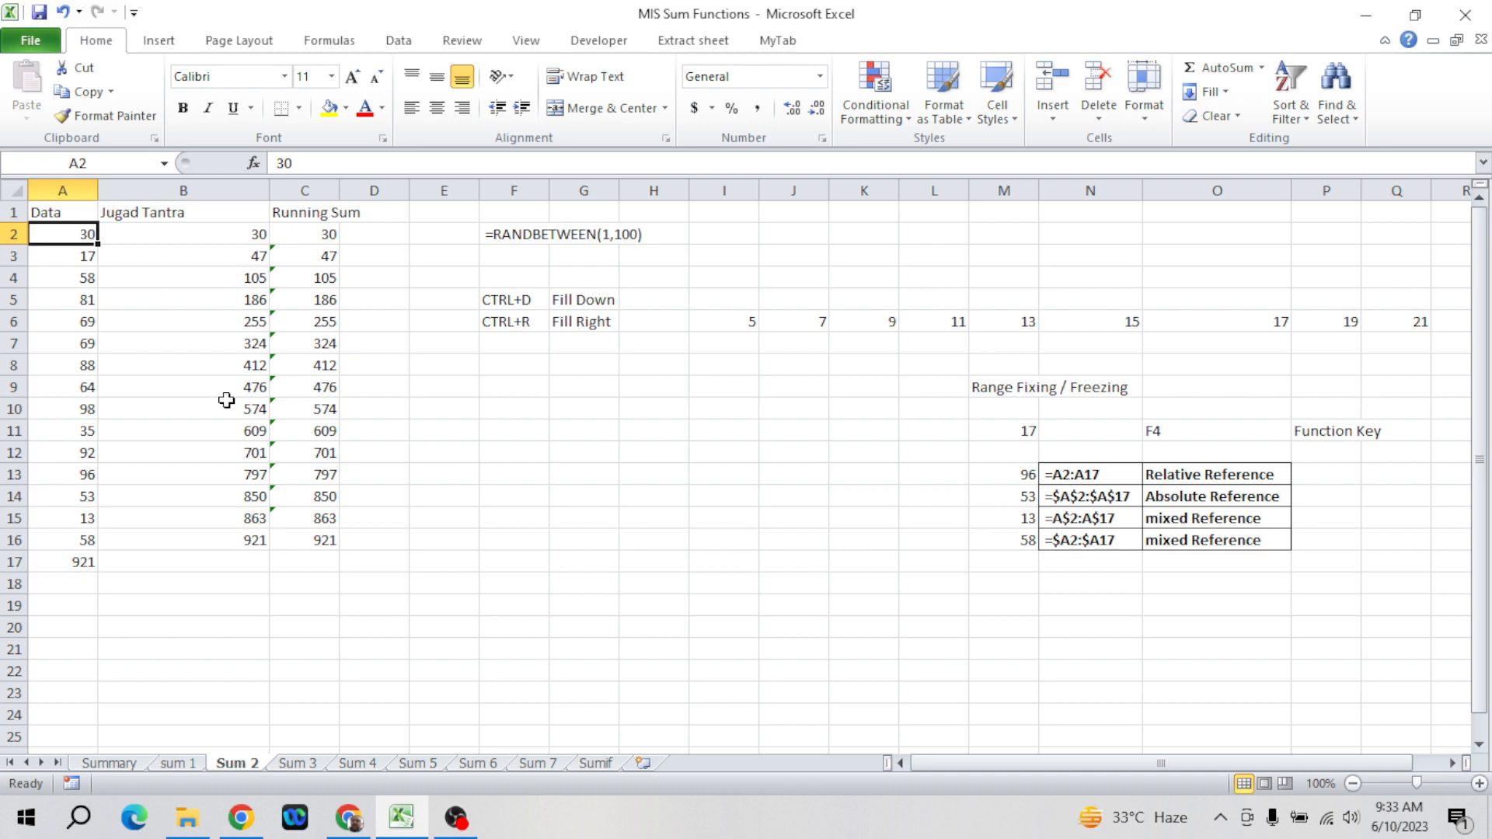
- AutoFit the width of column C to its Running Sum heading
click(222, 215)
key(Right)
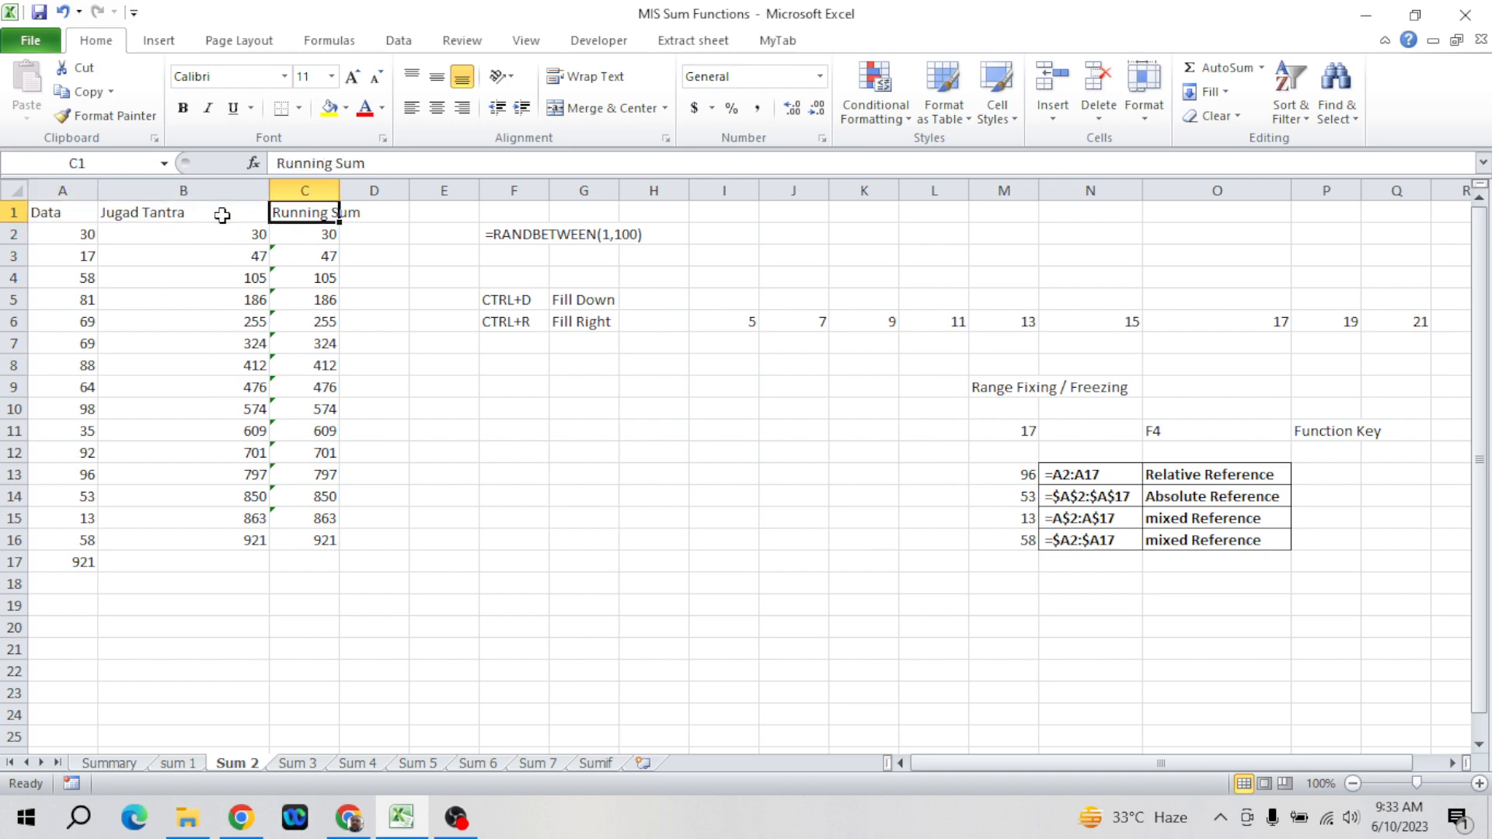
key(alt+o)
key(c)
key(a)
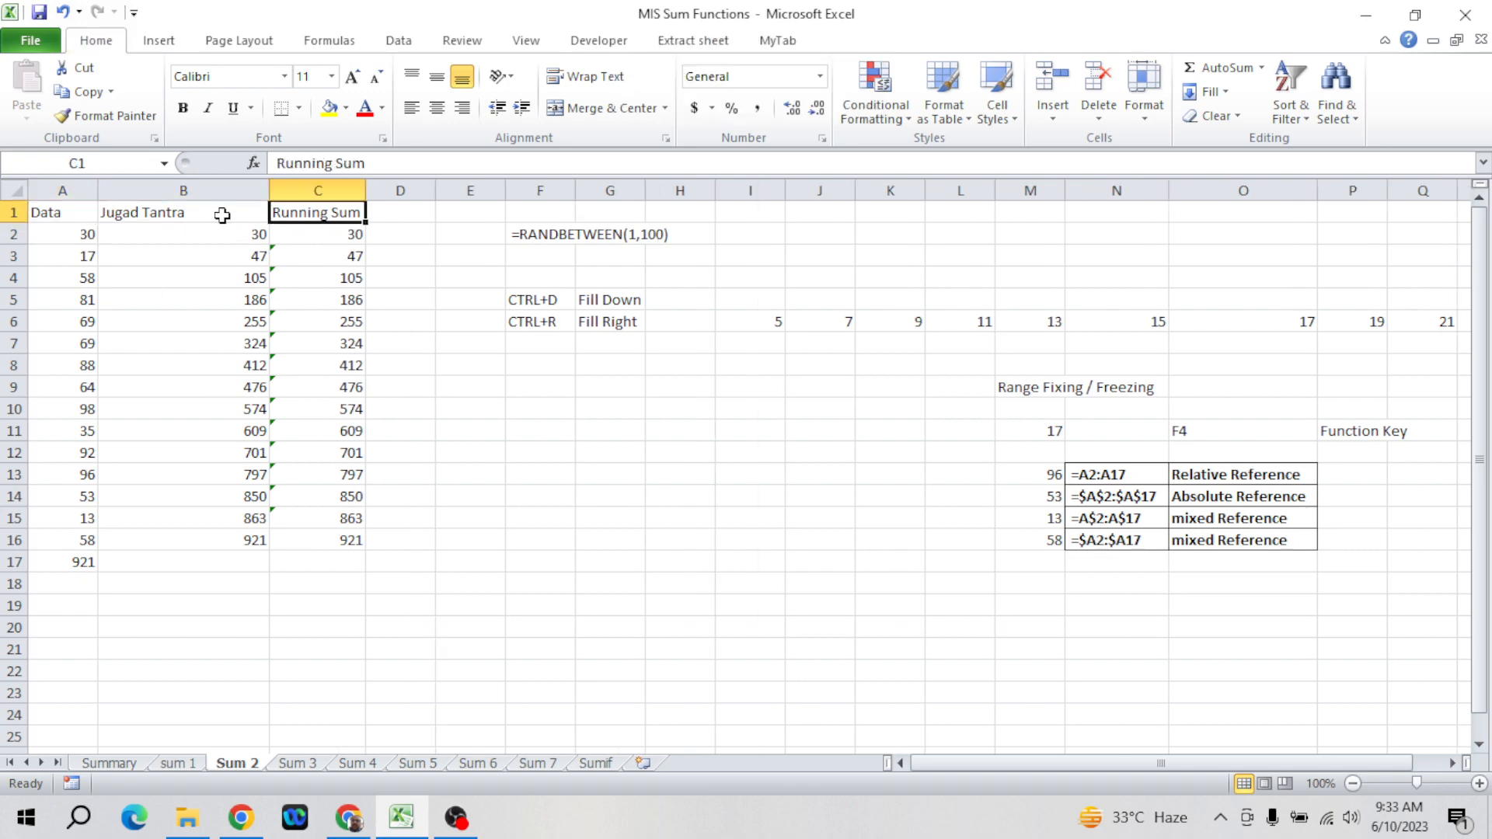
- Clear the existing results in B2:C16 under the Jugad Tantra and Running Sum headings
key(Left)
key(Down)
key(shift+Right)
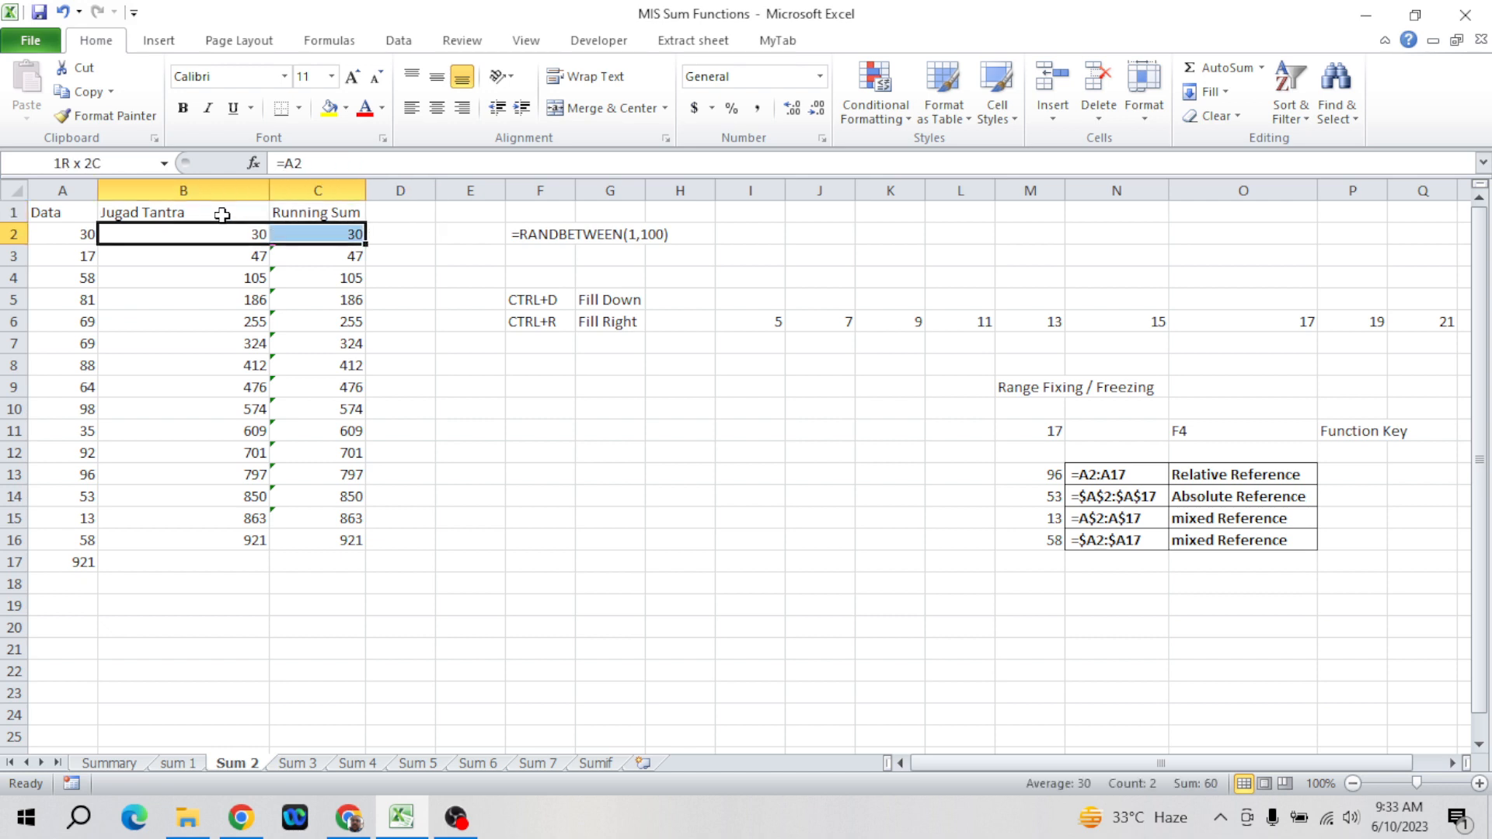
key(ctrl+shift+Down)
key(Delete)
key(shift+BackSpace)
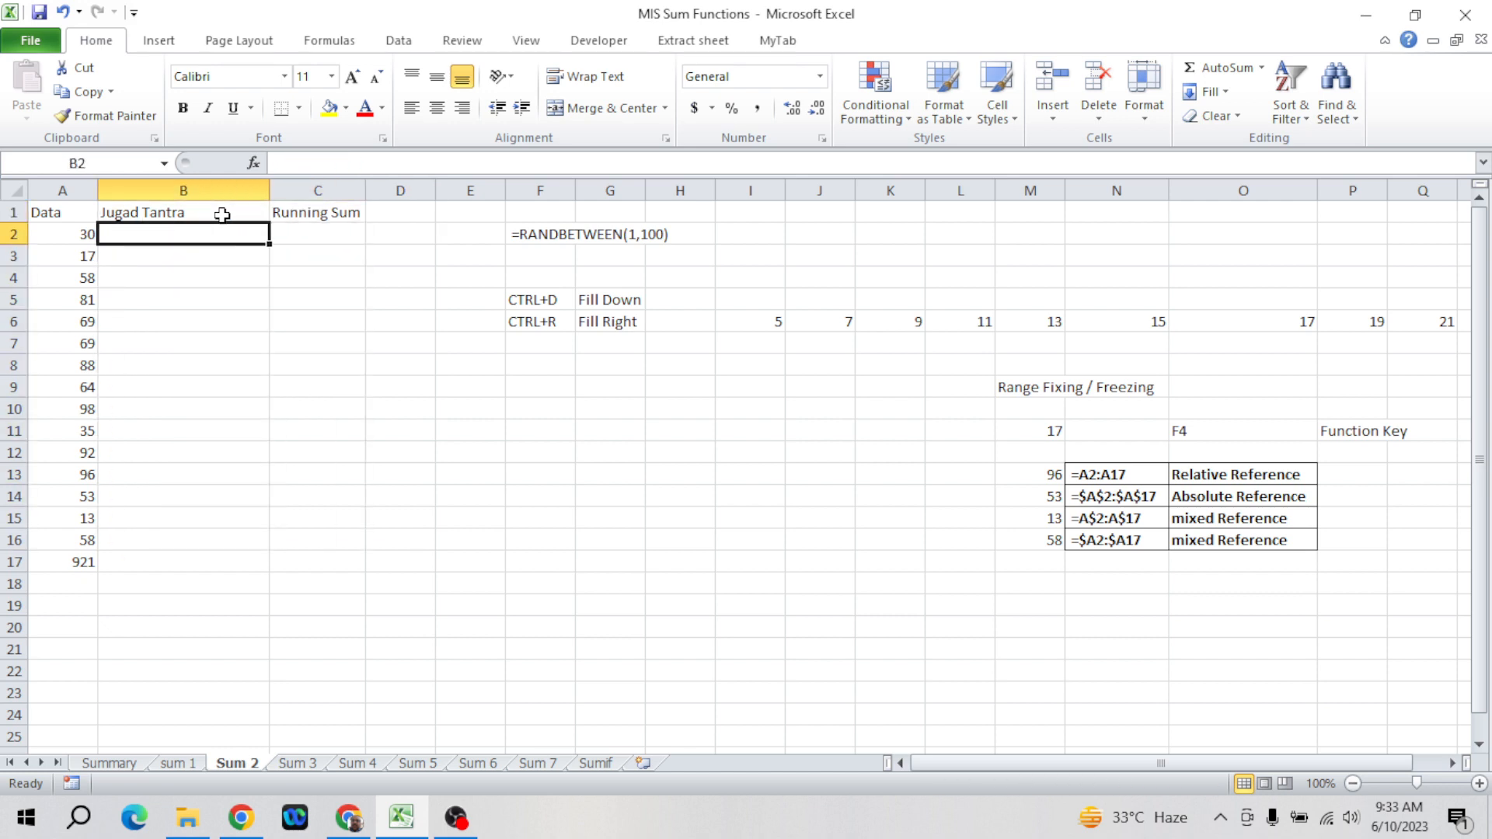
- Check the cumulative sums of the Data column by selecting A2:A3 and A2:A4
key(Left)
key(shift+Down)
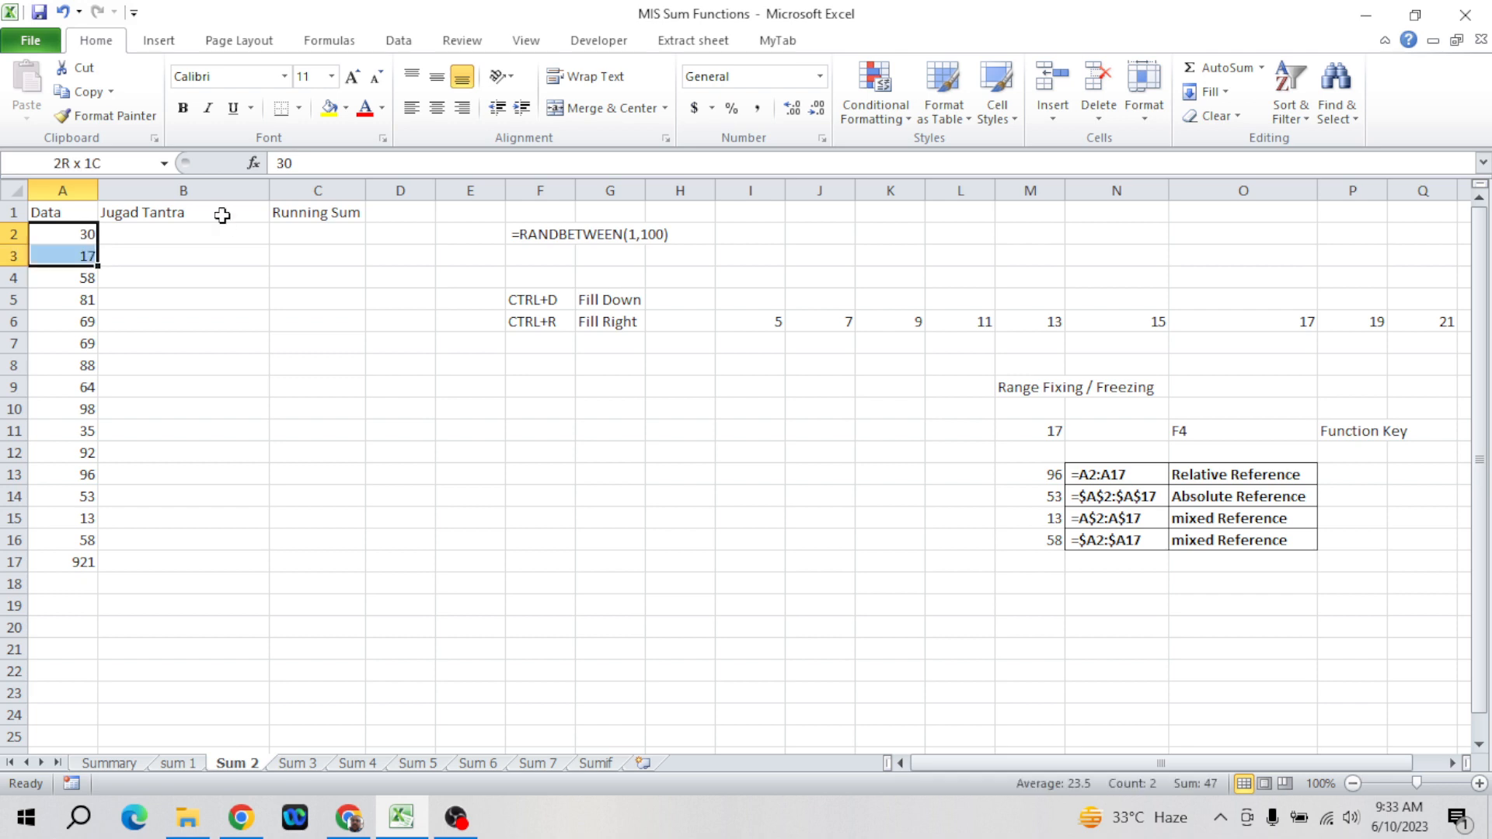
key(Right)
key(Left)
key(shift+Down)
key(shift+Down)
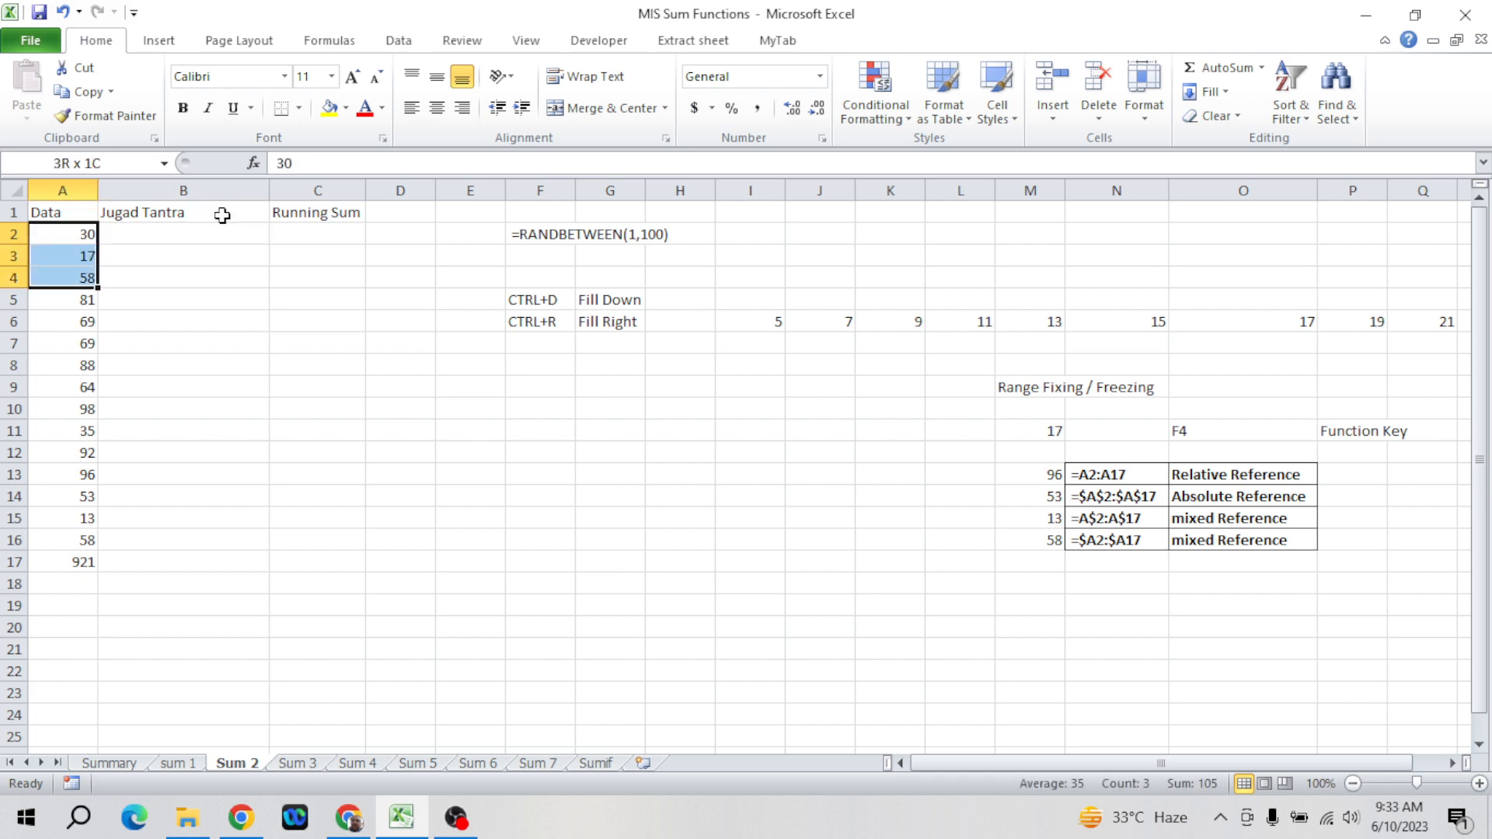
- Enter 30 in B2 and the running sum formula =A3+B2 in B3
key(Right)
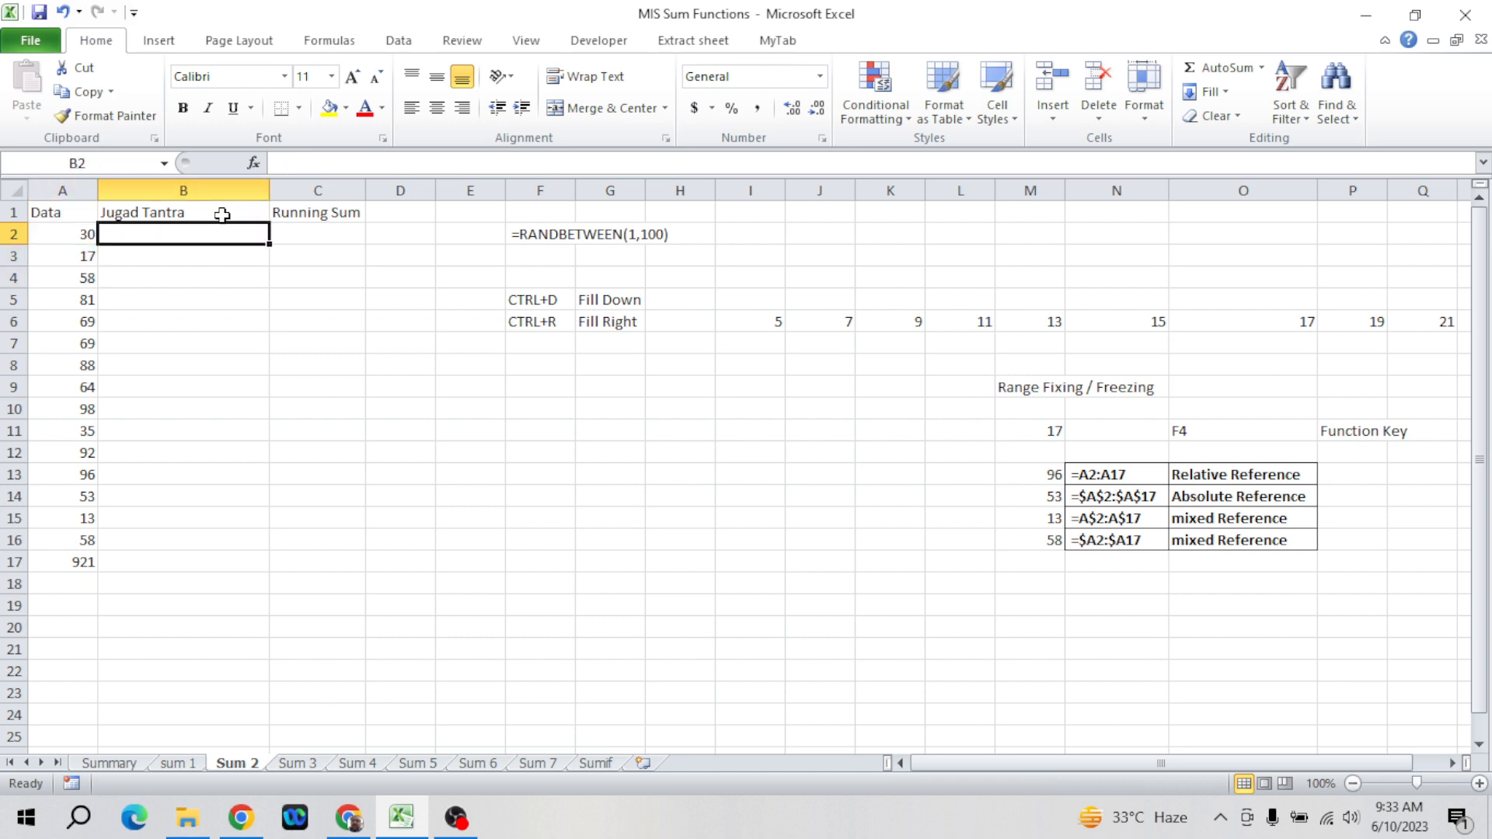
text(30)
key(Return)
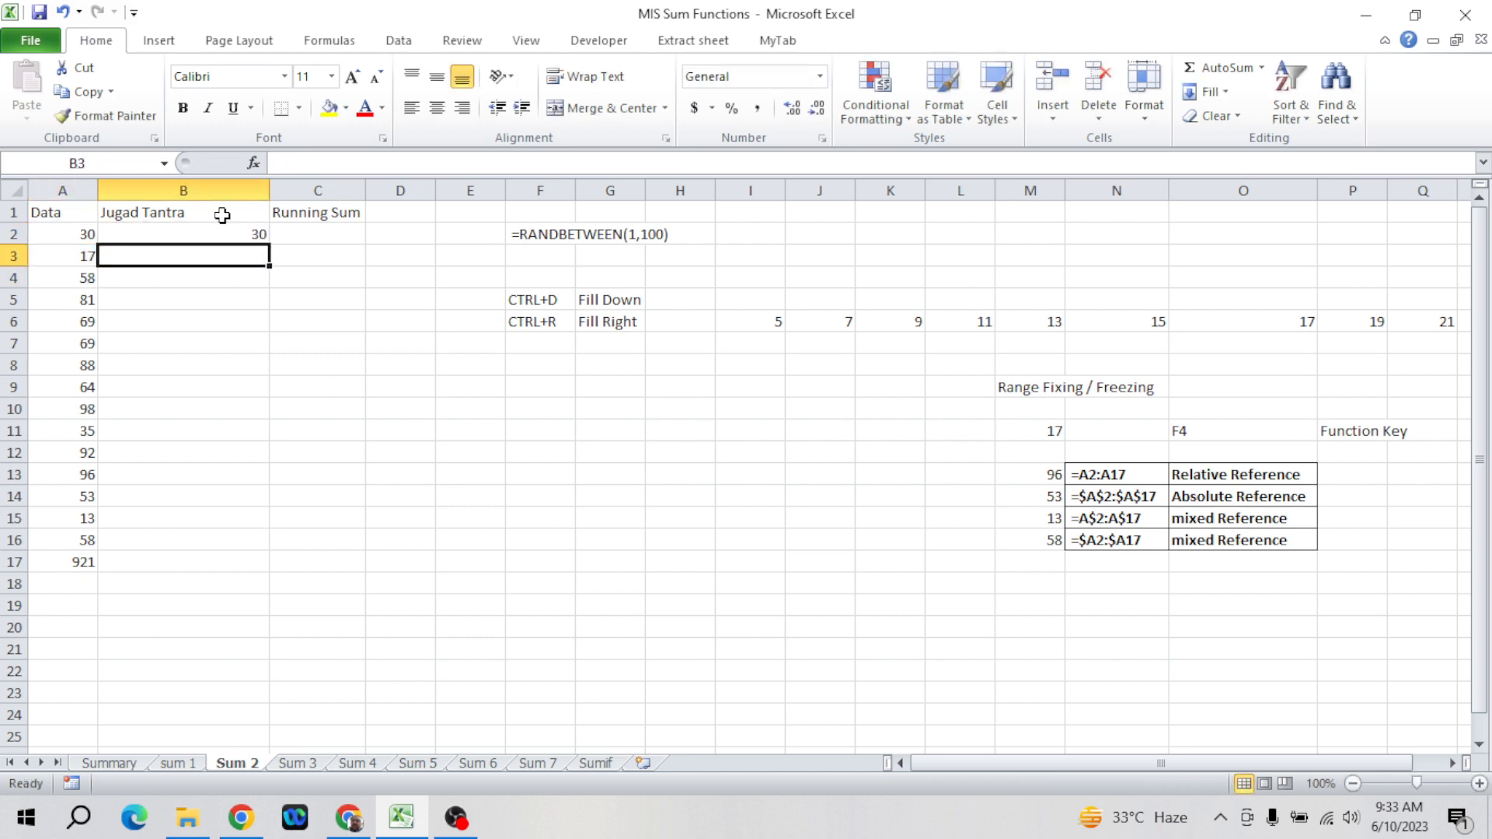
text(=)
key(Left)
text(+)
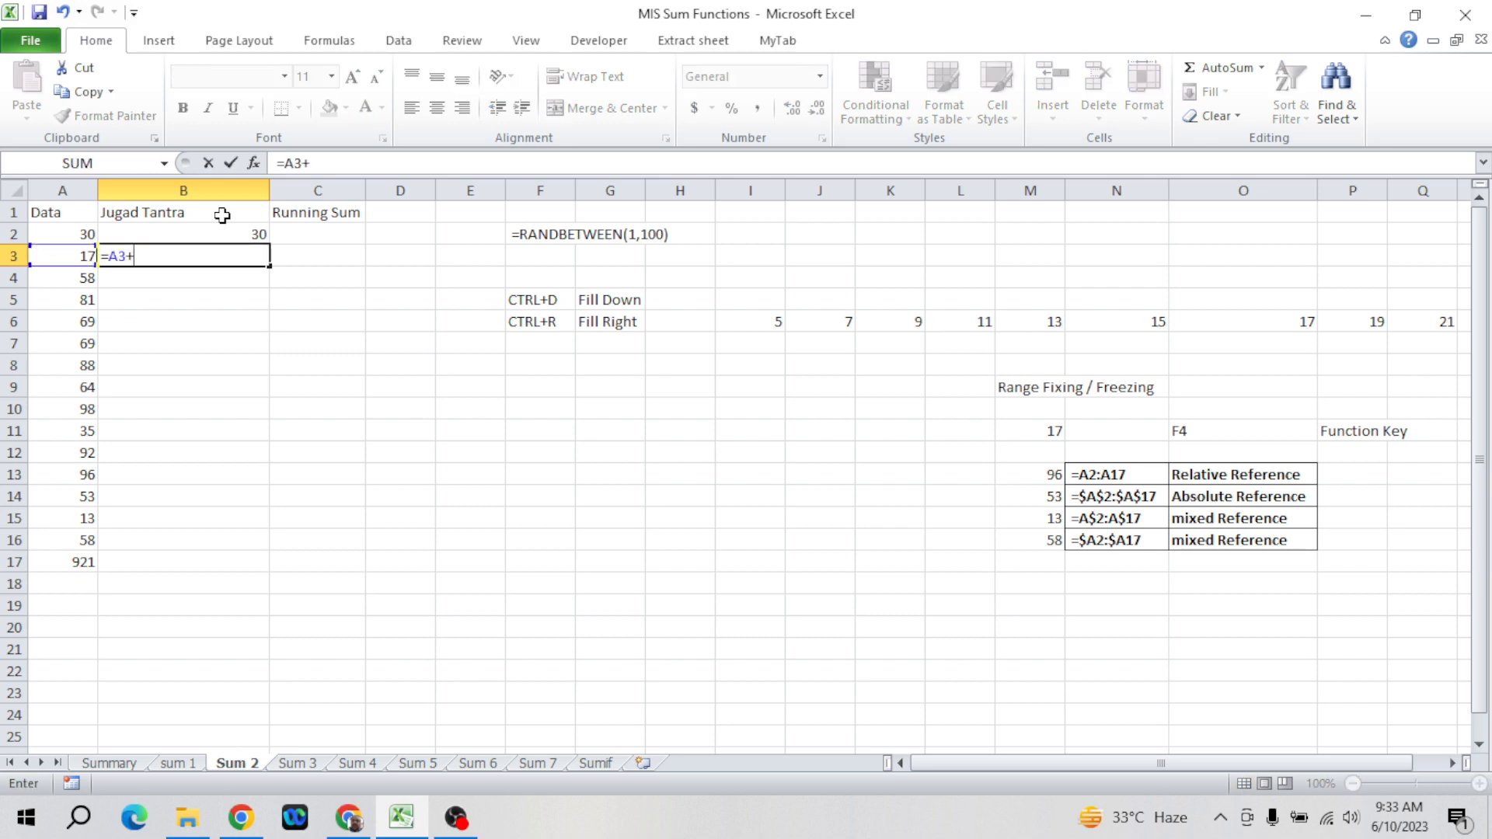
key(Up)
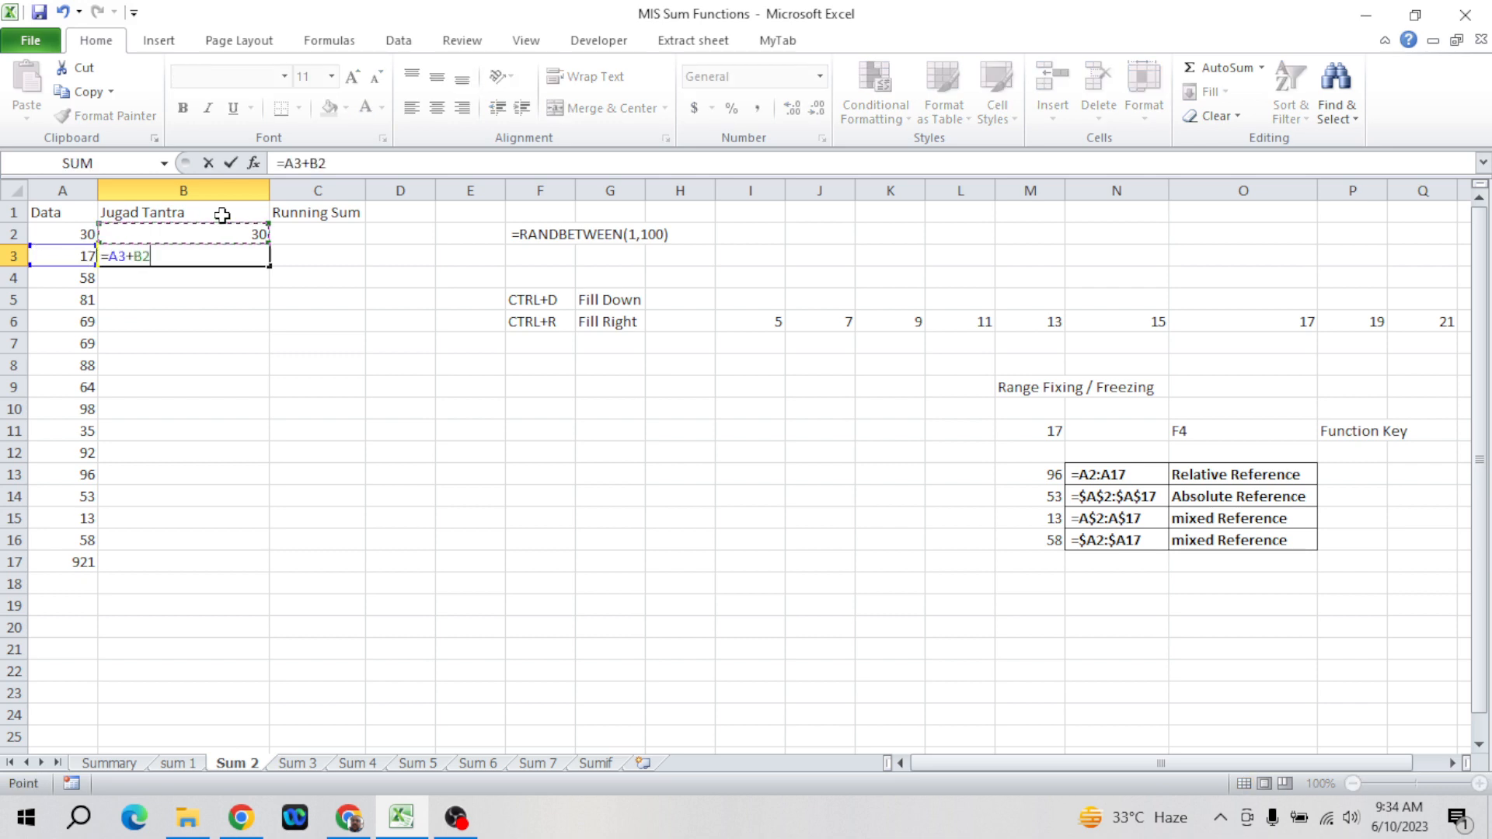
key(Return)
- Enter the running sum formula =A4+B3 in B4
text(=)
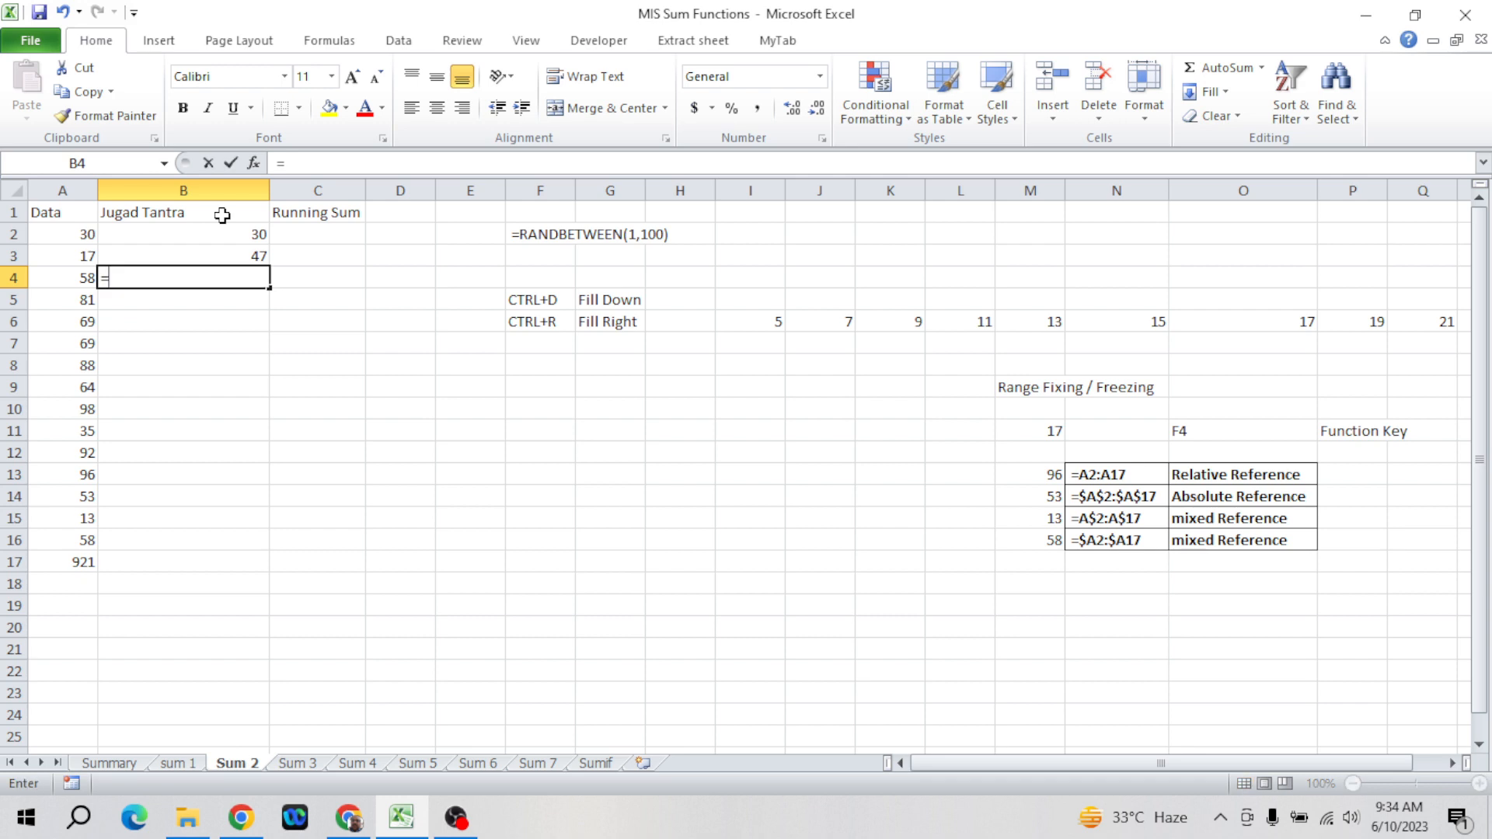
key(Left)
text(+)
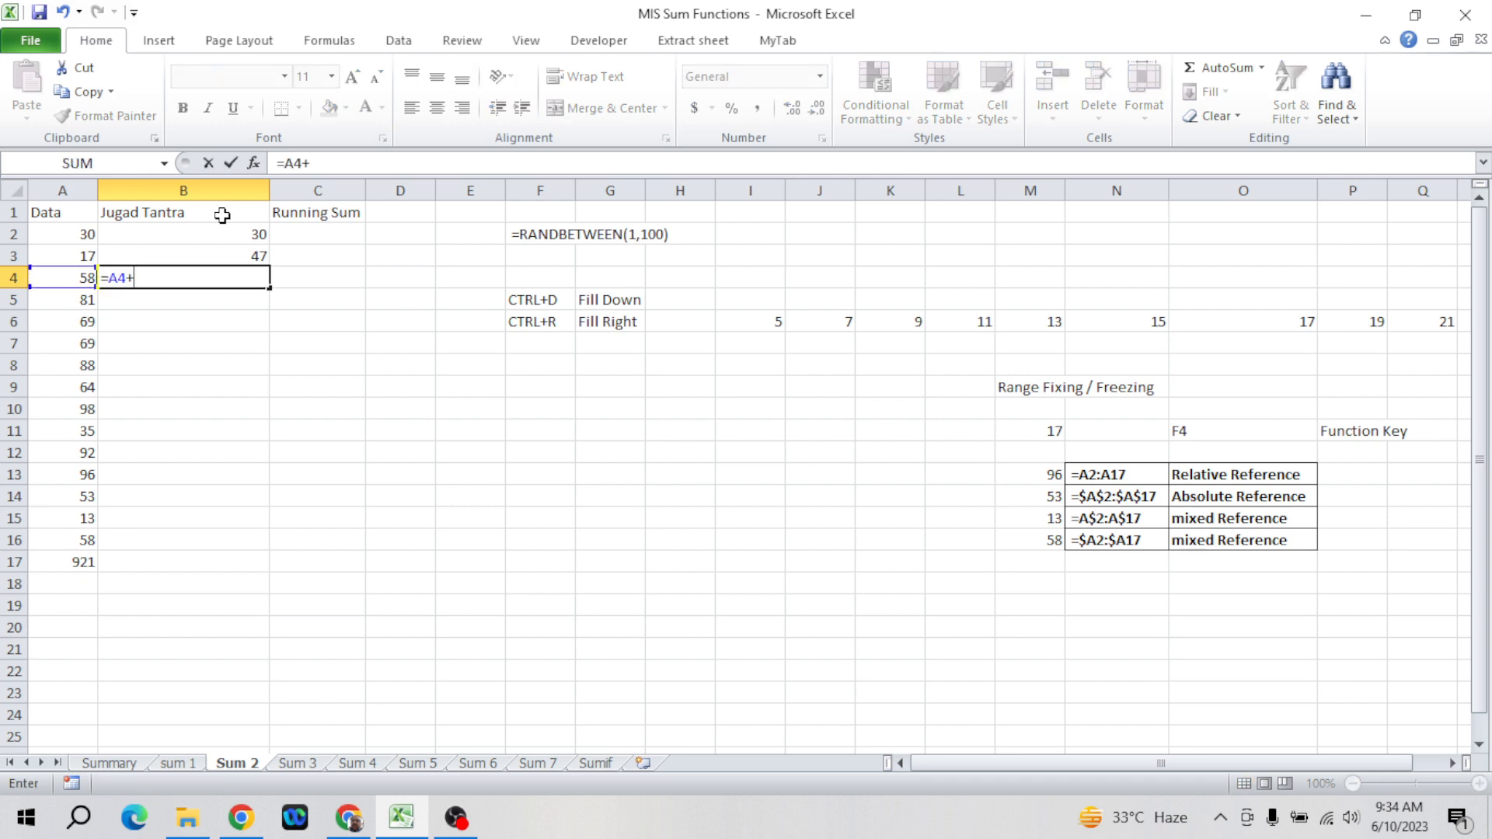
key(Up)
key(Return)
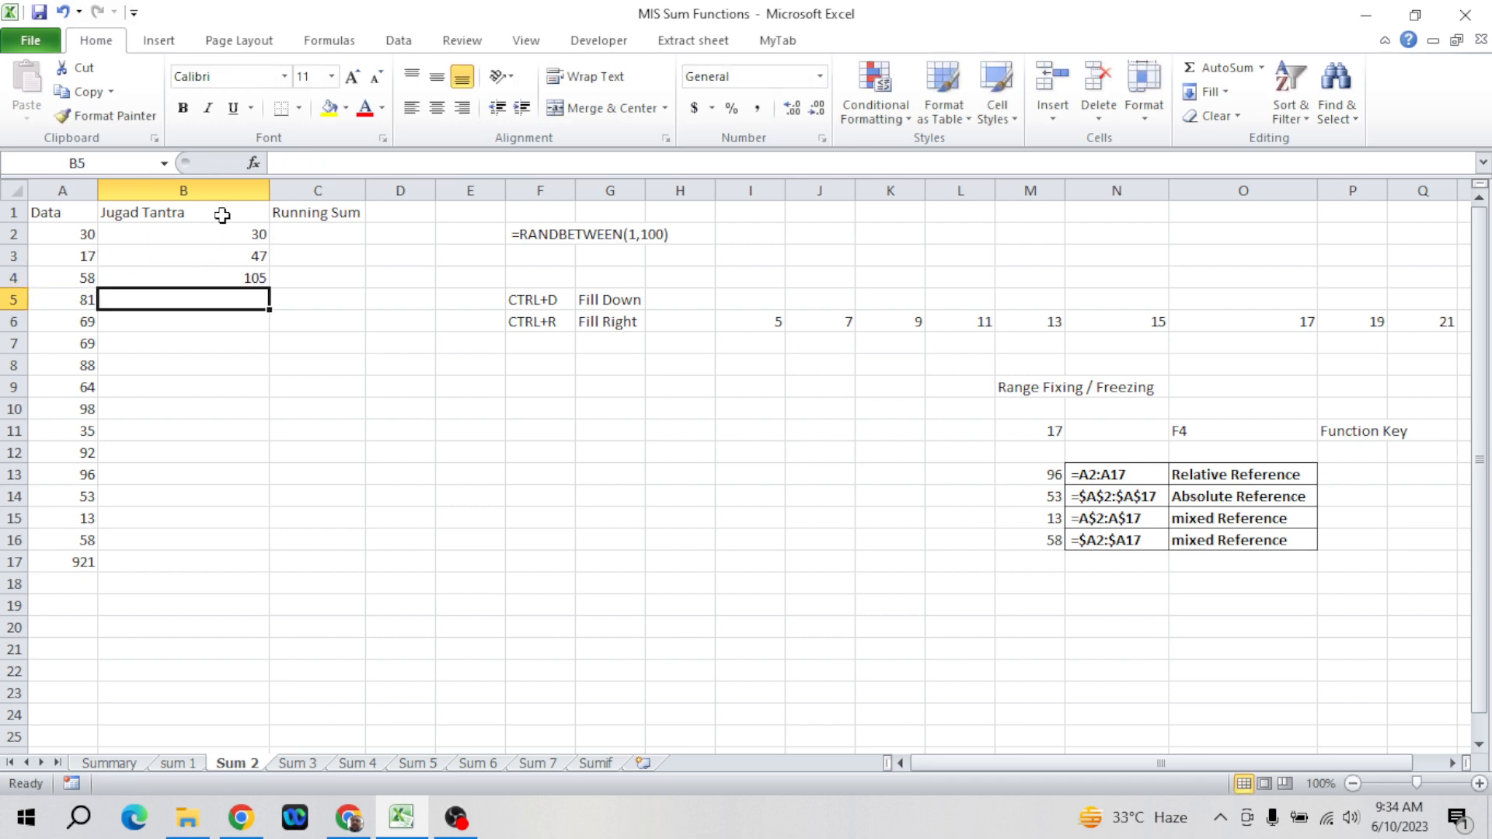
- Open the formula in B4 to examine its cell references, leaving it as is
key(Up)
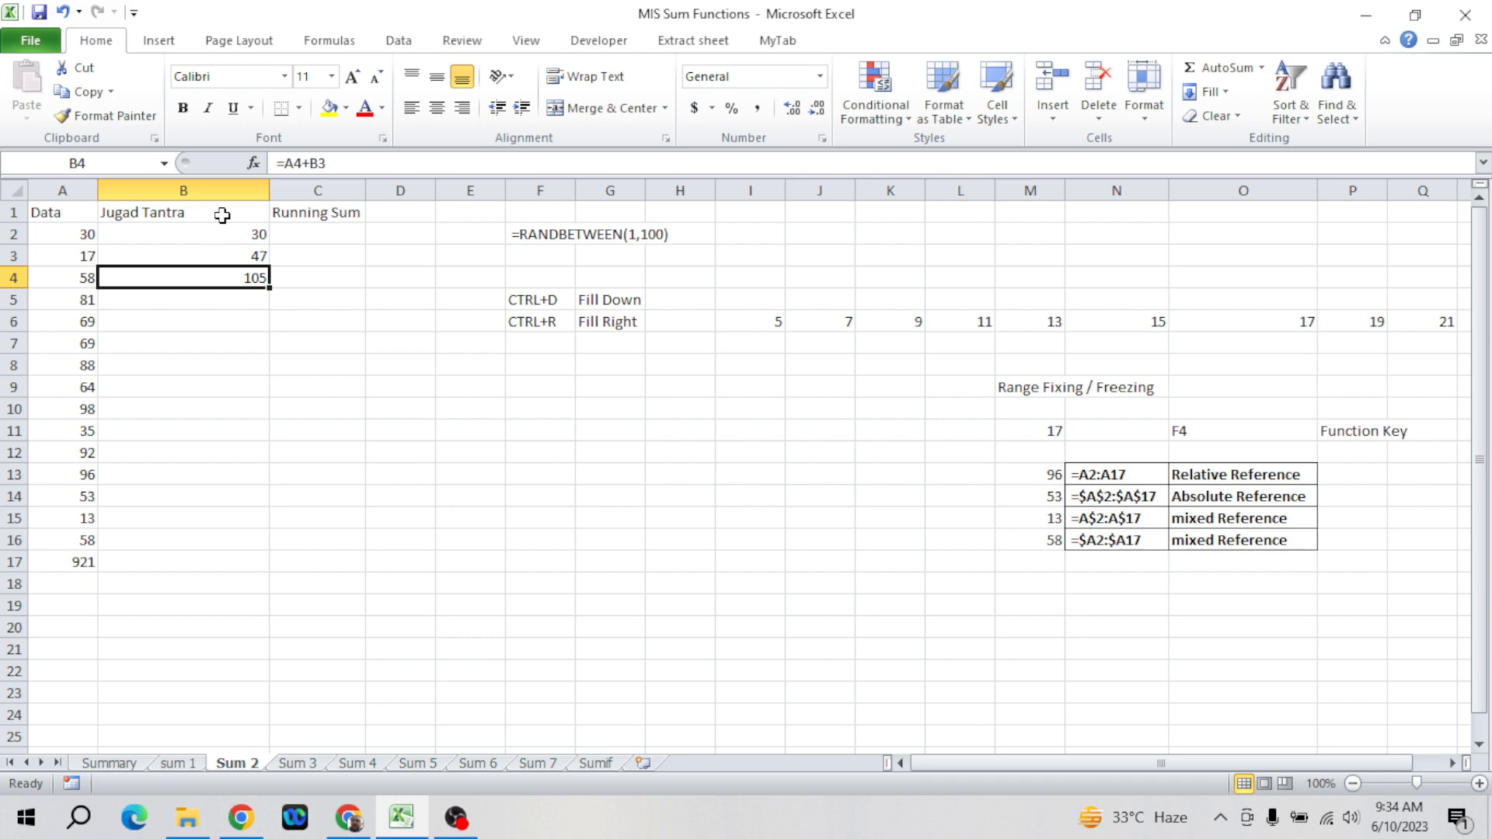
click(371, 164)
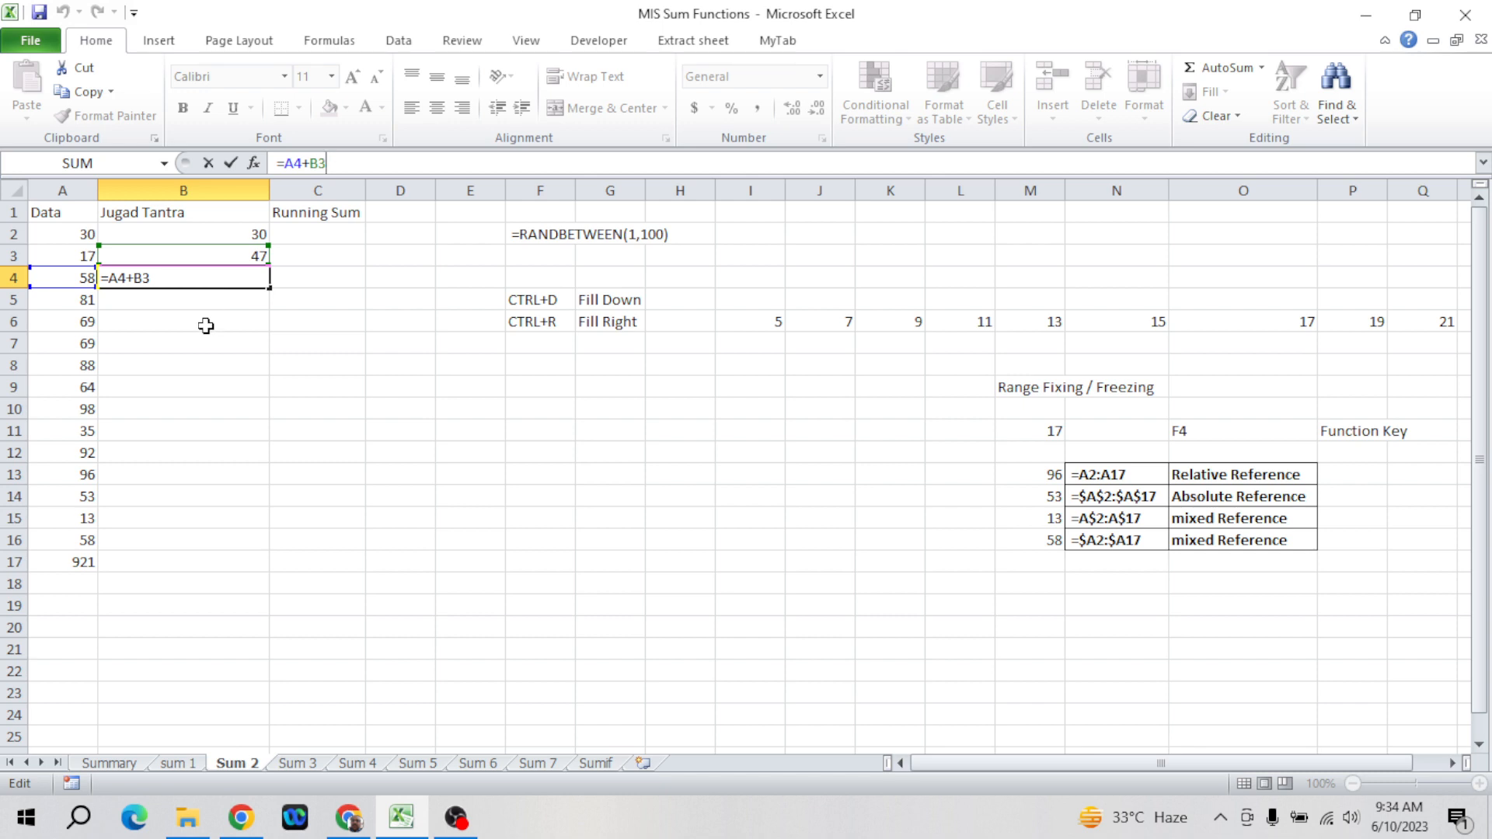
key(ctrl+Return)
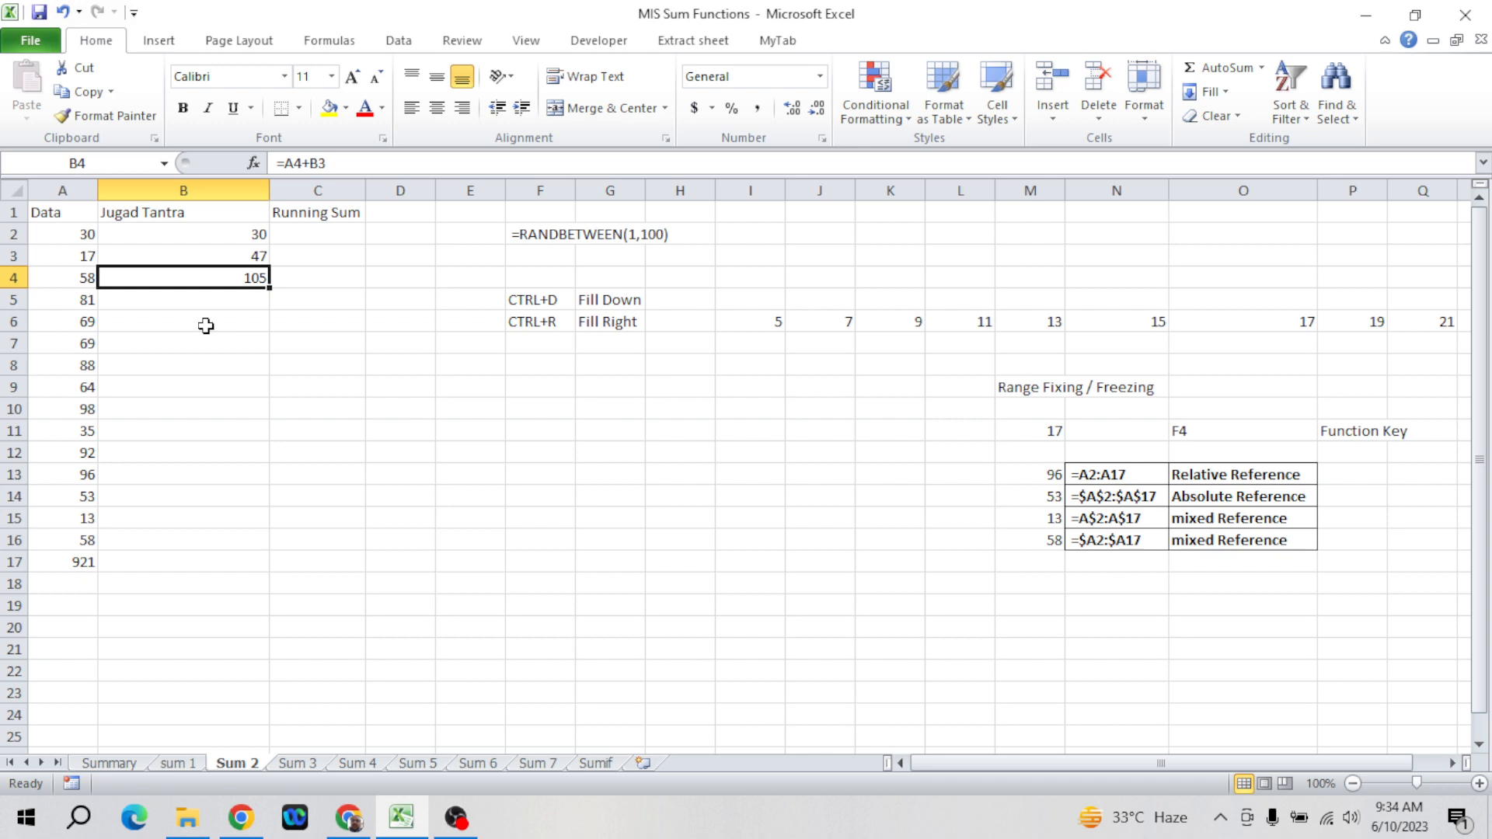
- Fill the running sum formula from B4 down through B16, and compare the last result with the total in A17
key(Left)
key(ctrl+Down)
key(Right)
key(Up)
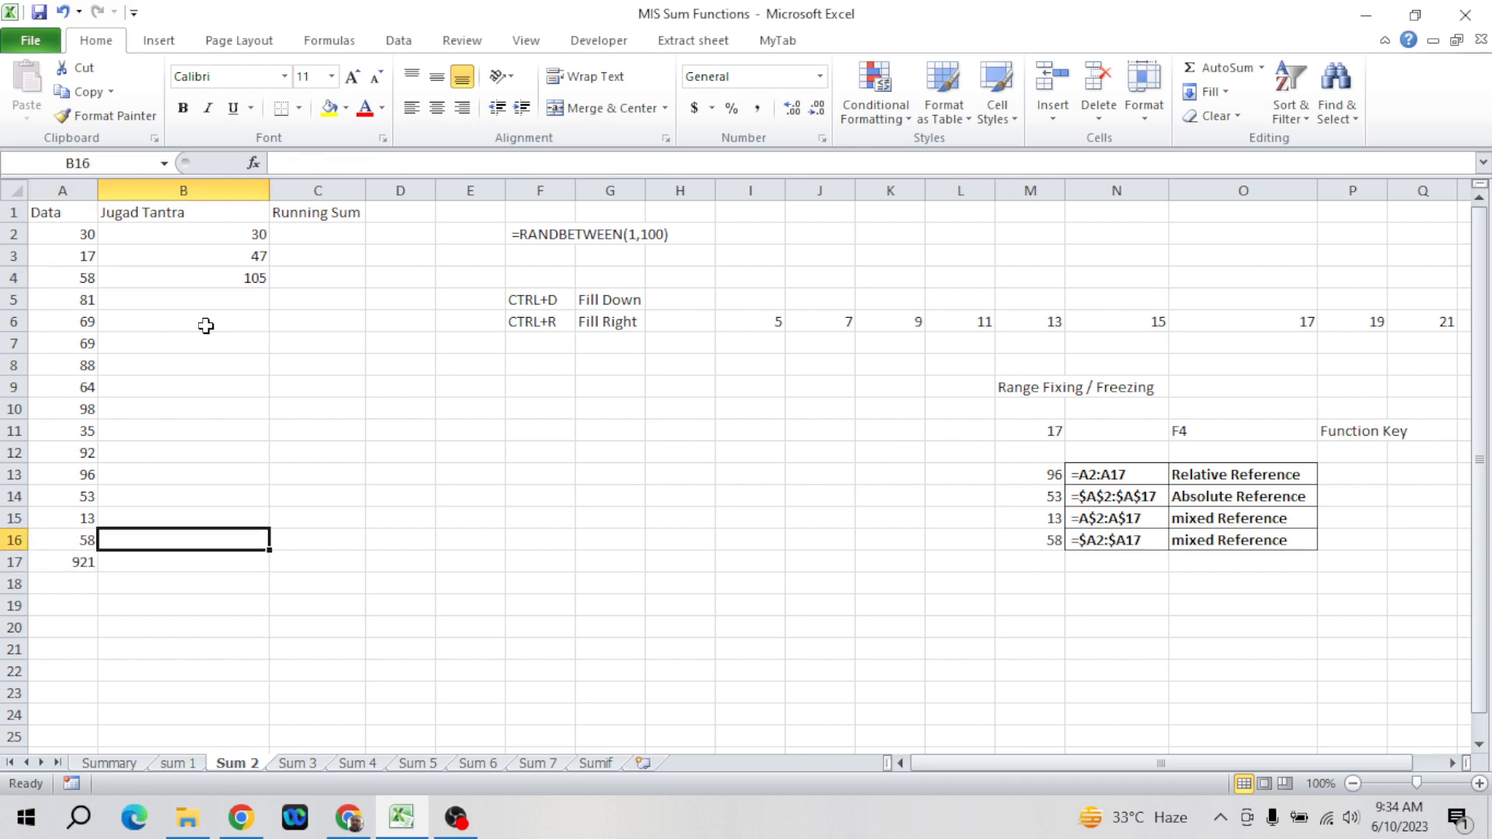
key(ctrl+shift+Up)
key(ctrl+d)
key(Down)
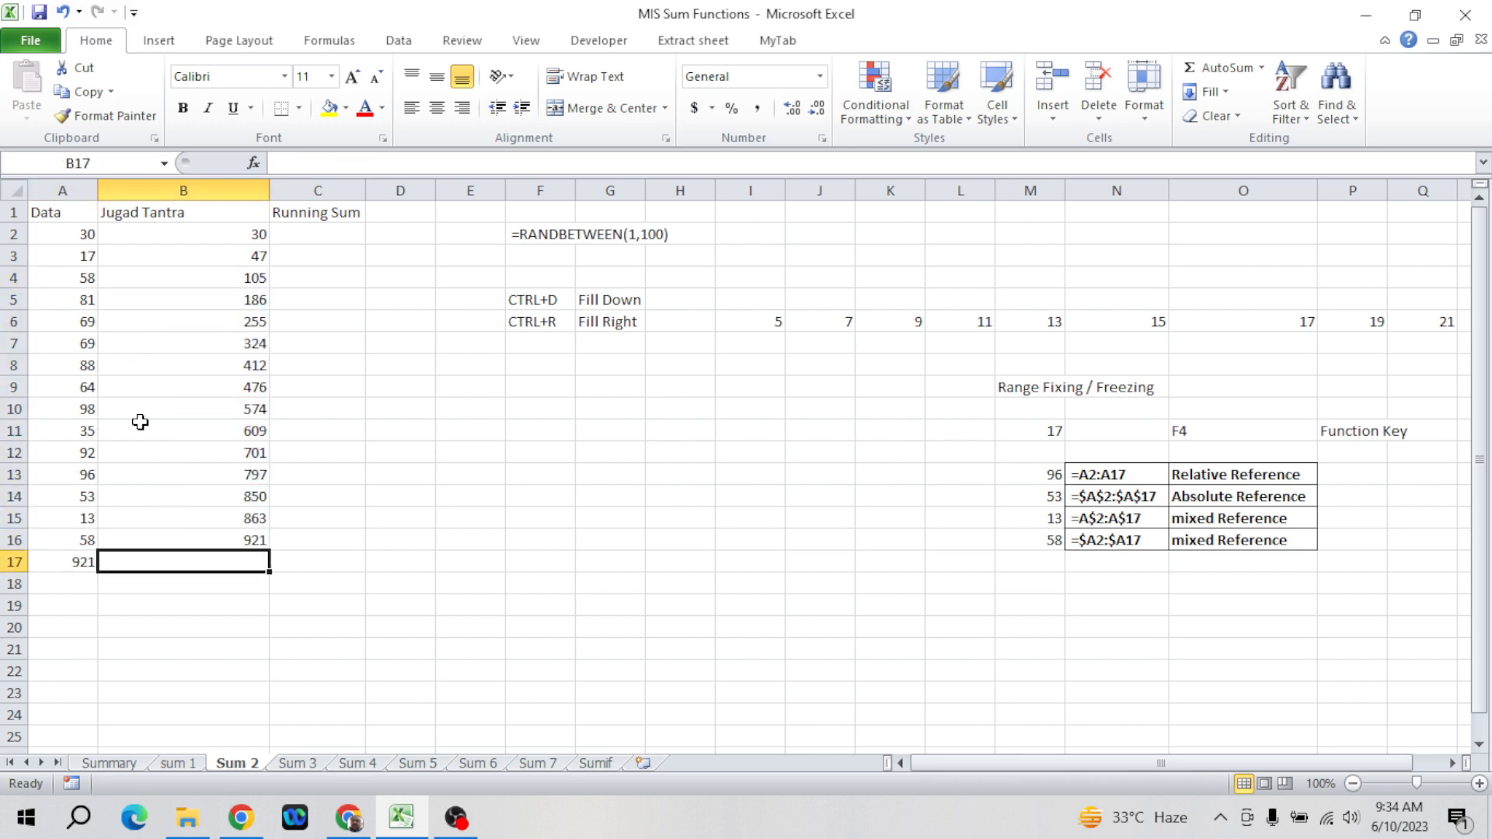
click(80, 565)
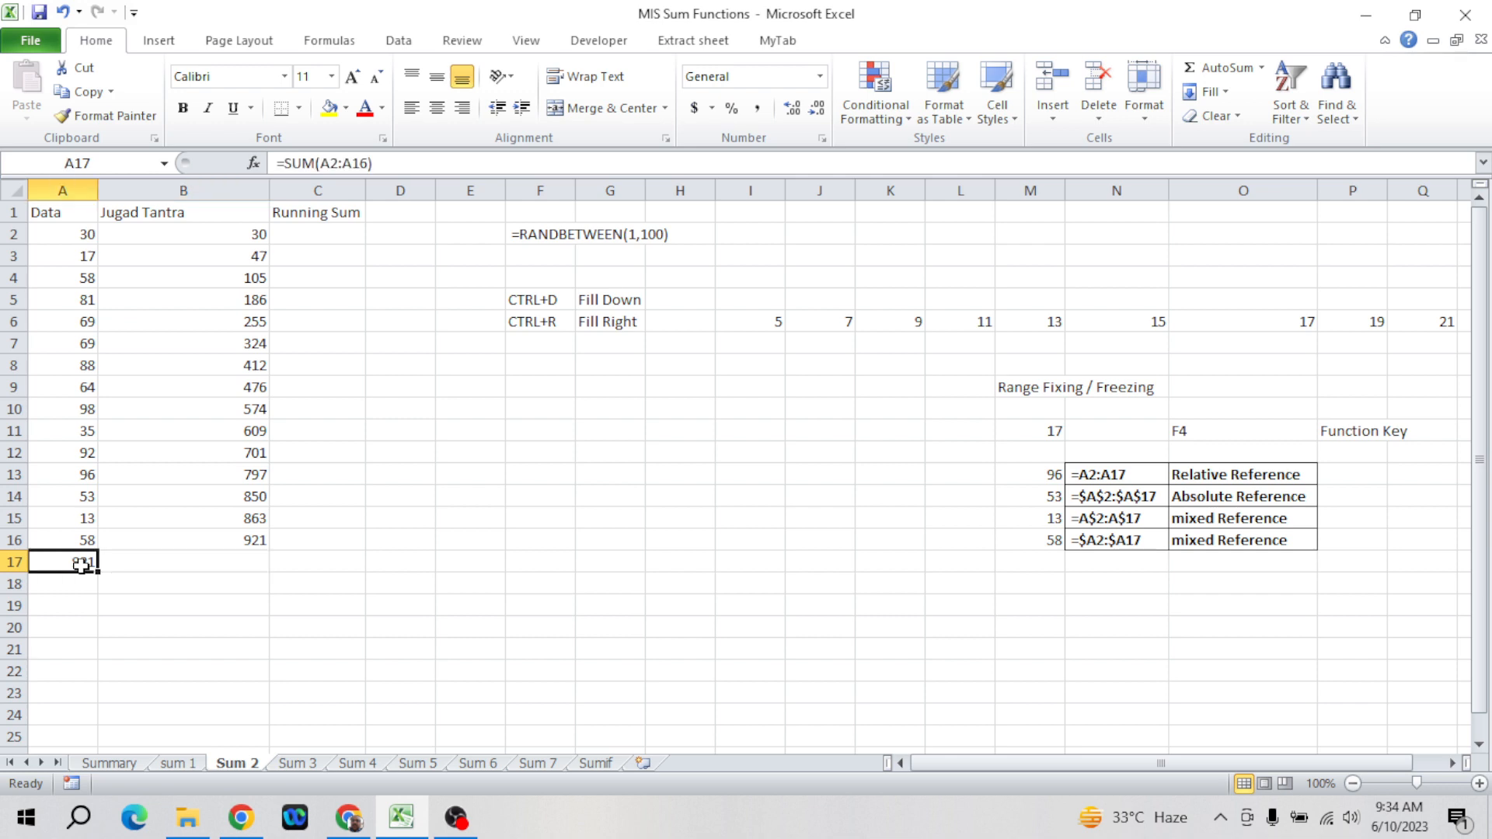
click(241, 544)
- Enter the expanding-range formula =SUM($A$2:A2) in C2, with the first A2 reference made absolute
key(ctrl+Up)
key(Down)
key(Right)
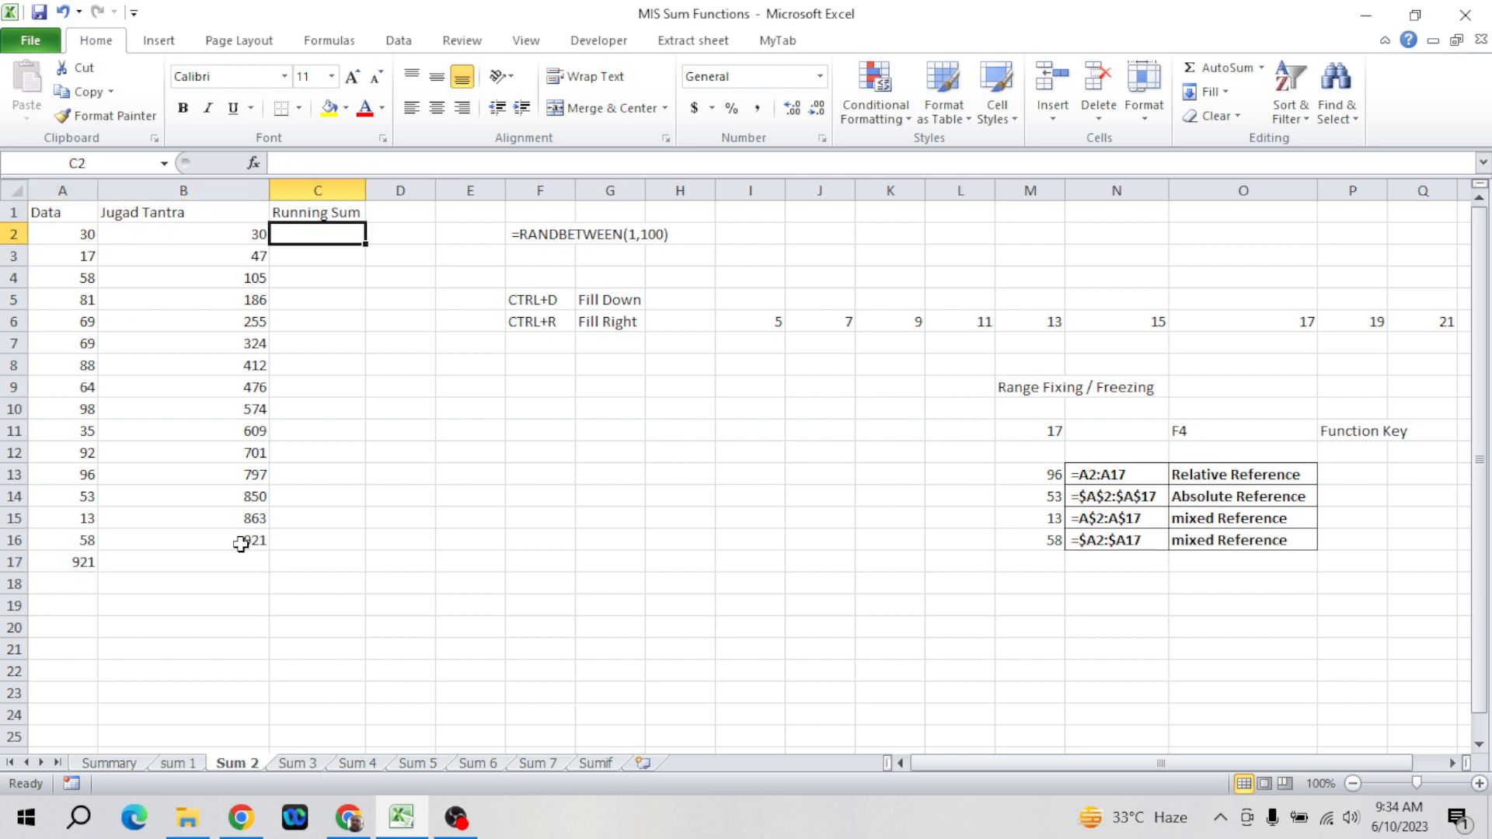
text(=)
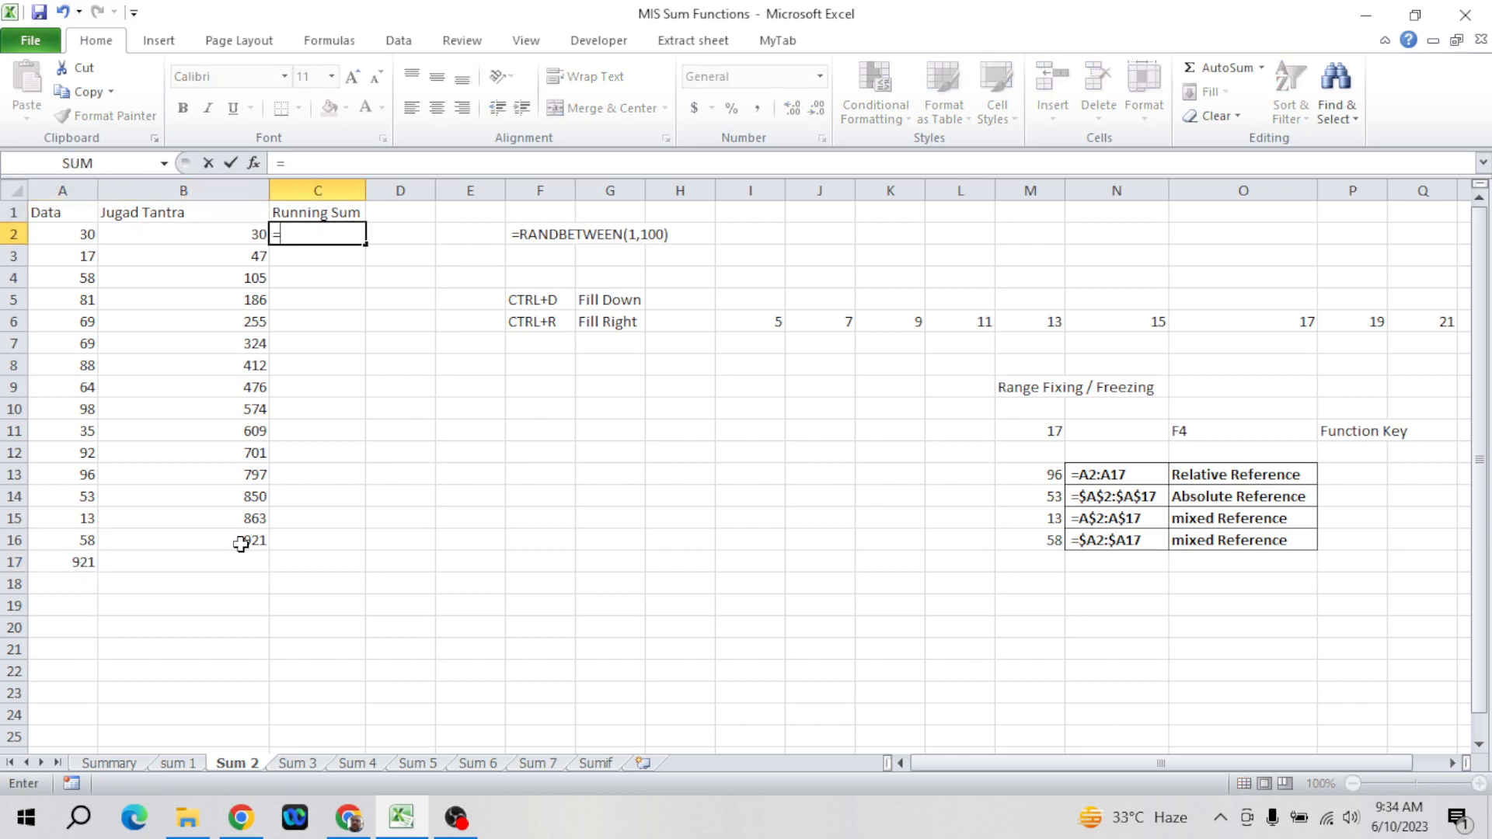
text(sum)
key(Tab)
key(Left)
key(Left)
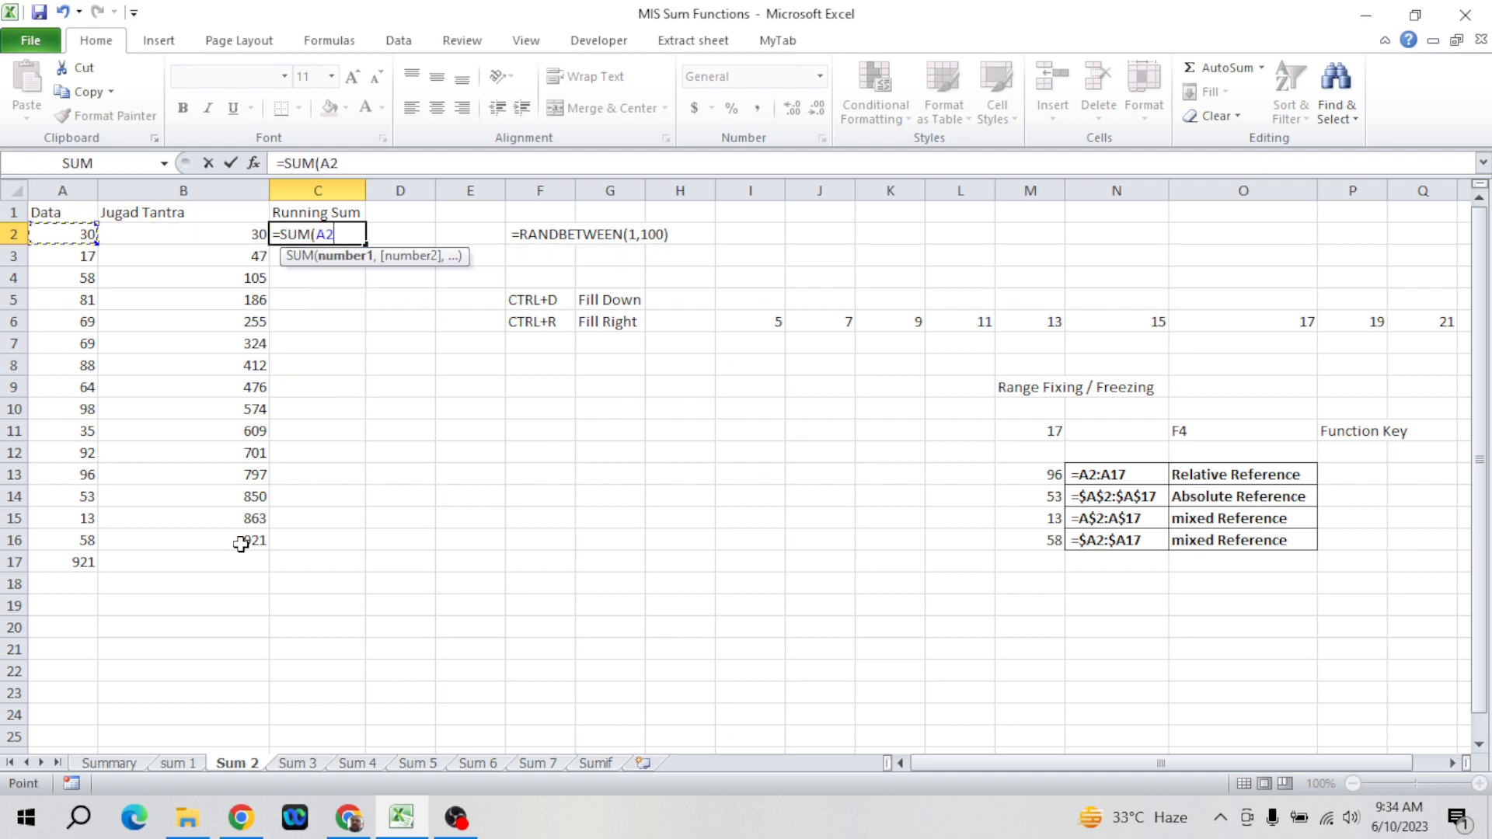
key(F8)
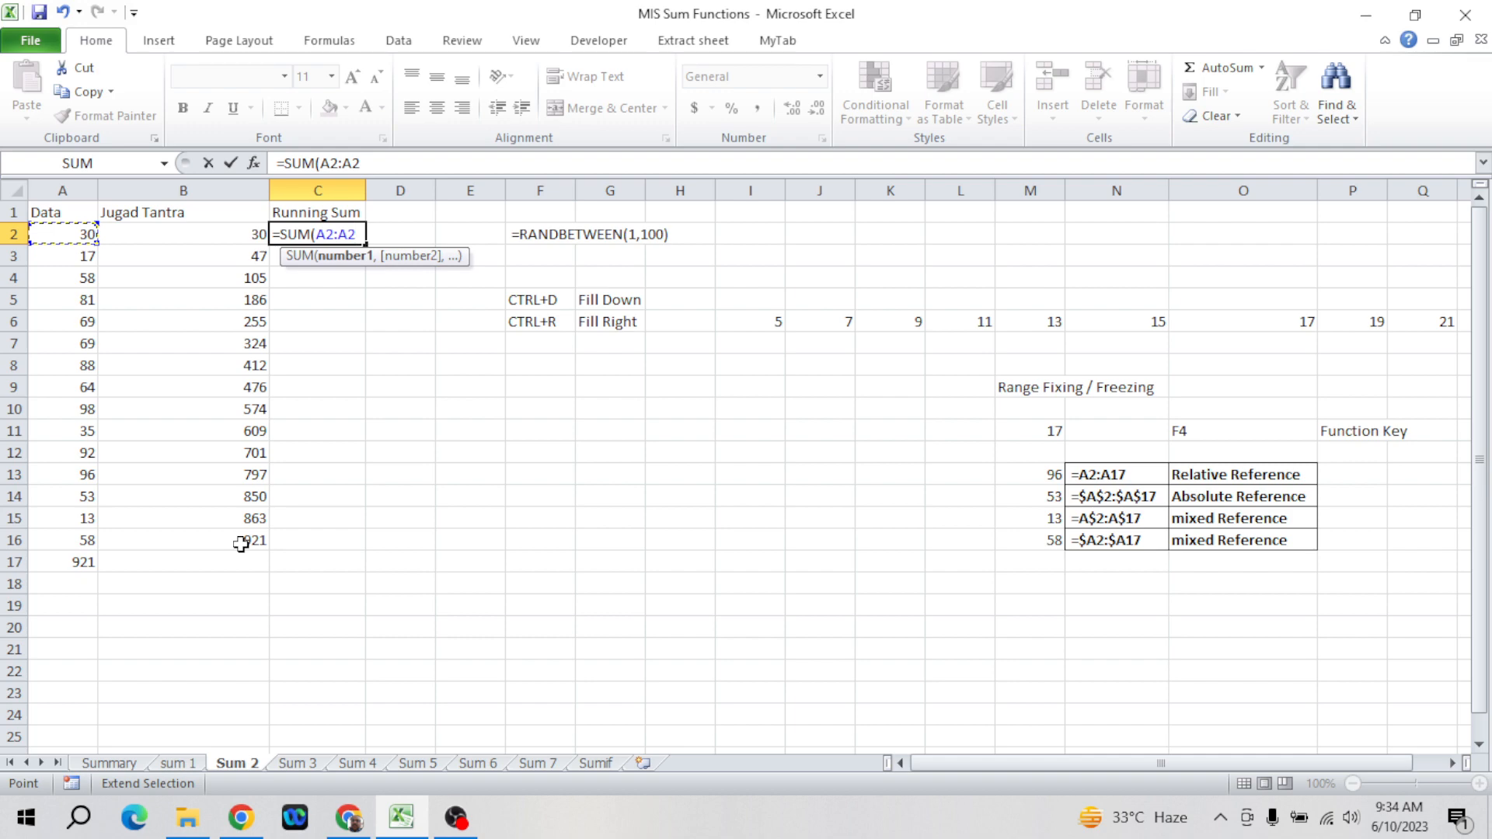
double_click(325, 233)
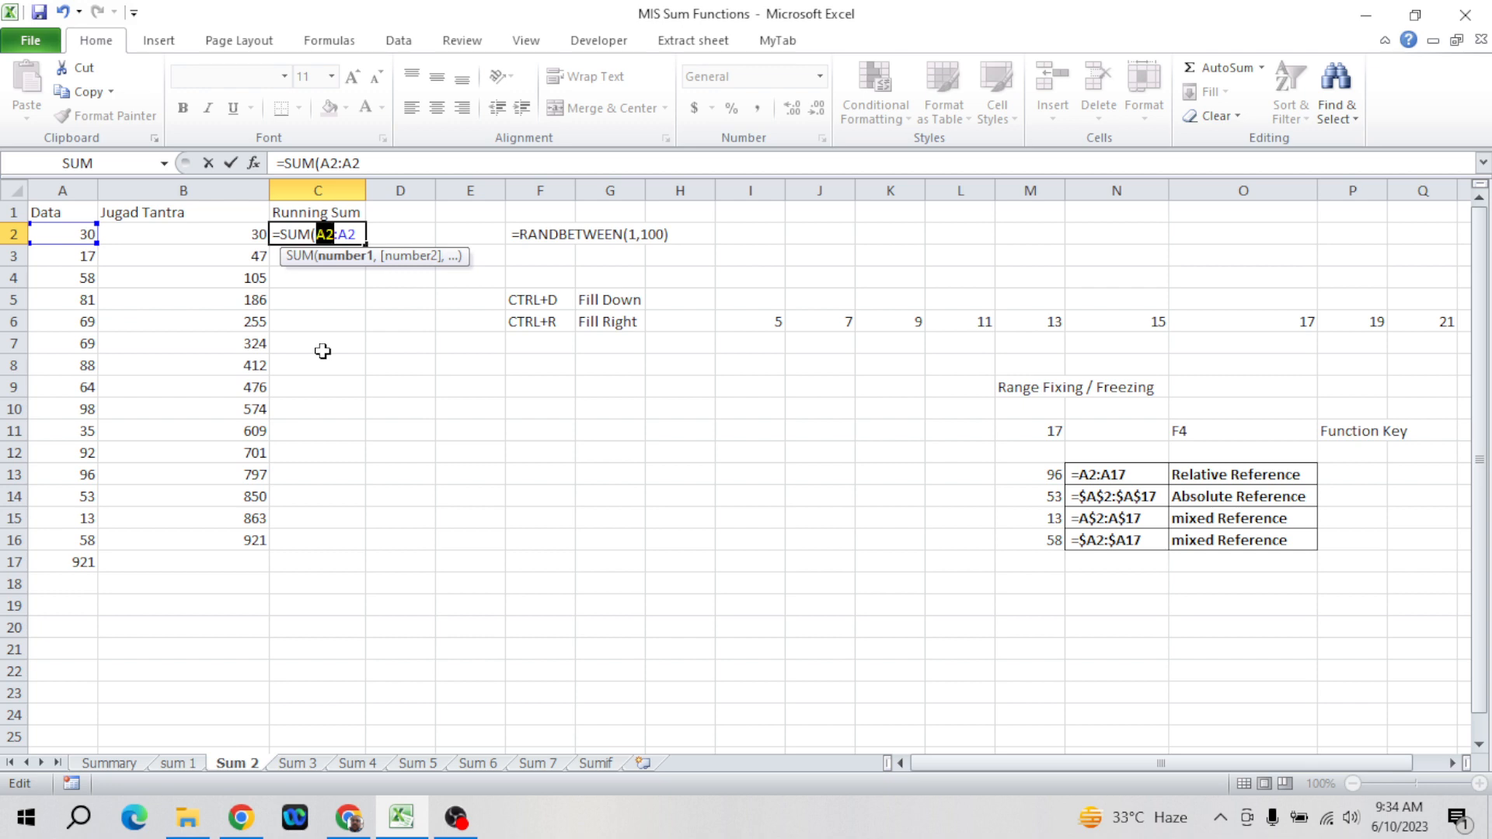
key(F4)
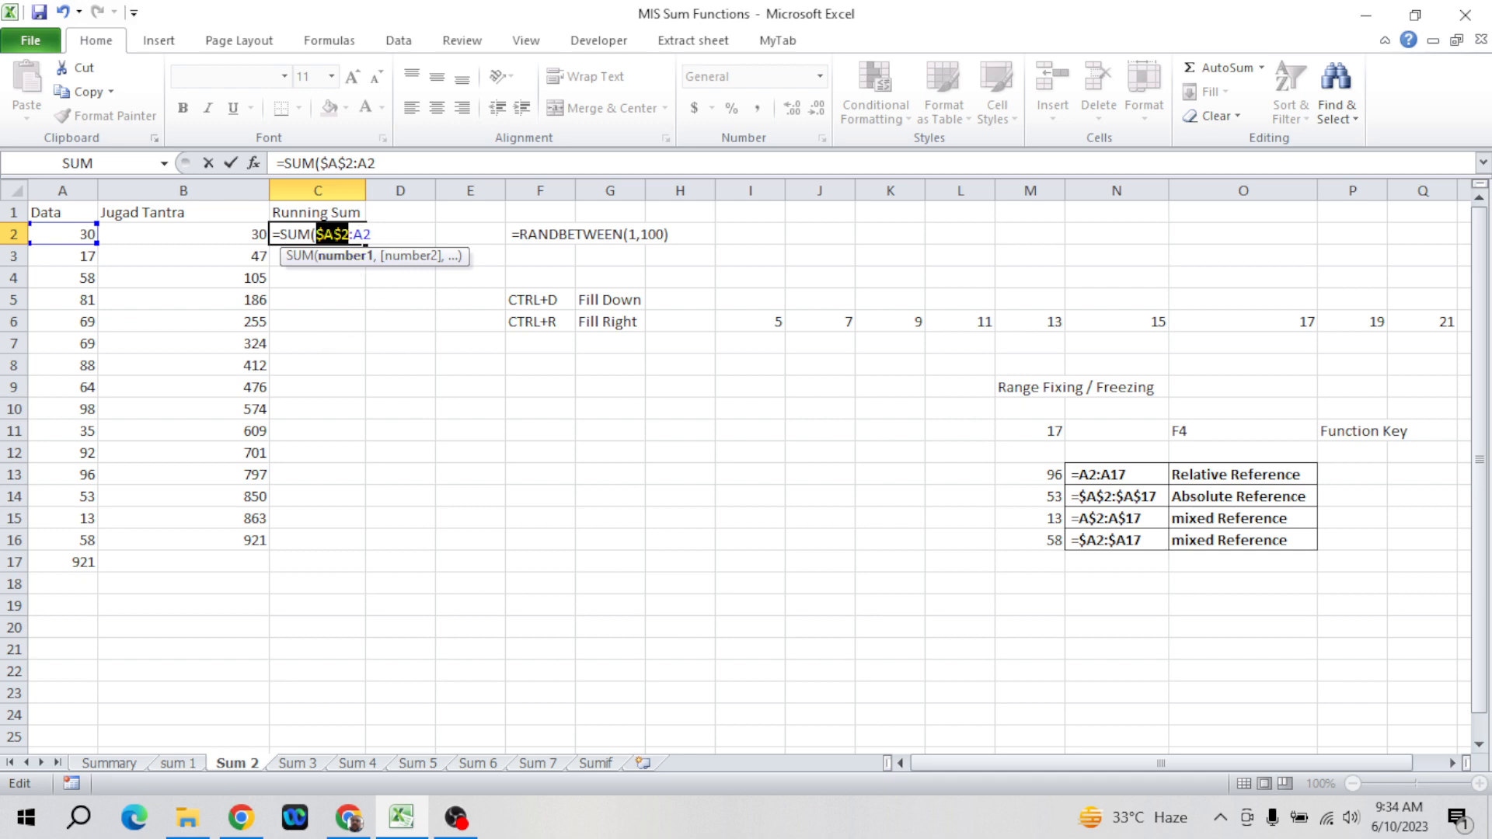
key(Return)
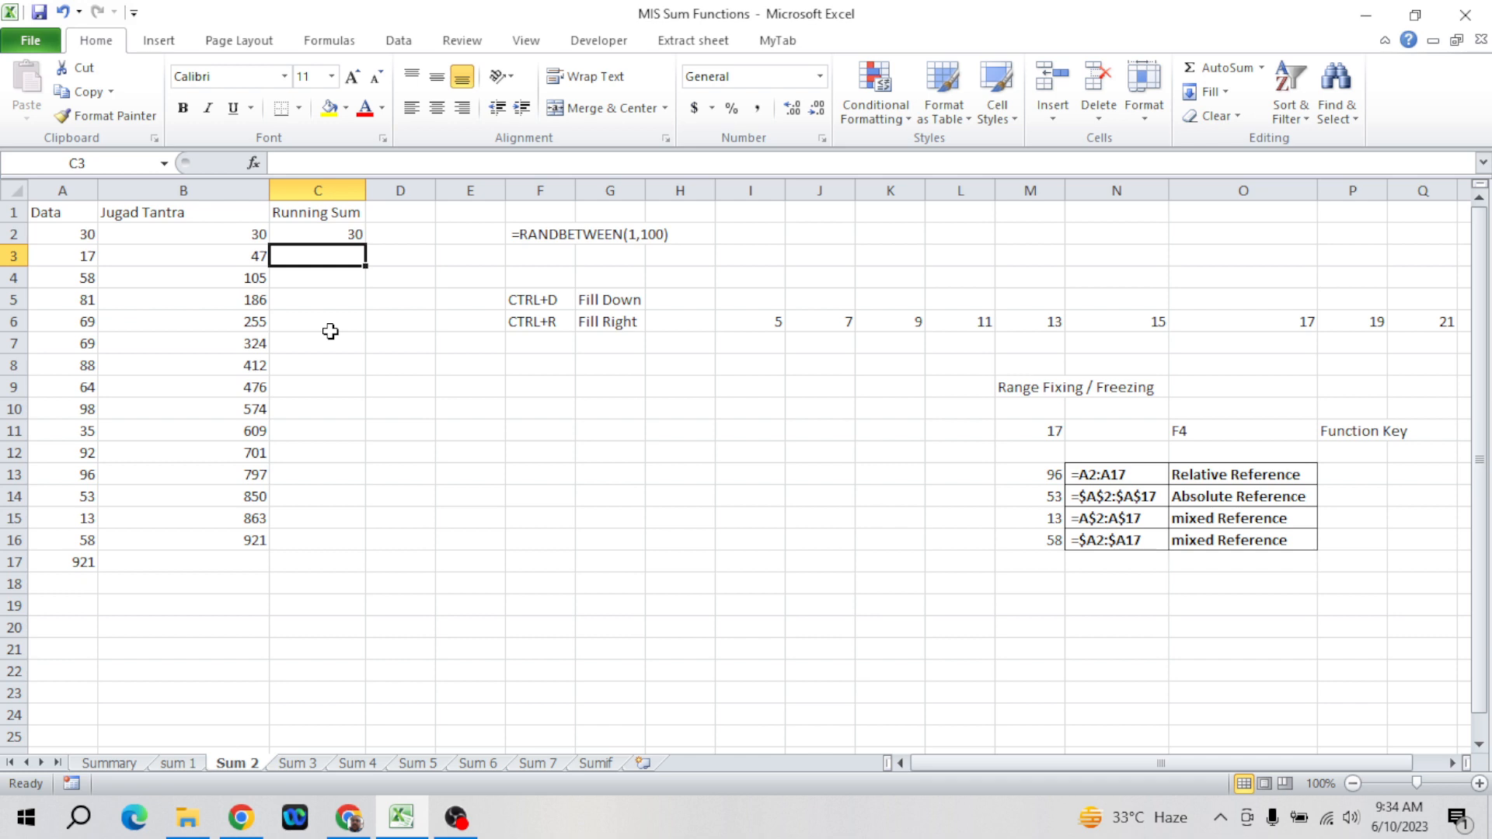
- Fill the Running Sum formula from C2 down through C4
key(Up)
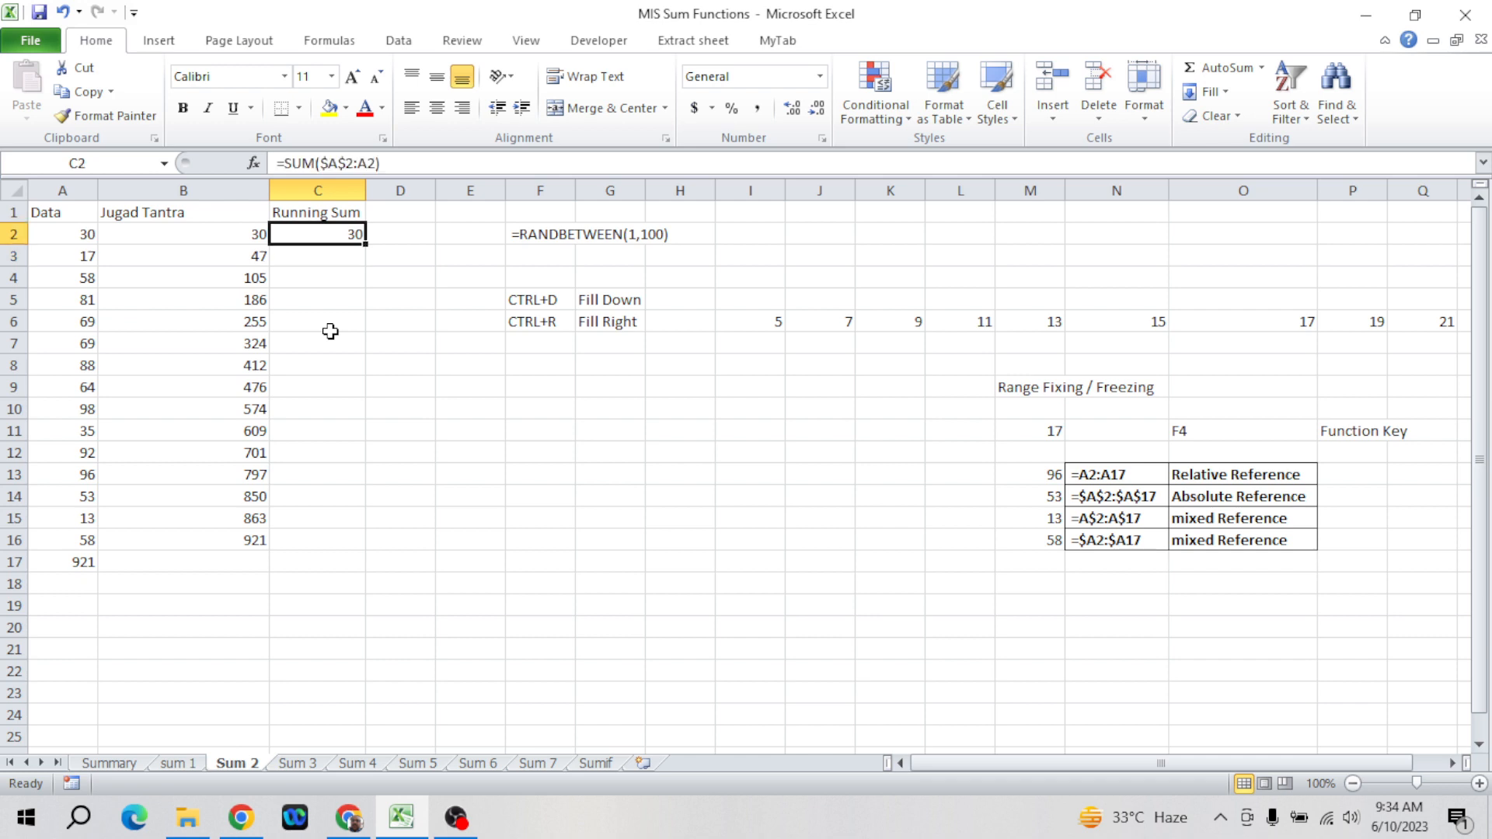
key(Left)
key(ctrl+Down)
key(Right)
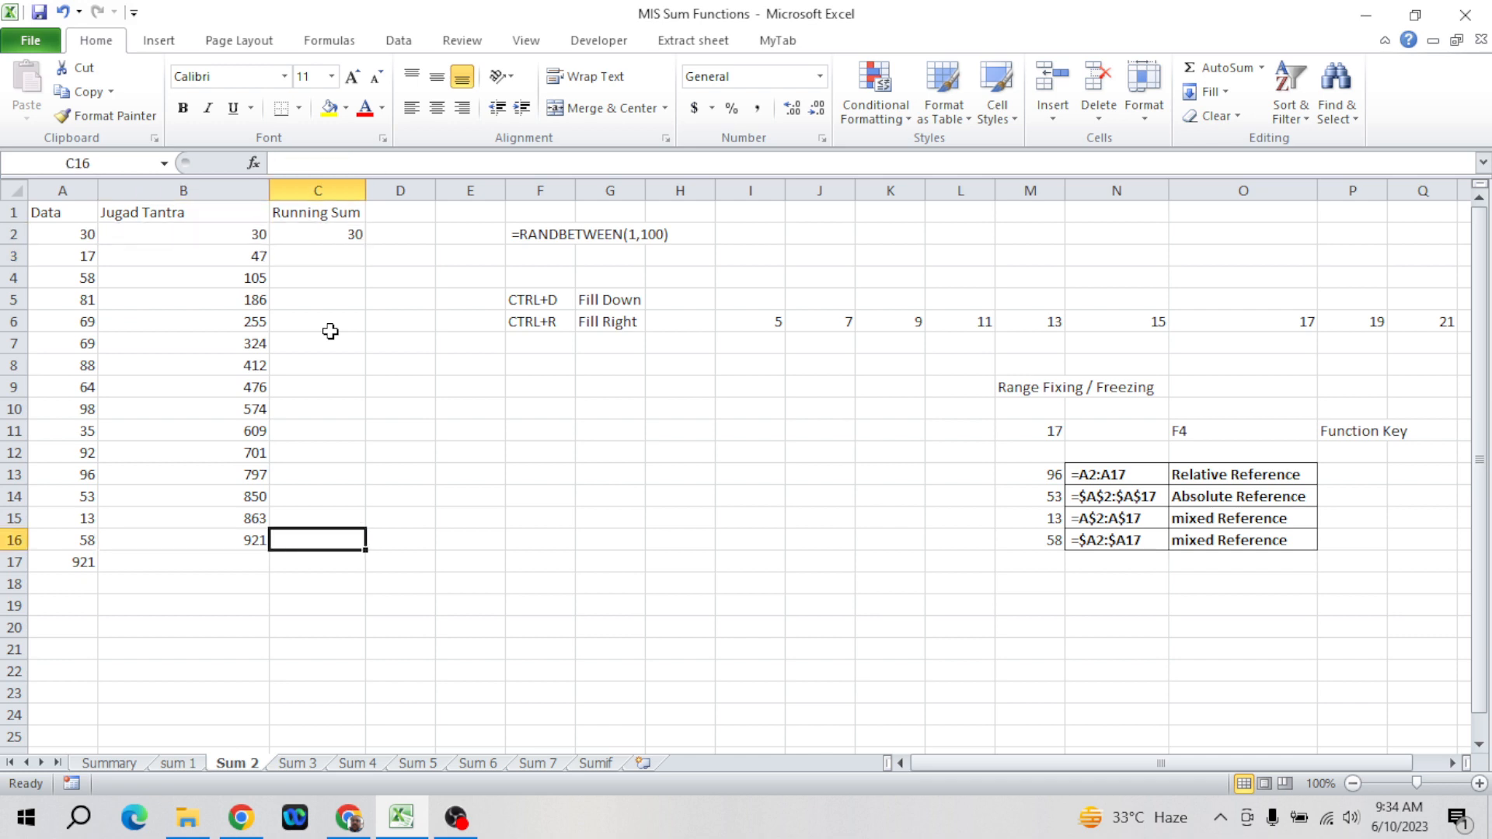
key(ctrl+Up)
key(ctrl+Up)
key(Down)
key(shift+Down)
key(shift+Down)
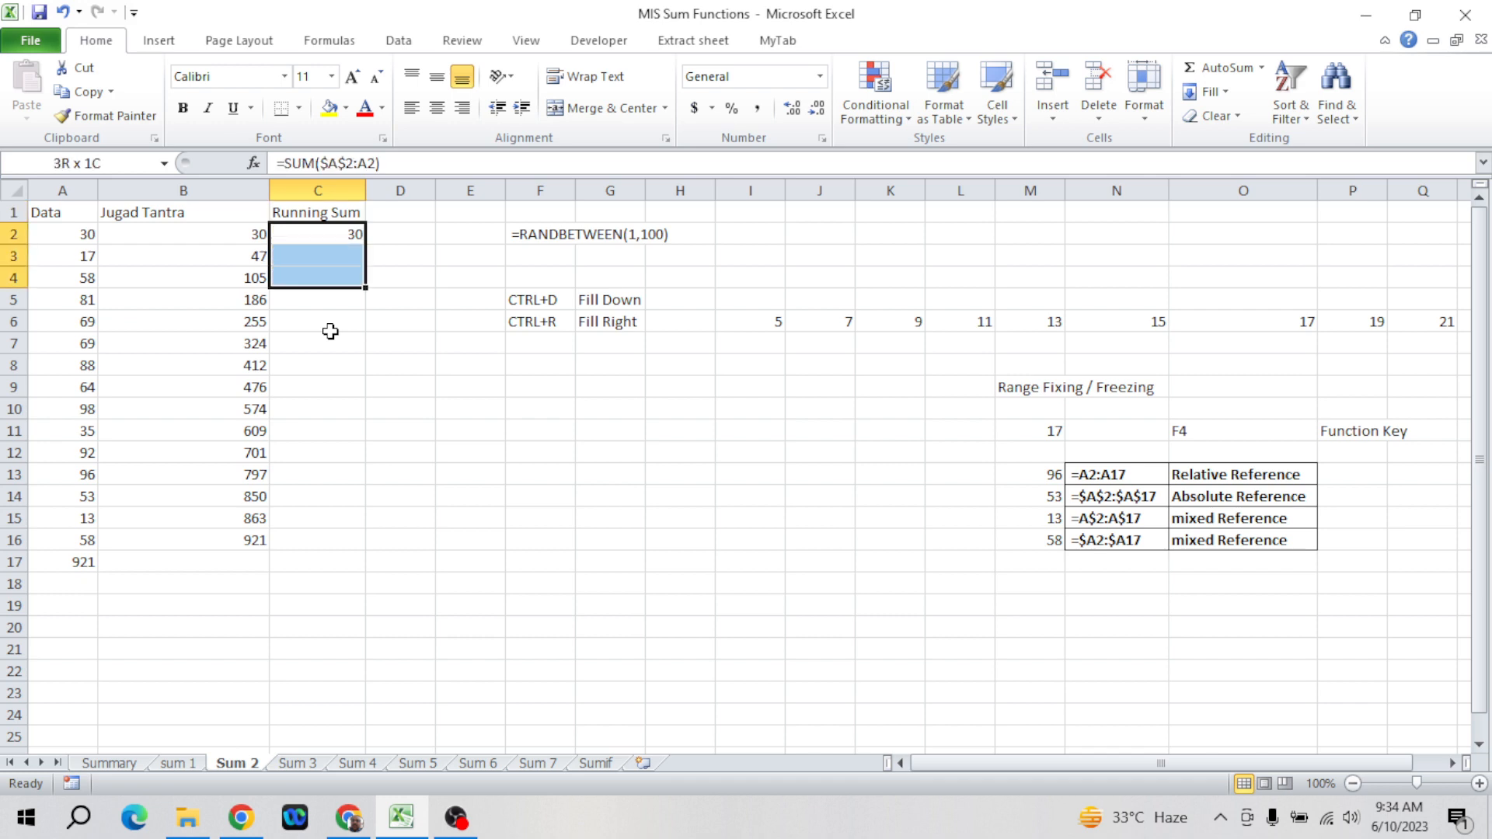
key(ctrl+d)
- Open the formulas in C3 and C4 to examine how their ranges expand, leaving them as they are
click(347, 264)
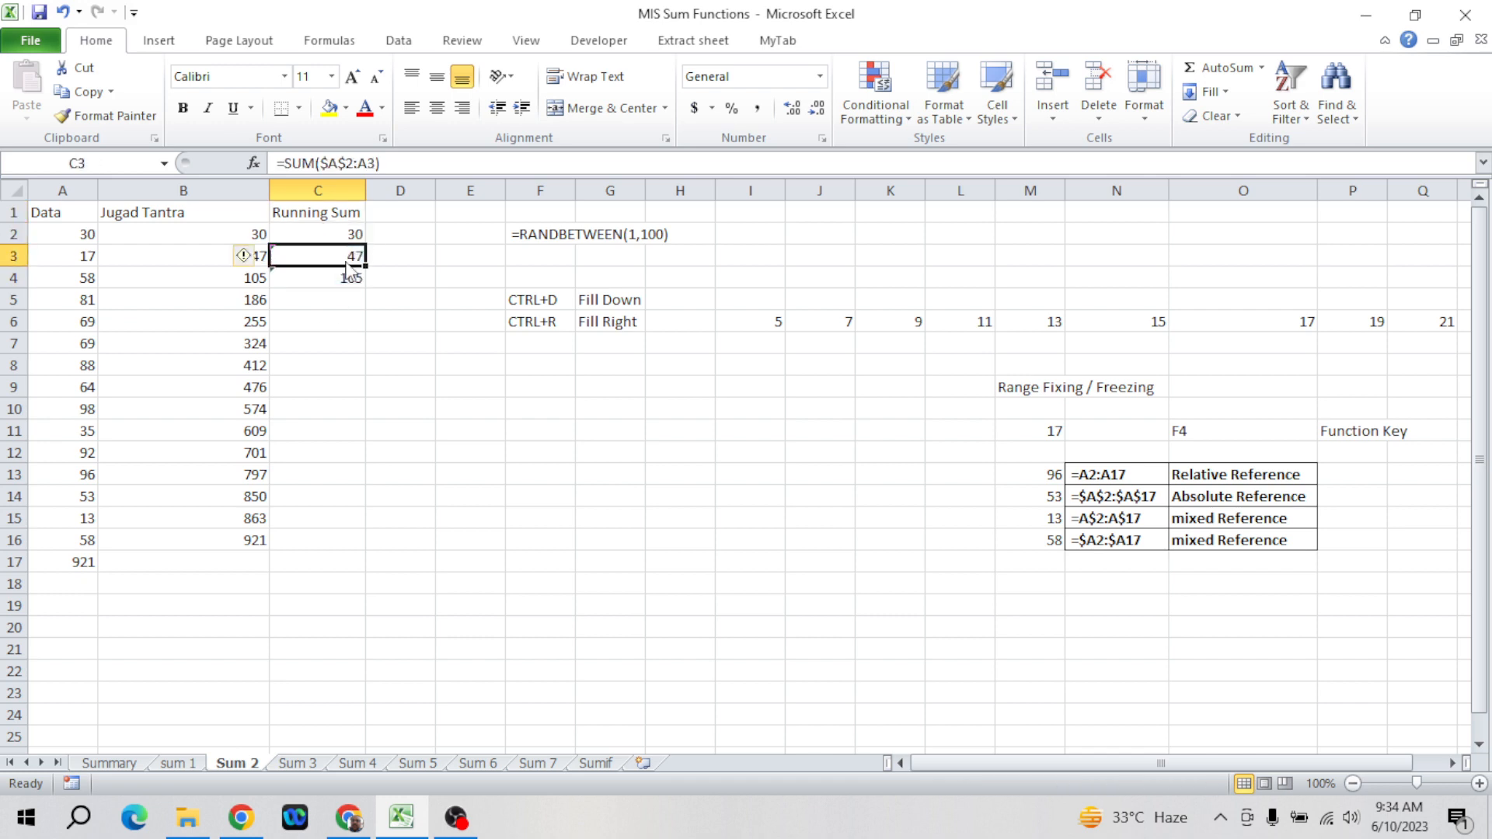
click(415, 163)
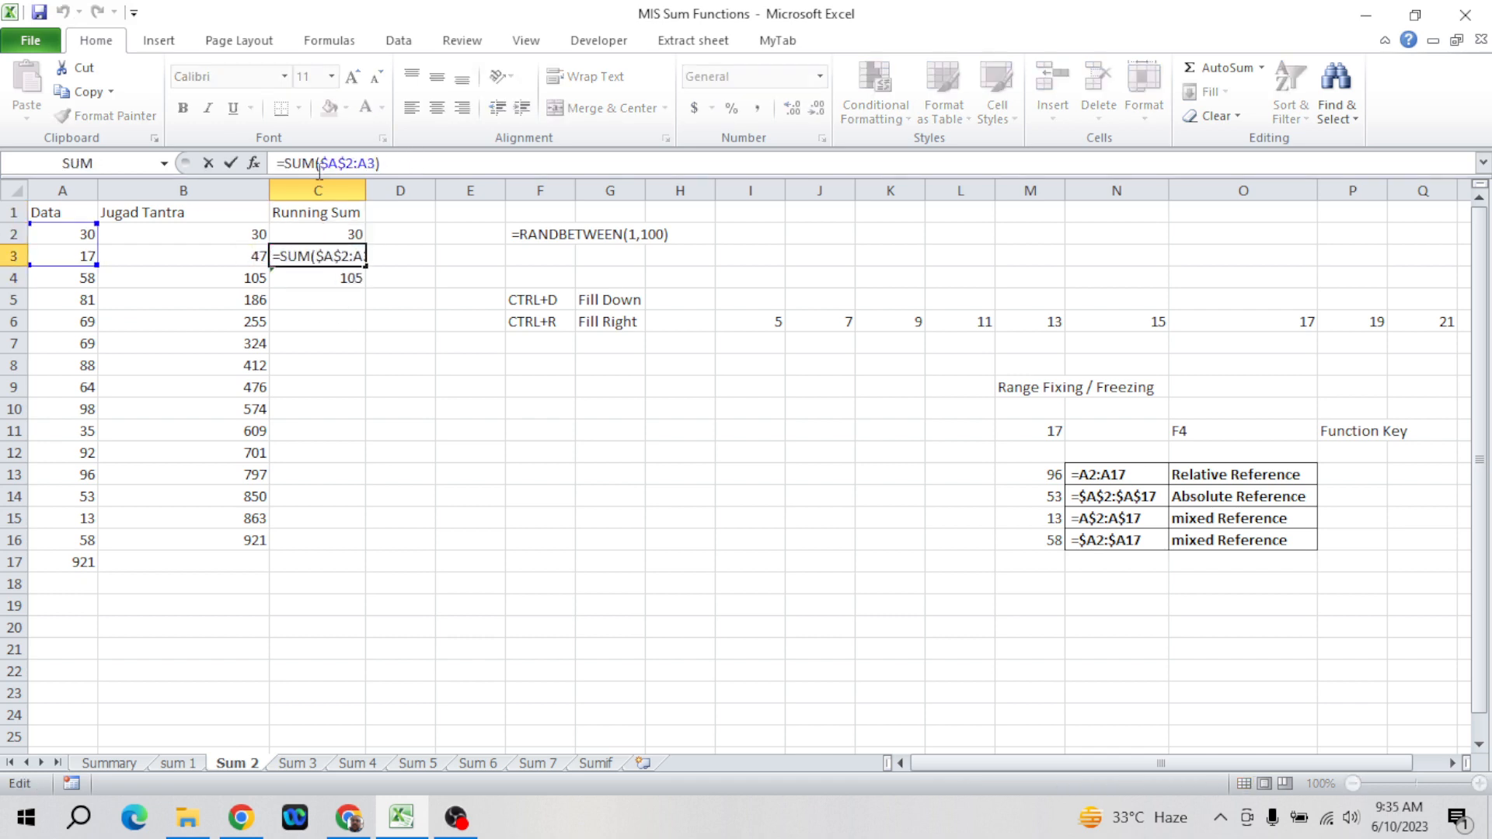
key(Return)
click(402, 164)
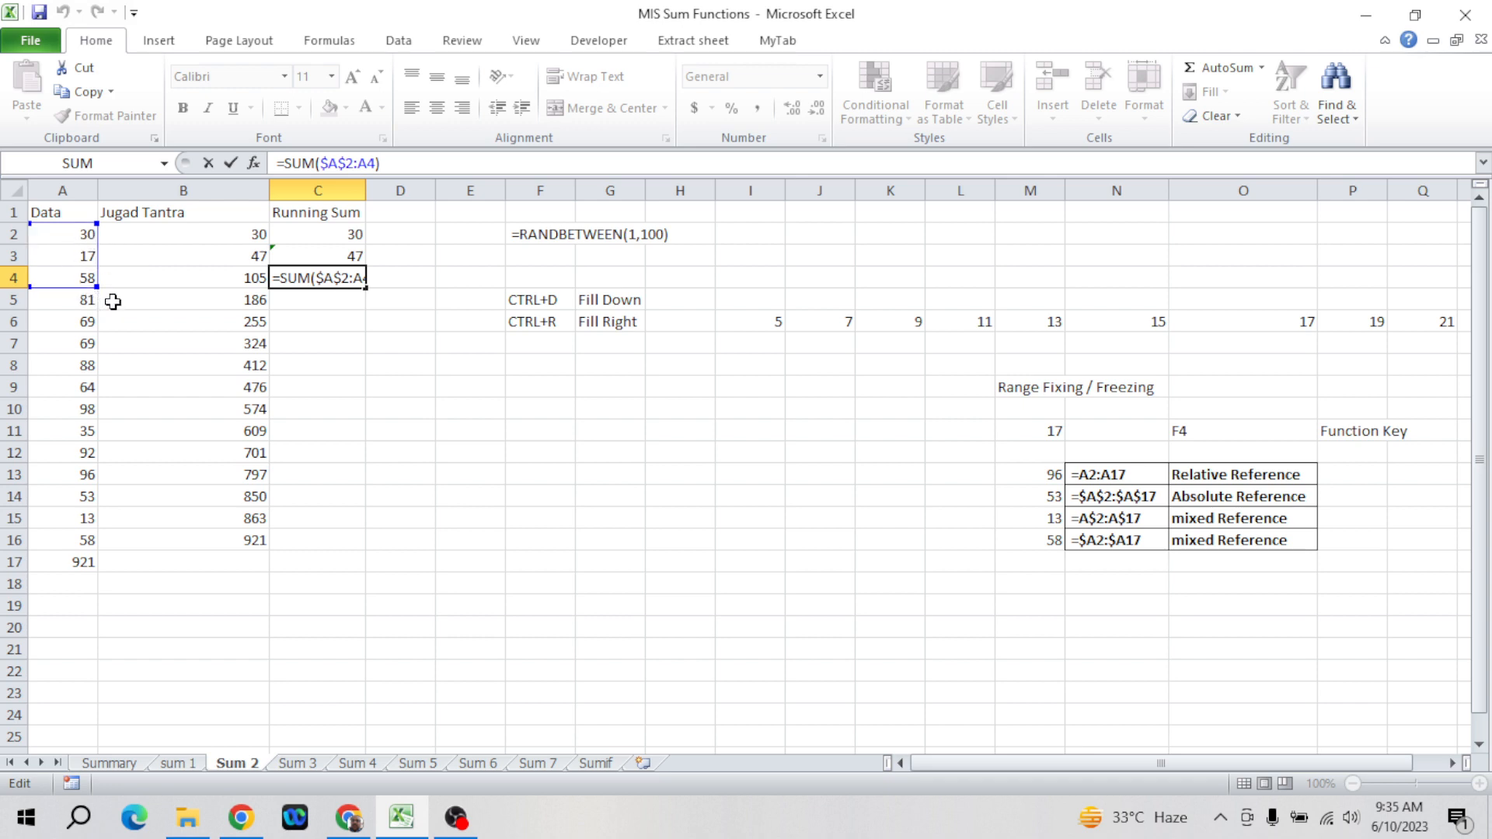
key(ctrl+Return)
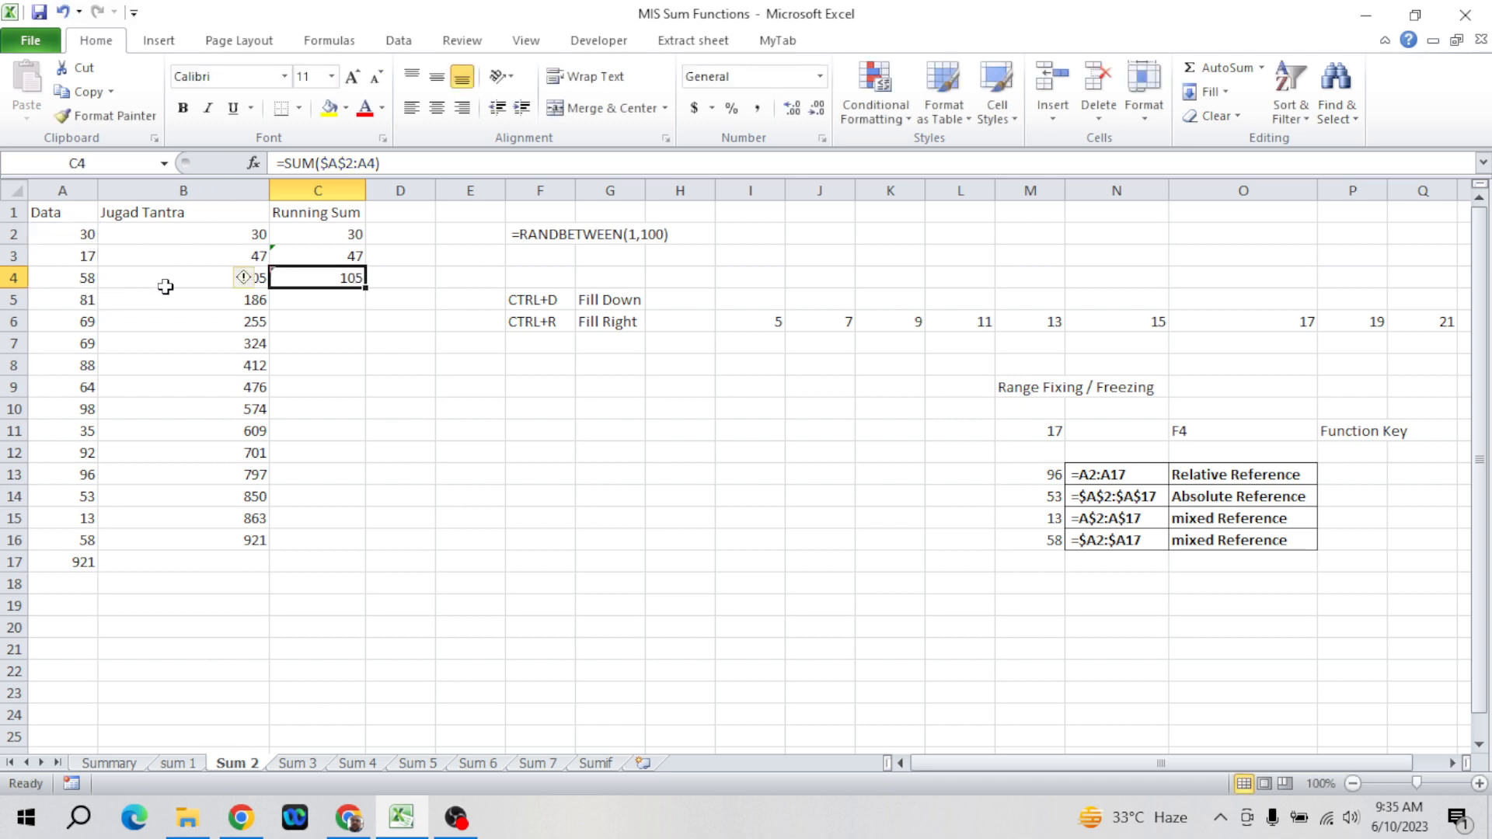
- Fill the Running Sum formula from C4 down through C16
click(166, 279)
key(ctrl+Down)
key(Right)
key(ctrl+shift+Up)
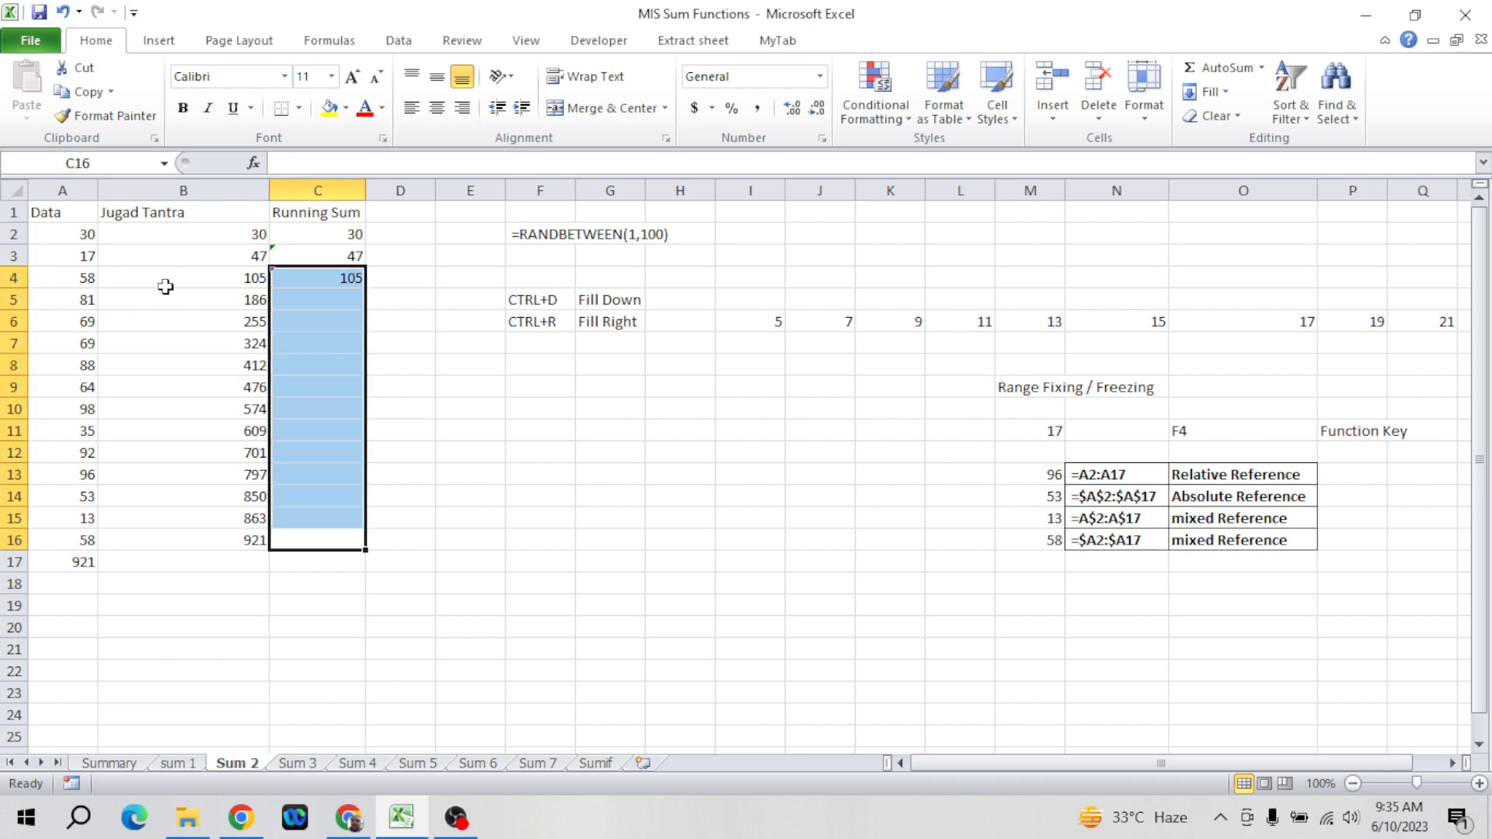
key(ctrl+d)
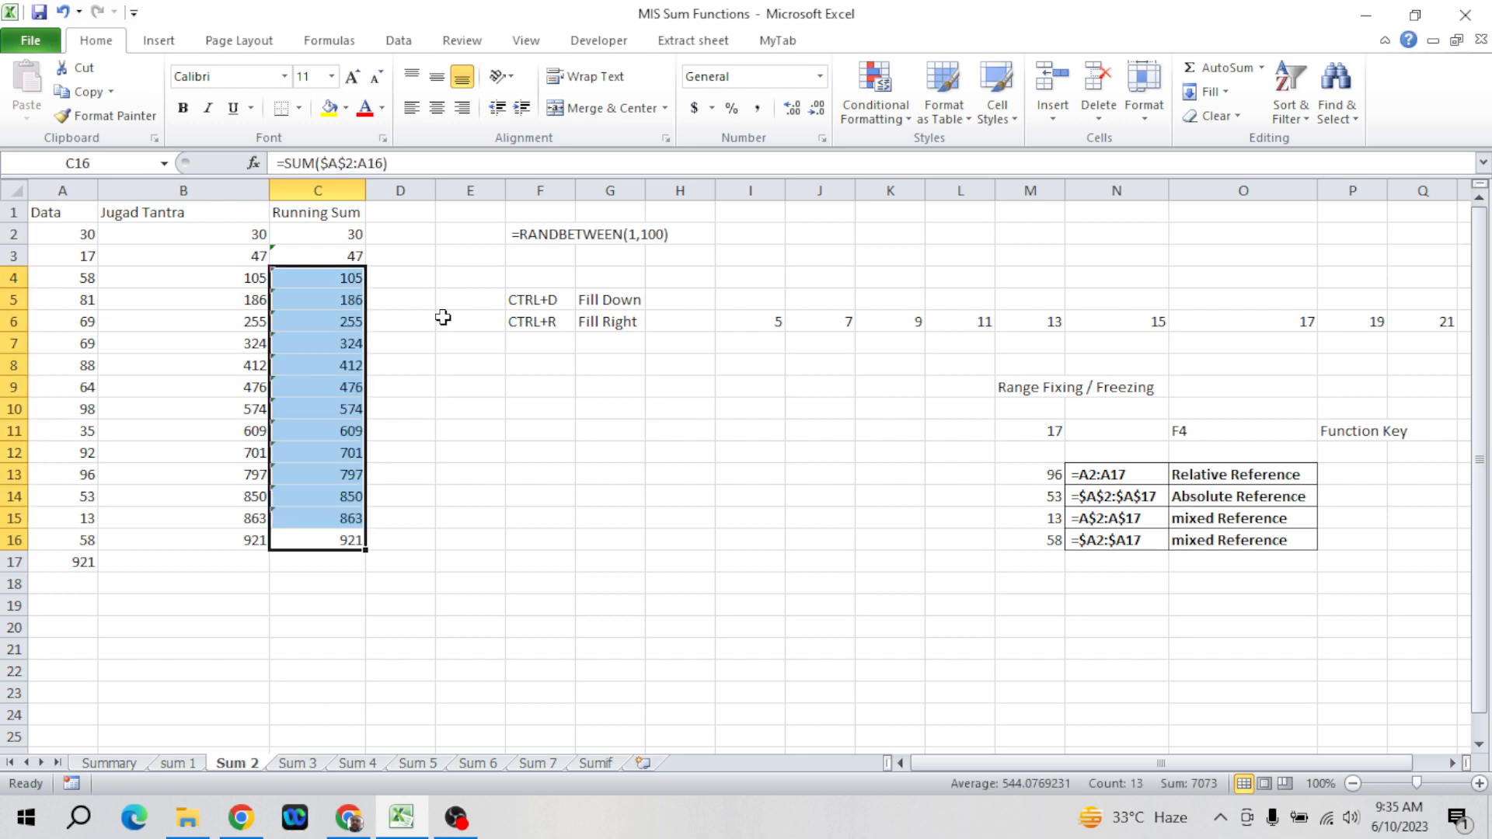
- Review the Fill Down and Fill Right shortcut notes in F5:G6
click(546, 303)
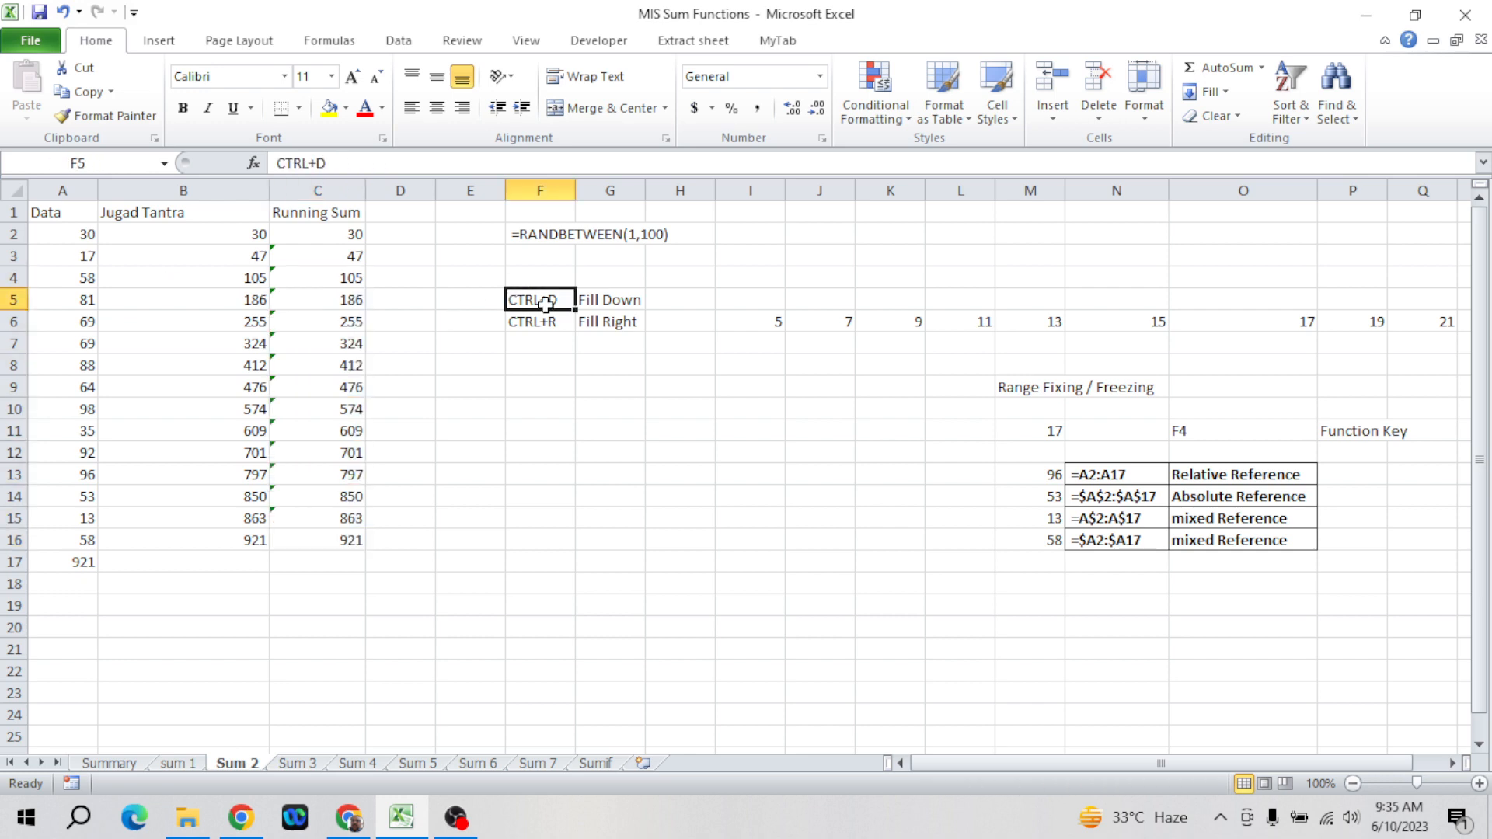
key(Down)
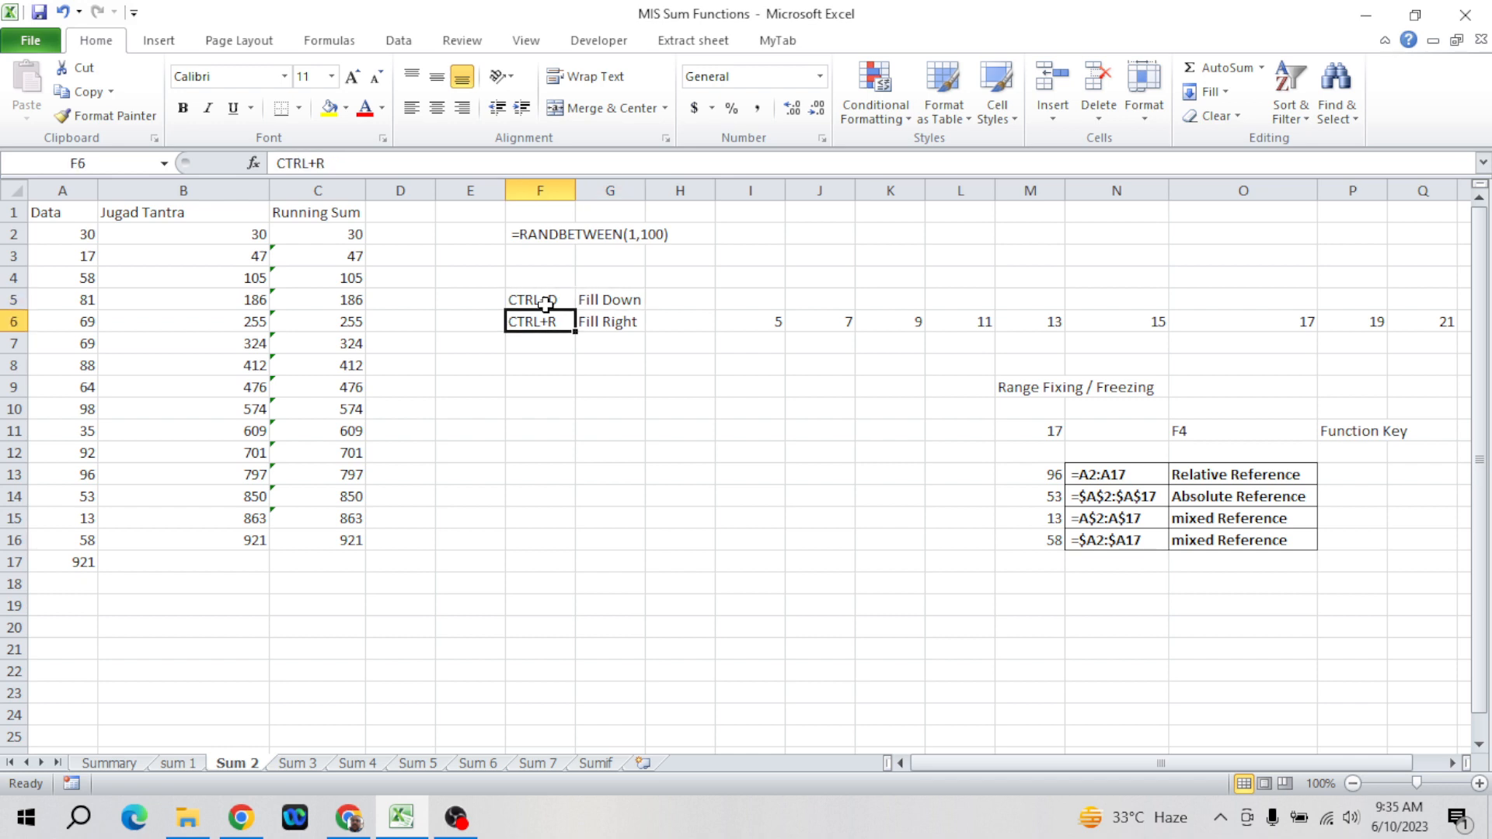
key(shift+Right)
key(Down)
key(Down)
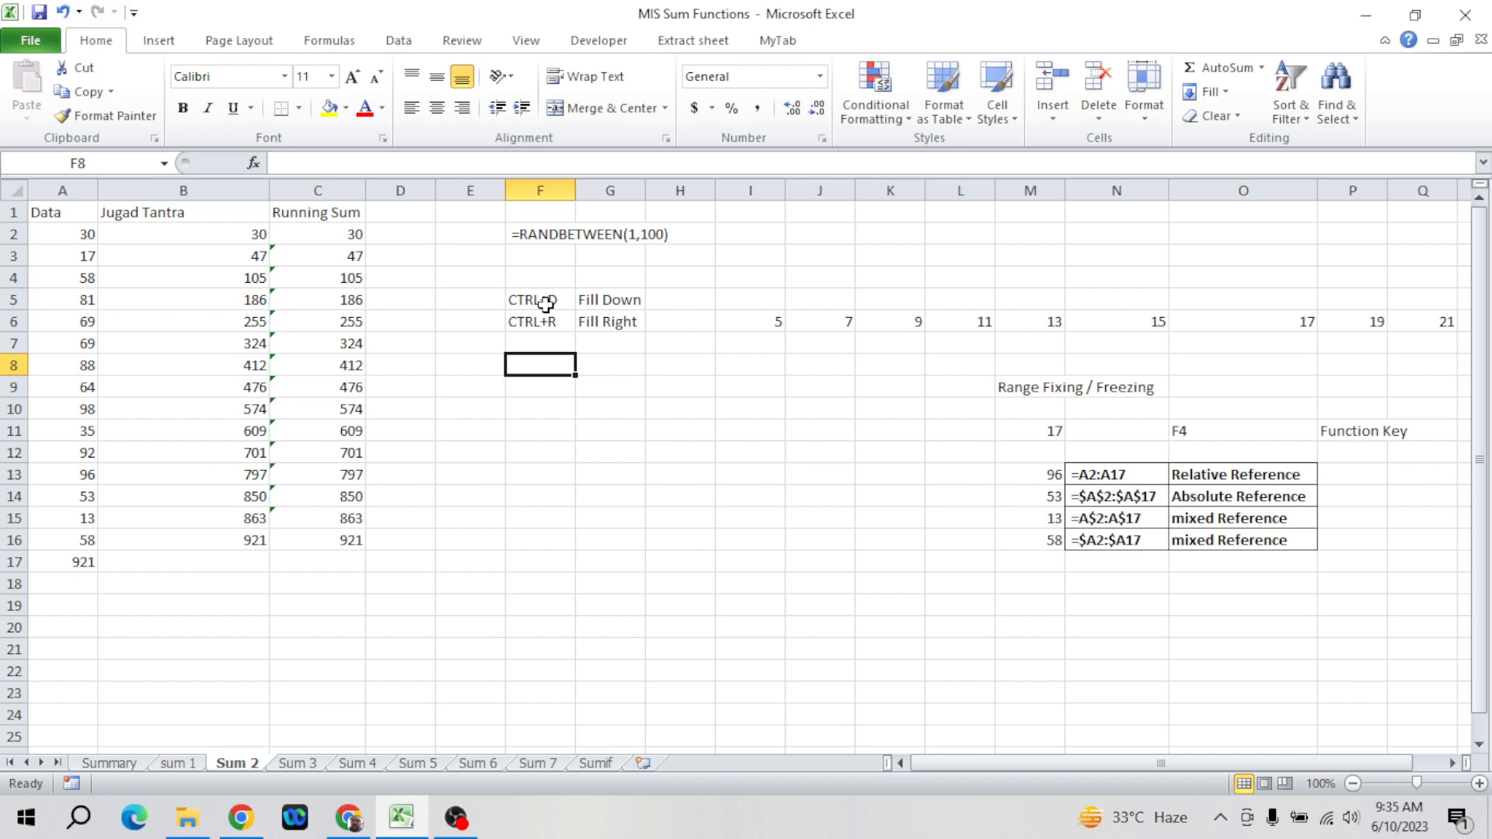
- Compare the first entries in B2 and C2, and examine the fixed reference in the C2 formula without changing it
click(246, 237)
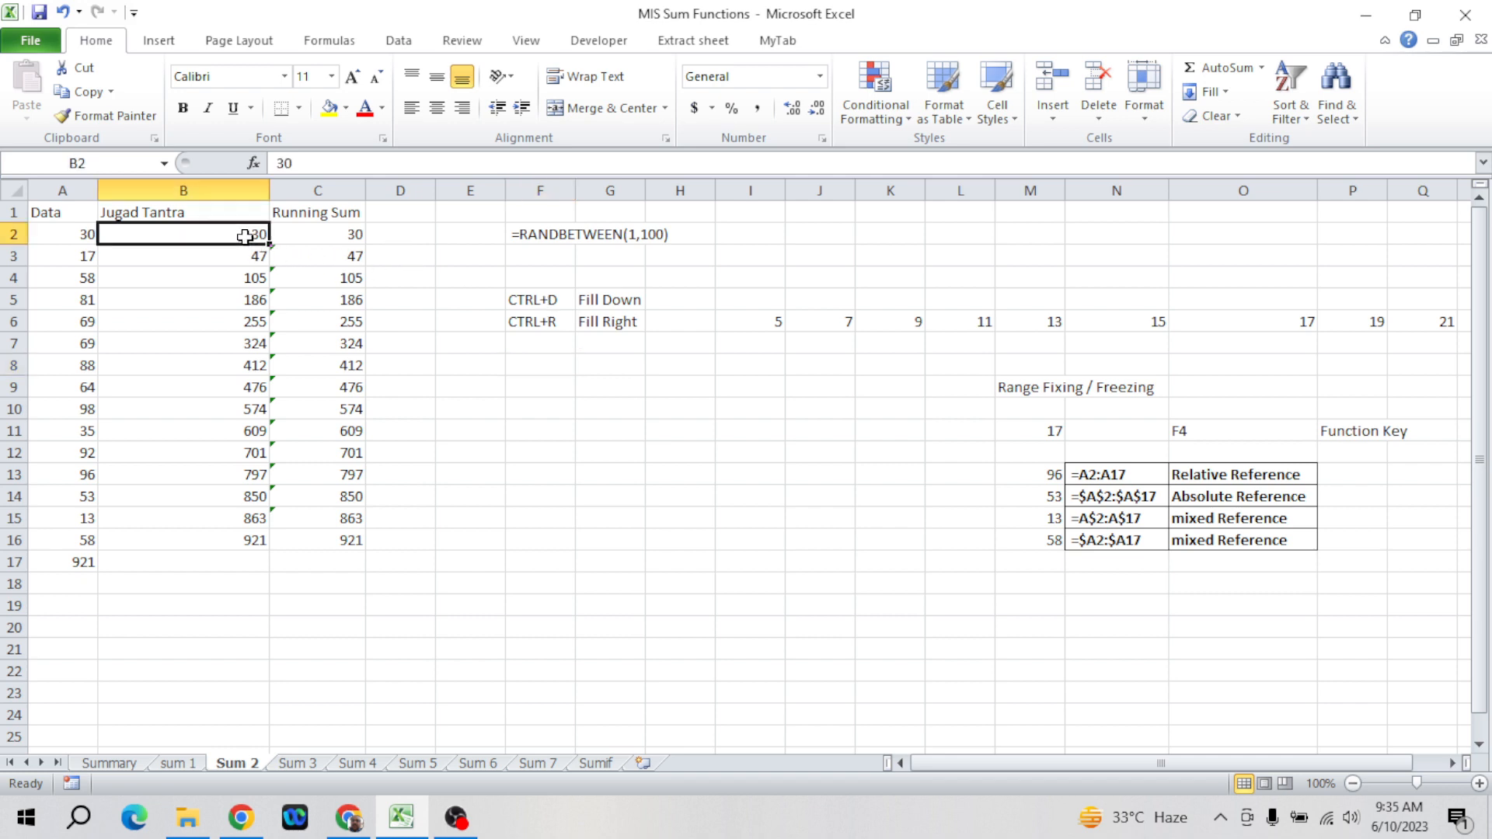
click(351, 232)
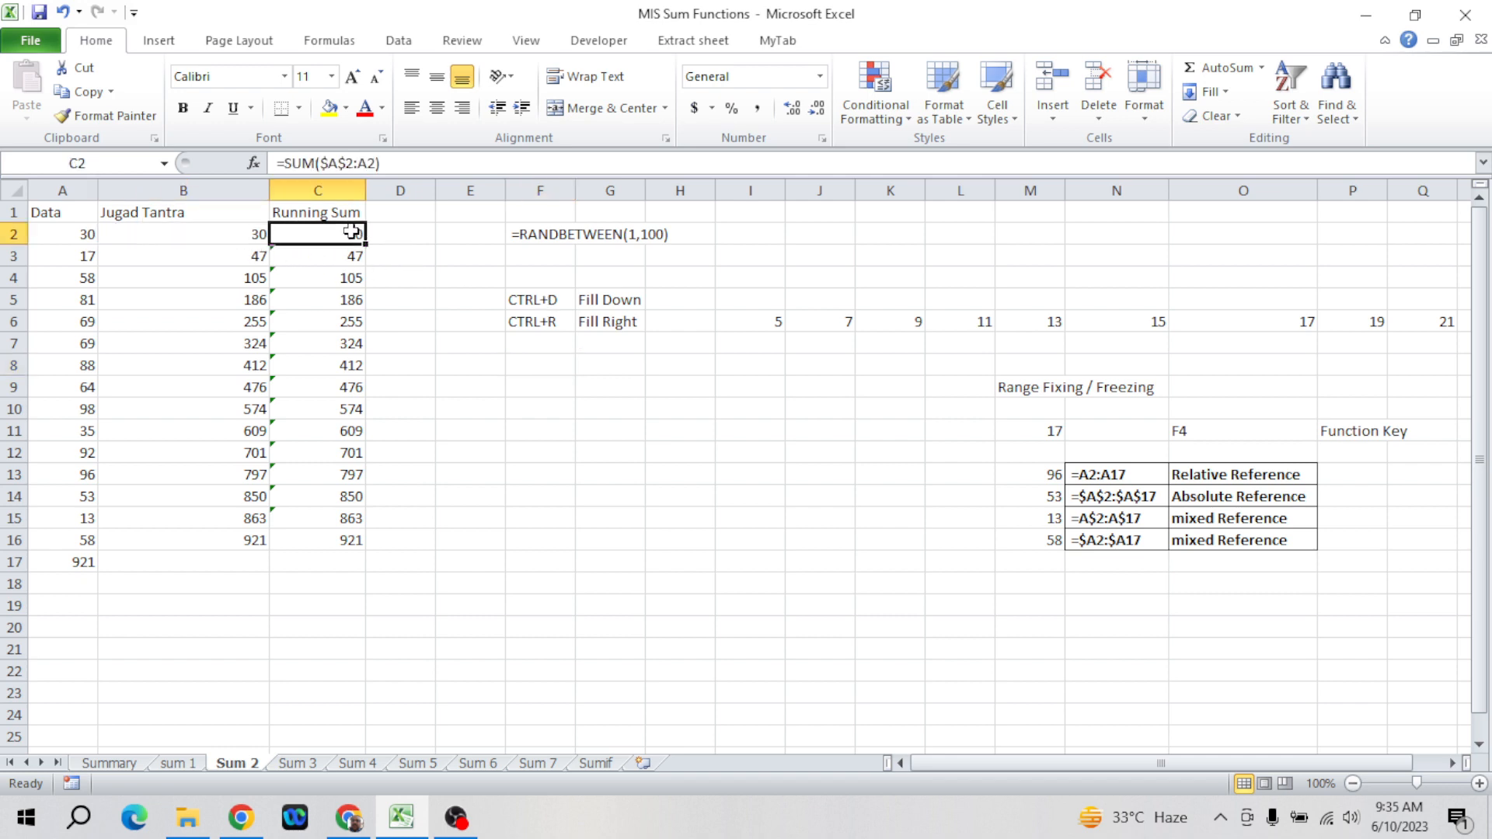
click(354, 163)
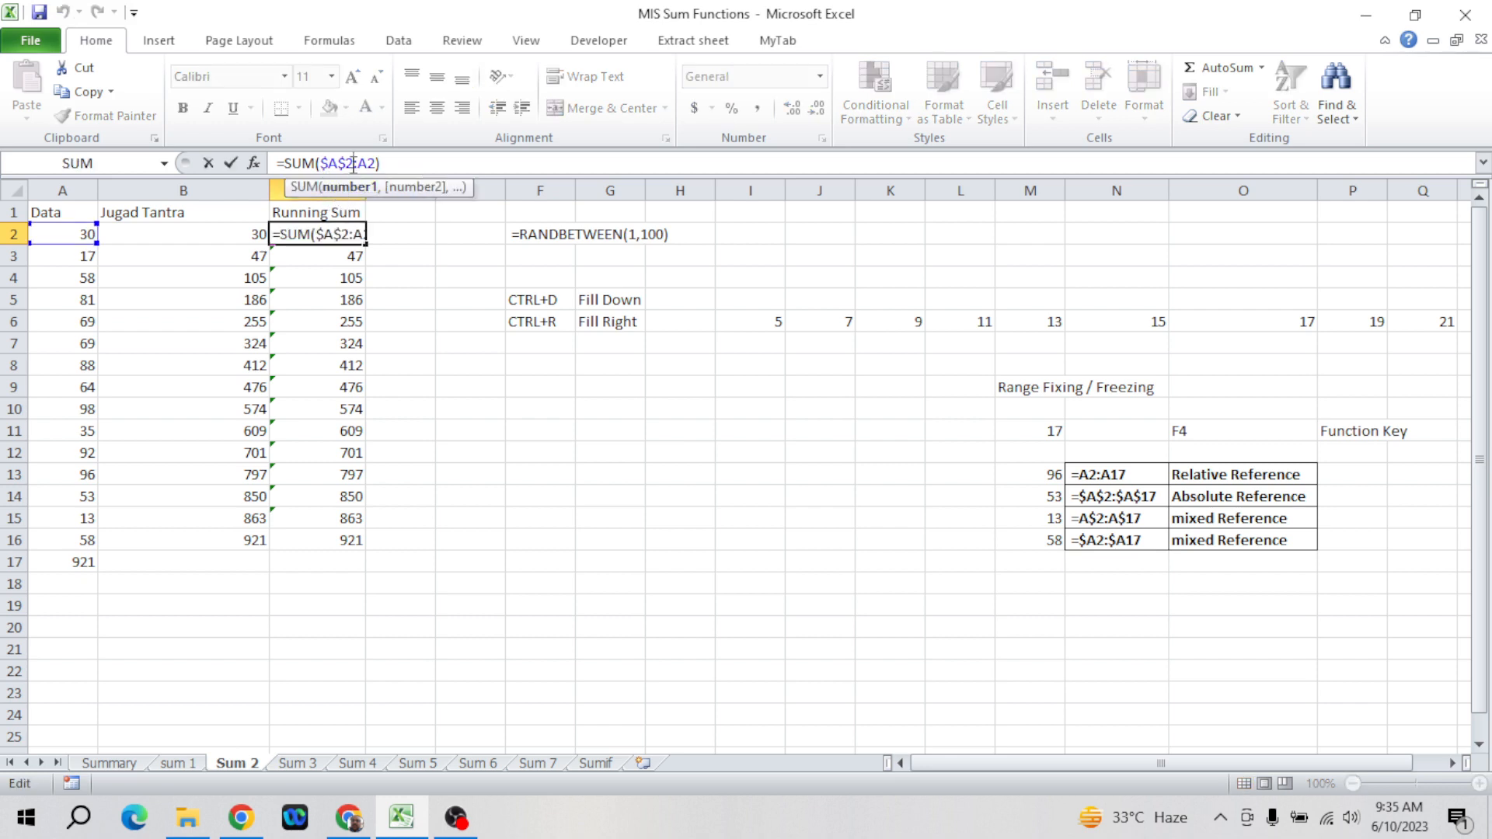
key(ctrl+Return)
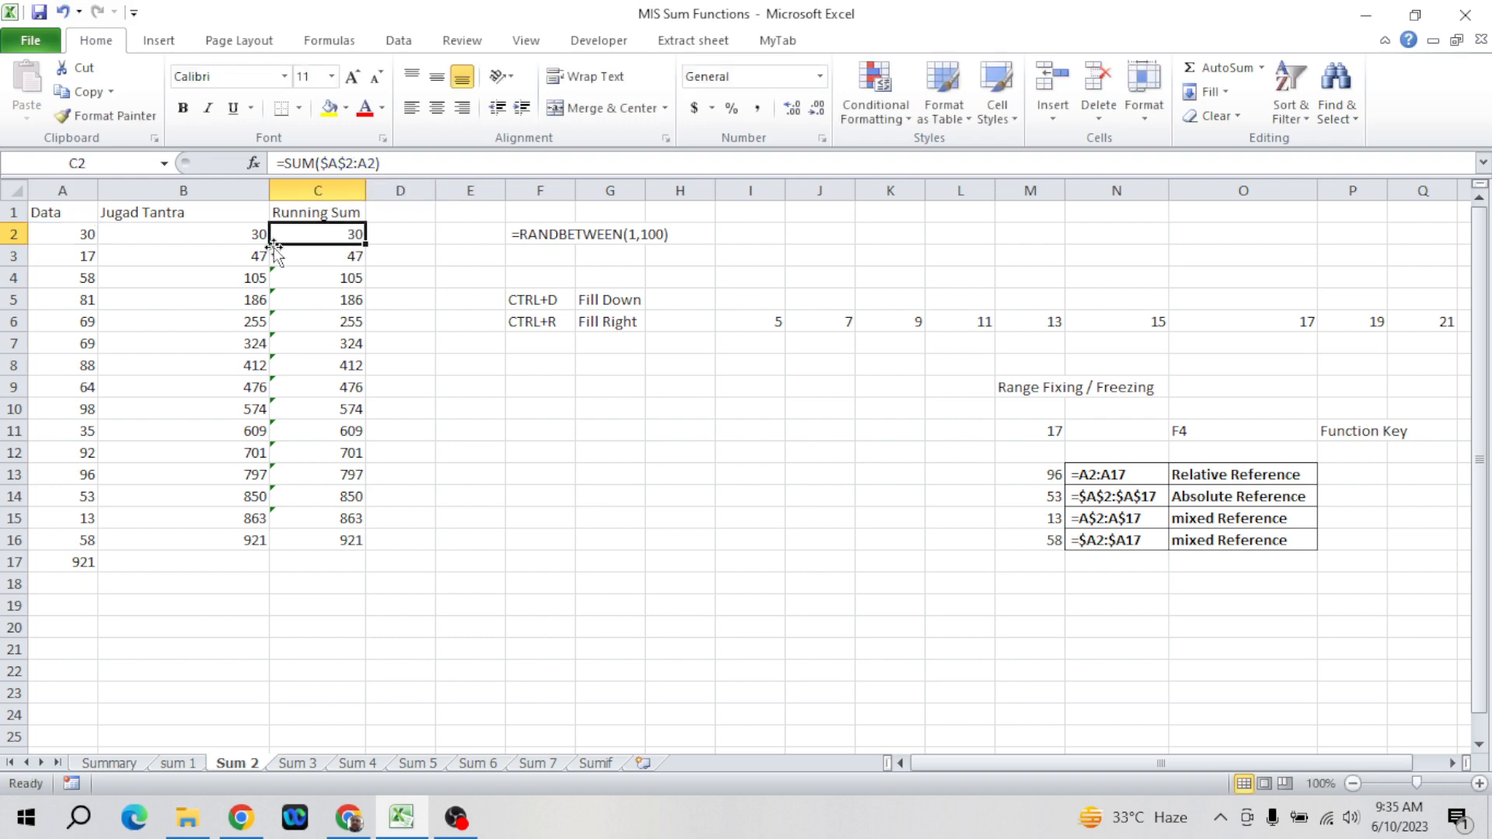
- Examine the cell references of the Jugad Tantra formulas from B3 downwards, leaving them as they are
click(254, 260)
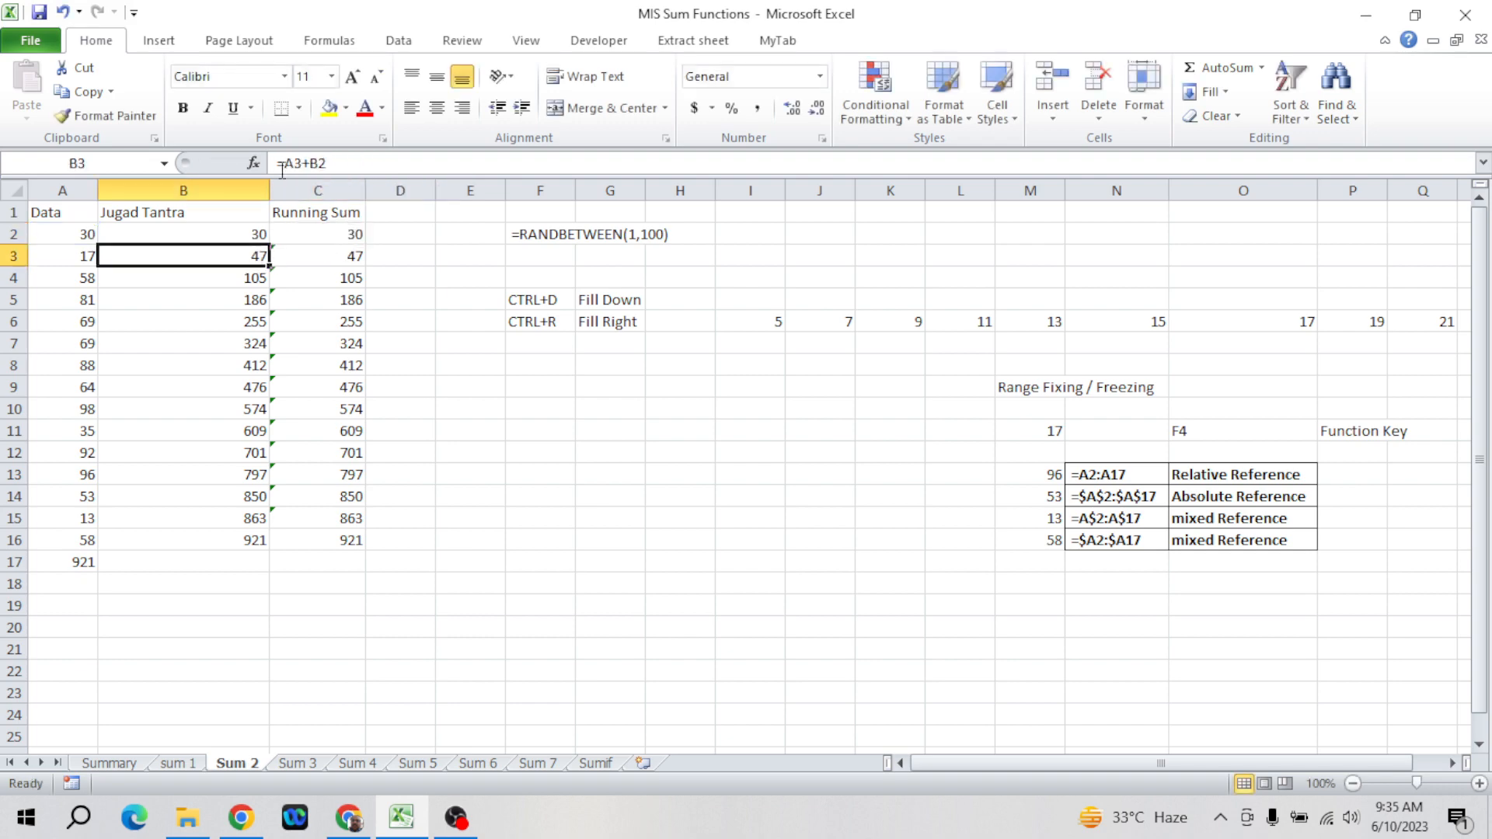
click(370, 159)
key(ctrl+Return)
key(Down)
click(361, 163)
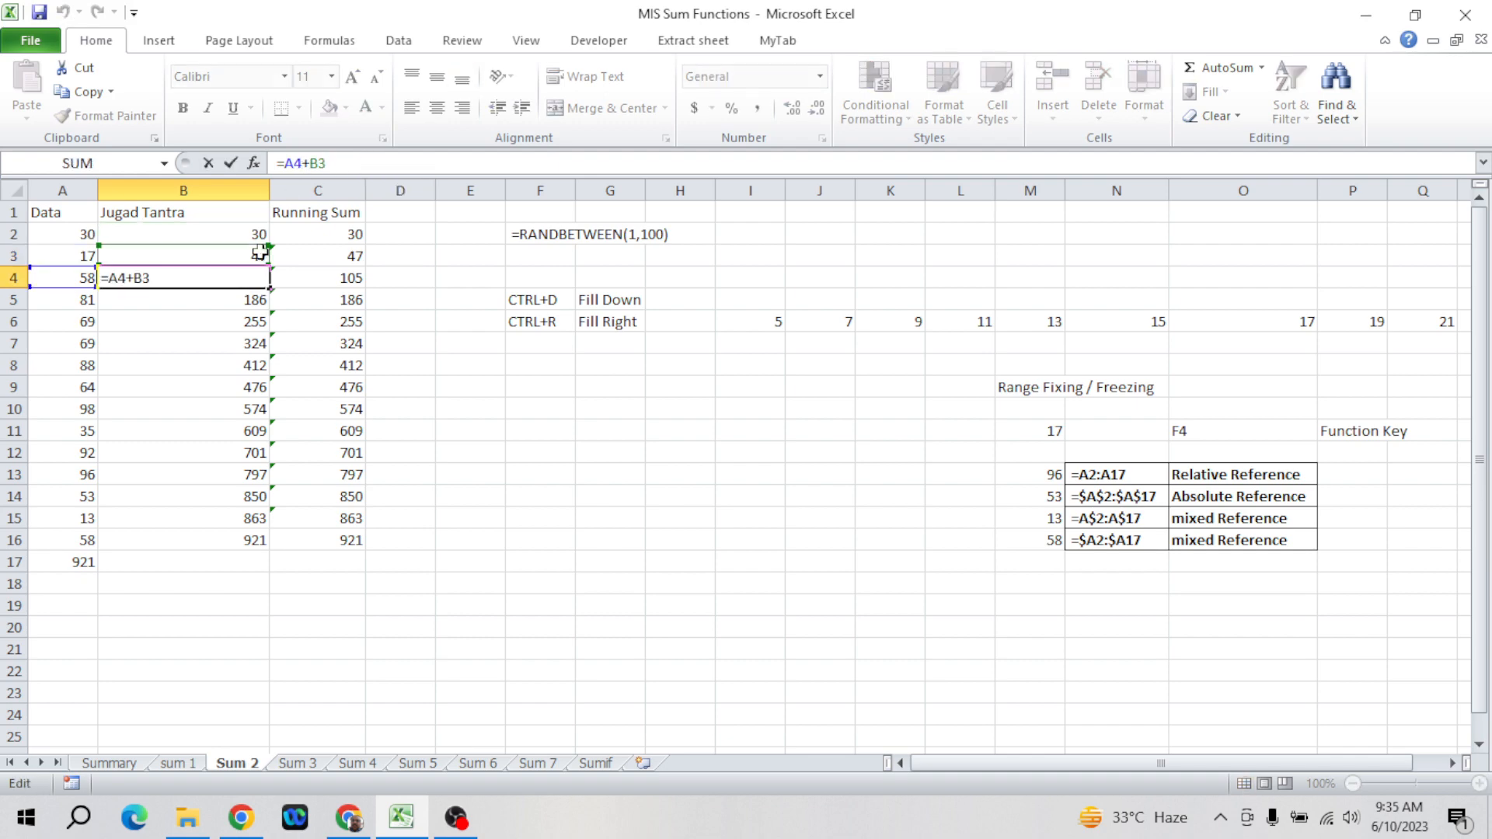
key(ctrl+Return)
key(Down)
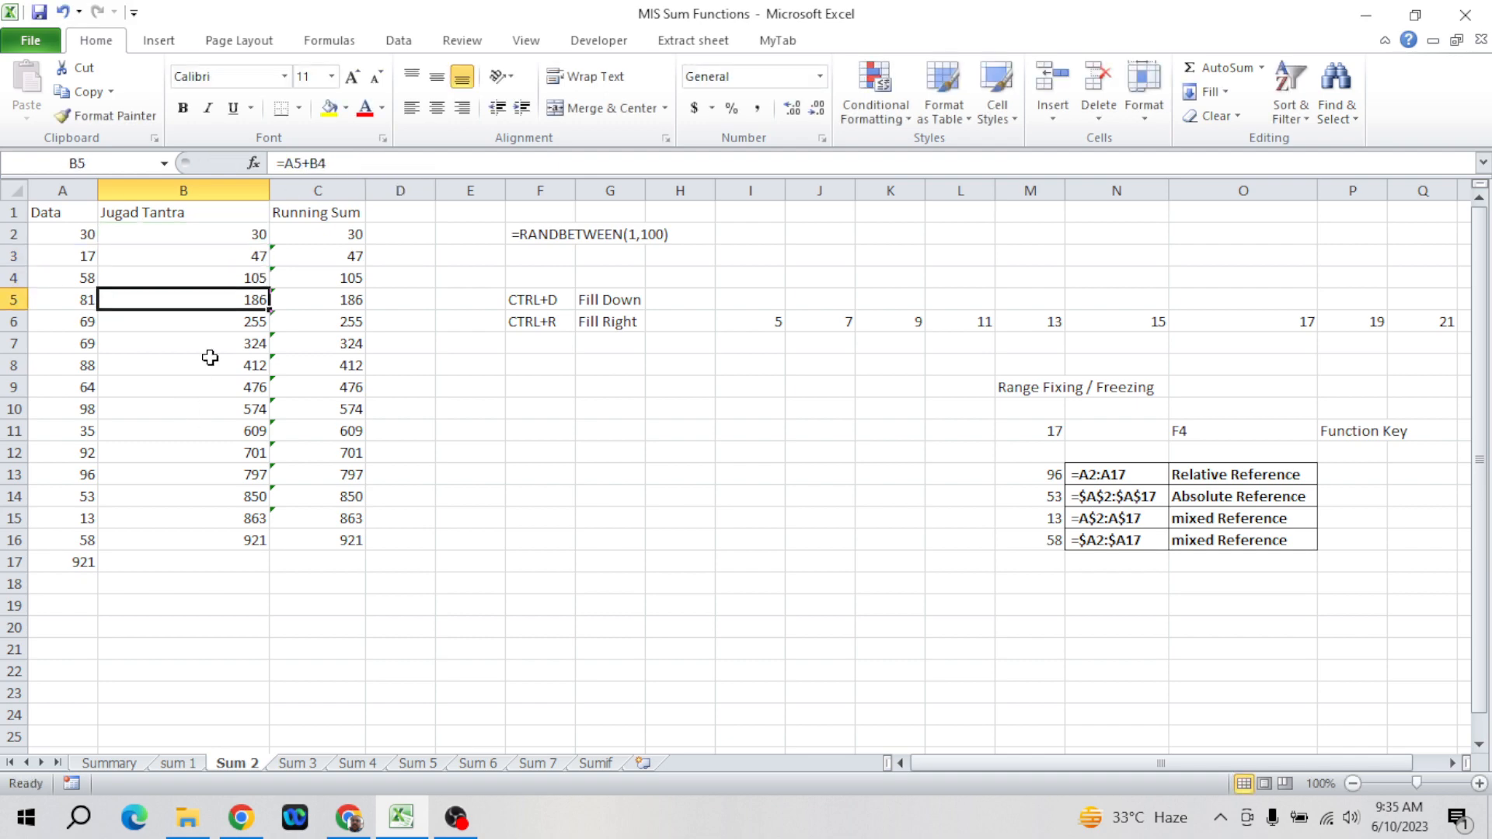
key(Down)
key(Down)
key(Down)
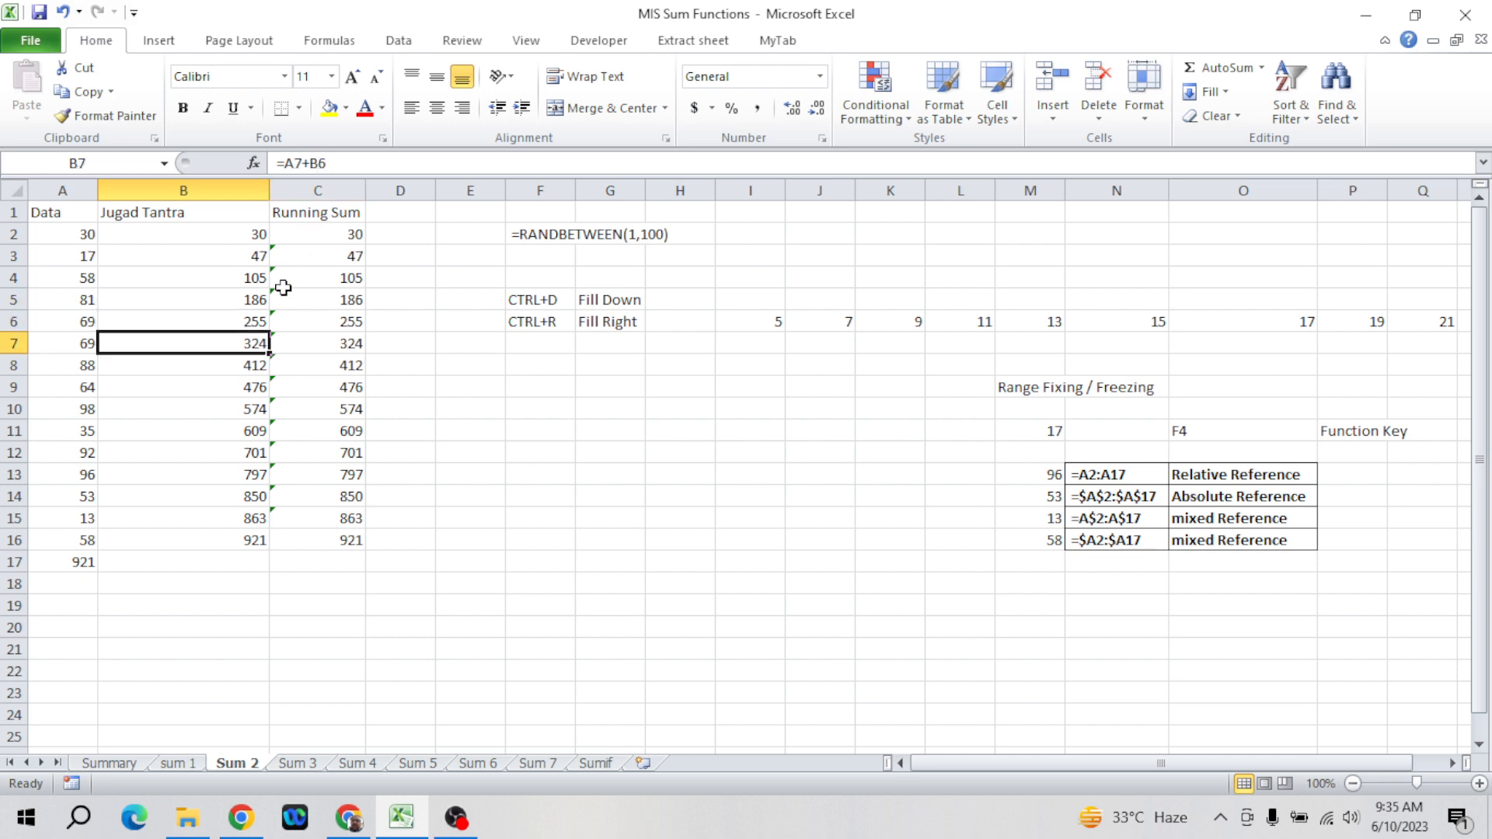
- Examine the Running Sum formula in C4 and the relative reference example in N13, keeping both as they are
click(351, 278)
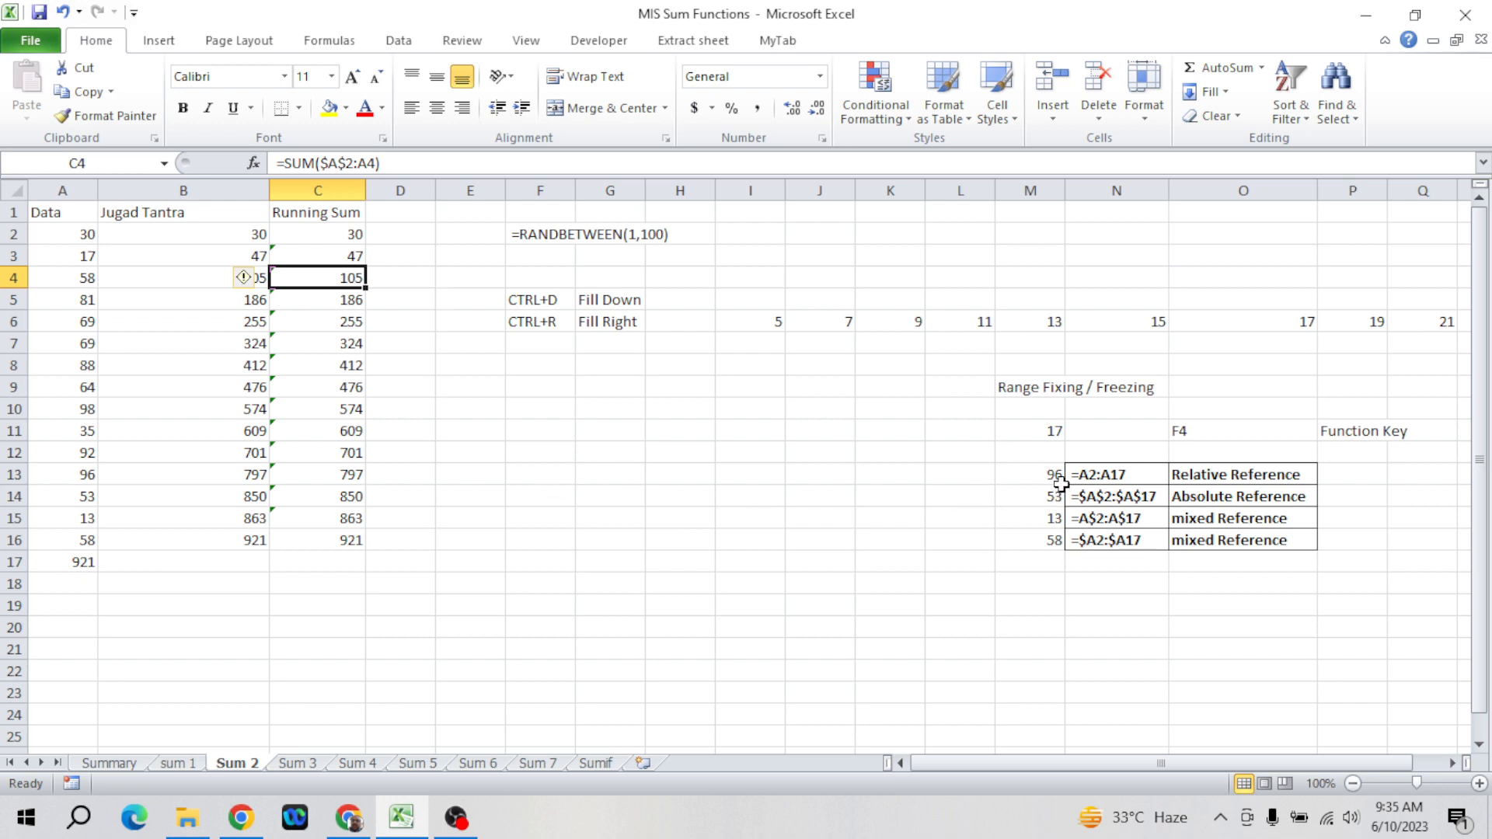
click(1095, 474)
text(0)
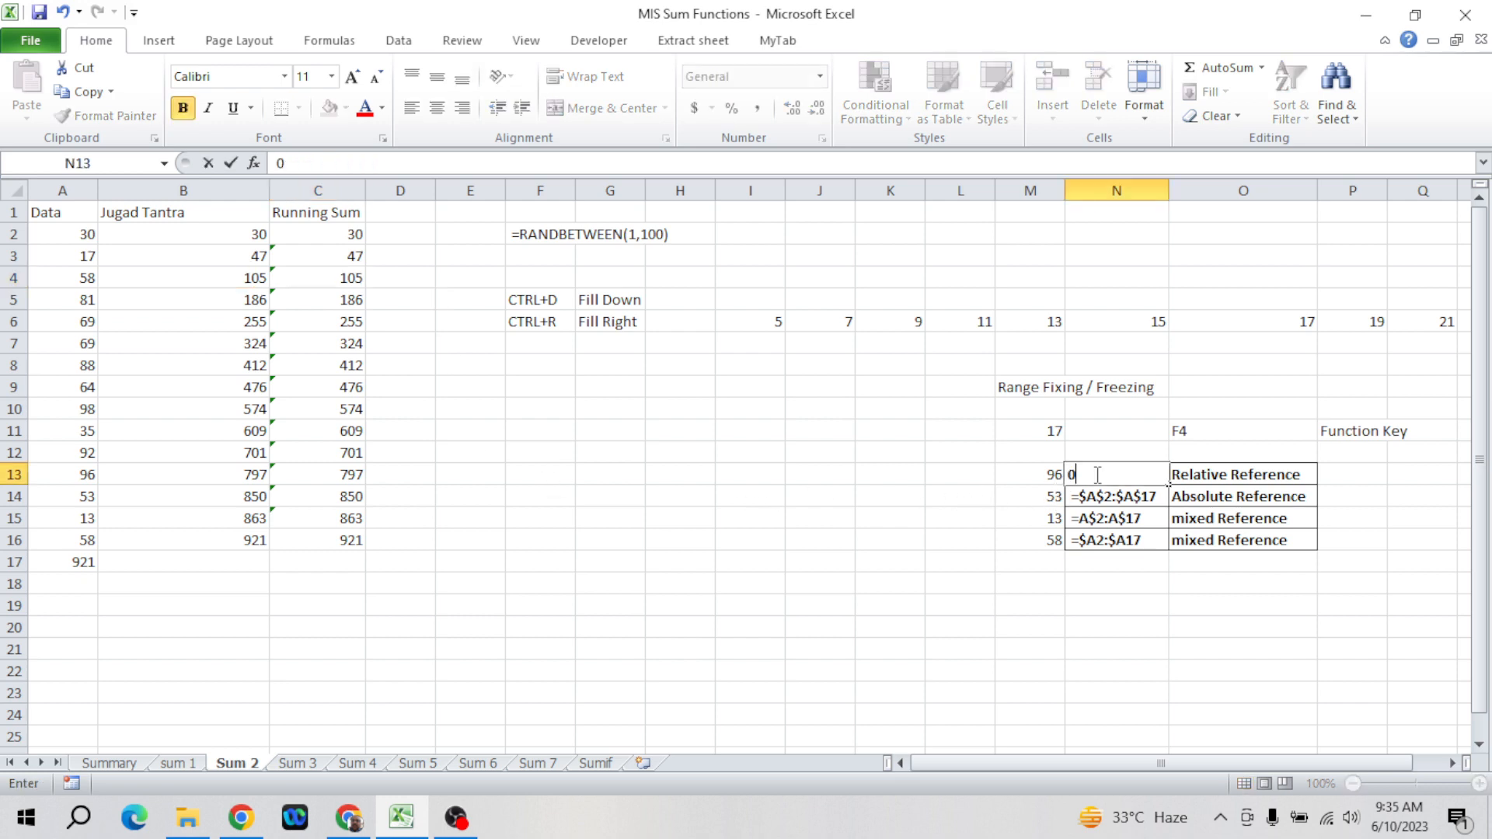
key(Escape)
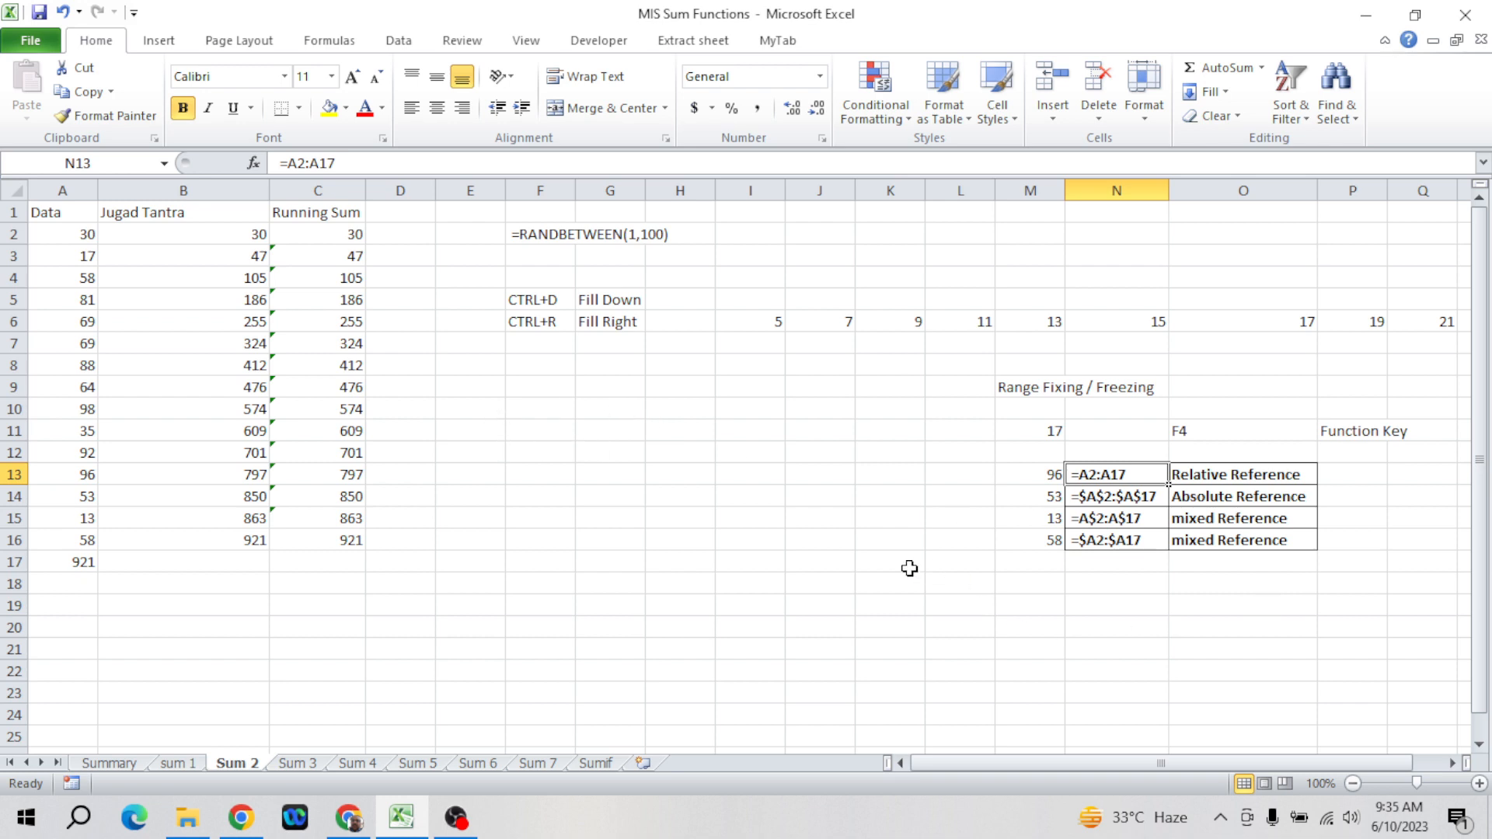
click(608, 428)
click(612, 405)
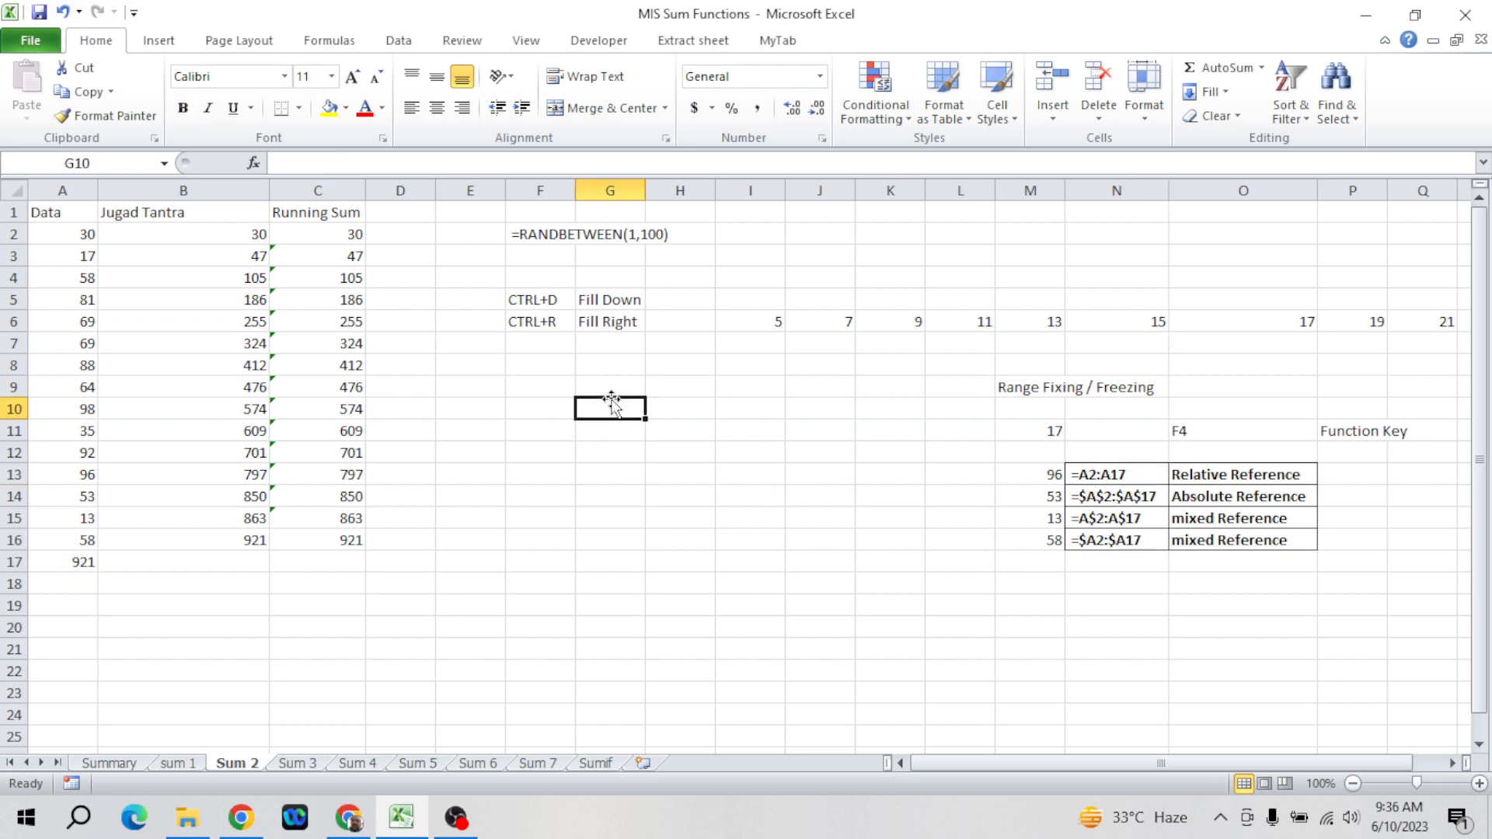
text(=sum)
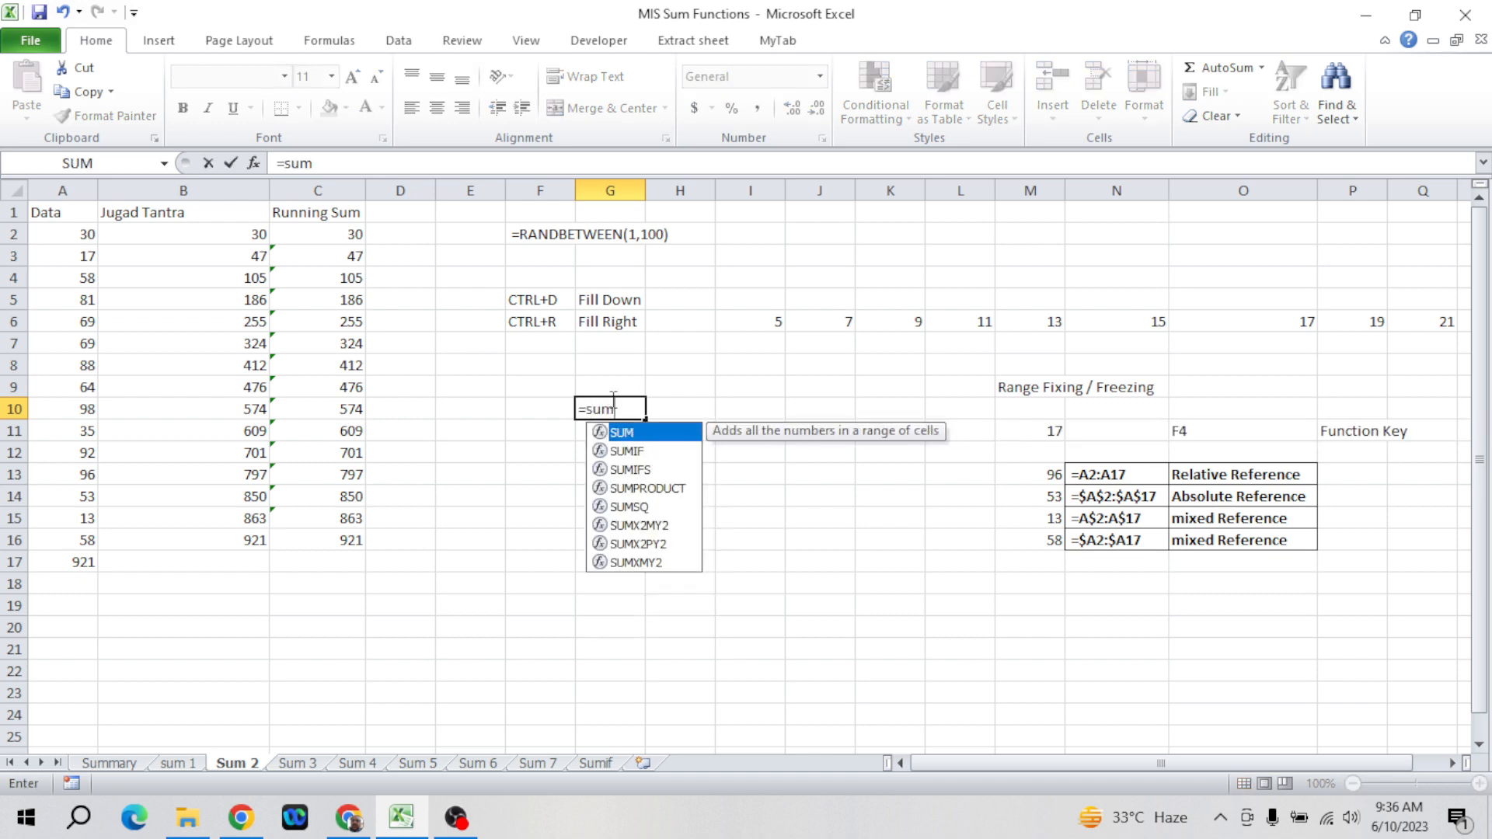
key(Tab)
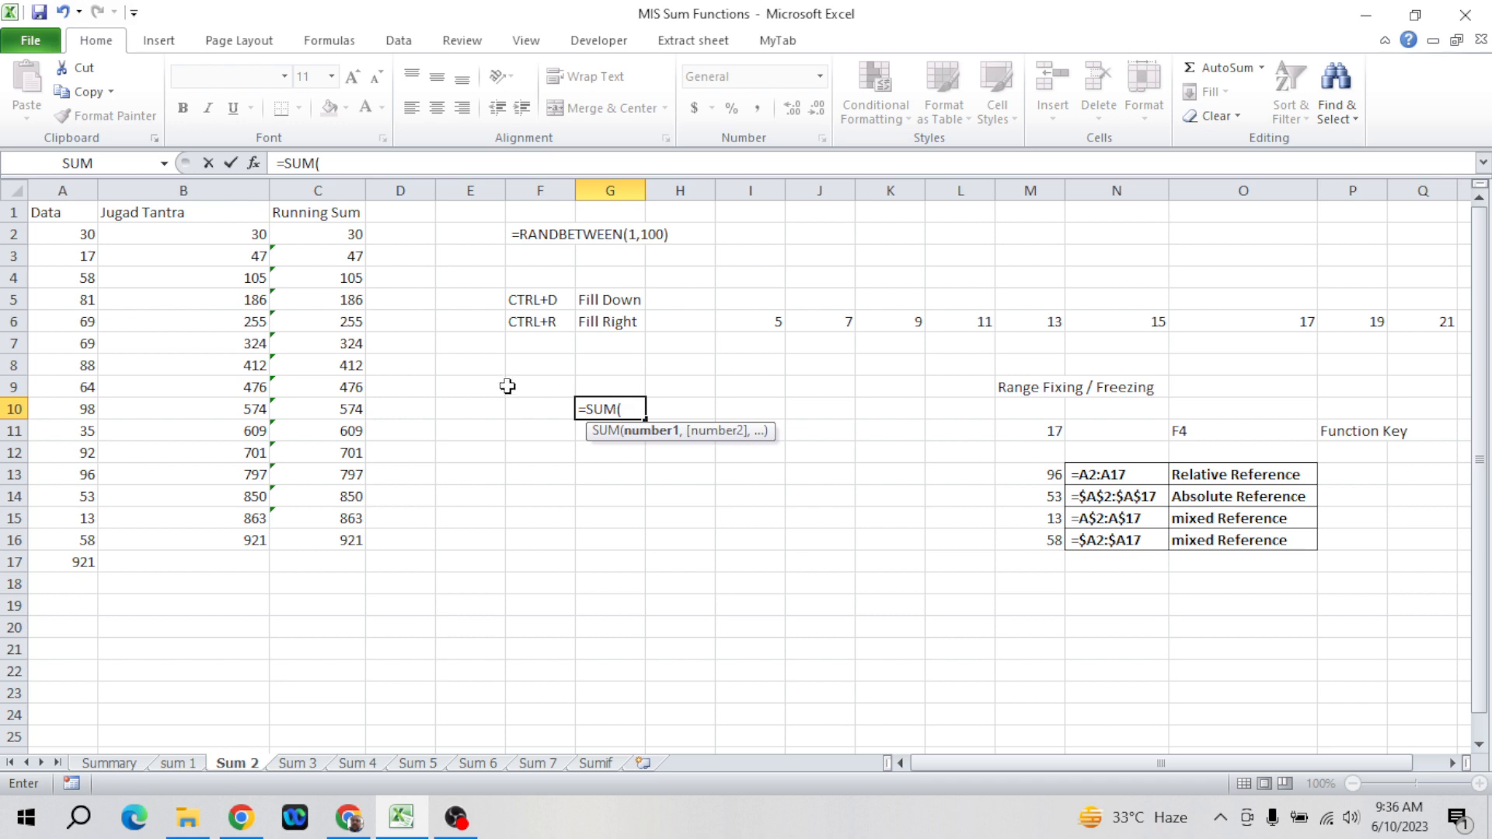
key(Escape)
- Enter the plain range formula =A2:A16 in G10, without any function
text(=)
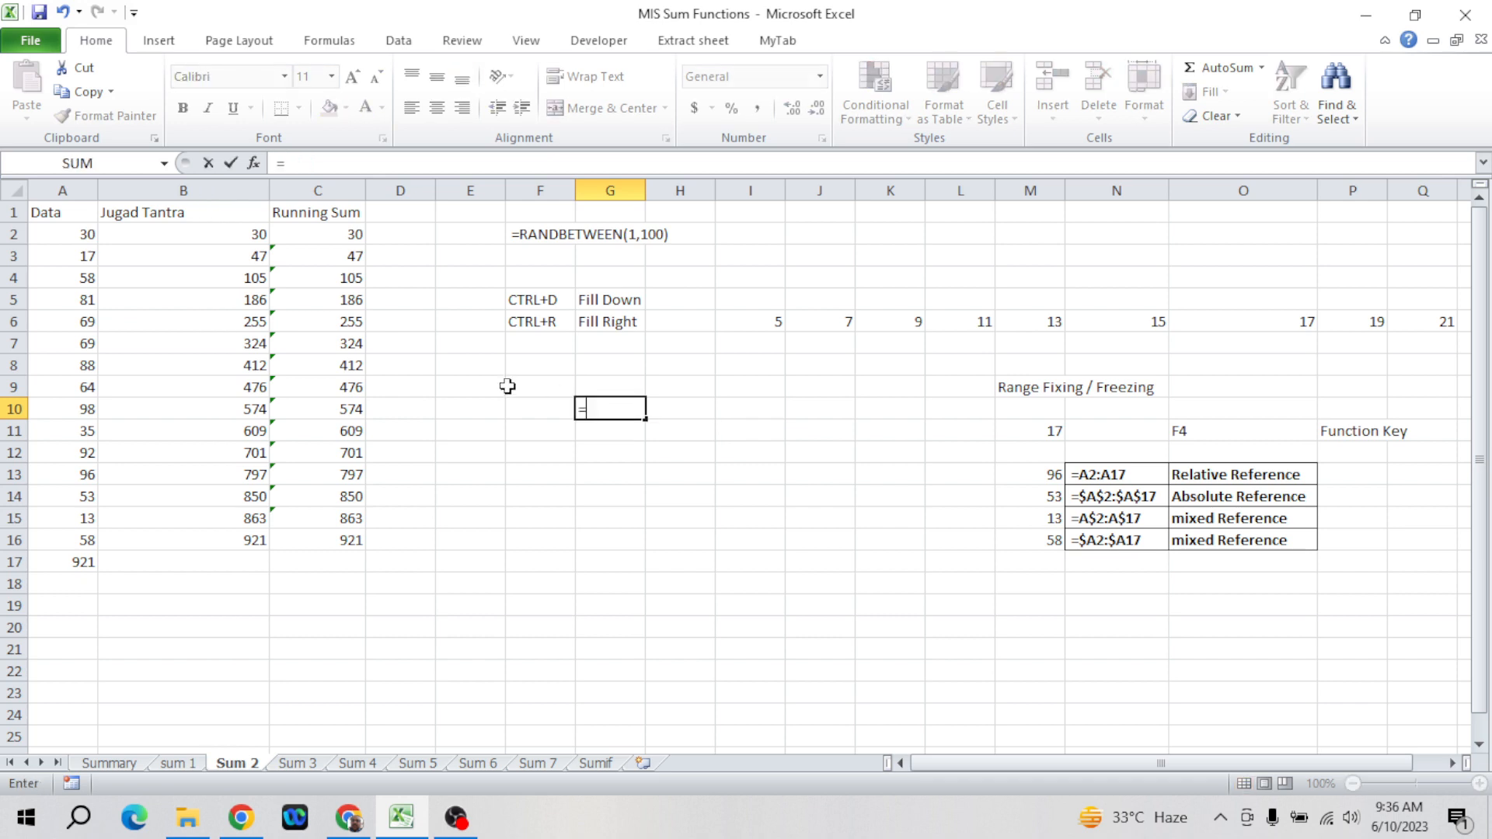
click(82, 233)
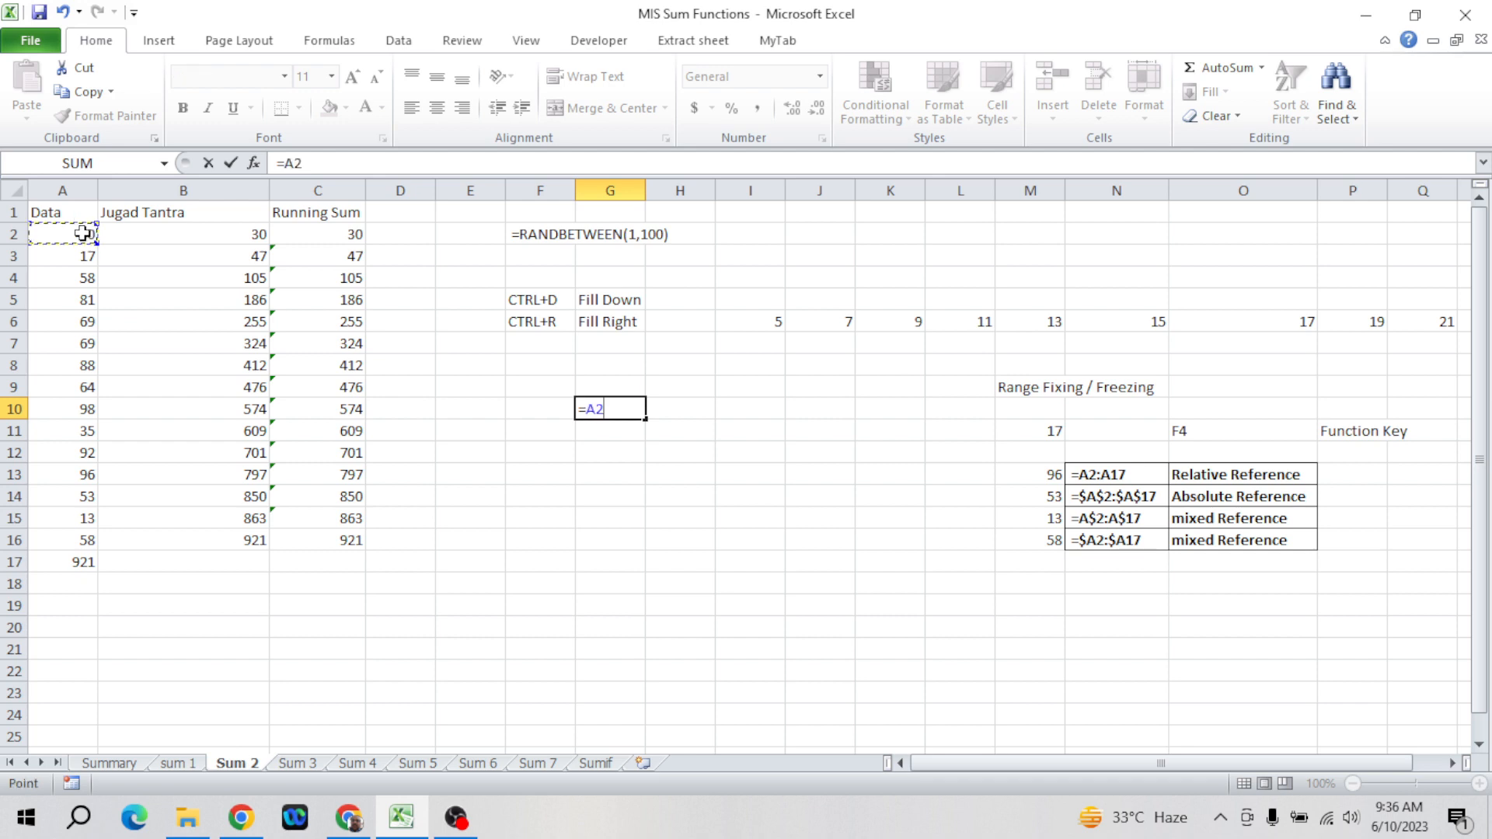
key(shift+Down)
key(shift+Down)
key(shift+Down)
key(shift+Down)
key(shift+Down)
key(shift+Down)
key(shift+Down)
key(shift+Down)
key(shift+Down)
key(shift+Down)
key(shift+Down)
key(shift+Down)
key(shift+Down)
key(shift+Down)
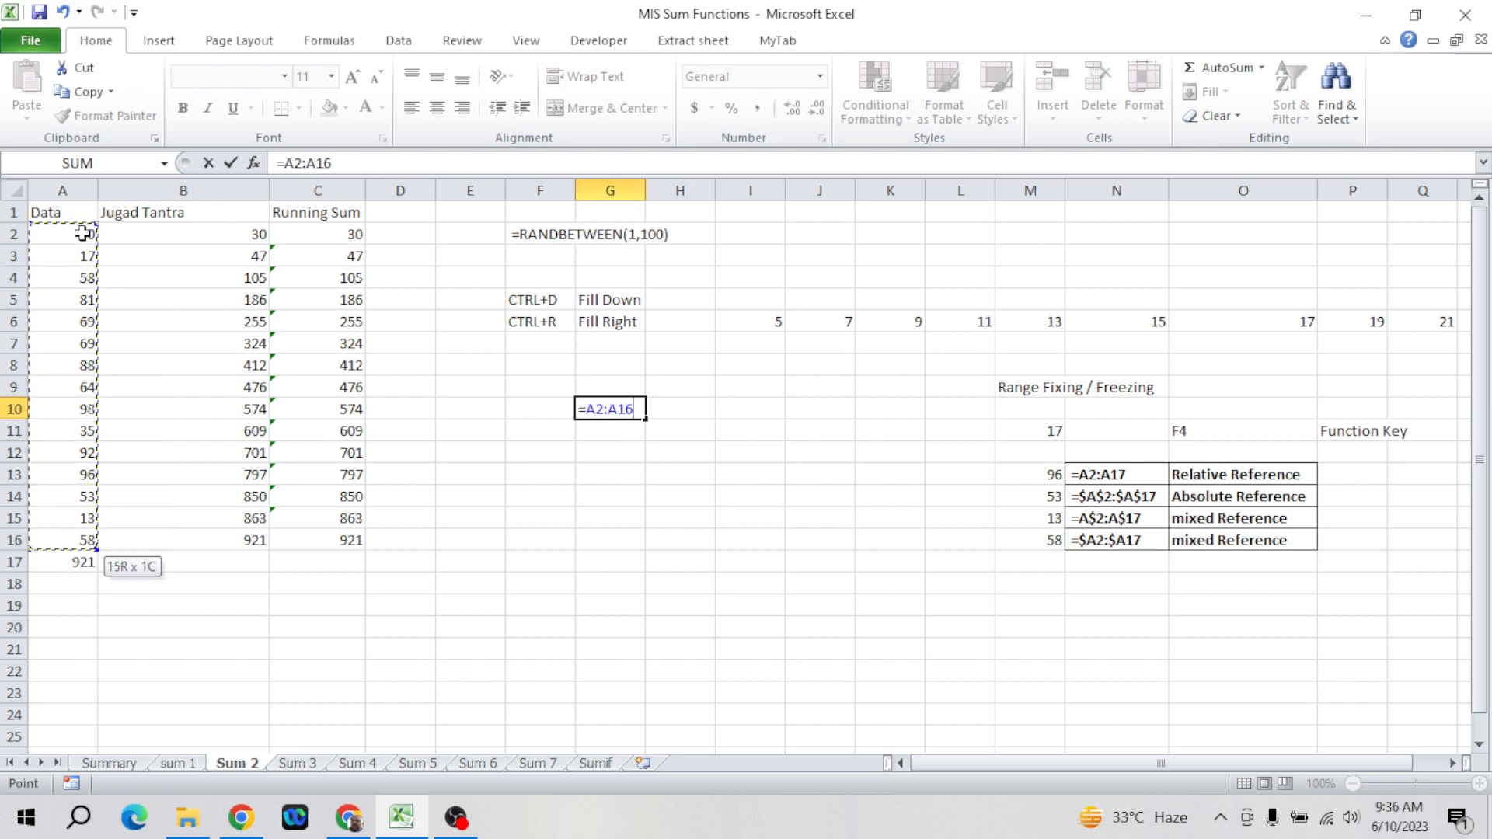
key(Return)
key(Up)
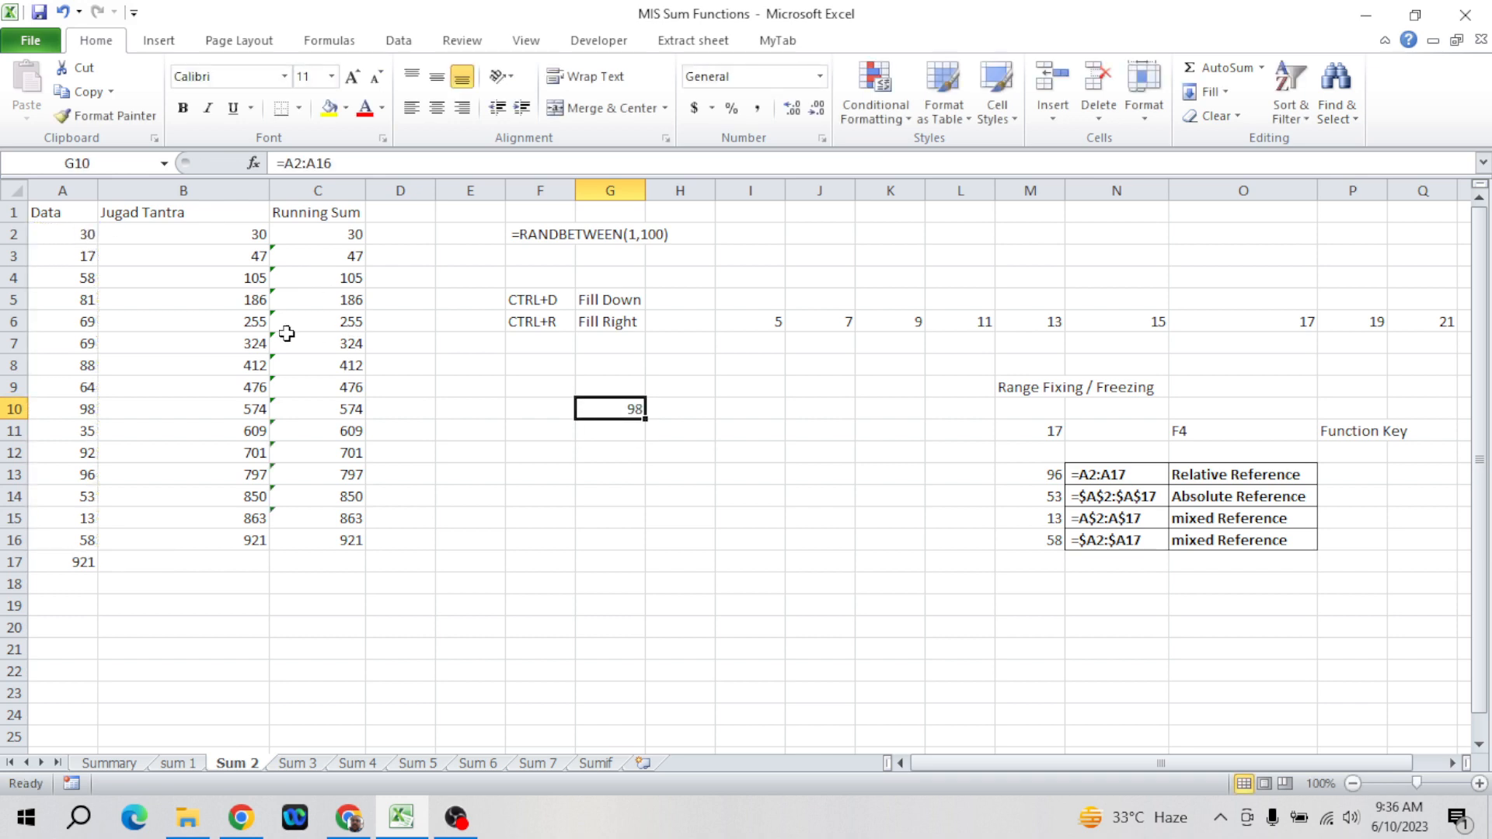
- Shorten the range in the G10 formula so that it reads =A2:A10
click(400, 162)
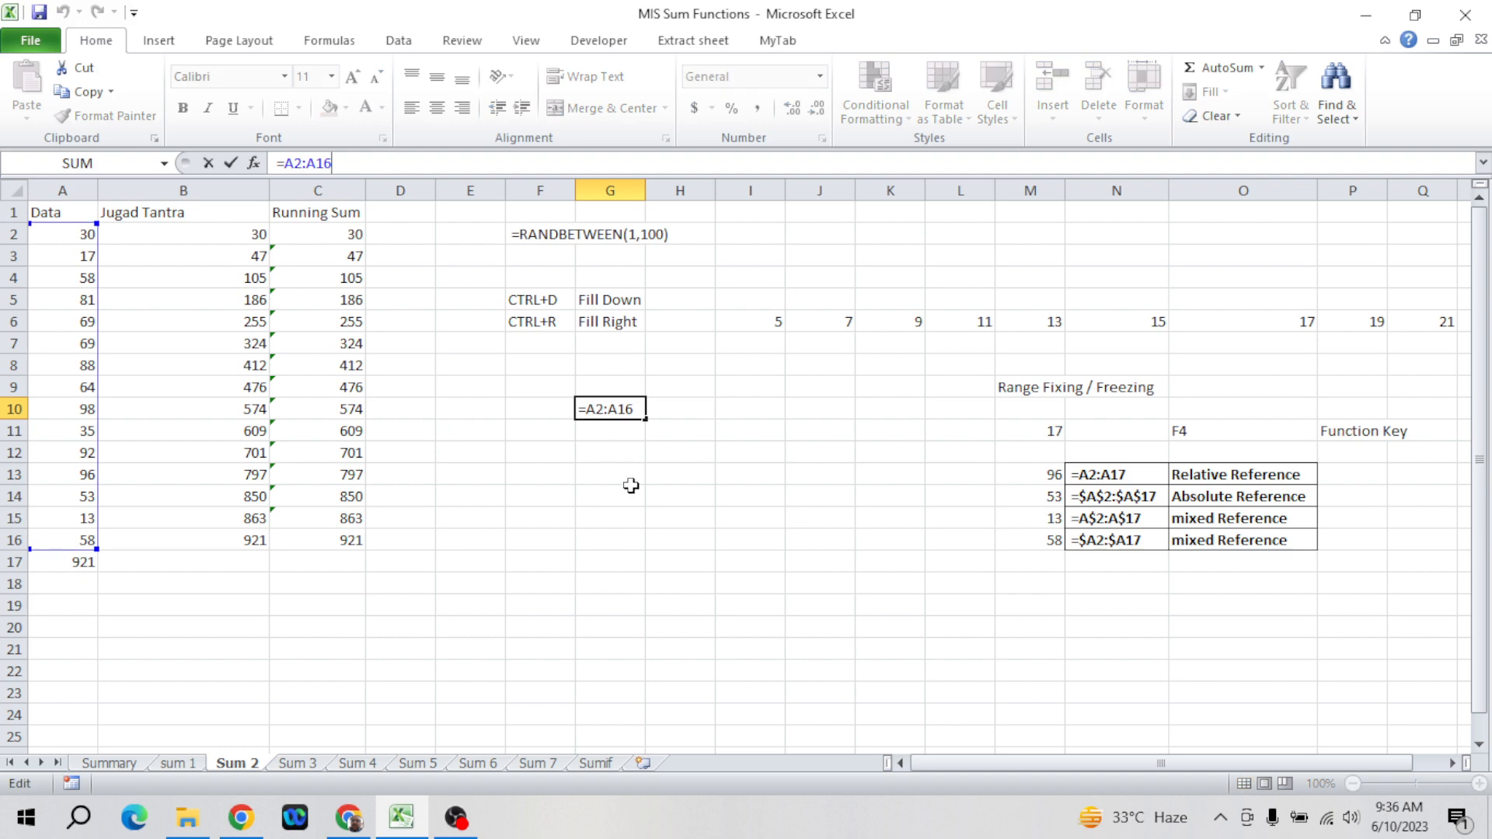
key(ctrl+Return)
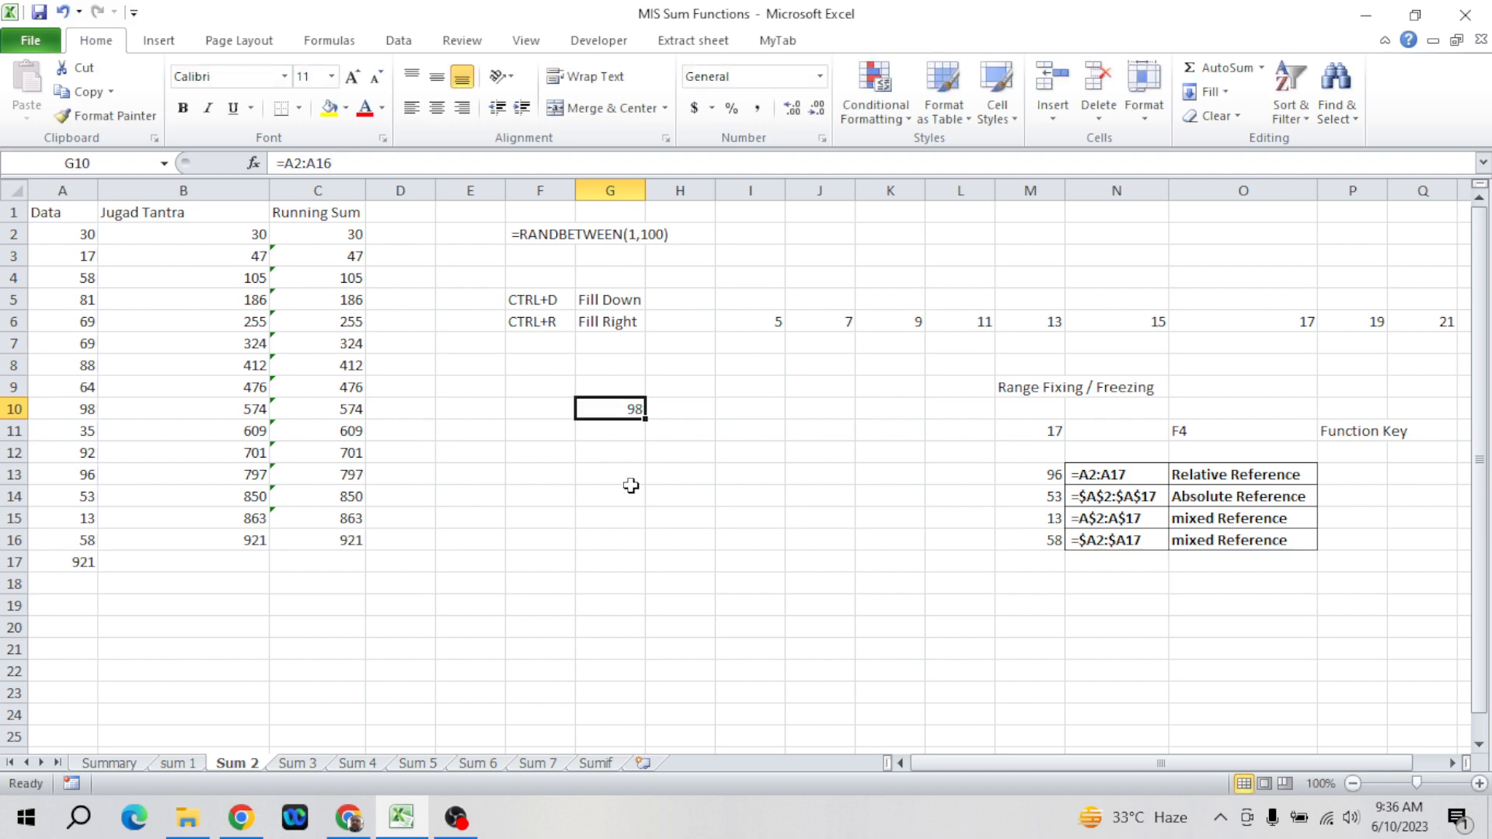
key(Left)
key(Right)
click(358, 160)
key(BackSpace)
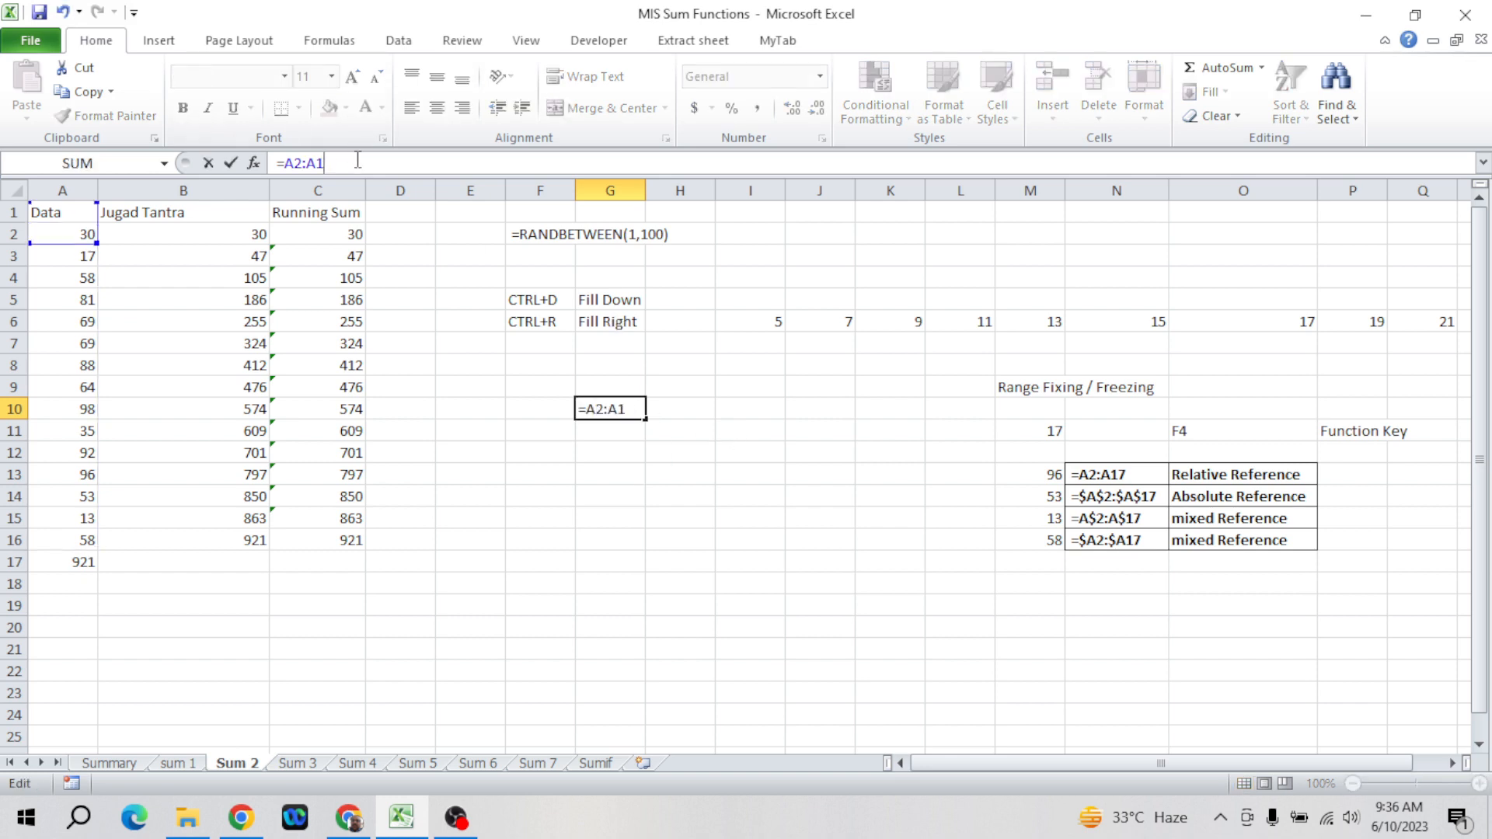
text(0)
key(Return)
key(Up)
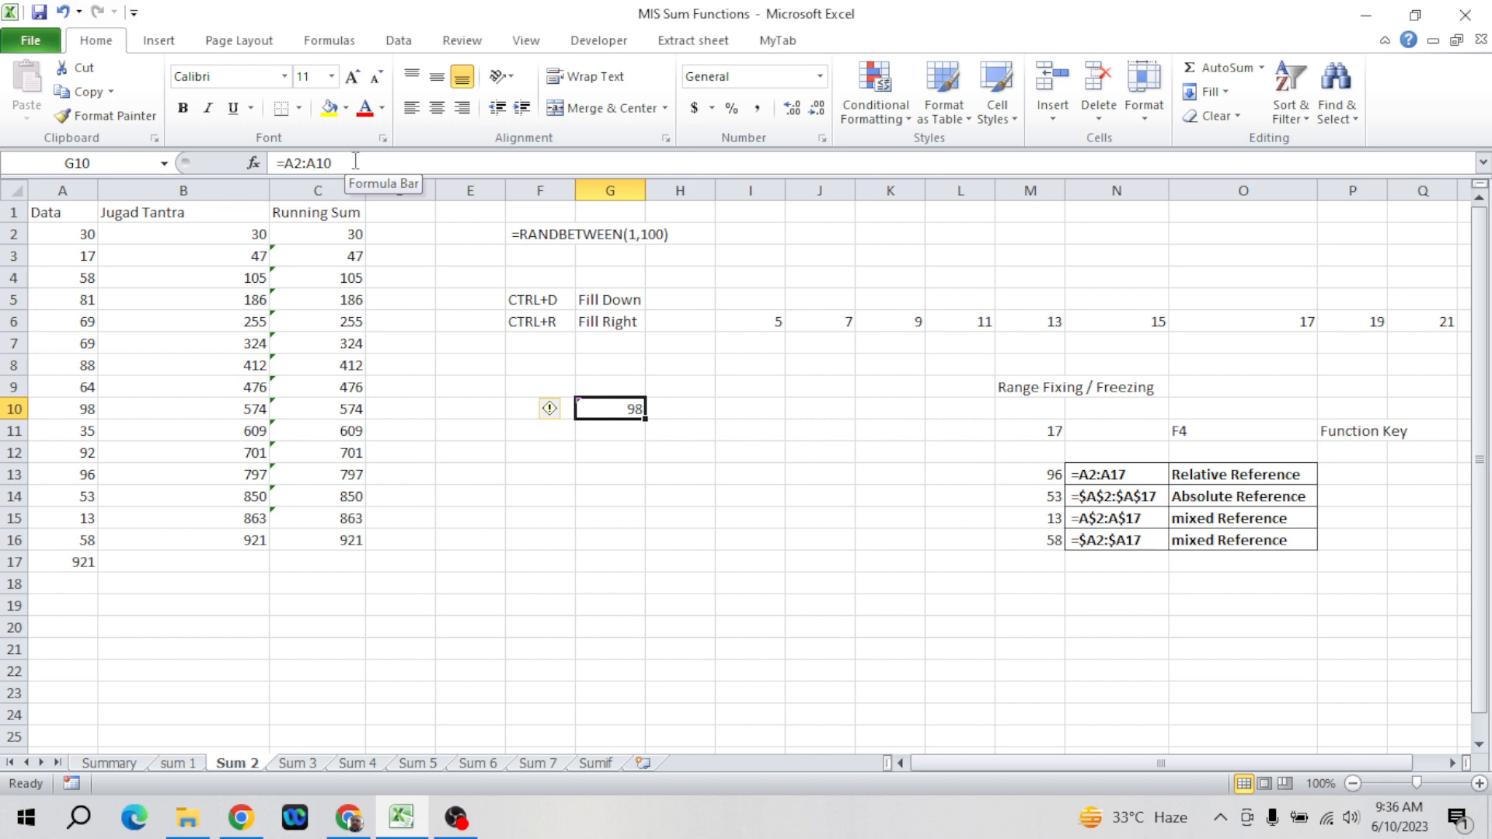
- Wrap the range in G10 in the SUM function, giving =SUM(A2:A10)
click(355, 161)
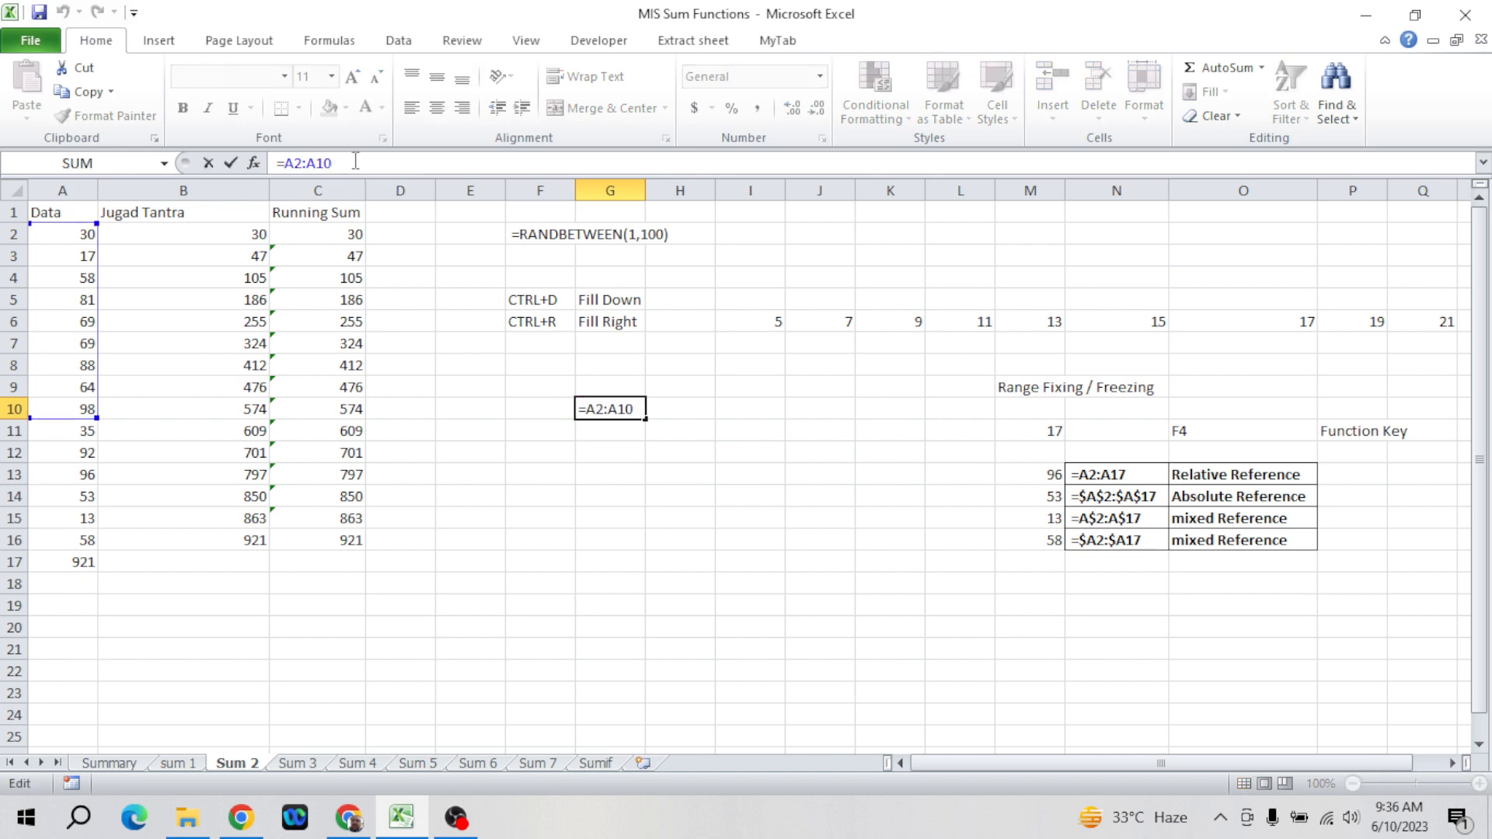
text(sum)
key(Tab)
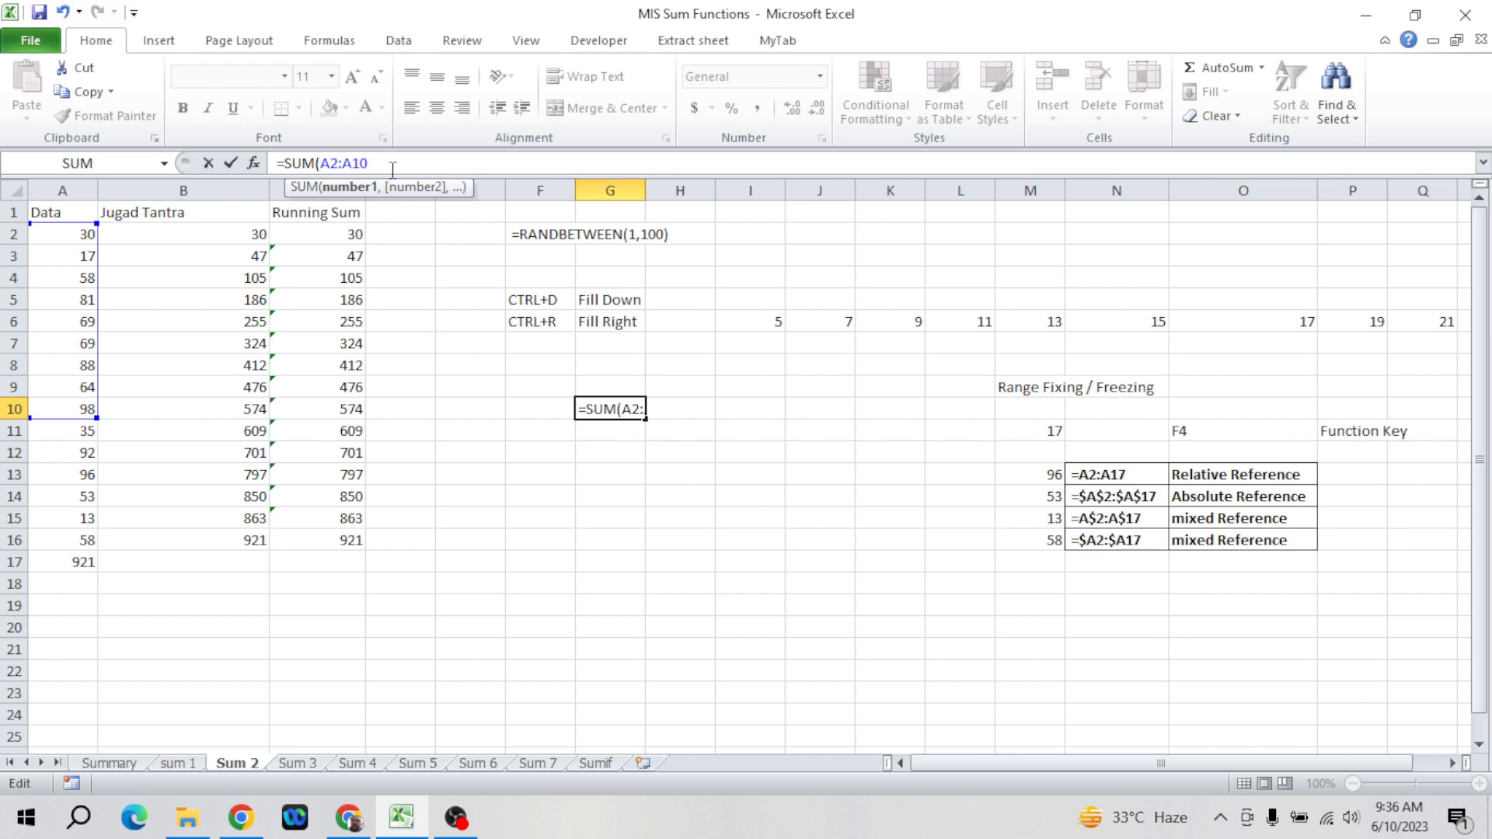
text())
key(Return)
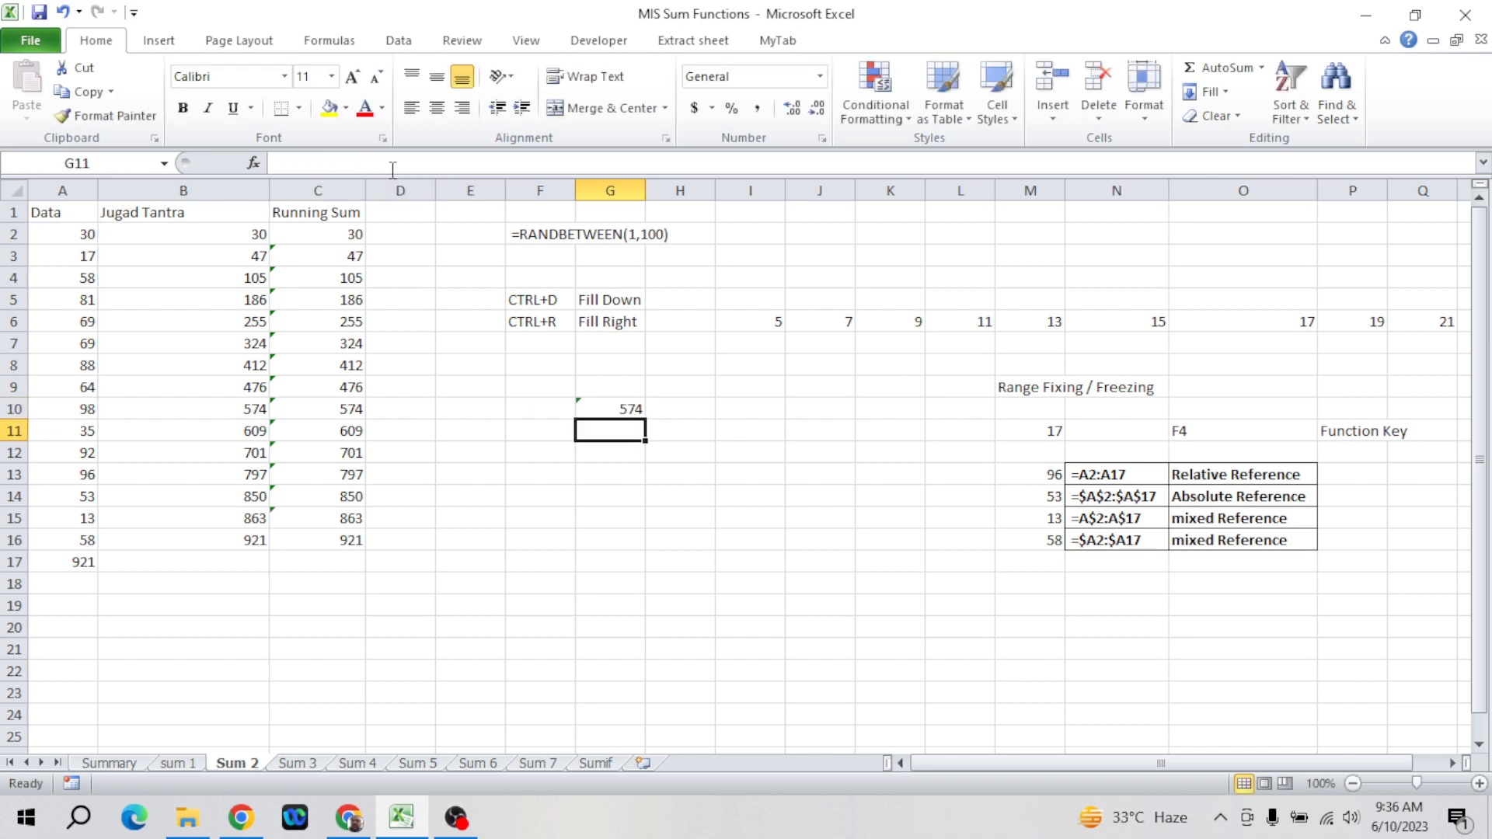
- Fill the SUM formula from G10 down to G13
key(Up)
key(Left)
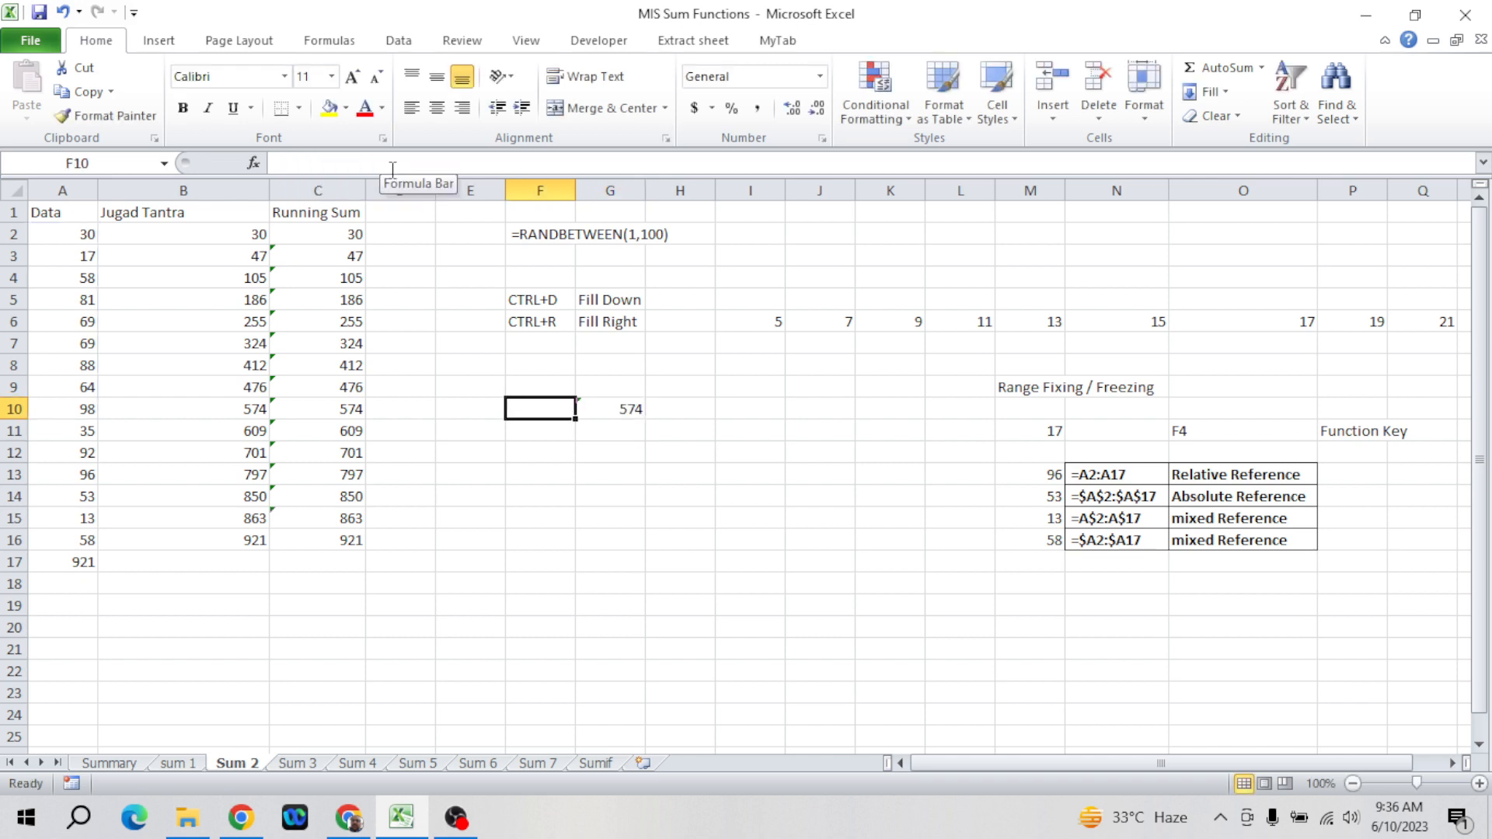
key(Right)
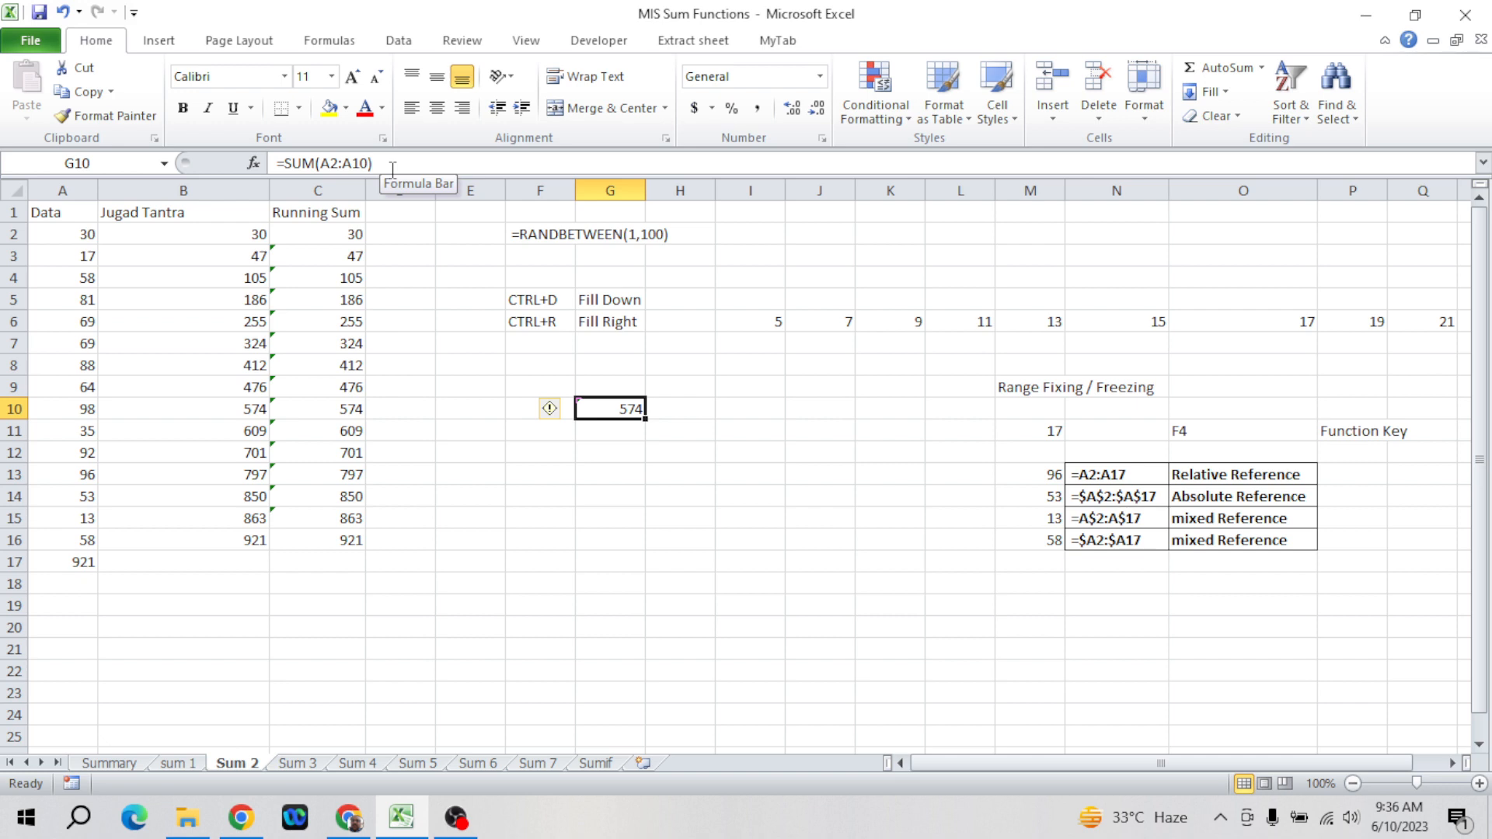
key(shift+Down)
key(shift+Down)
key(shift+Down)
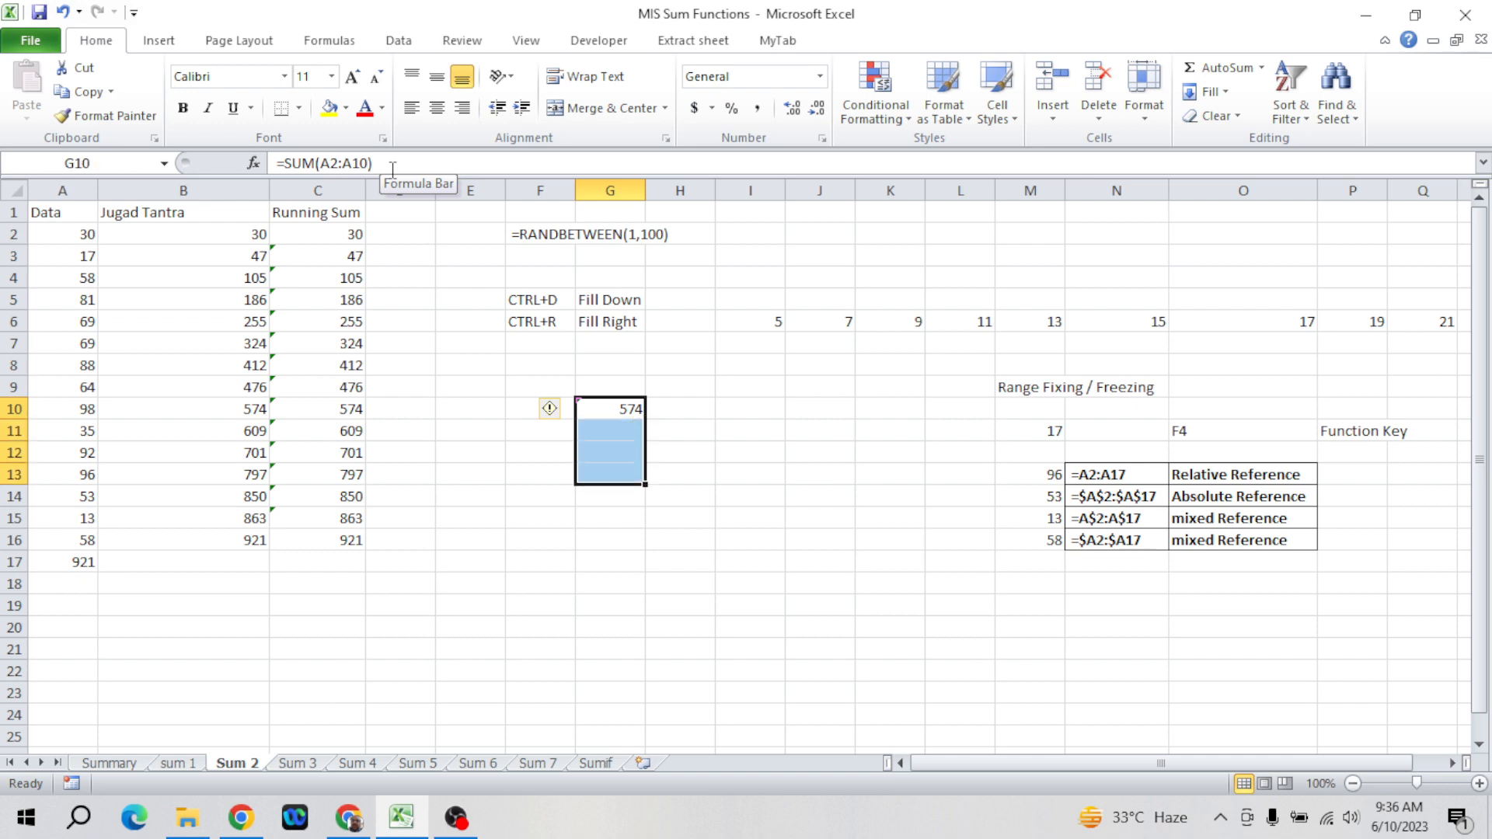
key(ctrl+d)
- Examine the summed ranges of the filled formulas in G11:G13 and the original in G10, leaving them as they are
key(Down)
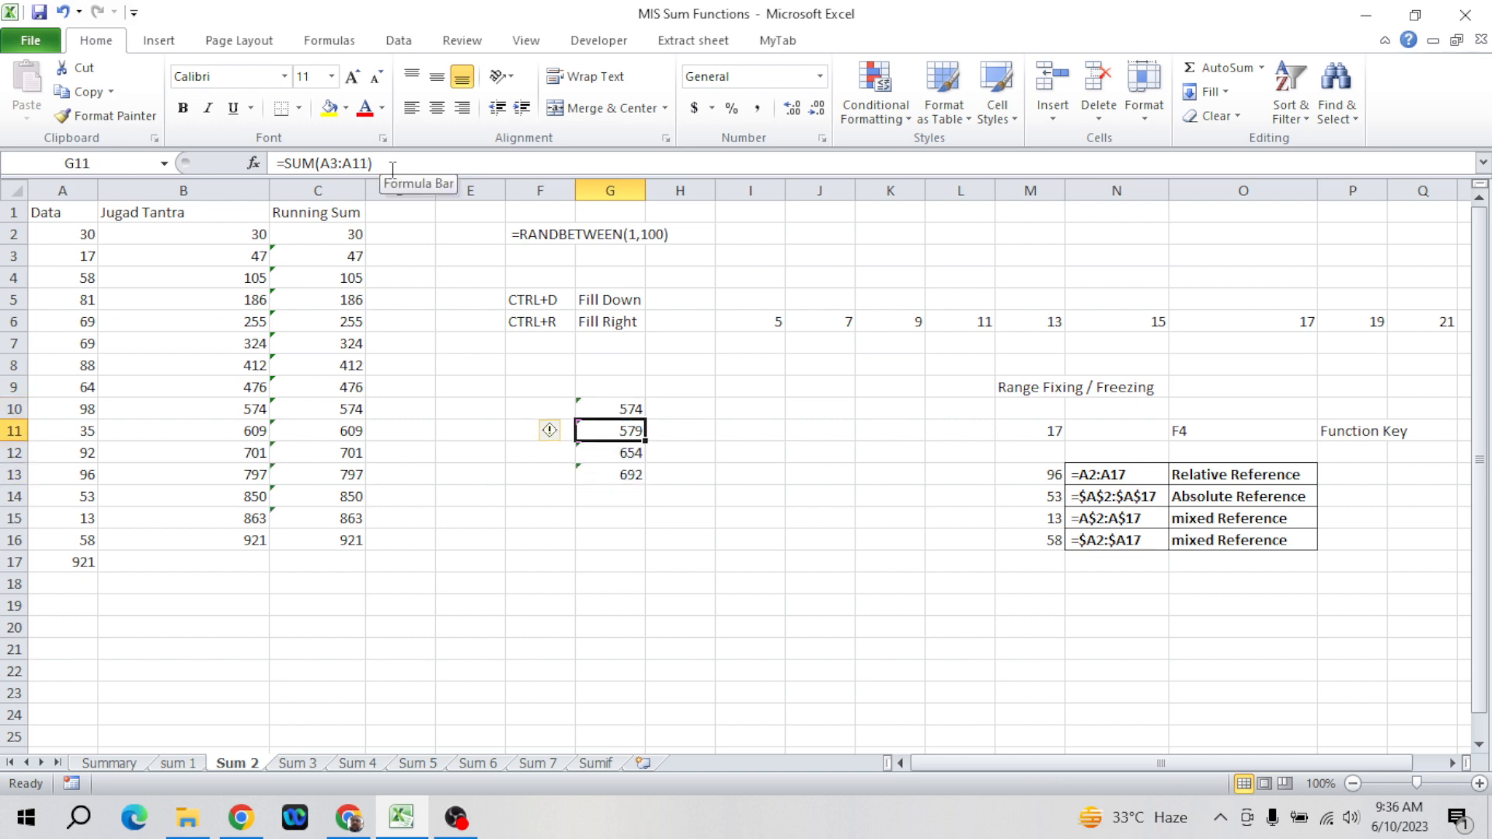
click(426, 159)
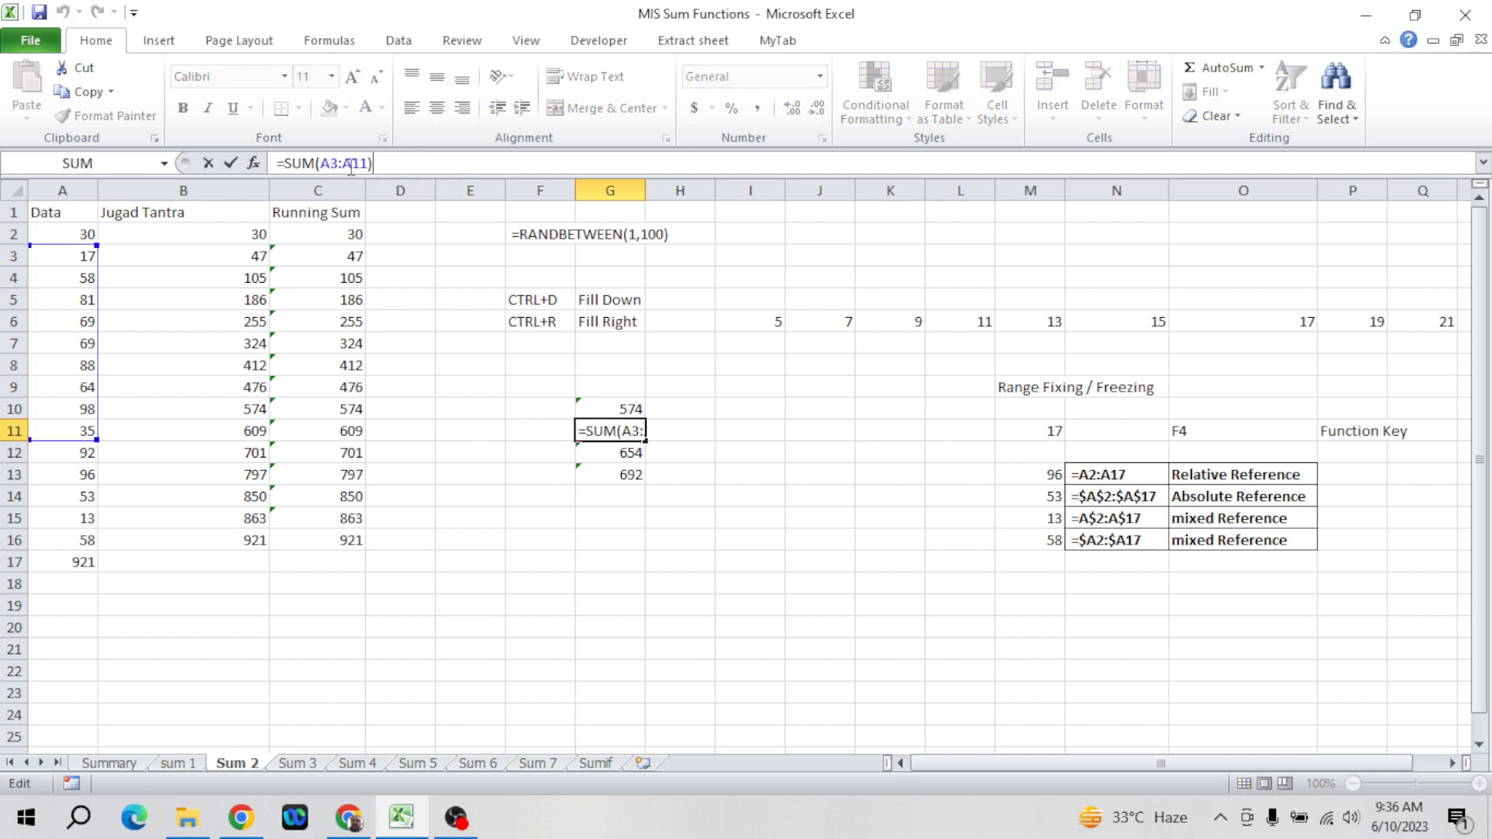
key(Return)
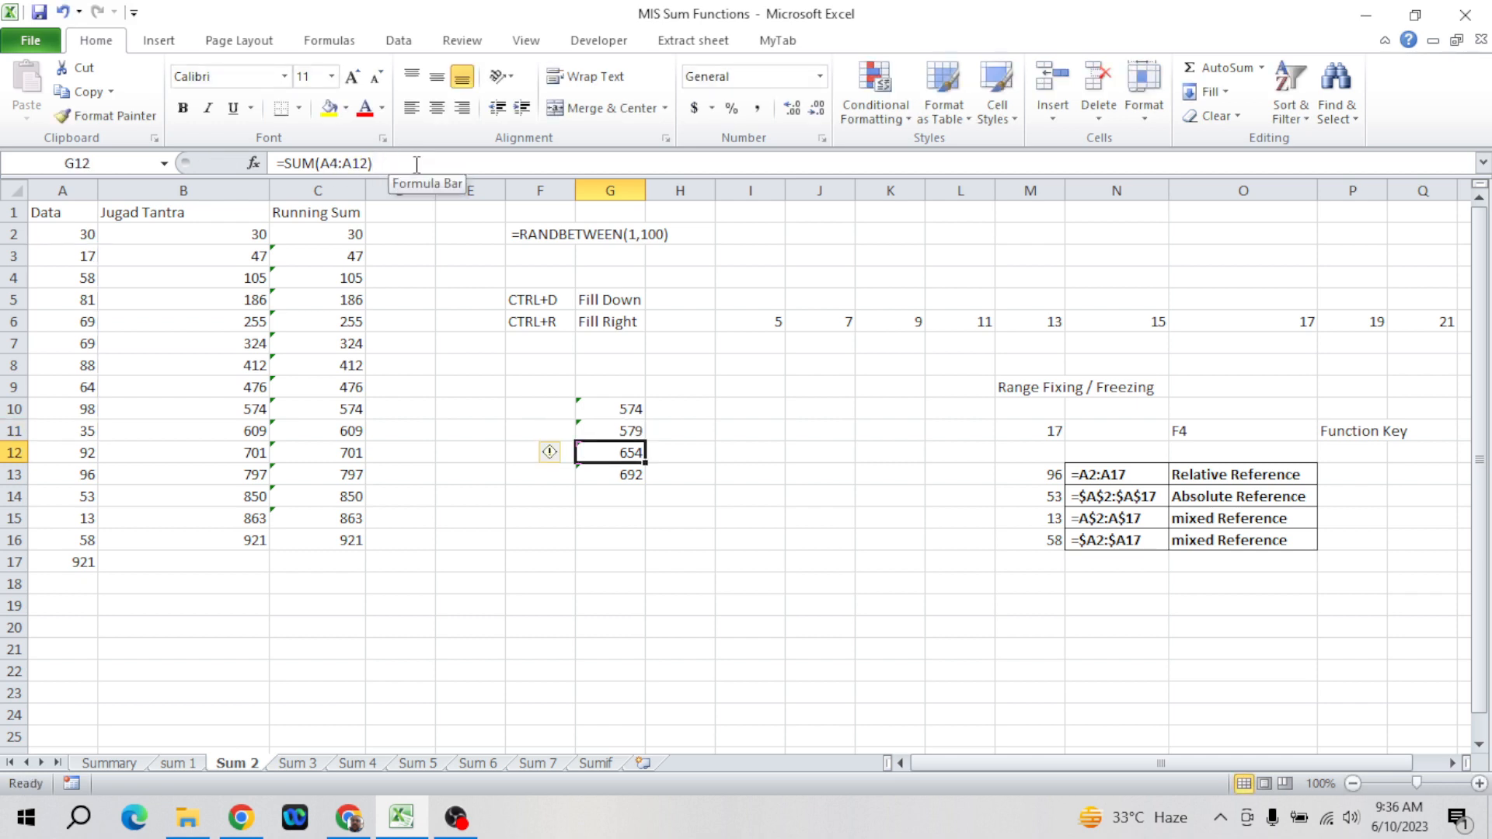
click(418, 165)
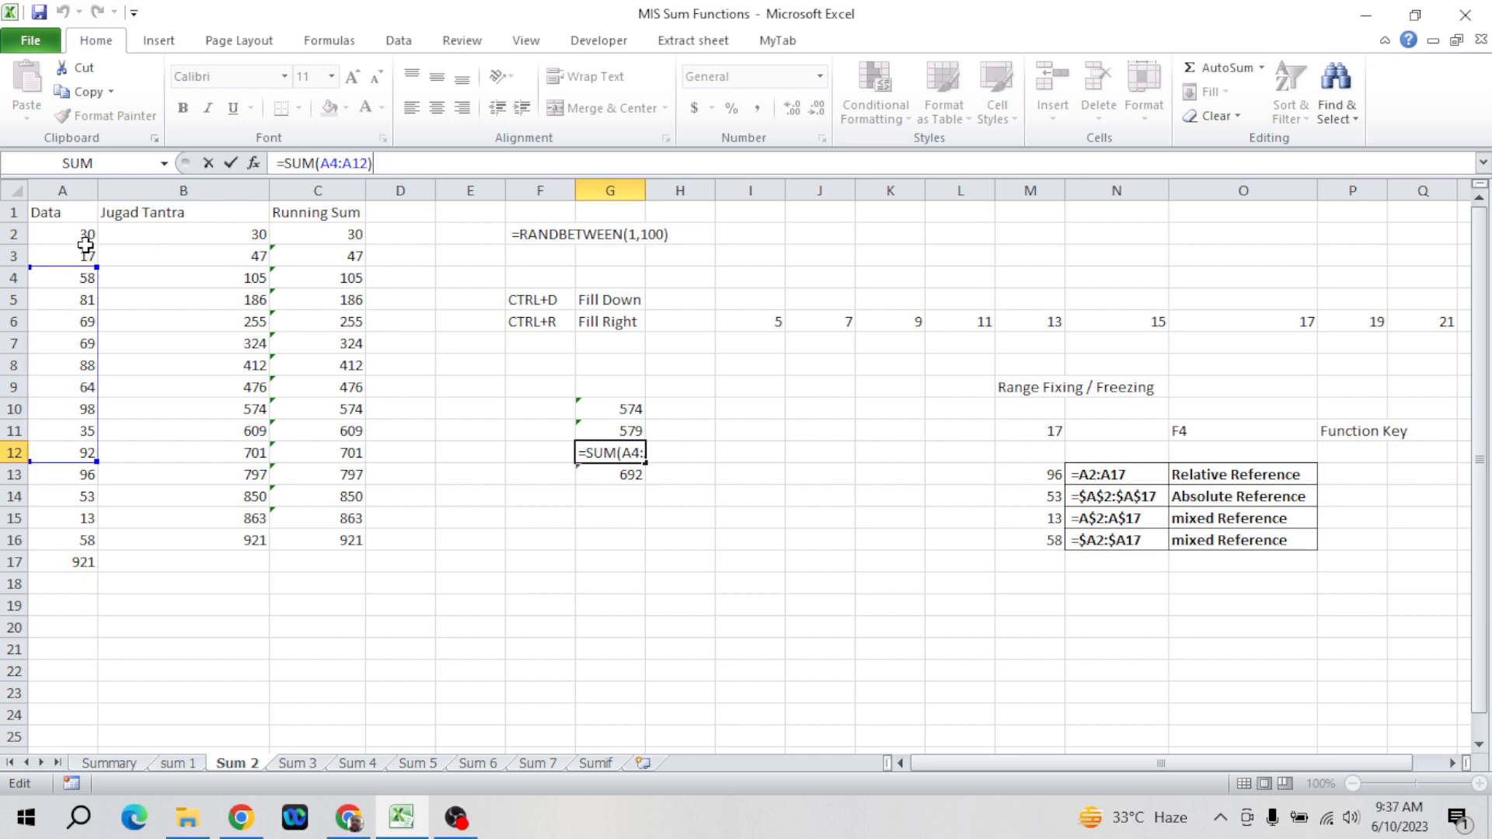
key(ctrl+Return)
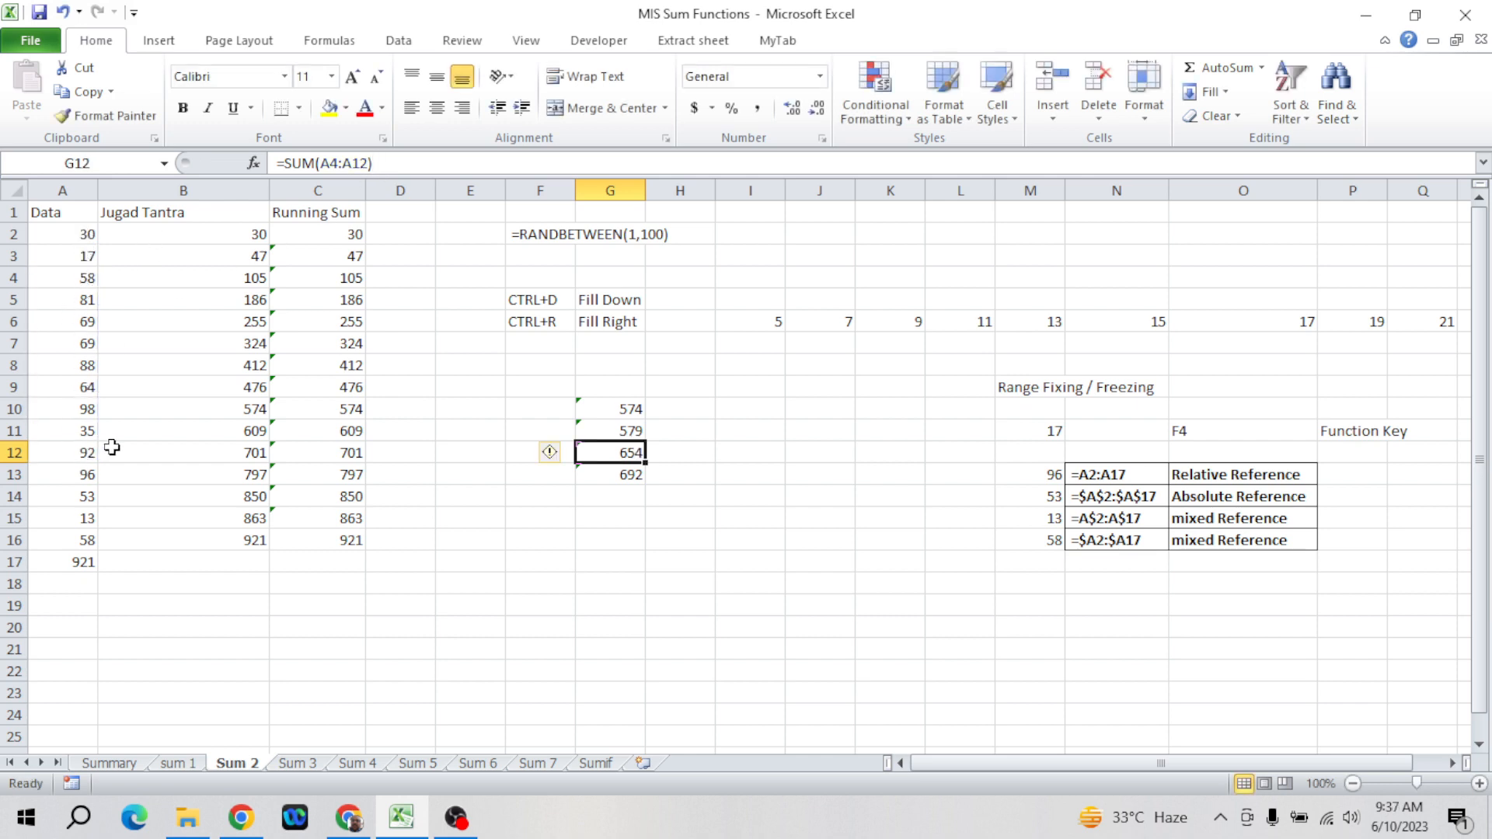
key(Down)
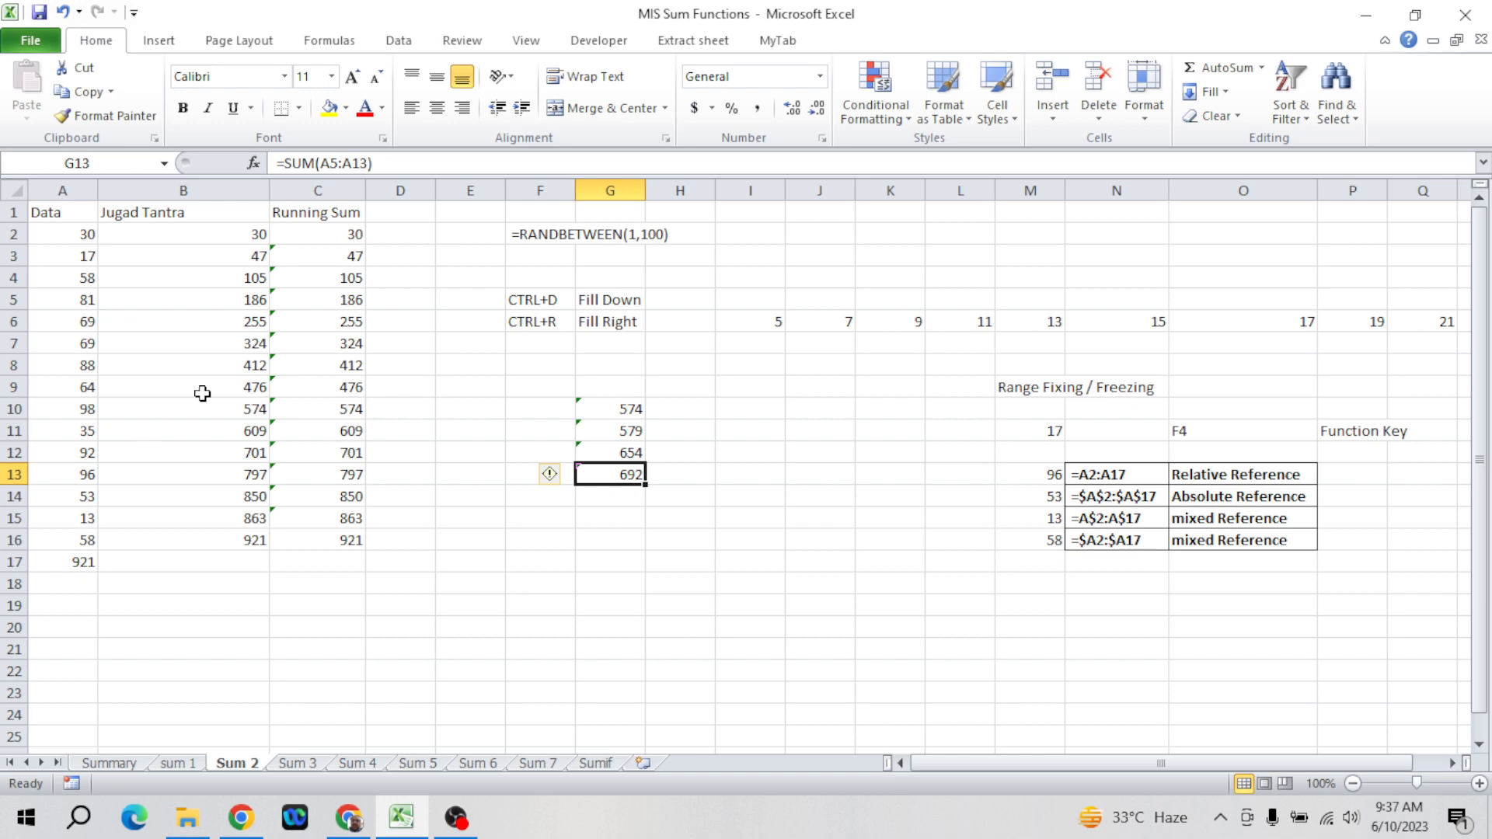
click(431, 163)
key(ctrl+Return)
key(Up)
key(Up)
key(Up)
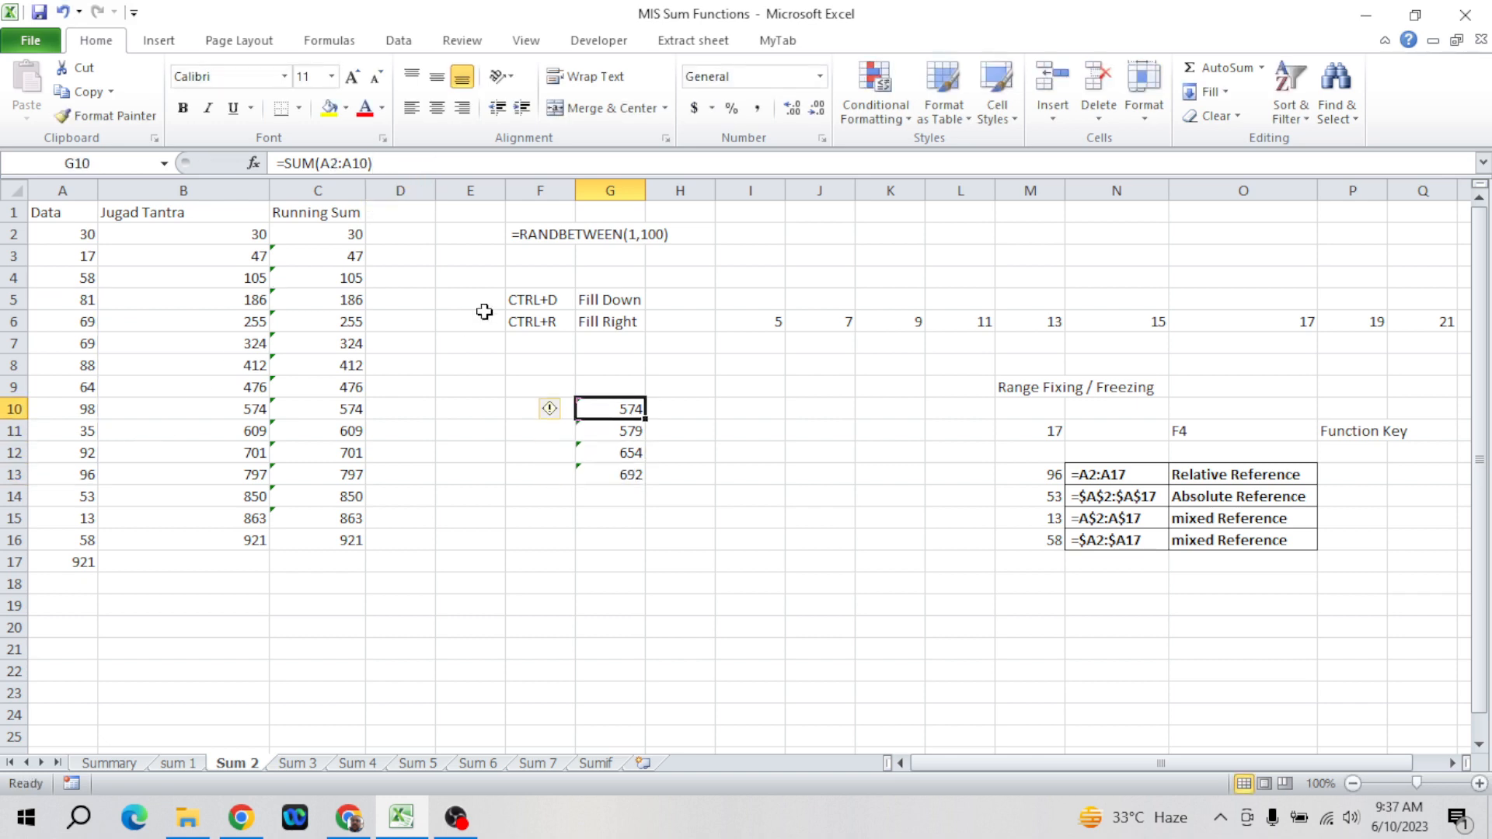
click(368, 163)
key(shift+Left)
key(shift+Left)
key(shift+Left)
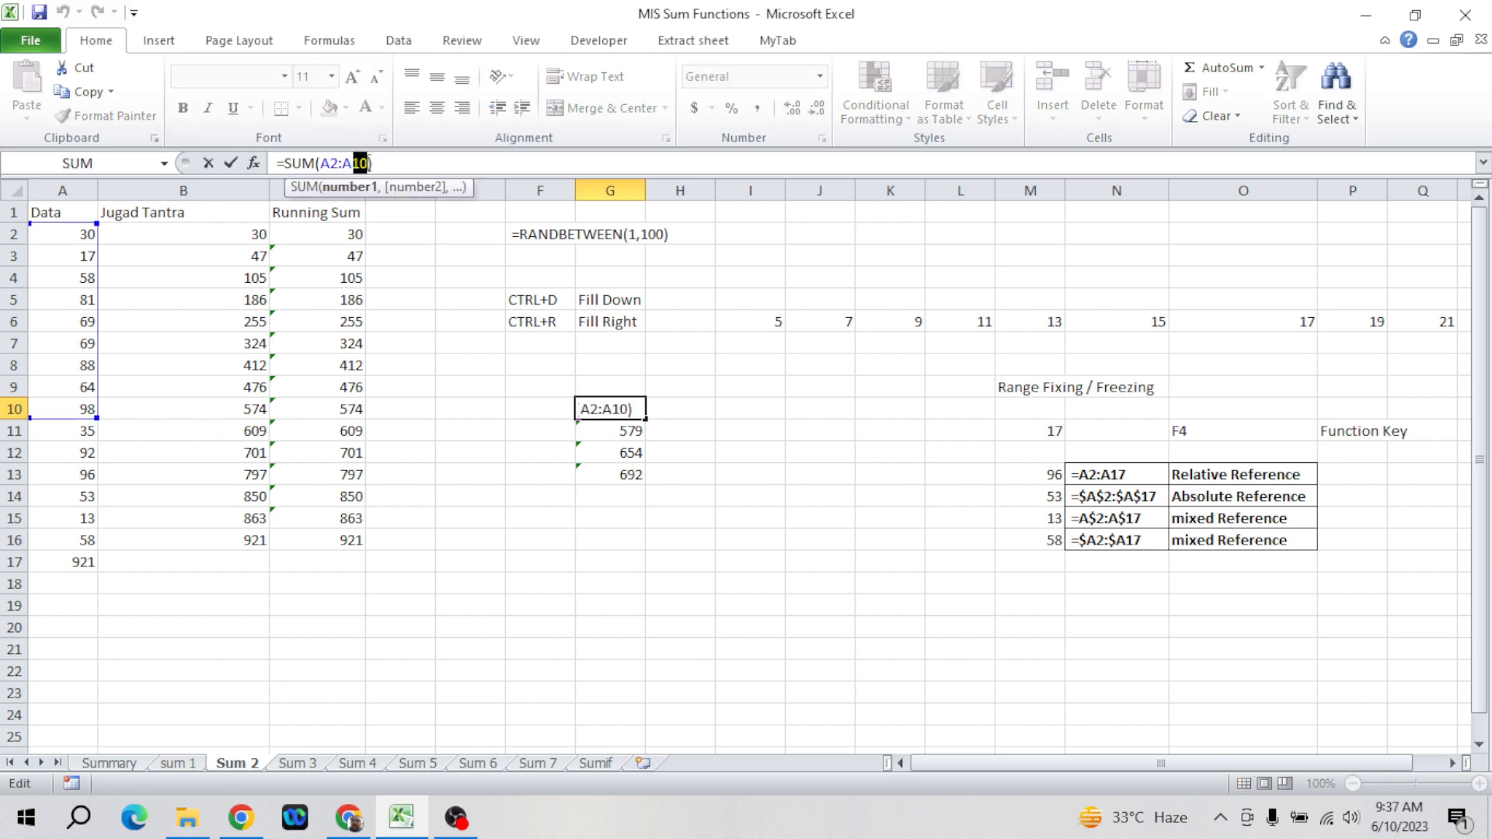
key(Escape)
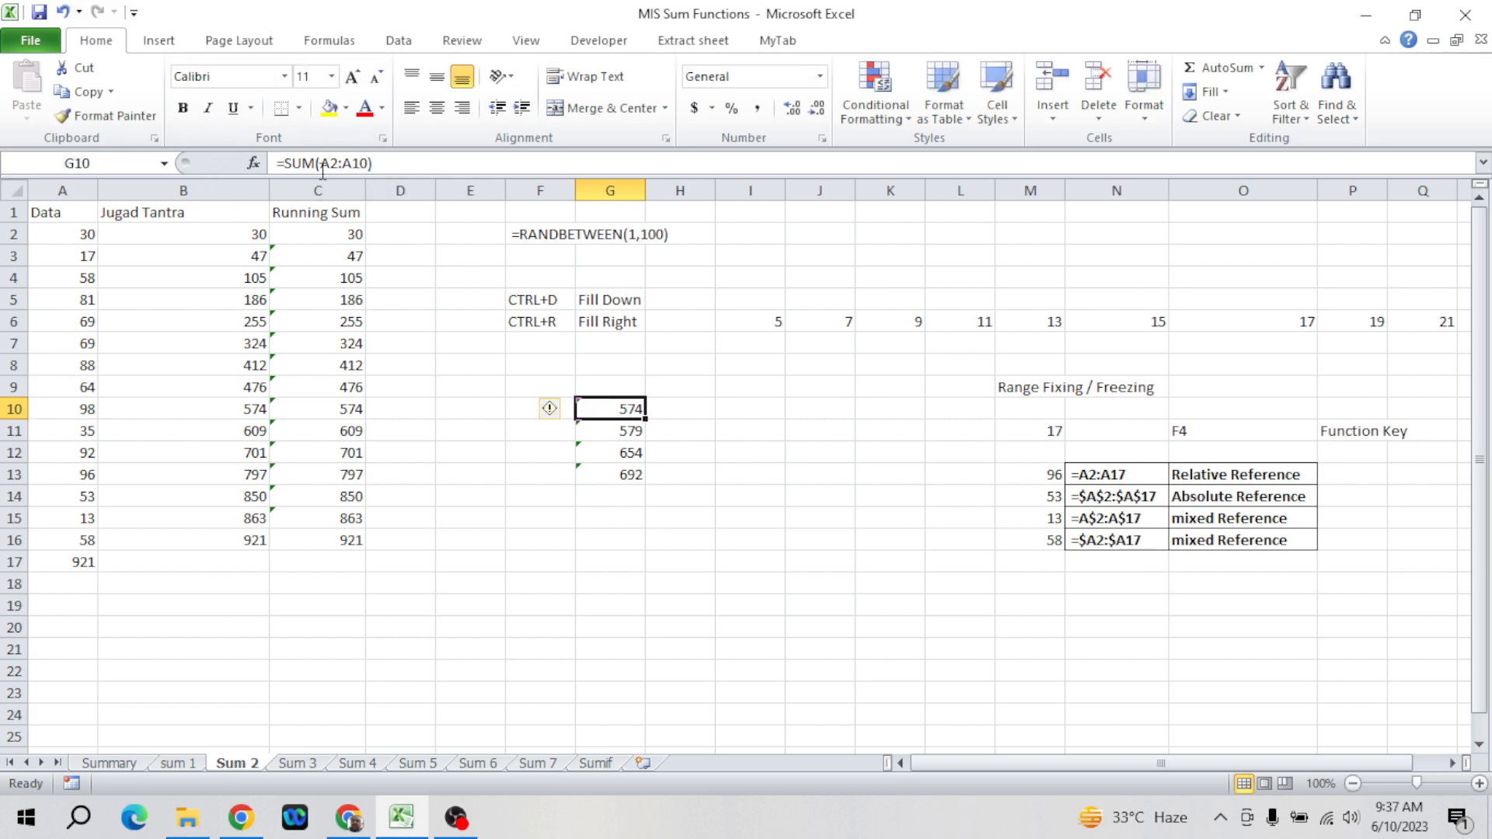
- Label the G10 formula by entering Relative Reference in H10
key(Right)
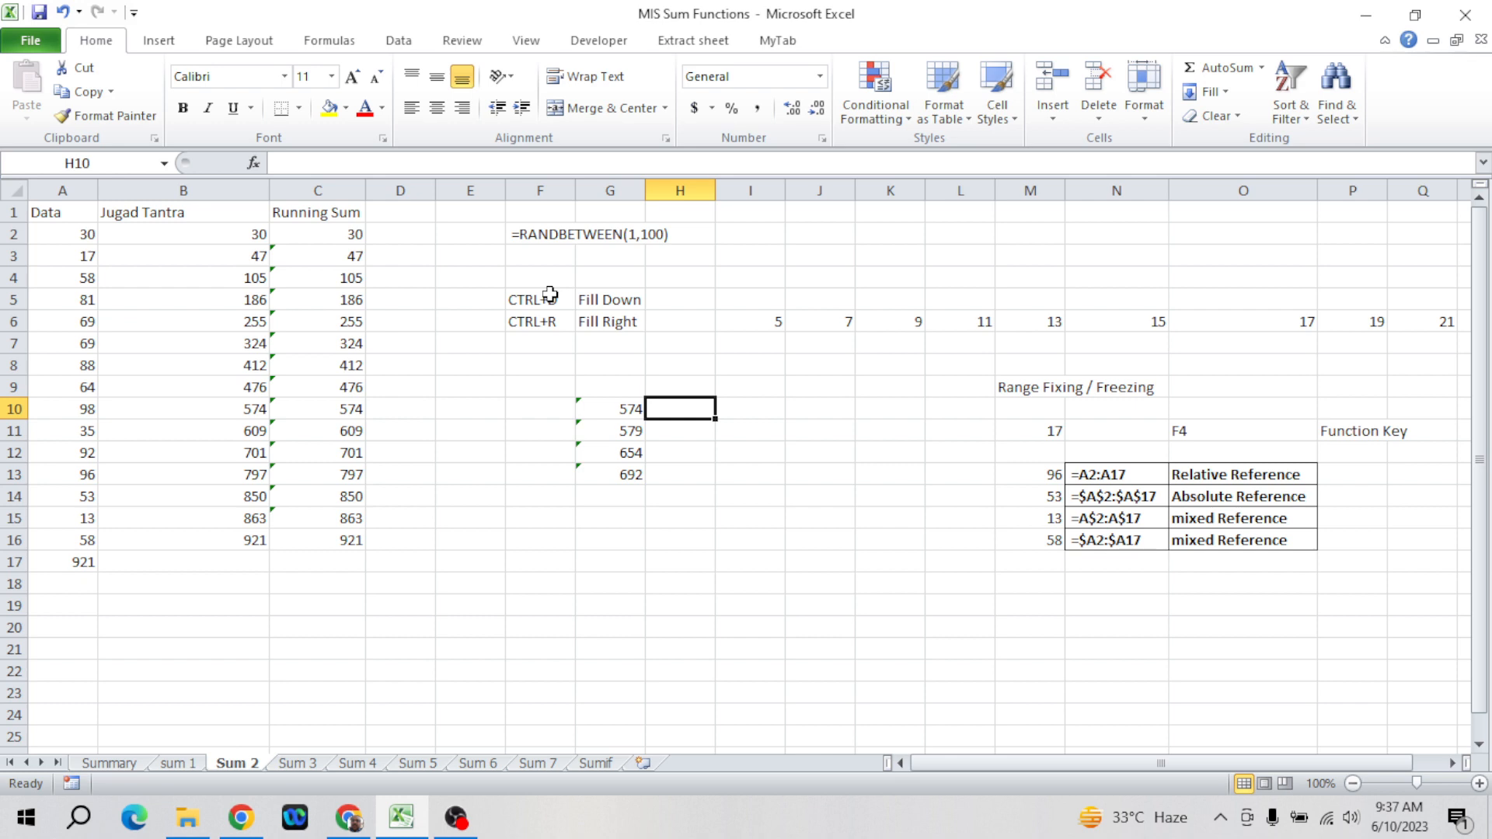
text(Re;)
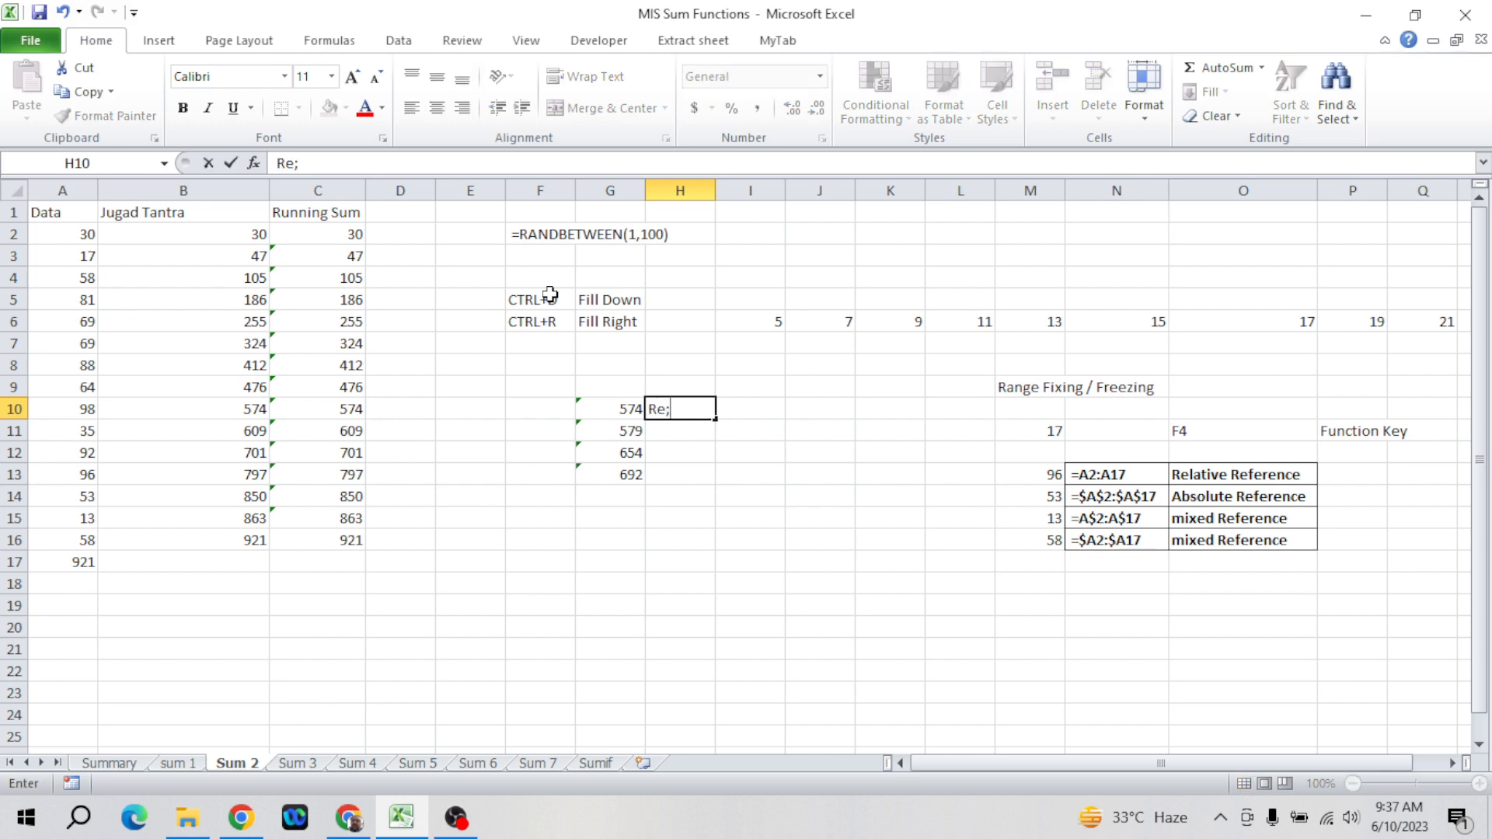
text(lative Reference)
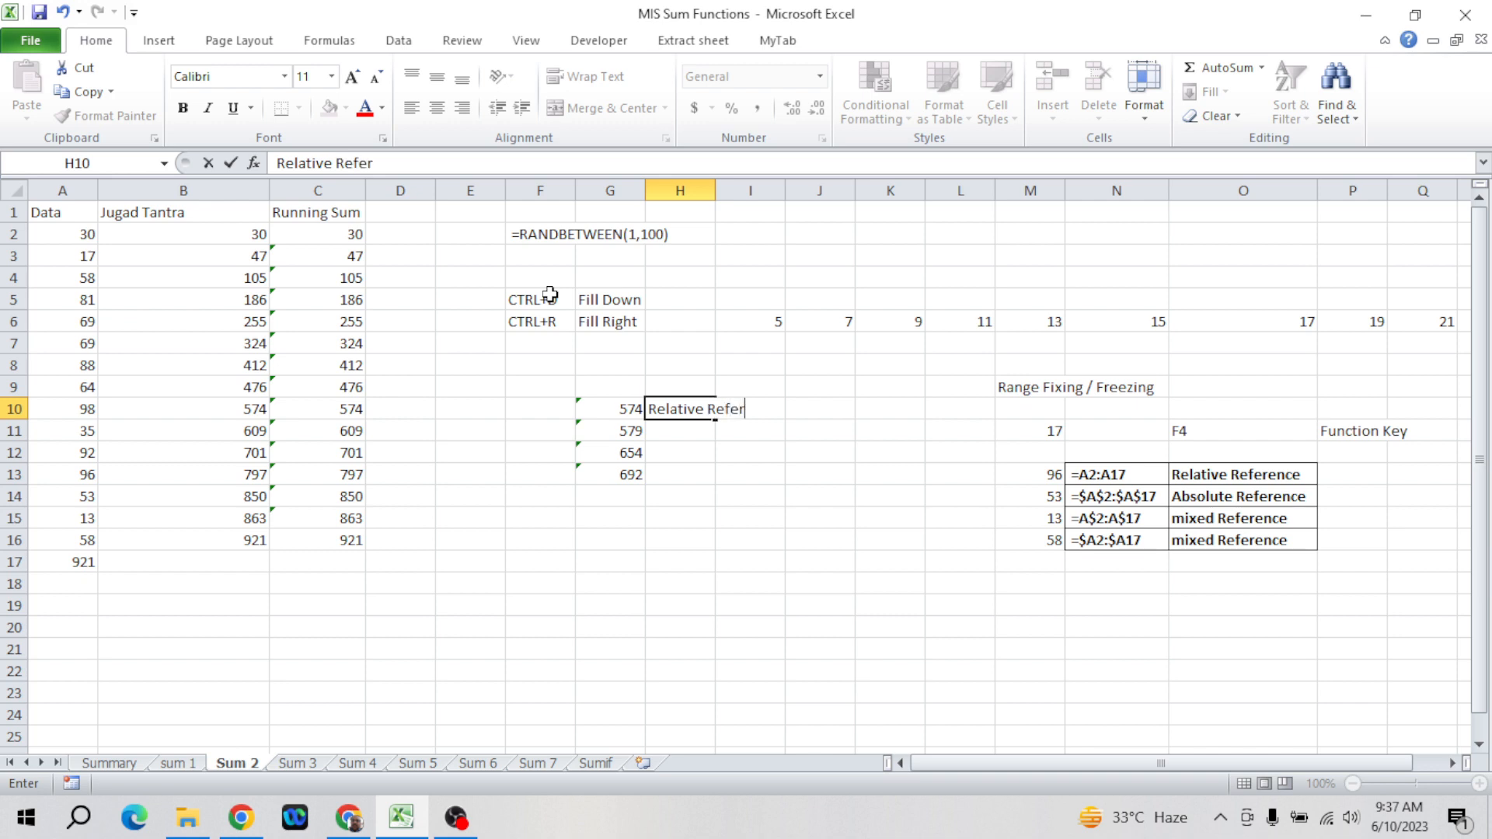
key(Return)
- Make the range in the G11 formula absolute, giving =SUM($A$3:$A$11)
key(Up)
key(Left)
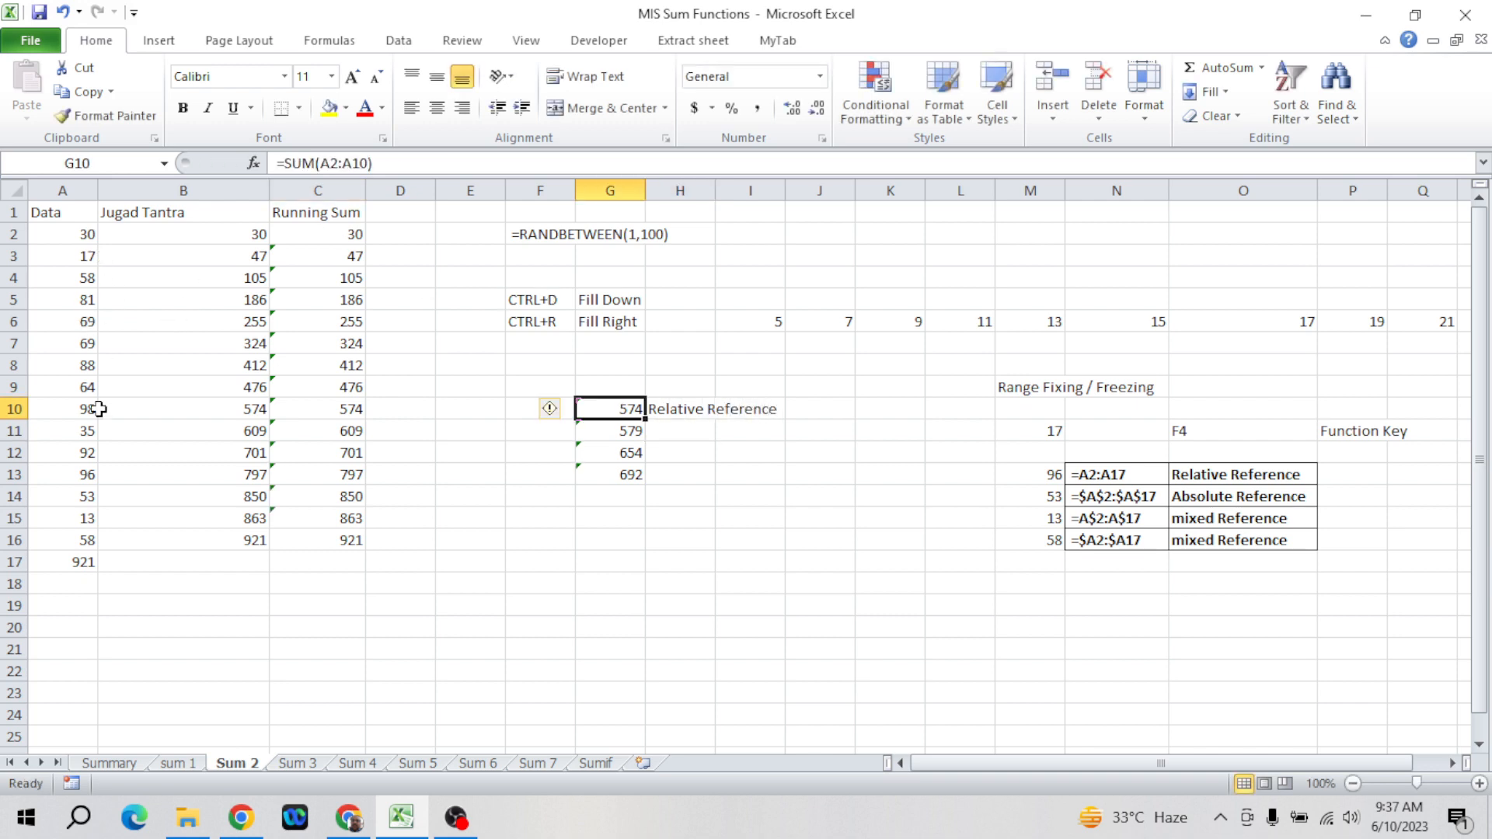
key(Down)
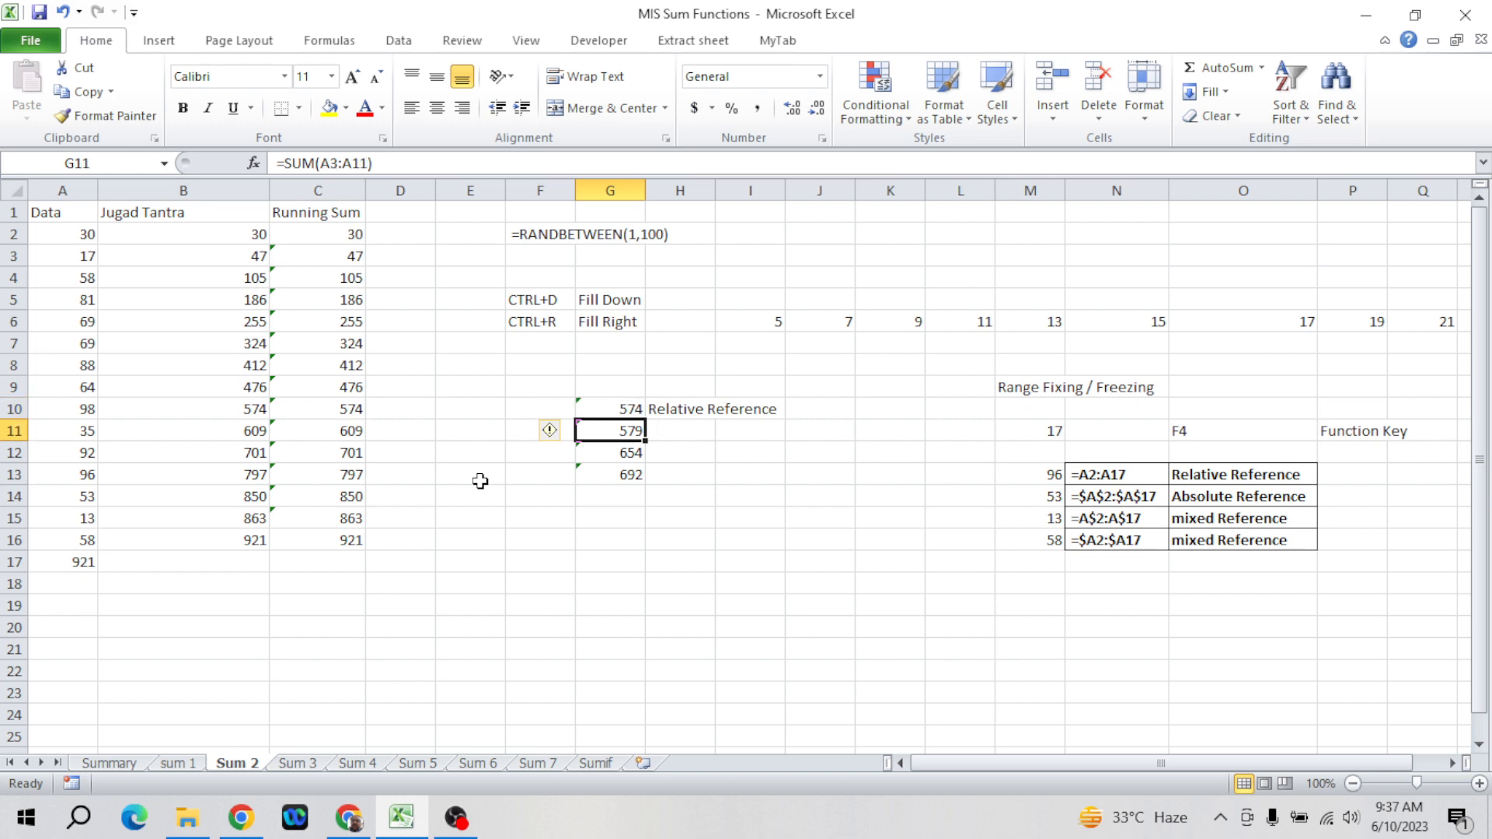
click(373, 164)
key(shift+Left)
key(shift+Left)
key(shift+Left)
key(shift+Left)
key(shift+Left)
key(shift+Left)
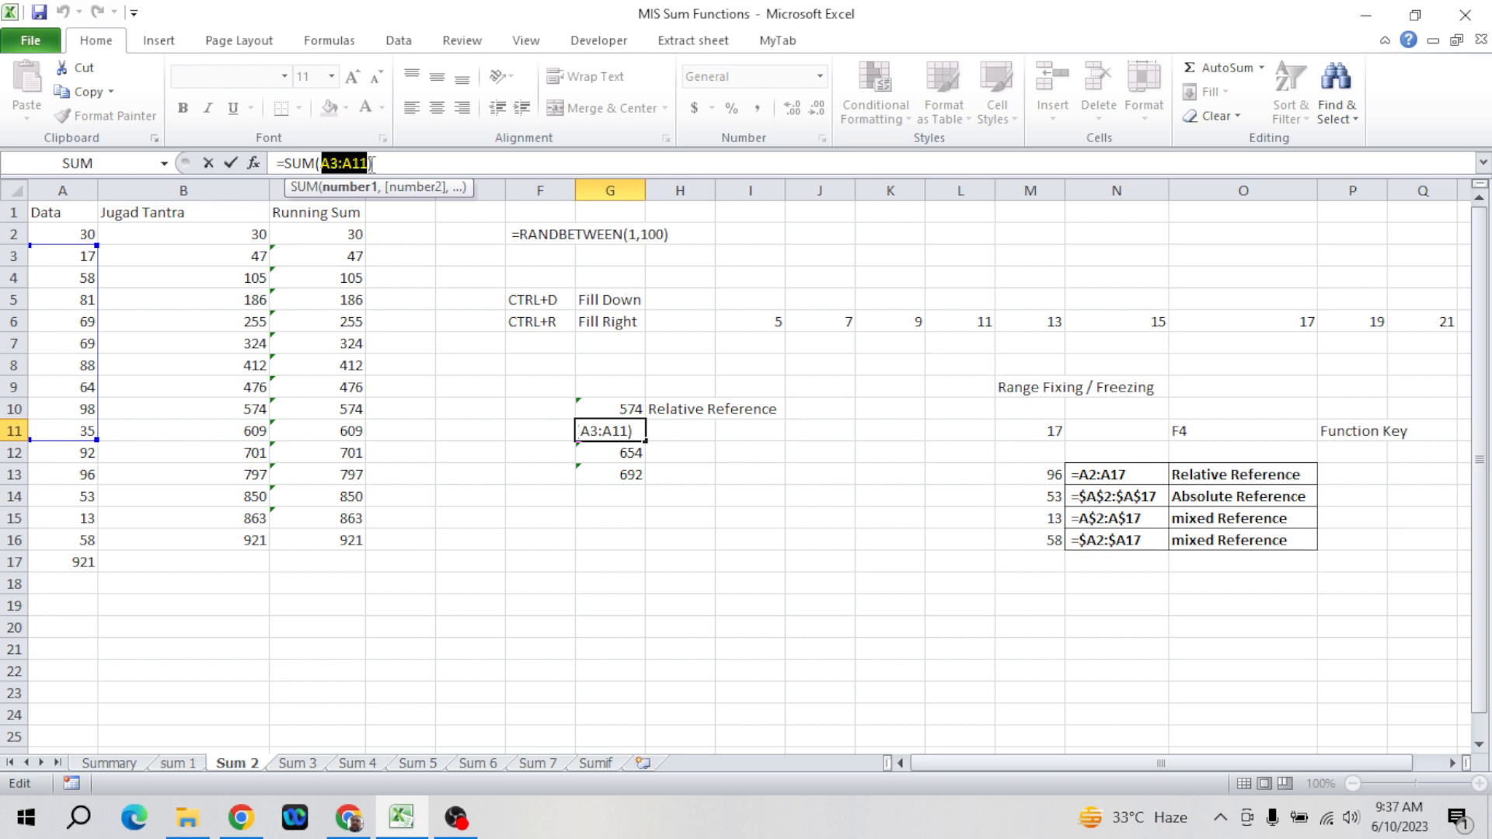
key(F4)
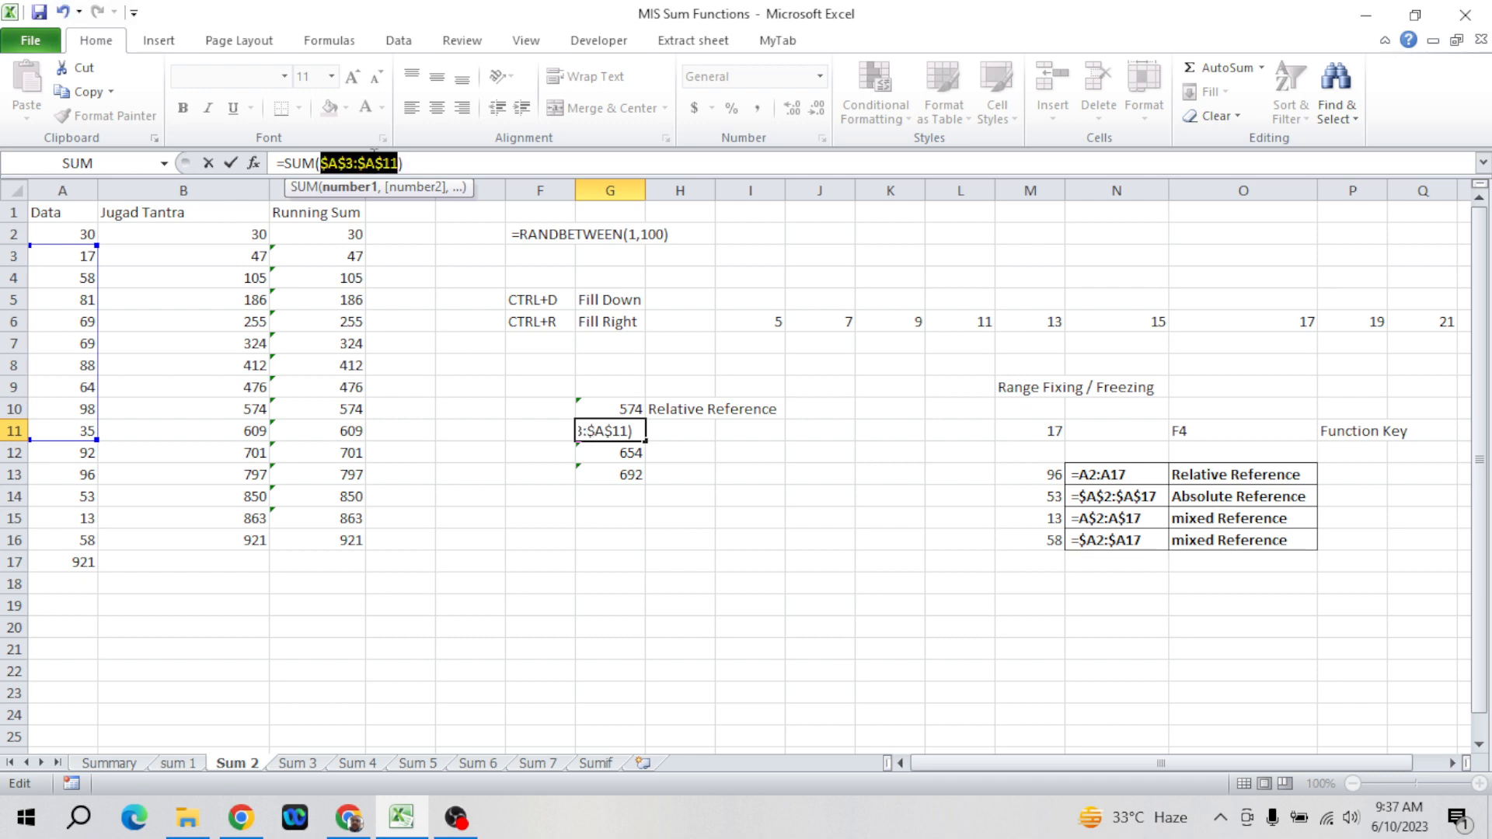
click(327, 164)
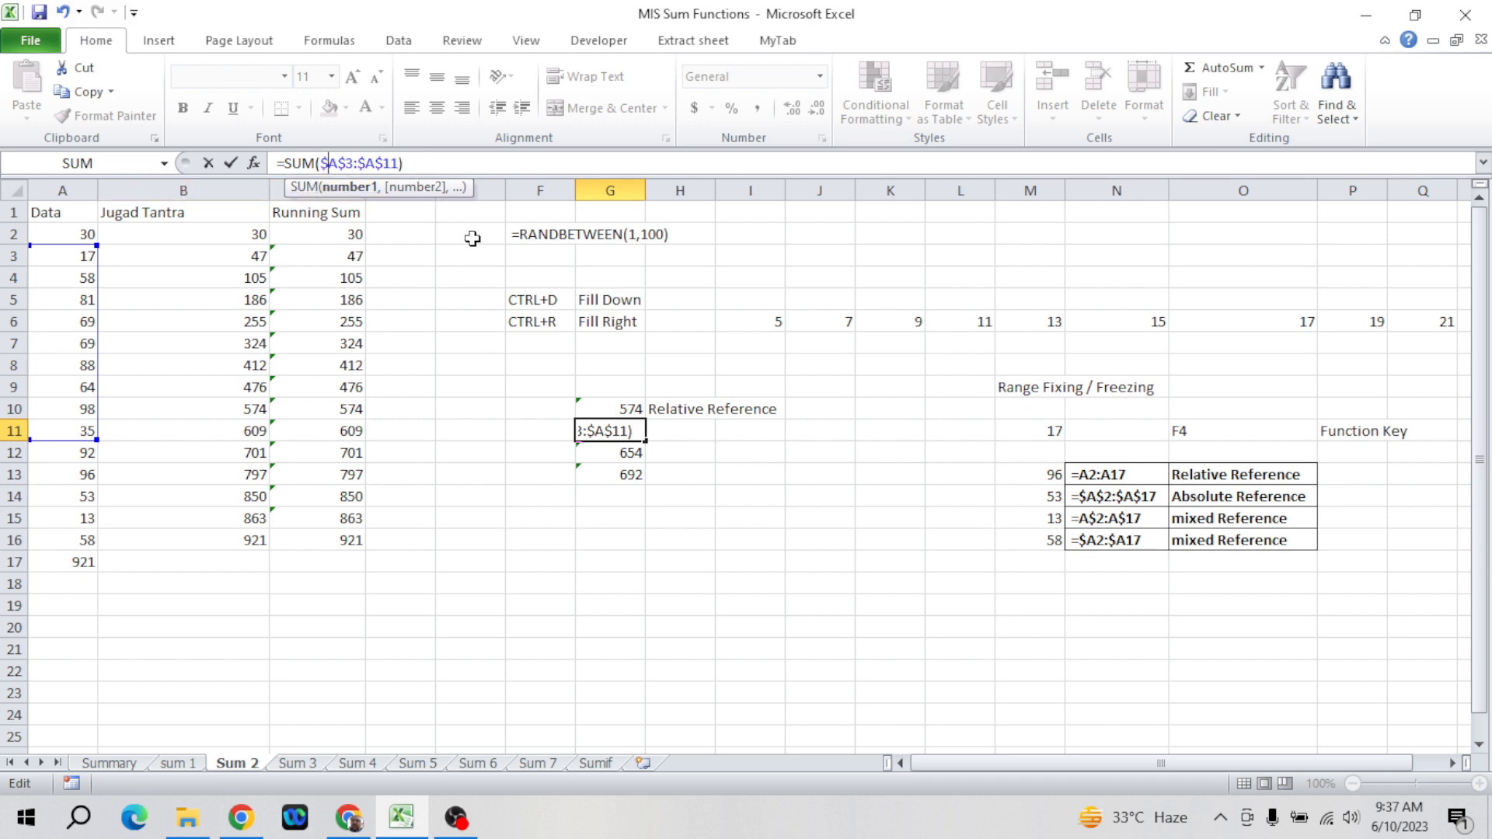
key(Return)
- Fill the absolute-reference SUM formula from G11 down to G16
key(Up)
key(shift+Down)
key(shift+Down)
key(shift+Down)
key(shift+Down)
key(shift+Down)
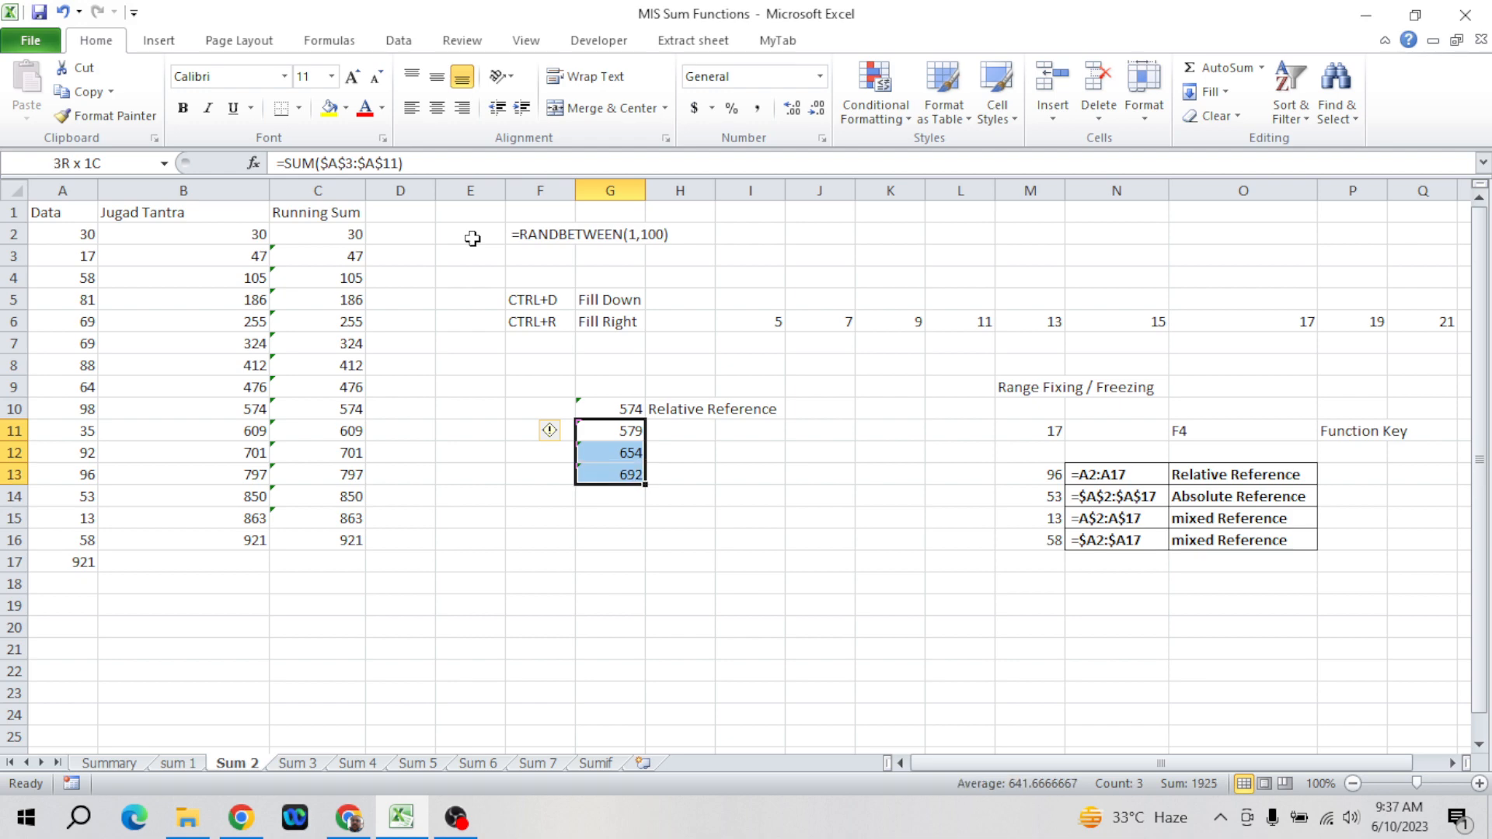
key(ctrl+d)
- Compare the summed ranges of the absolute-reference formulas in G11:G14, leaving them as they are
key(Down)
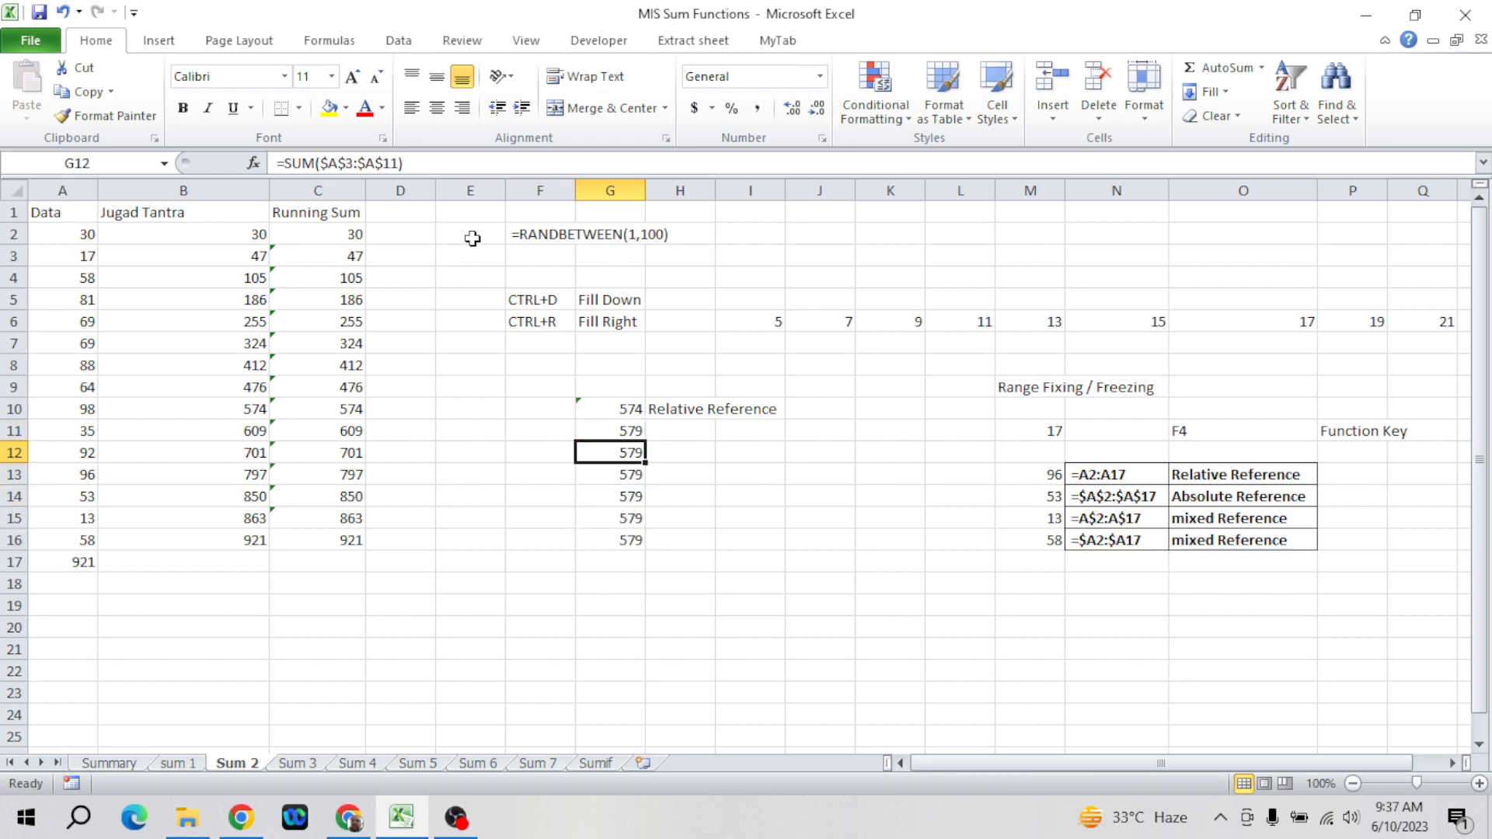
key(Up)
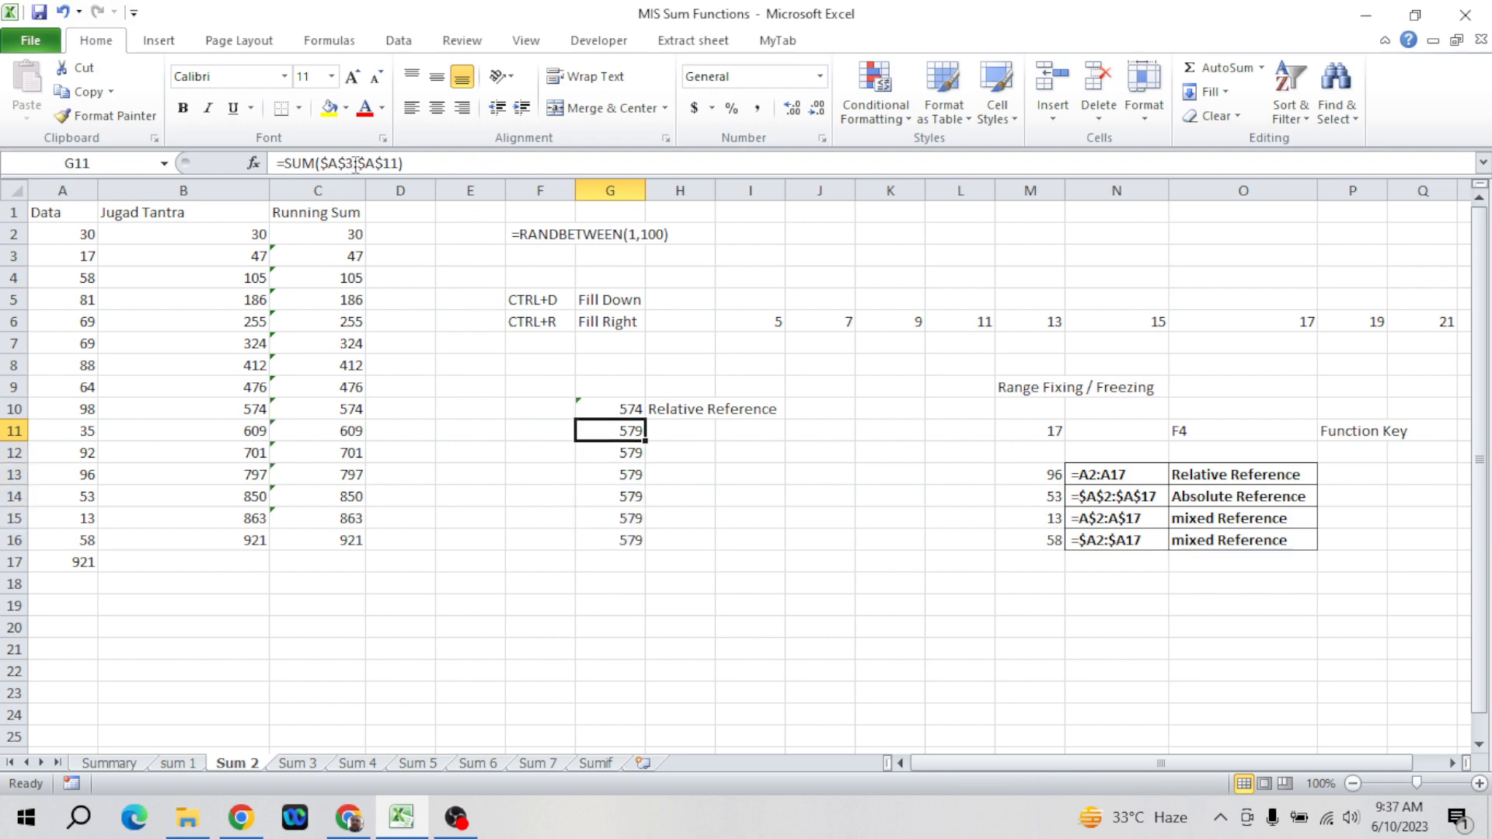
key(Down)
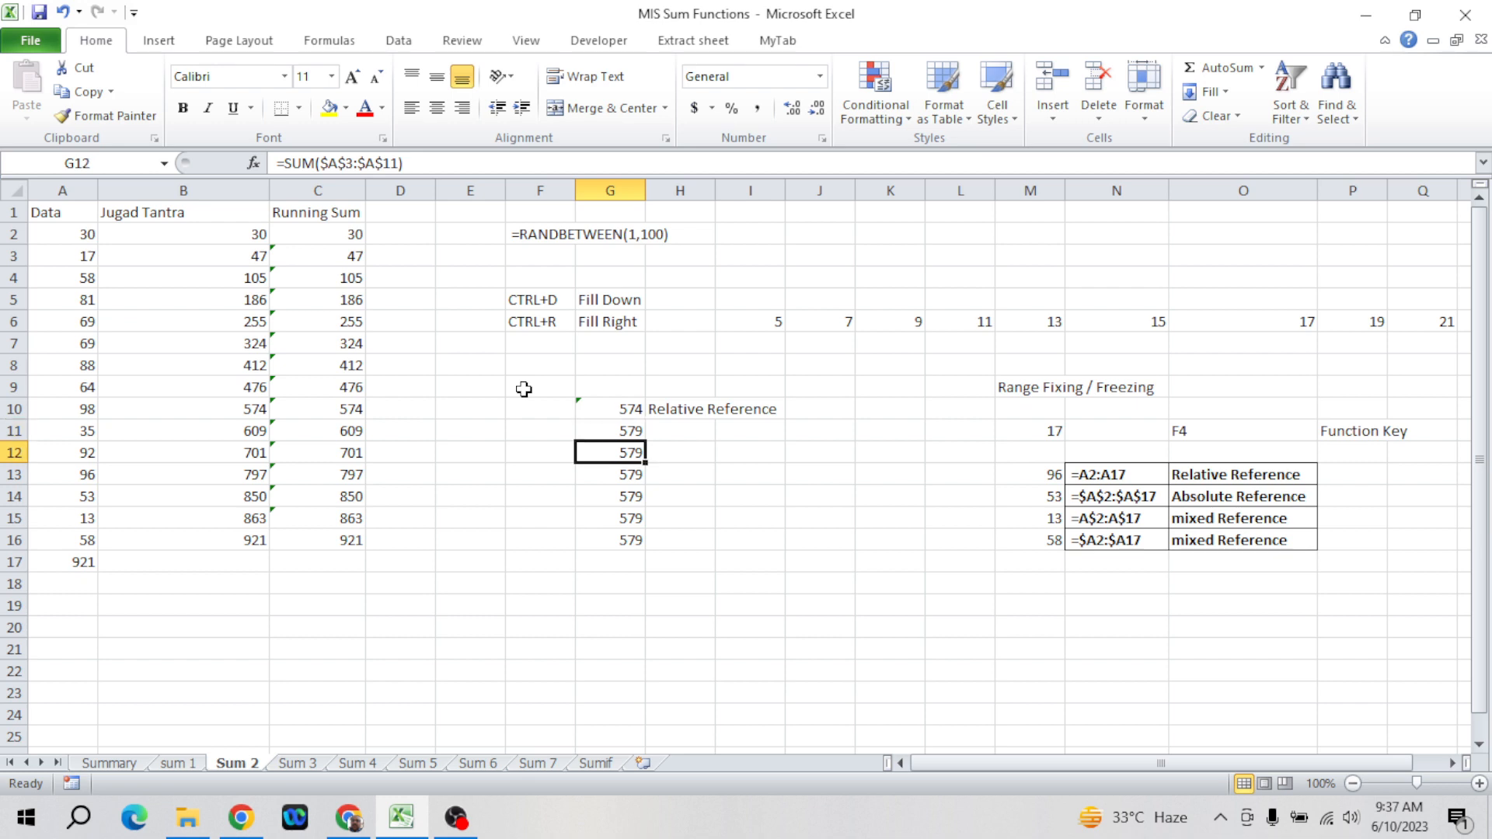
click(631, 478)
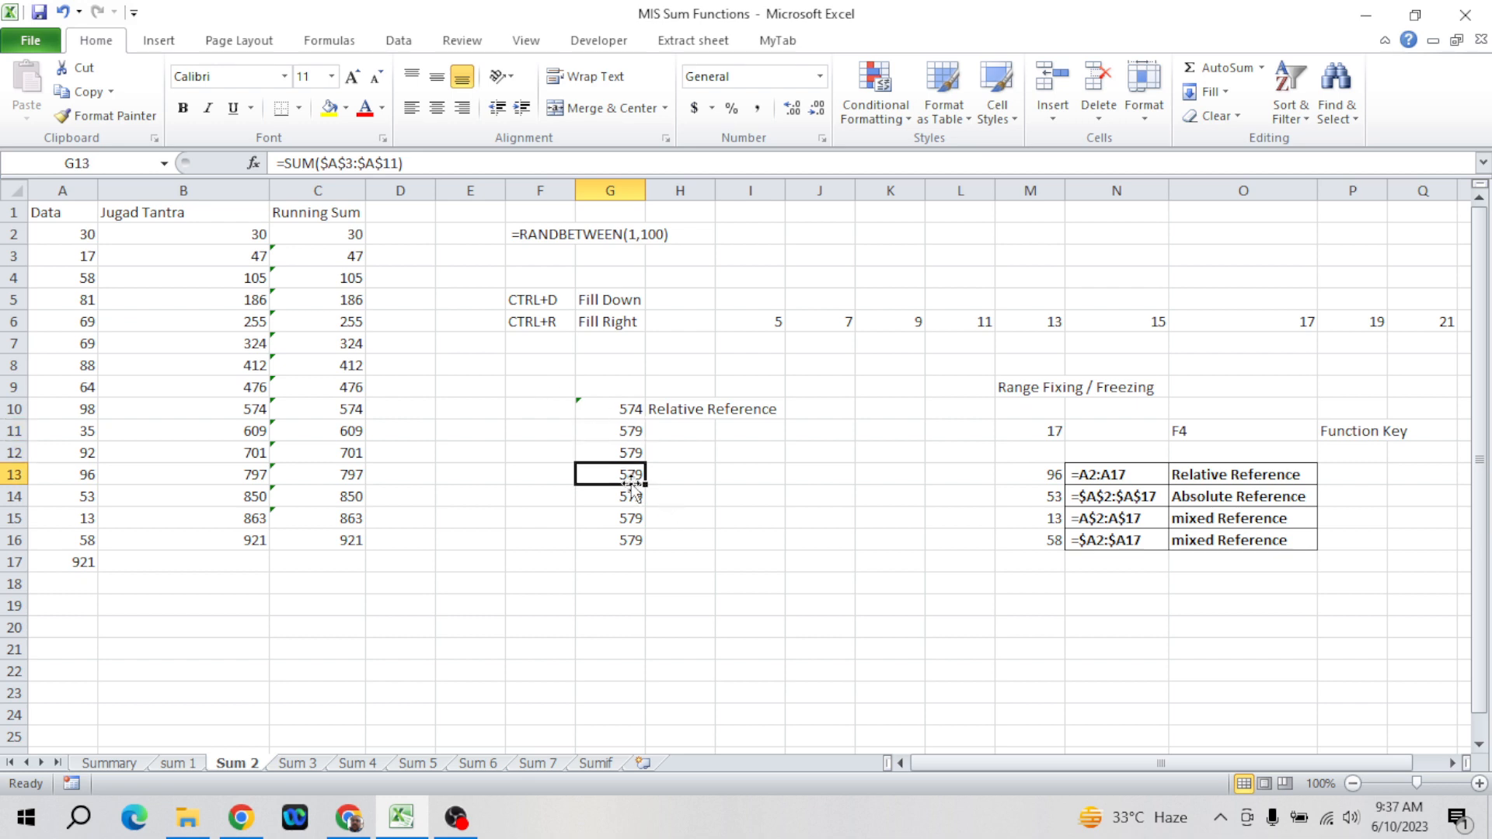
click(516, 160)
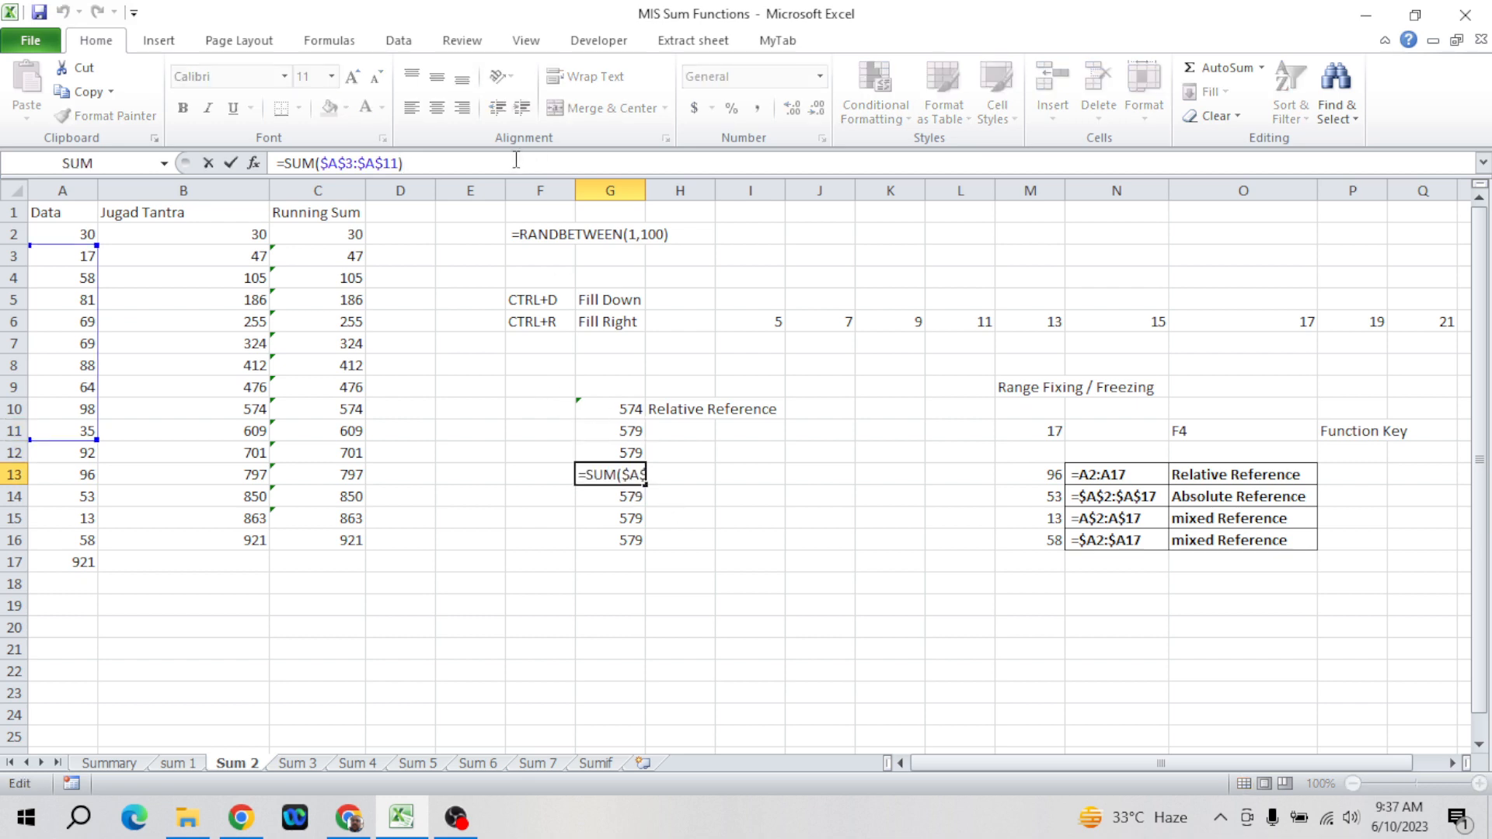
key(Escape)
key(Down)
click(472, 158)
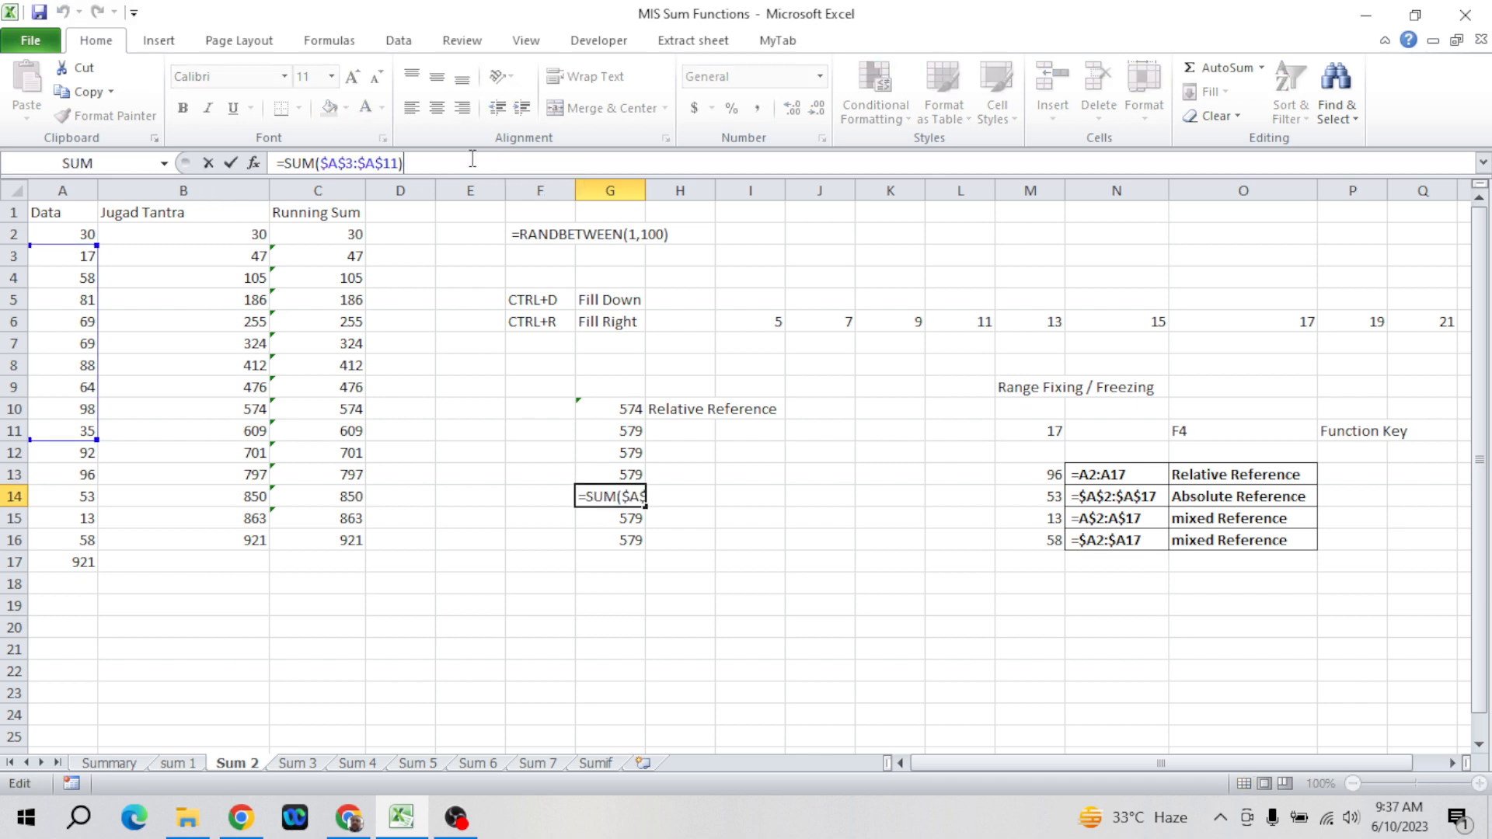
key(Escape)
key(Up)
key(Up)
key(Up)
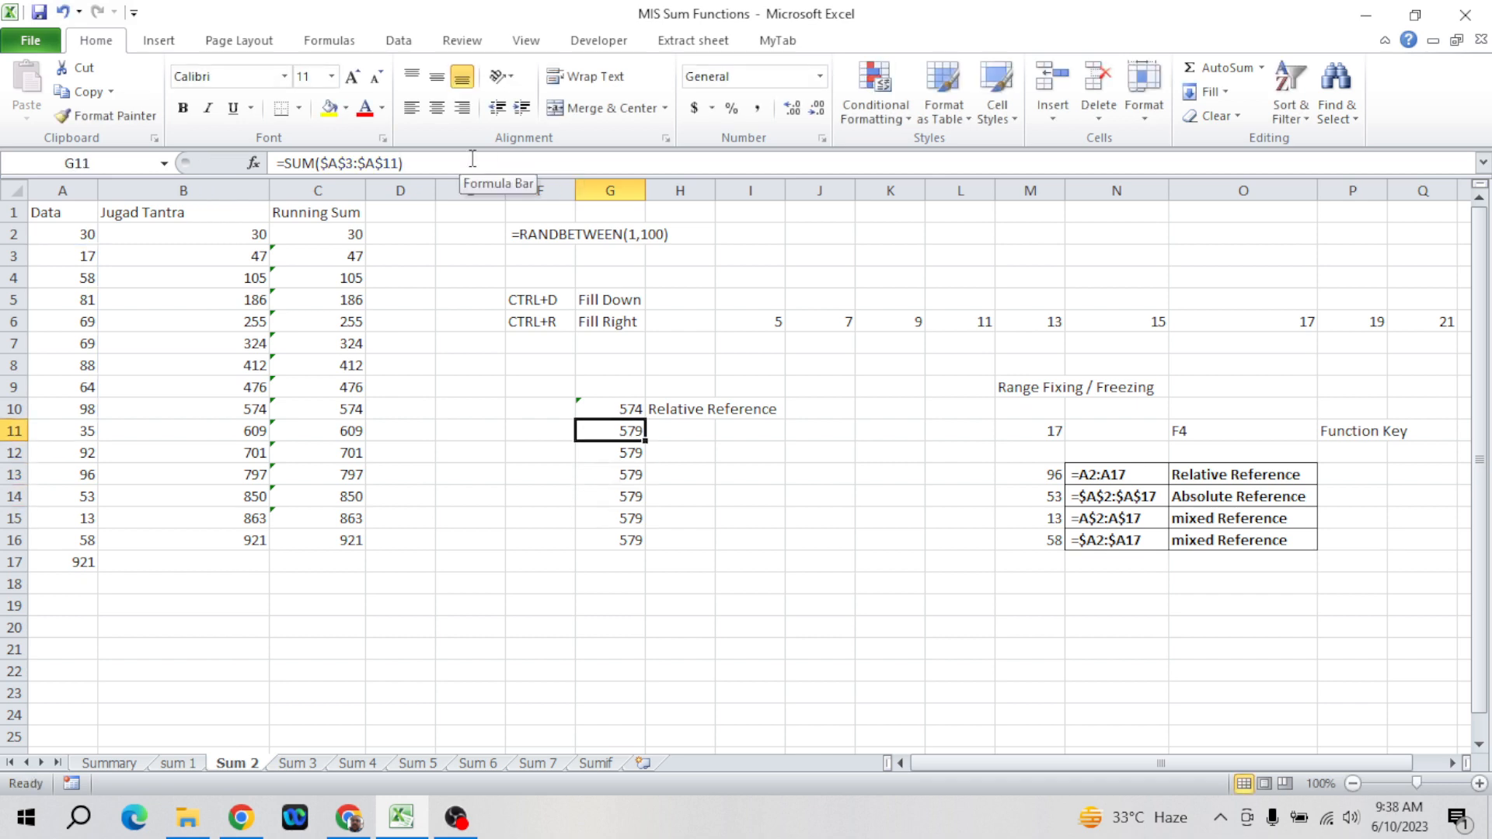
- Label the G11 formula by entering Absolute Reference in H11
key(Right)
text(A)
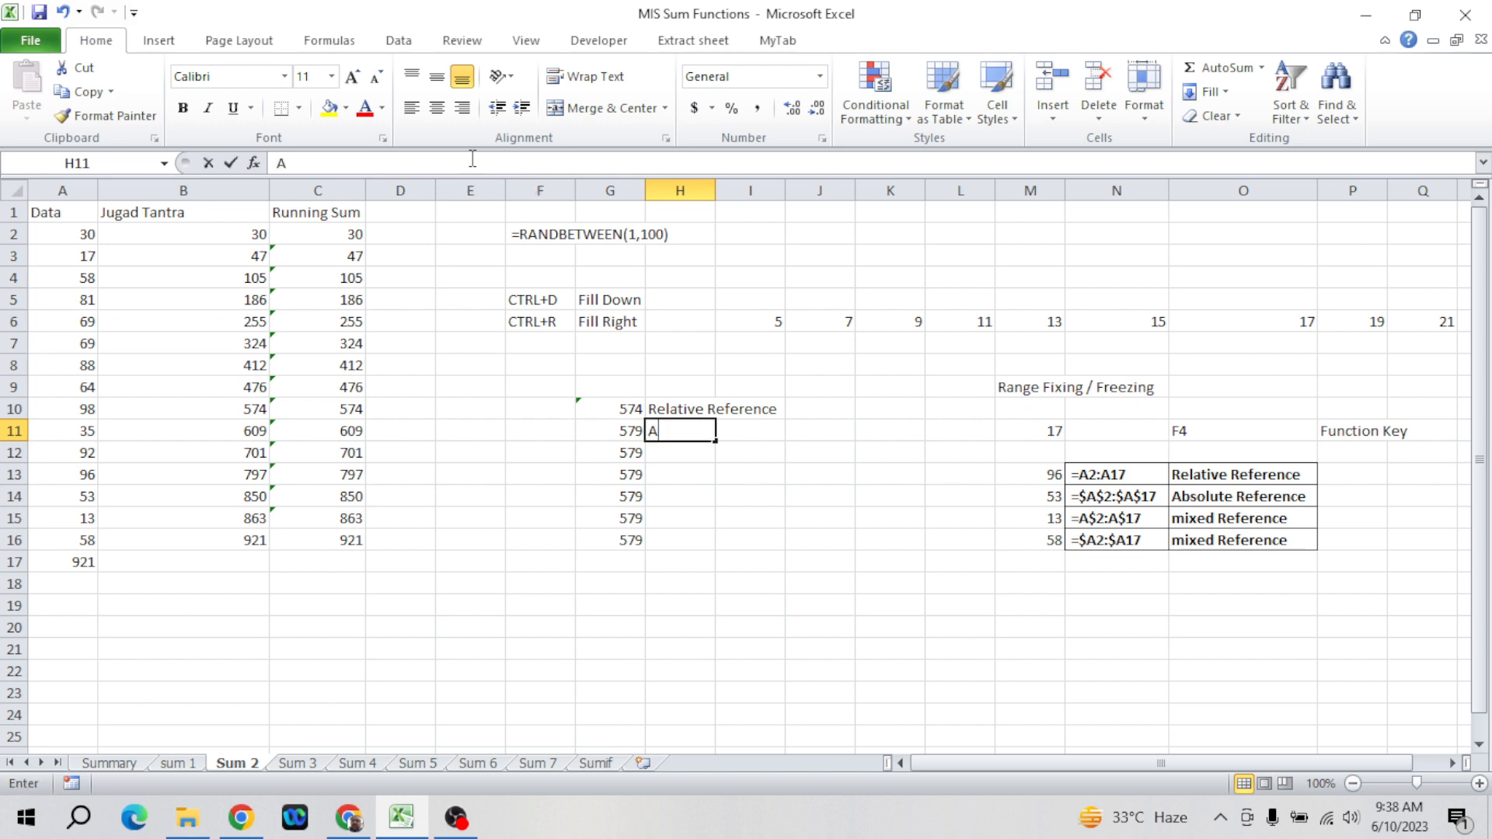
text(bsolut)
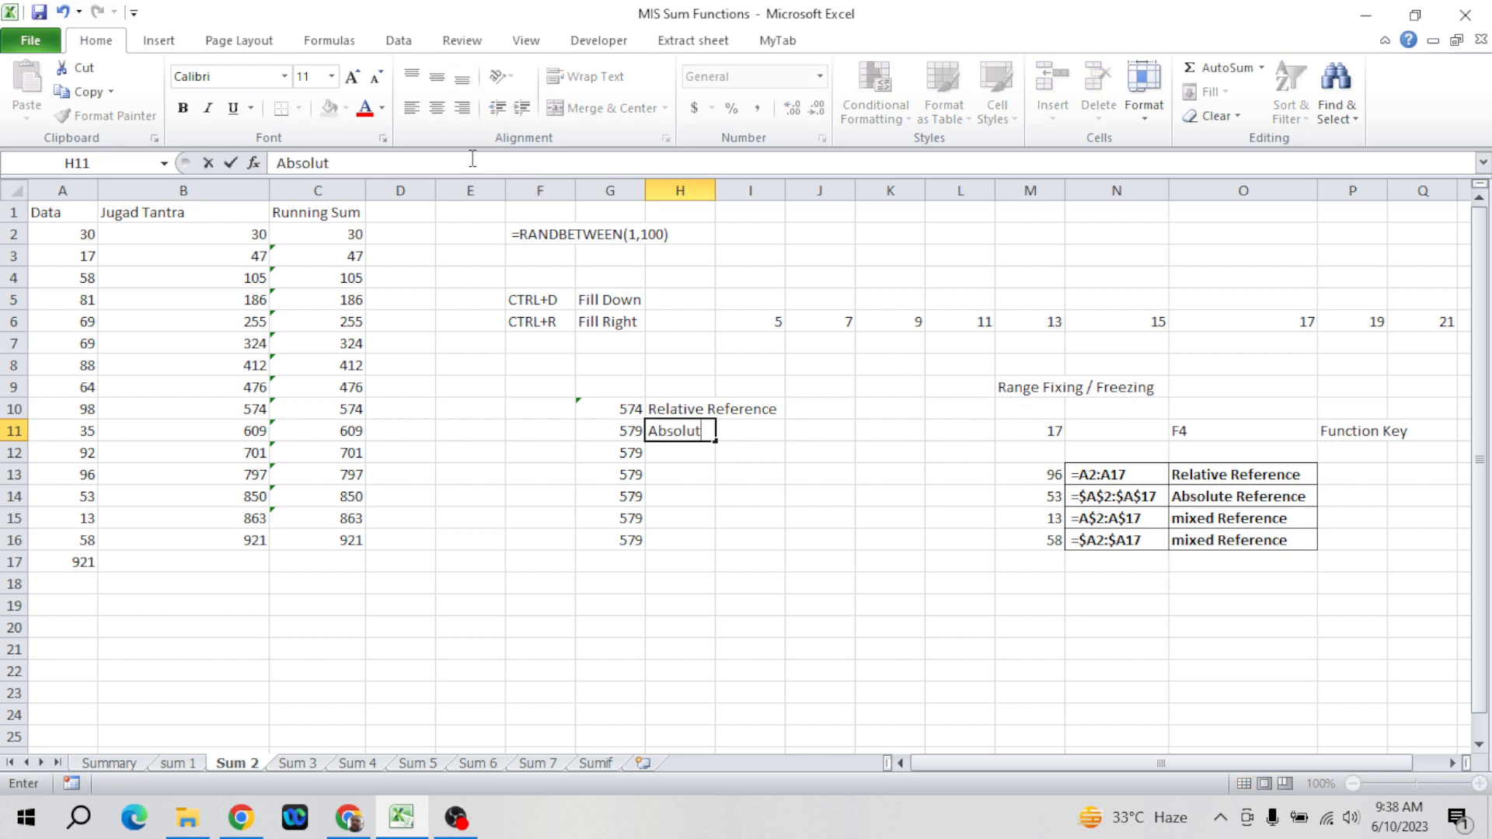
text(e Reference)
key(Return)
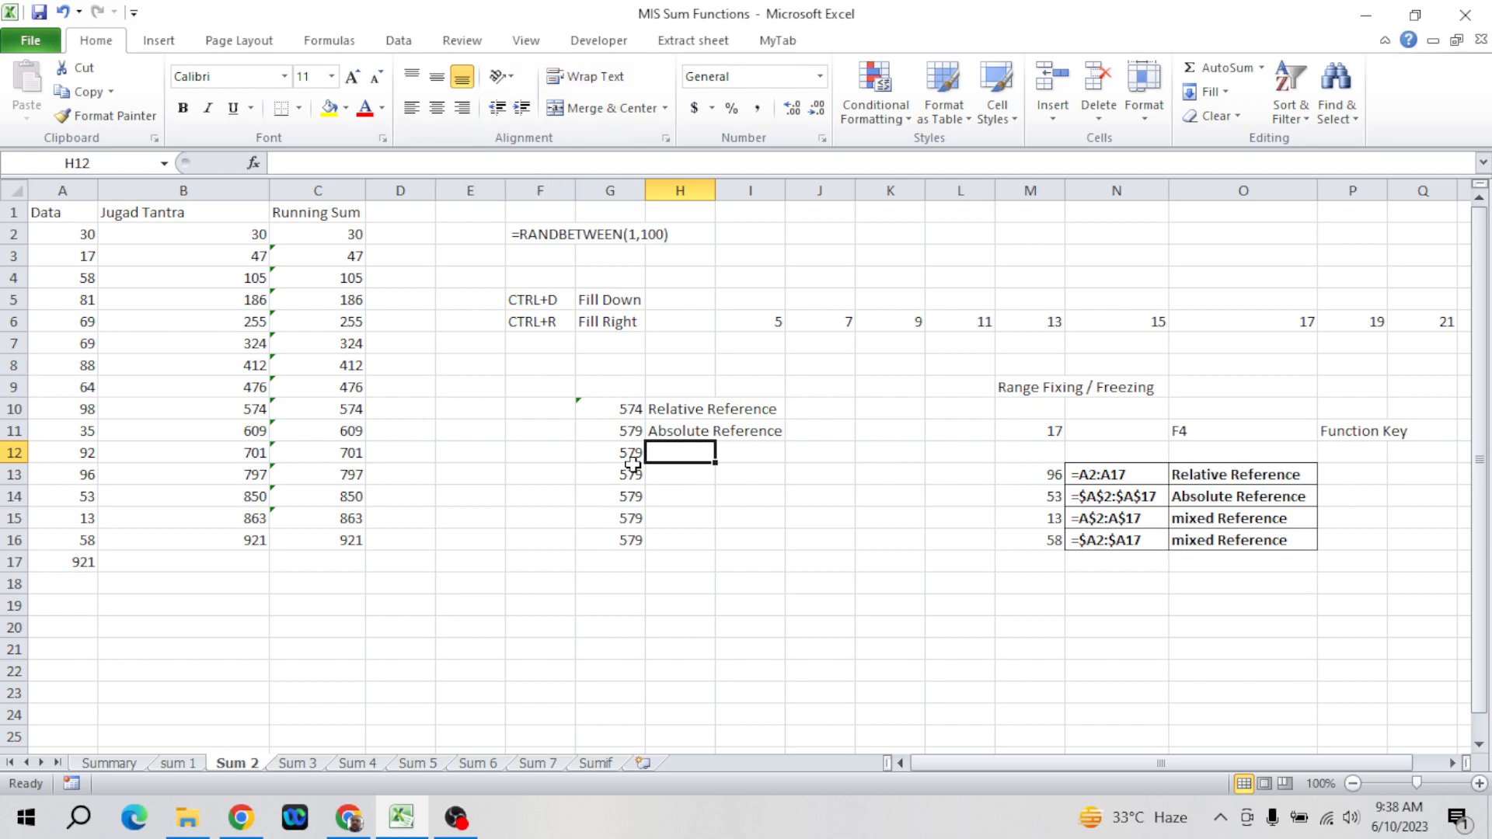
- Clear the extra filled formulas in G13:G16, keeping those in G11 and G12
click(674, 430)
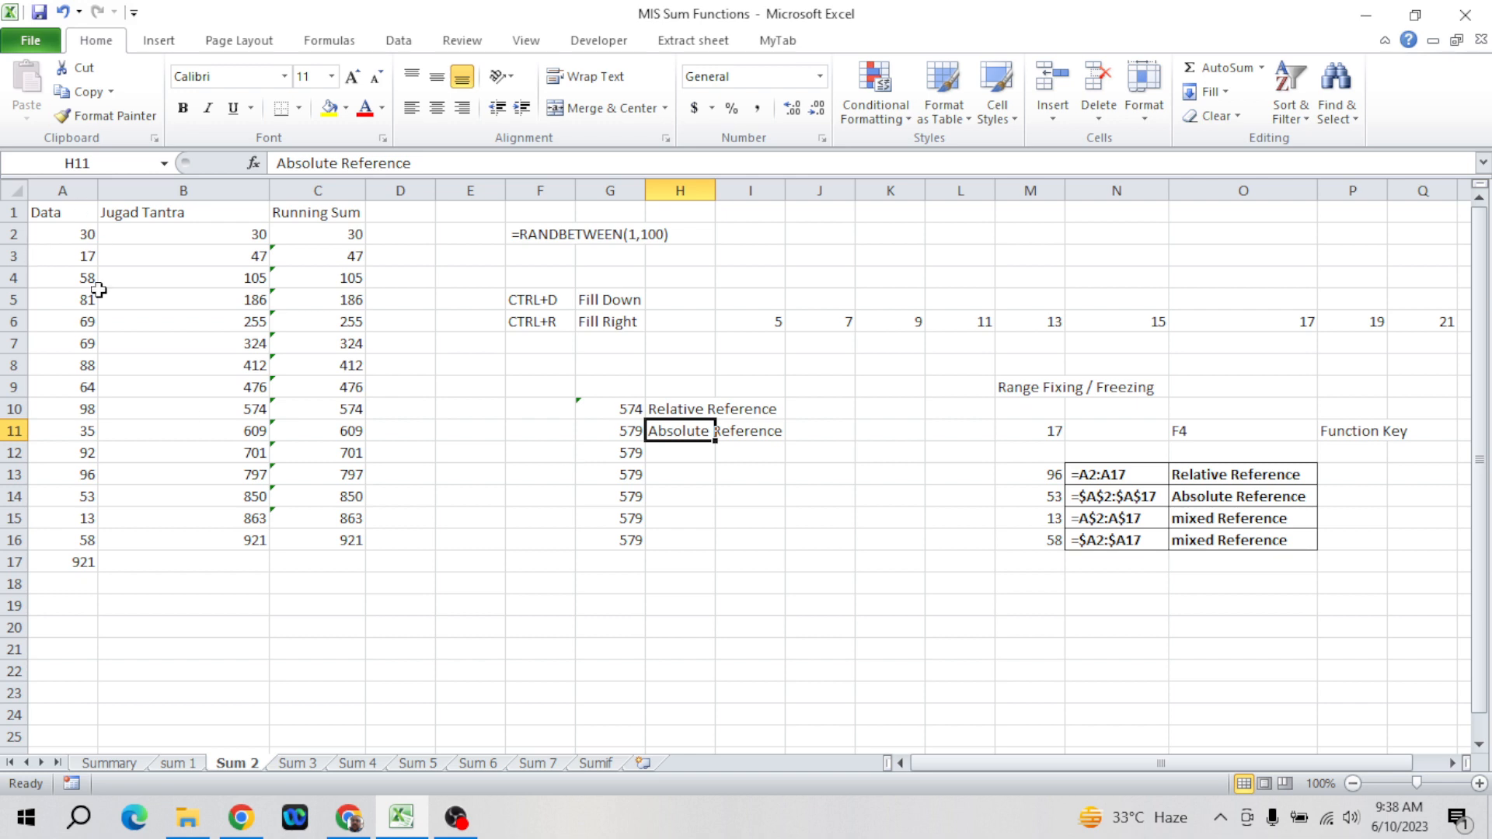
click(631, 428)
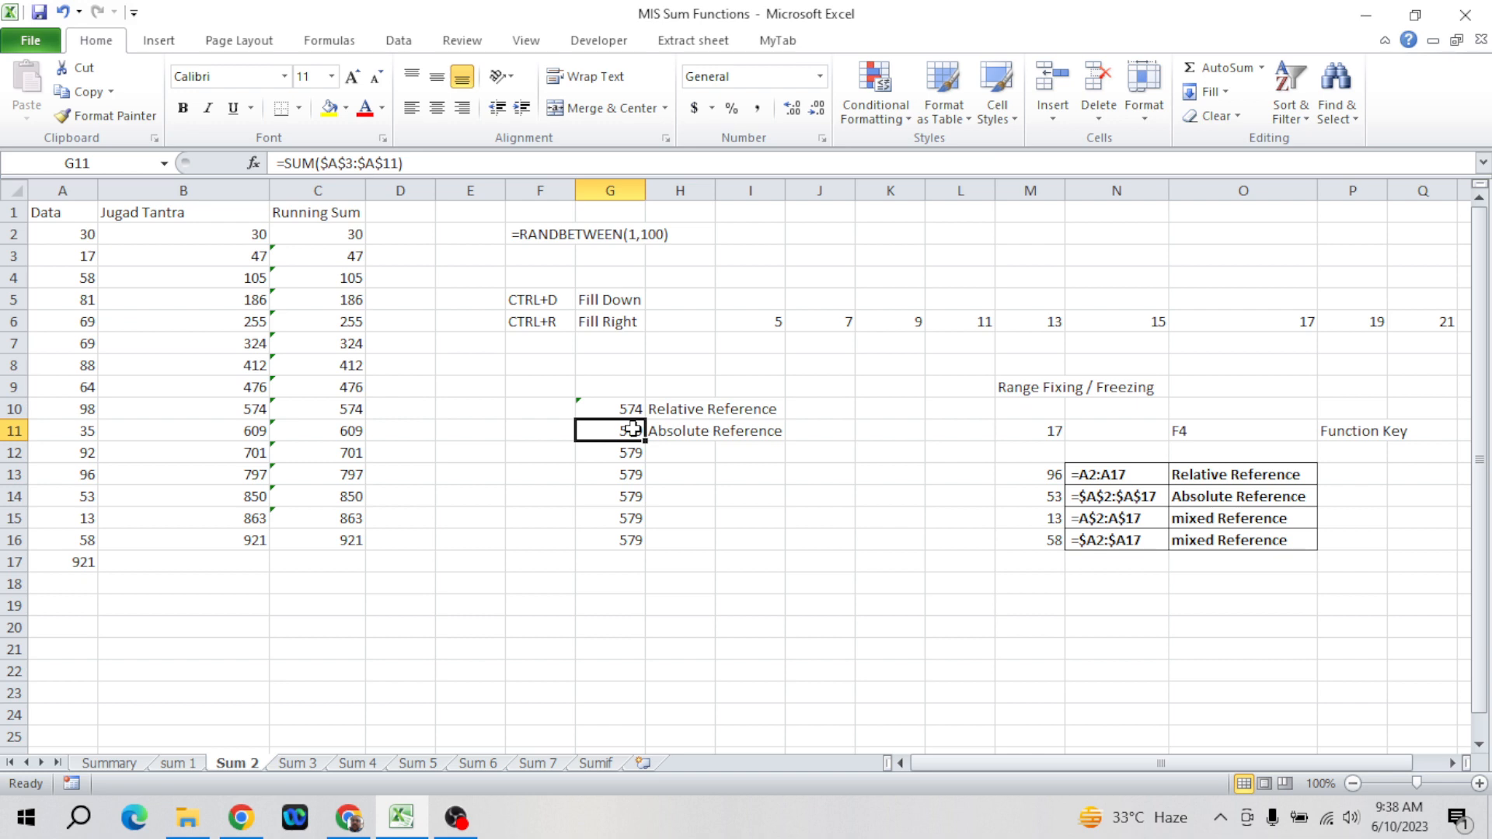
key(Down)
key(Down)
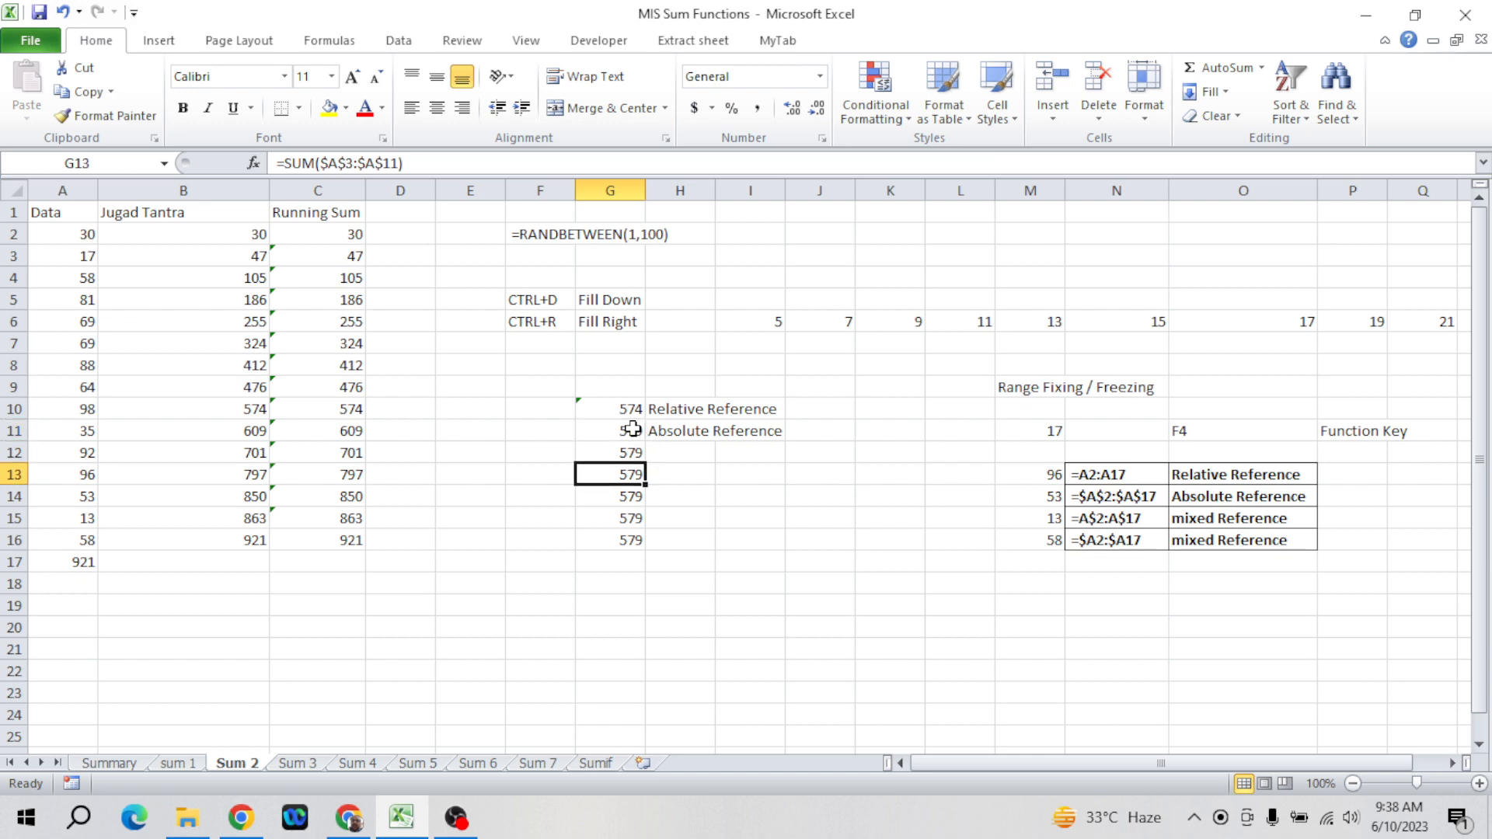
key(shift+Down)
key(shift+Down)
key(shift+Down)
key(Delete)
- Change the range in the G12 formula to a mixed reference with only the rows fixed, giving =SUM(A$3:A$11)
key(Up)
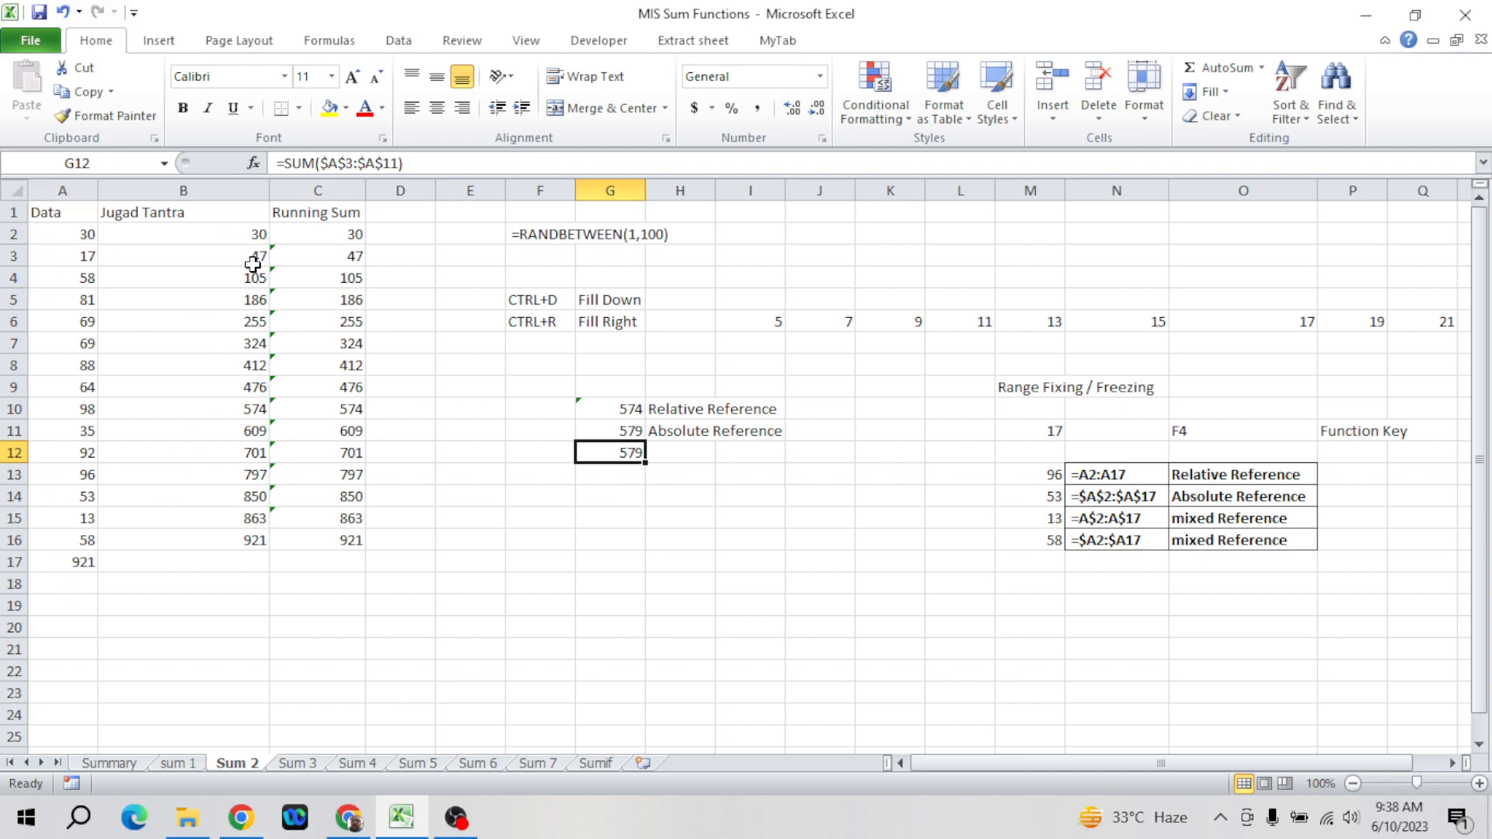
click(80, 186)
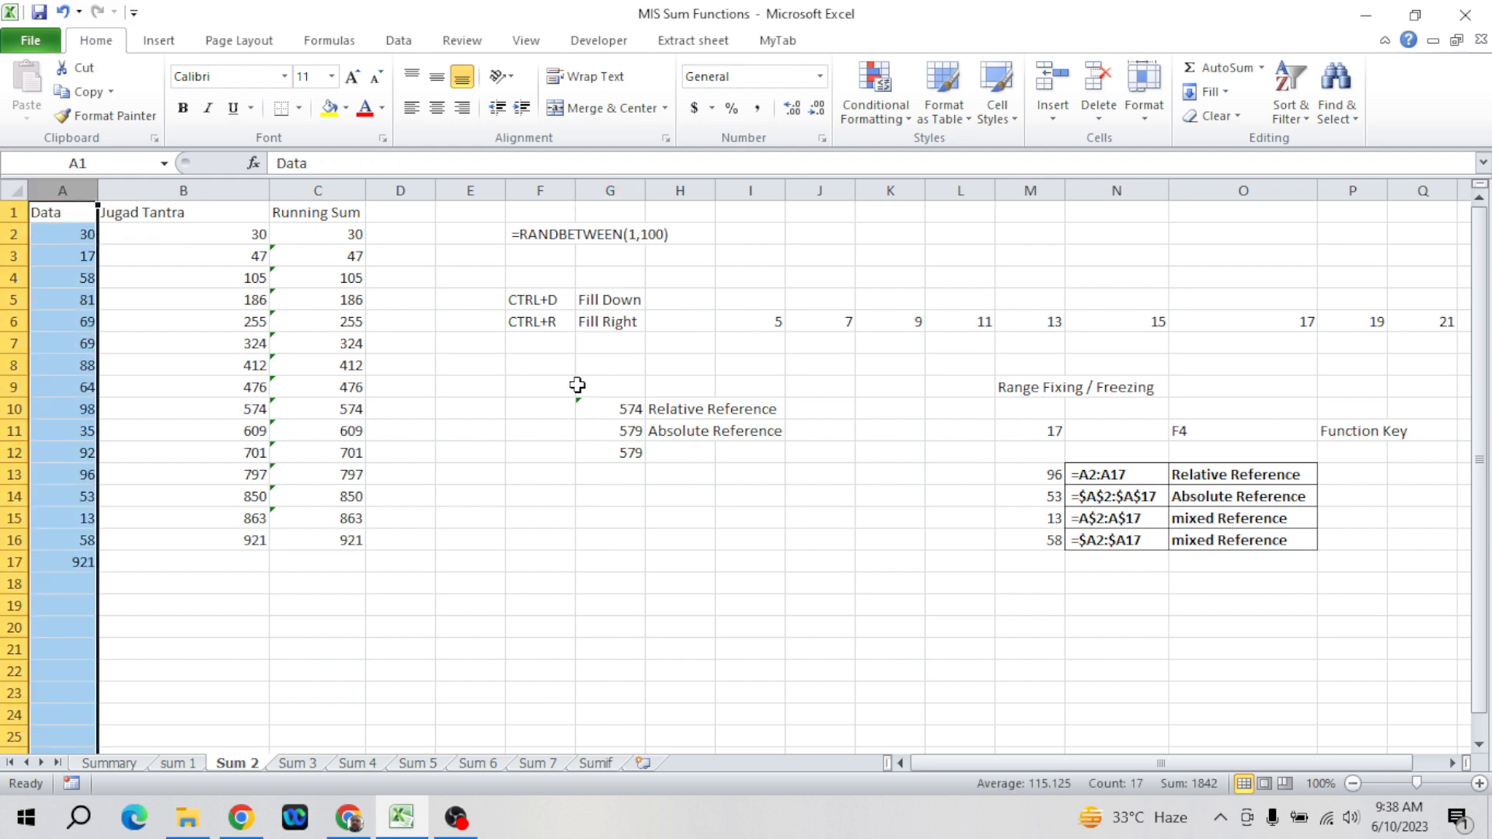
click(630, 452)
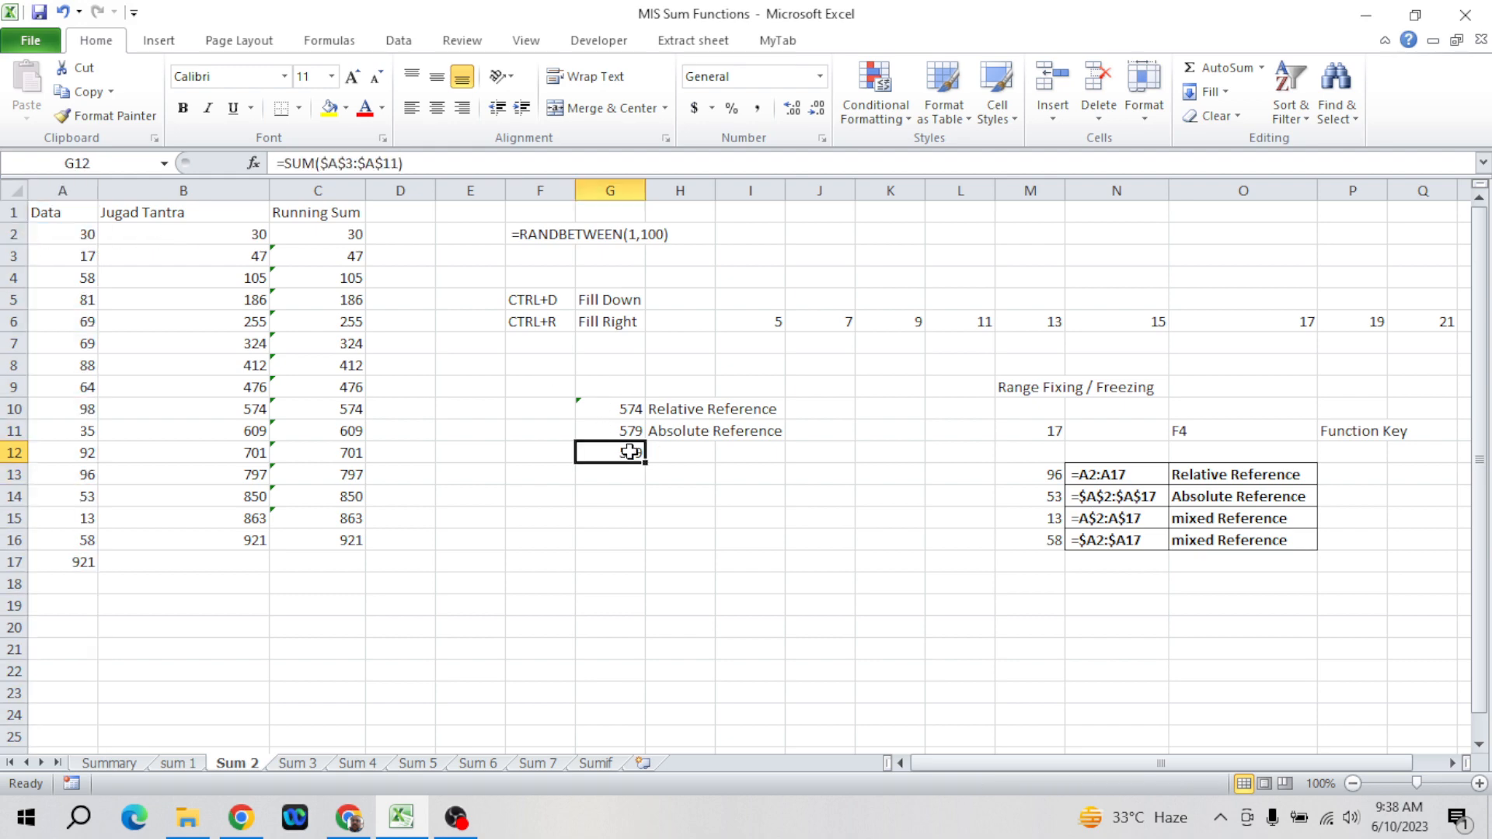
click(399, 164)
key(shift+Left)
key(shift+Left)
key(shift+Left)
key(shift+Left)
key(shift+Left)
key(shift+Left)
key(shift+Left)
key(shift+Left)
key(shift+Left)
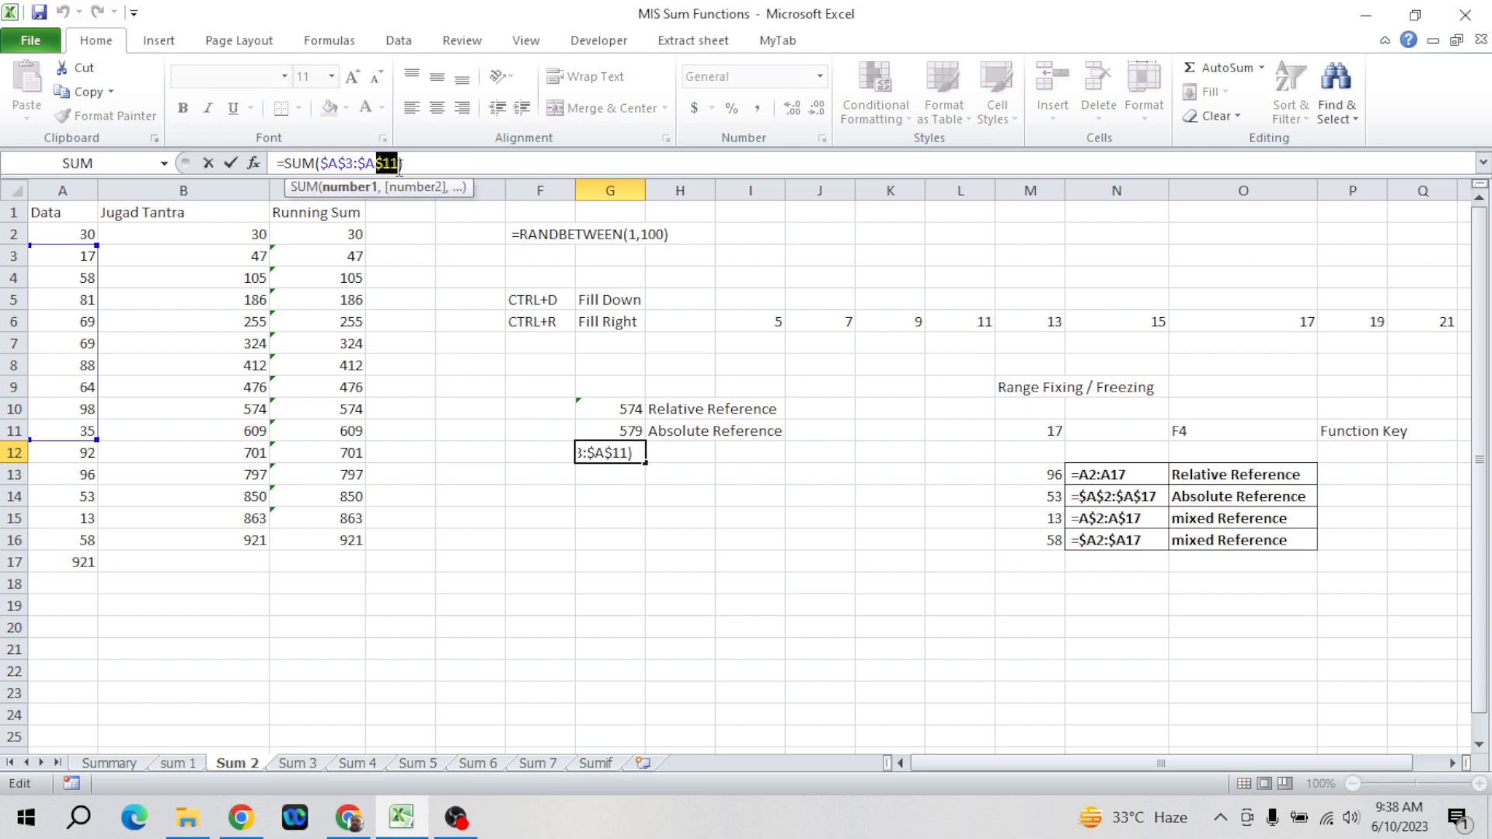
key(shift+Left)
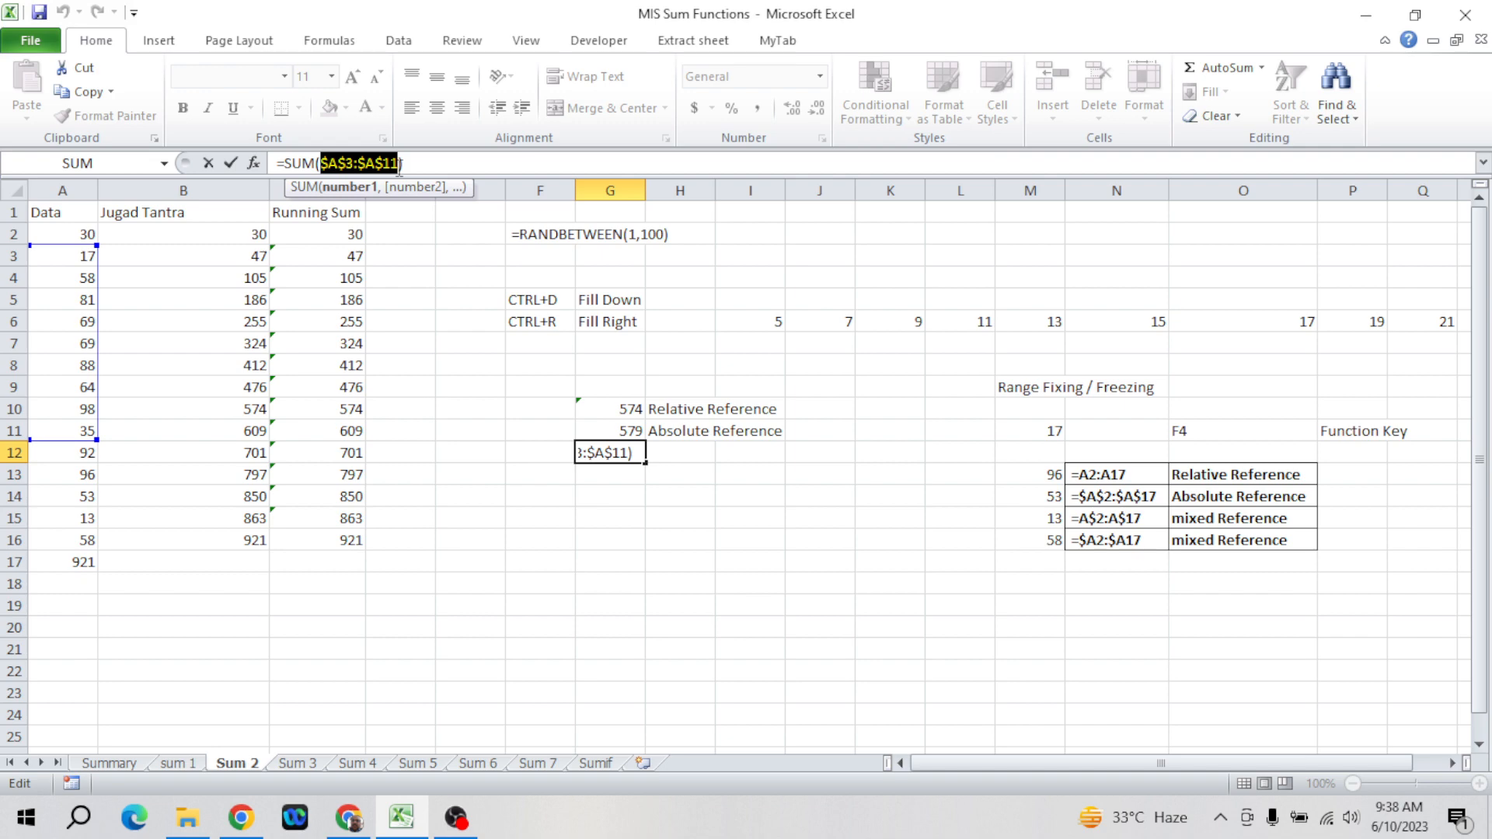
key(F4)
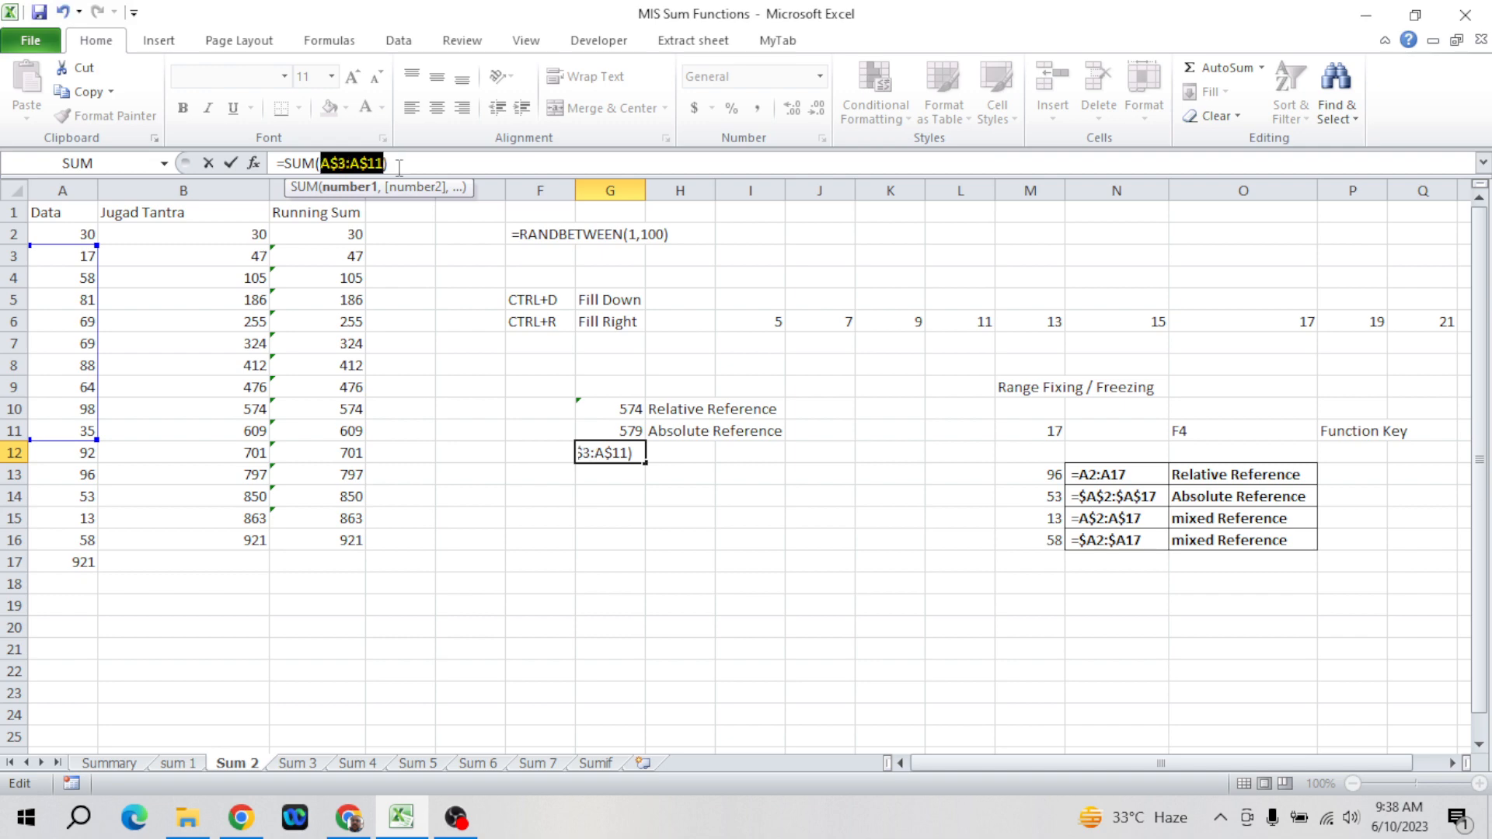
click(419, 164)
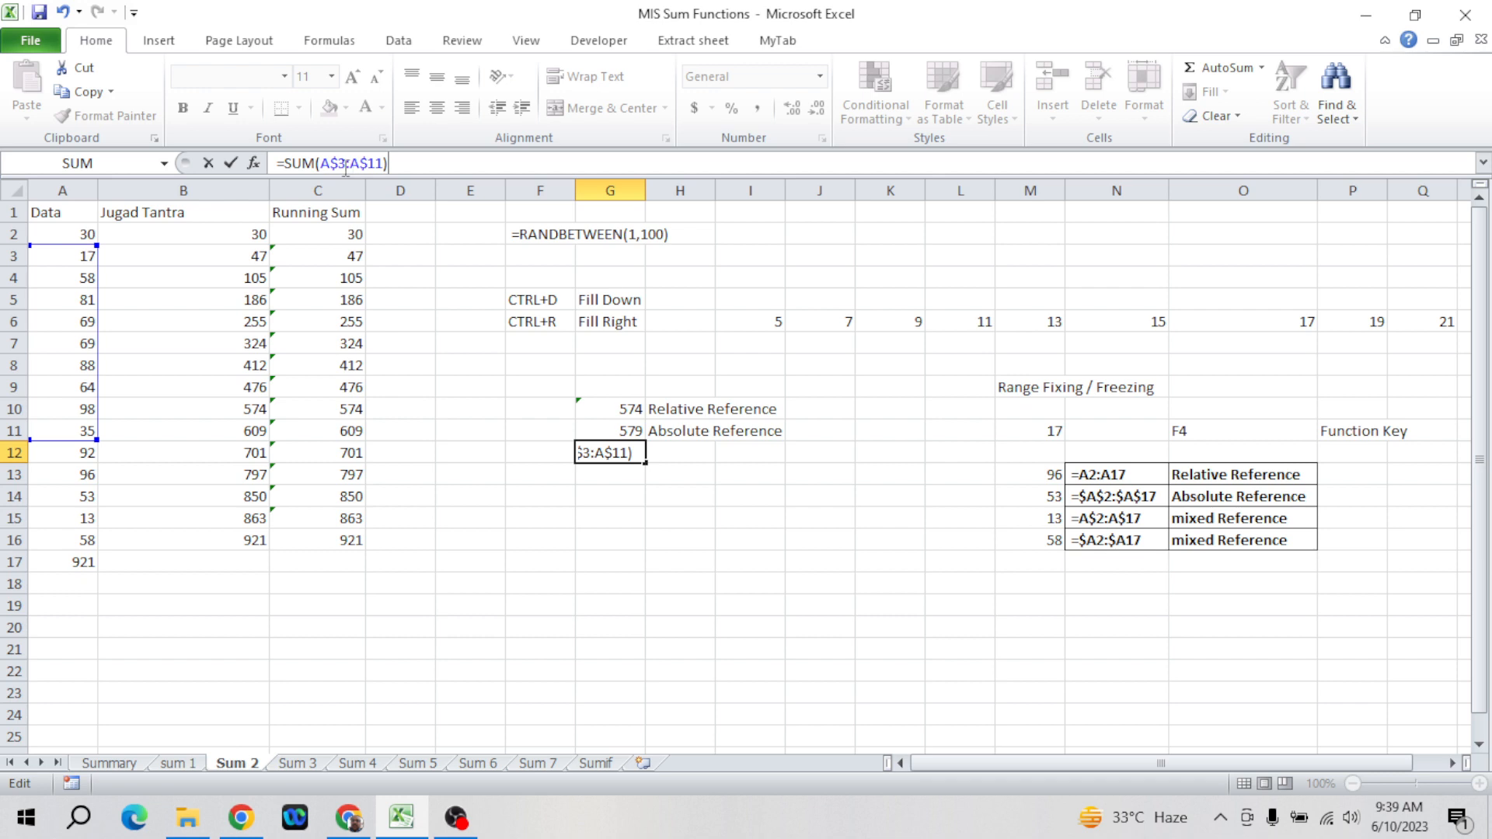
key(Return)
key(Up)
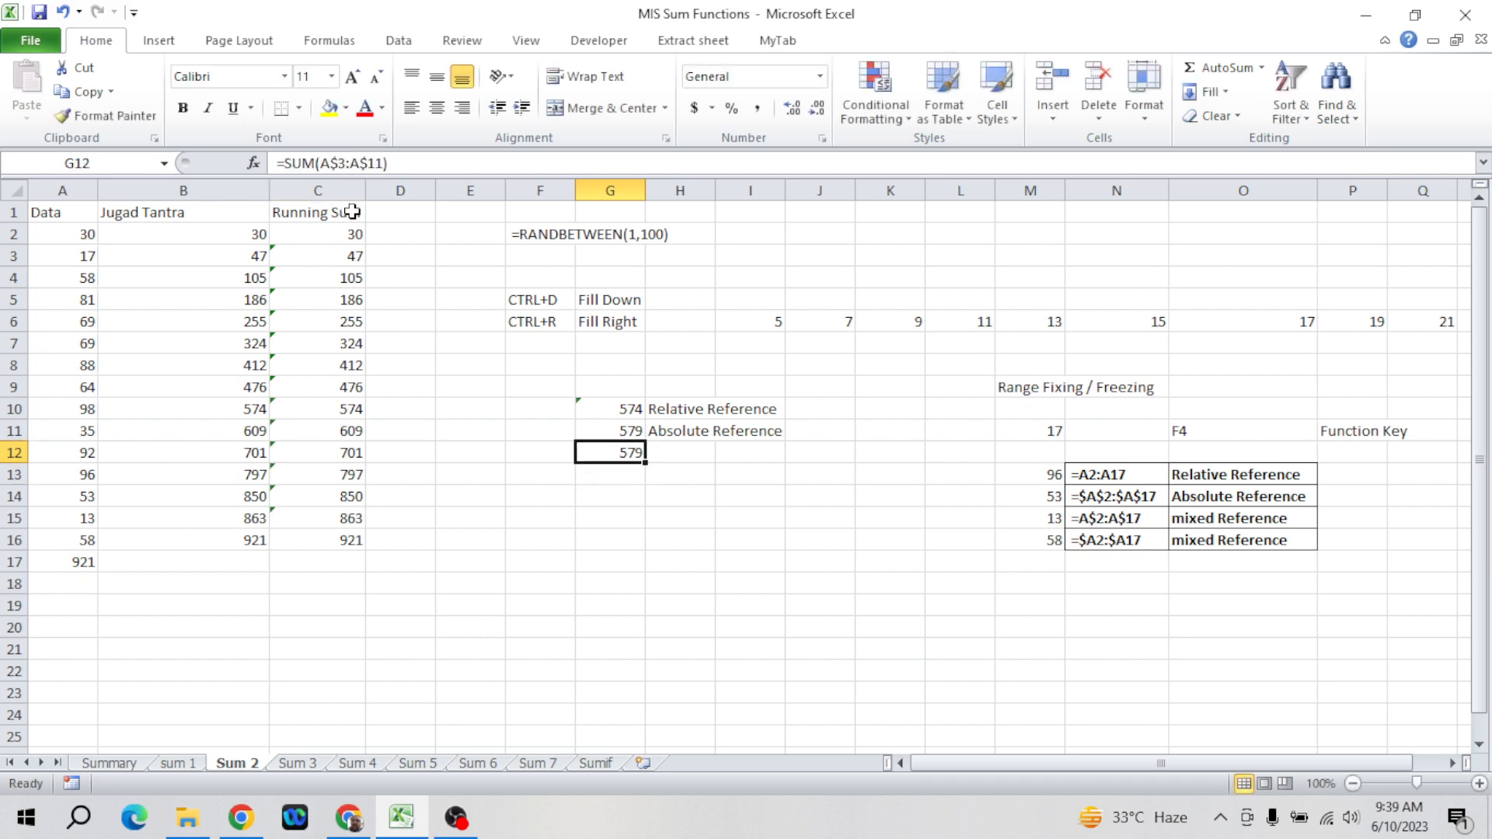
- Fill the row-fixed SUM formula from G12 right to I12
key(shift+Right)
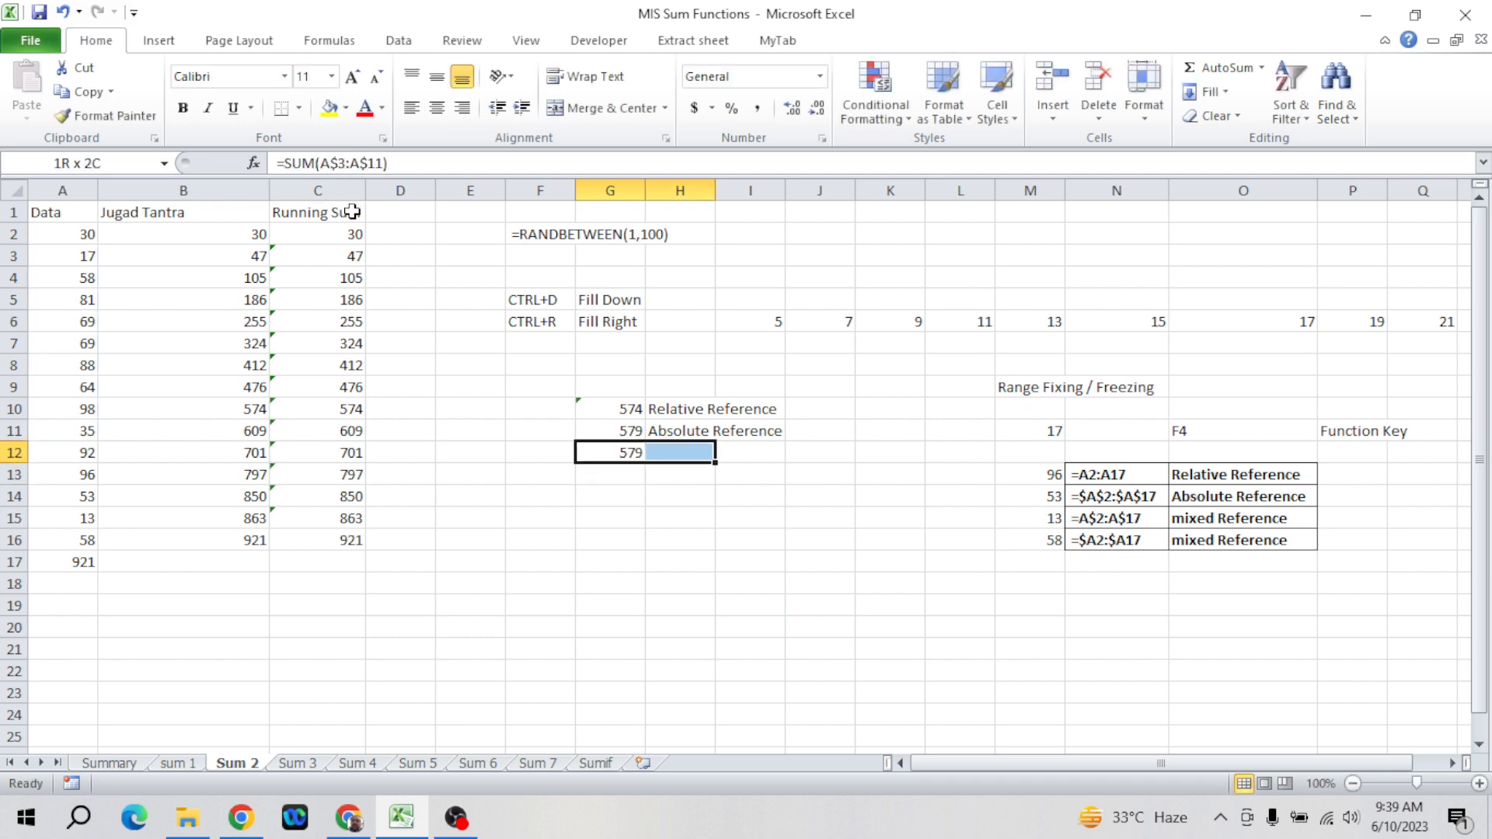
key(shift+Right)
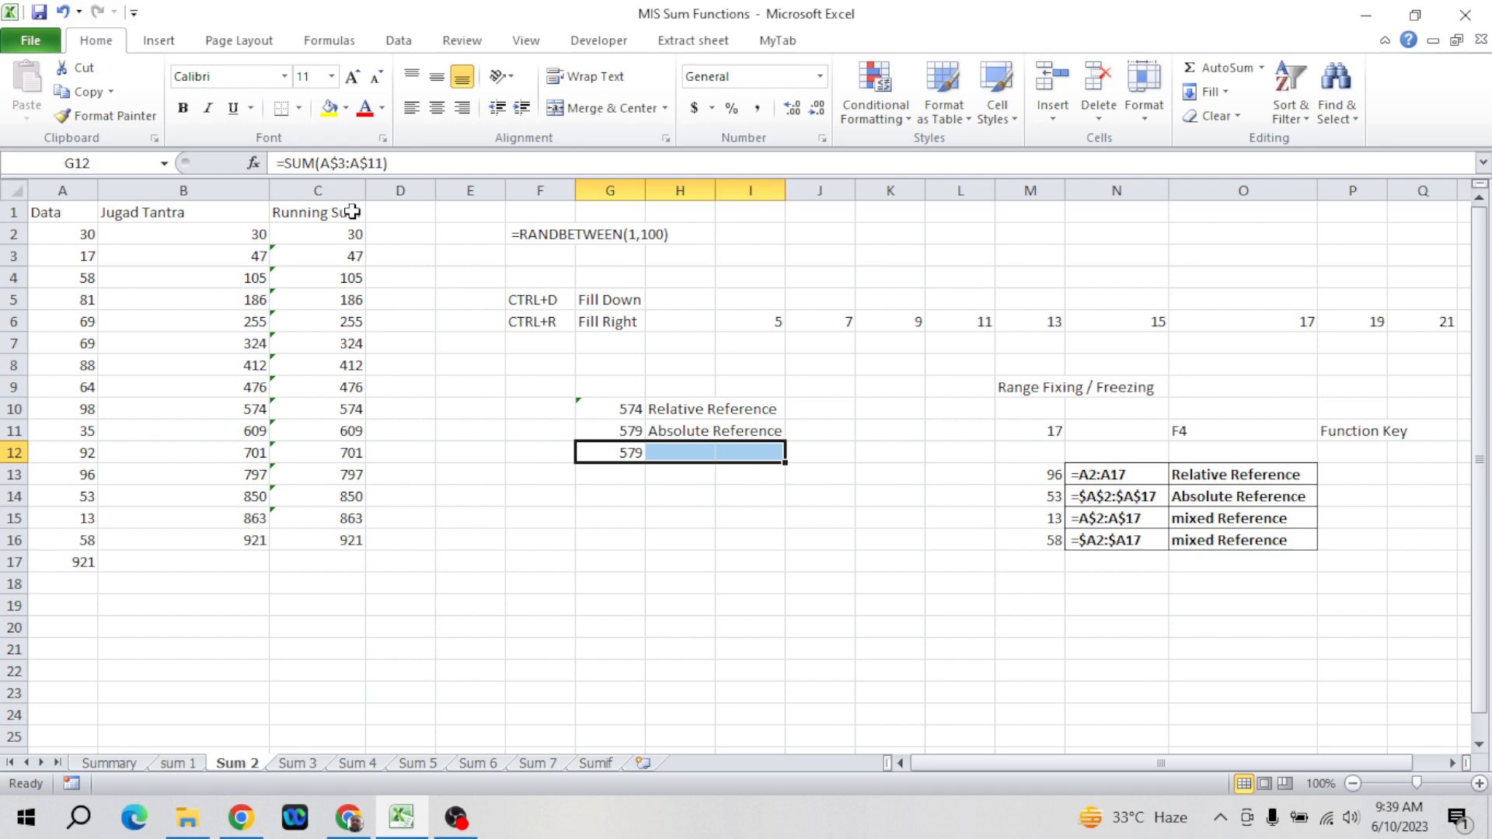
key(ctrl+r)
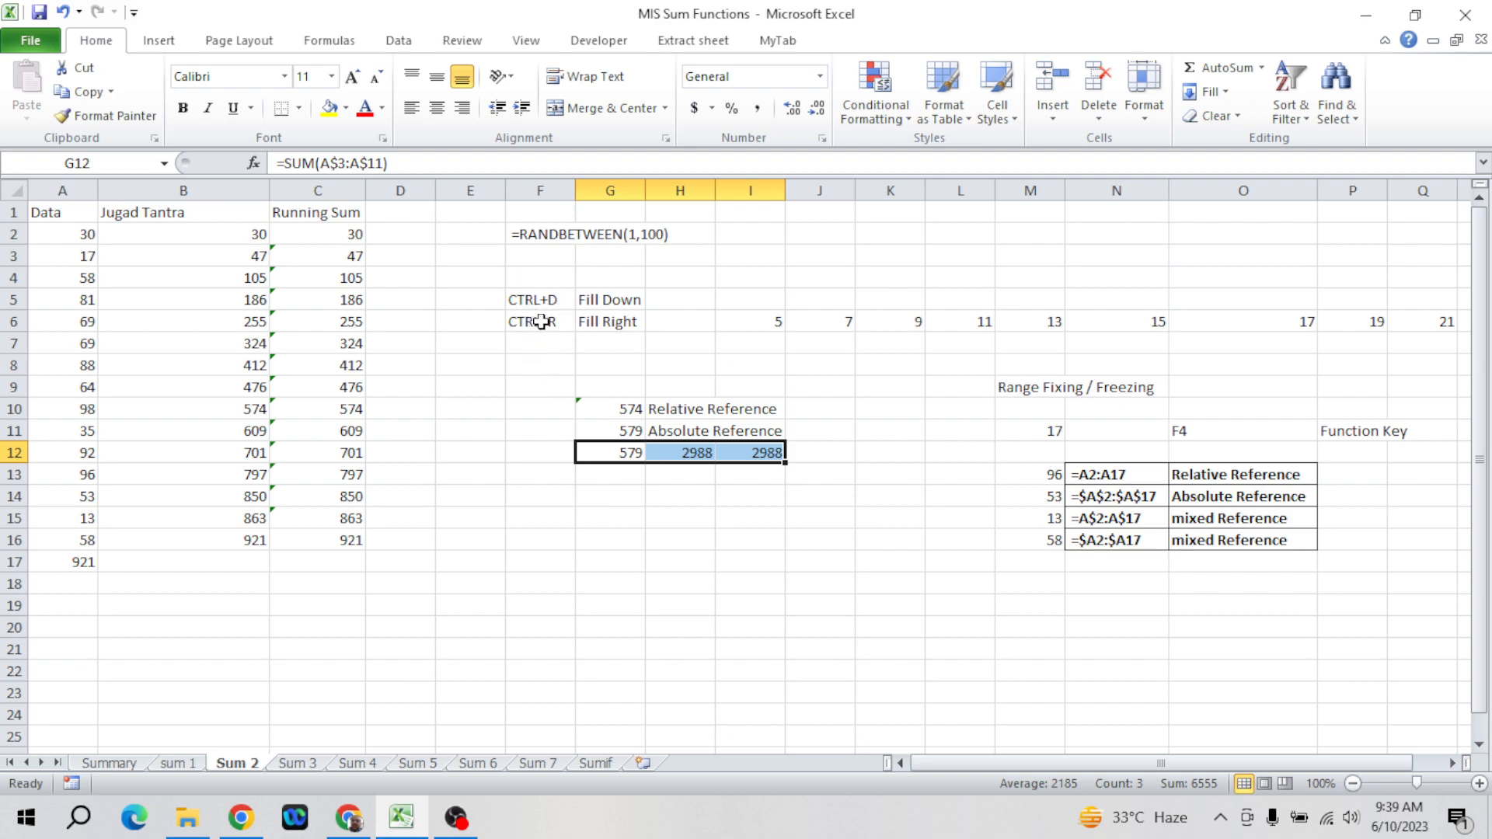
- Examine which column ranges the mixed-reference formulas in G12:I12 sum, leaving them as they are
click(610, 449)
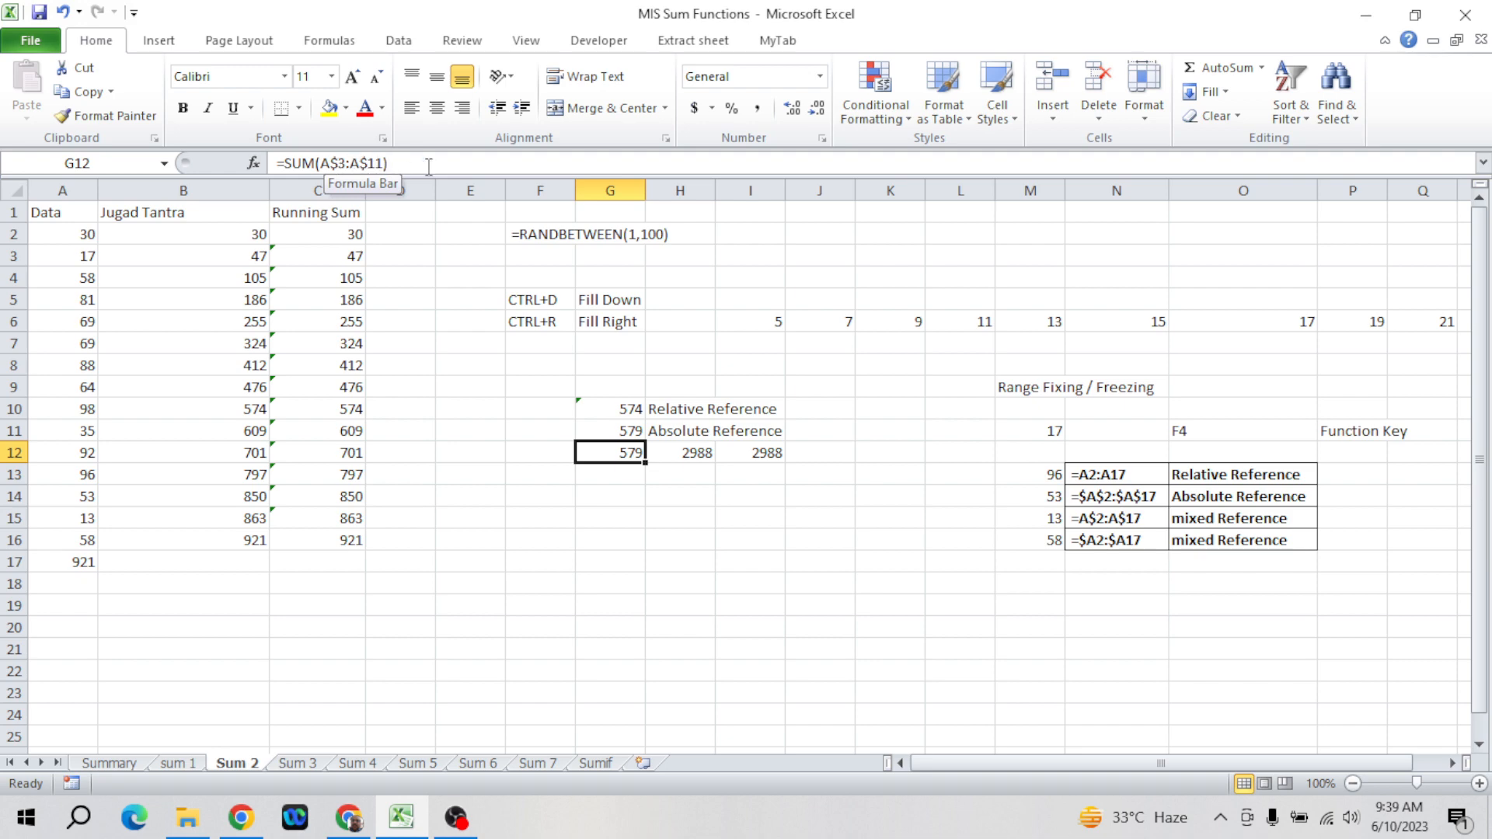
key(Right)
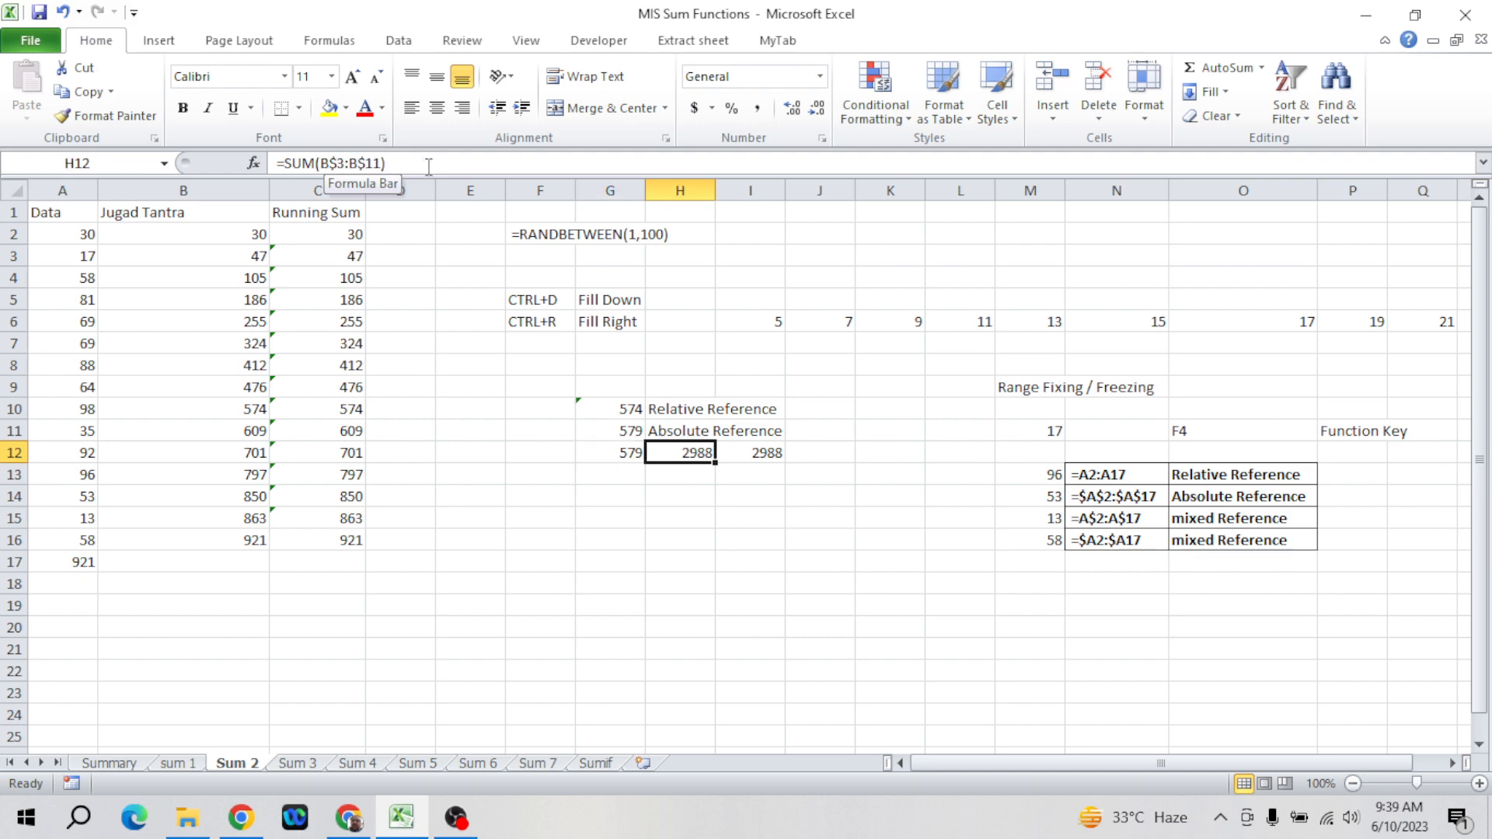
click(432, 163)
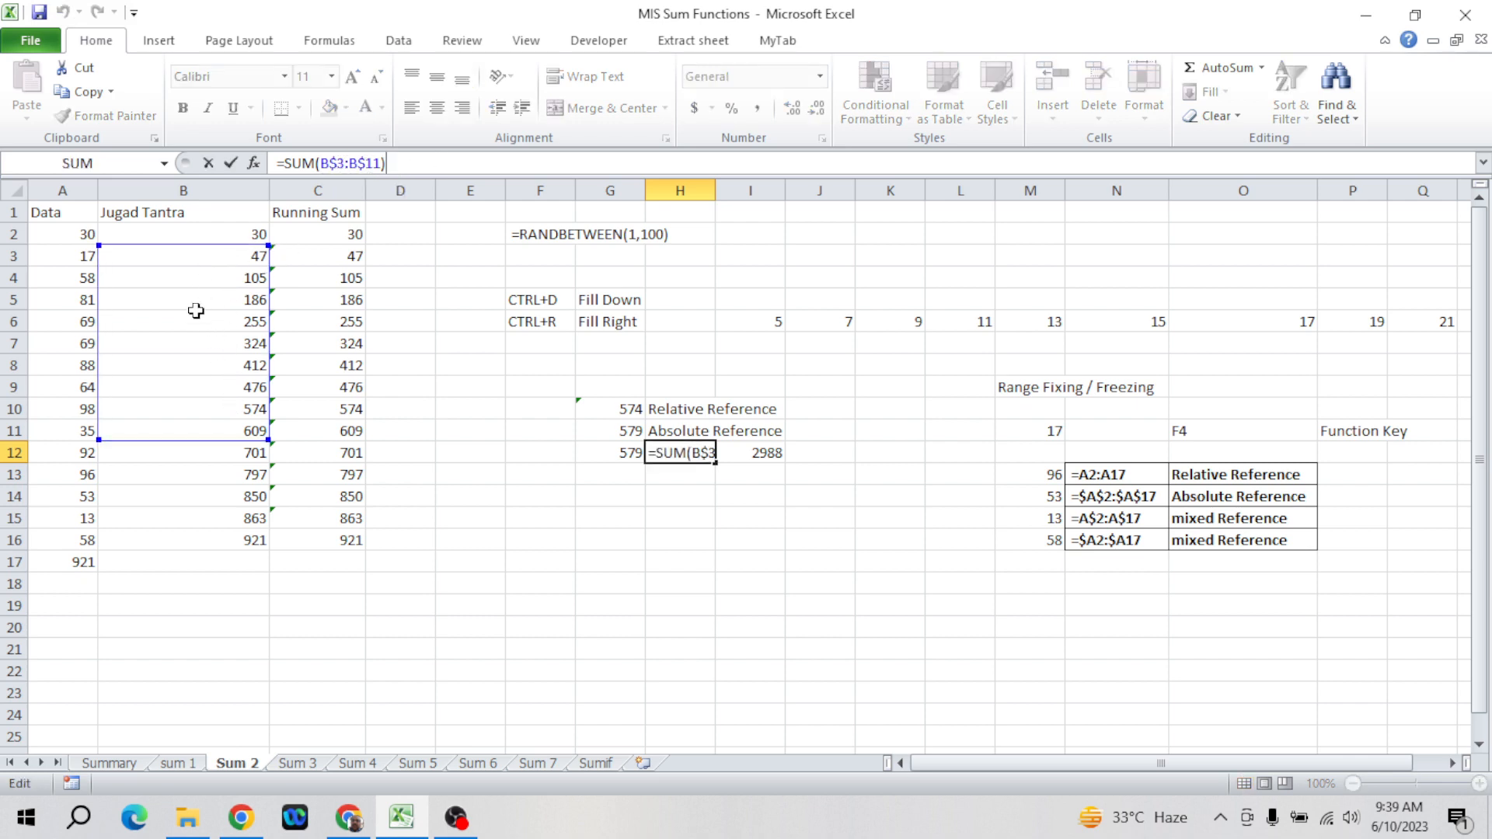
key(shift+Tab)
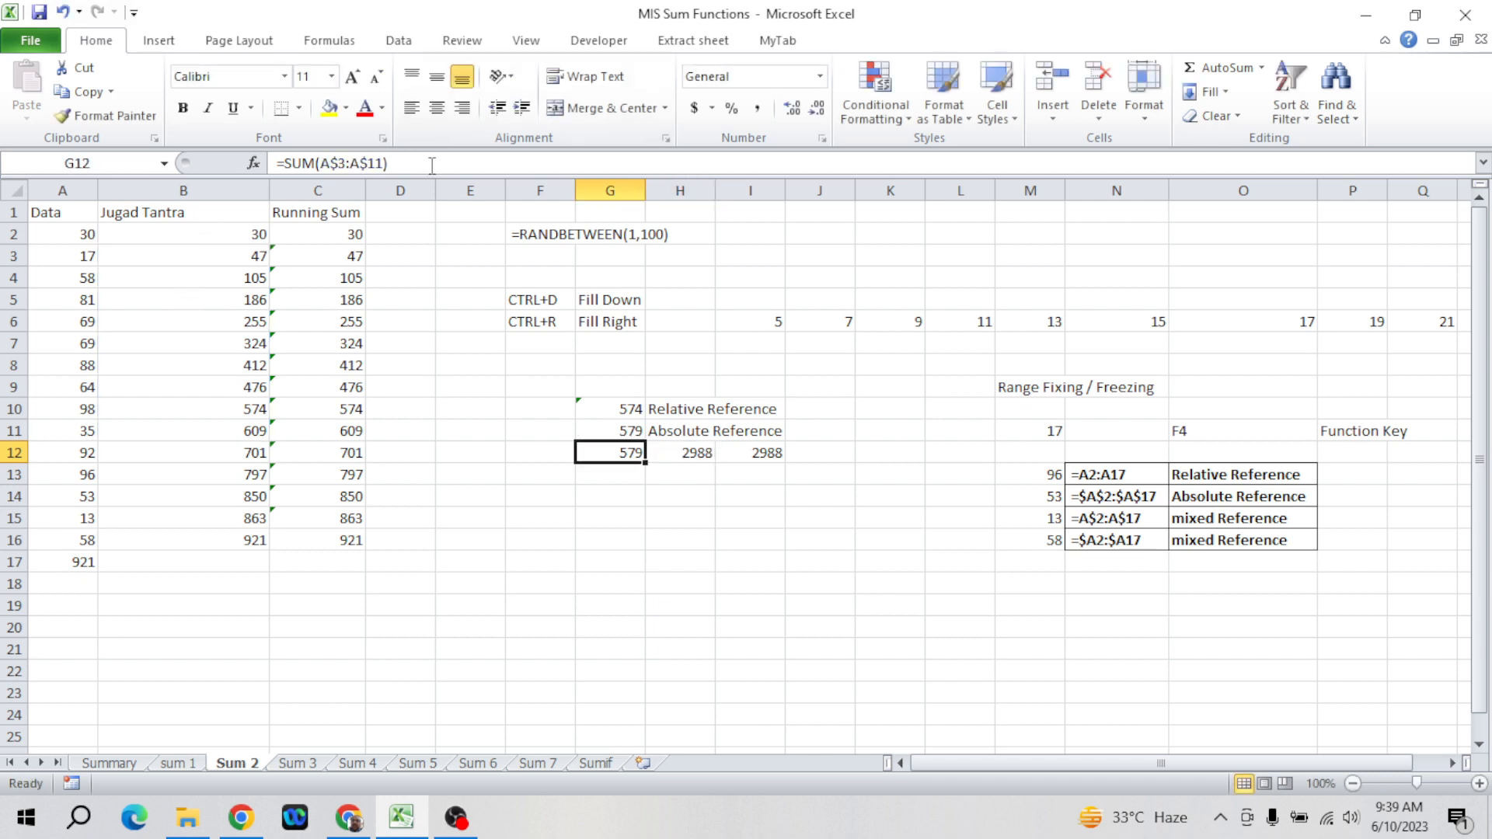
click(432, 163)
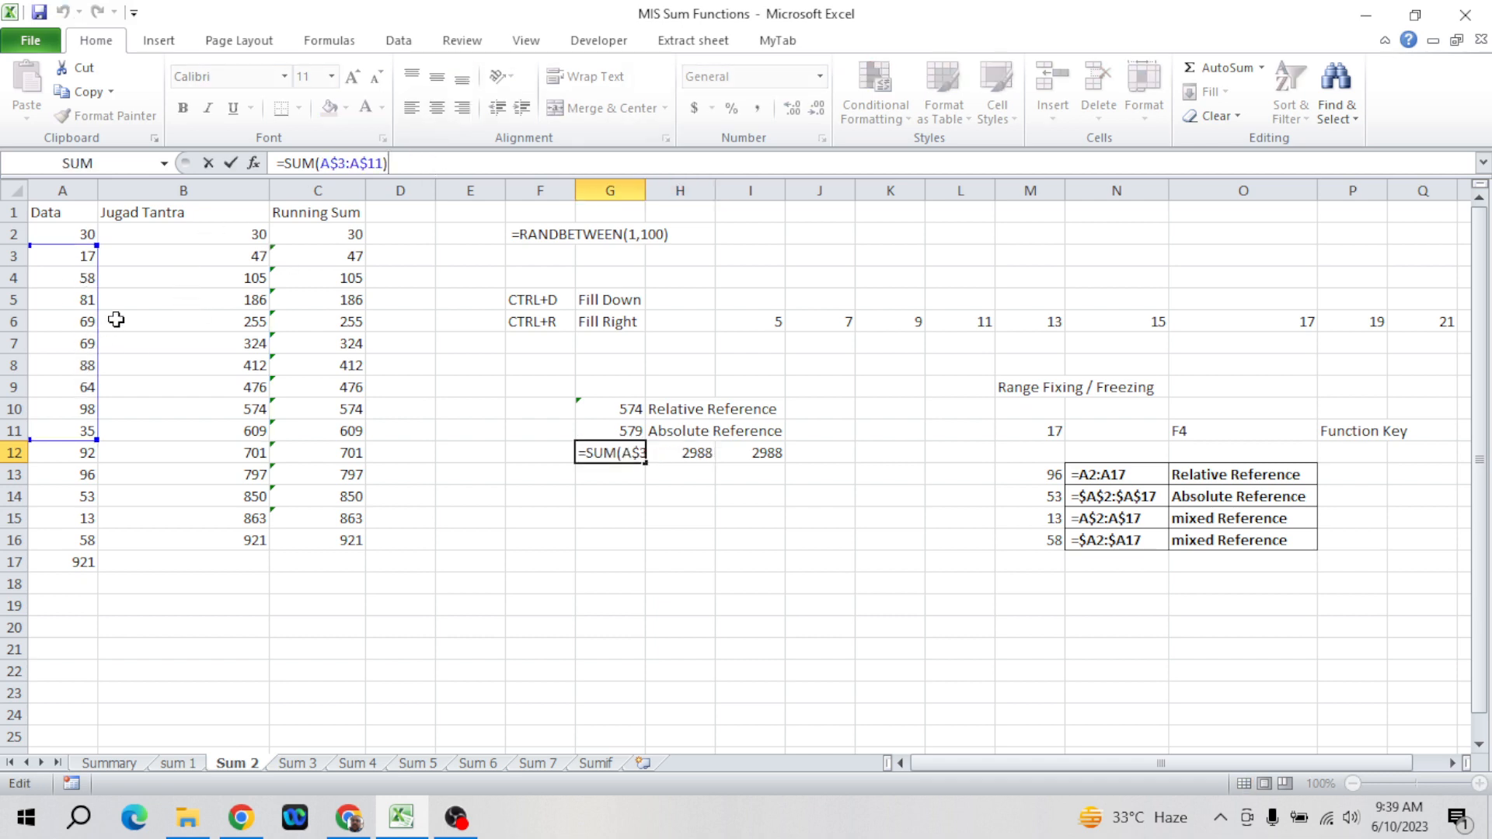
key(Escape)
key(Tab)
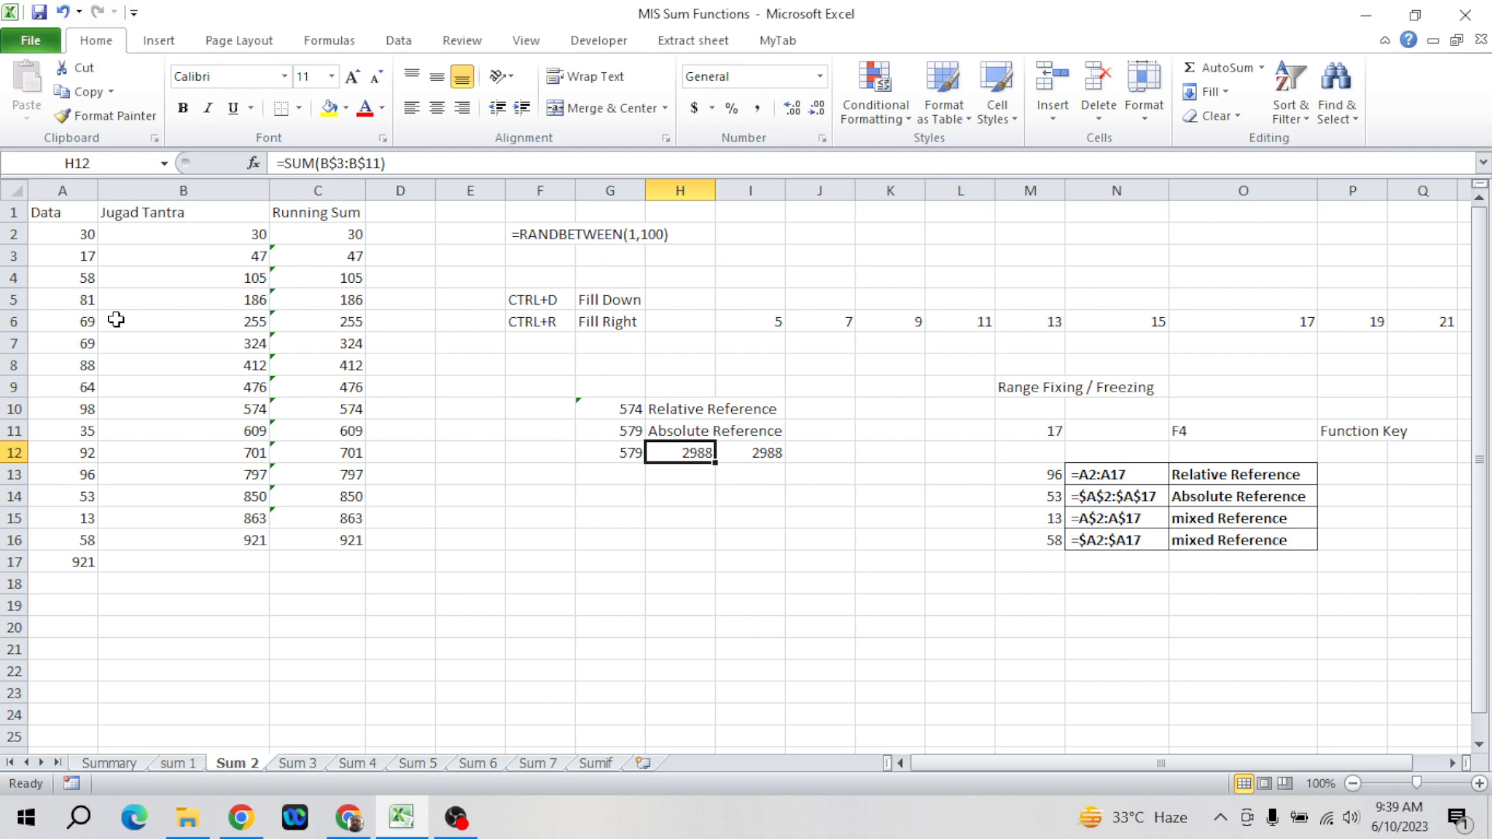
key(Tab)
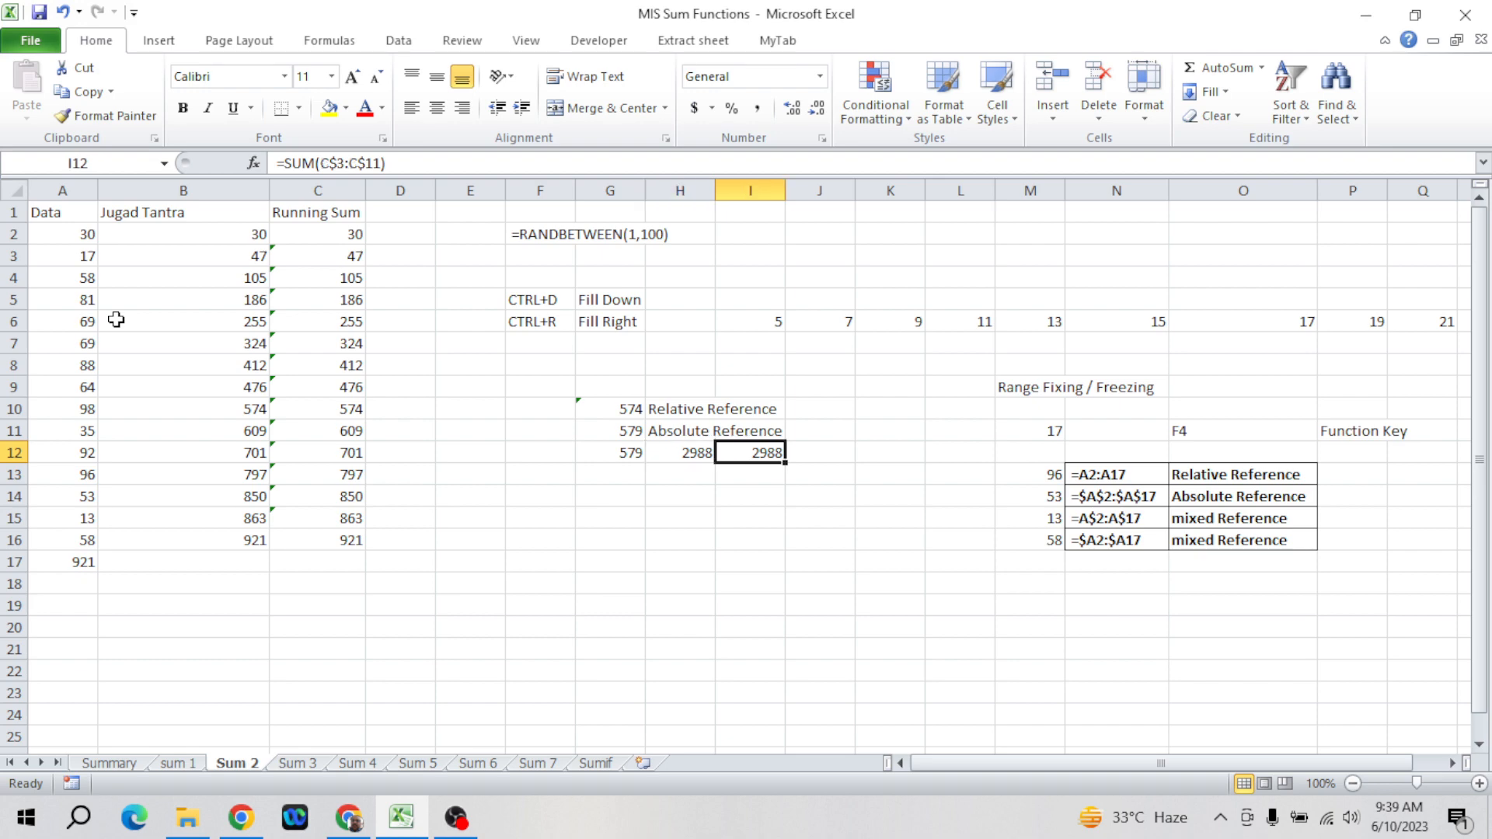
click(406, 165)
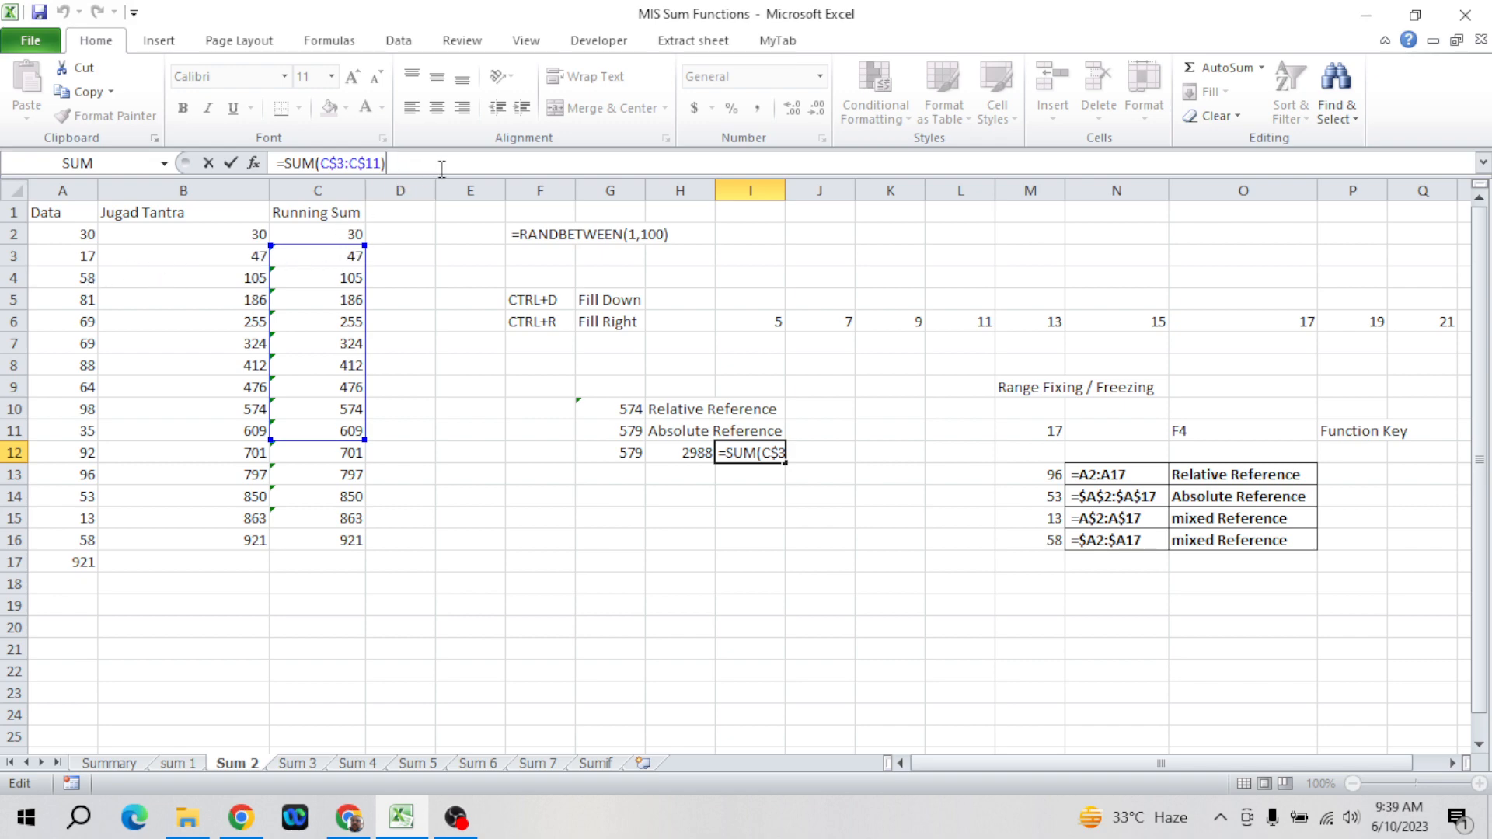
key(ctrl+Return)
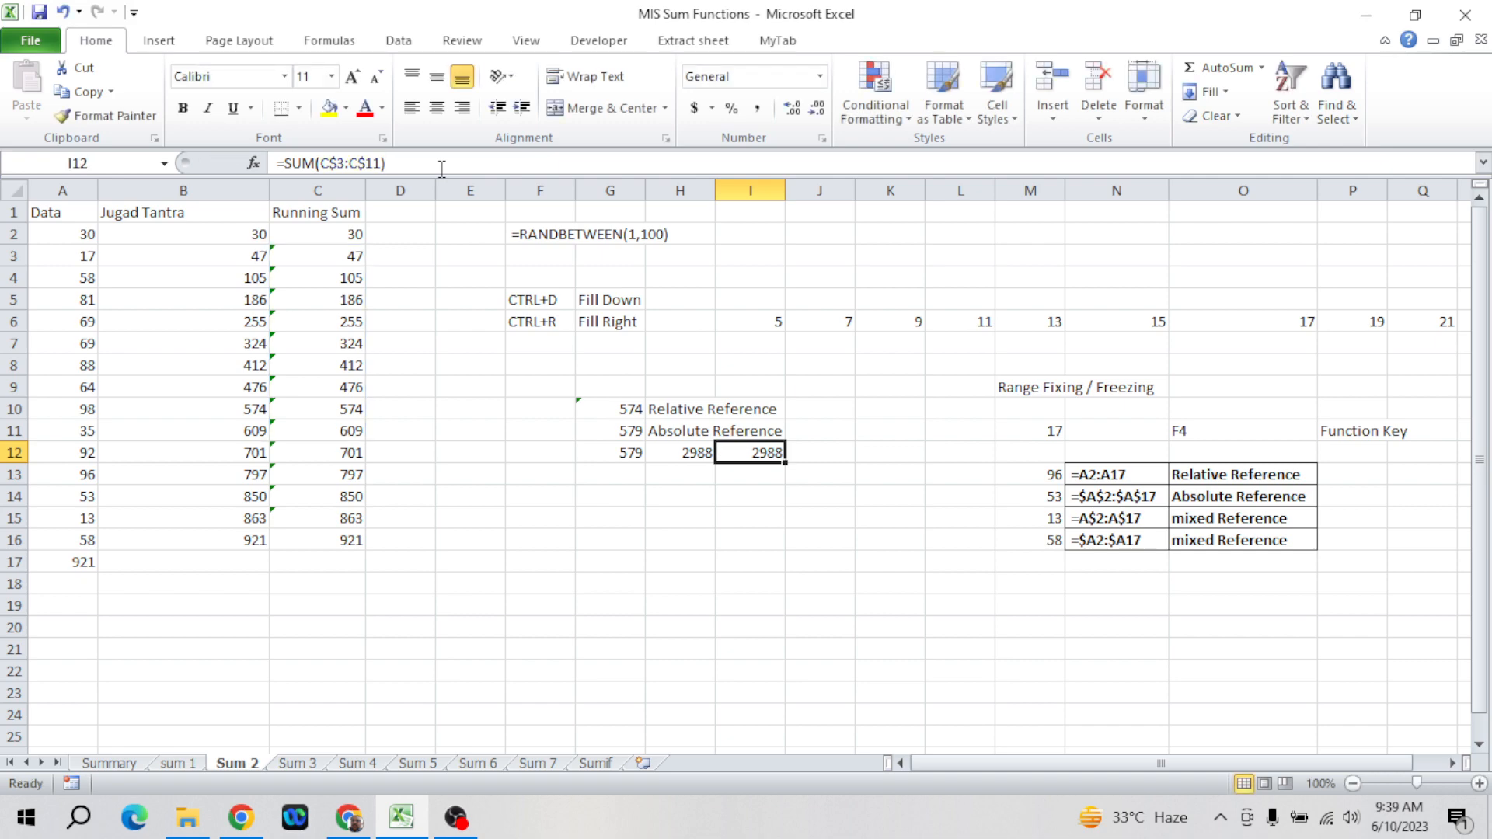
key(Right)
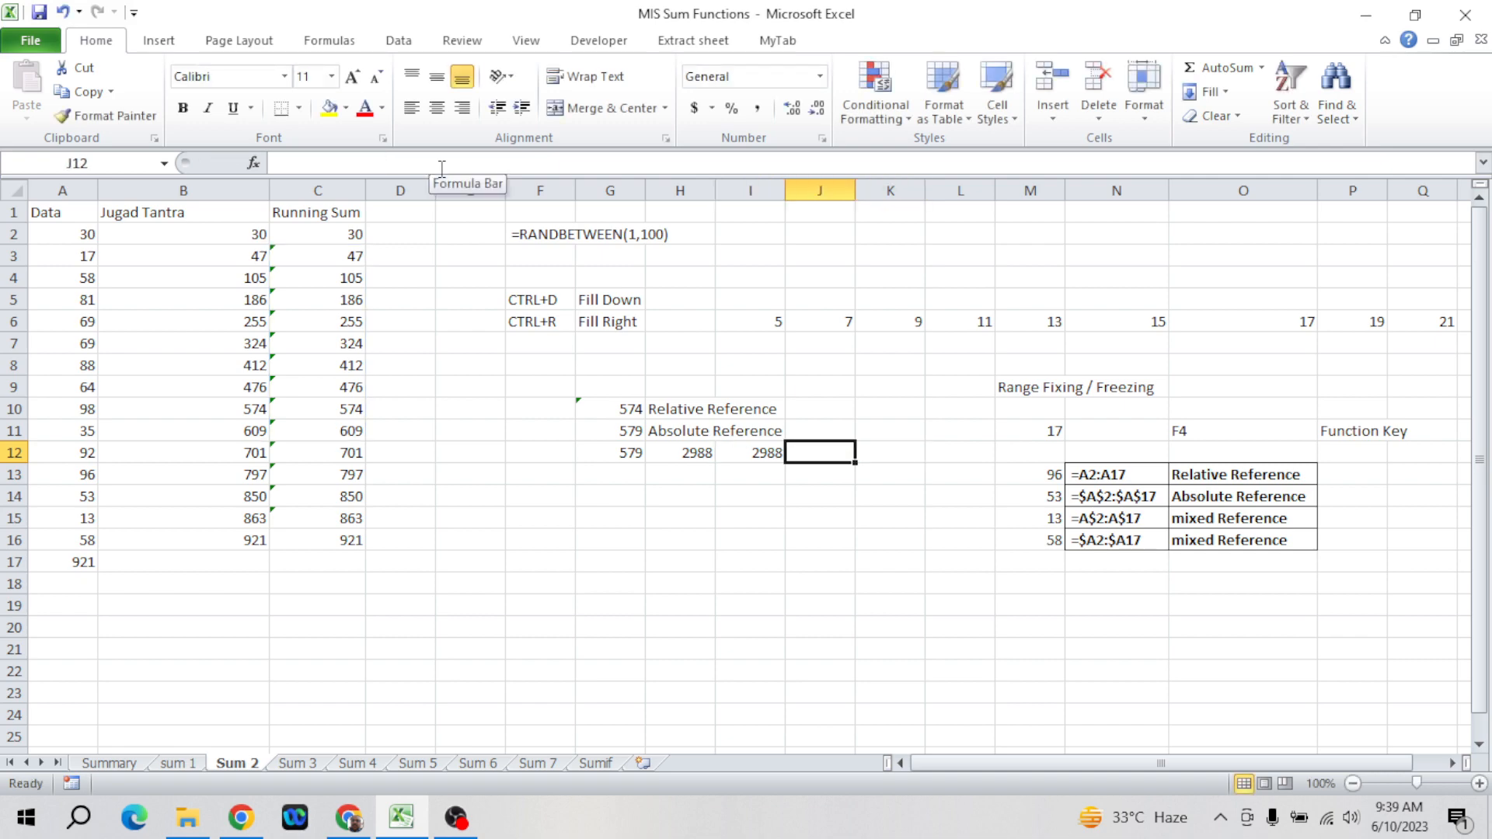
- Label the row-fixed formulas in row 12 with "Mixed Reference" in J12
text(Mixe)
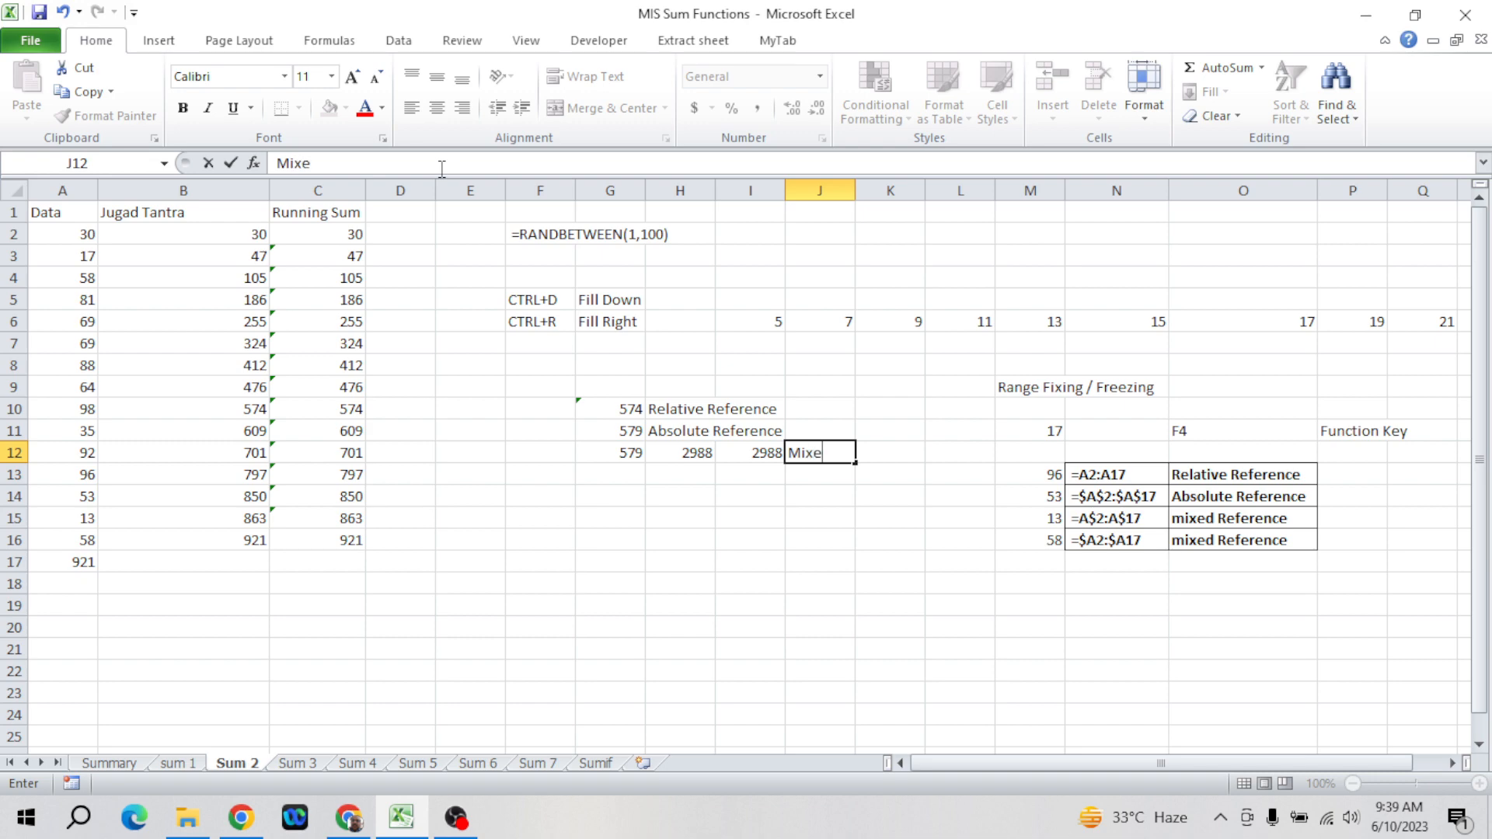
text(d Reference)
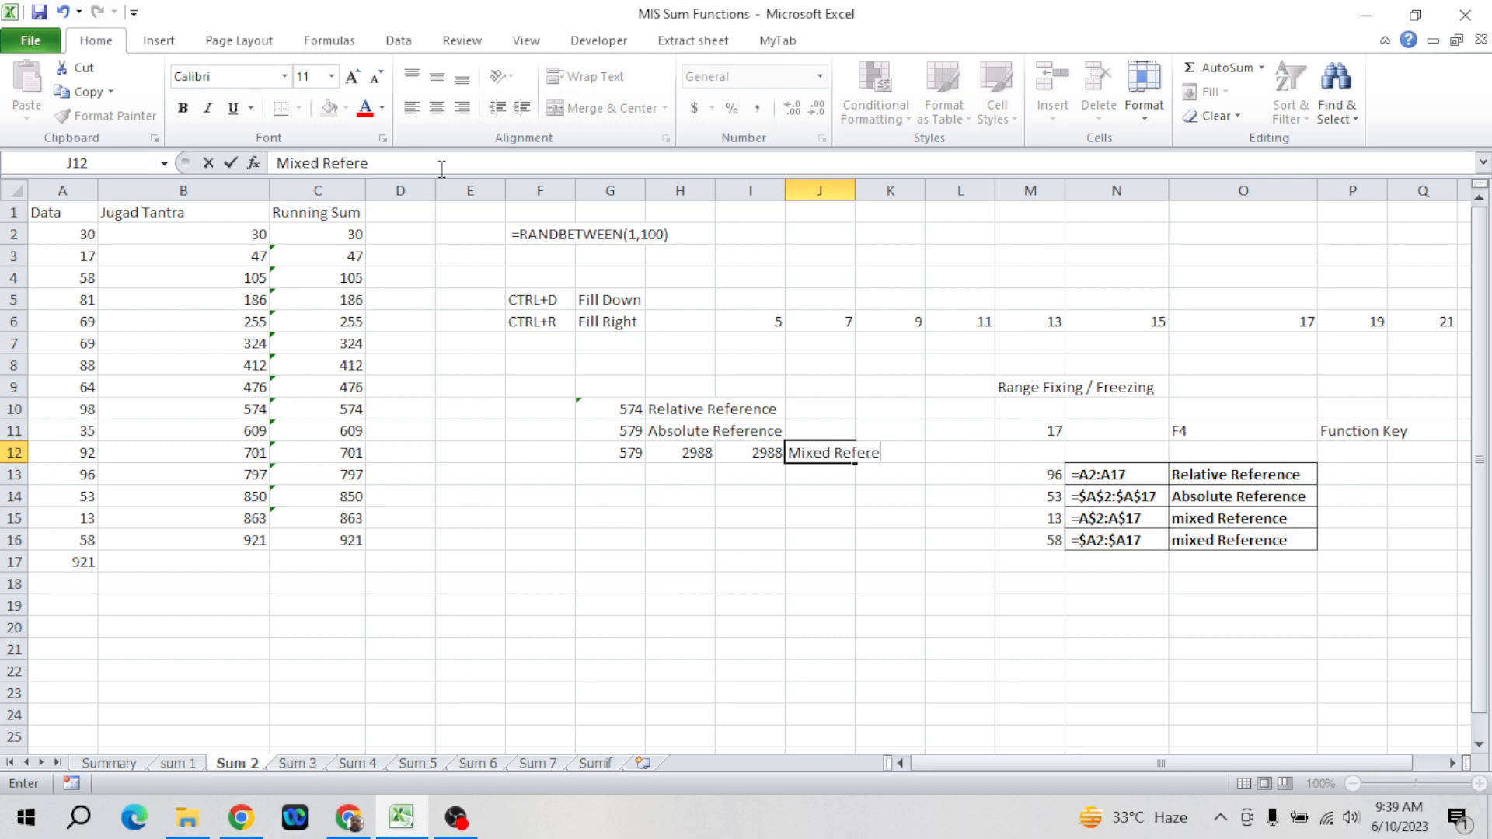
key(Return)
- Fill the row-fixed SUM formula from G12 down to G13
key(Left)
key(Left)
key(Left)
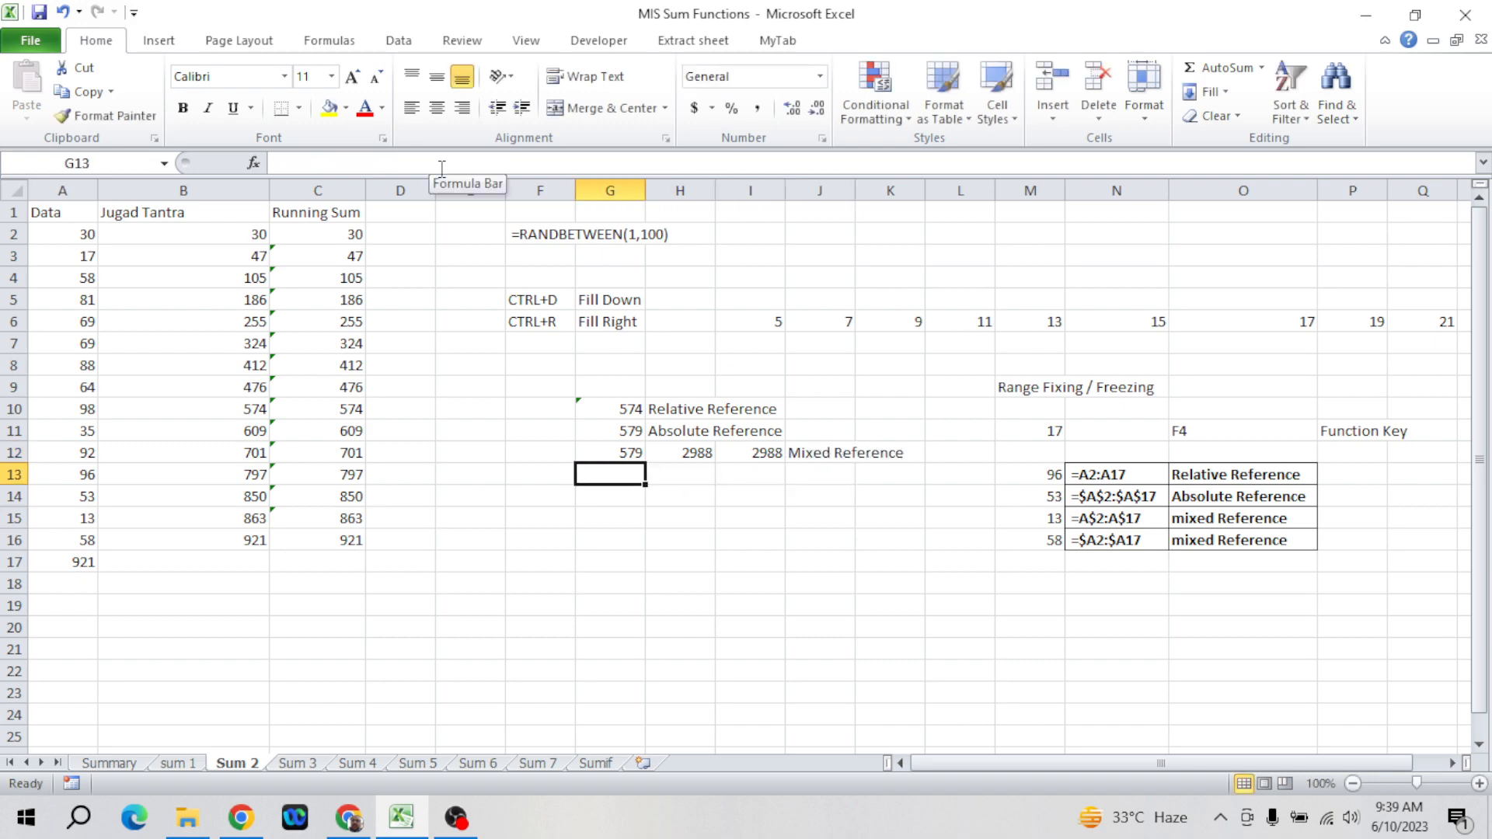
key(Up)
key(shift+Down)
key(Down)
key(Up)
key(shift+Down)
key(ctrl+d)
key(Down)
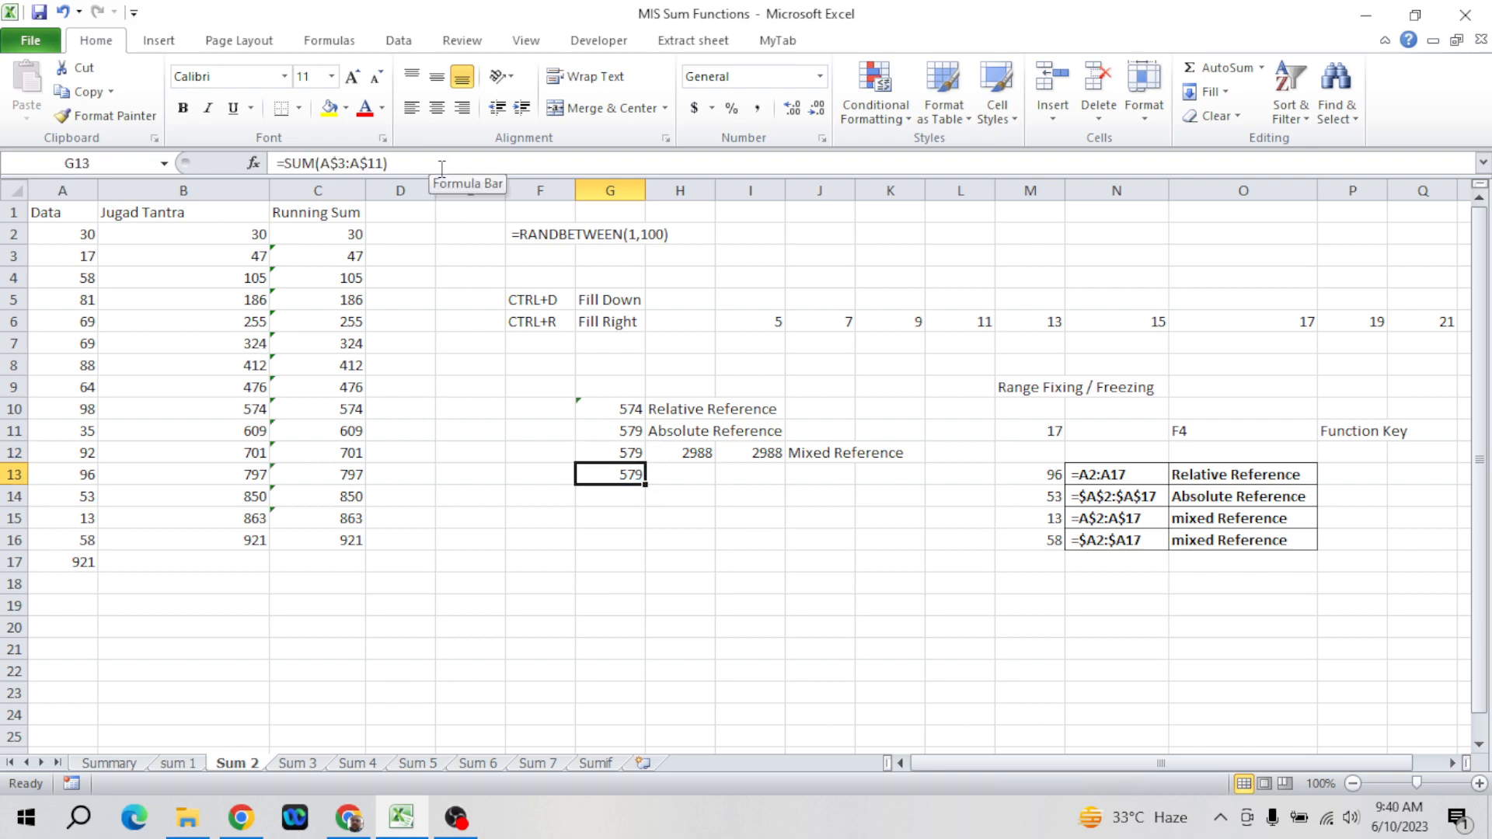
click(384, 164)
key(ctrl+shift+Left)
key(ctrl+shift+Left)
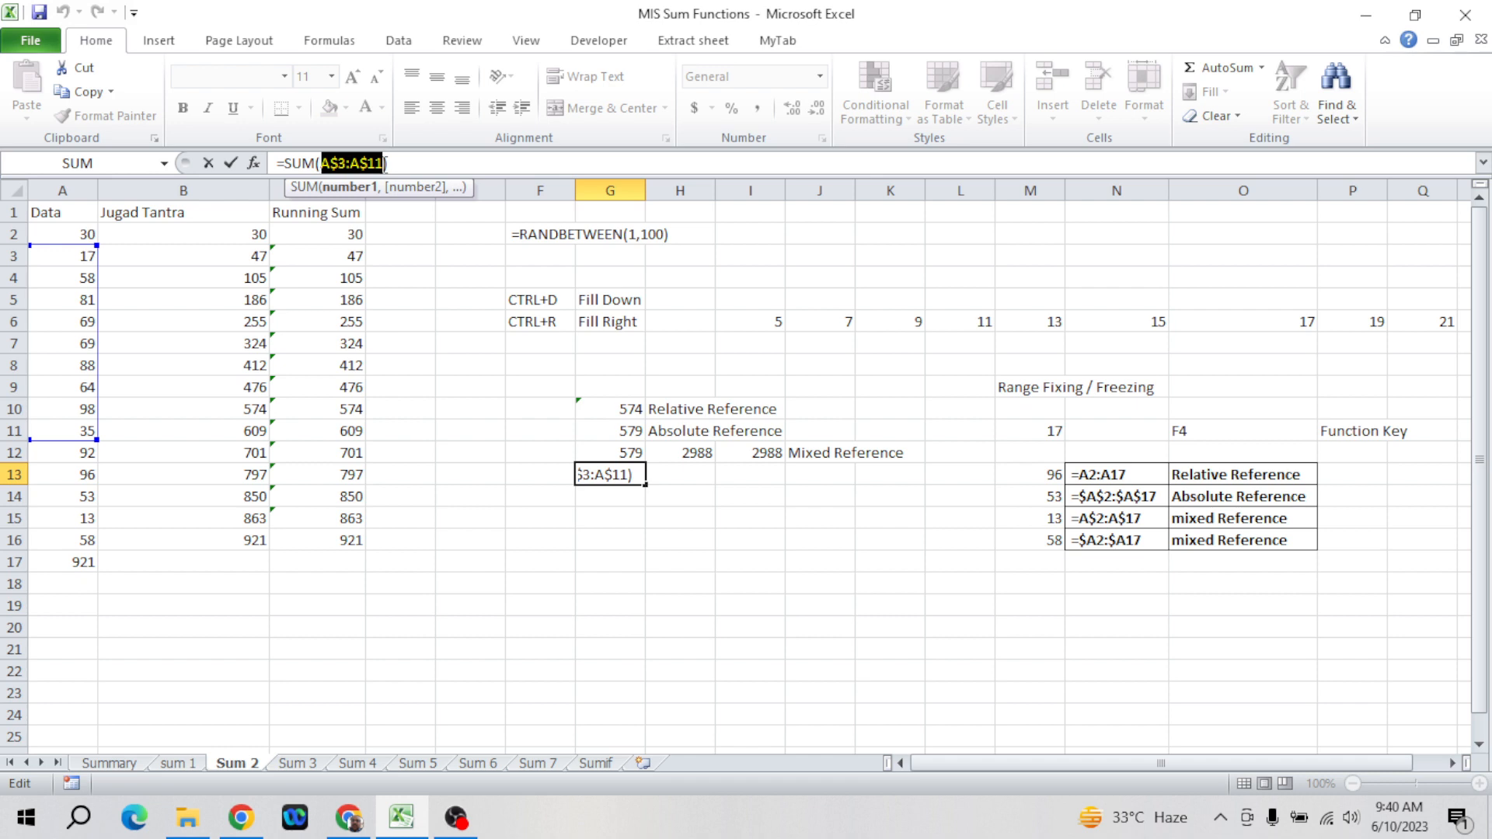
key(F4)
click(410, 164)
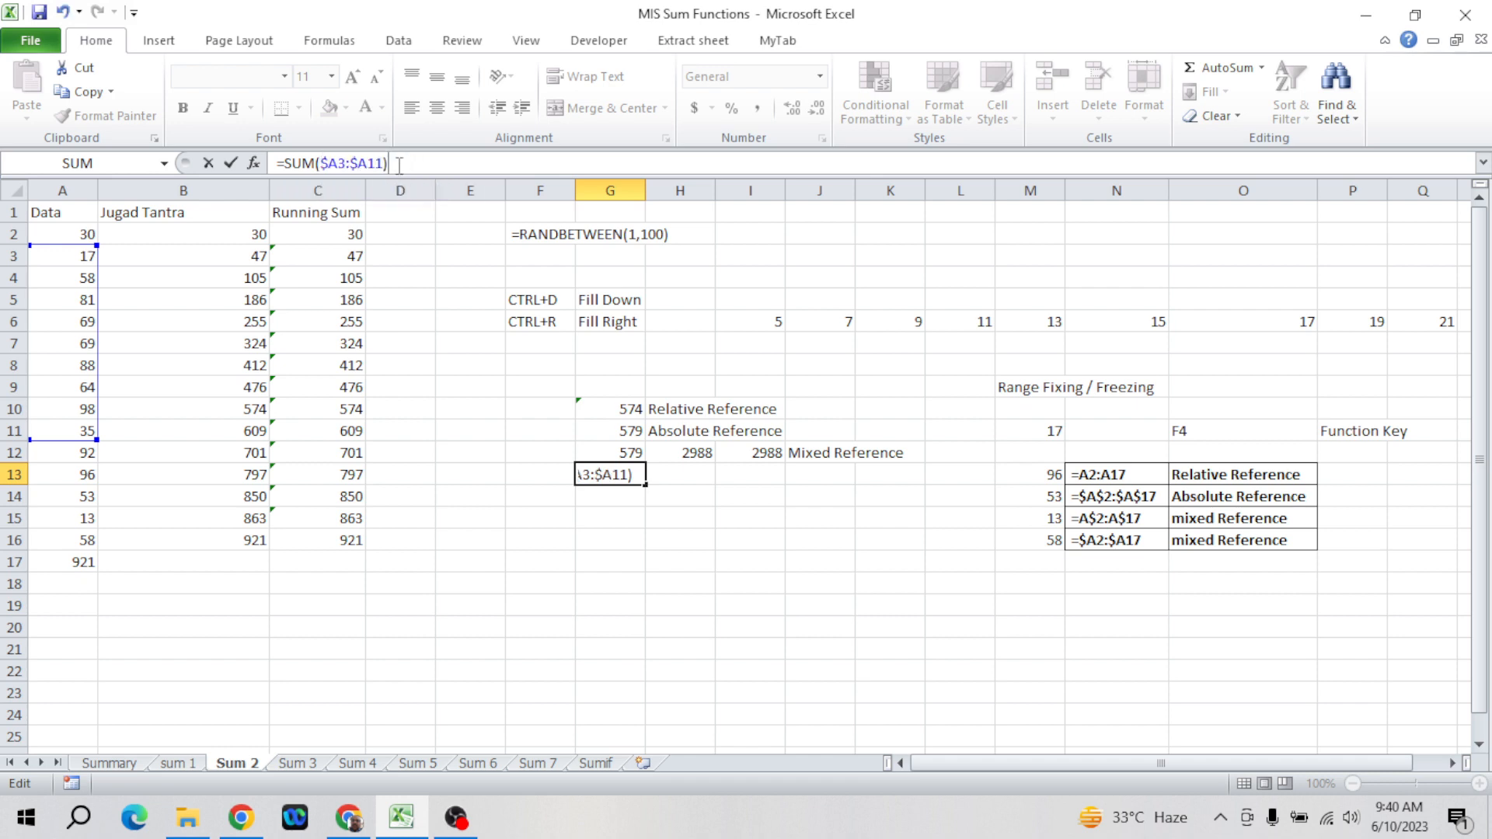
click(327, 164)
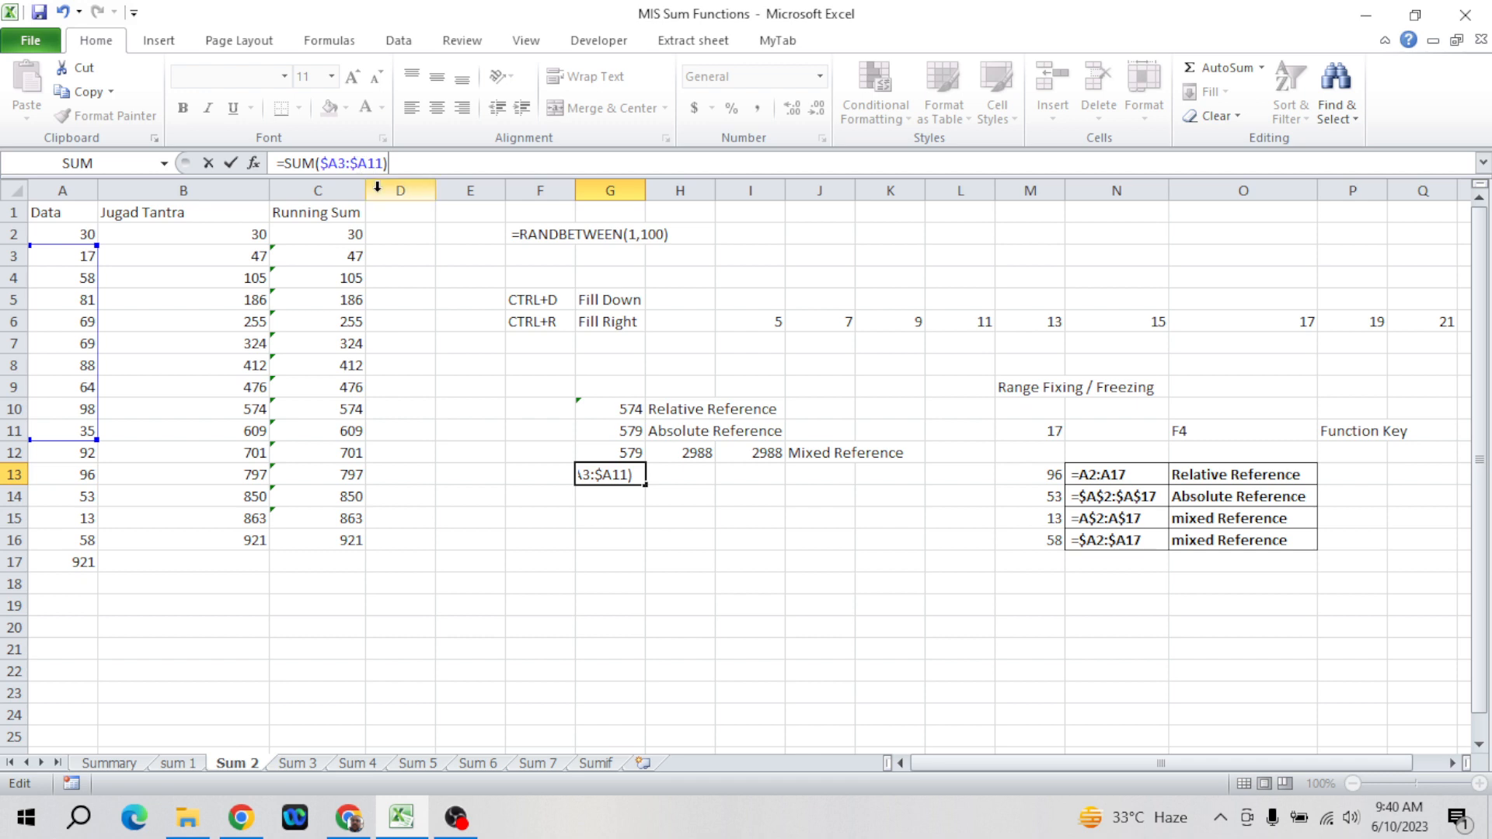
key(Escape)
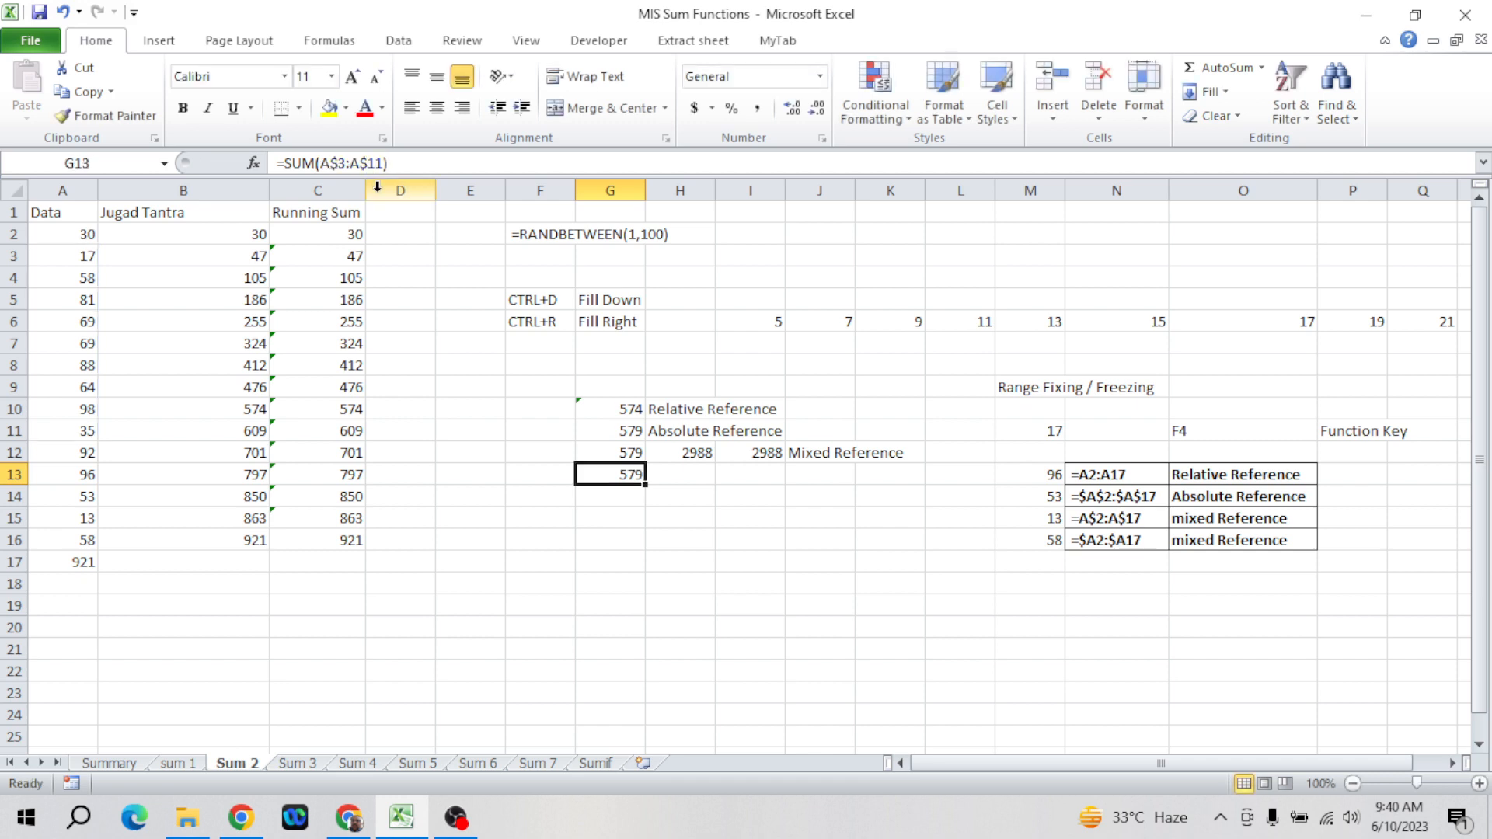
- Fill the G13 formula down to G15, then clear G13:G14 while keeping the copy in G15
key(shift+Down)
key(shift+Down)
key(ctrl+d)
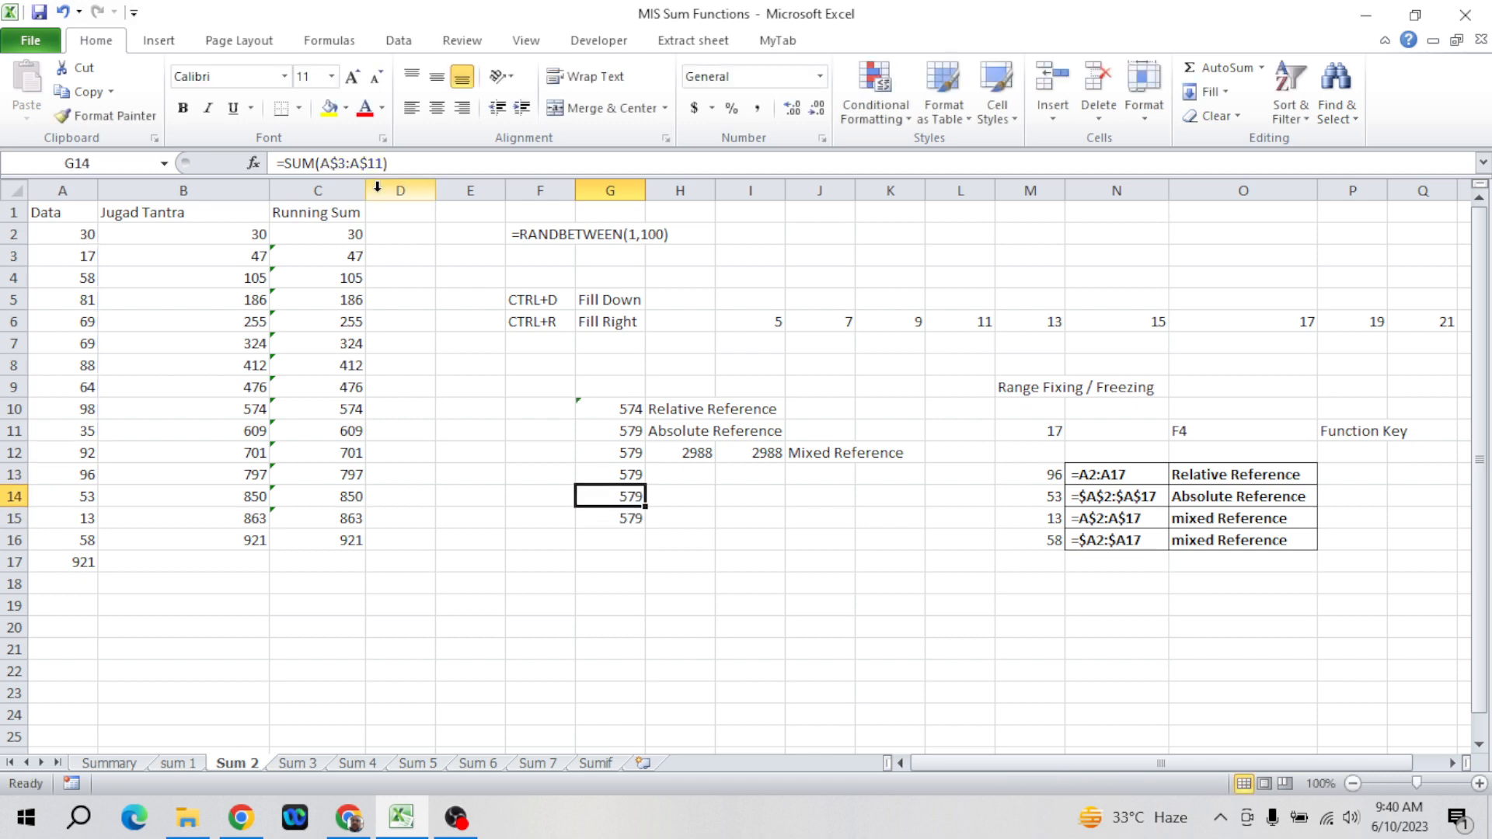
key(shift+Up)
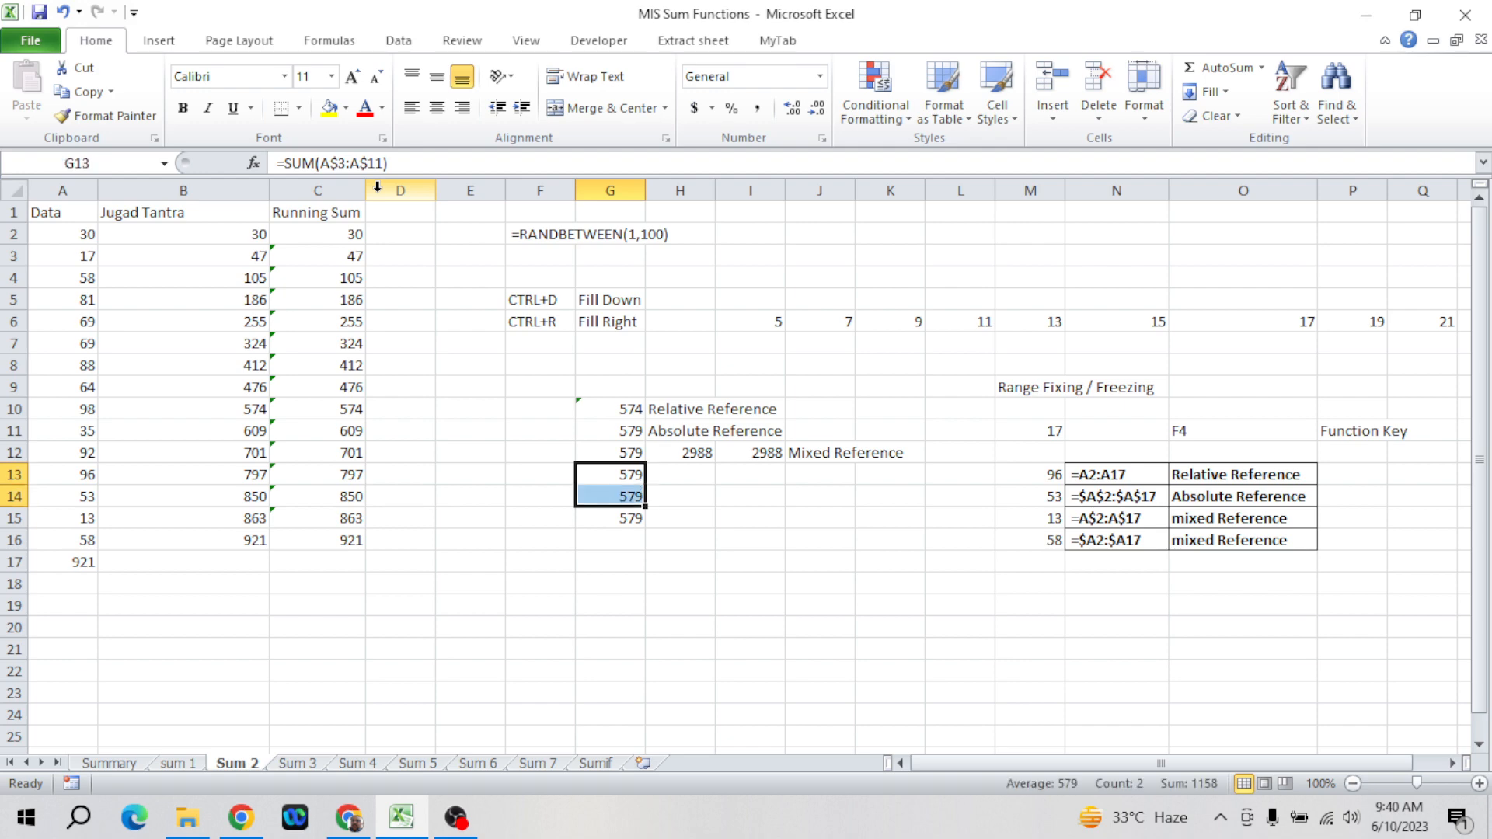
key(Delete)
- Fill the row-fixed SUM formulas in G12:I12 down to row 14
key(Up)
key(shift+Right)
key(shift+Right)
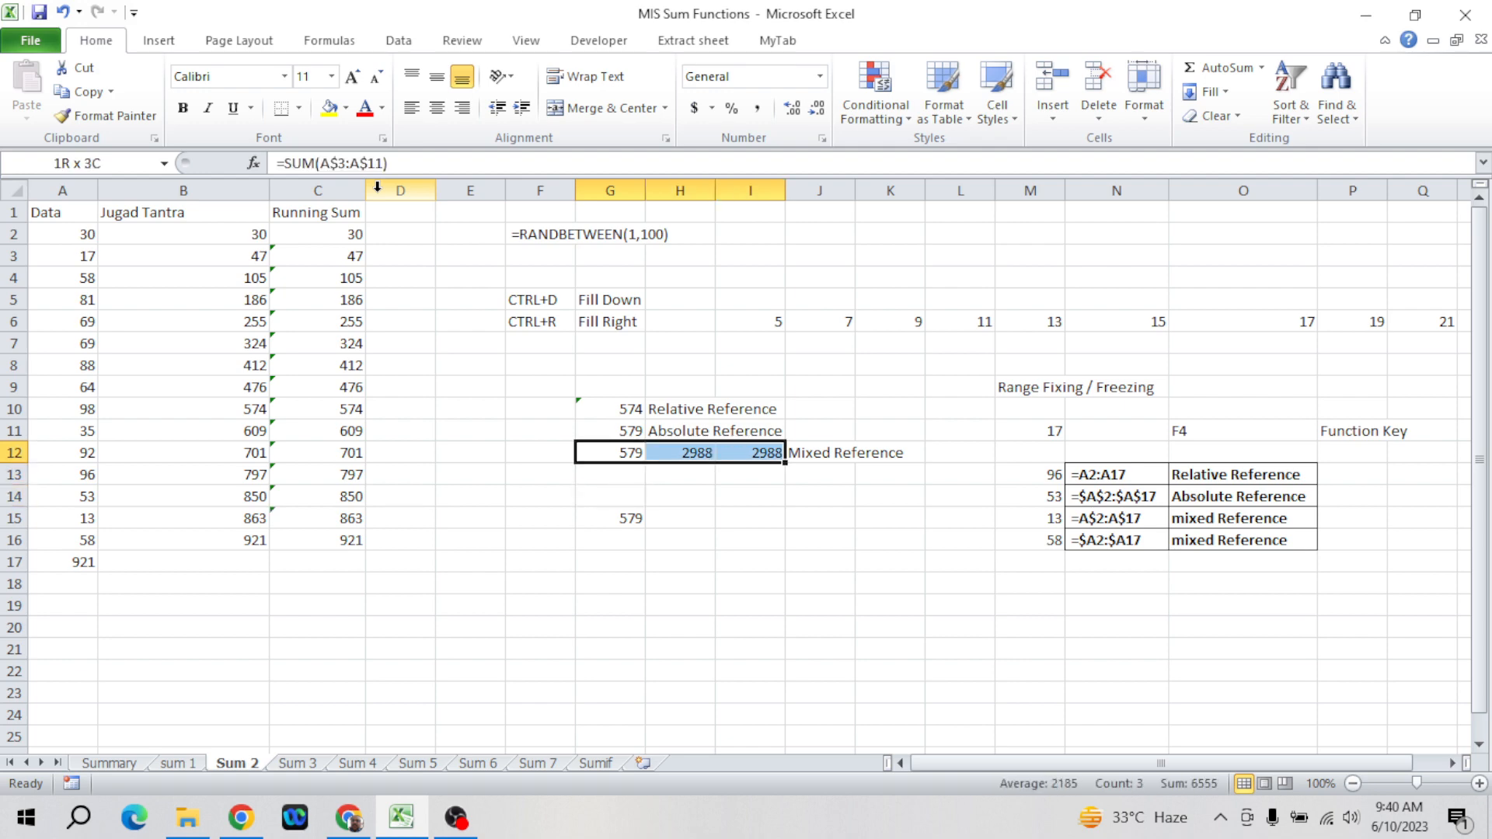
key(shift+Down)
key(shift+Down)
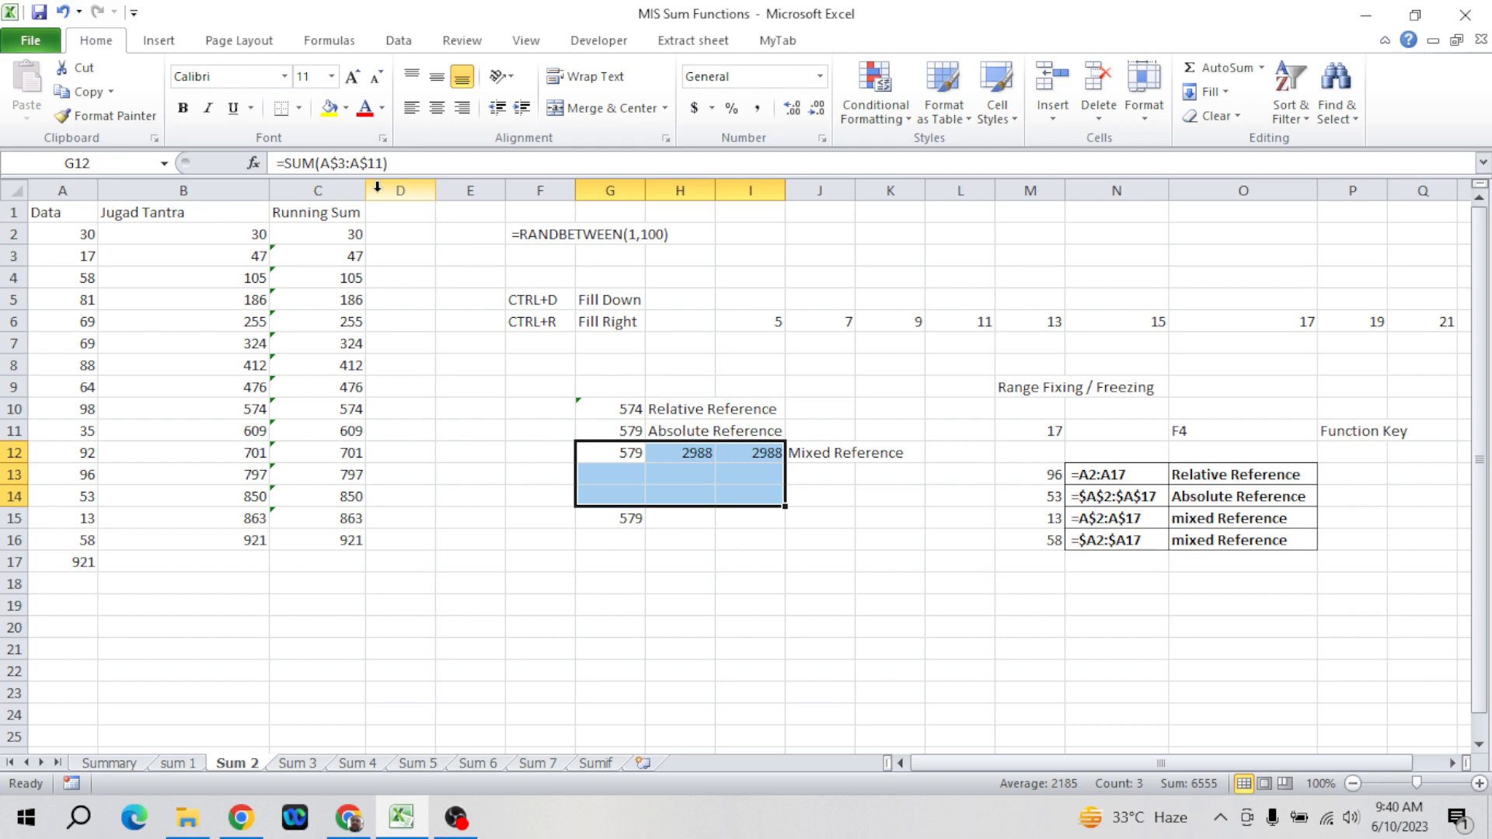
key(ctrl+d)
- Compare the row 12 and row 13 formulas in columns G to I to see which columns and rows each one sums
key(Down)
key(Up)
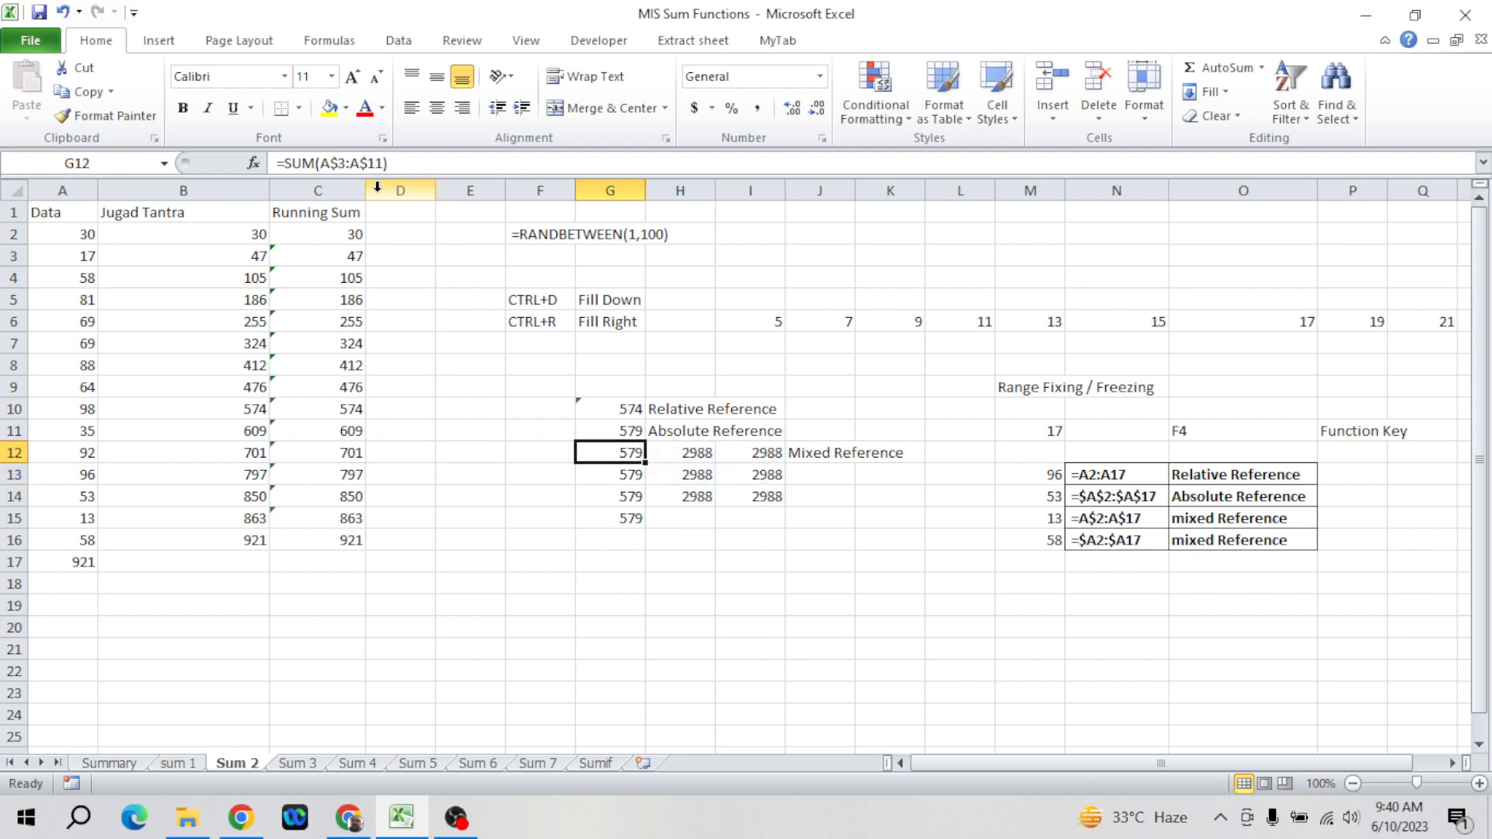
key(Down)
key(Up)
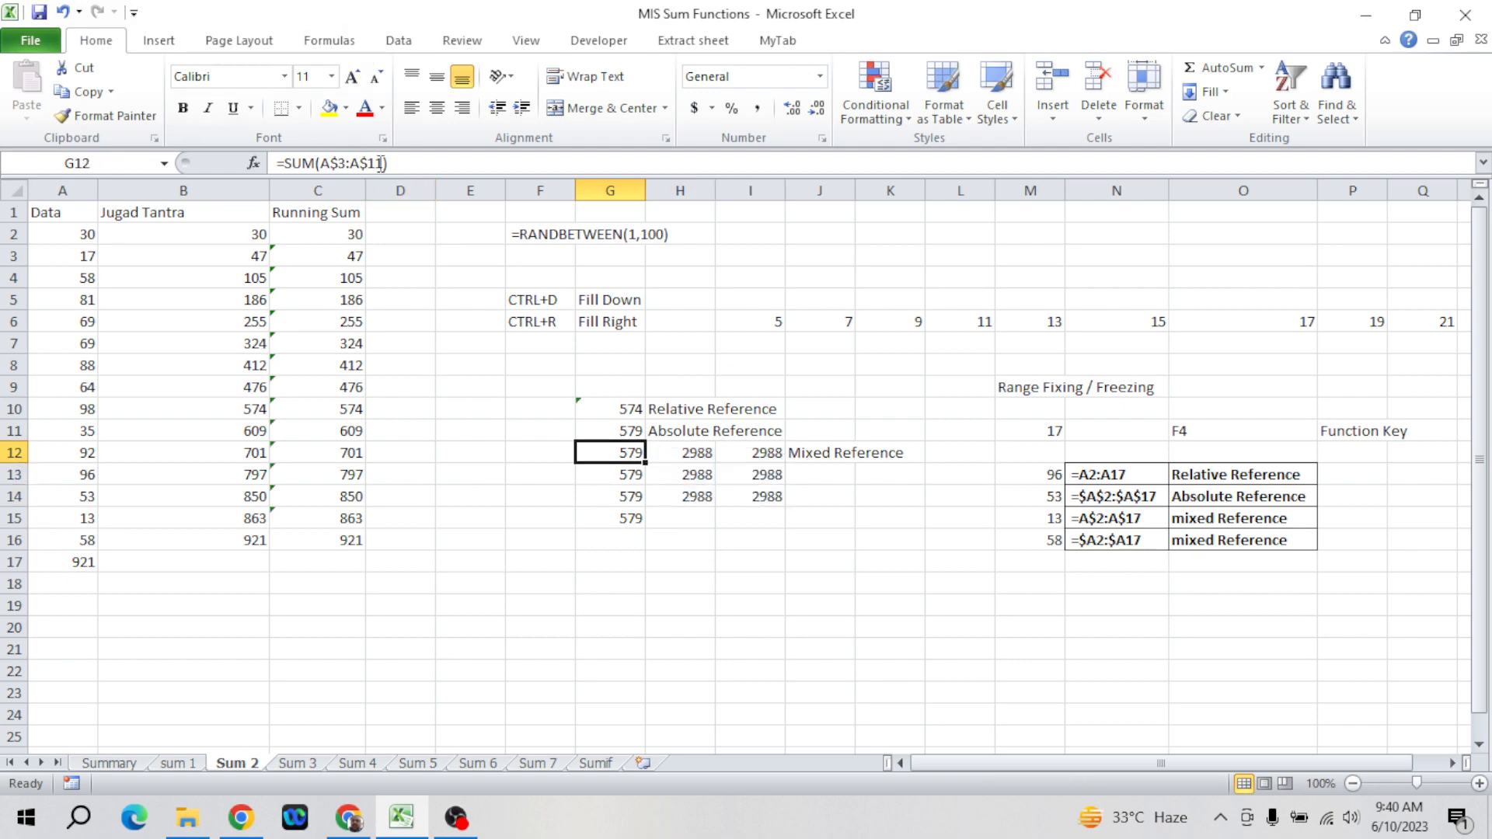
key(Down)
key(Right)
key(Up)
key(Down)
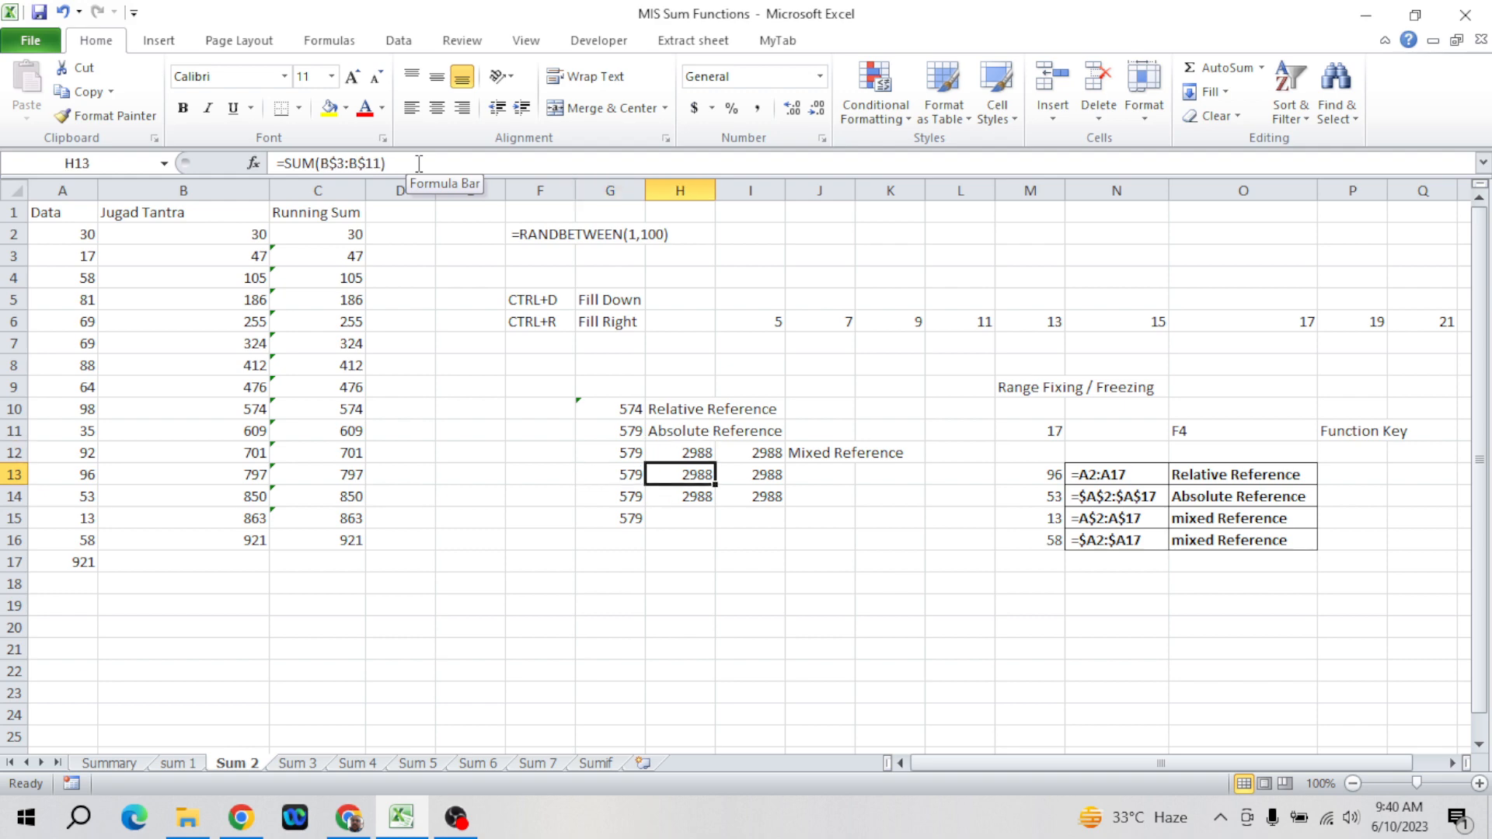
key(Right)
key(Up)
key(Down)
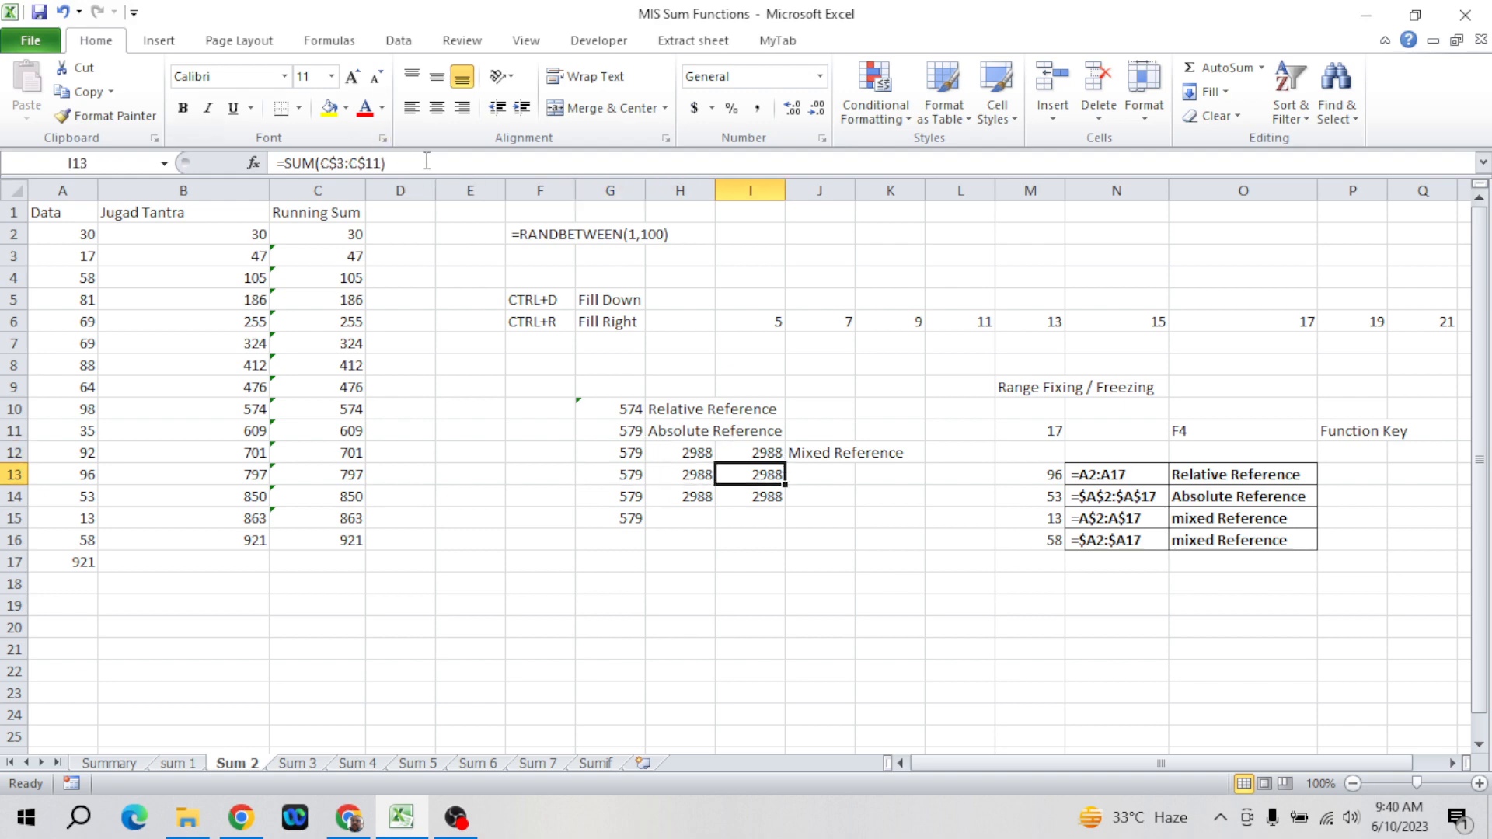
click(440, 162)
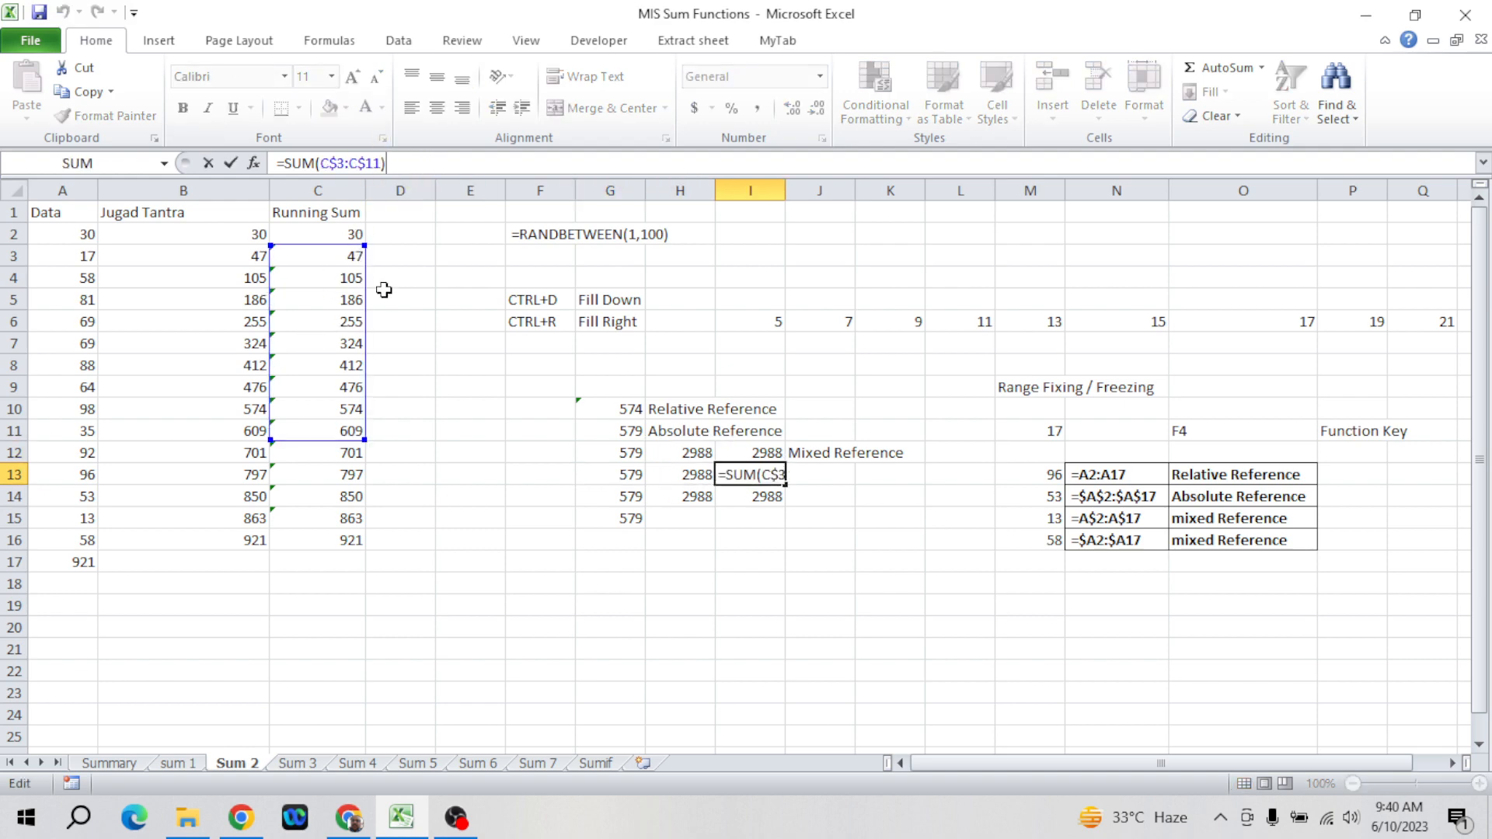
key(Escape)
key(Down)
key(Up)
key(Right)
key(Up)
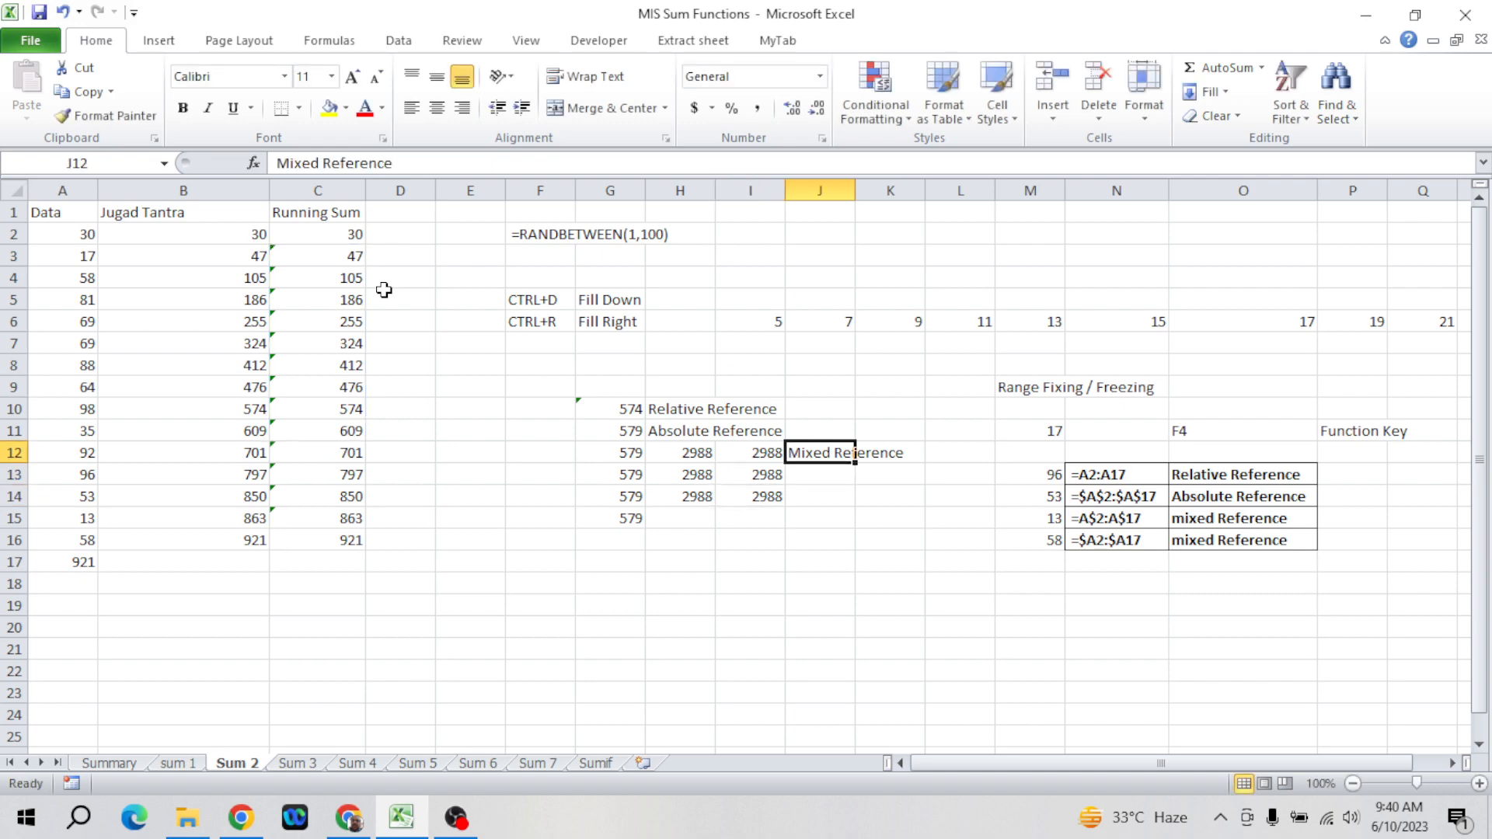
- Copy the row-fixed SUM formula from G15 to G16
key(Down)
key(Down)
key(Left)
key(Left)
key(Down)
key(Left)
key(ctrl+c)
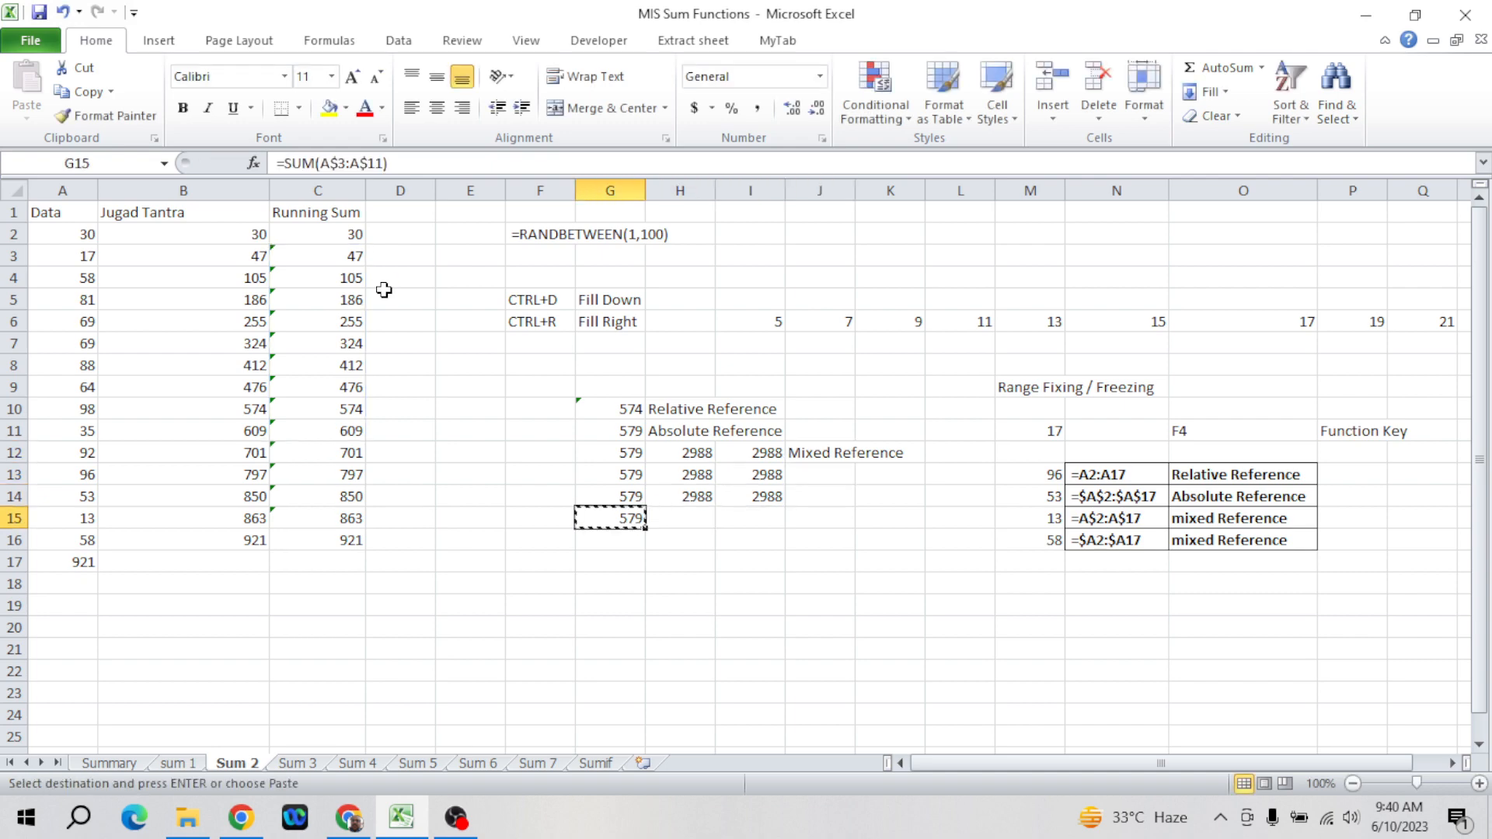
key(Down)
key(Return)
- Clear the original formula in G15, leaving the copy in G16
key(Down)
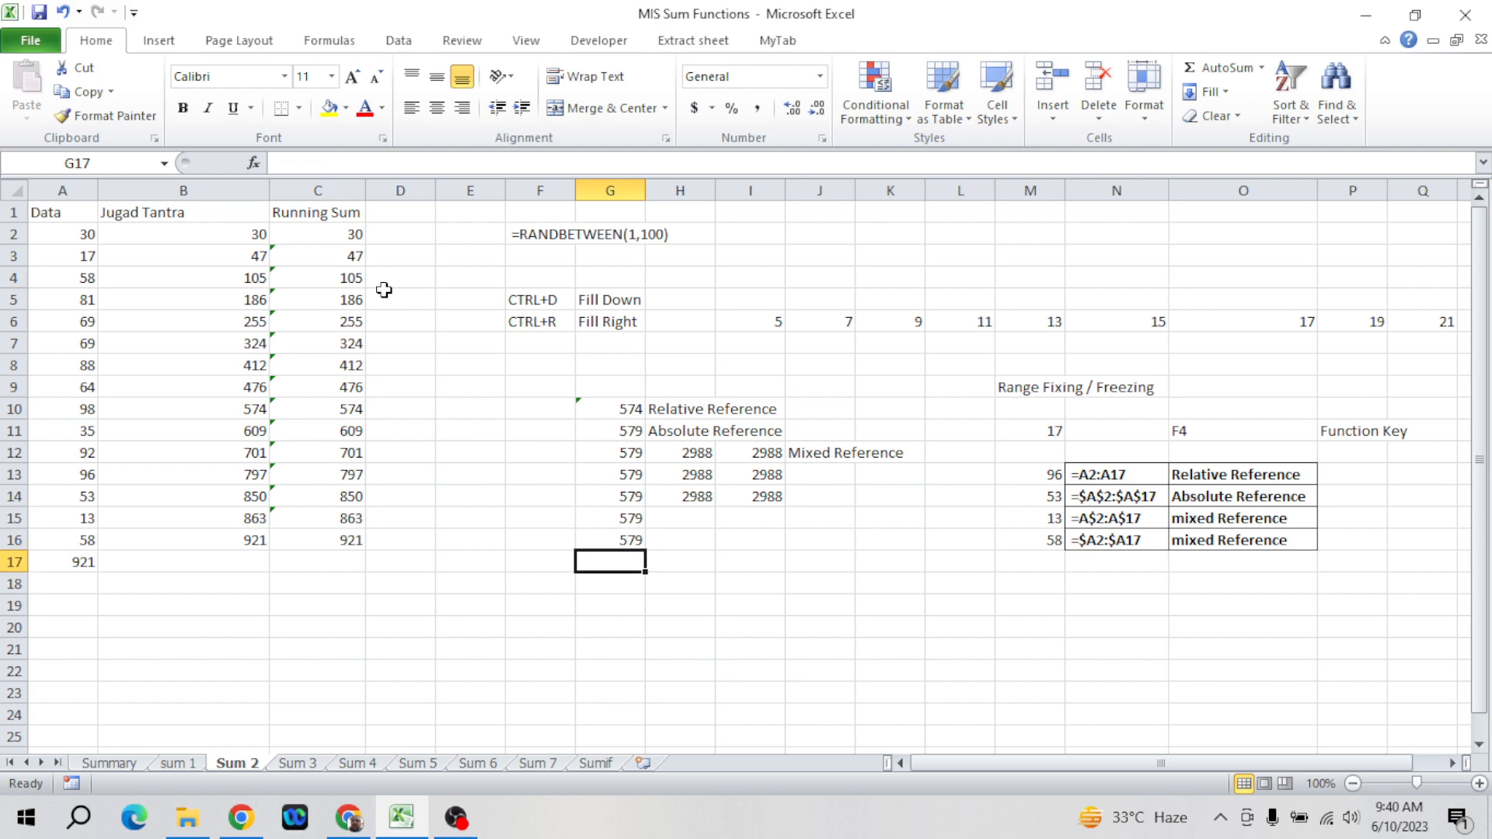
key(Up)
key(Up)
key(Delete)
- Change the range in the G16 formula to a mixed reference with only the columns fixed, giving =SUM($A3:$A11)
key(Down)
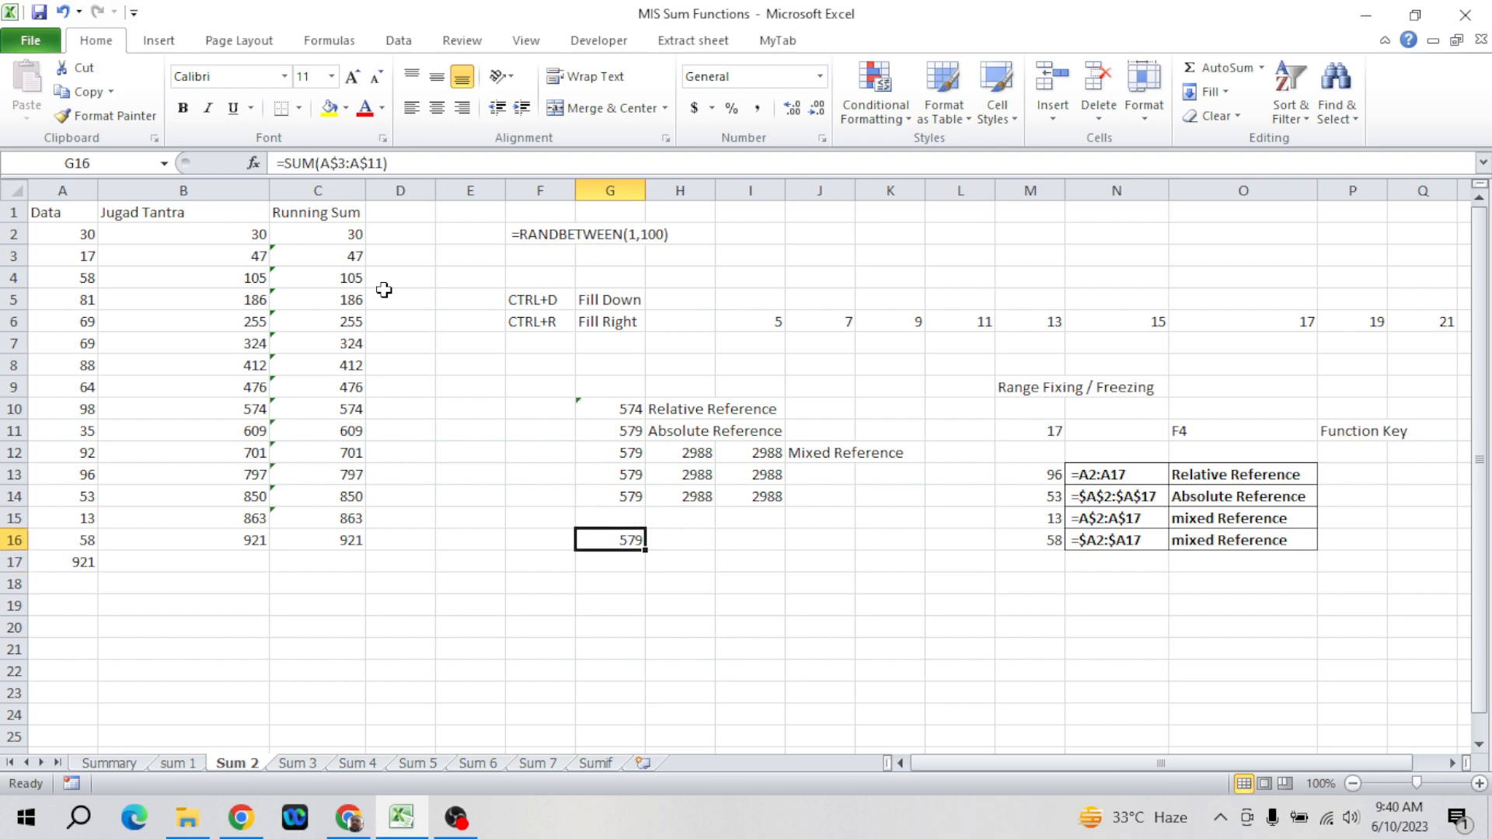
click(385, 163)
key(shift+Left)
key(shift+Left)
key(shift+Left)
key(shift+Left)
key(shift+Left)
key(shift+Left)
key(shift+Left)
key(shift+Left)
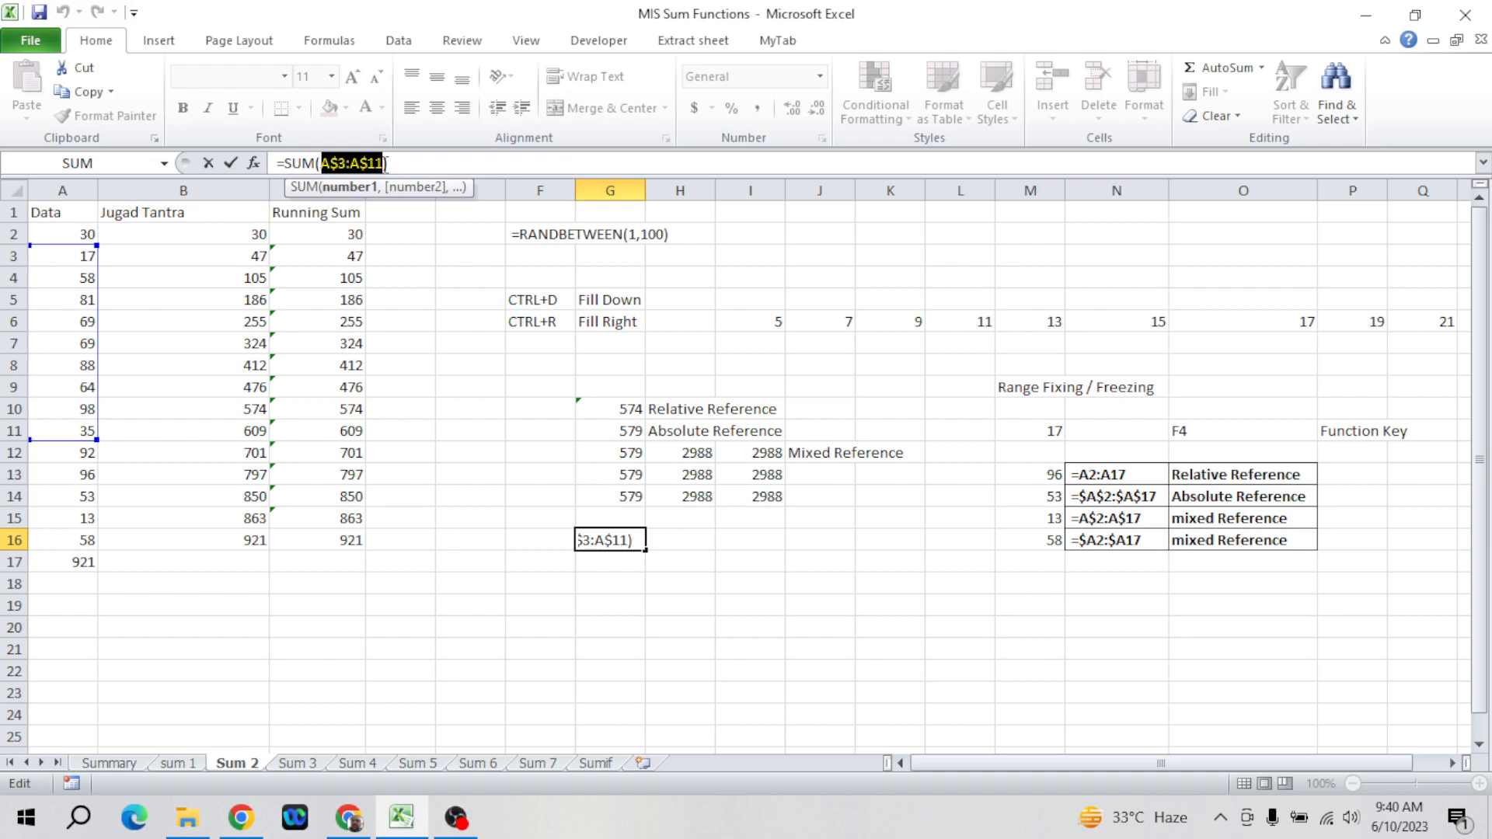
key(F4)
key(Return)
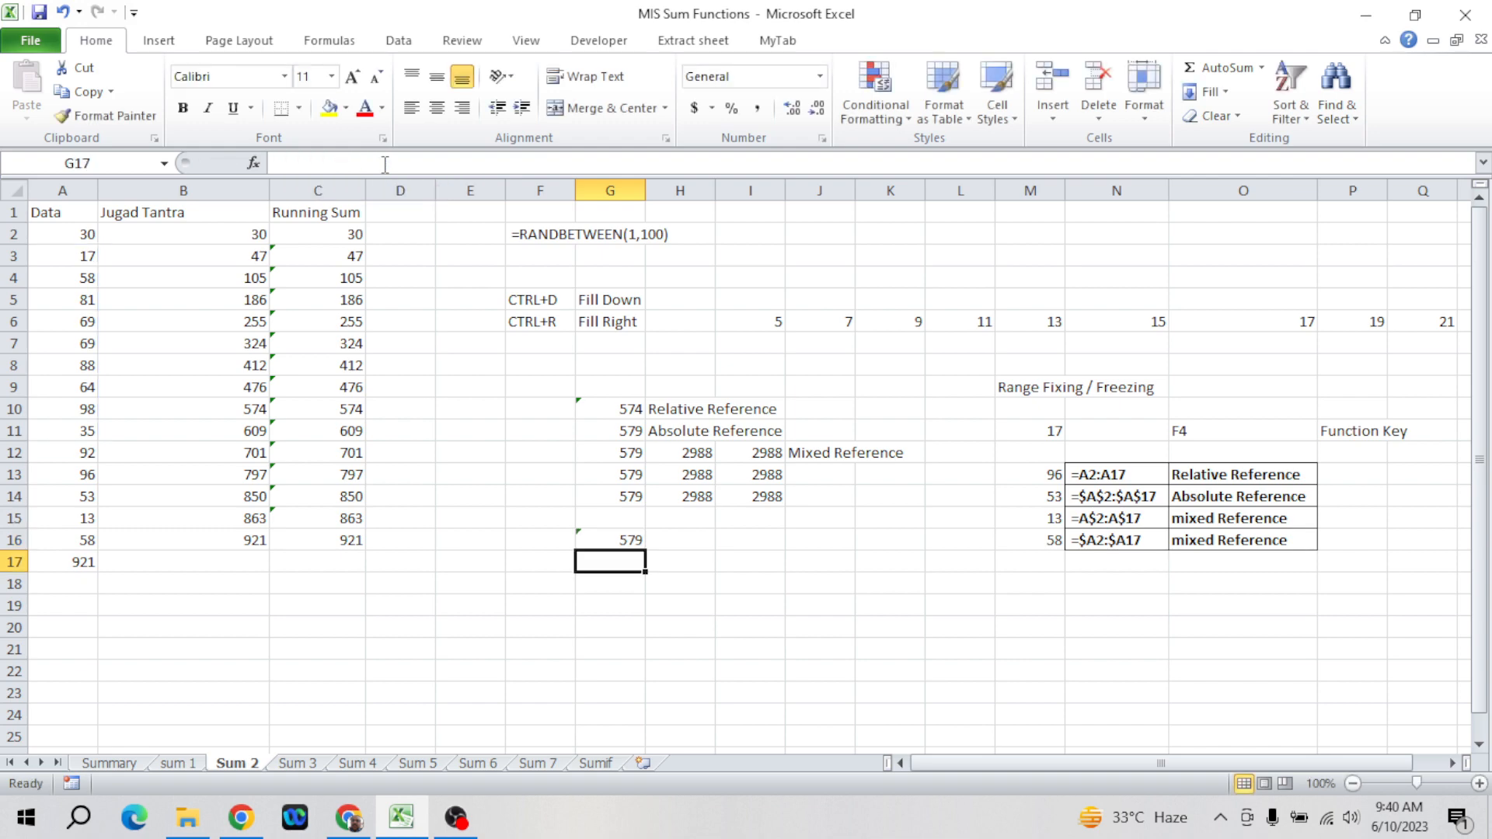
- Fill the column-fixed SUM formula from G16 right to I16
key(Up)
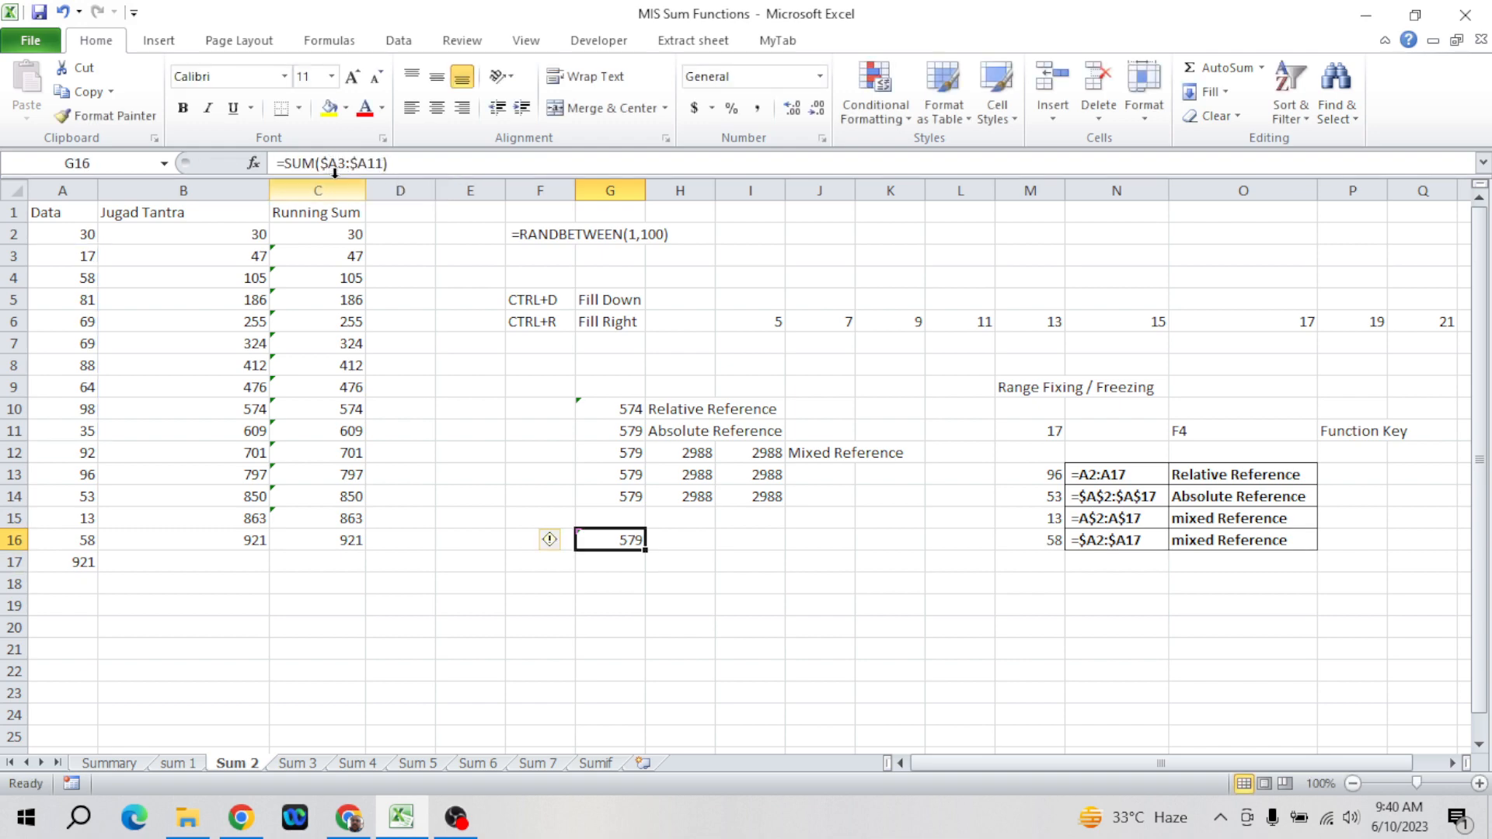
key(Up)
key(Up)
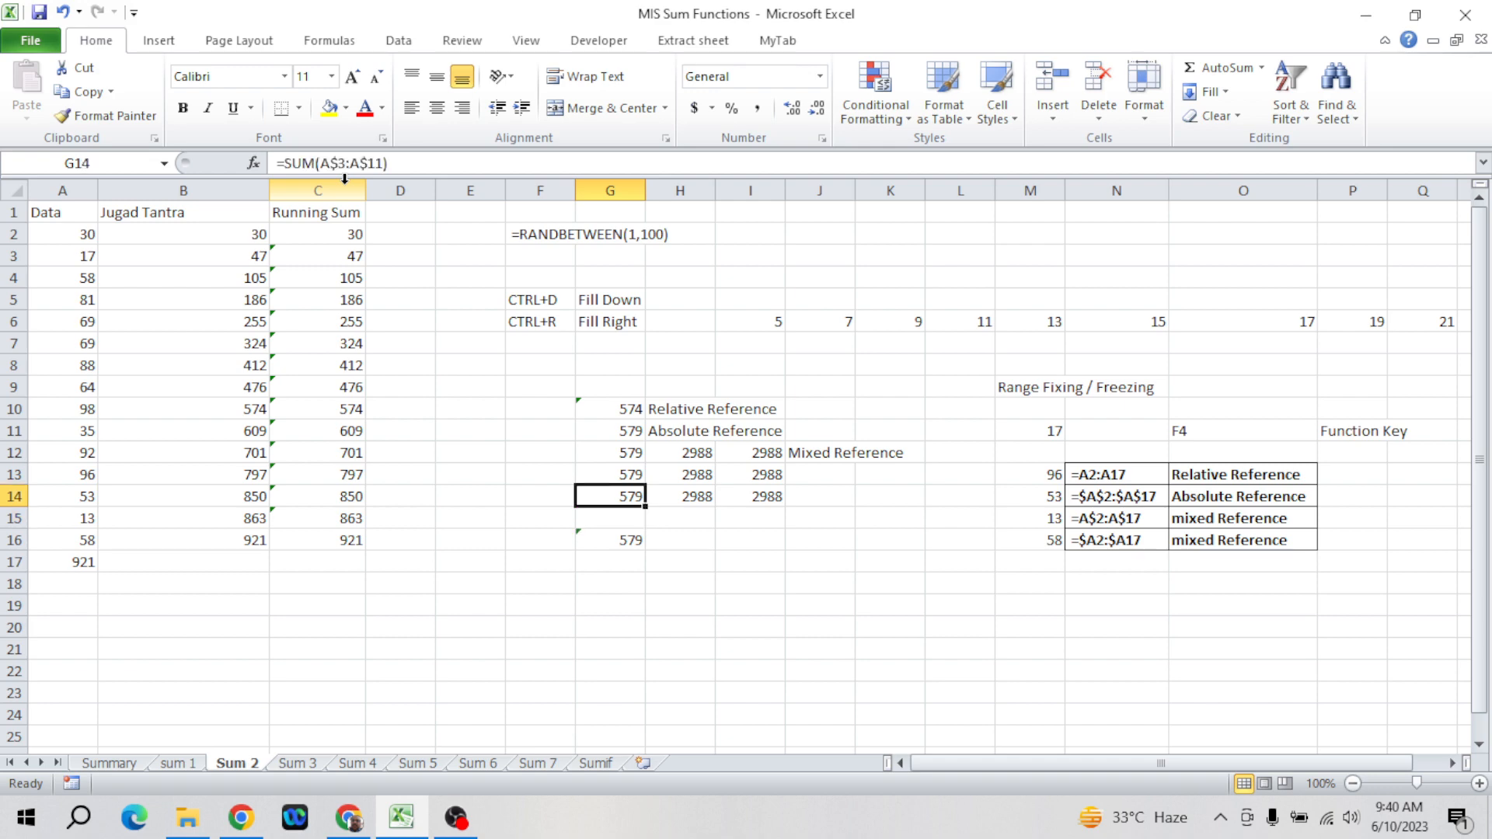
key(Down)
key(Down)
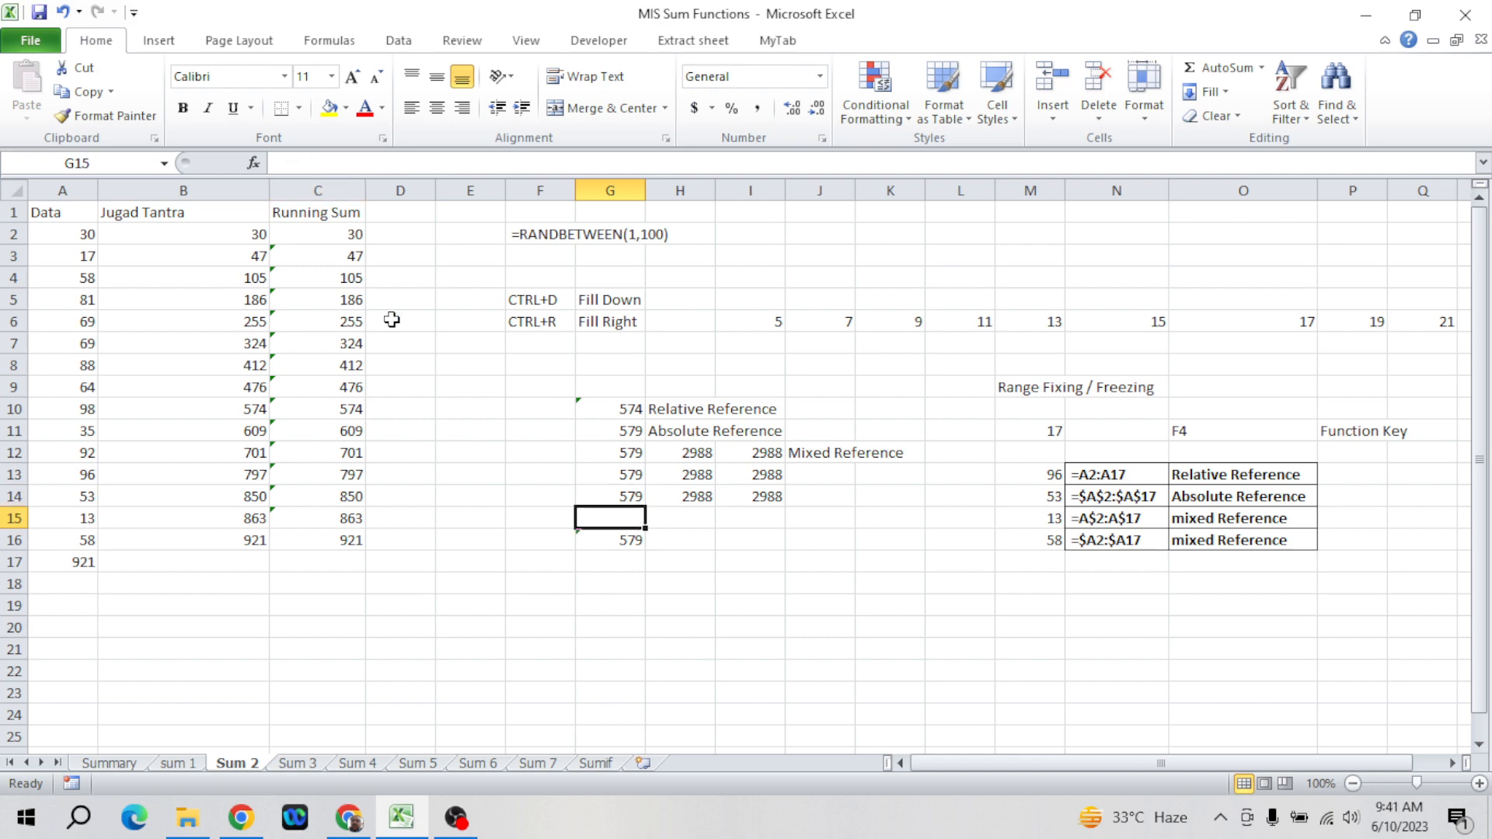
key(shift+Right)
key(shift+Right)
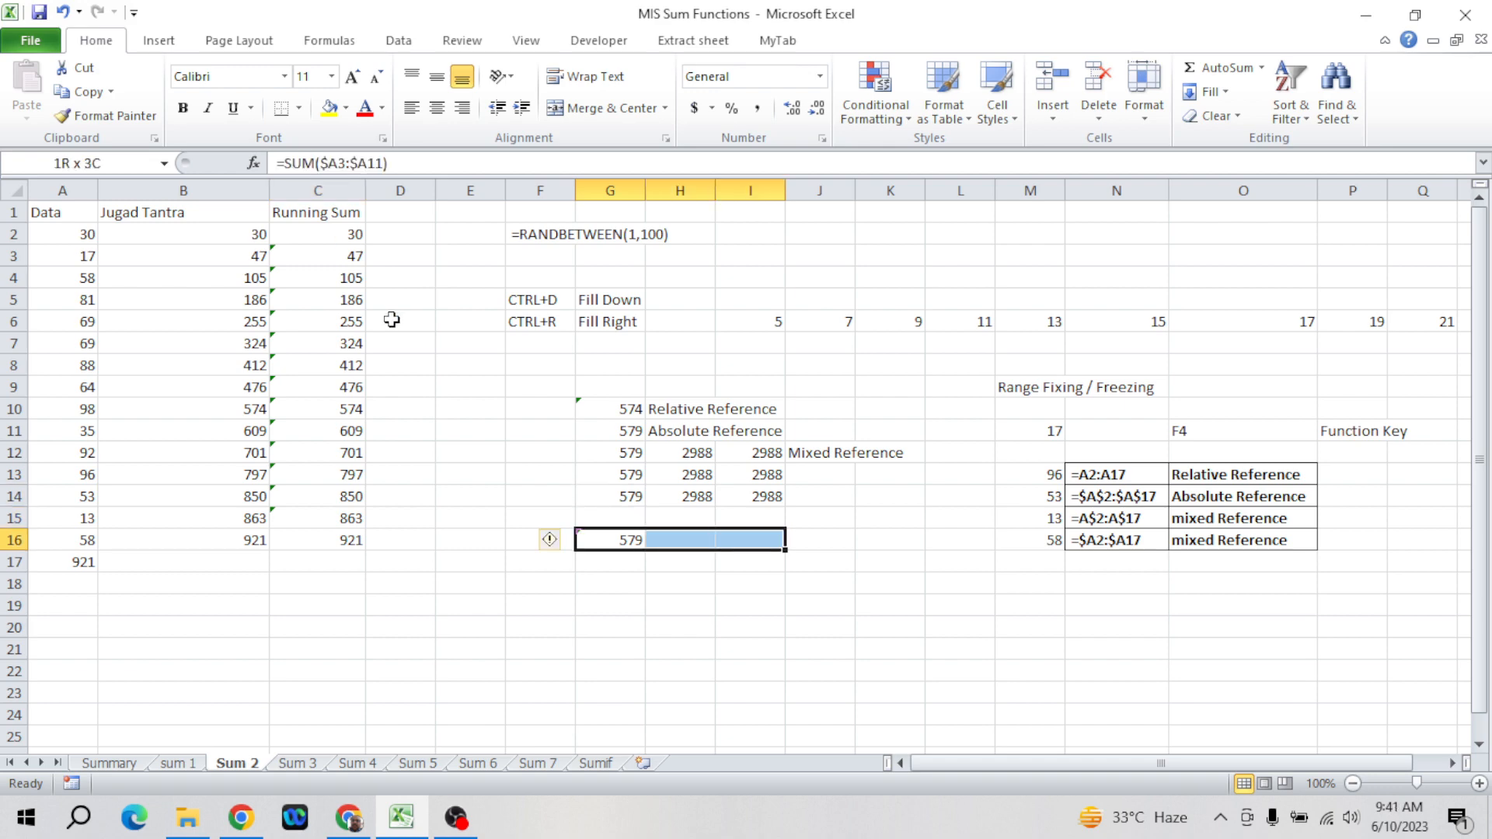
key(ctrl+r)
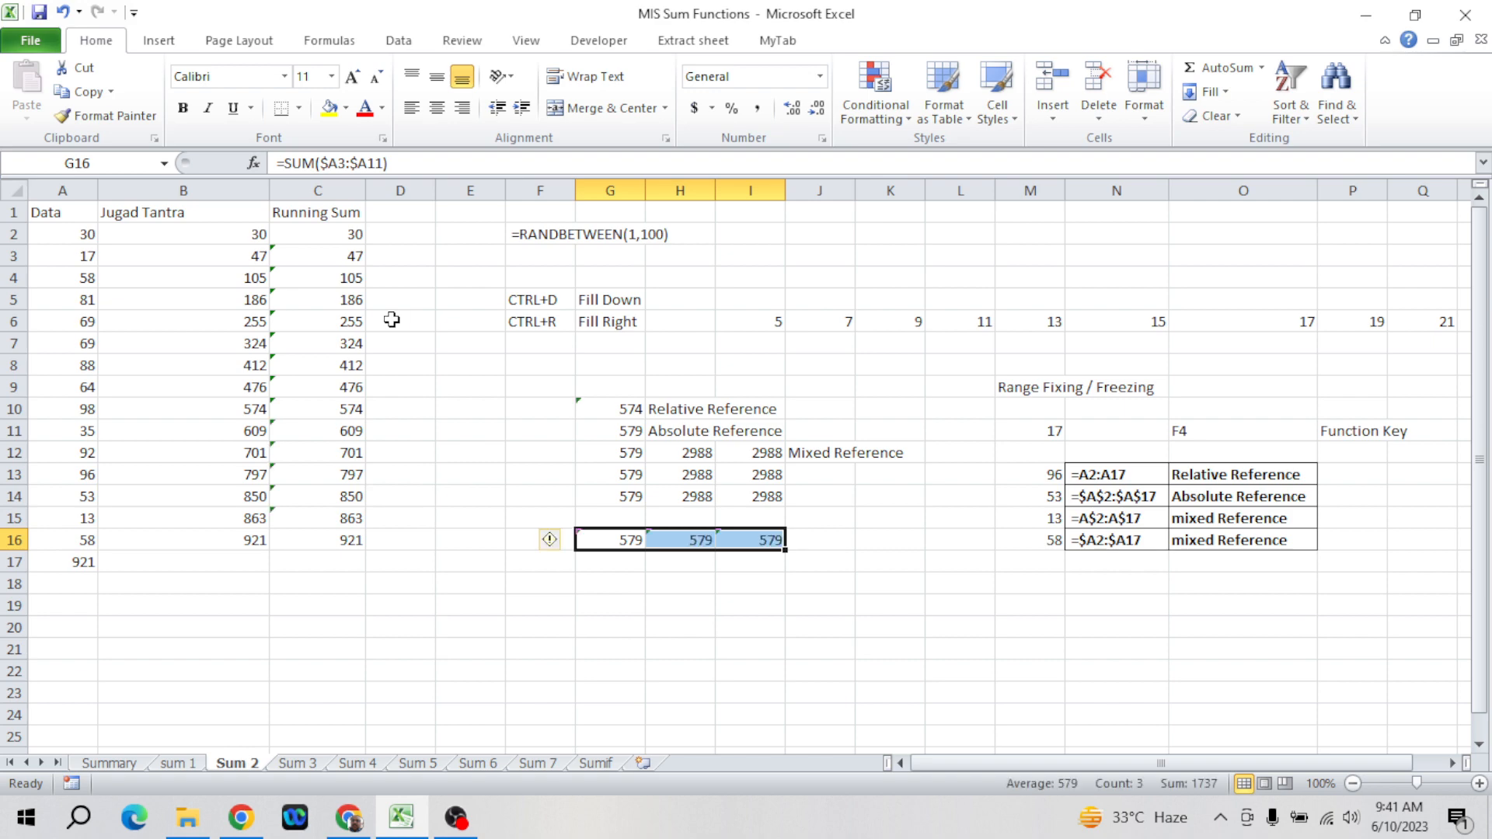
- Check the formulas filled across G16:I16, then fill the column-fixed SUM formula from G16 down to G20
key(shift+Left)
key(shift+Left)
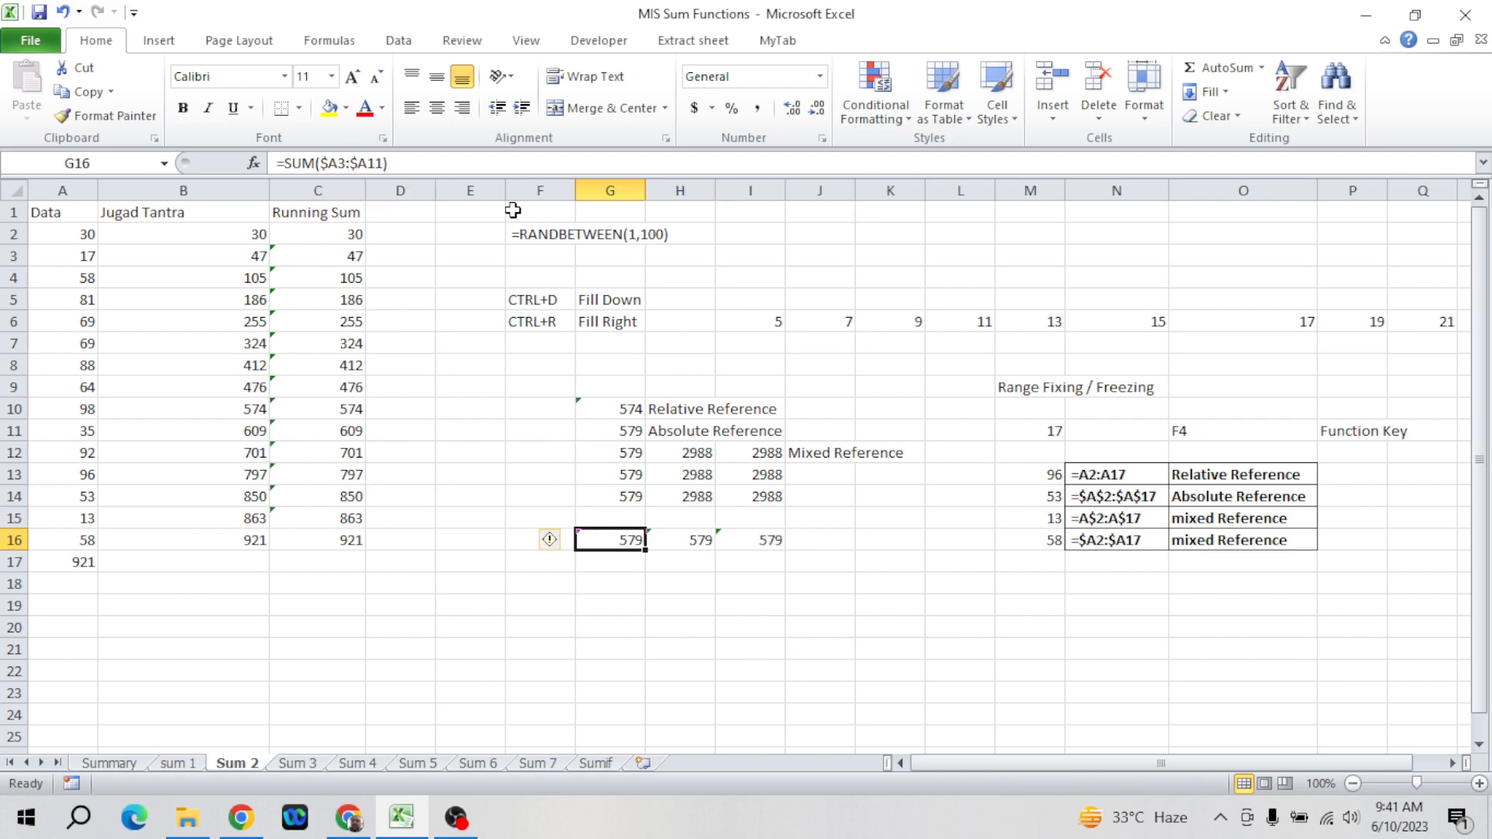
key(Right)
key(Right)
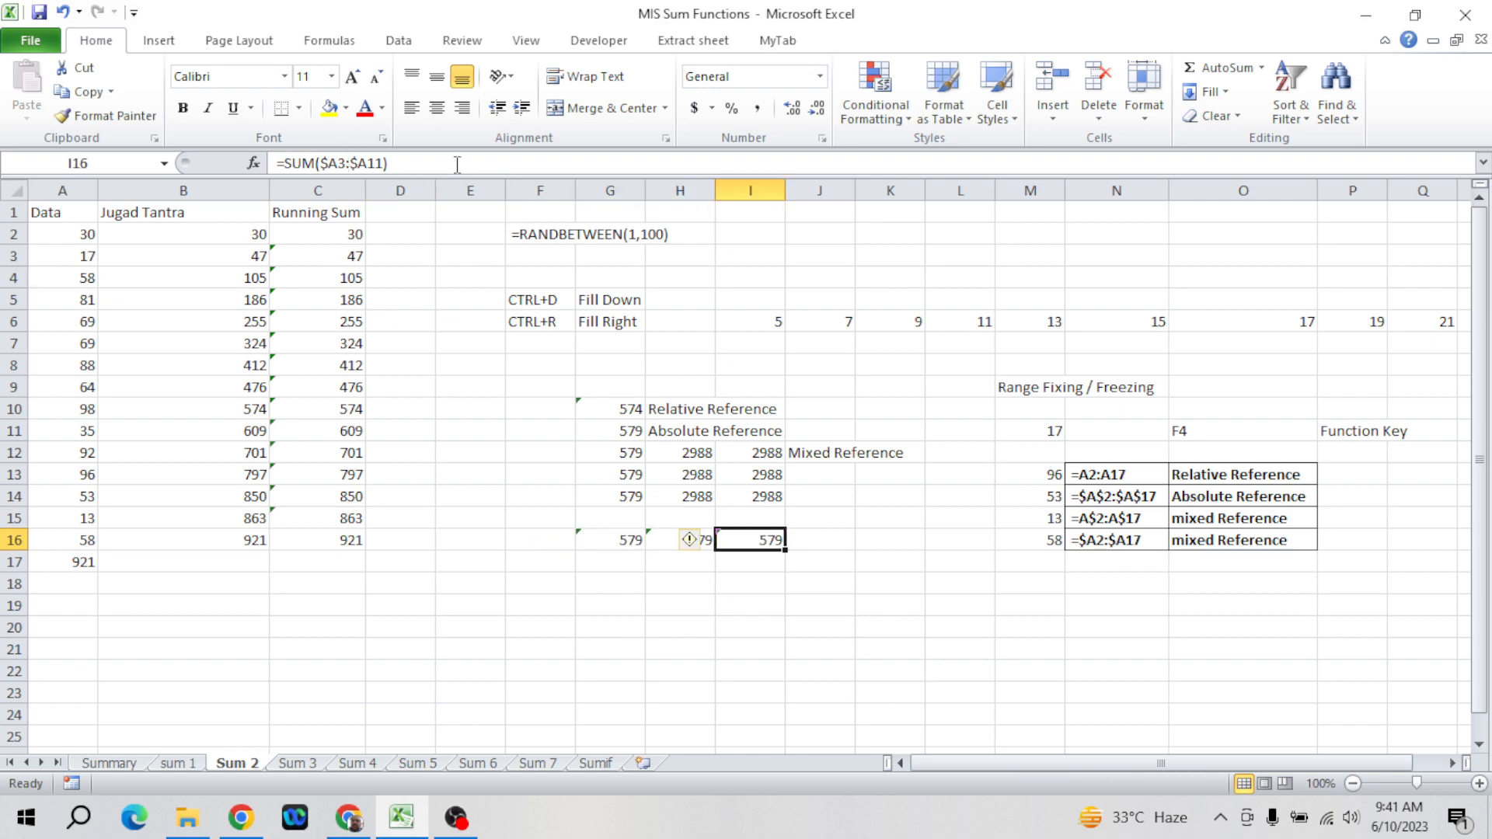
key(Left)
key(Left)
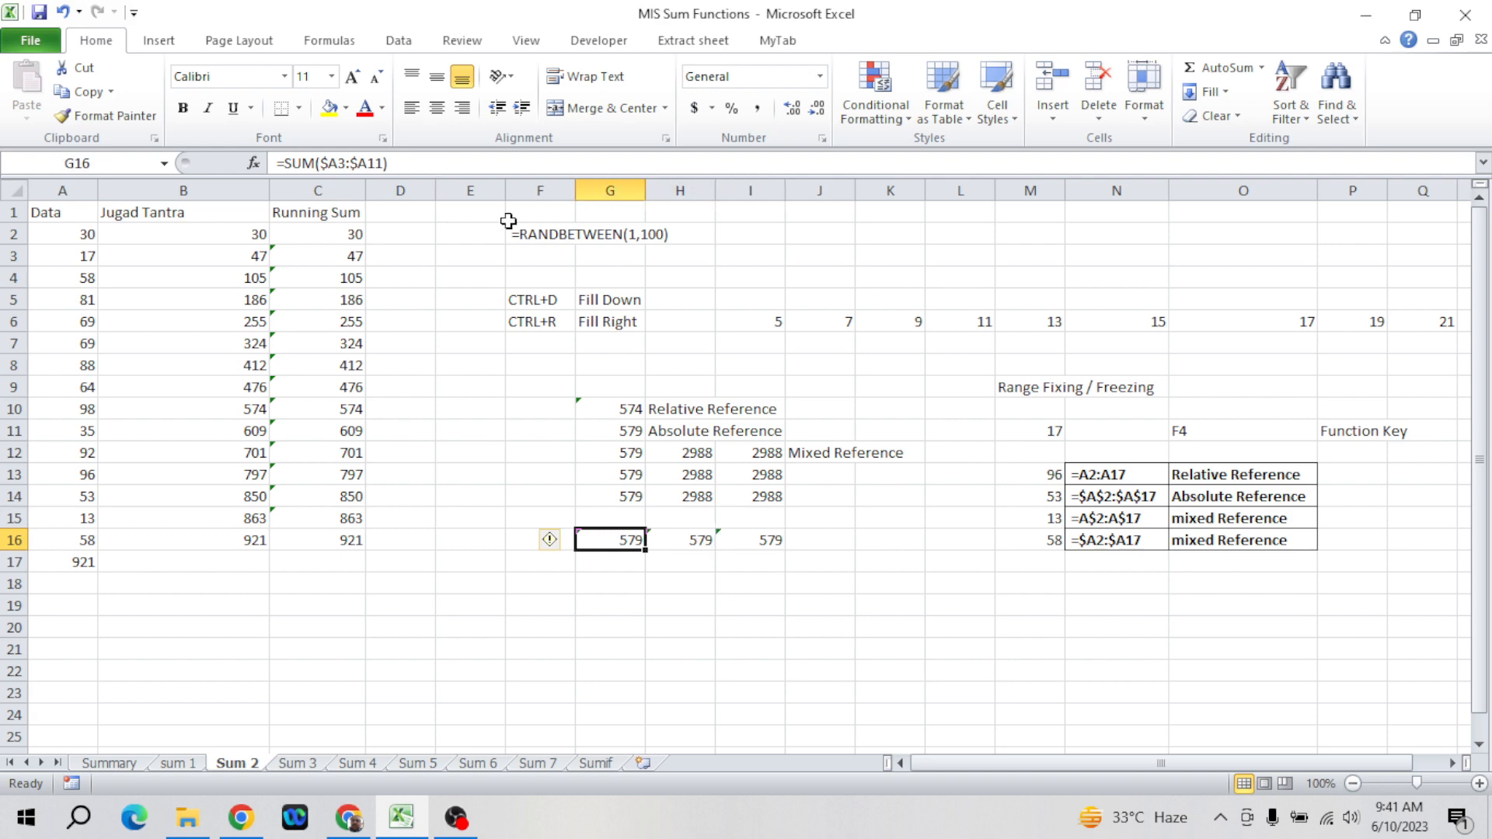
key(shift+Down)
key(shift+Down)
key(shift+Down)
key(shift+Down)
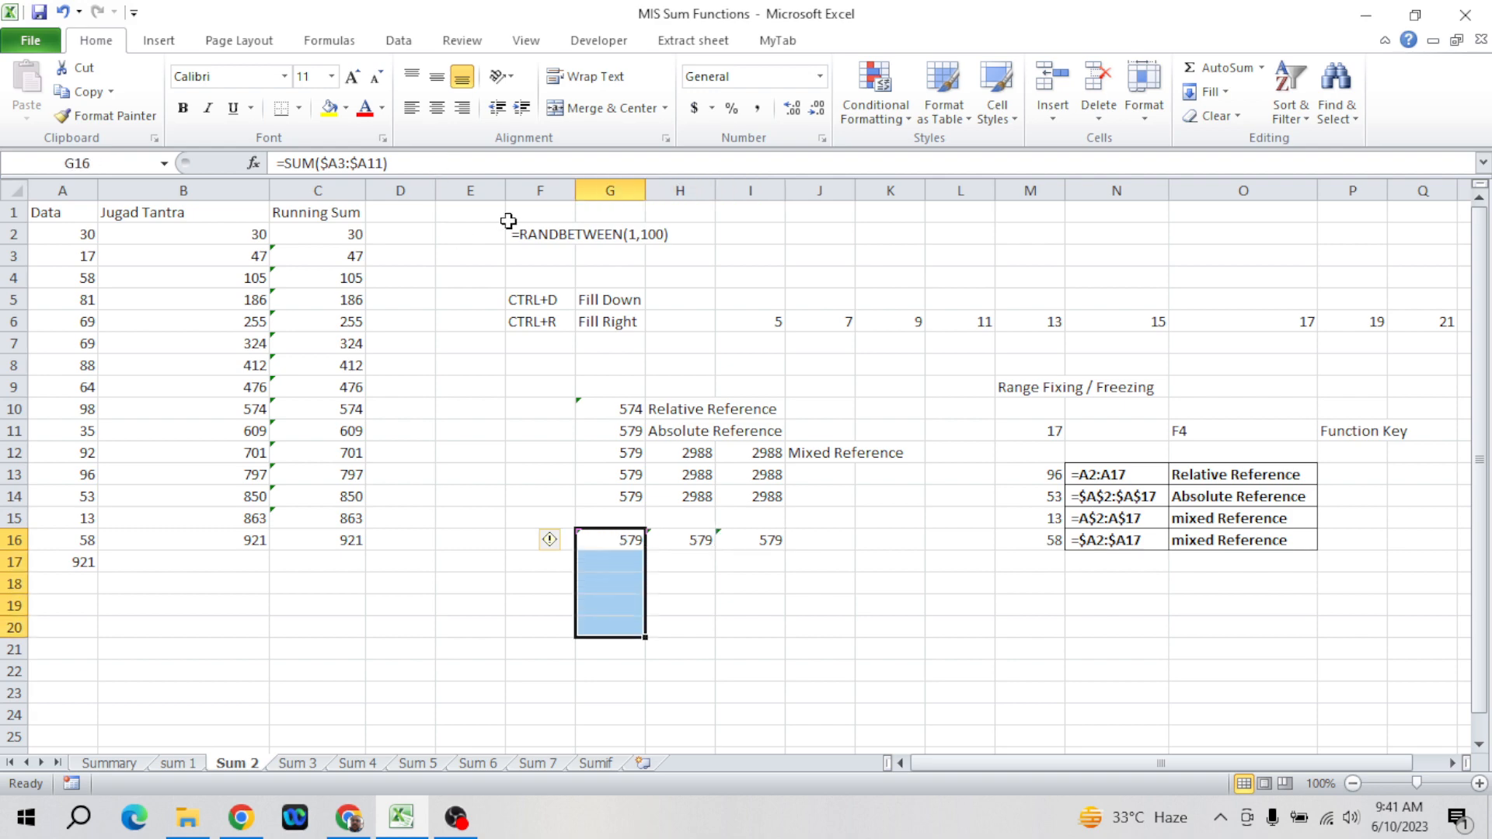
key(ctrl+d)
- Examine which rows of column A the filled-down formula in G17 sums, leaving it as it is
key(Return)
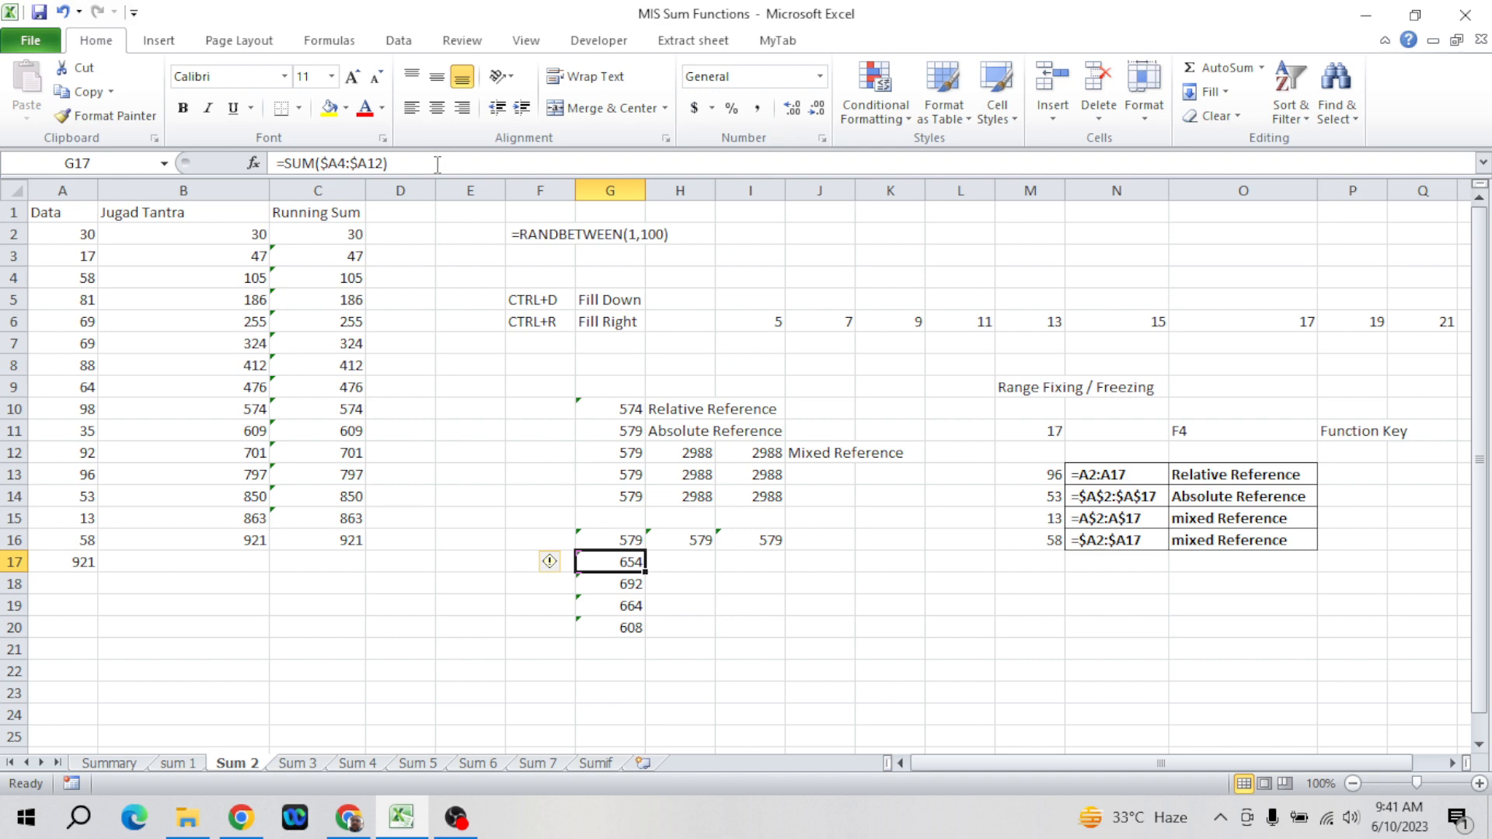
click(342, 163)
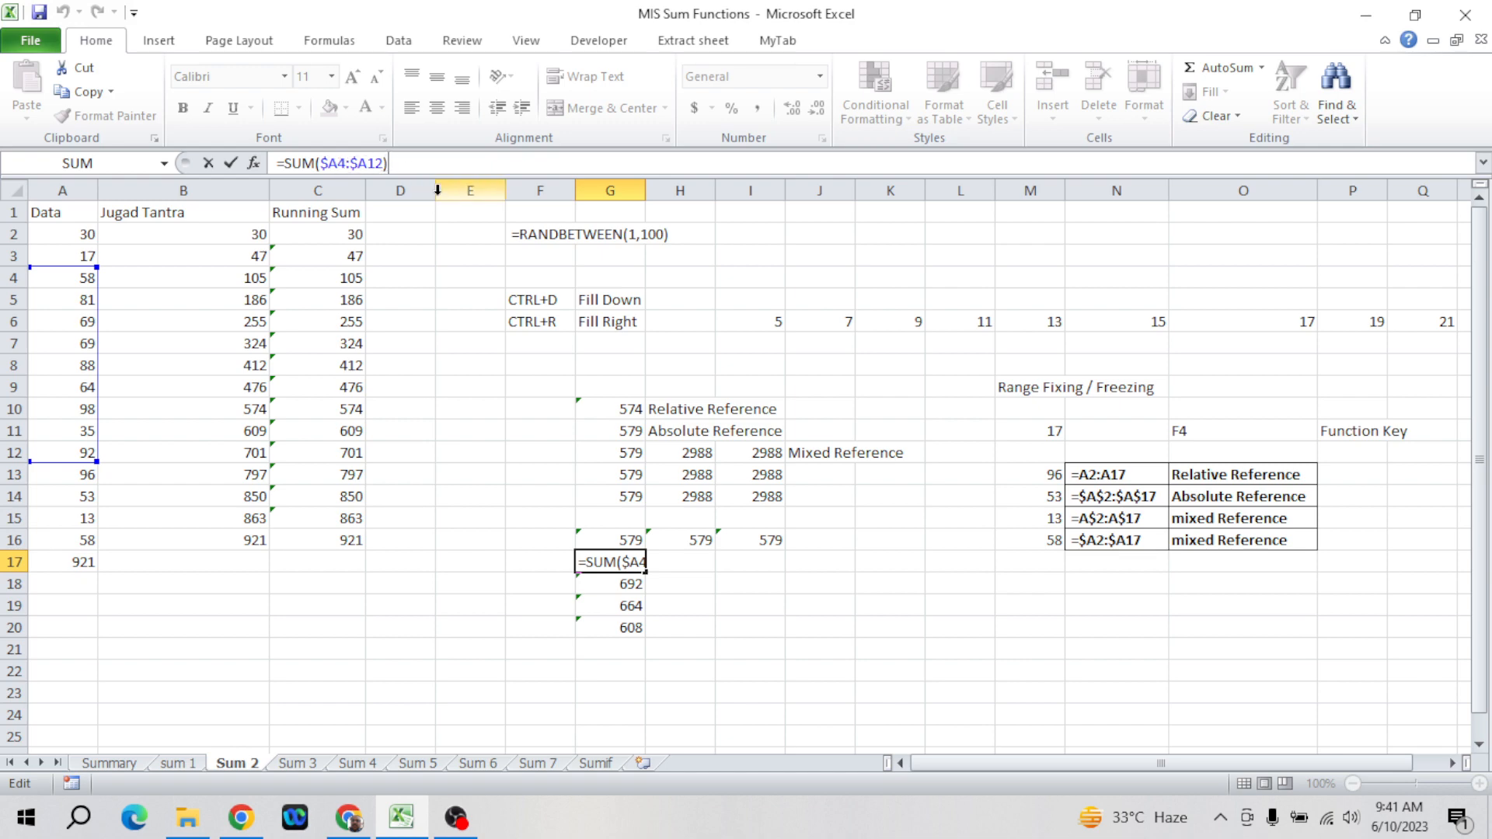
key(Return)
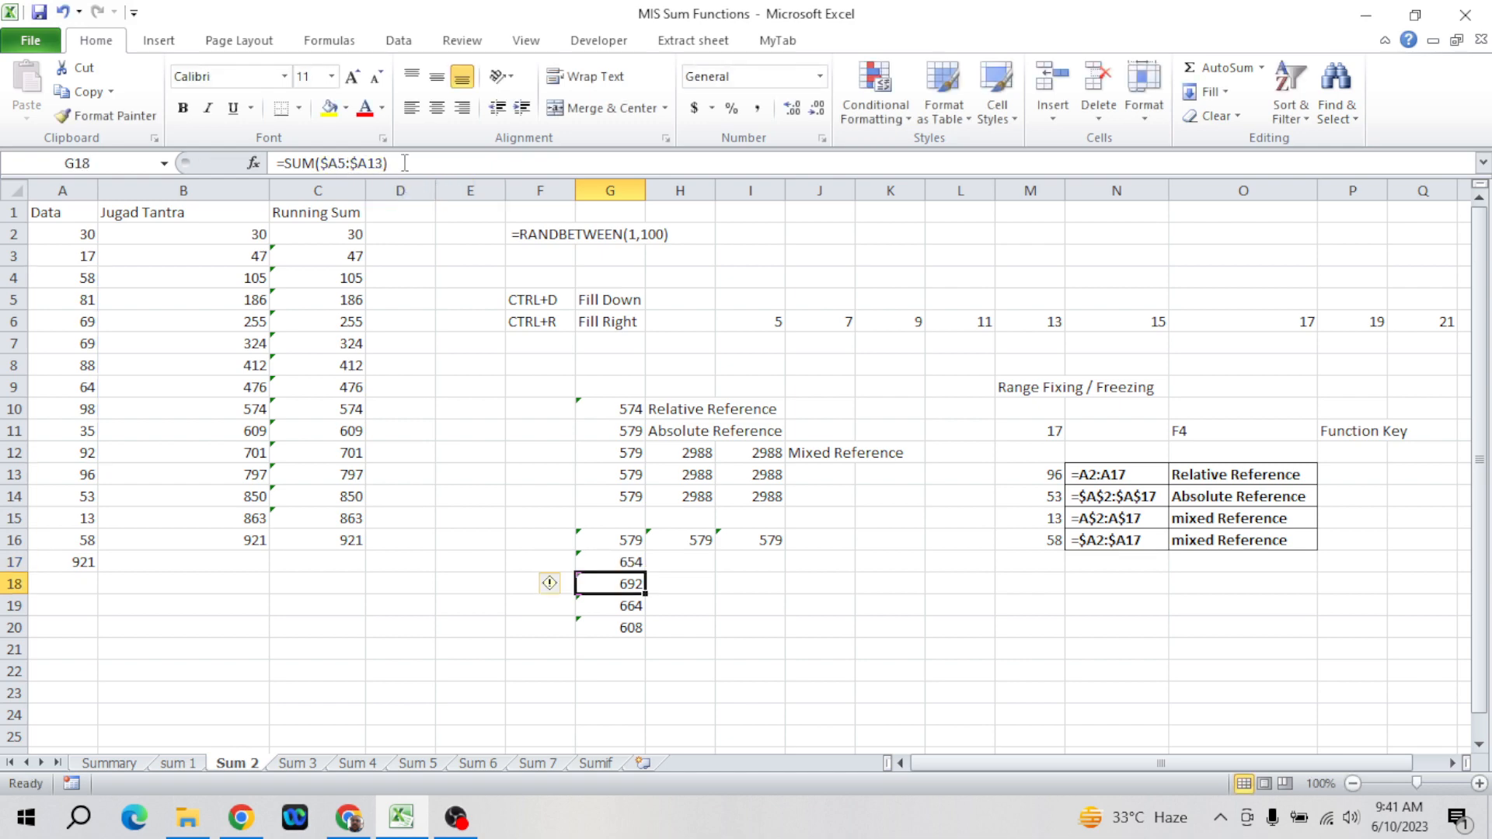
- Examine which rows of column A the filled-down formulas in G18 and G19 sum, leaving both formulas as they are
click(405, 163)
key(Return)
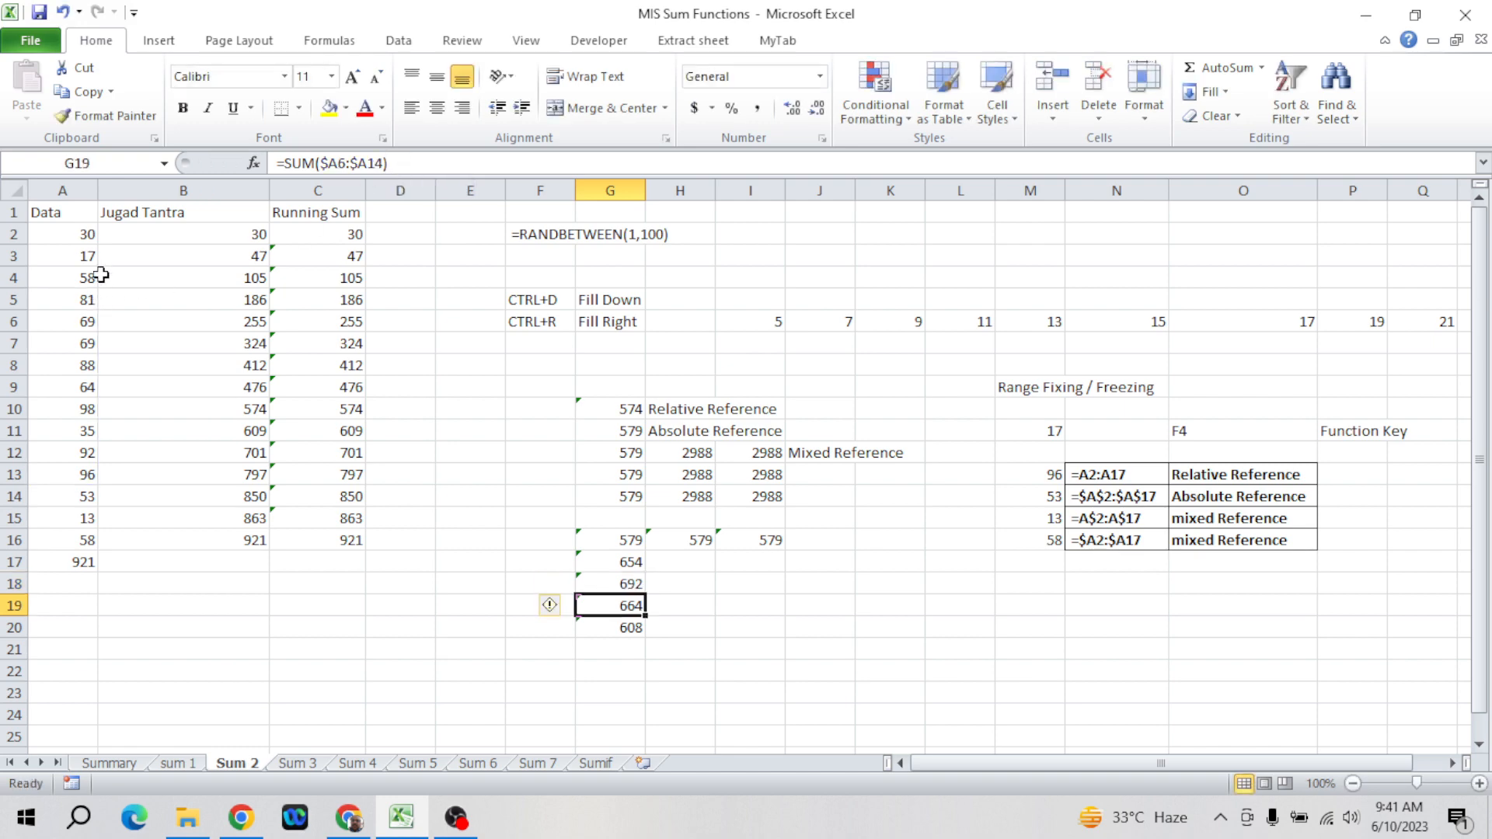
click(425, 162)
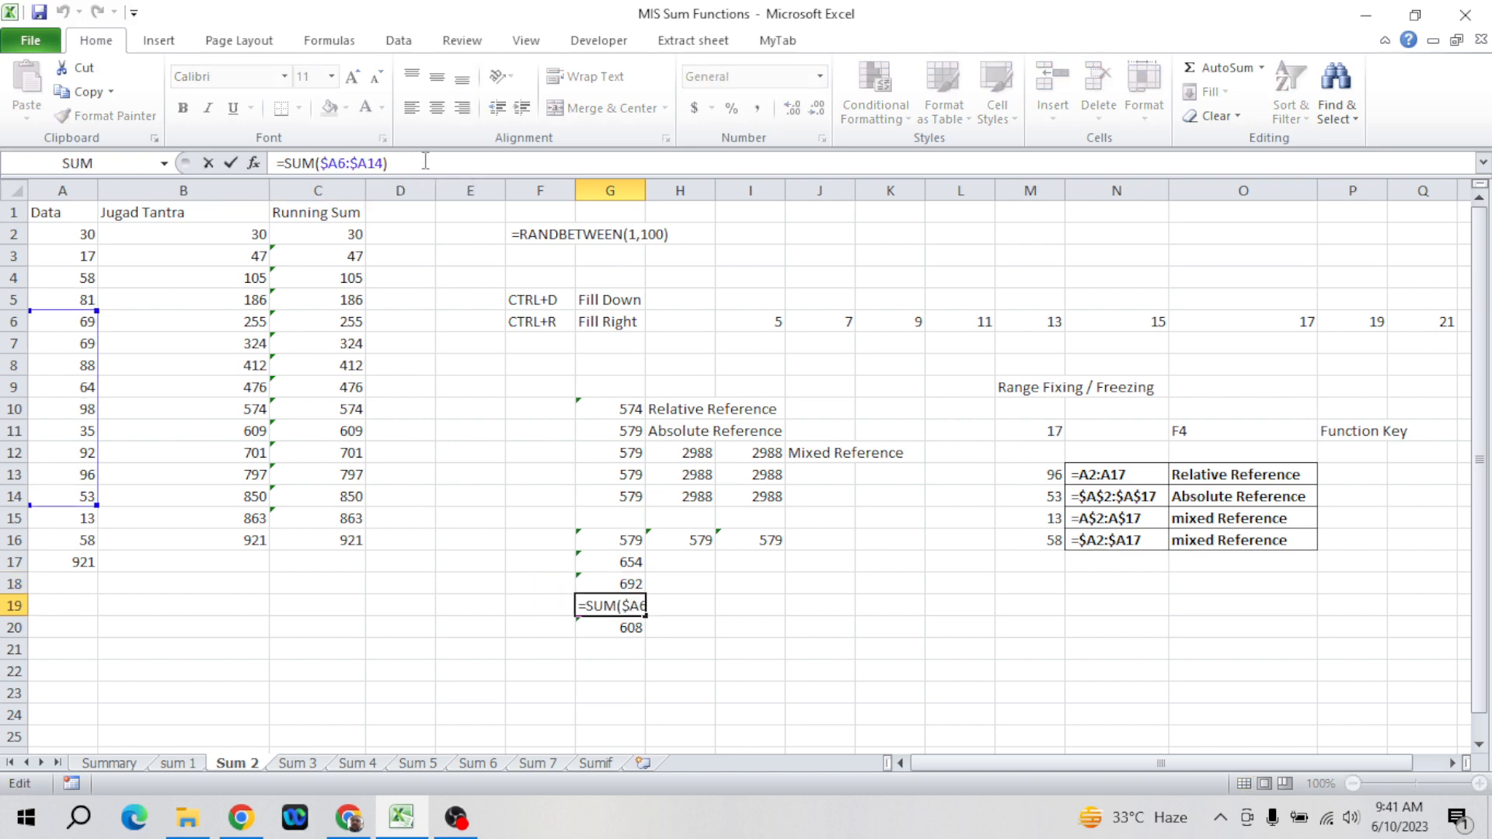
key(Return)
key(Up)
key(Up)
key(Up)
key(Up)
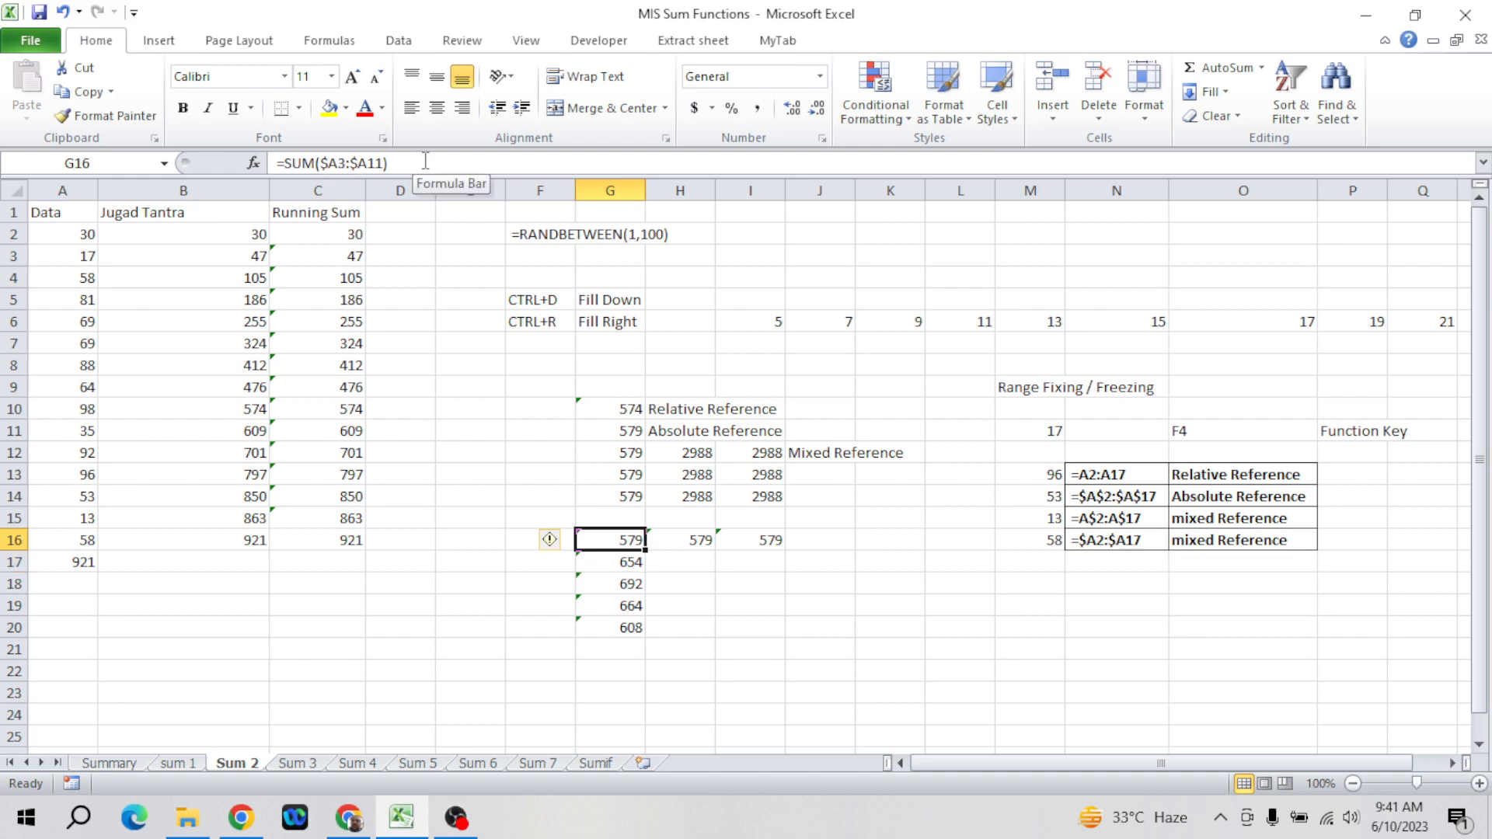
- Copy the Mixed Reference label from J12 into J16, beside the column-fixed formulas
key(Right)
key(Right)
key(Right)
key(Right)
key(Left)
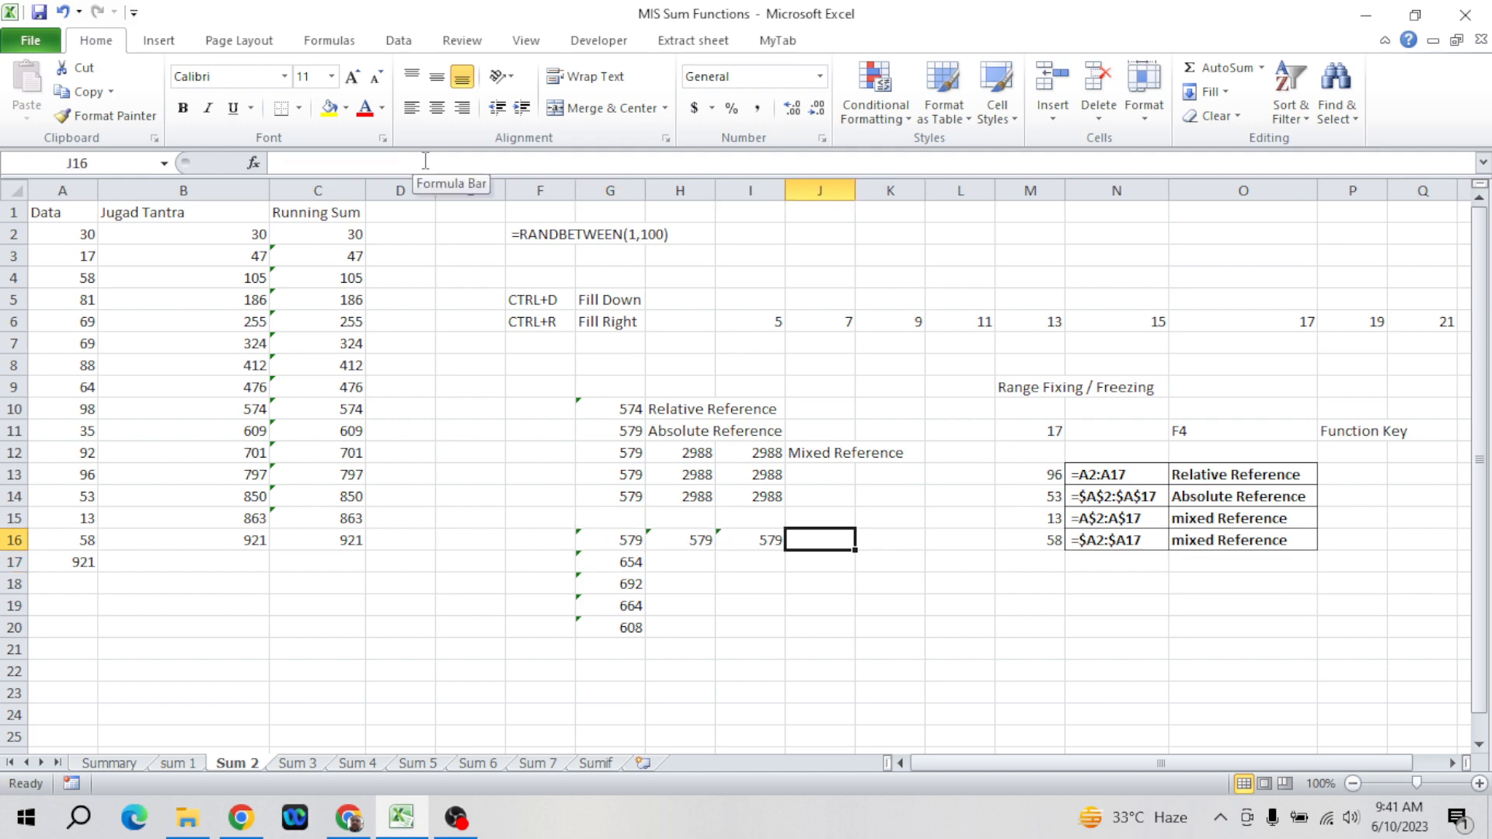
key(Up)
key(Up)
key(Up)
key(Up)
key(ctrl+c)
key(Down)
key(Down)
key(Down)
key(Down)
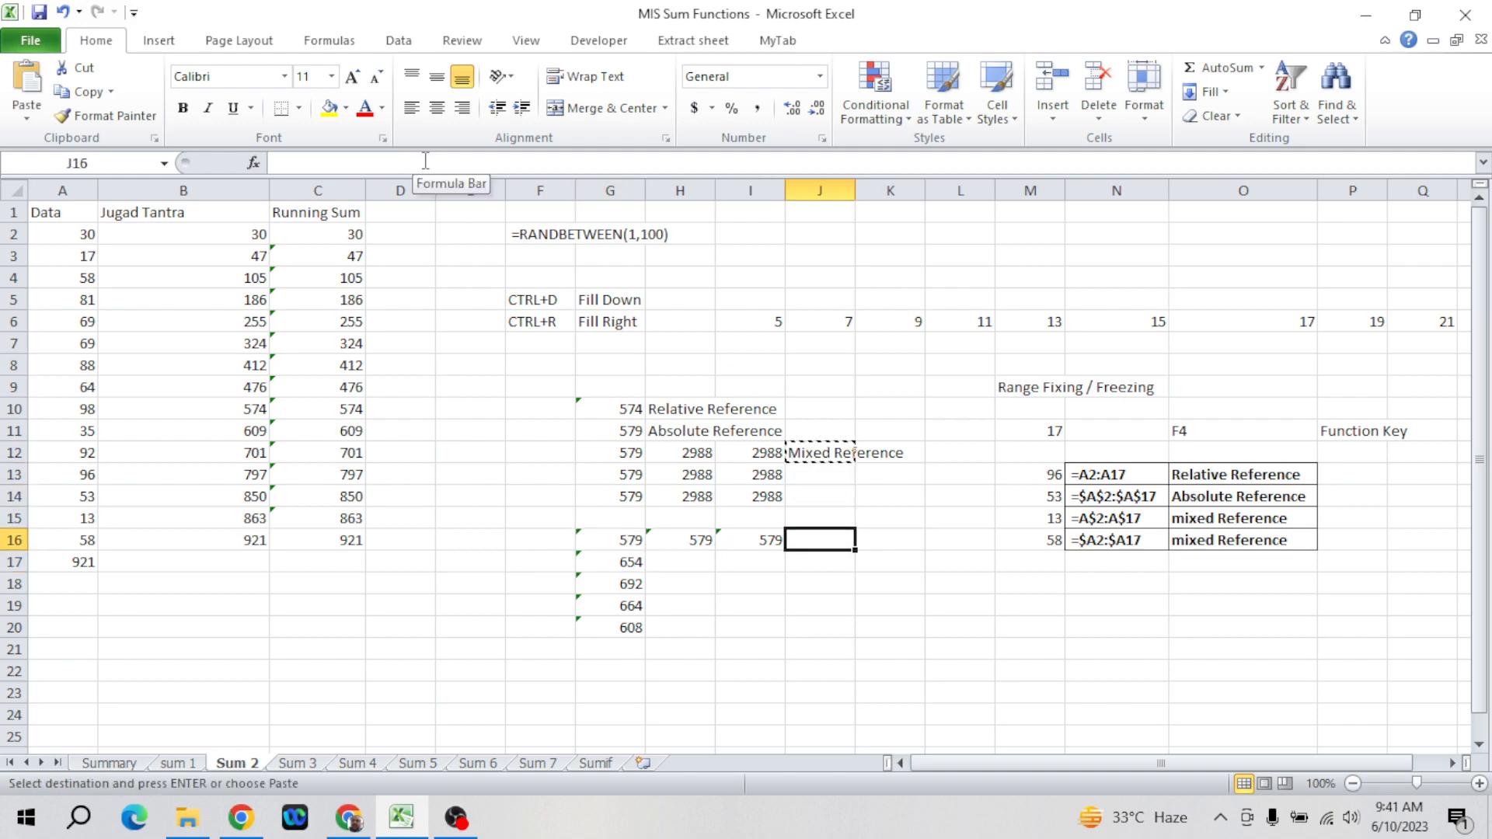
key(Return)
key(Down)
key(Down)
key(Down)
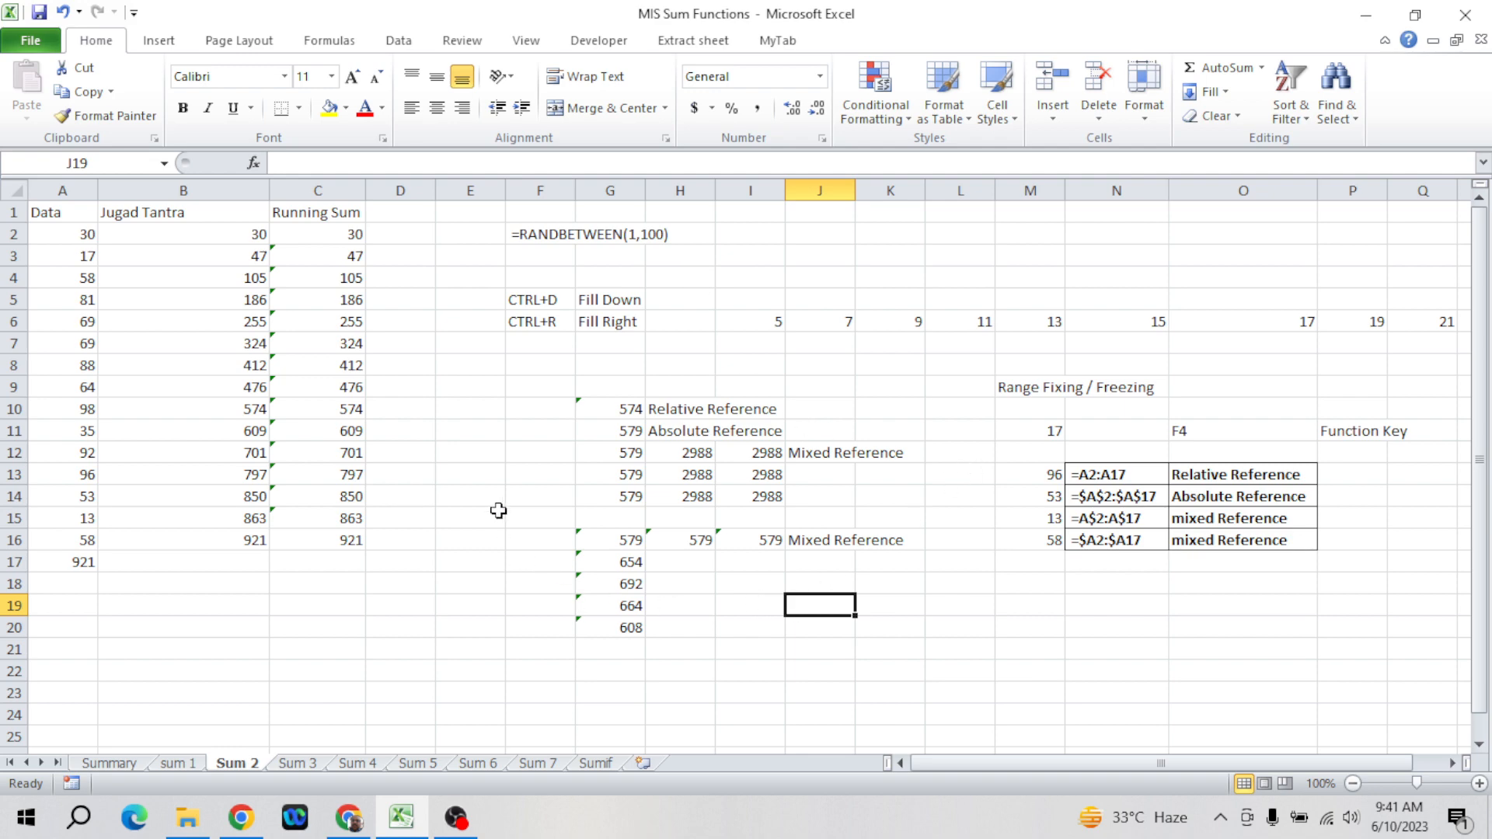
- Enter the note "Press F4" in F13 and highlight that cell with a yellow fill
click(530, 487)
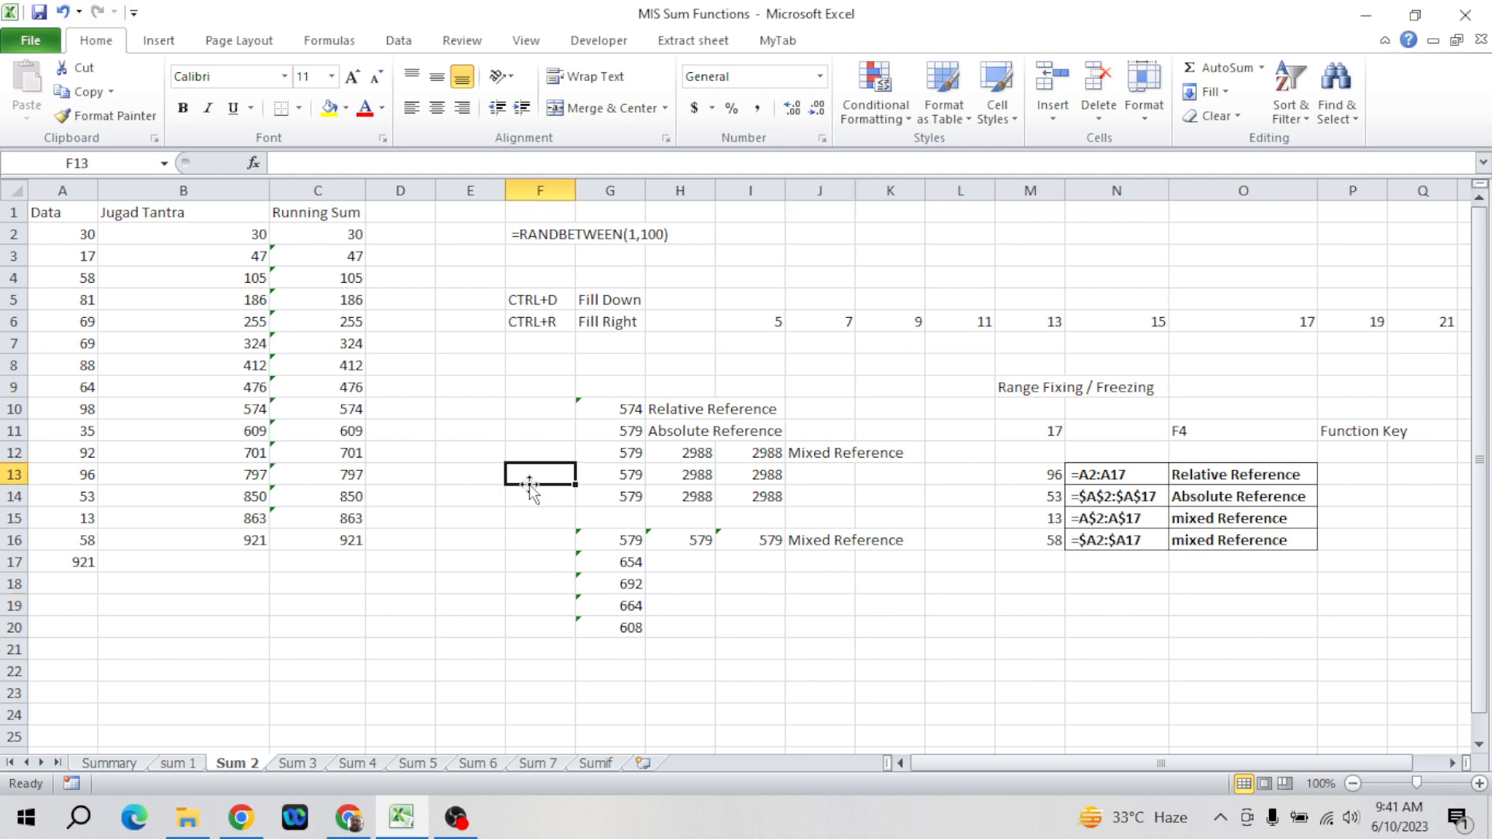
text(Pr)
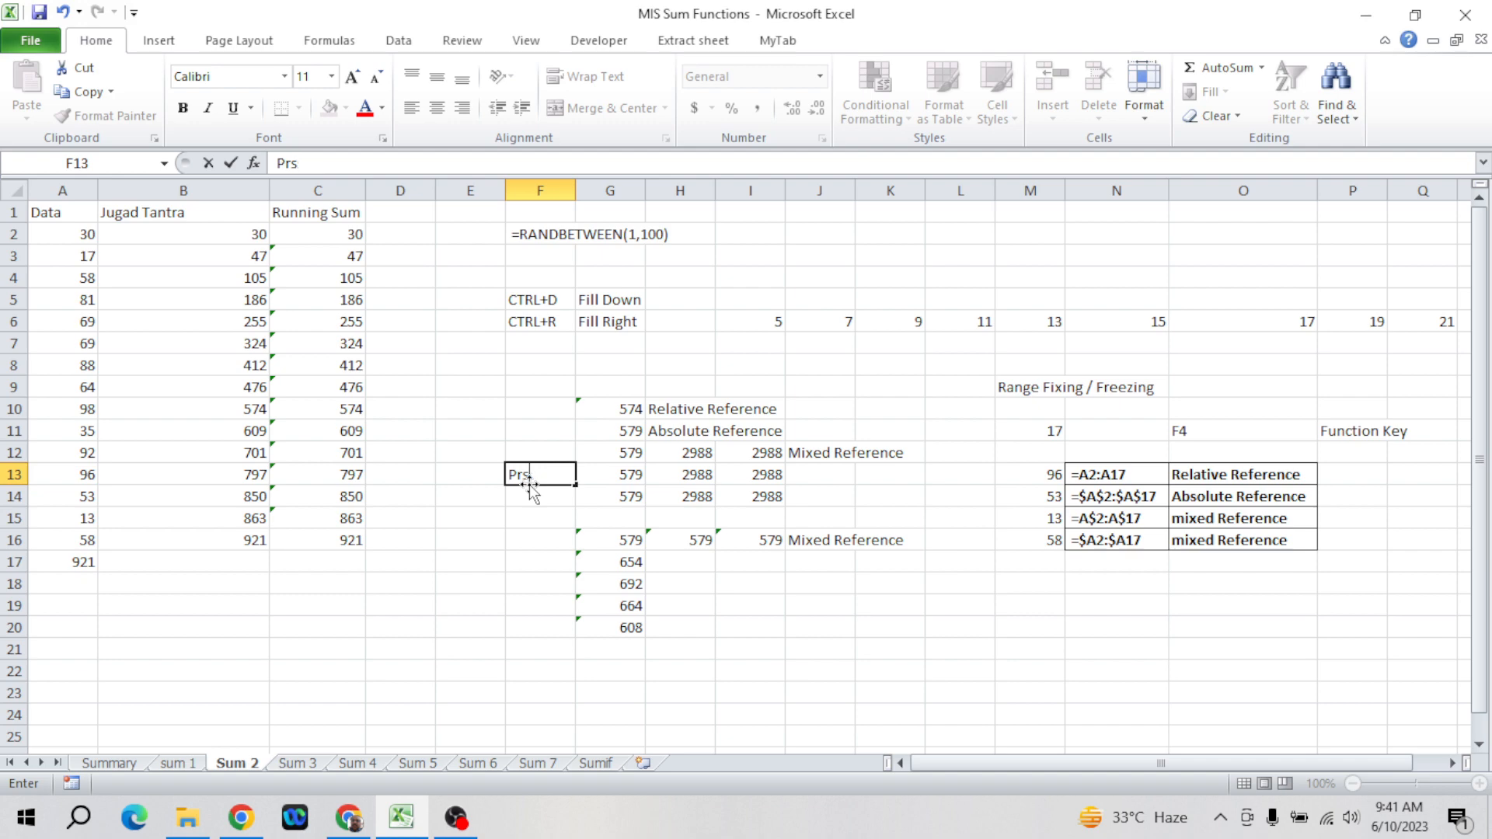
text(ess F4)
key(Return)
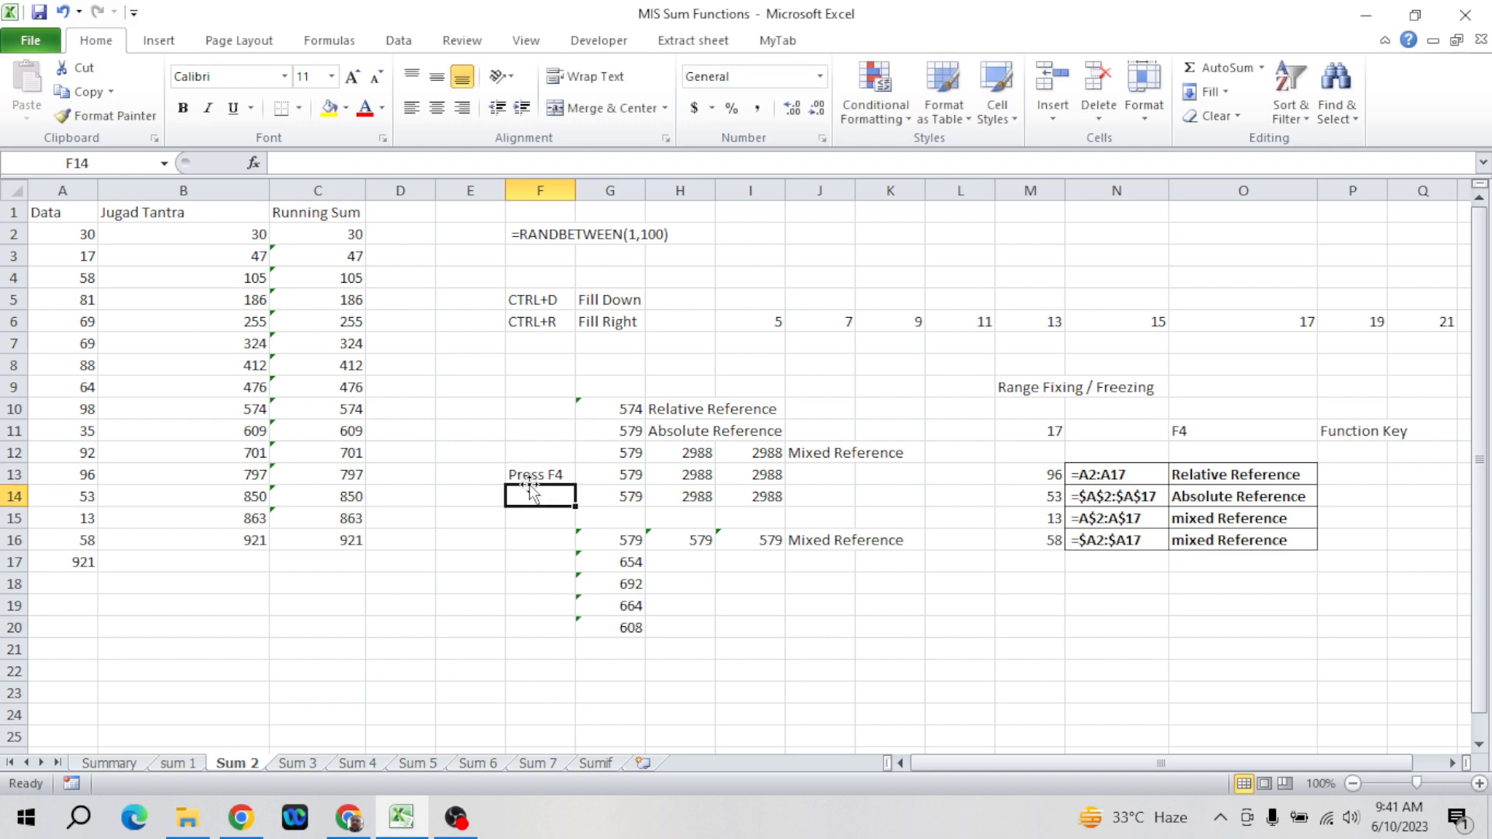
click(531, 475)
click(329, 107)
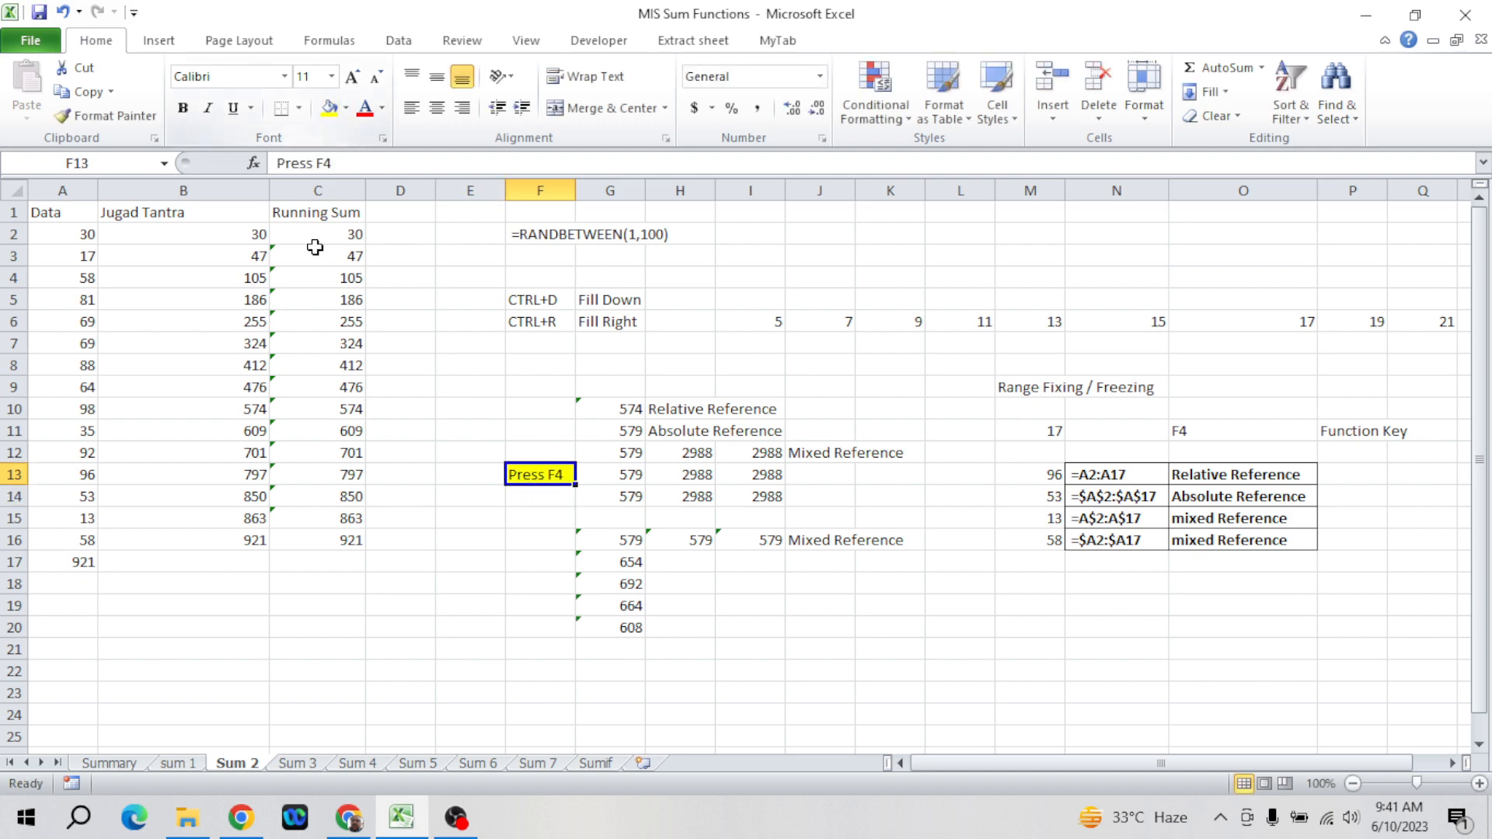
click(482, 611)
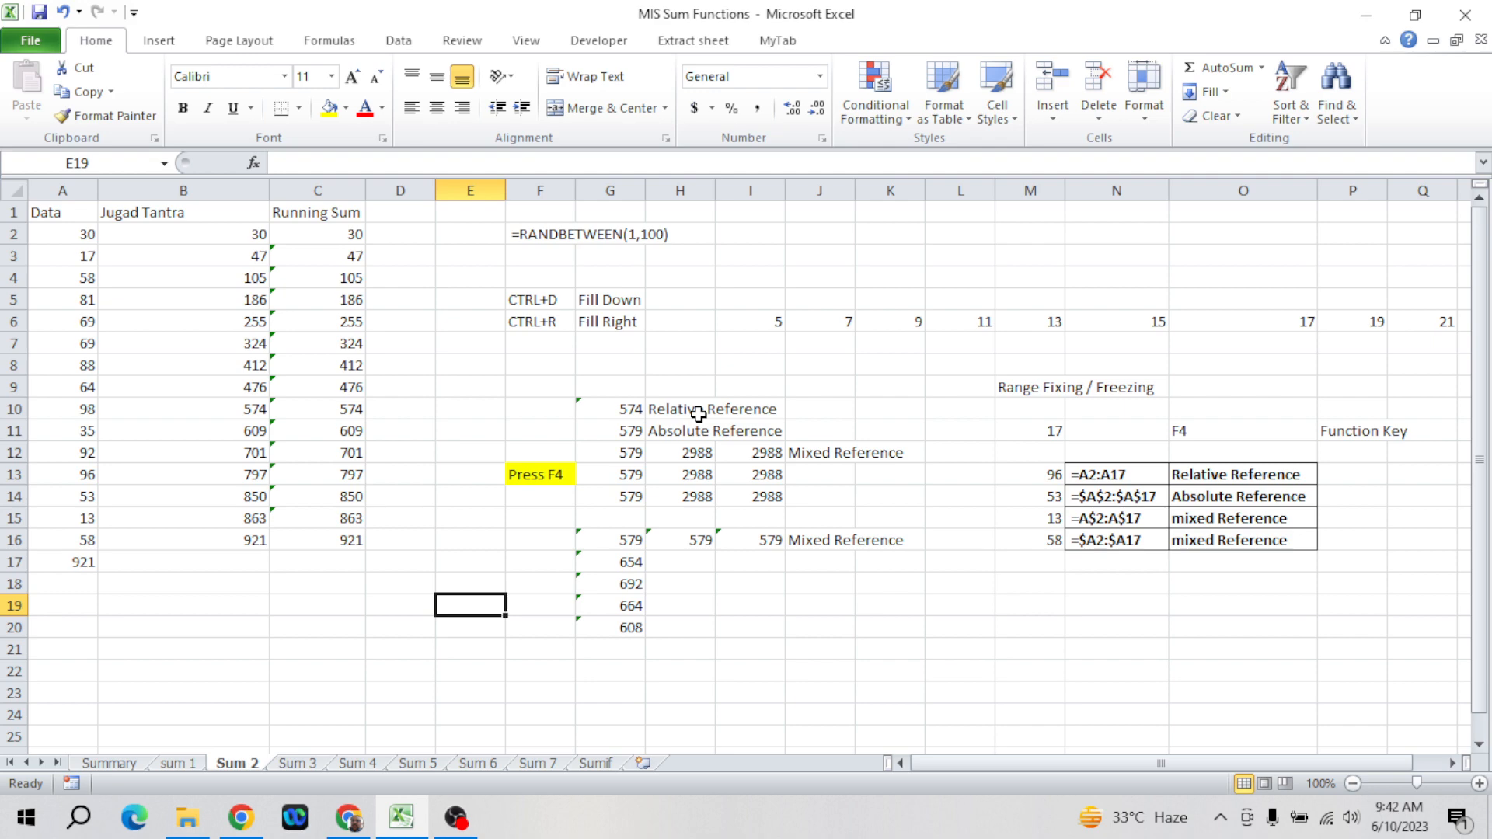
- Review the relative formula in G10, the absolute one in G11, the running sum in C2 and the Relative Reference entry in N13:O13
click(623, 420)
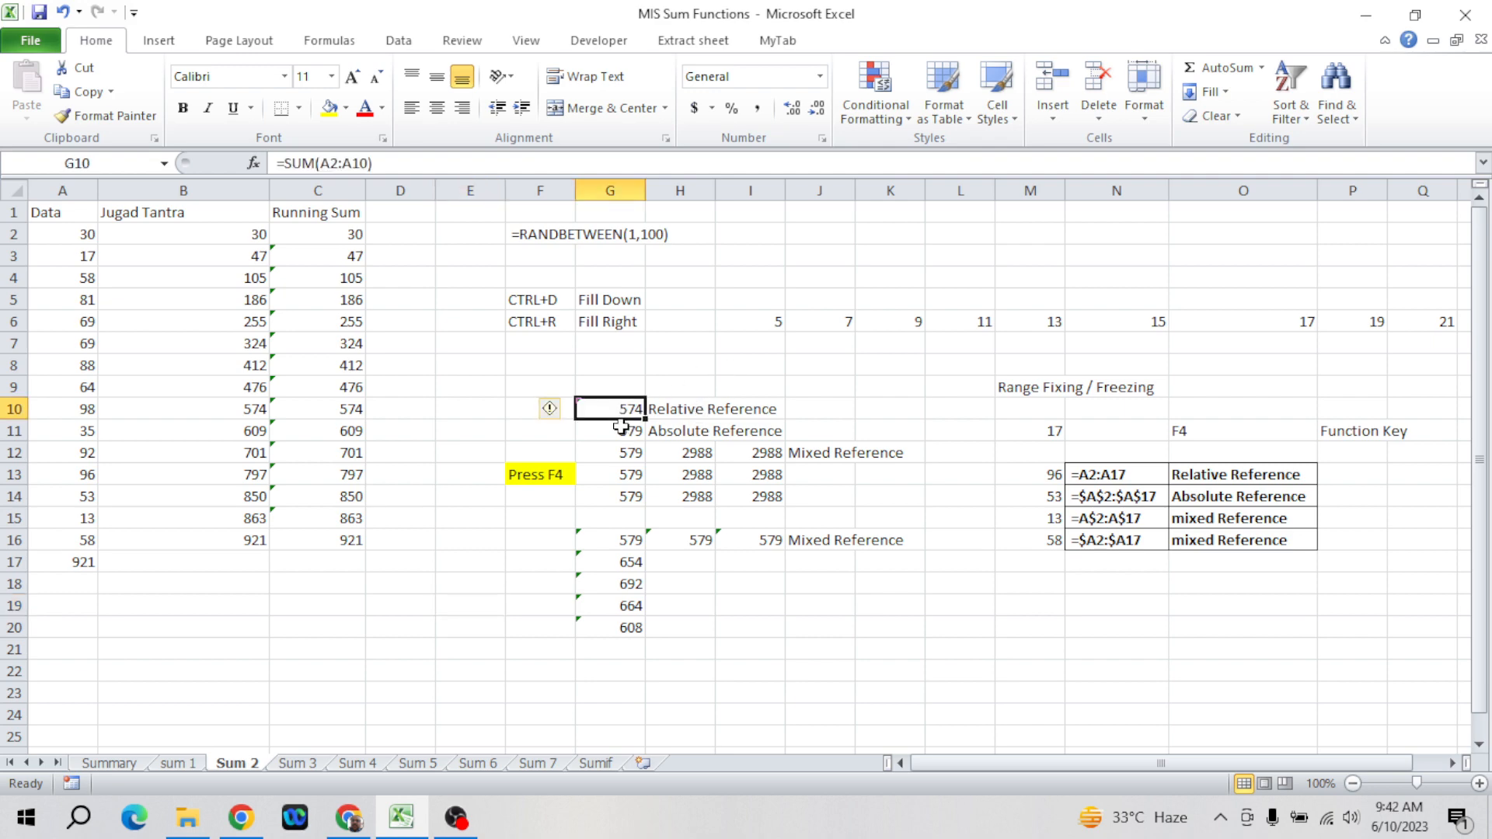
click(642, 437)
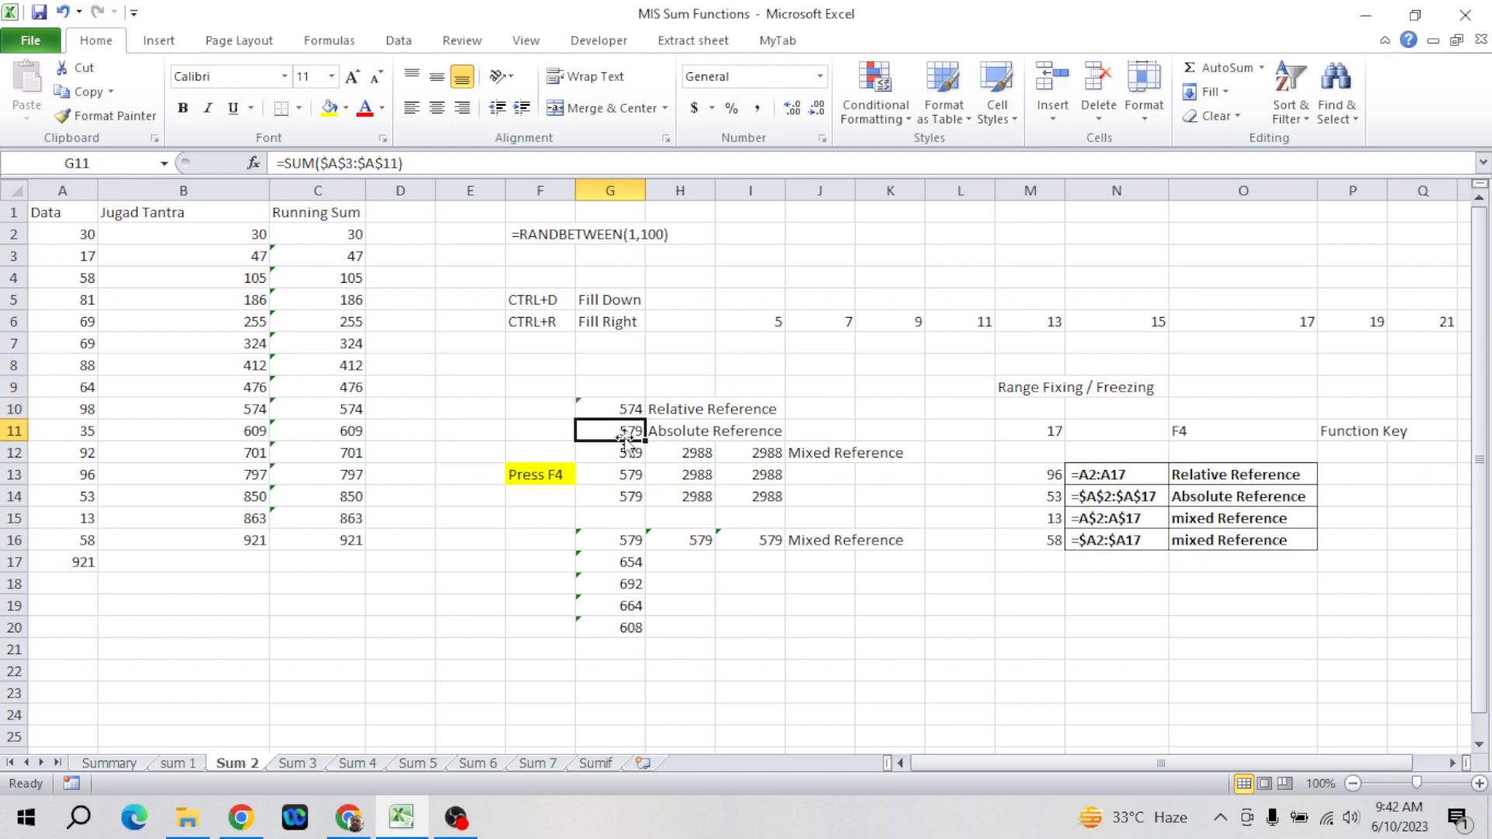
click(87, 237)
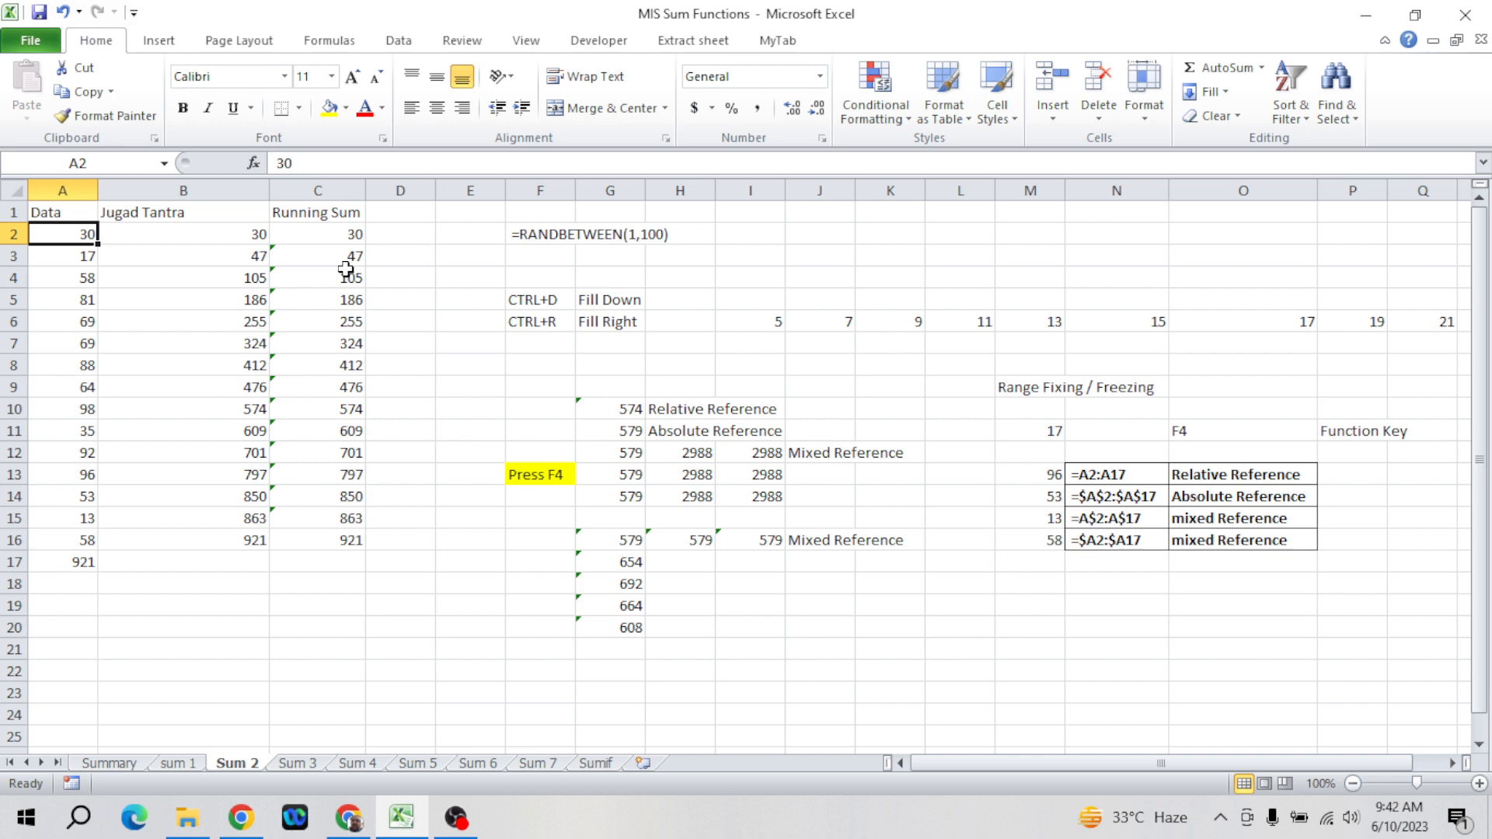
click(336, 239)
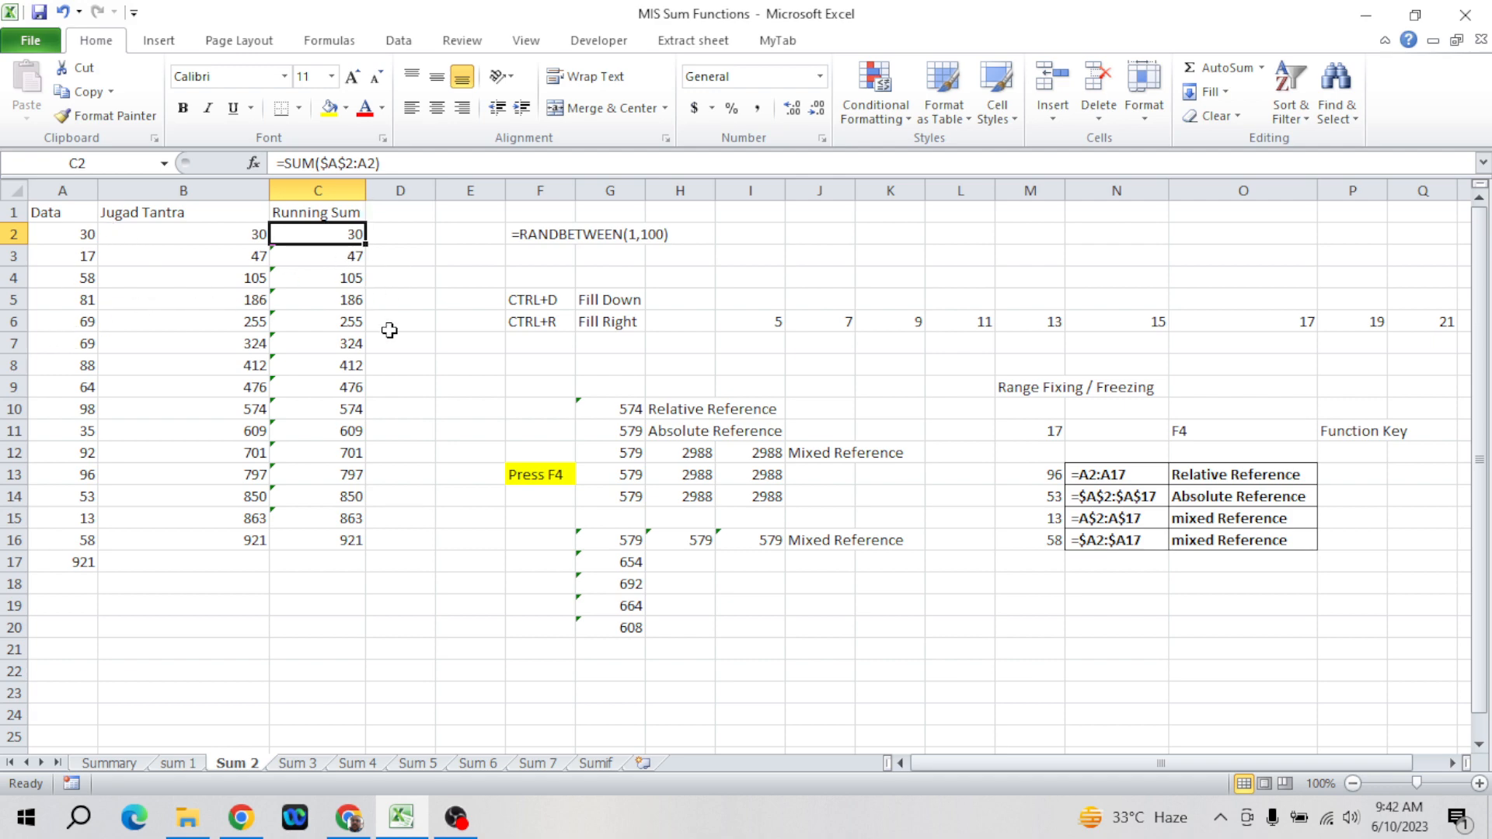
click(1143, 479)
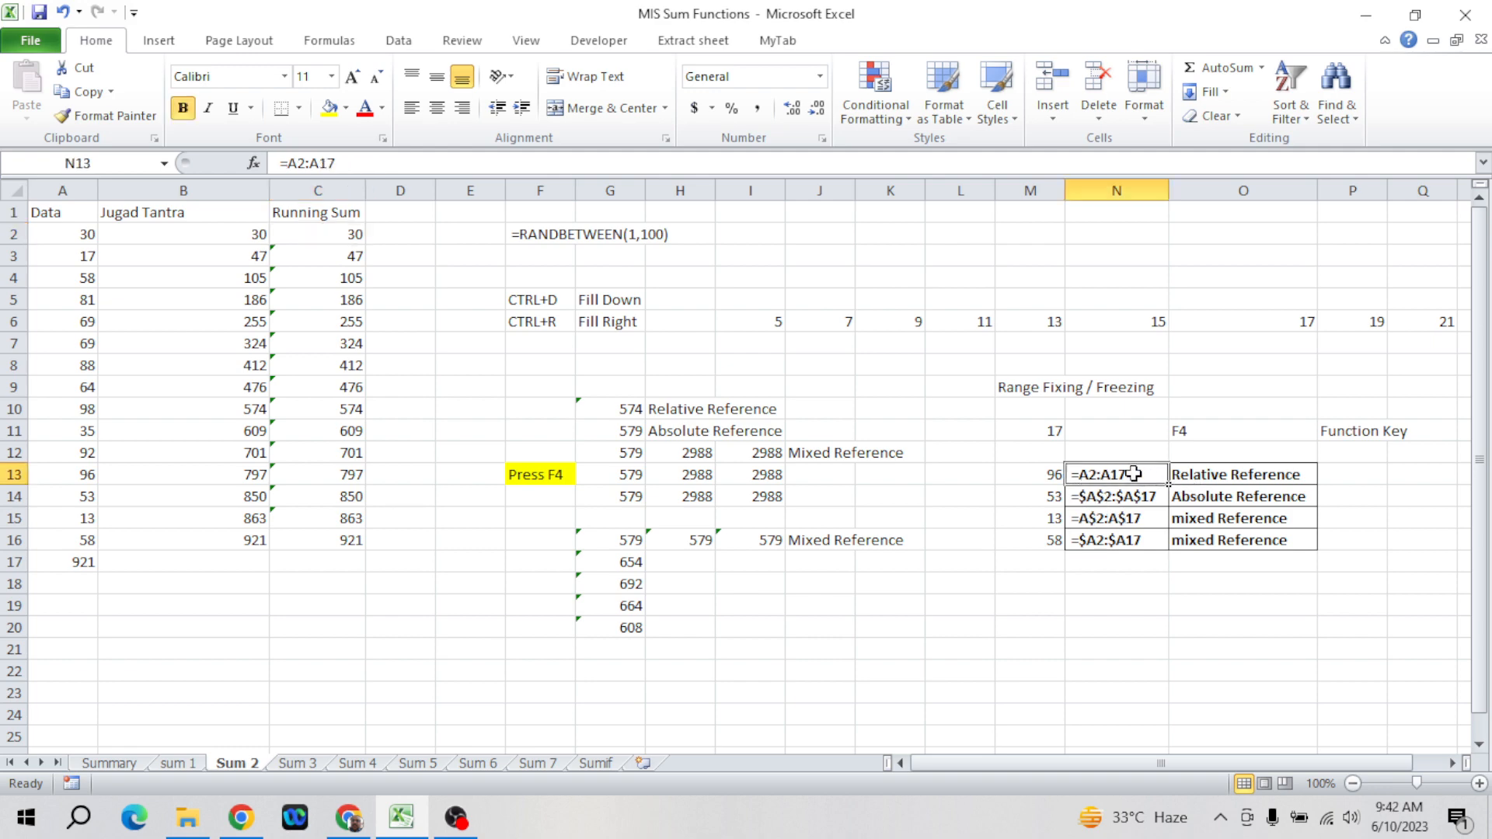
click(1221, 474)
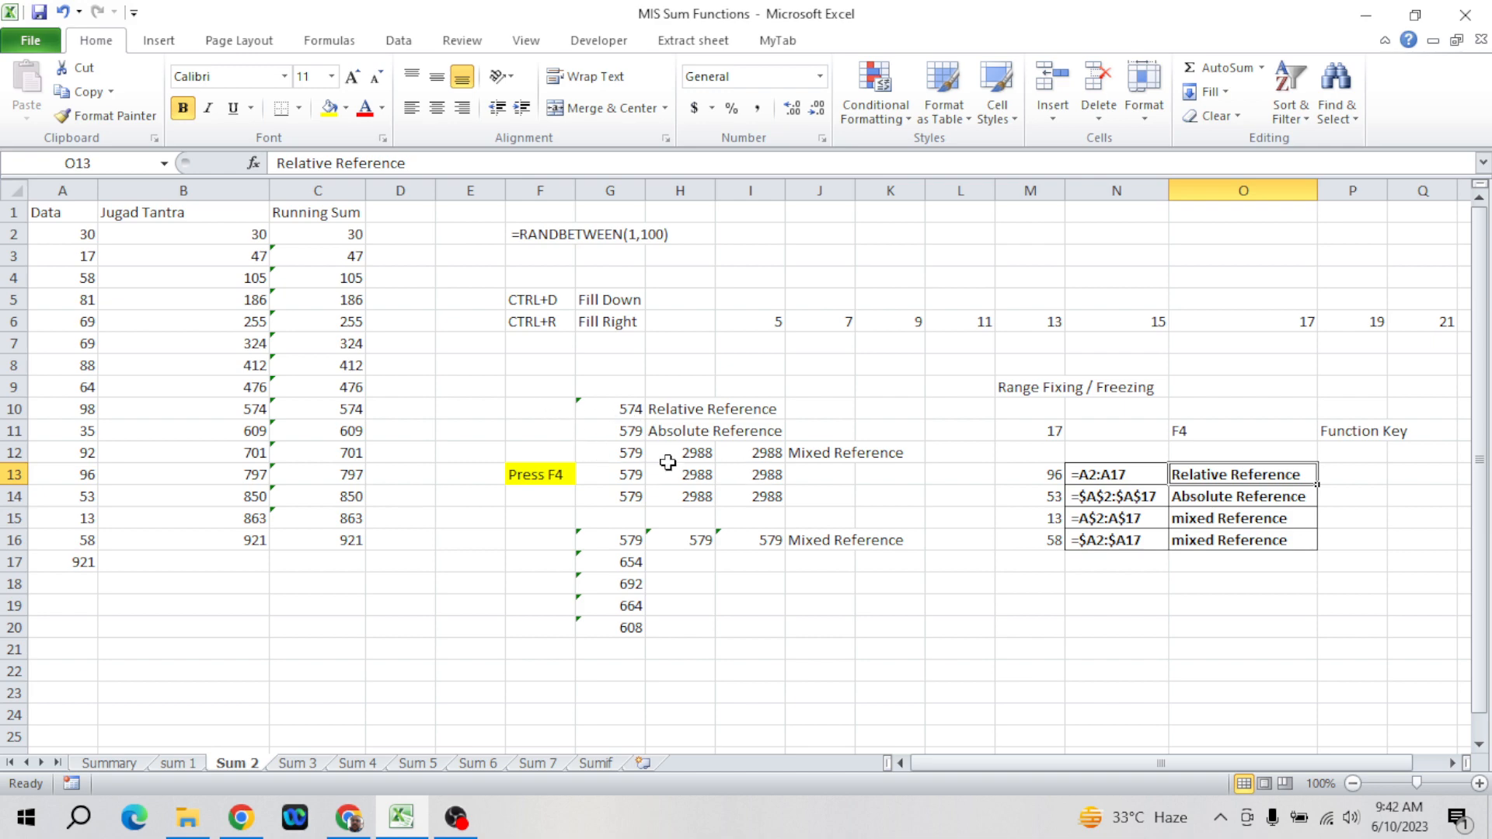
- Compare the row-fixed SUM formulas across G12:I12 to see how the column letters behave when filled right
click(634, 452)
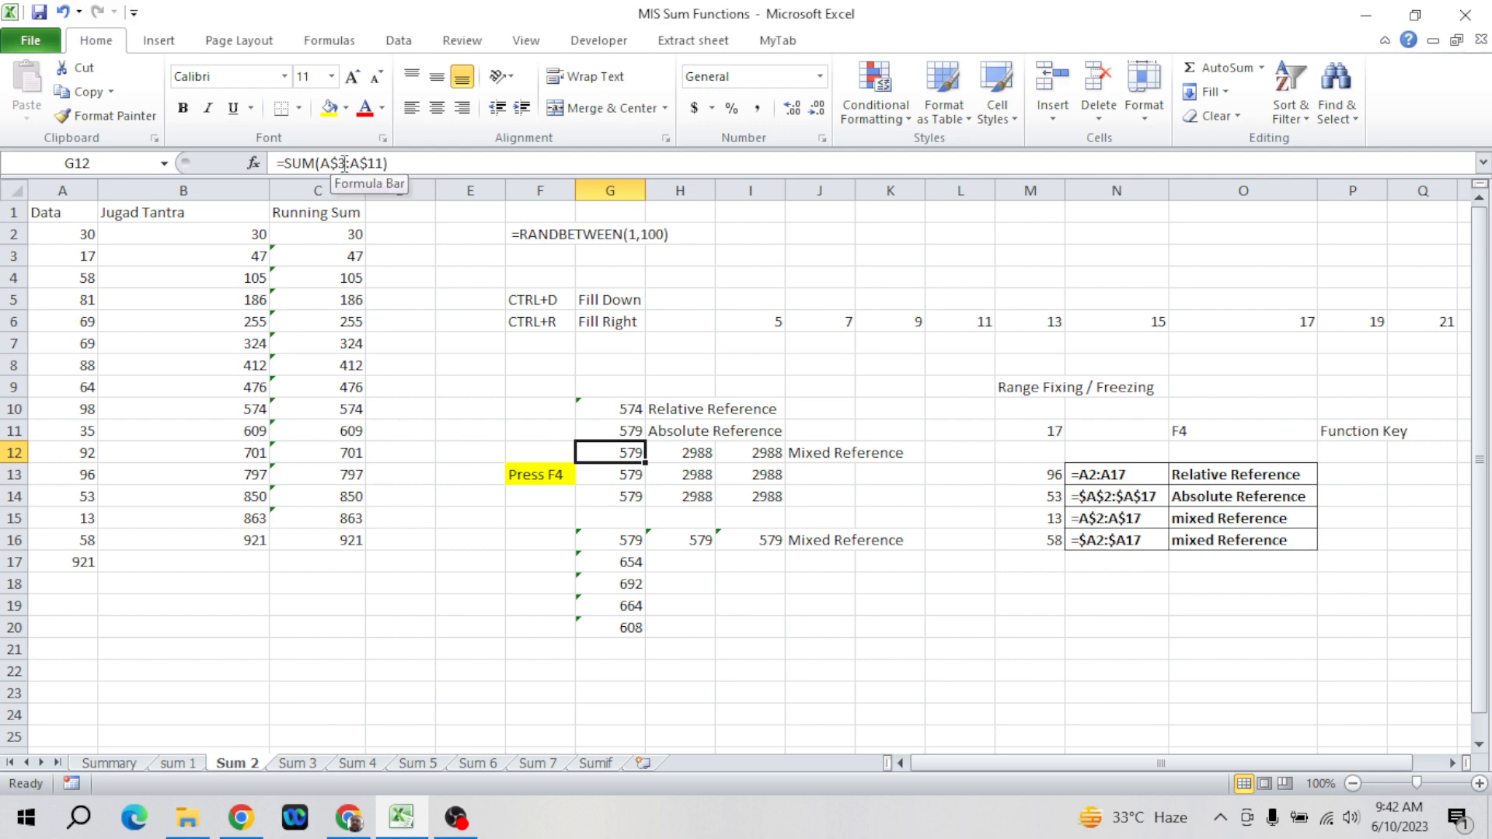
key(Right)
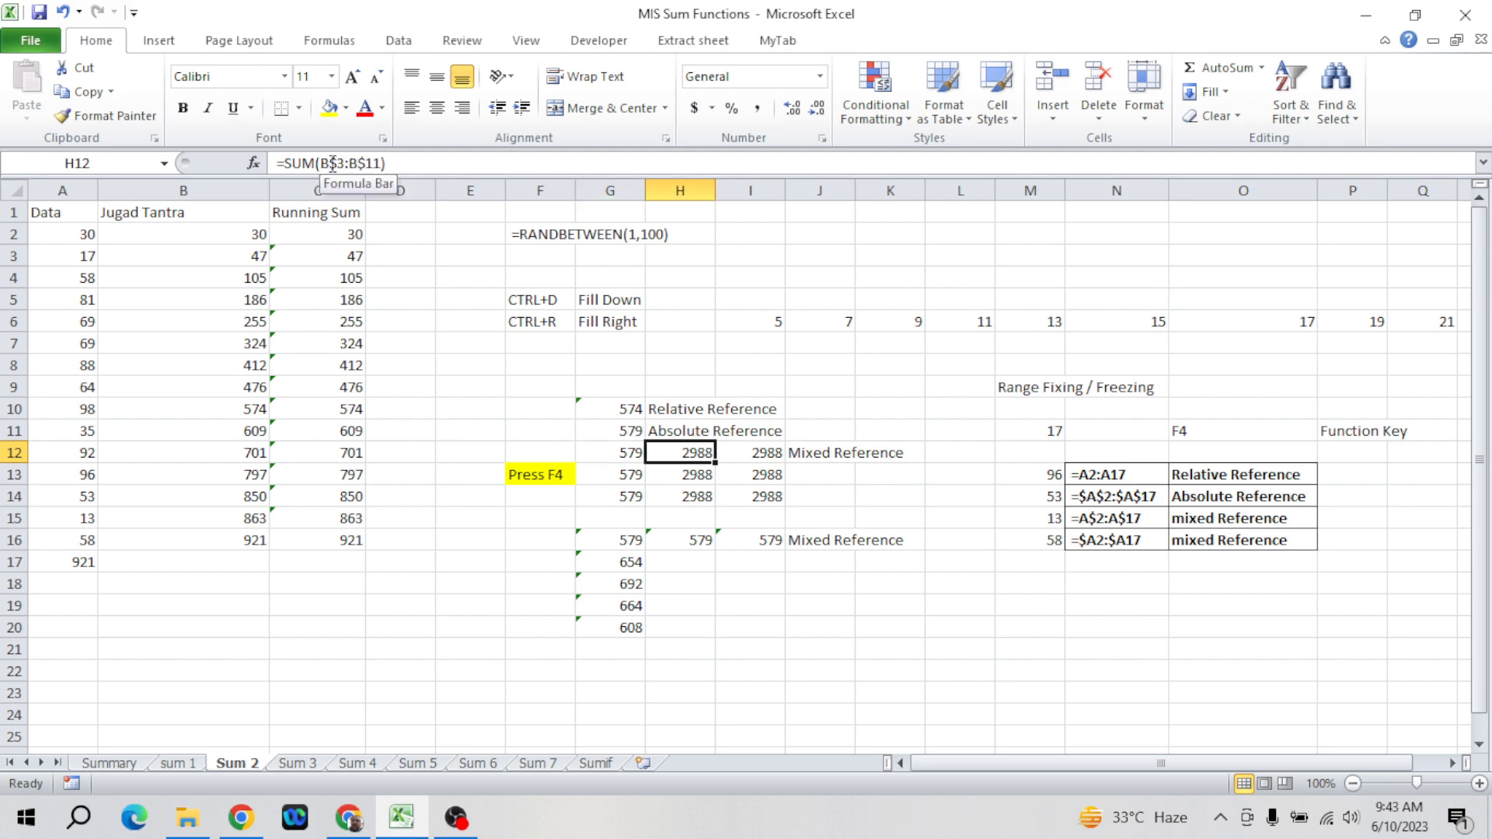
key(Left)
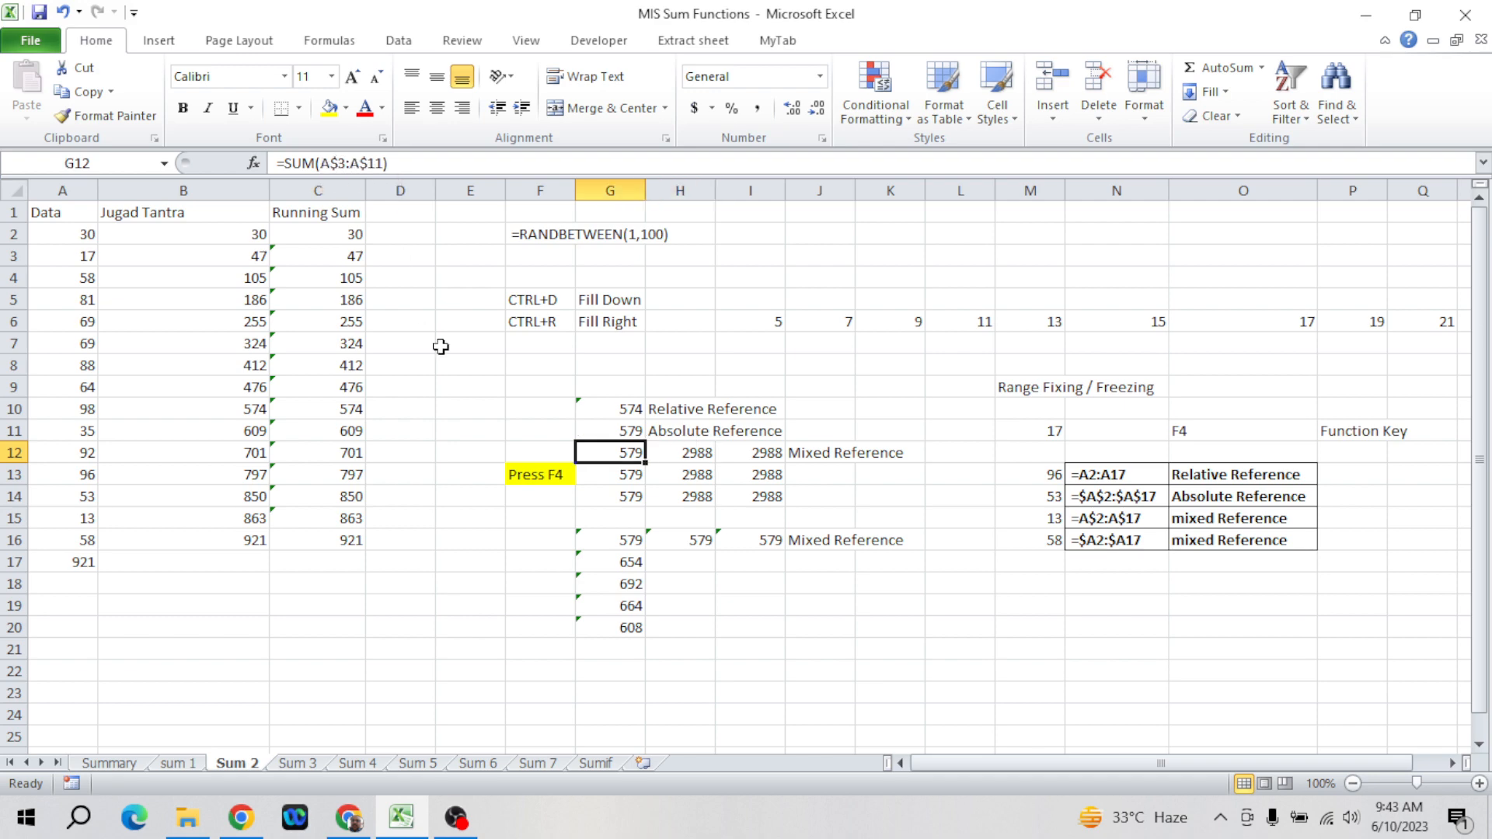
key(Right)
key(Left)
key(Right)
key(Right)
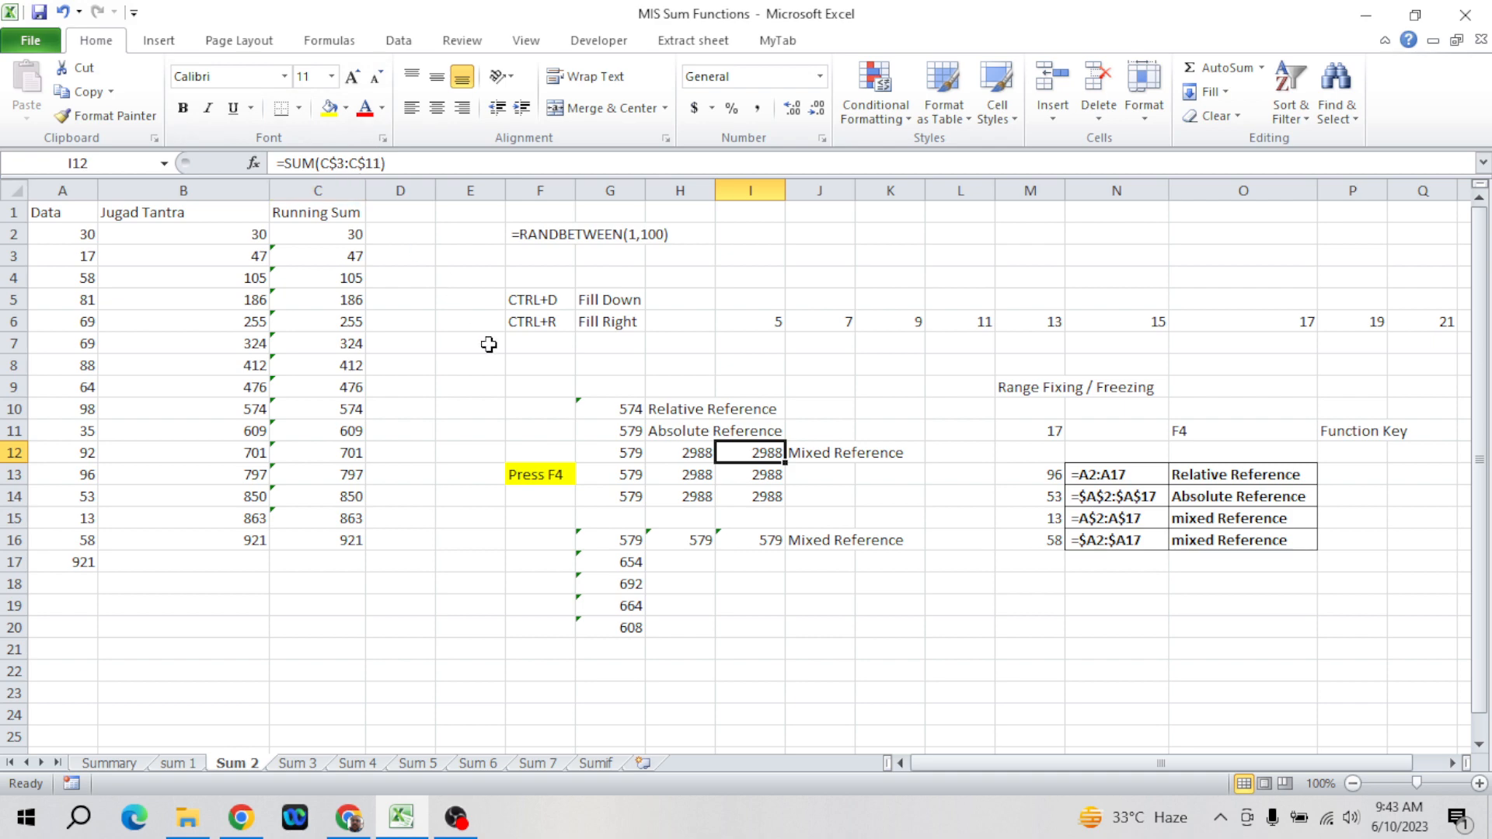
key(Left)
key(Left)
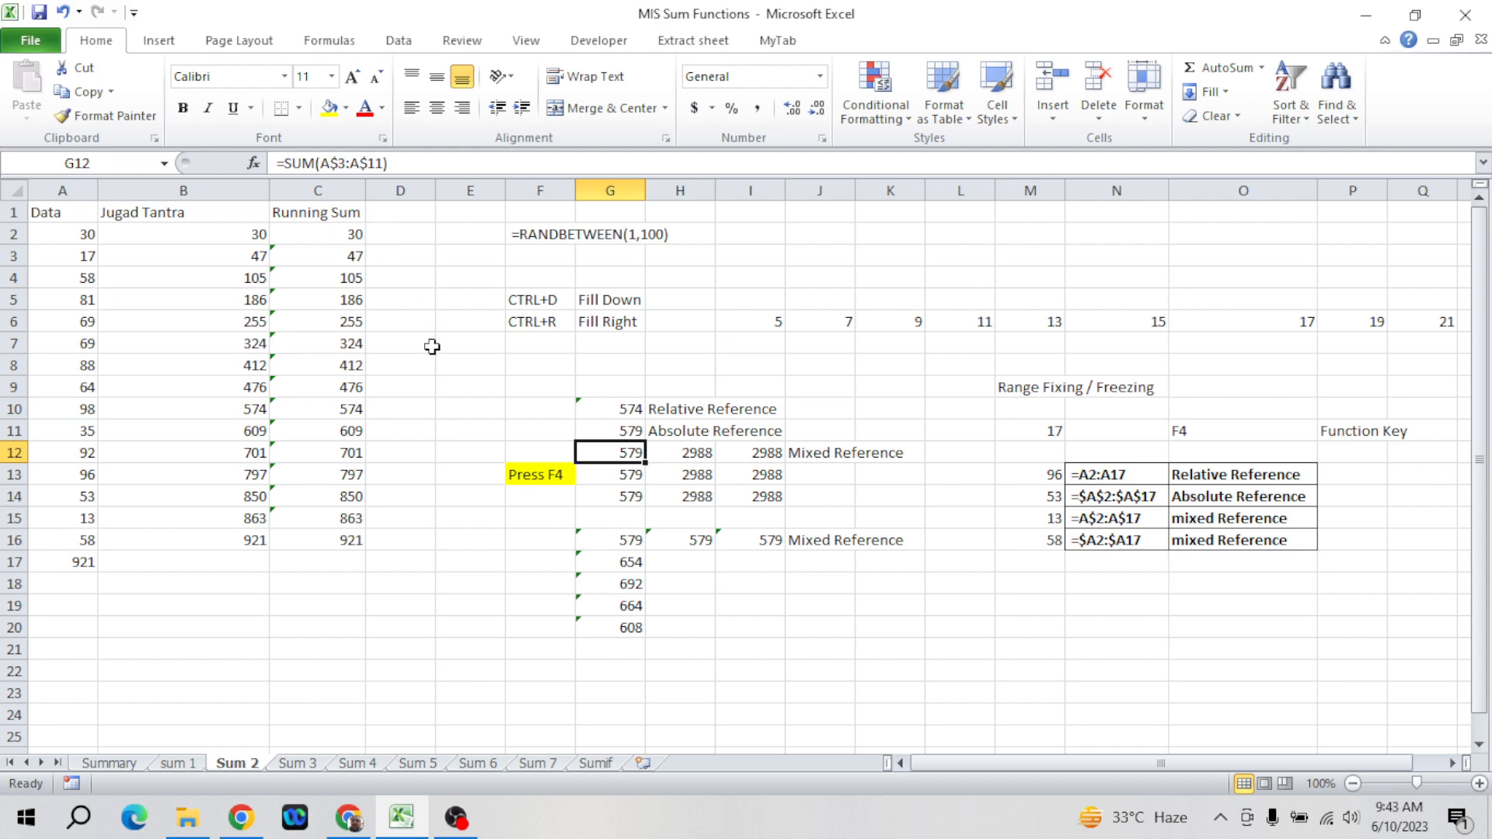
- Compare the column-fixed SUM formulas across G16:I16 and down to G19 to see how columns and rows behave
key(Down)
key(Down)
key(Down)
key(Down)
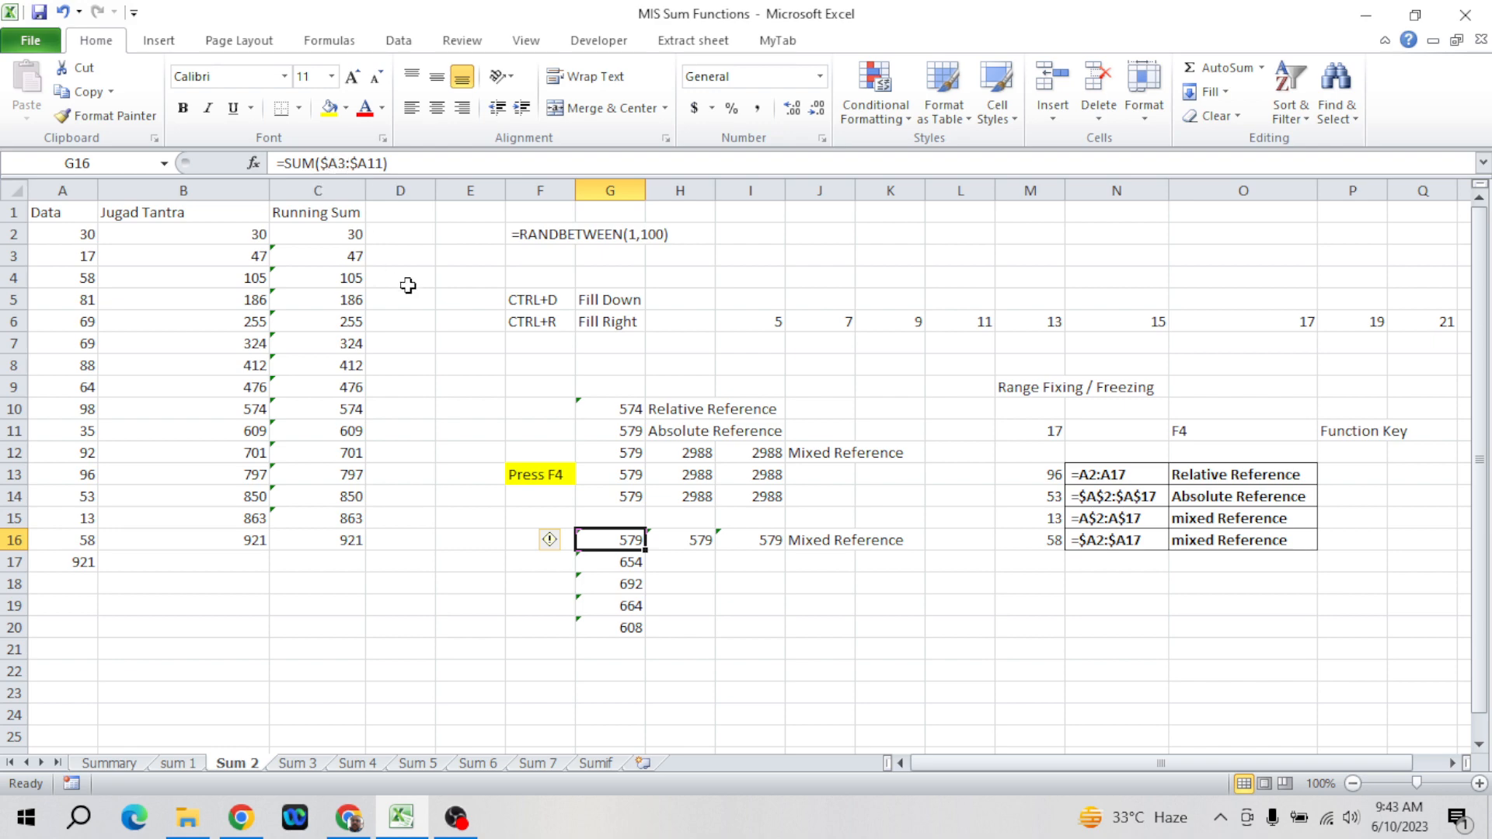
key(Right)
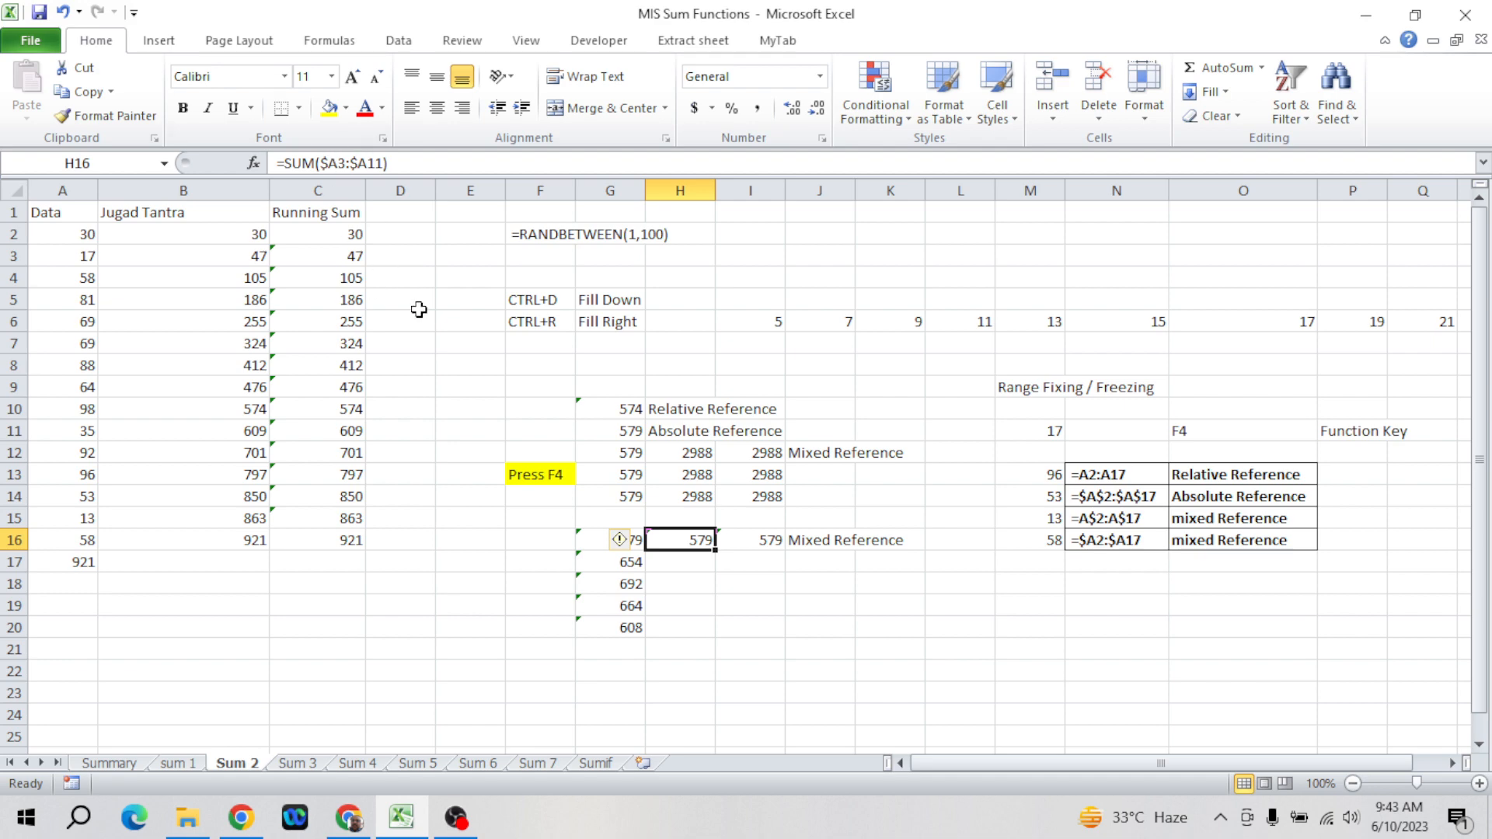
key(Right)
key(Left)
key(Left)
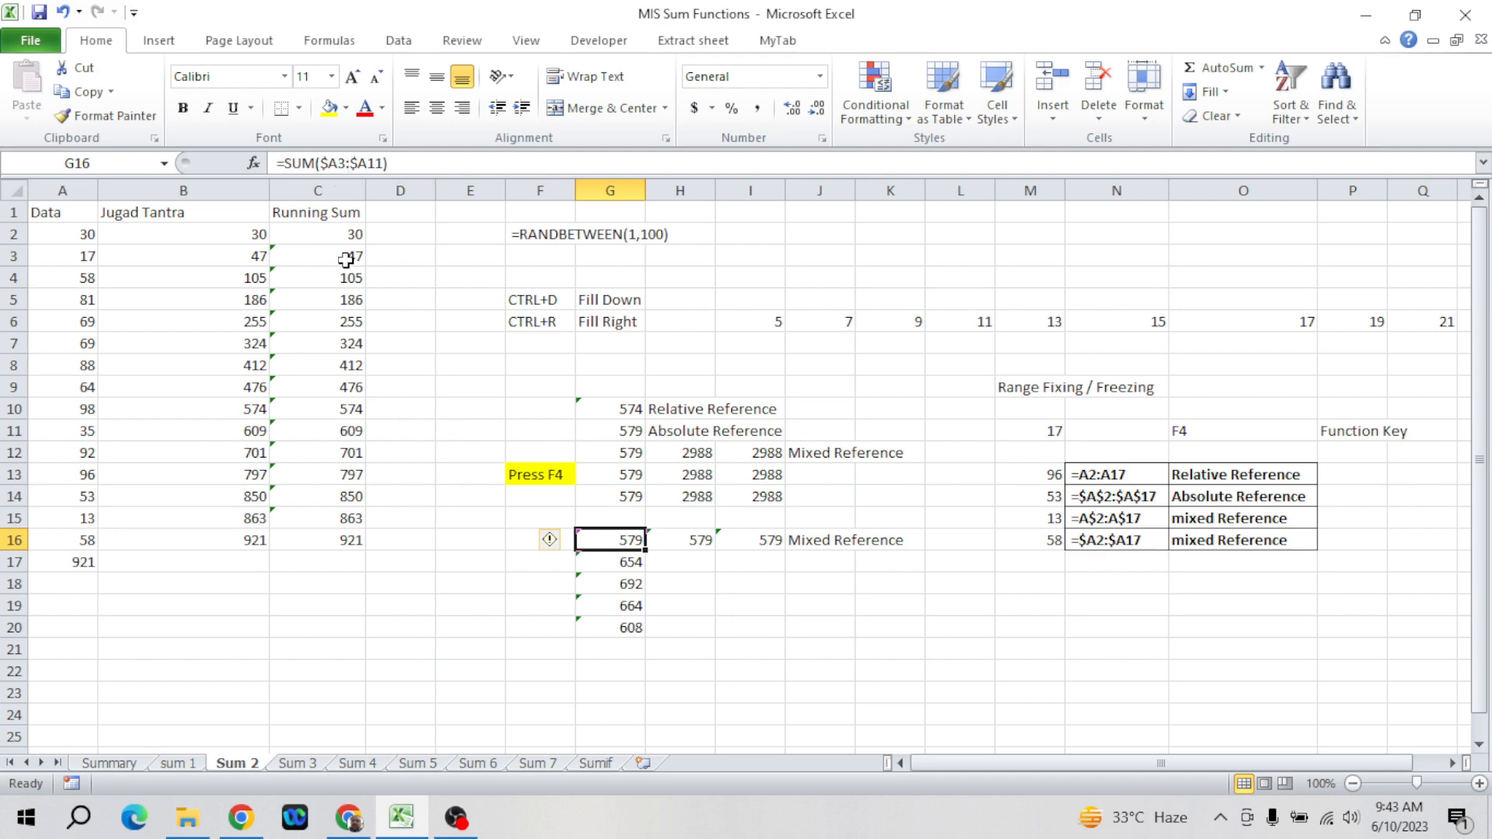
key(Down)
key(Down)
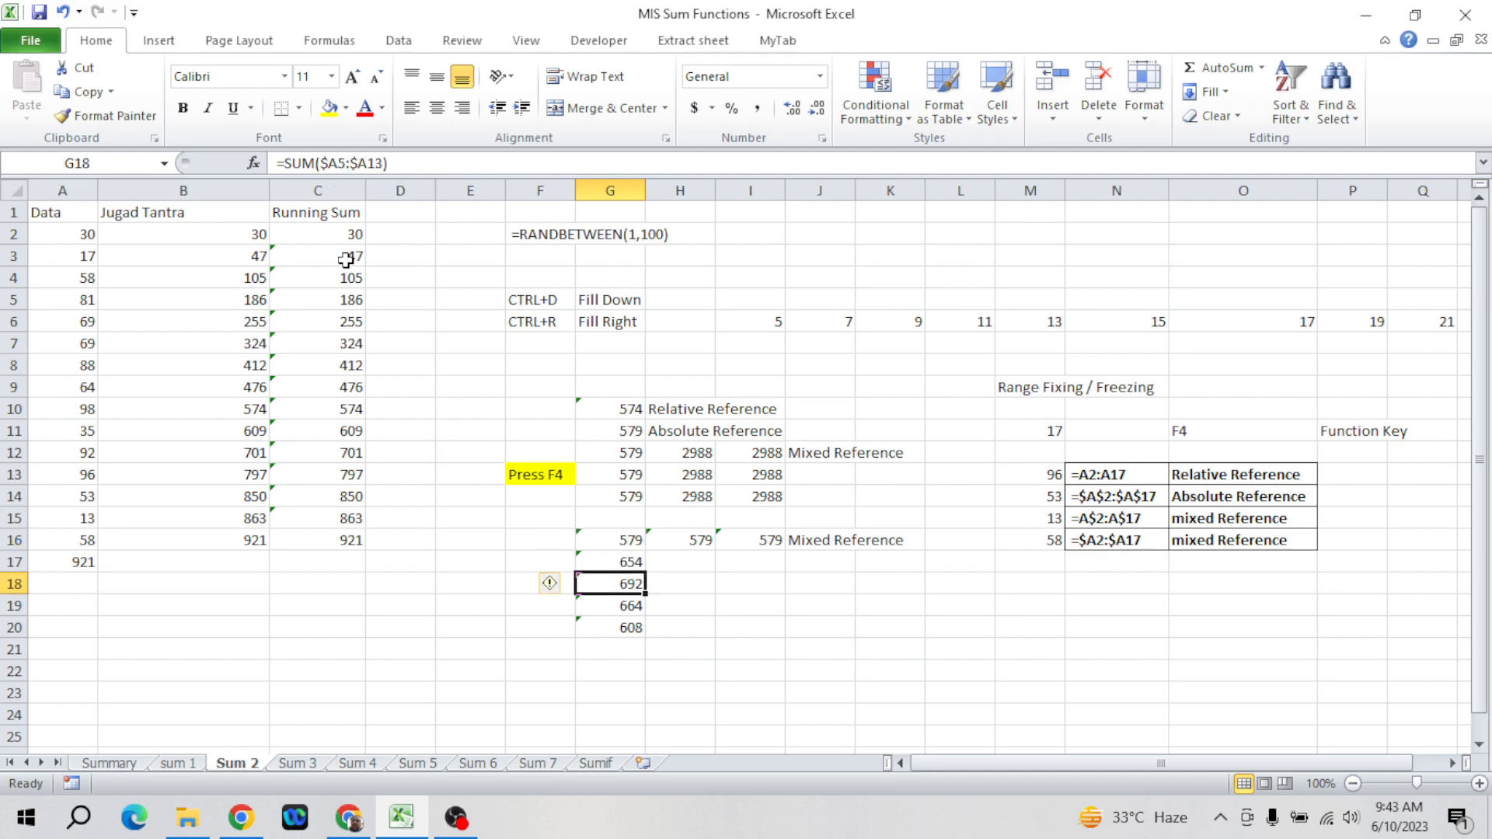
key(Down)
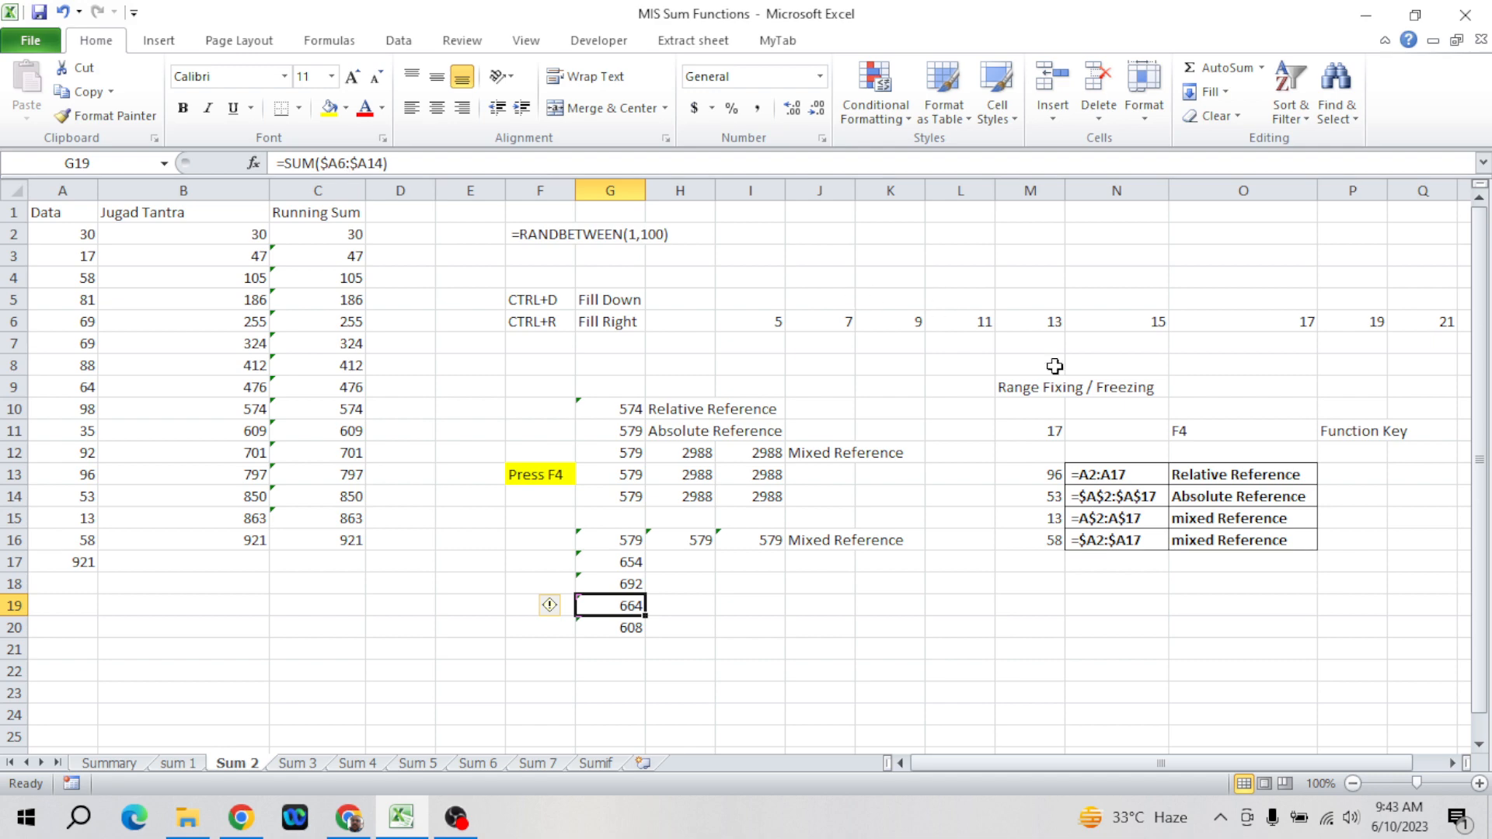
- Review the relative, absolute and mixed reference types listed in N13:O16, then check the running sum formula in C16
click(1196, 477)
key(Down)
key(Down)
key(Down)
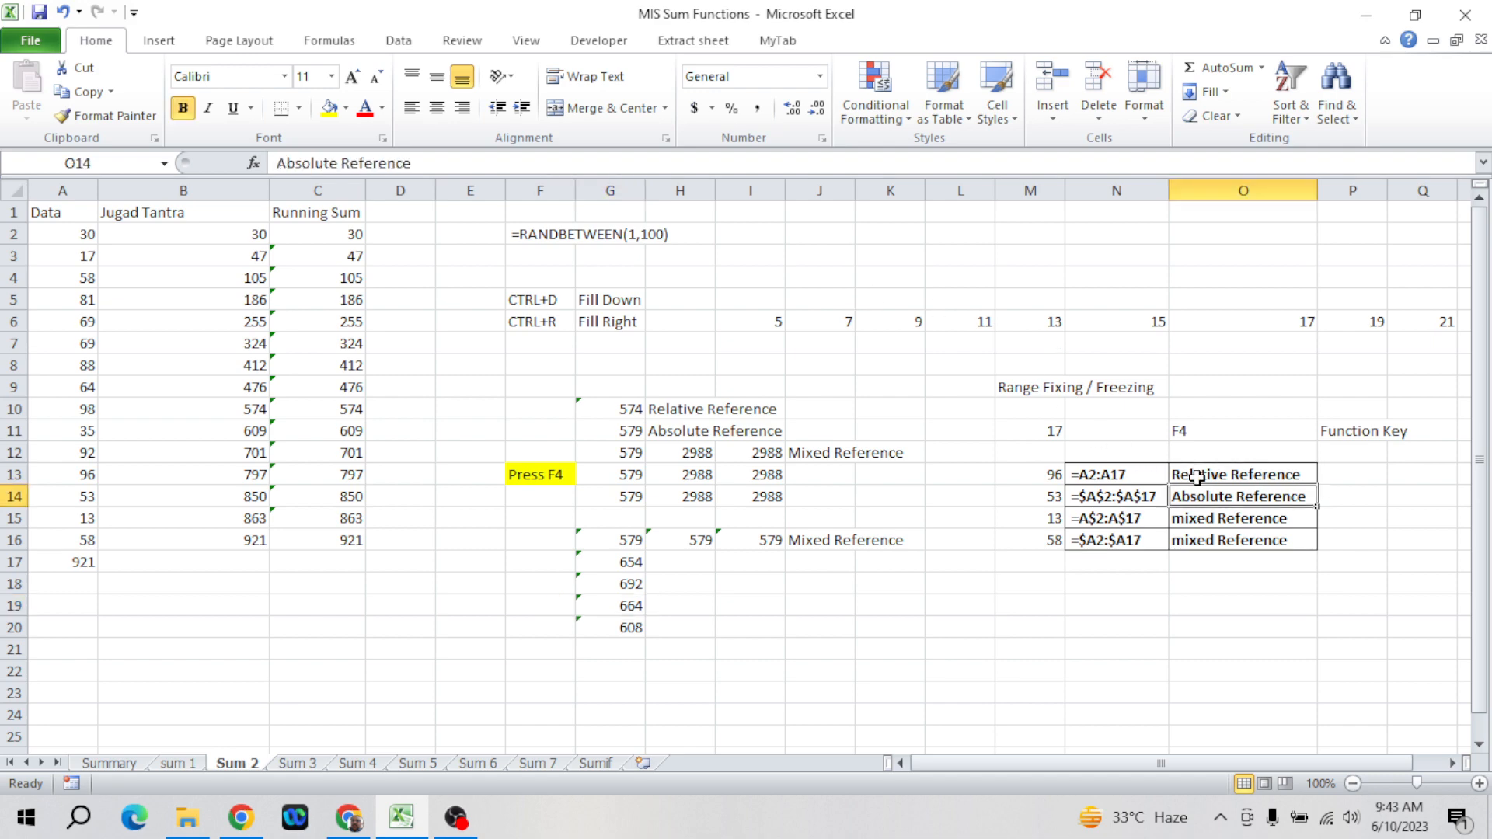
key(Left)
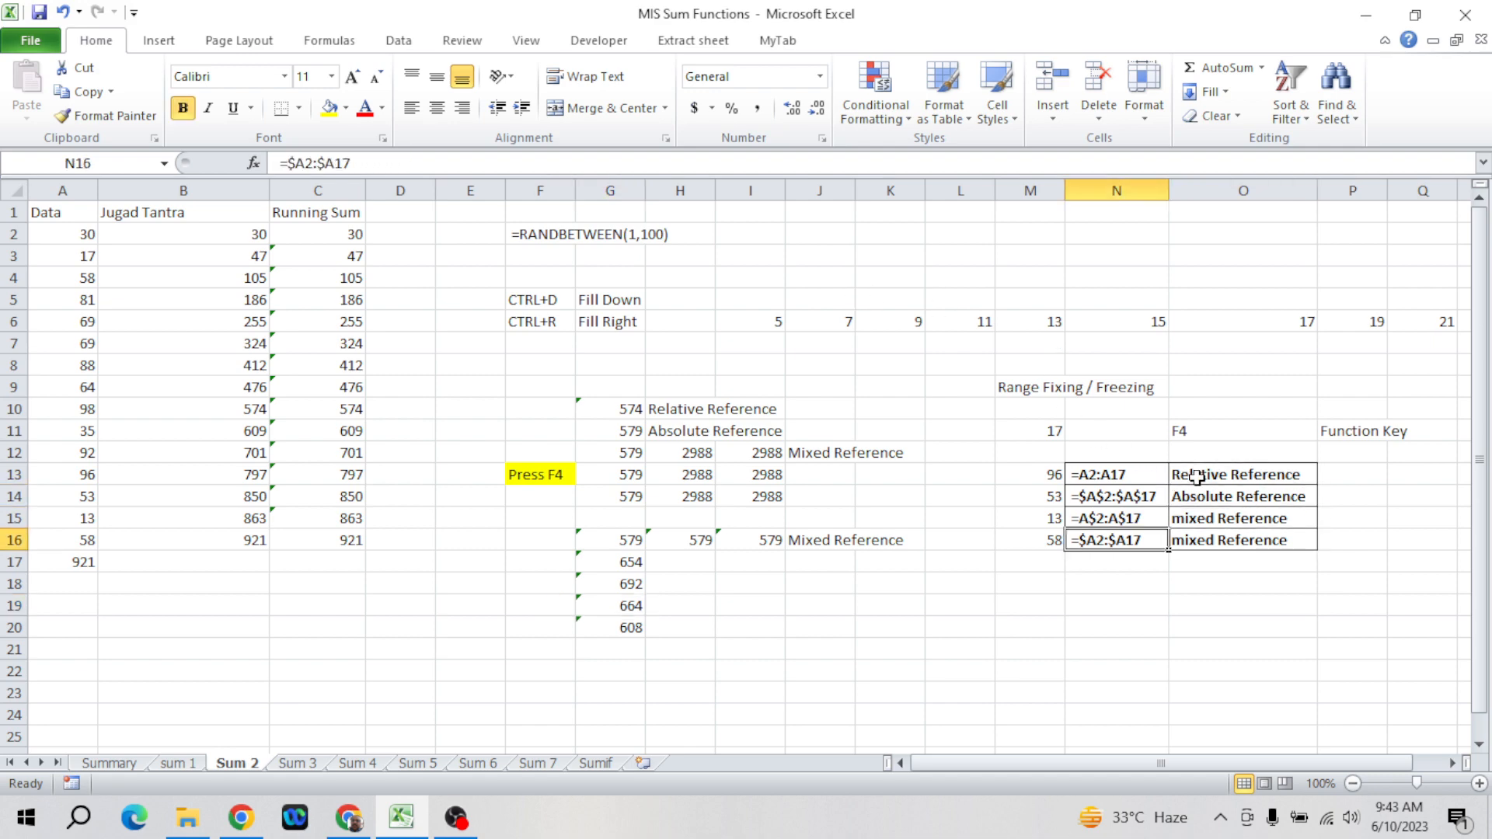
key(shift+Up)
key(shift+Right)
key(Left)
key(Up)
key(Right)
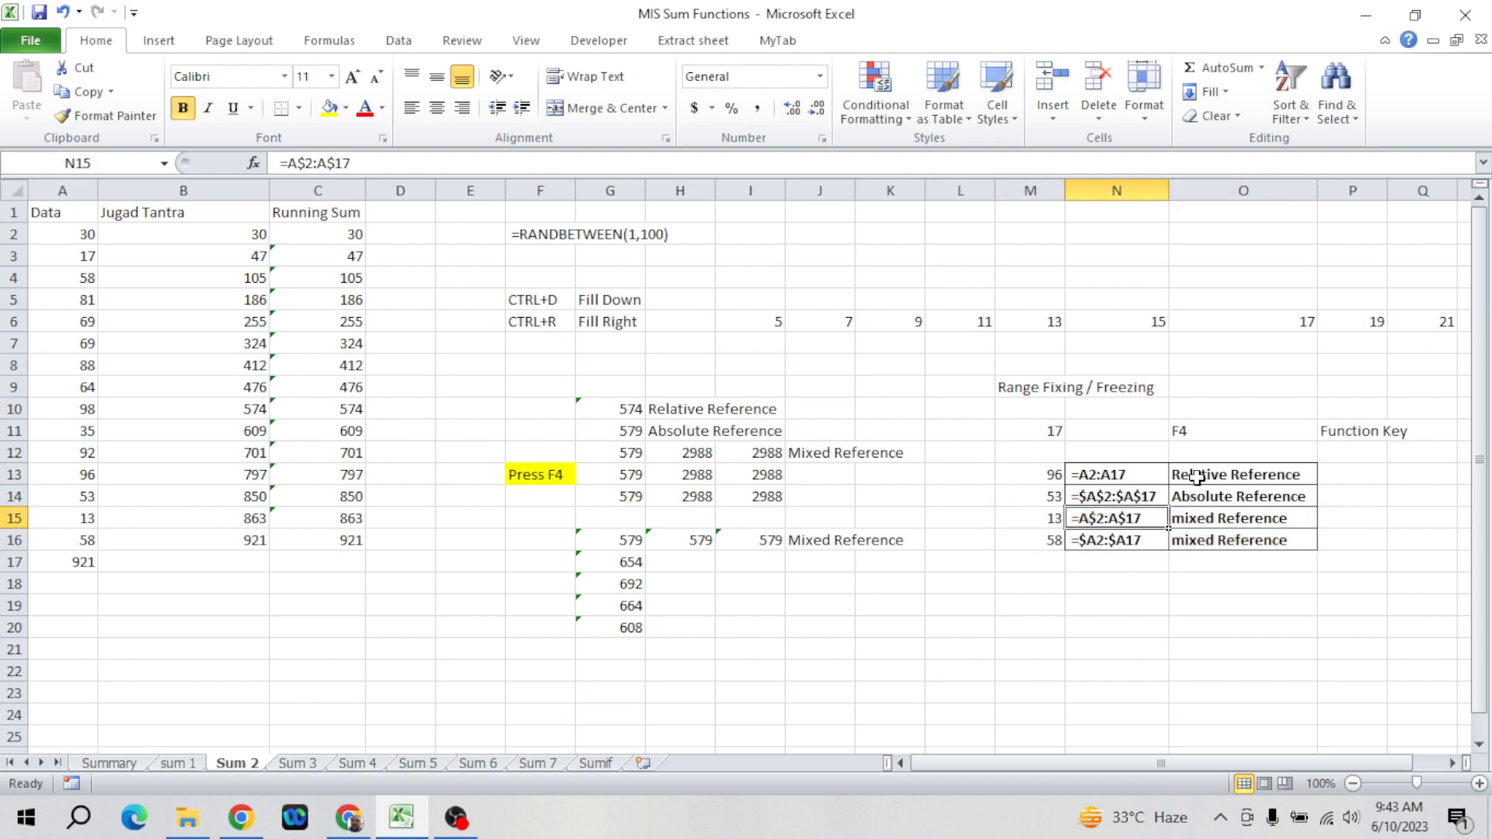
key(Down)
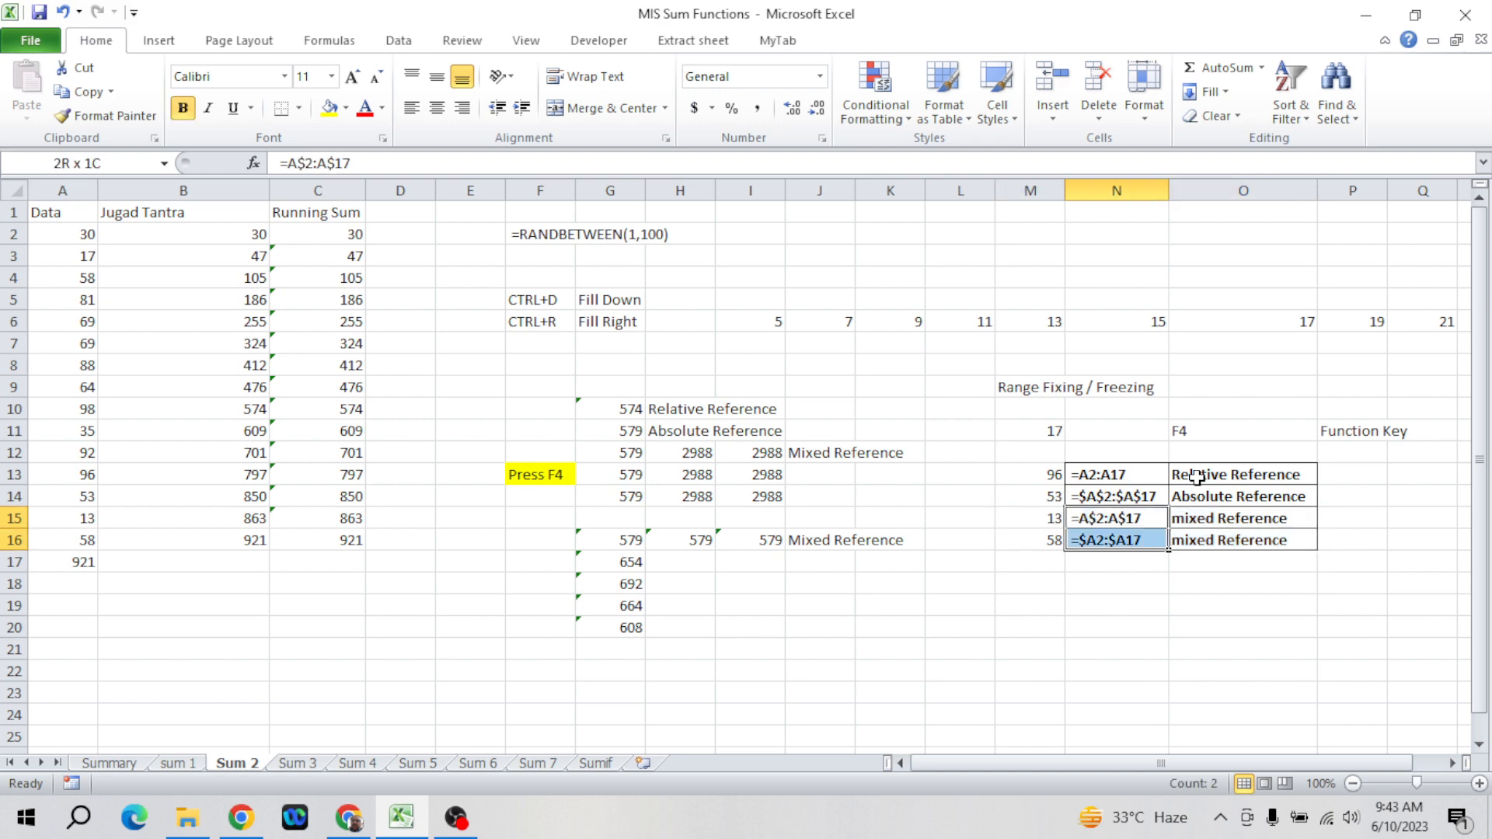
key(Up)
key(Up)
key(Up)
key(Down)
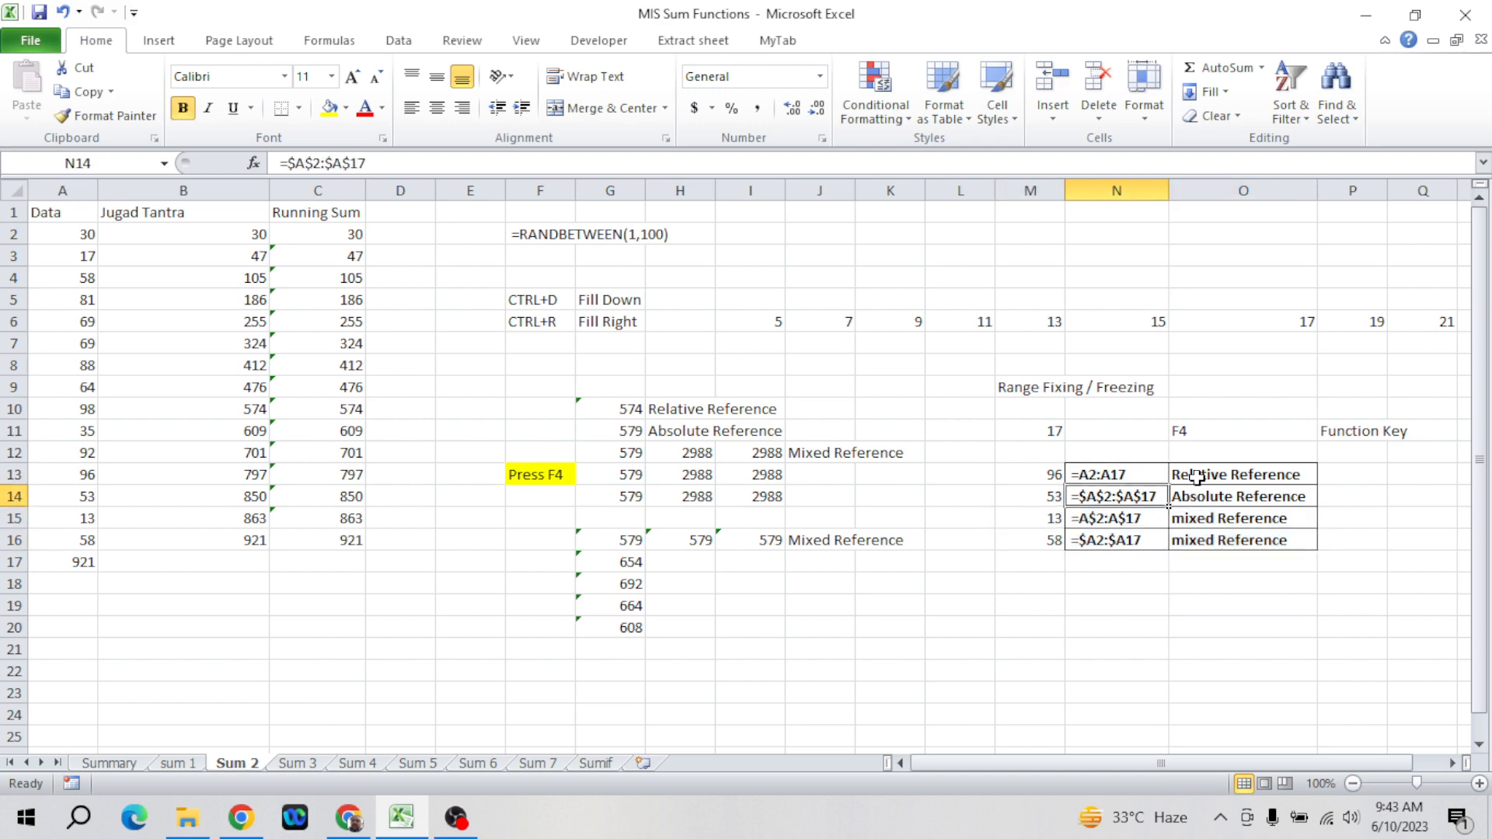
key(shift+Right)
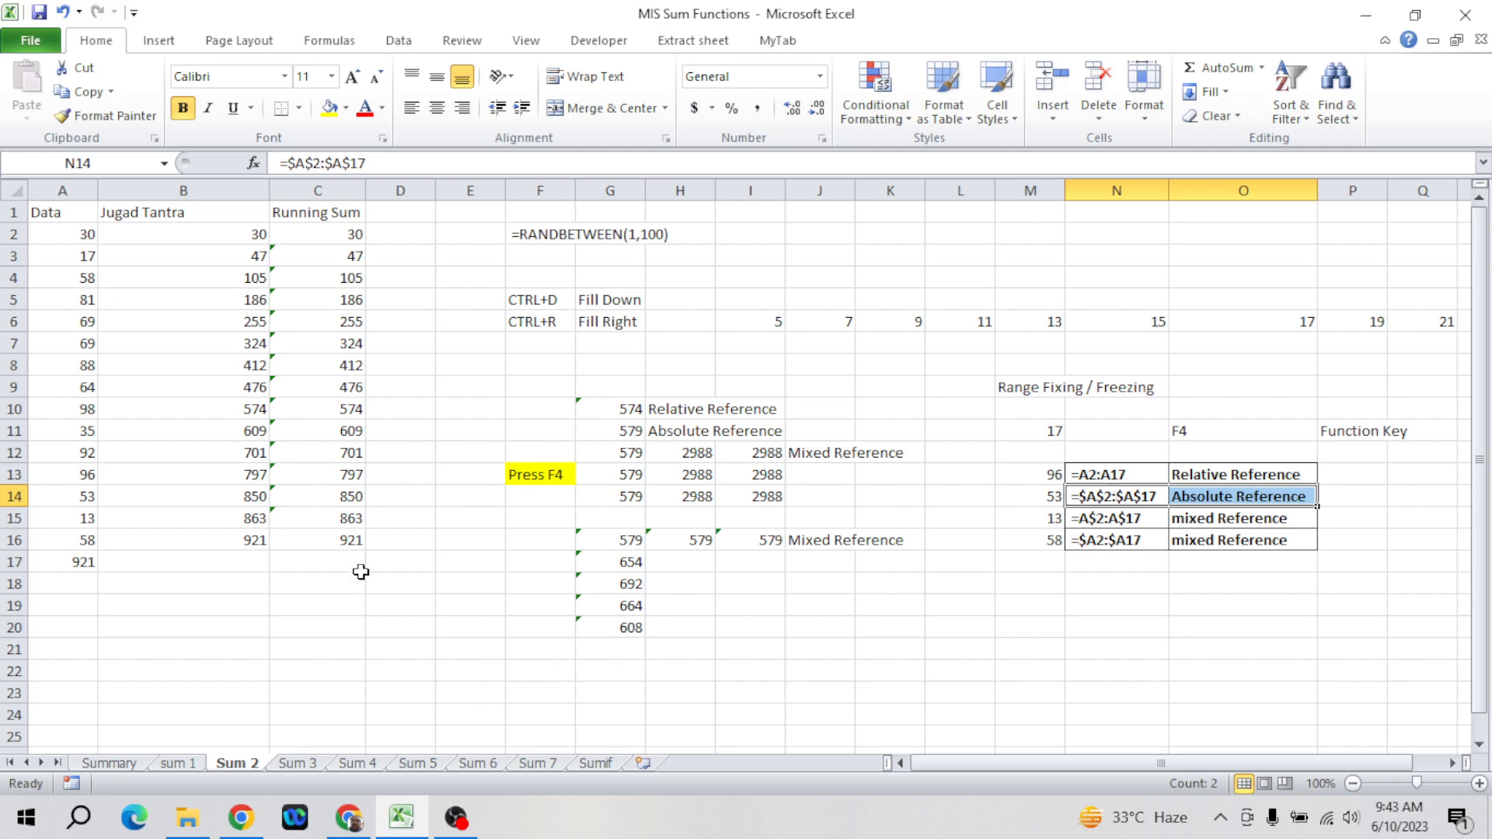
click(351, 536)
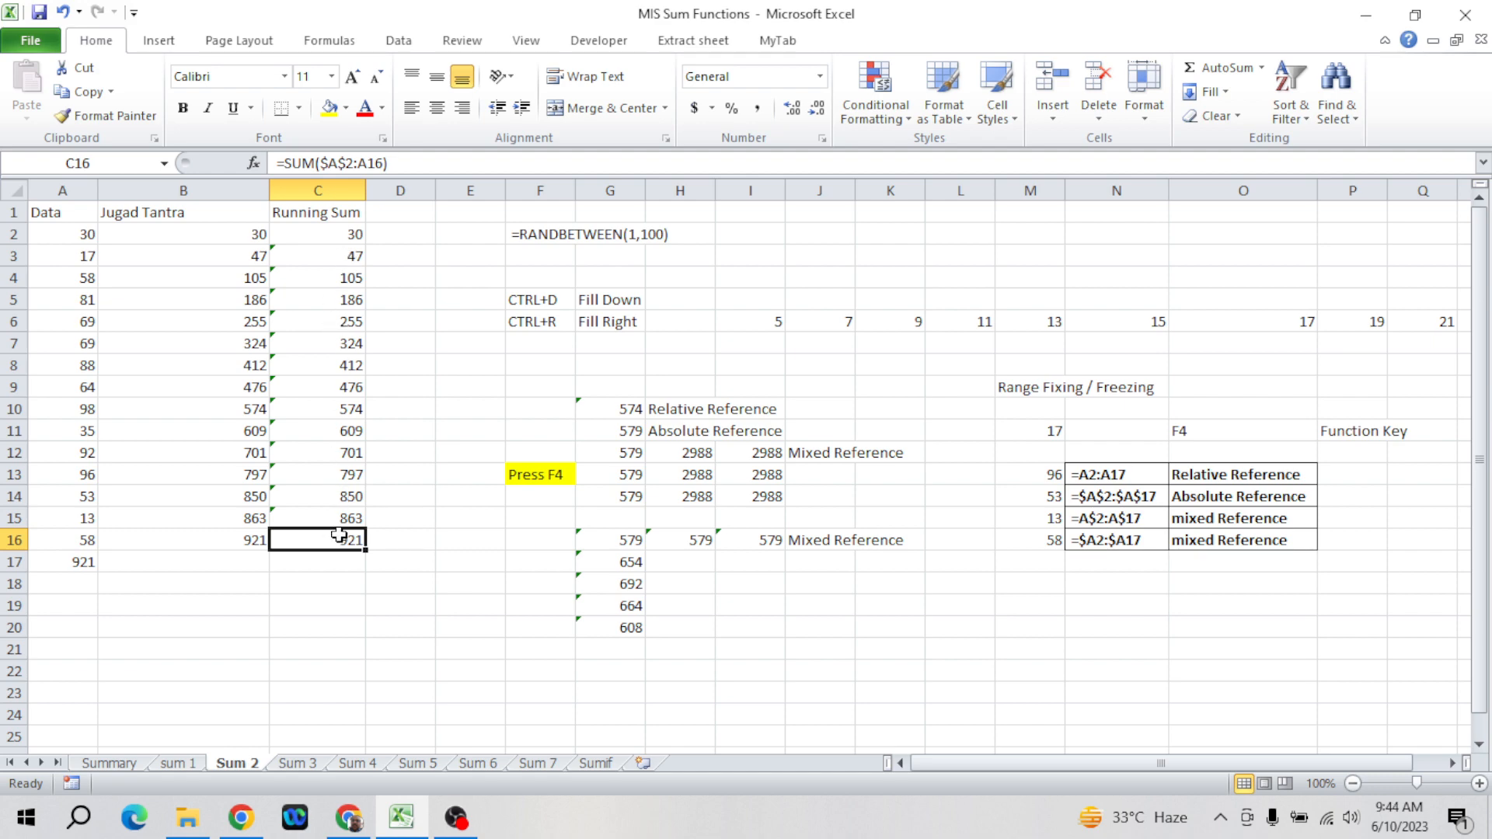
click(456, 545)
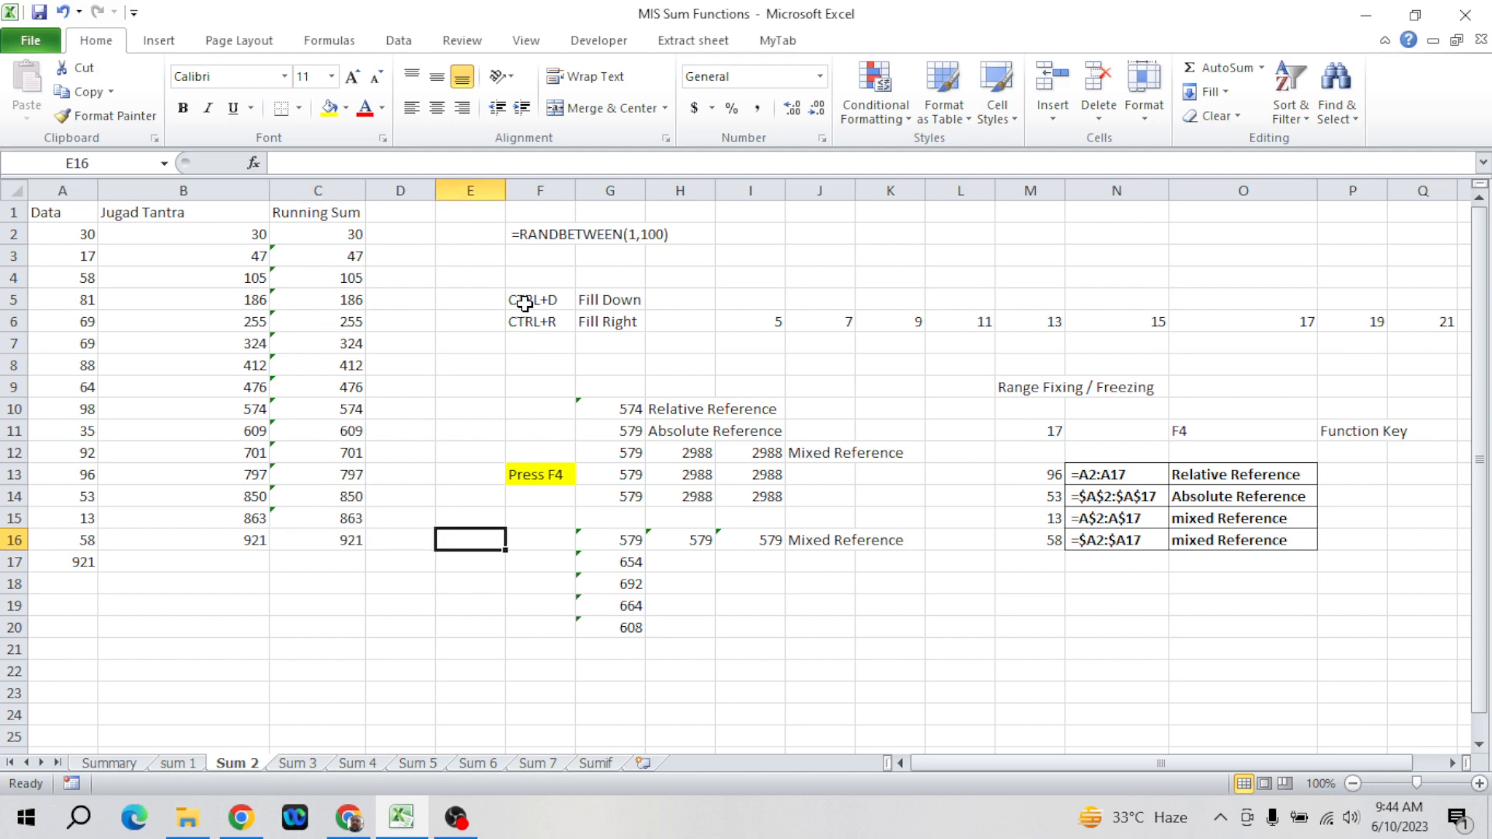
- Review the Fill Down and Fill Right shortcut notes in F5:G6 and the running sum formulas beside them in column C
click(557, 300)
key(Left)
key(Left)
key(Left)
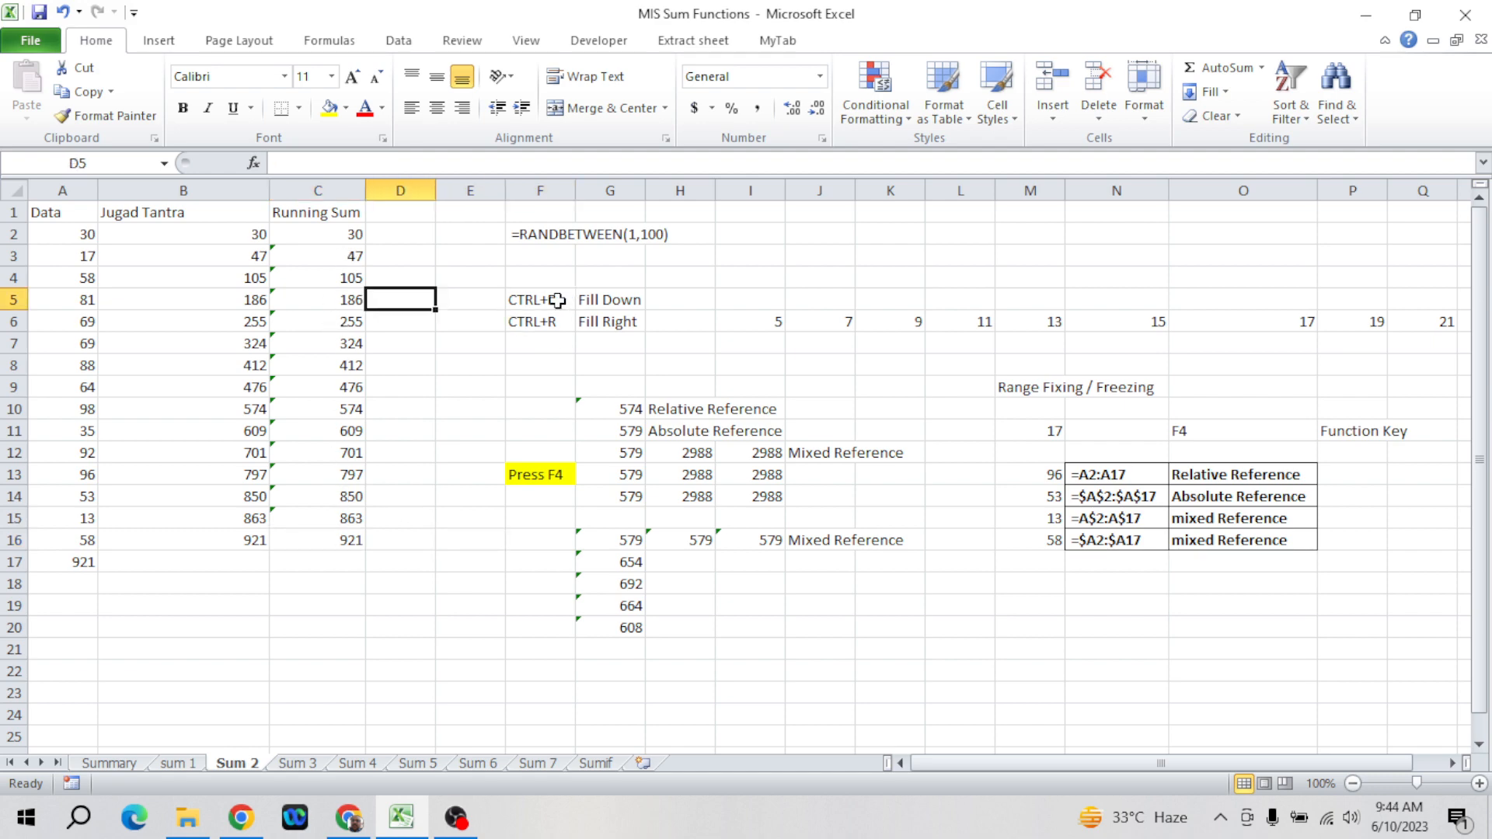
key(Right)
key(Right)
key(Right)
key(Right)
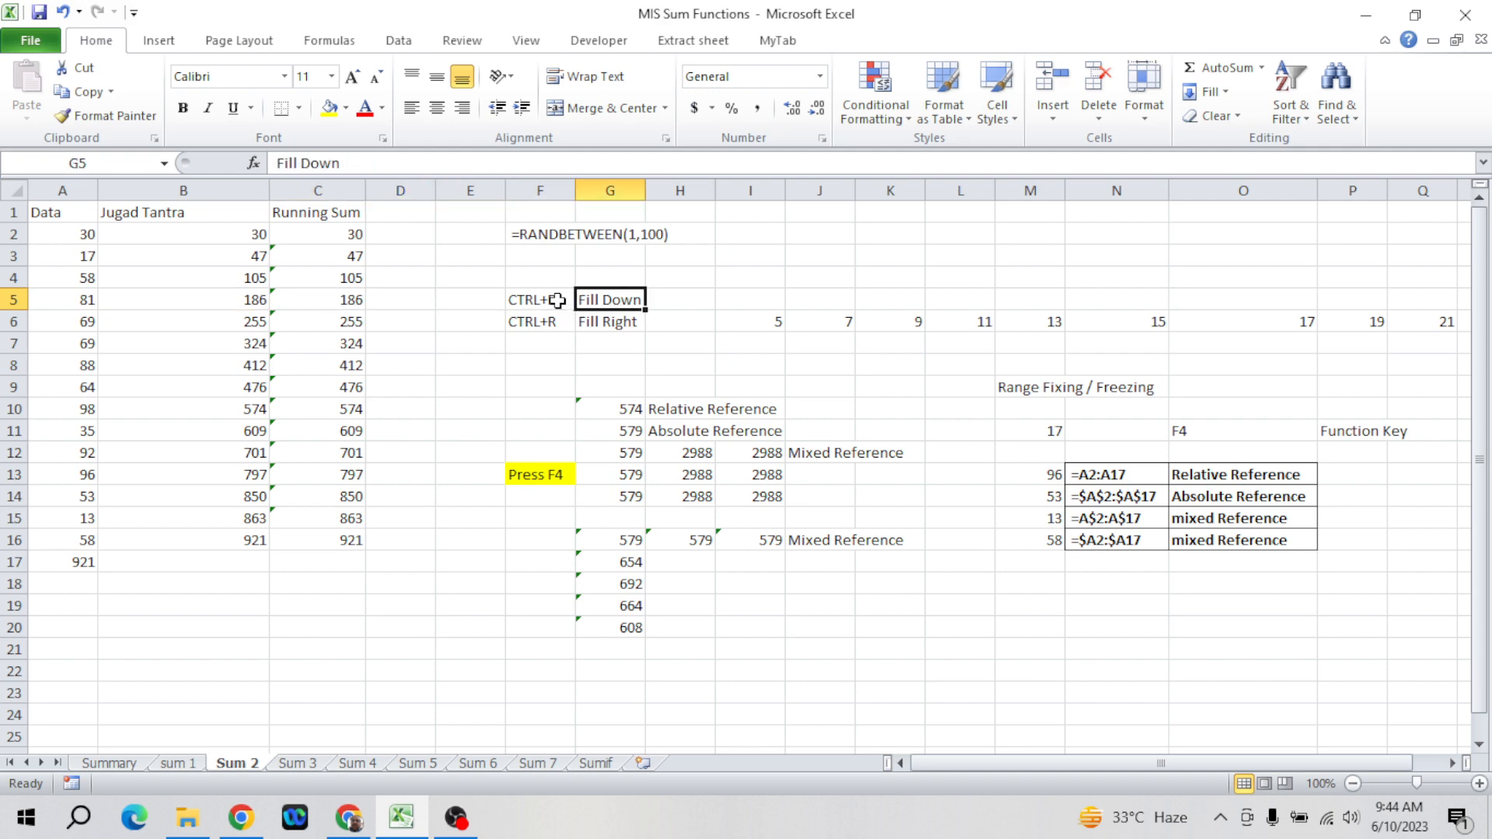
key(Down)
key(Left)
key(Left)
key(Left)
key(Left)
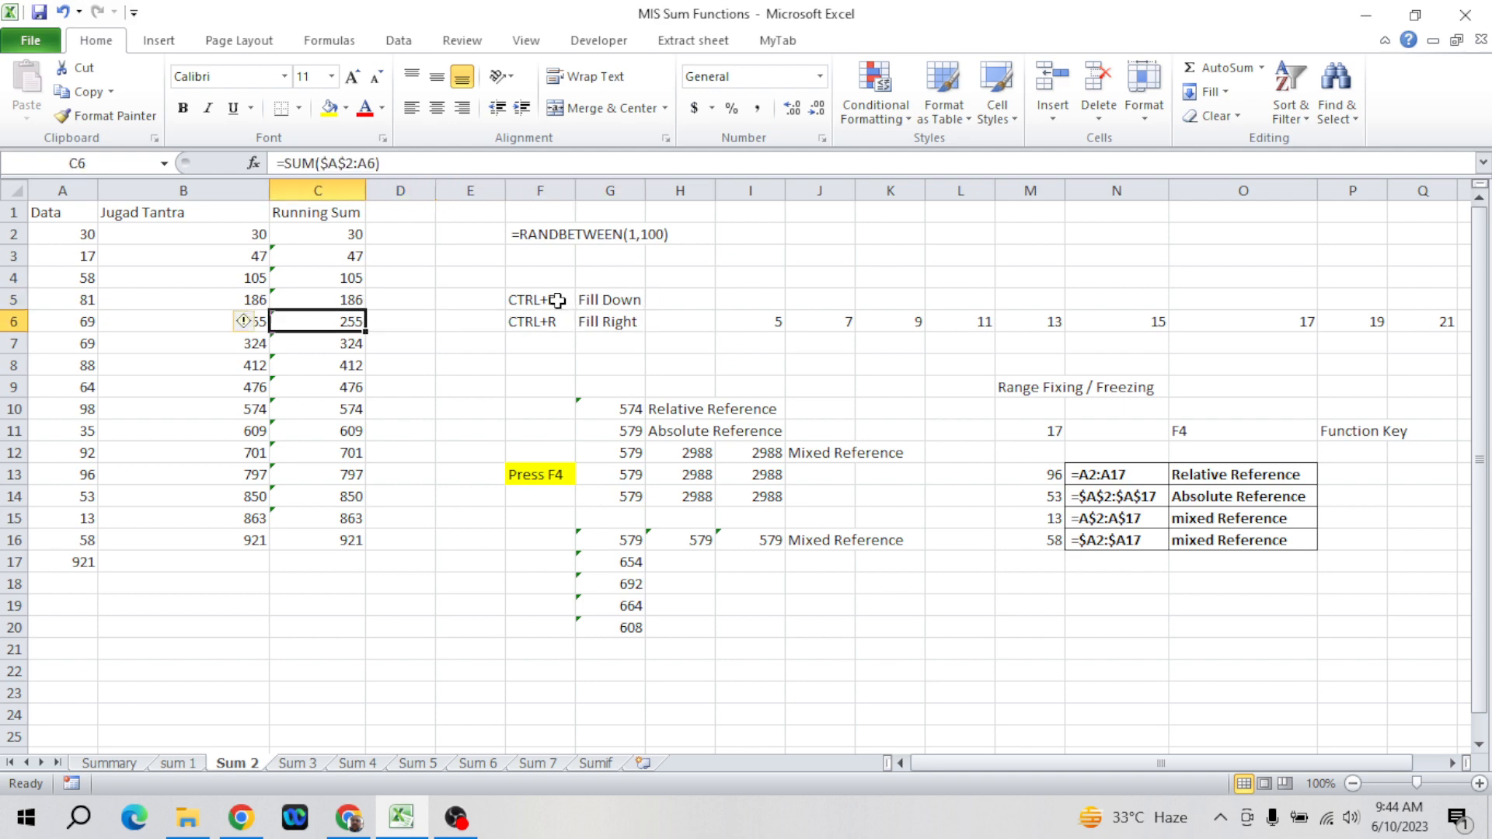
key(Down)
key(Up)
key(Right)
key(Right)
key(Right)
key(Right)
key(Right)
key(Right)
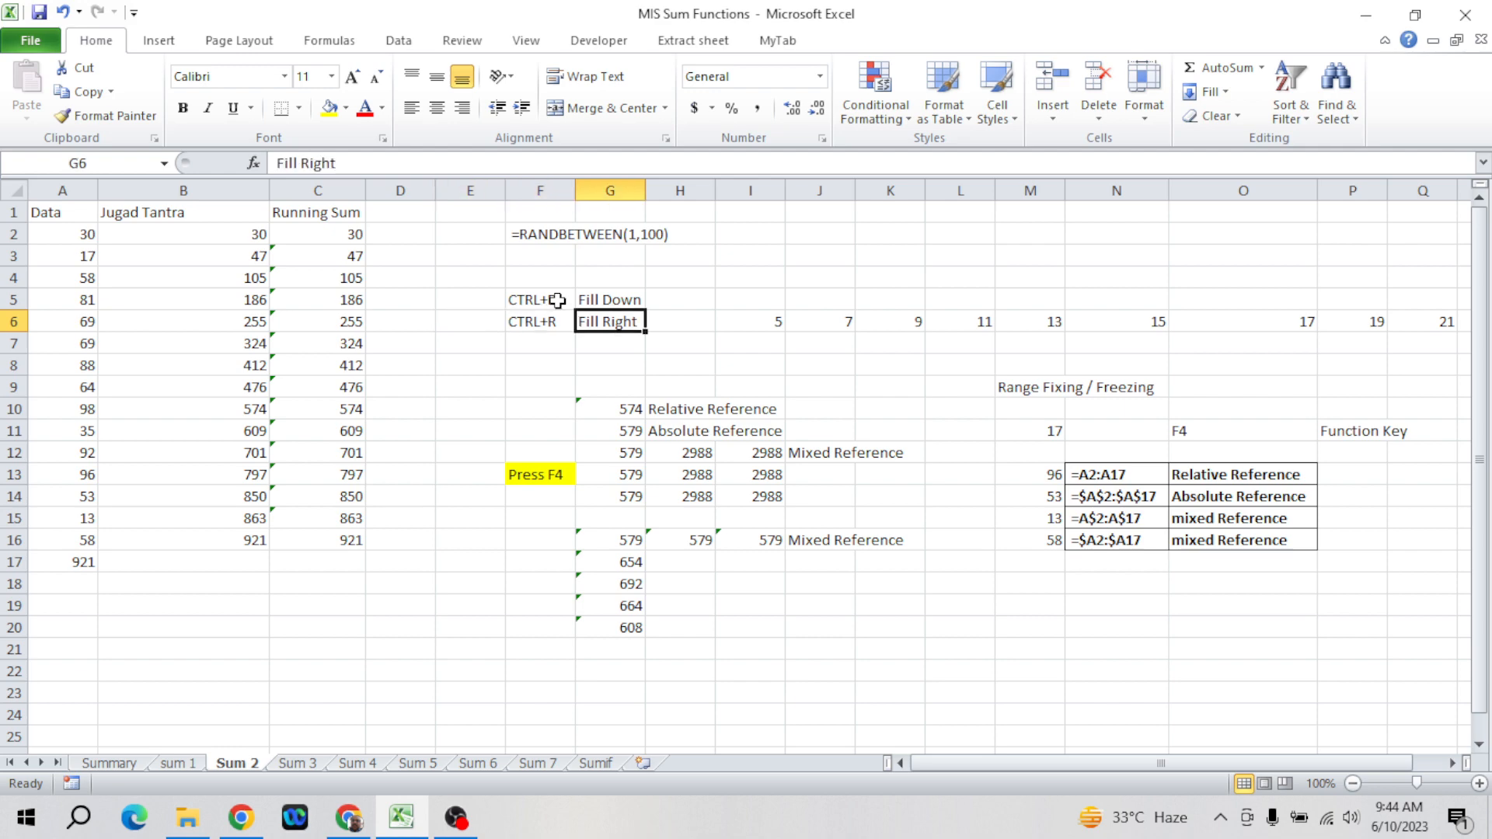
- Copy the number series from I6:N6 into row 23, starting at I23
key(shift+Right)
key(shift+Right)
key(shift+Right)
key(shift+Right)
key(shift+Right)
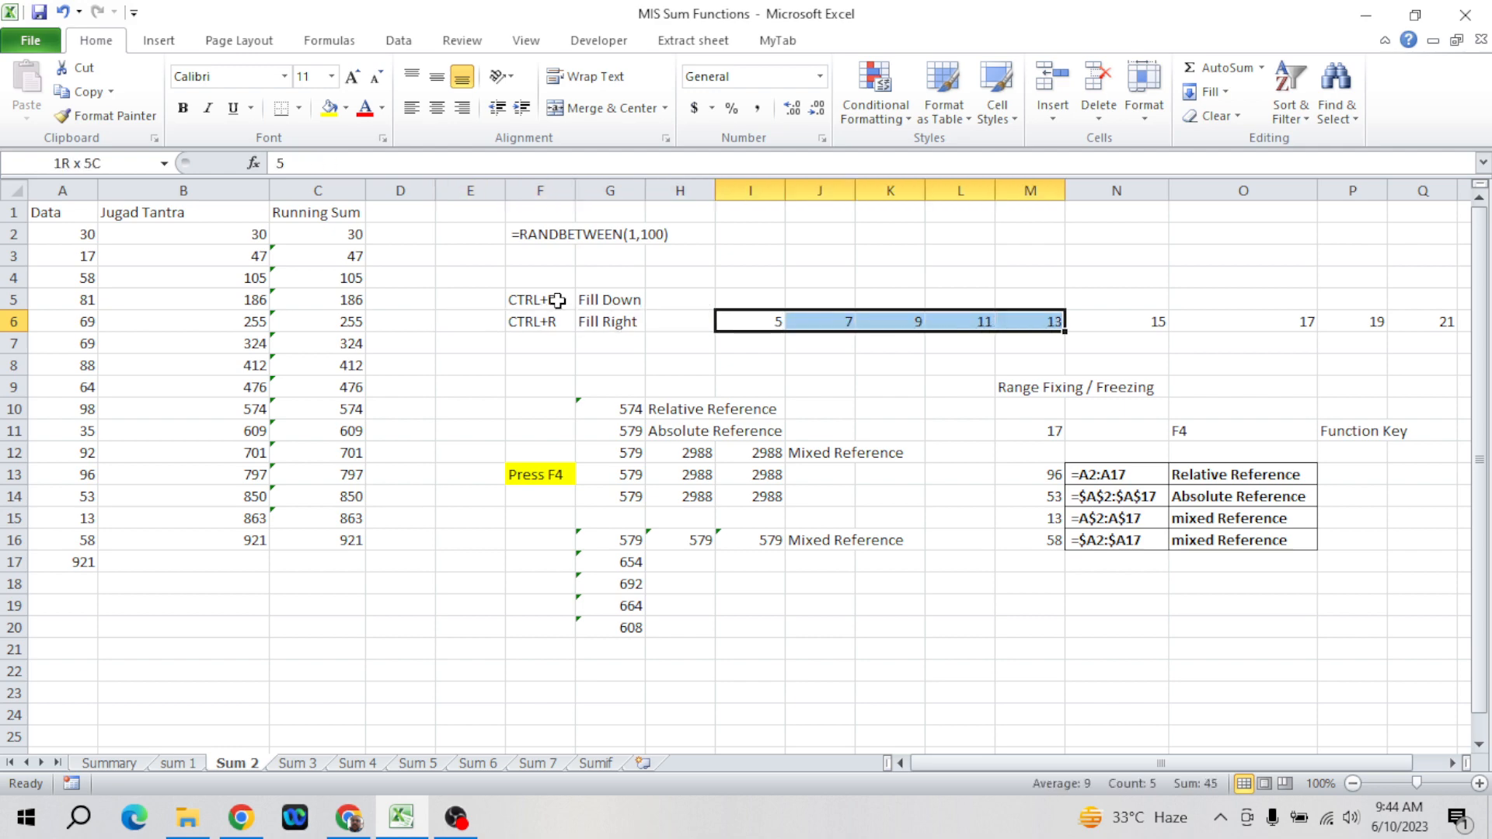
key(ctrl+c)
key(Down)
key(Down)
key(Down)
key(Down)
key(Down)
key(Down)
key(Down)
key(Down)
key(Down)
key(Down)
key(Down)
key(Down)
key(Down)
key(Down)
key(Down)
key(Down)
key(Down)
key(Down)
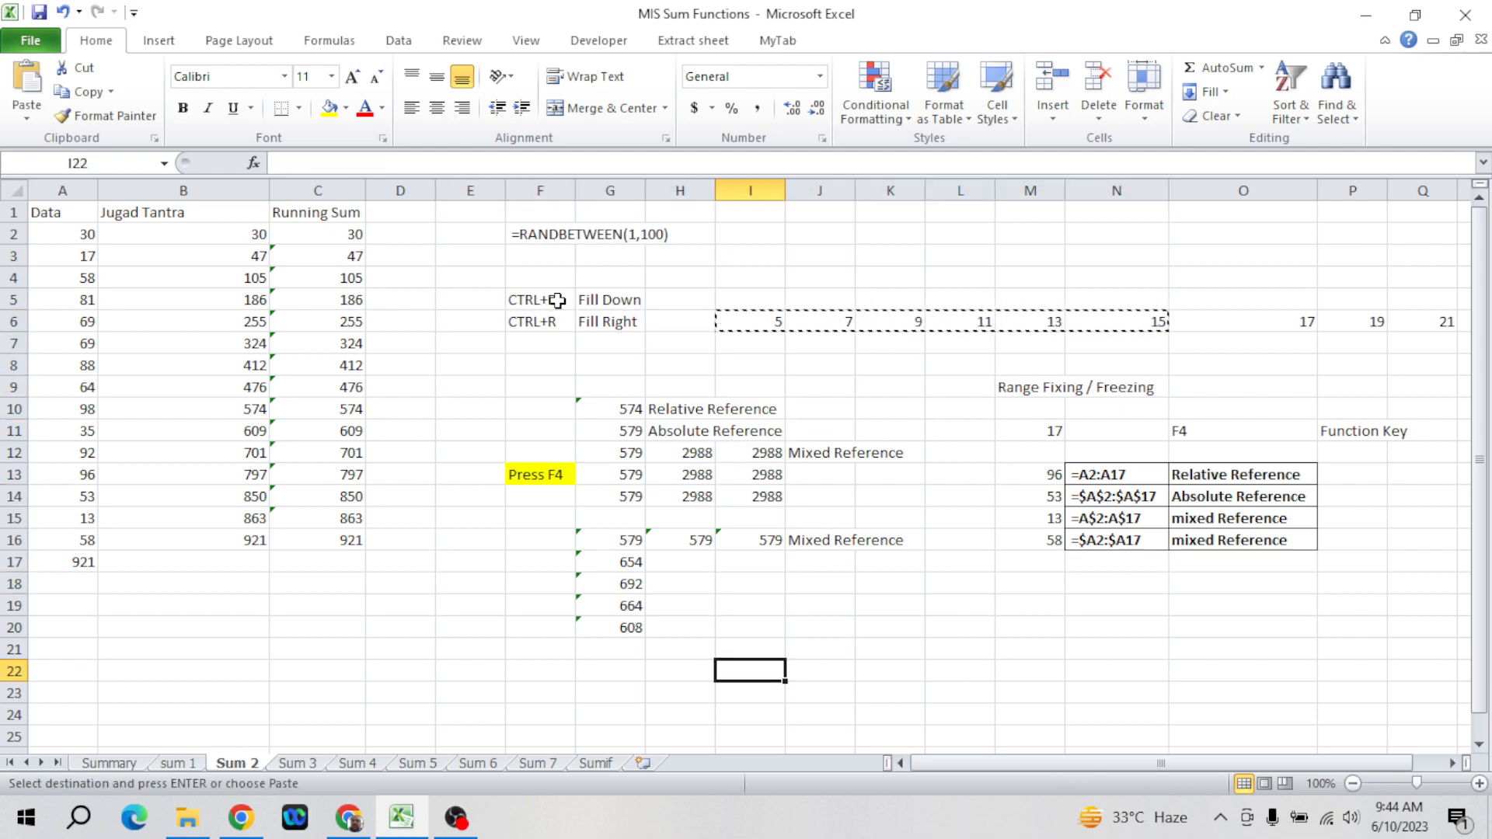
key(Up)
key(ctrl+v)
- Extend the row 23 series by filling the =M23+2 formula from N23 right through S23
key(Right)
key(Right)
key(Right)
key(Right)
key(Right)
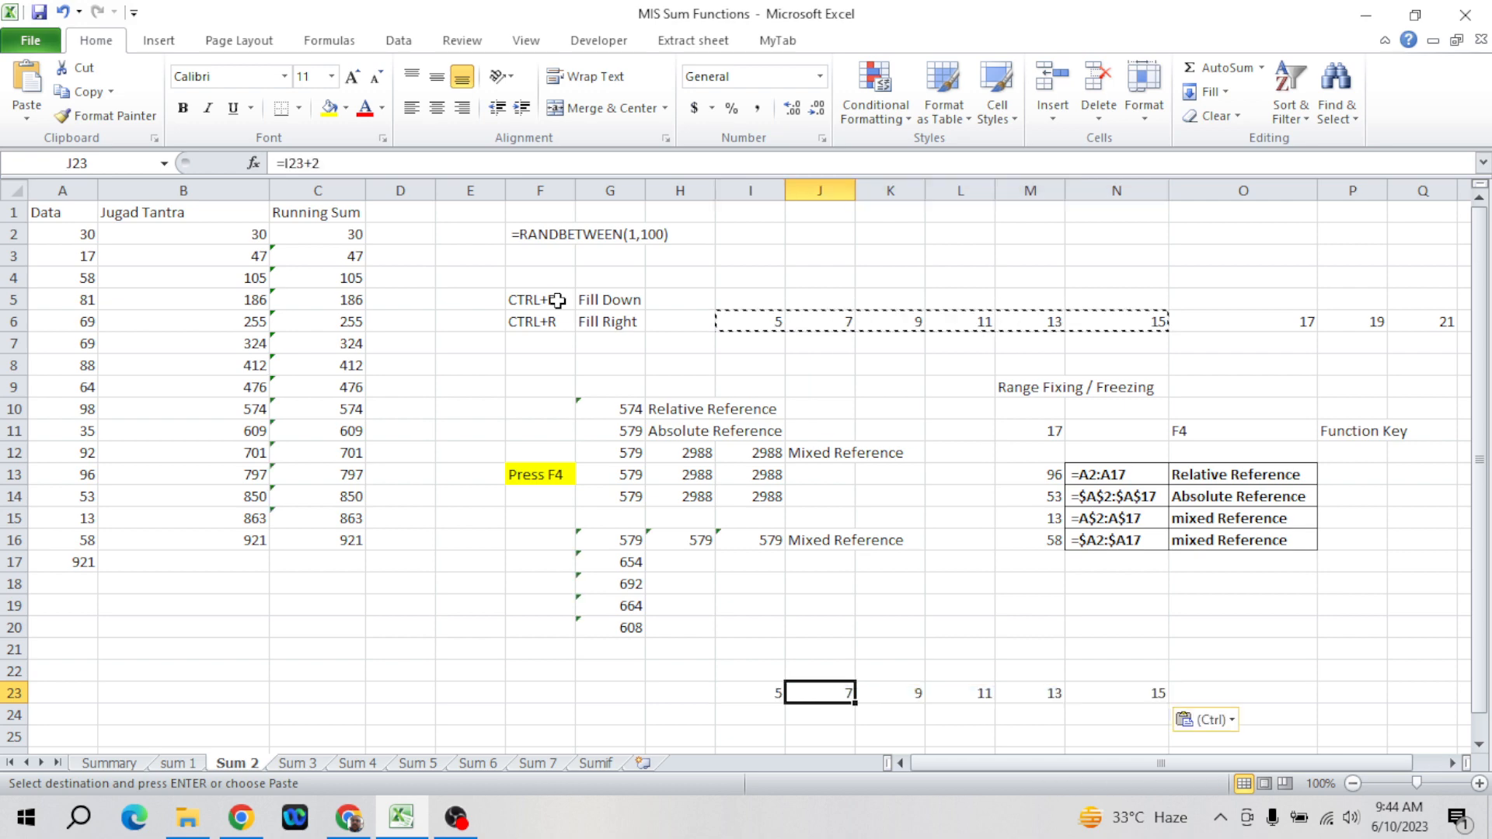
key(shift+Right)
key(shift+Right)
key(shift+Right)
key(shift+Right)
key(shift+Right)
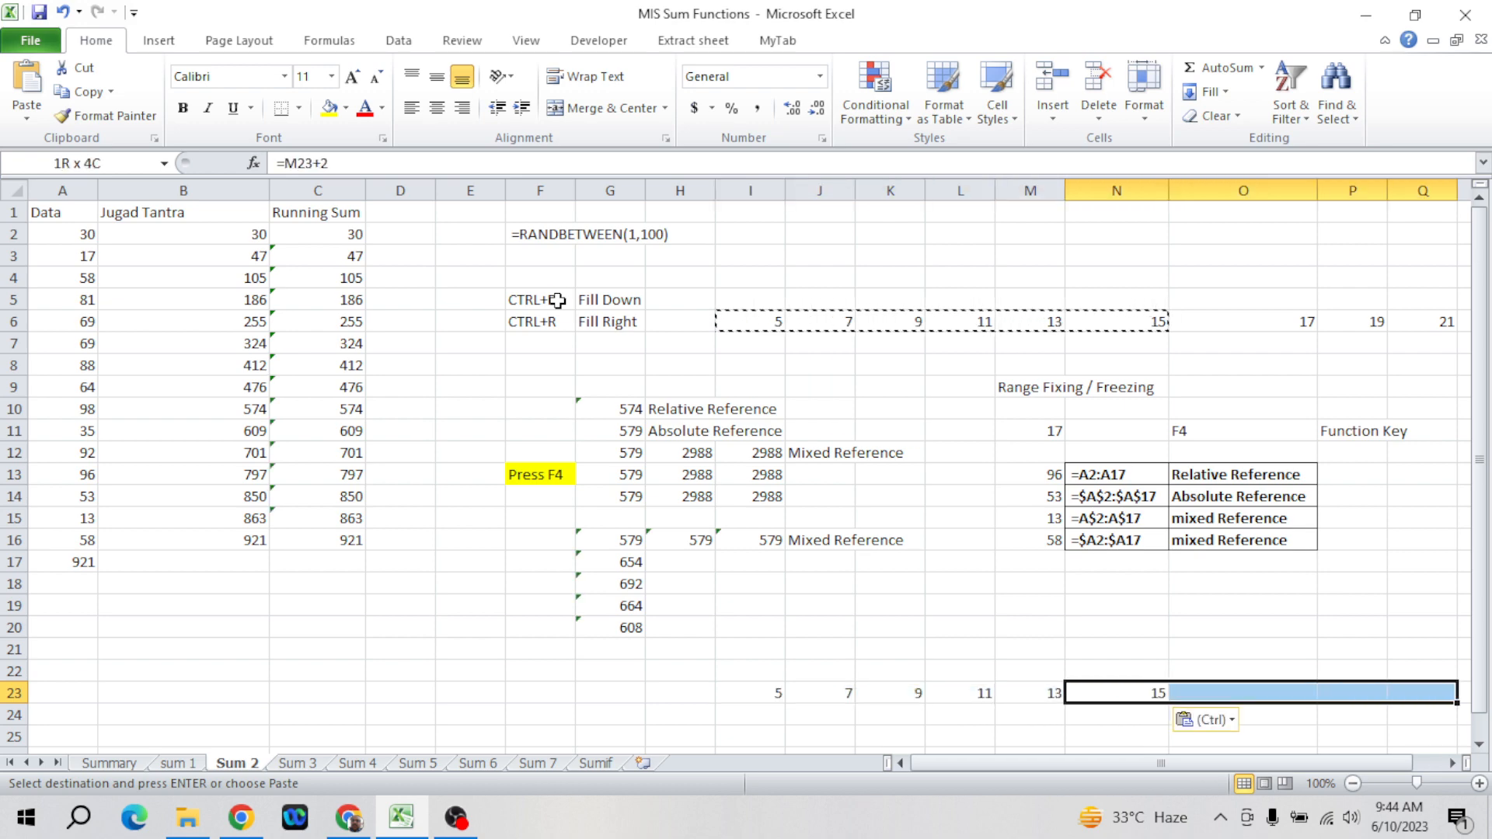
key(Left)
key(Right)
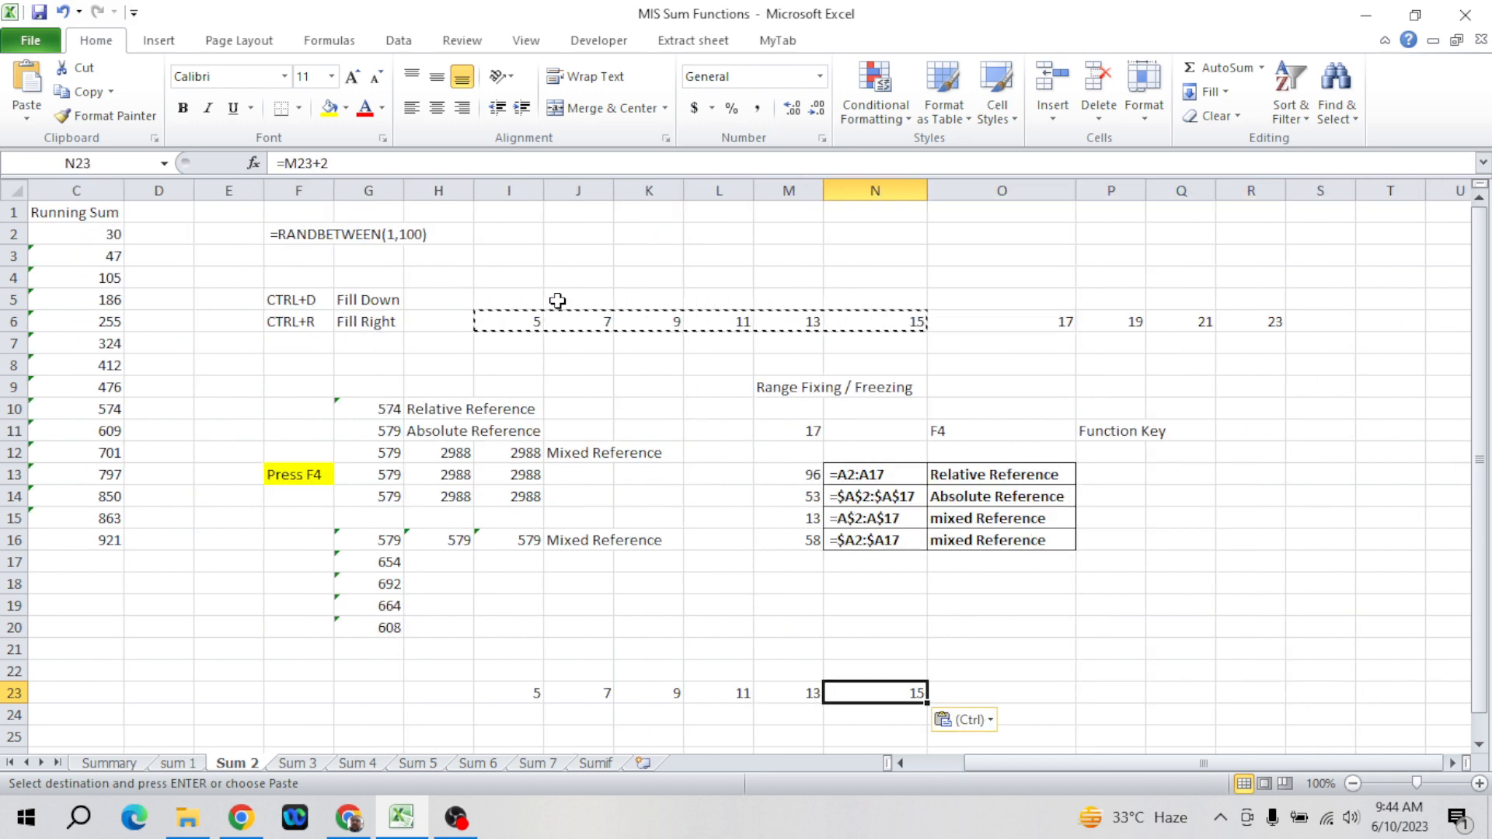
key(shift+Right)
key(shift+Right)
key(shift+Right)
key(shift+Right)
key(shift+Right)
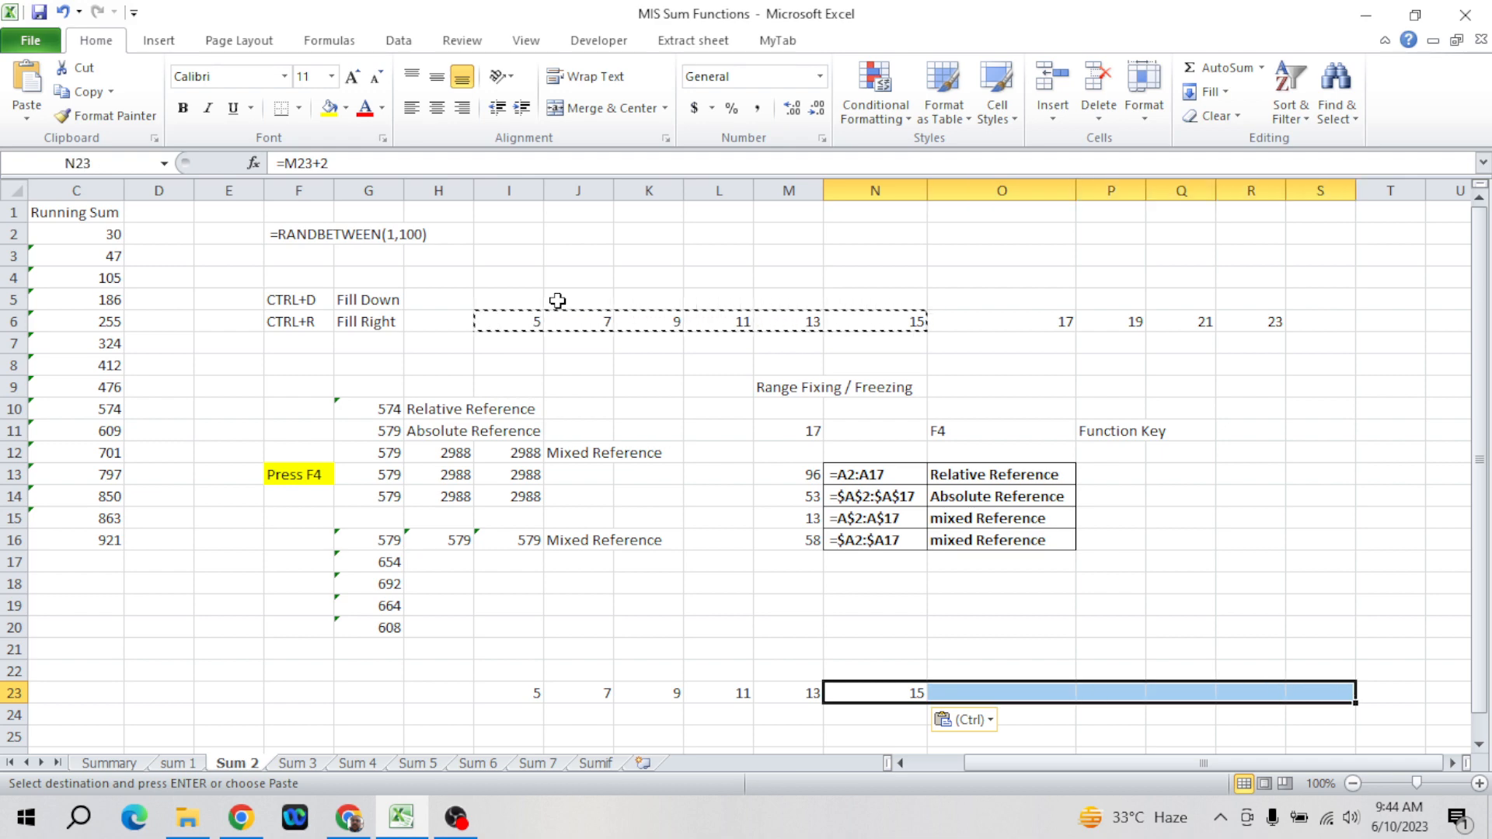
key(Return)
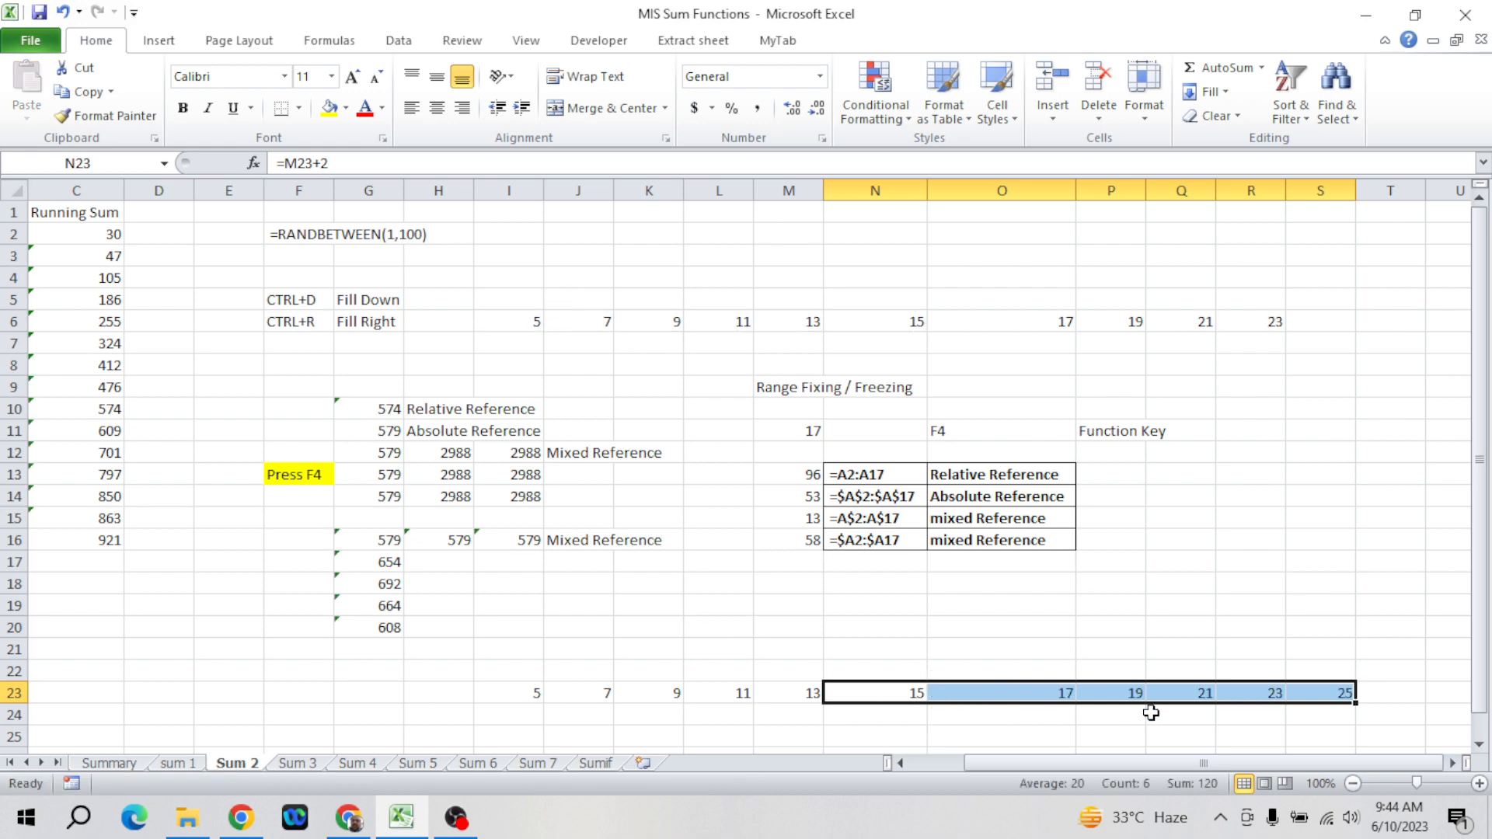
- Compare the formulas across M23:Q23 to see how the column letters behave when filled right
click(1046, 696)
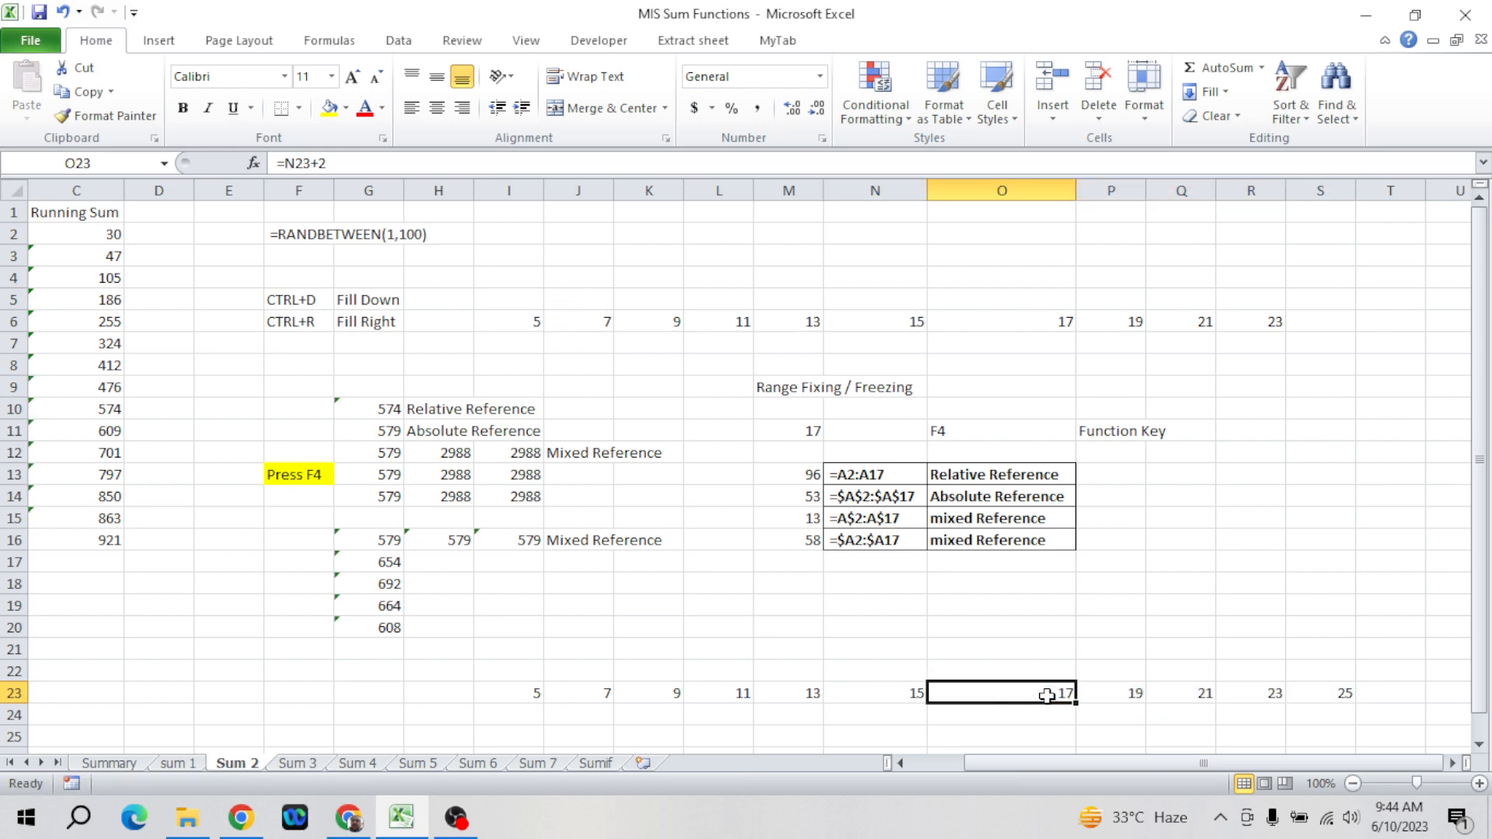
key(Left)
key(Left)
key(Right)
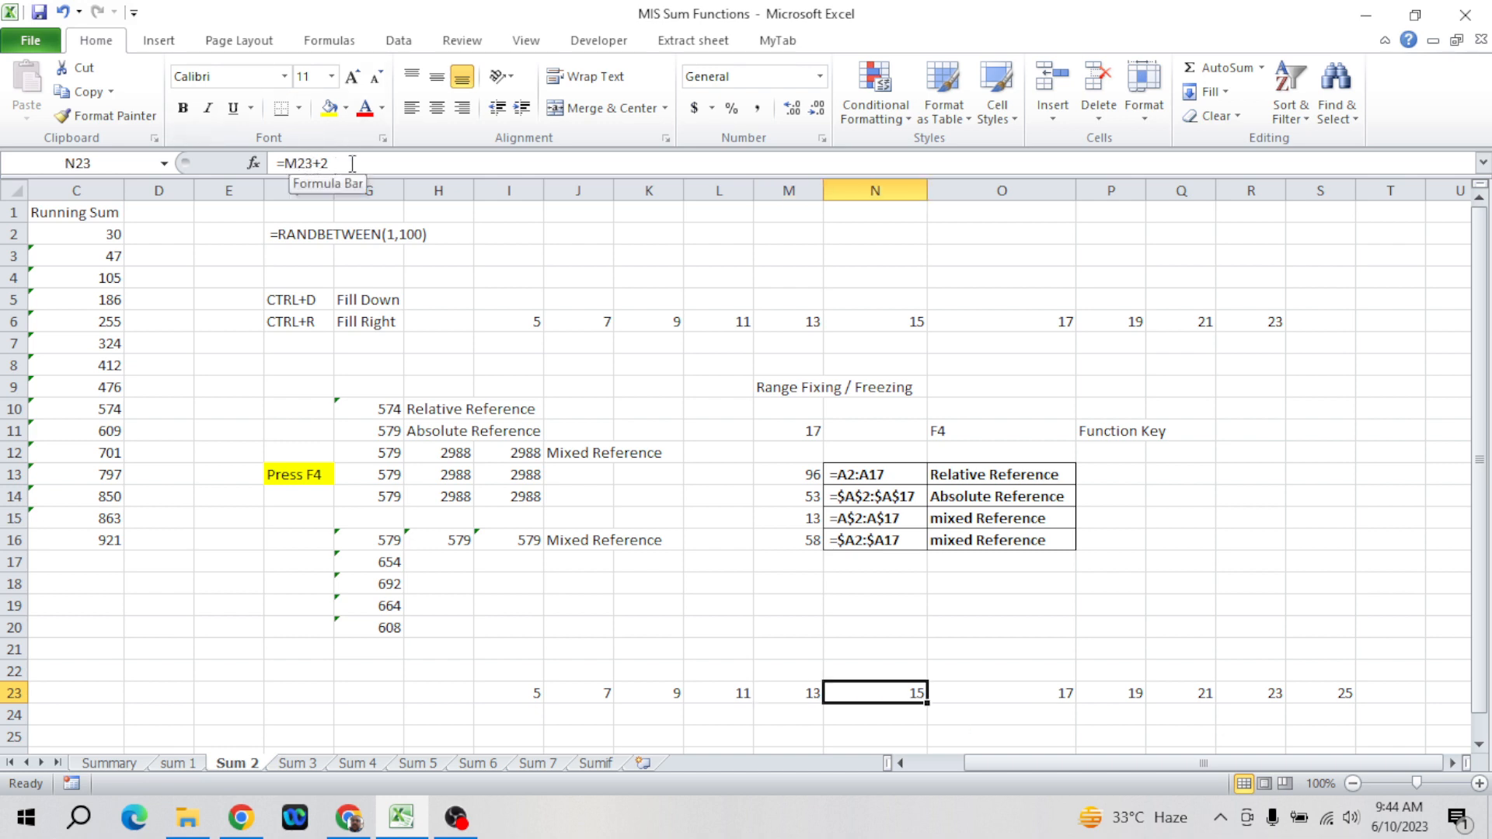
key(Right)
key(Right)
key(Right)
key(Right)
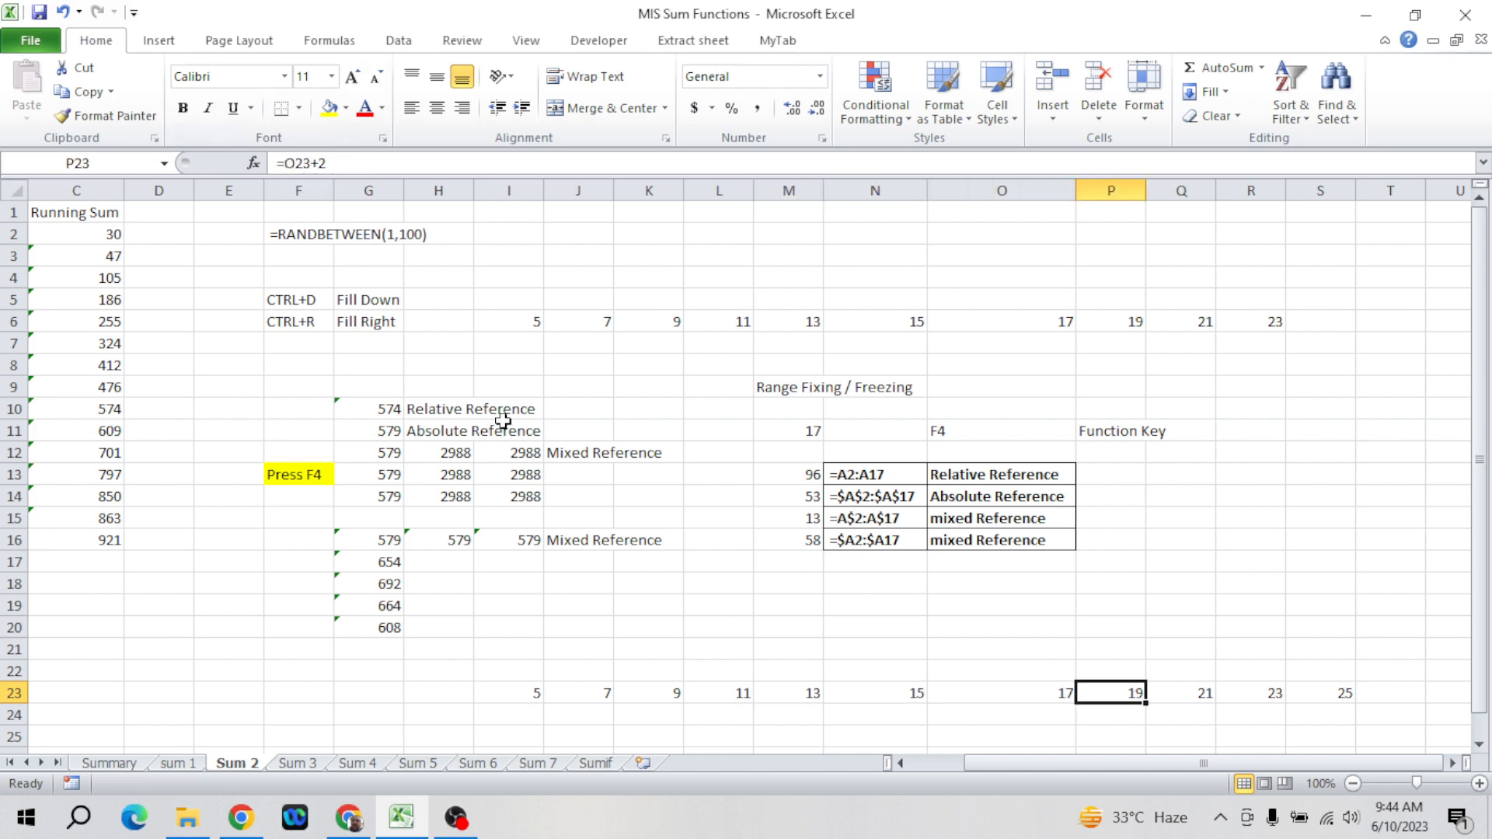
key(Right)
key(Left)
key(Left)
key(Left)
key(Left)
key(Left)
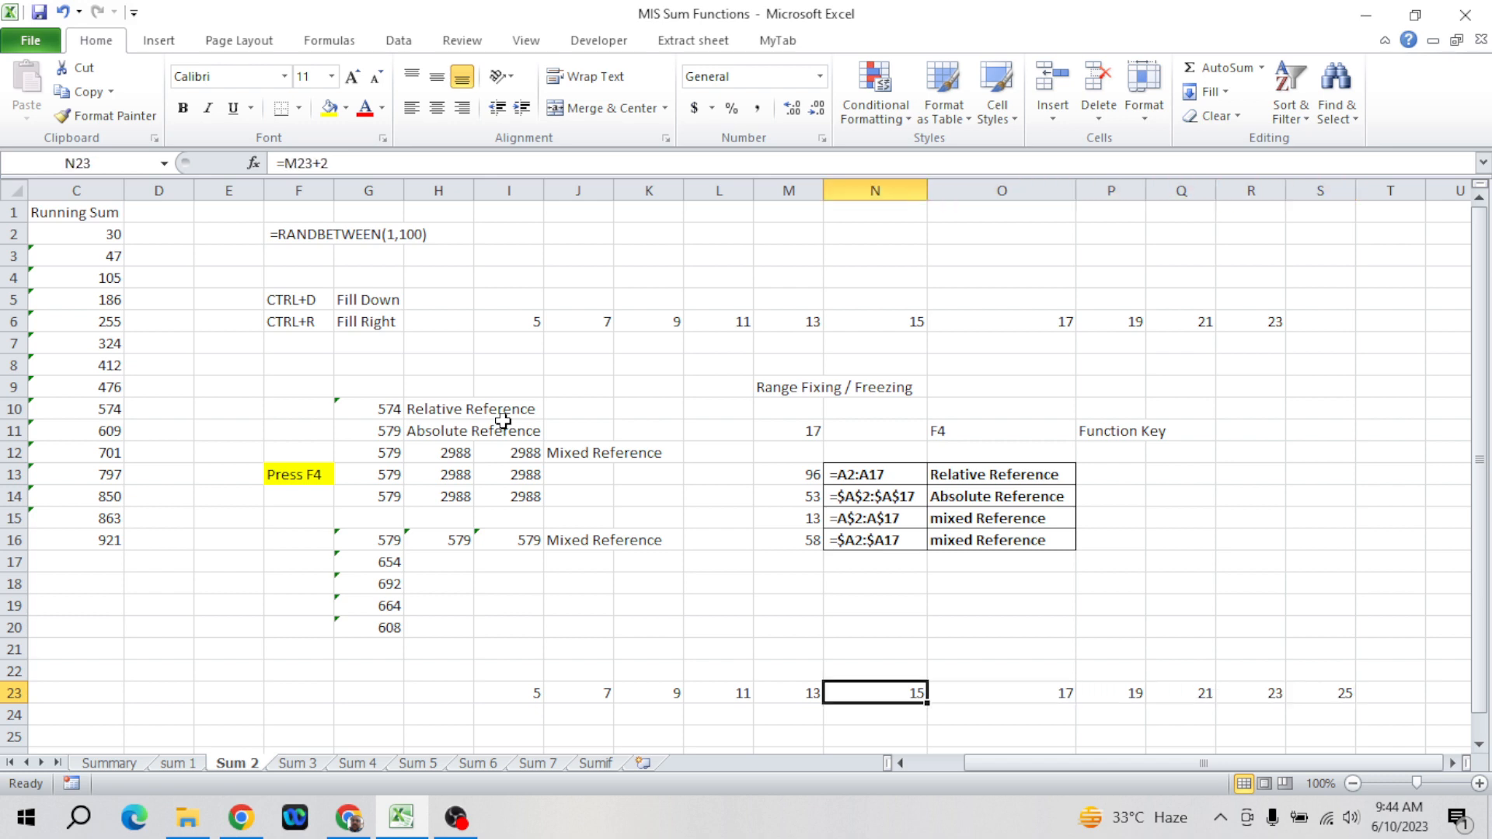
- Fill the =M23+2 formula from N23 down through N35
key(shift+Down)
key(shift+Down)
key(shift+Down)
key(shift+Down)
key(shift+Down)
key(shift+Down)
key(shift+Down)
key(shift+Down)
key(shift+Down)
key(shift+Down)
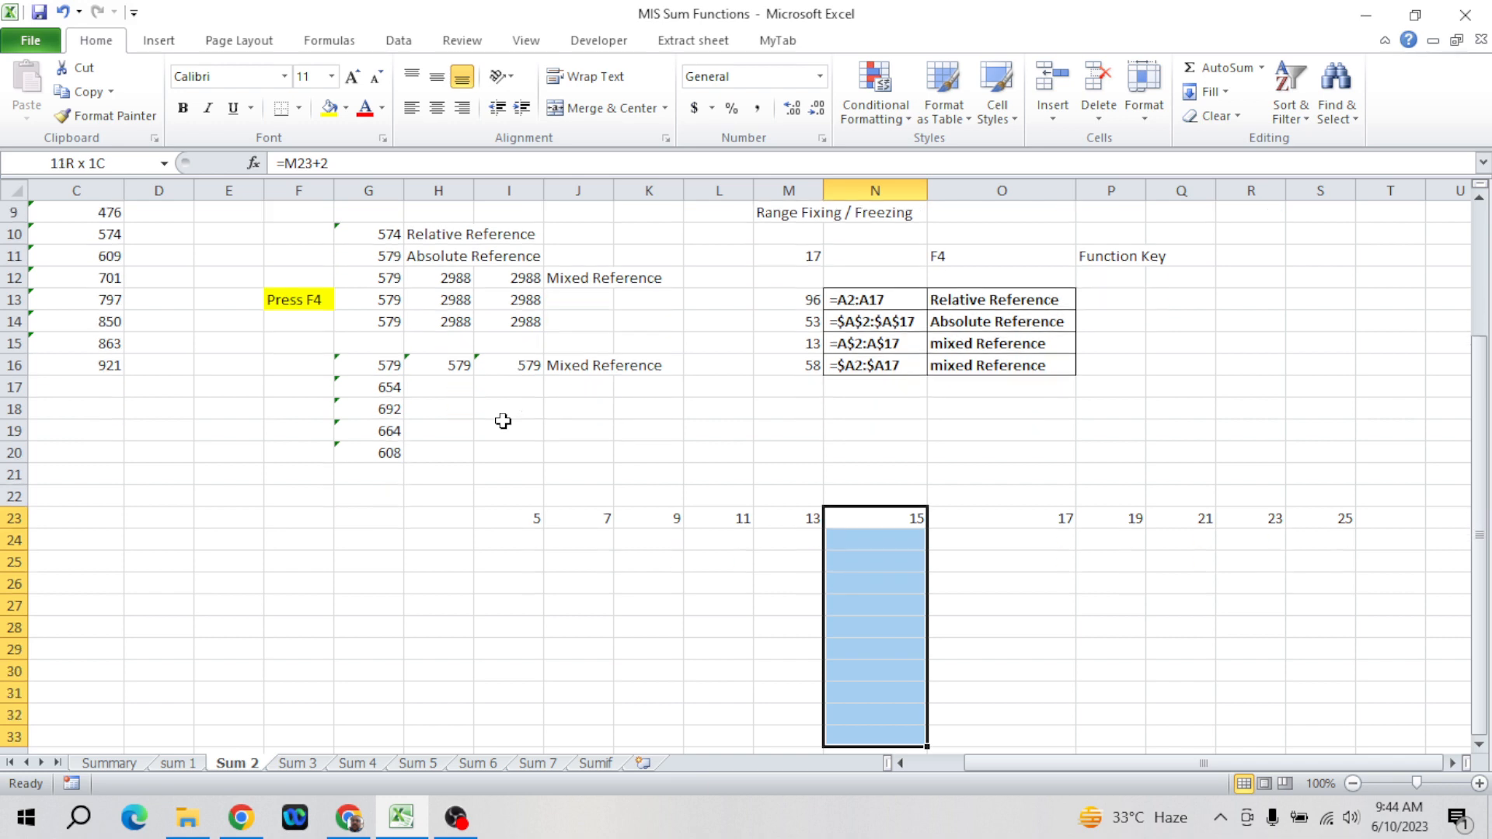
key(shift+Down)
key(shift+Down)
key(ctrl+d)
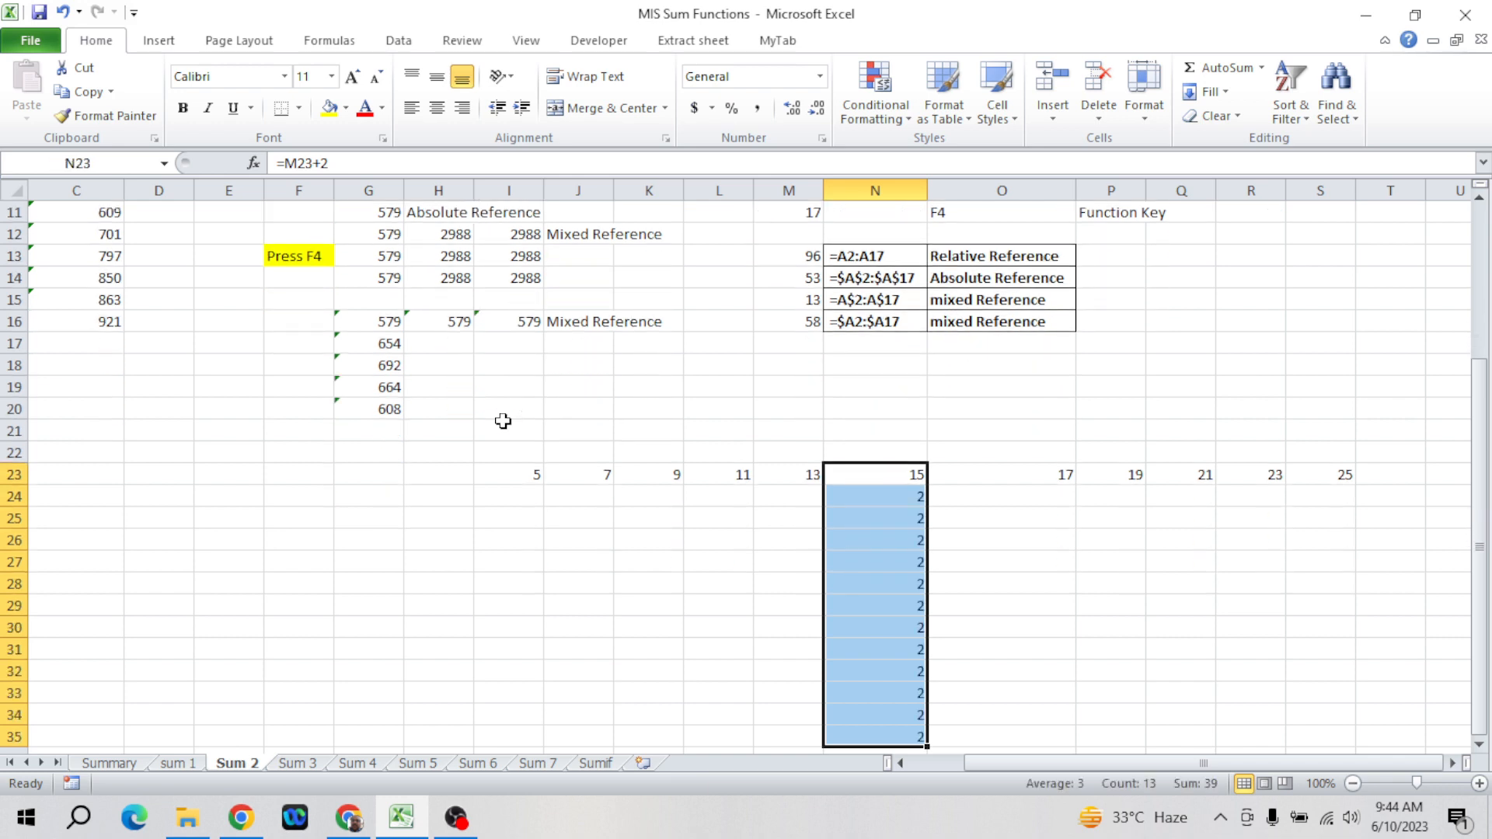
- Compare the filled-down formulas below N23 with those in N23 and M23 to see which cells they reference
key(Down)
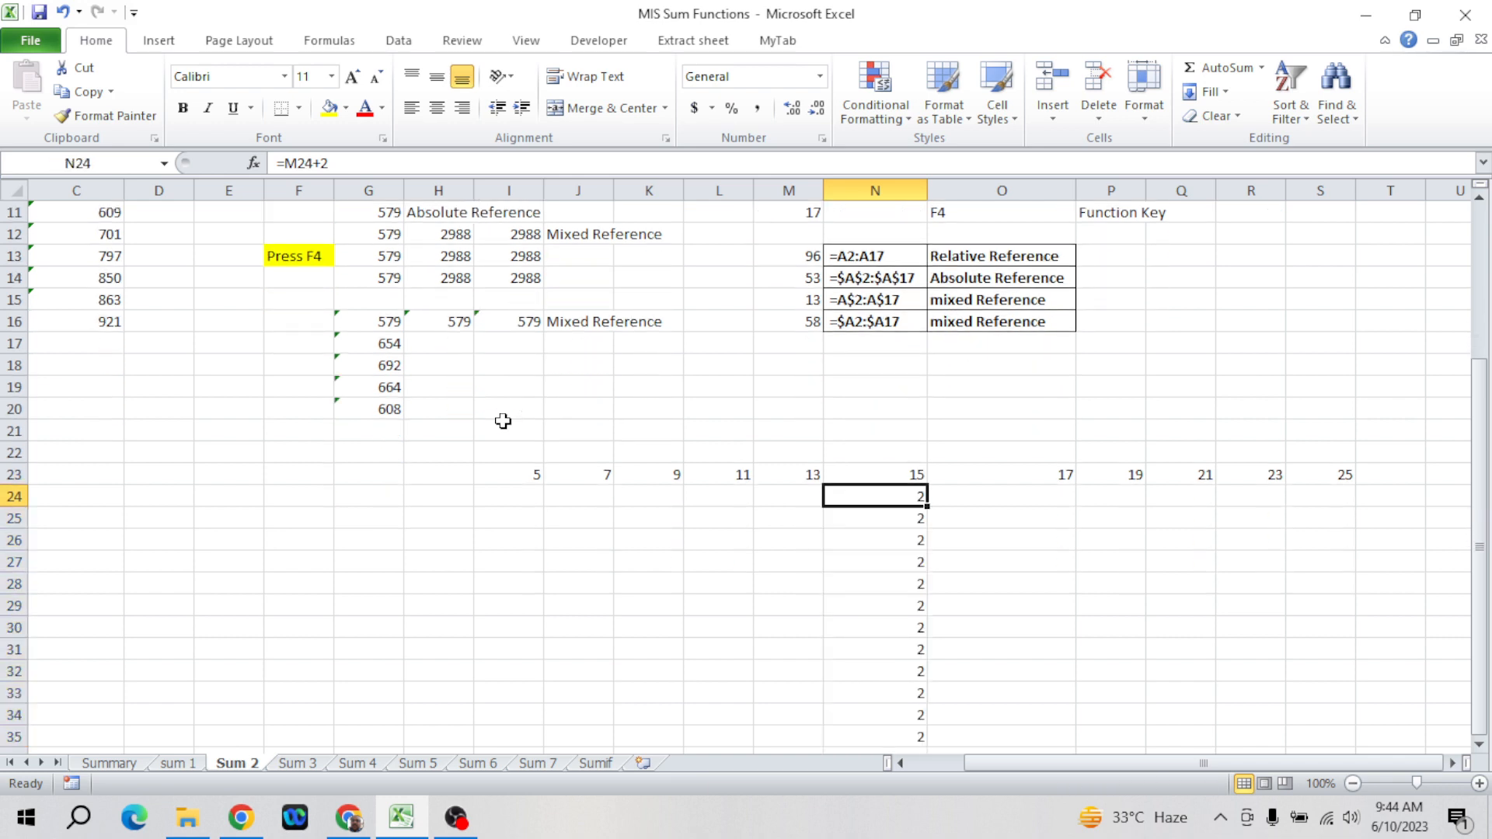
key(Down)
key(Down)
key(Down)
key(Down)
key(Up)
key(Up)
key(Up)
key(Up)
key(Up)
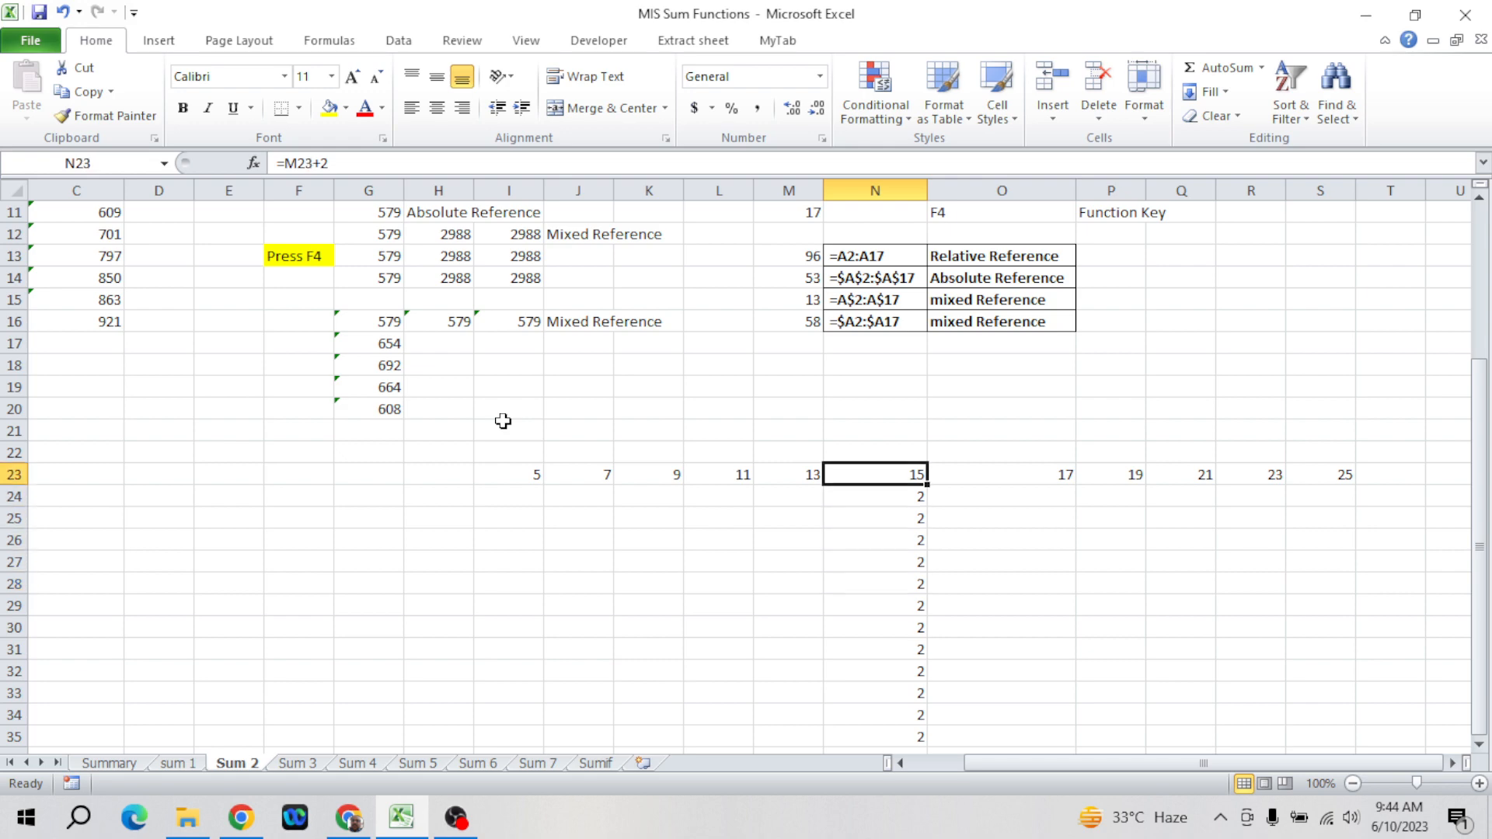
key(Up)
key(Down)
key(Down)
key(Up)
key(Left)
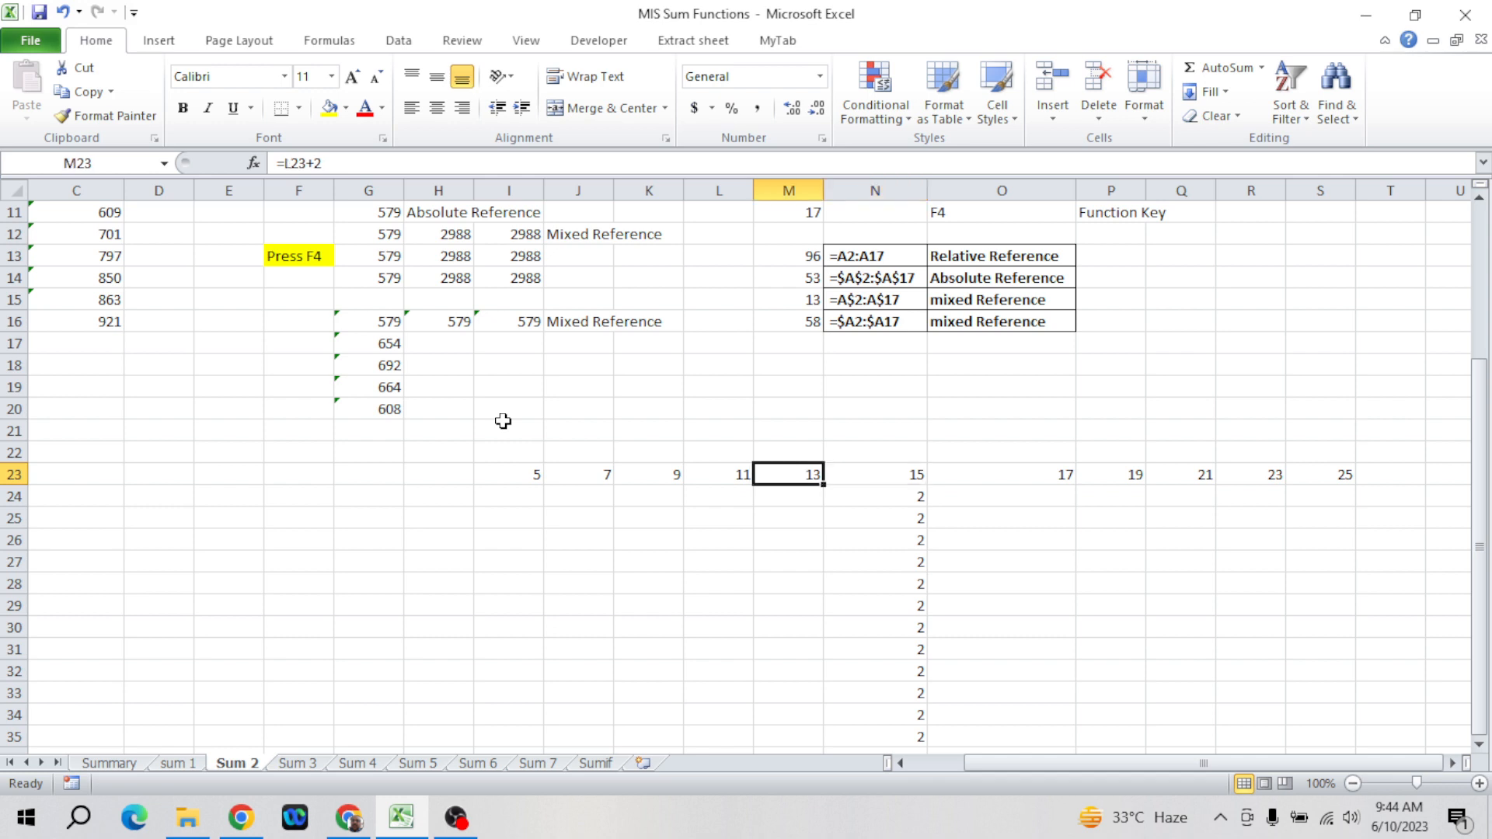
key(Right)
- Enter =N23+2 in N24 and copy the formula down through N35
key(Down)
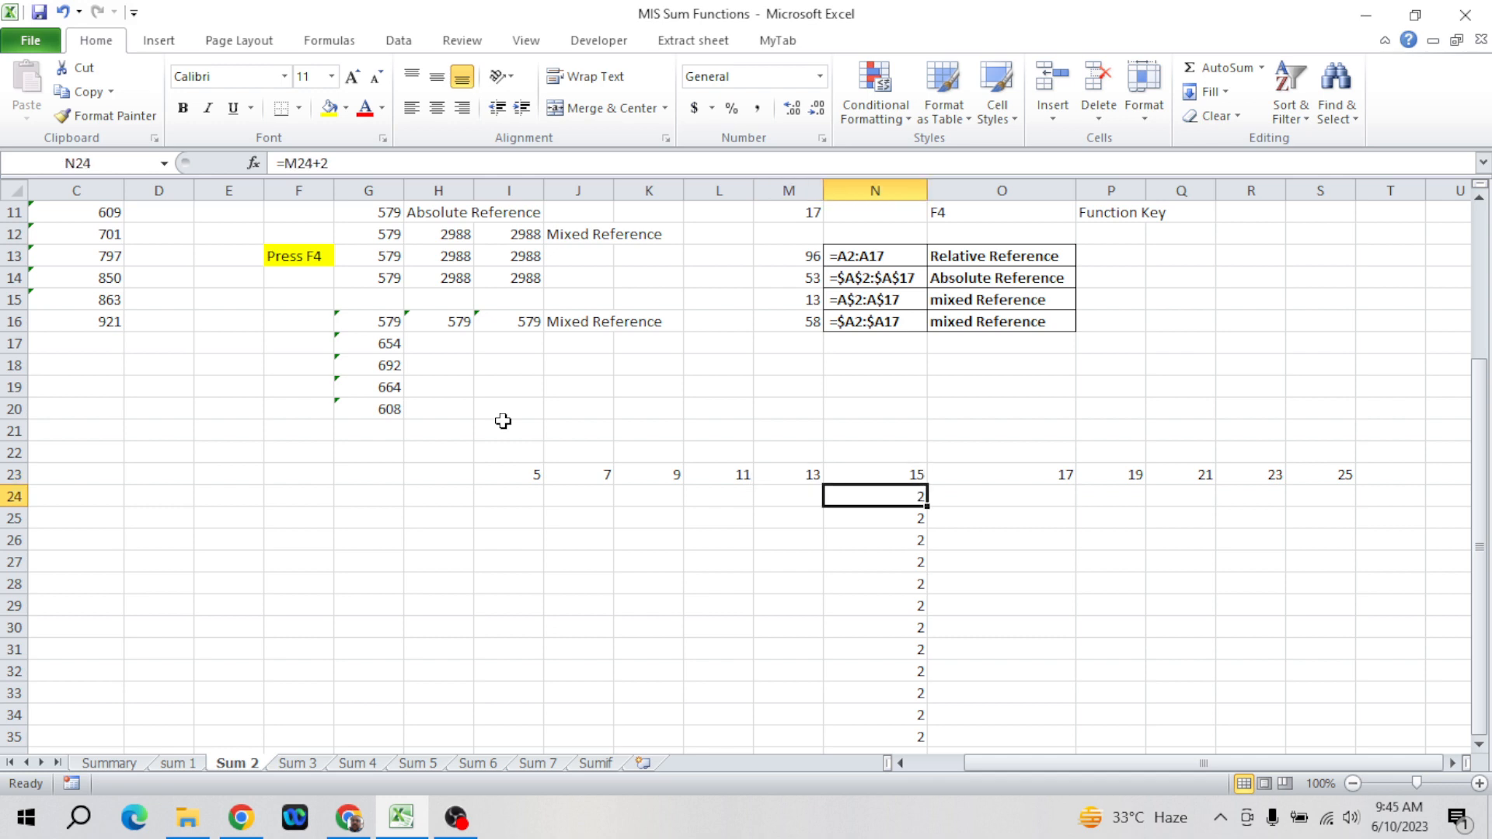
text(=)
key(Up)
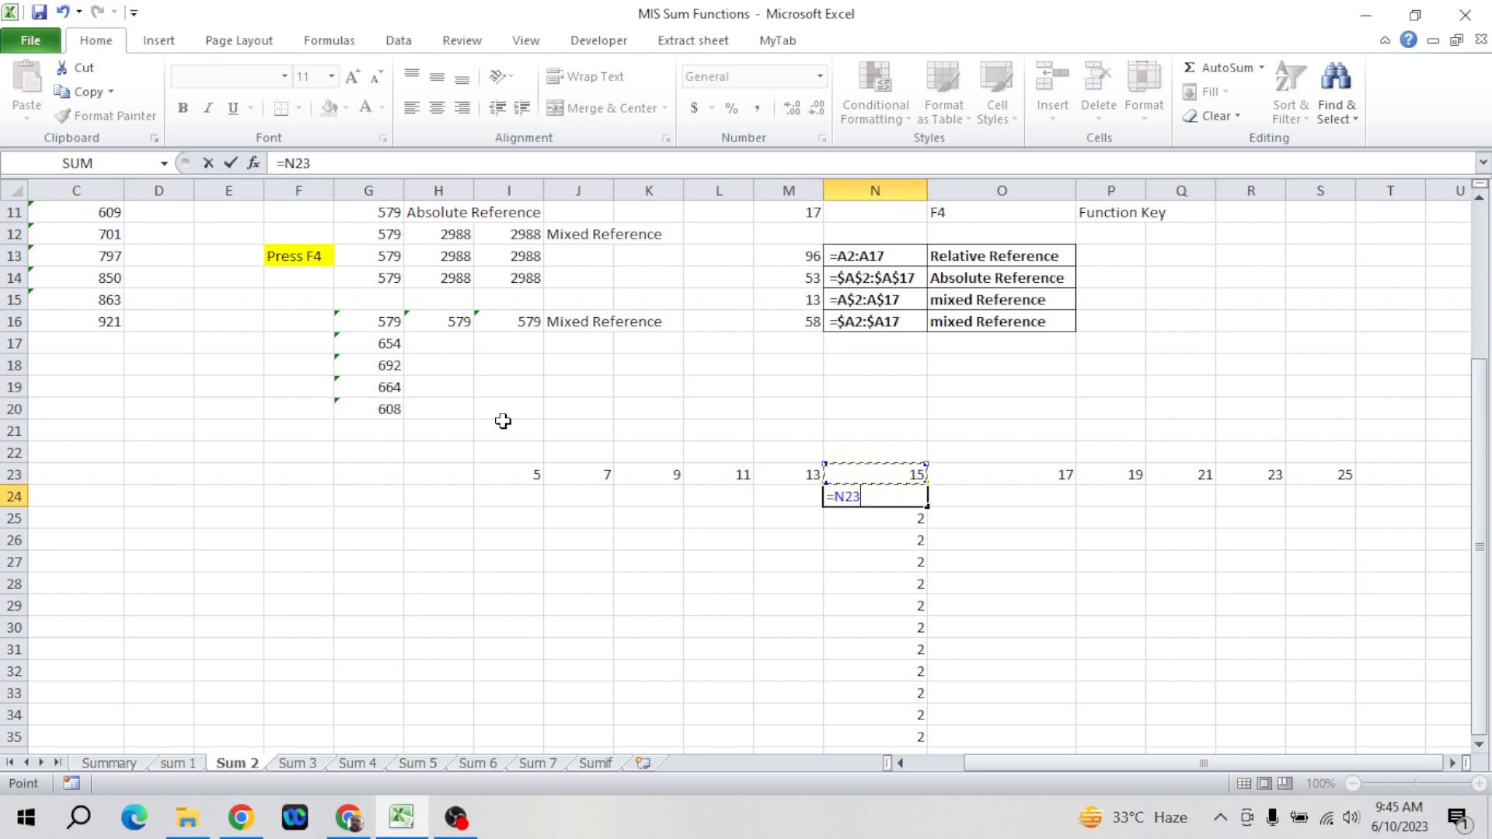
text(+)
text(2)
key(Return)
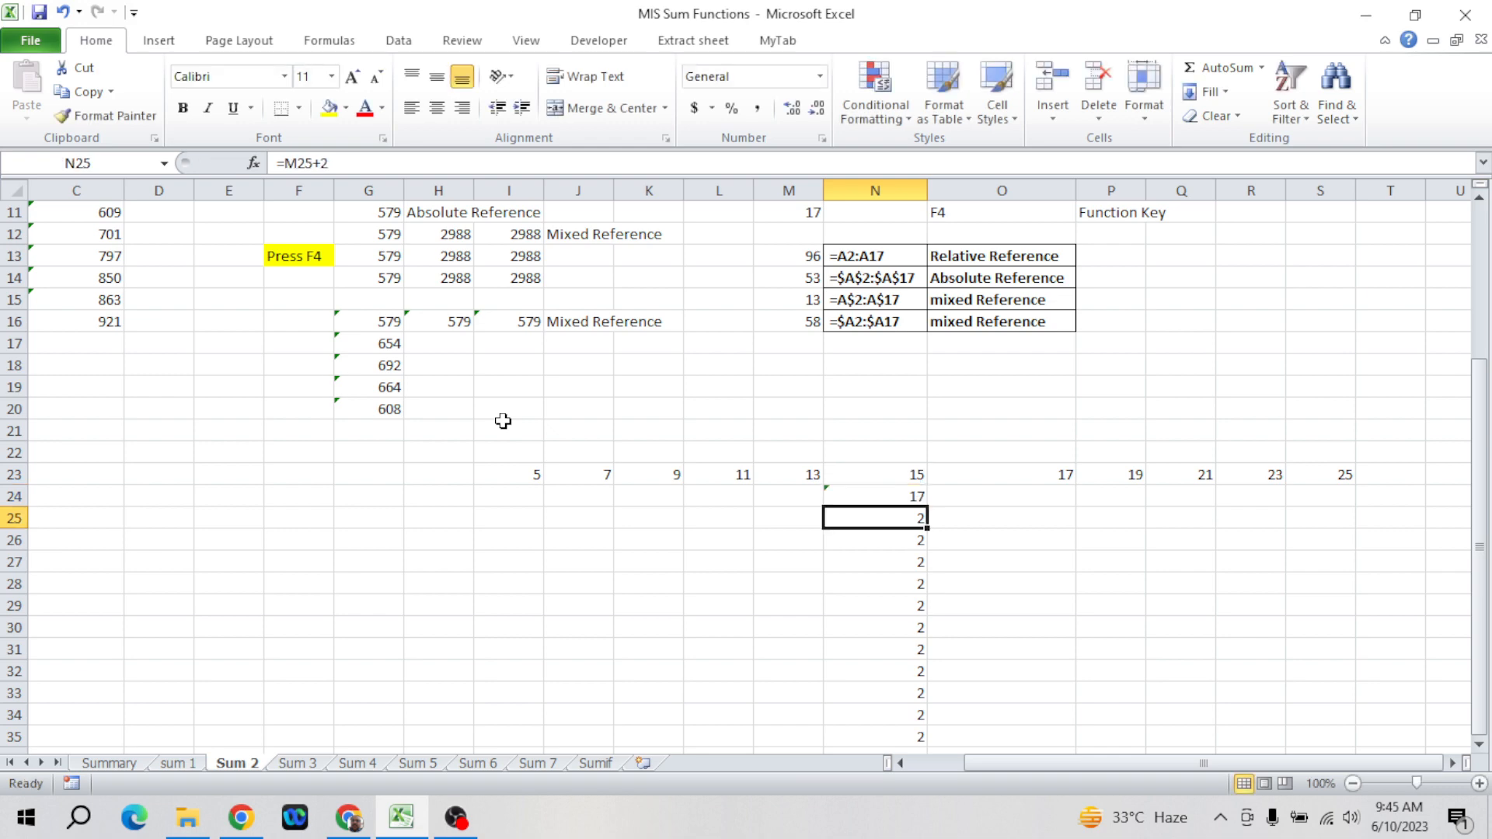
key(Up)
key(ctrl+c)
key(ctrl+shift+Down)
key(Return)
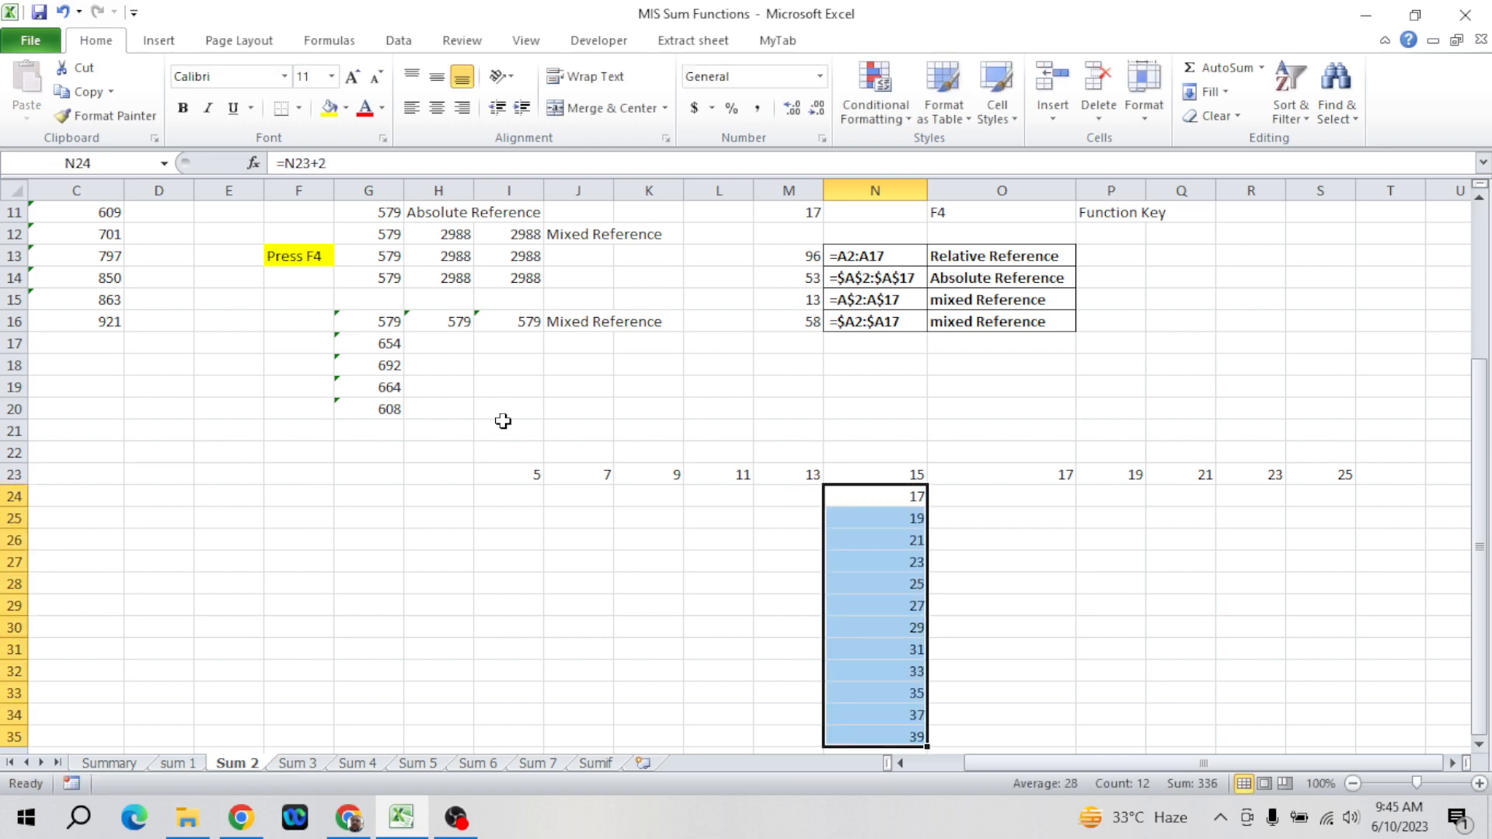
- Check the formulas down N24:N35 to see how the row numbers behave when filled down
key(Up)
key(Down)
key(Down)
key(Down)
key(Down)
key(Down)
key(Down)
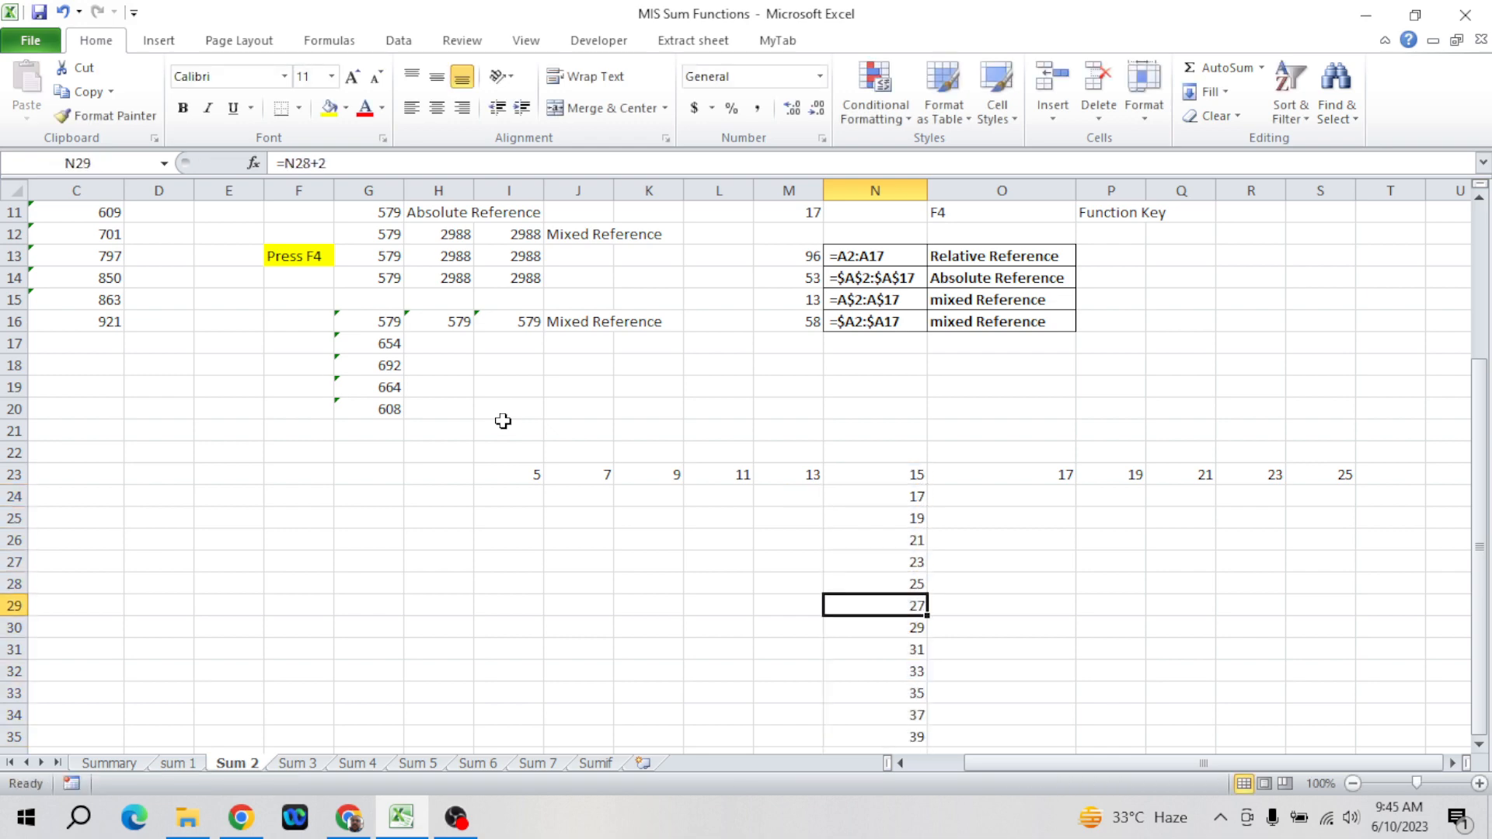
key(Down)
key(Down)
key(Down)
key(Down)
key(Down)
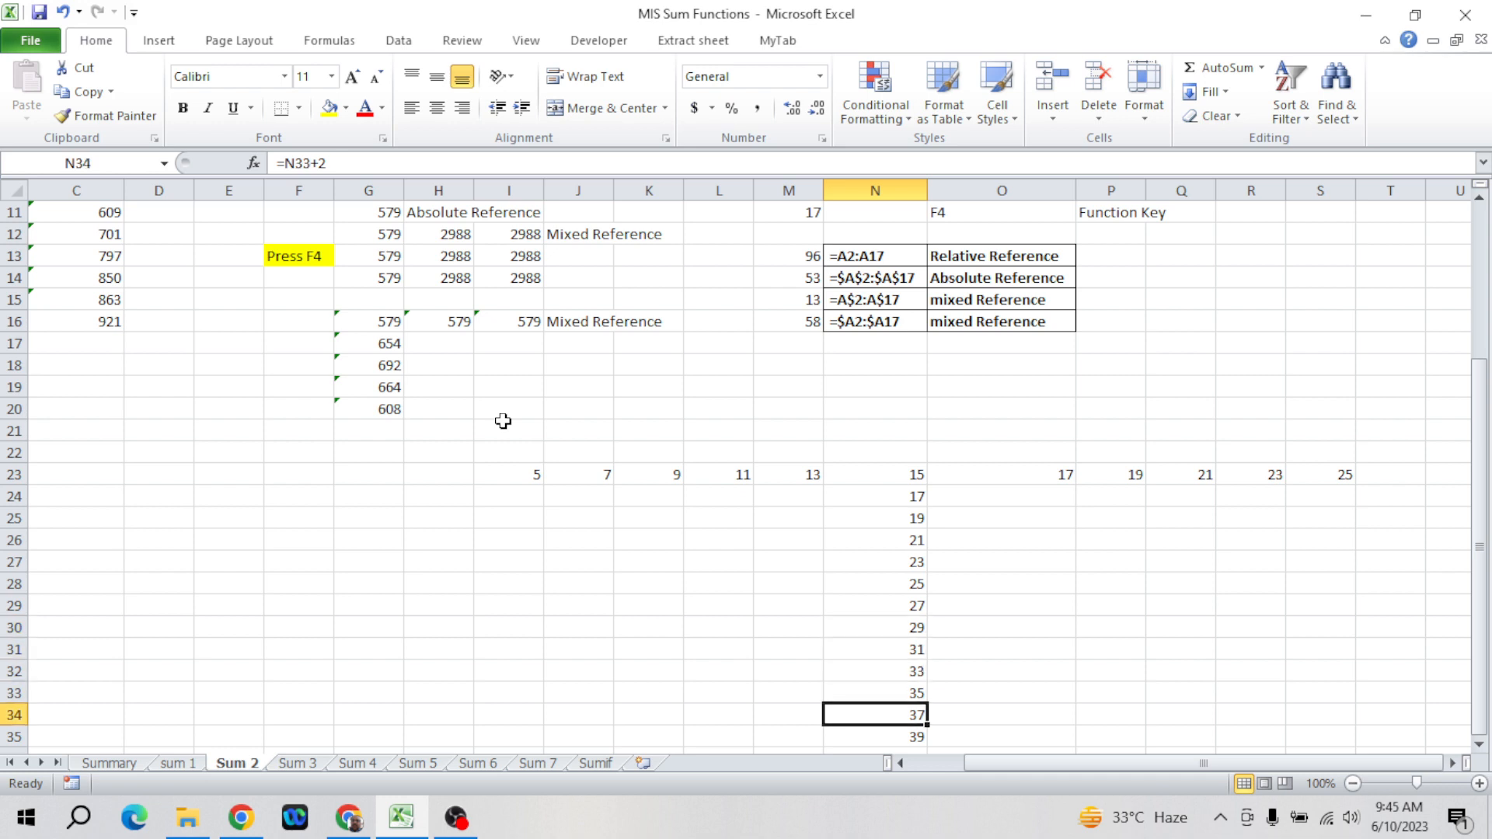
key(Down)
key(ctrl+Up)
key(Down)
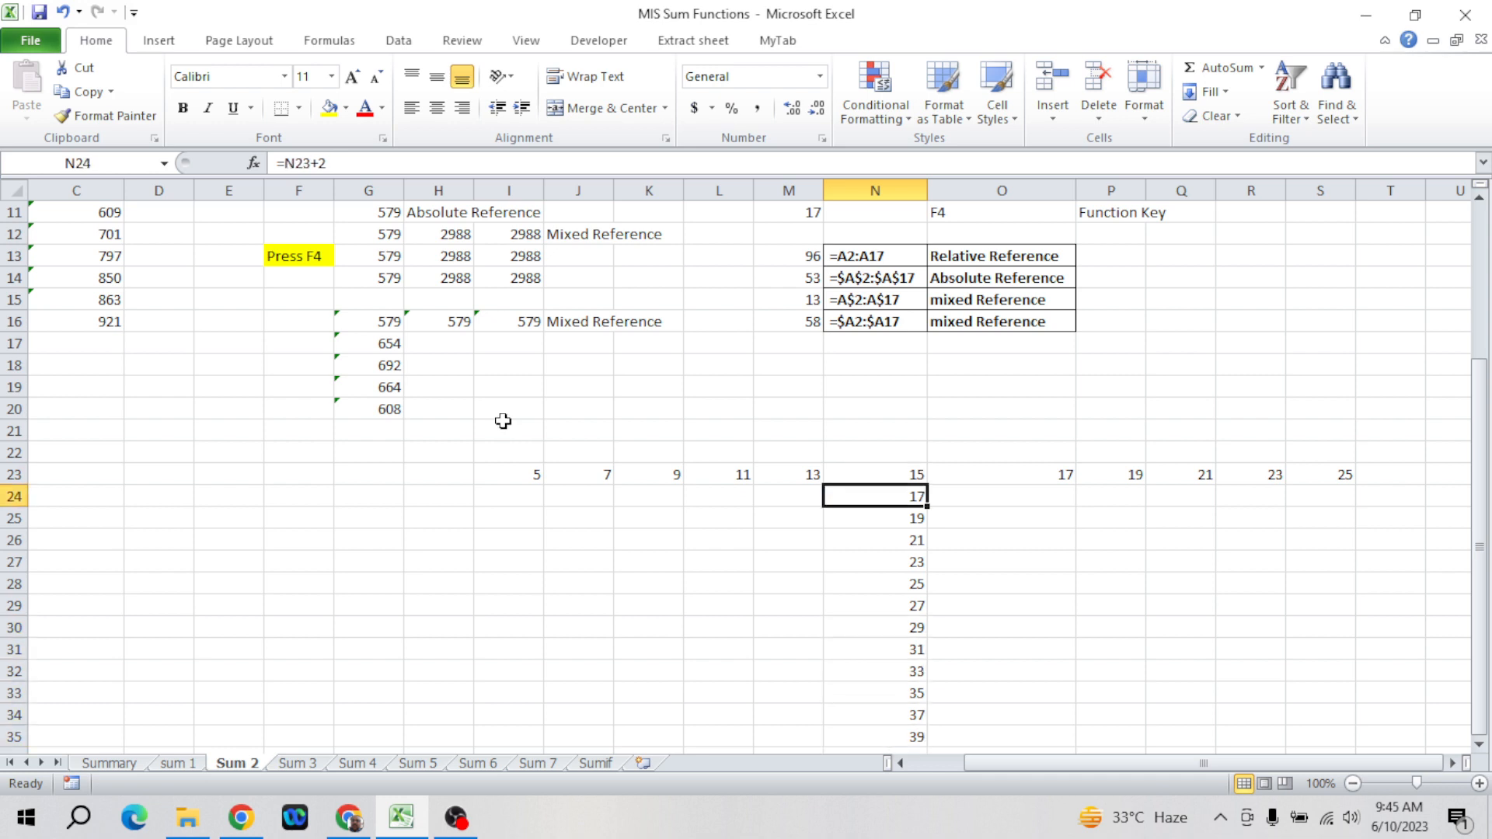
- Enter the shortcut label CTRL+R in O22 above the row series and CTRL+D in O25 beside the column series
key(Up)
key(Up)
key(Right)
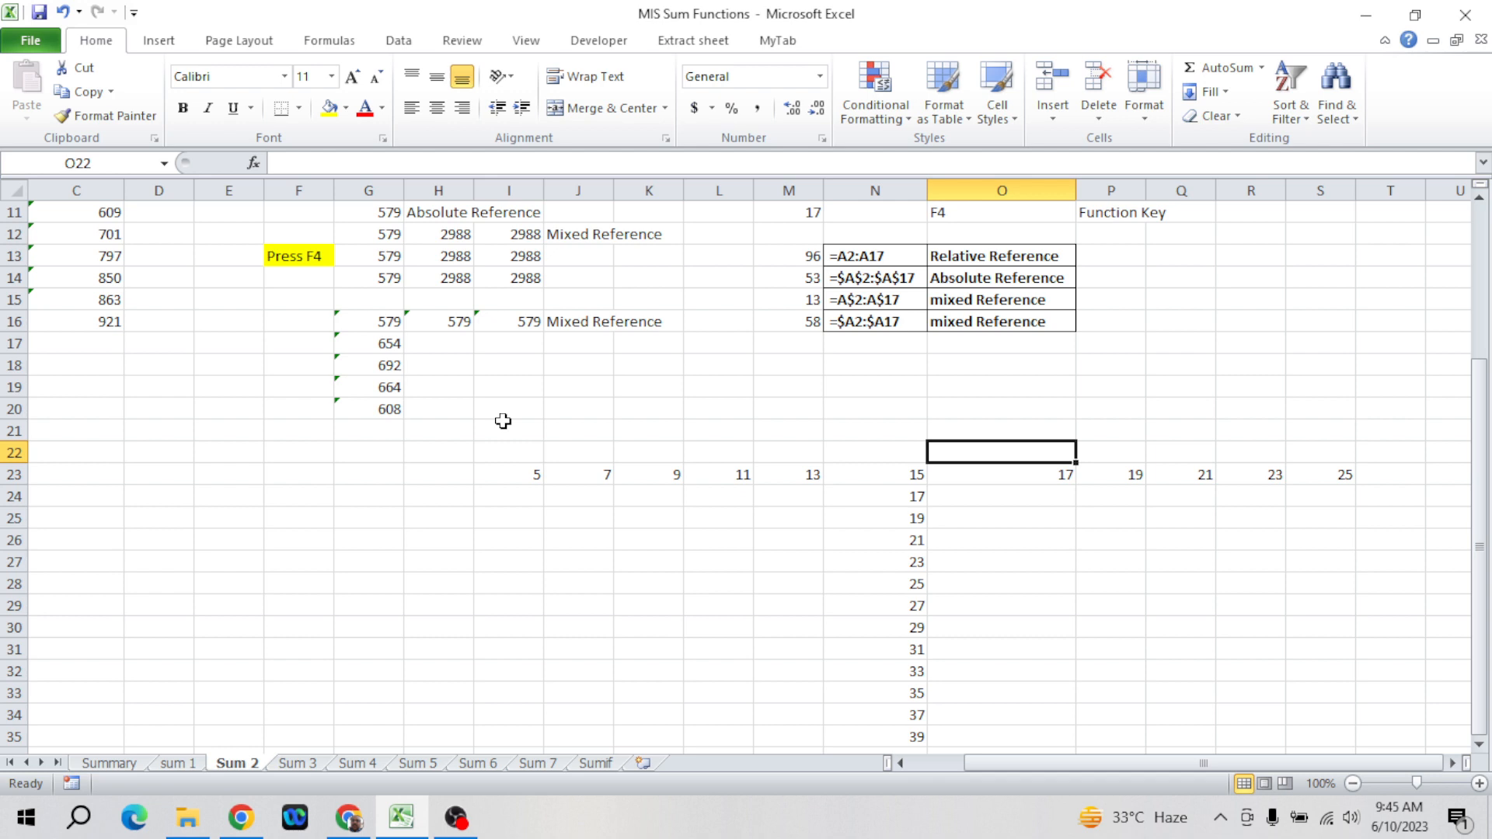
text(CTRL)
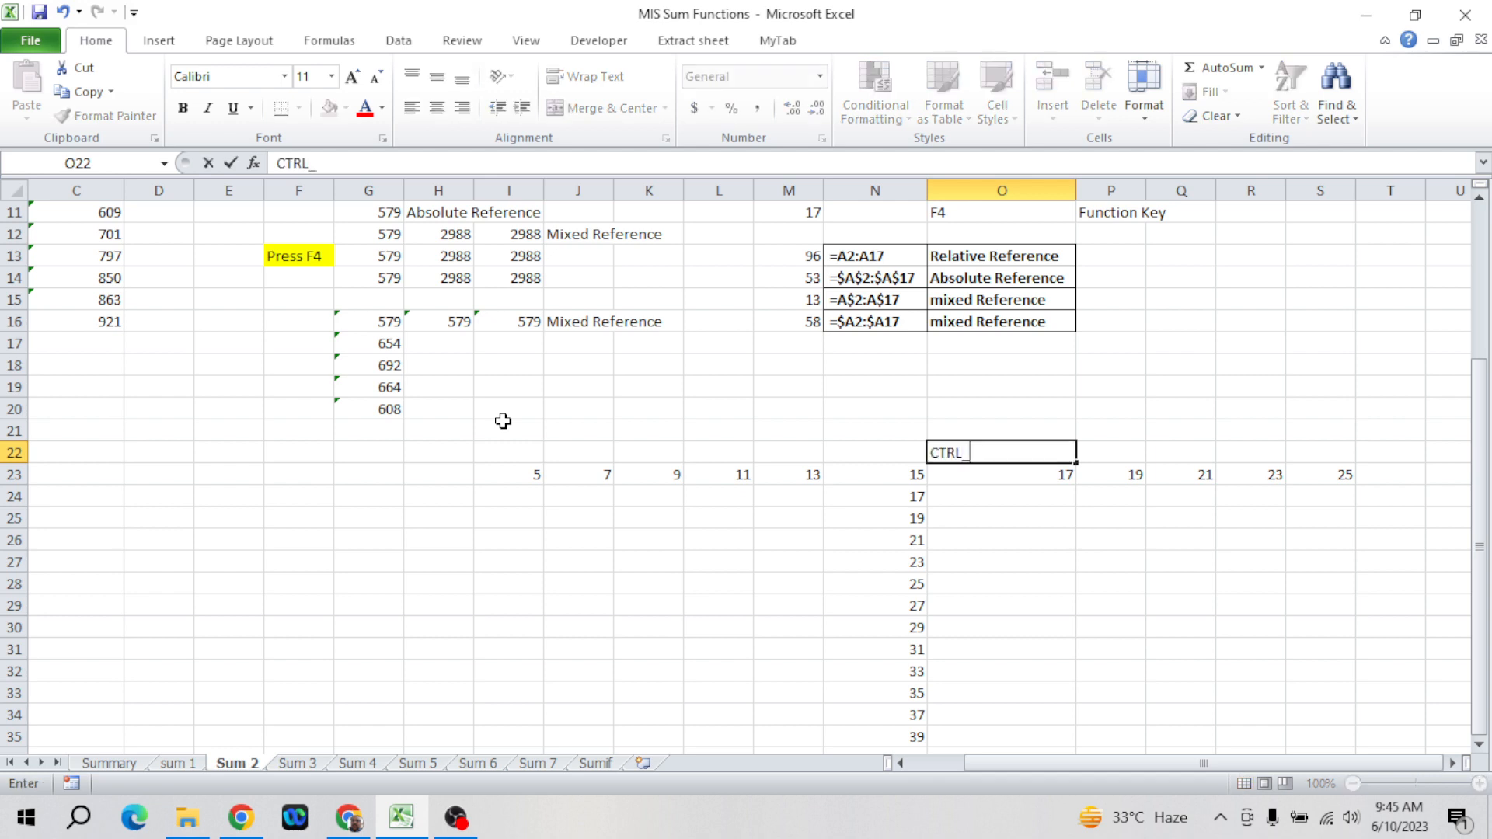
text(+R)
key(Return)
key(Down)
key(Down)
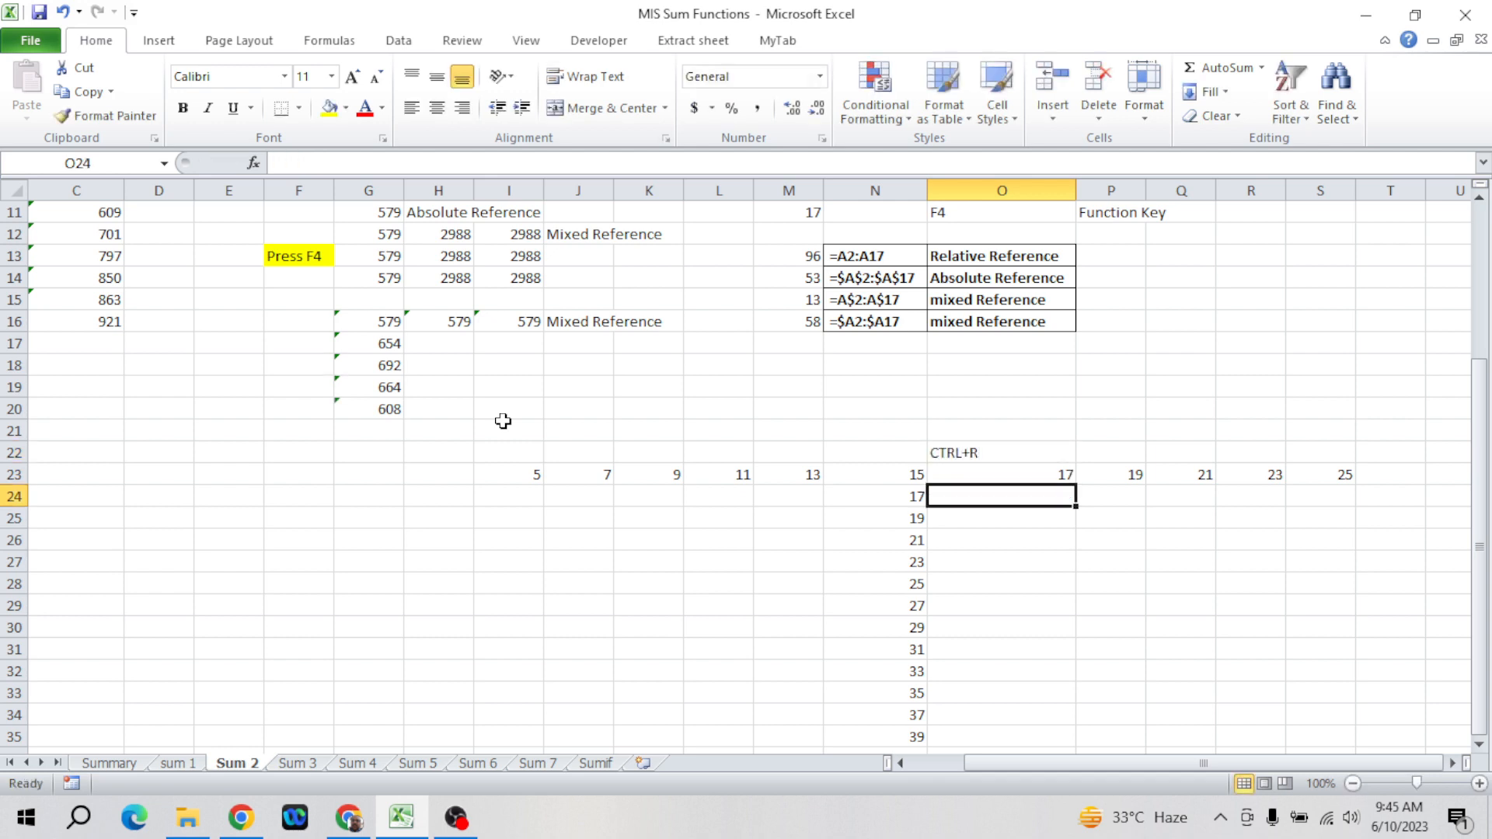
text(CTRL)
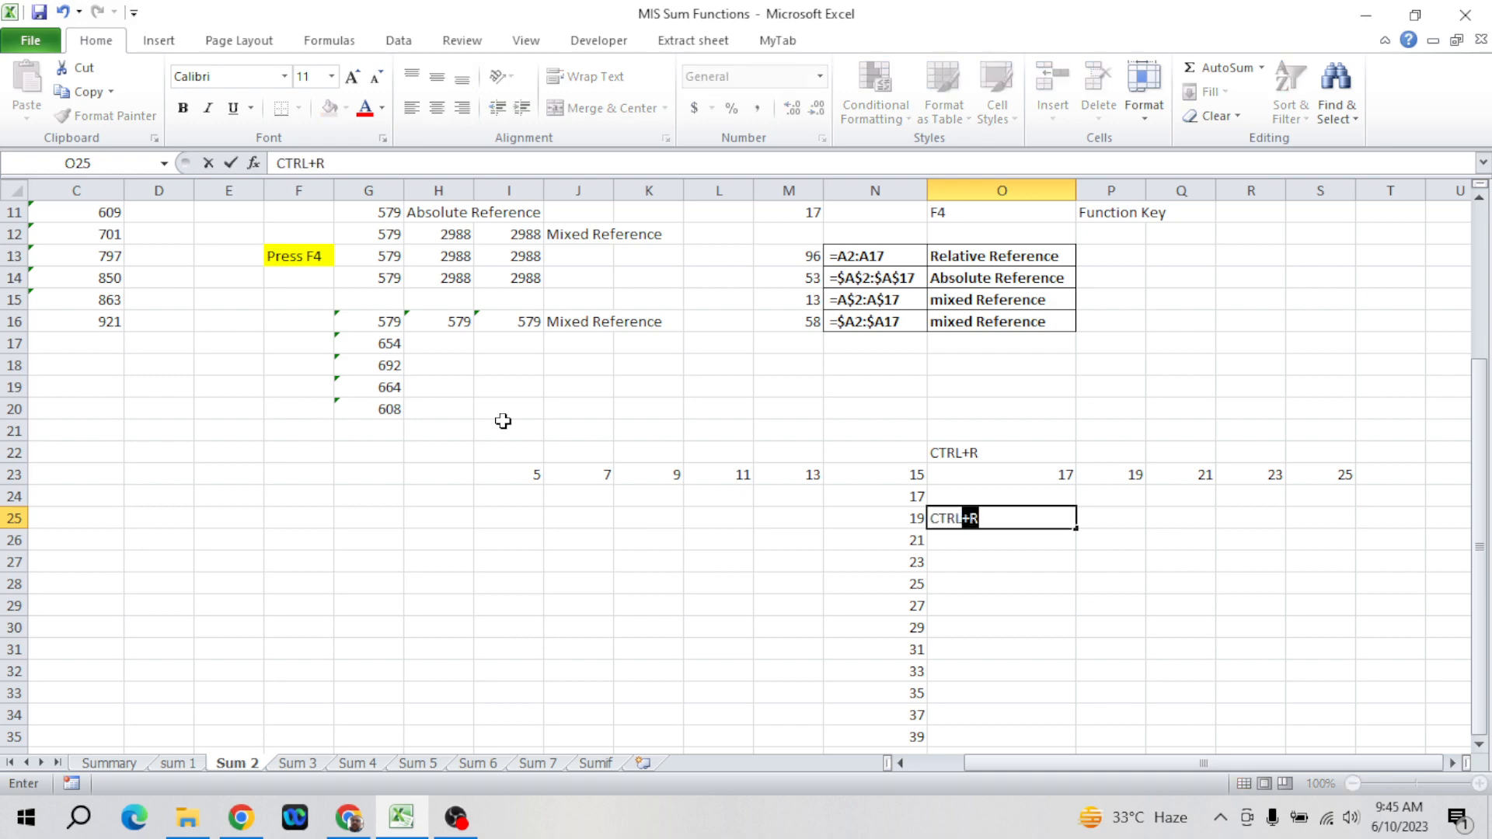
key(BackSpace)
text(D)
key(Return)
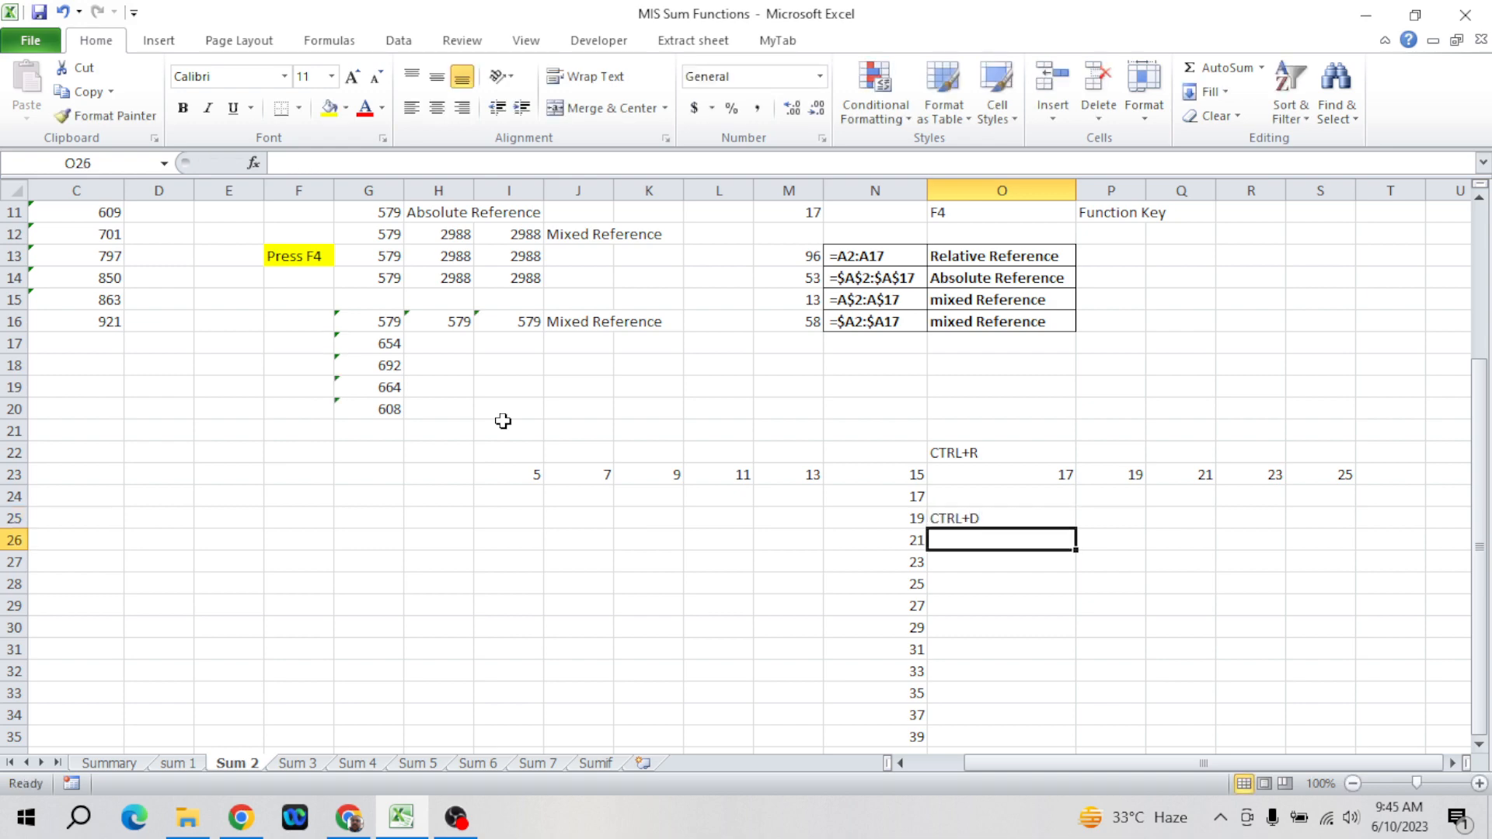
- Describe the CTRL+R label by entering Fill right in P22
key(Up)
key(Up)
key(Up)
key(Up)
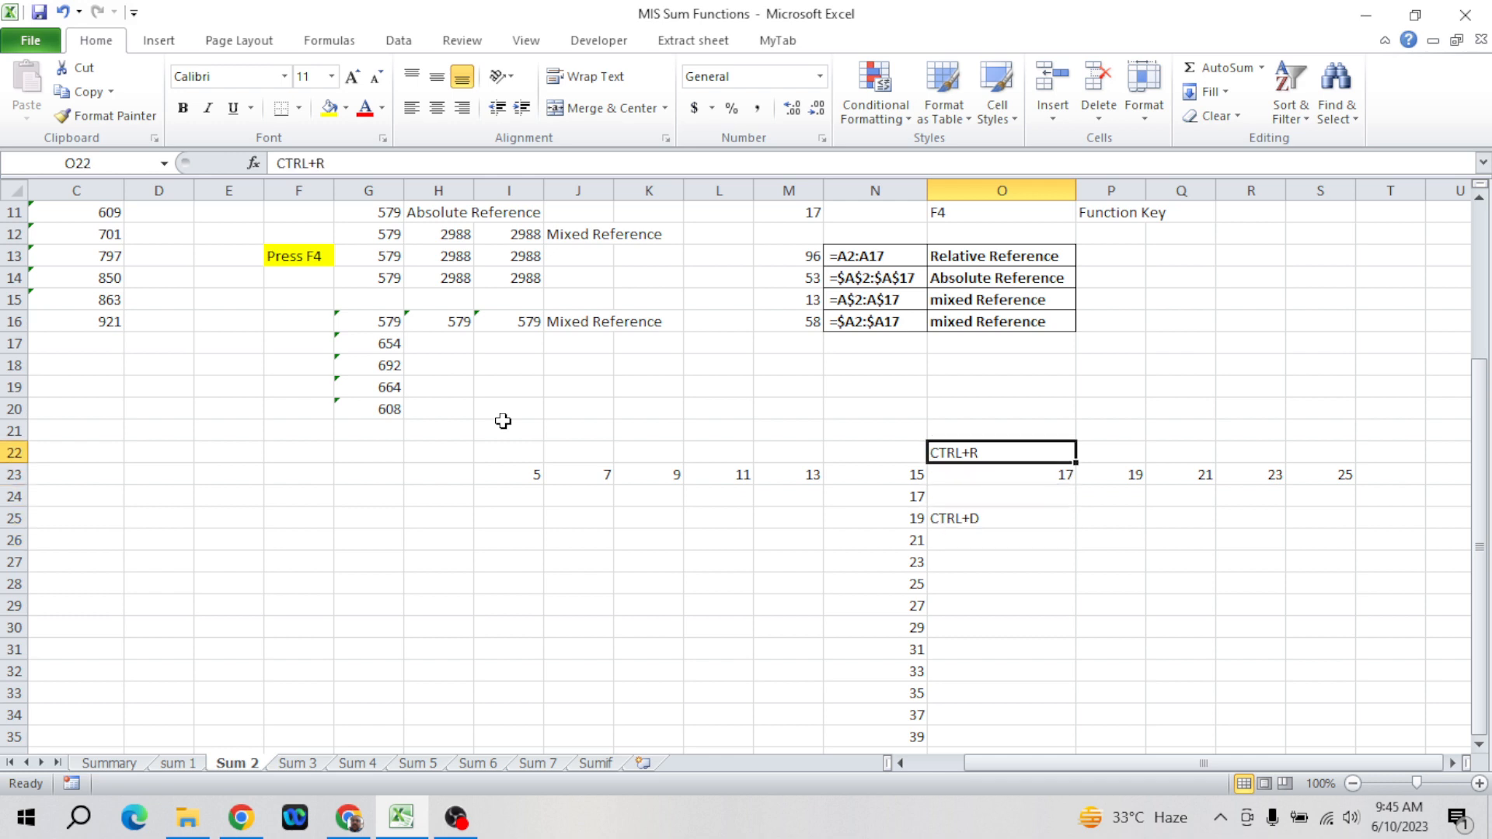
key(Right)
text(Fill right)
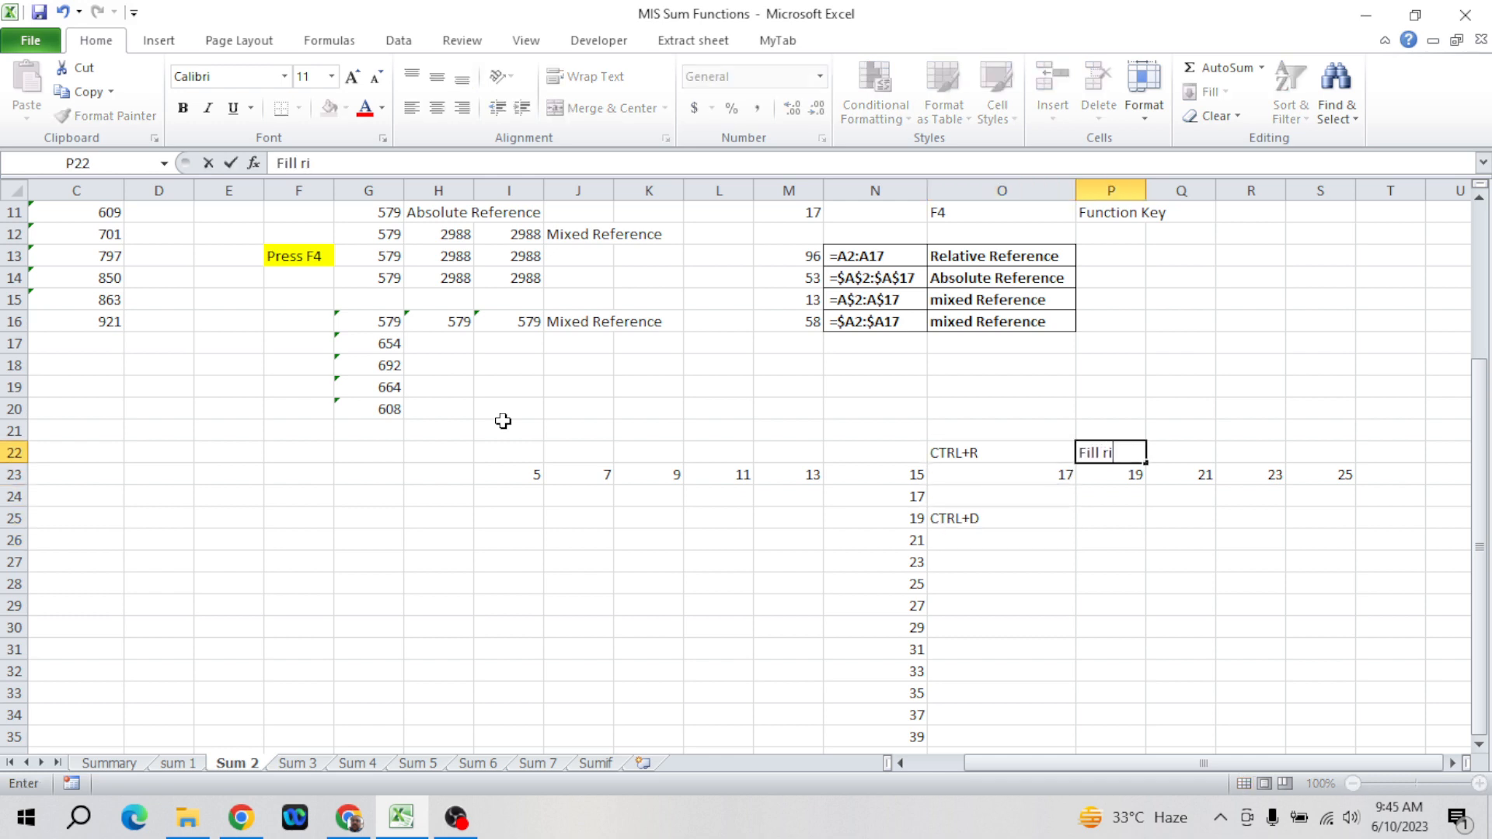
key(Return)
- Describe the CTRL+D label by entering Fill down in P25
key(Down)
key(Down)
text(Fill )
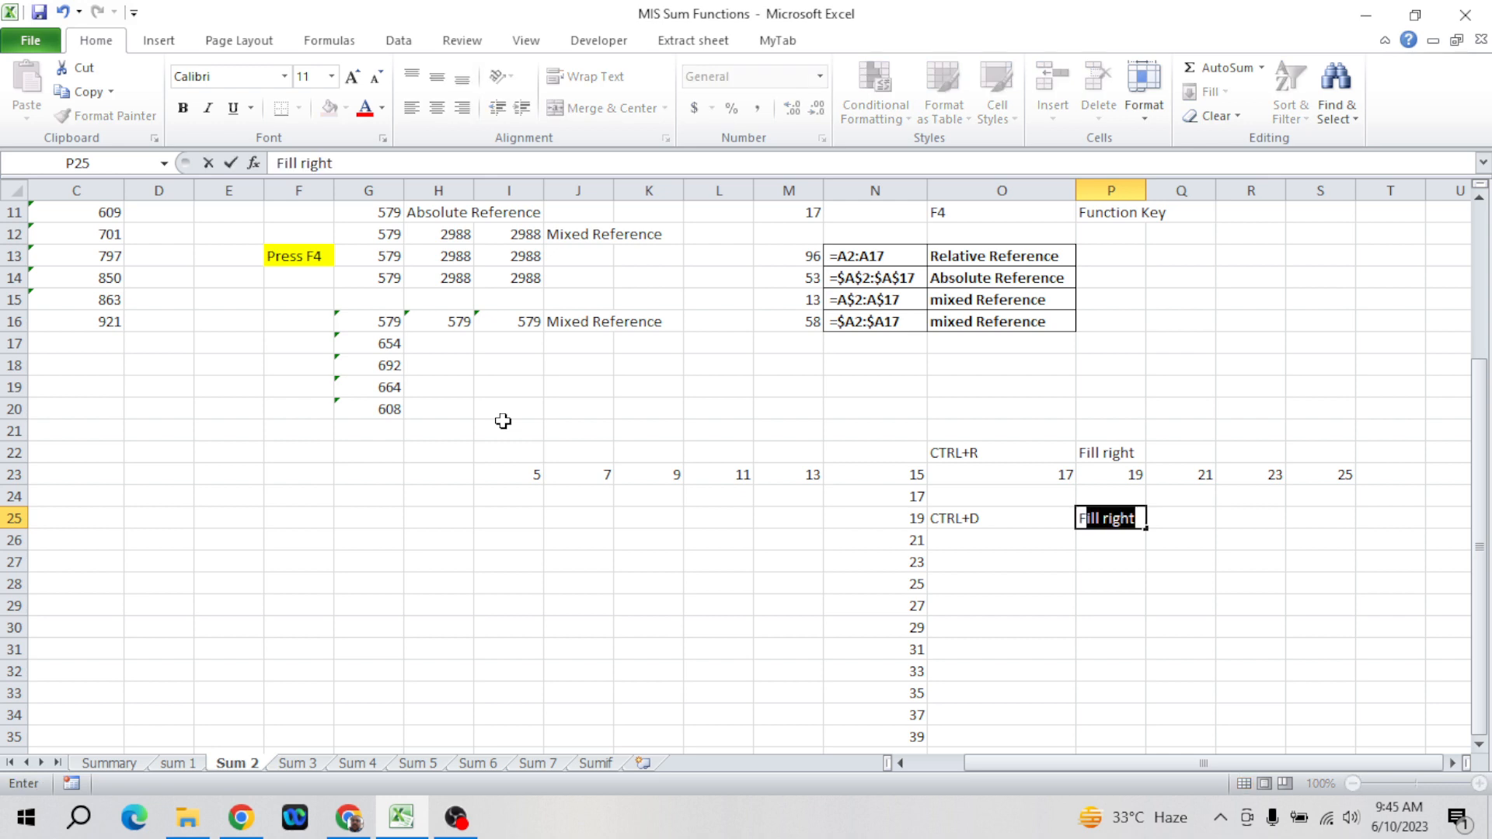
text(down)
key(Return)
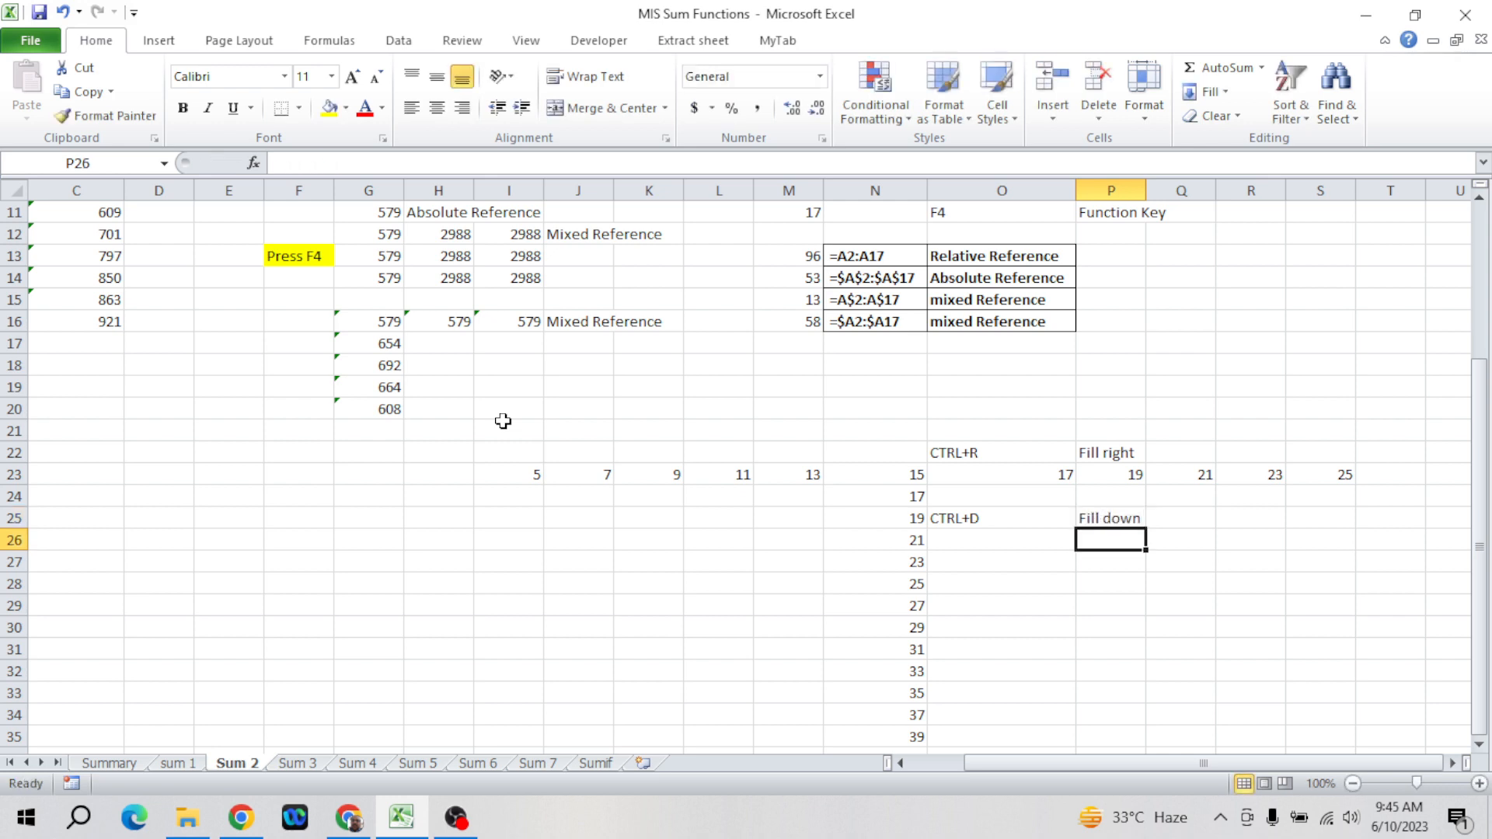
- Extend the row 23 number series by one cell into T23 with Fill Right
key(Left)
key(Left)
key(Left)
key(Left)
key(Left)
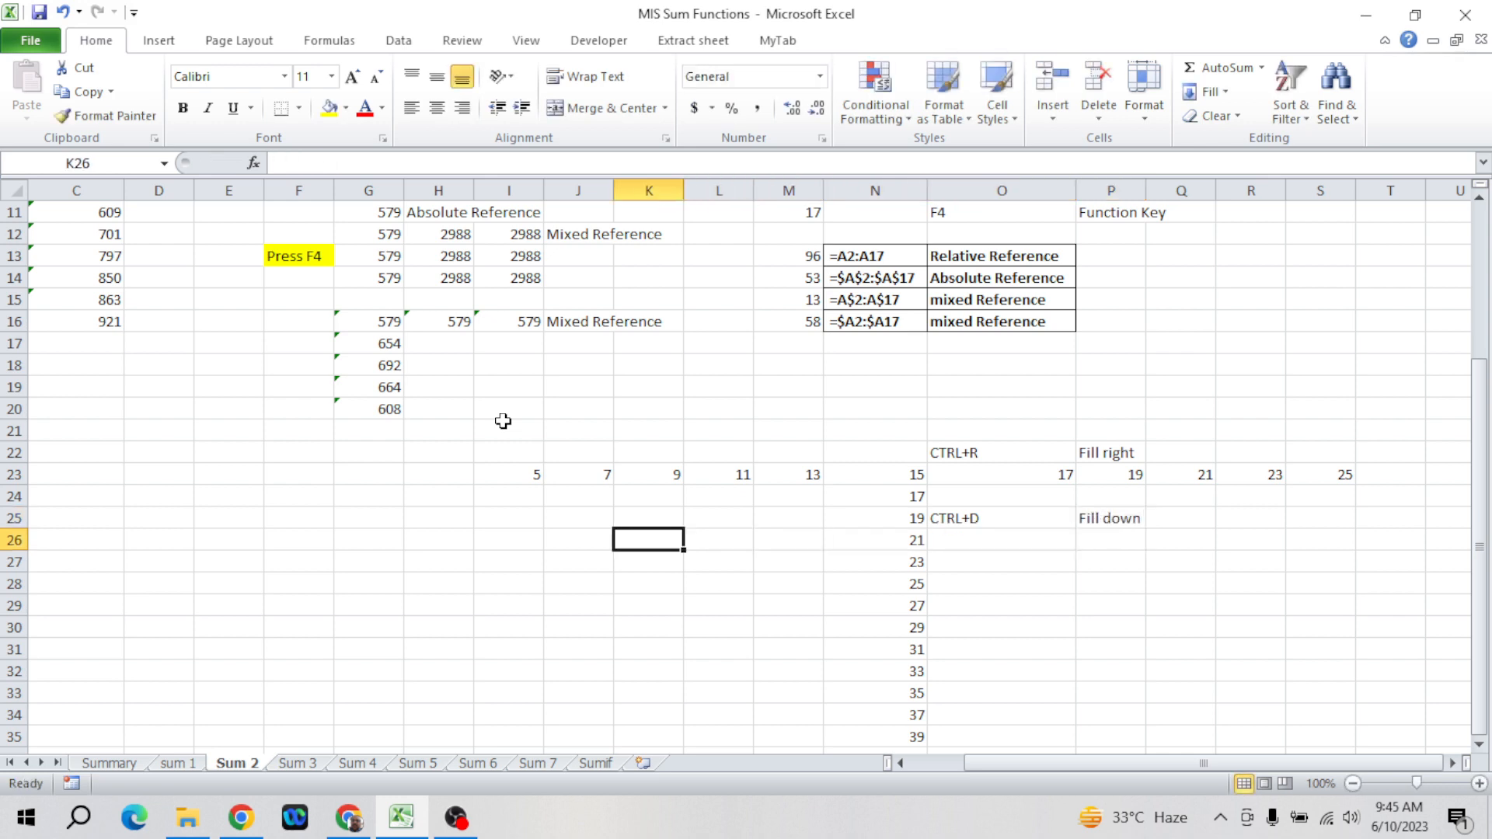
click(1344, 471)
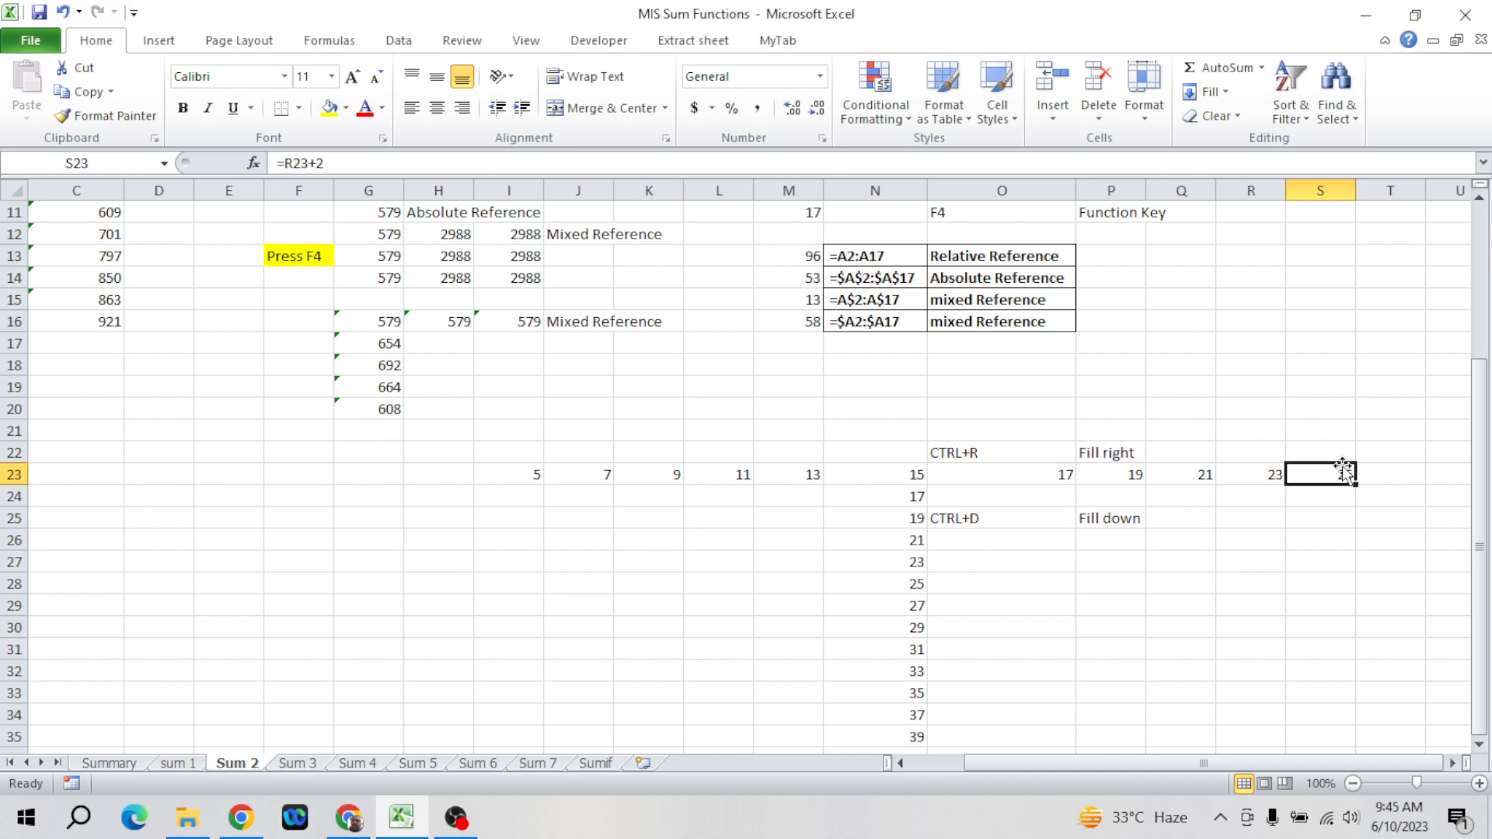
key(Right)
key(Left)
key(Right)
key(ctrl+r)
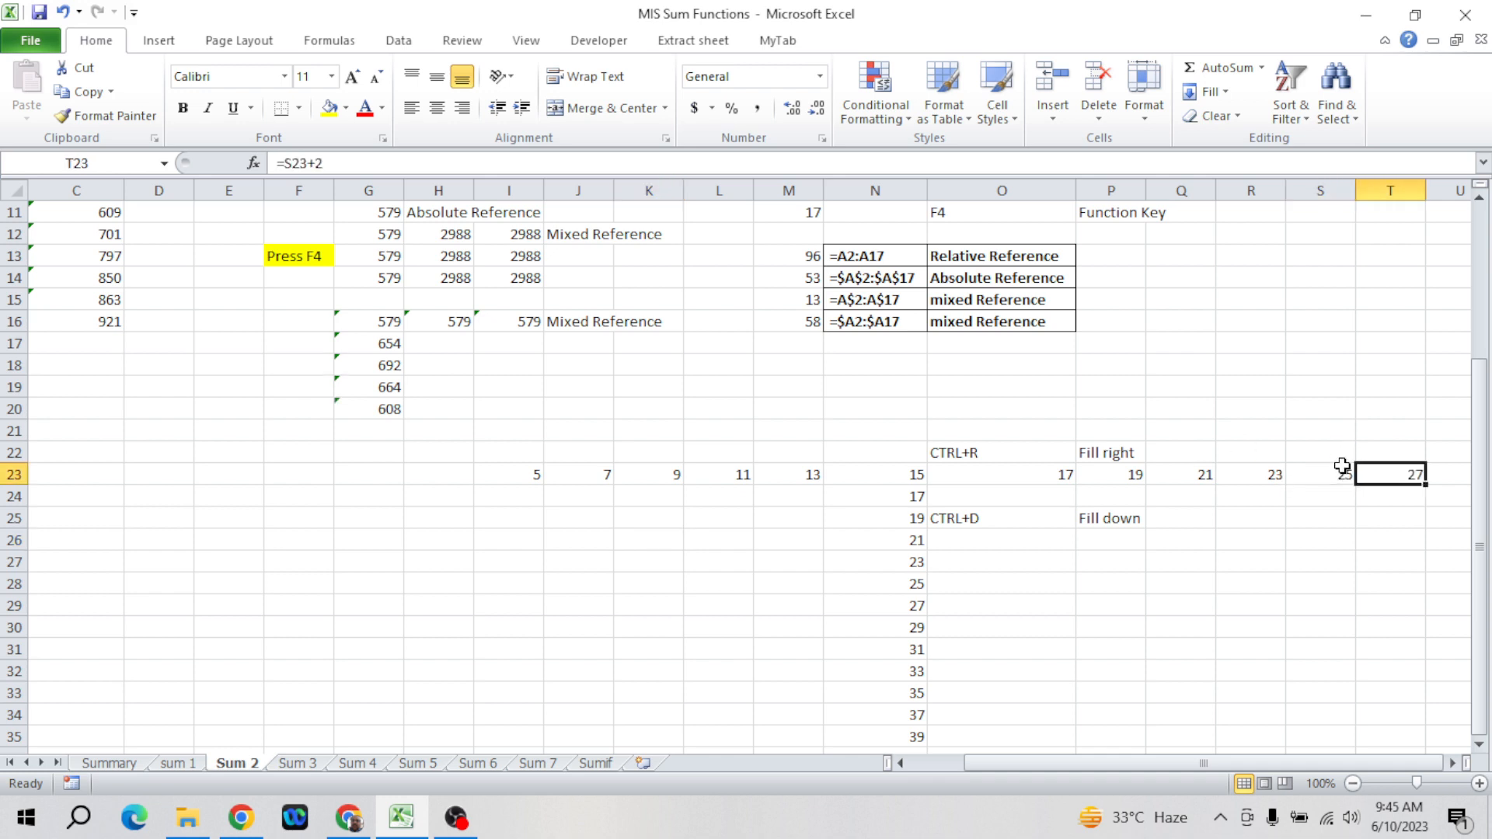
key(Left)
key(Right)
key(Right)
key(Right)
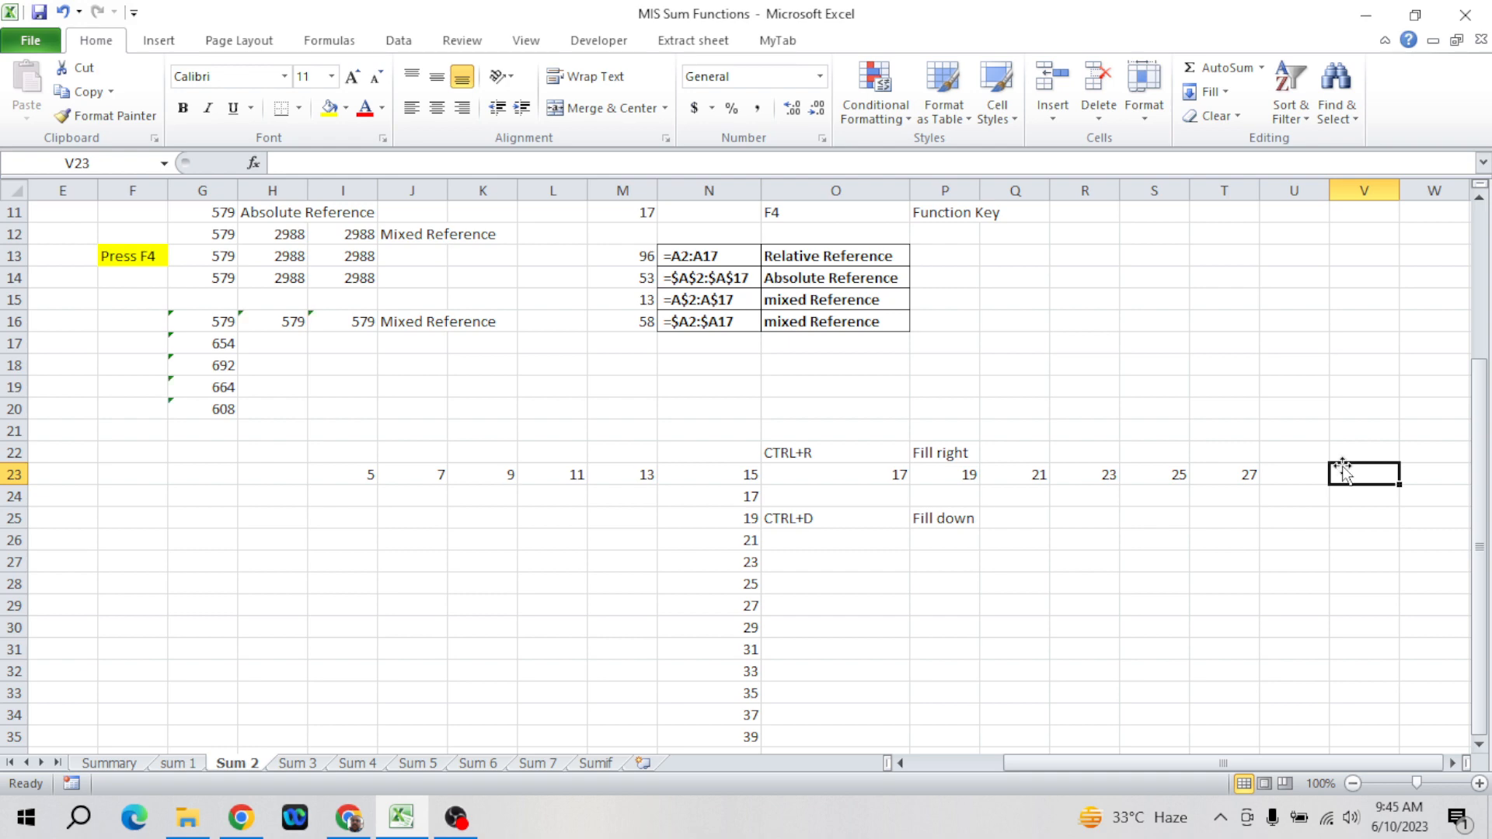
key(Left)
key(Left)
key(shift+Right)
key(shift+Right)
key(shift+Right)
key(shift+Right)
key(shift+Right)
key(shift+Right)
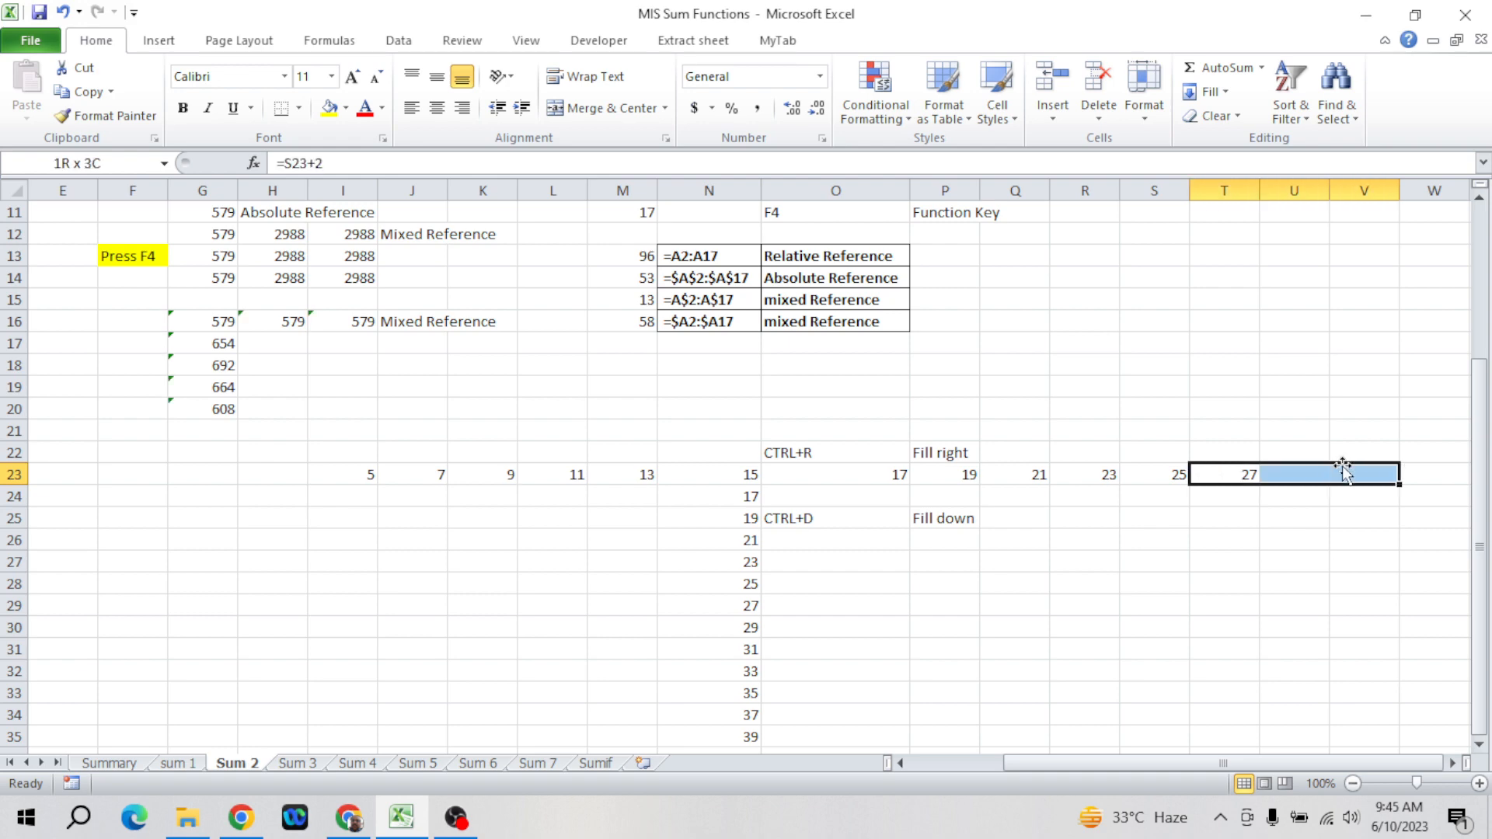
key(Left)
key(Left)
key(Left)
key(Left)
key(Left)
key(Left)
key(Left)
key(Left)
key(Left)
key(Left)
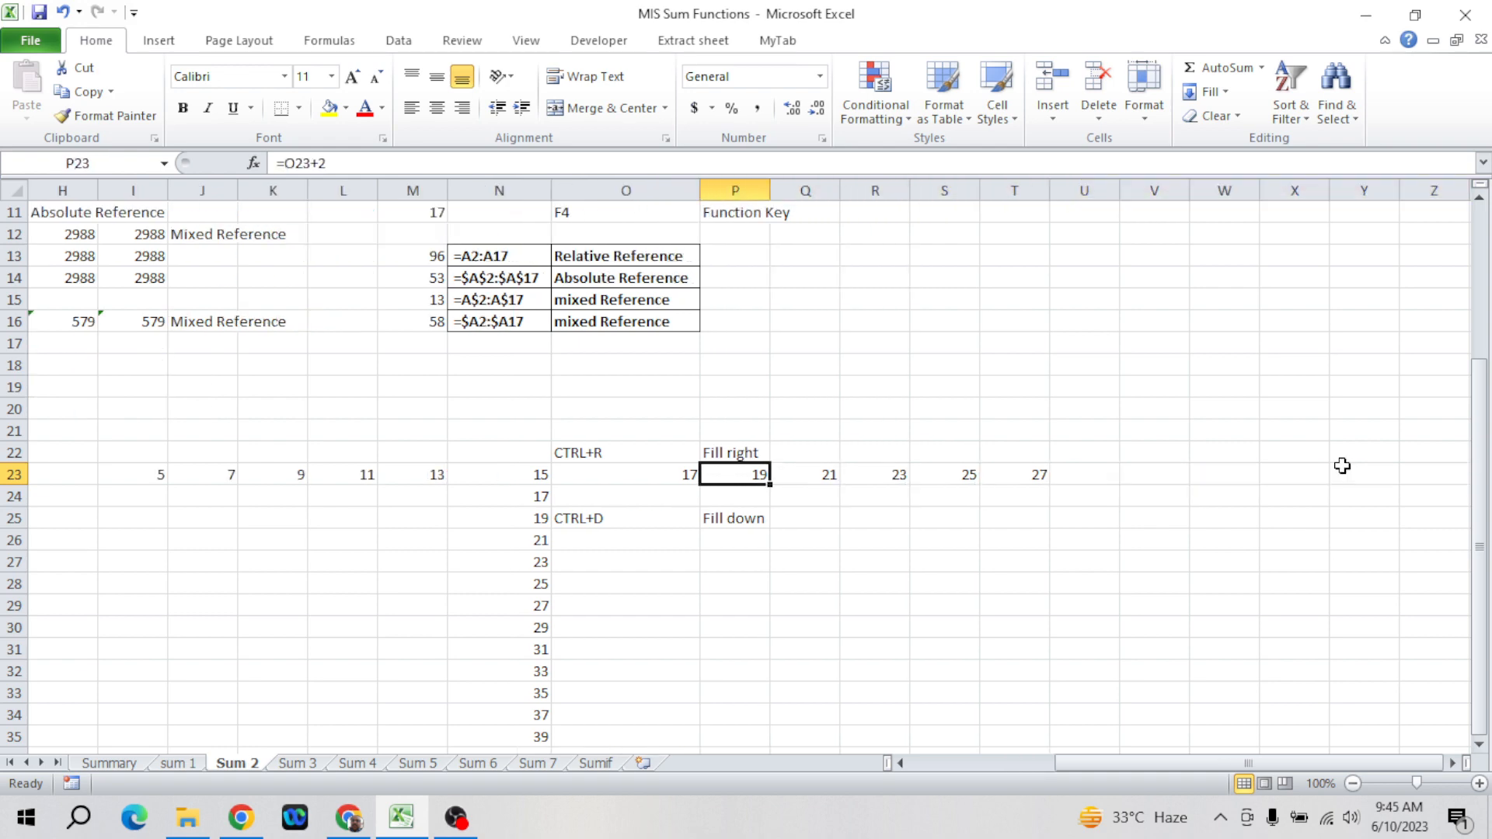
key(Right)
key(Right)
key(Right)
key(Right)
- Extend the column N number series by one cell into N36 with Fill Down
key(Down)
key(Left)
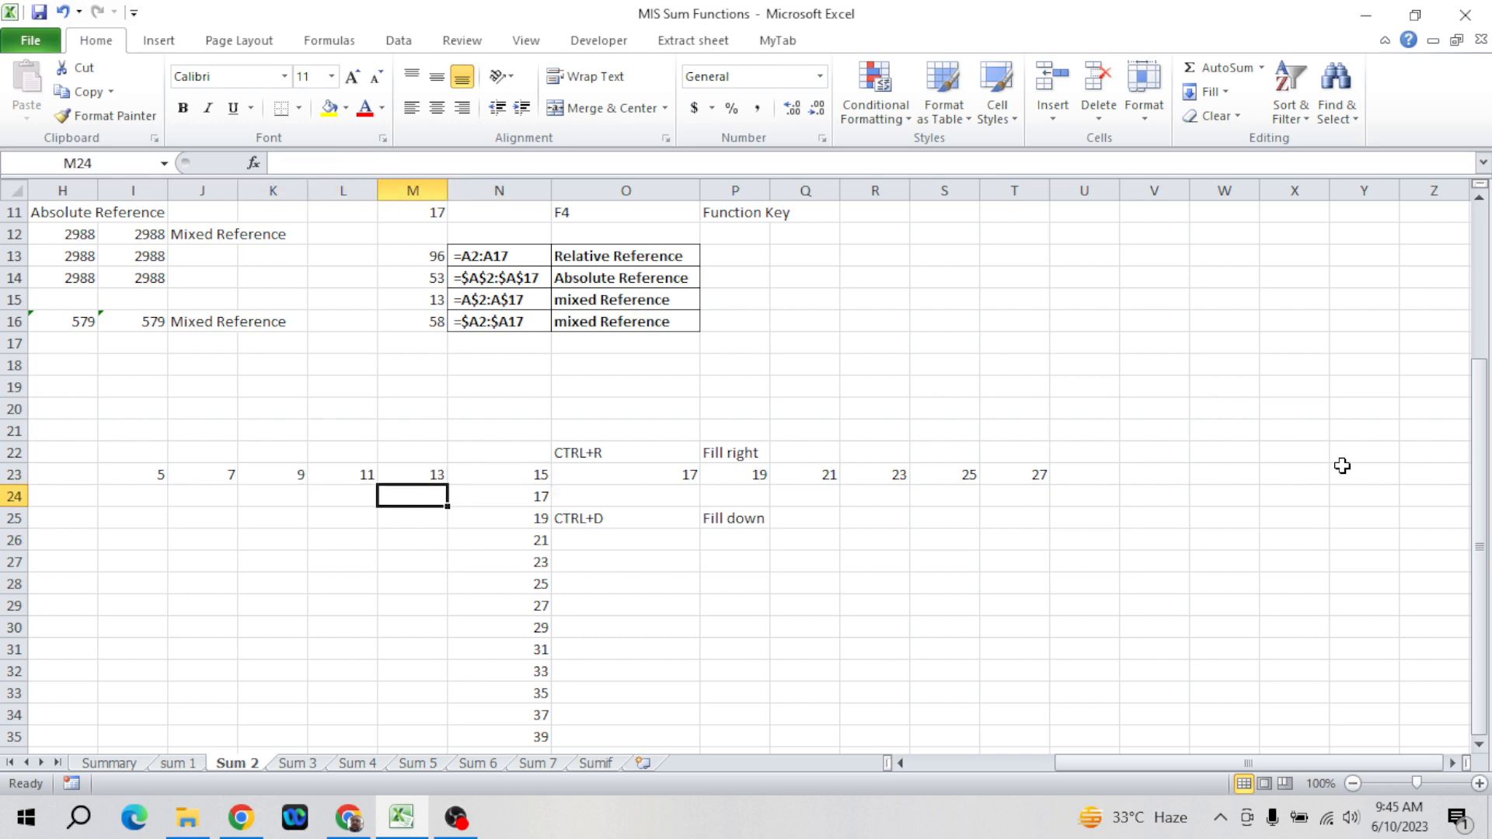
key(Right)
key(ctrl+Down)
key(Down)
key(Up)
key(Down)
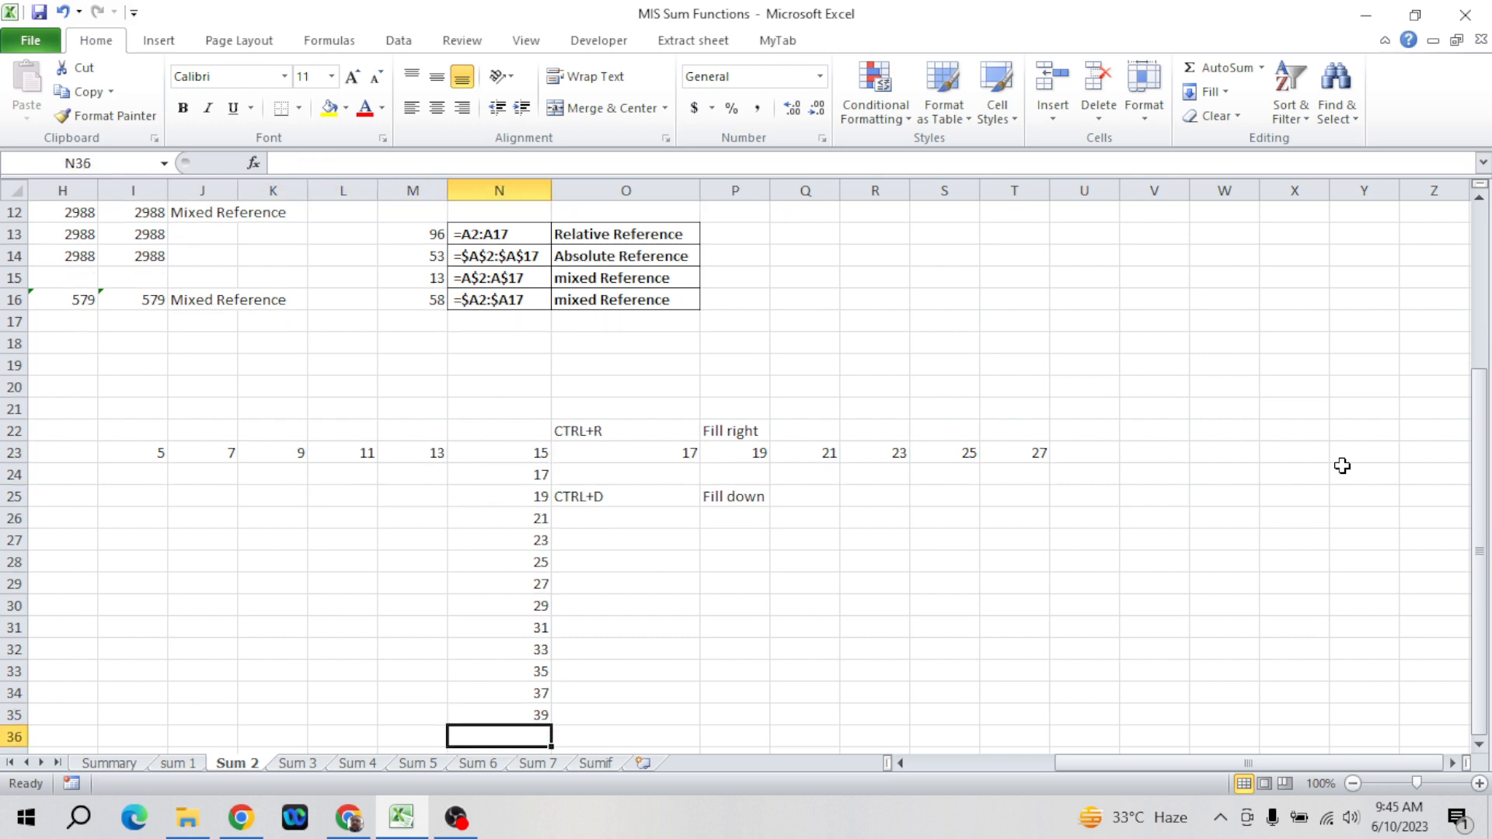
key(ctrl+d)
key(Down)
key(Down)
key(Down)
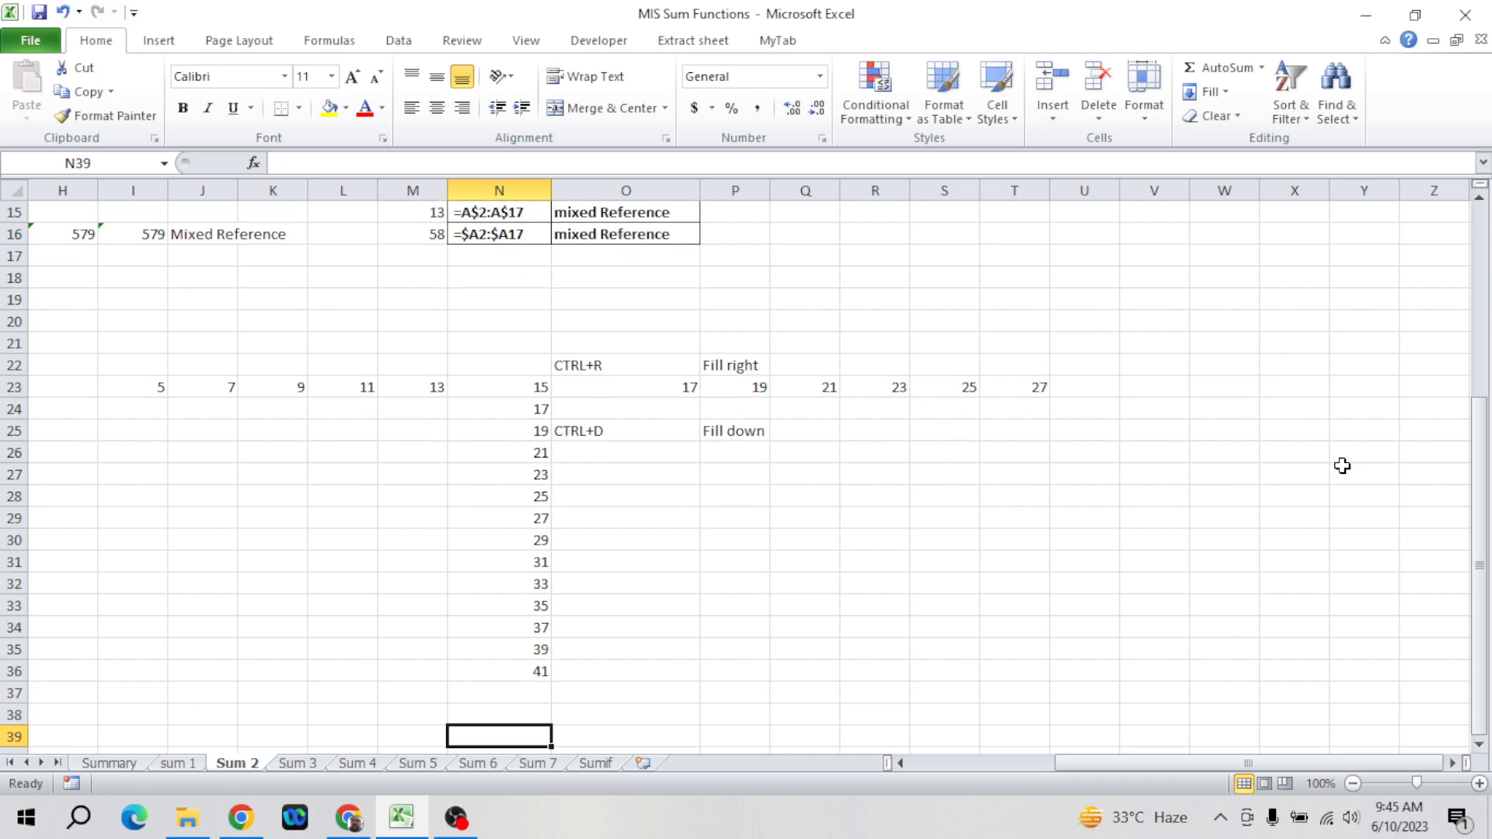
key(Up)
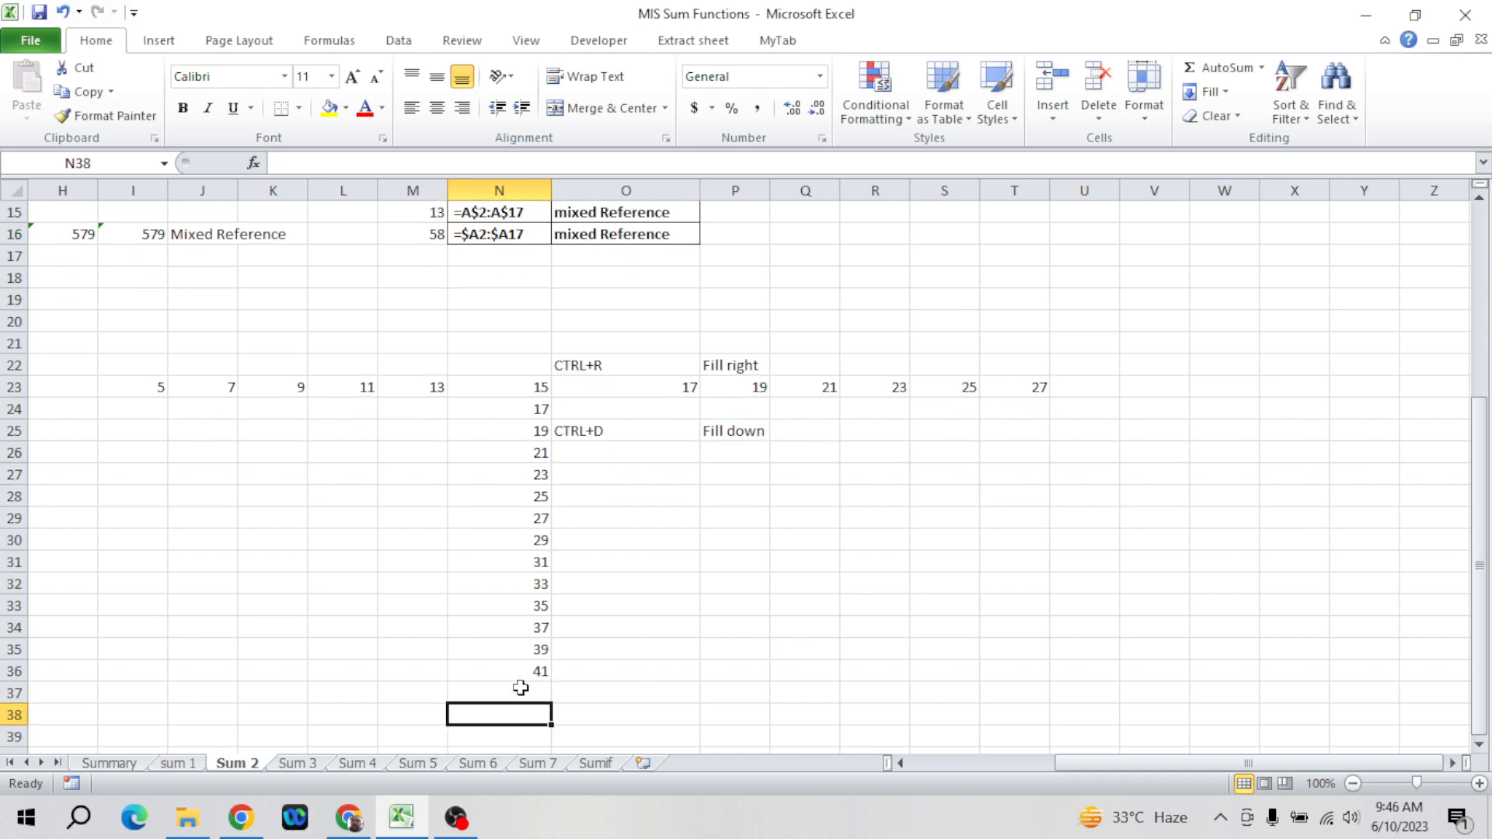
- Return to cell A1 of Sum 2 and switch to the Sum 3 worksheet
click(568, 629)
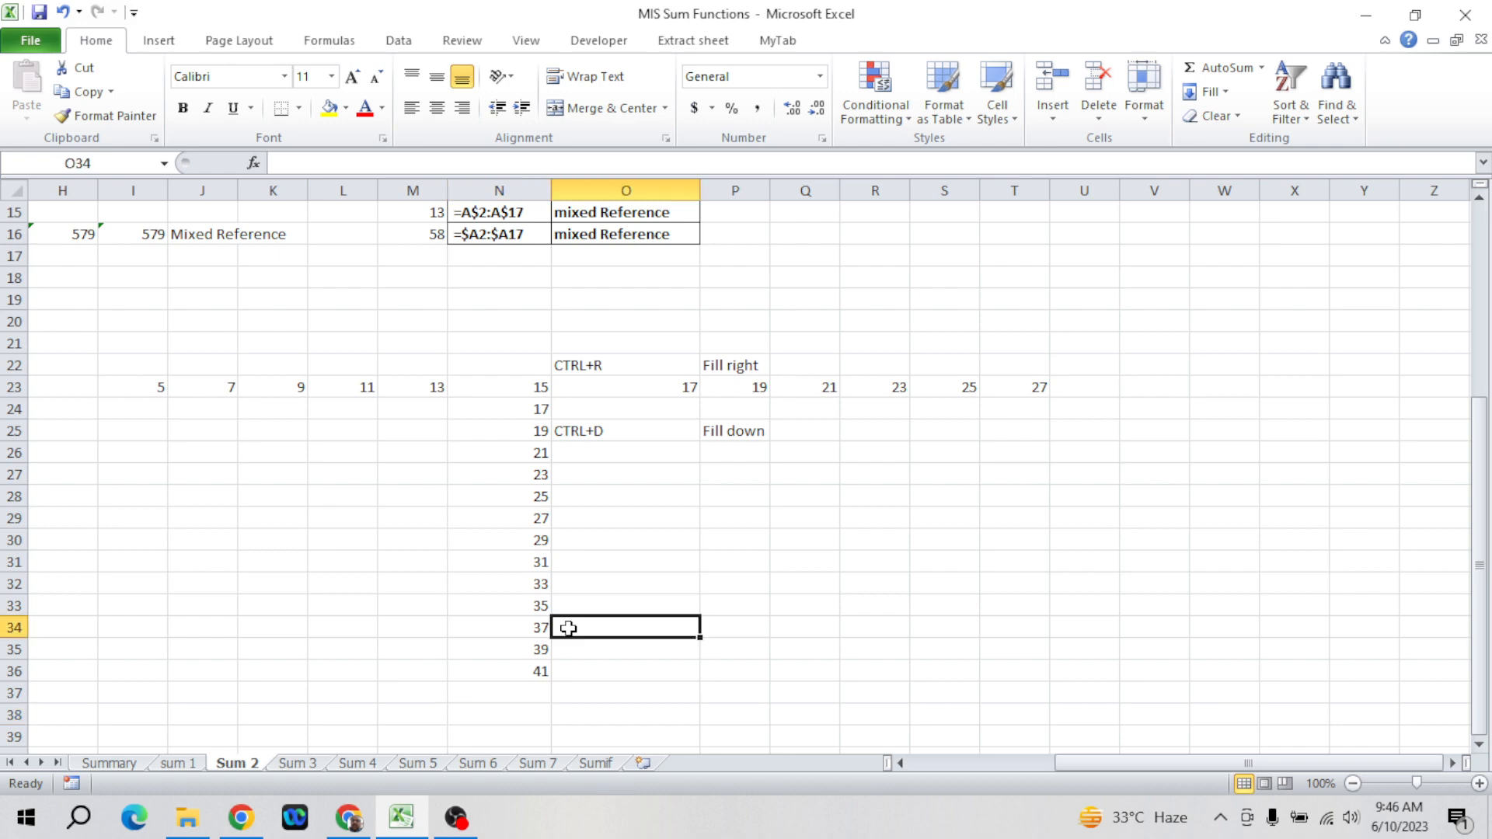
key(Left)
key(ctrl+Up)
key(ctrl+Up)
key(ctrl+Up)
key(ctrl+Up)
key(ctrl+Up)
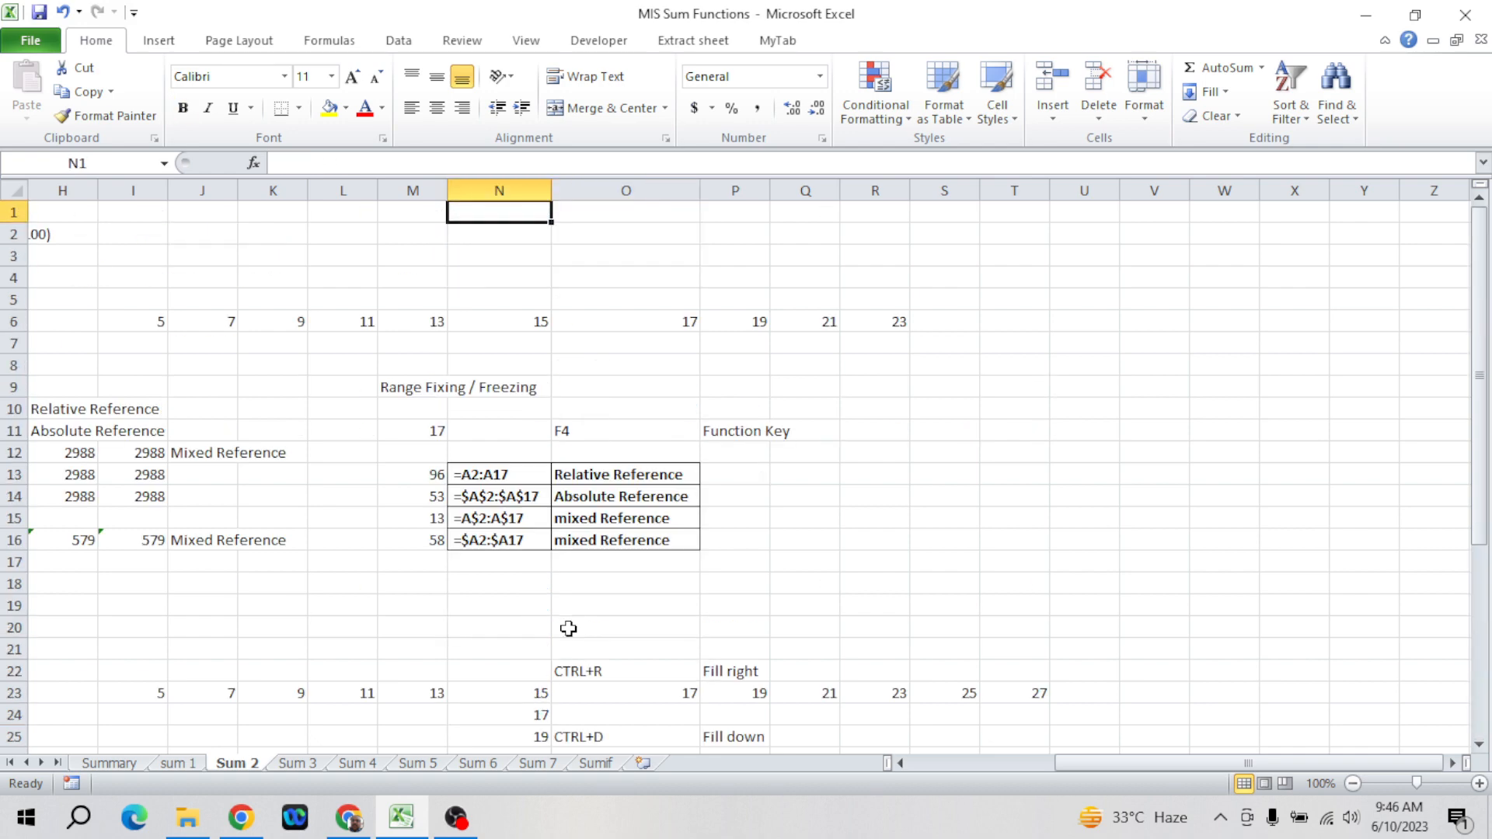
key(ctrl+Left)
key(ctrl+Left)
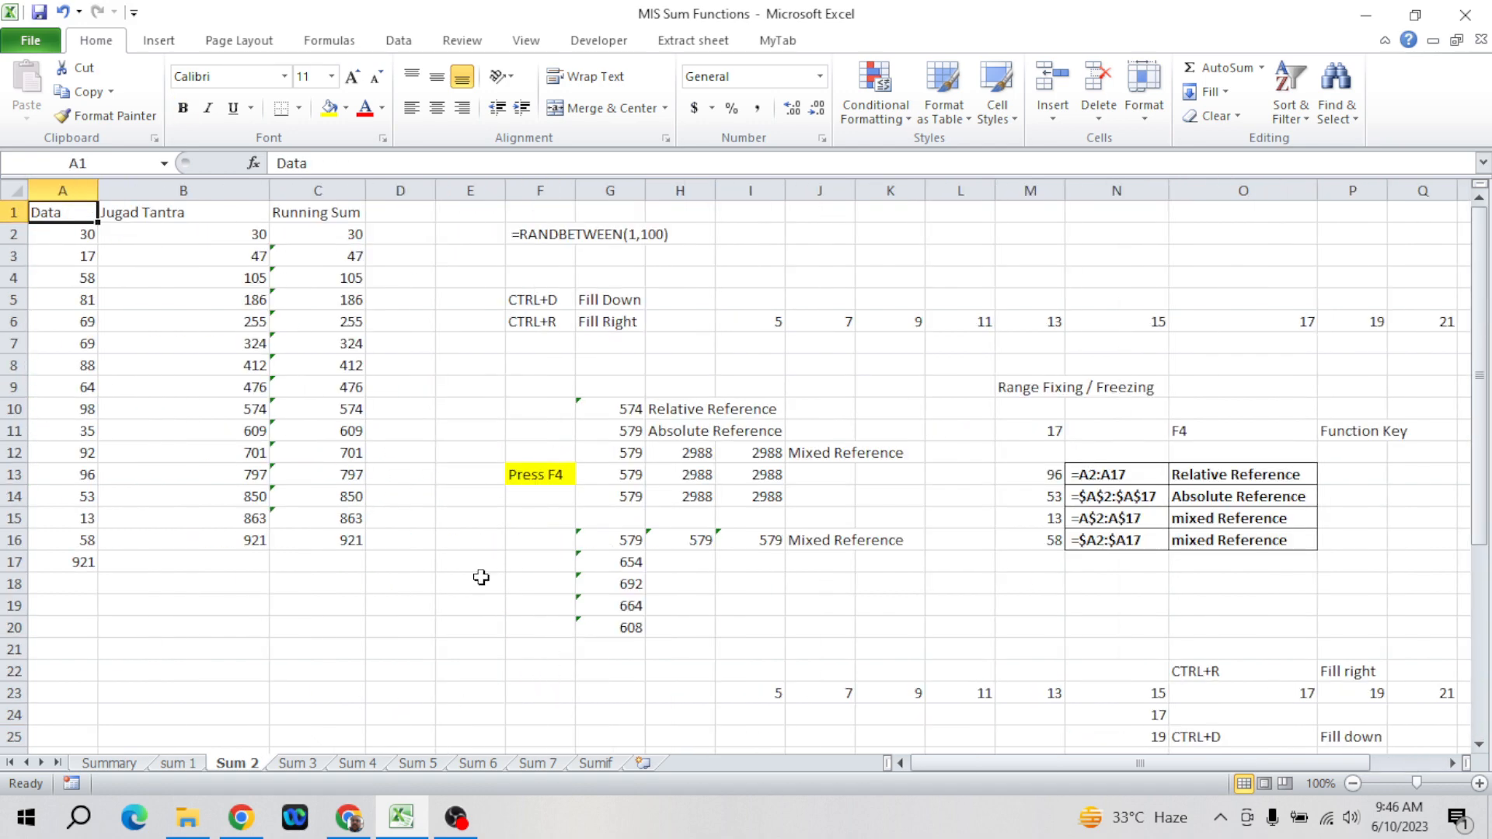
click(298, 765)
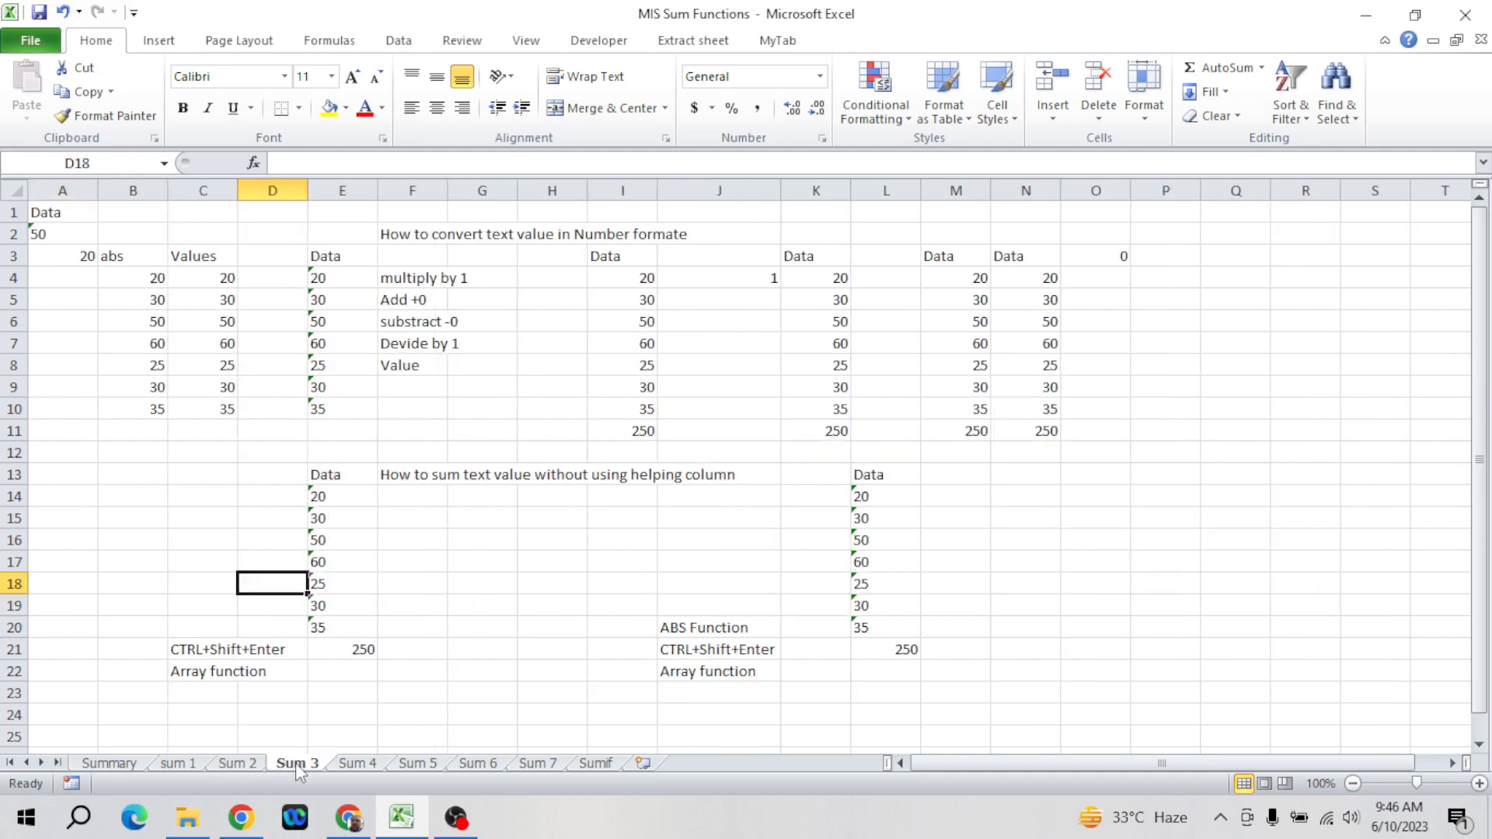
- Look over the Data entries in column A of Sum 3 and the empty cells below them
click(242, 383)
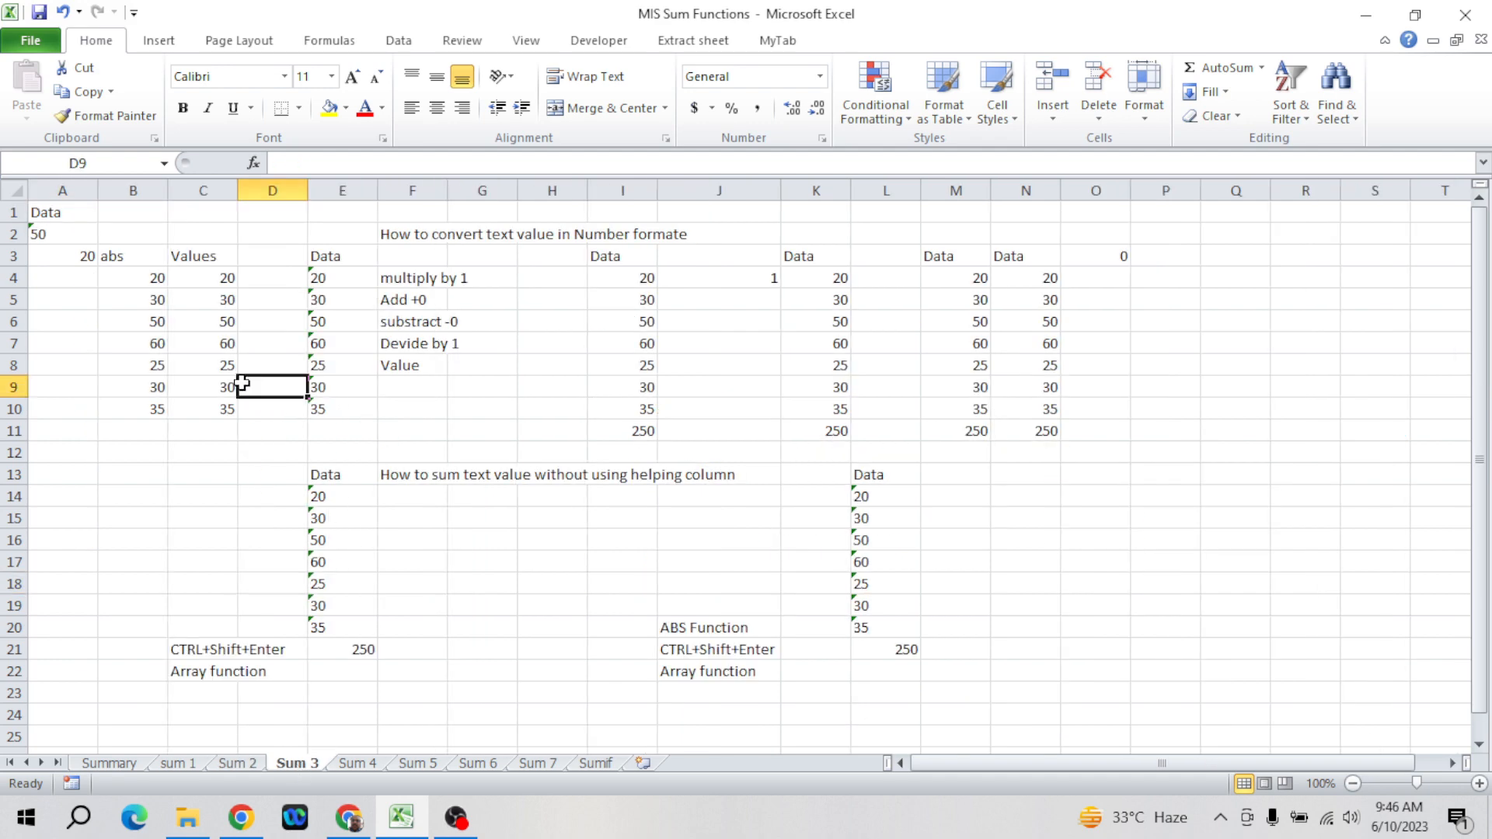
key(ctrl+Up)
key(ctrl+Left)
key(Down)
key(Down)
key(Down)
key(Down)
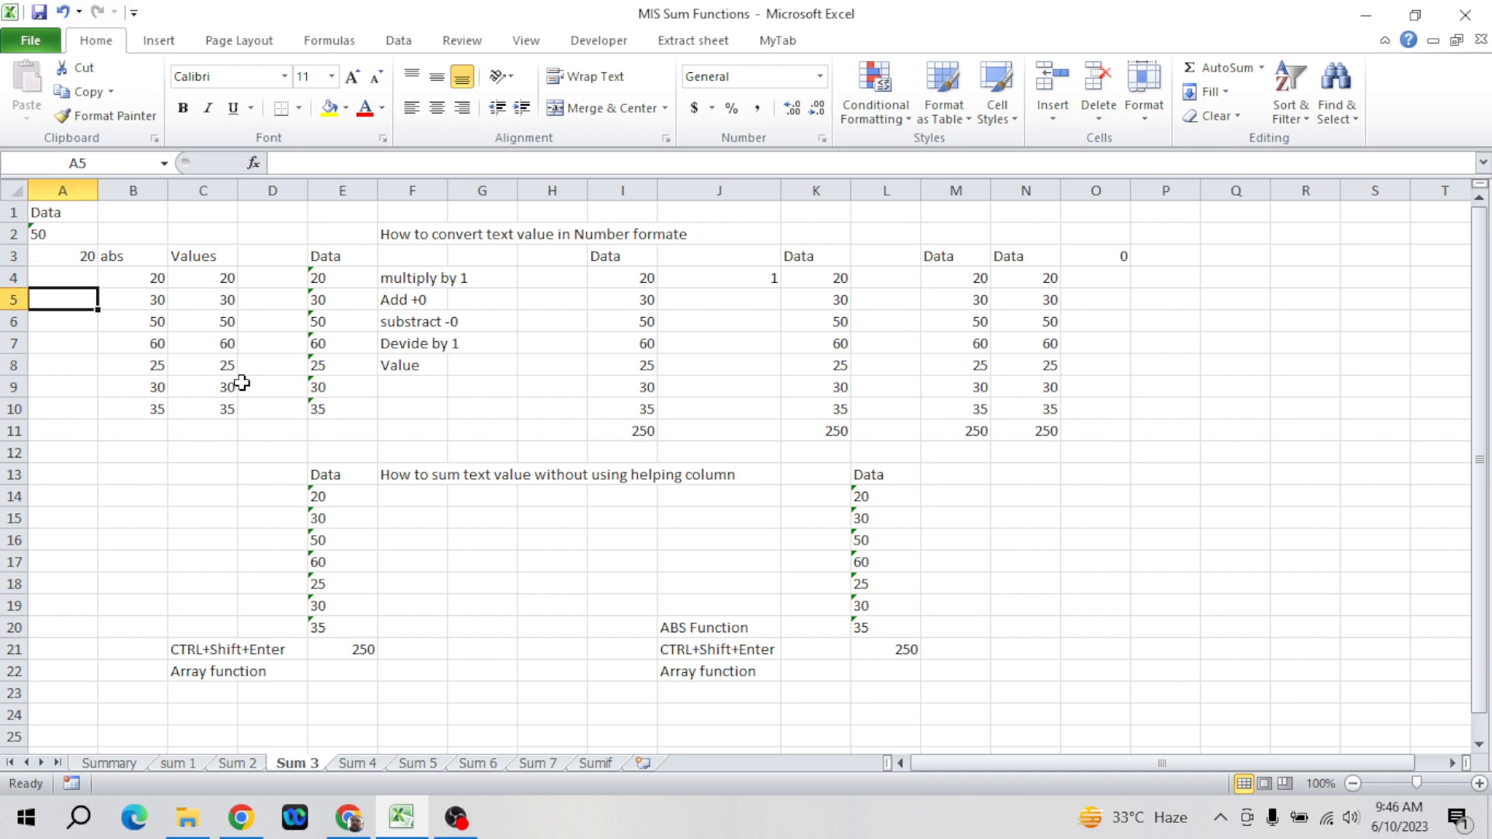
key(Down)
key(Down)
key(Up)
key(Up)
key(Up)
key(Up)
key(Up)
key(Up)
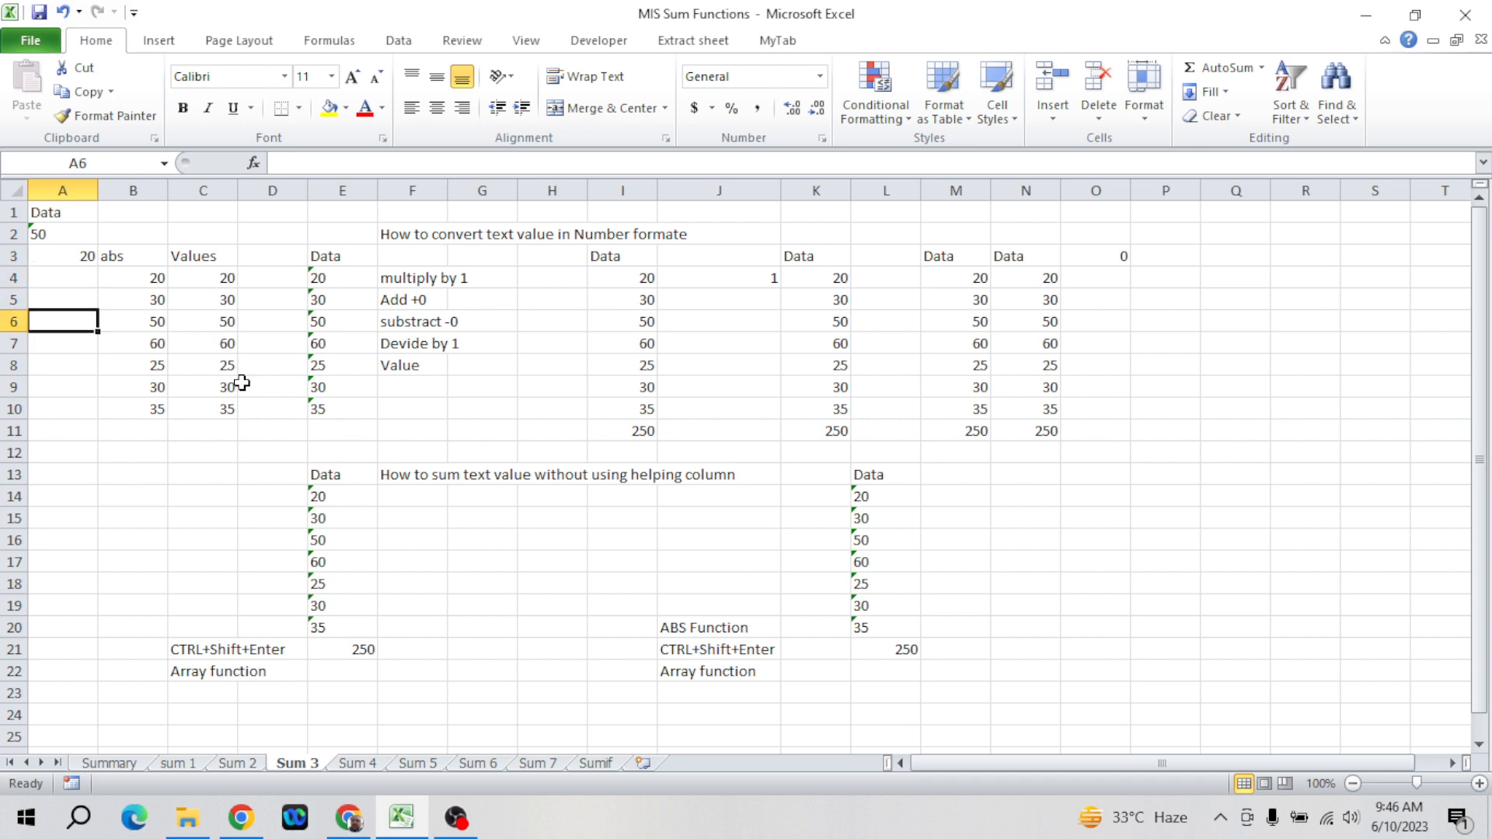
- Examine the text and number entries in A2 and A3 and the ABS and VALUE formulas in B4 and C4
key(Down)
key(Down)
key(Down)
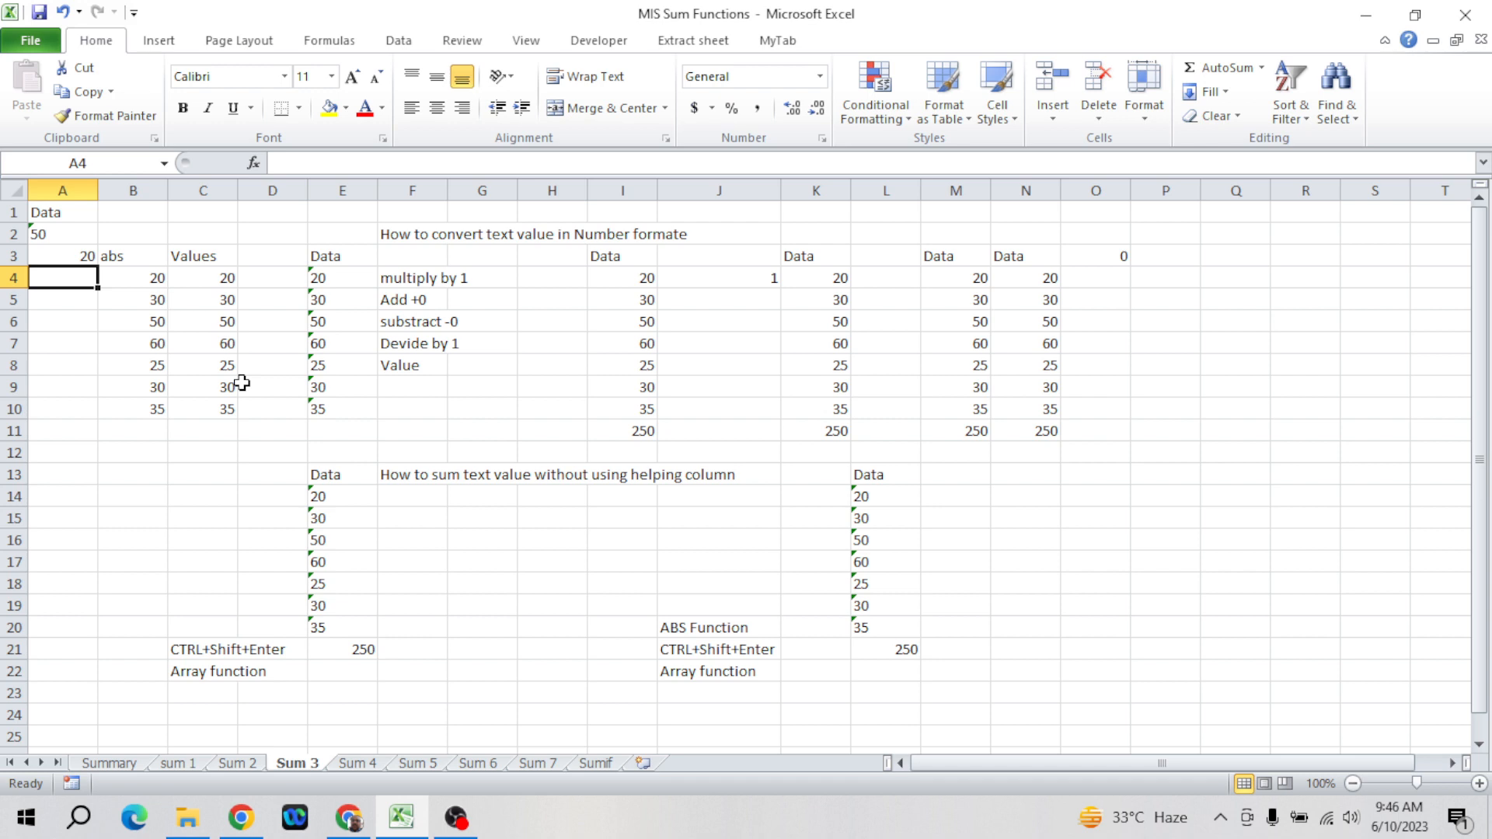
key(Right)
key(Right)
key(Right)
key(Right)
key(Right)
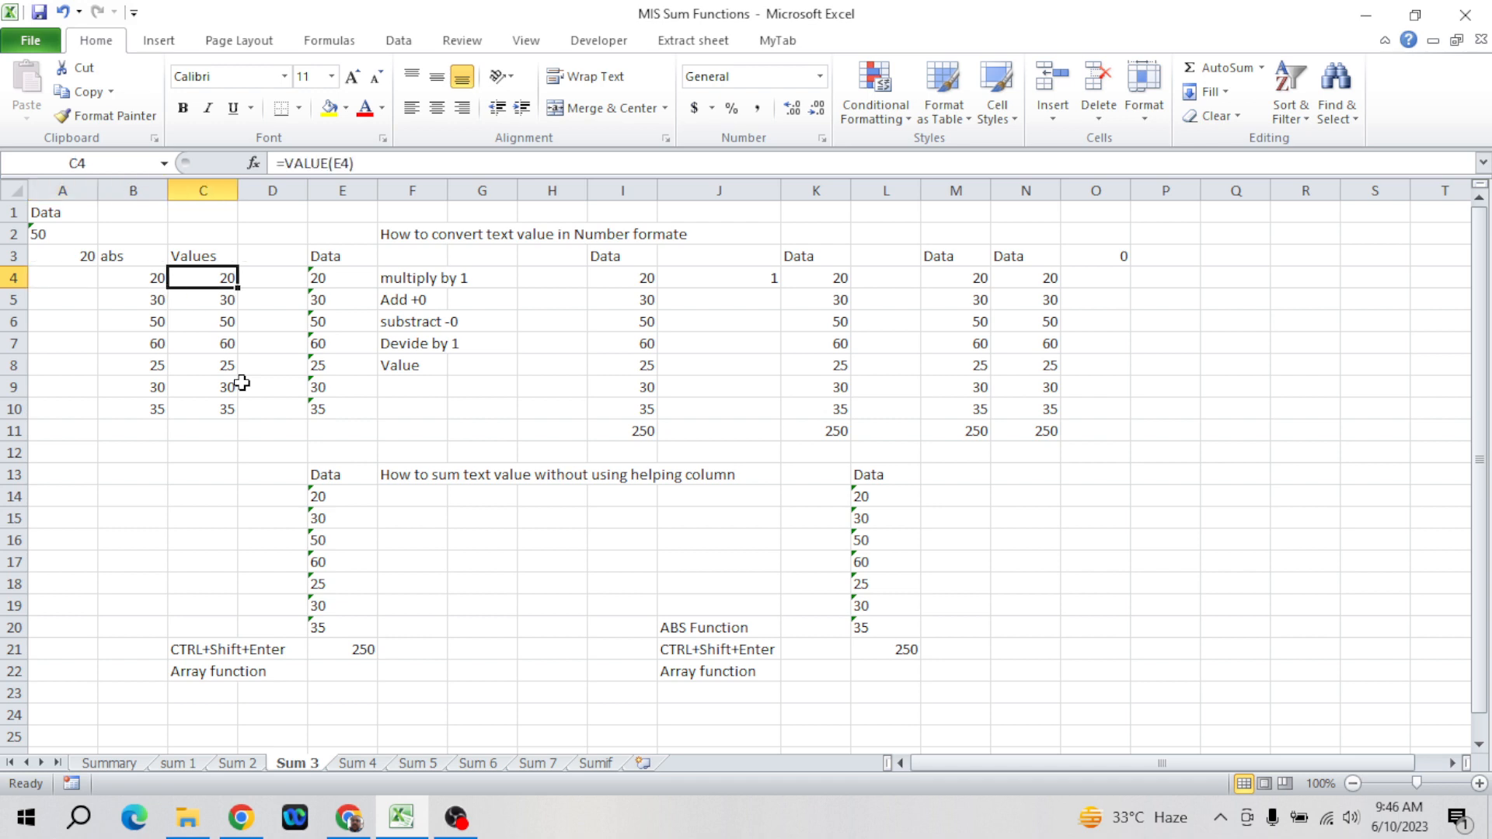
key(Left)
key(Left)
key(Left)
key(Left)
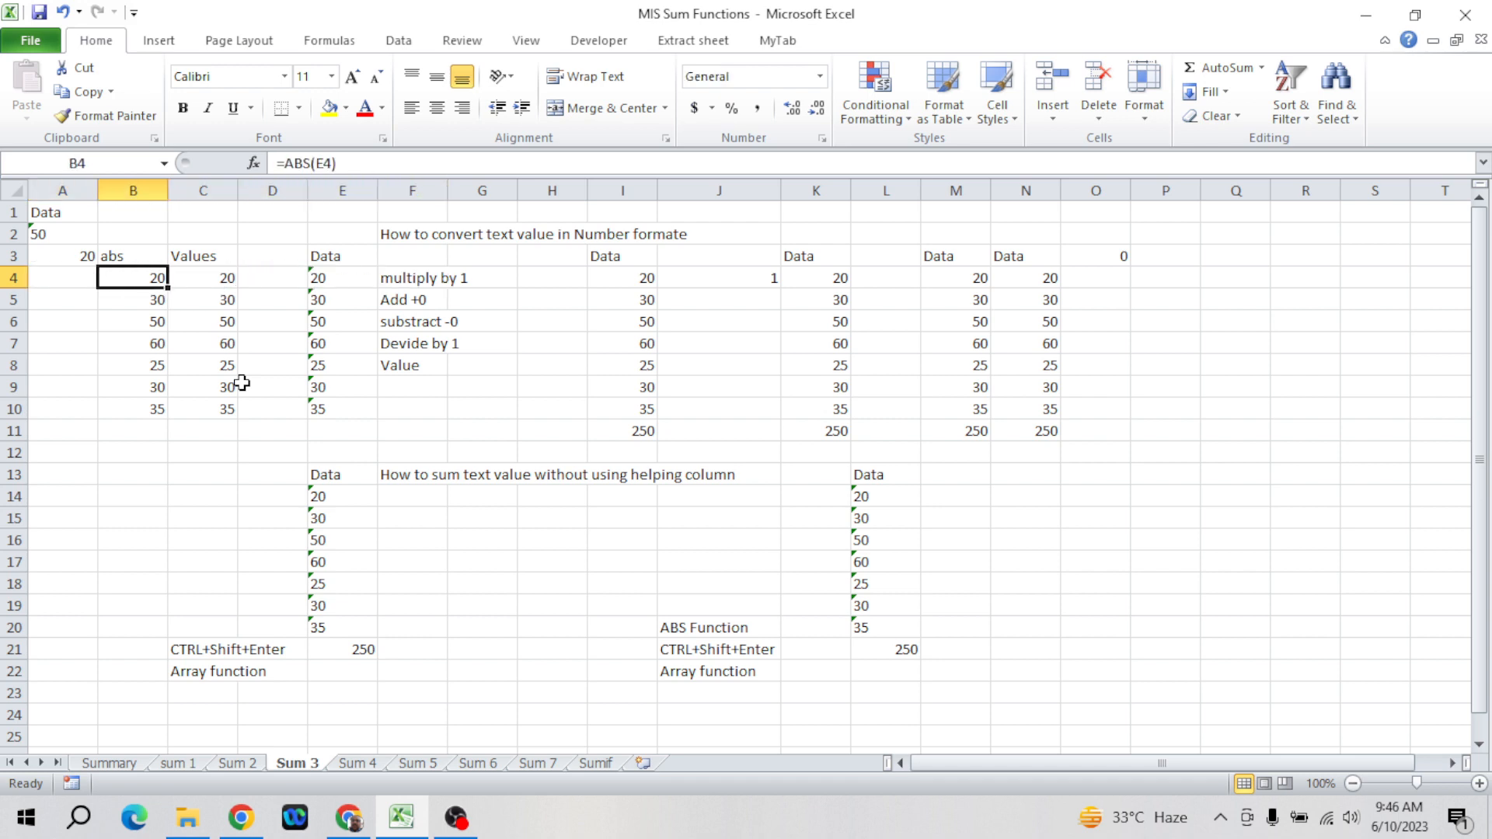
key(Left)
key(Up)
key(Up)
key(Up)
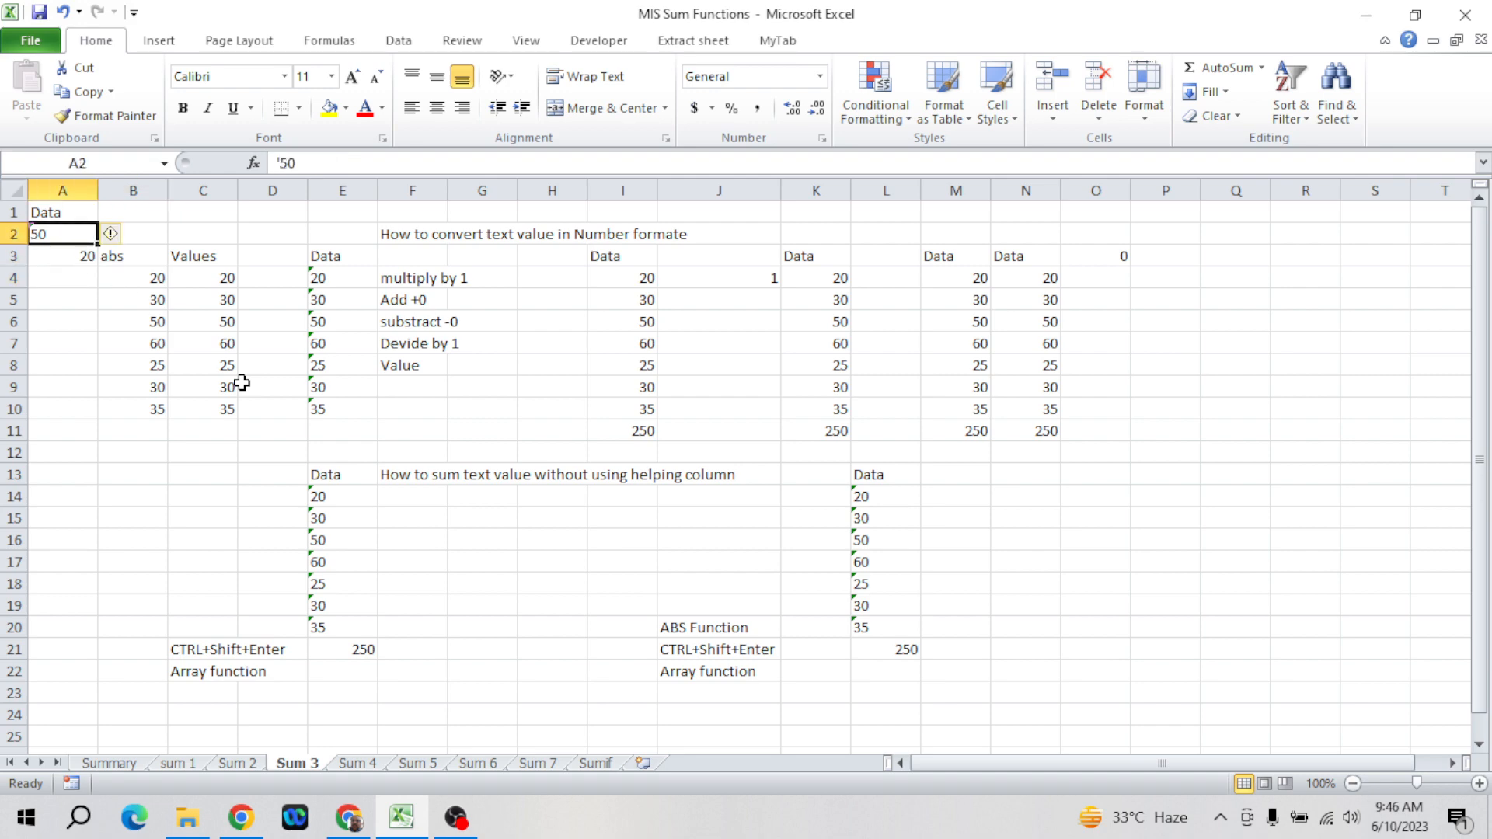
key(Down)
key(Down)
key(Down)
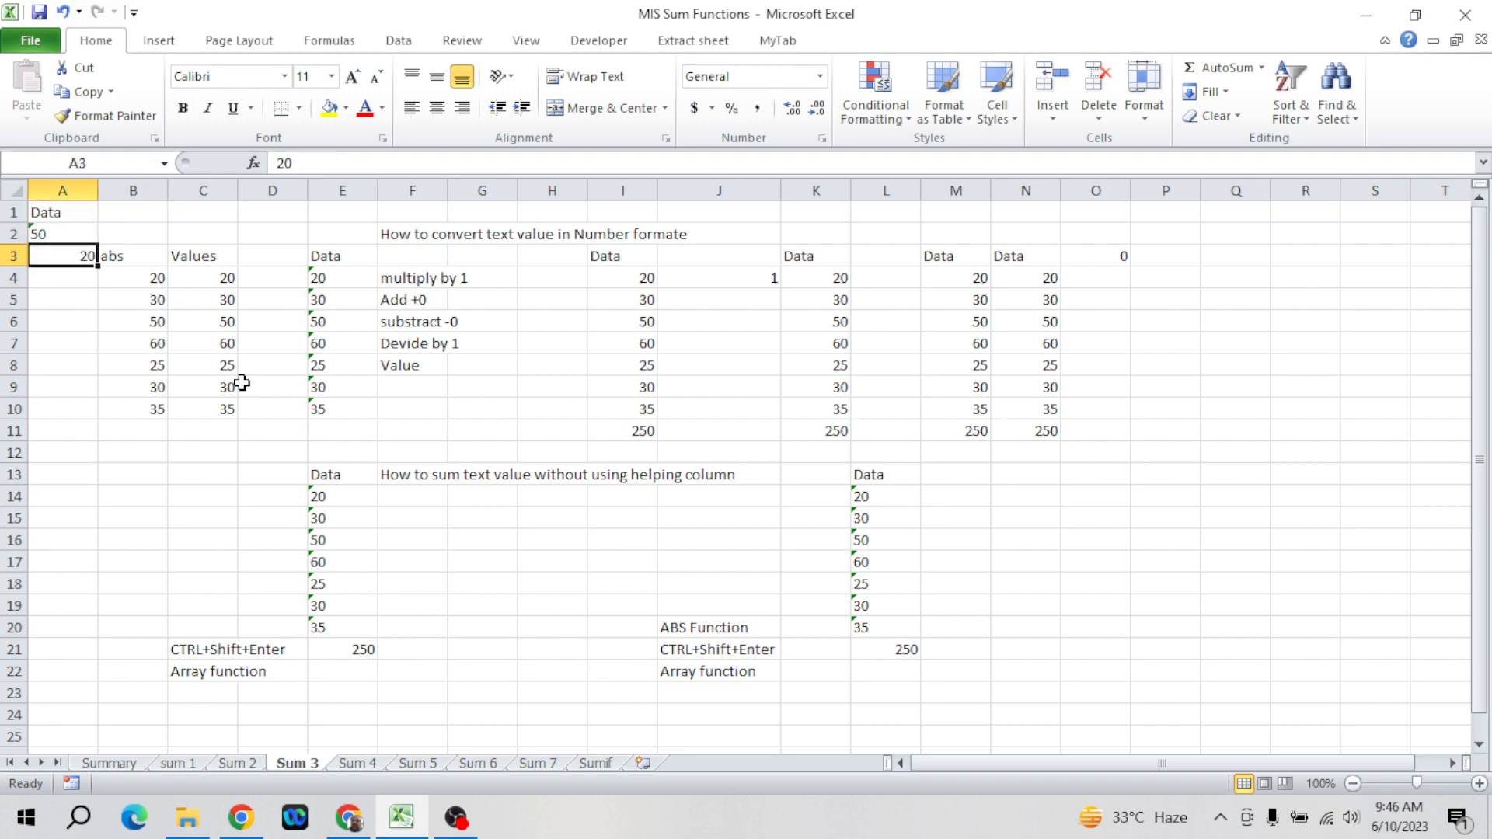
- Highlight the text-formatted Data column in E3:E10 with a yellow fill
key(Right)
key(Right)
key(Right)
key(Right)
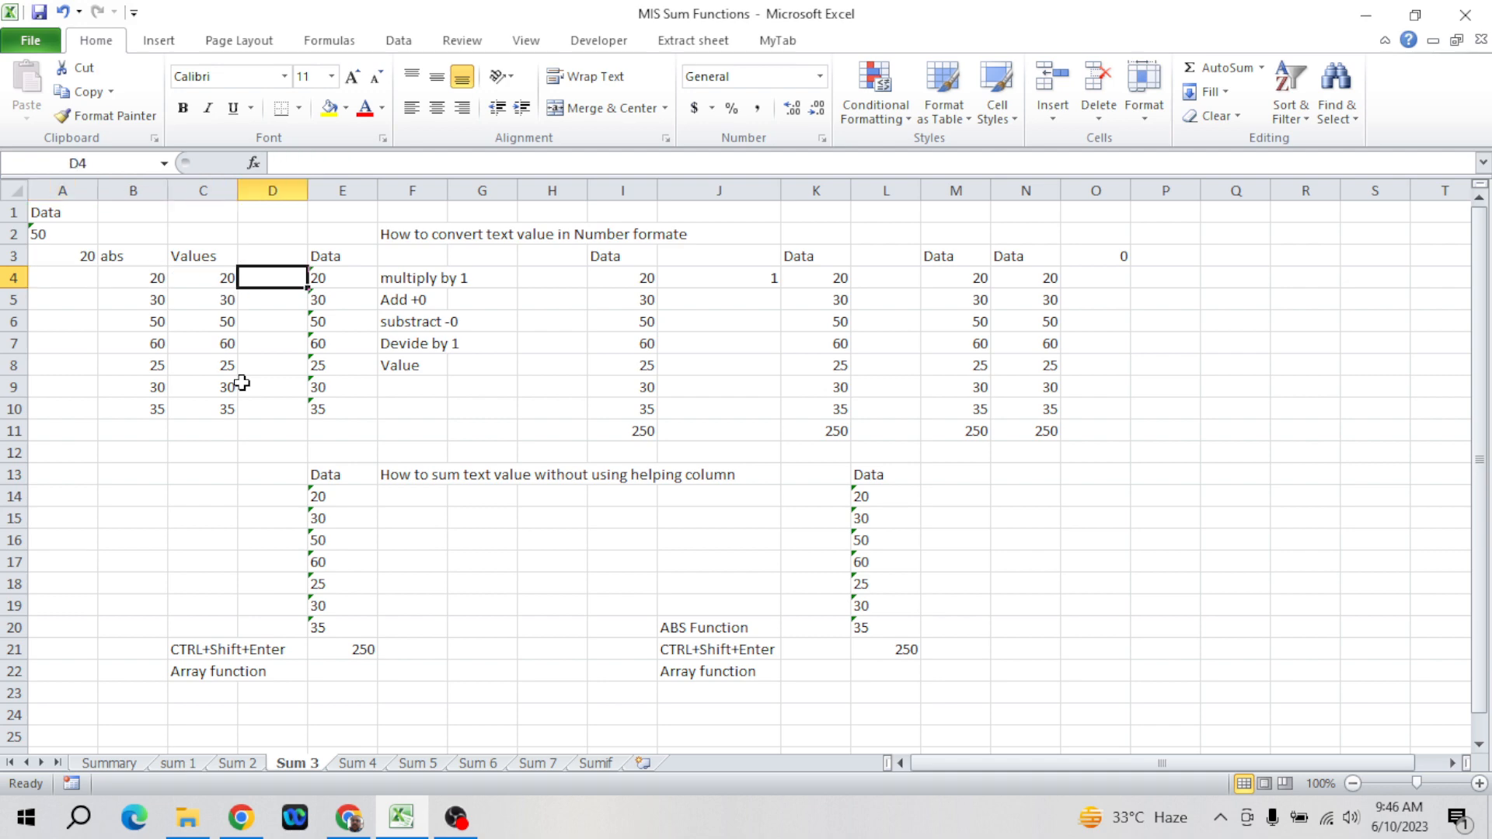
key(Up)
key(ctrl+shift+Down)
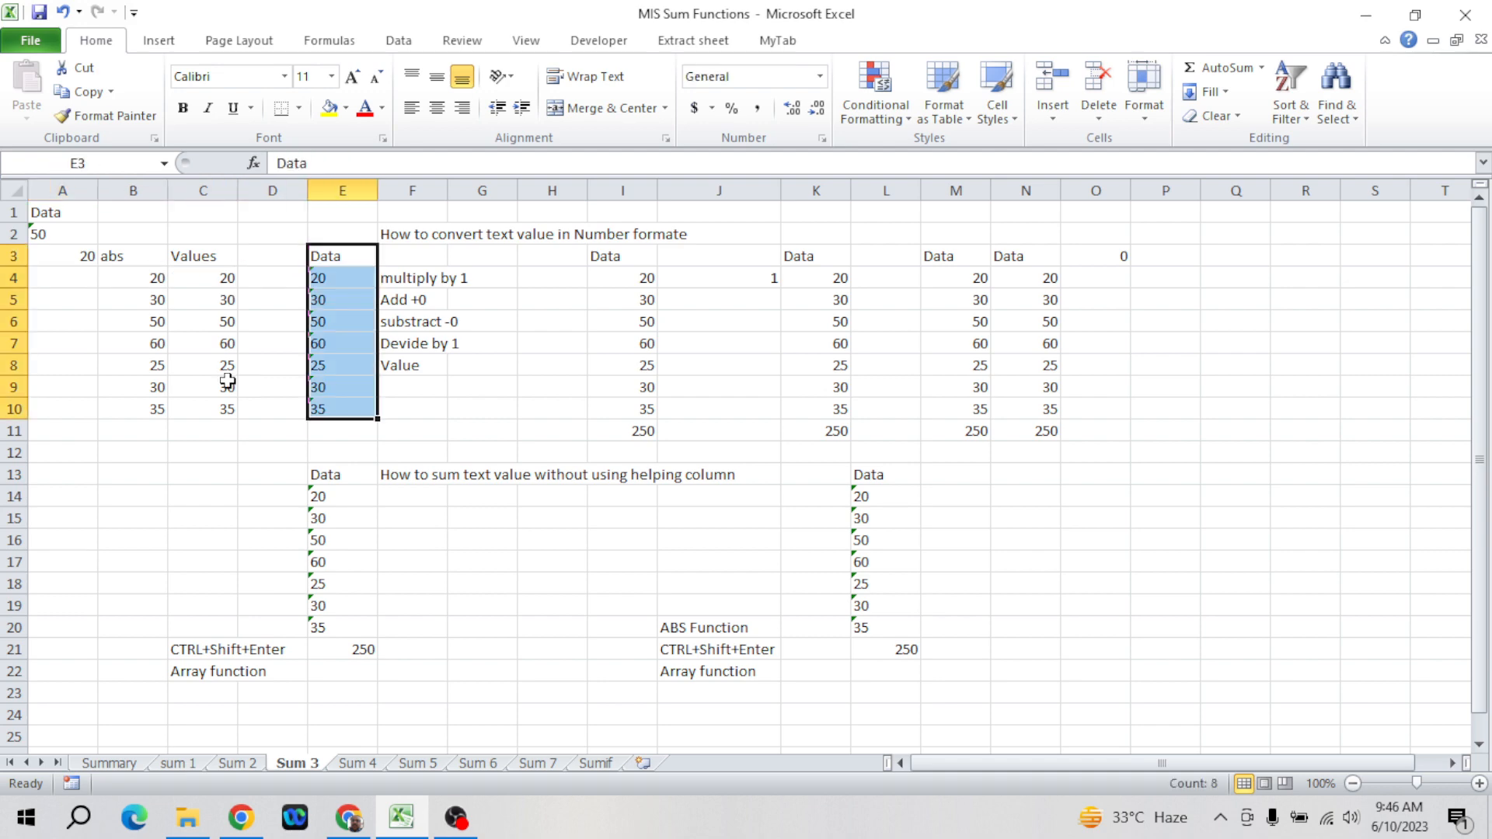
click(330, 107)
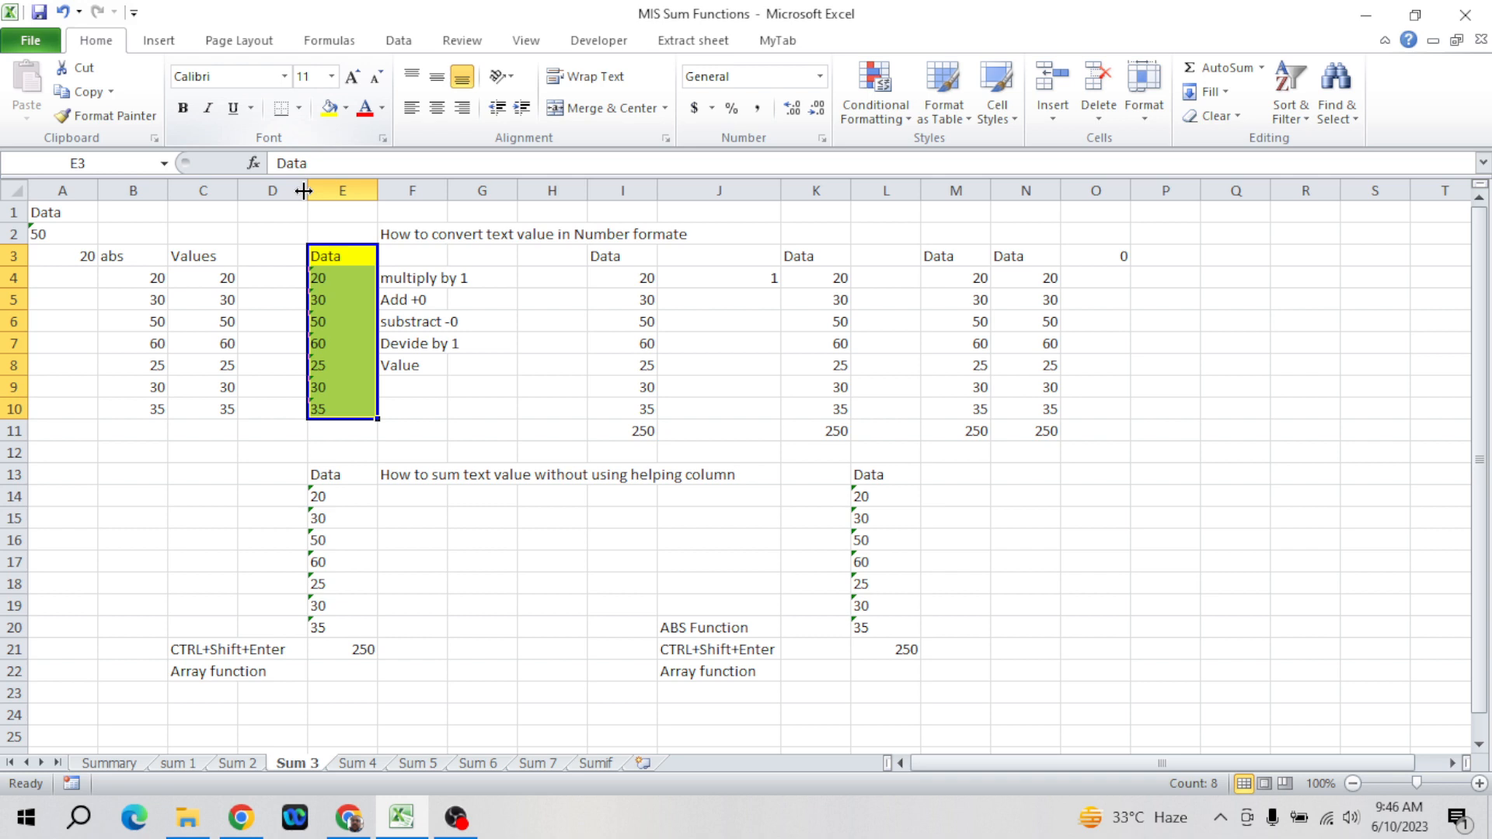
- Review the text-to-number conversion methods listed in F4:F8 and the sample cells I4 to K4
click(329, 282)
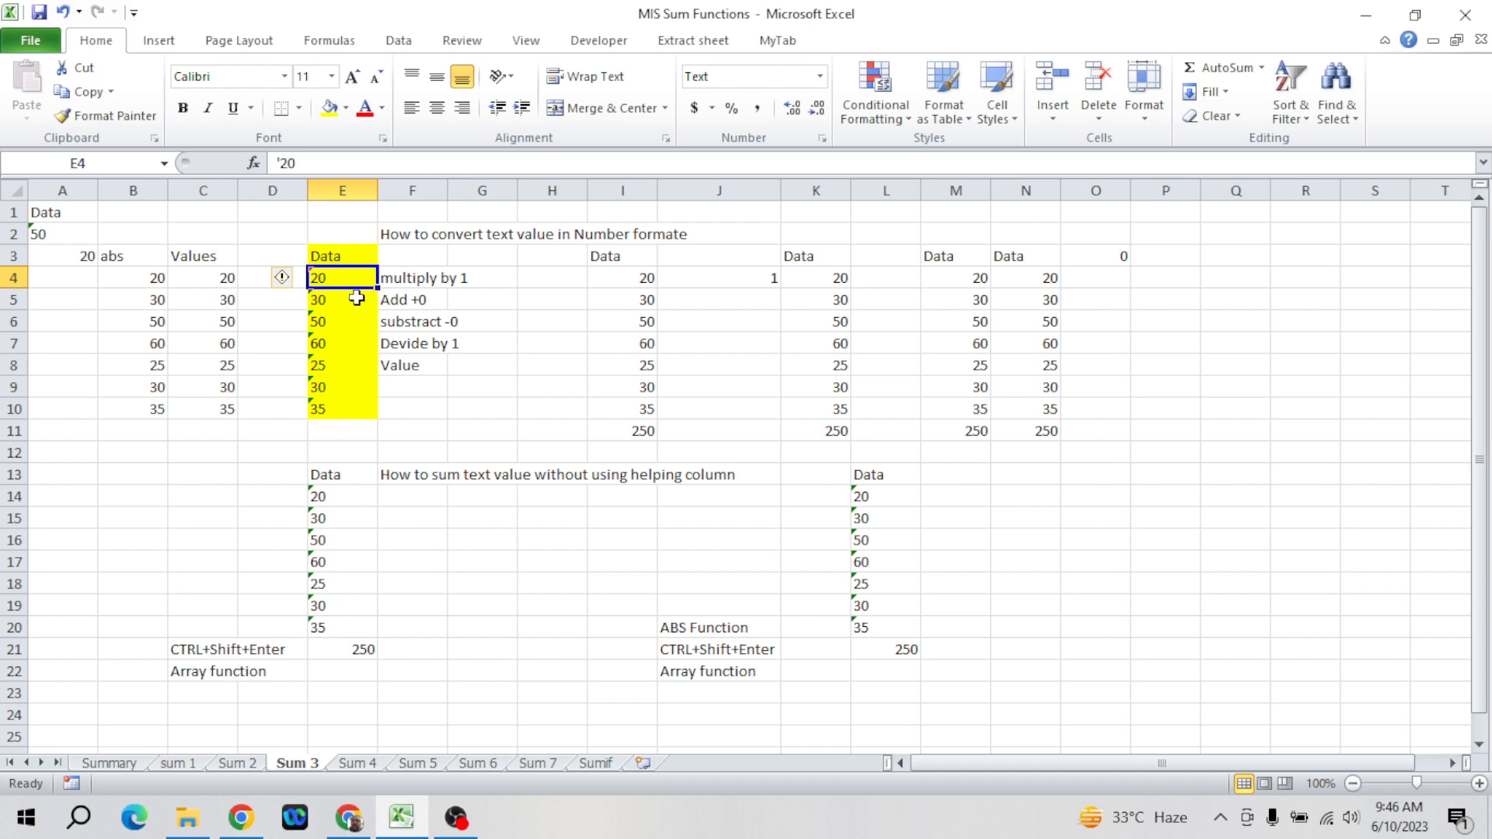
click(406, 274)
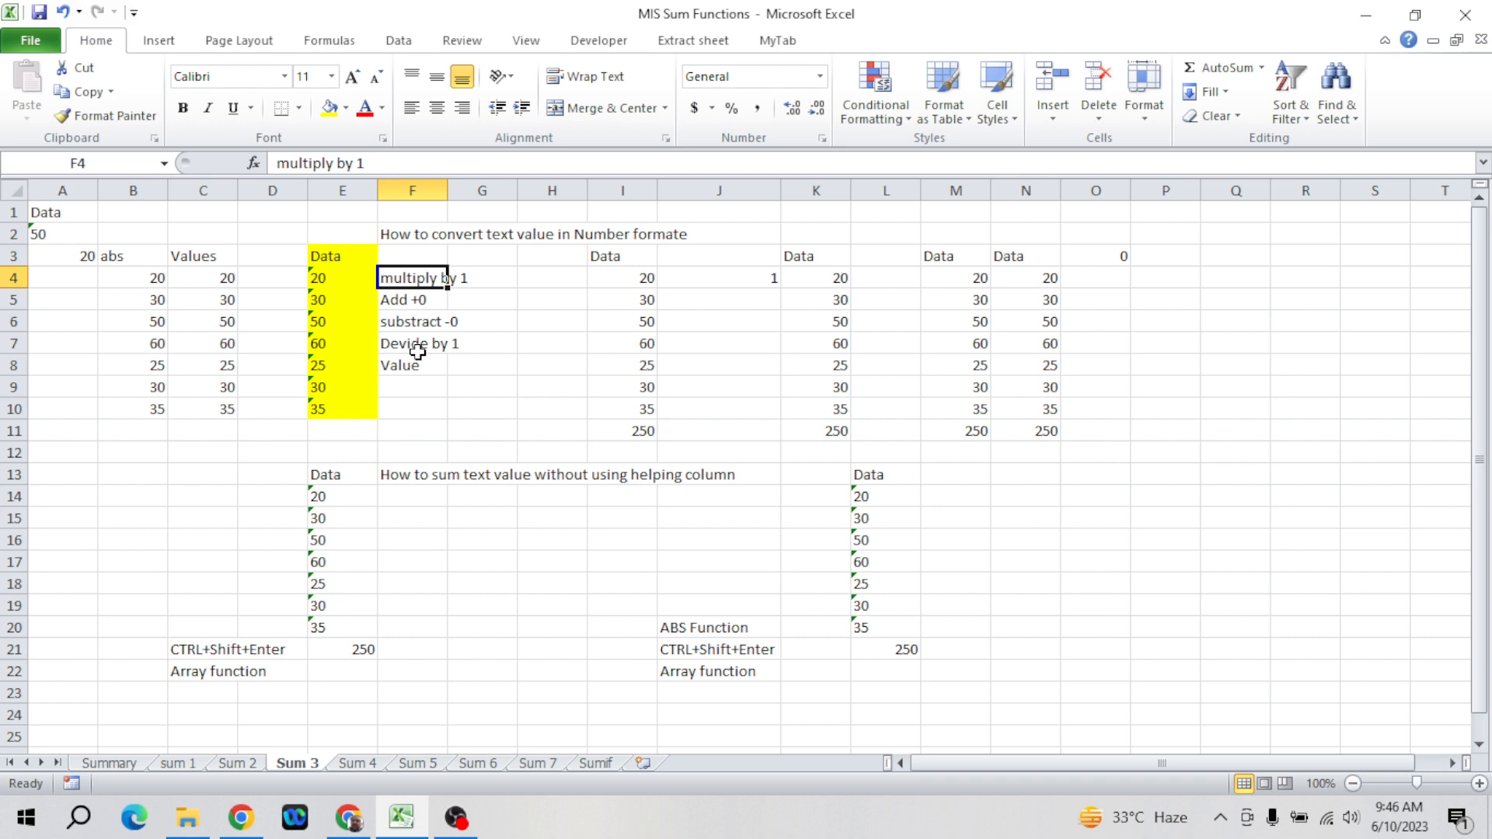
key(Left)
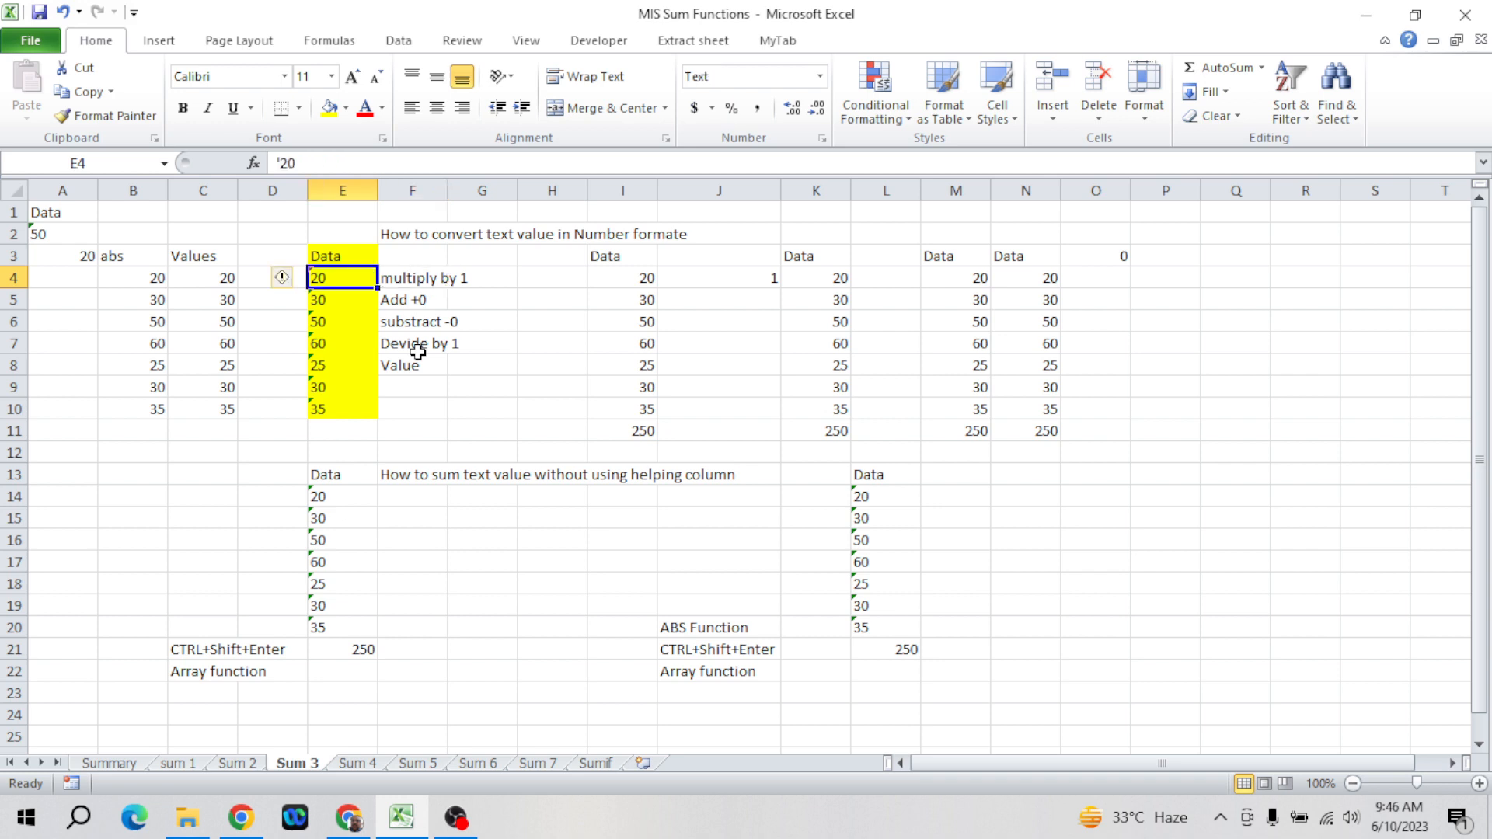
key(Right)
key(Down)
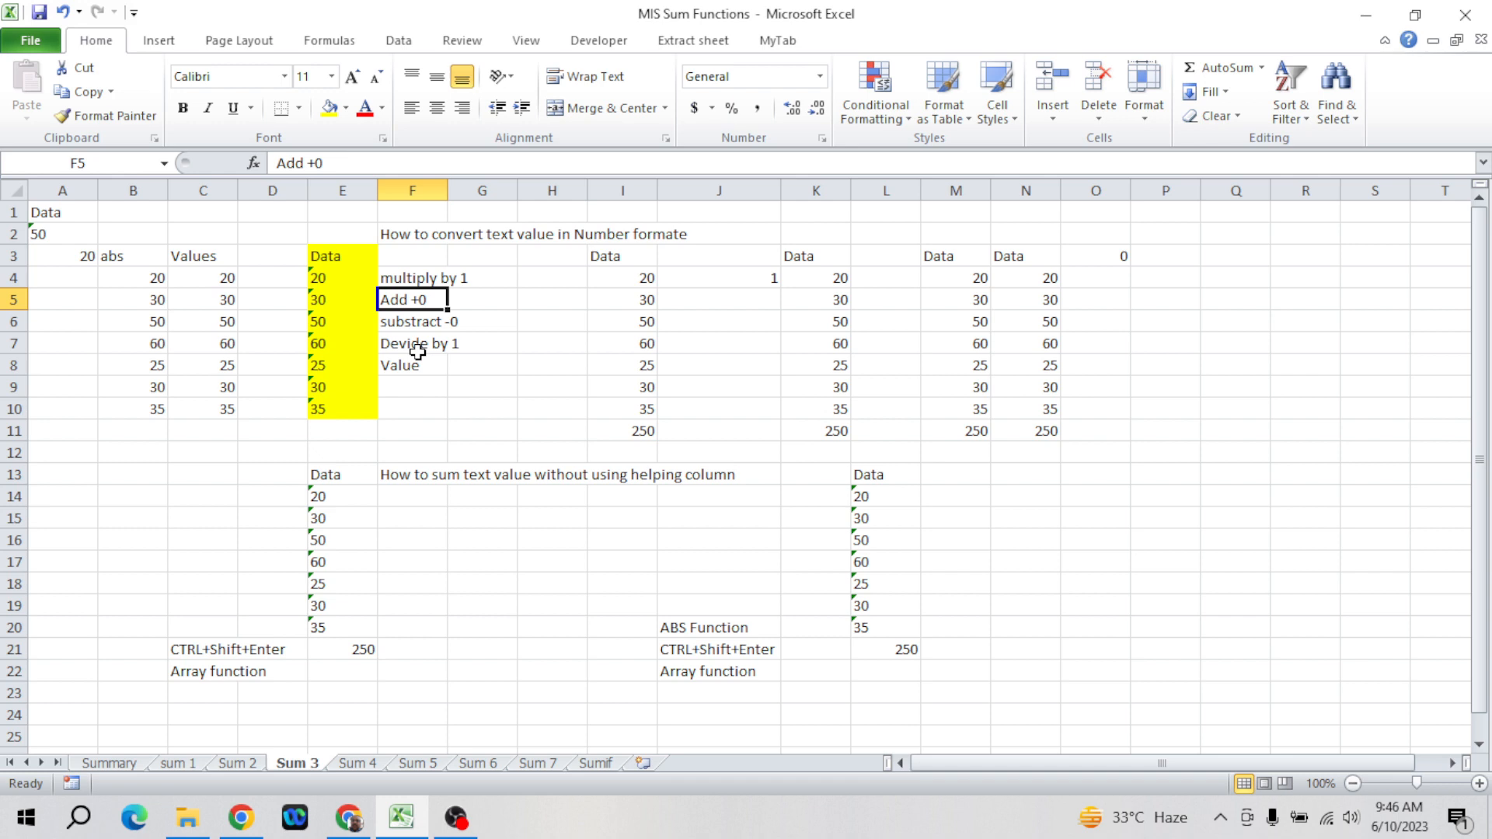
key(Down)
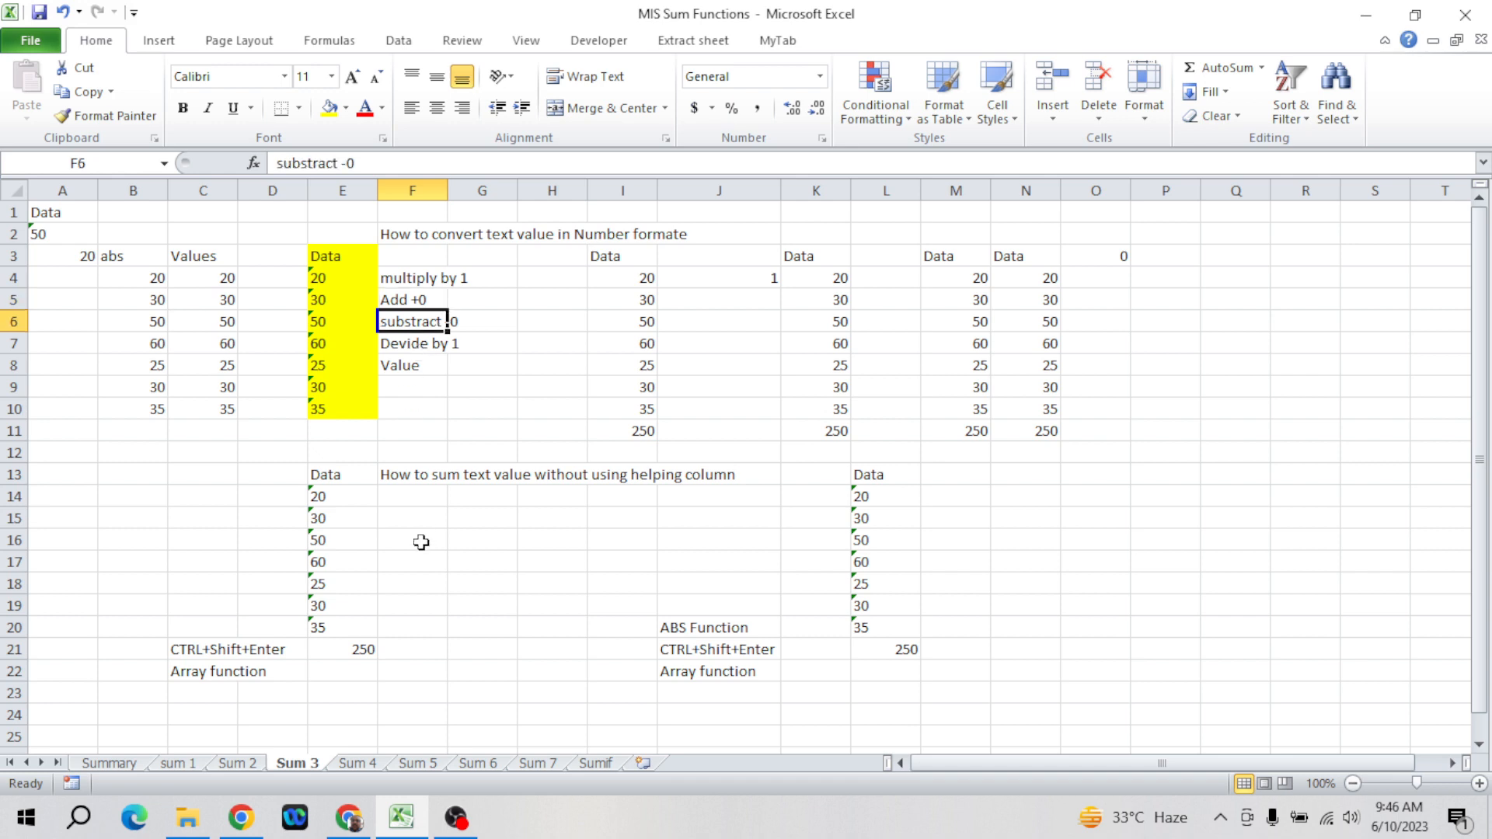
key(Down)
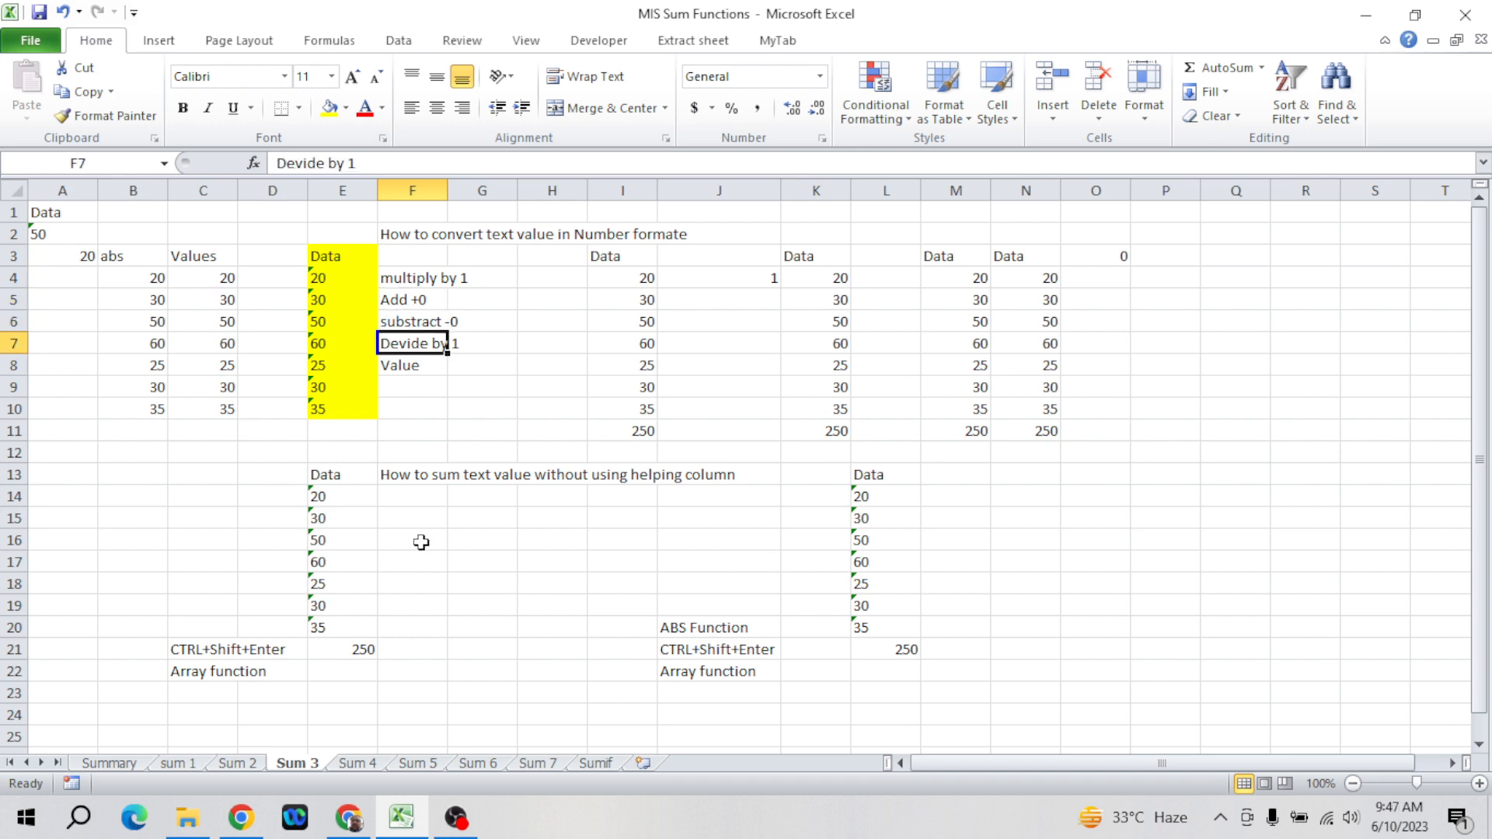
key(Down)
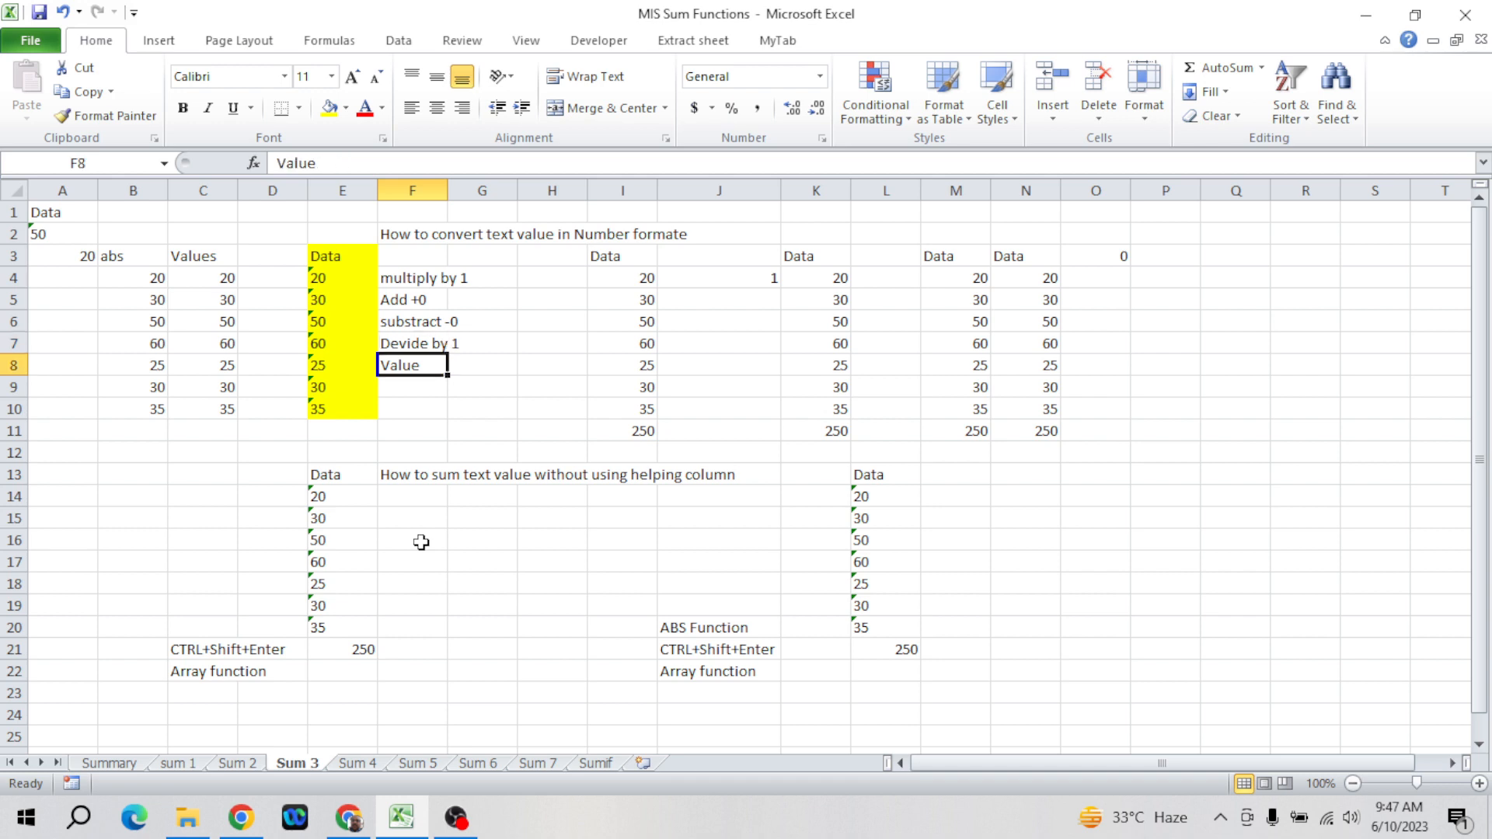
key(Down)
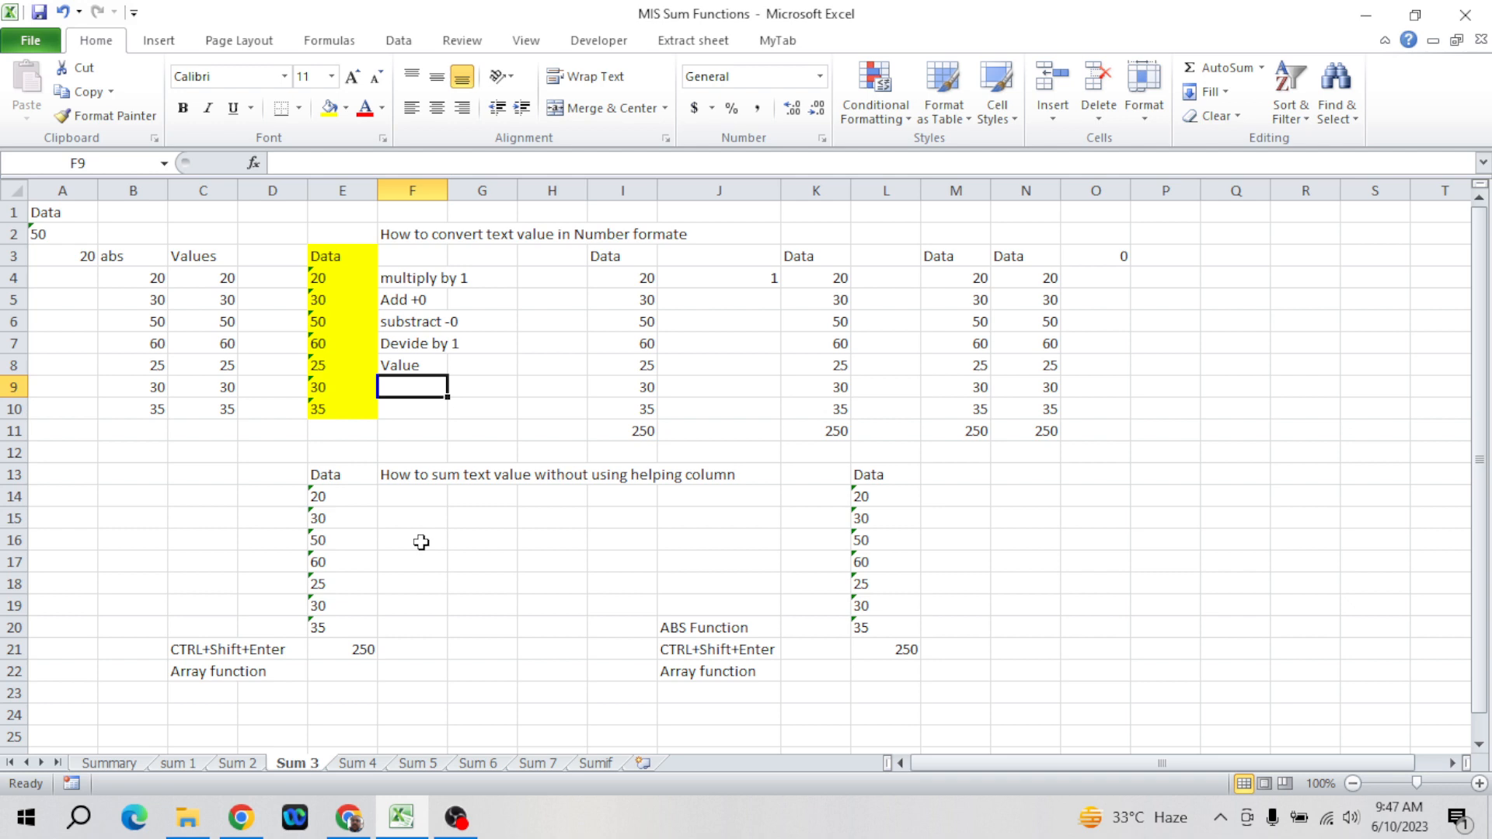
click(644, 277)
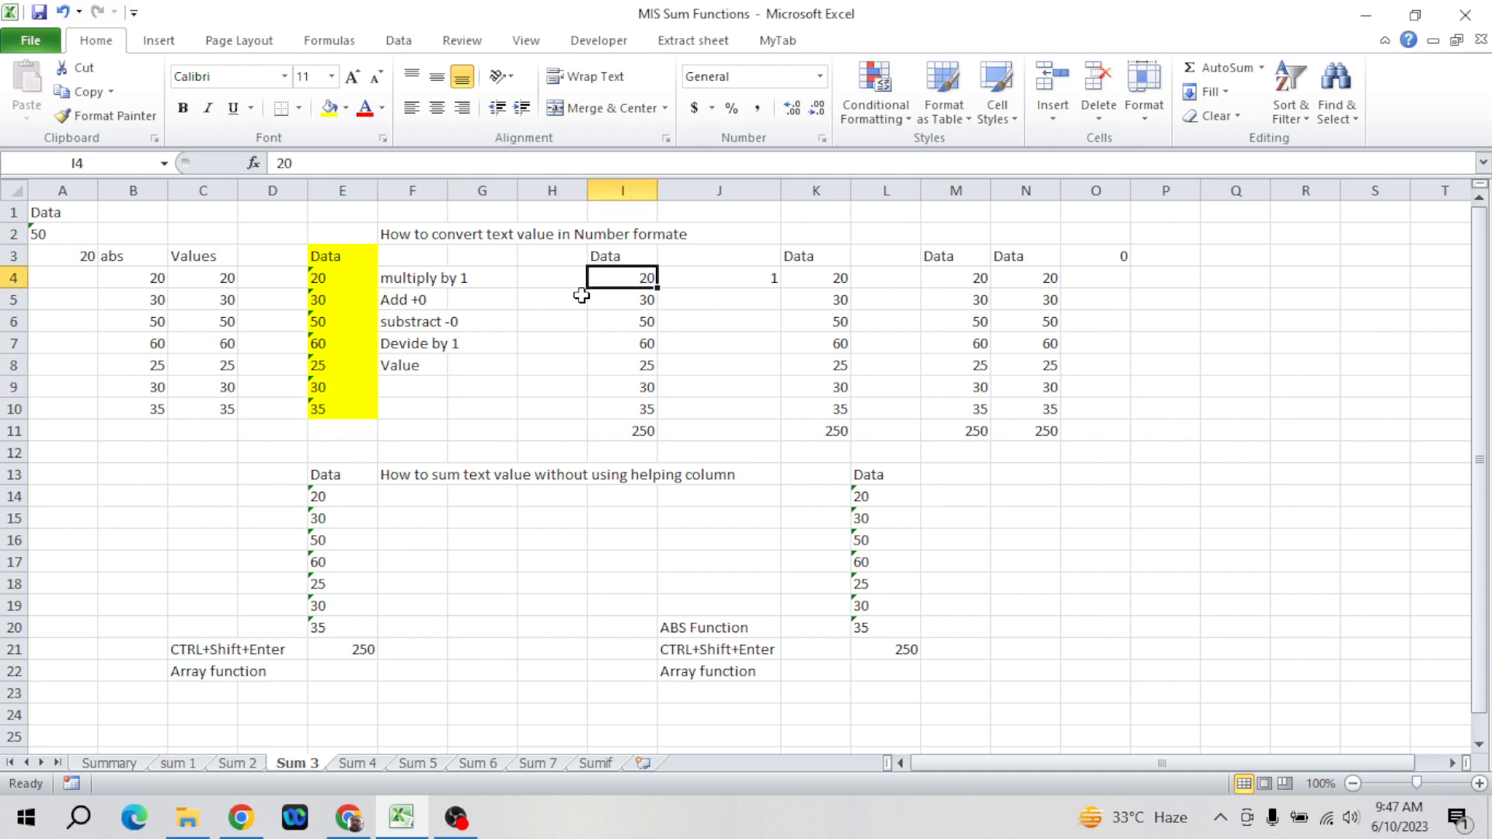
key(Right)
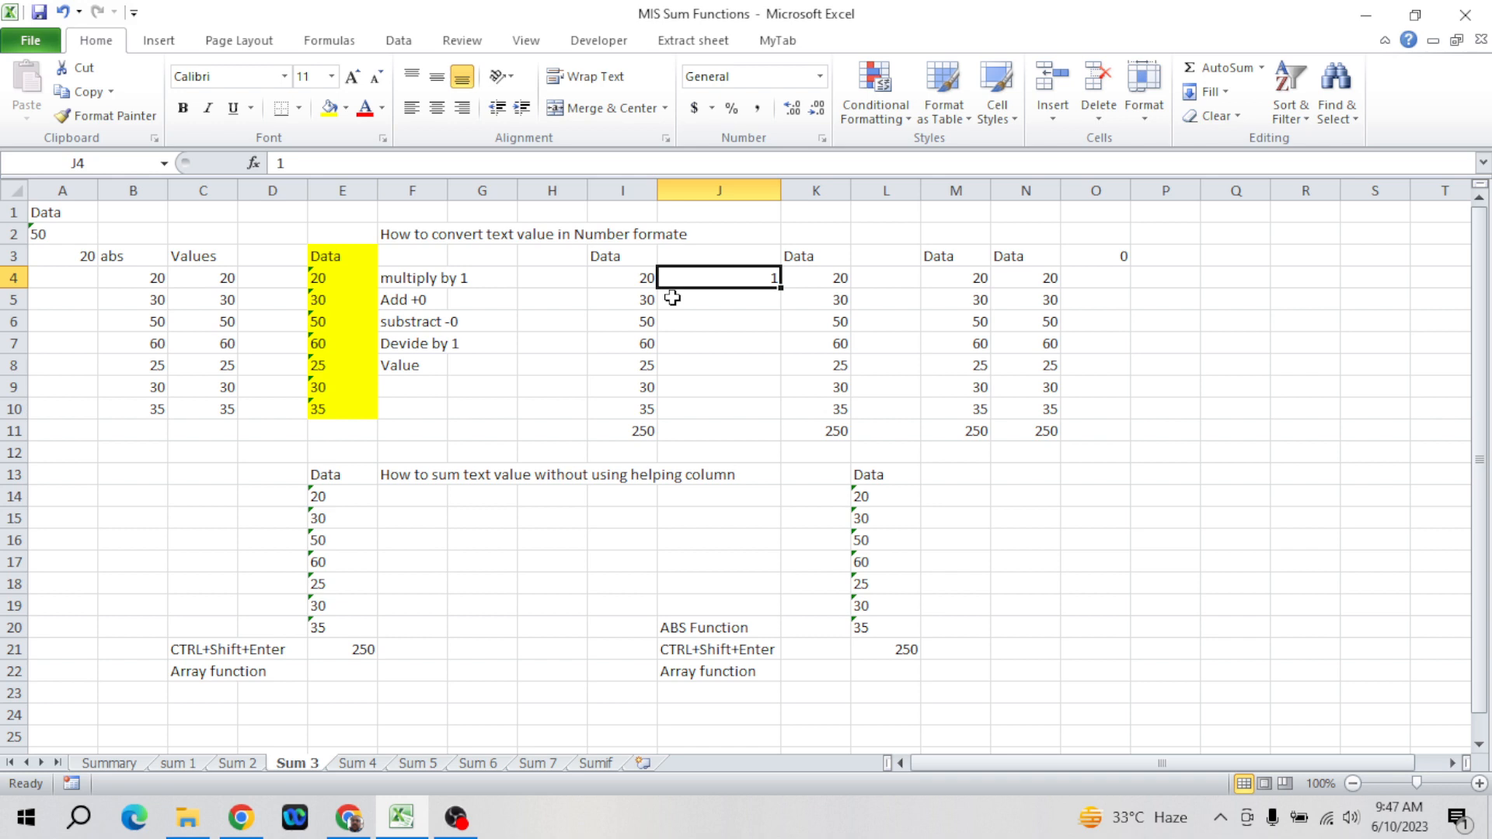
key(Right)
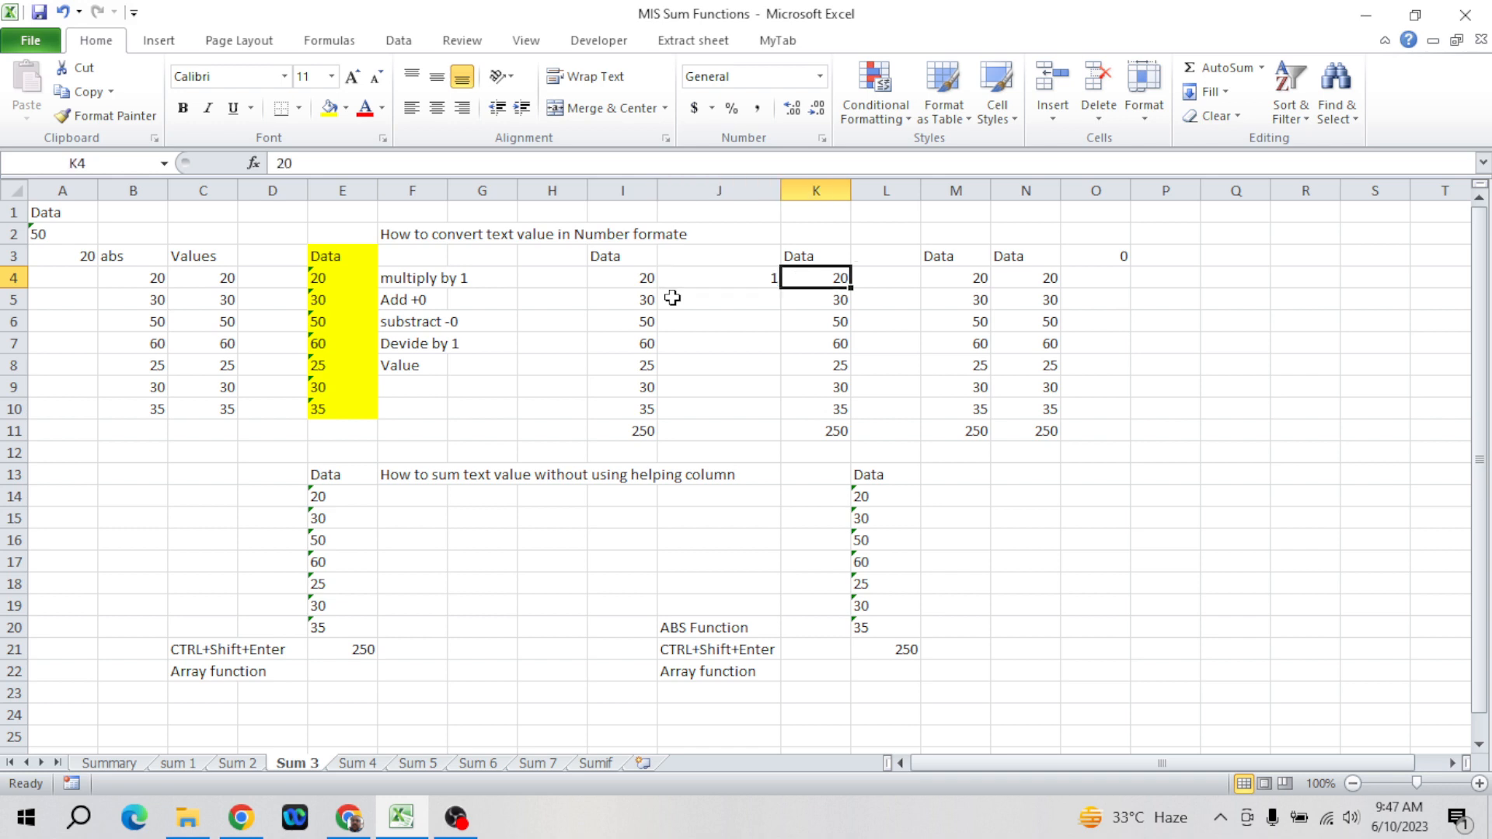
- Copy the yellow Data column E3:E10 to the empty area starting at Q3
key(Left)
key(Left)
key(Left)
key(Left)
key(Left)
key(Left)
key(Up)
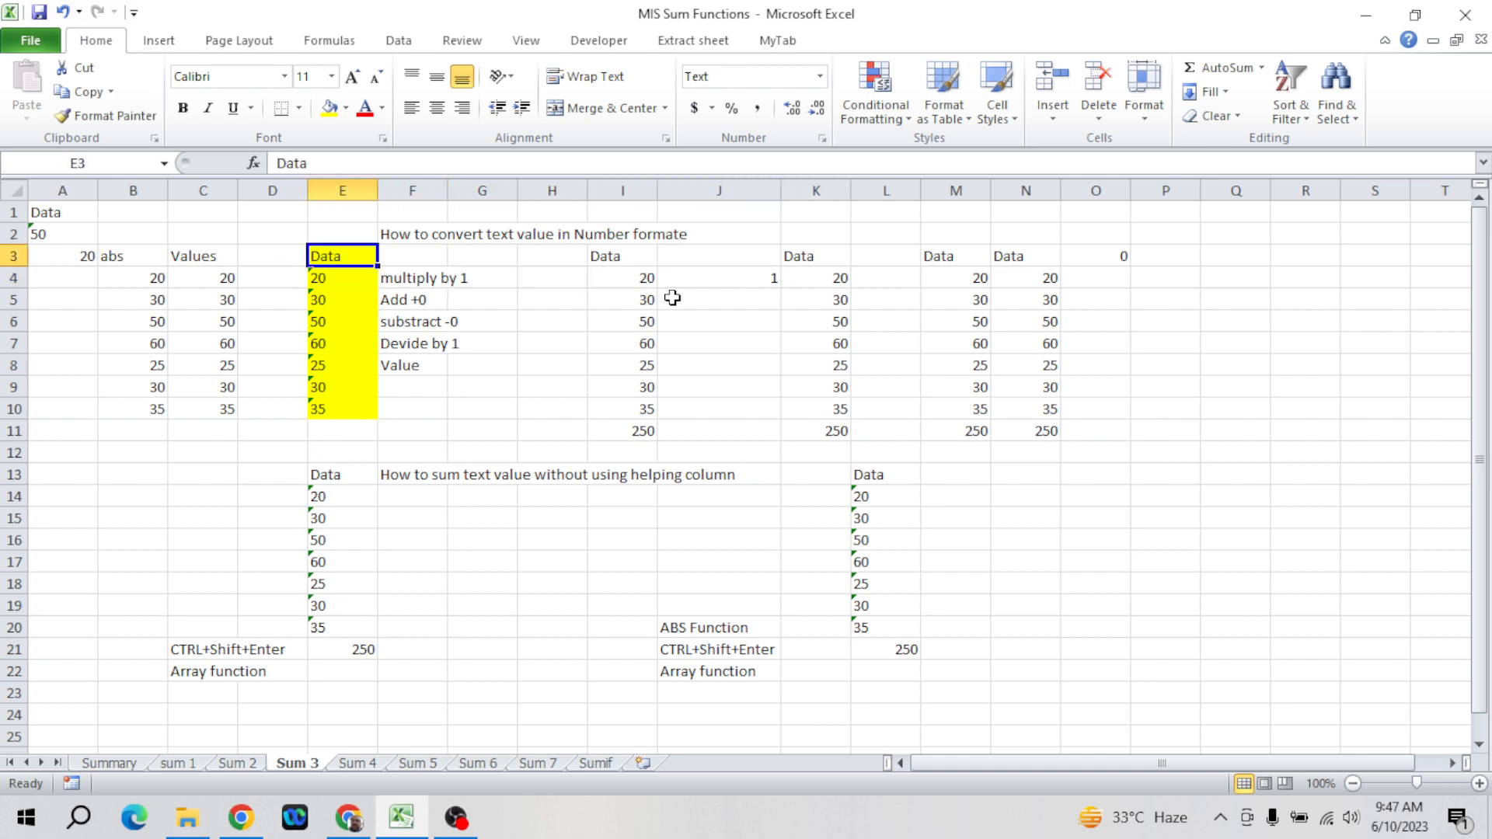
key(ctrl+shift+Down)
key(ctrl+c)
key(Right)
key(Right)
key(Right)
key(Right)
key(Right)
key(Right)
key(Right)
key(Right)
key(Right)
key(Right)
key(Right)
key(Right)
key(Right)
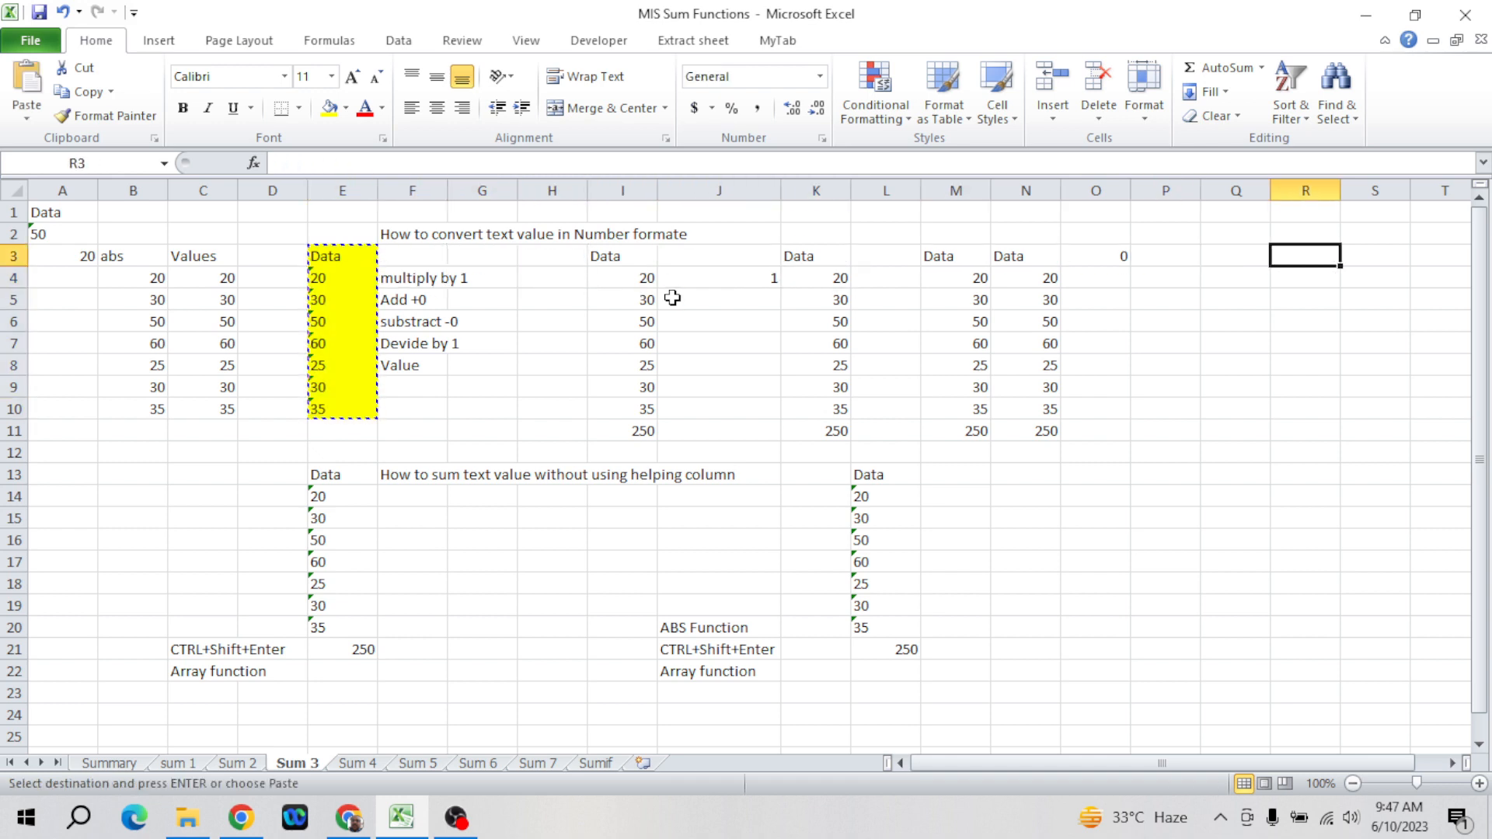
key(Left)
key(Return)
- Enter the heading "multiply by 1" in R2, beside the copied Data column
key(Right)
key(Right)
key(Right)
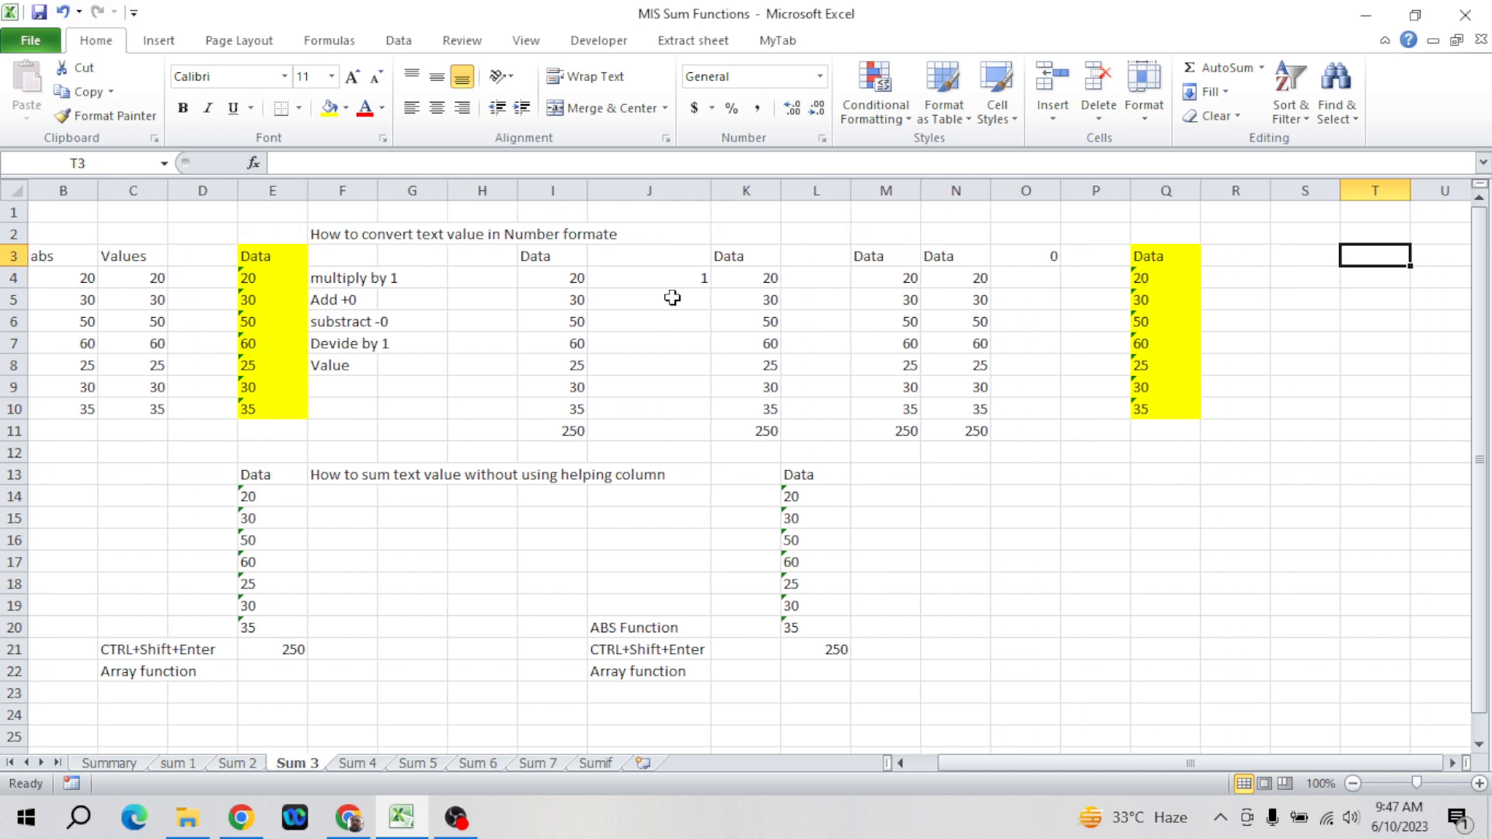
key(Left)
key(Left)
key(Up)
text(mu)
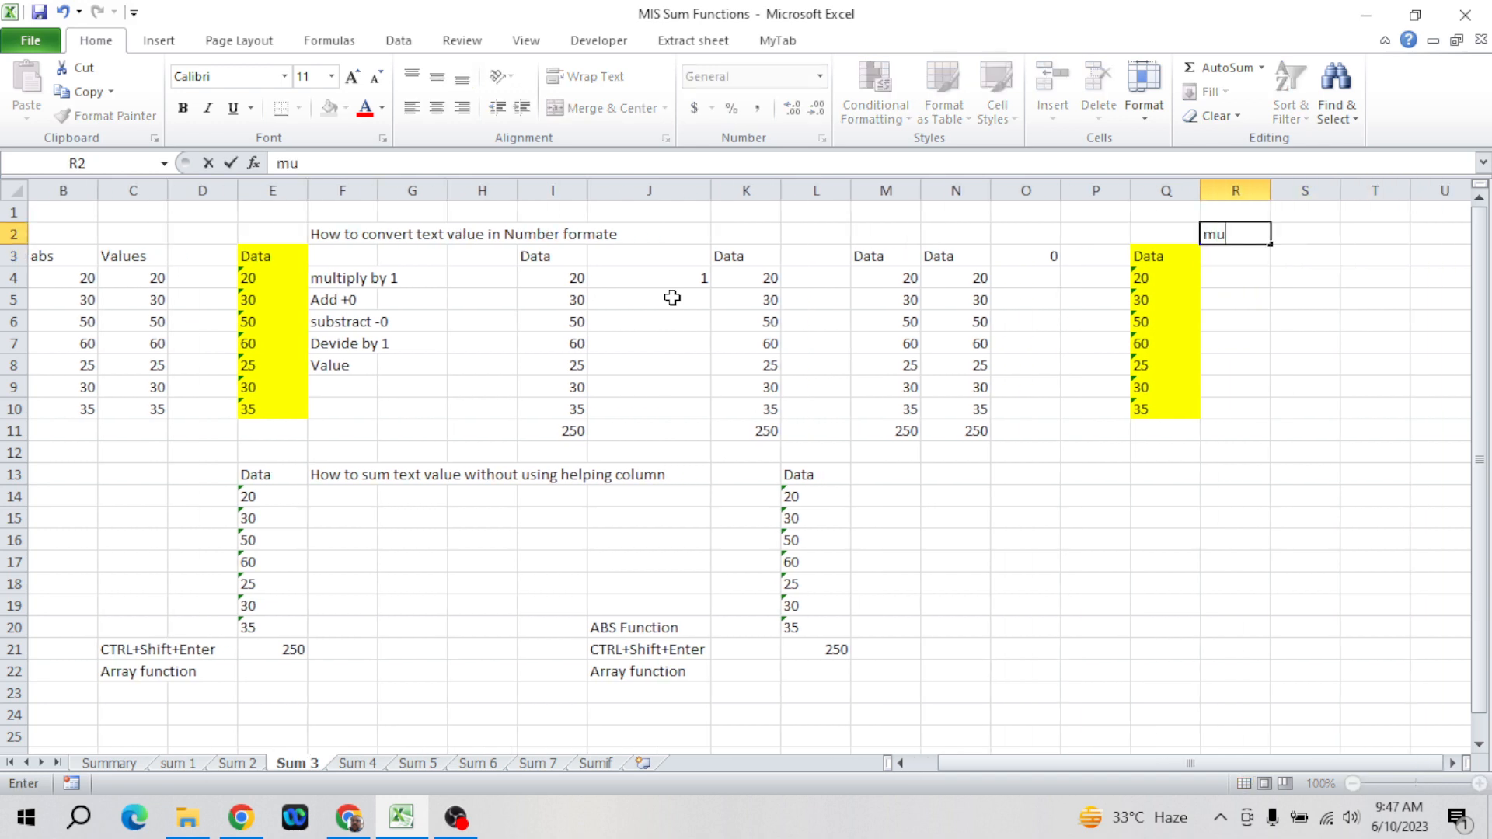
text(ltiply by 1)
key(Return)
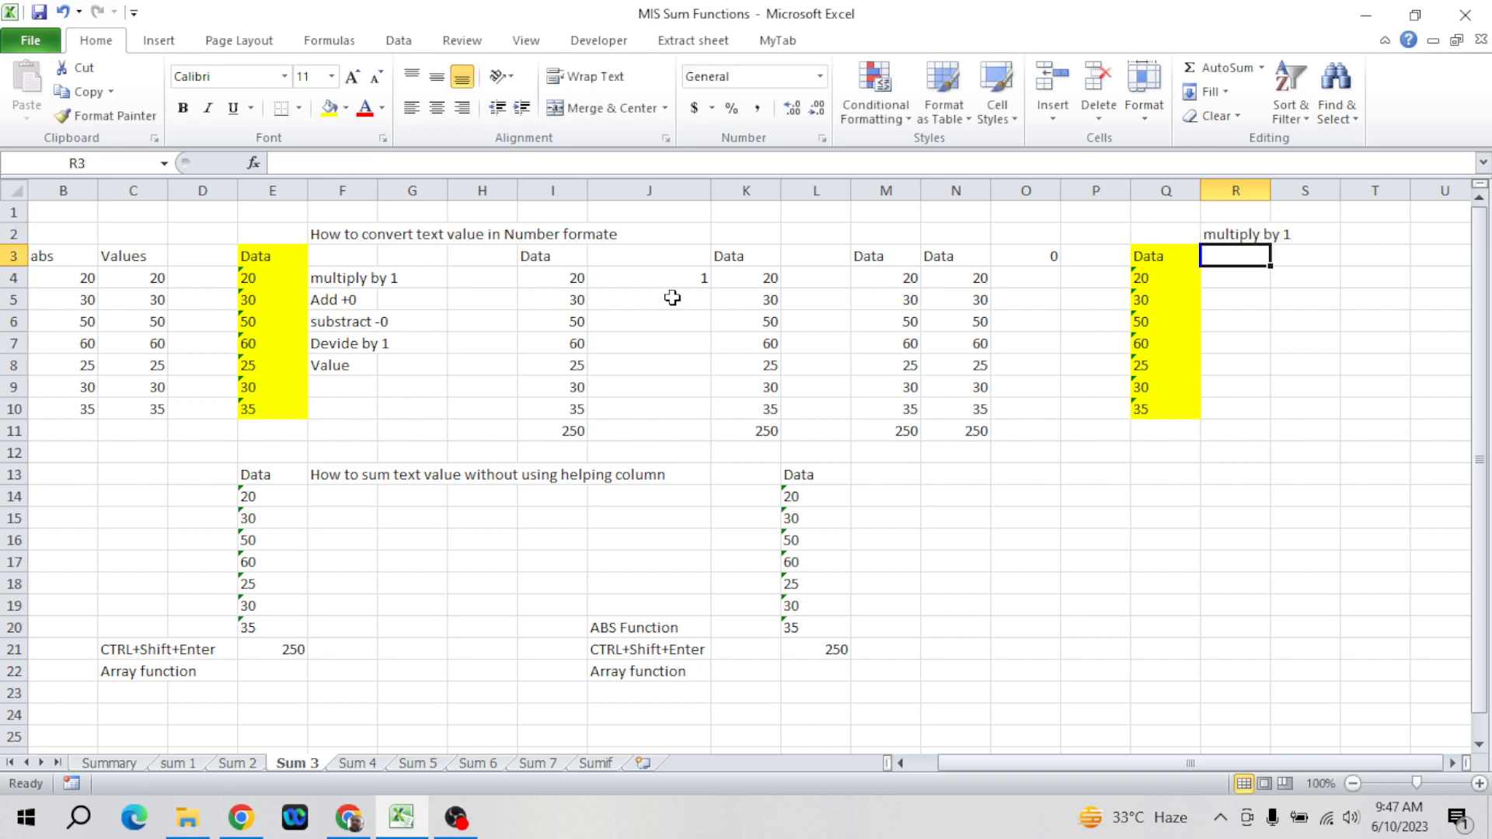
text(=)
key(Left)
key(Escape)
- Enter the formula =Q4*1 in R4 to convert the first text value to a number
key(Down)
text(=)
key(Left)
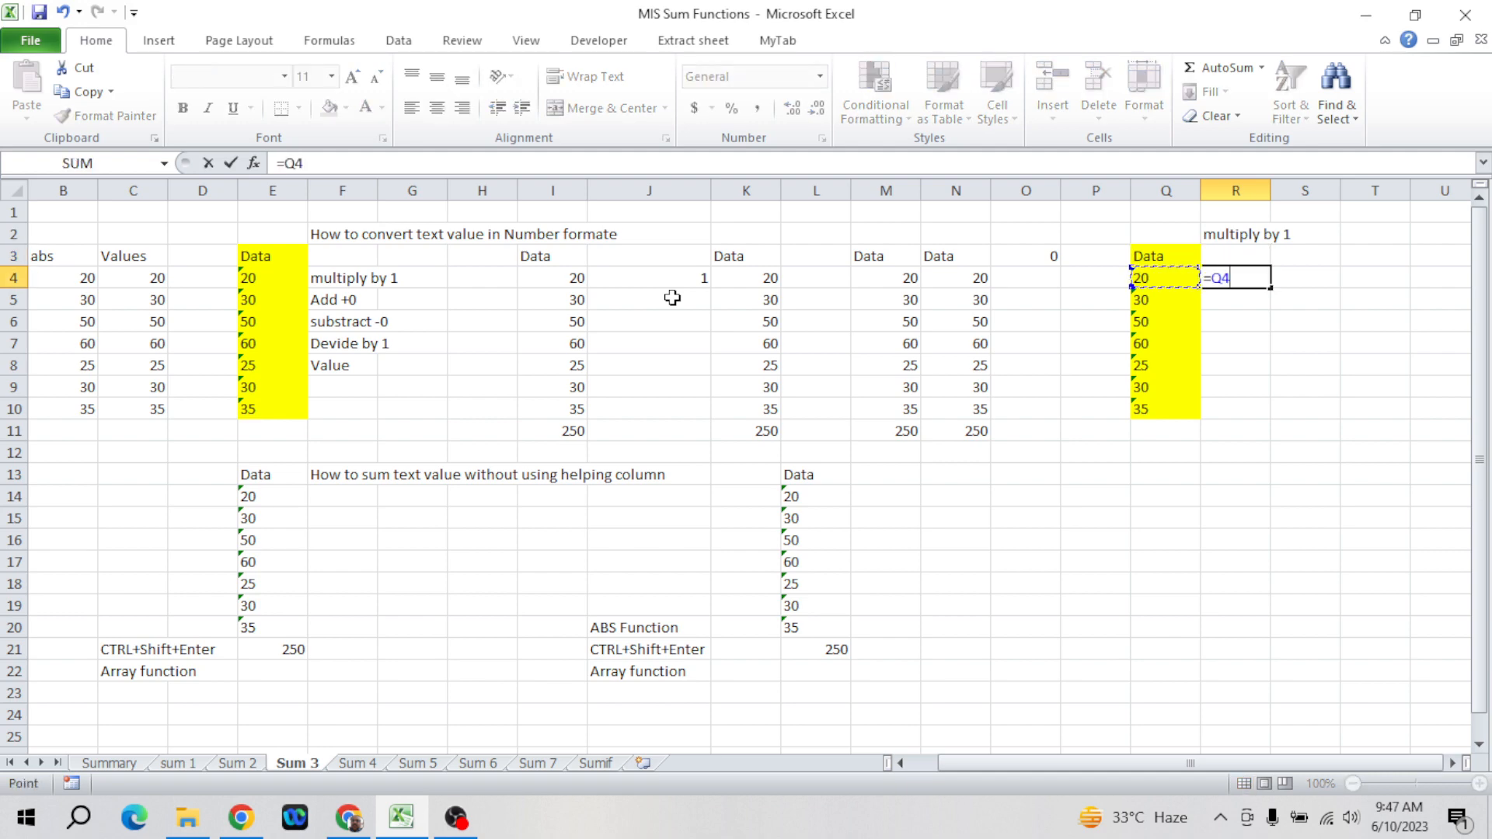
text(()
key(BackSpace)
text(*1)
key(Return)
- Fill the multiply formula from R4 down through R10 to match the Data column
key(Left)
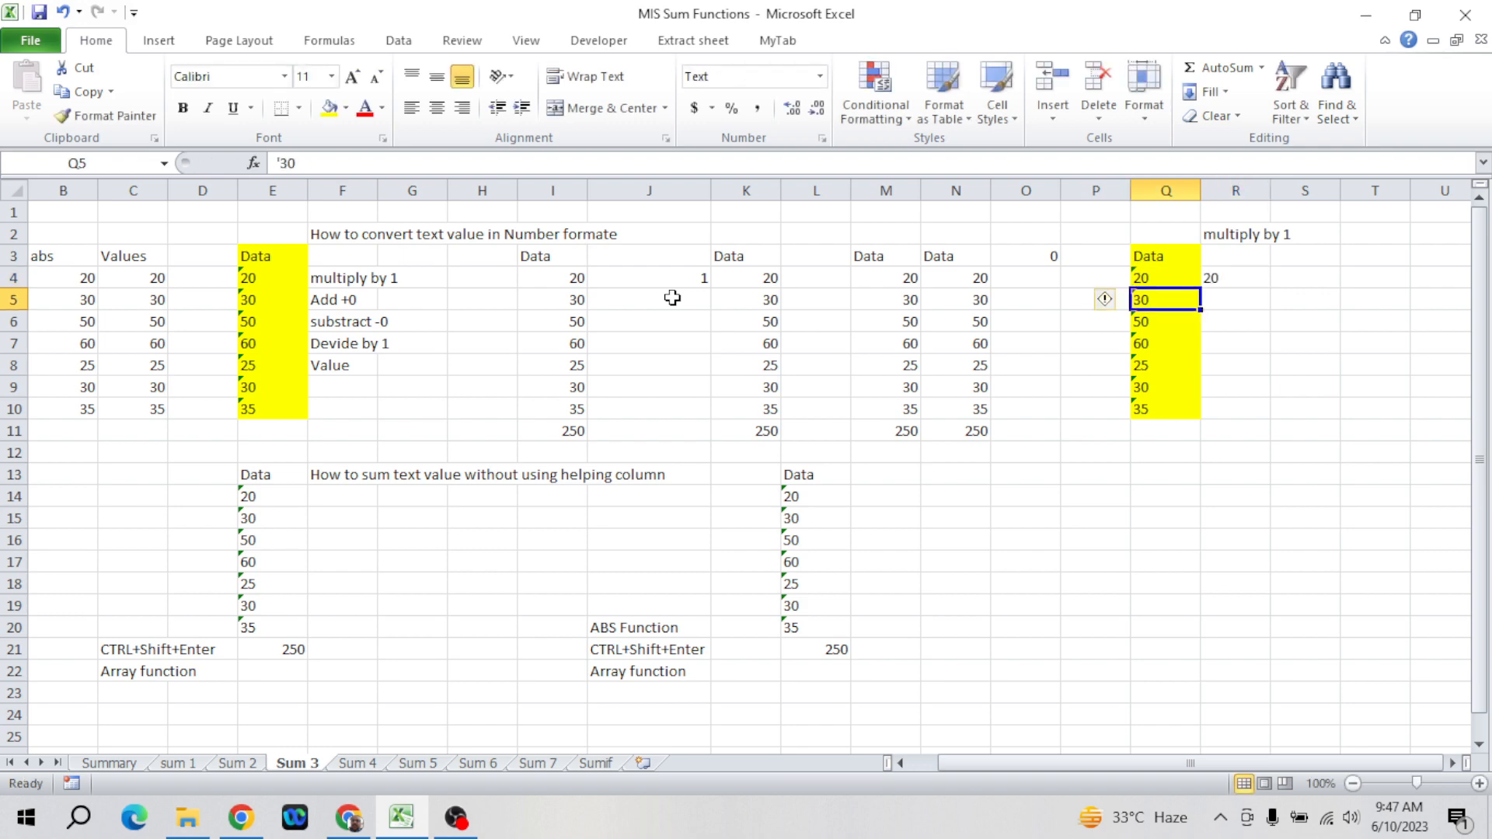
key(ctrl+Down)
key(Right)
key(shift+Up)
key(shift+Up)
key(shift+Up)
key(shift+Up)
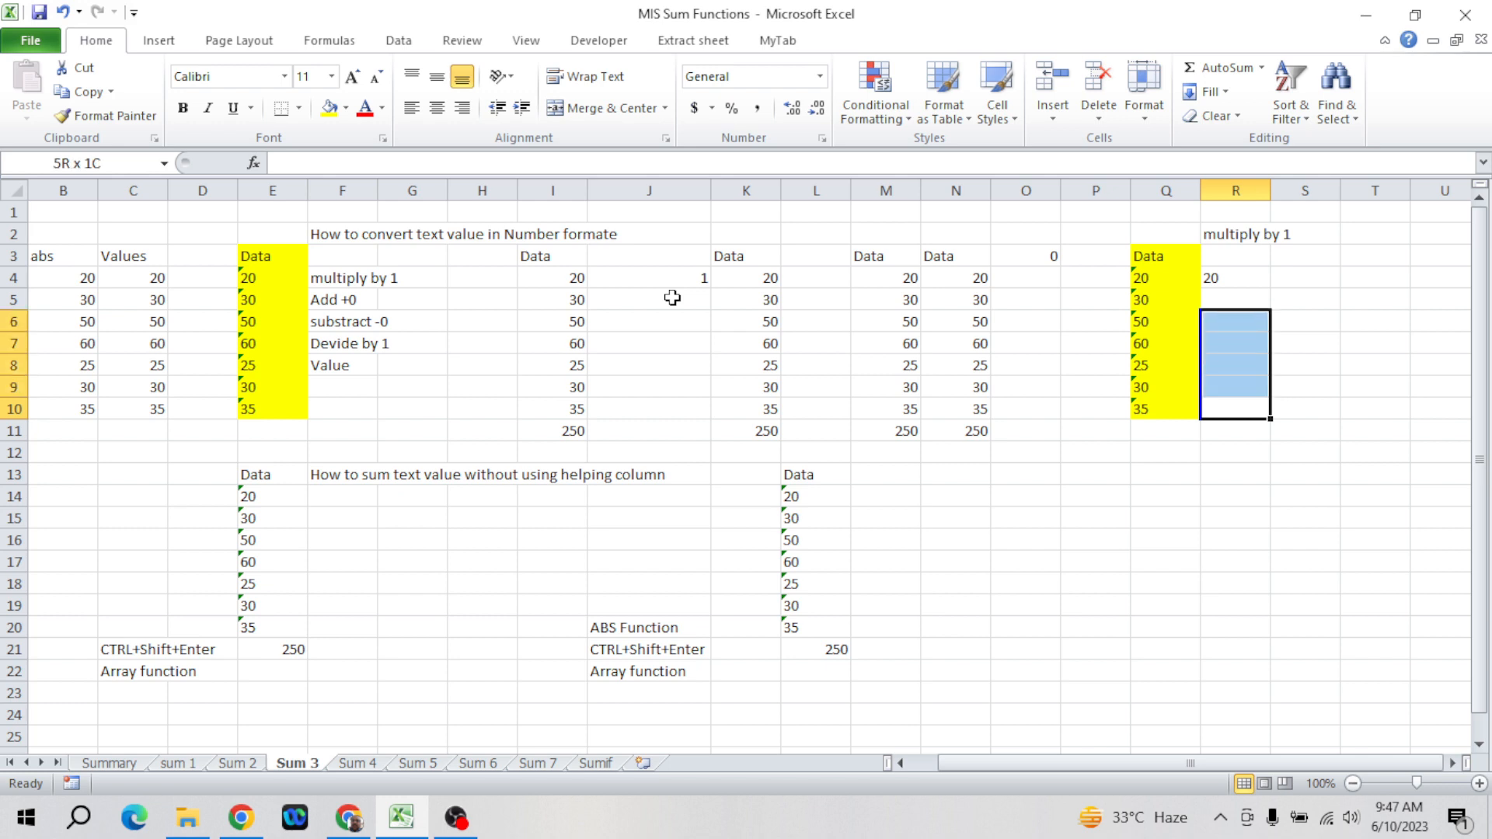
key(shift+Up)
key(shift+Up)
key(ctrl+d)
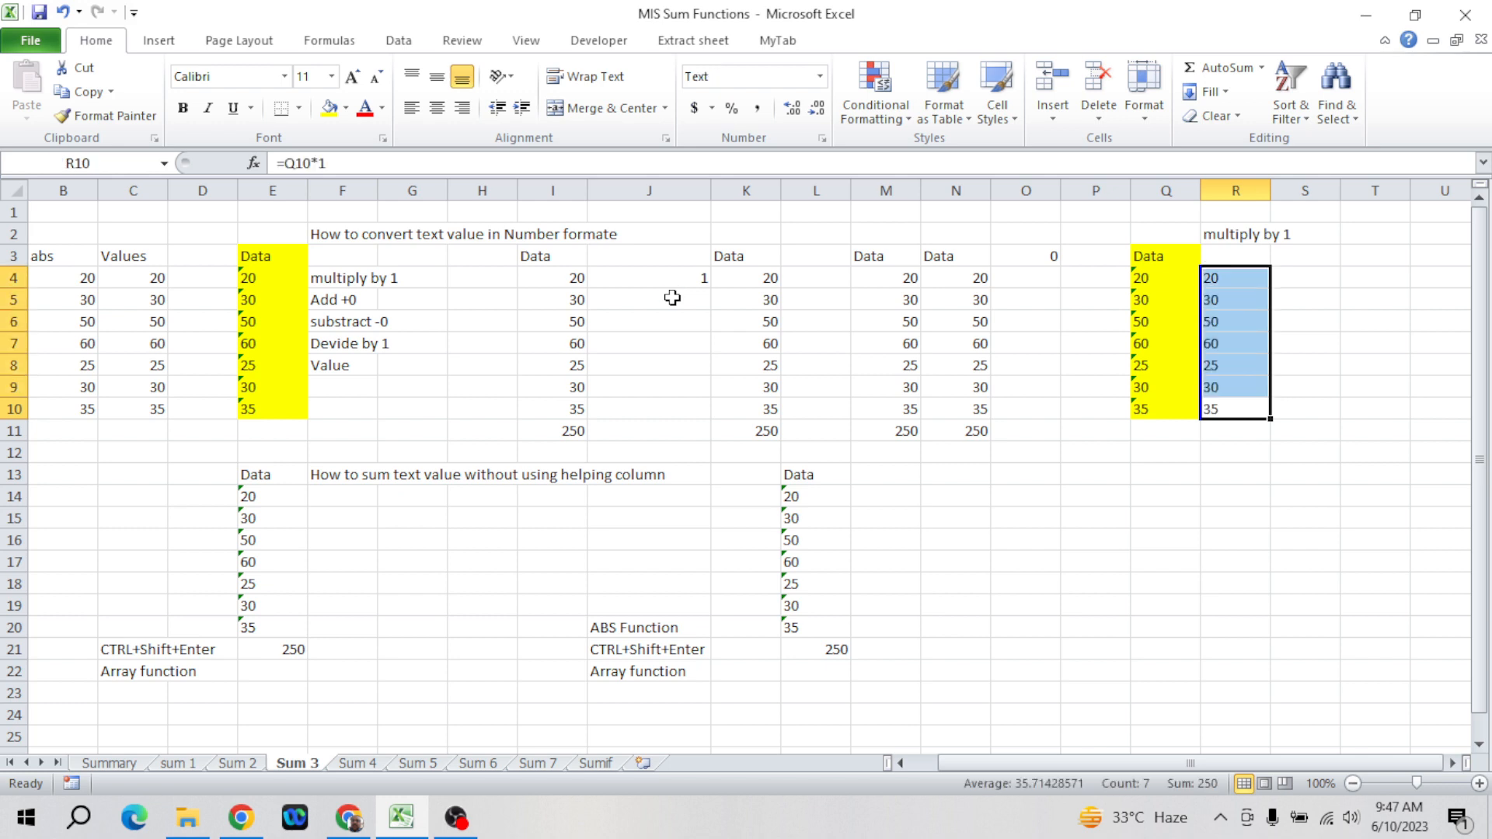
- Move the "multiply by 1" heading from R2 down to R3, directly above the converted values
key(Up)
key(Up)
key(Up)
key(Up)
key(Up)
key(Up)
key(Up)
key(Up)
key(ctrl+c)
key(Down)
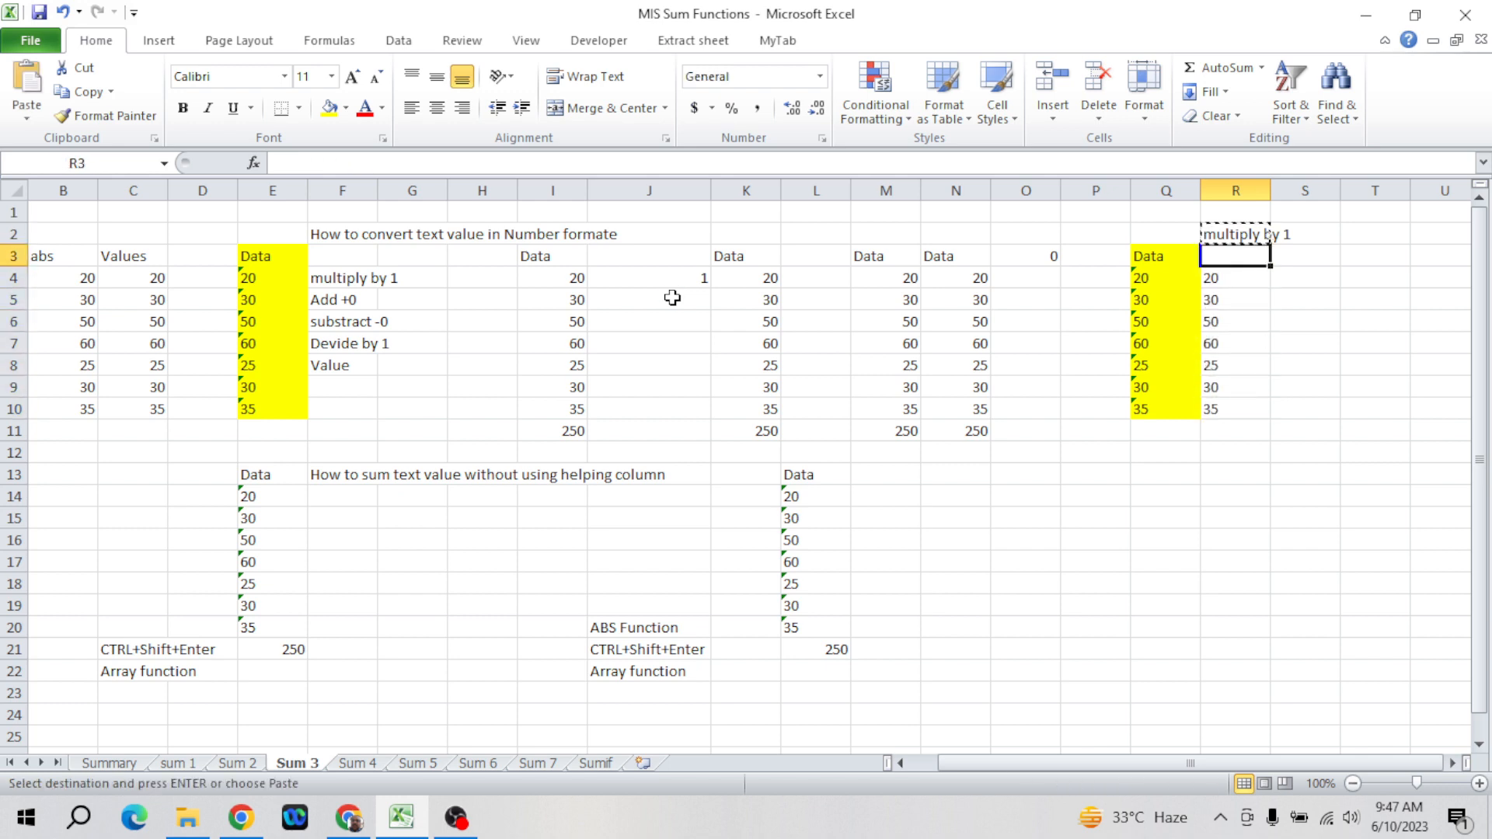
key(Return)
key(Up)
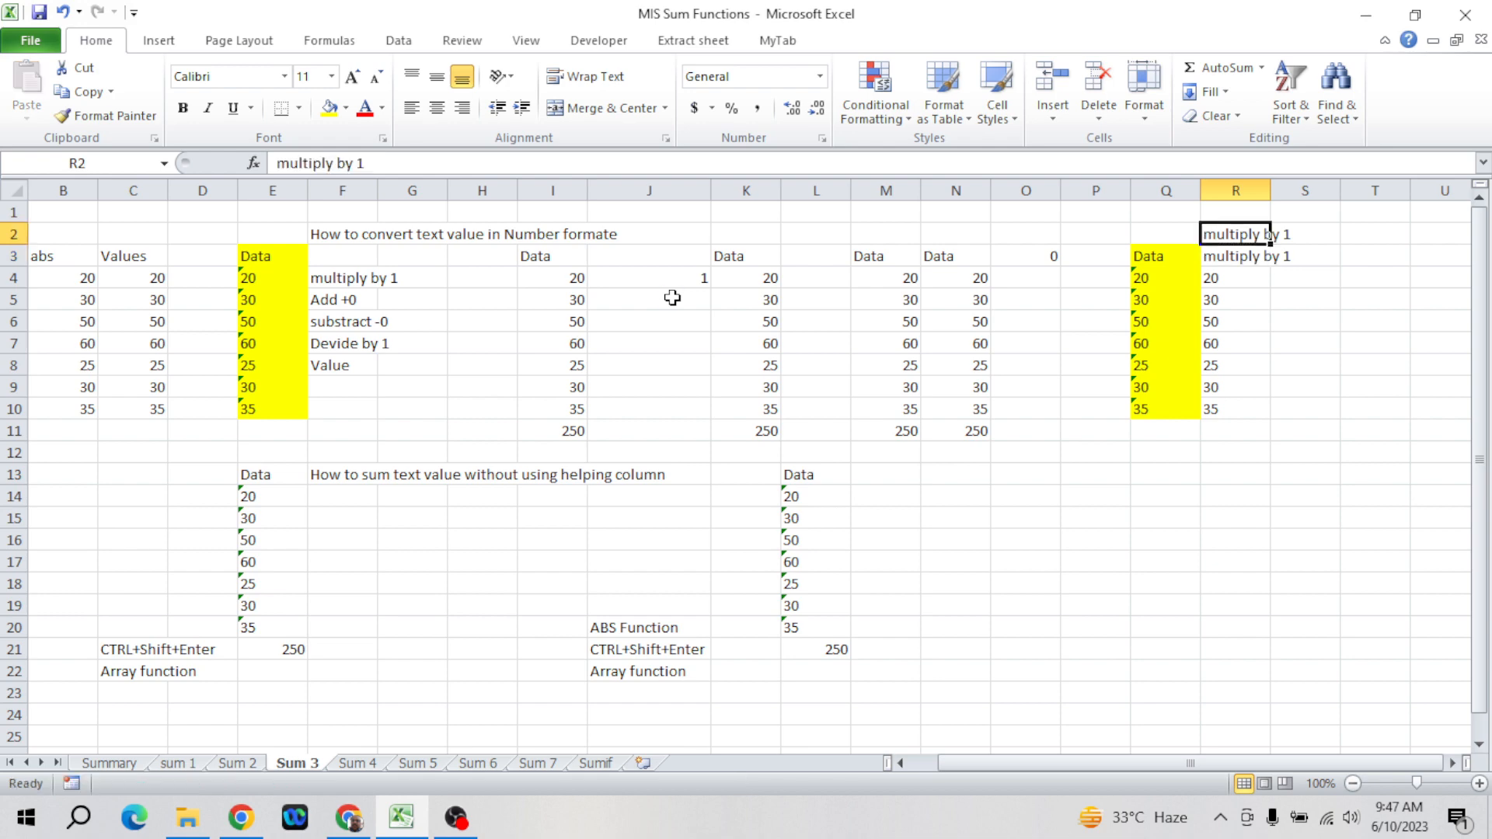
key(Delete)
- Enter the heading "Devide by 1" in S3, next to the multiply column
key(Down)
key(ctrl+c)
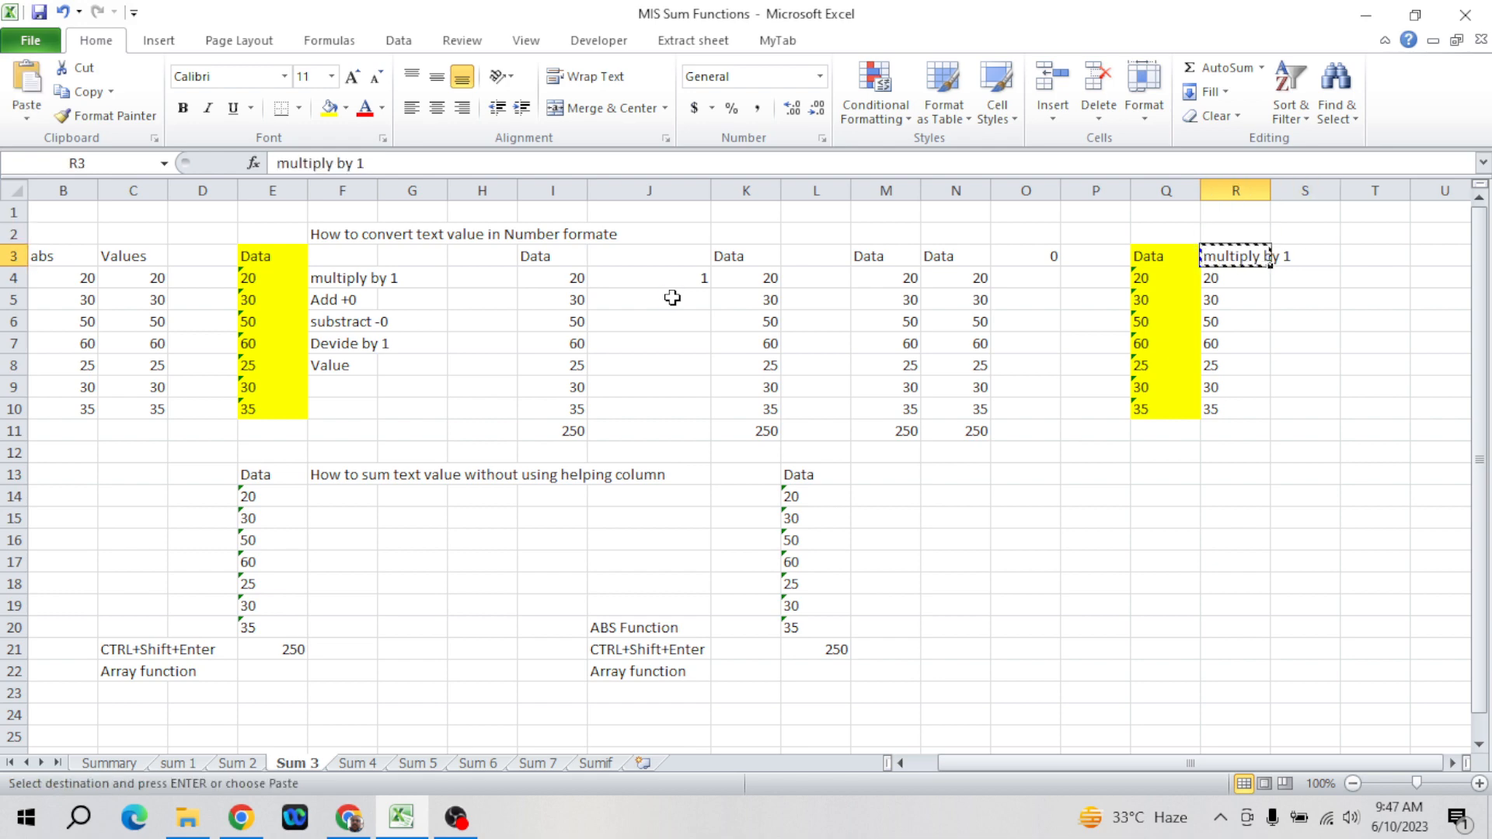
key(Right)
text(Dev)
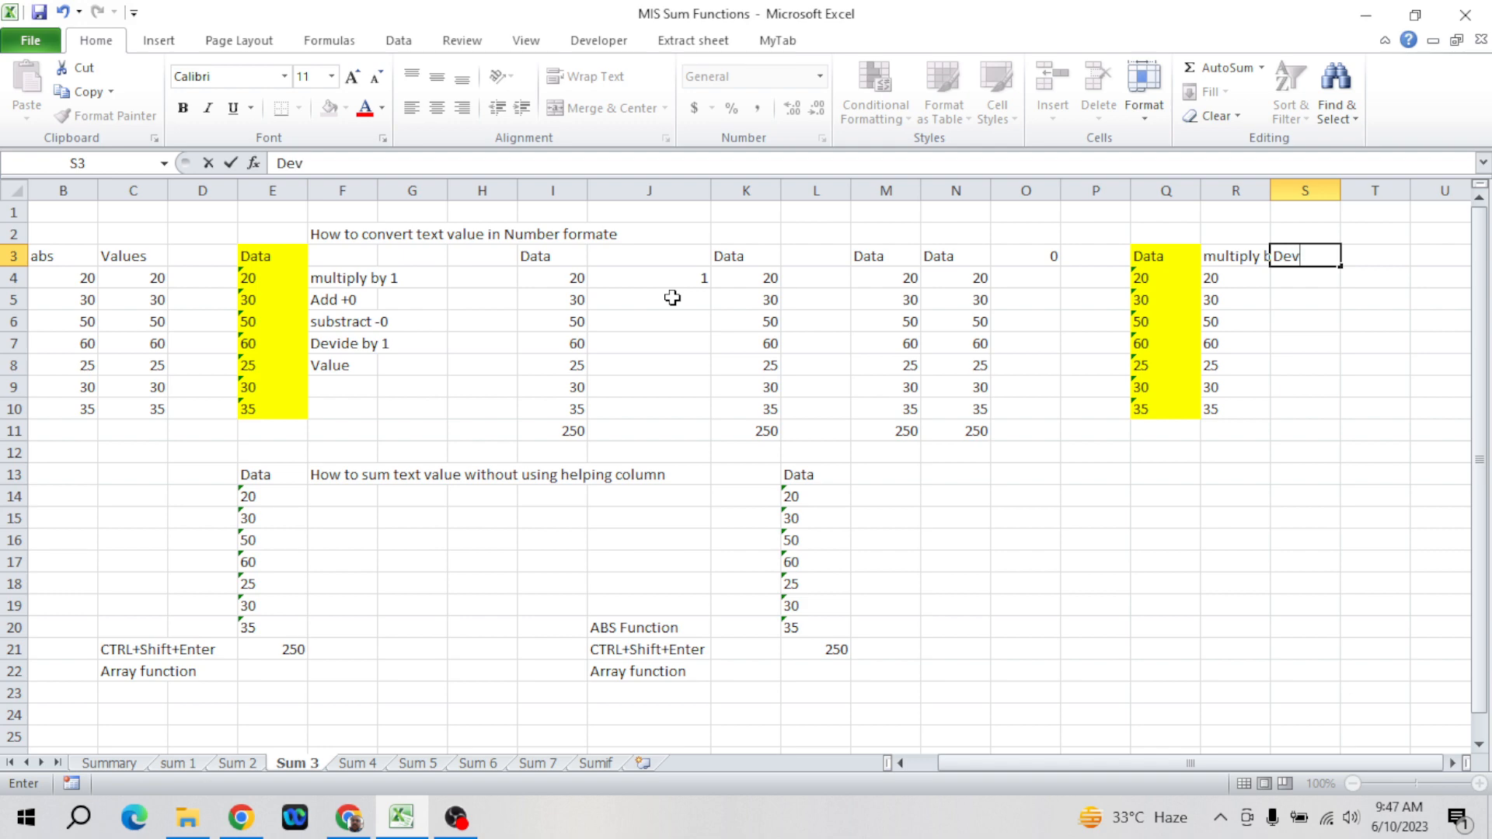
text(ide by 1)
key(Return)
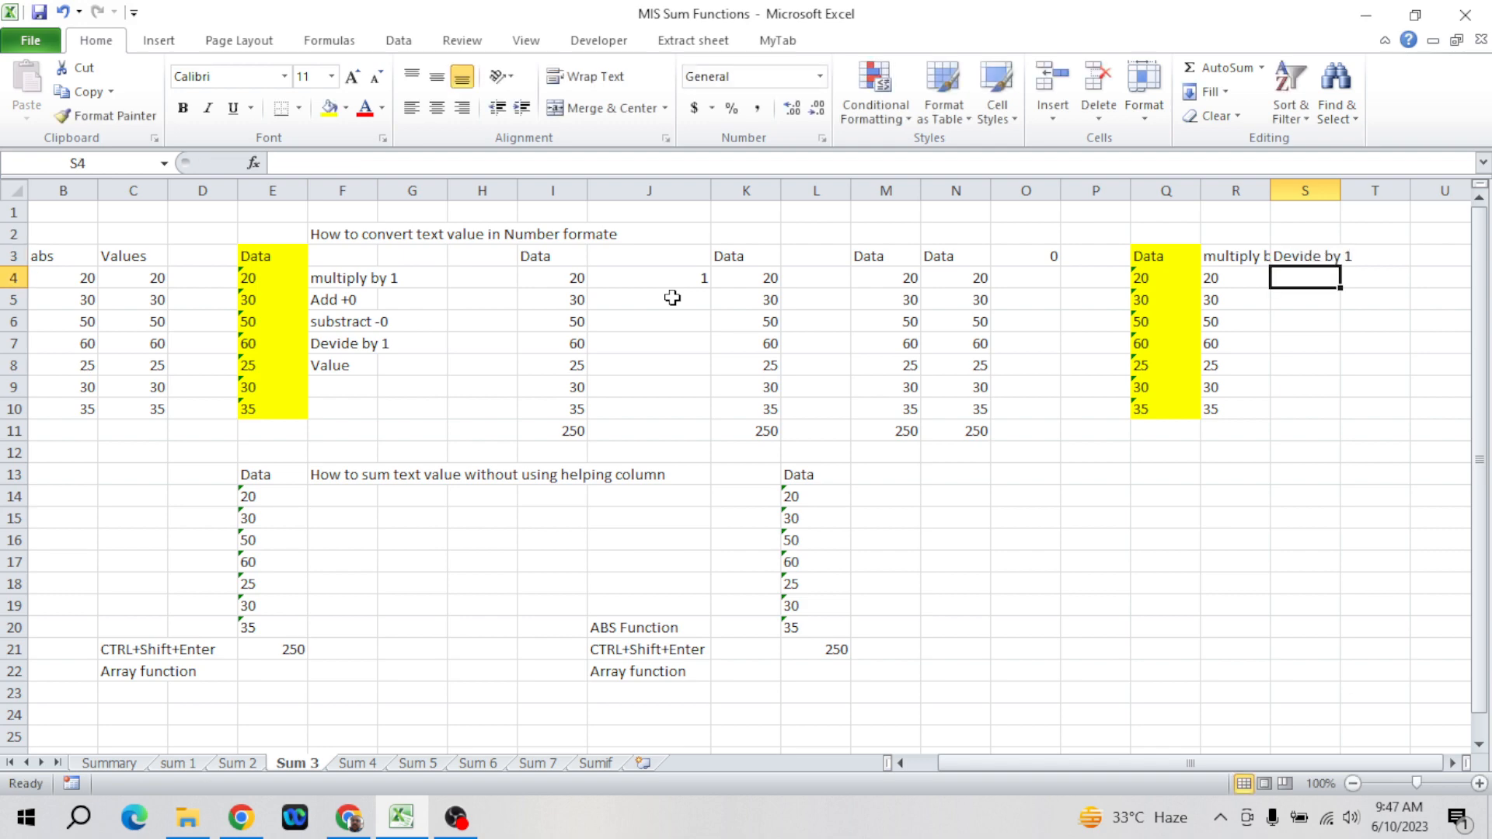
- Enter the formula =Q4/1 in S4 to convert the first text value by division
text(=Q4/)
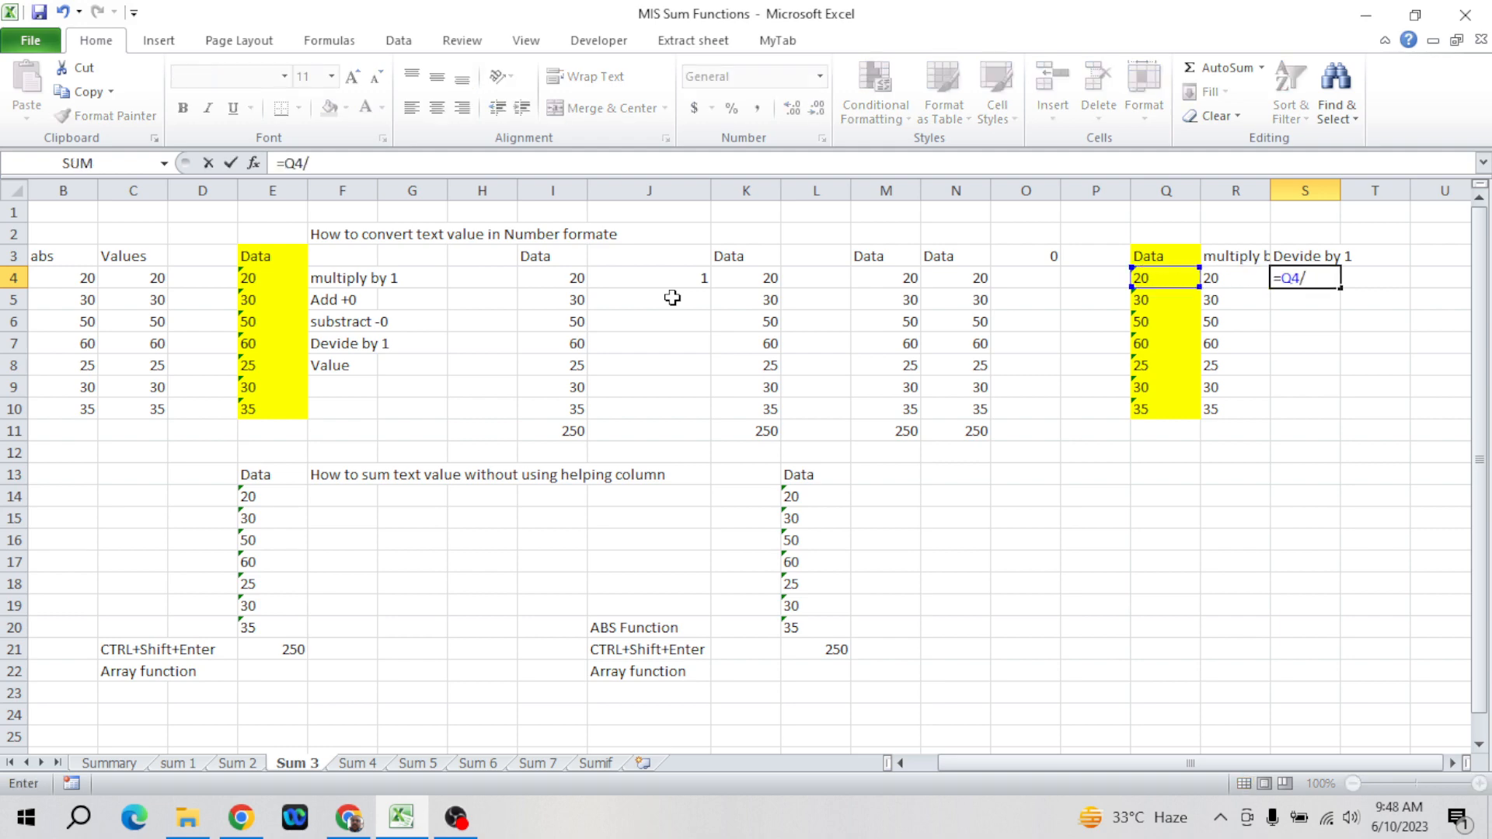
text(1)
key(Return)
key(Left)
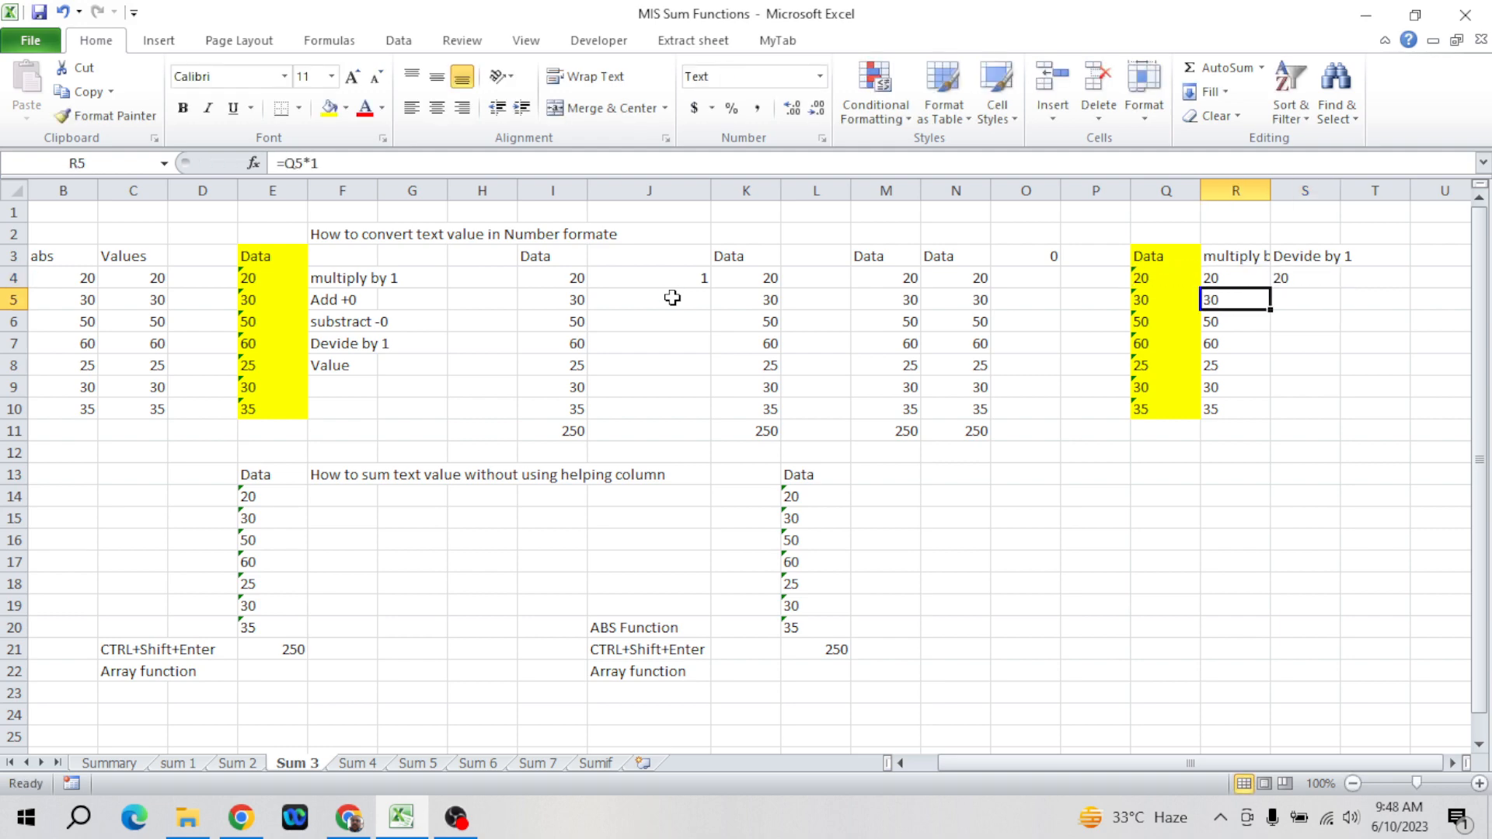
- Fill the divide formula from S4 down through S10 to match the Data column
key(ctrl+Down)
key(Right)
key(ctrl+shift+Up)
key(ctrl+d)
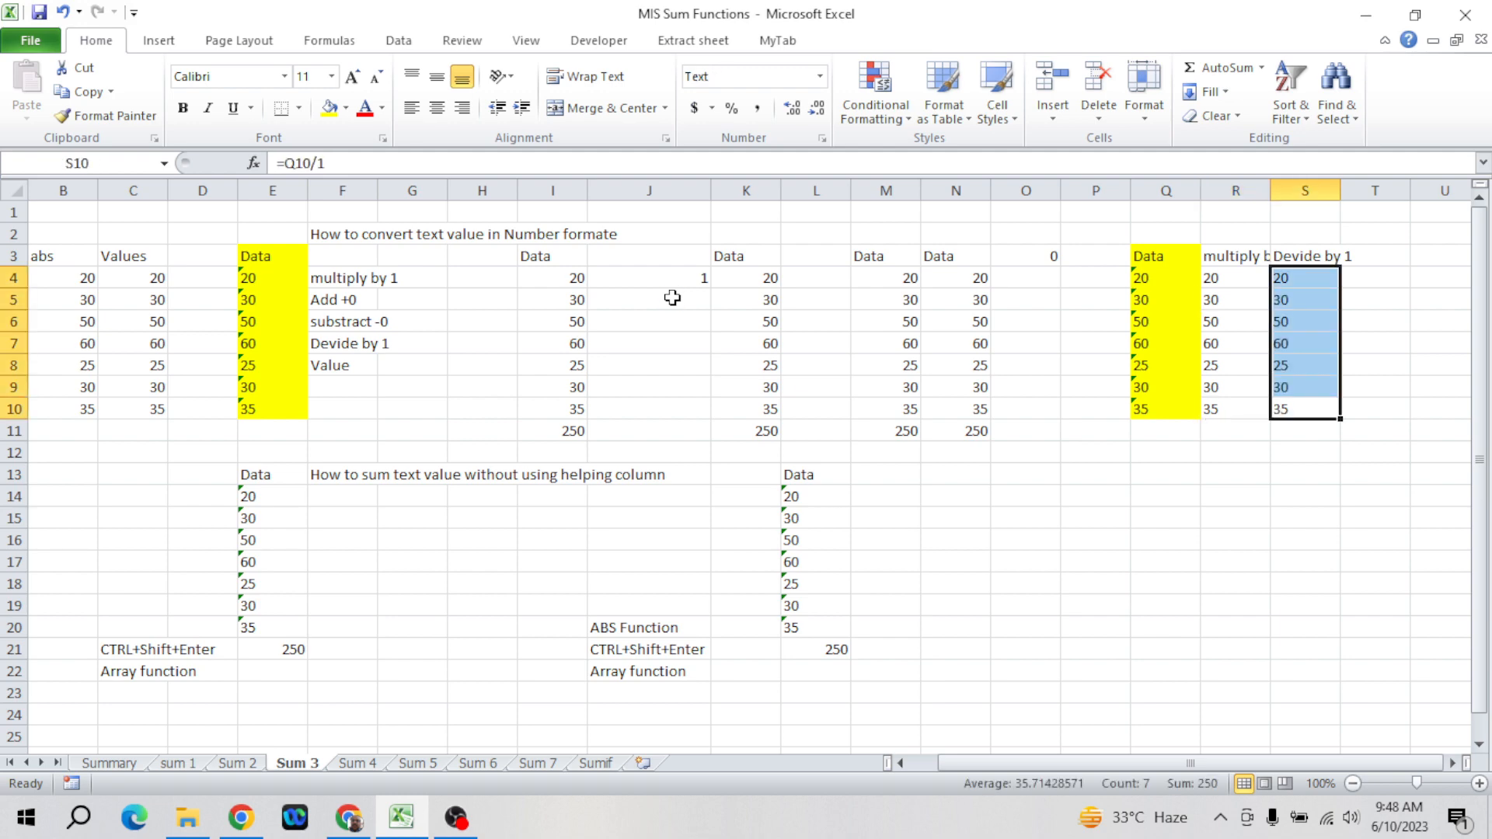
- Enter =SUM(Q4:Q10) in Q11 to total the text values in the yellow Data column
key(Left)
key(Left)
key(Down)
text(=sum)
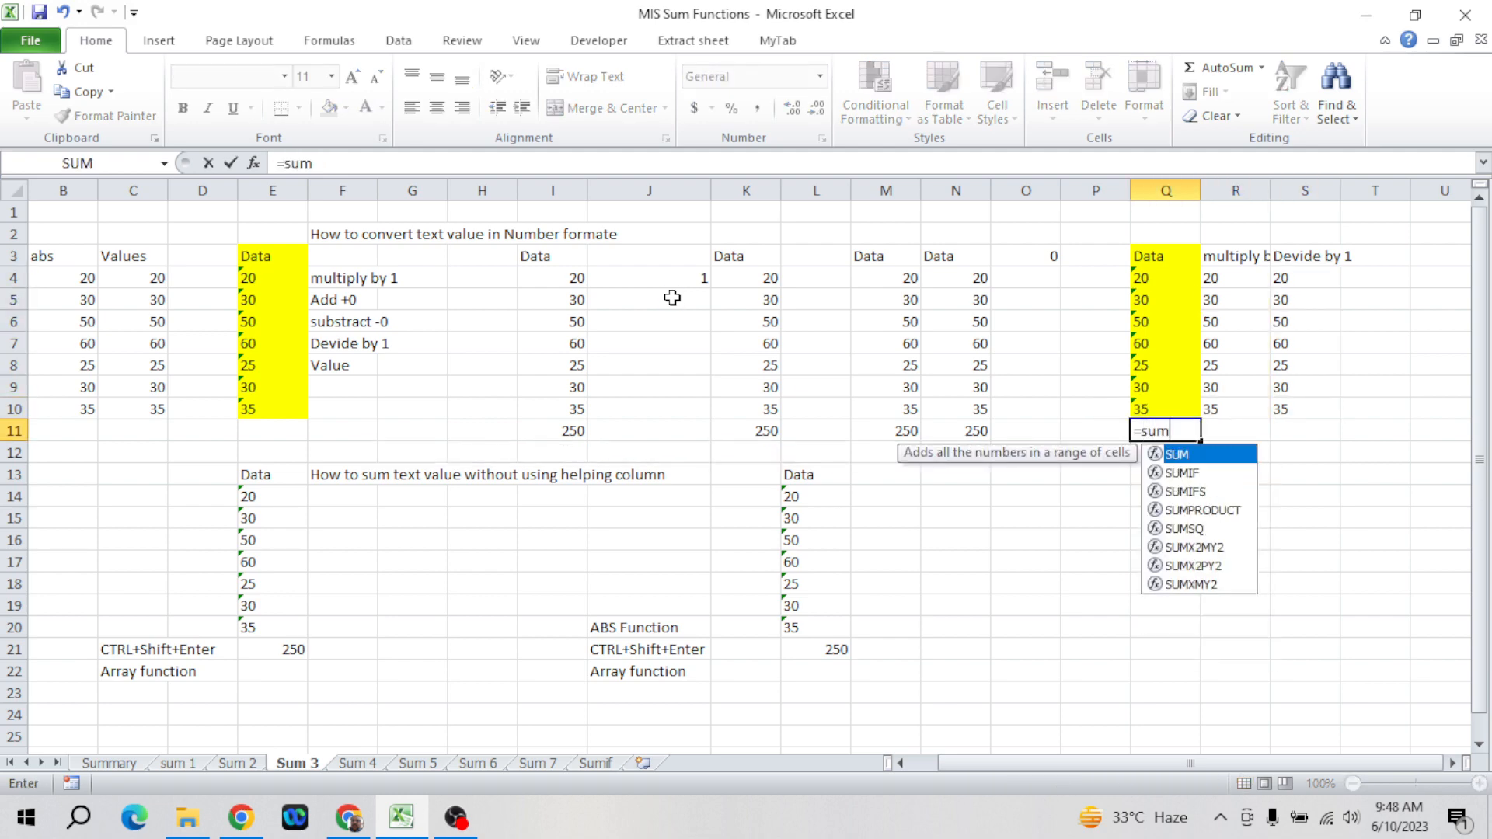
key(Tab)
key(Up)
key(ctrl+Up)
key(ctrl+shift+Down)
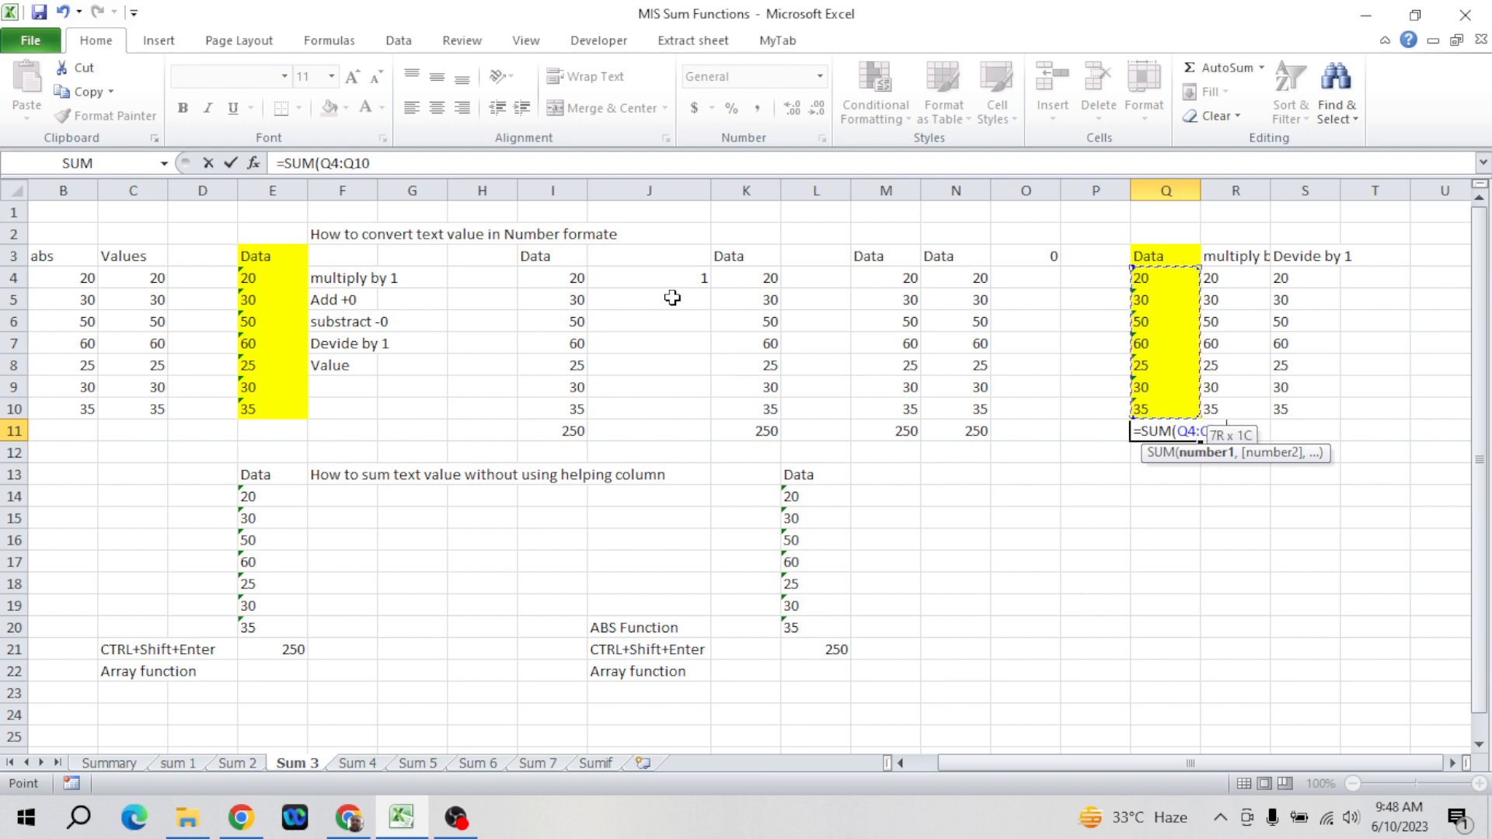
key(Return)
key(Up)
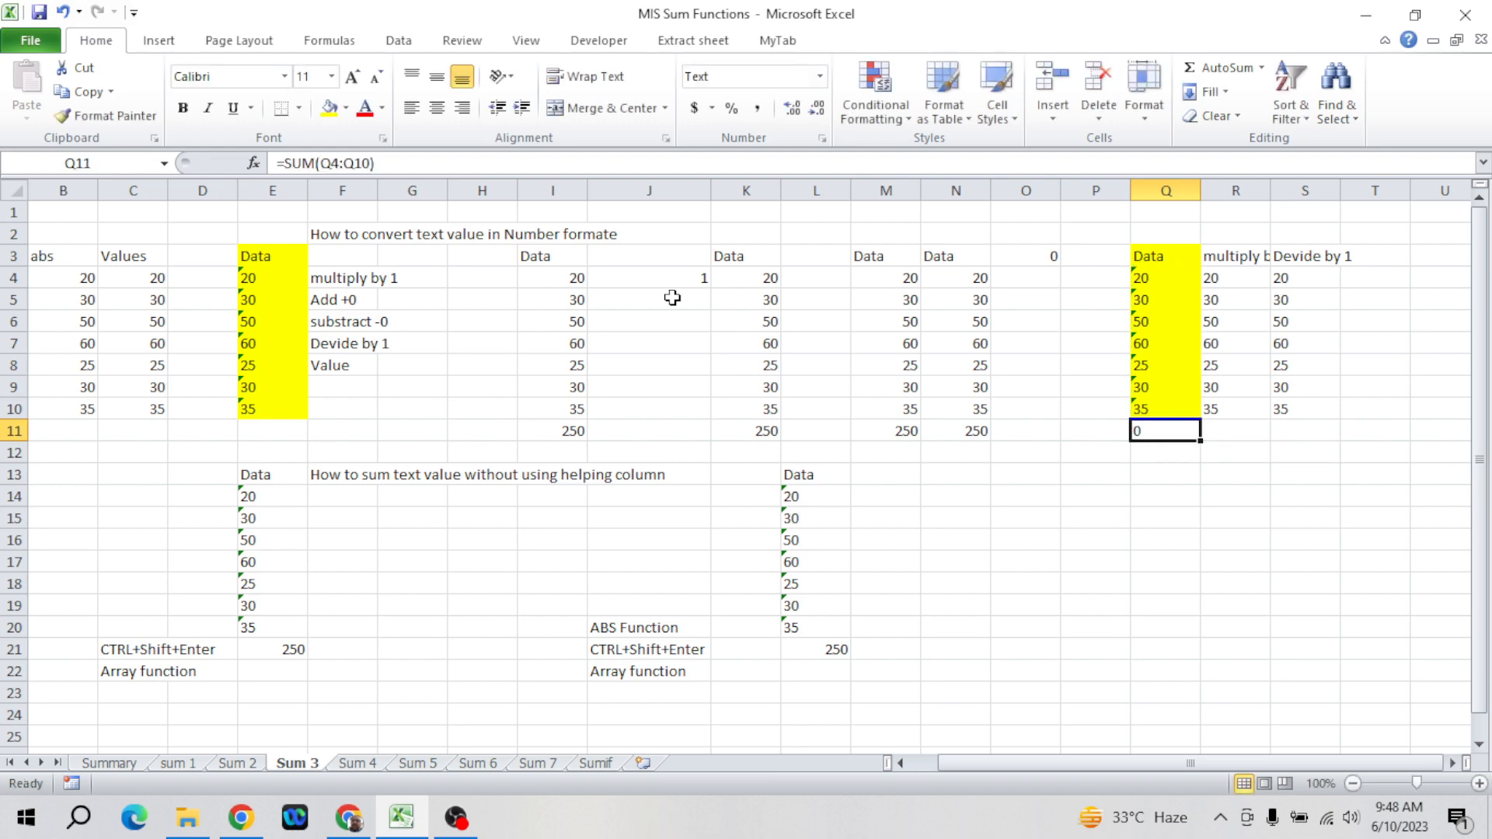
- Enter =SUM(R4:R10) in R11 to total the multiply by 1 column
key(Right)
text(=sum)
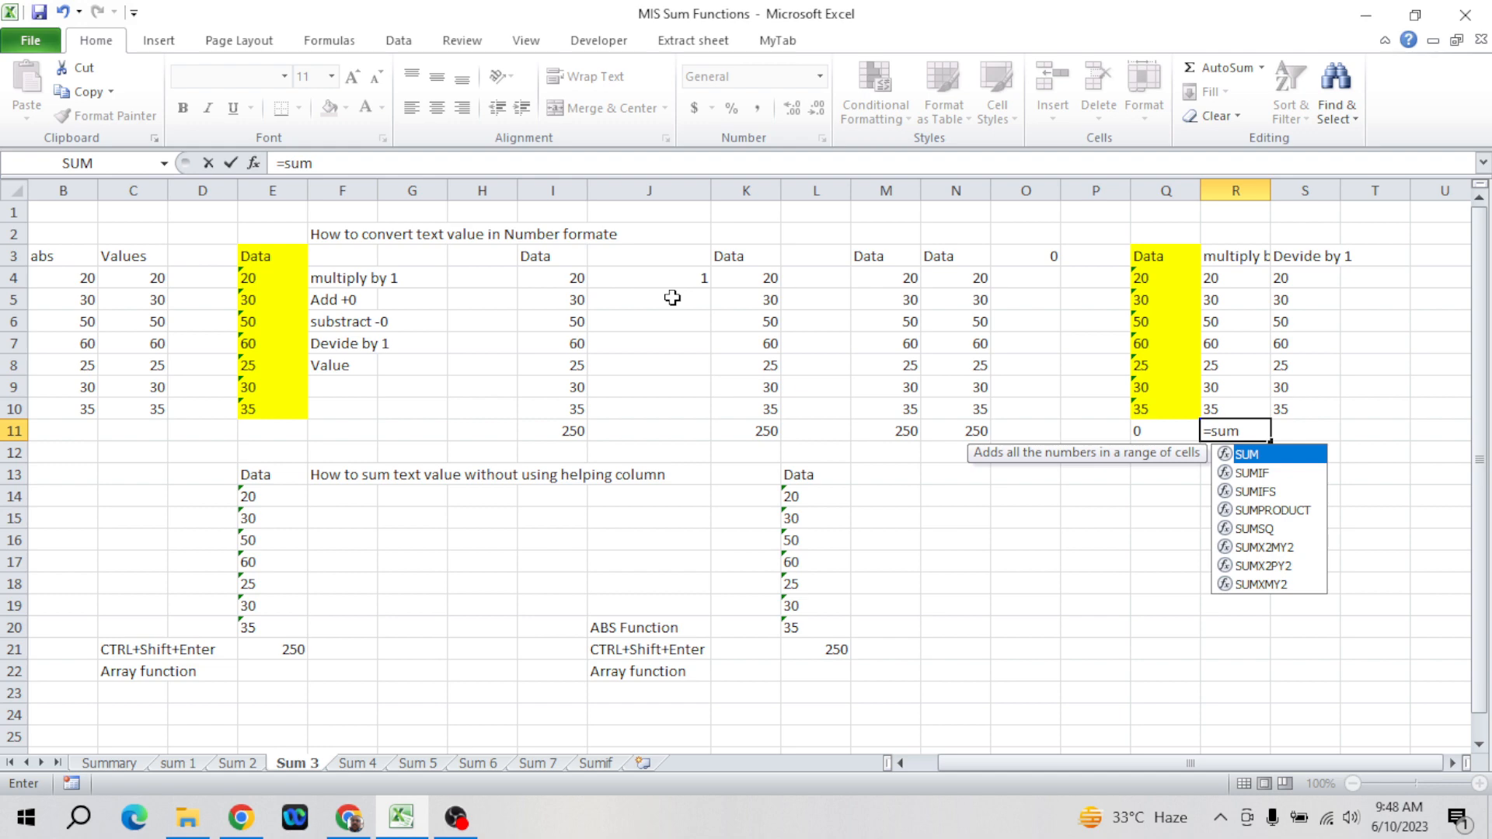
key(Tab)
key(Up)
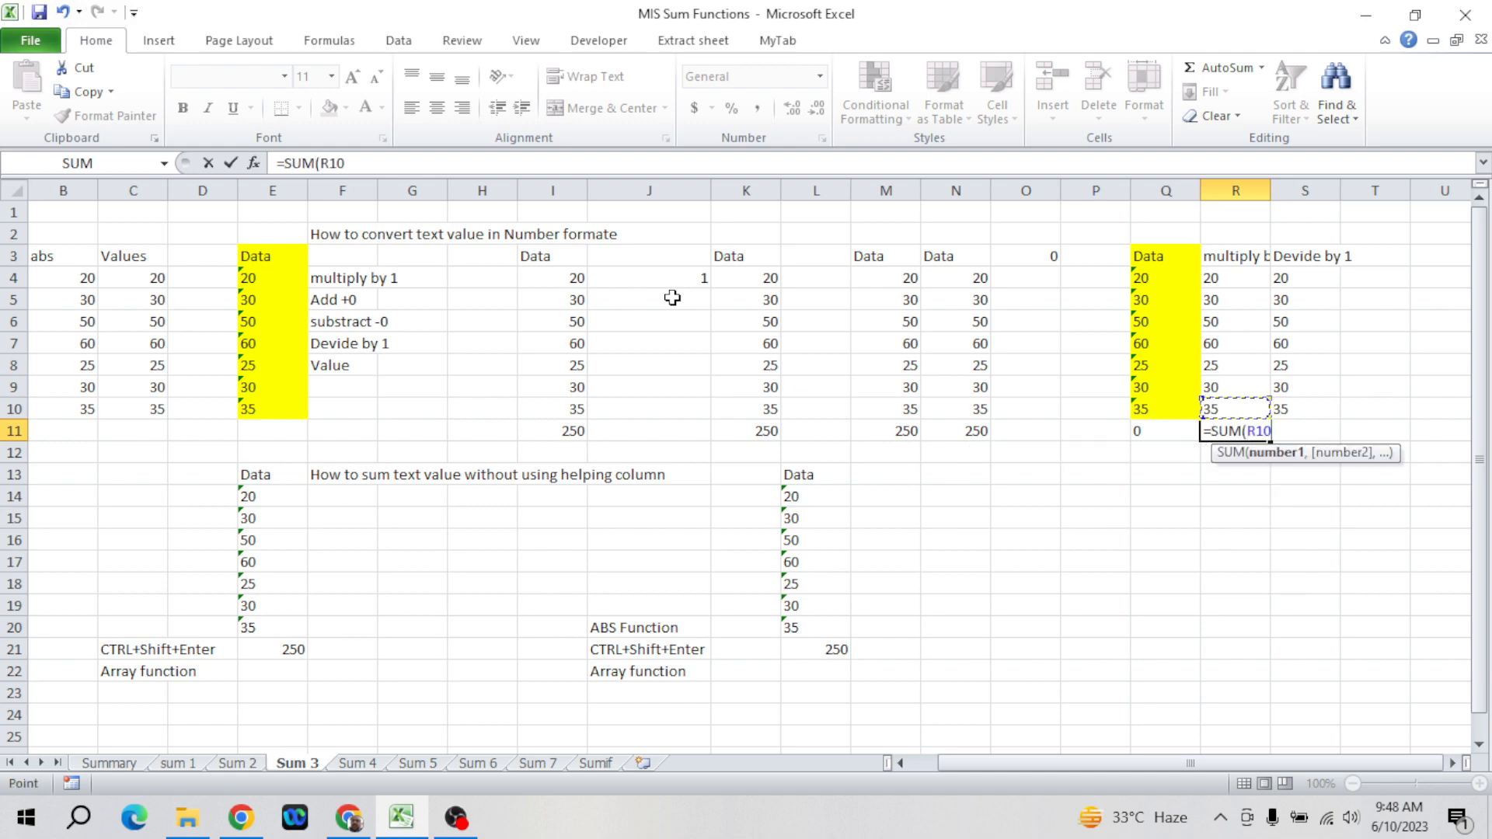
key(ctrl+Up)
key(ctrl+shift+Down)
key(Return)
key(Up)
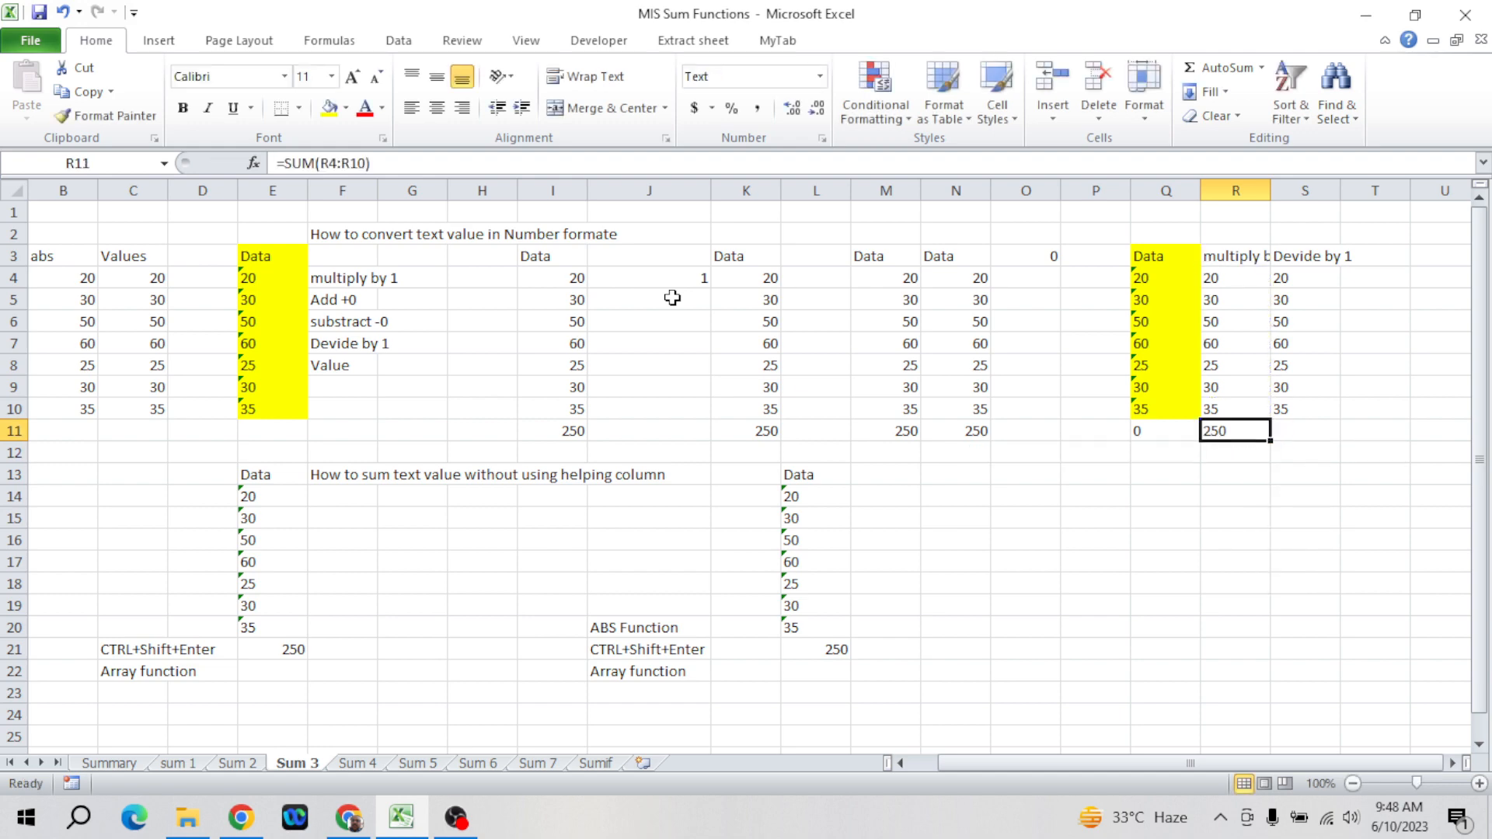
- Copy the SUM formula from R11 into S11 to total the divide column
key(Up)
key(Right)
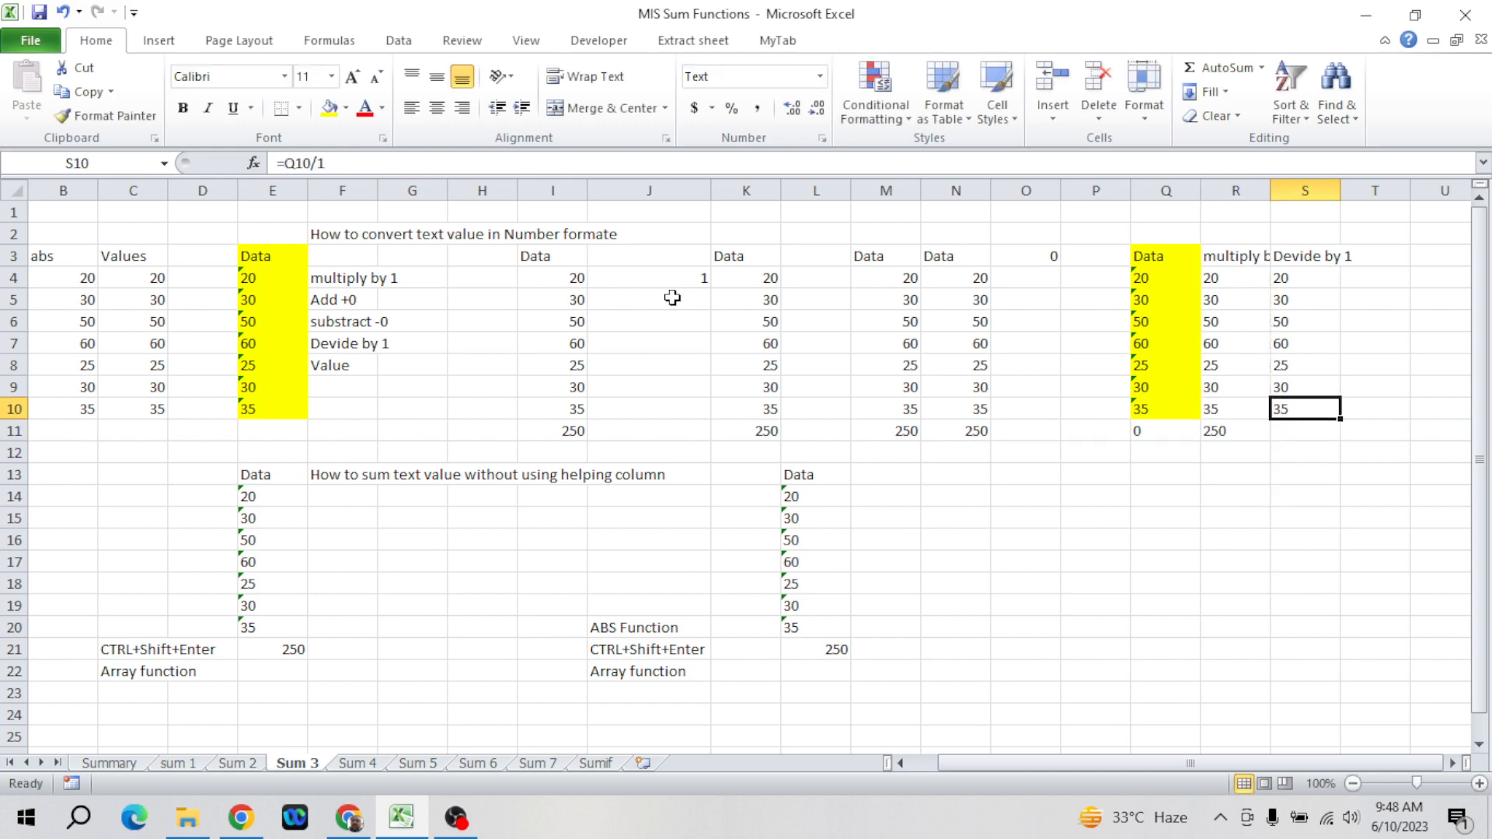
key(Left)
key(Left)
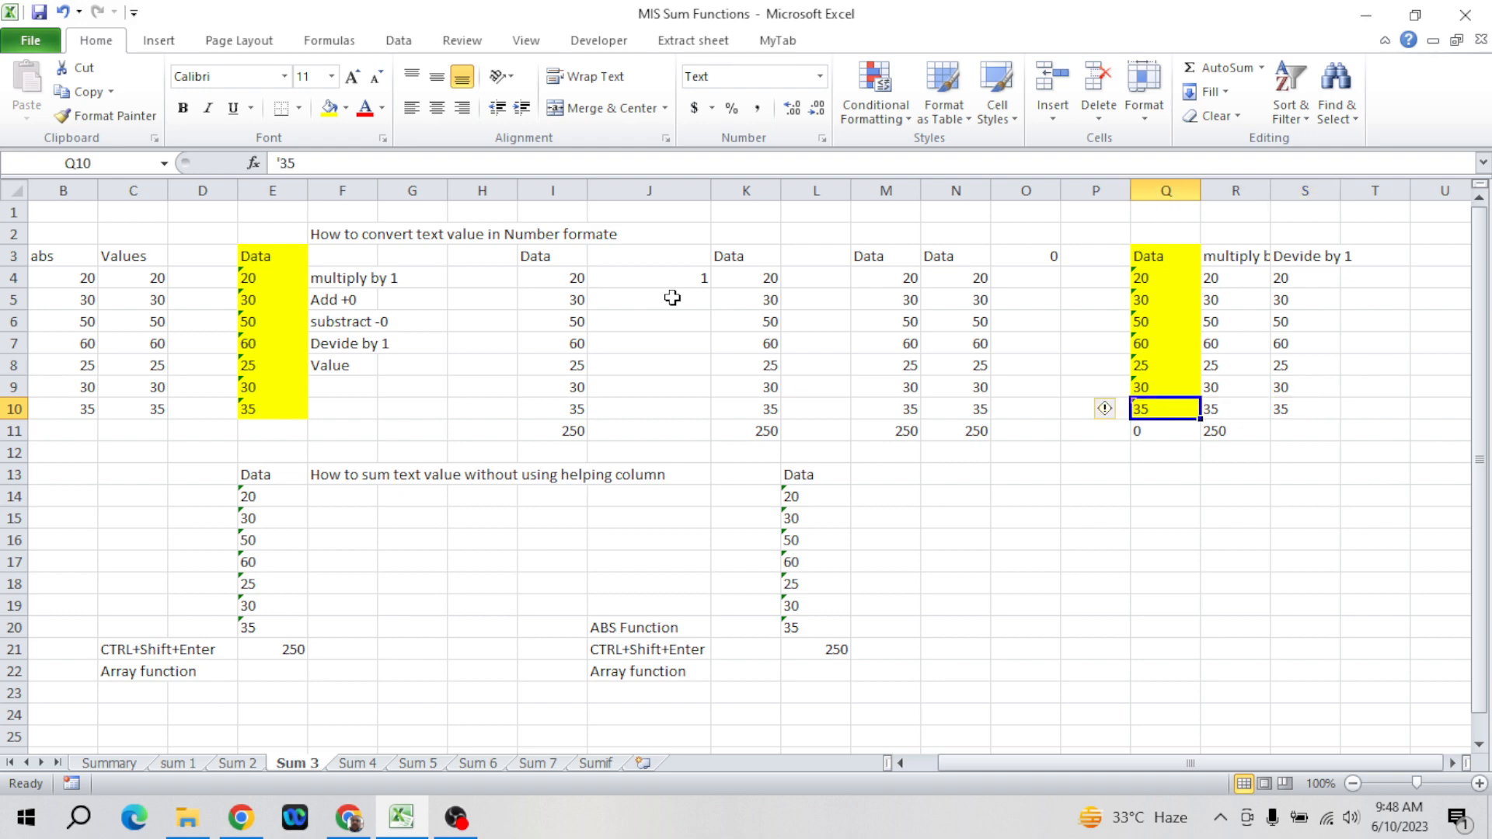
key(Down)
key(Right)
key(Right)
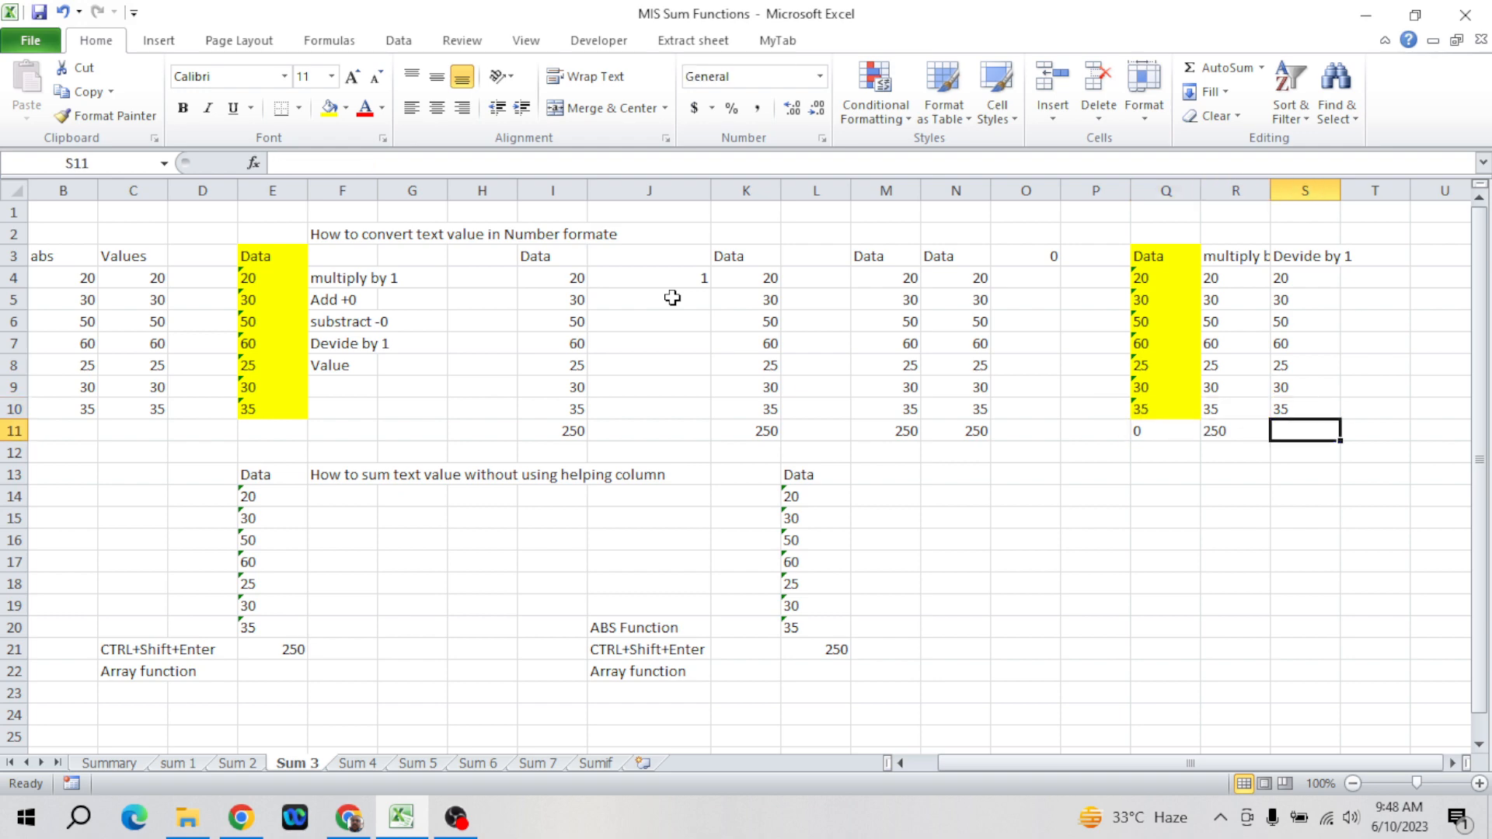
key(Left)
key(ctrl+c)
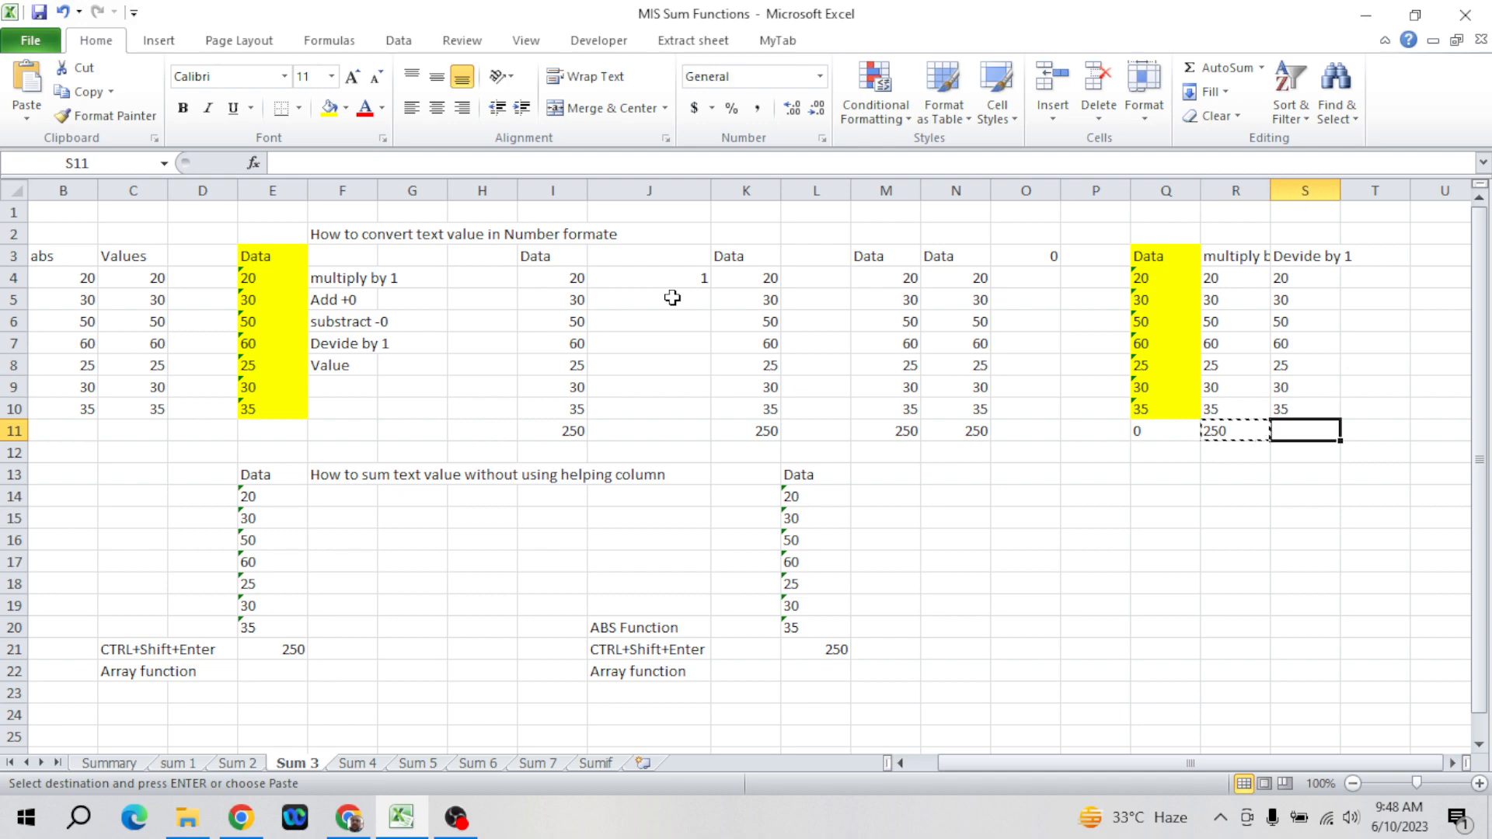
key(shift+Right)
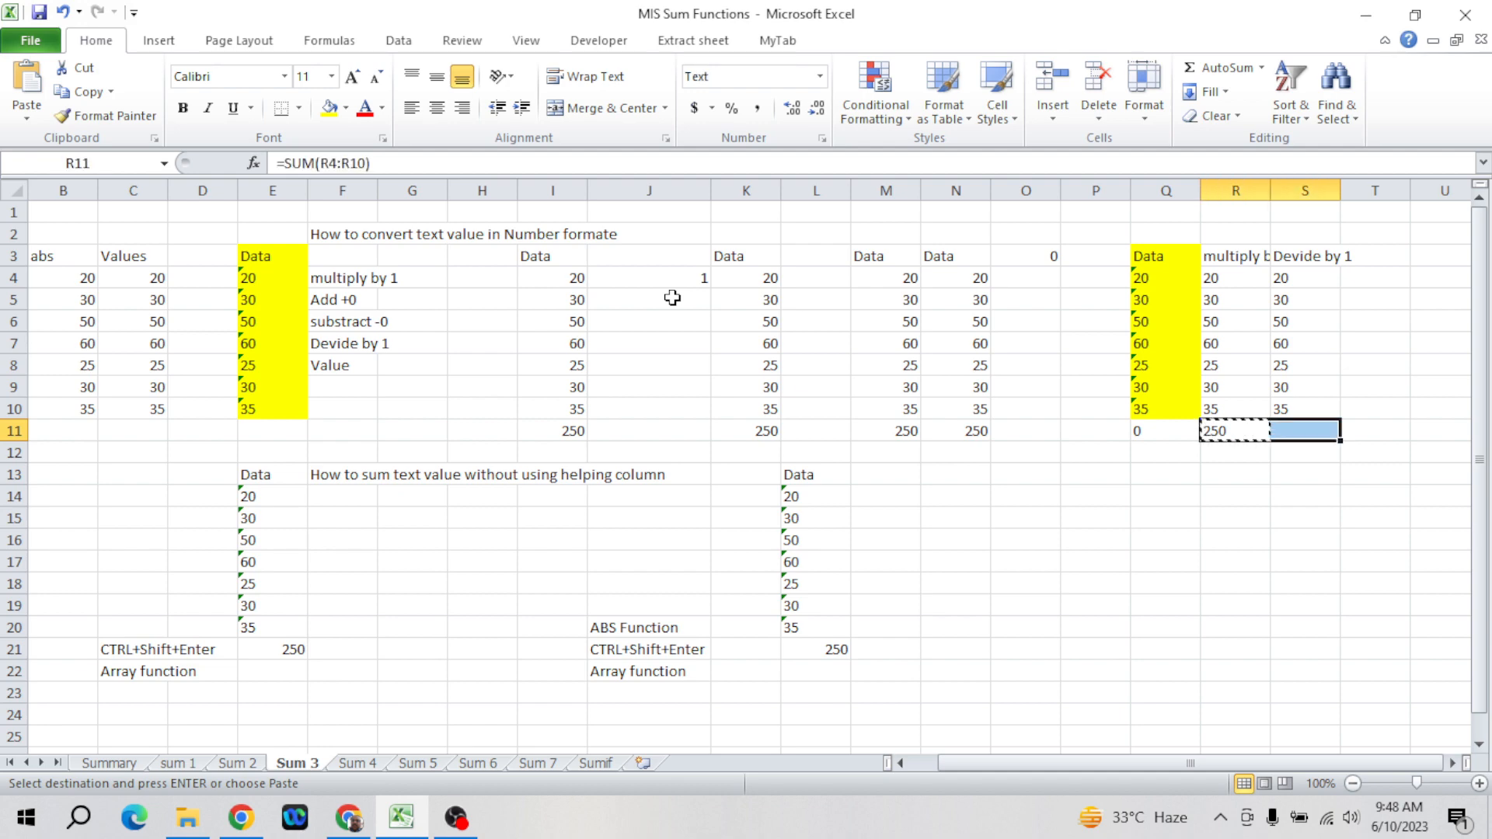
key(Return)
- Copy the labels "Add +0" and "substract -0" from F5:F6 and paste them as transposed values into T3:U3
key(ctrl+Up)
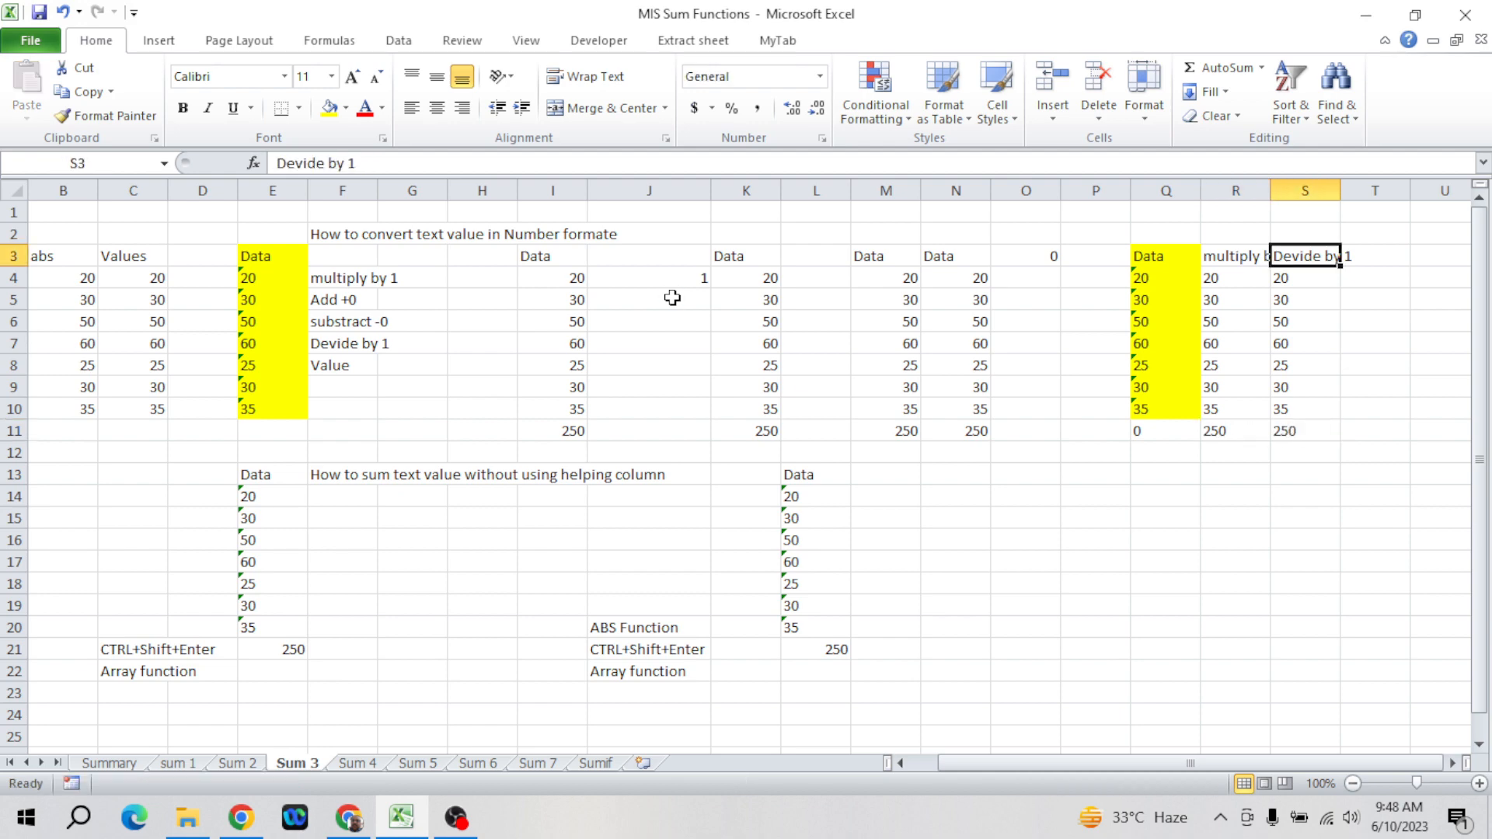
key(Left)
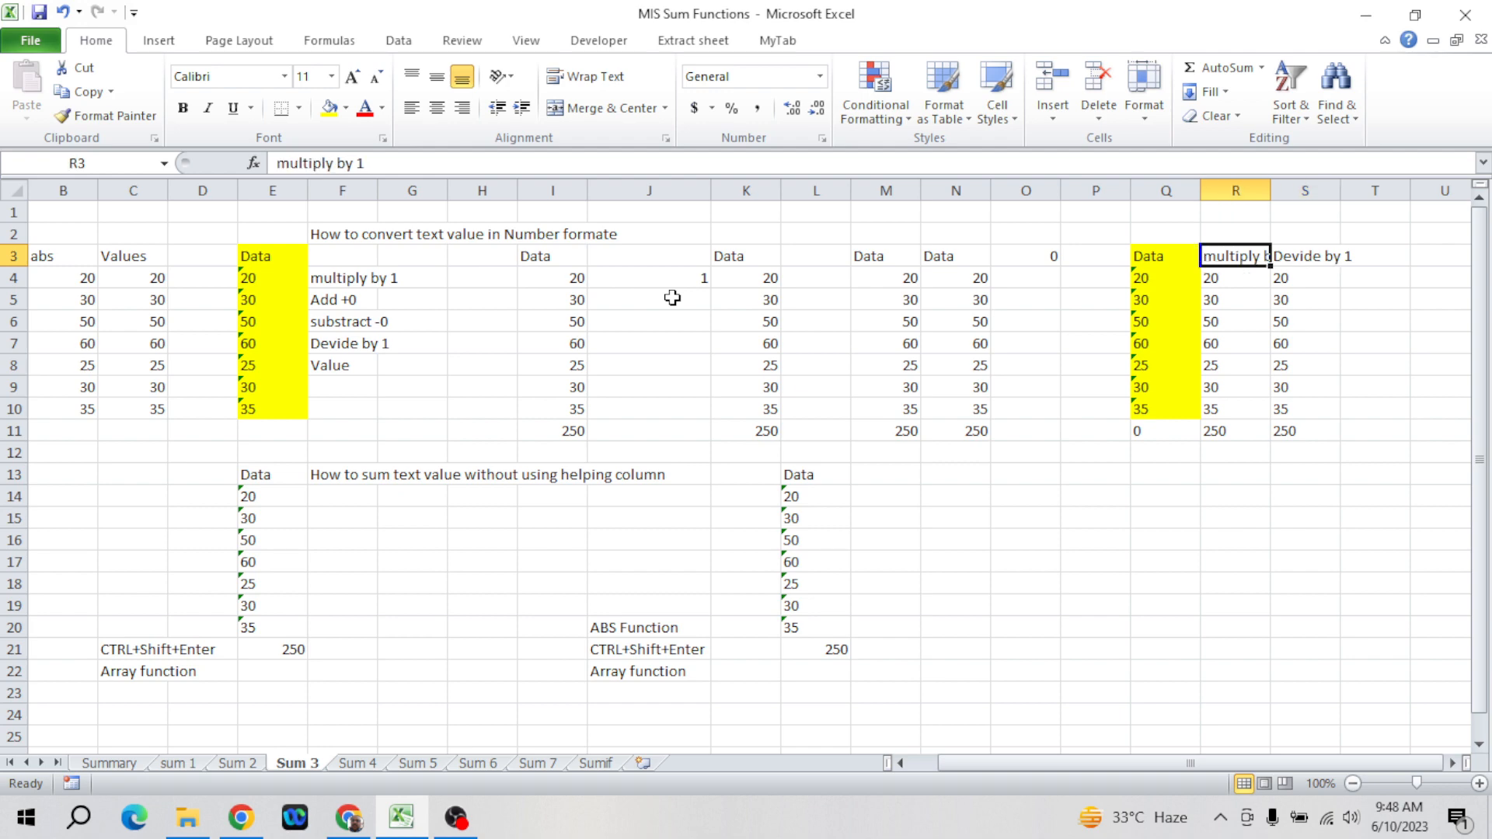
click(342, 301)
key(Up)
key(Down)
key(shift+Down)
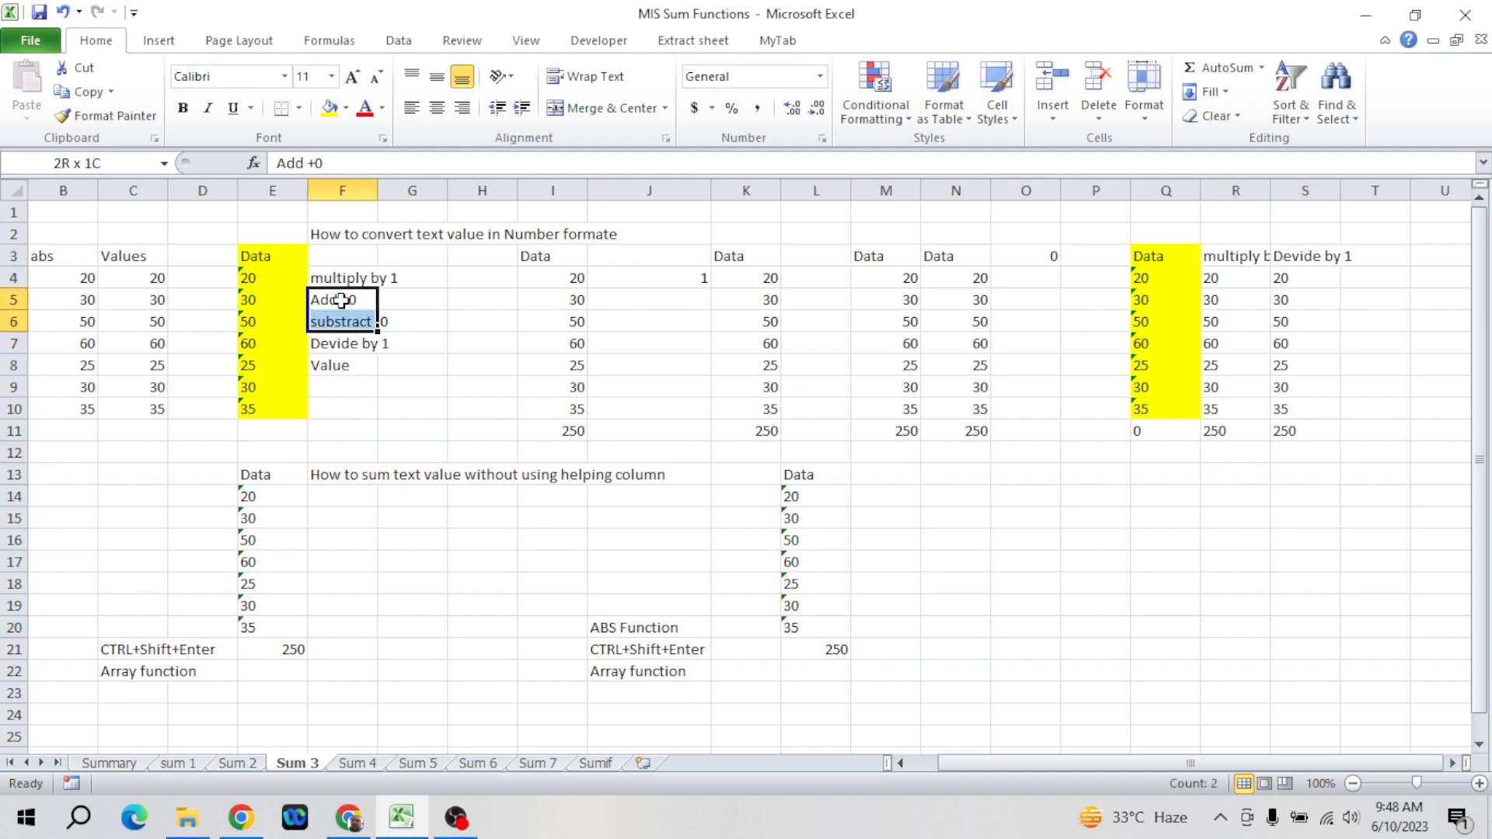
key(ctrl+c)
key(Right)
key(Right)
key(Right)
key(Right)
key(Right)
key(Right)
key(Right)
key(Right)
key(Right)
key(Up)
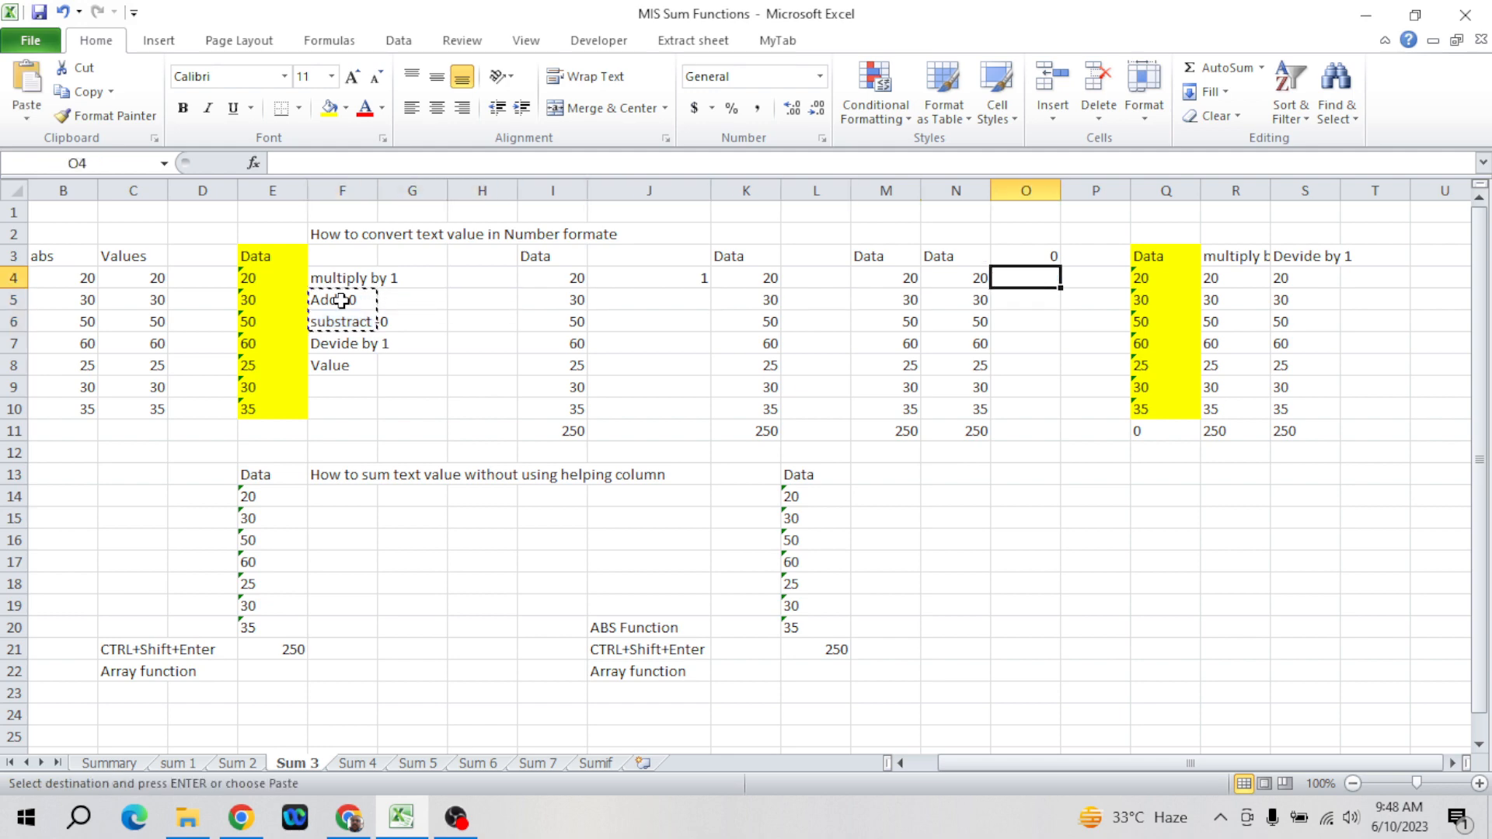
key(Up)
key(Right)
key(Right)
key(Right)
key(Right)
key(ctrl+alt+v)
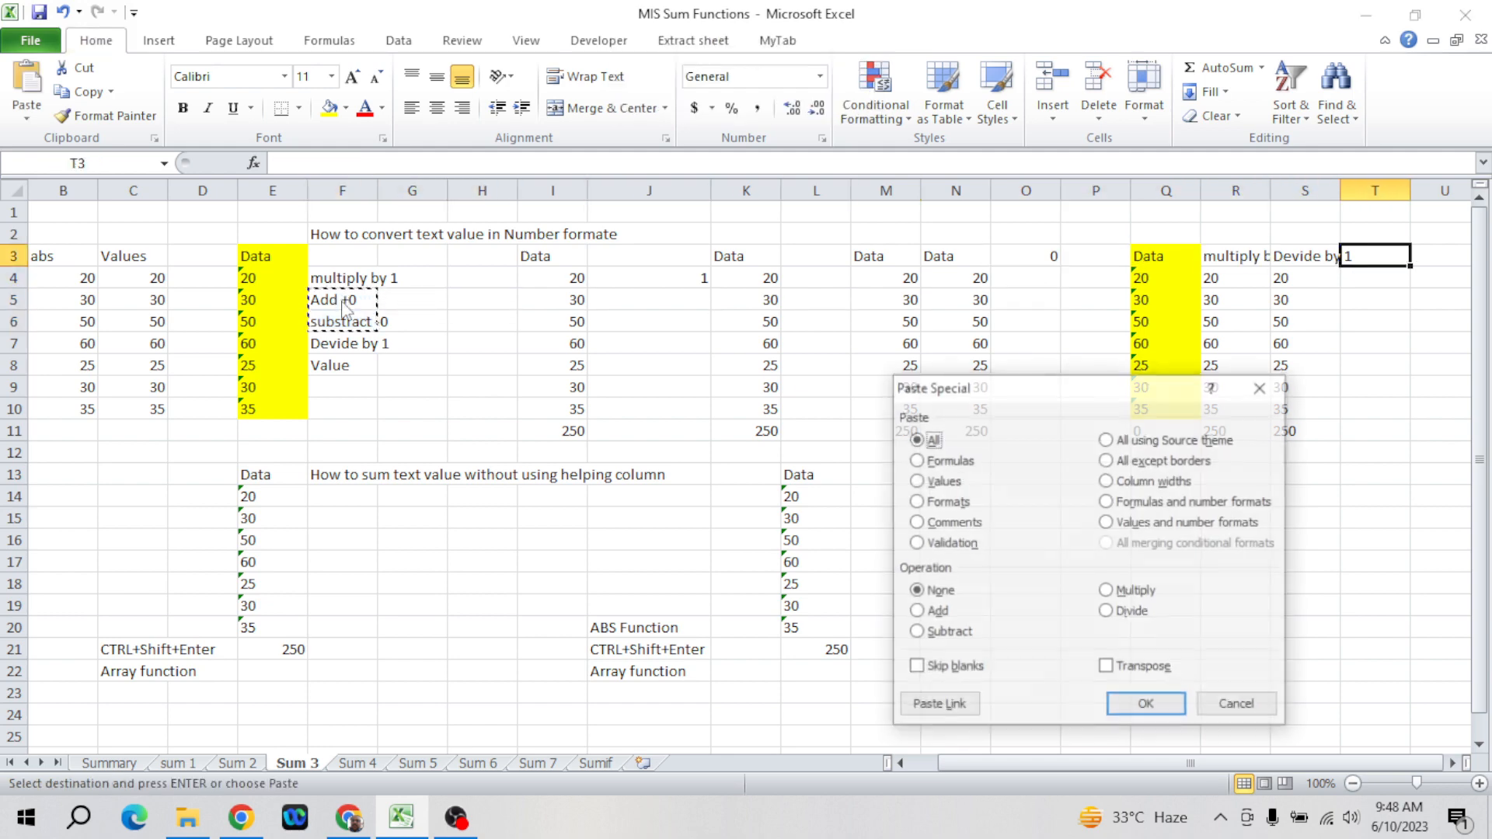
key(v)
key(e)
- Enter the formula =Q4+0 in T4 to convert the first text value by adding zero
key(Right)
key(Right)
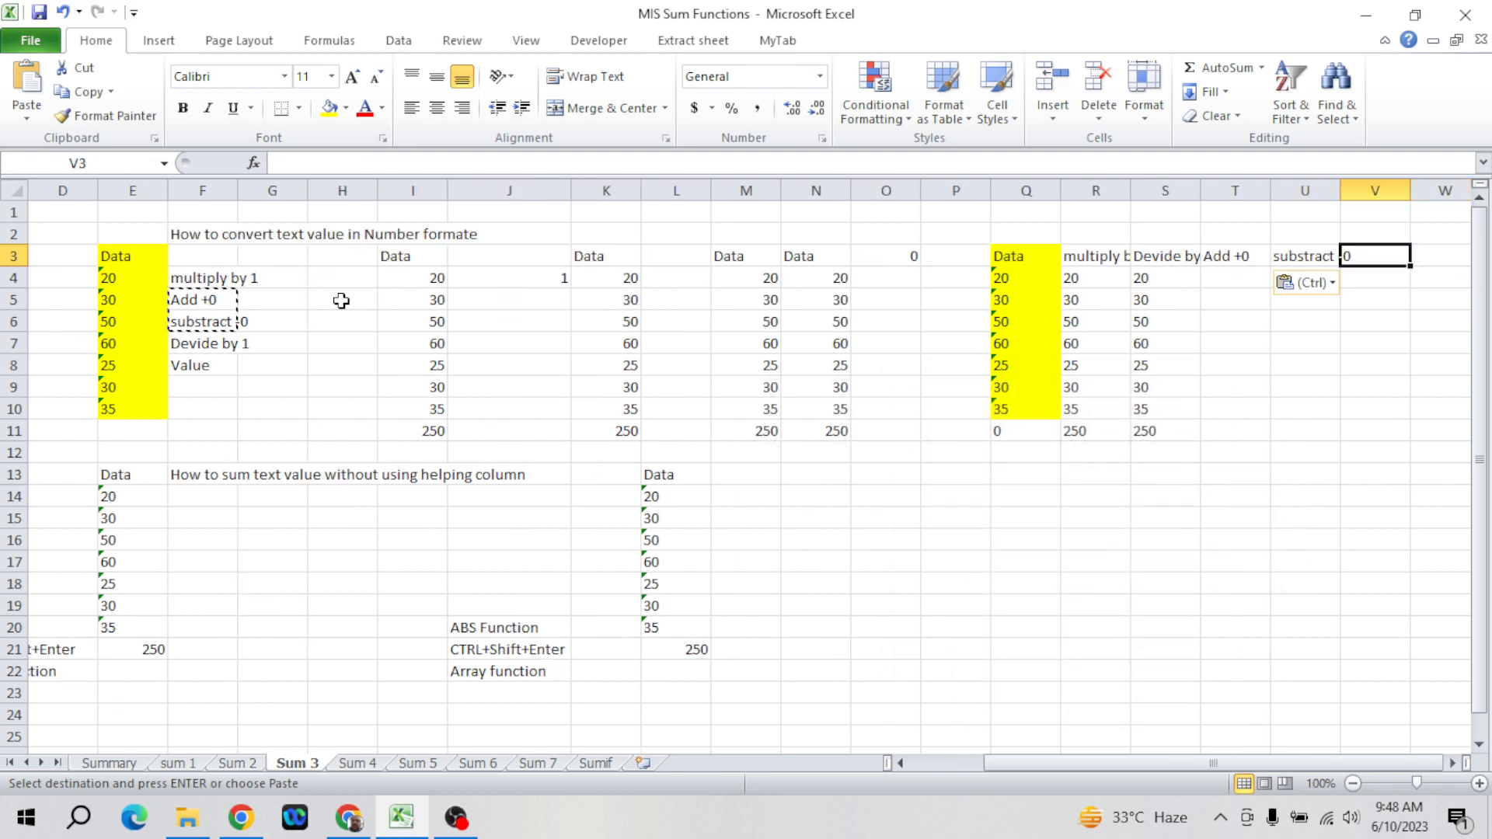
key(Down)
key(Left)
key(Left)
text(=)
key(Left)
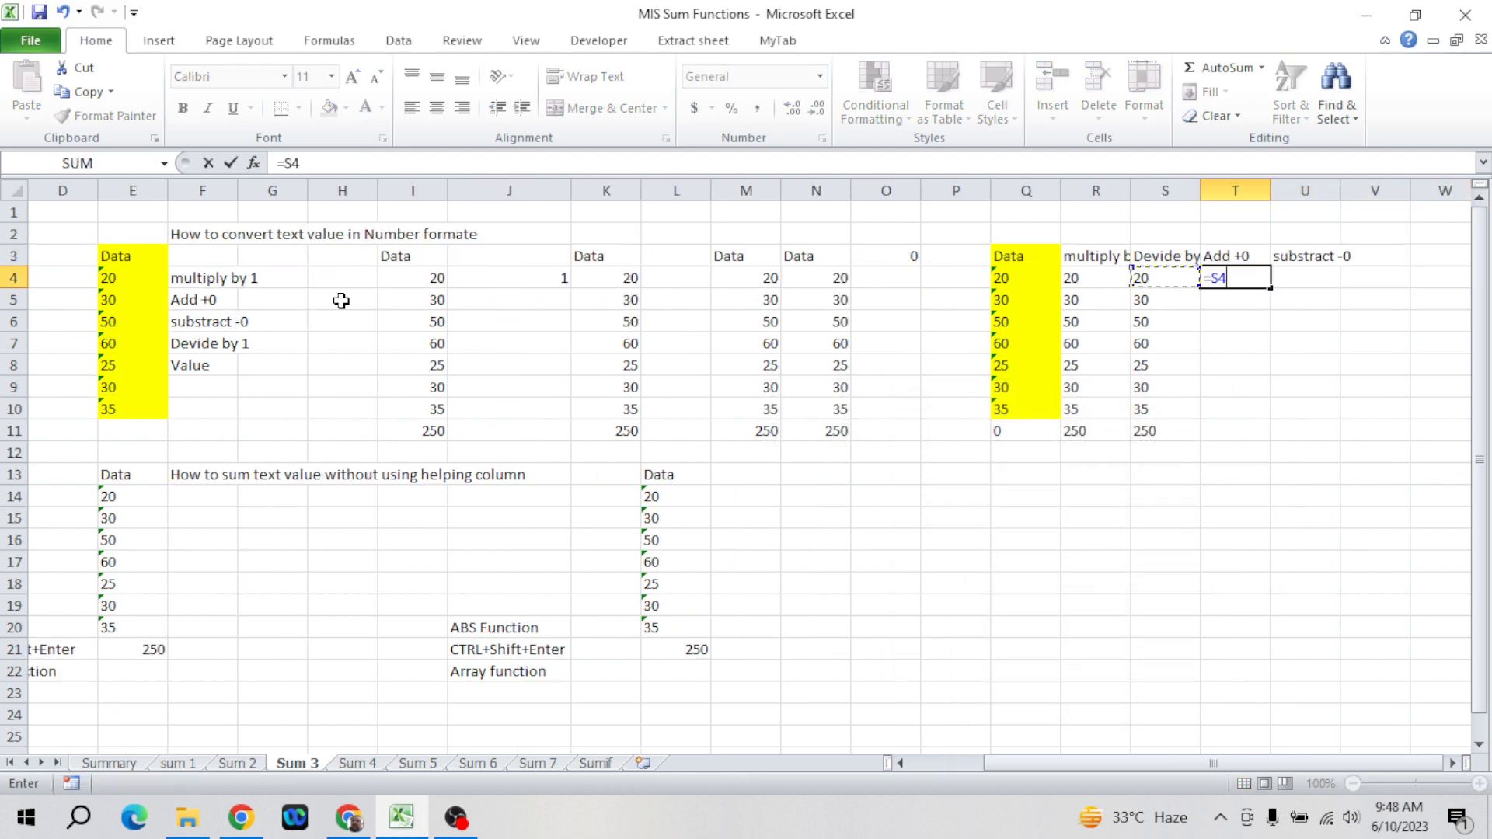
key(Left)
key(Left)
text(+)
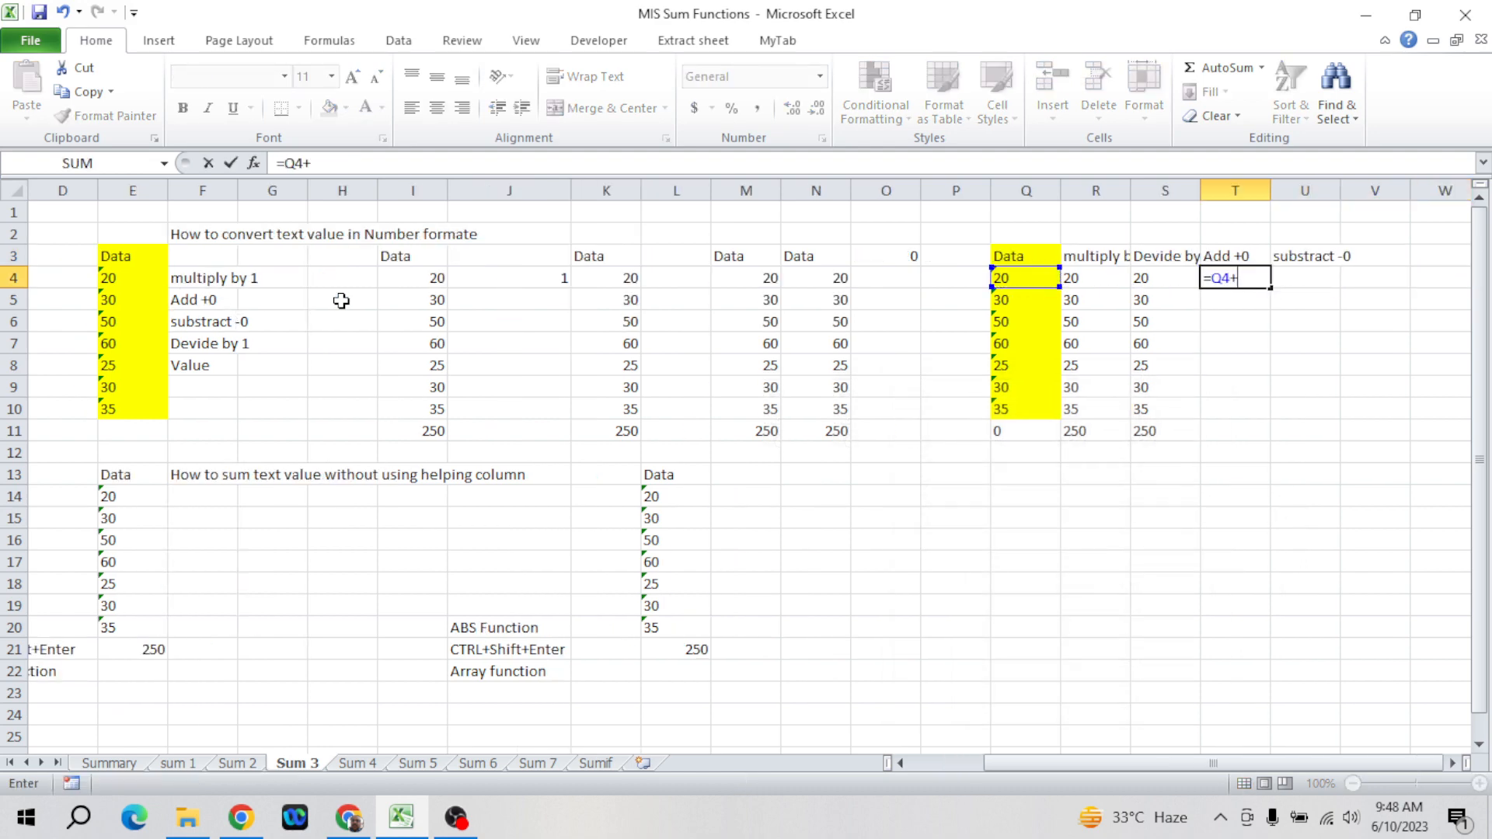
text(0)
key(Return)
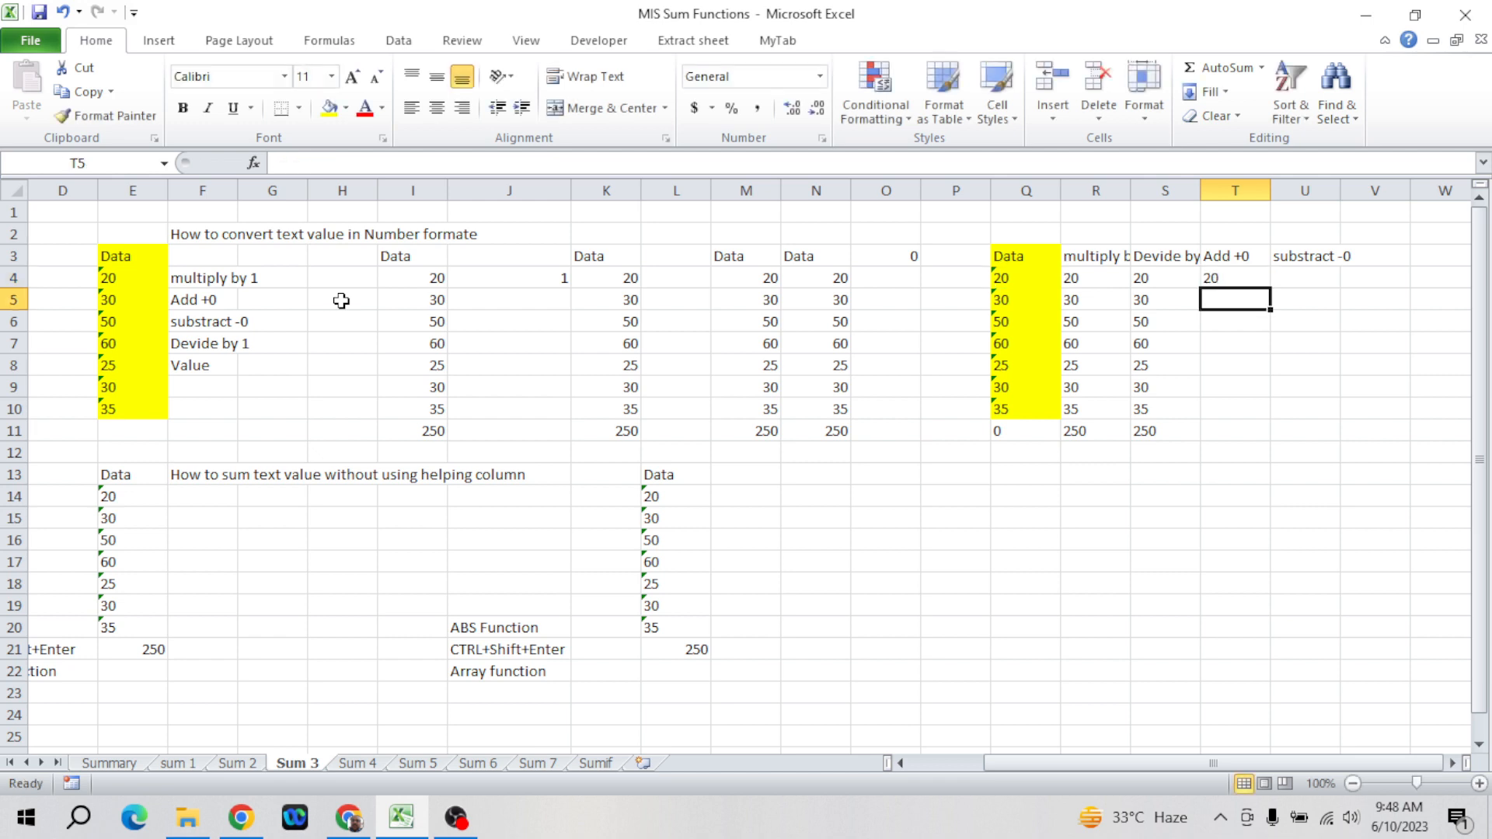
- Enter the formula =Q4-0 in U4 to convert the first text value by subtracting zero
key(Up)
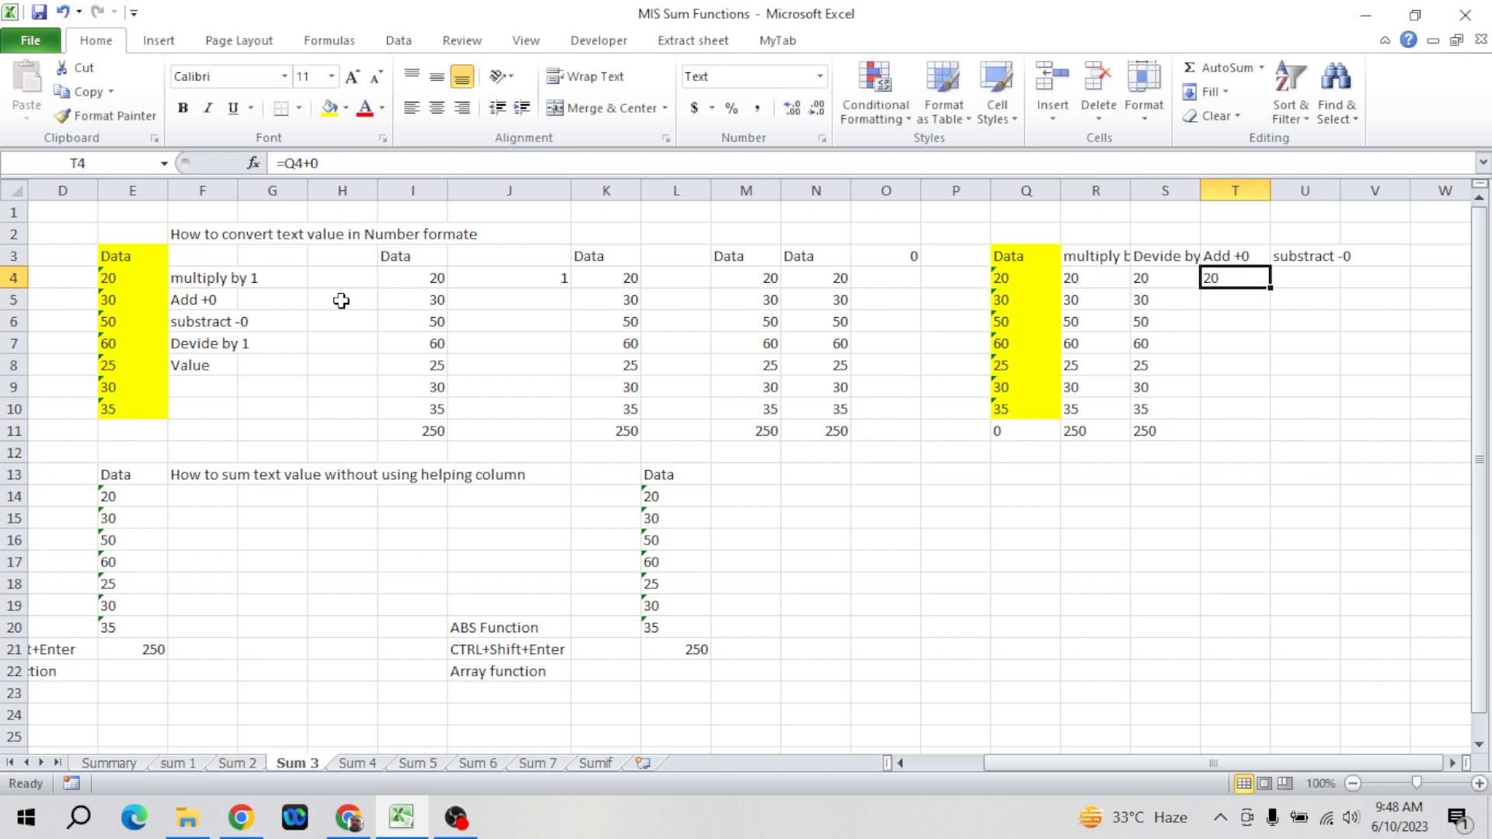
key(Right)
text(=)
key(Left)
key(Left)
key(Left)
key(Left)
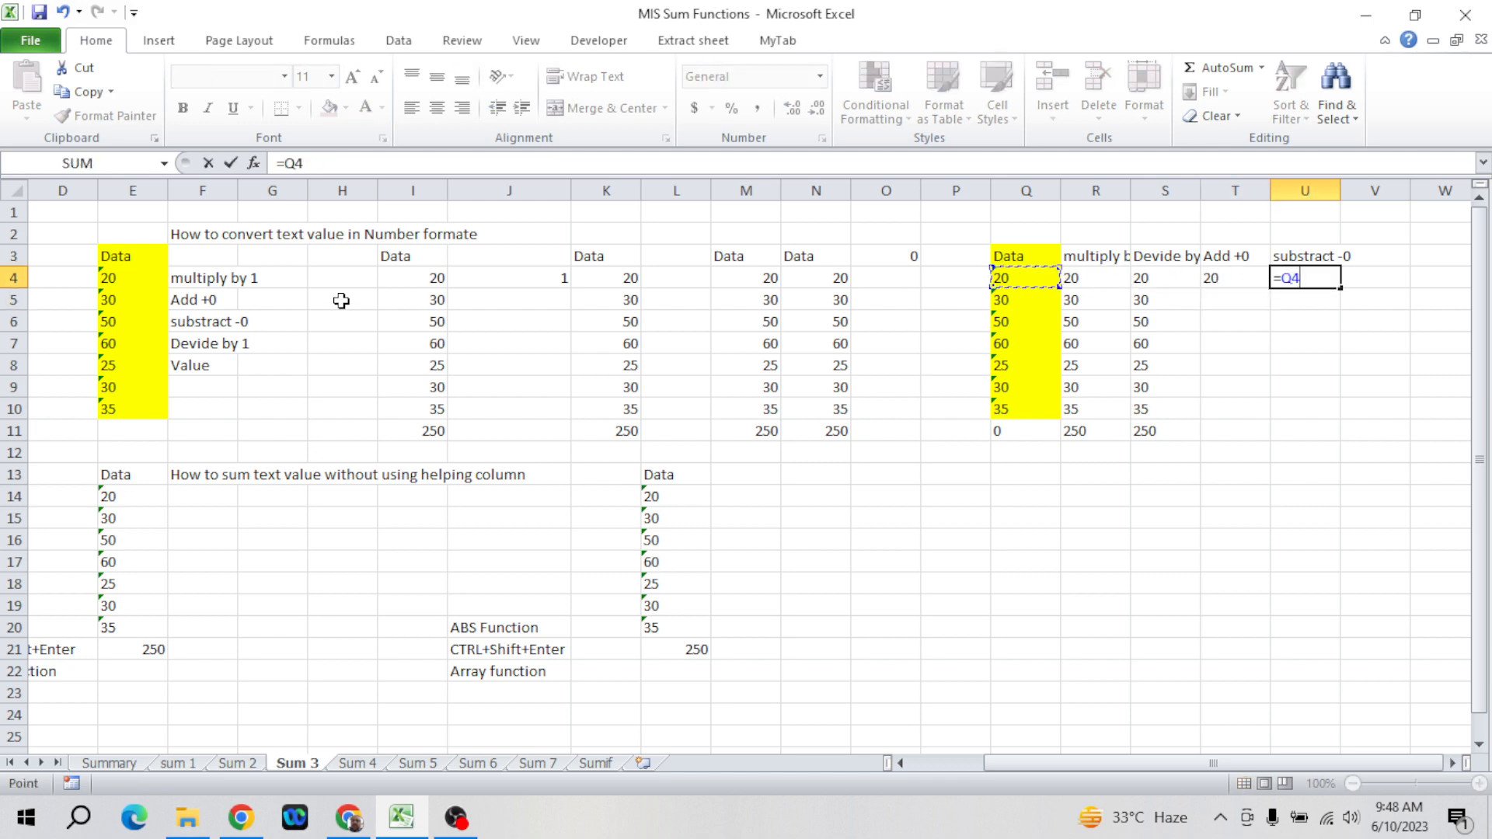
text(-0)
key(Return)
- Fill the add and subtract formulas from T4:U4 down through row 10
key(Left)
key(Left)
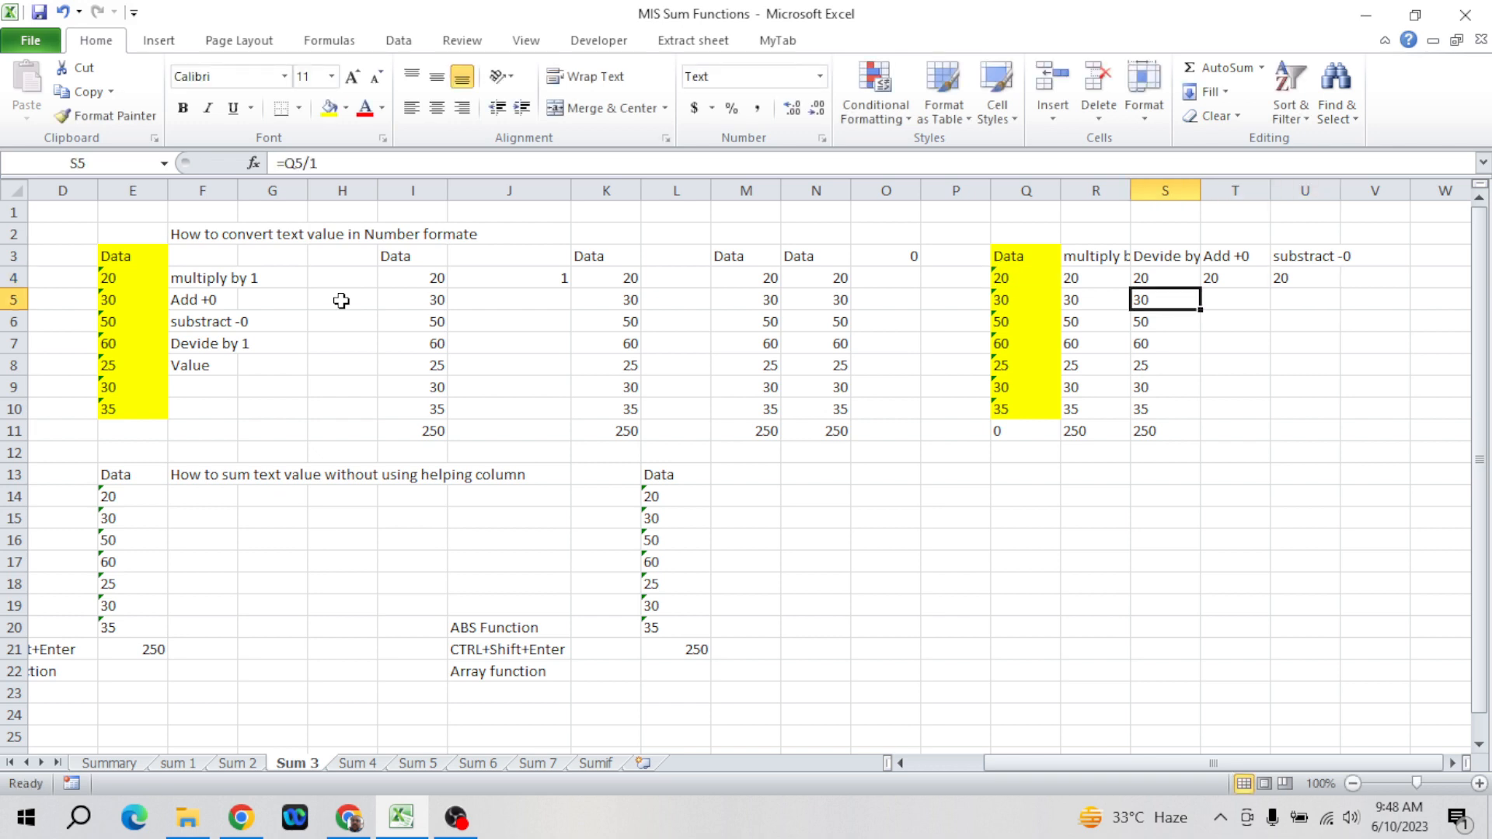
key(ctrl+Down)
key(Up)
key(Right)
key(shift+Right)
key(ctrl+shift+Up)
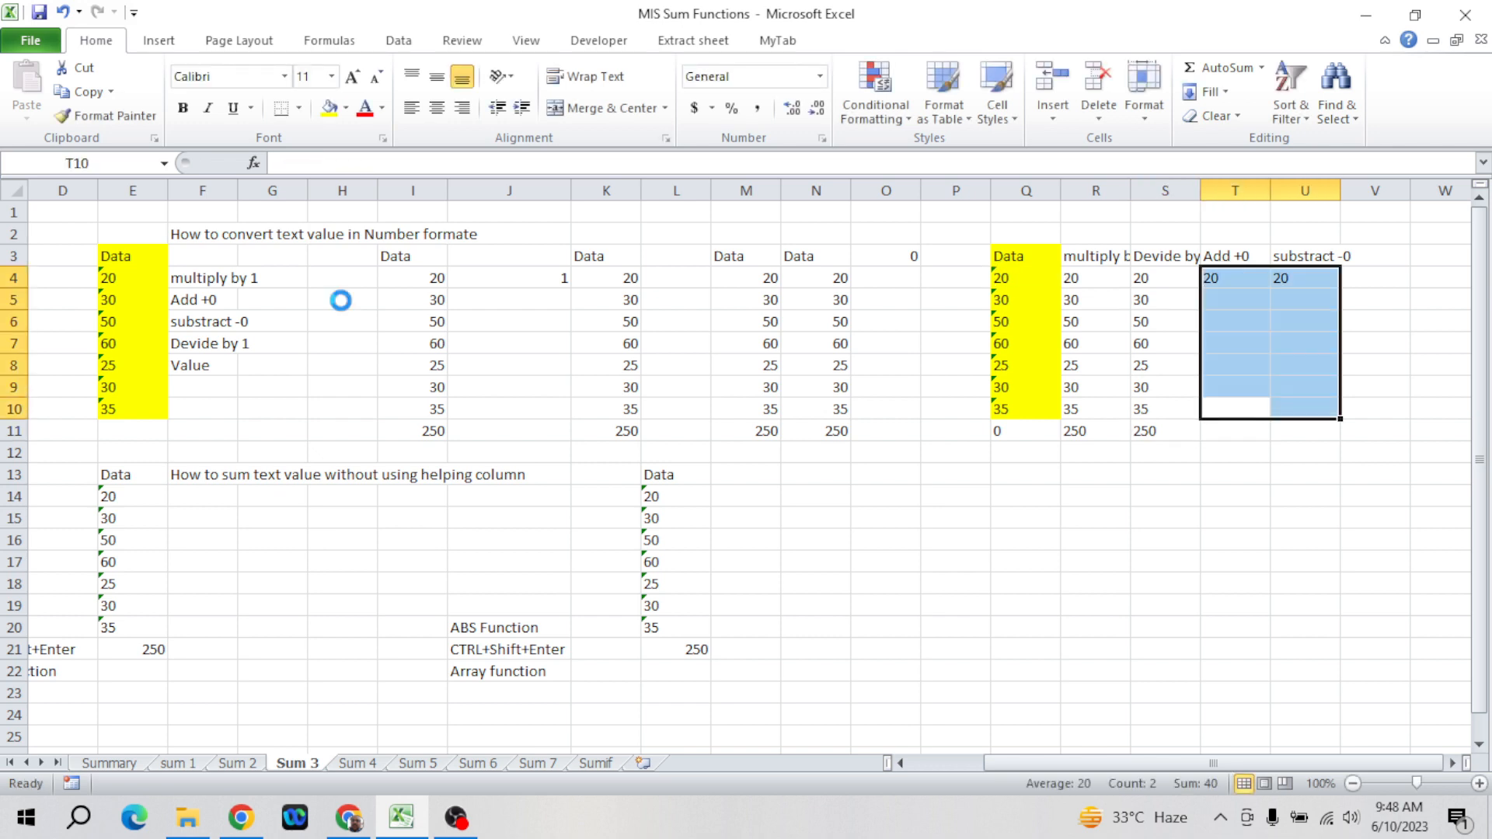
key(ctrl+d)
- Fill the SUM formula from S11 across T11 and U11 to total the add and subtract columns
key(Down)
key(Down)
key(Up)
key(Left)
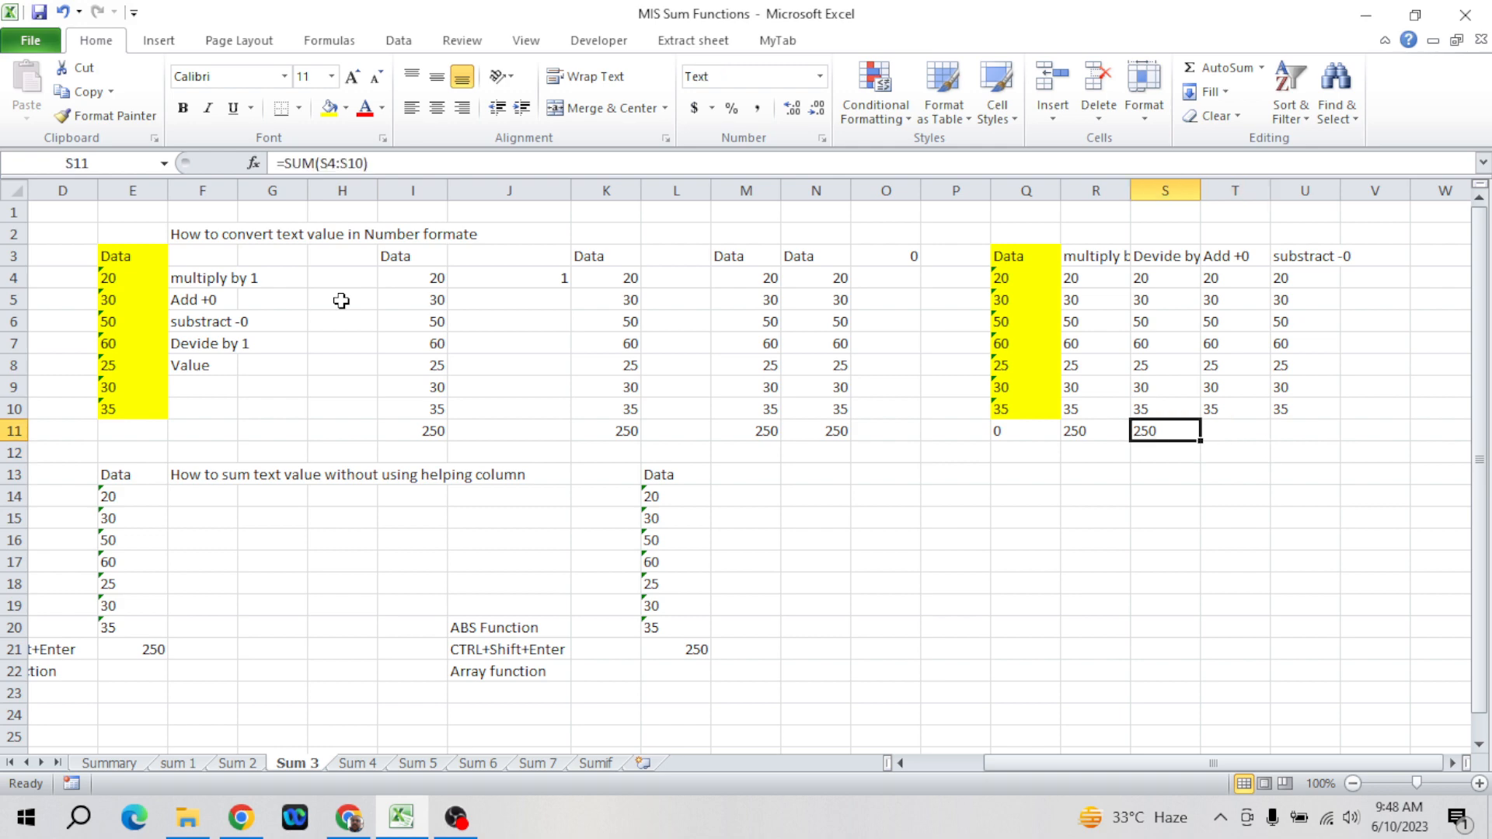
key(shift+Right)
key(shift+Right)
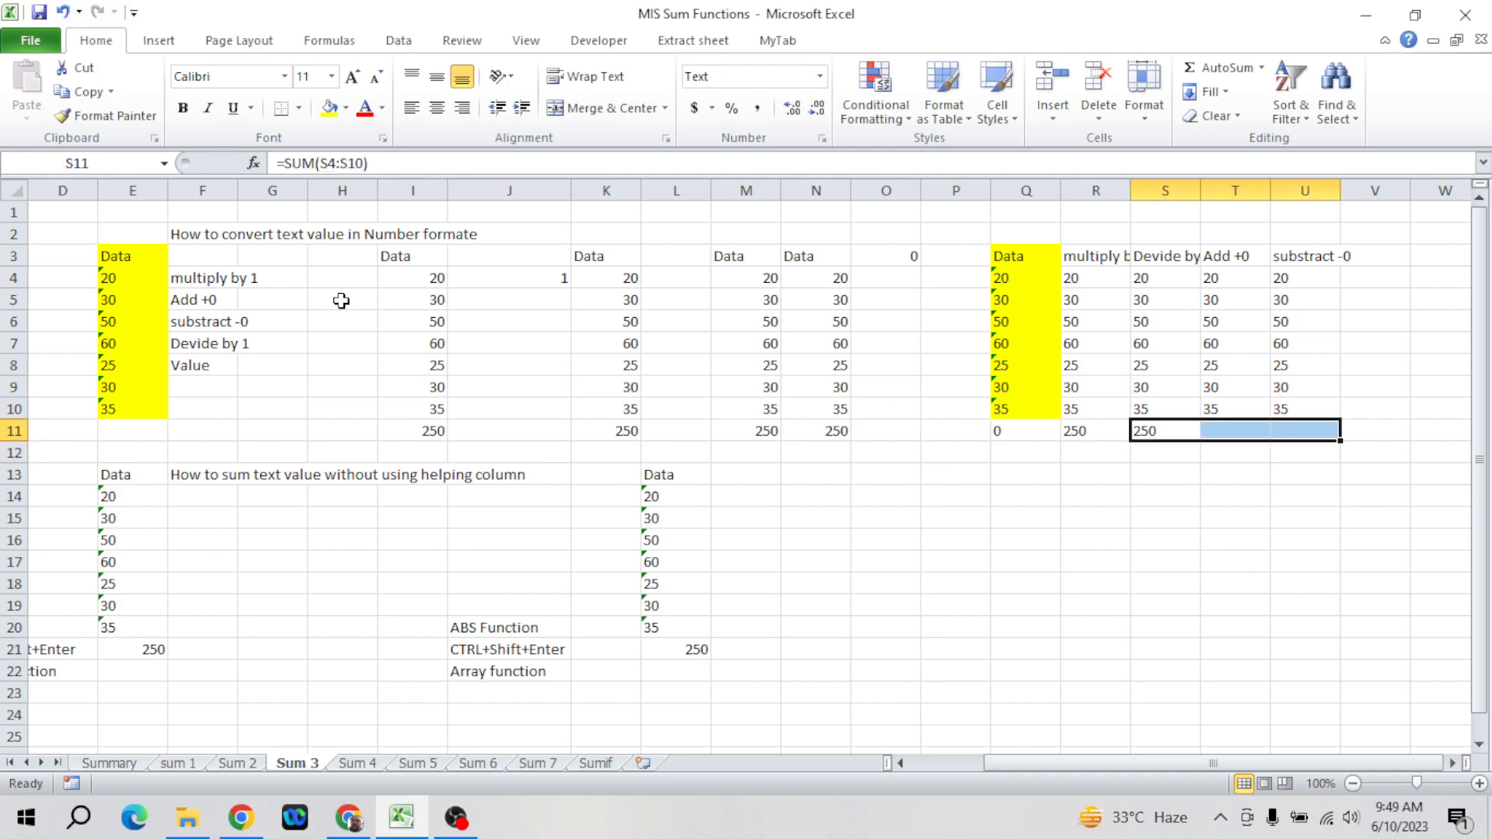
key(ctrl+r)
key(Right)
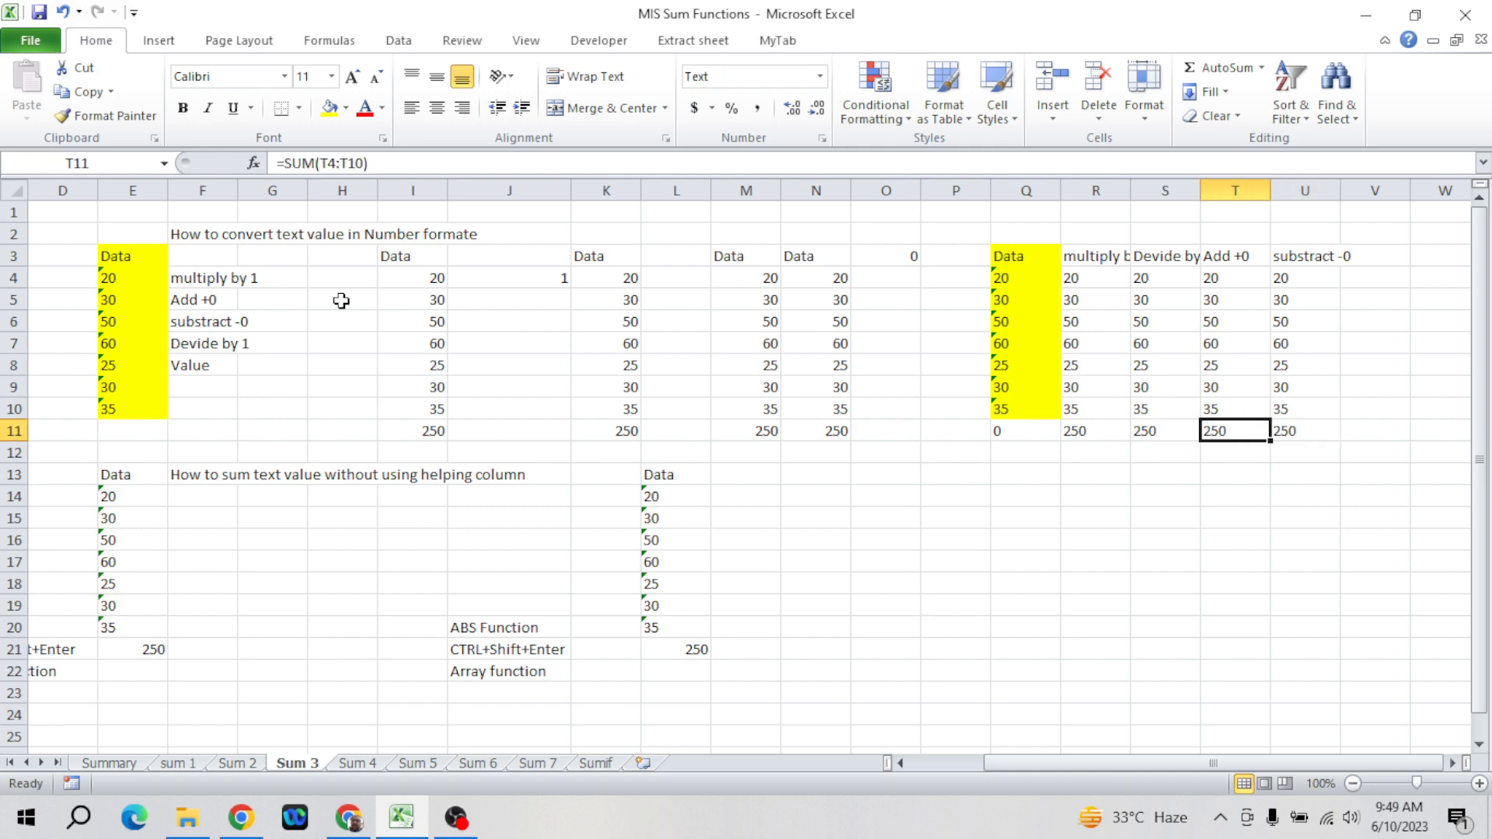
- Examine the ranges referenced by the SUM formulas in T11, S11 and R11 without changing them
click(371, 163)
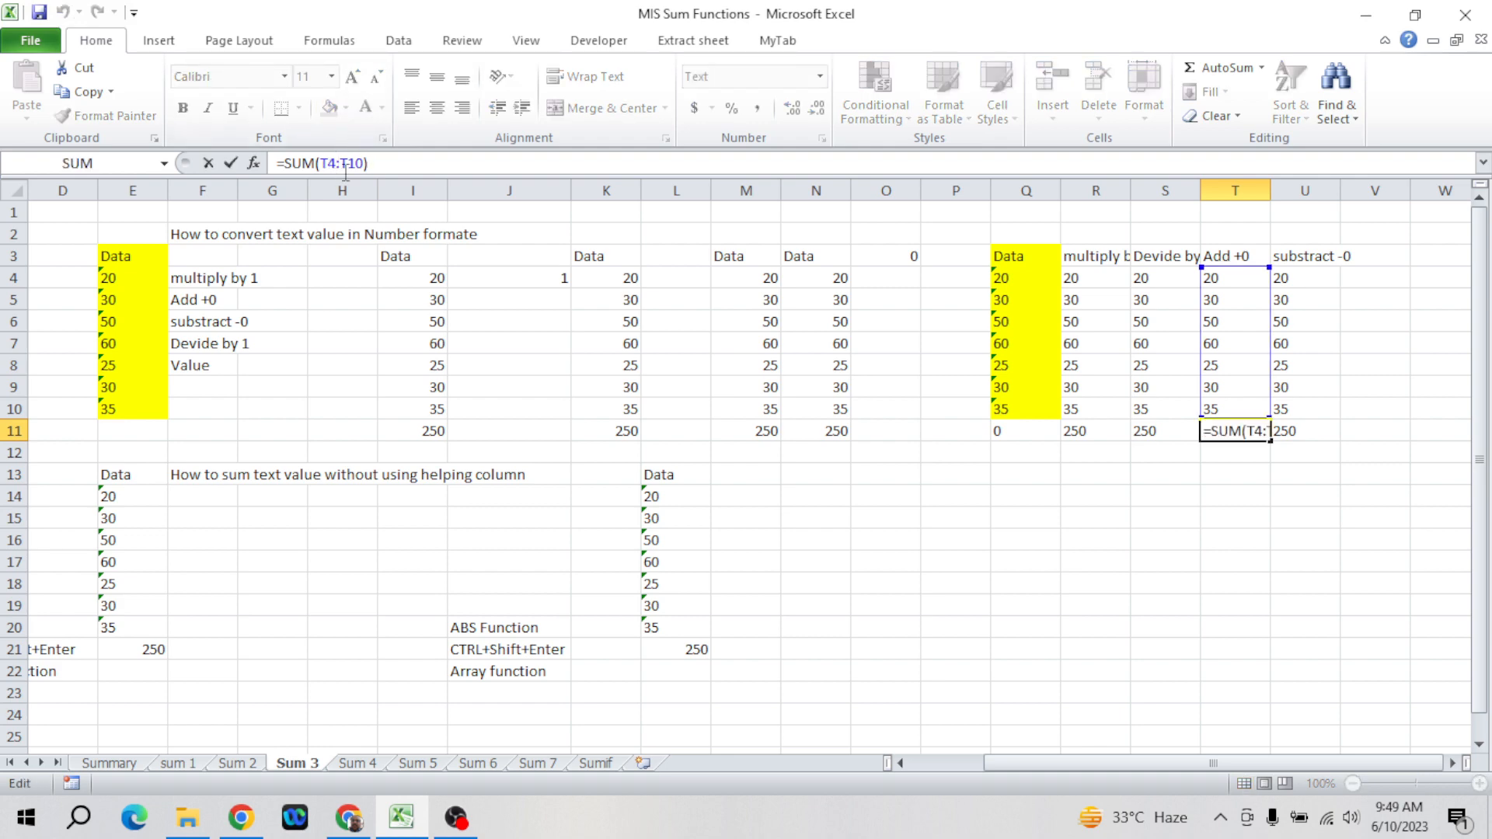
key(Escape)
key(Left)
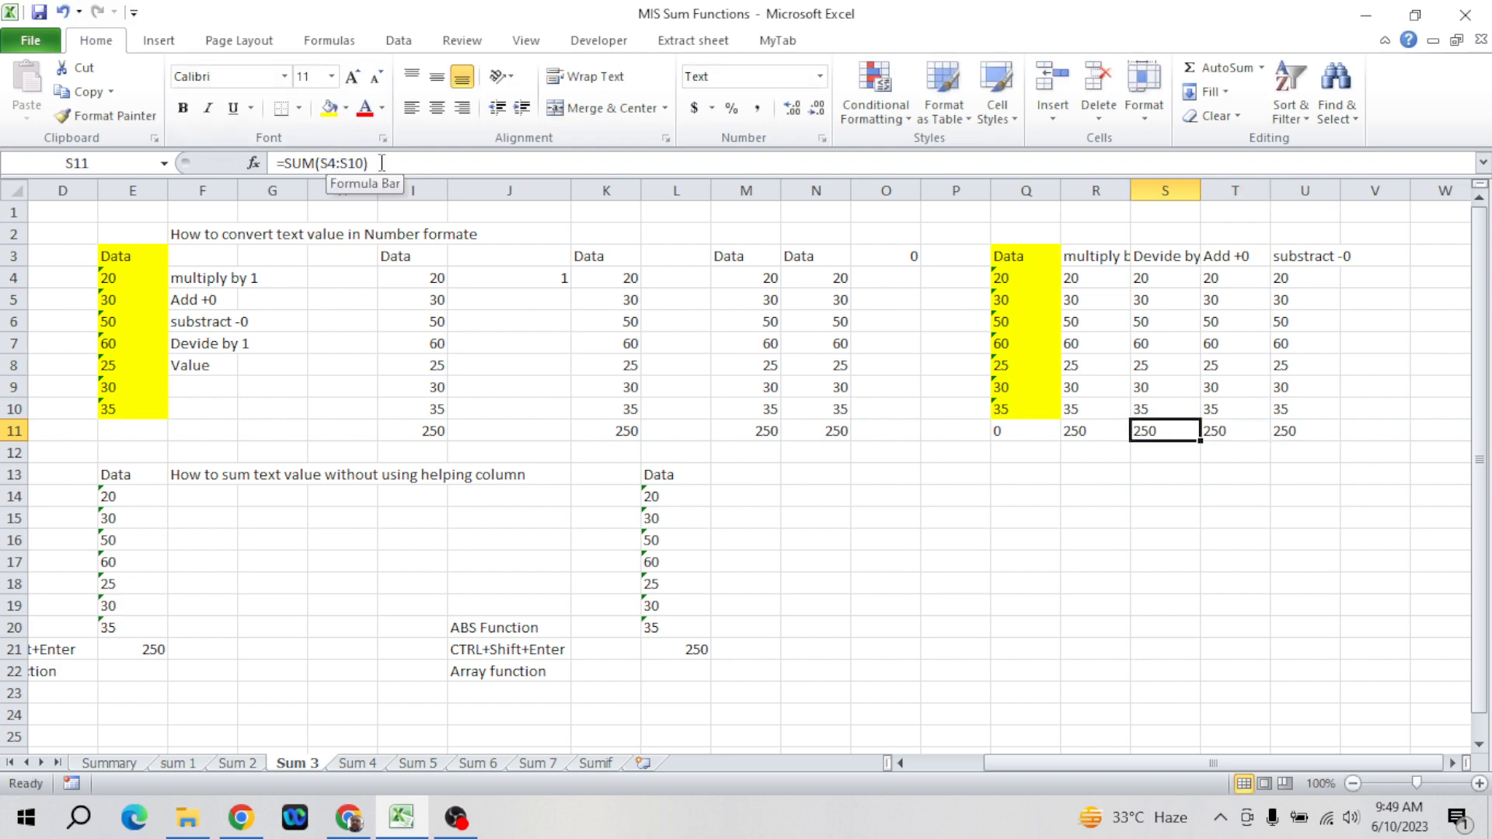
click(382, 162)
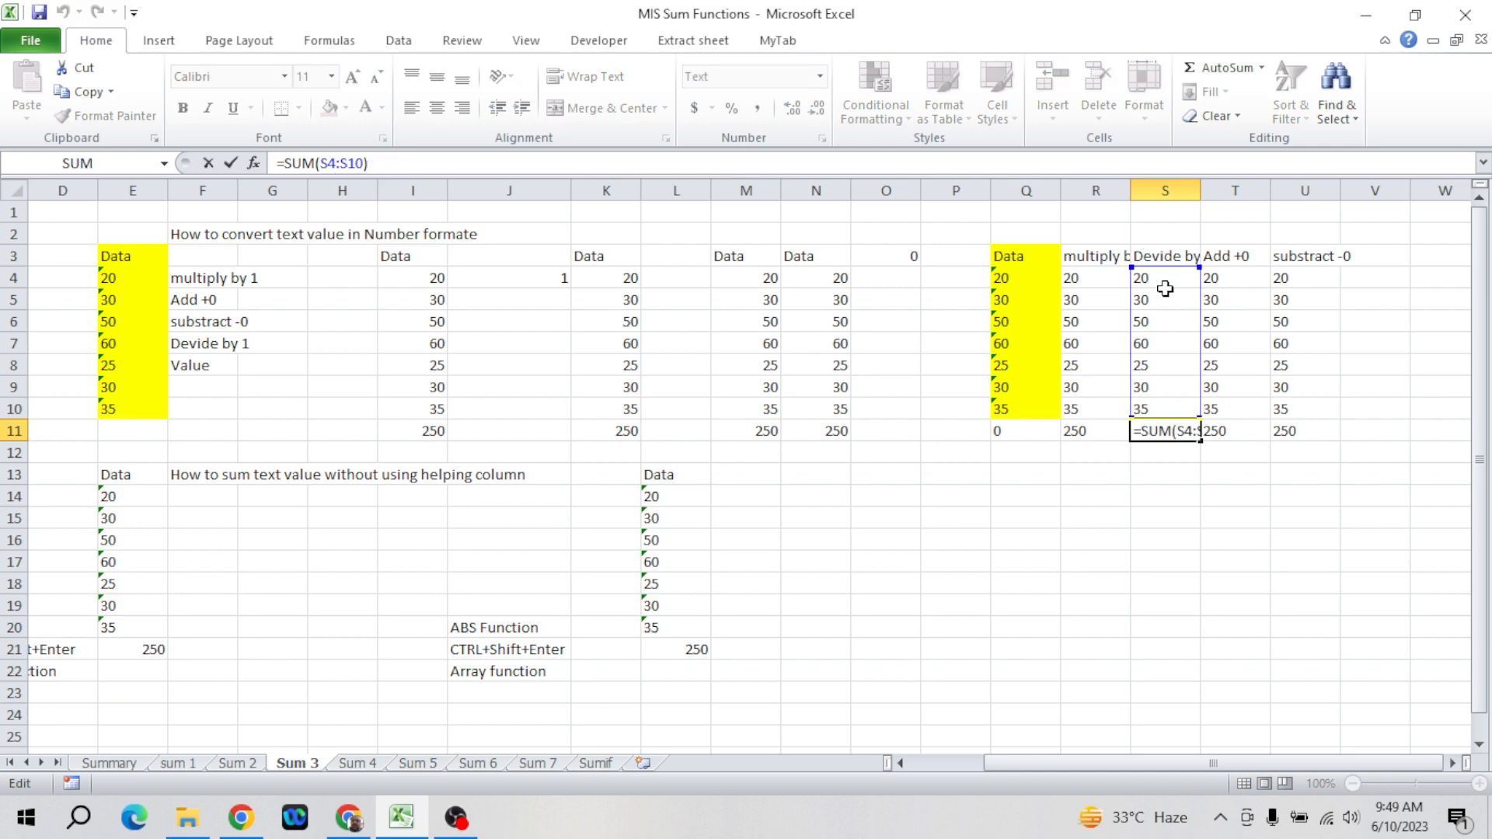
key(Escape)
key(Left)
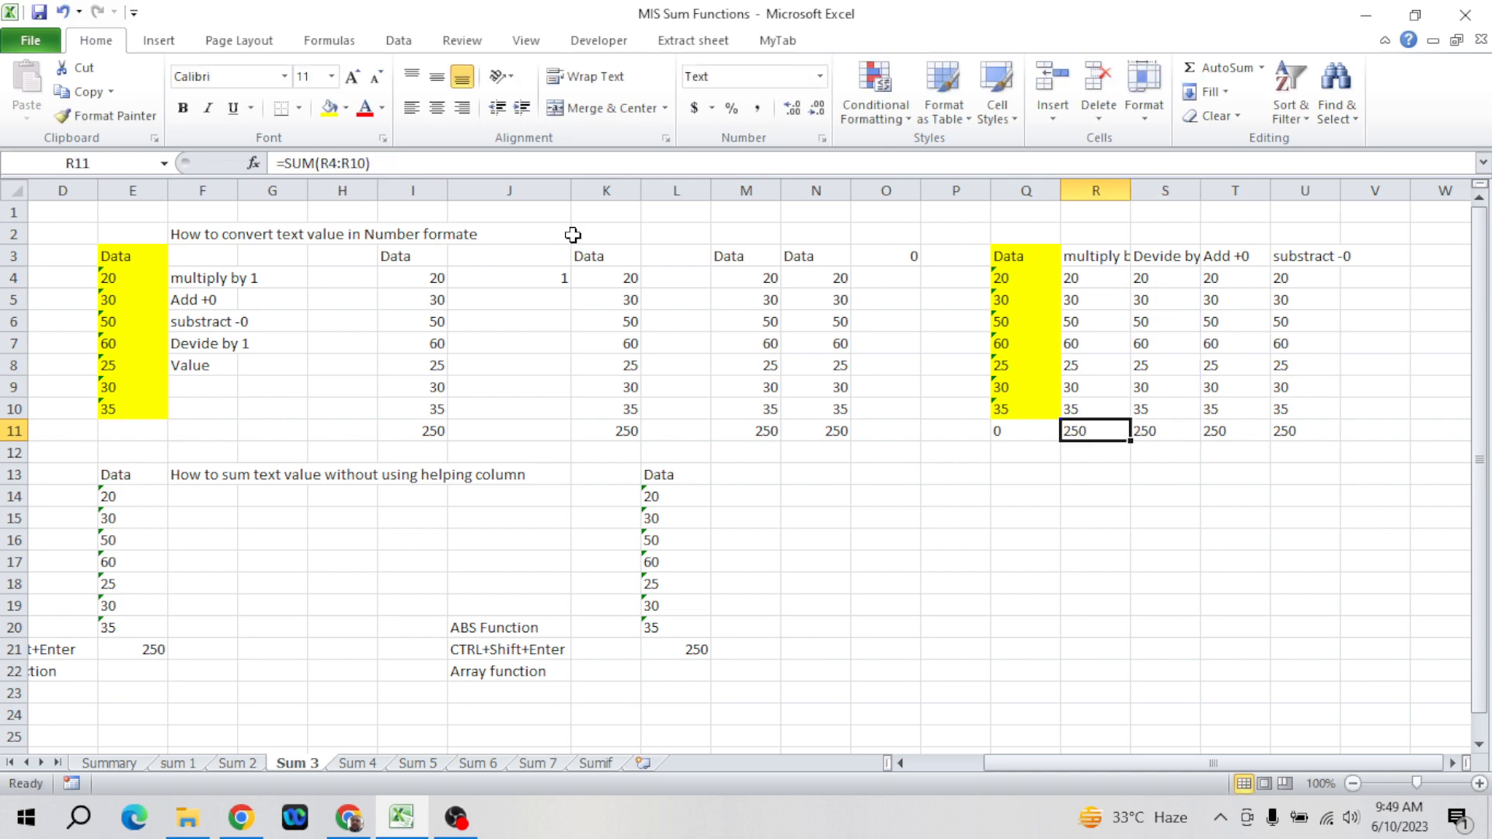
click(567, 164)
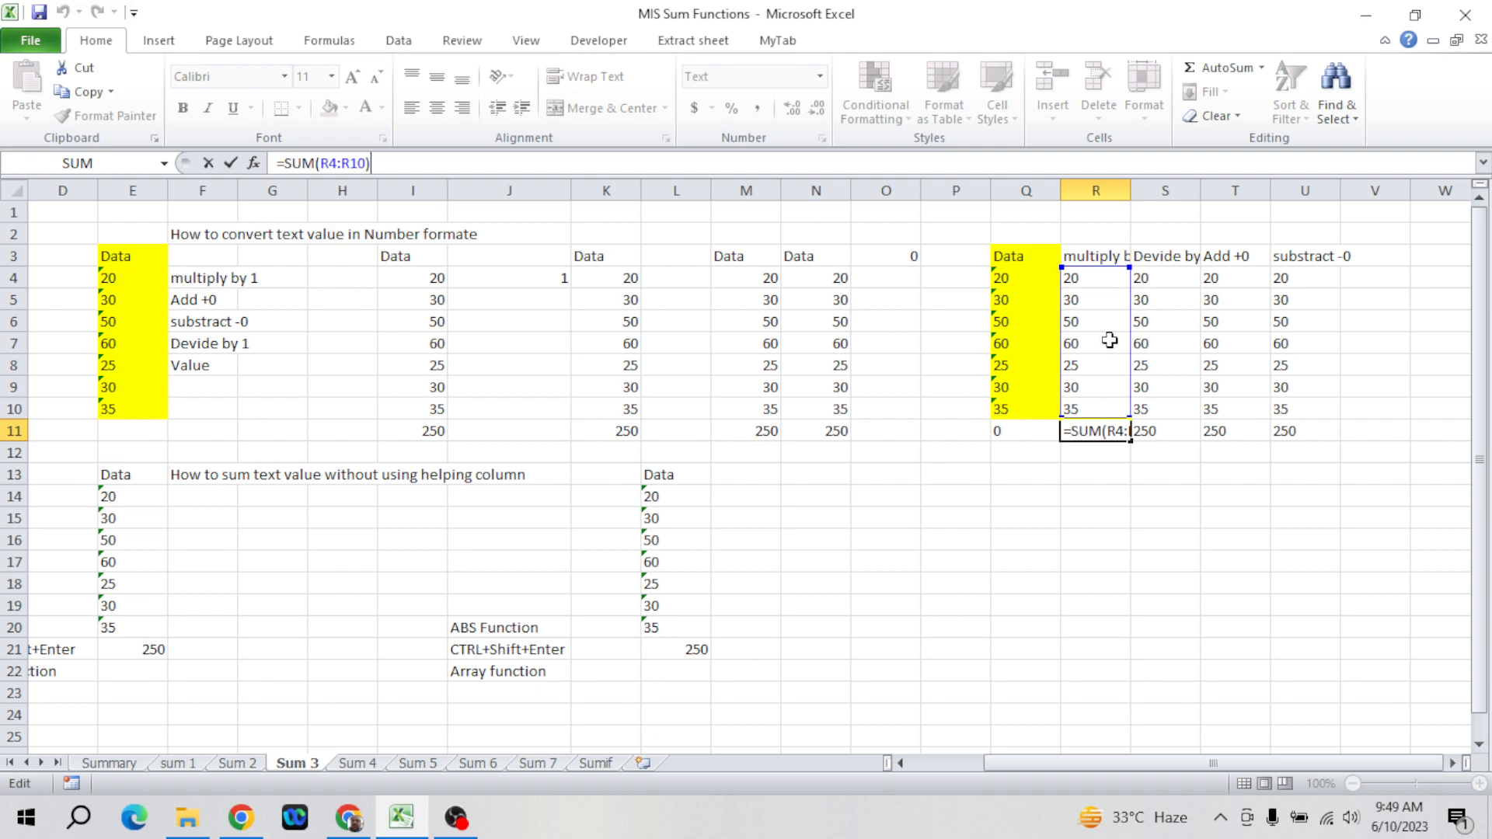
key(Escape)
key(Right)
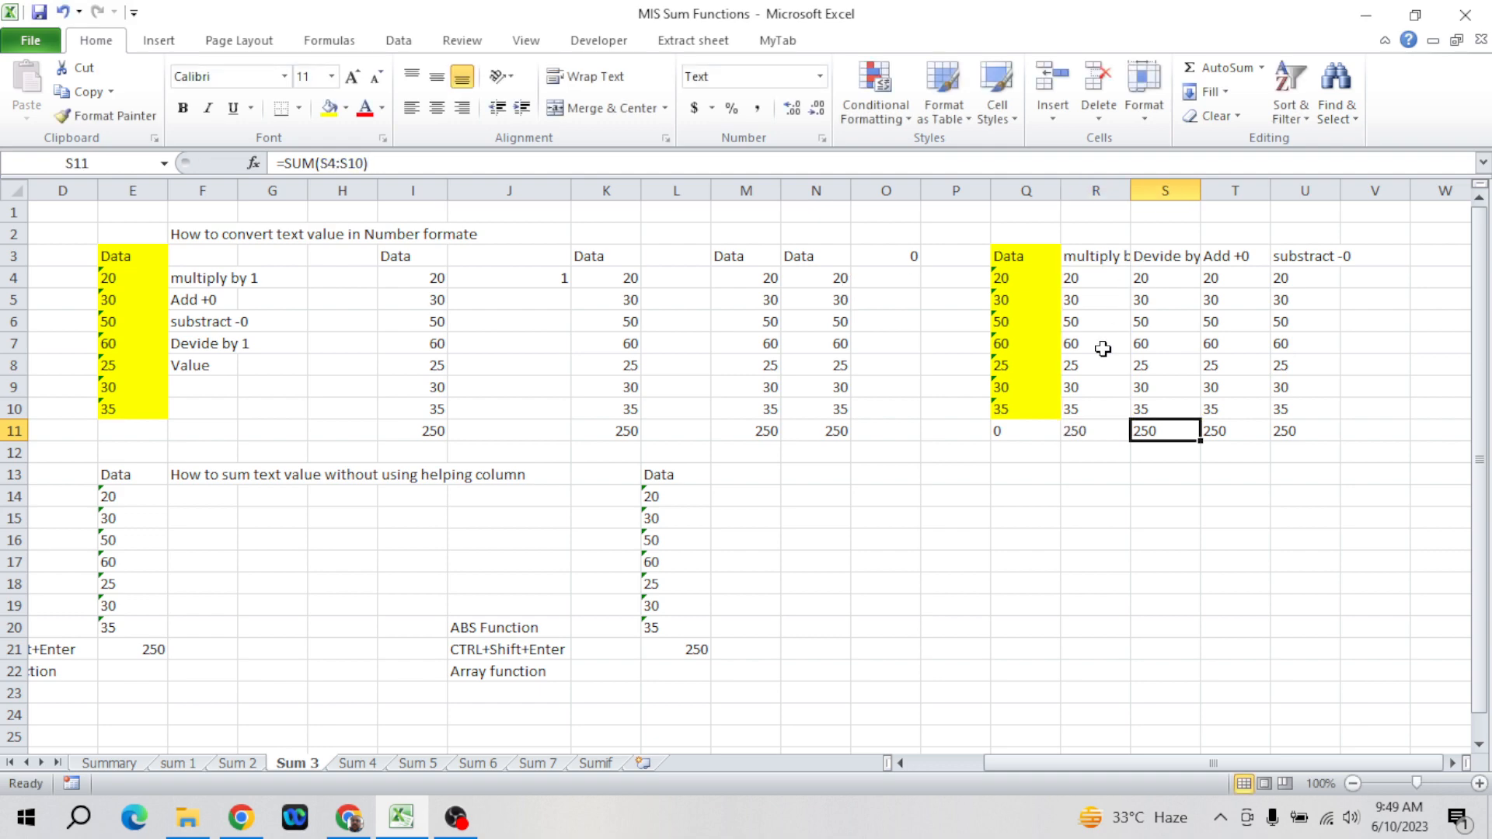
key(Left)
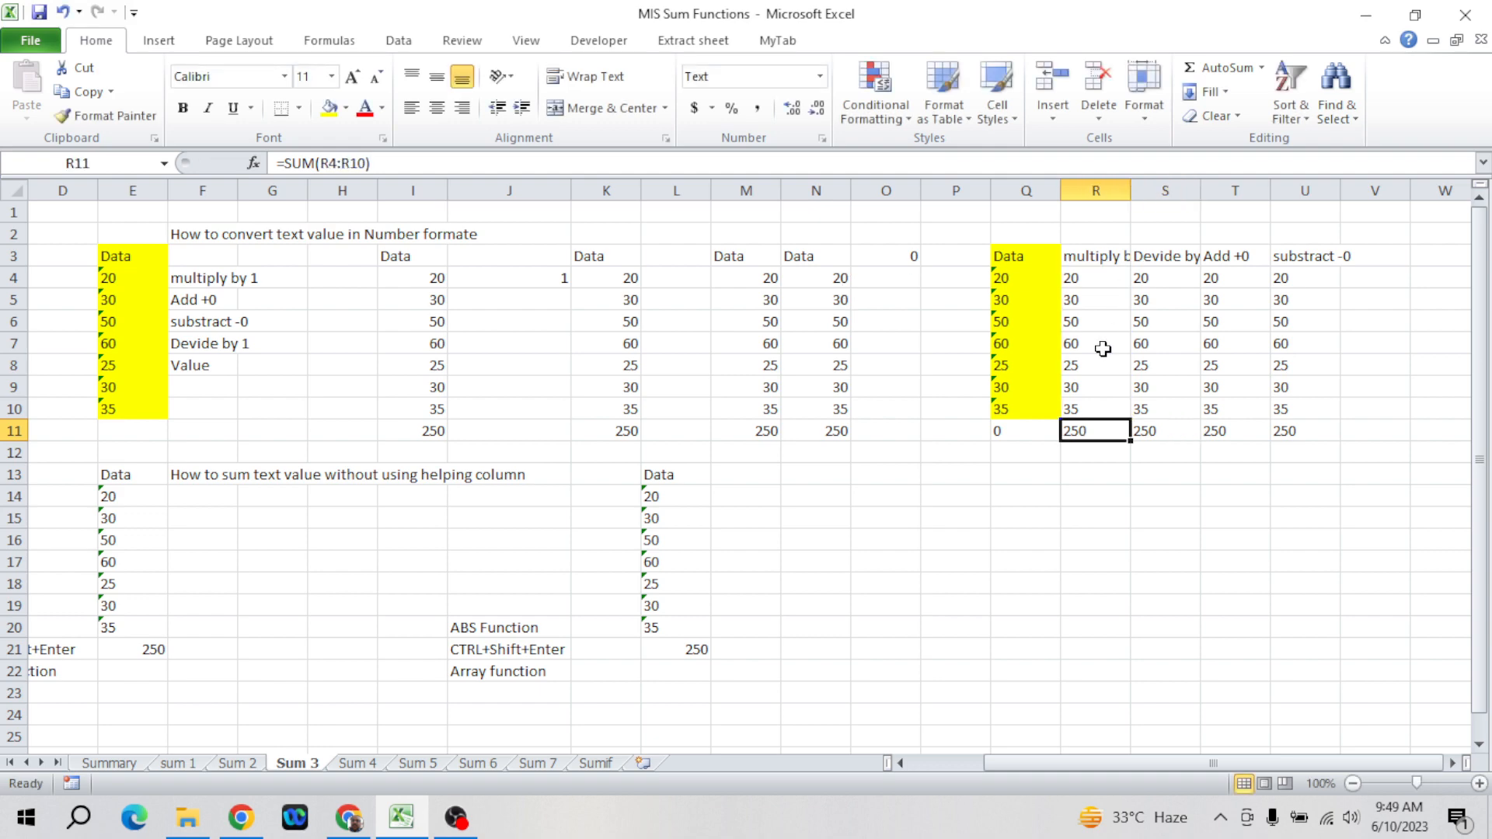
- Clear the SUM formulas from S11:U11 beneath the divide, add and subtract columns
key(Right)
key(Right)
key(Right)
key(Right)
key(Left)
key(Left)
key(Left)
key(shift+Right)
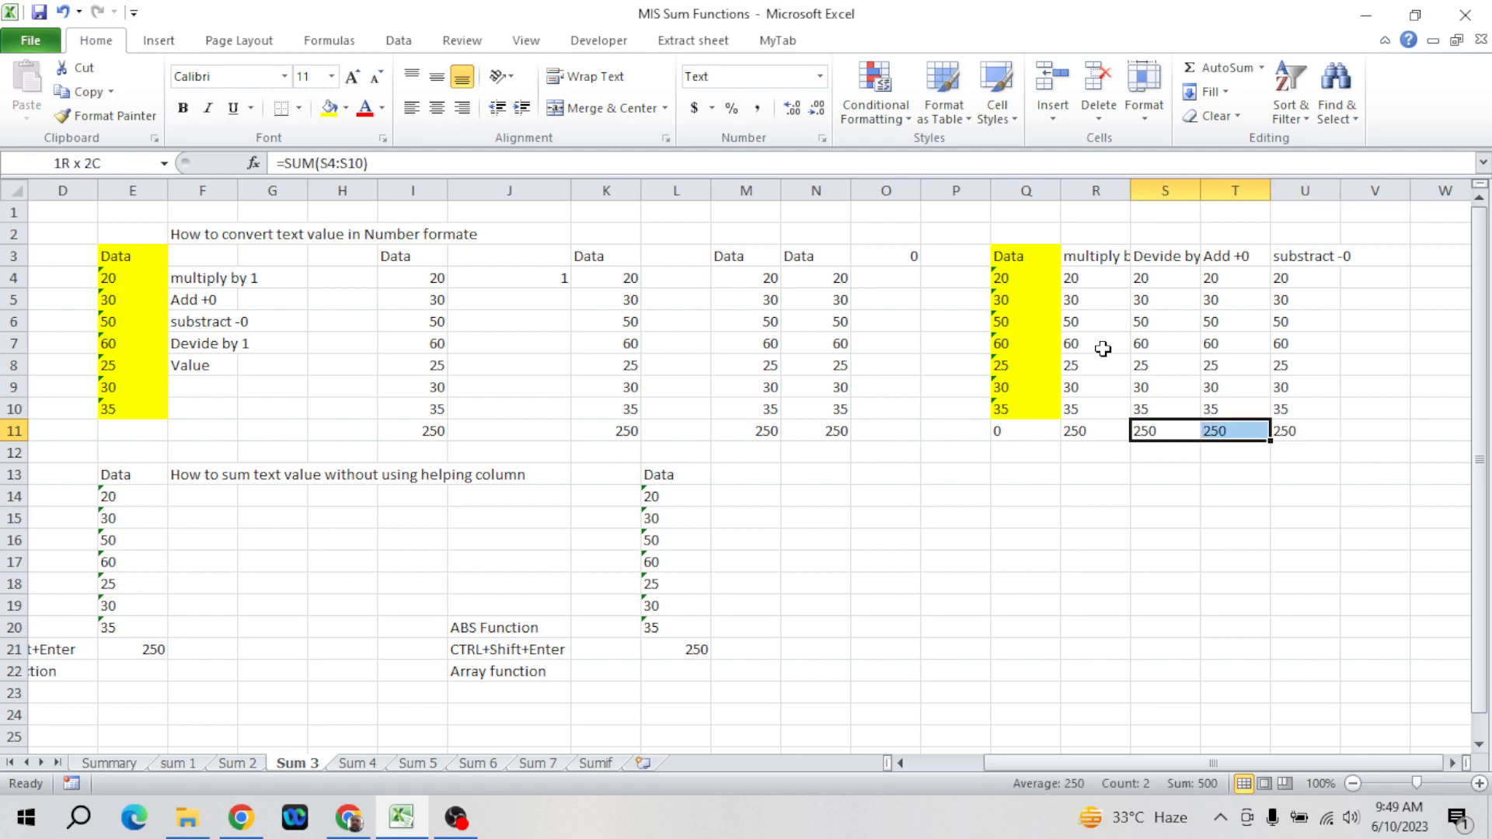
key(shift+Right)
key(Delete)
- Fill the SUM formula from R11 across S11:U11 to total the divide, add and subtract columns
key(Left)
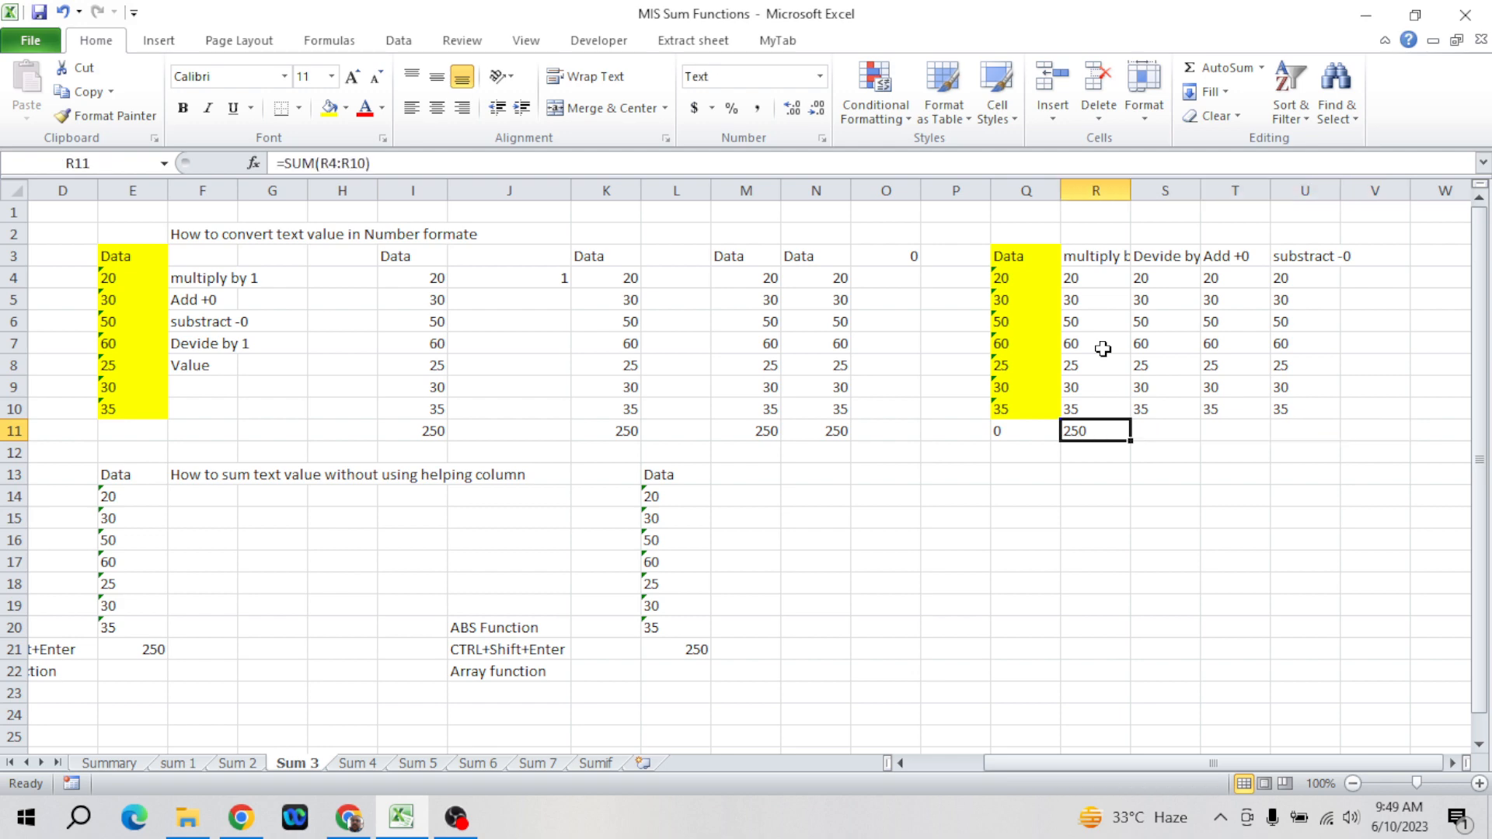
key(shift+Right)
key(shift+Right)
key(shift+Right)
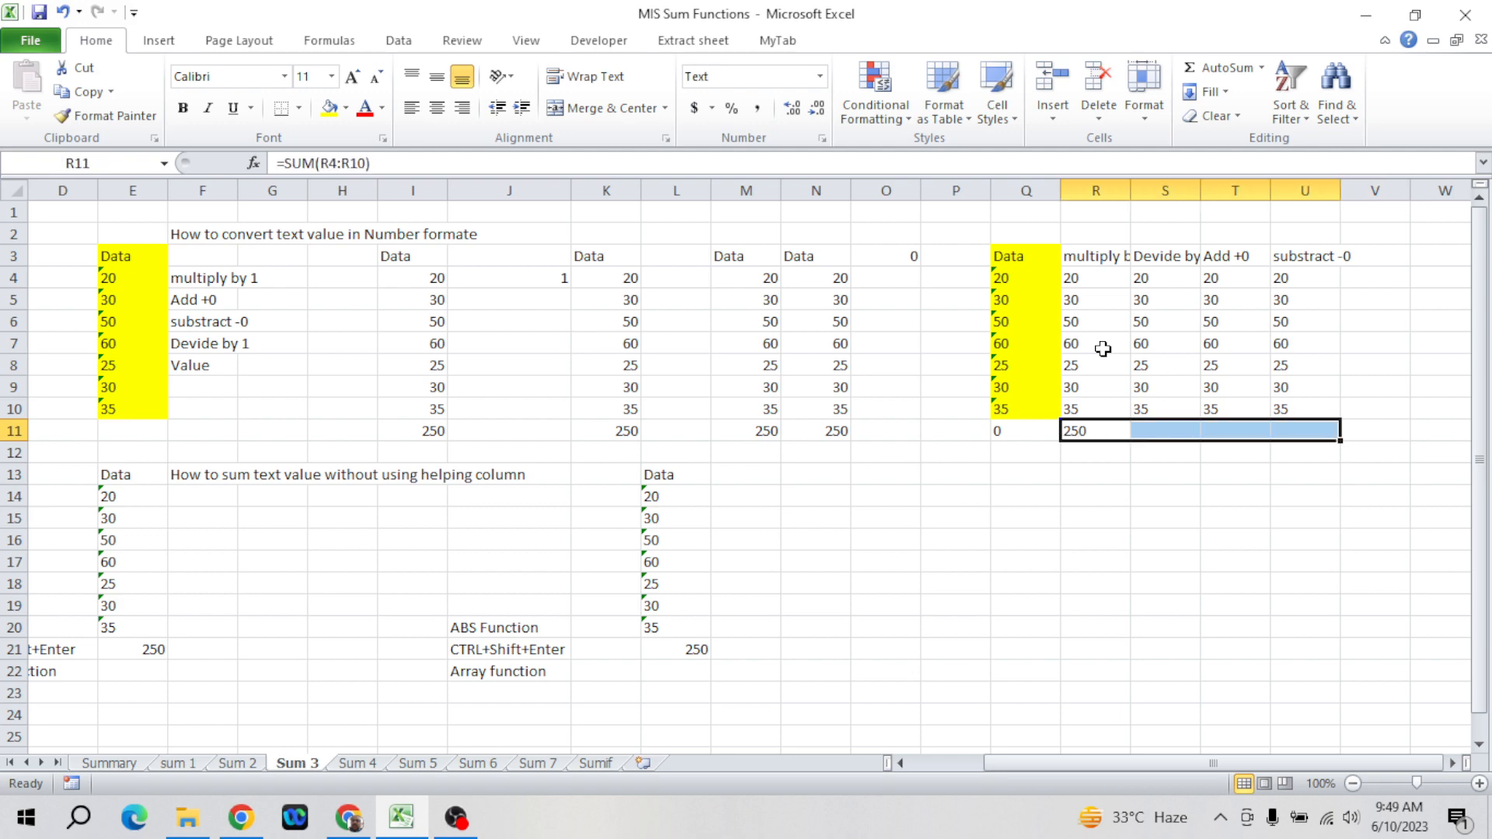
key(ctrl+r)
key(Right)
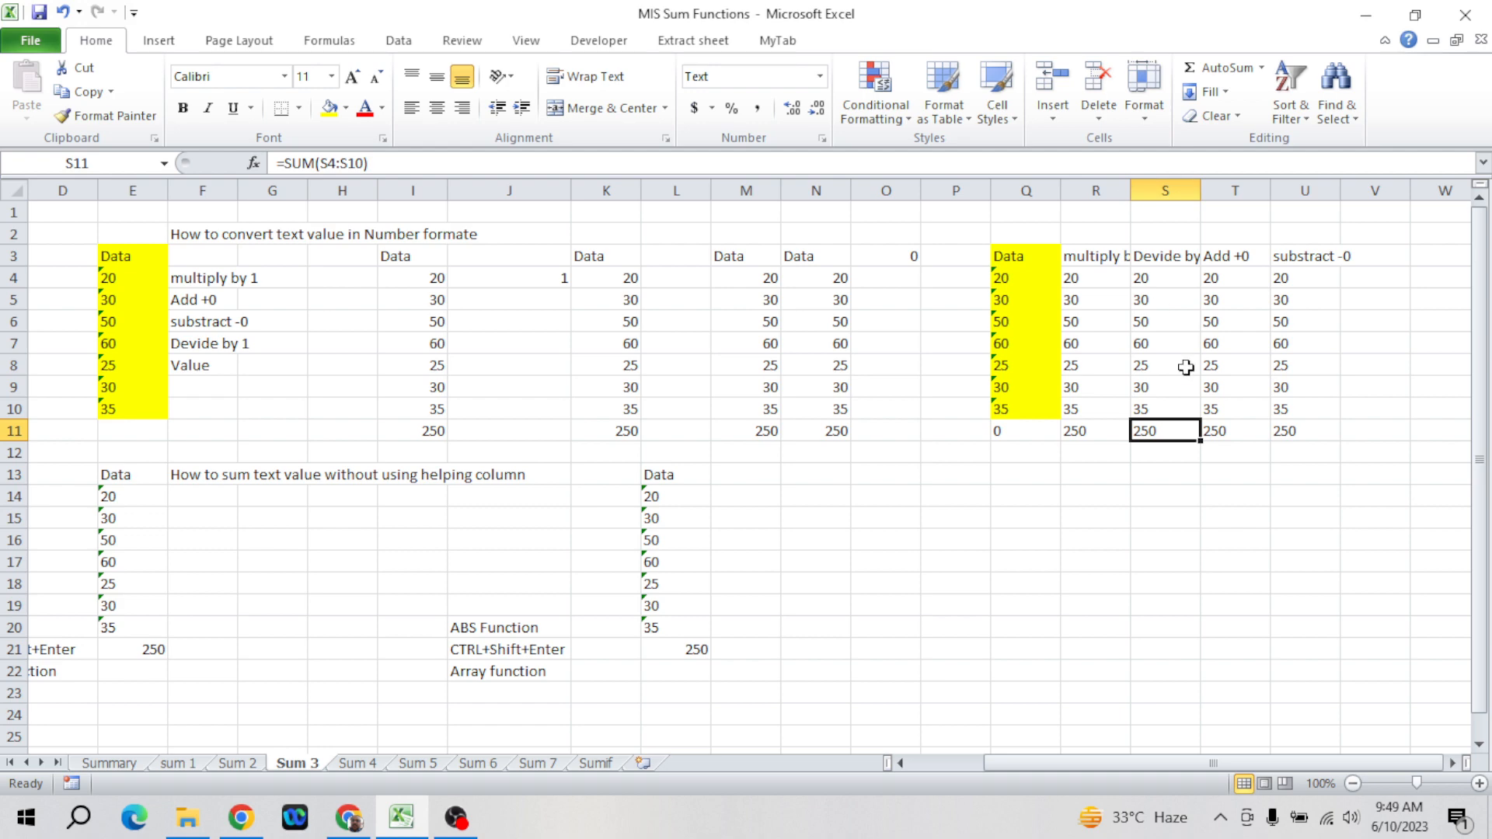
- Examine the ranges referenced by the SUM formulas in S11, T11 and U11 without changing them
key(F2)
key(Tab)
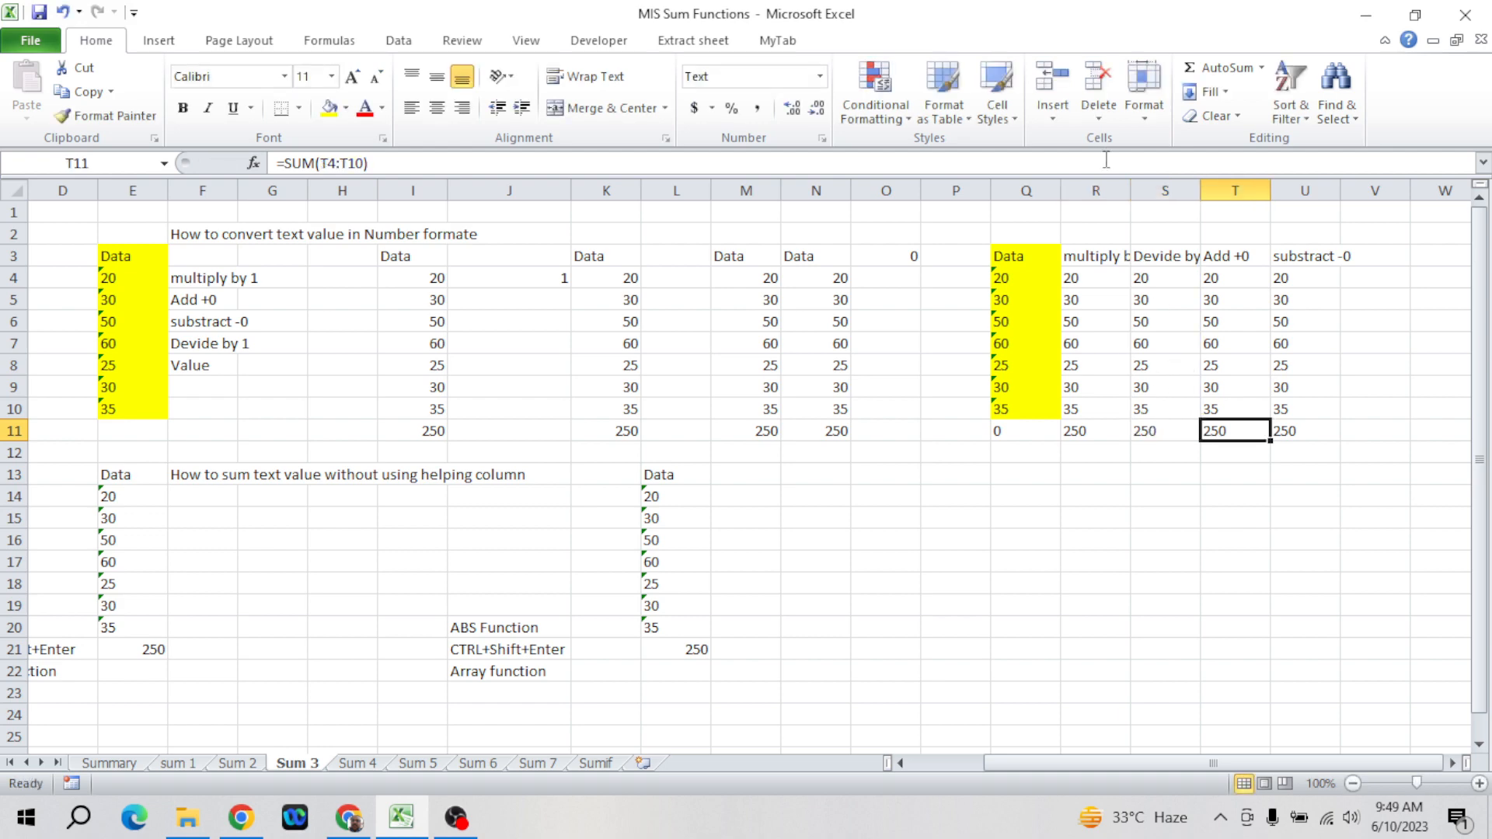
key(F2)
key(Tab)
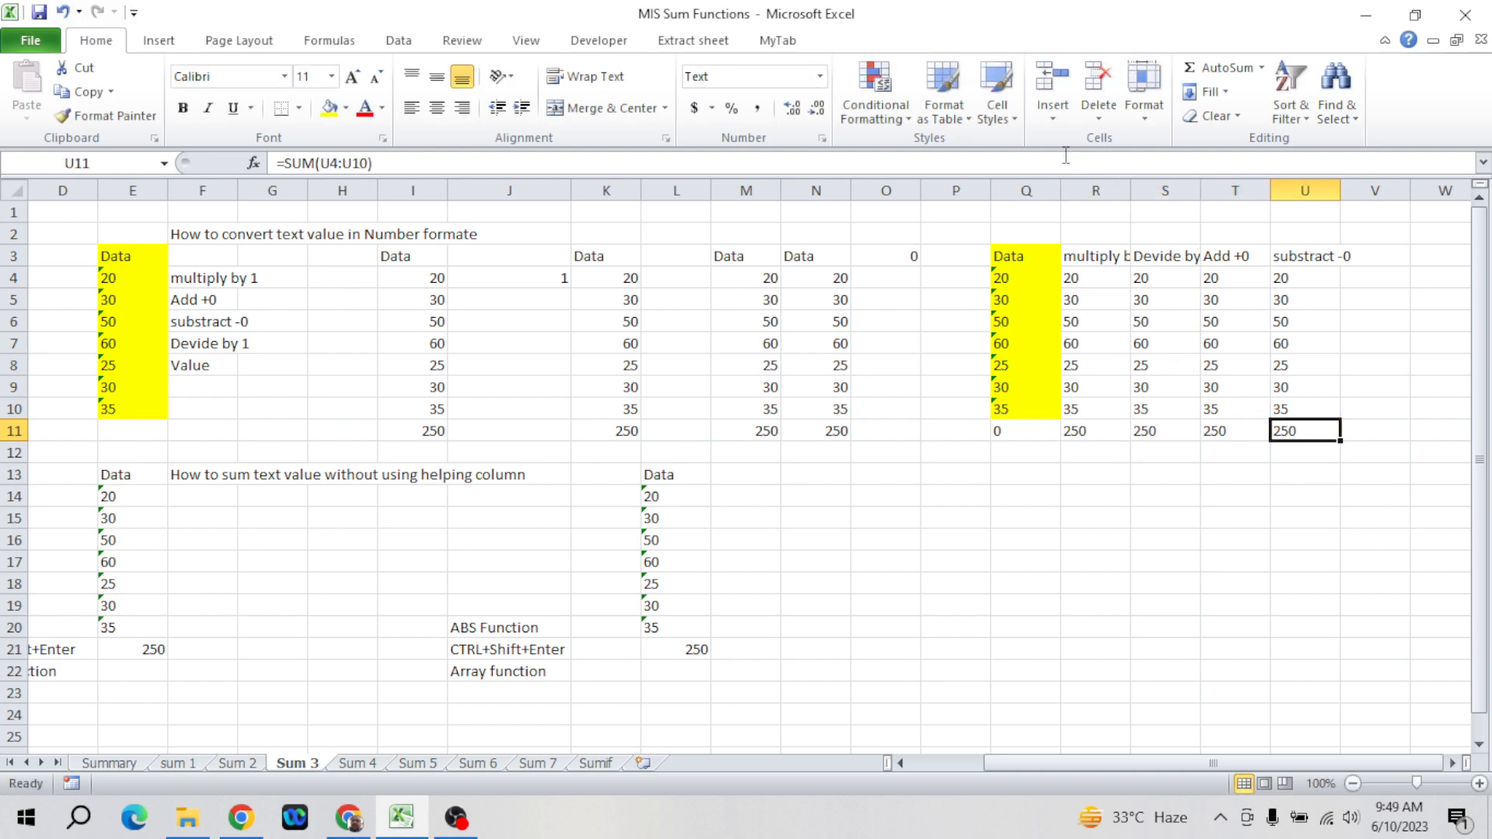
click(1024, 166)
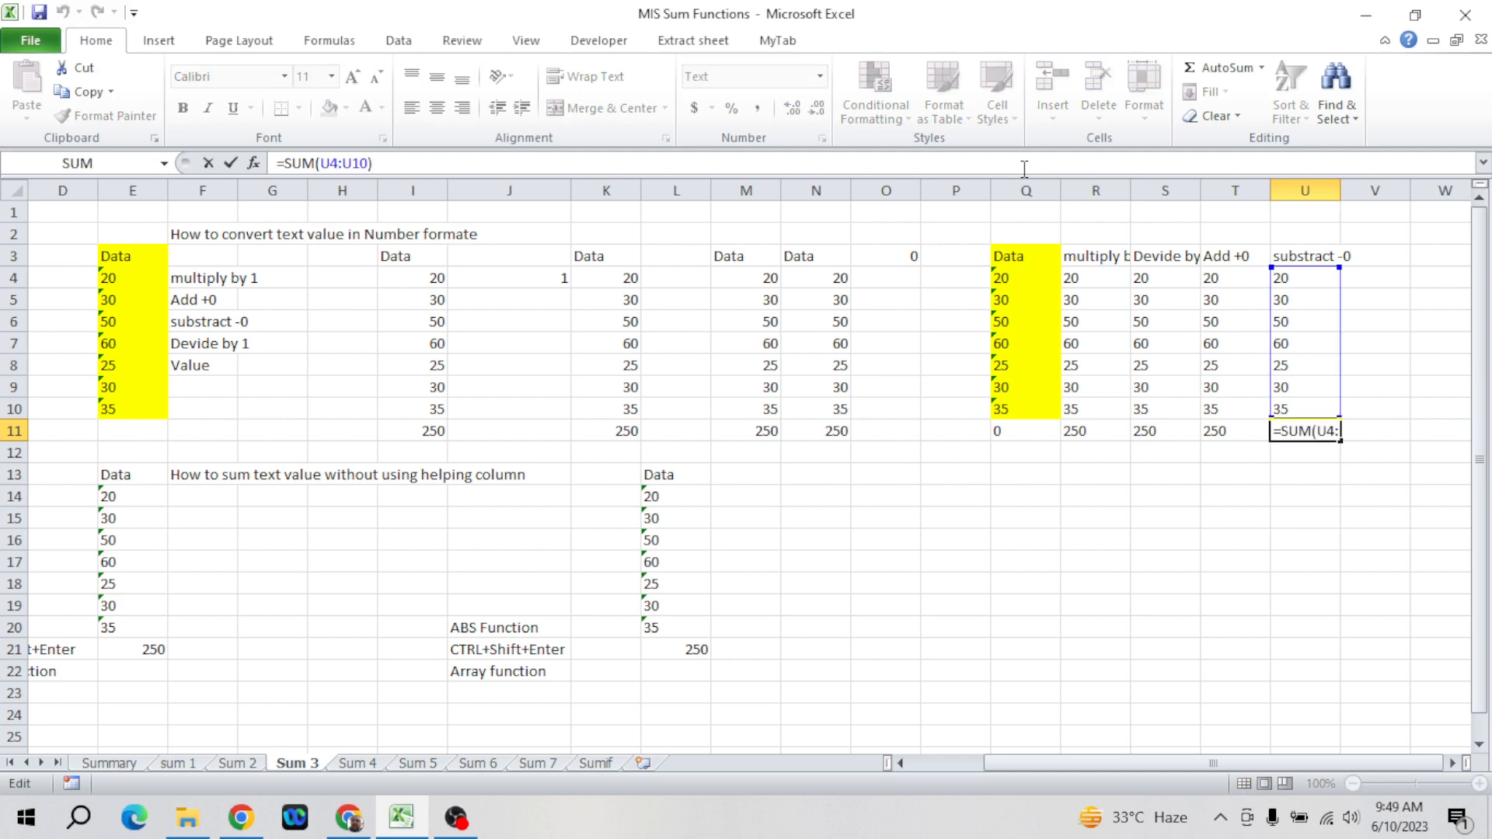
key(Escape)
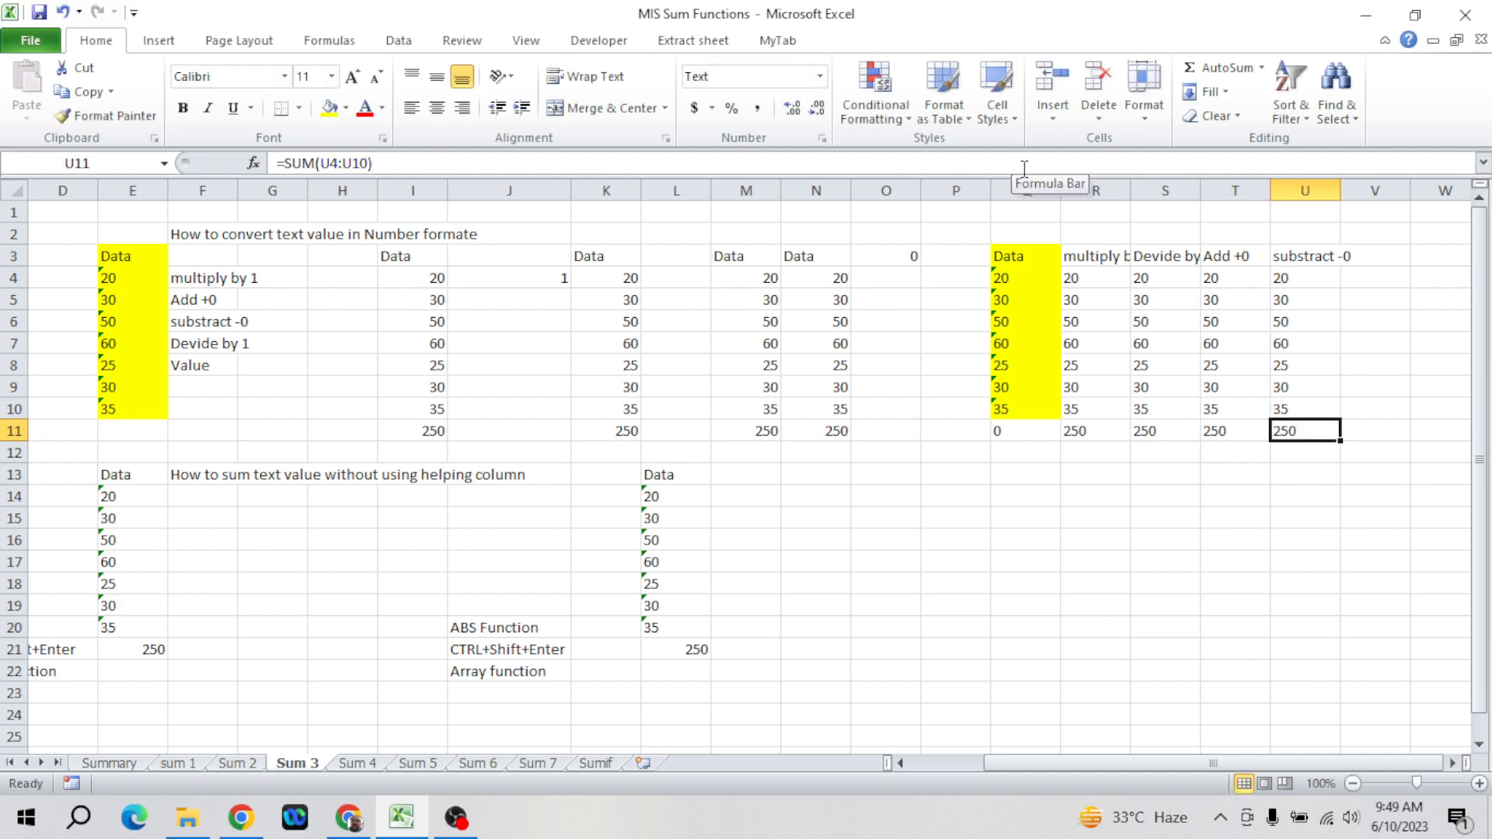
- Enter the shortcut note CTRL+R in R13 below the totals
key(Down)
key(Left)
key(Left)
key(Down)
key(Left)
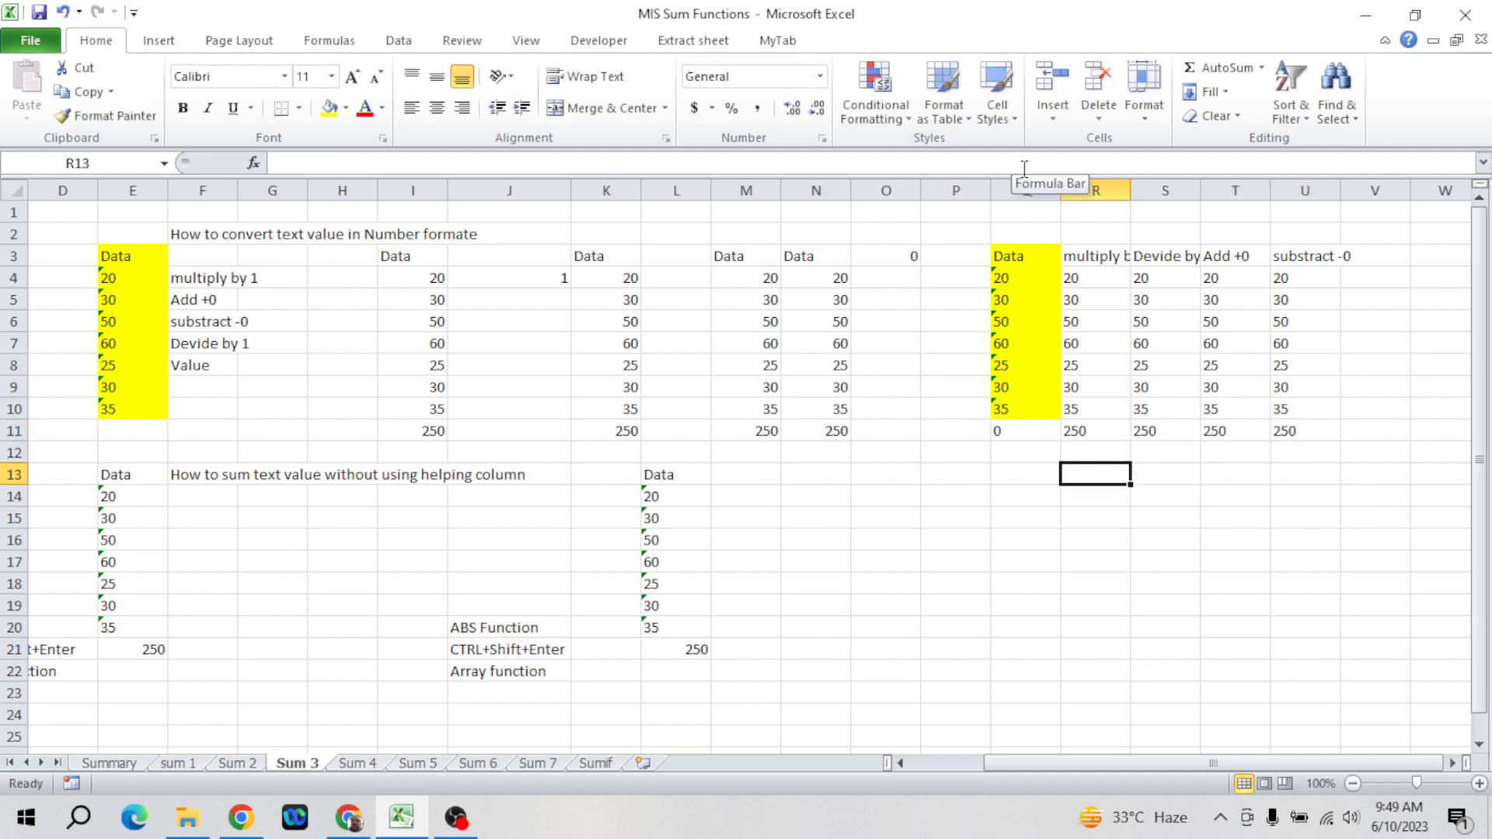
text(CTRL)
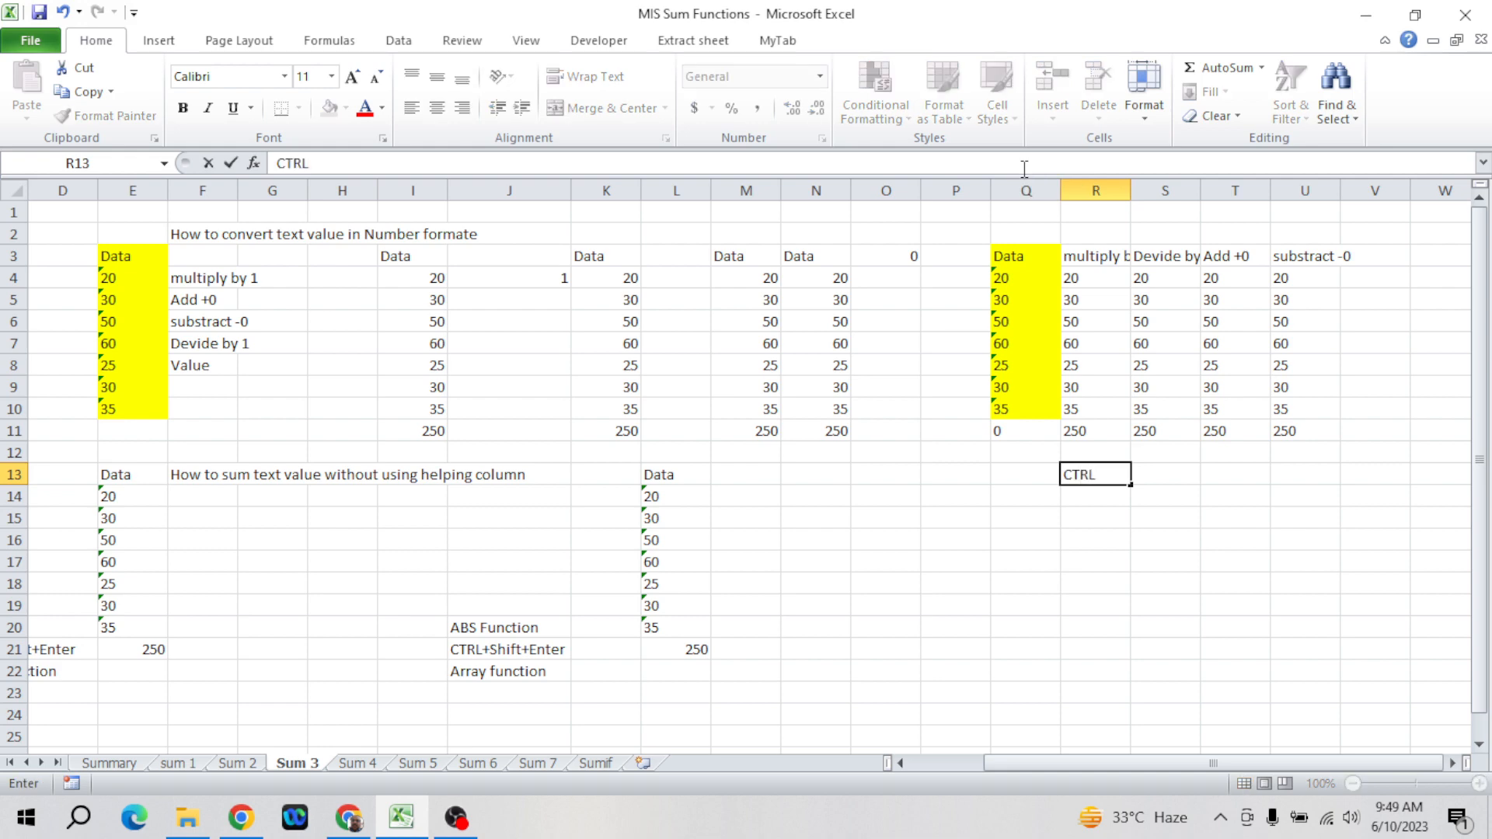
text(+R)
key(Tab)
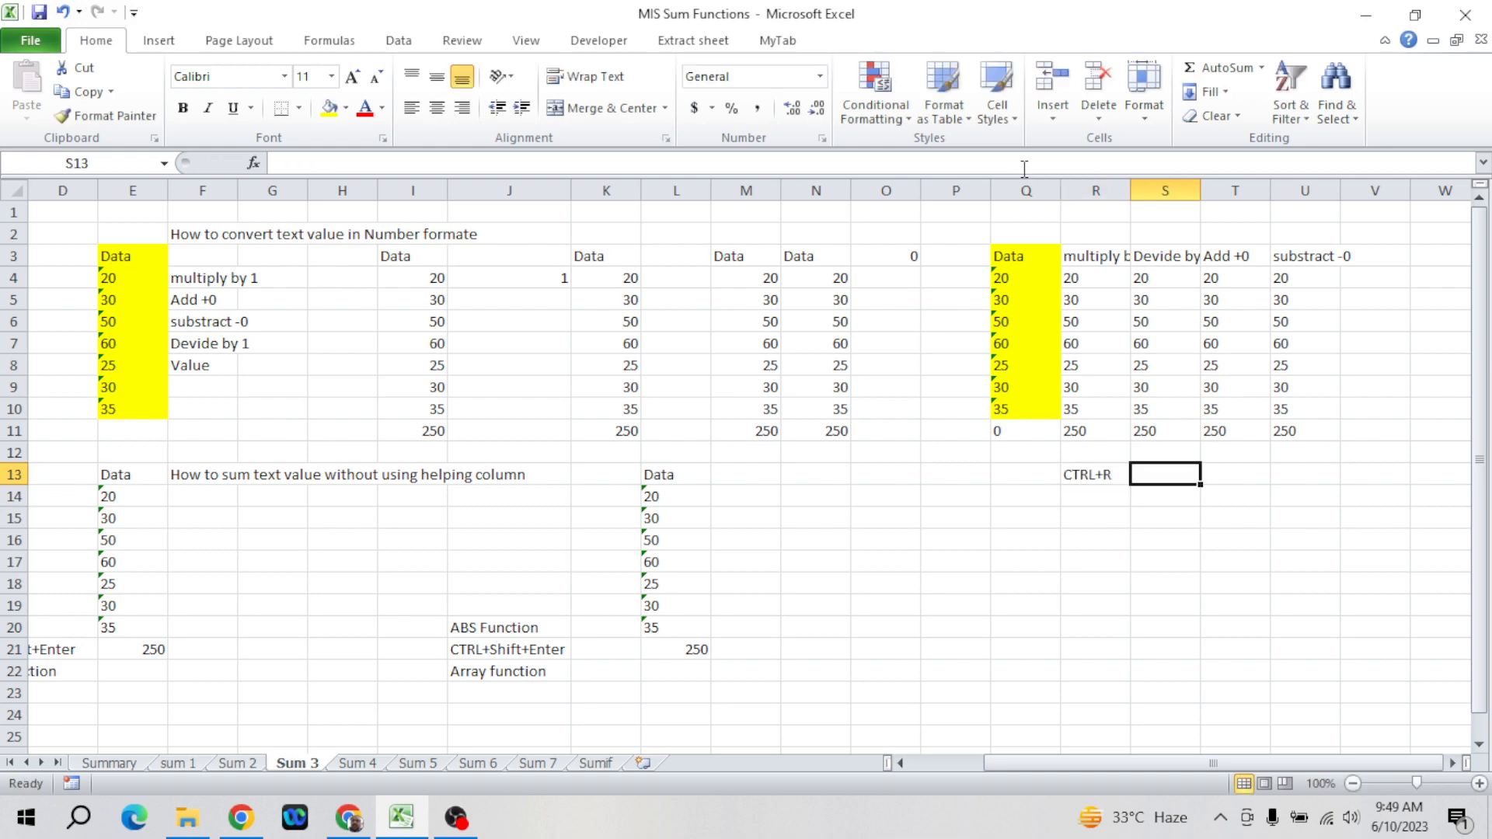
- Enter the explanation "to Drag function right" in S13 beside the shortcut note
text(to Dra)
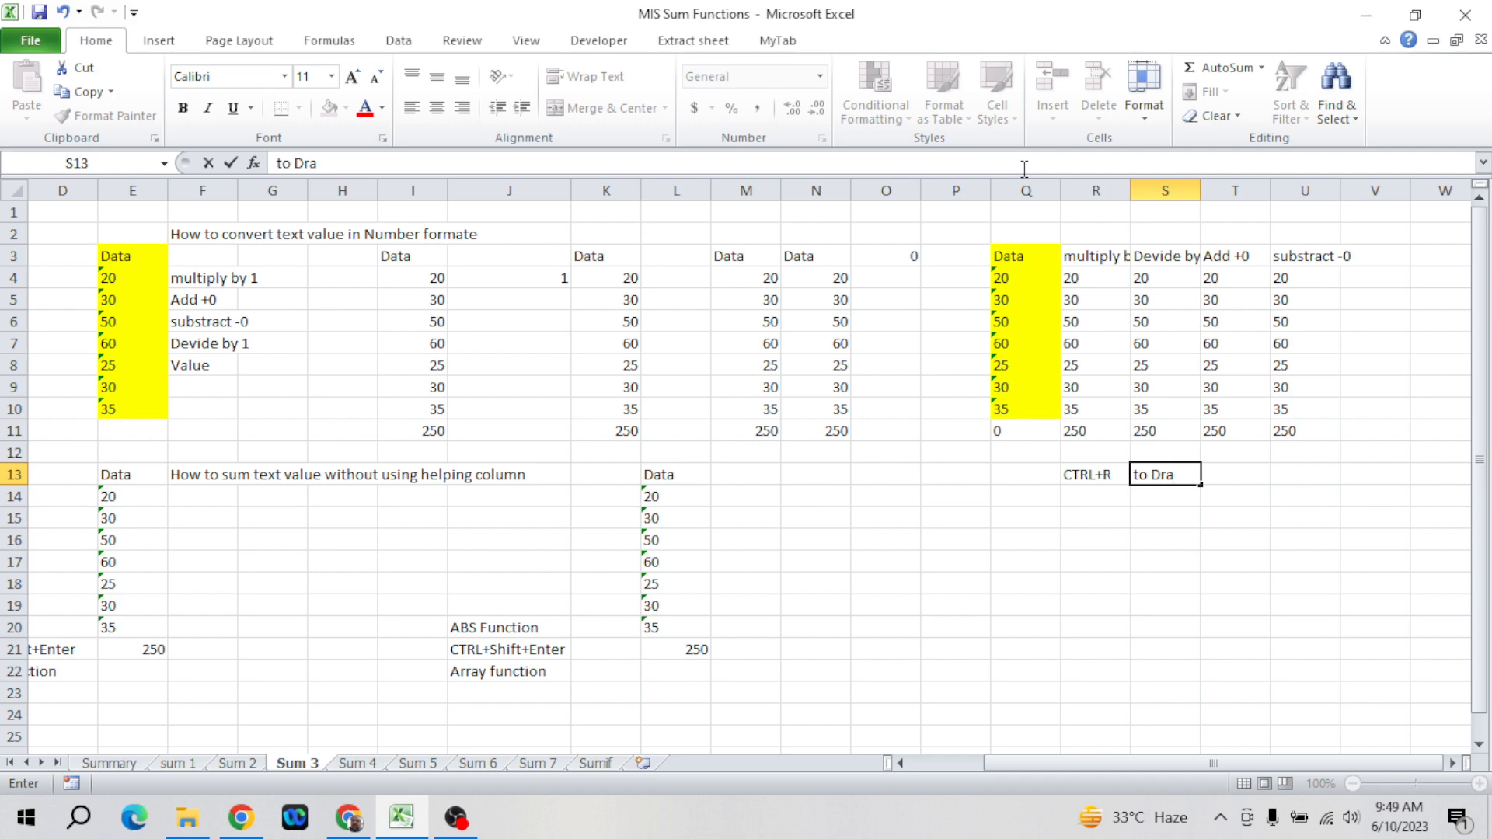
text(g formu)
key(BackSpace)
key(BackSpace)
key(BackSpace)
key(BackSpace)
text(unction)
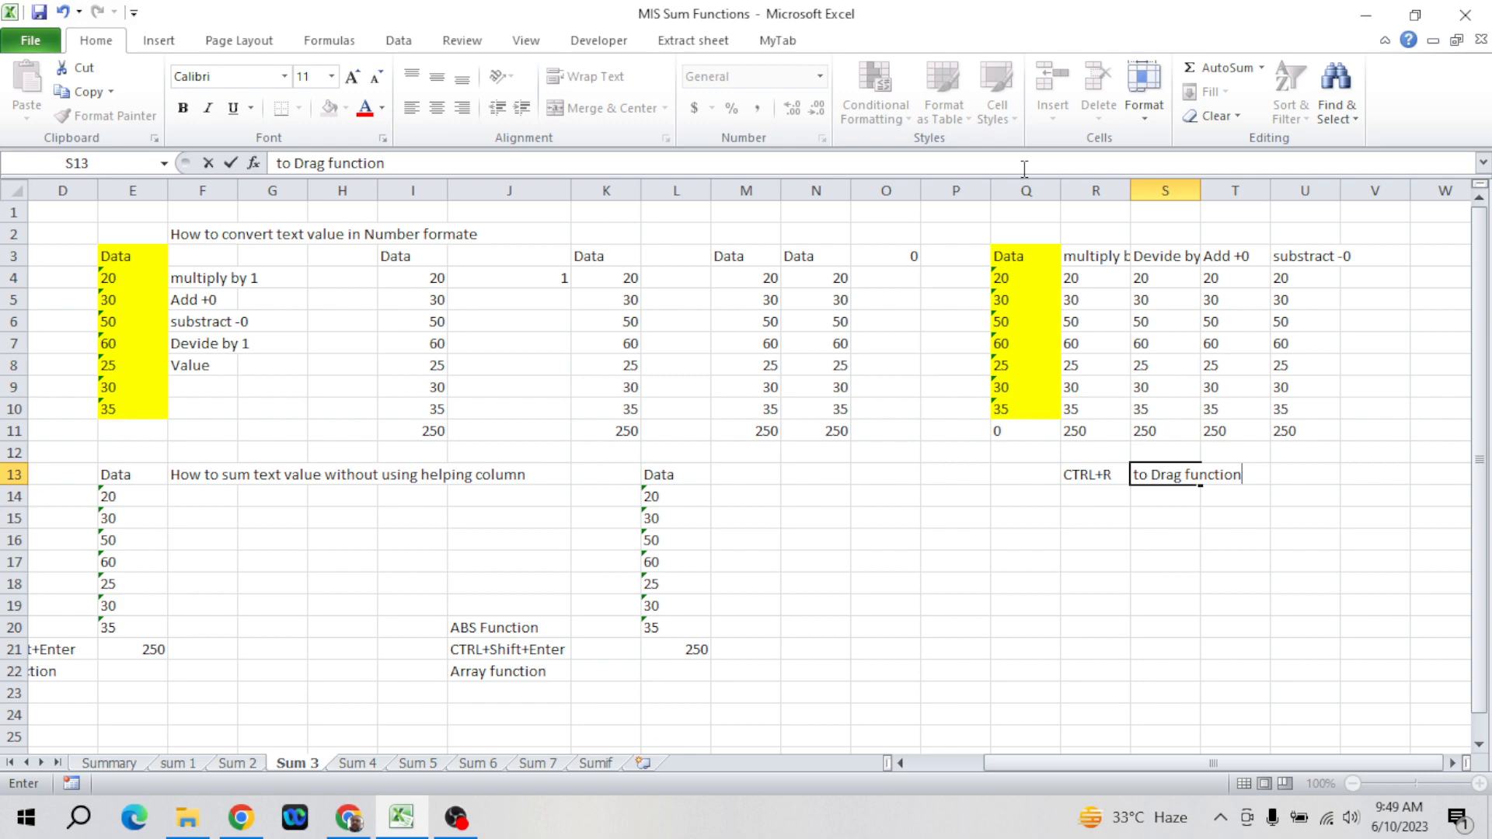
text( right)
key(Return)
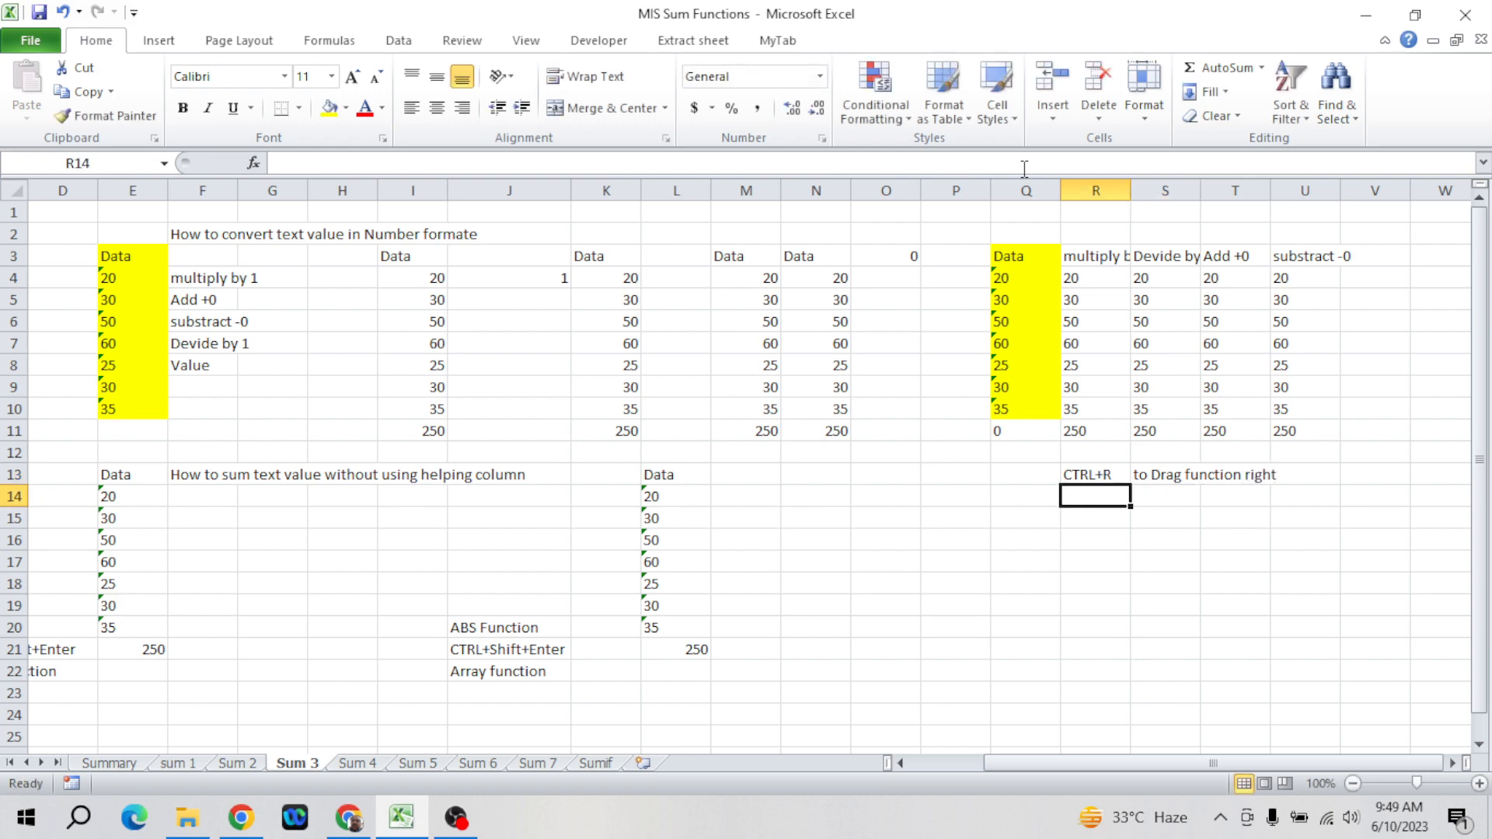
- Add the header Value in V3 for a new conversion column beside the subtract column
key(Up)
key(Up)
key(Up)
key(Up)
key(ctrl+Up)
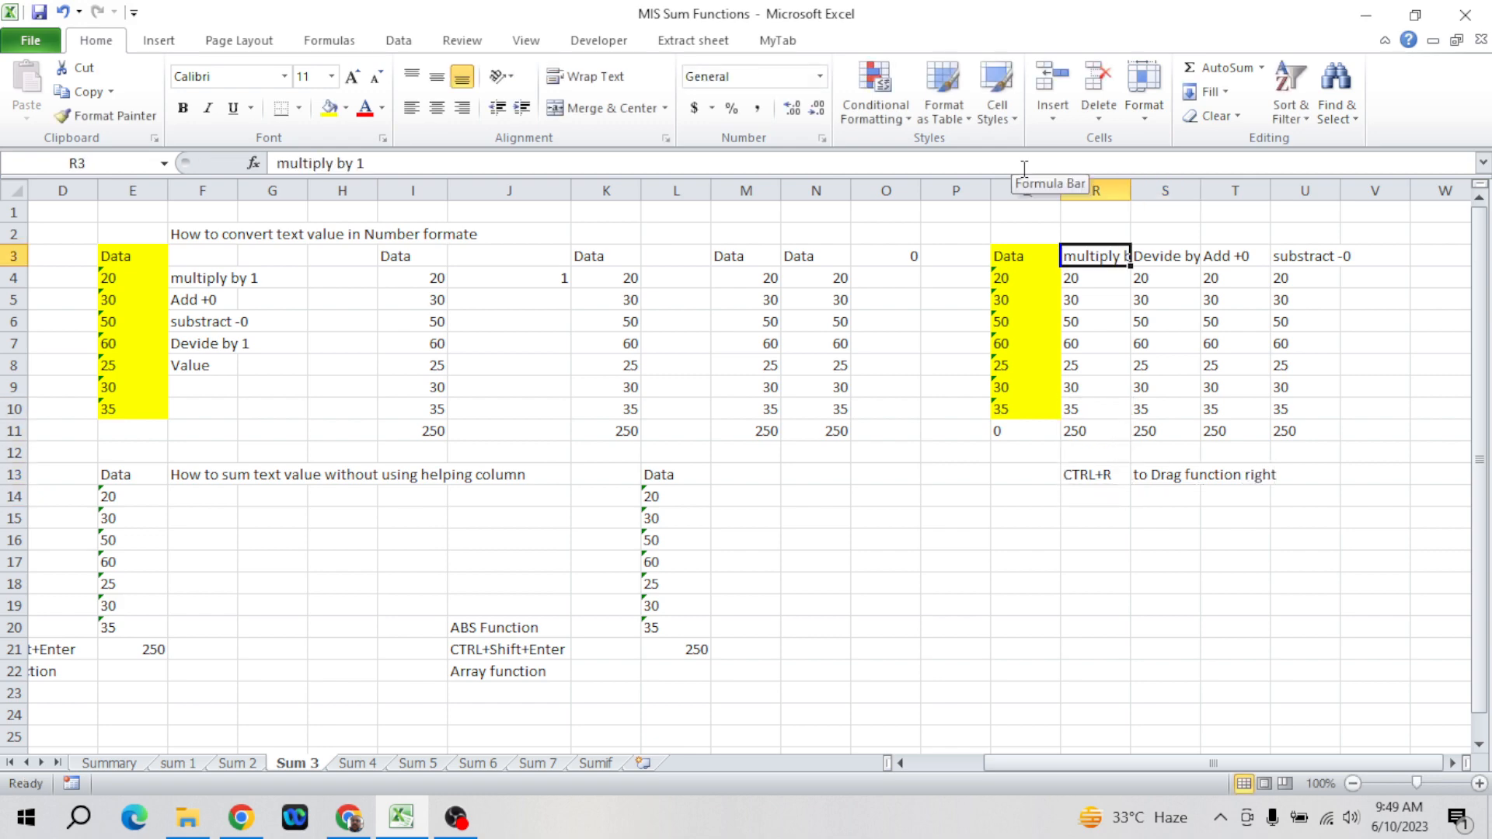
key(Right)
key(Right)
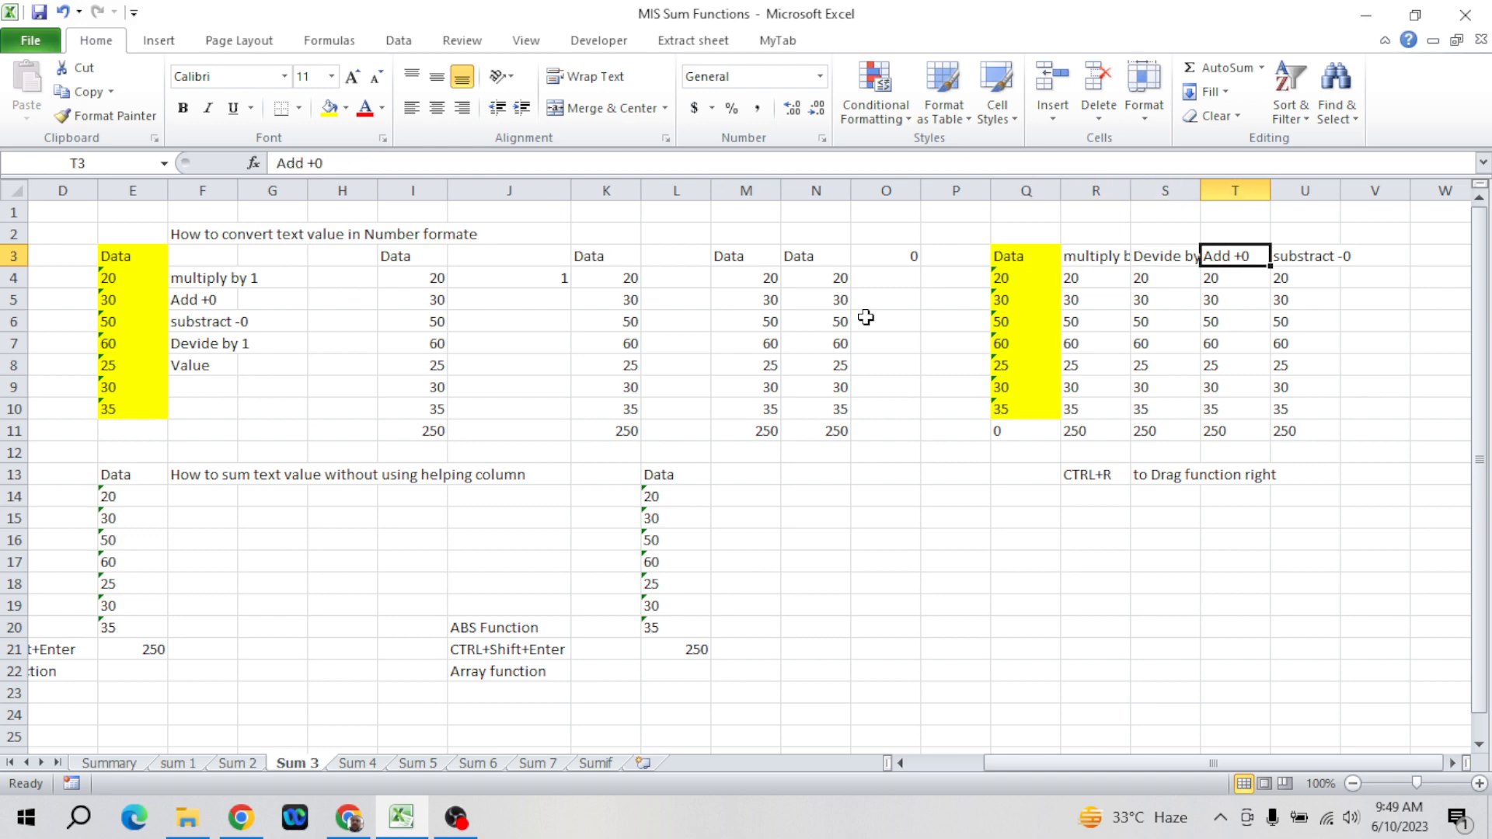
click(1352, 254)
text(Value)
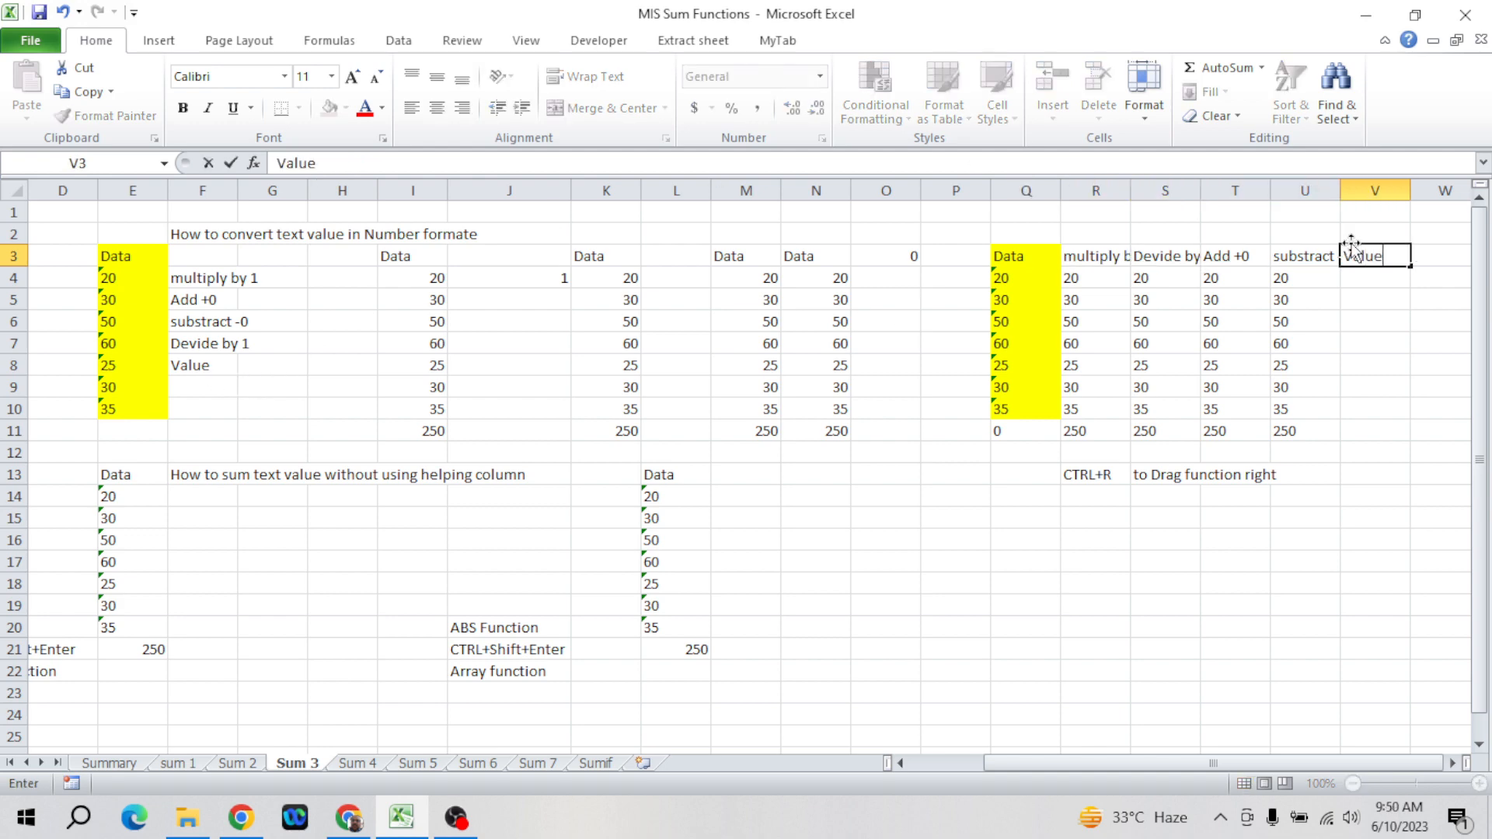
key(Return)
- Enter the formula =VALUE(Q4) in V4 to convert the first text value to a number
text(=val)
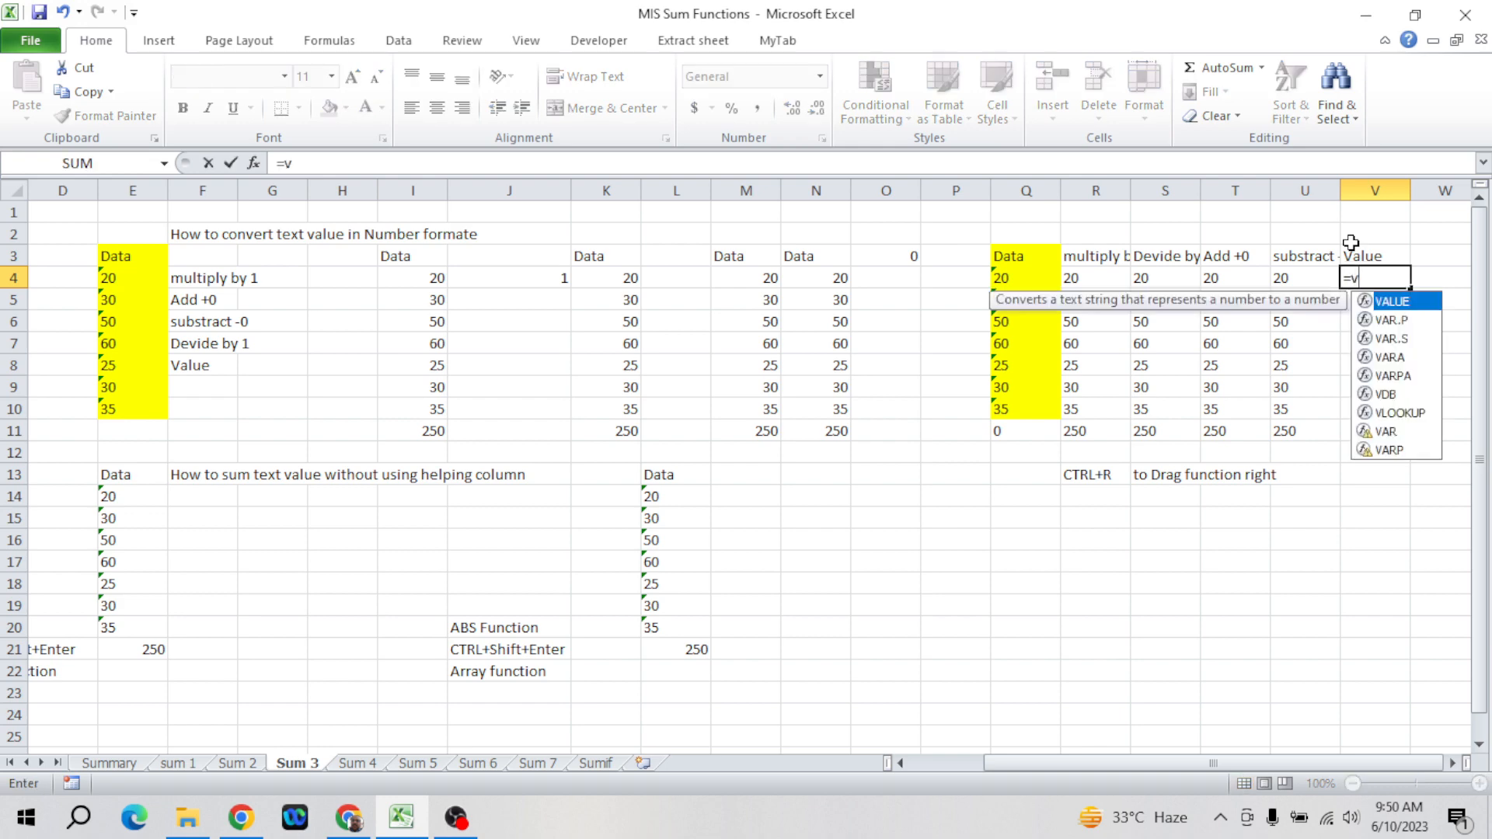
key(Tab)
key(Left)
key(Left)
key(Left)
key(Left)
key(Left)
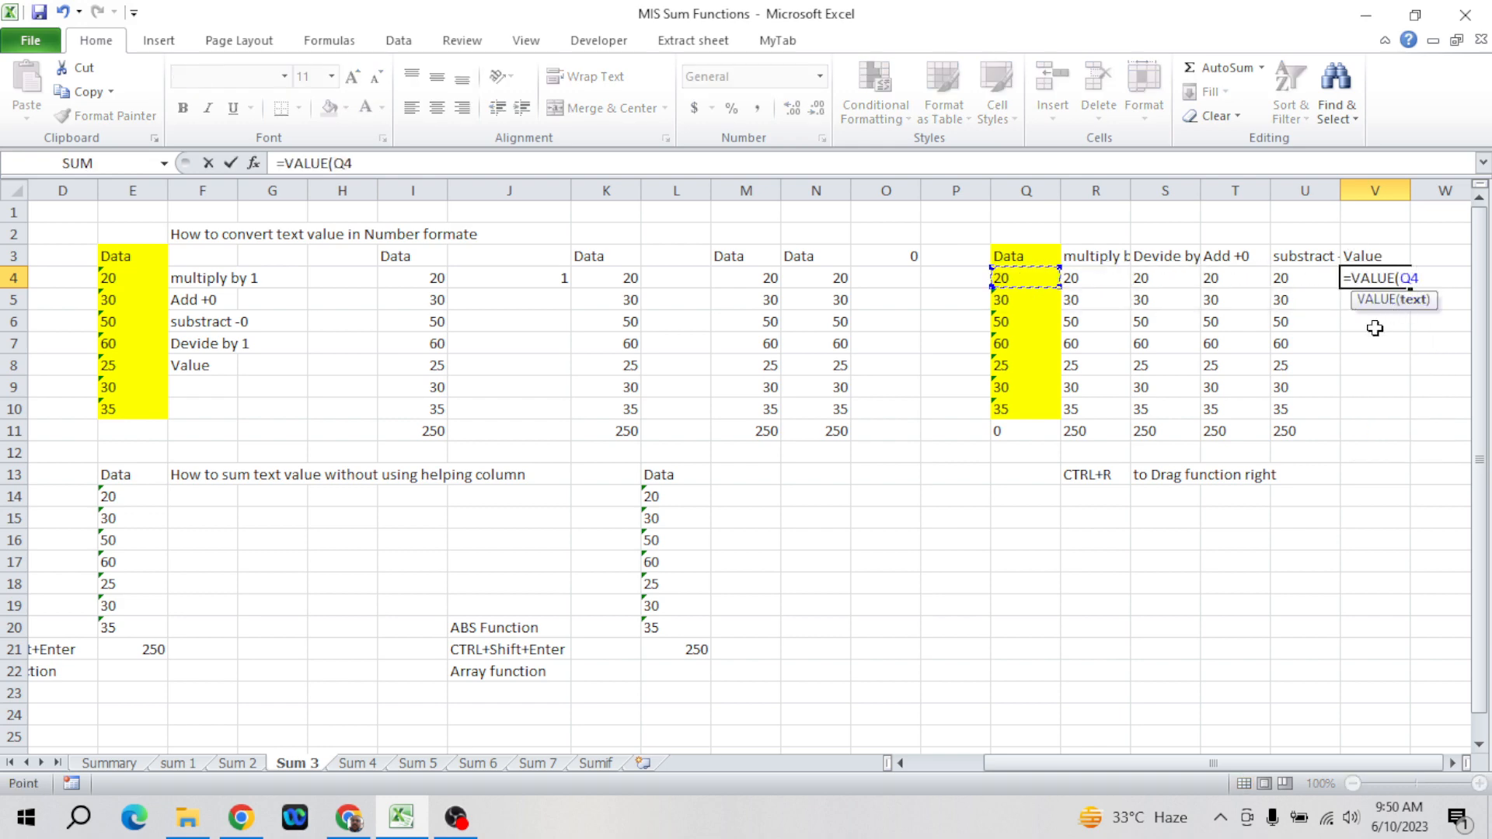
key(Return)
- Fill the VALUE formula from V4 down through V10
key(Left)
key(ctrl+Down)
key(Right)
key(Up)
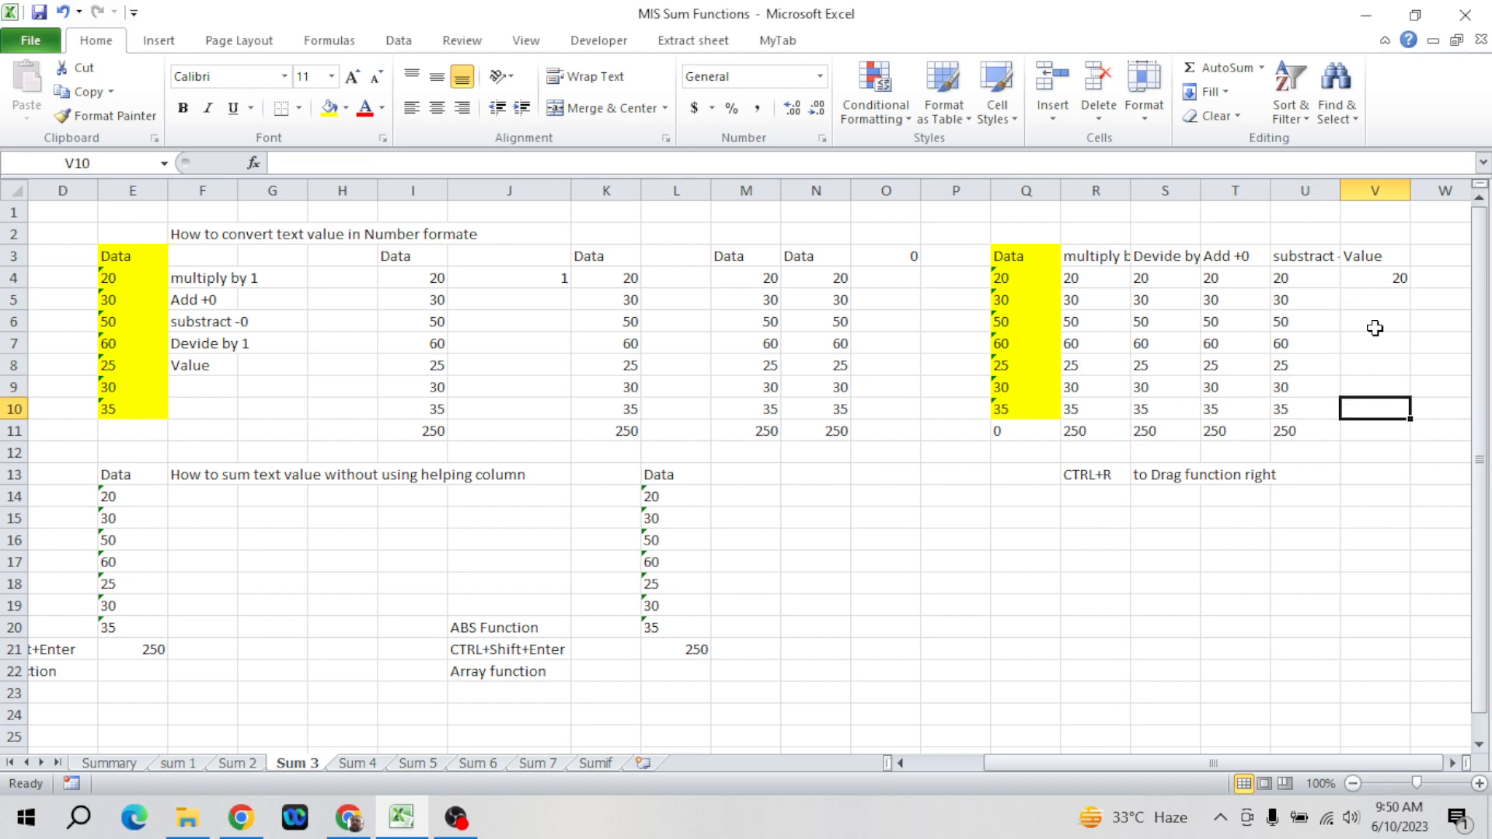
key(ctrl+shift+Up)
key(ctrl+d)
key(Down)
key(Left)
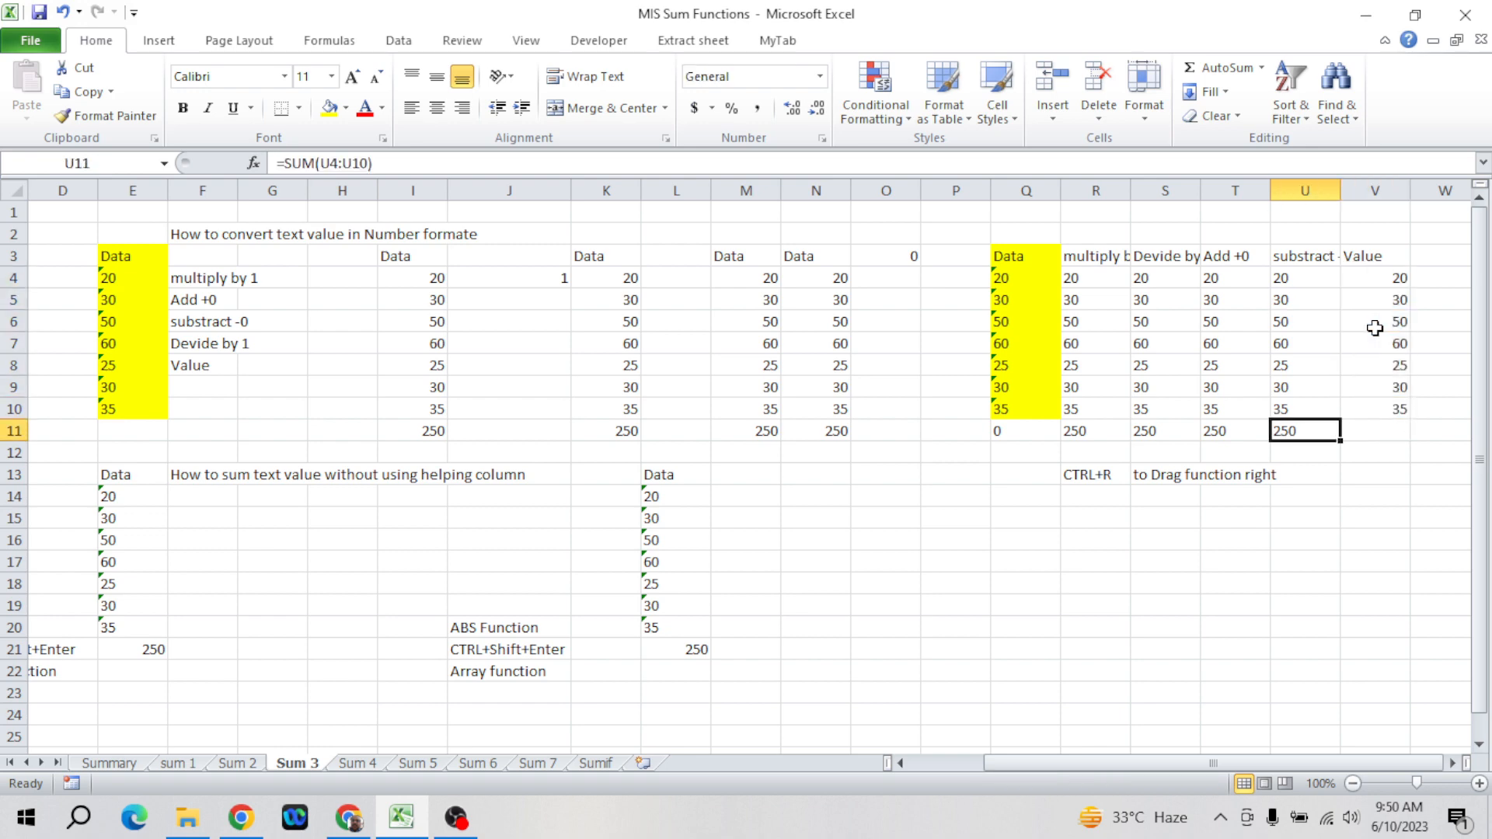
- Add the header Abs in W3 for another conversion column beside the Value column
key(Right)
key(Up)
key(ctrl+Up)
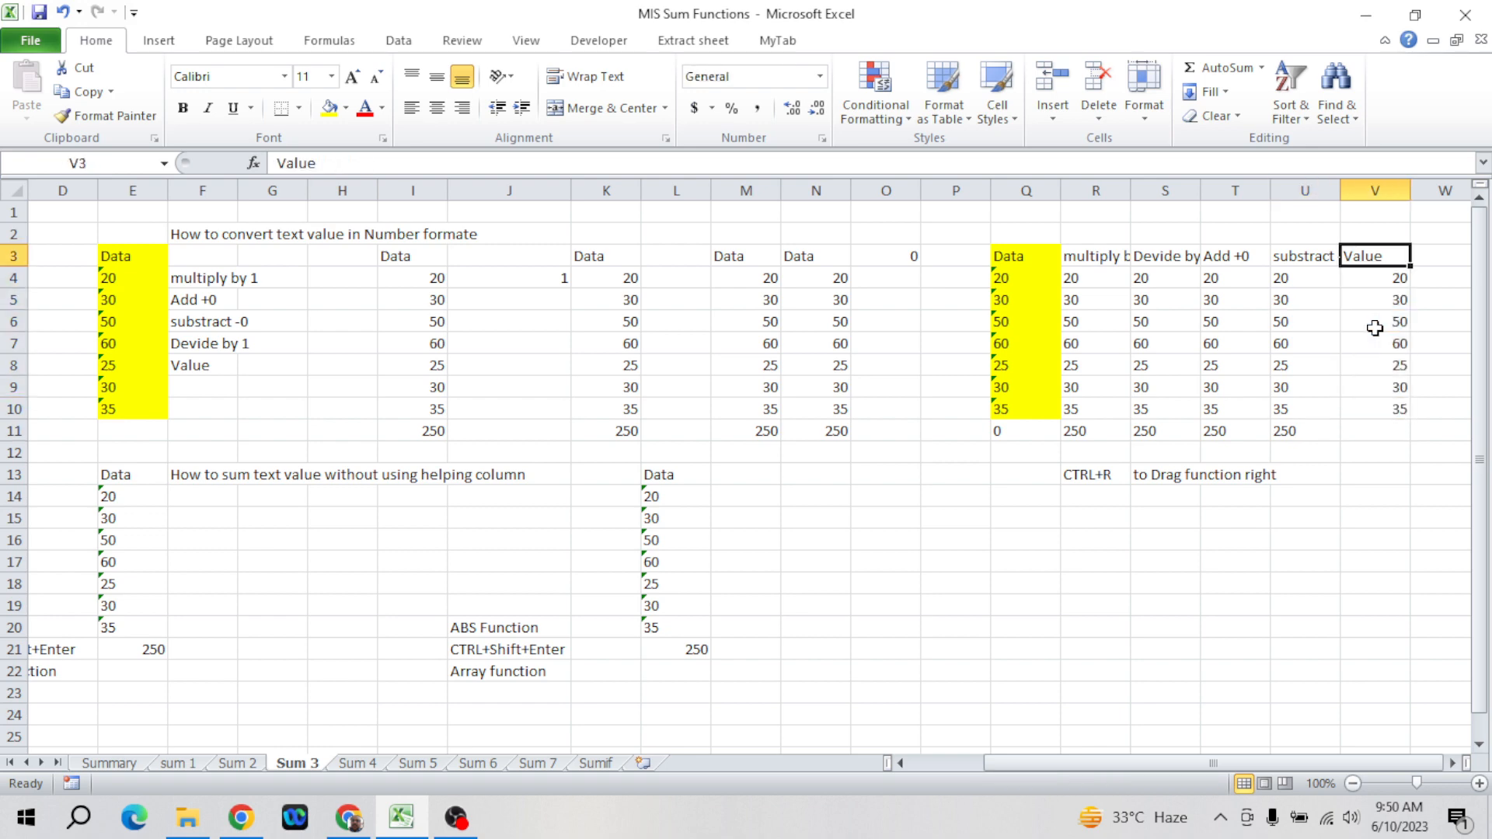
key(Right)
text(Abs)
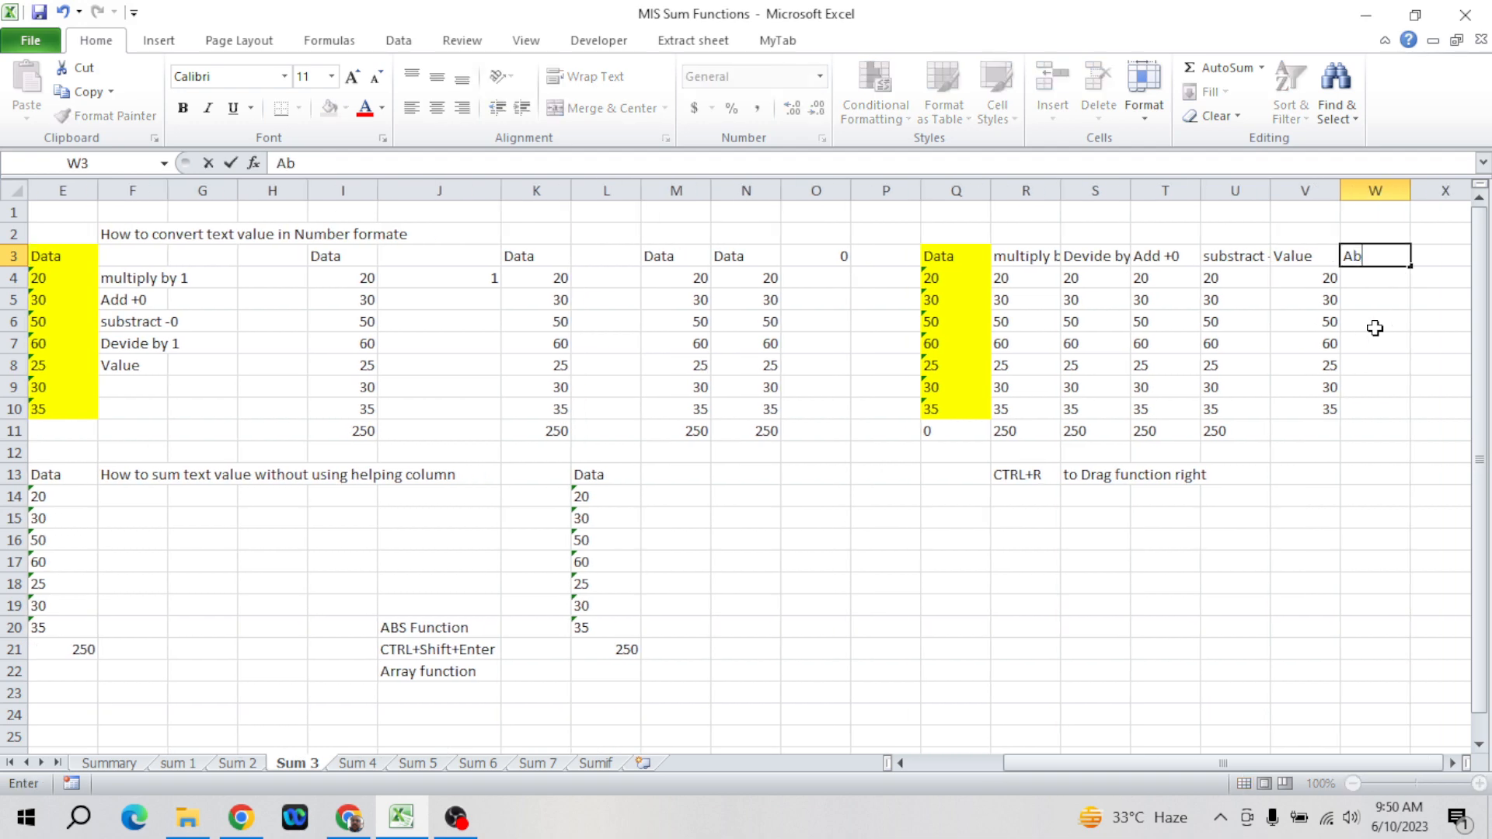
key(Return)
- Enter the formula =ABS(Q4) in W4 to convert the first text value to a number
text(=abs)
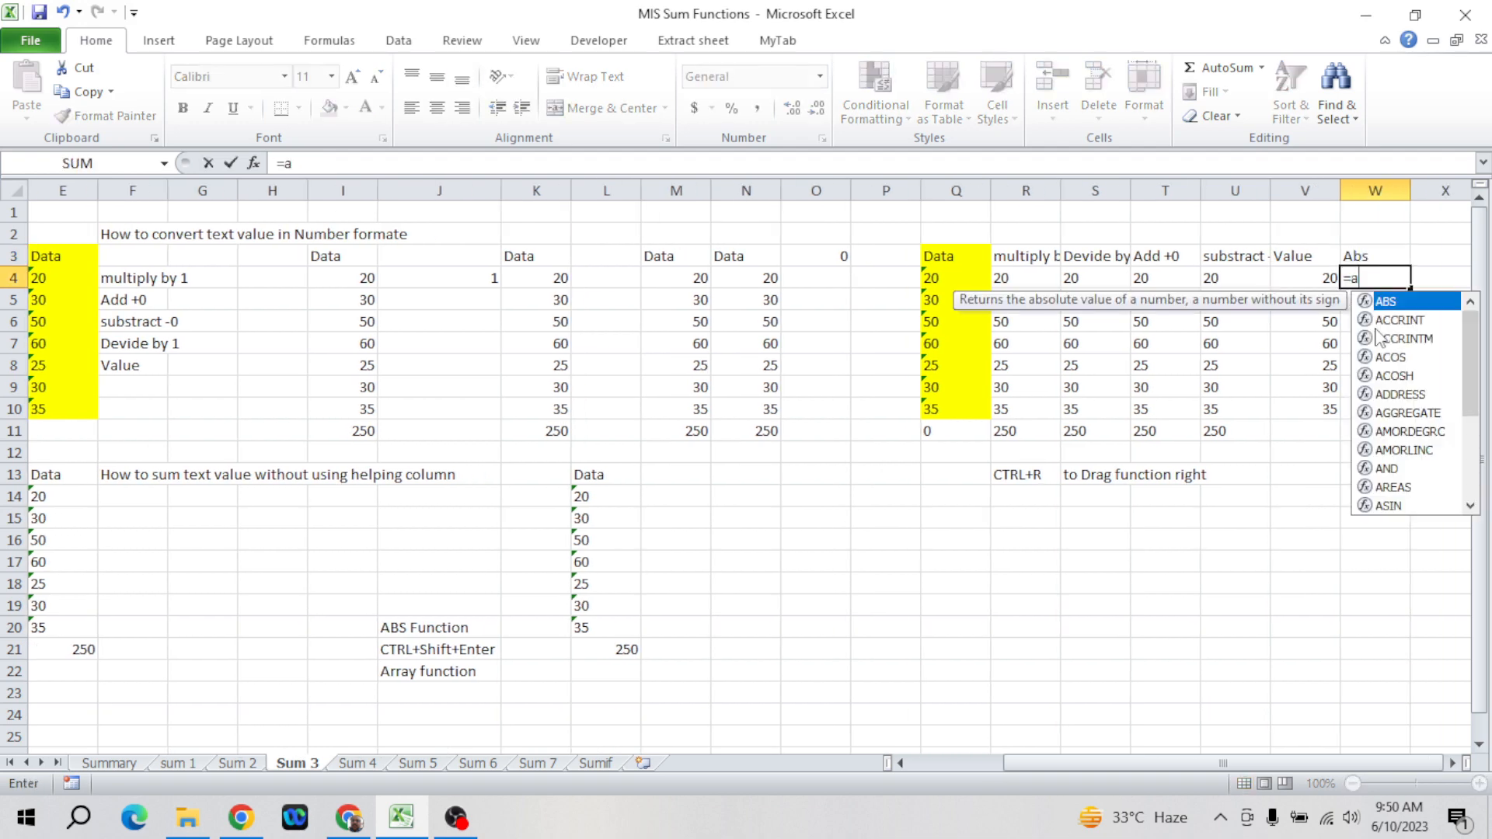
key(Tab)
key(Left)
key(Left)
key(Left)
key(Left)
key(Left)
key(Left)
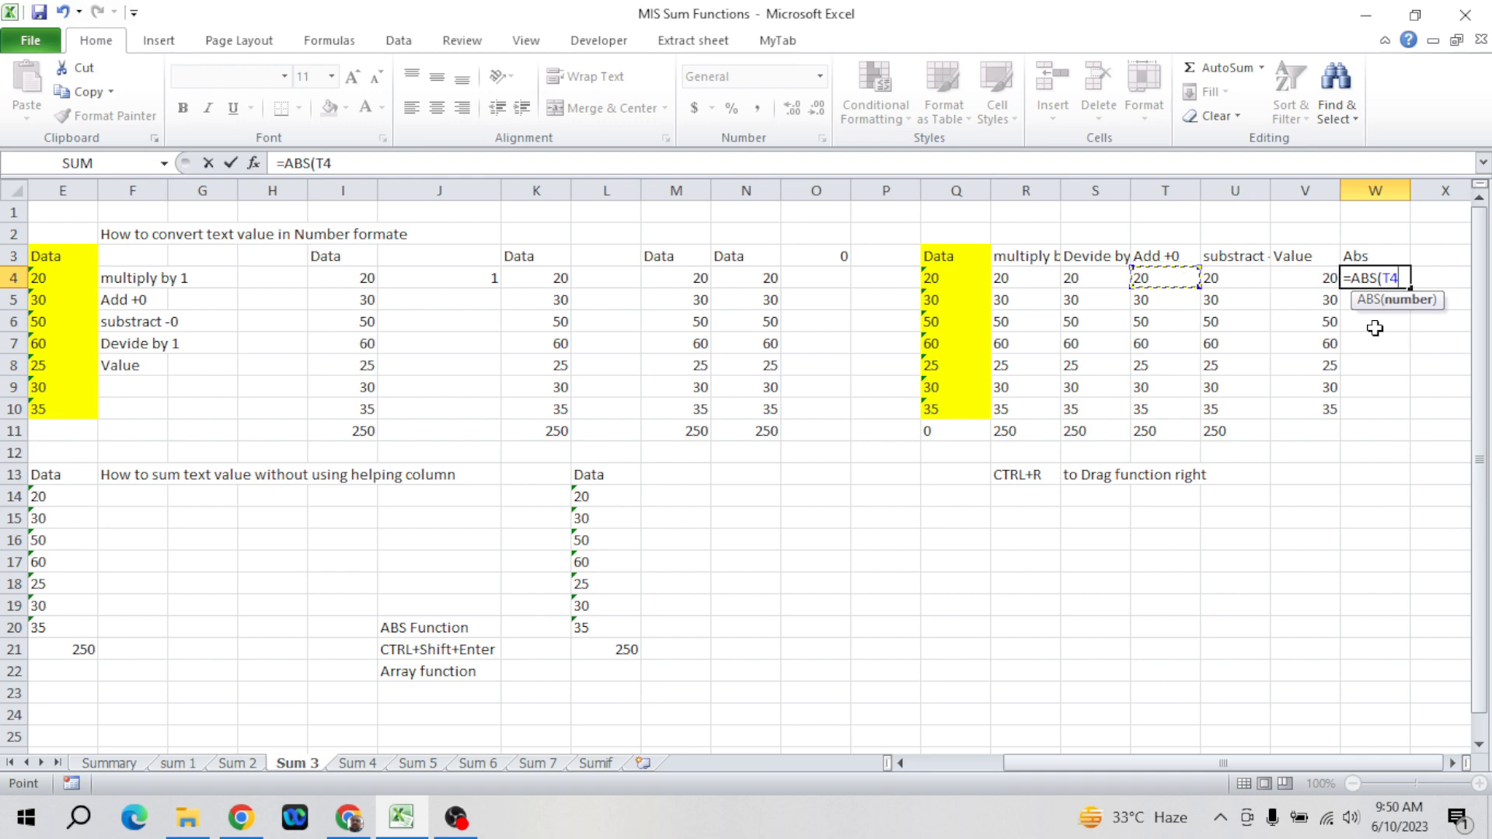
key(Return)
- Fill the ABS formula from W4 down through W10
key(Down)
key(Down)
key(Down)
key(Down)
key(Down)
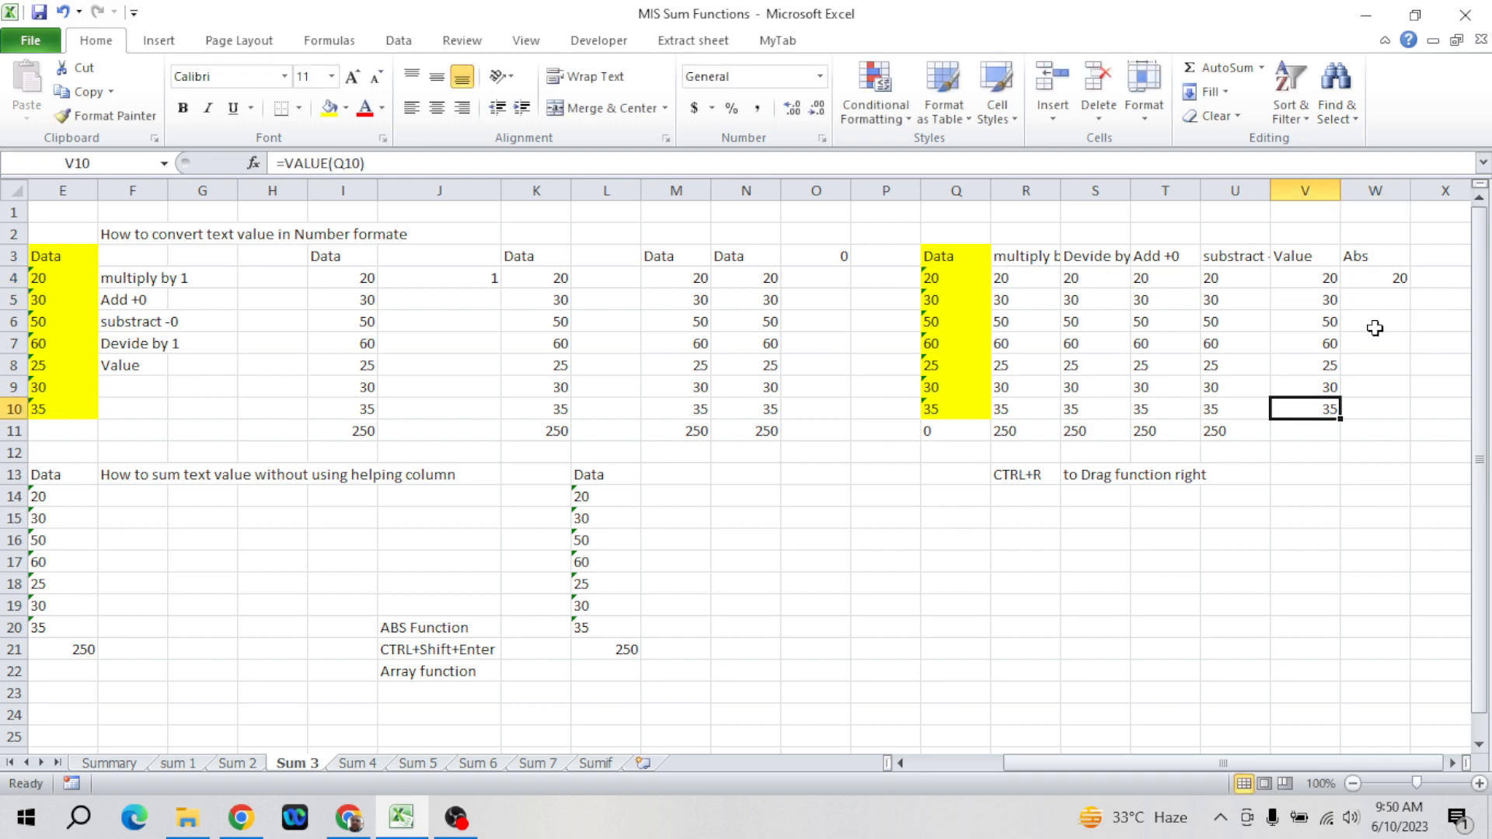
key(ctrl+shift+Up)
key(ctrl+d)
key(Up)
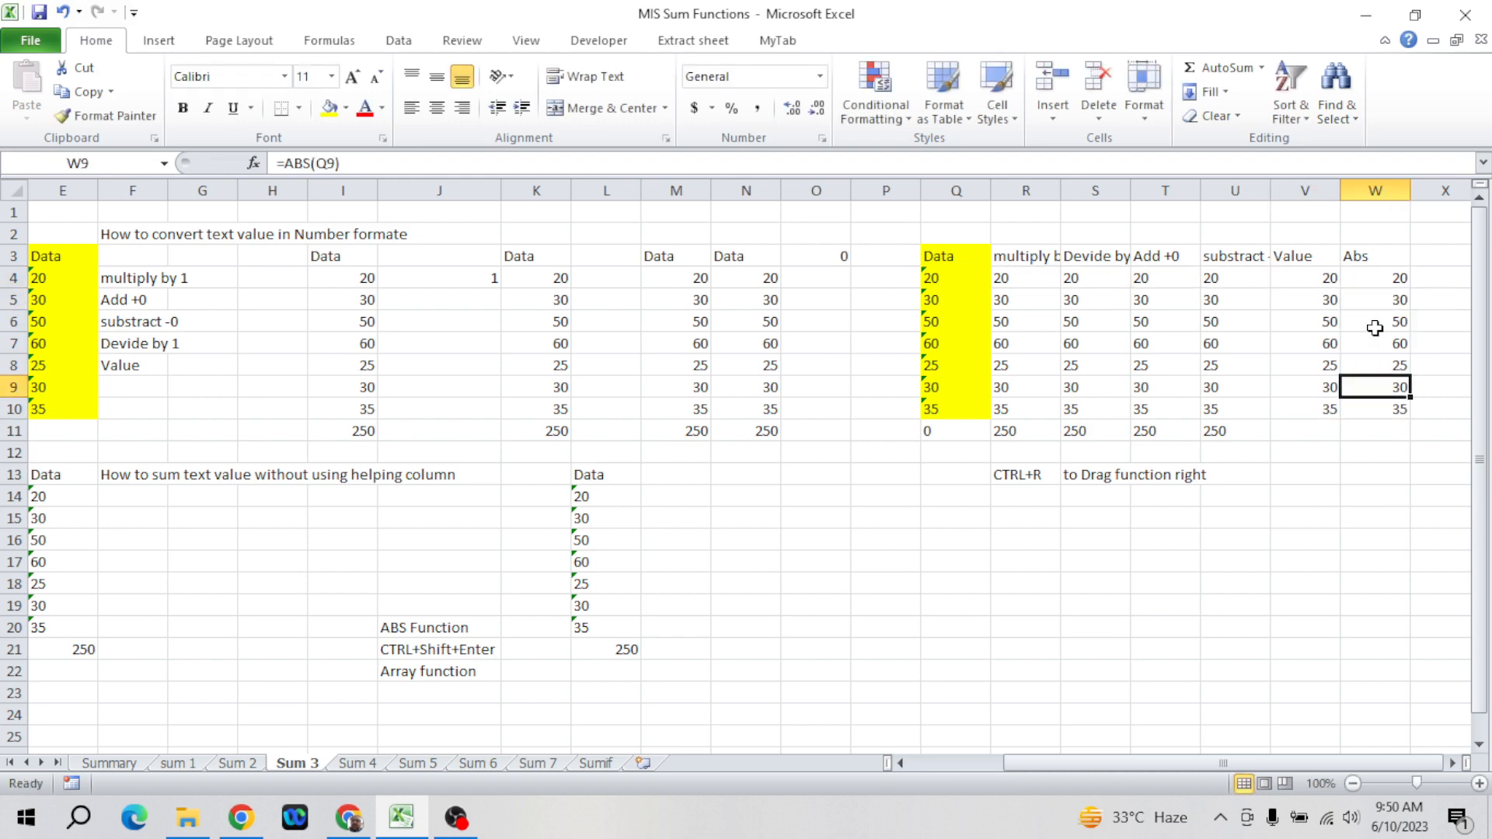
- Examine the filled ABS formulas in column W down to the total row
key(Up)
key(Up)
key(Up)
key(Up)
key(Down)
key(Down)
key(Down)
key(Down)
key(Down)
key(Down)
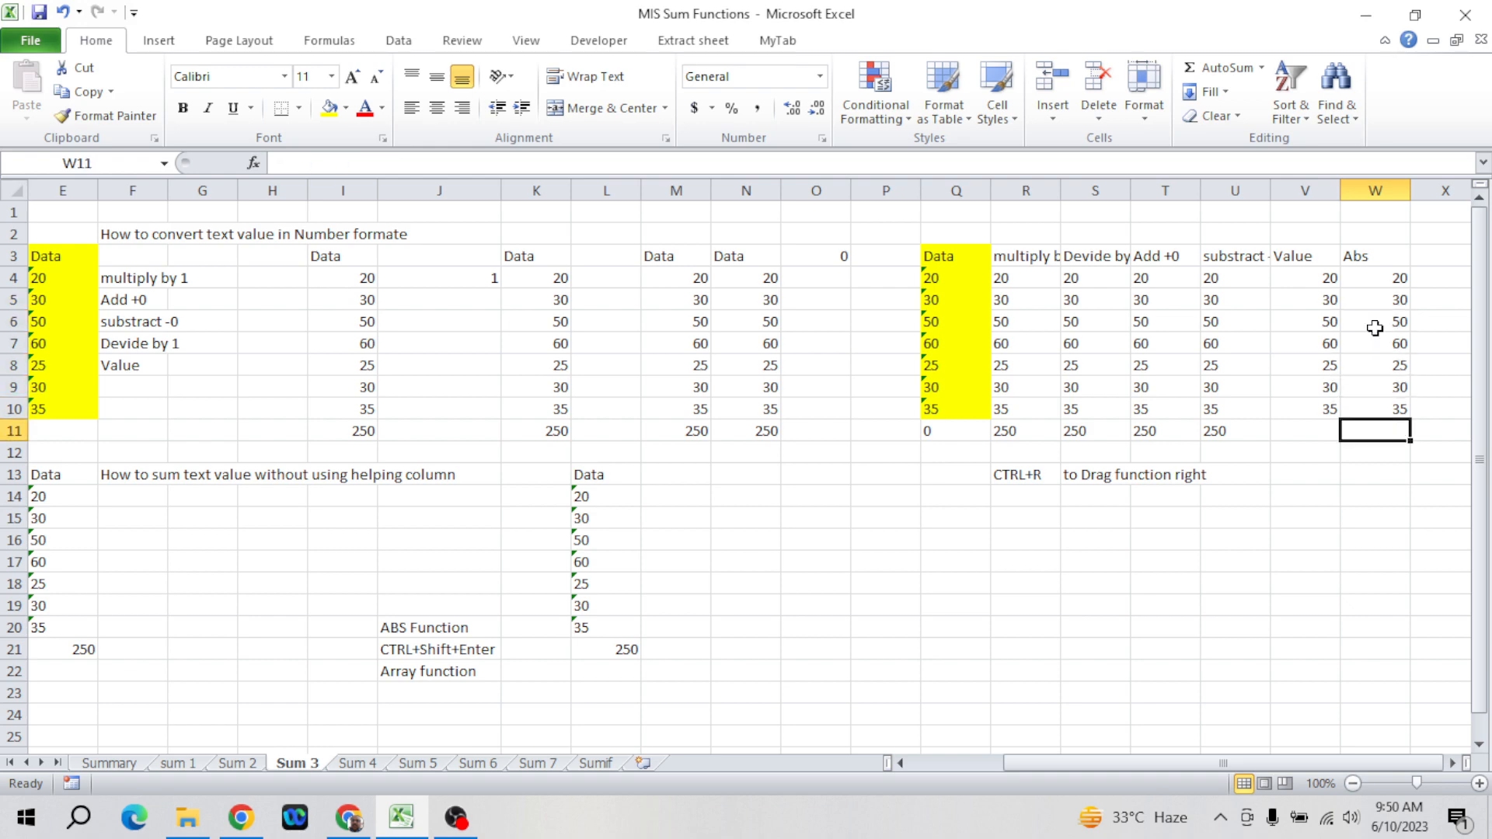
- Fill the SUM formula from U11 across V11 and W11 to total the Value and Abs columns
key(Left)
key(Left)
key(ctrl+c)
key(shift+Right)
key(shift+Right)
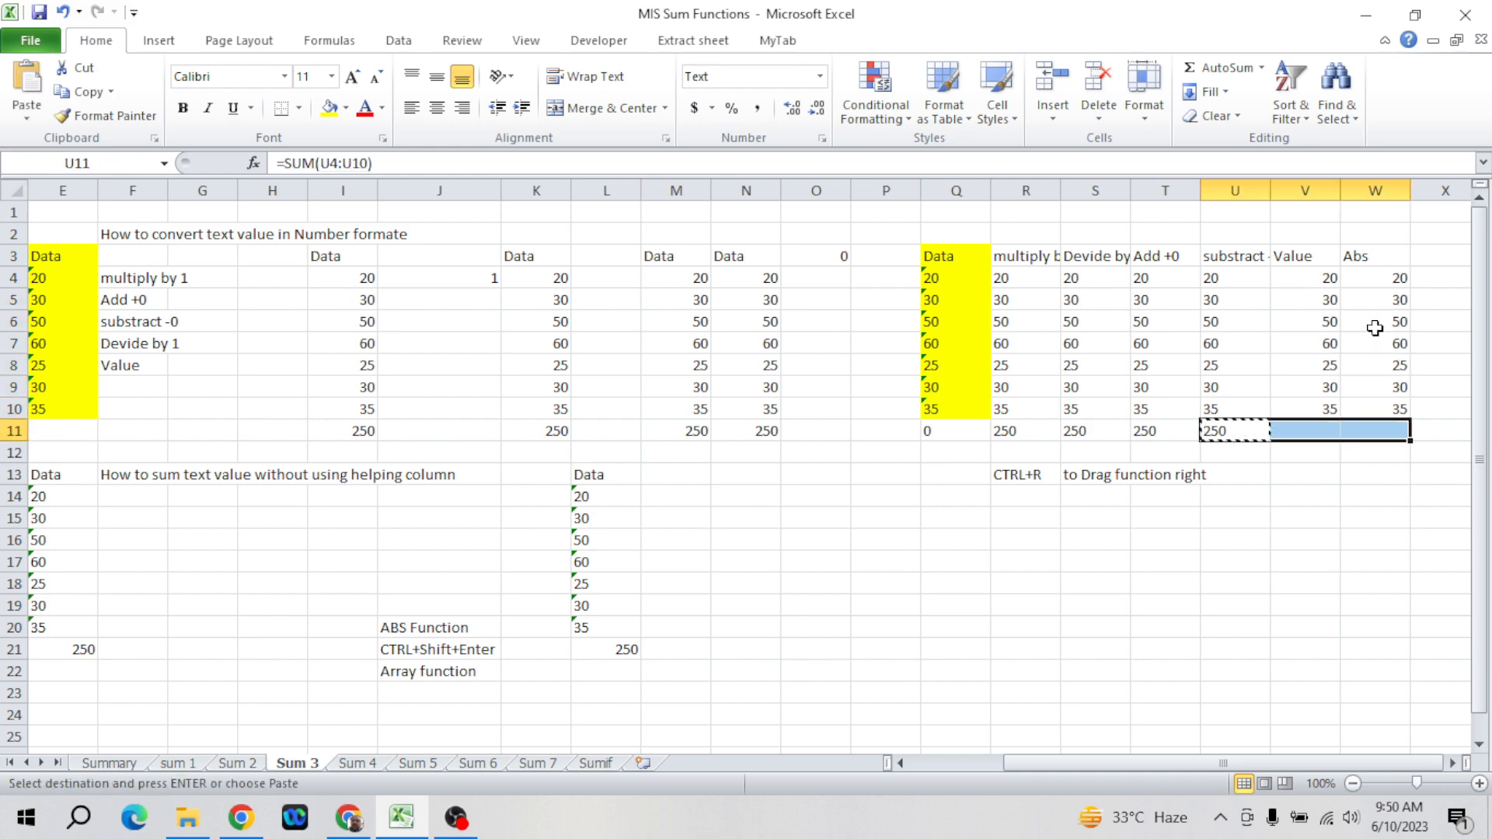
key(ctrl+r)
key(Right)
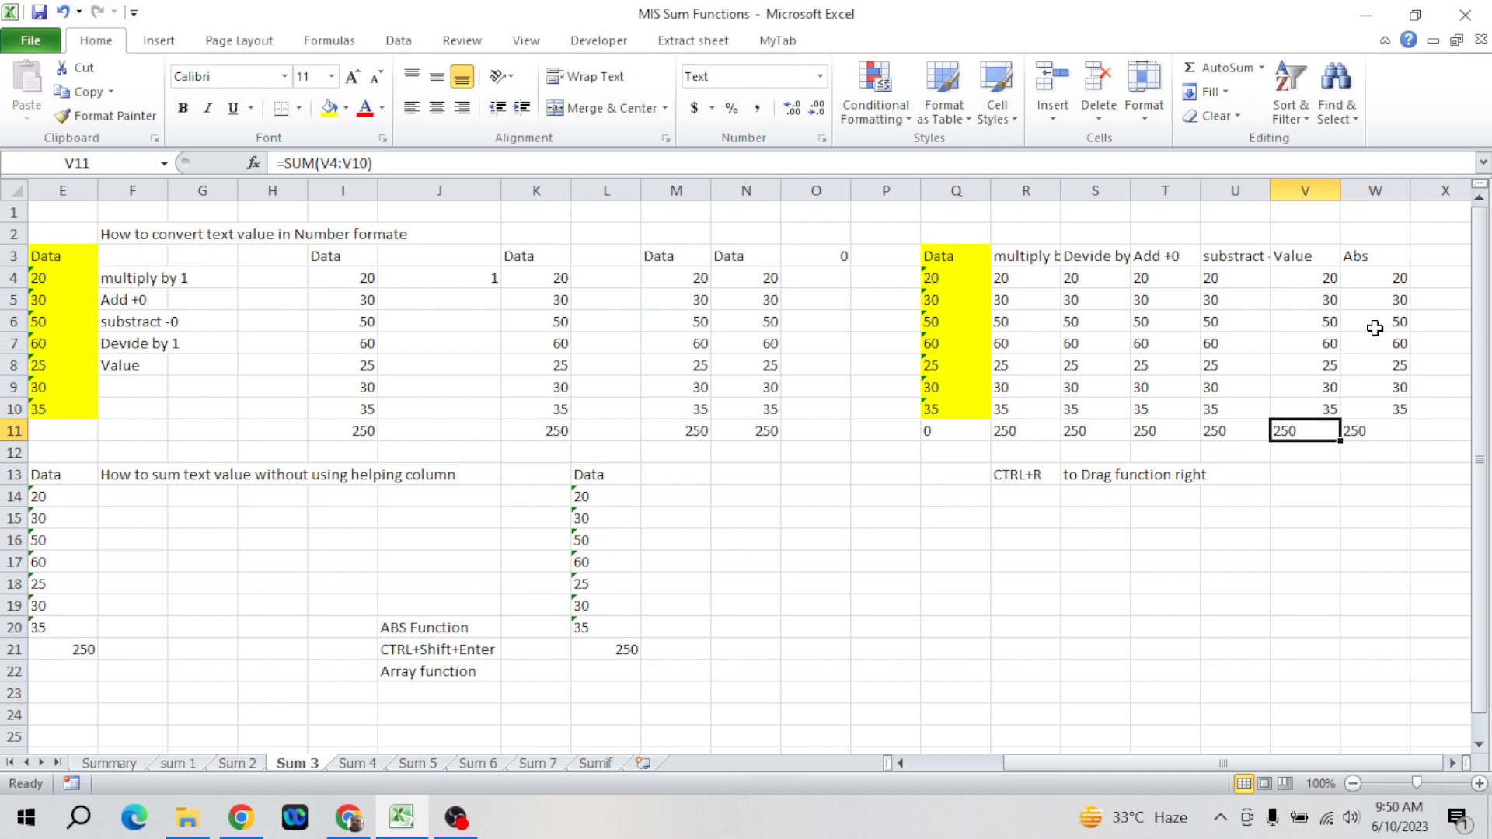
- Examine the range referenced by the SUM formula in W11 without changing it
key(Right)
key(Right)
key(Left)
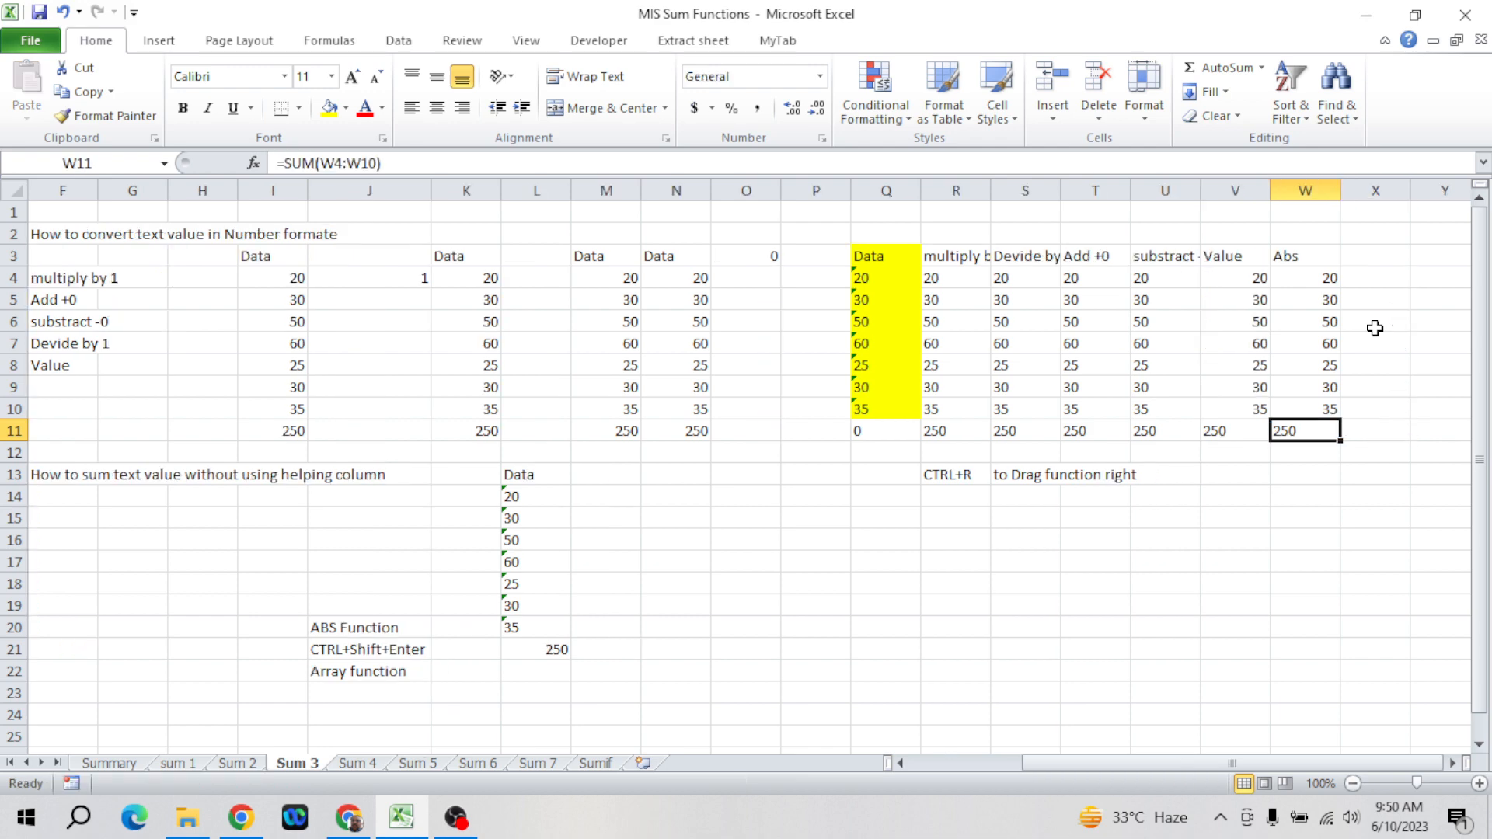
click(1029, 166)
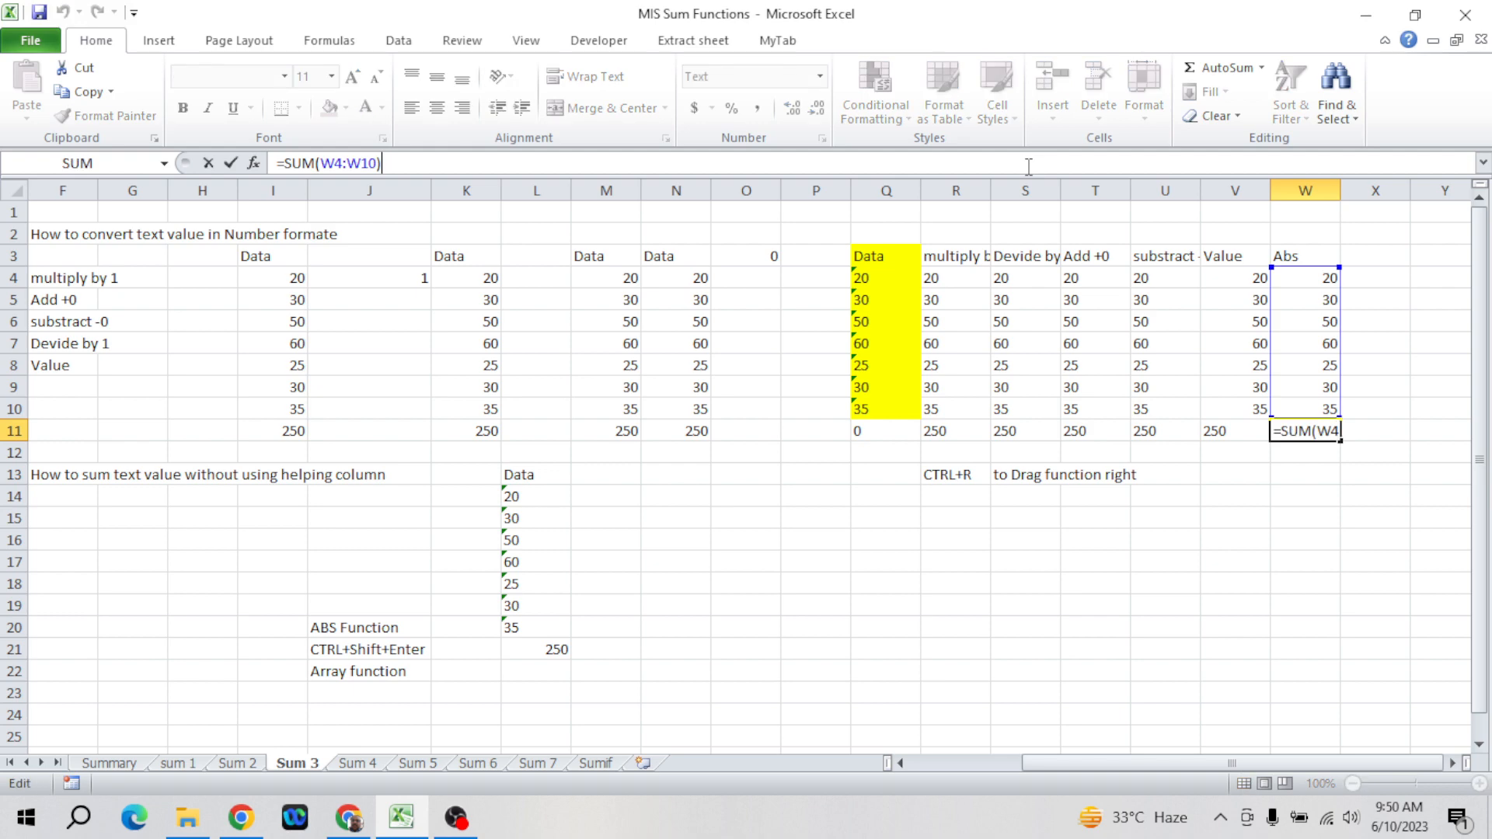
key(Escape)
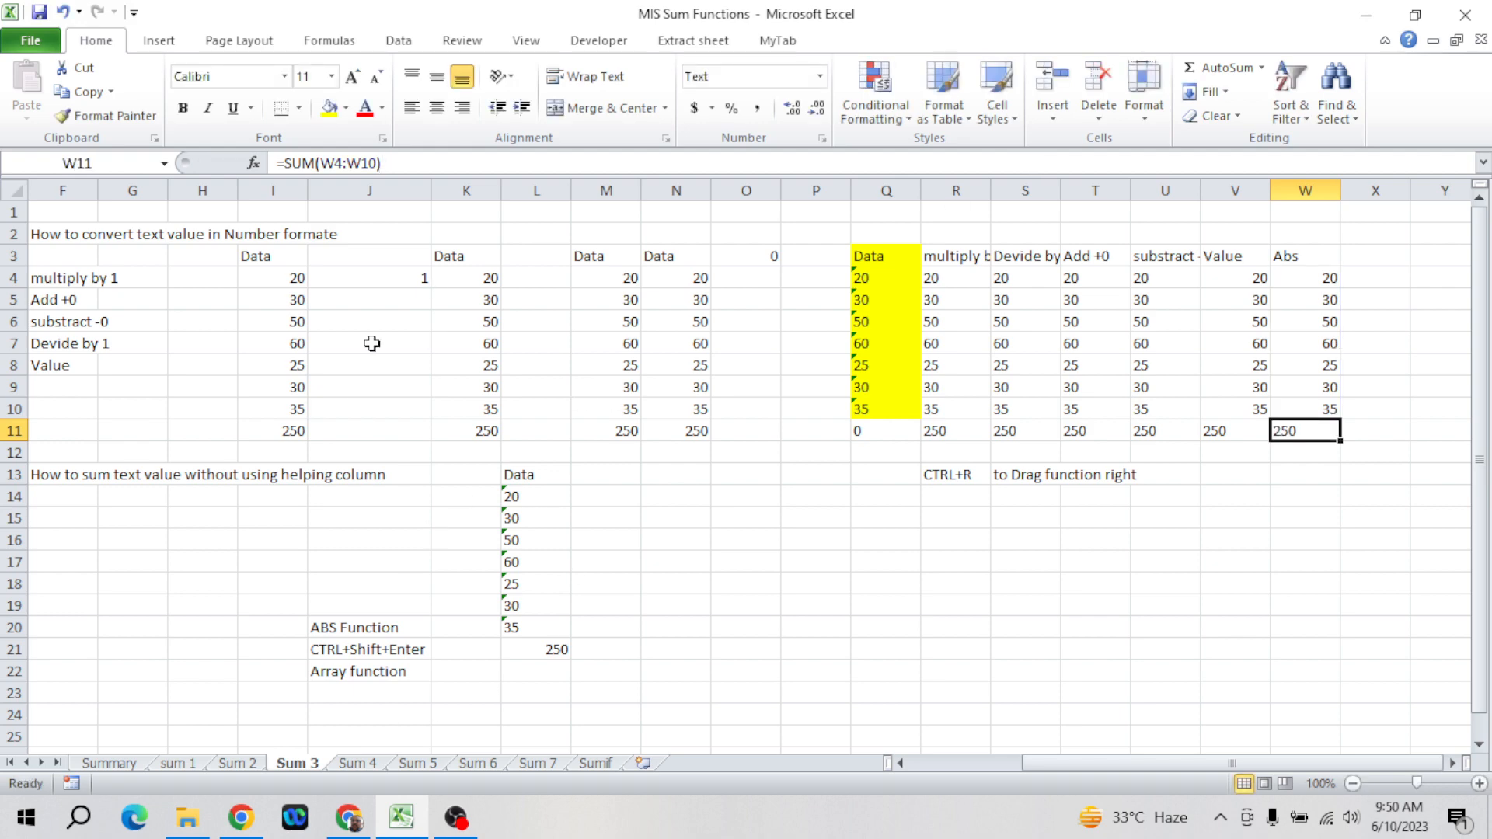
click(475, 352)
key(ctrl+Up)
key(ctrl+Left)
key(ctrl+Left)
key(ctrl+Left)
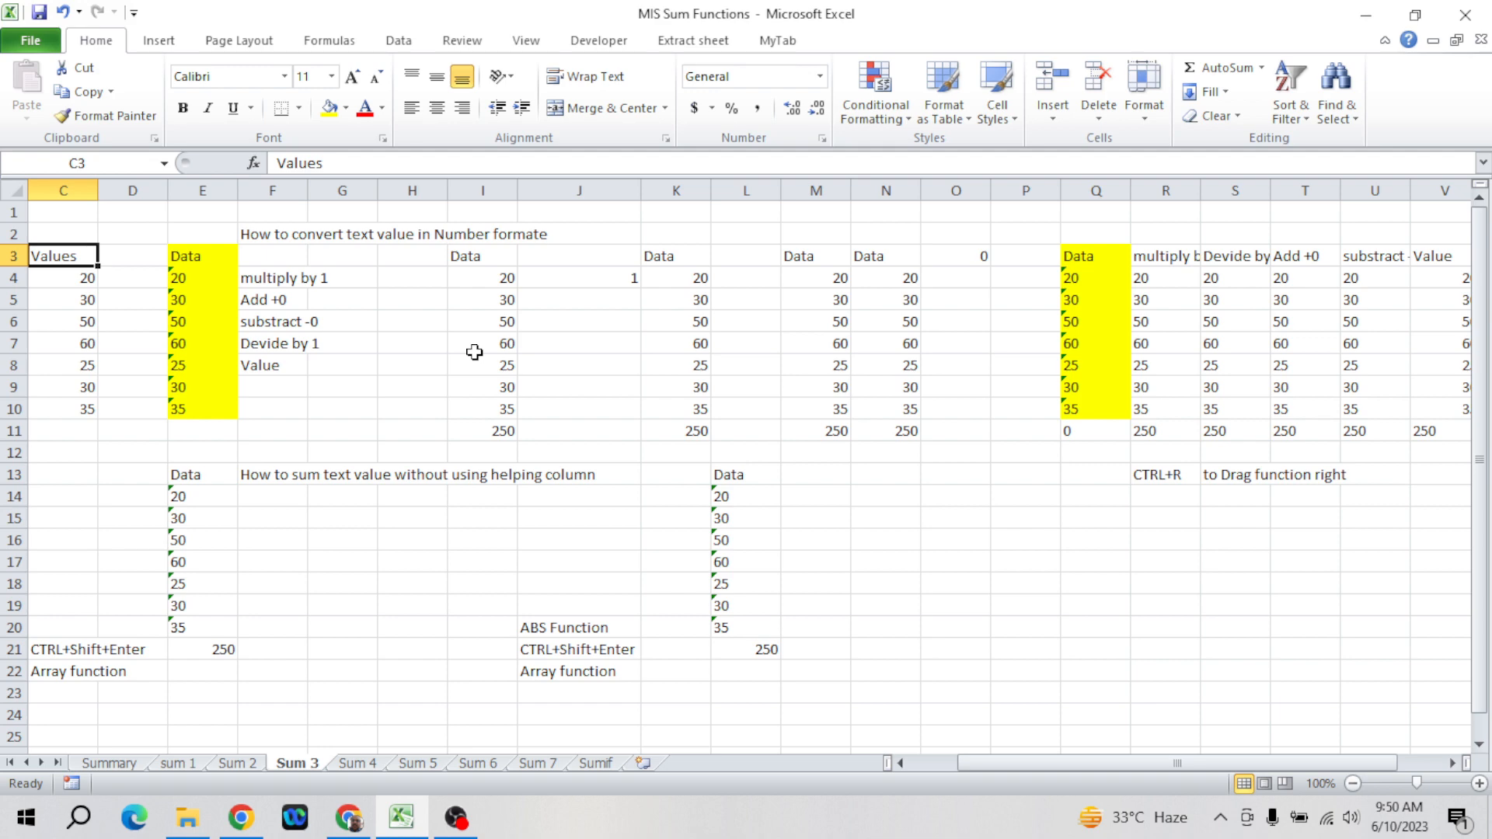
key(Down)
click(1380, 339)
key(Right)
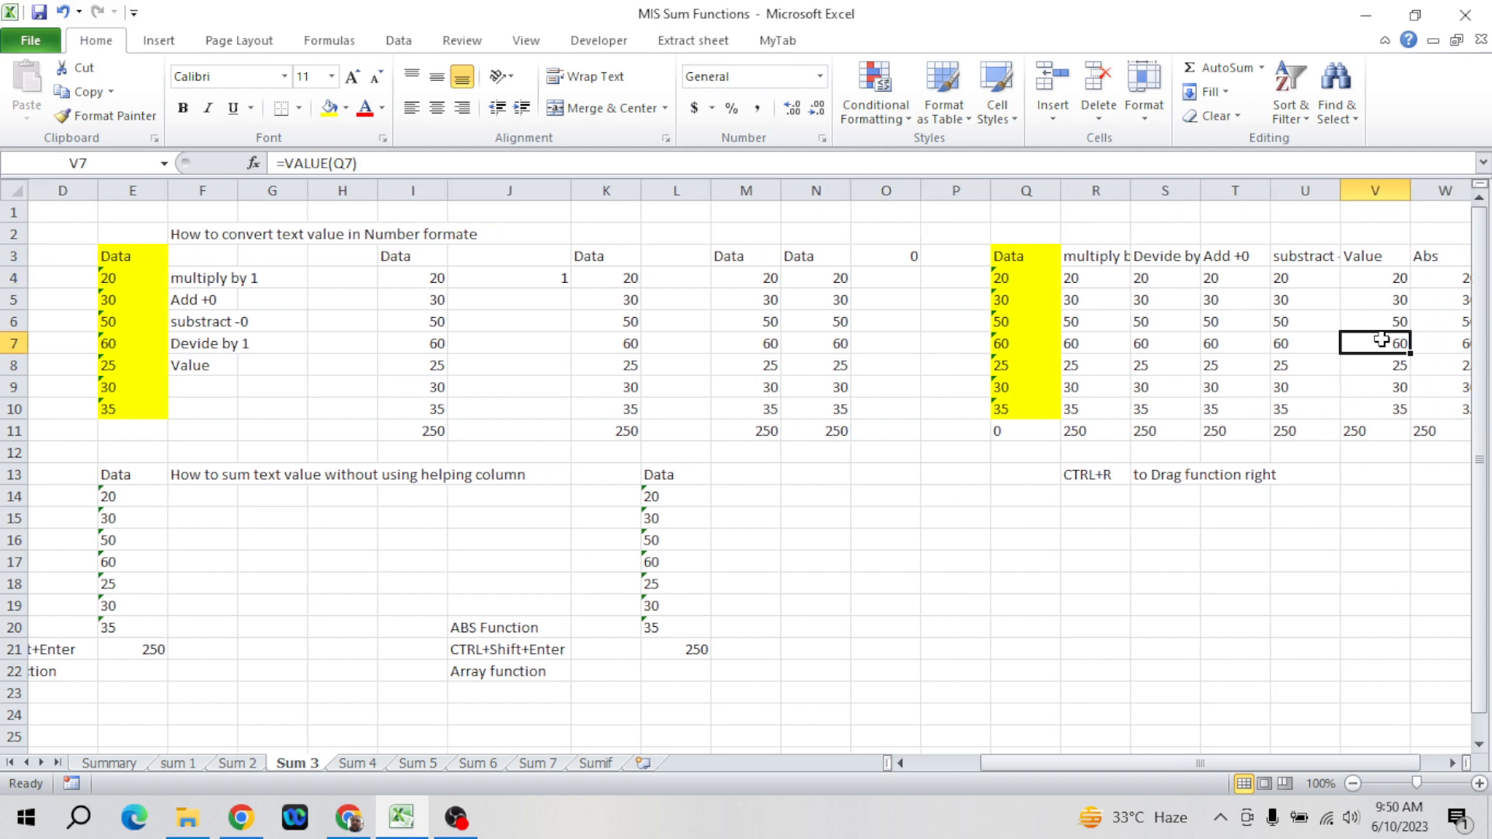
- Examine the SUM formula in W11 and the source text data in Q3:Q11
key(Right)
key(Down)
key(Down)
key(Down)
key(Down)
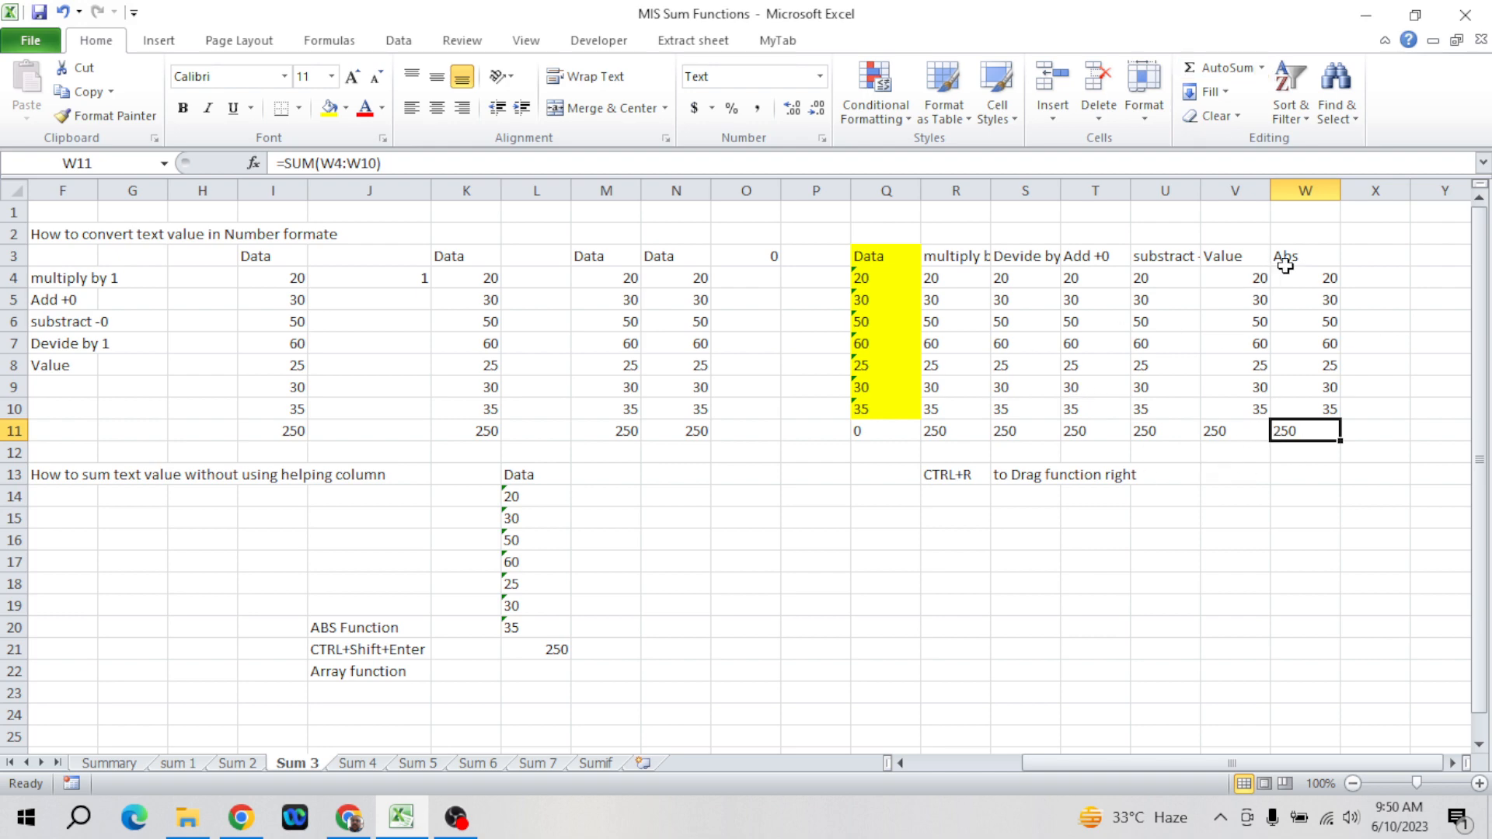
click(861, 274)
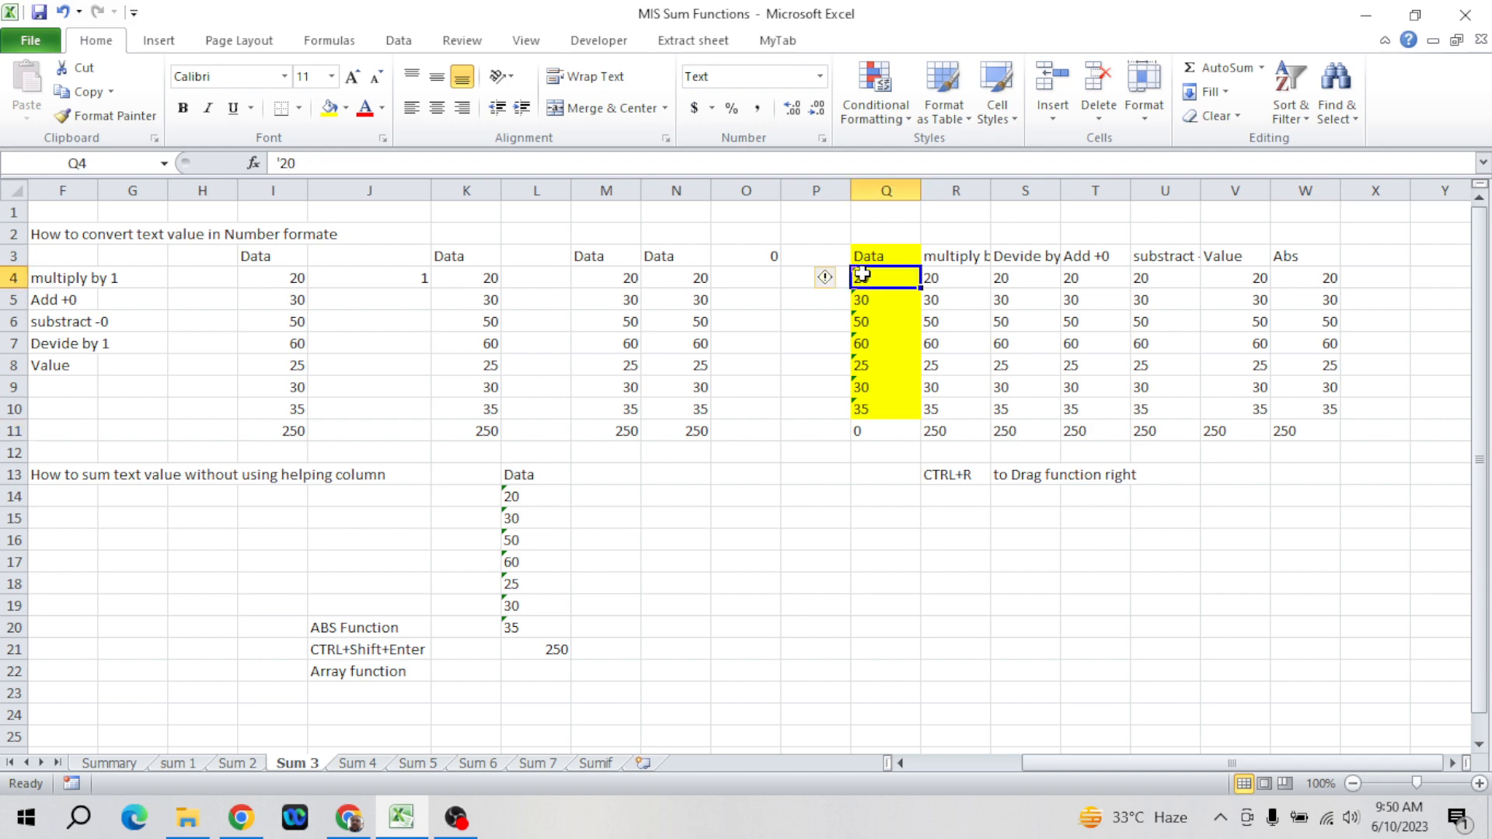
key(Up)
key(ctrl+shift+Down)
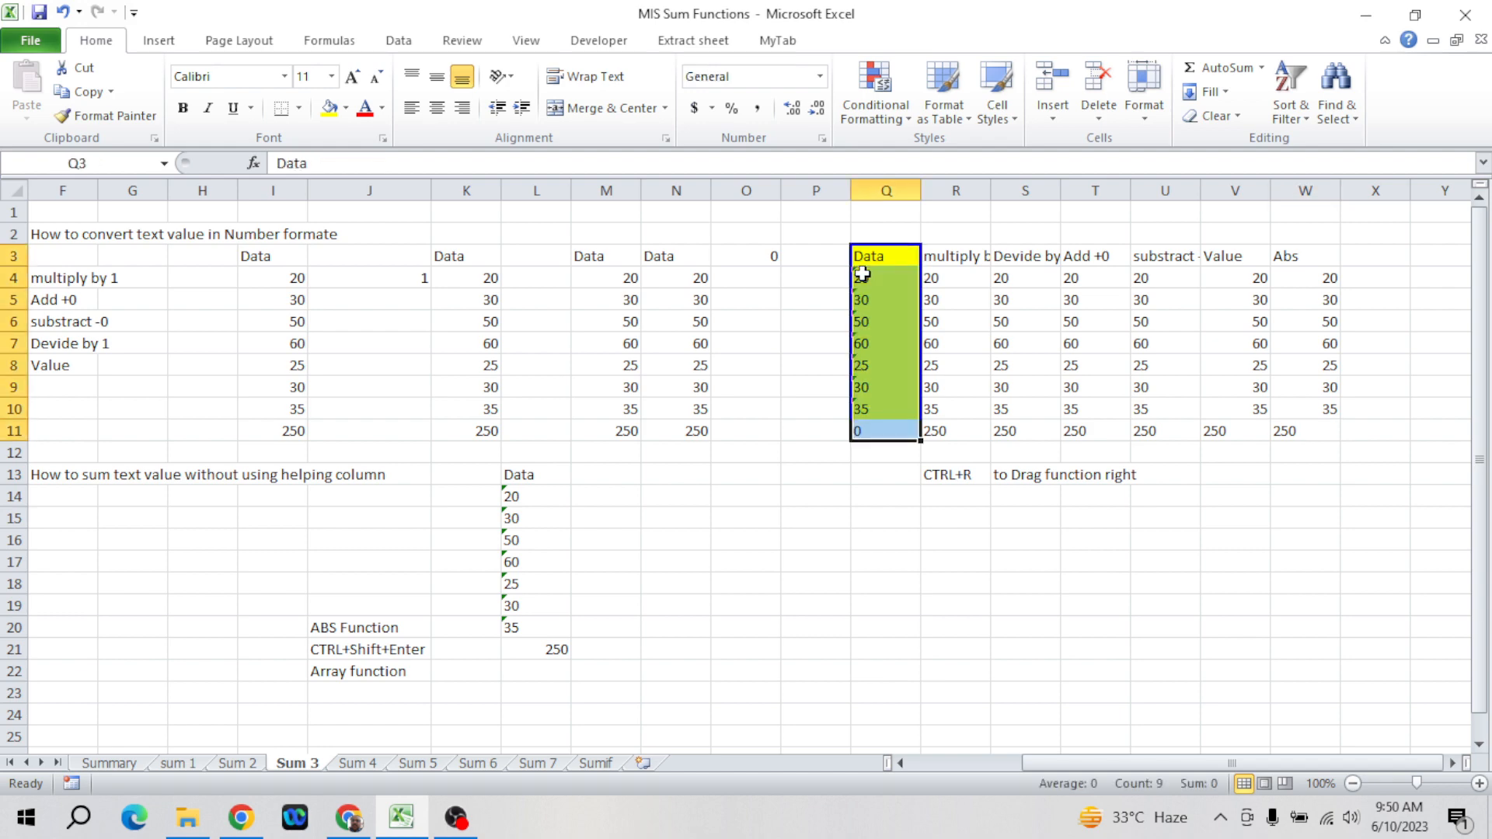
- Enter the labels Value in P16 and Abs in P17 below the data table
key(Down)
key(Down)
key(Down)
key(Down)
key(Down)
key(Down)
key(Down)
key(Down)
key(Down)
key(Down)
key(Down)
key(Down)
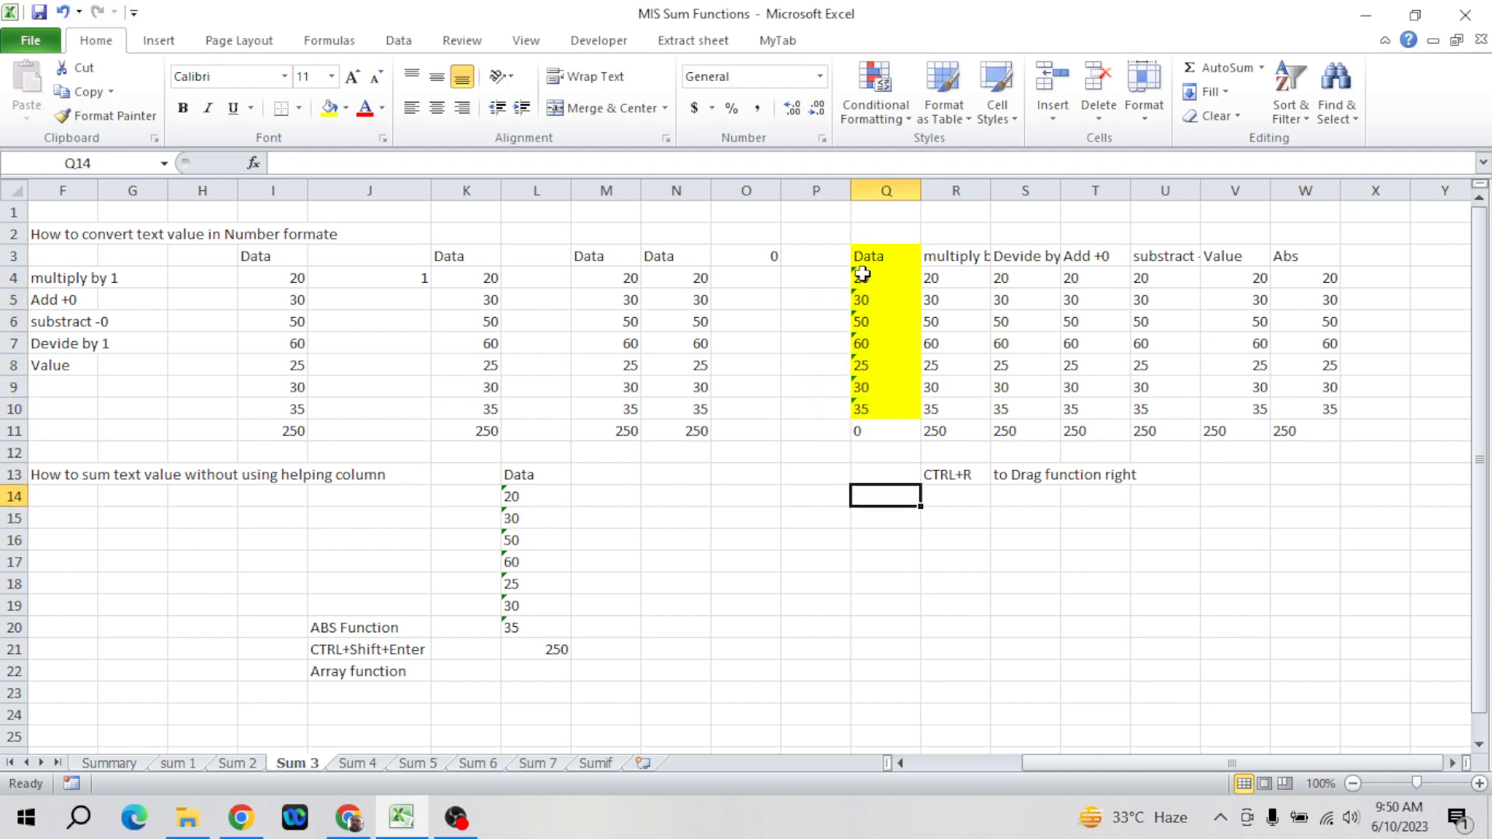
key(Down)
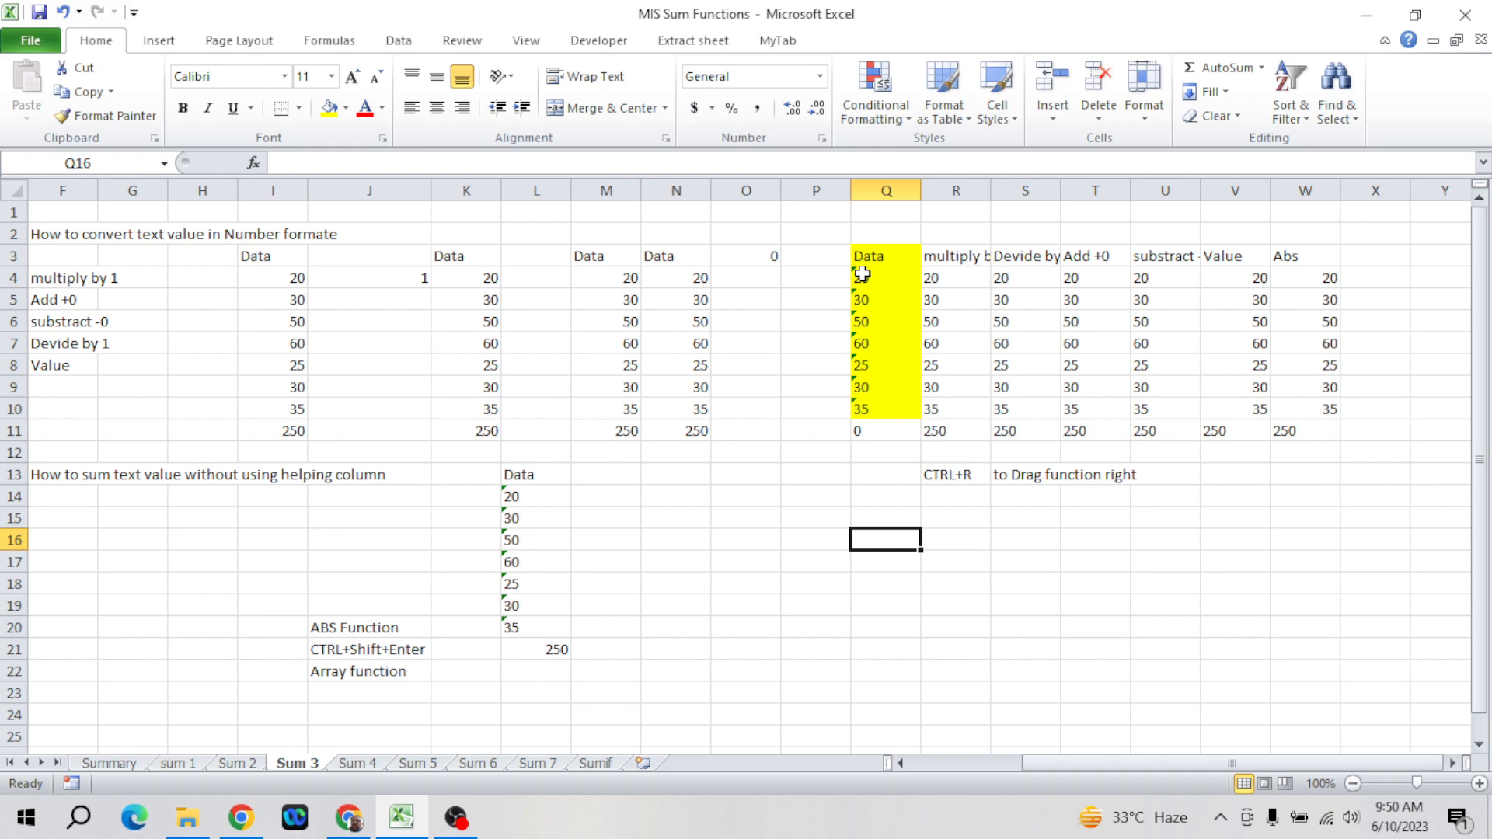
key(Left)
text(Value)
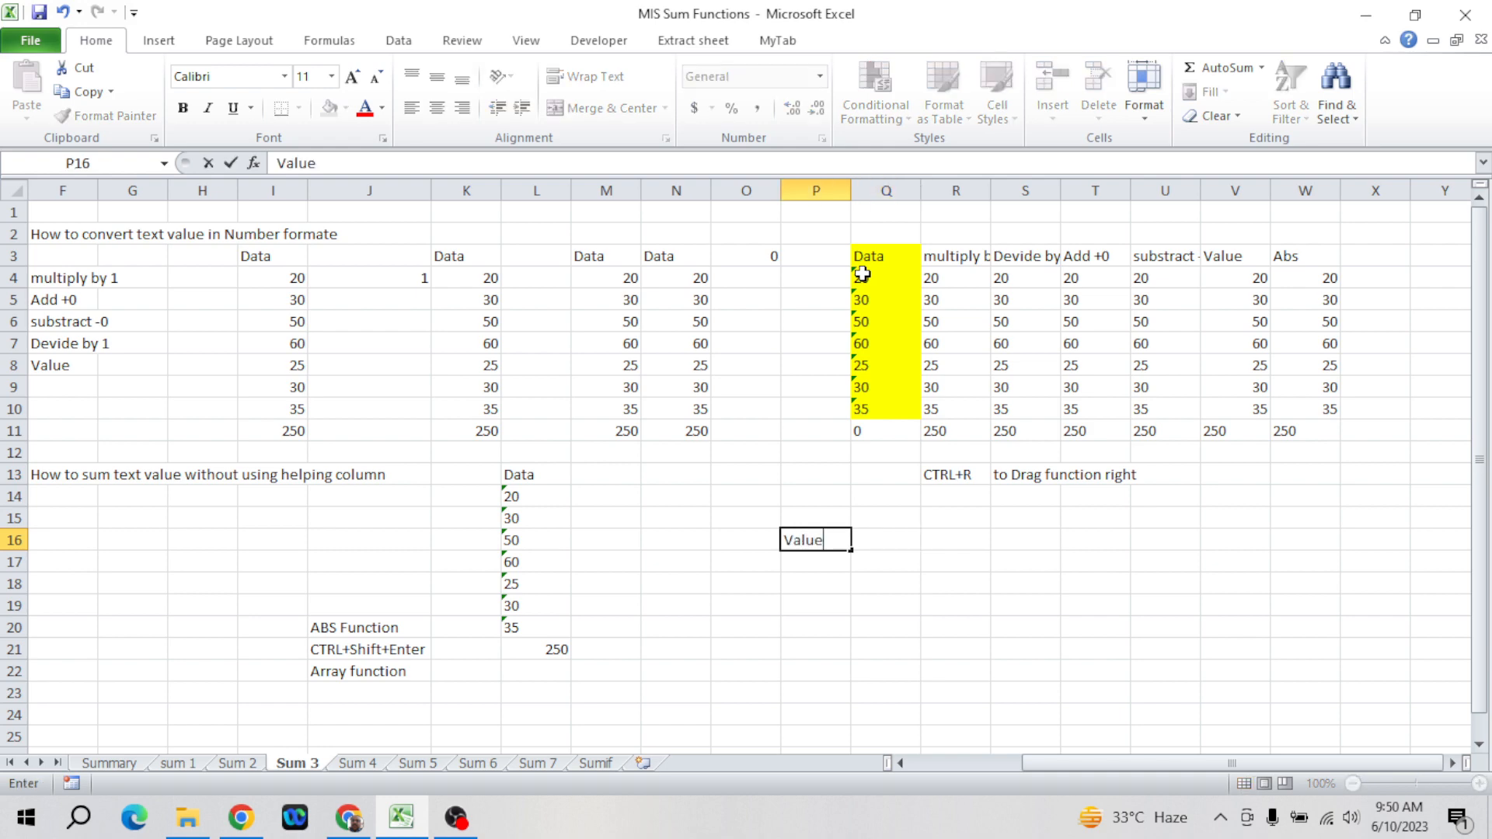
key(Return)
text(Abs)
key(Return)
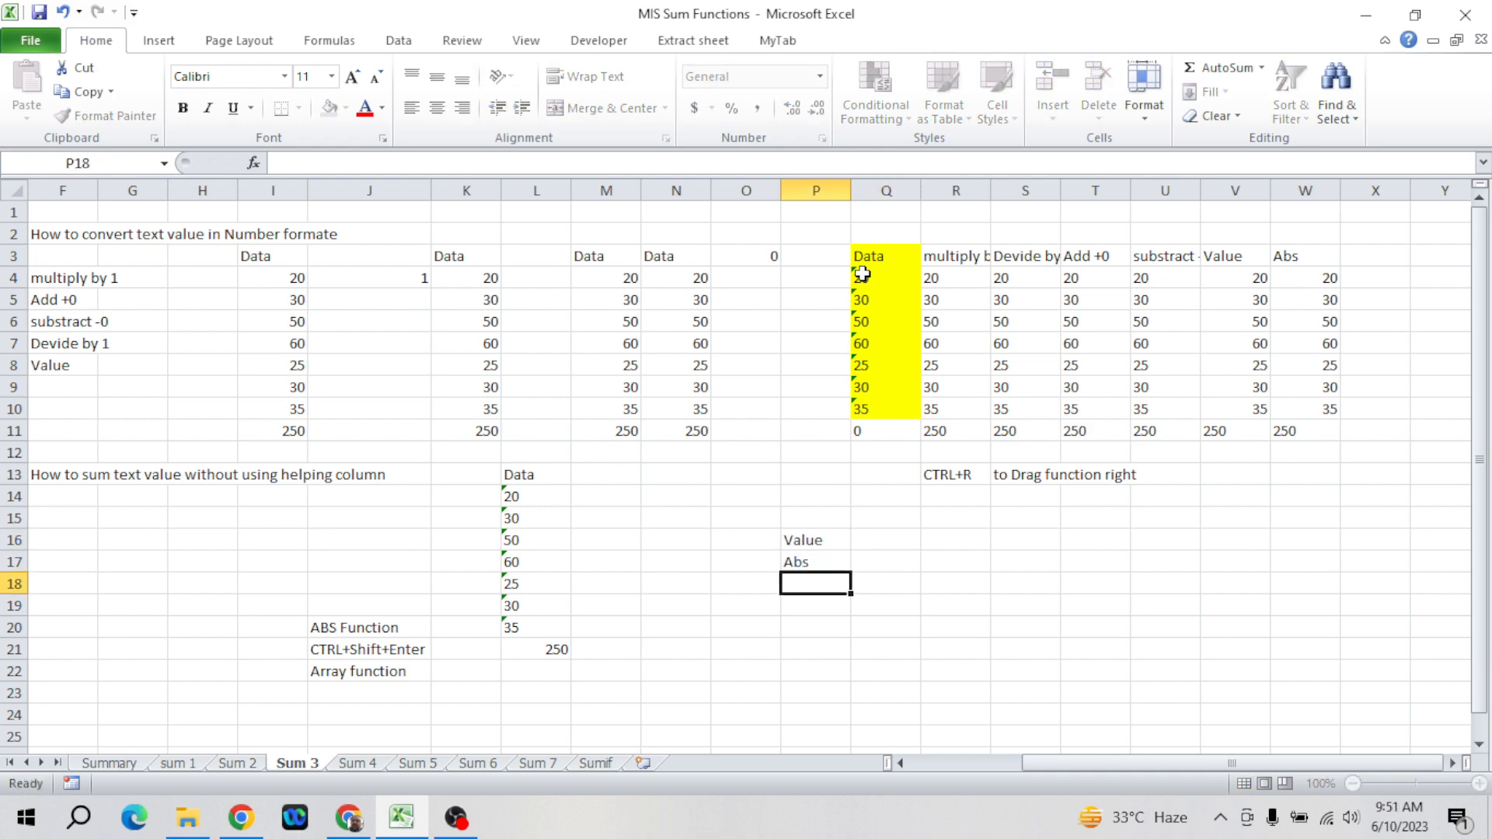
- Total the text values in Q16 with the formula =SUM(VALUE(Q4:Q10)), entered as an array formula
key(Up)
key(Up)
key(Right)
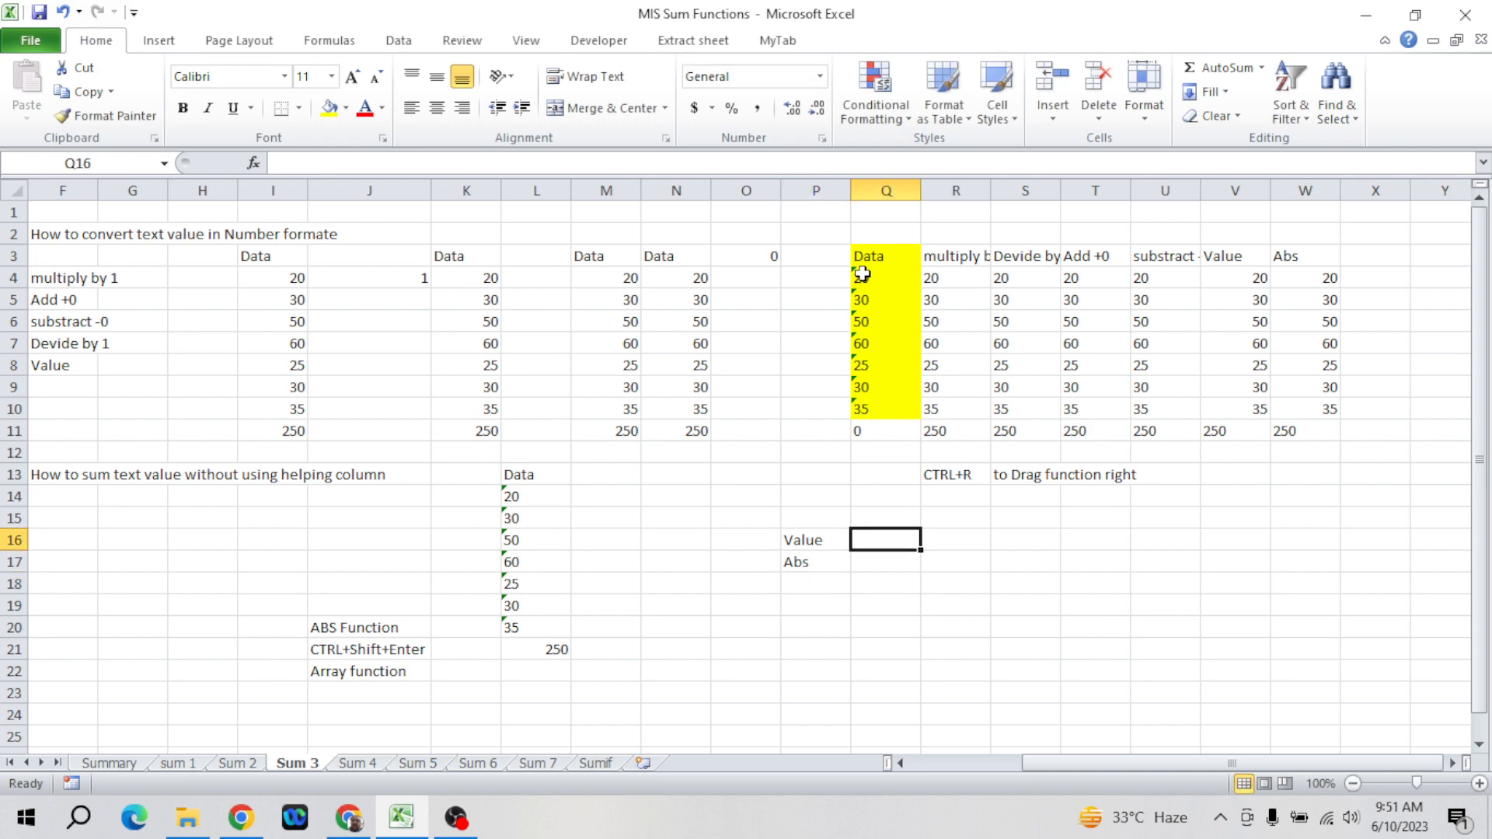
text(=sum)
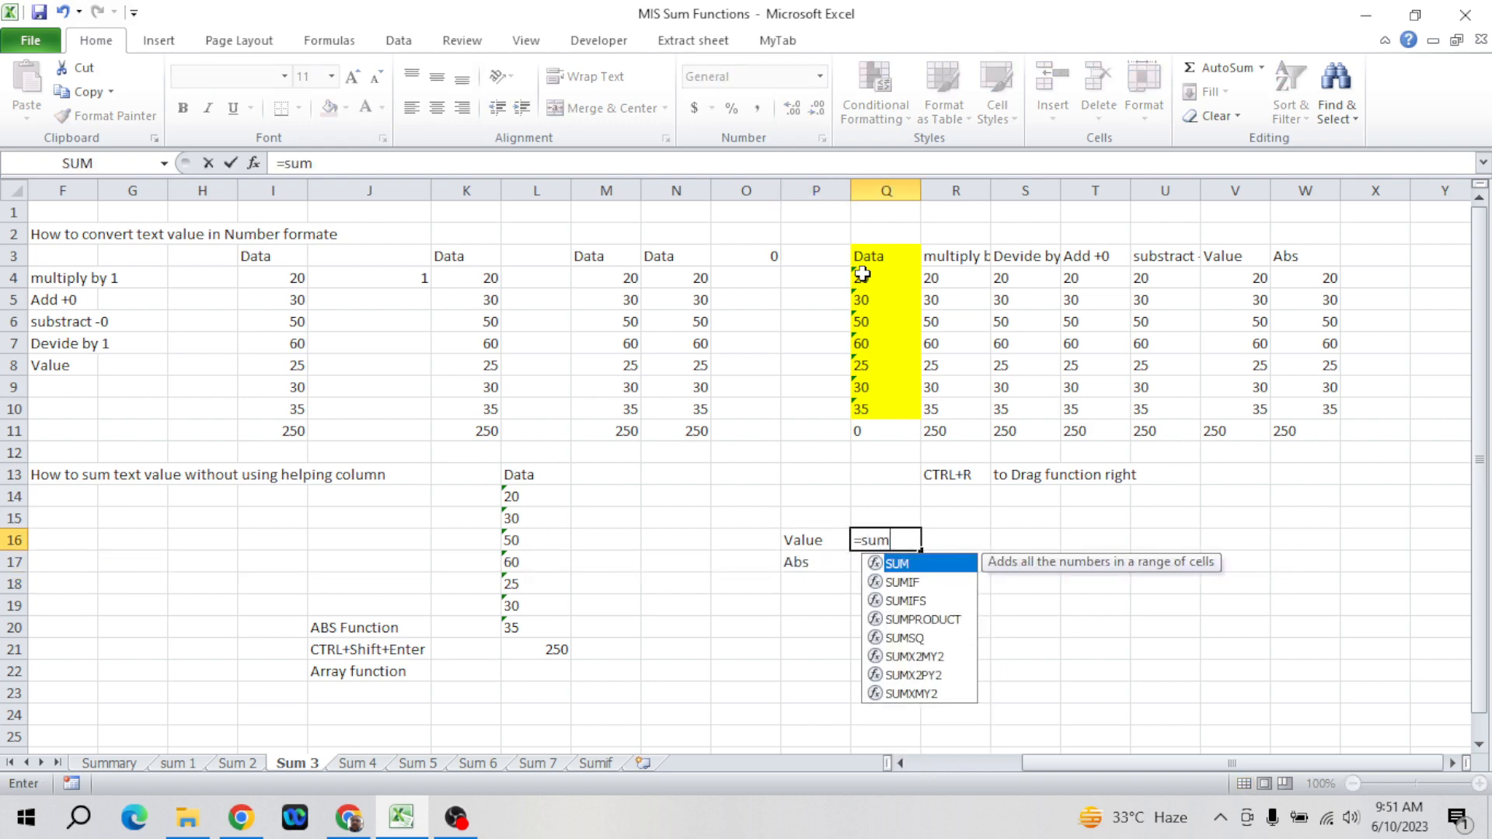
key(Tab)
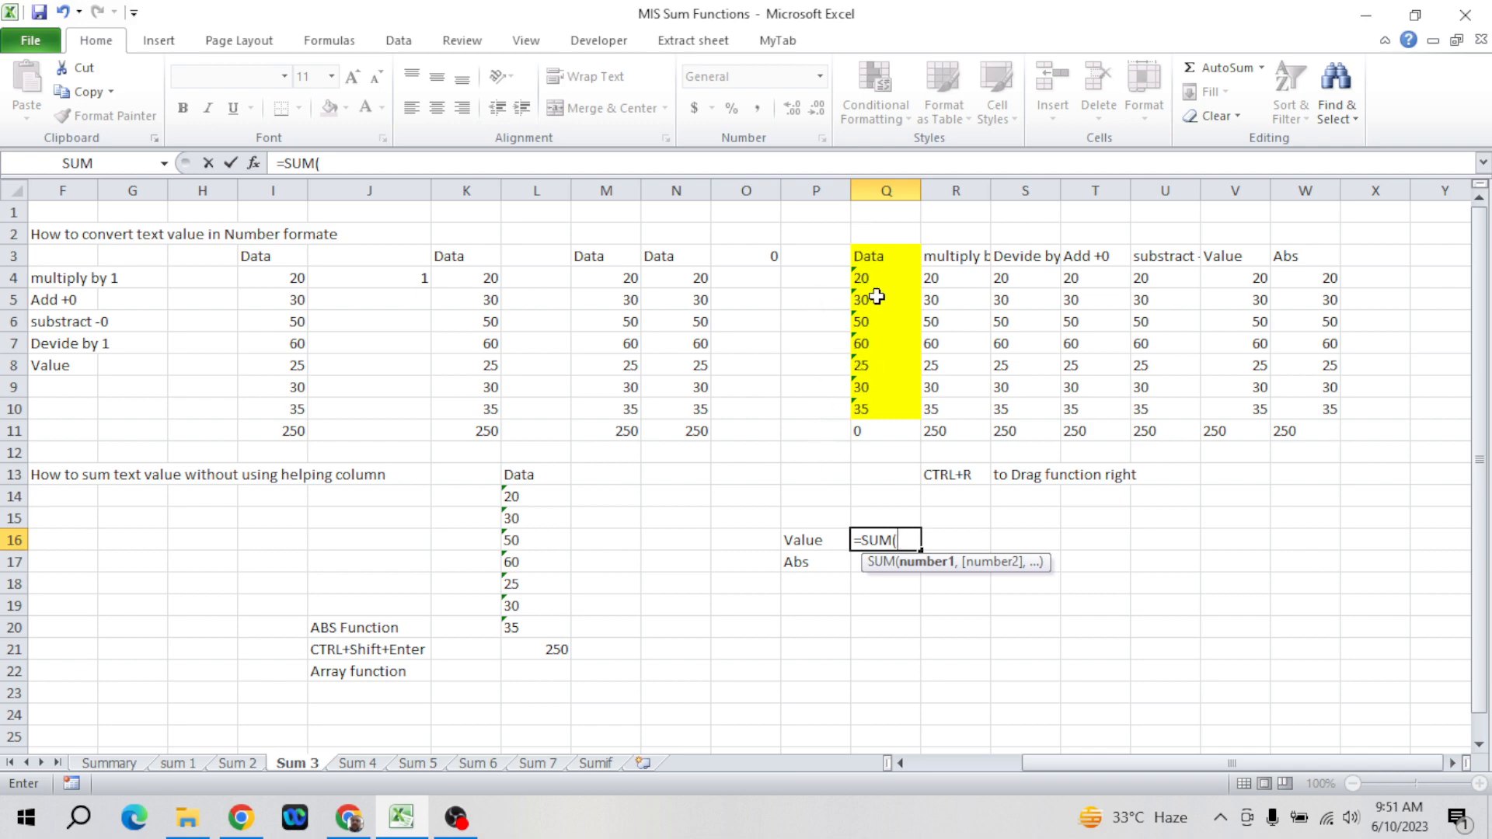
text(valu)
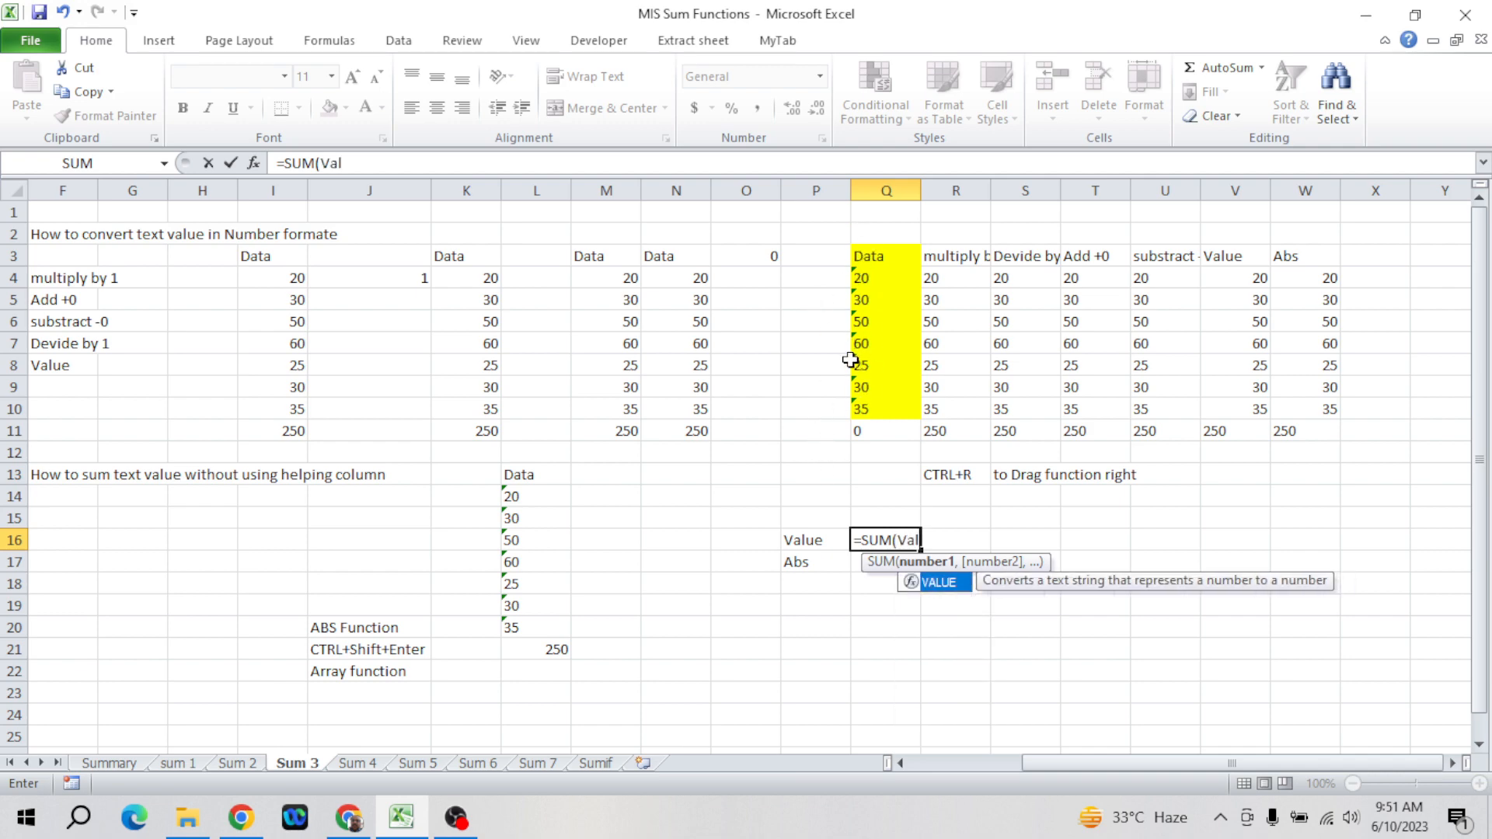
key(Tab)
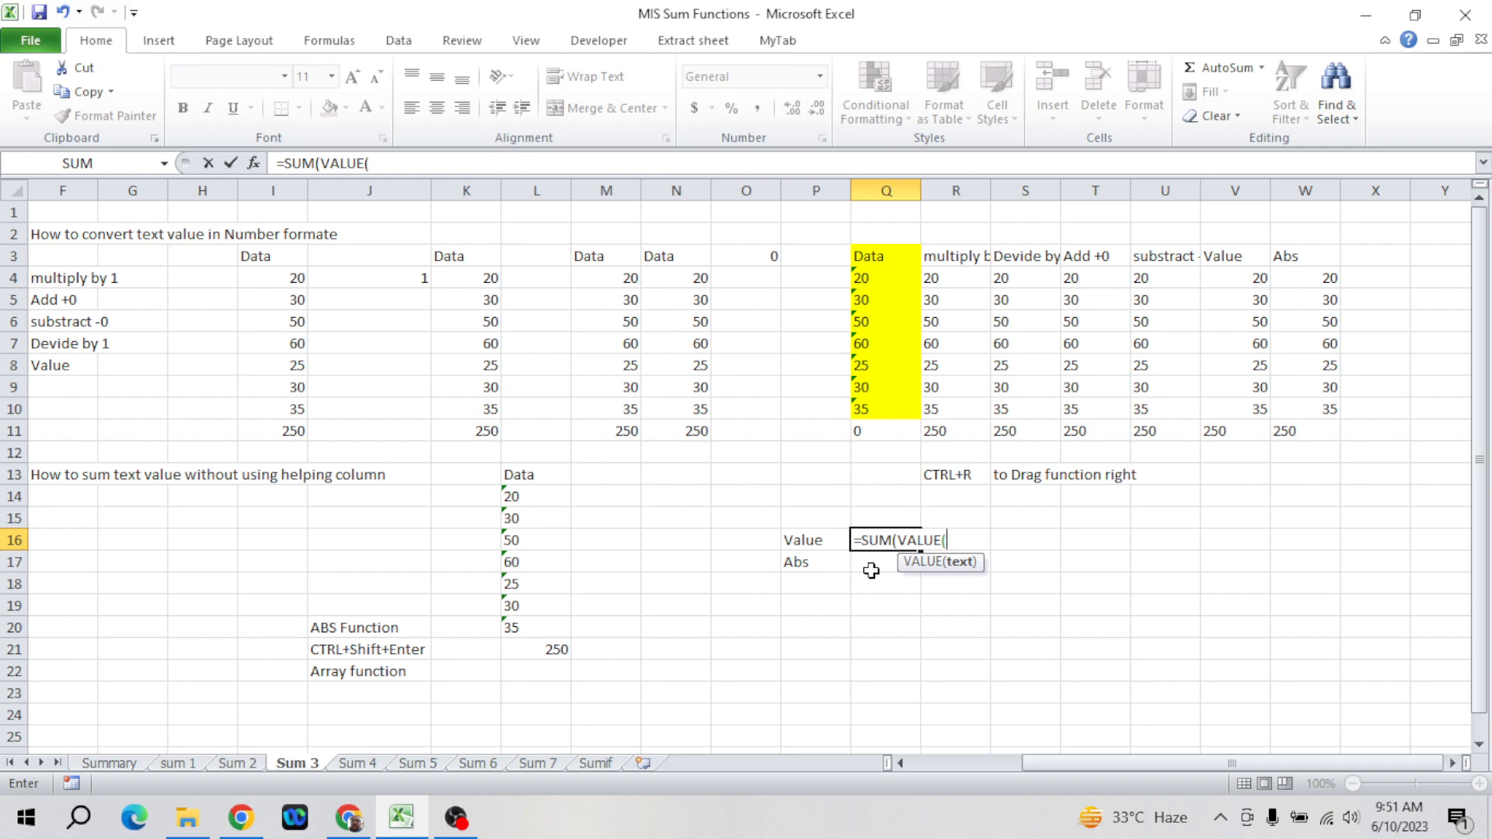
click(876, 274)
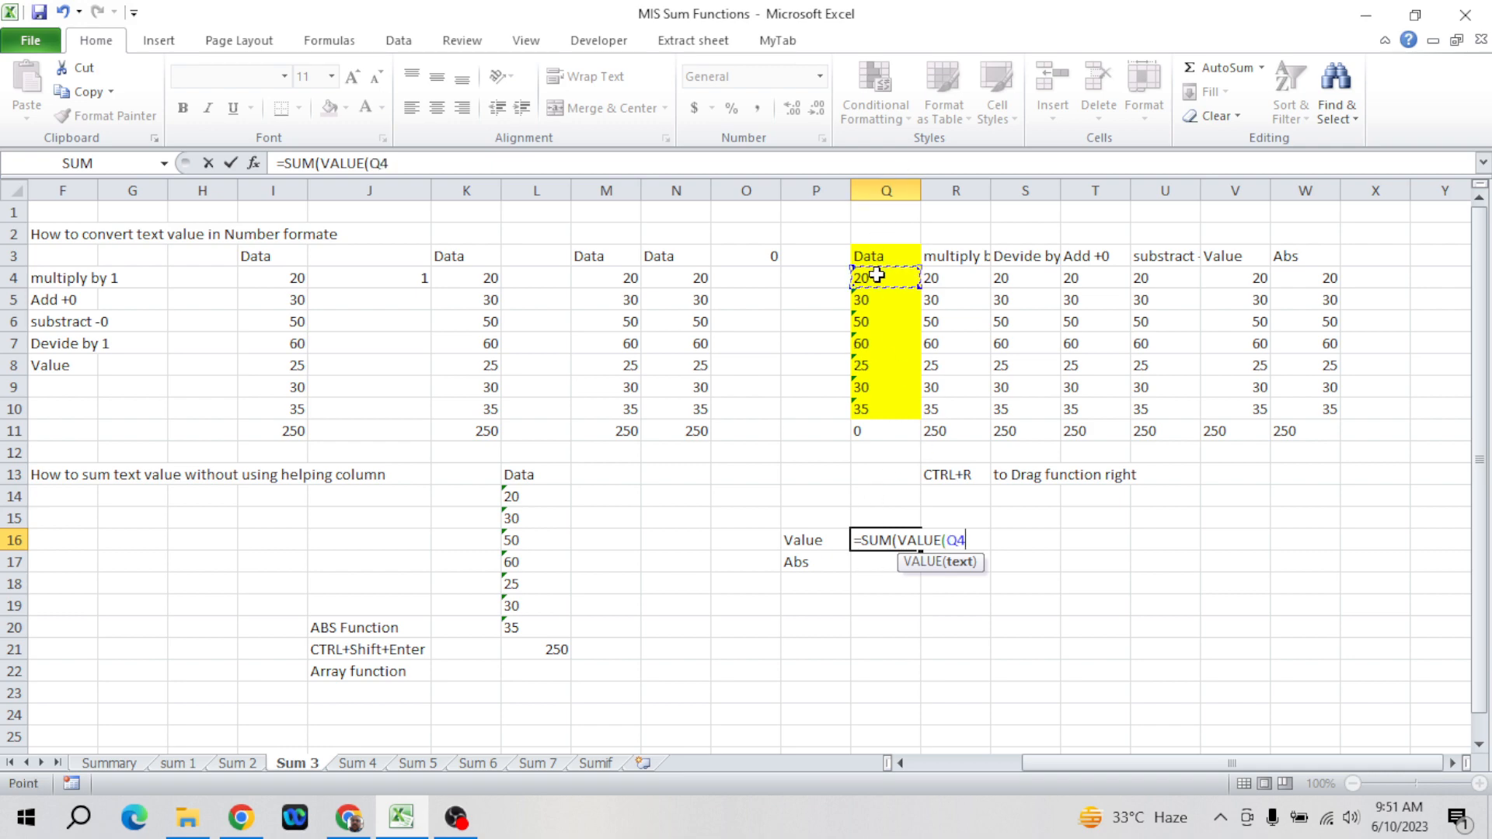
key(ctrl+shift+Down)
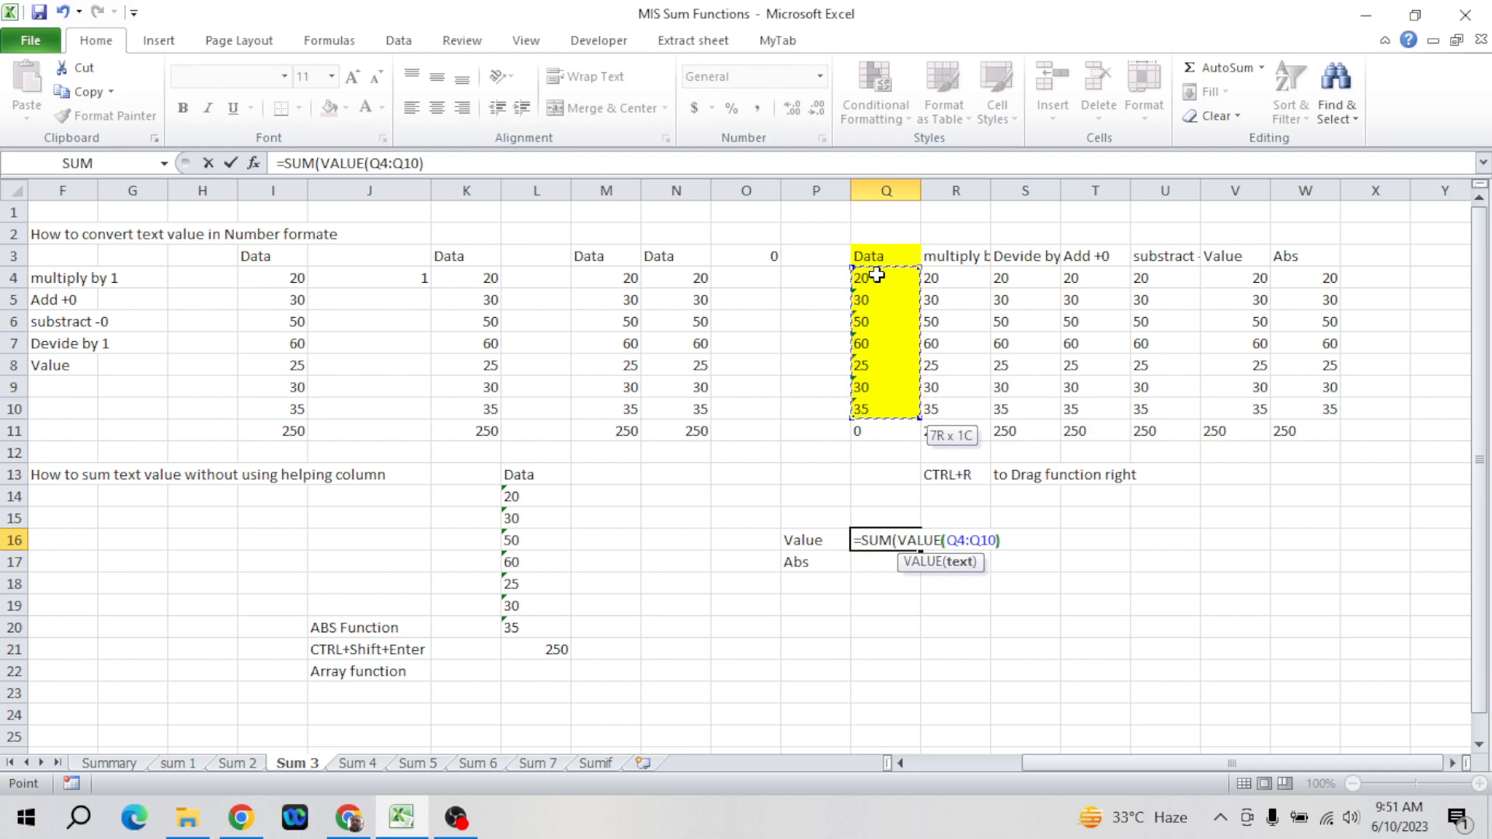
text())
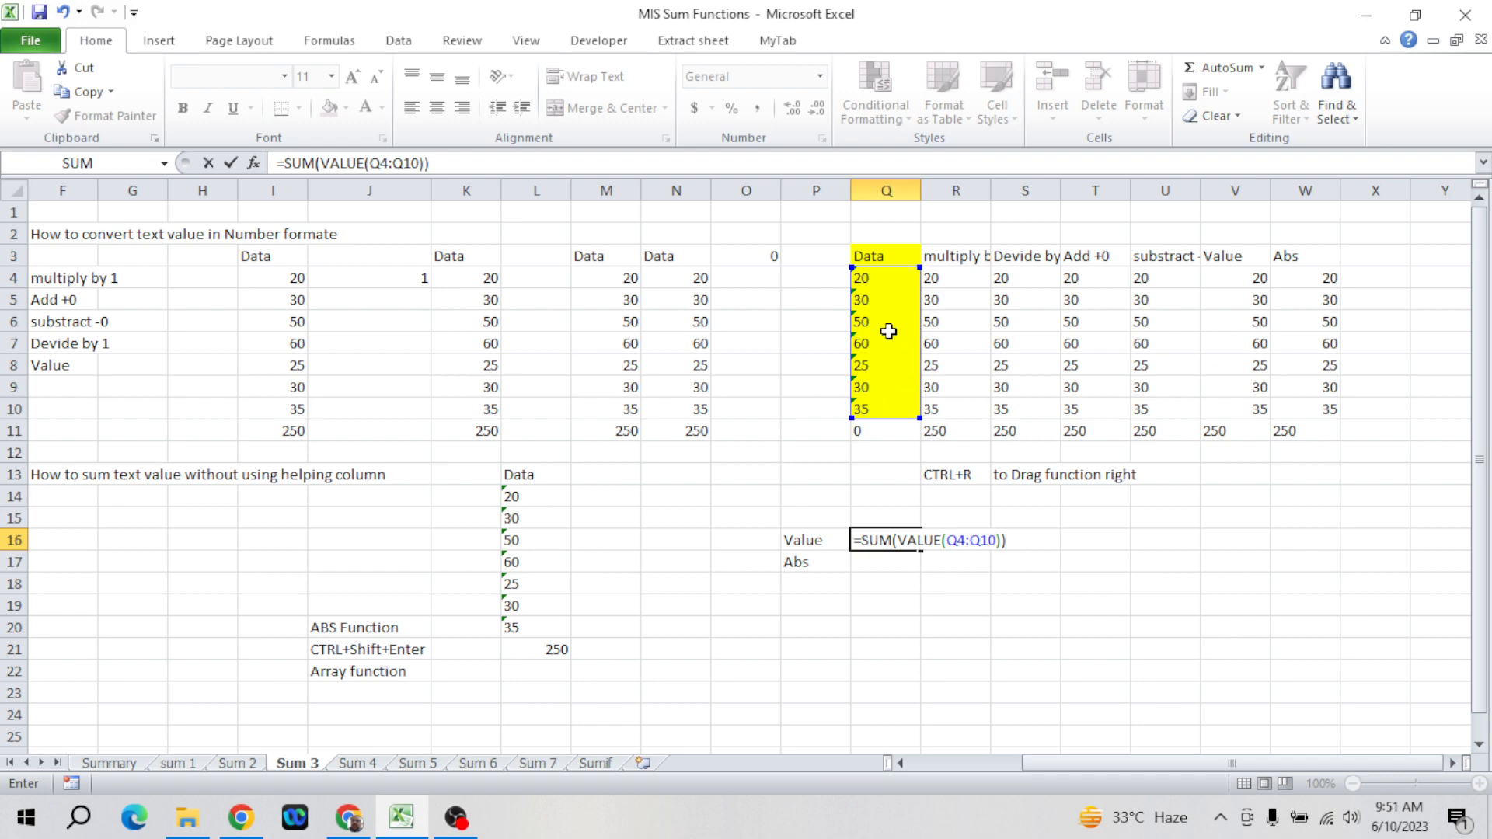
key(Return)
key(Up)
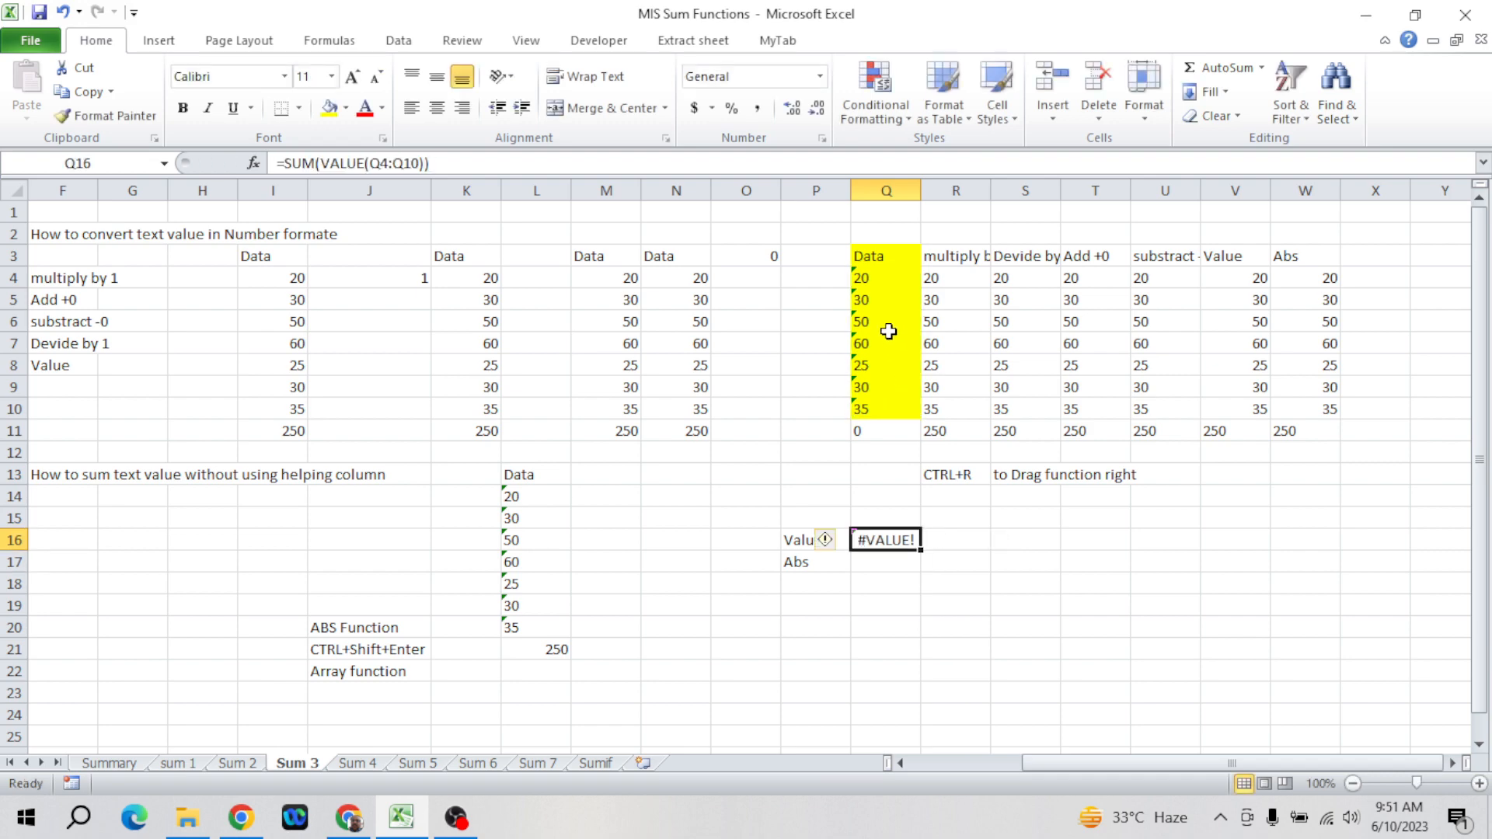
click(816, 163)
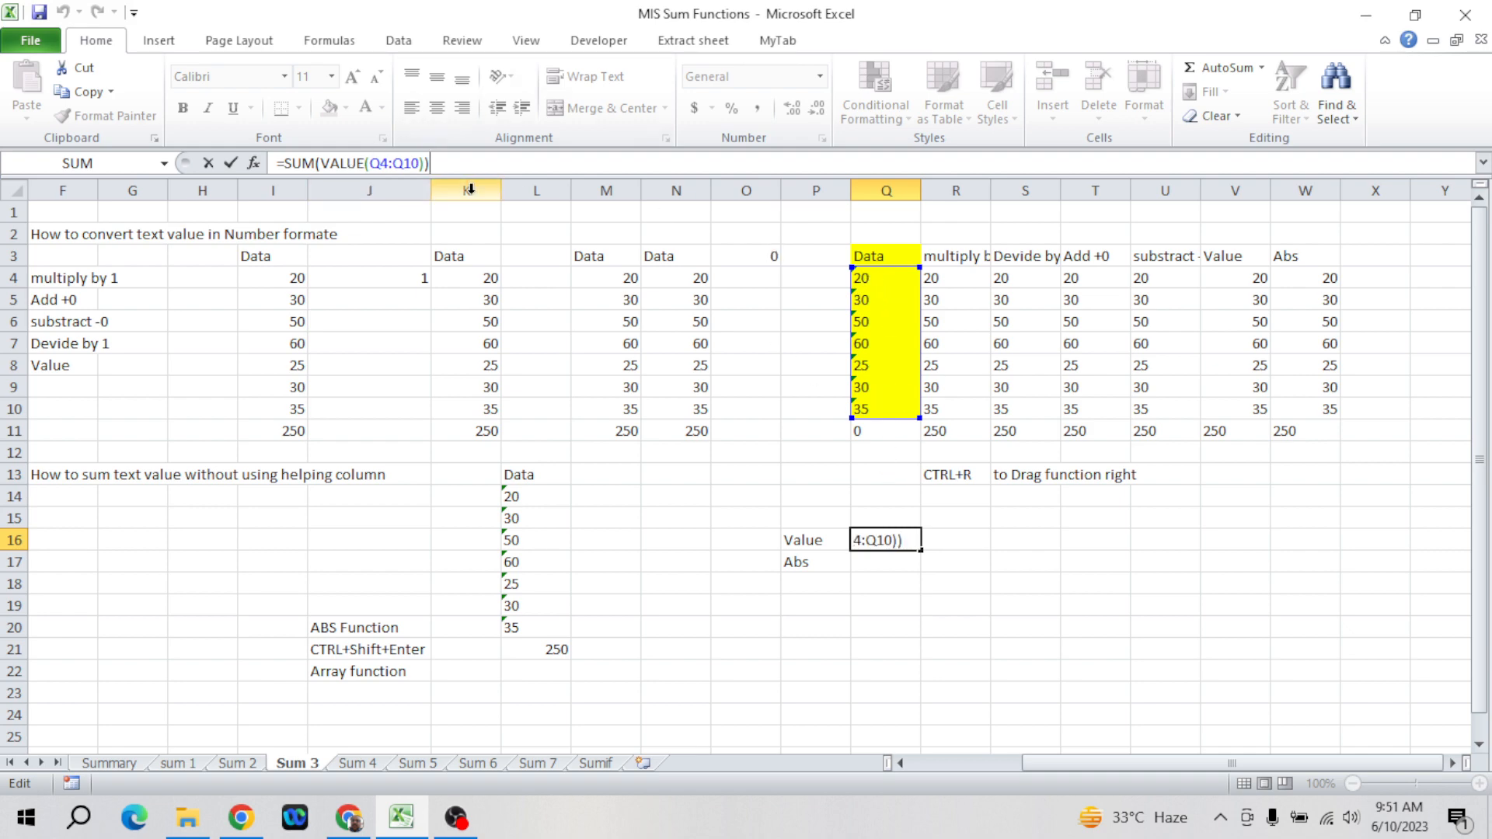
key(ctrl+shift+Return)
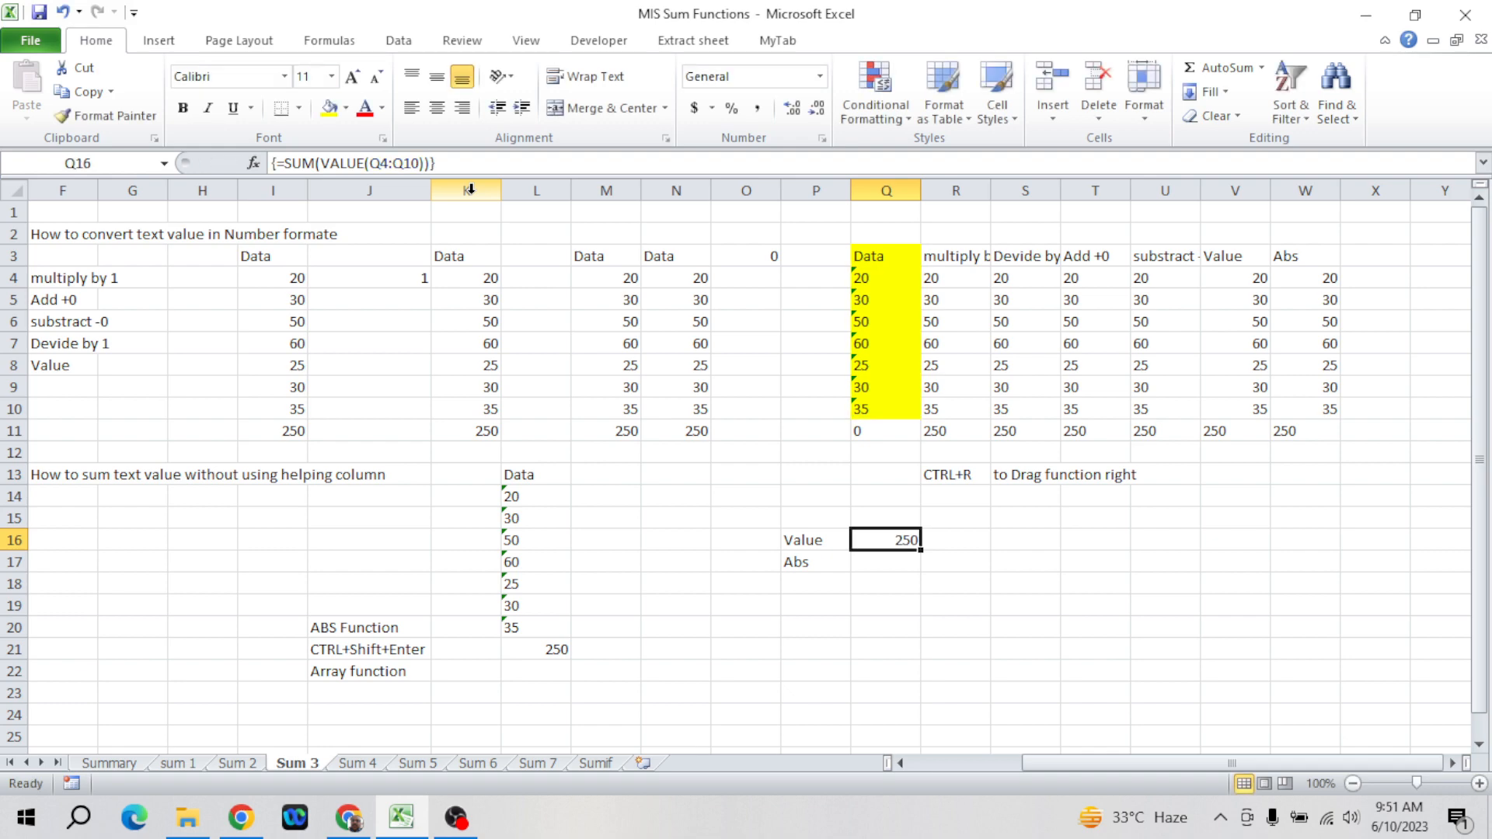
- Add the note CTRL+shift+Enter in S16 beside the Value total
key(Right)
key(Right)
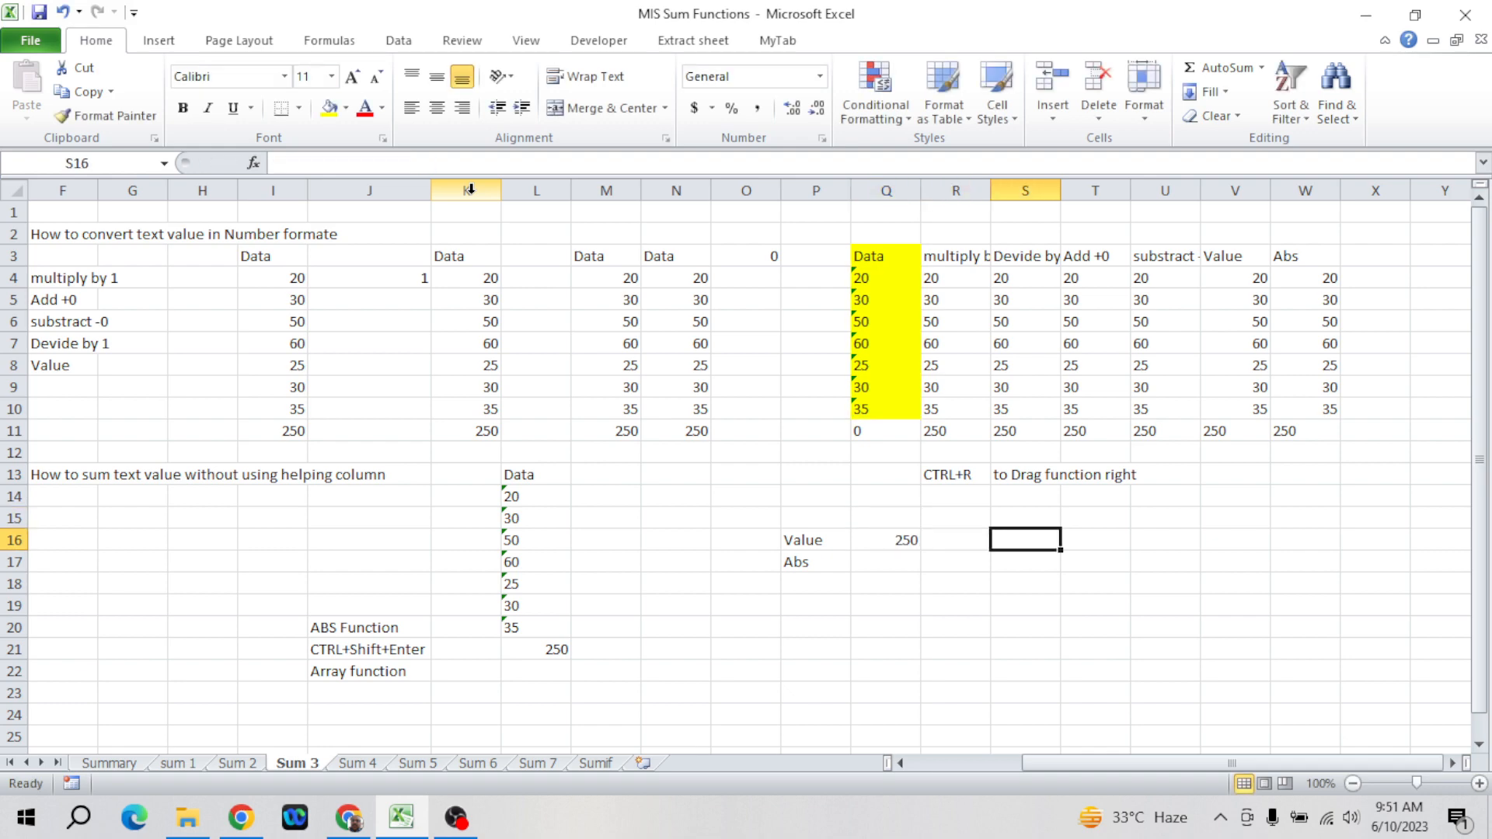
text(CTRL+)
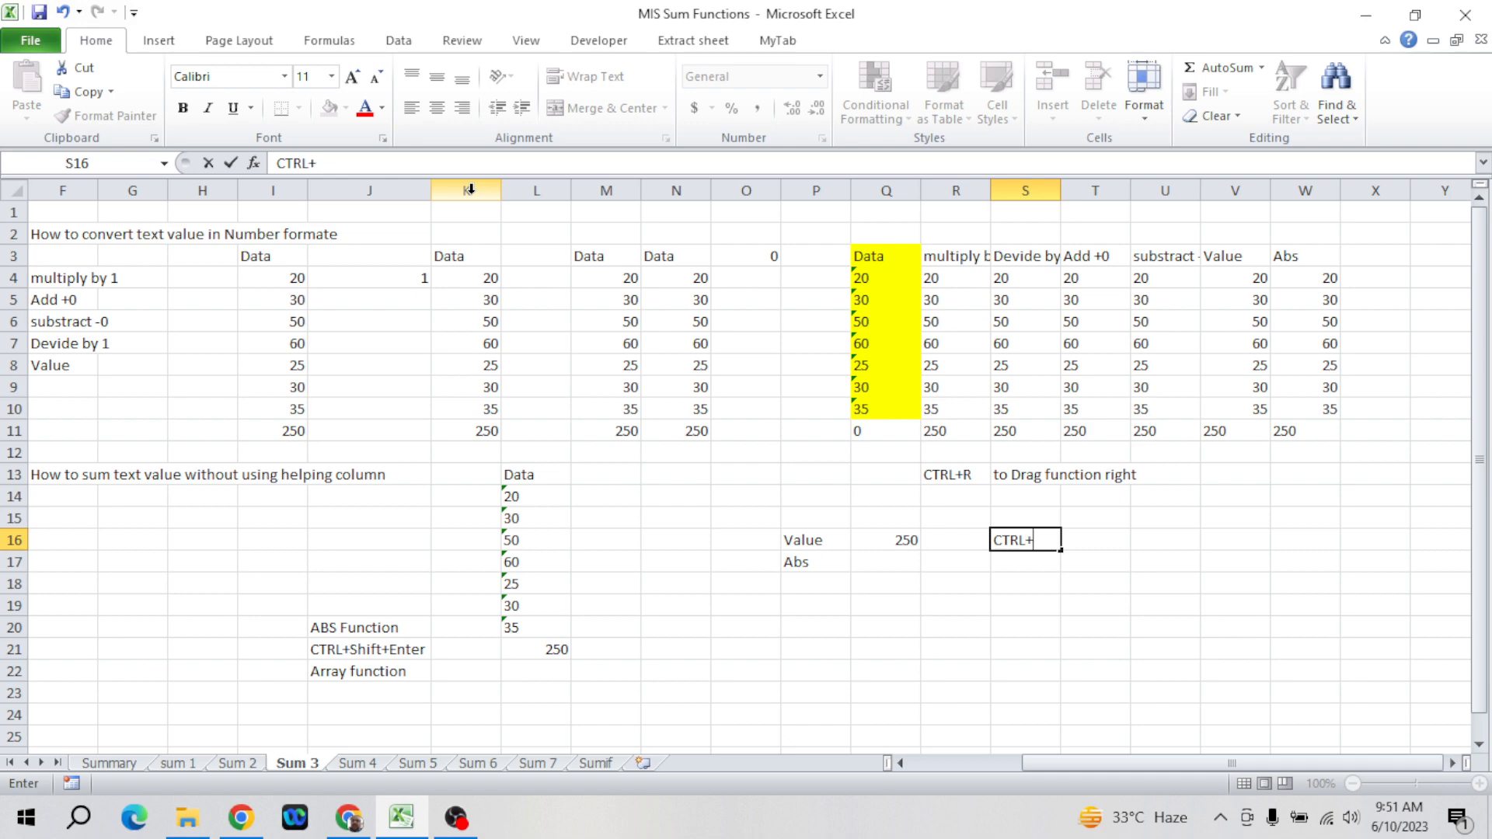
text(shift+enter)
key(BackSpace)
key(BackSpace)
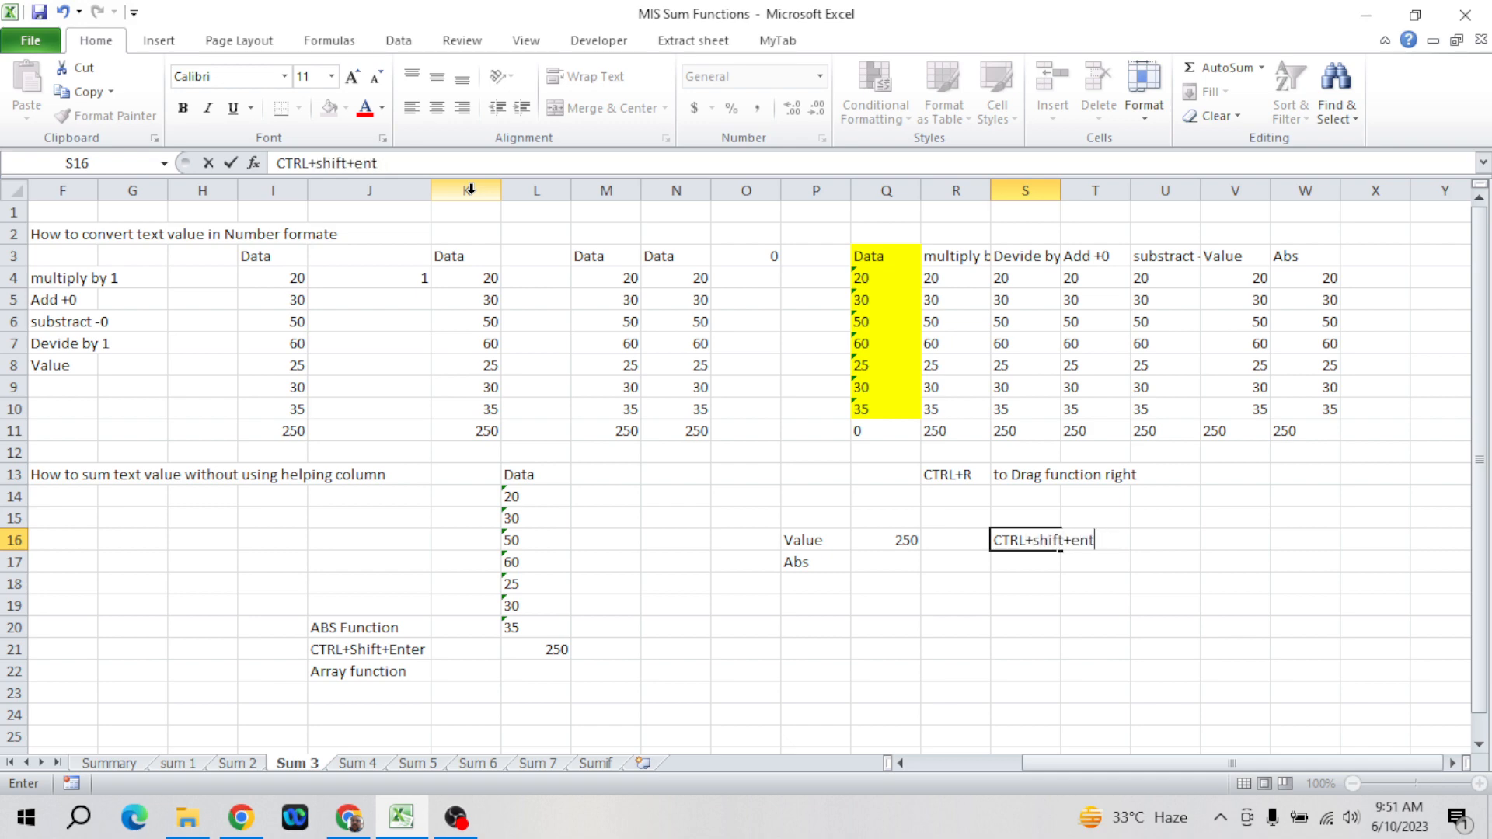
key(BackSpace)
key(BackSpace)
key(BackSpace)
text(Enter)
key(Return)
- Total the text values in Q17 with the array formula =SUM(ABS(Q4:Q10))
key(Left)
key(Left)
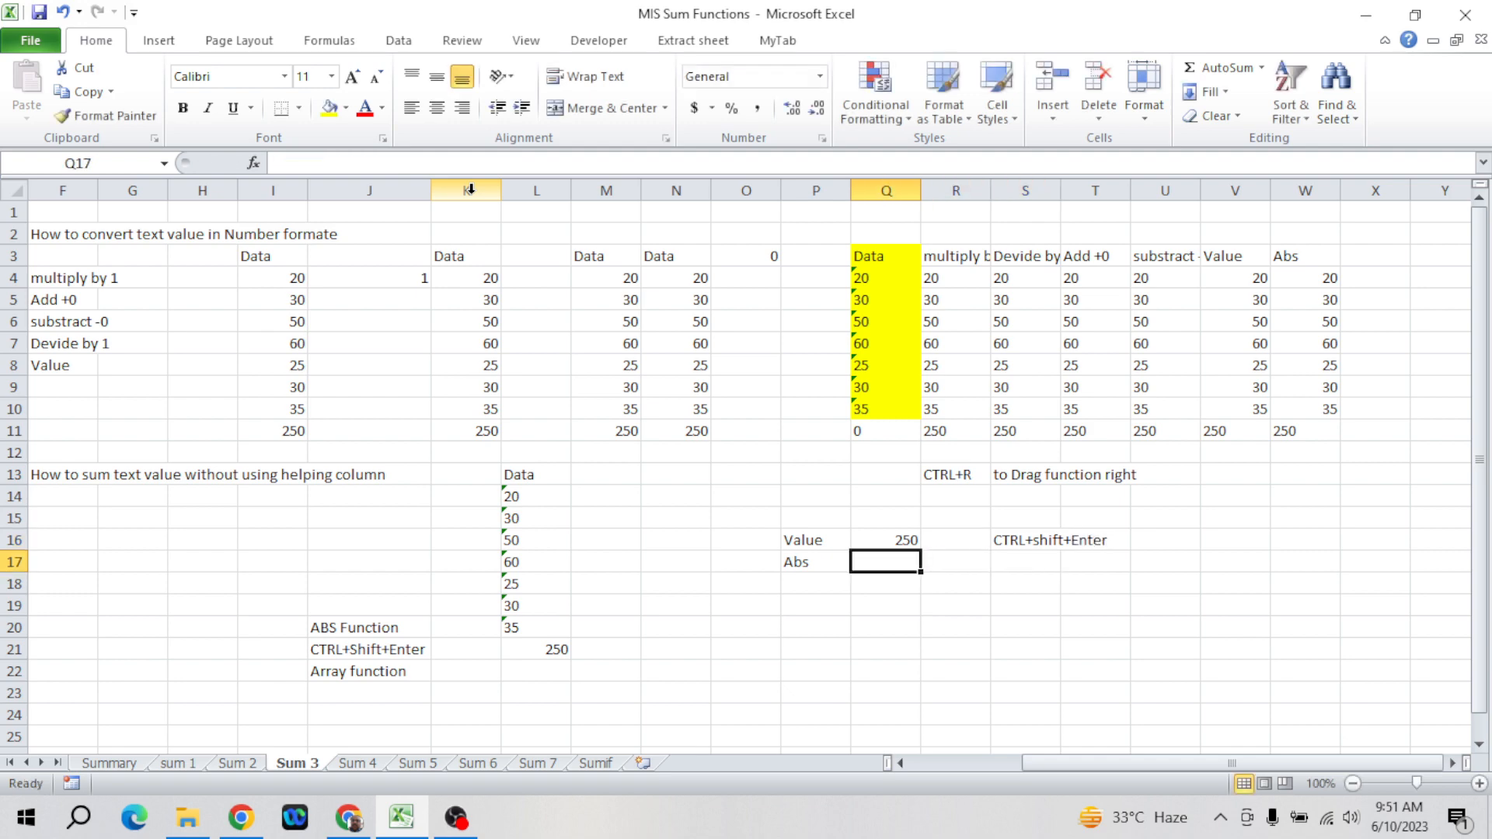
key(Up)
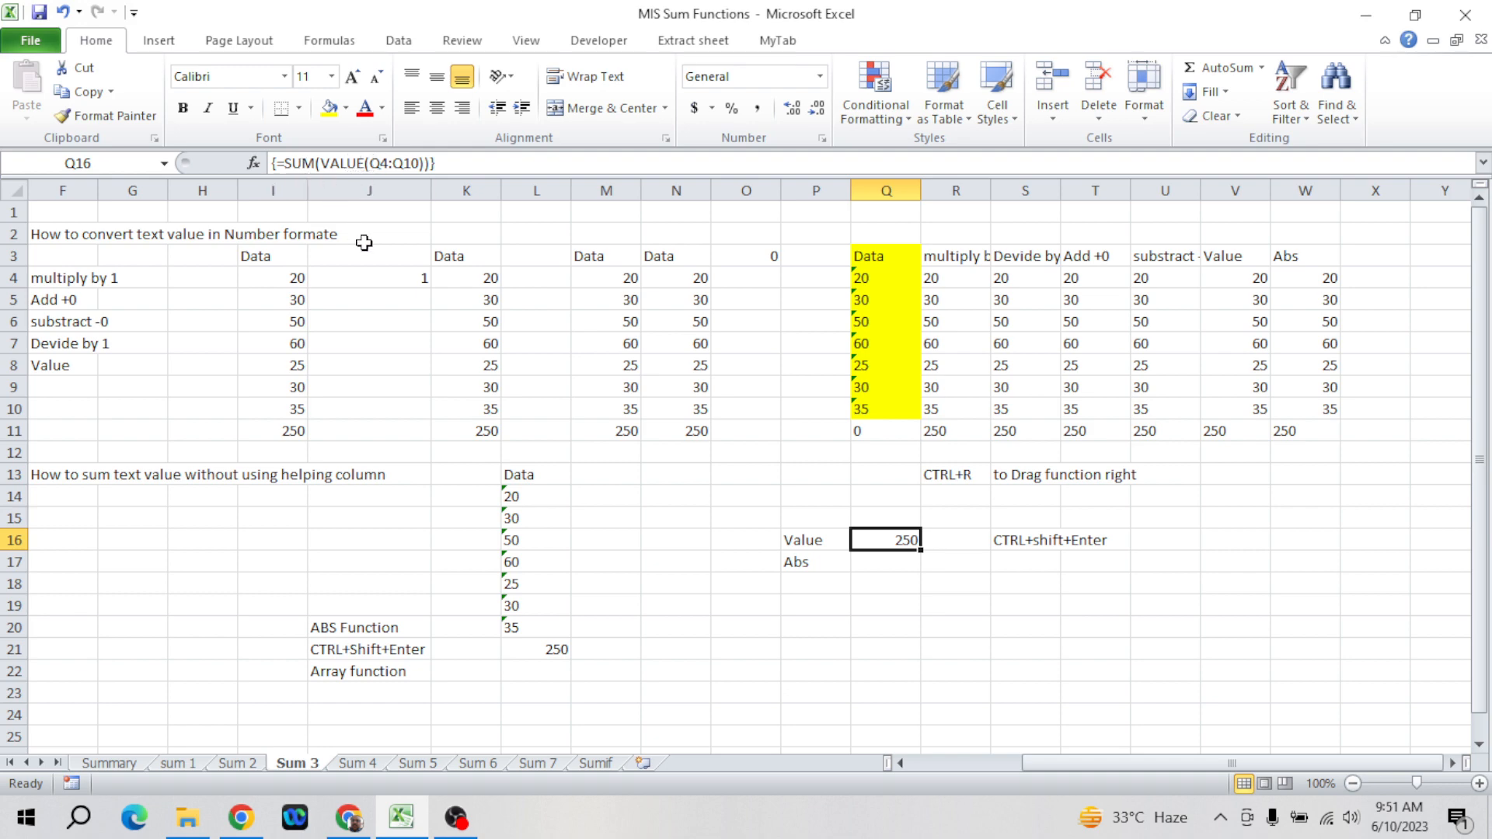
key(Down)
text(=SUM()
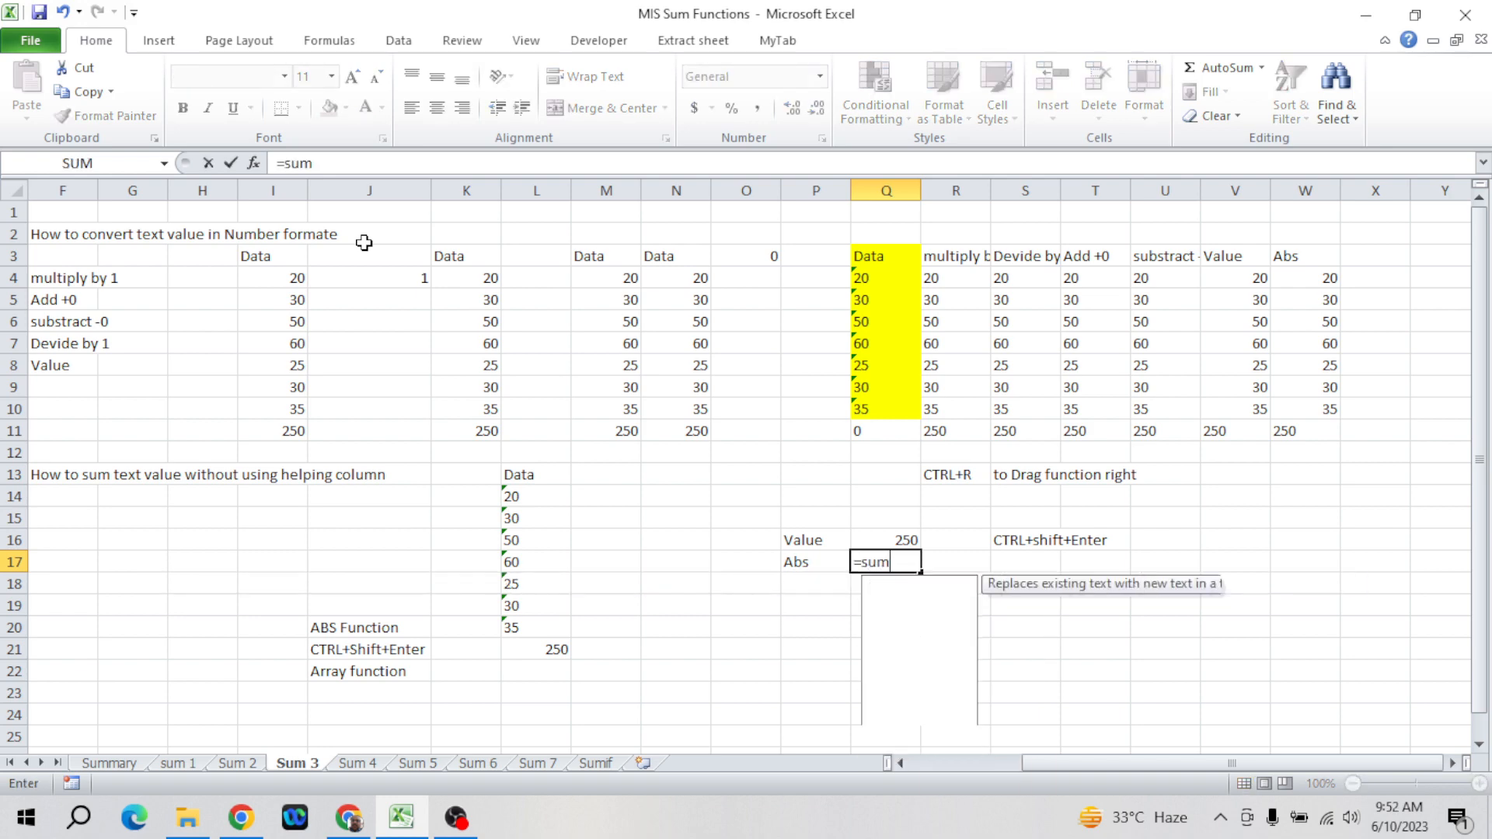
text(bs)
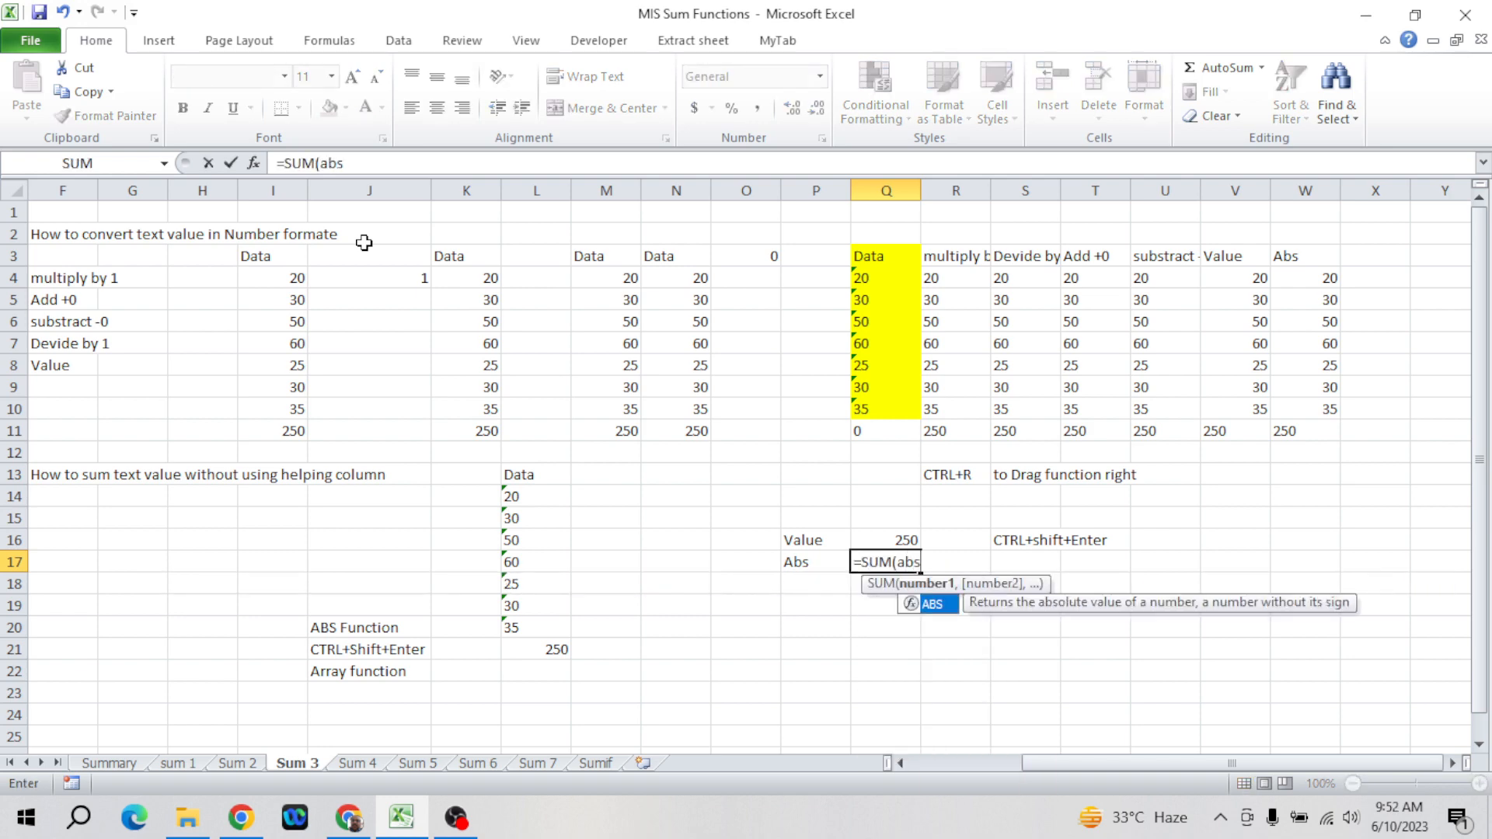
key(Tab)
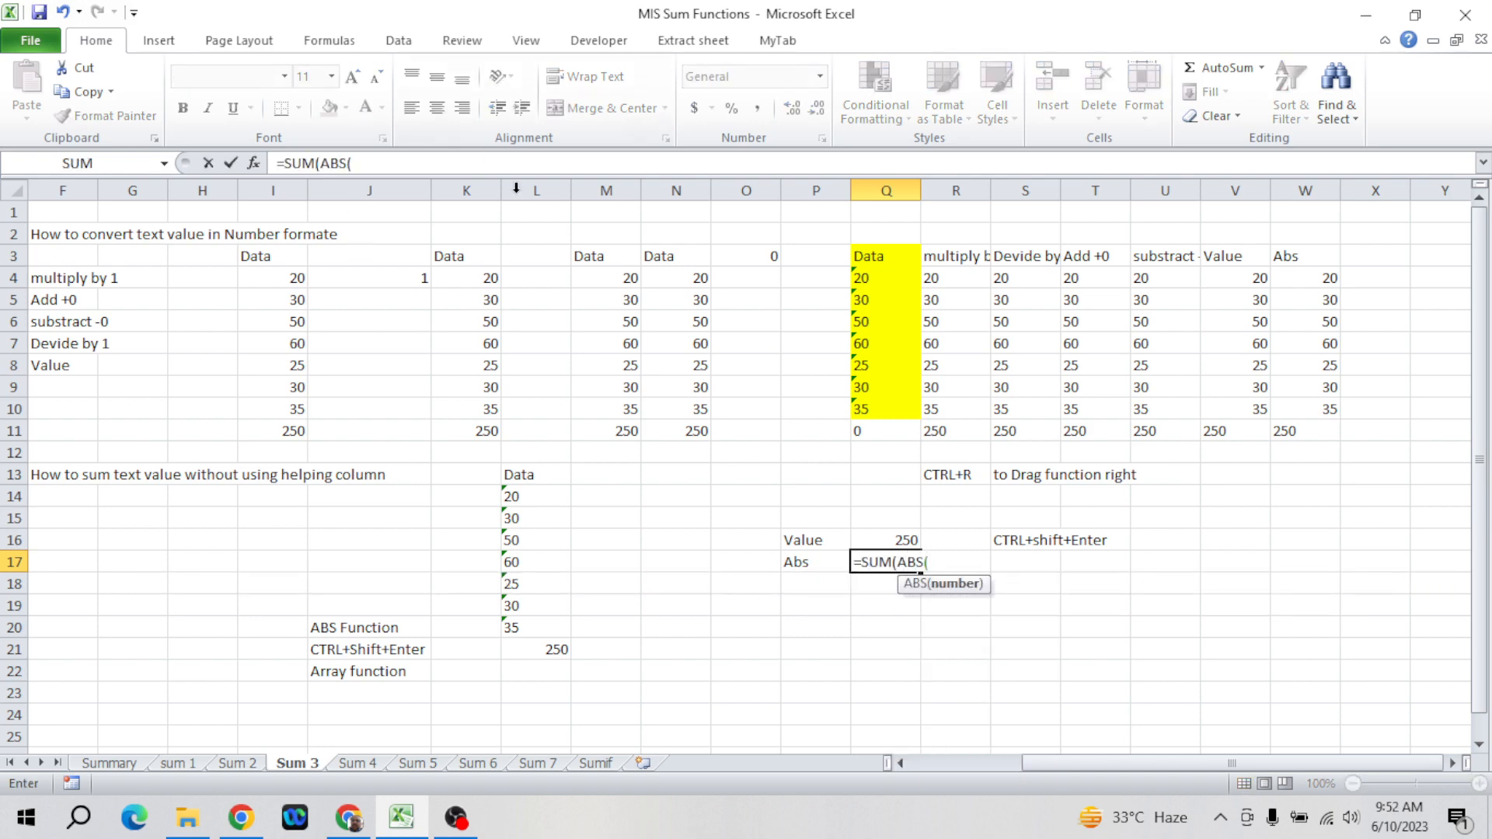
click(876, 280)
key(shift+Down)
key(shift+Down)
key(shift+Down)
key(shift+Down)
key(shift+Down)
key(shift+Down)
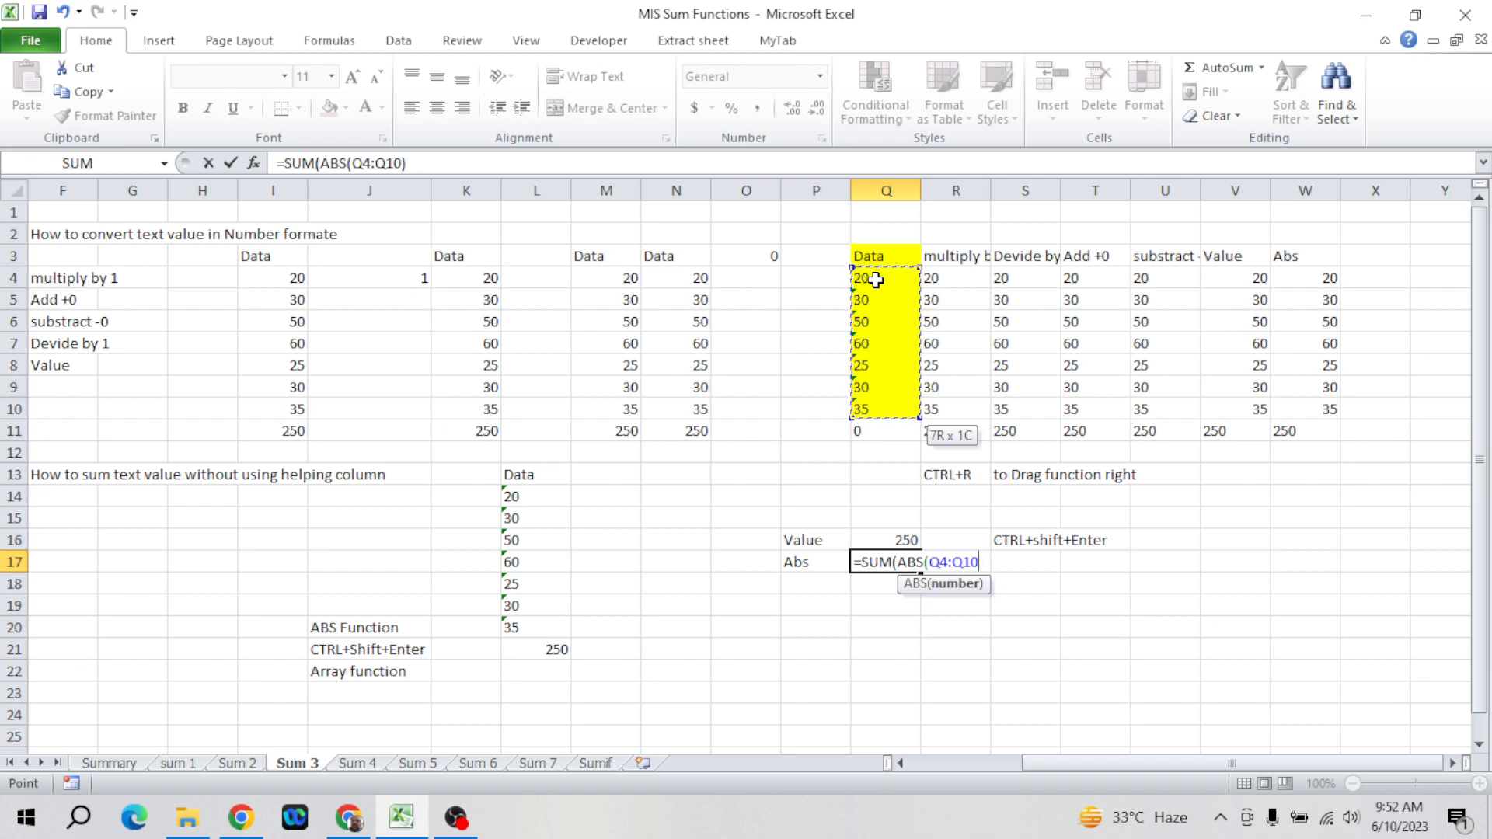
text()))
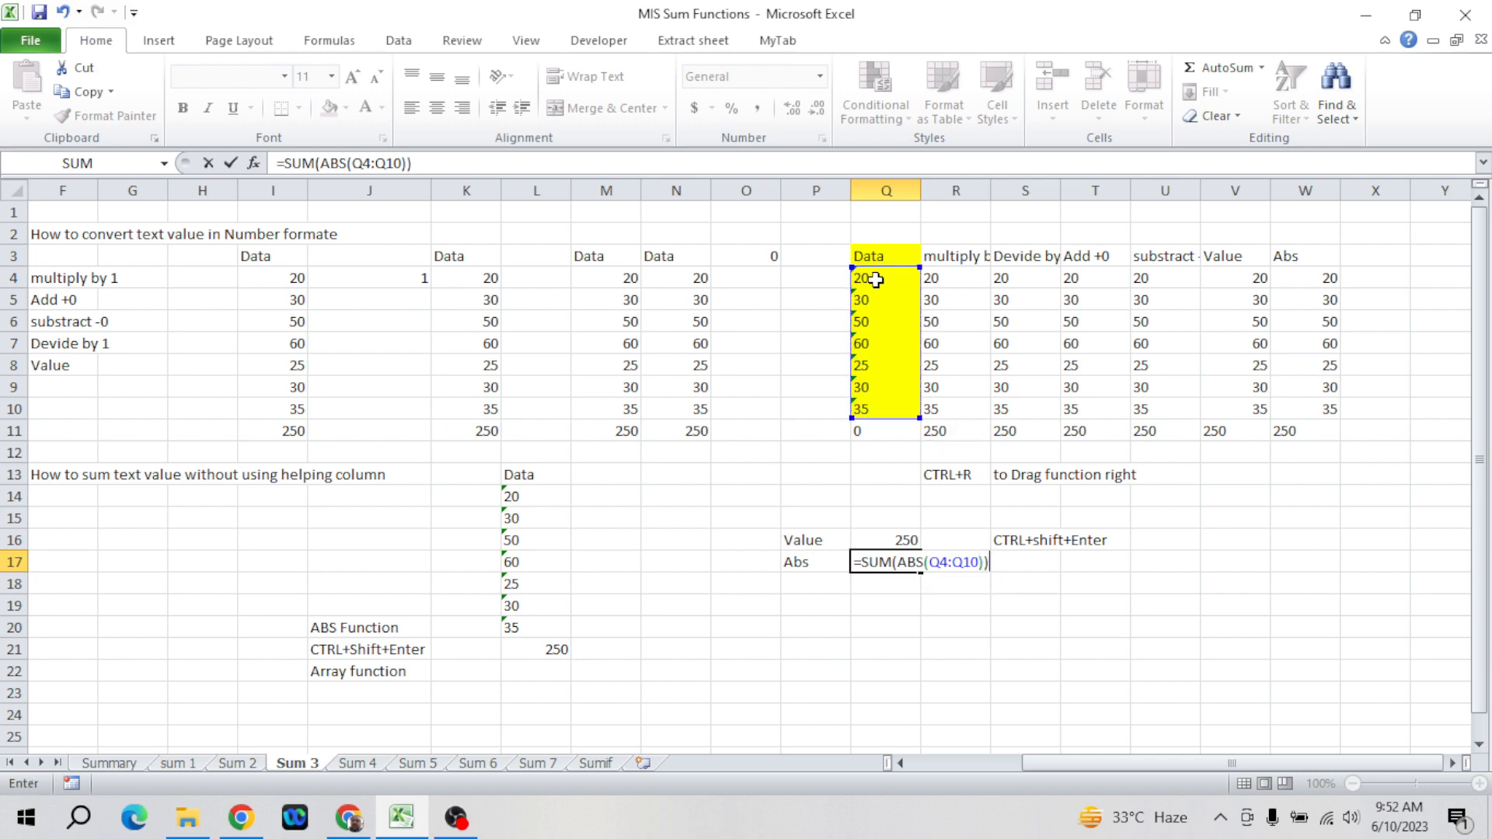
key(ctrl+shift+Return)
key(Up)
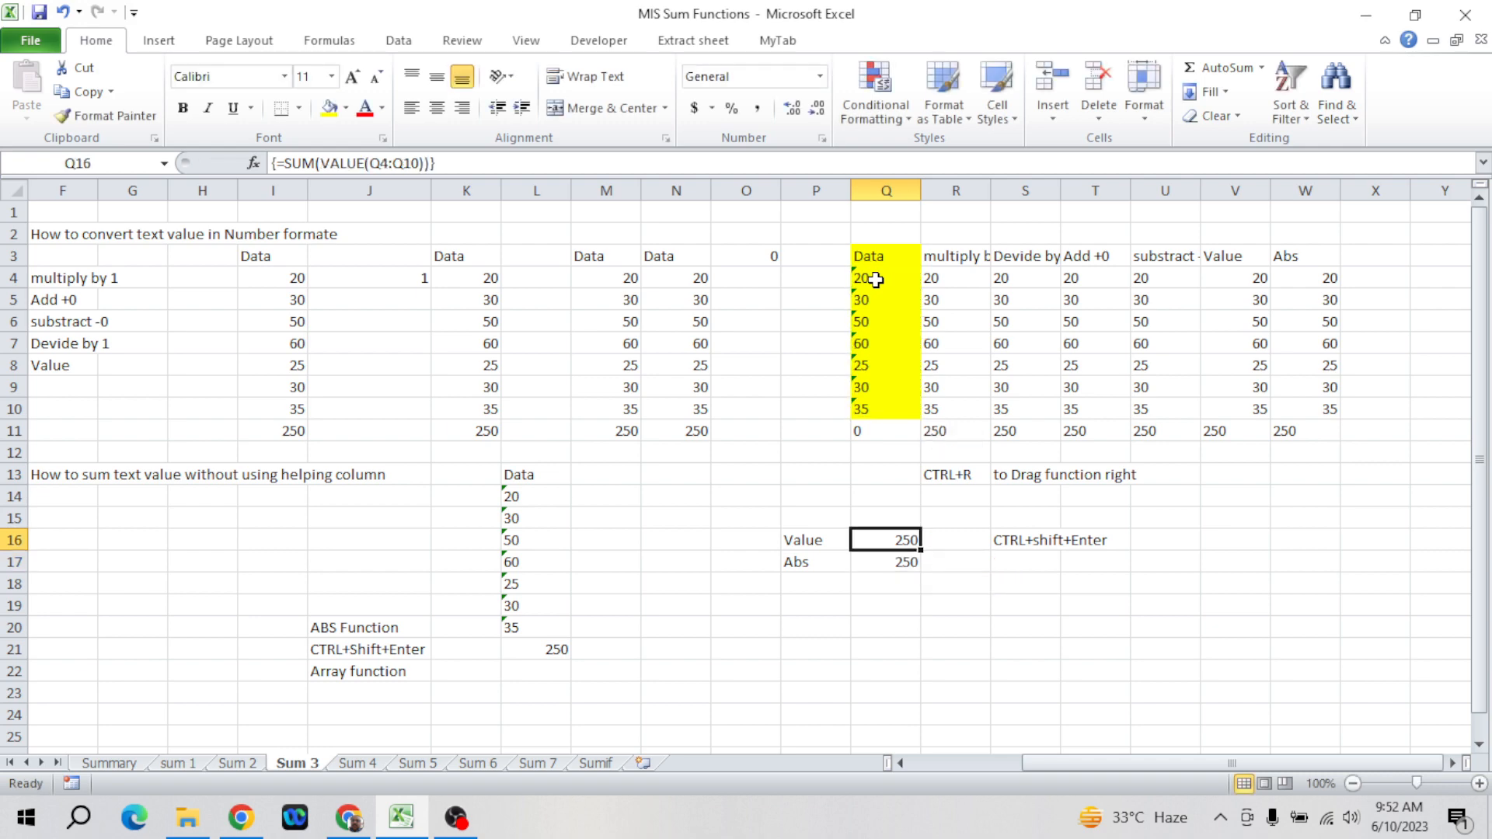
key(Down)
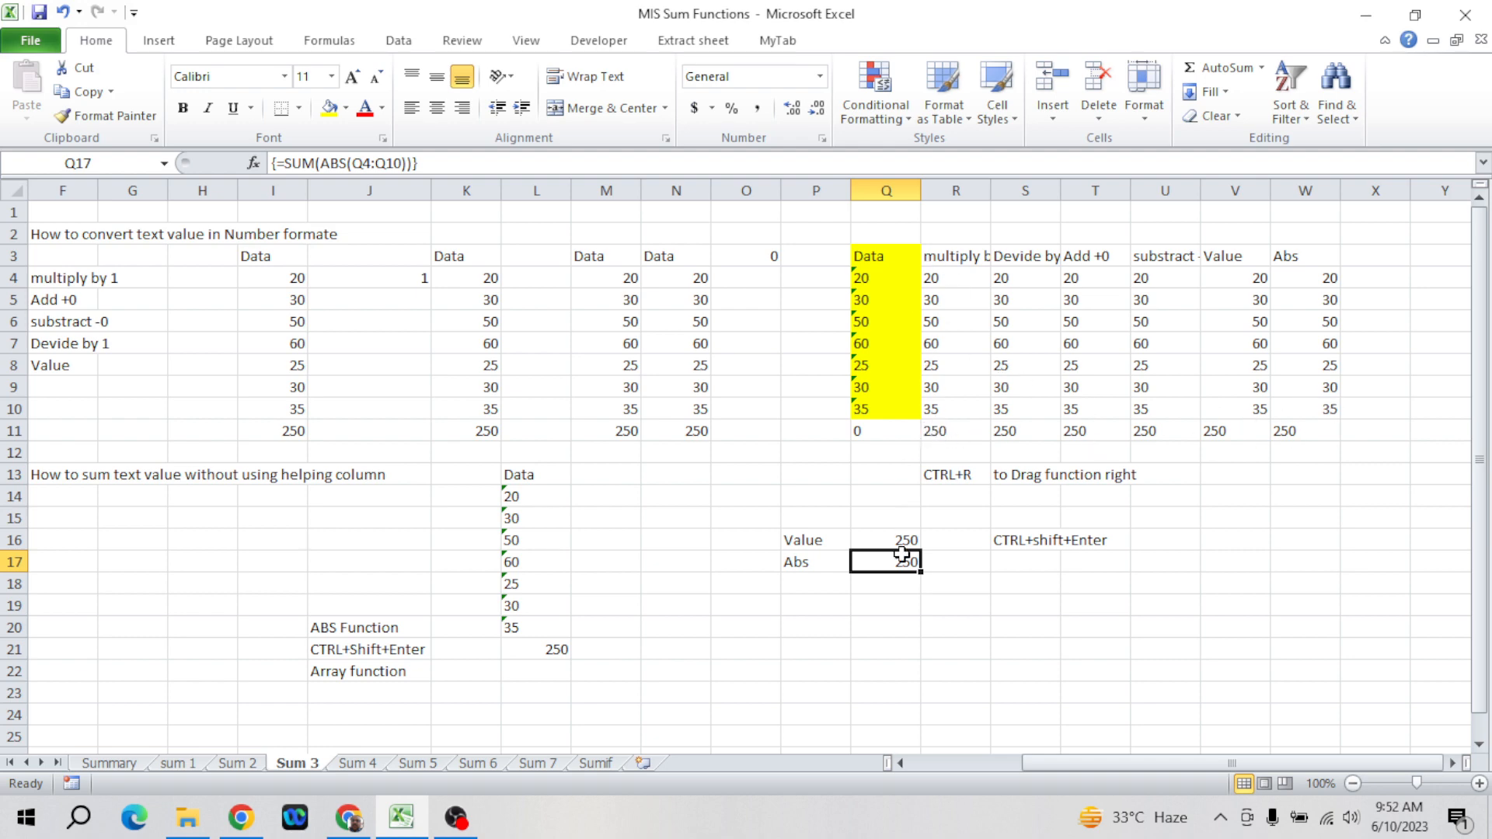
- Examine the earlier example in E13:E21 that sums text values without a helper column
key(Left)
key(Left)
key(Left)
key(Left)
key(Left)
key(Left)
key(Left)
key(Left)
key(Left)
key(Left)
key(Left)
key(Left)
key(Left)
key(Left)
key(Left)
key(Left)
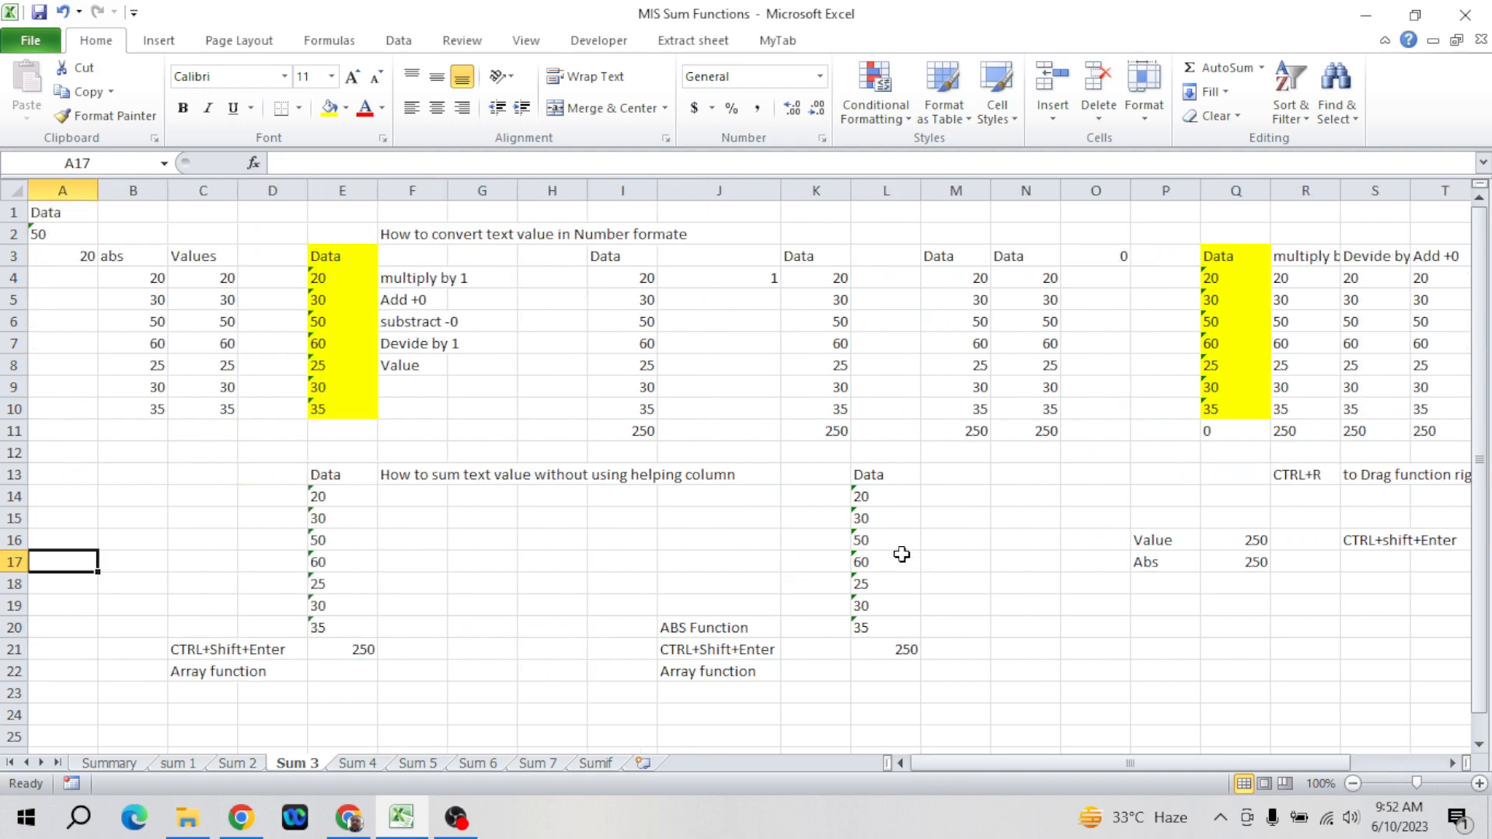
key(Right)
key(Right)
key(Right)
key(Right)
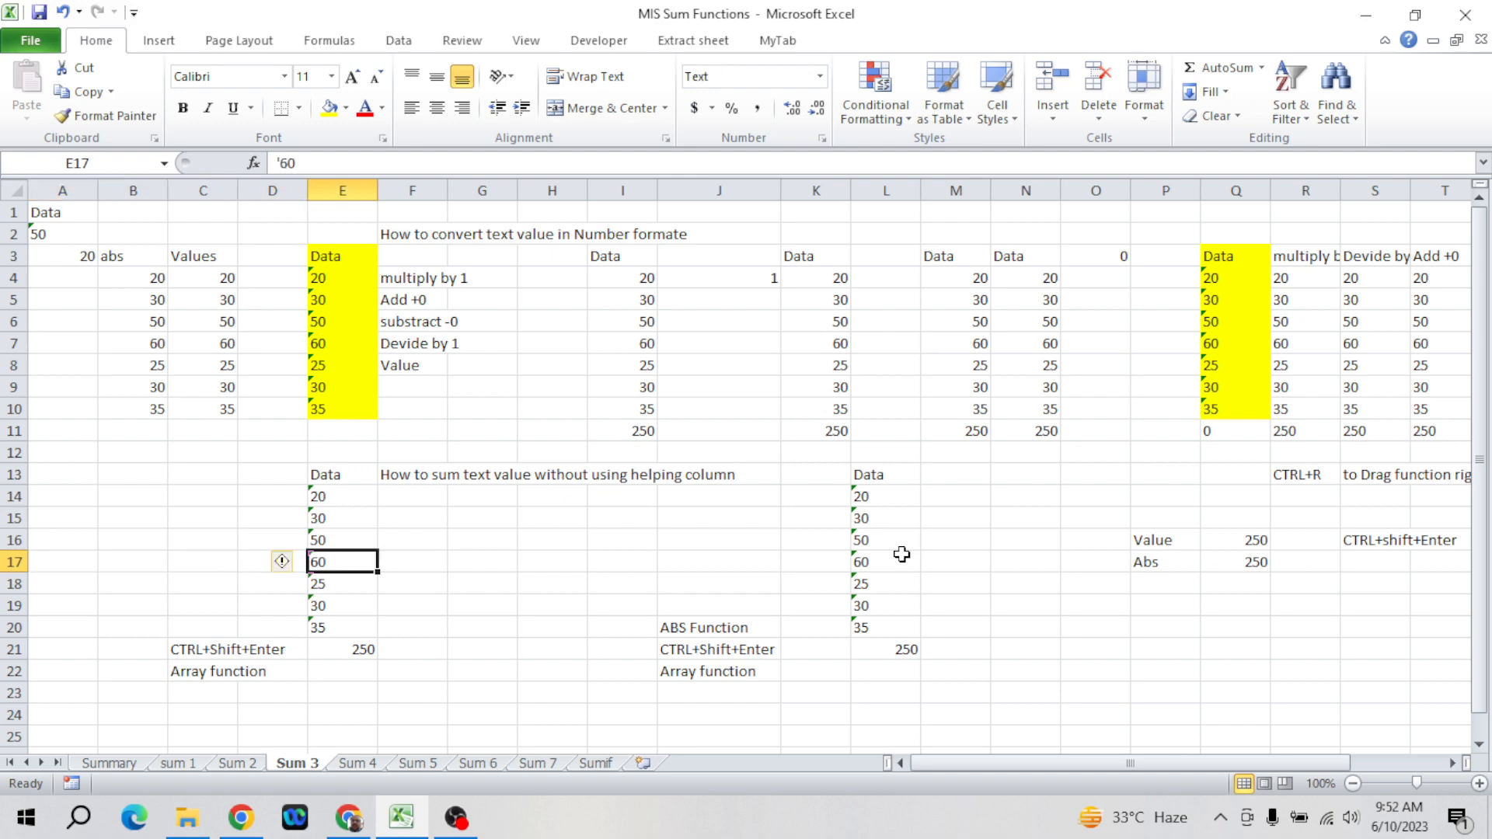
key(Down)
key(Down)
key(Down)
key(Down)
key(Up)
key(Up)
key(Up)
key(Up)
key(Up)
key(Up)
key(Up)
key(Up)
key(Up)
key(Up)
key(Up)
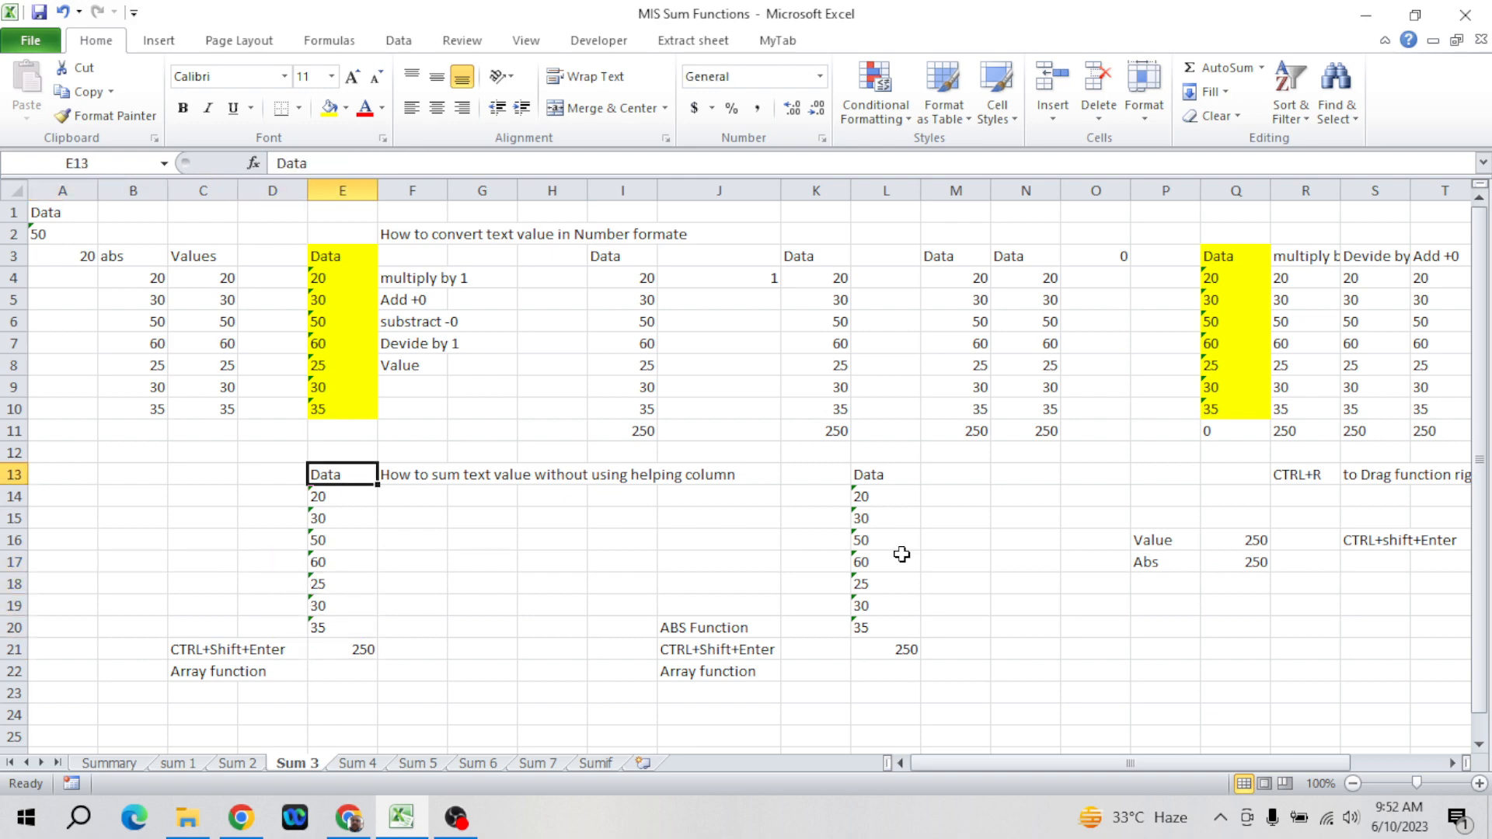
- Examine the divide, add and subtract helper formulas in S4, U4 and T4
key(Right)
key(Right)
key(Up)
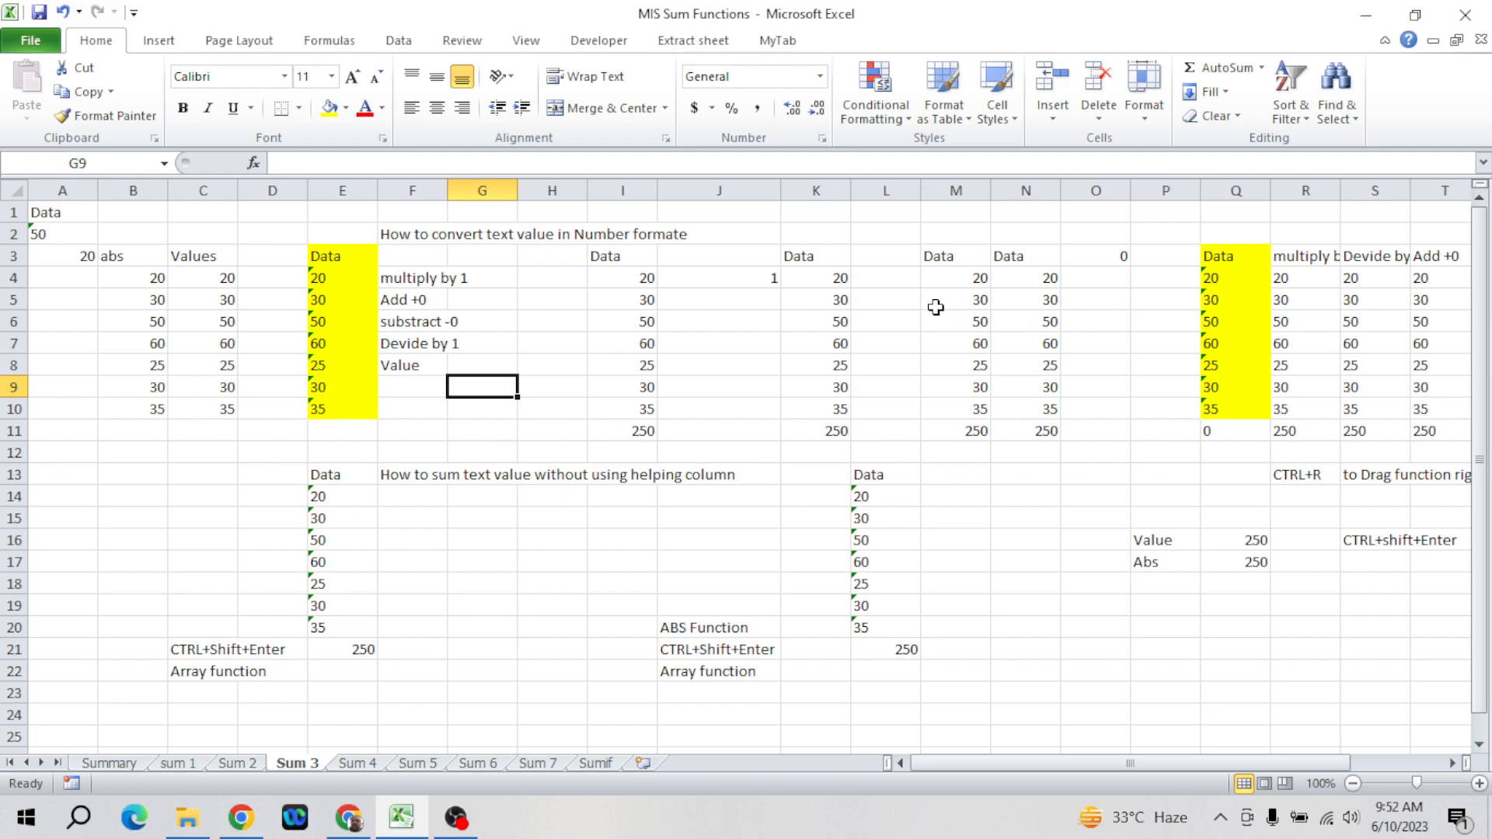
click(1371, 287)
key(Right)
key(Right)
key(Left)
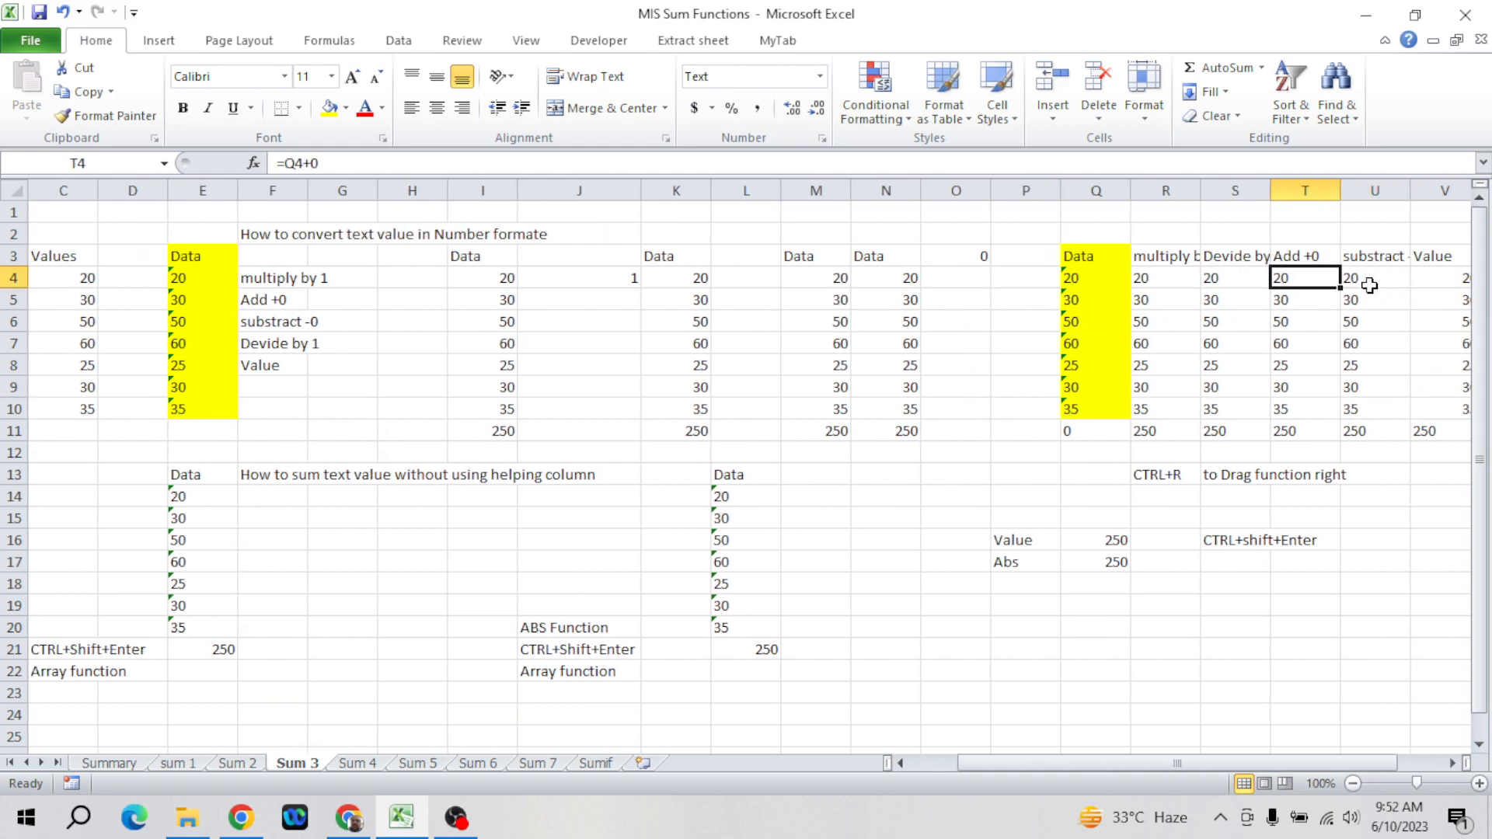
click(624, 277)
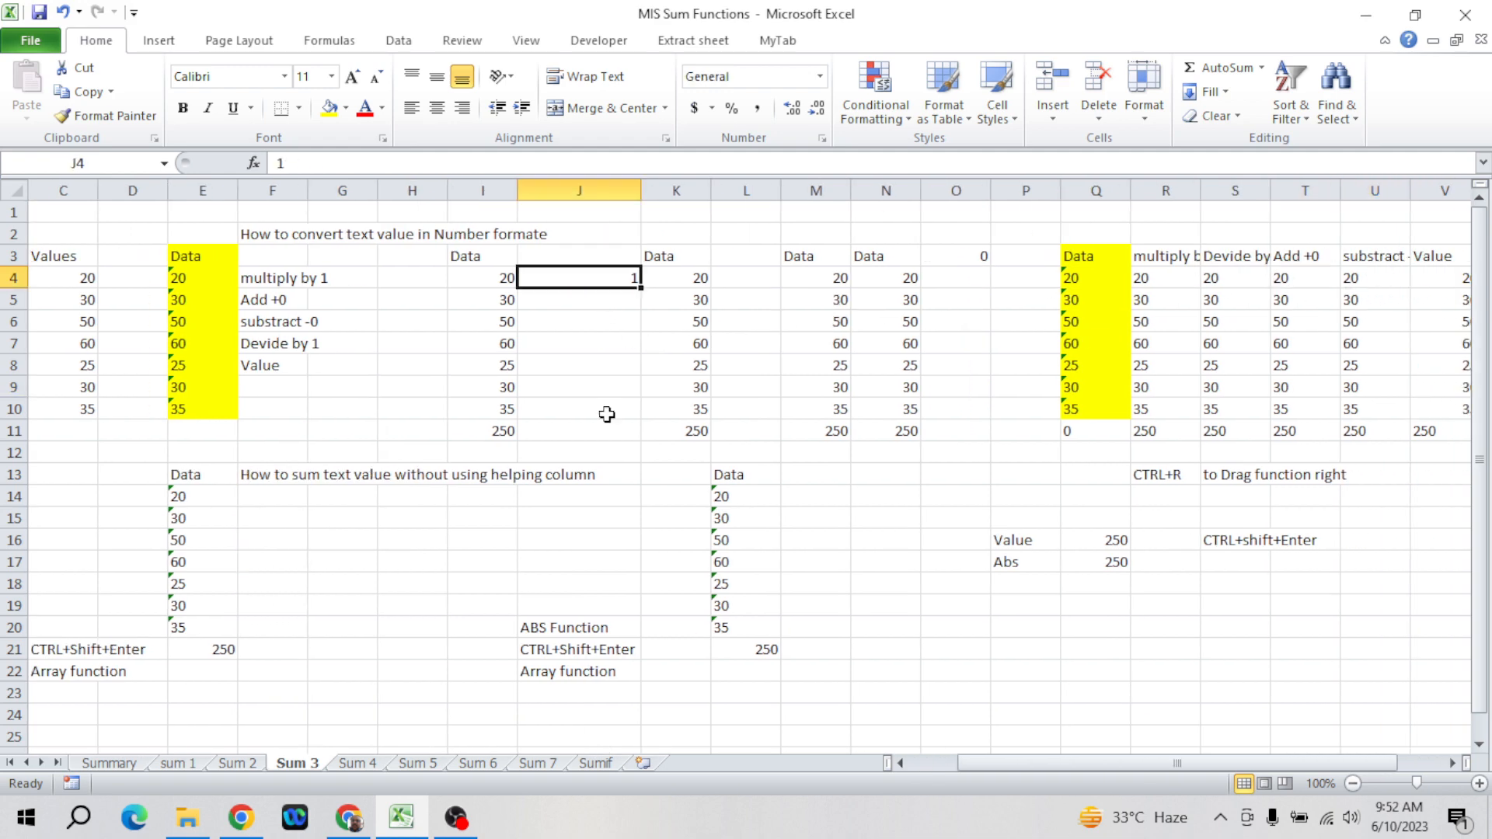
key(ctrl+c)
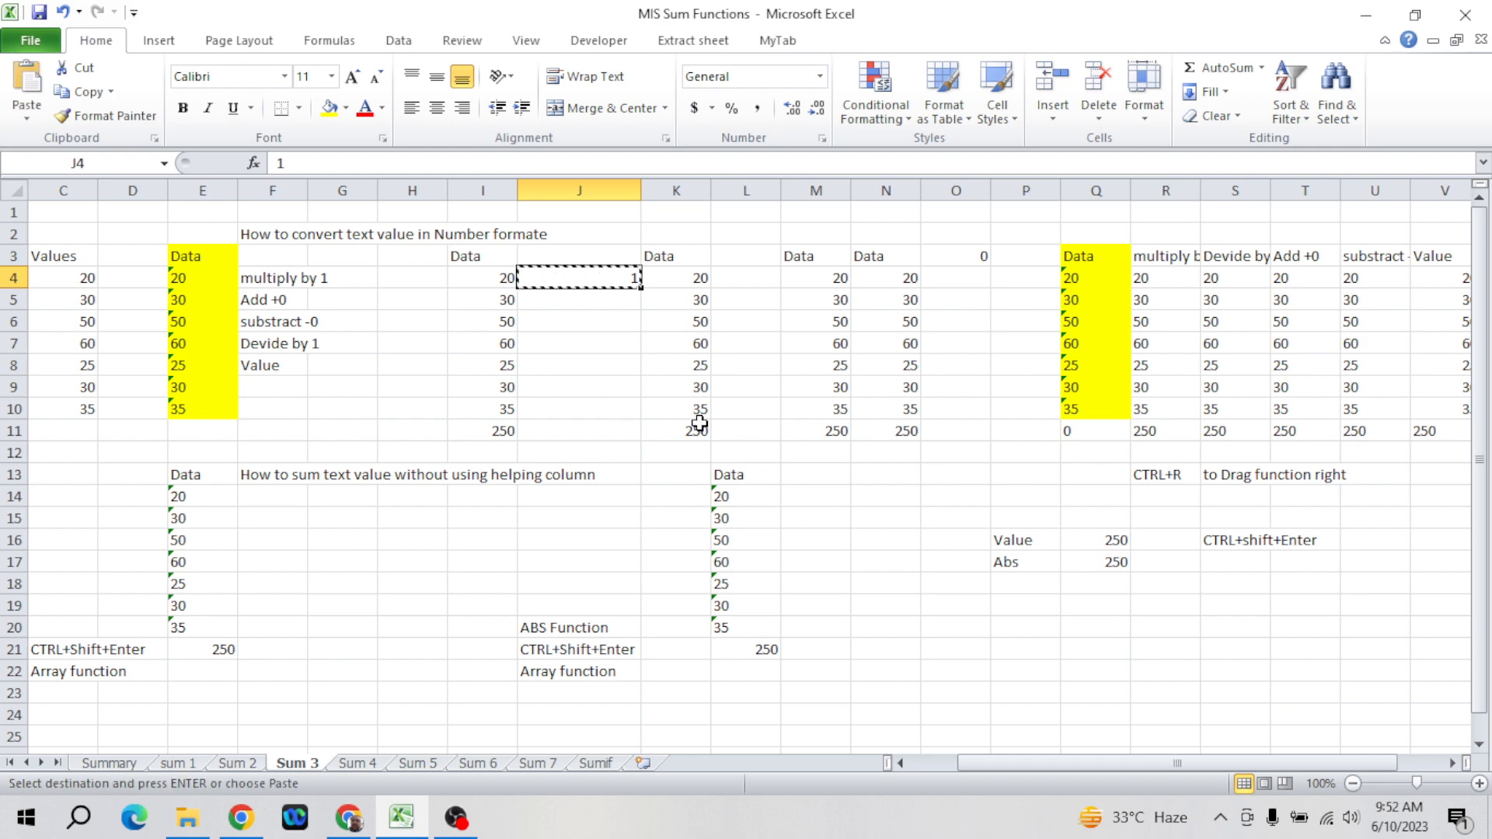
key(Escape)
- Copy the yellow Data column E3:E10 to a new block starting at N21
key(Left)
key(Left)
key(Left)
key(Left)
key(Left)
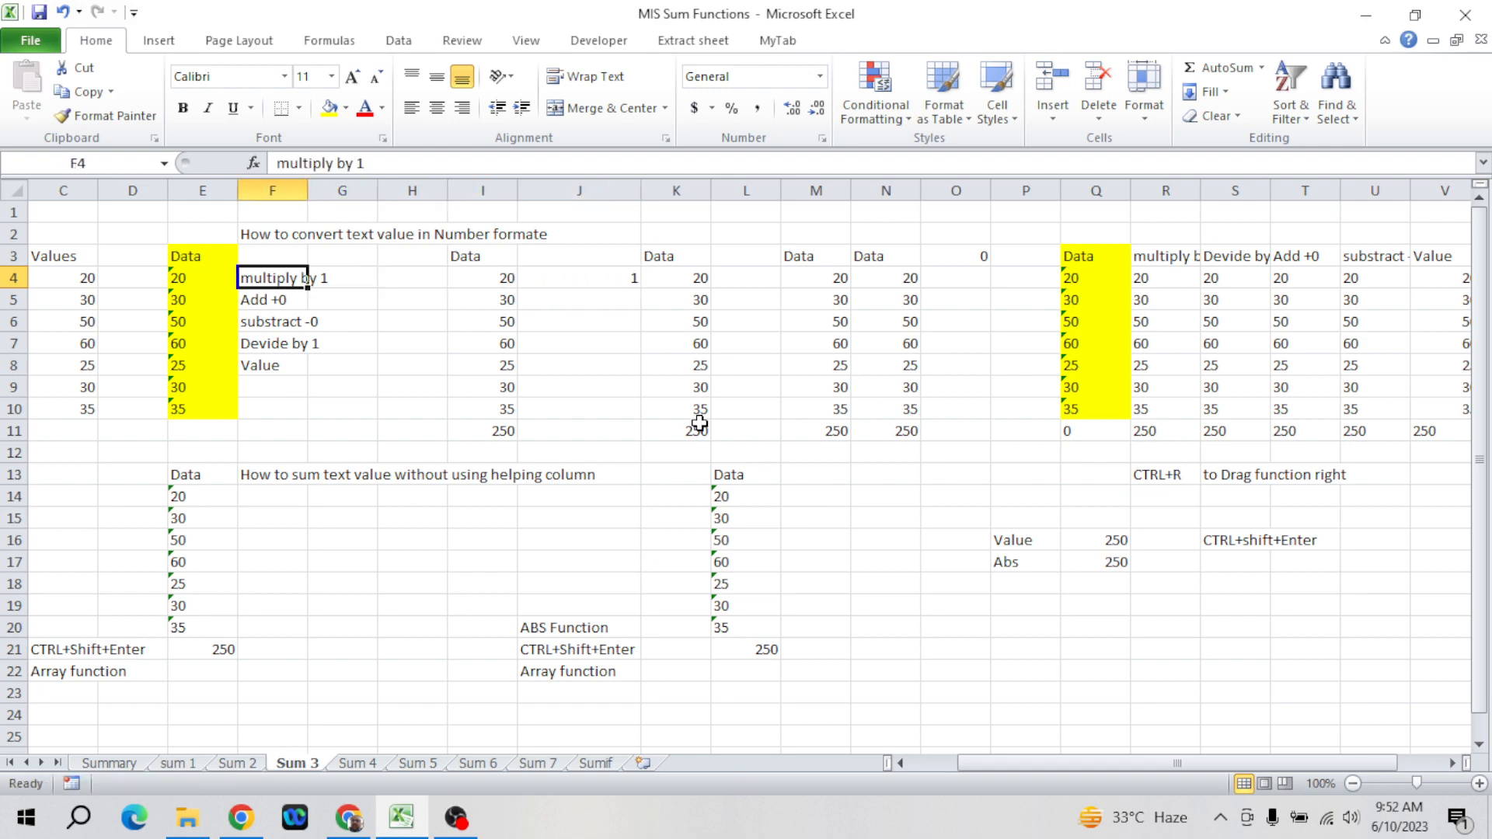
key(Up)
key(ctrl+shift+Down)
key(ctrl+c)
key(Right)
key(Right)
key(Right)
key(Right)
key(Right)
key(Right)
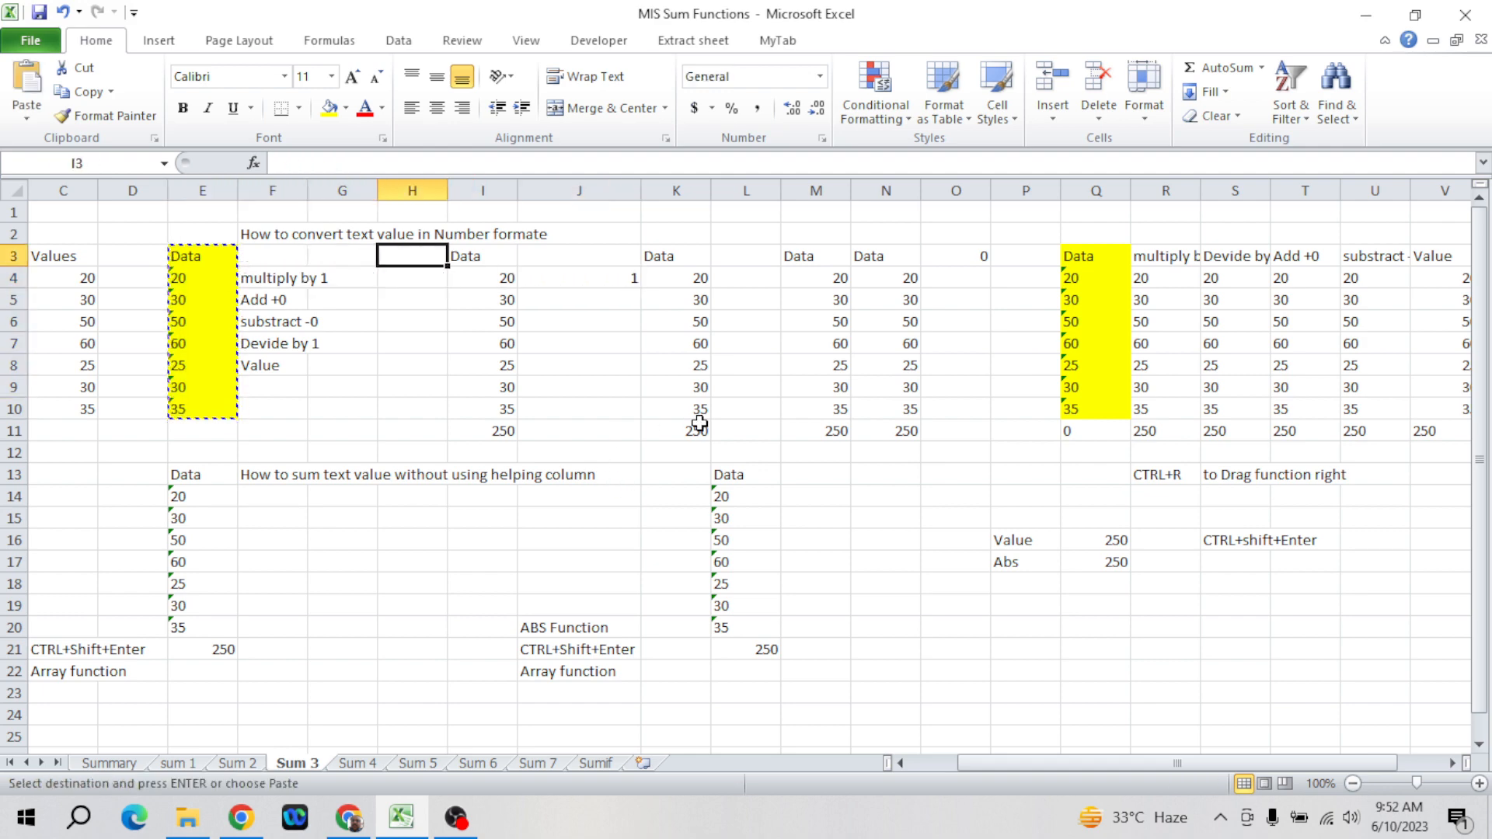
key(Down)
key(Down)
key(Down)
key(Down)
key(Down)
key(Down)
key(Down)
key(Down)
key(Down)
key(Down)
key(Down)
key(Down)
key(Down)
key(Down)
key(Down)
key(Down)
key(Down)
key(Down)
key(Right)
key(Right)
key(Right)
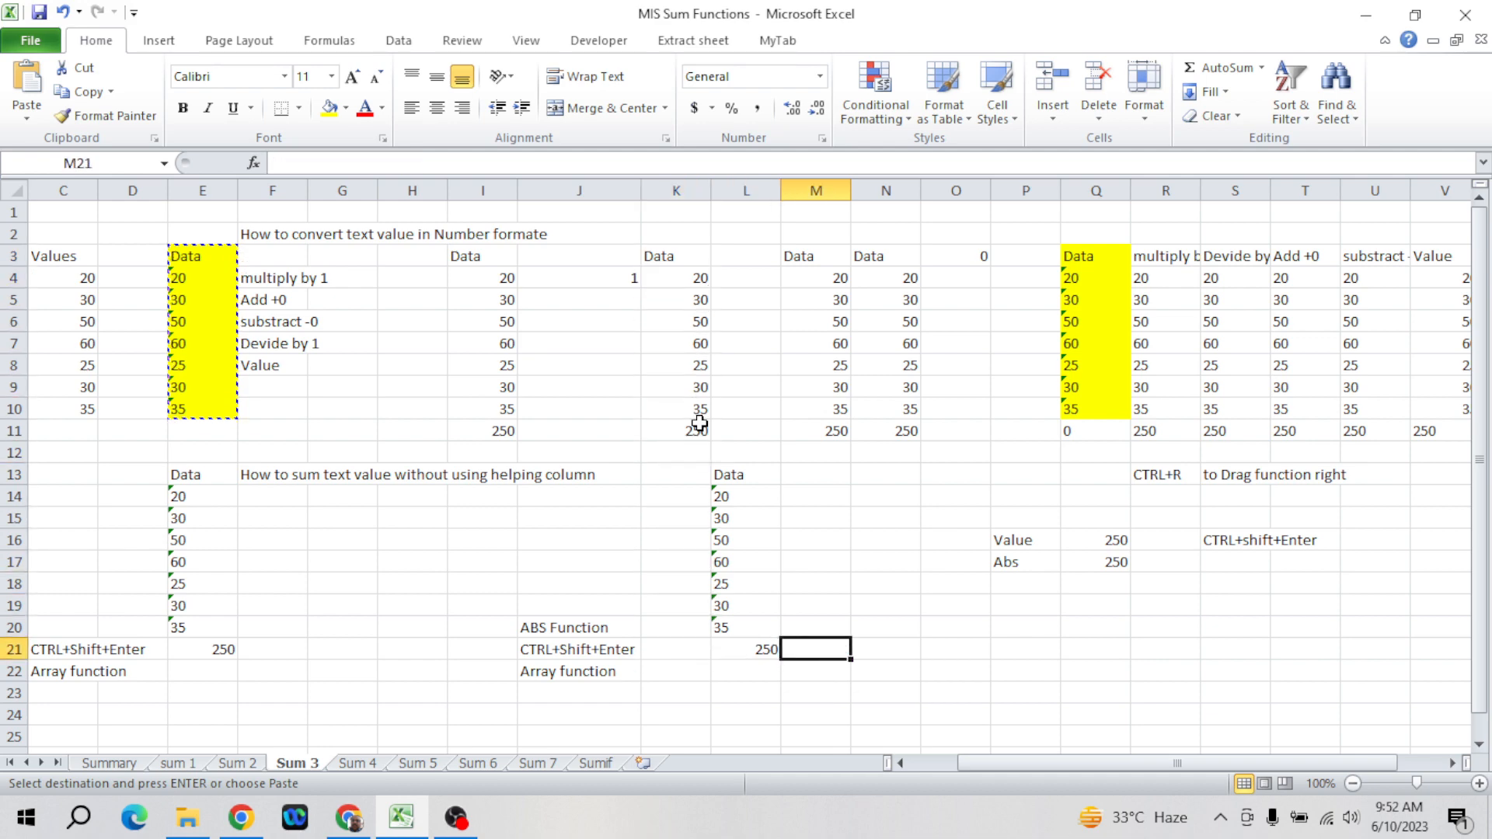
key(ctrl+v)
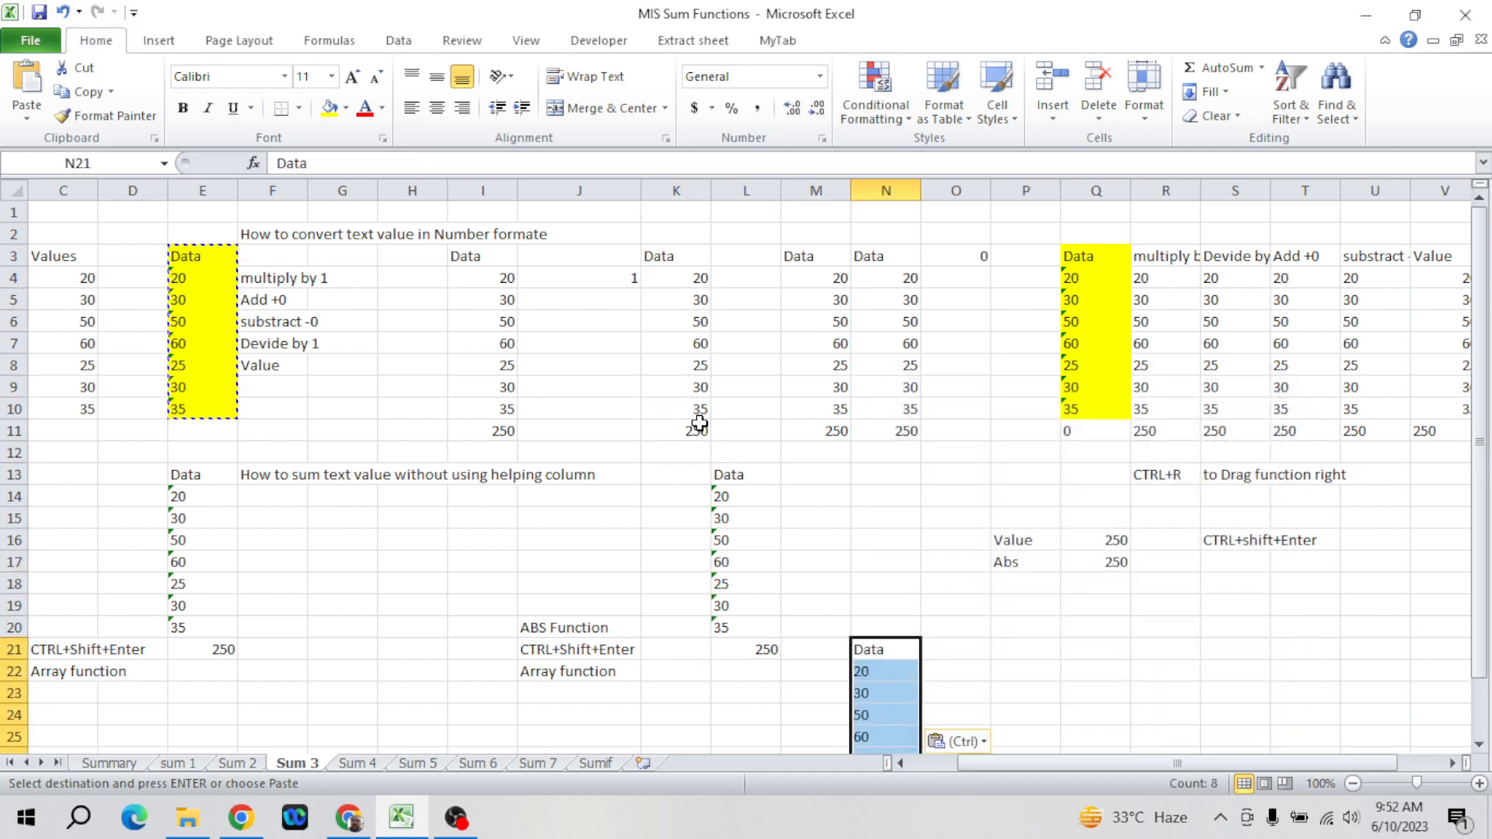
- Enter the multiplier 1 in O20, above and beside the copied Data block
click(954, 630)
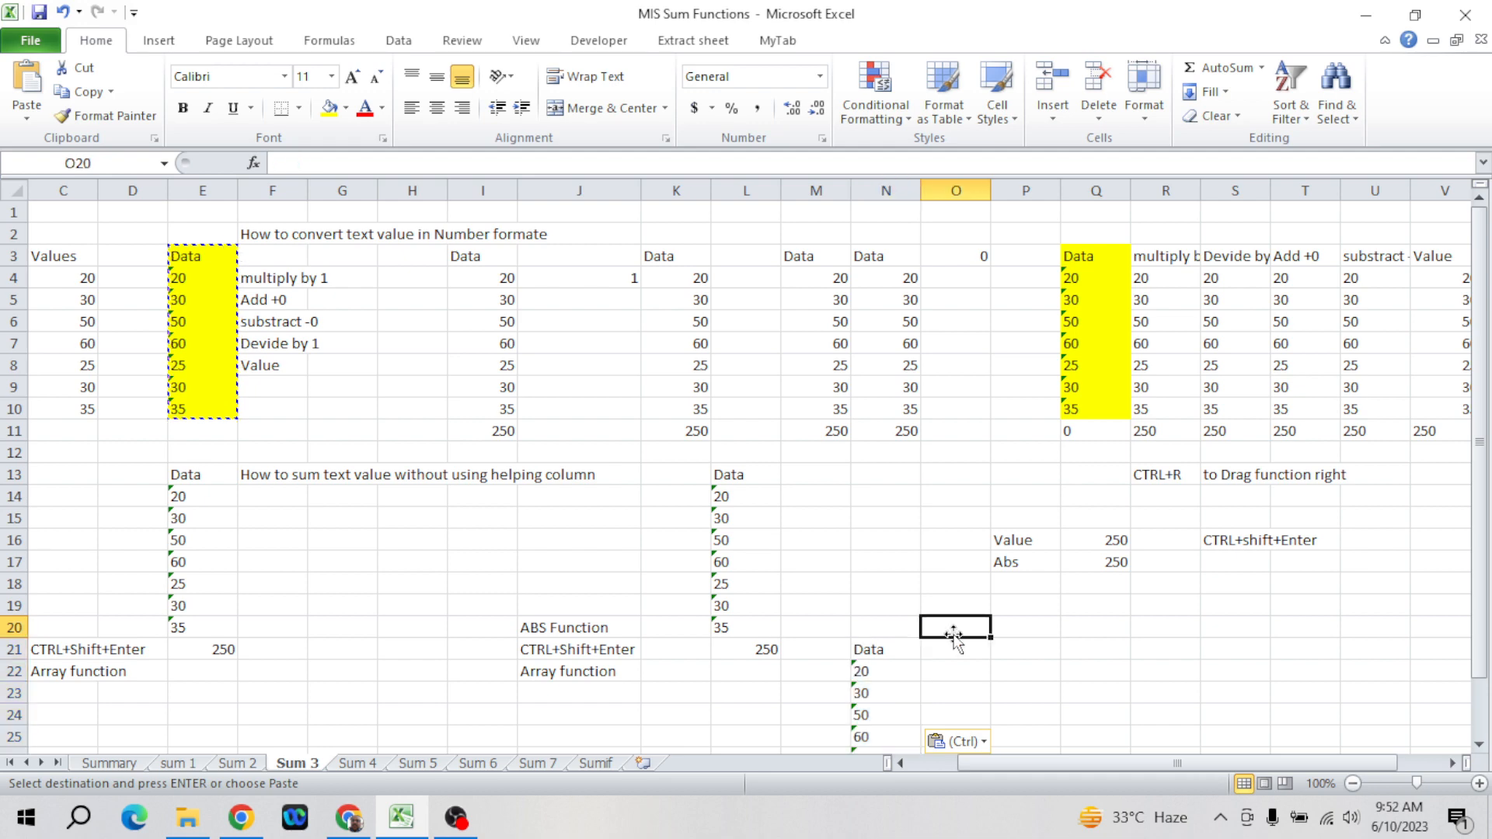
key(Down)
key(Down)
key(Down)
key(Down)
key(Down)
key(Down)
key(Down)
key(Down)
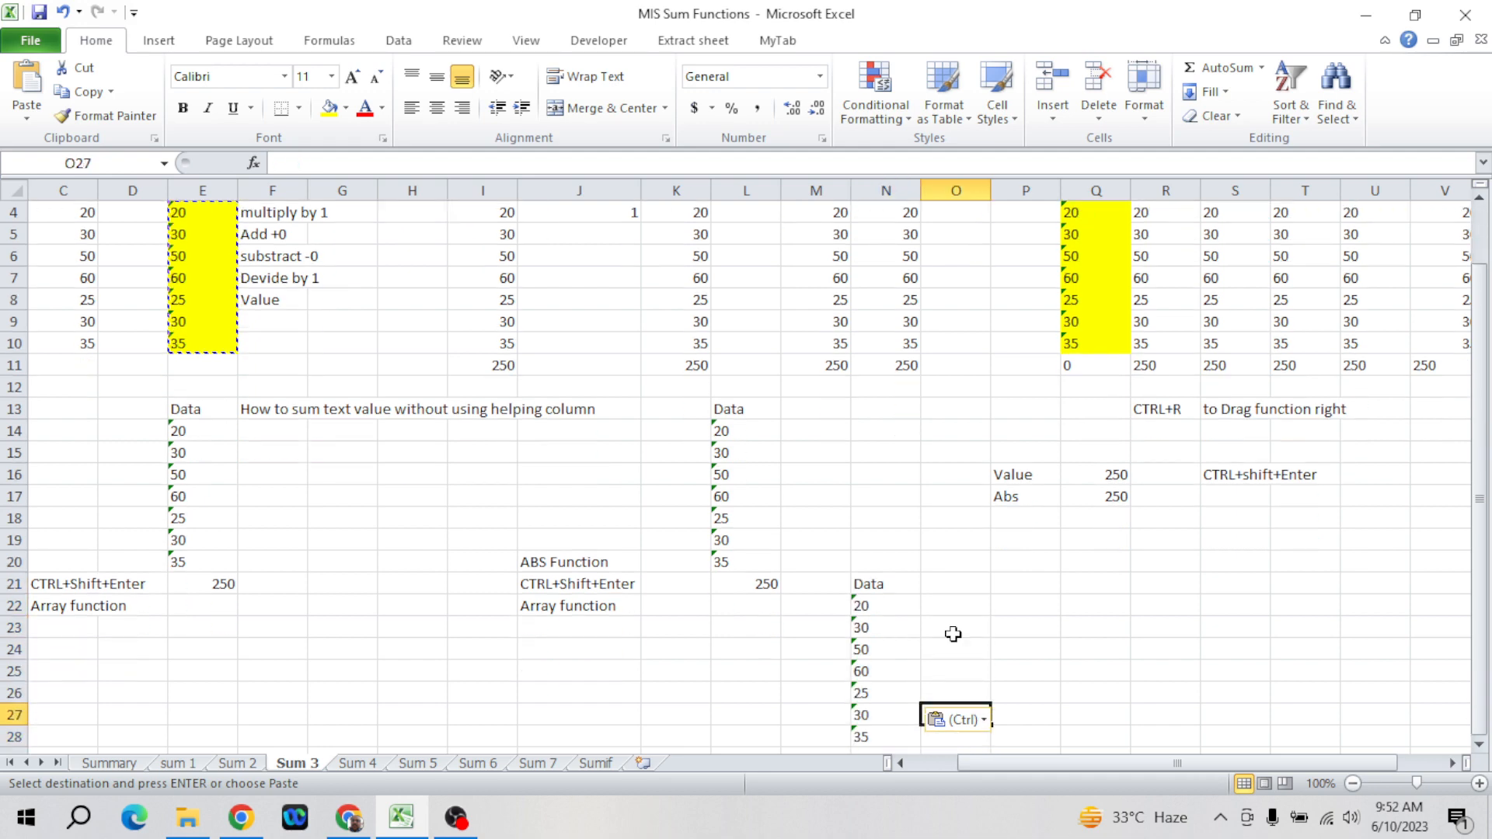
key(Up)
key(Up)
key(Up)
key(Up)
key(Up)
key(Up)
key(Up)
key(Up)
text(1)
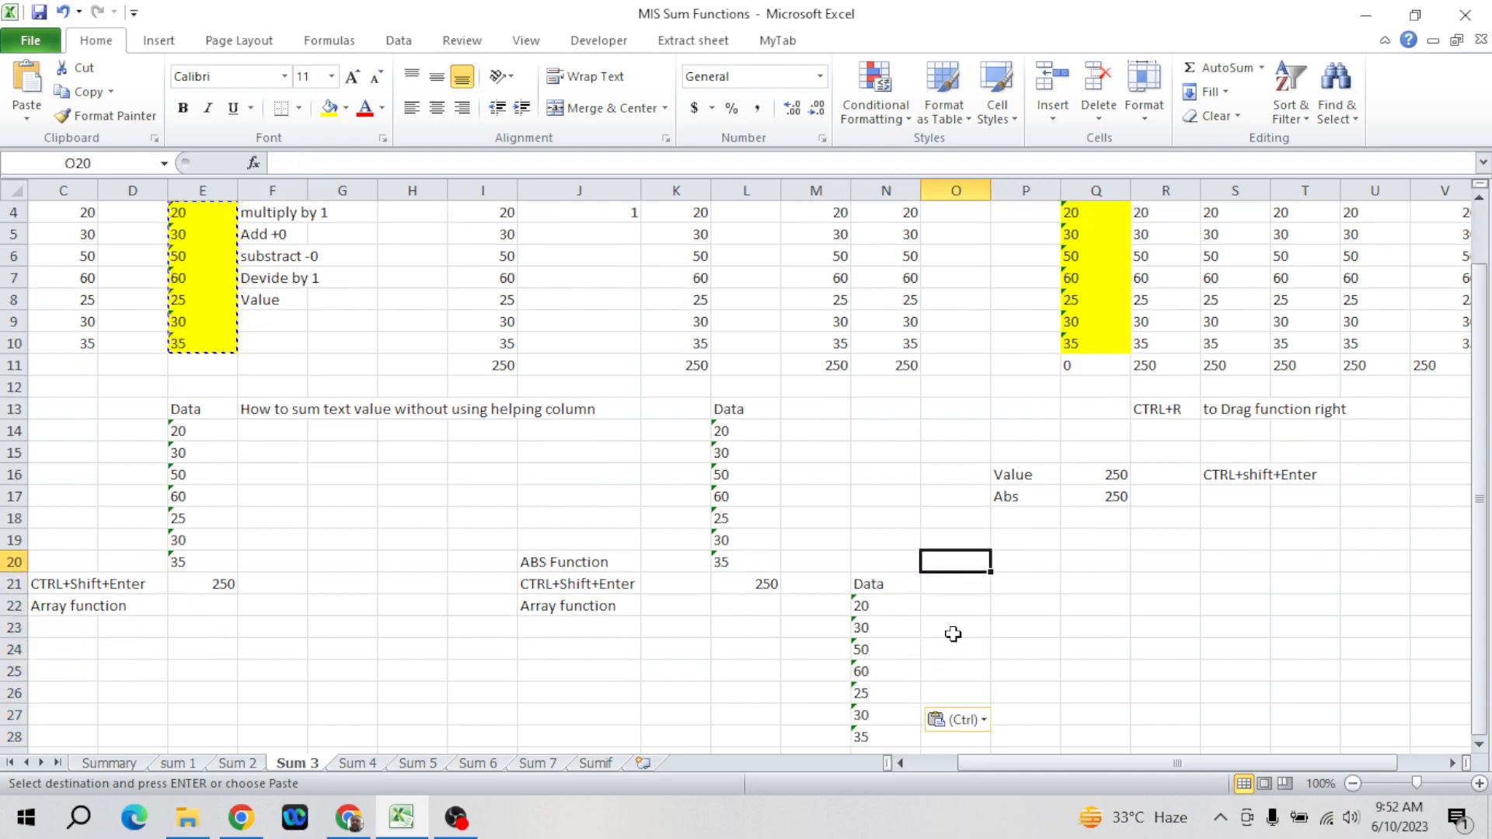
key(Return)
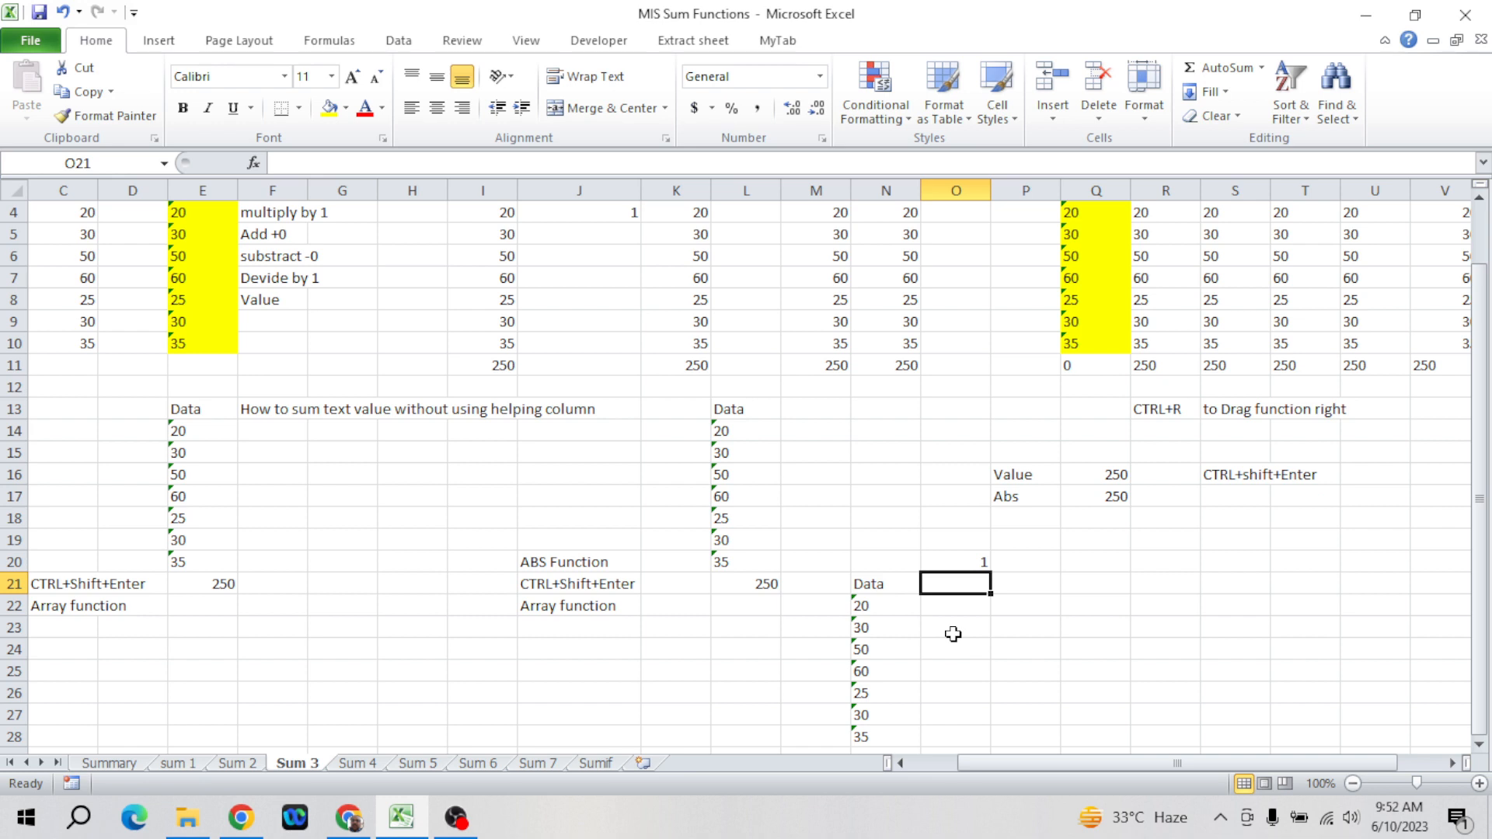
- Convert the text values in N22:N28 to numbers by pasting O20 over them with Paste Special's Multiply operation
key(Up)
key(ctrl+c)
key(Down)
key(Down)
key(Left)
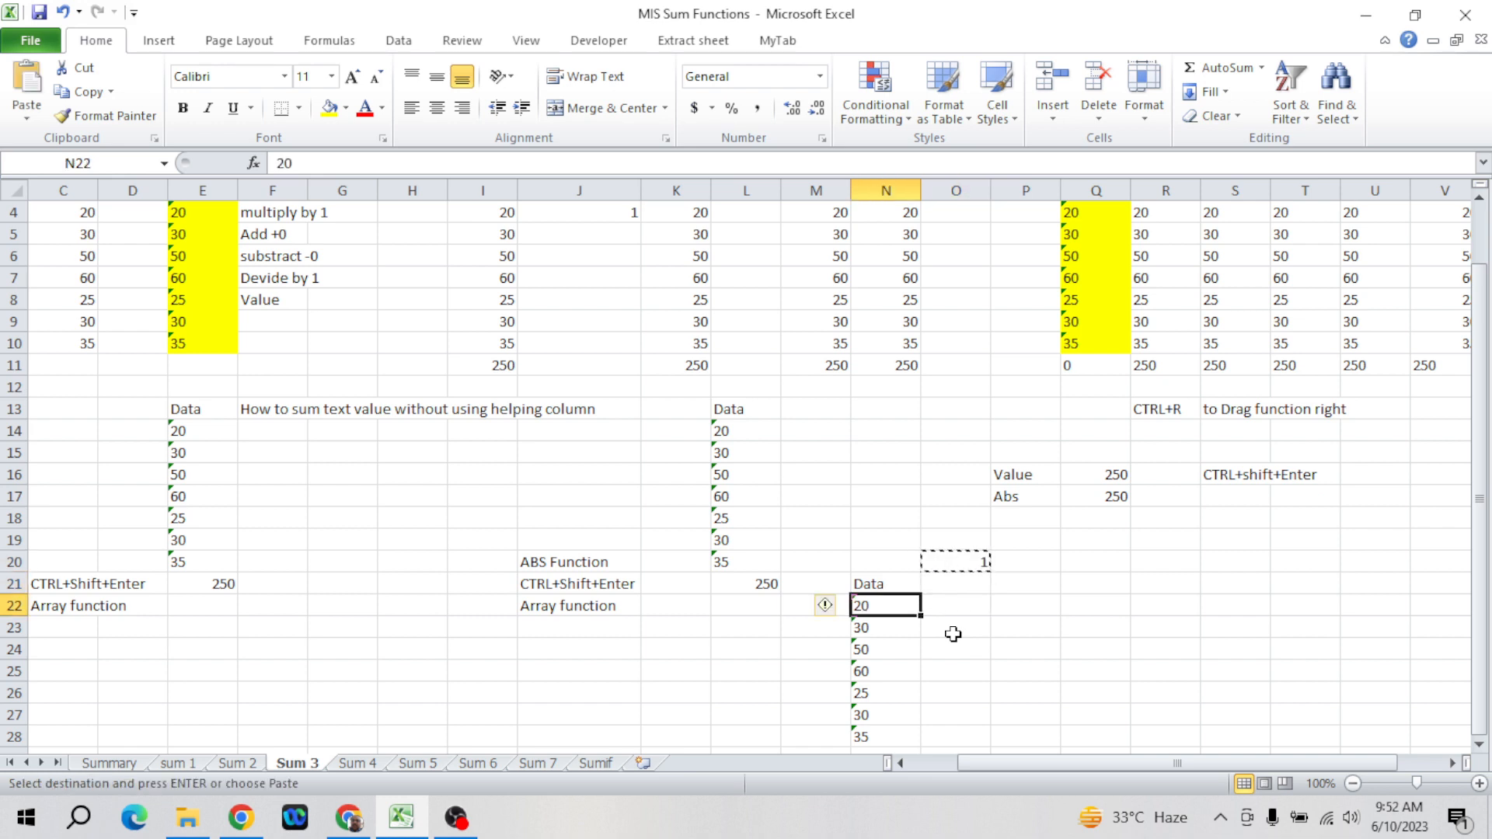
key(ctrl+shift+Down)
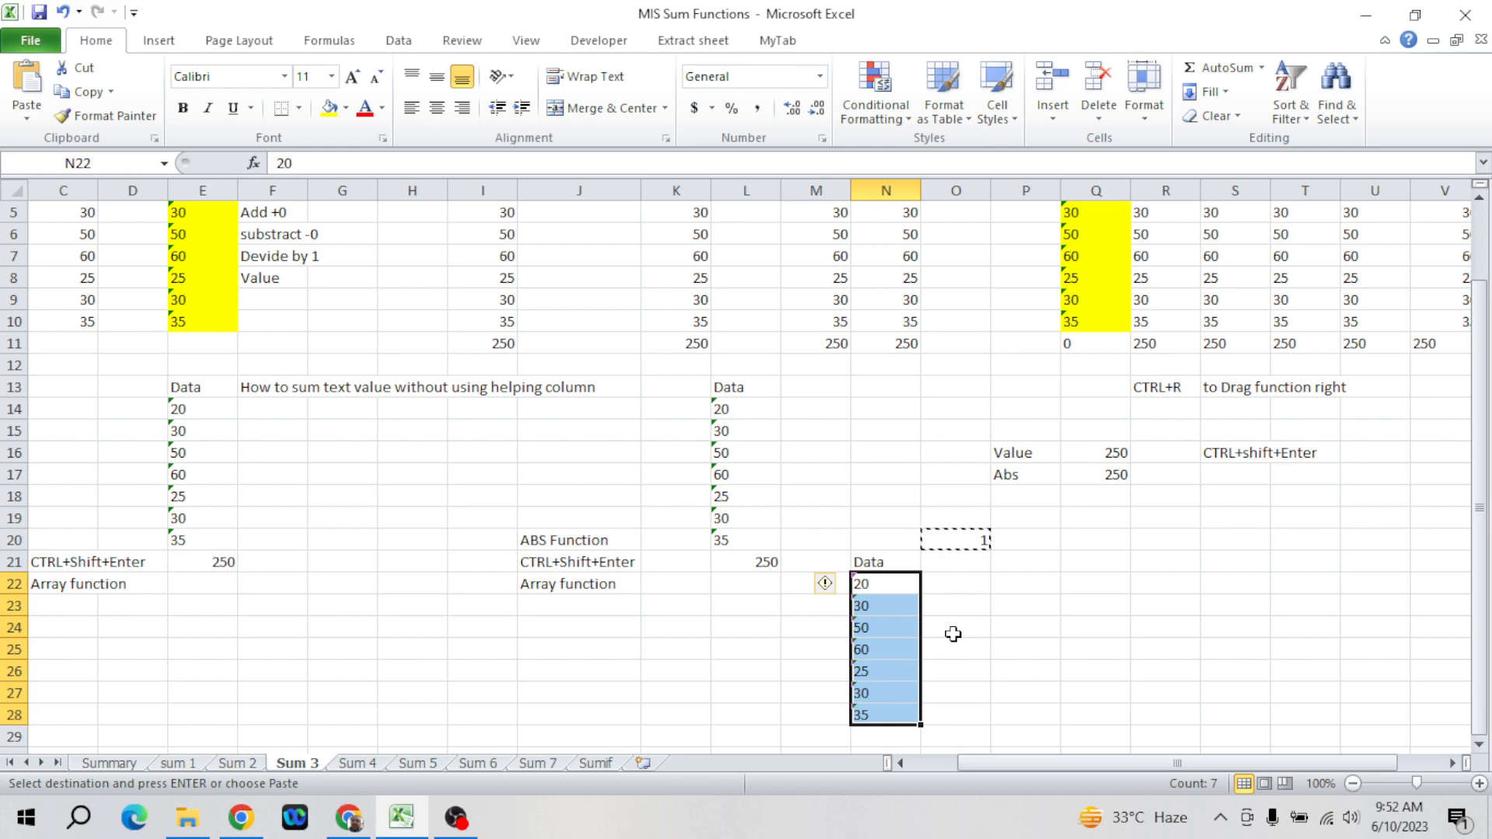
key(ctrl+alt+v)
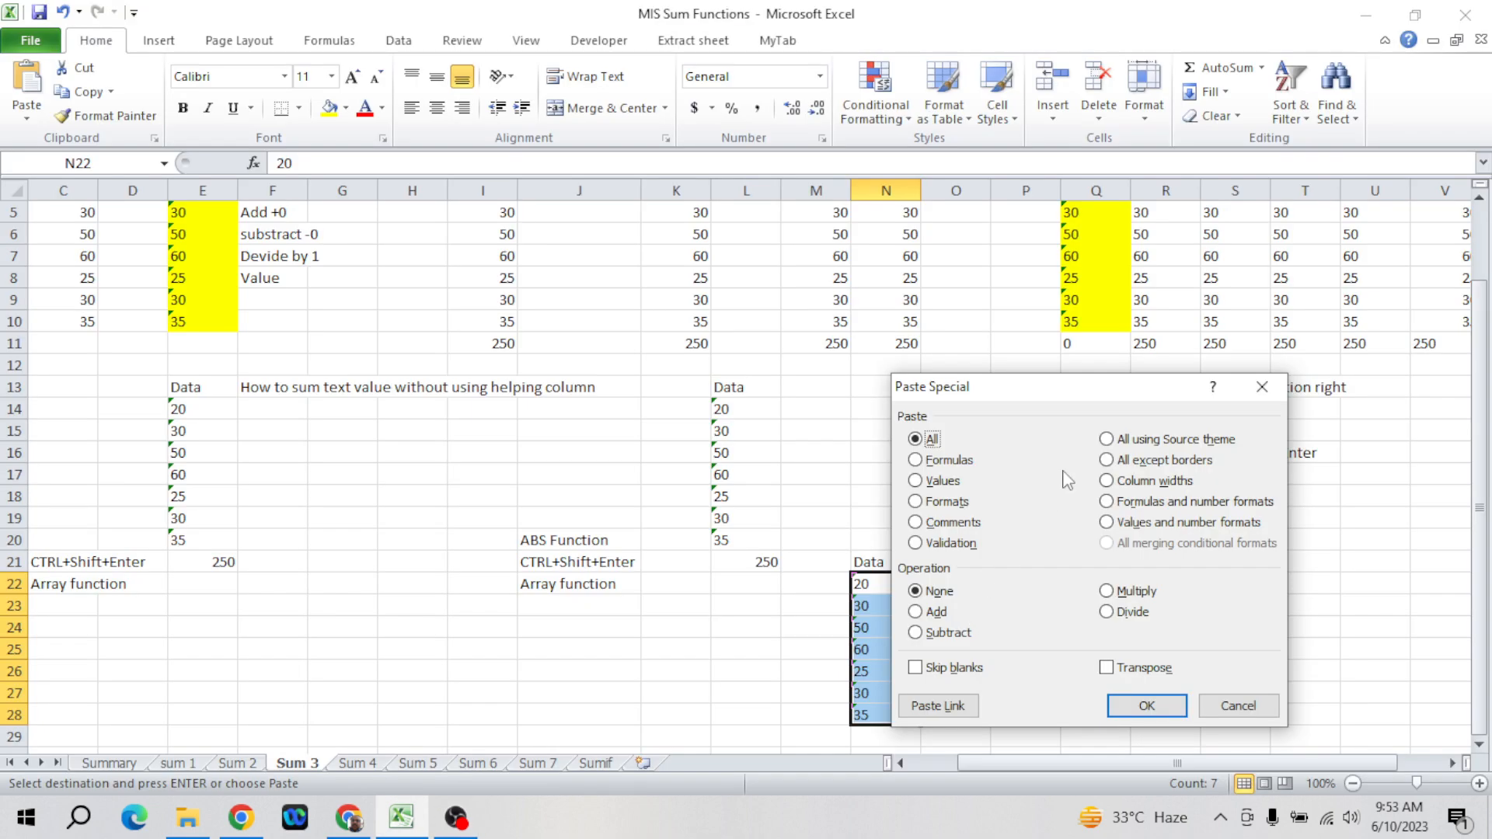
drag(1117, 389, 1340, 345)
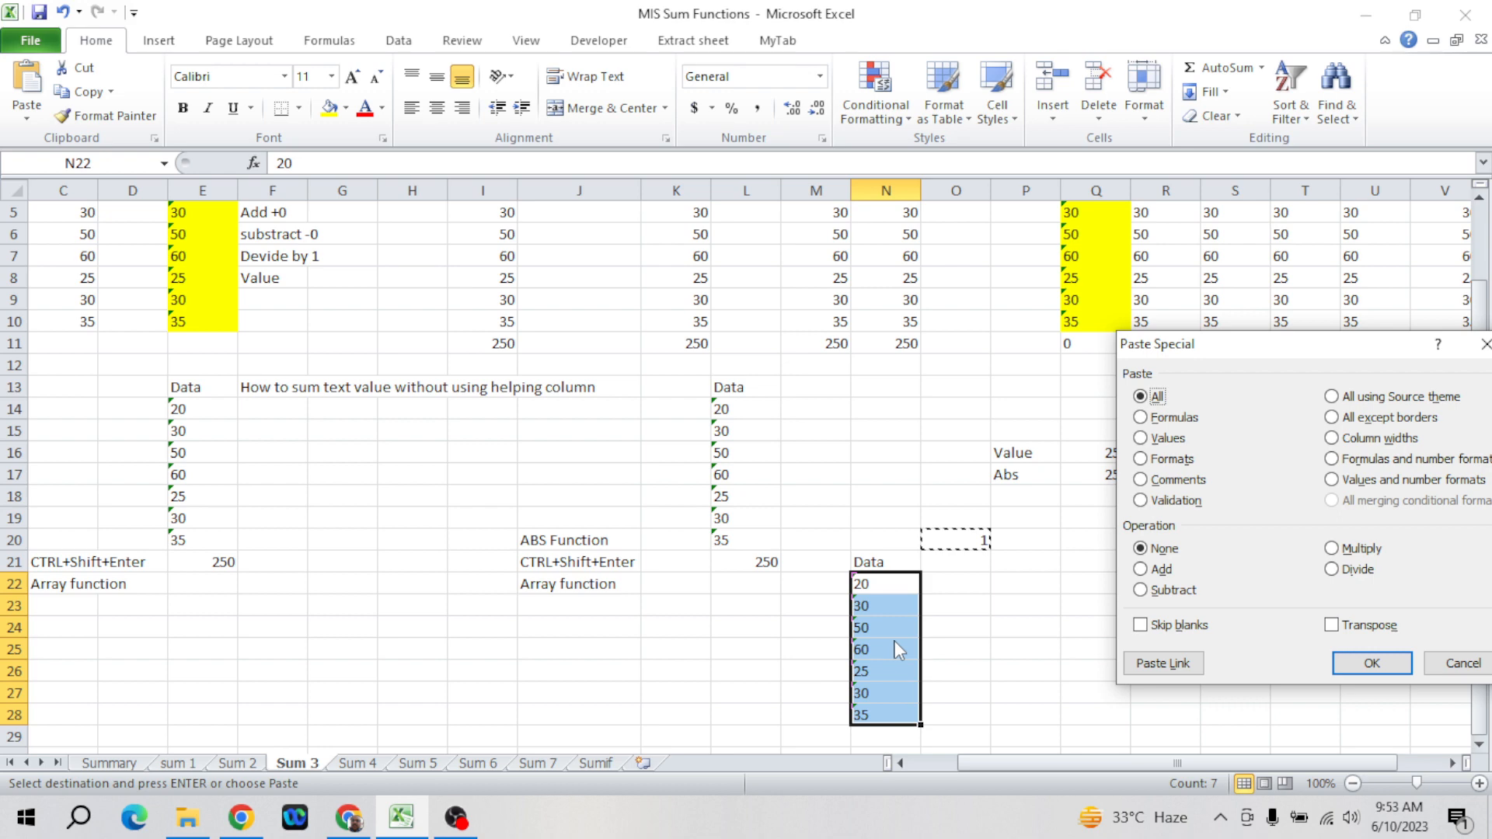
click(1332, 549)
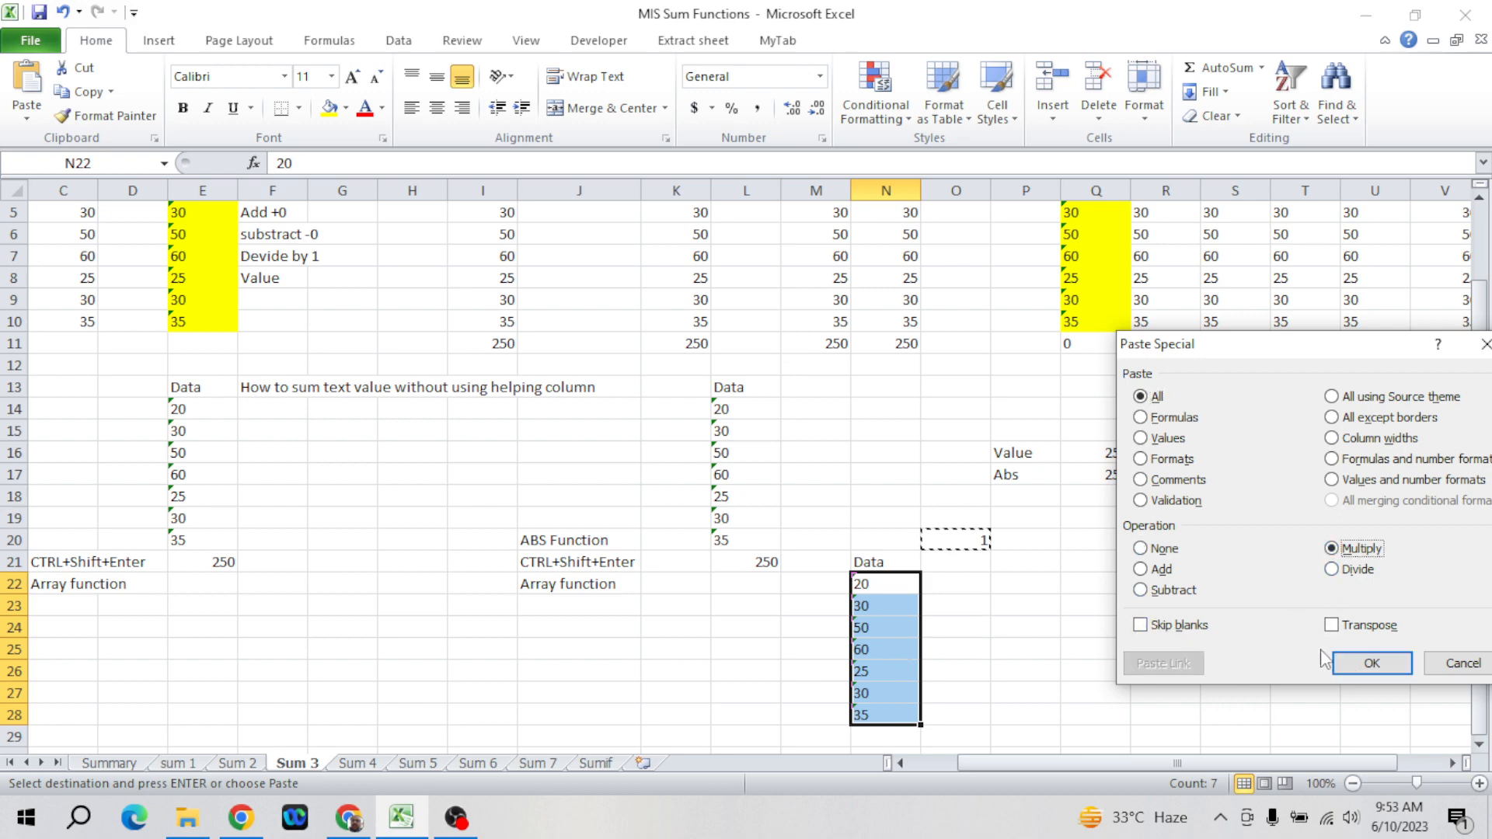
click(1370, 662)
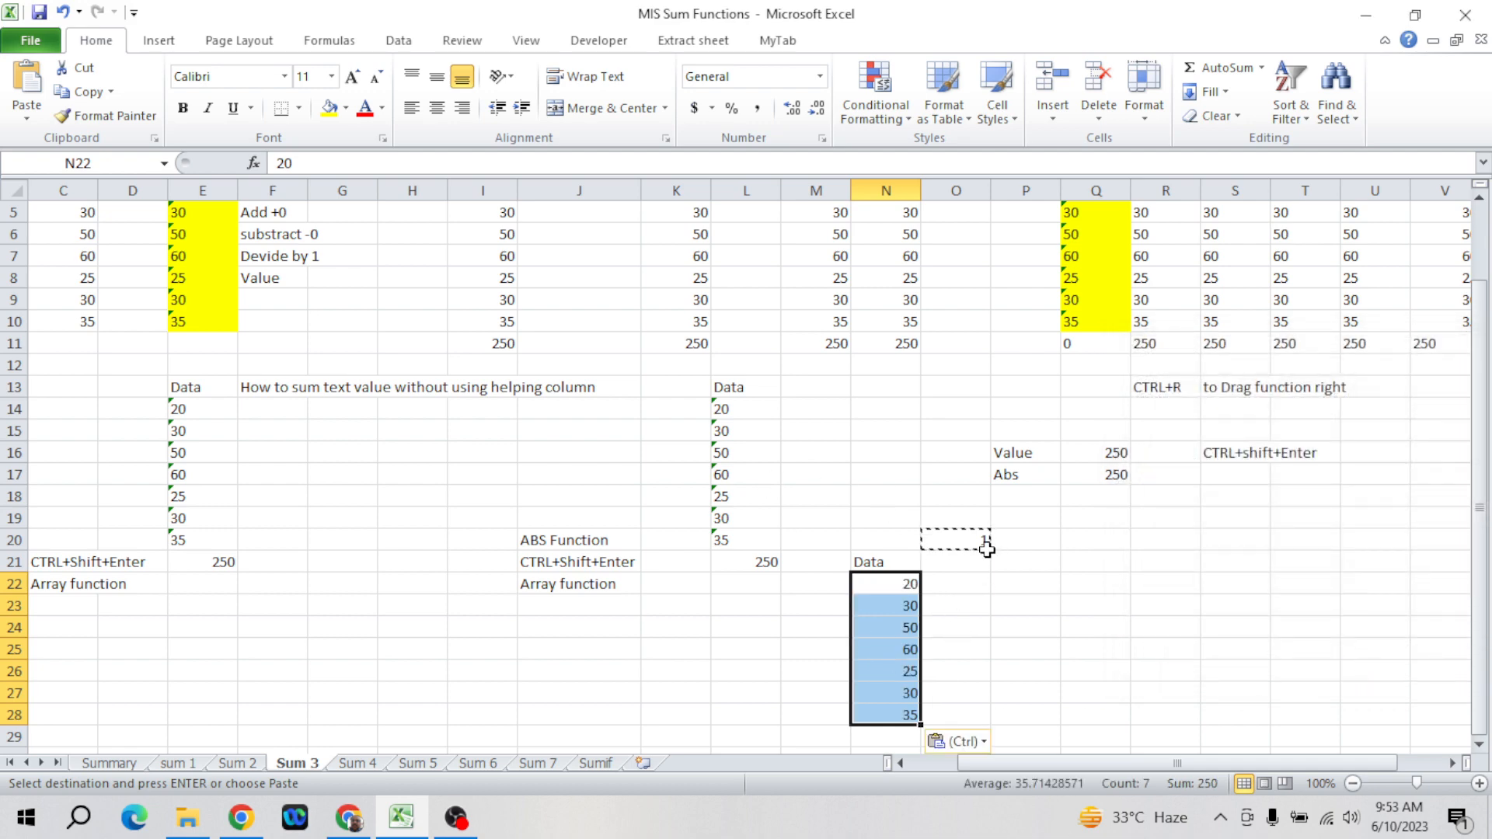
- Copy the yellow Data column E3:E10 to a second block starting at Q21
click(181, 305)
key(ctrl+Up)
key(shift+Down)
key(ctrl+c)
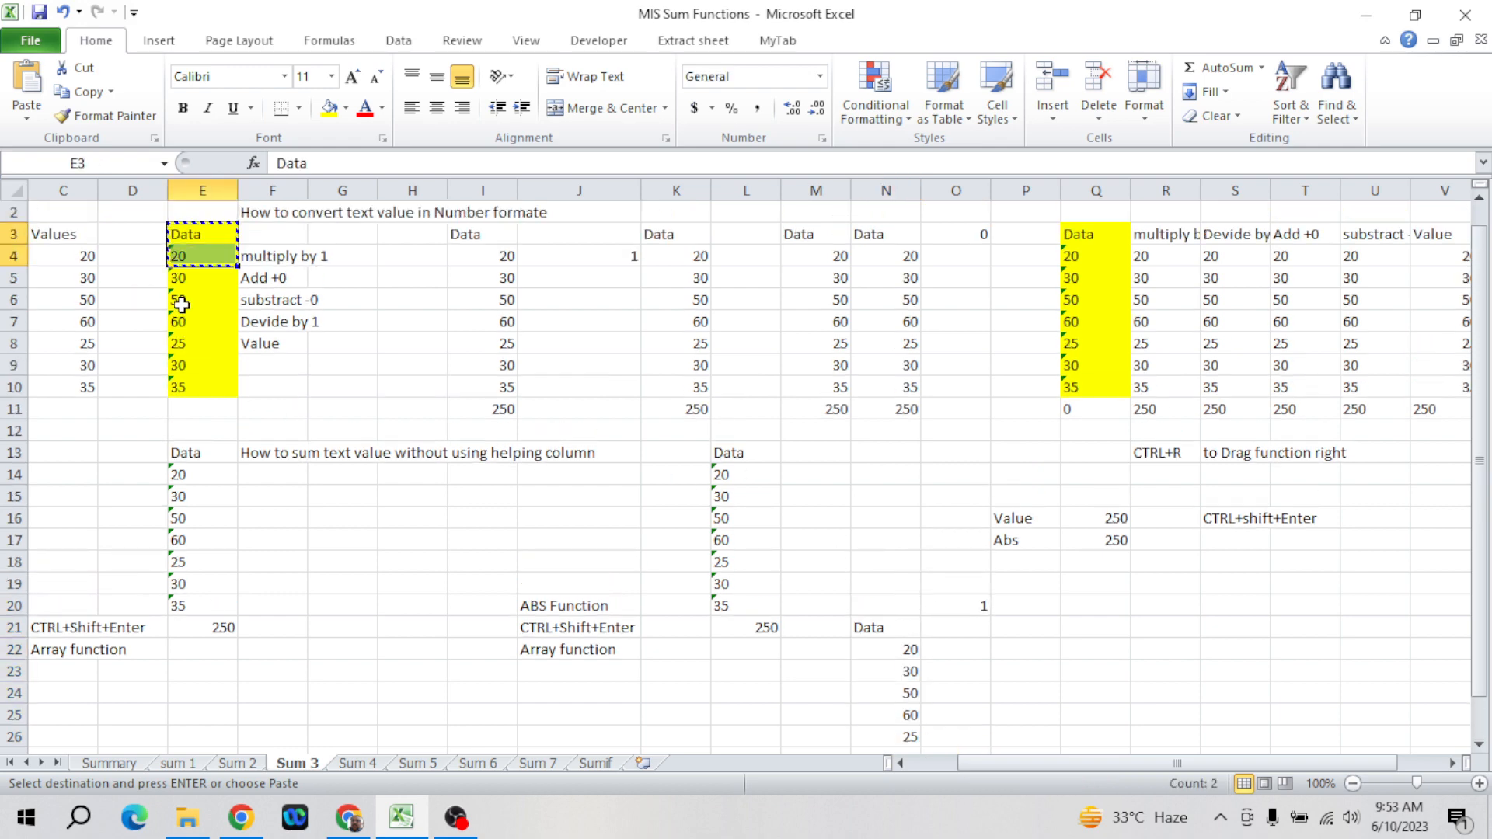
key(shift+Down)
key(shift+Down)
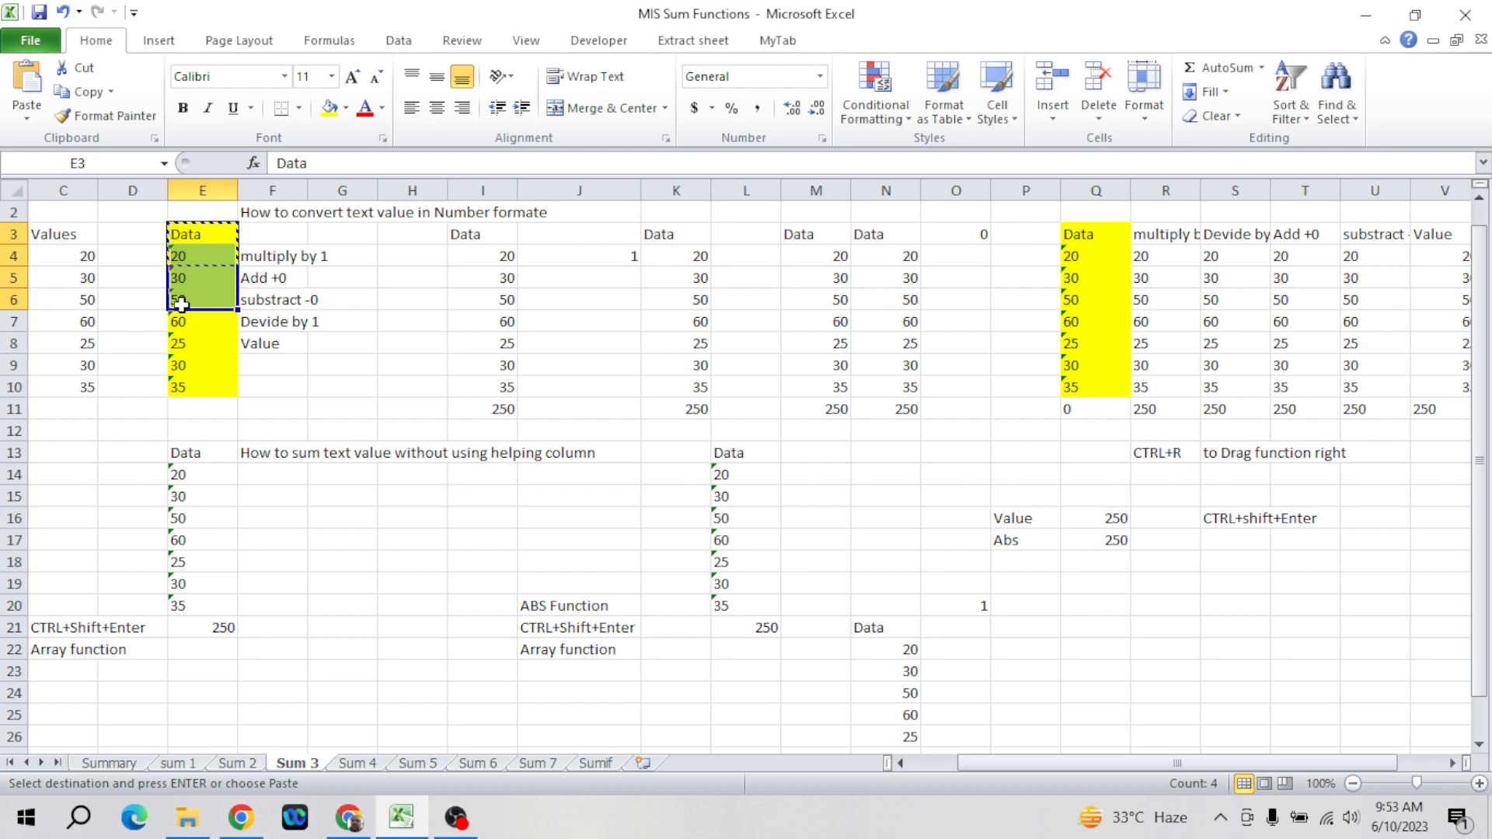
key(shift+Down)
key(shift+Down)
key(shift+Down)
key(shift+Down)
key(ctrl+c)
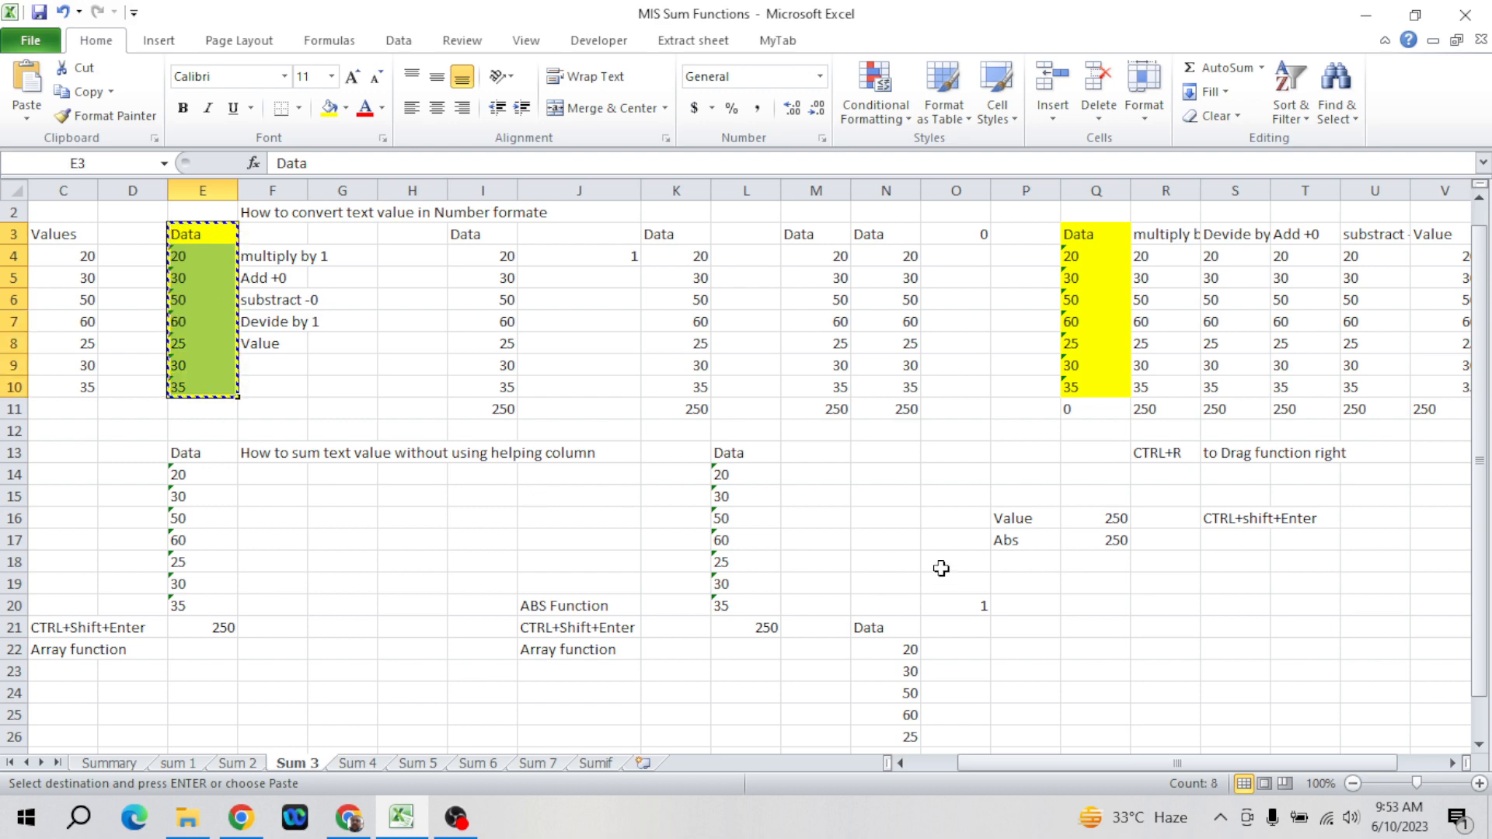
click(1096, 626)
key(ctrl+v)
- Enter 0 in R20, above and beside the second Data block
key(Right)
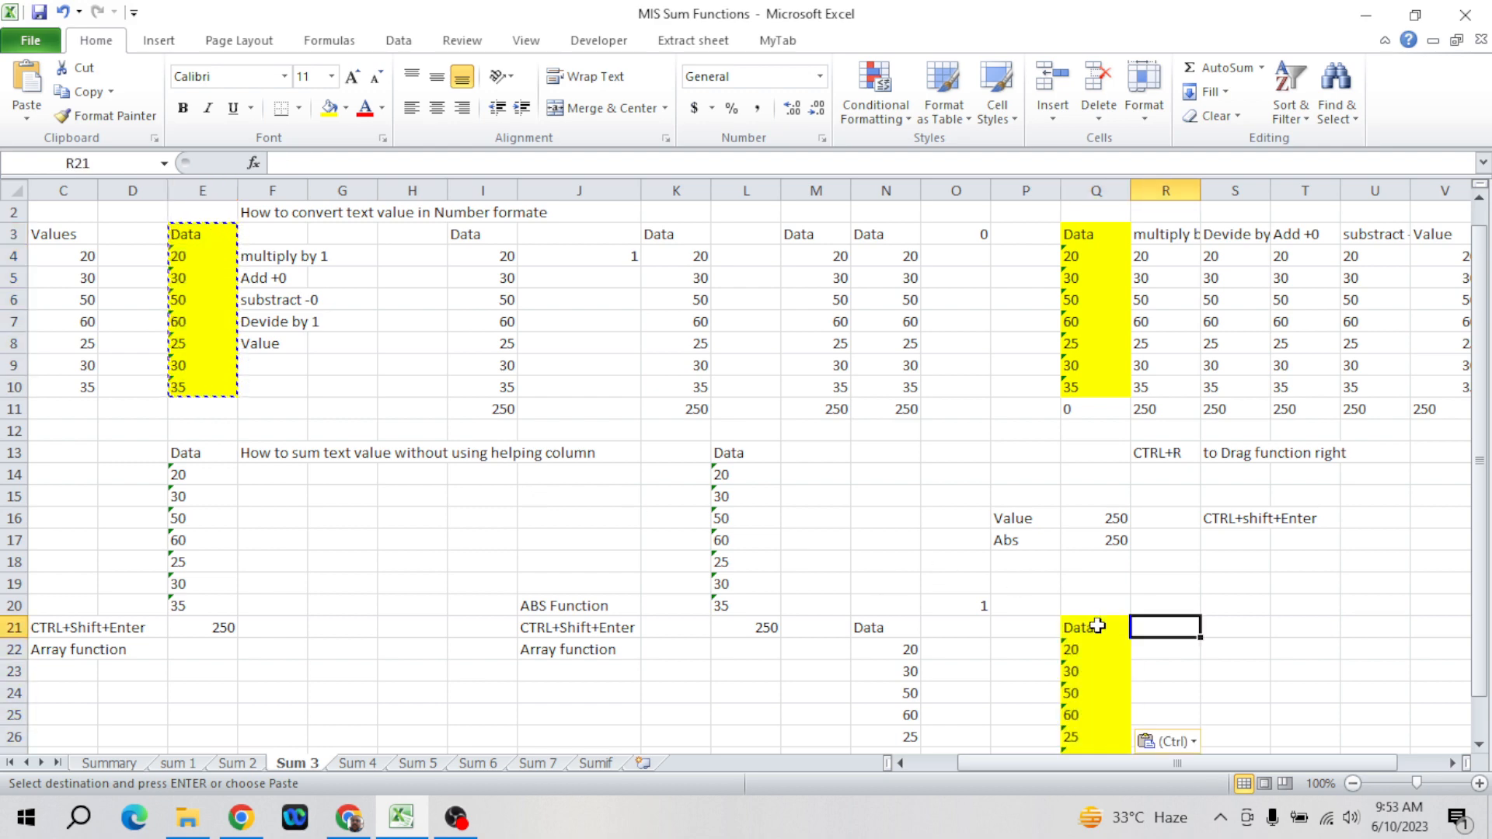
key(Up)
text(0)
key(Return)
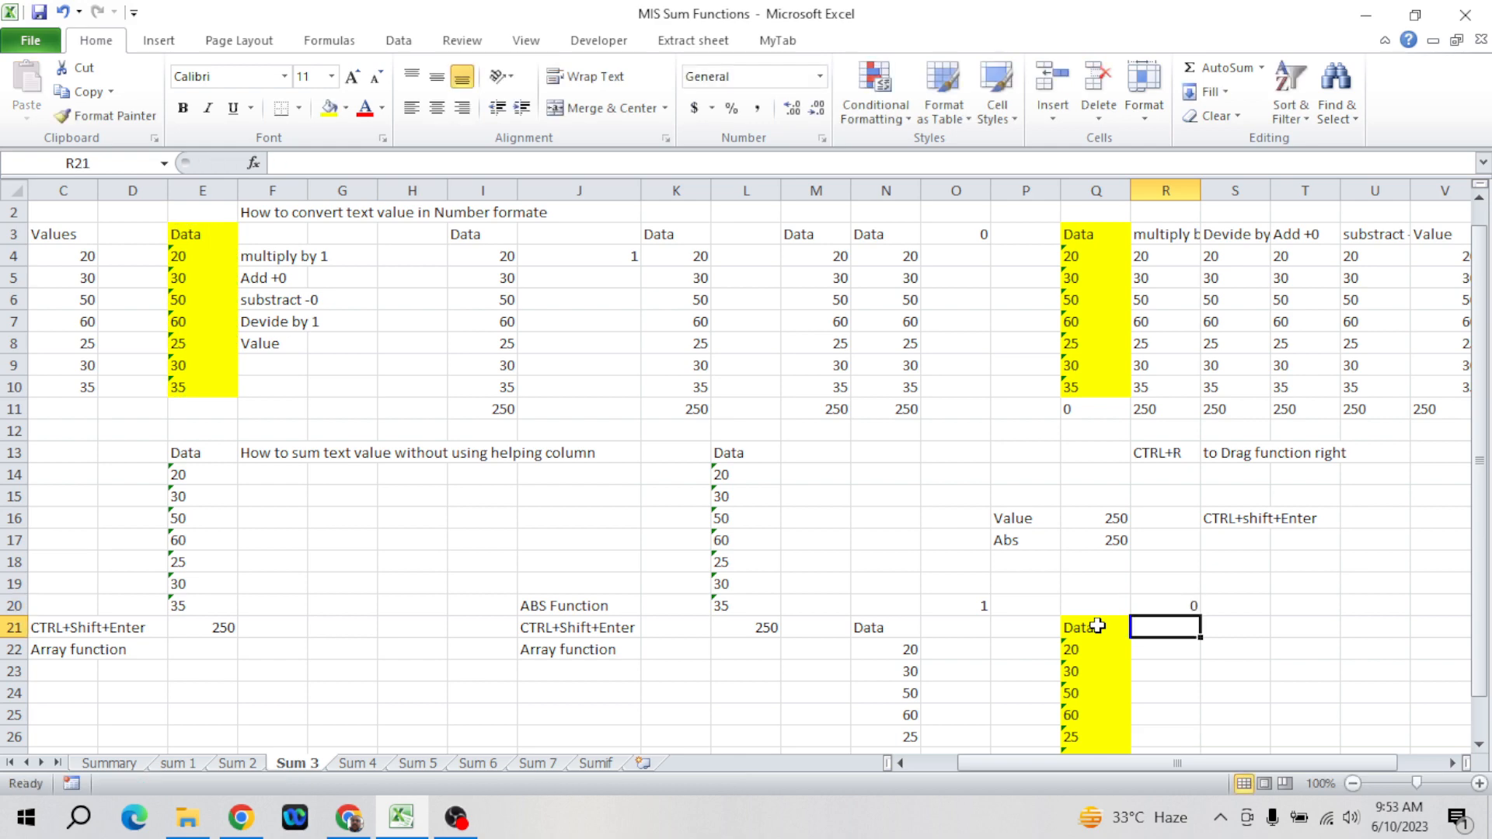
- Convert the text values in Q22:Q28 to numbers by pasting R20 over them with Paste Special's Add operation
key(Up)
key(ctrl+c)
key(Left)
key(Down)
key(Down)
key(shift+Down)
key(shift+Down)
key(shift+Down)
key(shift+Down)
key(shift+Down)
key(shift+Down)
key(shift+Down)
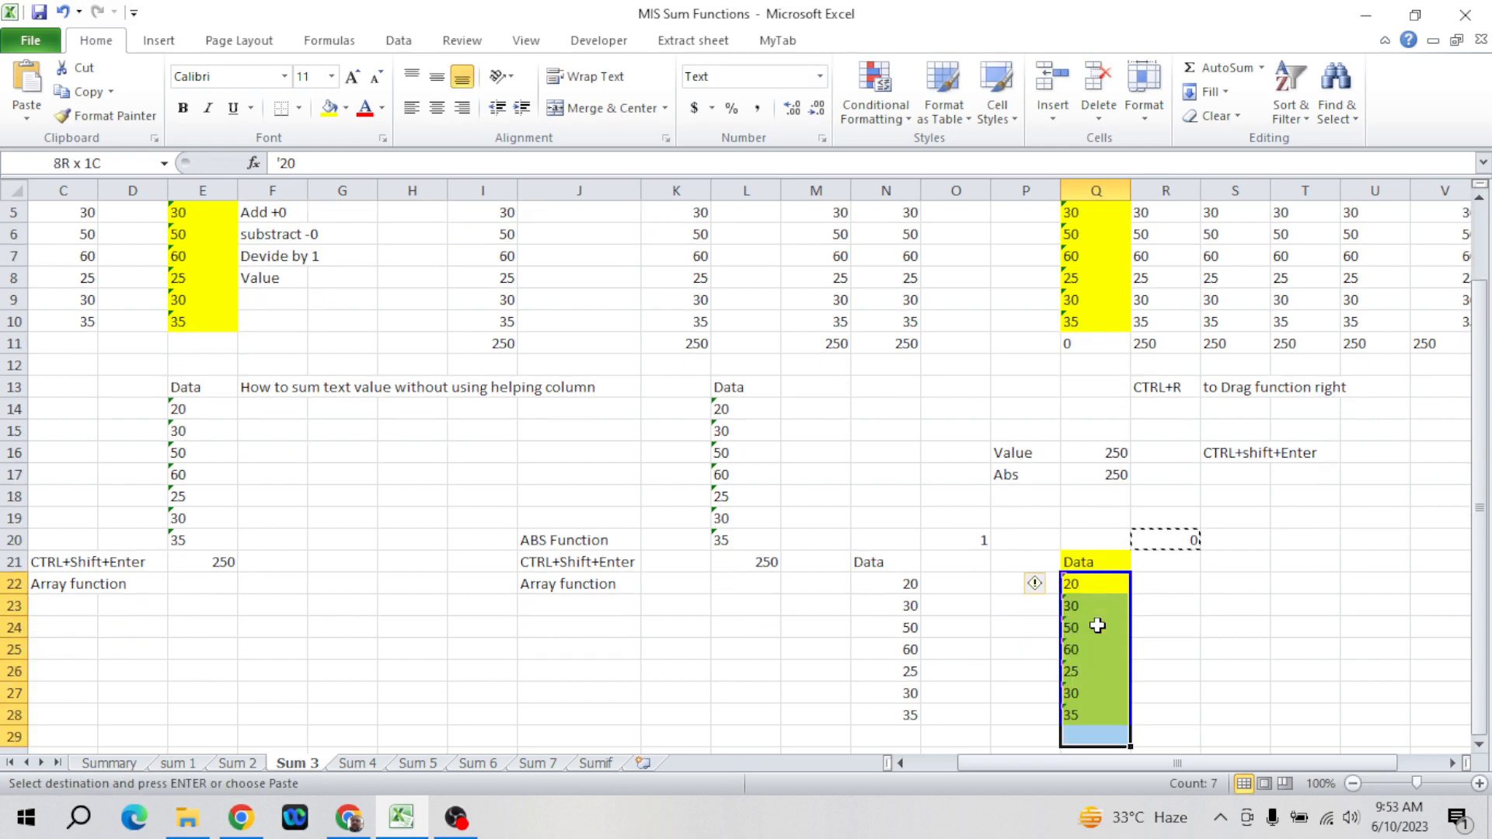
key(shift+Up)
key(alt+e)
key(s)
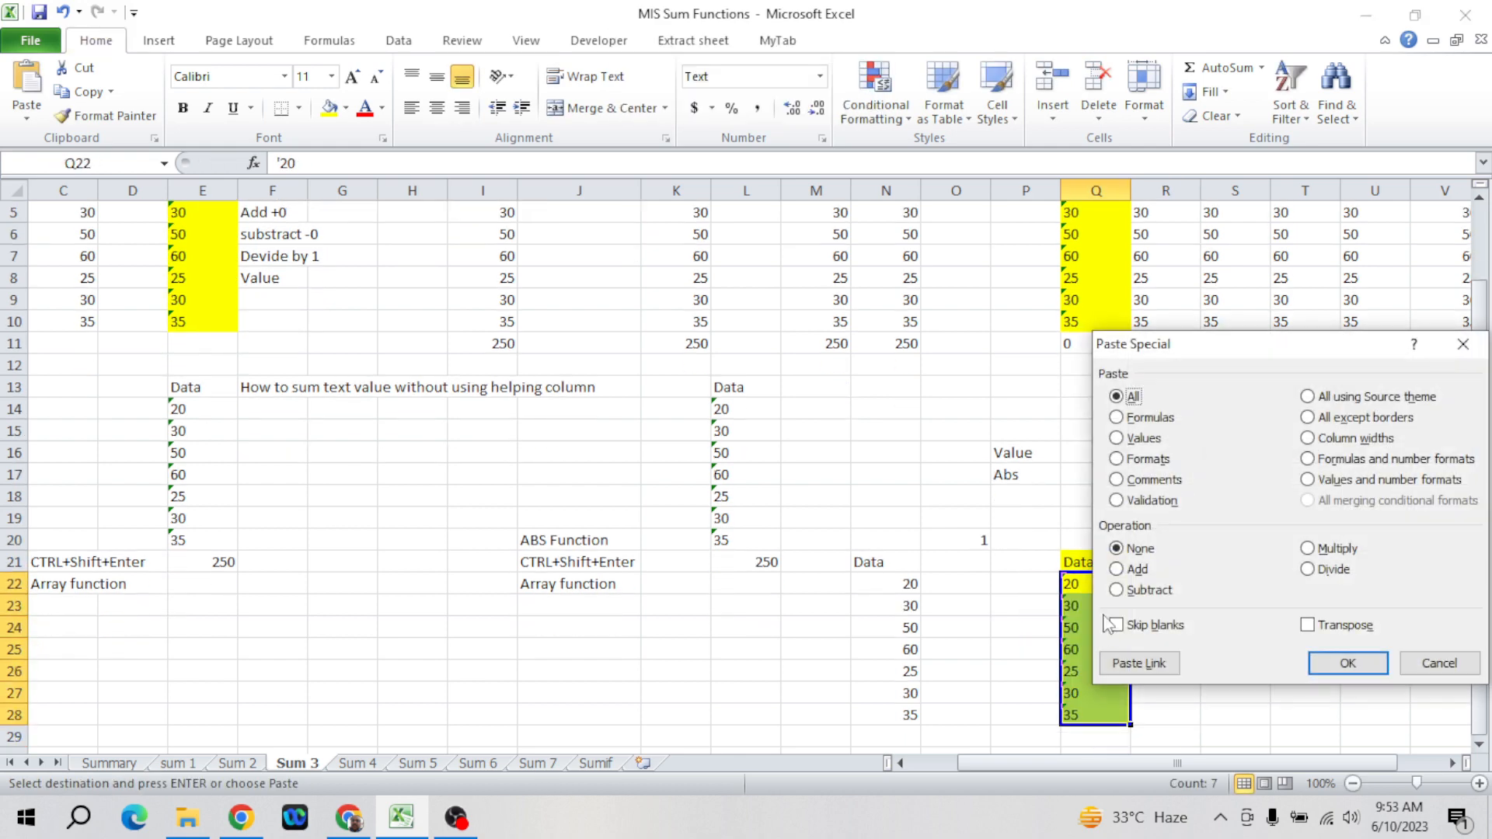
click(1119, 571)
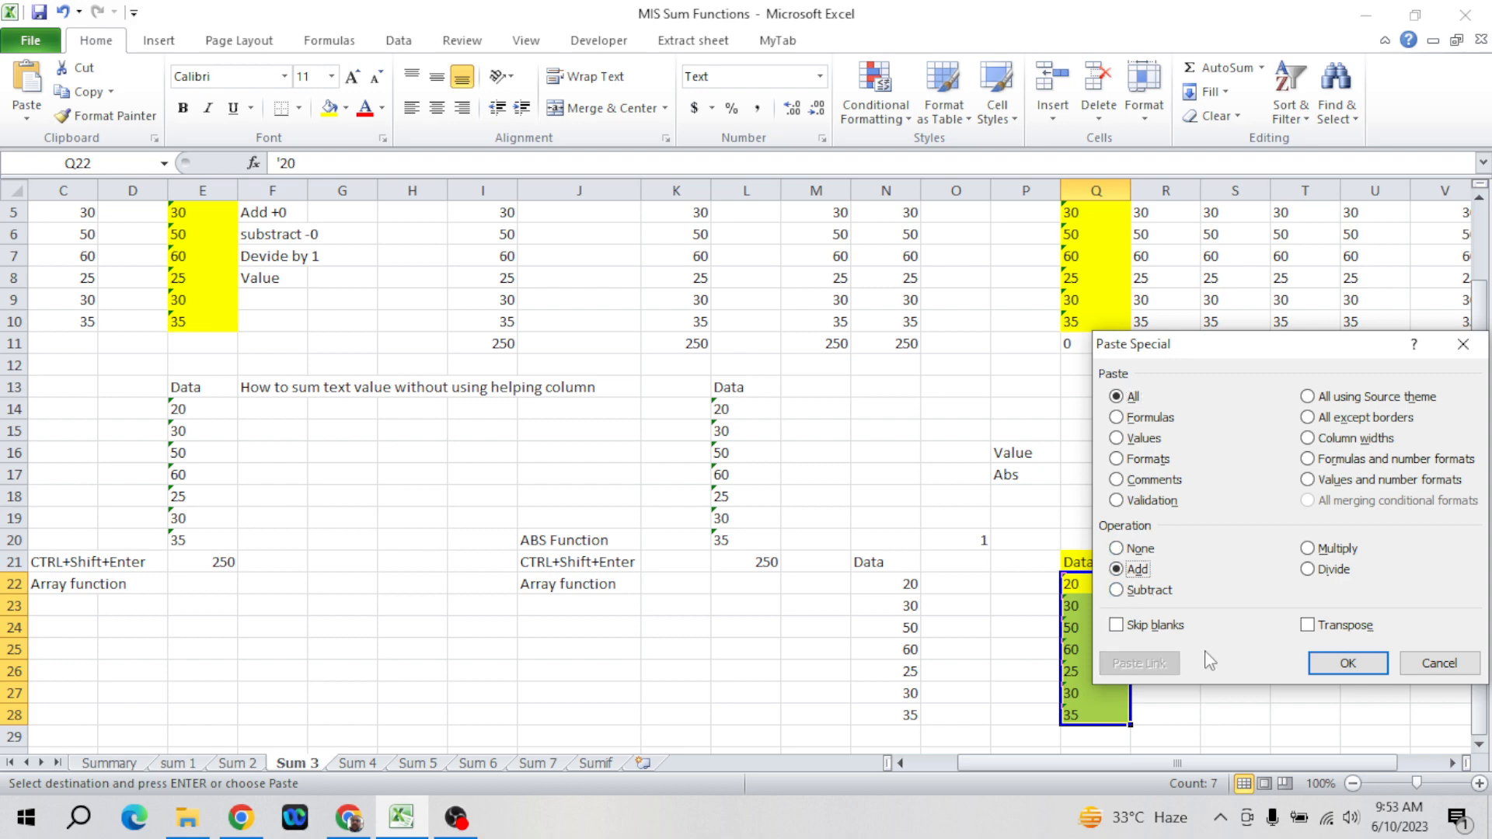
click(1348, 664)
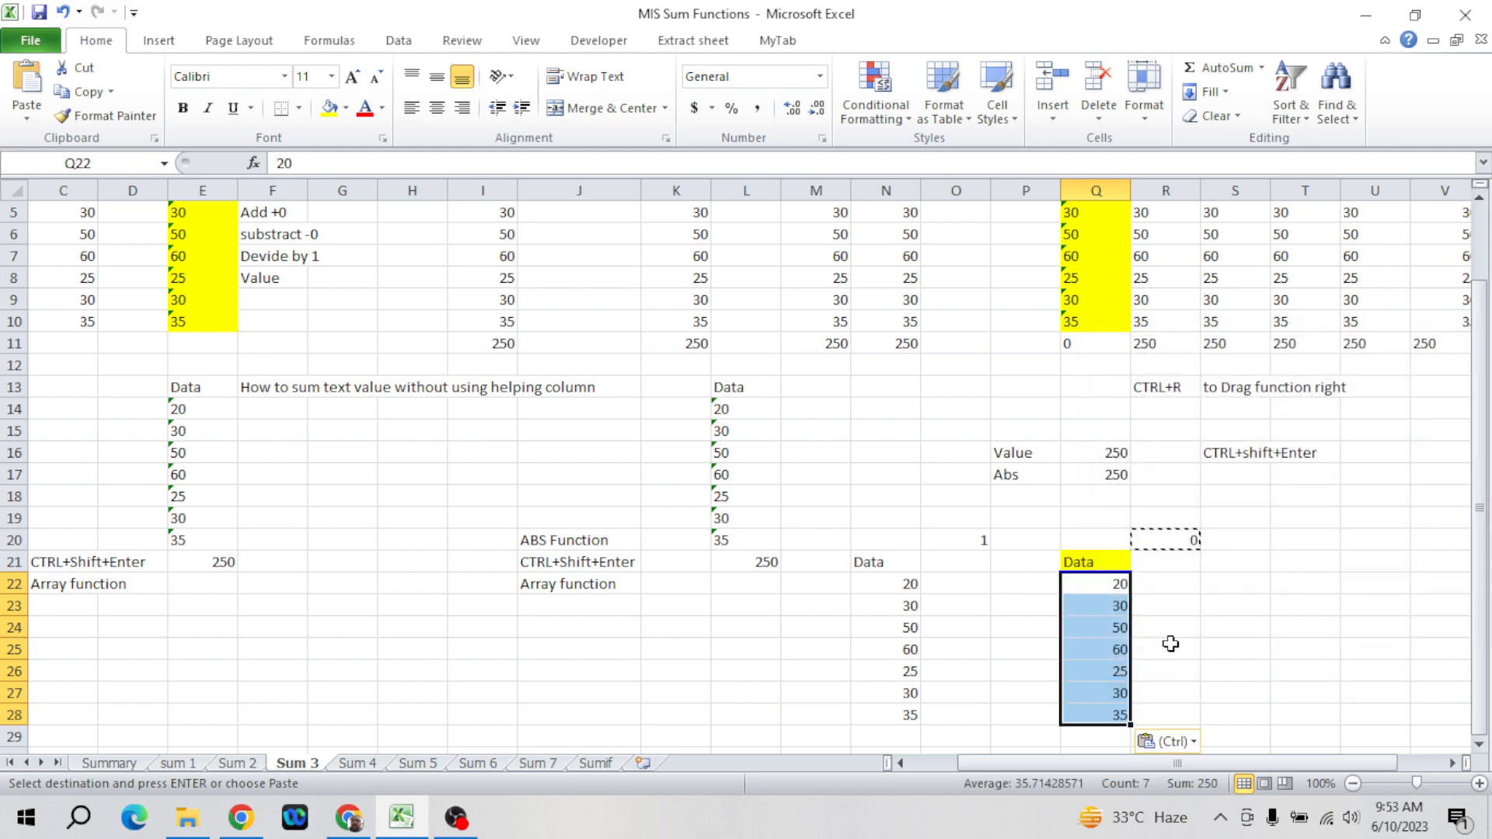
- Add the note "Add, substract" in R21 beside the second Data header
click(1175, 561)
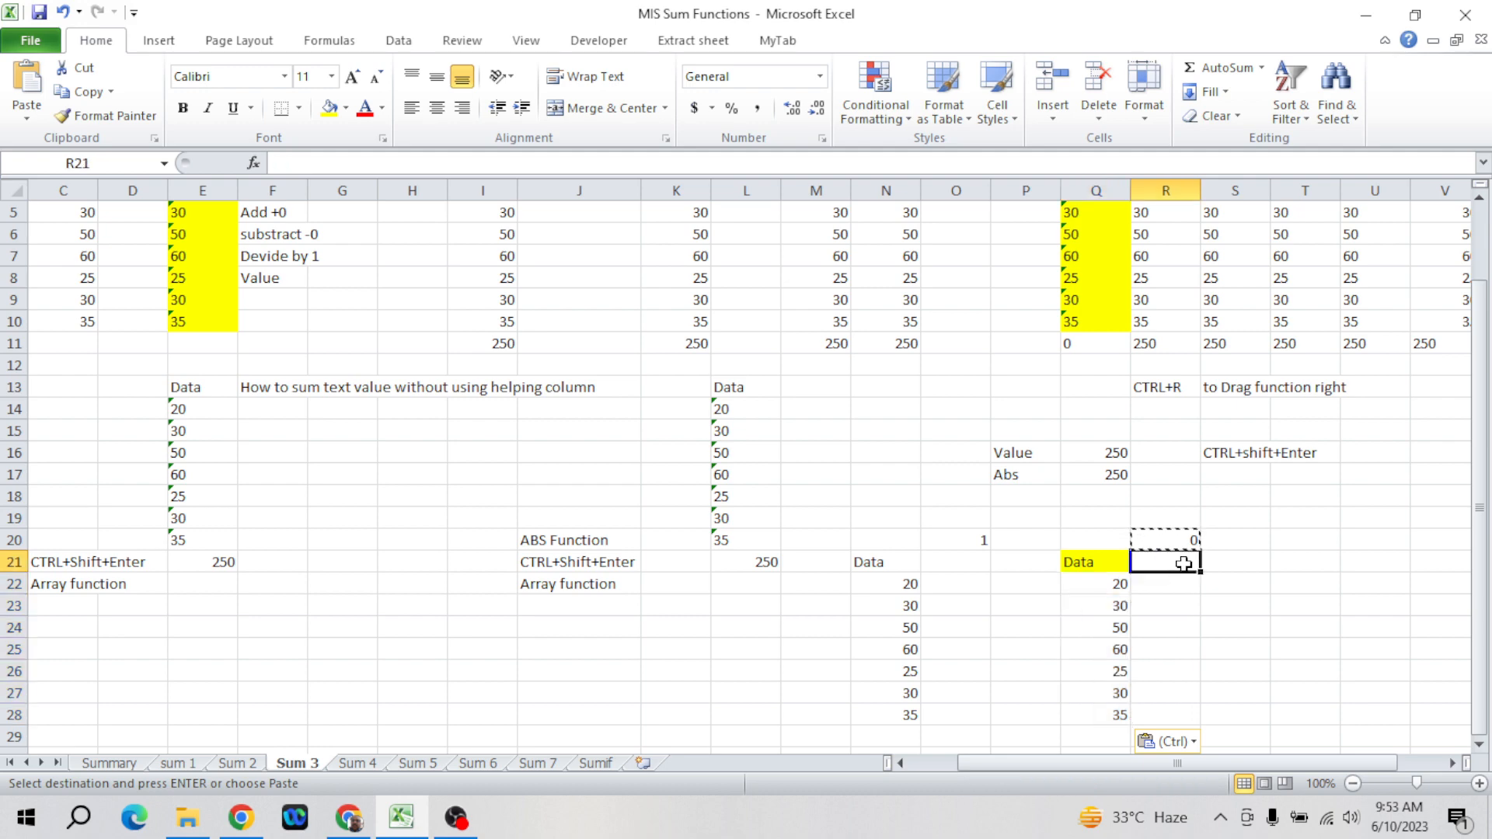
text(Add)
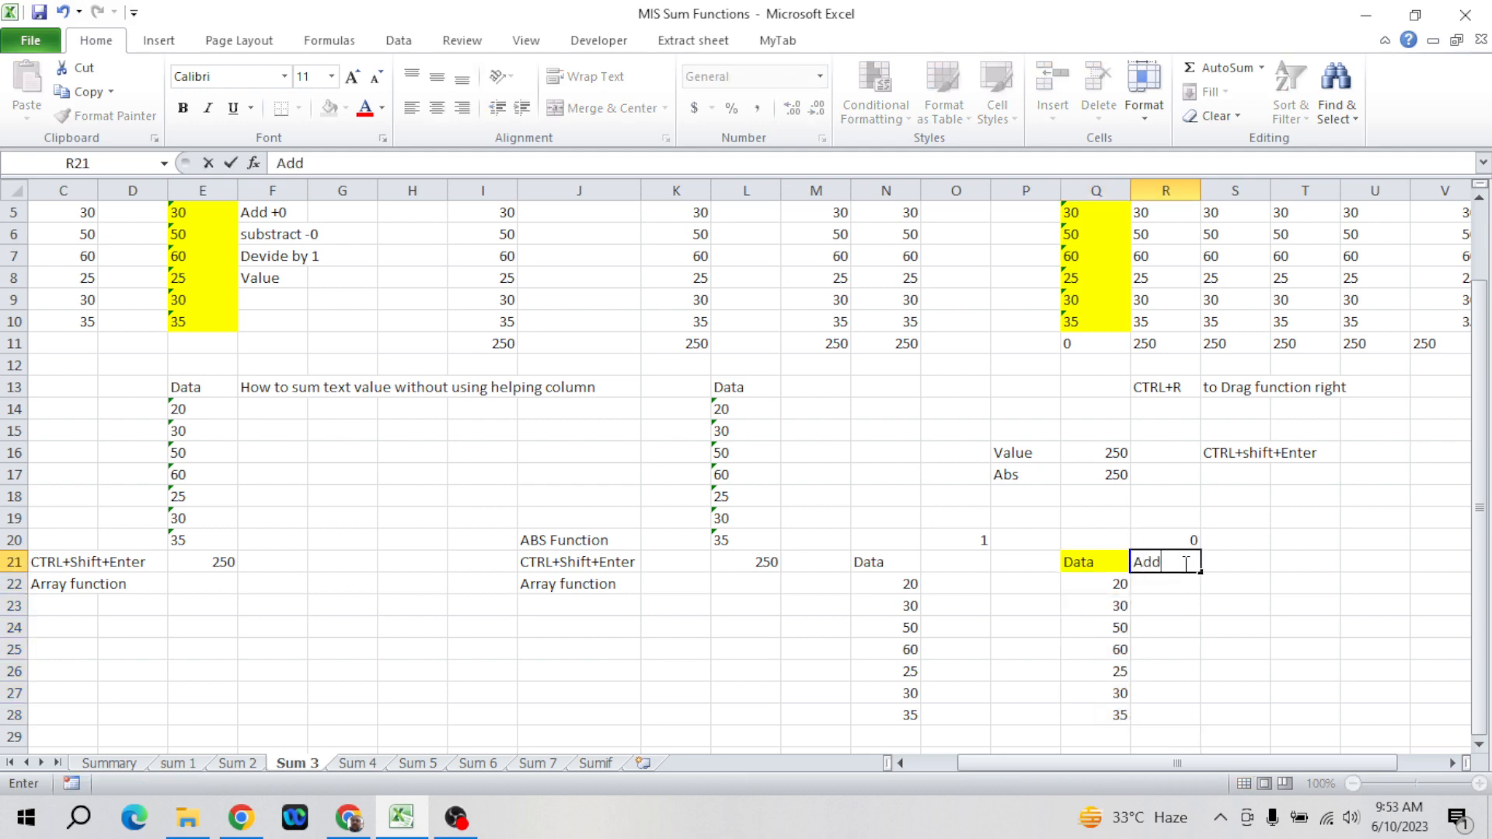
text(, substract)
key(Return)
- Add the note "devide, Multiply" in O21 beside the first Data block's header
key(Left)
key(Left)
key(Left)
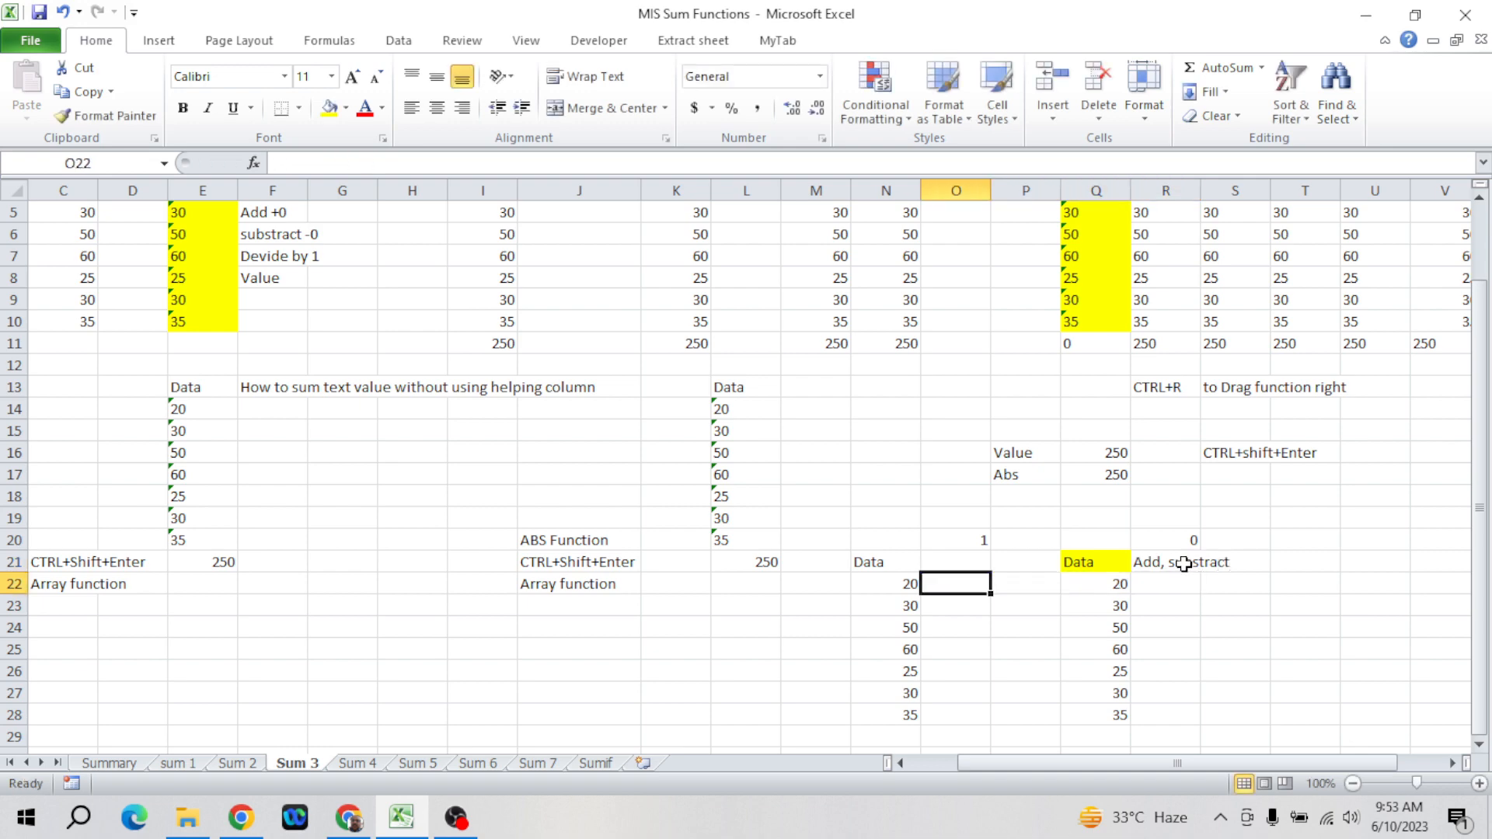
key(Up)
text(dev)
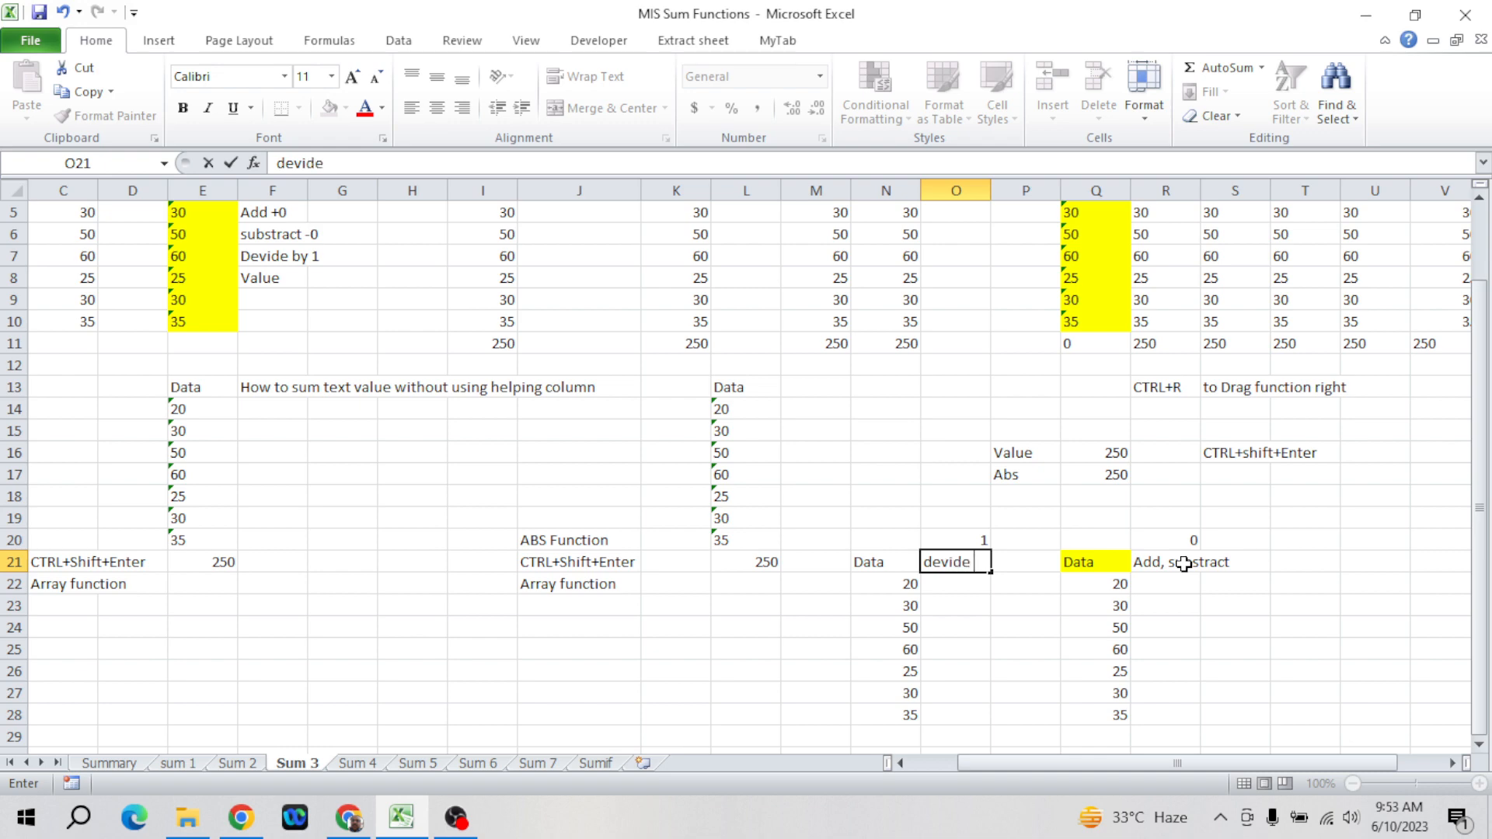
text(ide, Multiply)
key(Return)
key(Up)
key(Down)
key(Up)
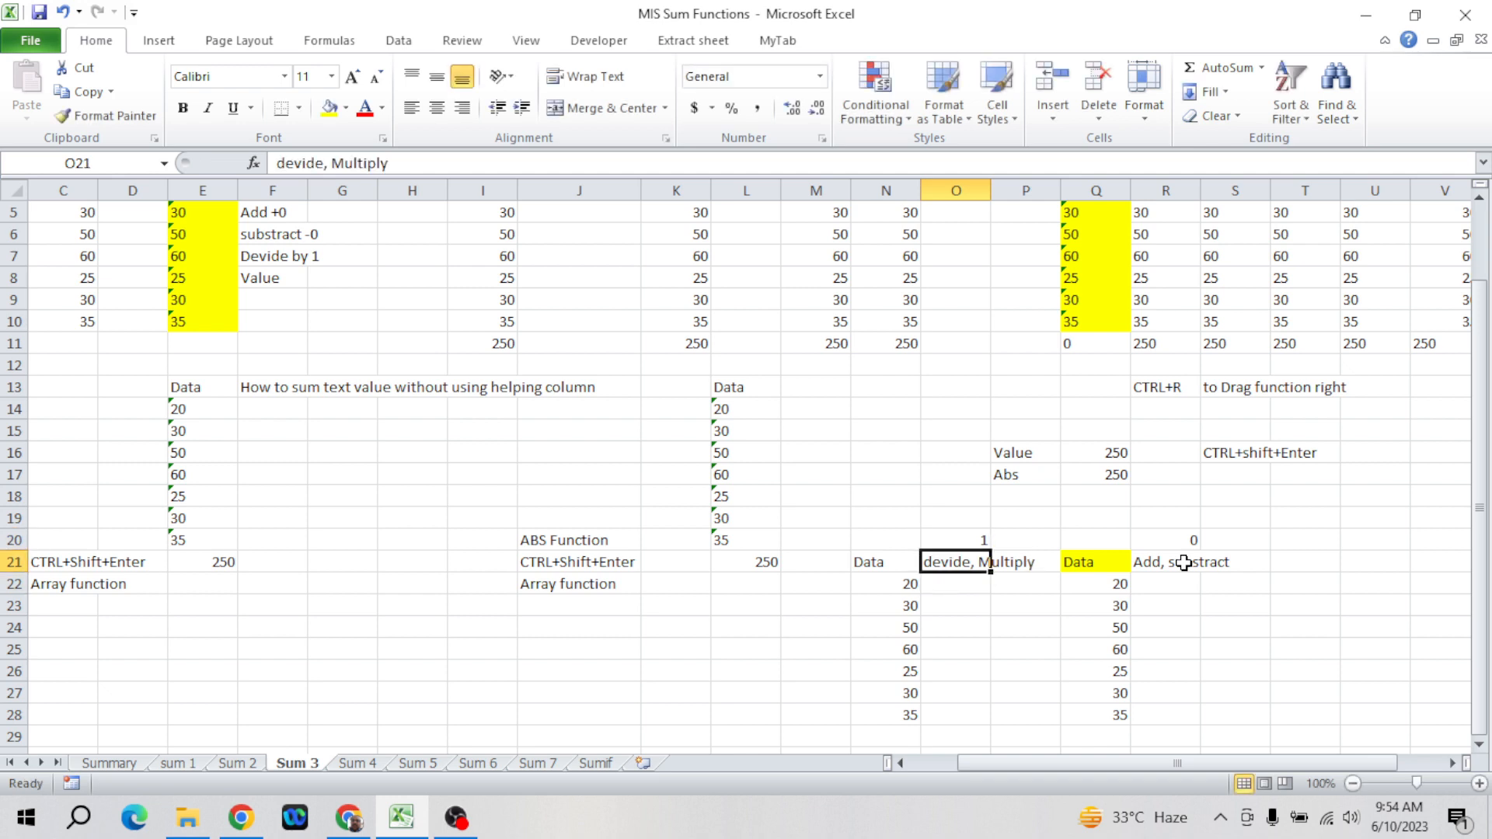
key(Down)
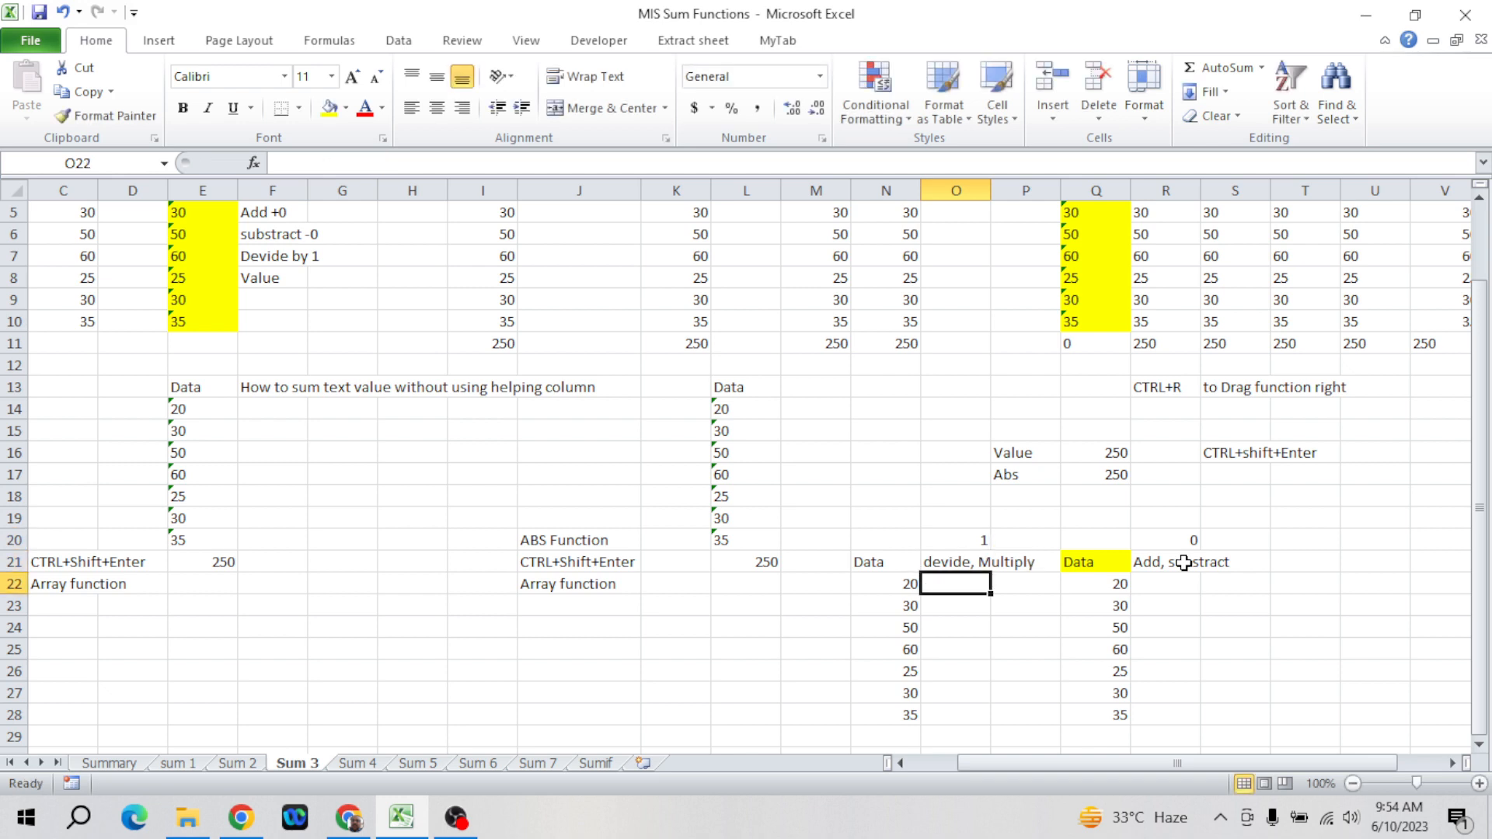
key(Down)
key(Down)
key(Down)
key(Left)
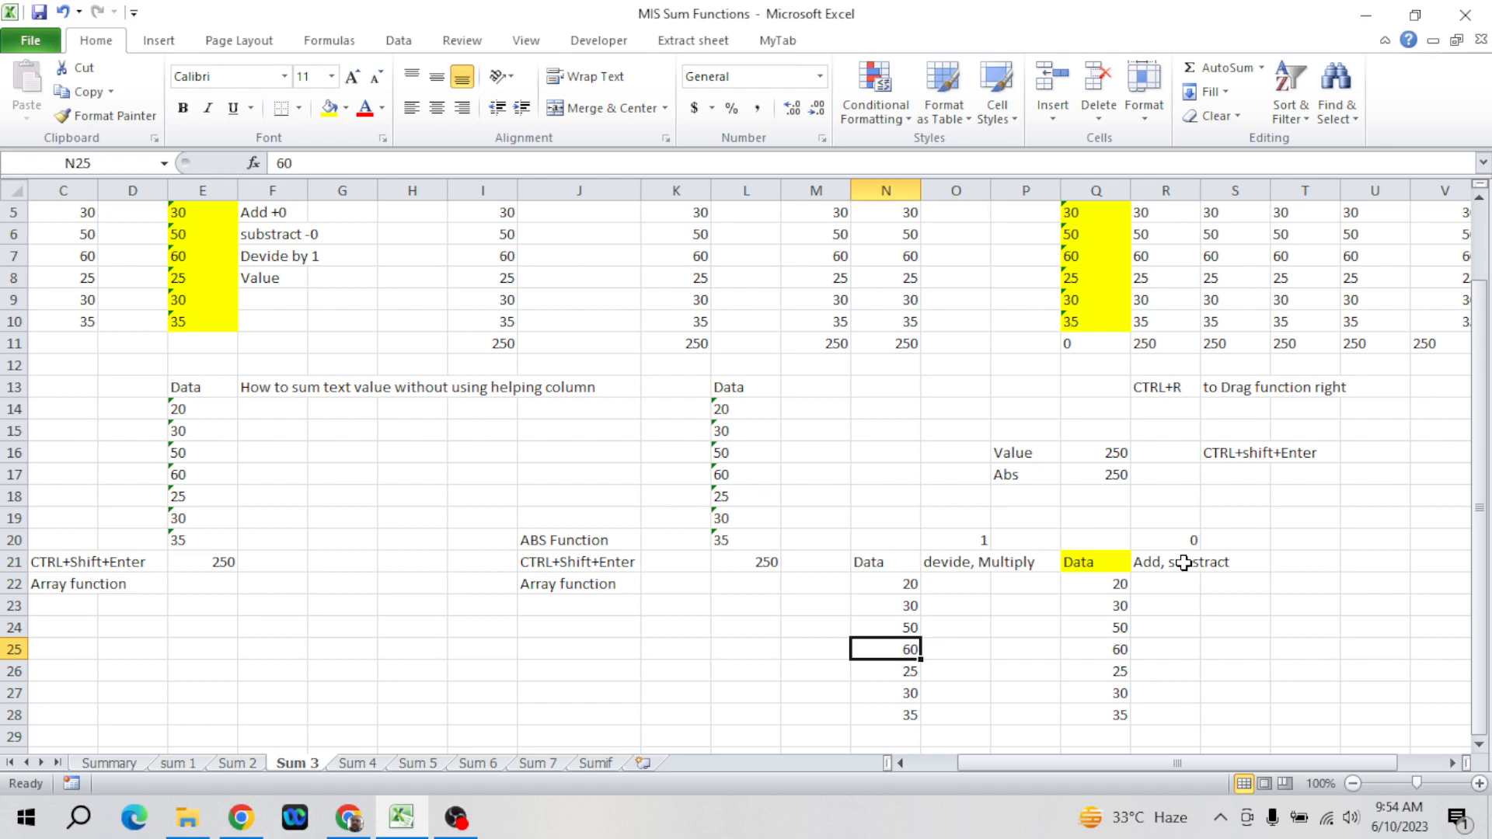
- Try to capture the Paste Special dialog with Multiply selected for the copied value in O20
key(Up)
key(Up)
key(Up)
key(Up)
key(Right)
key(Up)
key(ctrl+c)
key(Down)
key(Down)
key(Down)
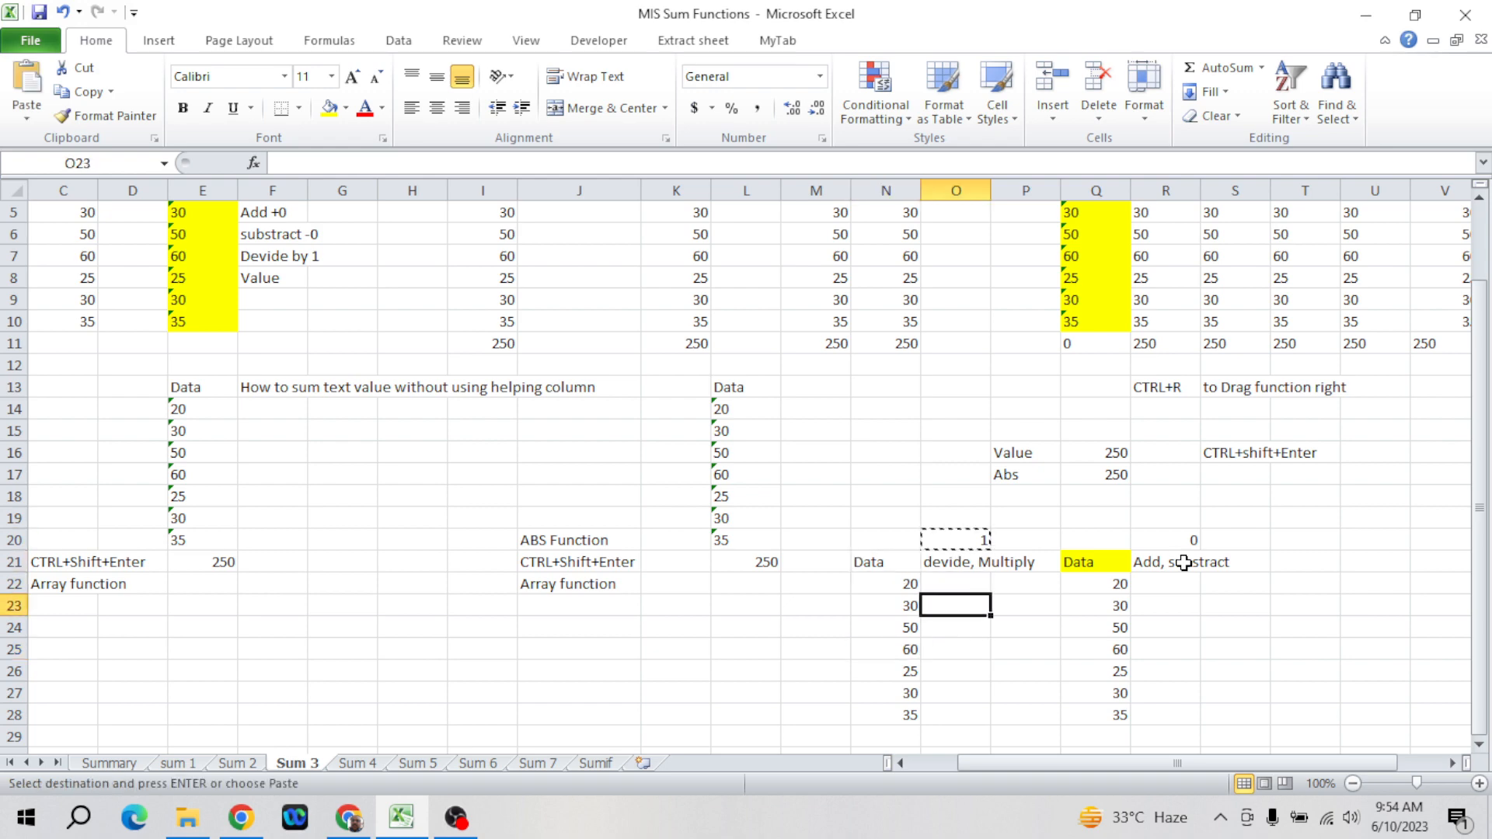
key(ctrl+alt+v)
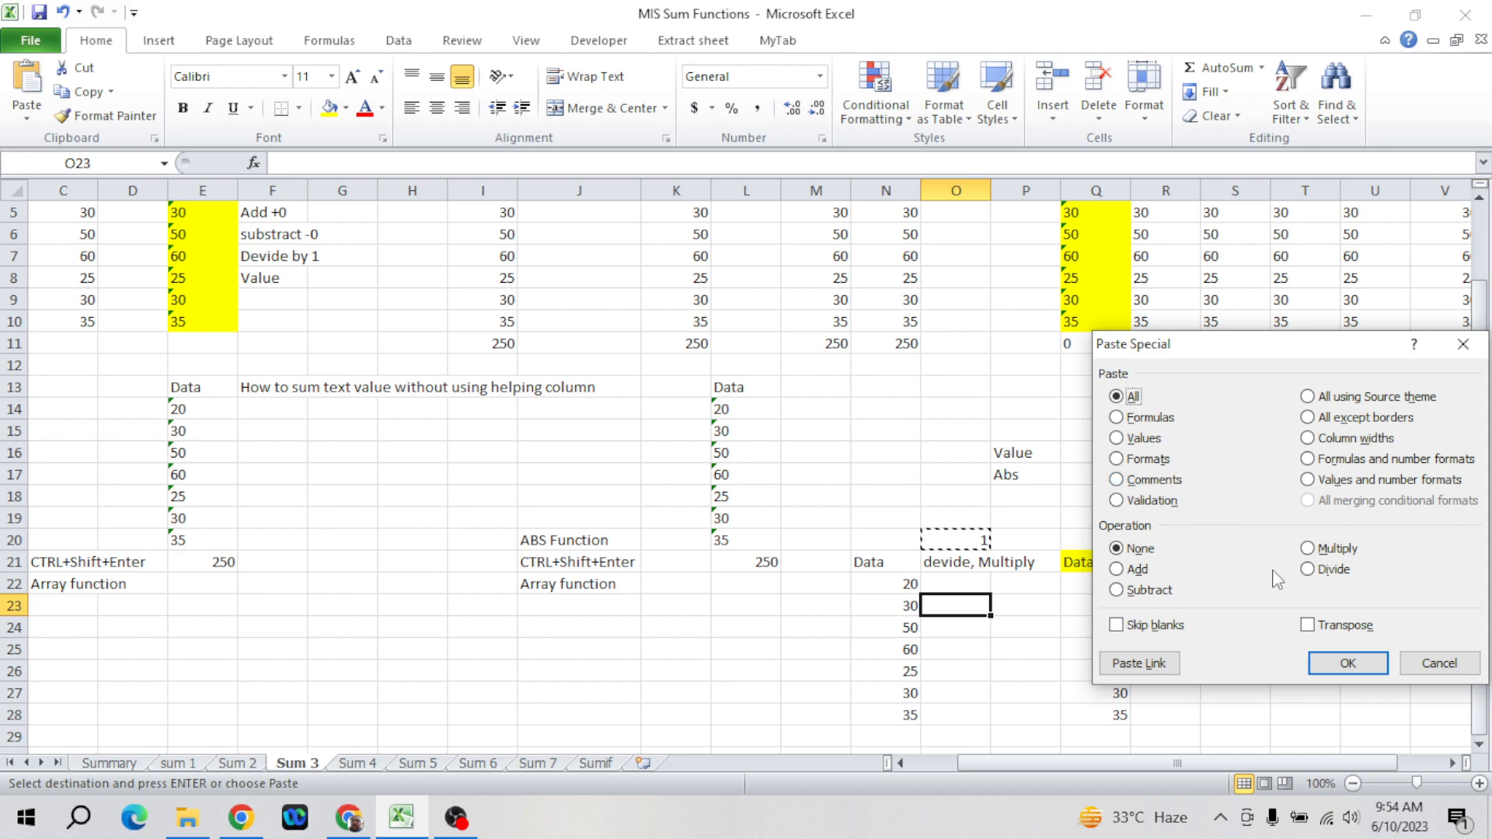
click(1307, 549)
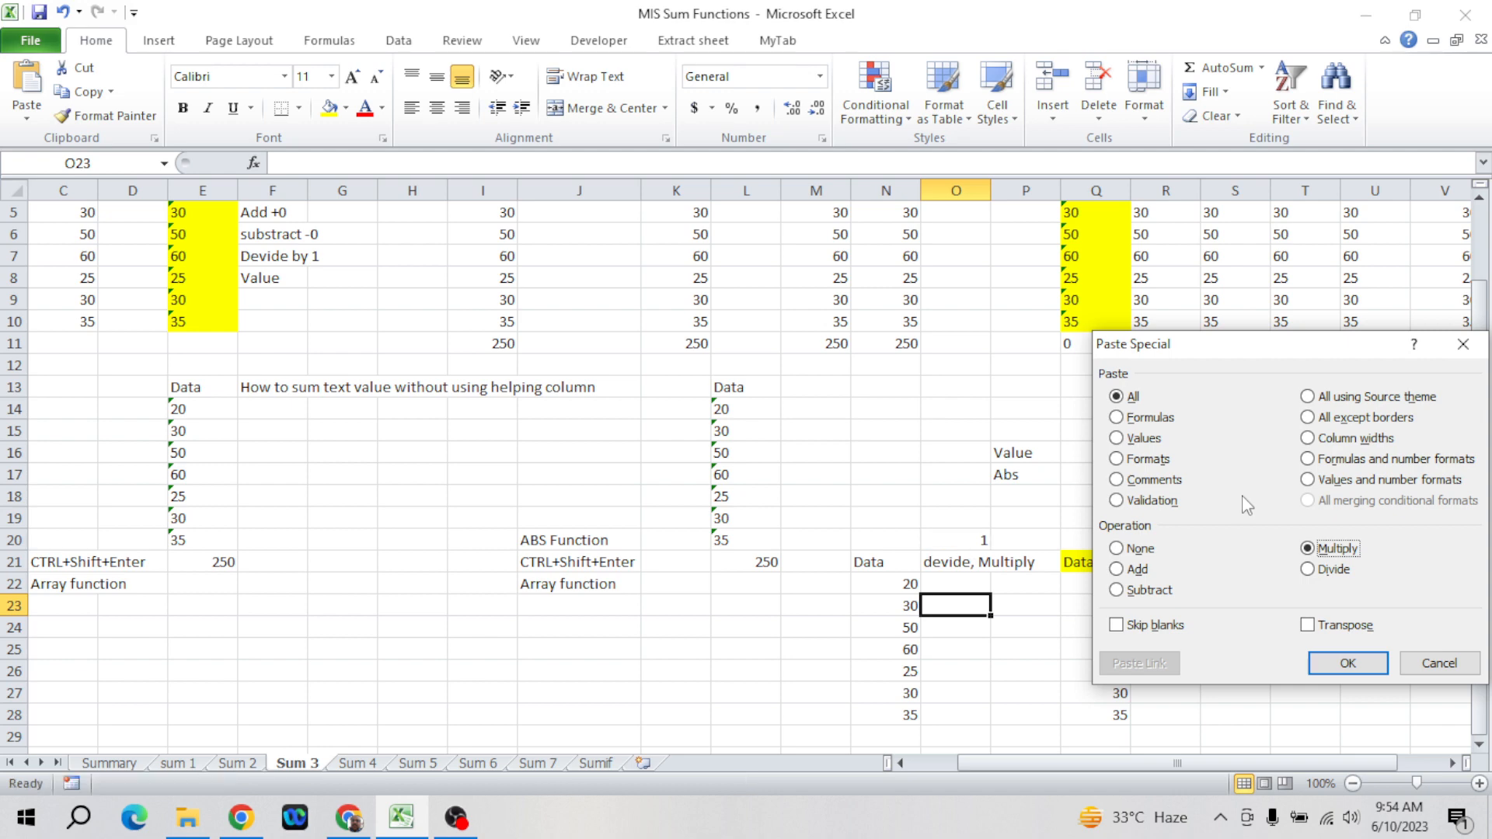
click(1428, 665)
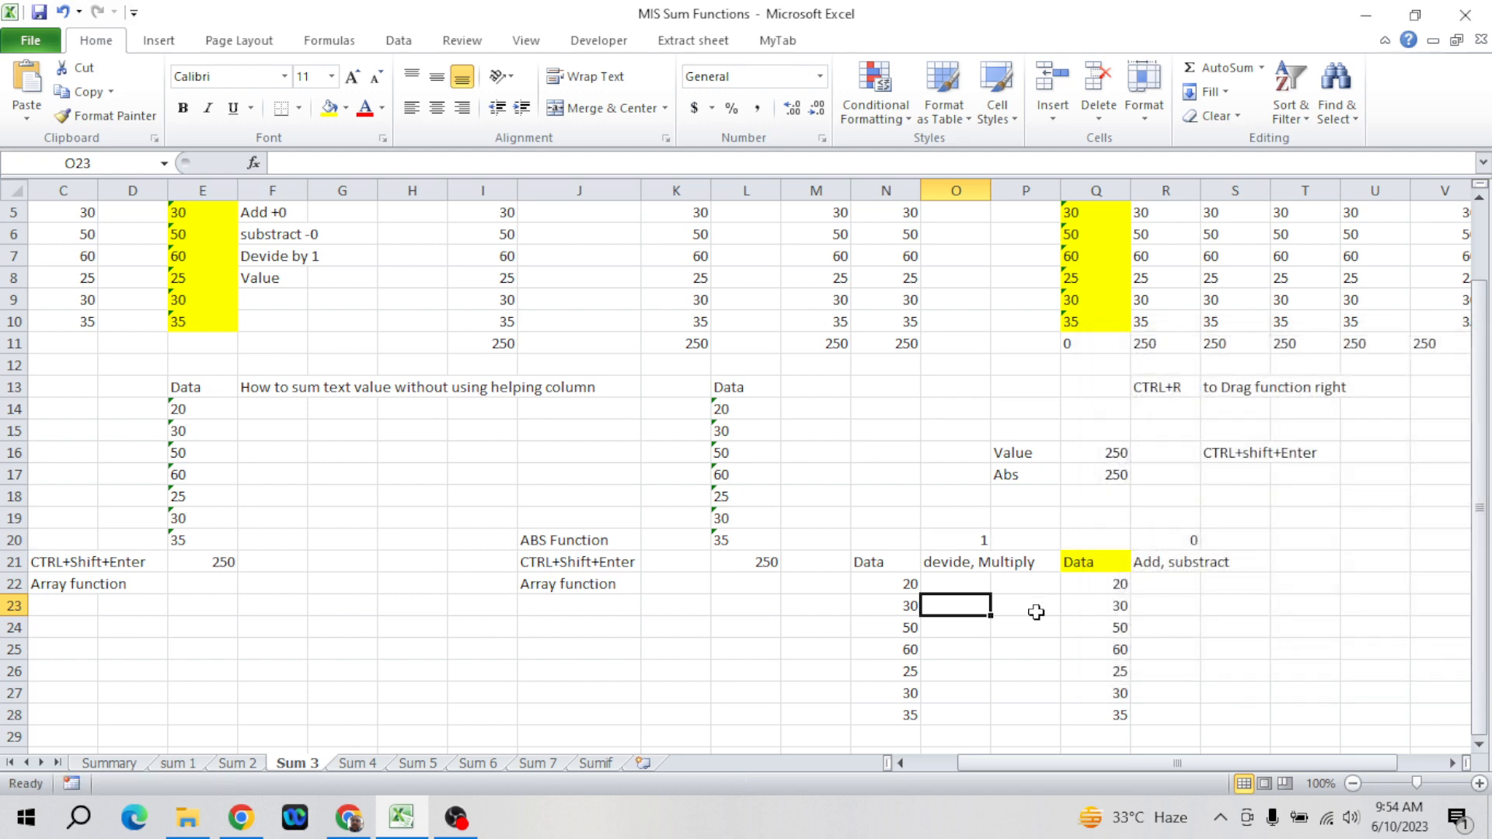
- Paste the full-screen capture at K25, reposition it, and remove it from the sheet
click(683, 651)
key(ctrl+v)
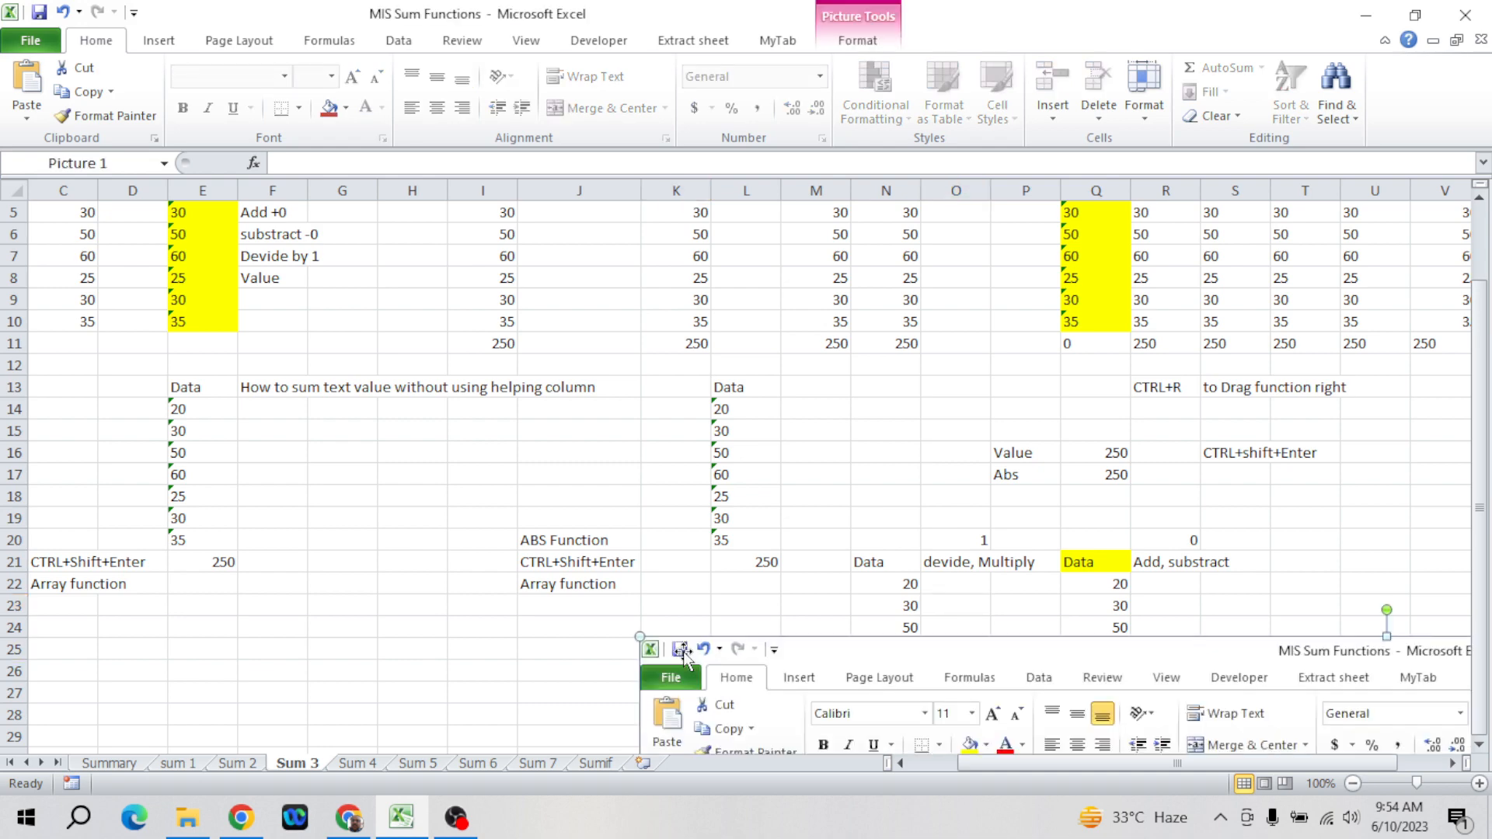
drag(809, 659, 629, 557)
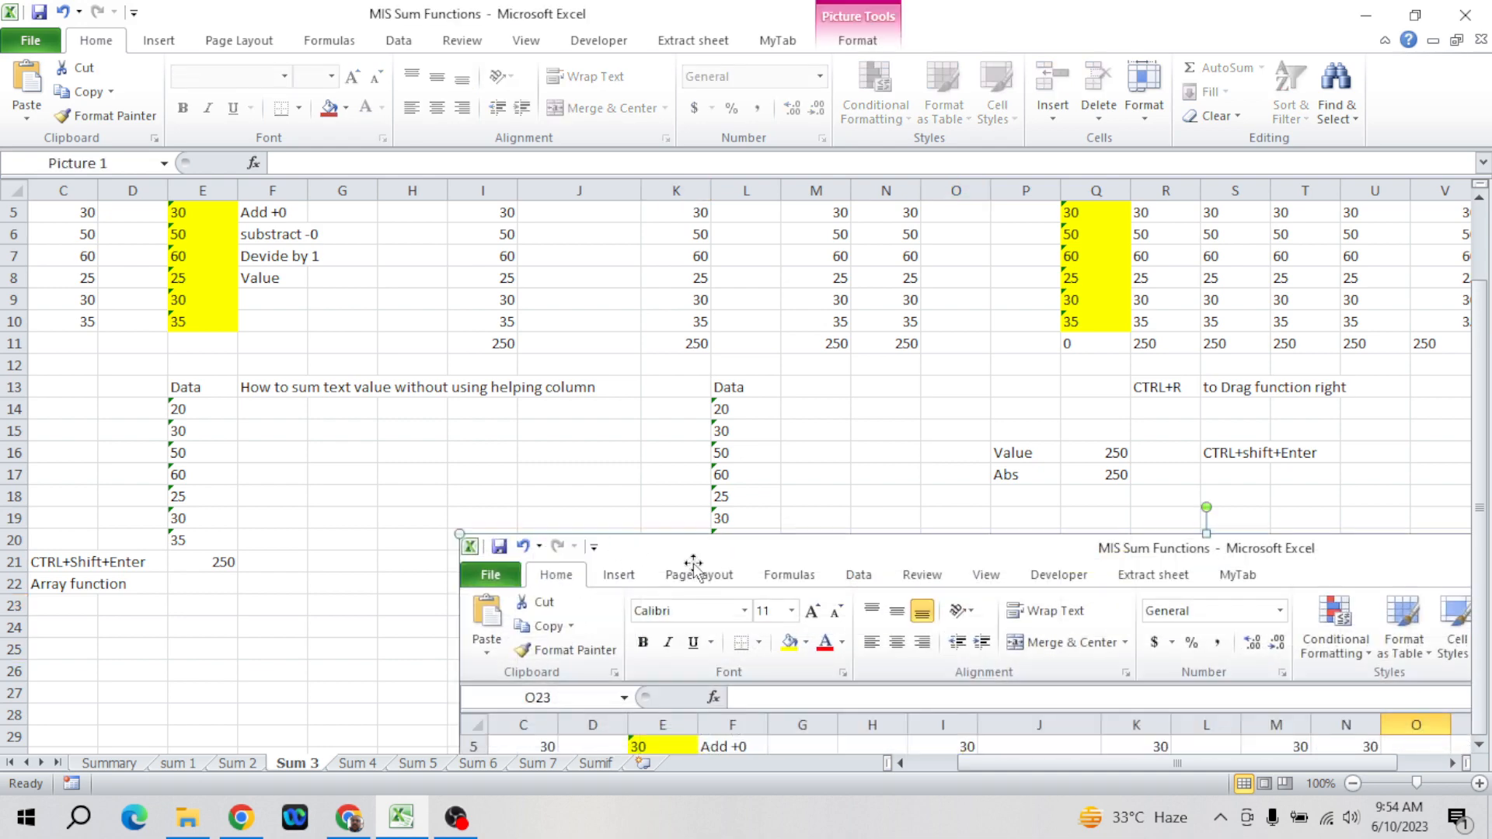
key(Delete)
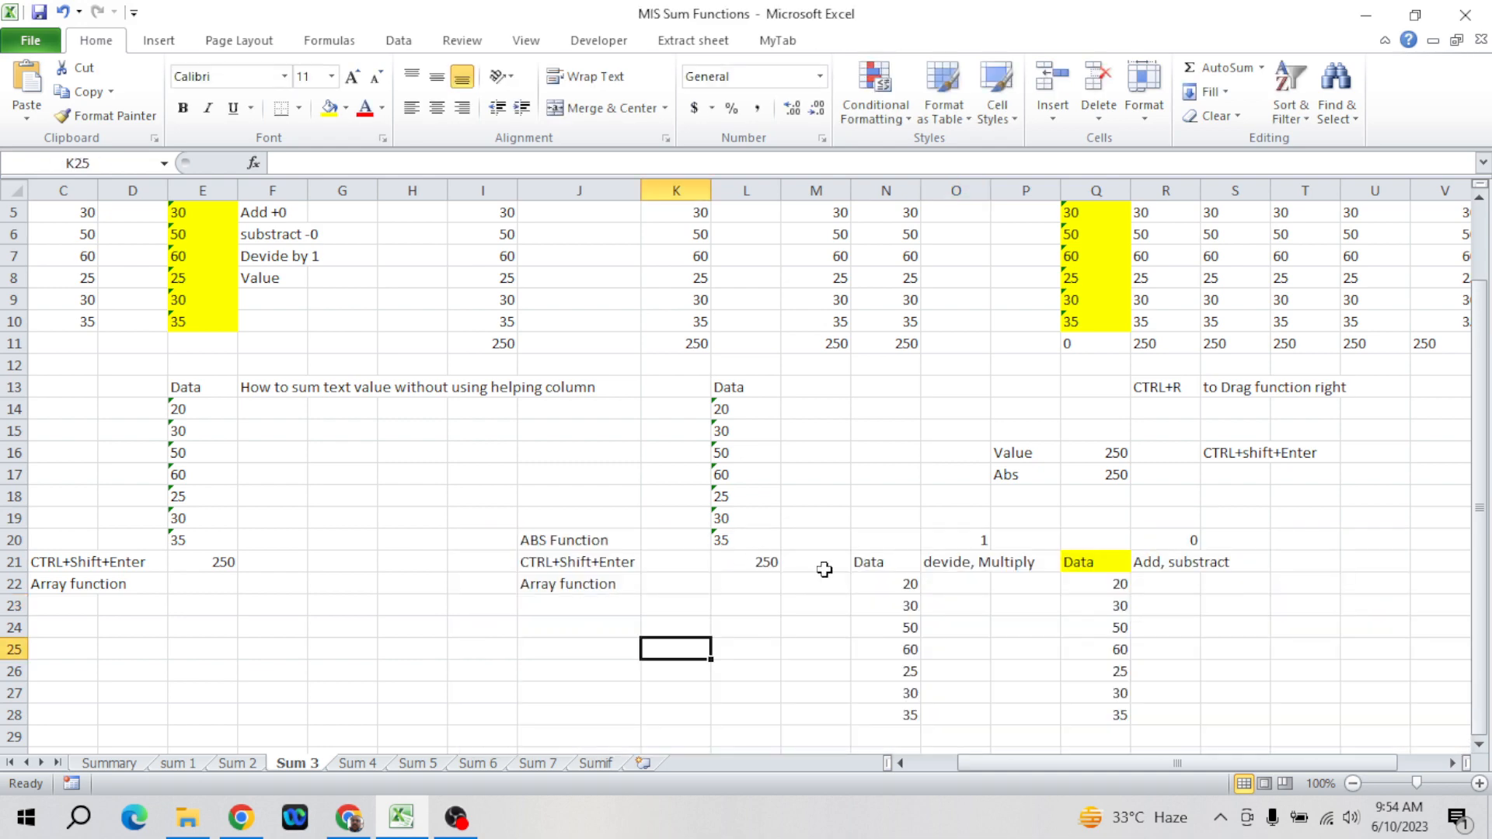
- Copy O20 and capture only the Paste Special dialog with its default options, leaving the paste unapplied
click(967, 546)
key(ctrl+c)
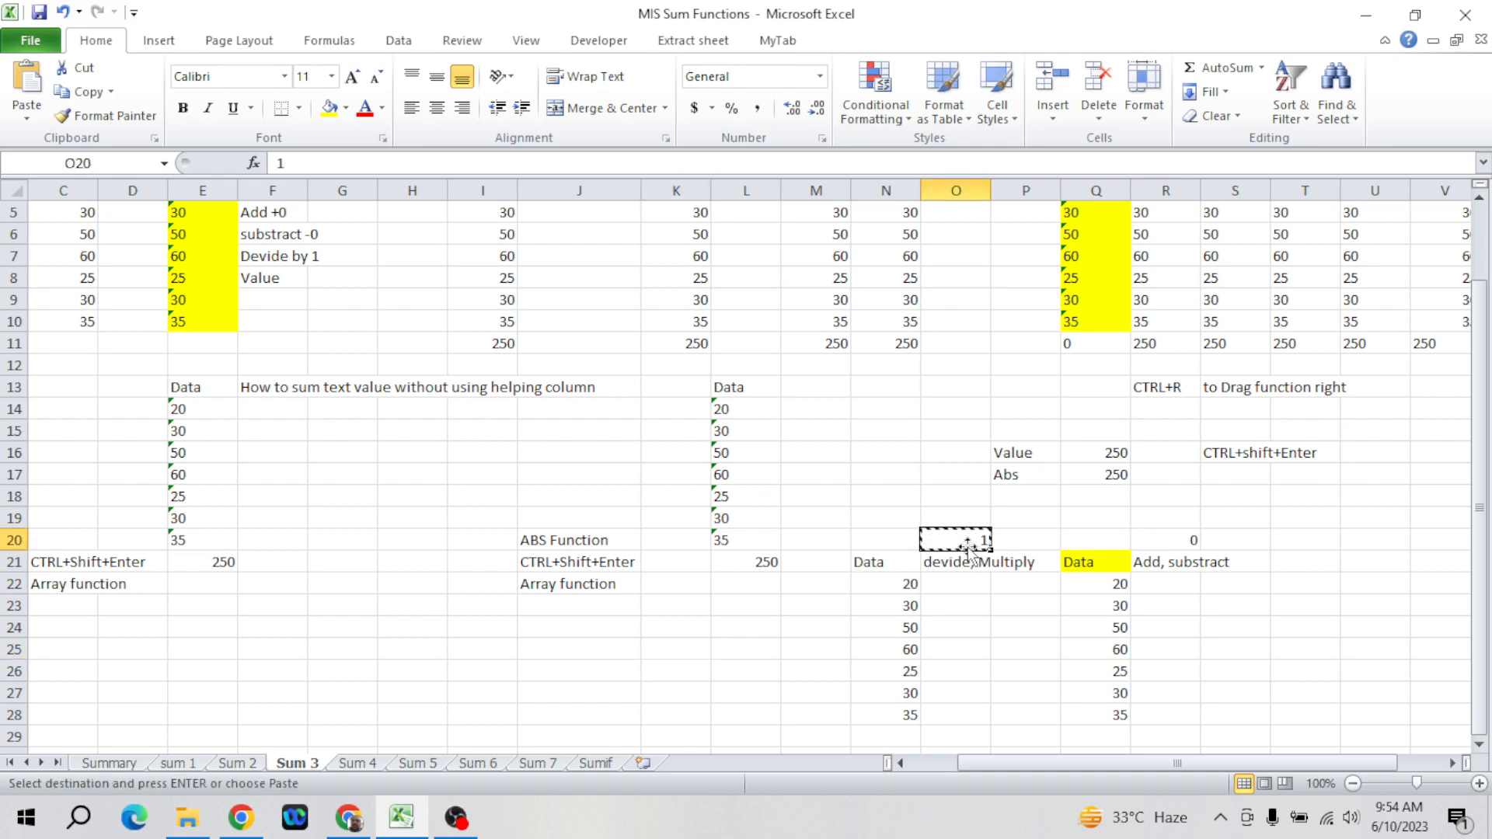
key(alt+e)
key(s)
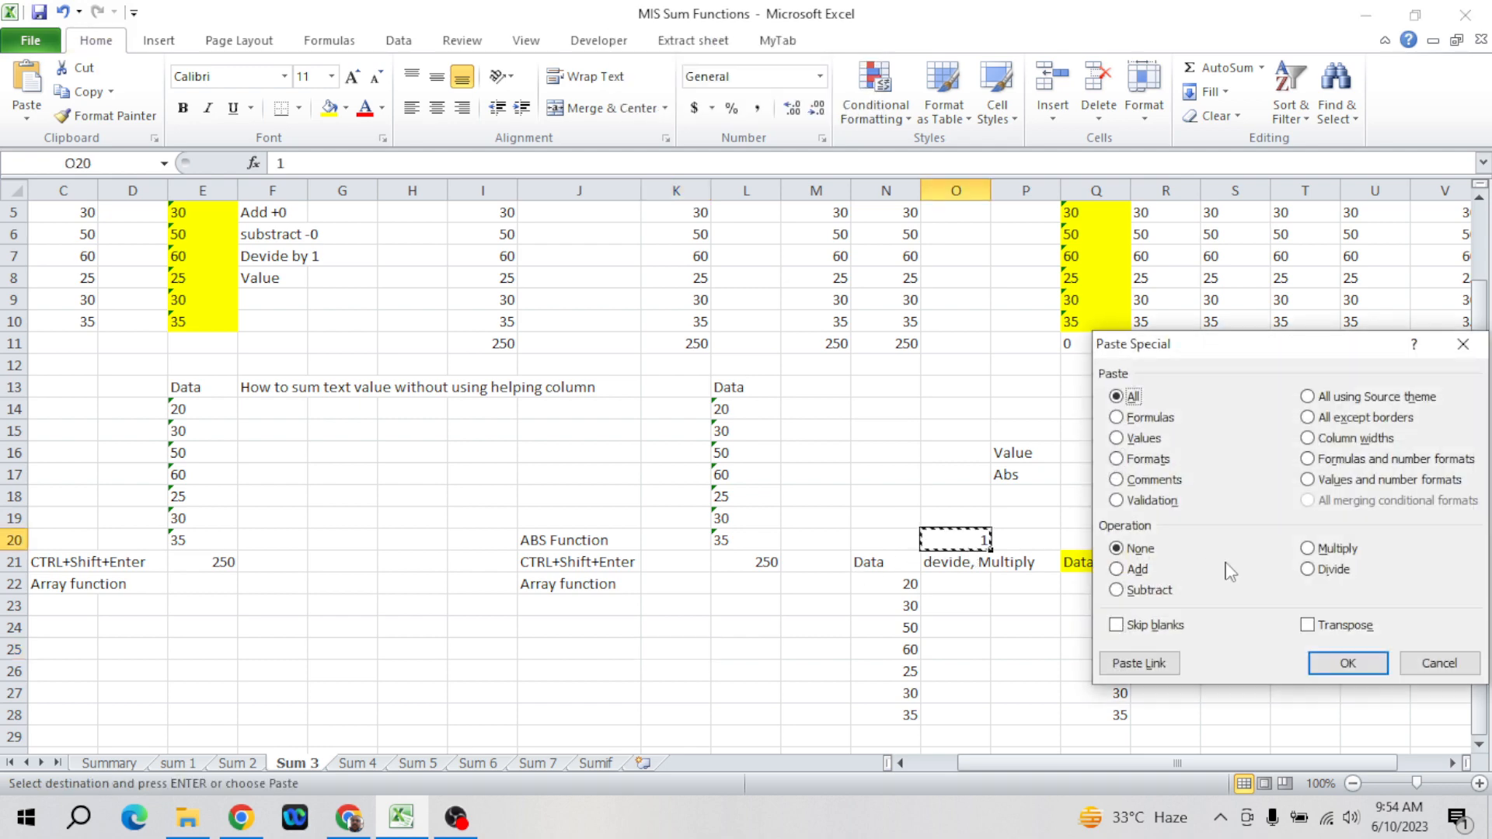
key(alt+Print)
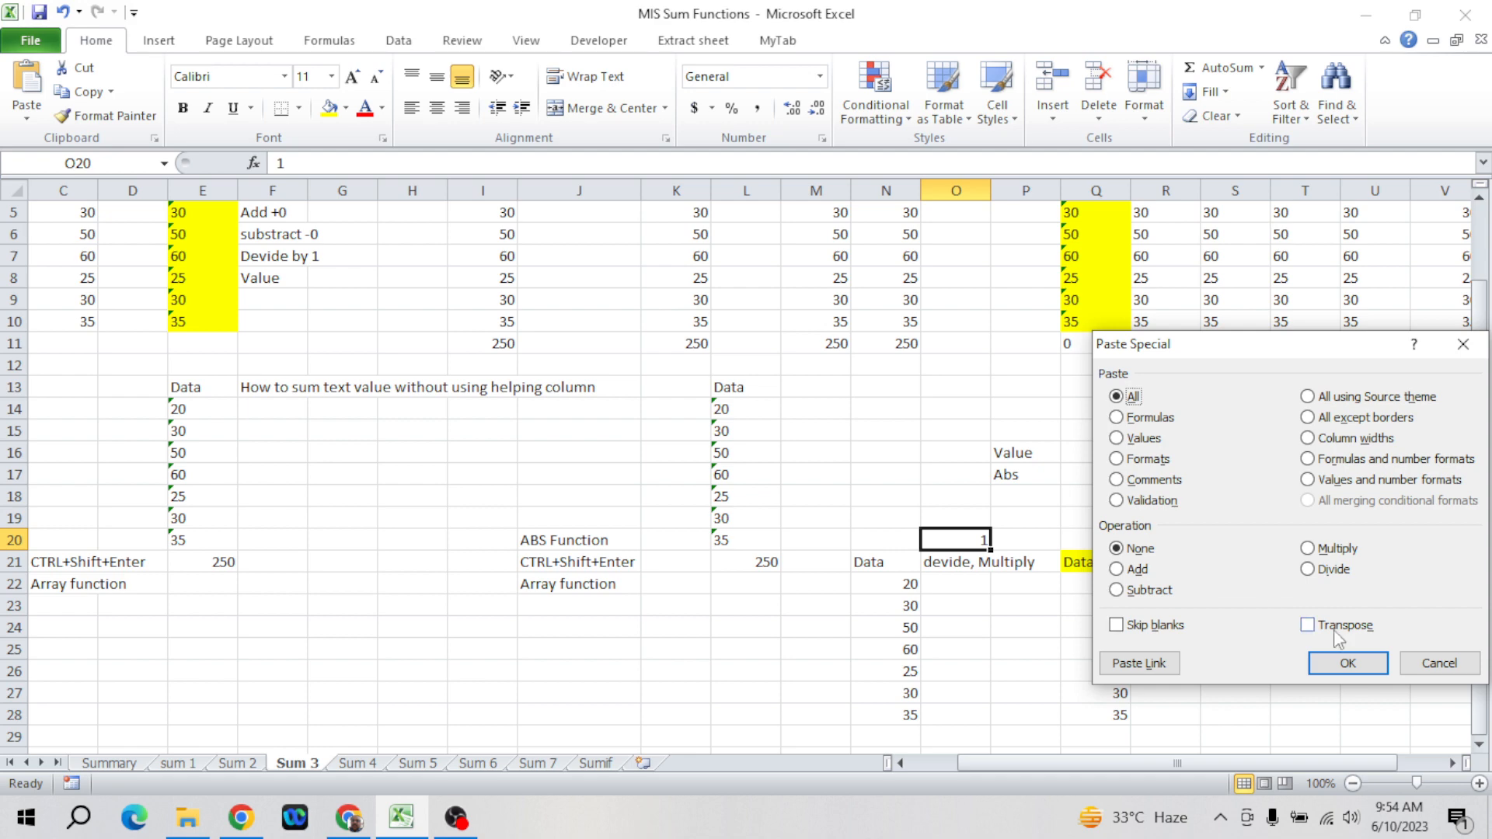
click(1398, 662)
- Paste the dialog capture at S24, move it below the ABS array function note, and delete it
click(1255, 625)
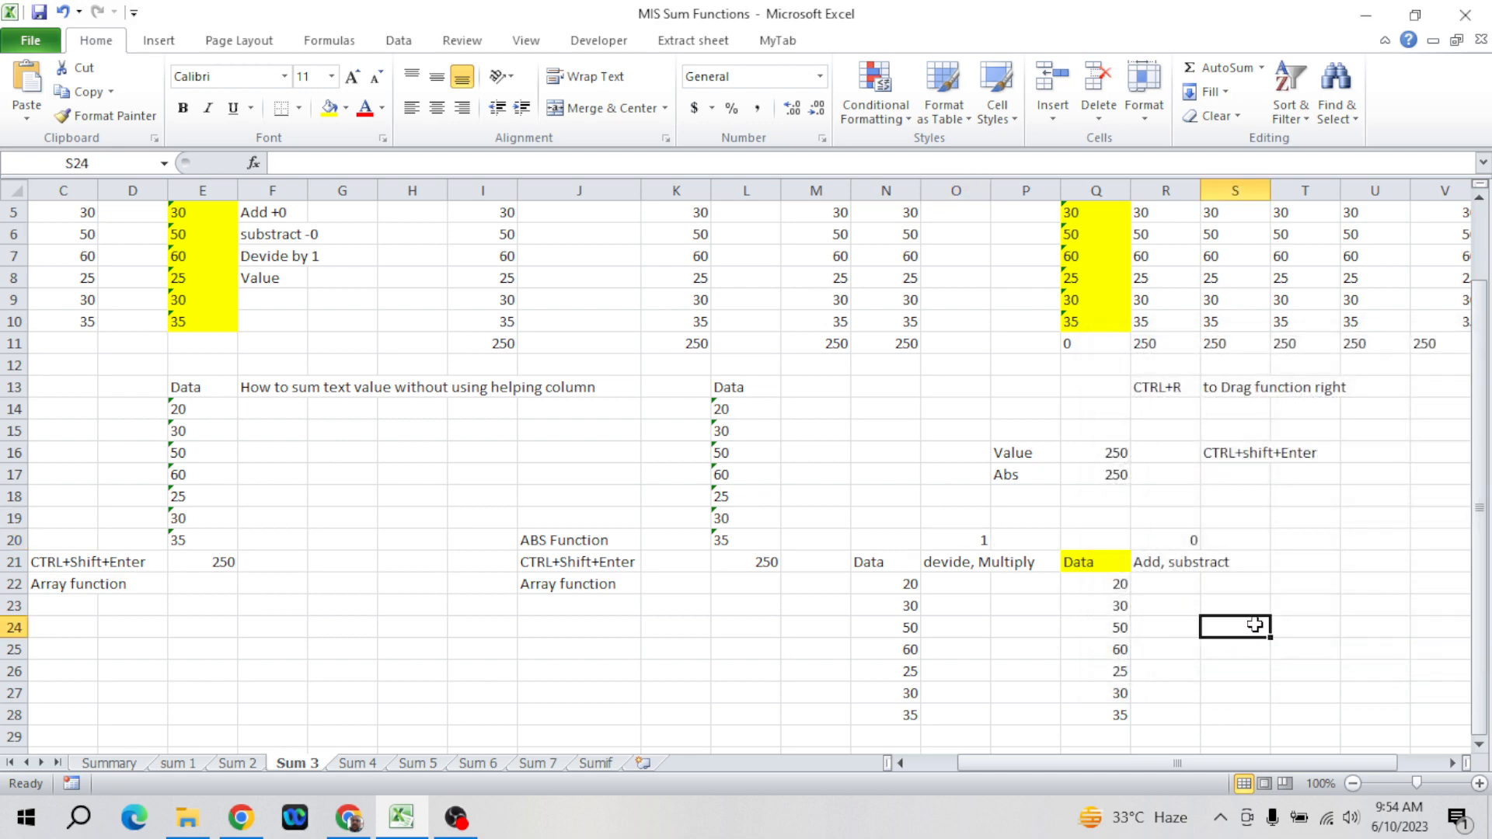
key(ctrl+v)
drag(1282, 625, 557, 618)
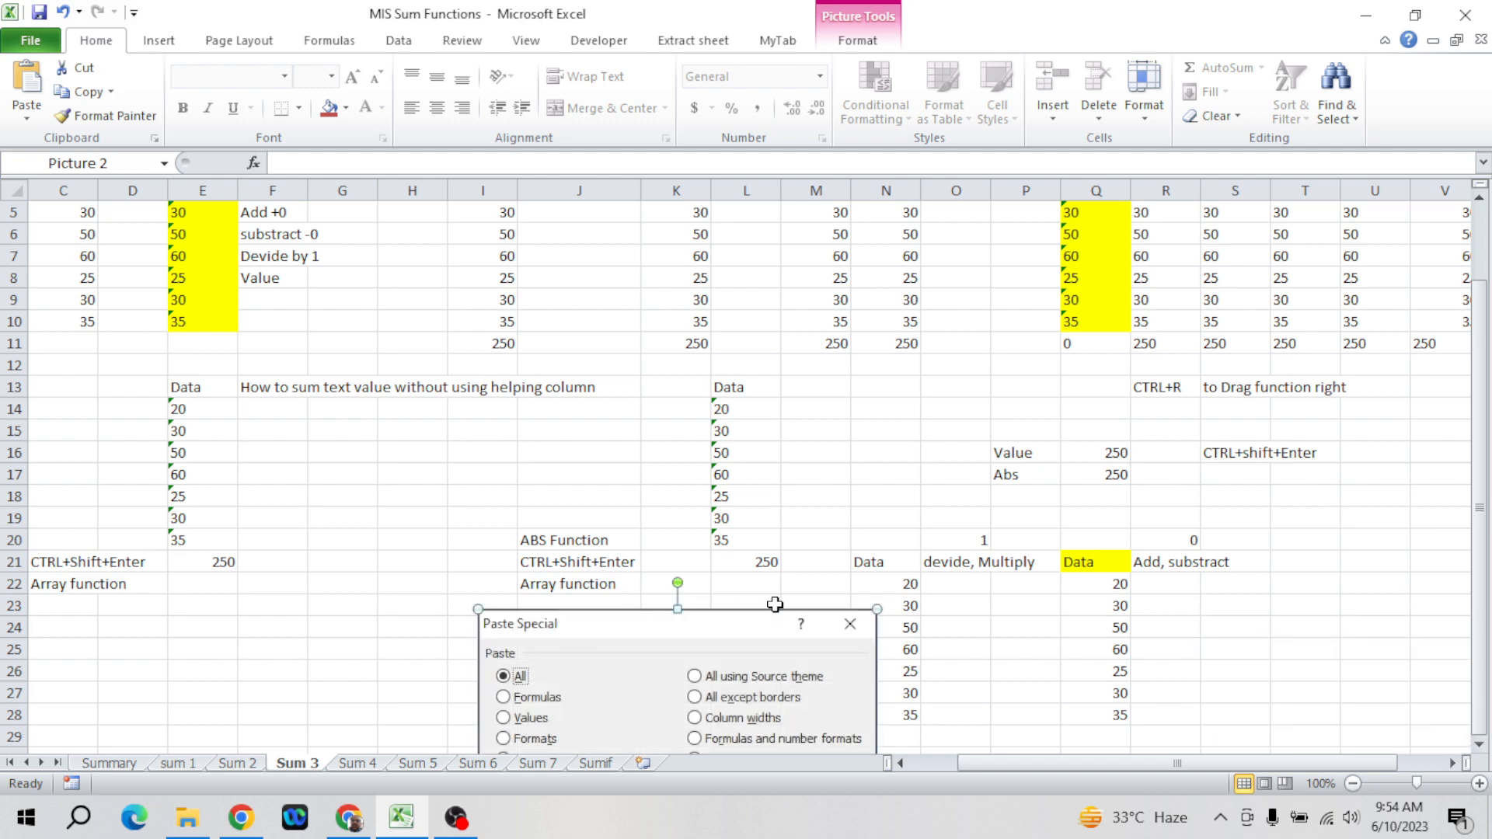
click(911, 642)
key(Down)
key(Down)
key(Down)
key(Down)
key(Down)
key(Down)
key(Down)
key(Down)
key(Down)
key(Down)
key(Down)
key(Down)
key(Down)
key(Down)
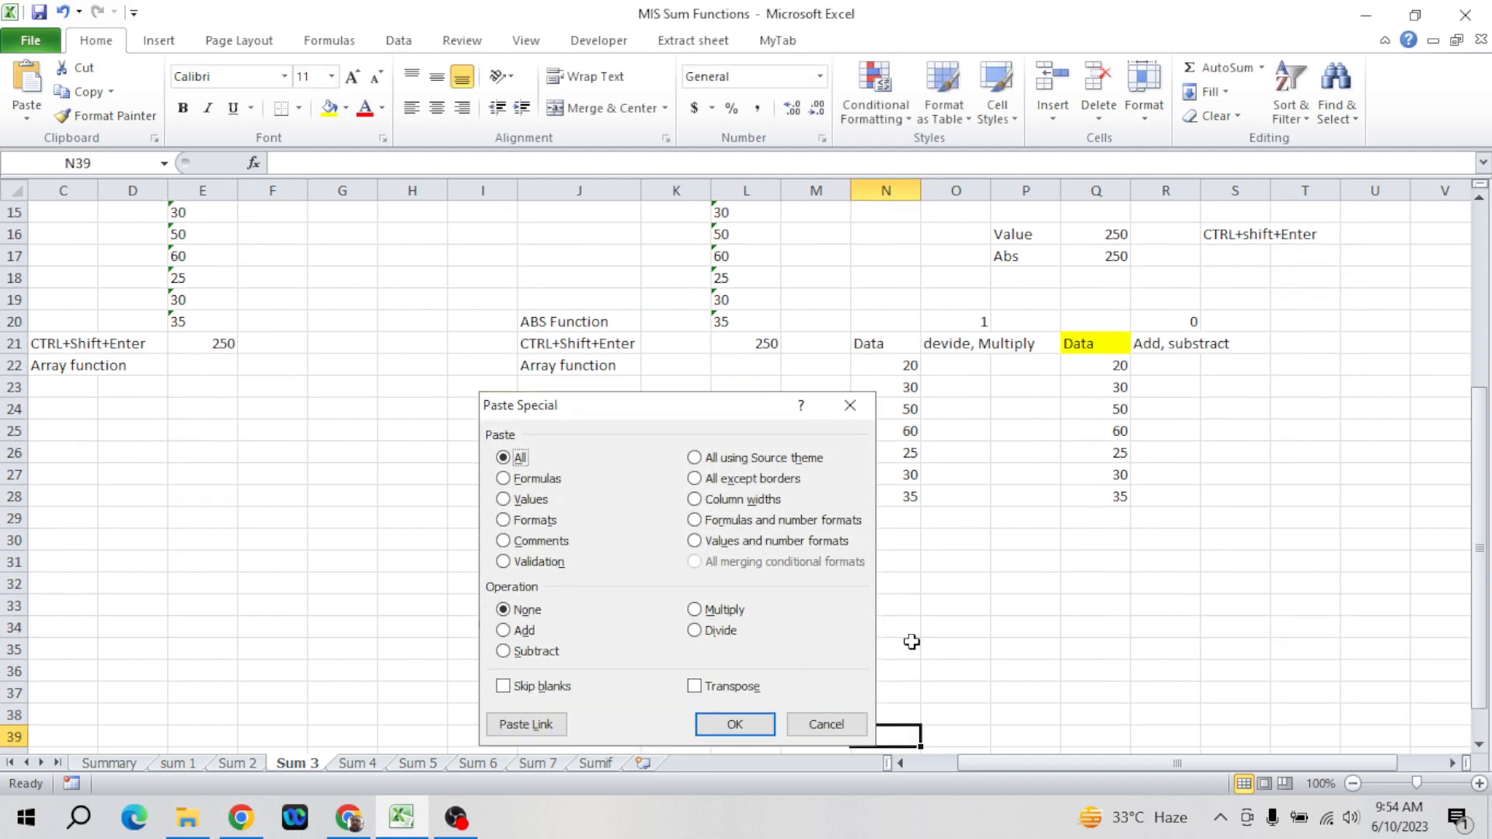
key(Down)
key(Down)
key(Down)
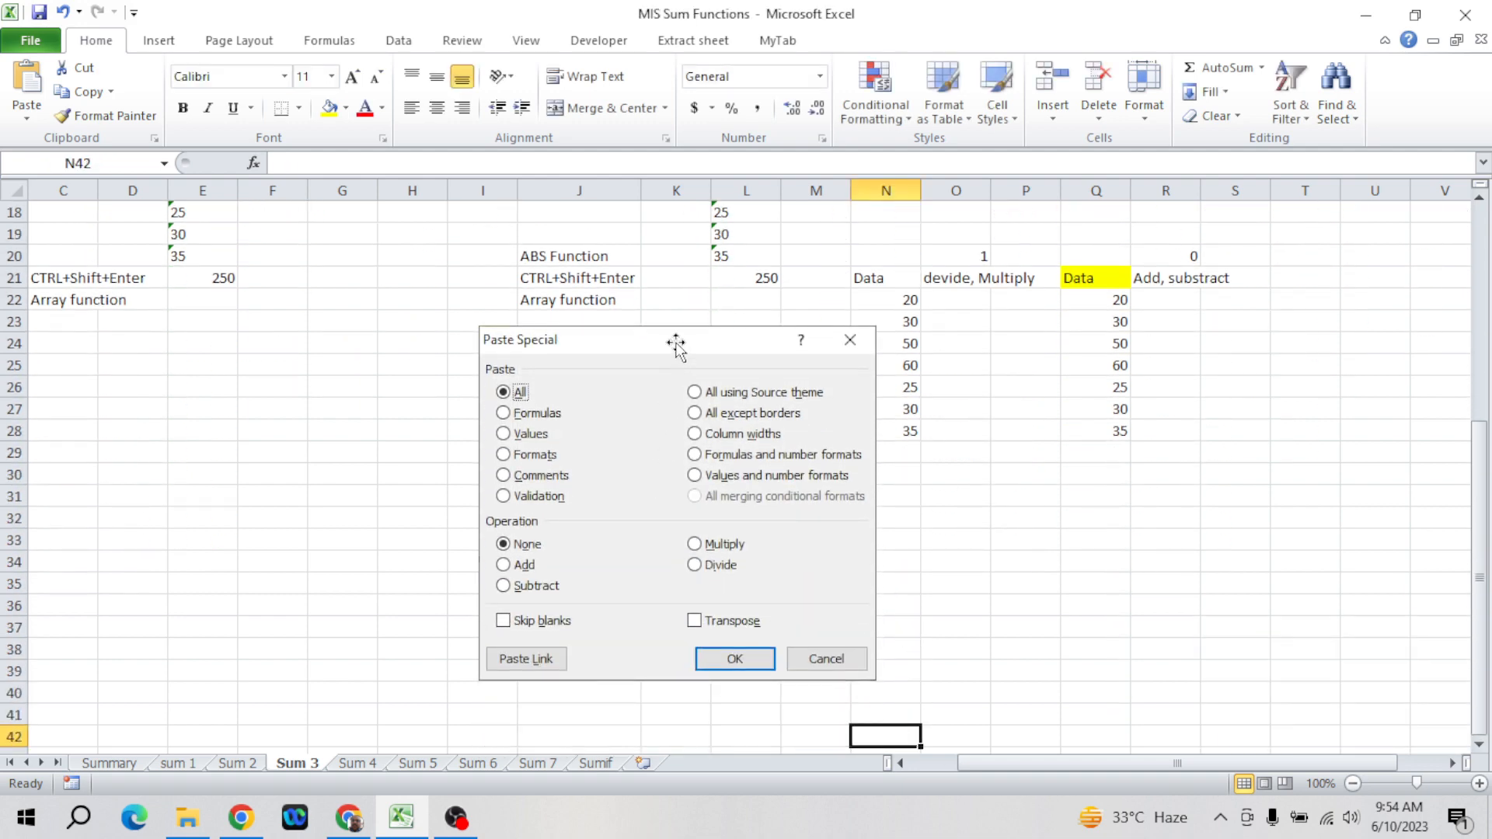
drag(676, 345, 585, 347)
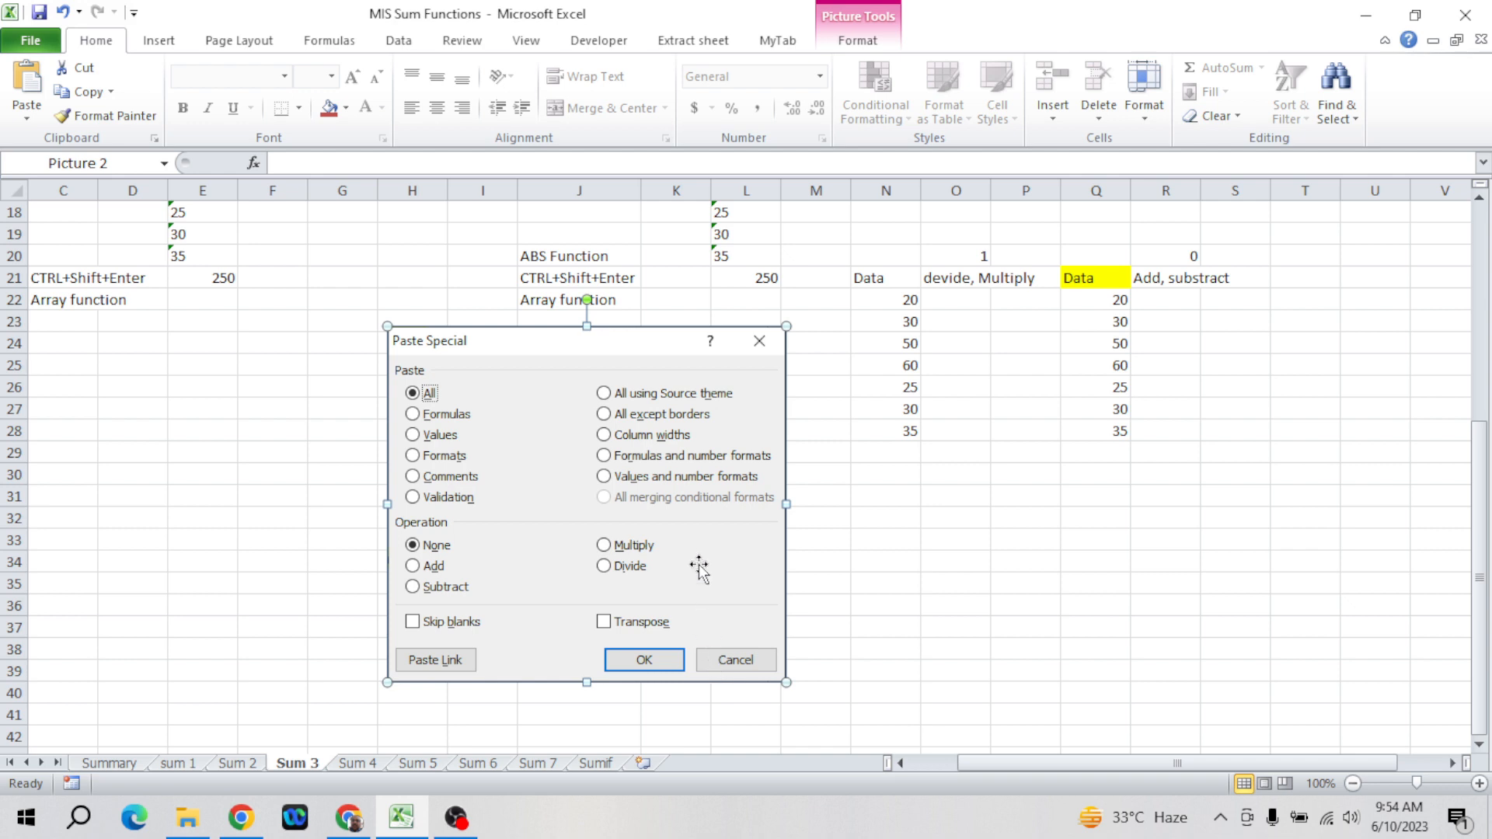
key(Delete)
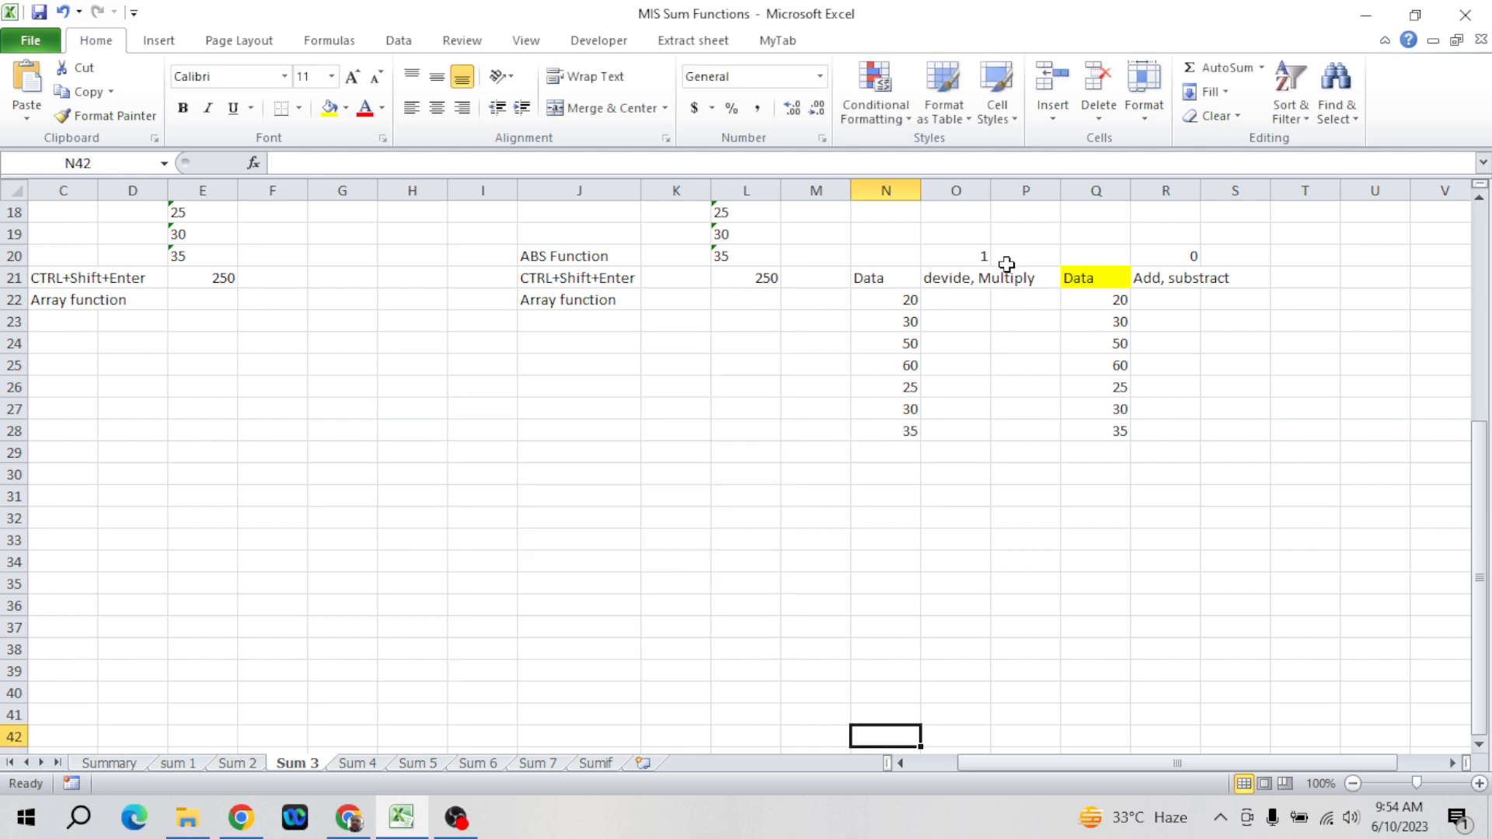
- Copy O20 and capture the Paste Special dialog with the Multiply operation selected, without applying the paste
click(966, 256)
key(ctrl+c)
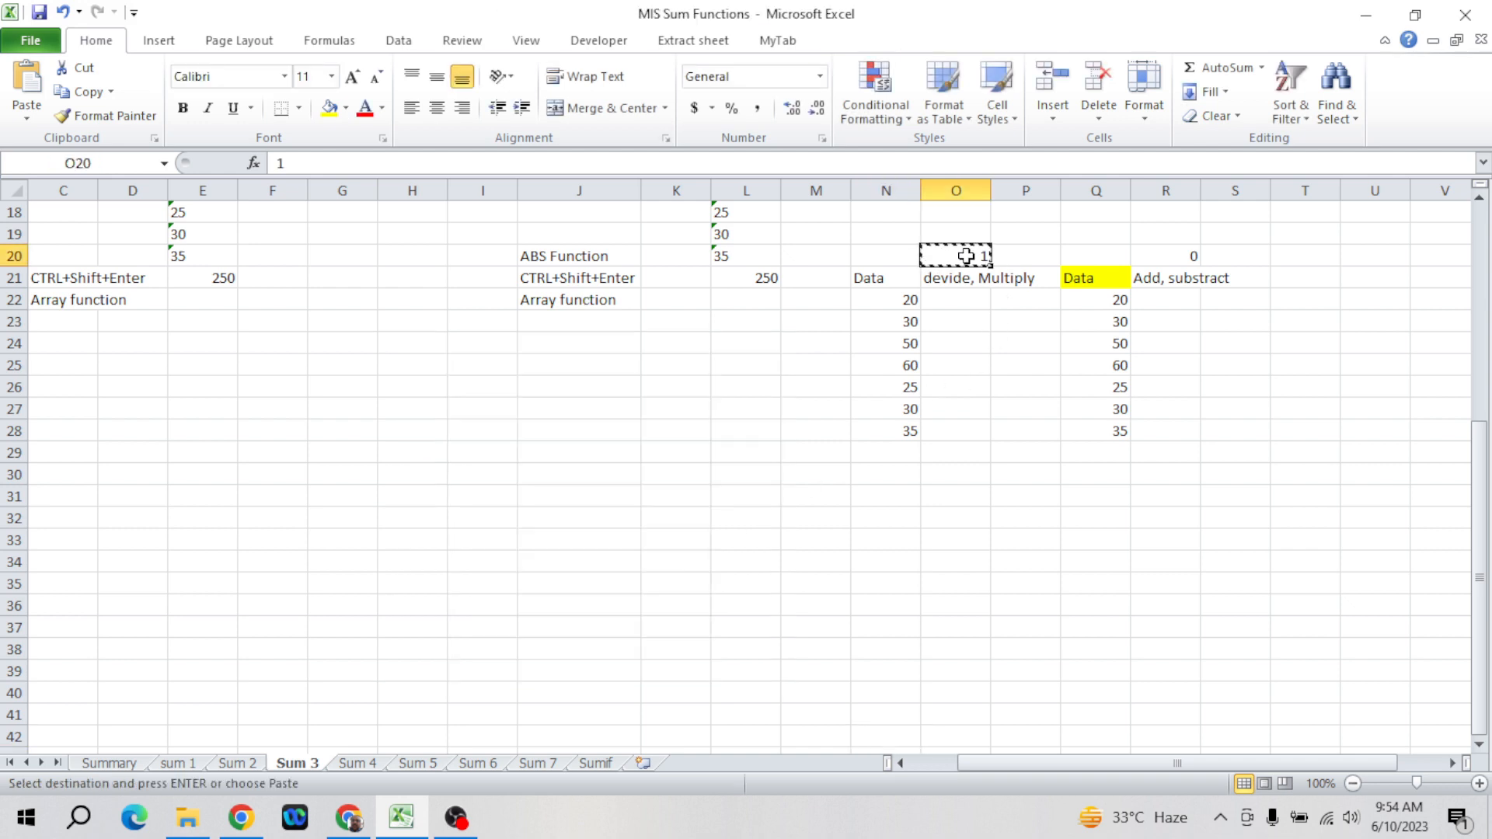
key(alt+e)
key(s)
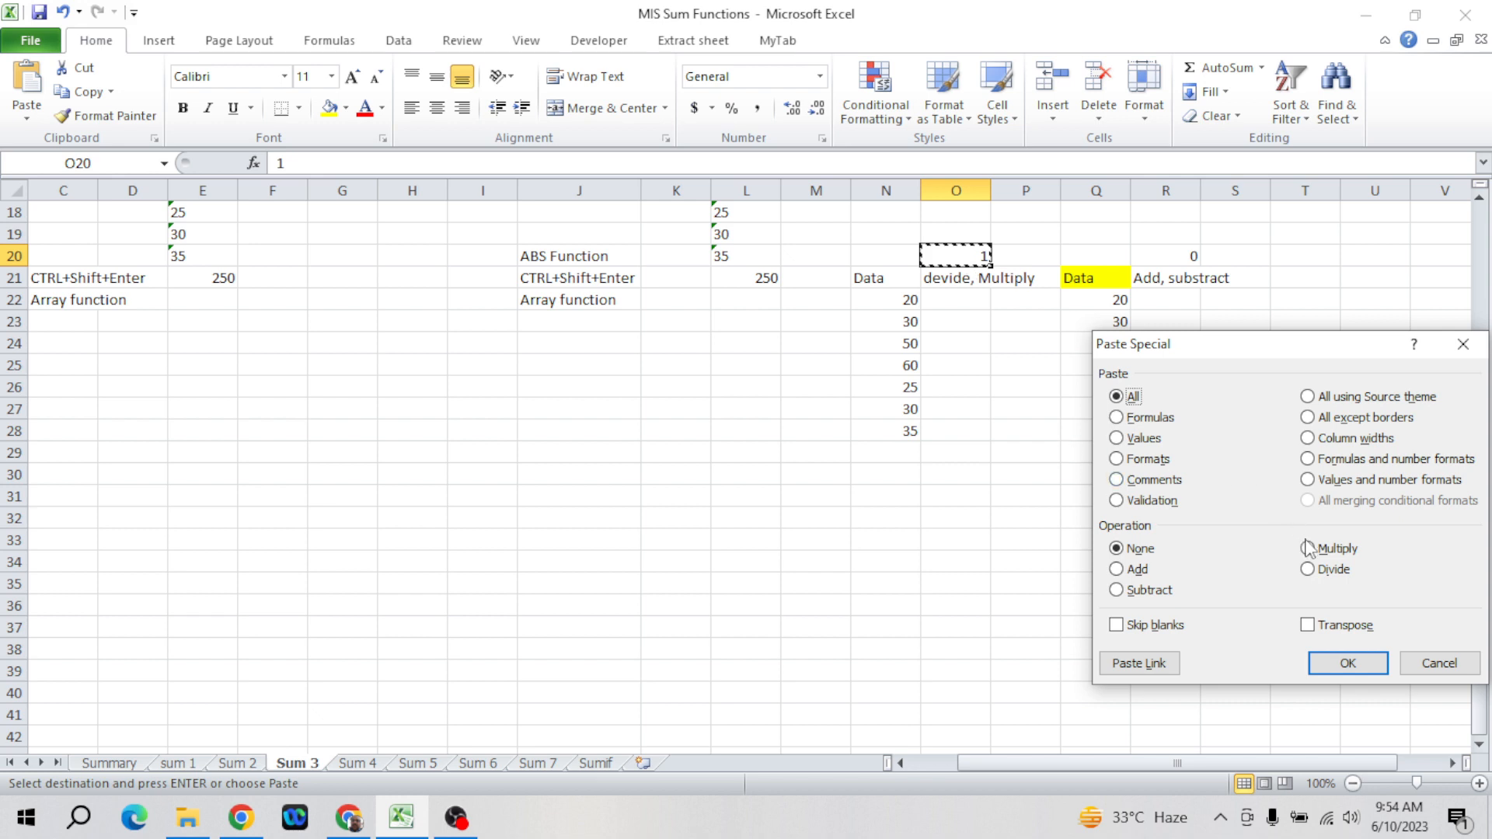
click(1309, 549)
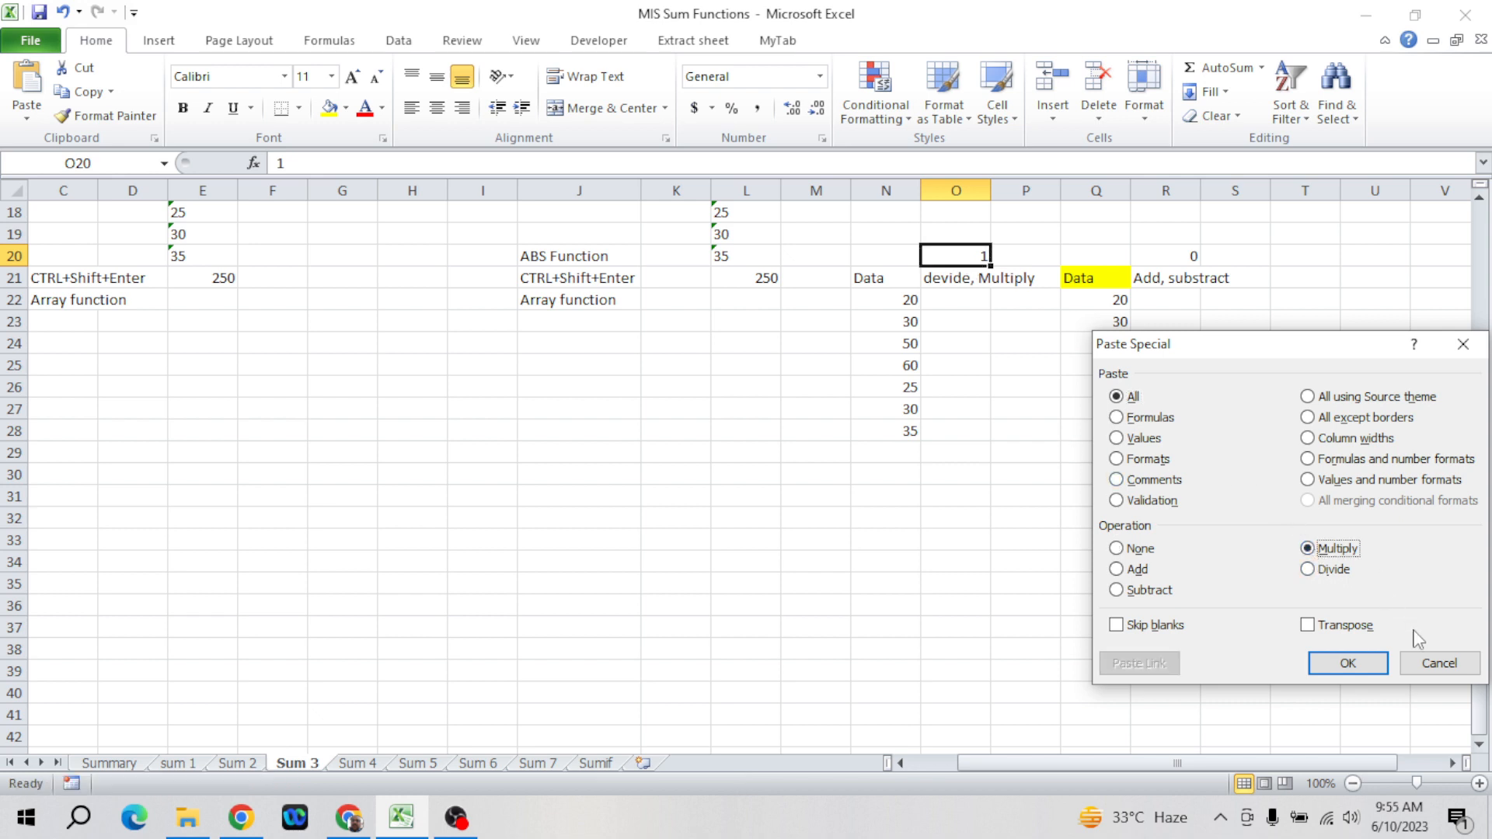
click(1440, 663)
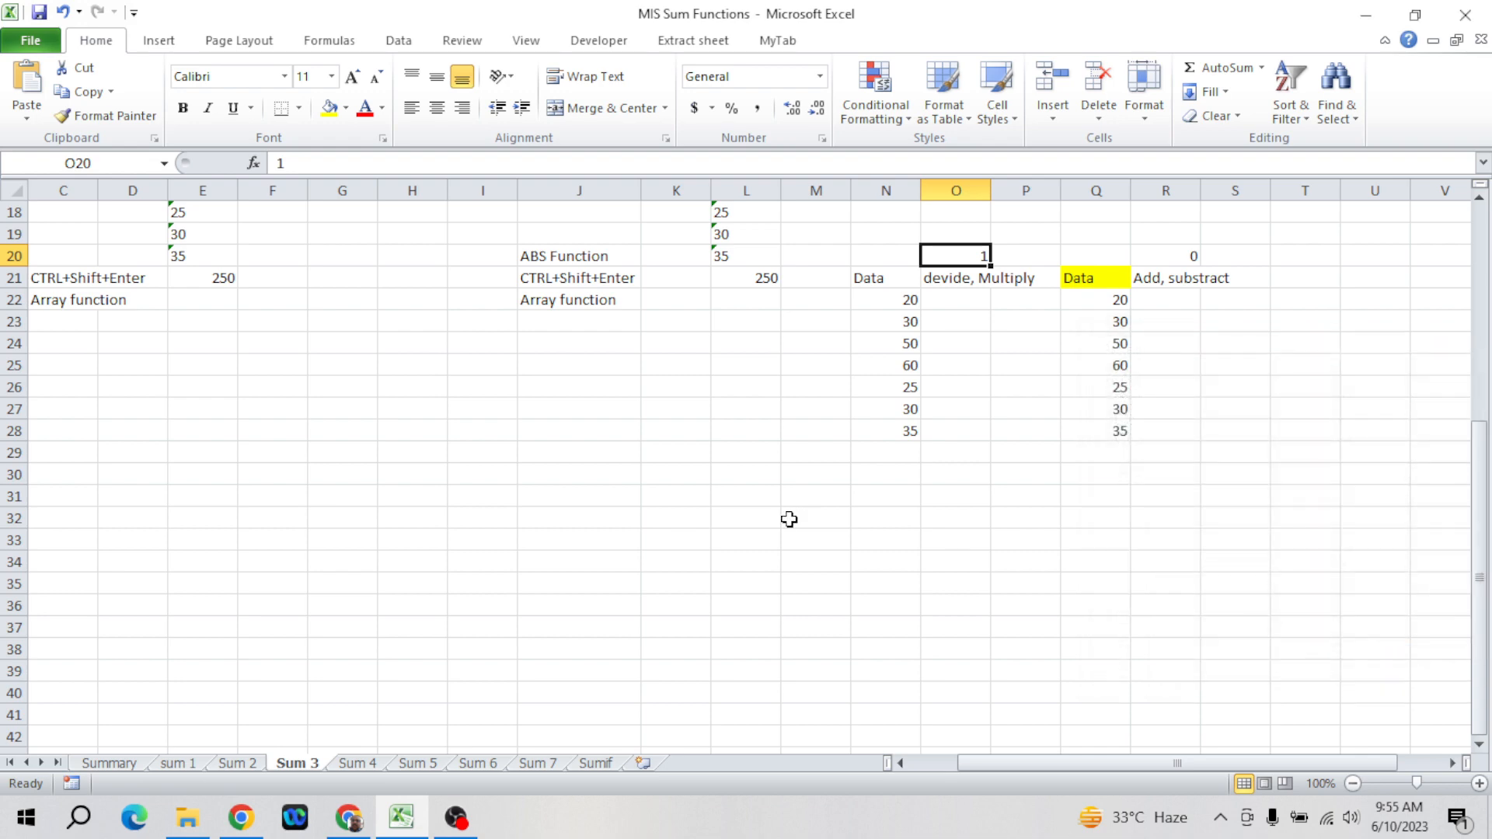
- Paste the Paste Special capture below the ABS array function note, placing it to the left of the first converted Data block
click(605, 350)
key(ctrl+v)
drag(676, 412, 596, 409)
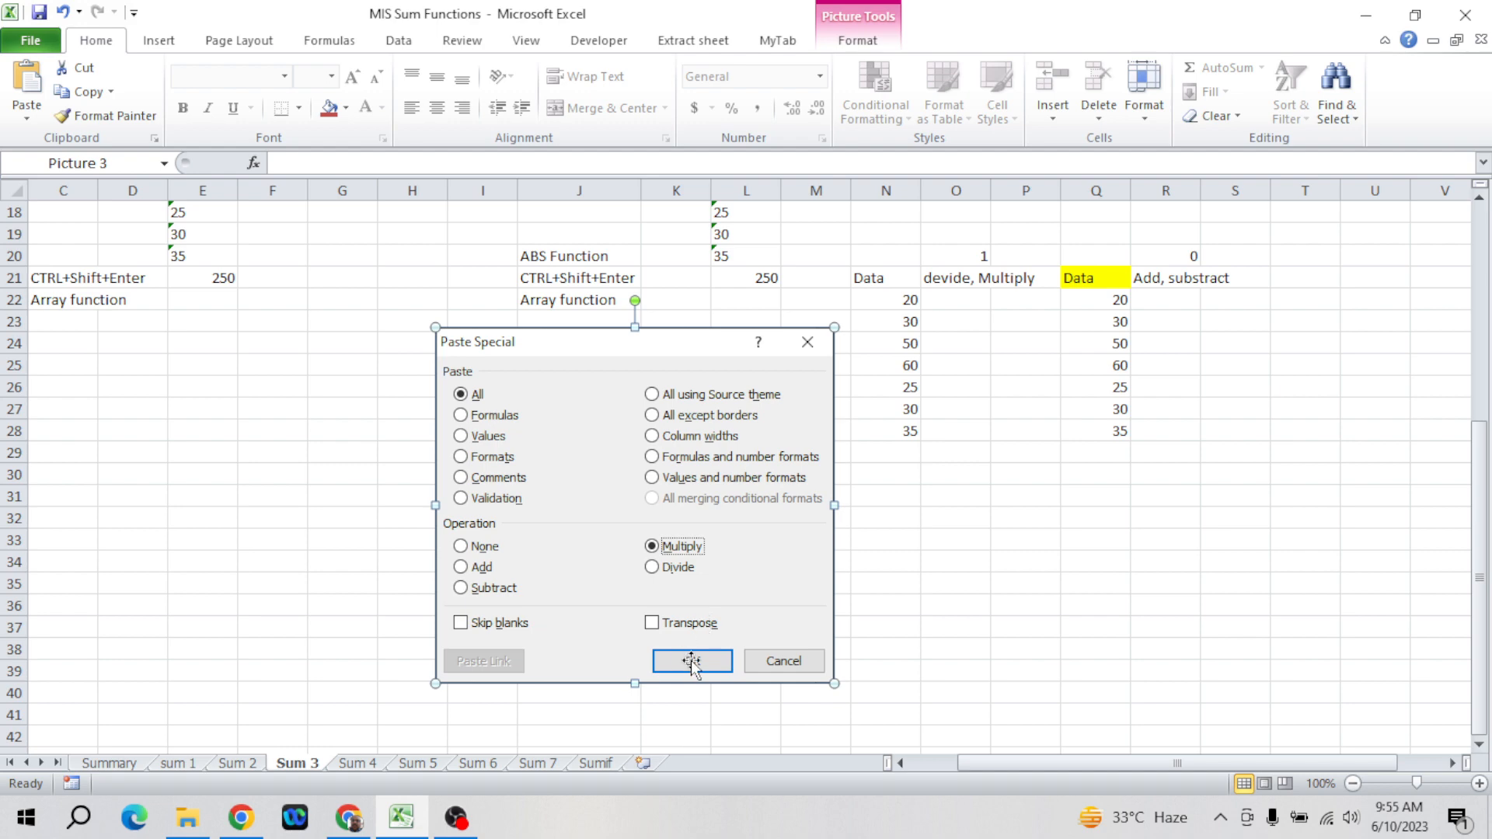
click(950, 538)
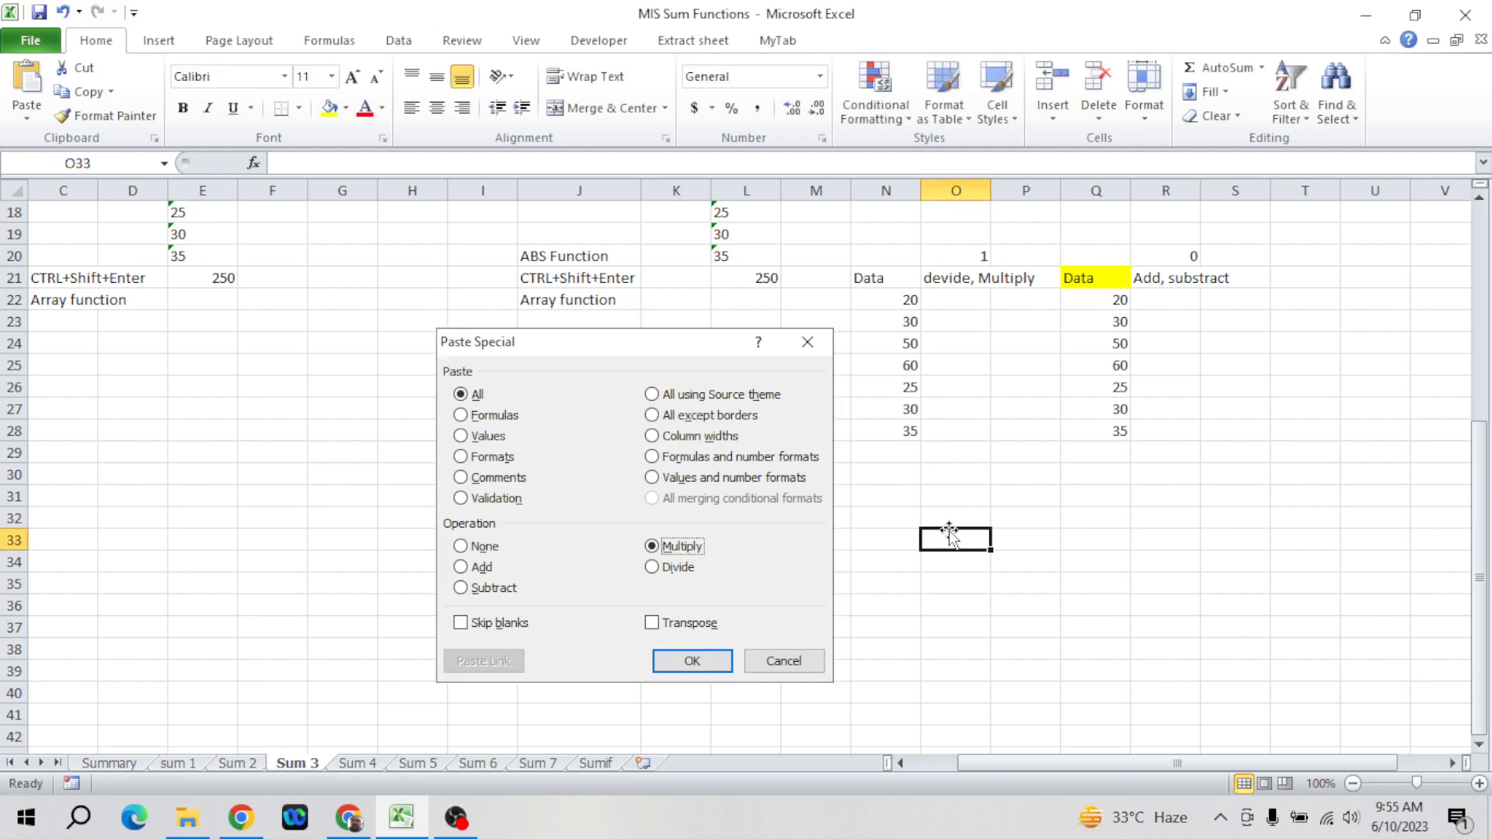
- Return to the start of the Sum 3 sheet, and switch to cell A1 of the Sum 4 sheet
click(341, 606)
key(ctrl+Up)
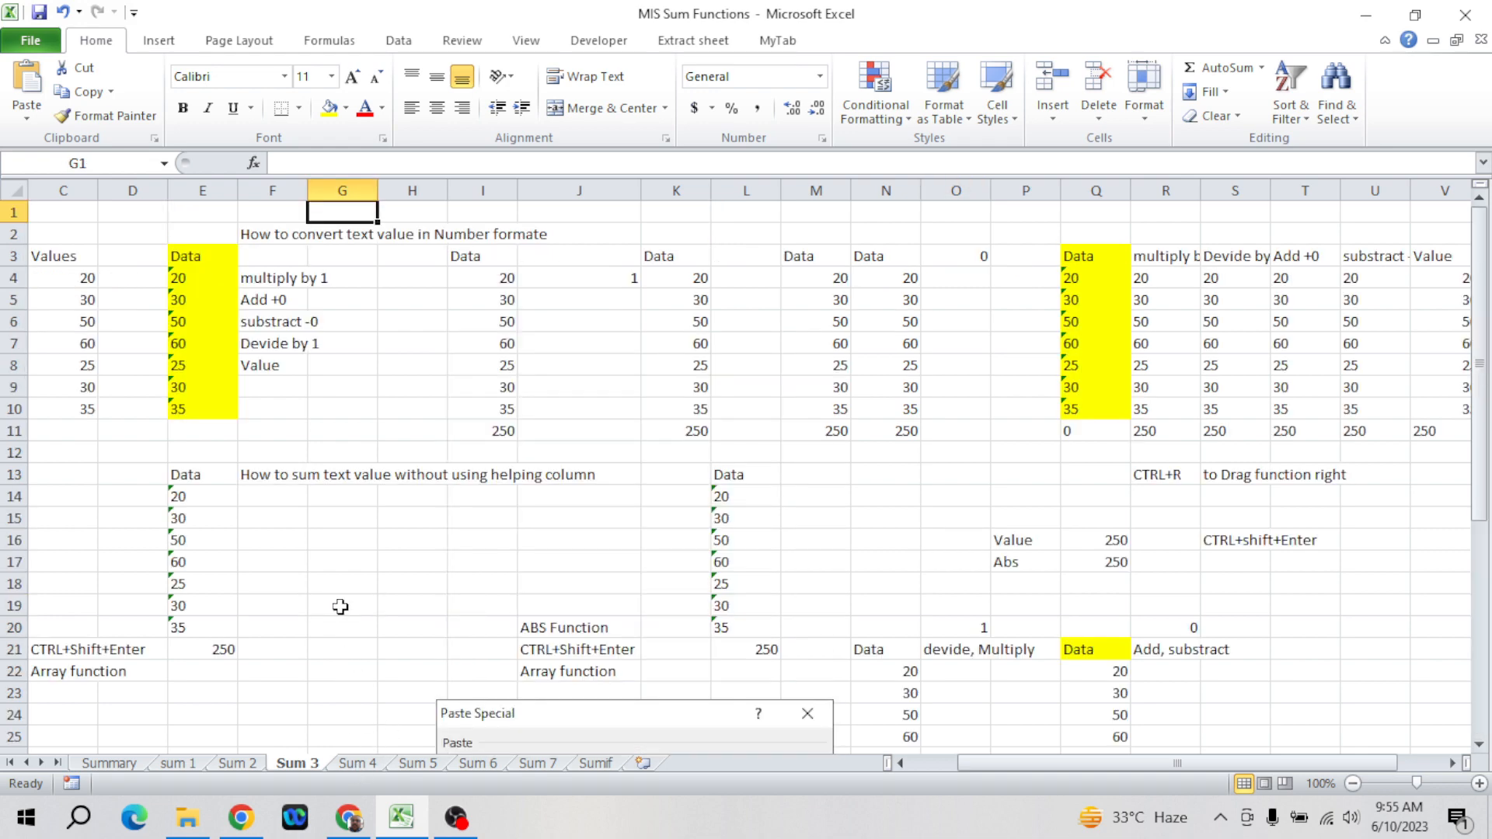
key(Left)
key(Left)
key(Left)
key(Left)
key(Left)
key(Left)
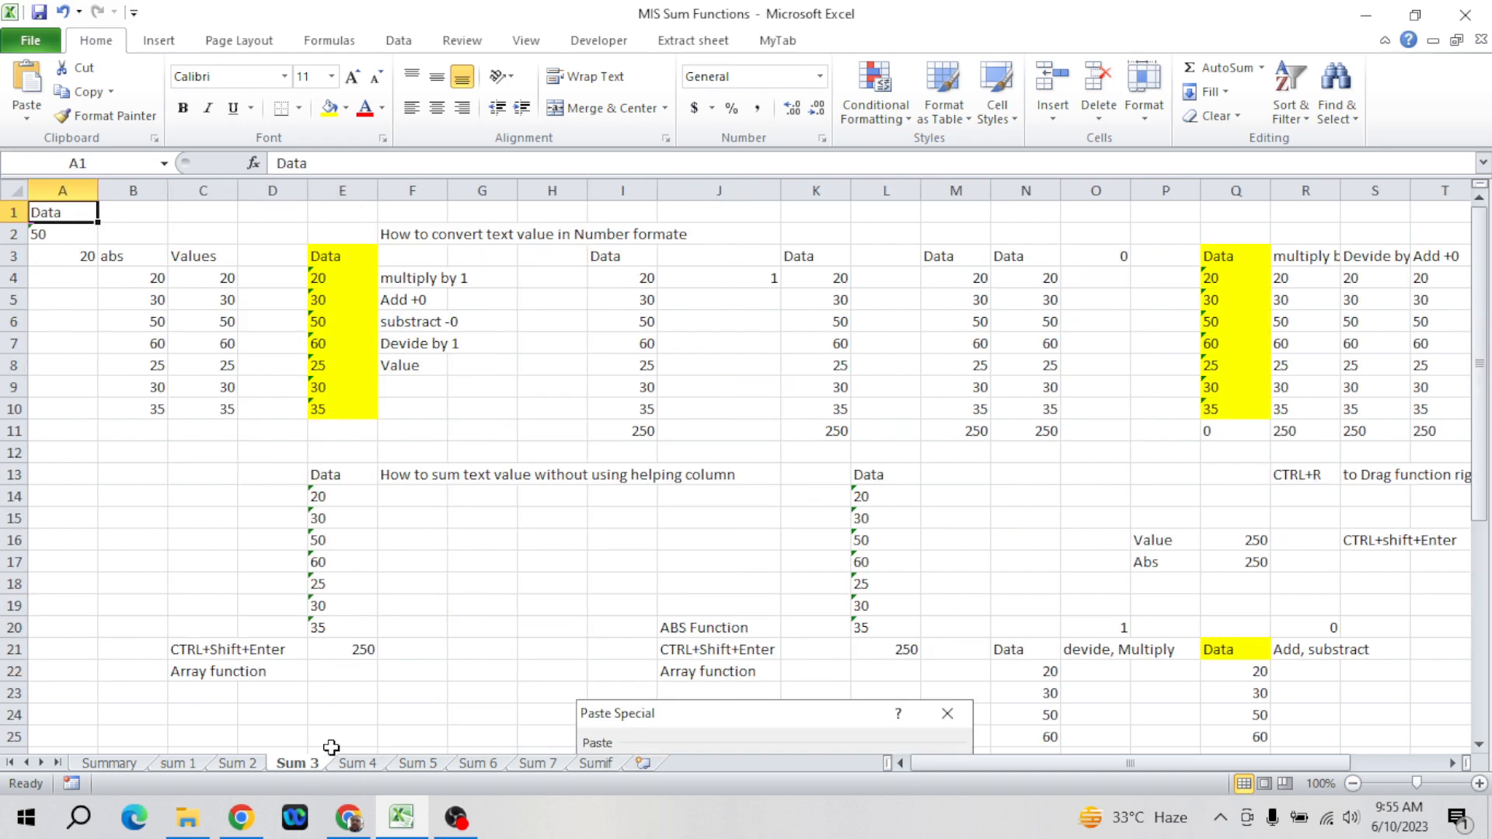
click(354, 763)
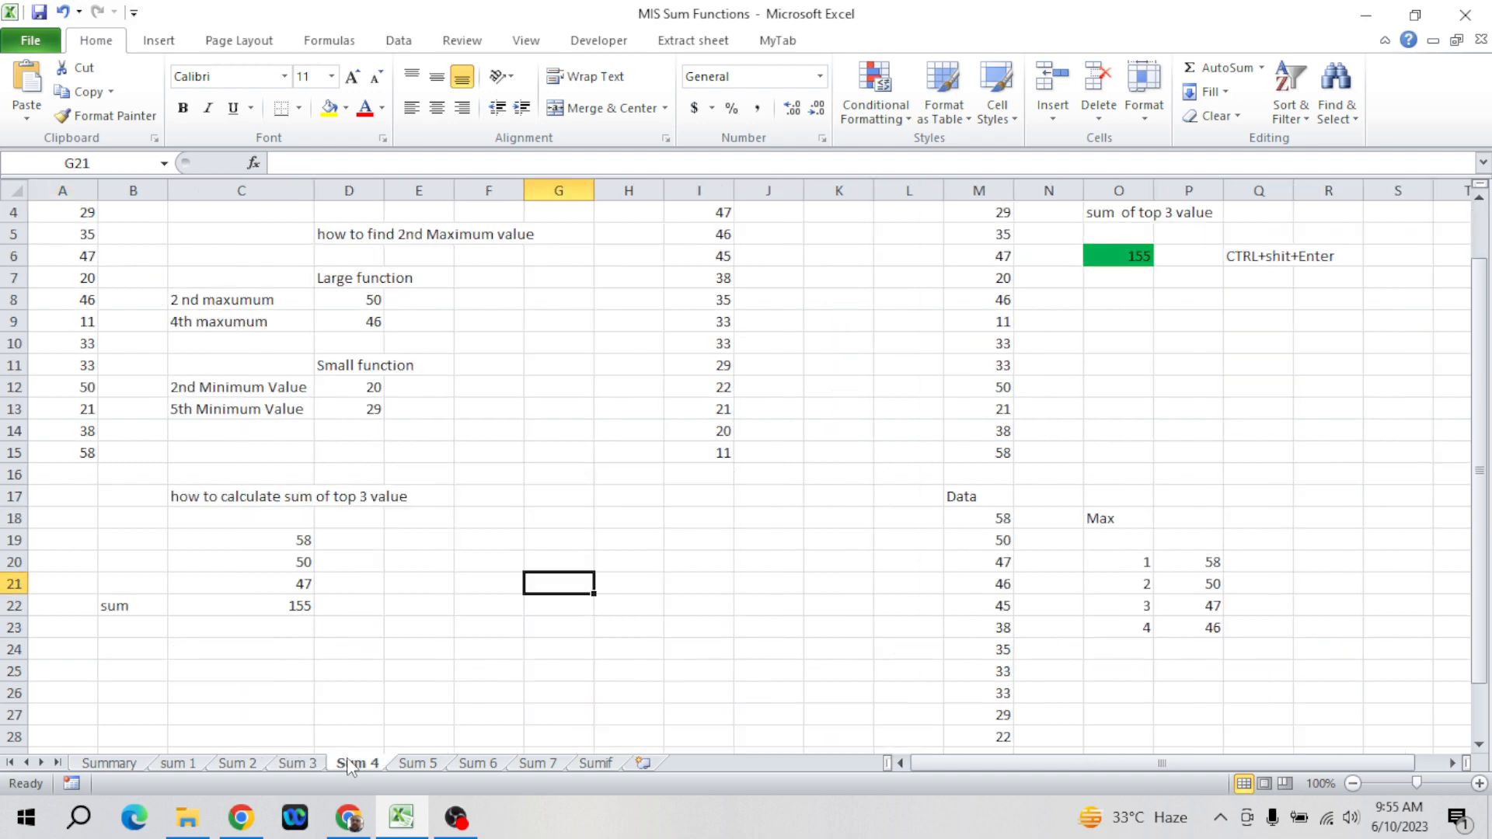
click(454, 419)
key(ctrl+Up)
key(ctrl+Left)
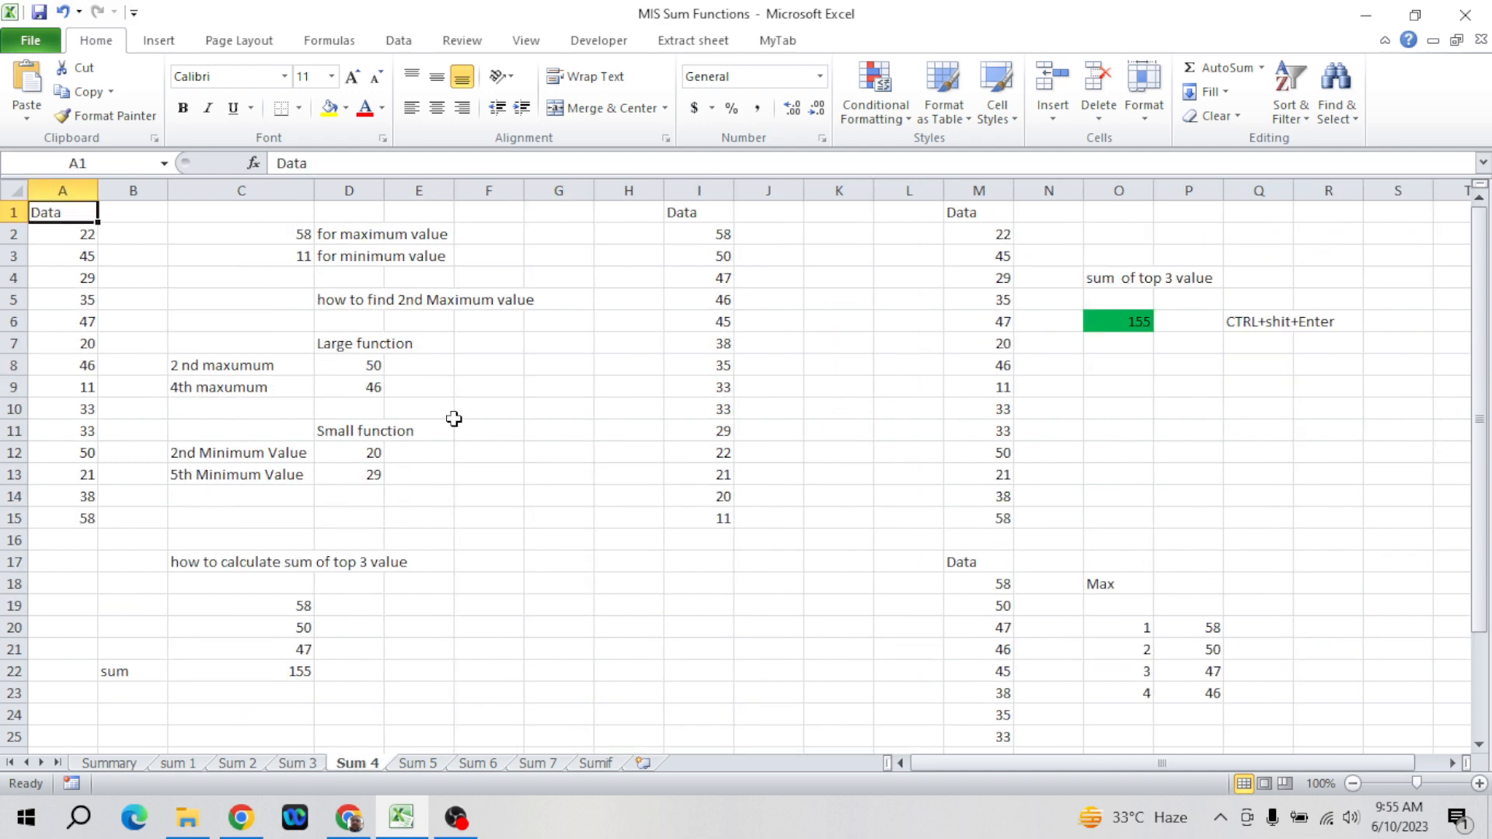
- Examine the maximum-value formula in C2, the Data columns, and the area around the 2nd maximum value example
key(Down)
key(Down)
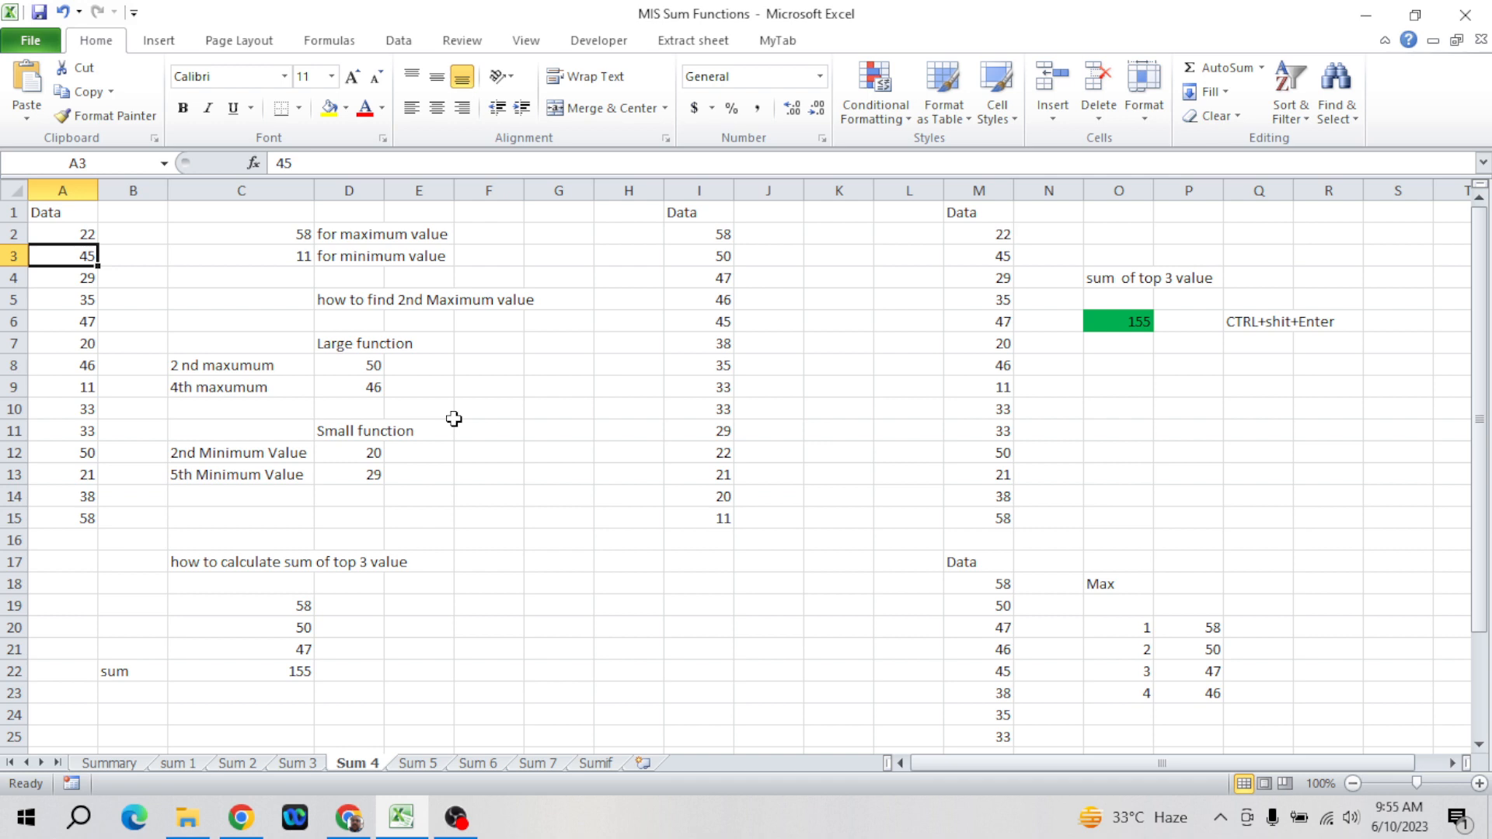
click(351, 235)
key(Left)
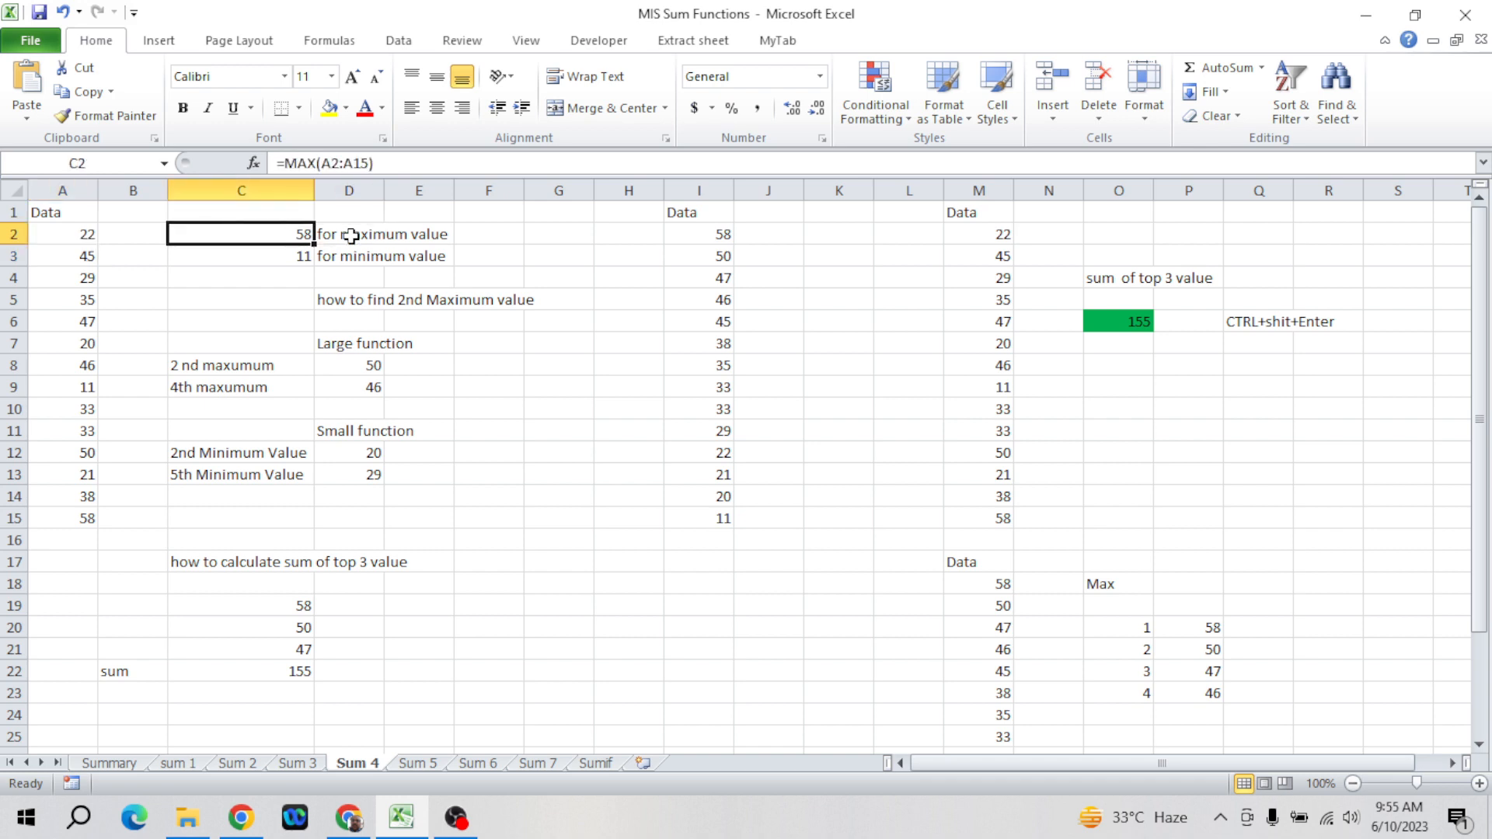
key(Left)
key(Left)
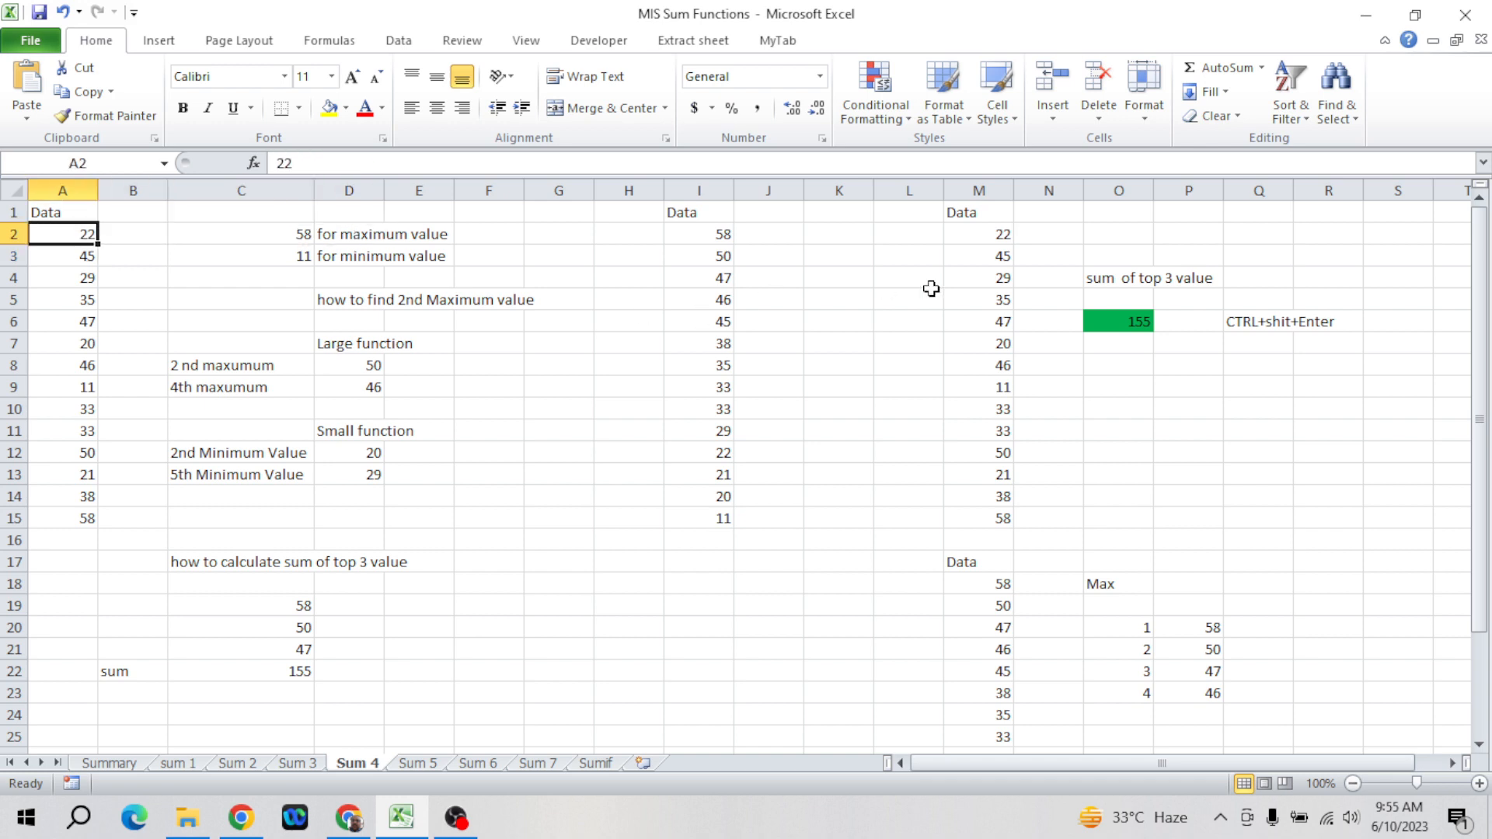
click(1005, 251)
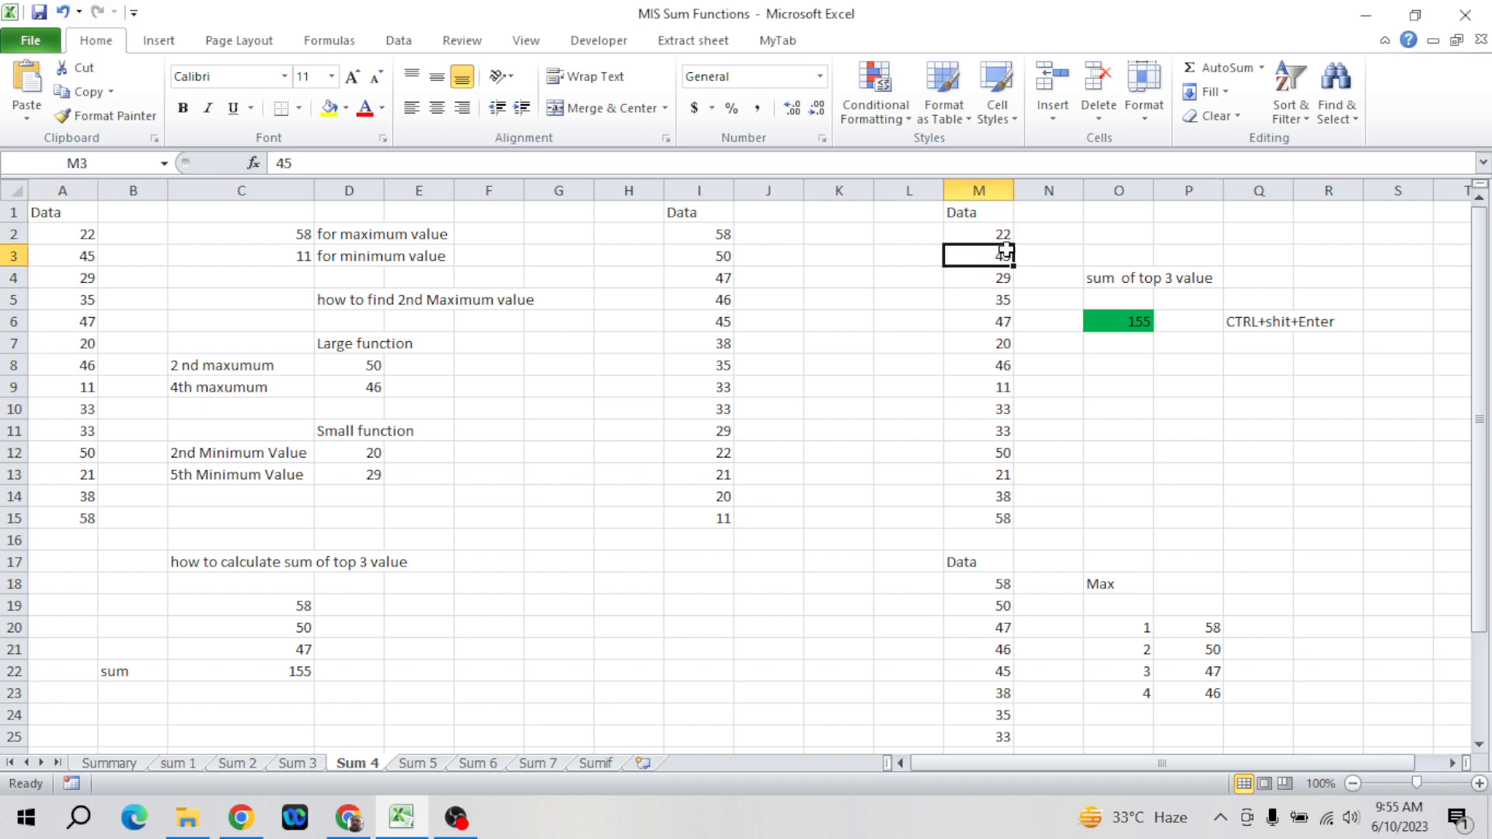
key(Left)
key(Left)
key(Left)
key(Left)
key(Left)
key(Left)
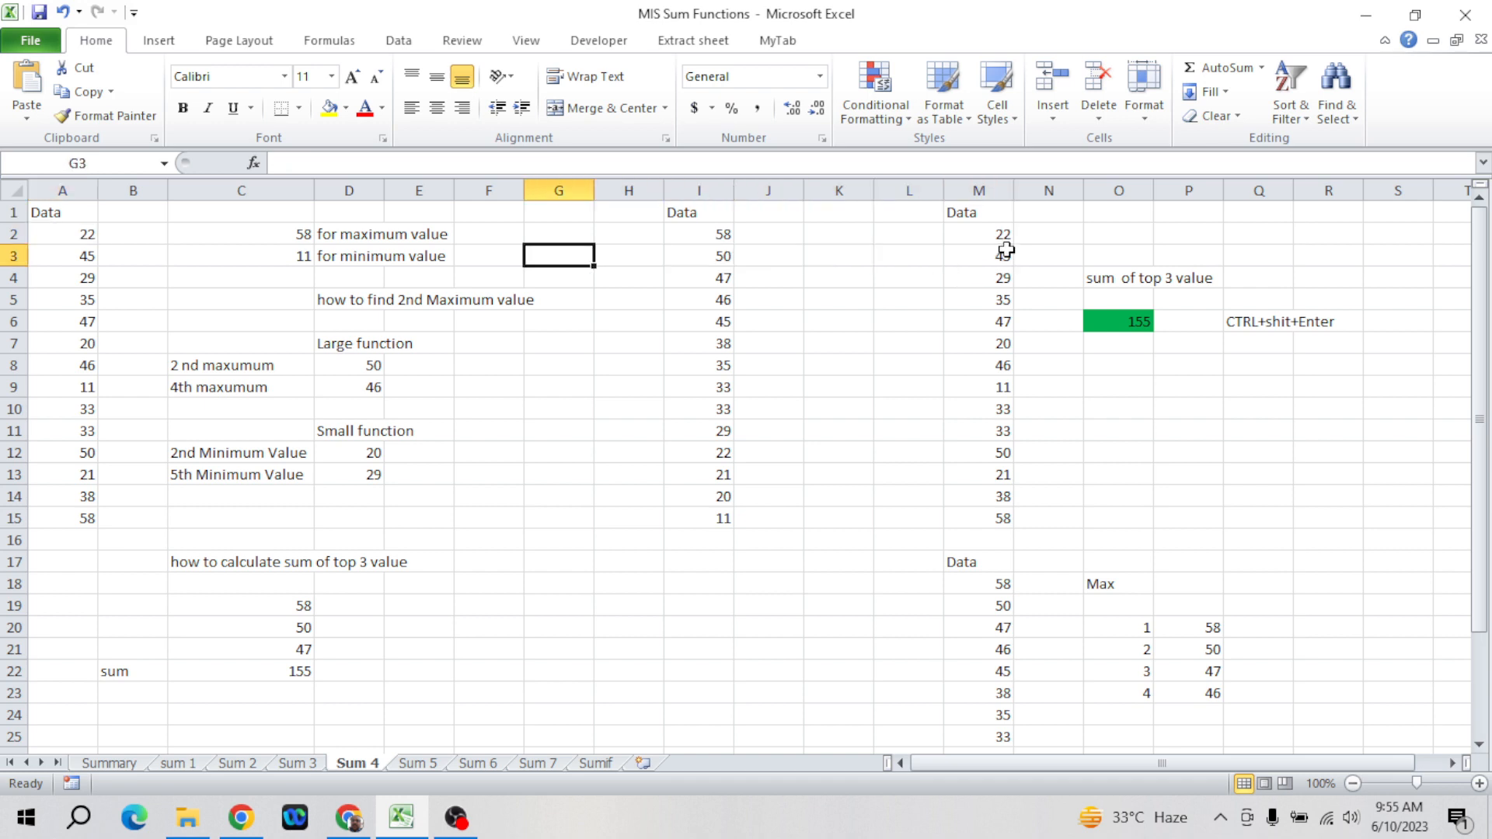
key(Left)
key(Down)
key(Down)
key(Down)
key(Down)
key(Down)
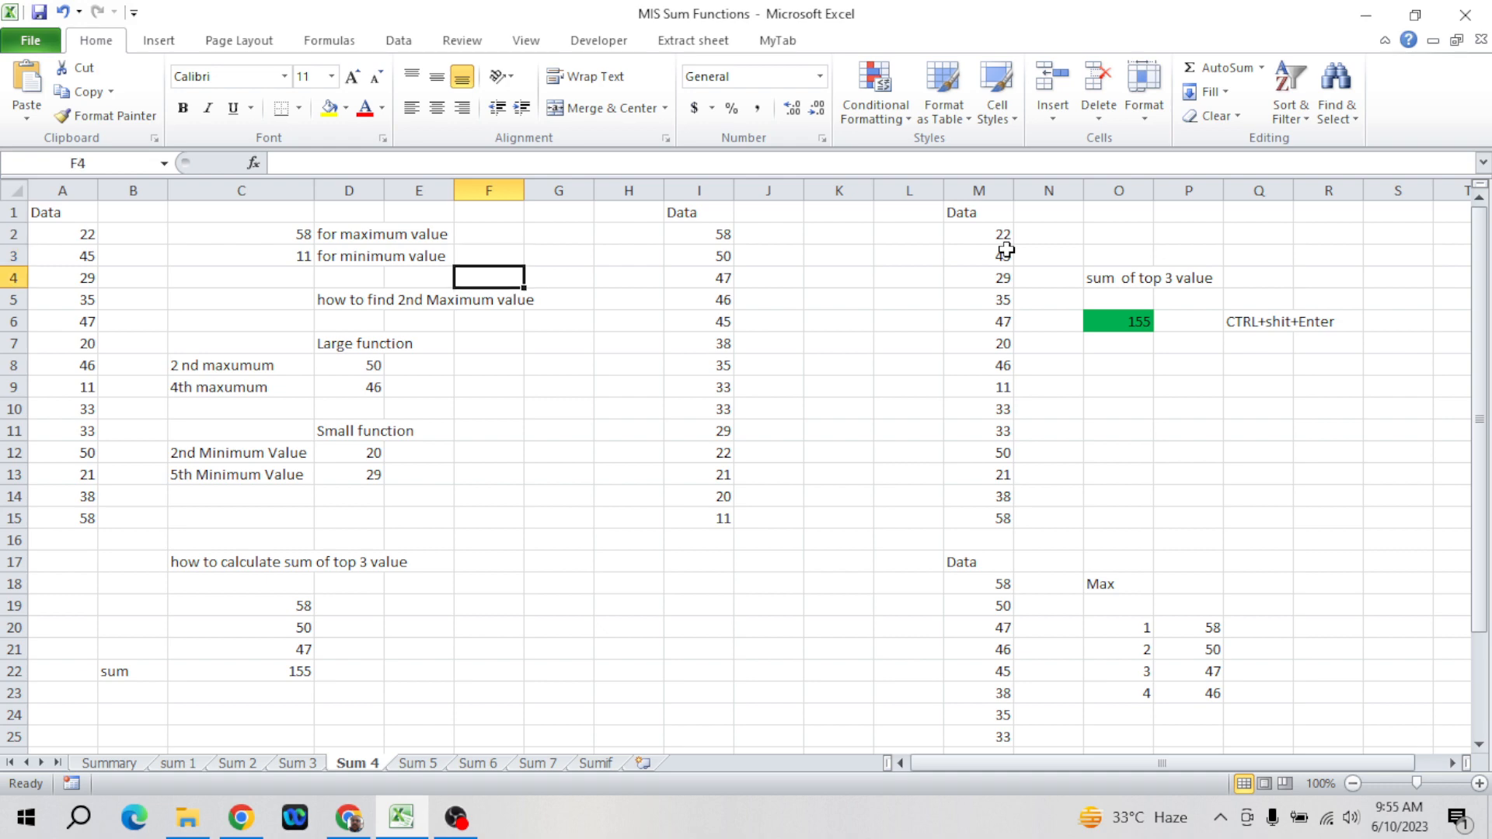
key(ctrl+Up)
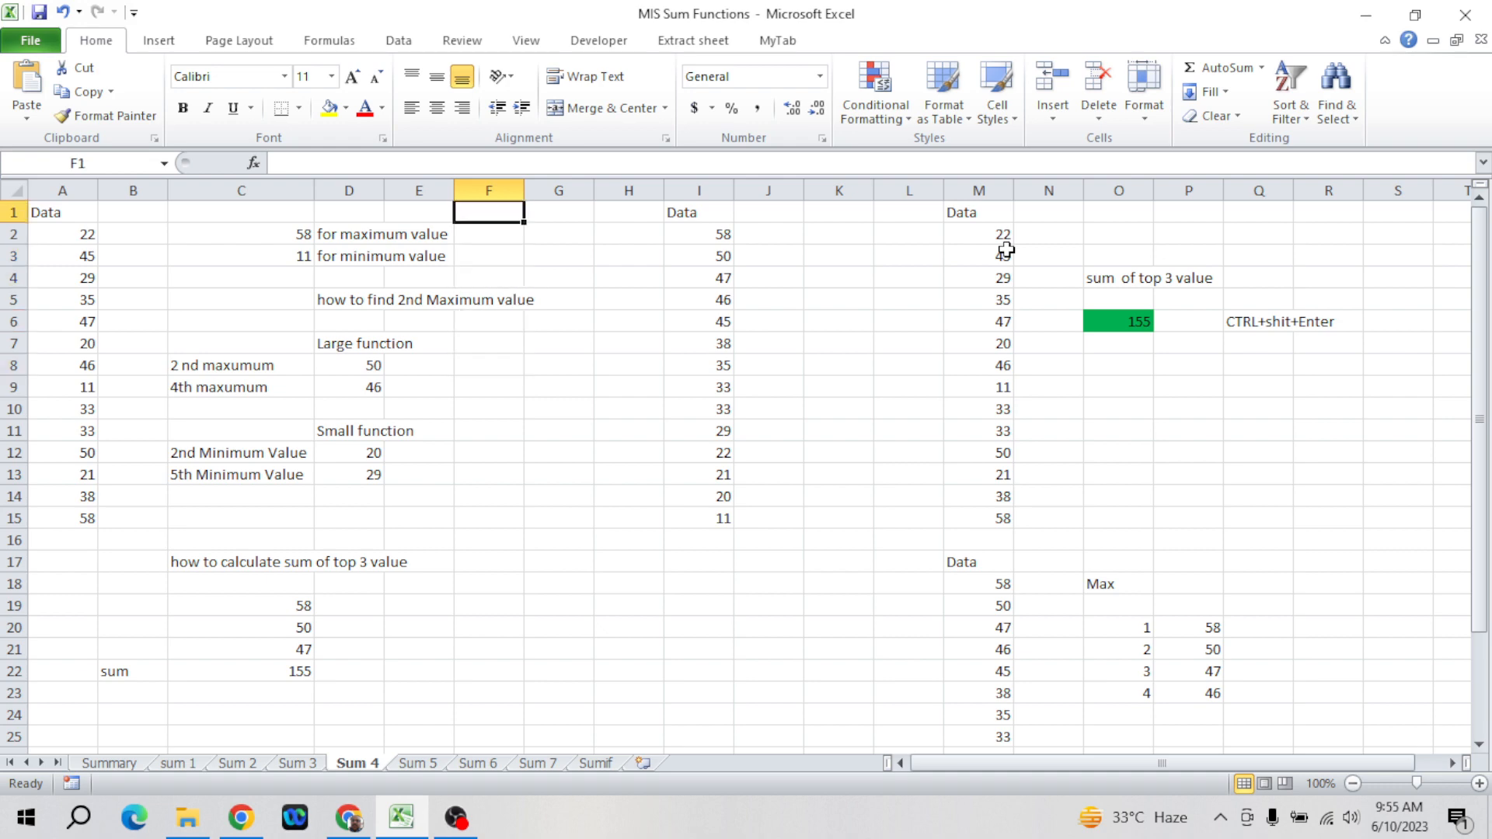
- Copy the Data column A1:A15 and paste it into the empty area starting at U1
key(ctrl+Left)
key(ctrl+shift+Down)
key(ctrl+c)
key(Right)
key(Right)
key(Right)
key(Right)
key(Right)
key(Right)
key(Right)
key(Right)
key(Right)
key(Right)
key(Right)
key(Right)
key(Right)
key(Right)
key(Right)
key(Right)
key(Right)
key(Right)
key(Right)
key(Right)
key(Right)
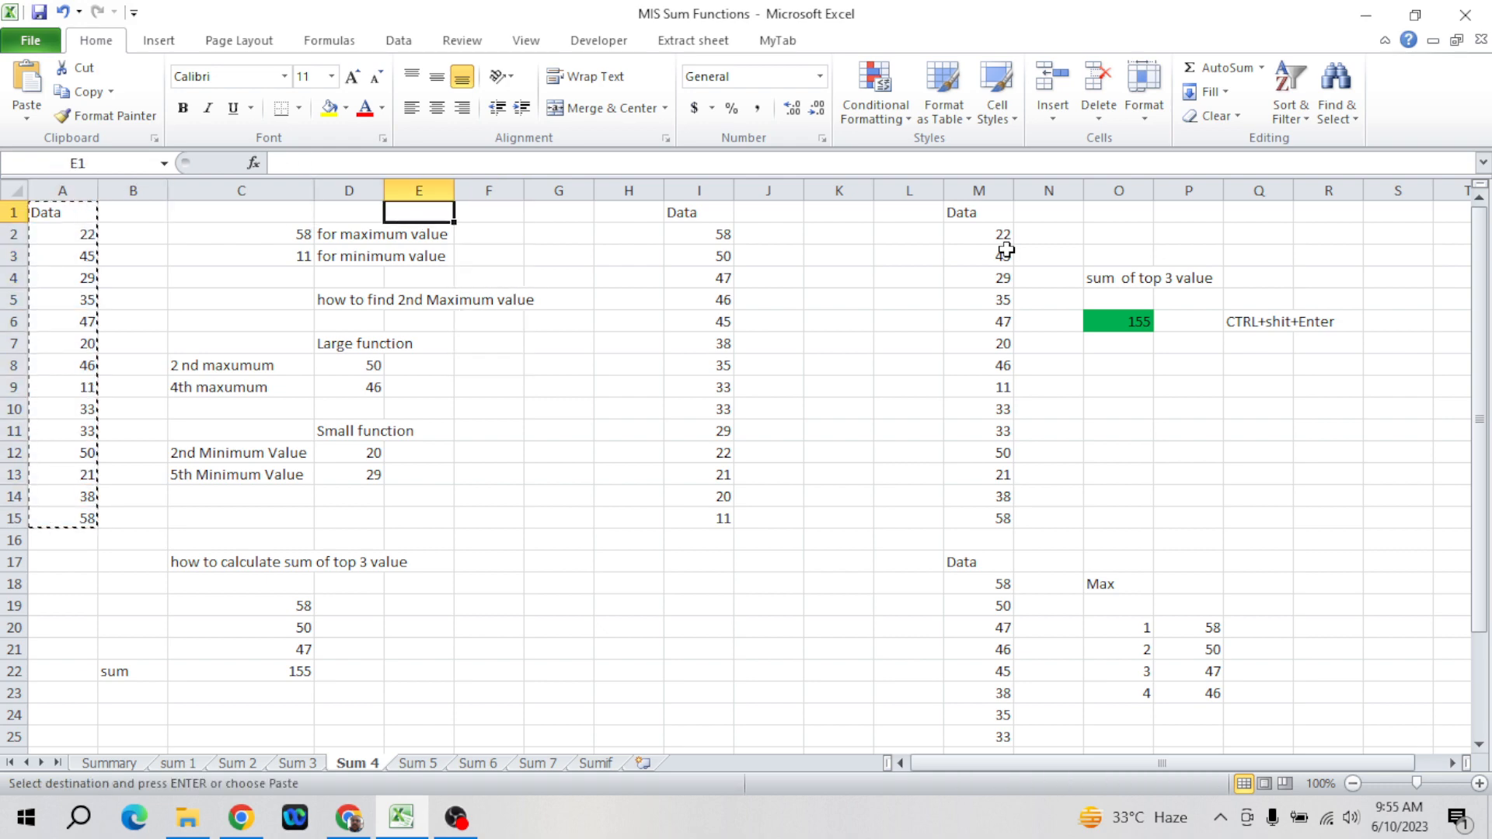
key(Right)
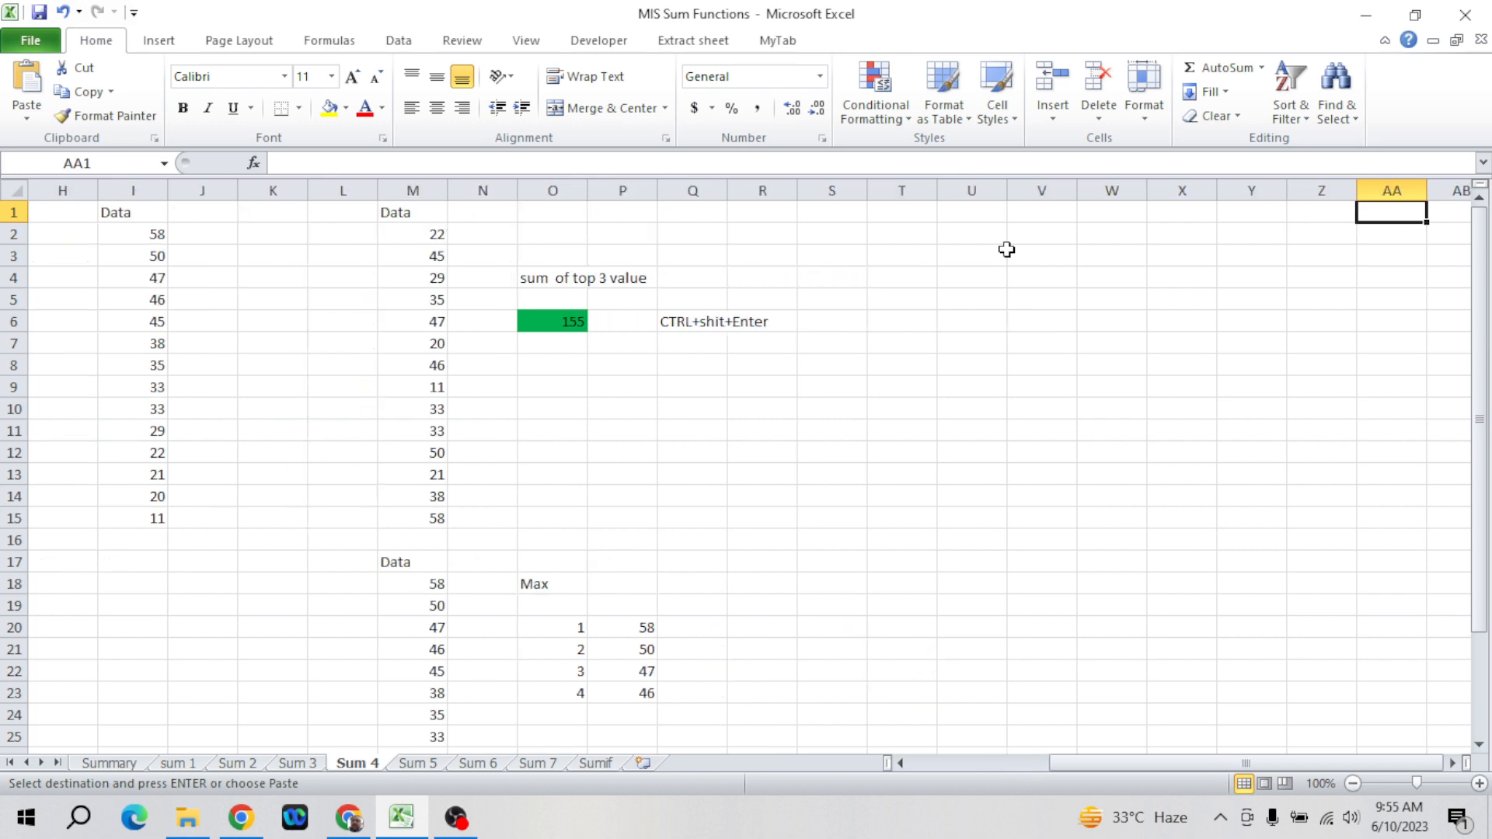
key(Left)
key(Left)
key(Left)
key(Left)
key(Left)
key(Left)
key(ctrl+v)
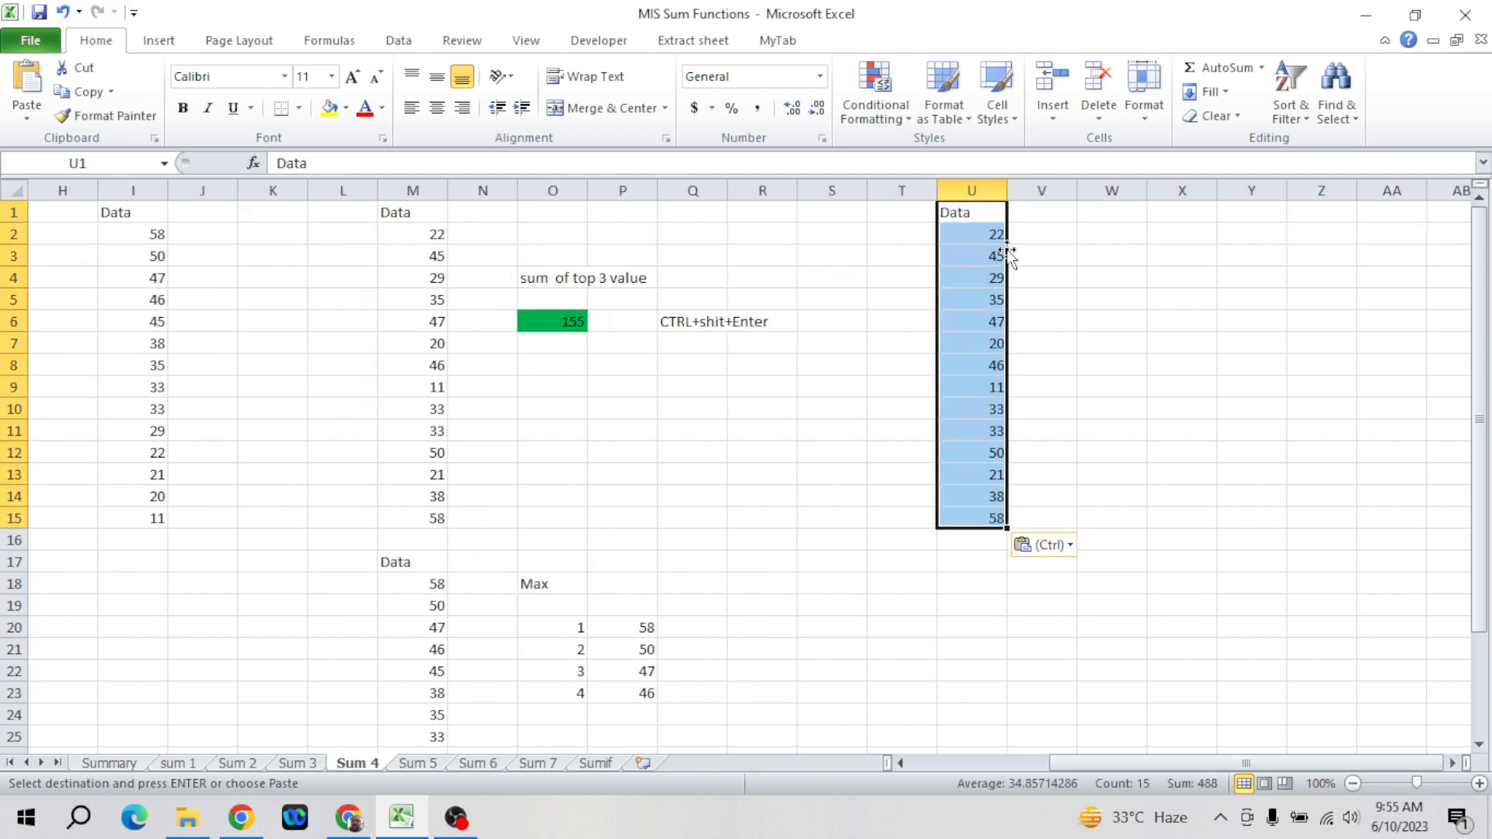
- Sort the pasted data in U1:U15 by Data values from Smallest to Largest, treating the first row as a header
key(Right)
key(Right)
key(Right)
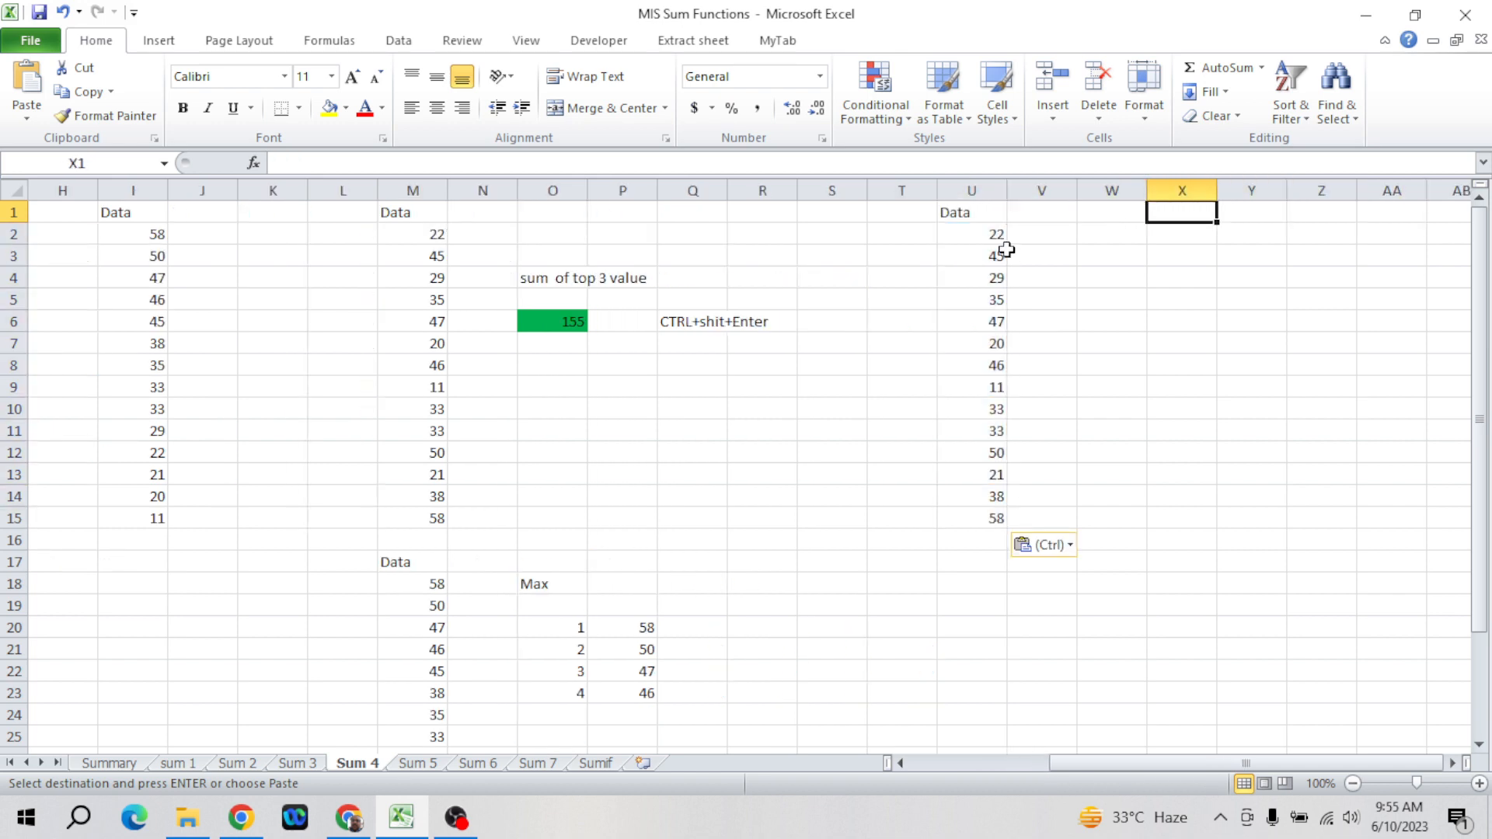
key(Down)
key(Left)
key(Left)
key(Left)
key(ctrl+shift+Down)
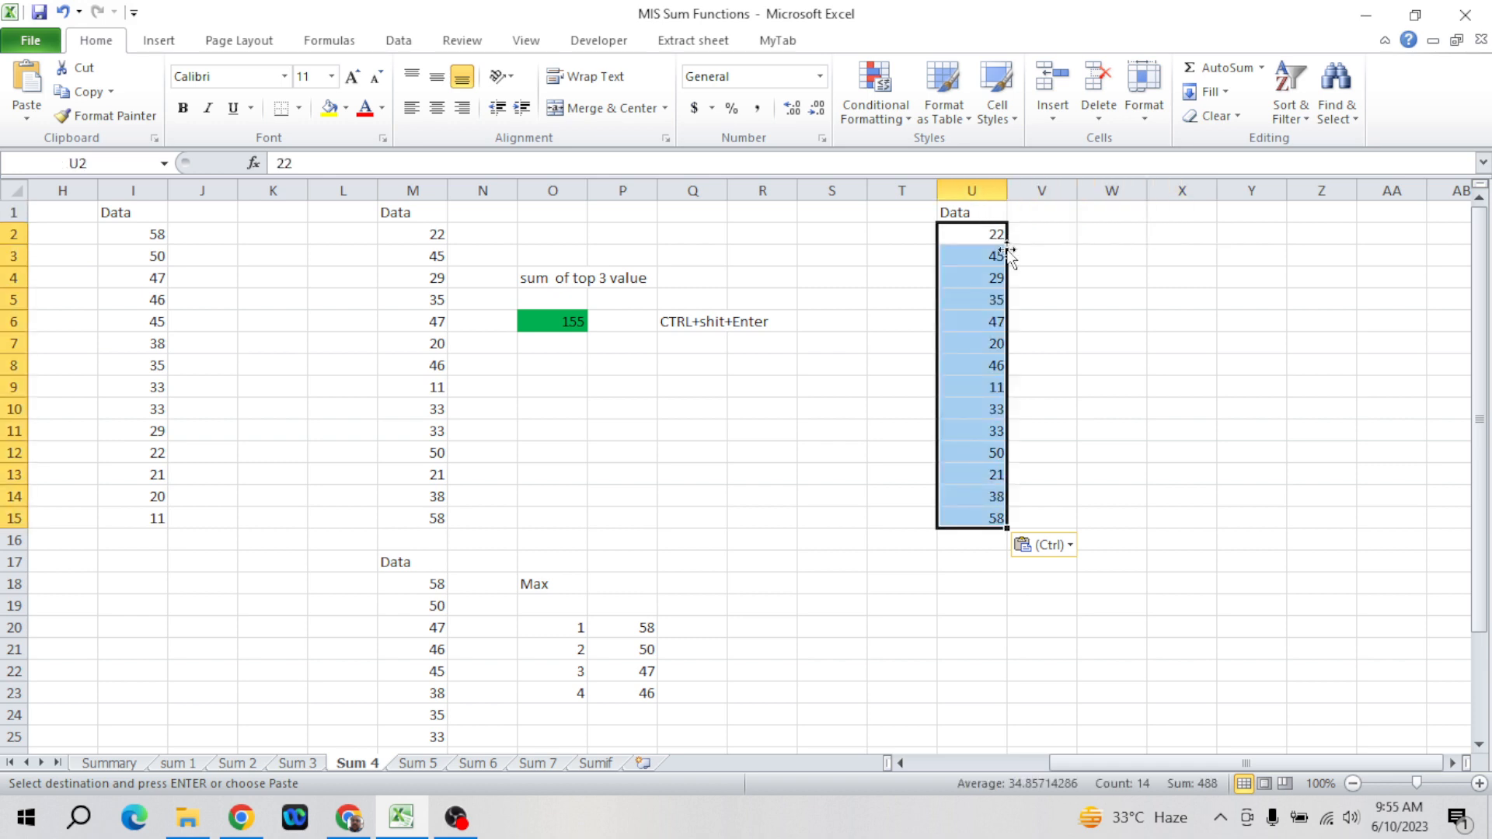
key(Down)
key(Down)
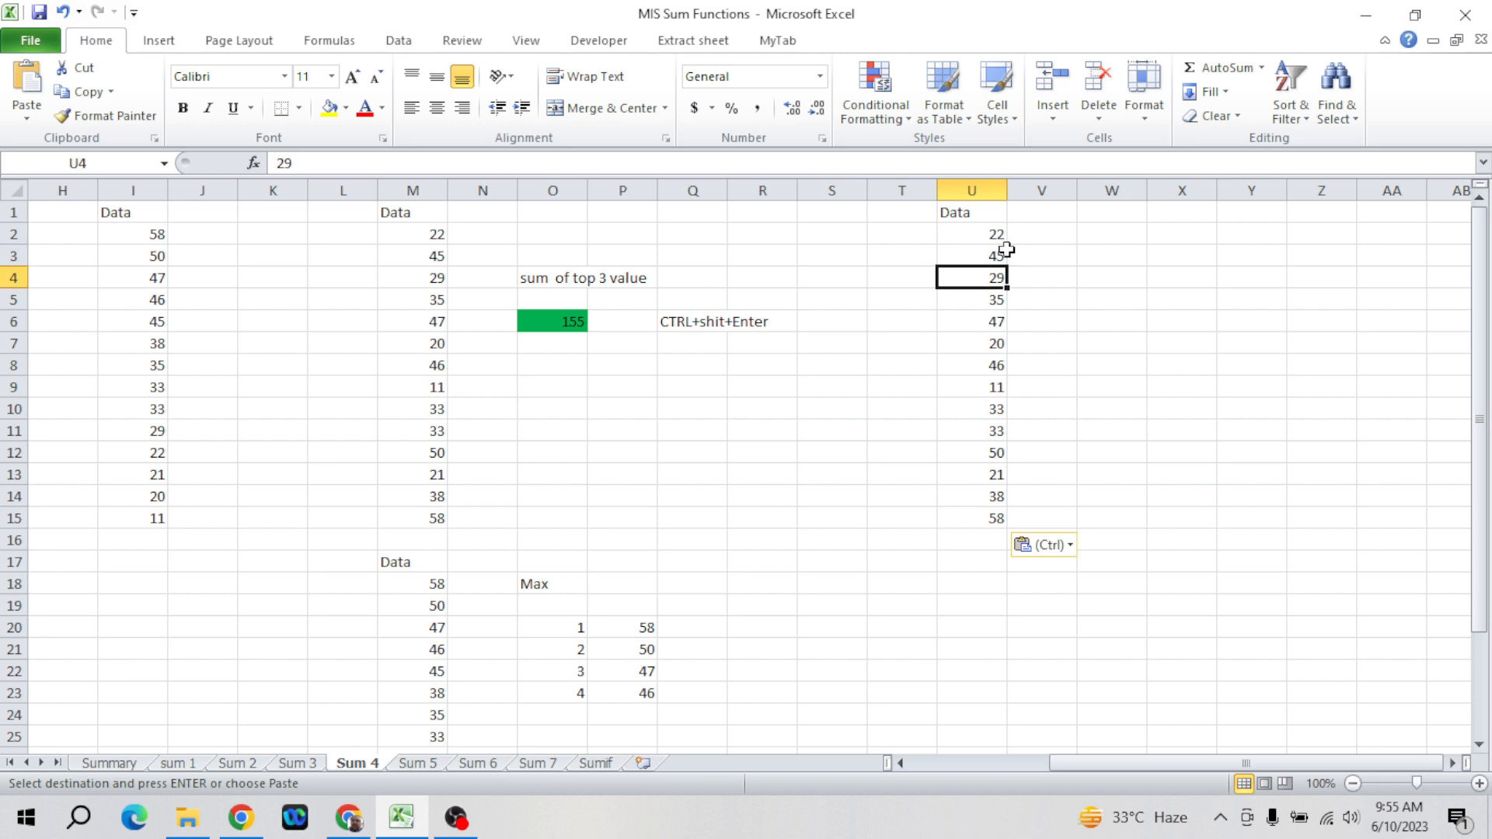
key(Up)
key(Up)
key(Up)
key(ctrl+shift+Down)
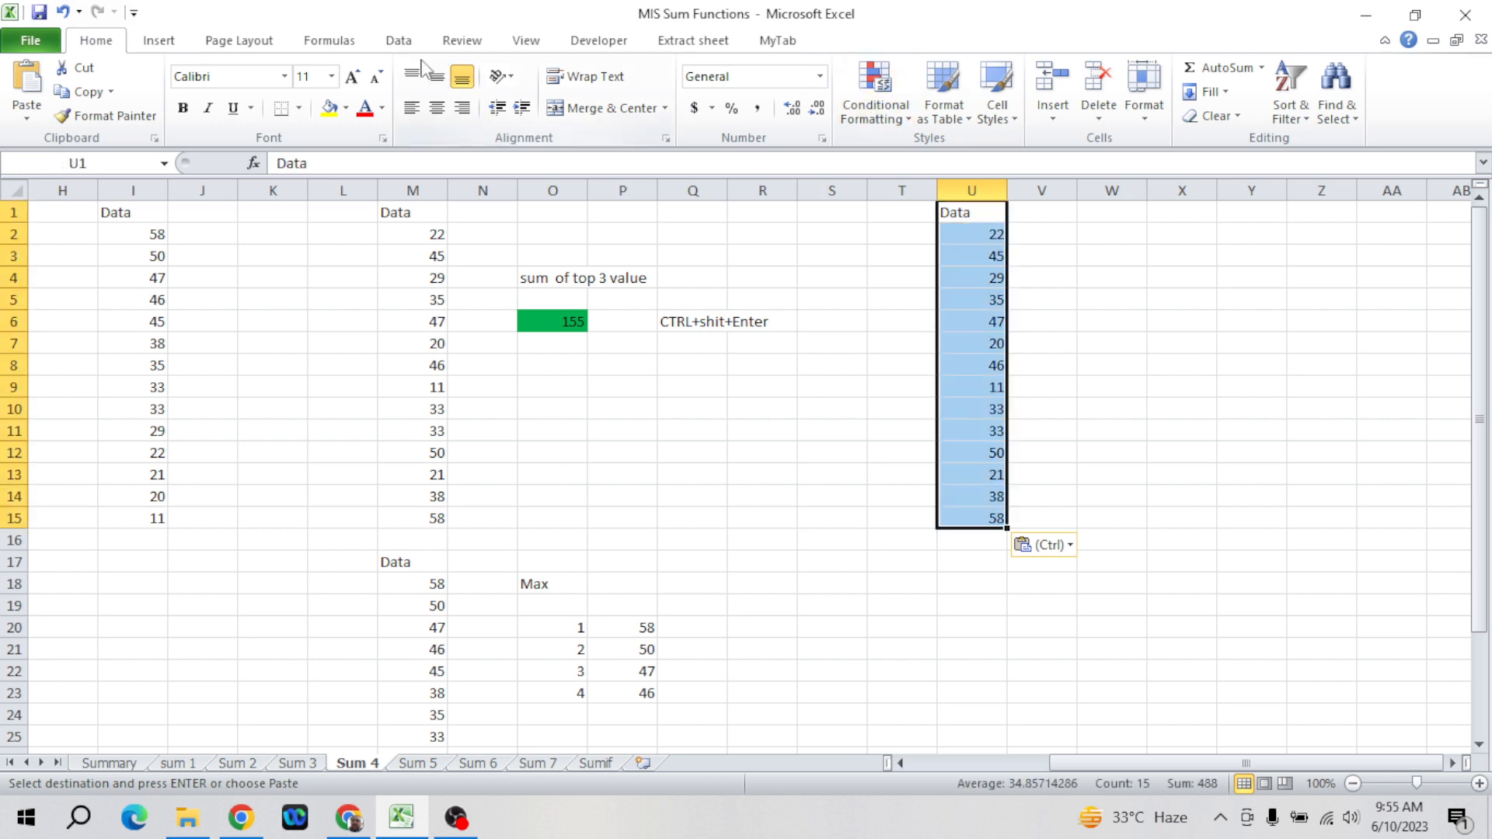
click(400, 41)
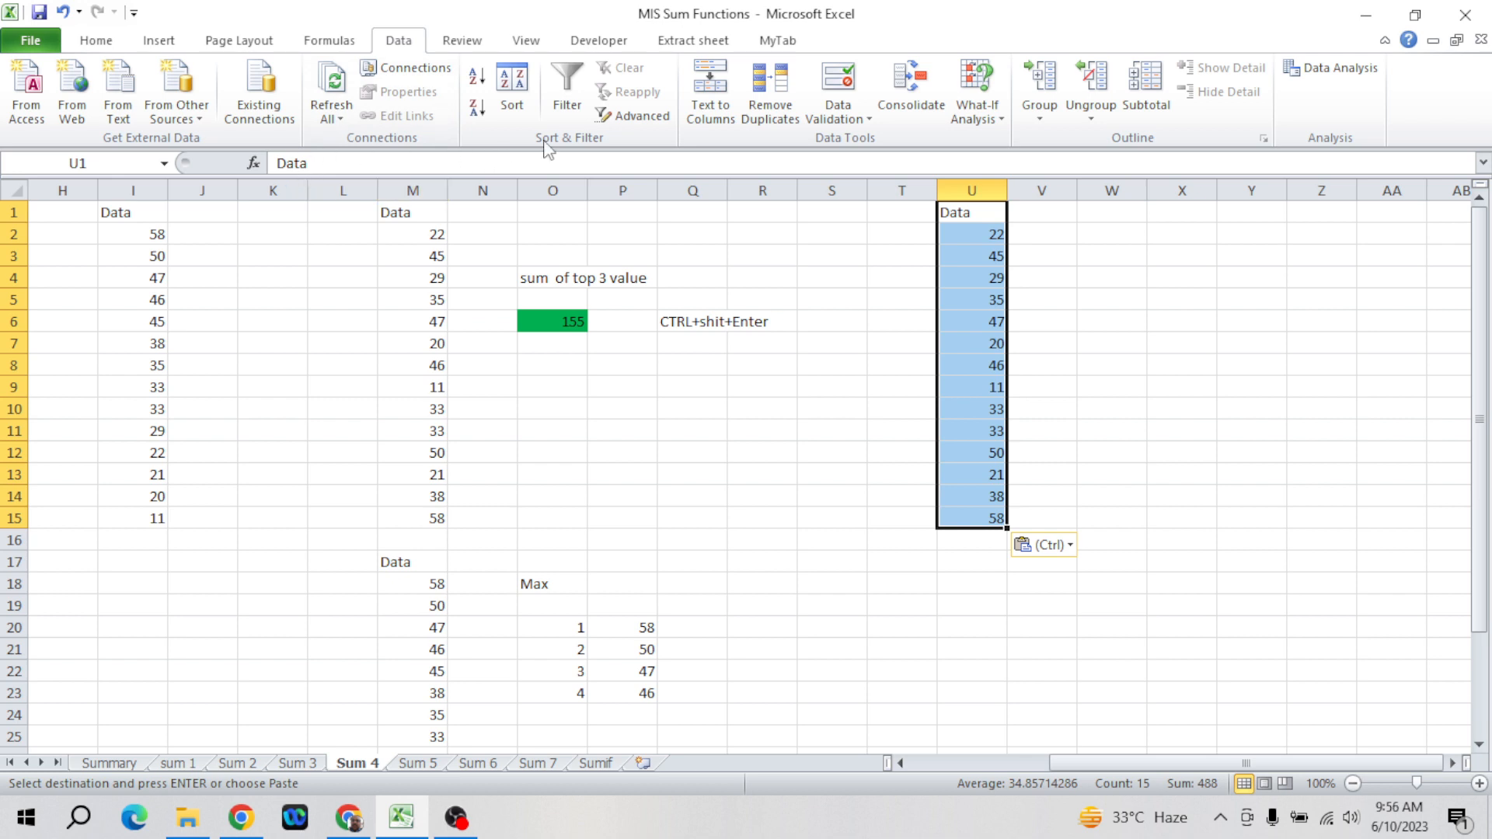
click(512, 92)
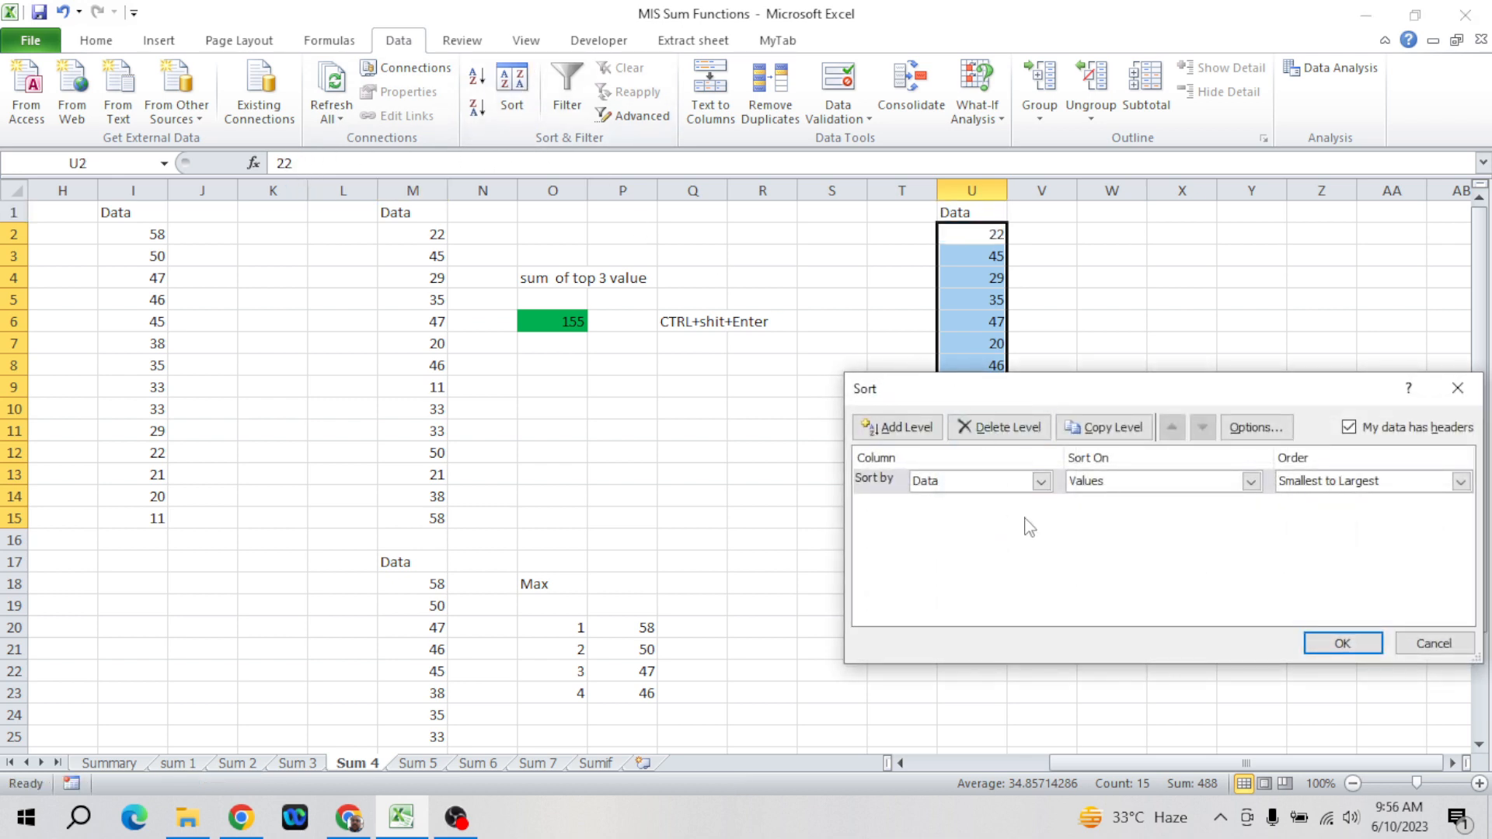
click(1340, 644)
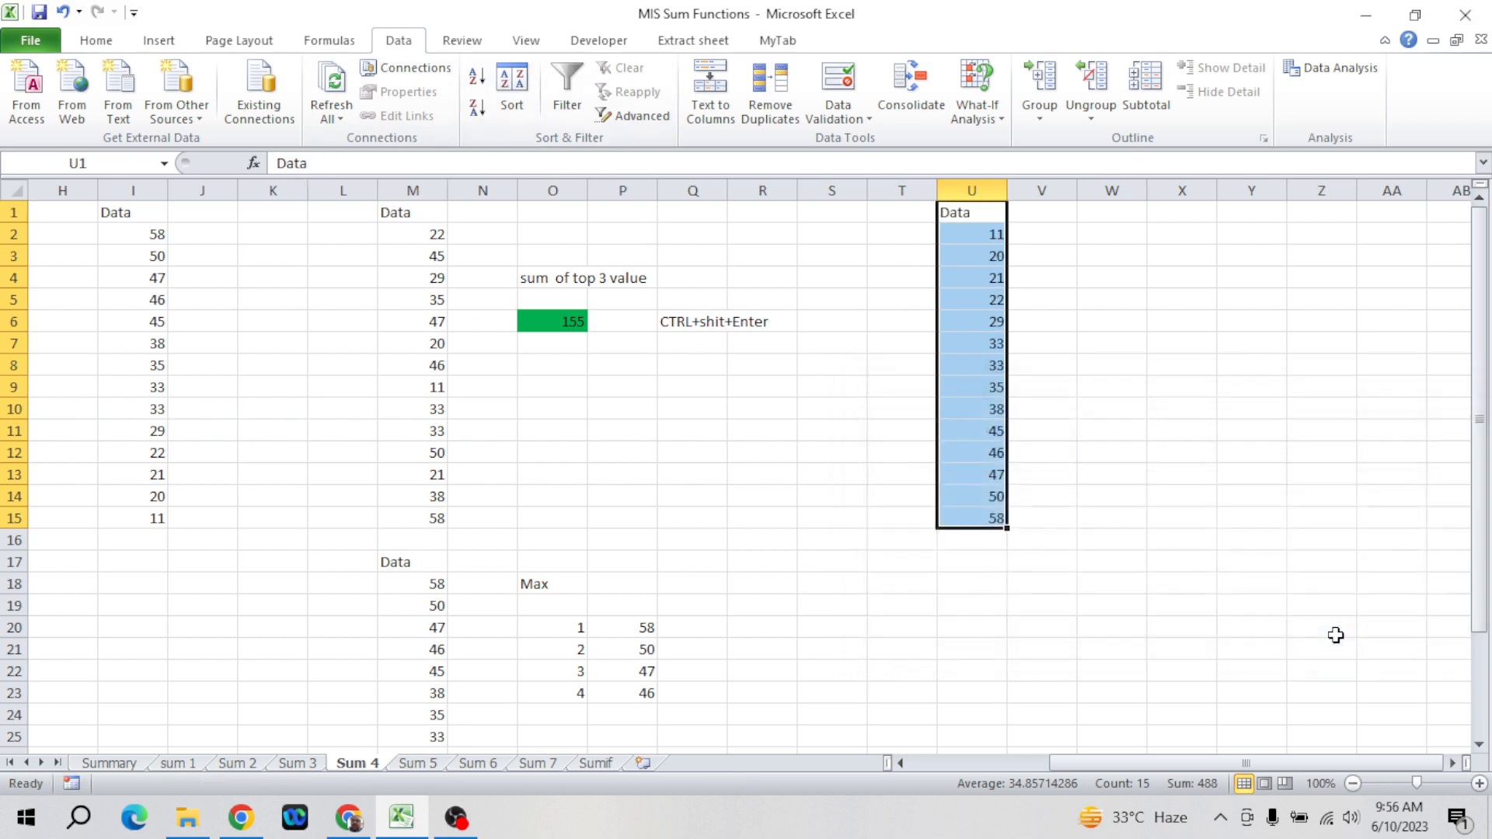
- Enter the label "MAX Value" in W2, beside the sorted Data column
click(990, 233)
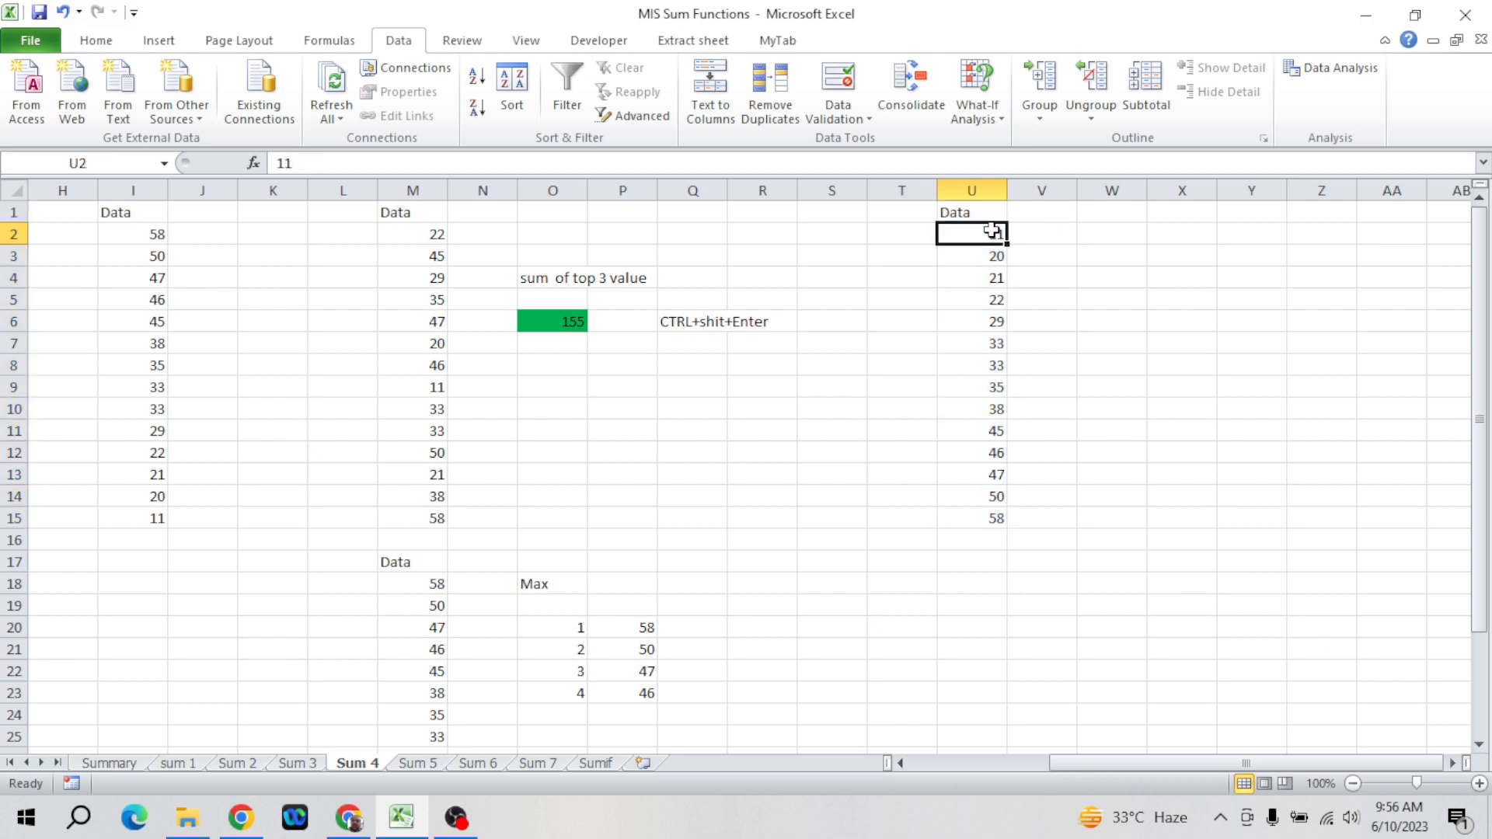
click(994, 519)
key(ctrl+Up)
key(Down)
key(Right)
key(Right)
key(Right)
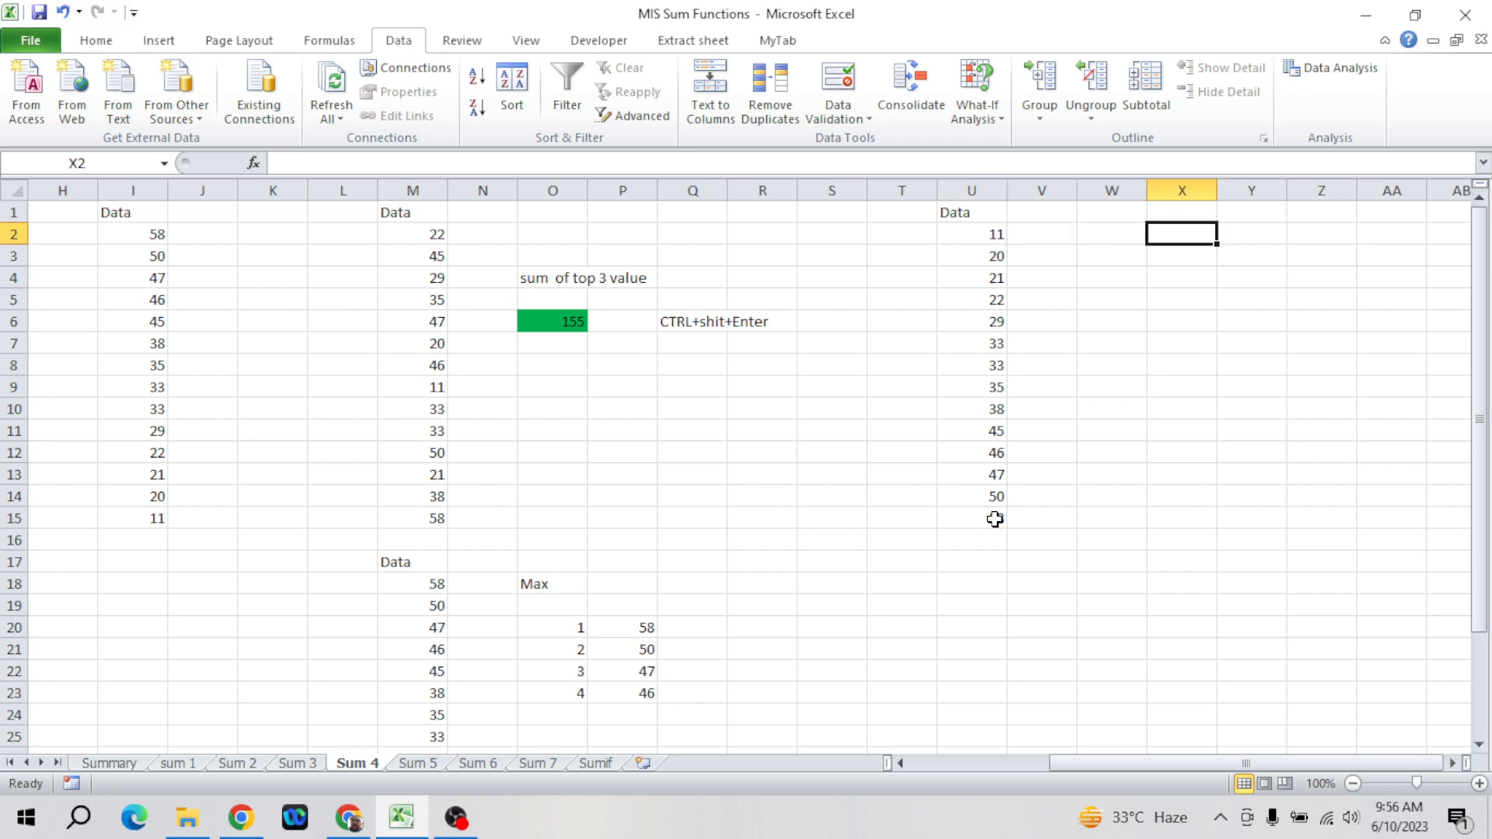
key(Left)
text(MAx)
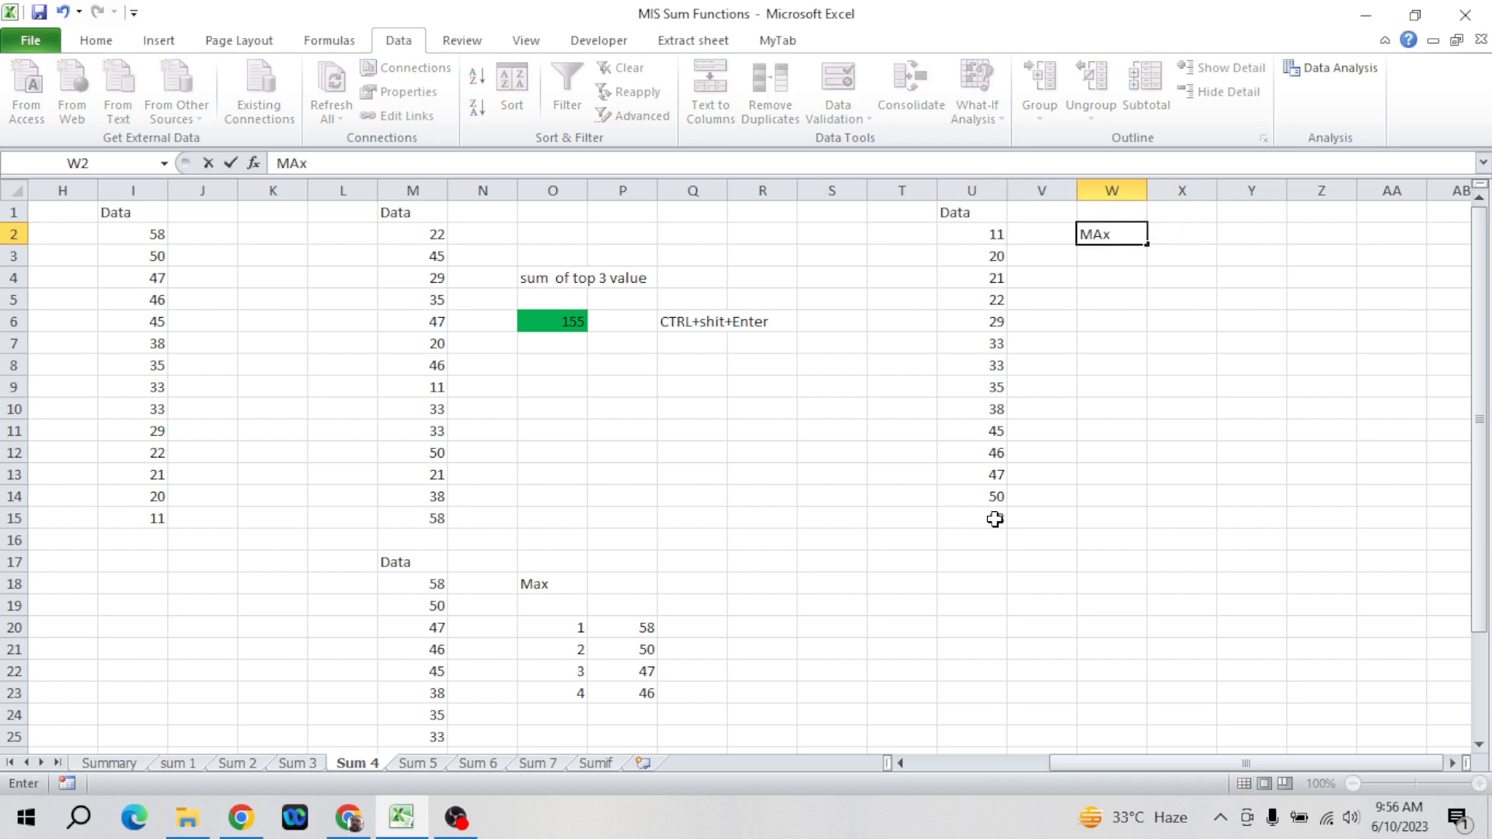
key(BackSpace)
text(X Value)
key(Right)
key(Left)
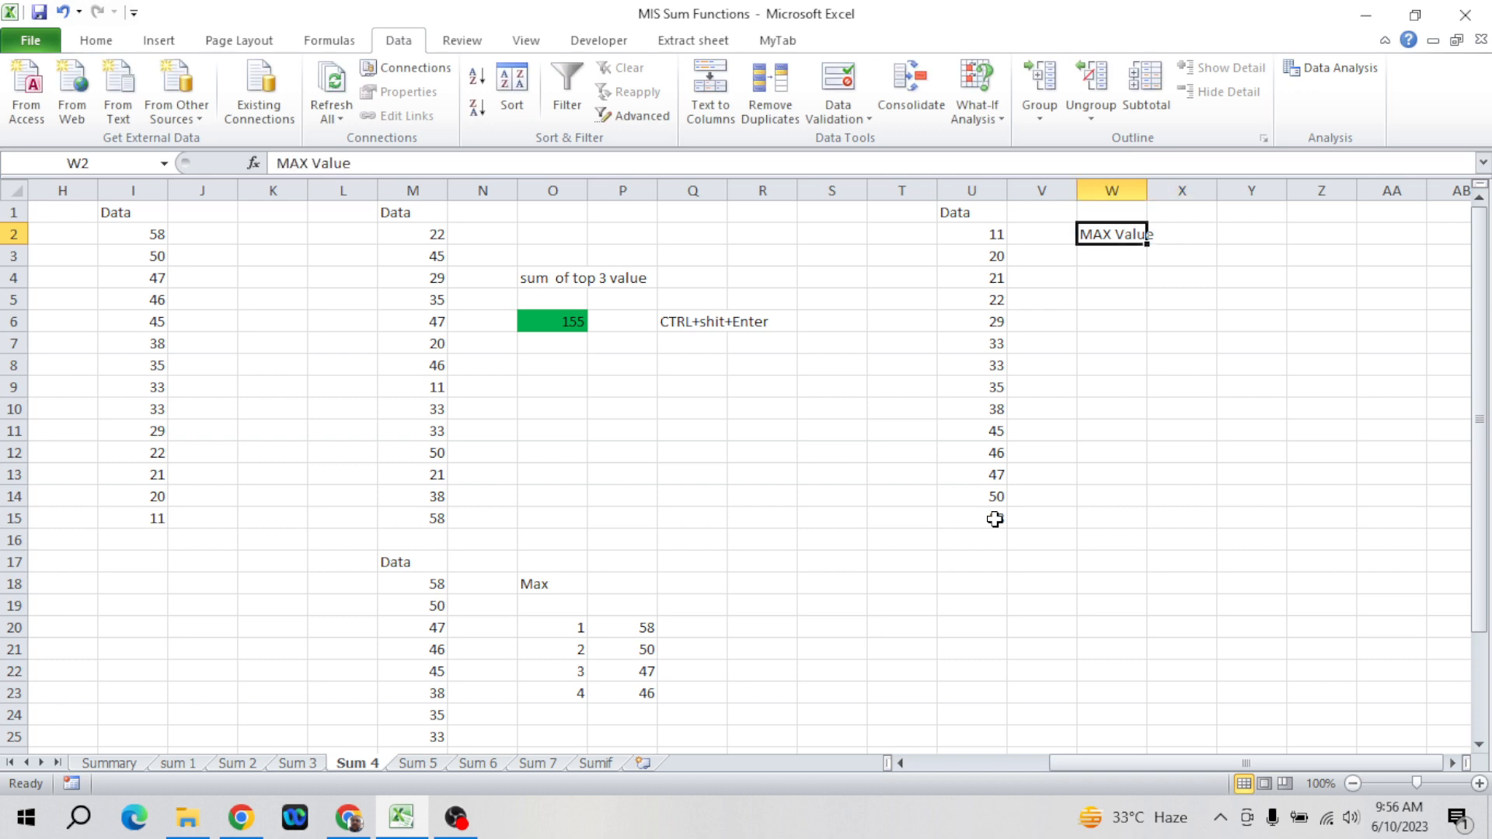
- Enter the formula =MAX(U2:U15) in X2 to return the sorted data's maximum
key(Right)
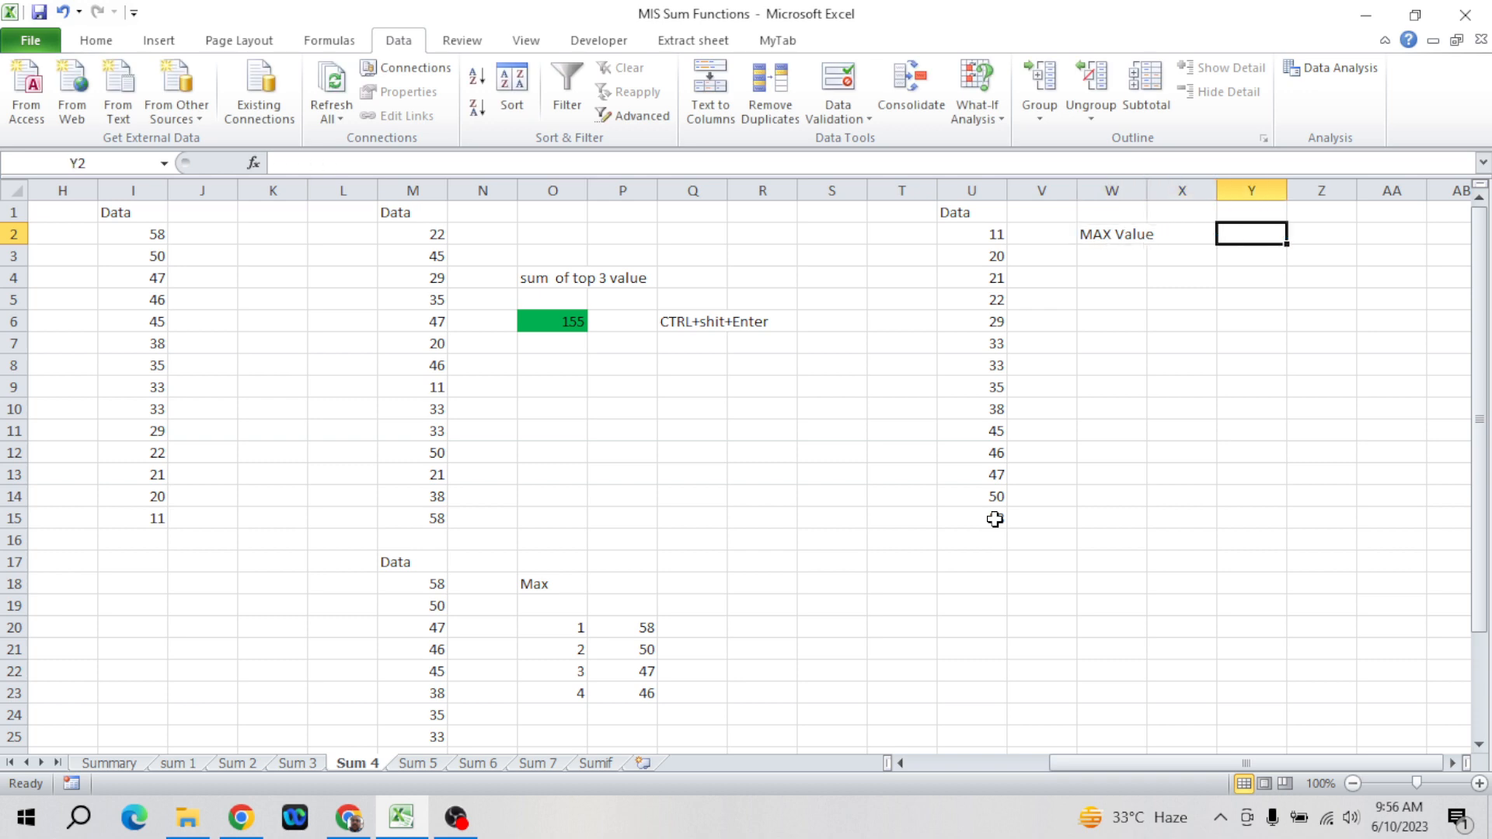
text(=ma)
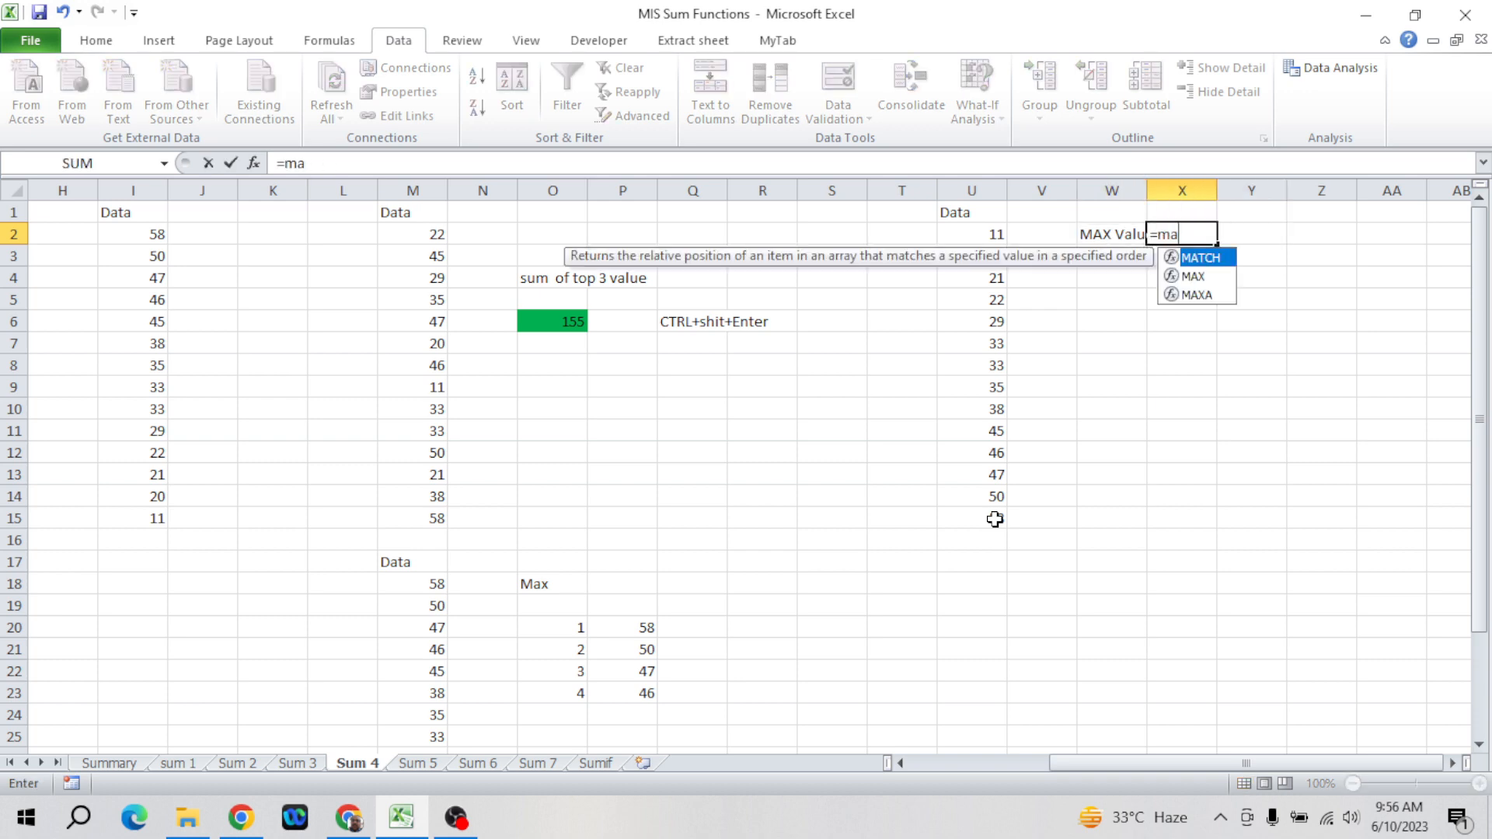
key(Down)
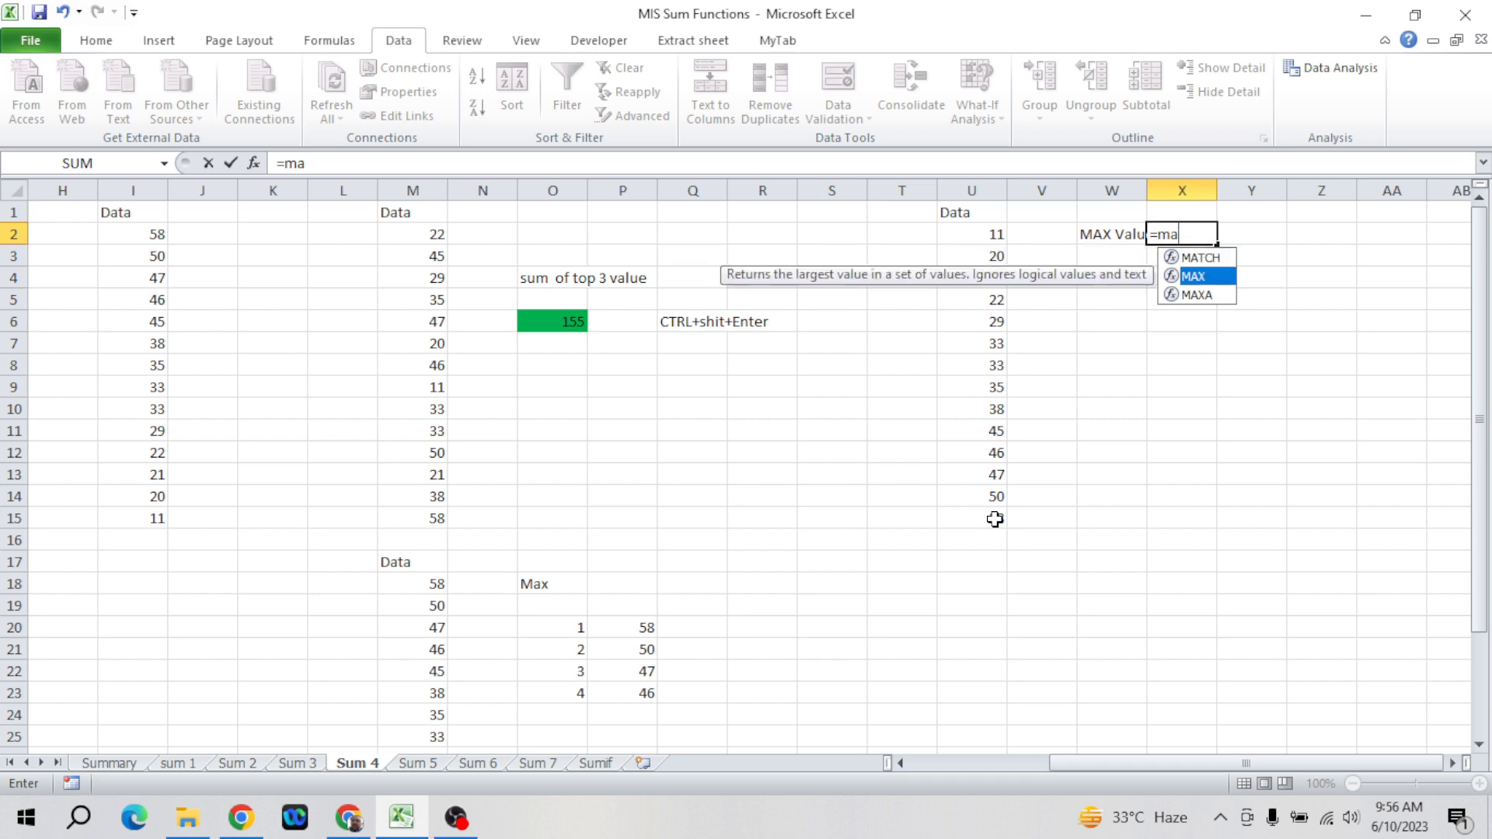
key(Tab)
key(Left)
key(Left)
key(Left)
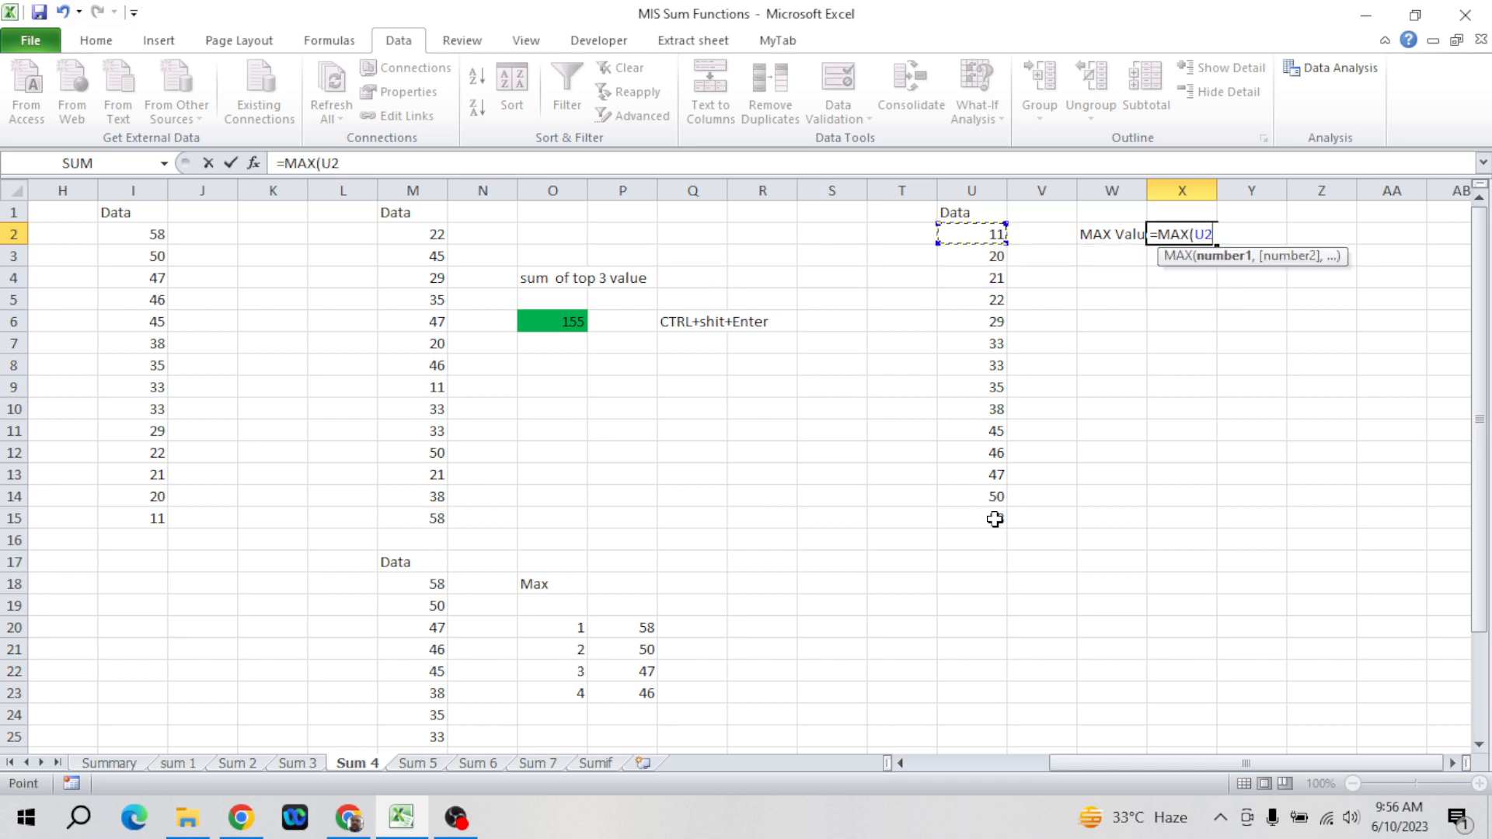
shift+click(995, 519)
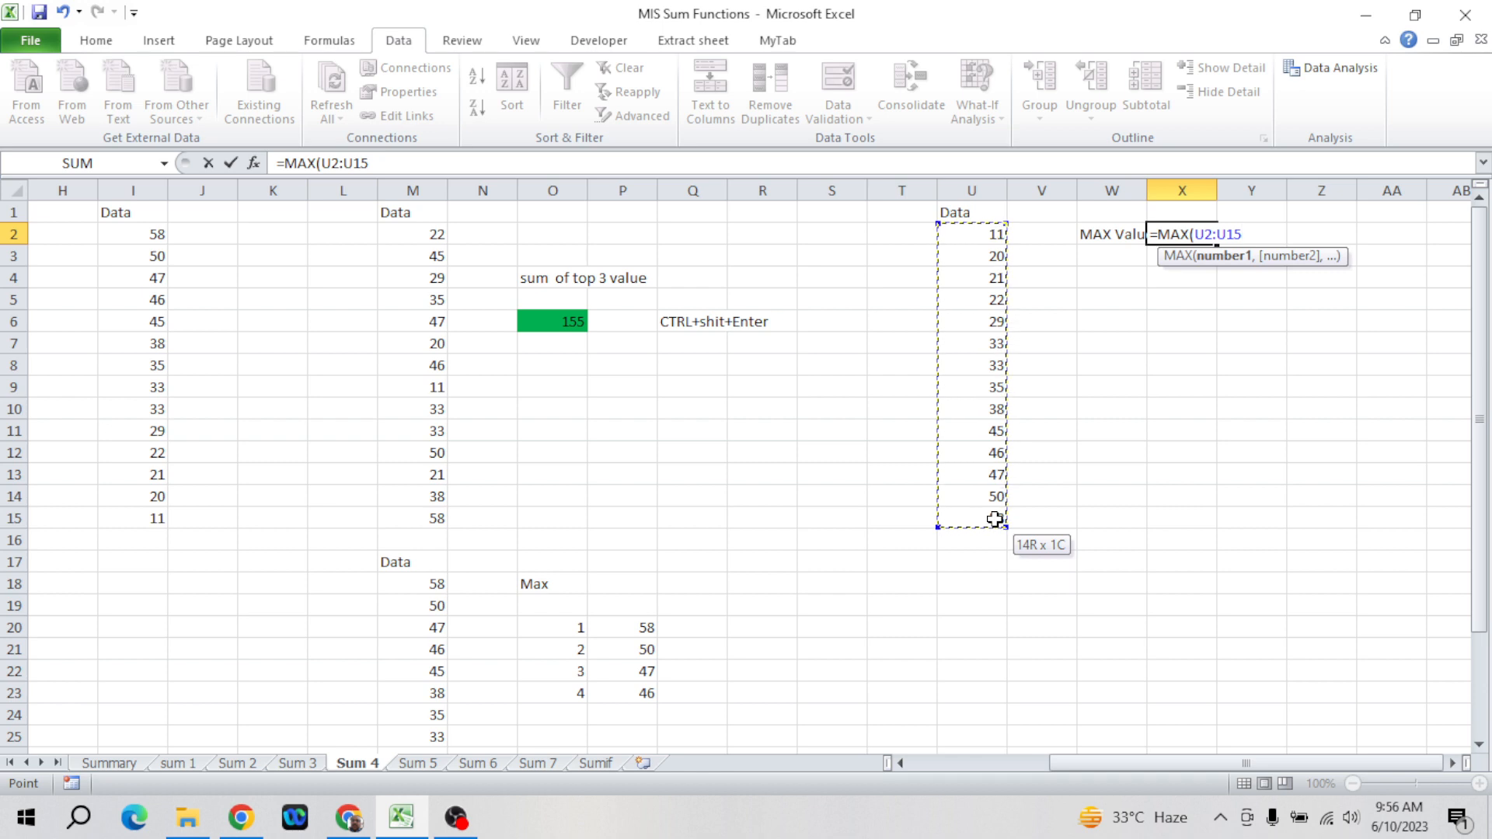
text())
key(Return)
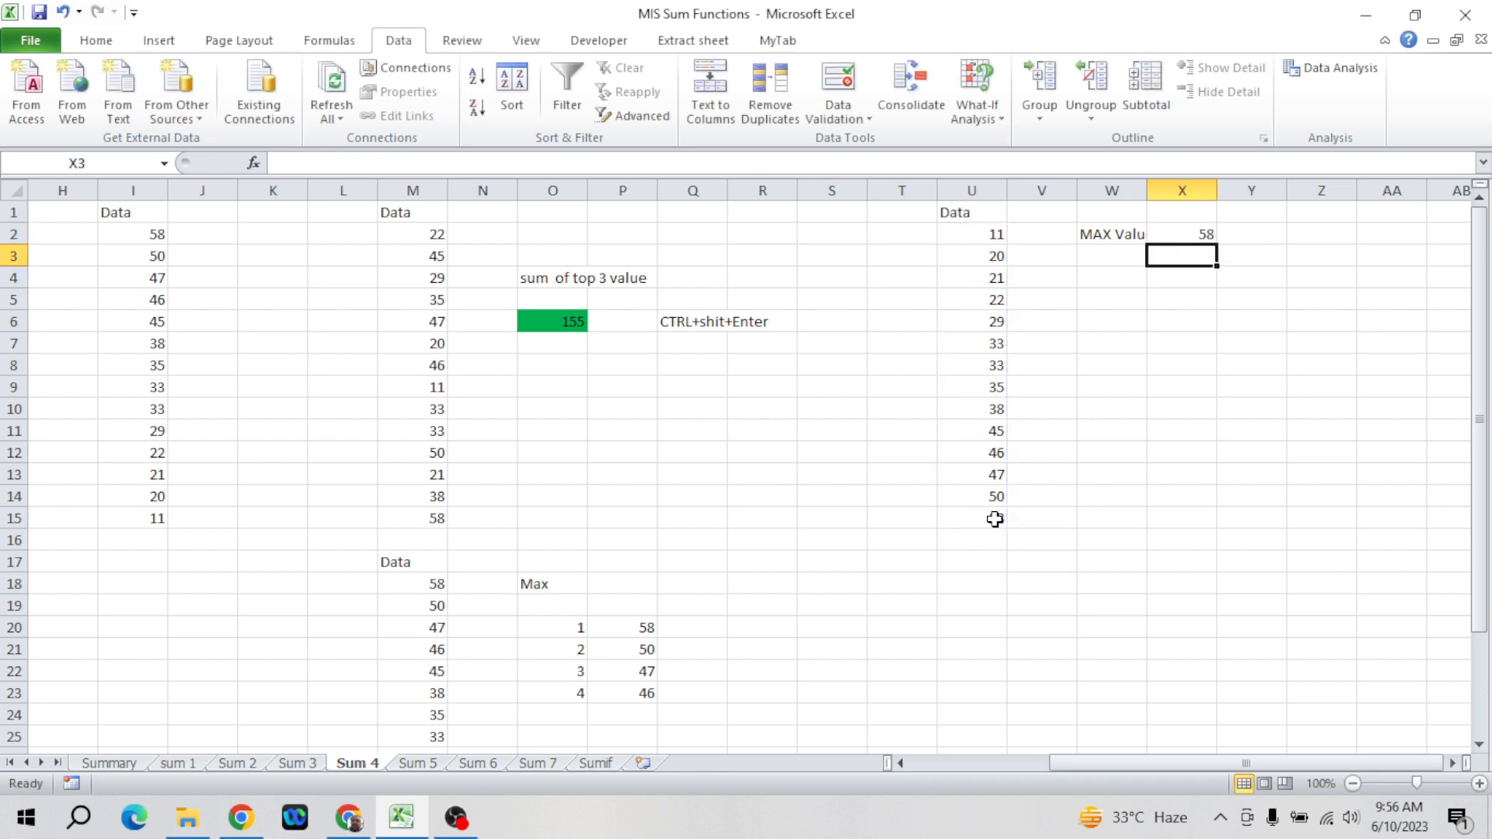
- AutoFit the width of column W to the "MAX Value" label
key(Up)
key(Left)
key(alt+o)
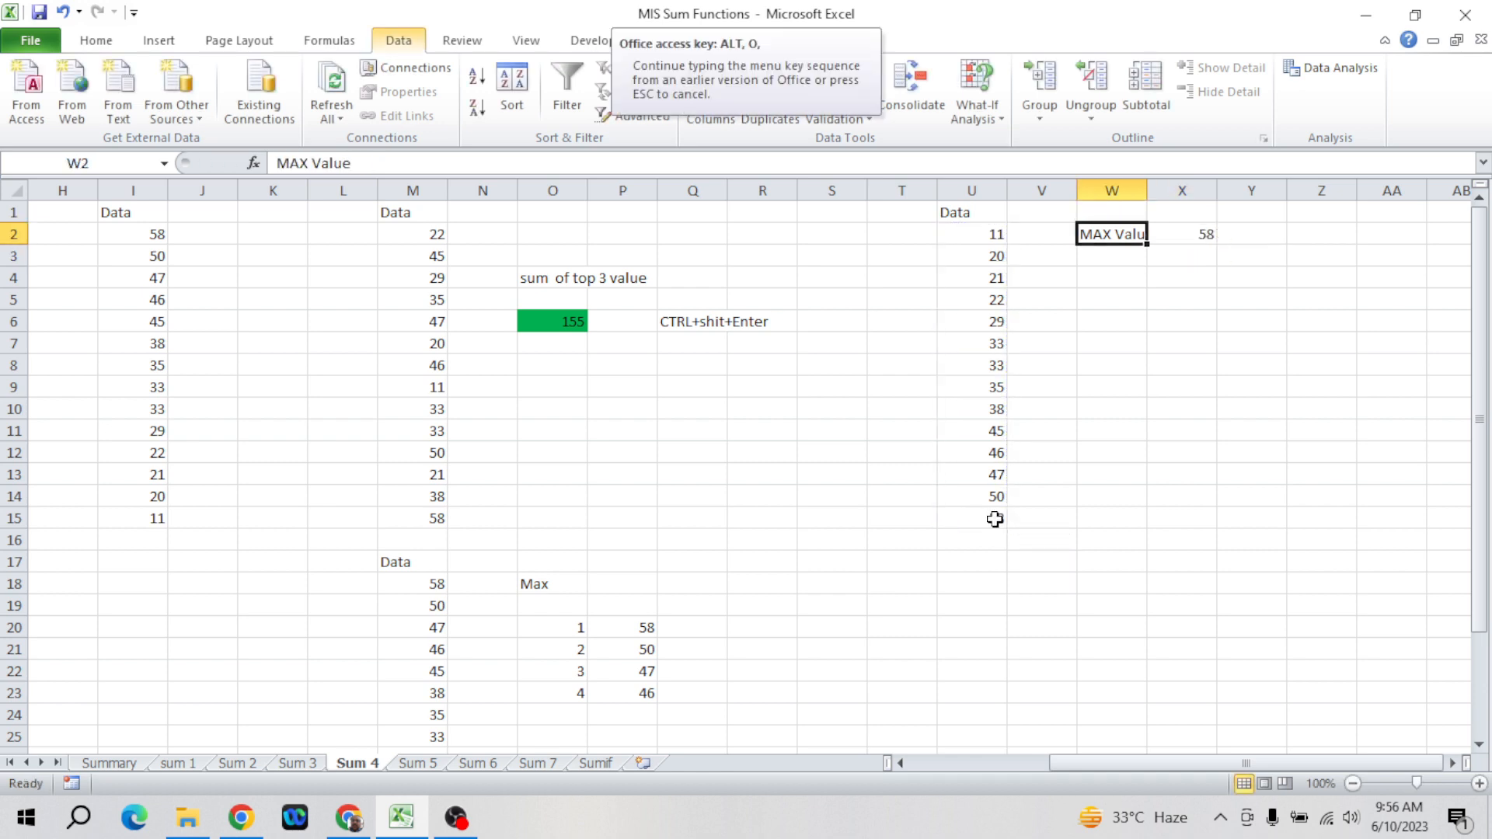
key(a)
key(Escape)
key(Right)
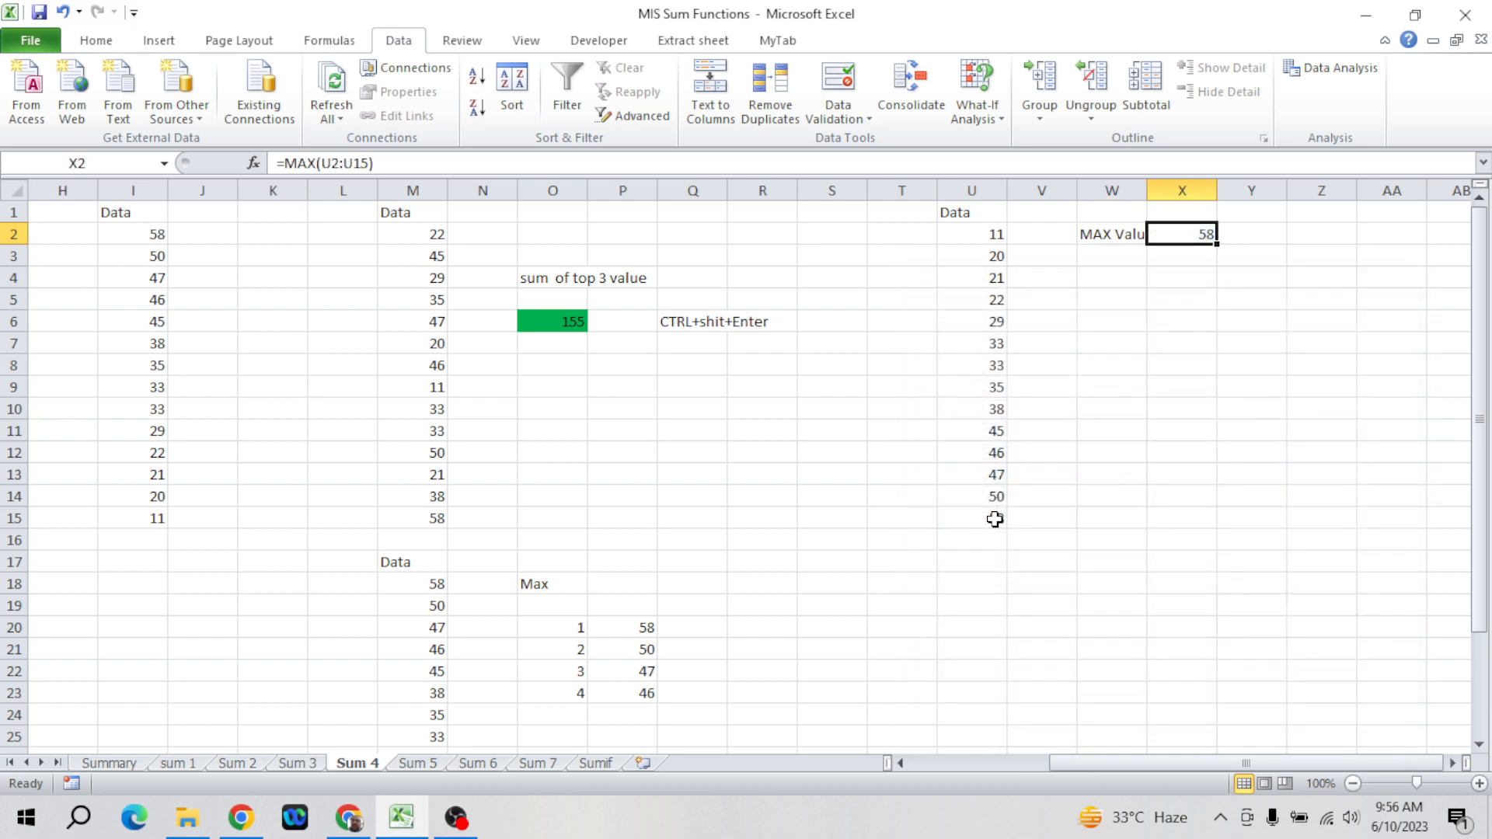
key(Left)
key(alt+o)
key(c)
key(a)
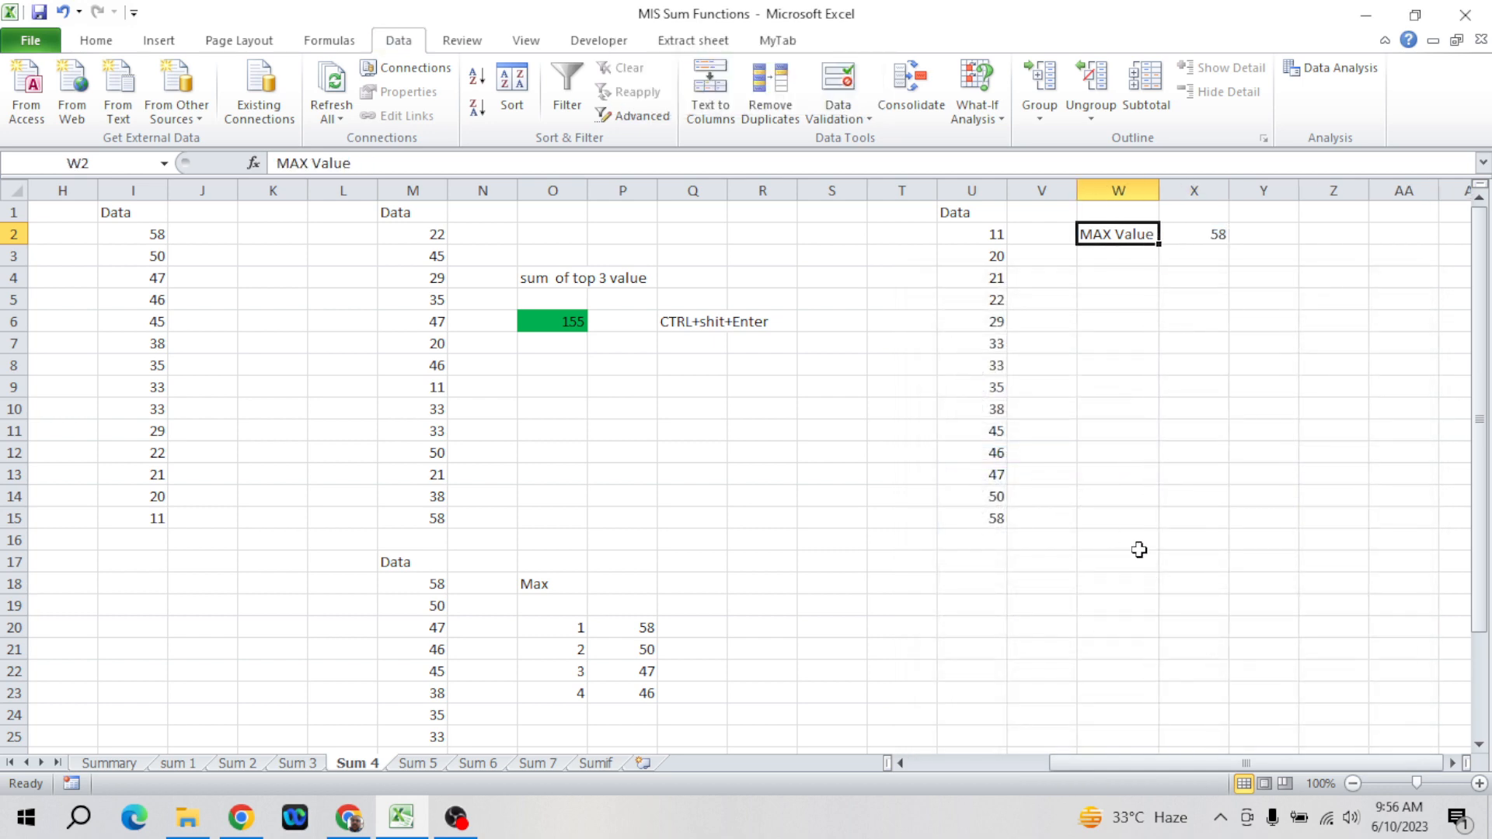
- Copy the formula from X2 and enter it as plain text, =MAX(U2:U15), in Y2
click(1220, 233)
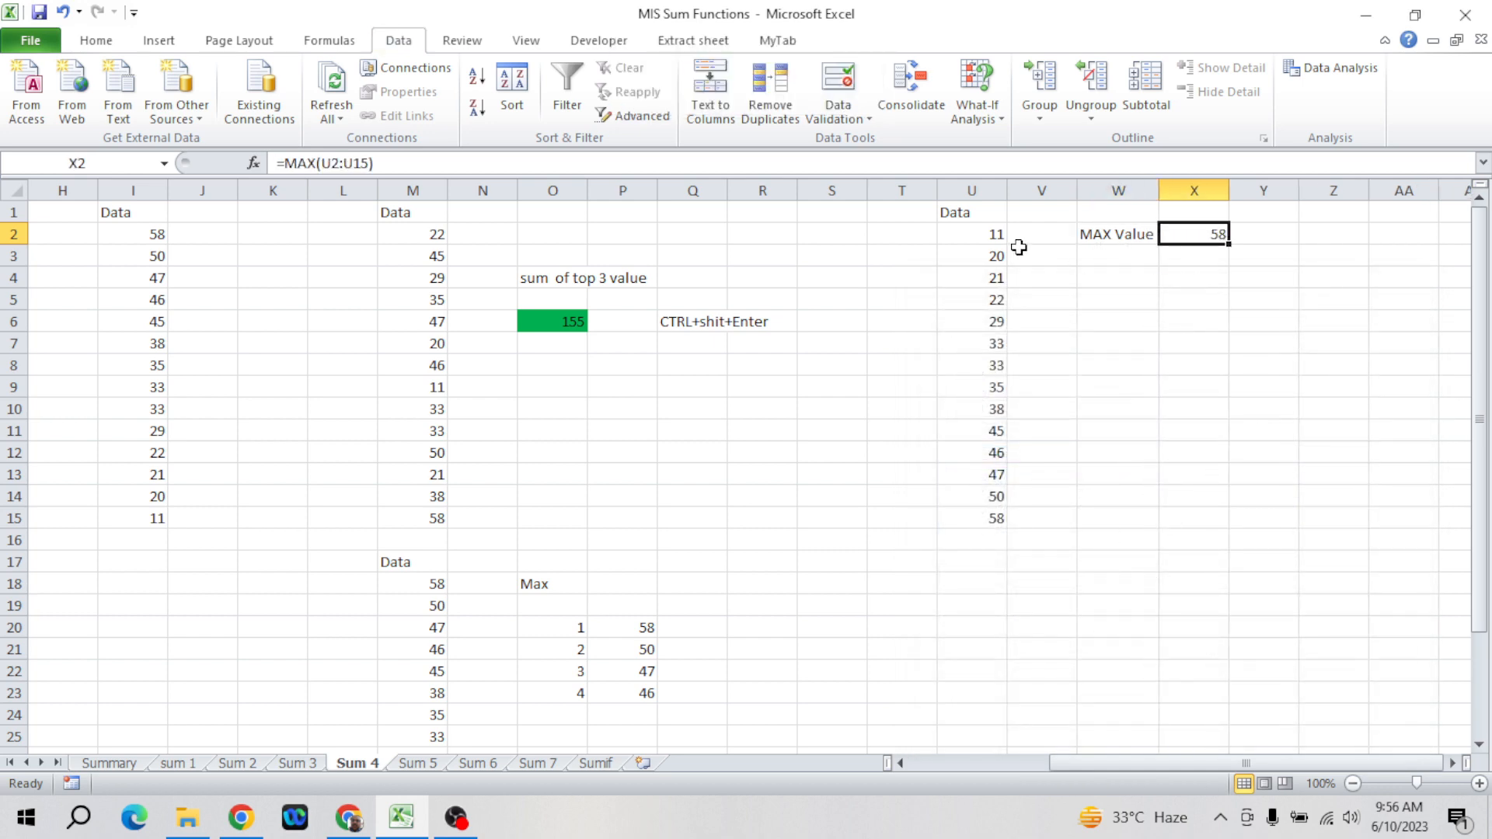
click(583, 168)
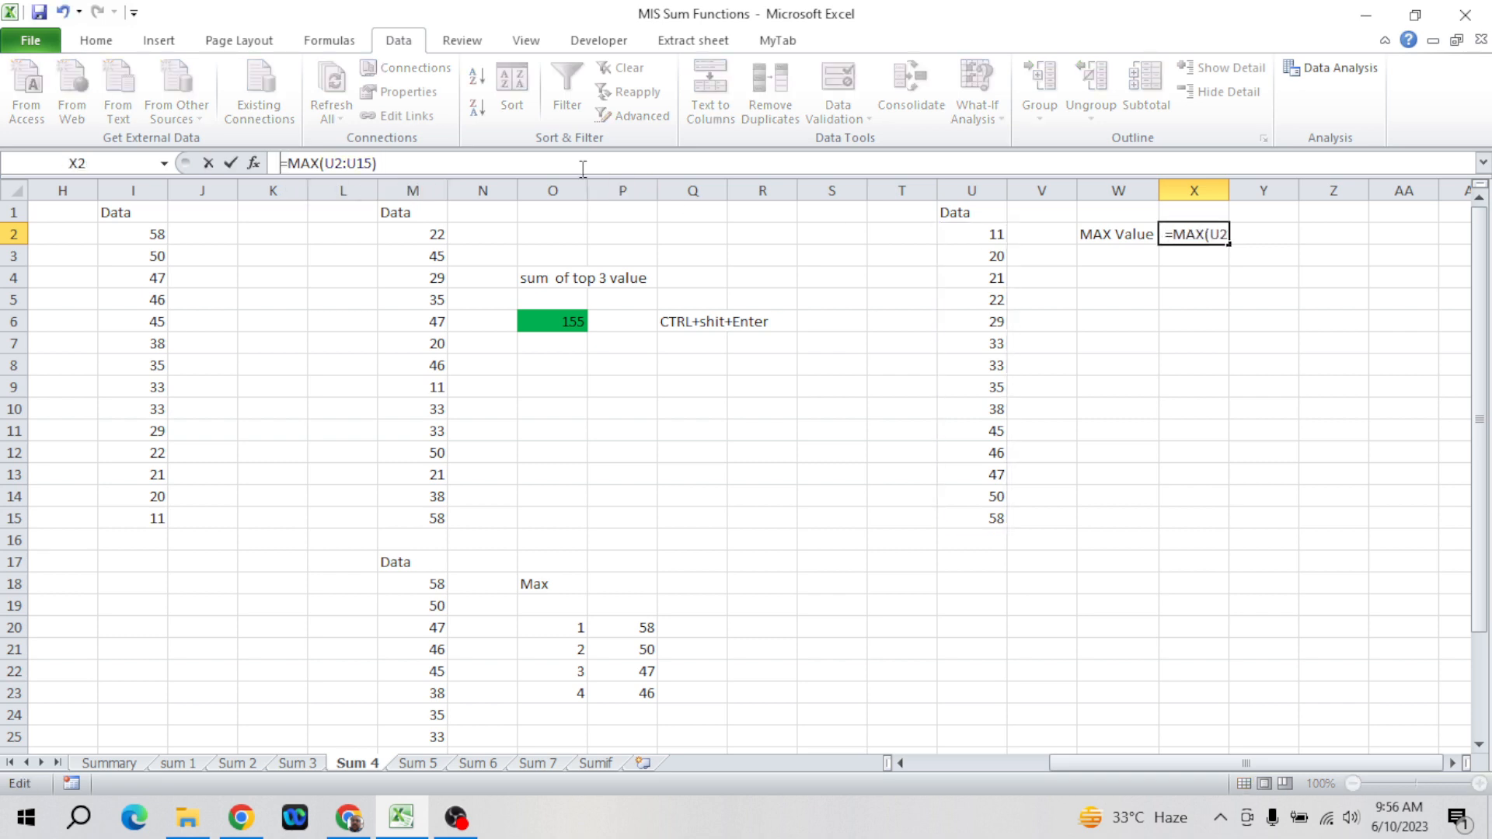
key(shift+End)
key(Left)
key(Return)
key(Up)
key(Right)
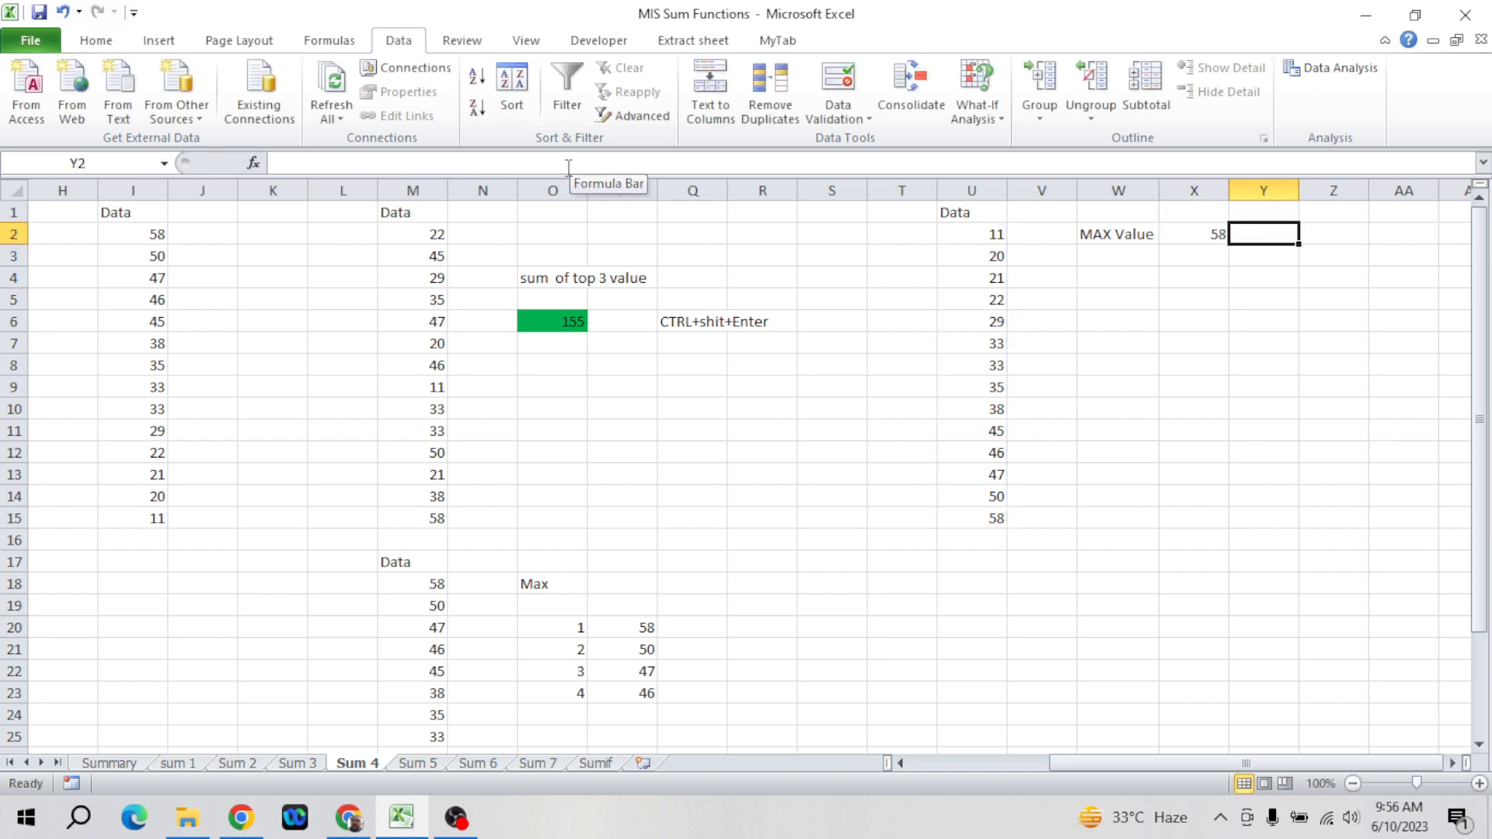
click(556, 166)
text(')
key(ctrl+v)
key(Return)
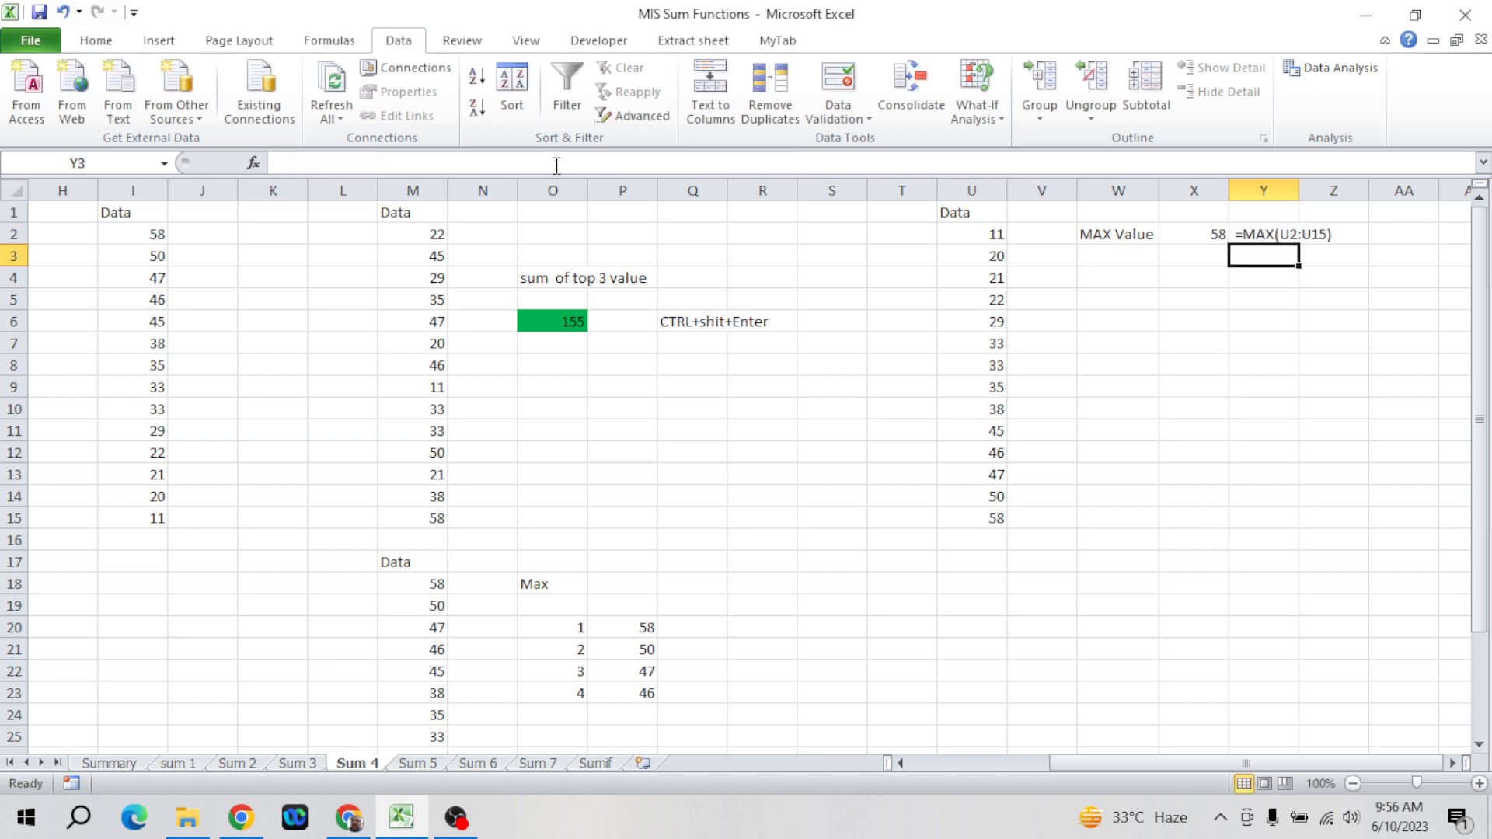
- Examine the data range U2:U15, the MAX formula in X2, and the three largest values in U13:U15
key(Up)
key(Down)
key(Left)
key(Left)
key(Left)
key(Left)
key(Up)
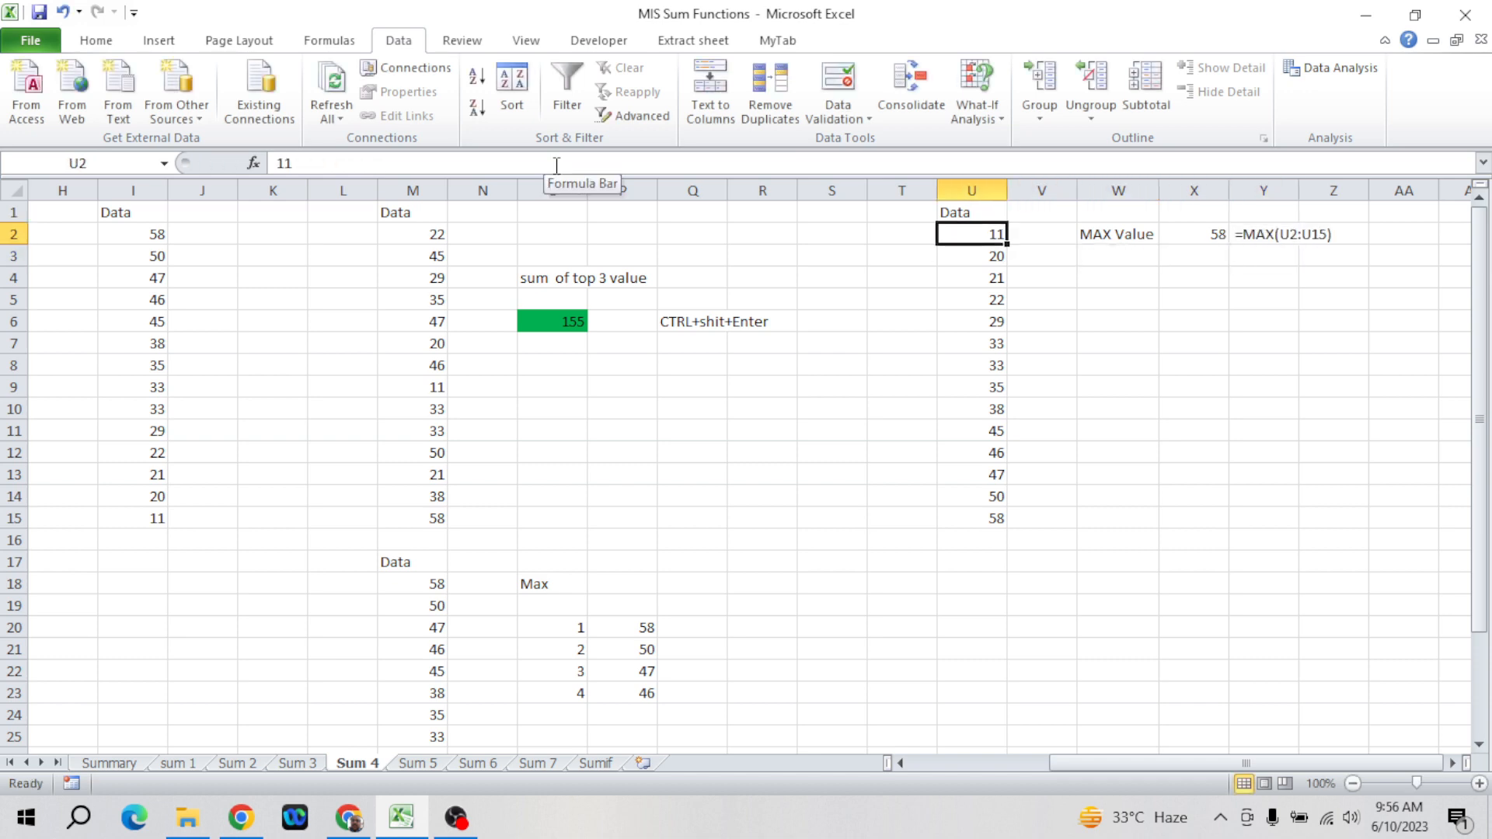
key(ctrl+shift+Down)
key(Right)
key(Right)
key(Right)
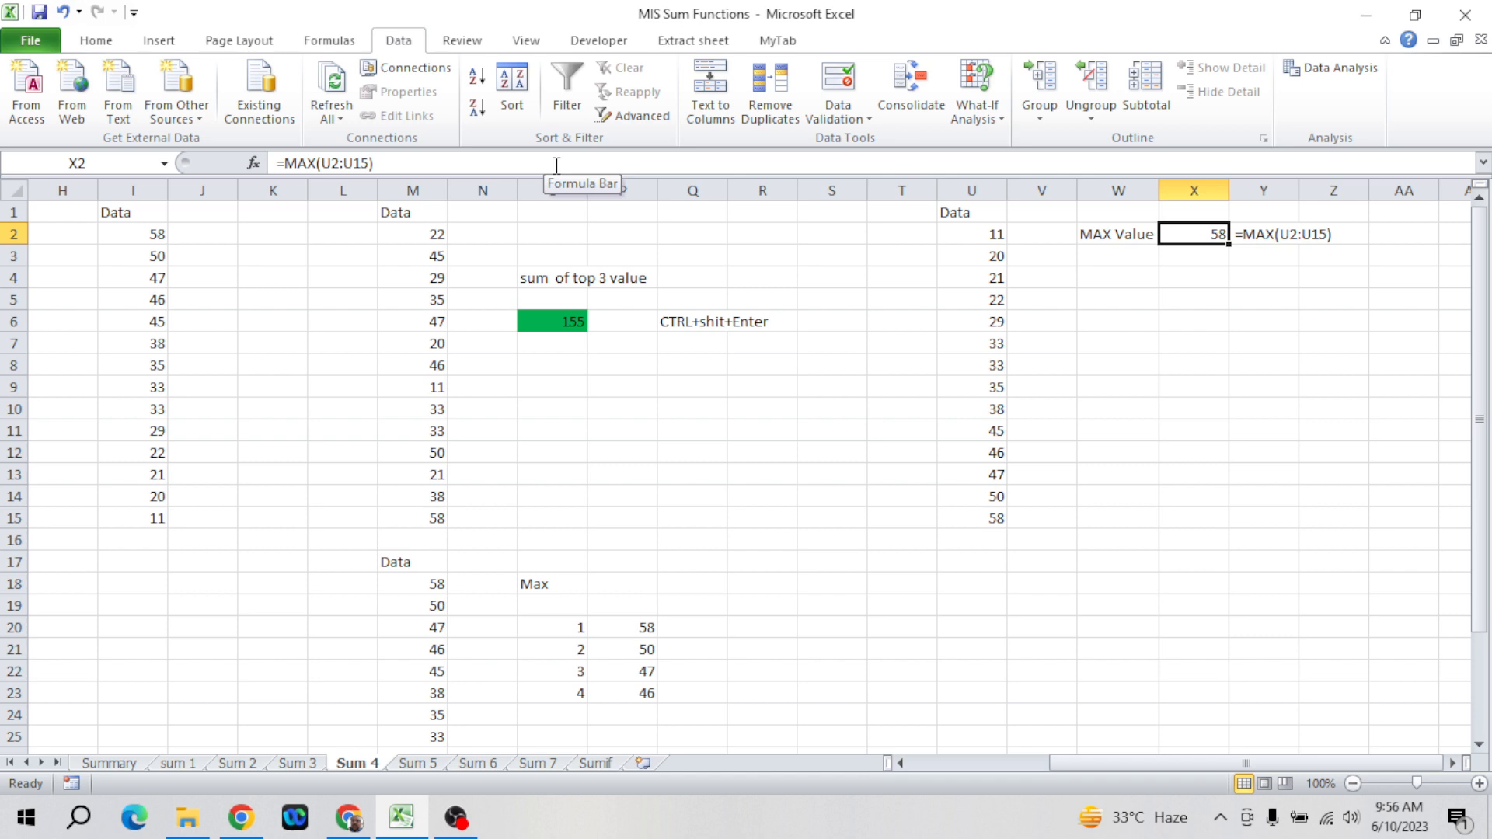
click(979, 523)
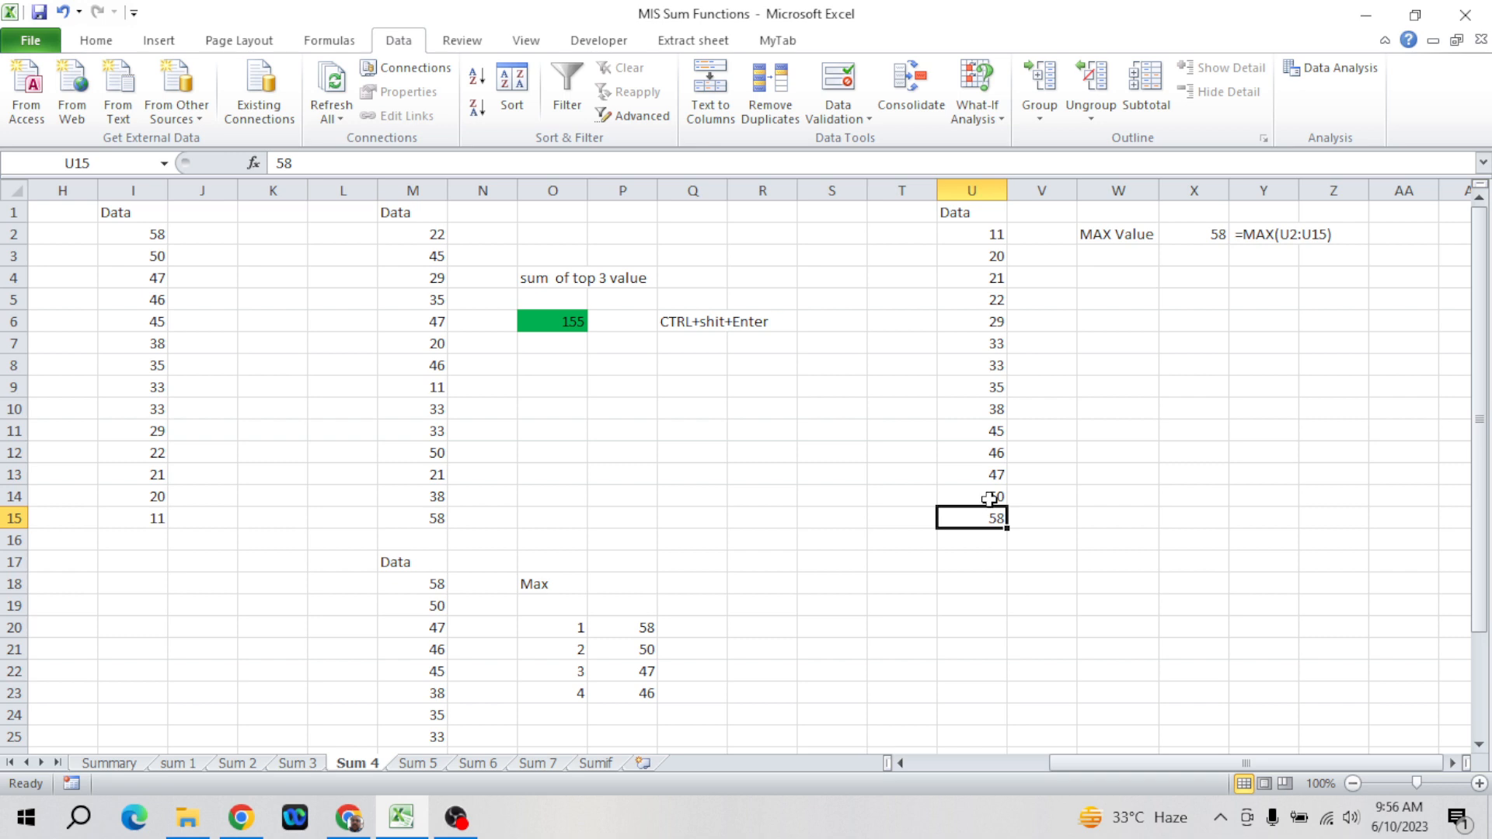
click(991, 498)
click(992, 476)
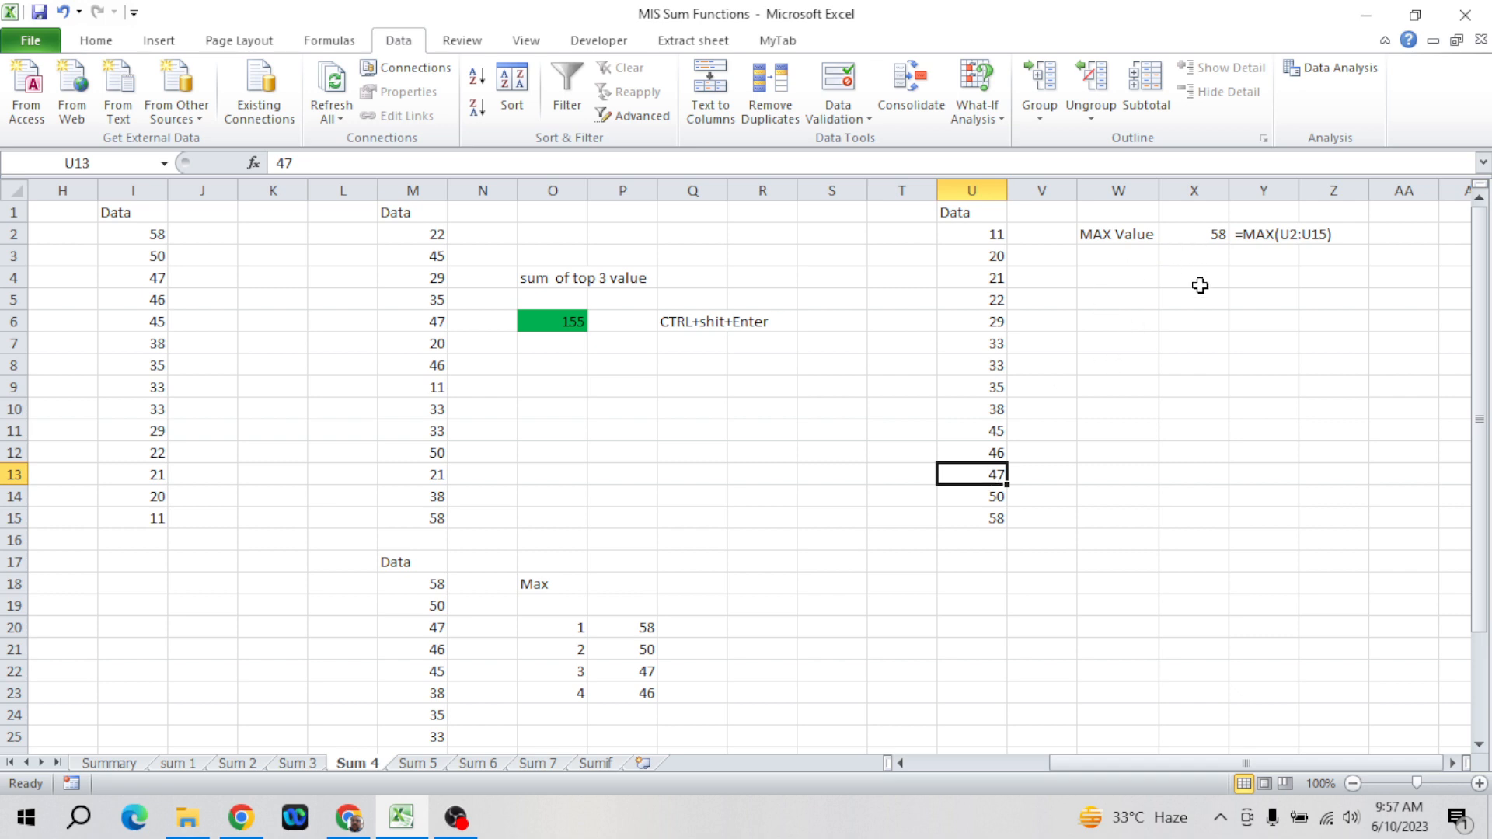
- Enter the label "Large" in W4 below the MAX Value example, and reselect that cell
click(1122, 272)
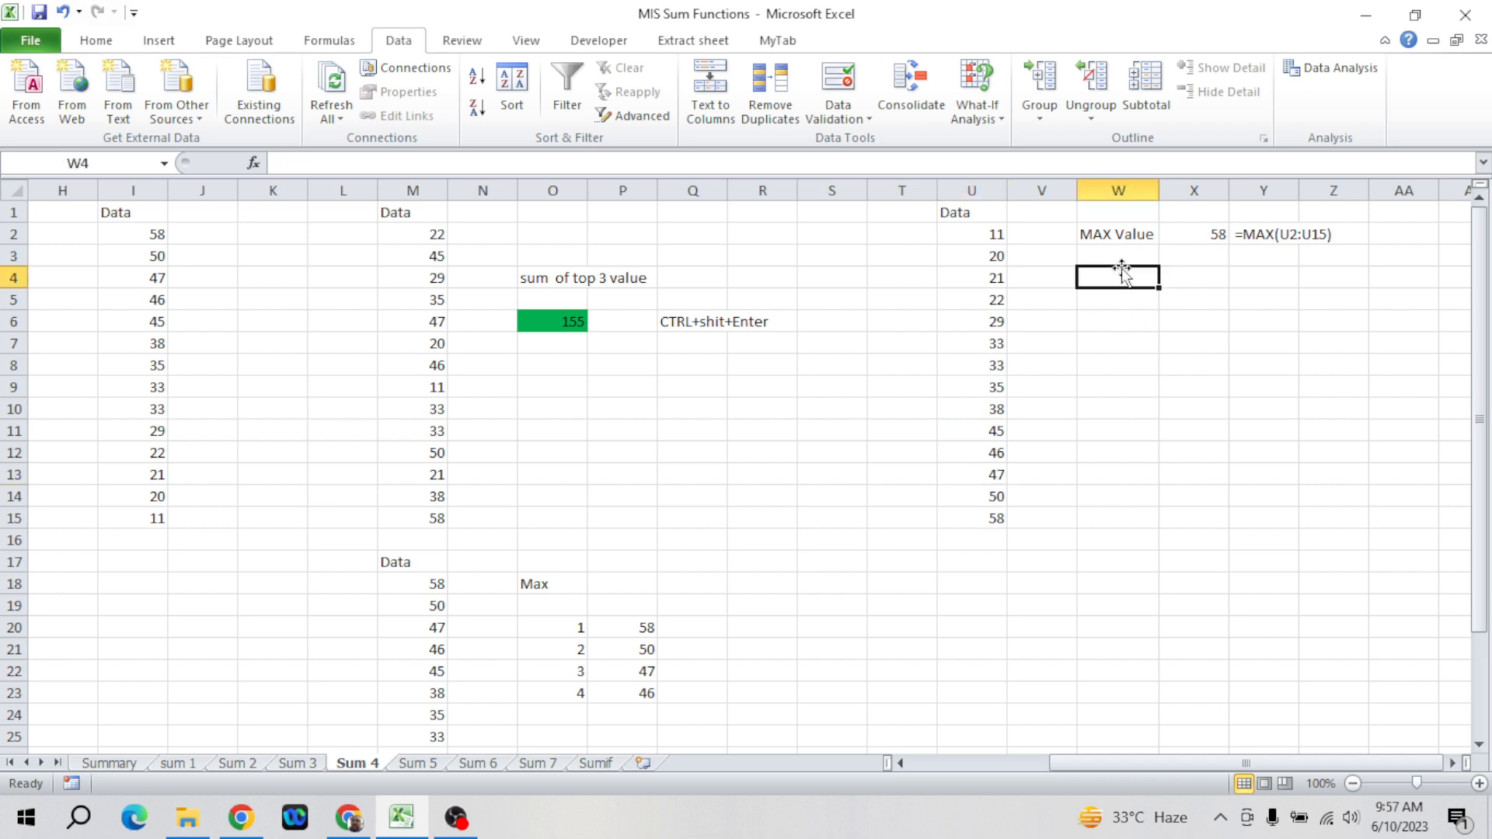
text(La)
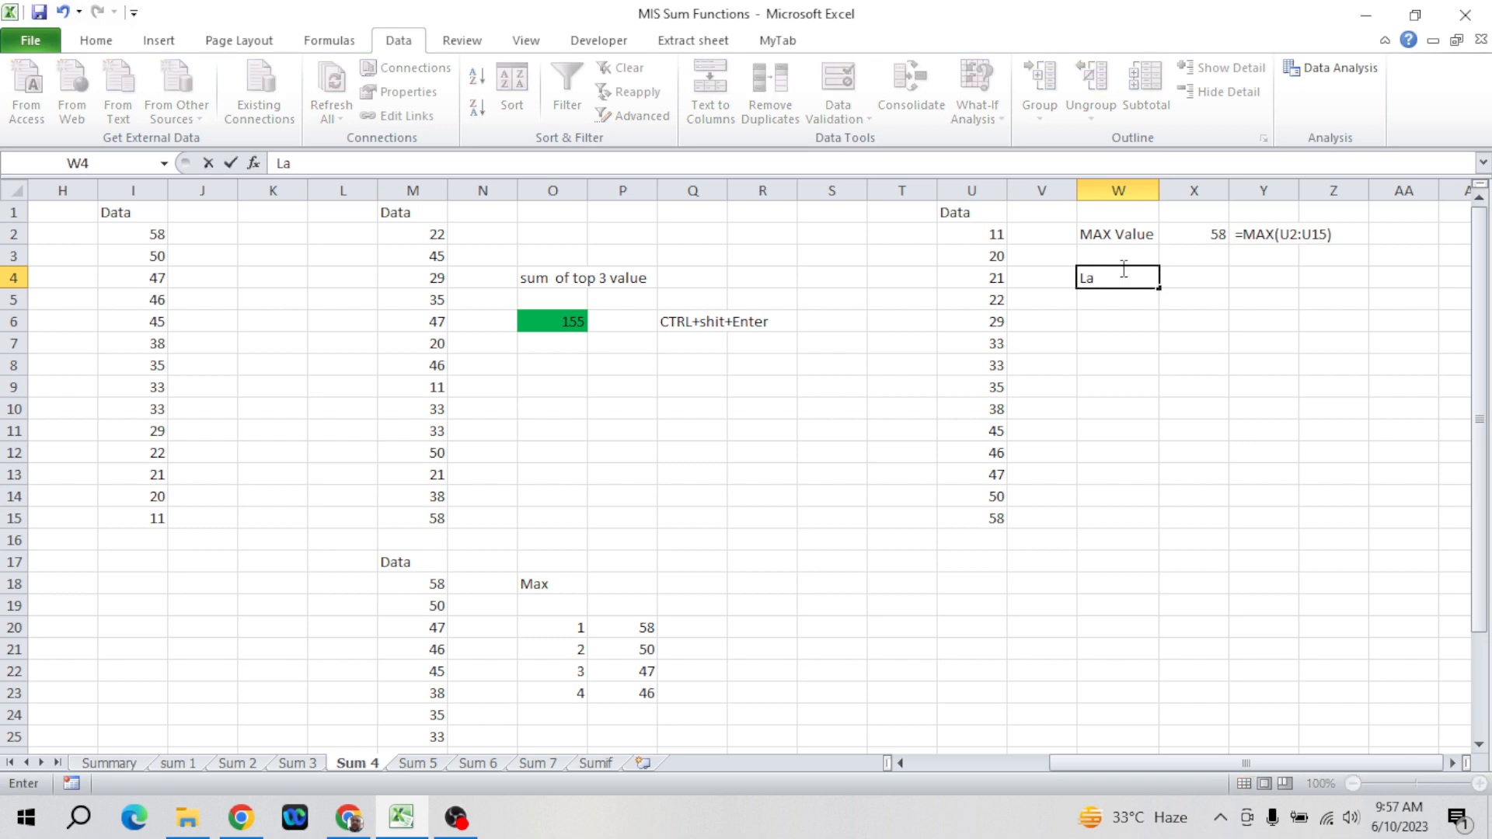
text(rge)
key(Return)
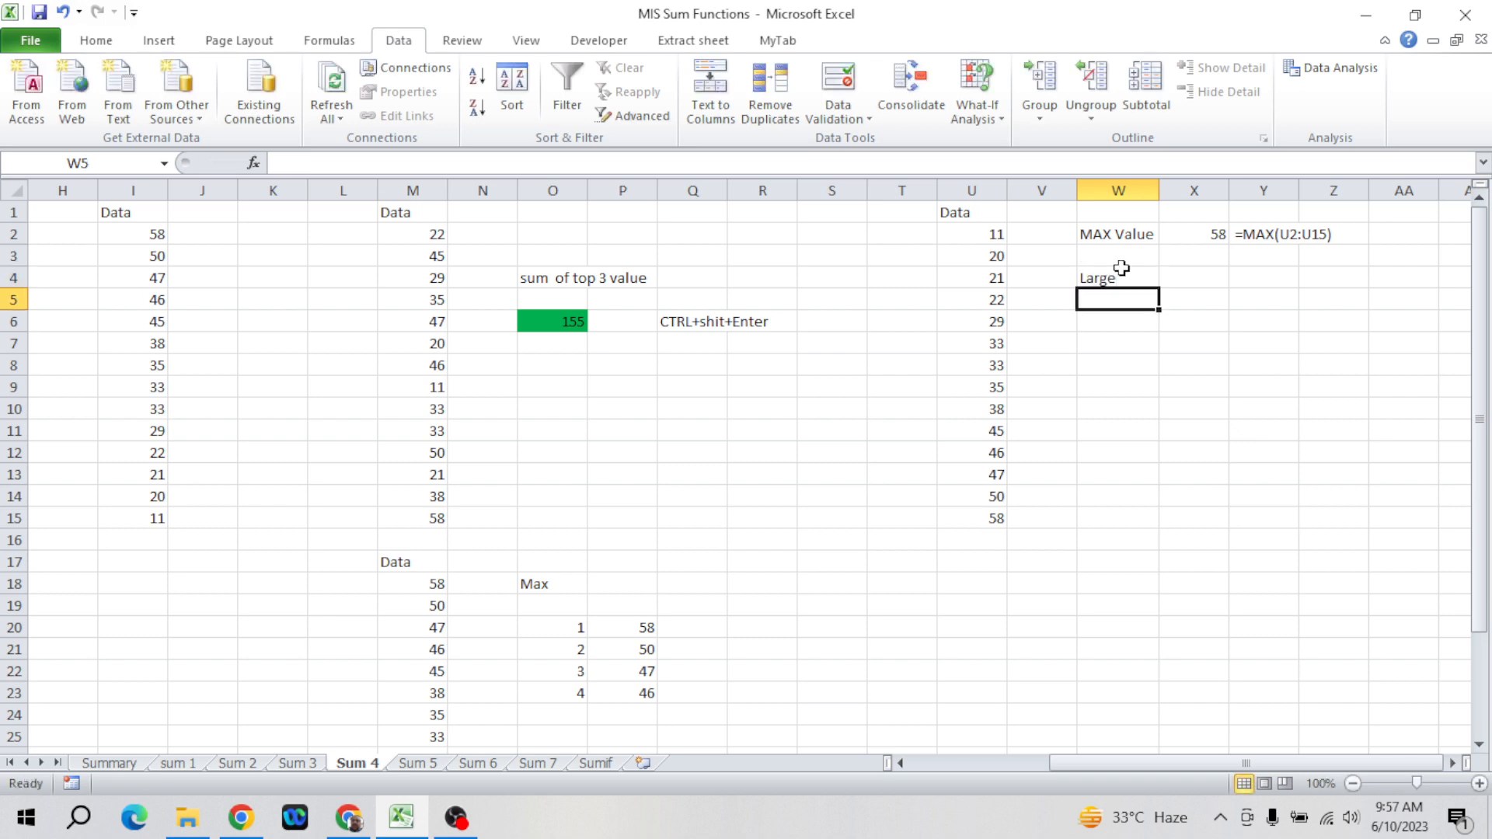
click(1122, 272)
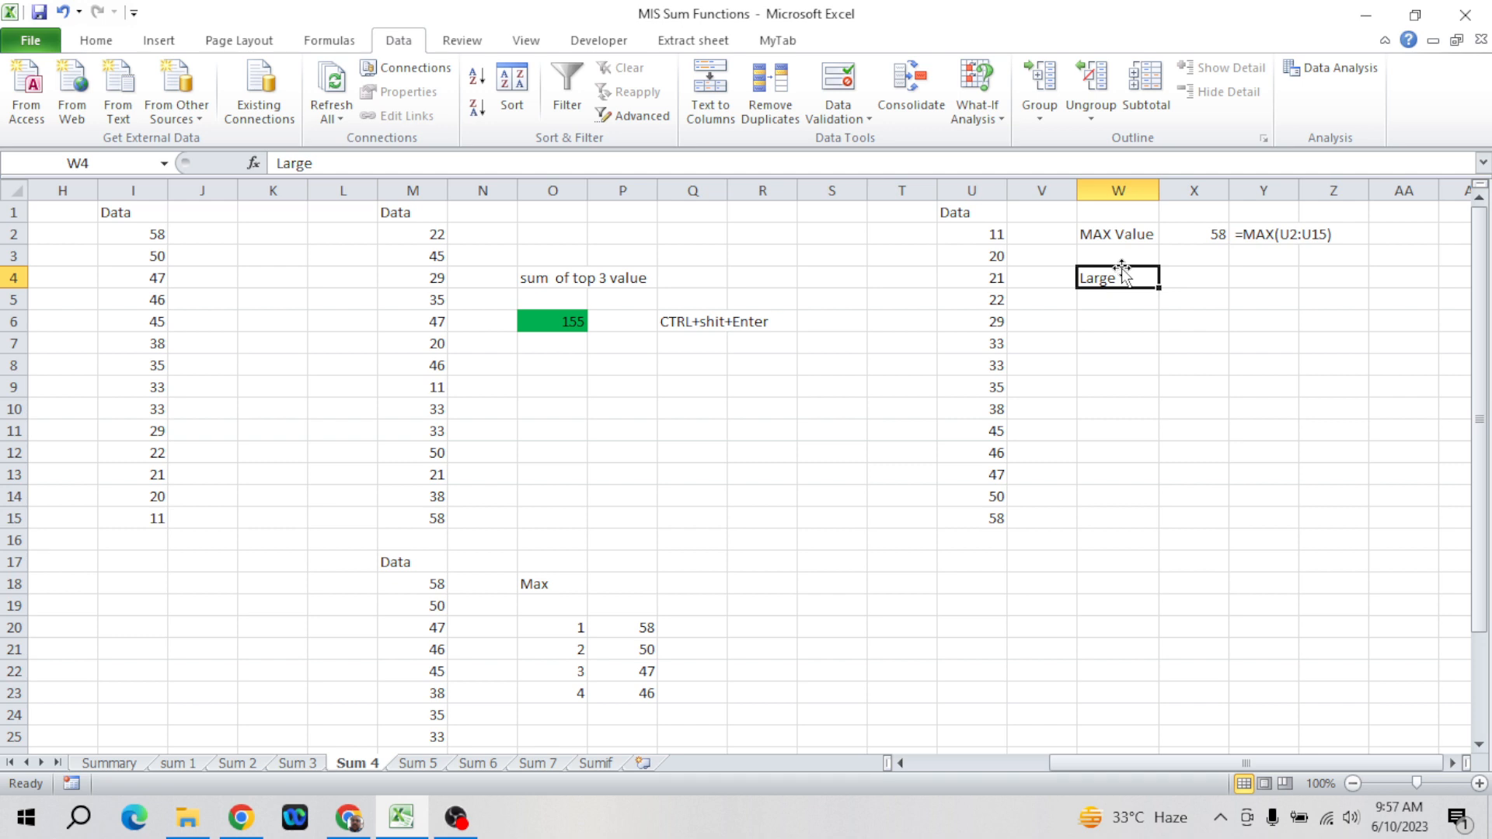
key(Down)
key(Down)
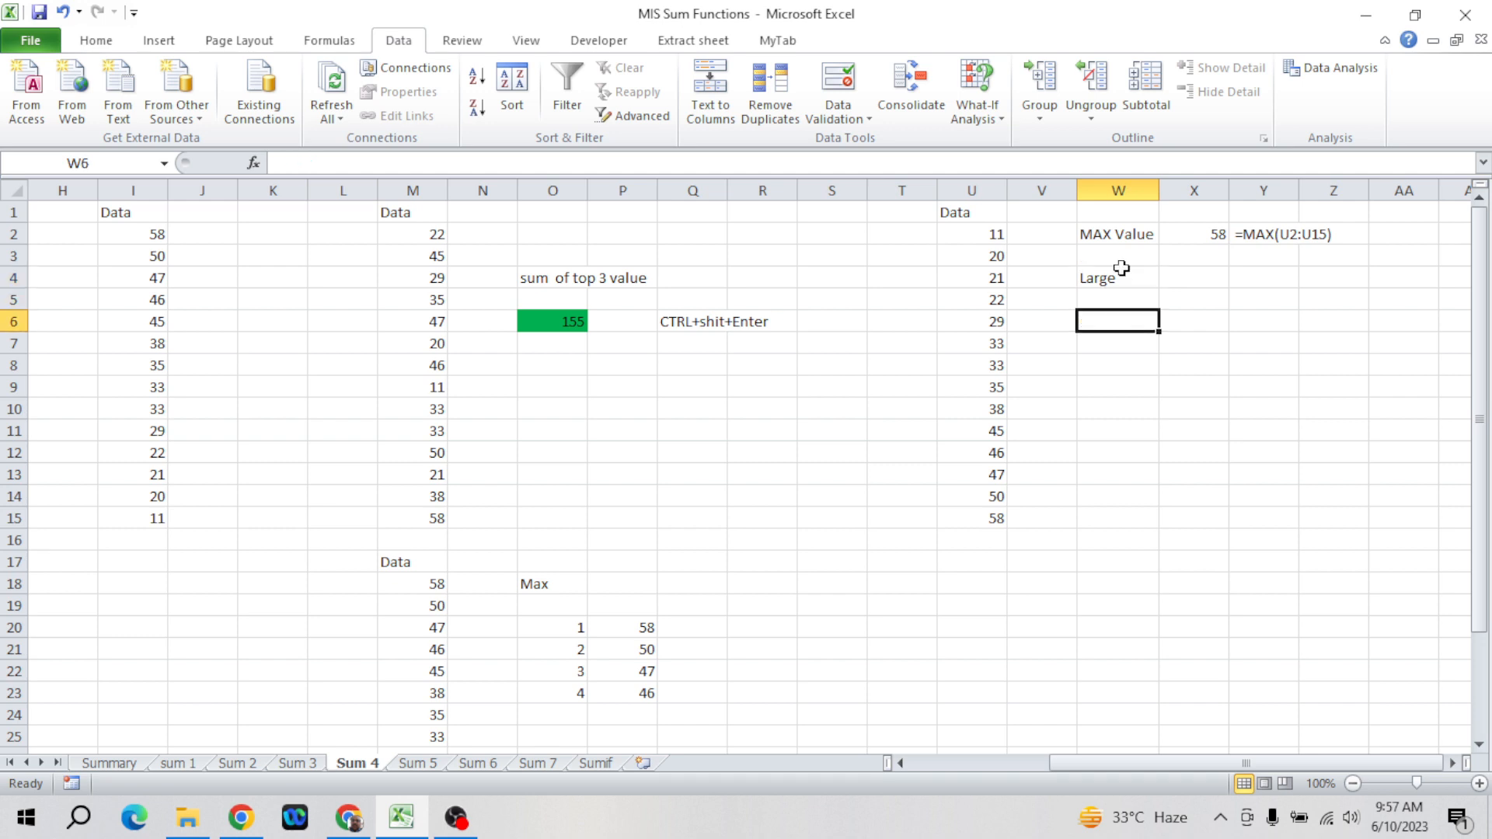
key(Up)
key(Up)
double_click(1122, 272)
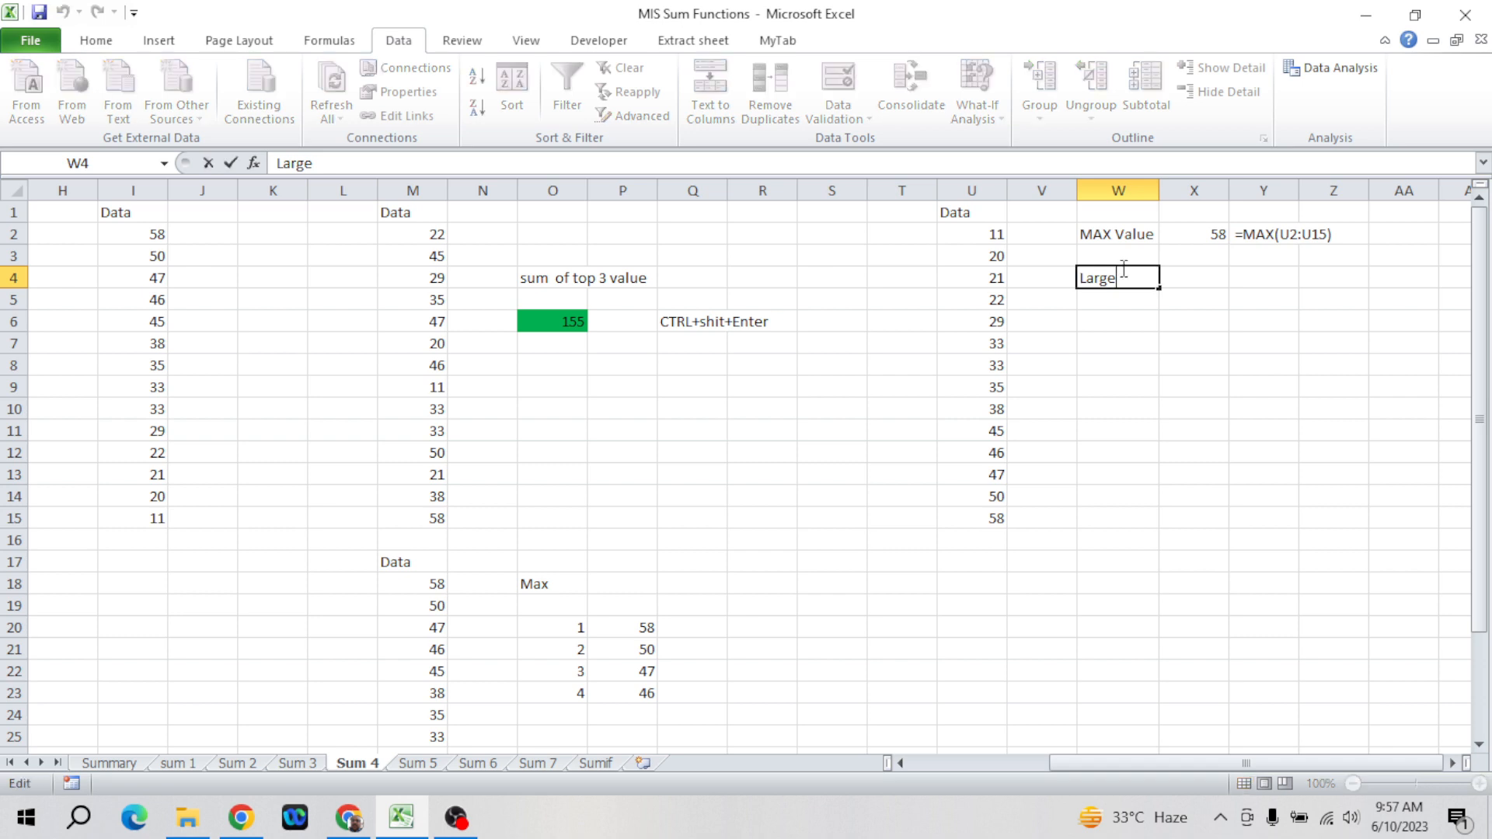
key(Escape)
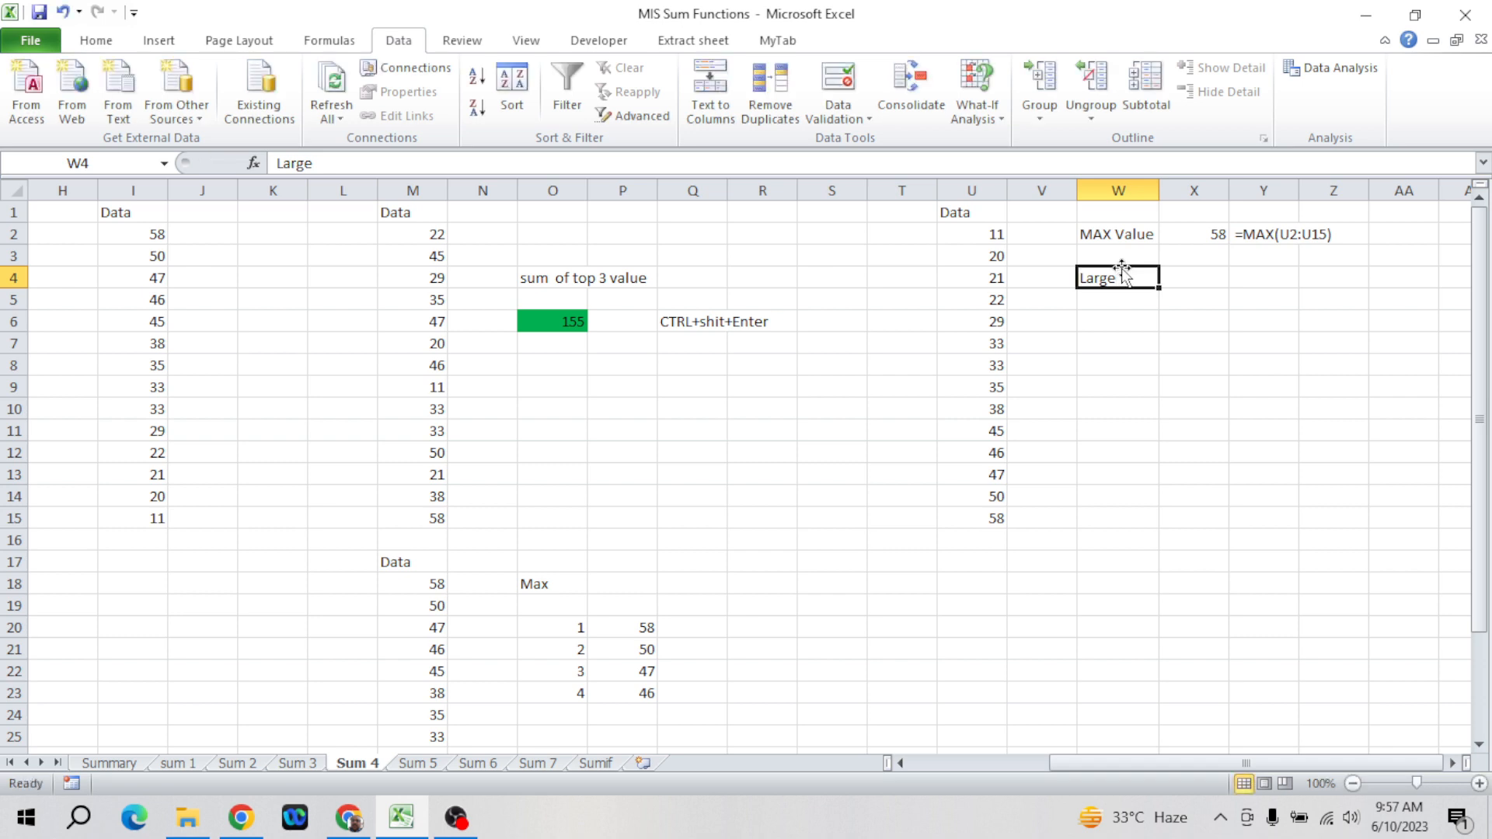
- Enter the label "Max Value 2" in W6, two rows below the "Large" label
key(Down)
key(Down)
text(Max)
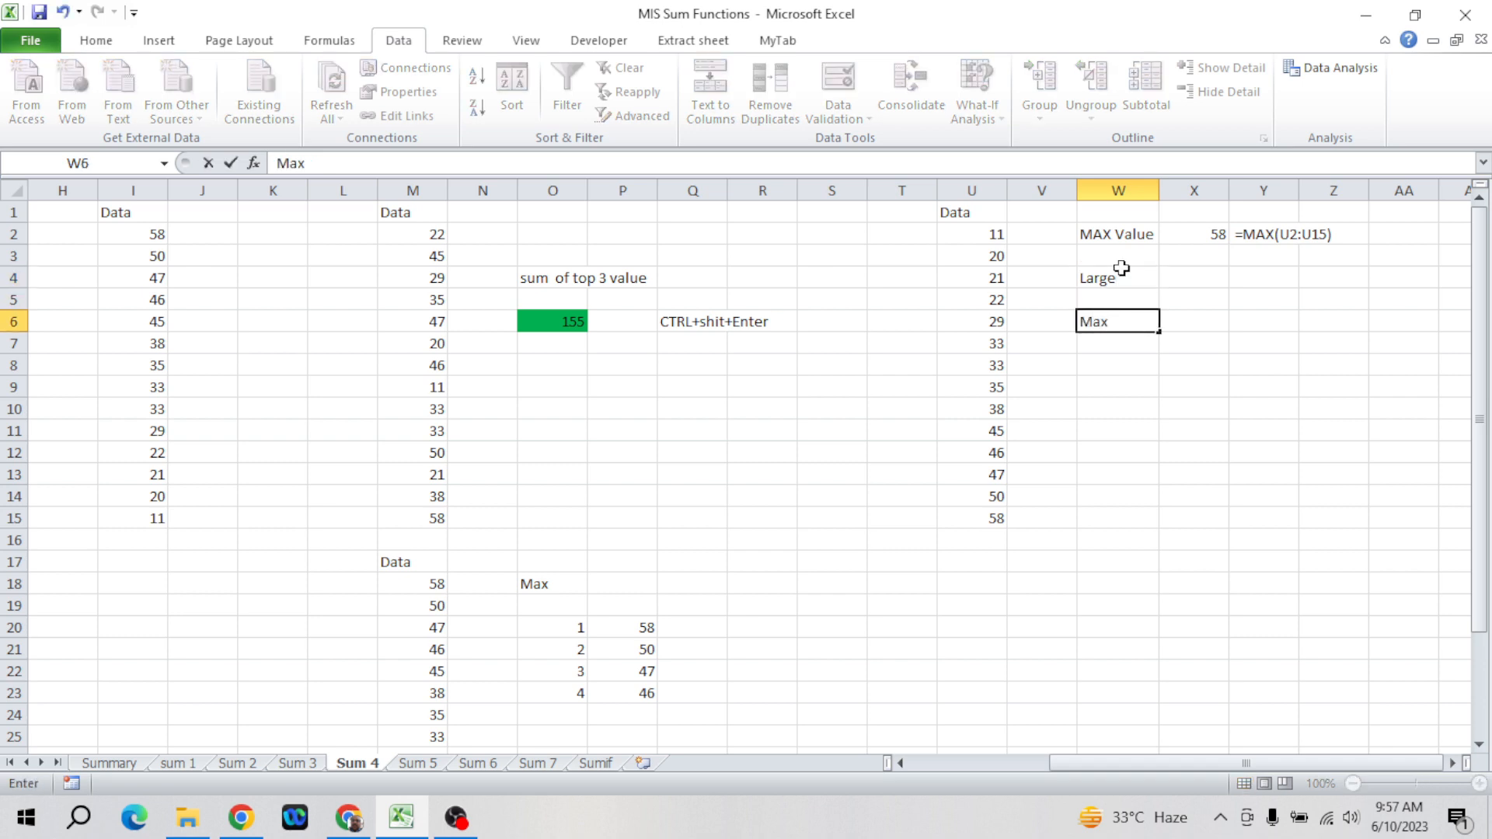
text( a)
key(BackSpace)
text(Value 2)
key(Return)
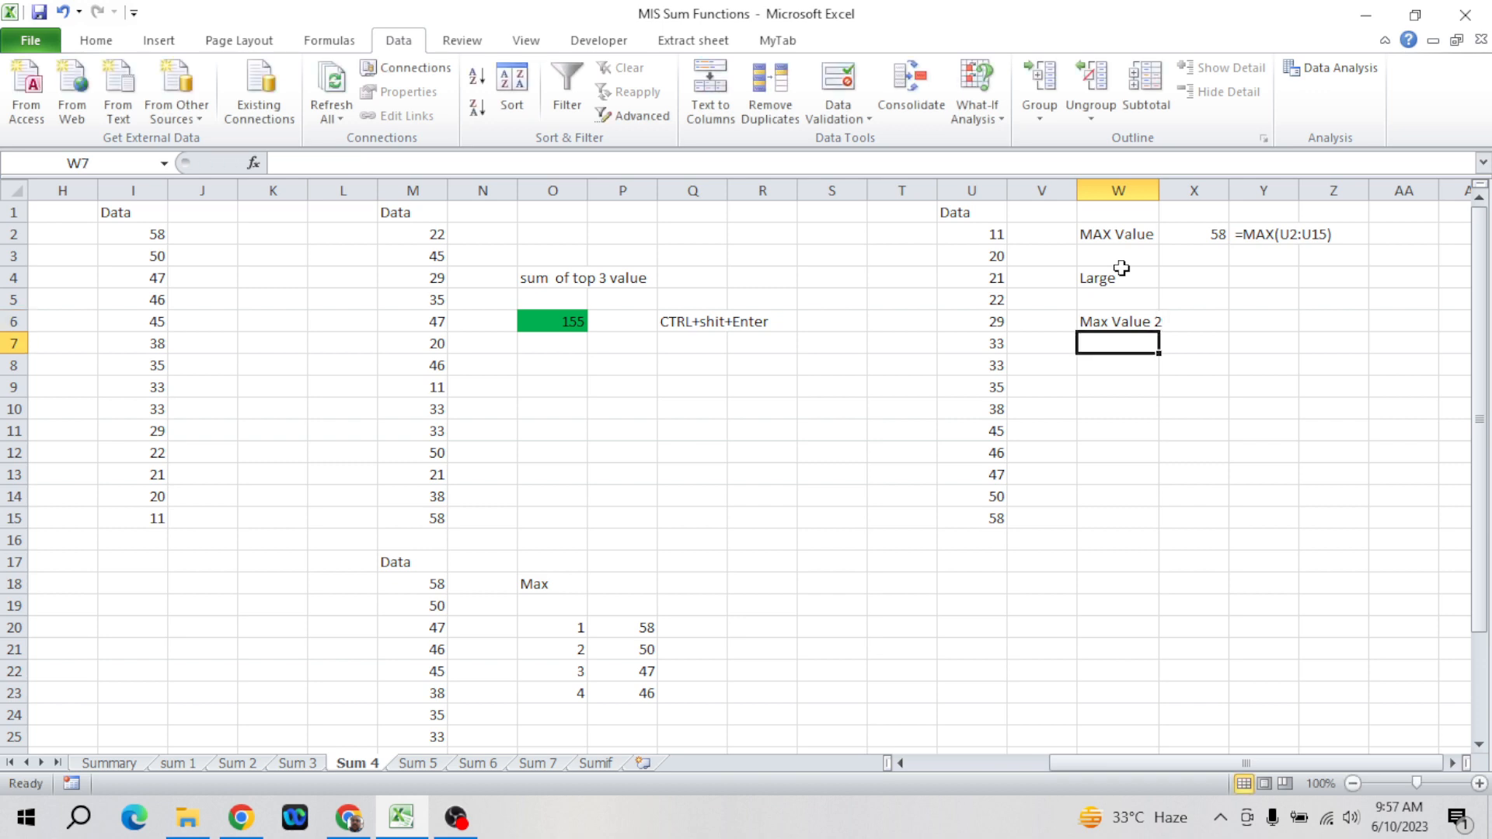
- Enter the label "2nd Highest value" in W7 and AutoFit the width of column W to it
text(2nd H)
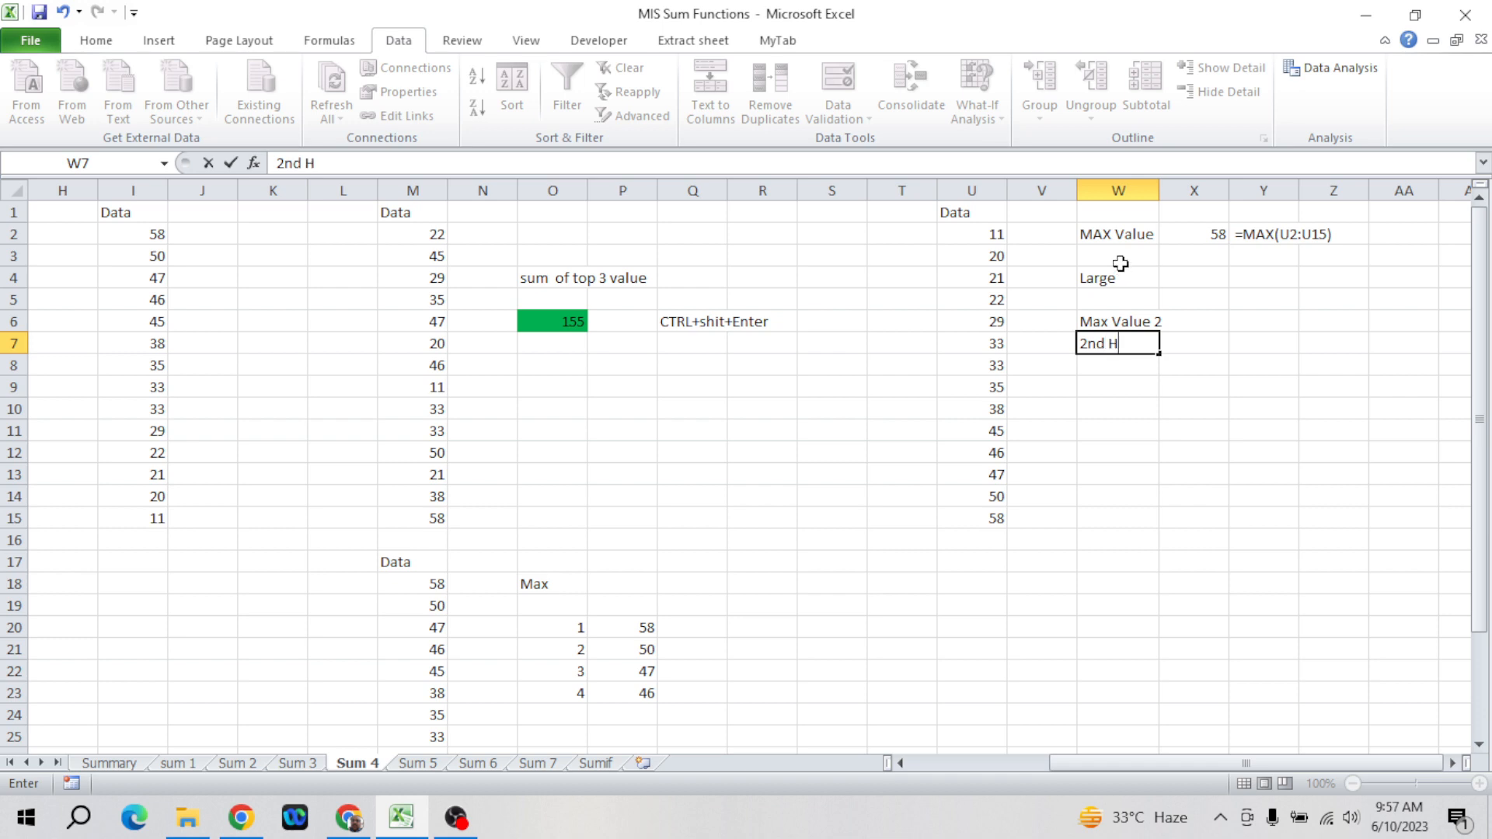
text(ighest value)
key(Return)
key(Up)
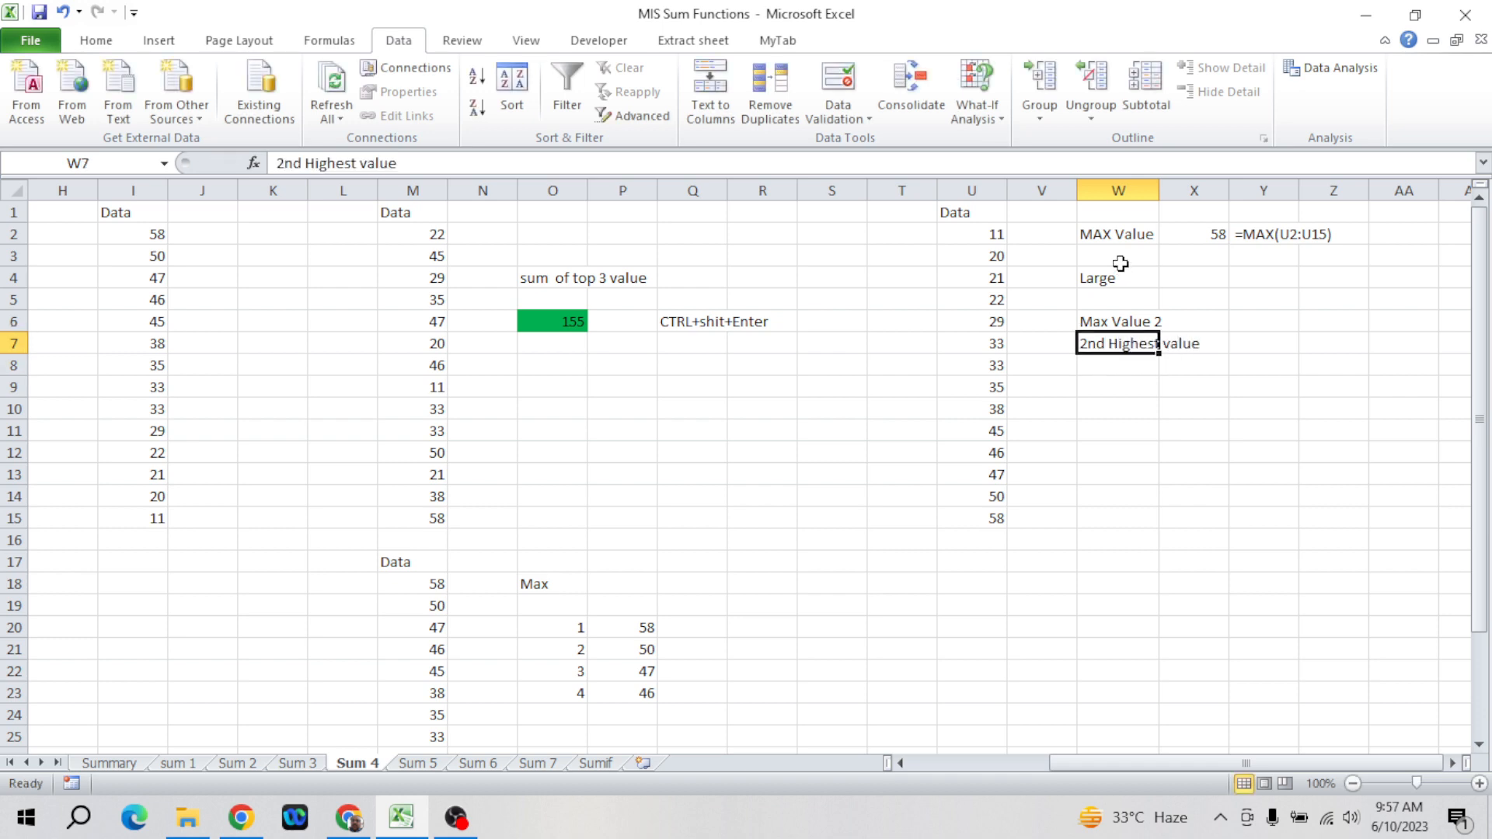
key(alt+o)
key(c)
key(a)
- Make the "Large" label in W4 bold
key(Right)
key(Right)
key(Up)
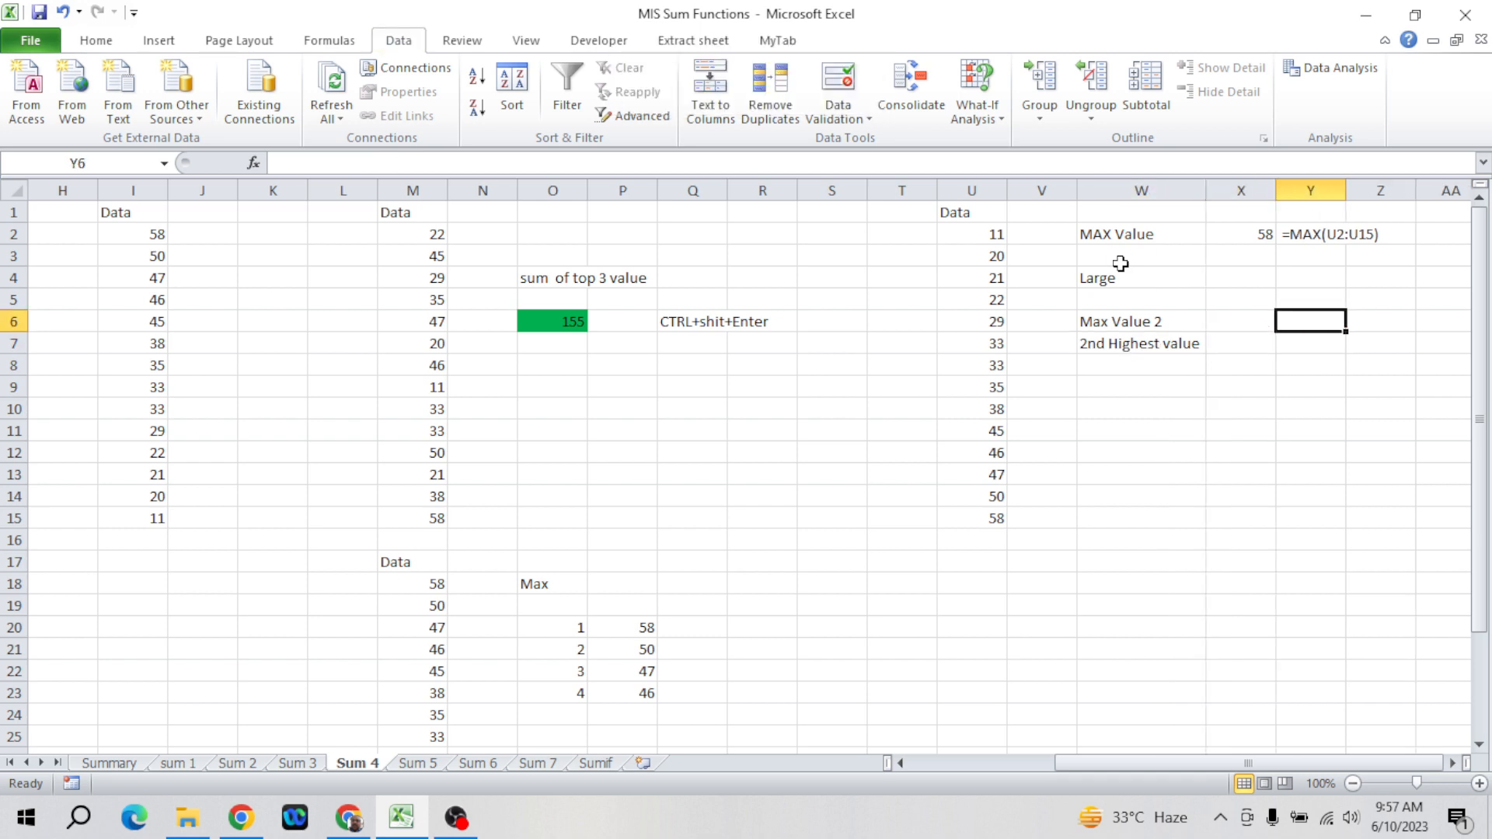
key(Left)
key(Left)
key(Left)
key(Up)
key(Up)
key(Right)
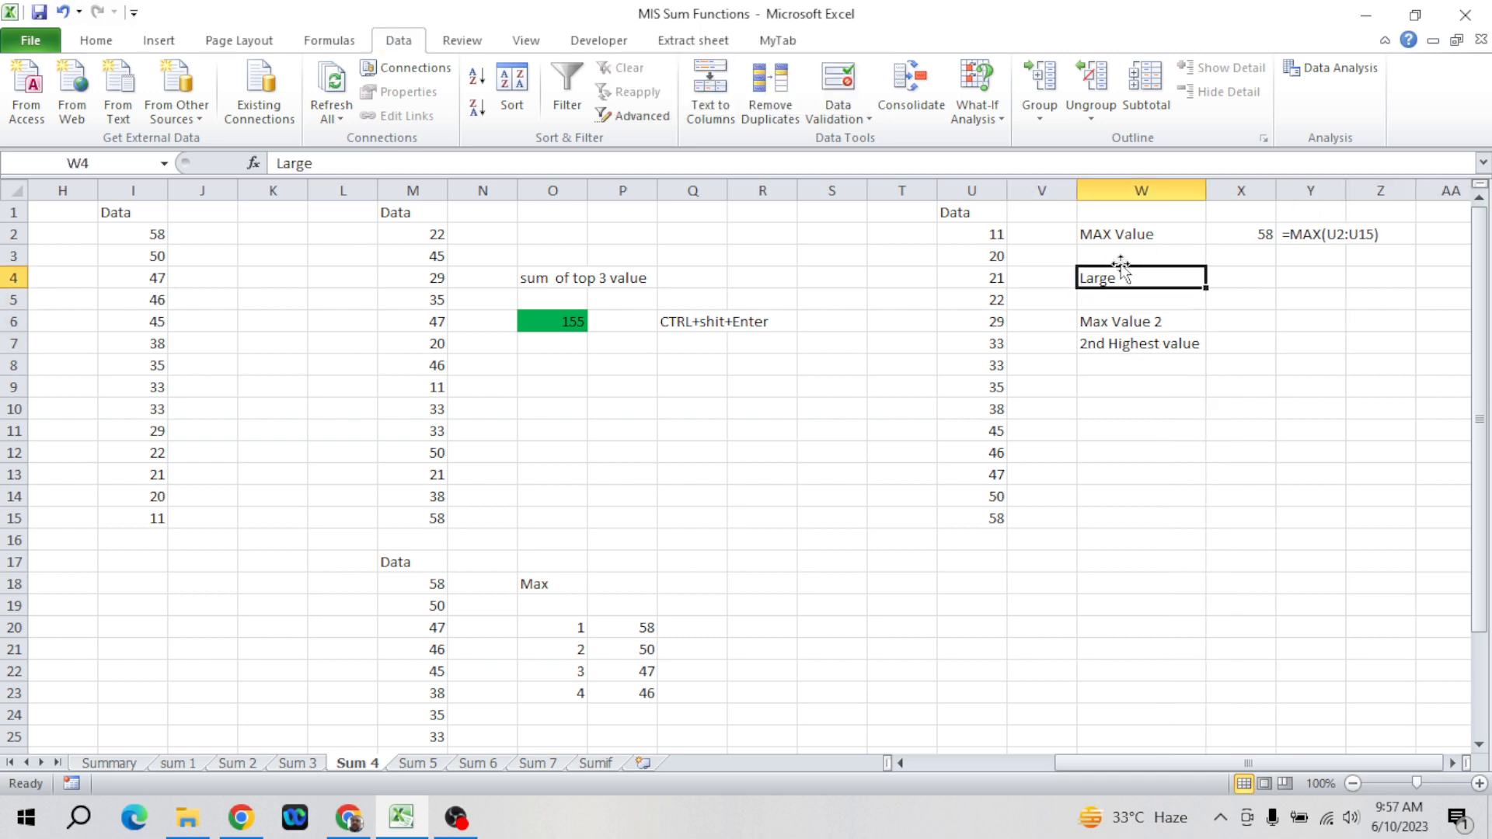
key(ctrl+b)
- Enter =LARGE(U2:U15,1) in X6 beside the "Max Value 2" label and reselect that cell
click(1258, 330)
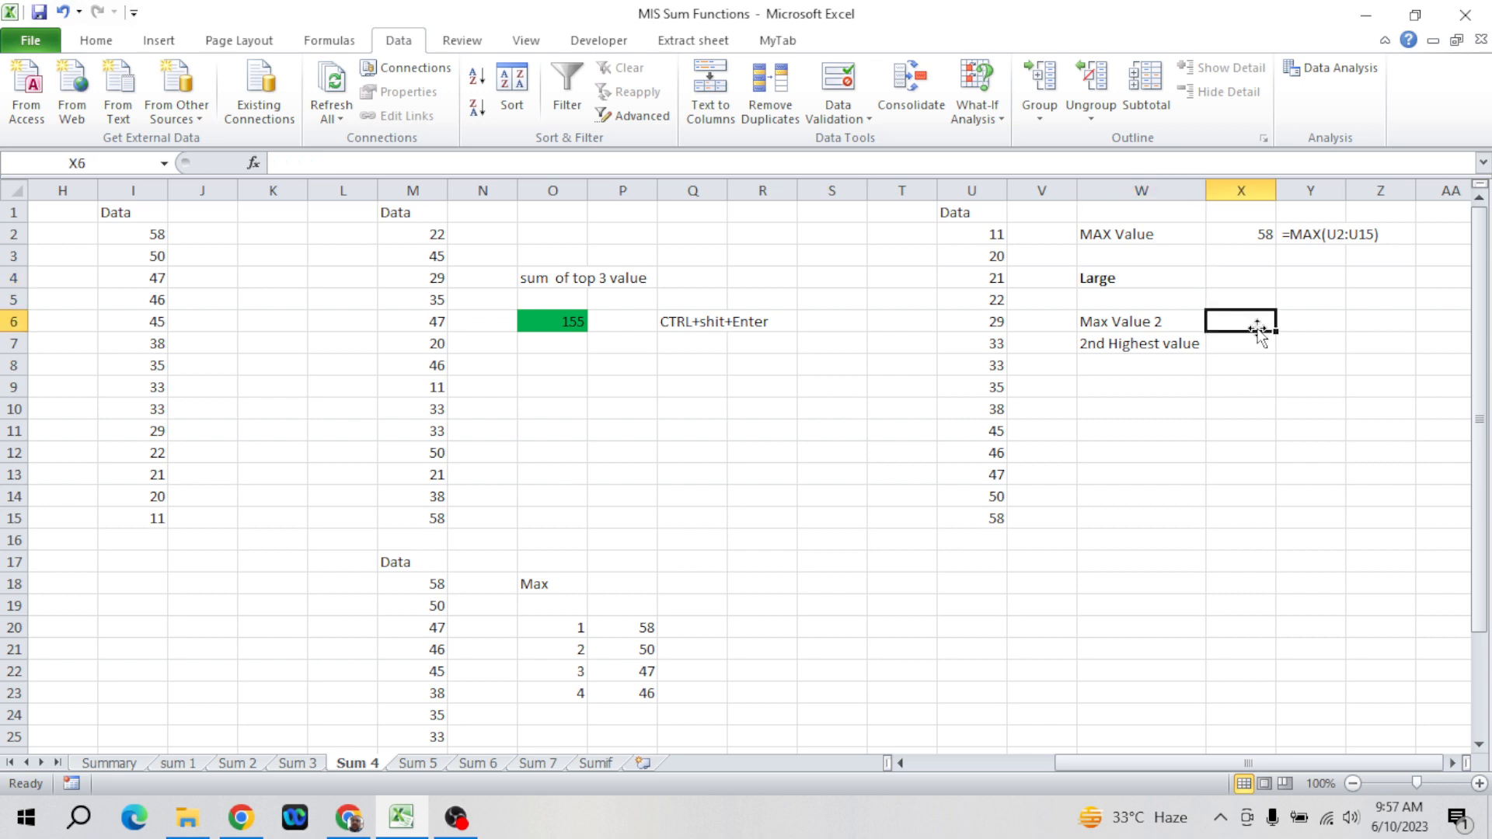
text(=la)
key(Tab)
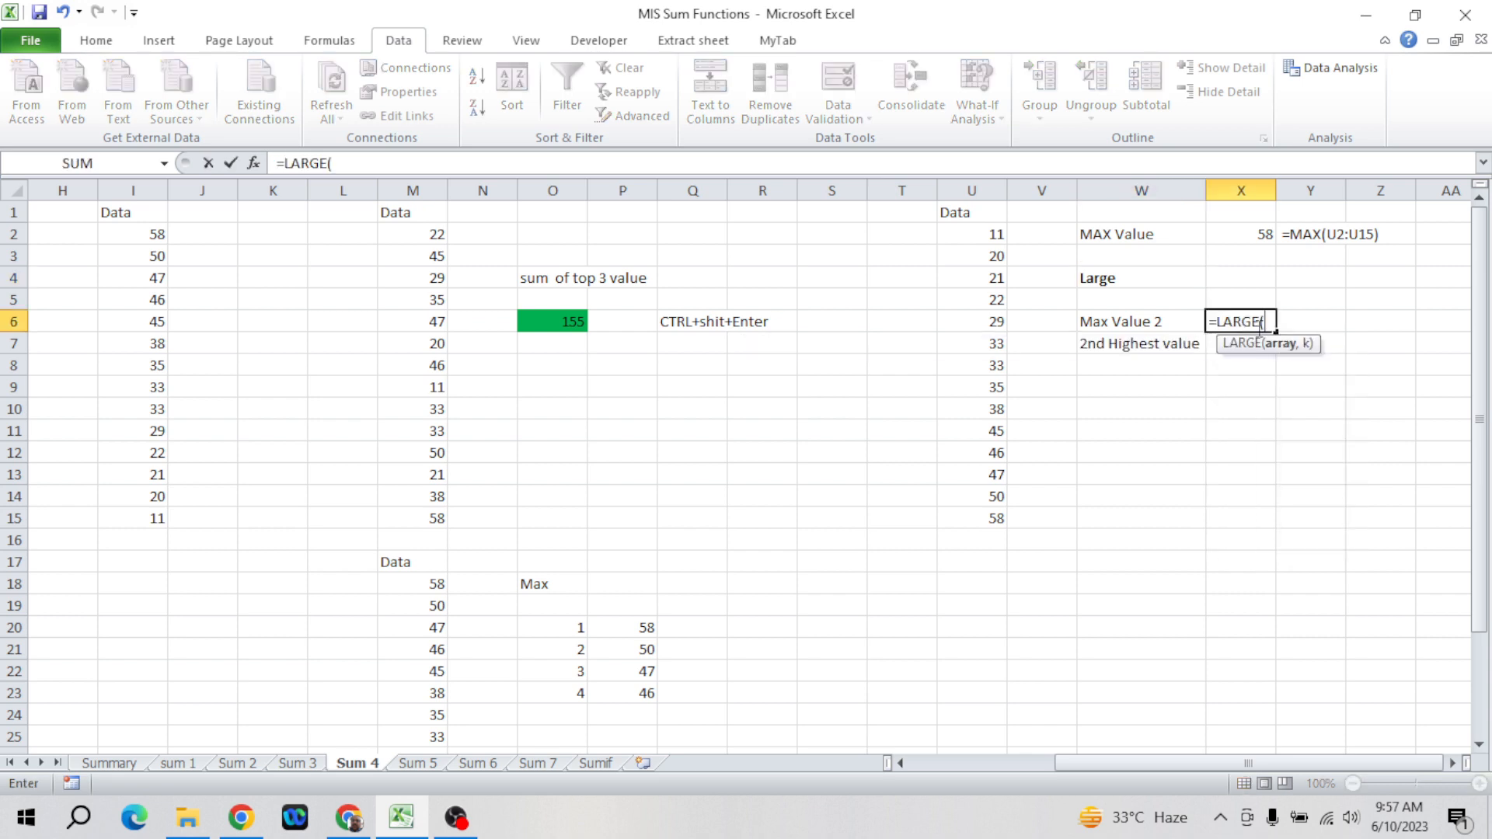
click(989, 233)
key(ctrl+shift+Down)
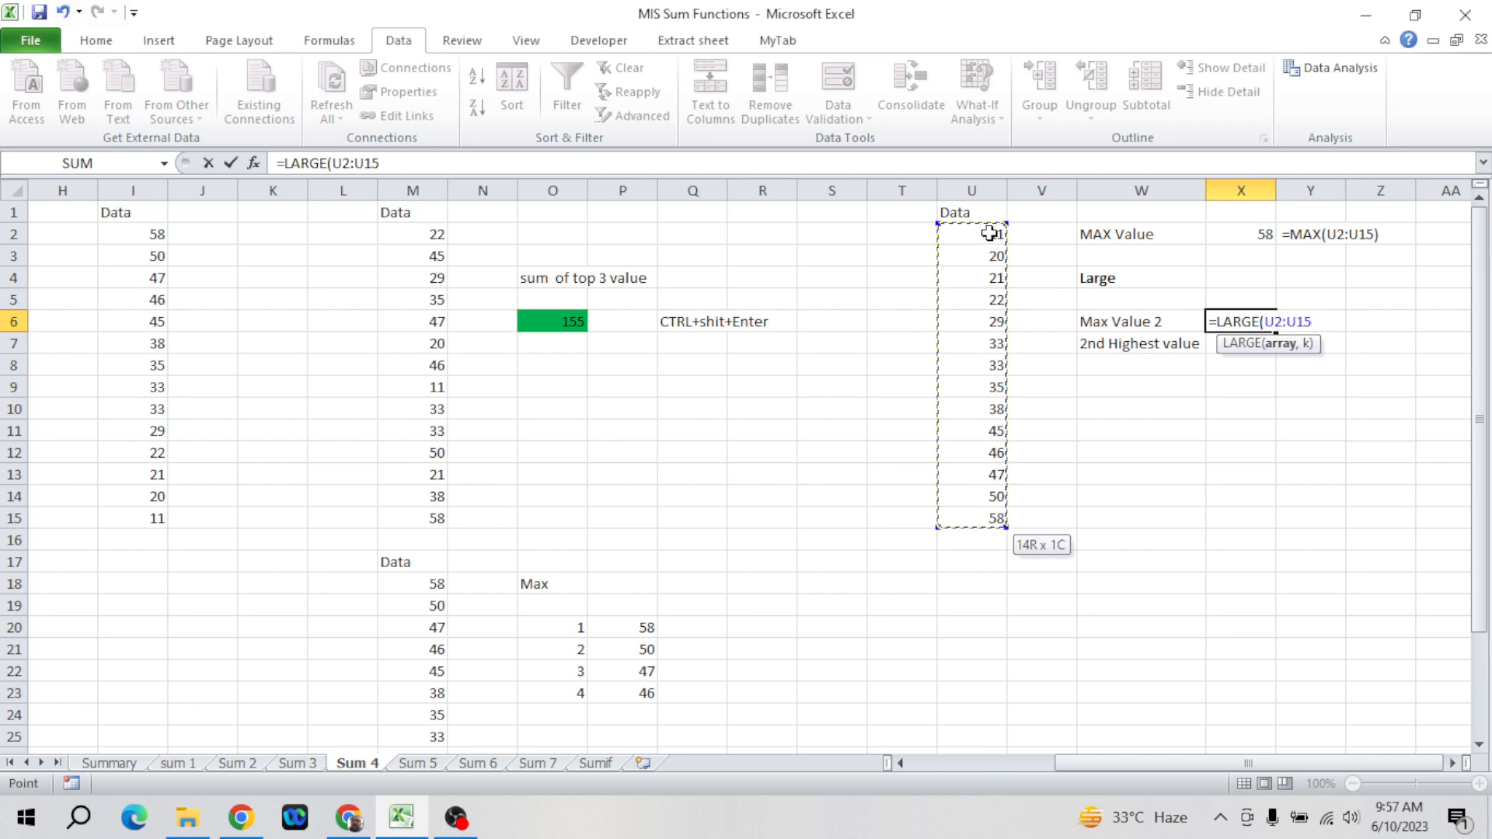
text(,)
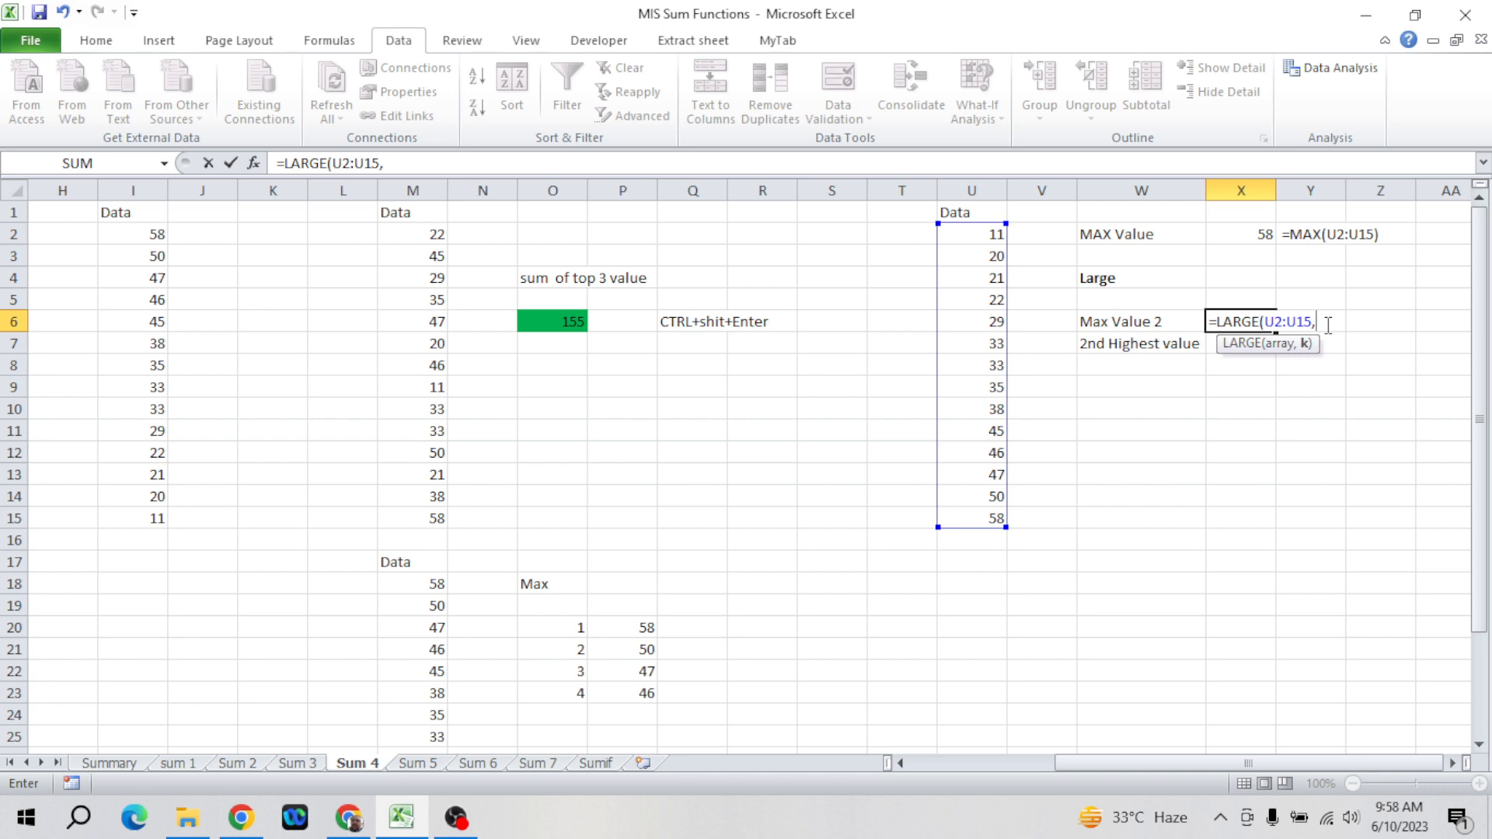
text(1)
key(Return)
key(Up)
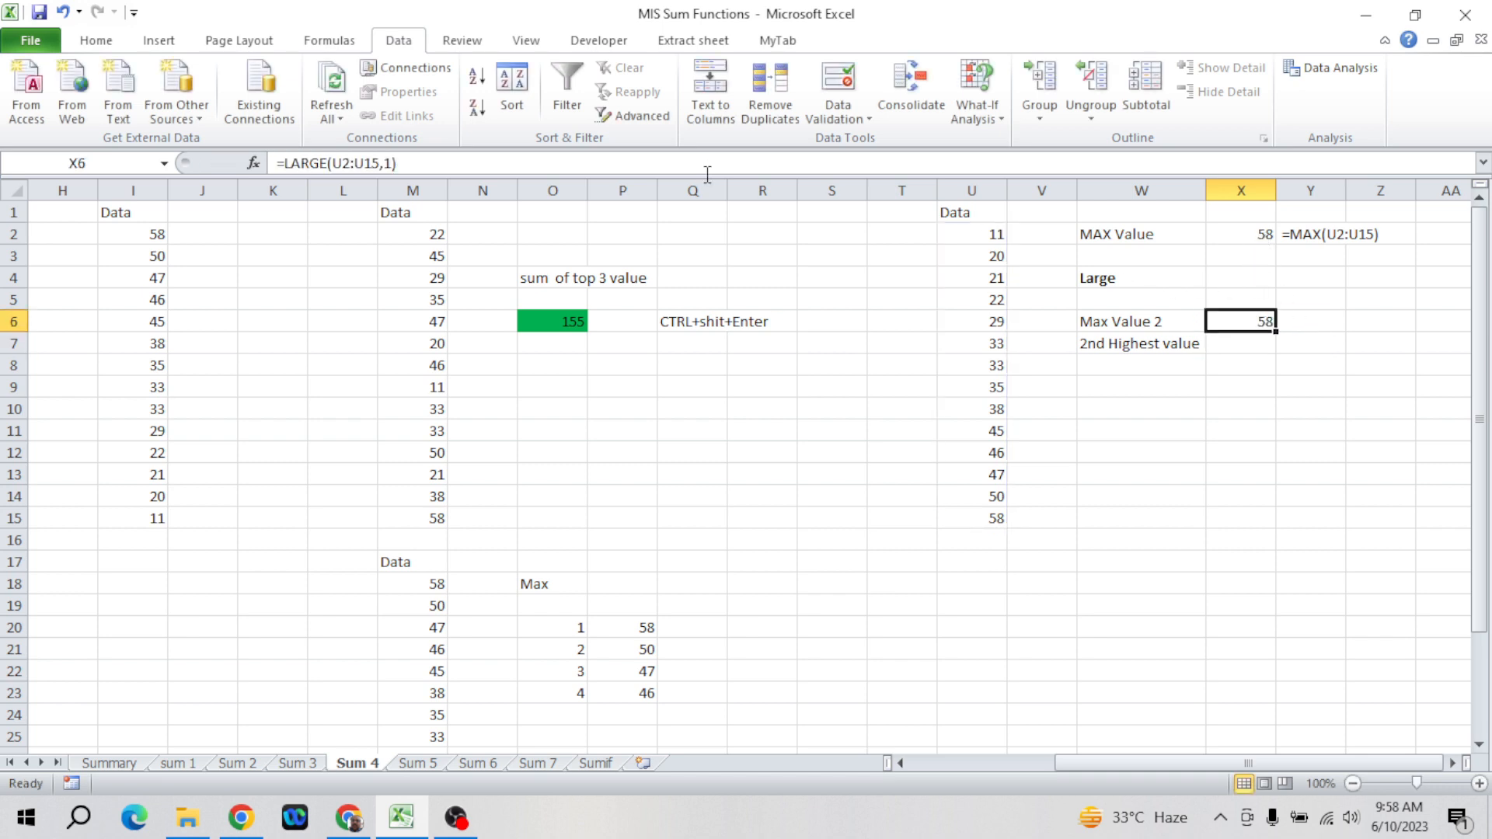
- Change the k argument of the LARGE formula in X6 to 2 and check the result against U14
click(616, 163)
key(Left)
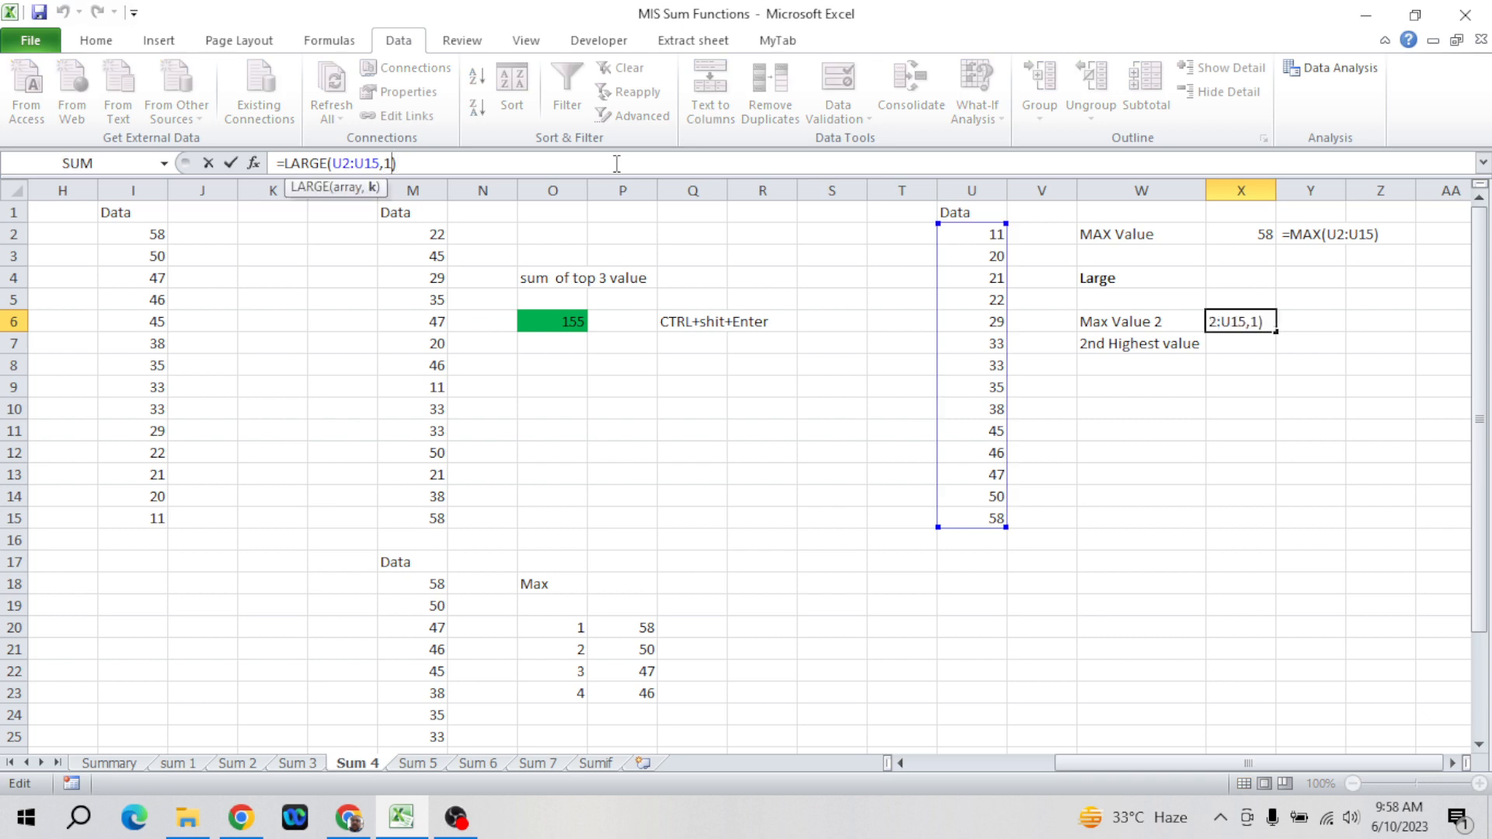
key(BackSpace)
text(2)
key(Return)
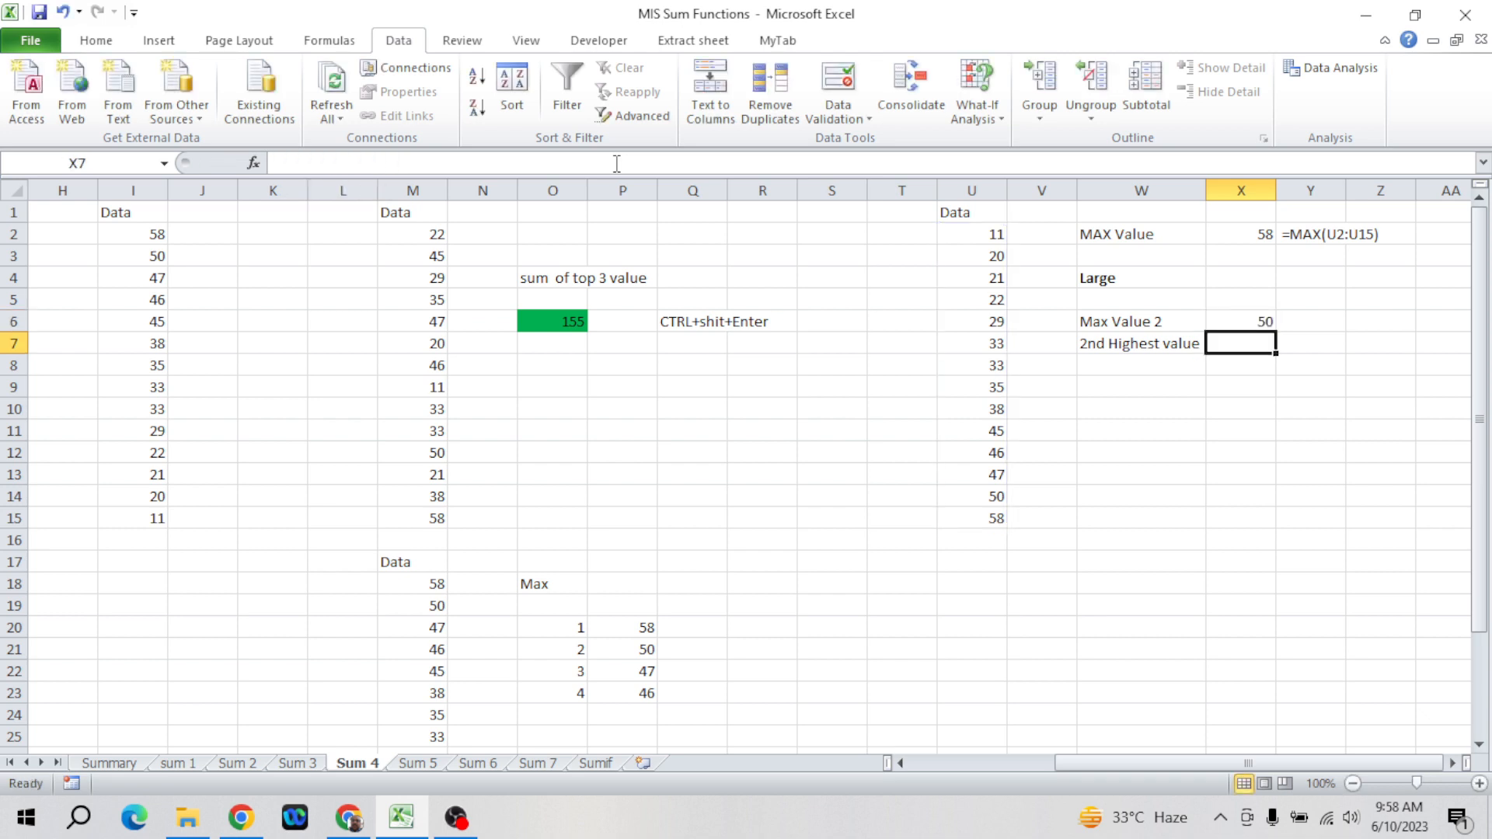
click(978, 493)
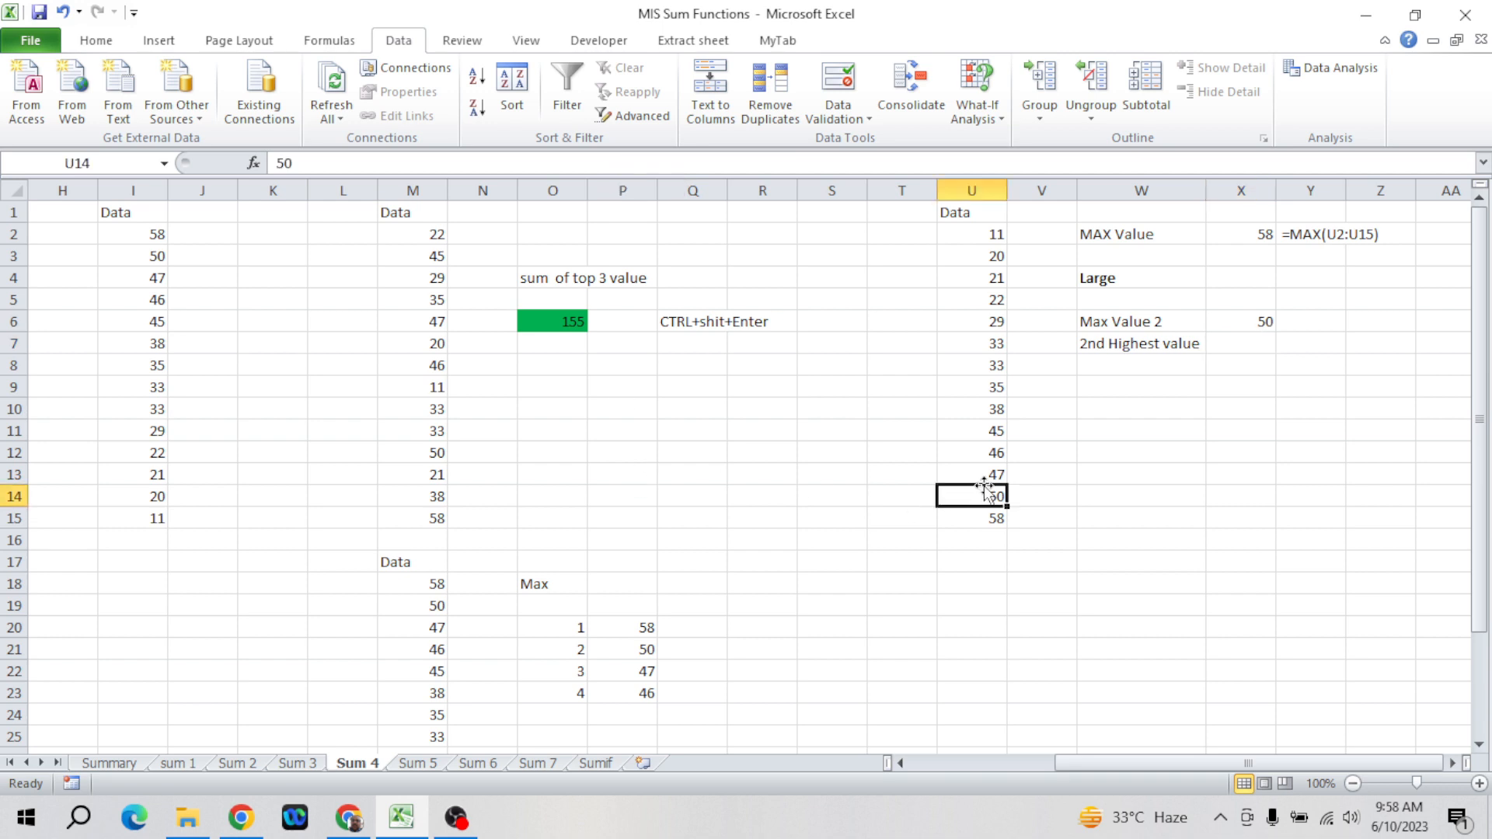
- Change the k argument of the LARGE formula in X6 to 3, giving =LARGE(U2:U15,3)
click(1249, 321)
click(663, 160)
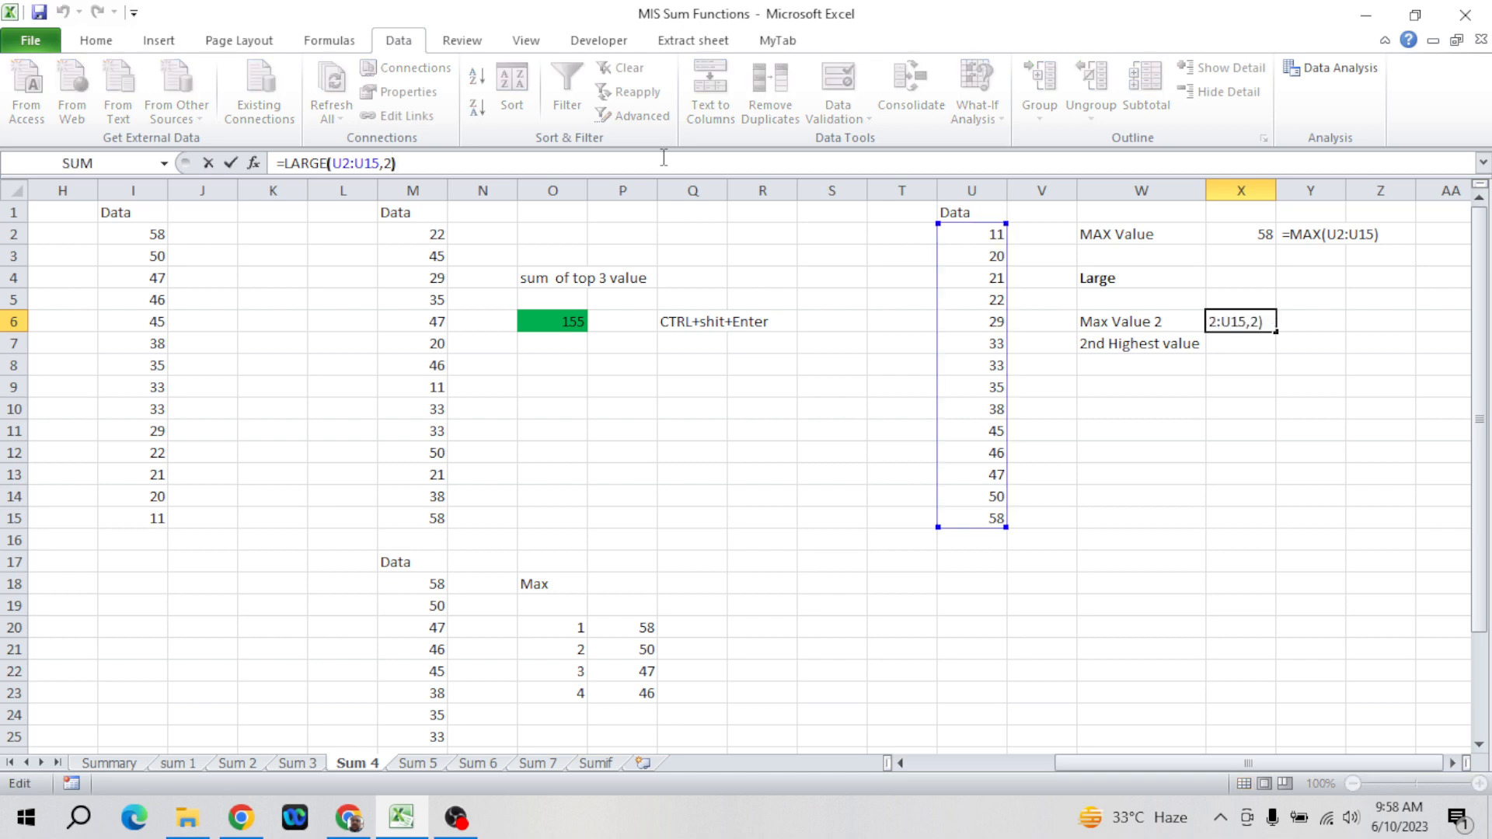
key(Left)
key(BackSpace)
text(3)
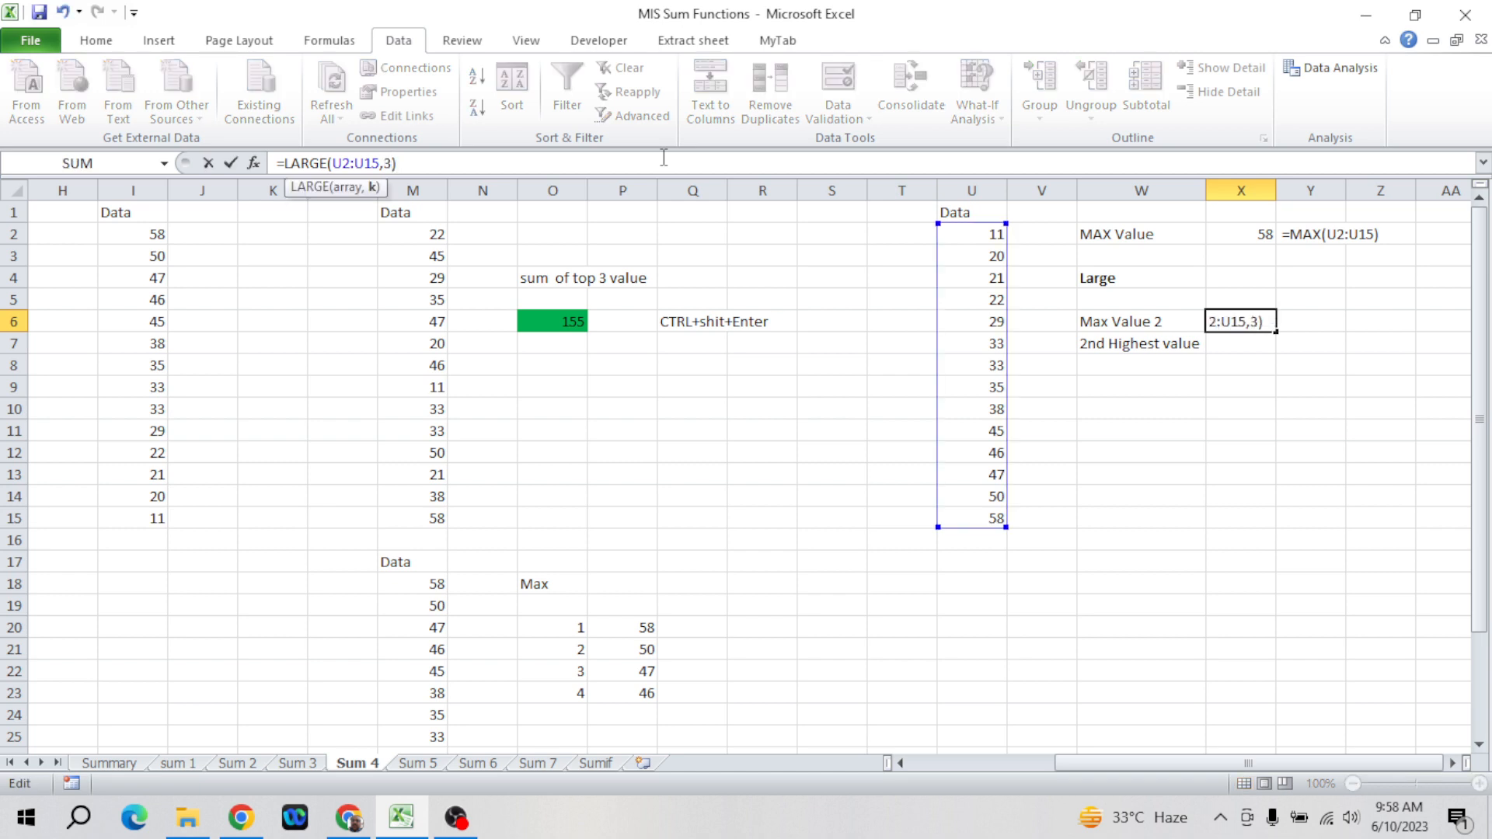
key(Return)
key(Up)
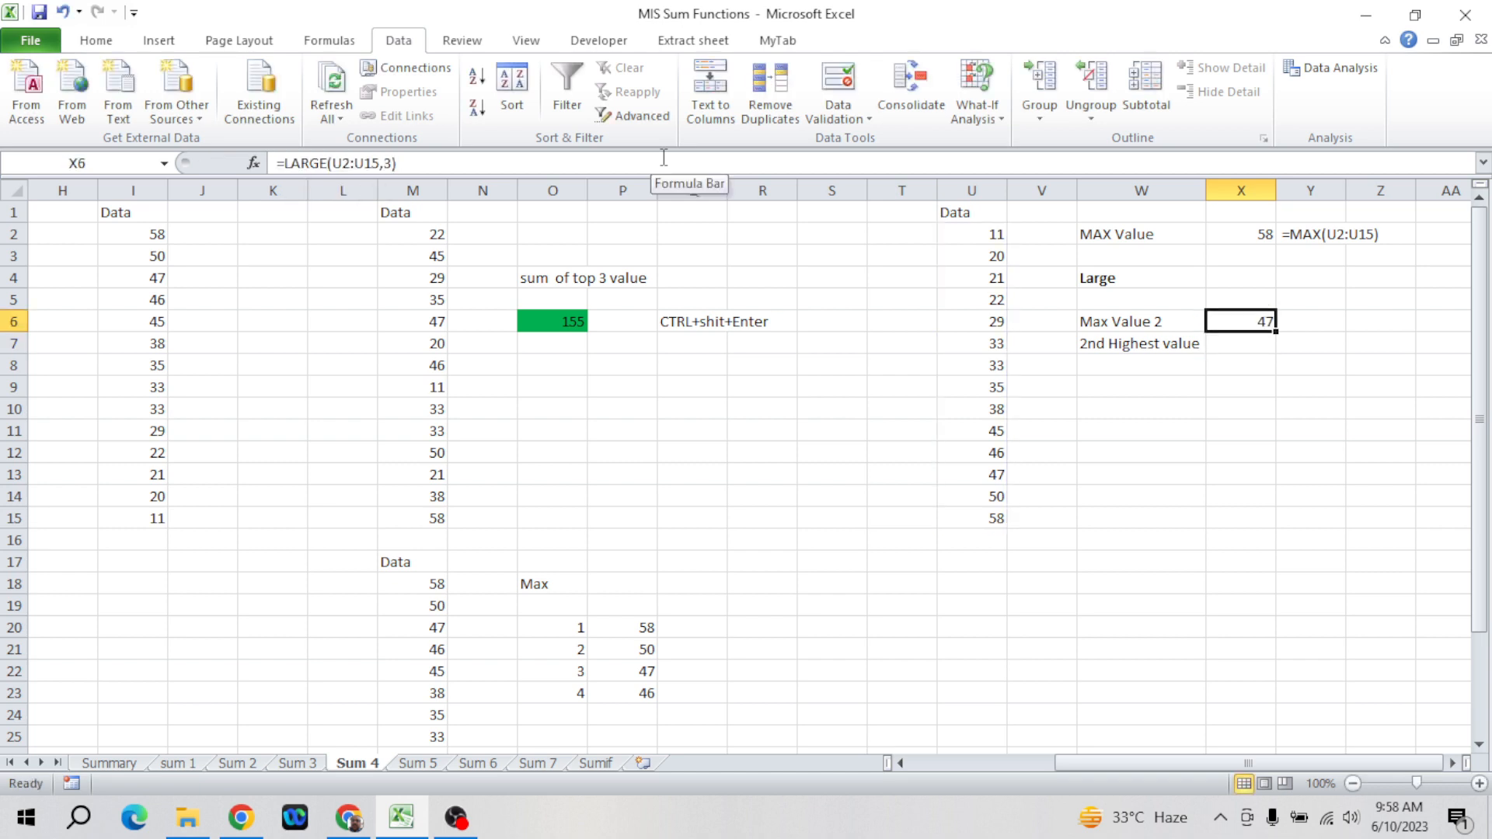
key(Left)
key(Left)
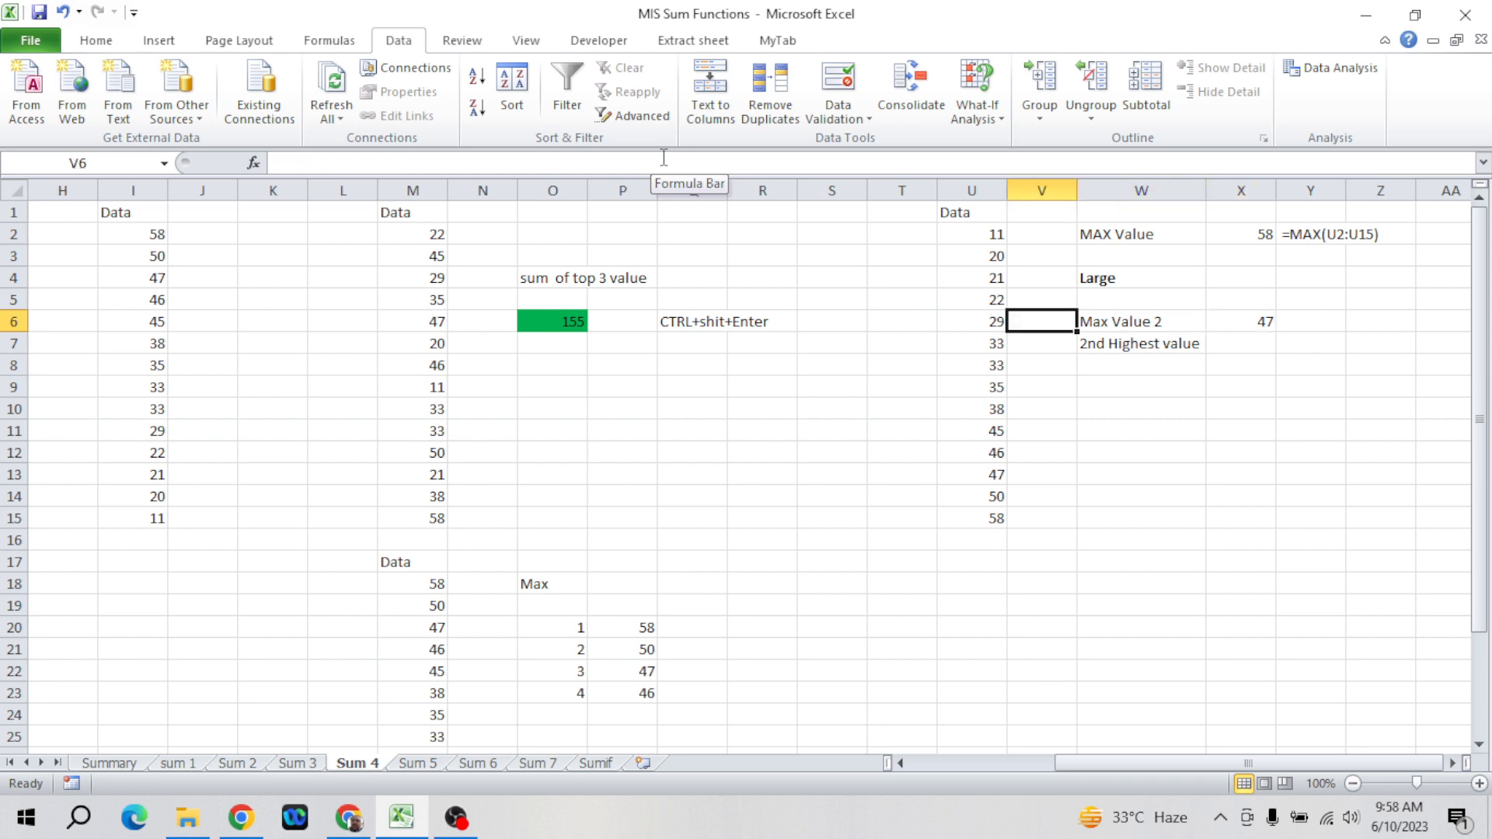
key(Up)
key(Right)
key(Up)
key(Down)
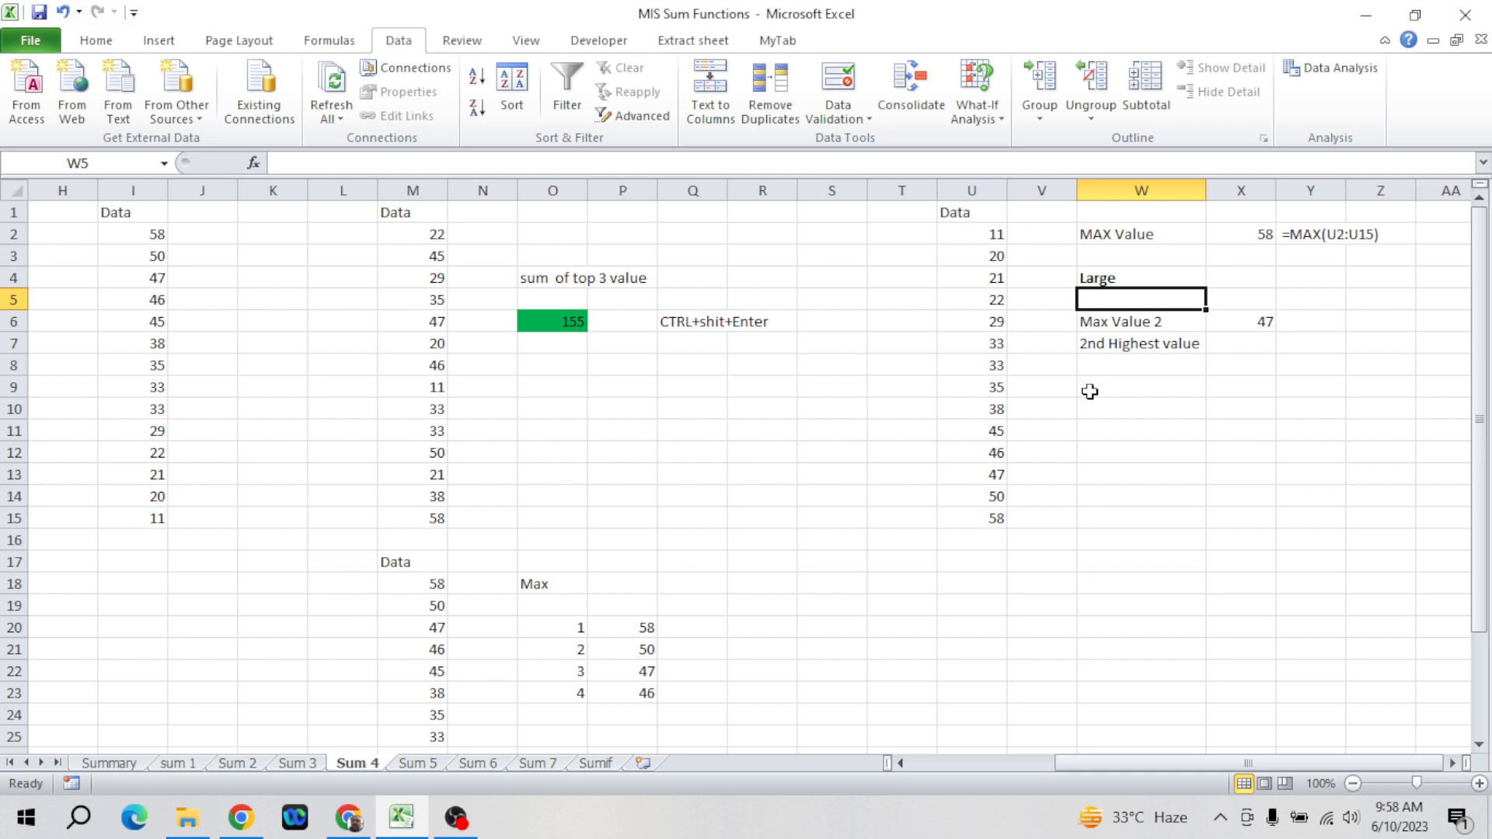
- Enter the label "Min Value" in W10 below the Large example
click(1125, 401)
text(Mi)
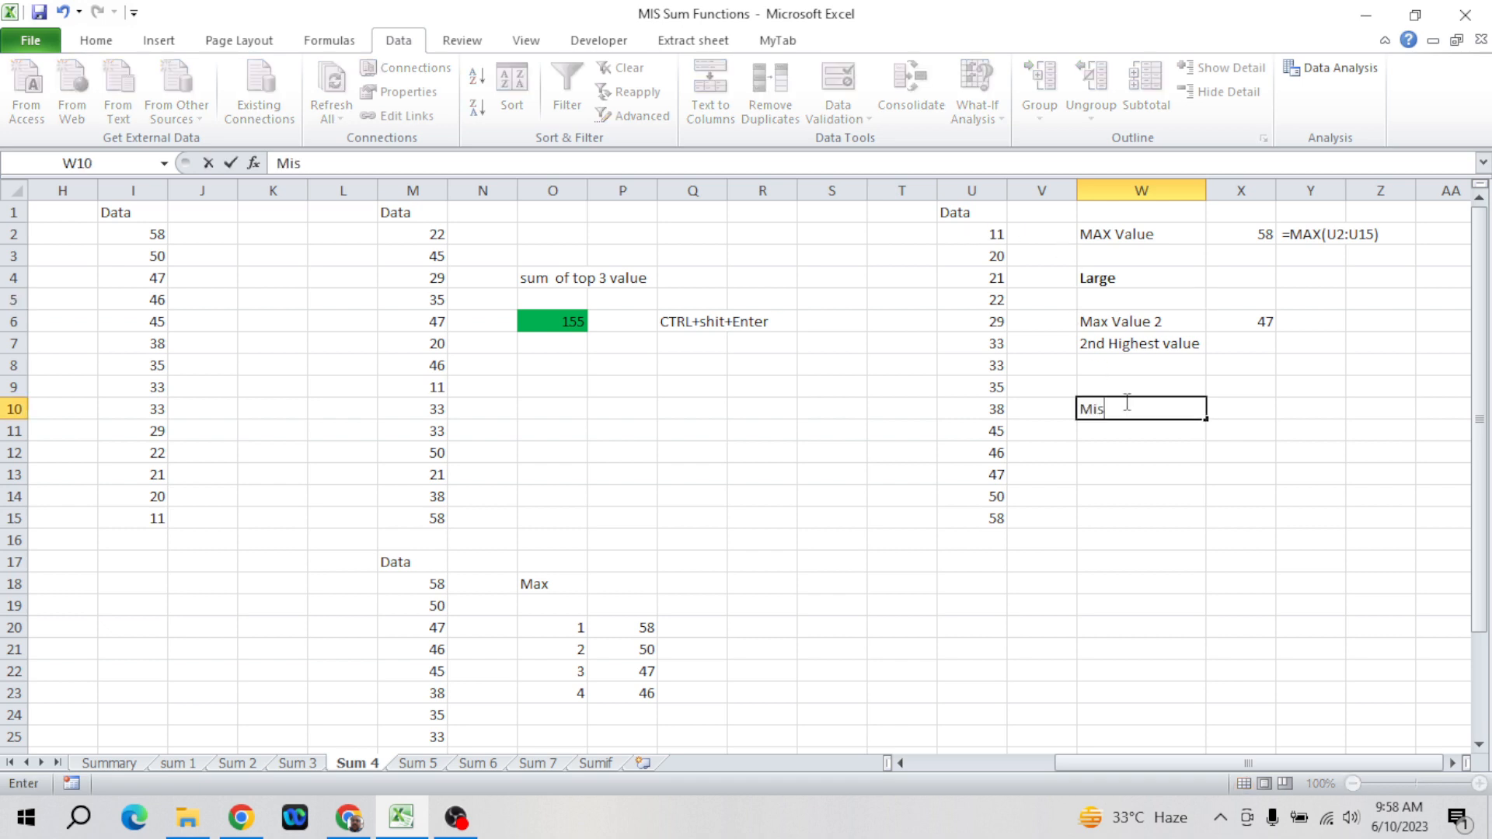
text(n Value)
key(Return)
- Enter =MIN(U2:U15) in X10 beside the "Min Value" label
click(1124, 401)
key(Tab)
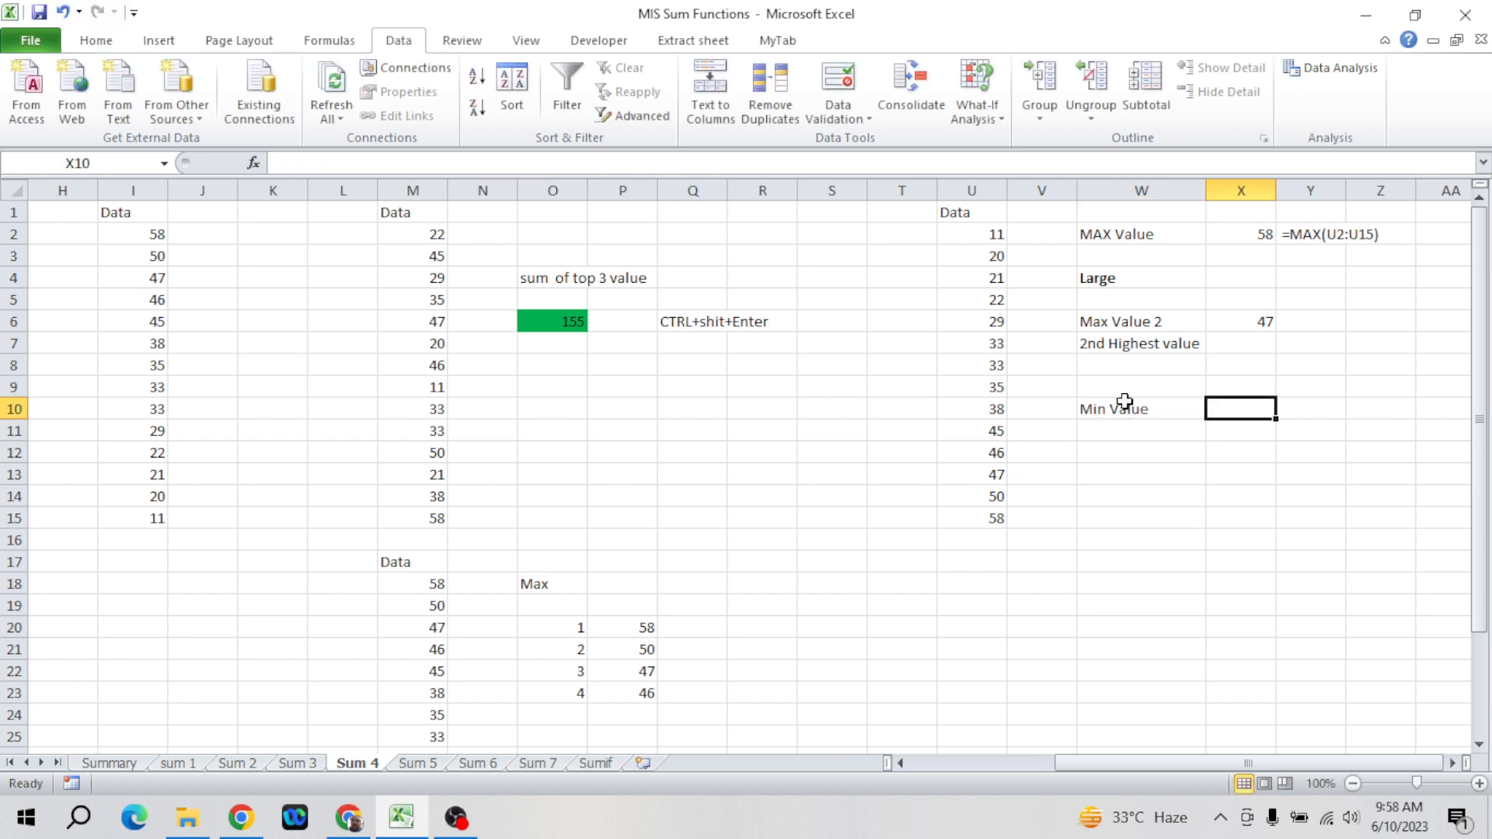
text(=min)
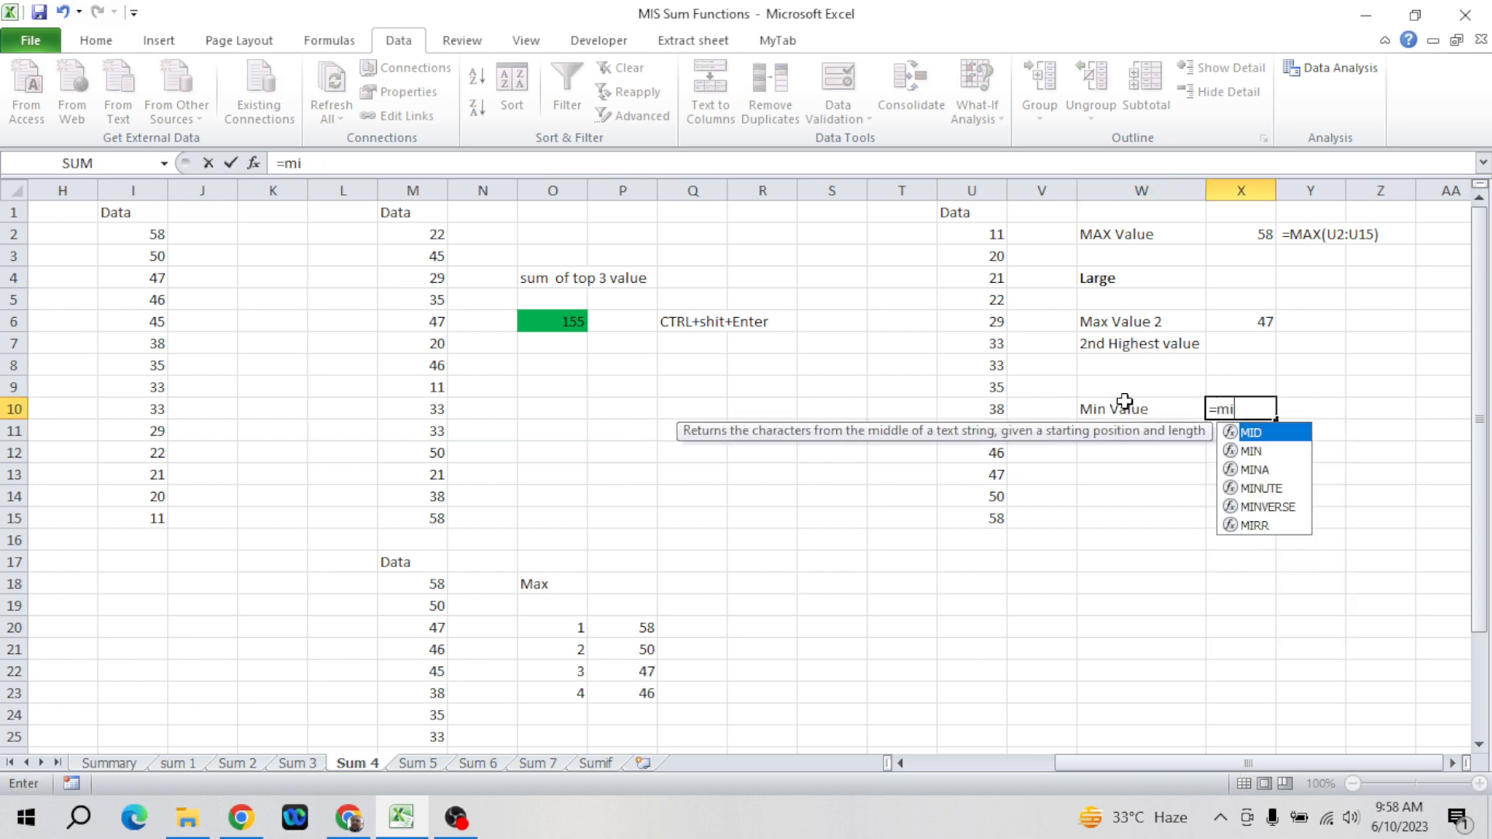
key(Tab)
key(Left)
key(Left)
key(Left)
key(ctrl+Up)
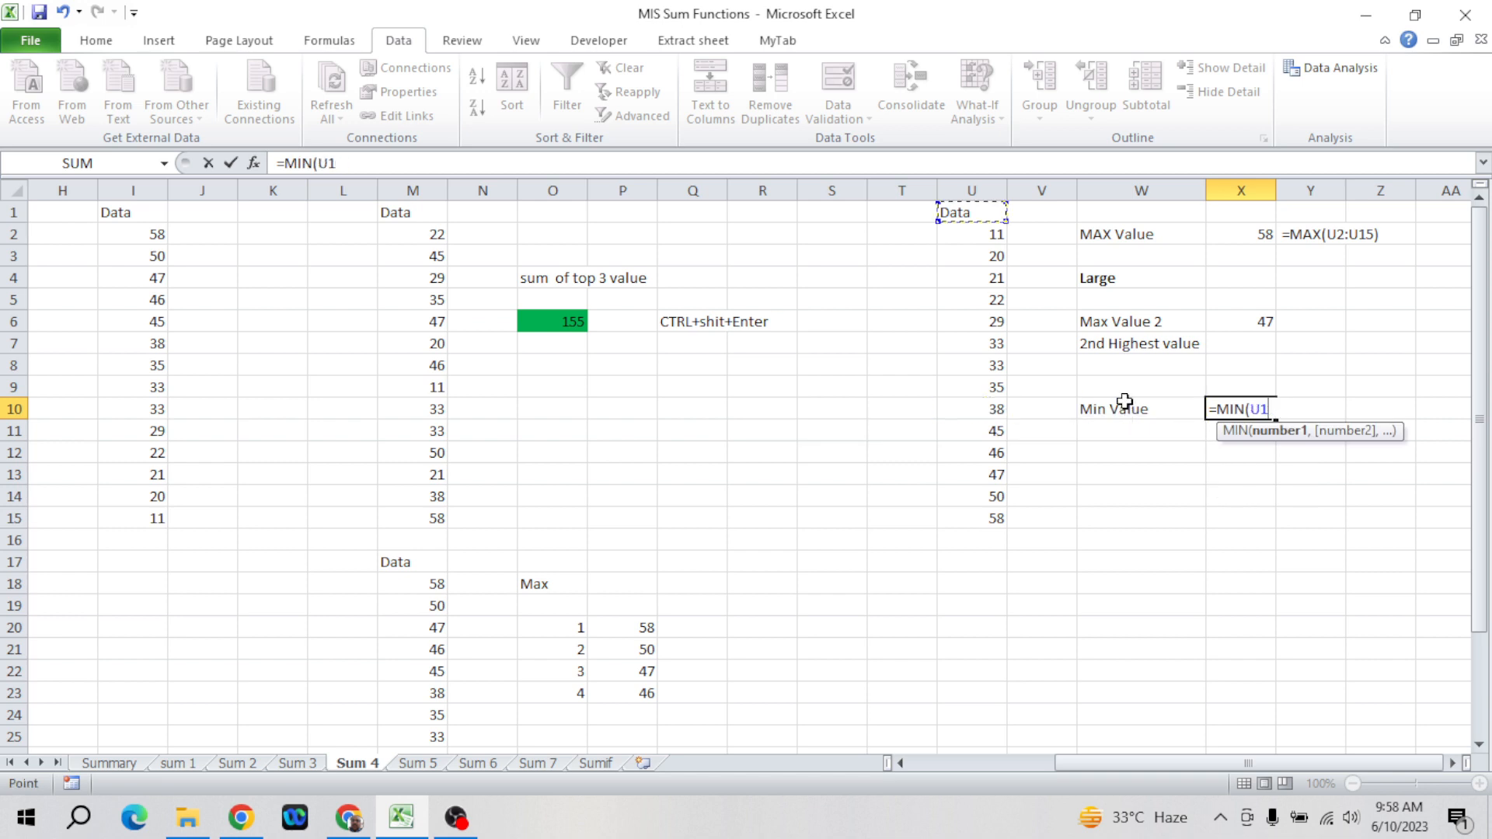
key(Down)
key(ctrl+shift+Down)
key(Return)
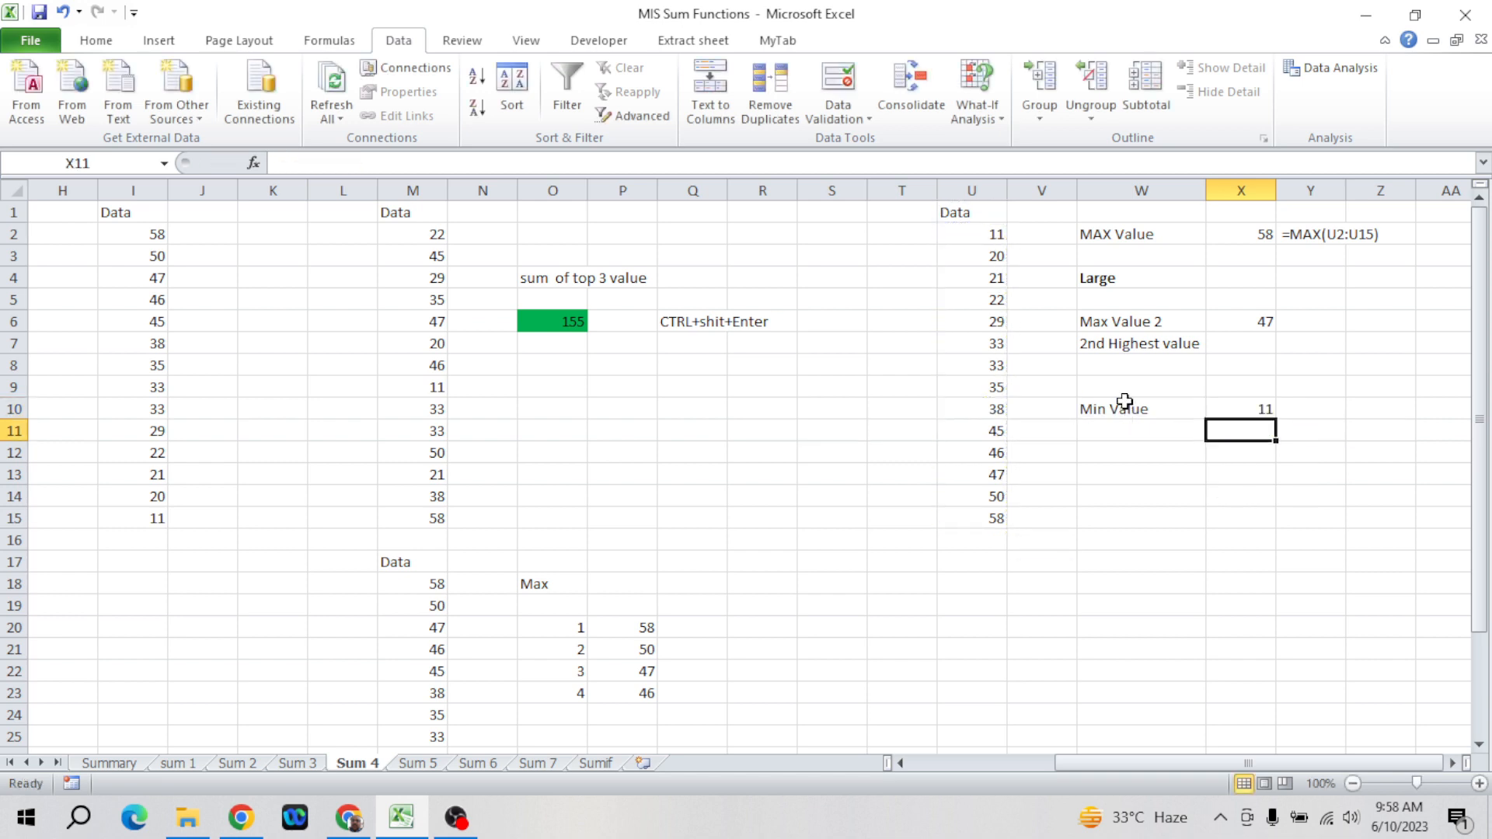
- Copy the formula from X10 and enter it as plain text, =MIN(U2:U15), in Y10
key(Up)
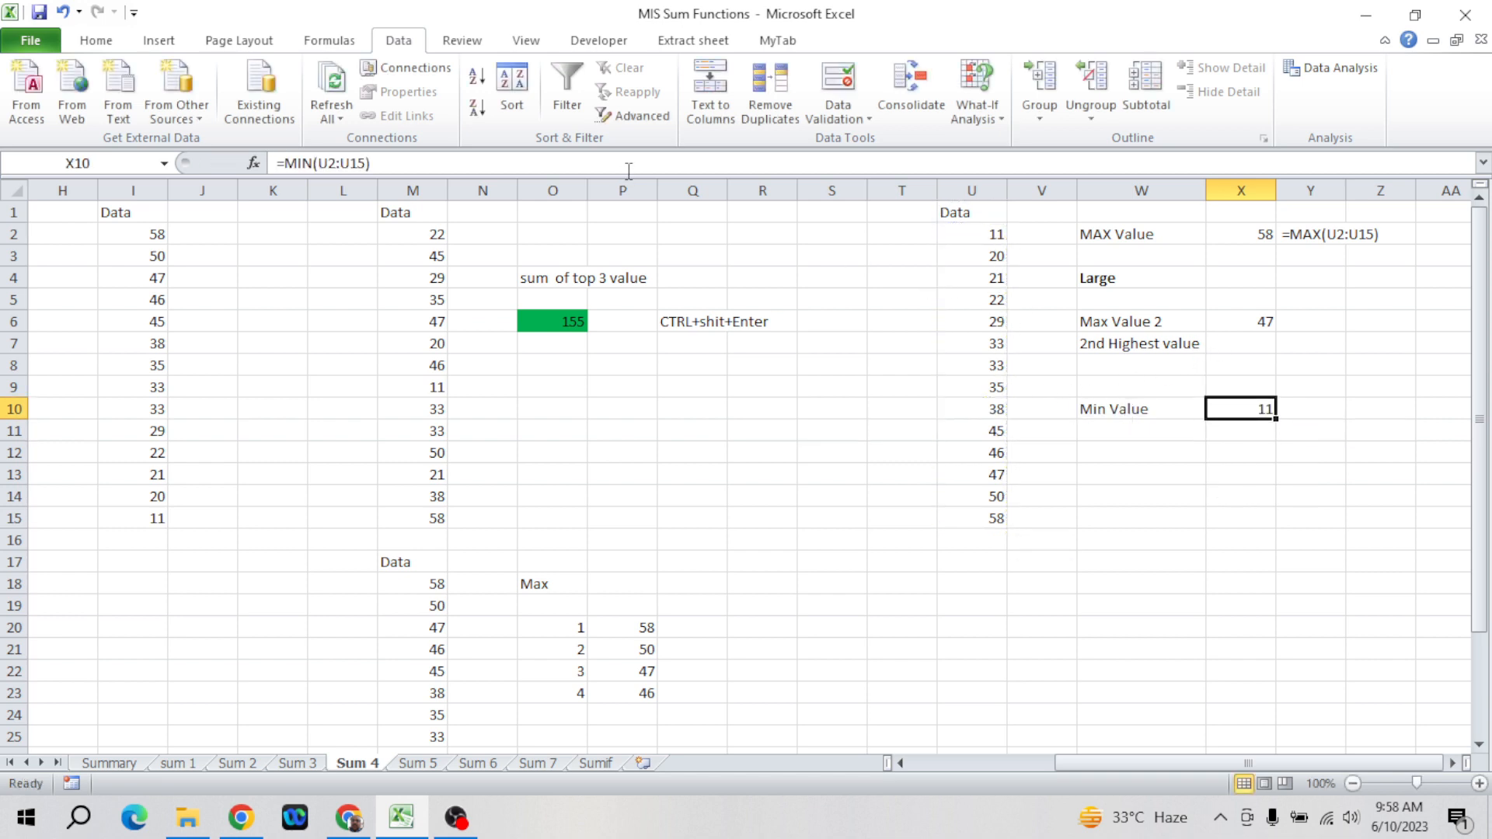
click(545, 168)
key(ctrl+shift+Left)
key(ctrl+shift+Left)
key(ctrl+shift+Left)
key(ctrl+c)
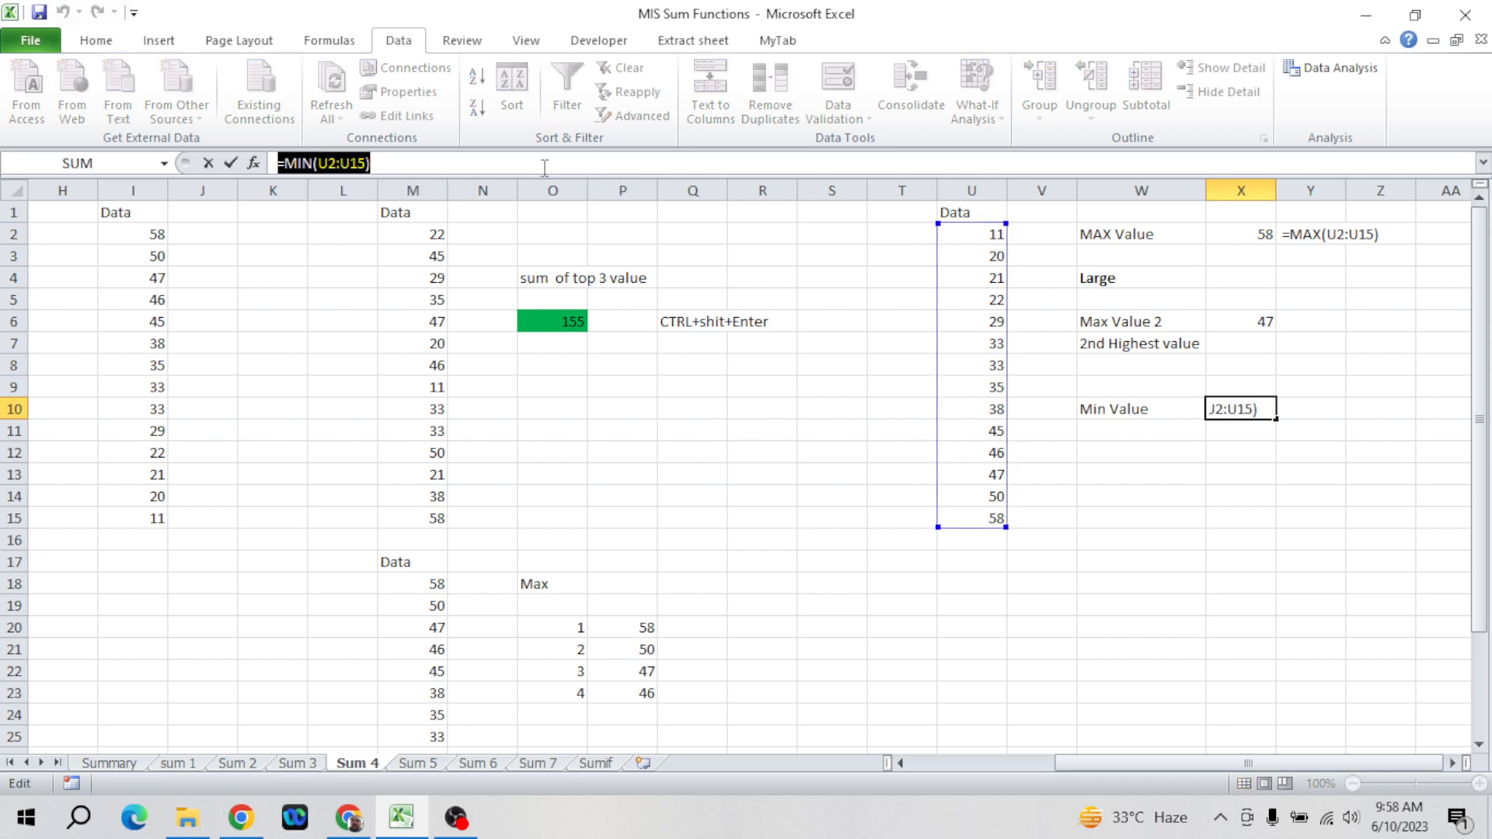
key(Tab)
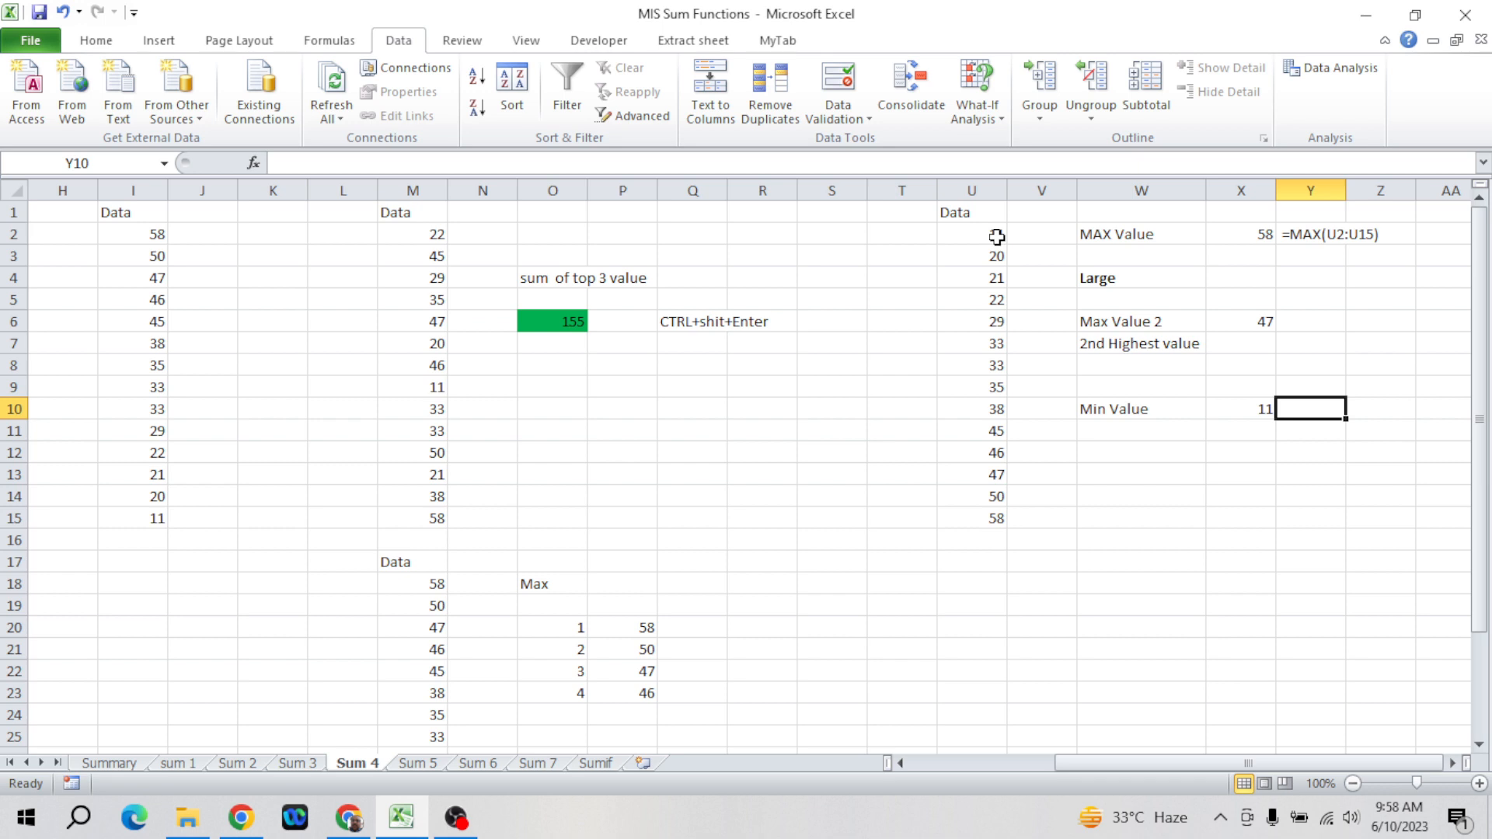
text(')
key(ctrl+v)
key(Return)
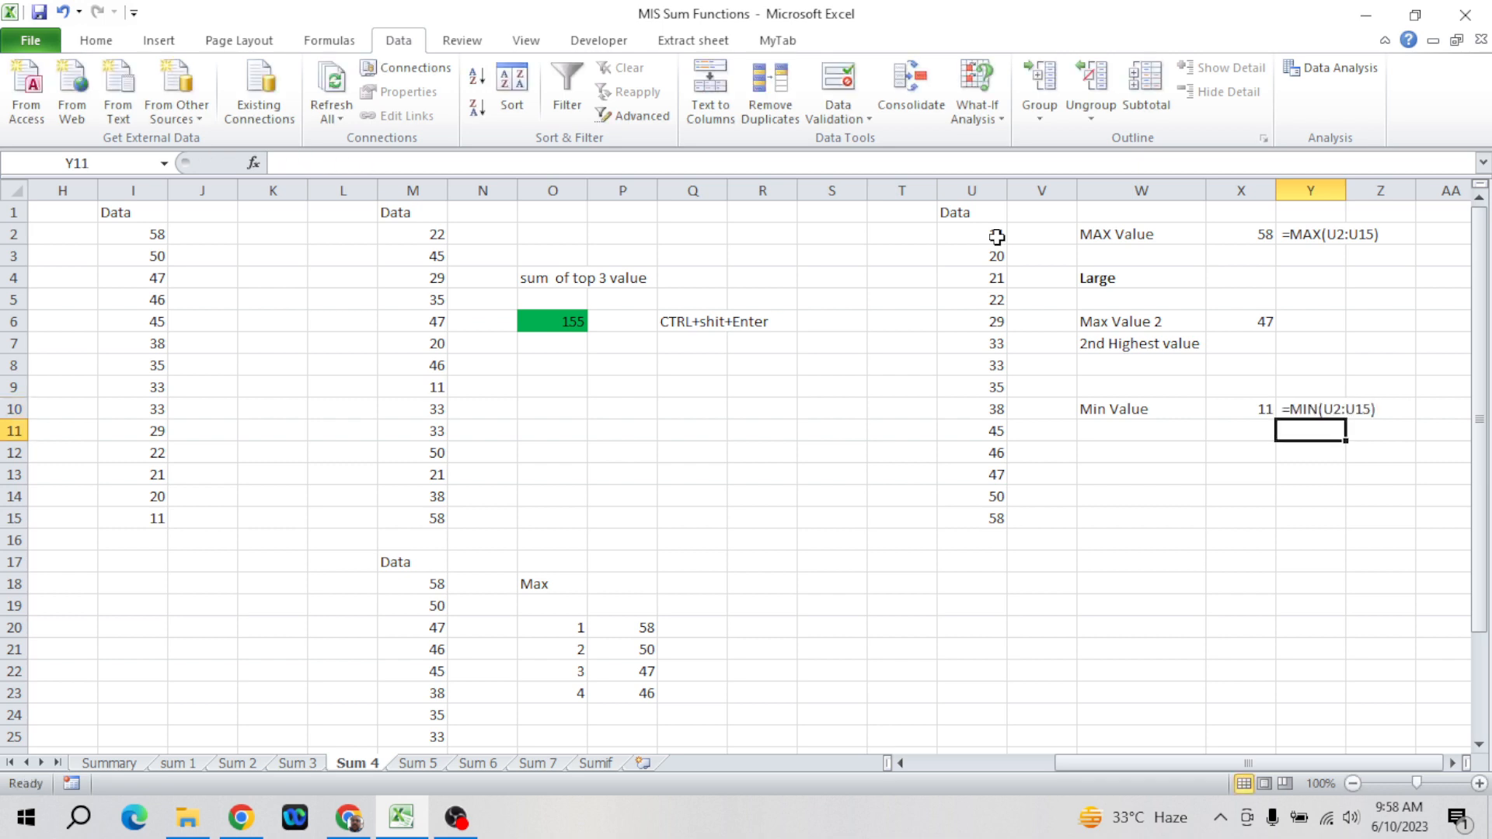
- Edit the LARGE formula in X6 to use k = 2, as =LARGE(U2:U15,2), and reselect the cell
key(Up)
key(Up)
key(Up)
key(Up)
key(Left)
key(Up)
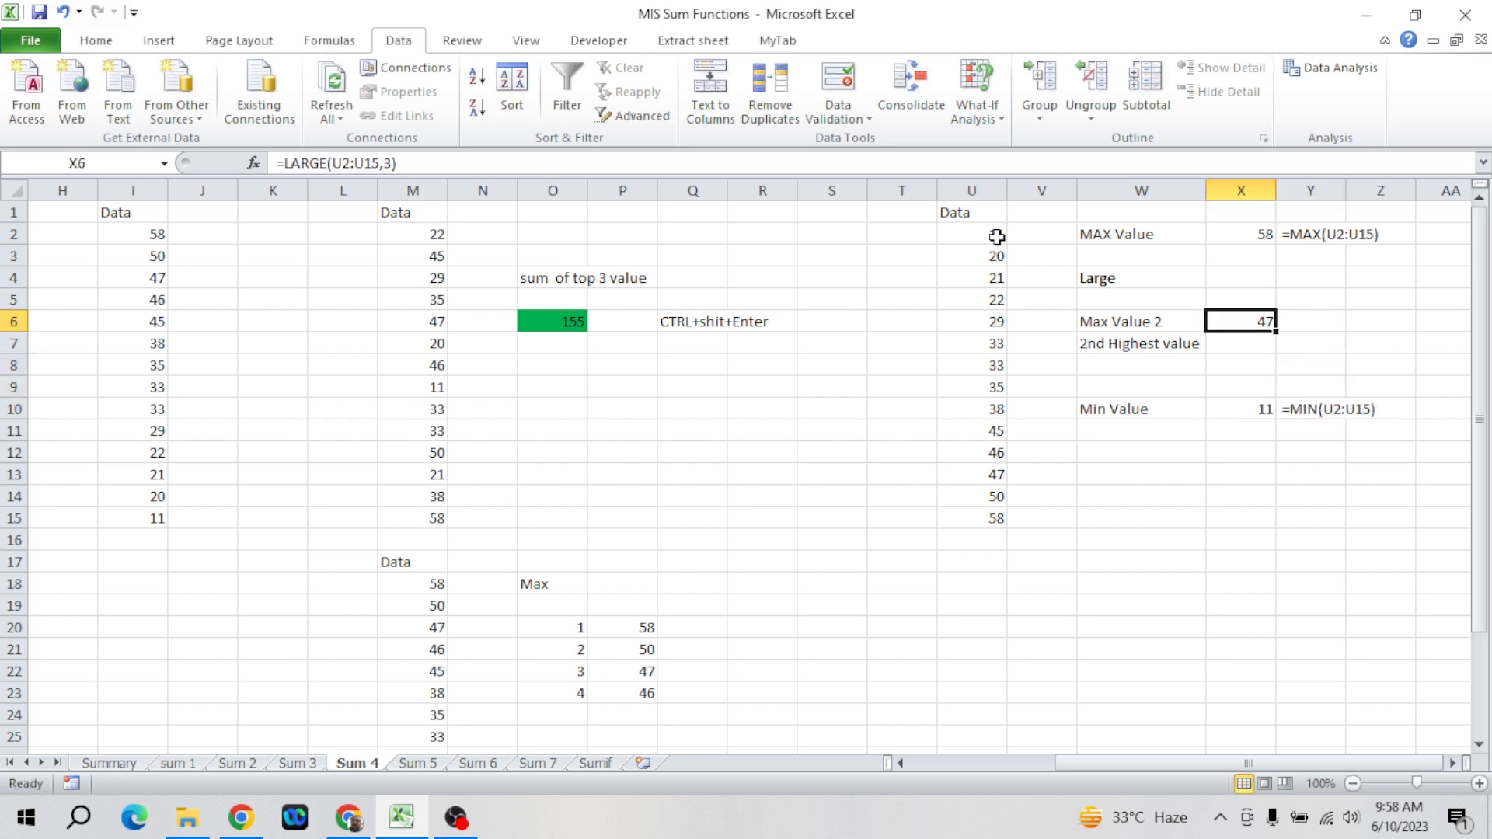
click(566, 170)
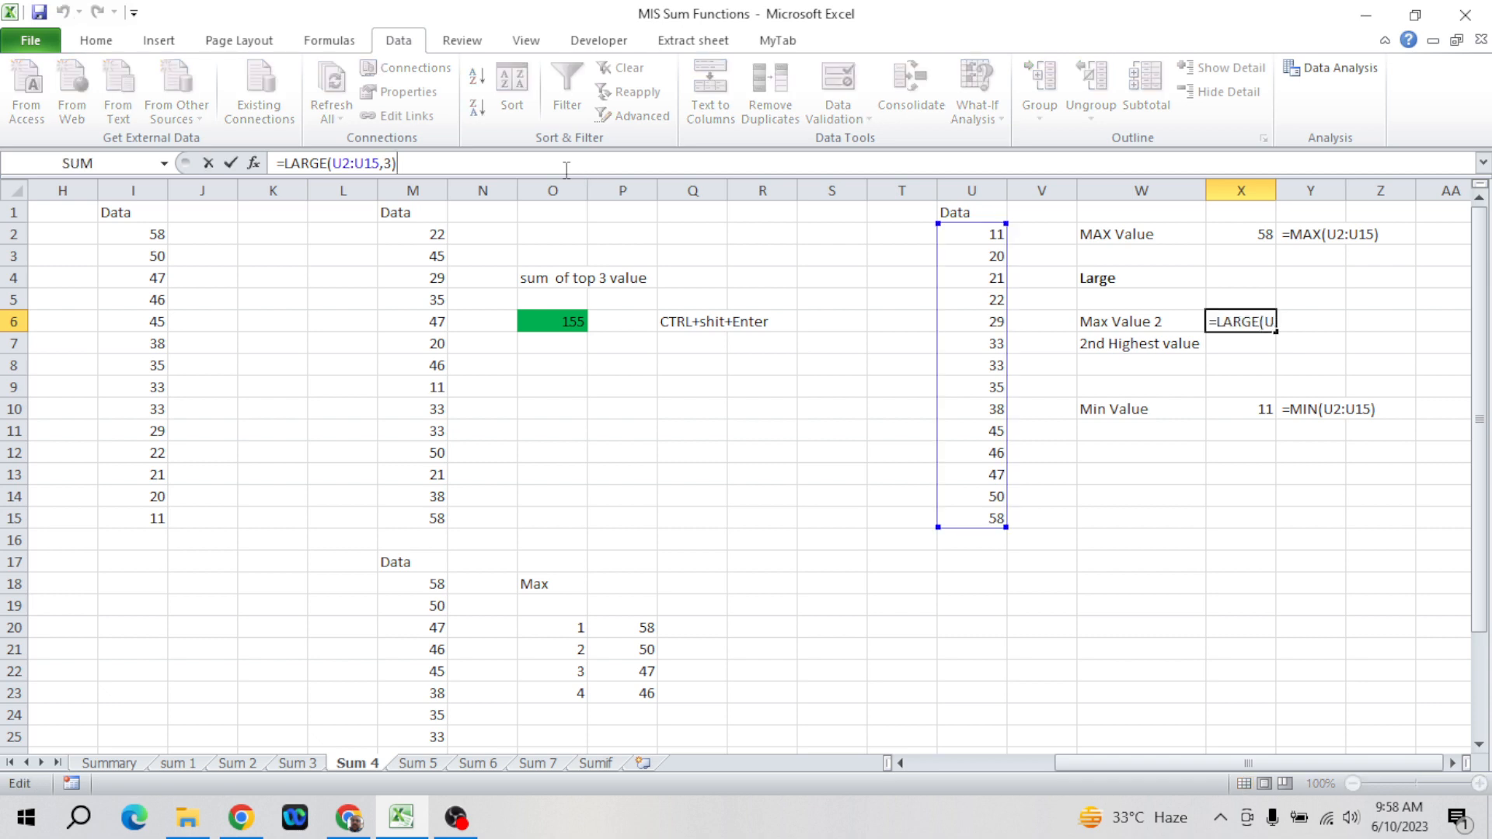
key(BackSpace)
text(2)
key(Return)
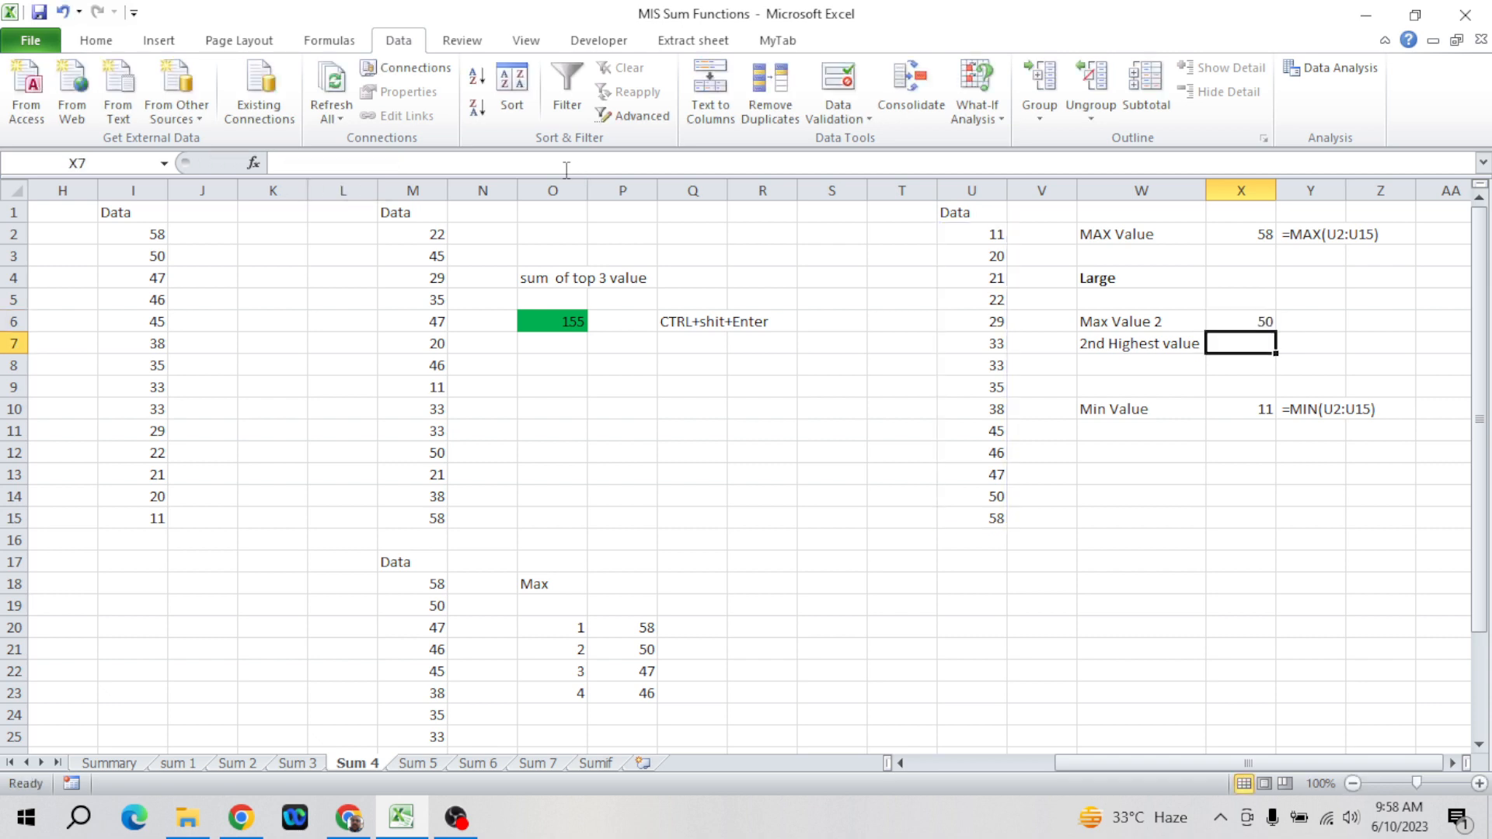
key(Up)
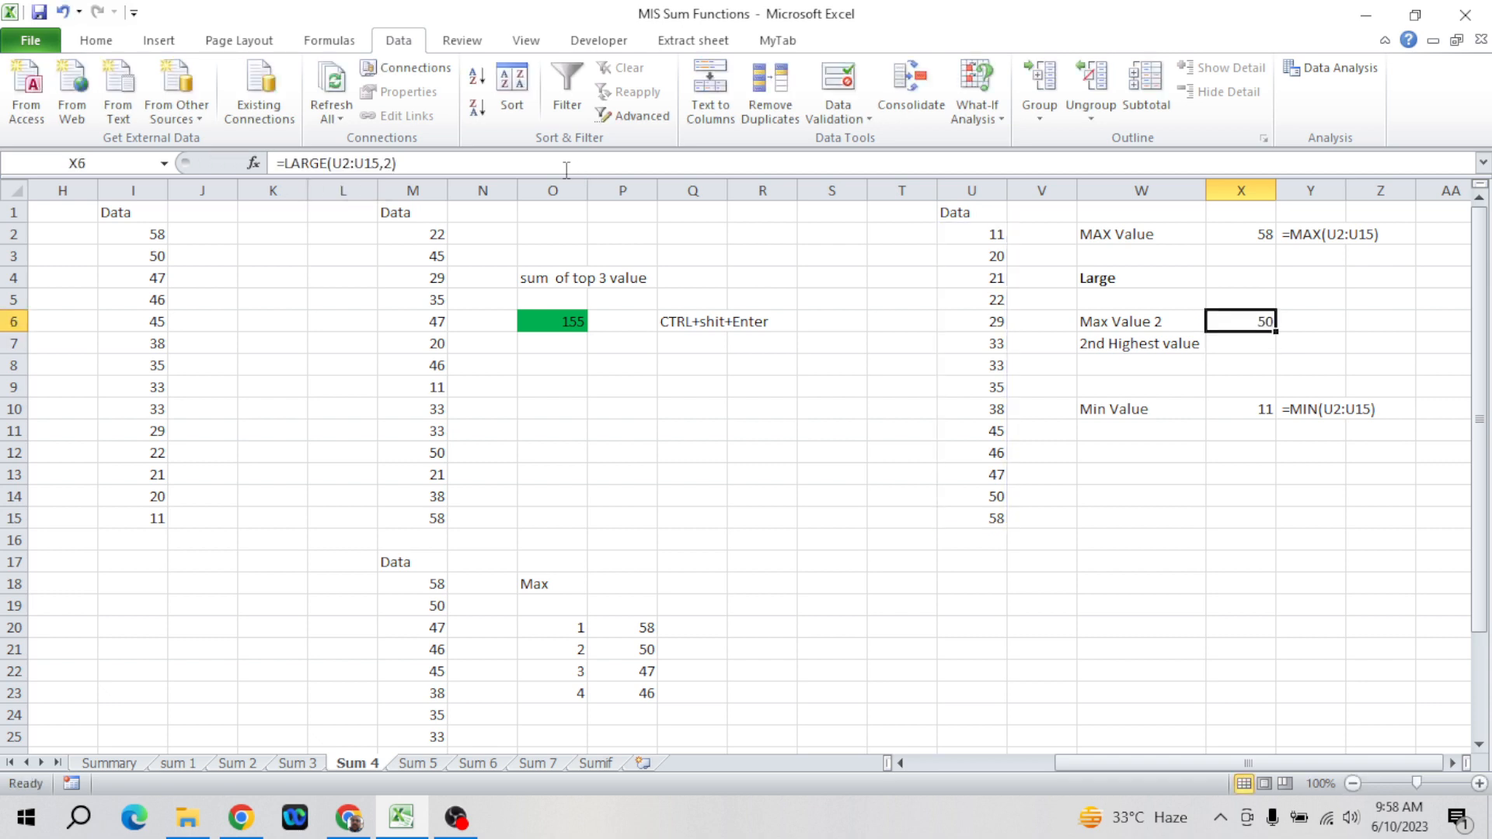
- Copy the LARGE formula from X6 and enter it as plain text, =LARGE(U2:U15,2), in Y6
click(470, 170)
key(shift+Left)
key(shift+Left)
key(shift+Left)
key(shift+Left)
key(shift+Left)
key(shift+Left)
key(shift+Left)
key(shift+Left)
key(shift+Left)
key(shift+Left)
key(shift+Left)
key(shift+Left)
key(shift+Left)
key(shift+Left)
key(shift+Left)
key(shift+Left)
key(ctrl+c)
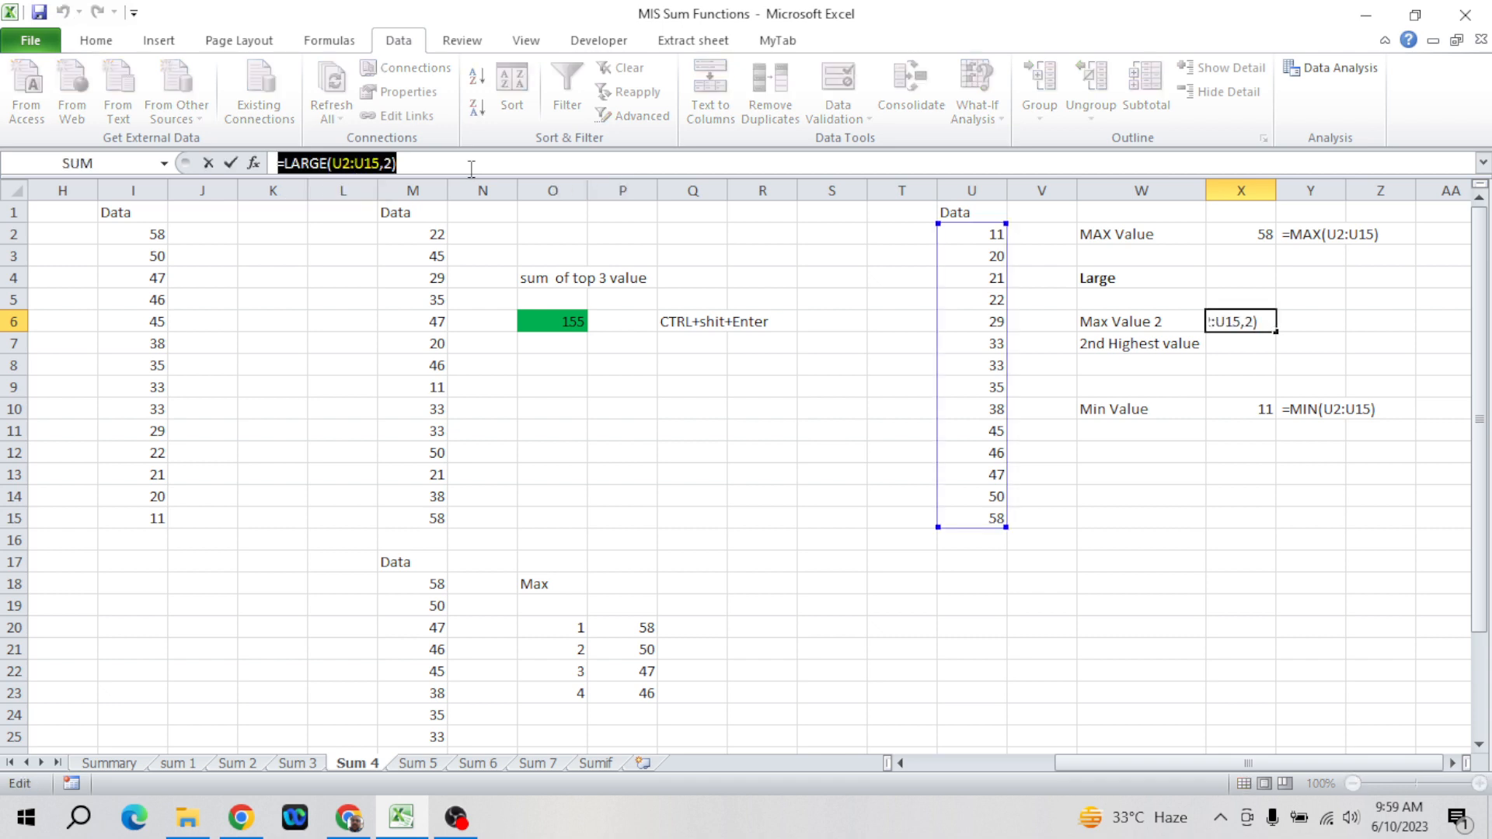
key(Tab)
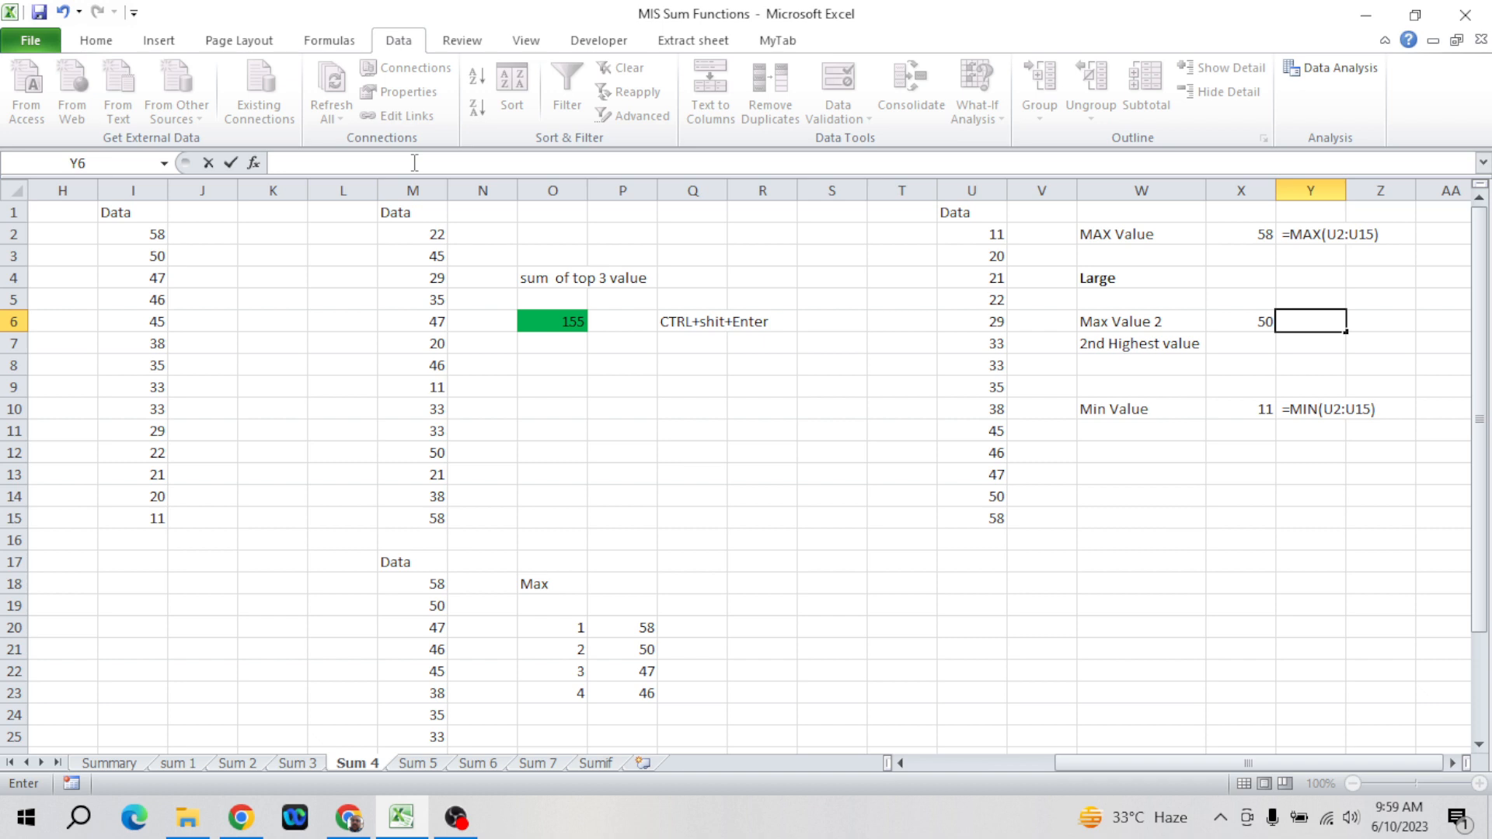
key(ctrl+v)
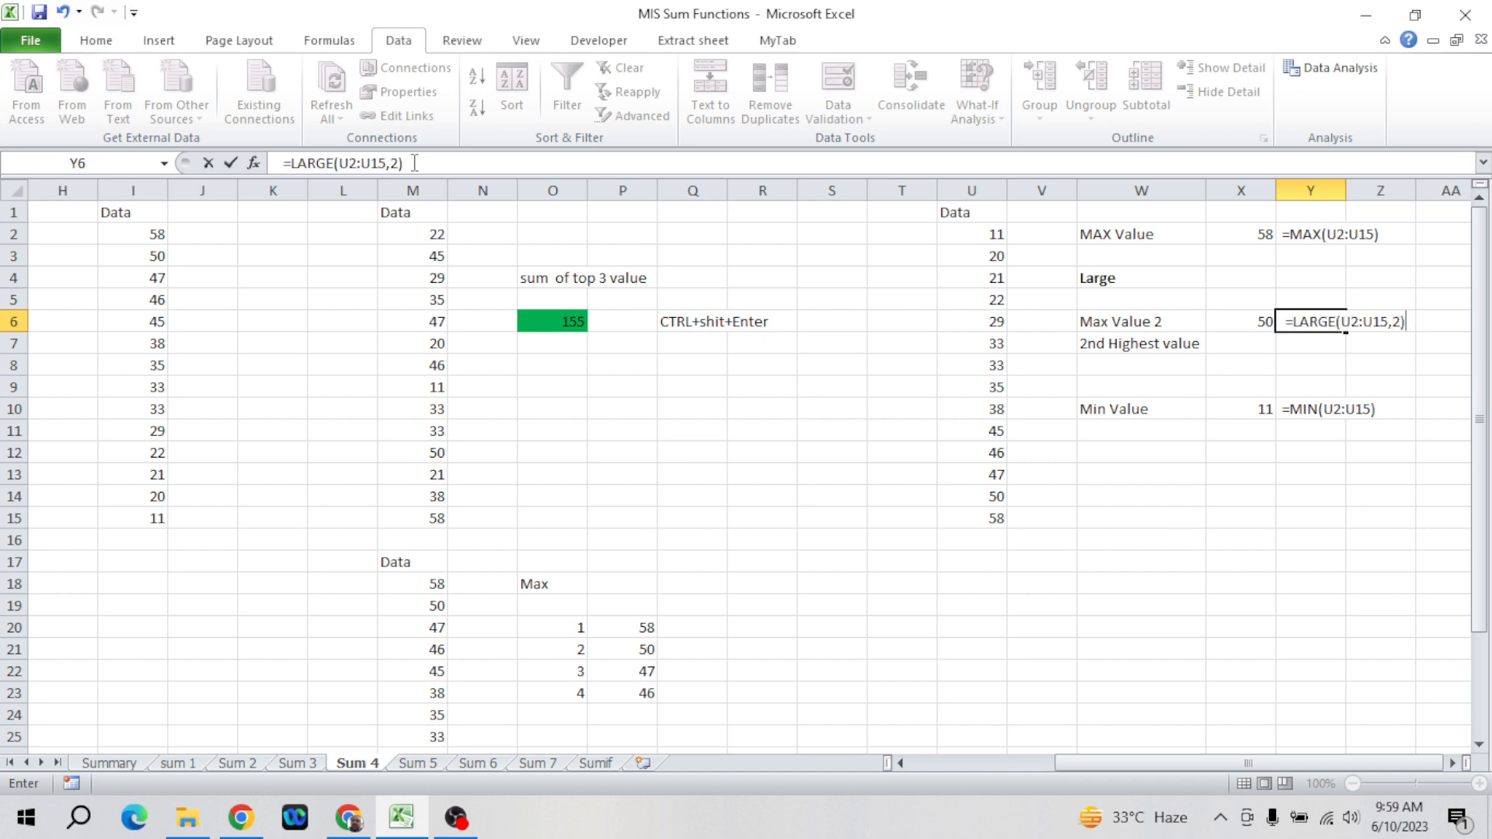
key(Return)
key(Return)
key(Return)
key(Return)
key(Return)
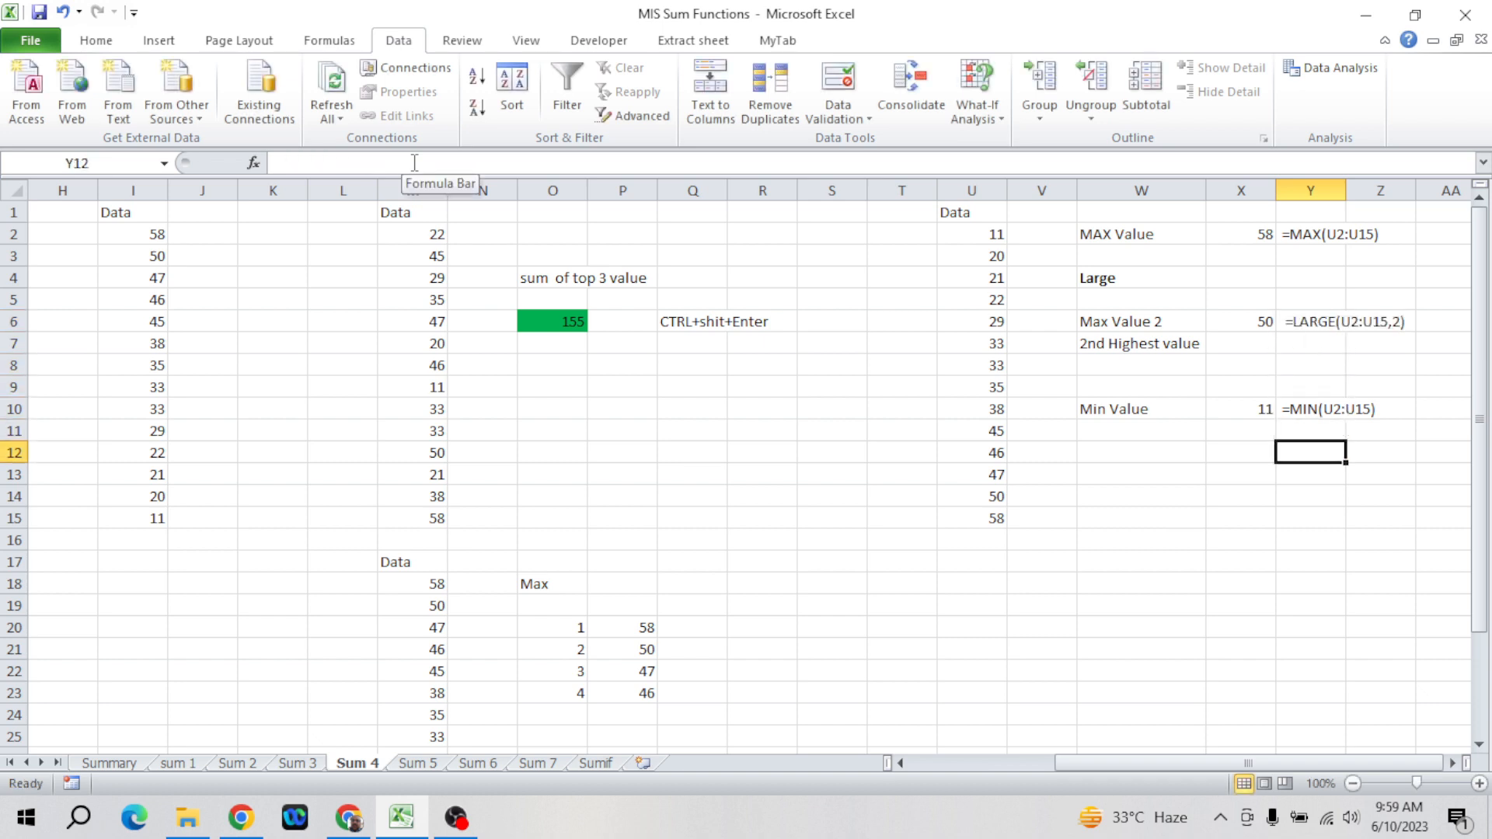
- Enter the heading "Small" in W13 below the Min Value example and make it bold
key(Left)
key(Left)
key(Up)
key(Up)
key(Up)
key(Up)
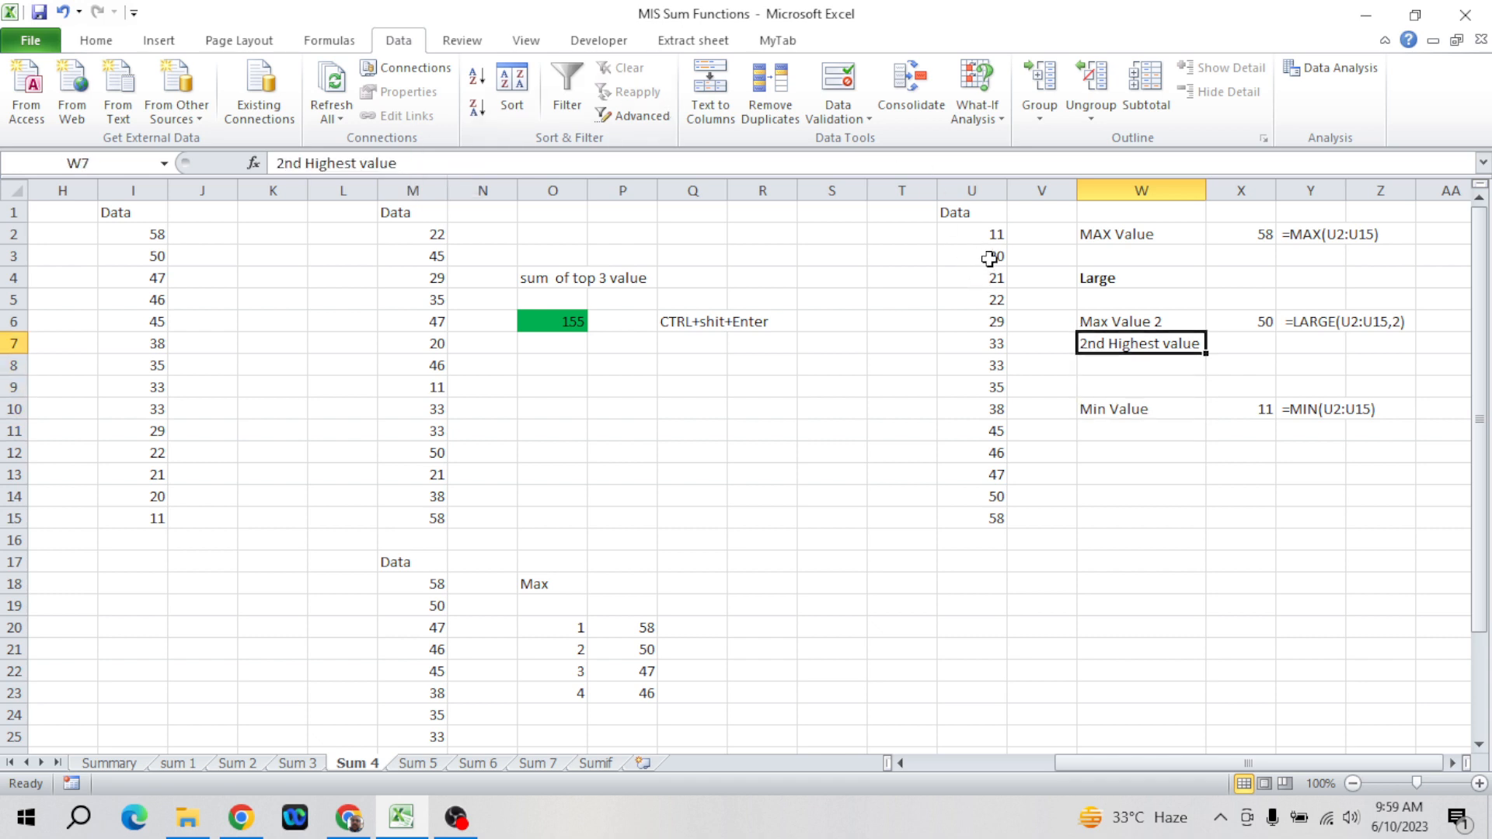
key(Down)
key(Down)
key(Down)
key(Down)
key(Down)
key(Down)
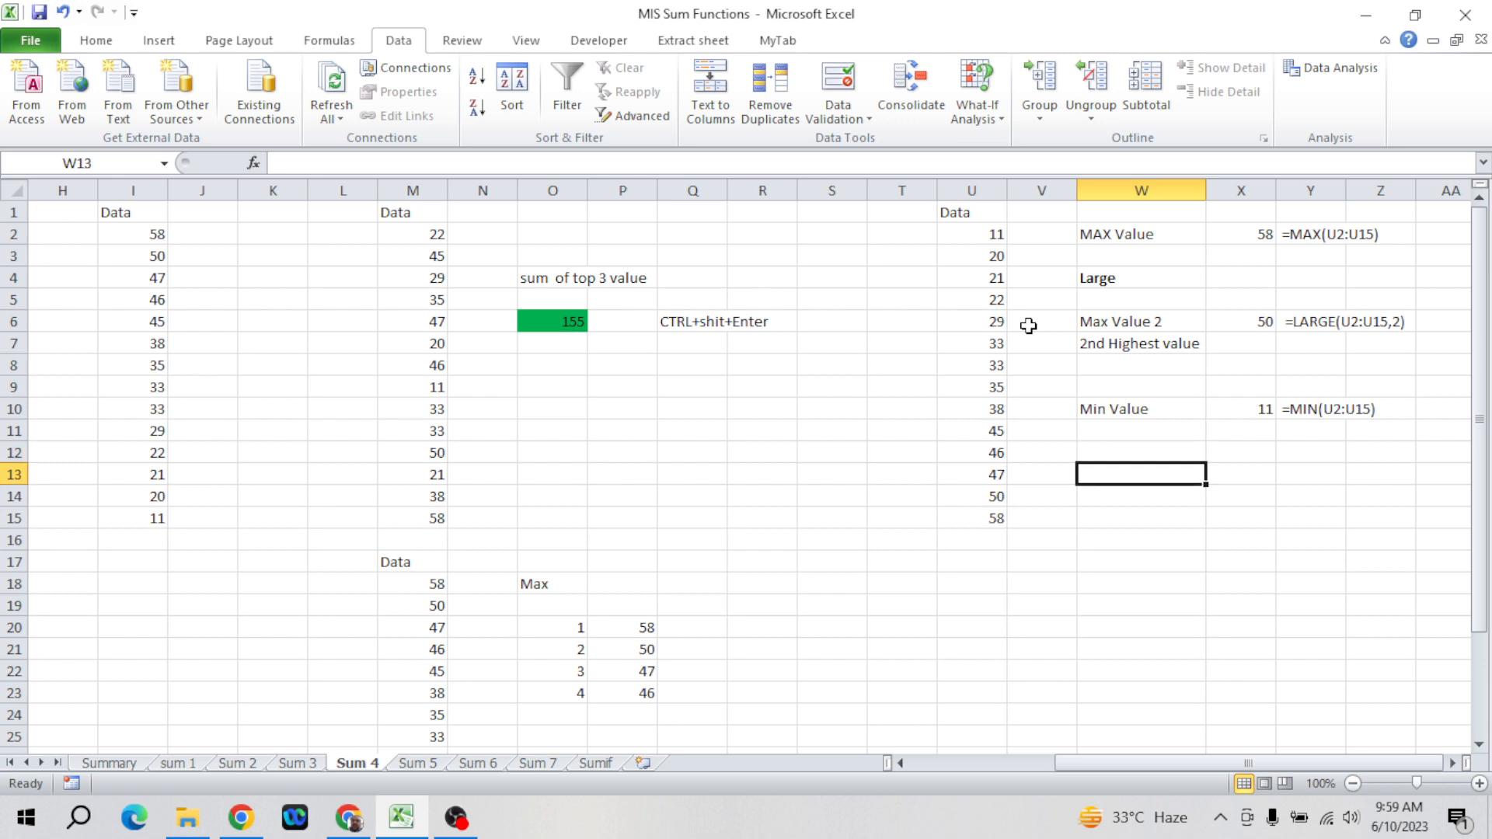
text(Small)
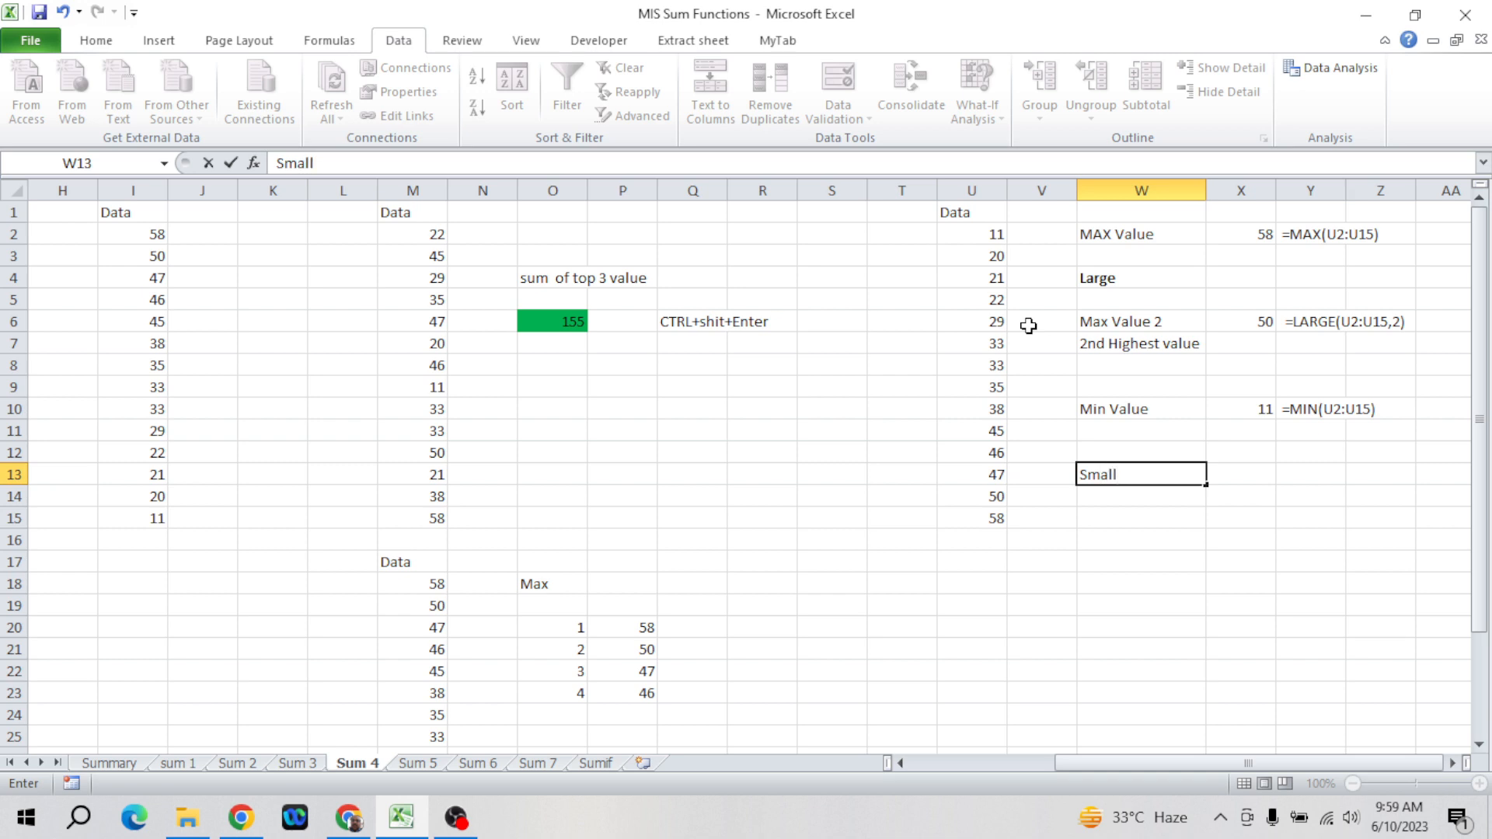
key(Return)
key(Up)
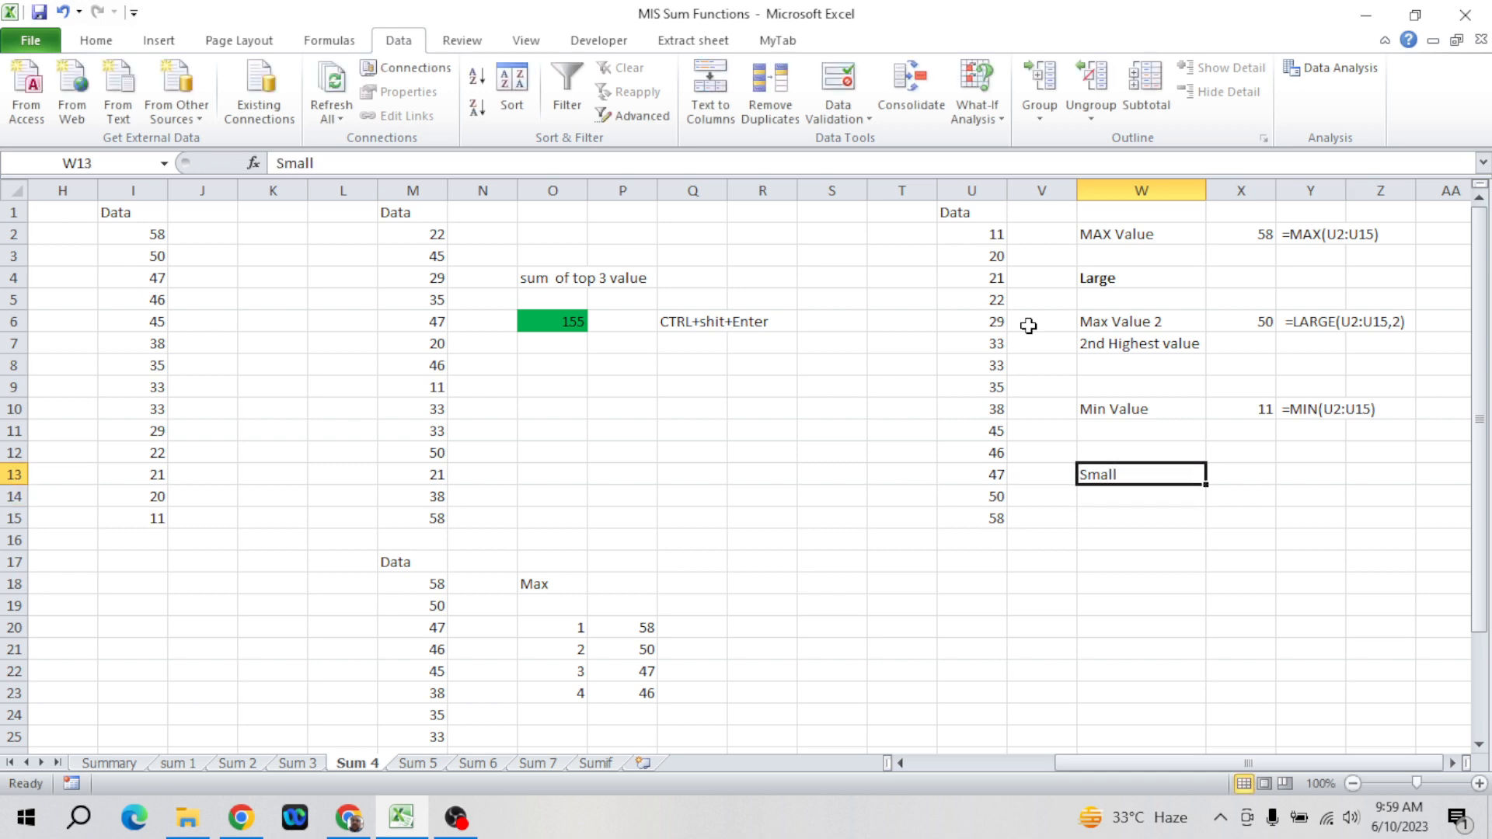
key(ctrl+b)
click(1028, 325)
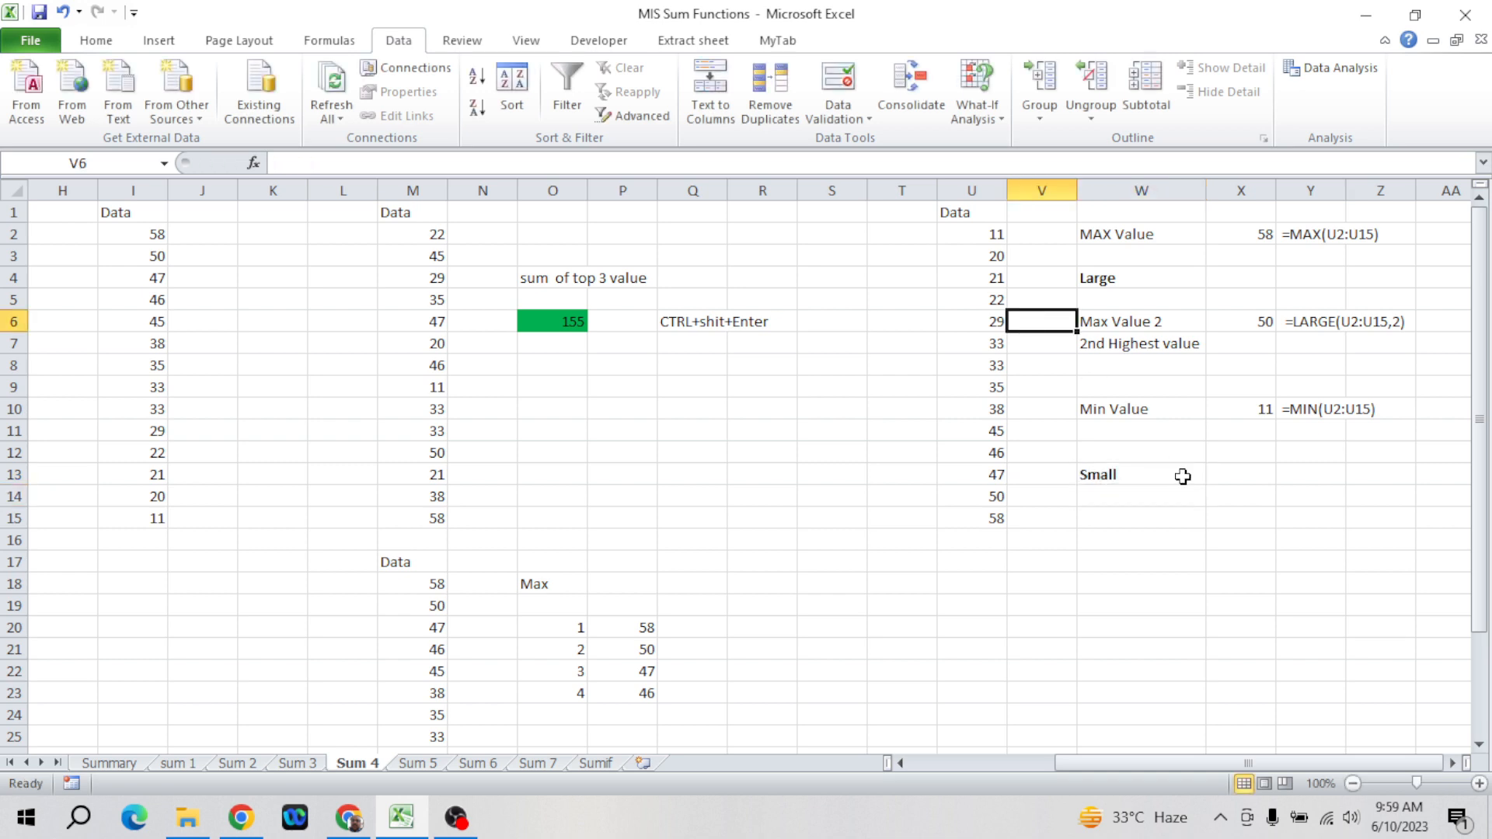
- Enter the label "2nd Lowest Value" in W15 below the Small heading
click(1138, 517)
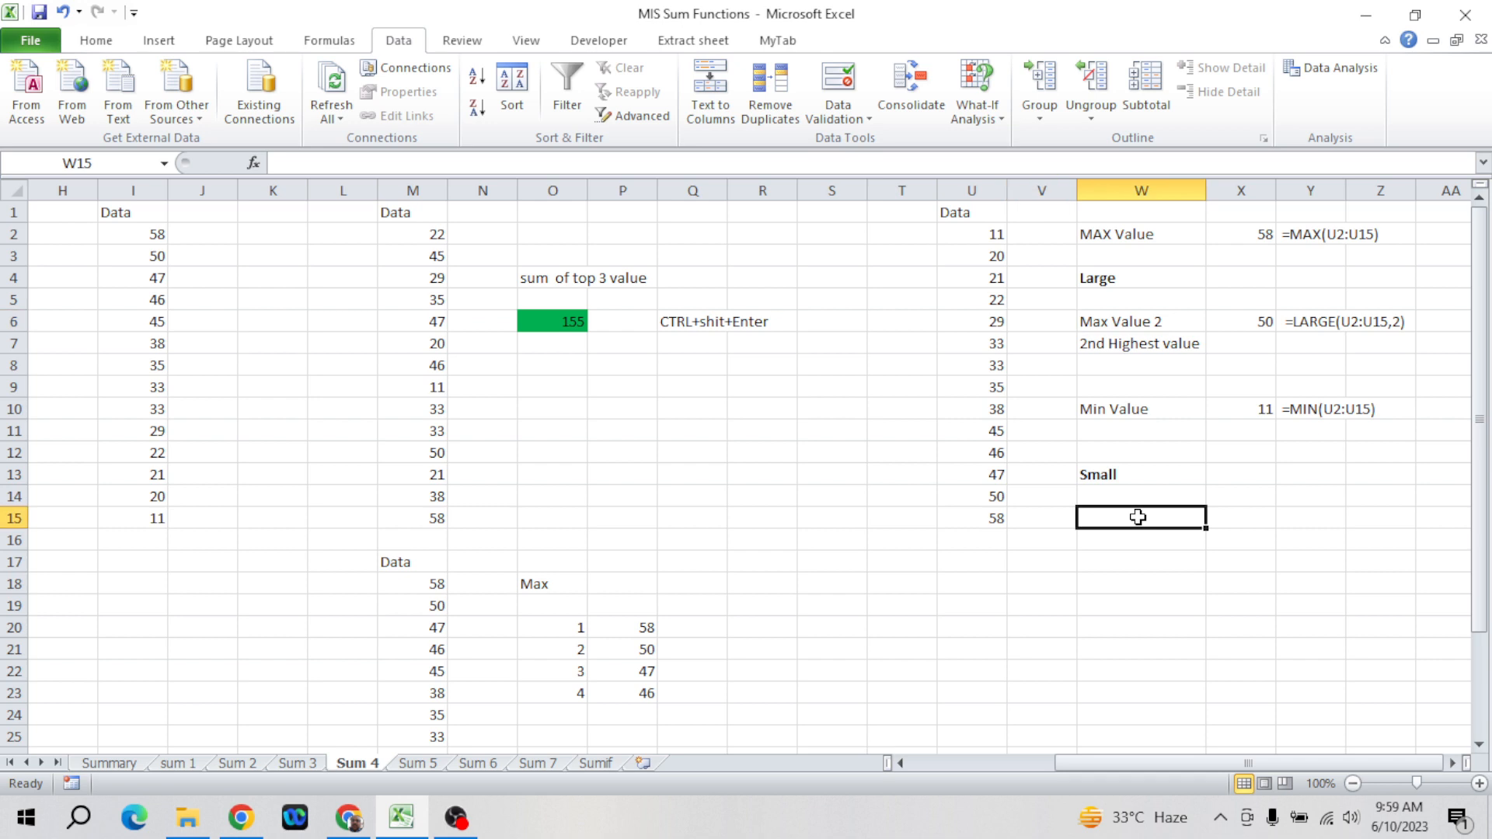
text(2)
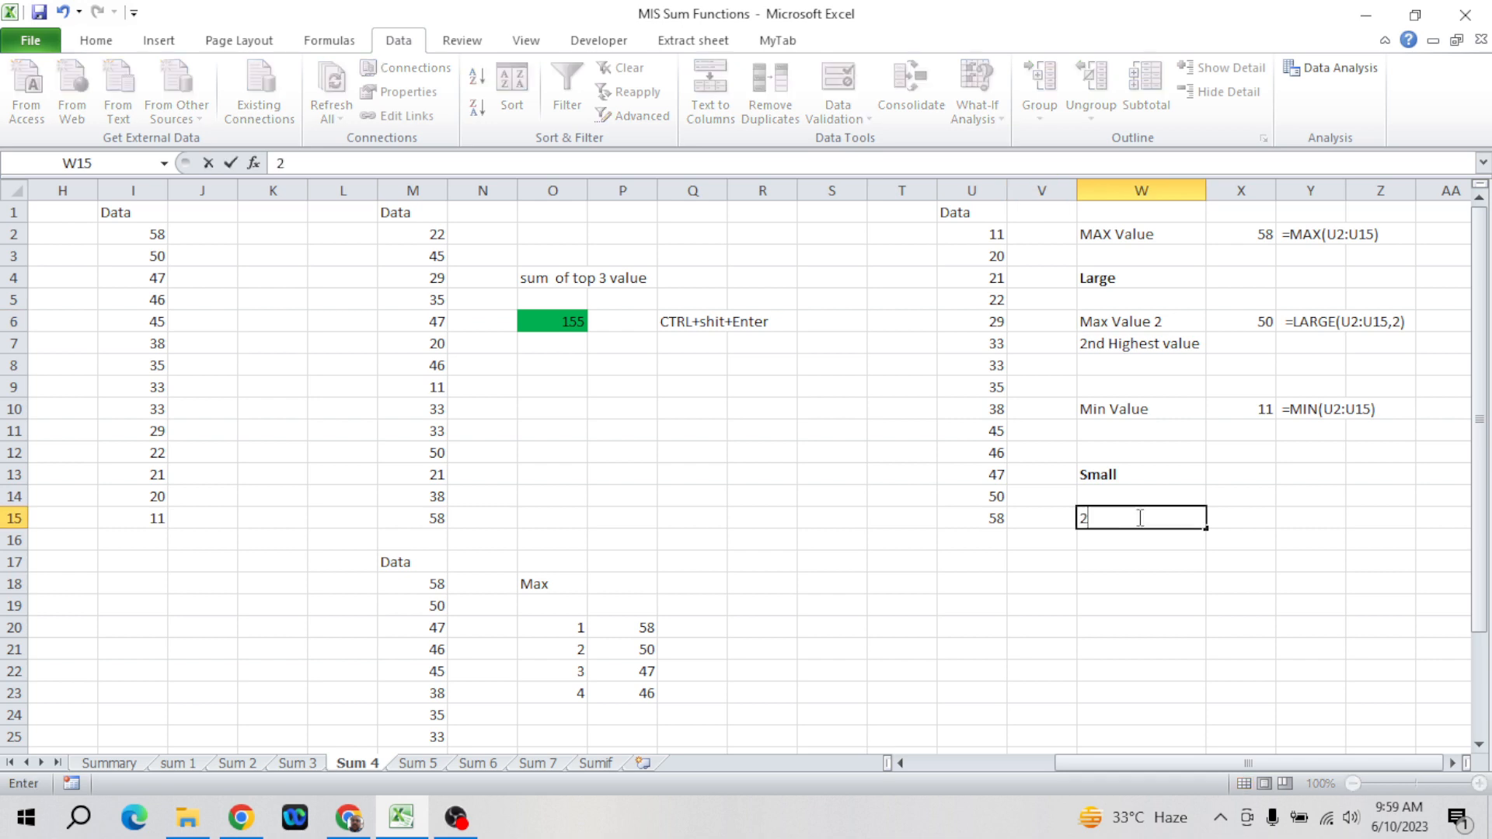
text(nd Lowest Value)
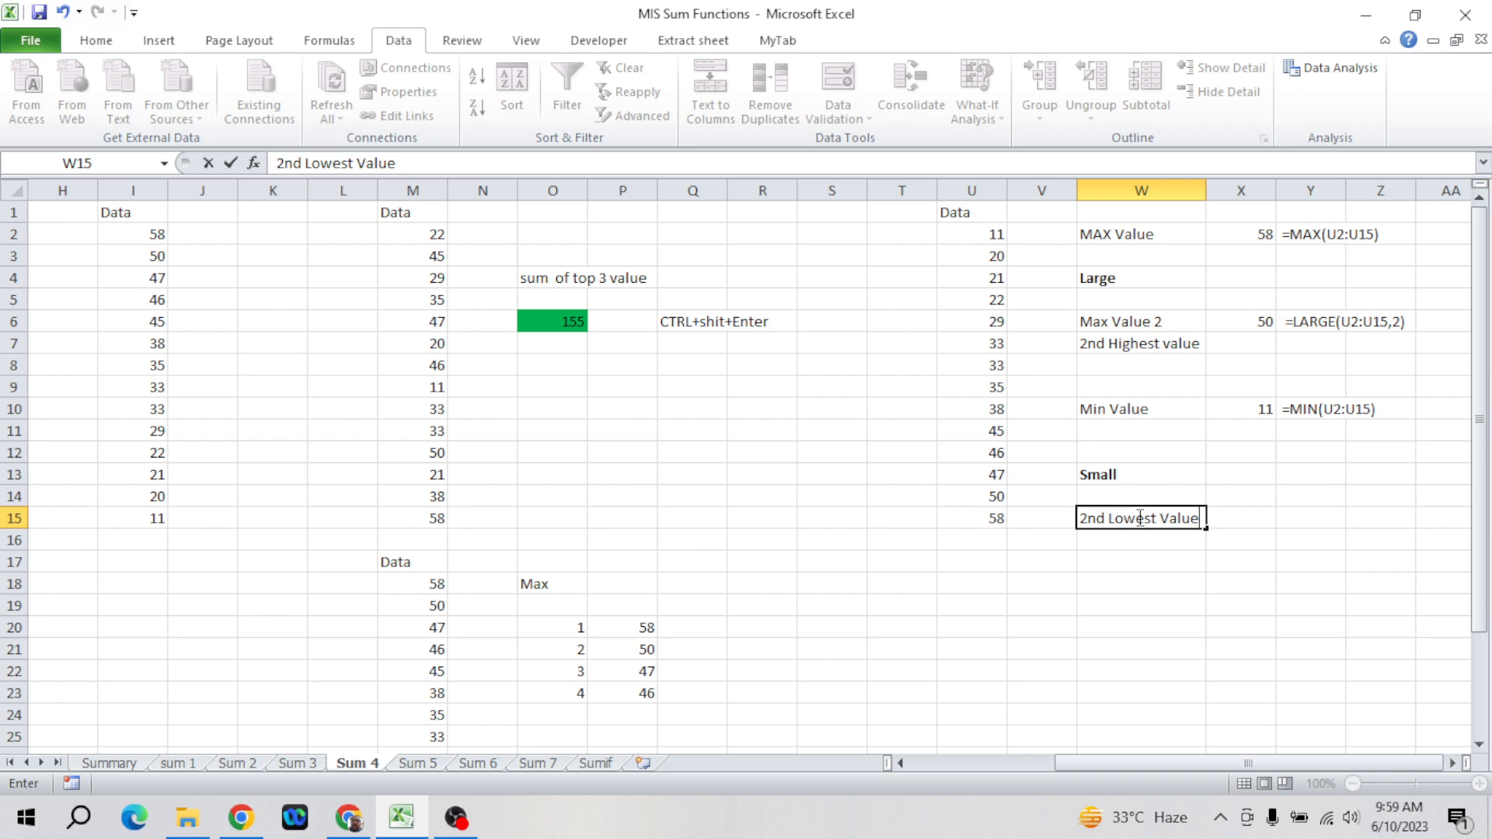
key(Tab)
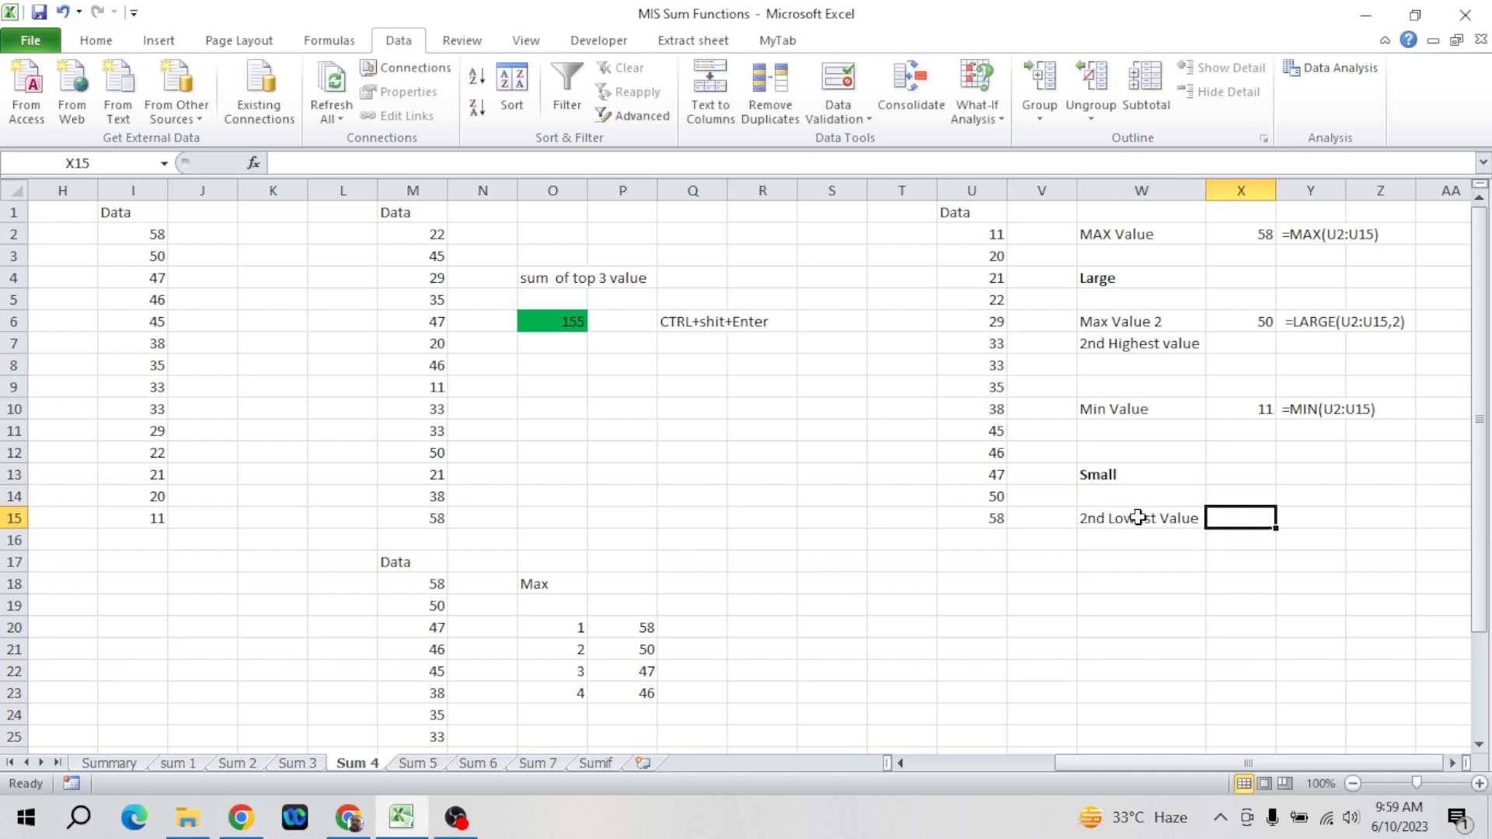
- Enter =SMALL(U2:U15,2) in X15 beside the "2nd Lowest Value" label
text(=sm)
key(Tab)
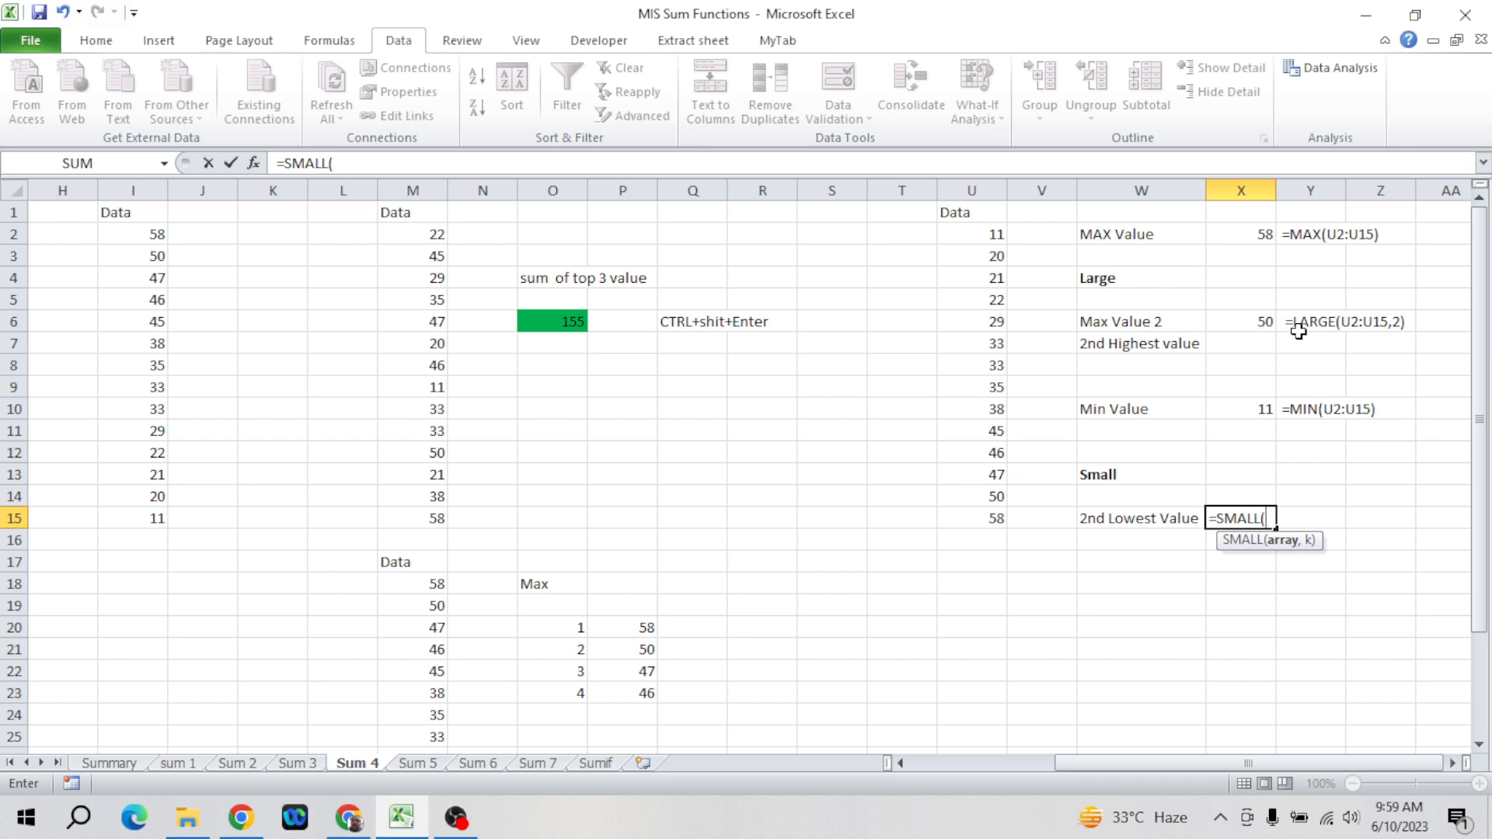
click(996, 235)
key(ctrl+shift+Down)
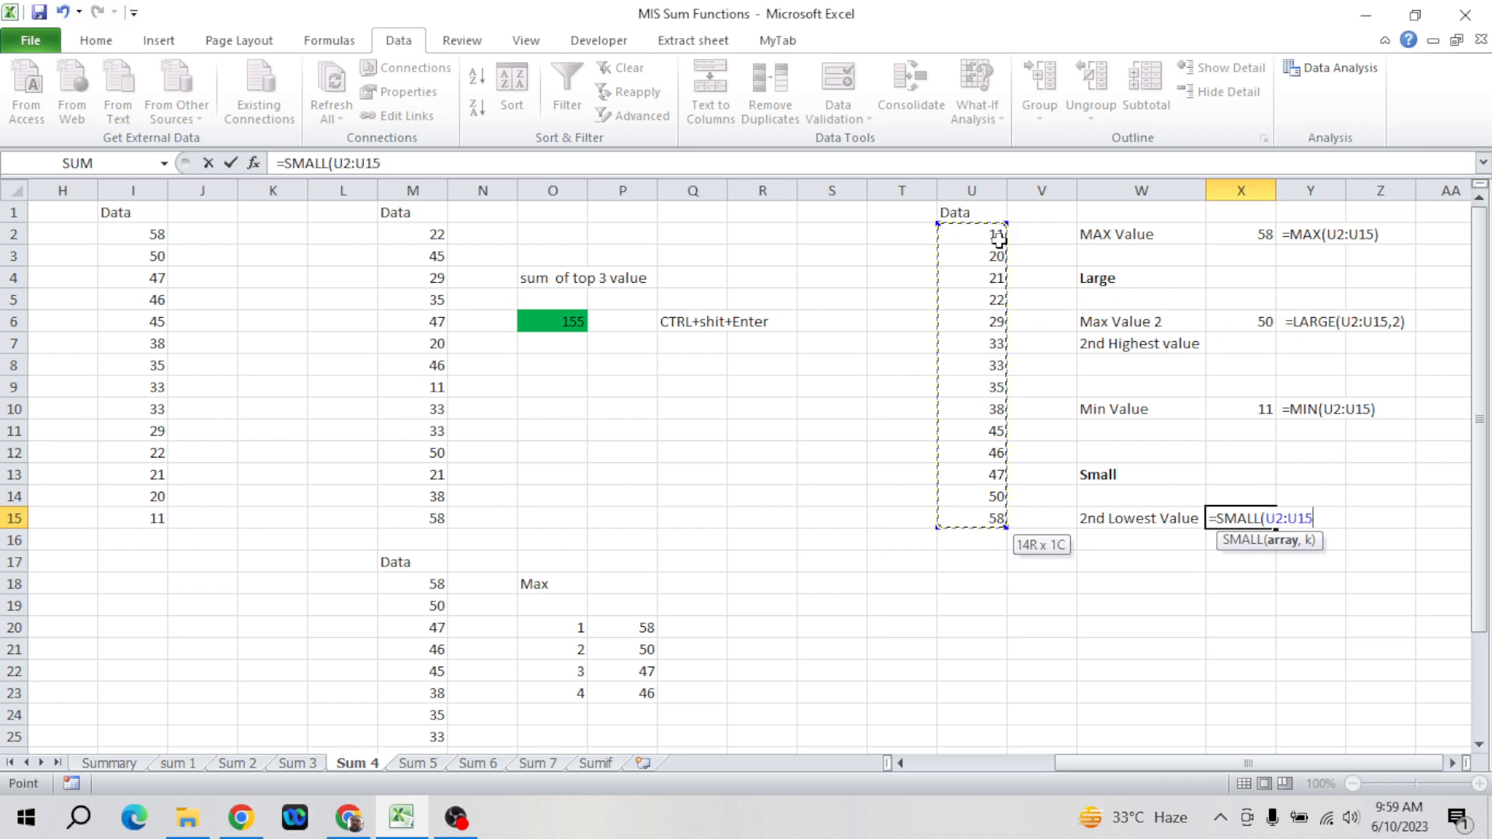
text(,)
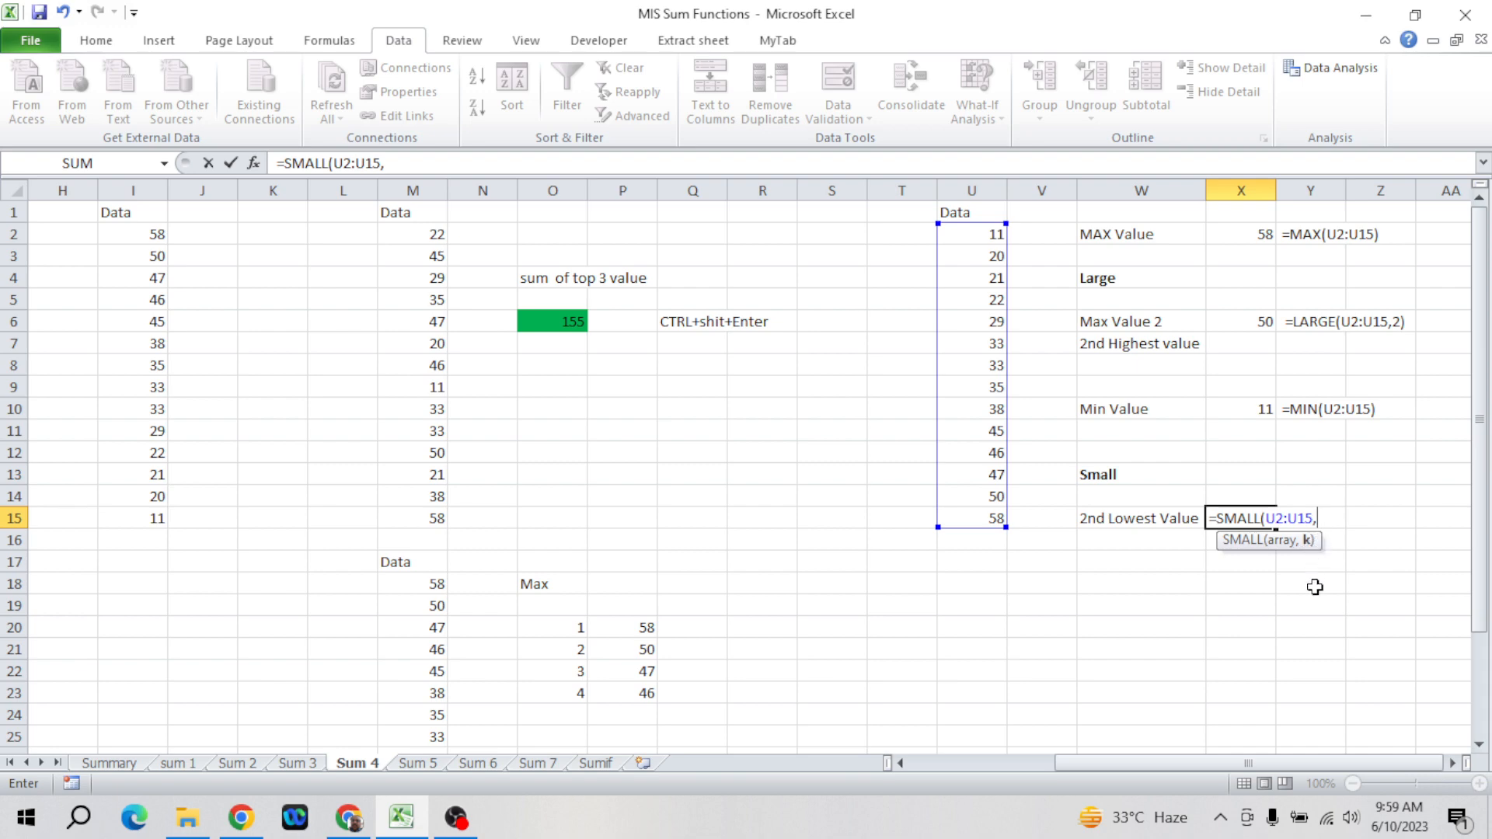
text(2))
key(Return)
key(Up)
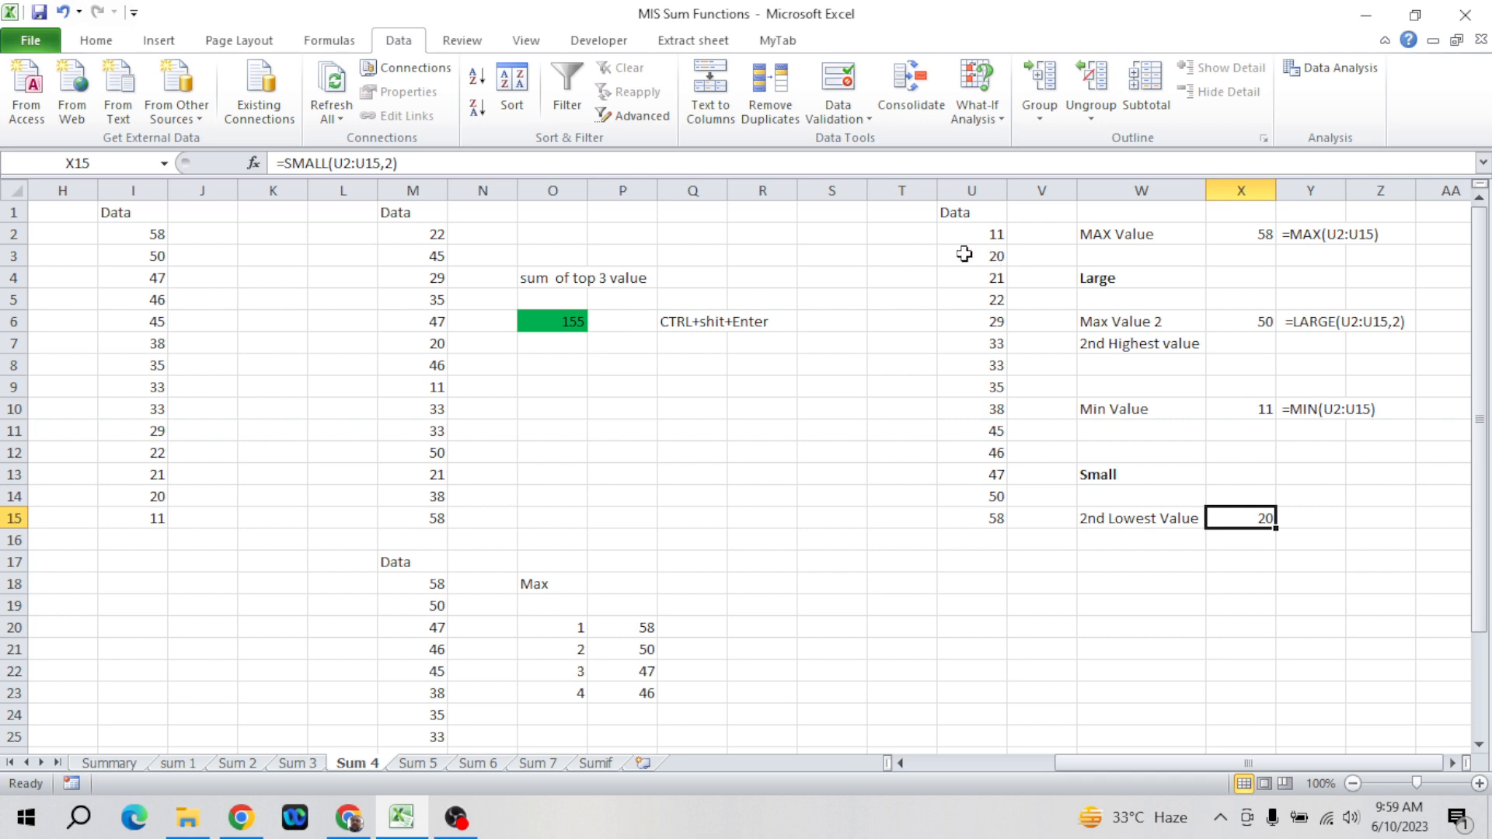
- Copy the SMALL formula from X15 and enter it as plain text, =SMALL(U2:U15,2), in Y15
click(777, 171)
key(ctrl+shift+Left)
key(ctrl+shift+Left)
key(ctrl+shift+Left)
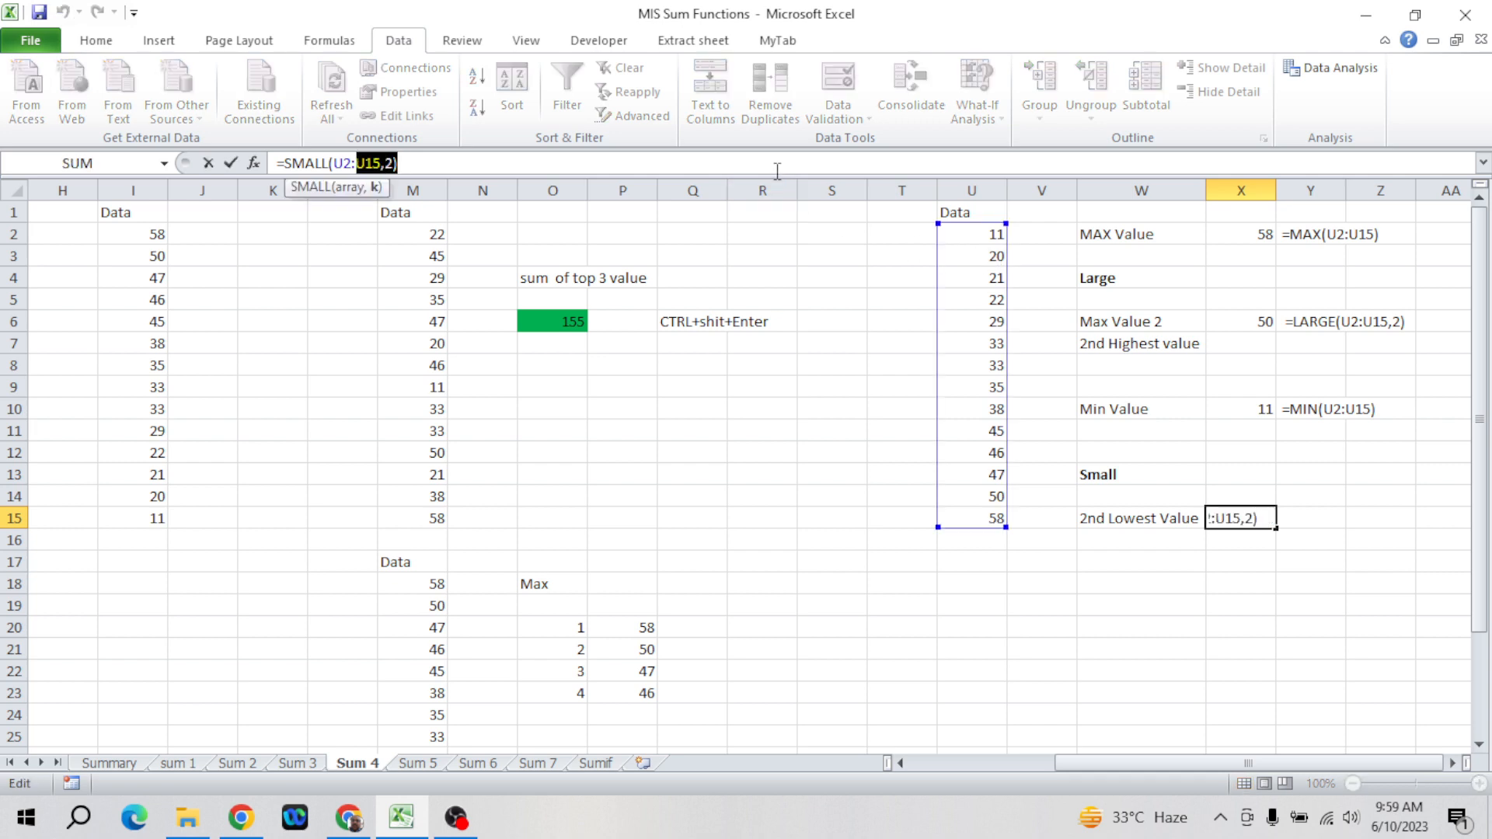
key(ctrl+shift+Left)
key(ctrl+c)
key(Escape)
key(Right)
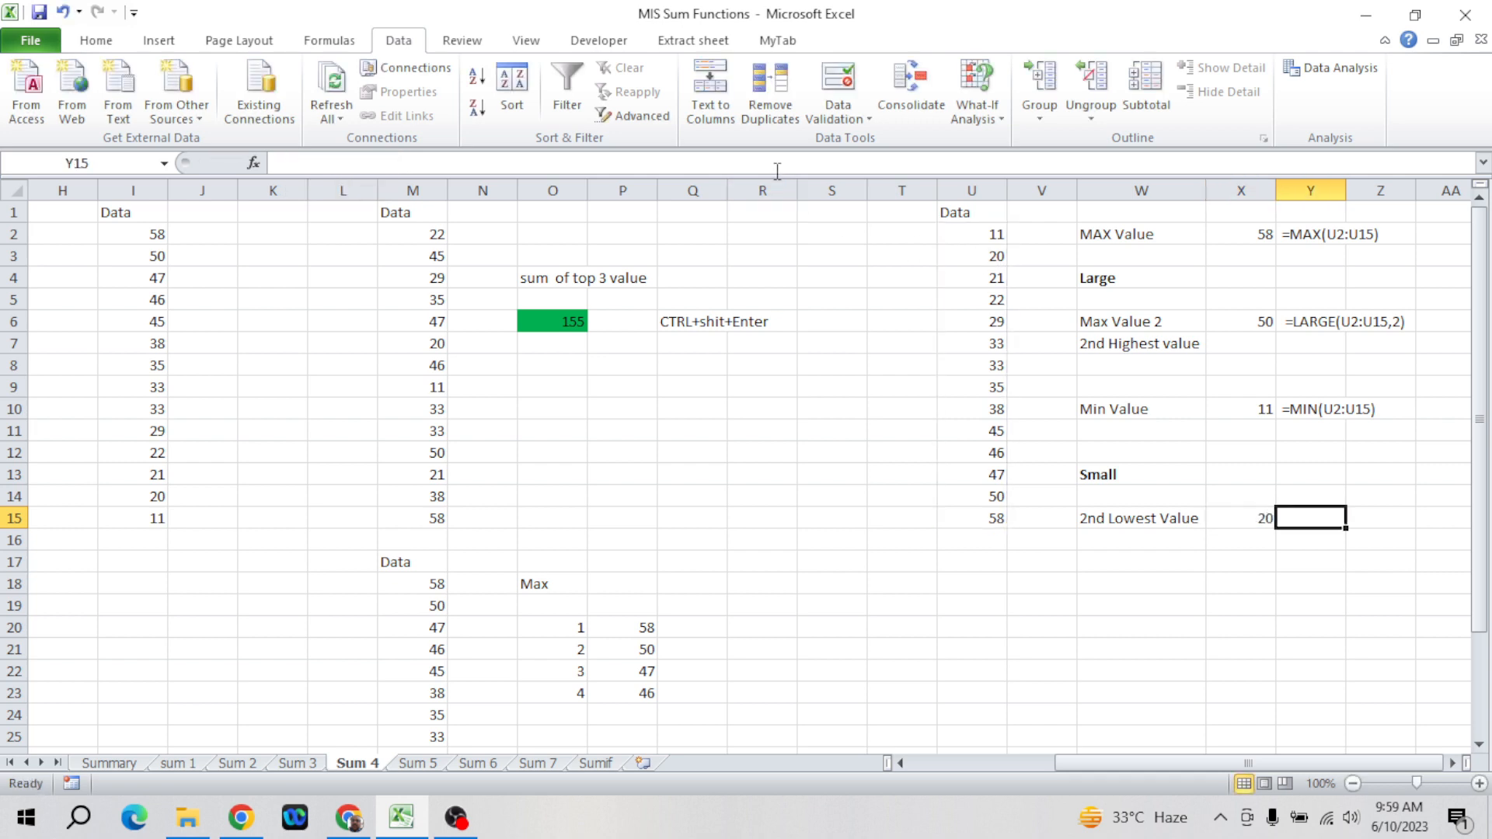
key(ctrl+v)
key(Return)
key(Return)
key(Return)
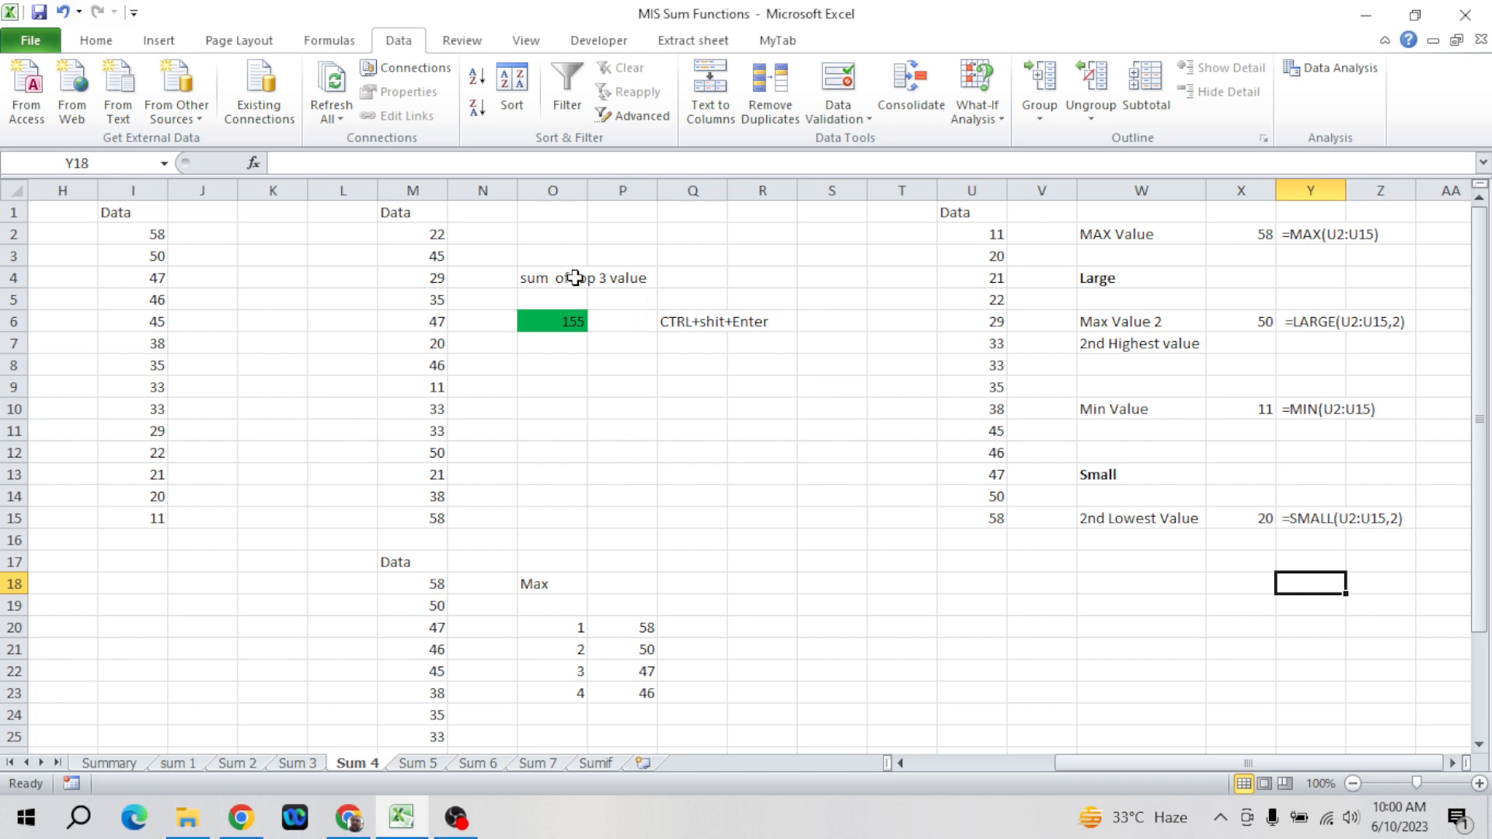
- Check the array formula in O6, and copy the "sum of top 3 value" label from O4 to W18
click(575, 277)
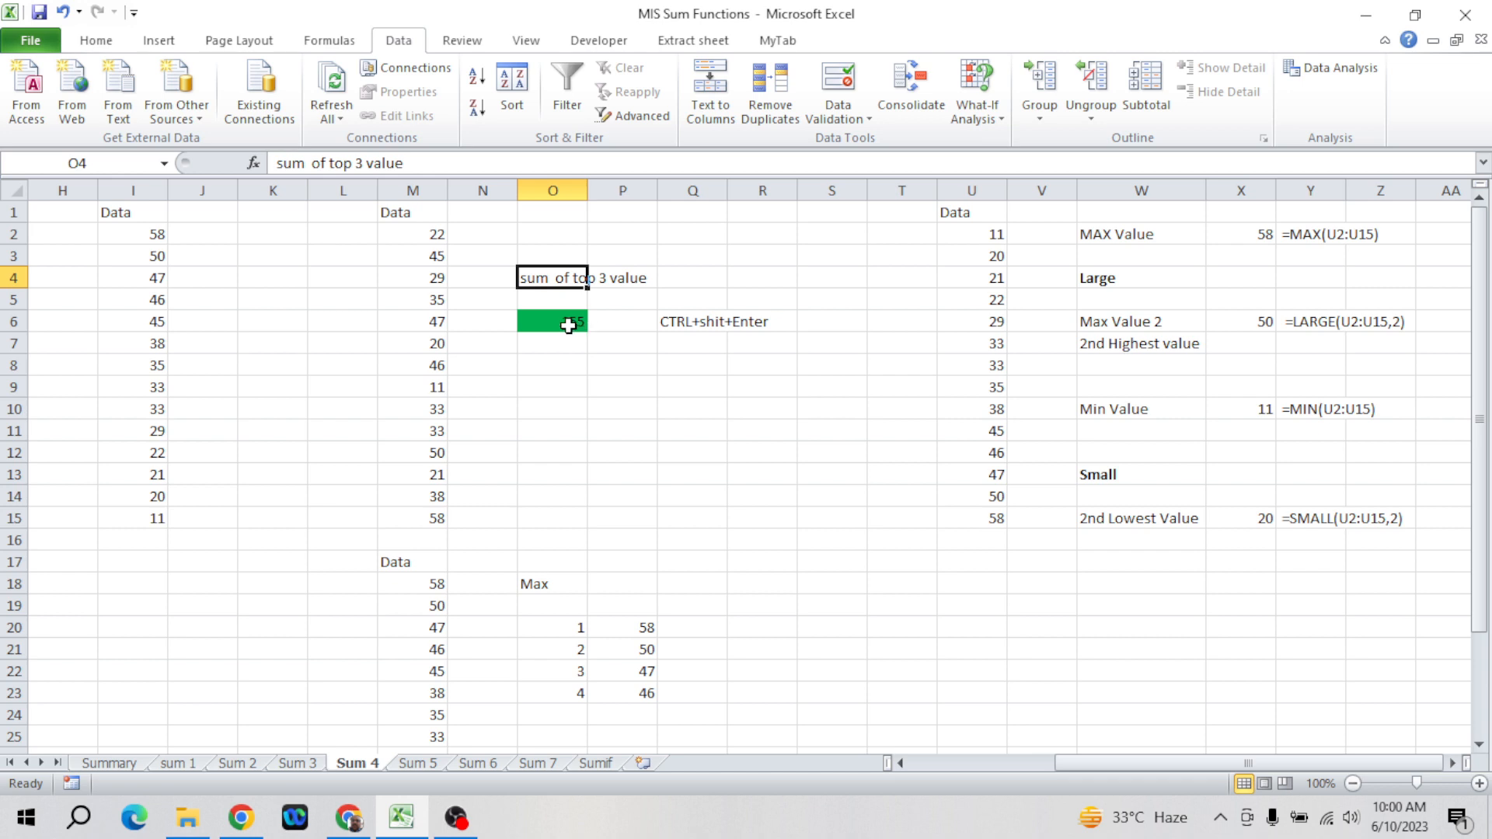
click(569, 325)
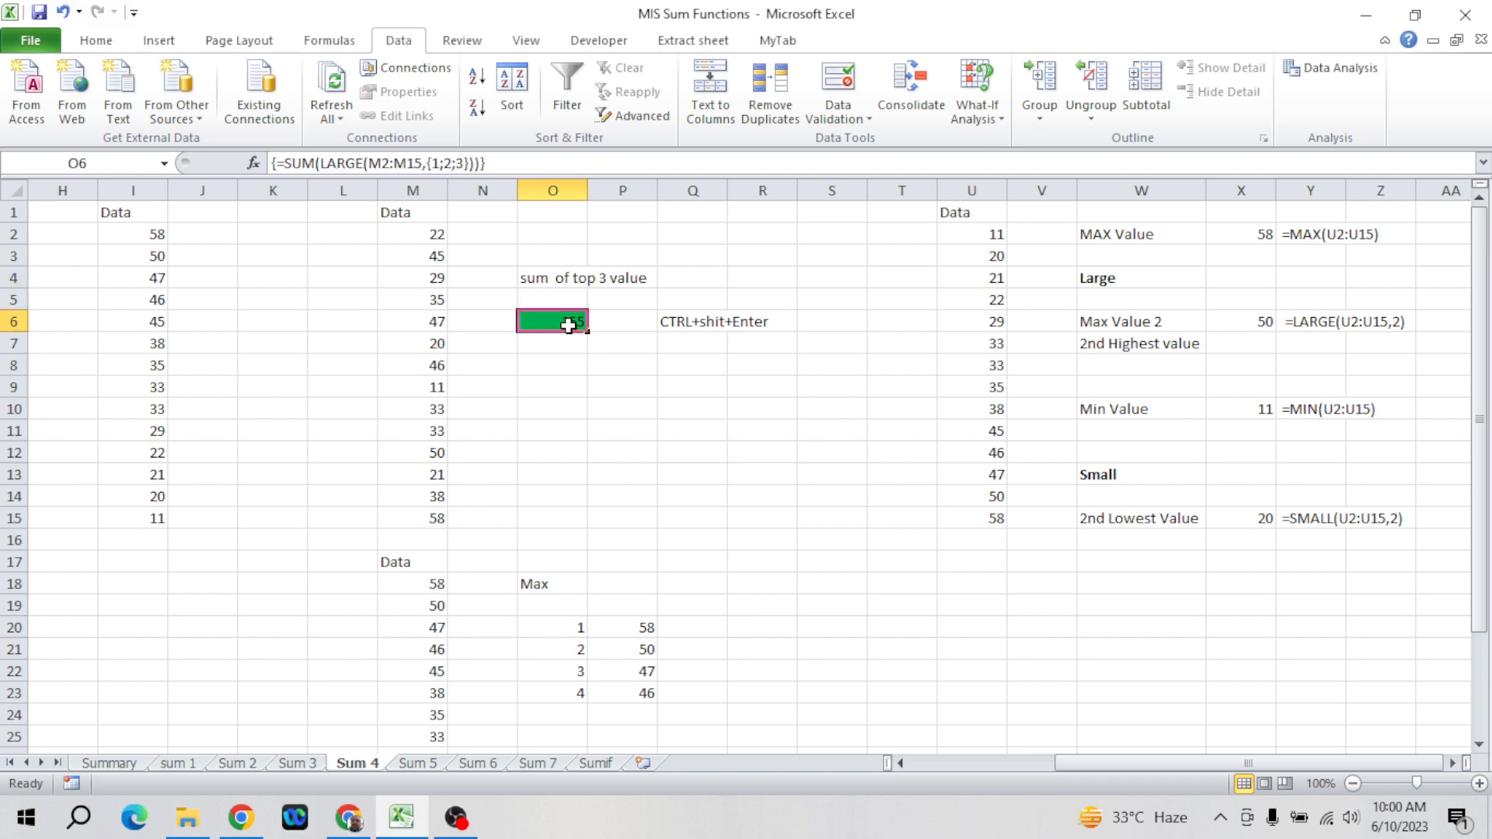
click(572, 282)
key(ctrl+c)
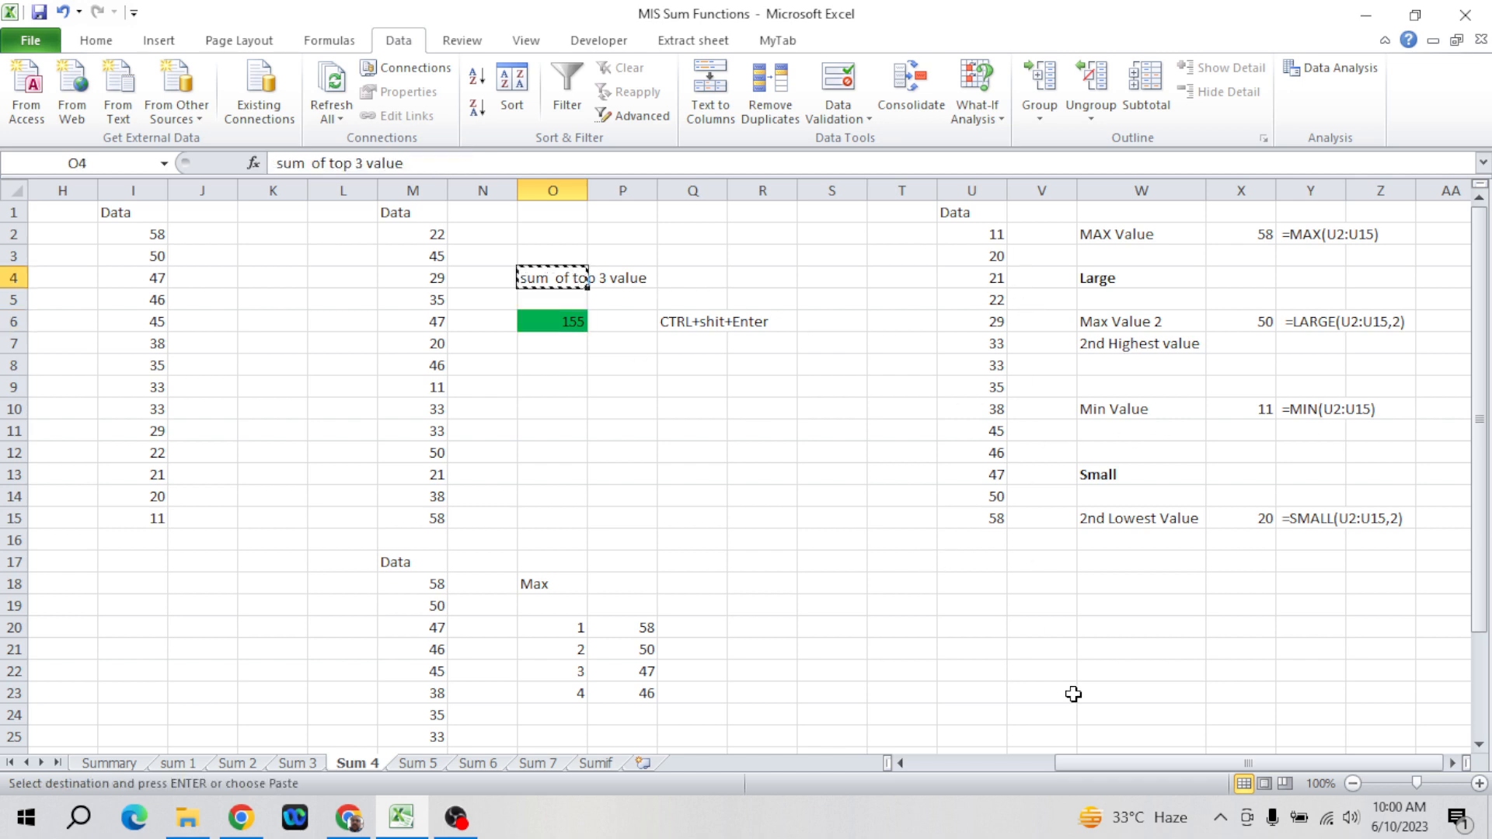
click(1115, 584)
key(ctrl+v)
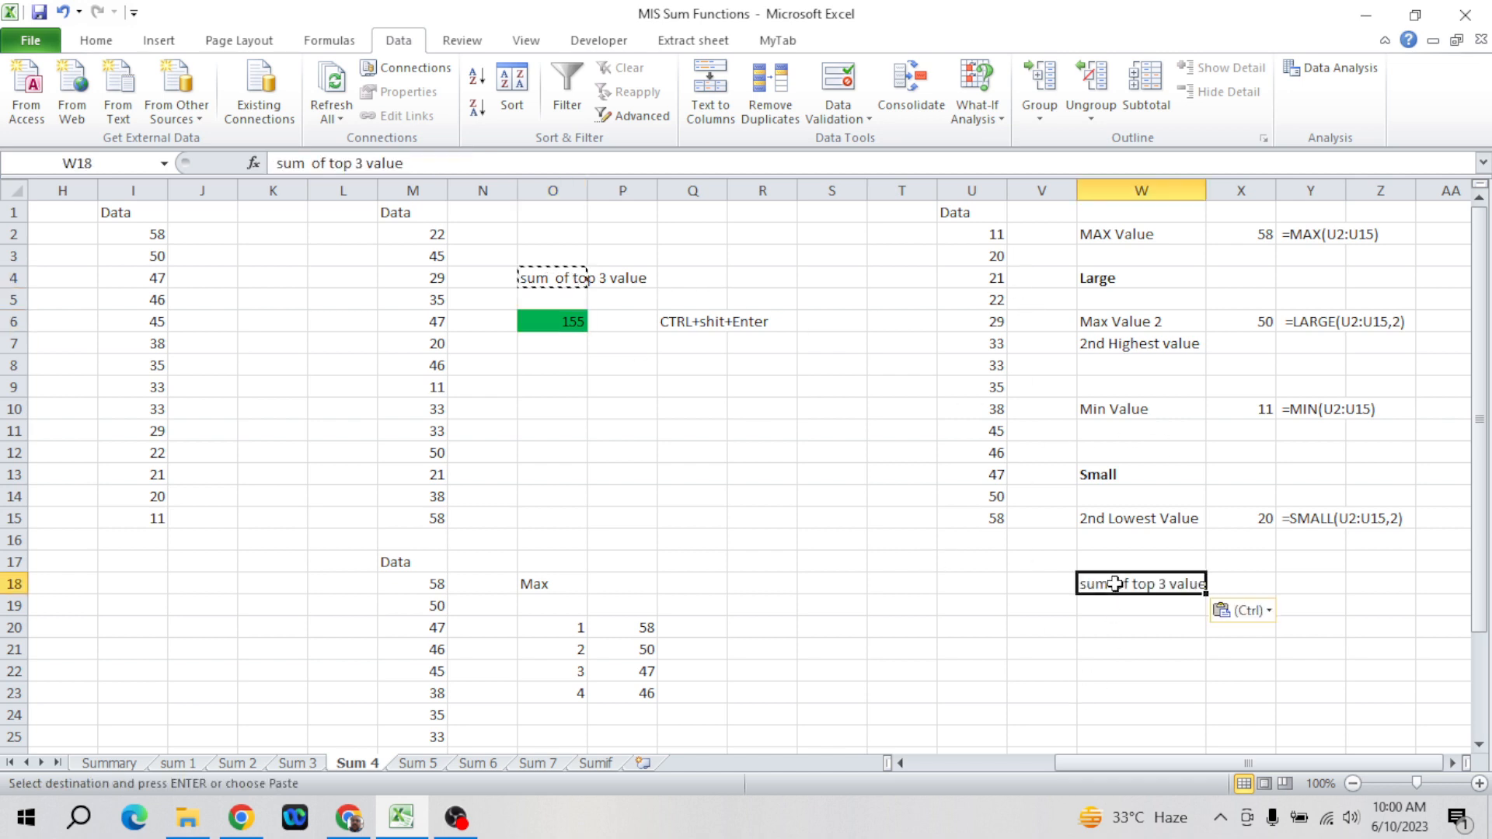
key(Down)
key(Down)
key(Up)
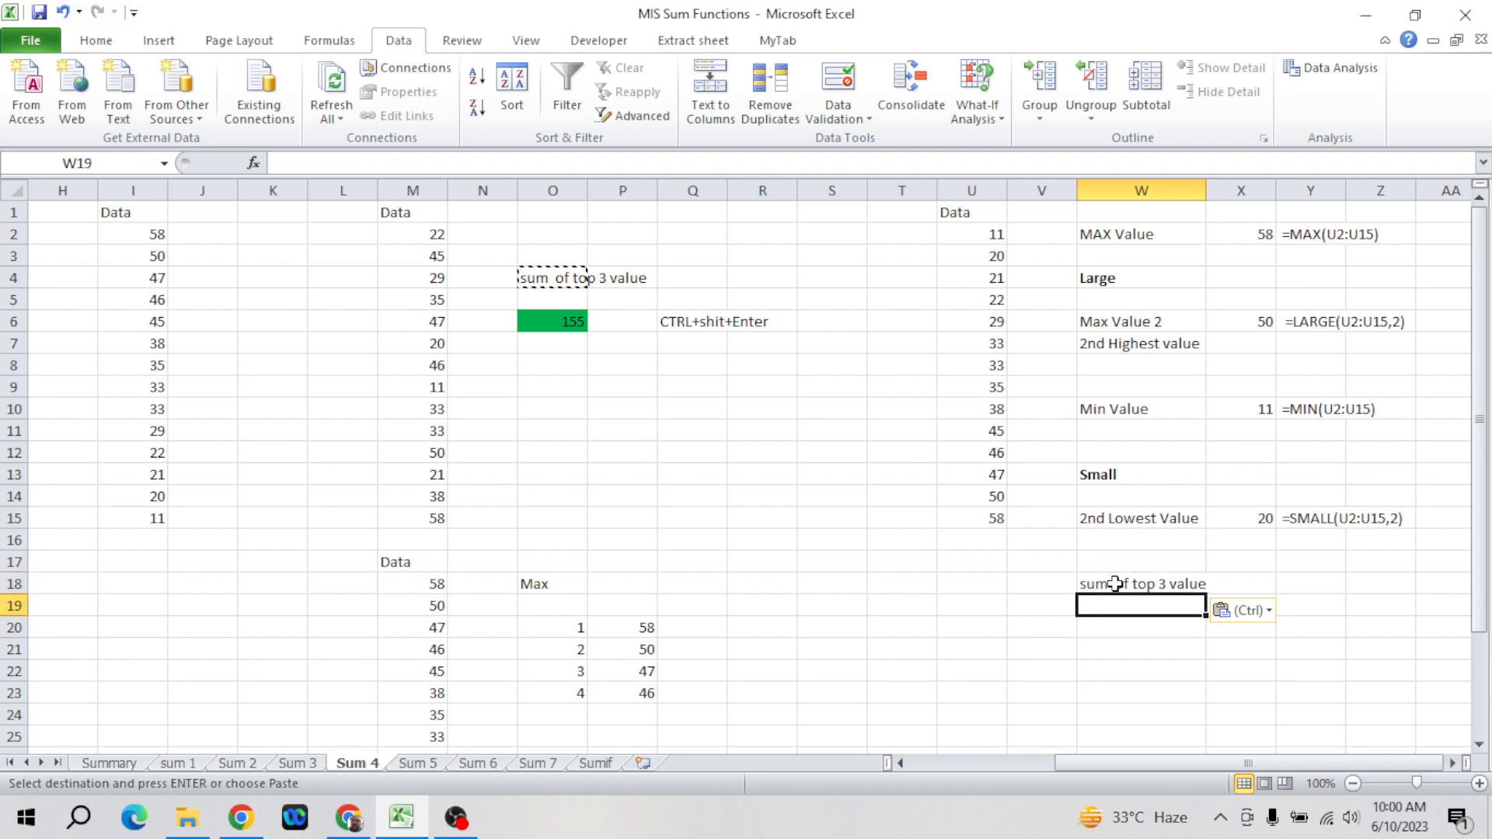
- Enter =SUM(LARGE(U2:U15,{1;2;3})) in W20 as an array formula, accepting the proposed closing-bracket correction
key(Down)
text(=SUM()
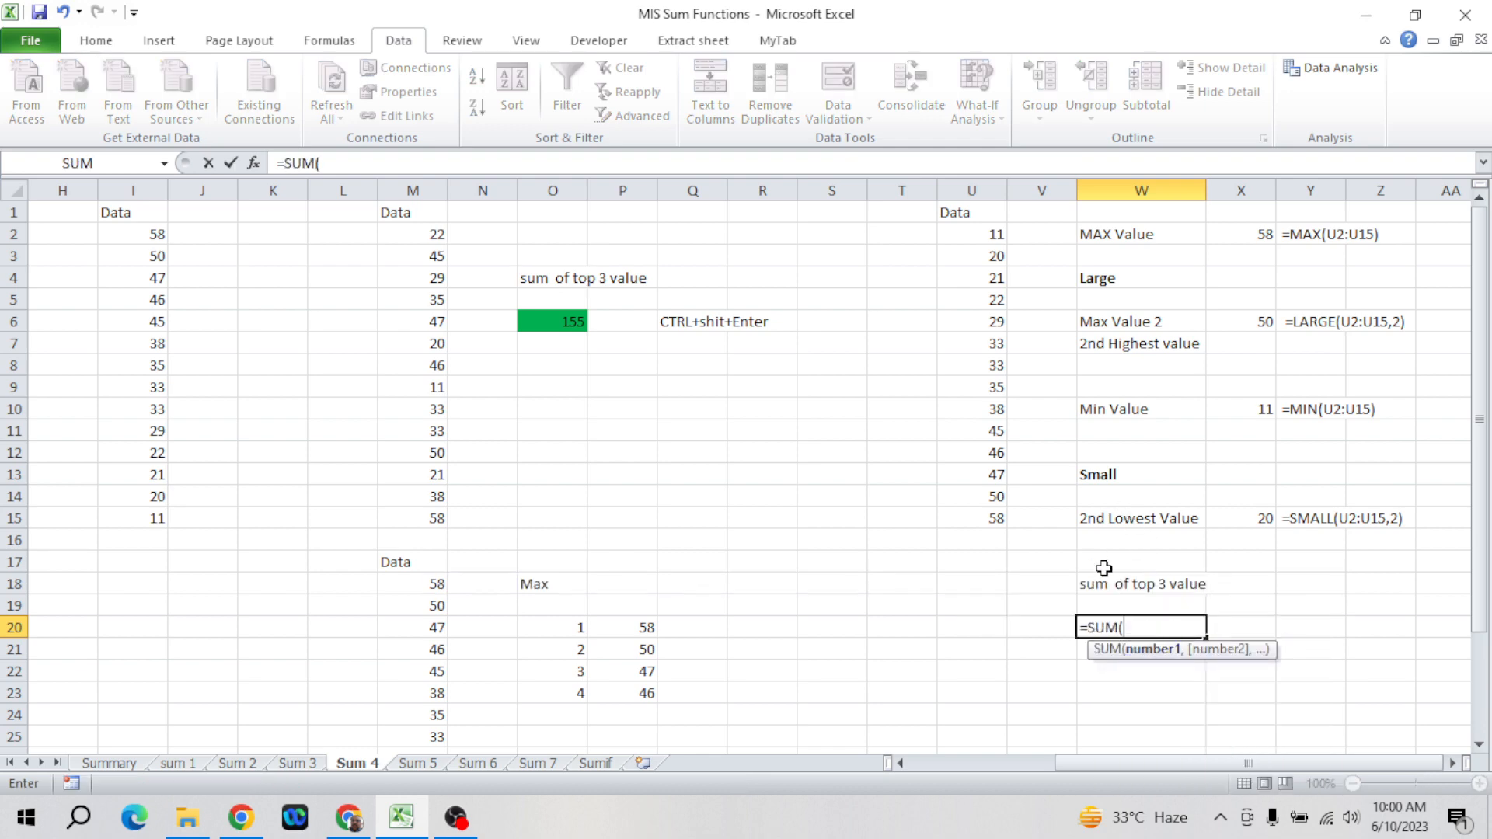
text(la)
key(Tab)
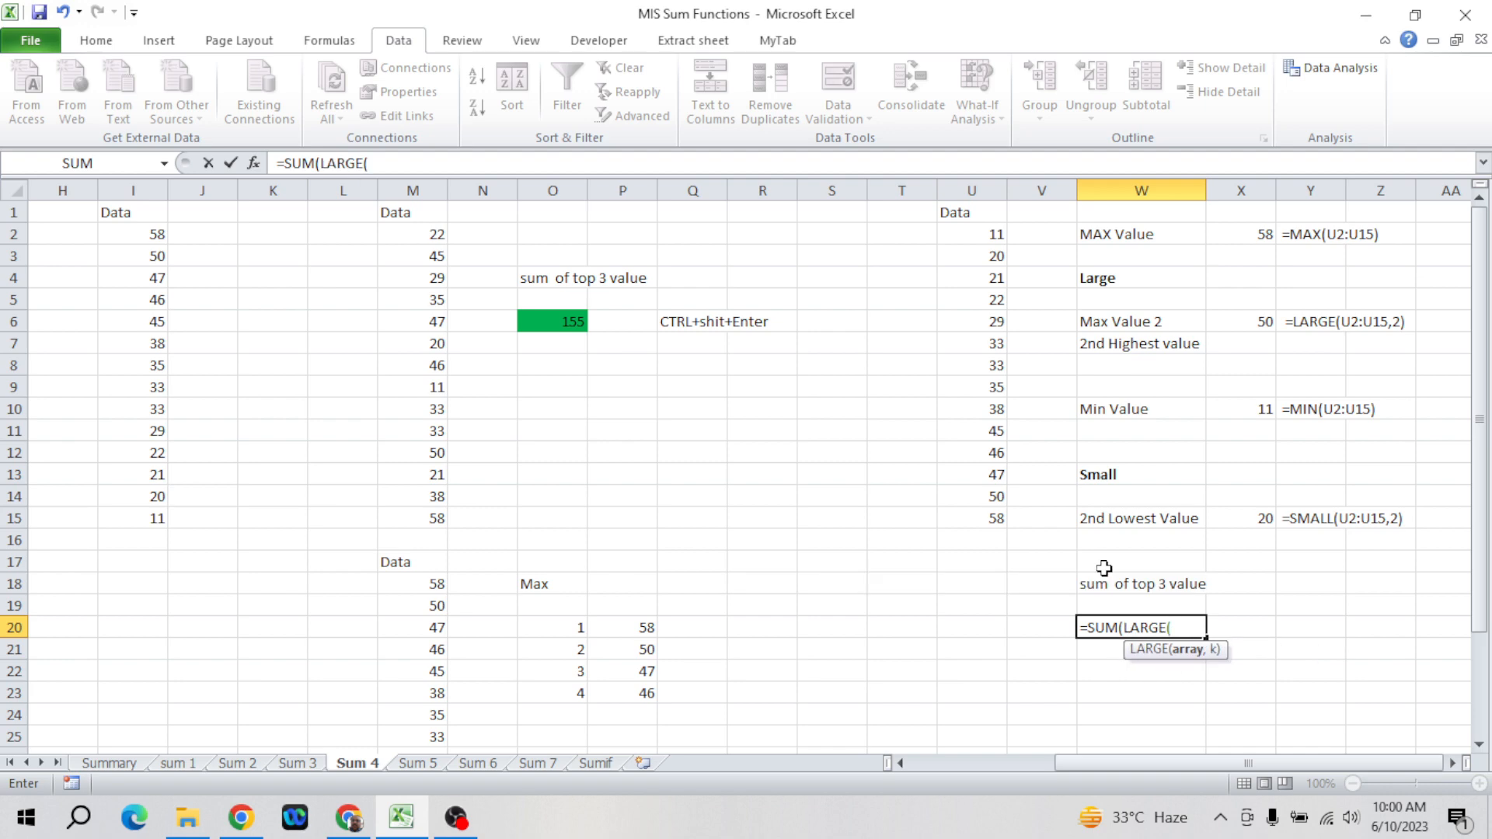
click(1001, 234)
key(ctrl+shift+Down)
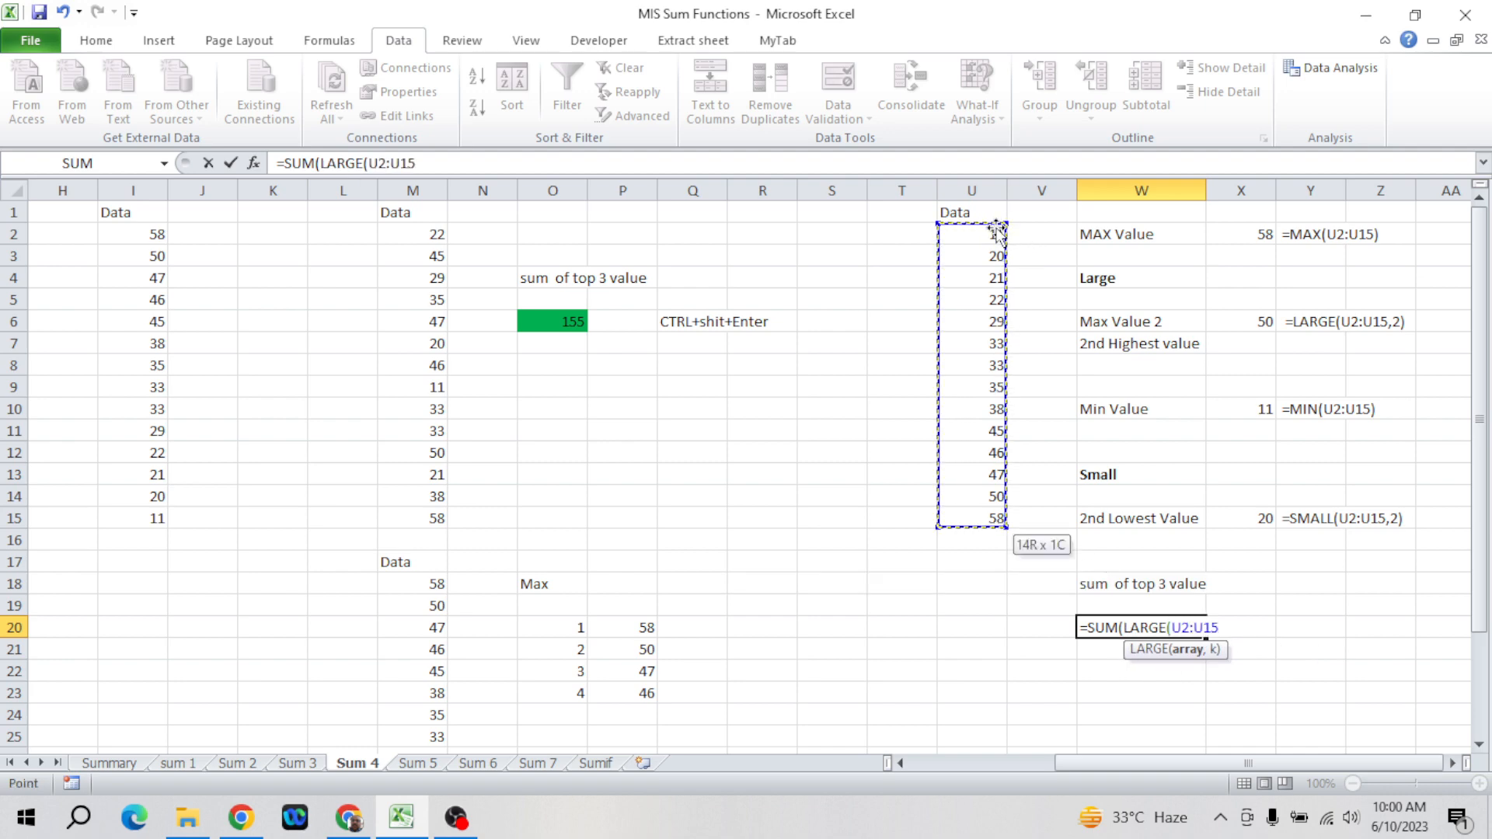
text(,)
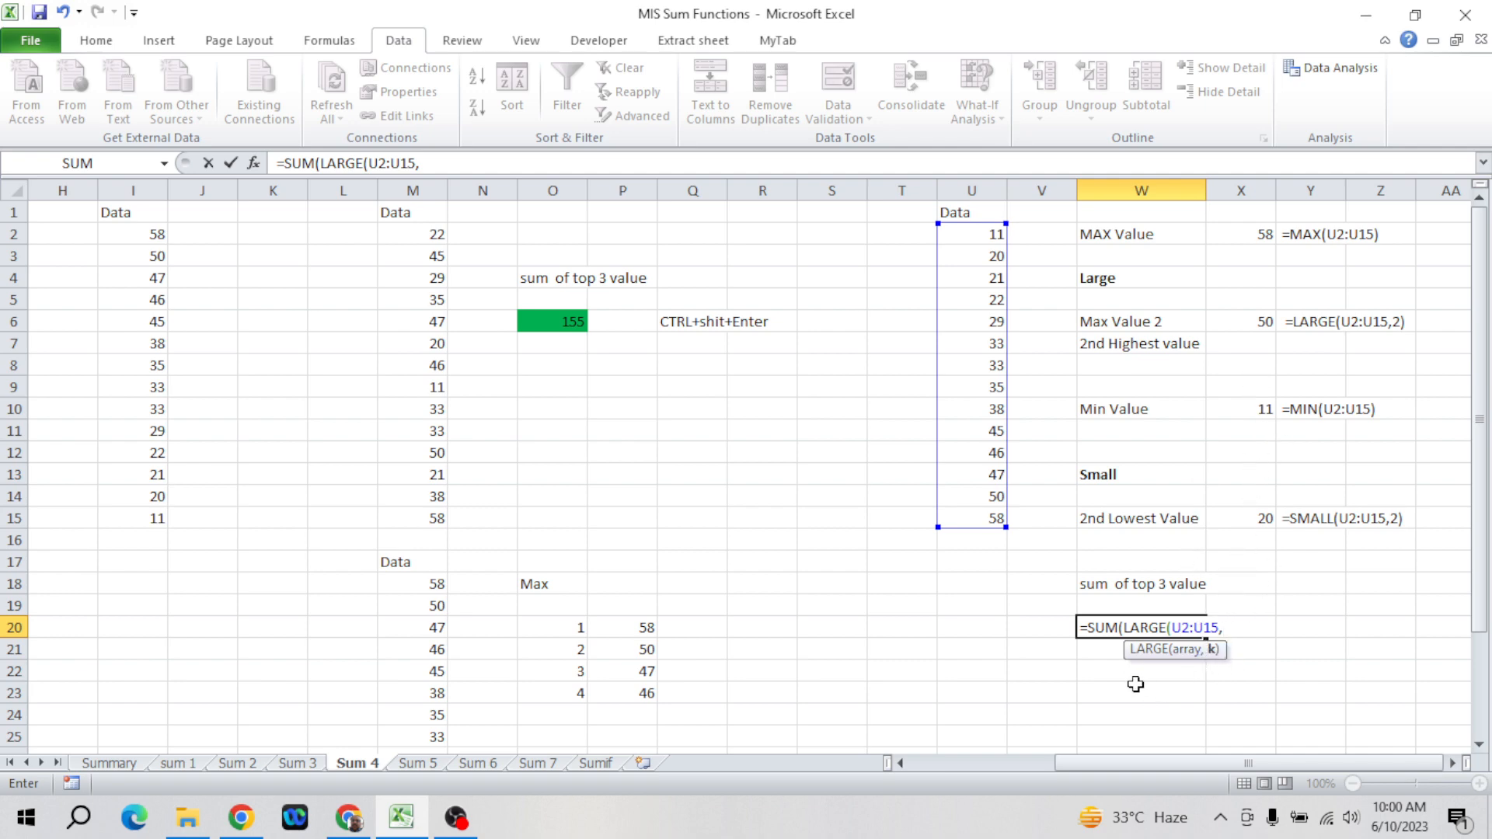
text({1;2;3)
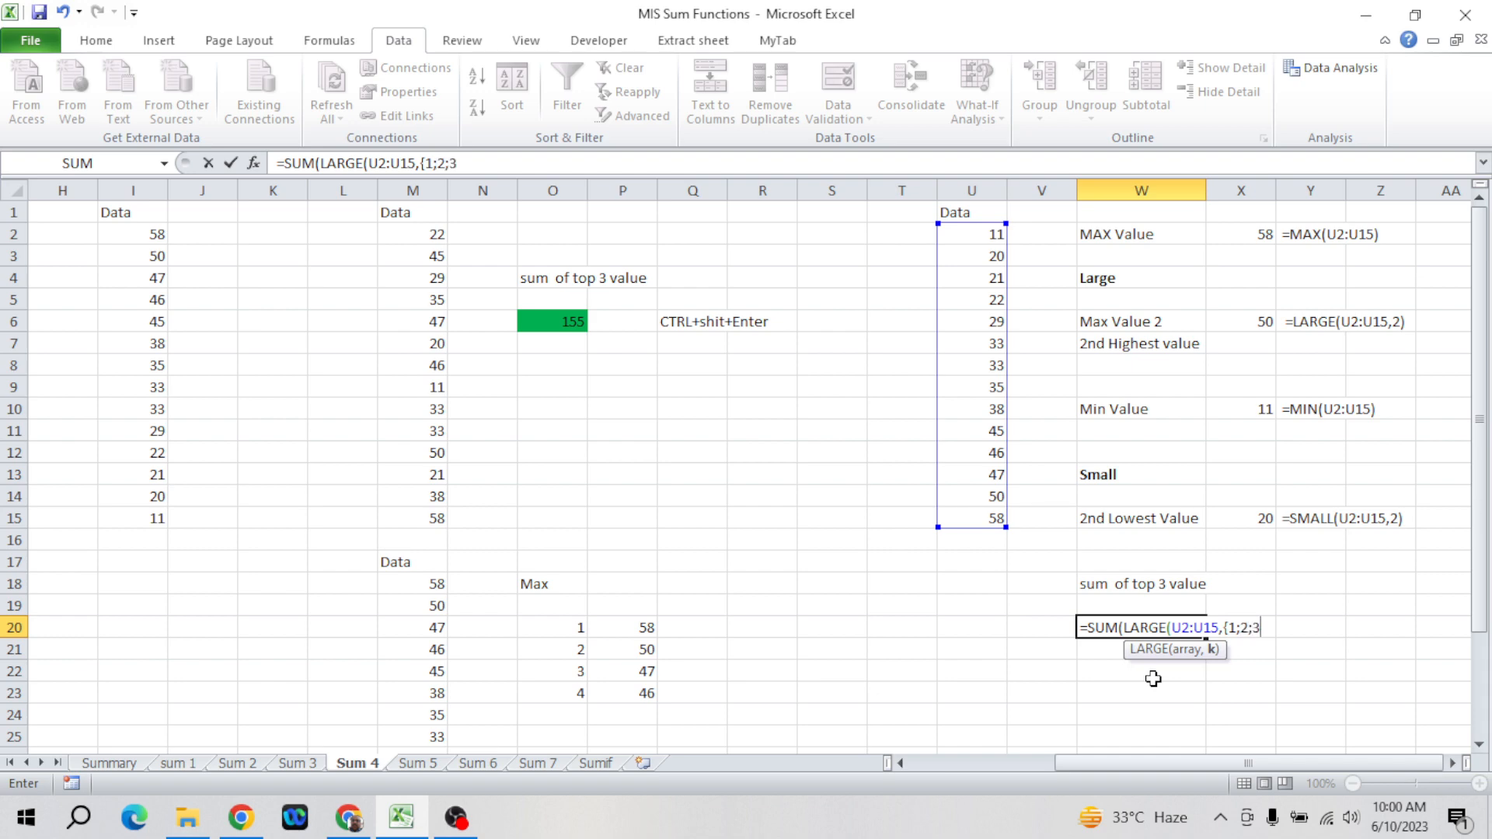
text(}))
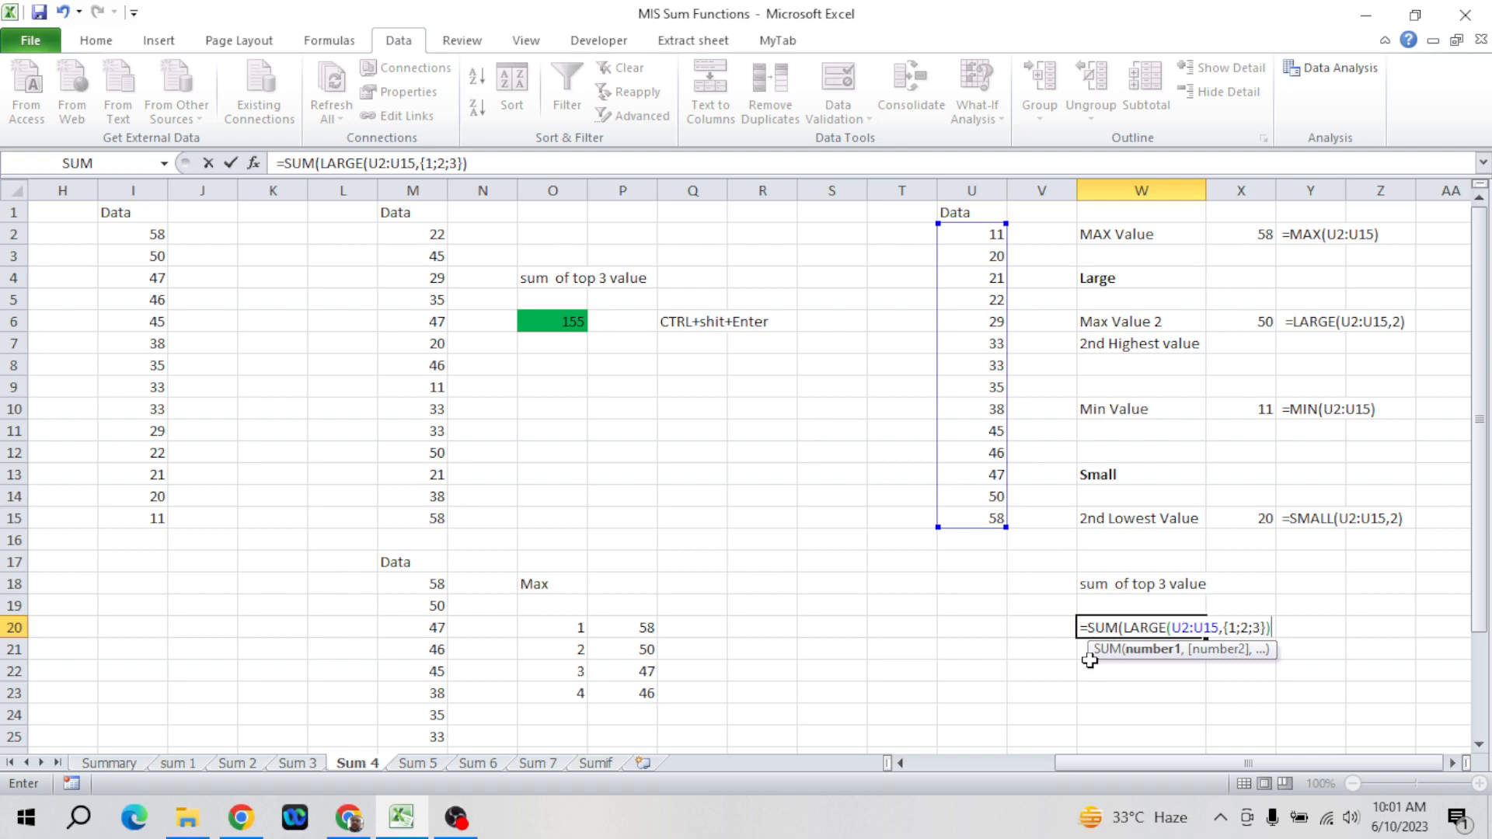
key(Return)
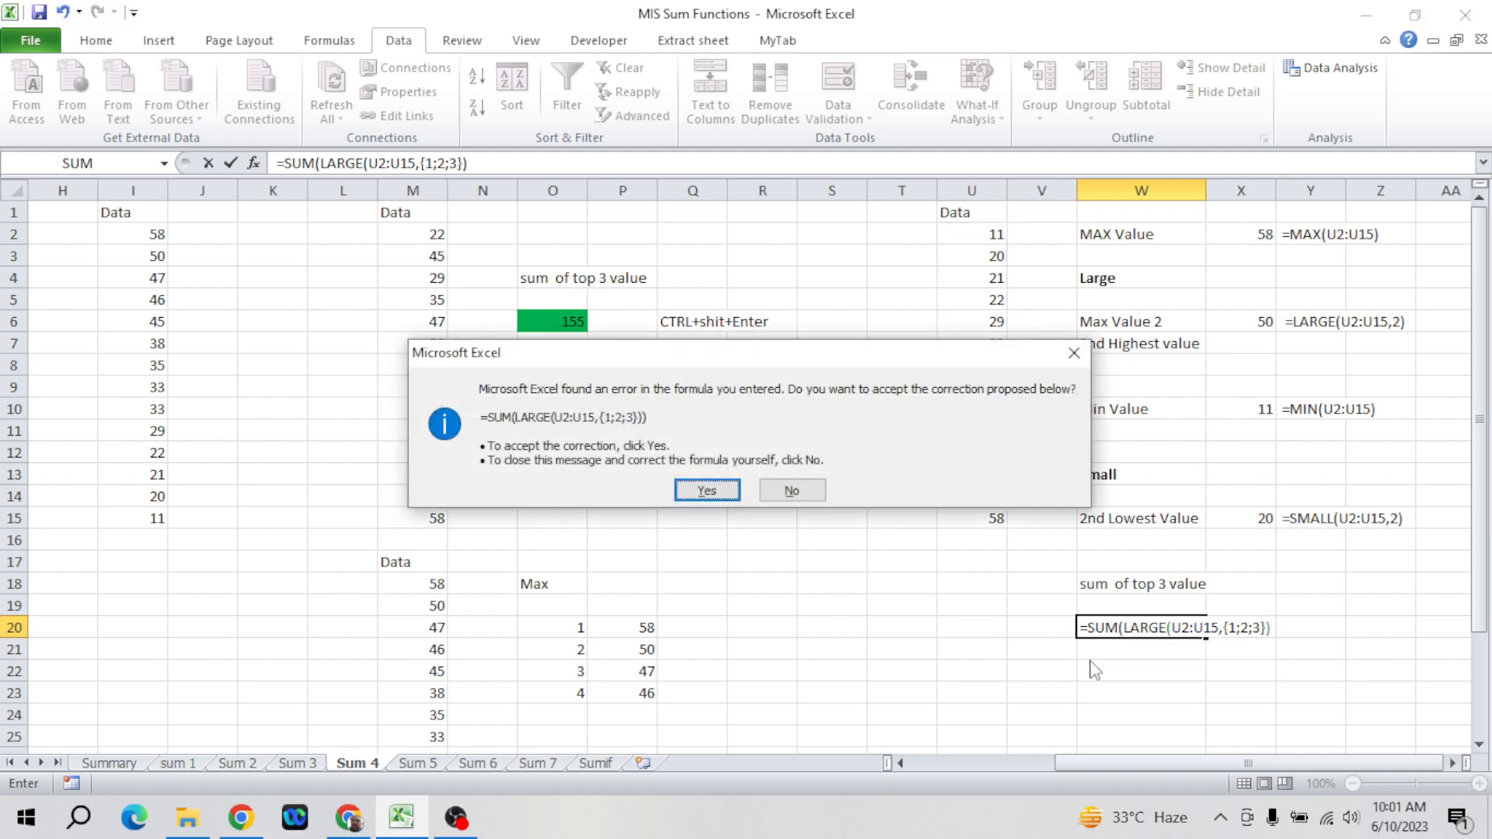
key(Return)
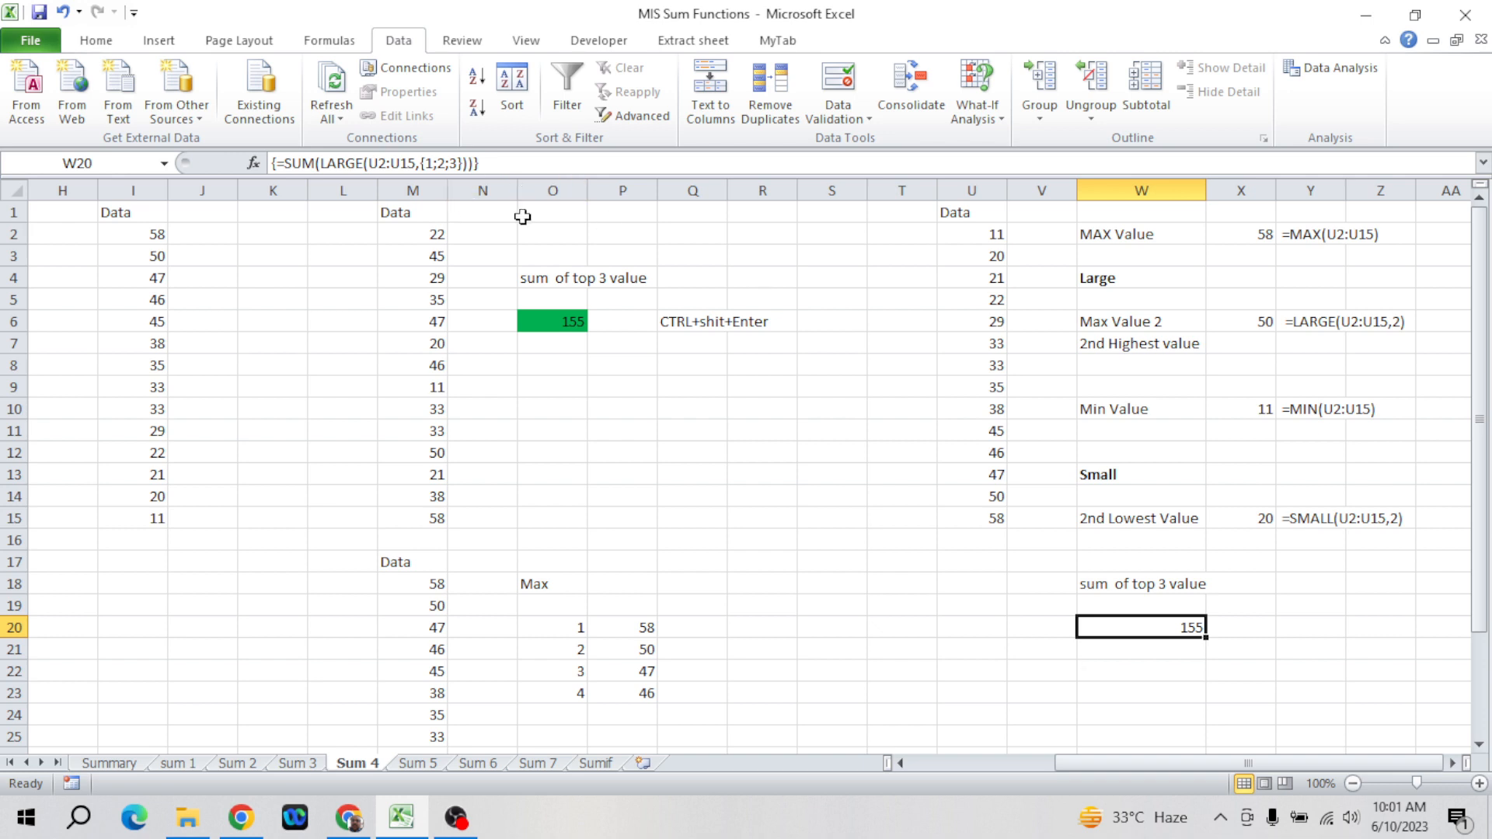
- Copy the "CTRL+shit+Enter" note from Q6 to X20 and fill the result cell W20 with yellow
click(703, 330)
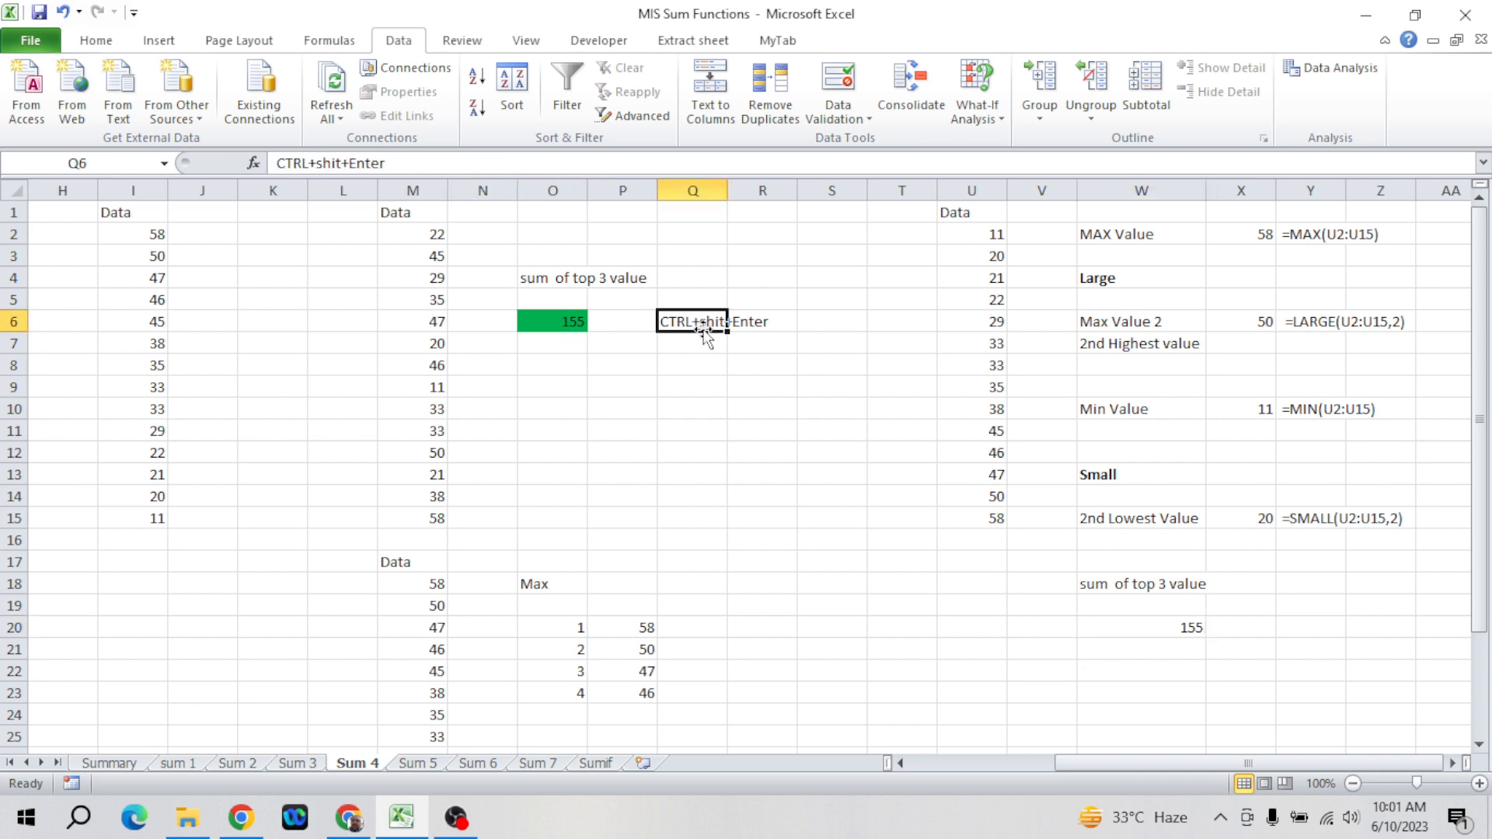
key(ctrl+c)
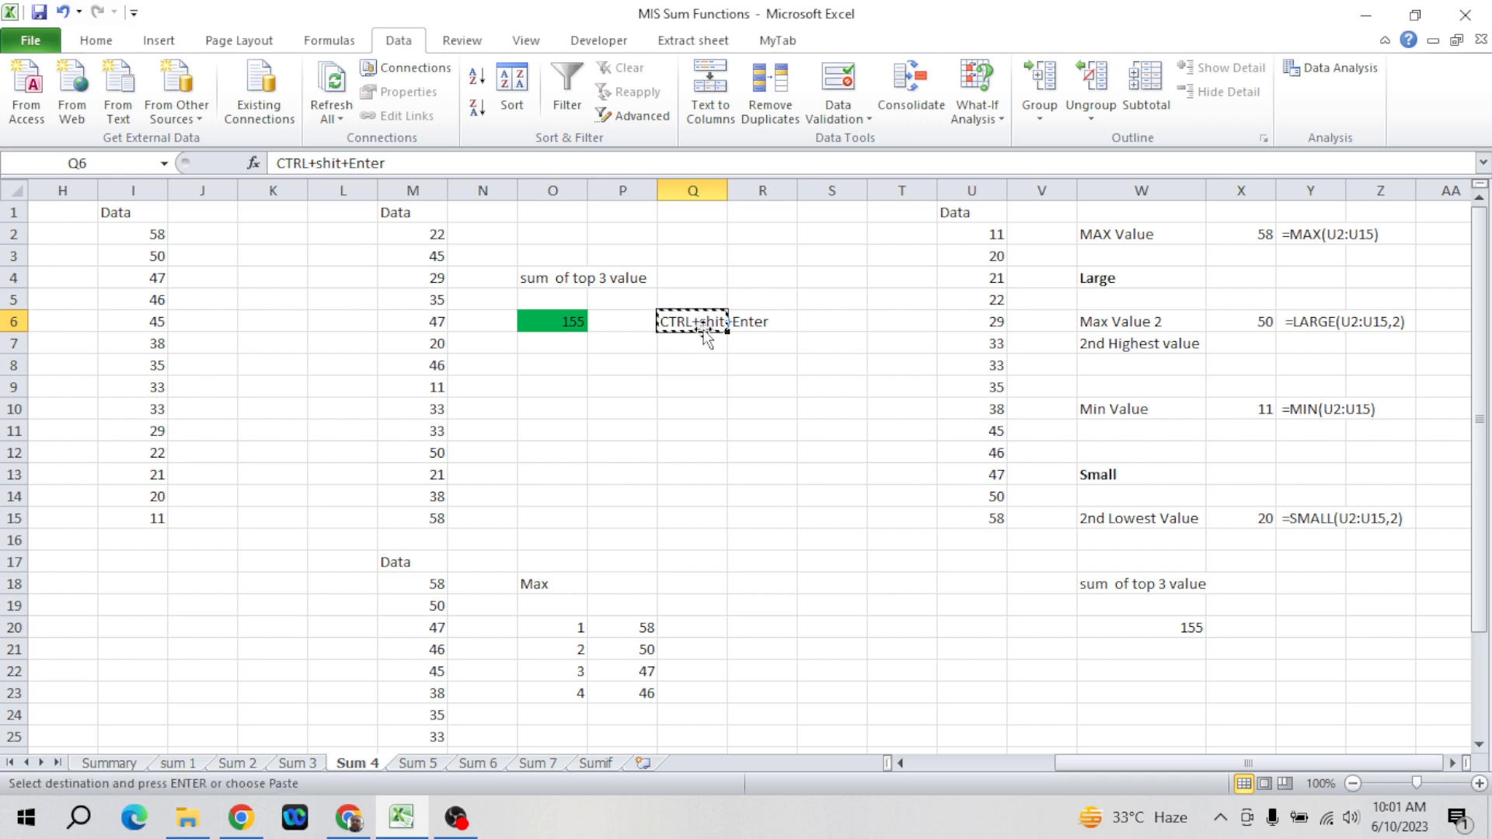
click(1258, 623)
key(ctrl+v)
key(Left)
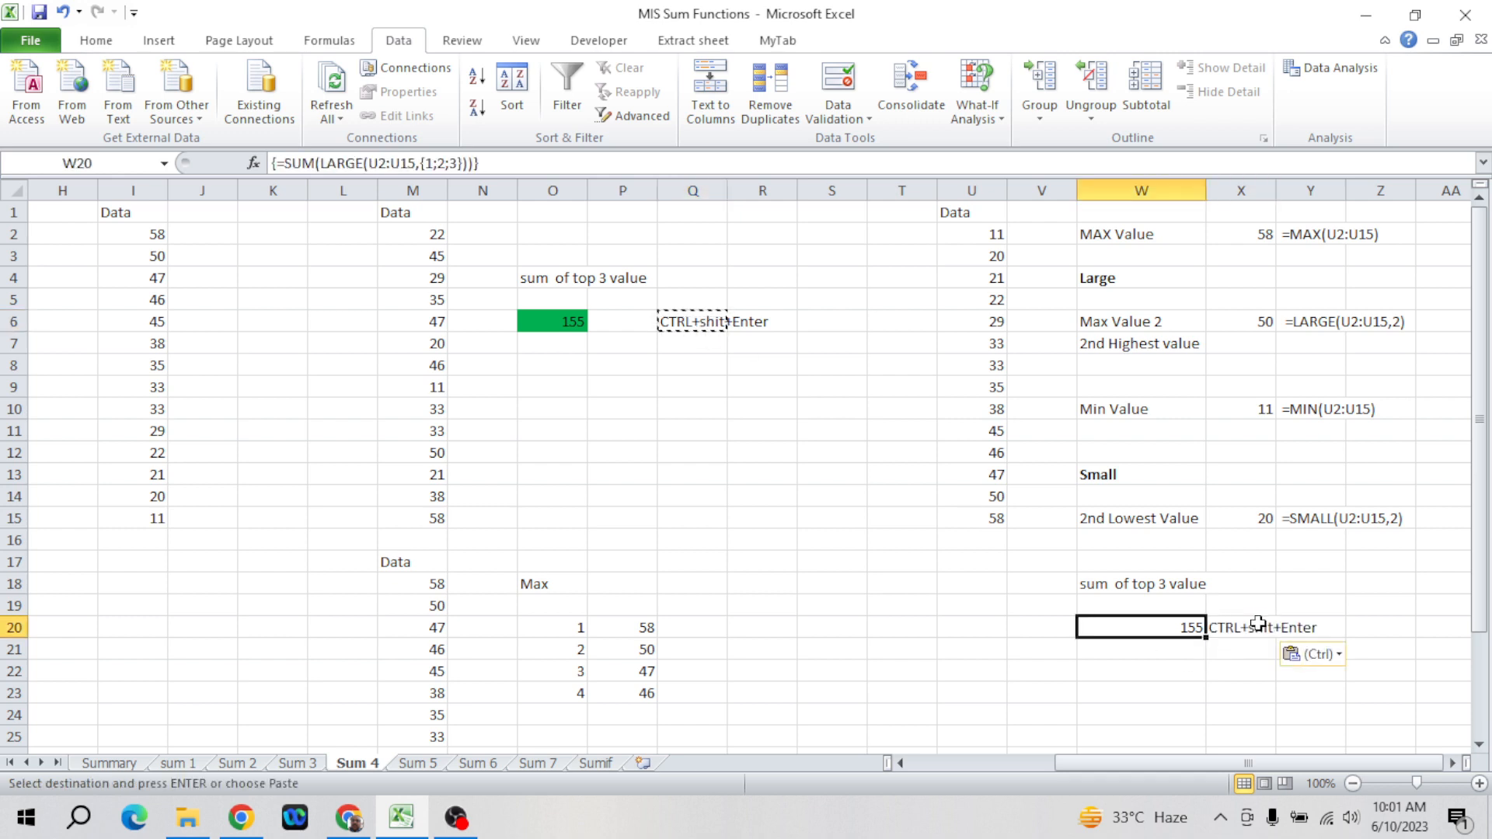
click(94, 42)
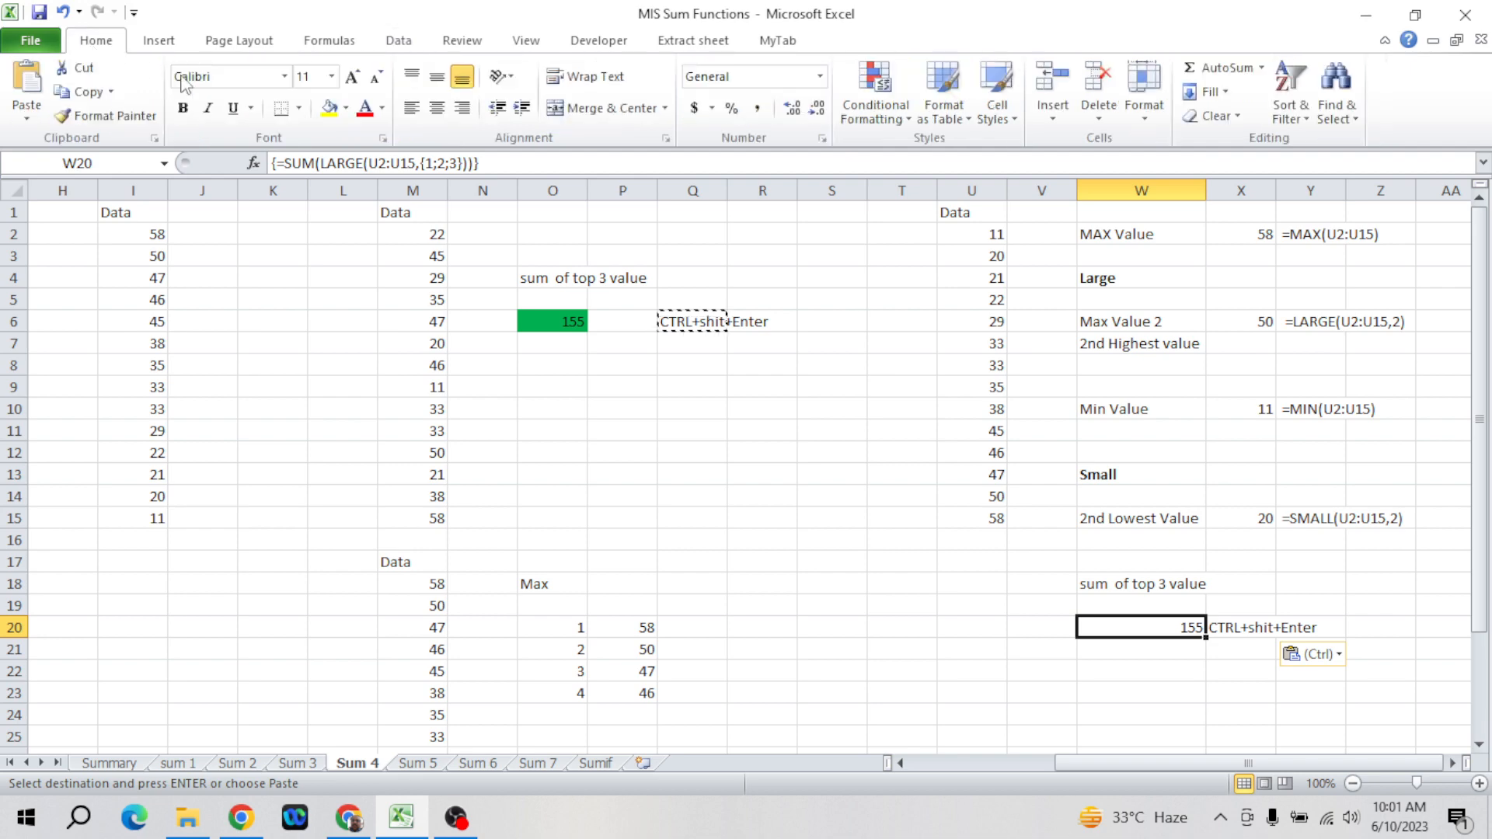
click(330, 109)
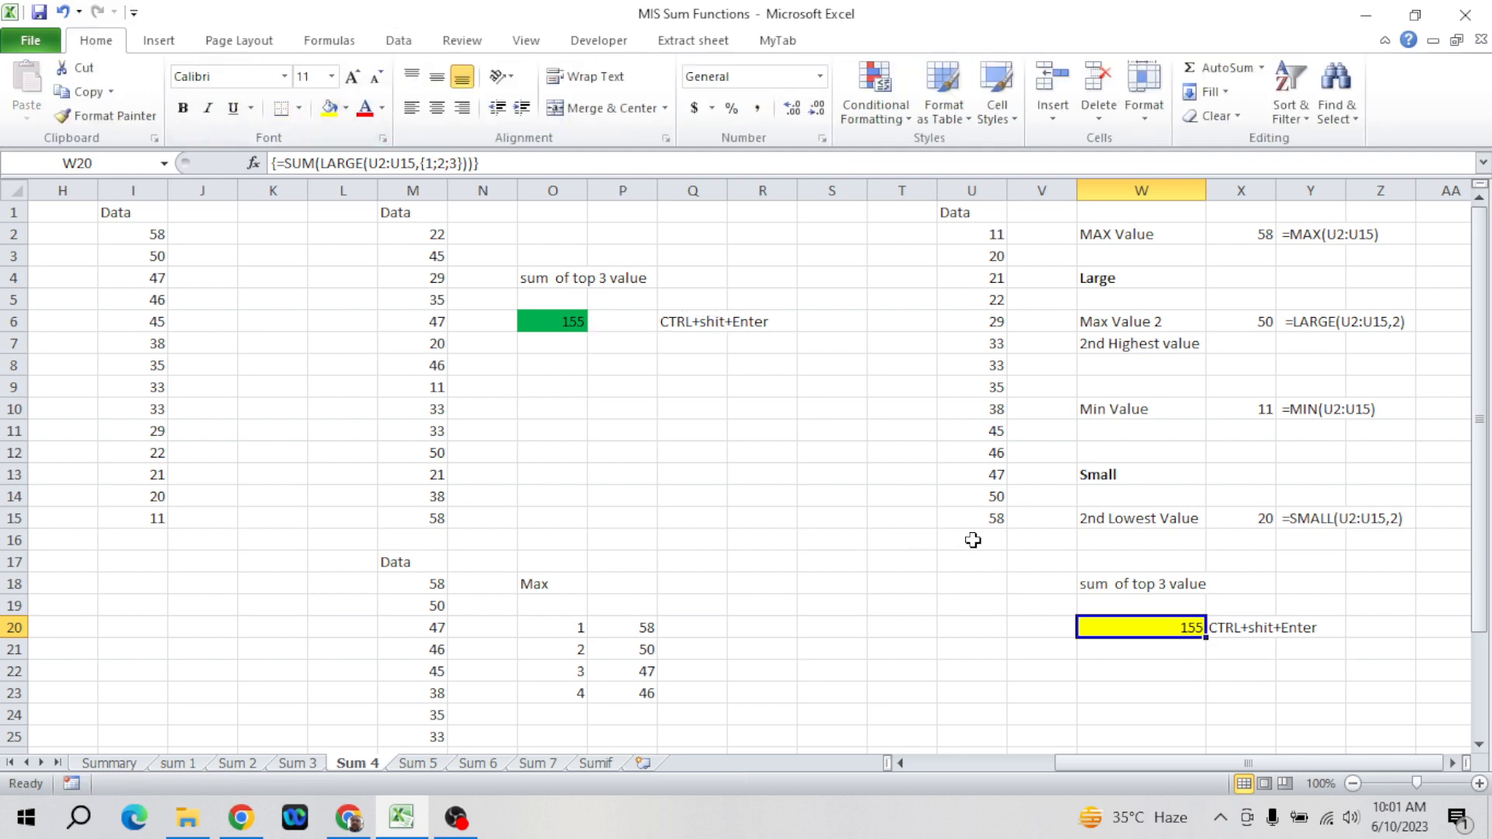
- Enter the label "Sum of small 3 numbers" in W22
click(1121, 587)
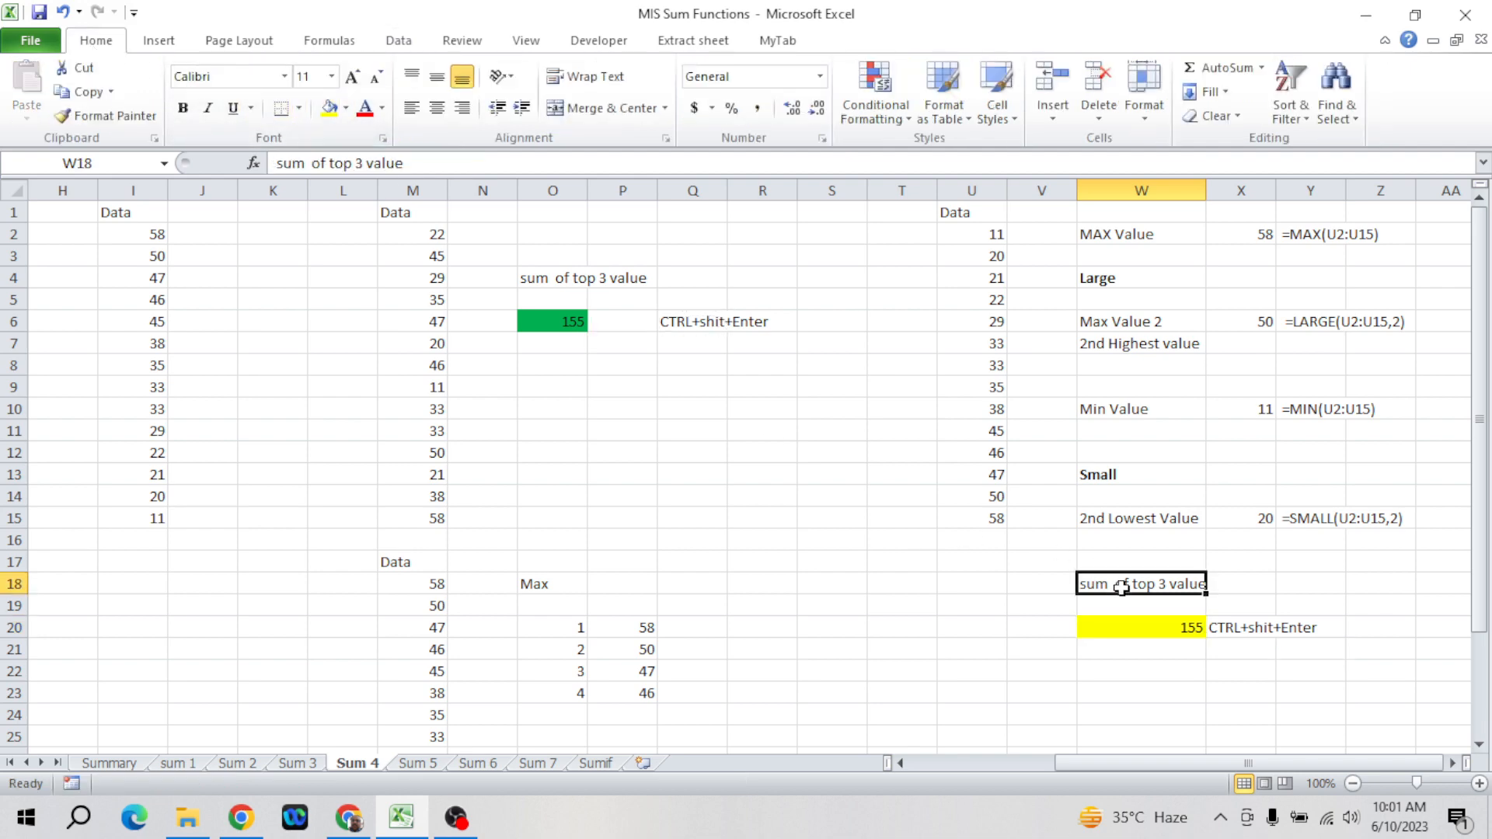
key(Down)
key(Up)
key(Down)
key(Down)
key(Down)
key(Down)
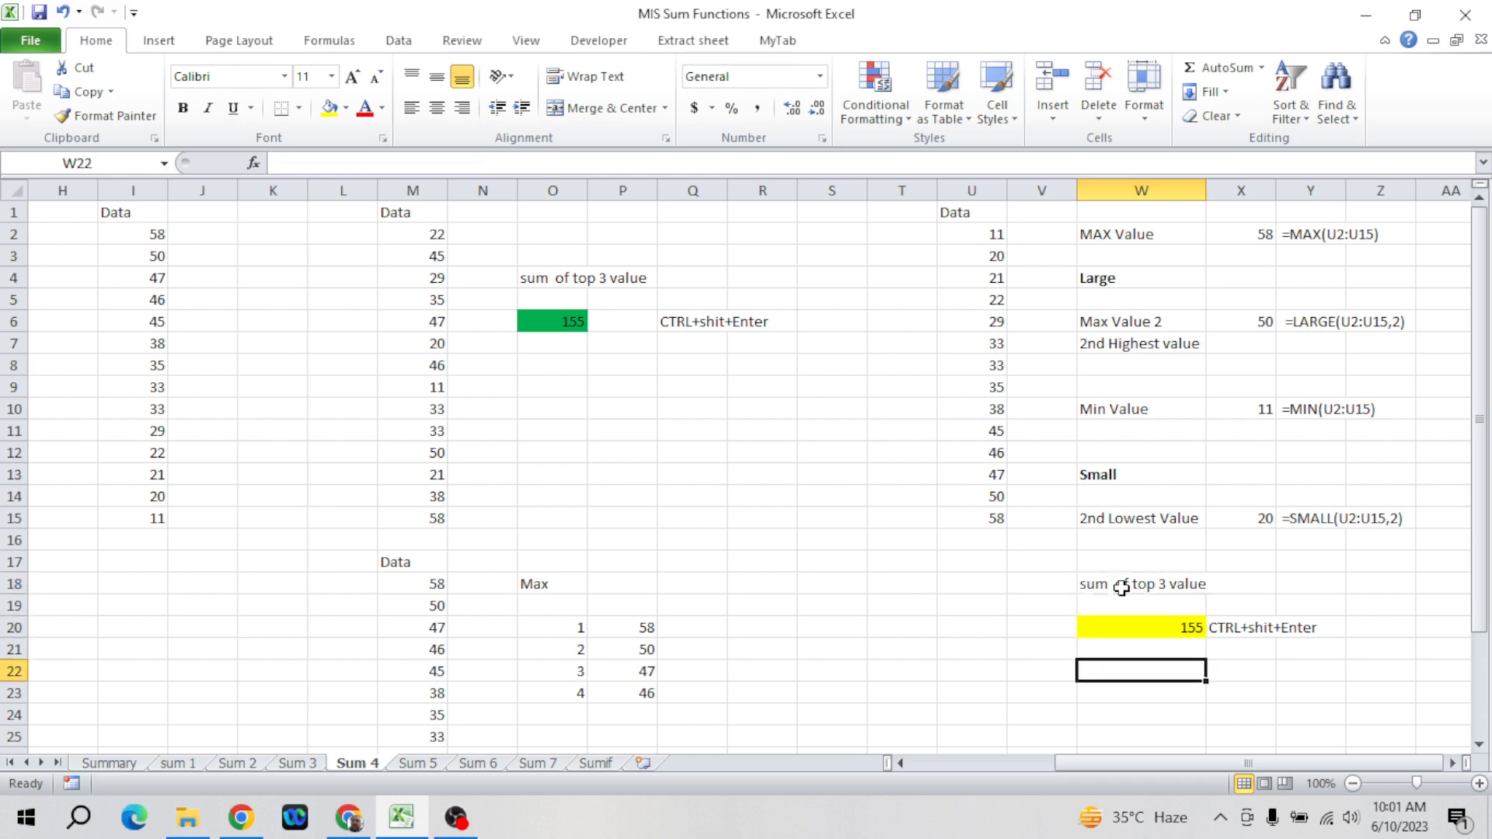
text(Sum )
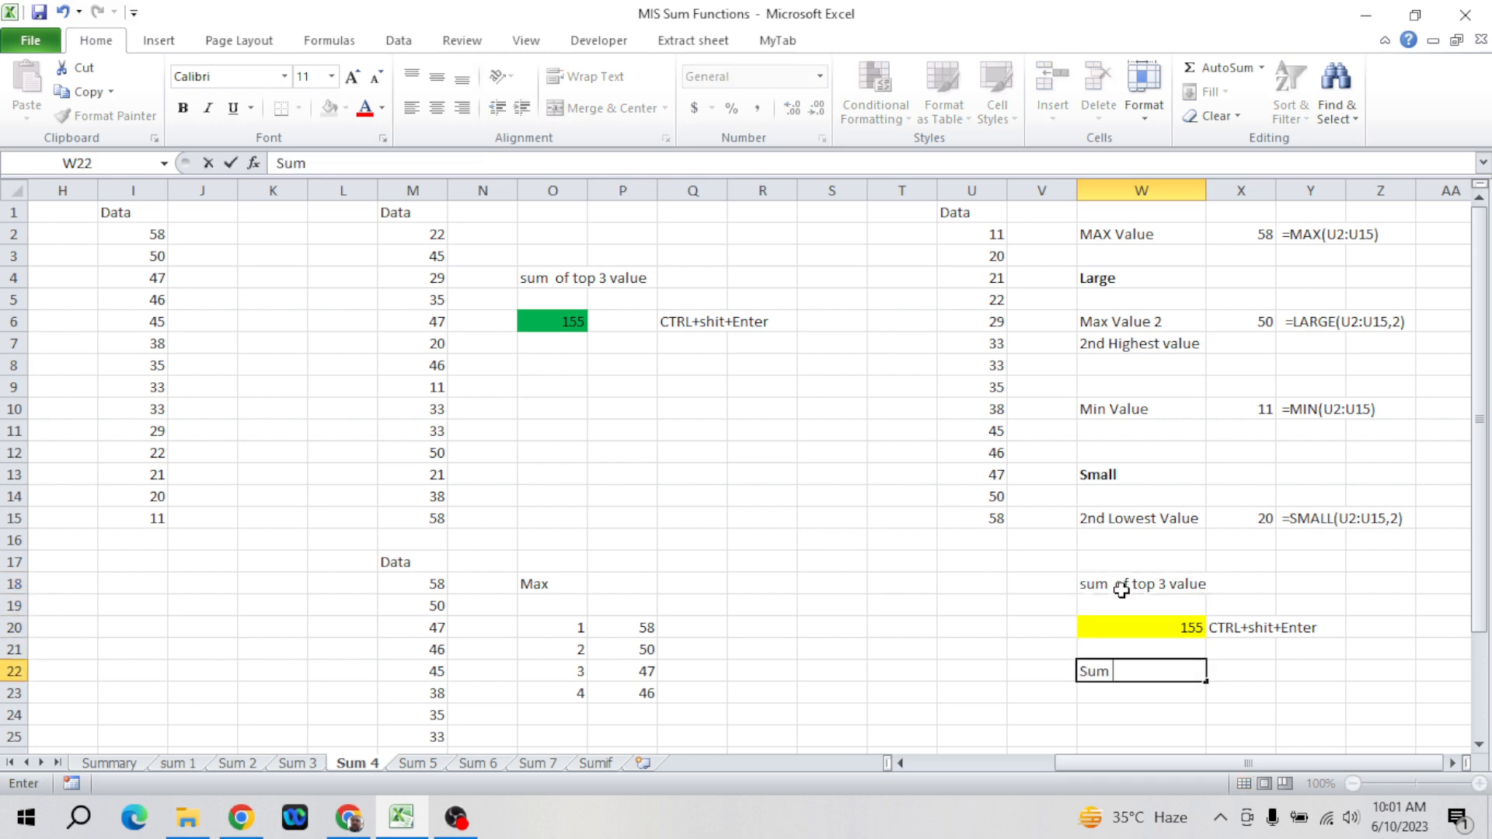
text(of small 3 number)
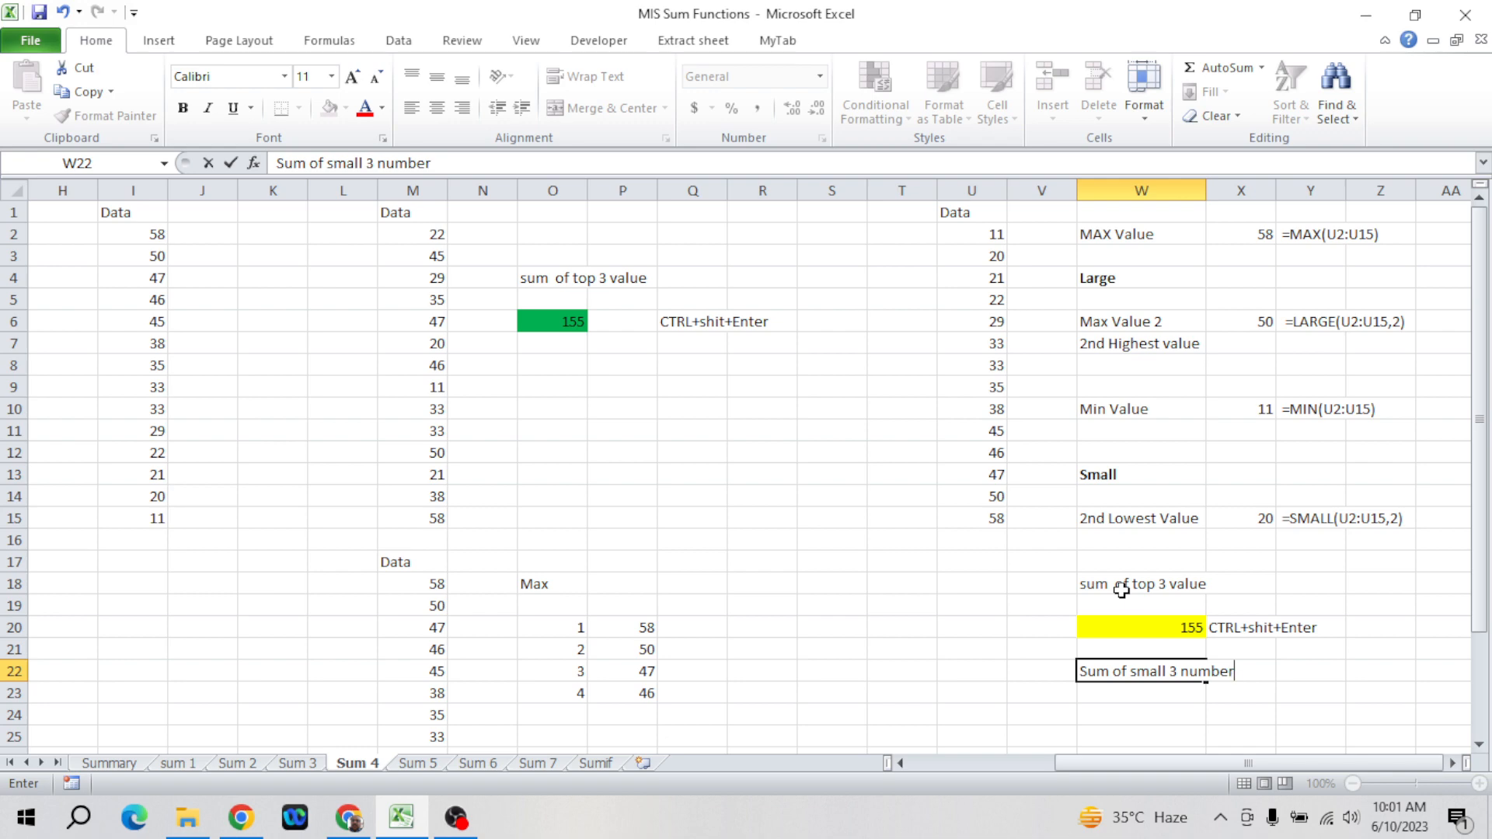
text(s)
key(Return)
- Enter =SUM(SMALL(U2:U15,{1;2;3})) in W24 as an array formula, accepting the proposed closing-bracket correction
key(Return)
key(Return)
key(Return)
key(Up)
key(Up)
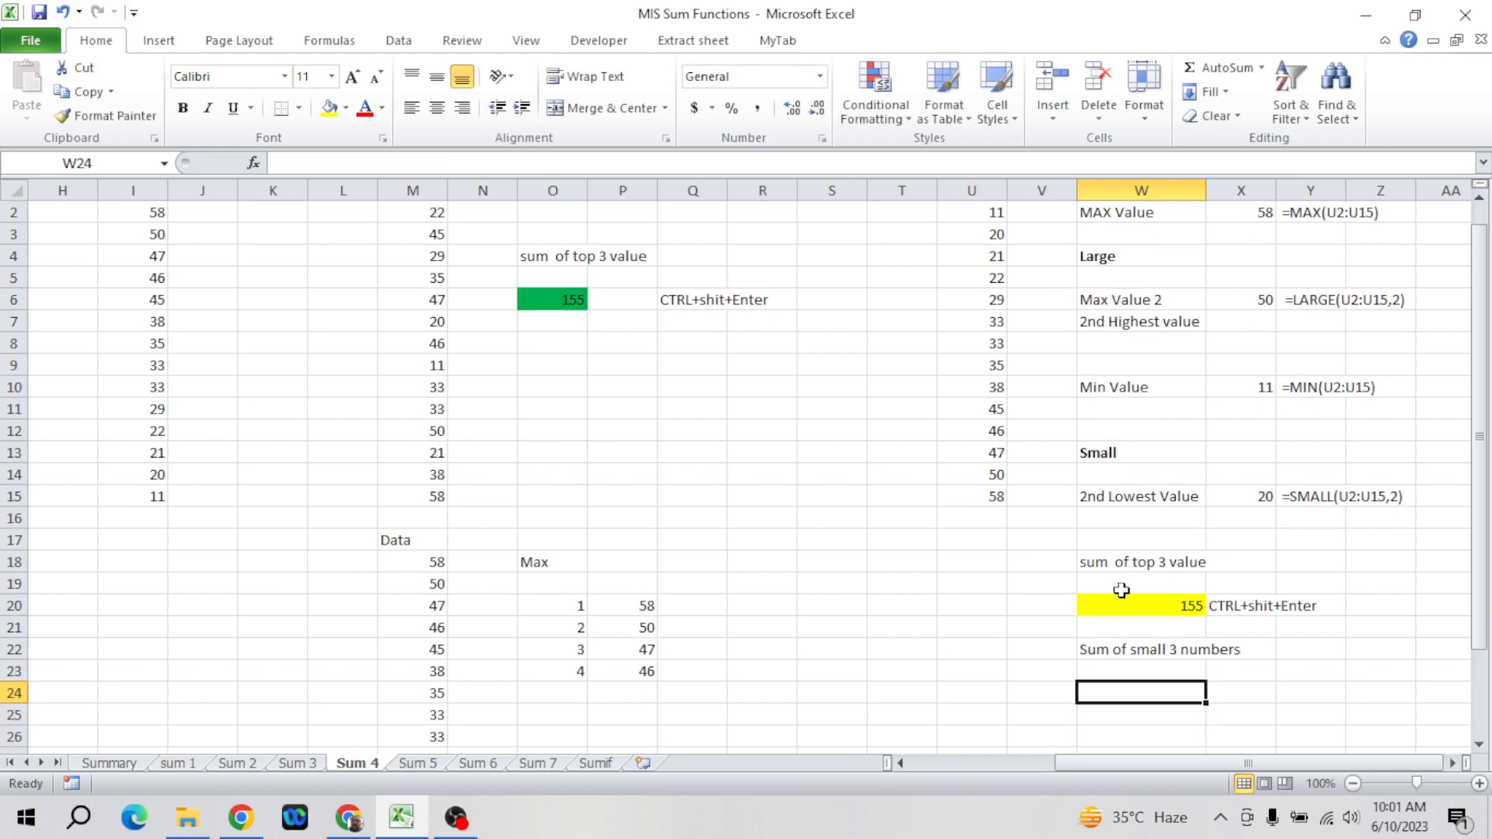
text(=sum(s)
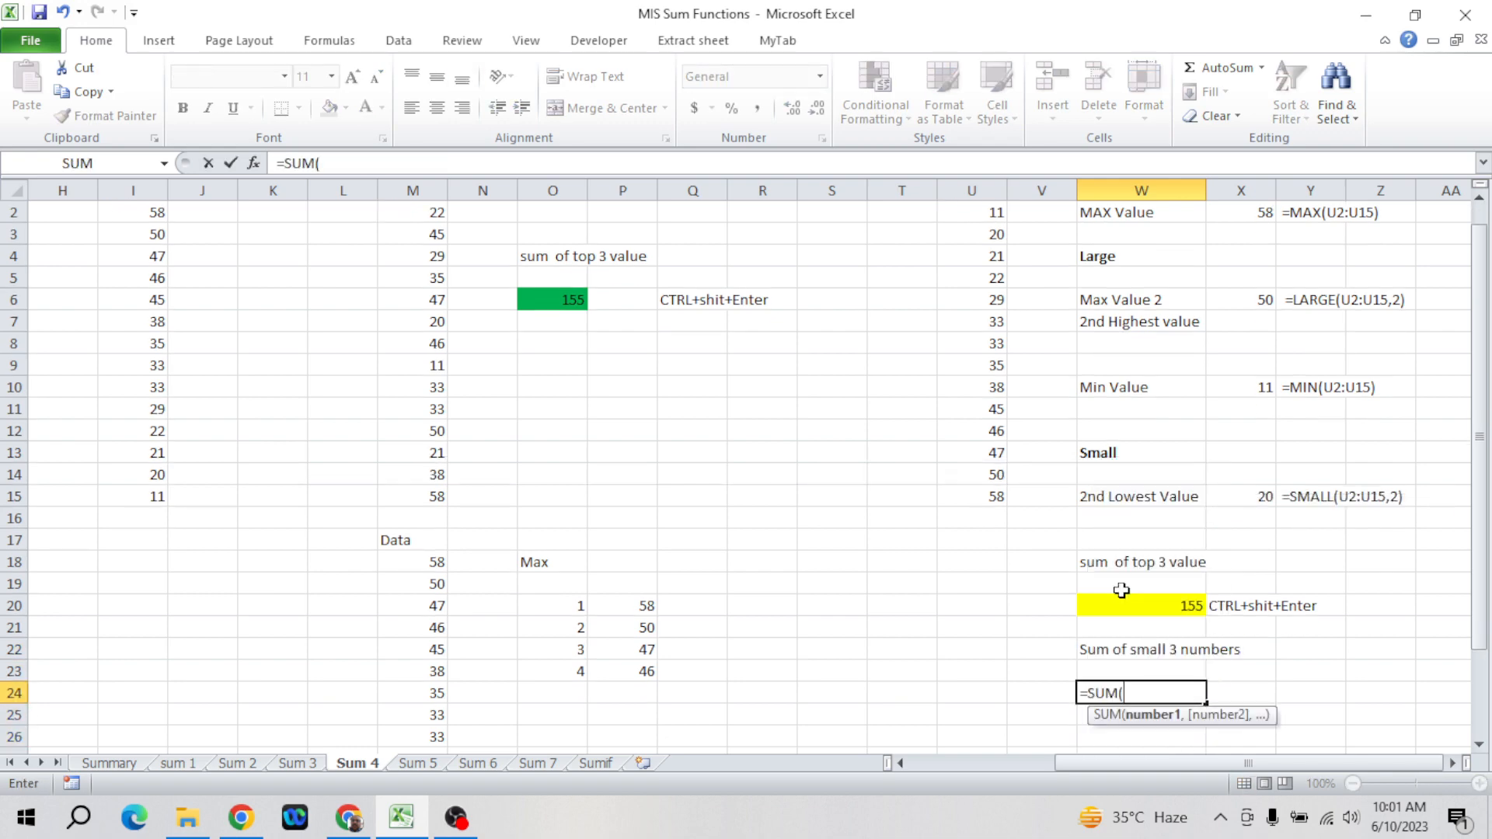
text(mal)
key(Tab)
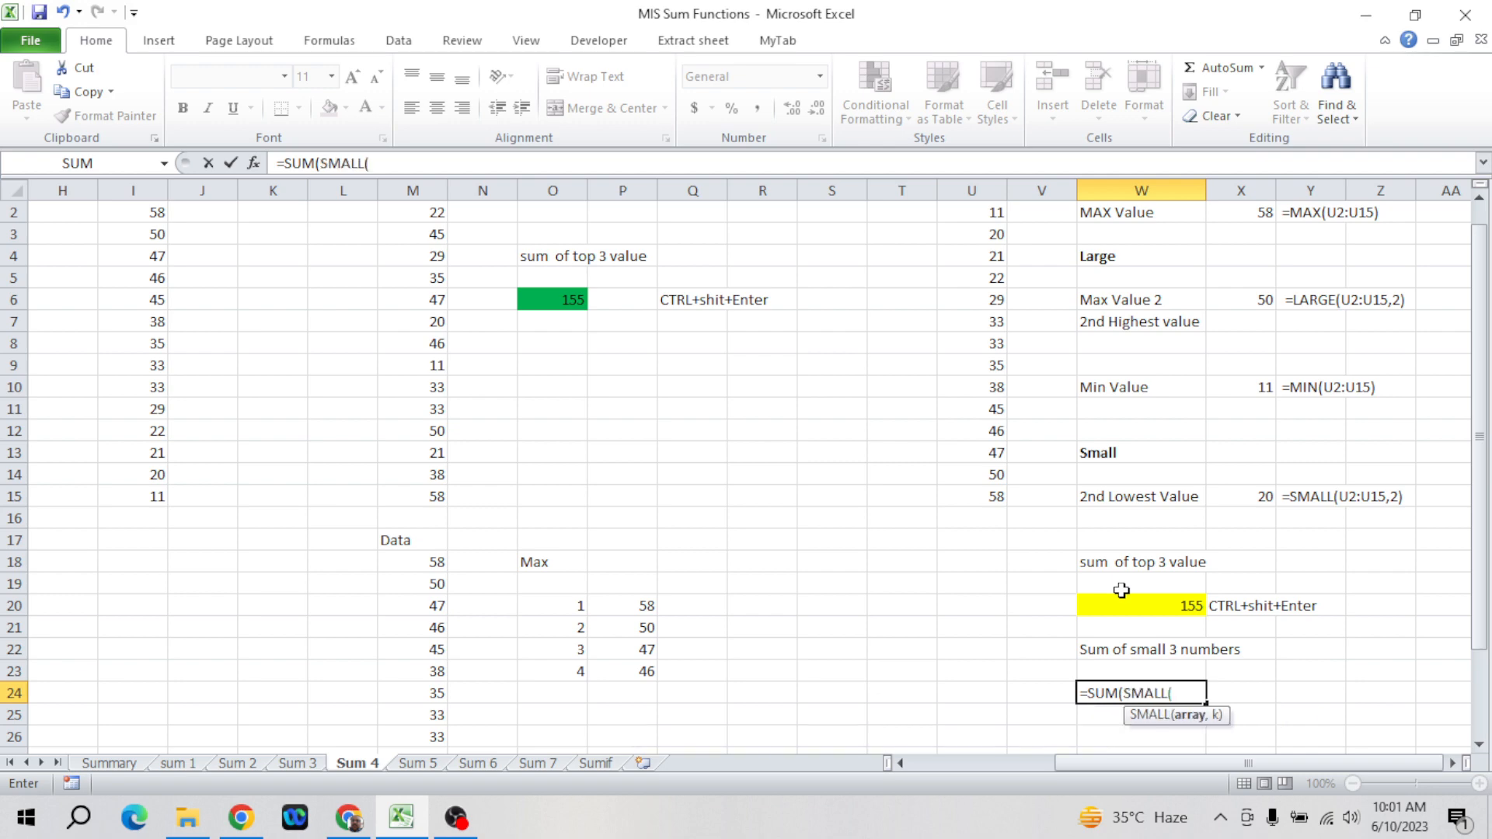
click(988, 217)
scroll(993, 225, up, 1)
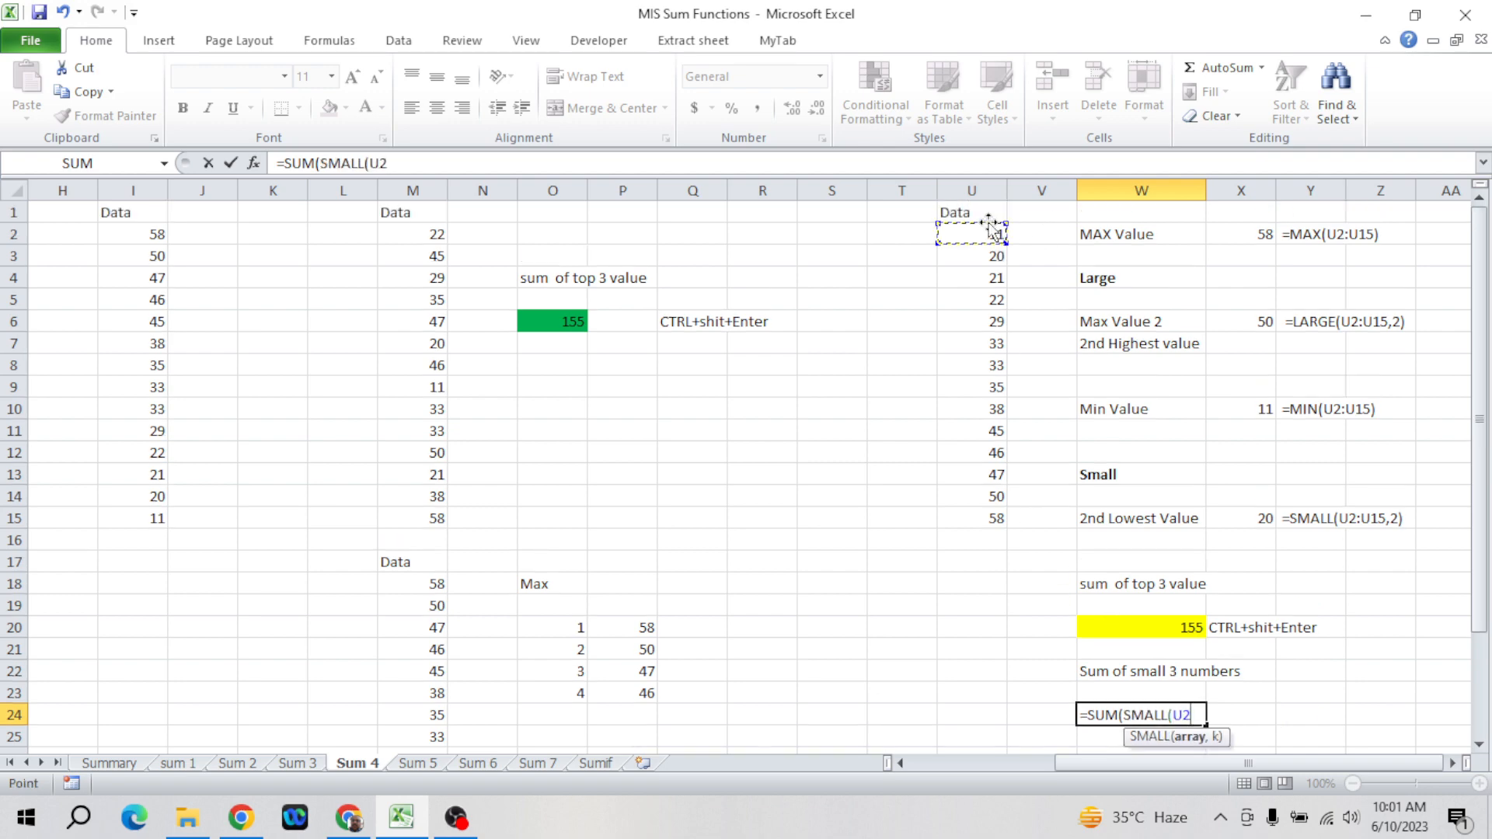
key(ctrl+shift+Down)
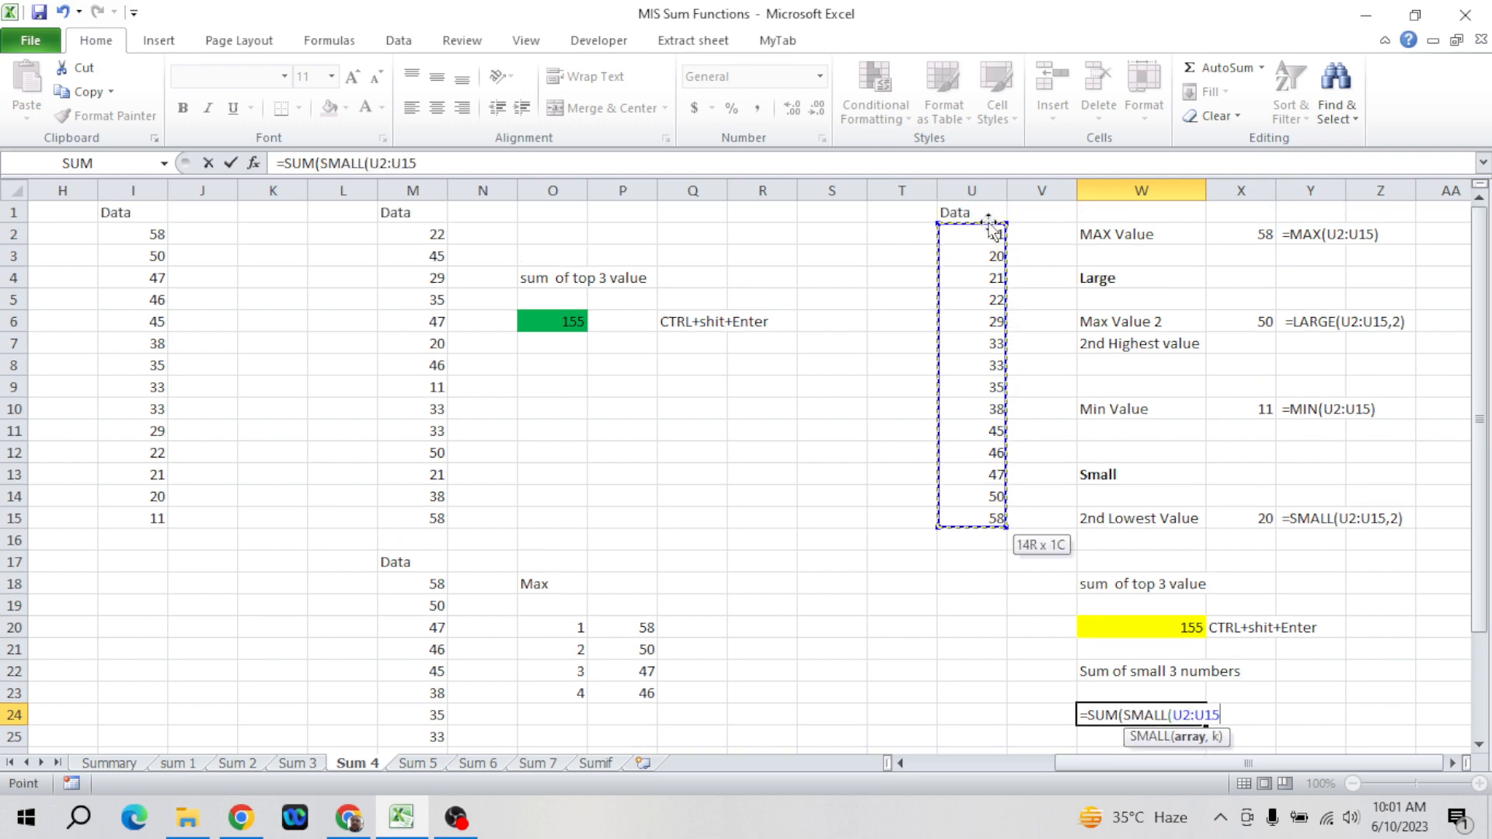
text(,)
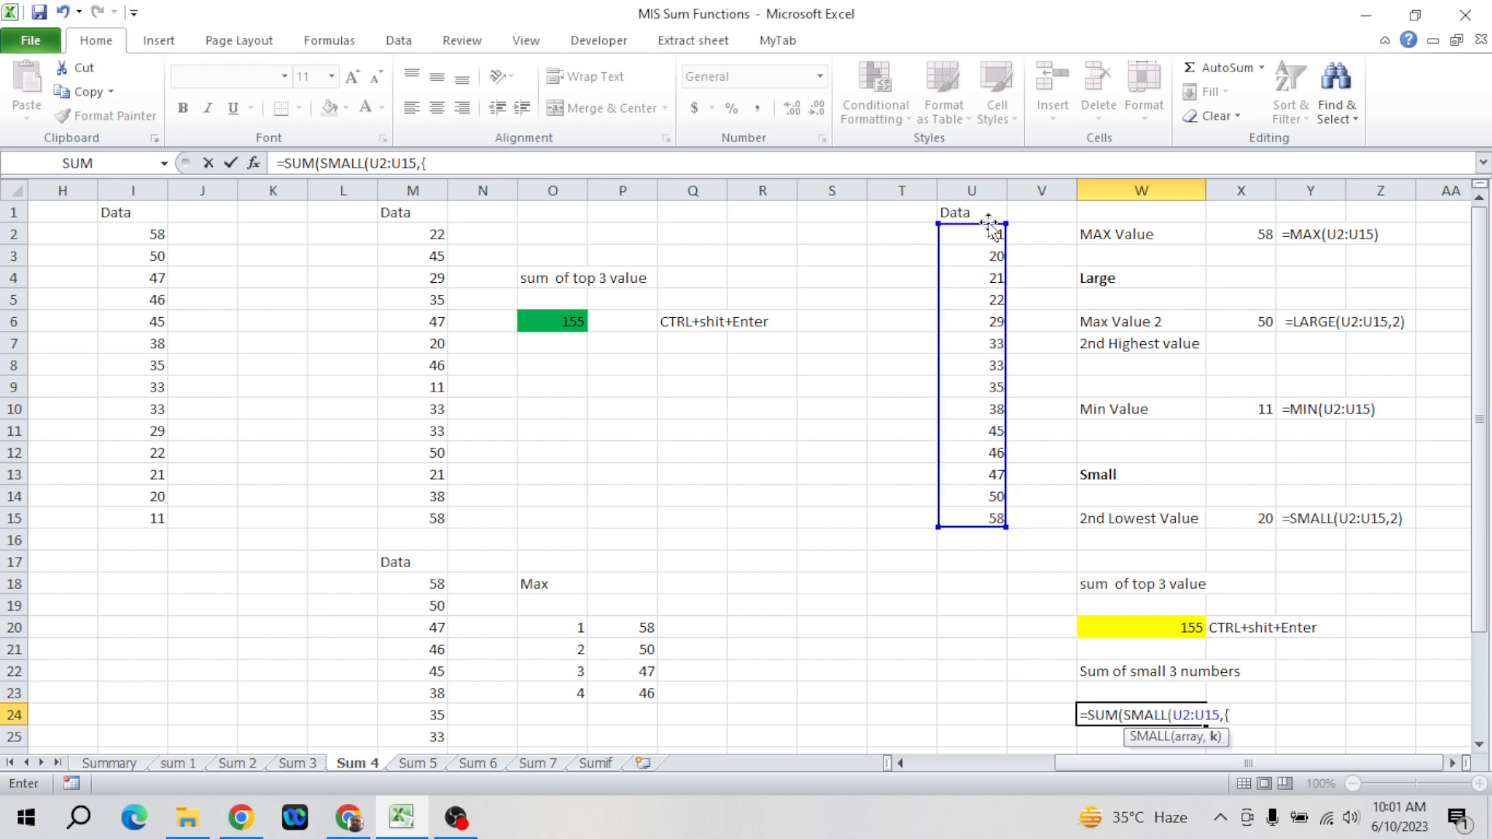
text({1;2;3}))
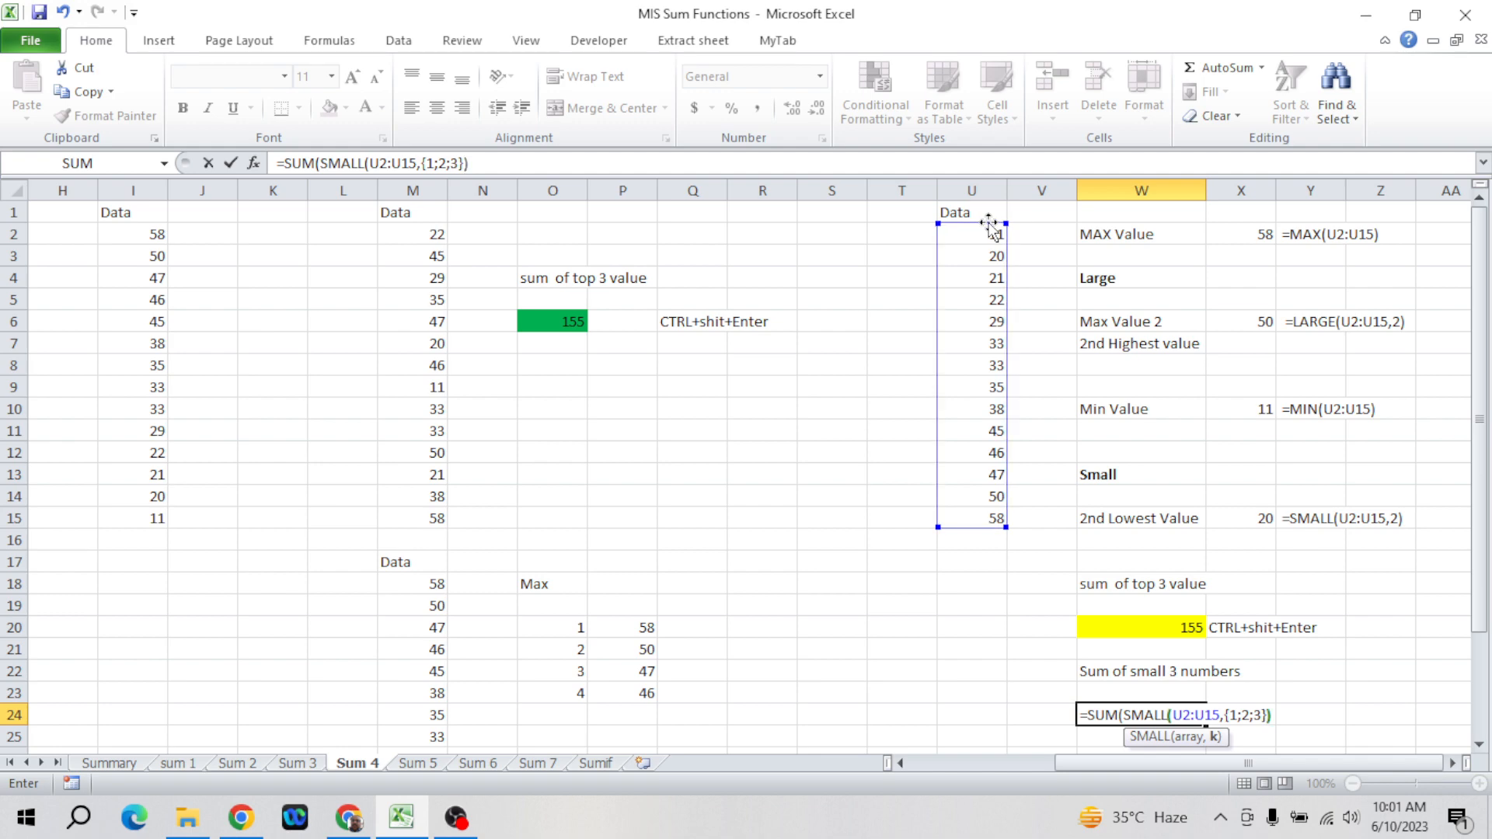
key(Return)
key(Return)
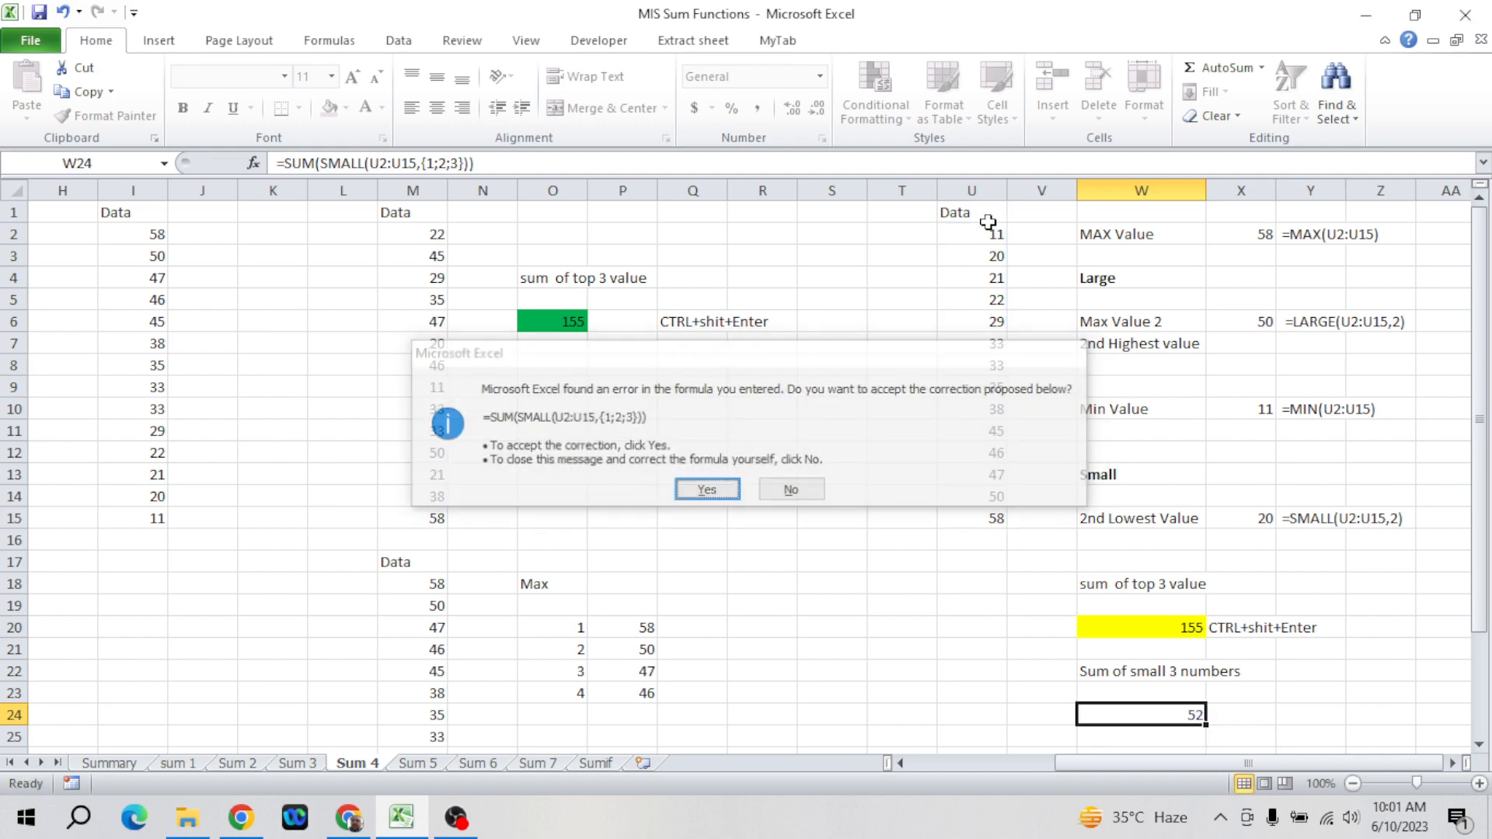
key(Up)
key(Down)
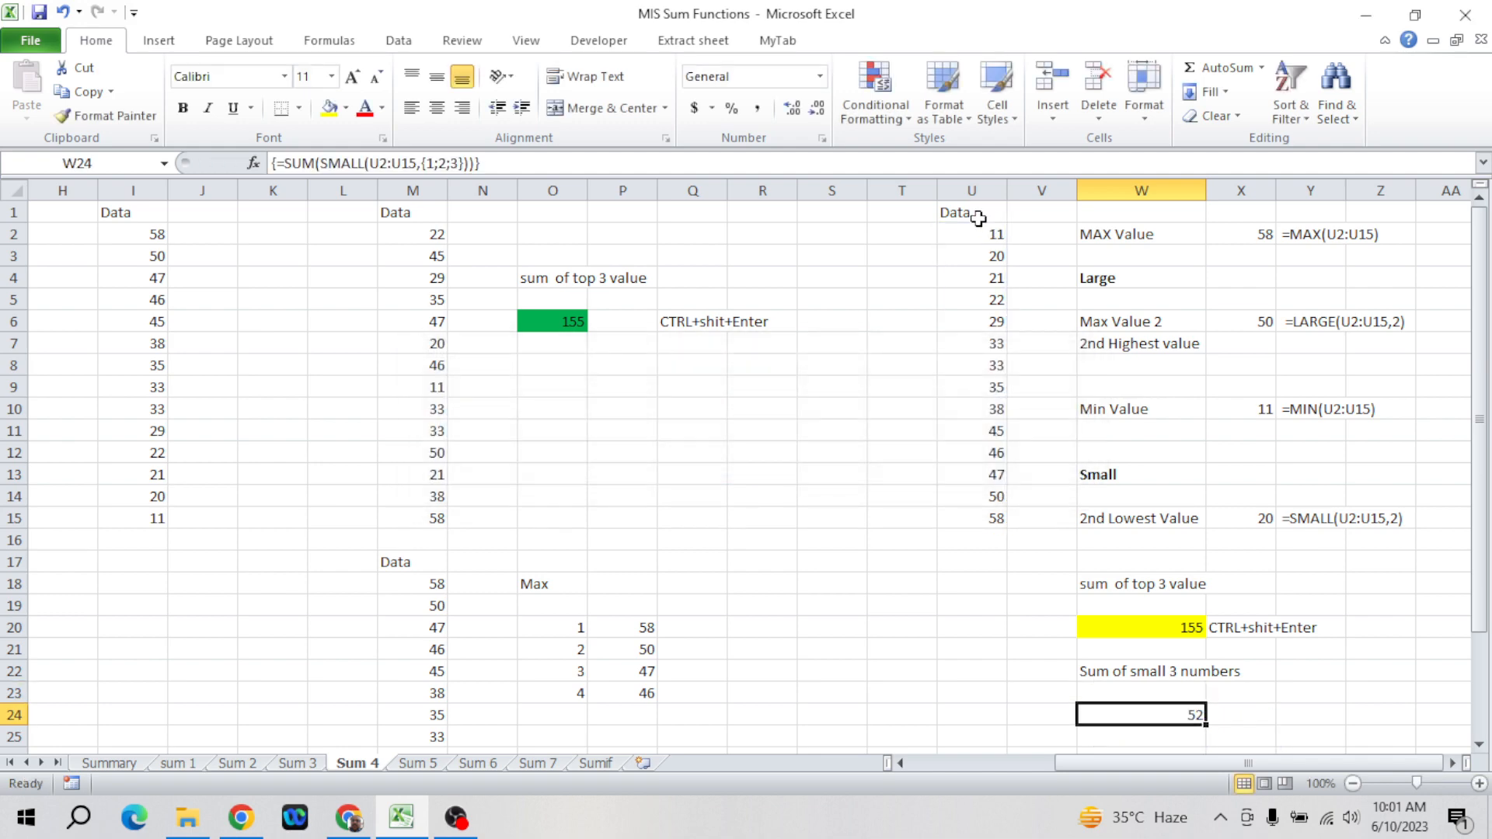
- Check the sum of the three smallest values in U2:U4 against the array formula result in W24
click(993, 235)
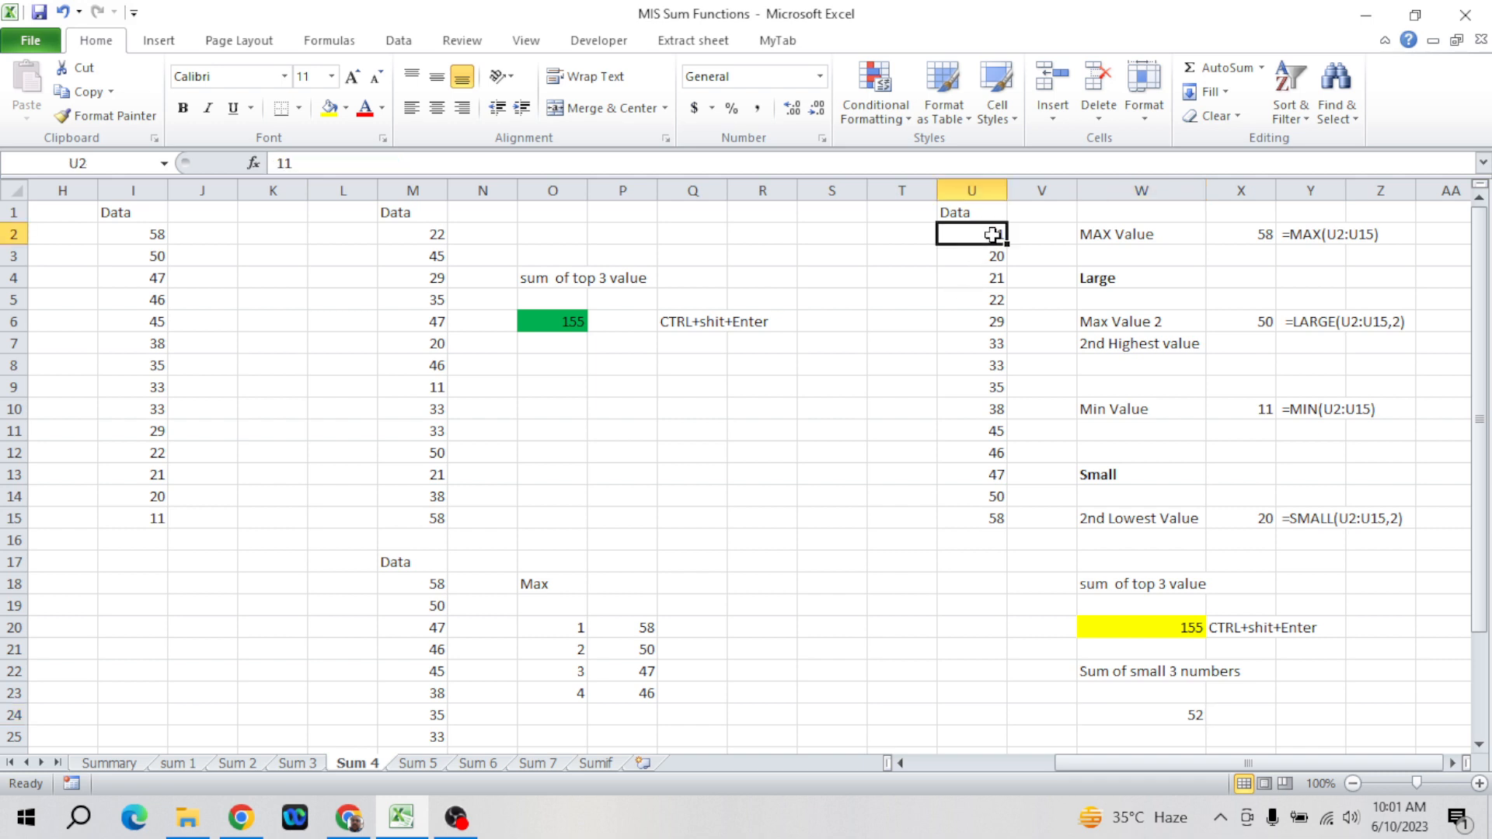
drag(993, 235, 995, 280)
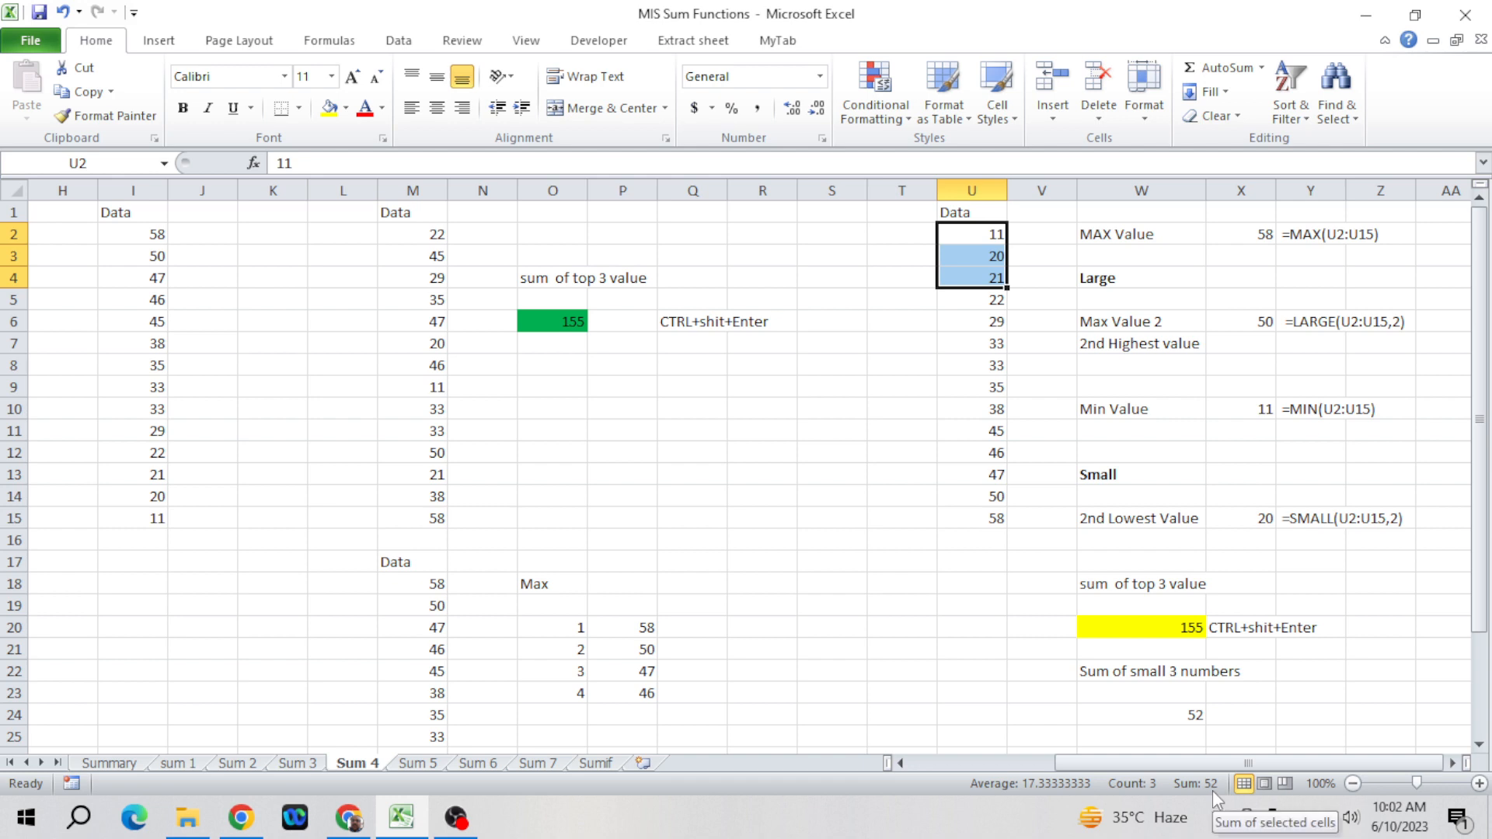
click(1187, 712)
key(Up)
key(Up)
key(Up)
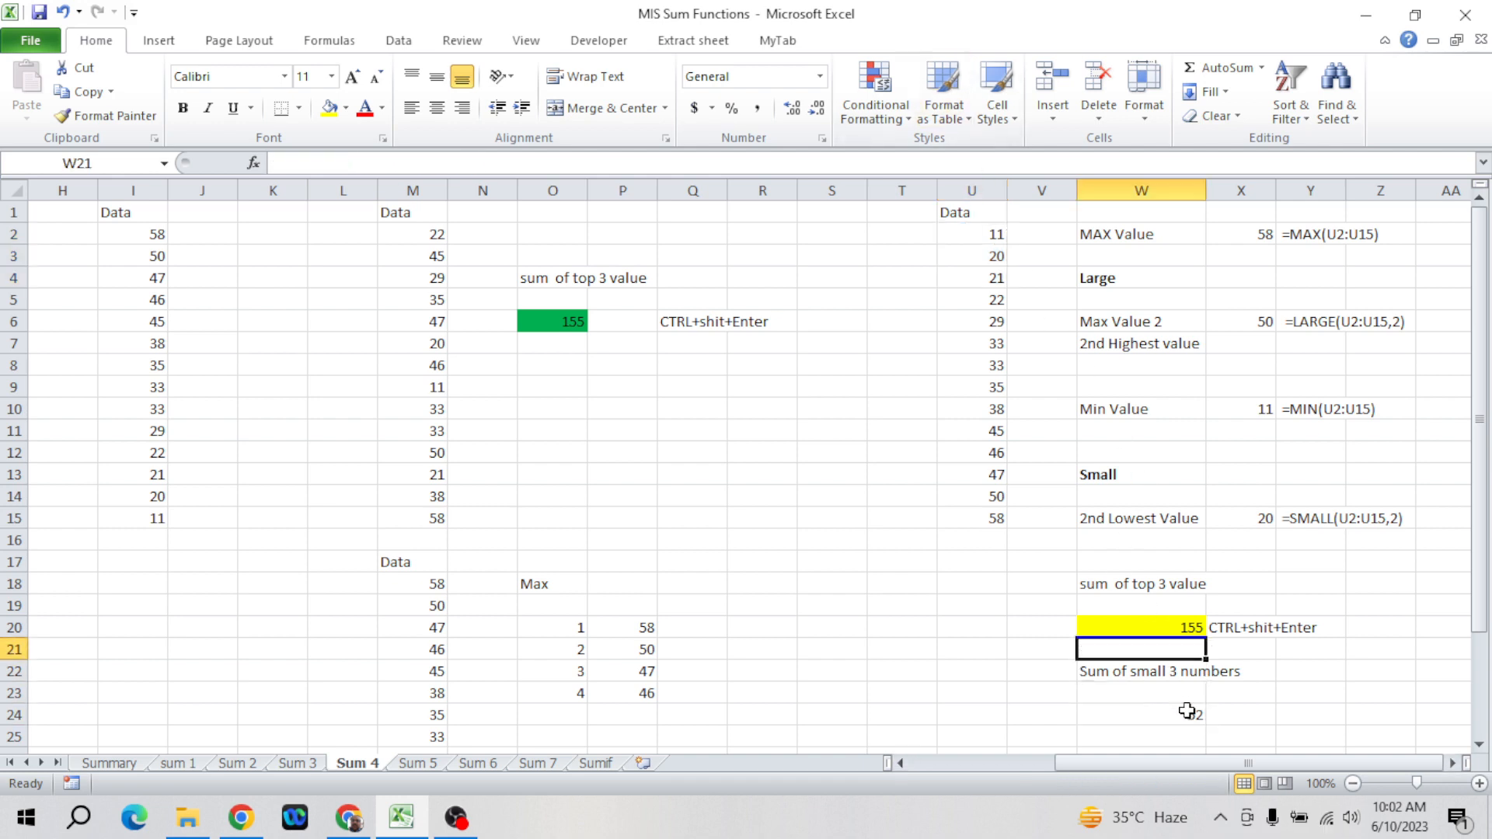
- Copy the CTRL+shit+Enter note from X20 to X24, beside the sum of the 3 smallest numbers
key(Up)
key(Right)
key(ctrl+c)
key(Down)
key(Down)
key(Down)
key(Down)
key(Return)
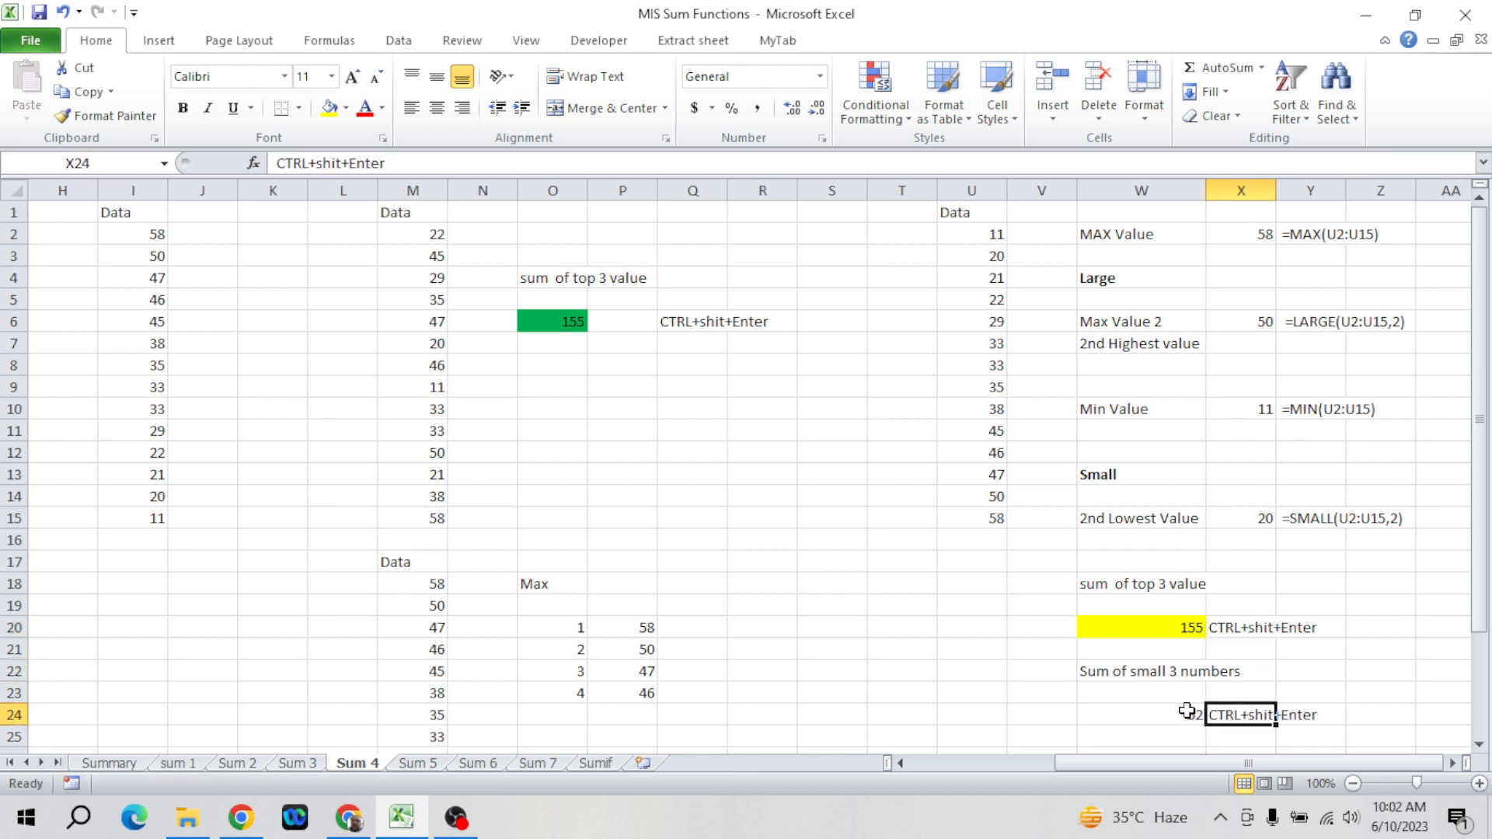
- Fill cell W24, the sum of the small 3 numbers, with yellow
click(1189, 709)
click(328, 113)
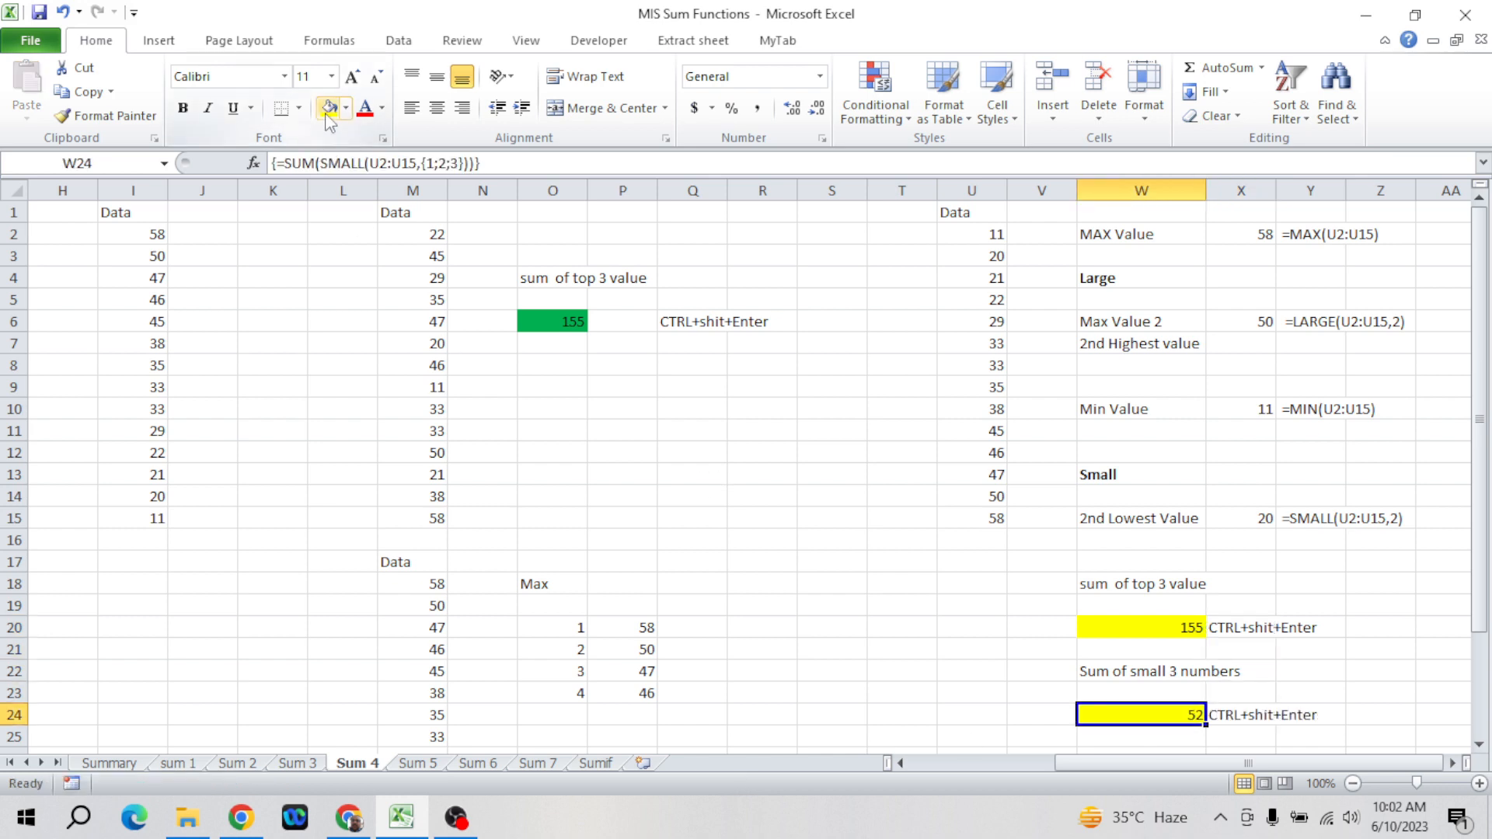
click(578, 533)
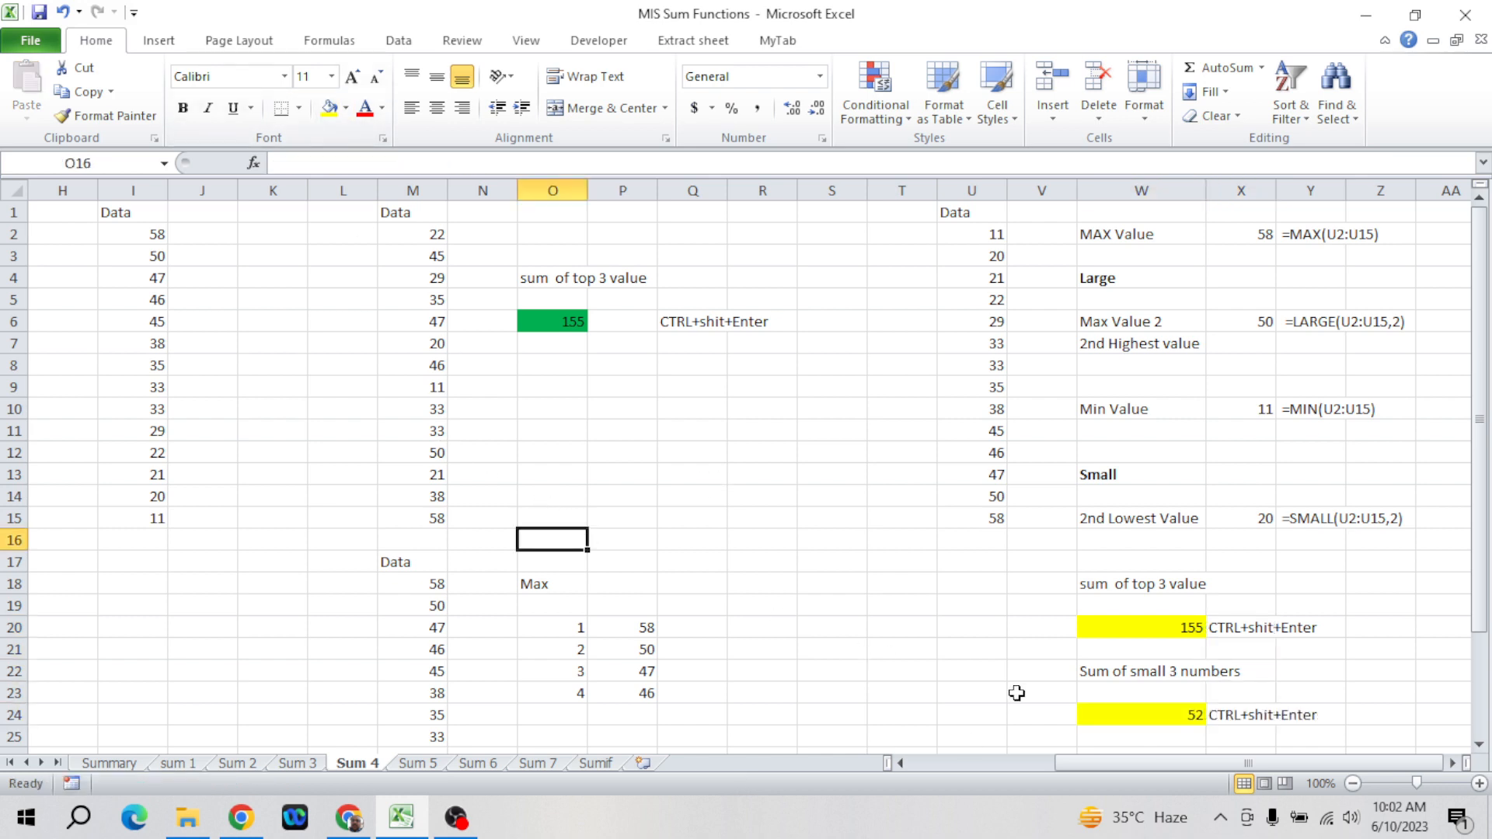
click(1099, 710)
key(Return)
scroll(1105, 713, down, 1)
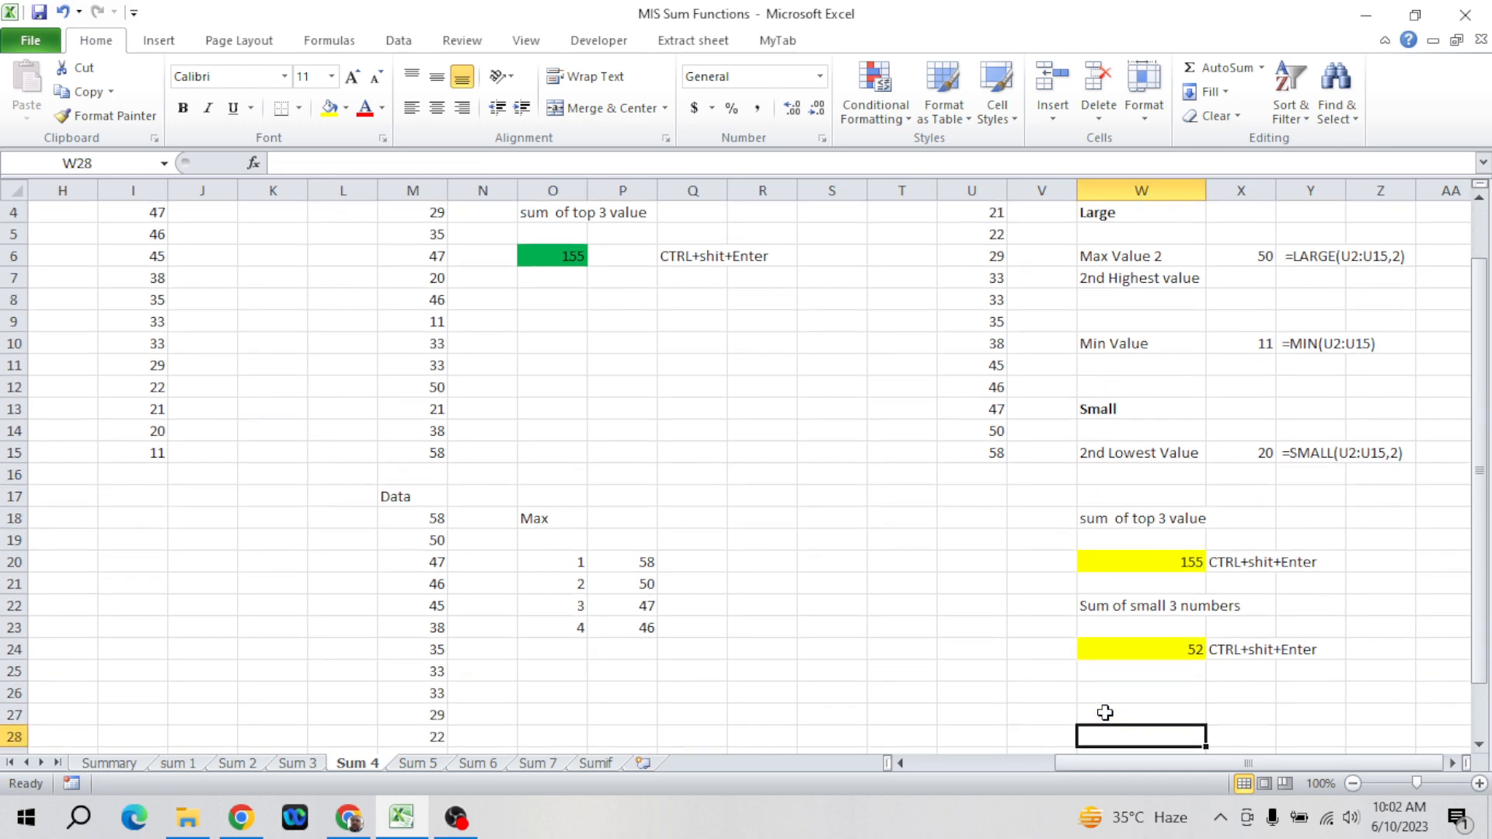
key(Return)
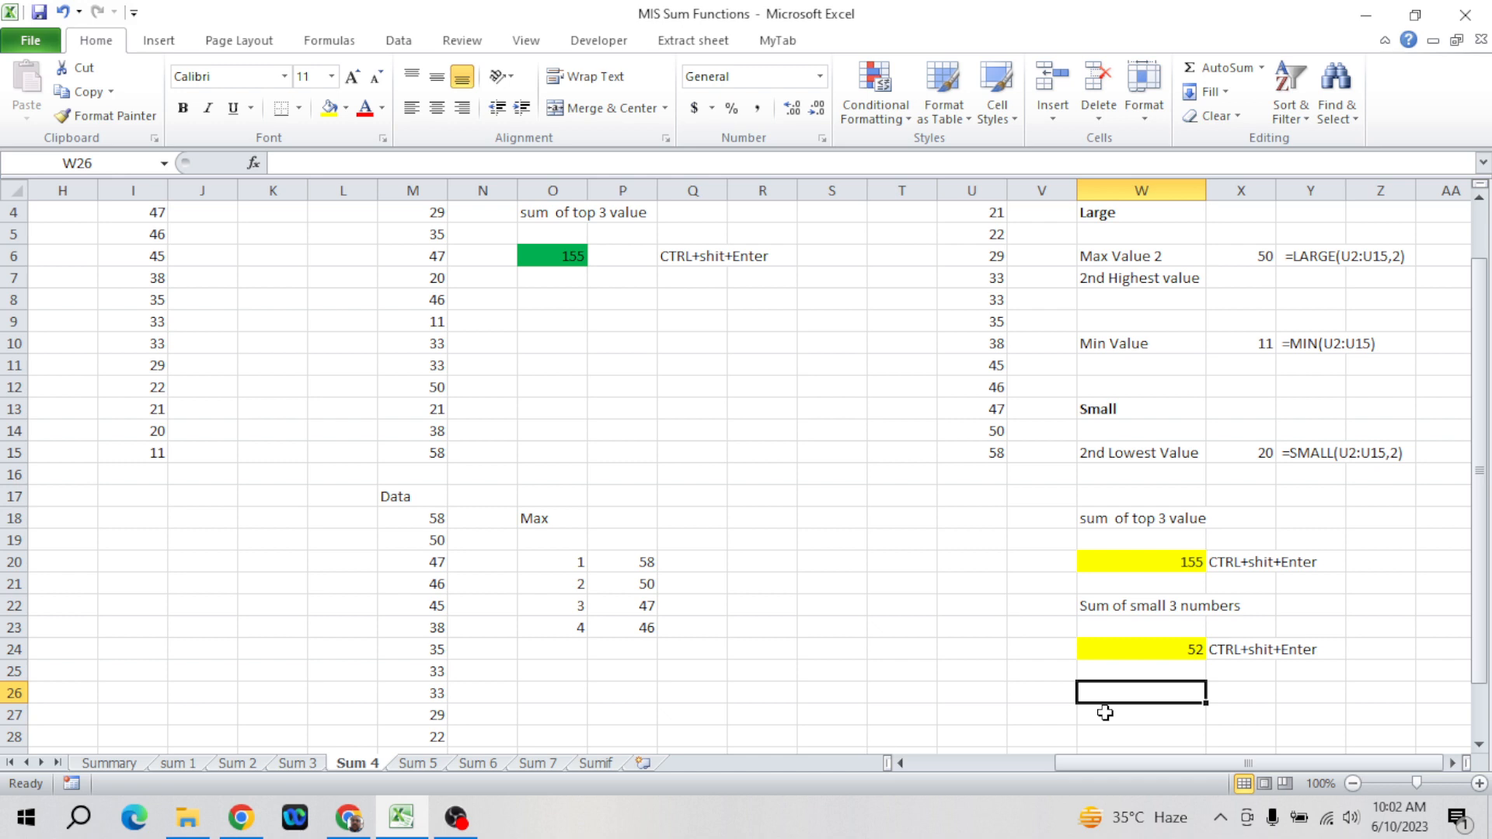
click(1041, 657)
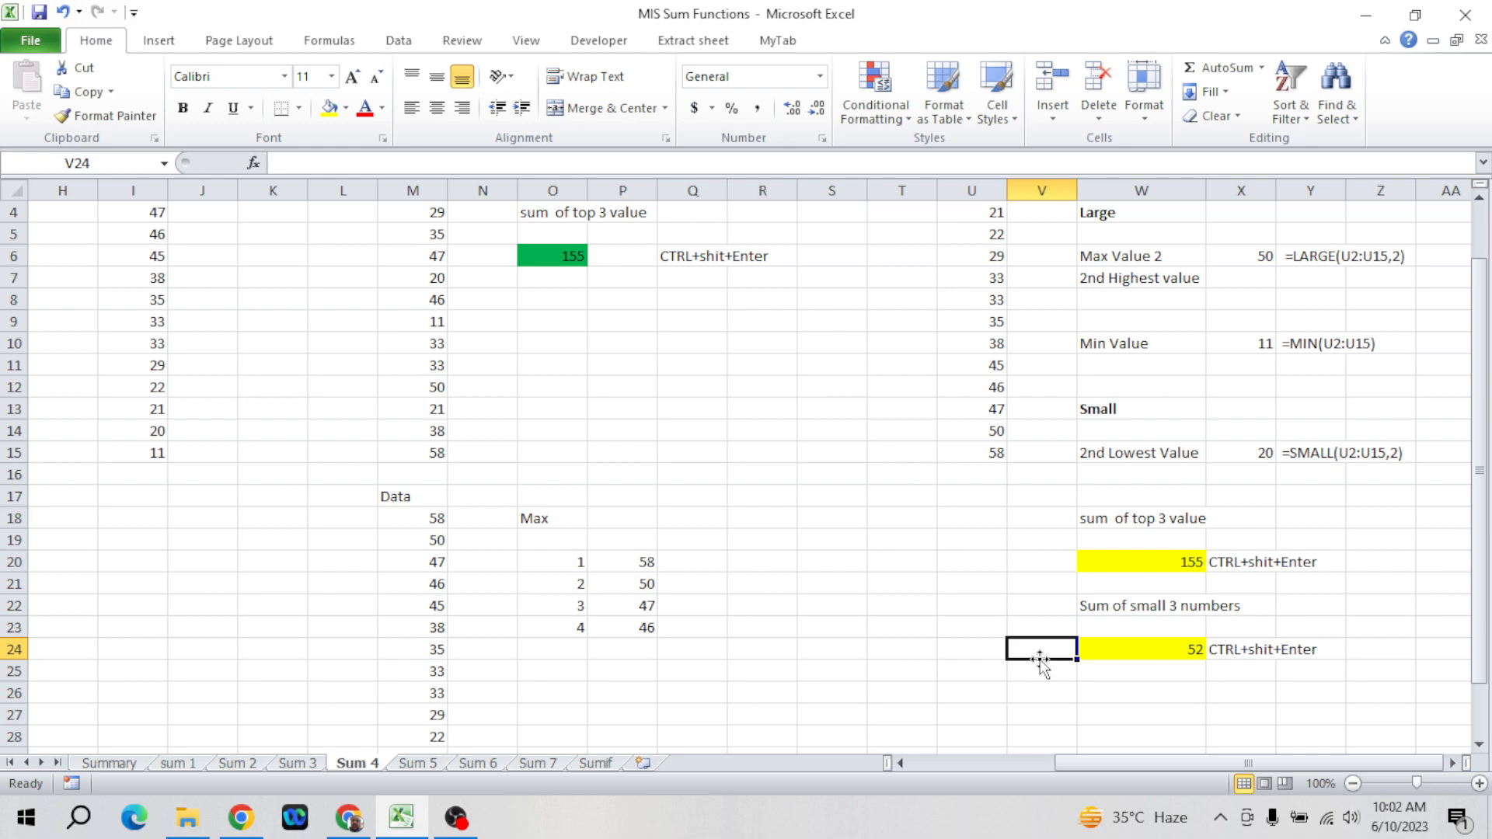
key(ctrl+Up)
key(Left)
key(Left)
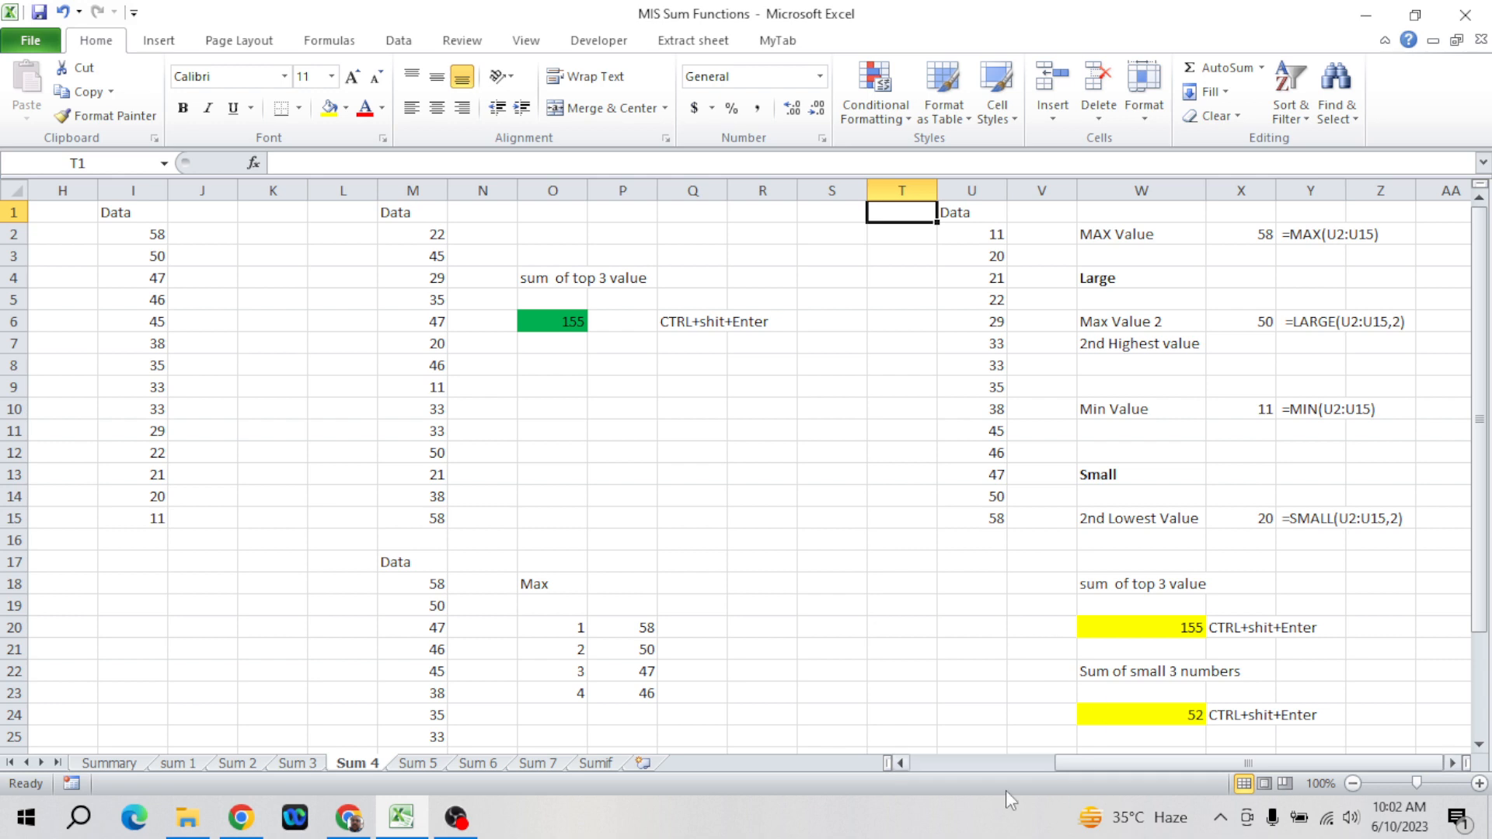
- Open the Sum 5 sheet and examine the cell reference behind the cylinder shape's text
click(414, 763)
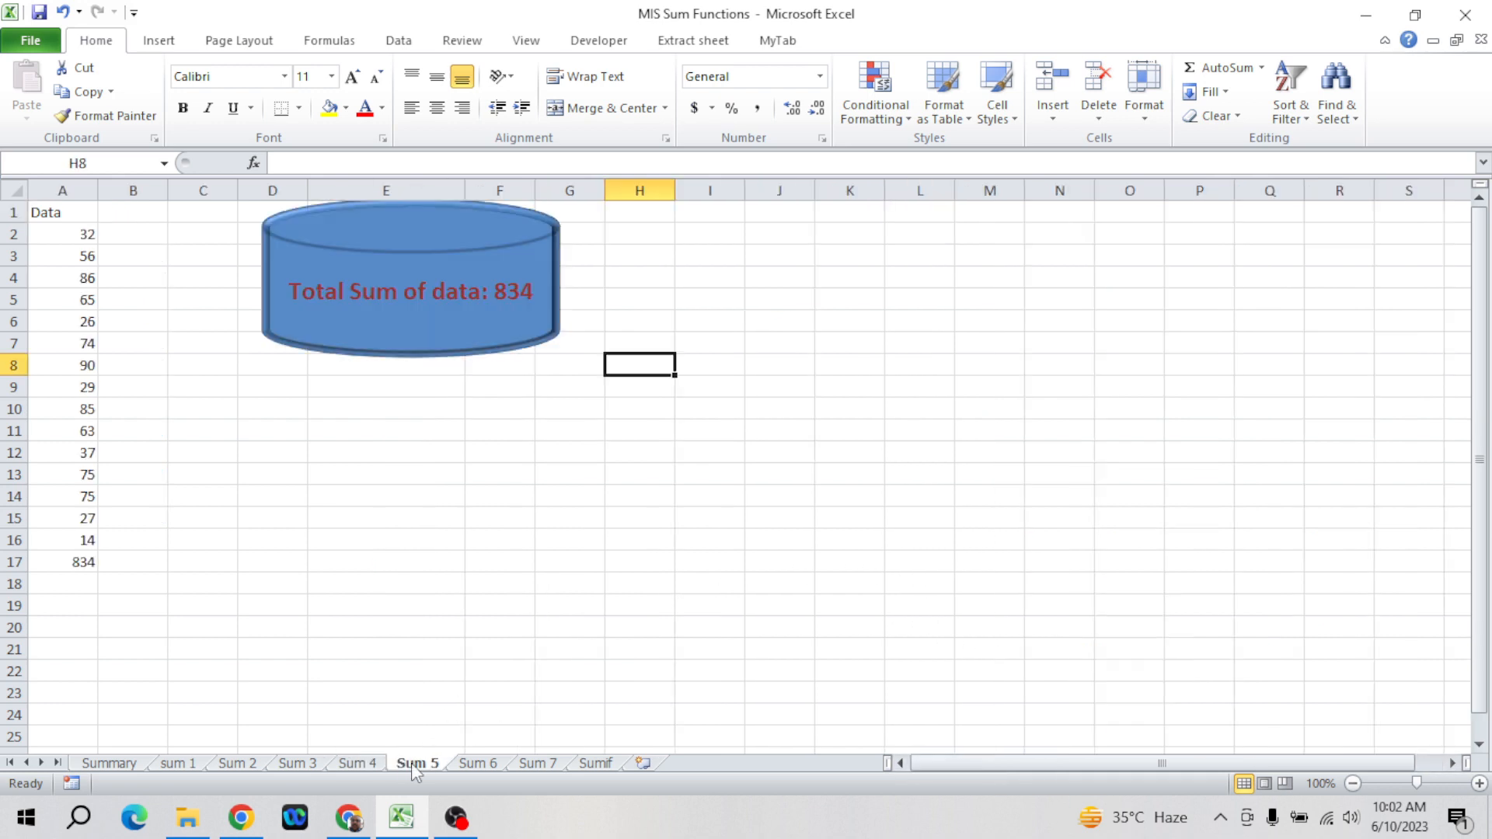
click(443, 627)
key(ctrl+Home)
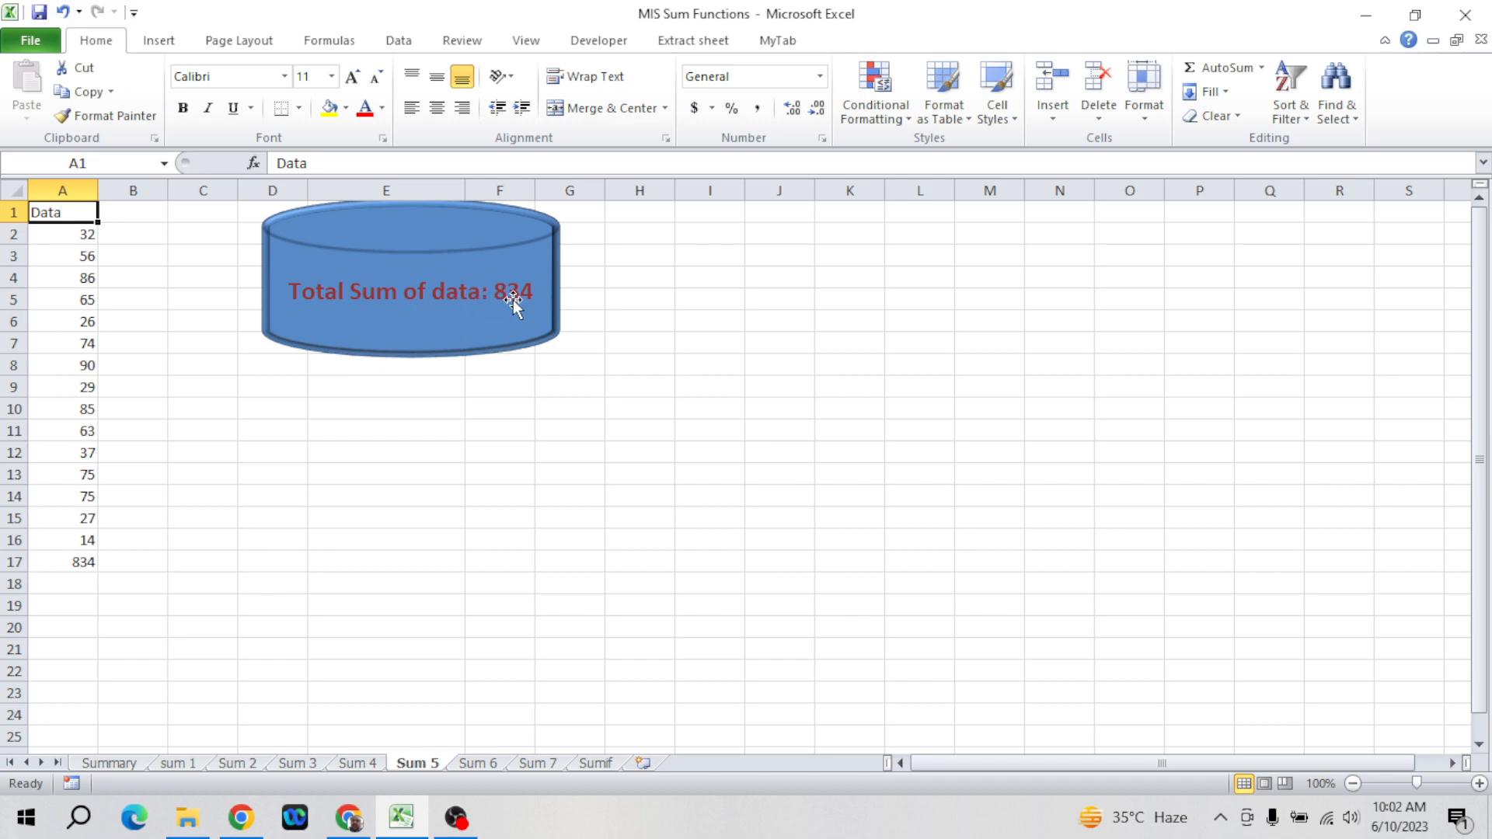
click(470, 298)
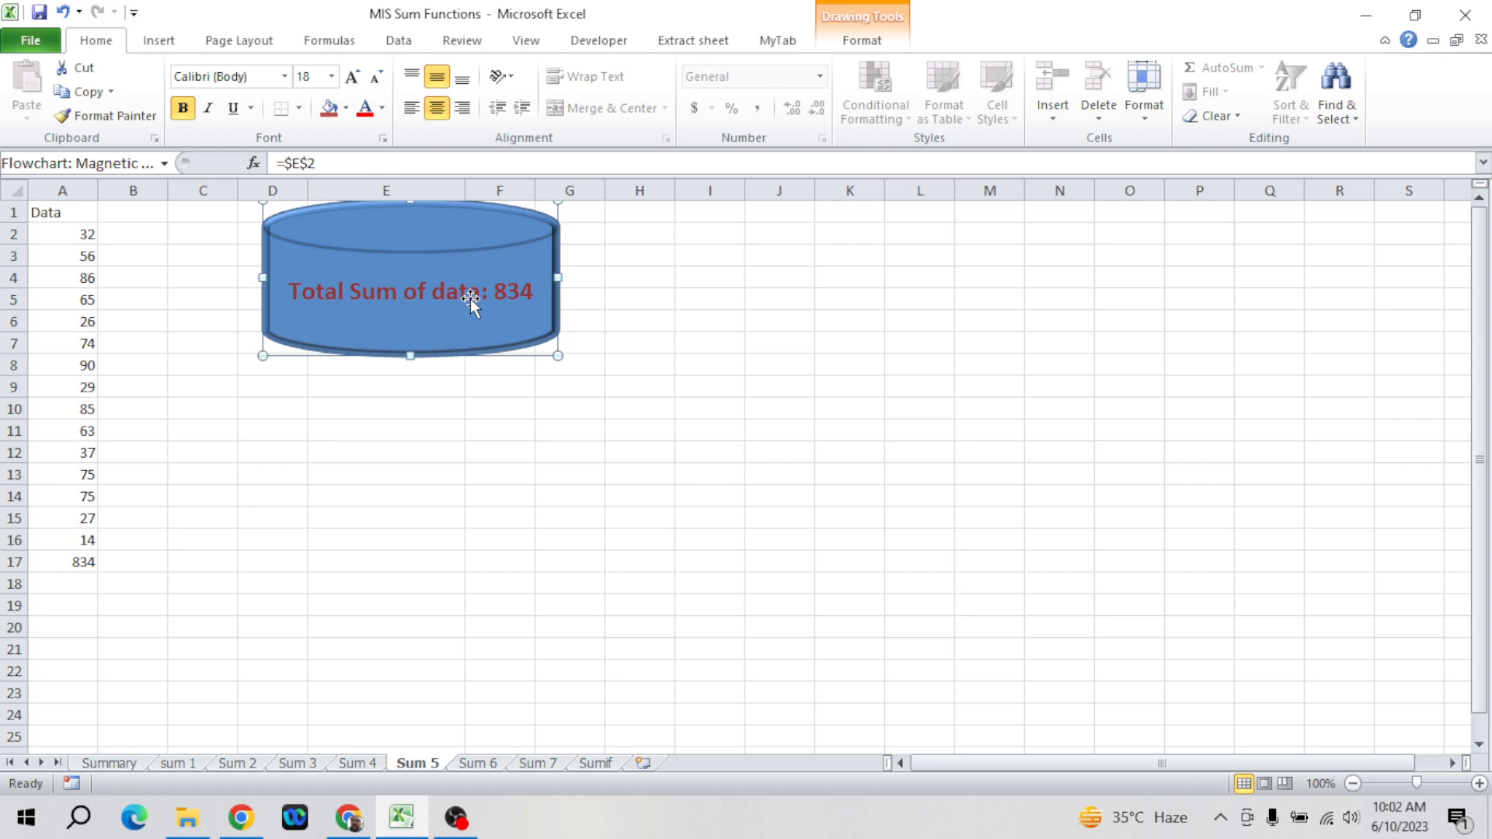
click(264, 459)
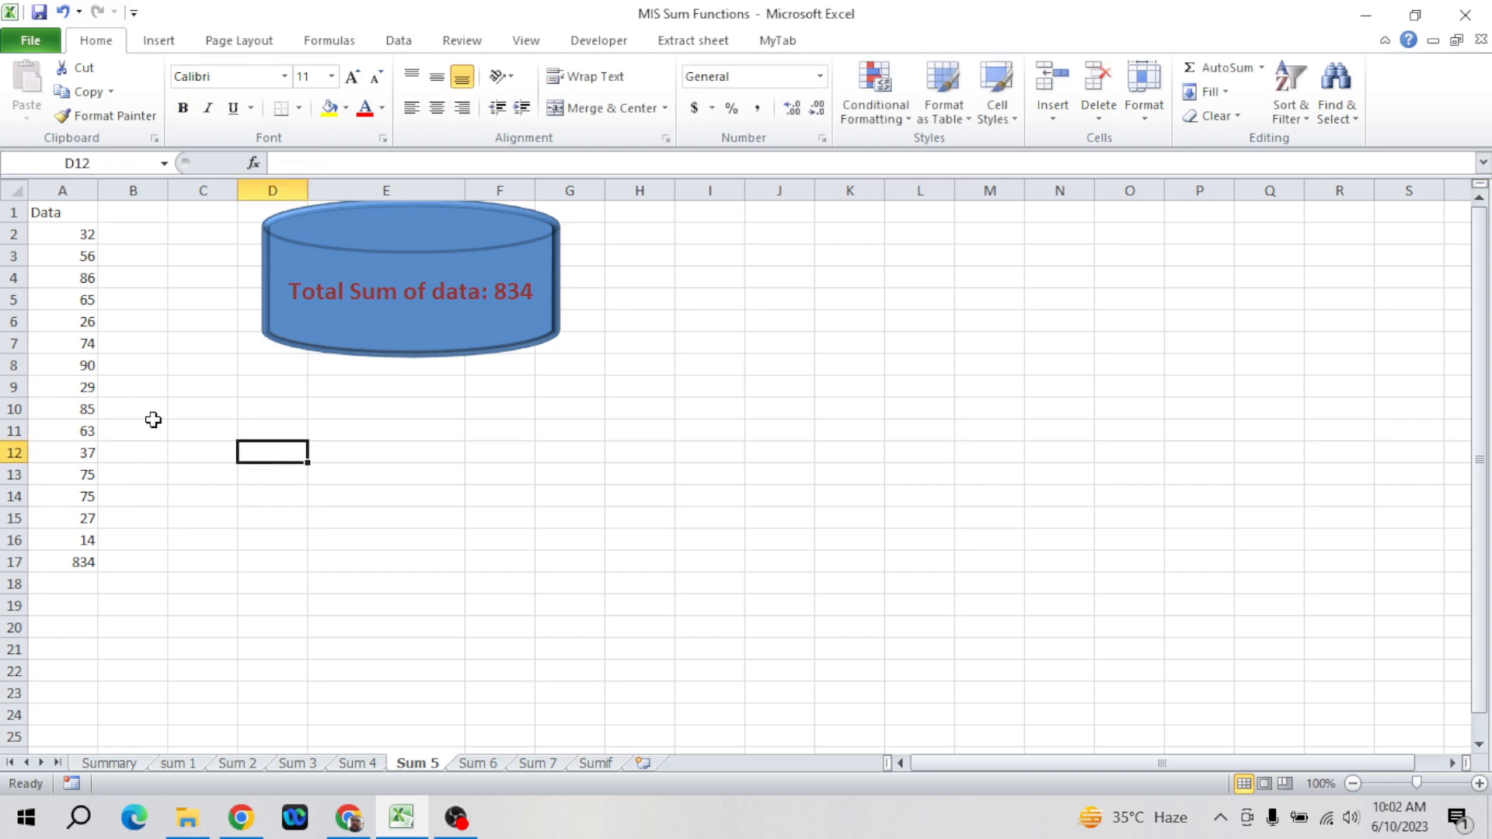
- Copy the Data column A1:A16, without its total, to the range starting at J1
click(77, 215)
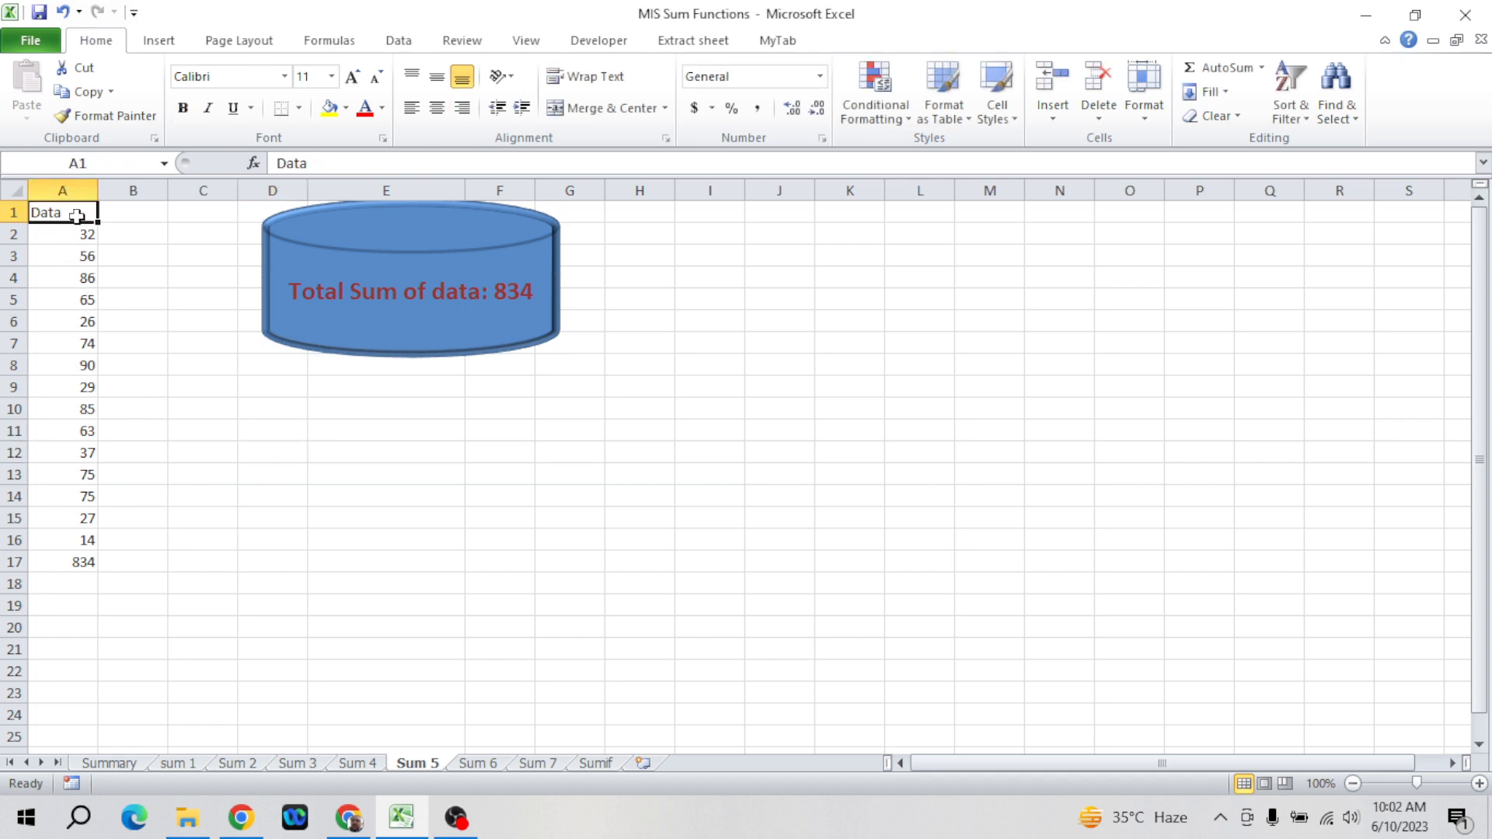
key(ctrl+shift+Down)
key(shift+Up)
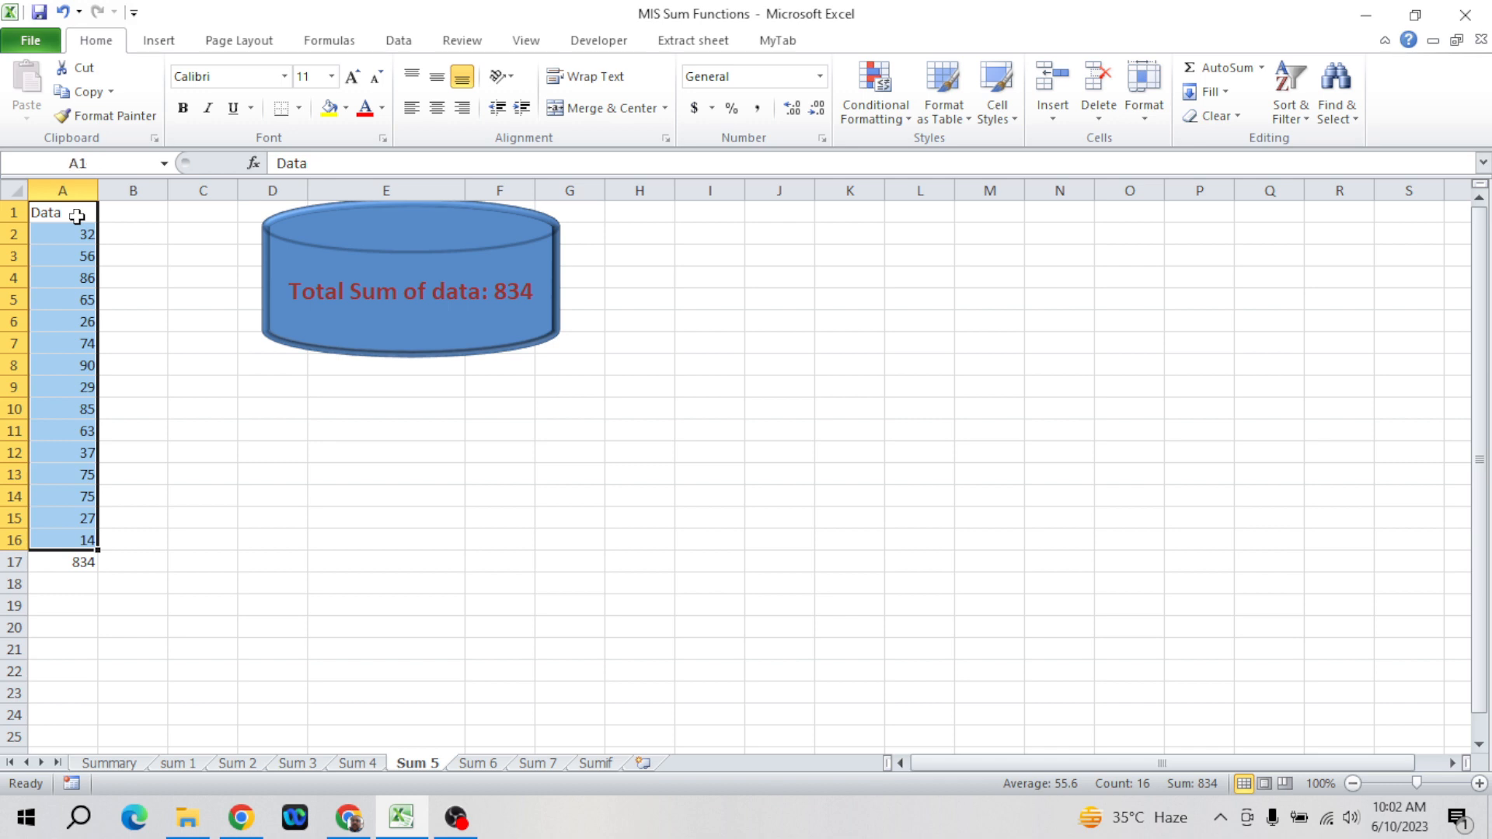
key(ctrl+c)
key(Right)
key(Right)
key(Right)
key(Right)
key(Right)
key(Right)
key(Right)
key(Right)
key(Right)
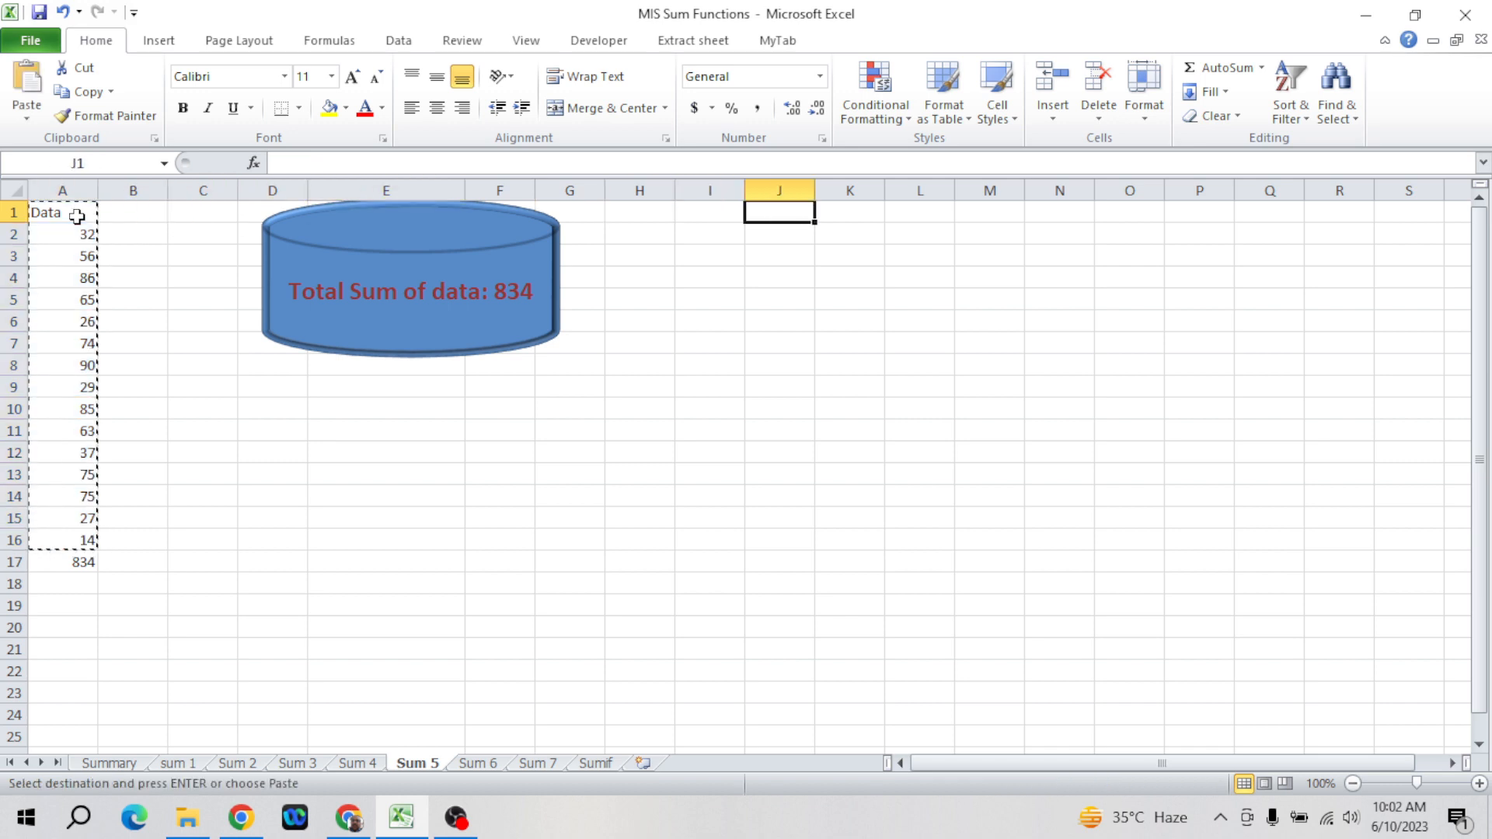
key(Return)
- Enter the formula =SUM(J2:J16) in cell M2 to total the copied data
key(ctrl+Down)
key(Down)
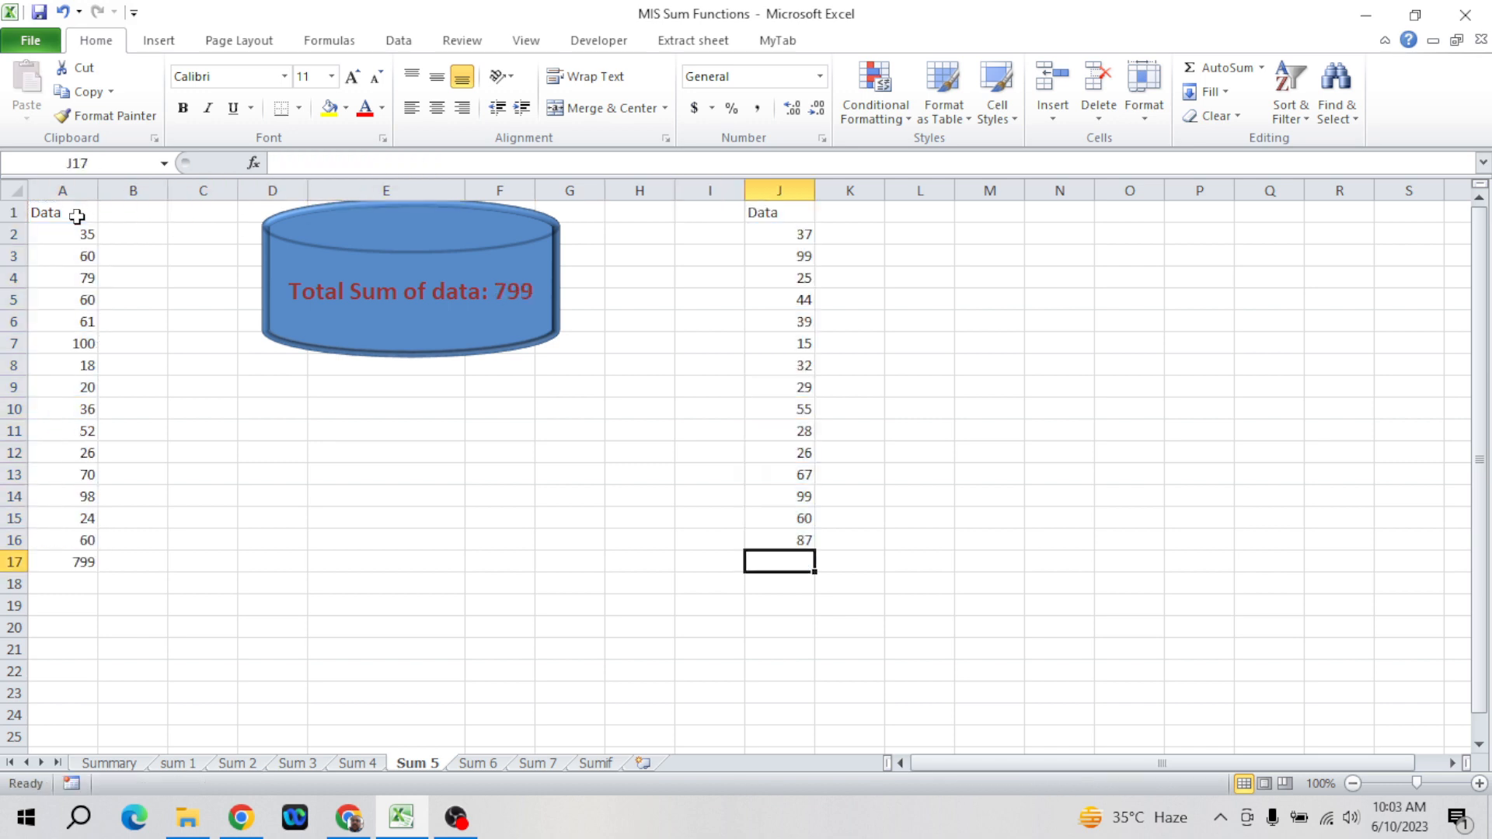
key(Up)
key(Up)
key(ctrl+Up)
key(Right)
key(Right)
key(Right)
key(Down)
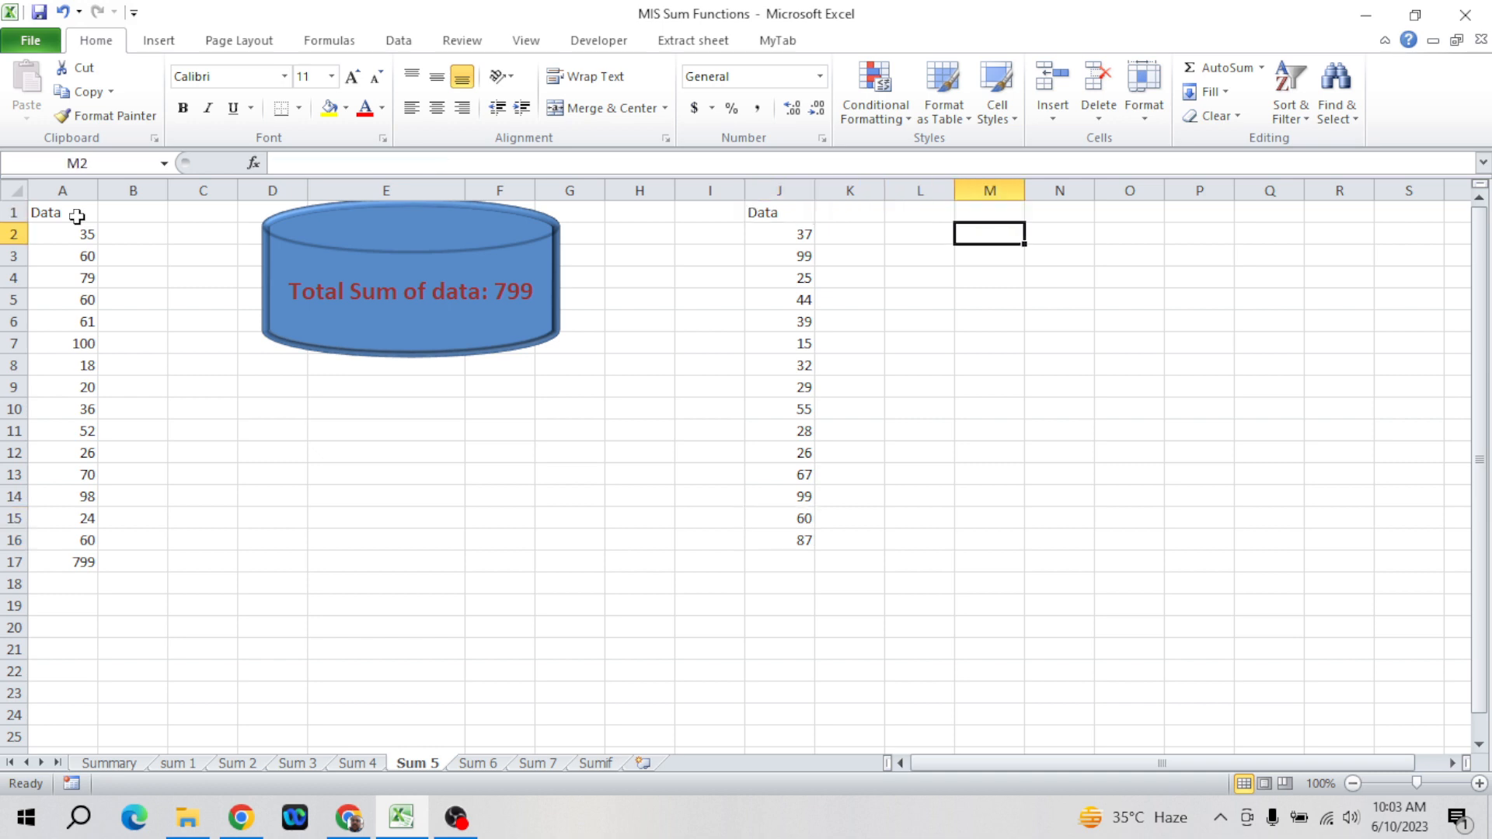
text(=sum)
key(Tab)
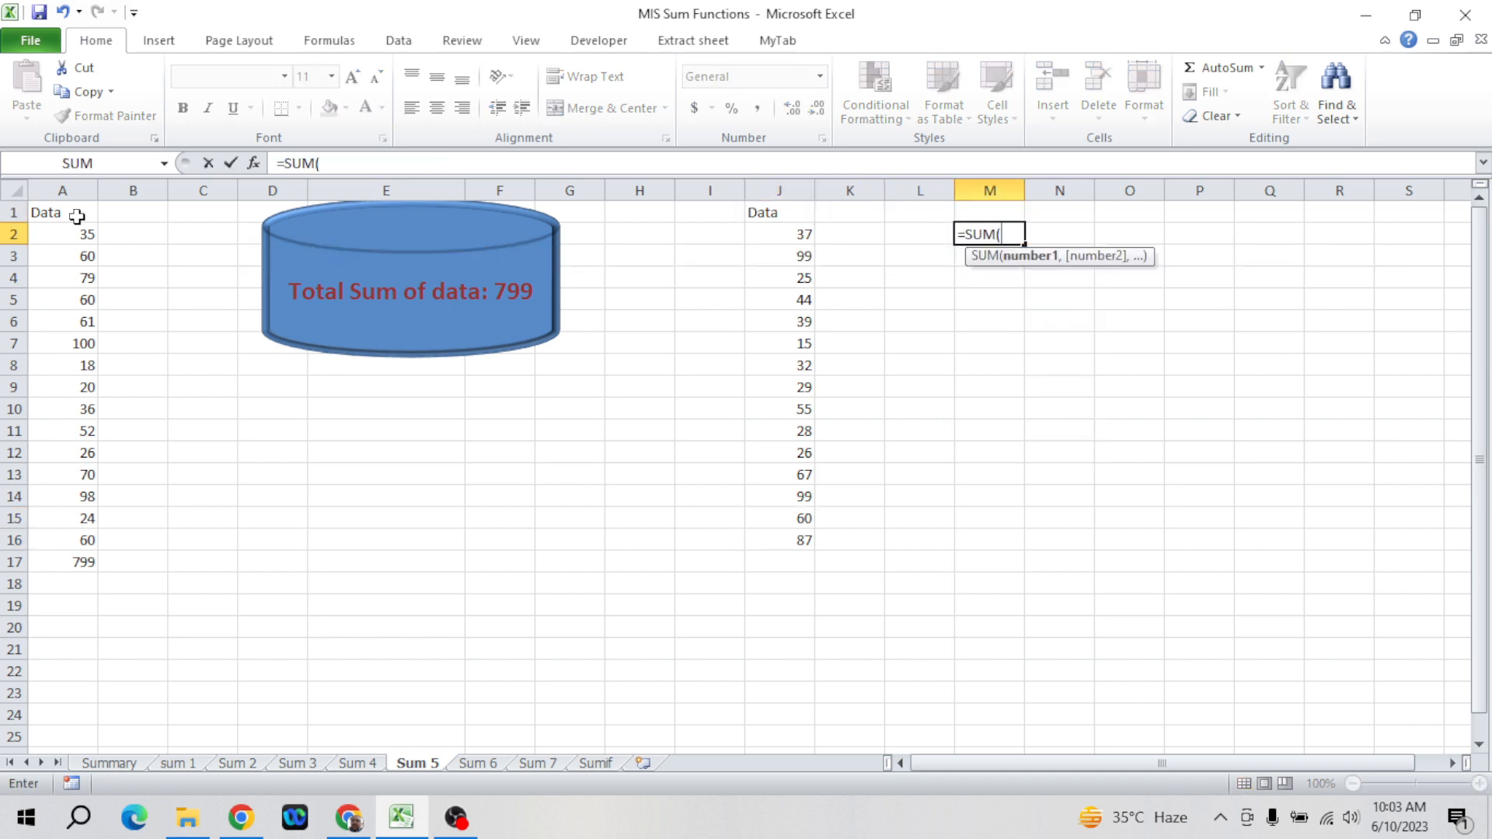
key(Left)
key(Left)
key(Left)
key(ctrl+shift+Down)
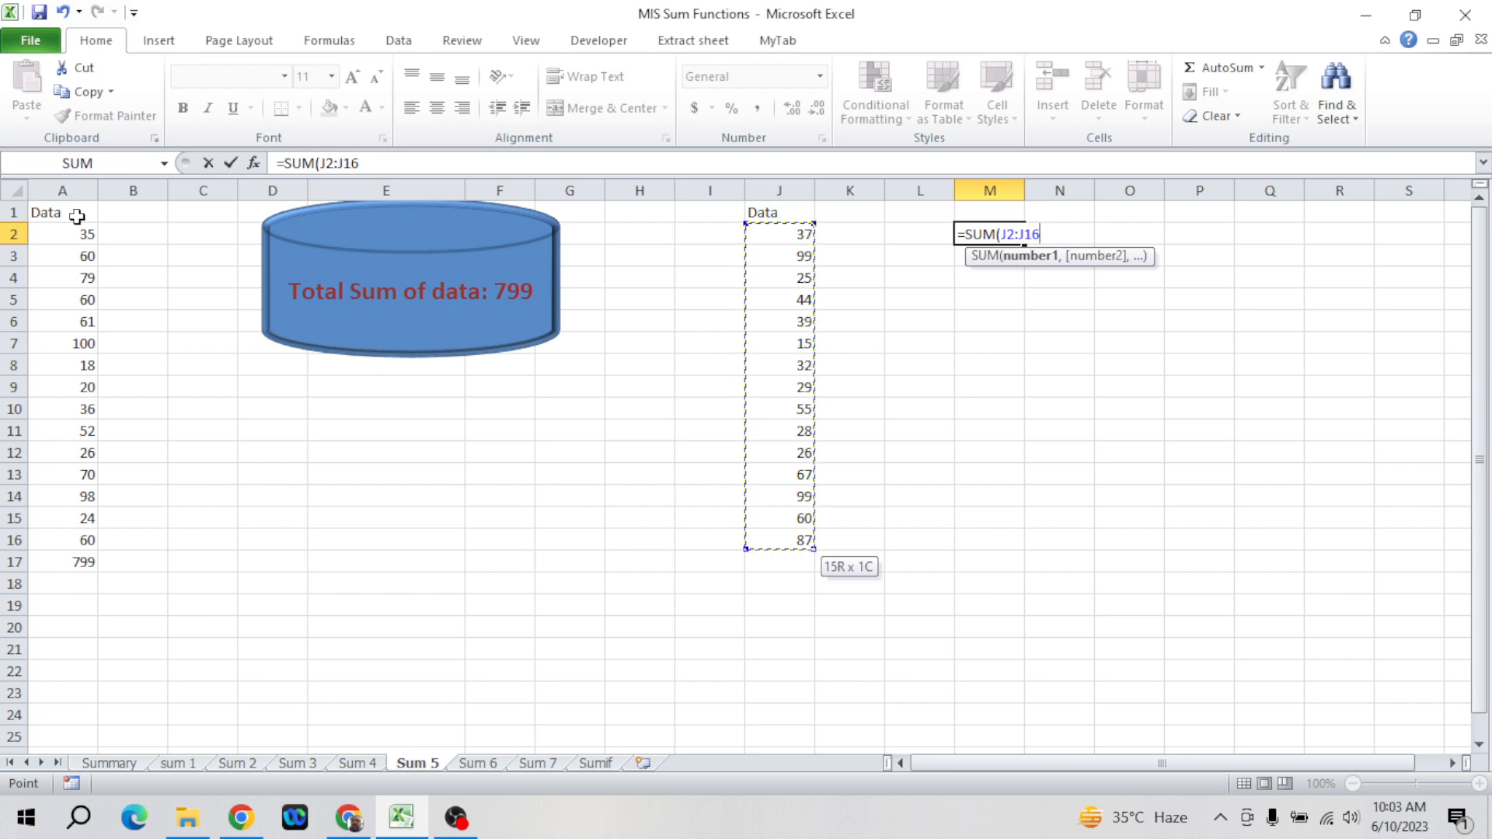
key(ctrl+Return)
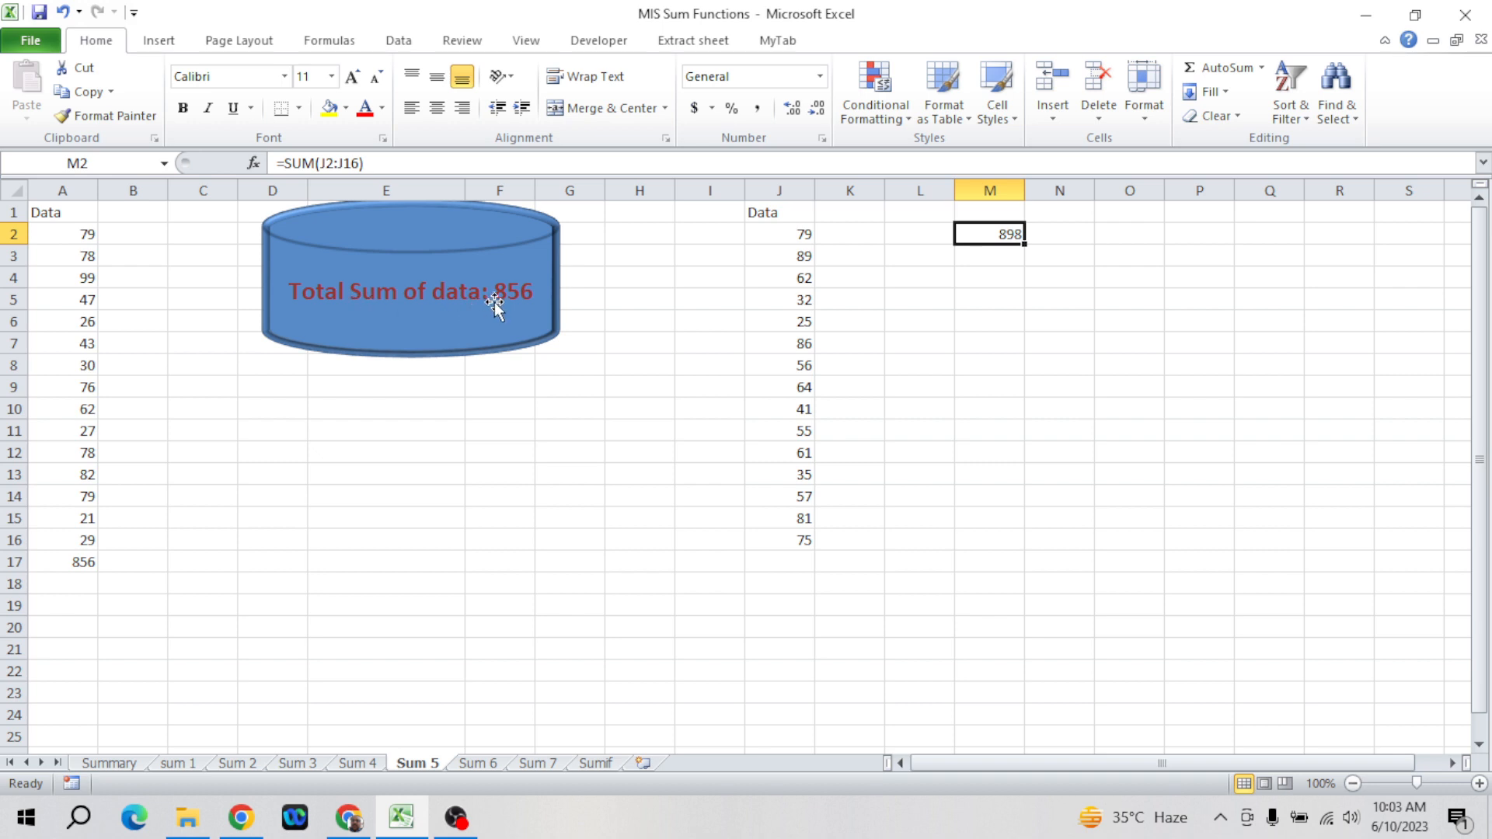
- Replace the RANDBETWEEN formulas in J2:J16 with their static values
click(807, 339)
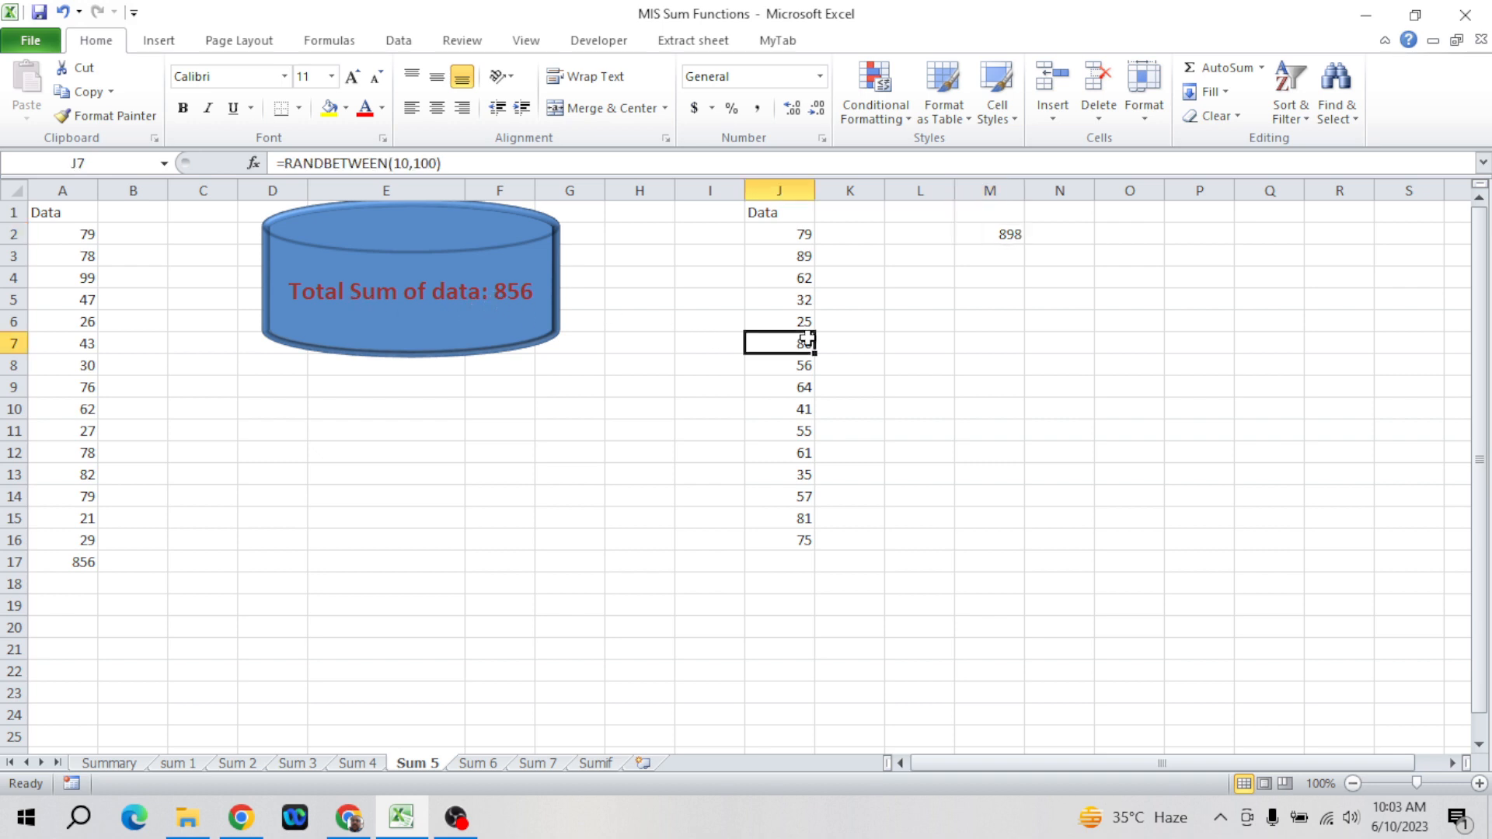
click(797, 234)
key(ctrl+shift+Down)
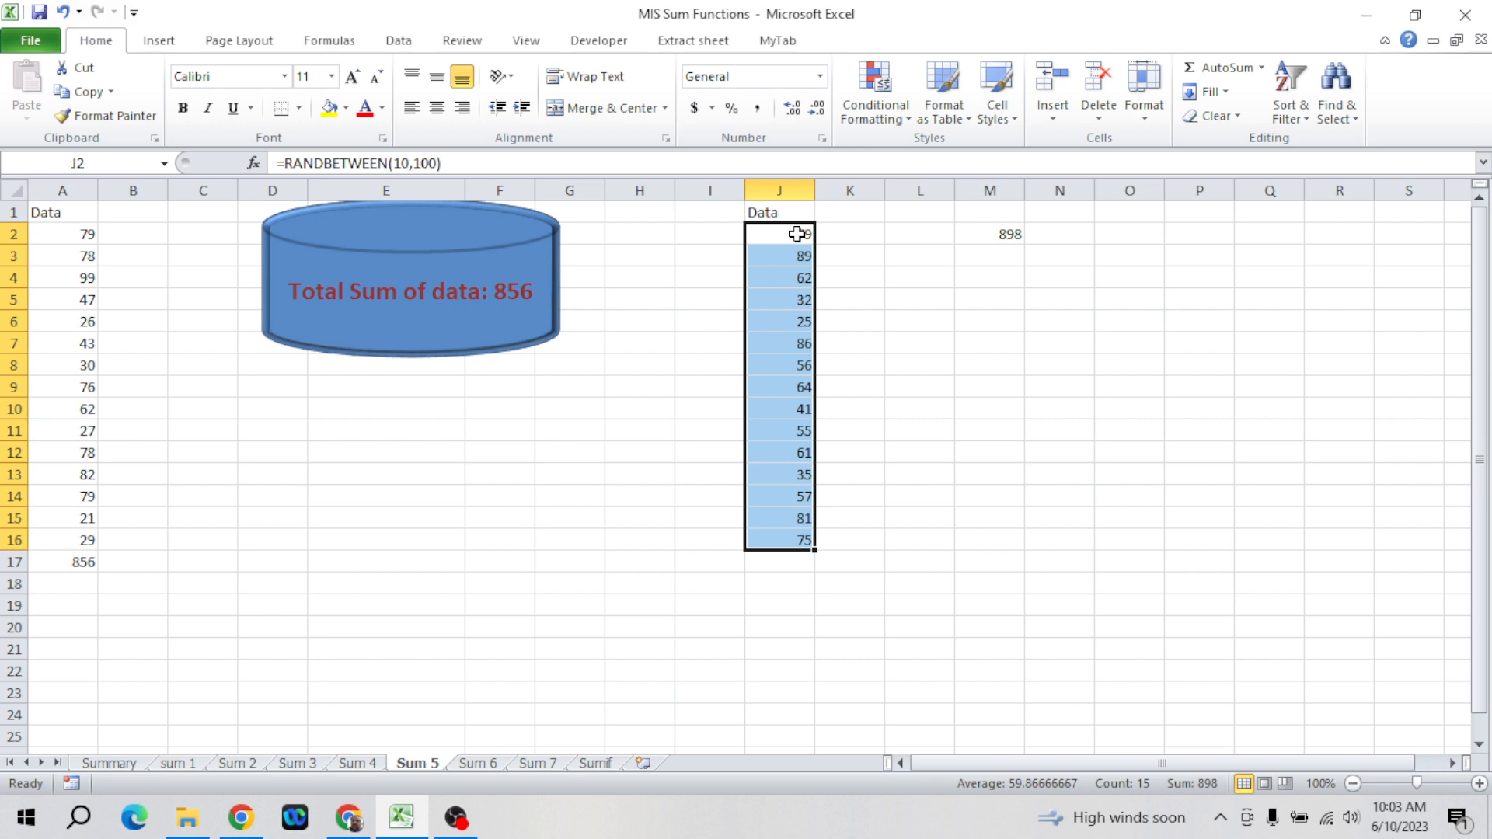
key(ctrl+c)
key(alt+e)
key(s)
key(v)
key(Return)
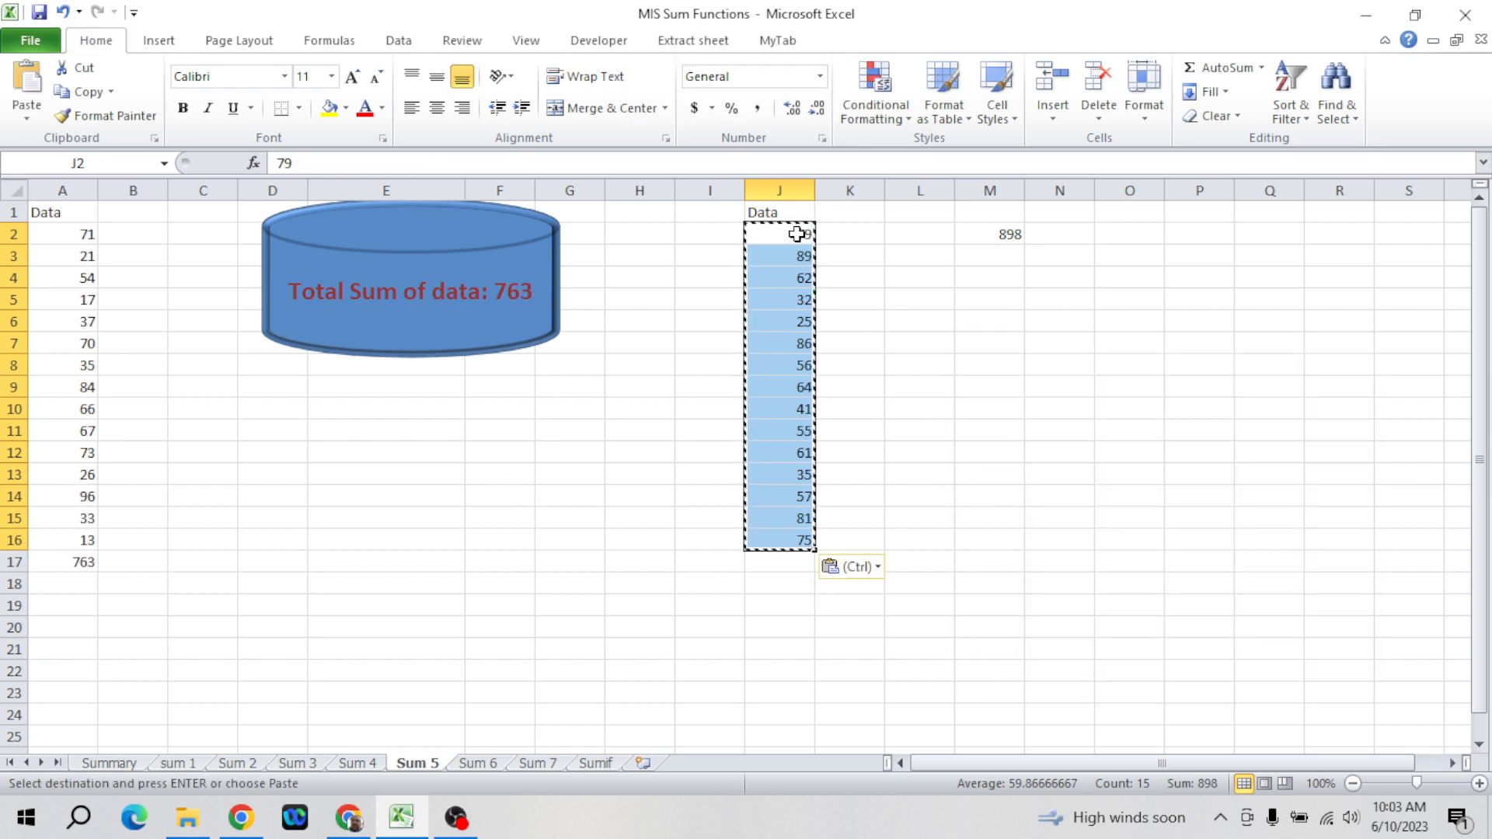
key(Escape)
- Change the M2 formula to ="Total Sum of Data" & SUM(J2:J16) so a text label precedes the sum
key(ctrl+shift+Up)
key(Up)
key(Right)
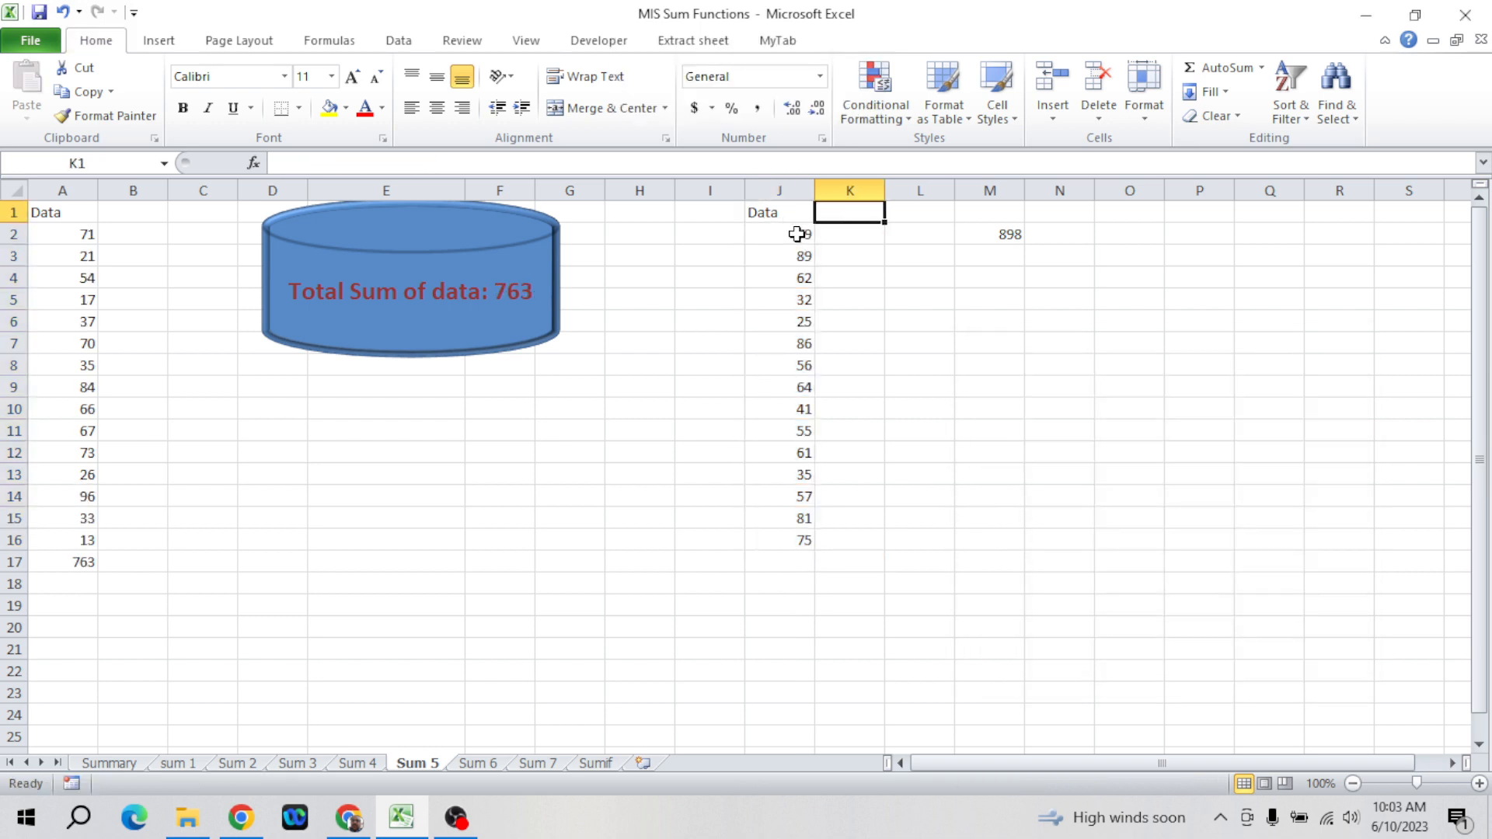
key(Right)
key(Down)
key(Right)
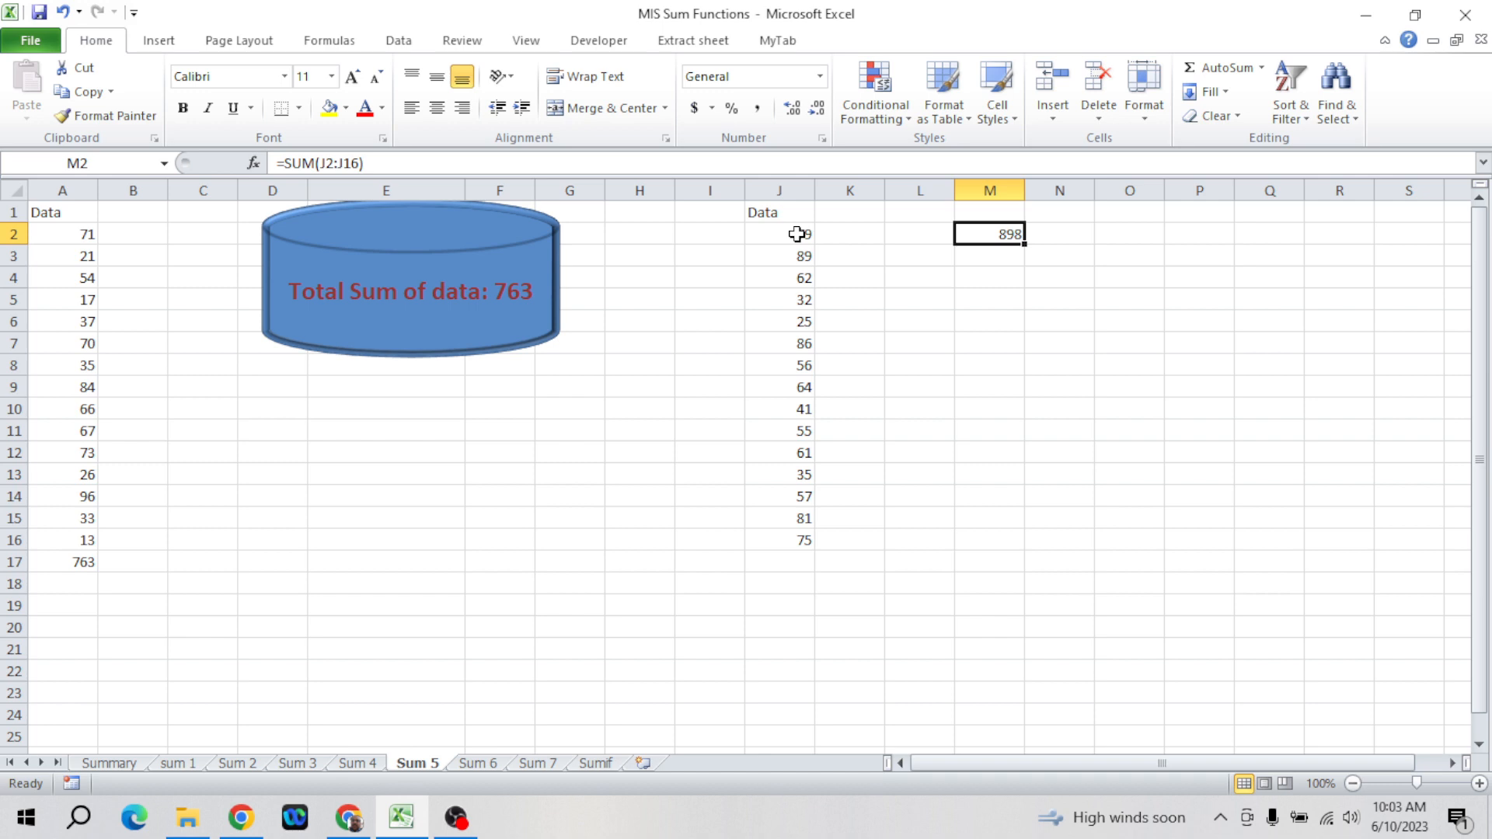
click(387, 164)
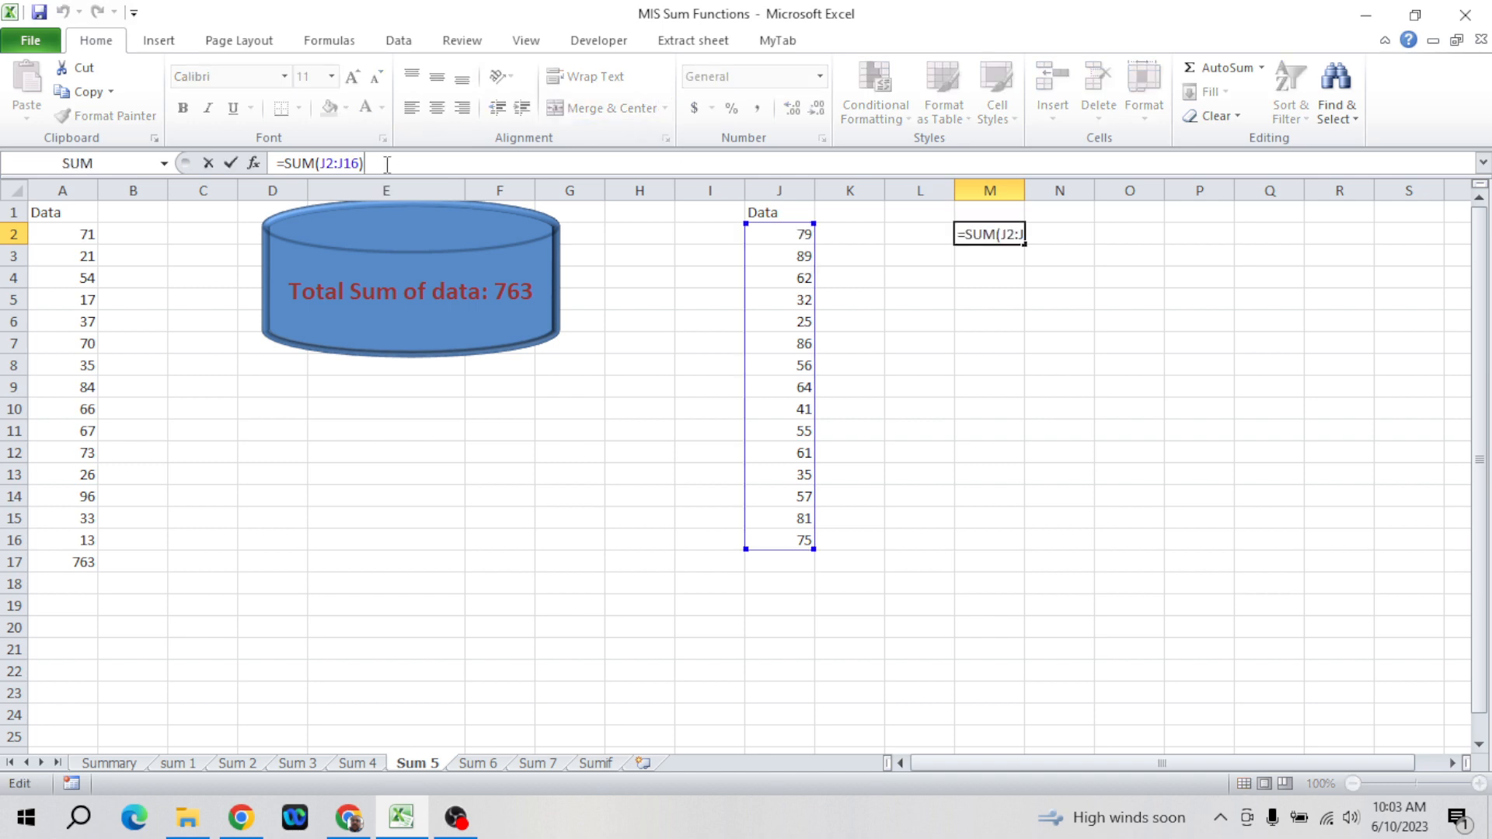
click(284, 162)
text(")
text(Total s)
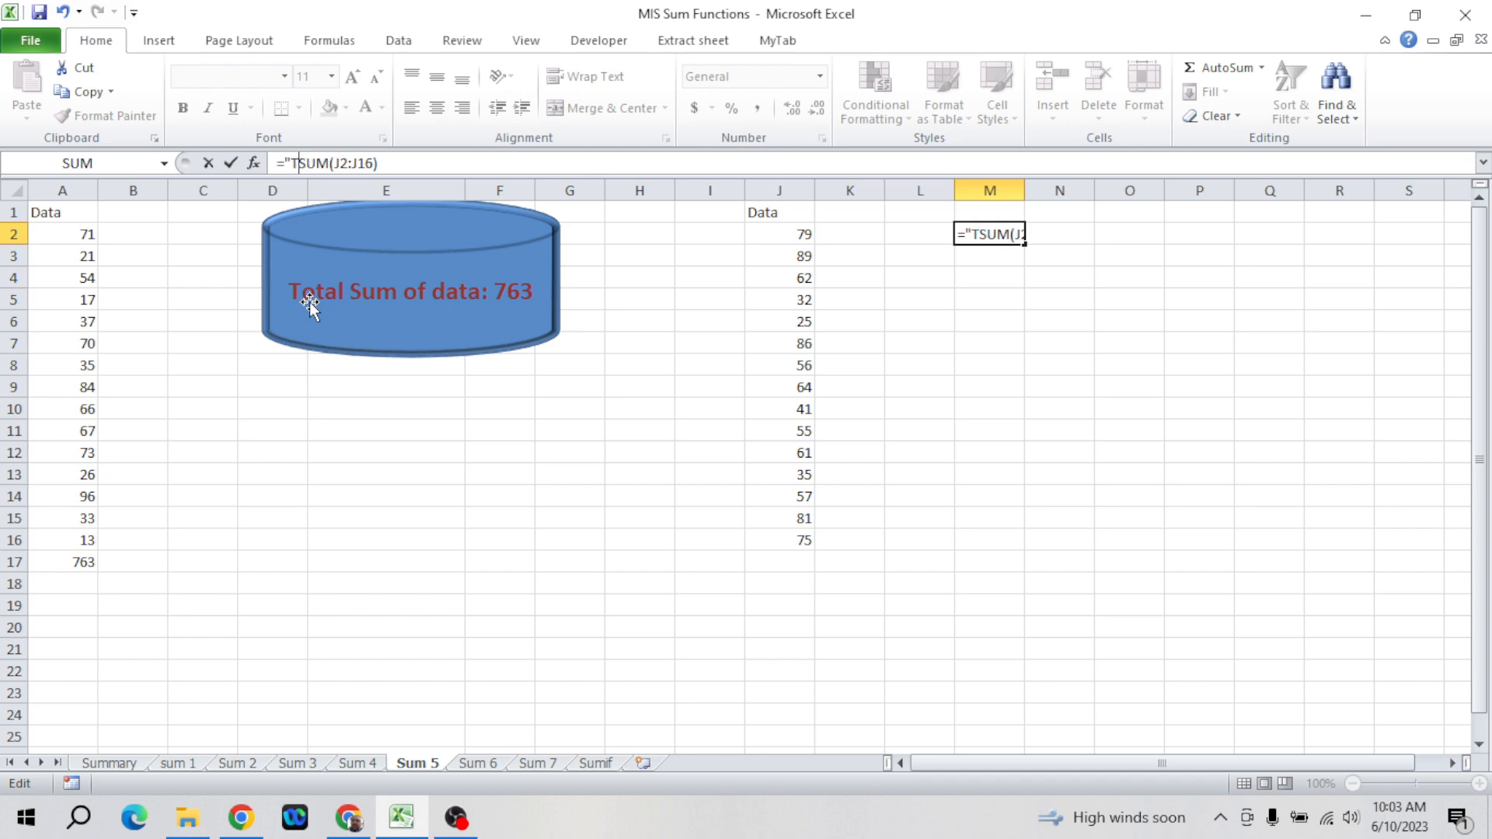
text(um)
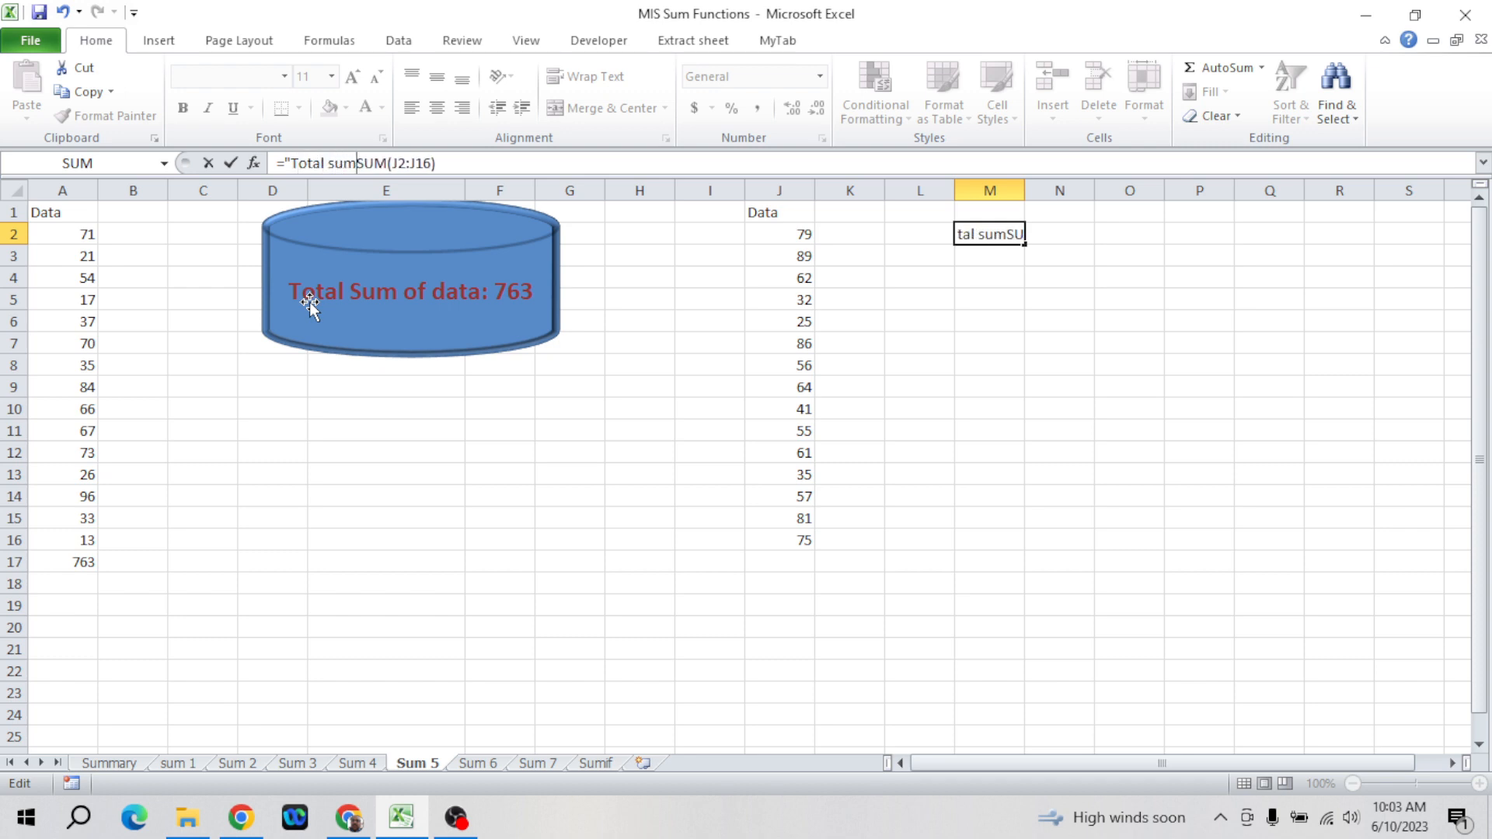
key(BackSpace)
key(BackSpace)
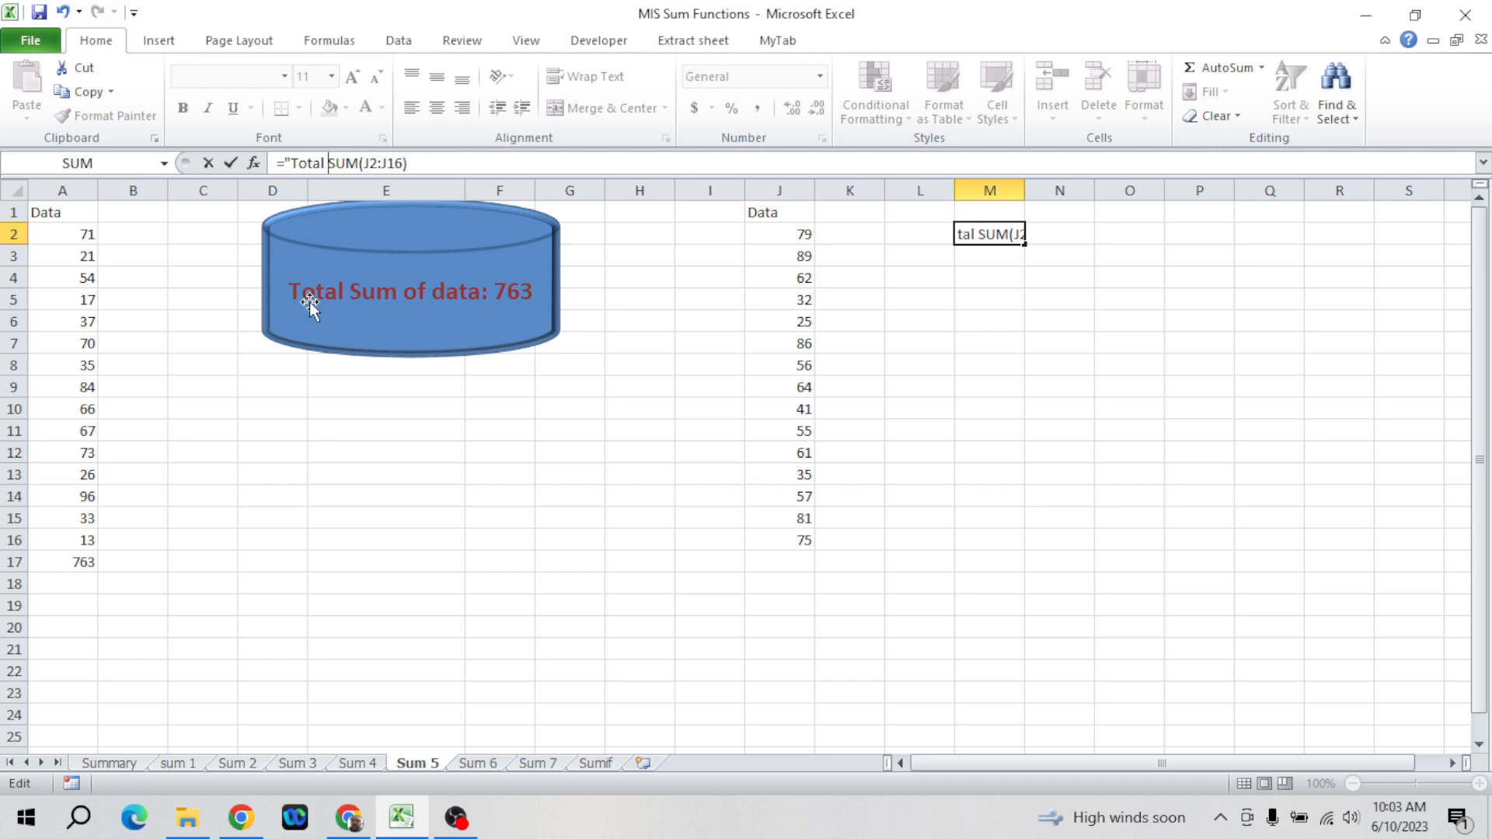
text(Sum )
text(of Data)
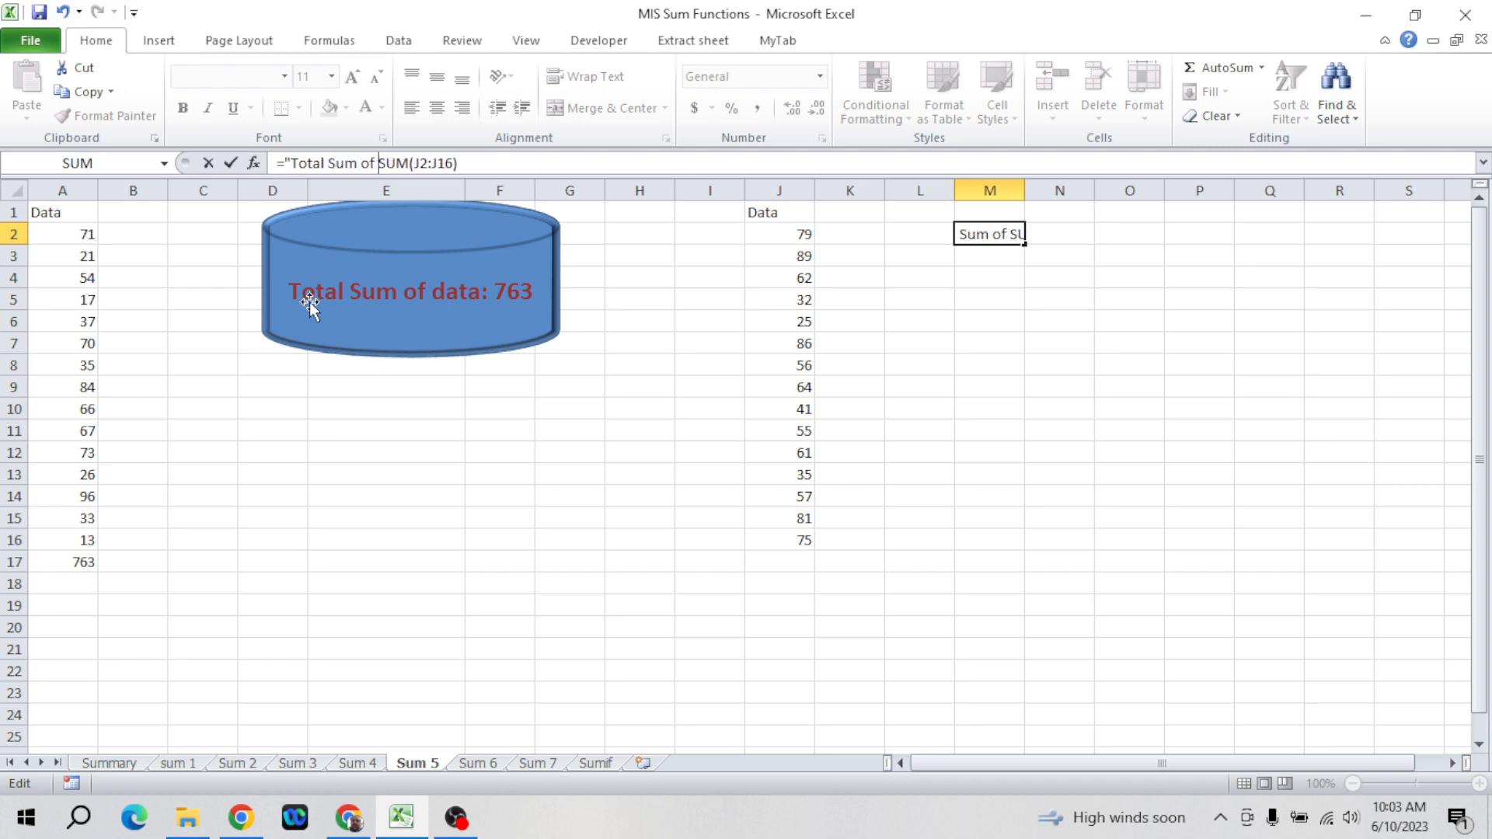
text(" &)
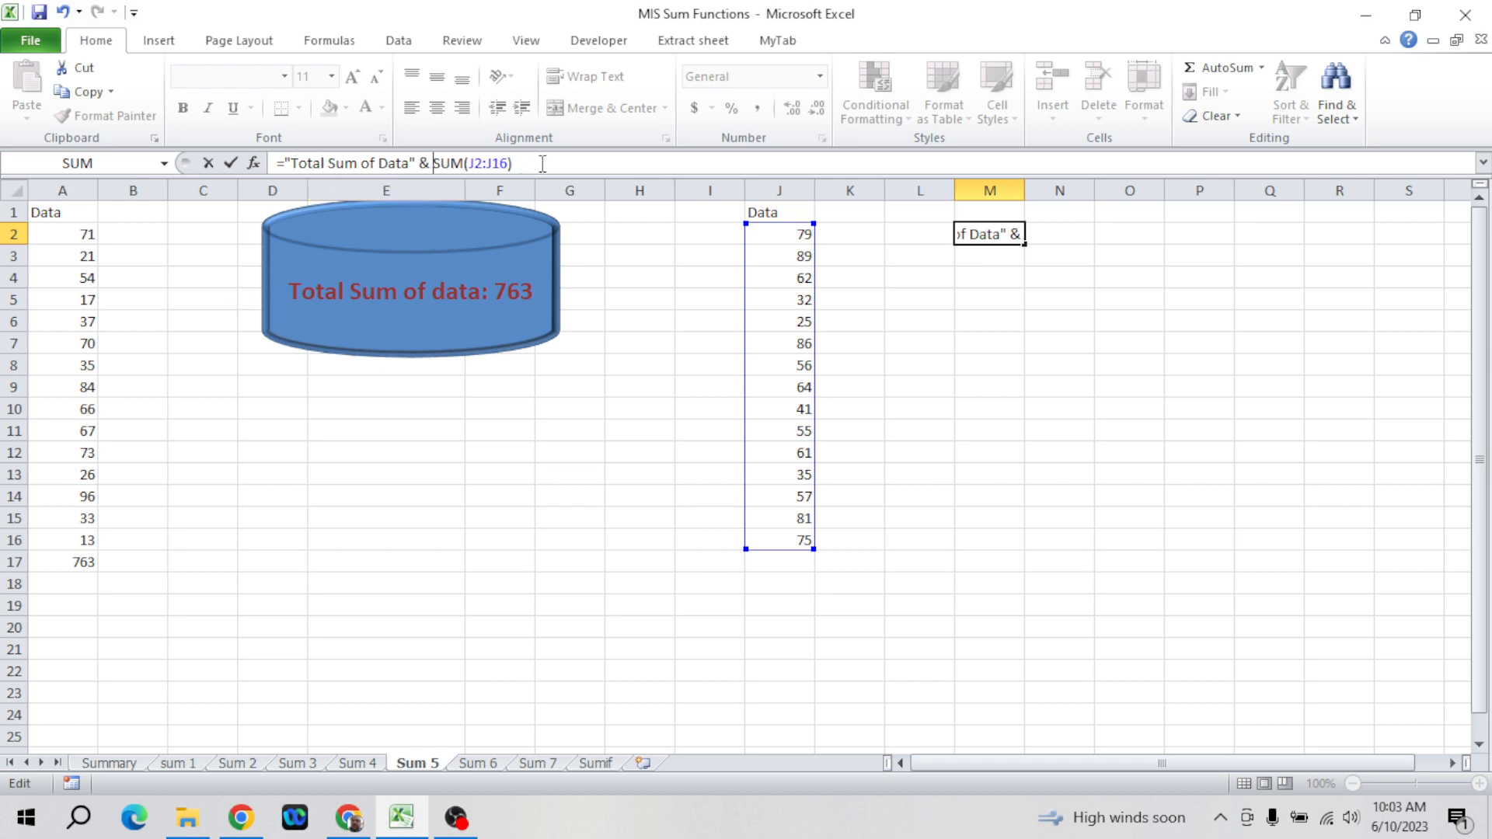
key(Return)
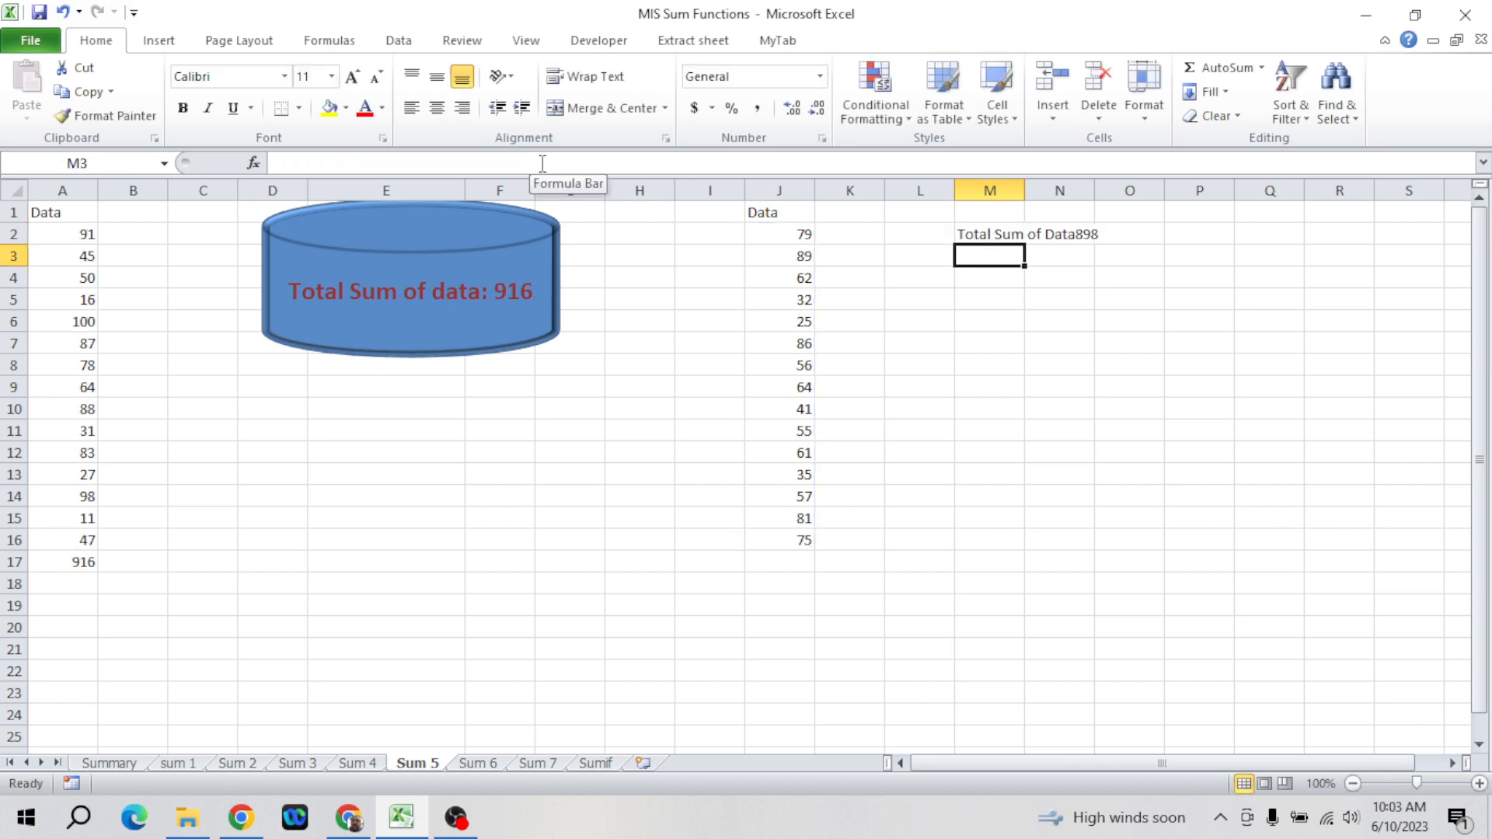
- Add a spaced colon after the label in M2, making the formula ="Total Sum of Data : " & SUM(J2:J16)
key(Up)
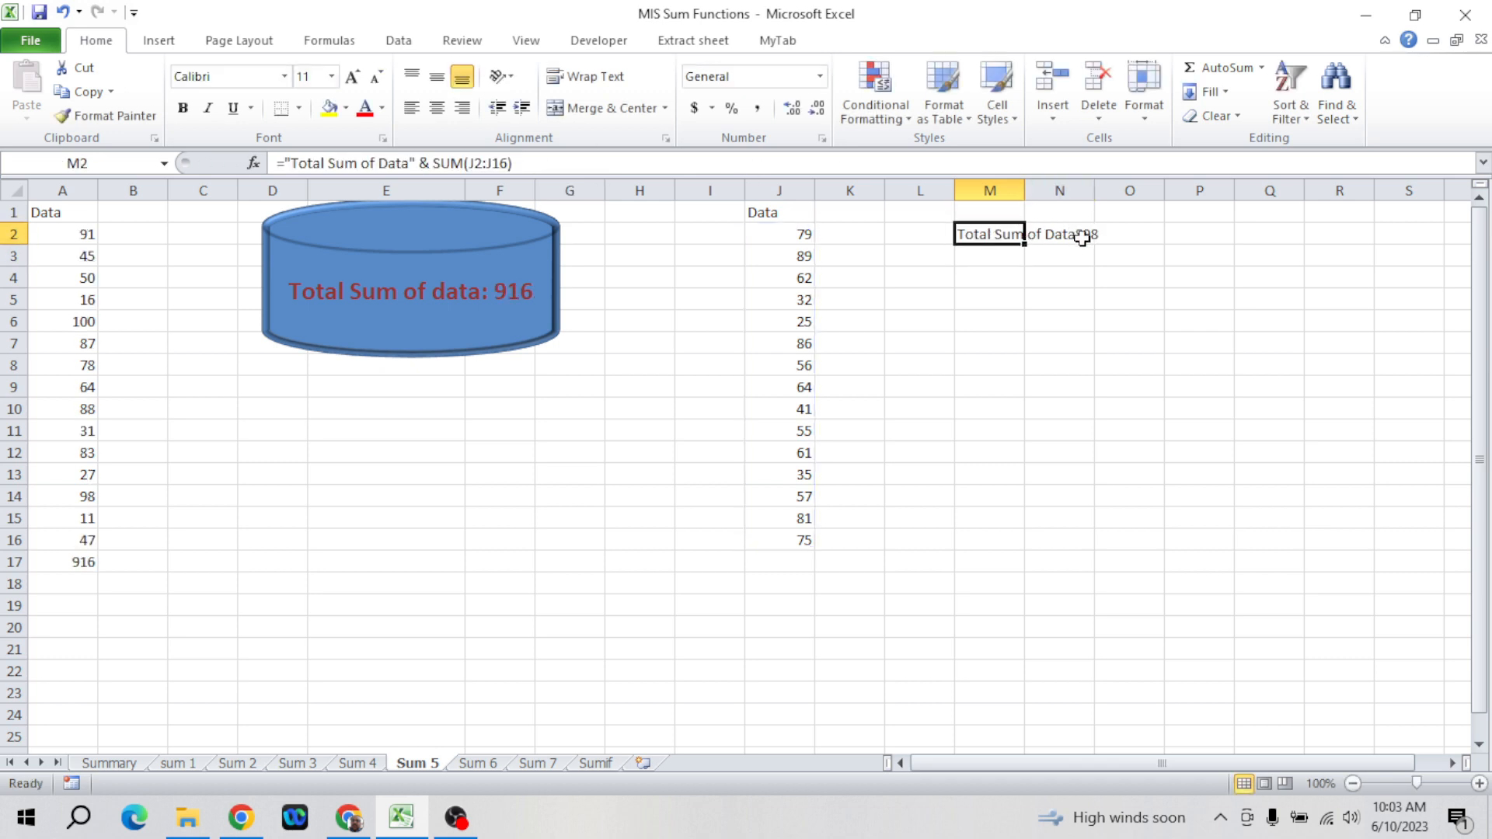
click(411, 163)
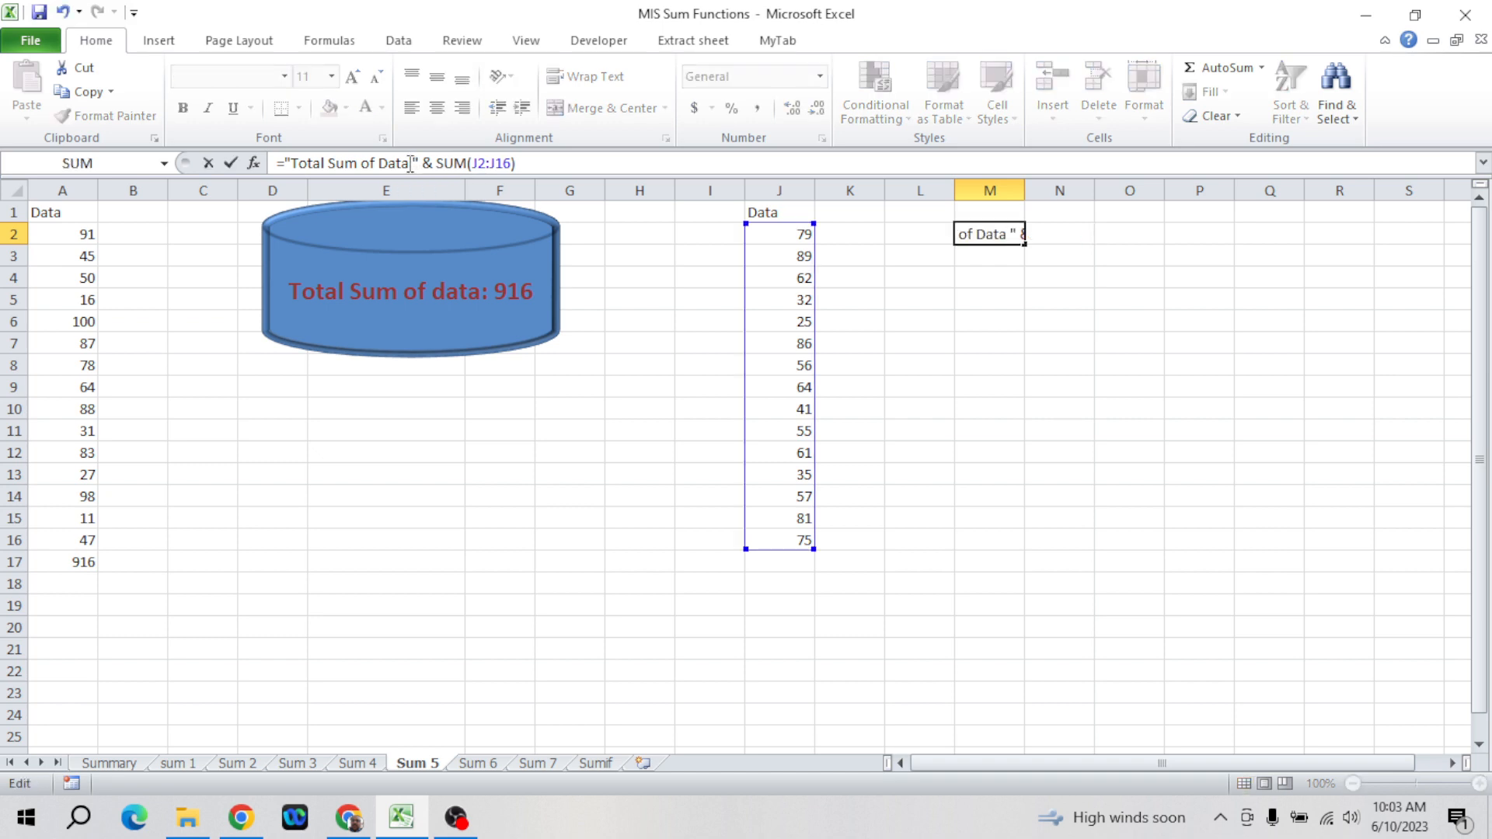
text(:)
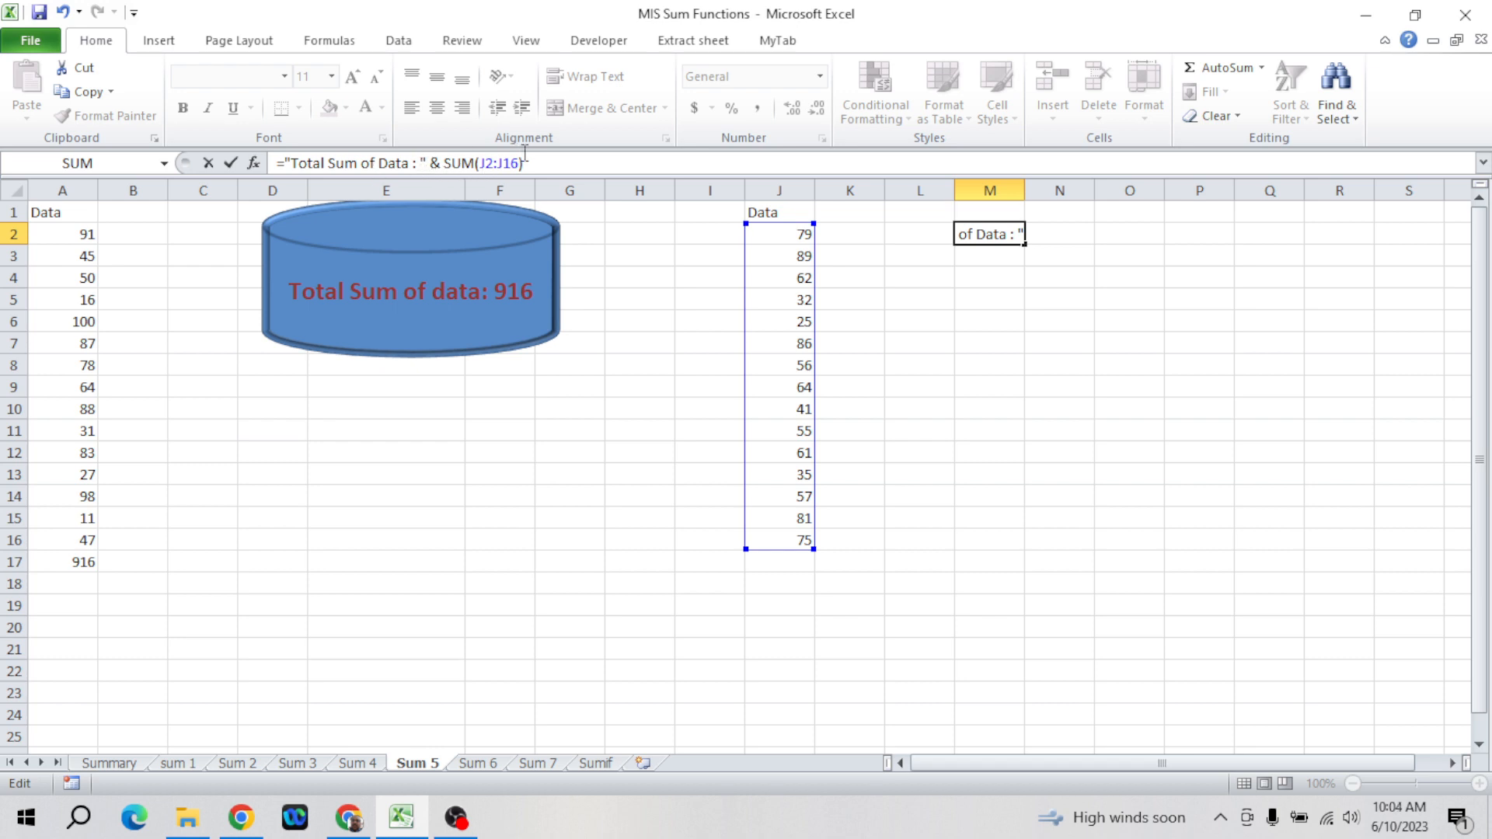
key(Return)
key(Up)
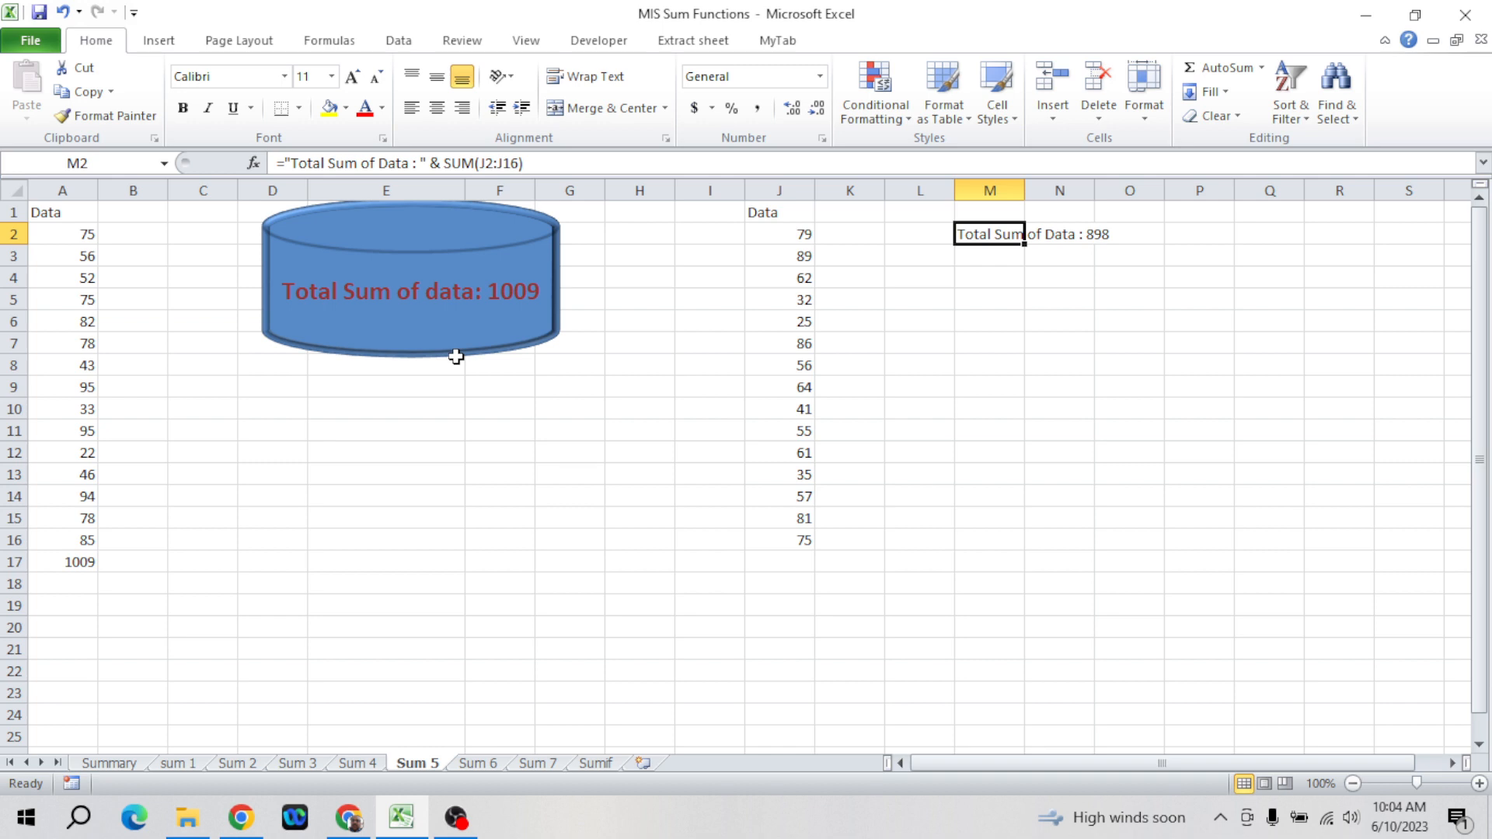
- Draw a Flowchart Sequential Access Storage shape about 2.07" by 2.07" over columns M to O
click(160, 44)
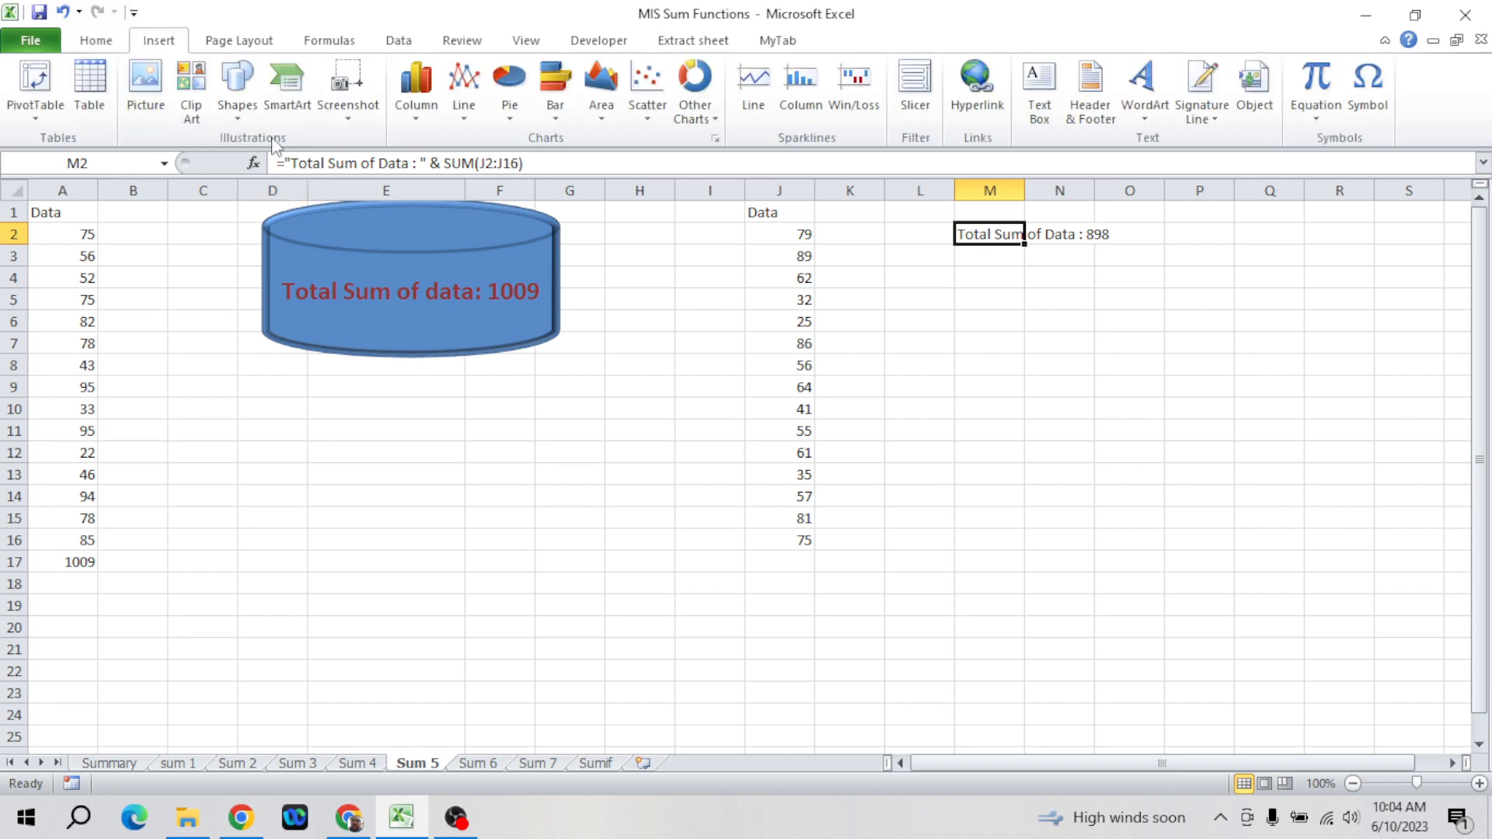
click(237, 108)
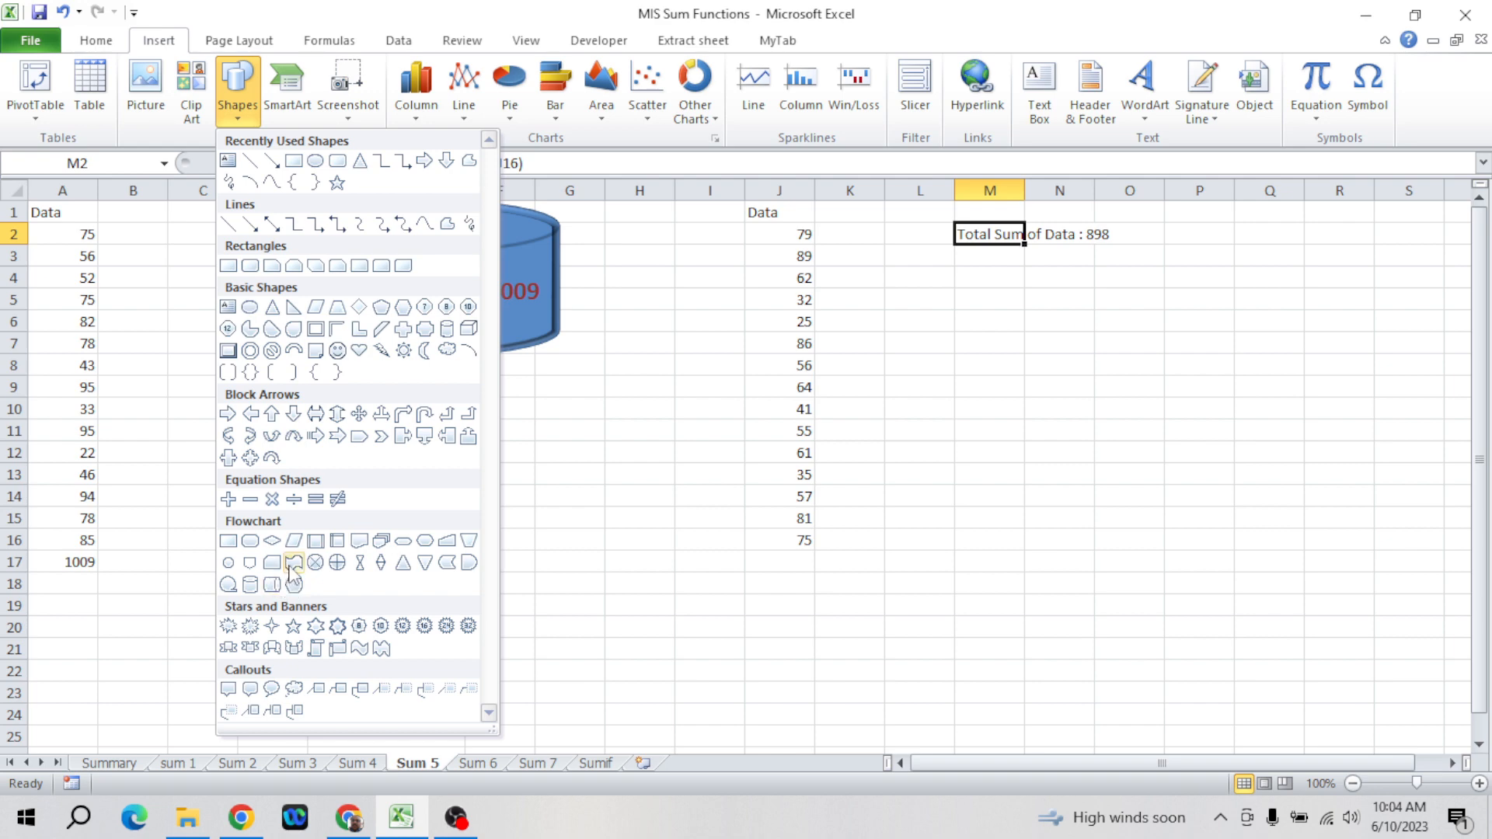
click(229, 586)
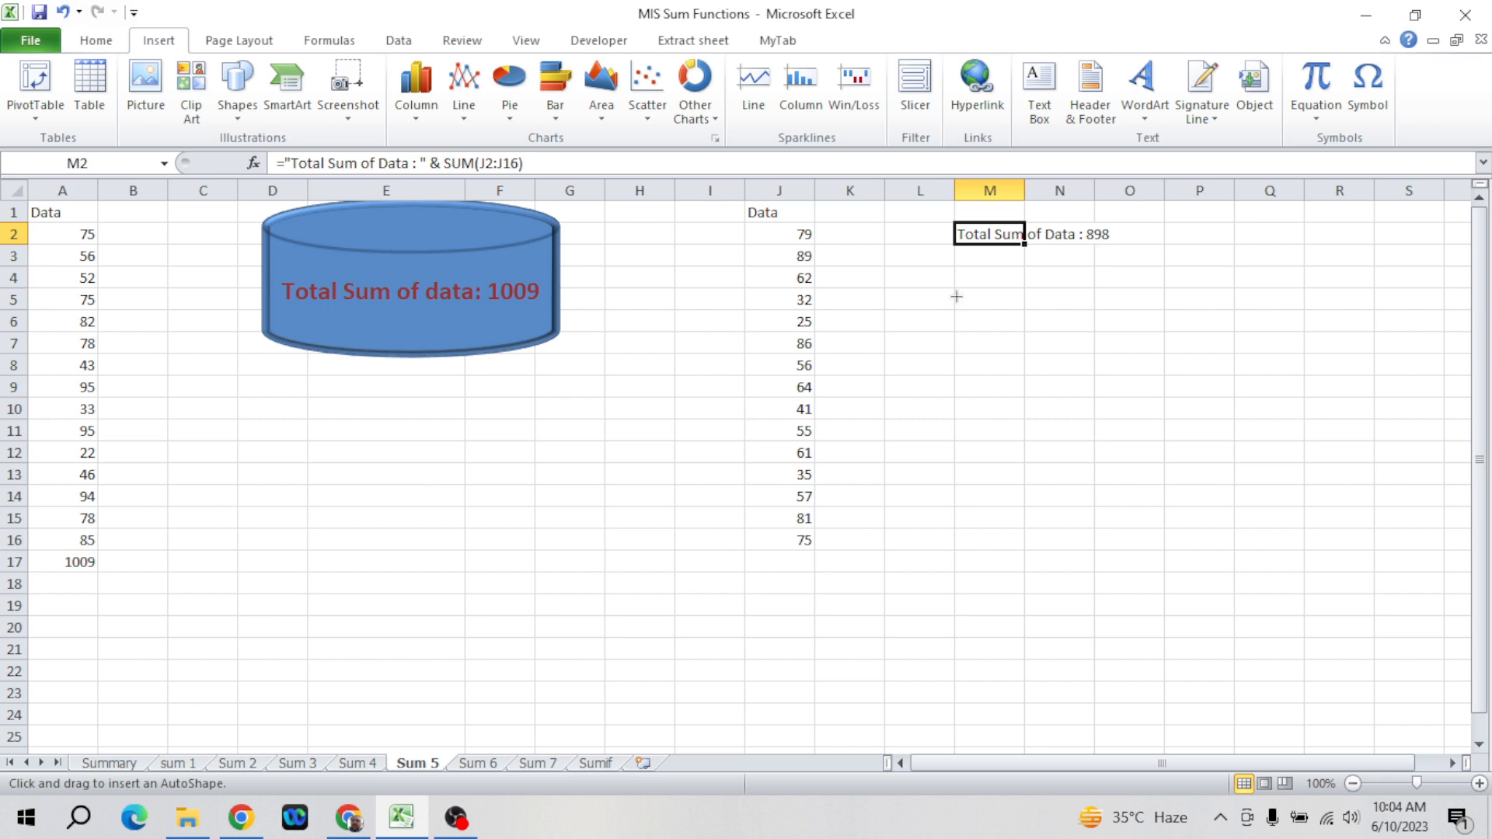
drag(945, 233, 1164, 438)
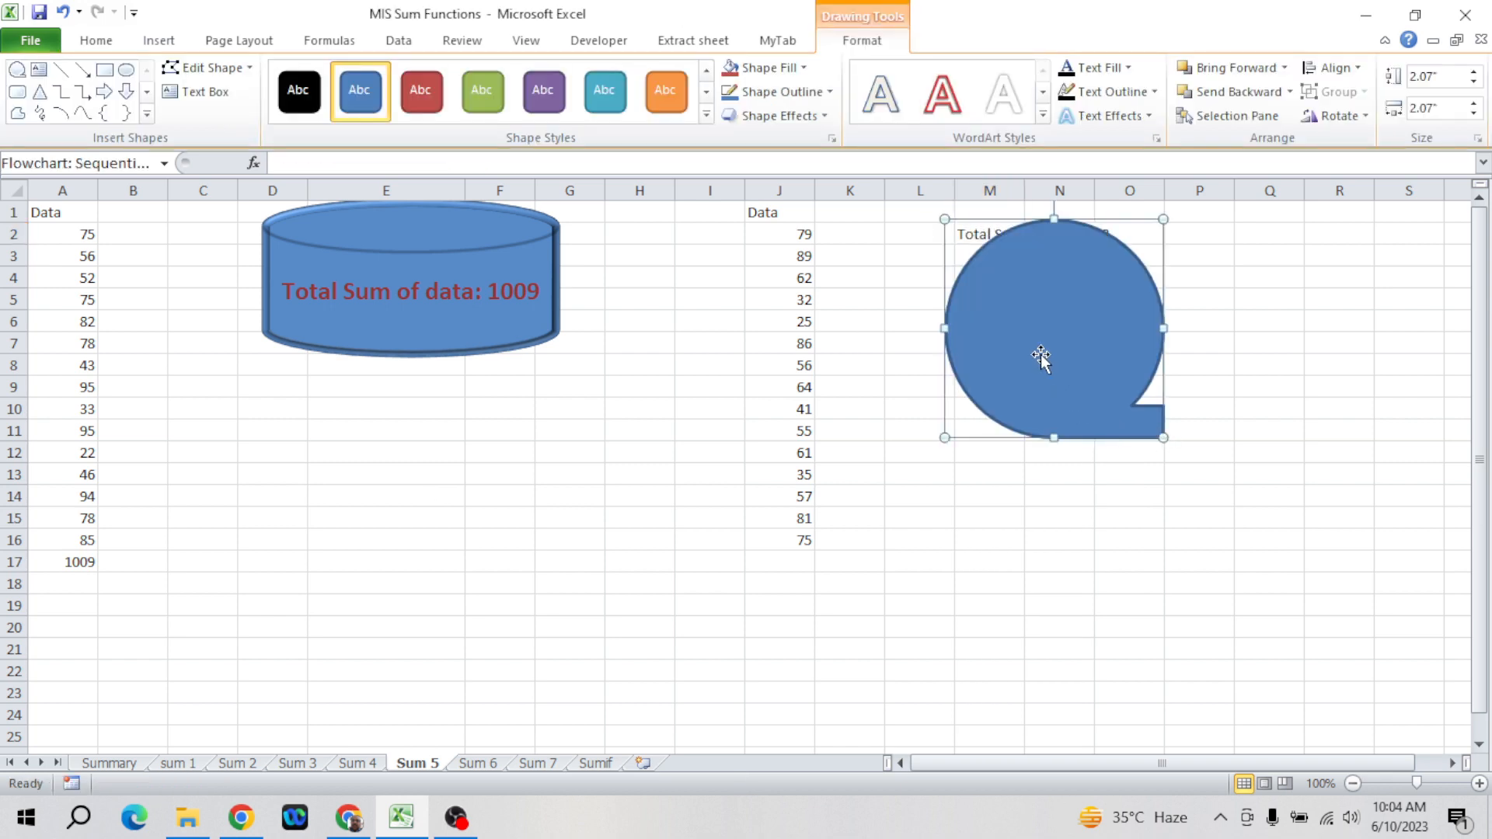
- Widen the flowchart shape to about 2.6" and place it just below the total in M2
drag(1041, 354, 1006, 328)
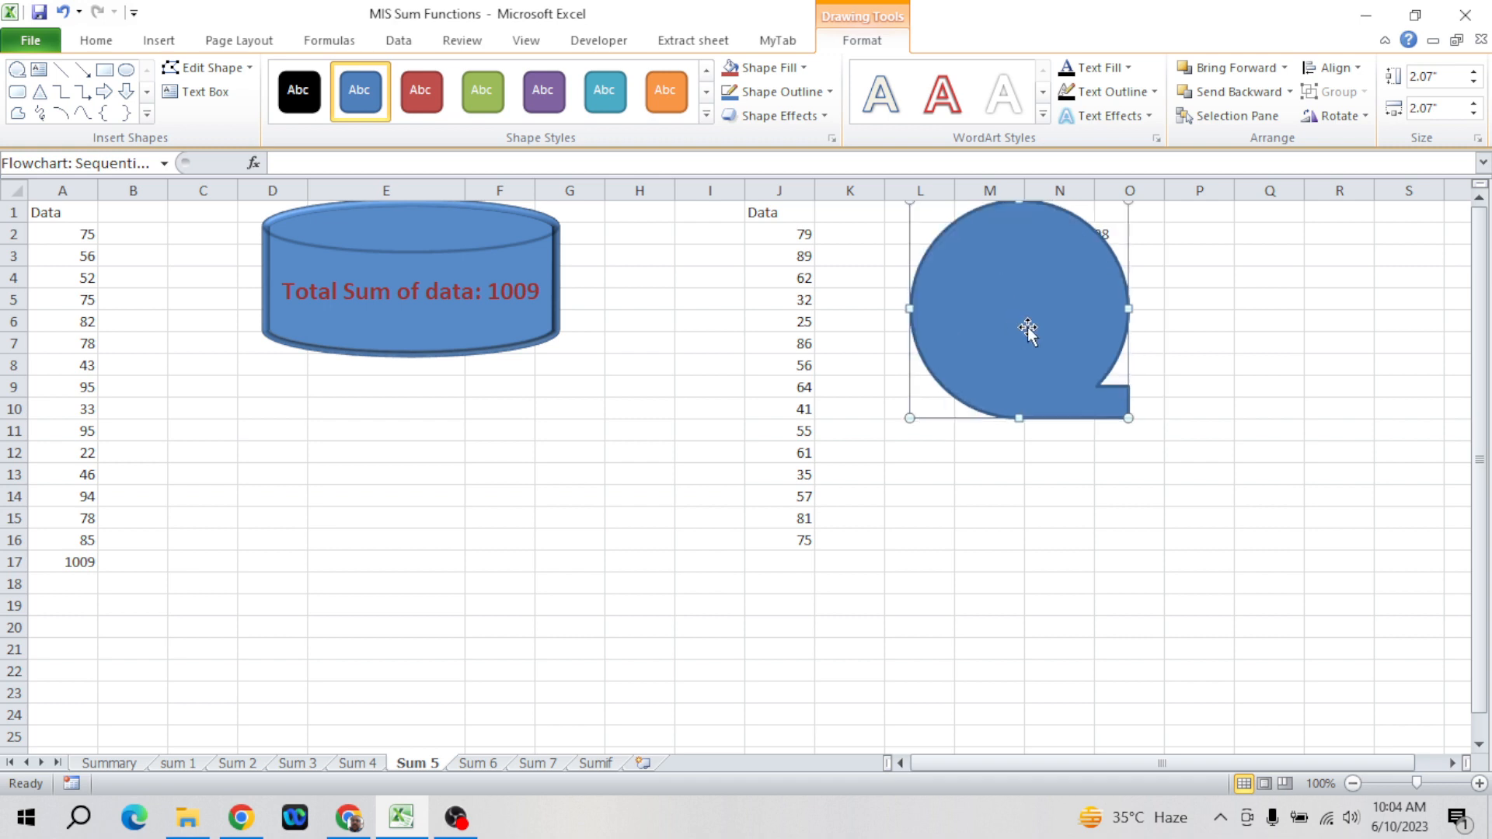
drag(1128, 309, 1182, 300)
click(1254, 315)
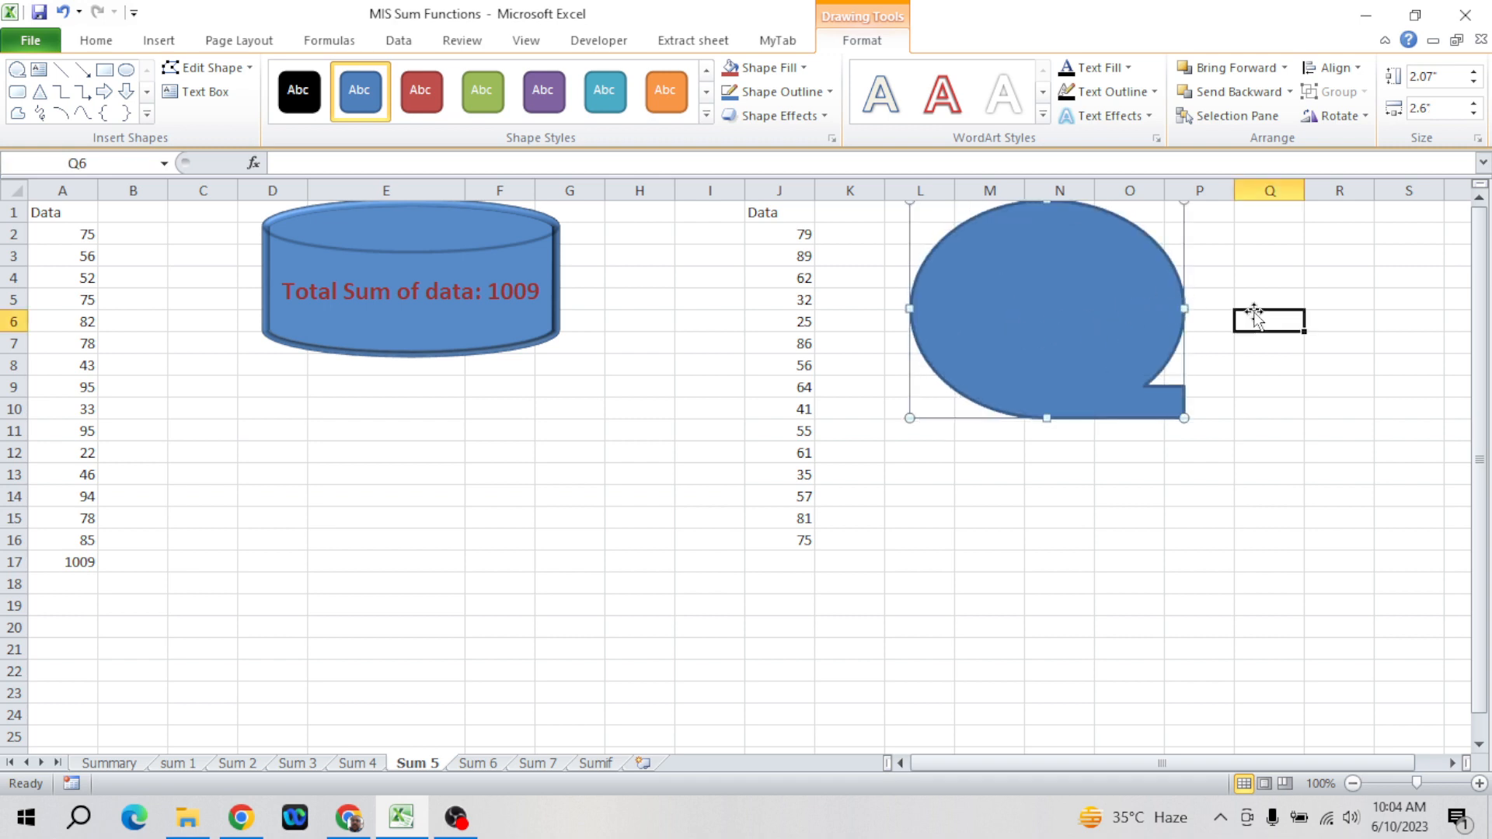
drag(1126, 293, 1153, 391)
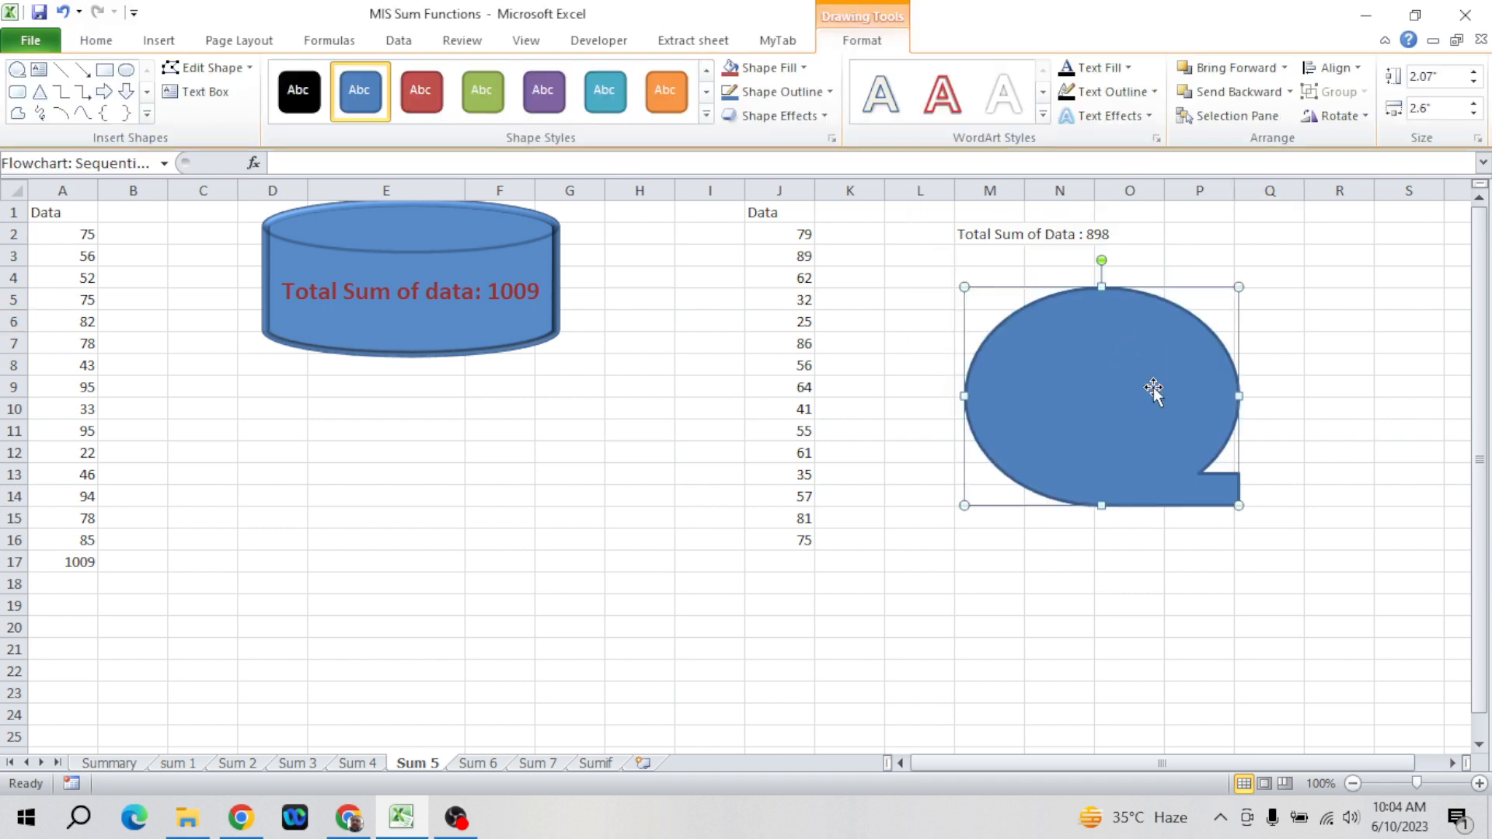
- Link the flowchart shape's text to cell M2 with the formula =$M$2
click(982, 234)
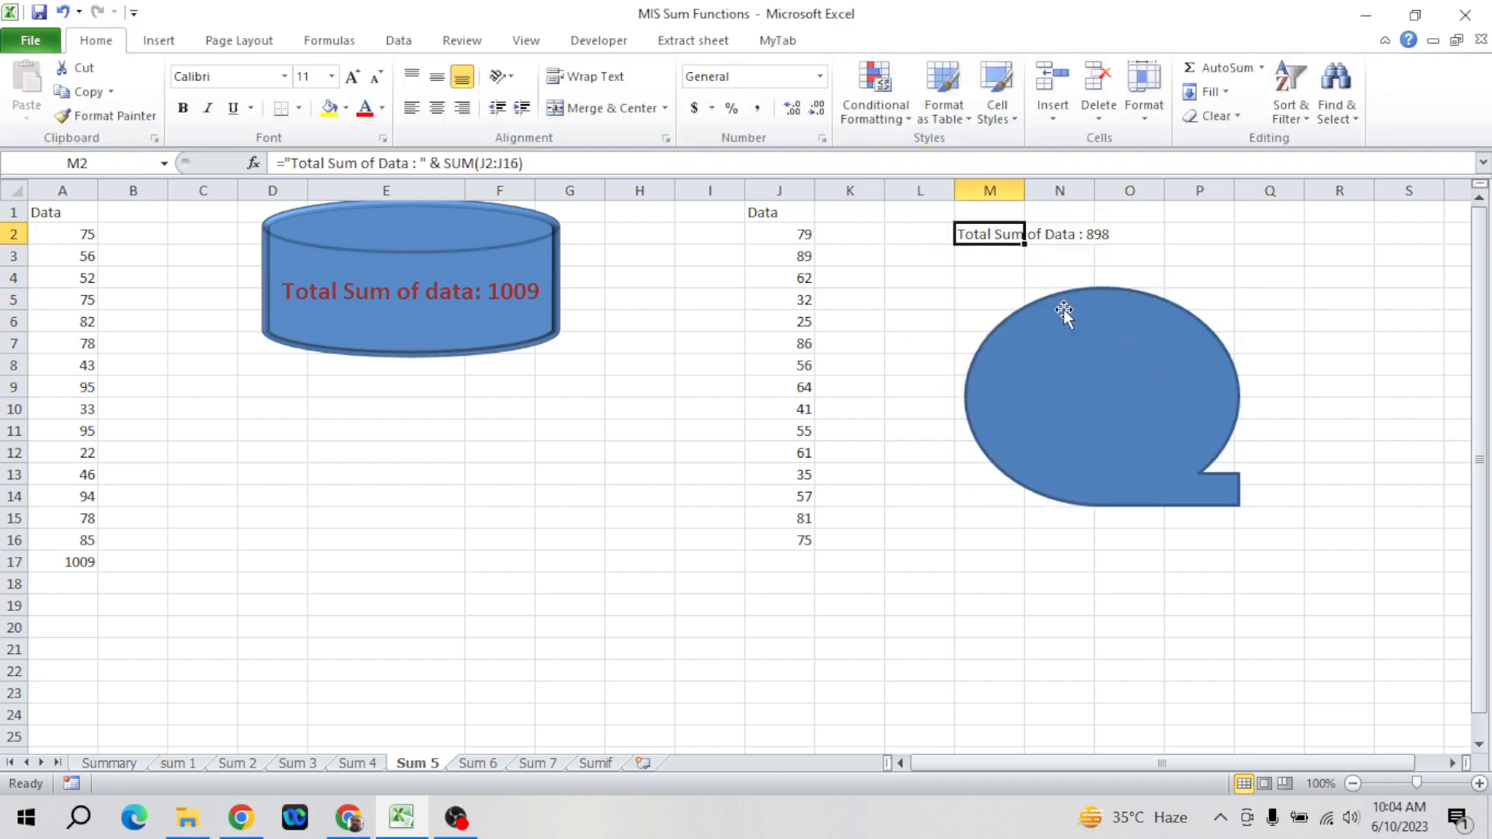
click(1063, 236)
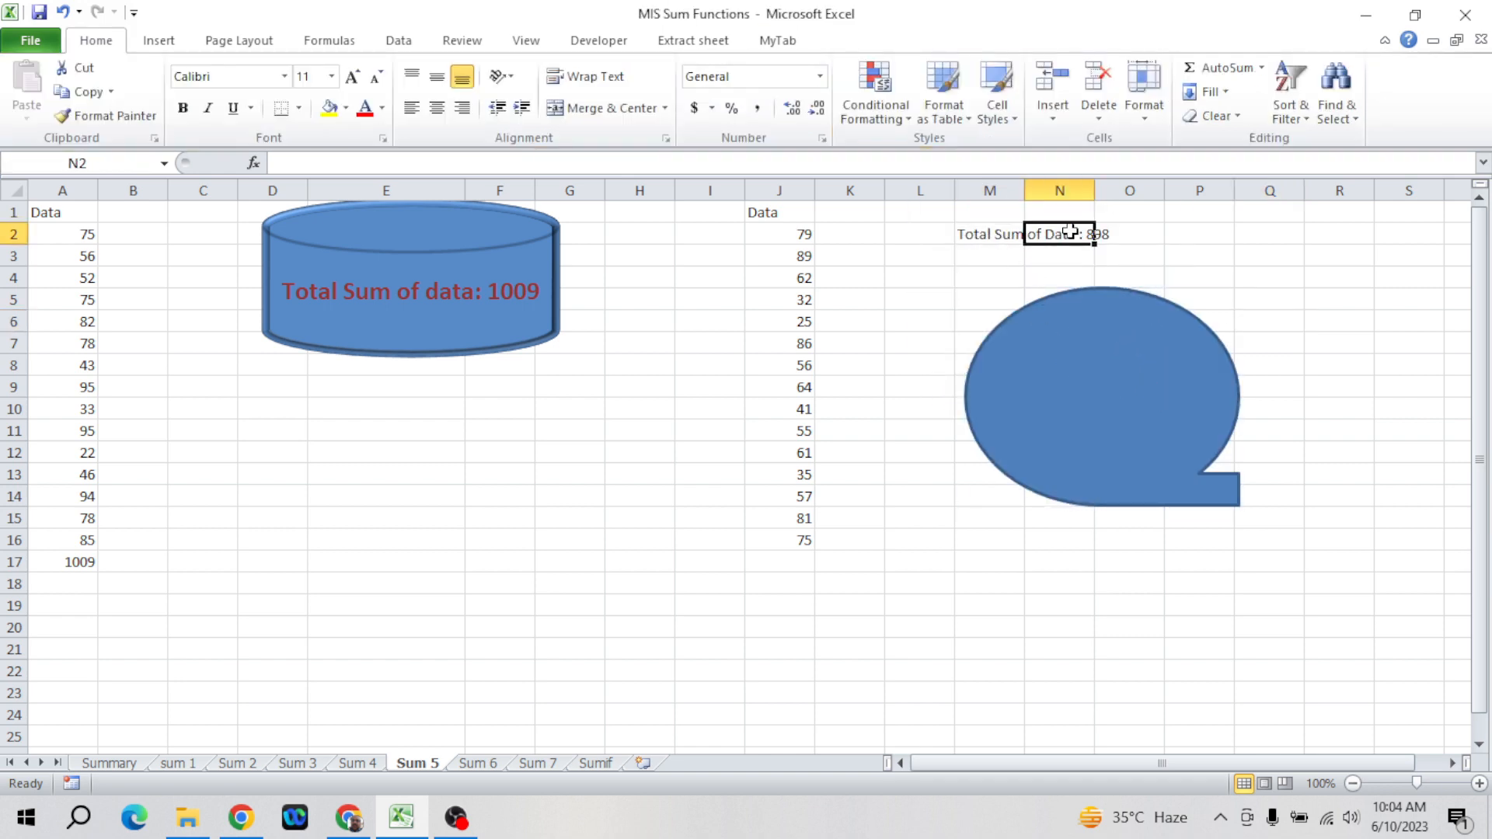
click(1011, 236)
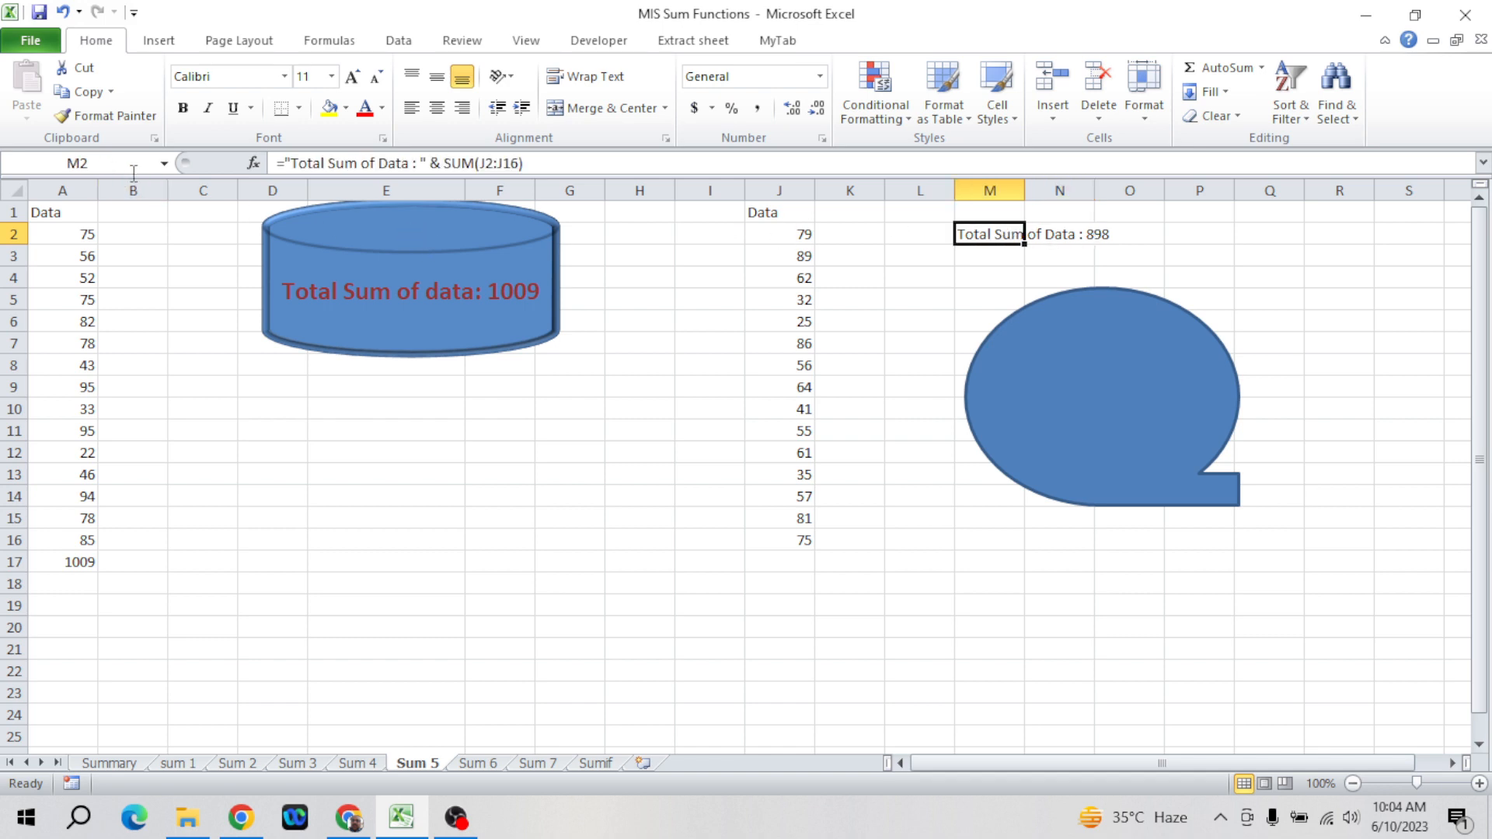
click(1079, 408)
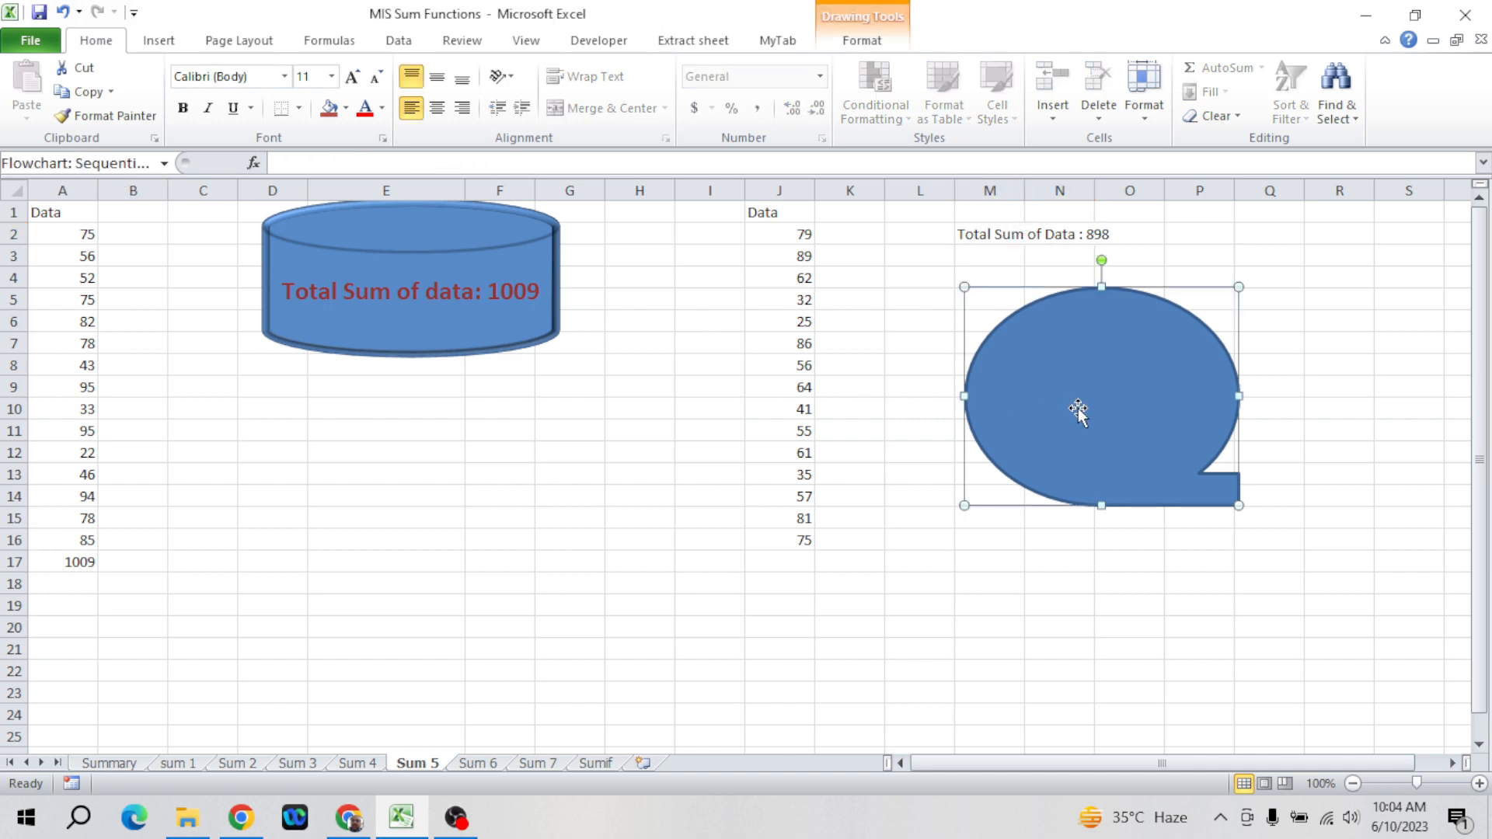
click(385, 162)
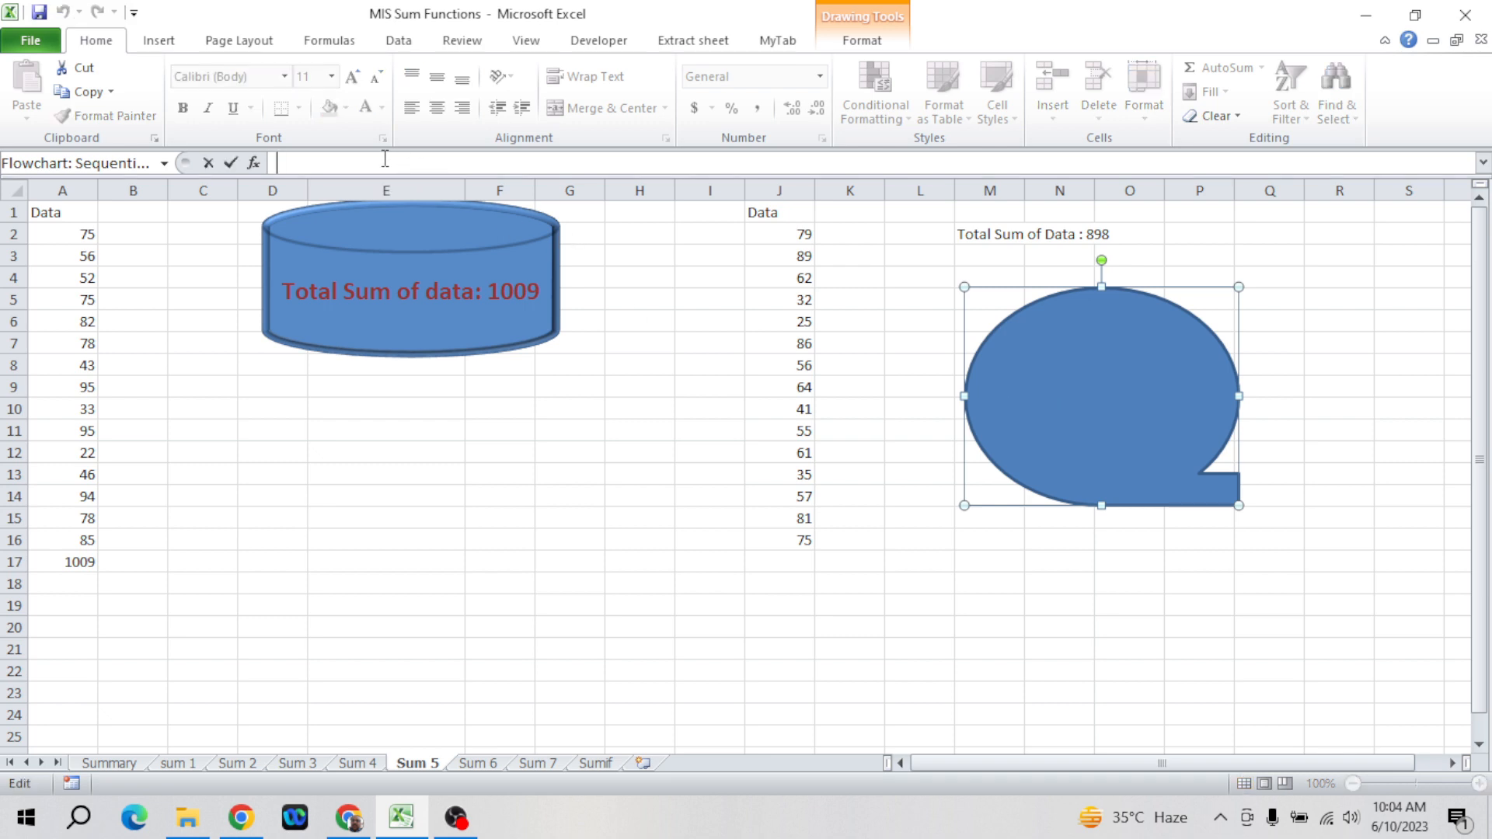
text(=)
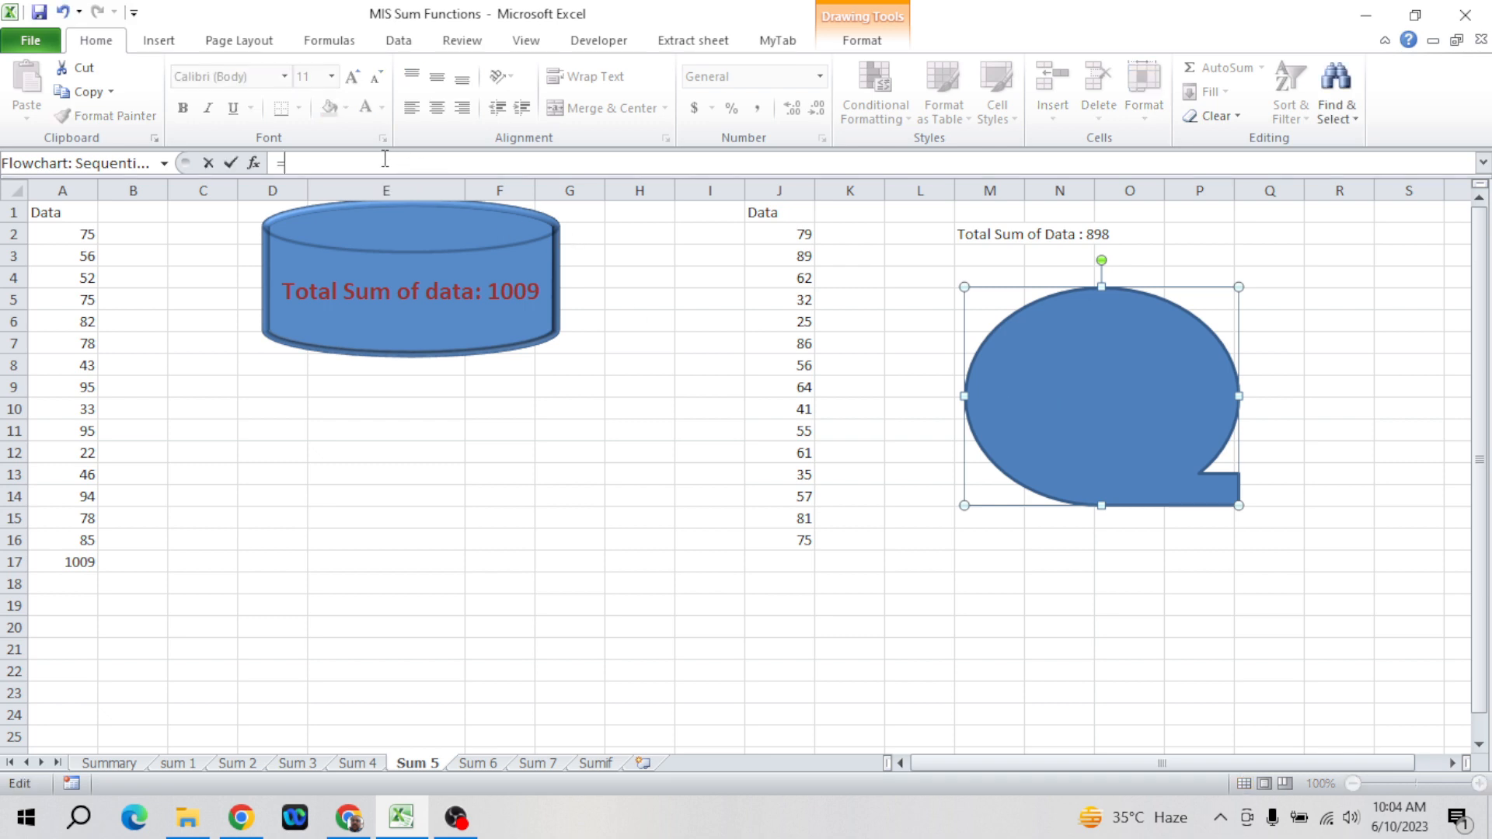
click(974, 233)
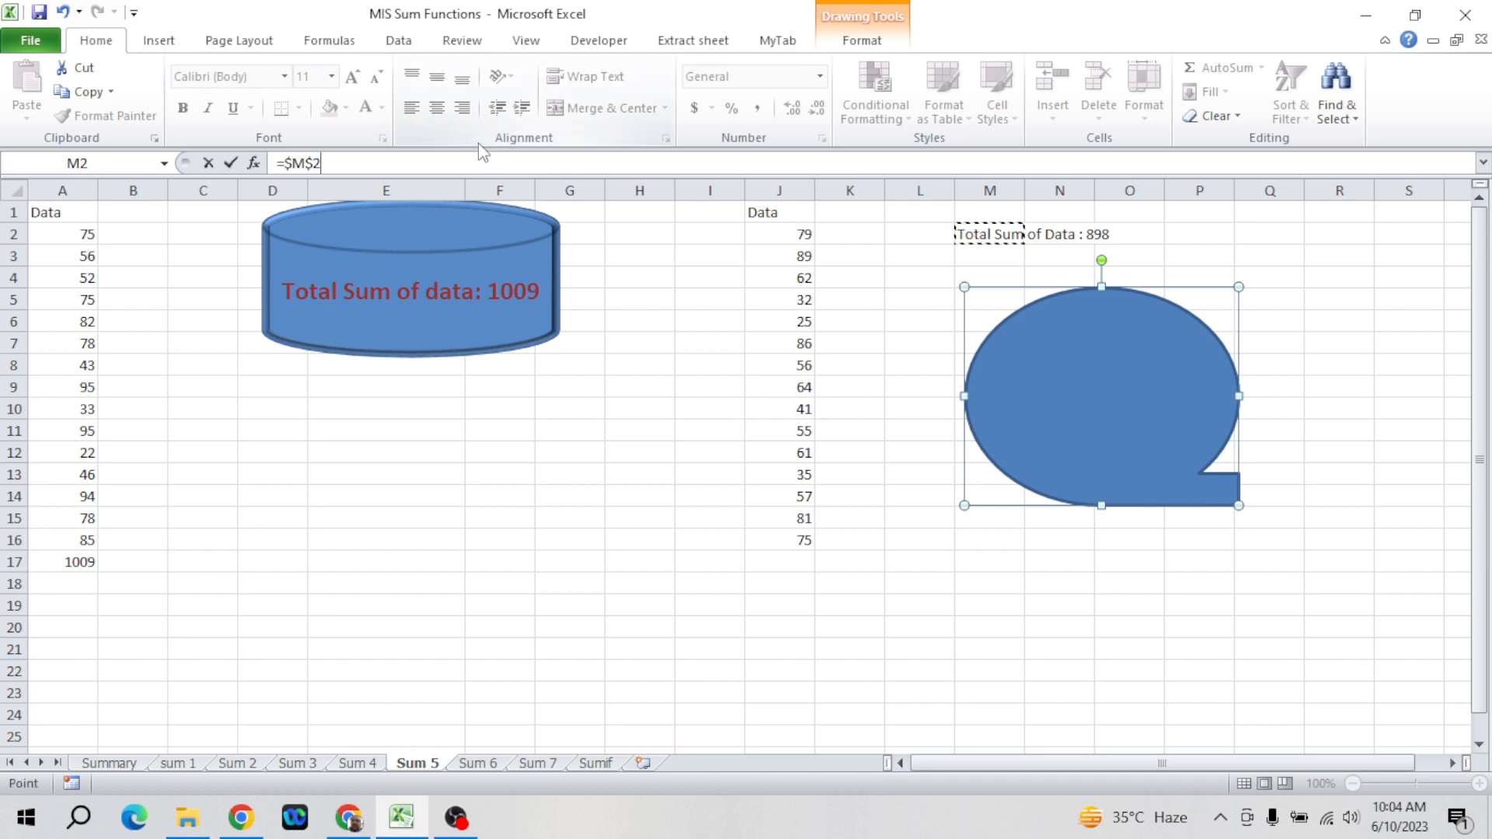
key(Return)
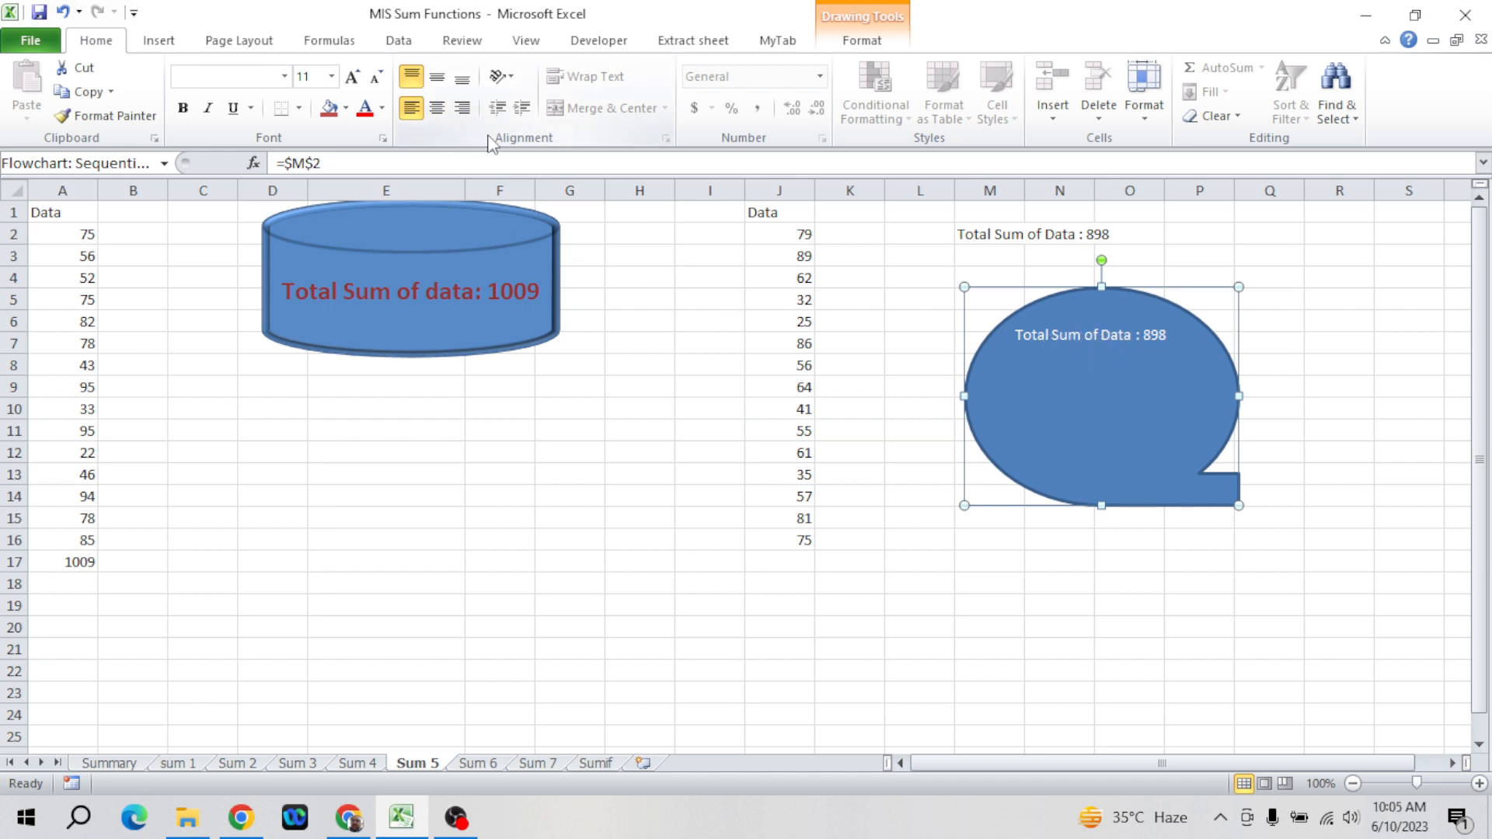
- Middle-align the text vertically in the flowchart shape and set its font size to 14
click(438, 78)
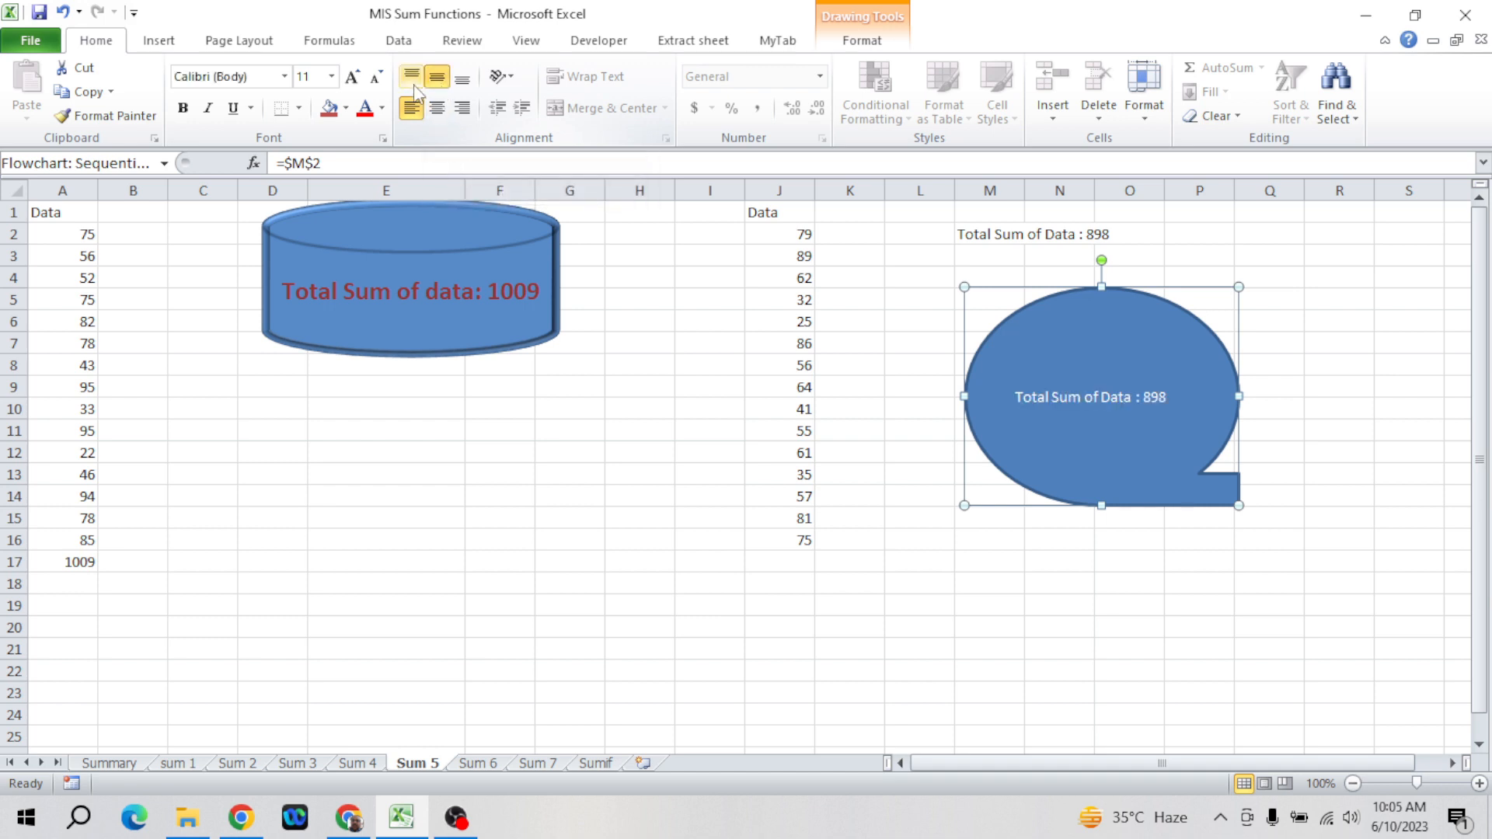
click(332, 77)
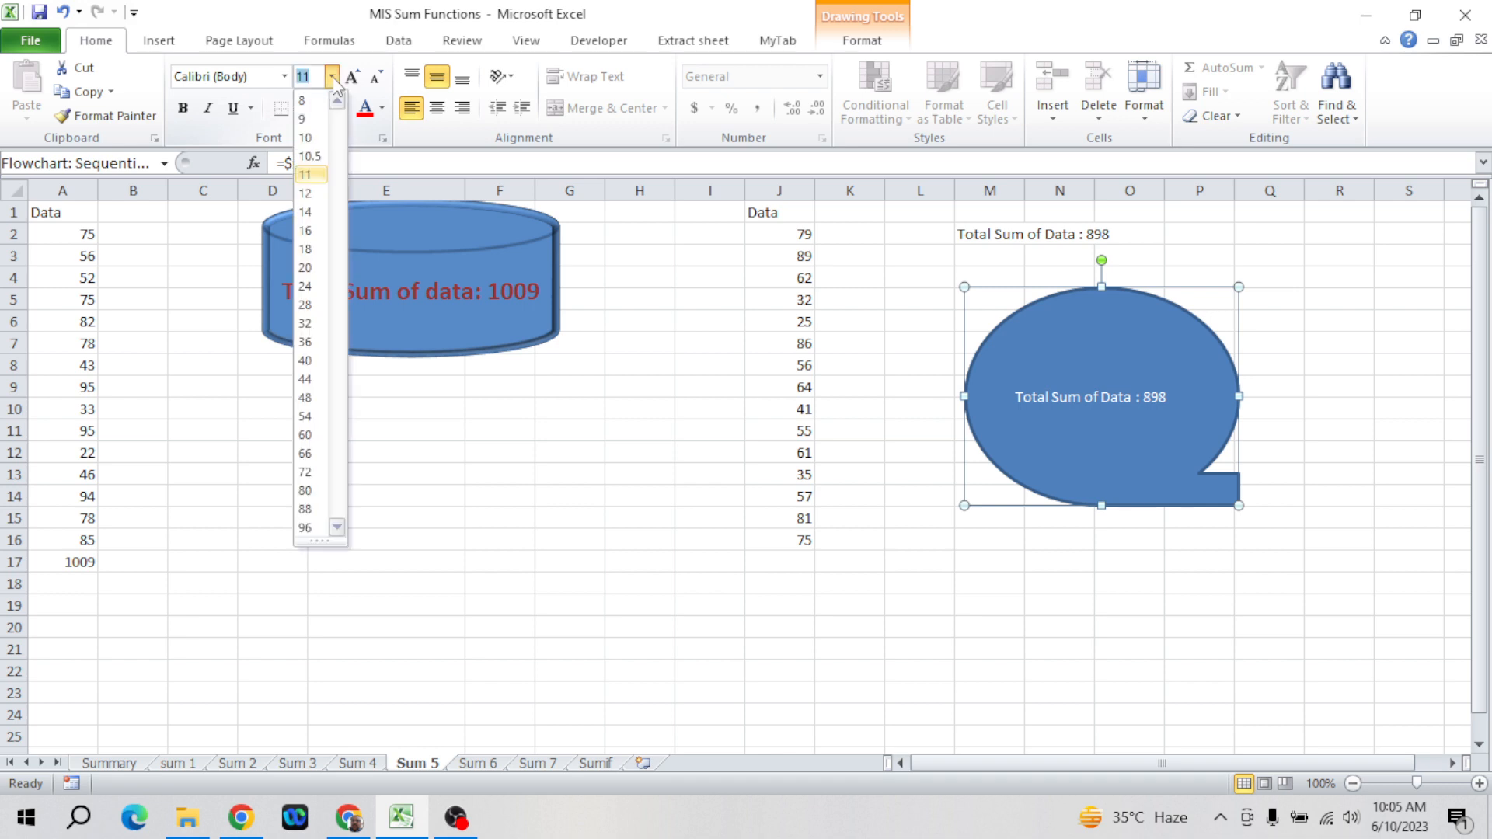
click(307, 231)
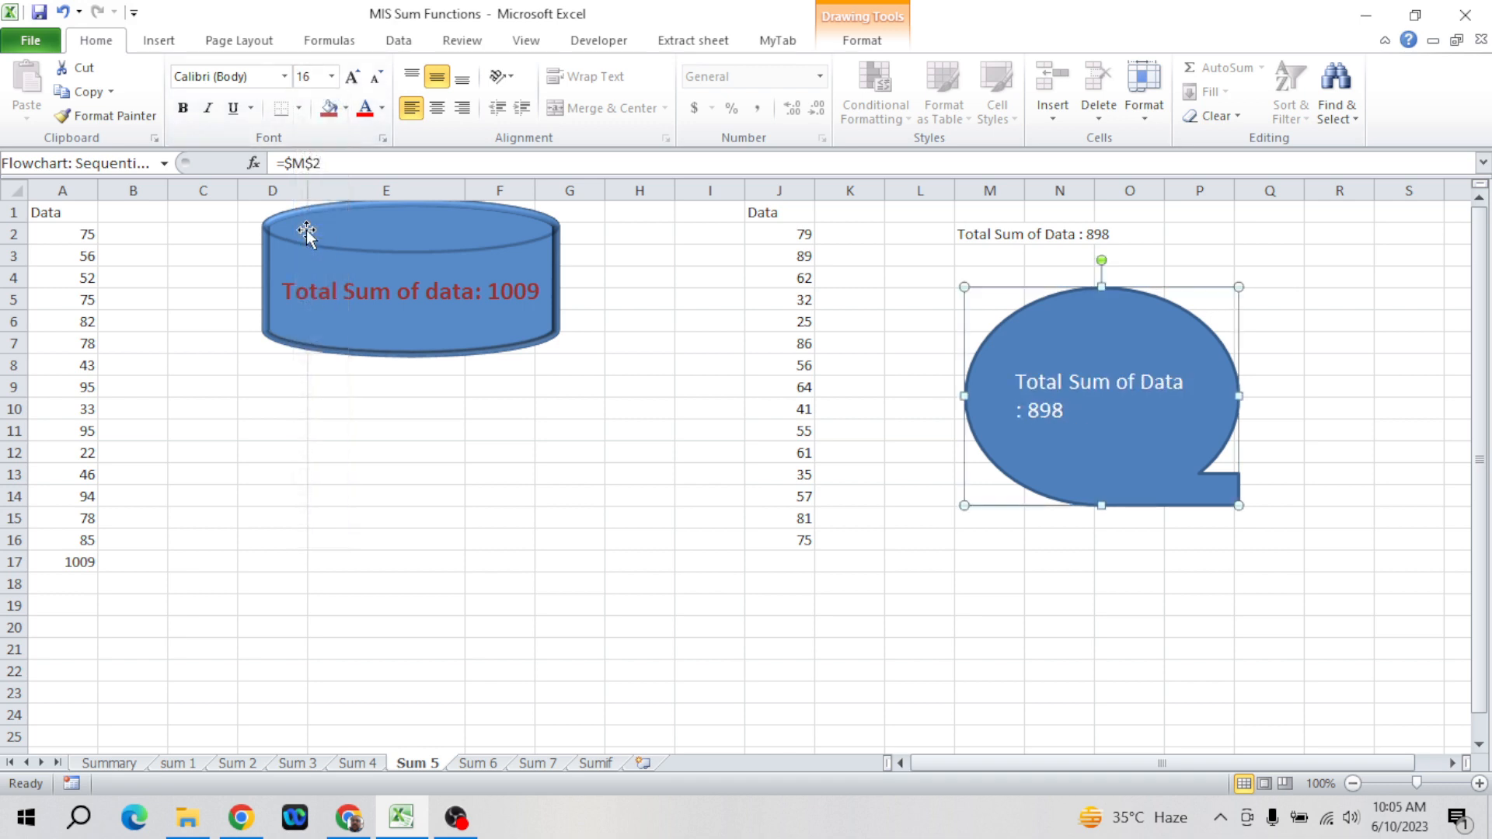
click(334, 76)
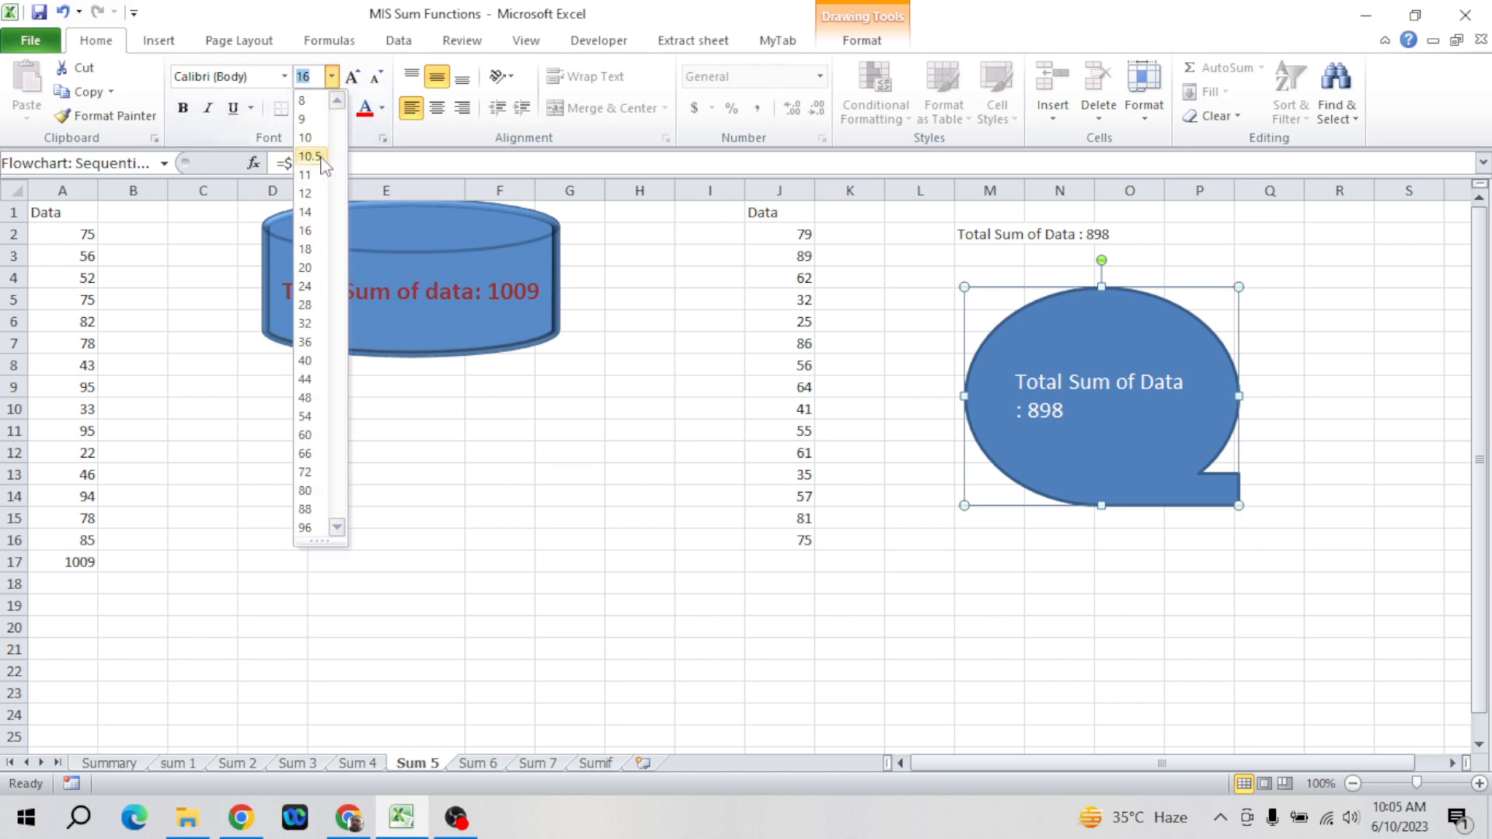
click(307, 212)
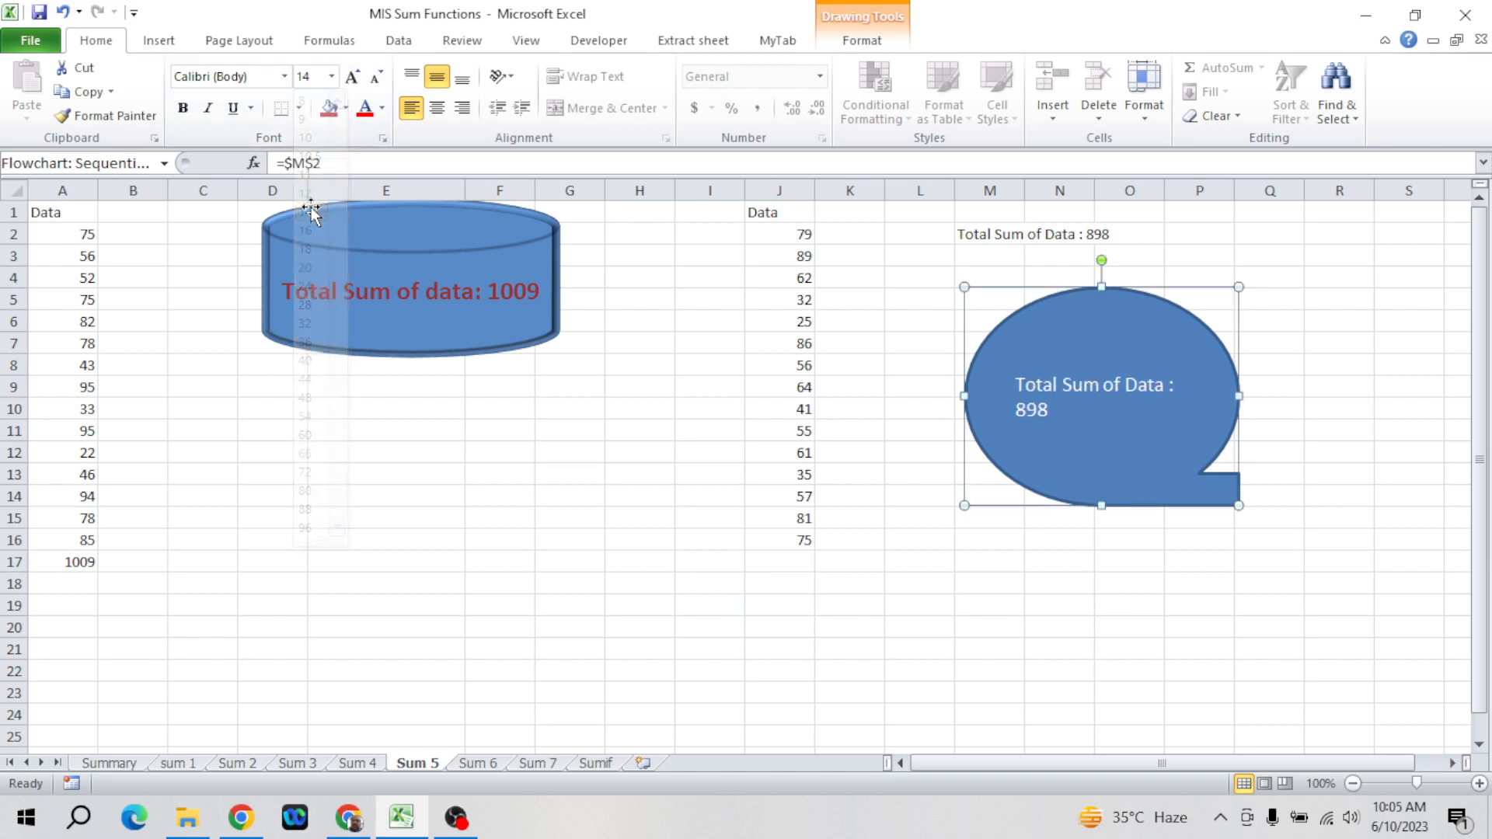
click(334, 233)
- Widen the flowchart shape to about the right edge of column Q so its text fits on one line
click(1117, 422)
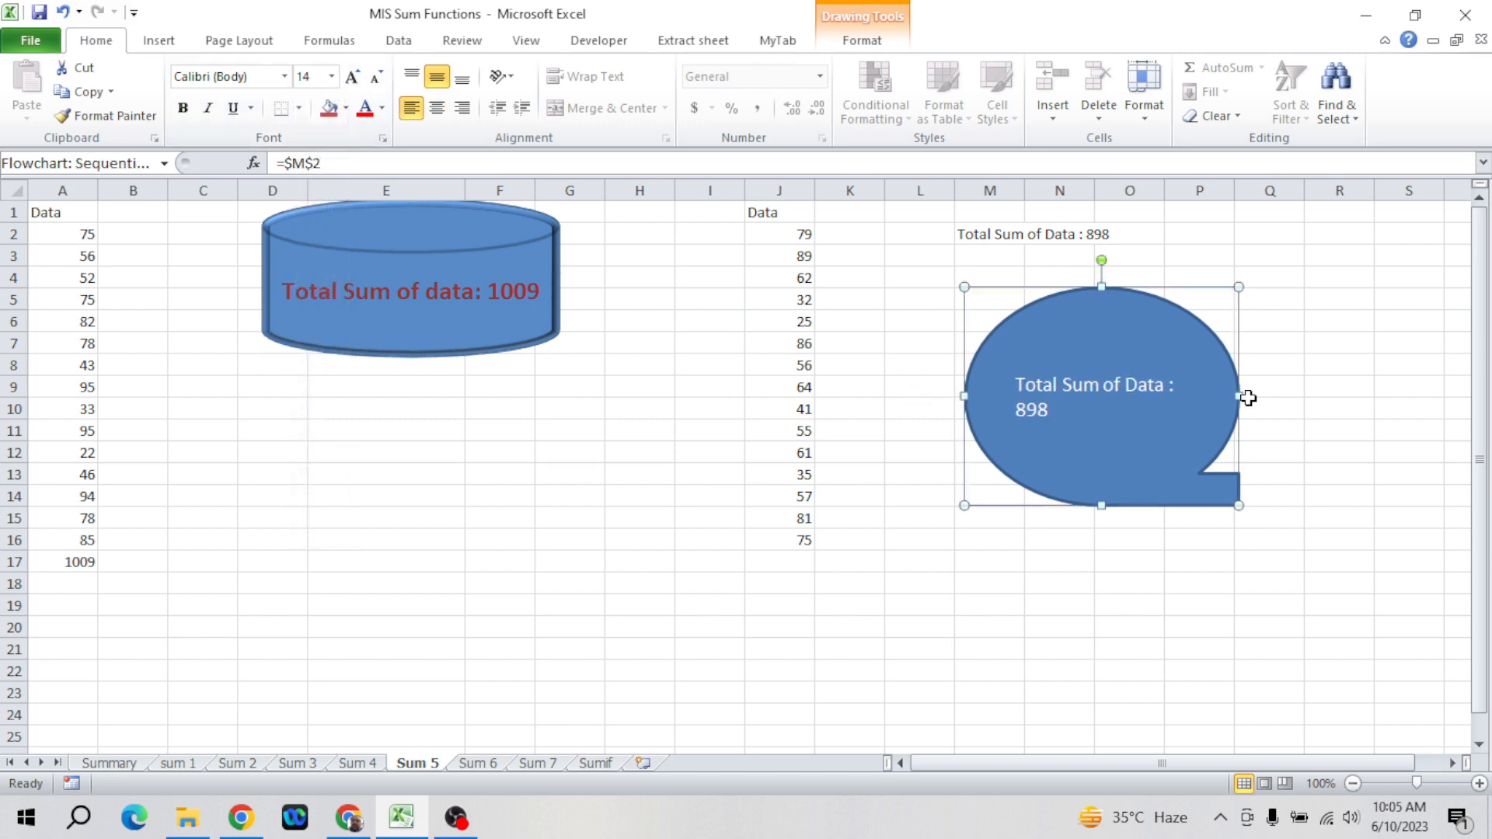
click(1286, 385)
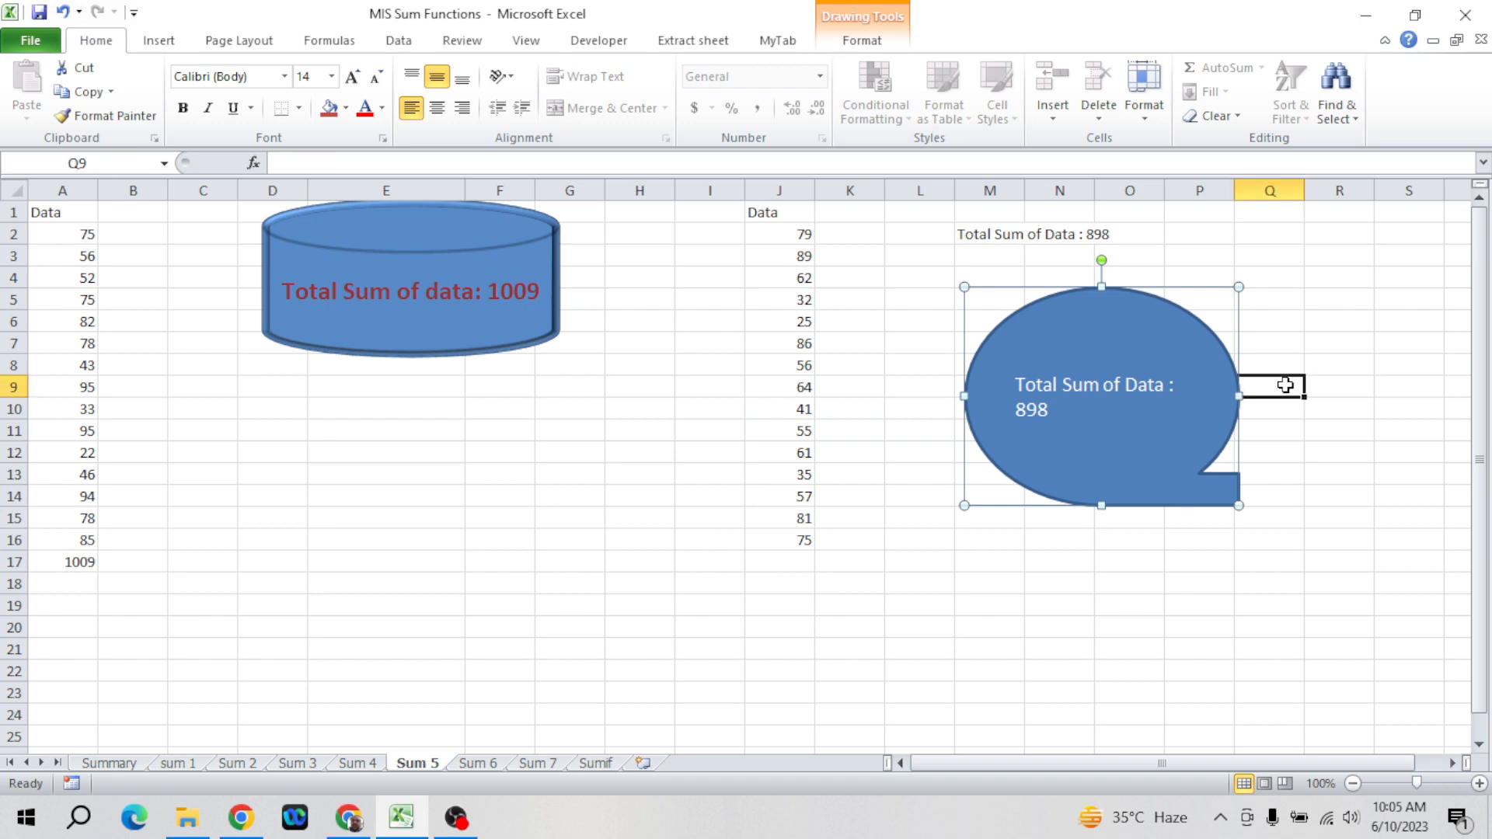
click(1219, 394)
drag(1241, 395, 1284, 396)
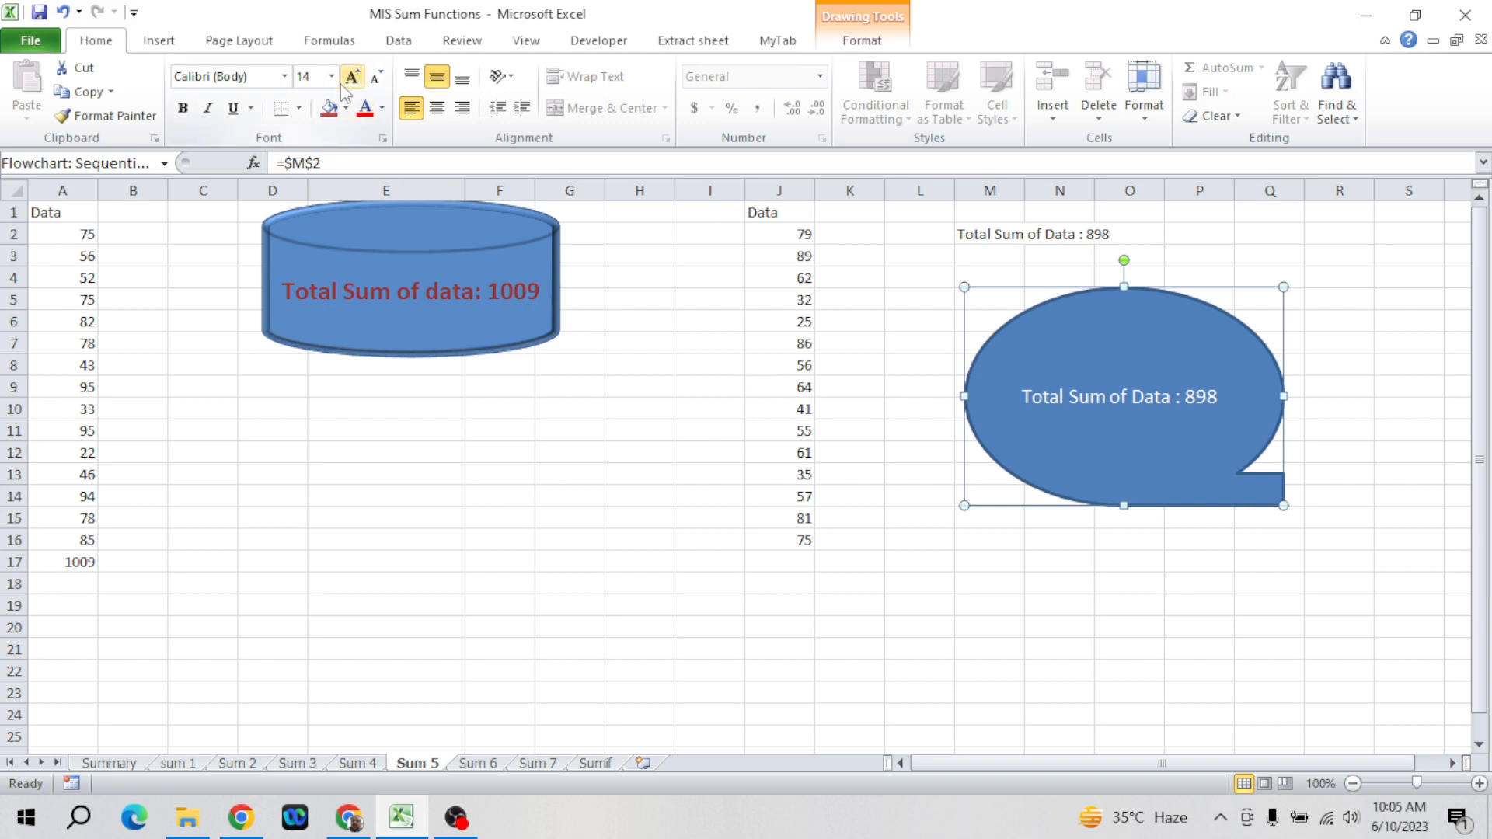
- Make the flowchart shape's text bold, trying out an underline and removing it again
click(185, 109)
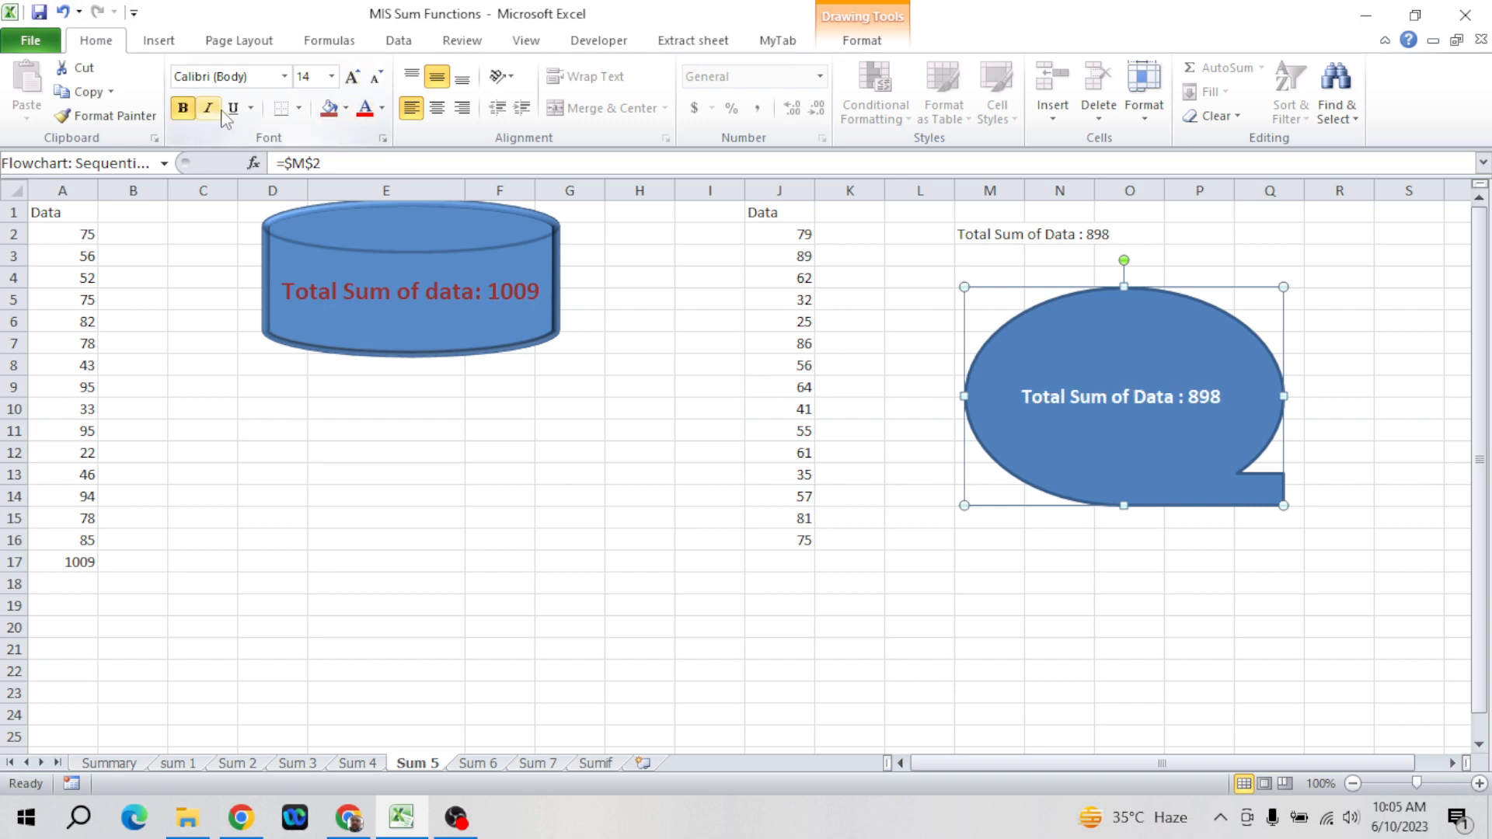
click(234, 110)
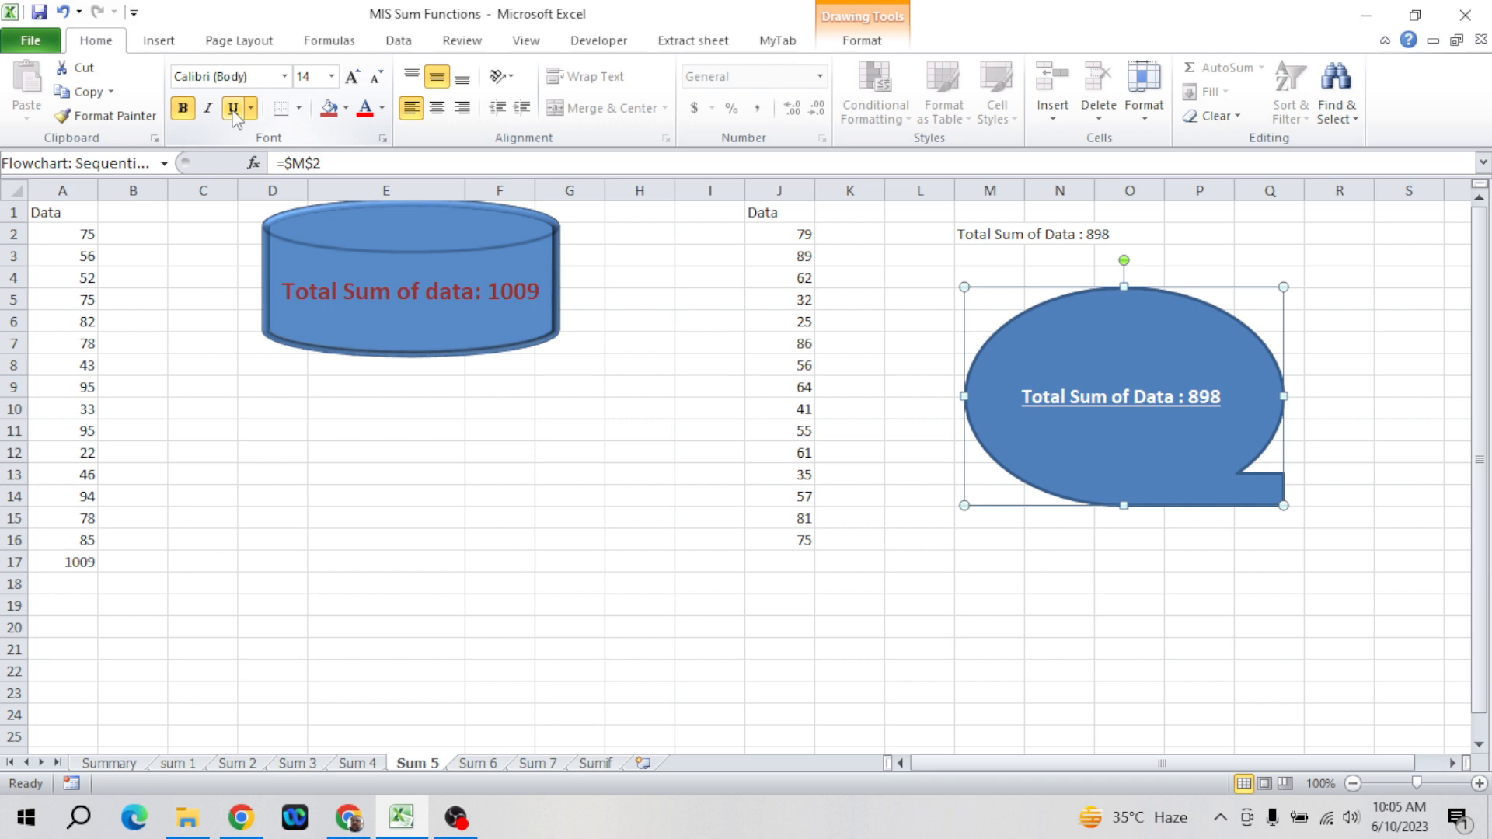
click(233, 110)
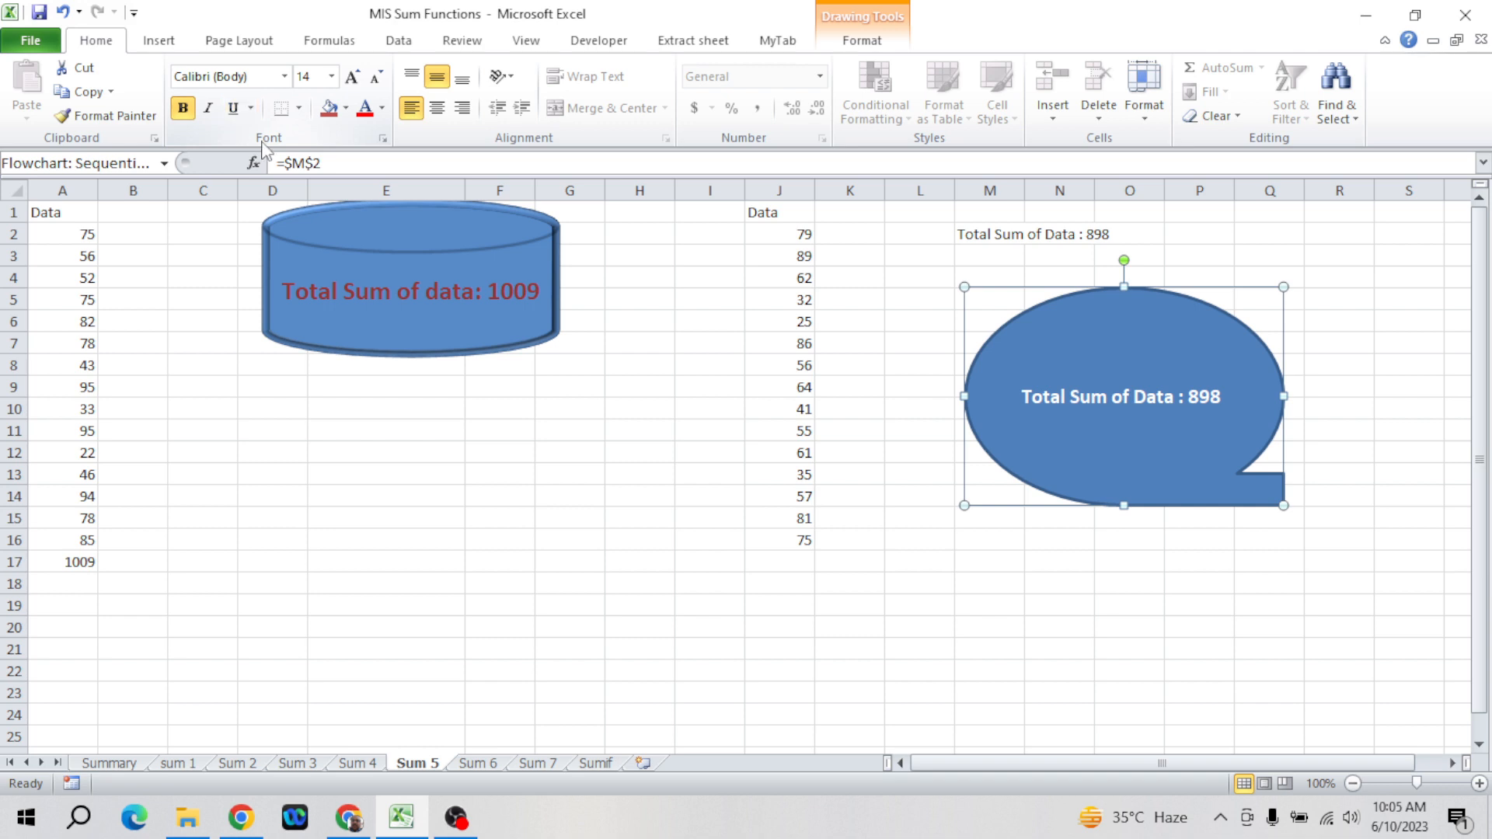
click(1087, 589)
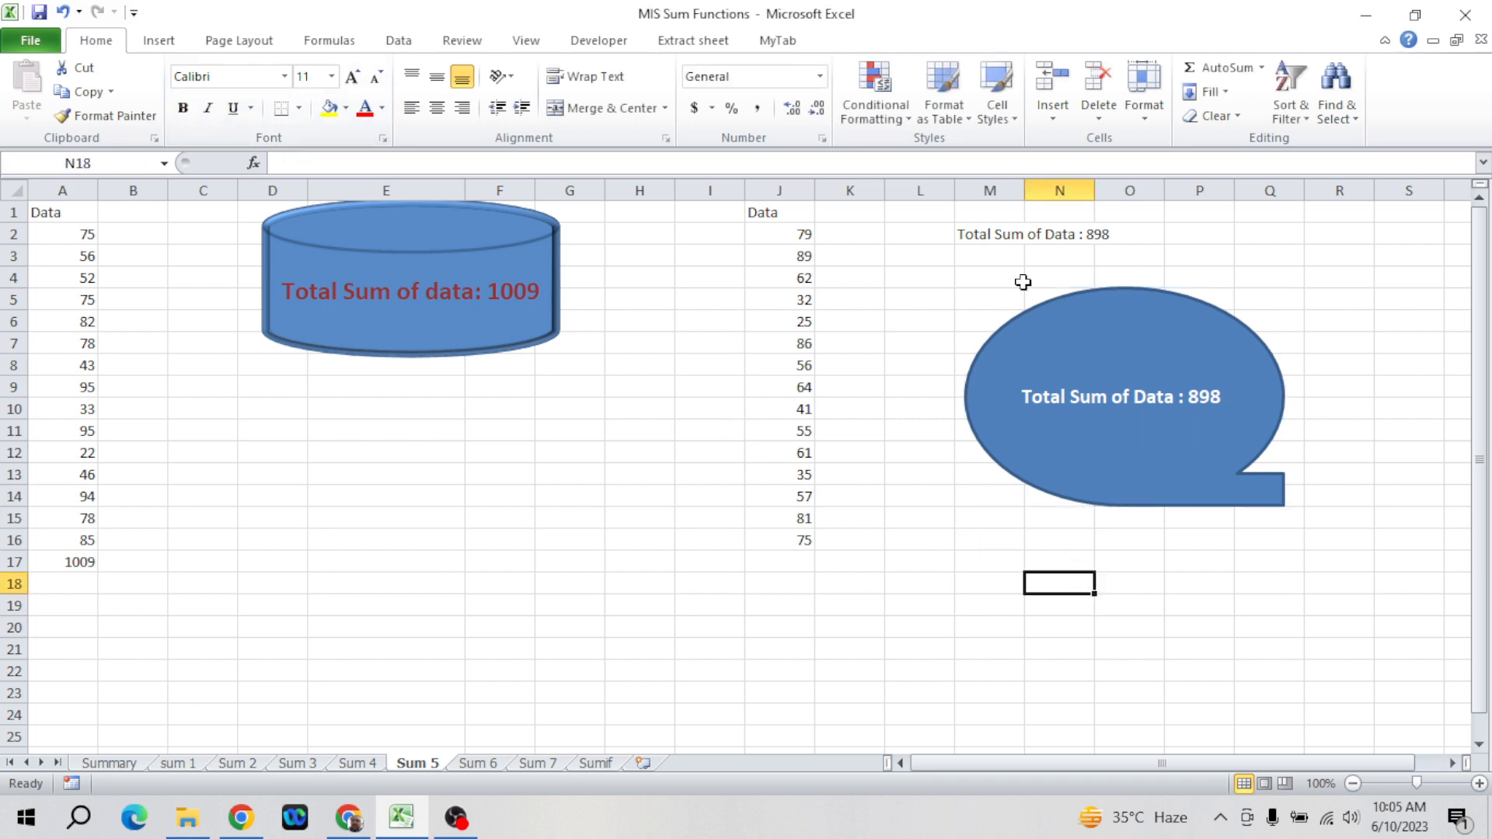
- Change the font colour of the flowchart shape's text to standard red
click(1127, 400)
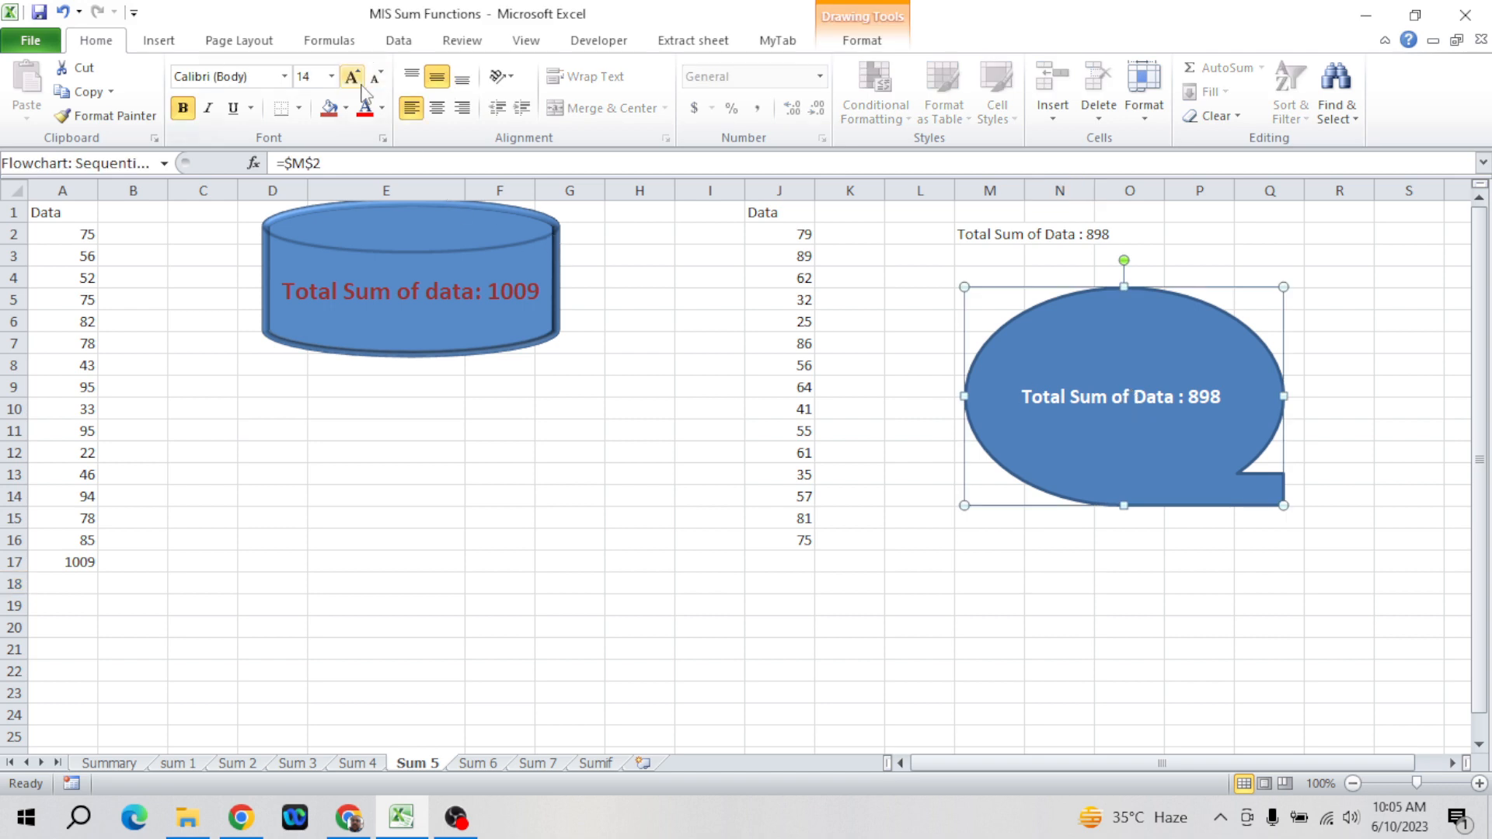
click(383, 109)
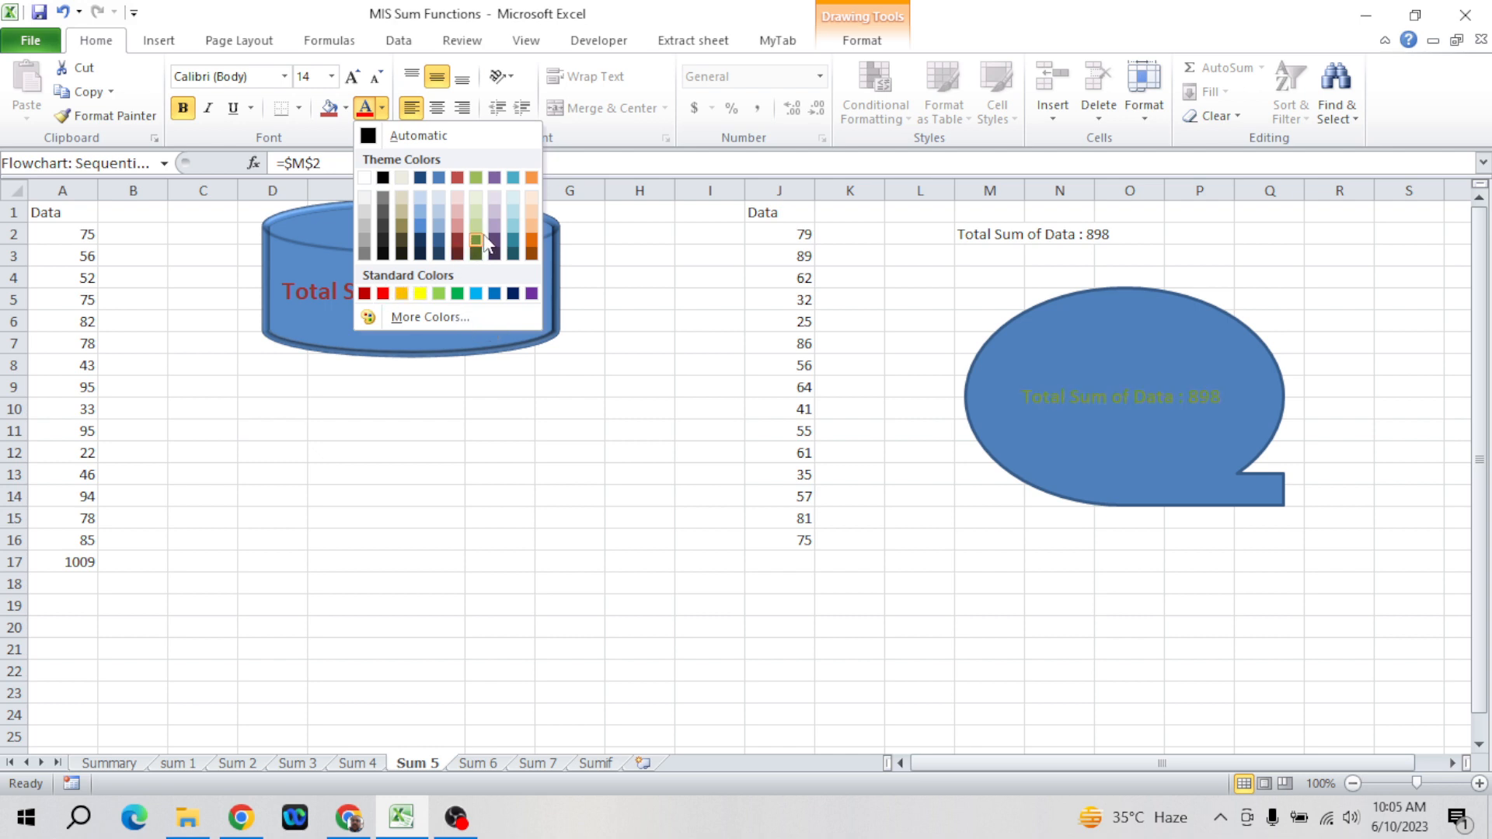
click(382, 294)
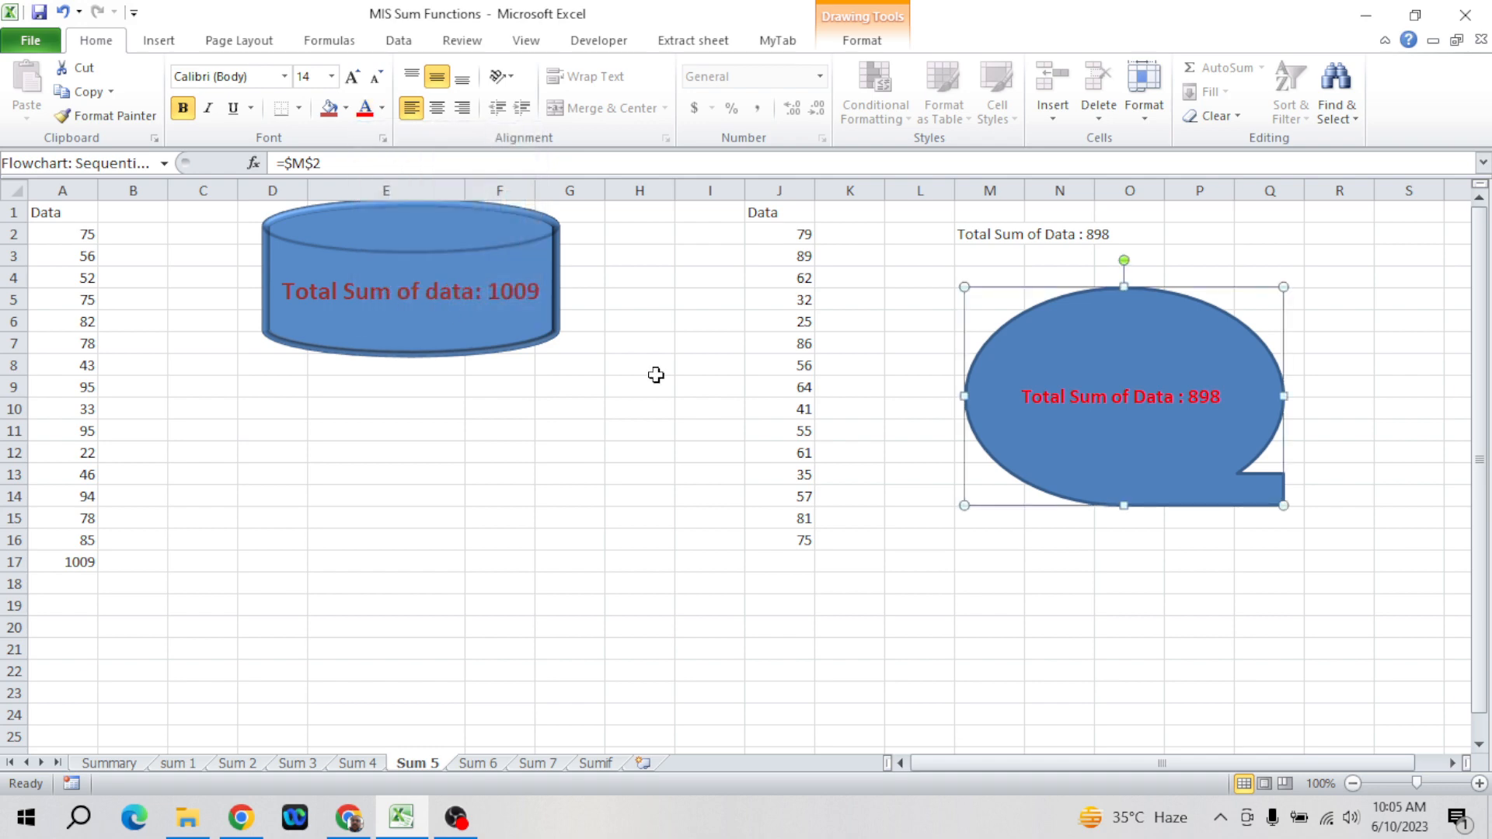
click(1020, 564)
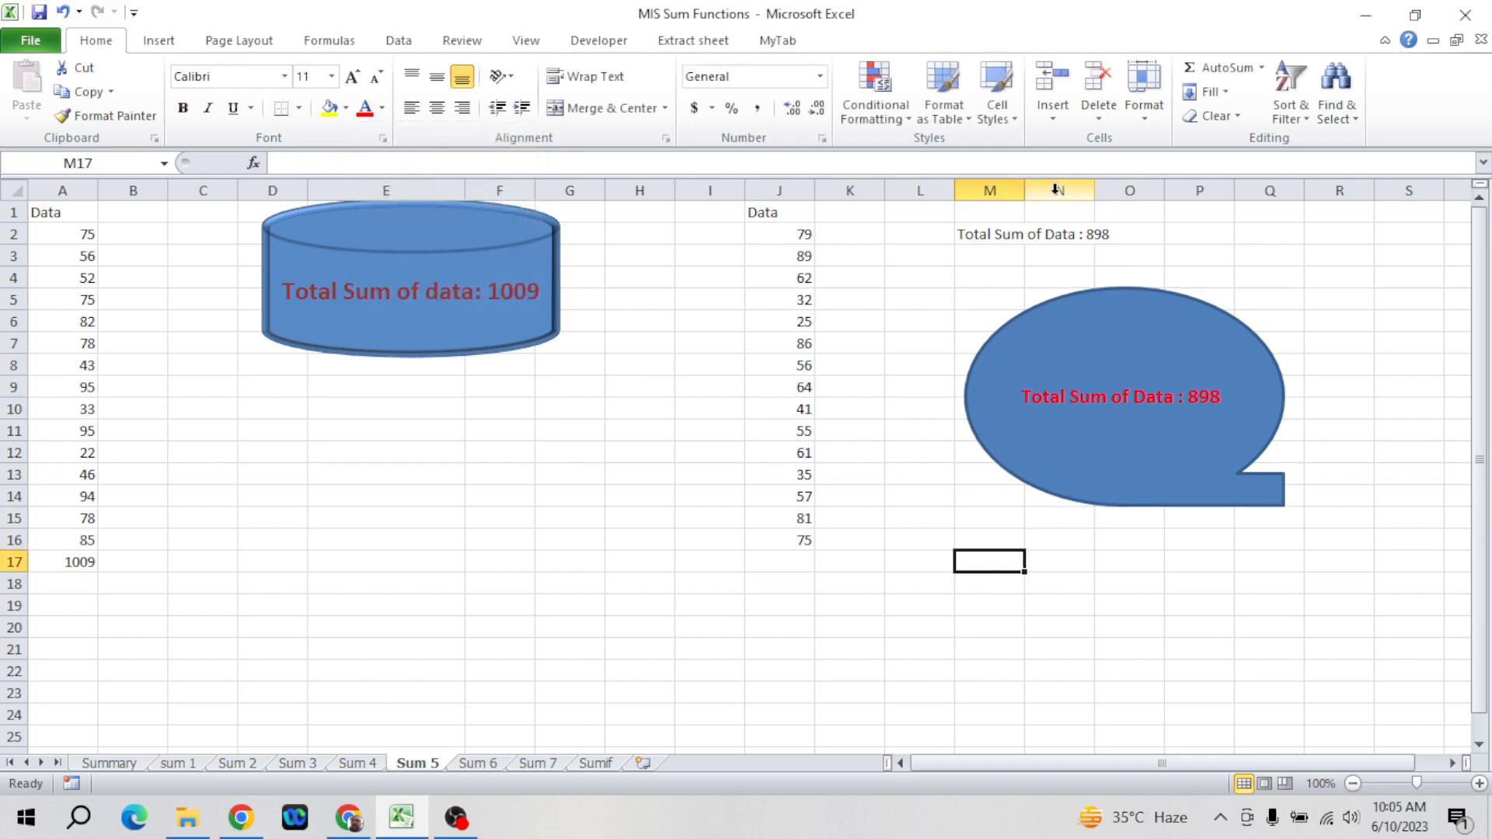
- Move the flowchart shape up over cell M2 so it hides the formula cell beside the column J data
click(1002, 235)
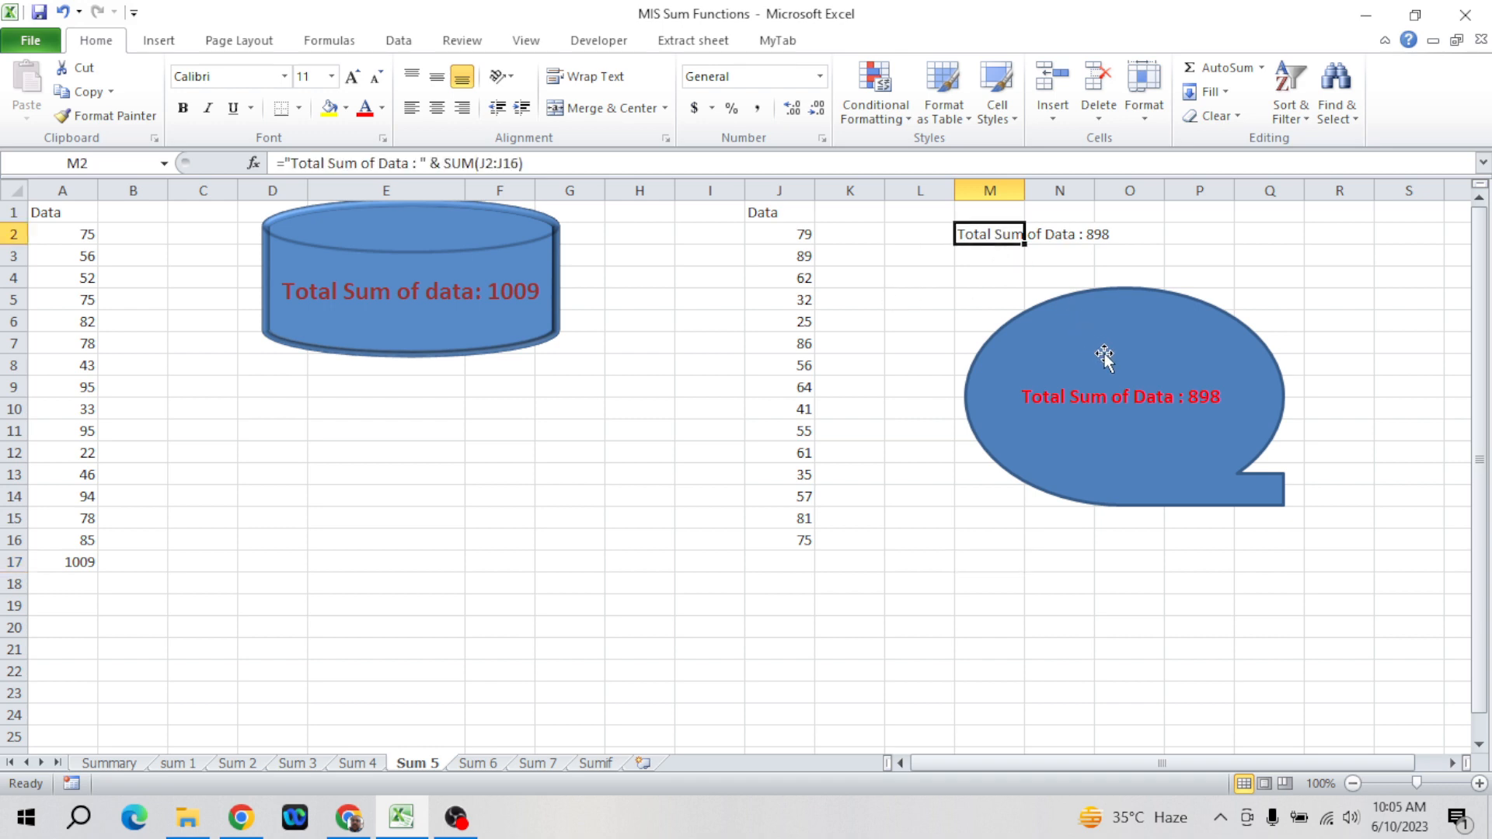
drag(1104, 356, 1015, 250)
click(1018, 505)
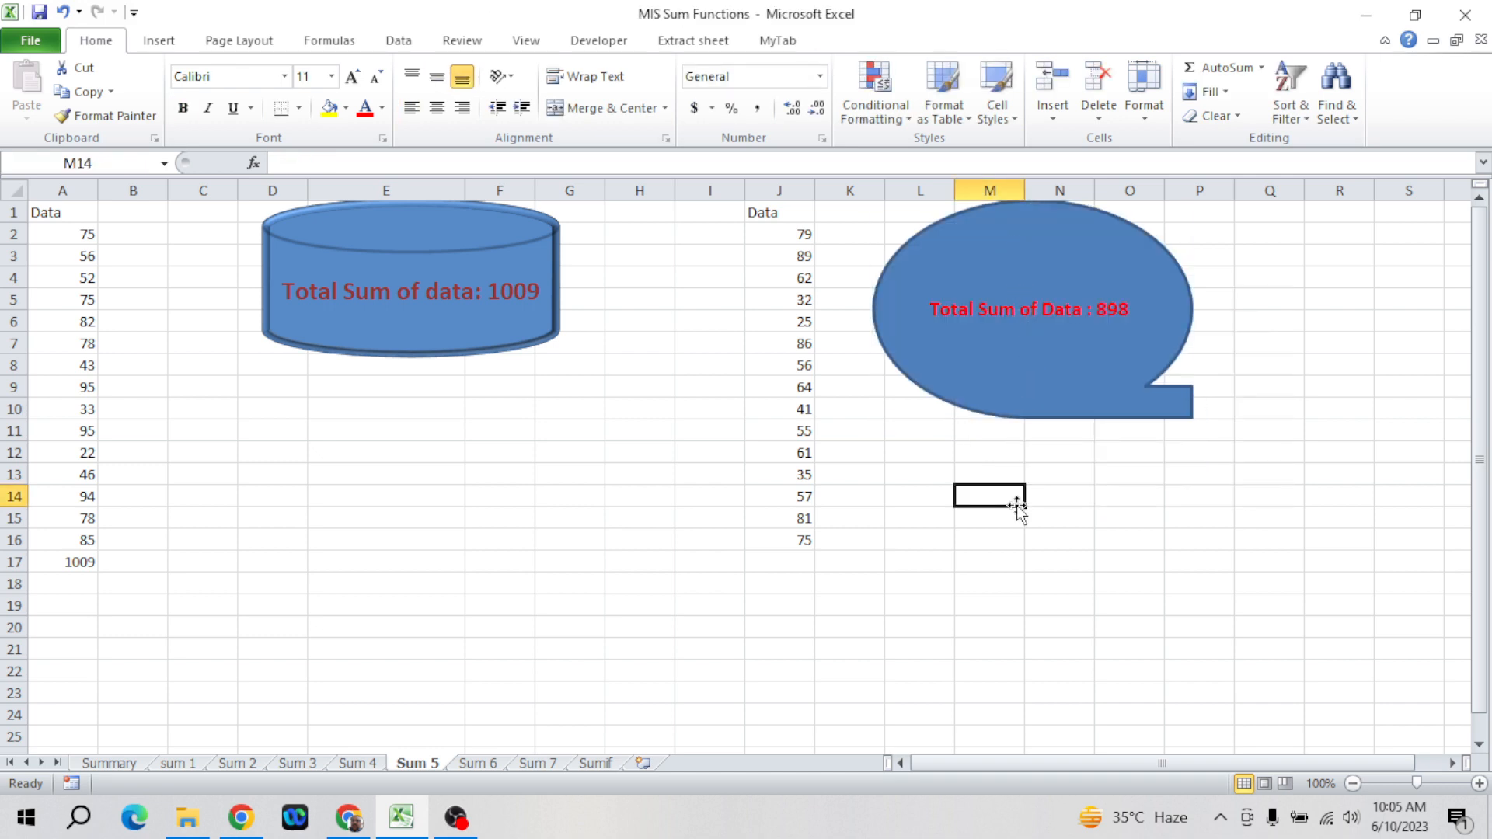
- Set cell J9 in the column J data to 100 and check the total shown in the linked flowchart shape
click(802, 527)
key(ctrl+Up)
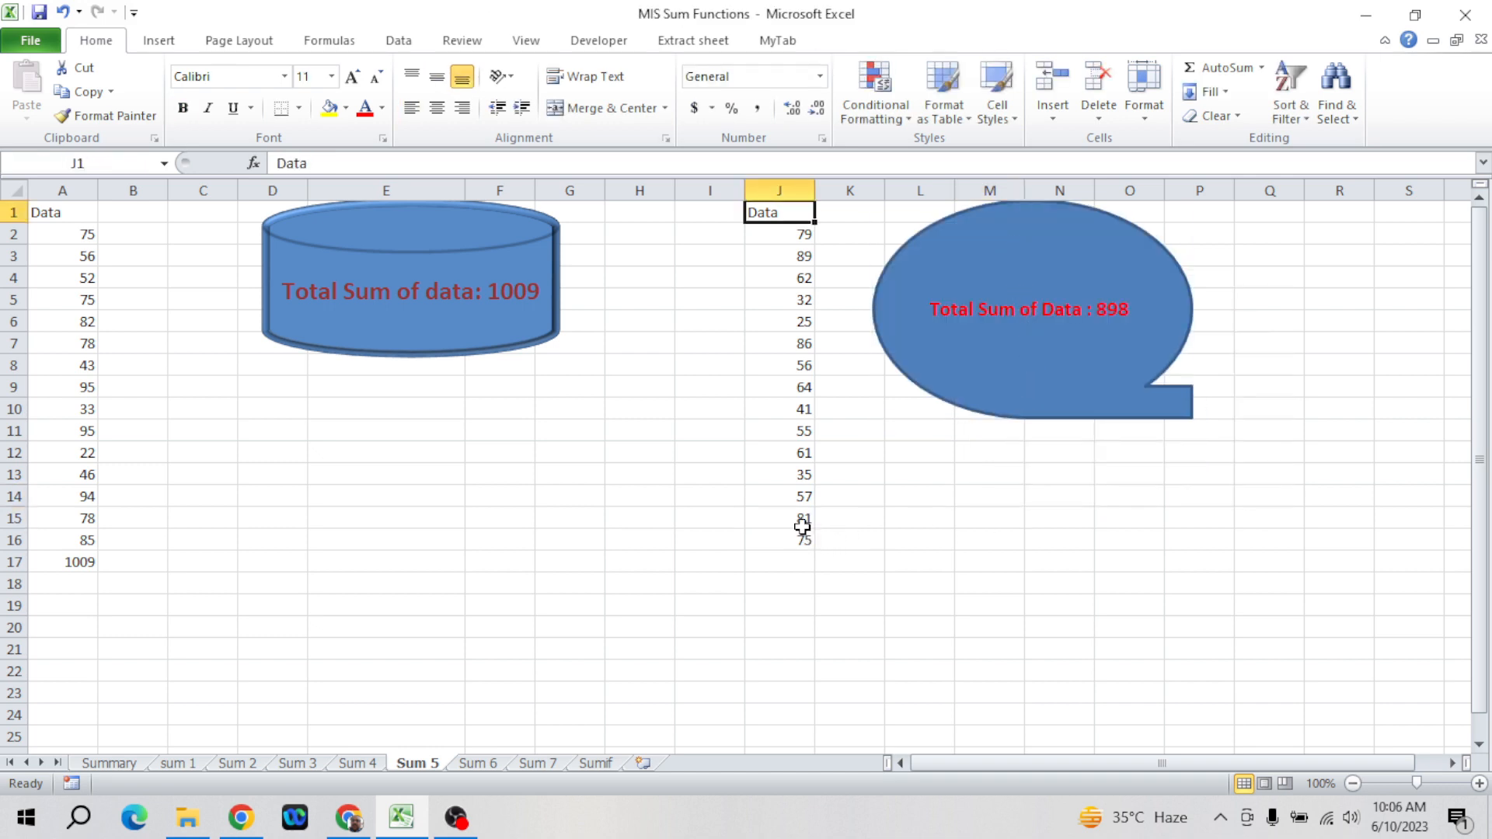
key(Down)
key(Down)
key(Down)
key(Down)
key(Down)
key(Down)
key(Down)
key(Down)
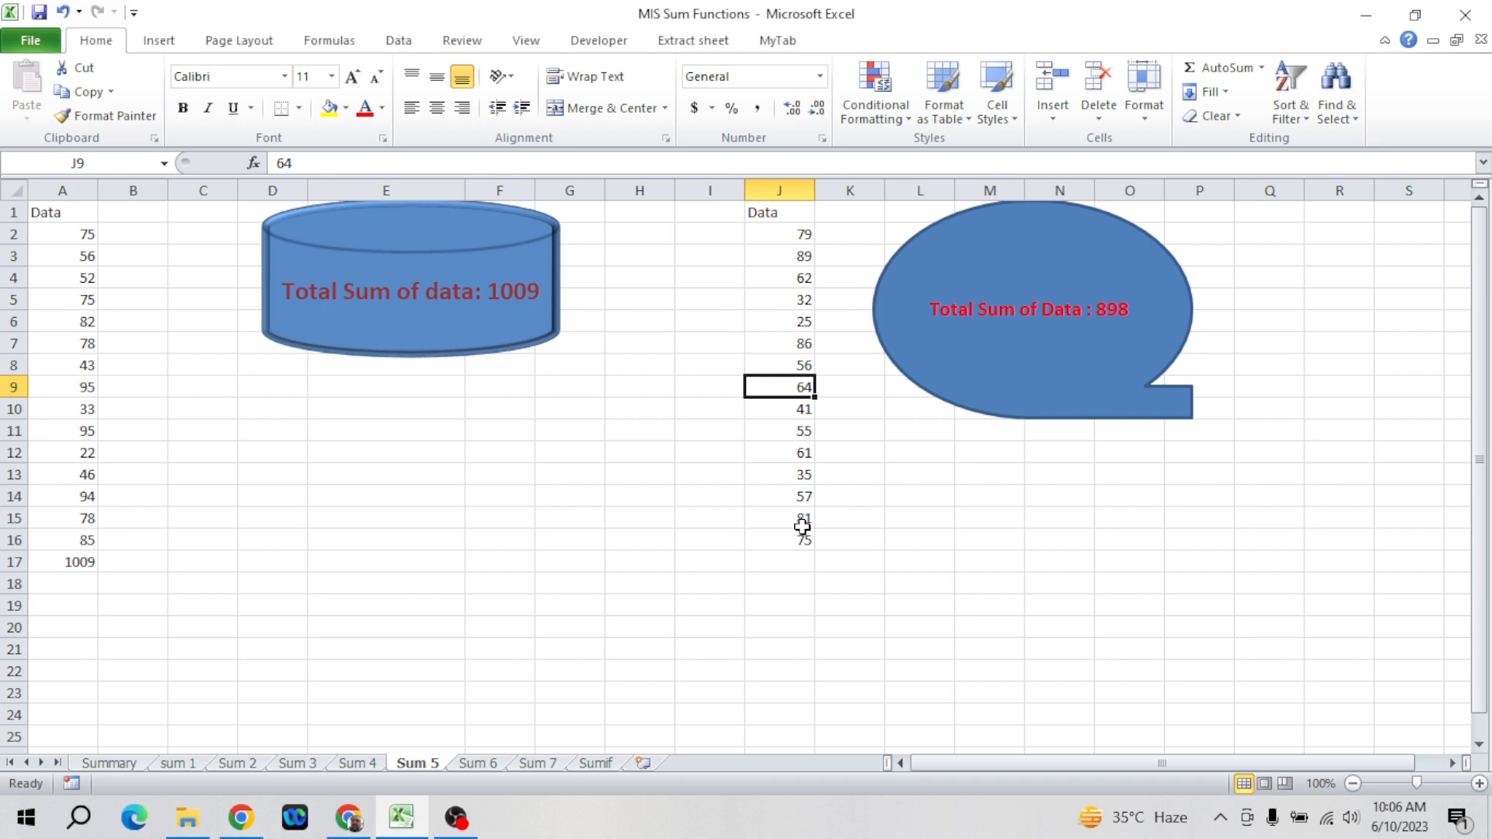
text(1)
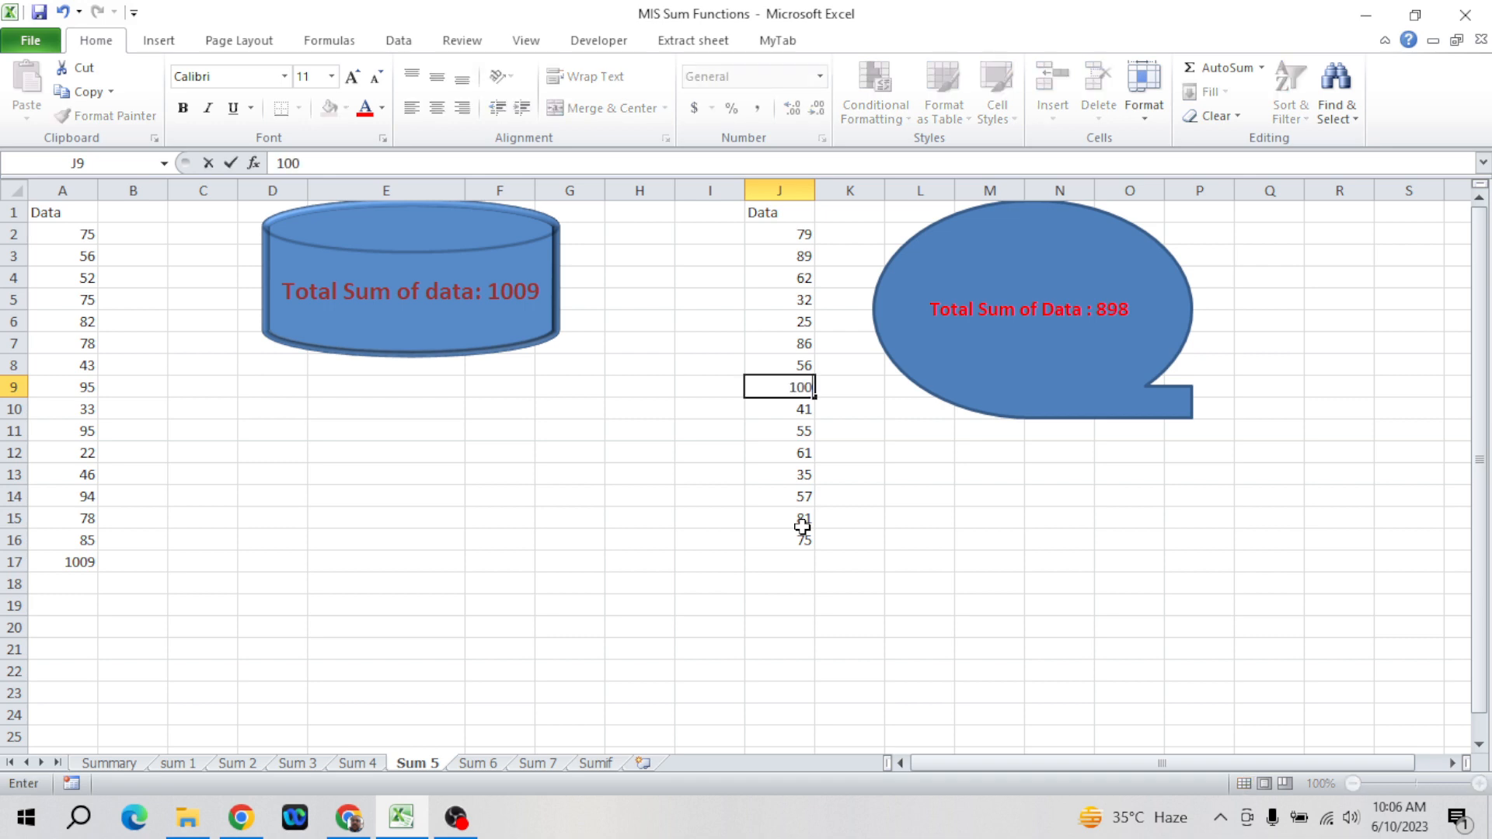
text(00)
key(Return)
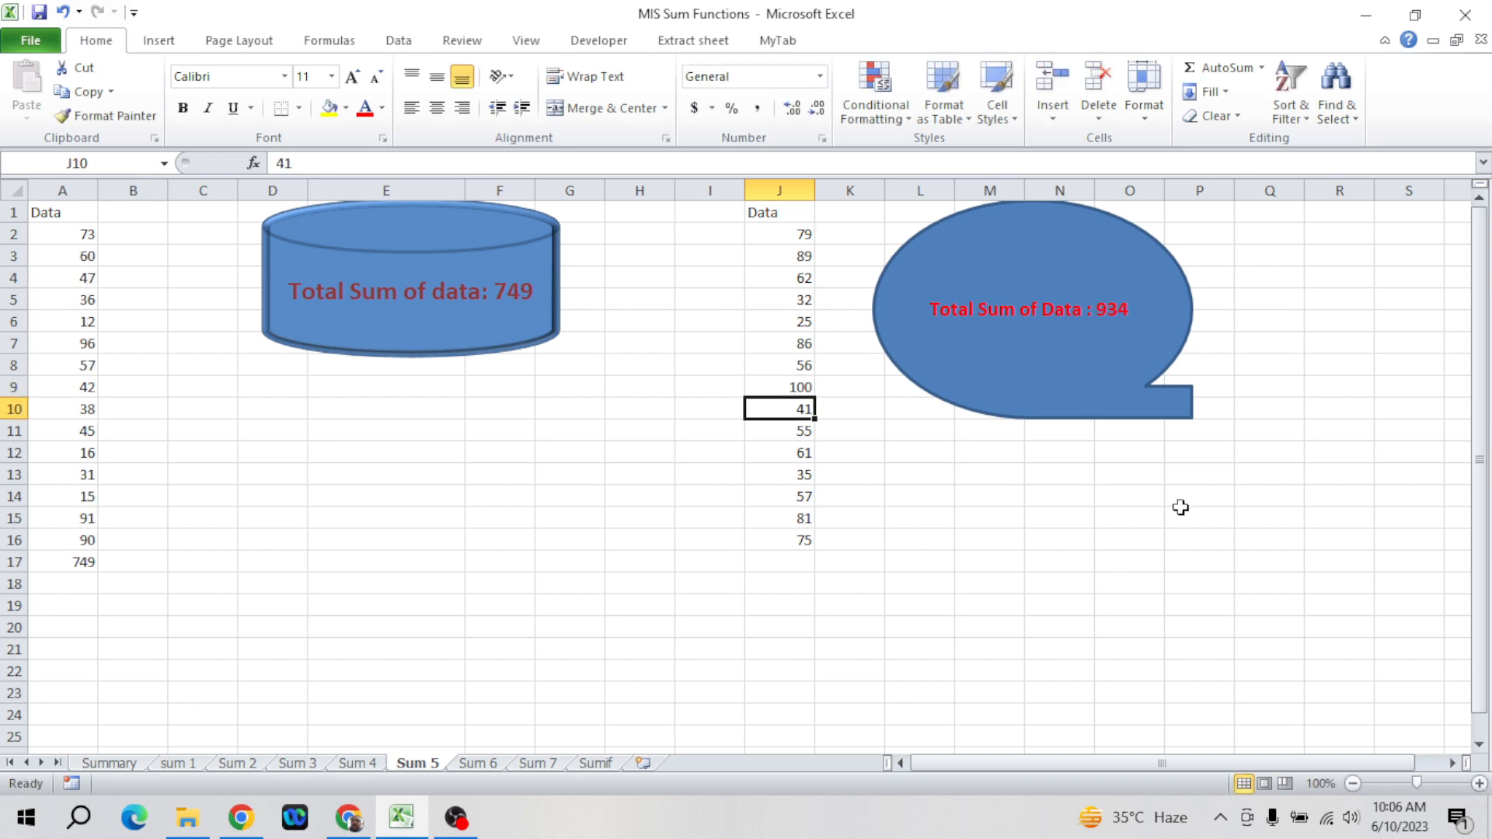
click(1084, 398)
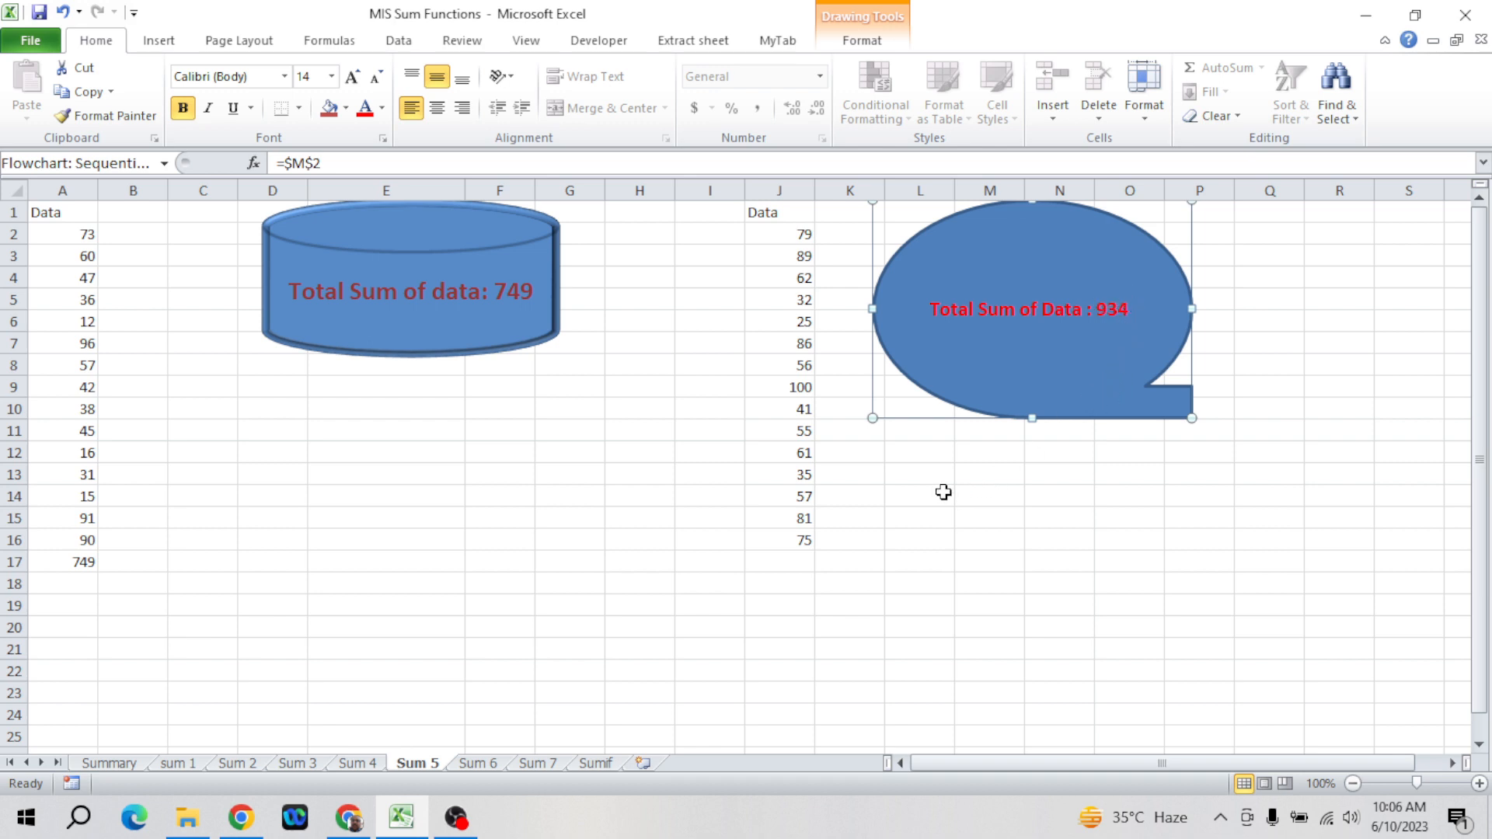
click(854, 514)
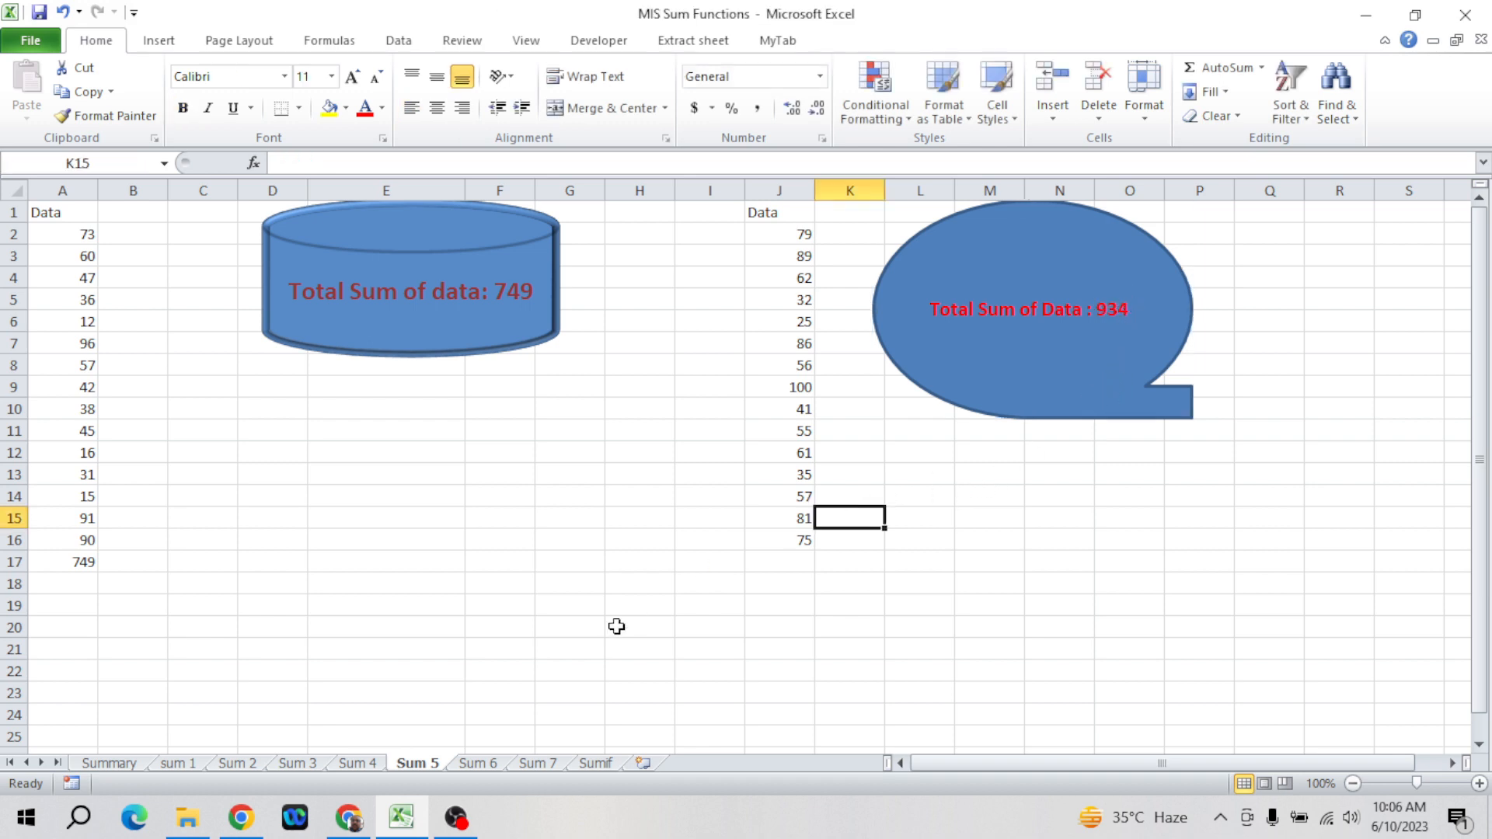
- Switch to the Sum 6 sheet and review the mixed positive and negative numbers in column A and the note in E2
click(476, 765)
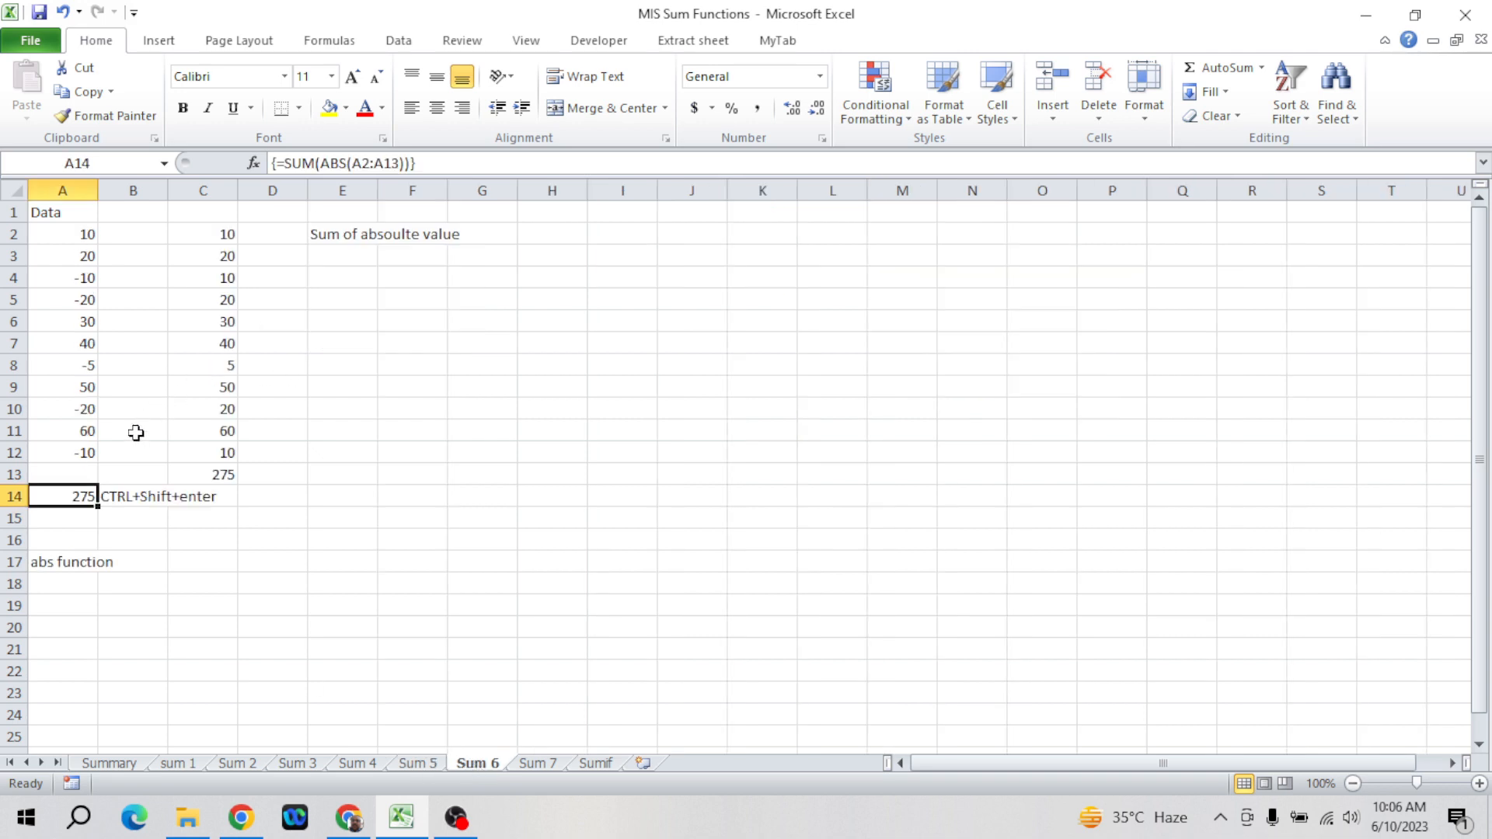
click(85, 412)
key(ctrl+Home)
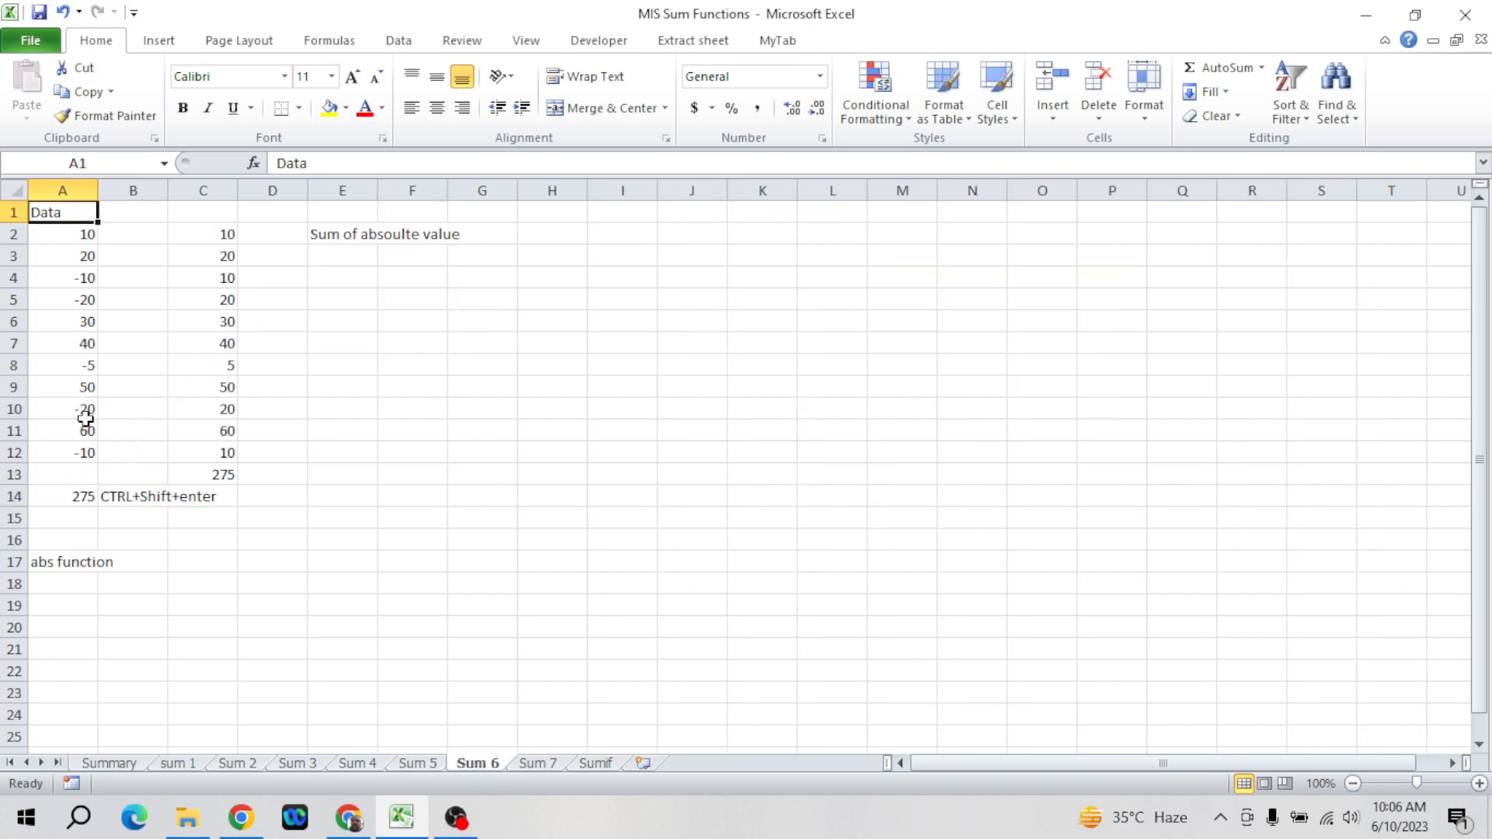
key(Down)
key(Down)
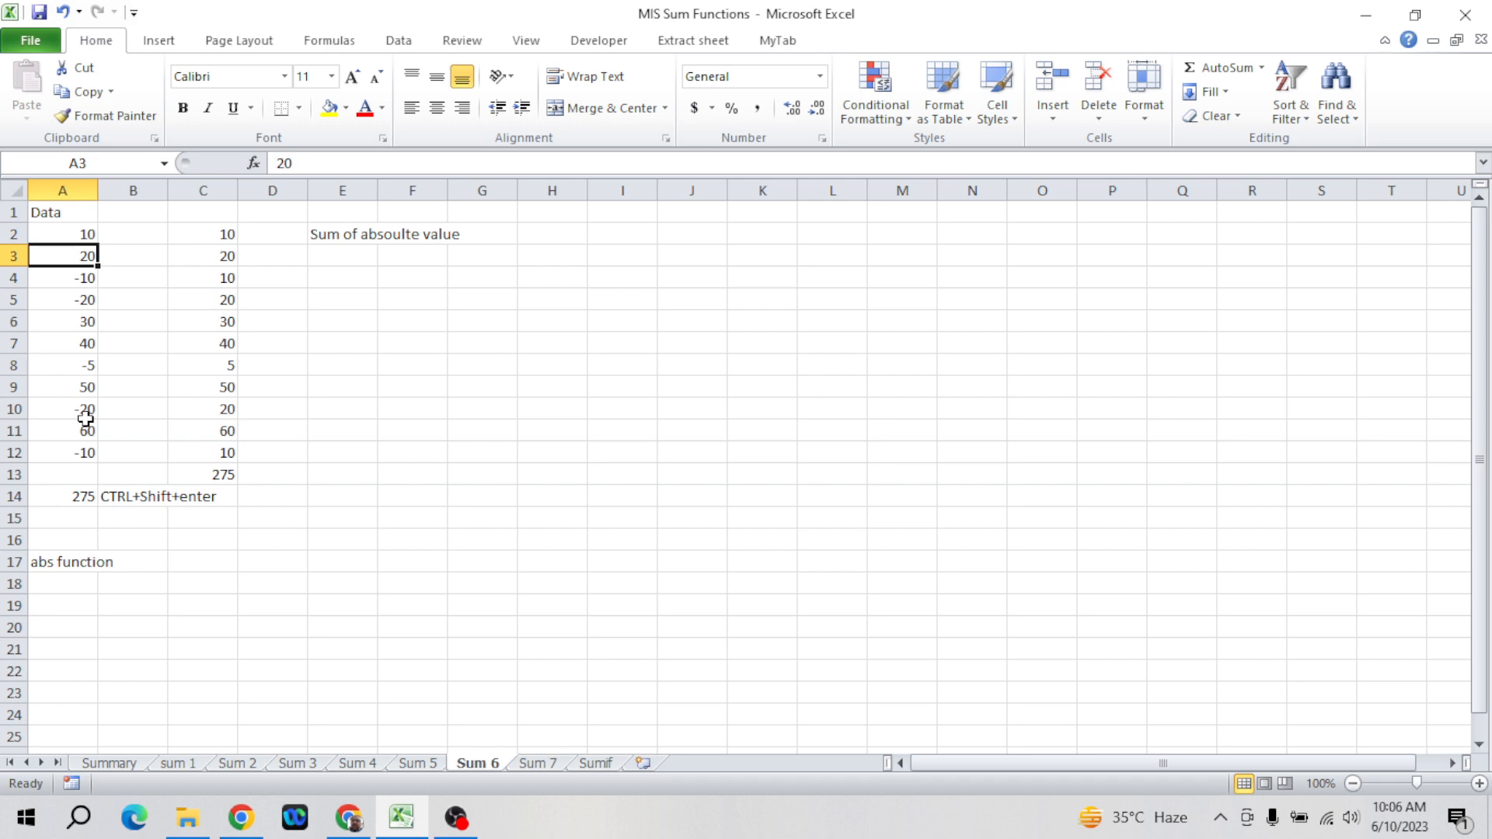
key(Down)
key(Down)
key(Down)
key(Down)
key(Down)
key(Down)
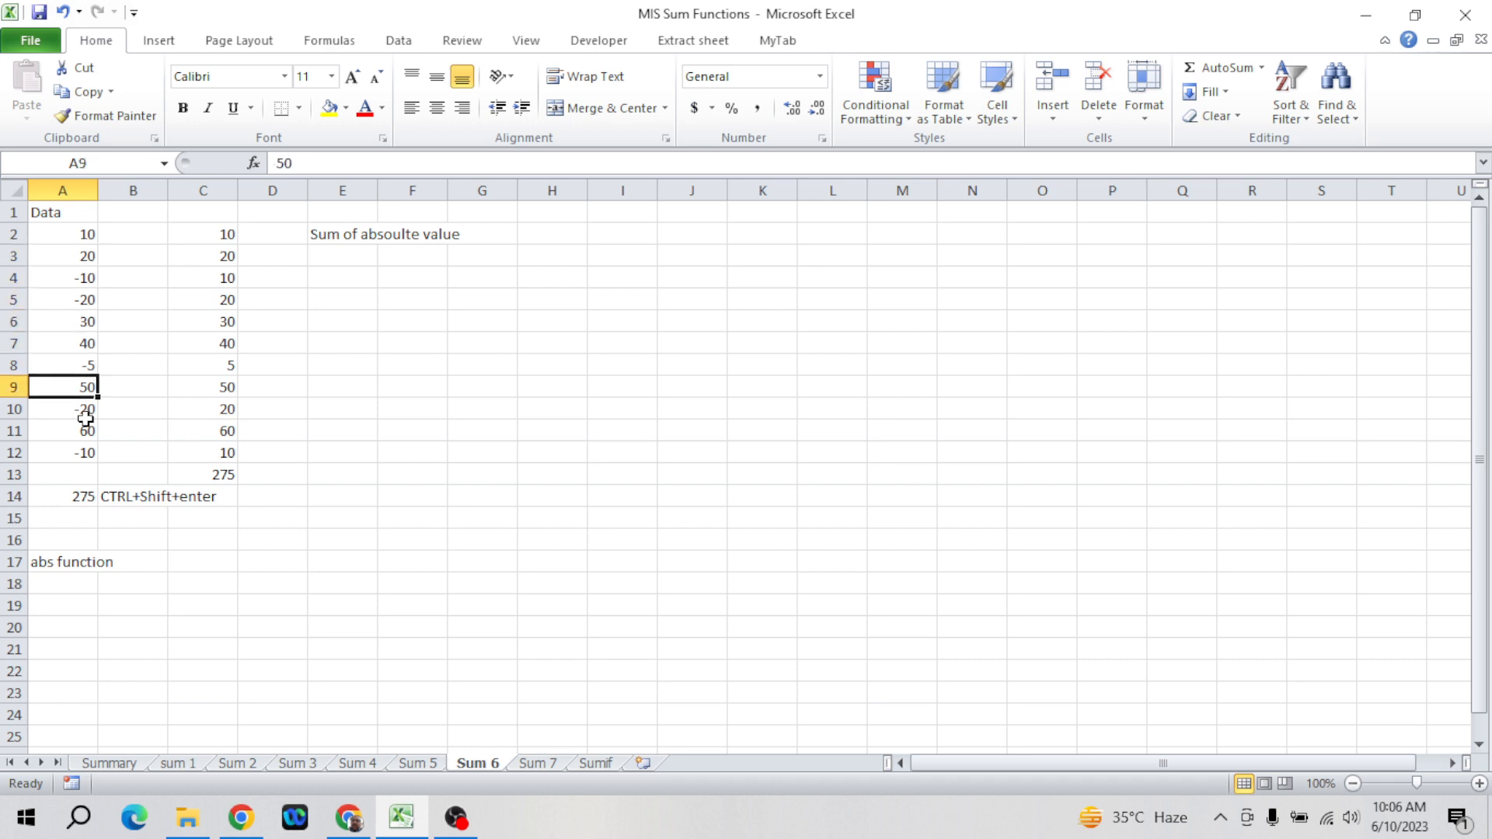
click(347, 234)
key(ctrl+Home)
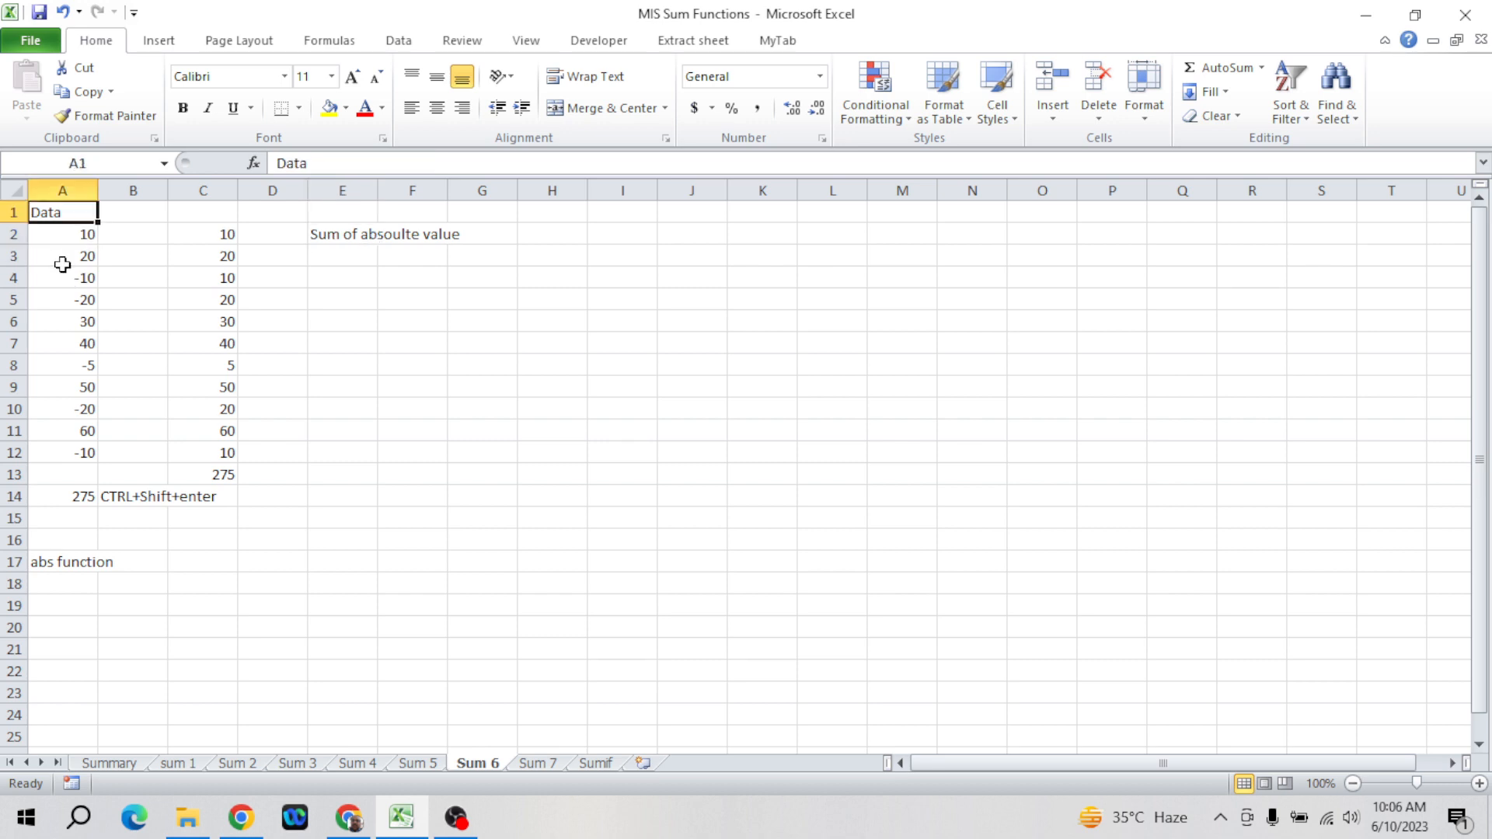
key(shift+Down)
key(shift+Down)
key(shift+Down)
key(shift+Down)
key(shift+Down)
key(shift+Down)
key(shift+Down)
key(shift+Down)
key(shift+Down)
key(shift+Down)
key(shift+Down)
key(ctrl+c)
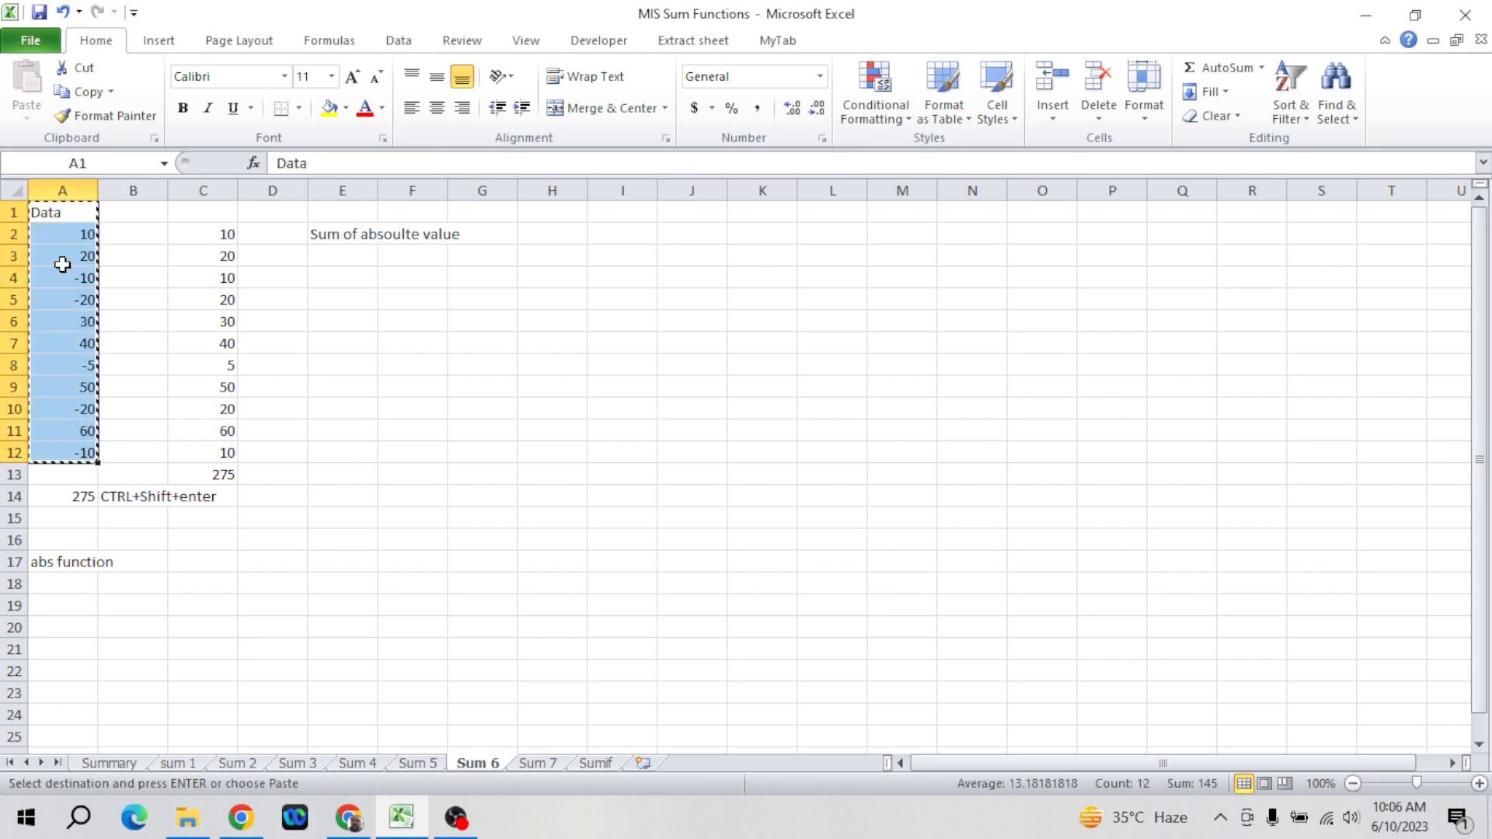
key(Right)
key(Right)
key(Escape)
- Start a new data column on the Sum 6 sheet by entering the header "Data" in cell I1
key(Right)
key(Right)
key(Right)
key(Right)
key(Right)
key(Right)
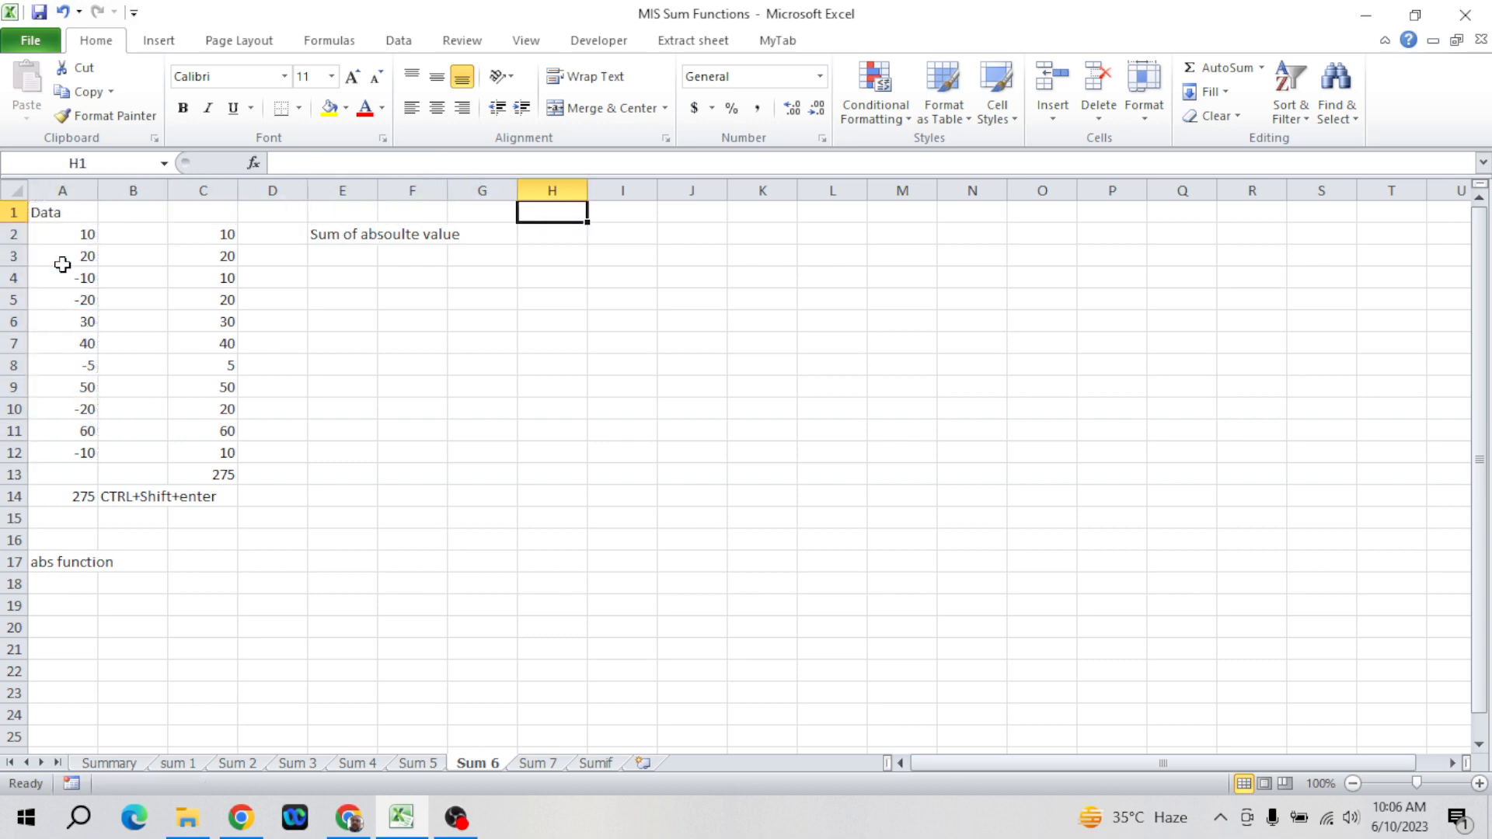
text(Data)
key(Return)
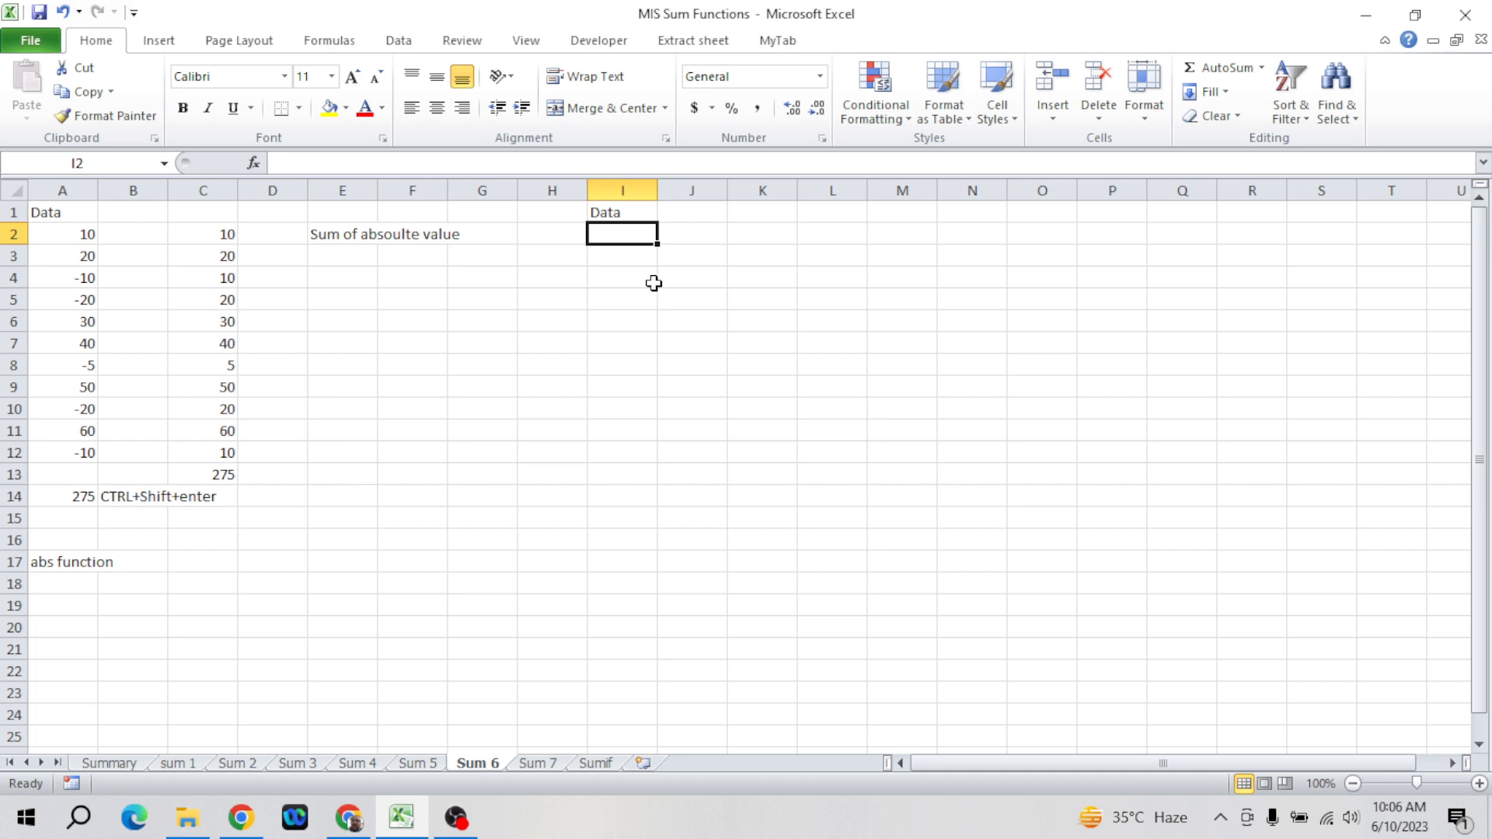
- Enter the formula =RANDBETWEEN(-10,10) in cell I2 below the new Data header
text(=Rand)
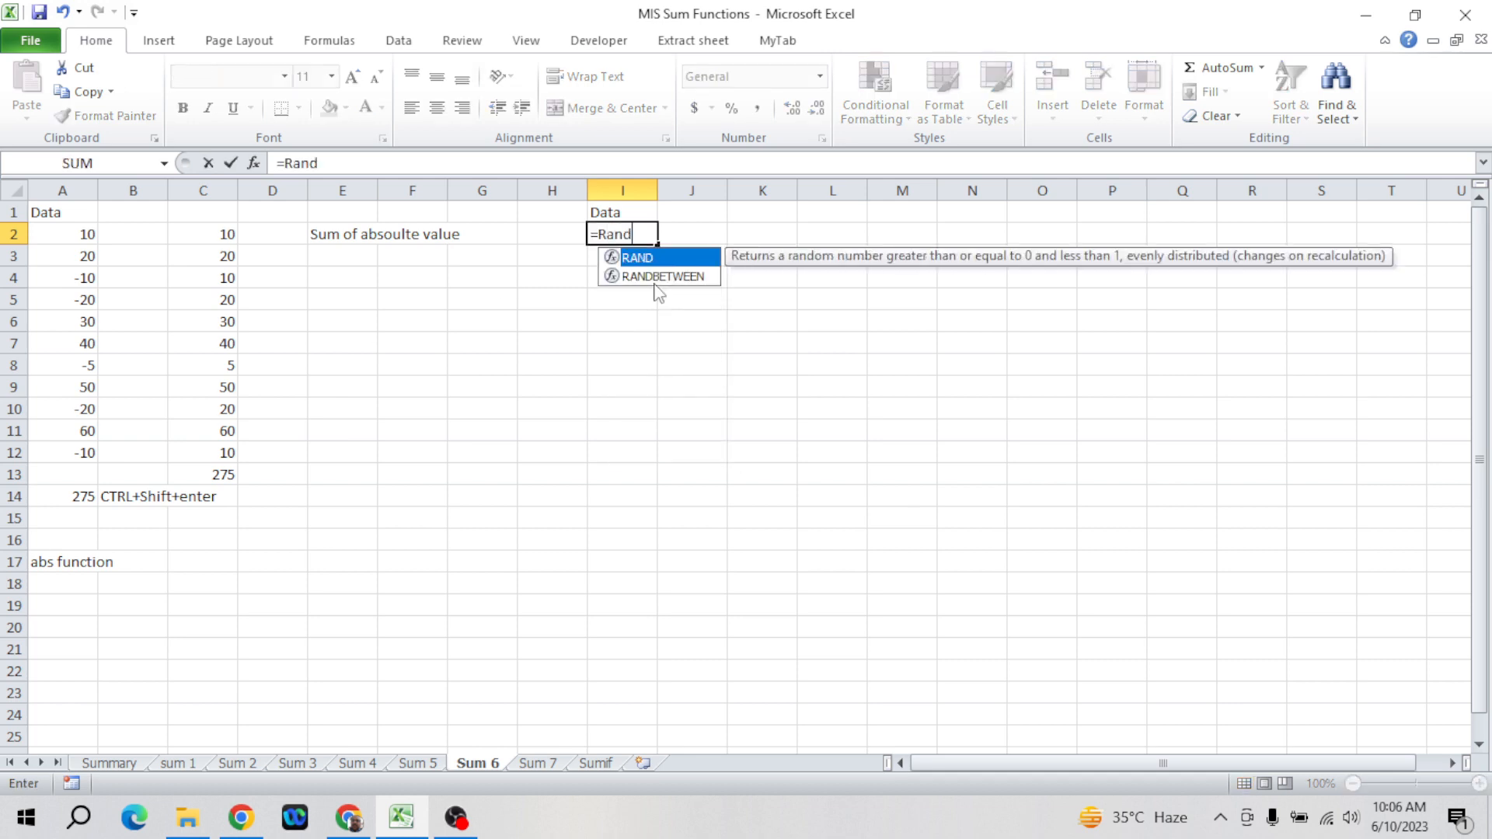
click(655, 279)
double_click(656, 277)
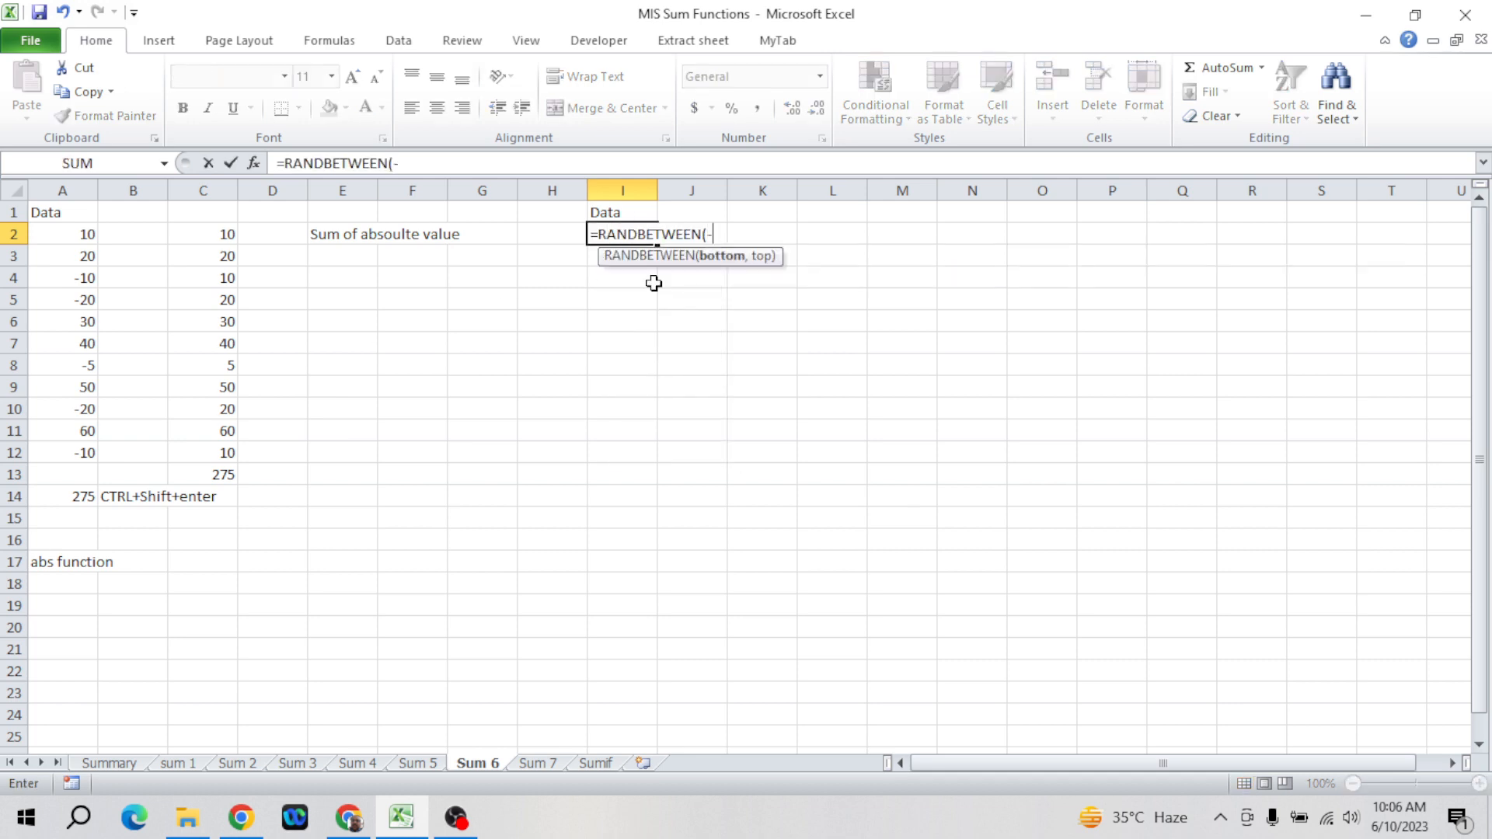
text(-10,10)
key(Return)
- Fill the range I2:I13 with the RANDBETWEEN(-10,10) formula from cell I2
key(Up)
key(shift+Down)
key(shift+Down)
key(shift+Down)
key(shift+Down)
key(shift+Down)
key(shift+Down)
key(shift+Down)
key(shift+Down)
key(shift+Down)
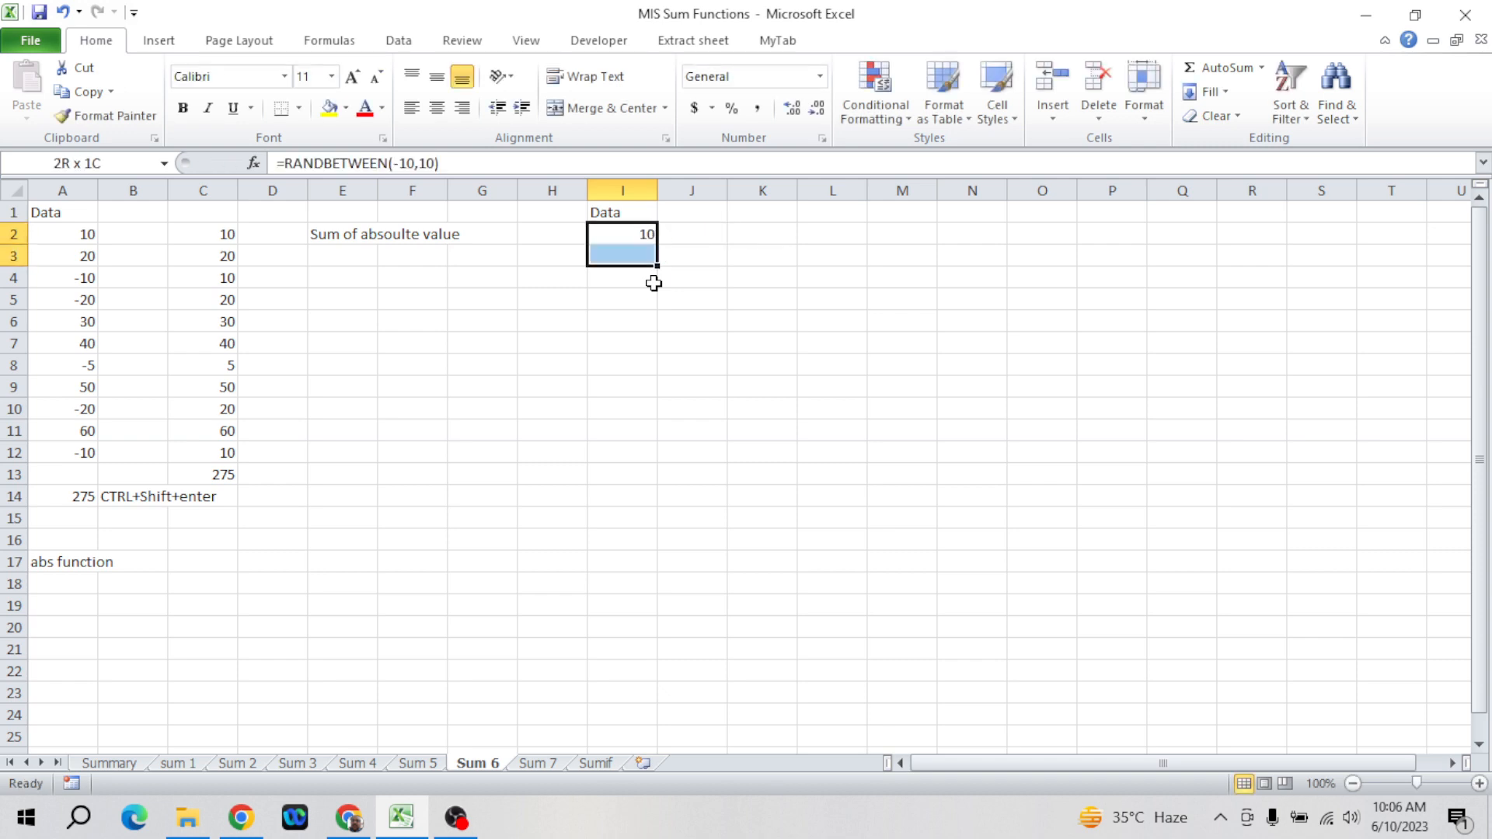
key(shift+Down)
key(shift+Down)
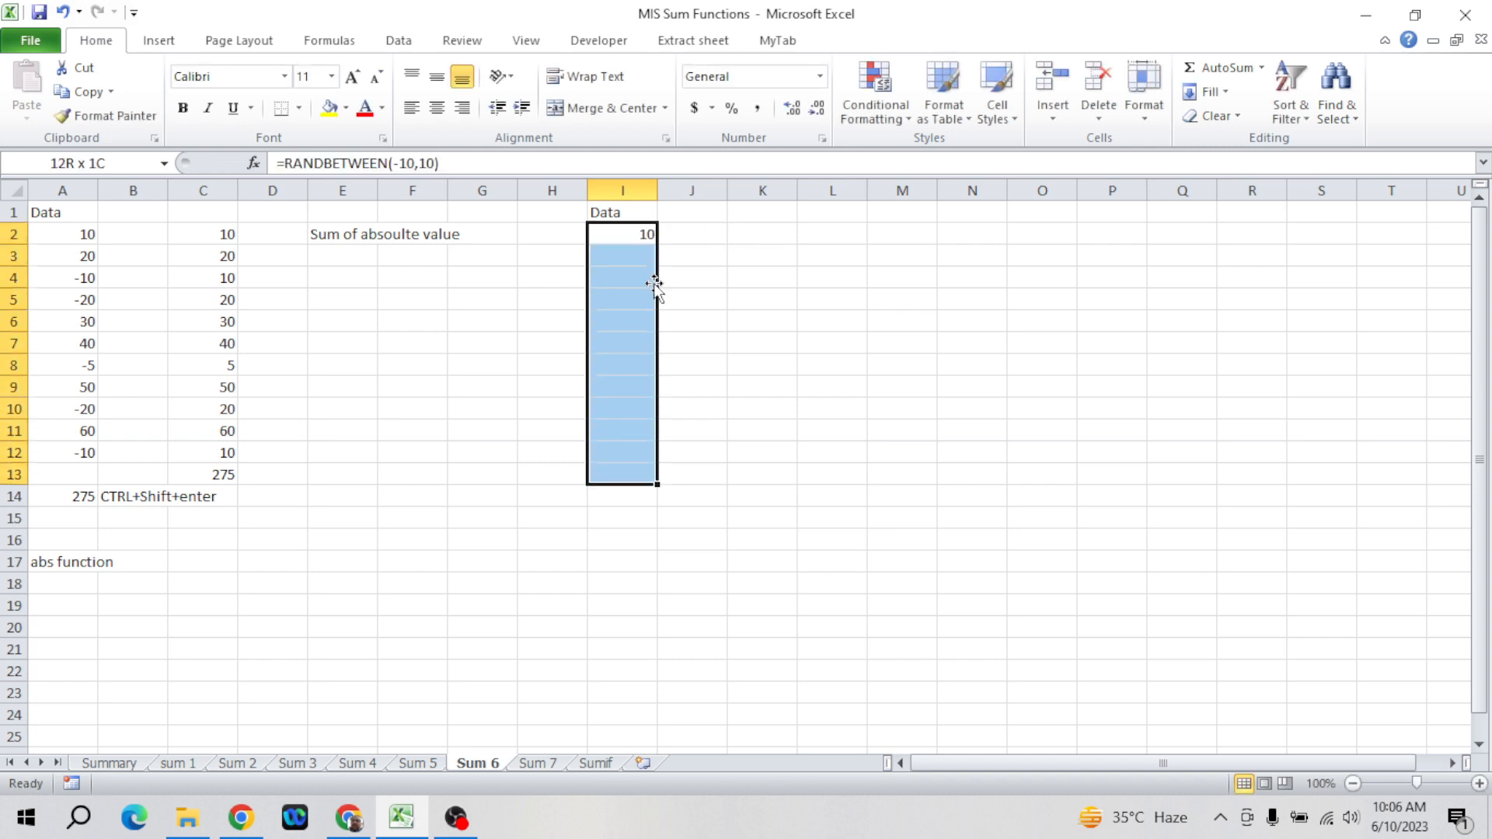
key(F2)
key(ctrl+Return)
- Re-enter the formula in cell I6 unchanged to recalculate the random numbers in column I
click(651, 295)
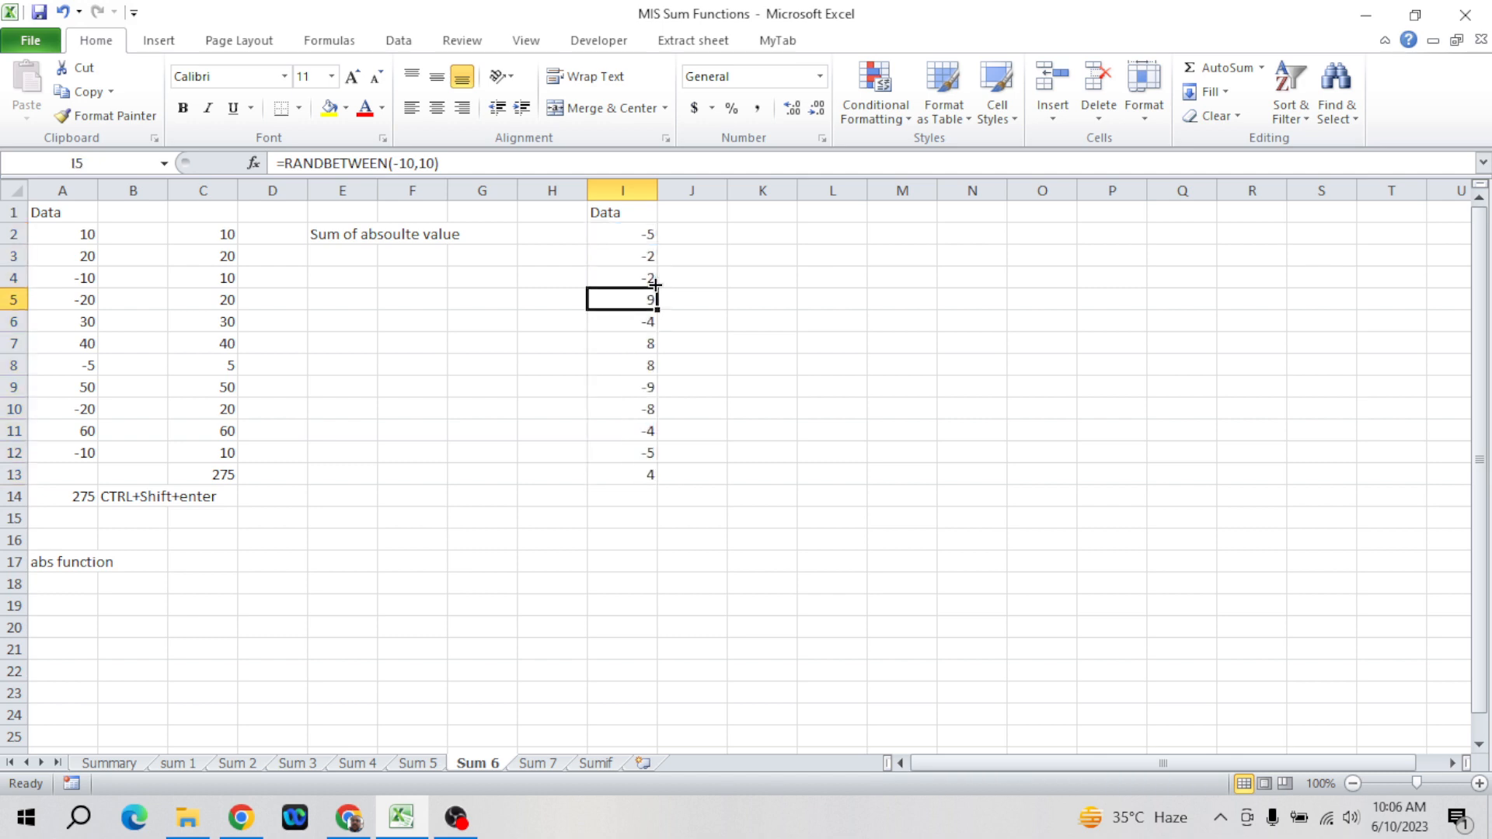
key(Down)
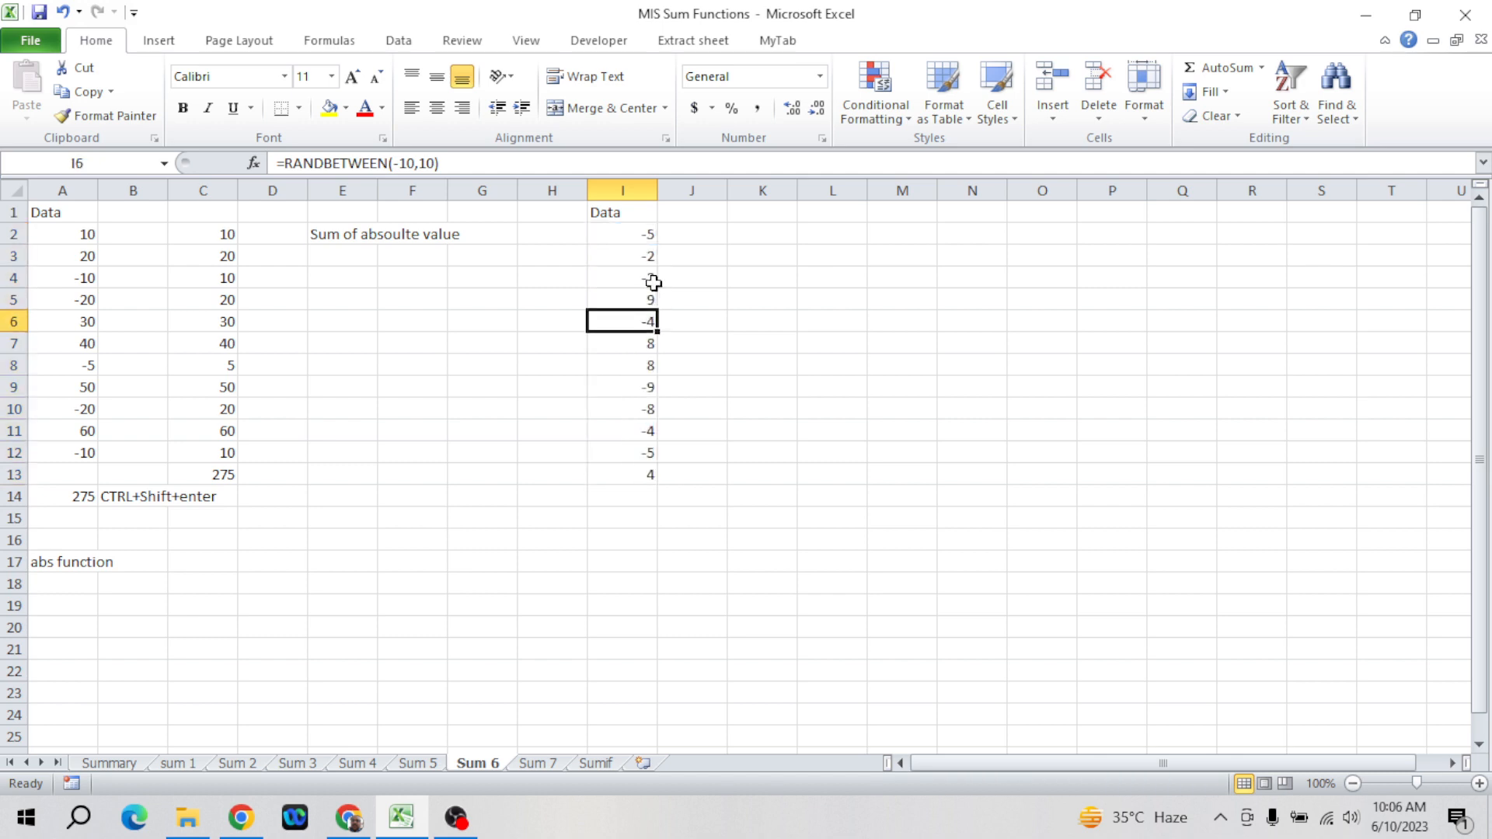
key(F2)
key(Return)
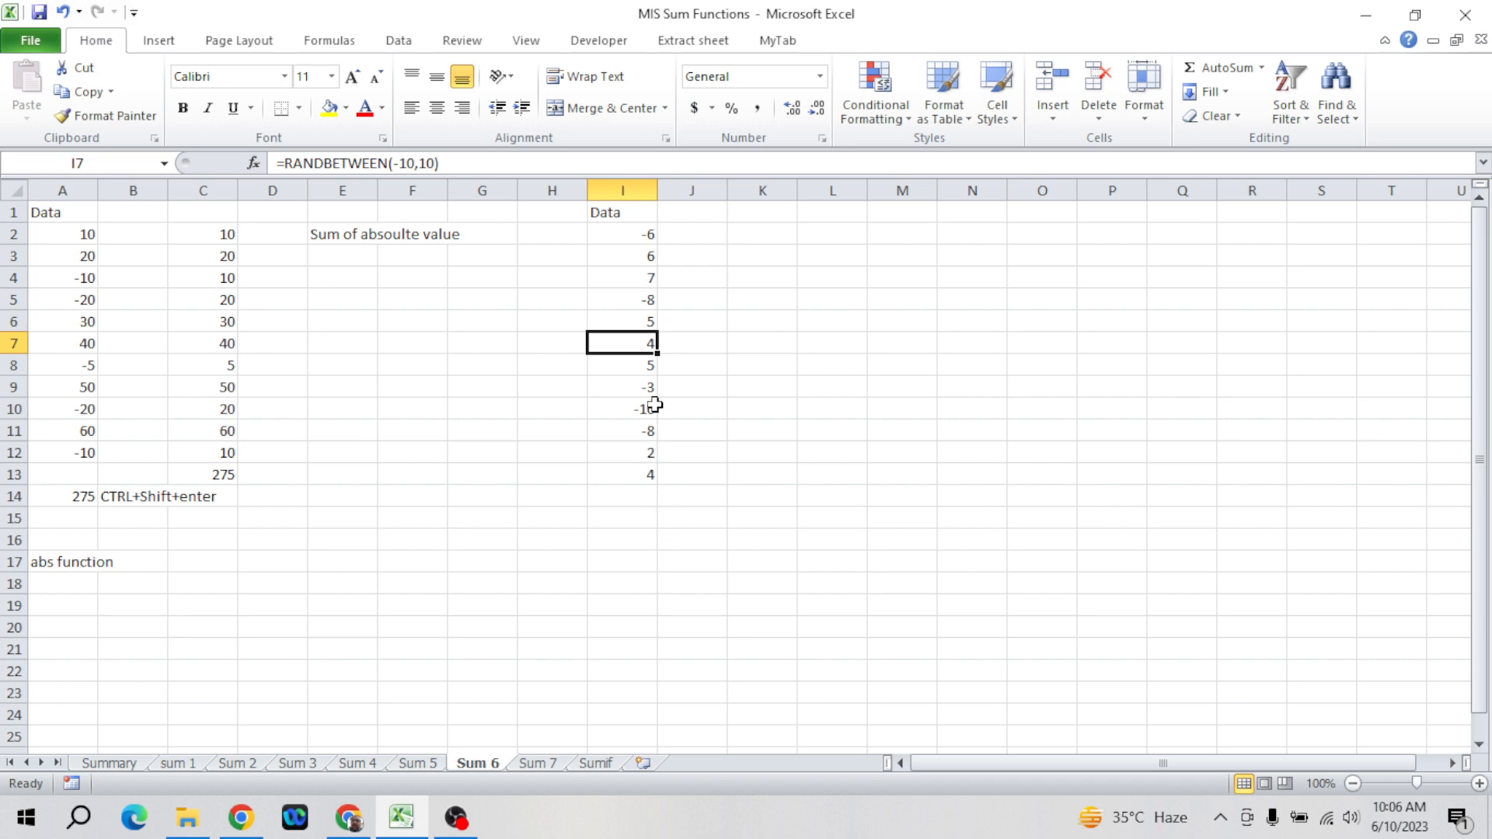
- Replace the formulas in I2:I6 with the fixed values 10, 20, -10, -10 and 30
key(ctrl+Up)
key(Down)
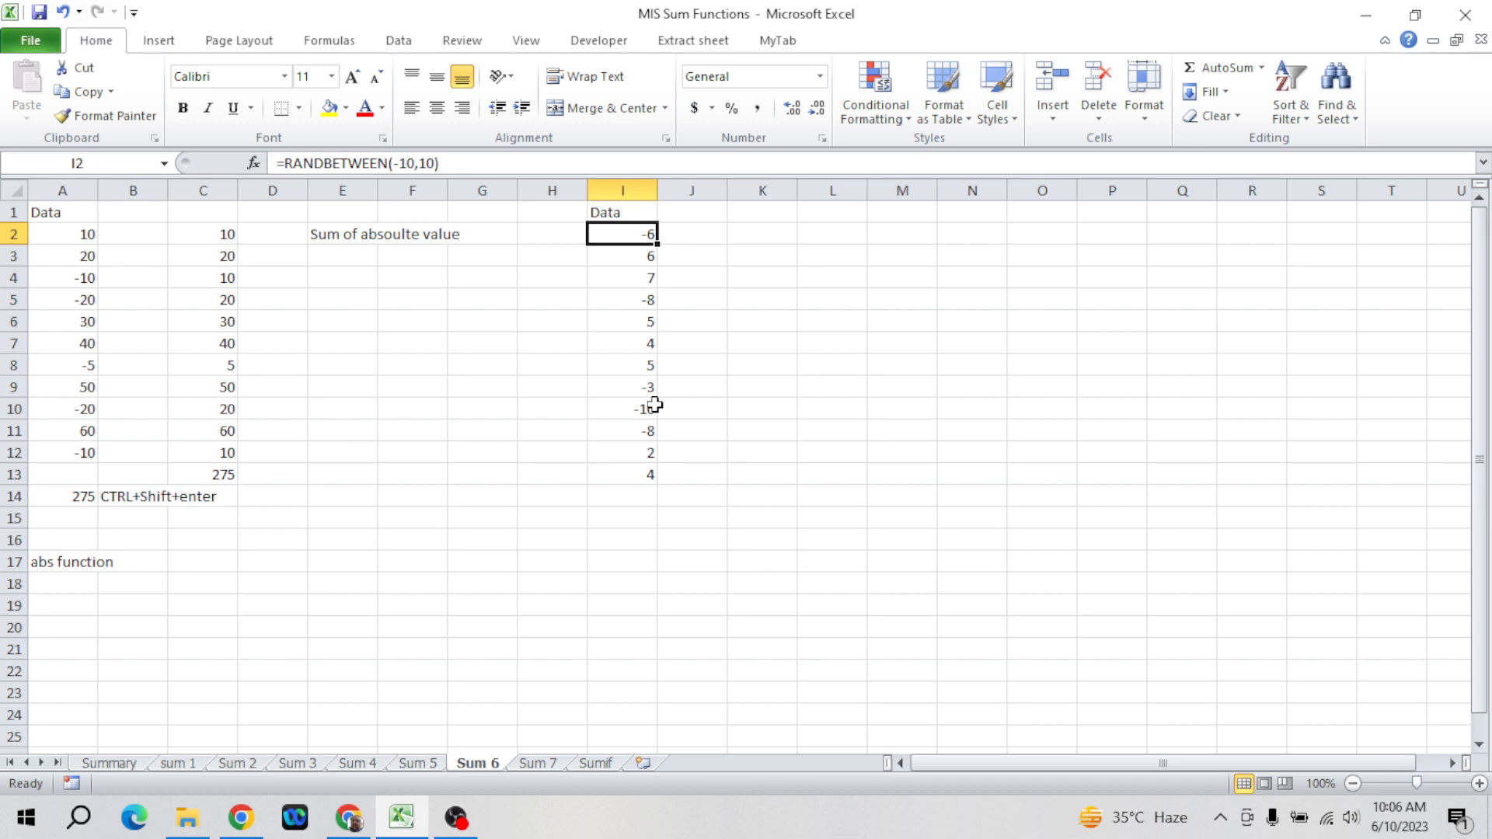
text(10)
key(Return)
text(20)
key(Return)
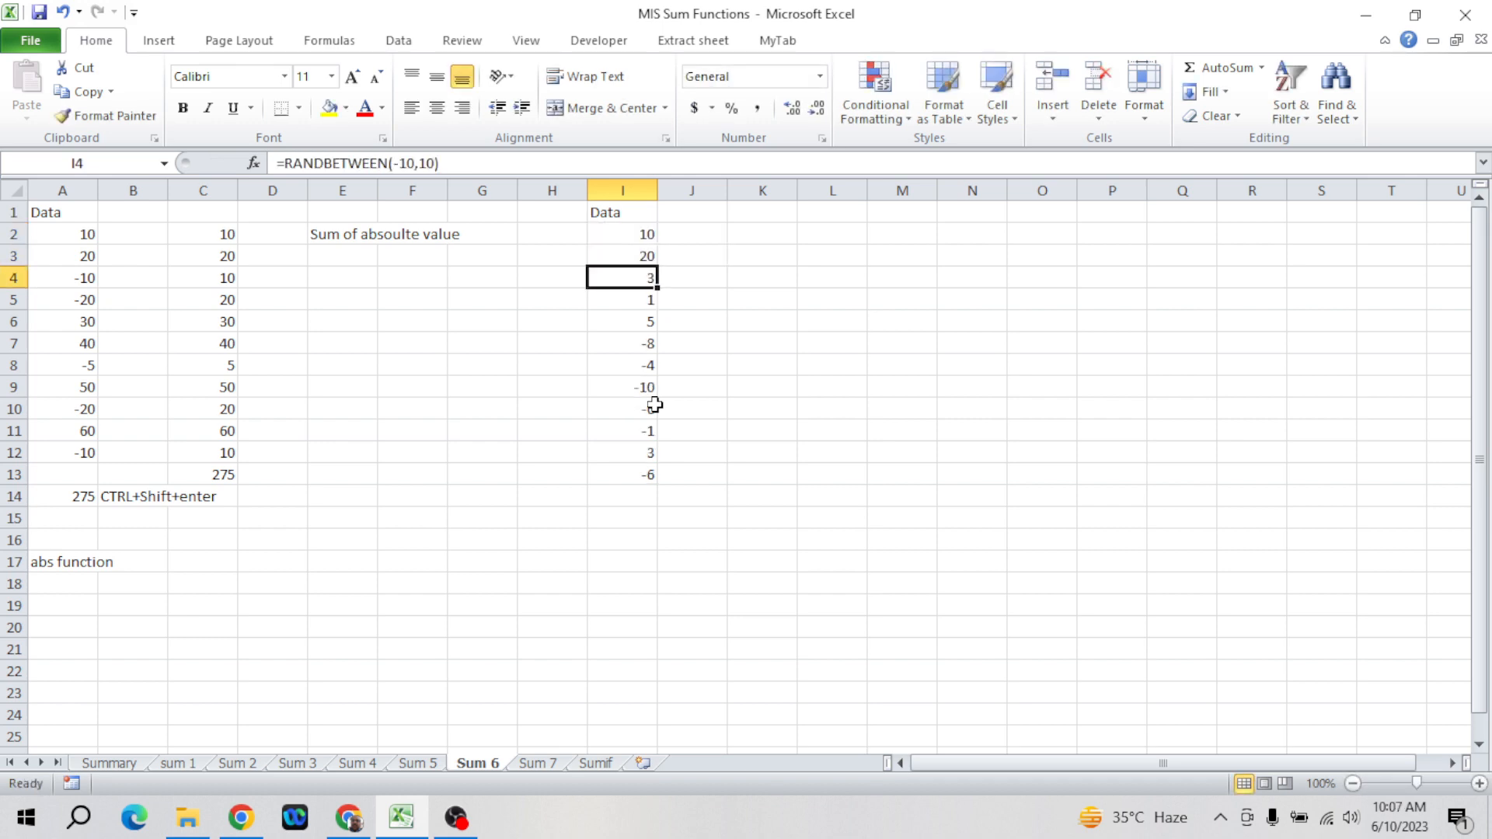
text(-10)
key(Return)
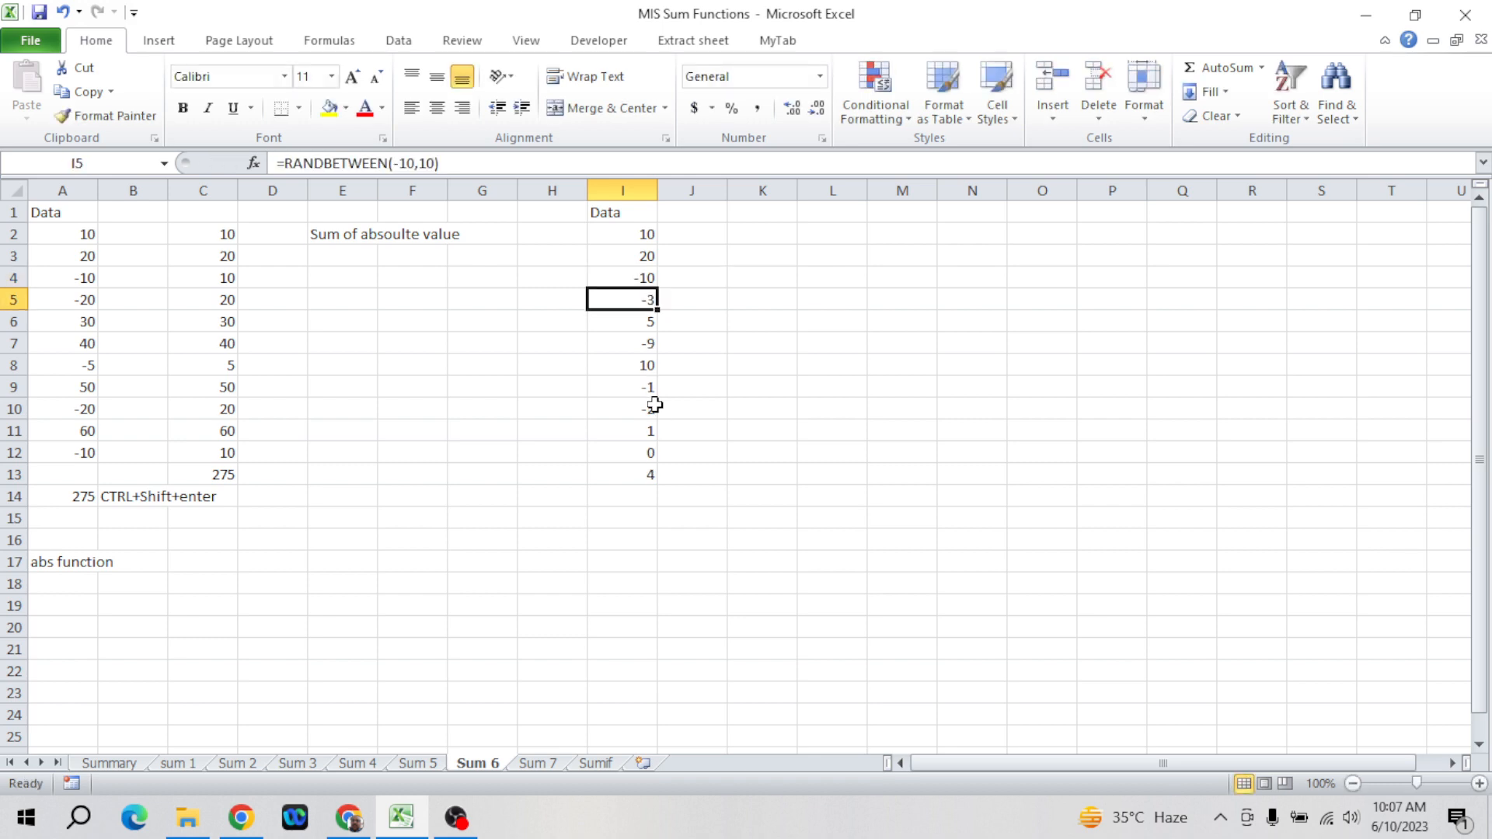
text(-10)
key(Return)
text(30)
key(Return)
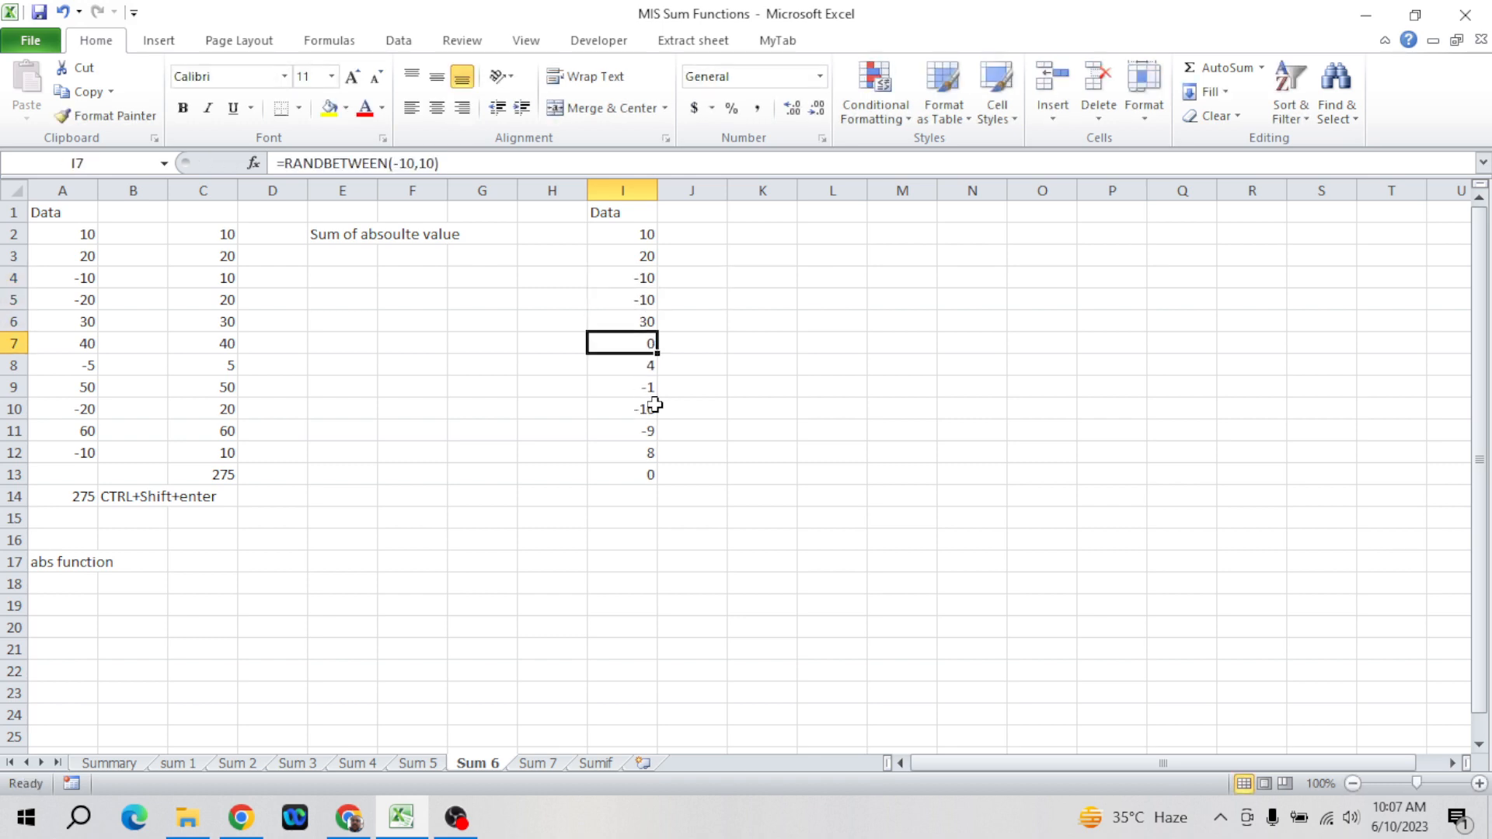
- Replace the formulas in I7:I10 with the fixed values 40, 50, 60 and -20
text(40)
key(Return)
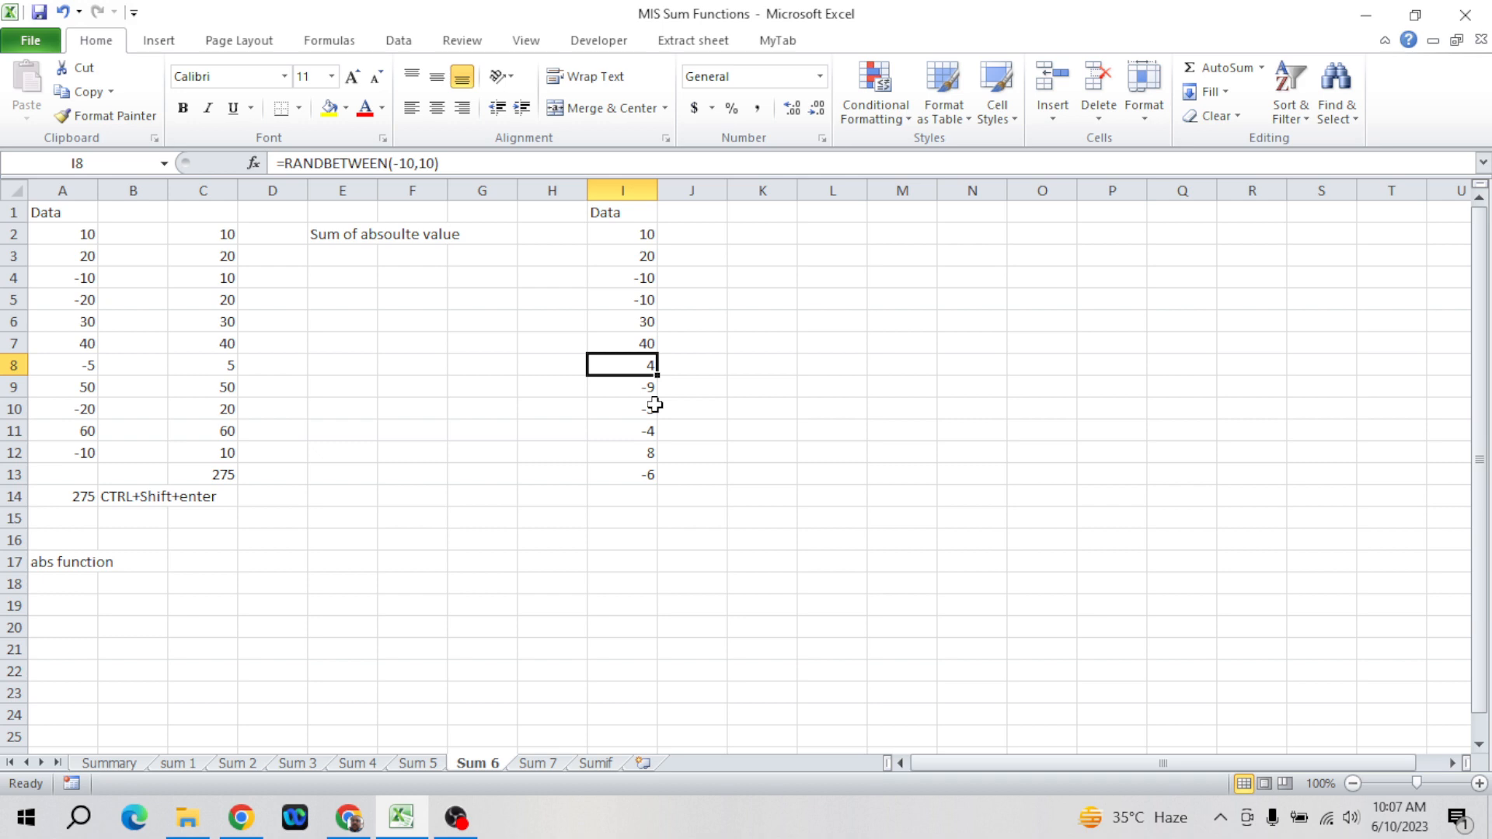
text(50)
key(Return)
text(0)
key(Return)
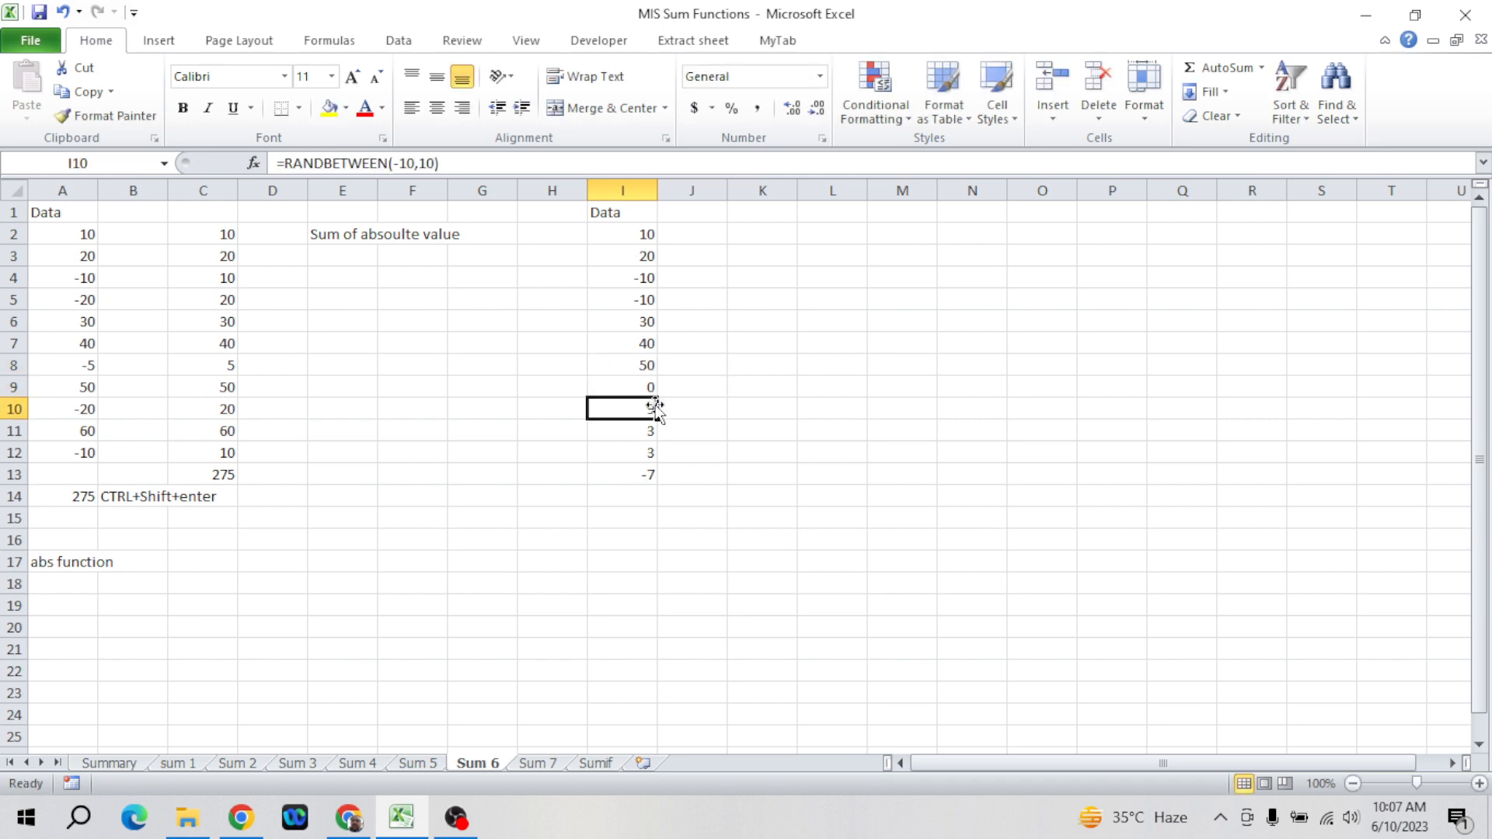
key(Up)
text(60)
key(Return)
text(-20)
key(Return)
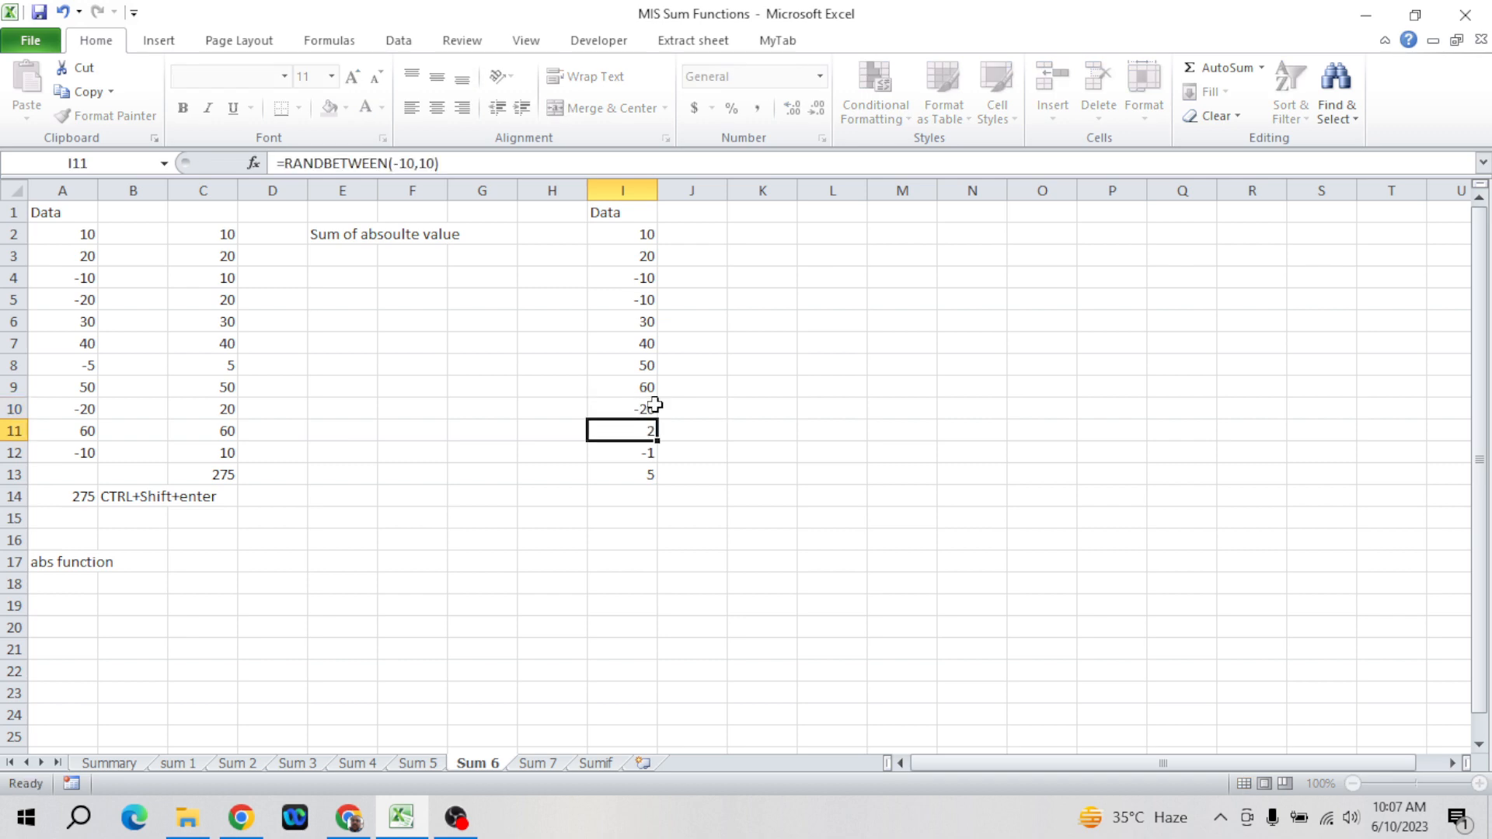
- Replace the remaining formulas in I11:I13 with the fixed values -30, 50 and 20
text(-30)
key(Return)
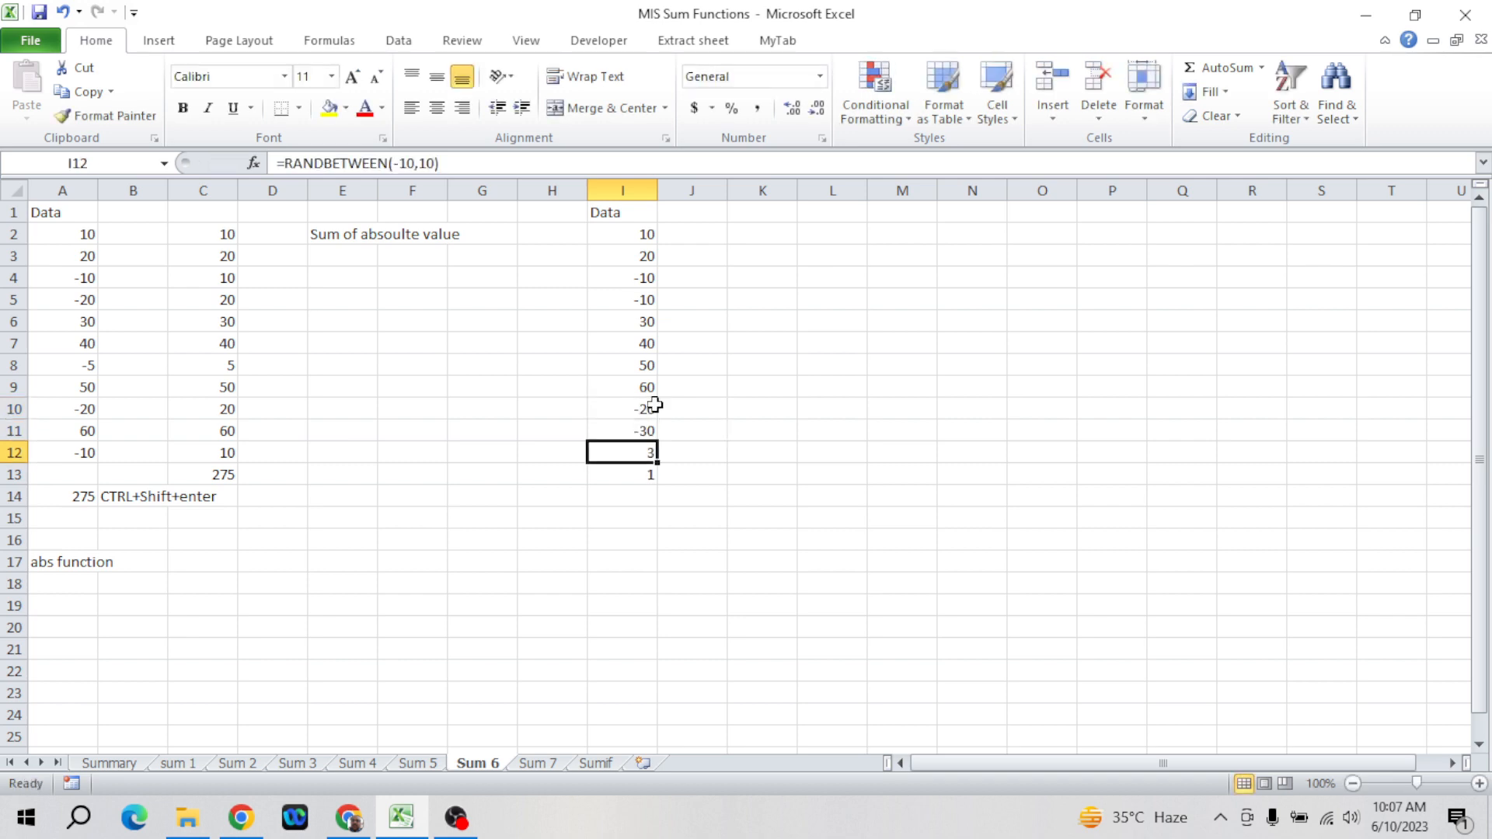
text(50)
key(Return)
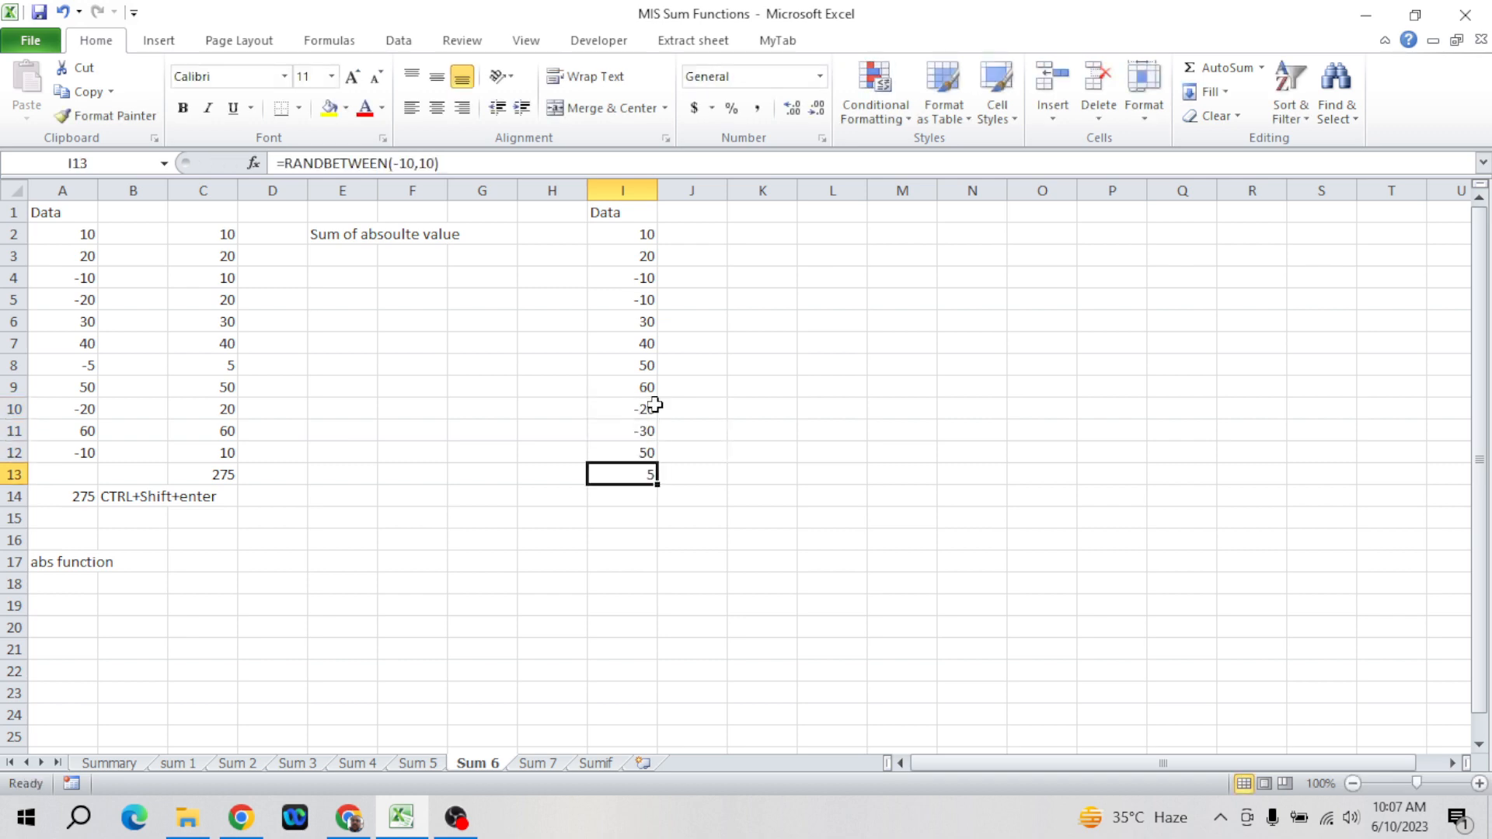
text(20)
key(Return)
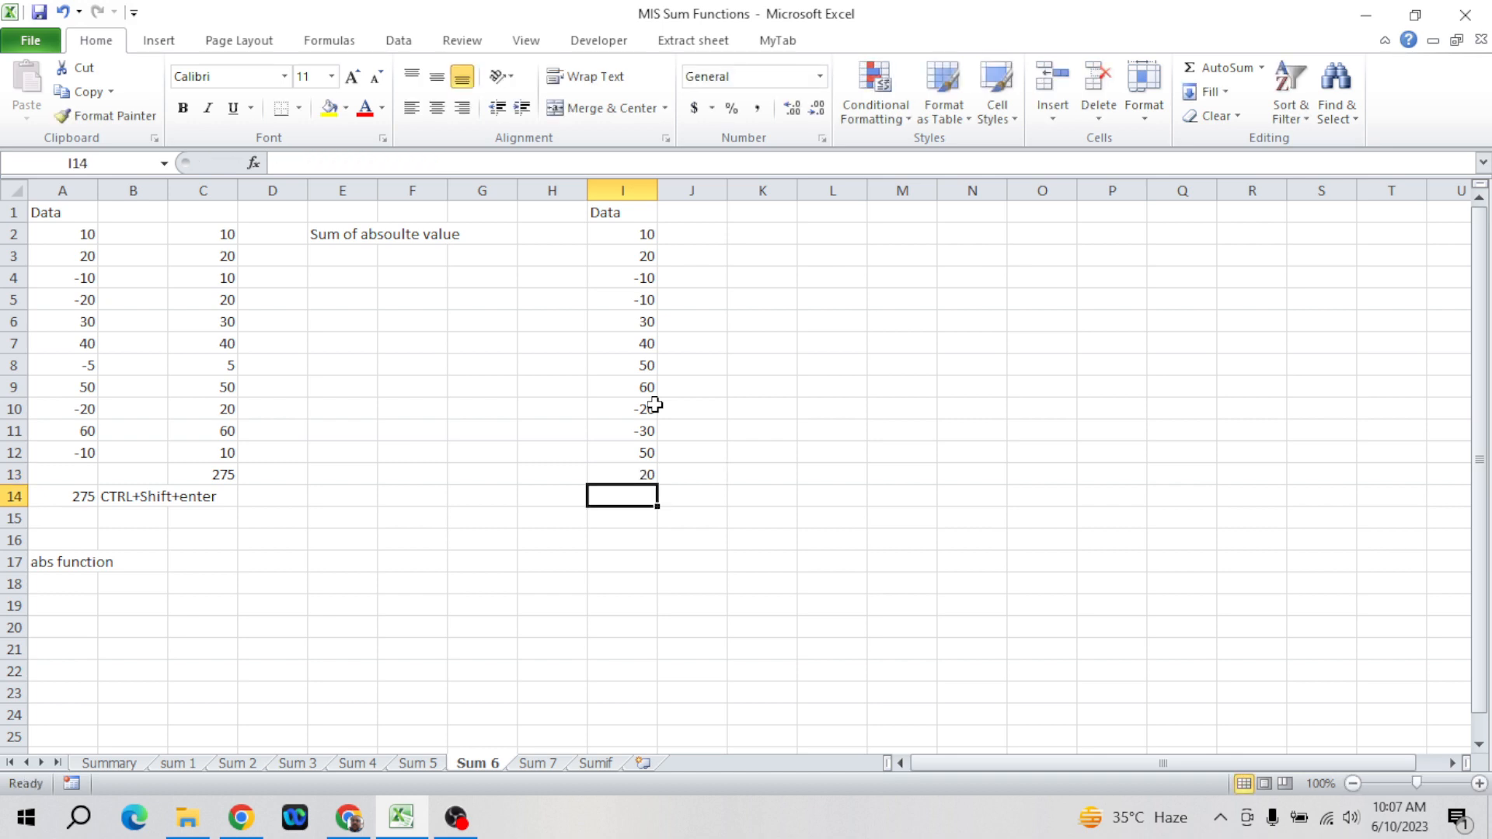
- Examine the runs of positive and negative values in I2:I13
key(Up)
click(655, 405)
key(ctrl+Up)
key(Down)
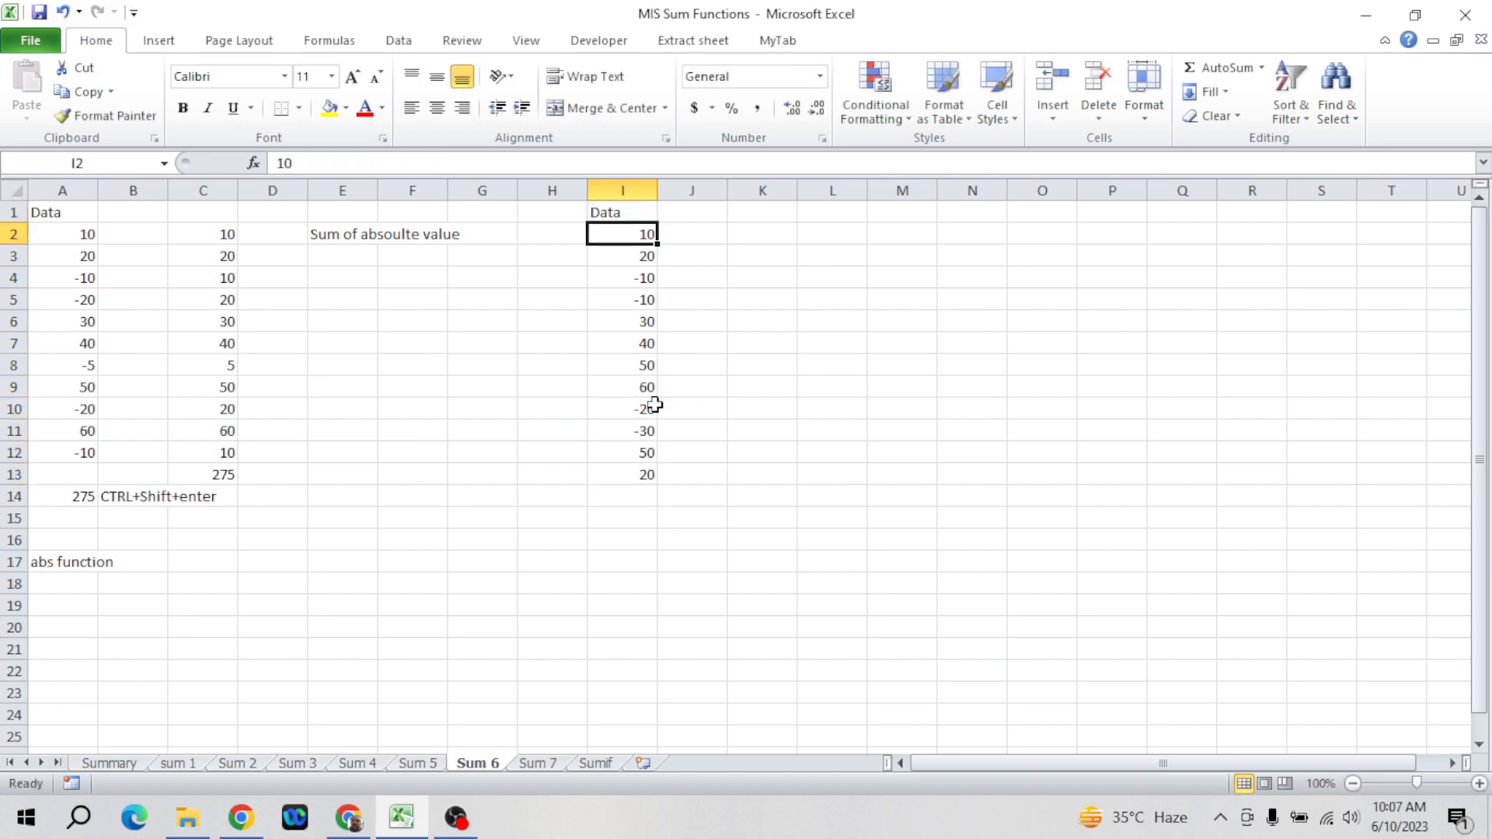
key(shift+Down)
key(shift+Down)
key(shift+Up)
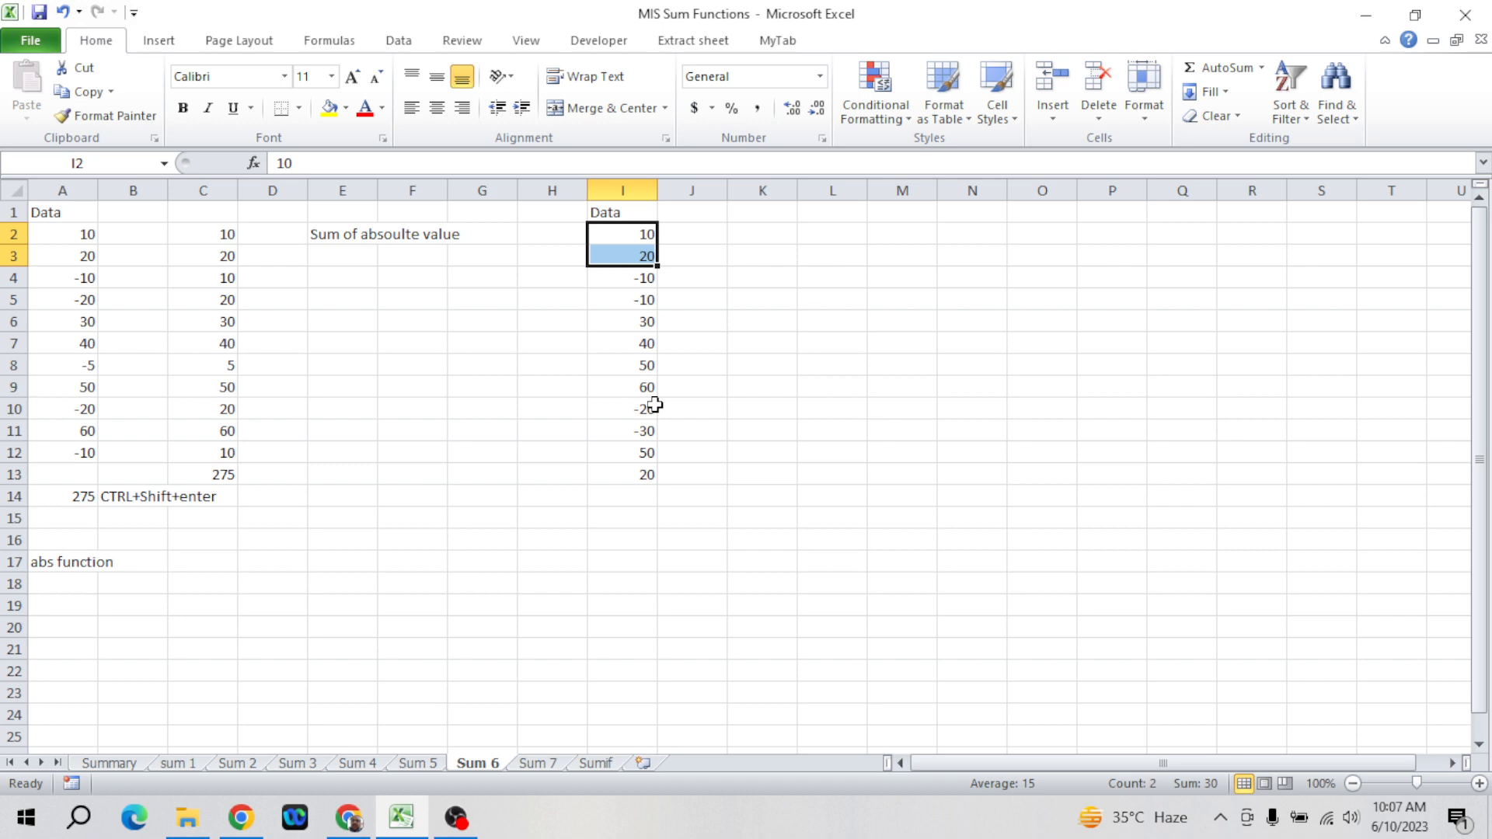
key(Down)
key(Down)
key(shift+Down)
key(Down)
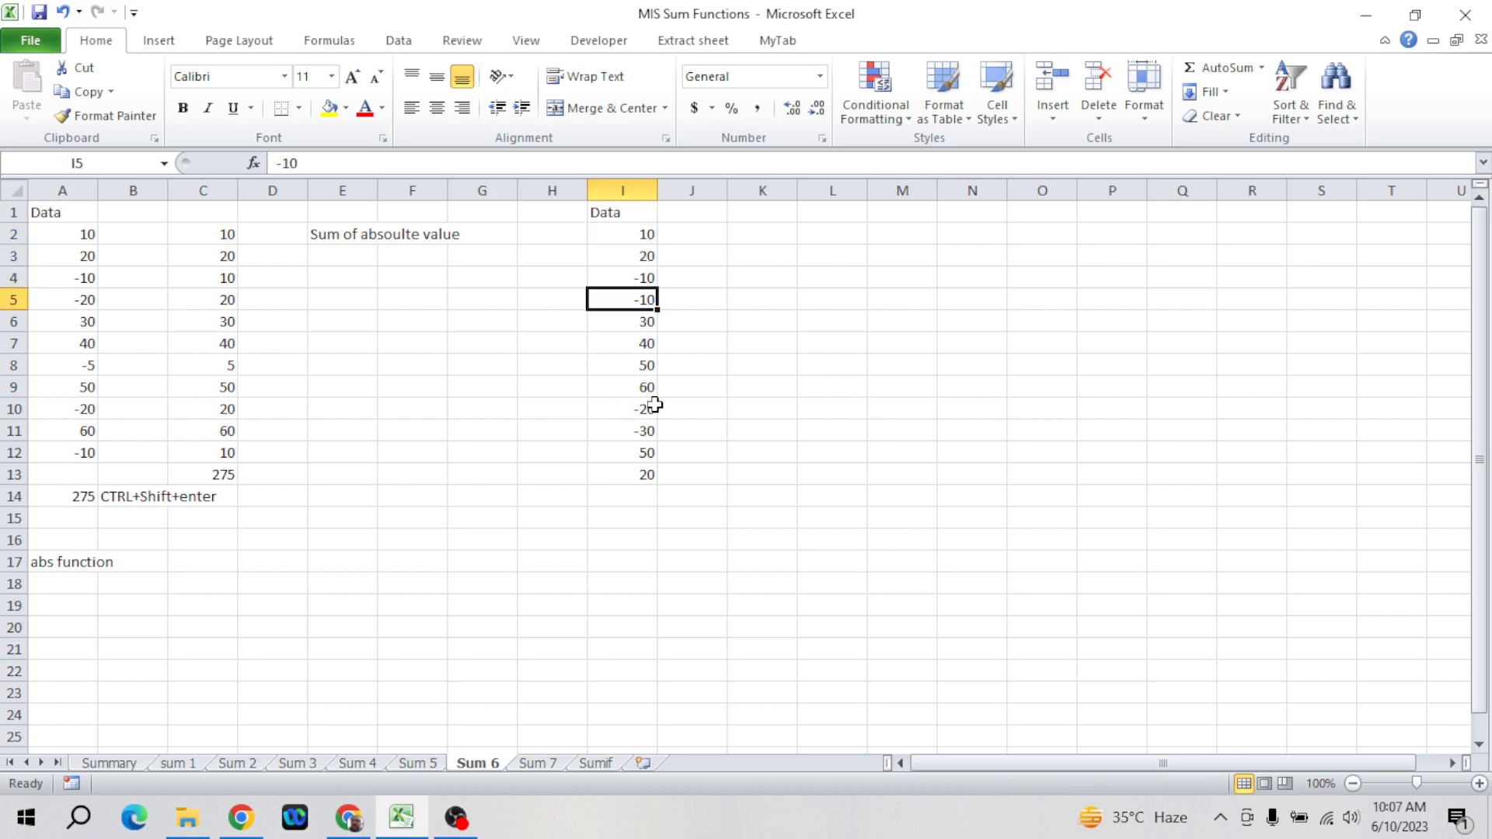
key(shift+Down)
key(Down)
key(shift+Down)
key(shift+Down)
key(shift+Down)
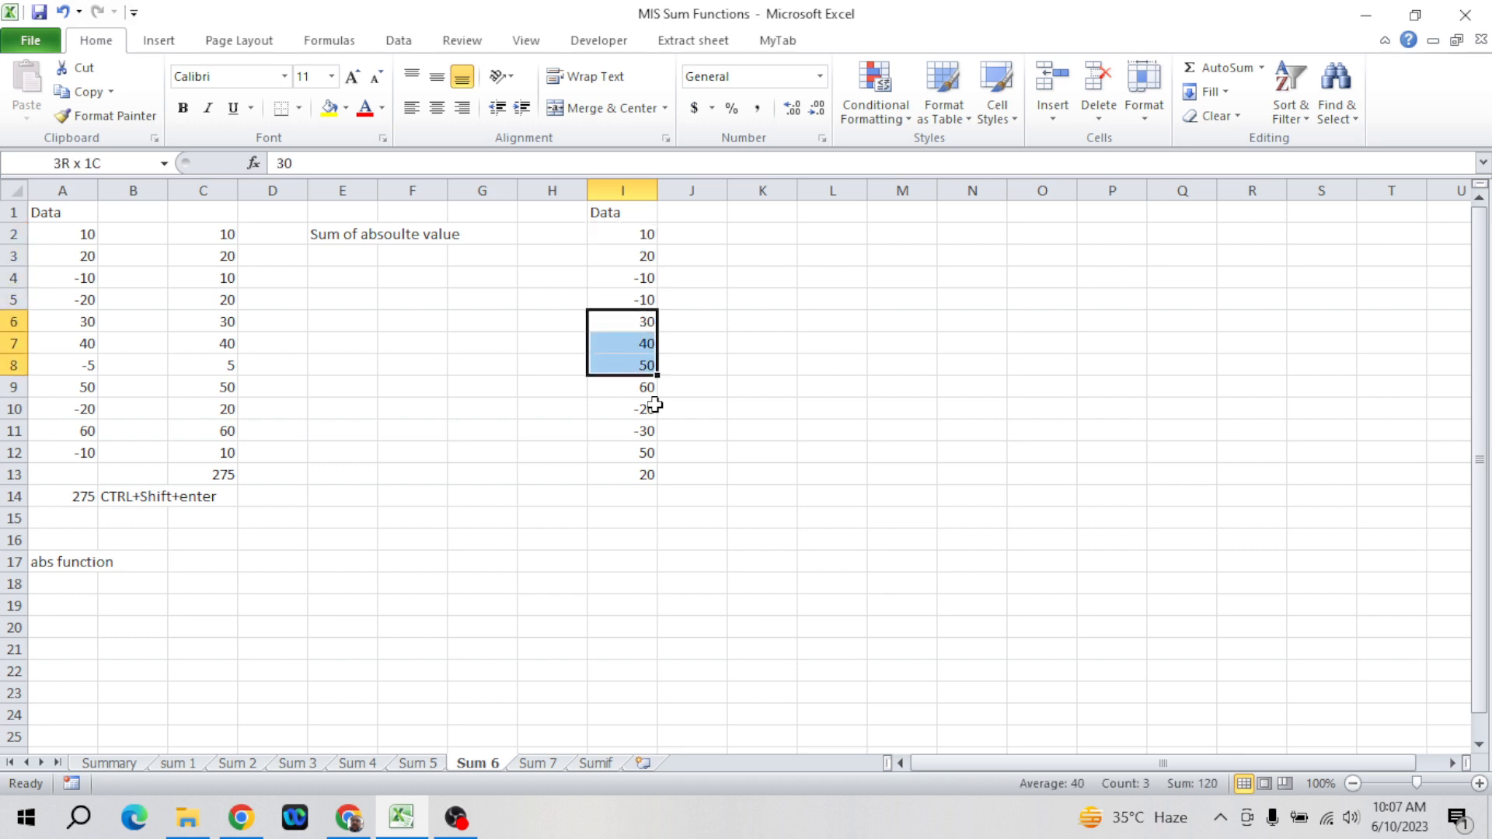
key(Down)
key(Down)
key(Down)
key(Down)
key(shift+Down)
key(Down)
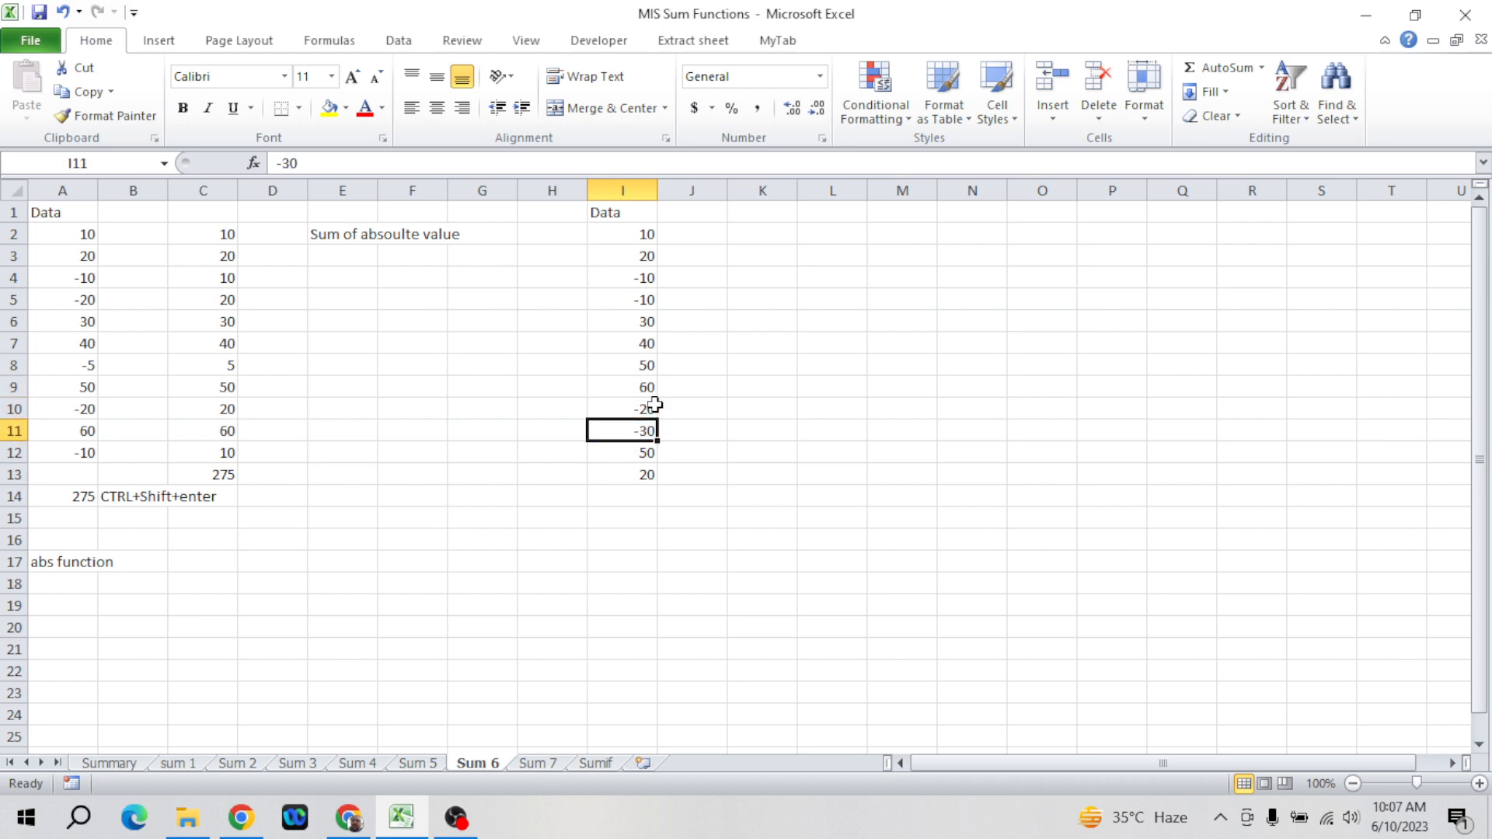
- Copy the values in I2:I13 to column K, starting at K2
key(ctrl+Up)
key(Down)
key(ctrl+shift+Down)
key(ctrl+c)
key(Right)
key(Right)
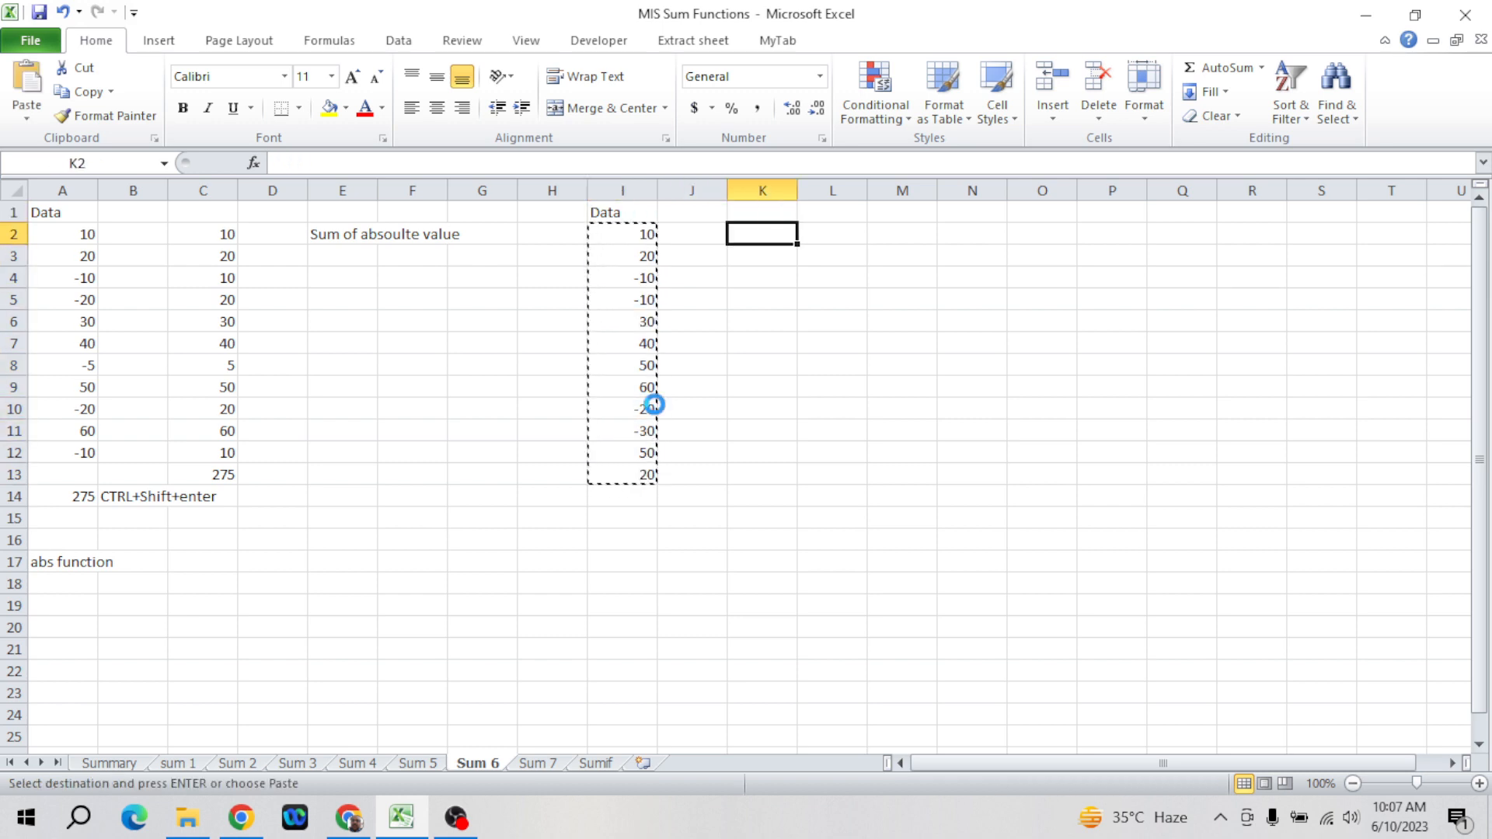
key(Return)
- Replace the negative values in K10 and K11 with 20 and 30
key(Down)
key(Down)
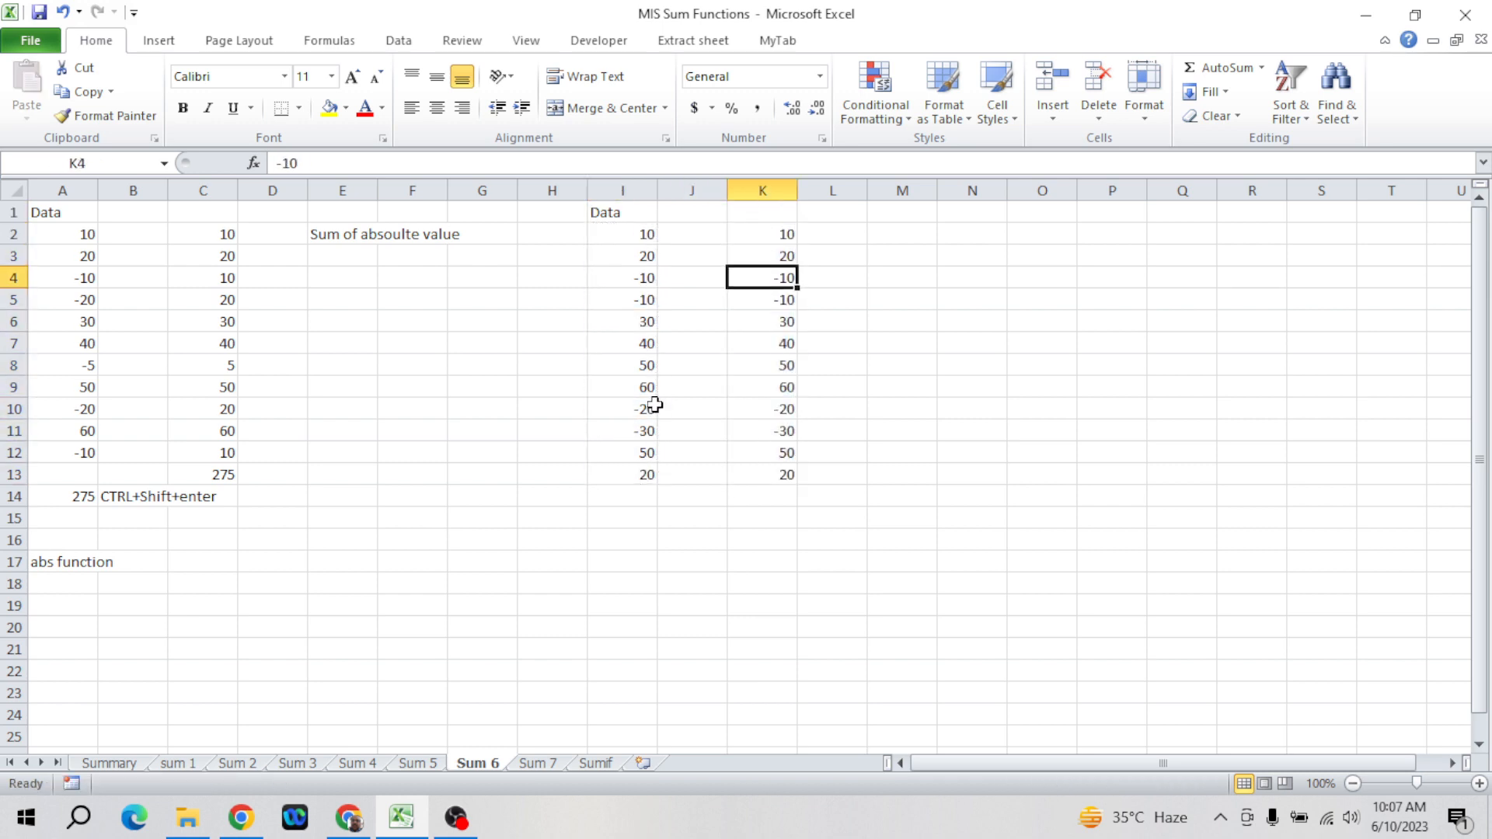
key(shift+Down)
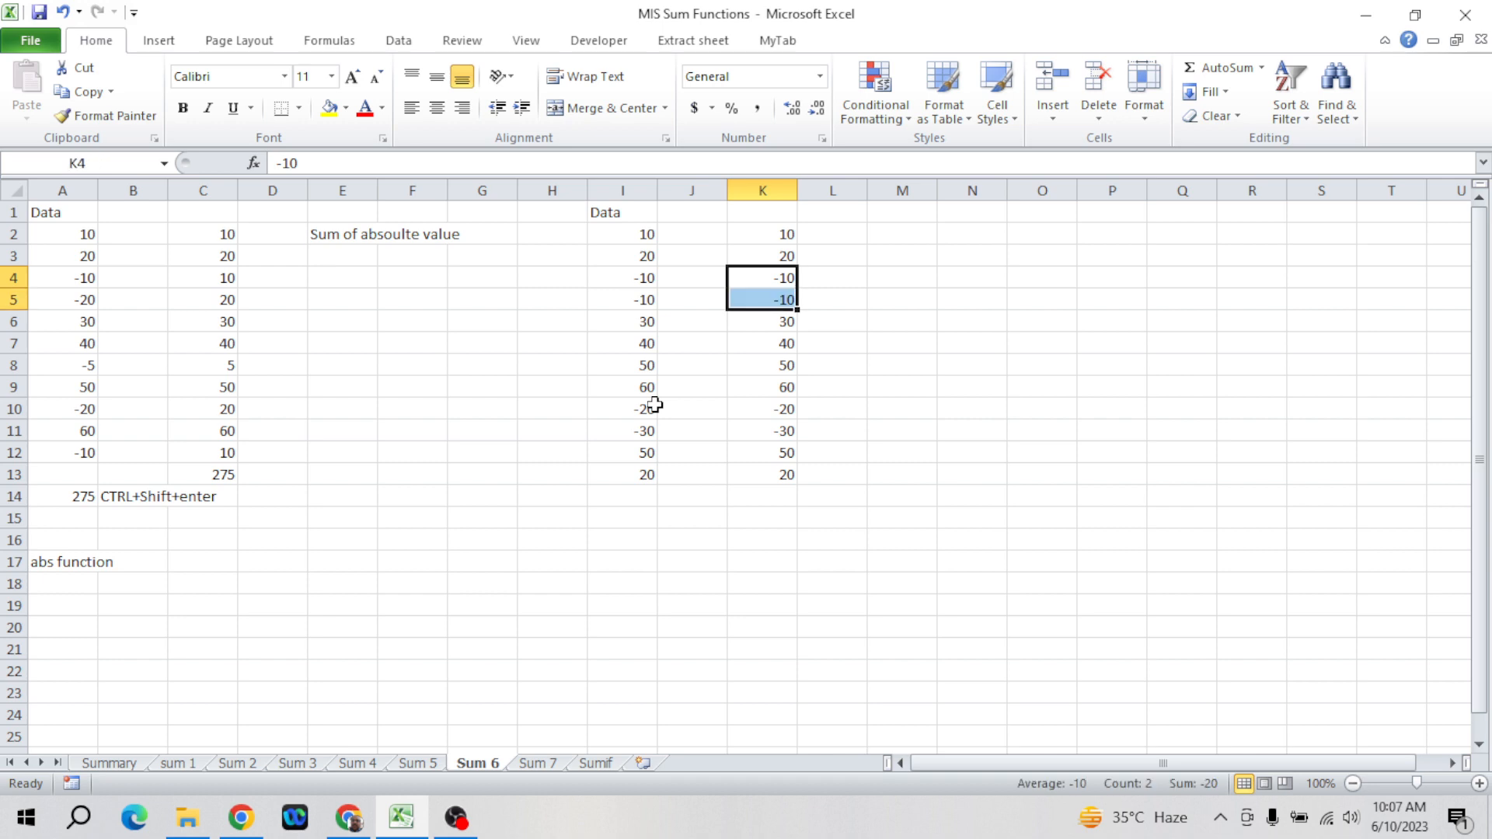
key(Down)
key(Down)
key(Down)
key(Down)
key(Down)
key(Down)
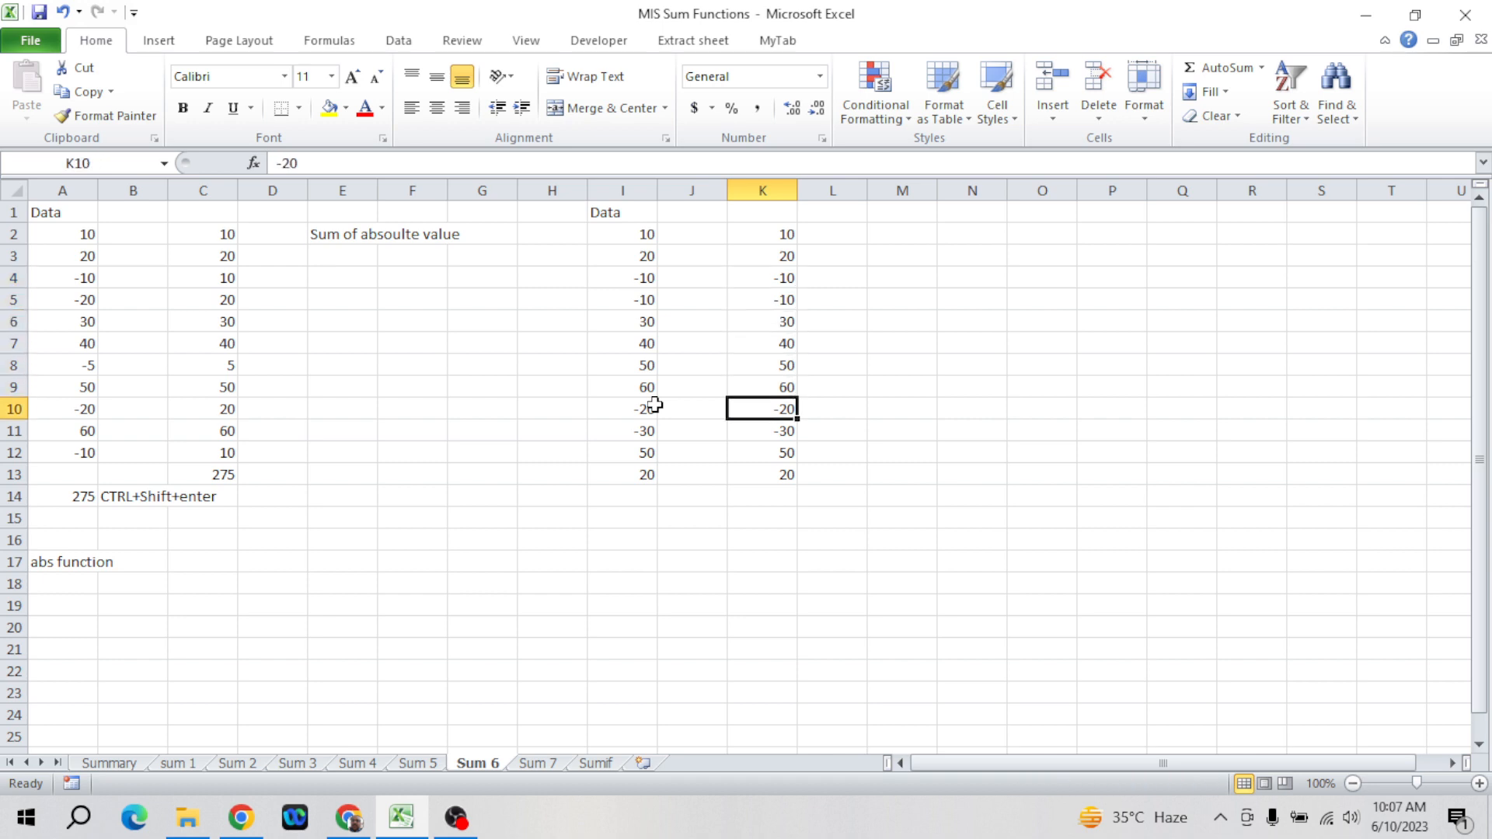
key(shift+Down)
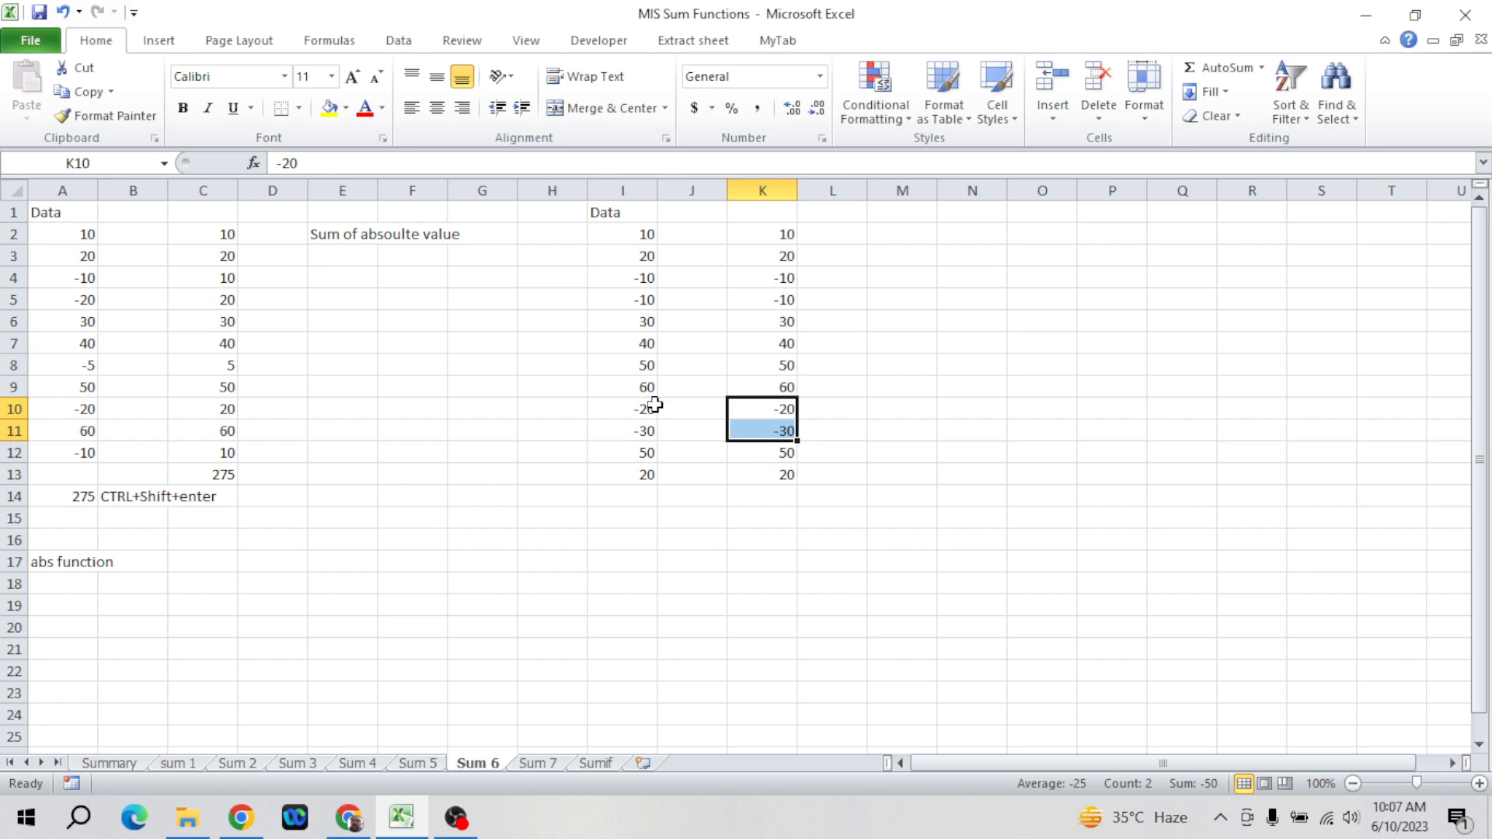
key(shift+Up)
text(20)
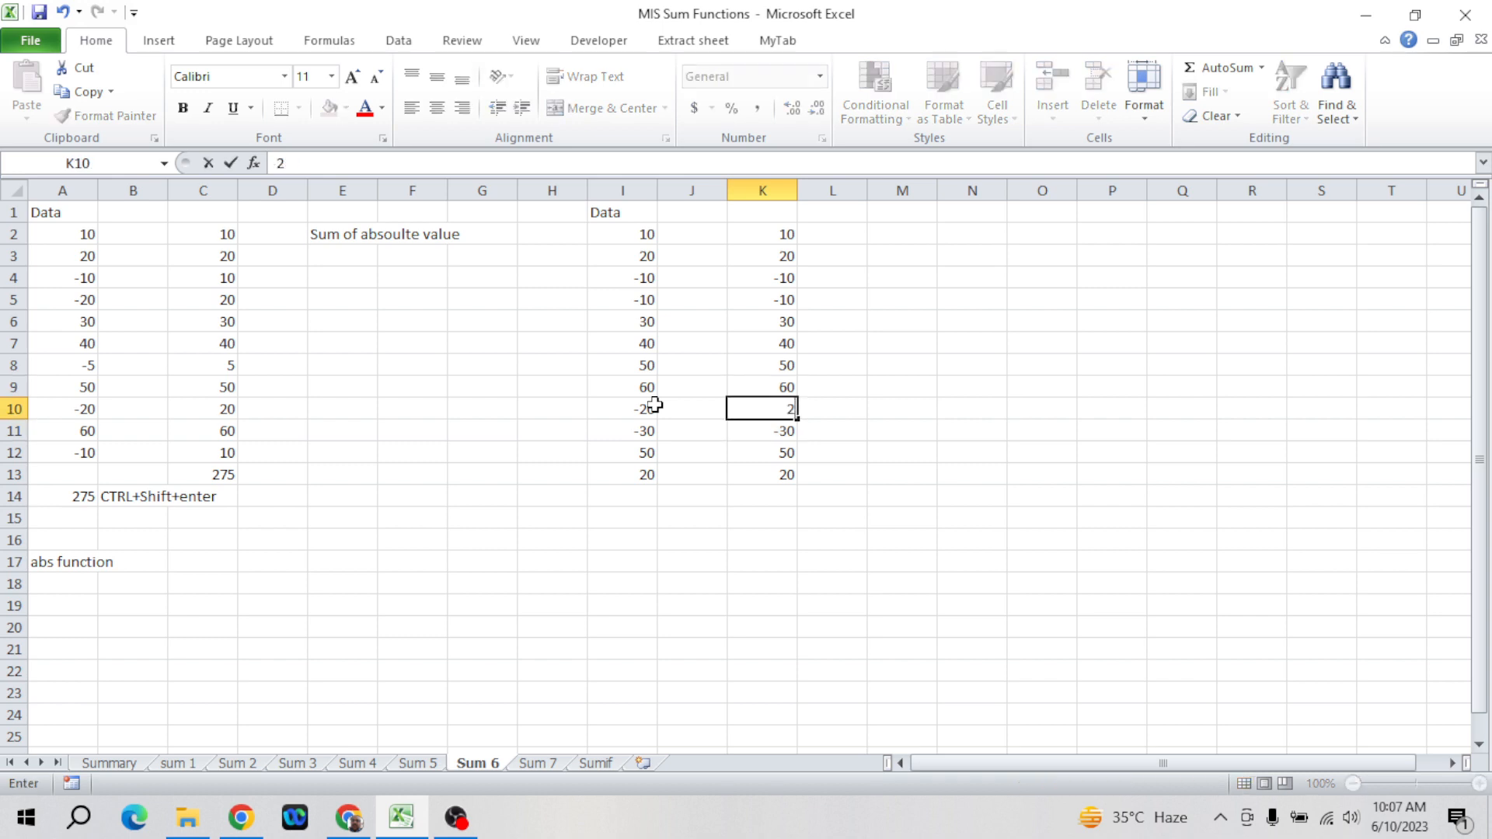
key(Return)
text(30)
key(Return)
- Replace the negative values in K4 and K5 with 10 each
key(ctrl+Up)
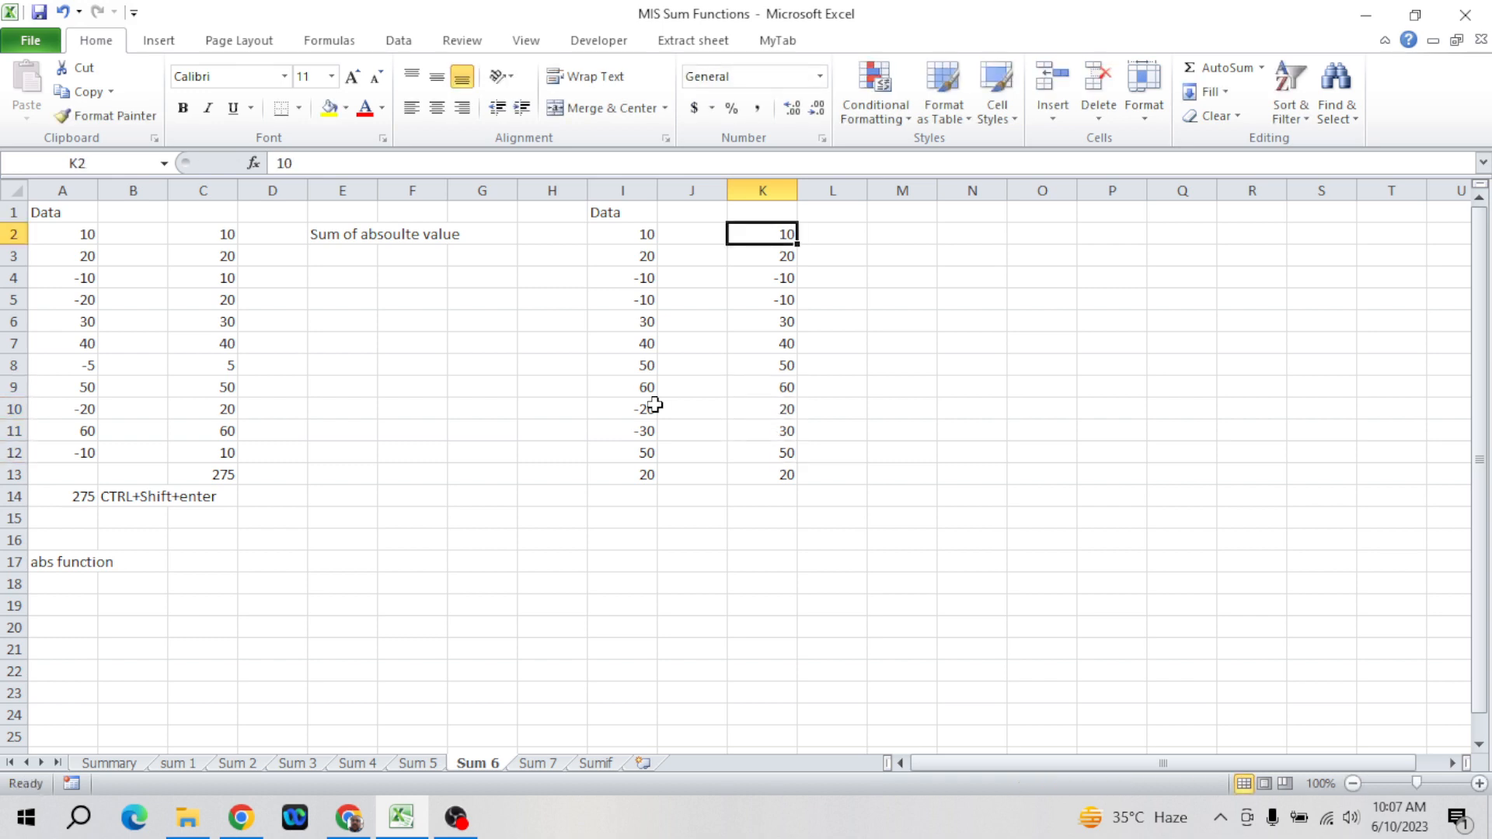
key(Down)
key(Down)
text(1)
key(Return)
text(10)
key(Return)
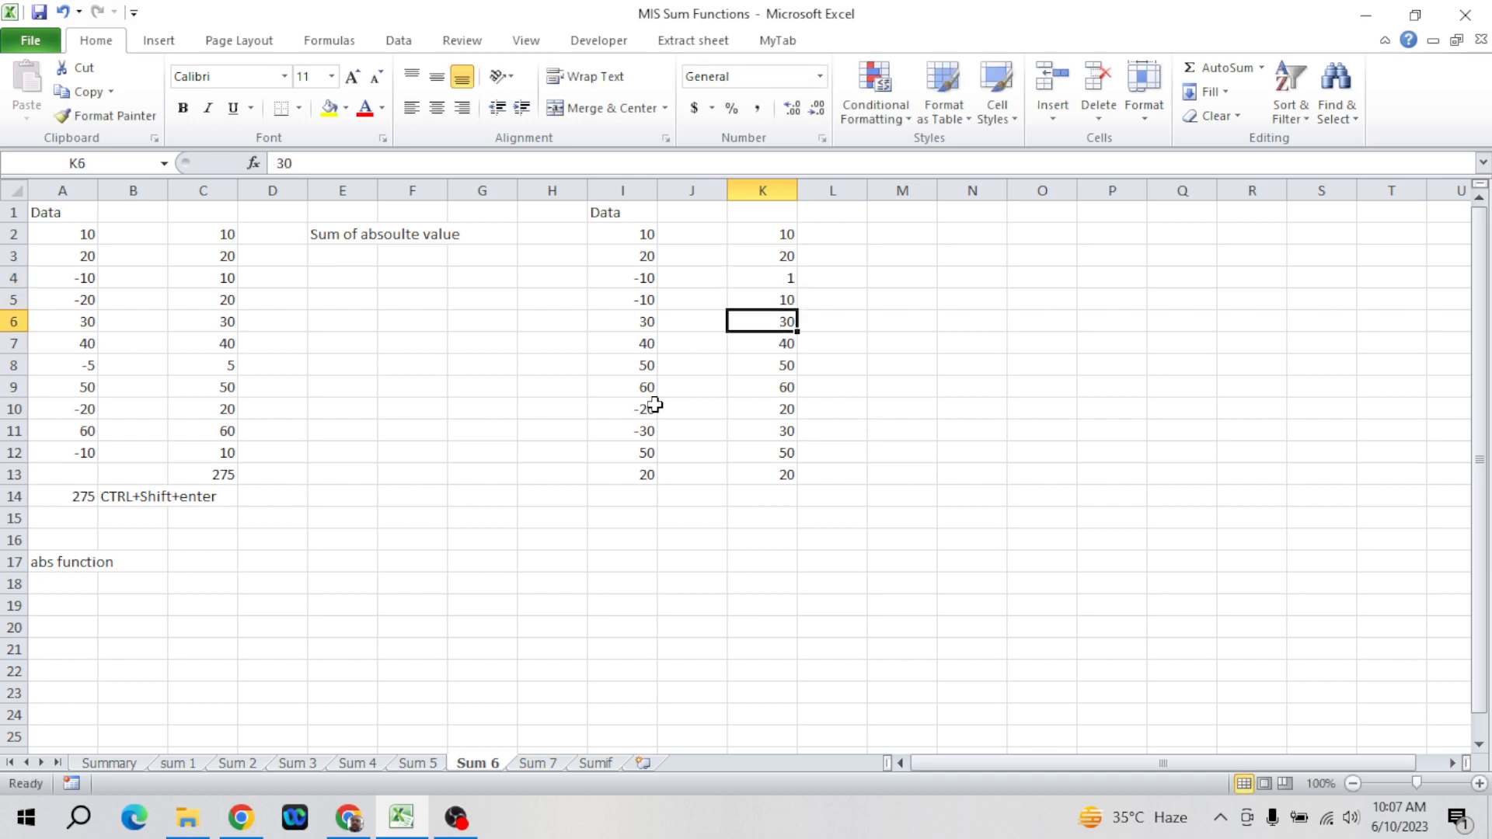
key(Up)
key(Up)
text(10)
key(Return)
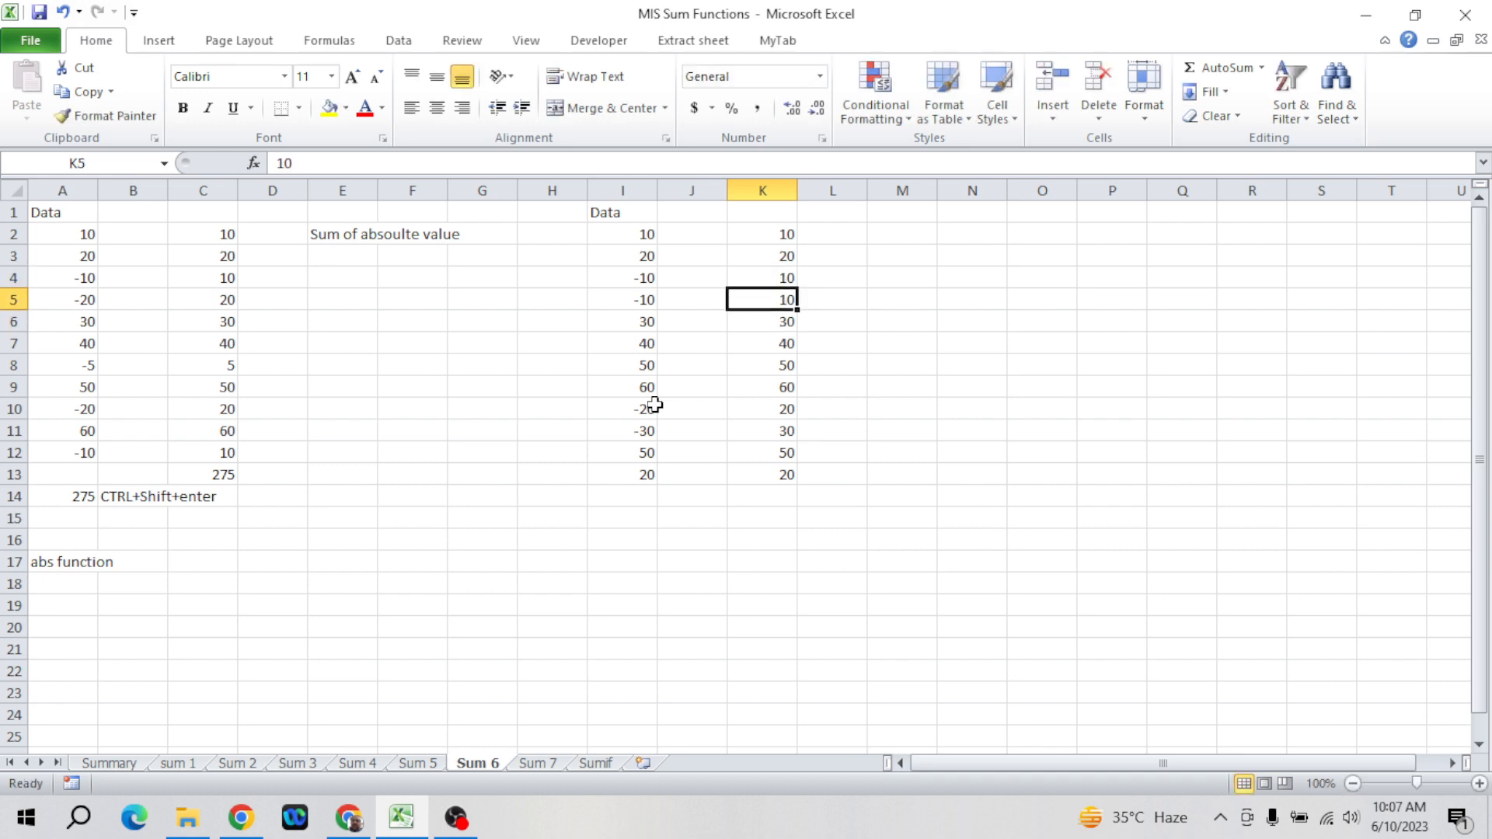
- Total the all-positive values in K14 with the formula =SUM(K2:K13)
key(ctrl+Up)
key(ctrl+shift+Down)
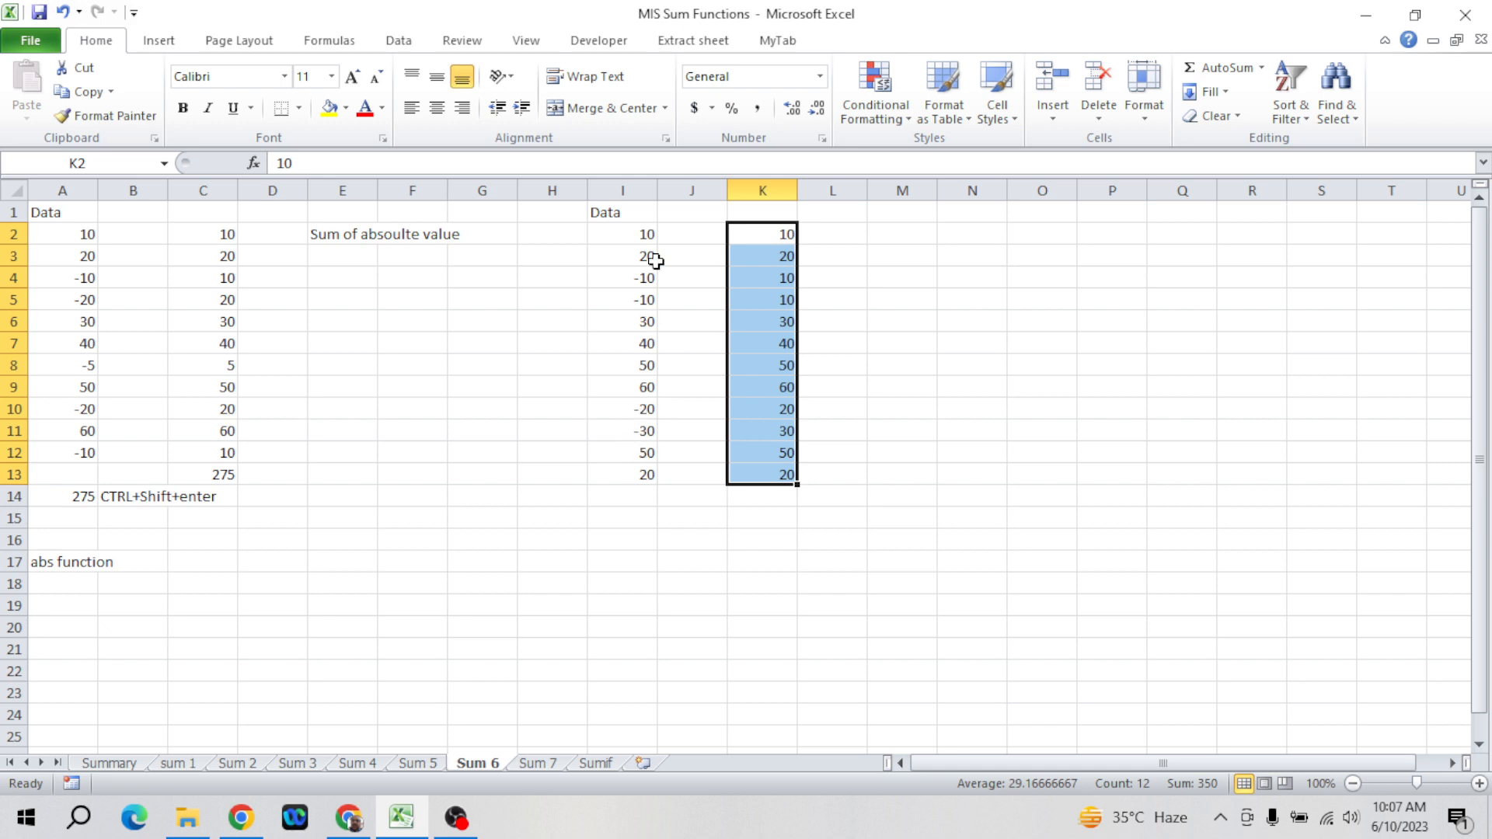
key(ctrl+Down)
key(Down)
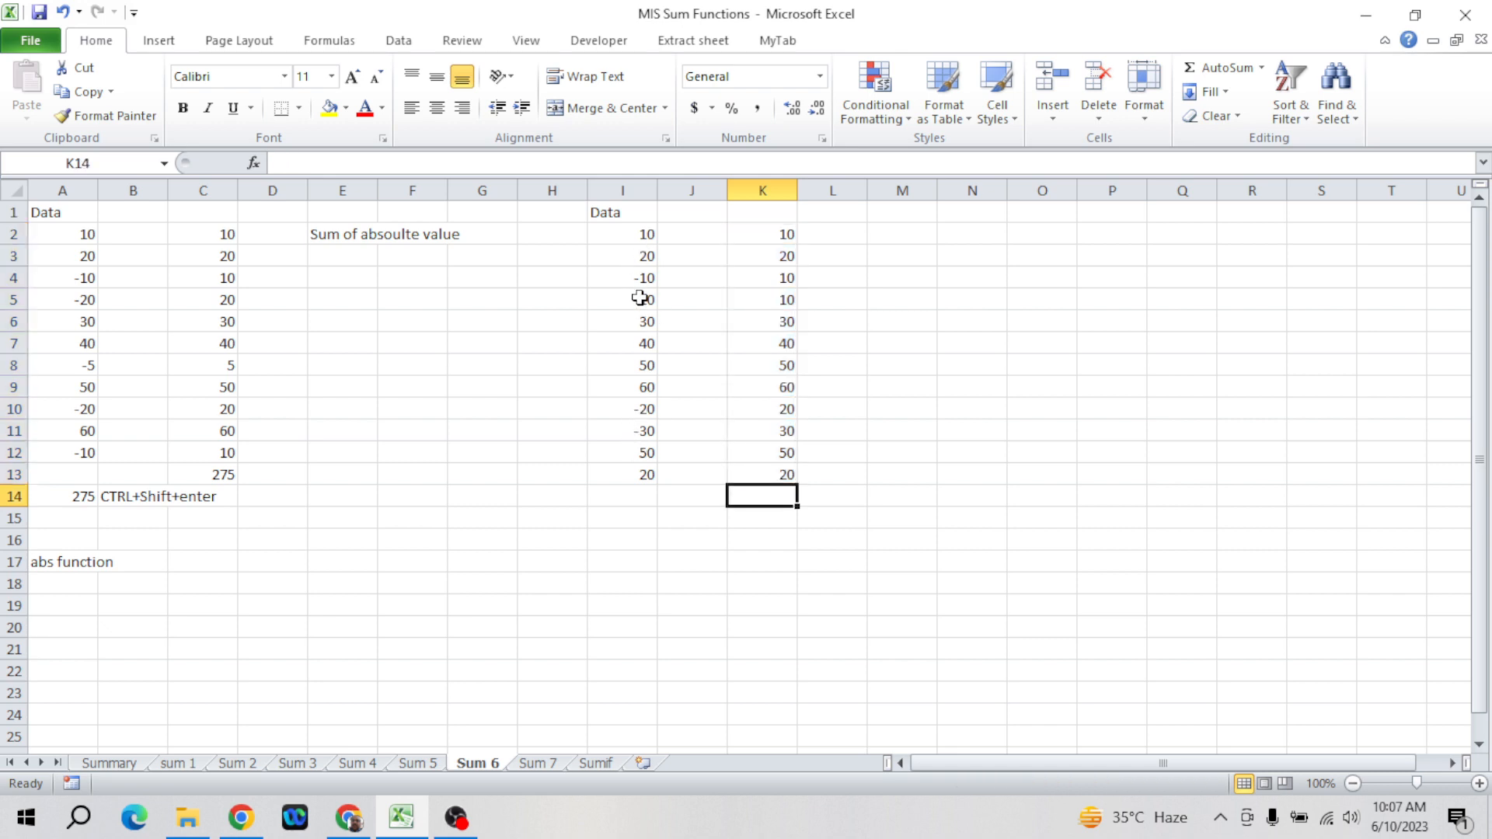
text(=sum)
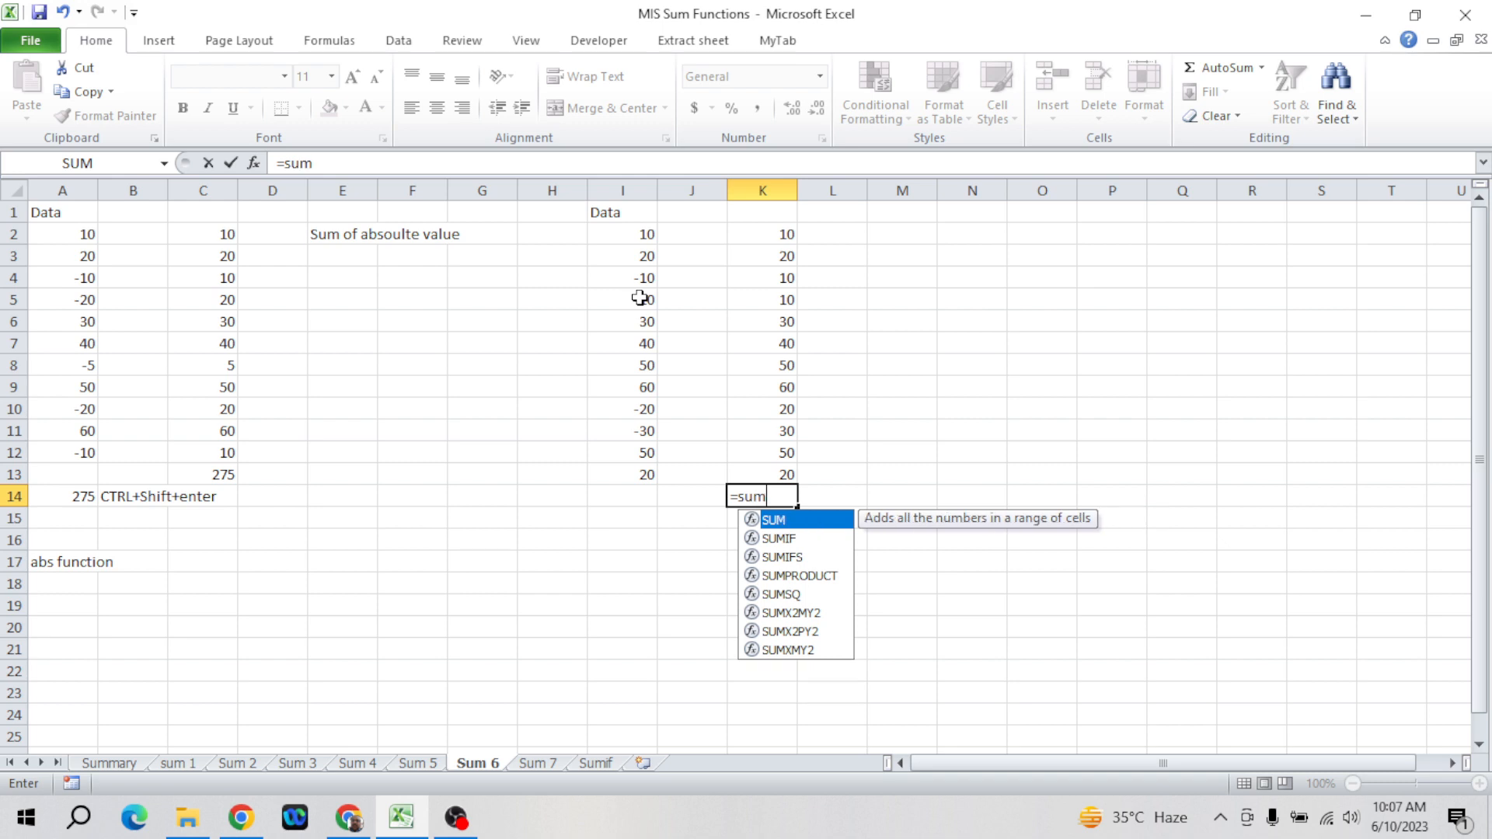
key(Tab)
key(Up)
key(Up)
key(ctrl+Up)
key(ctrl+shift+Down)
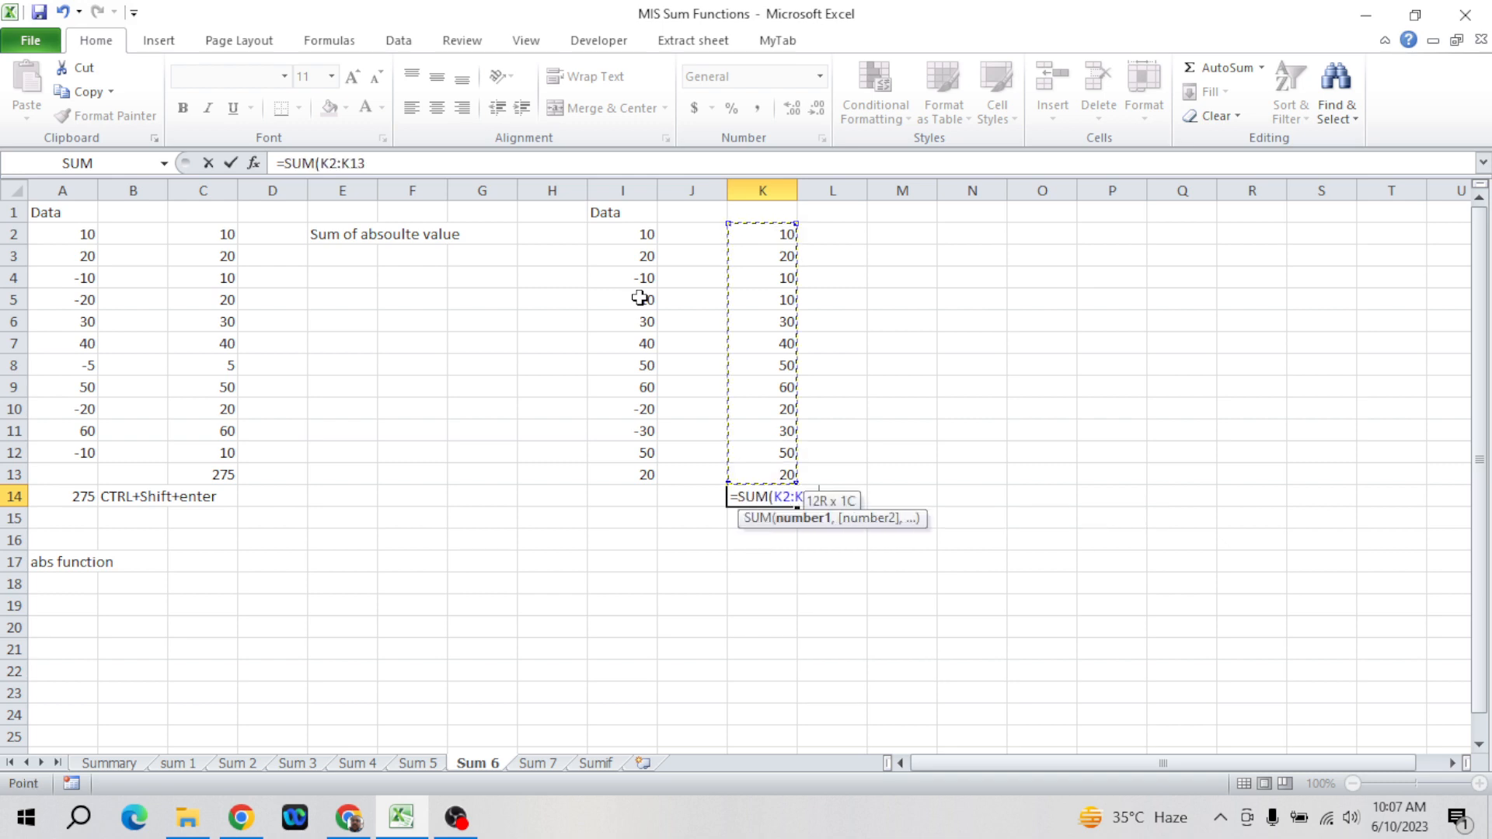
key(Return)
key(Up)
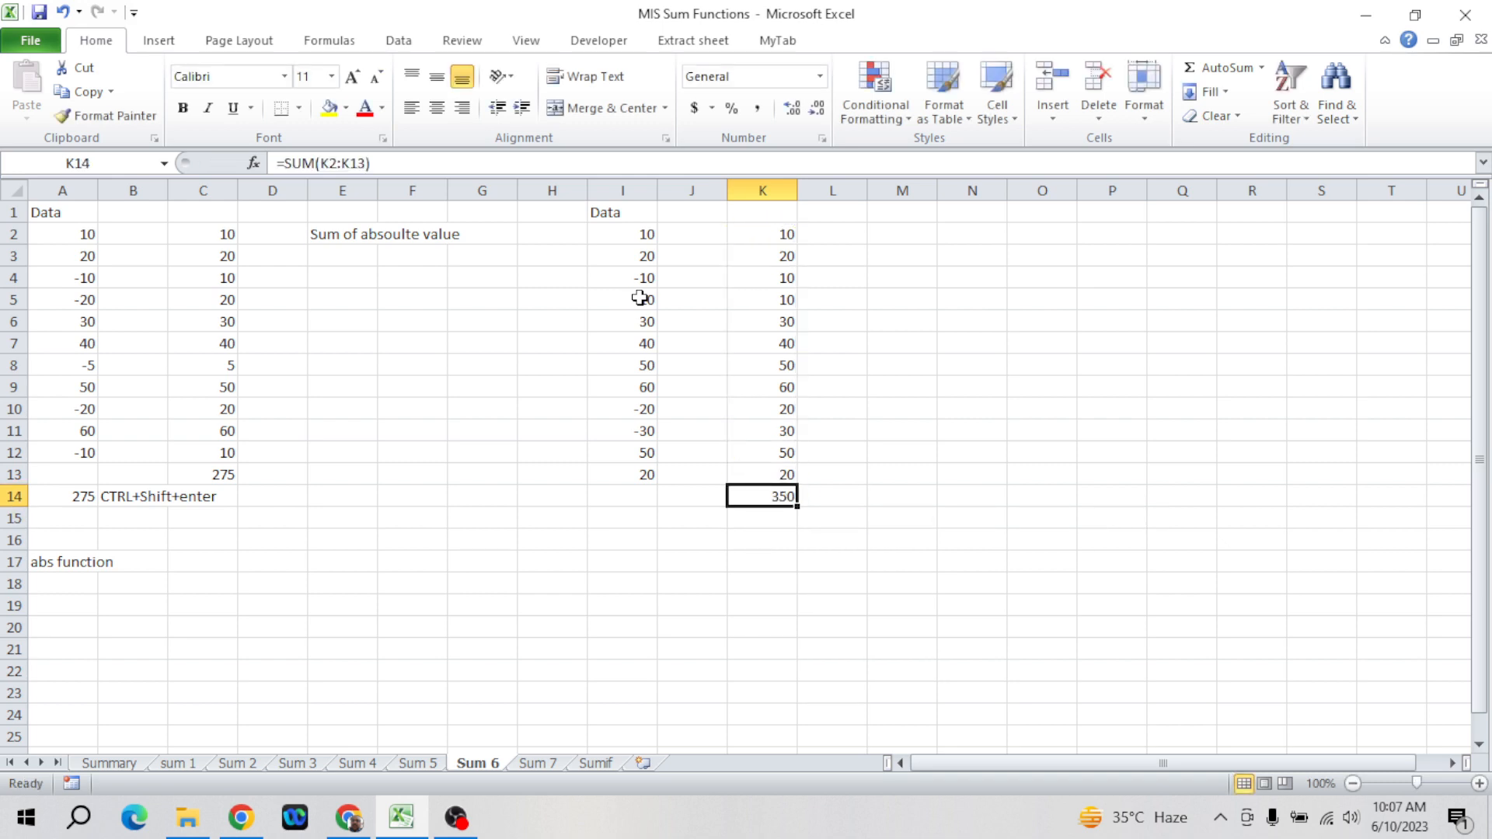
- Total the mixed positive and negative values in I14 with the formula =SUM(I2:I13)
click(631, 340)
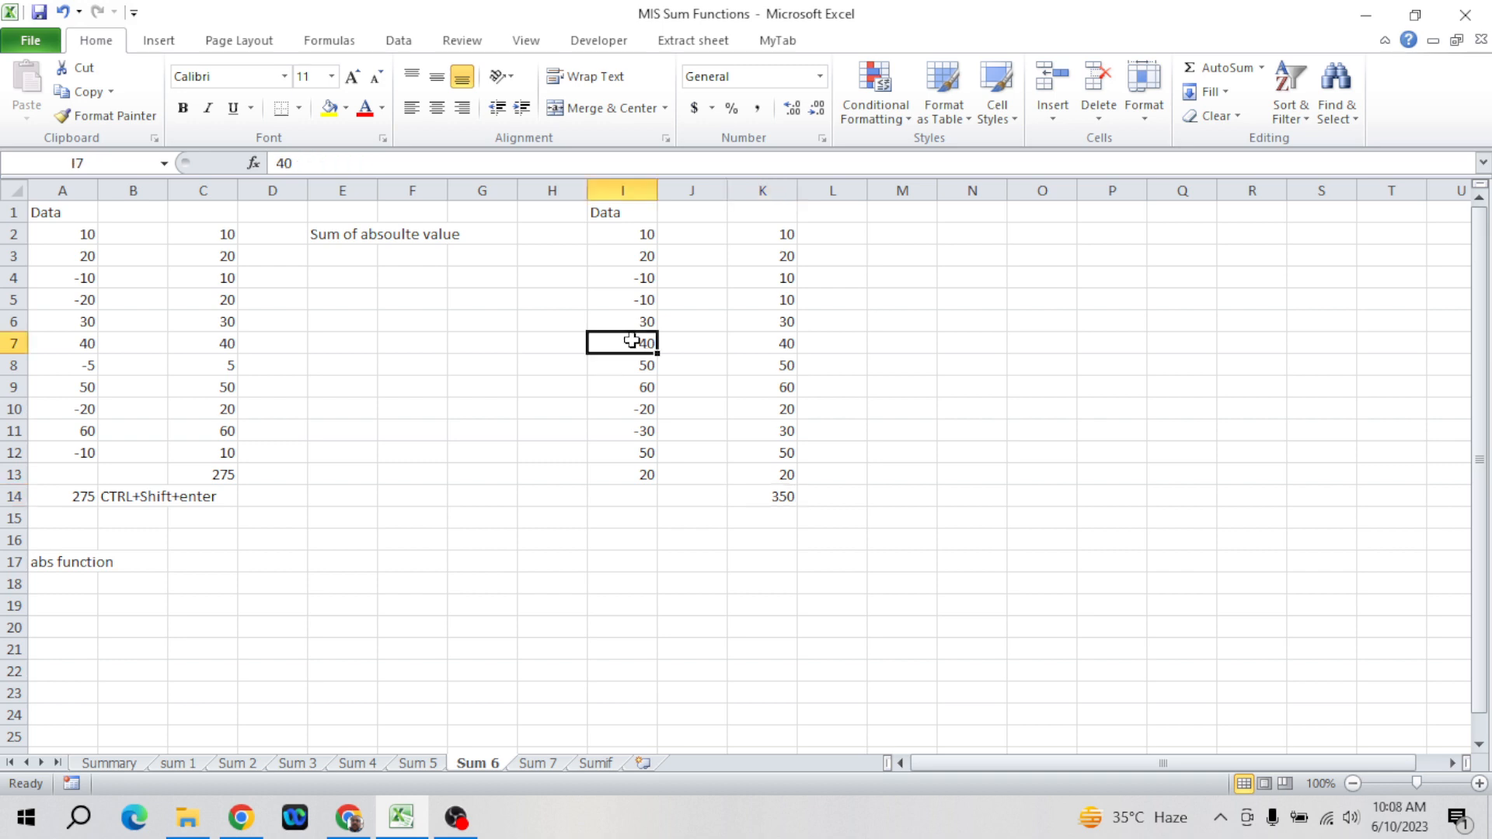
key(Up)
key(Up)
key(Up)
key(Up)
key(Up)
key(ctrl+Down)
key(Down)
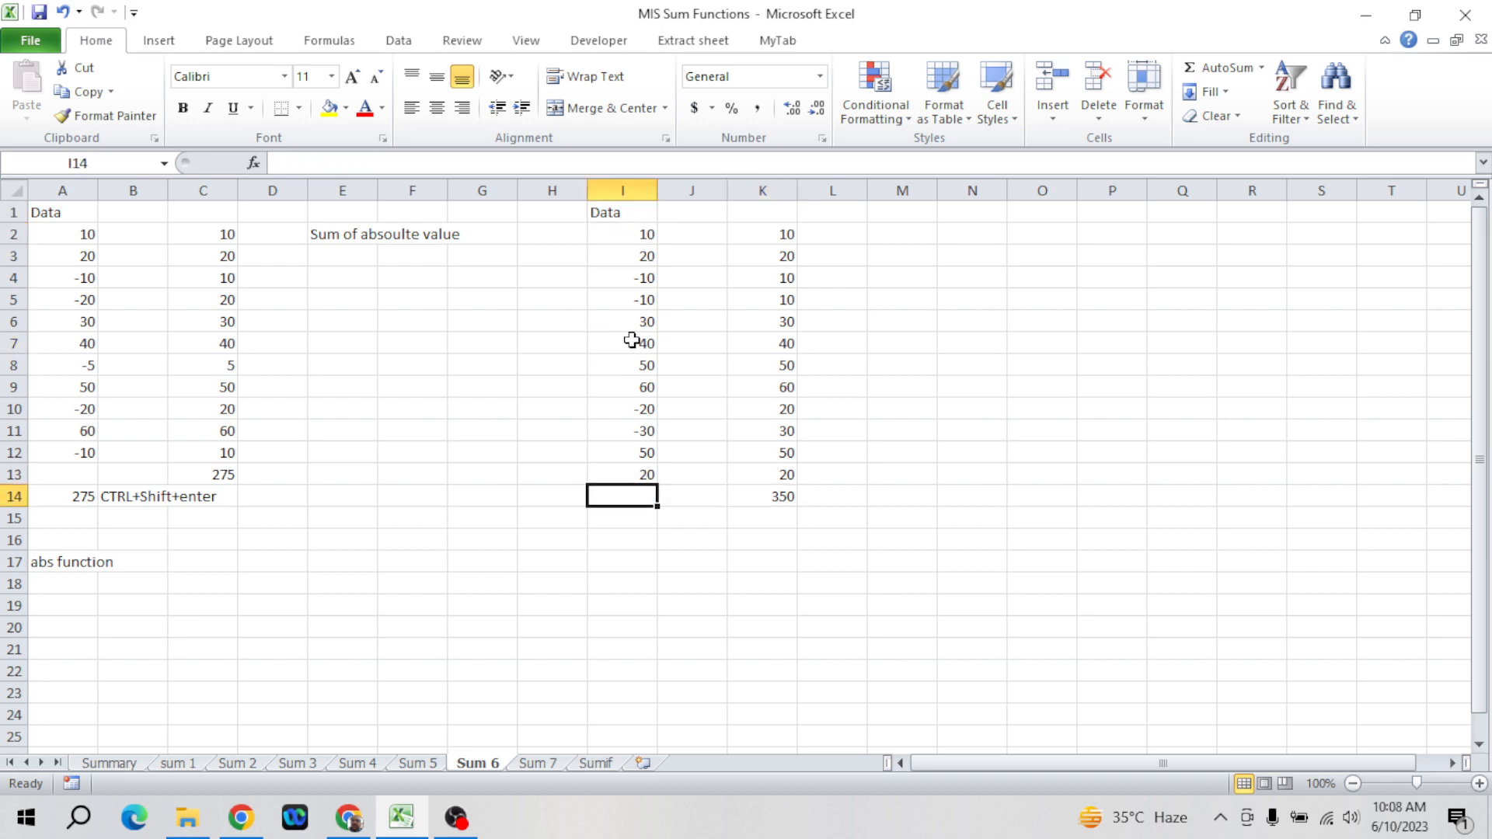
text(=sum)
key(Tab)
key(ctrl+Up)
key(ctrl+Up)
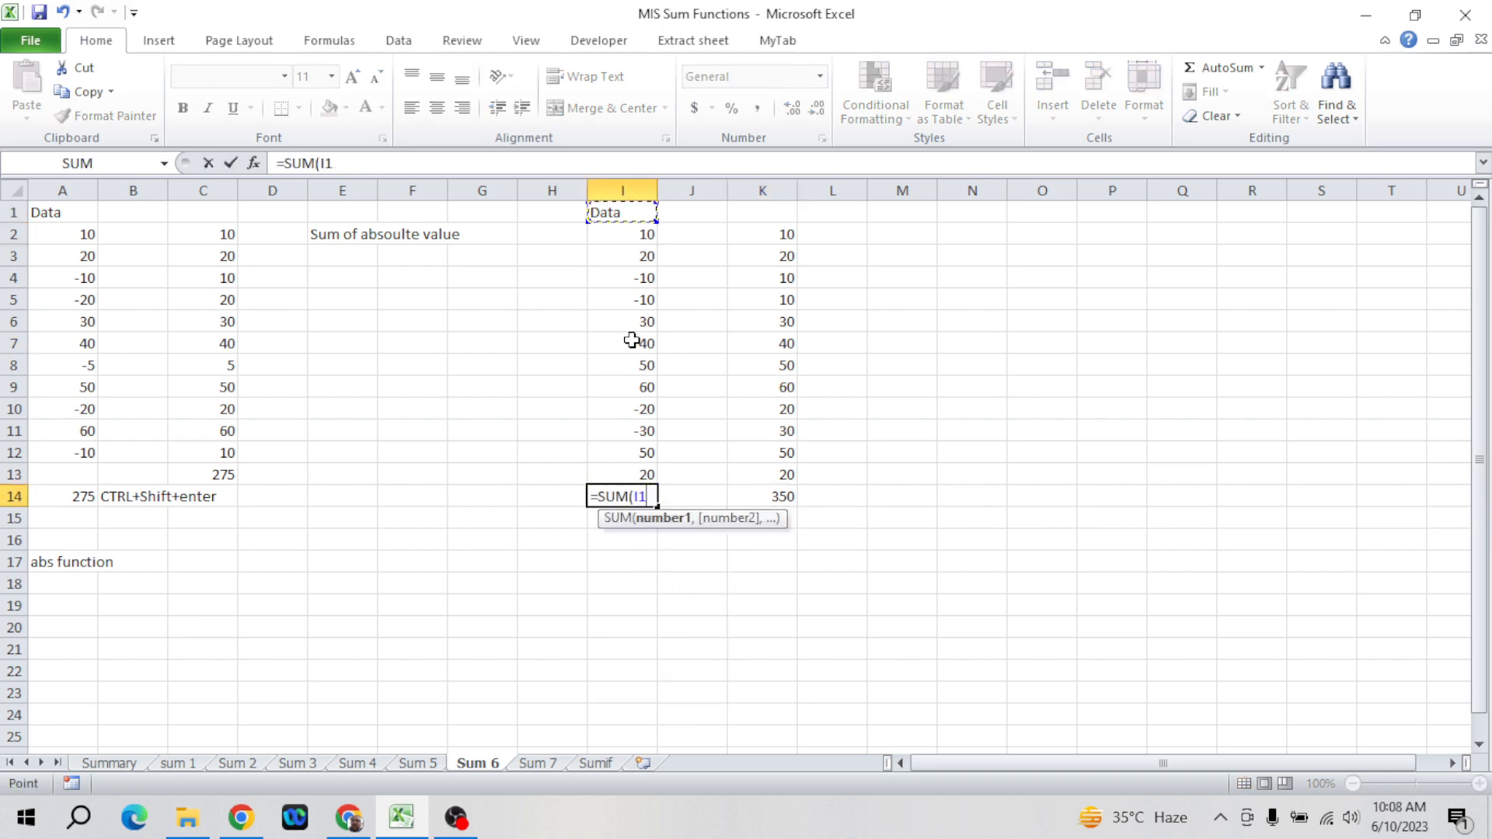
key(Down)
key(ctrl+shift+Down)
key(Return)
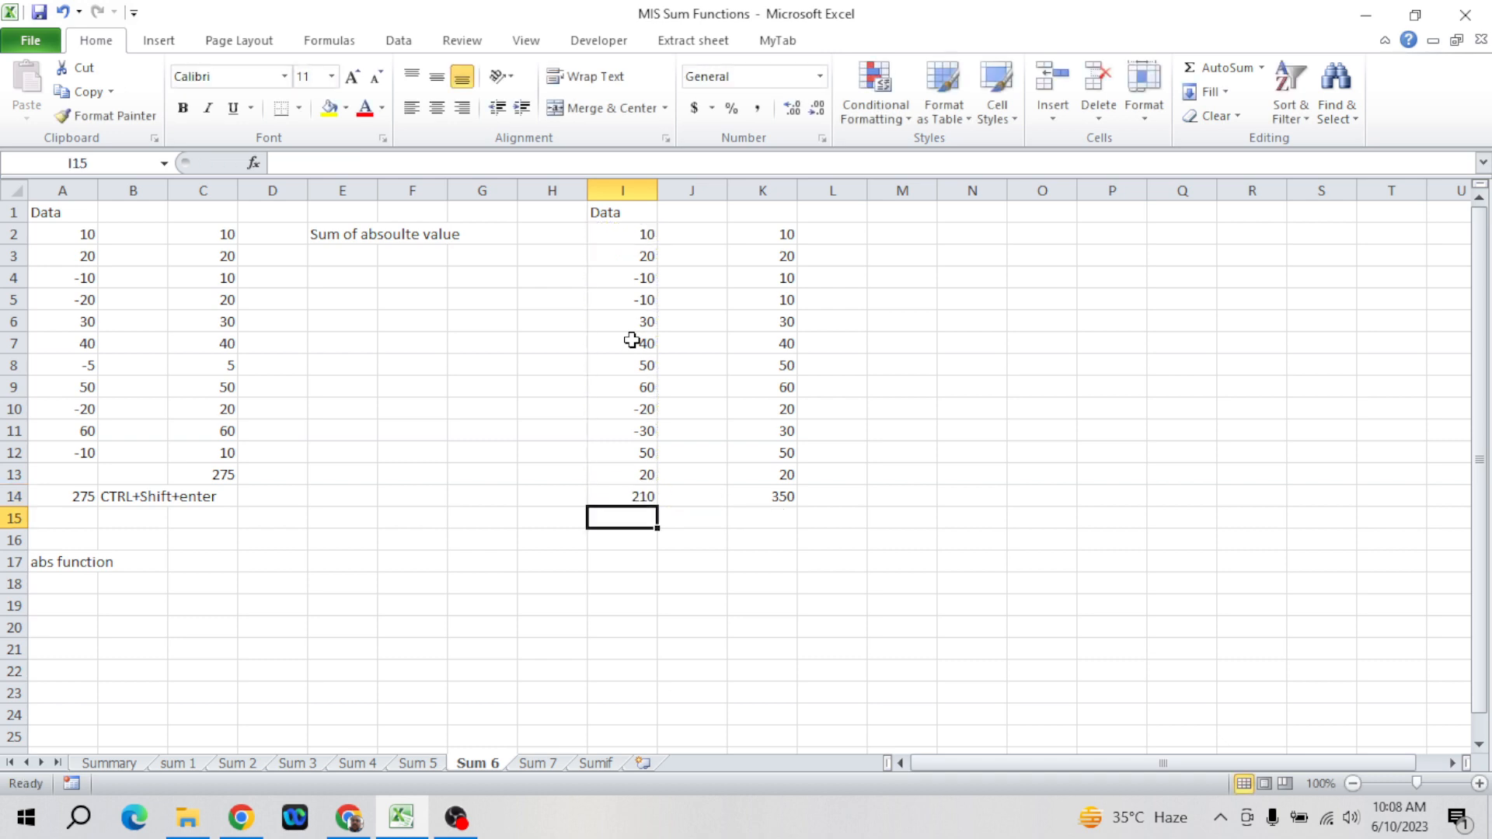
- Examine the negative values in I4, I5, I10 and I11 together, and compare the formulas in I14 and A14
click(648, 433)
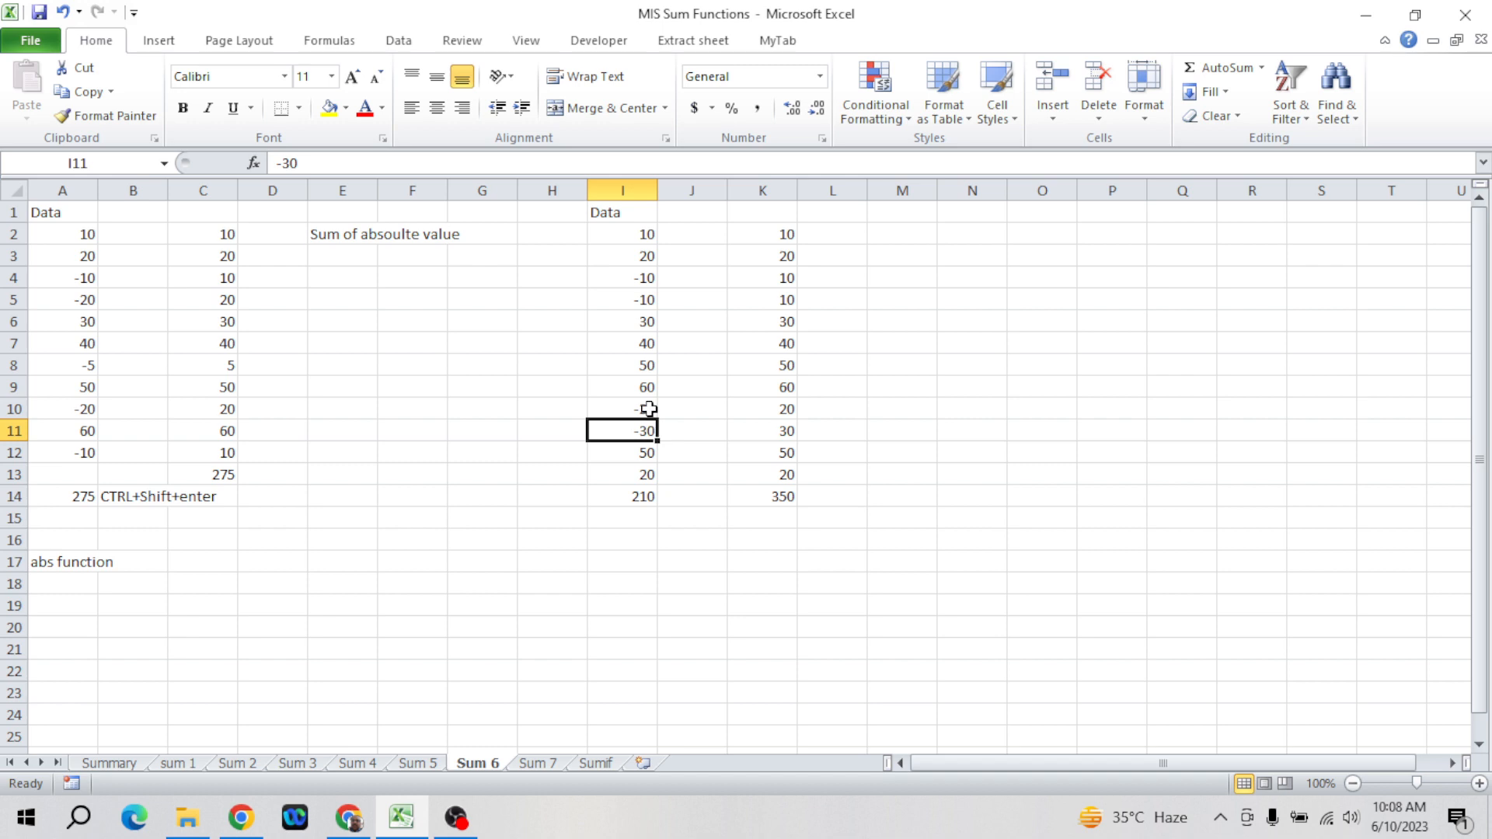
ctrl+click(647, 408)
ctrl+click(646, 305)
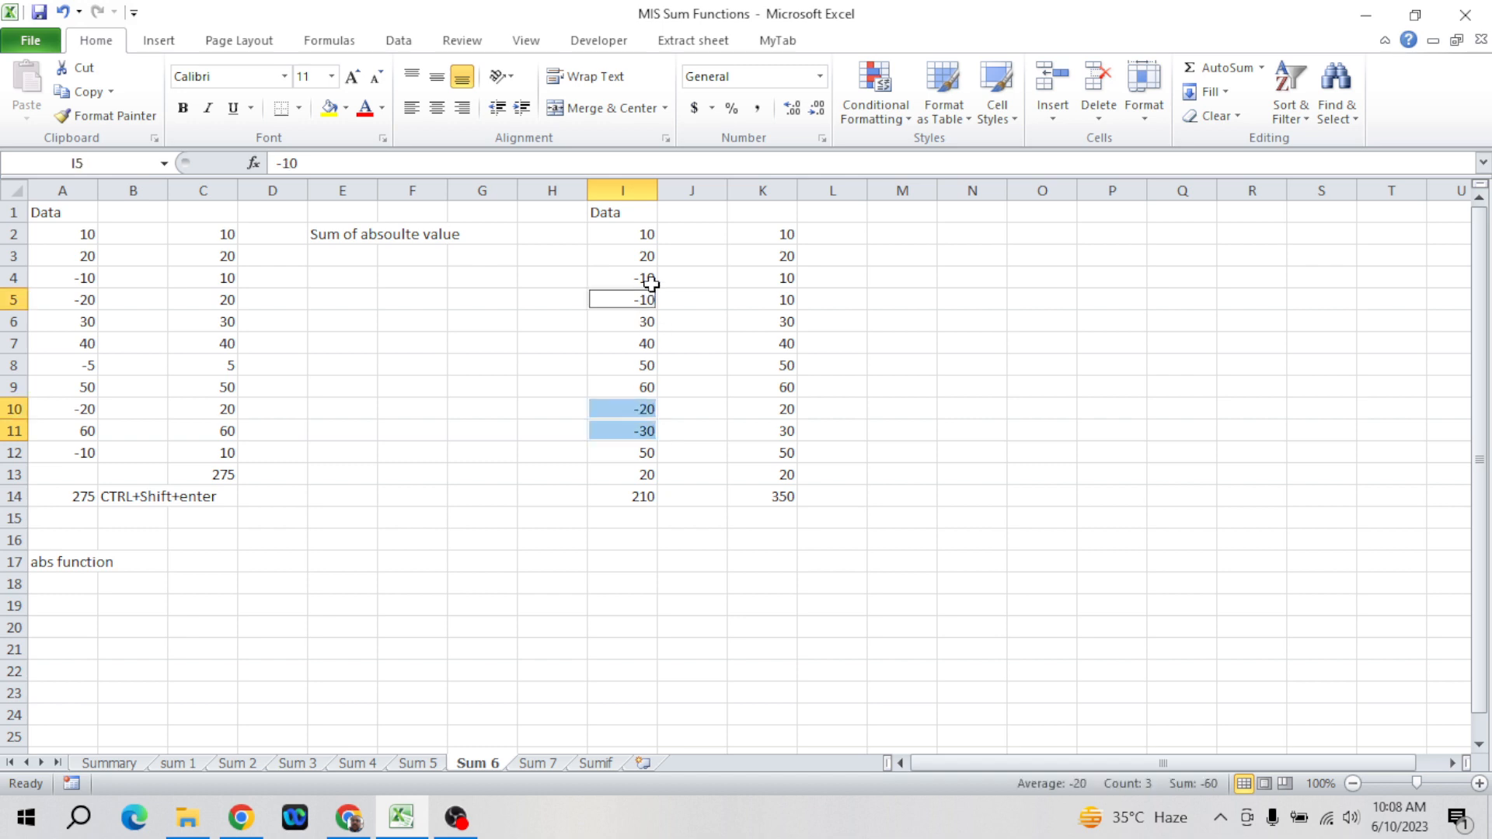
ctrl+click(653, 279)
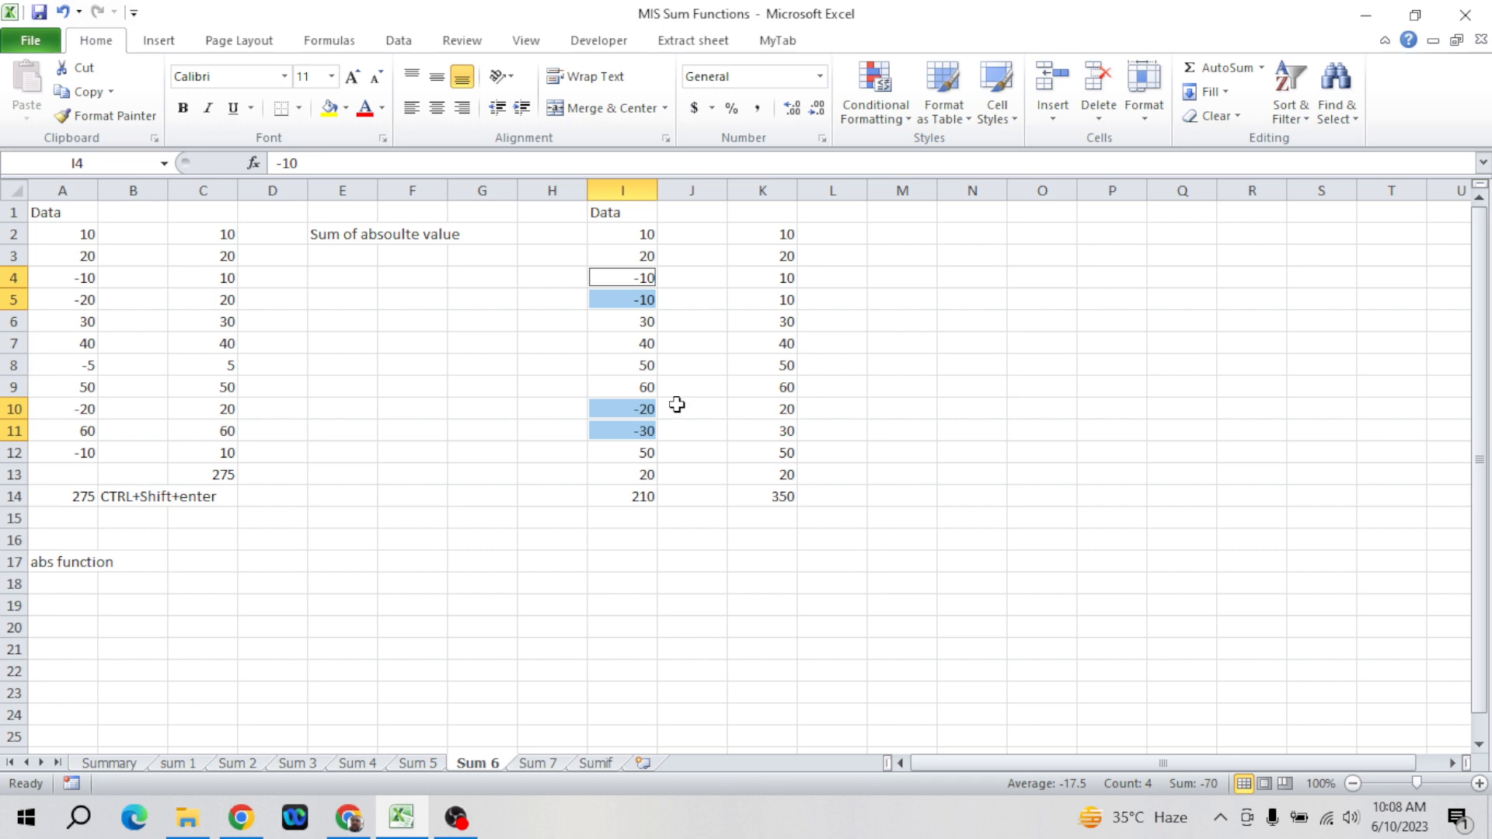
click(677, 445)
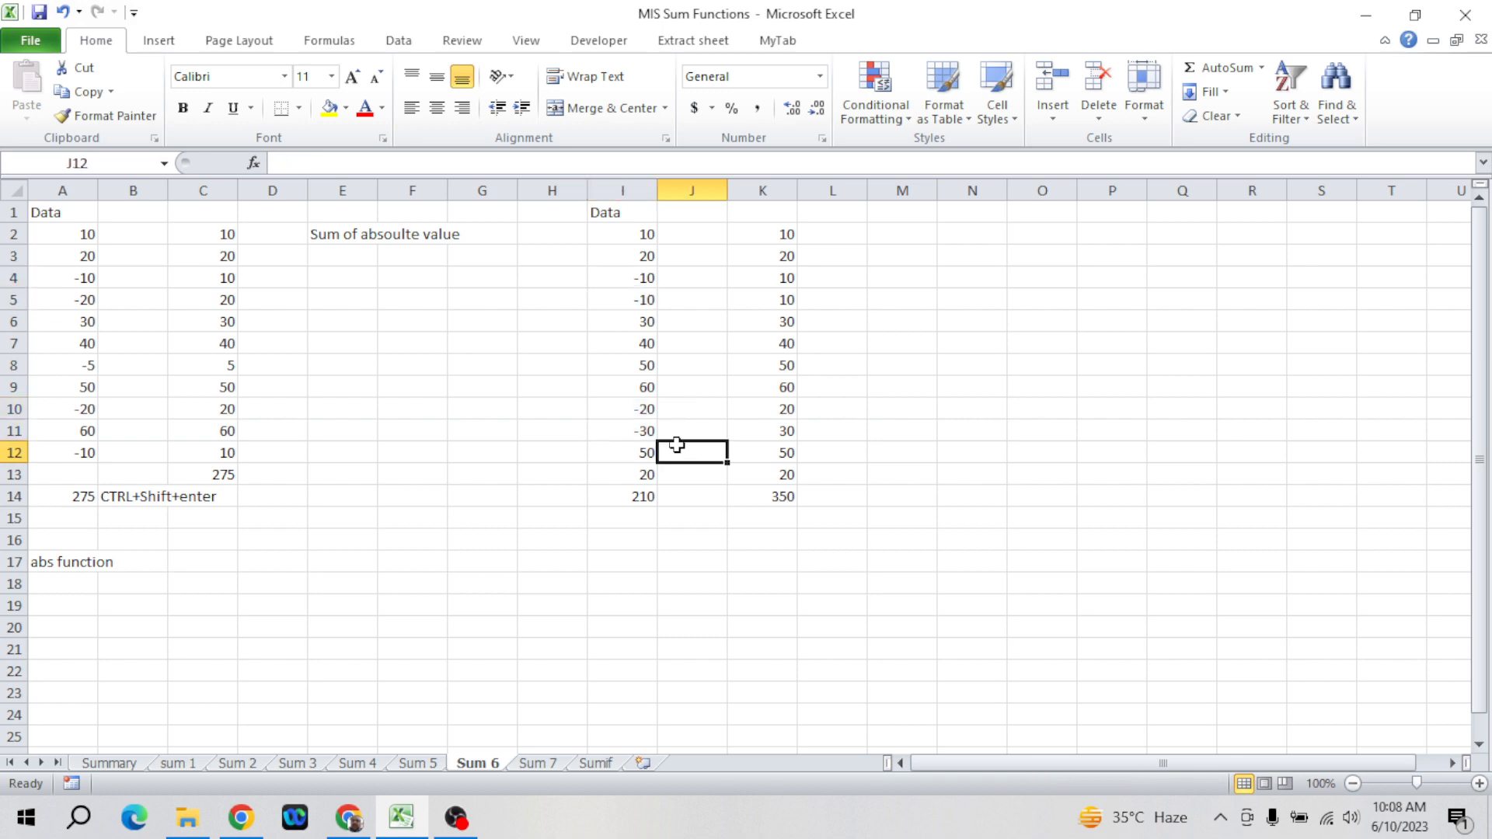
key(Left)
key(Down)
key(Down)
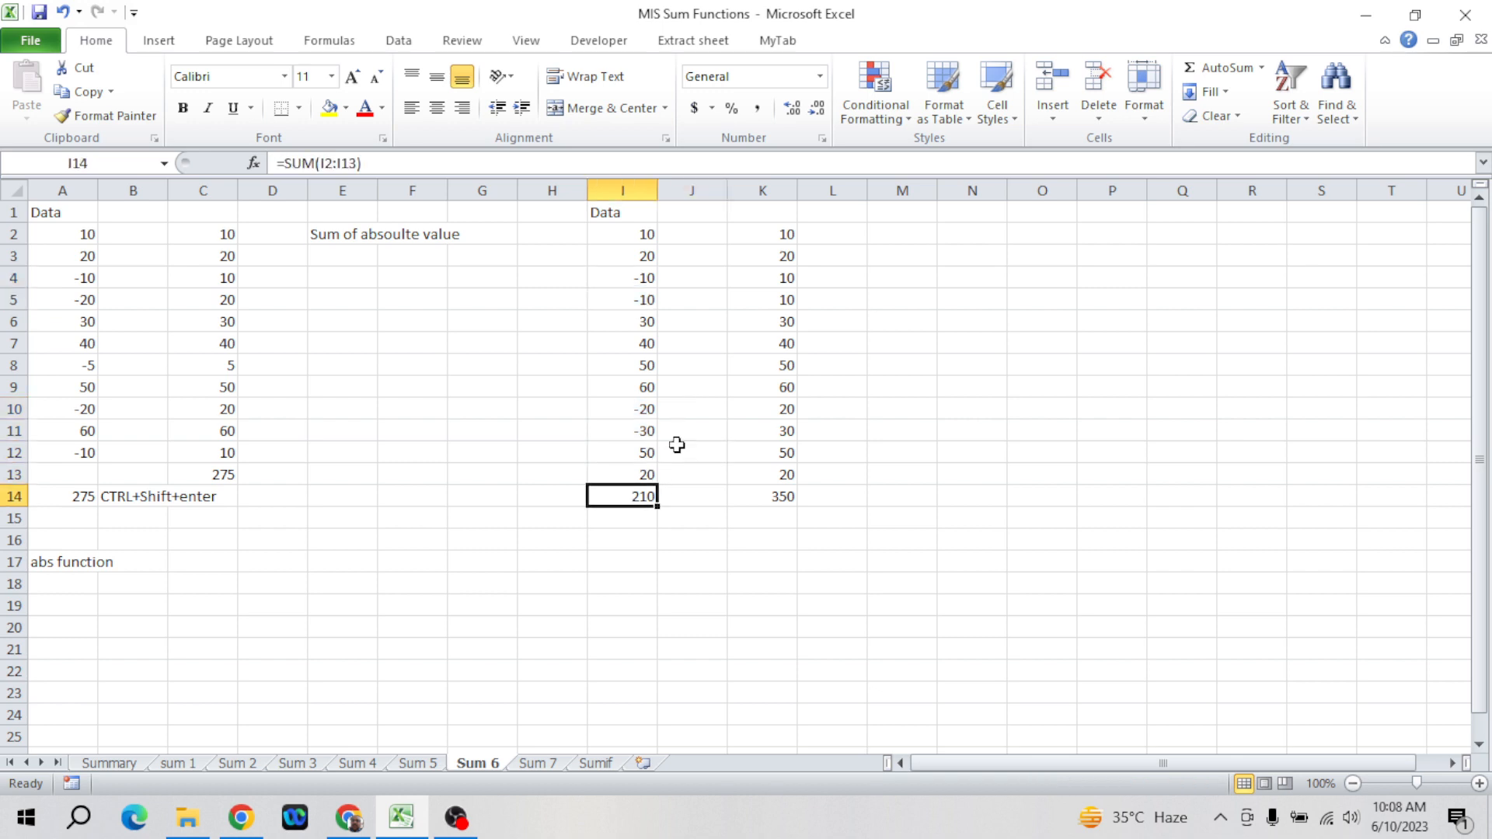
key(Home)
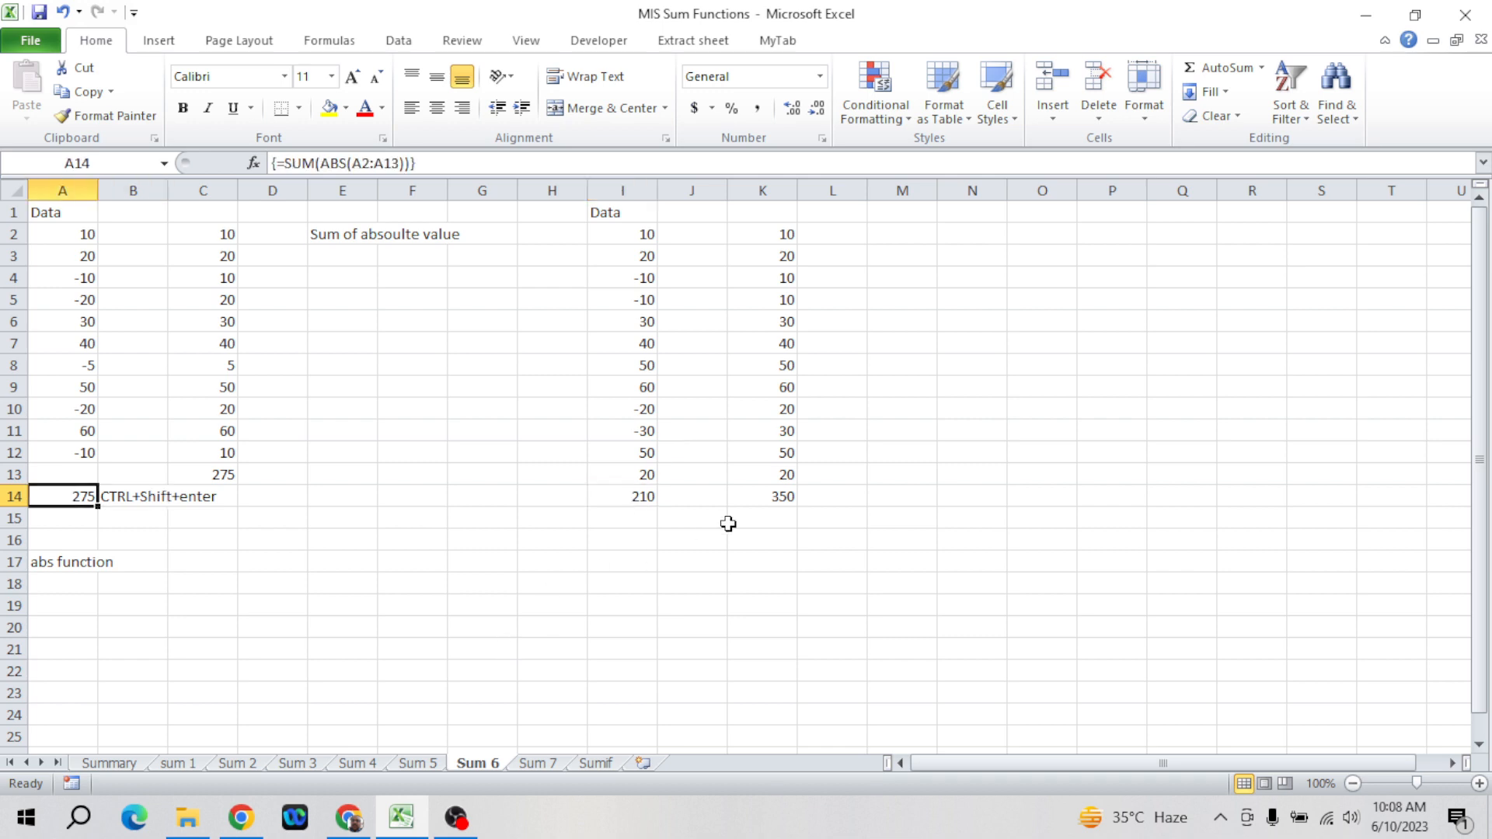
- Sum the absolute values of I2:I13 in I15 with the array formula {=SUM(ABS(I2:I13))}
click(646, 520)
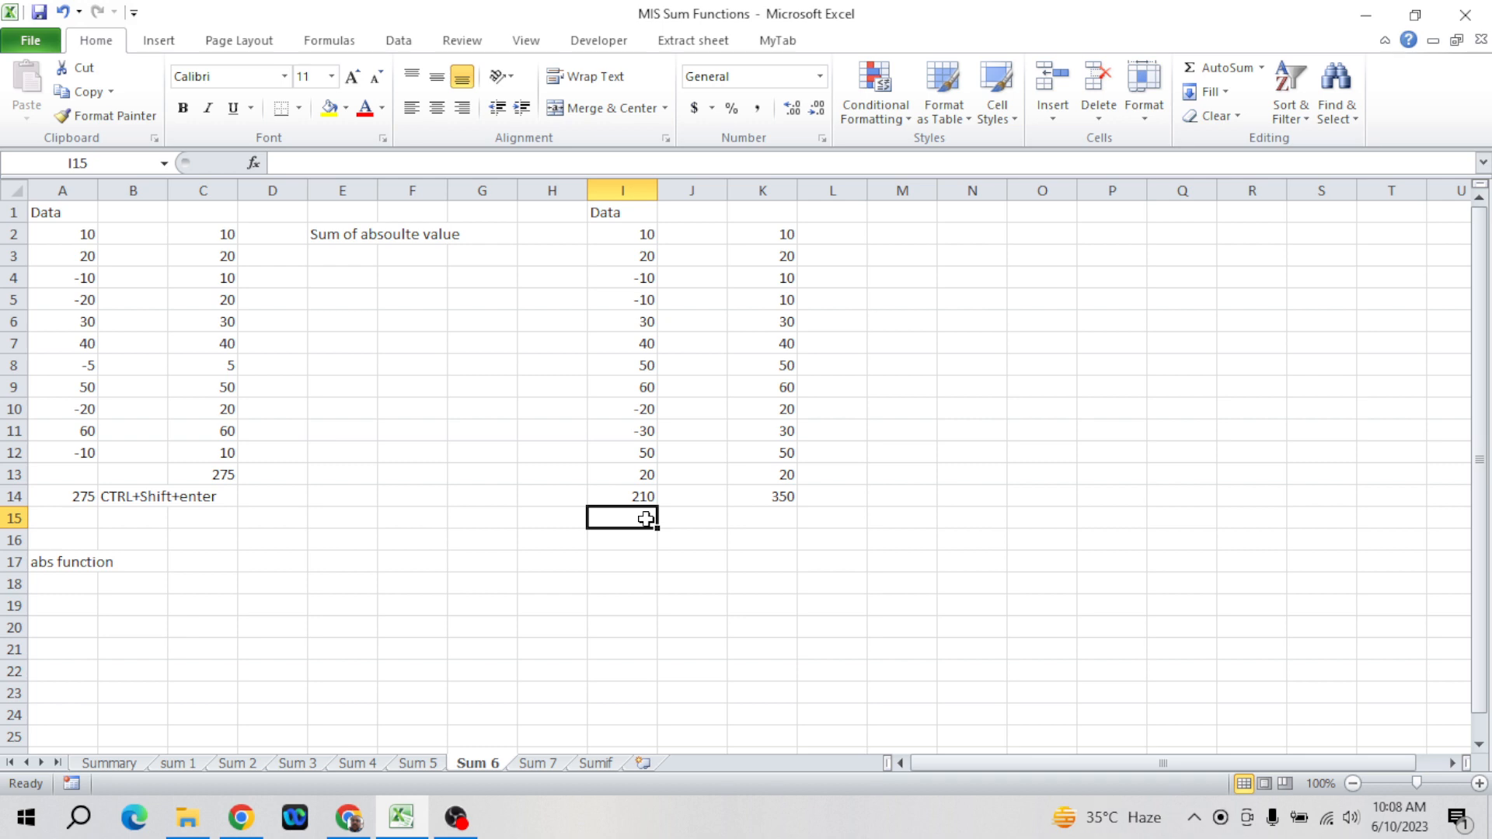
text(=sum)
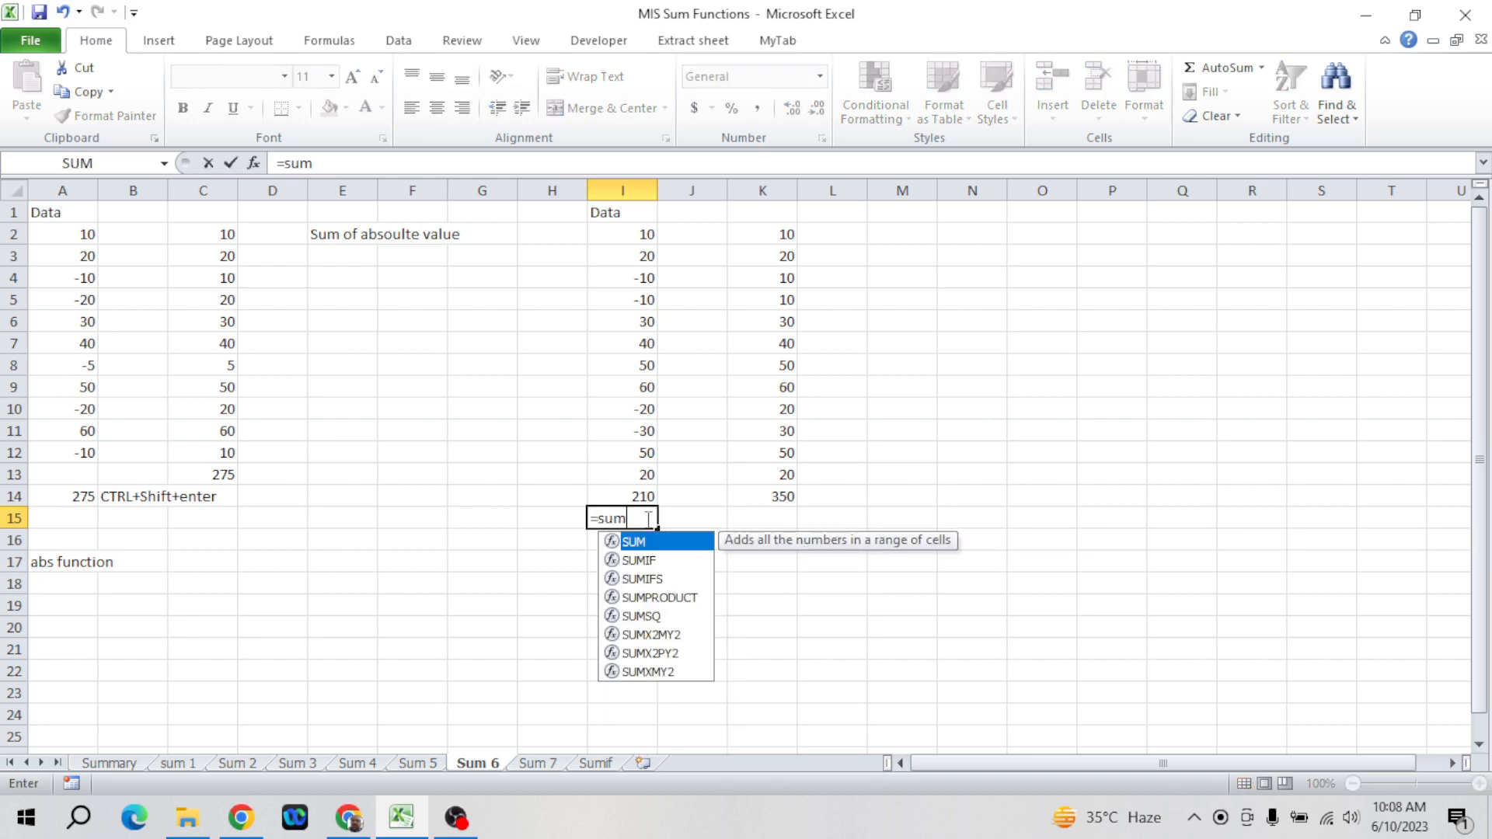
key(Tab)
text(abs)
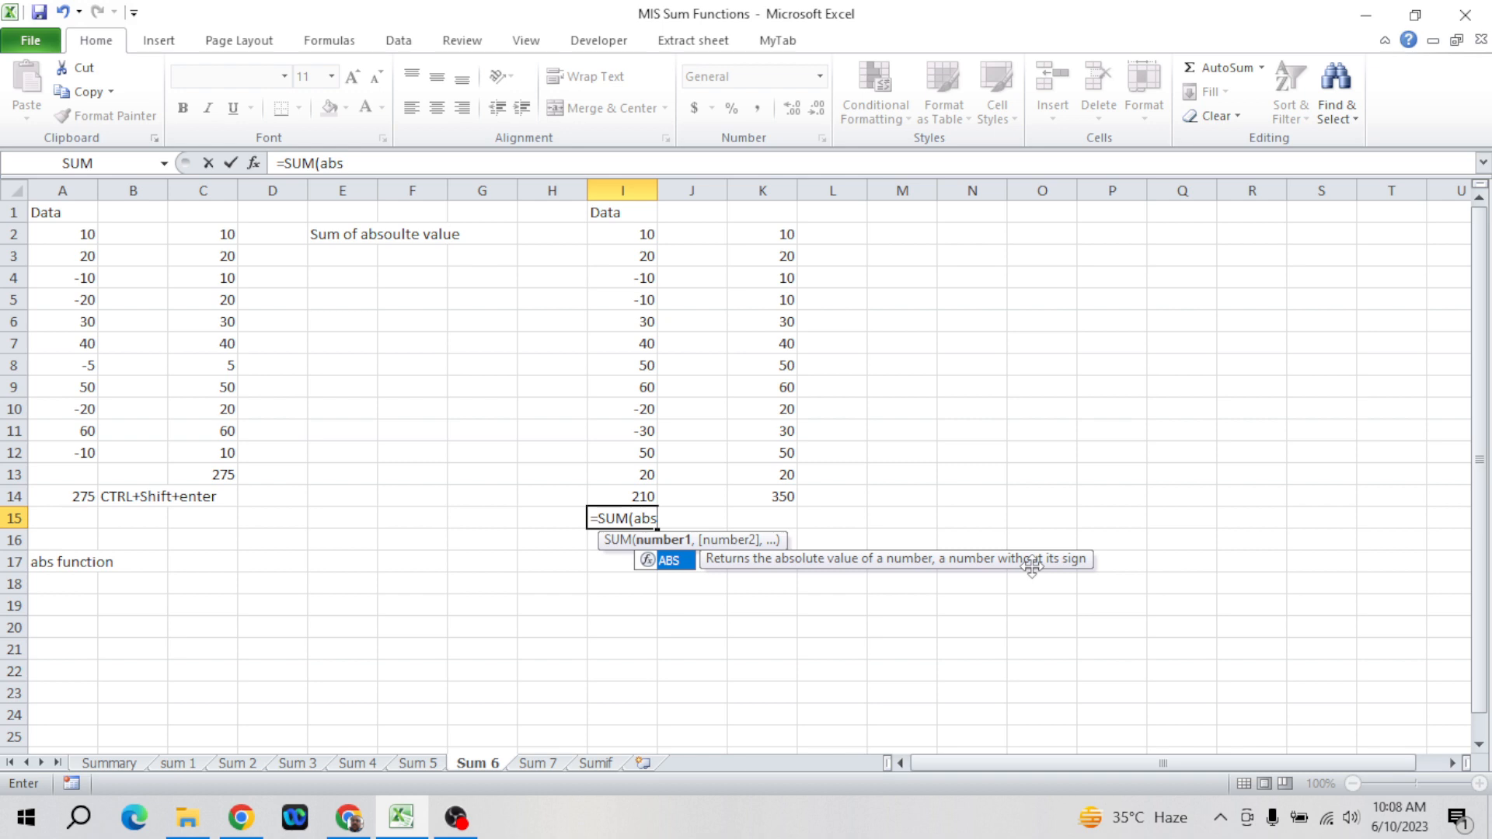
key(Tab)
key(Up)
key(Up)
key(ctrl+Up)
key(Down)
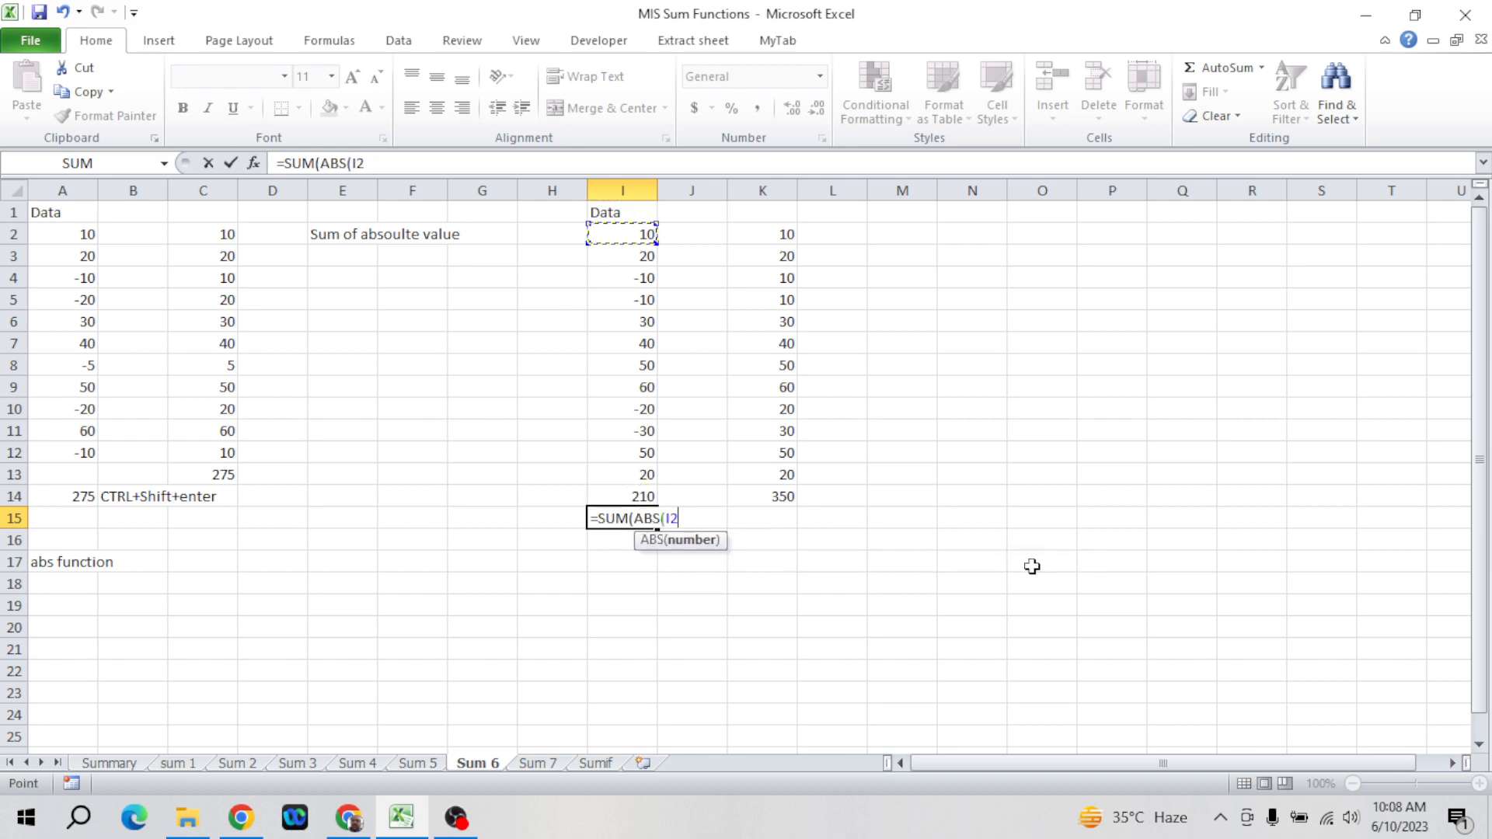
key(shift+Down)
key(shift+Down)
key(shift+Down)
key(shift+Down)
key(shift+Down)
key(shift+Down)
key(shift+Down)
key(shift+Down)
key(shift+Down)
key(shift+Down)
key(shift+Down)
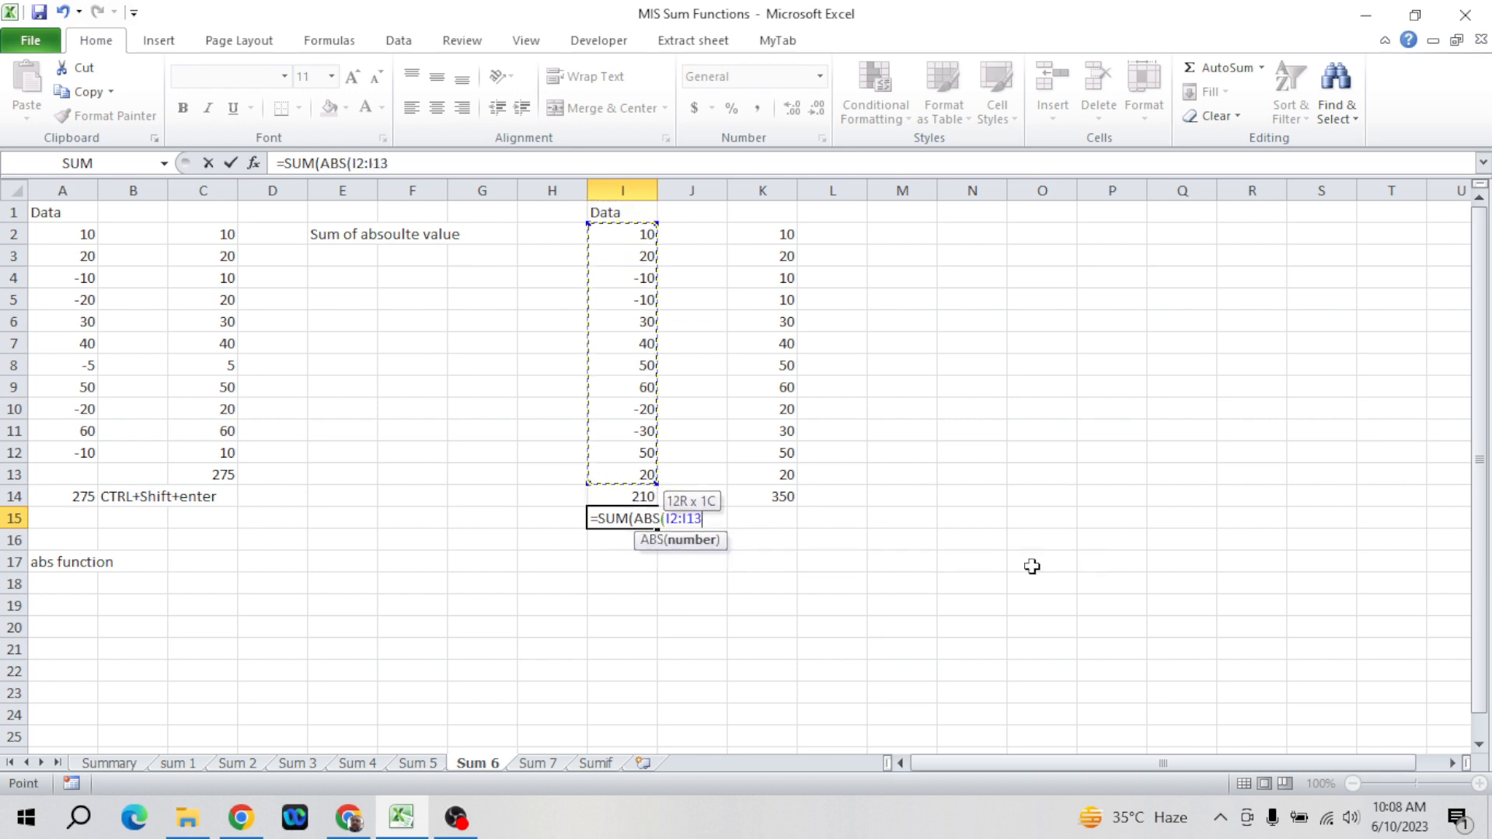
text())
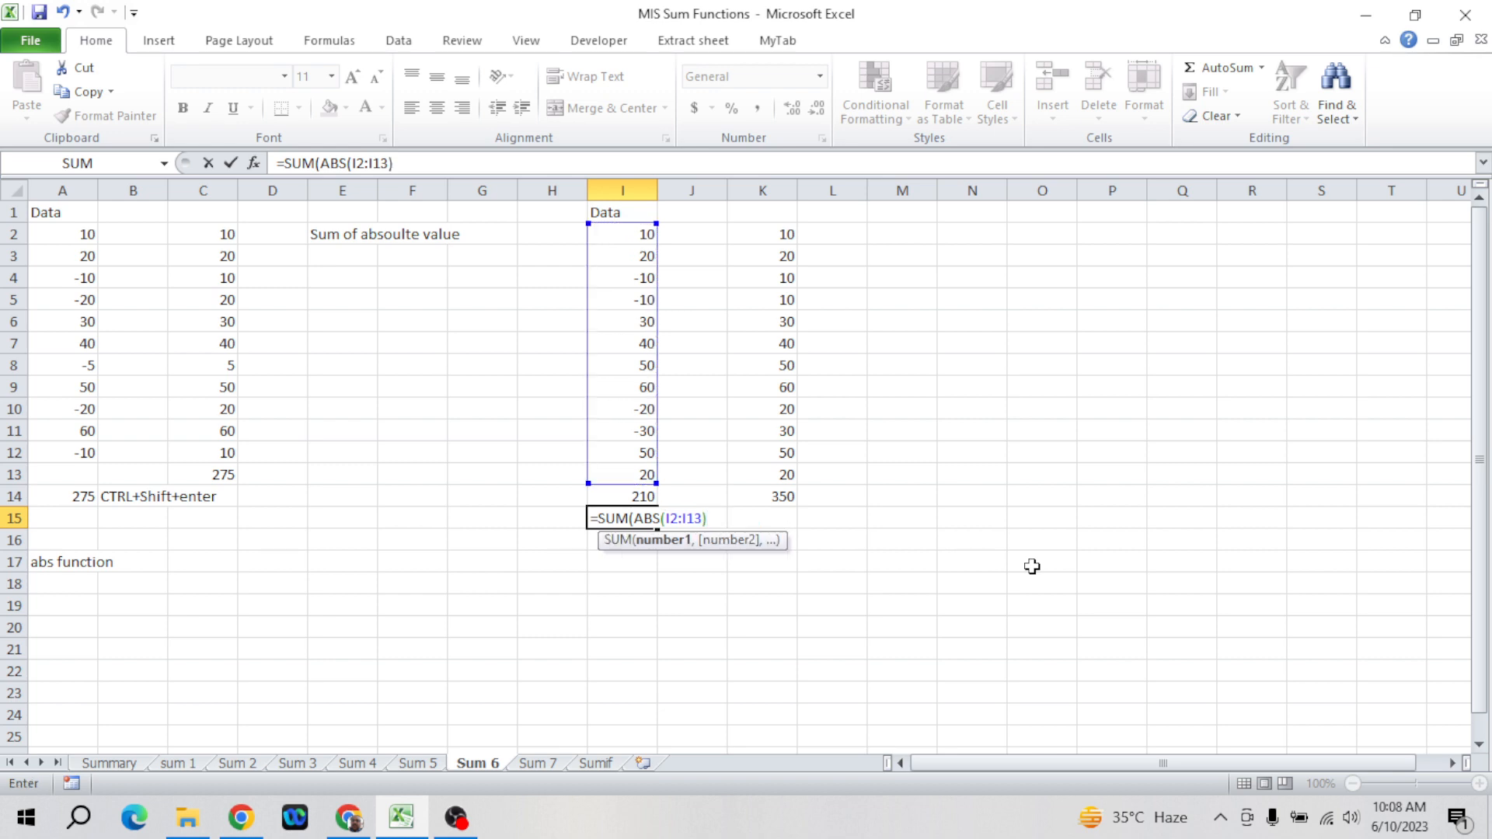
key(ctrl+shift+Return)
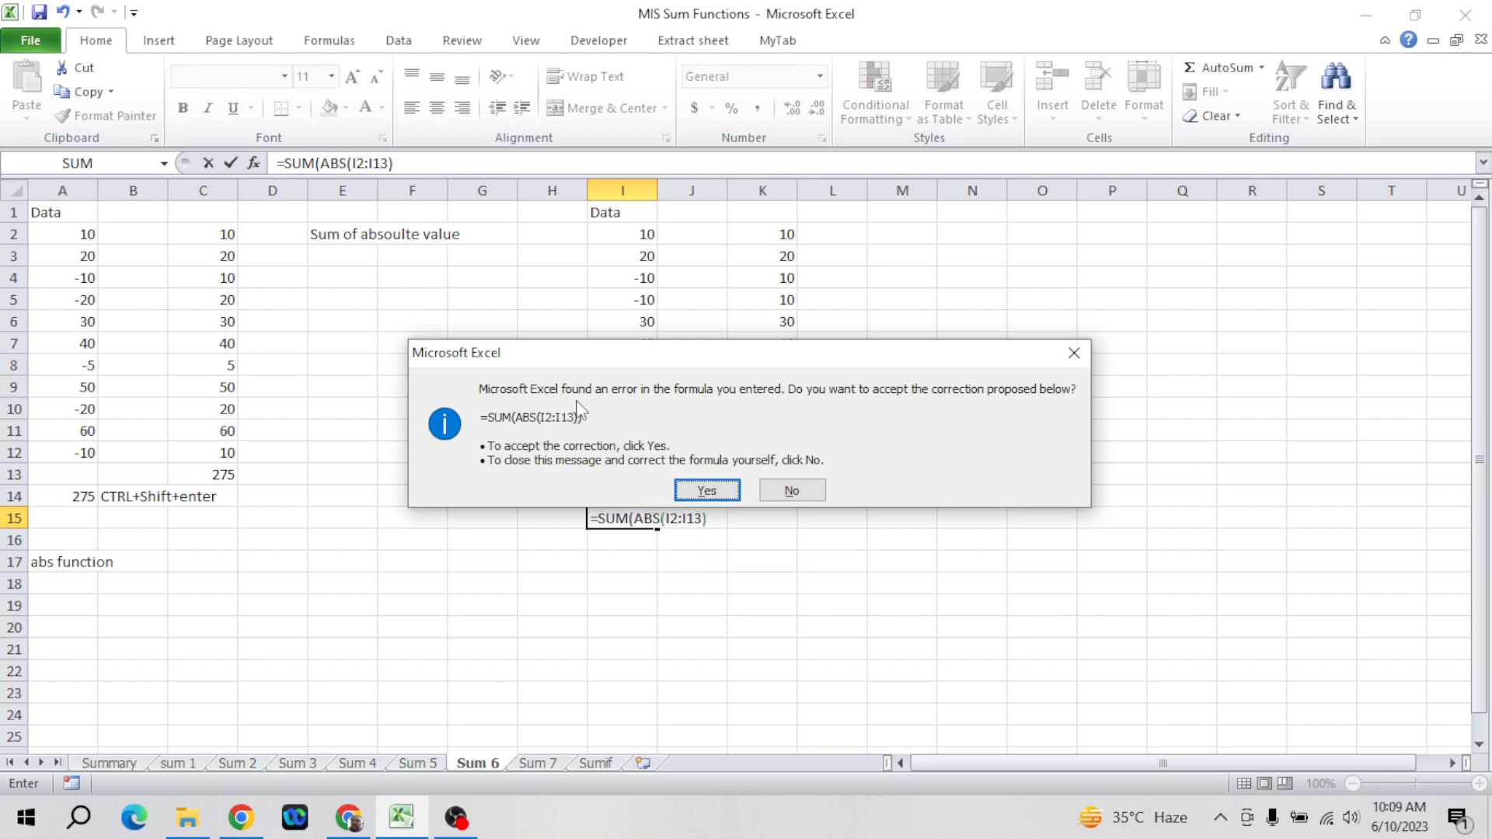
click(707, 492)
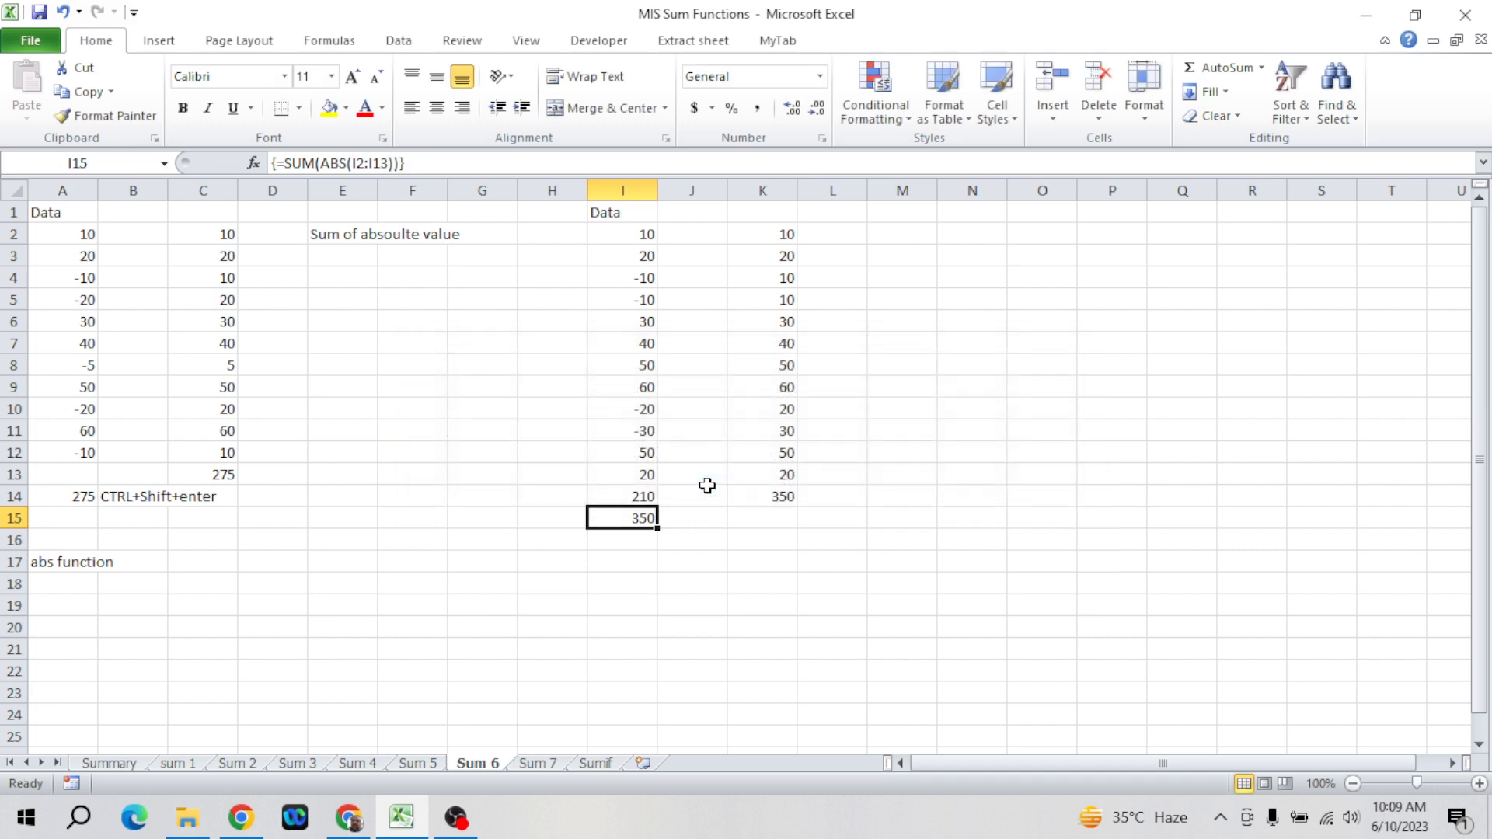
- Highlight the matching totals in K14 and I15 with a yellow fill
click(777, 495)
ctrl+click(639, 518)
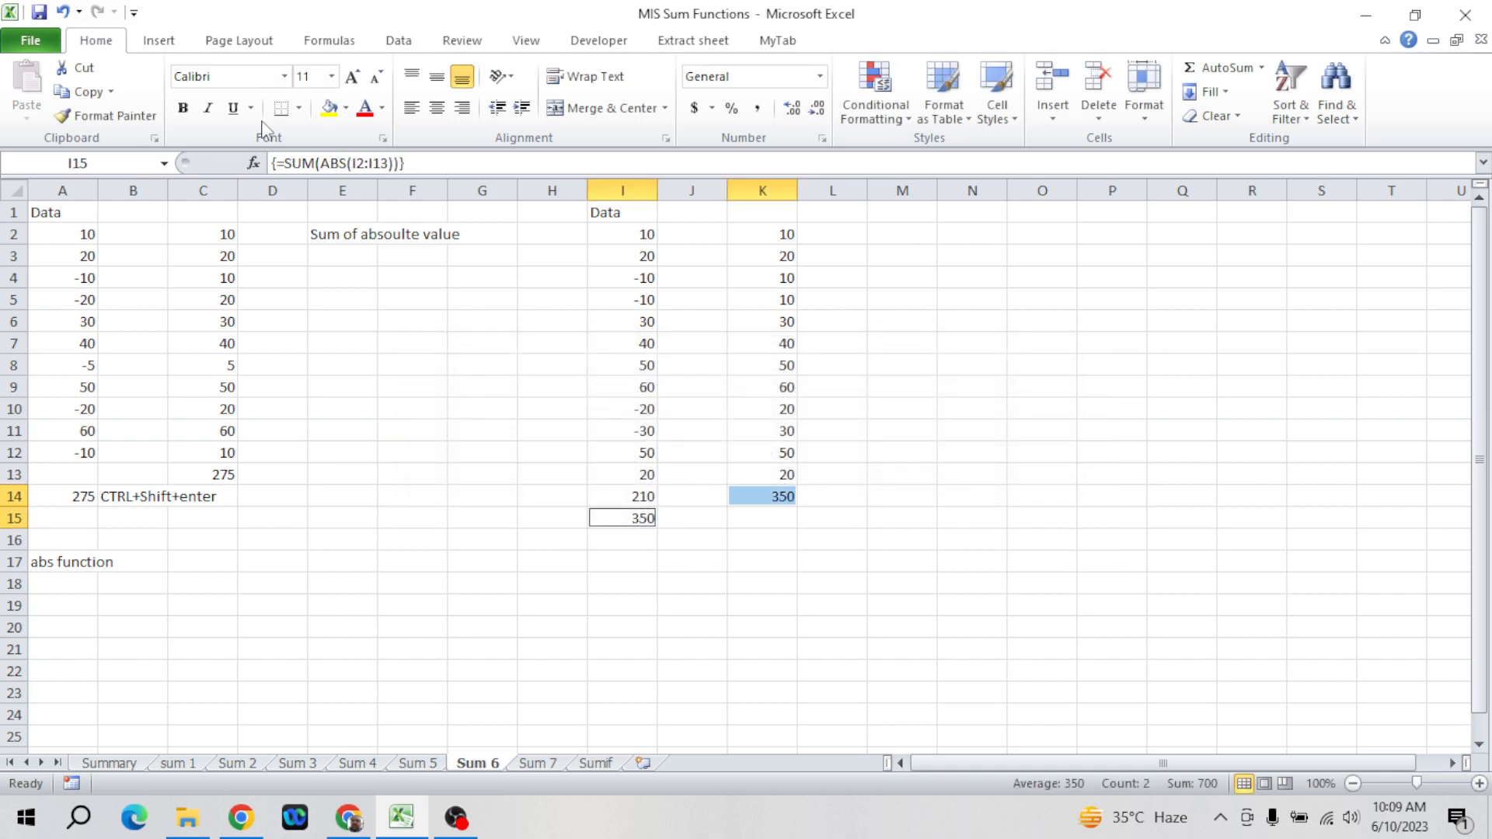
click(330, 109)
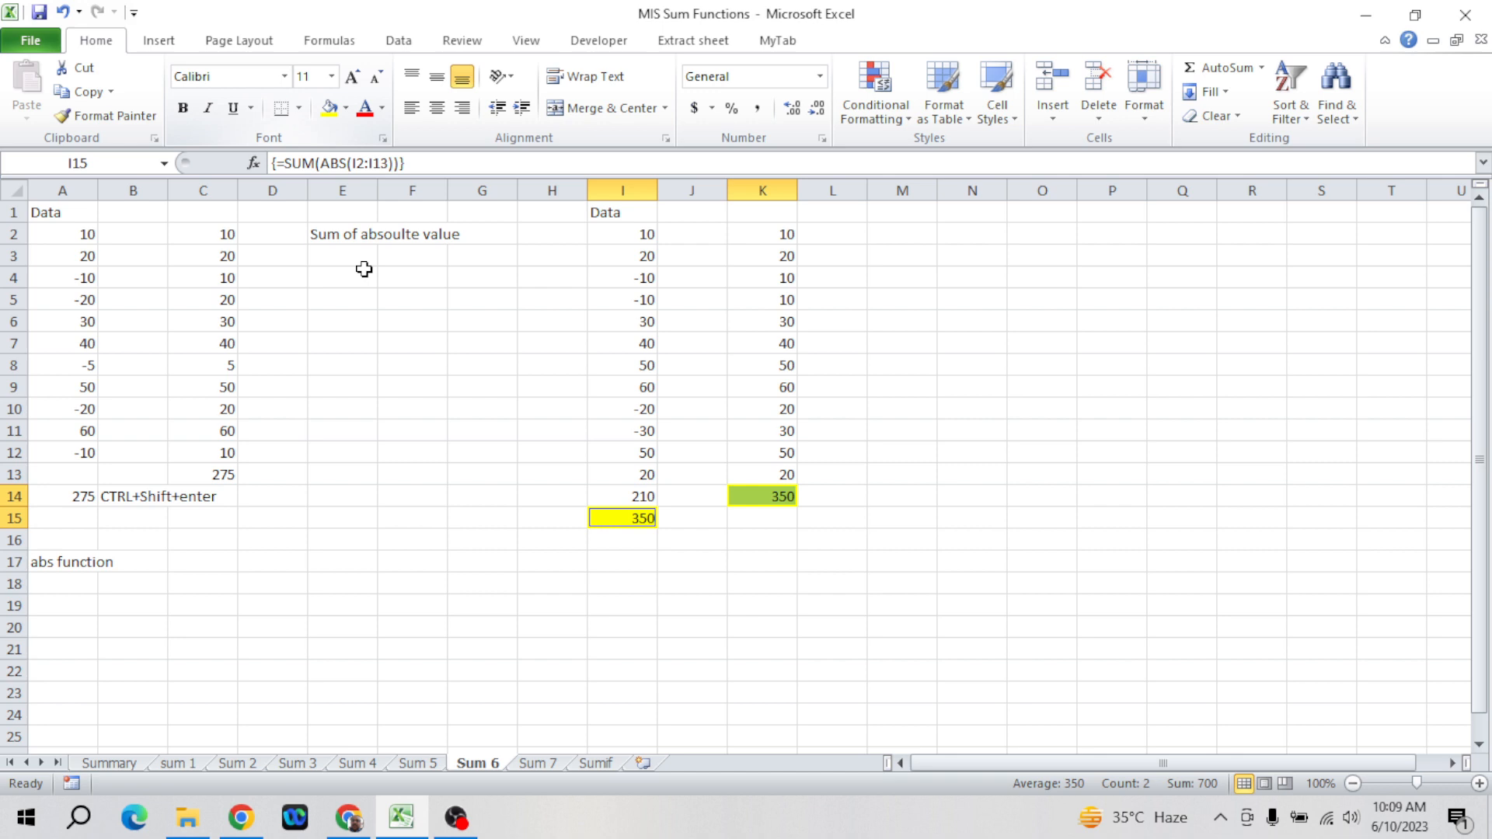
- Copy the CTRL+Shift+enter note from B14 into H15, beside the array formula total
click(555, 517)
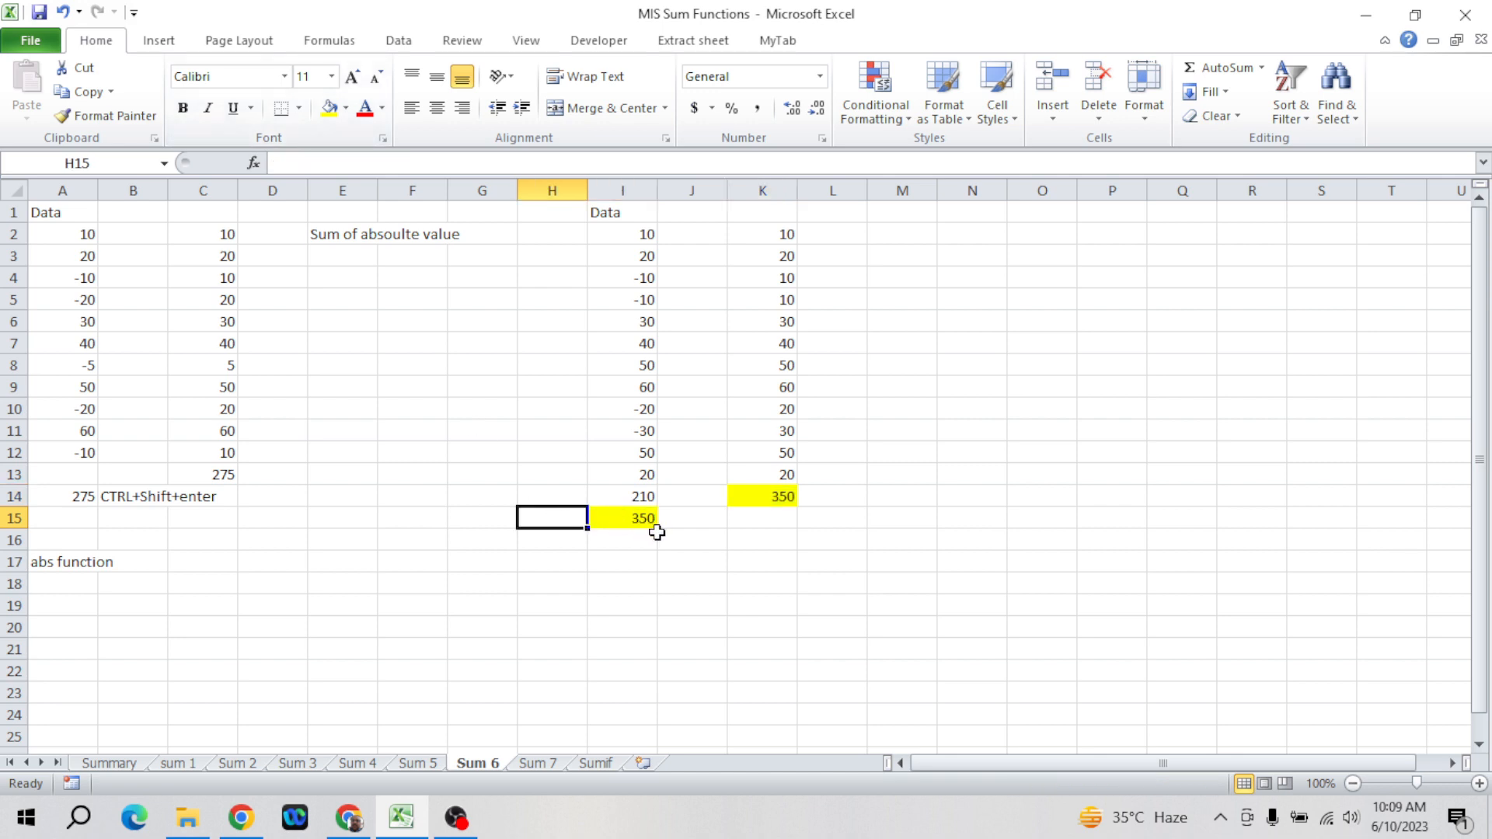
ctrl+click(134, 501)
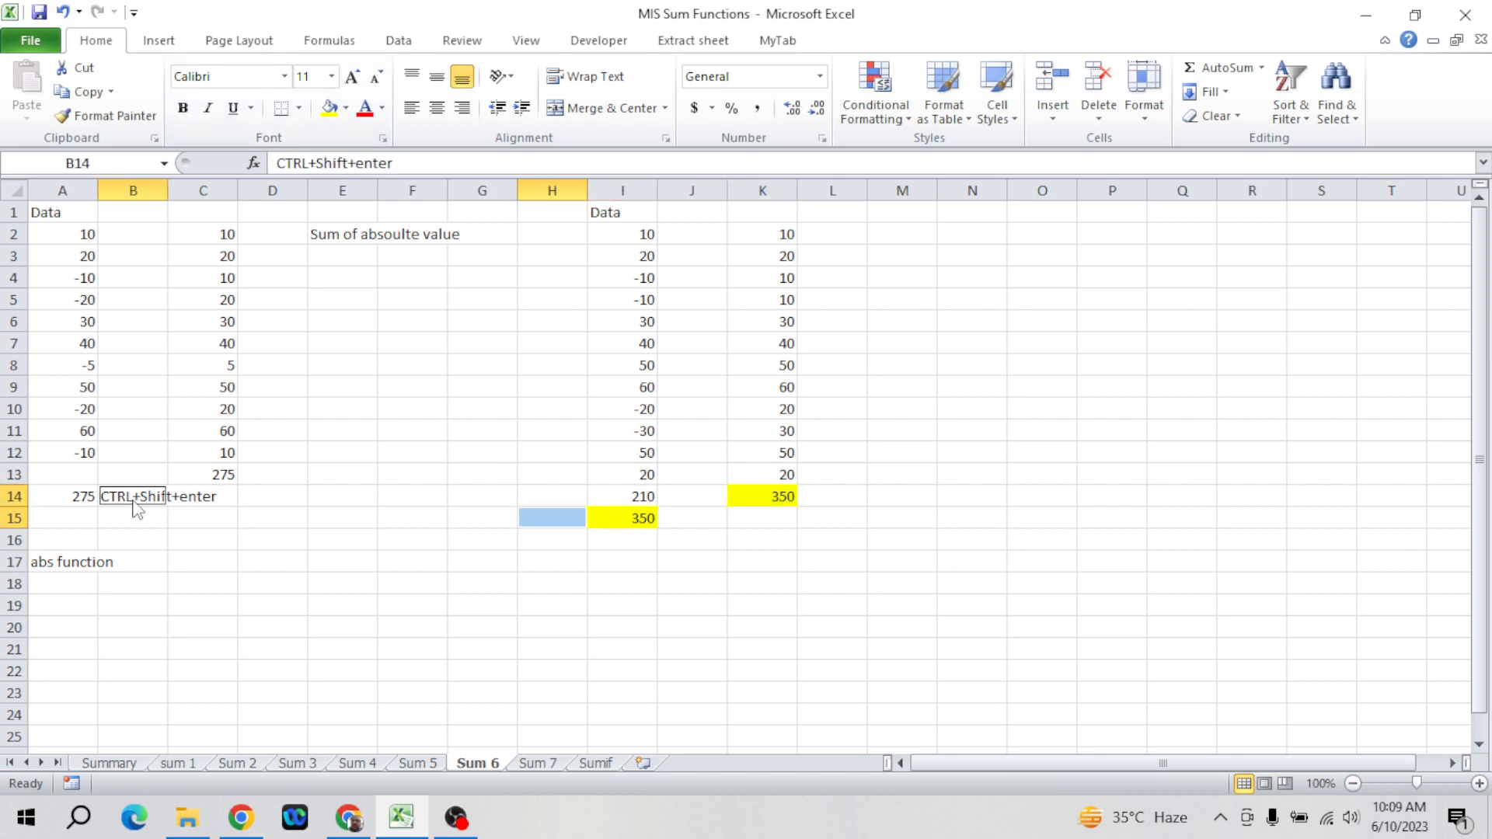
key(ctrl+c)
key(Return)
key(Right)
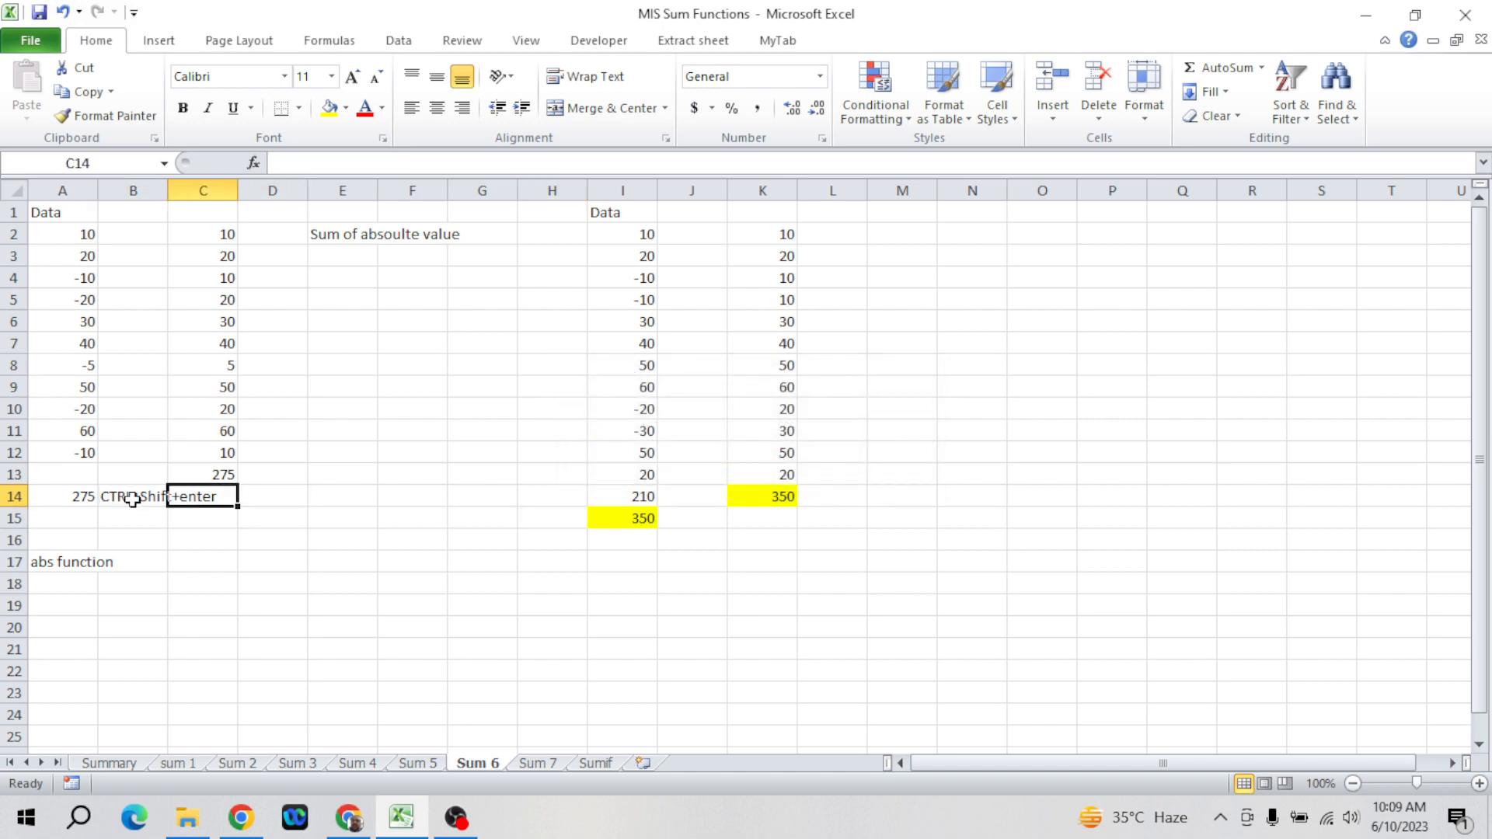
key(Left)
key(ctrl+c)
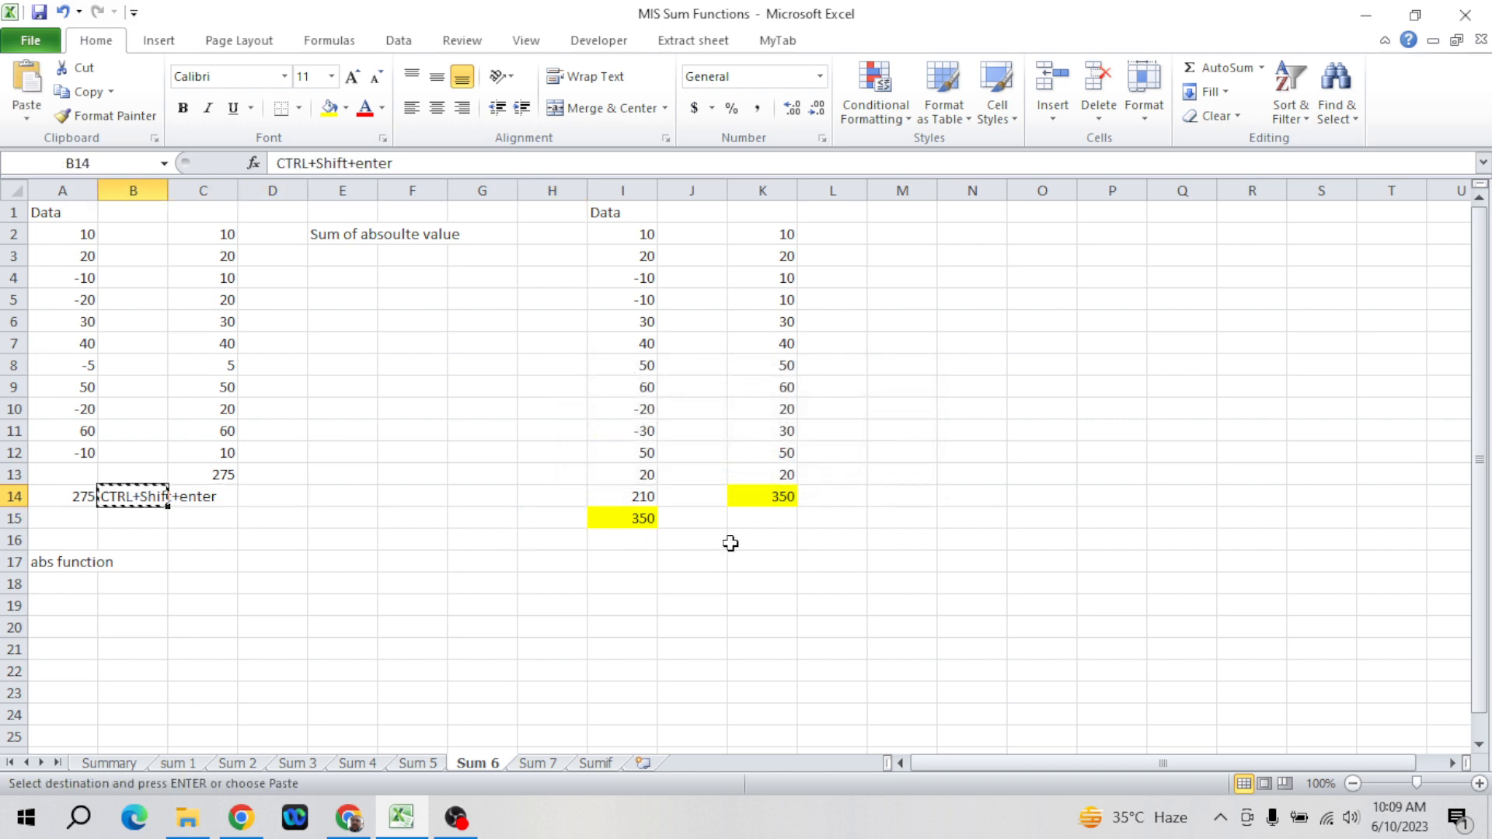
click(704, 521)
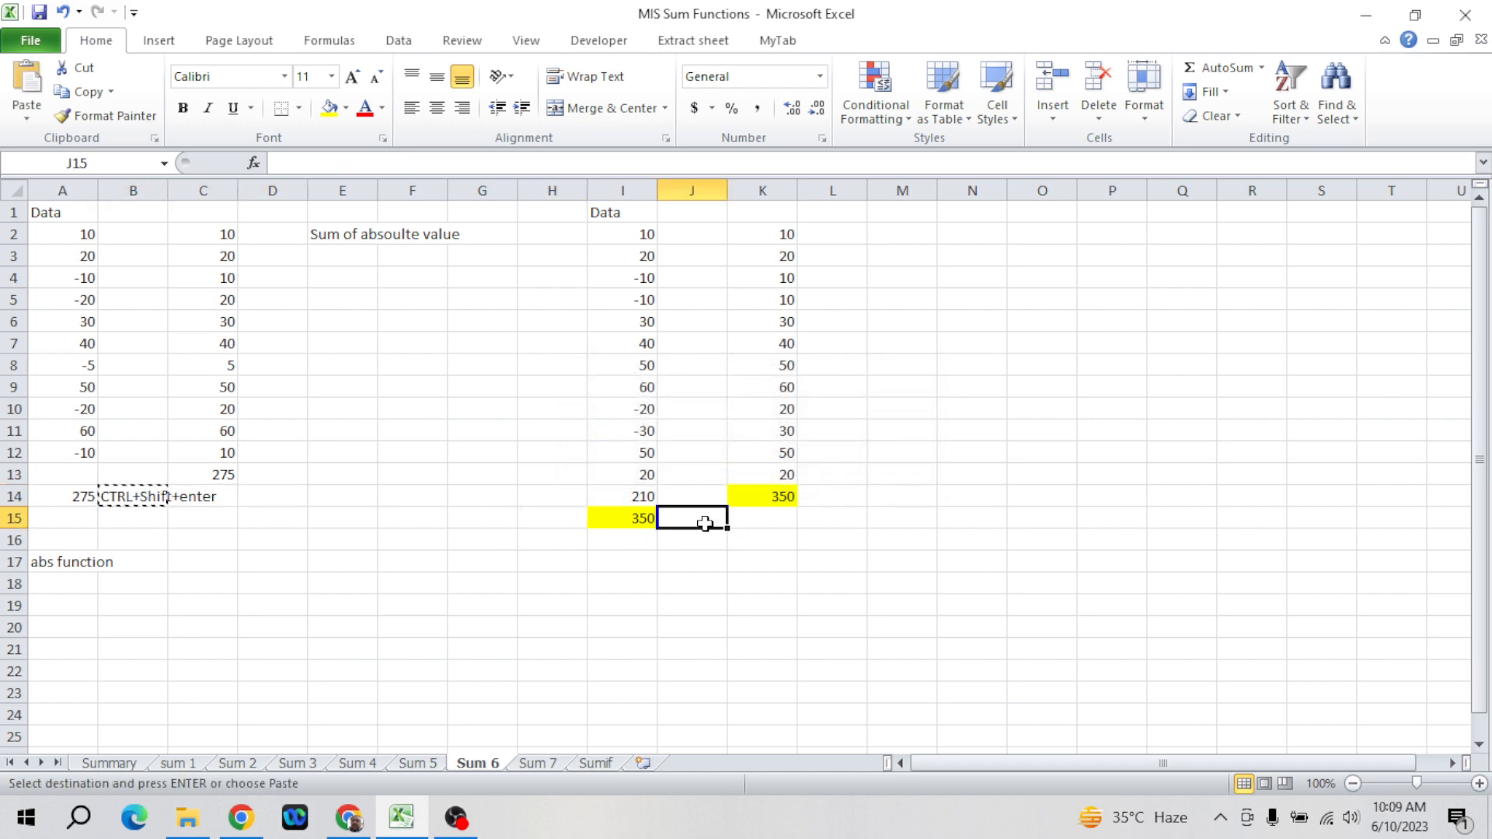
click(550, 518)
key(Return)
key(Down)
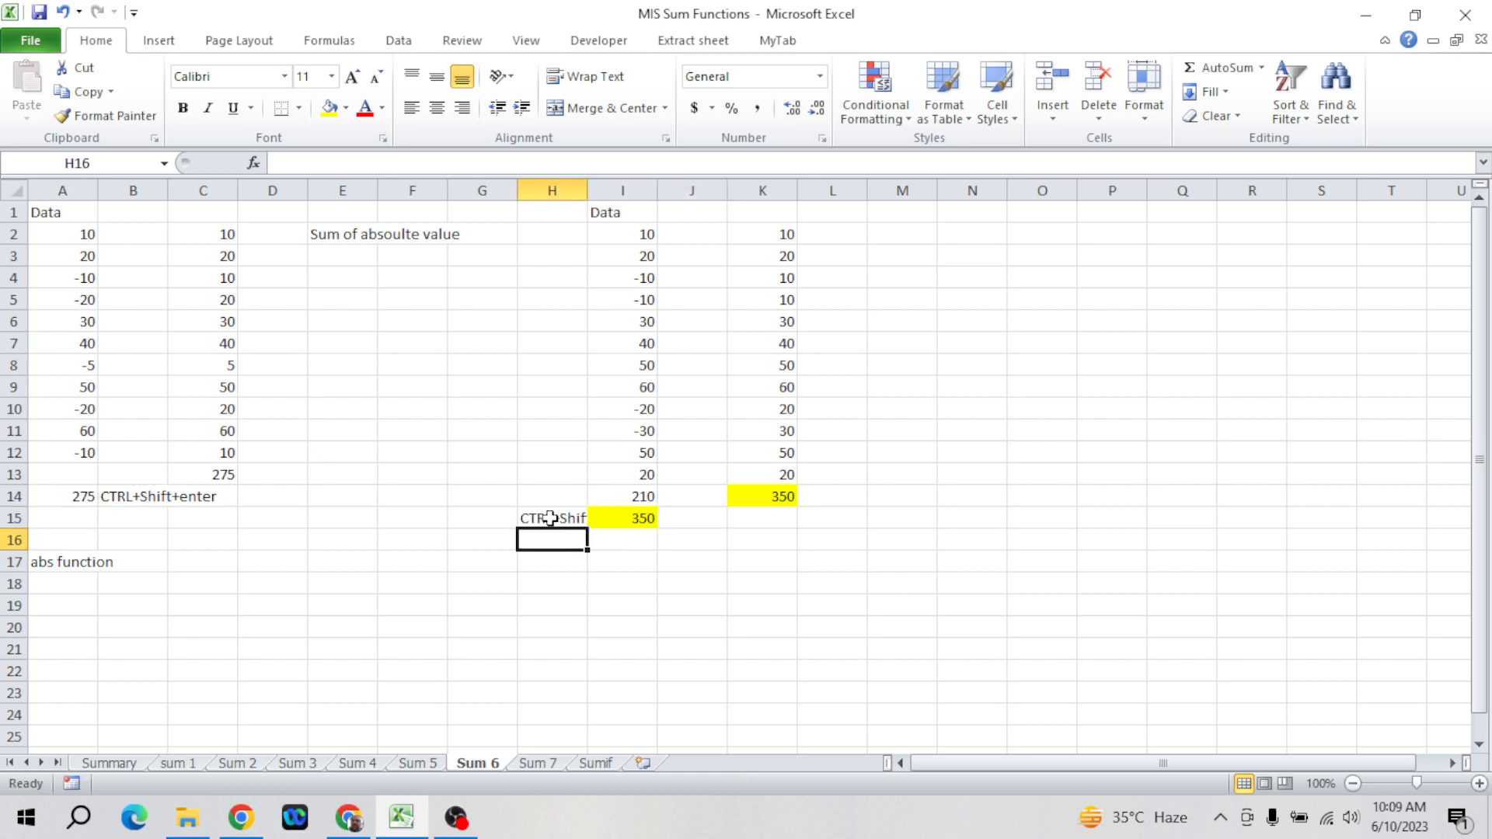
- Auto-fit column H to the width of the note in H15
key(Up)
key(alt+o)
key(c)
key(a)
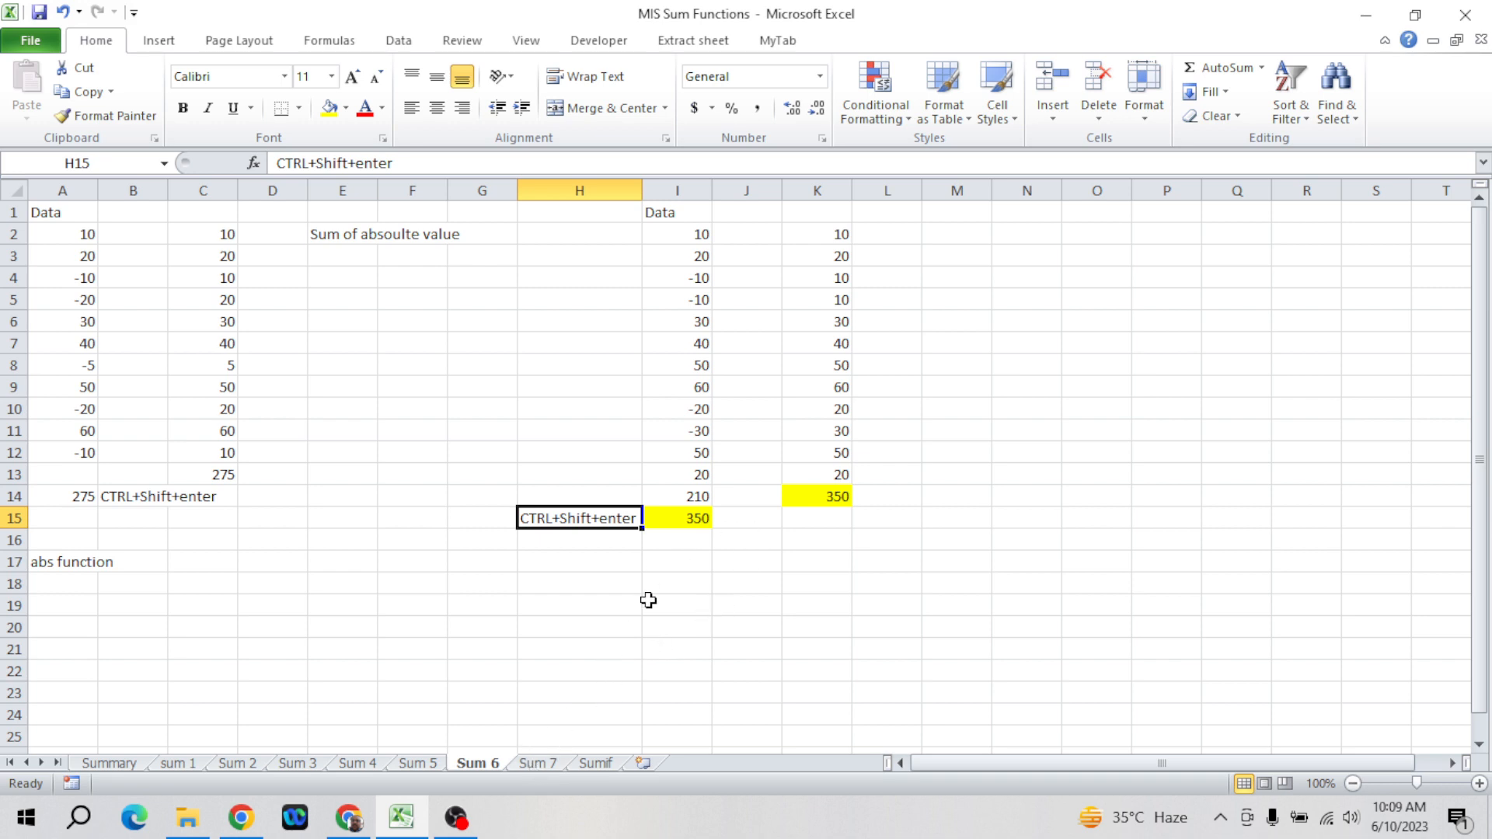
- Examine the Sum 7 sheet's topic note and the SUM formula in the green subtotal cell A4
click(544, 764)
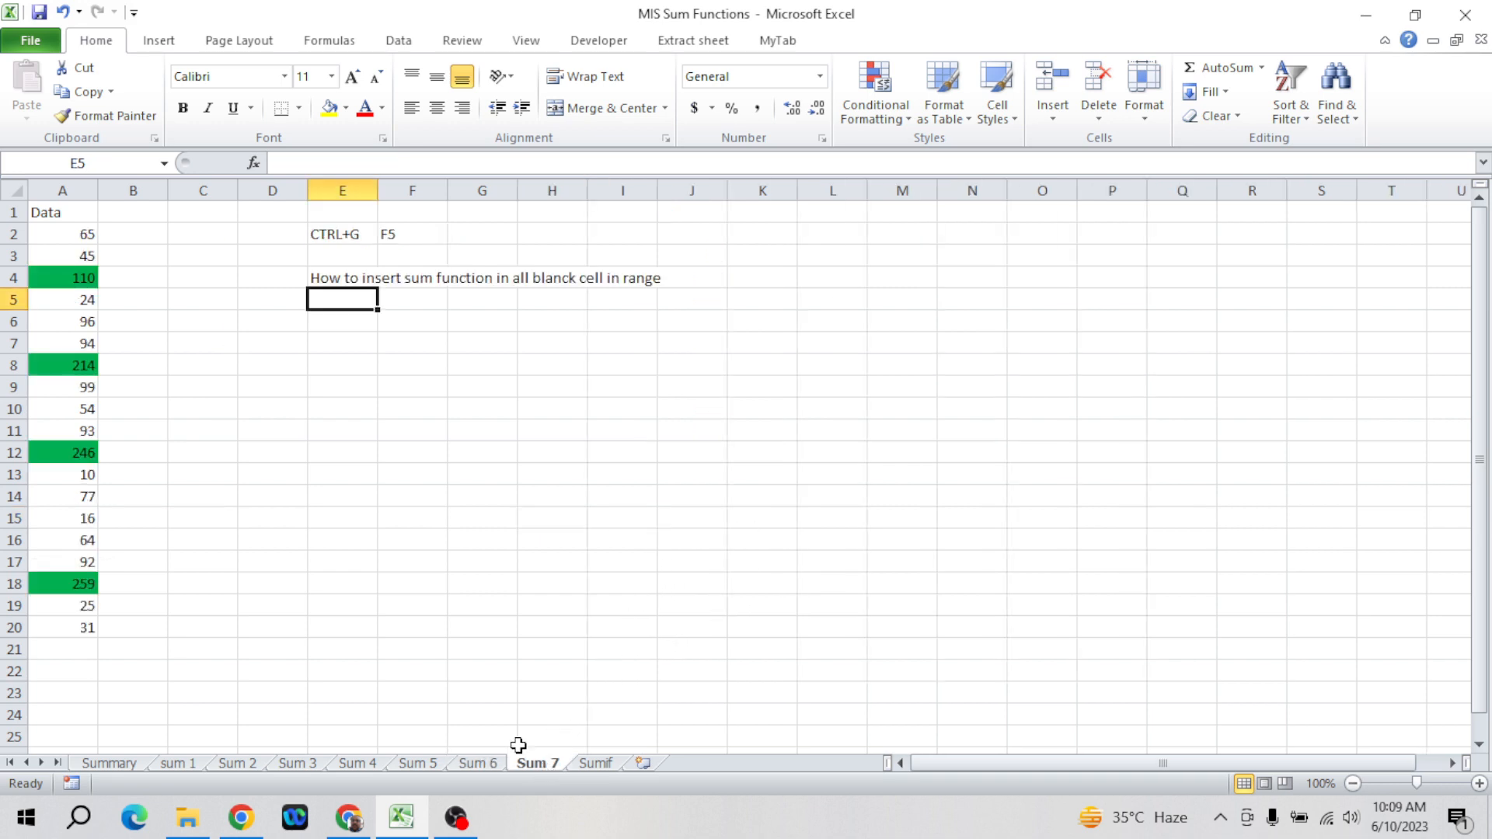
click(482, 583)
key(ctrl+Up)
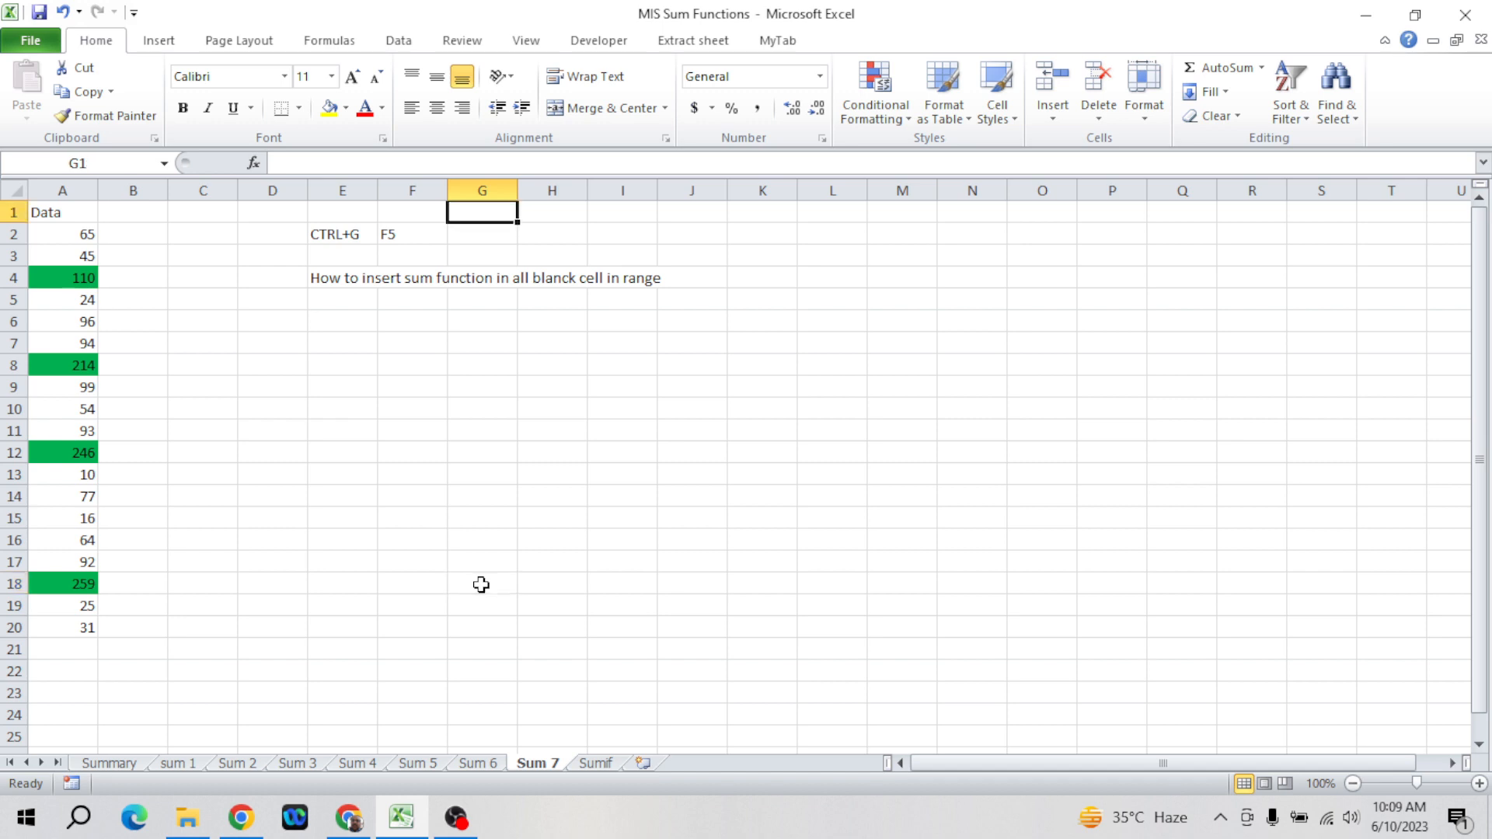
key(Down)
key(Down)
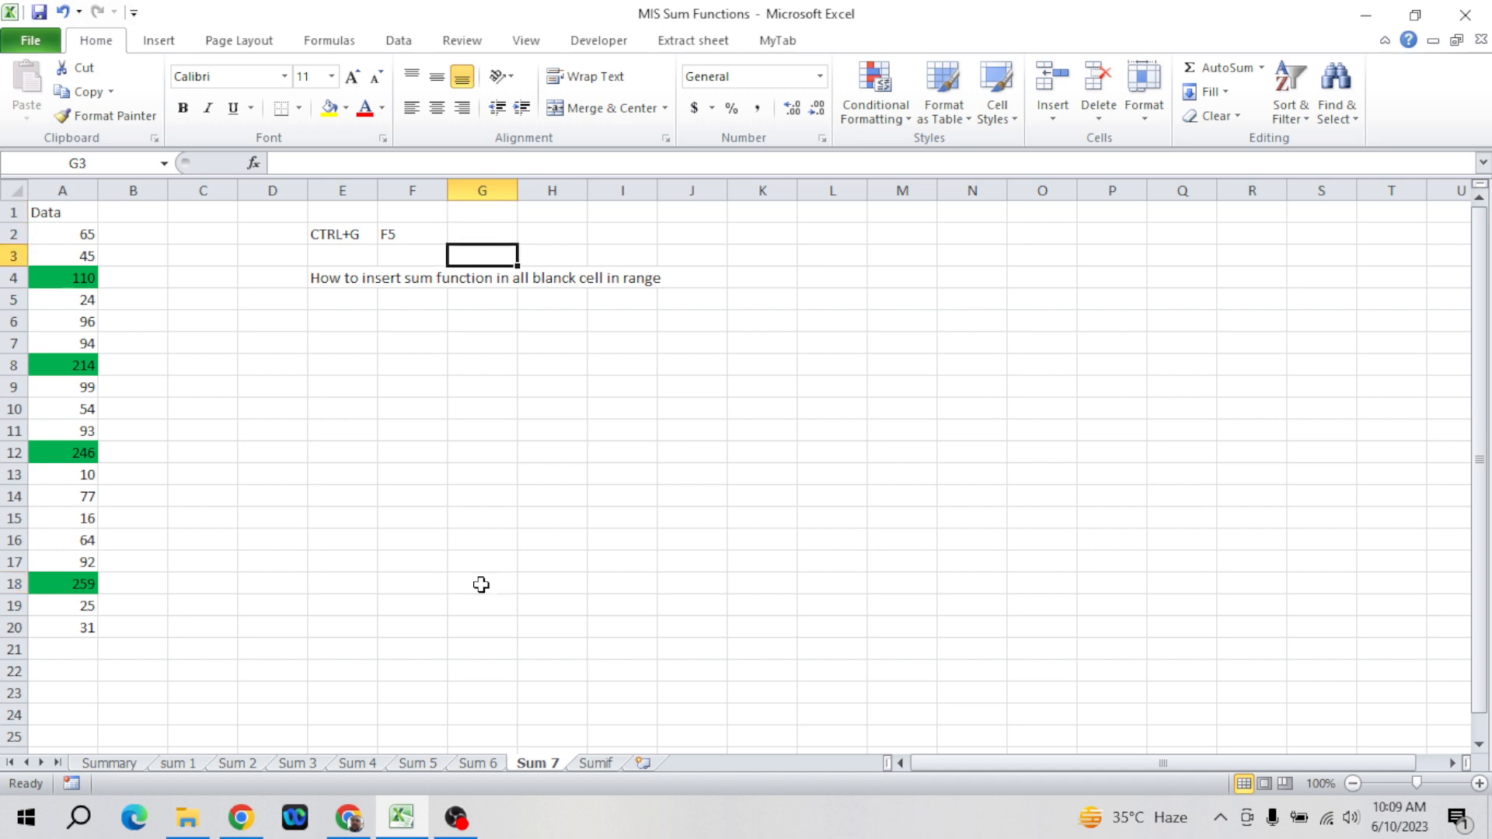
click(476, 764)
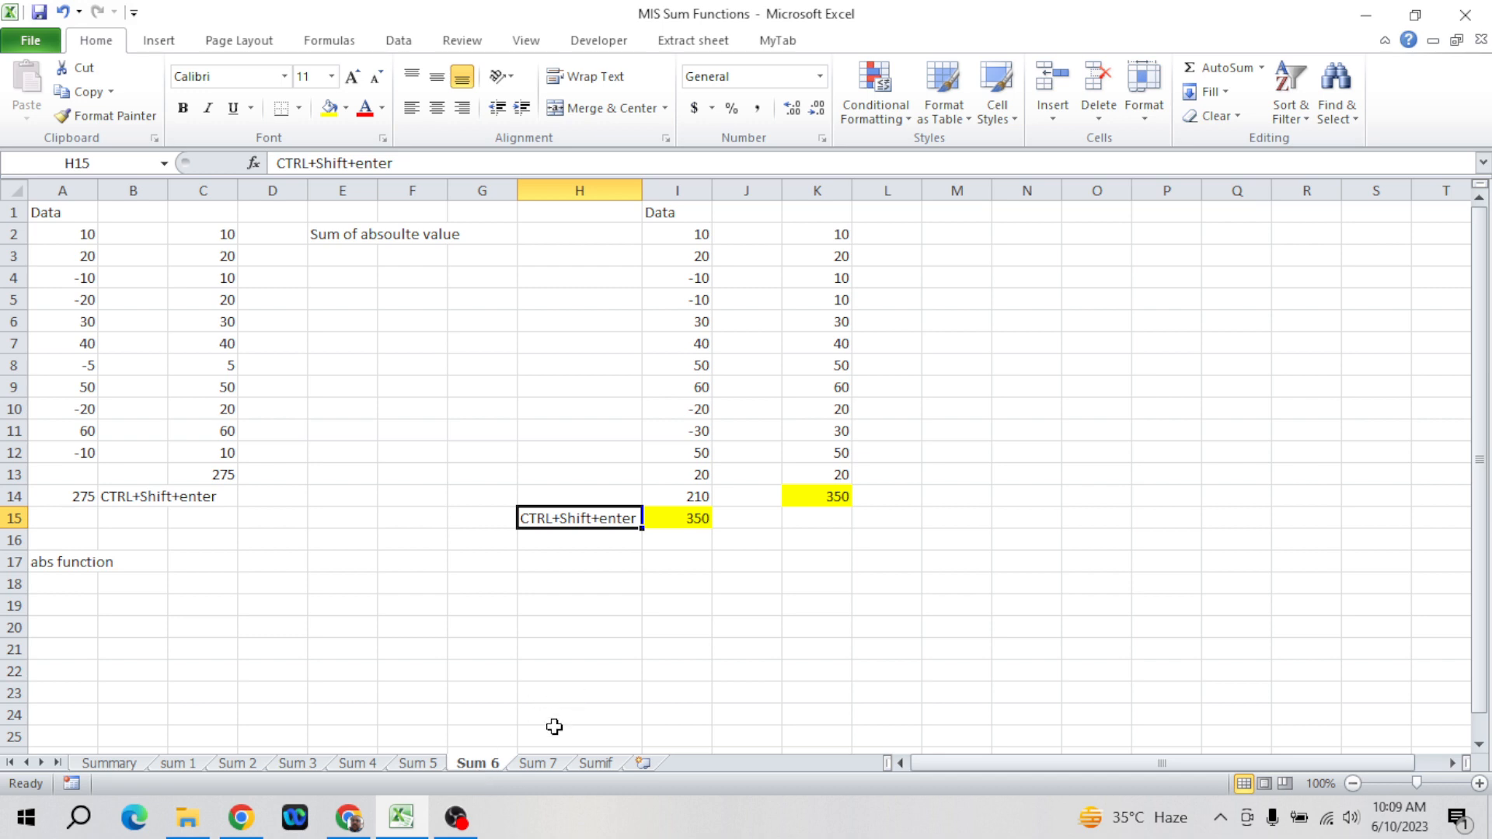
click(538, 764)
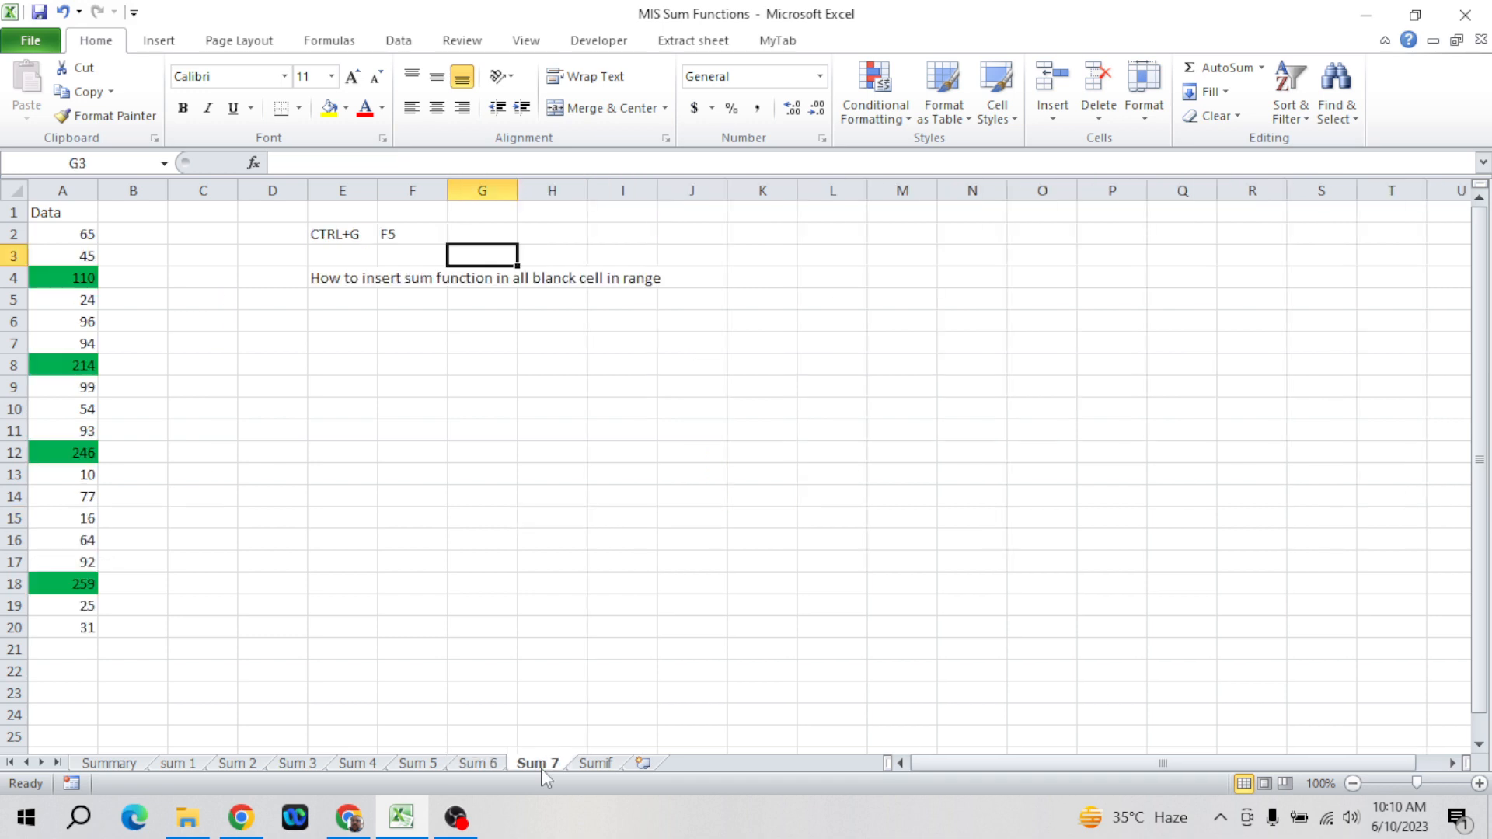
click(81, 376)
key(ctrl+Up)
key(Down)
key(Down)
key(Down)
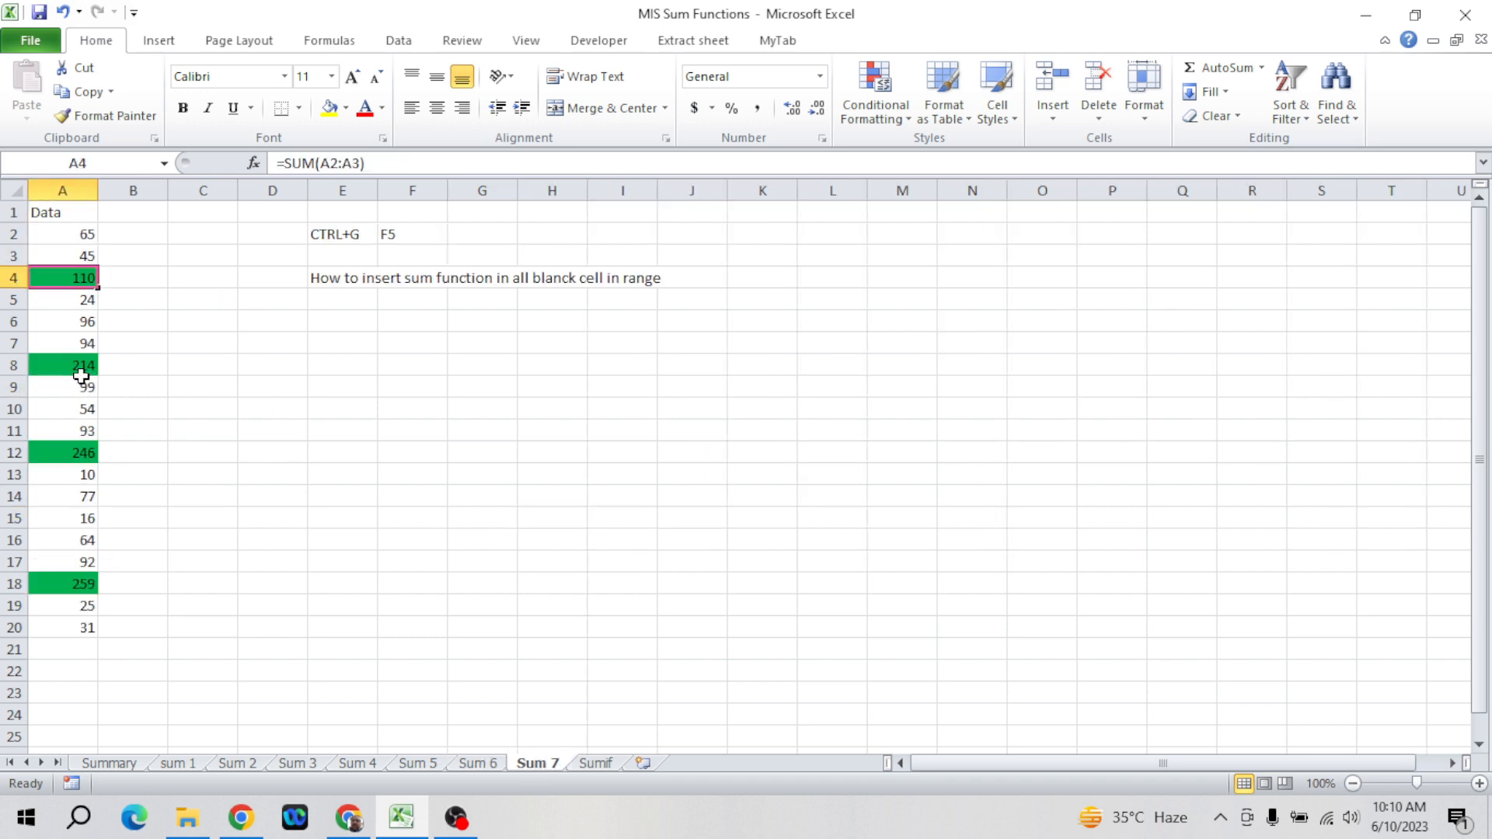
key(Right)
key(Right)
key(Left)
key(Left)
- Enter the header Data in K1 of the Sum 7 sheet
key(Up)
key(Up)
key(Right)
key(Right)
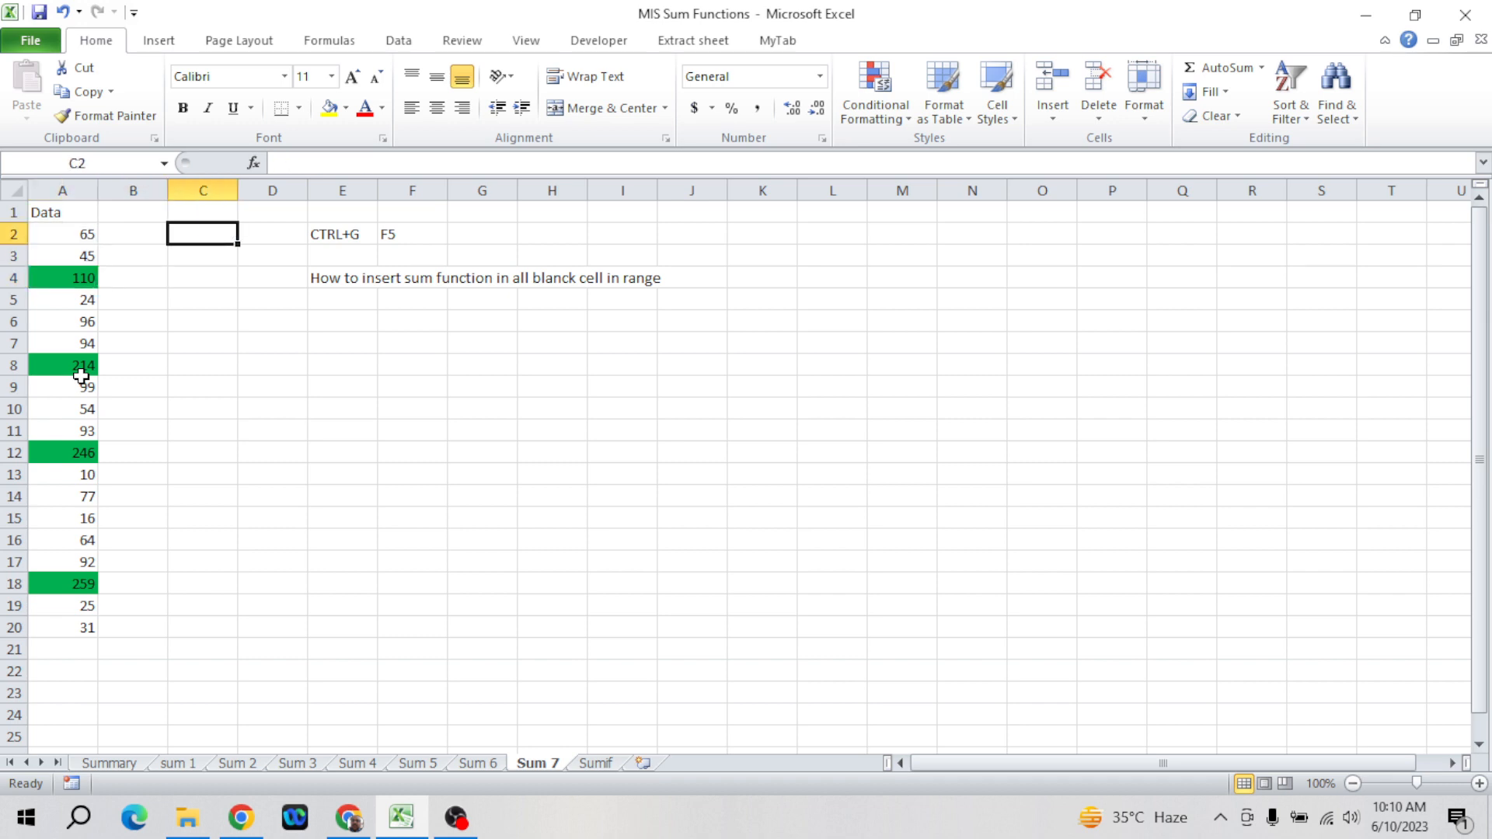
key(Right)
key(Right)
key(Right)
key(Right)
key(Right)
key(Right)
key(Right)
key(Right)
key(Up)
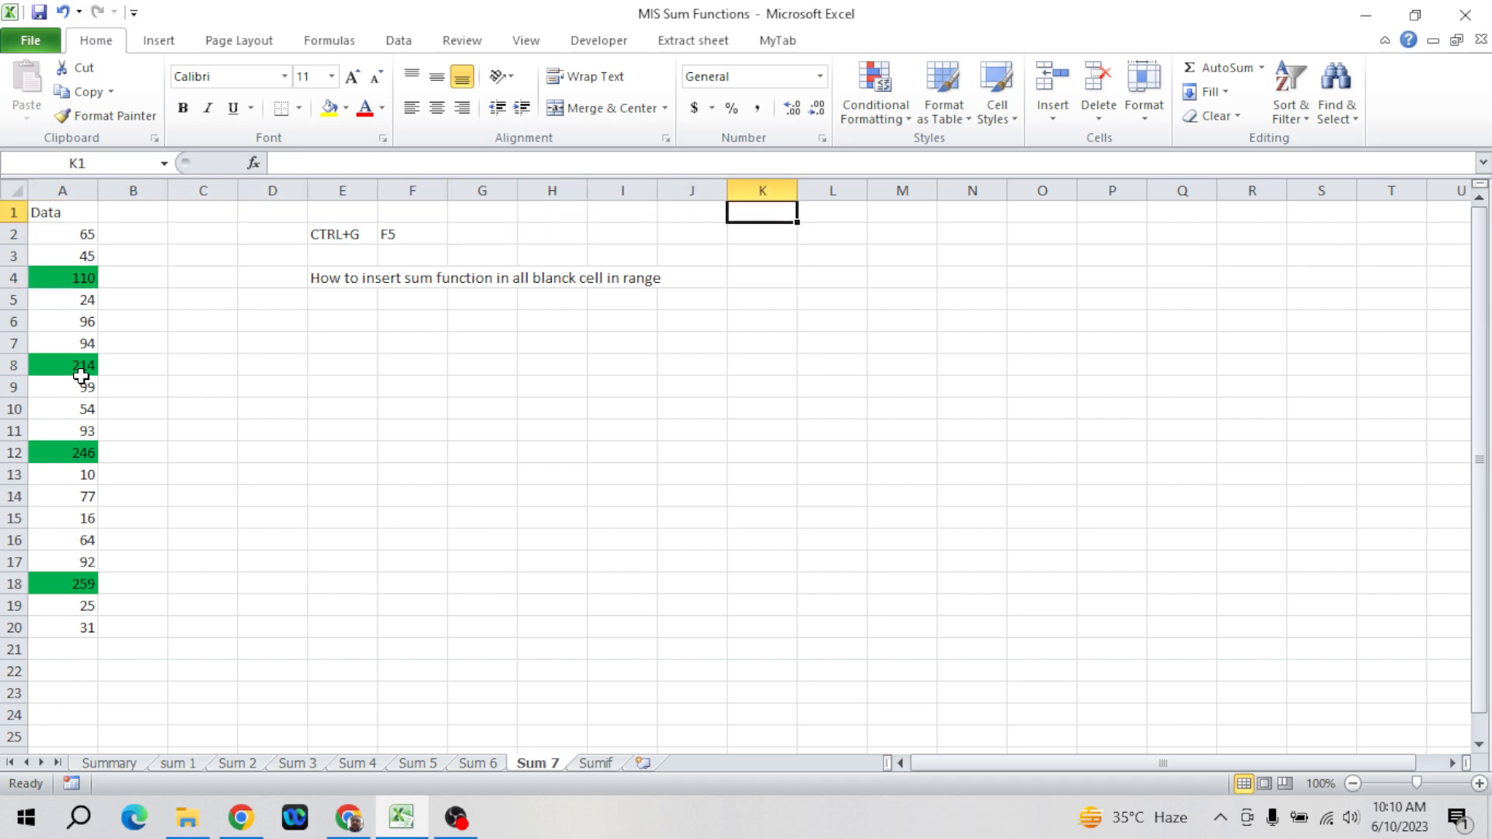
text(Data)
key(Return)
- Generate a random number in K2 with the formula =RANDBETWEEN(10,50)
text(=ra)
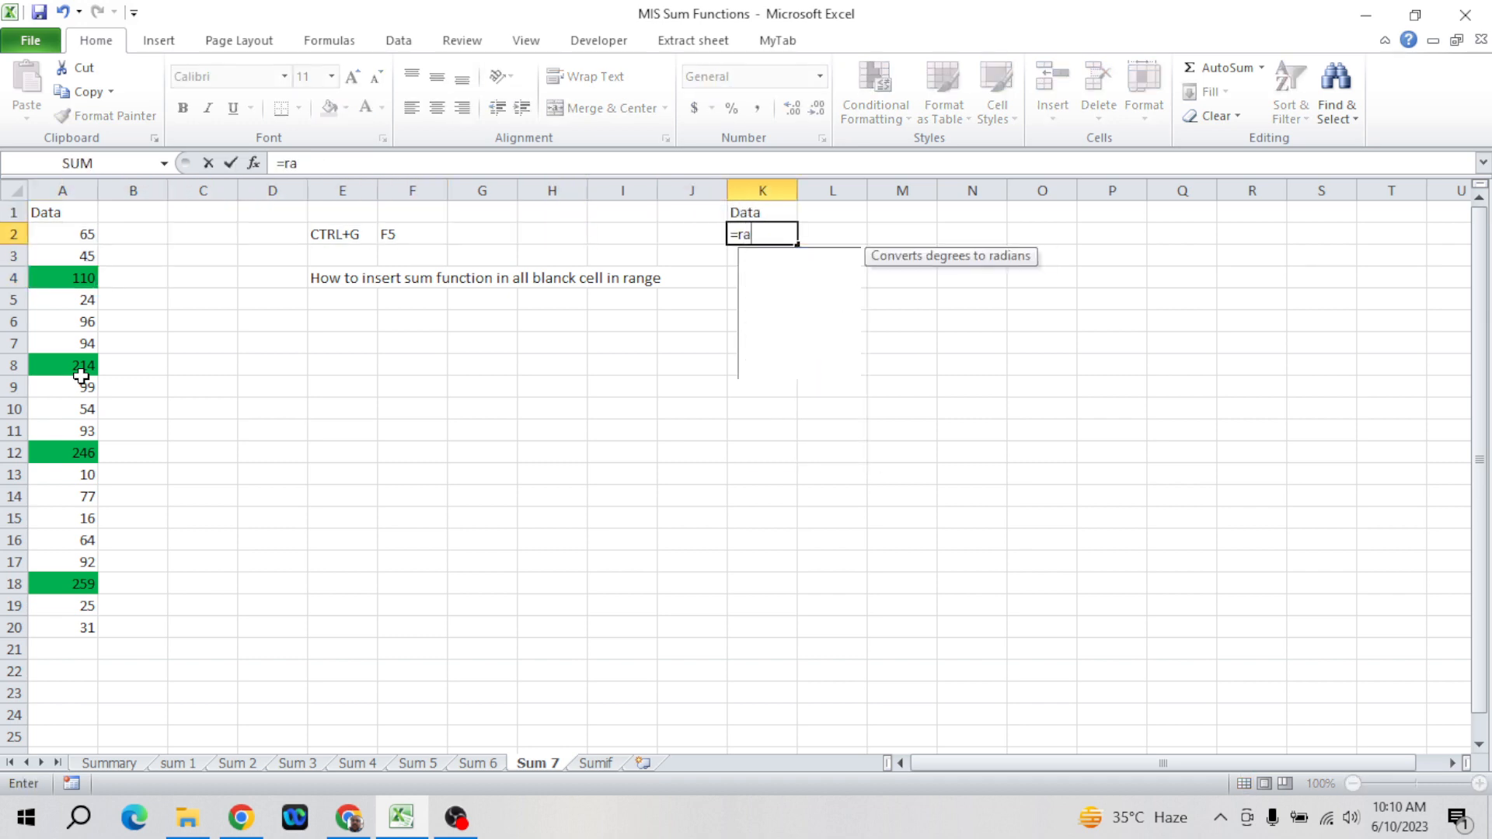
text(n)
key(Down)
key(Tab)
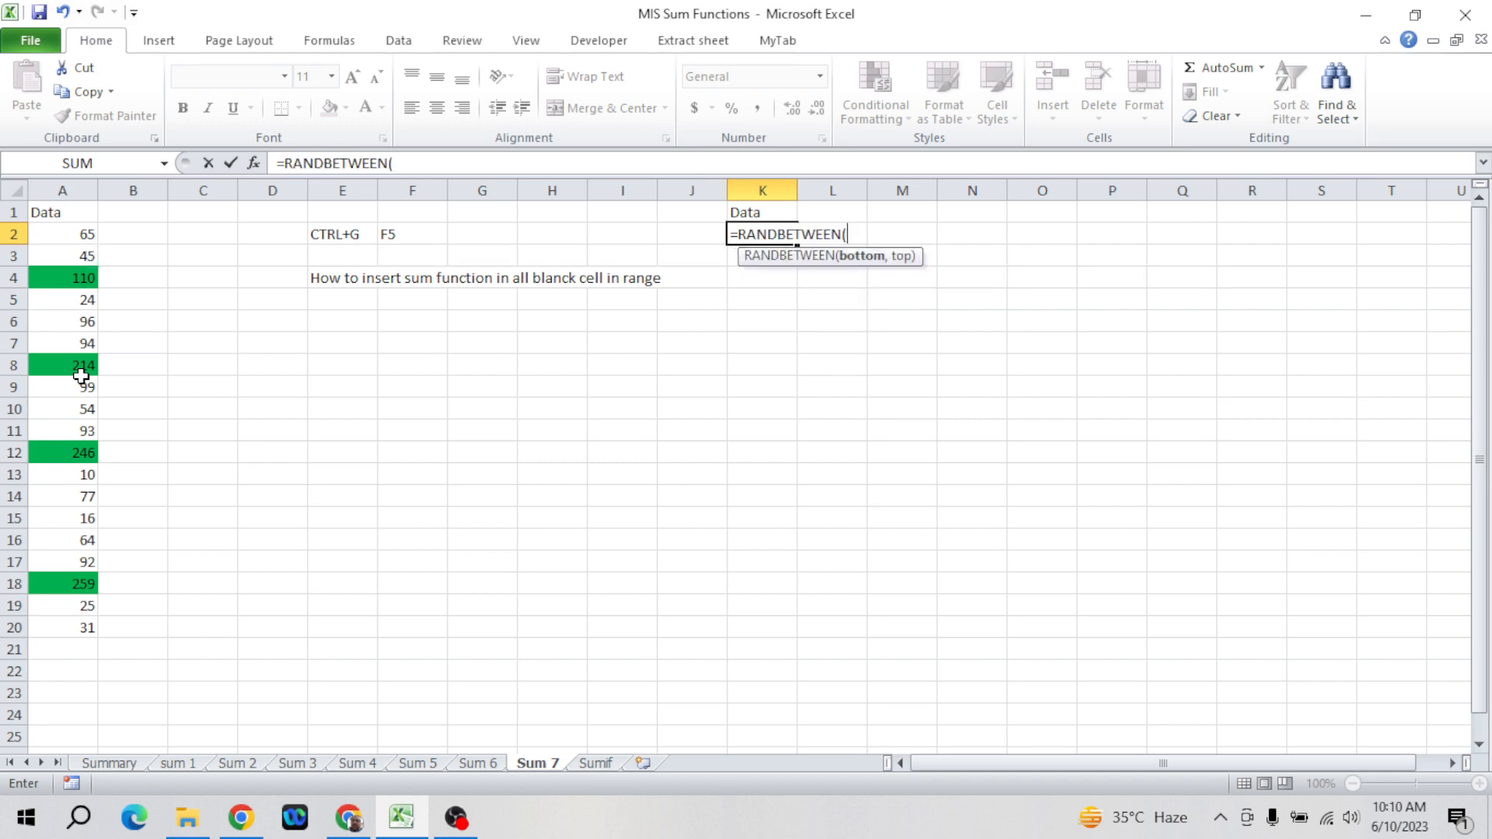
text(10,50)
key(Return)
- Fill the RANDBETWEEN formula from K2 down to K23
key(Up)
key(shift+Down)
key(shift+Down)
key(shift+Down)
key(shift+Down)
key(shift+Down)
key(shift+Down)
key(shift+Down)
key(shift+Down)
key(shift+Down)
key(shift+Down)
key(shift+Down)
key(shift+Down)
key(shift+Down)
key(shift+Down)
key(shift+Down)
key(shift+Down)
key(shift+Down)
key(shift+Down)
key(shift+Down)
key(shift+Down)
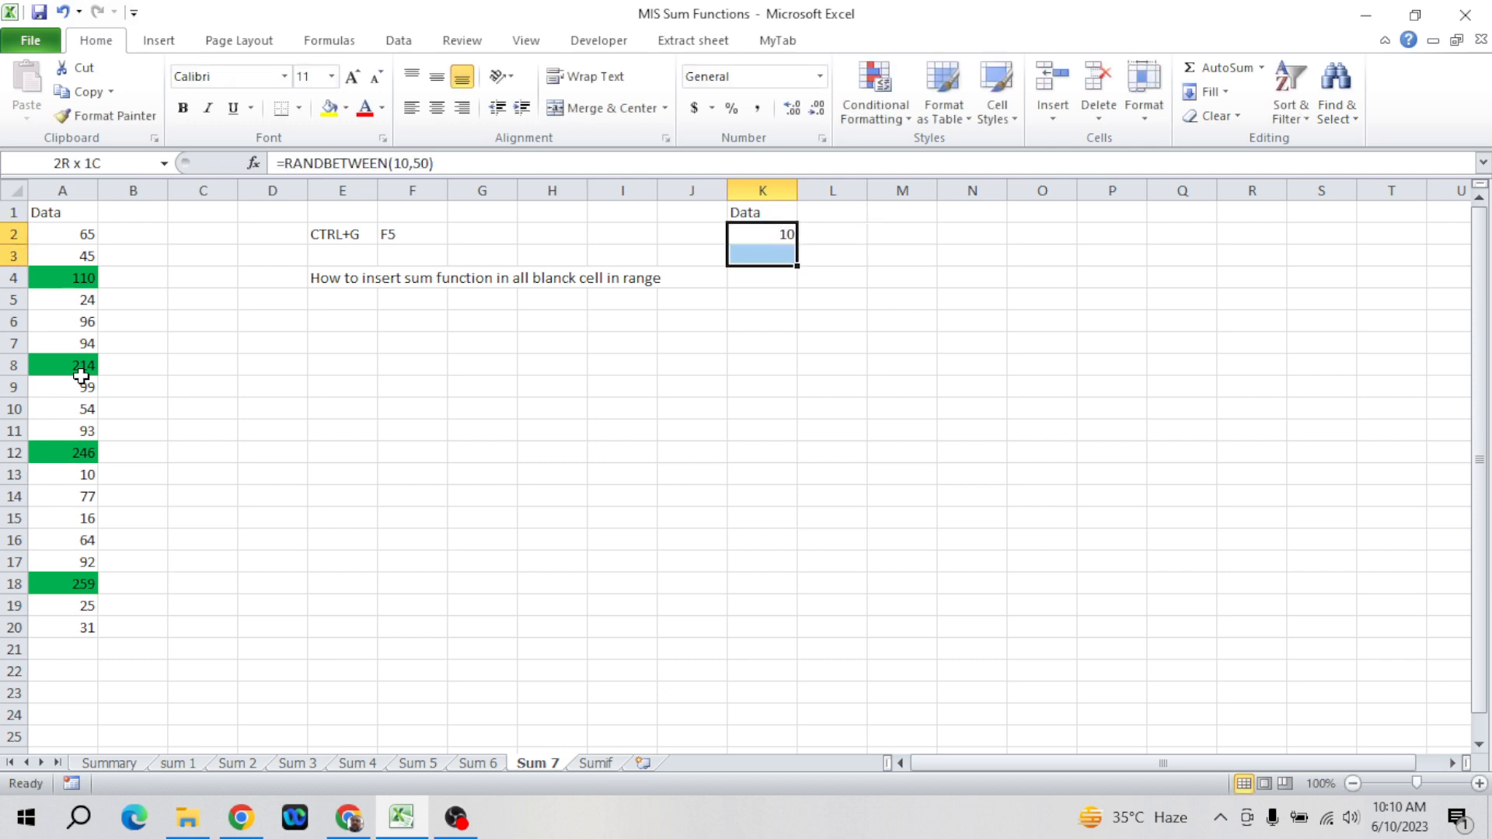
key(ctrl+d)
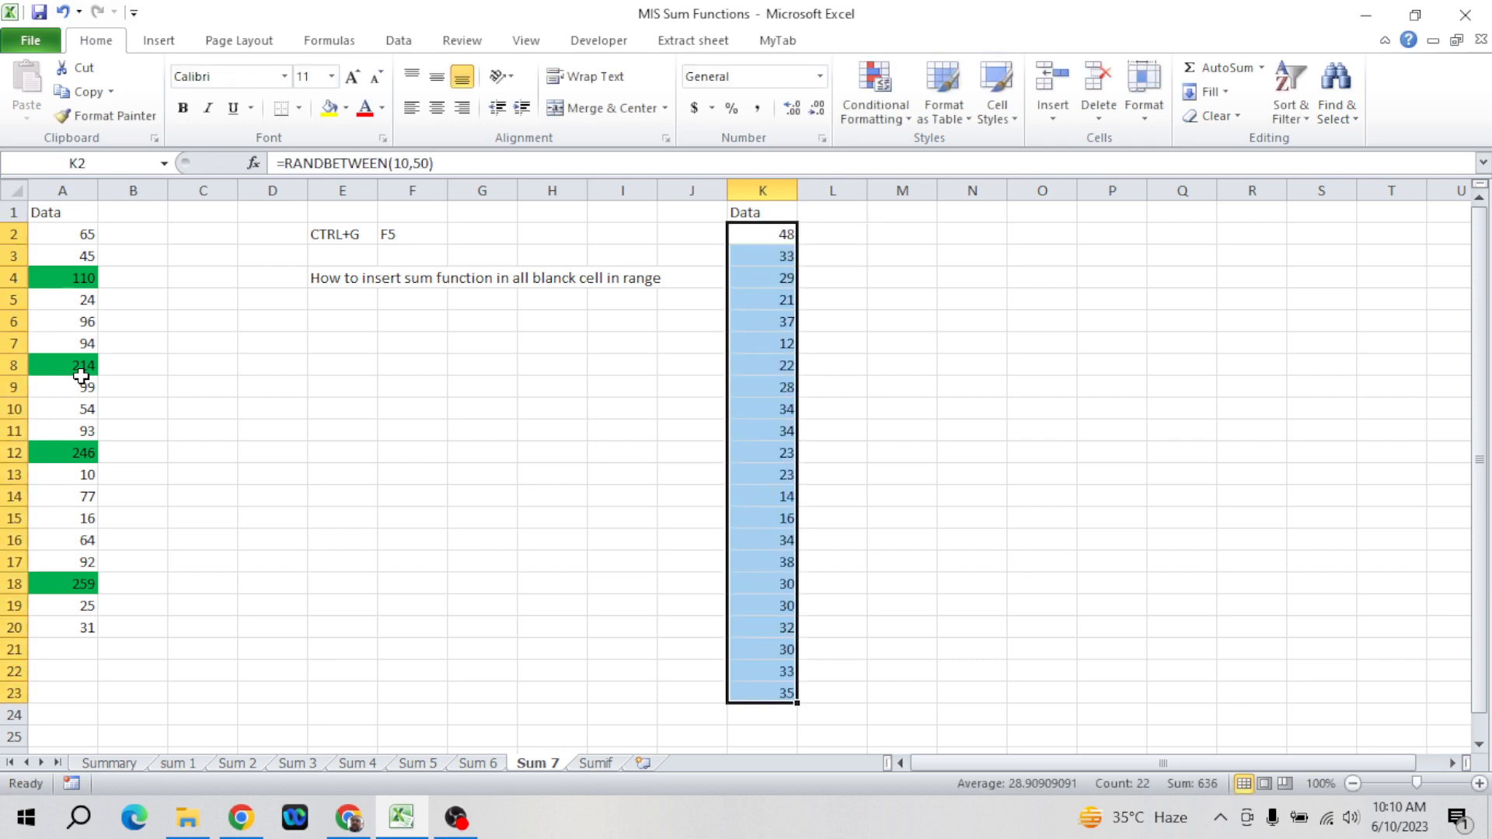
- Convert the random-number formulas in K2:K23 to fixed values by pasting them in place as values
key(ctrl+c)
key(ctrl+alt+v)
key(v)
key(Return)
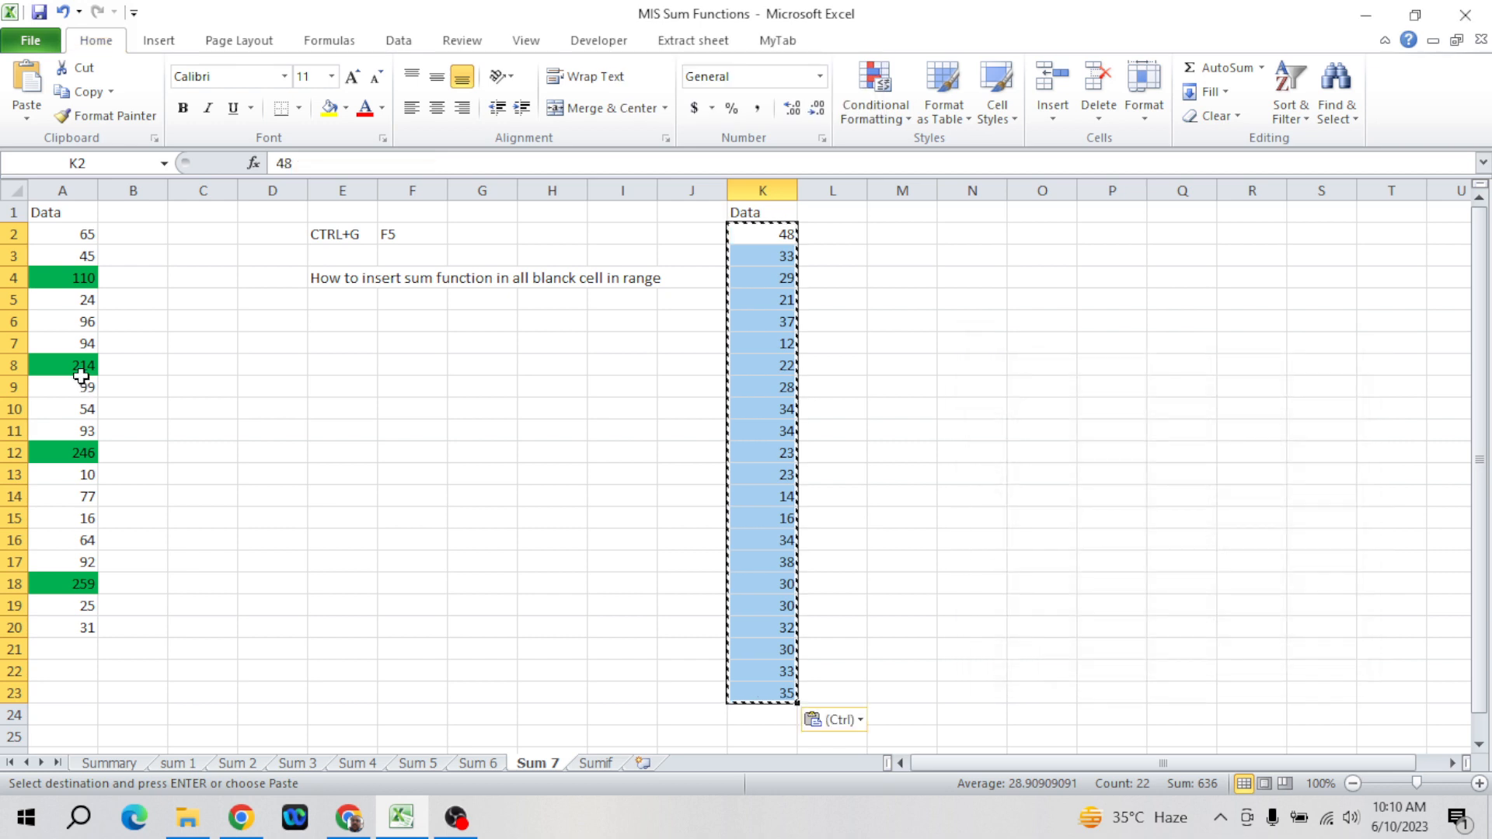
key(Escape)
- Clear cells K5, K11, K16 and K20 to leave blank subtotal cells between the groups of numbers
key(Down)
key(Down)
key(Down)
key(Down)
key(Up)
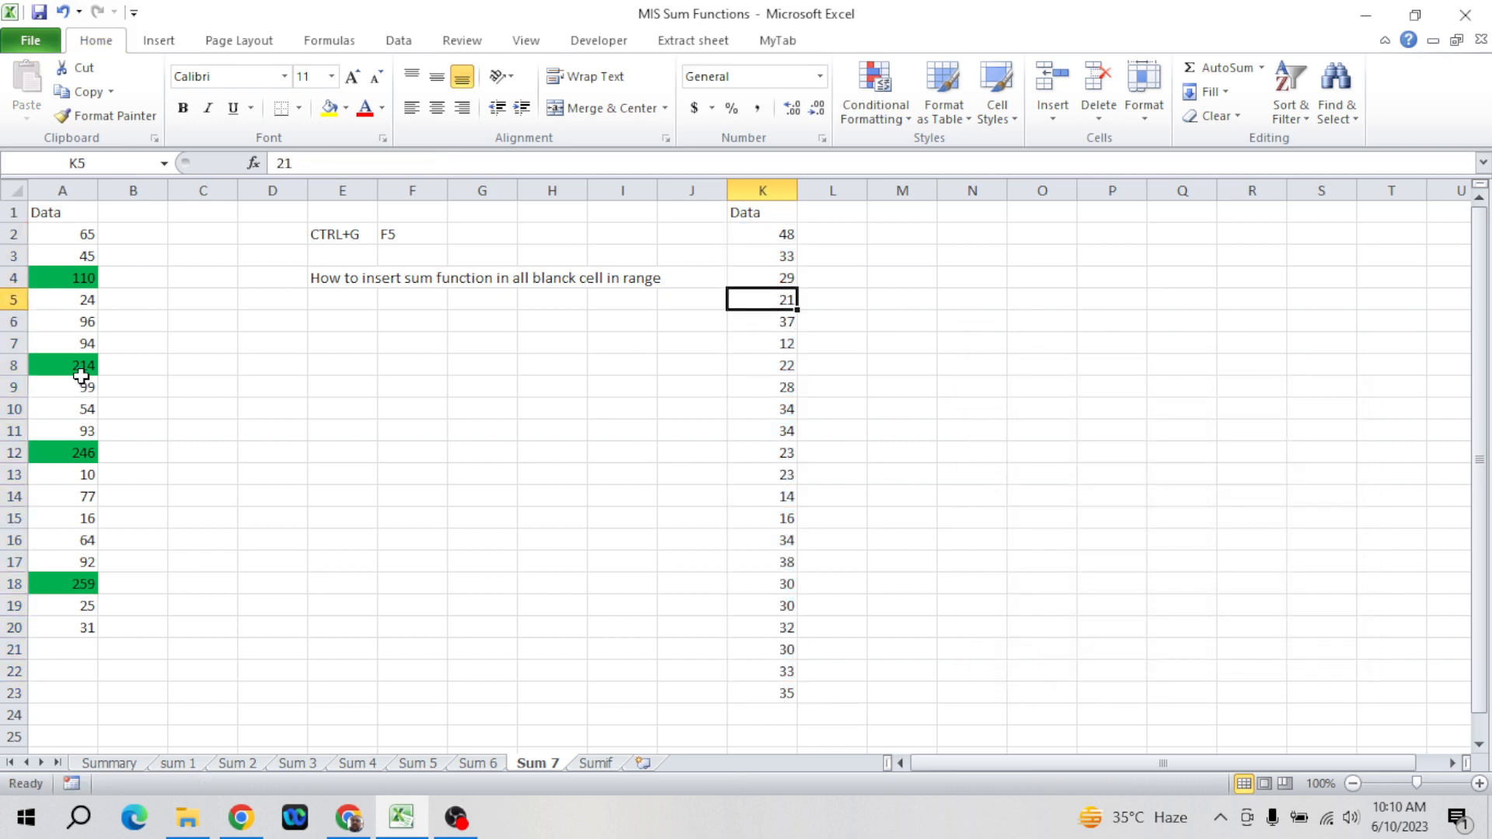
key(Down)
key(Down)
key(Down)
key(Down)
key(Down)
key(Down)
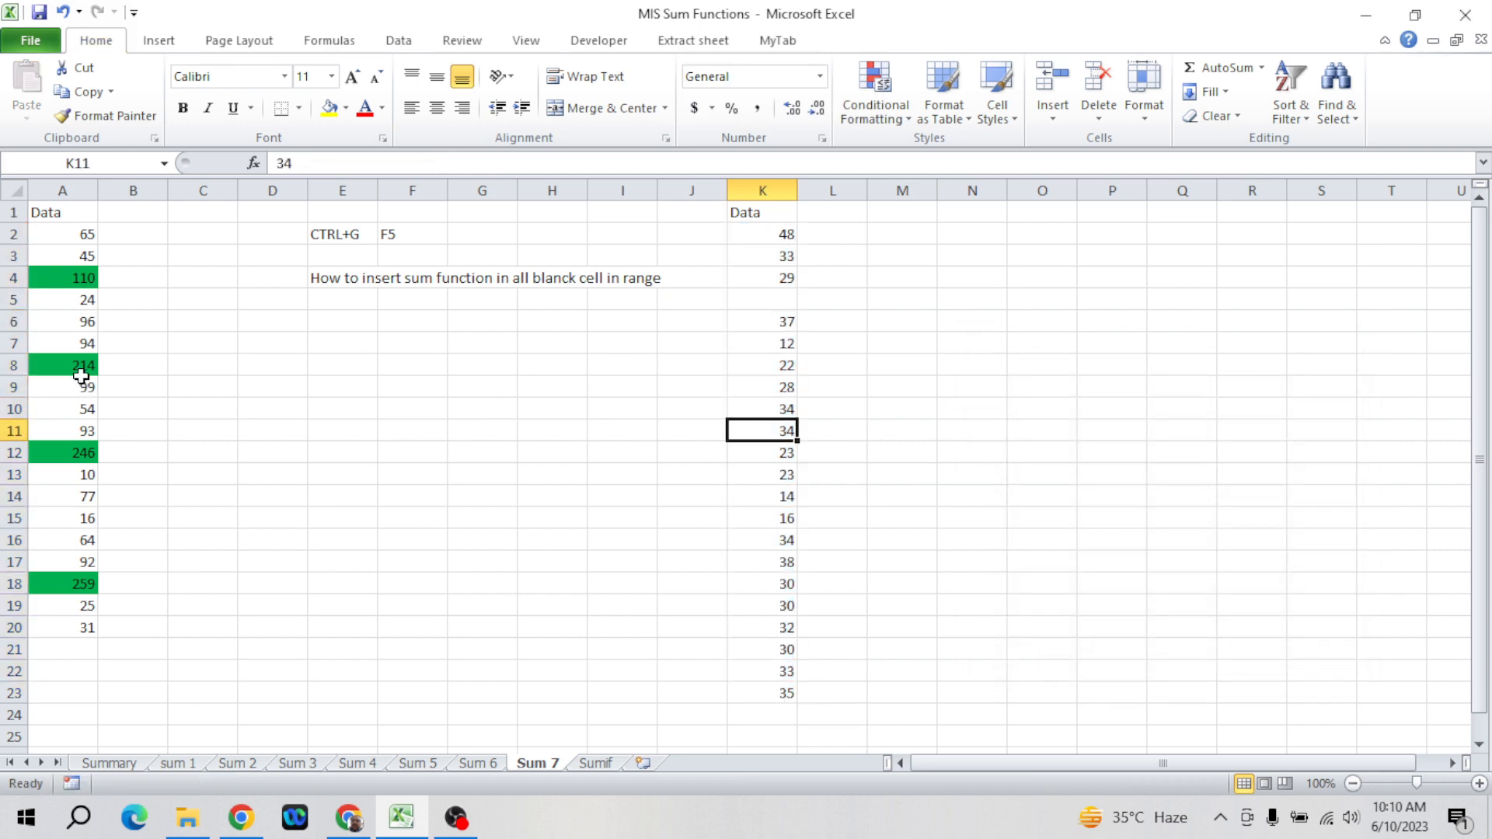
key(Delete)
key(Down)
key(Down)
key(Down)
key(Down)
key(Down)
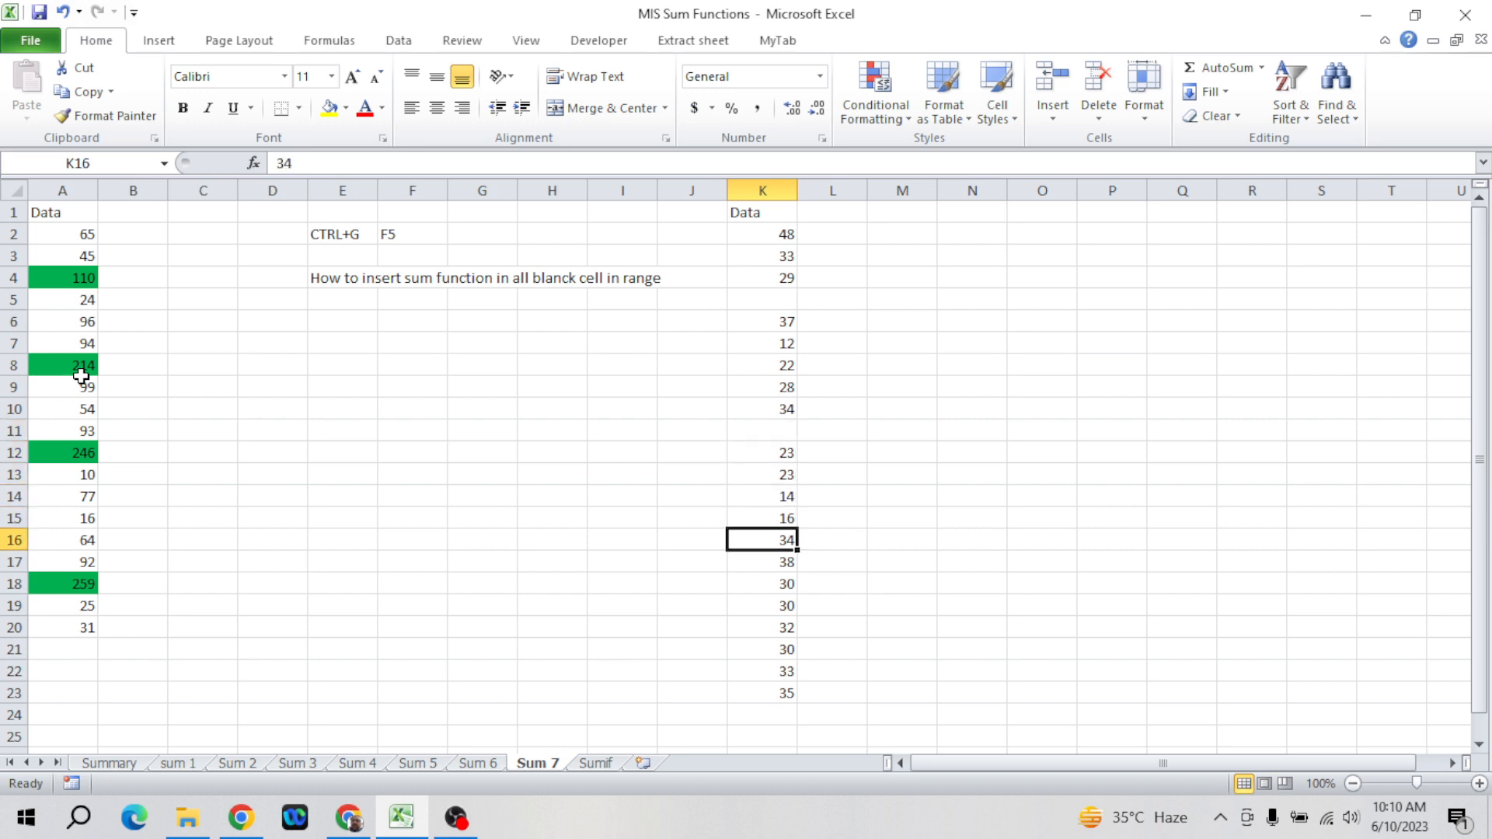
key(Delete)
key(Down)
key(Down)
key(Down)
key(Down)
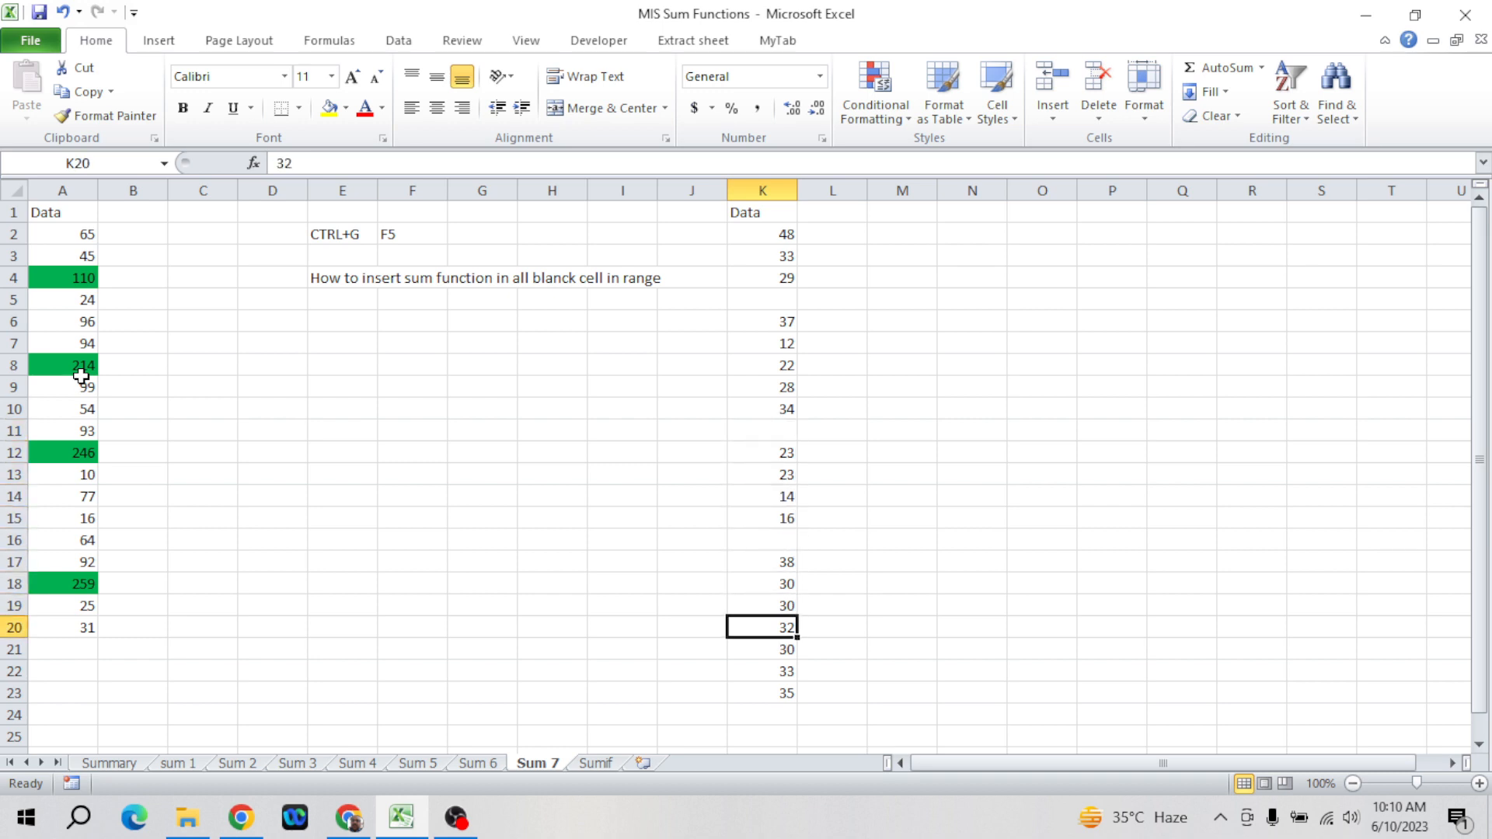
key(Delete)
key(Down)
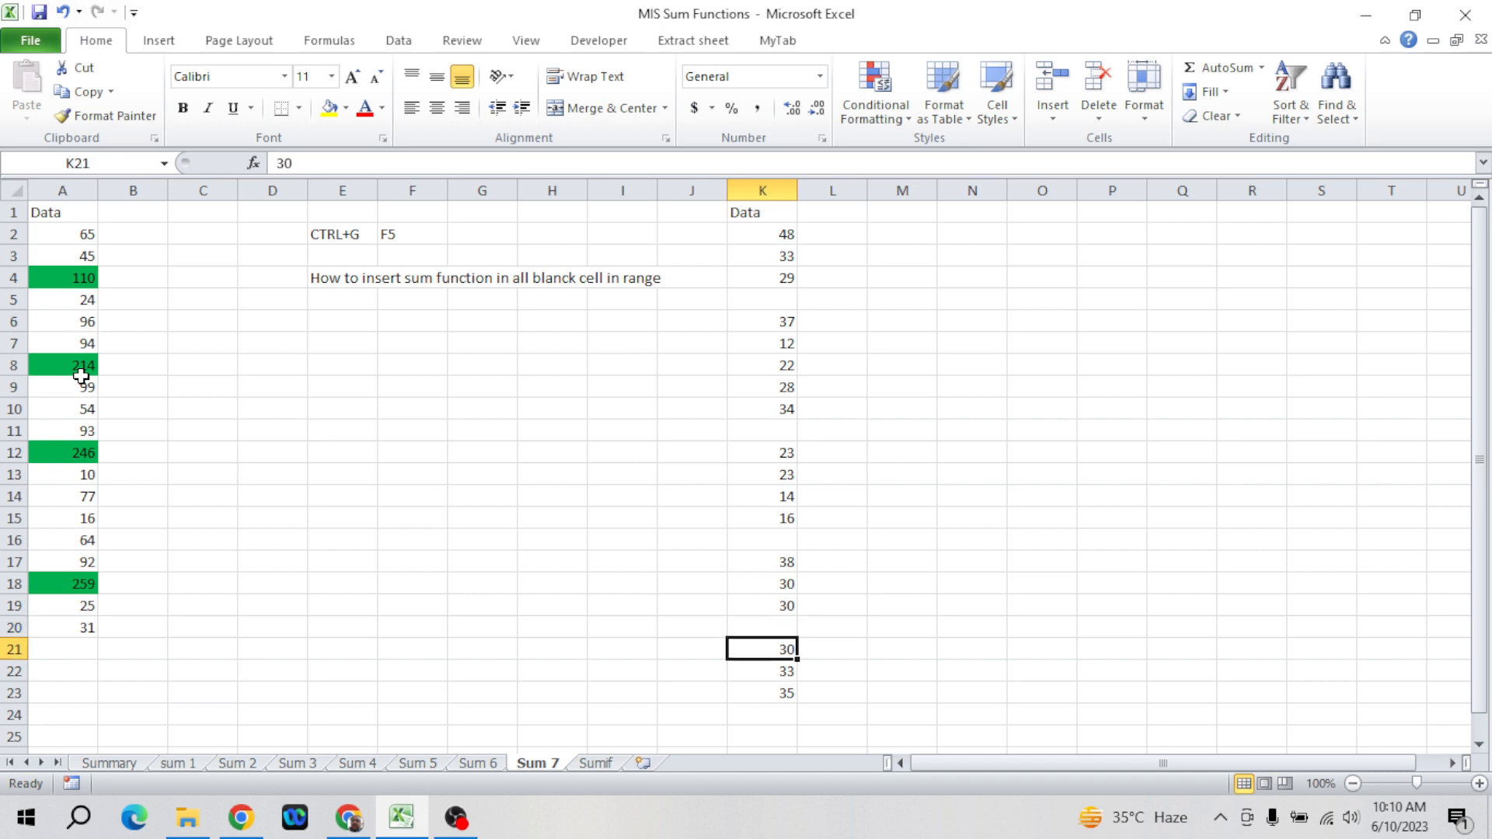
key(Down)
key(Up)
key(Up)
key(Up)
key(Down)
key(Down)
key(Down)
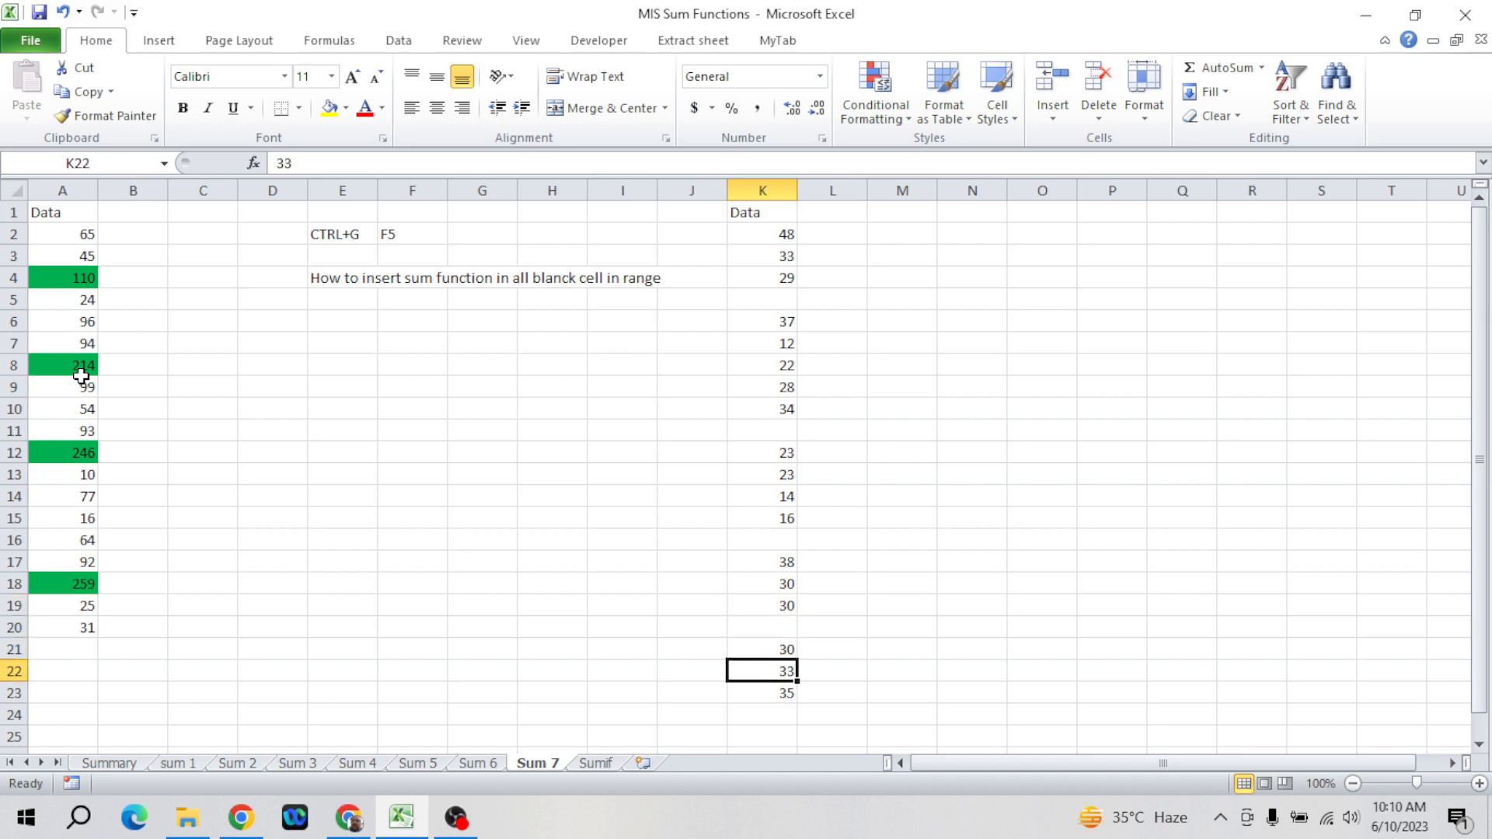
key(Up)
- Highlight the blank subtotal cells K5, K11, K16, K20 and K24 with a yellow fill
key(ctrl+Up)
key(ctrl+Up)
key(ctrl+Up)
key(ctrl+Up)
key(ctrl+Up)
key(ctrl+Up)
key(ctrl+Up)
key(ctrl+Up)
key(Down)
key(Down)
key(Down)
key(Down)
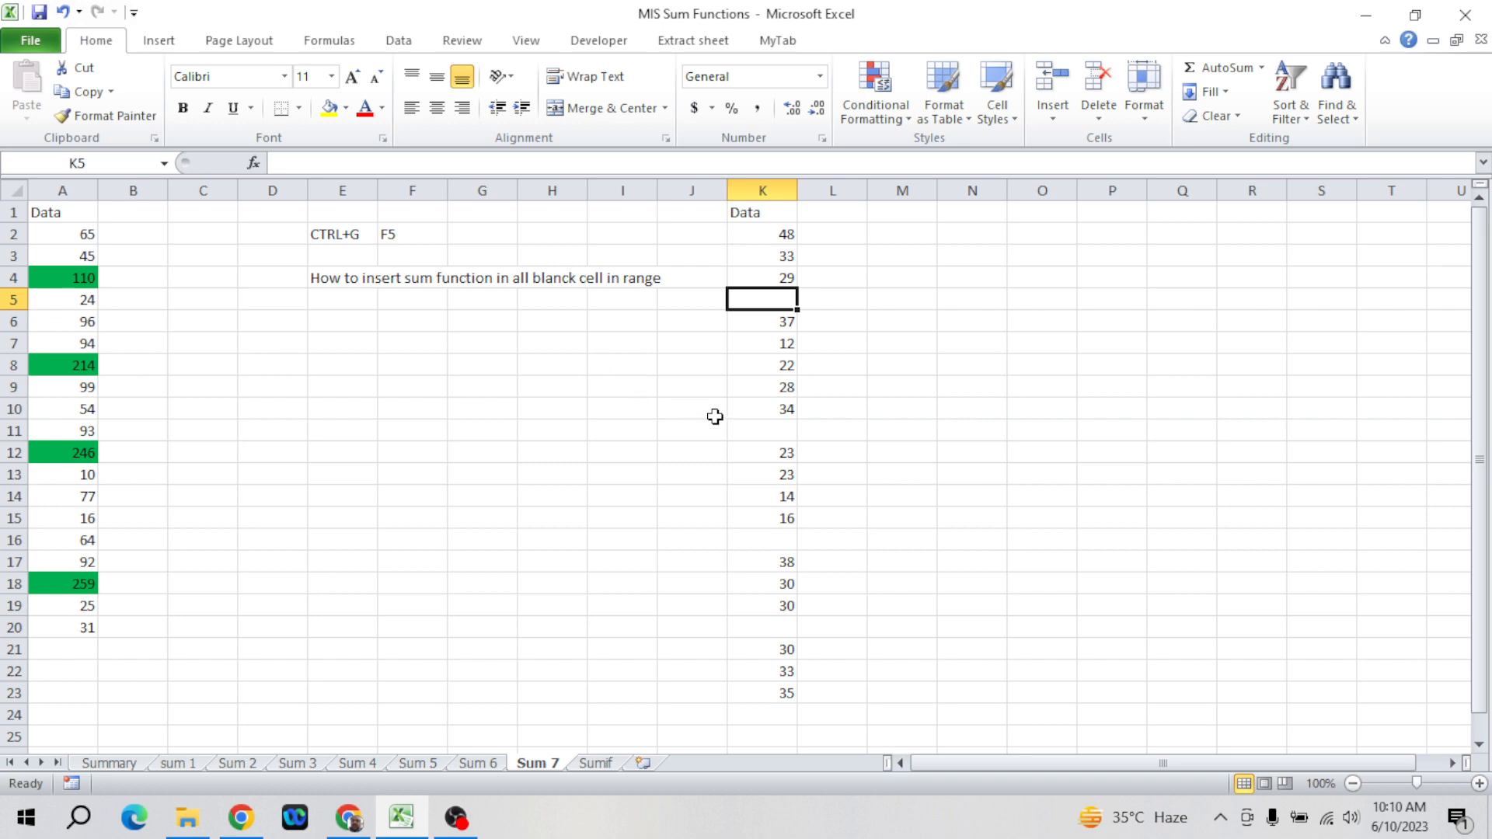
ctrl+click(770, 427)
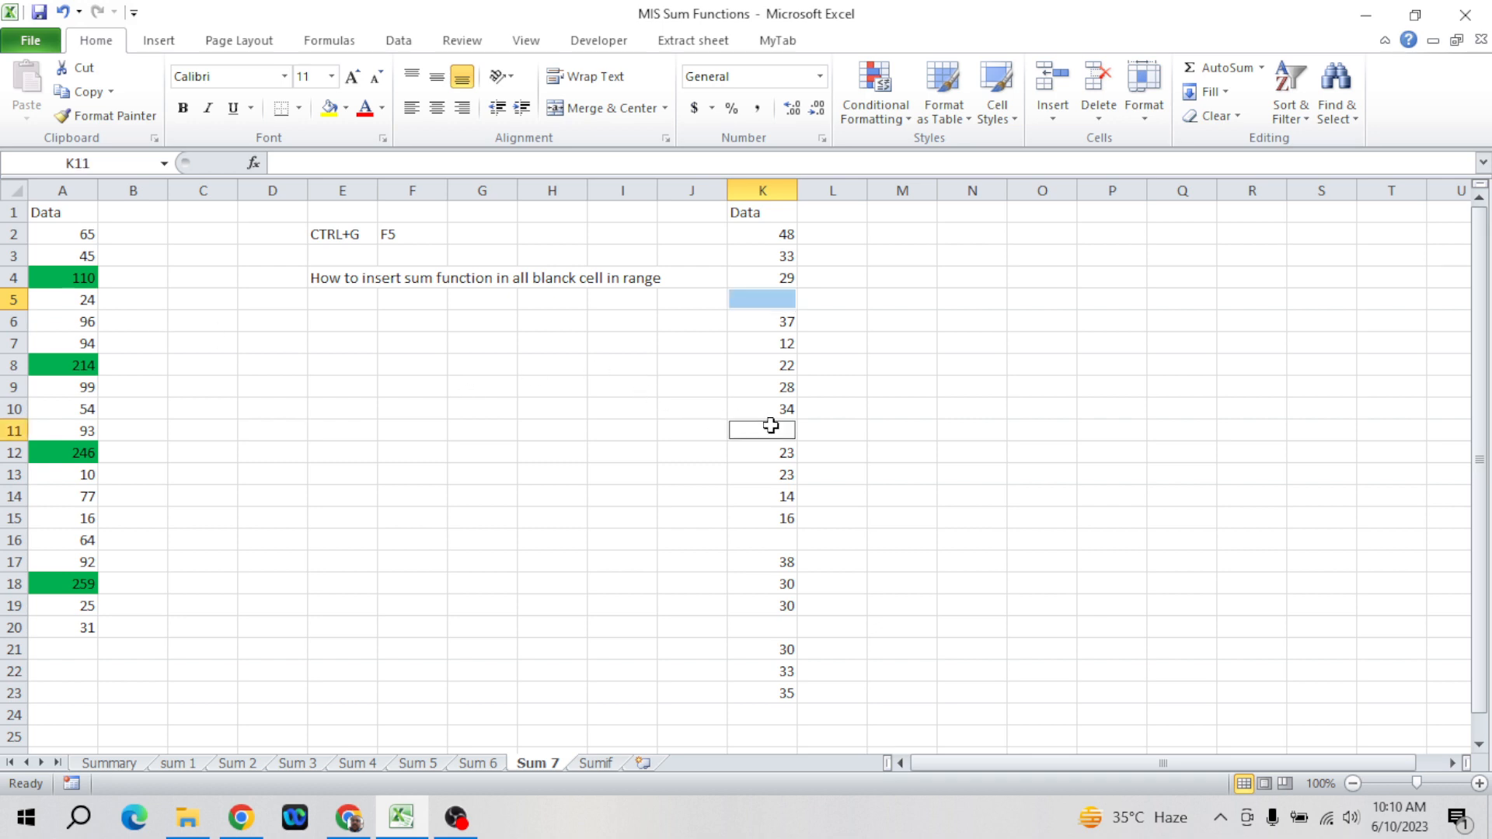
ctrl+click(780, 541)
ctrl+click(782, 630)
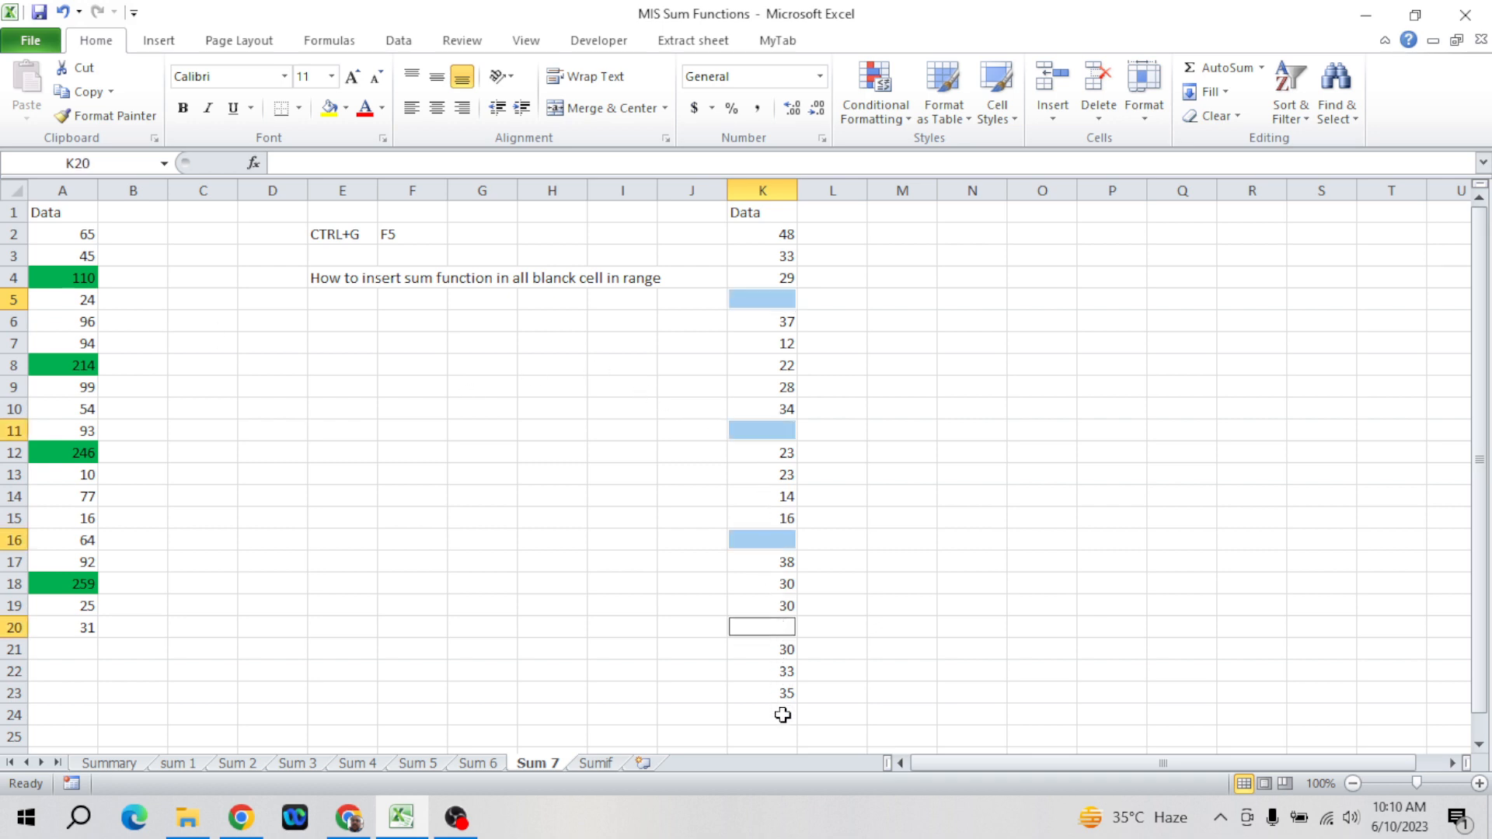
ctrl+click(783, 715)
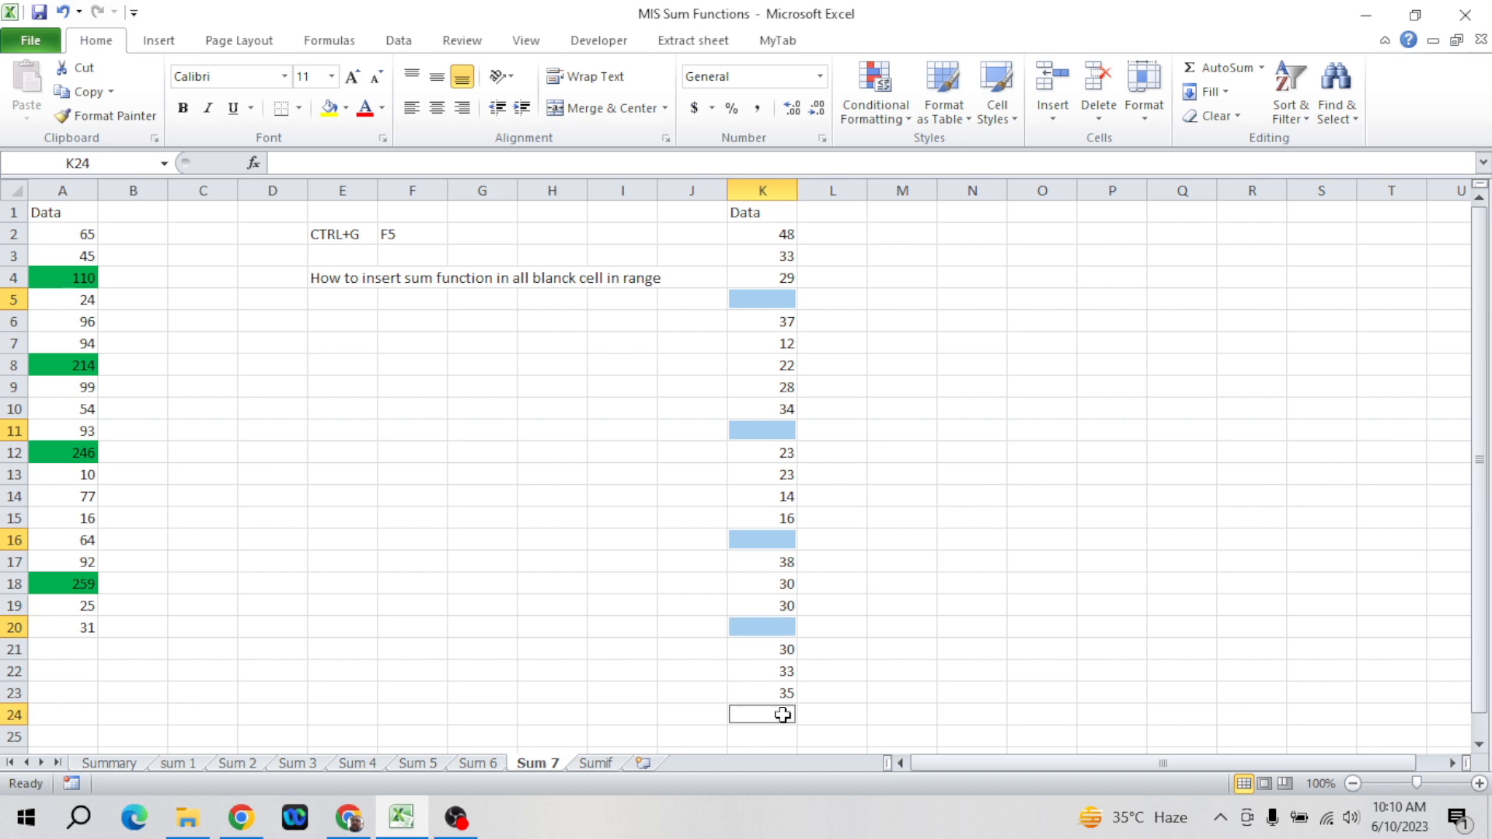
click(328, 108)
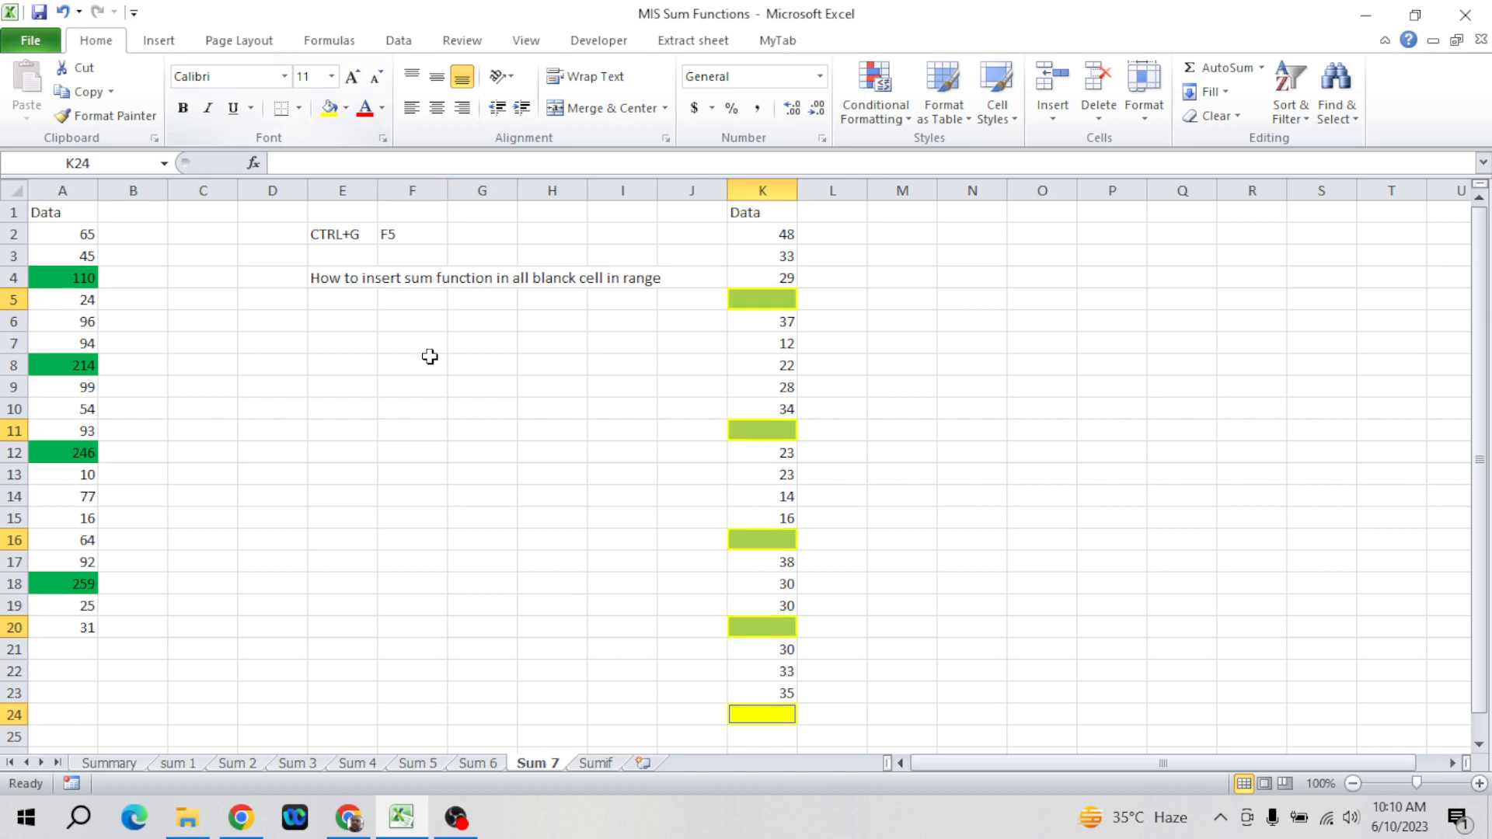
- Total the first group of numbers in K5 with the formula =SUM(K2:K4)
click(763, 304)
text(=SUM()
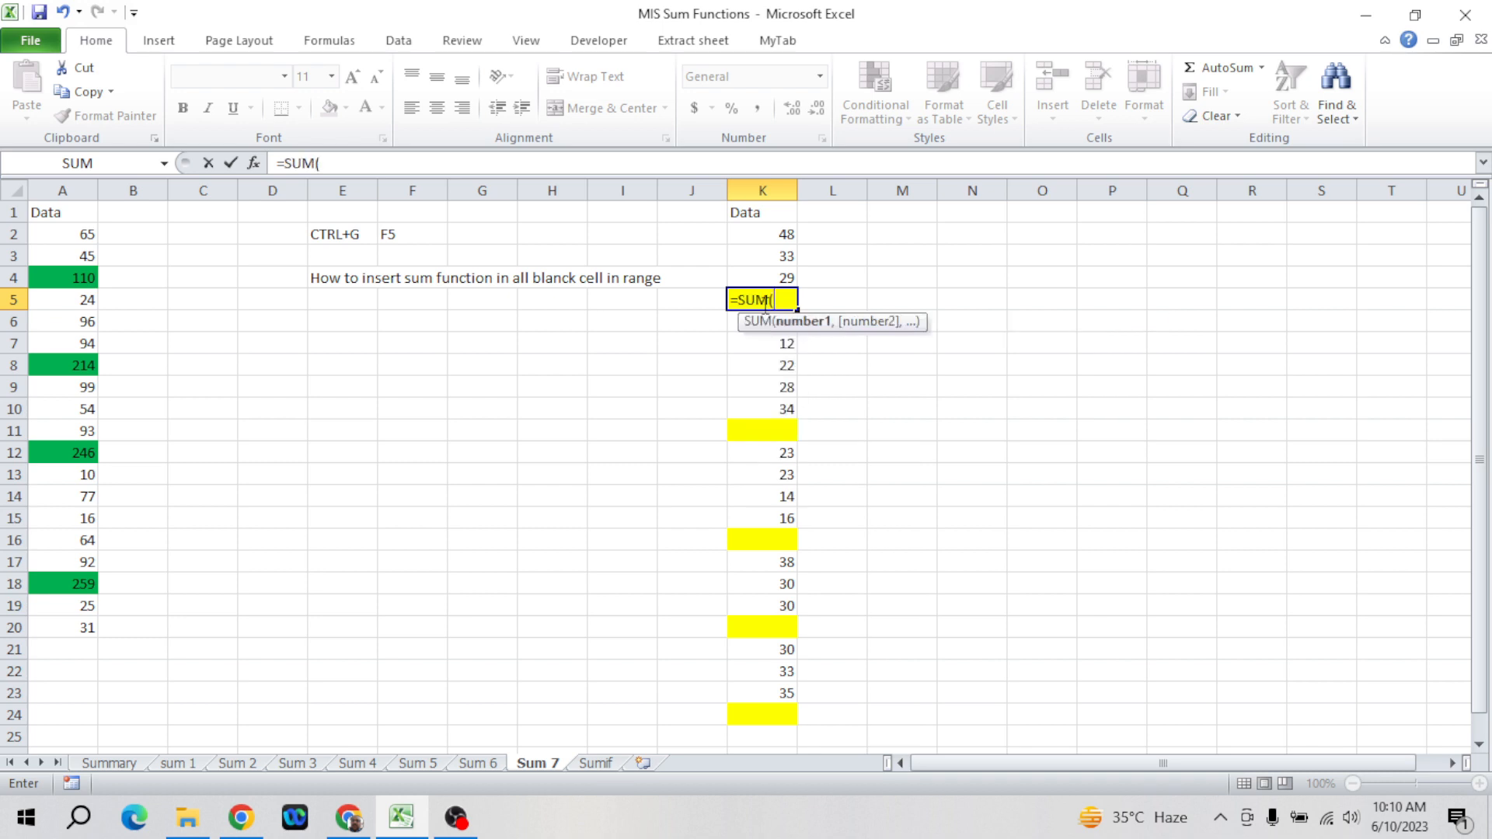
key(Up)
key(Up)
key(Up)
key(shift+Down)
key(shift+Down)
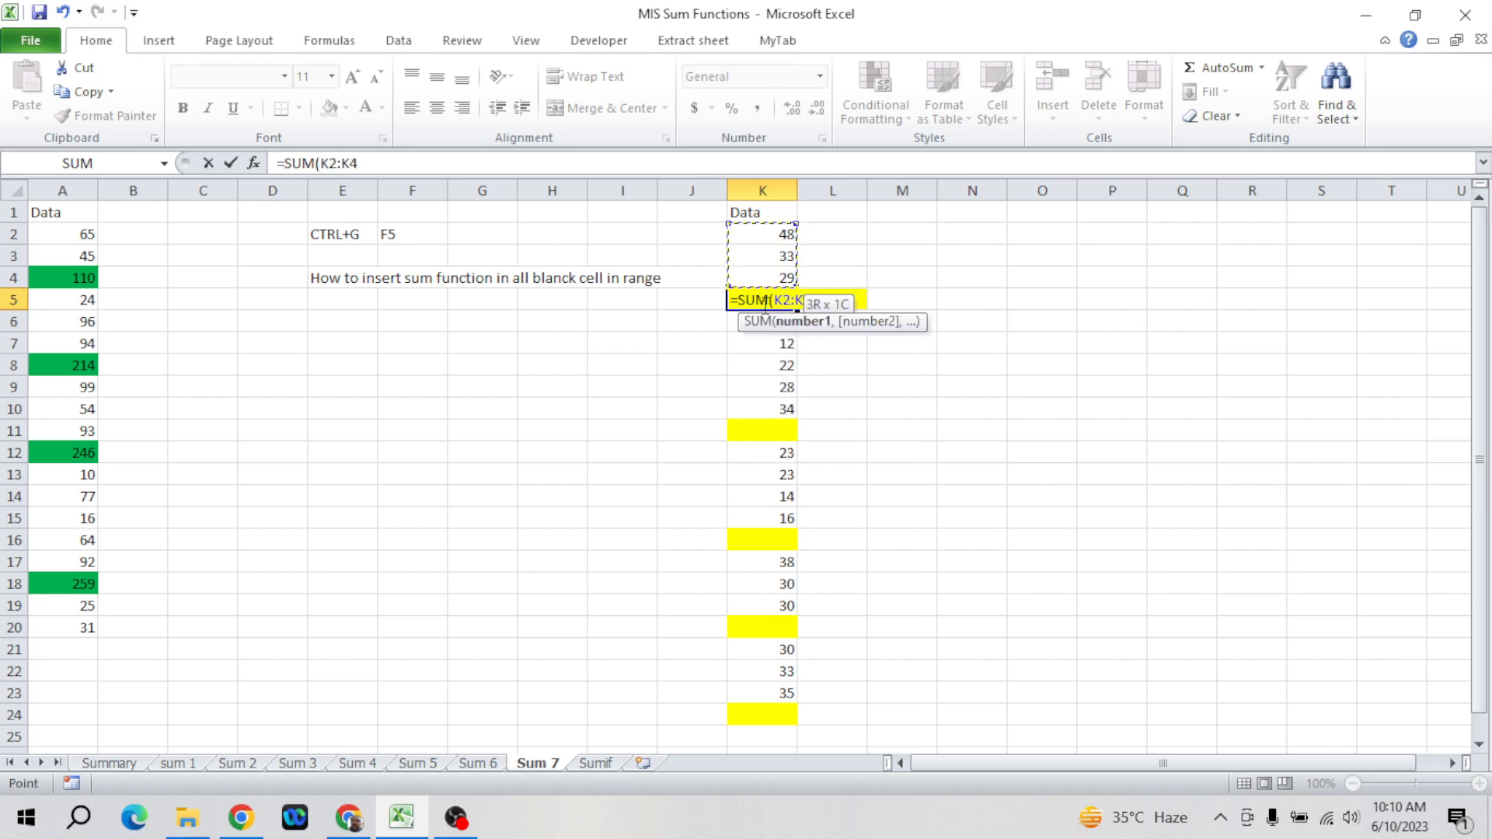
text())
key(Return)
- Copy the SUM formula from K5 into the blank subtotal cell K11
click(762, 305)
key(ctrl+c)
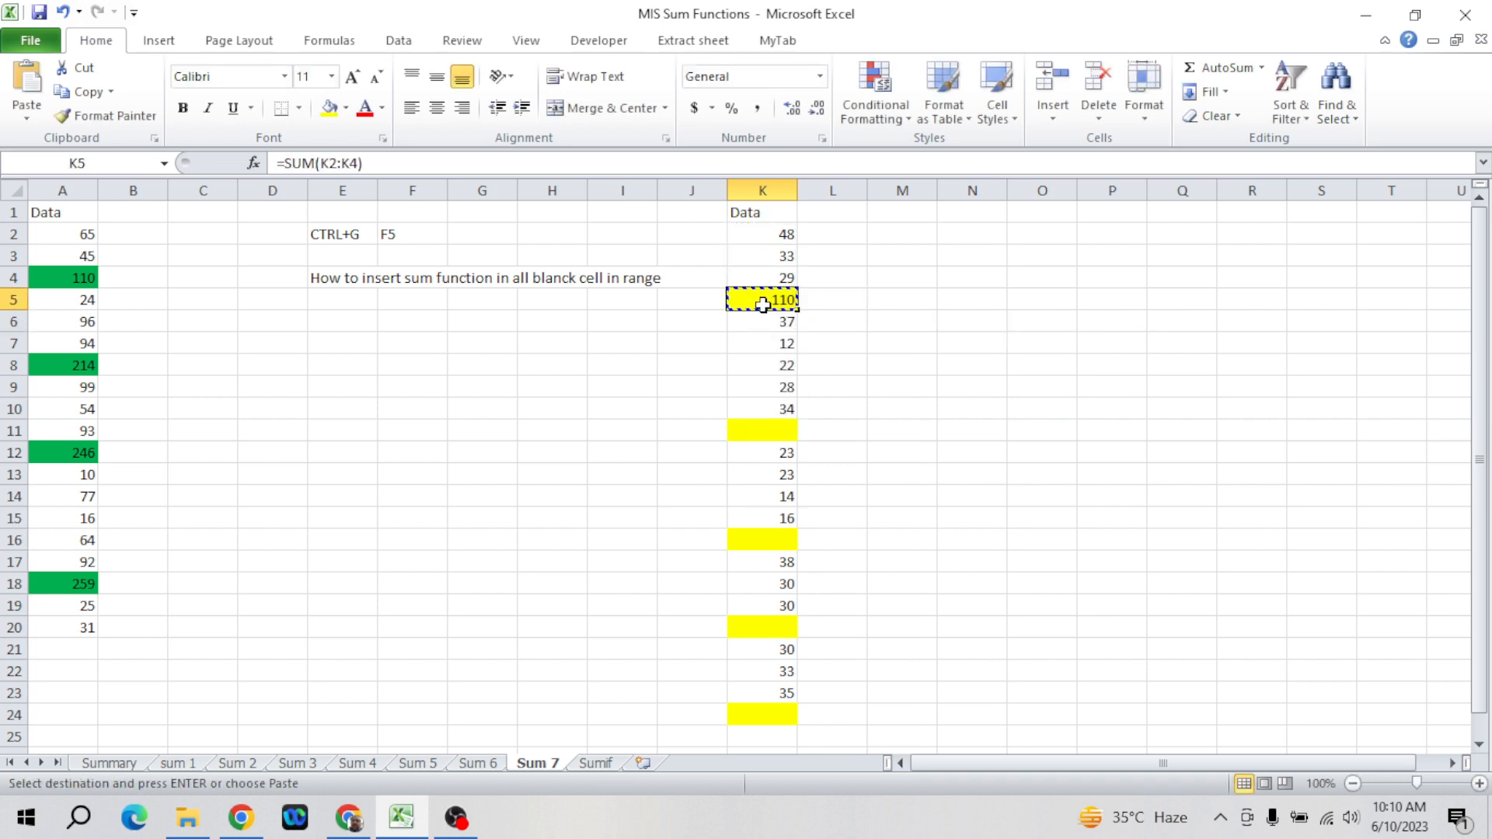
key(Down)
key(Down)
key(Down)
key(Down)
key(Down)
key(Down)
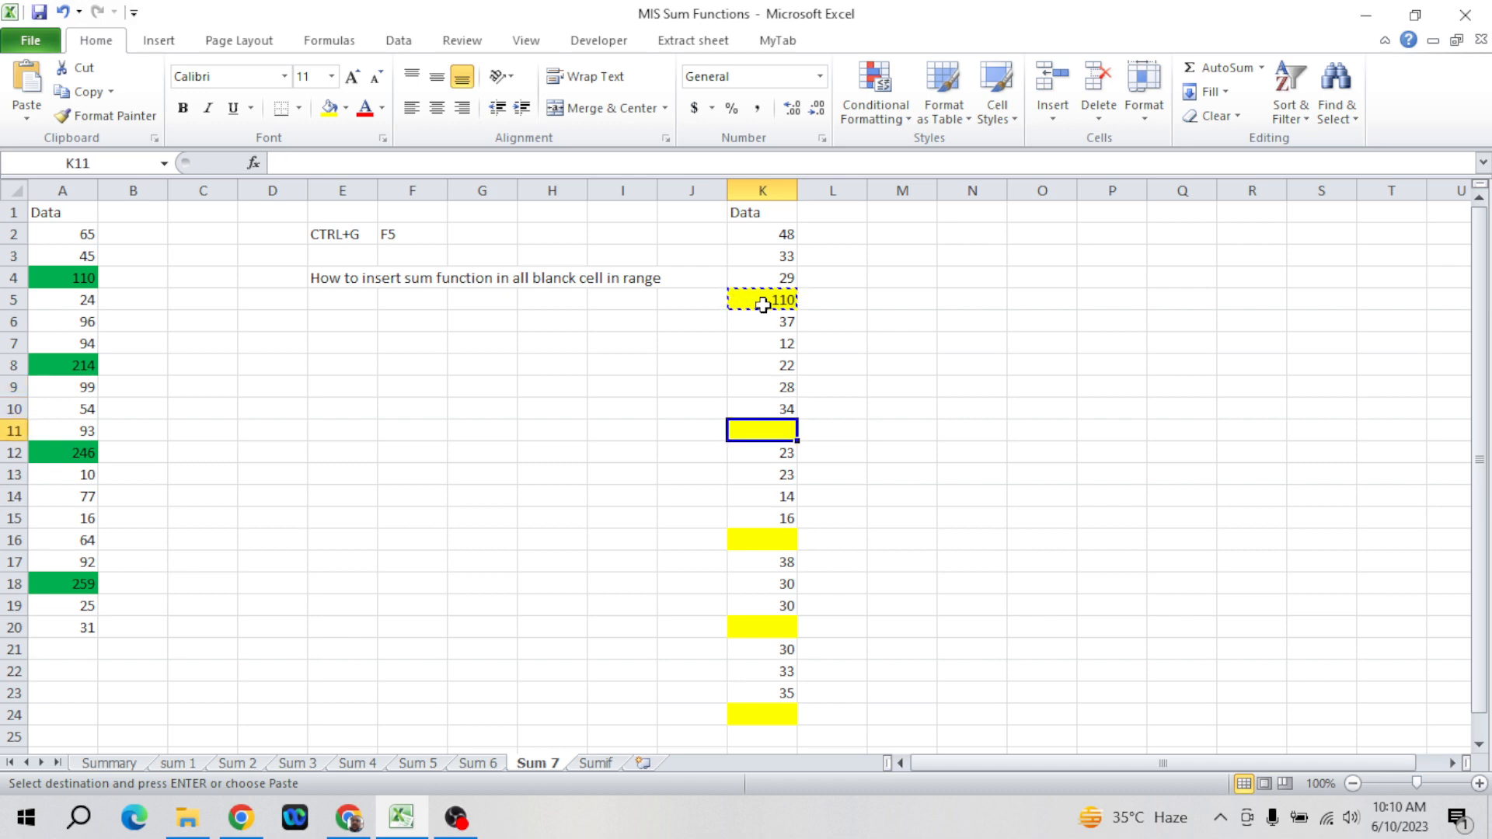
key(Return)
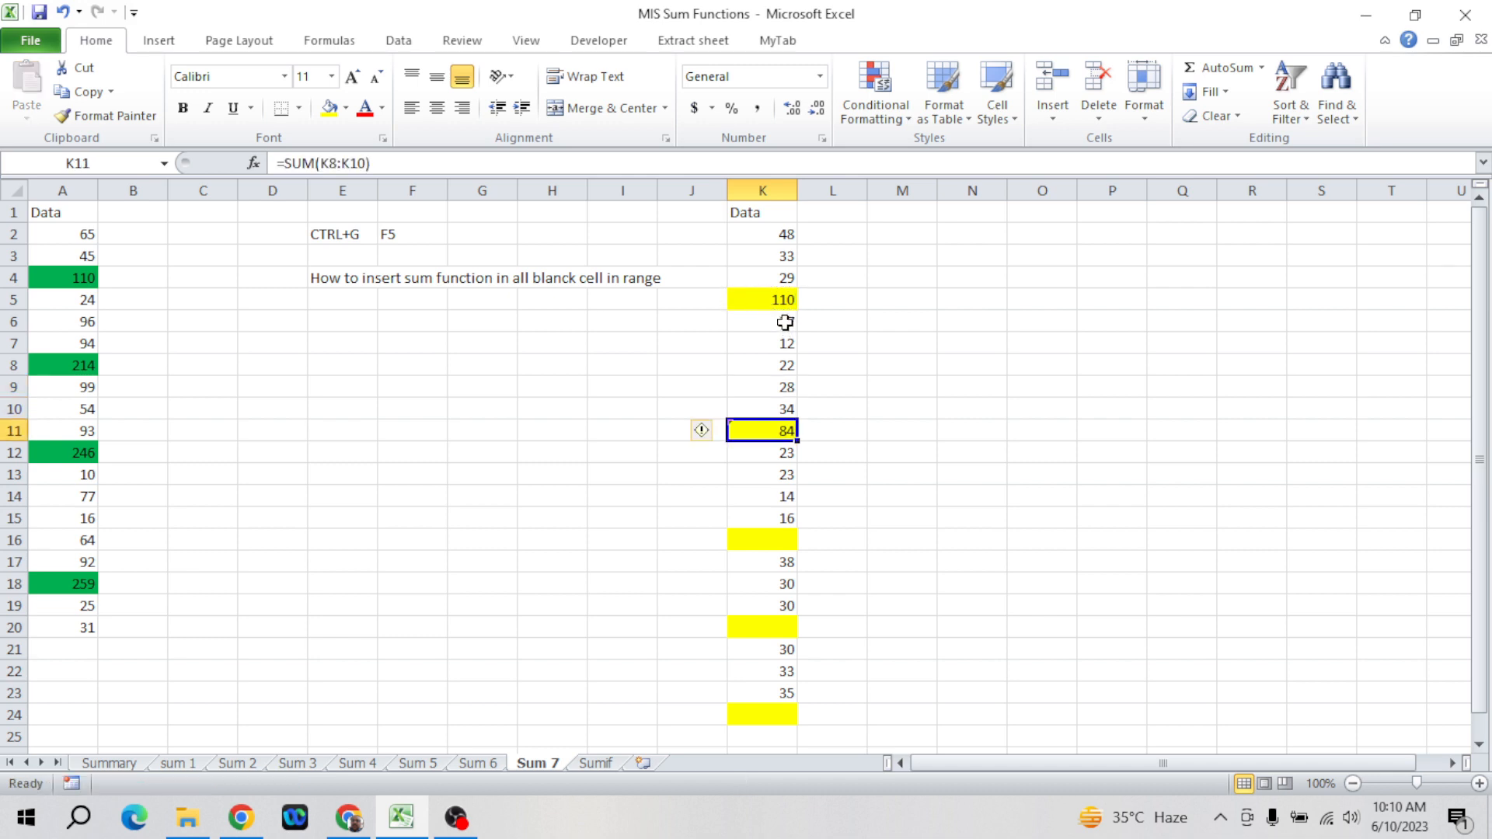
- Compare the numbers in K6:K10 with the range referenced by the pasted formula in K11
click(784, 322)
shift+click(784, 406)
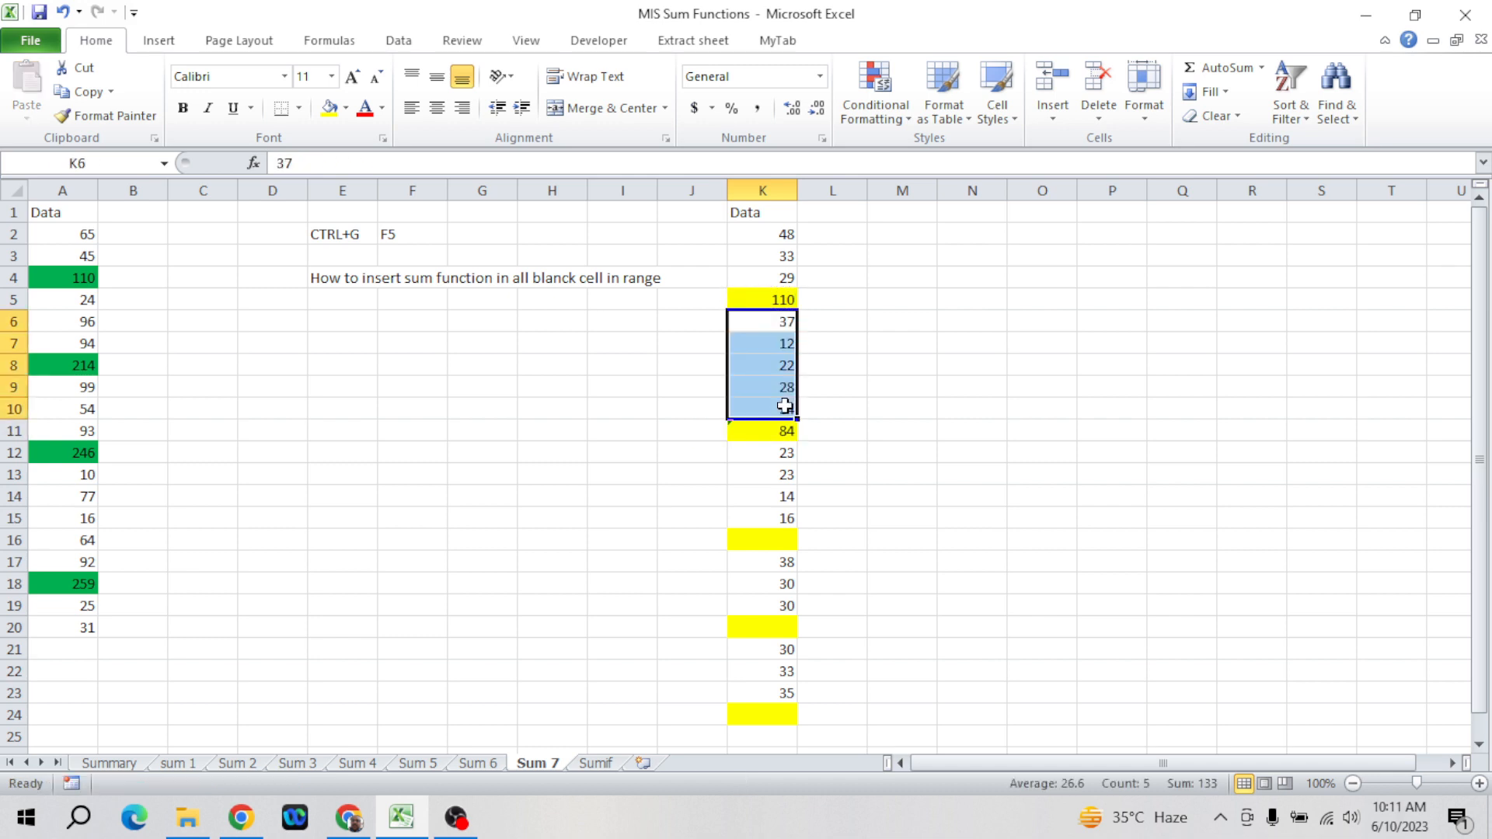
click(783, 430)
double_click(783, 429)
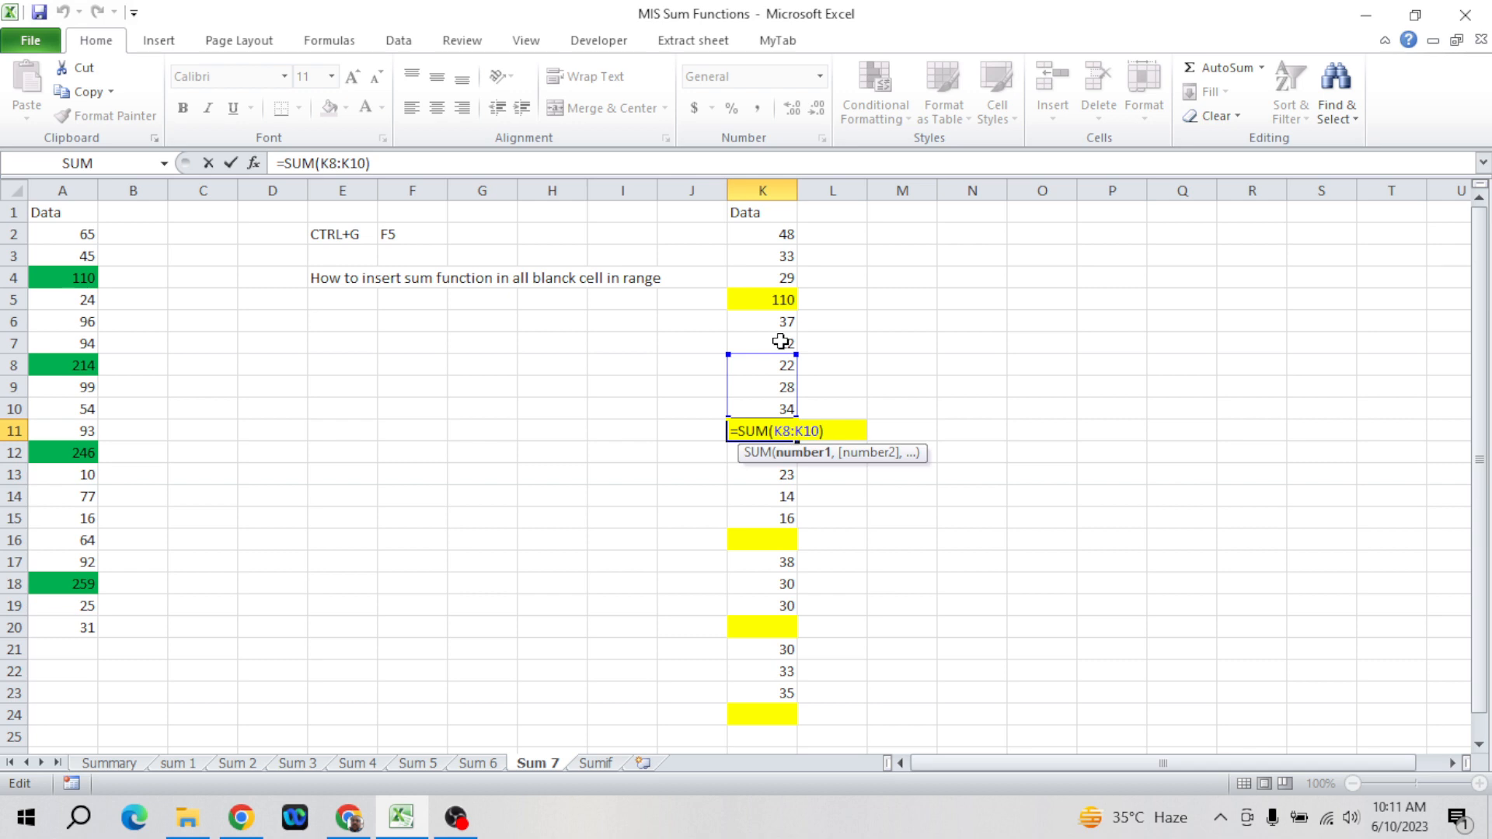
key(Escape)
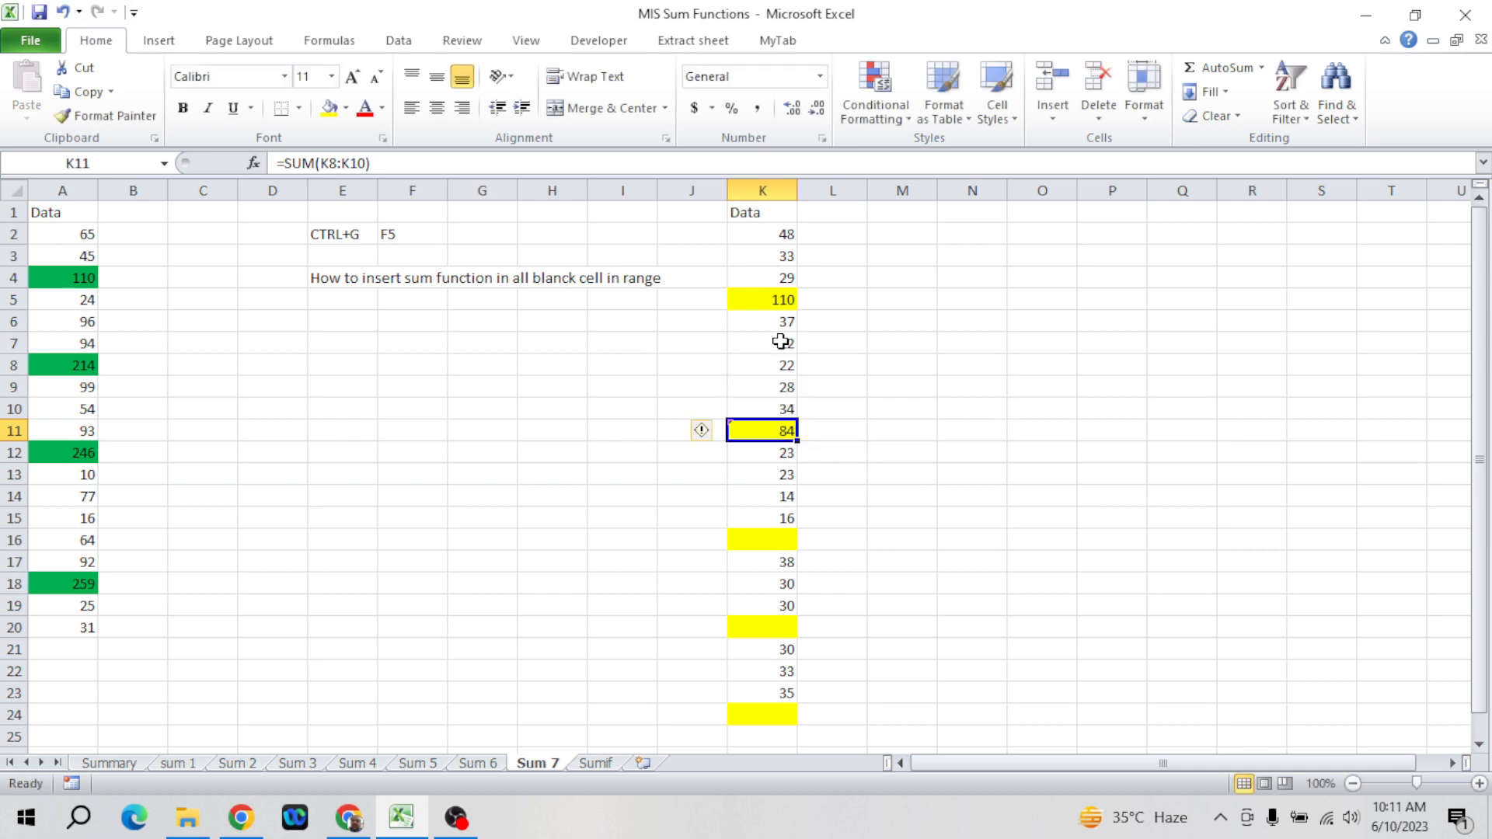
- Clear the SUM formulas from K11 and K5
key(Delete)
key(Up)
key(Up)
key(Up)
key(Up)
key(Up)
key(Up)
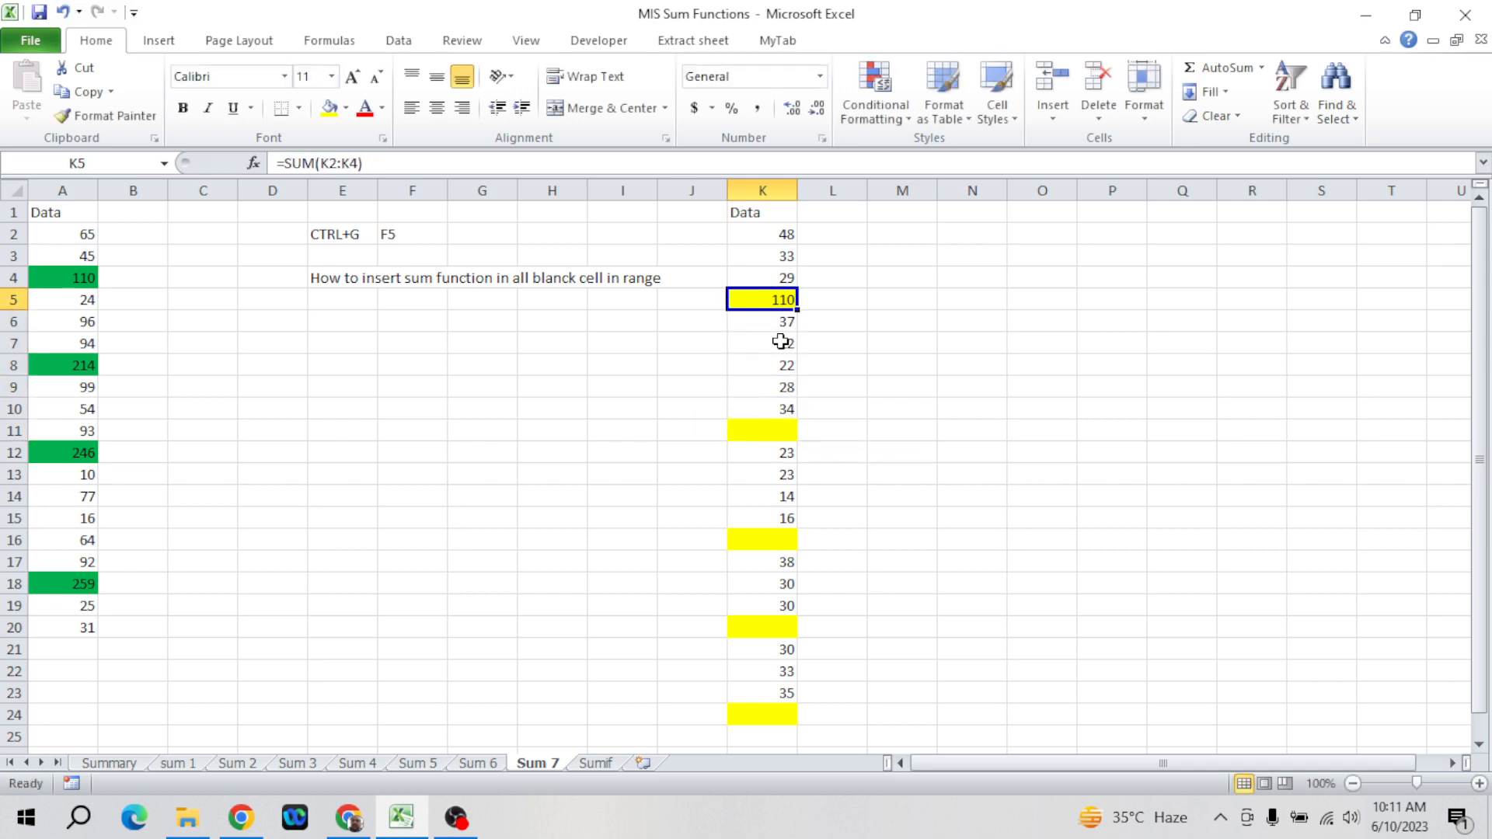
key(Delete)
- Select only the blank cells within K1:K24 using Go To Special with the Blanks option
key(Up)
key(Up)
key(Up)
key(Up)
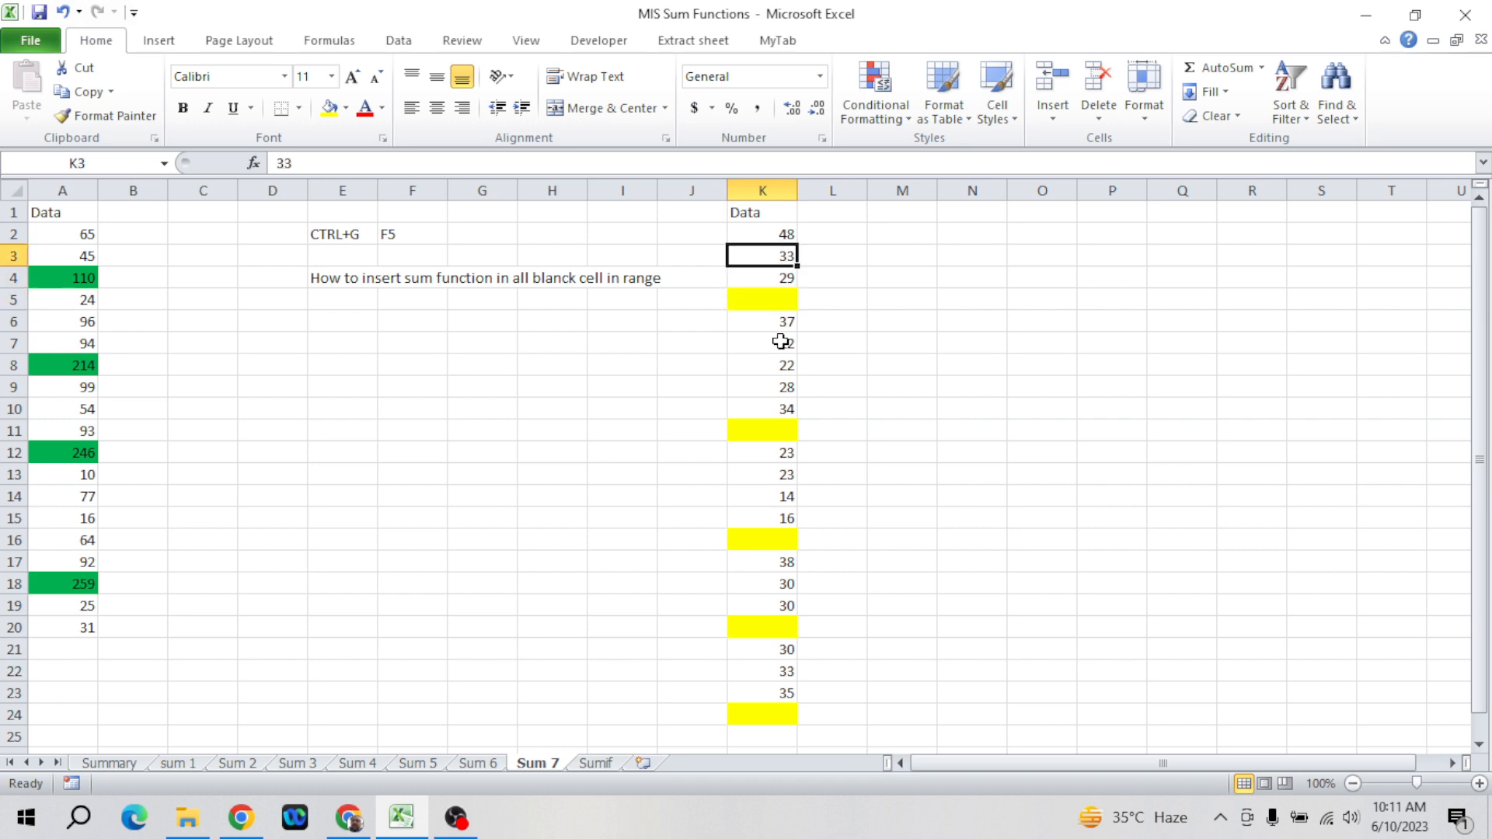
key(shift+Down)
key(shift+Down)
key(shift+Down)
key(shift+Down)
key(shift+Down)
key(shift+Down)
key(shift+Down)
key(shift+Down)
key(shift+Down)
key(shift+Down)
key(shift+Down)
key(shift+Down)
key(shift+Down)
key(shift+Down)
key(shift+Down)
key(shift+Down)
key(shift+Down)
key(shift+Down)
key(shift+Down)
key(shift+Down)
key(shift+Down)
key(shift+Down)
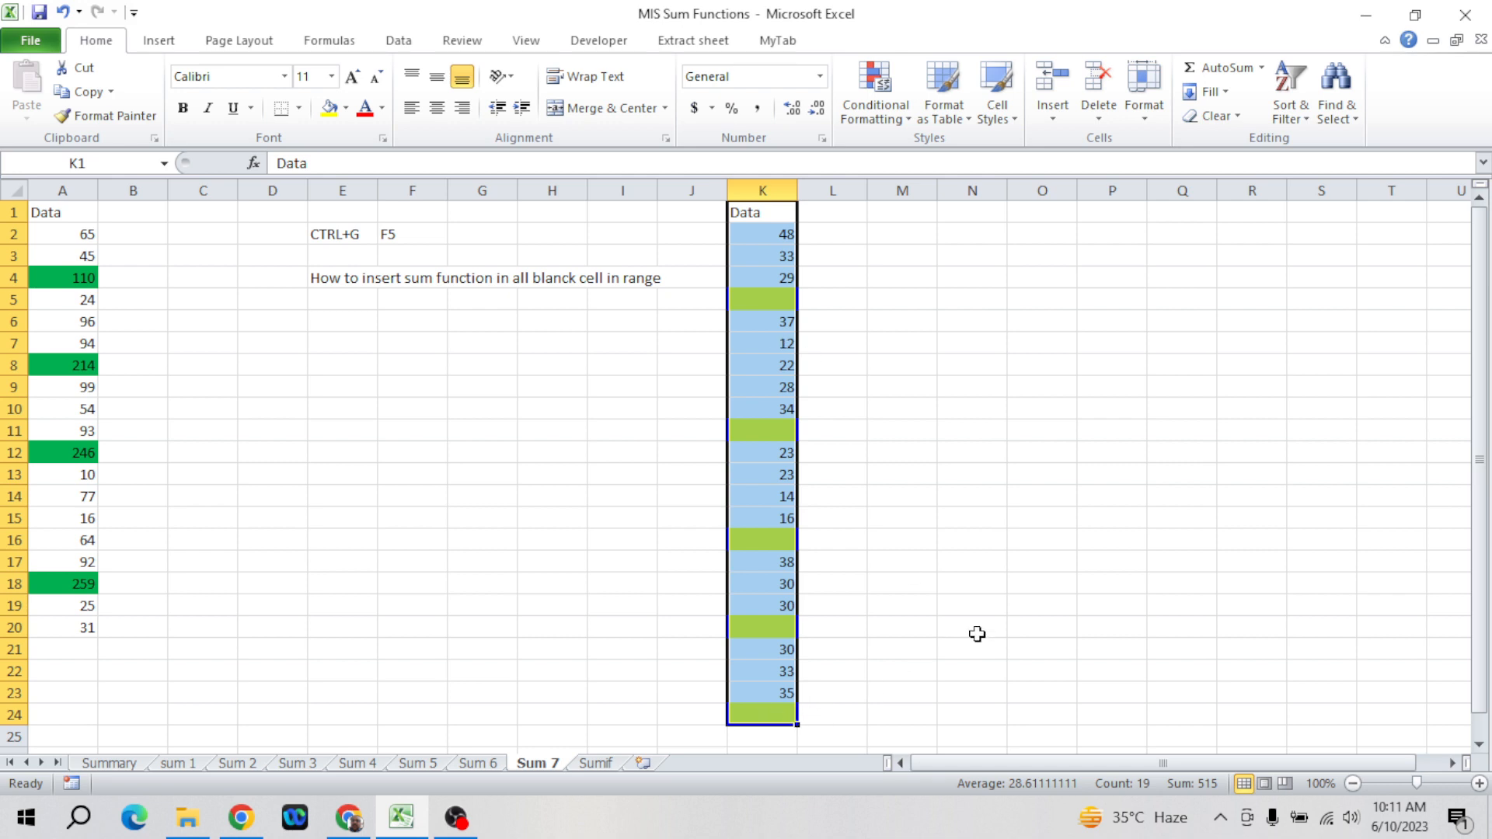
key(ctrl+g)
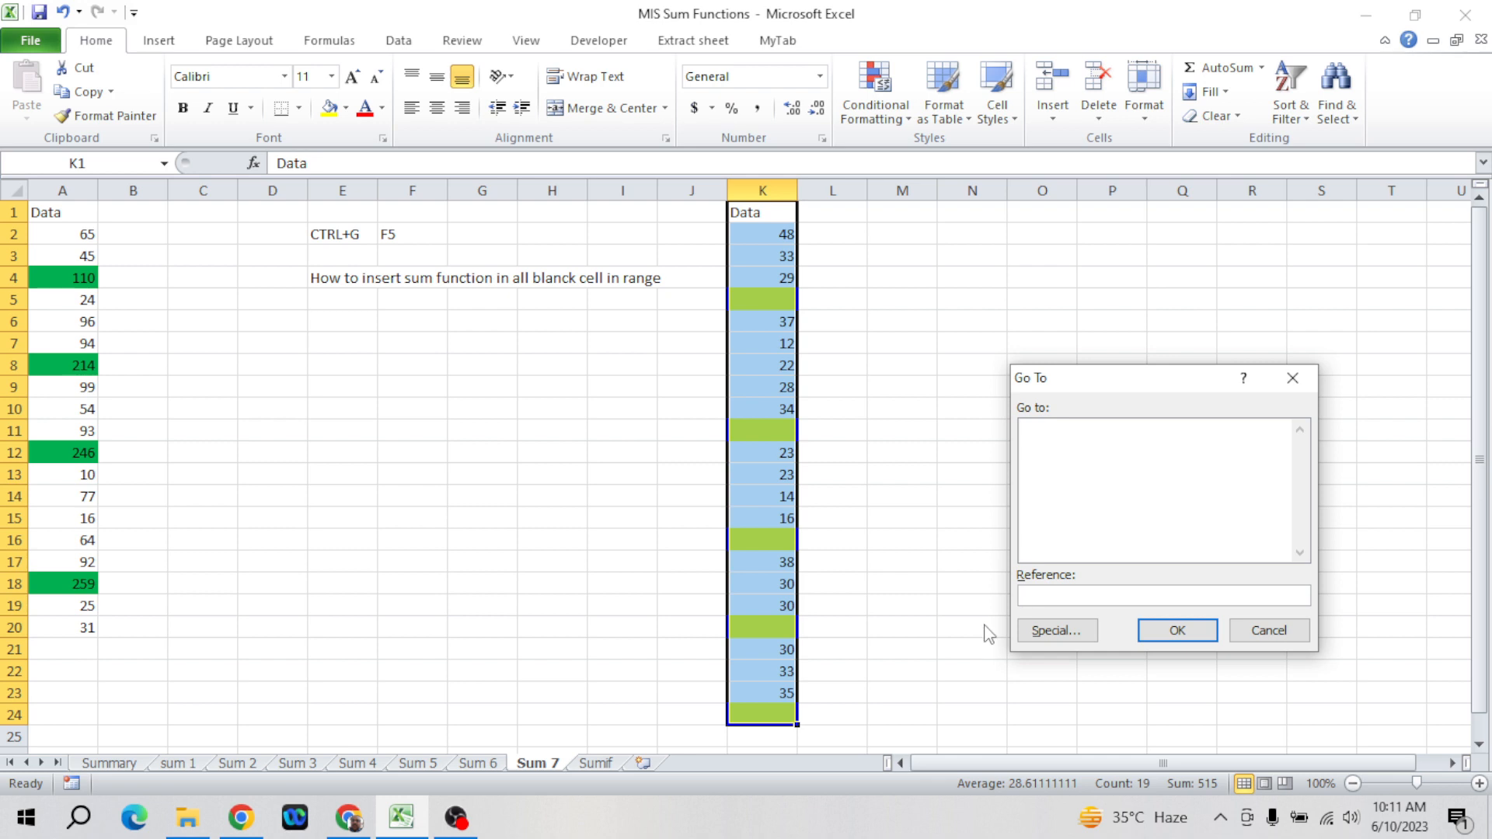
click(1053, 631)
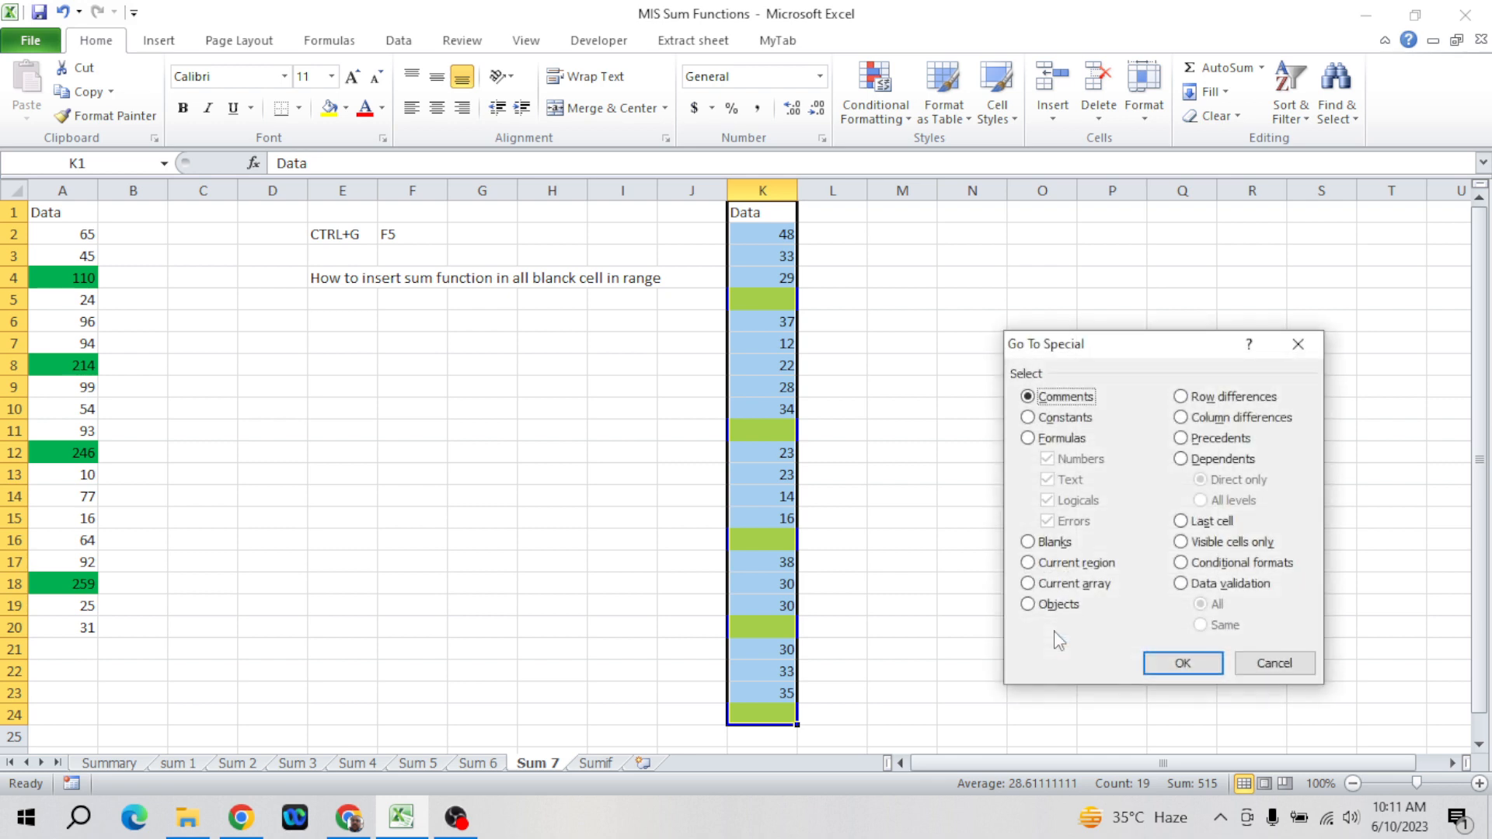
click(1030, 544)
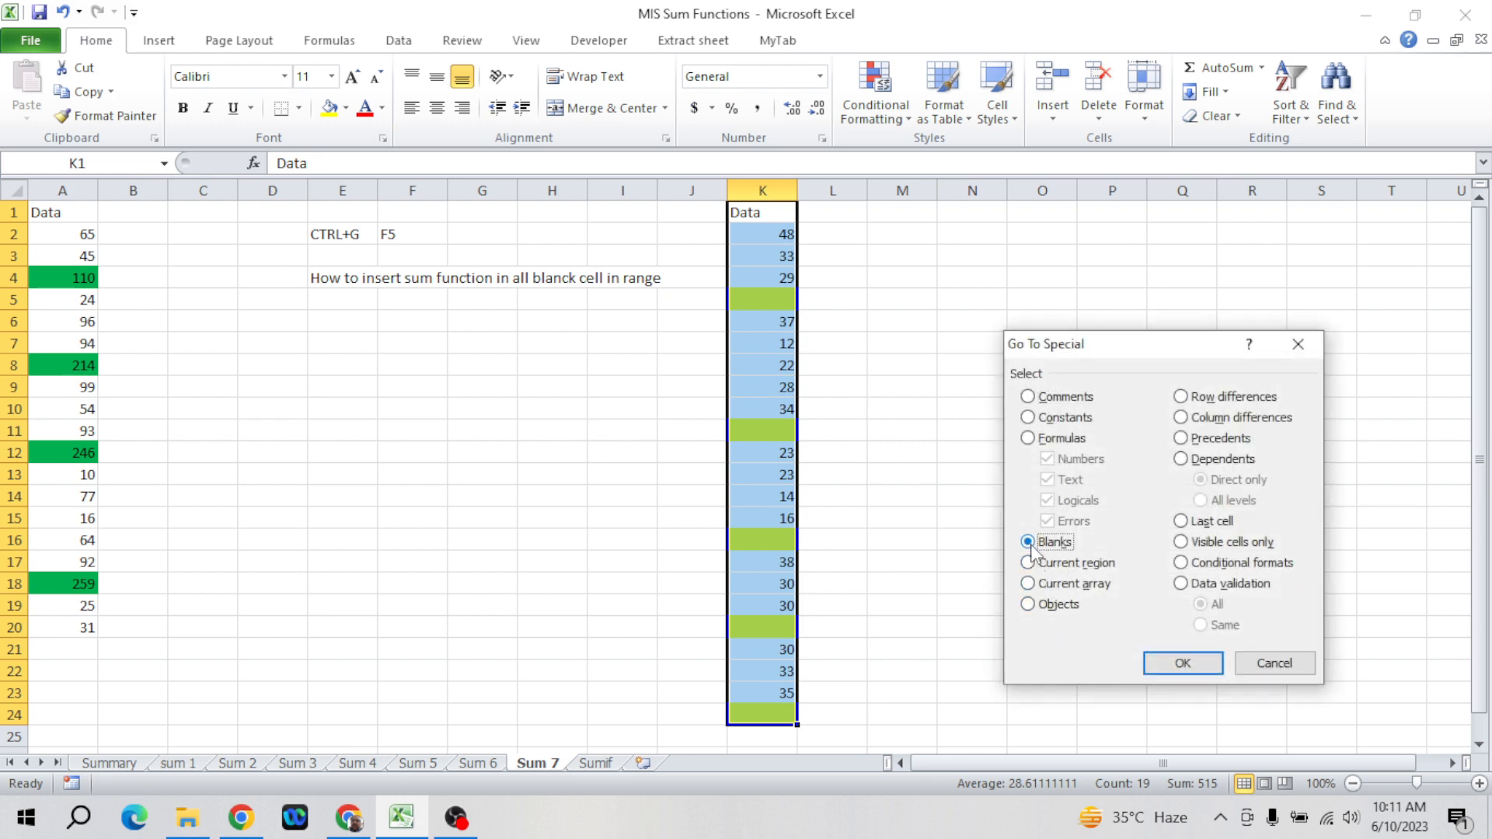
click(1172, 664)
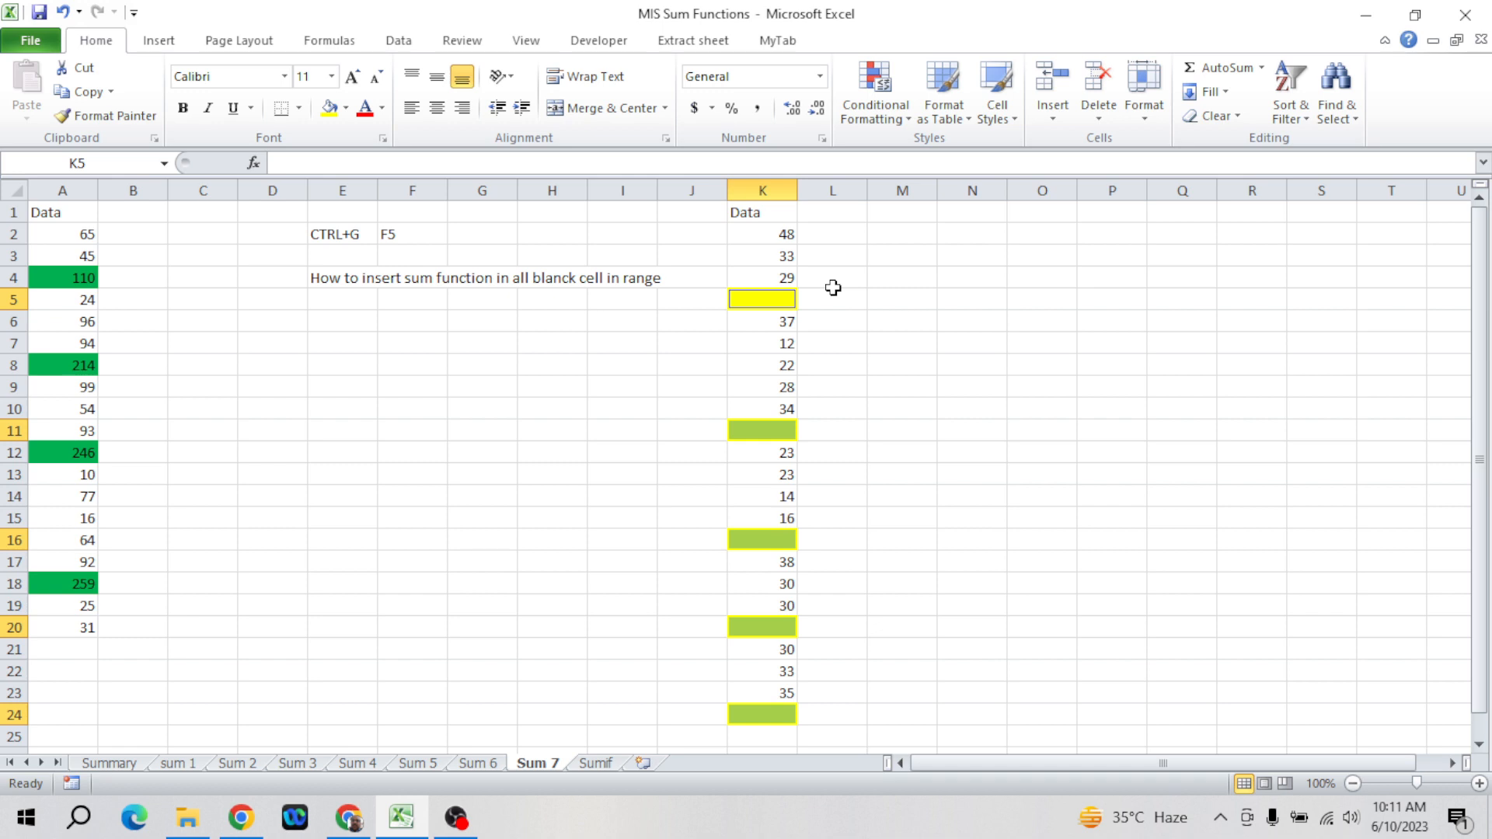
- Insert SUM formulas into all selected blank cells of column K at once with AutoSum
key(alt+equal)
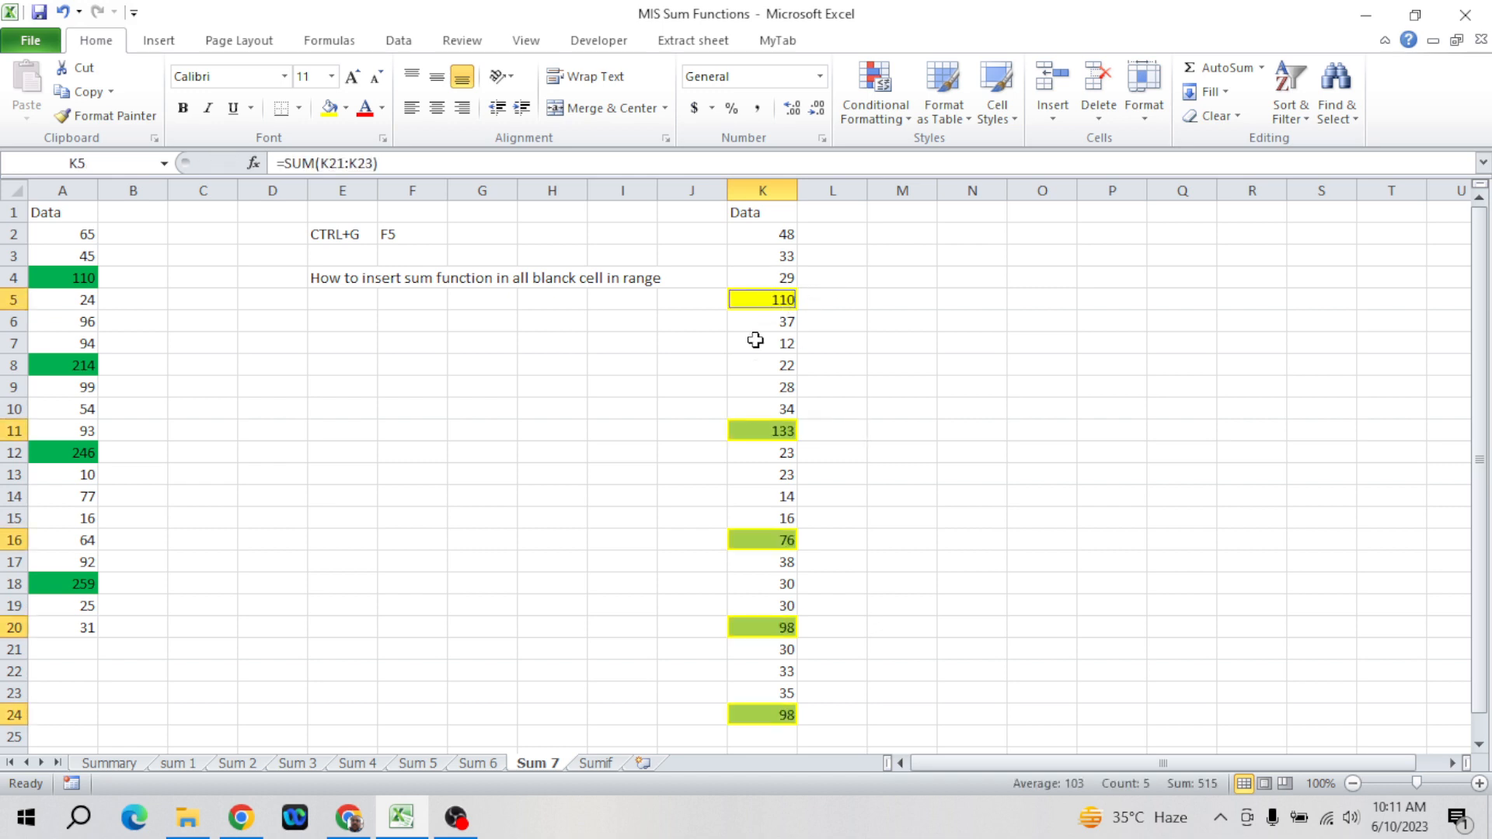
click(835, 345)
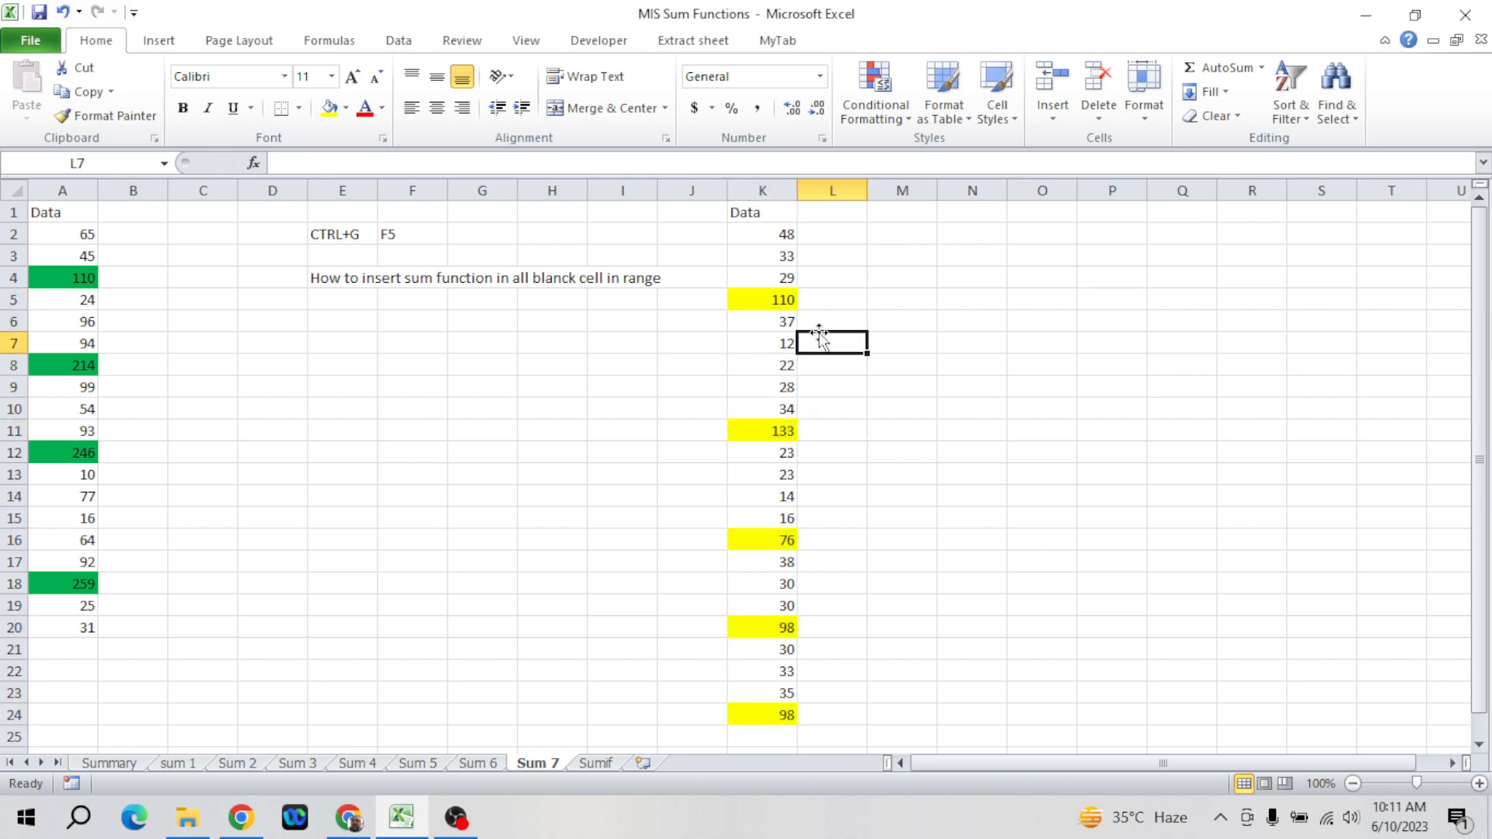
- Inspect the ranges referenced by the SUM formulas in K5, K11, K16 and K20
click(772, 299)
click(711, 168)
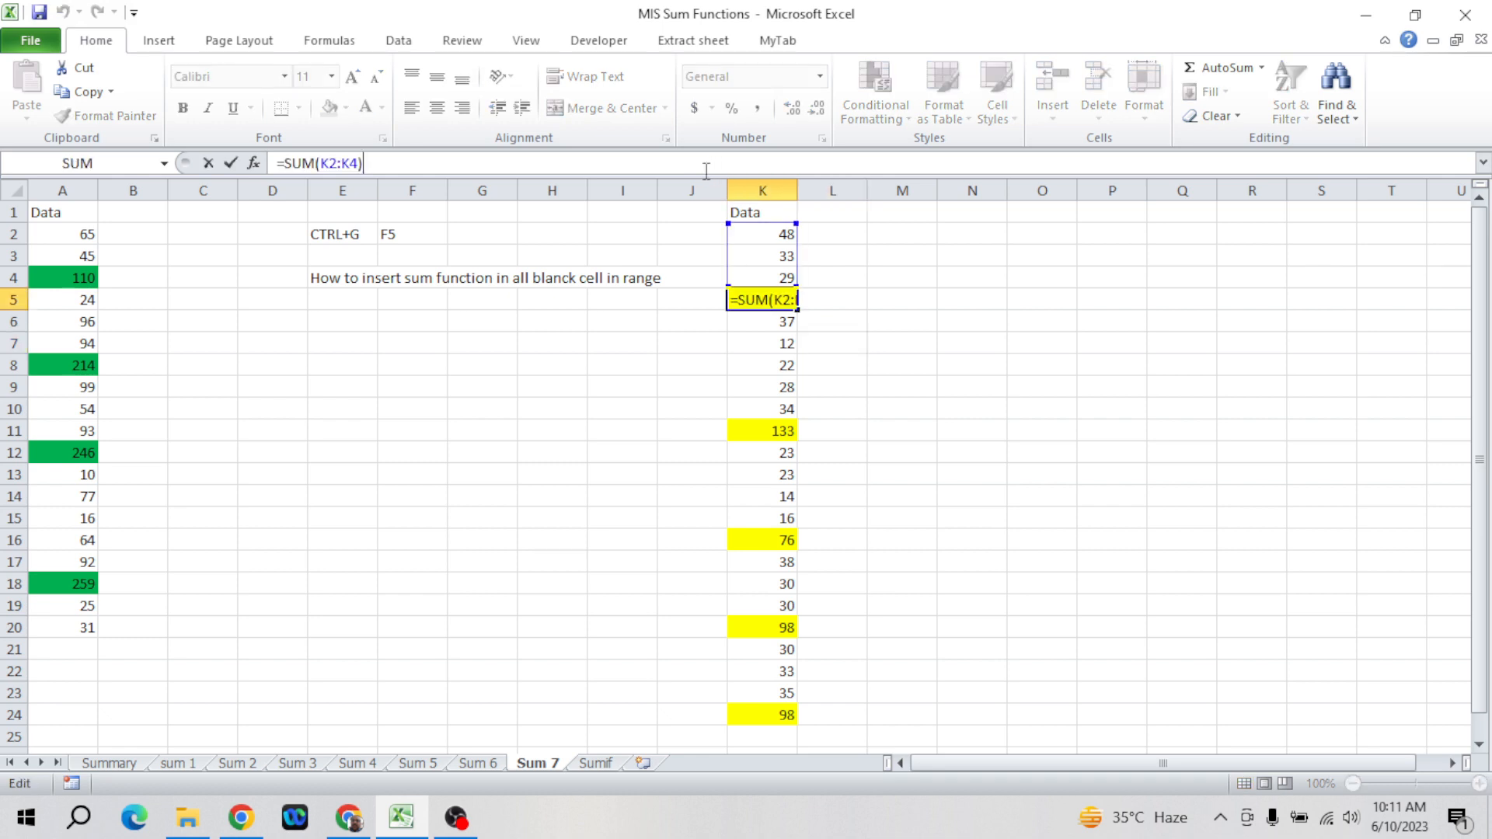
key(Escape)
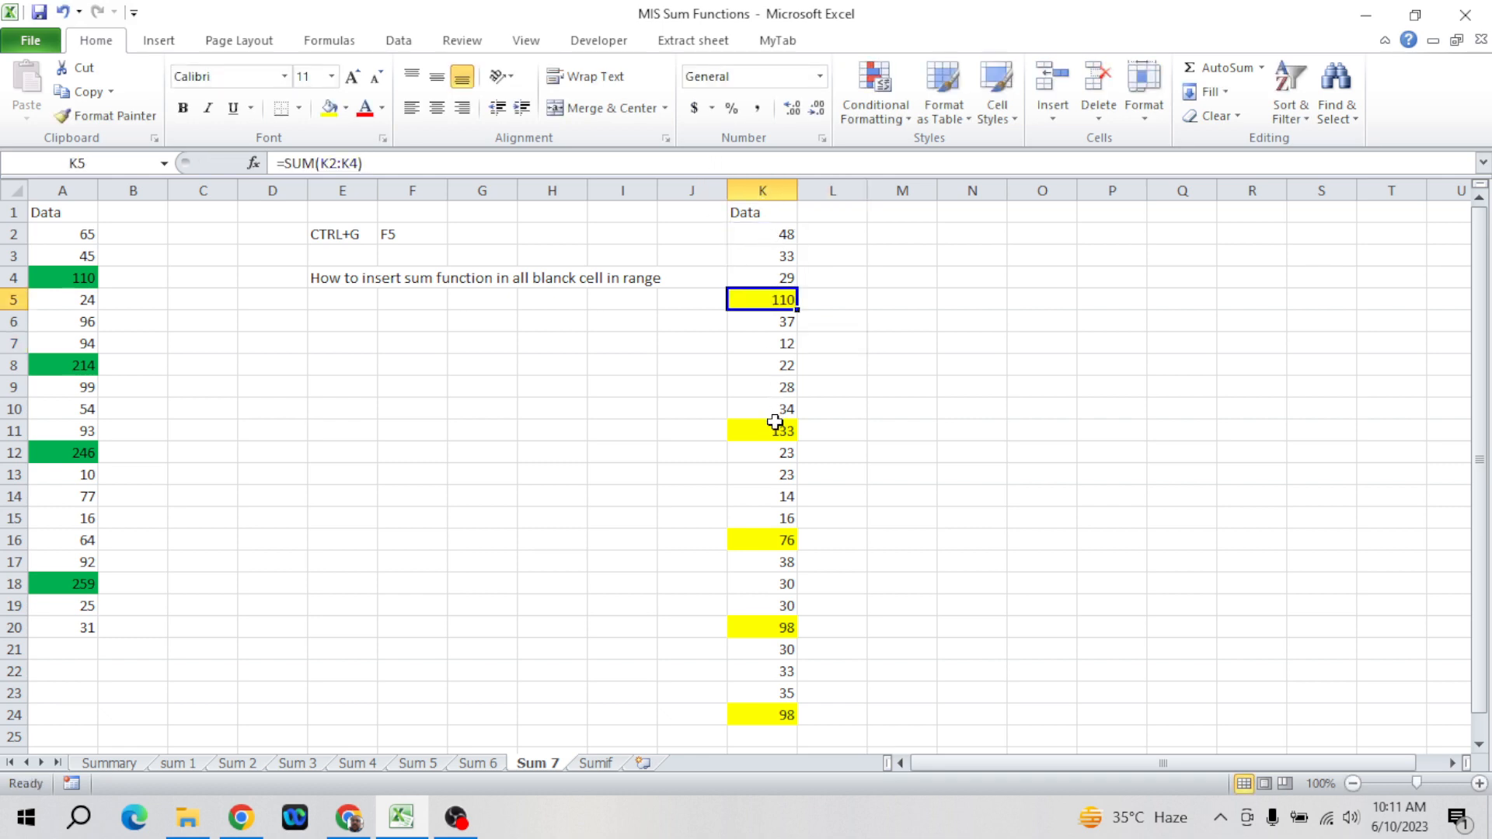
click(773, 430)
click(694, 168)
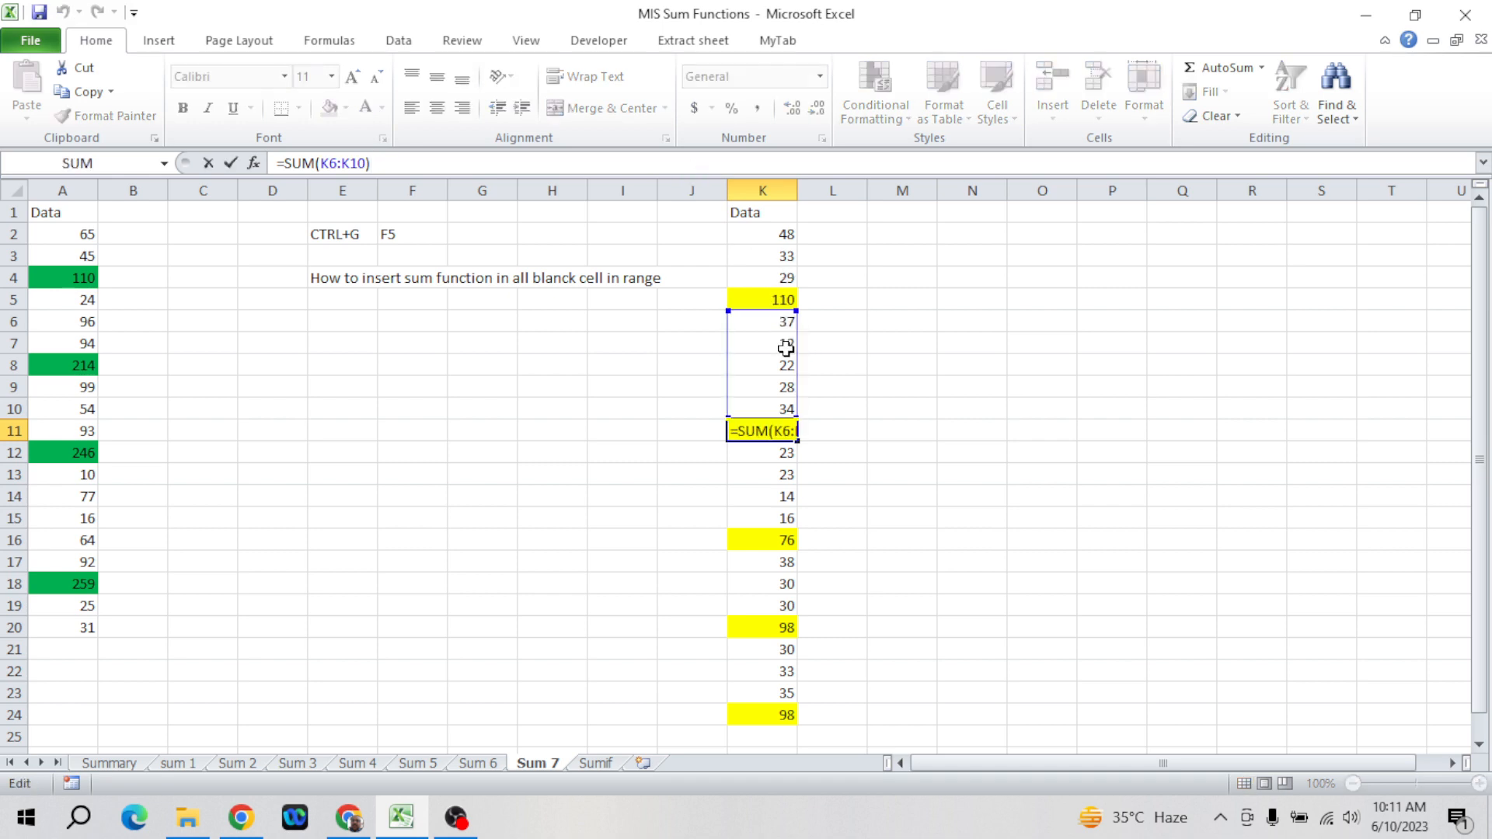
key(Escape)
click(782, 541)
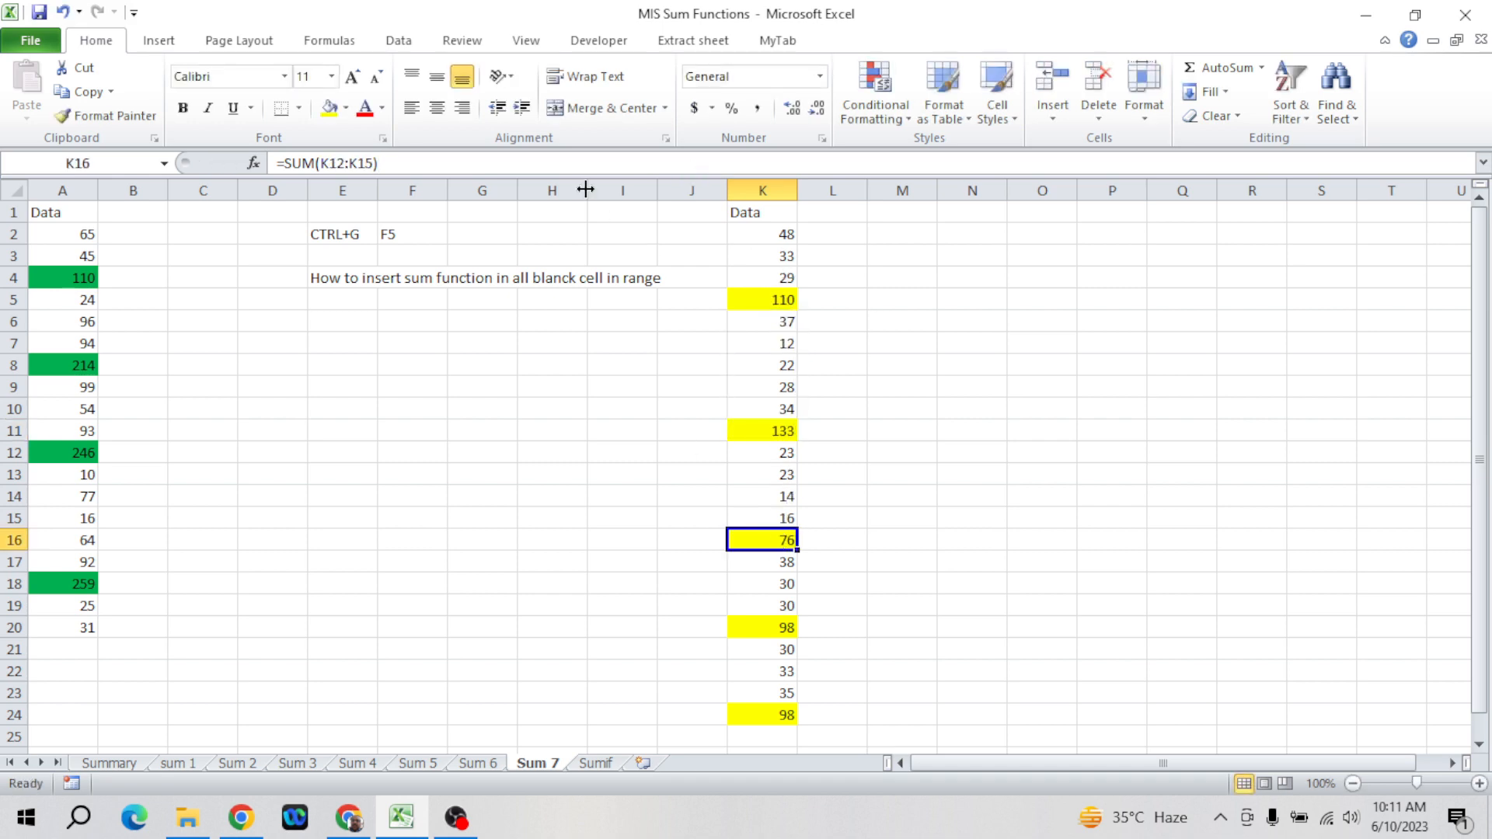
click(604, 160)
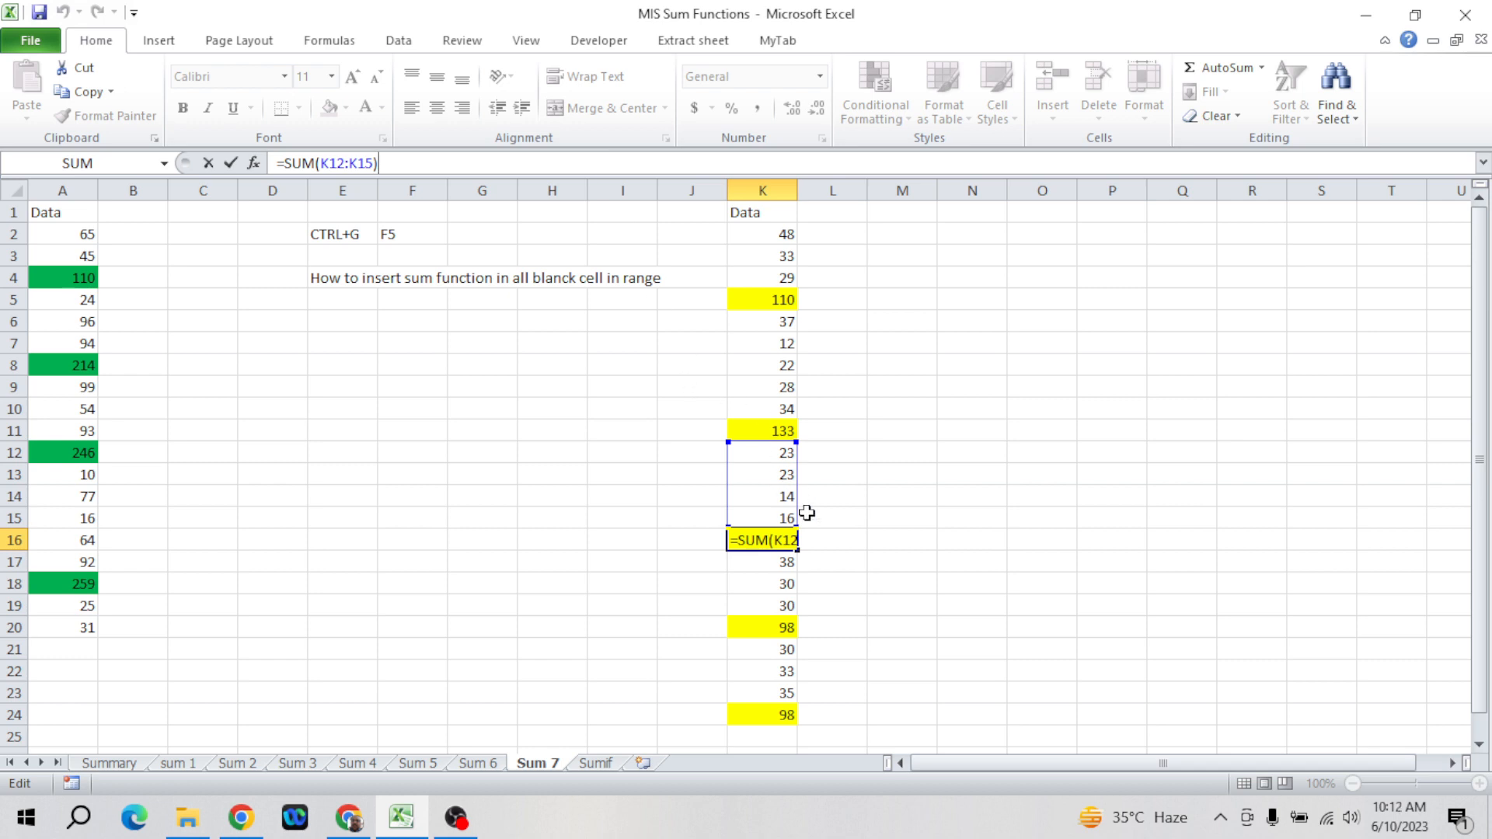
key(Escape)
click(778, 627)
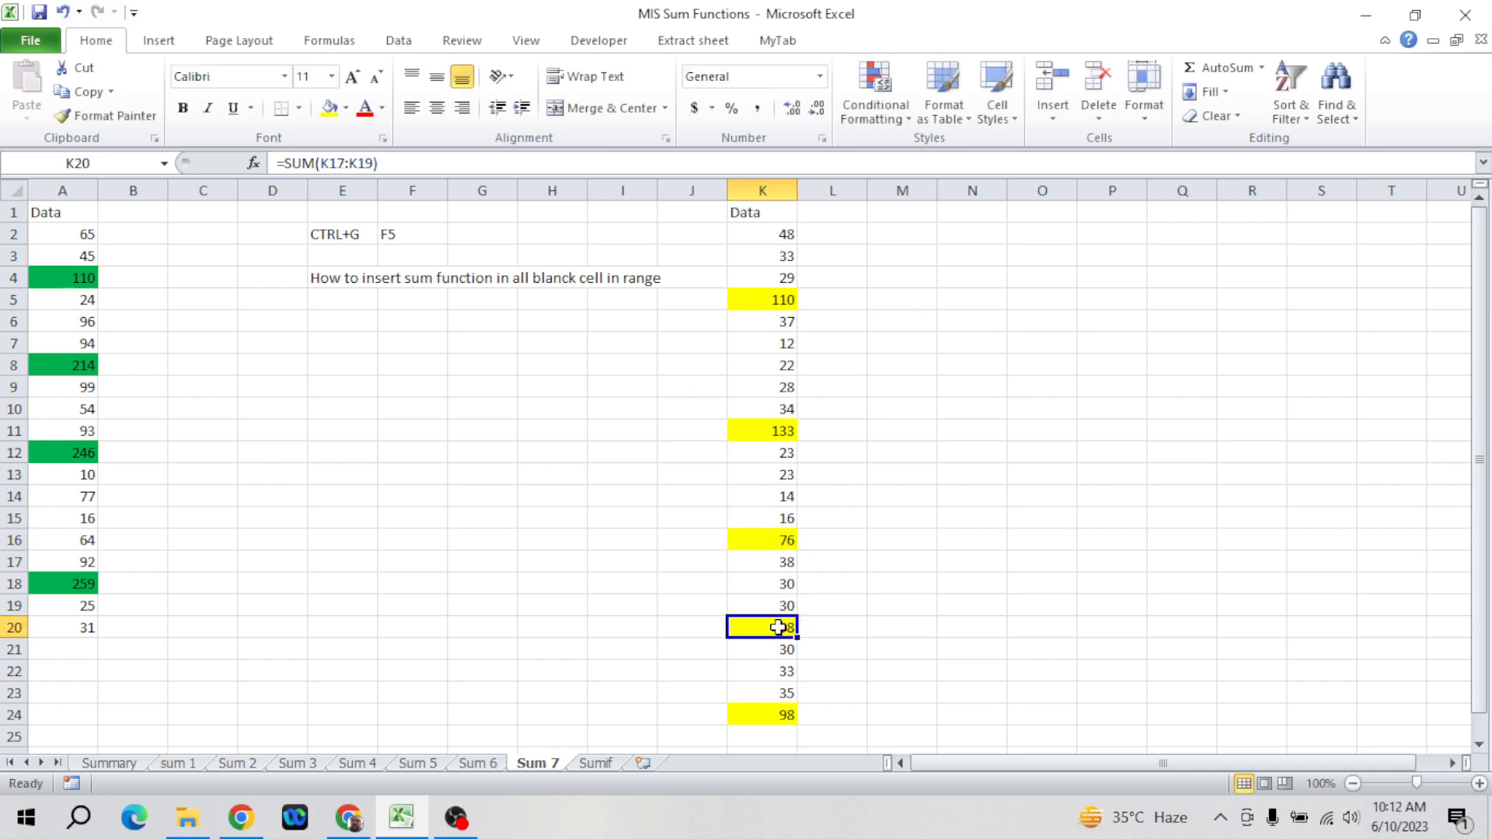
click(619, 163)
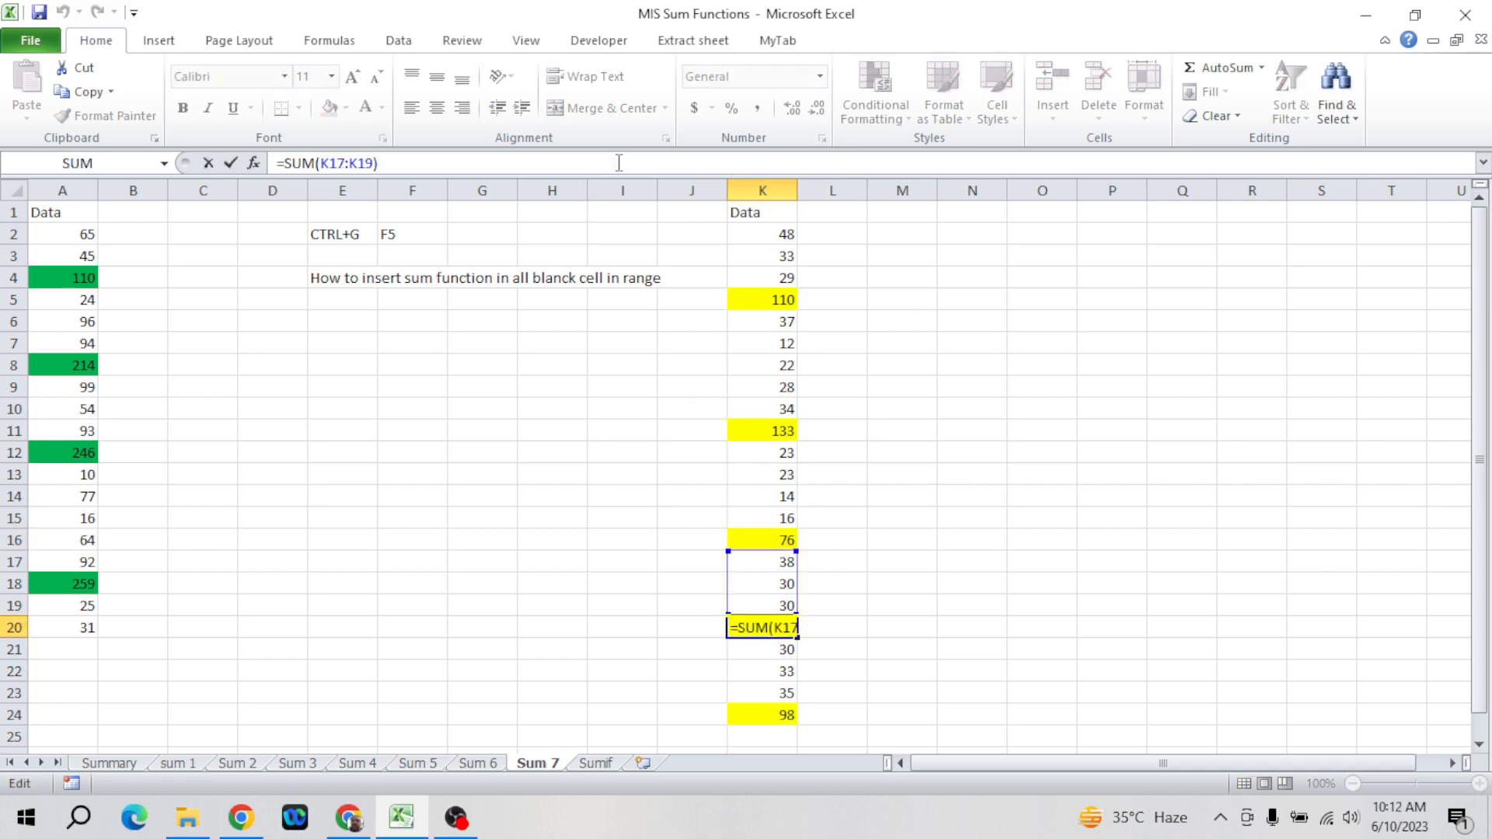
key(ctrl+Return)
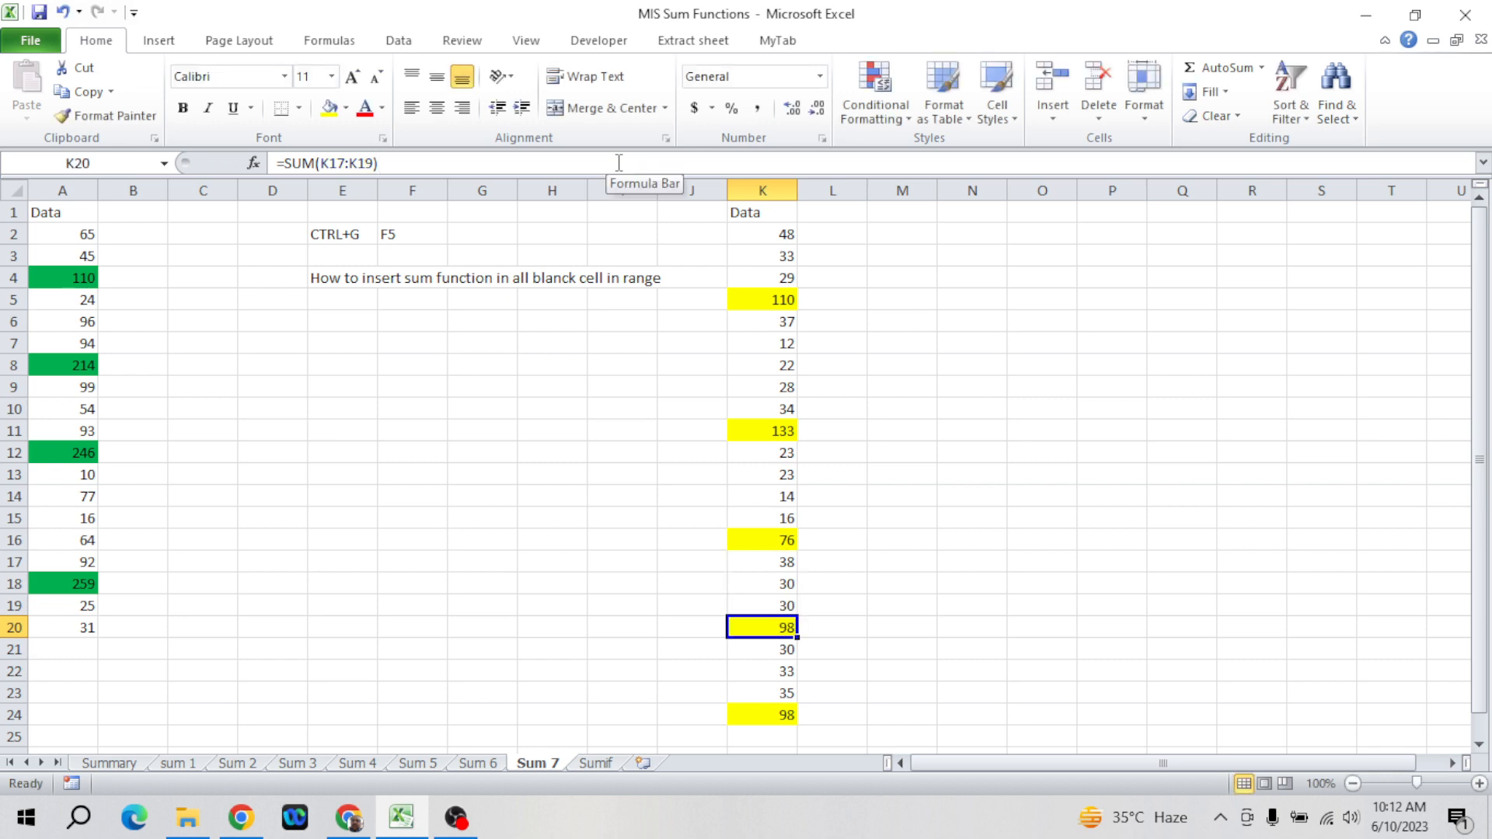
- Undo the AutoSum insertion in the subtotal cells of column K
key(ctrl+z)
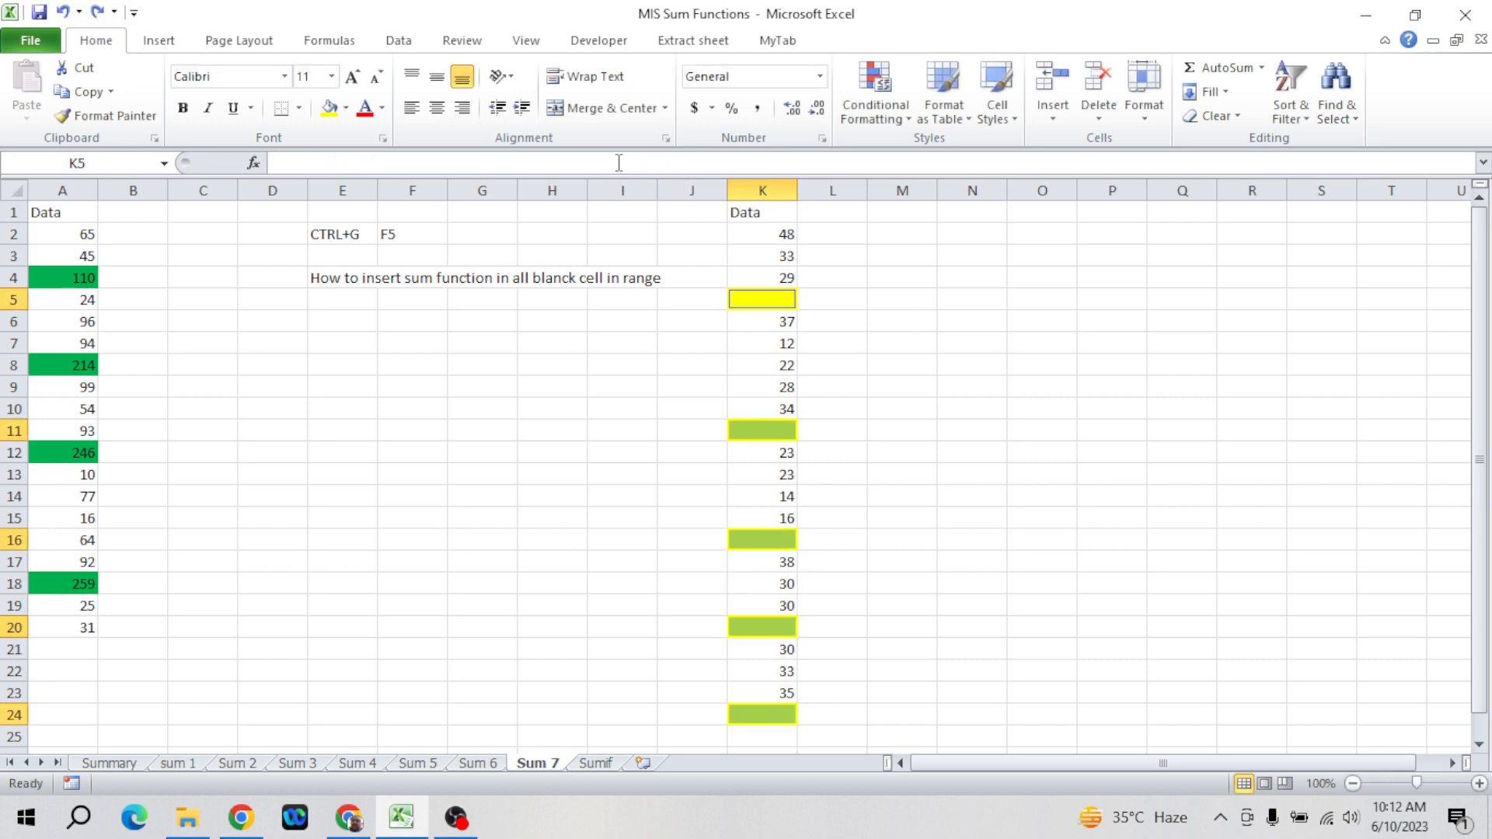
- Fill all selected blank cells of column K at once with a manually entered SUM formula, using K2:K4 as the range for K5
text(=sum)
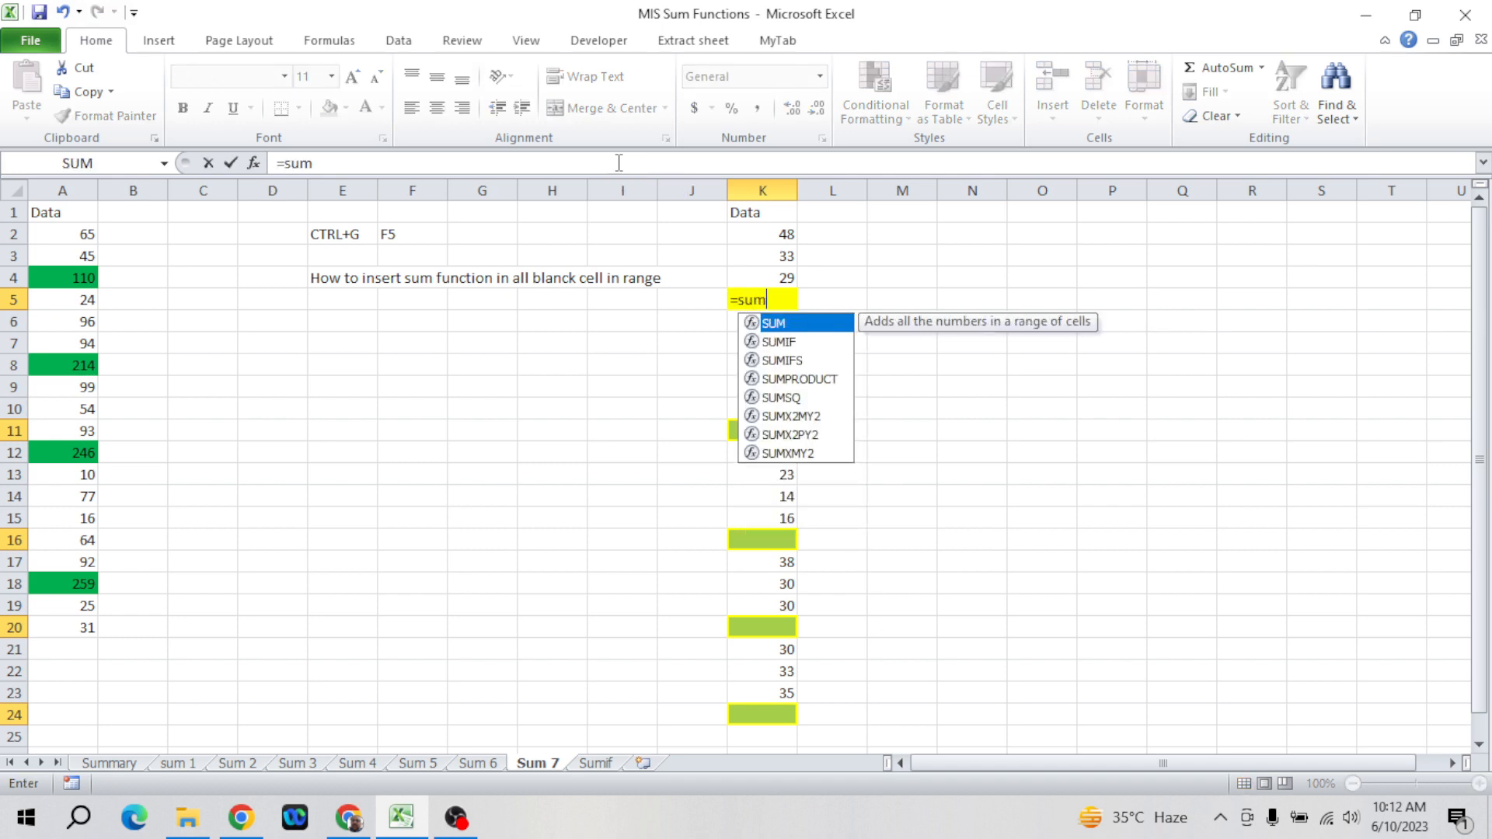
key(Tab)
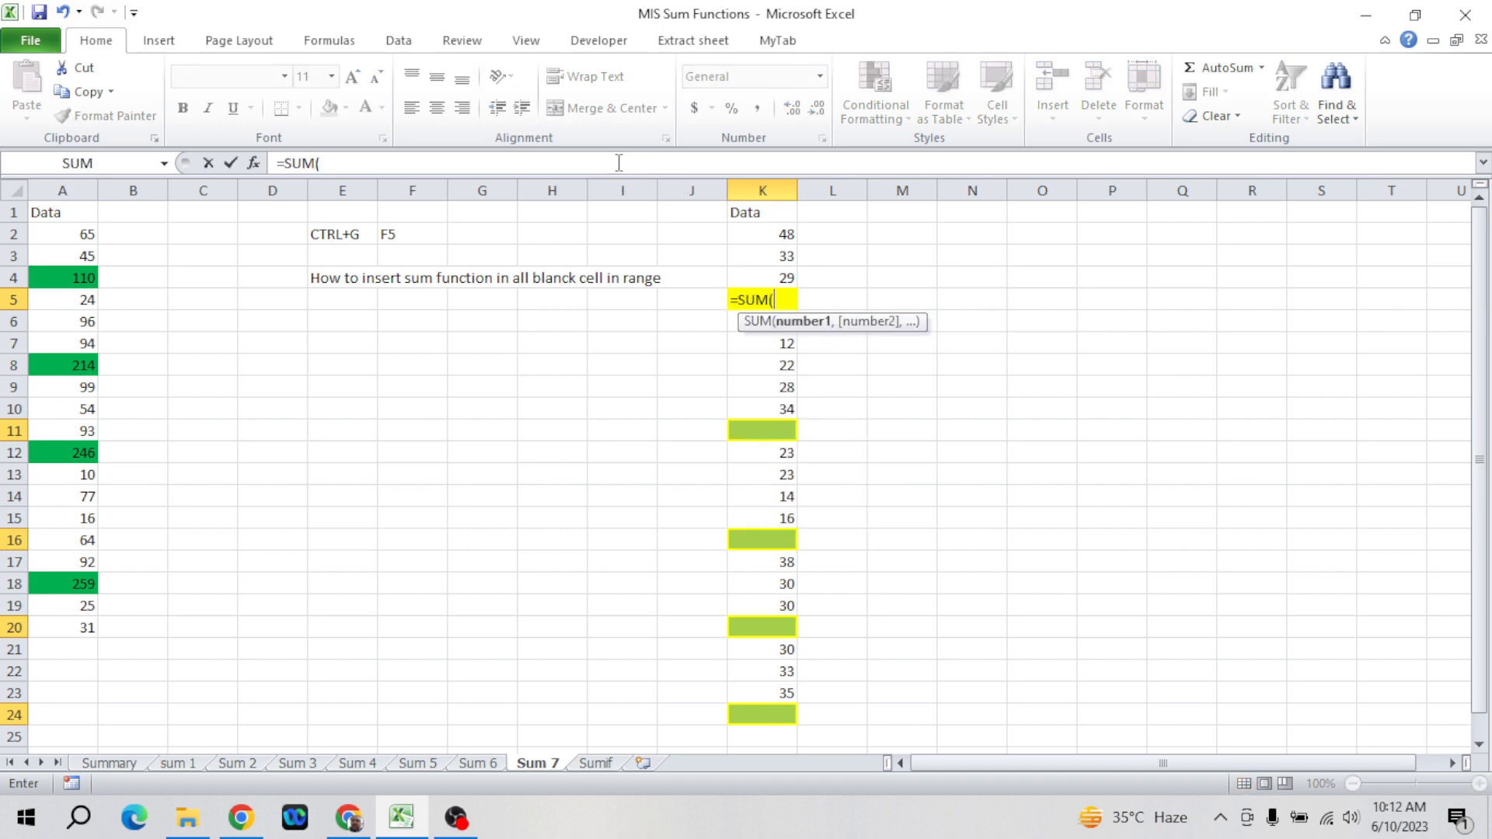
key(Up)
key(shift+Up)
key(shift+Up)
key(shift+Up)
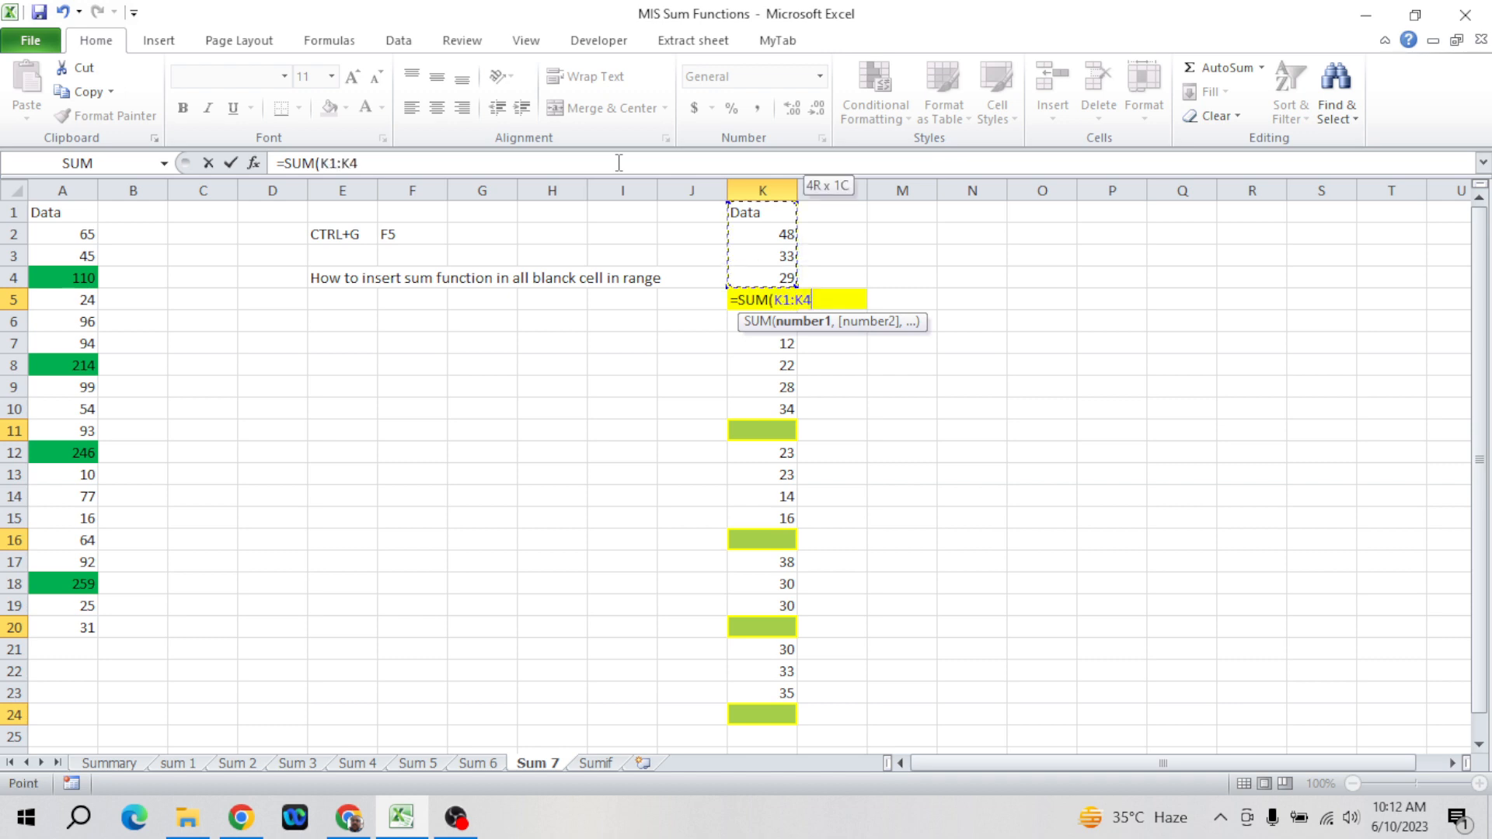
key(shift+Down)
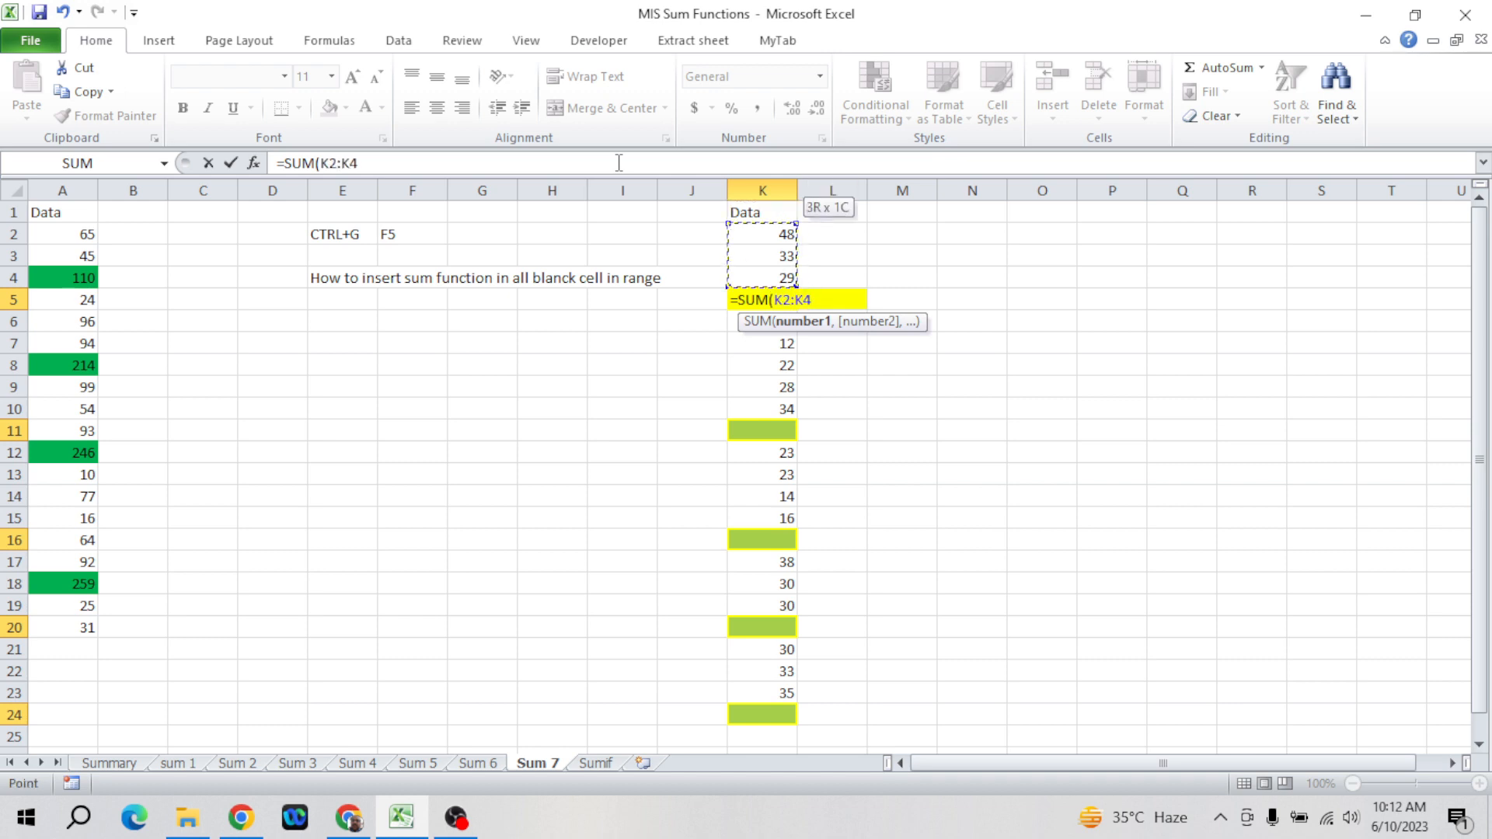
key(ctrl+Return)
- Inspect the range referenced by the filled SUM formula in K11
key(Down)
key(Down)
key(Down)
key(Down)
key(Down)
key(Down)
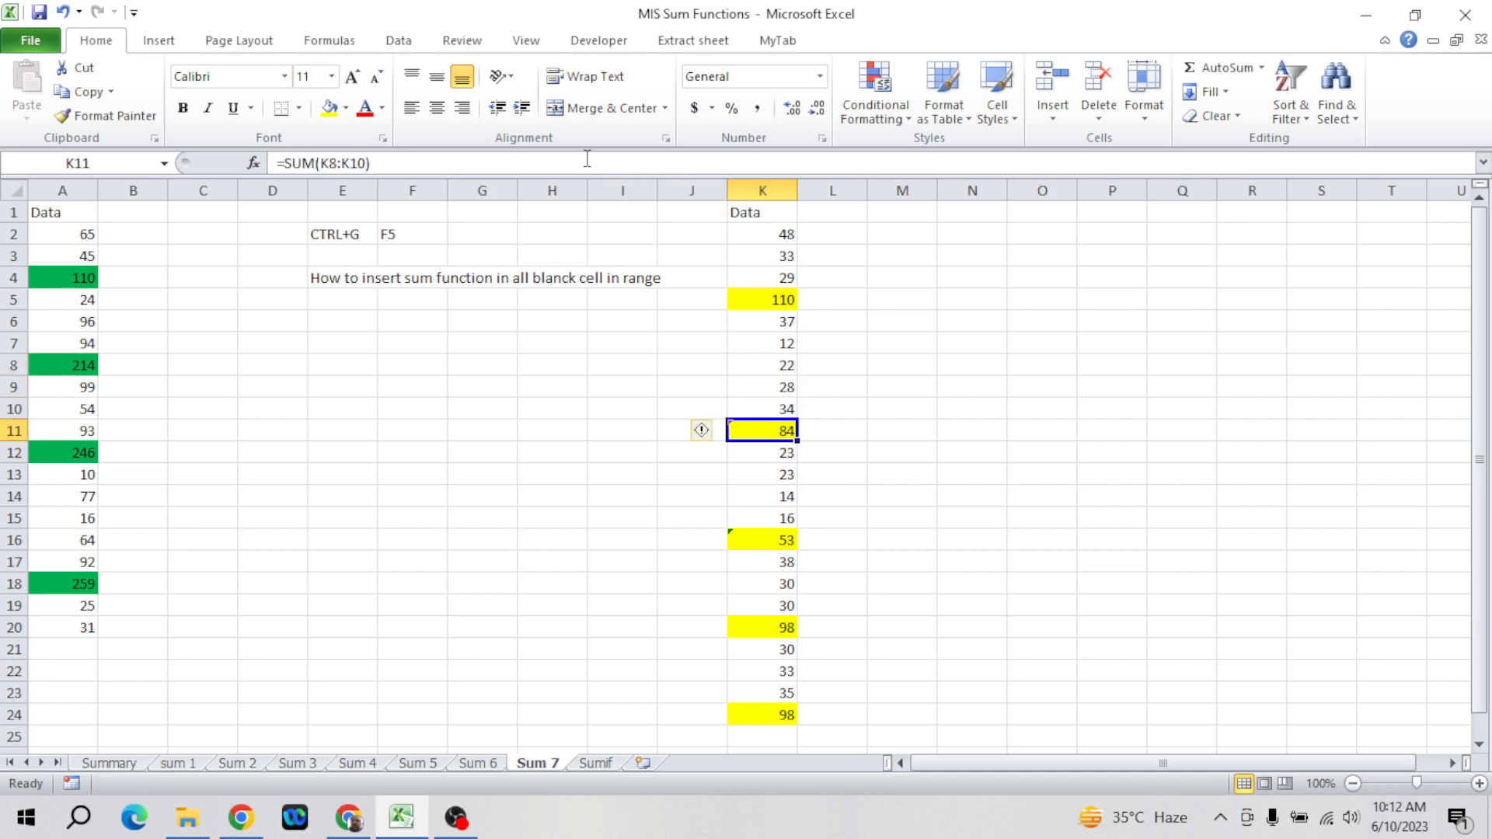
click(588, 159)
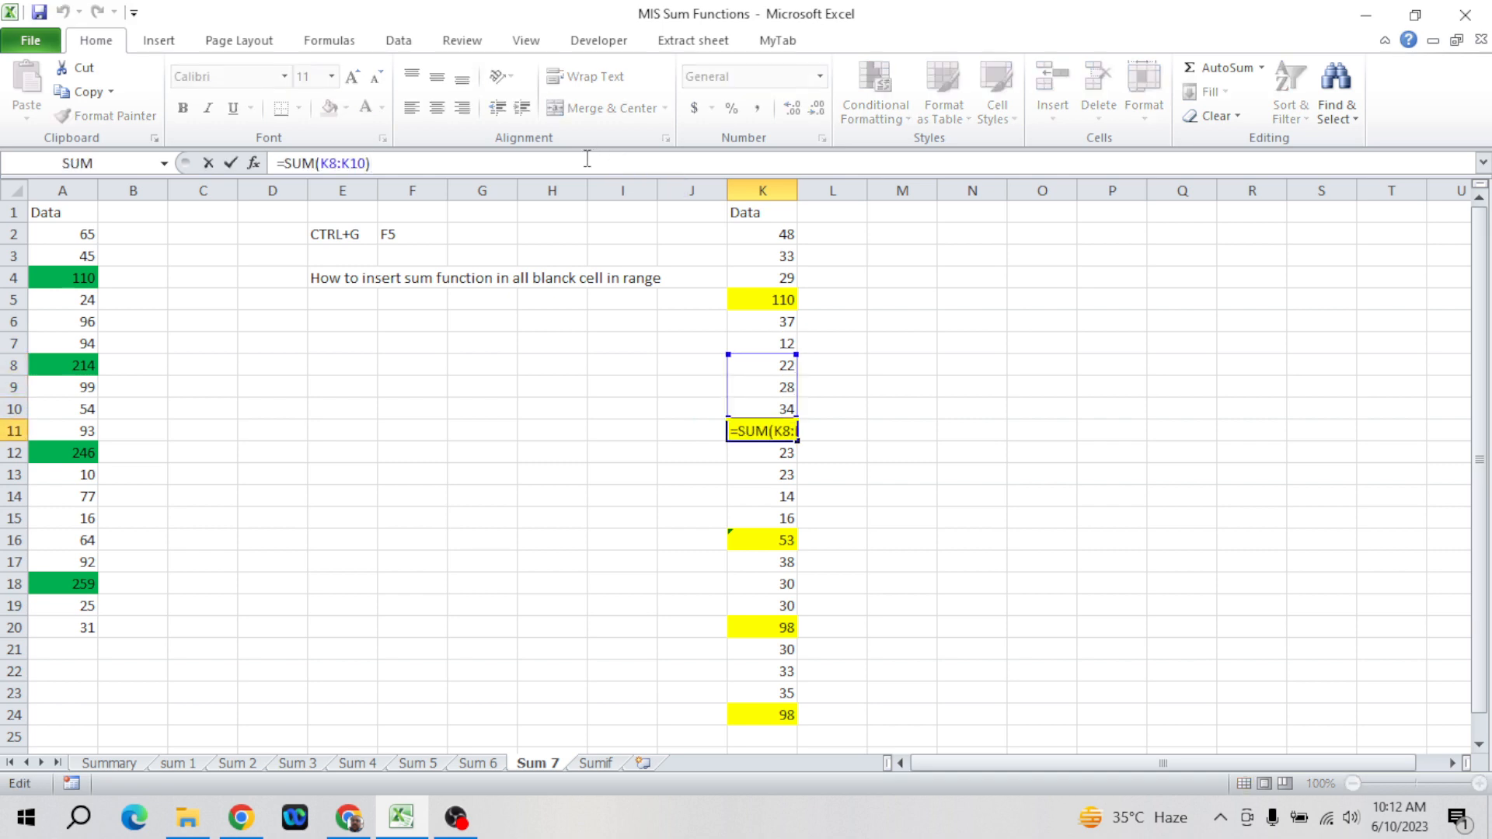
key(Escape)
- Undo the manual SUM fill in column K and clear the remaining formula from K5
key(ctrl+z)
key(ctrl+z)
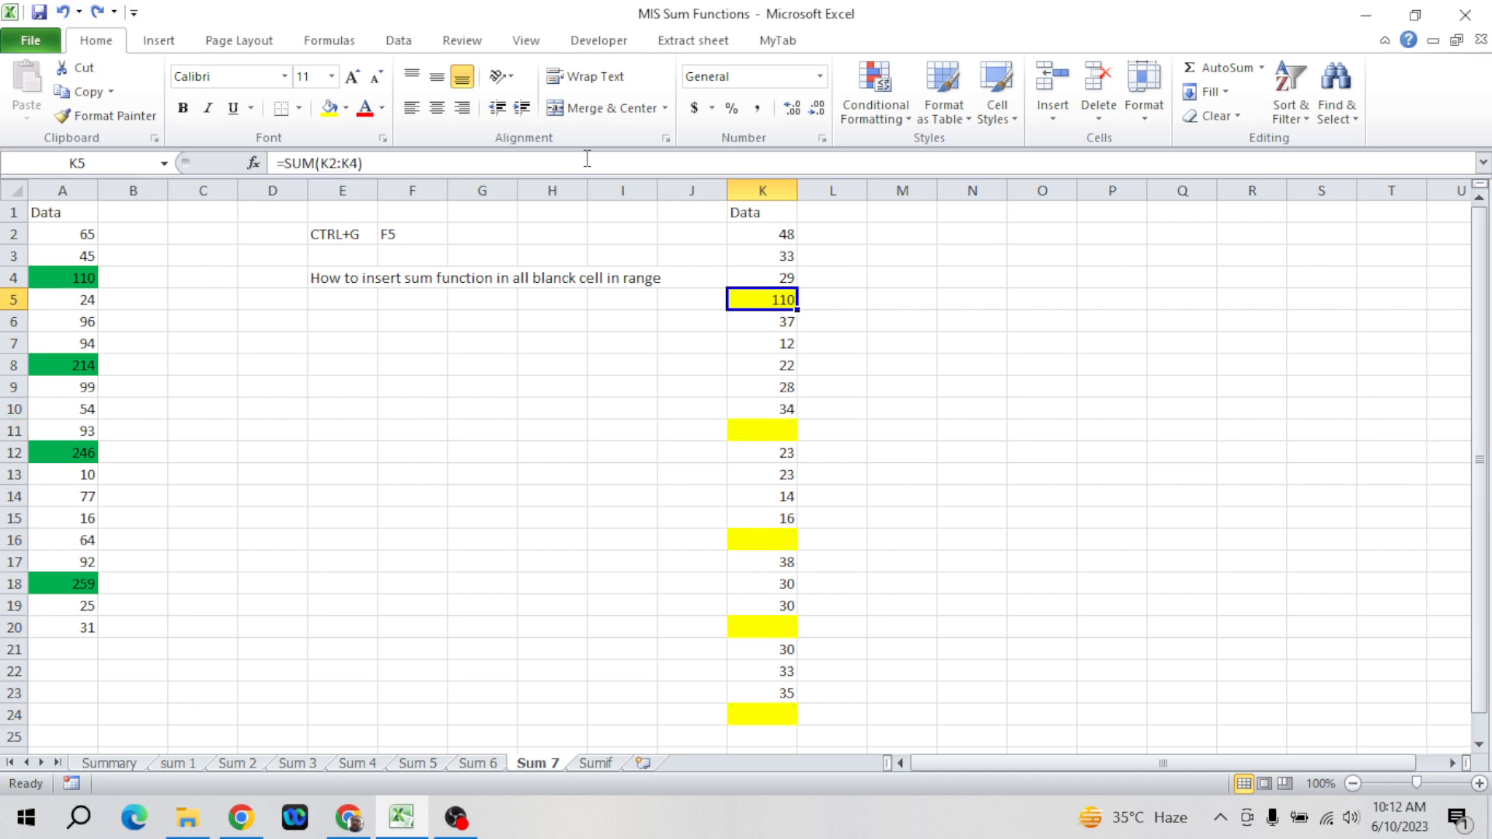
click(586, 158)
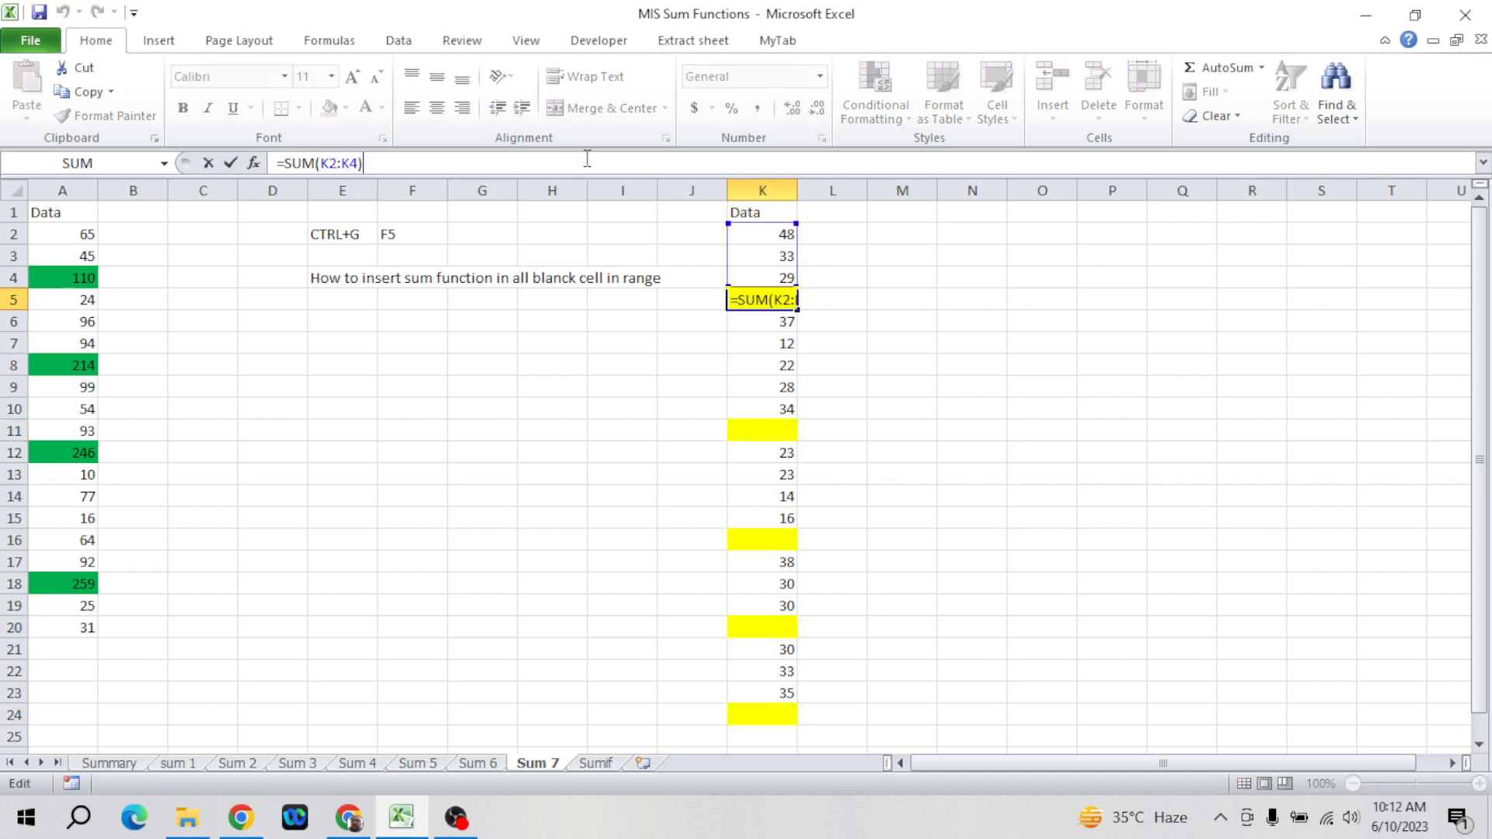
key(Escape)
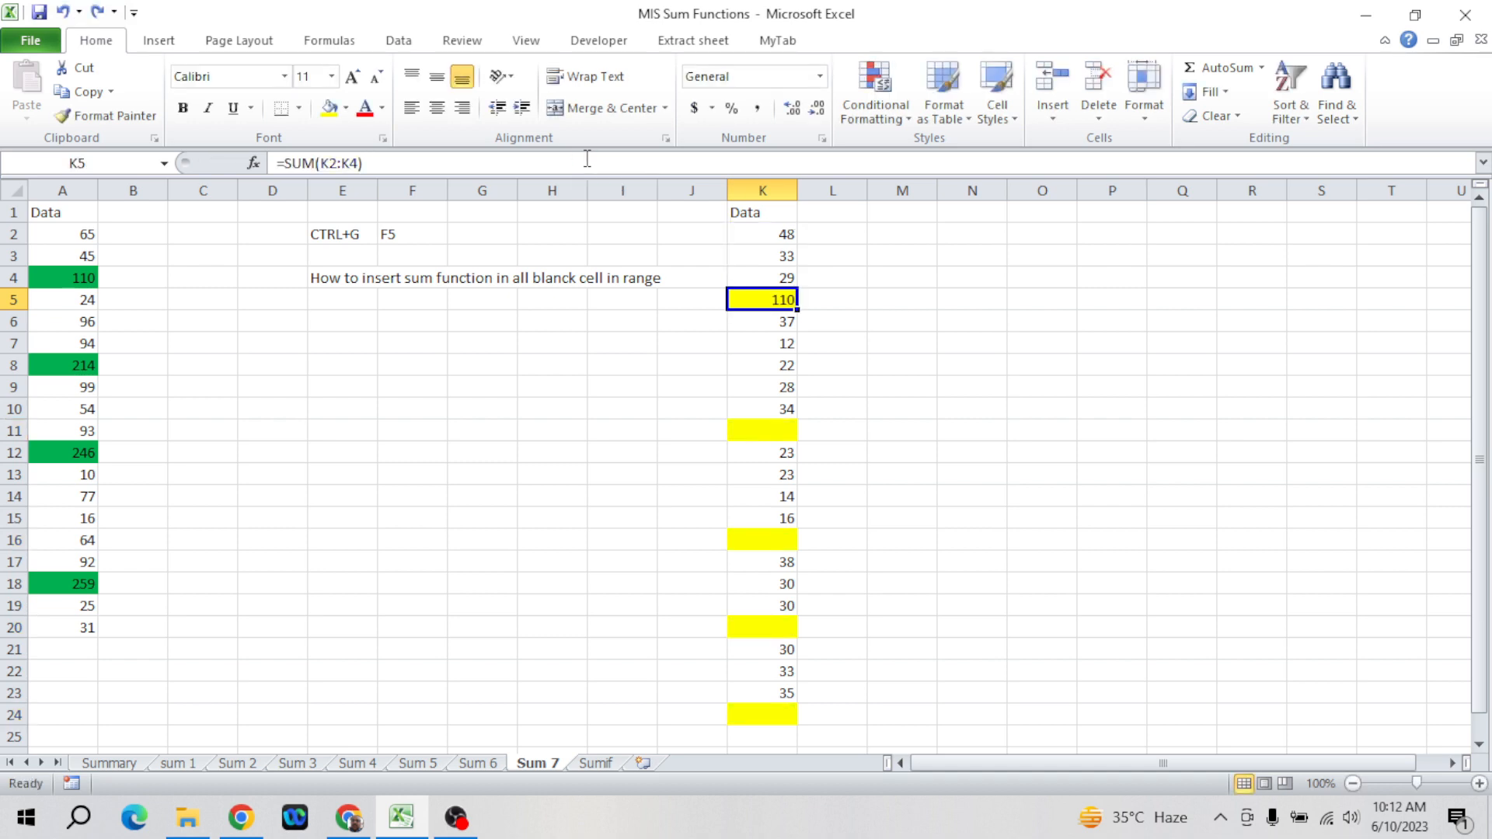
key(Delete)
- Select the data range K2:K24, including the last blank subtotal cell
key(Up)
key(Up)
key(Up)
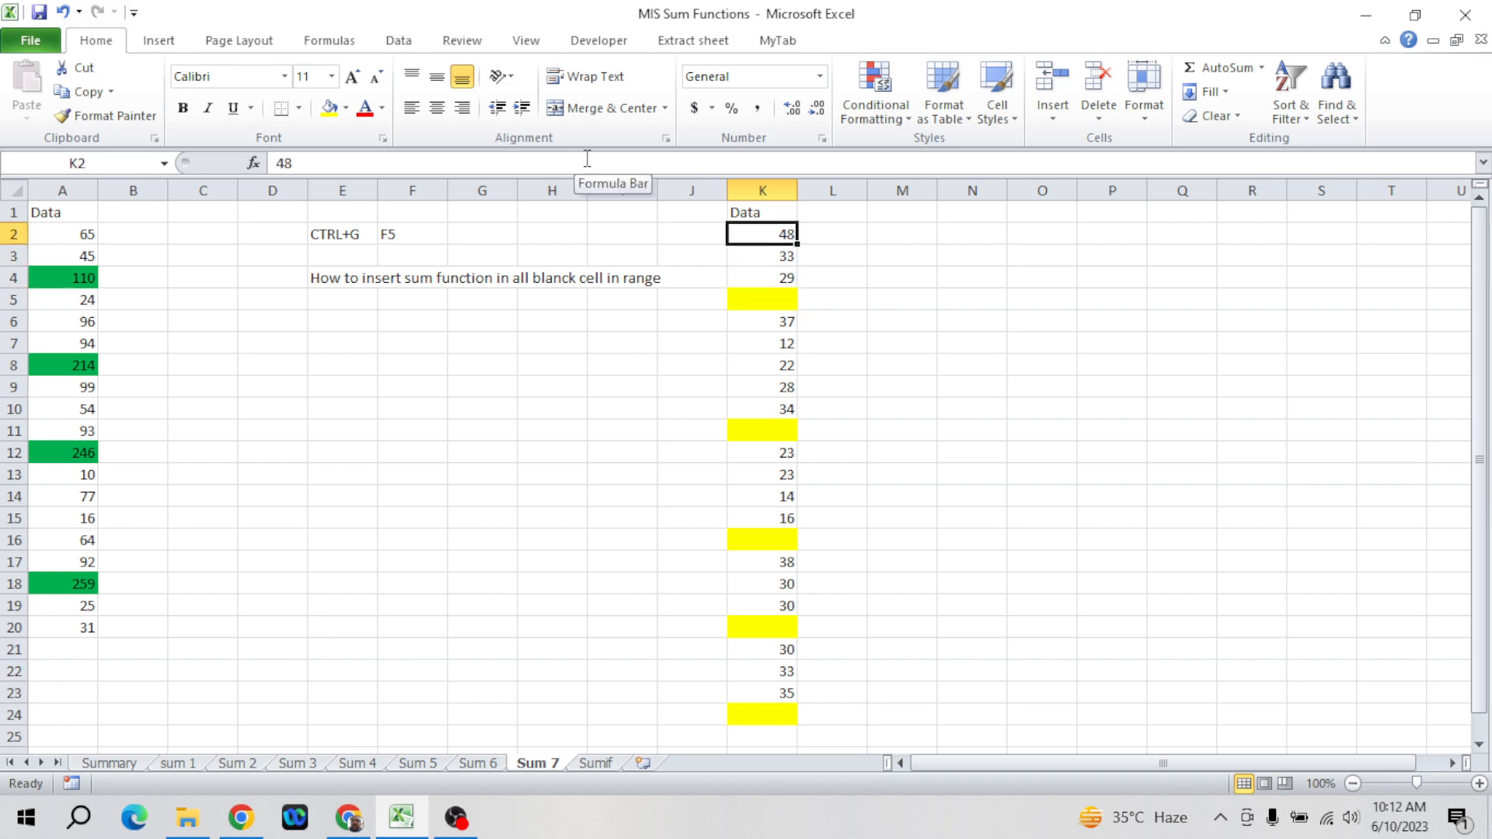
key(shift+Down)
key(shift+Down)
key(shift+Down)
key(shift+Down)
key(shift+Down)
key(shift+Down)
key(shift+Down)
key(shift+Down)
key(shift+Down)
key(shift+Down)
key(shift+Down)
key(shift+Down)
key(shift+Down)
key(shift+Down)
key(shift+Down)
key(shift+Down)
key(shift+Down)
key(shift+Down)
key(shift+Down)
key(shift+Down)
key(ctrl+shift+Down)
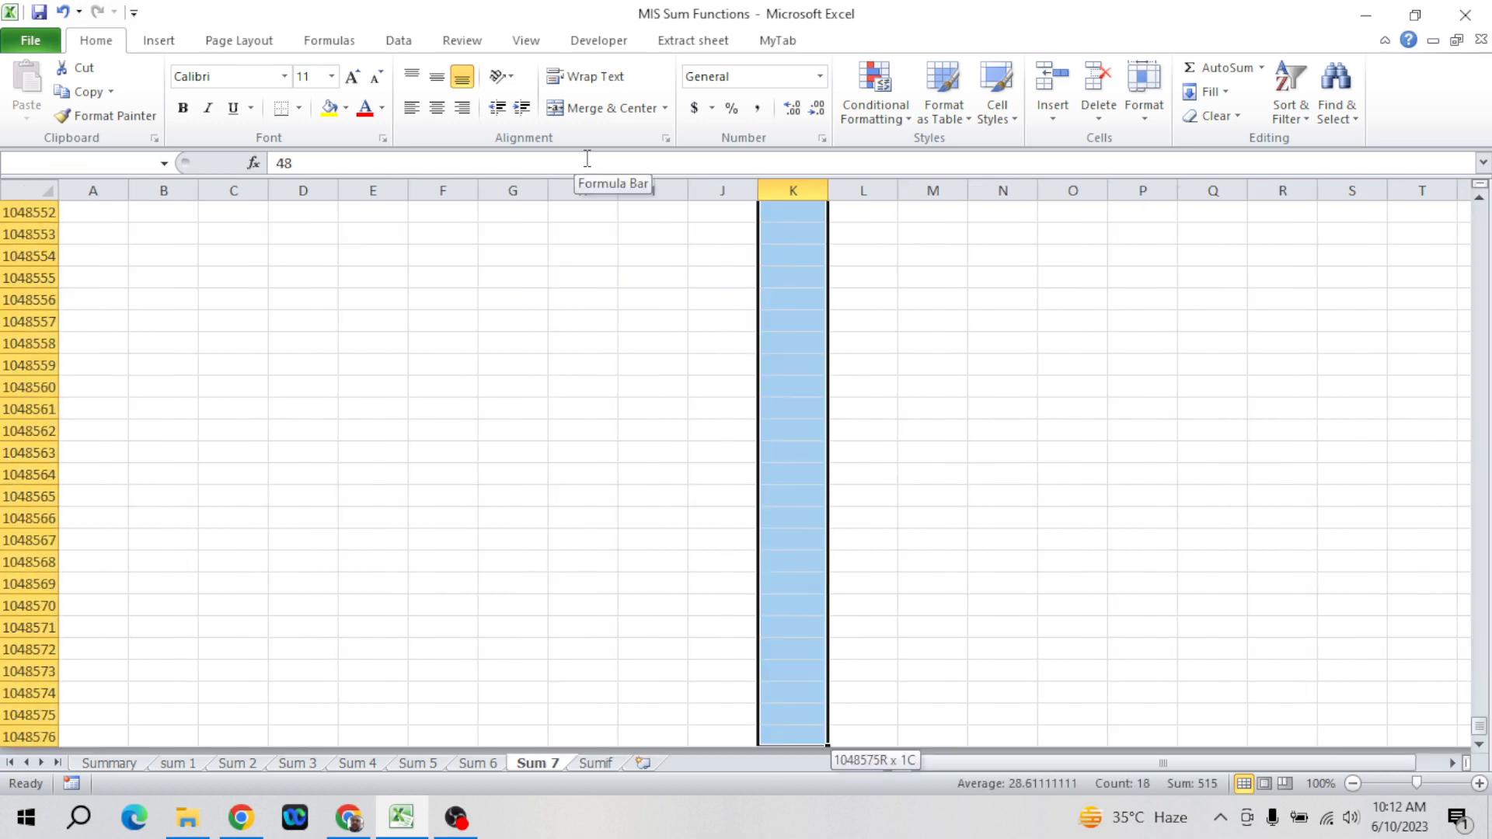
key(ctrl+shift+Up)
key(shift+Down)
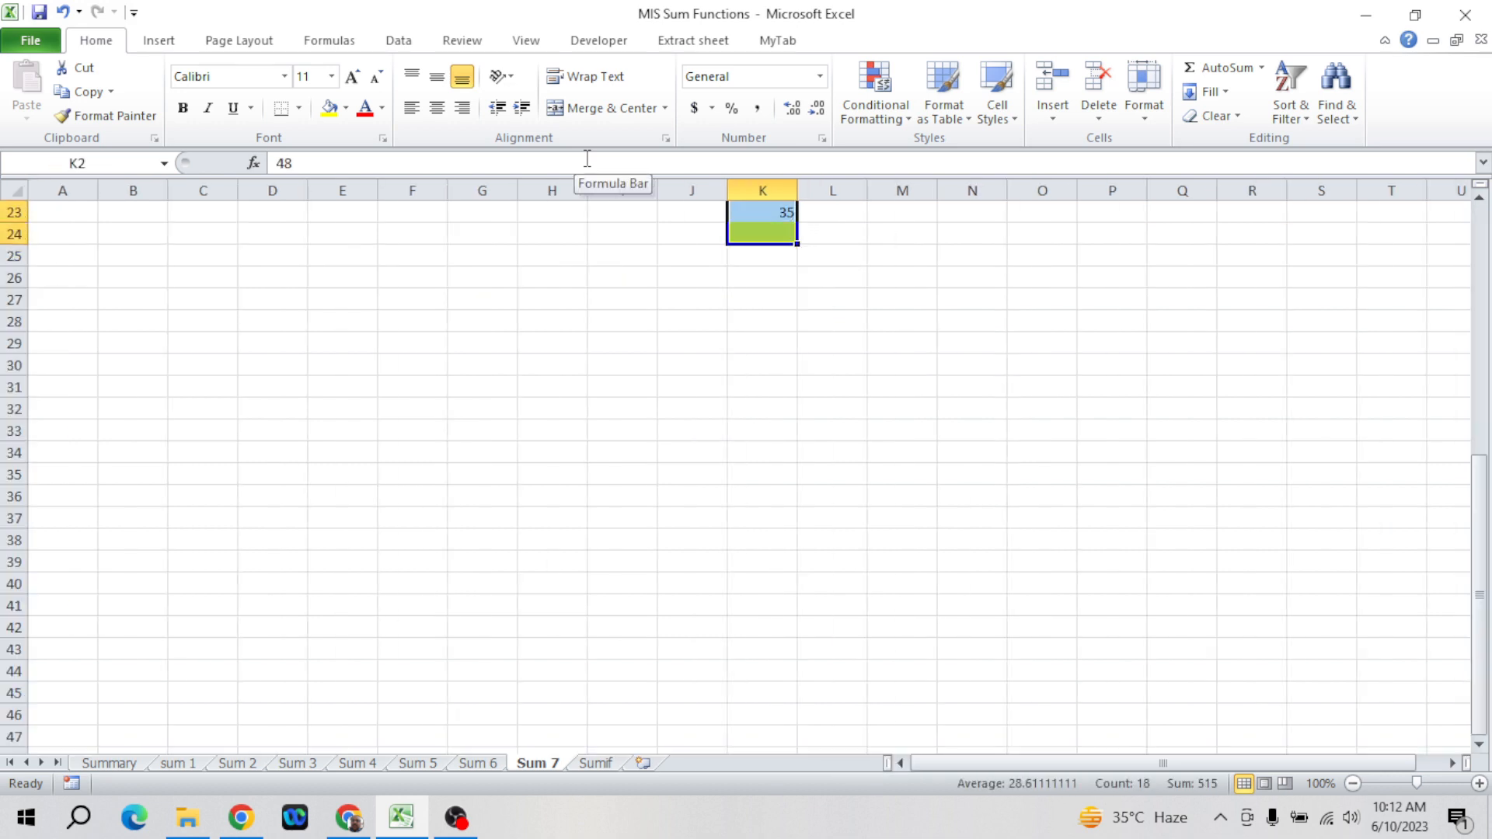
- Narrow the selection to blank cells with Go To Special's Blanks option and insert SUM formulas into them all with AutoSum
key(F5)
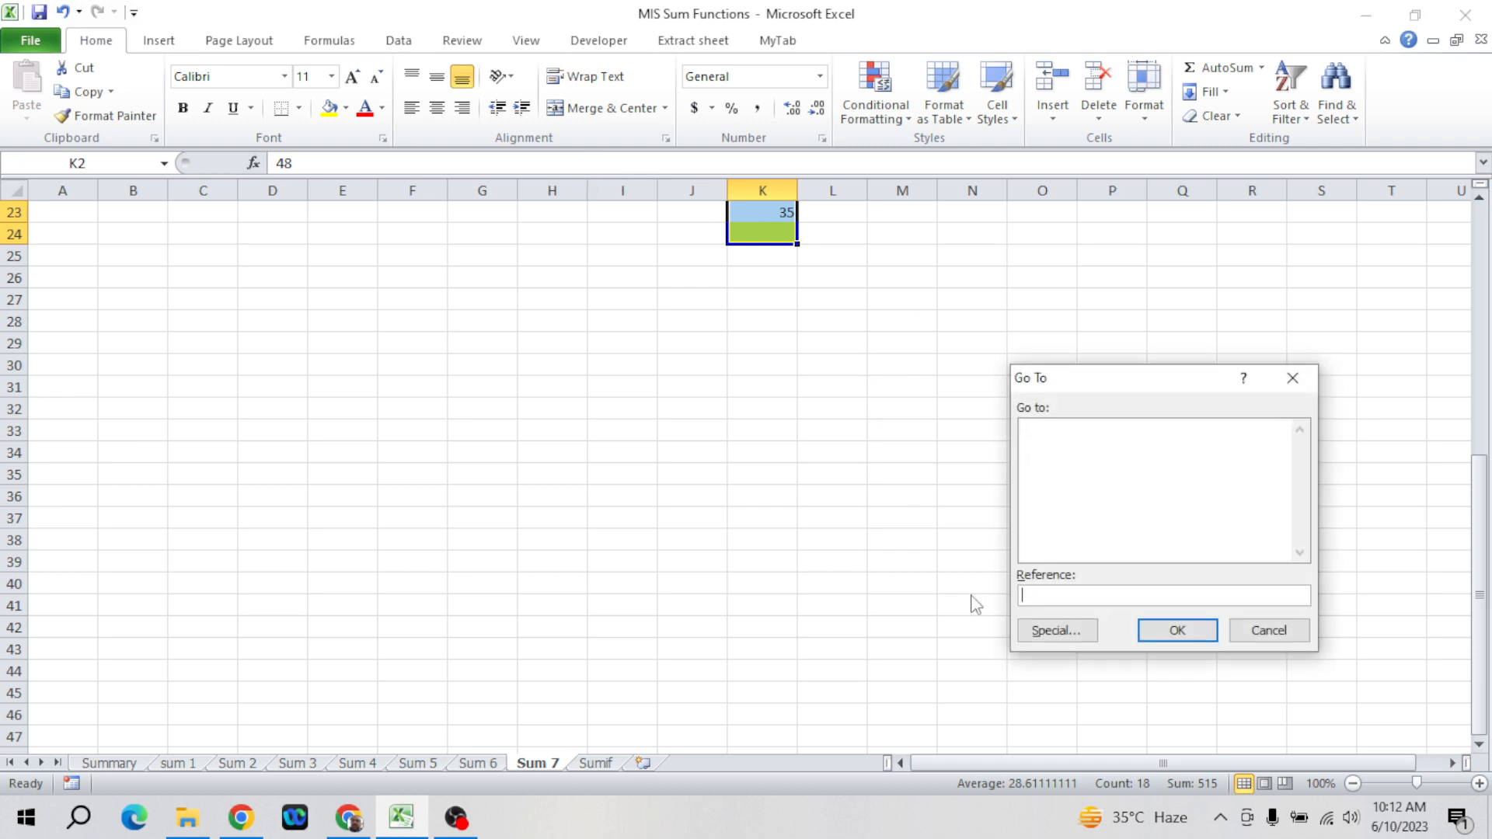
click(1035, 629)
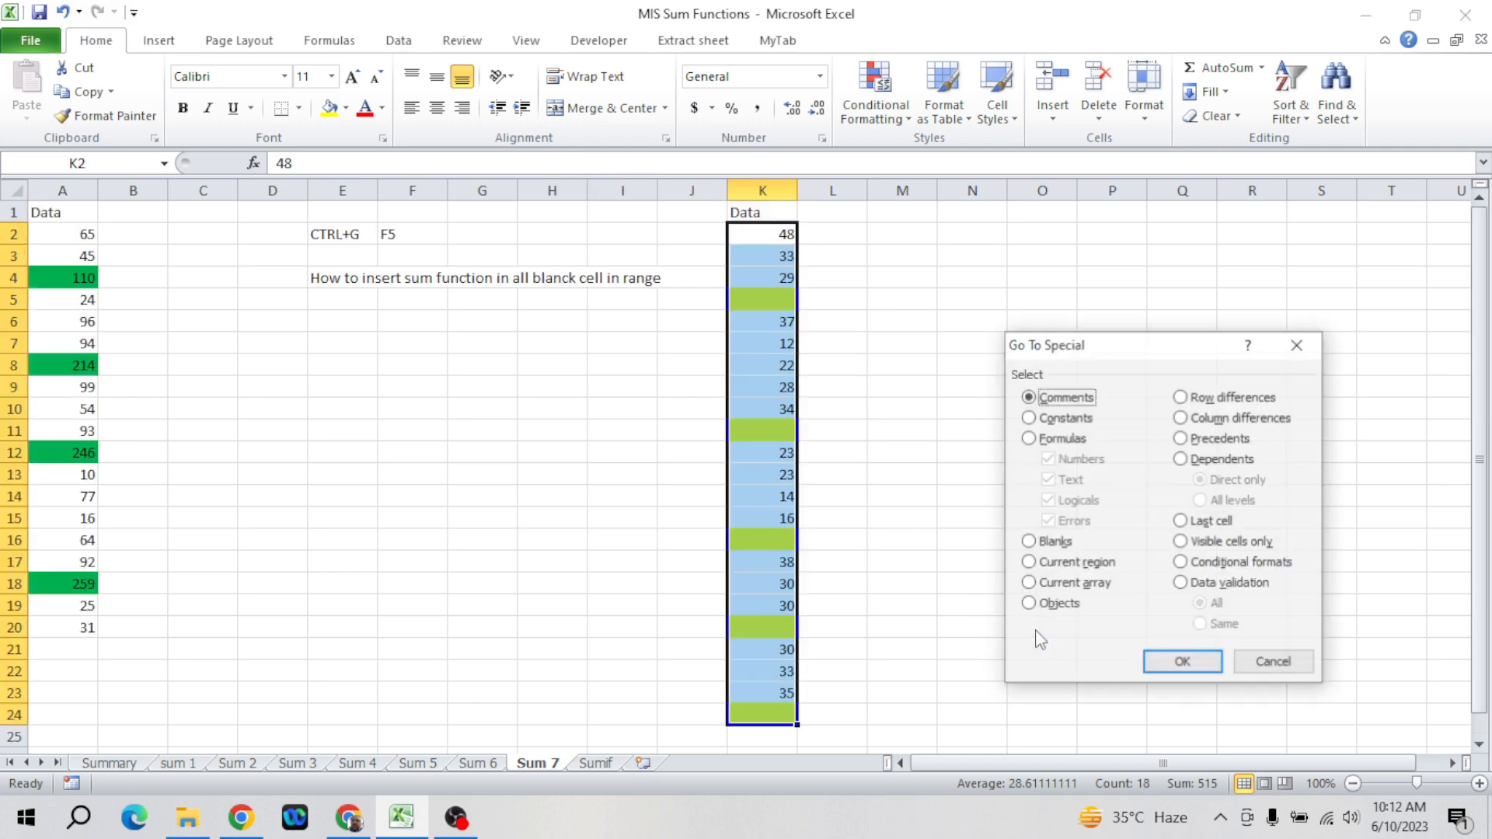
click(1028, 542)
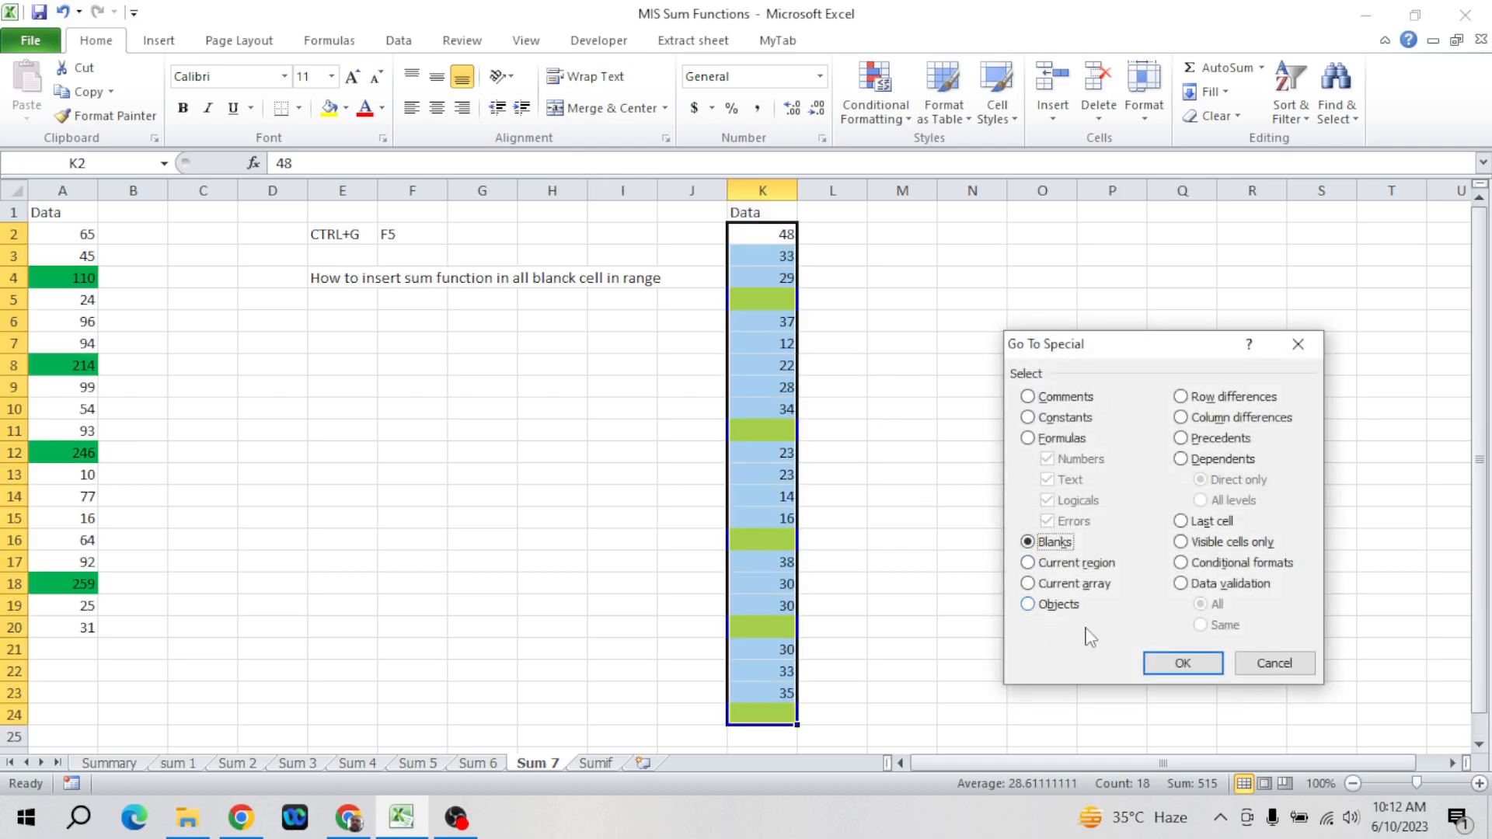
click(1163, 673)
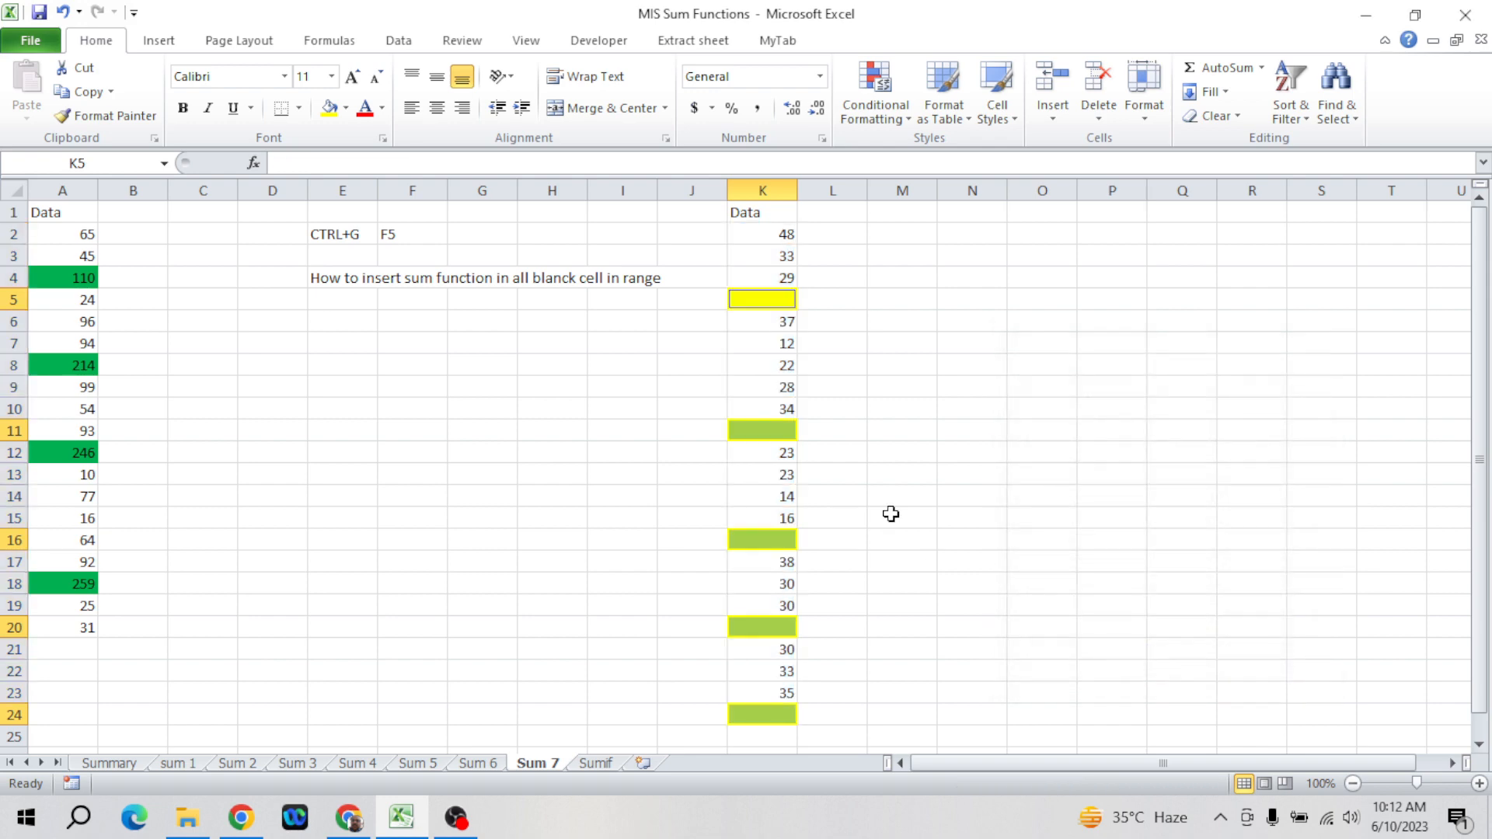
key(alt+equal)
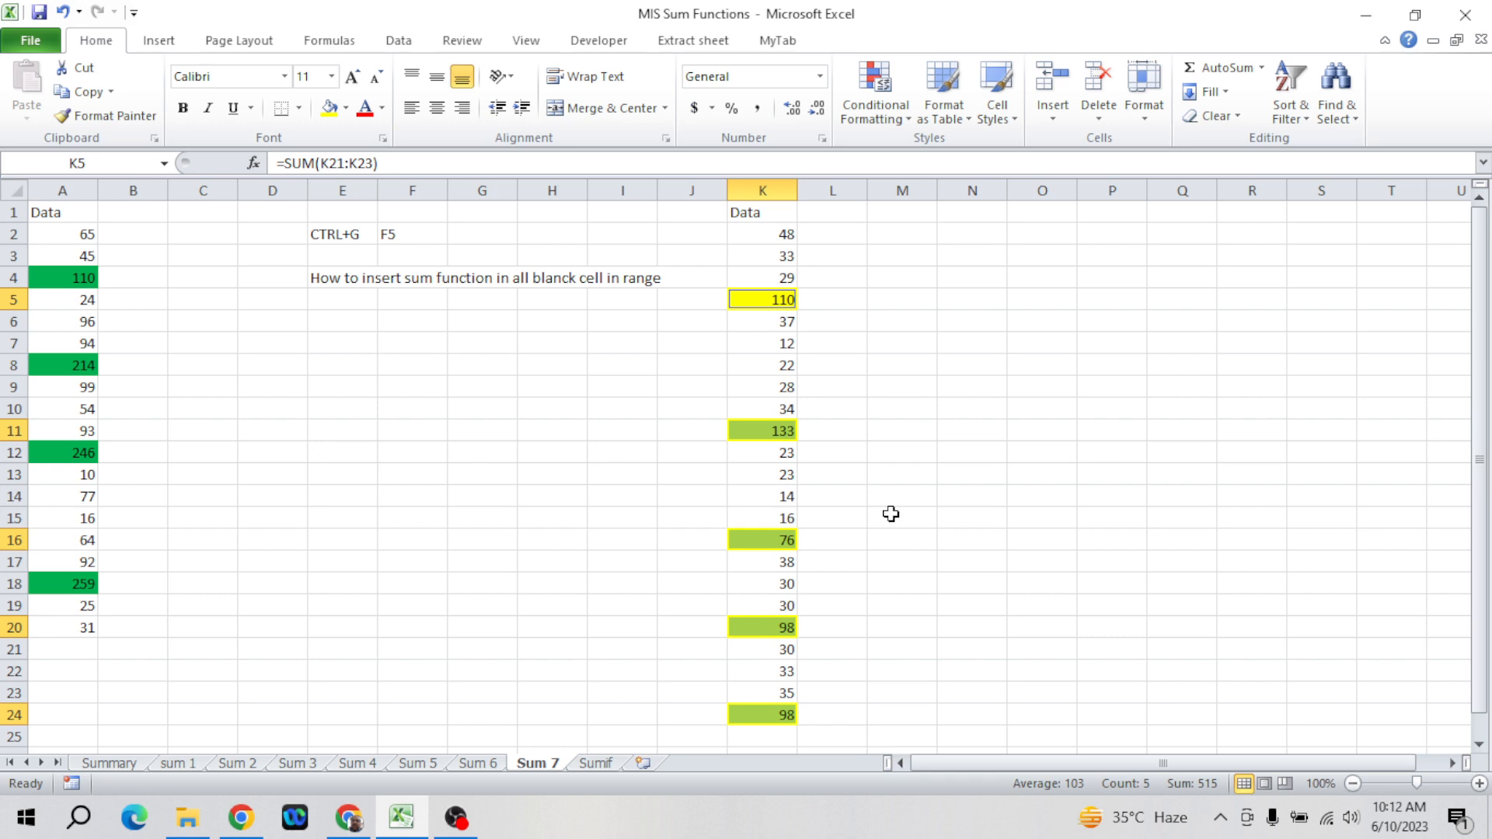
- Enter the heading "Process to apply sum on all blanck cells" in M5
key(Right)
key(Right)
key(Right)
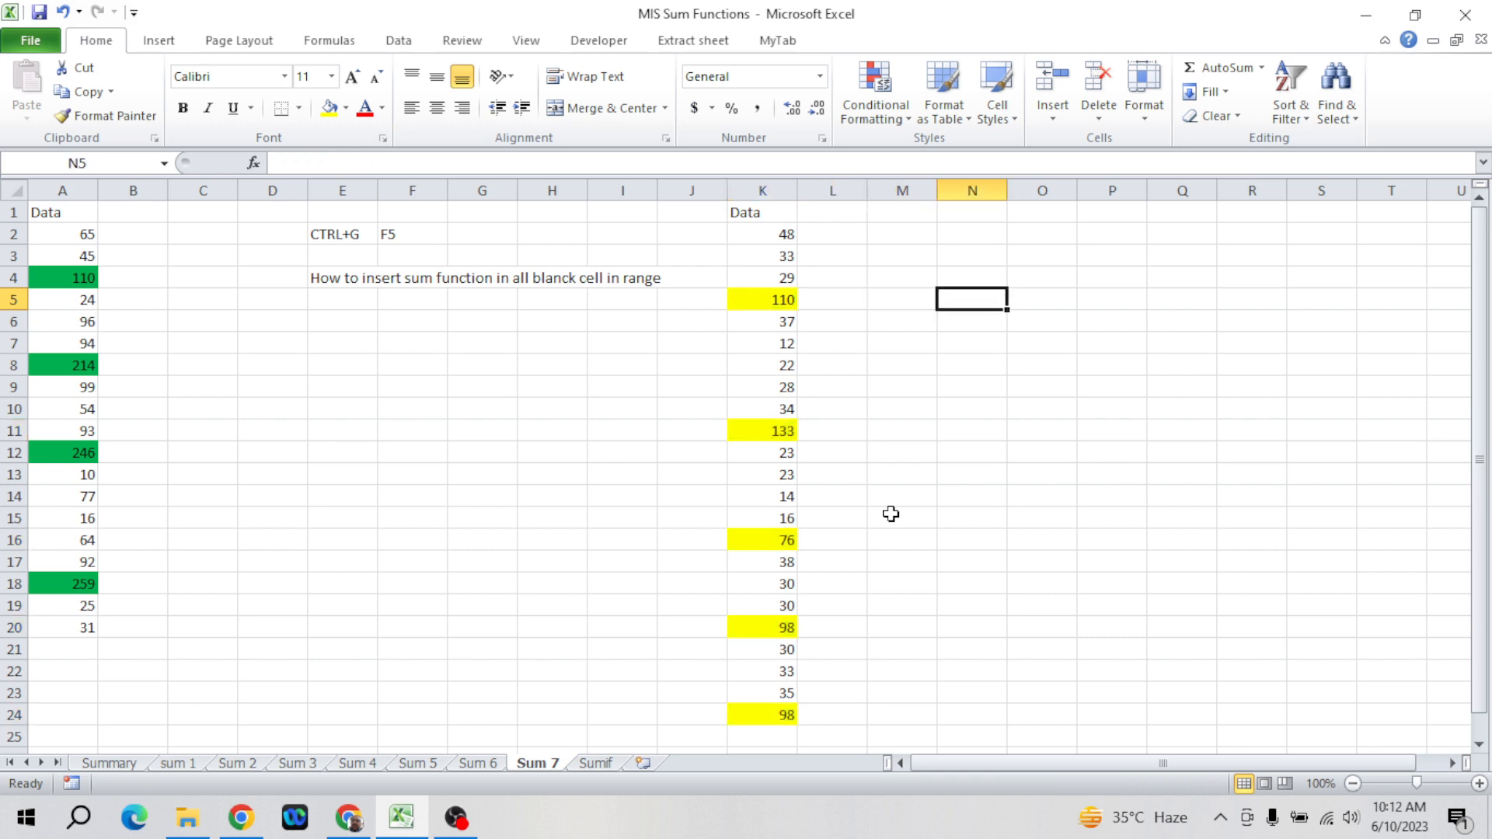
key(Left)
text(S)
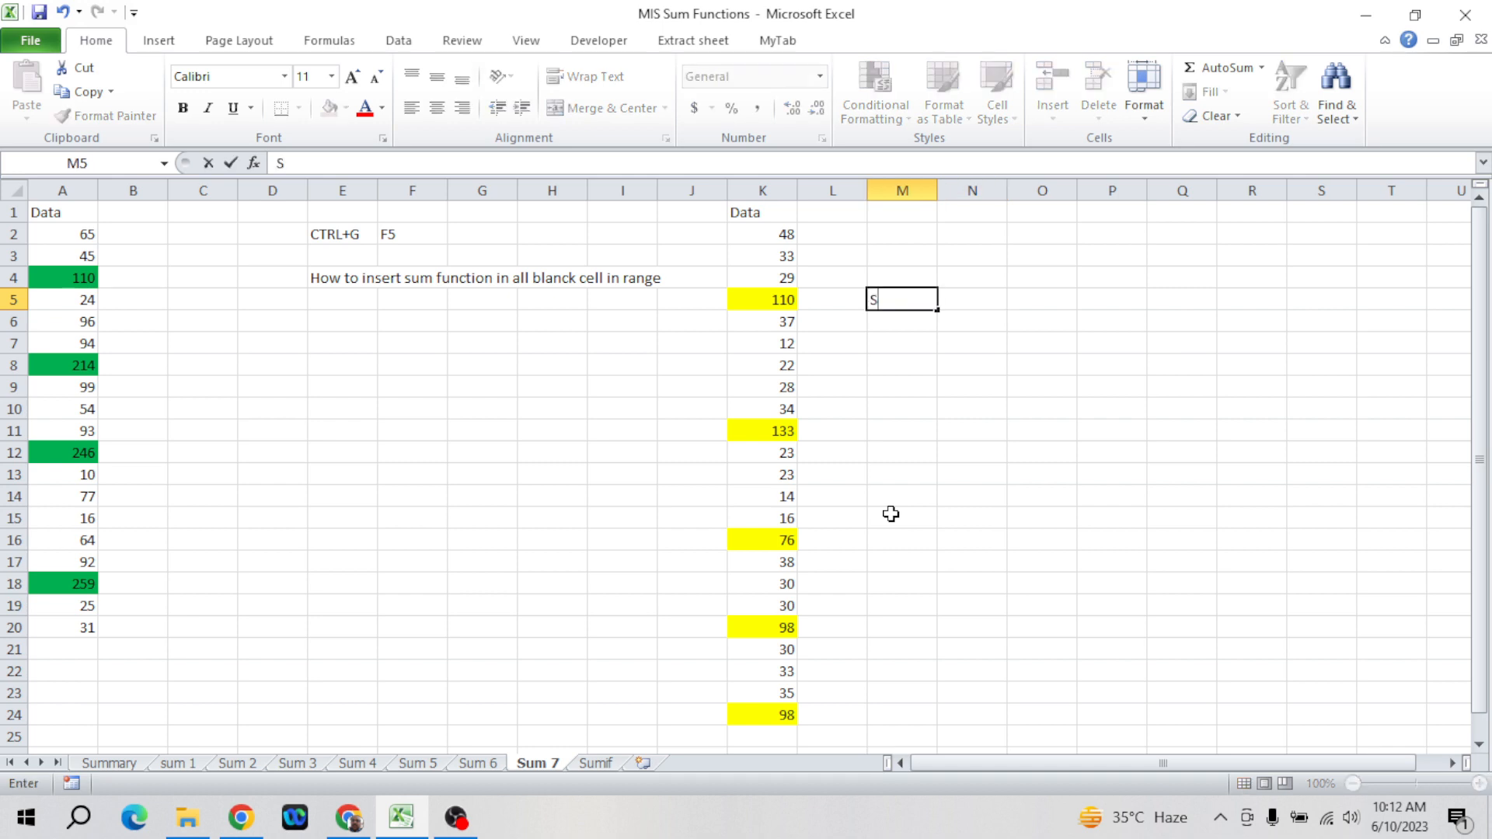
key(BackSpace)
text(Process to )
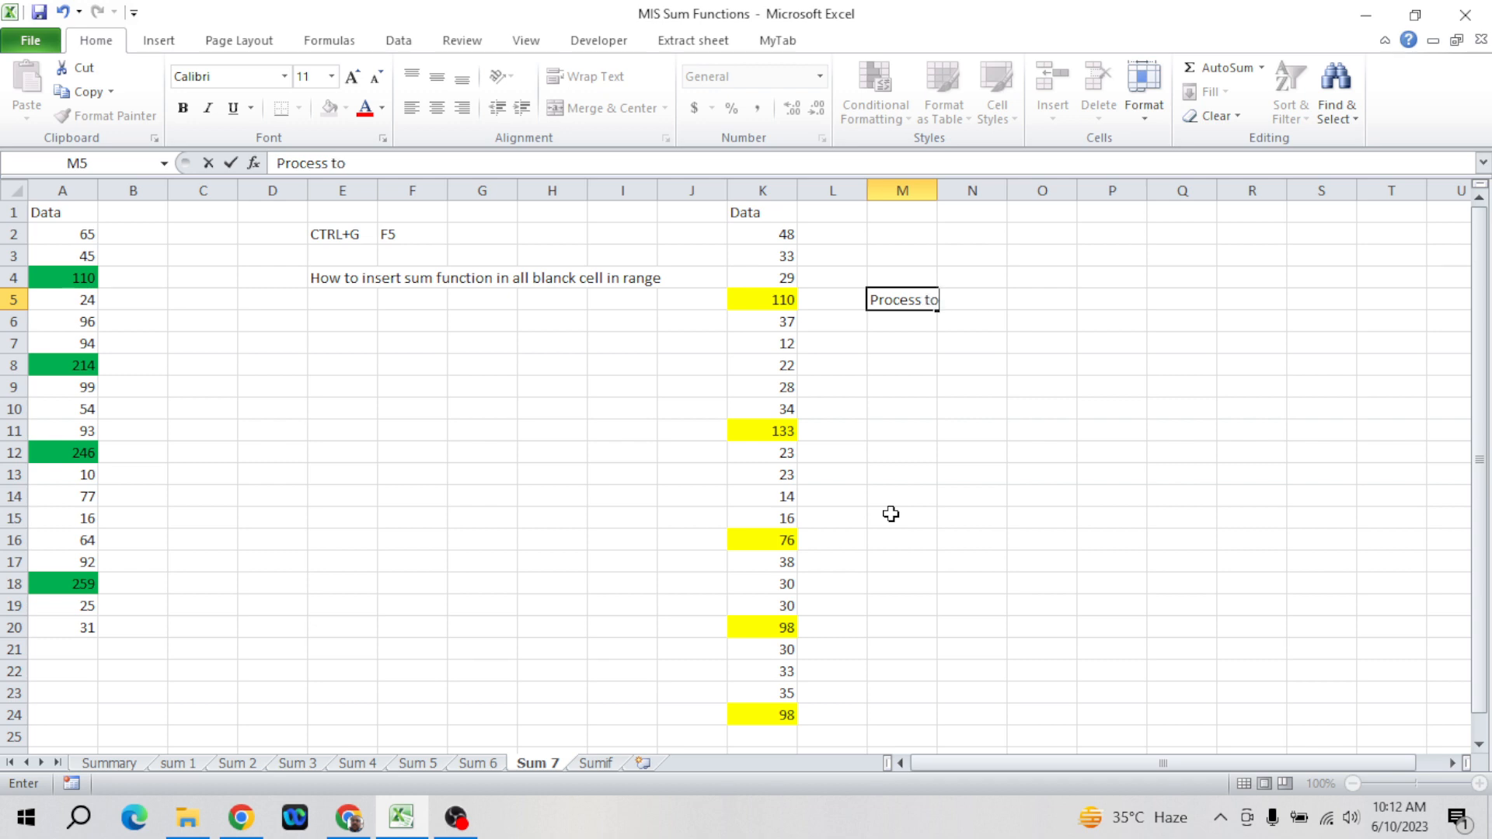
text(apply sum)
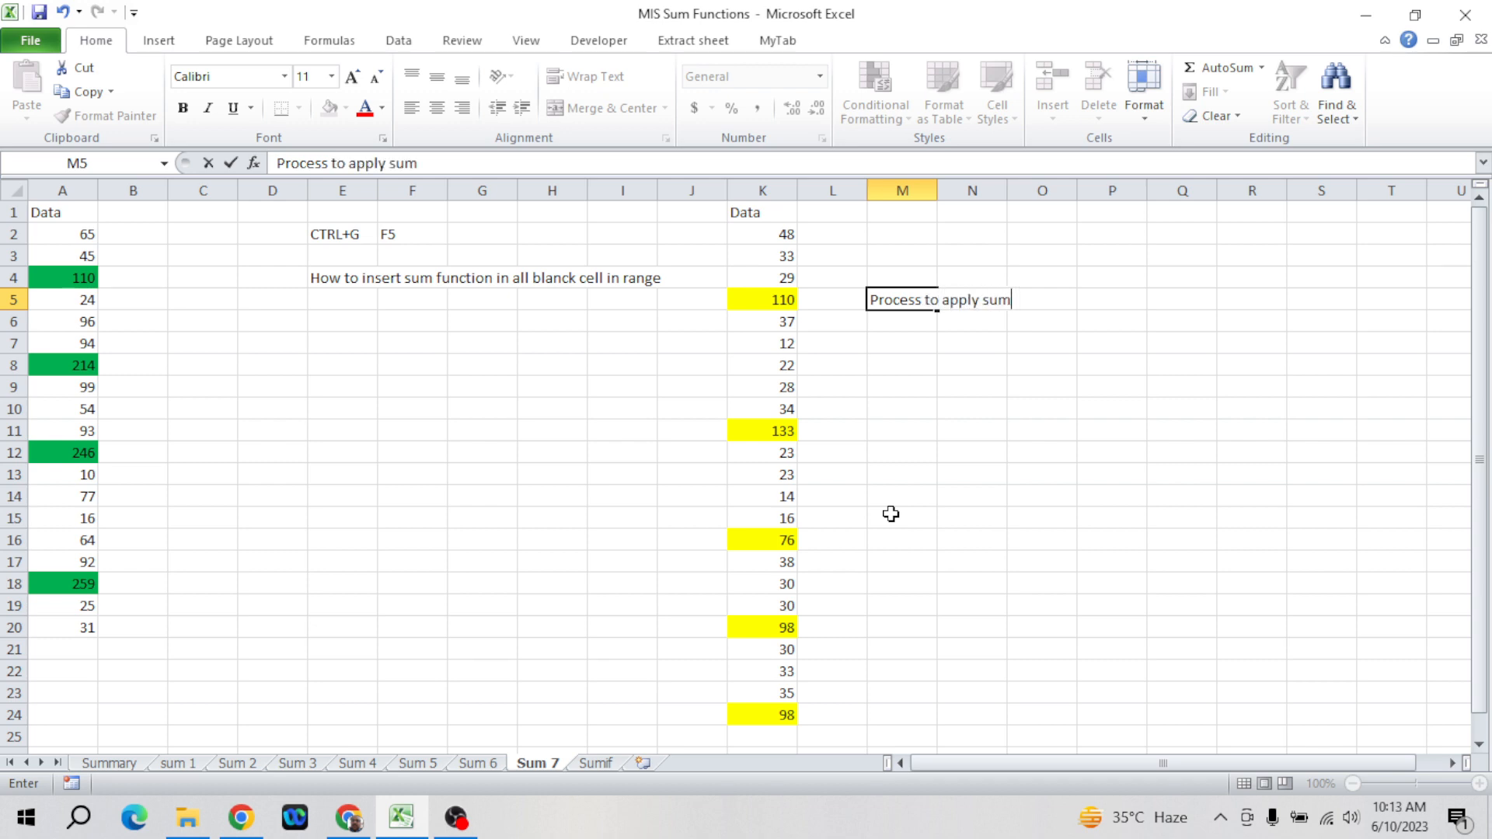
text( on all blanck)
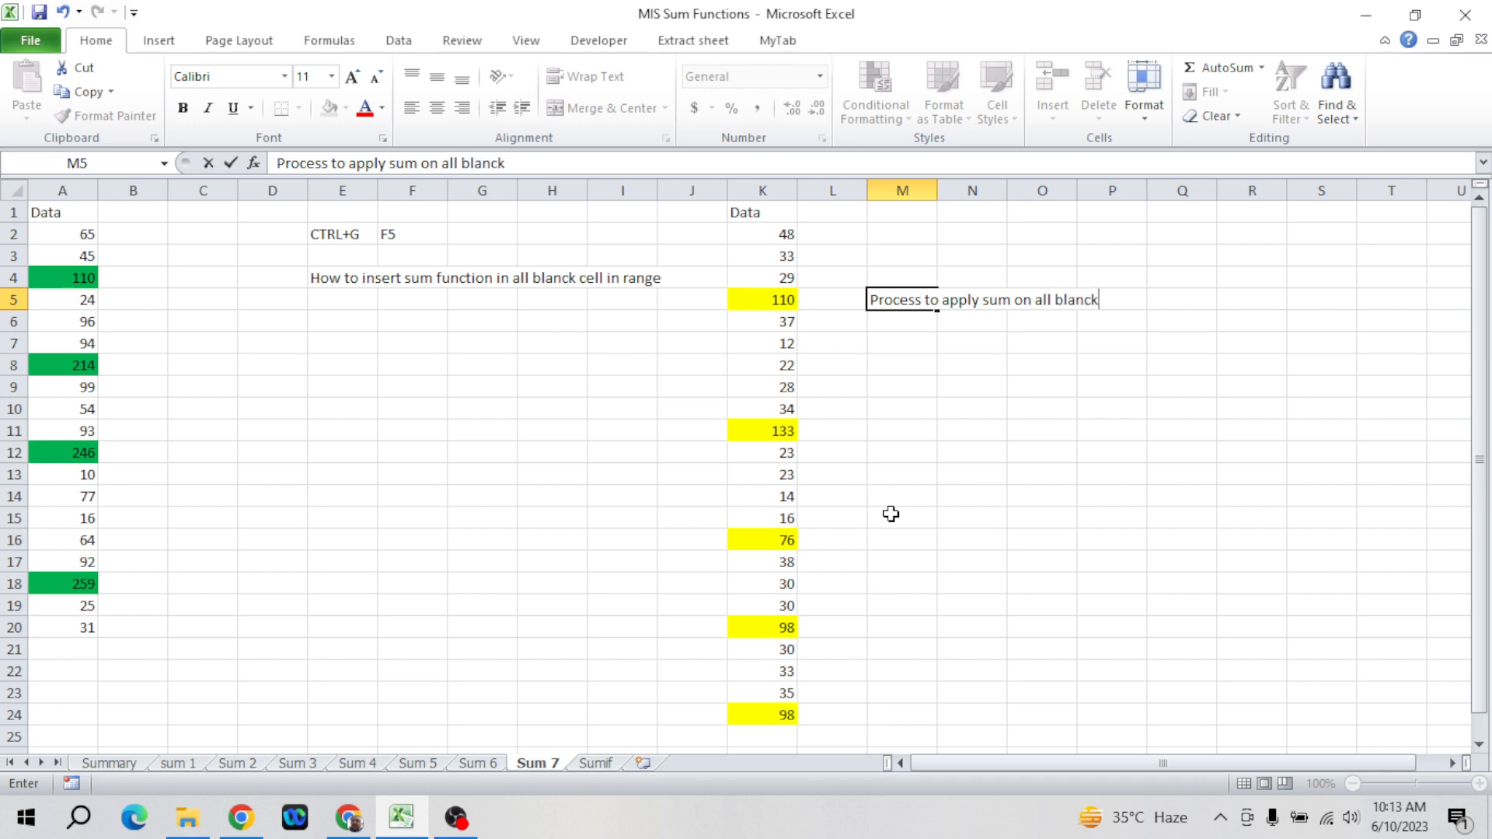
key(BackSpace)
key(BackSpace)
text(ck cells)
key(Return)
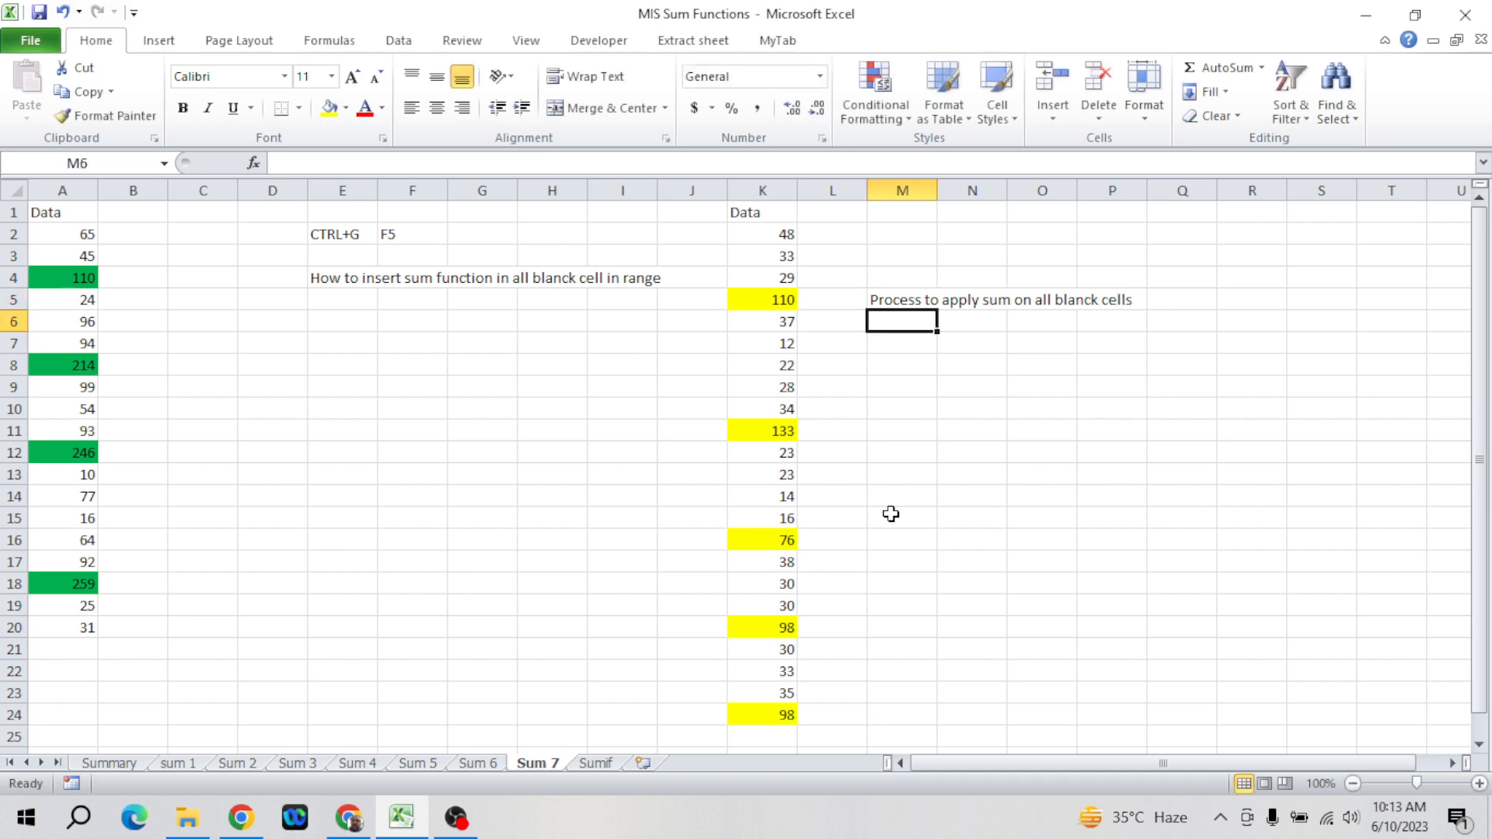
- Add the first process instruction in row 7, with 1 in M7 and "Select the range" in N7
key(Return)
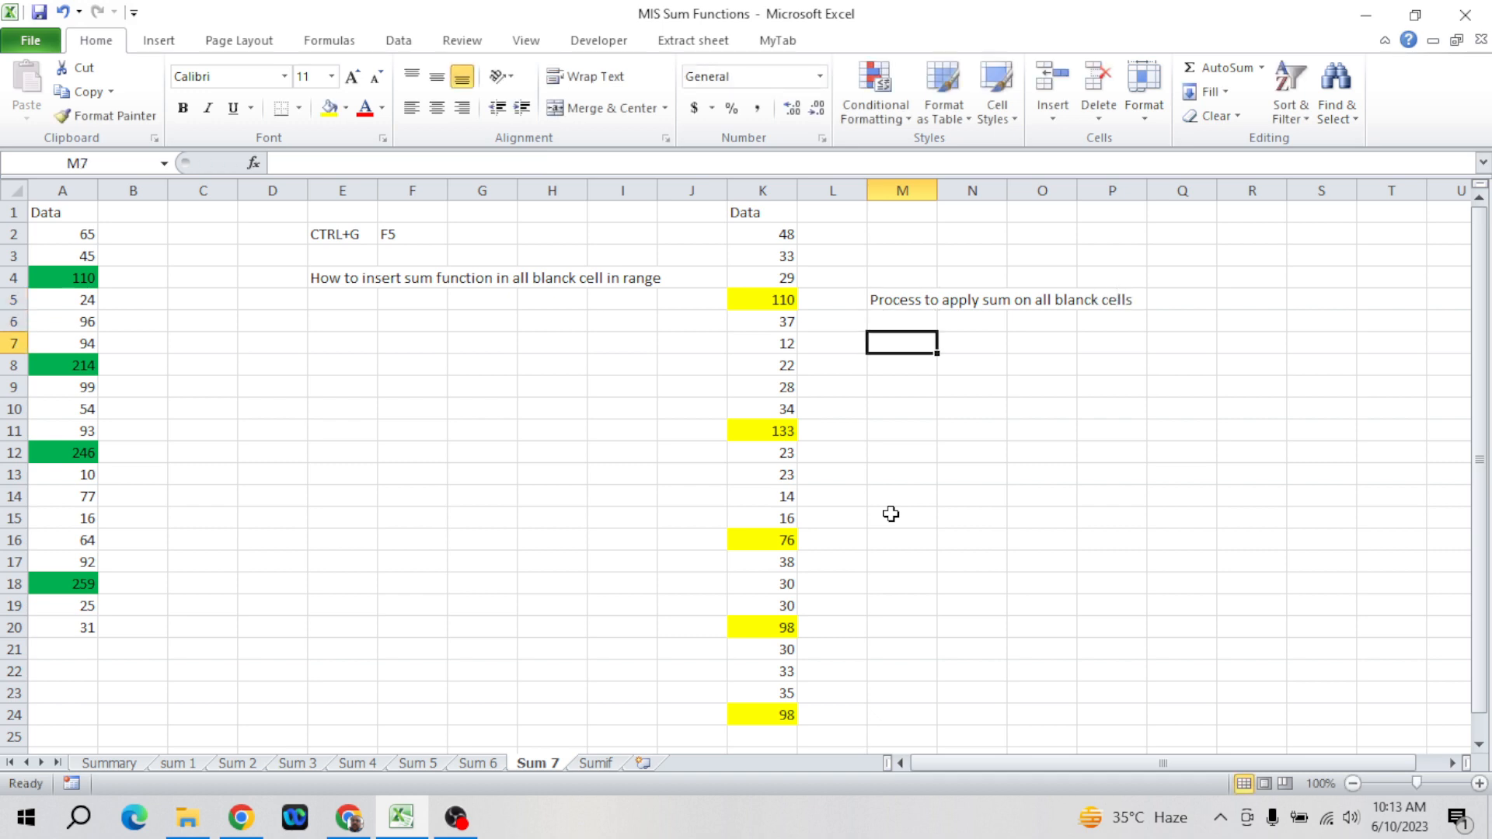
text(1)
key(Tab)
text(Selec)
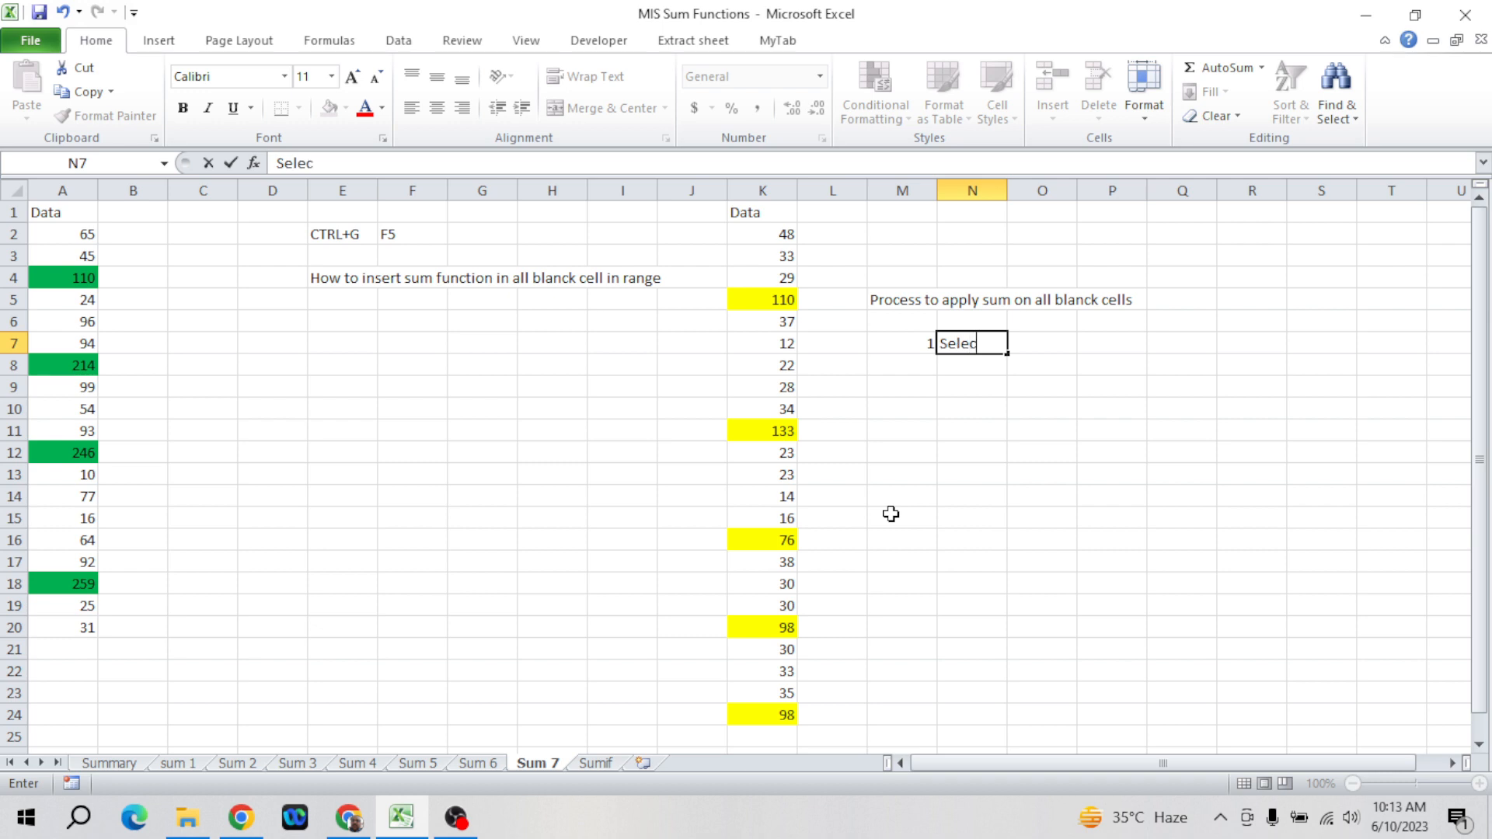
text(t the range)
key(Return)
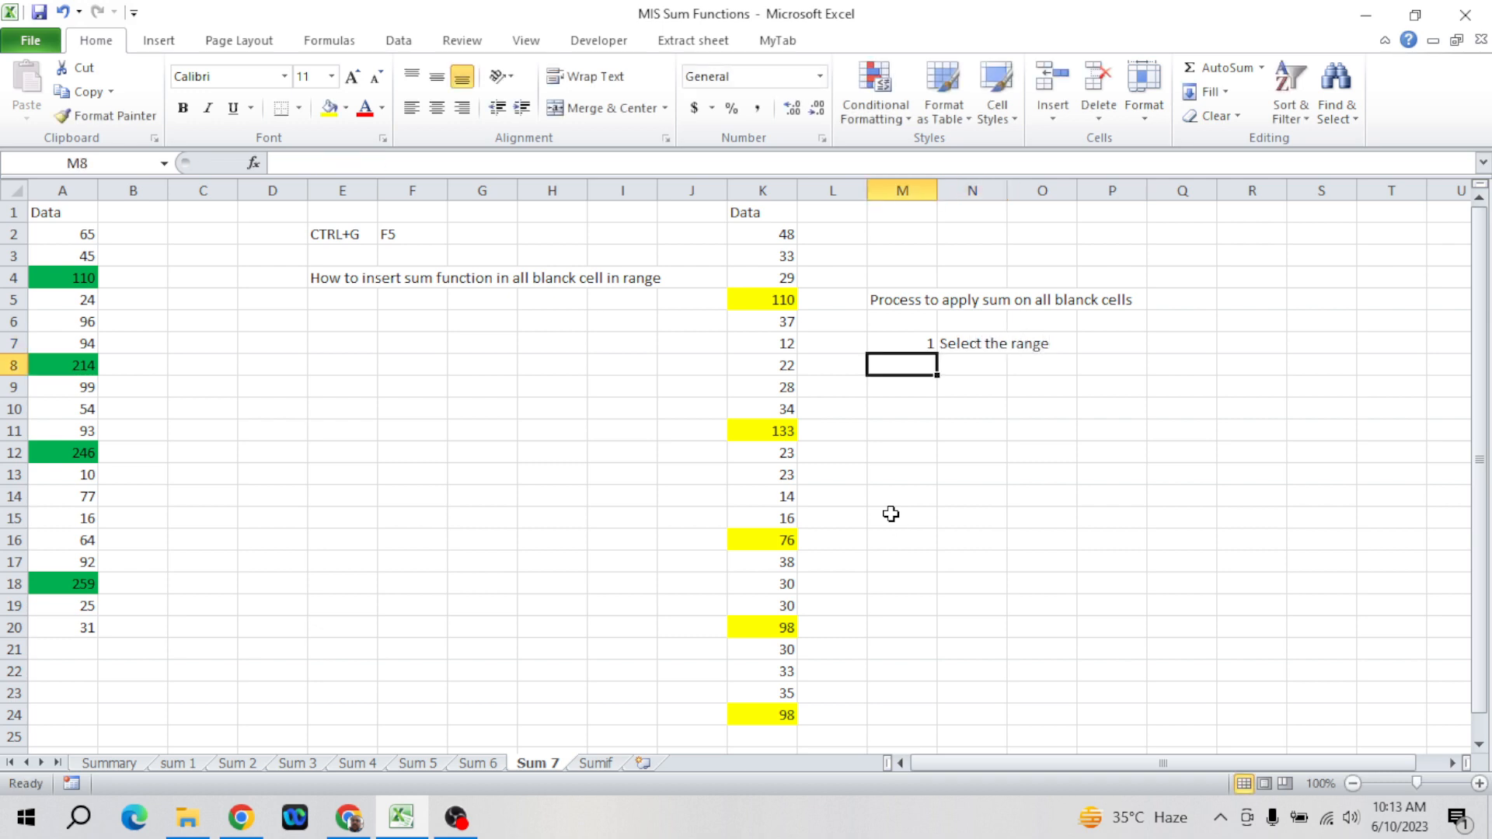
- Add the second process instruction in row 8, with 2 in M8 and "CTRL+G" in N8
text(2)
key(Tab)
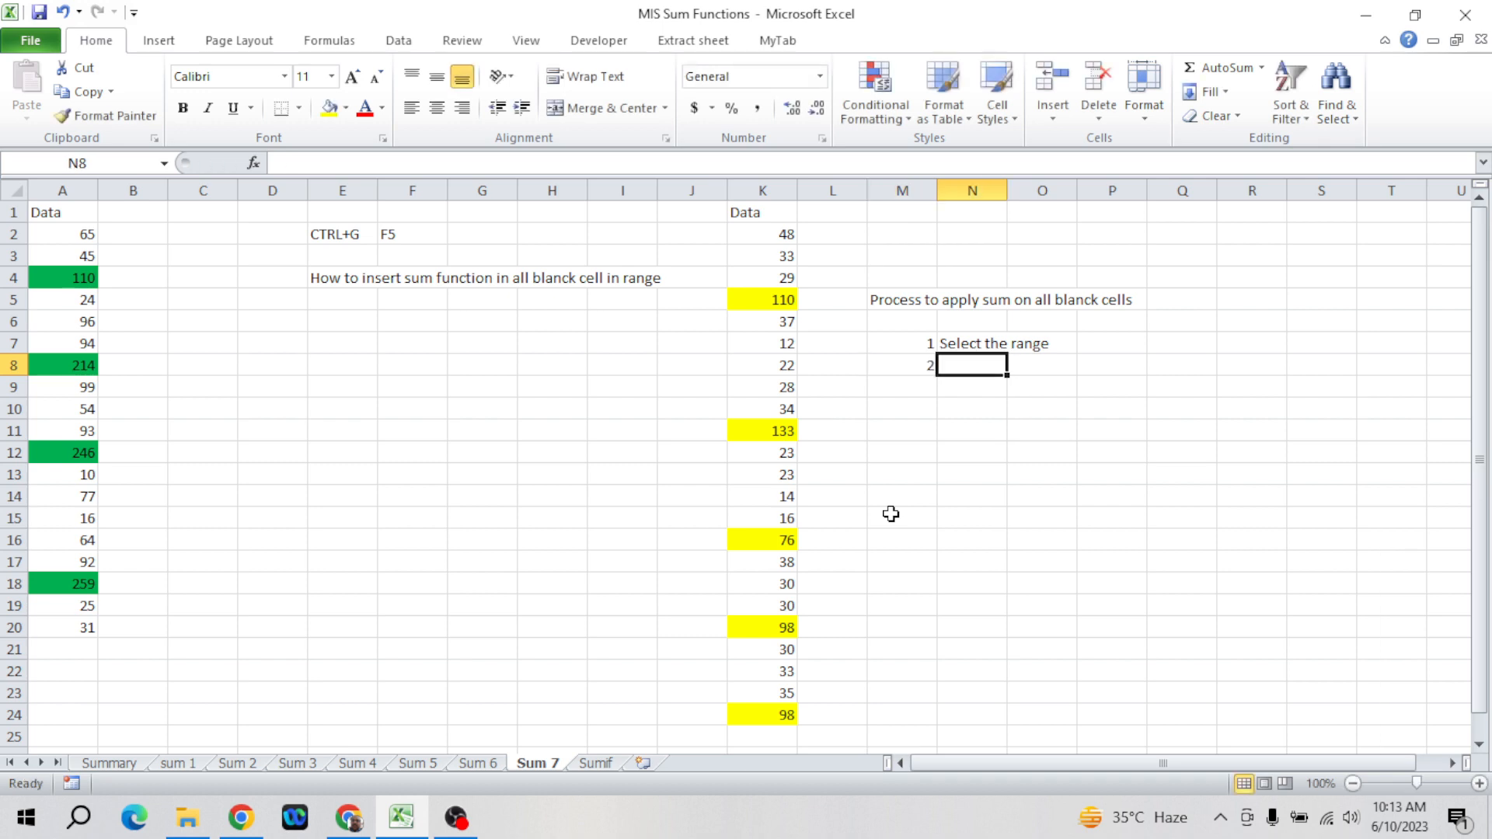
text(VcTRL)
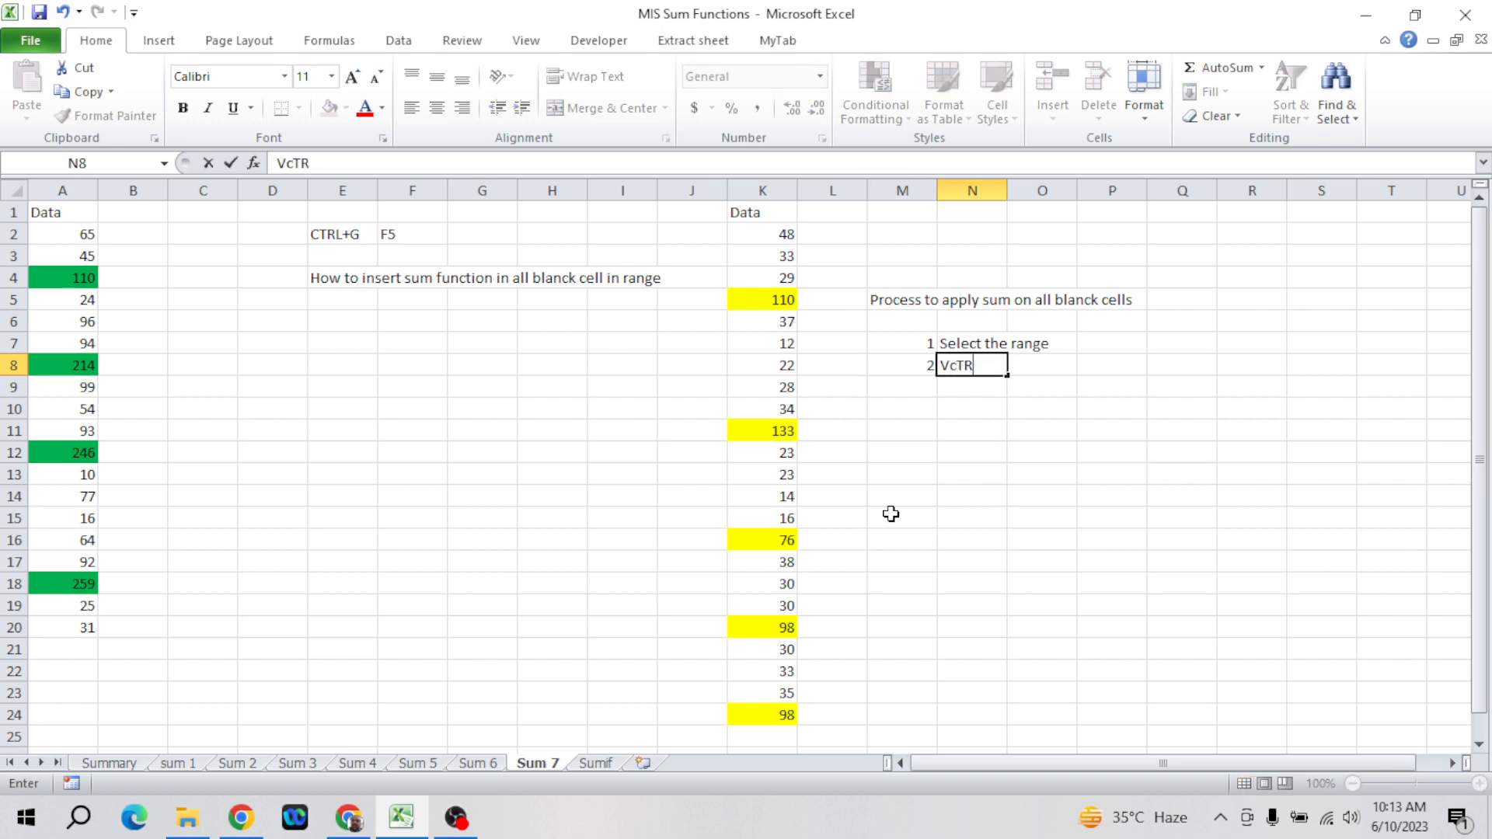
key(BackSpace)
key(BackSpace)
key(BackSpace)
key(BackSpace)
key(BackSpace)
text(CTRL+G)
key(Return)
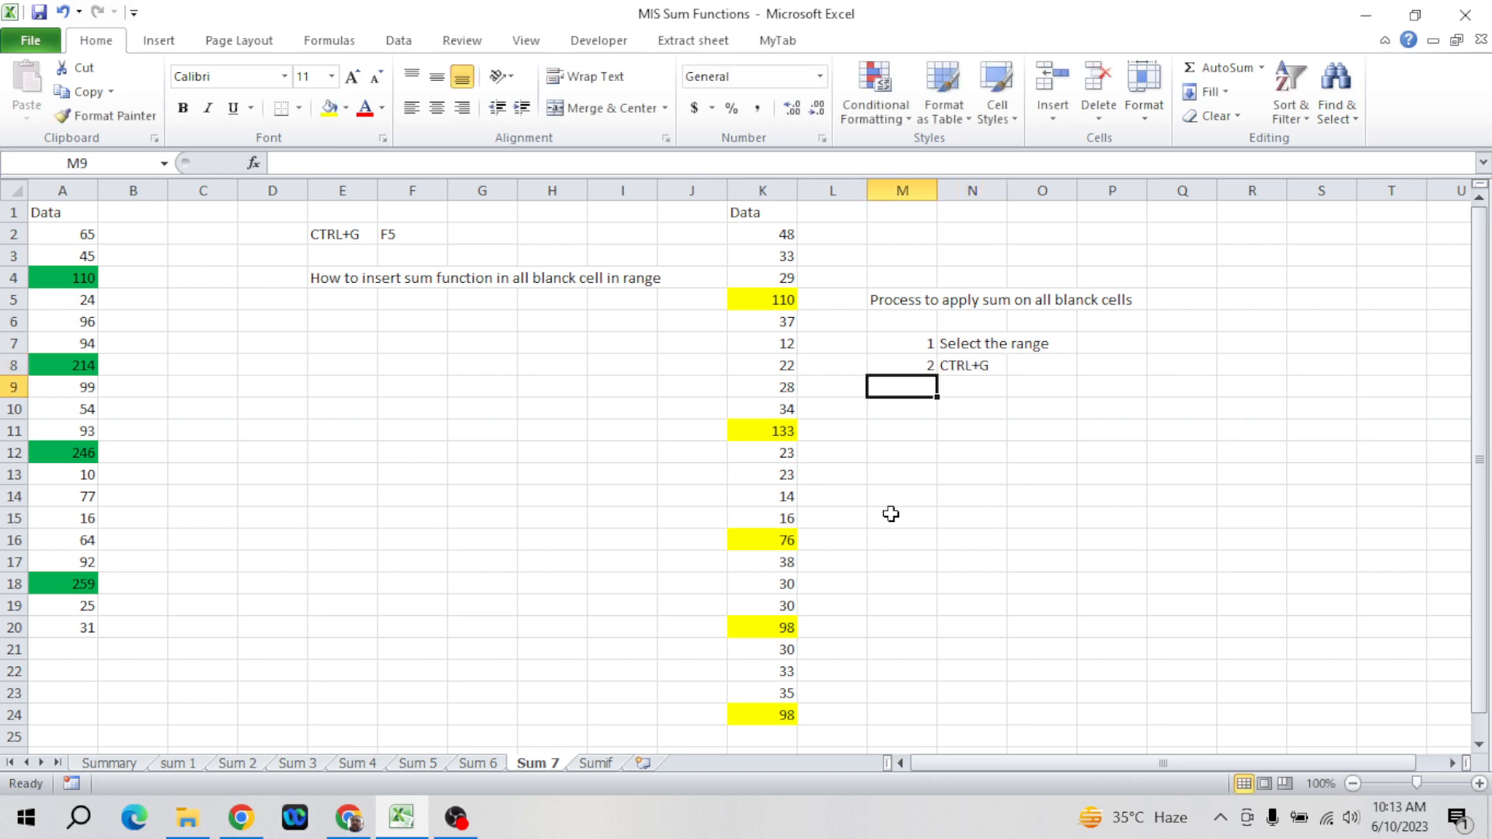
- Enter the instruction number 3 in M9 and try the text "Select B" in N9, leaving N9 empty
text(3)
key(Tab)
text(Se)
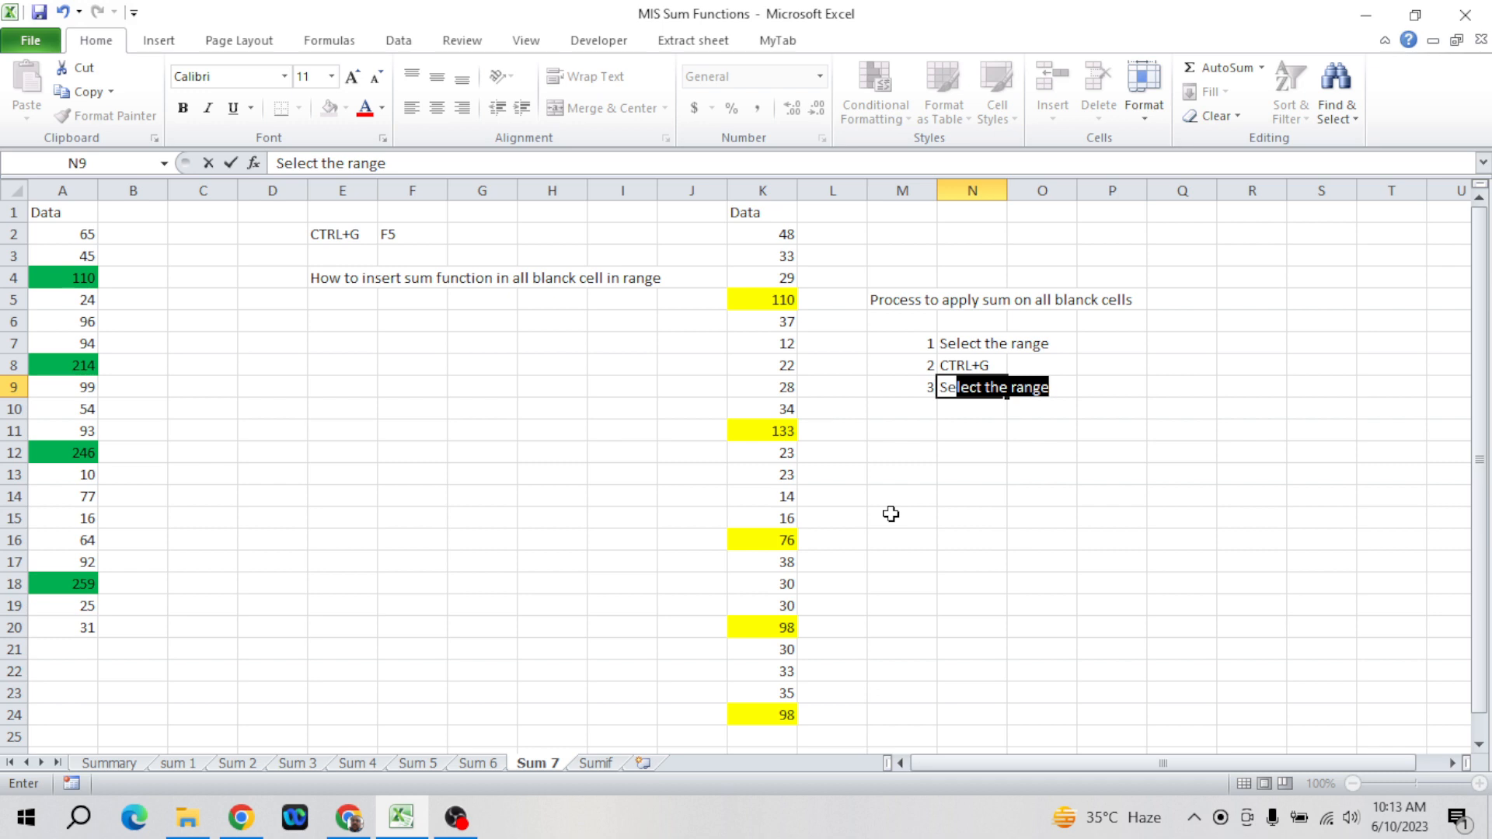
text(lect B)
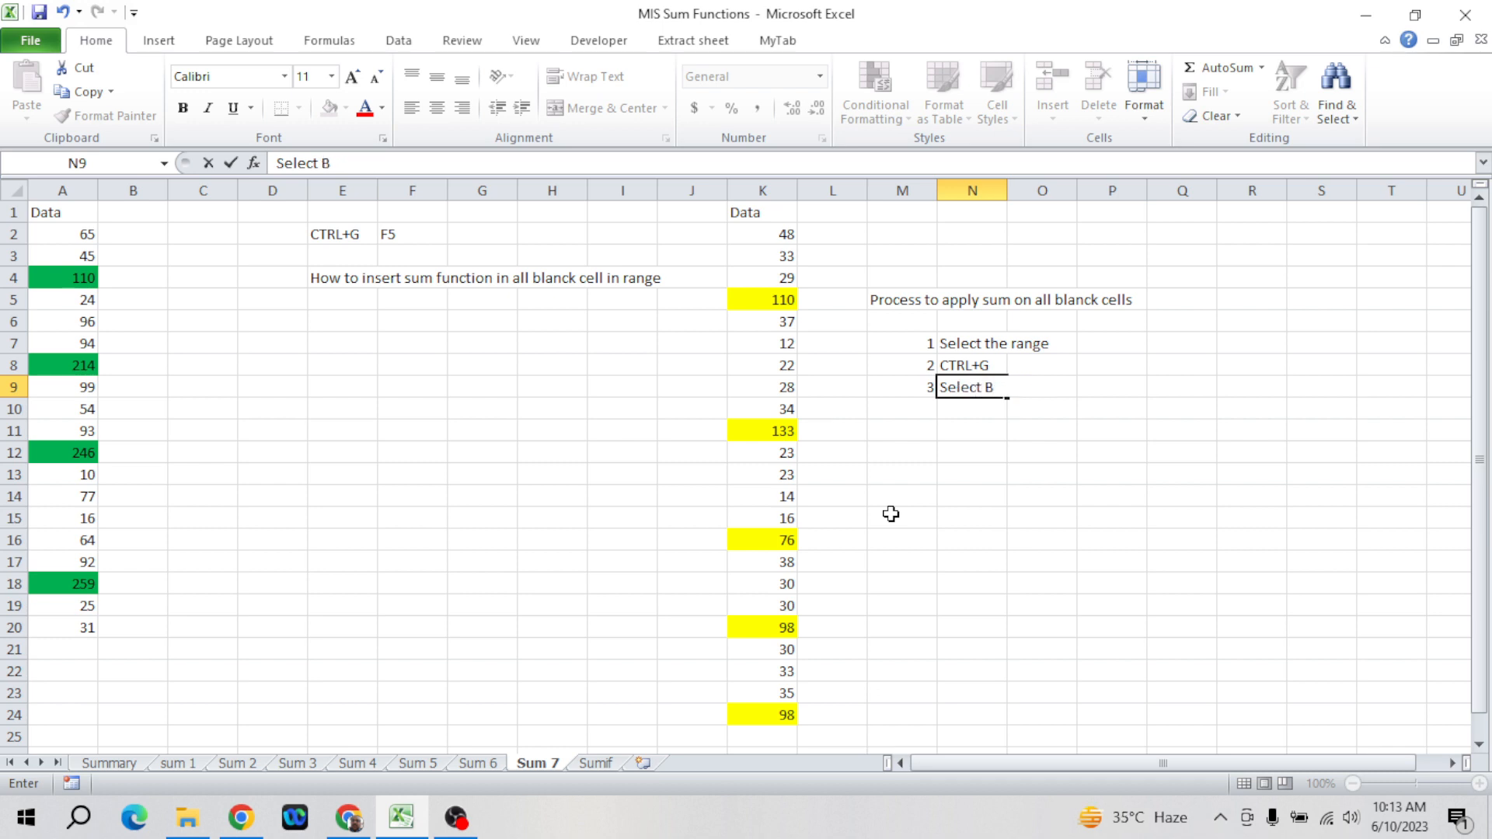
key(Escape)
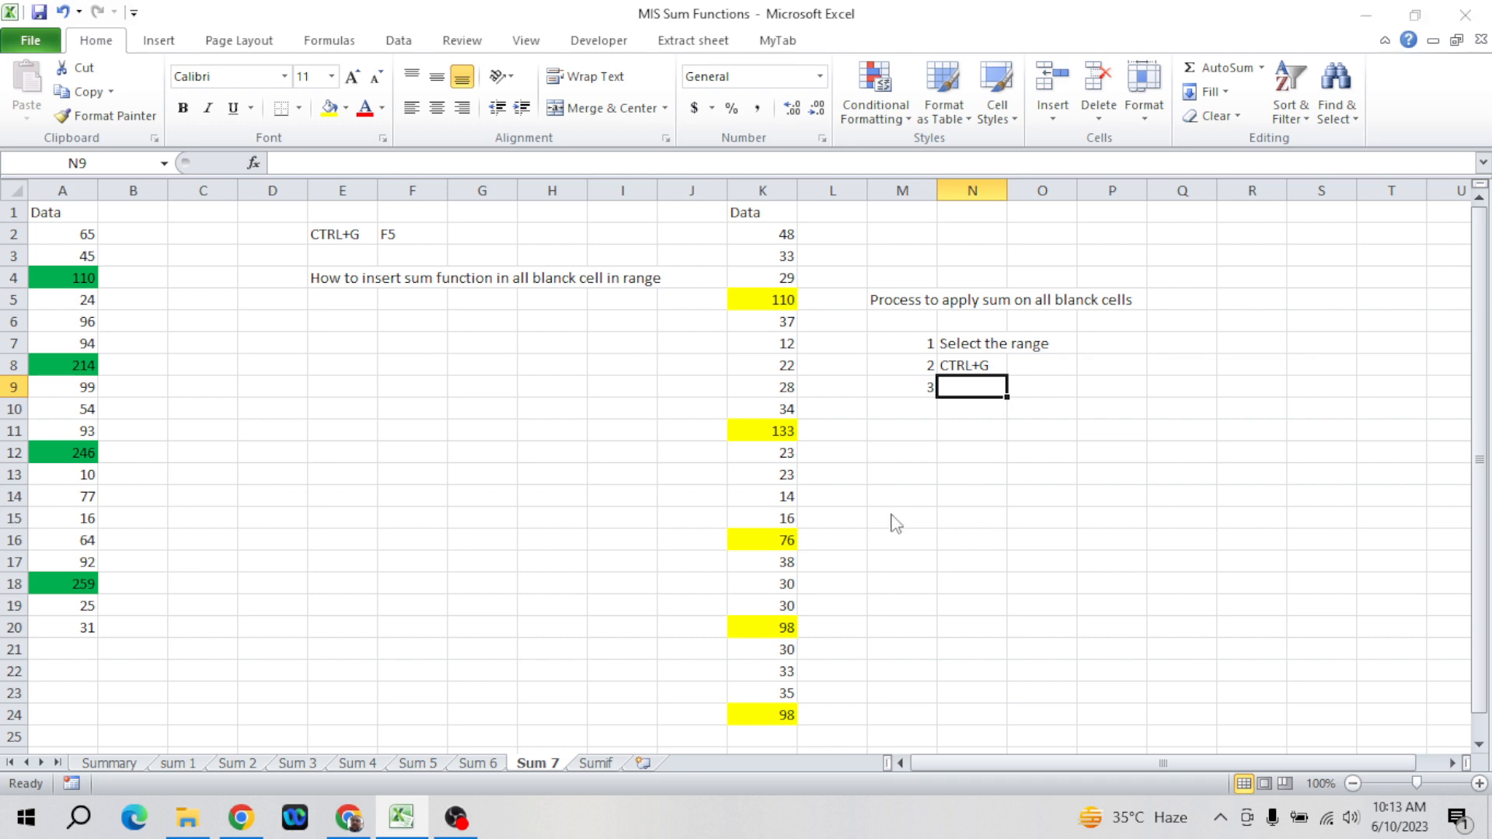
- Check the selection options offered in the Go To Special dialog, then close it without selecting anything
key(ctrl+g)
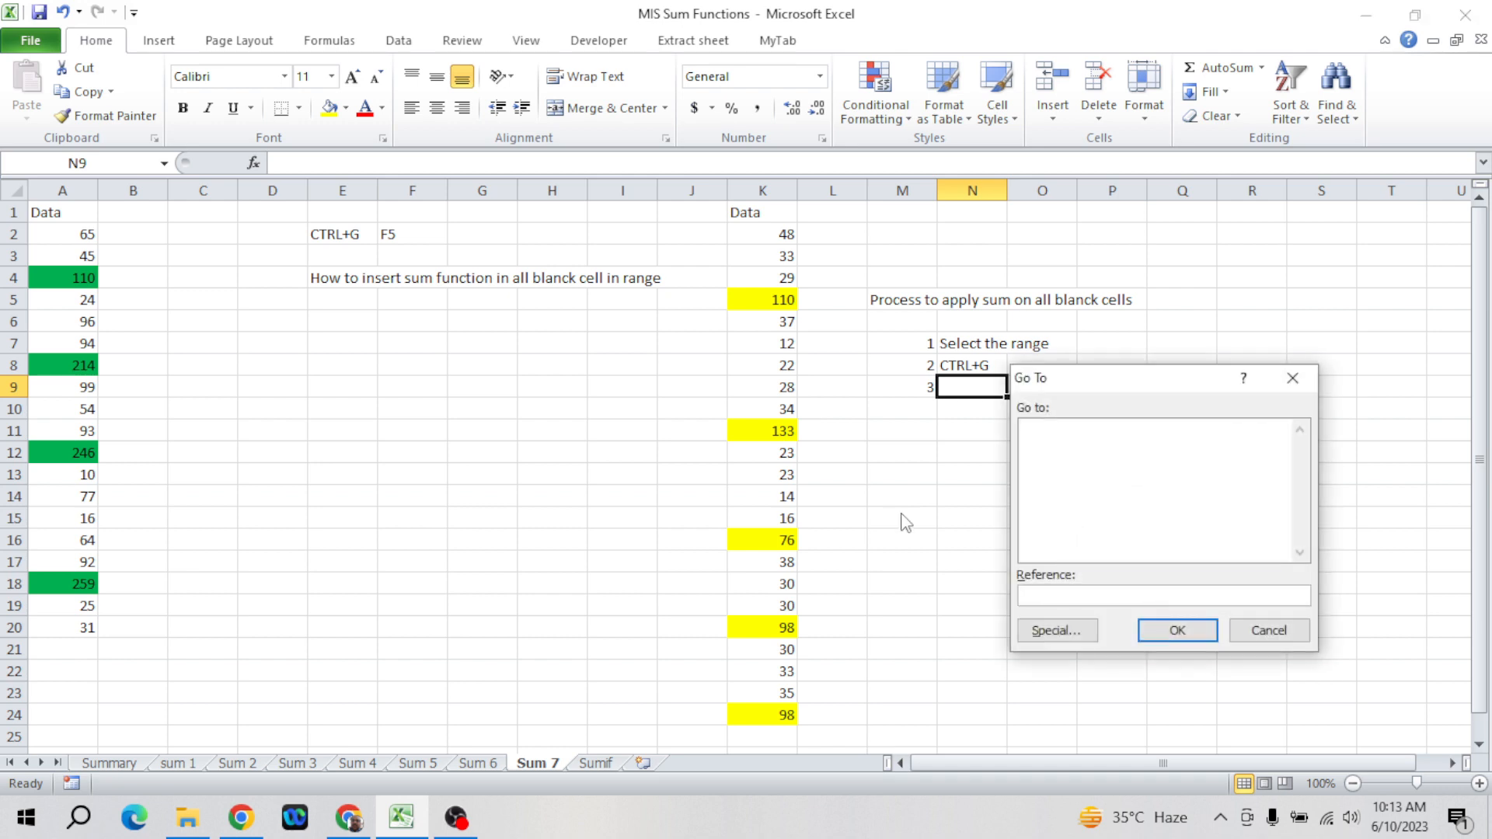
click(1041, 632)
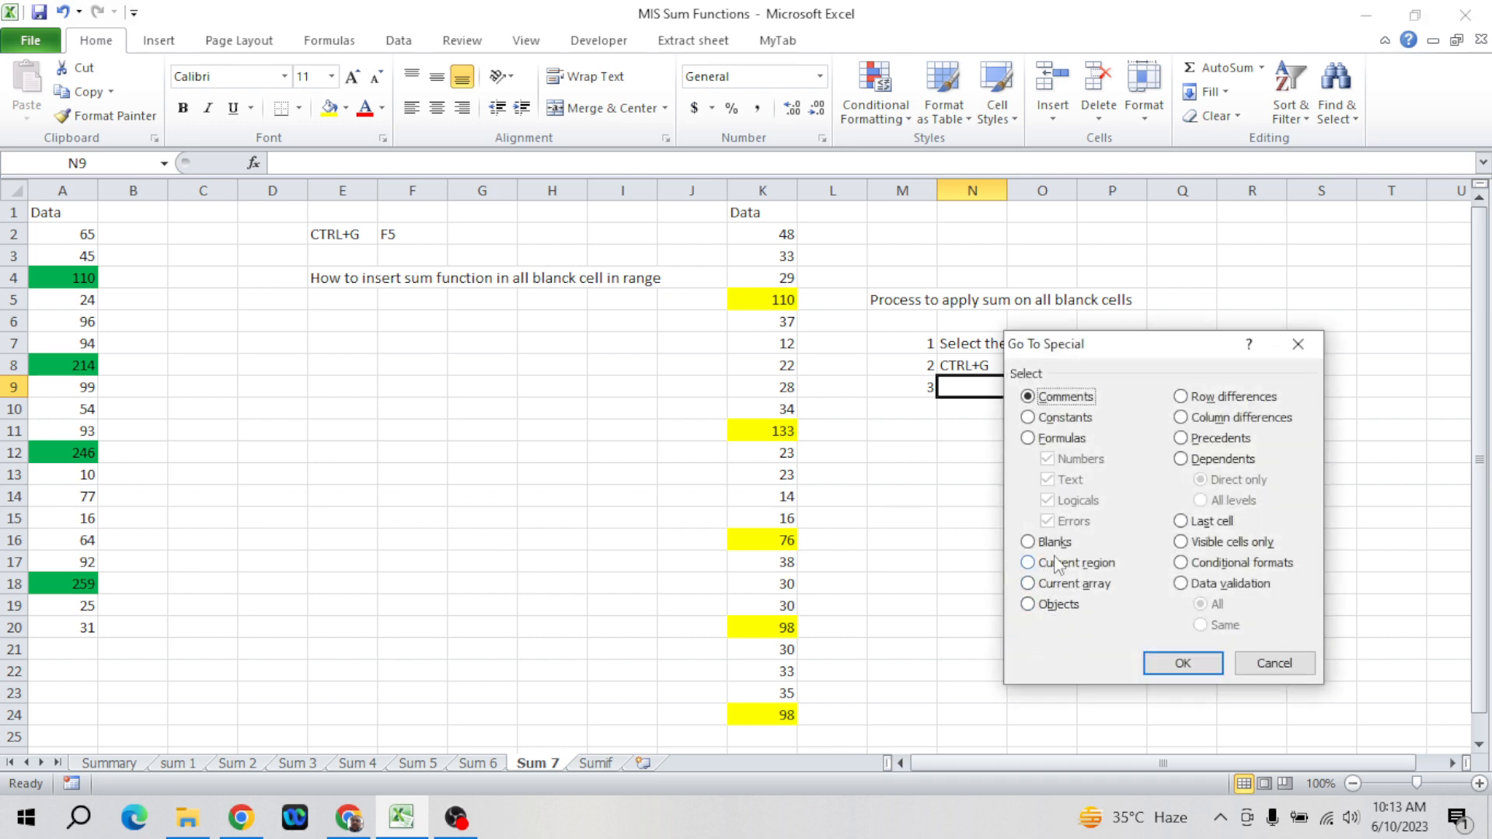
key(Escape)
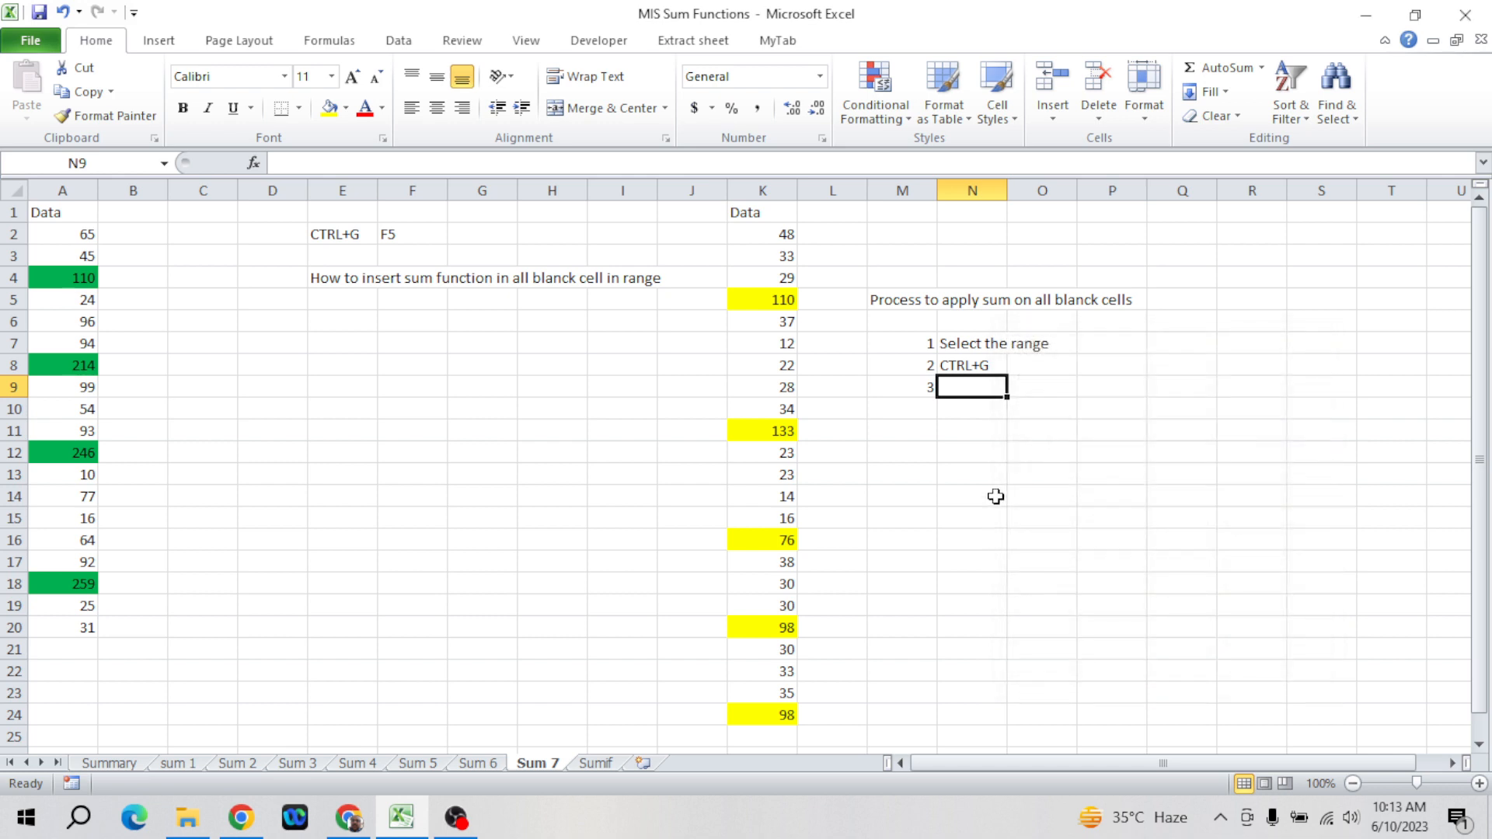
- Correct the spelling of "blanck" to "blank" in the process title in M5
key(Up)
key(Up)
key(Up)
key(Up)
key(Left)
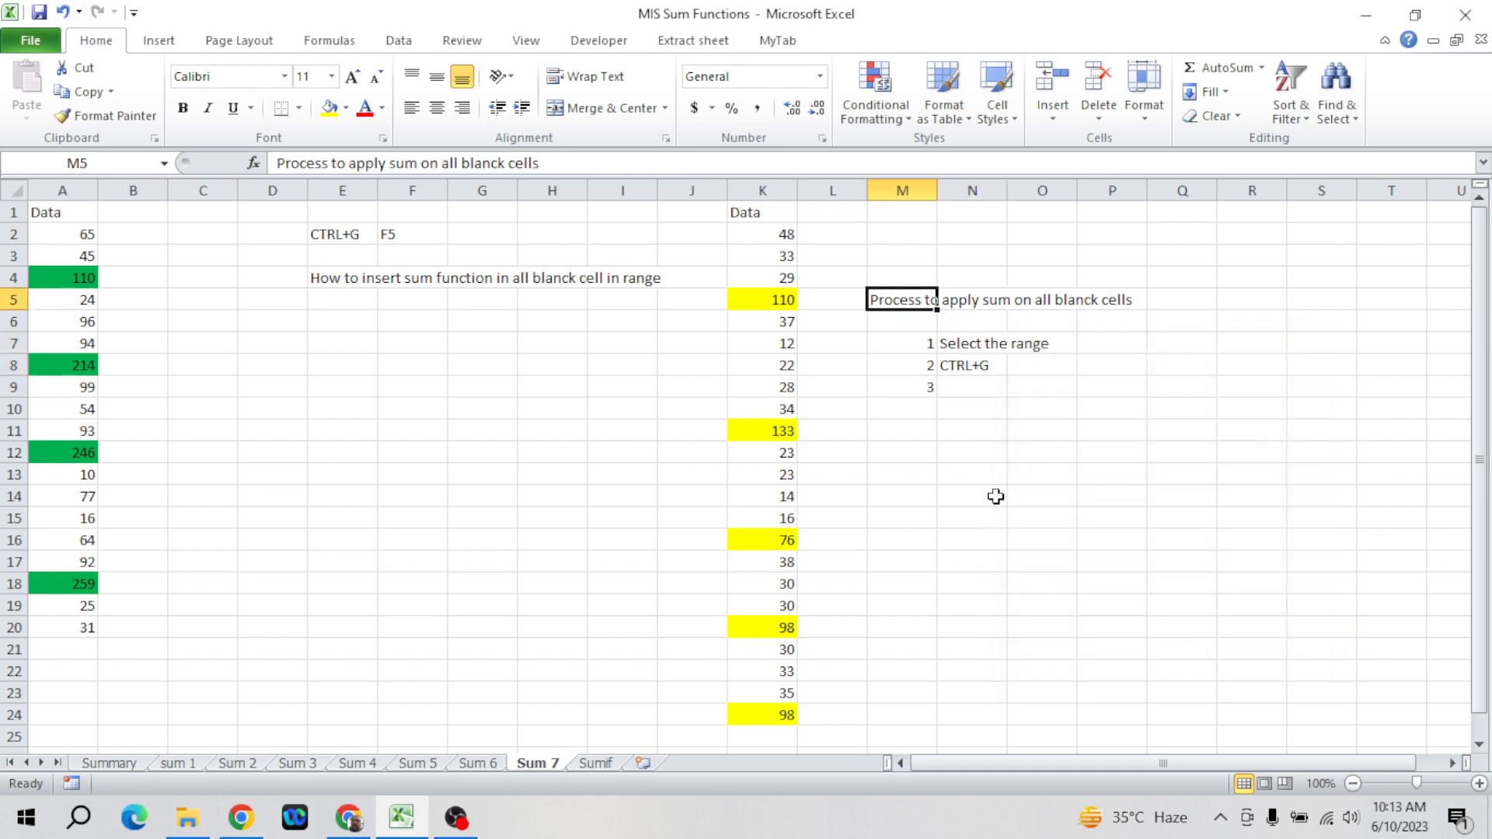
key(F2)
key(Left)
key(Left)
key(Left)
key(Left)
key(Left)
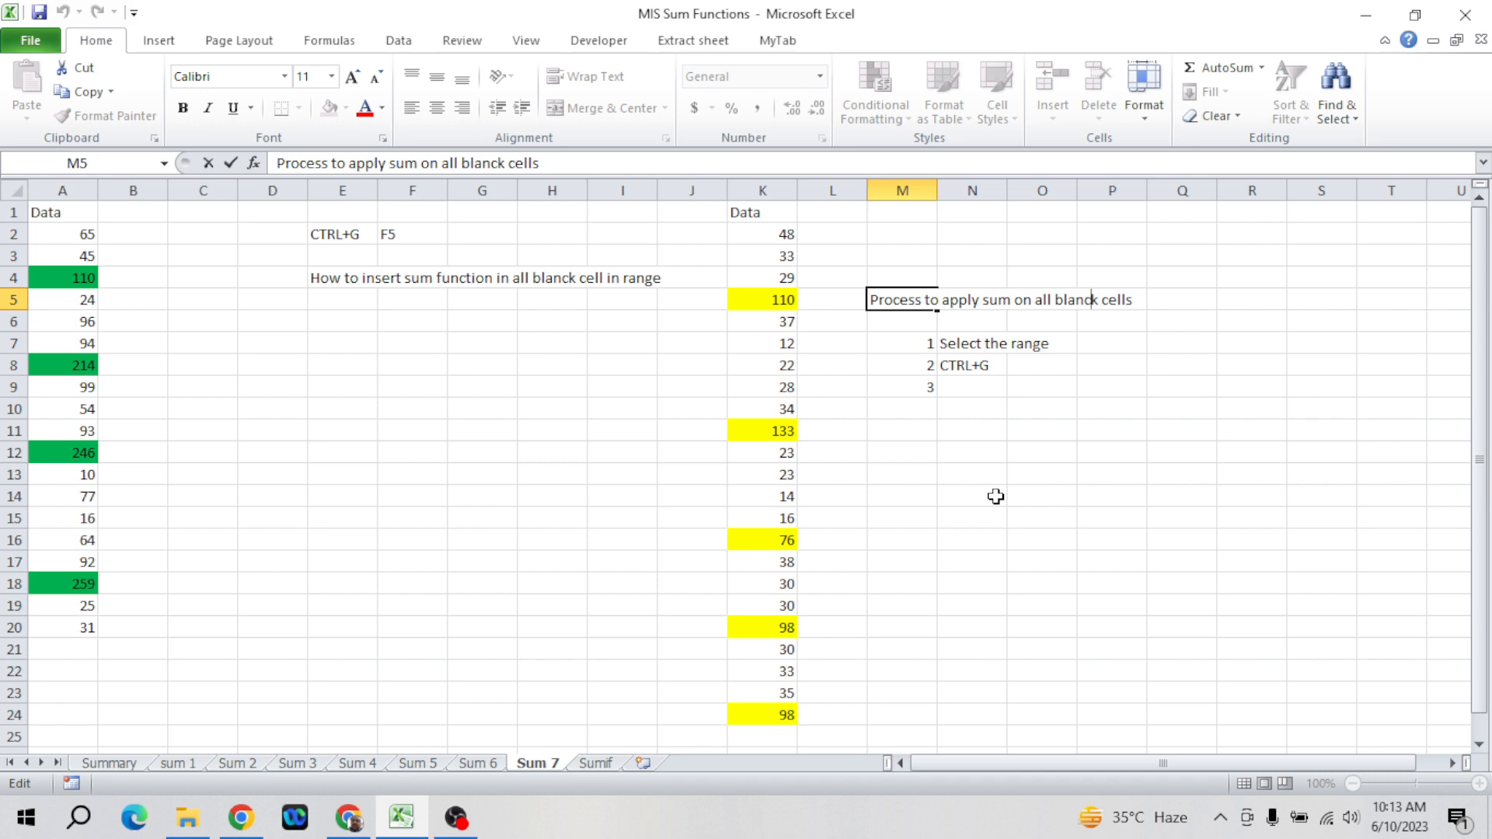
key(BackSpace)
key(Return)
- Enter "Special" in N9 as the text of the third process instruction
key(Down)
key(Down)
key(Down)
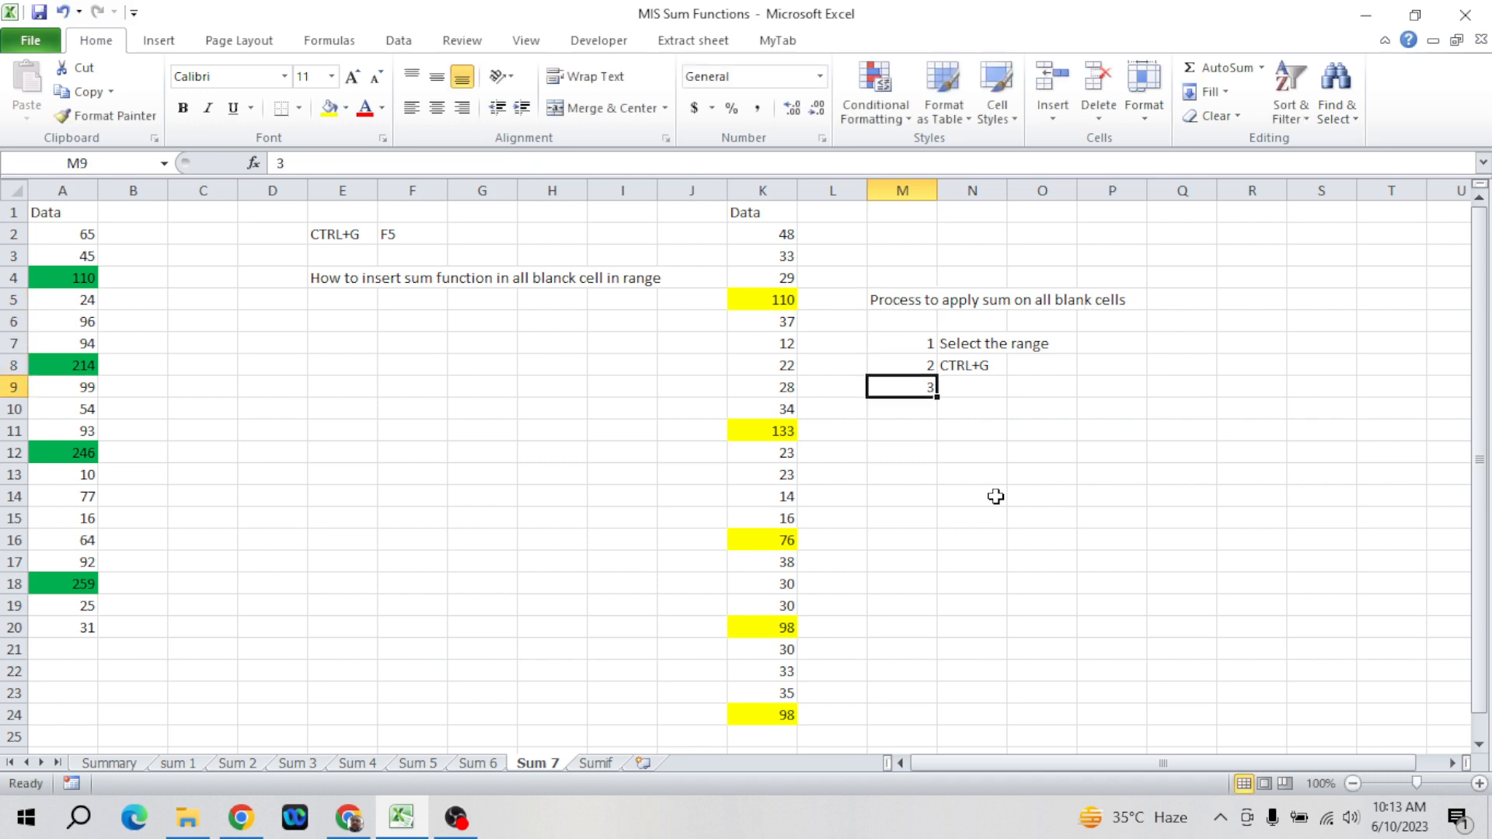
key(Right)
text(Special)
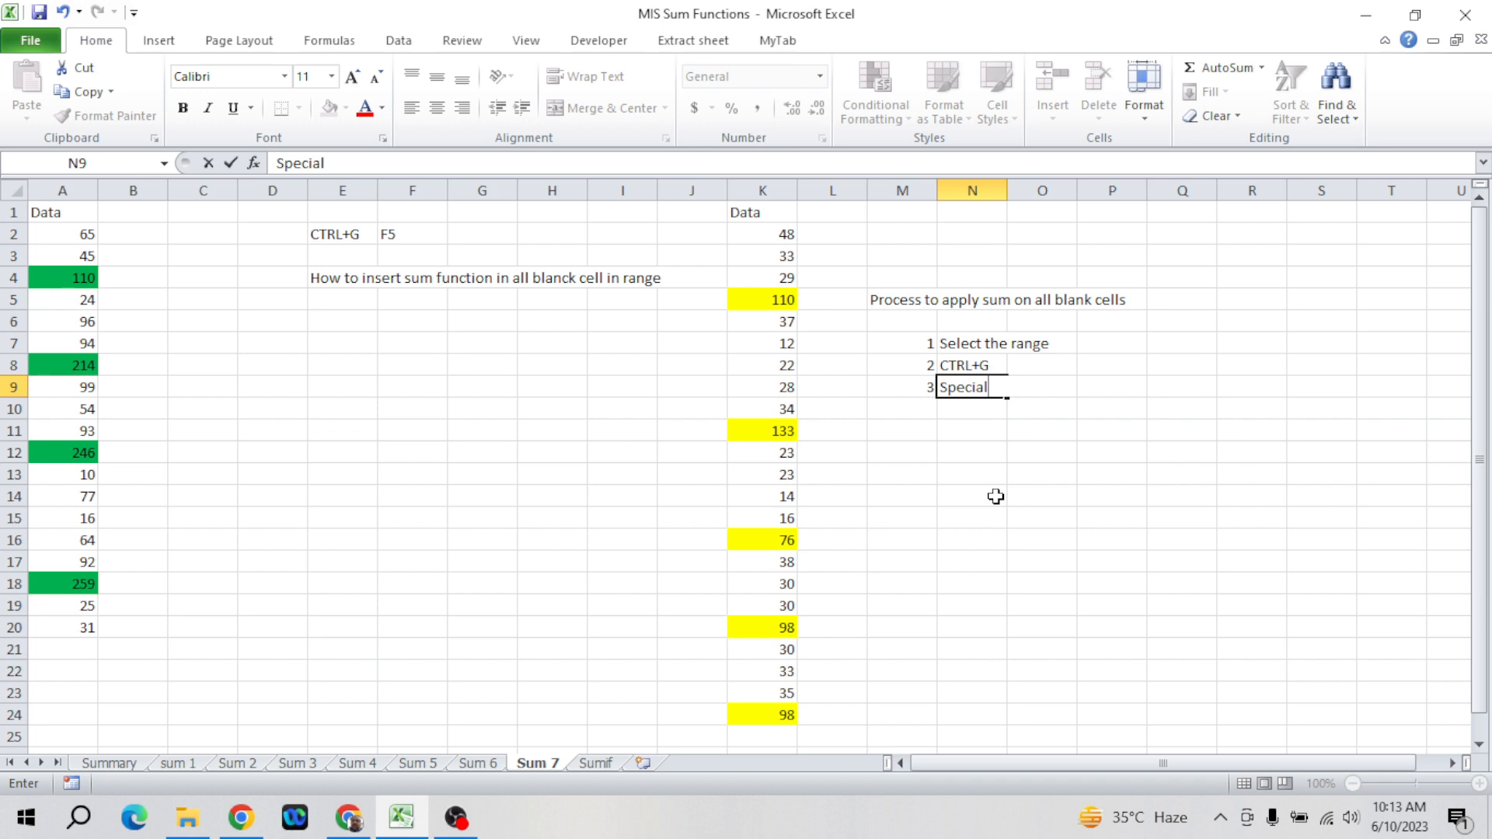
key(Return)
- Add the fourth process instruction in row 10, with 4 in M10 and "Select Blank" in N10
key(Left)
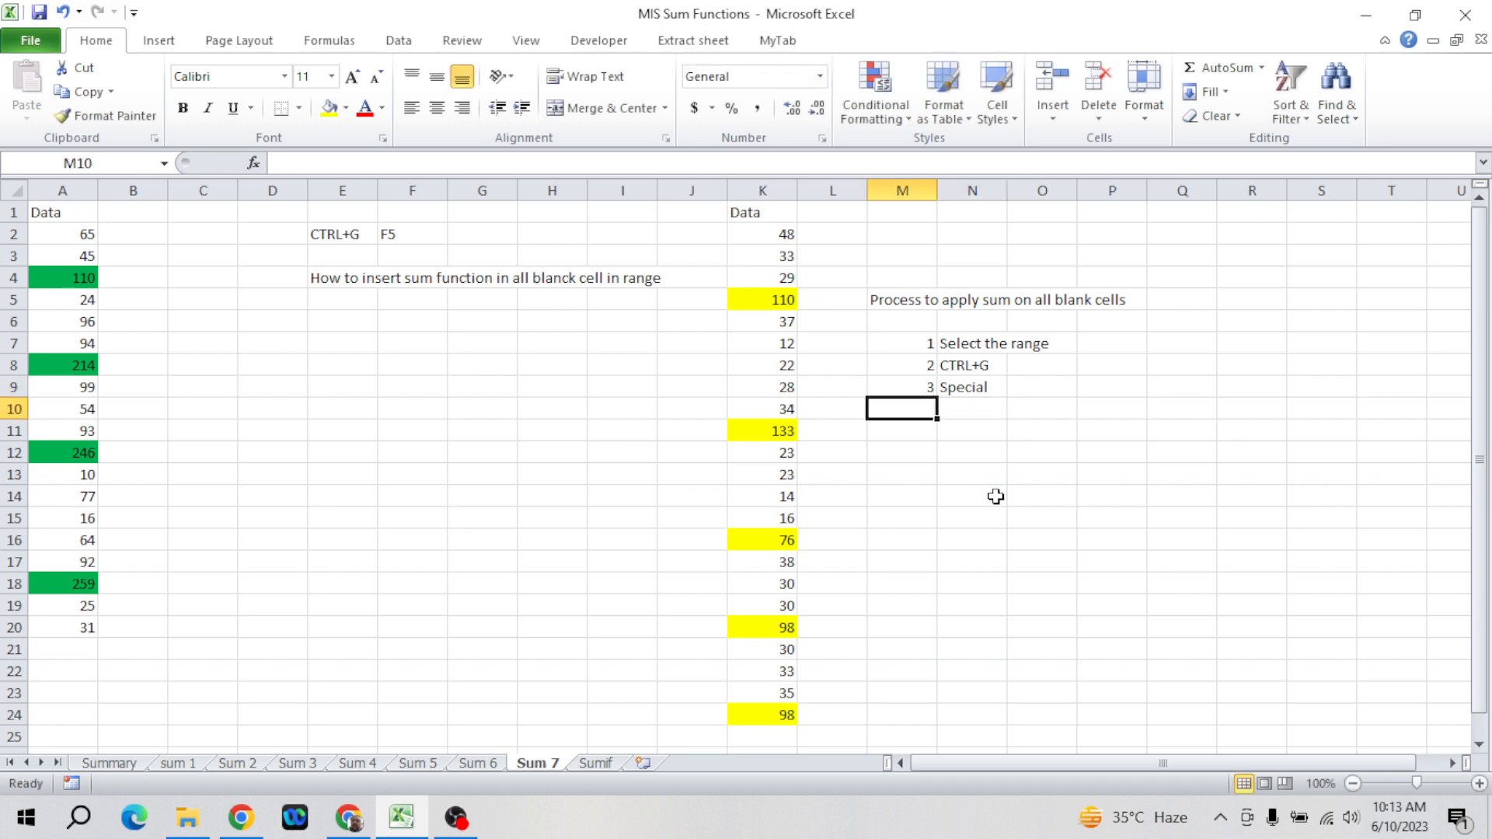
text(4)
key(Right)
text(Se)
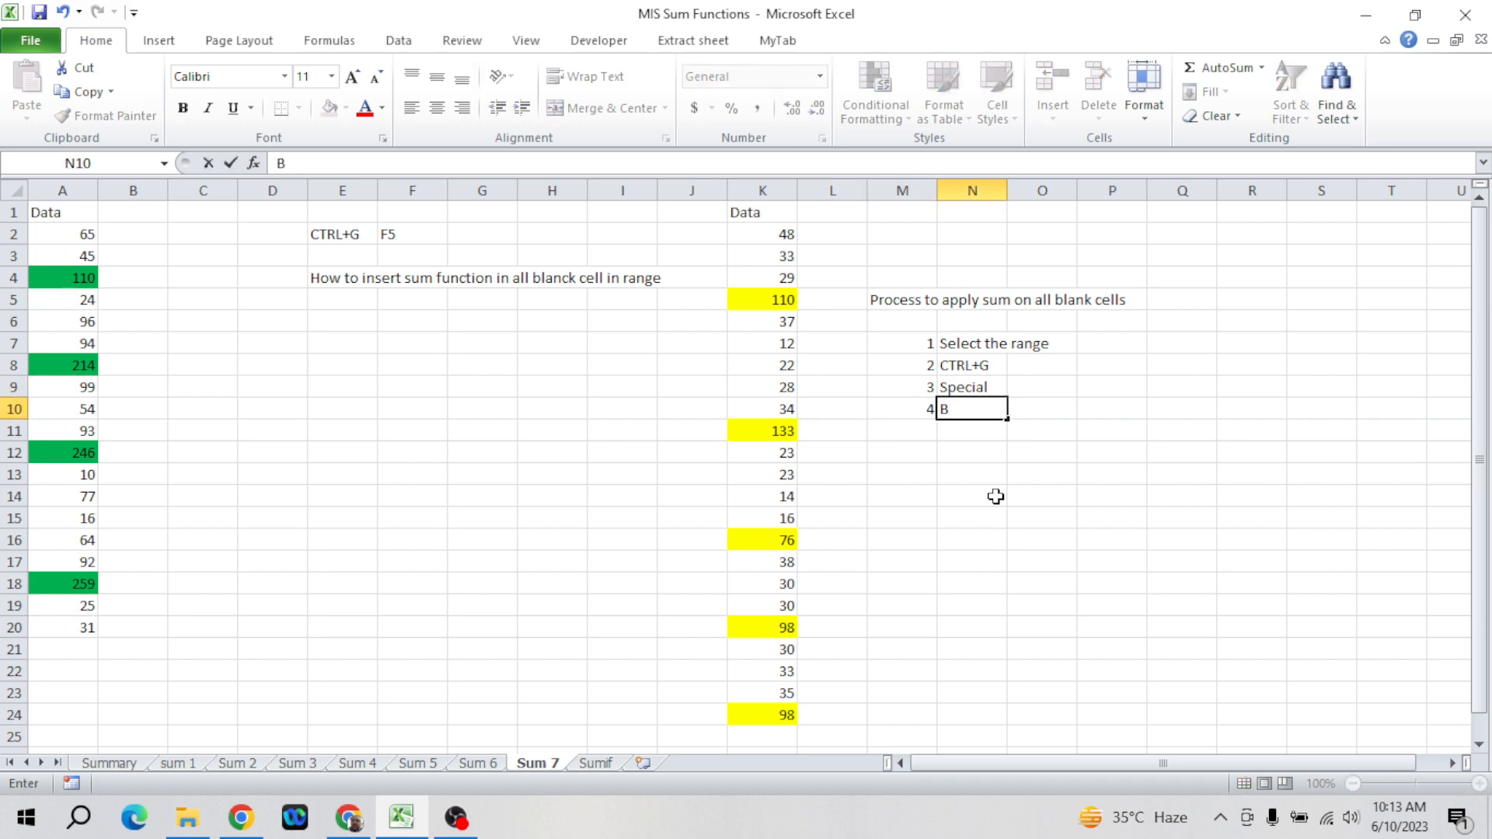
text(lect )
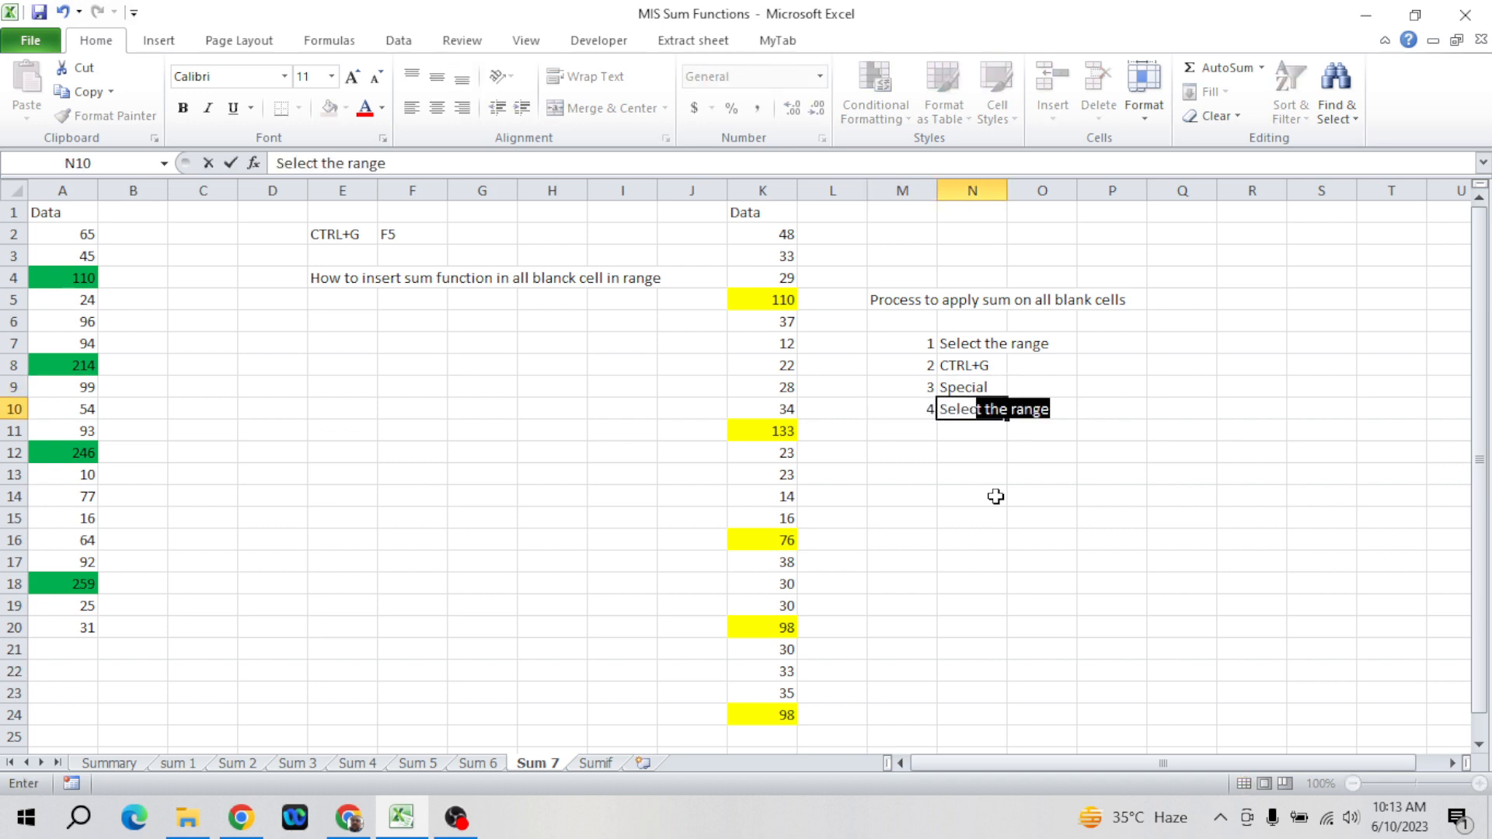
text(Blan)
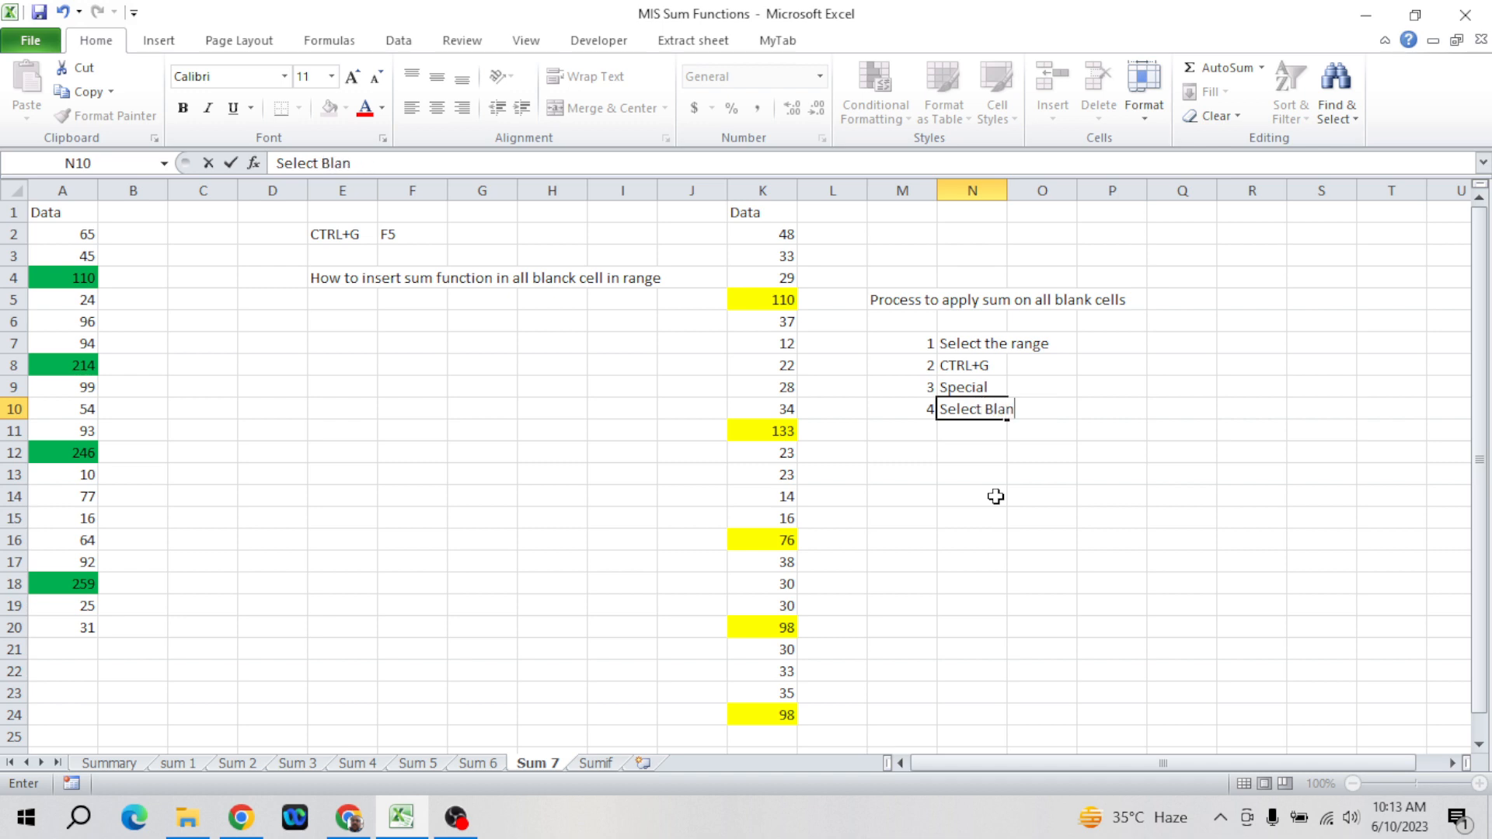
text(k)
key(Return)
- Add the fifth process instruction in row 11, with 5 in M11 and "Press Alt+" in N11
text(5)
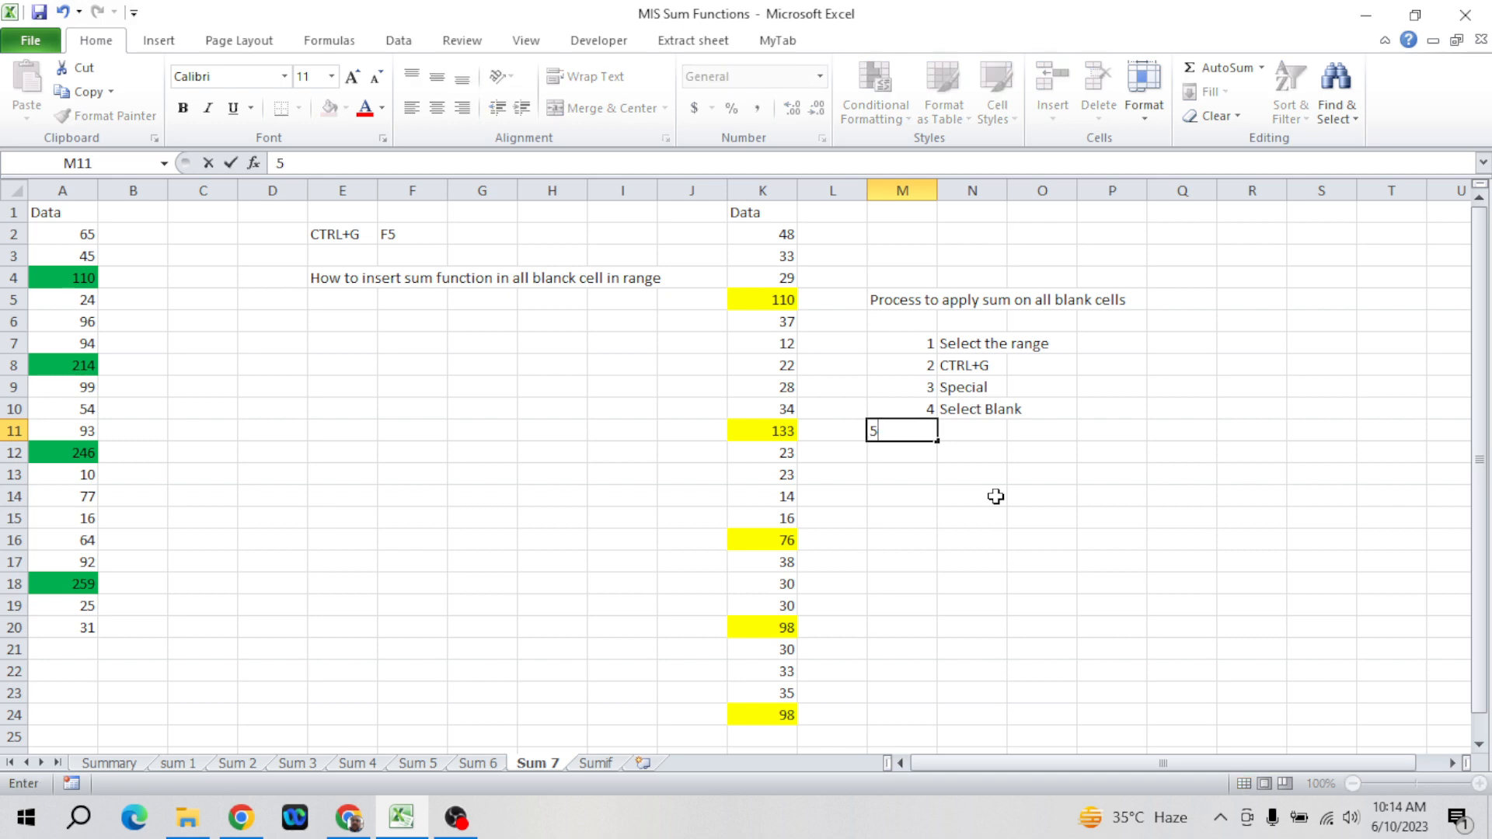
key(Tab)
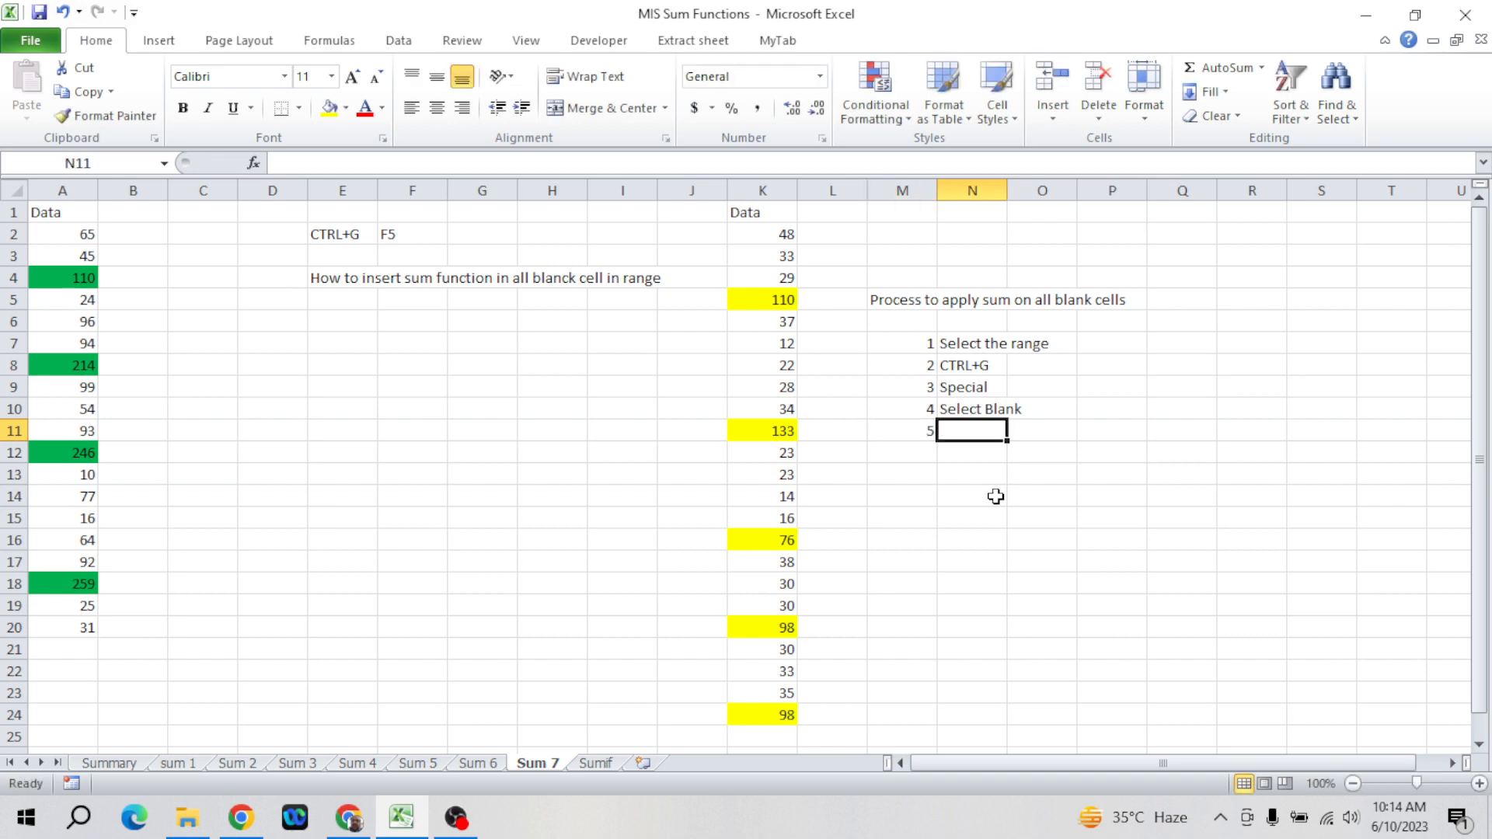
text(Alt+)
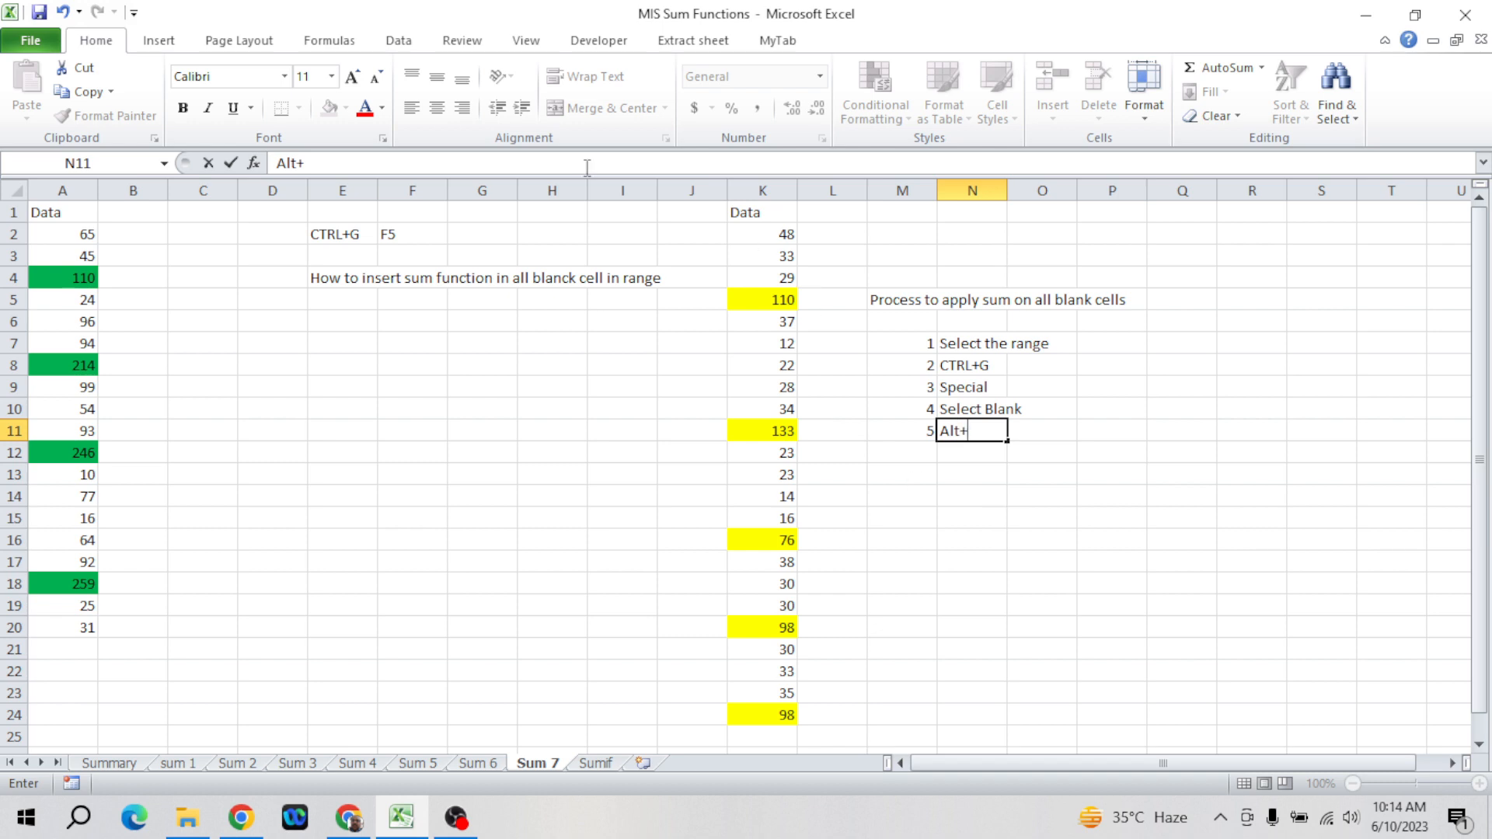
click(371, 161)
key(Home)
text(Press)
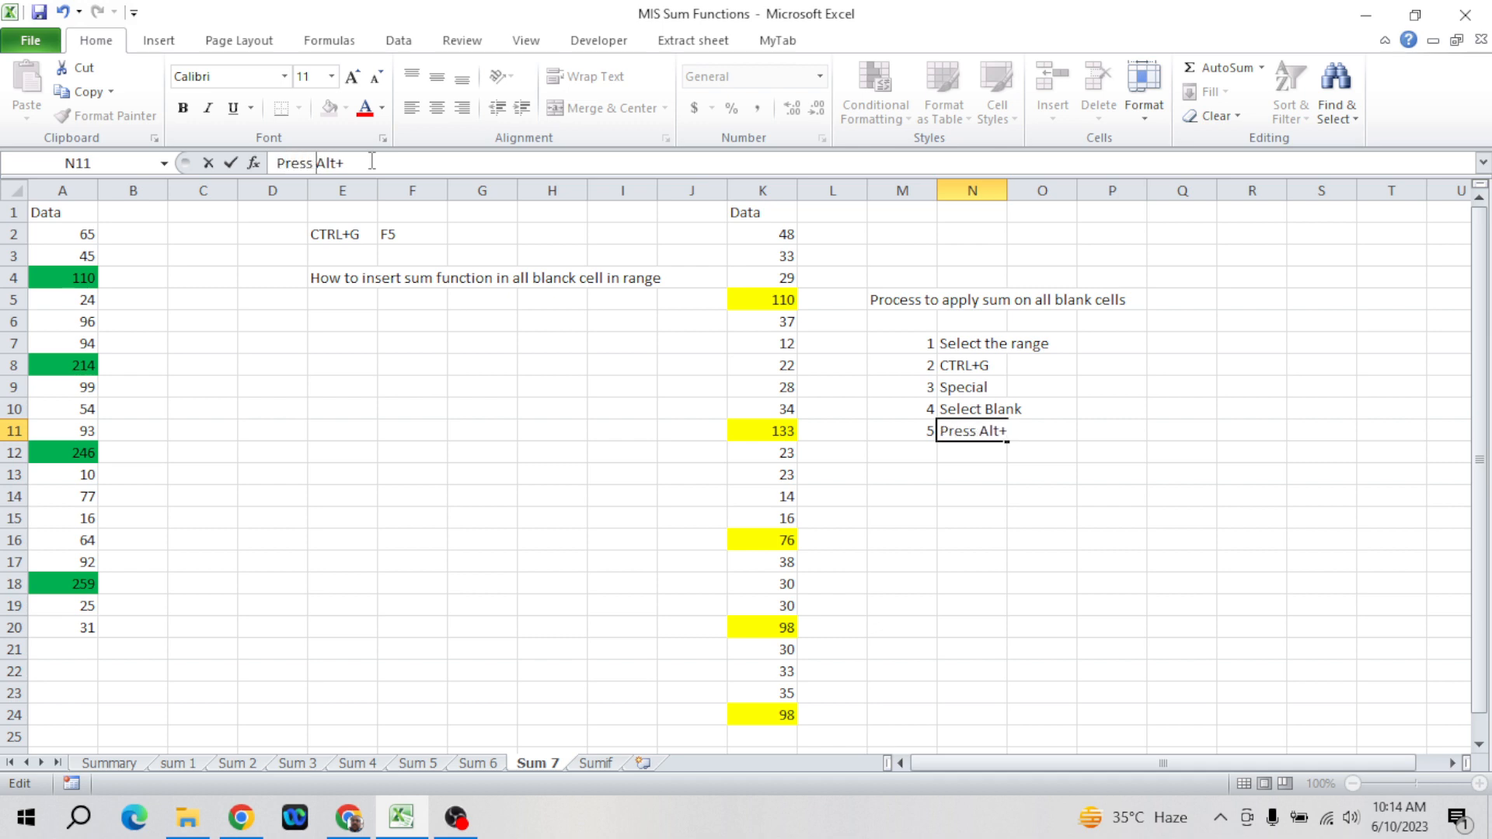
key(Return)
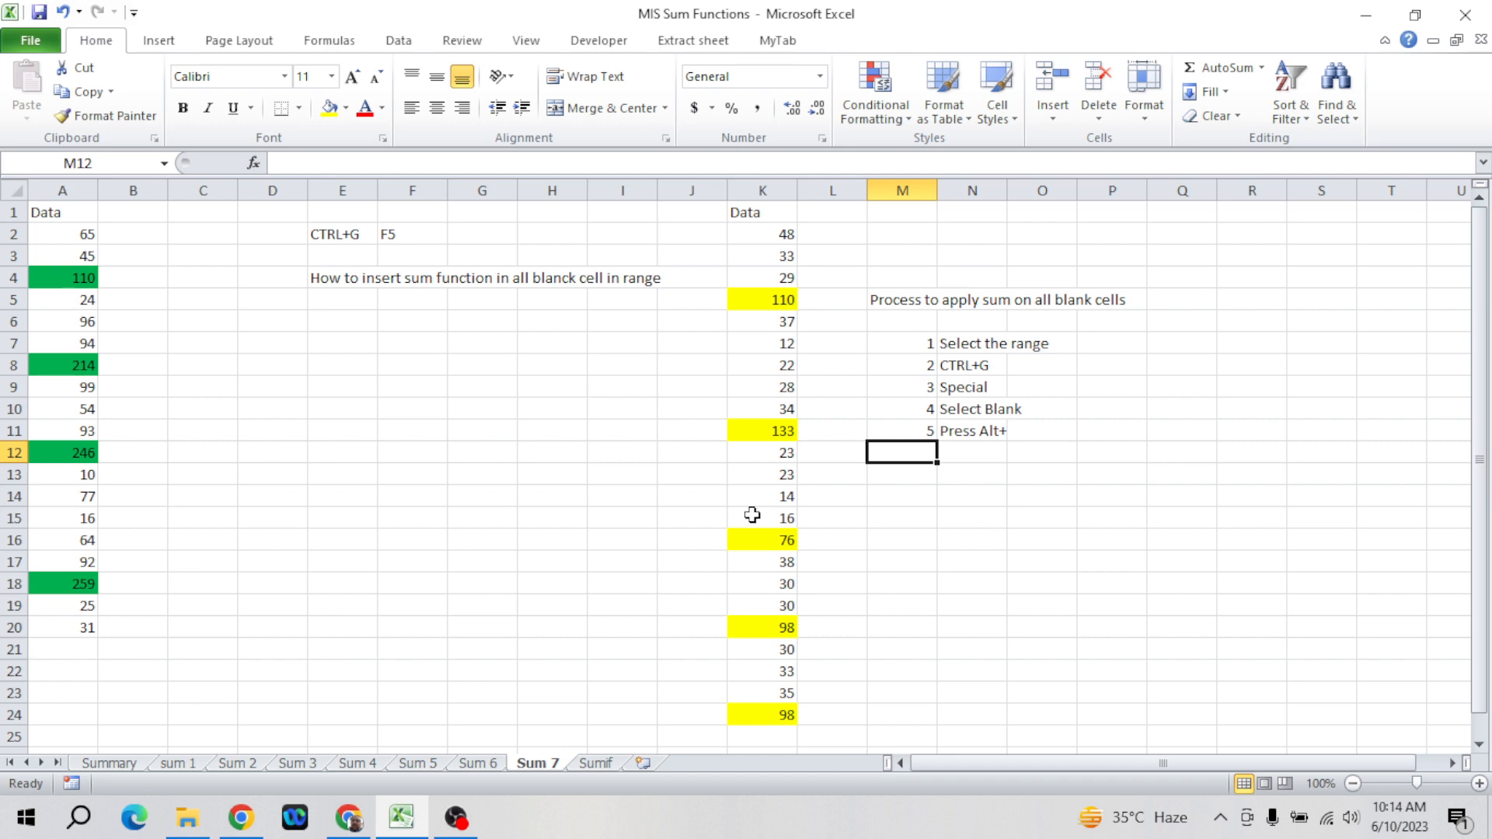
- Look over the sample data and conditional sum examples on the Sumif sheet
key(ctrl+Up)
key(ctrl+Up)
key(ctrl+Up)
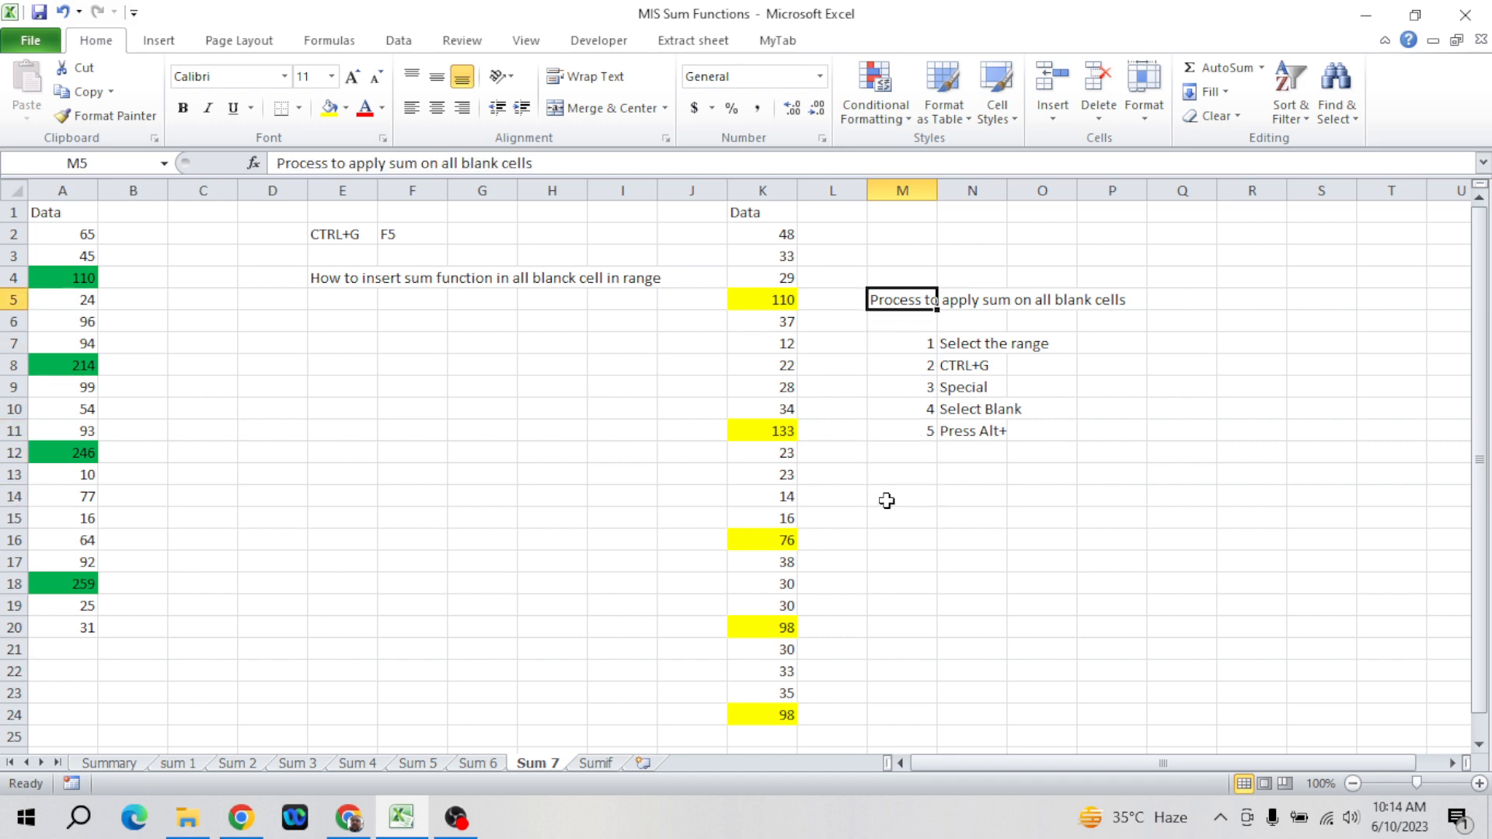
click(597, 763)
click(412, 369)
key(ctrl+Up)
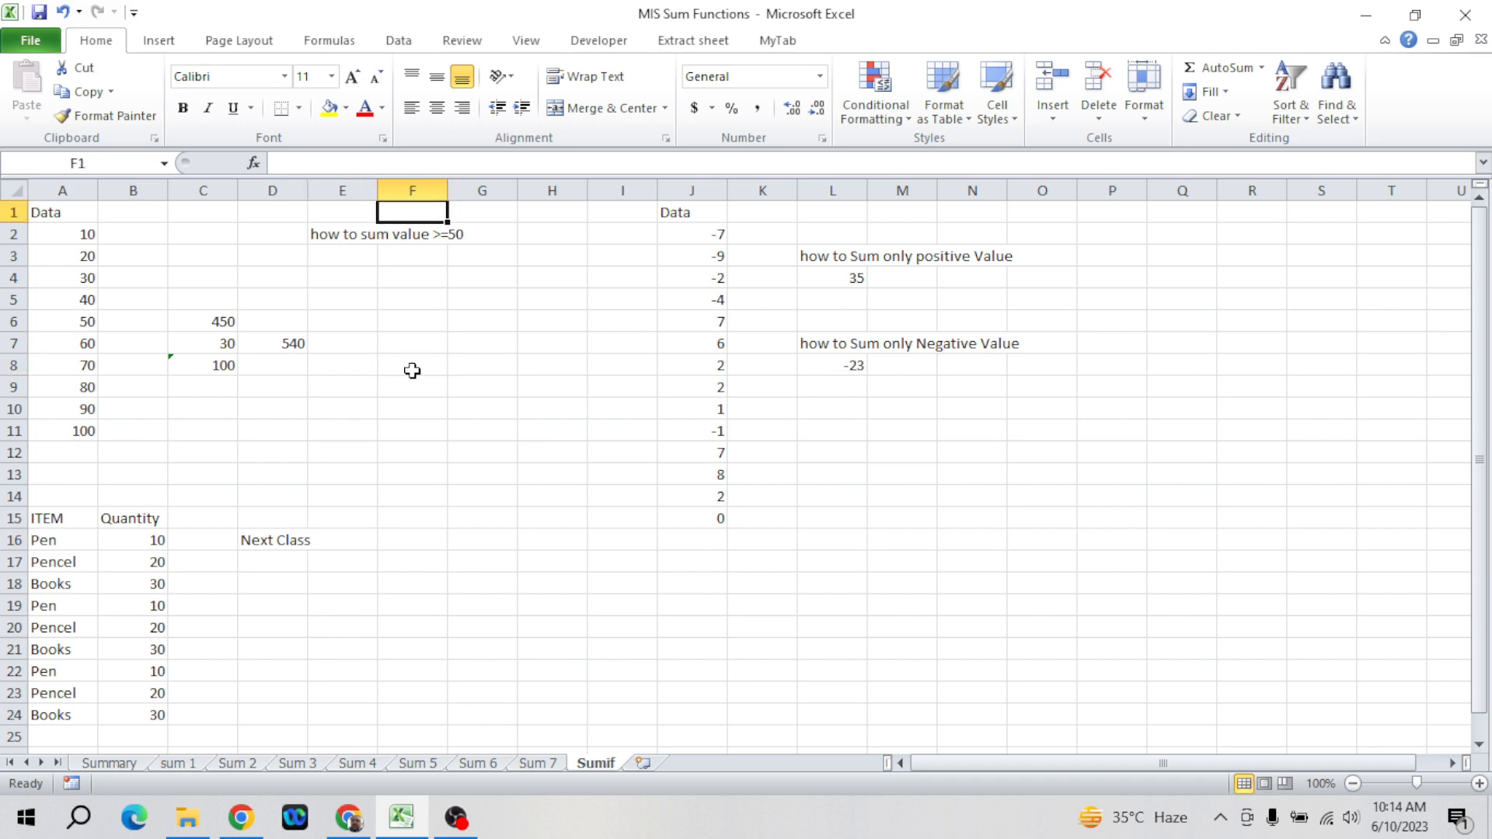
key(ctrl+Left)
key(Down)
key(Down)
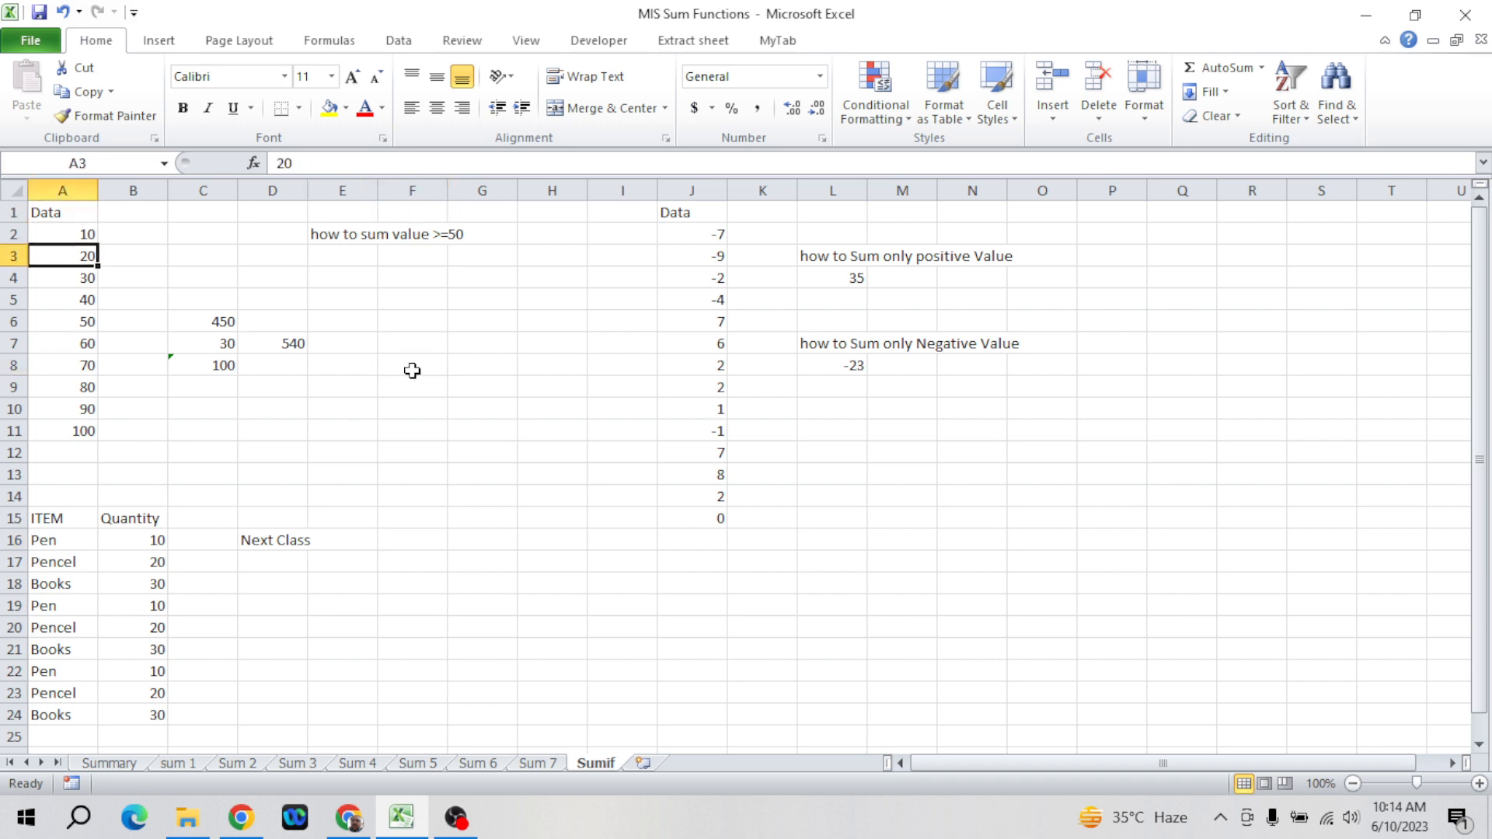
key(Right)
key(Right)
key(Right)
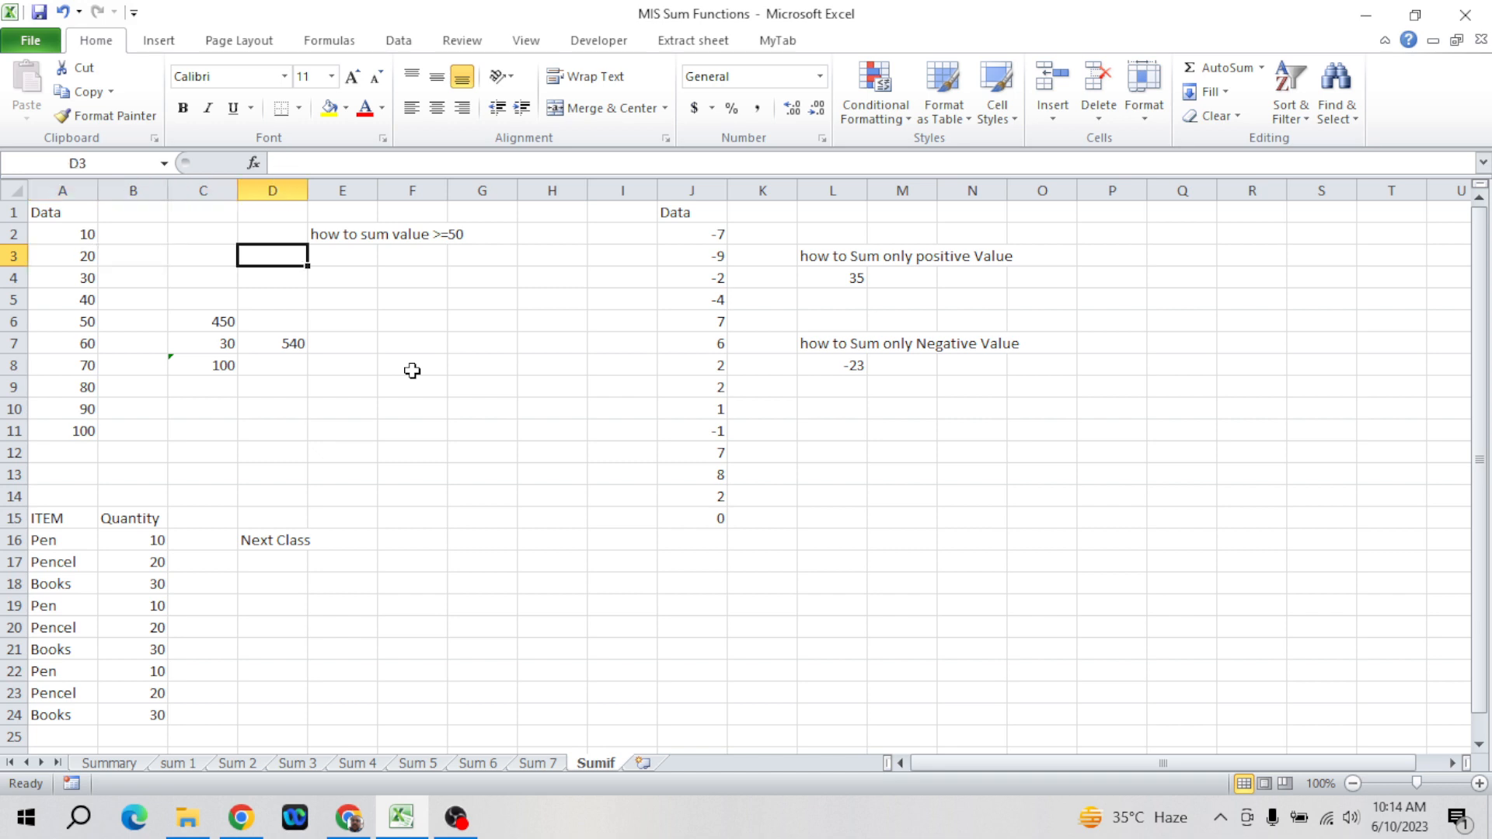
key(Left)
key(Left)
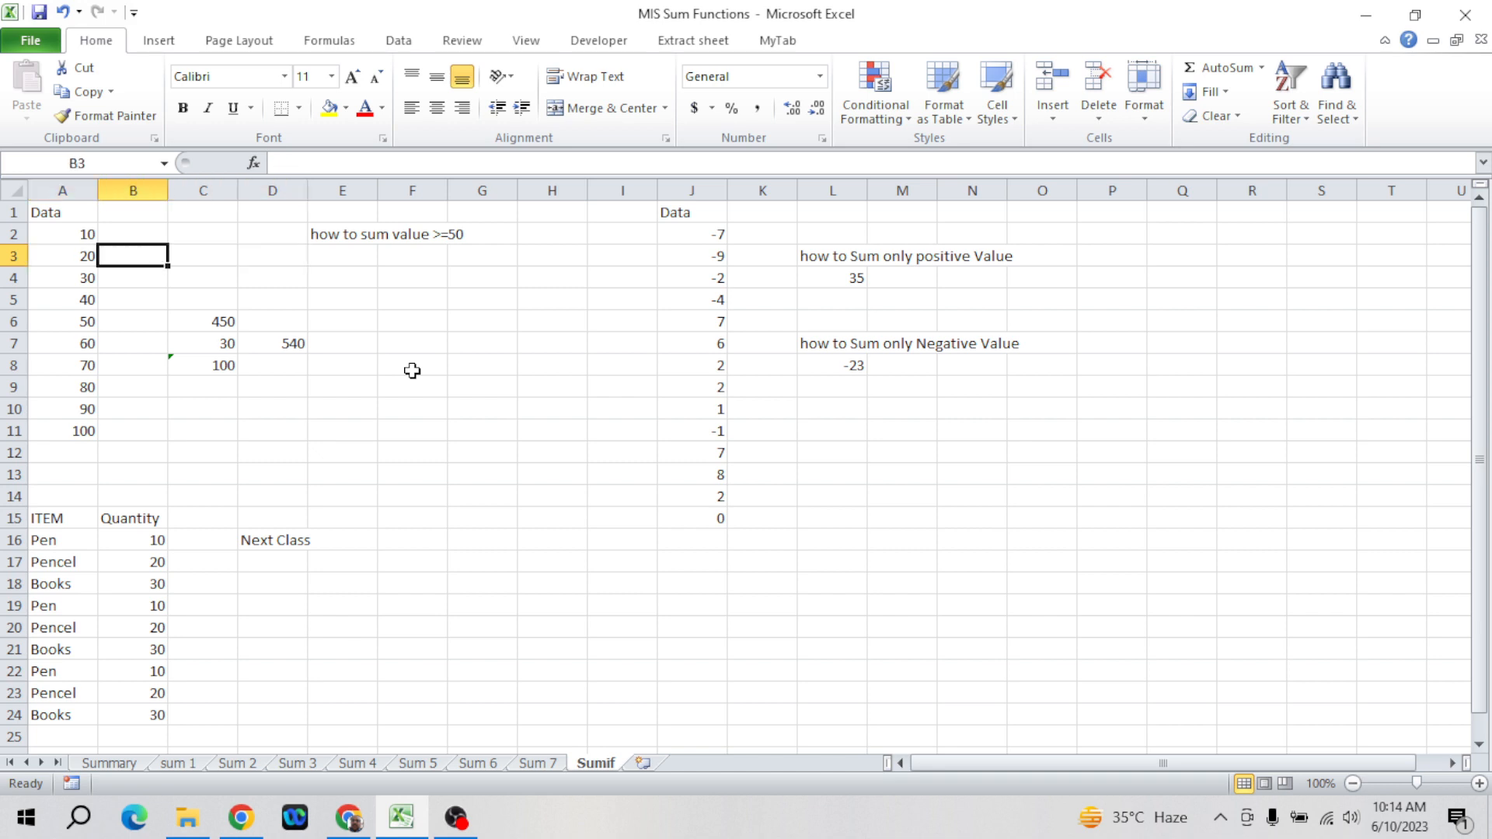
- Glance back at the Sum 7 and Sum 4 sheets and review the Sumif and Sumifs entries on the Summary sheet
click(546, 763)
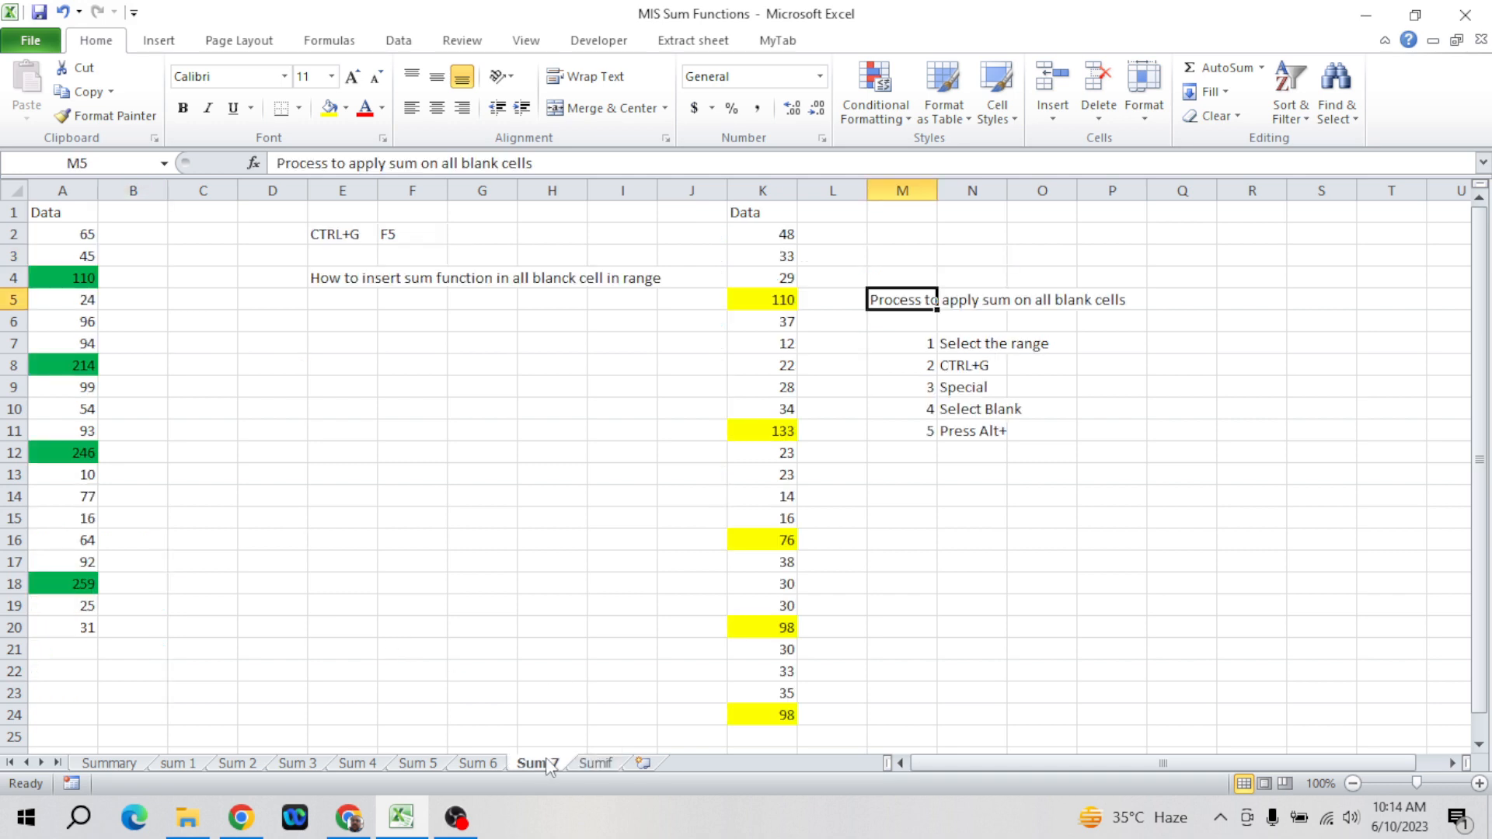
click(779, 427)
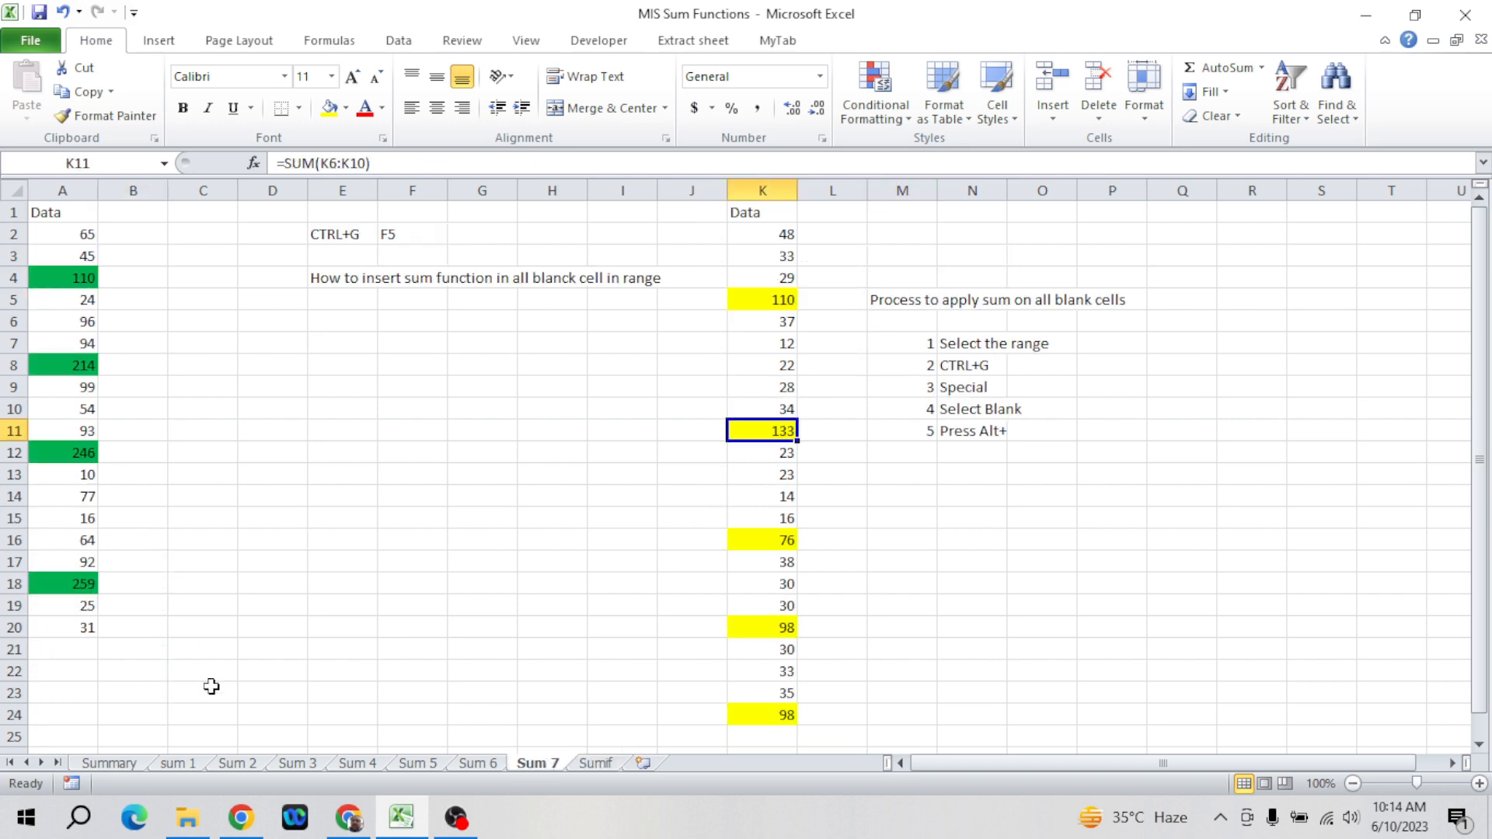
click(356, 764)
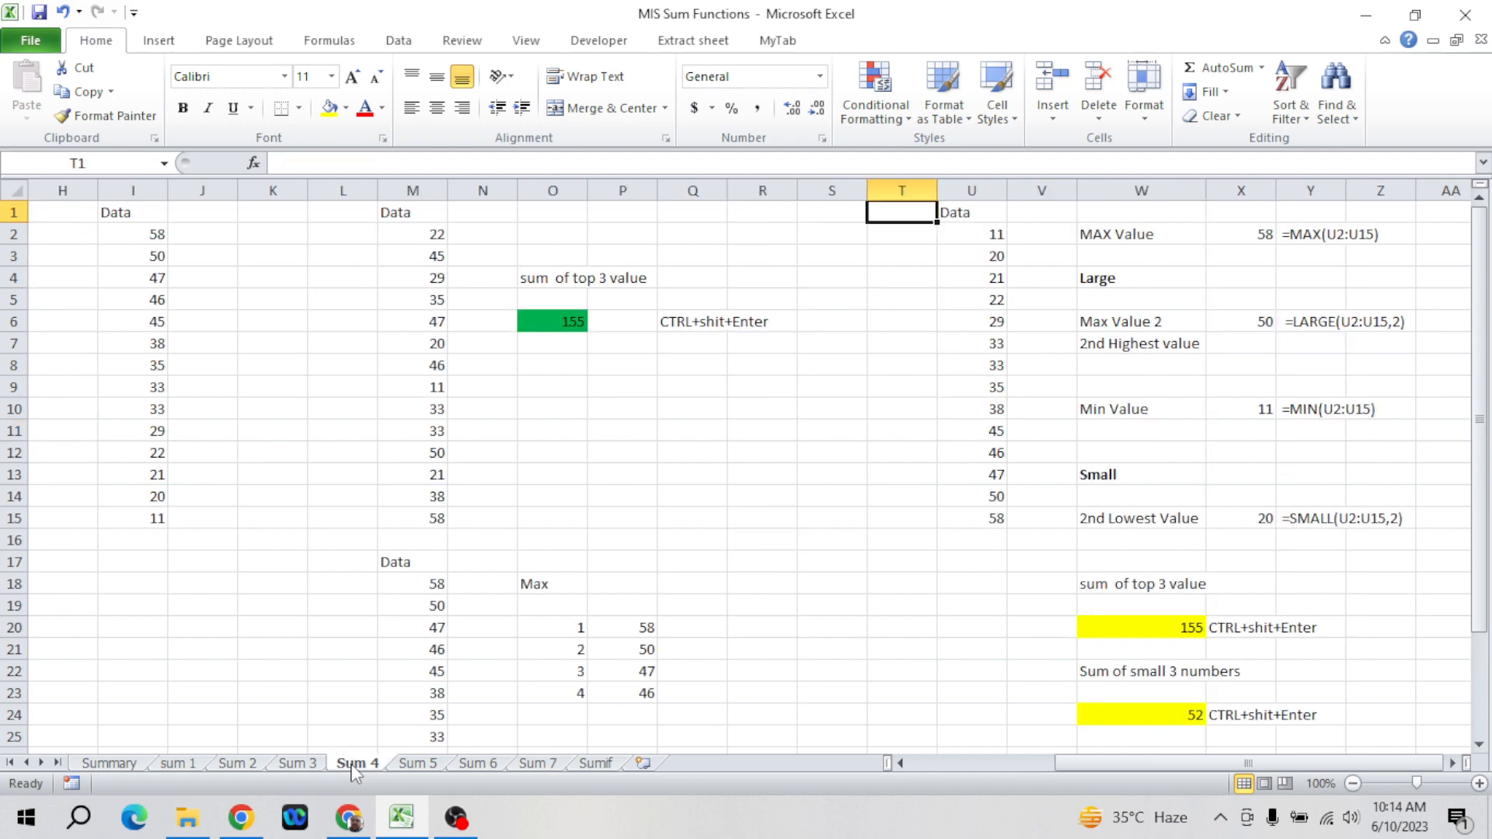
click(128, 766)
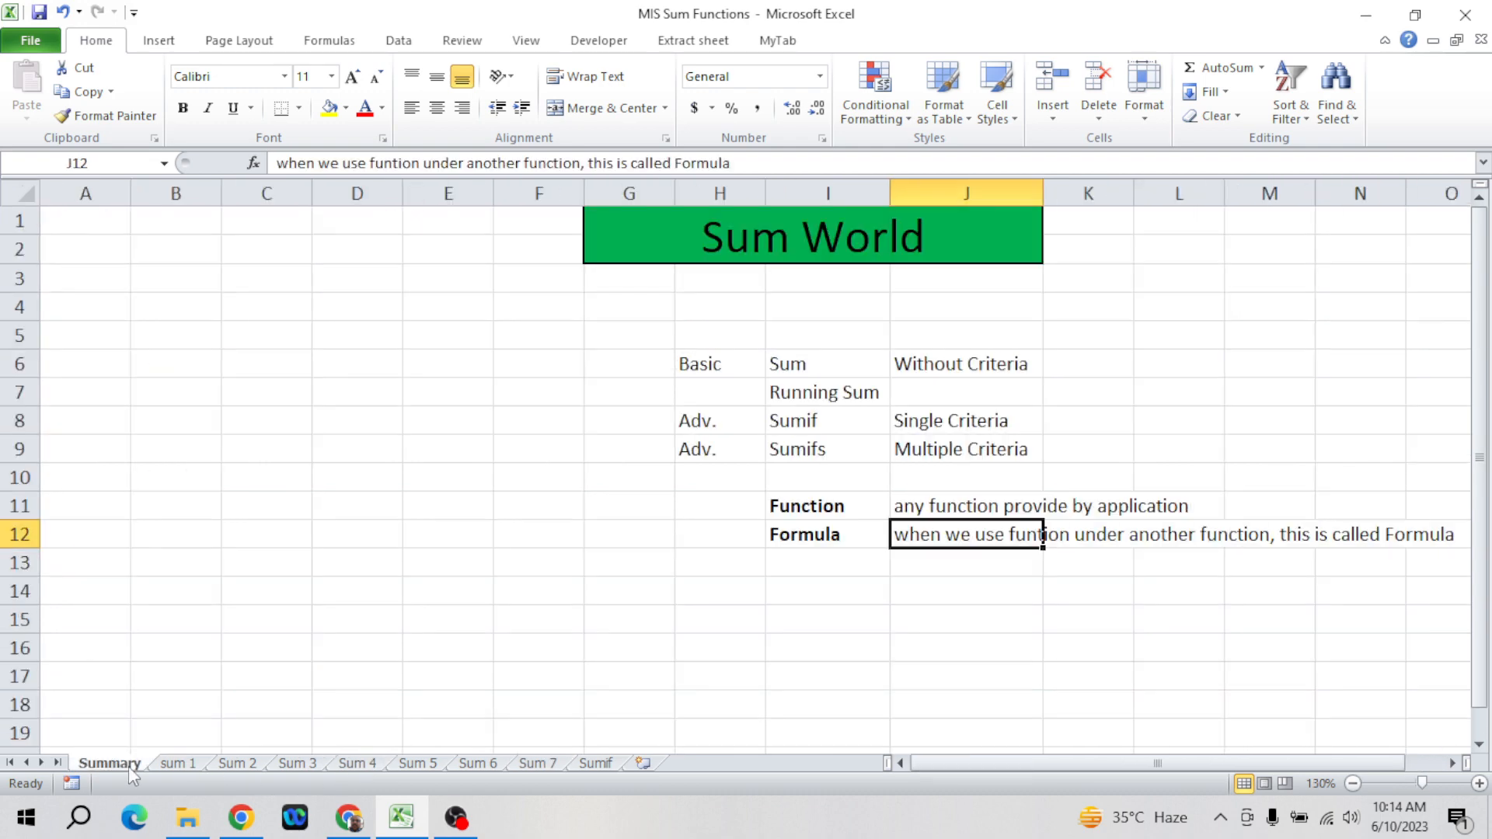
click(820, 420)
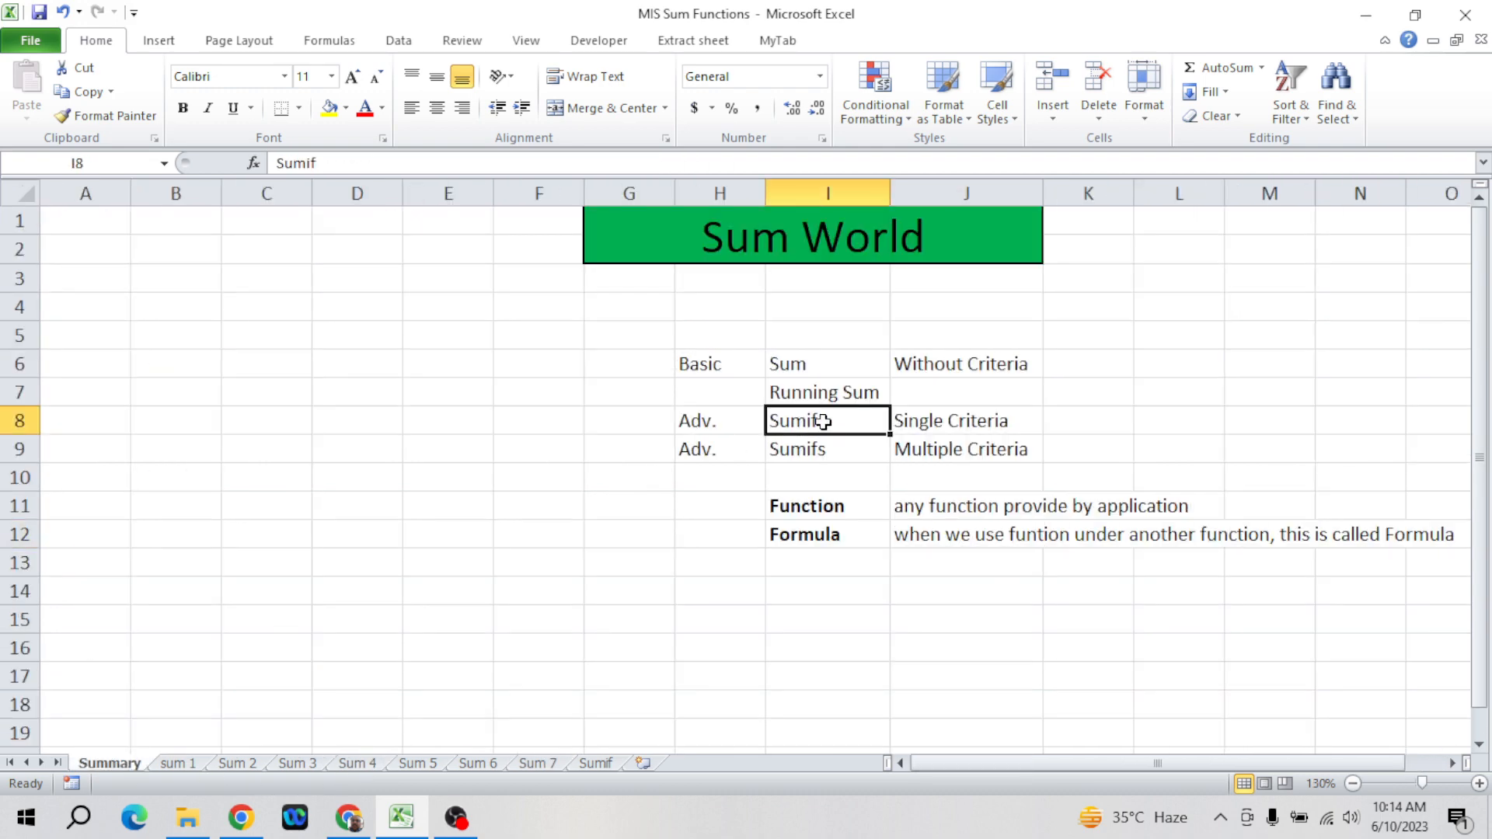
key(Left)
key(shift+Right)
key(shift+Right)
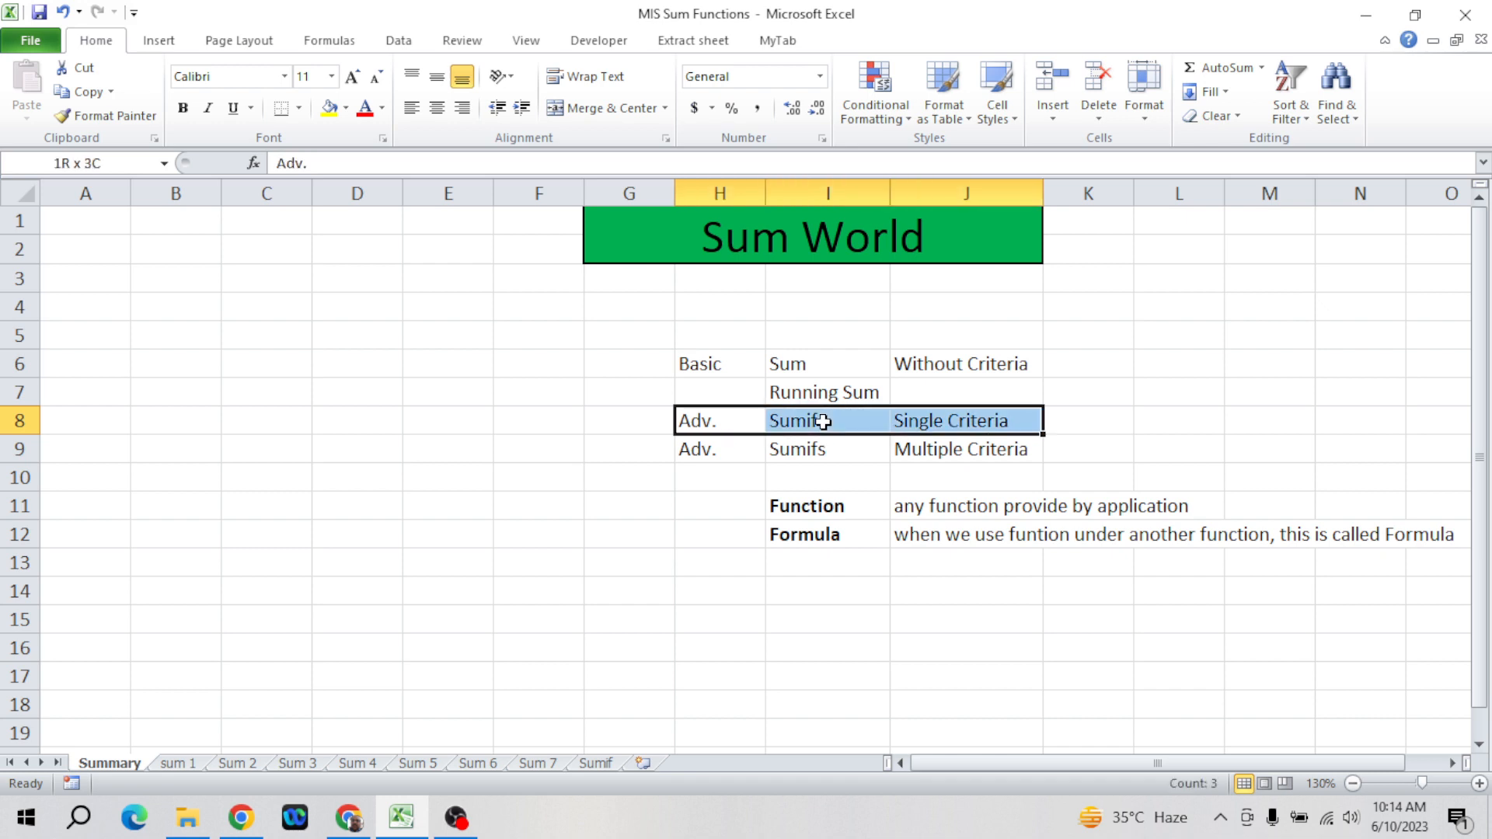
key(shift+Right)
key(Left)
key(Right)
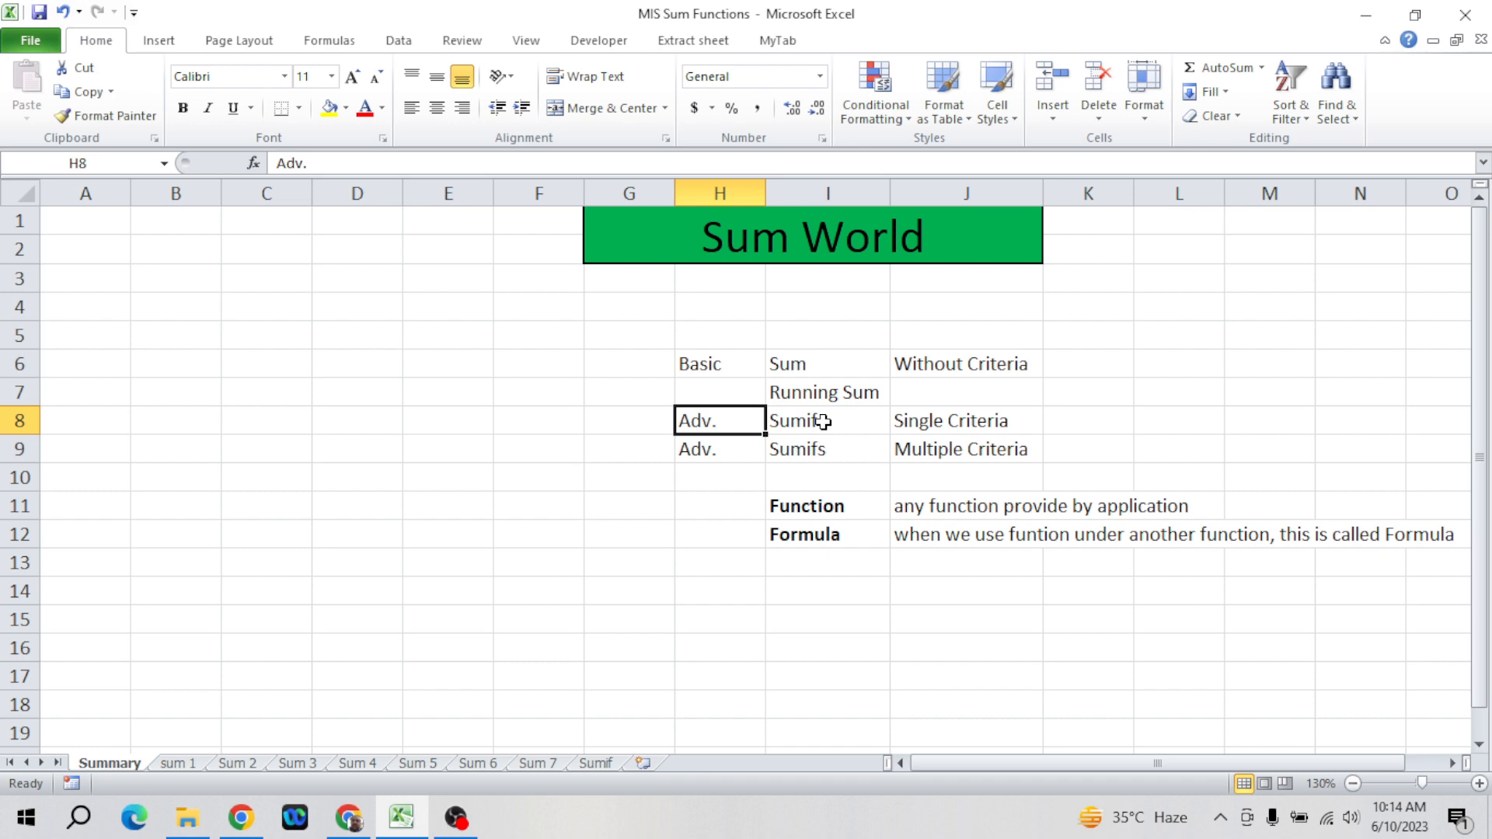
click(836, 424)
key(Down)
key(Down)
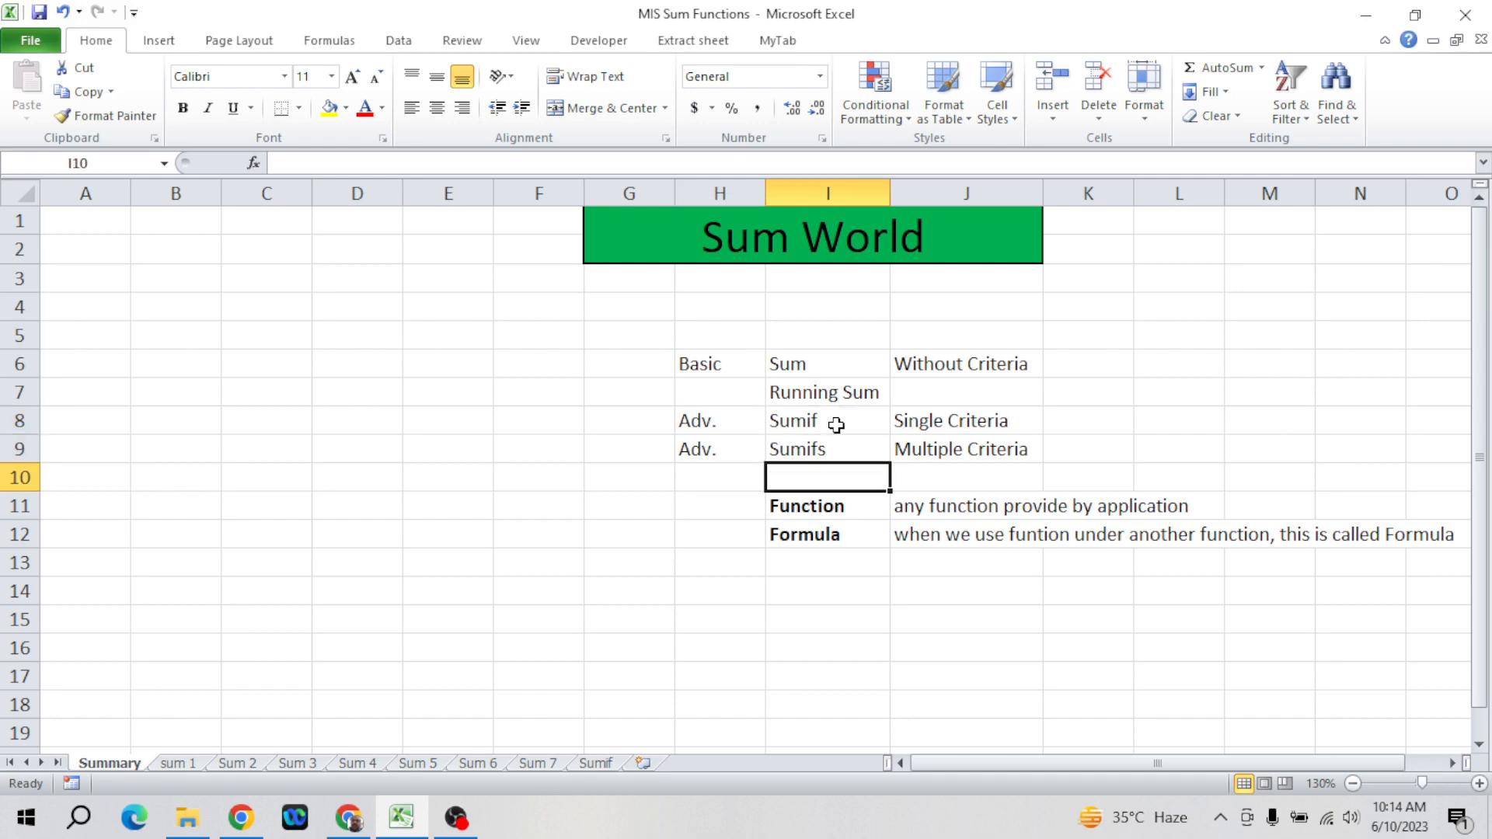
key(Up)
key(Up)
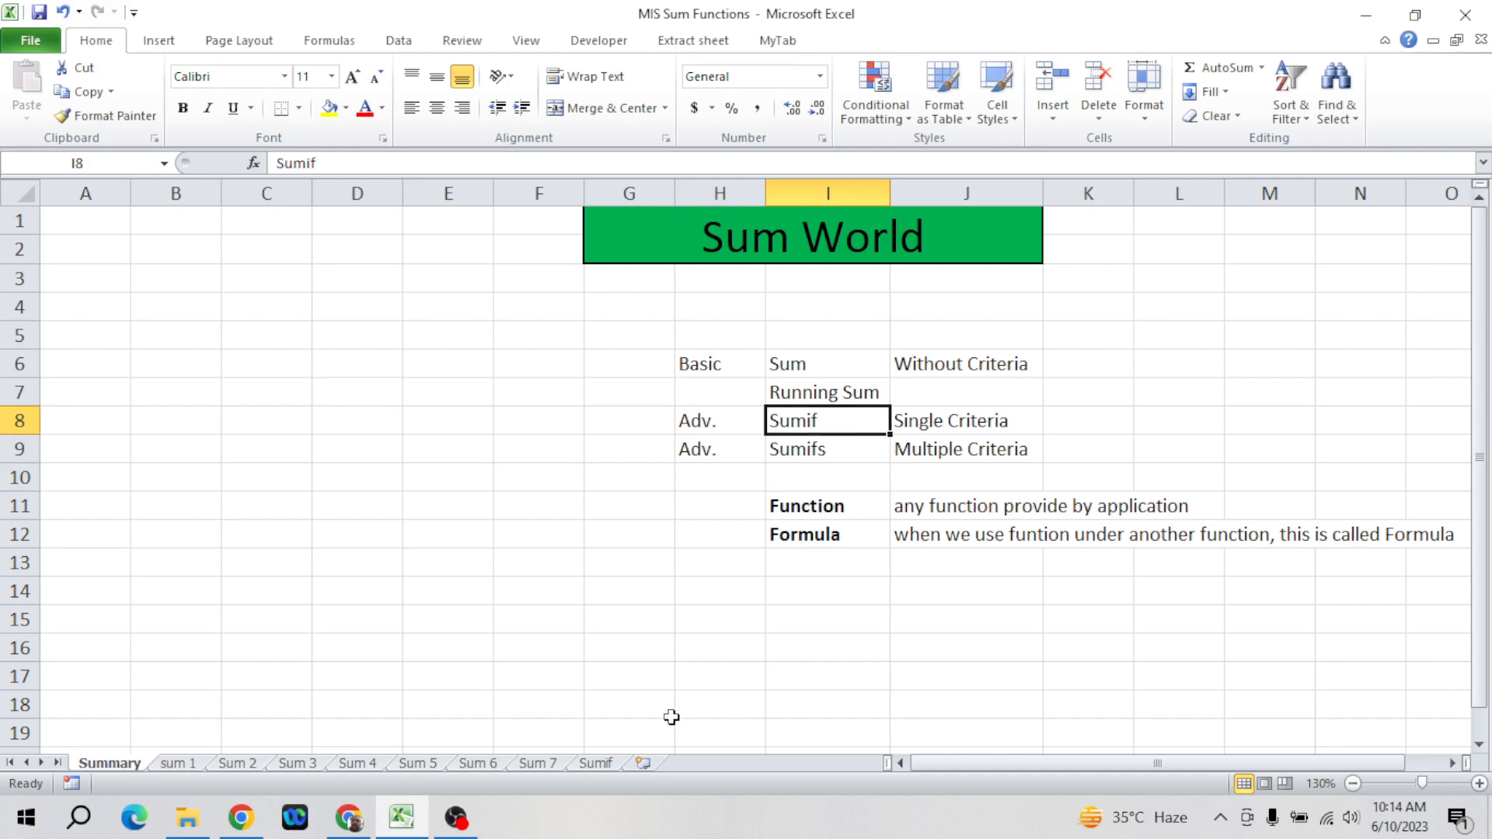
- Add the heading "Data" in Q1 of the Sumif sheet
click(608, 765)
click(568, 583)
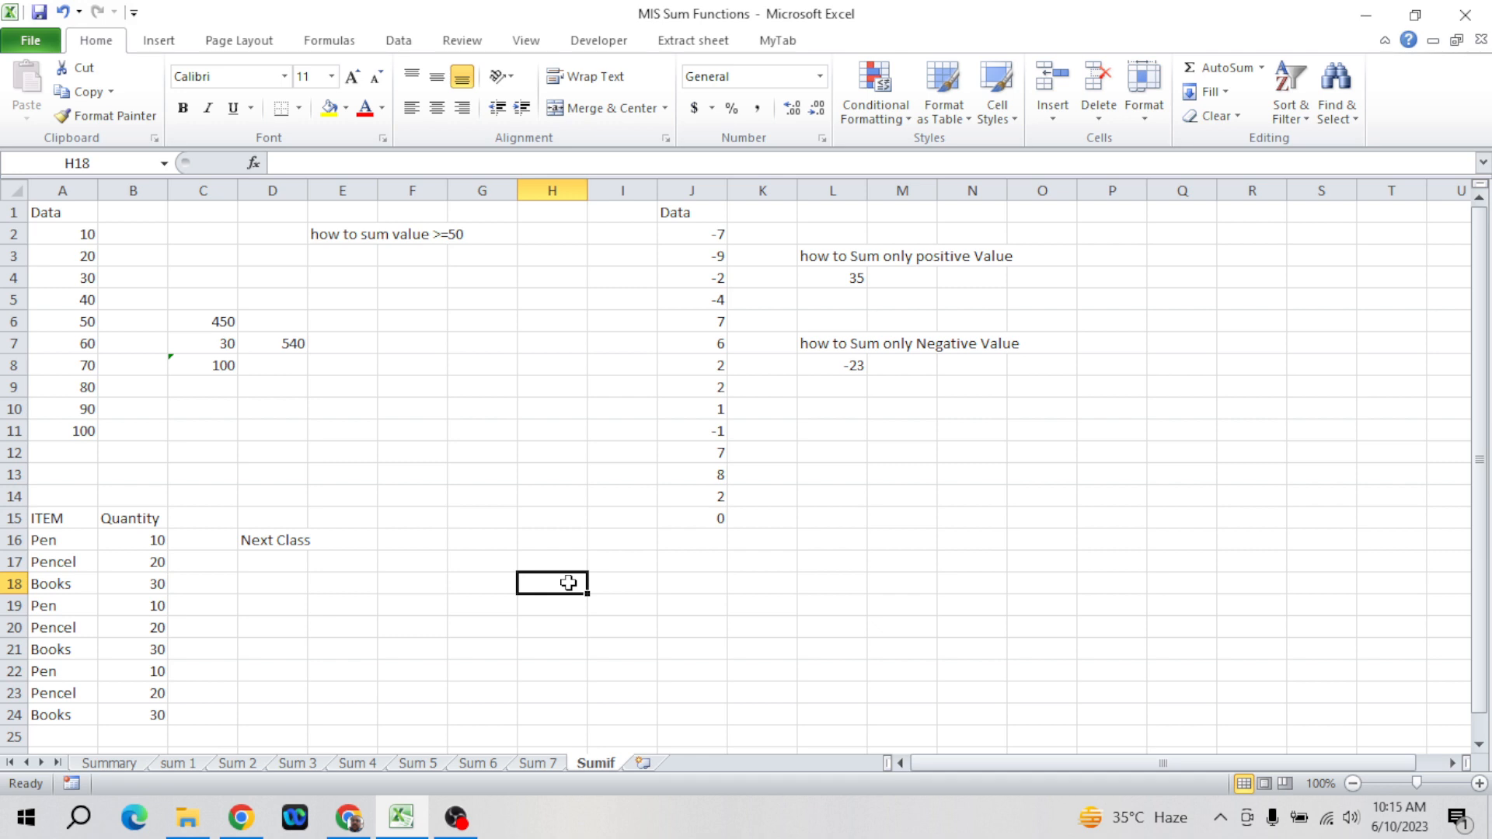
key(Up)
key(Up)
key(Up)
key(Up)
key(Up)
key(Up)
key(Up)
key(Up)
key(Up)
key(Up)
key(Up)
key(Up)
key(Up)
key(Up)
key(Up)
key(Up)
key(Up)
key(Left)
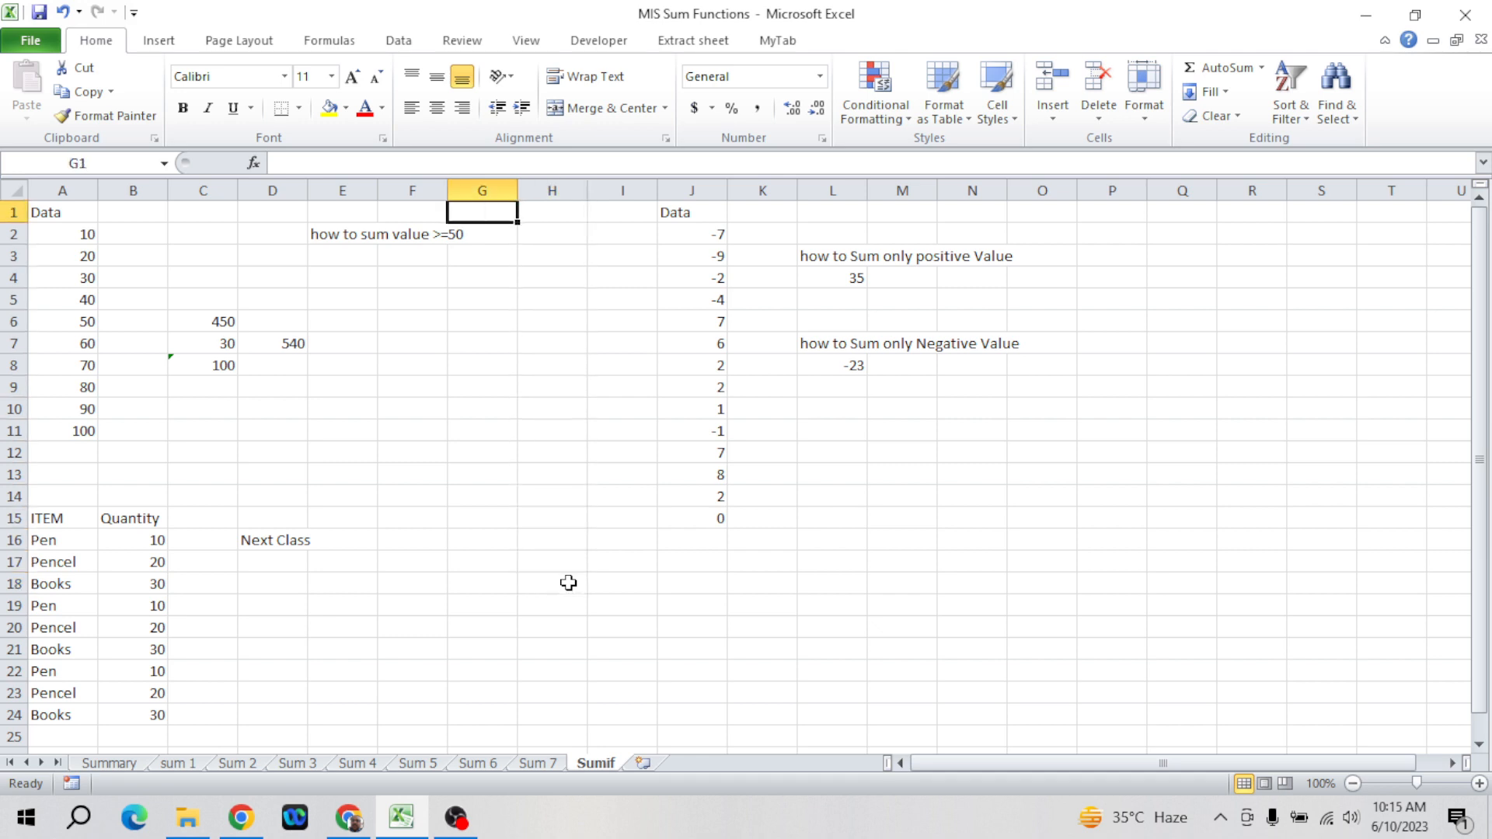
key(Left)
key(Left)
key(Right)
key(Right)
key(Right)
key(Right)
key(Right)
key(Right)
key(Right)
key(Right)
key(Right)
key(Right)
key(Right)
key(Right)
key(Right)
key(Right)
key(Right)
key(Right)
key(Right)
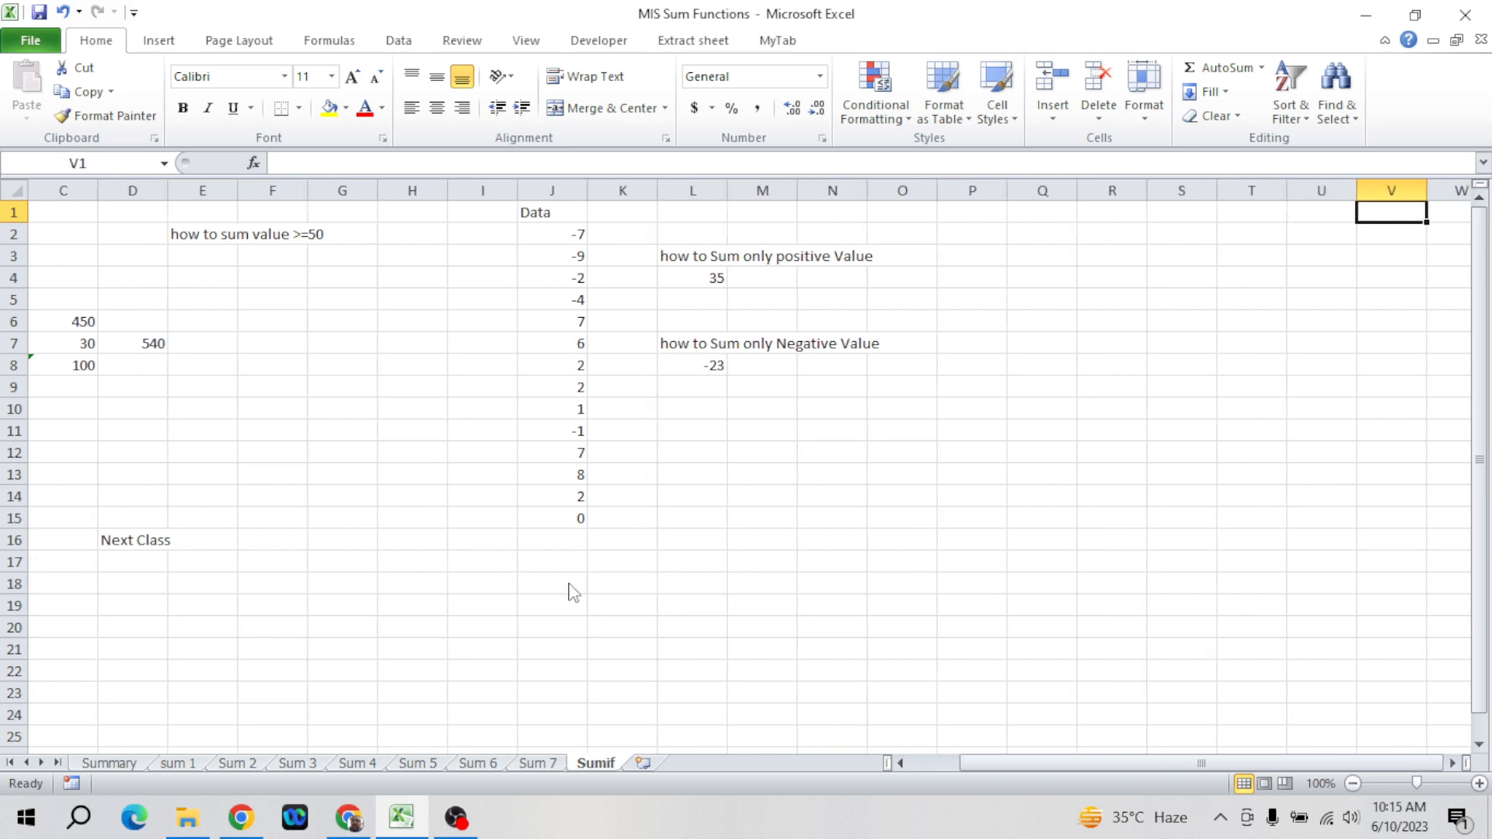
key(Left)
key(Left)
key(Left)
key(Left)
key(Left)
key(Down)
key(Up)
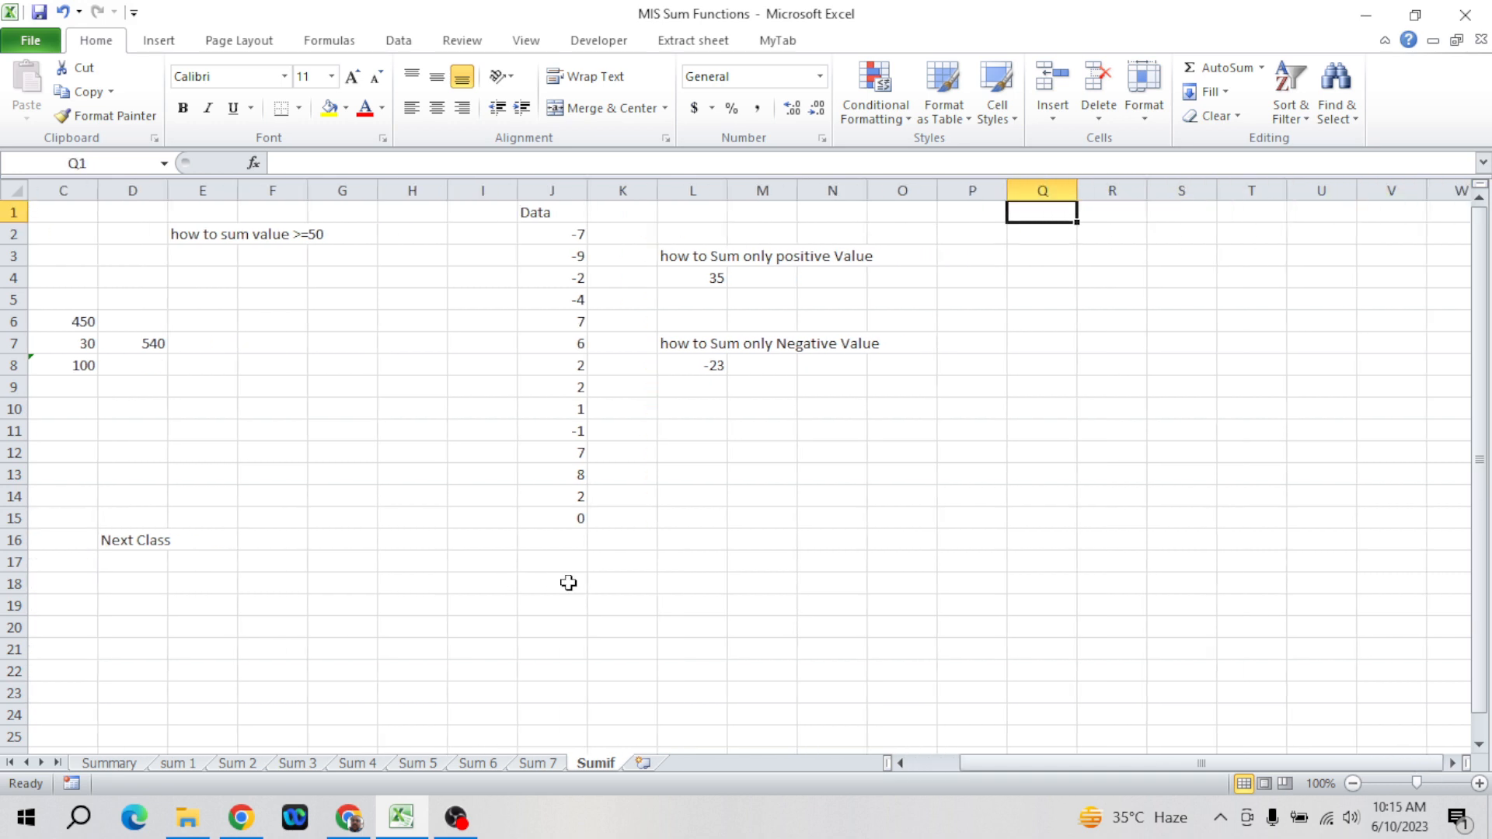
text(Data)
key(Return)
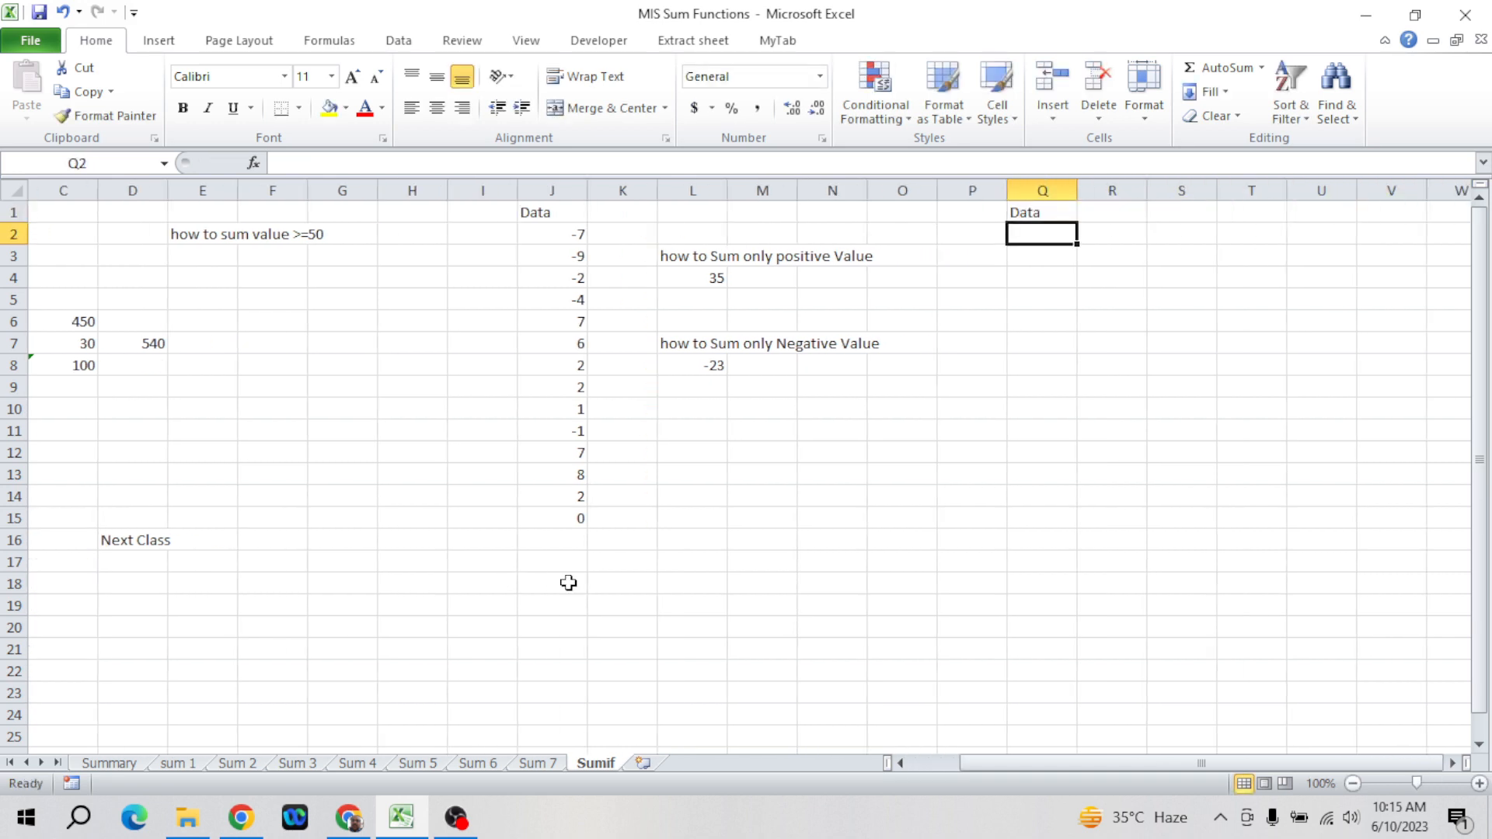
- Enter a RANDBETWEEN formula in Q2 that generates a random number from 10 to 100
text(=ra)
key(Down)
key(Down)
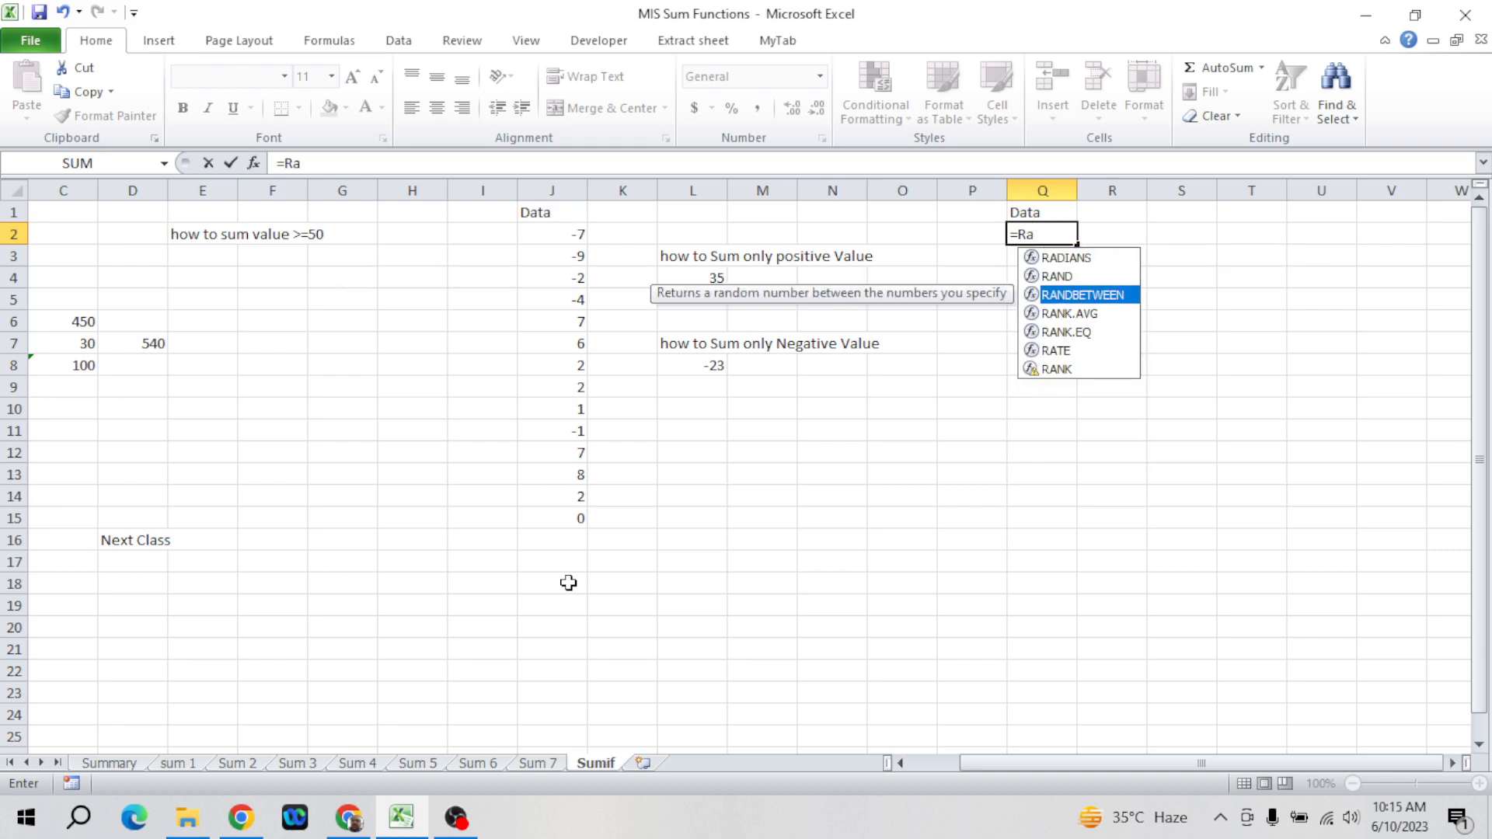
key(Tab)
text(10)
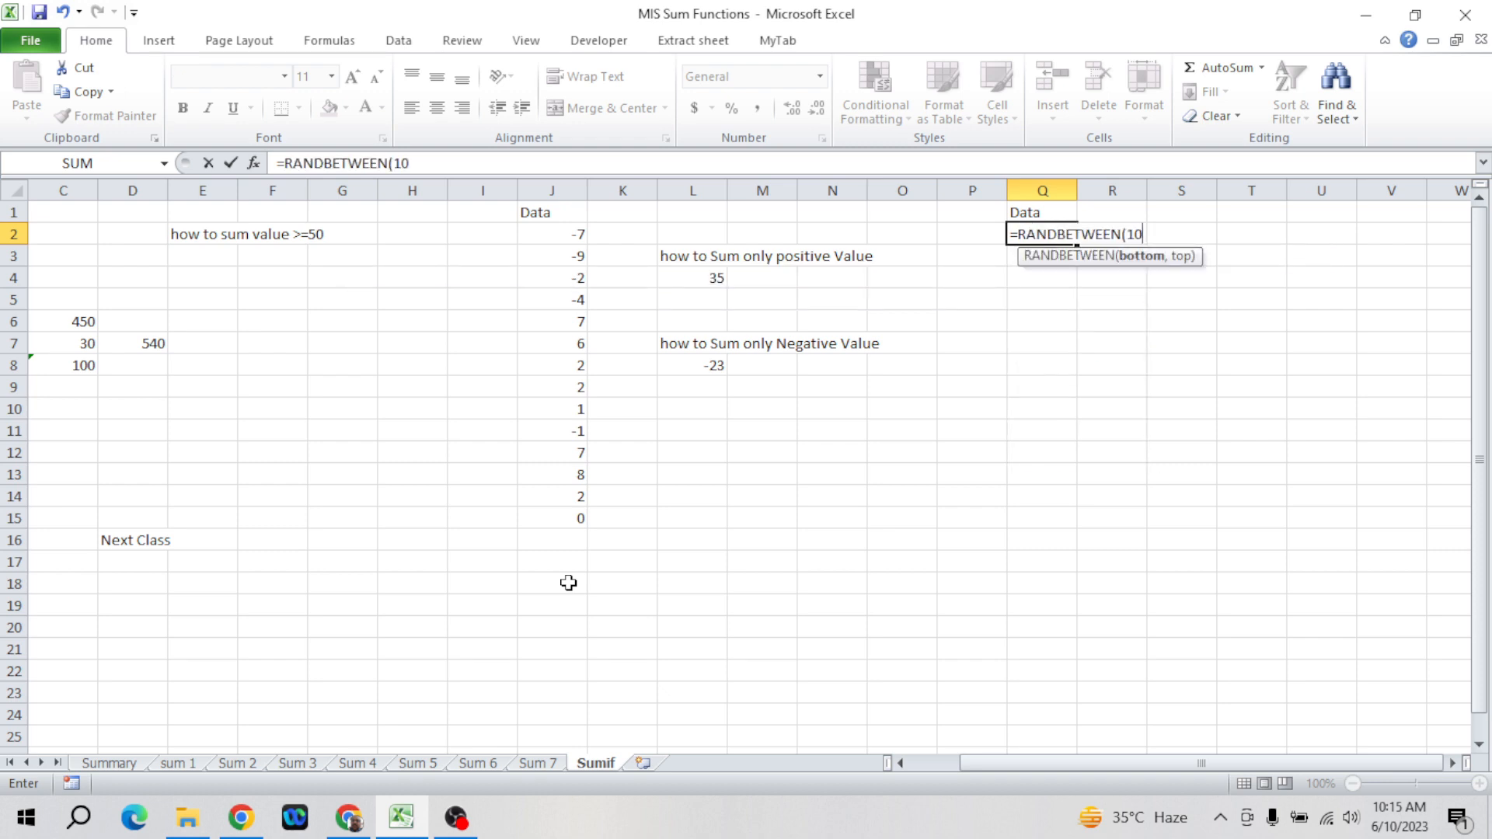
key(Return)
key(Return)
key(Right)
text(,100))
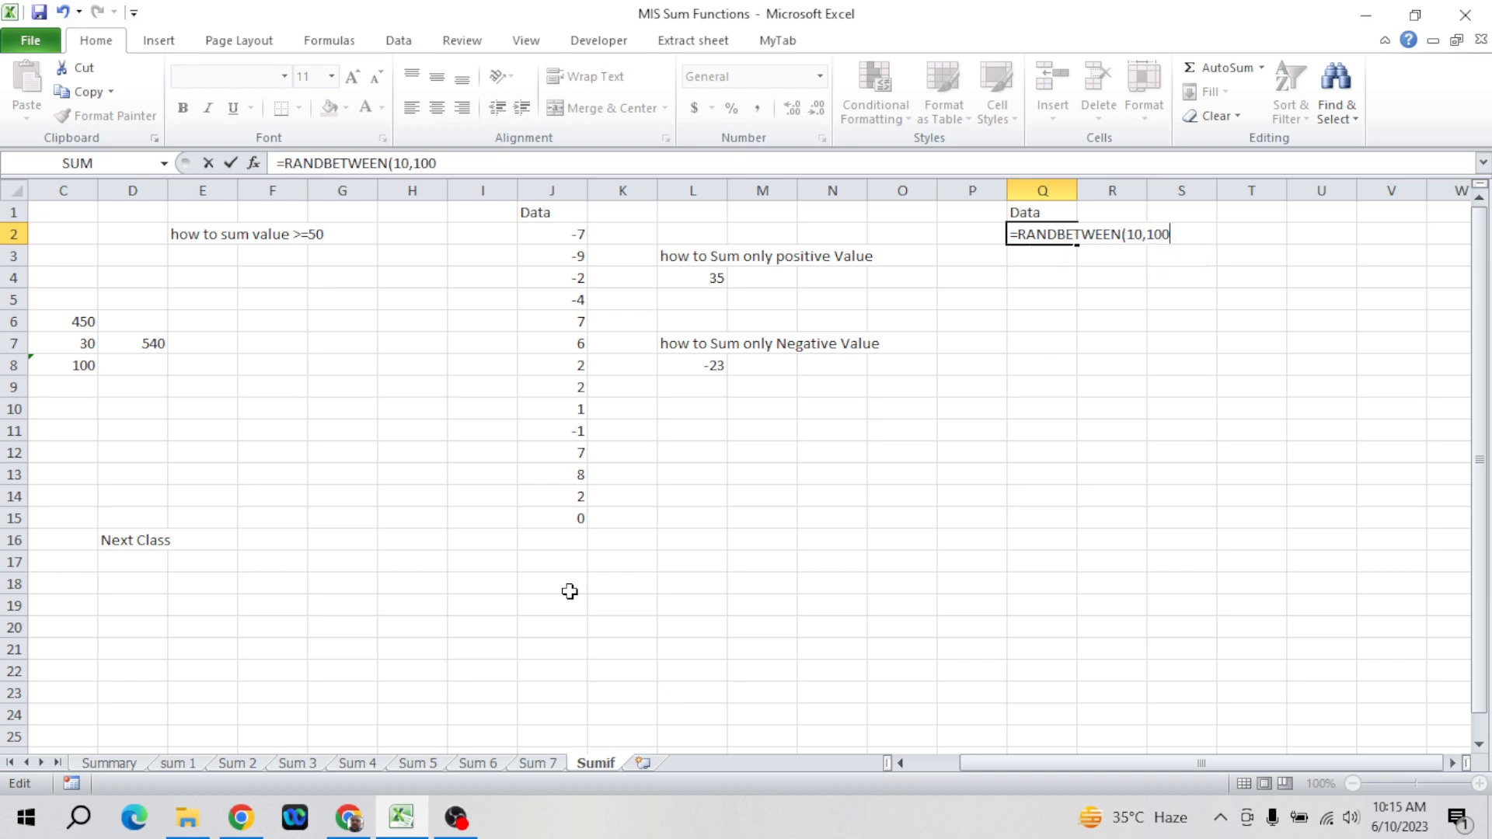
key(Return)
- Fill the RANDBETWEEN(10,100) formula from Q2 down through Q24
key(Up)
key(shift+Down)
key(shift+Down)
key(shift+Down)
key(shift+Down)
key(shift+Down)
key(shift+Down)
key(shift+Down)
key(shift+Down)
key(shift+Down)
key(shift+Down)
key(shift+Down)
key(shift+Down)
key(shift+Down)
key(shift+Down)
key(shift+Down)
key(shift+Down)
key(shift+Down)
key(shift+Down)
key(shift+Down)
key(shift+Down)
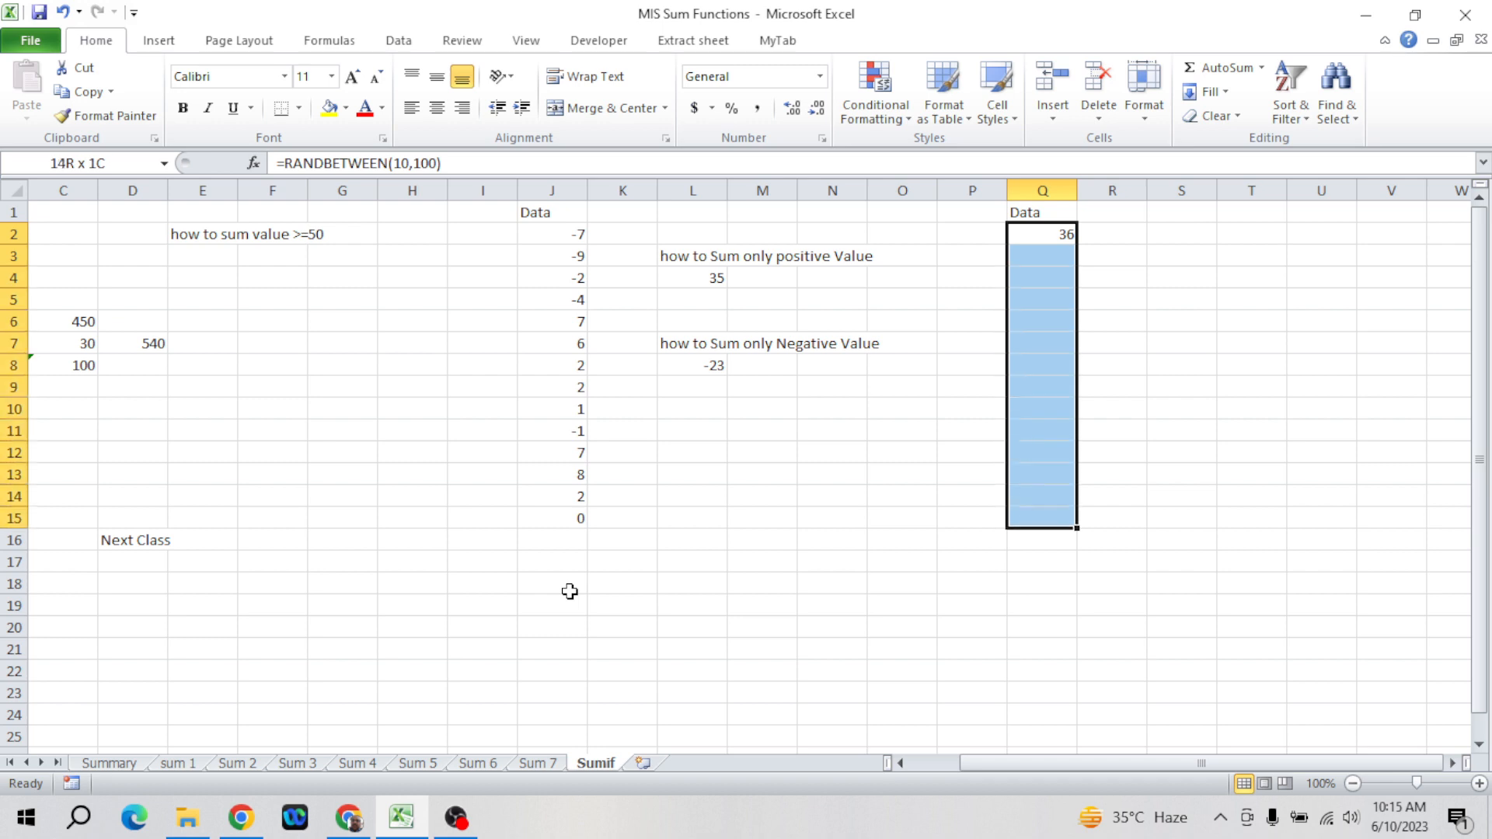
key(ctrl+d)
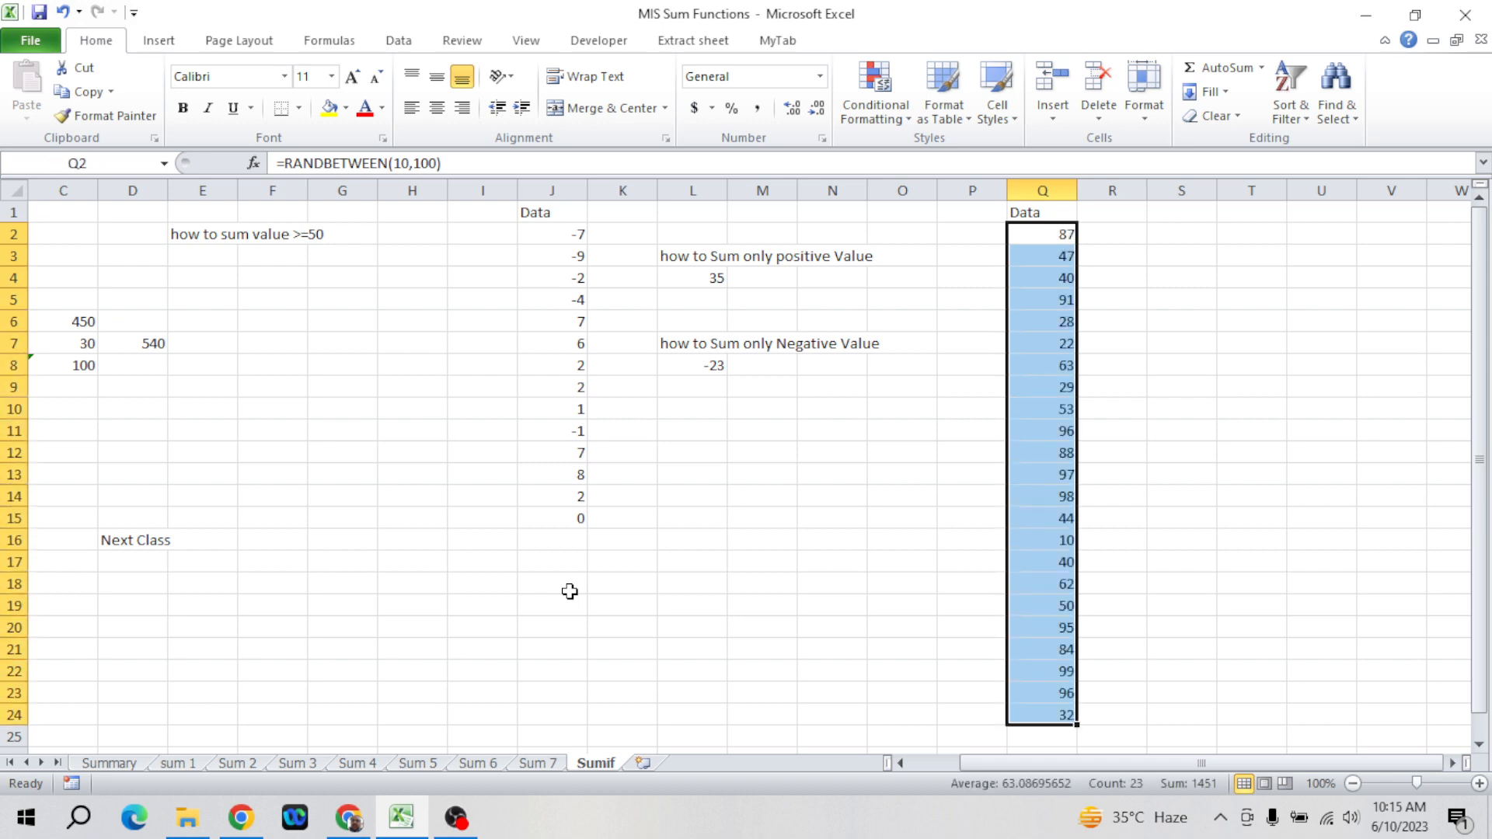
- Replace the random formulas in Q2:Q24 with their static values
key(ctrl+c)
key(alt+e)
key(s)
key(v)
key(Return)
key(Down)
key(ctrl+Down)
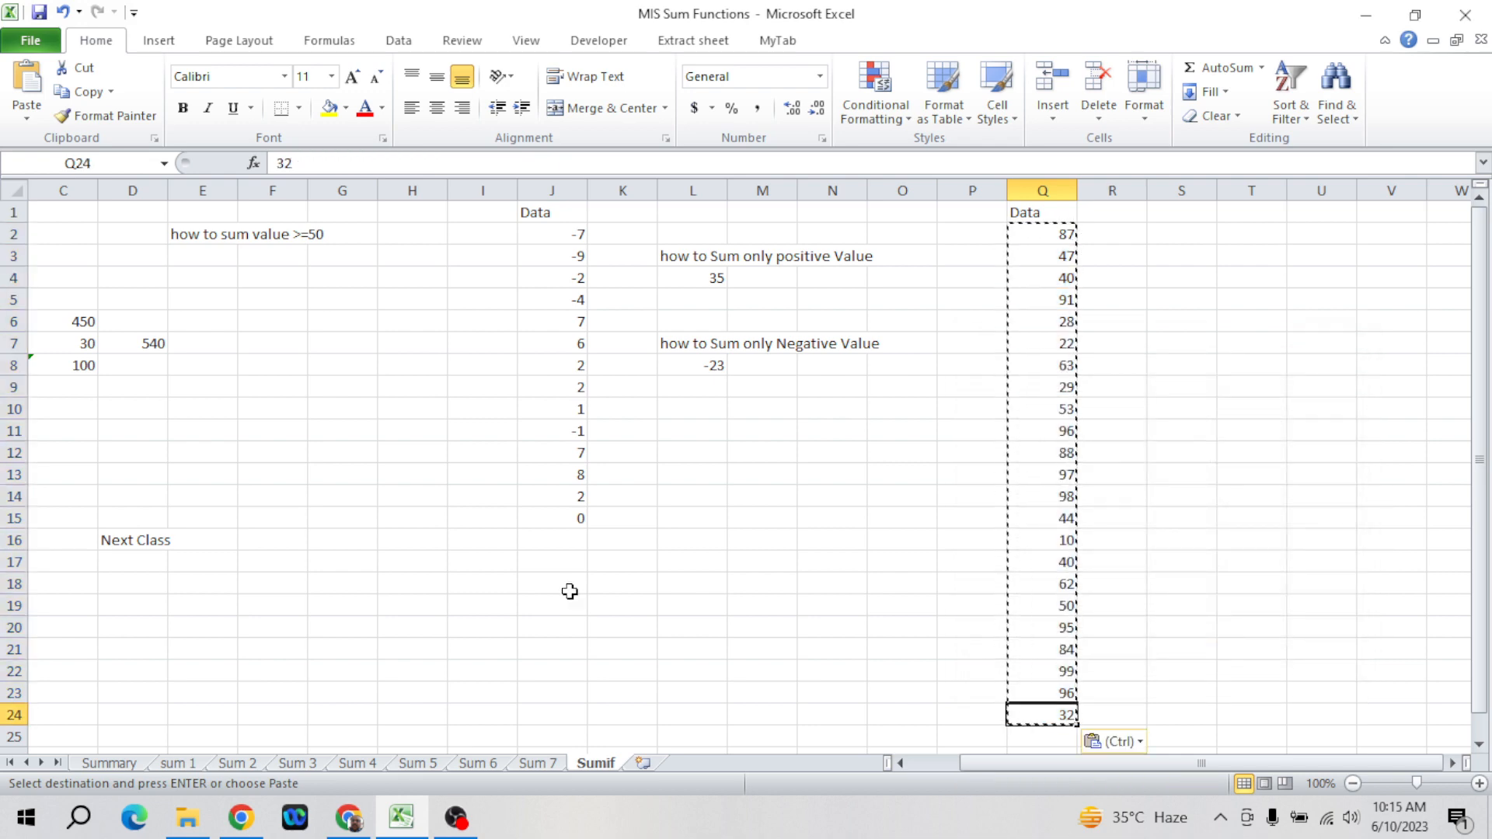
key(ctrl+Up)
key(Escape)
key(Down)
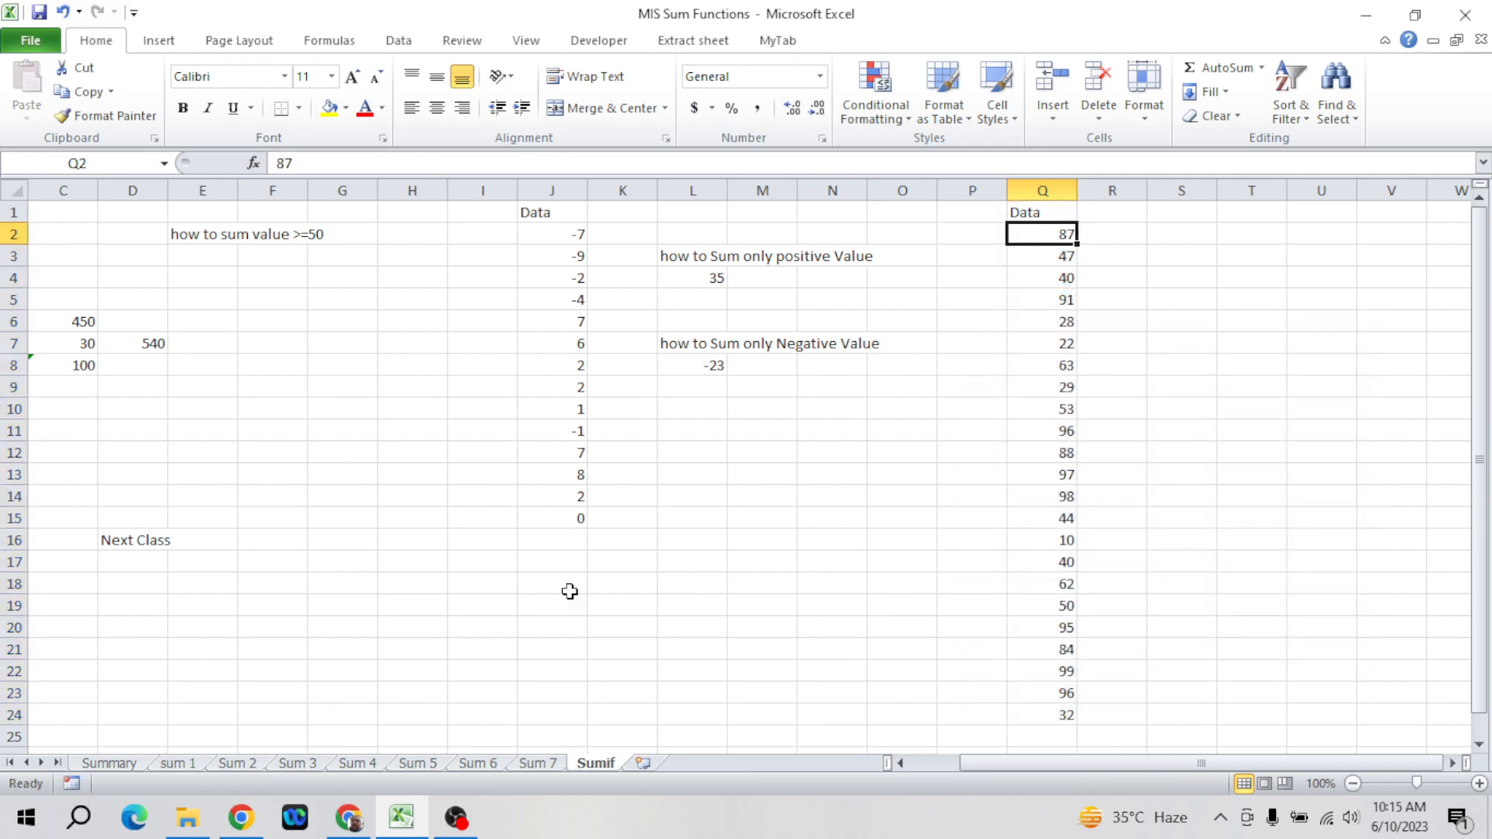
- Overwrite Q2 with a RANDBETWEEN formula that generates a random number from 1 to 10
text(=rad)
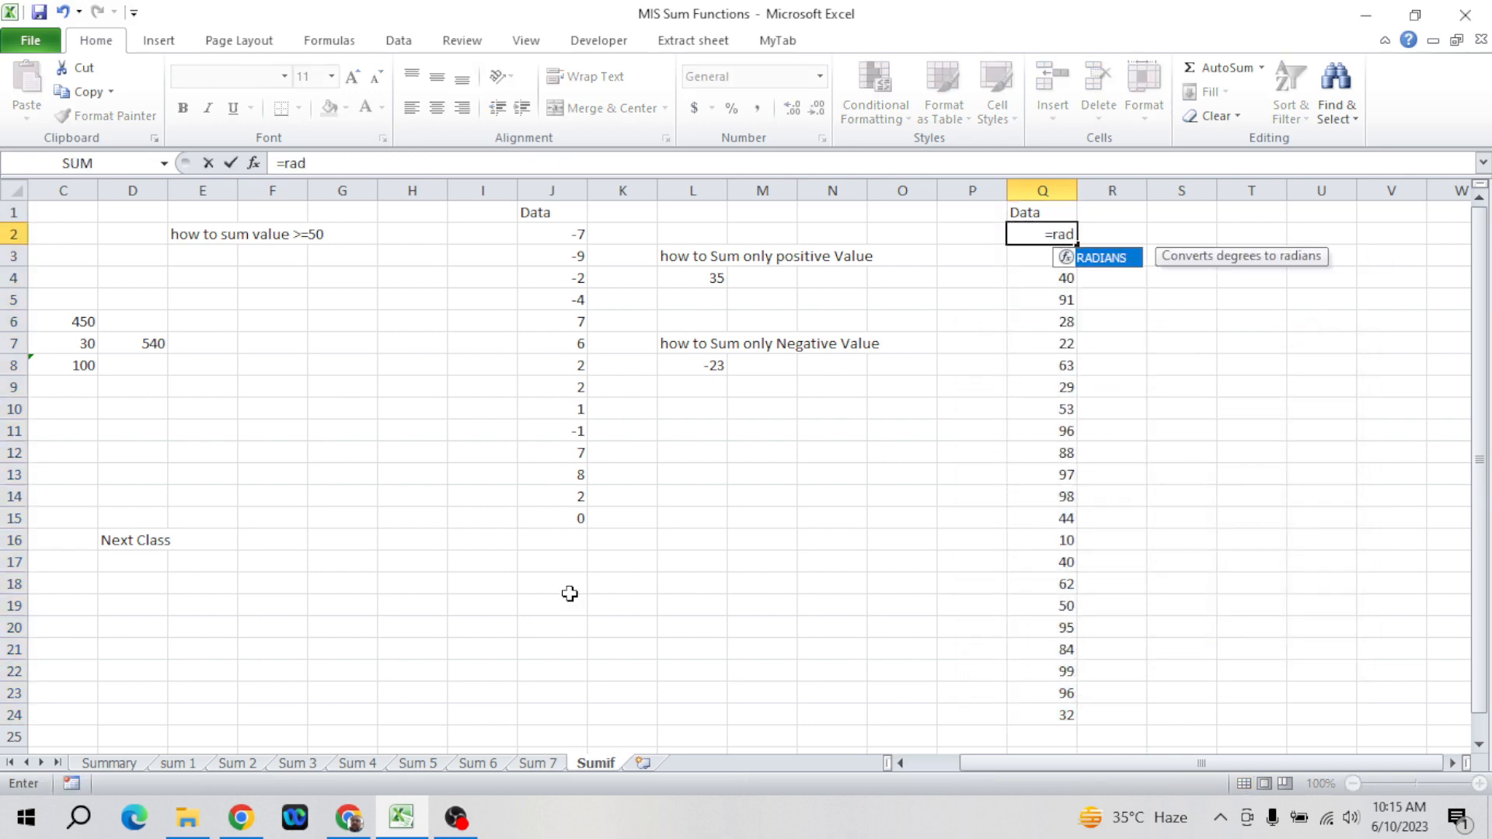
key(BackSpace)
key(BackSpace)
text(an)
key(Down)
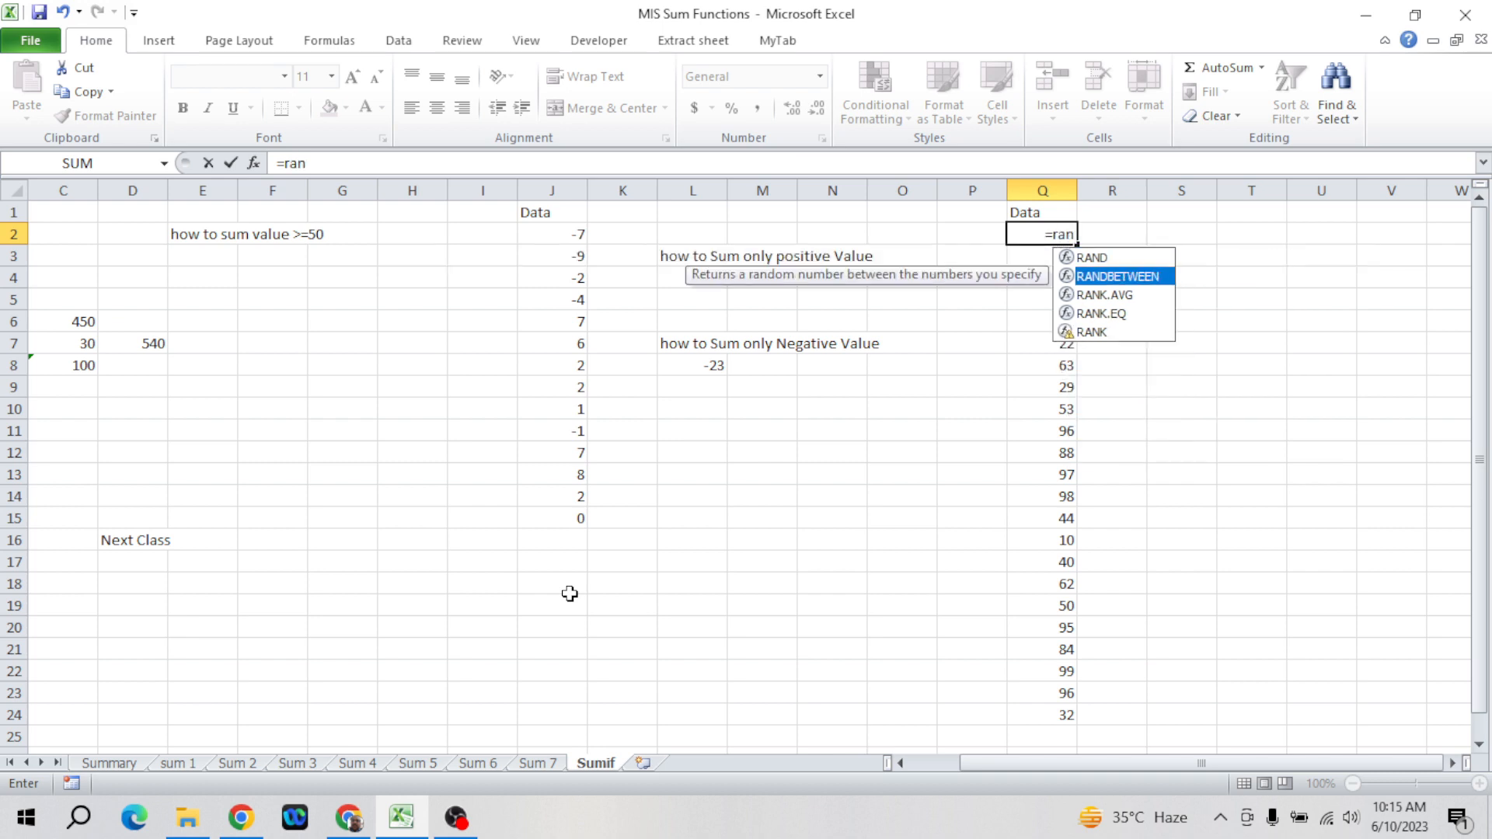
key(Tab)
text(1,10)
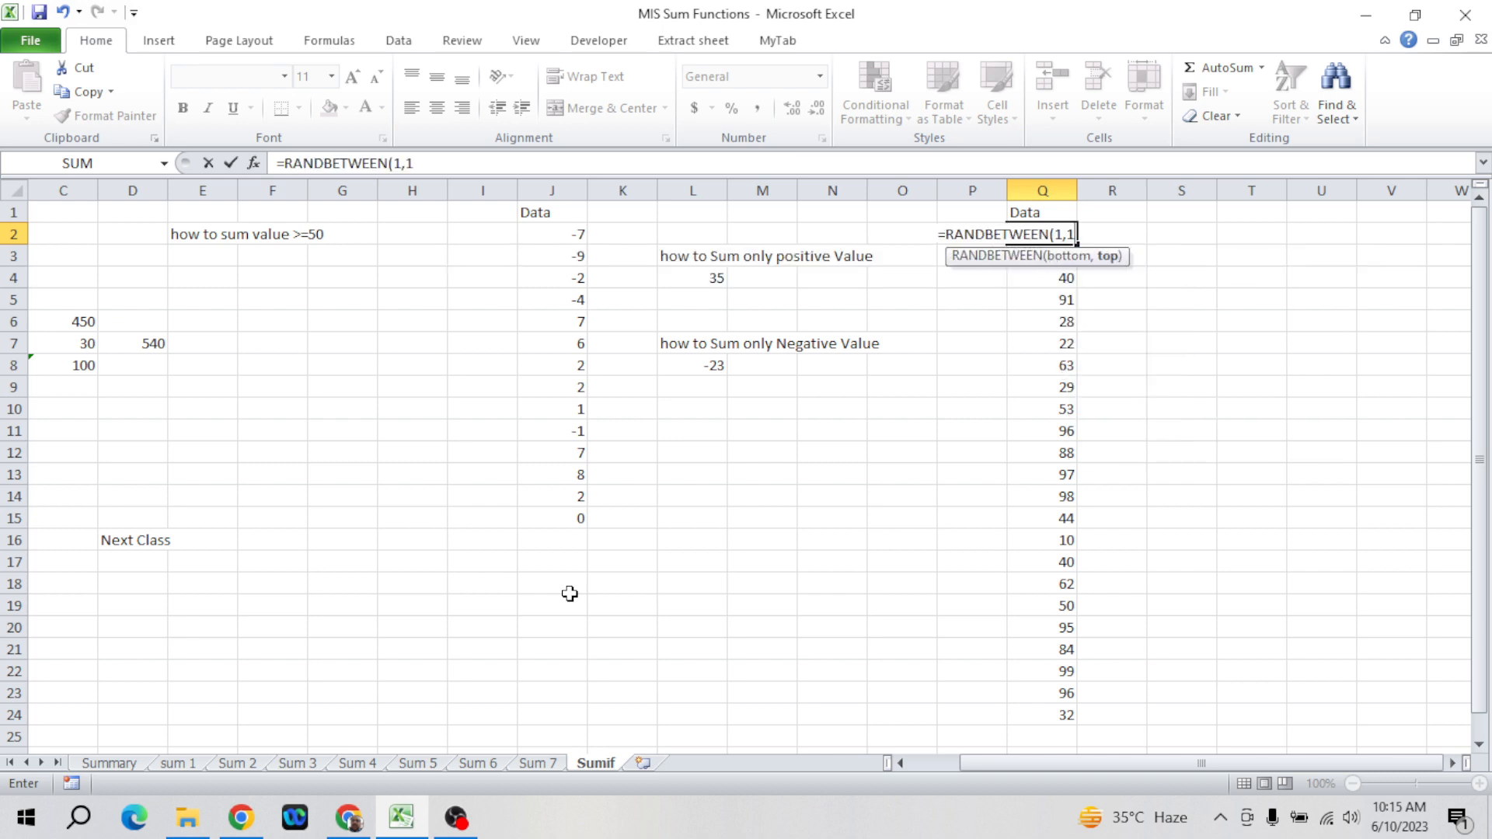
key(Return)
- Fill the RANDBETWEEN(1,10) formula from Q2 down through Q11
key(Up)
key(shift+Down)
key(shift+Down)
key(shift+Down)
key(shift+Down)
key(shift+Down)
key(shift+Down)
key(shift+Down)
key(shift+Down)
key(shift+Down)
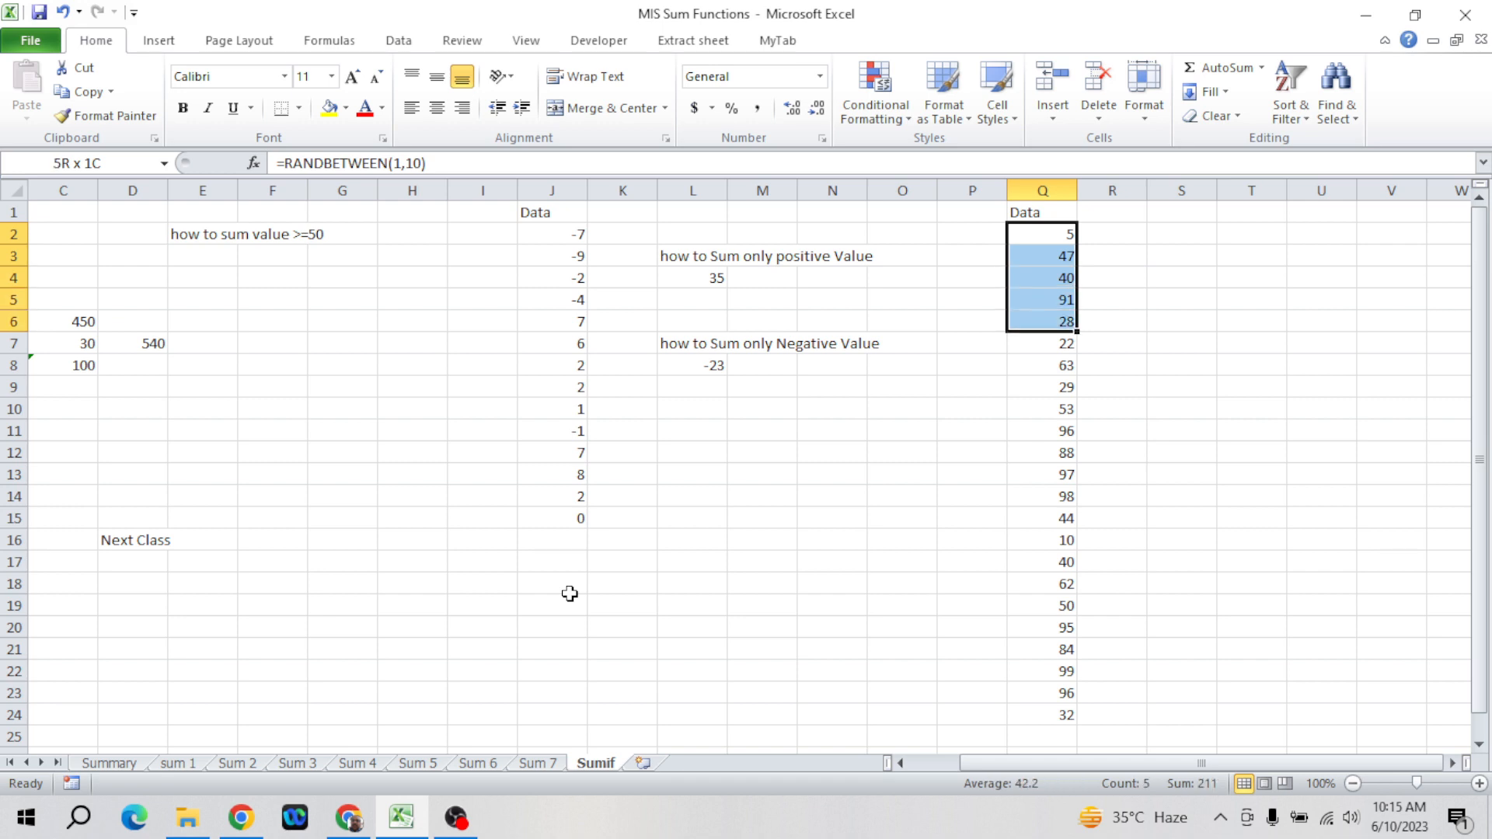
key(ctrl+d)
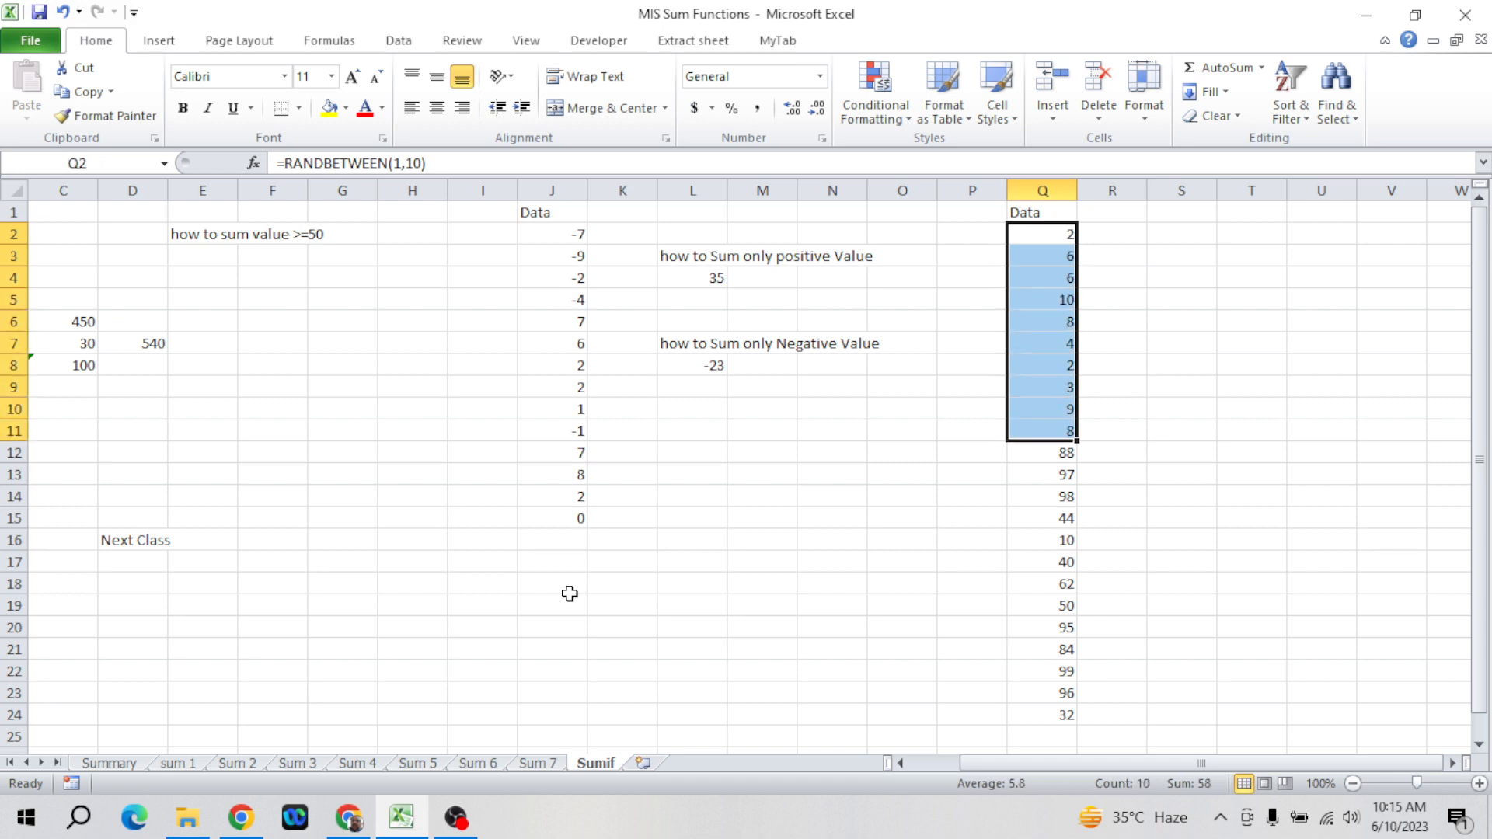
- Replace the random formulas in Q2:Q11 with their static values
key(ctrl+c)
key(ctrl+alt+v)
key(v)
key(Return)
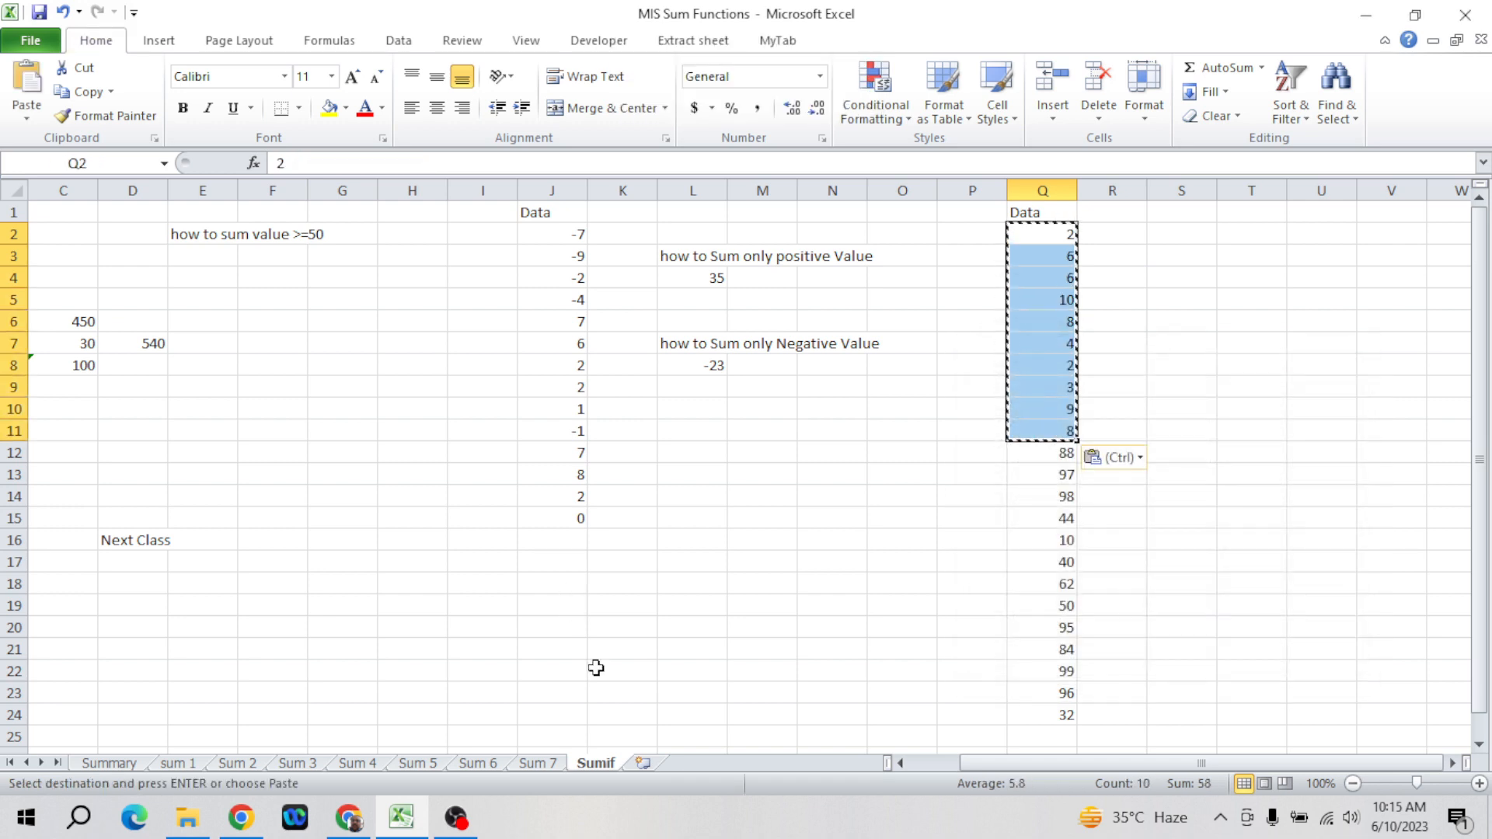
- Clear the leftover numbers in Q12:Q24 below the new sample data
click(1062, 454)
key(ctrl+shift+Down)
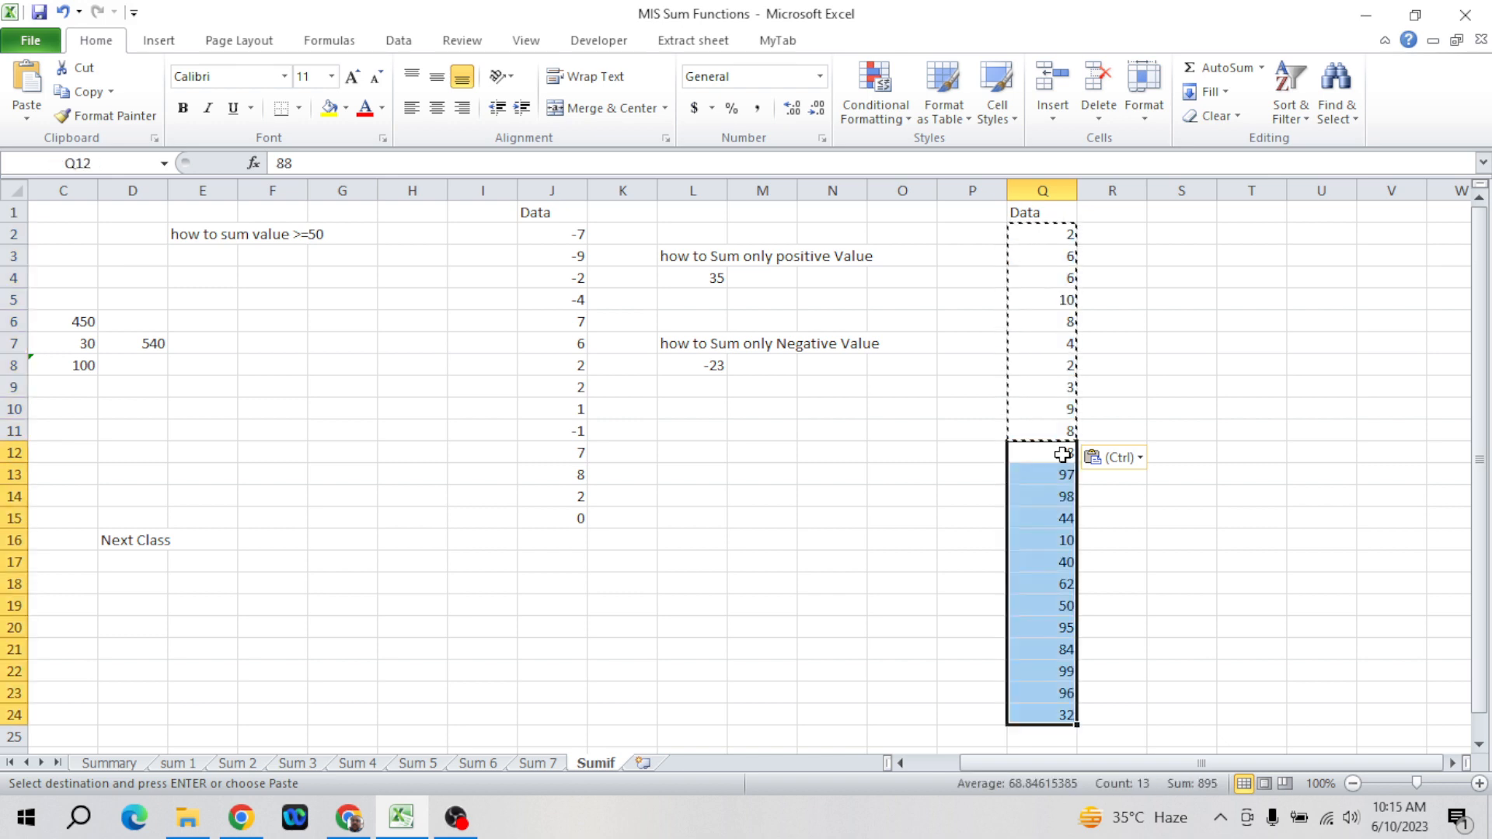
key(Delete)
key(Up)
key(ctrl+Up)
key(Down)
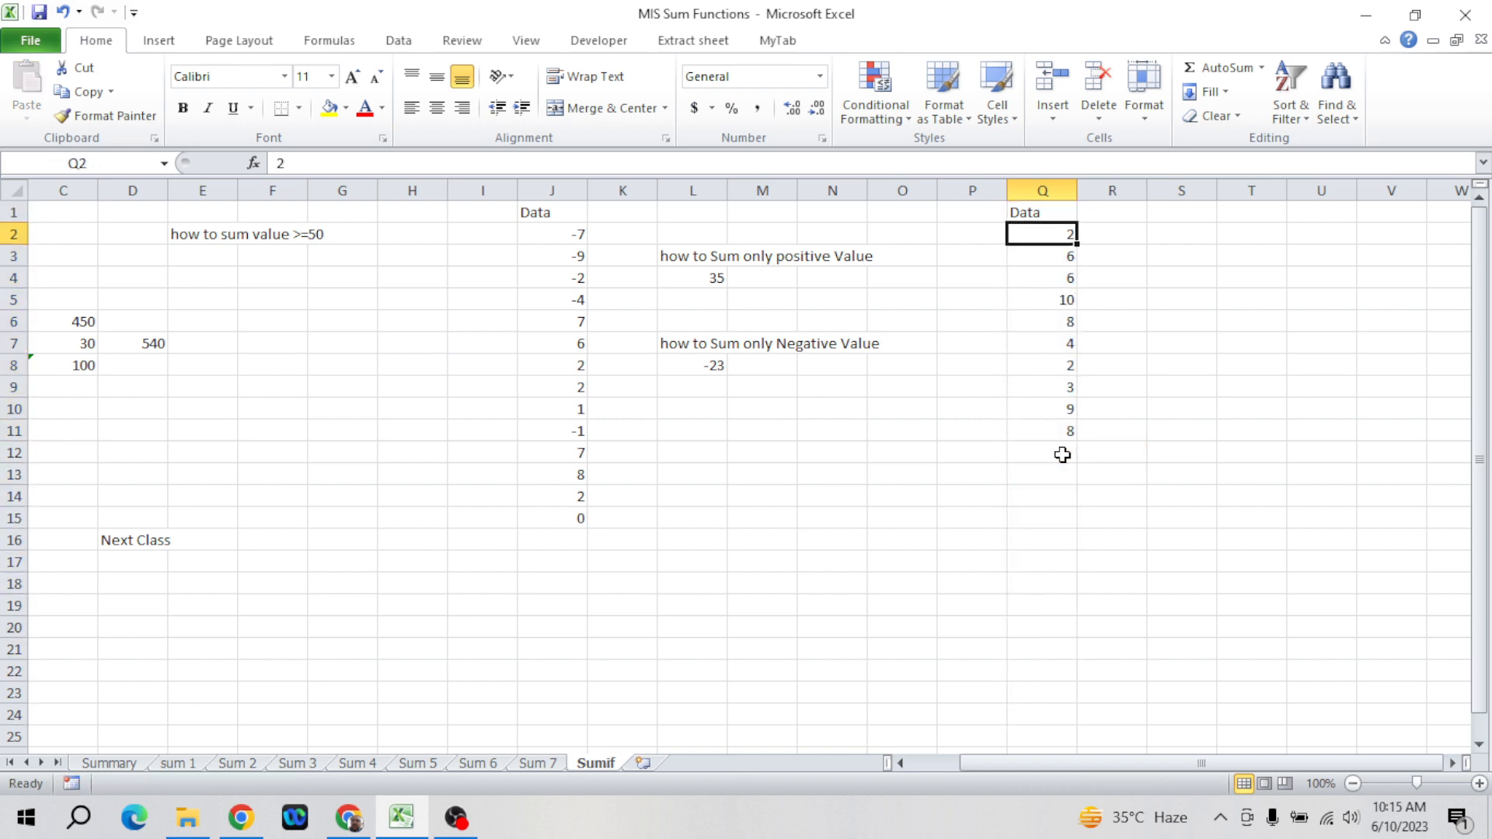
- Sort the column Q data by the Data header's values from smallest to largest
key(Up)
key(ctrl+shift+Down)
key(alt+d)
key(s)
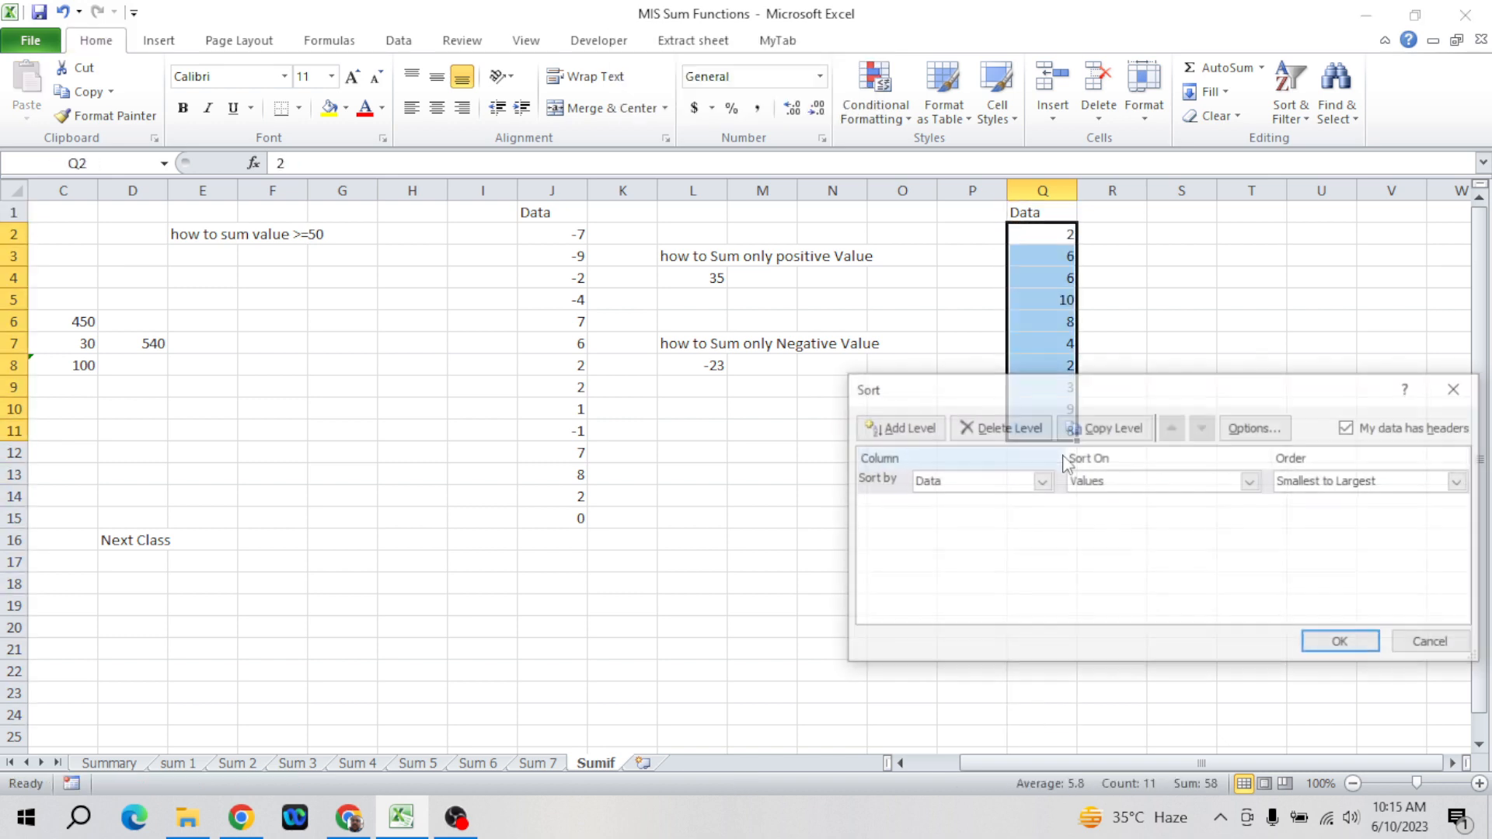
click(1333, 643)
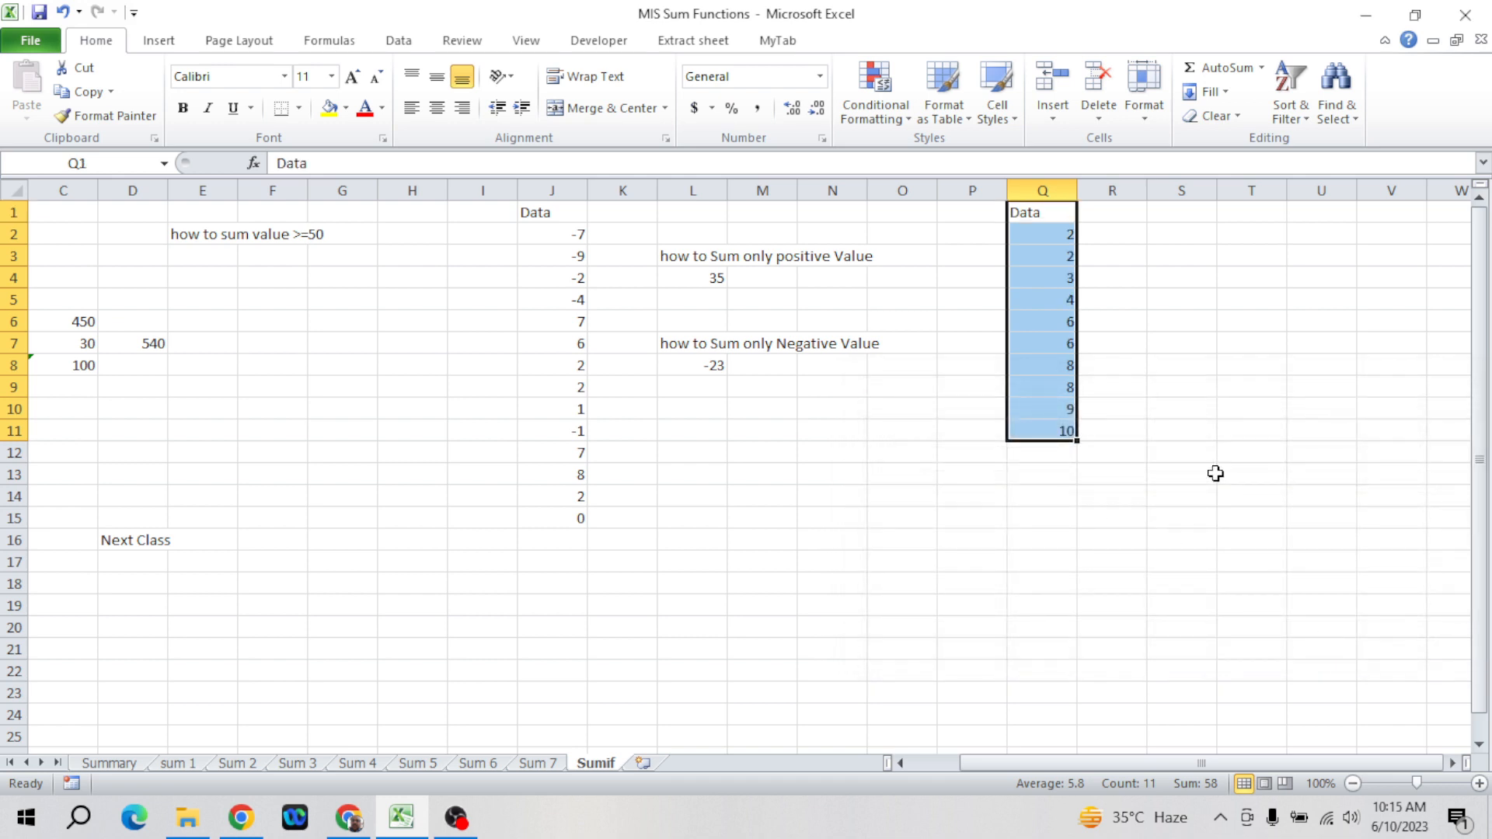
- Look over the sorted numbers in column Q to see which ones lie above 5
key(Up)
key(Down)
key(Down)
key(Down)
key(Down)
key(Down)
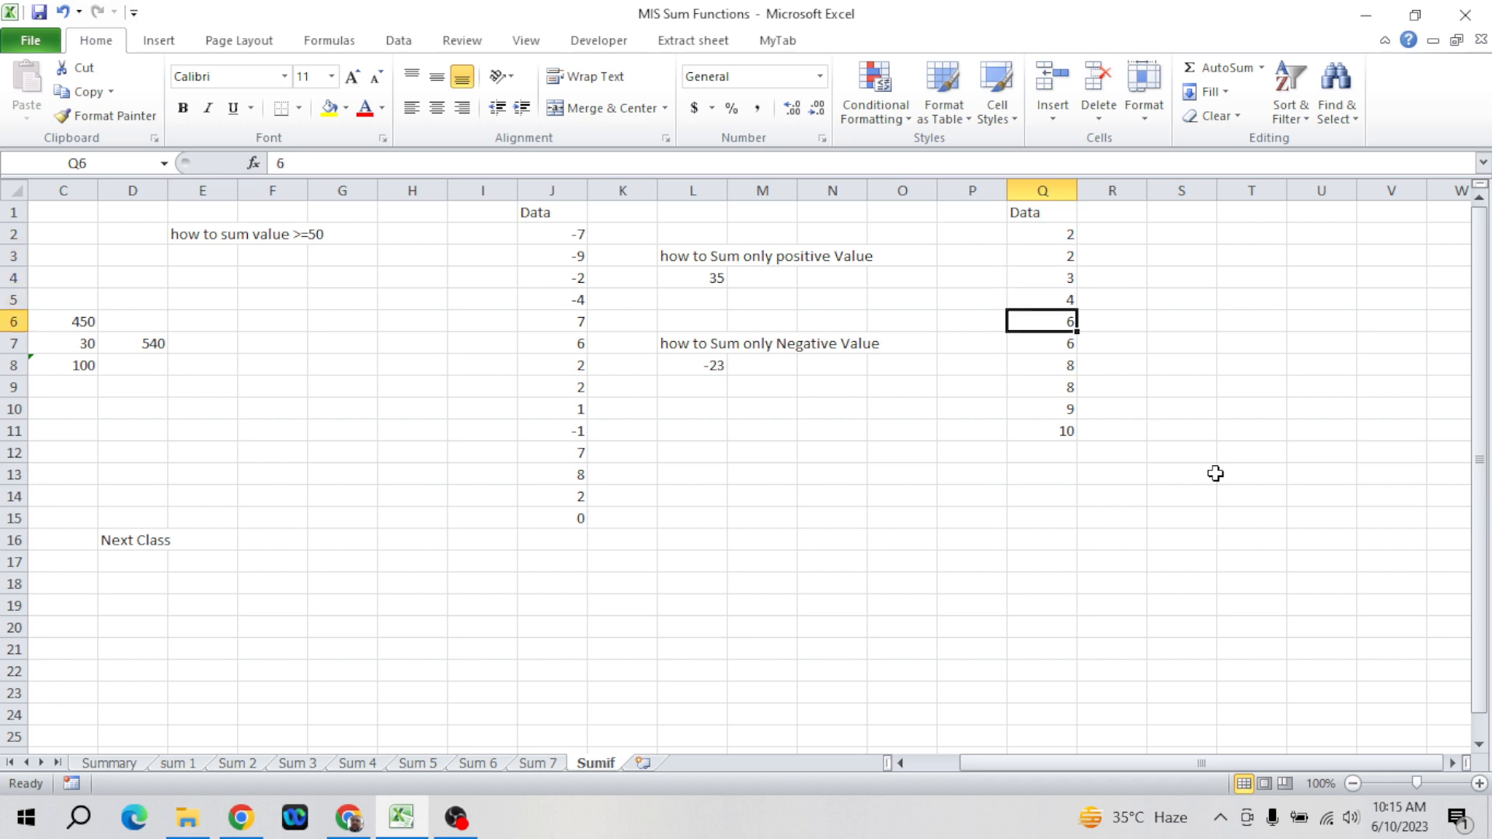
key(Up)
key(Up)
key(Up)
key(Up)
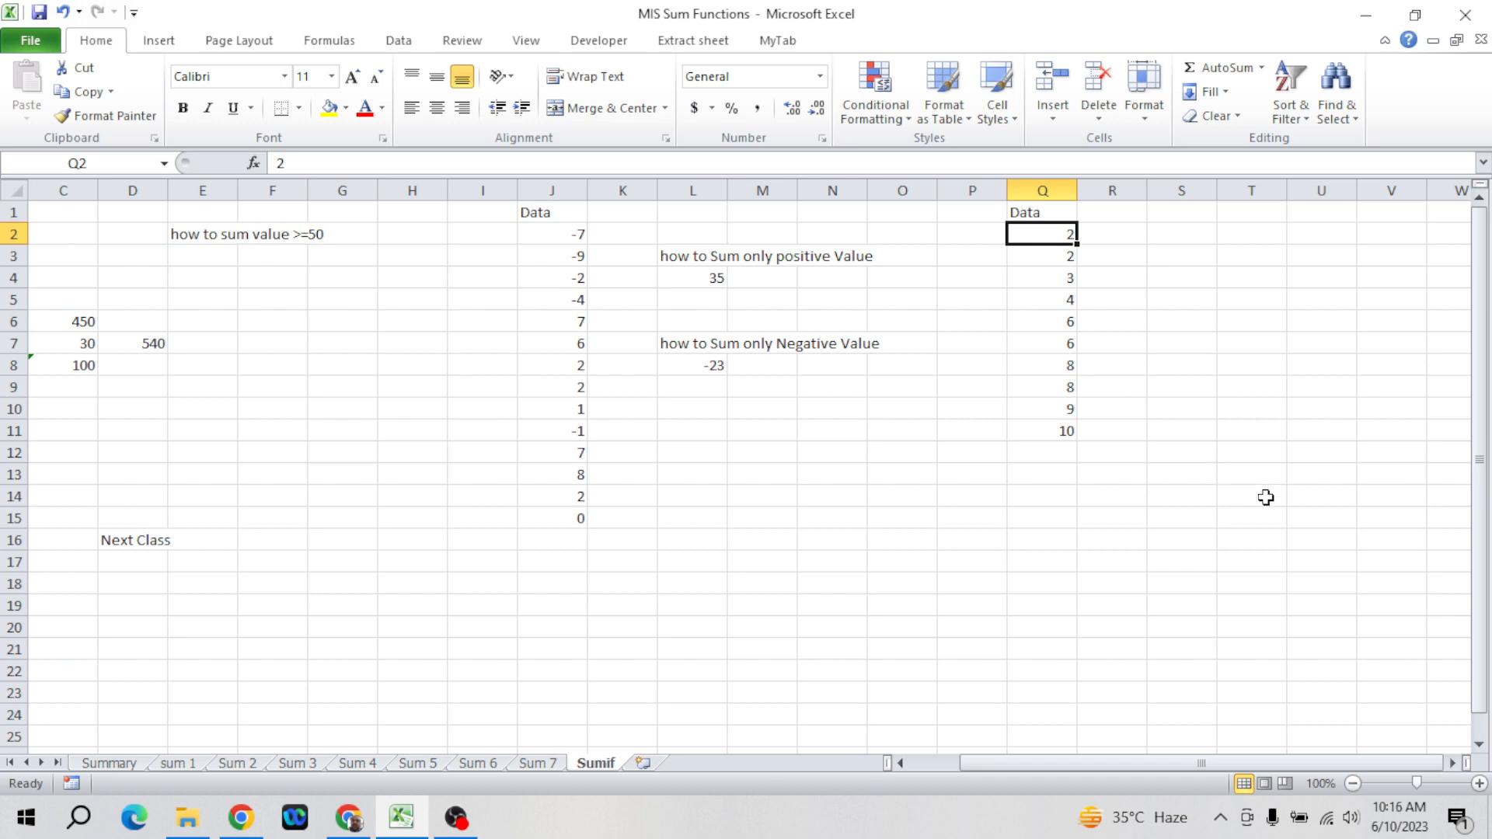
click(1083, 292)
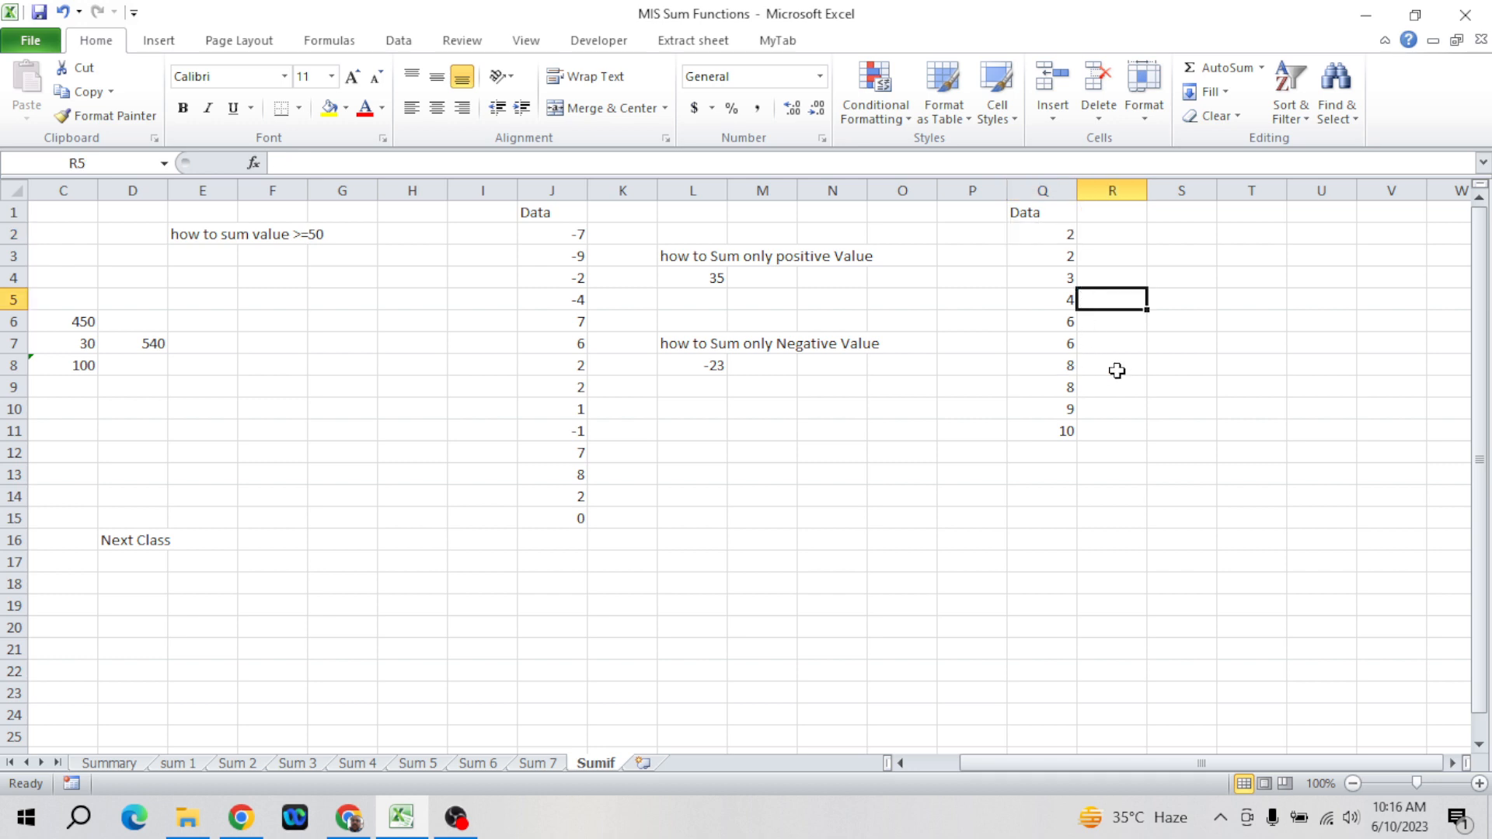
click(1052, 347)
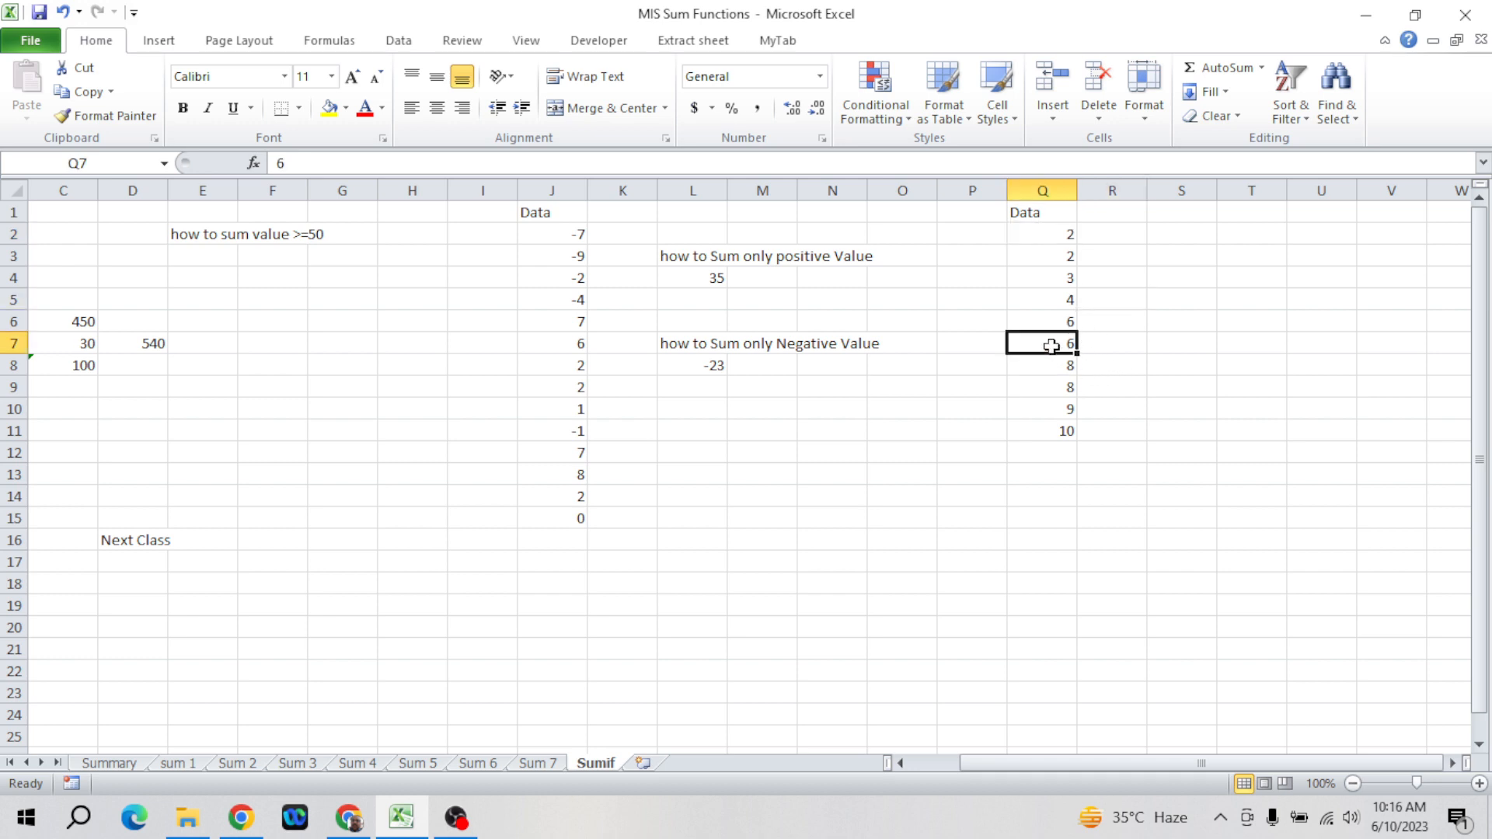
- Enter the condition ">5" in S4 beside the sample data
click(1200, 272)
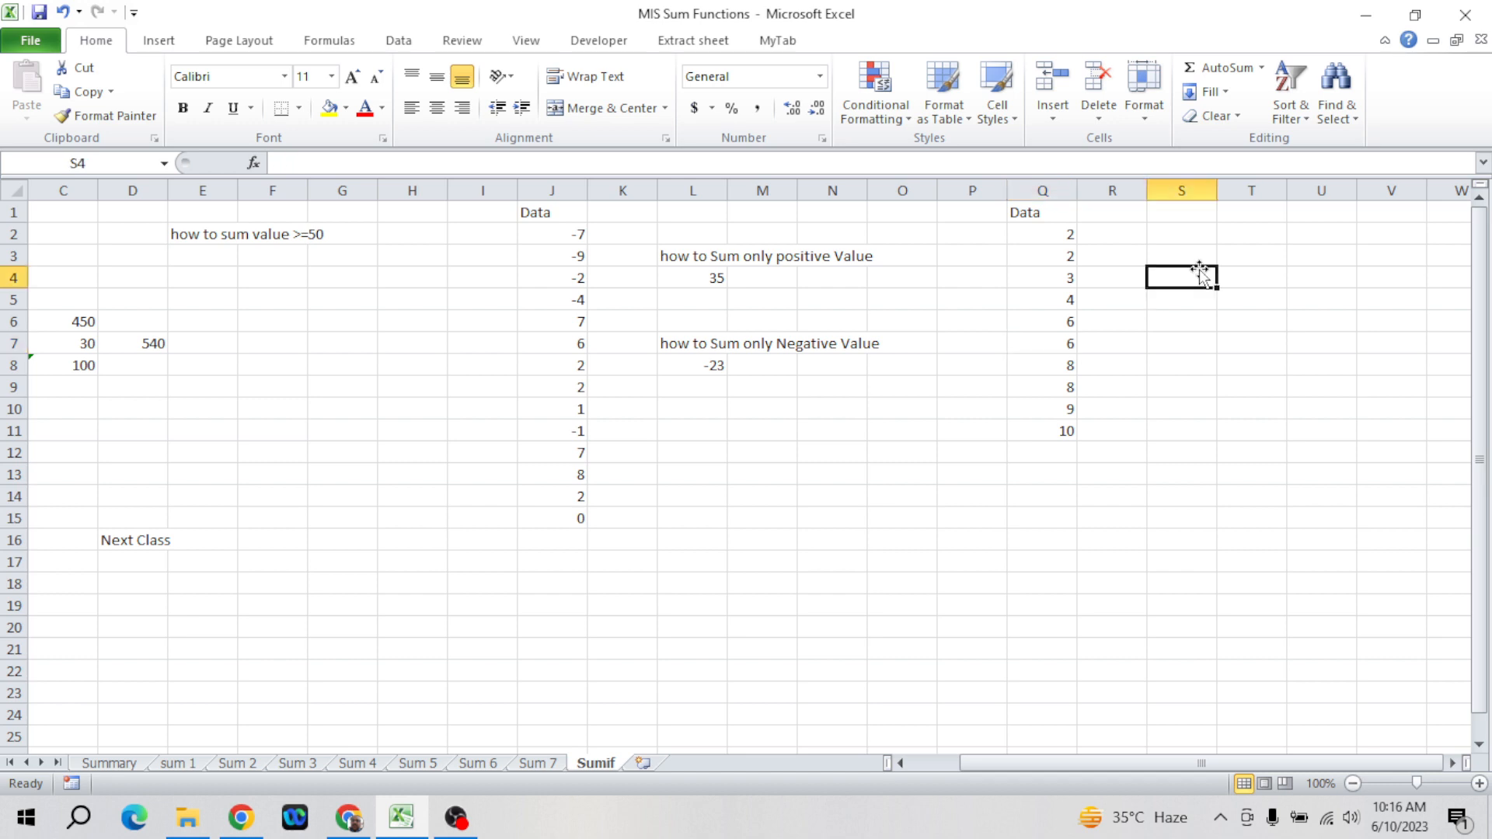
text(>)
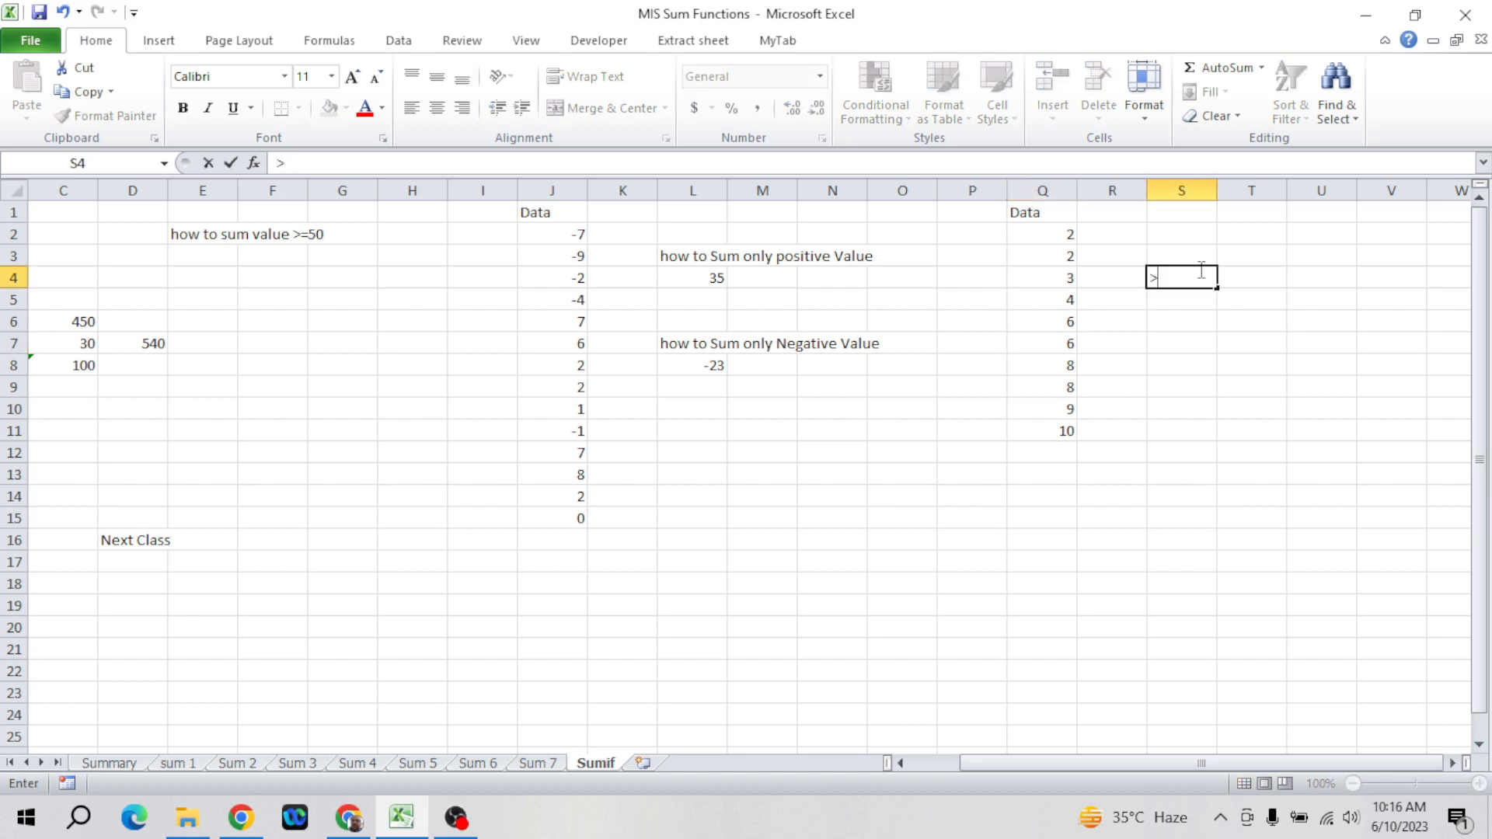
text(5)
key(Return)
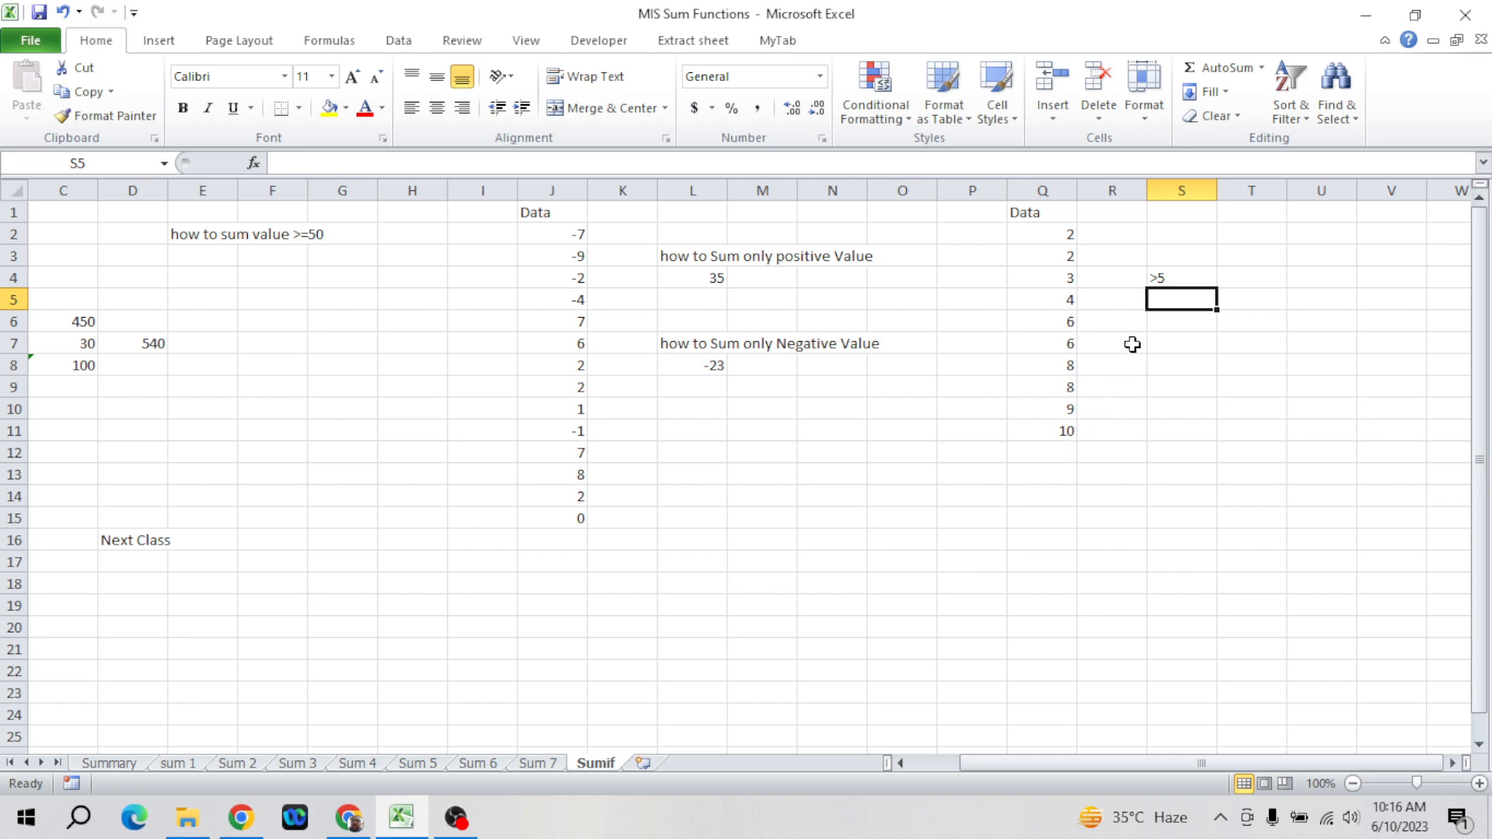
- Extend the condition label in S4 to read "sum of >5"
click(1190, 273)
double_click(1192, 274)
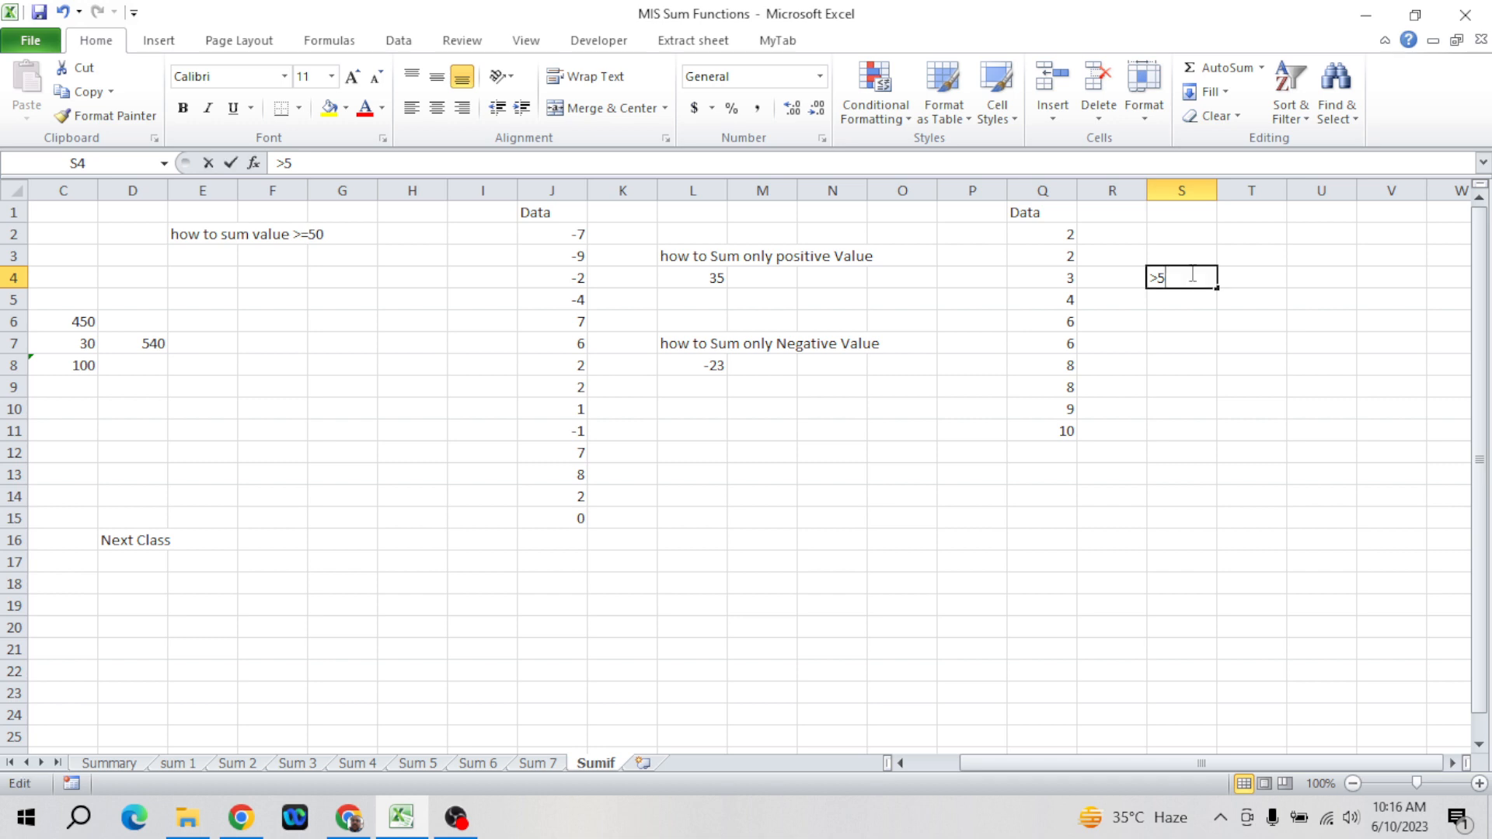
text(su)
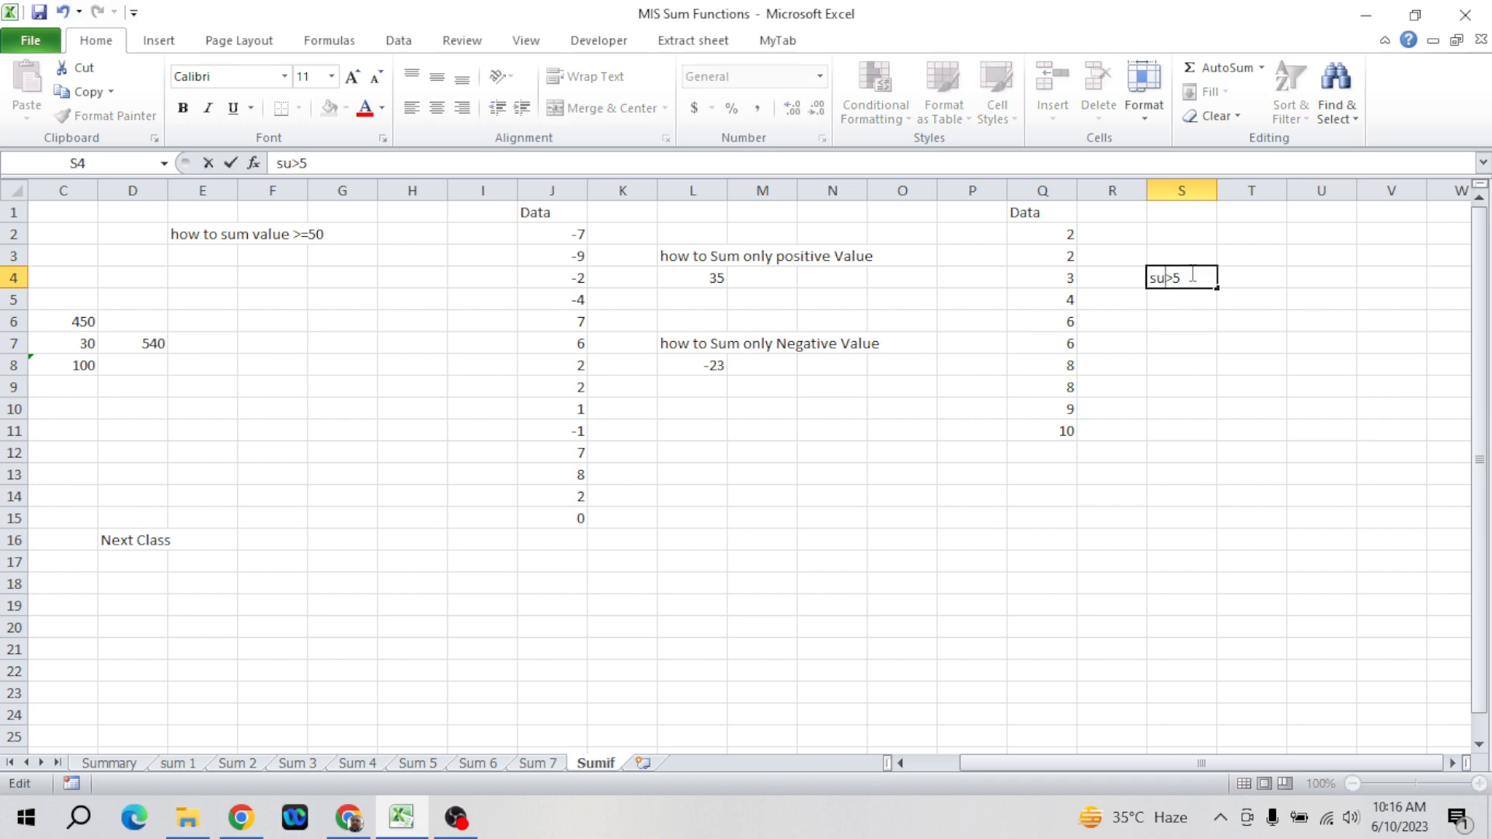
text(m of)
key(Return)
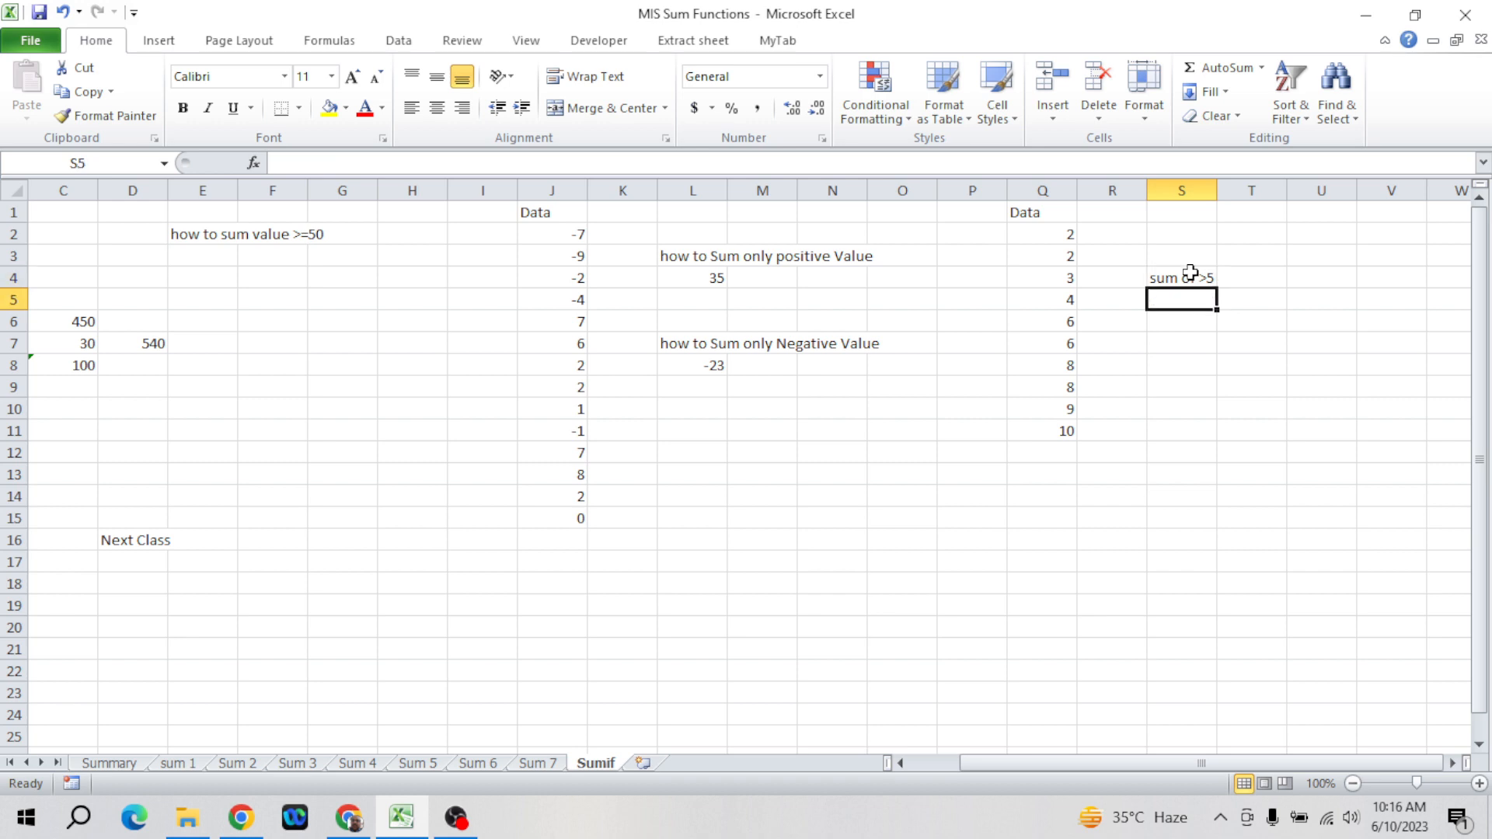
key(Down)
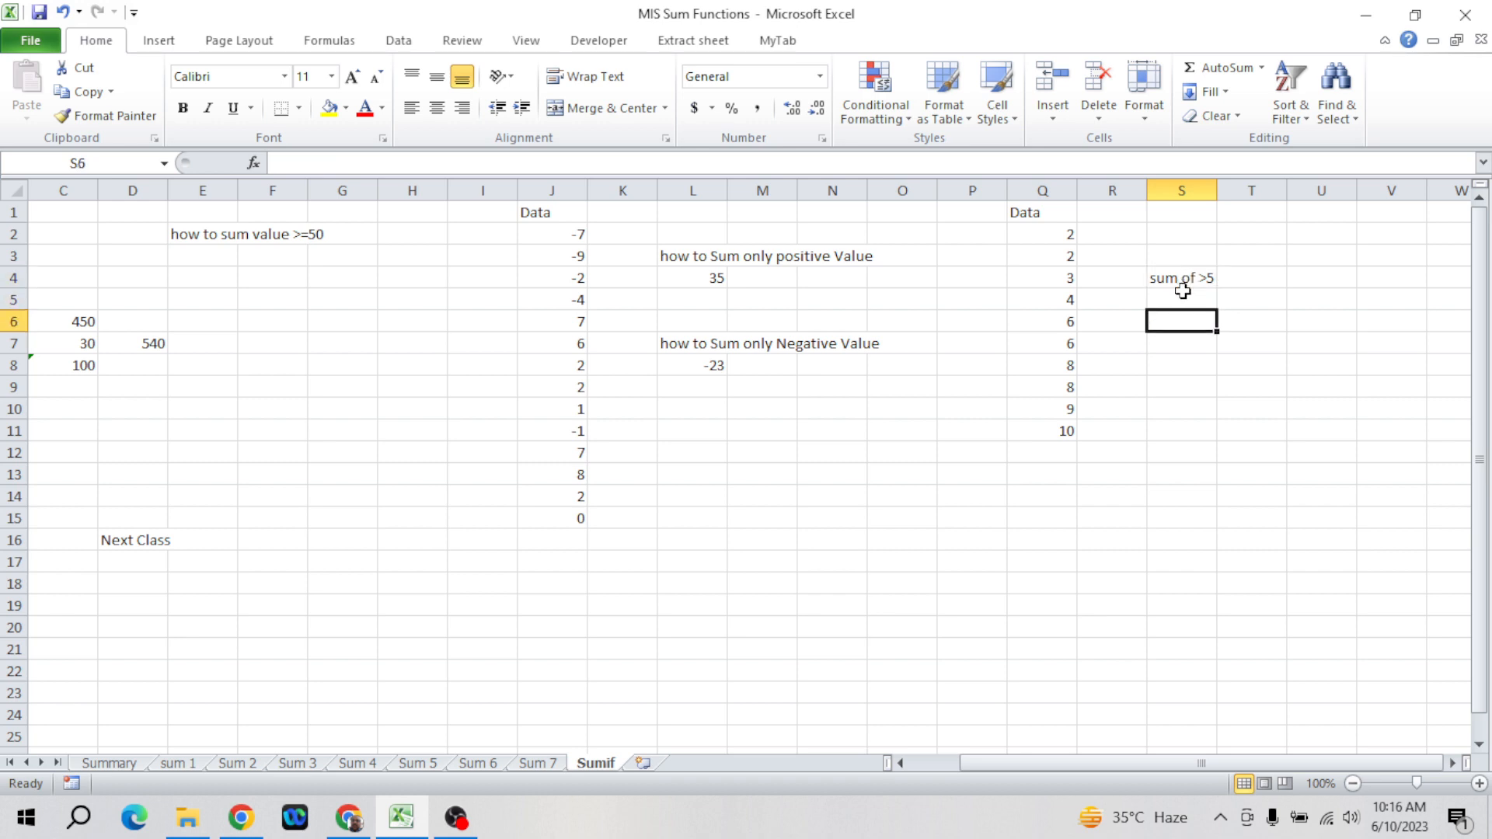
- Total Q2:Q11 with a plain SUM formula in Q12 as a trial and delete it again
click(1064, 449)
text(=sum)
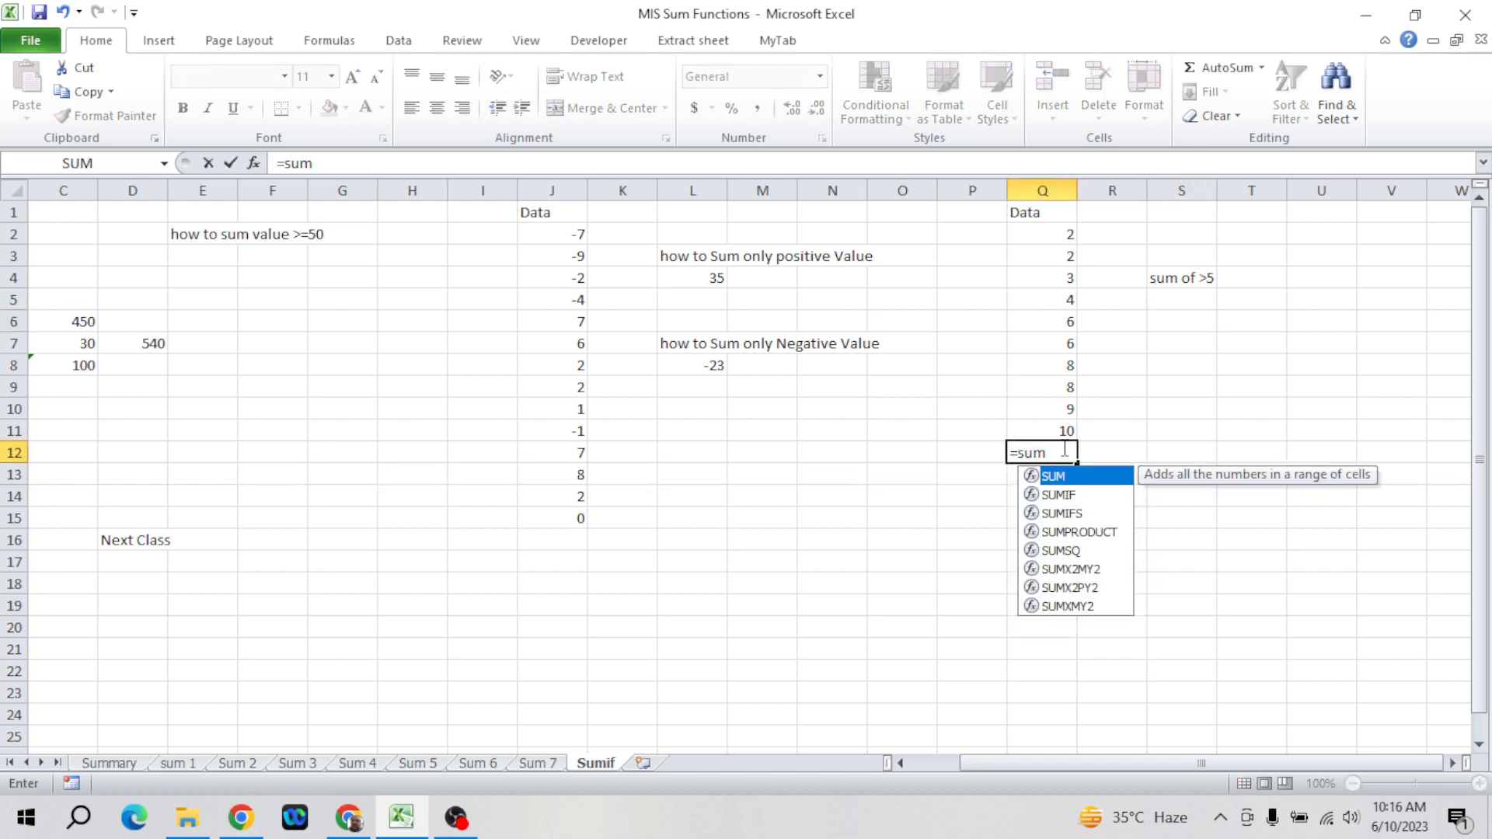
key(Tab)
key(Up)
key(ctrl+Up)
key(ctrl+shift+Down)
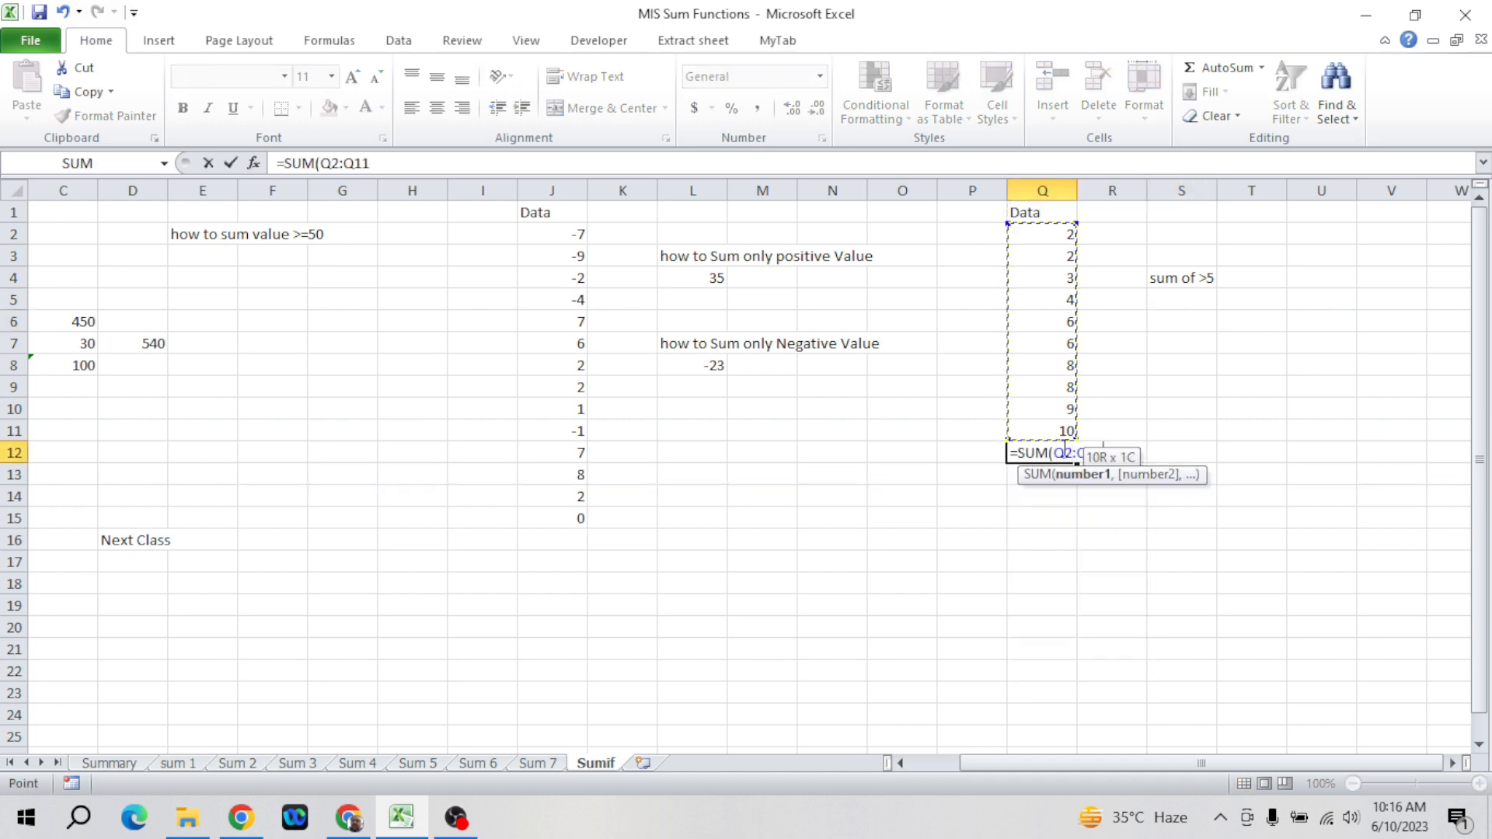
key(Return)
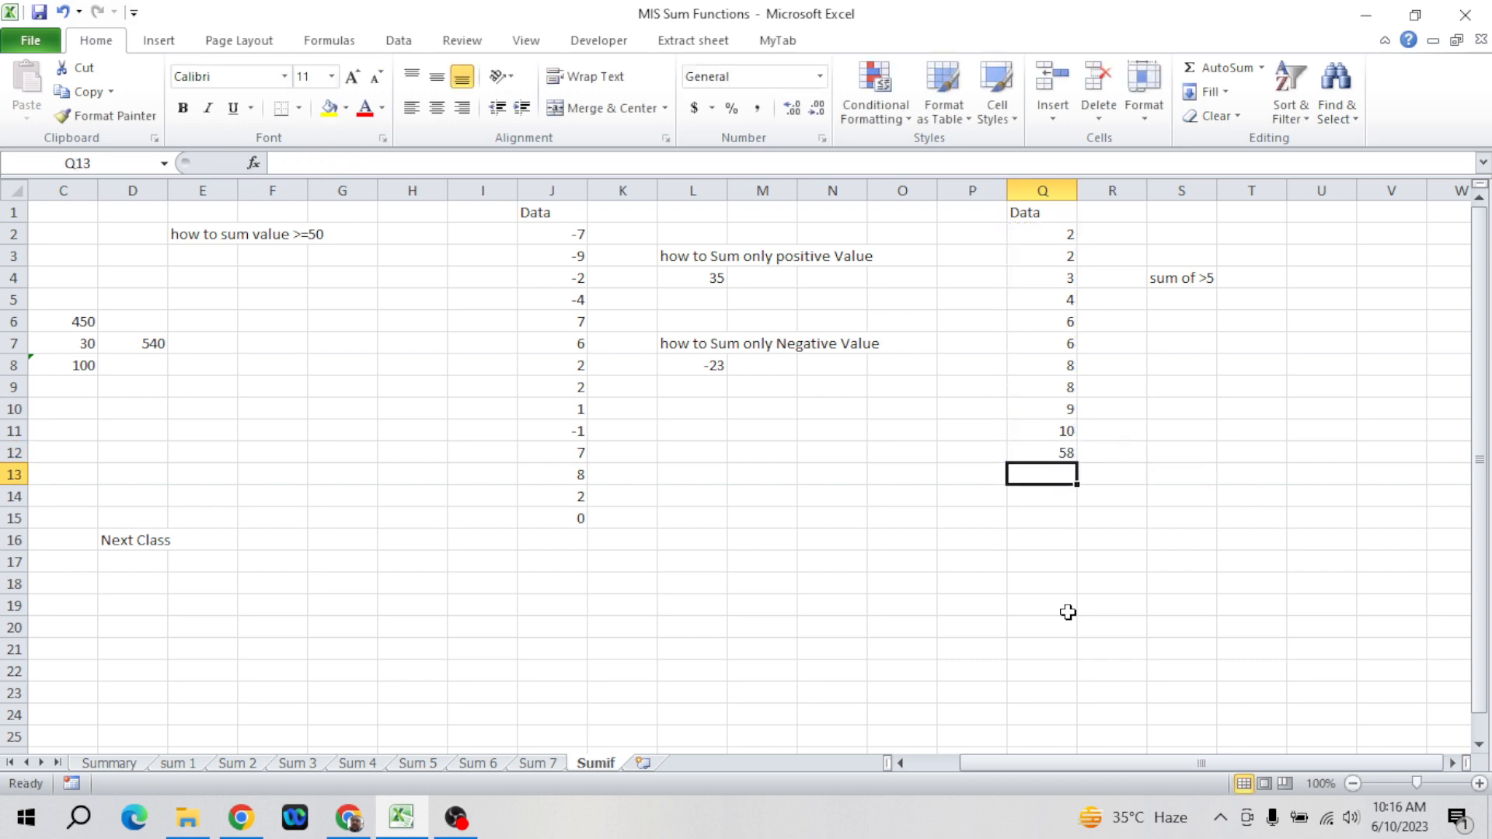
key(Up)
key(Delete)
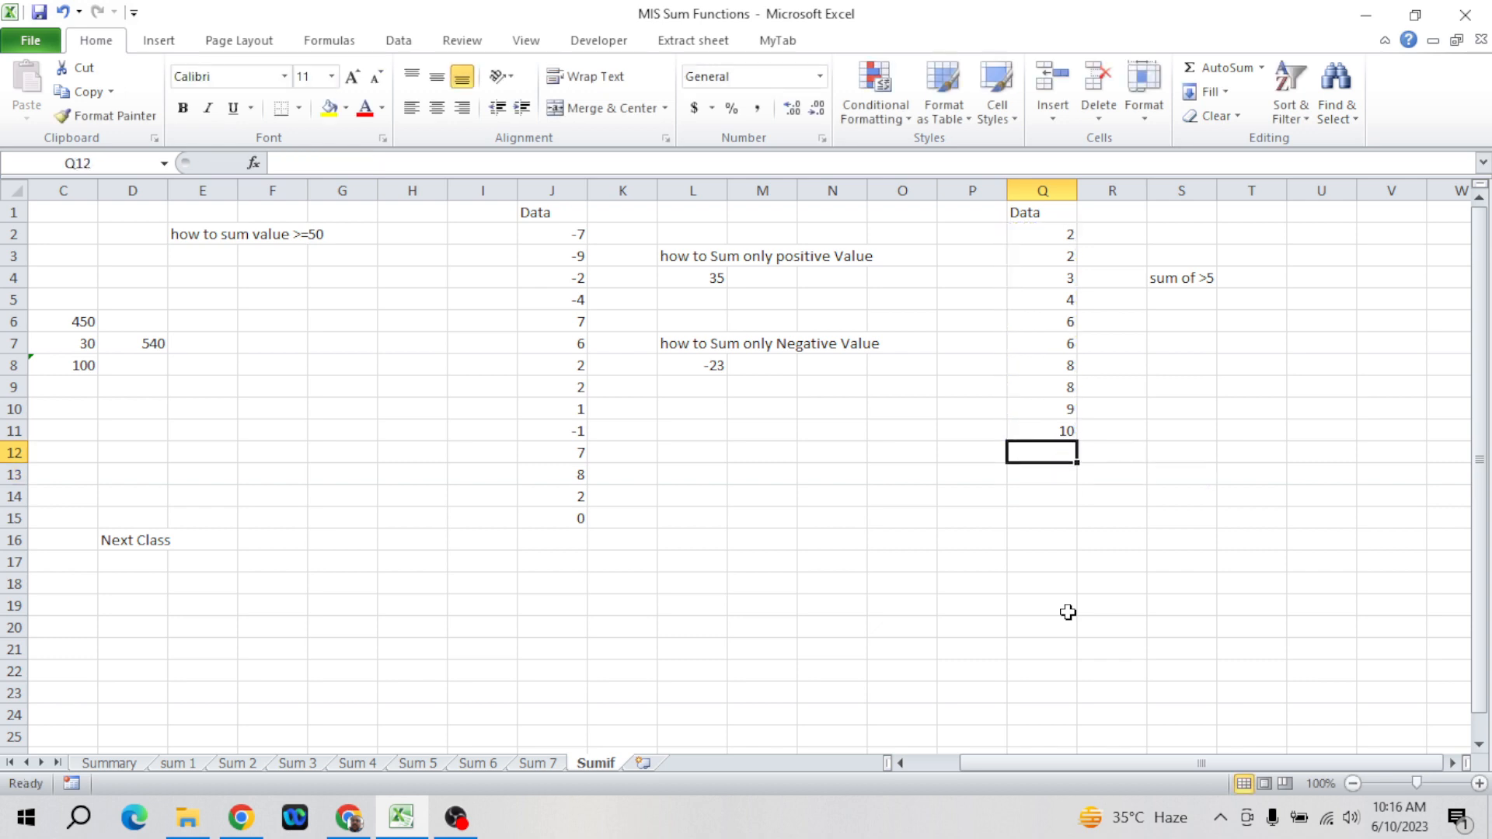
- Total the values greater than 5 in S5 with the formula =SUMIF(Q2:Q11,">5")
click(1197, 301)
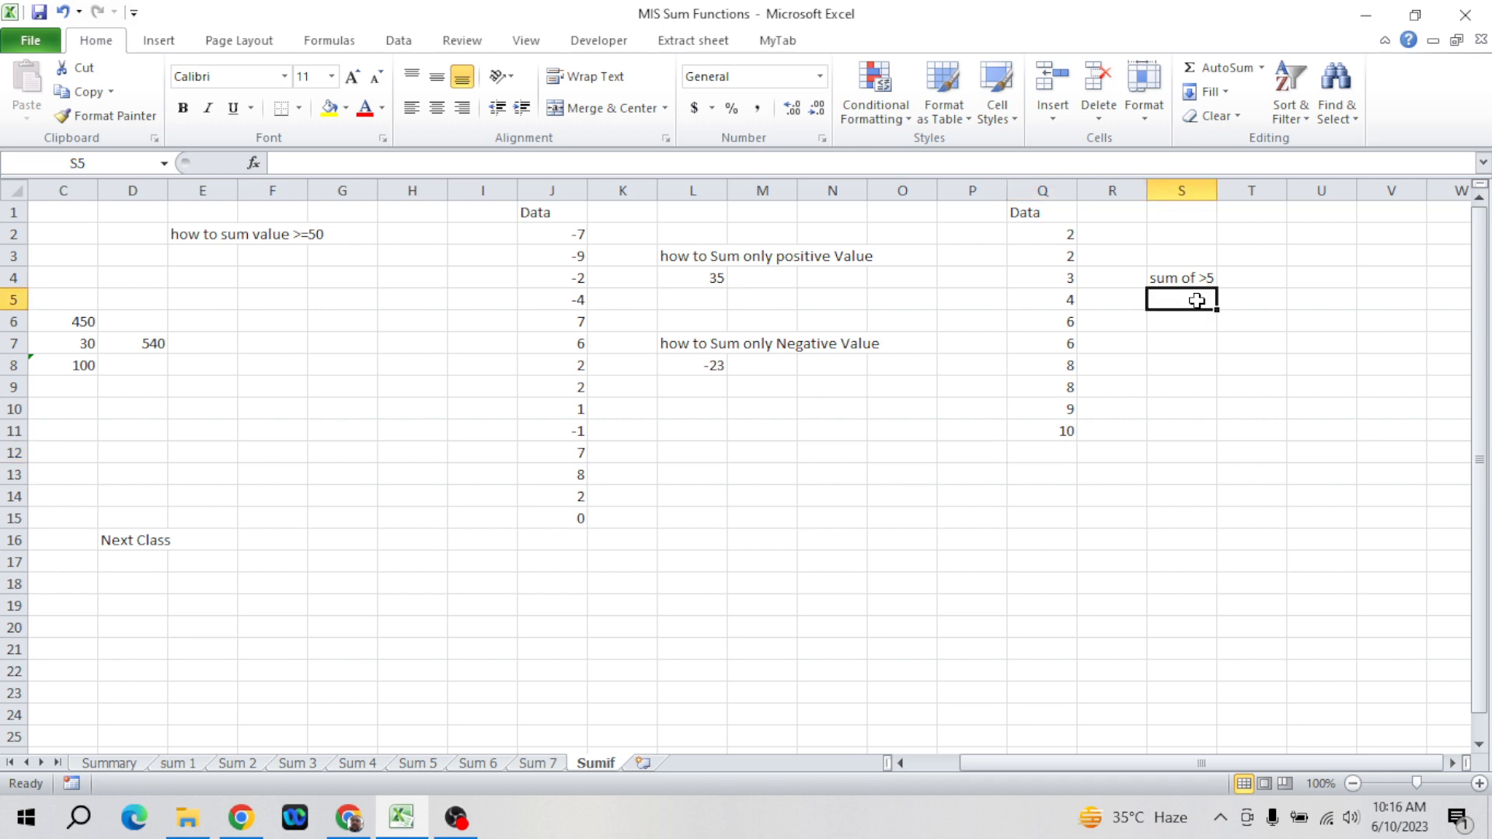
text(=)
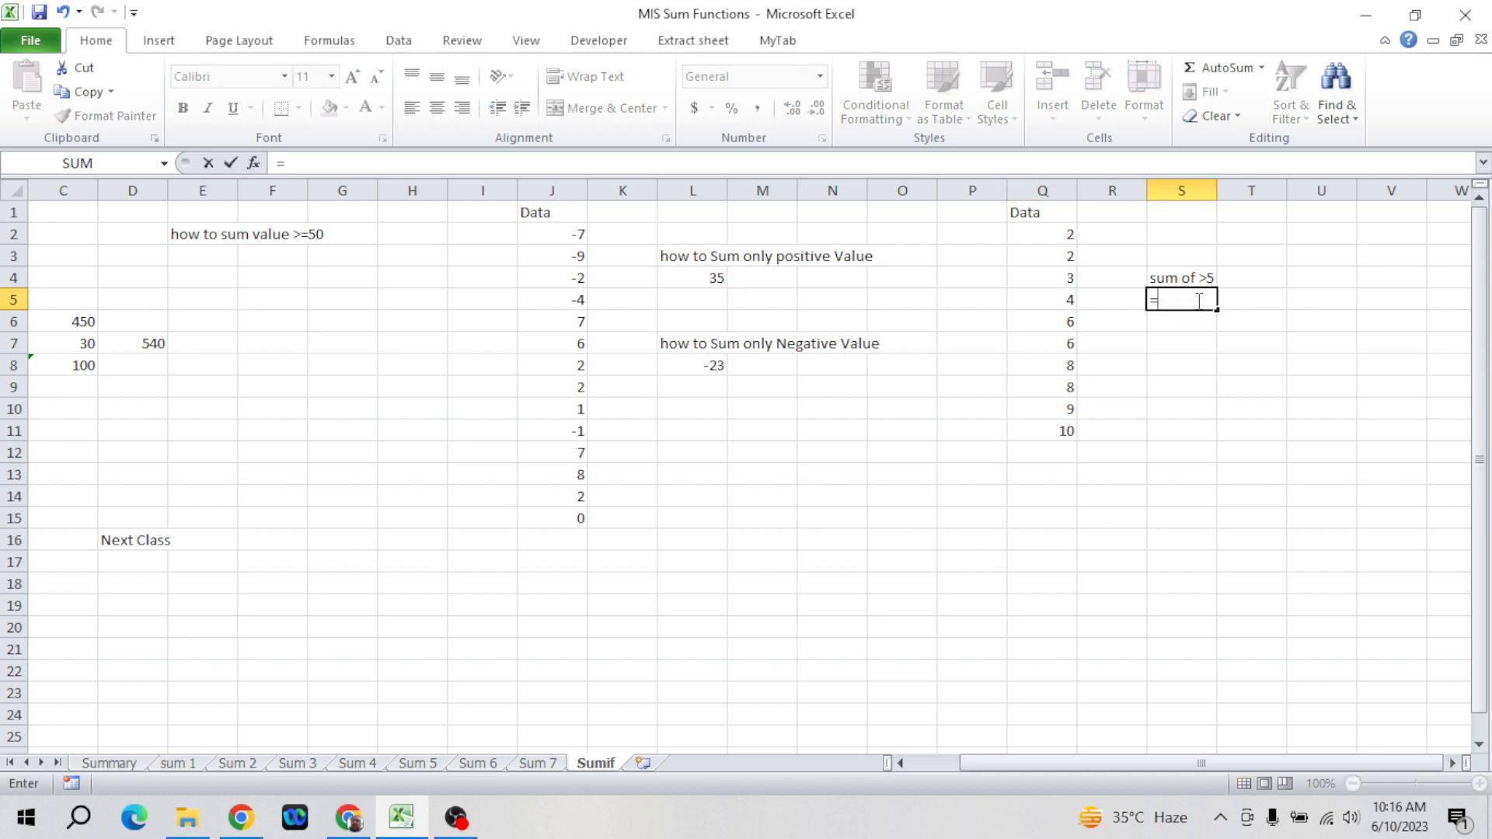
text(sum)
key(Down)
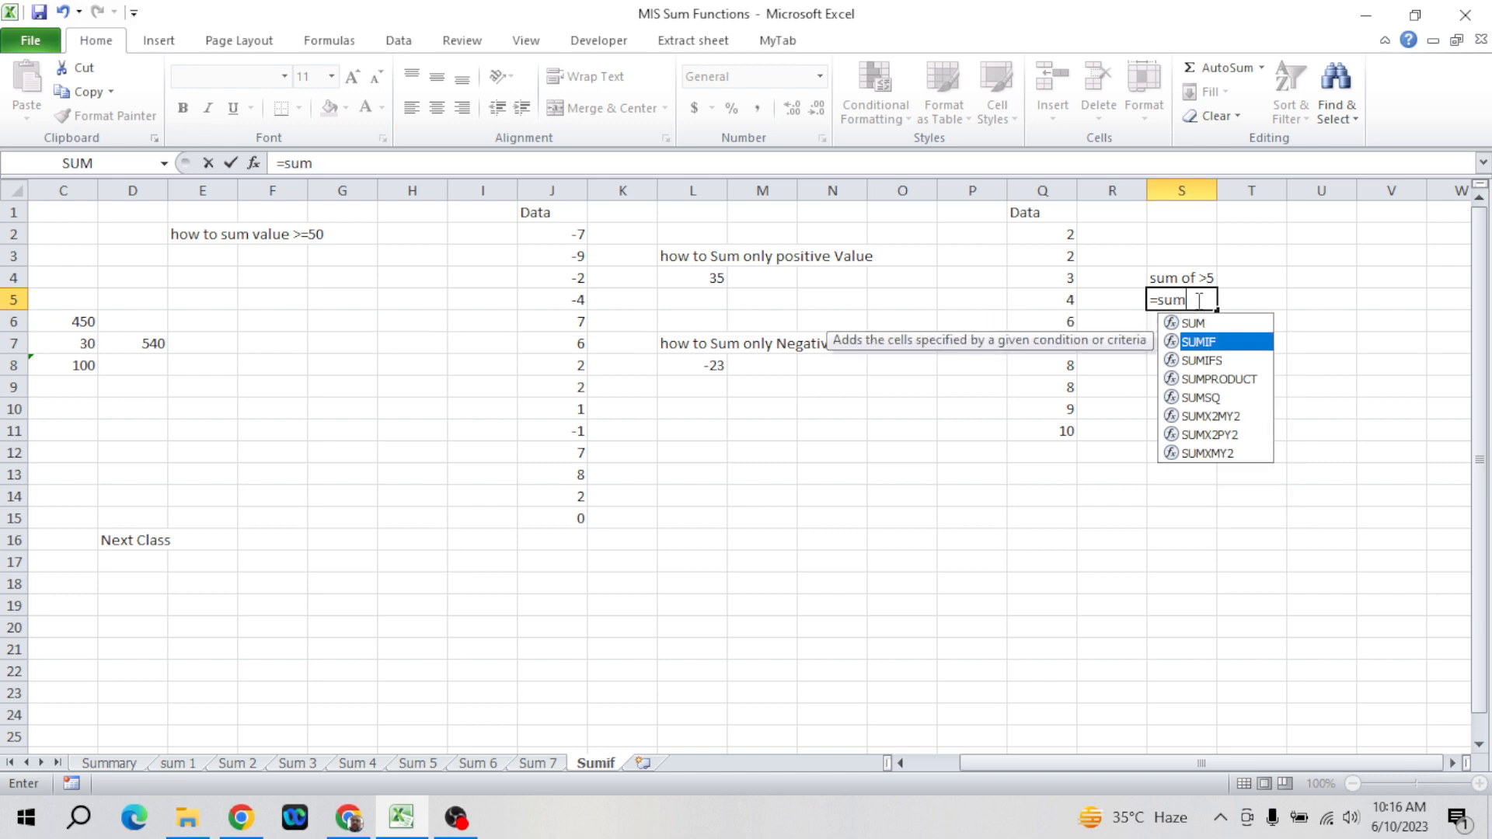
key(Tab)
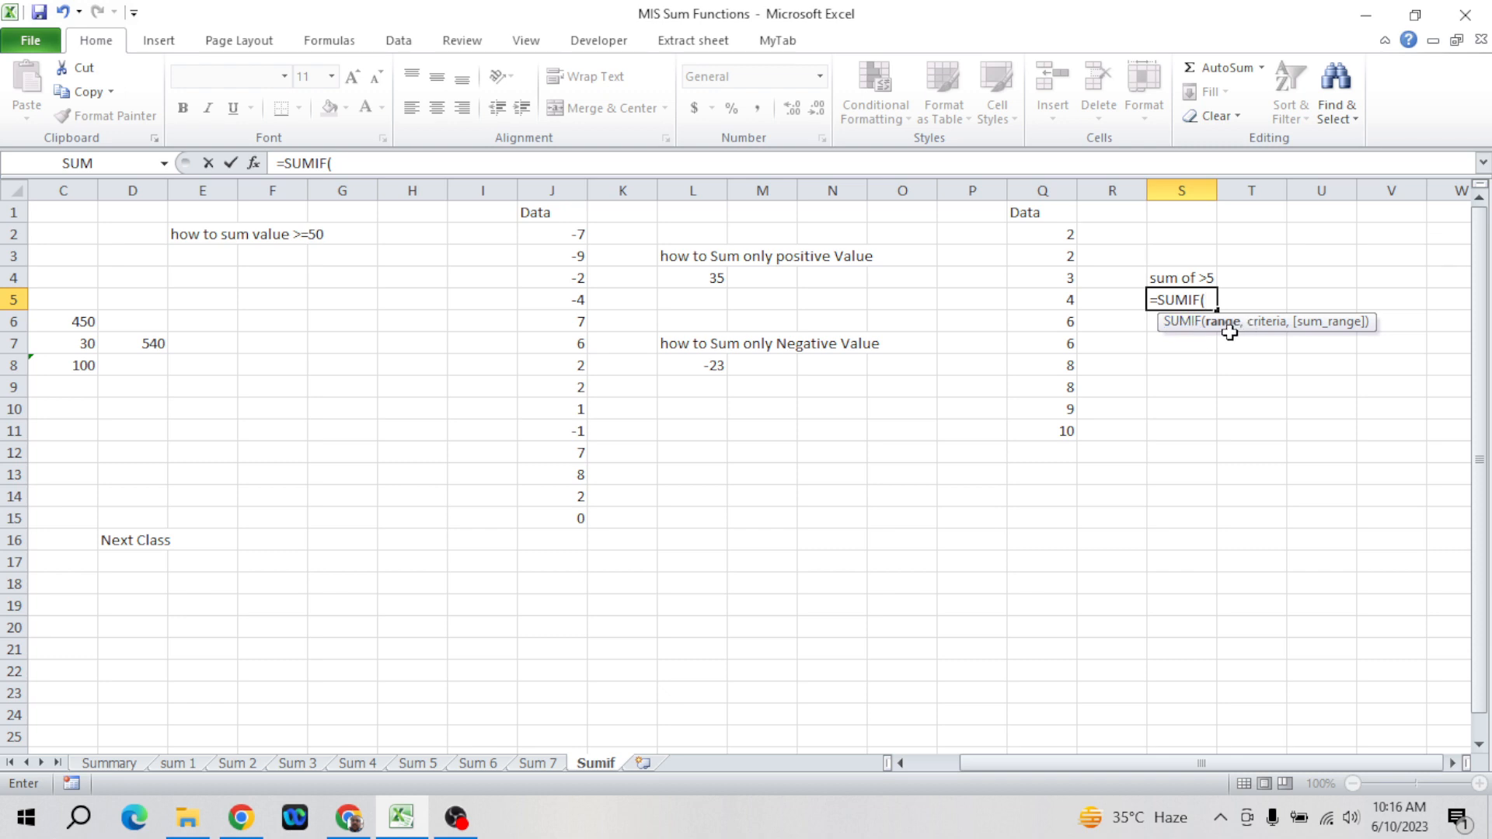
click(1049, 235)
key(ctrl+shift+Down)
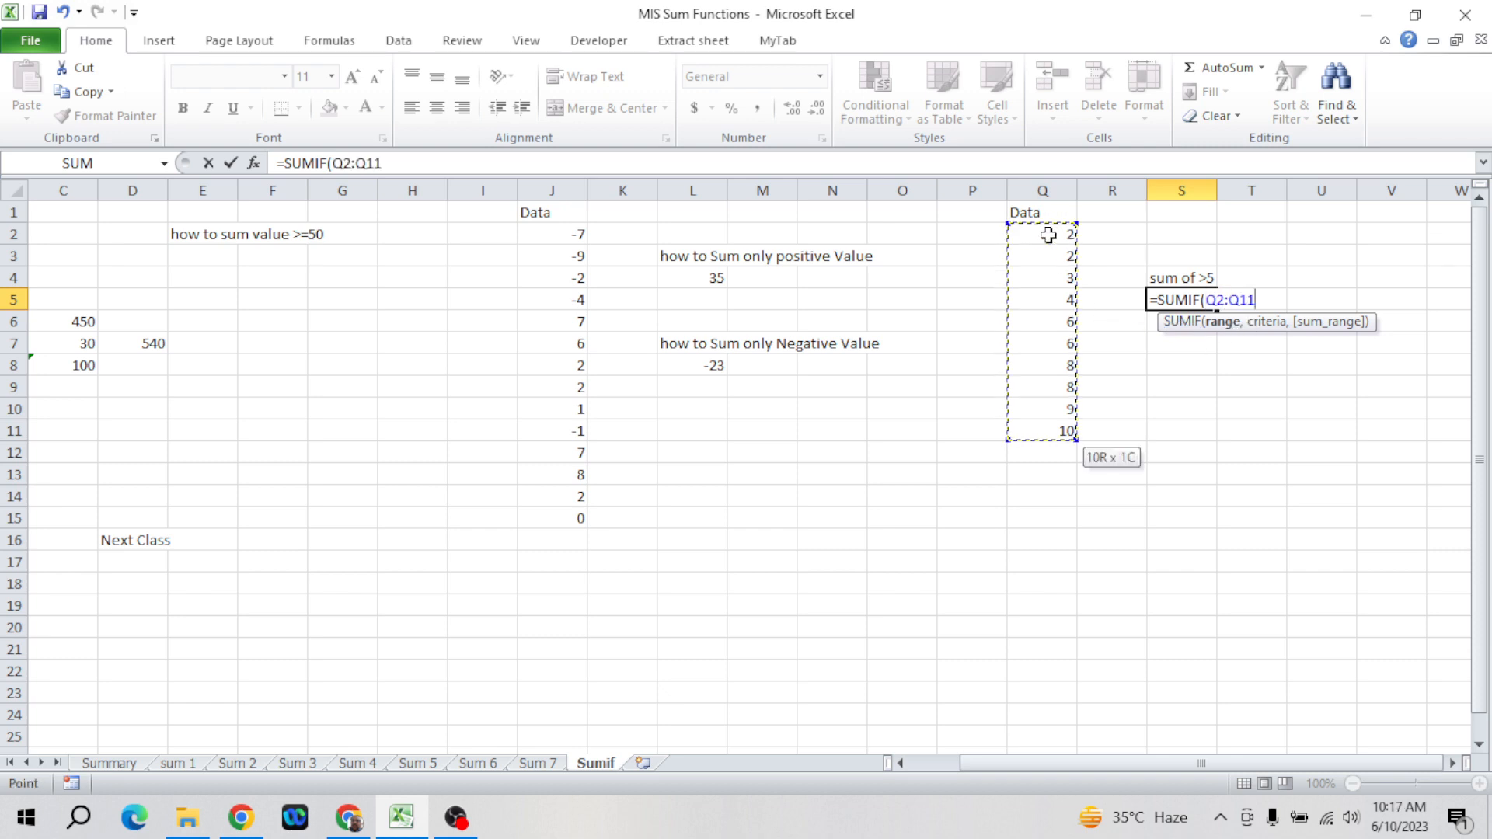
text(,)
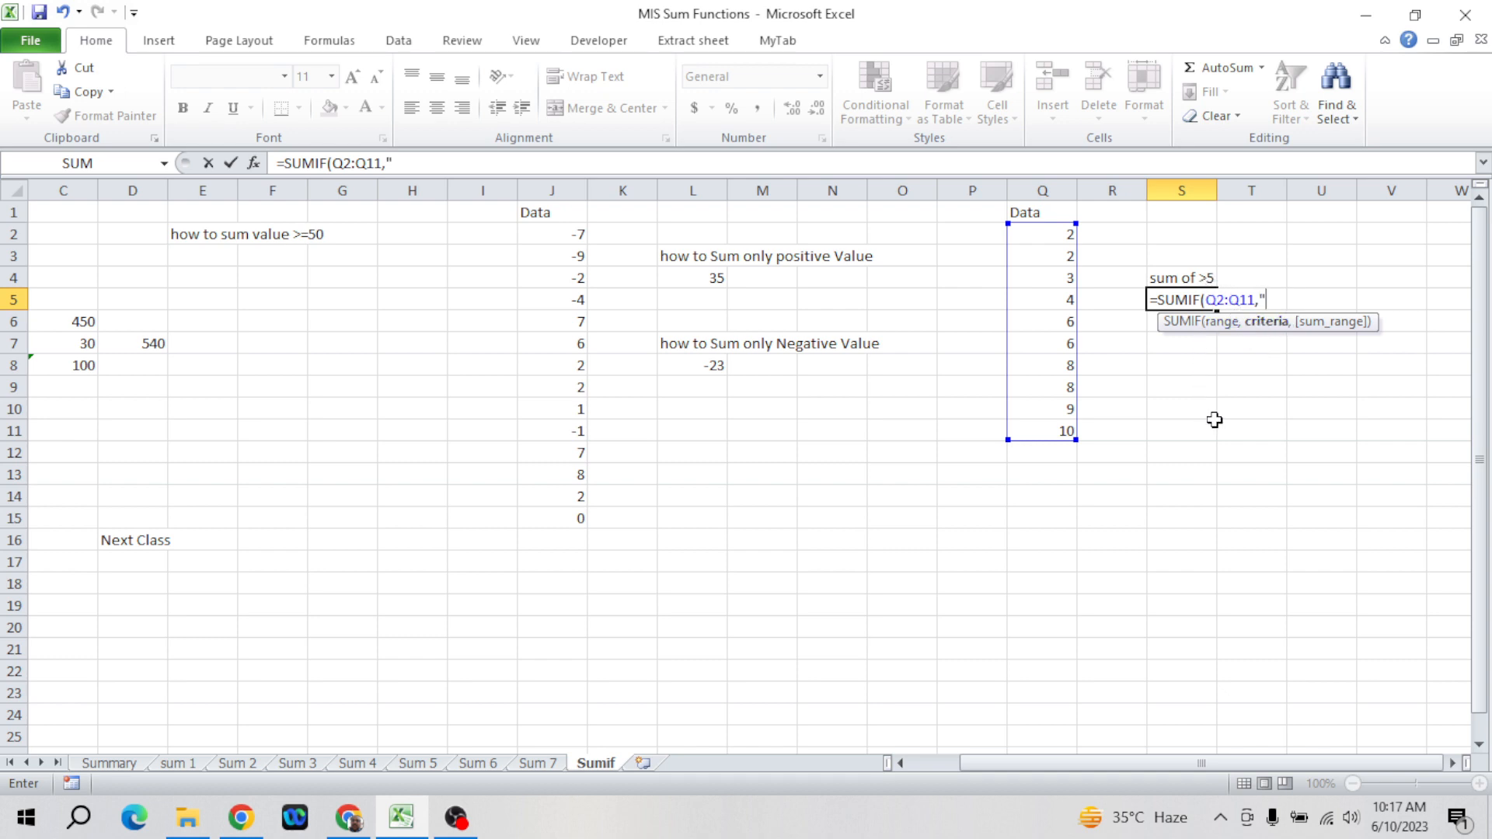
text(">5"))
key(Return)
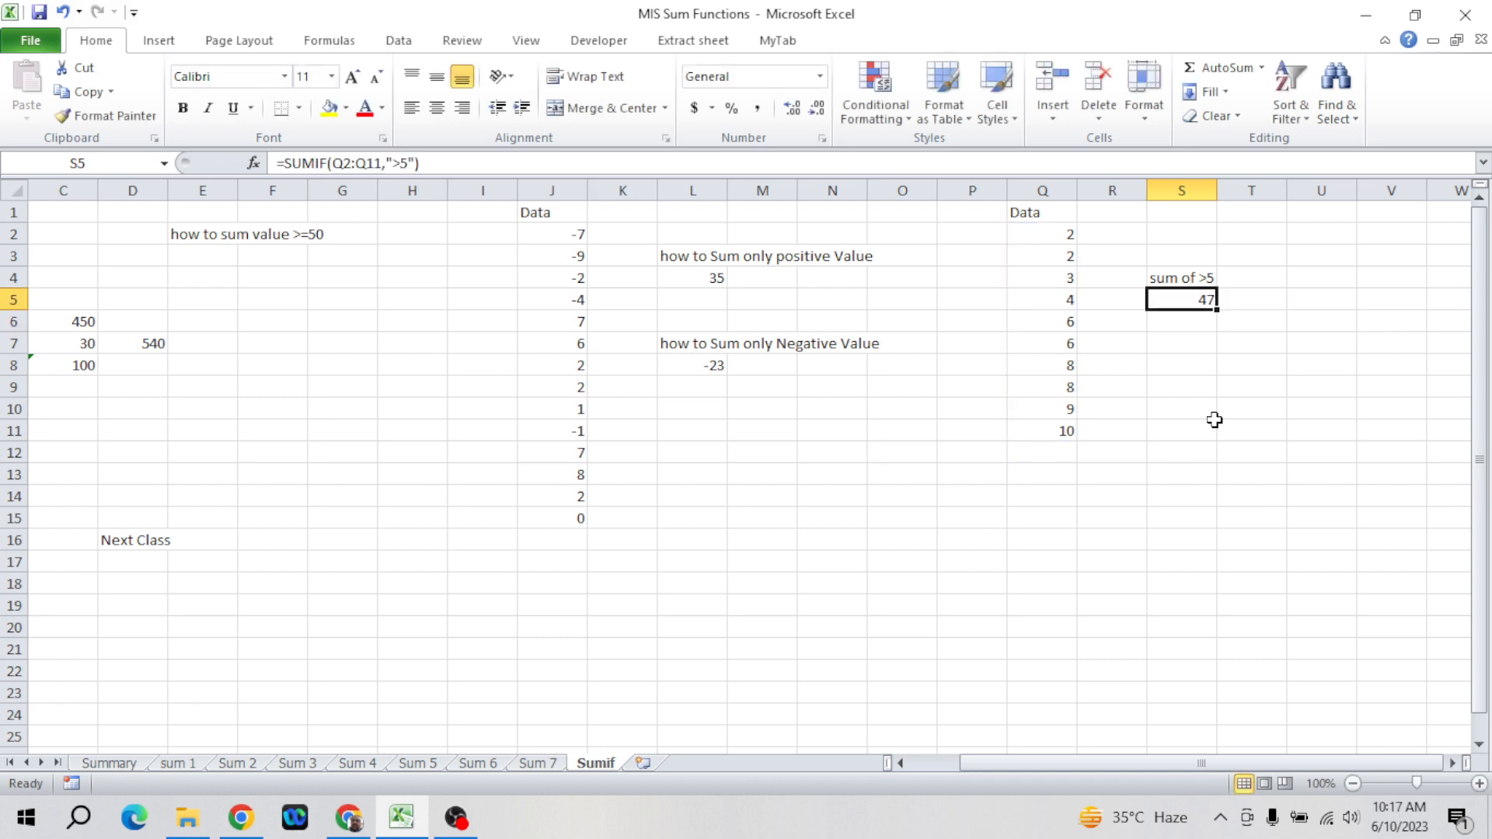
- Check the S5 result against the sum of Q6:Q11 and fill S5 with yellow
click(1066, 325)
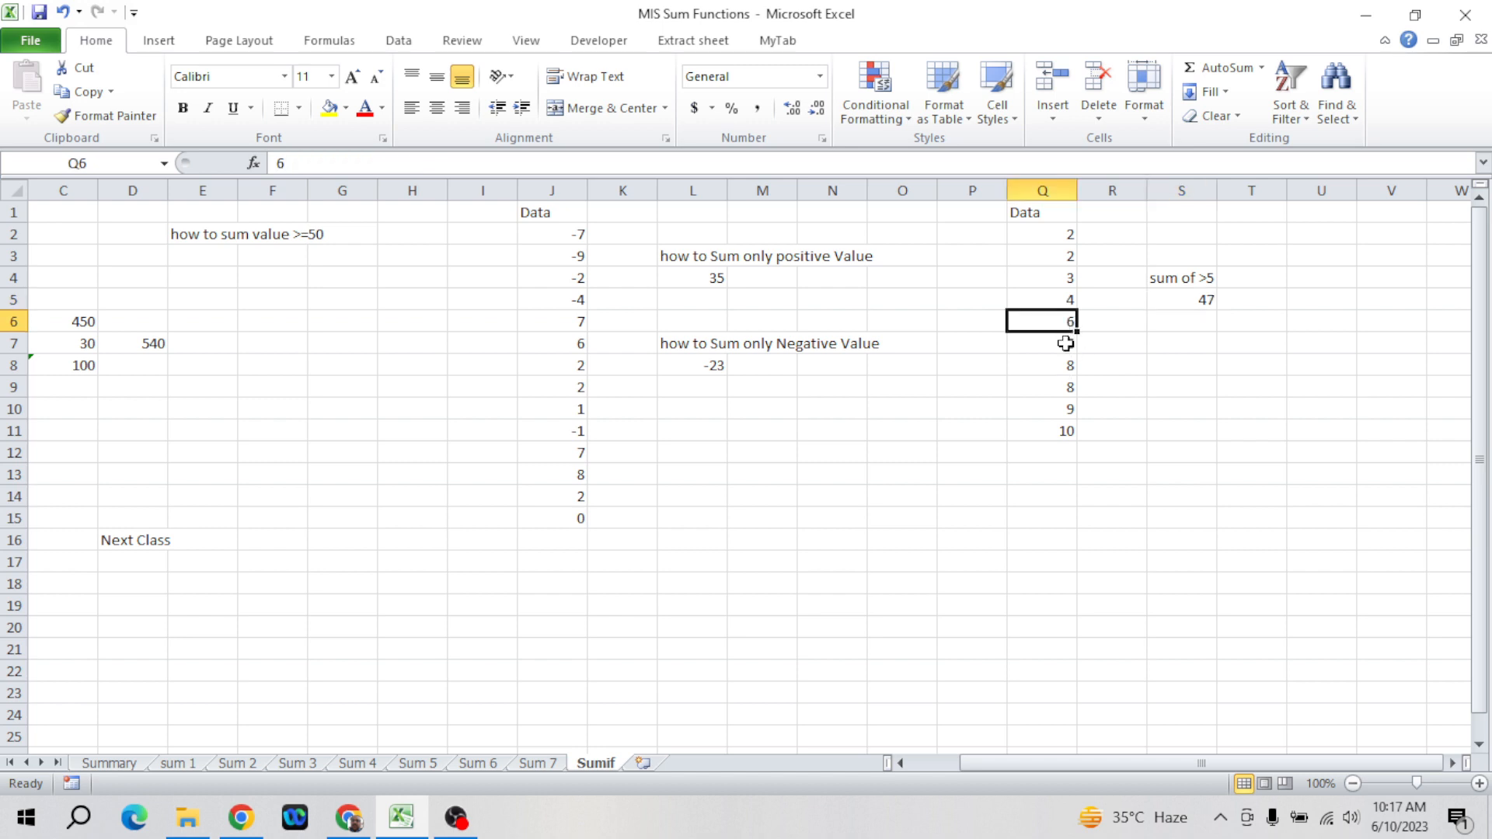
drag(1065, 324, 1064, 429)
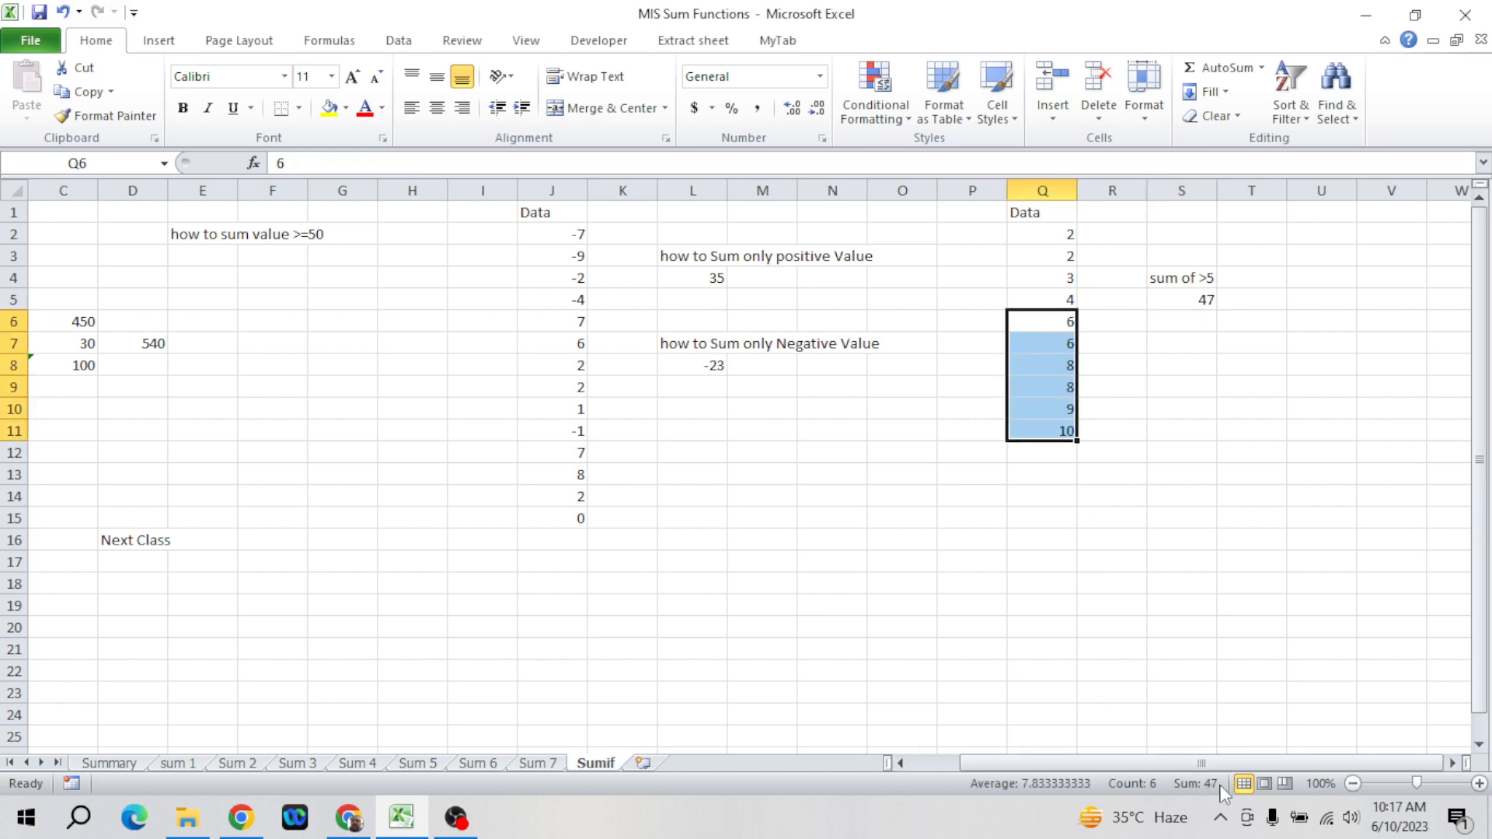
click(1202, 303)
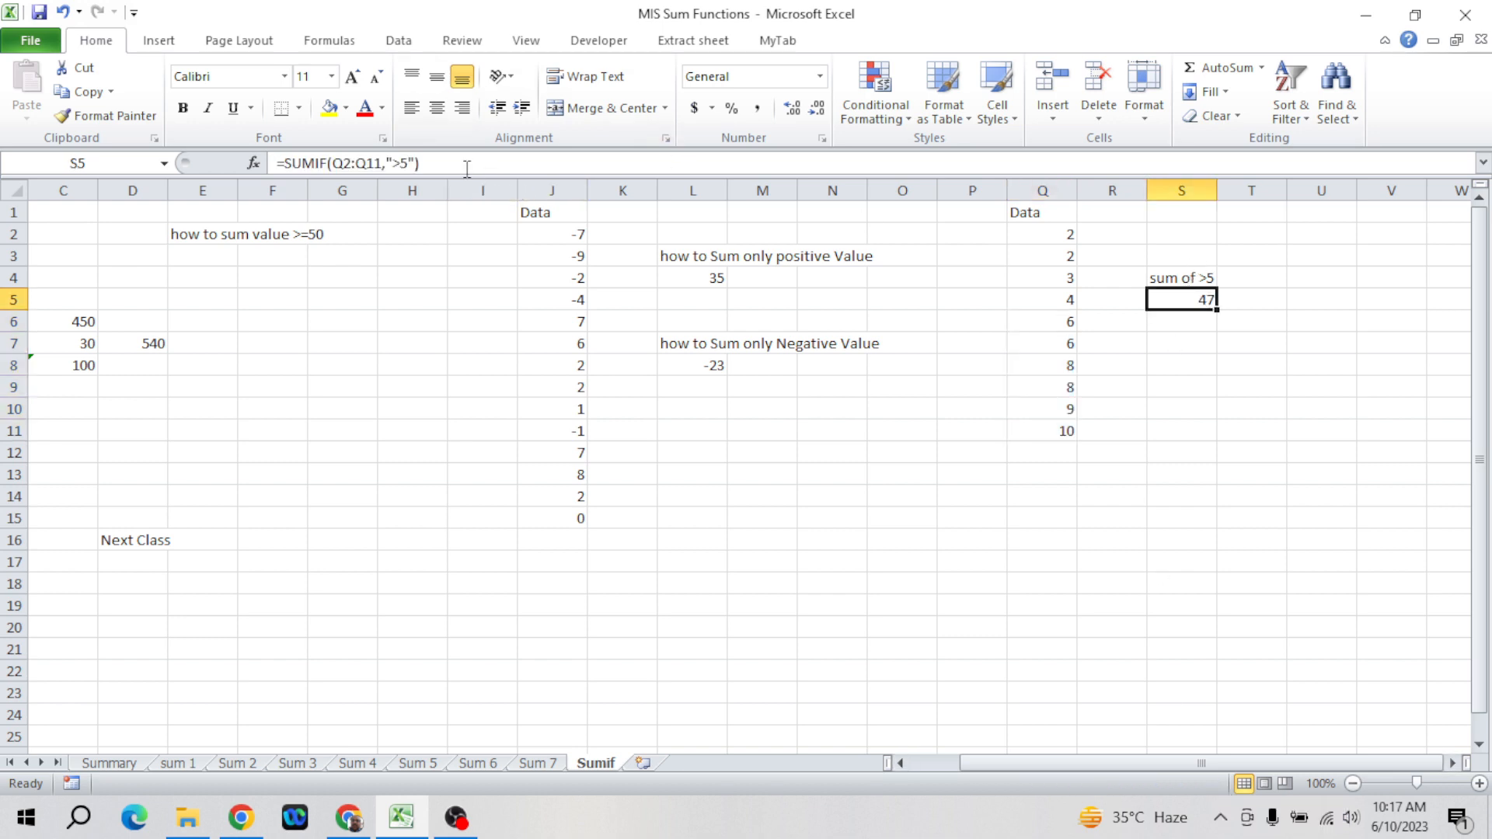
click(329, 112)
- Copy the formula text of S5 into T5 so that =SUMIF(Q2:Q11,">5") is documented beside the result
click(434, 163)
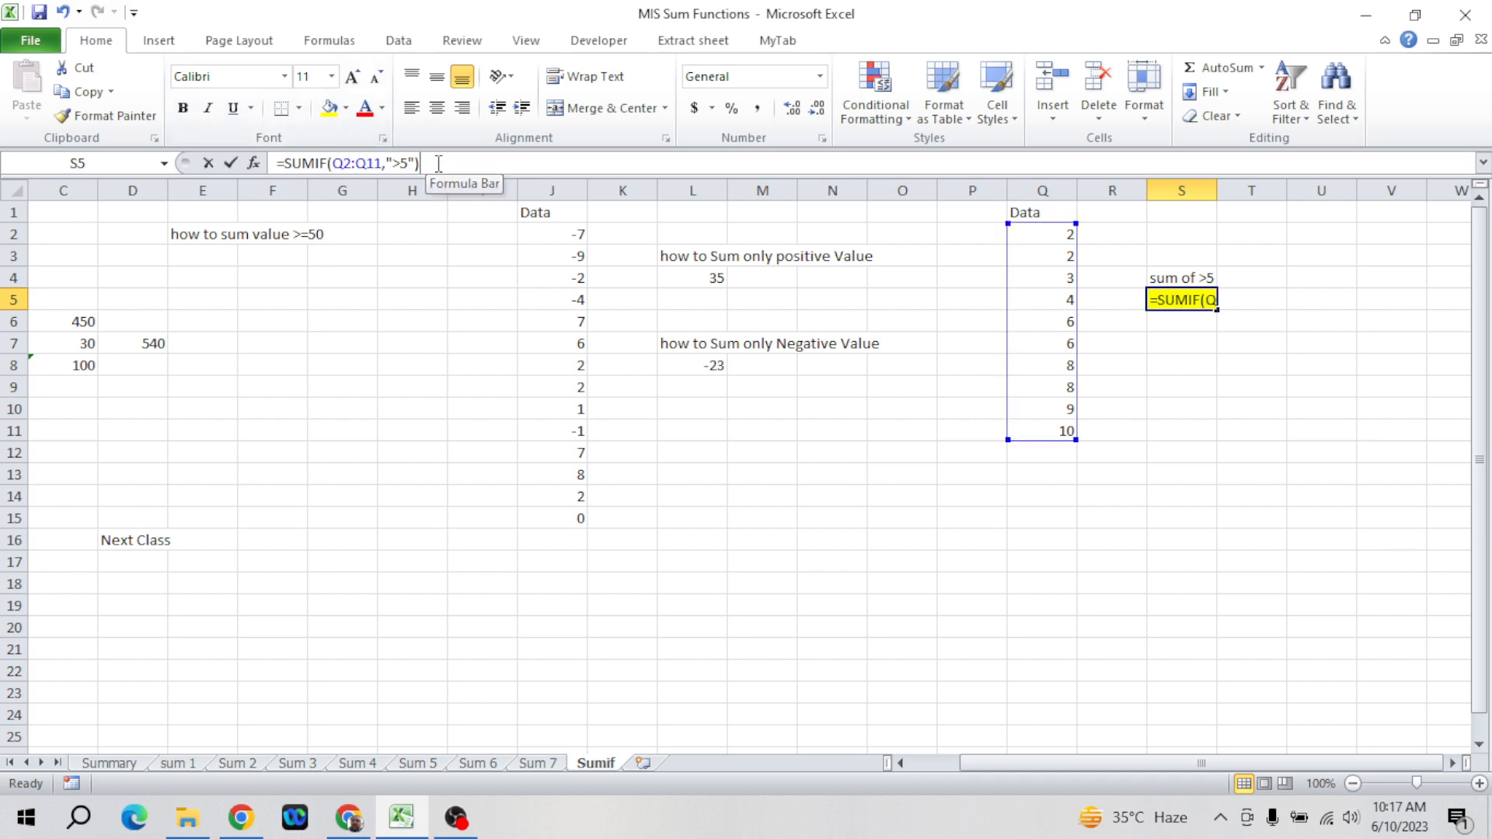
drag(433, 163, 283, 178)
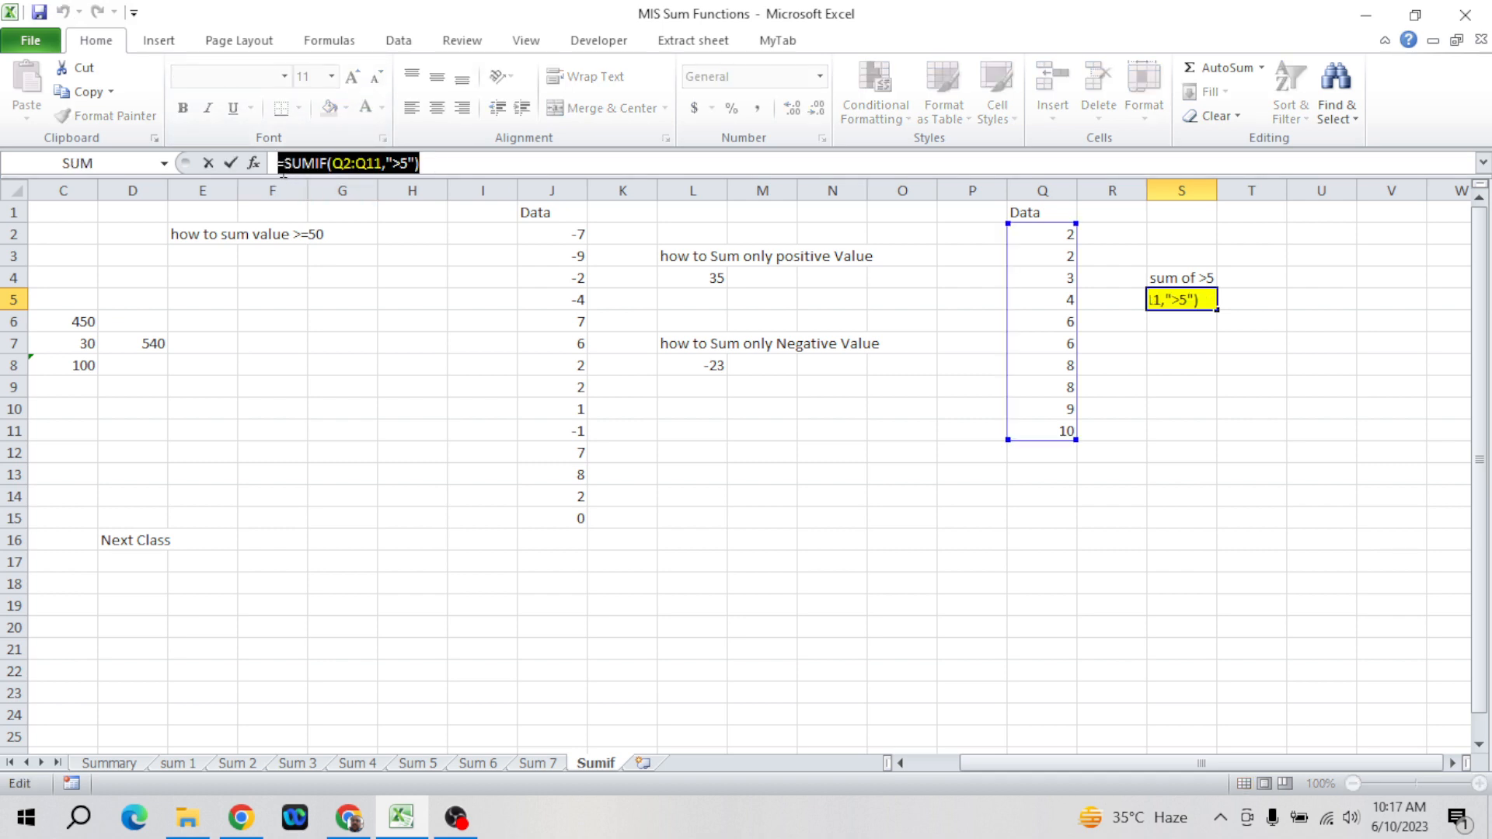
key(ctrl+c)
key(Escape)
key(Right)
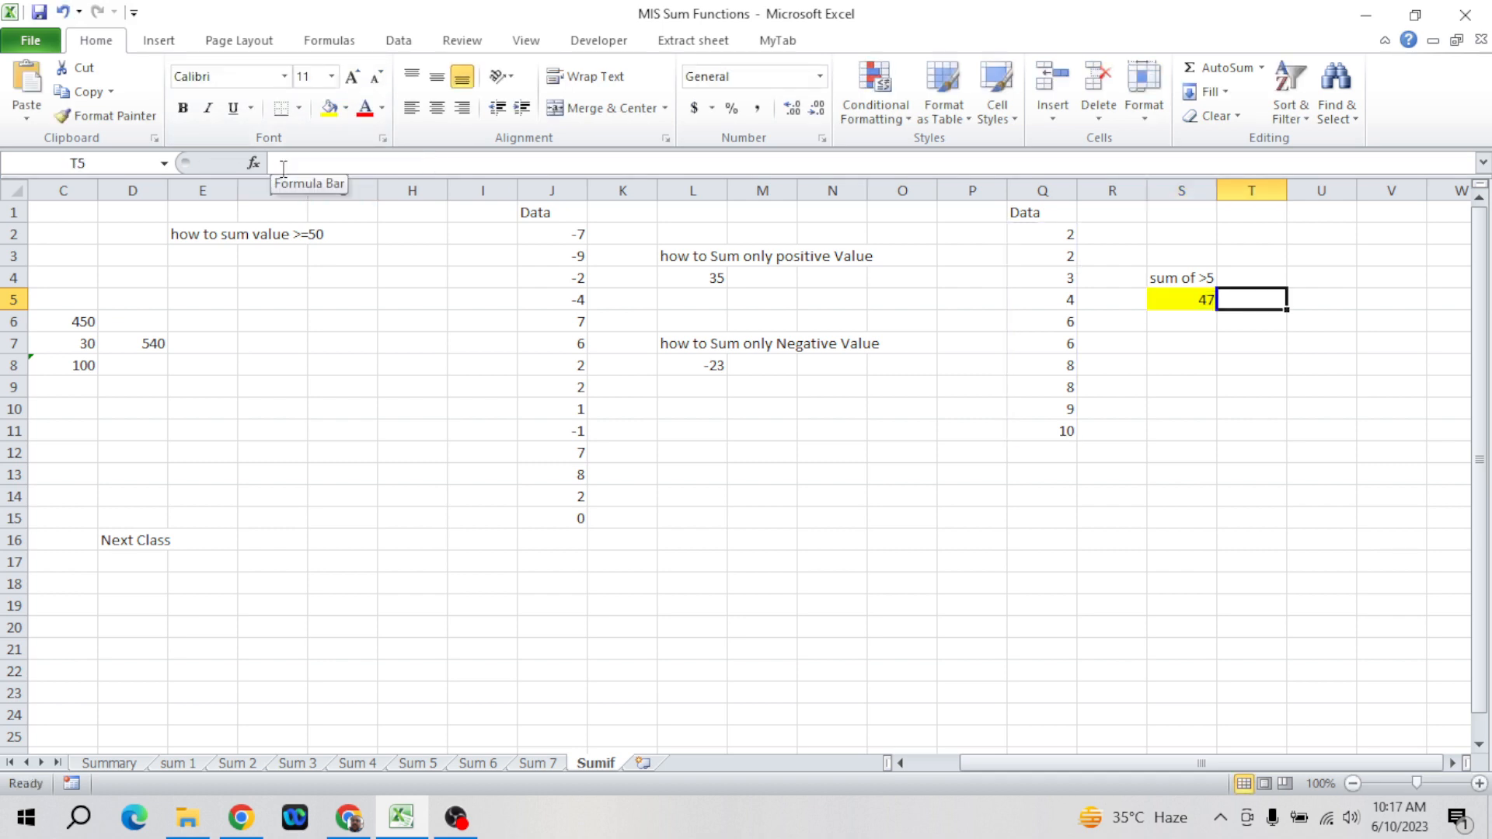
click(320, 158)
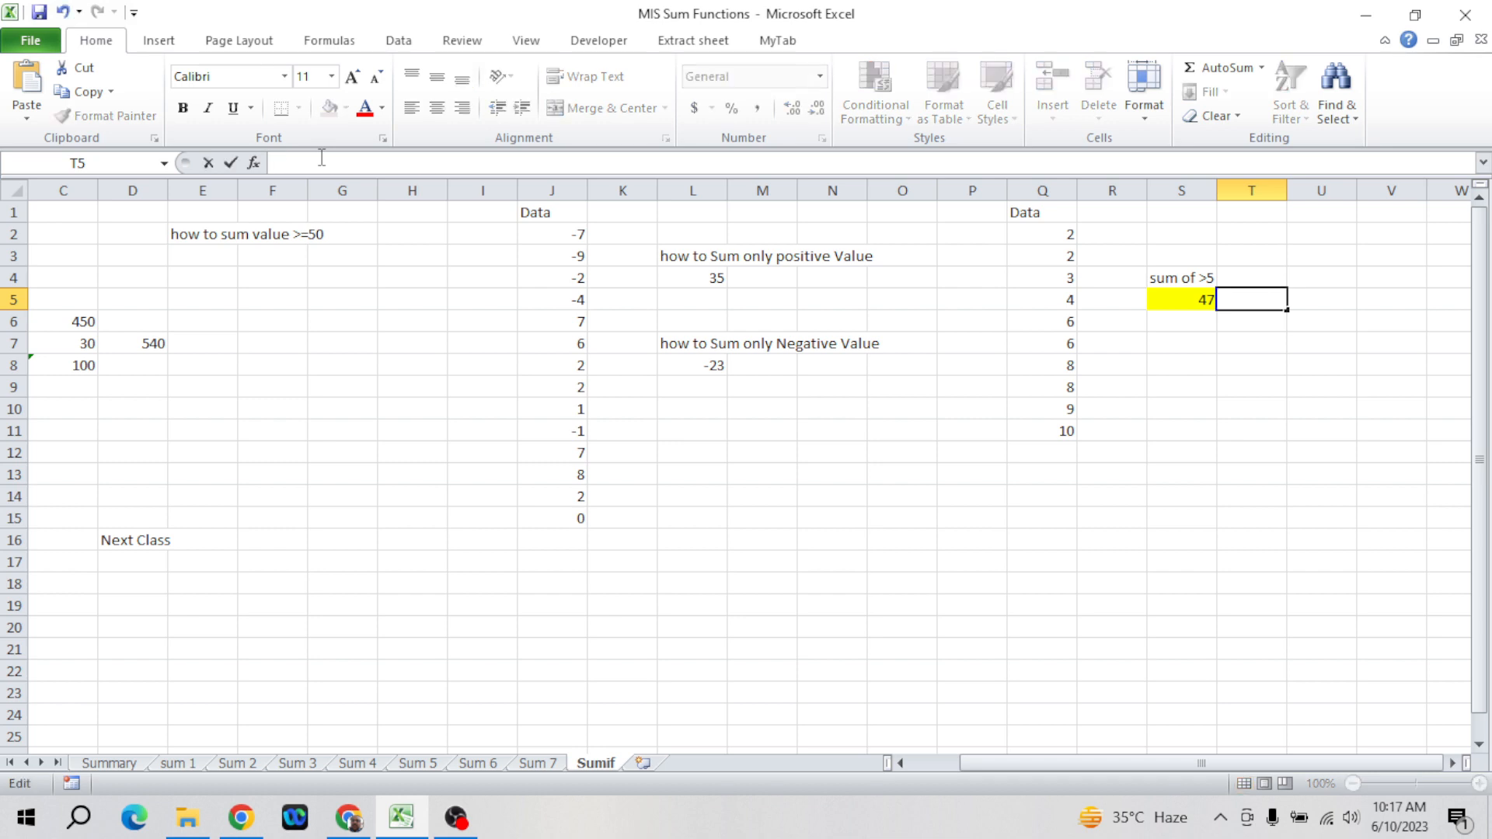
key(ctrl+v)
key(Return)
key(Down)
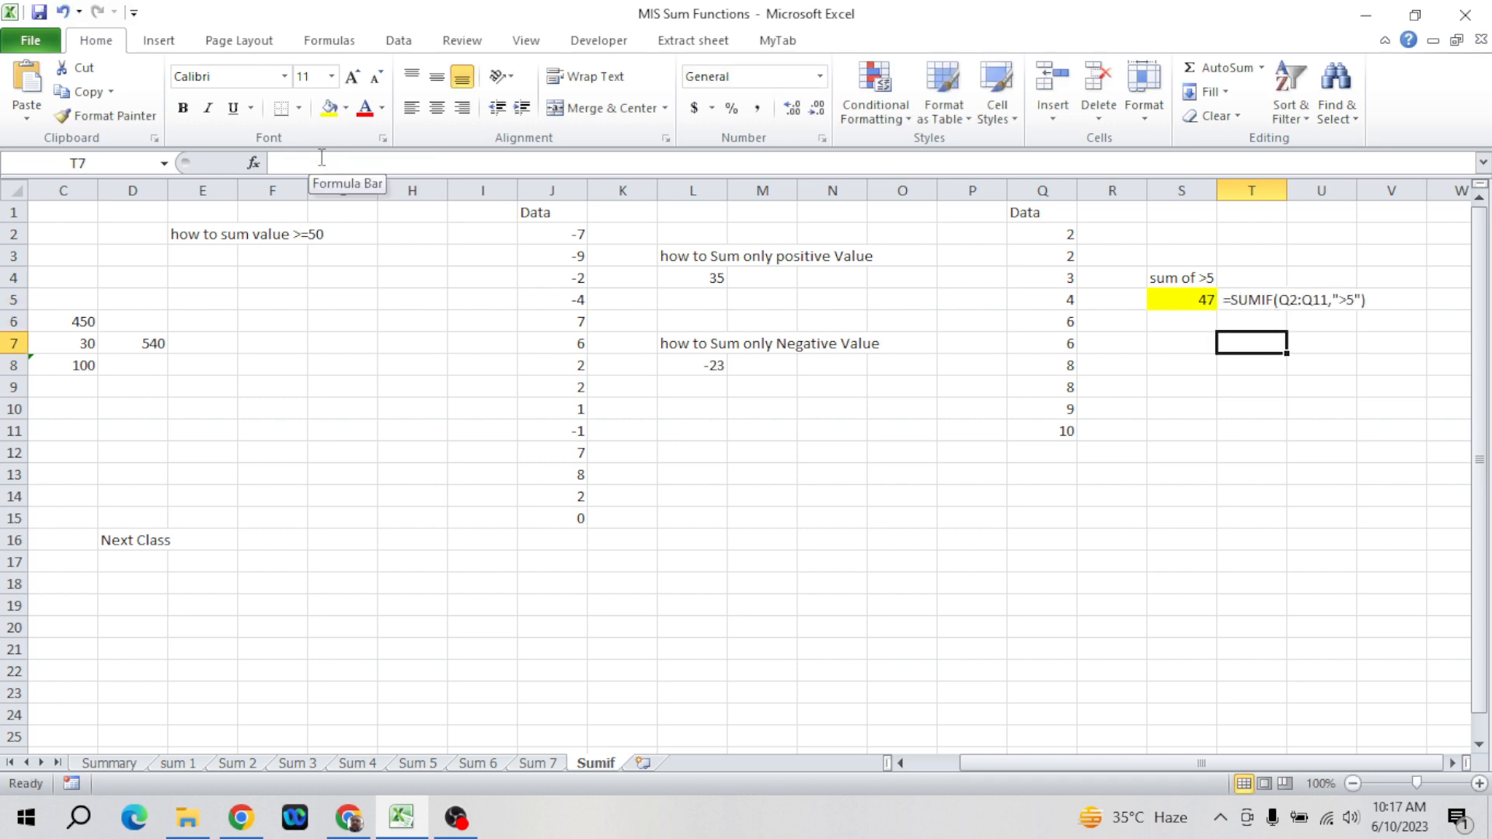
- Enter the label "Sum of Less than 5" in S7
key(Left)
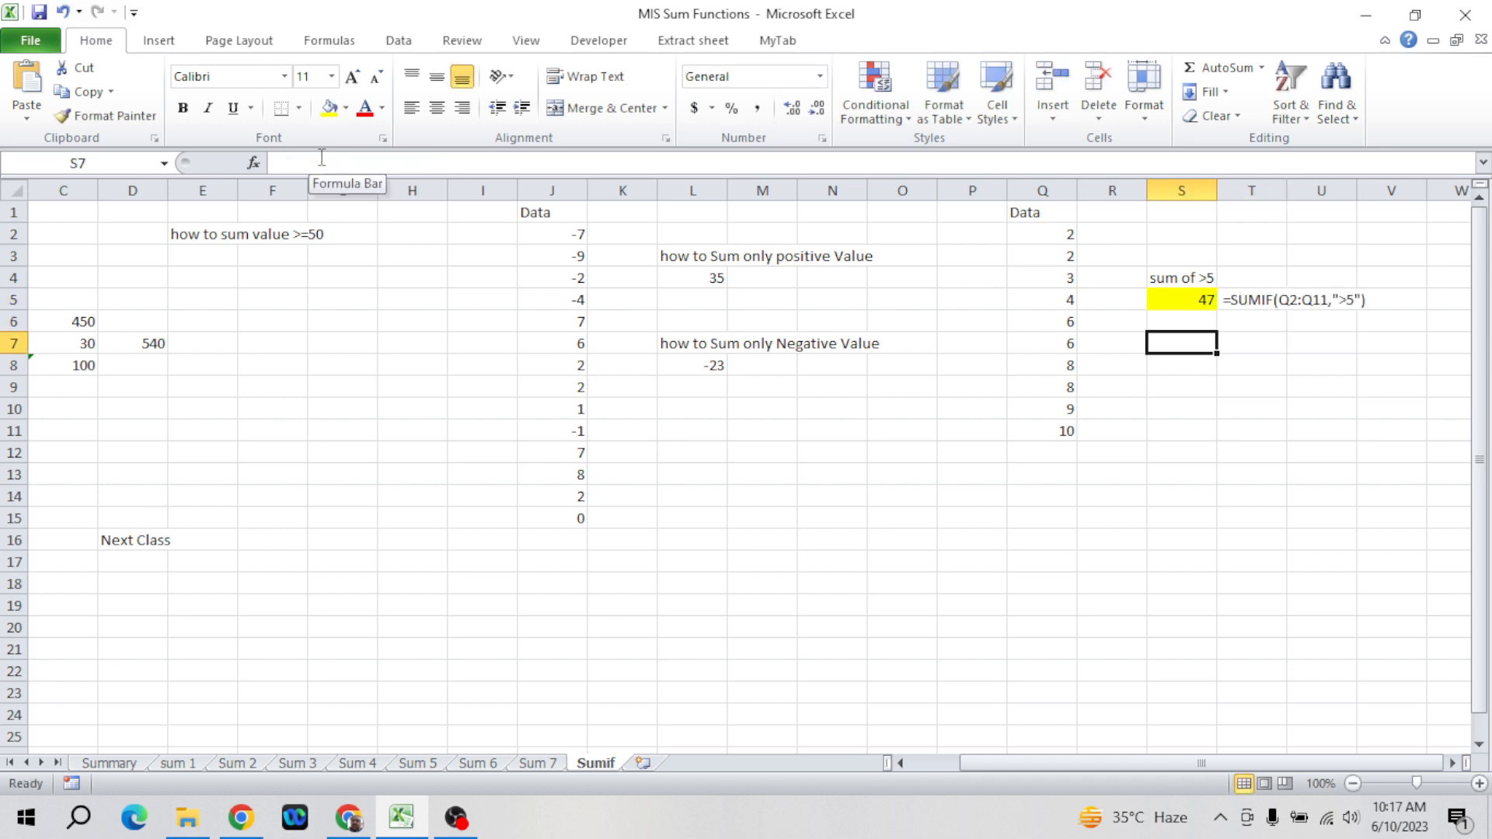
text(Sum of )
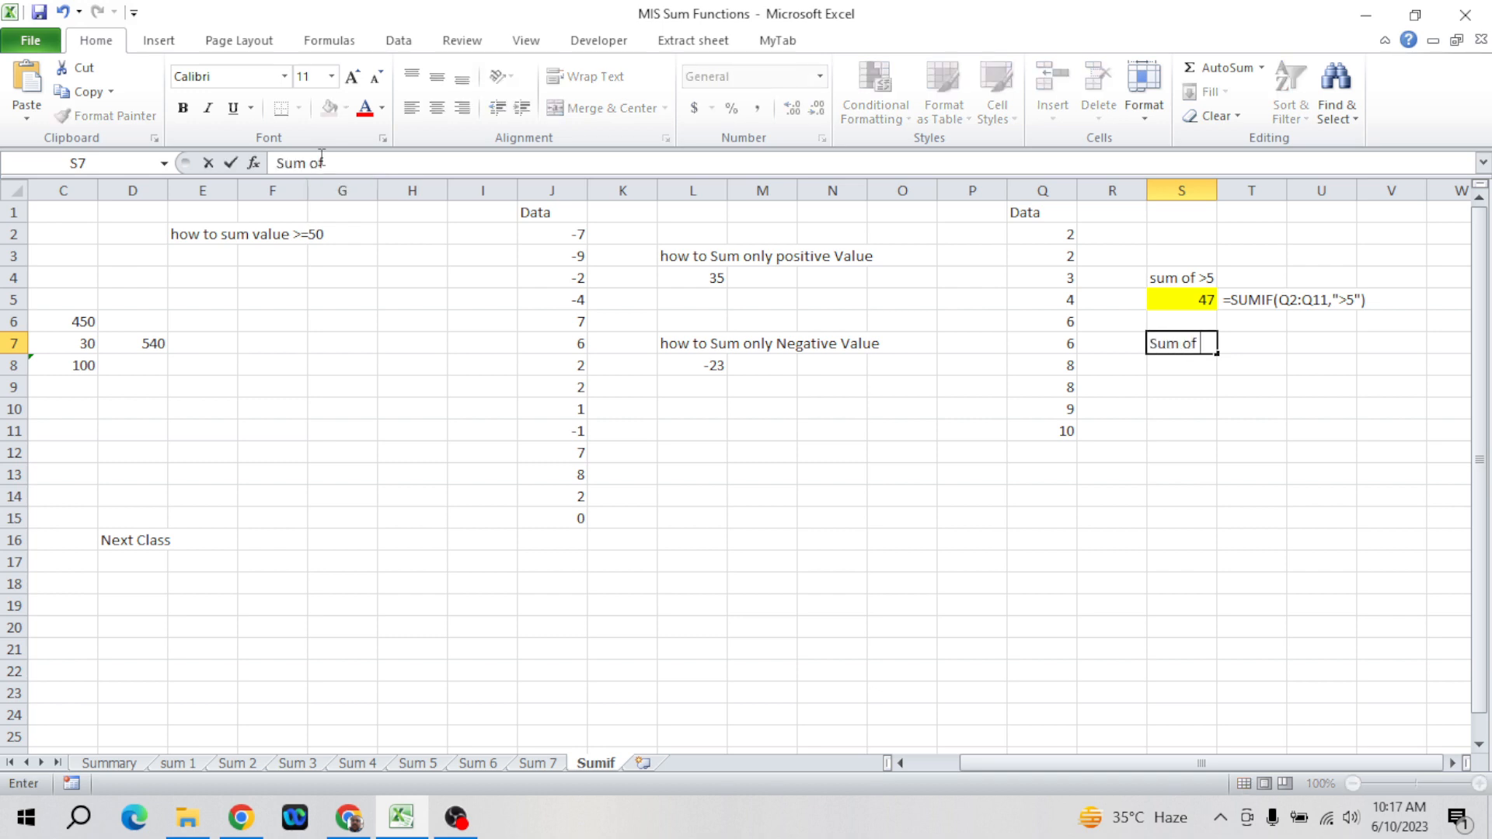
text(Less than 5)
key(Return)
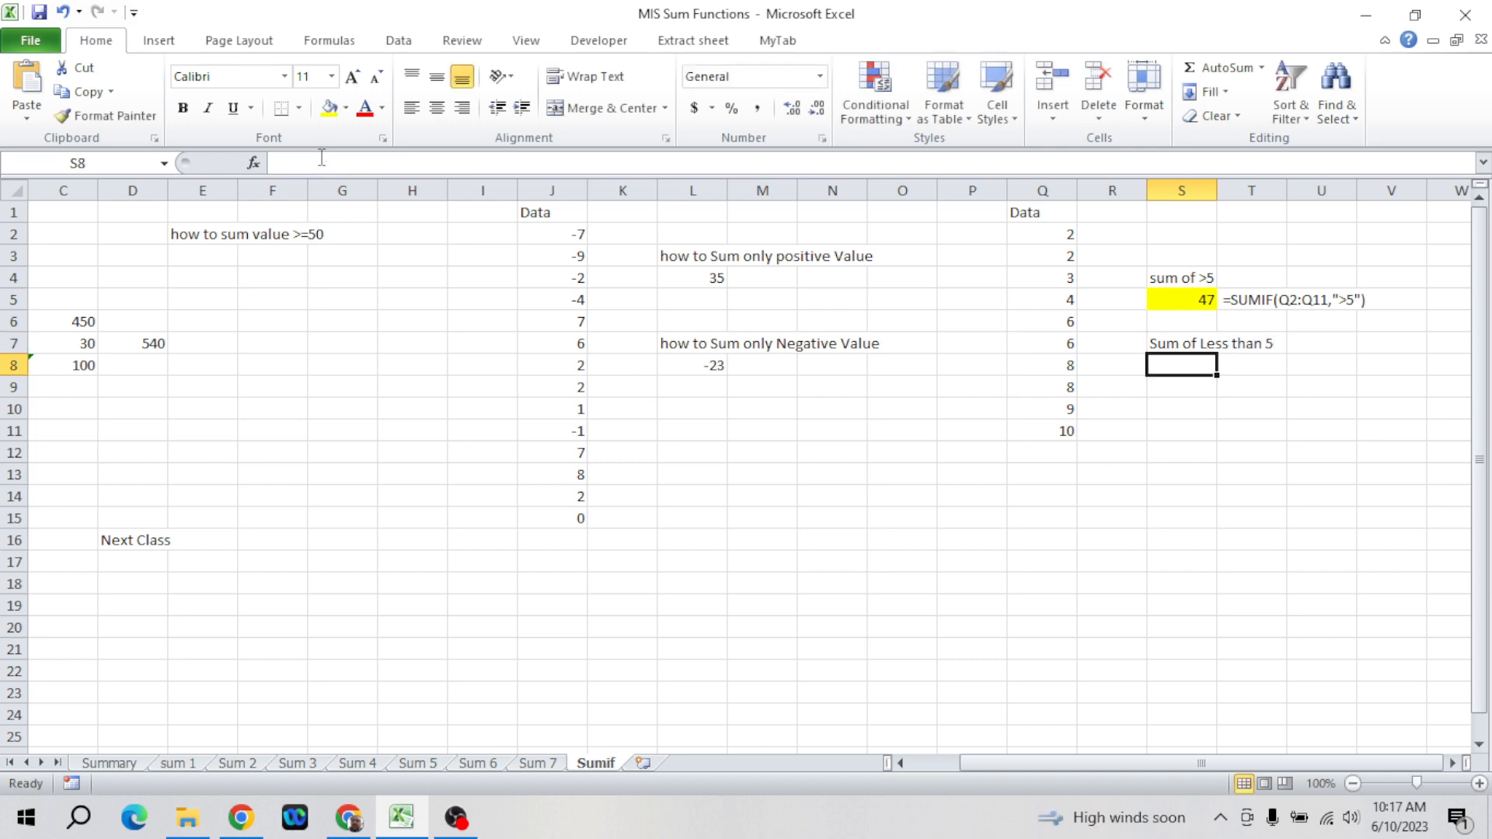
- Total the values below 5 in S9 with the formula =SUMIF(Q2:Q11,"<5")
key(Down)
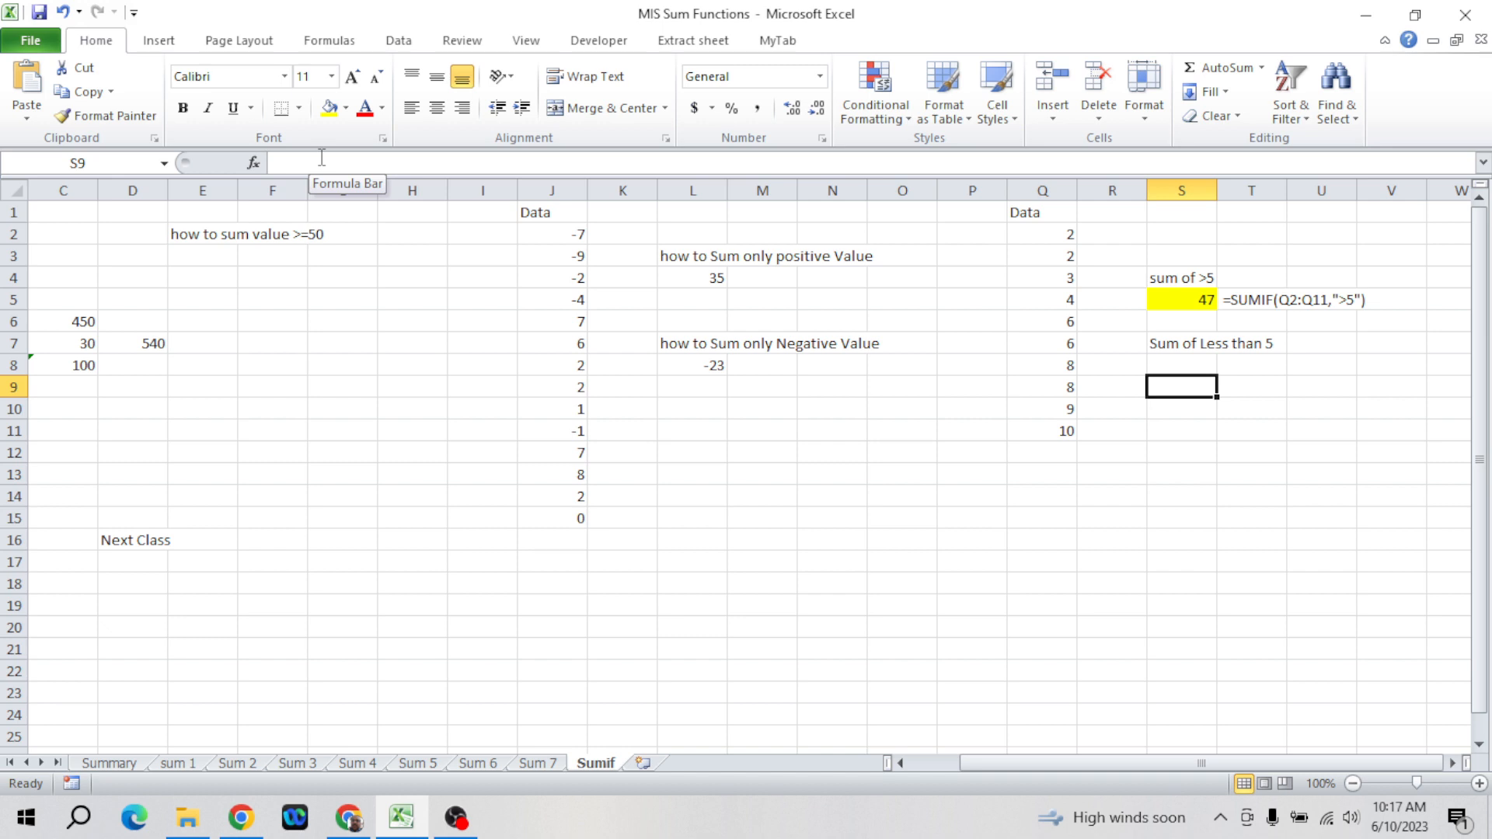
text(=sum)
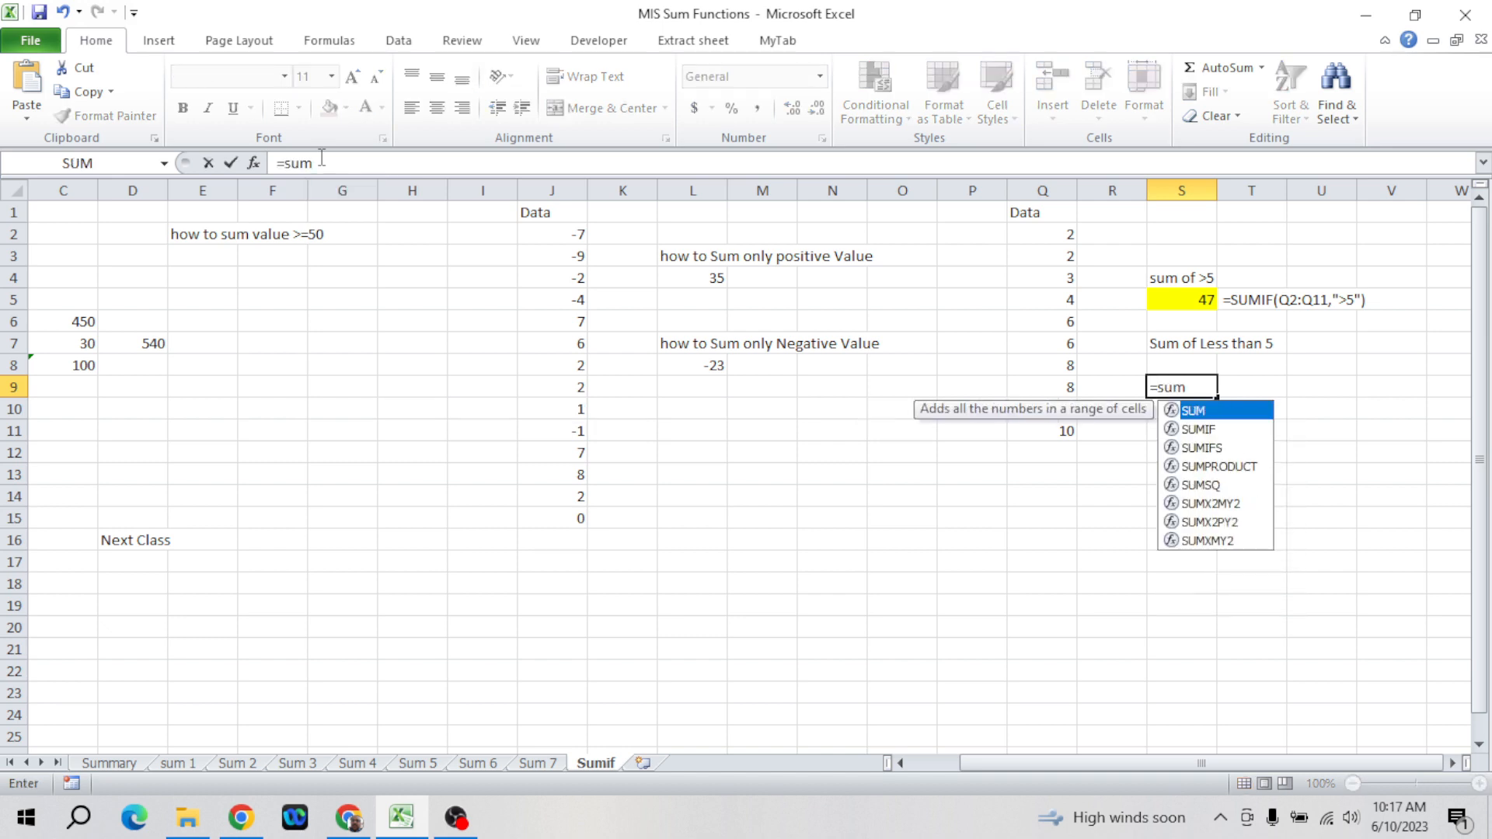
key(Down)
key(Tab)
key(Left)
key(Left)
key(ctrl+Up)
key(Down)
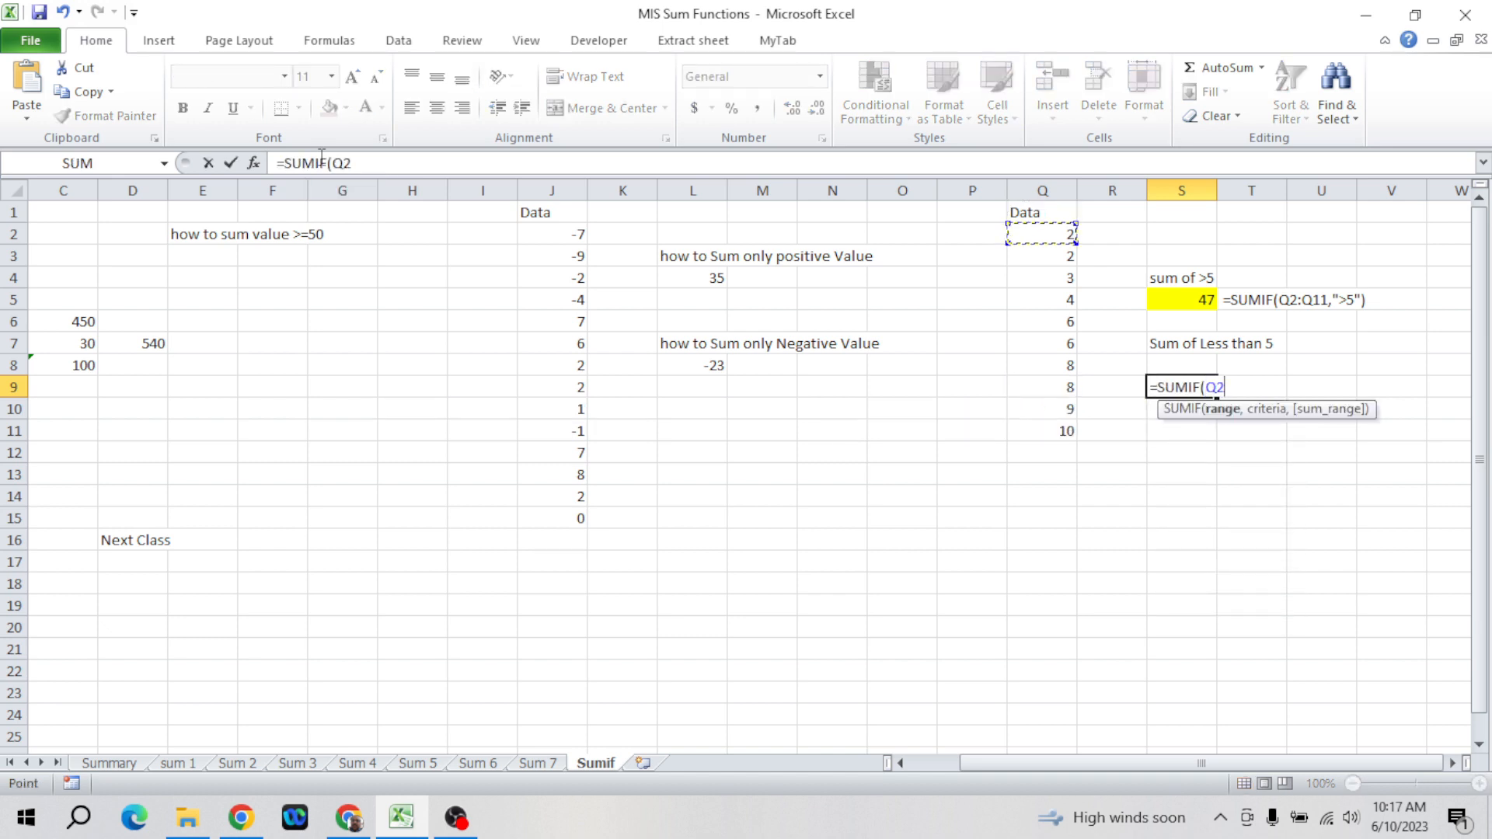
key(ctrl+shift+Down)
text(,)
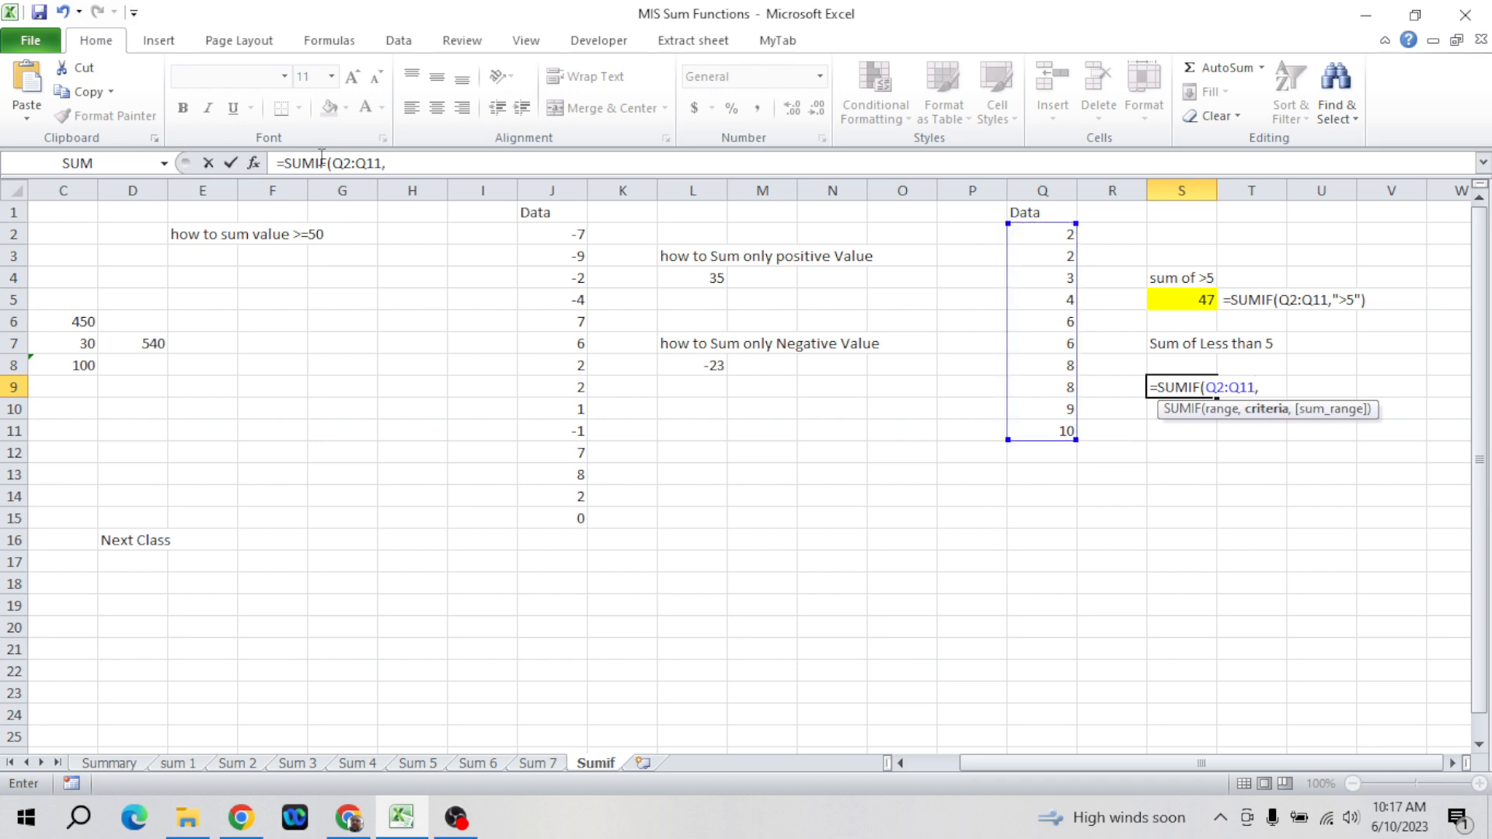
text("<5)
key(Return)
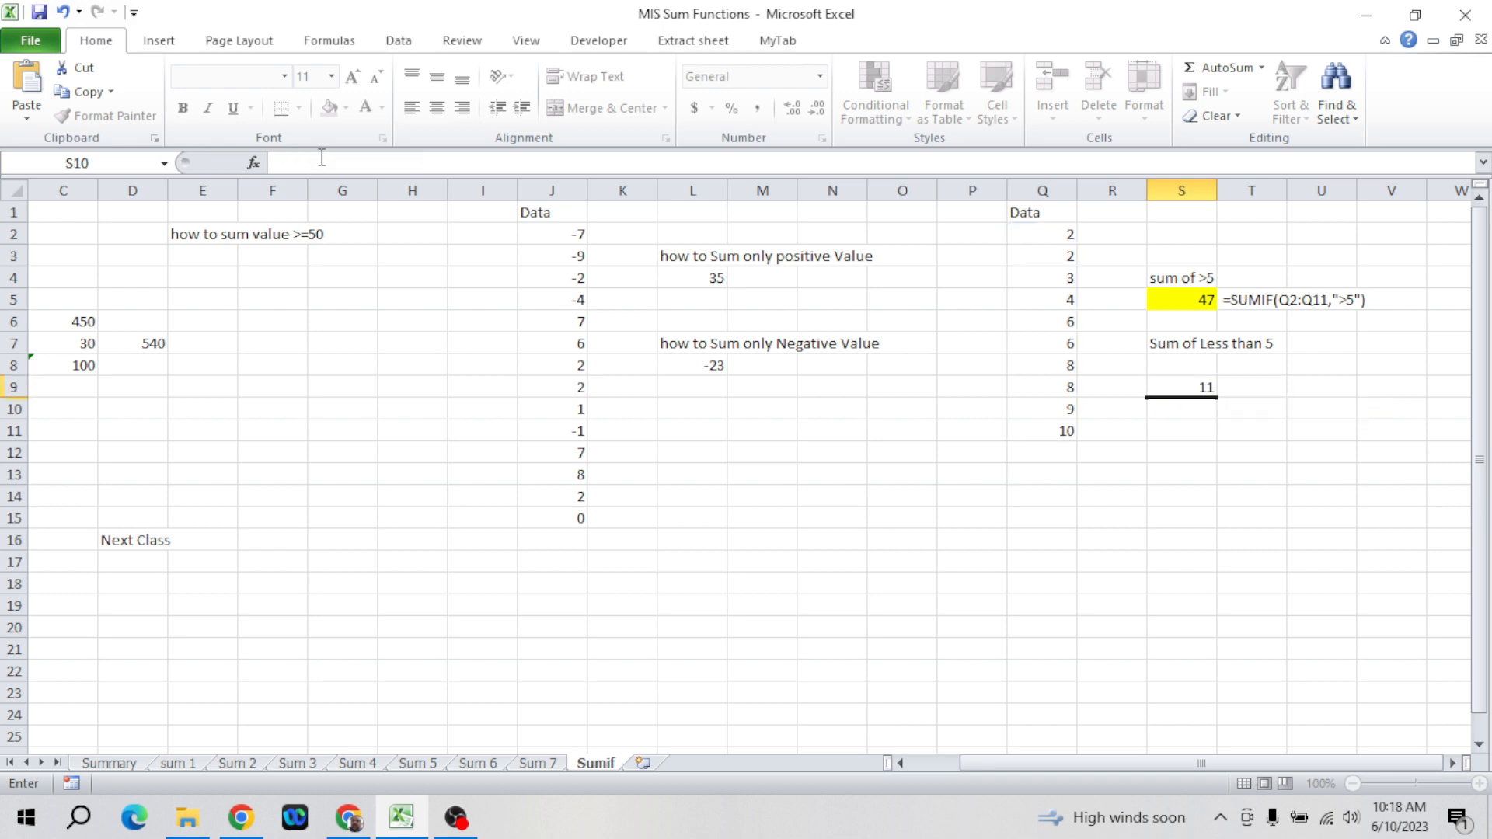
key(Up)
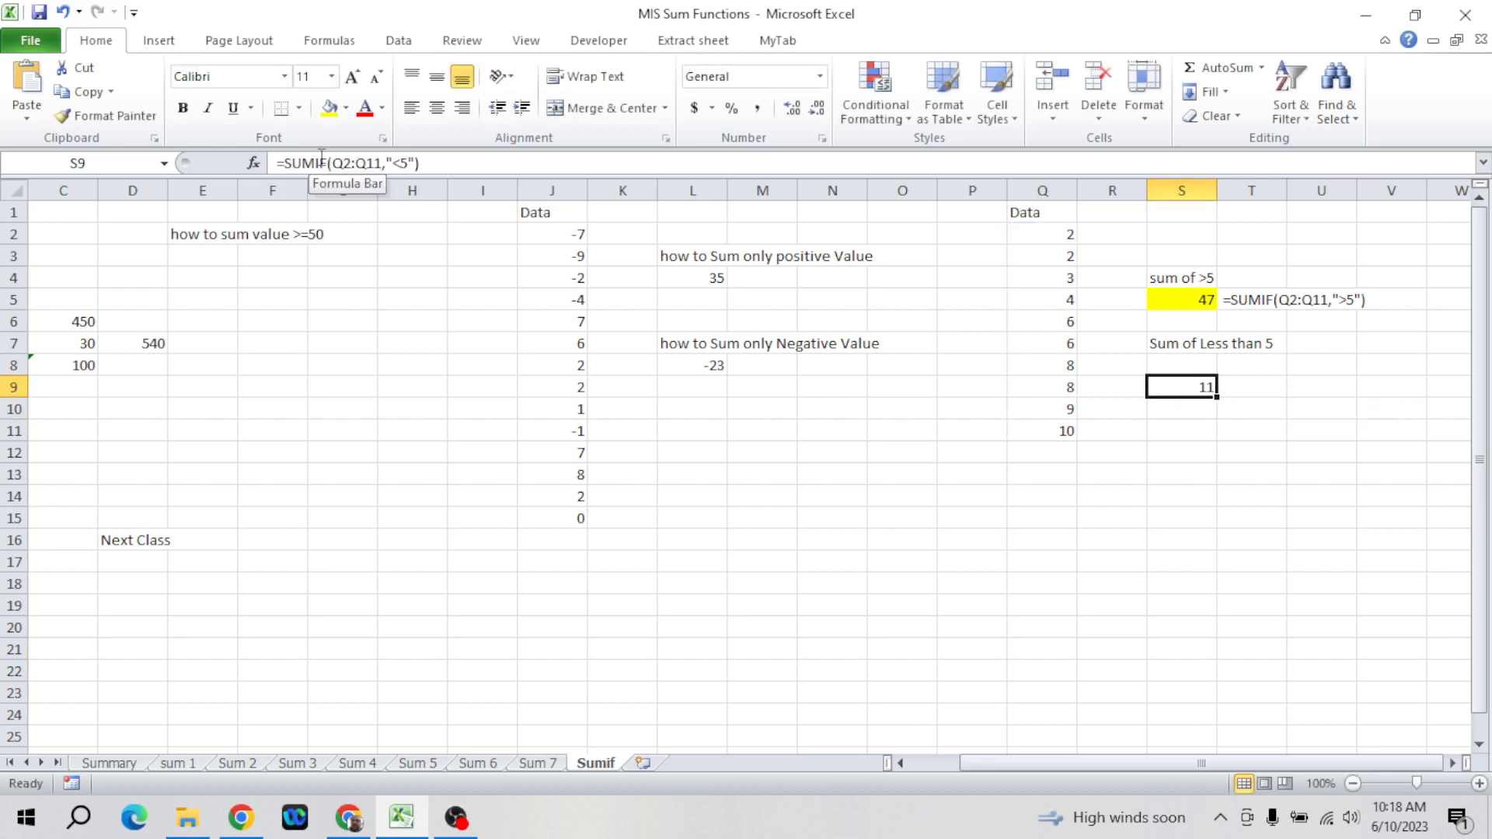
- Check the S9 result against the sum of Q2:Q5 and fill S9 with yellow
drag(1058, 234, 1060, 299)
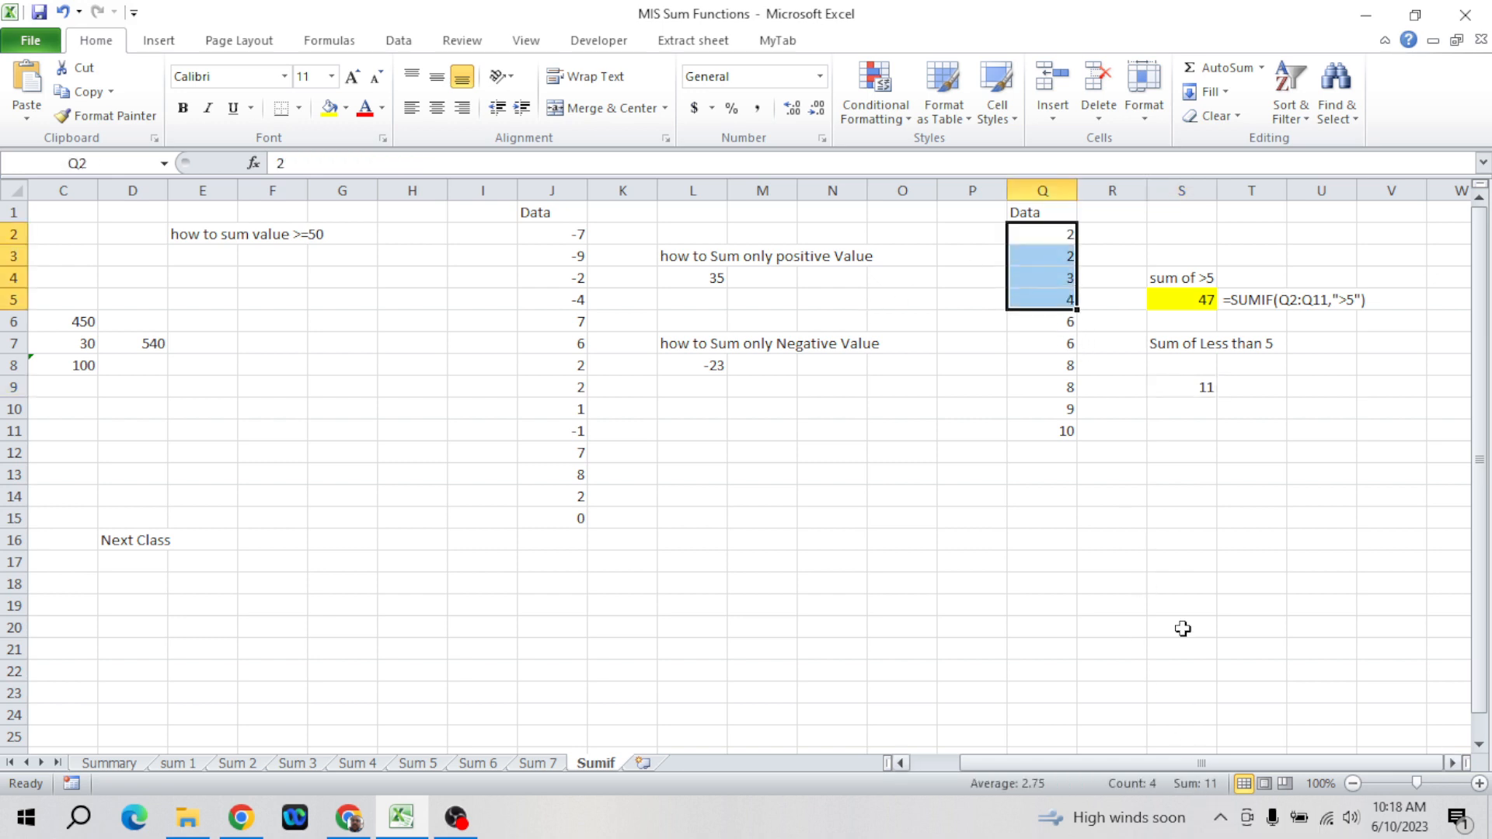
click(1204, 389)
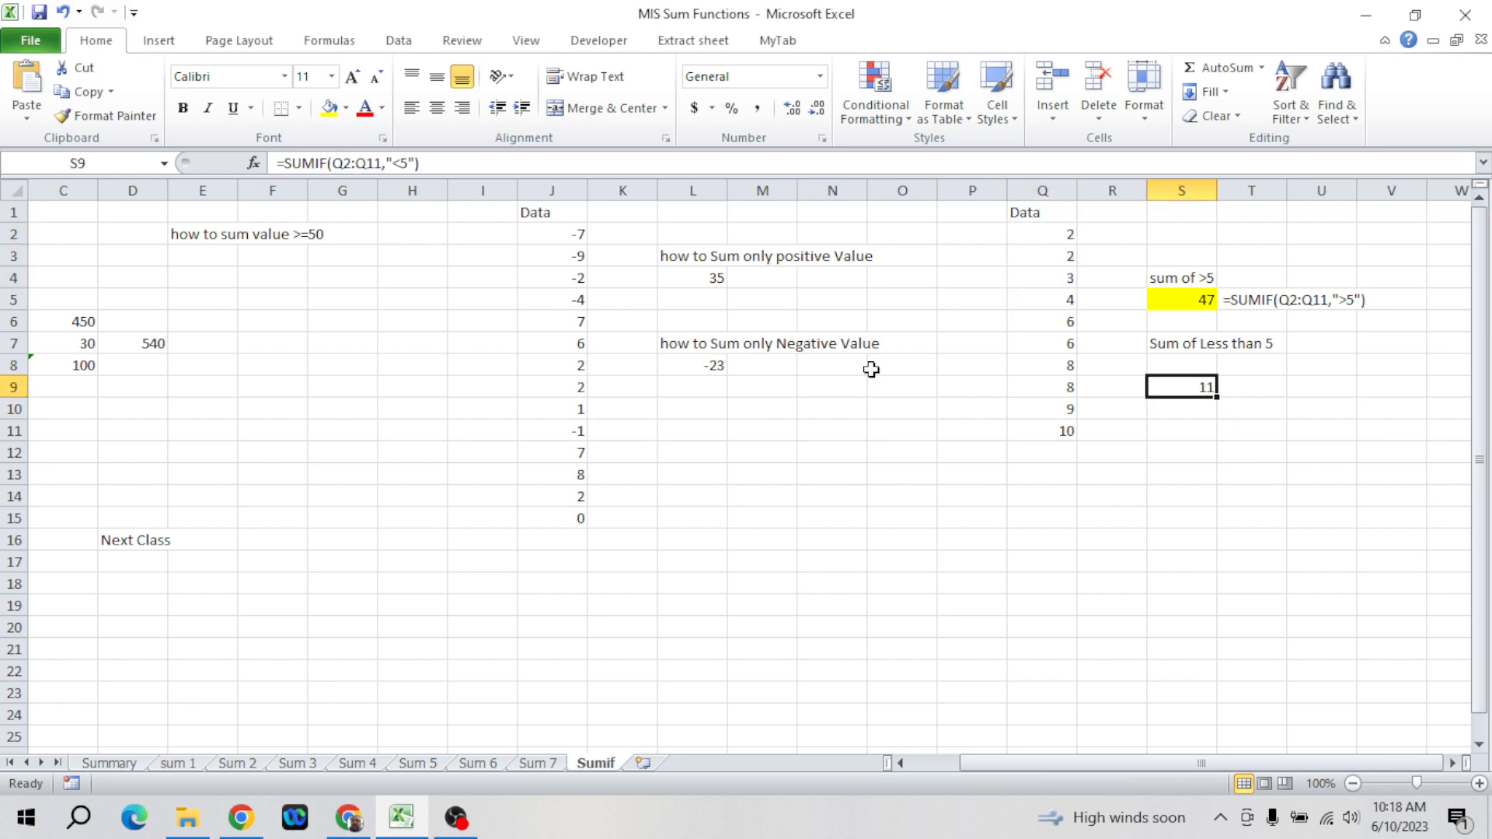
click(330, 111)
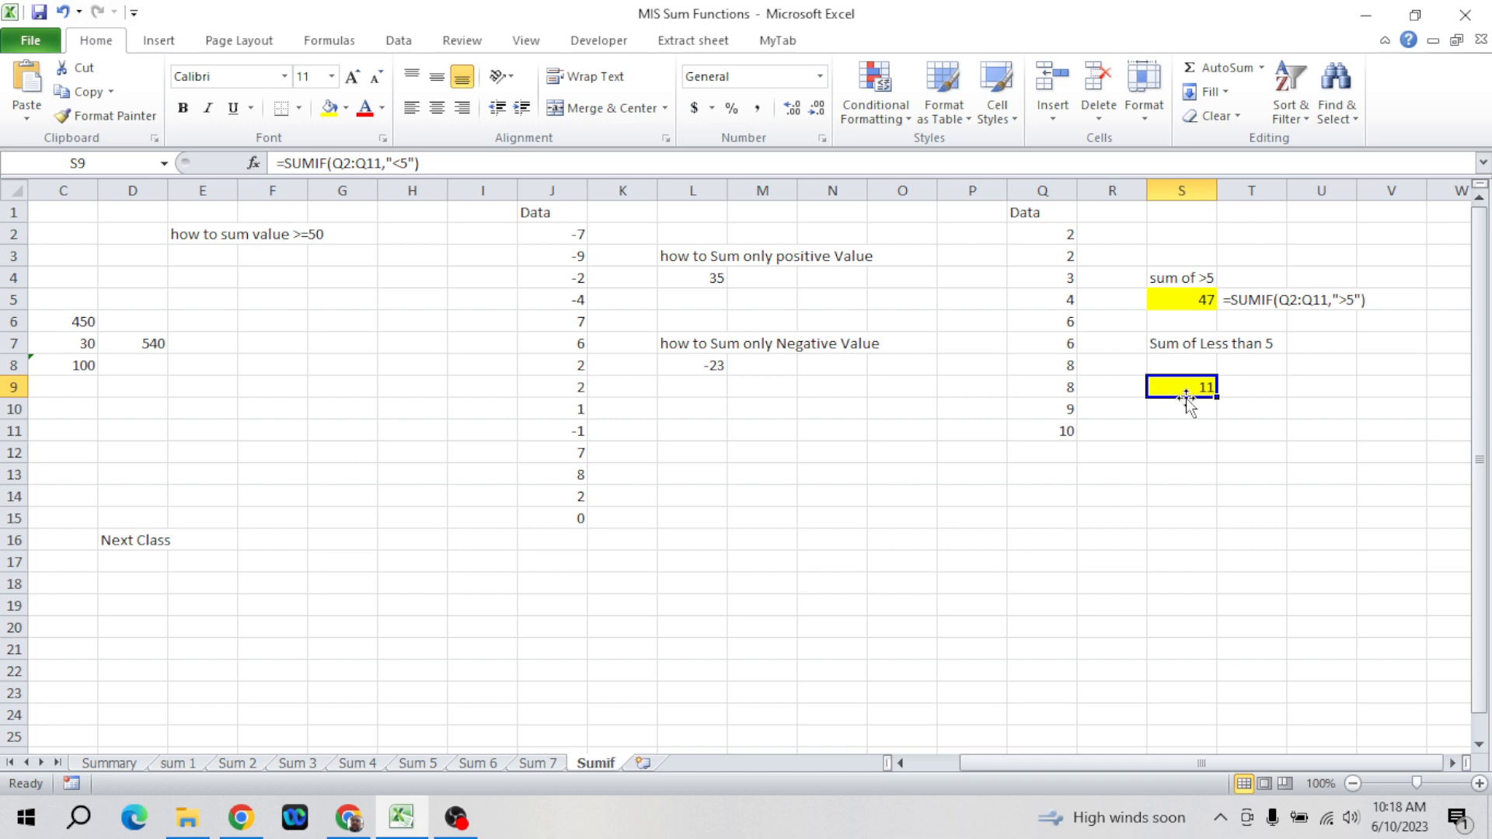
- Change the sample value in Q6 to 5 and check both SUMIF results in S9 and S5
click(1069, 319)
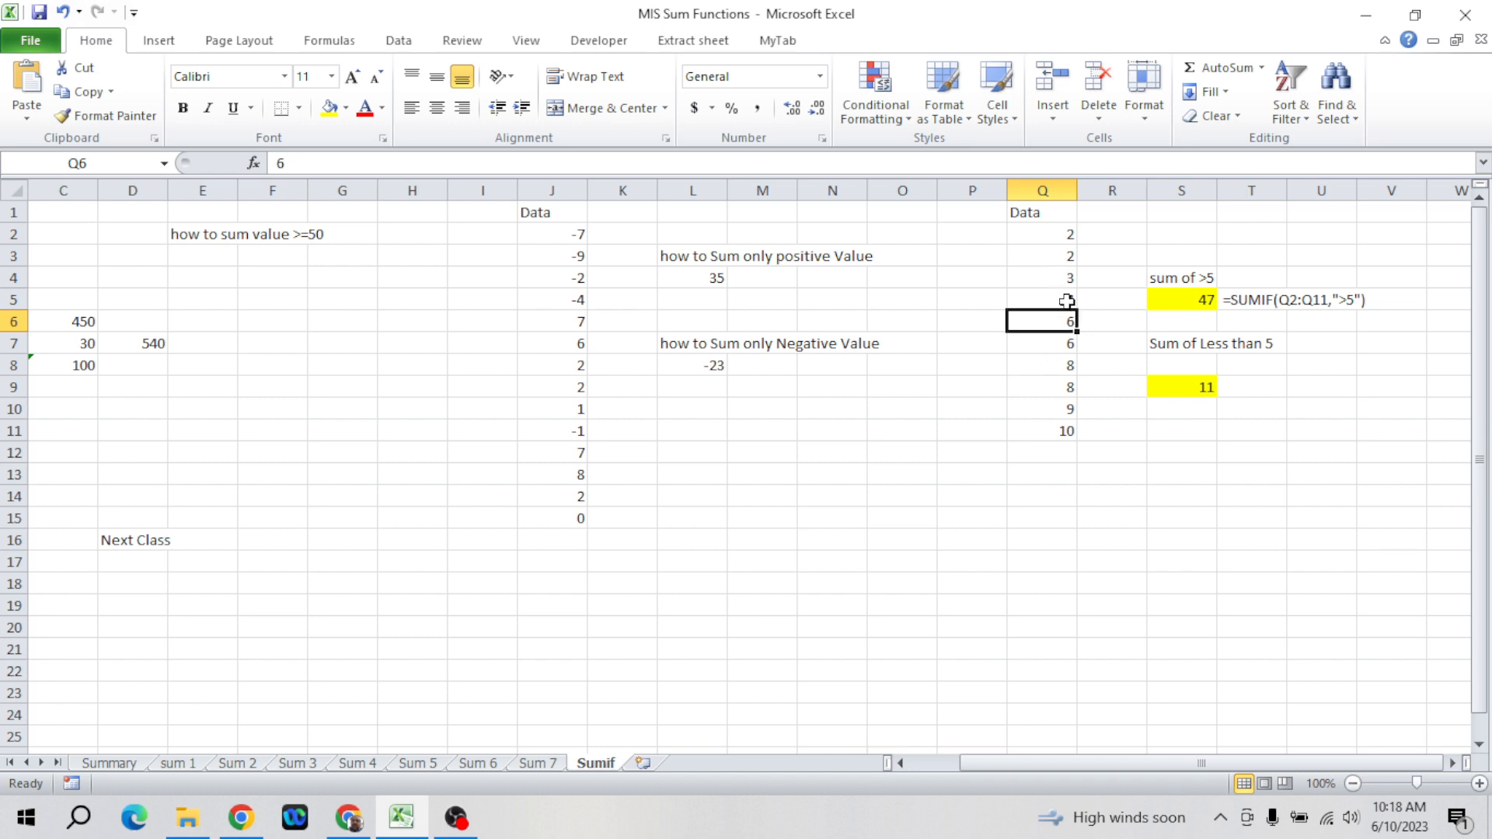
text(5)
key(Return)
click(1187, 392)
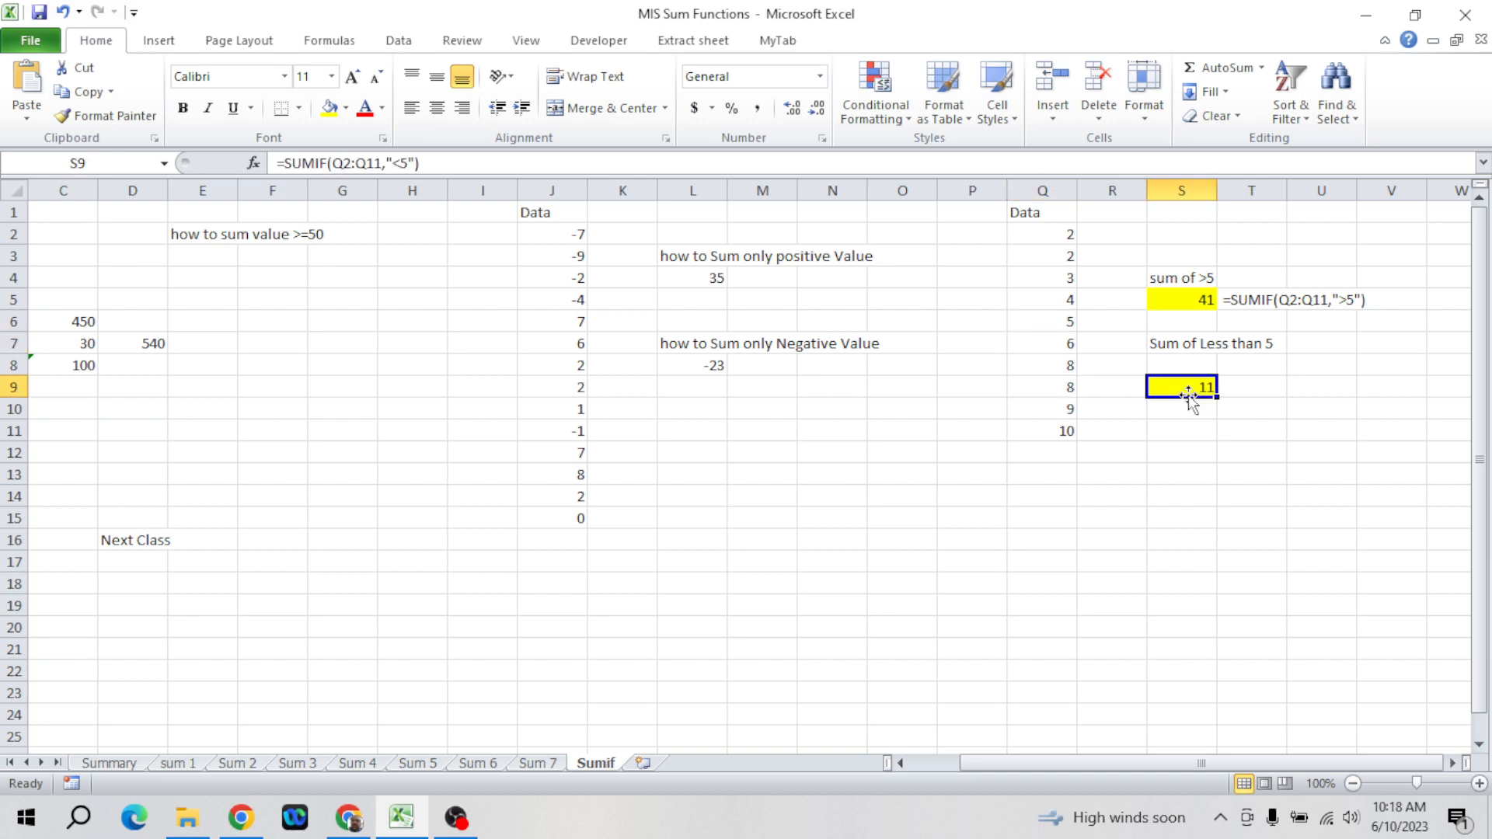
click(1189, 301)
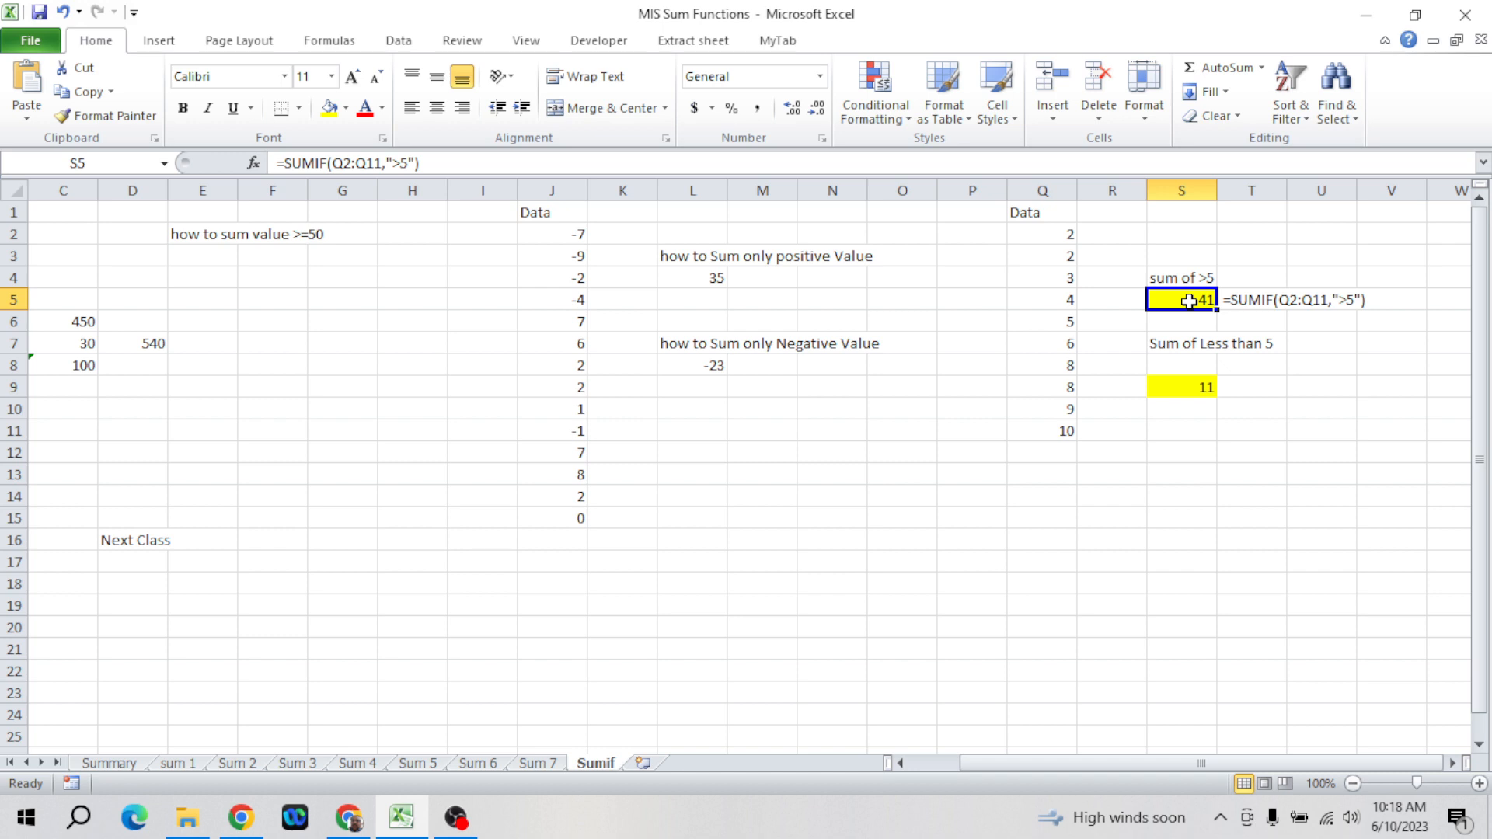
- Change the SUMIF criterion in S9 to "<=5" so that values equal to 5 are included
click(1201, 388)
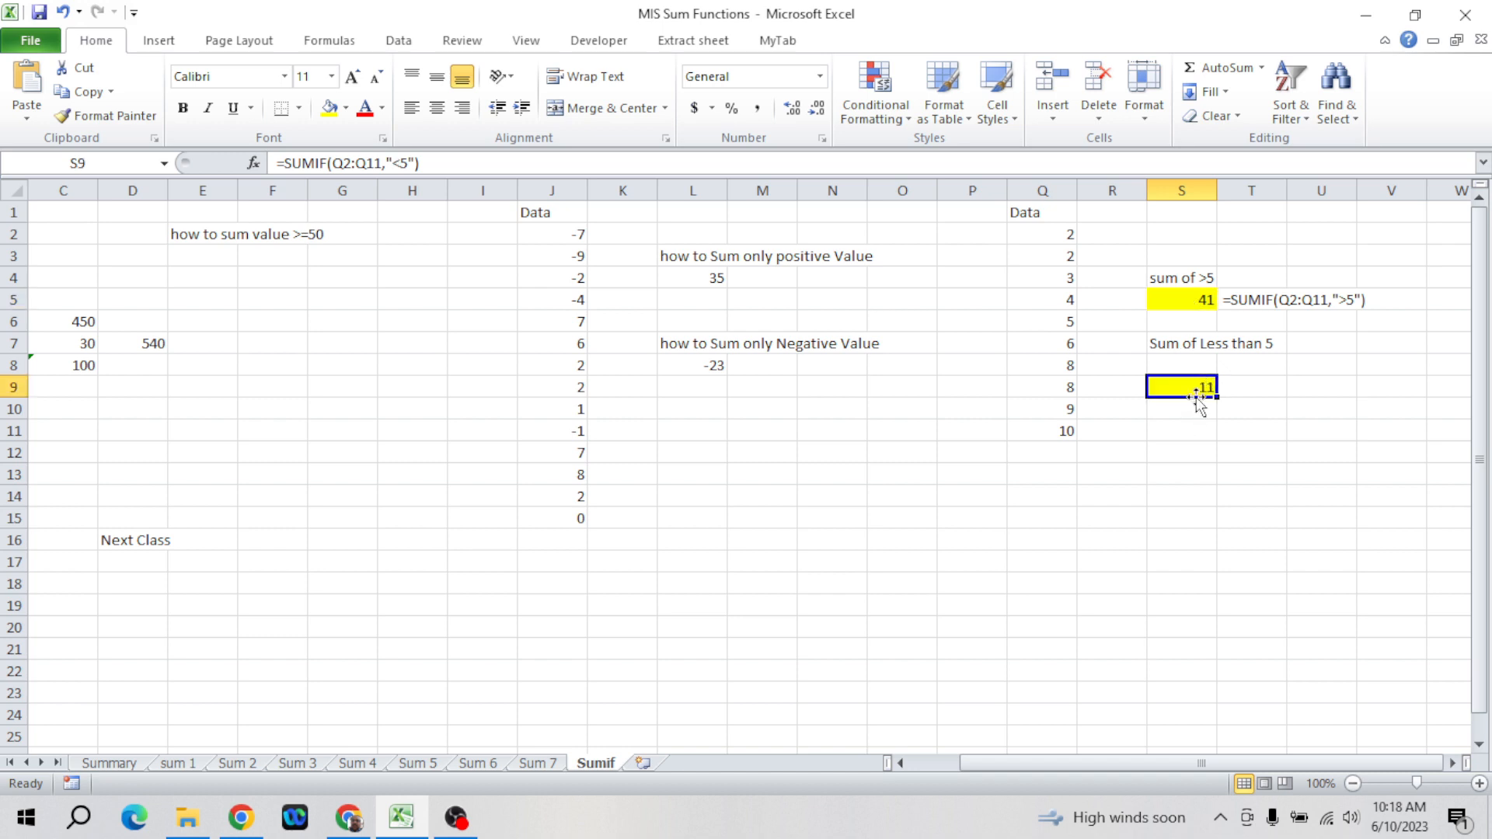
click(401, 163)
text(=)
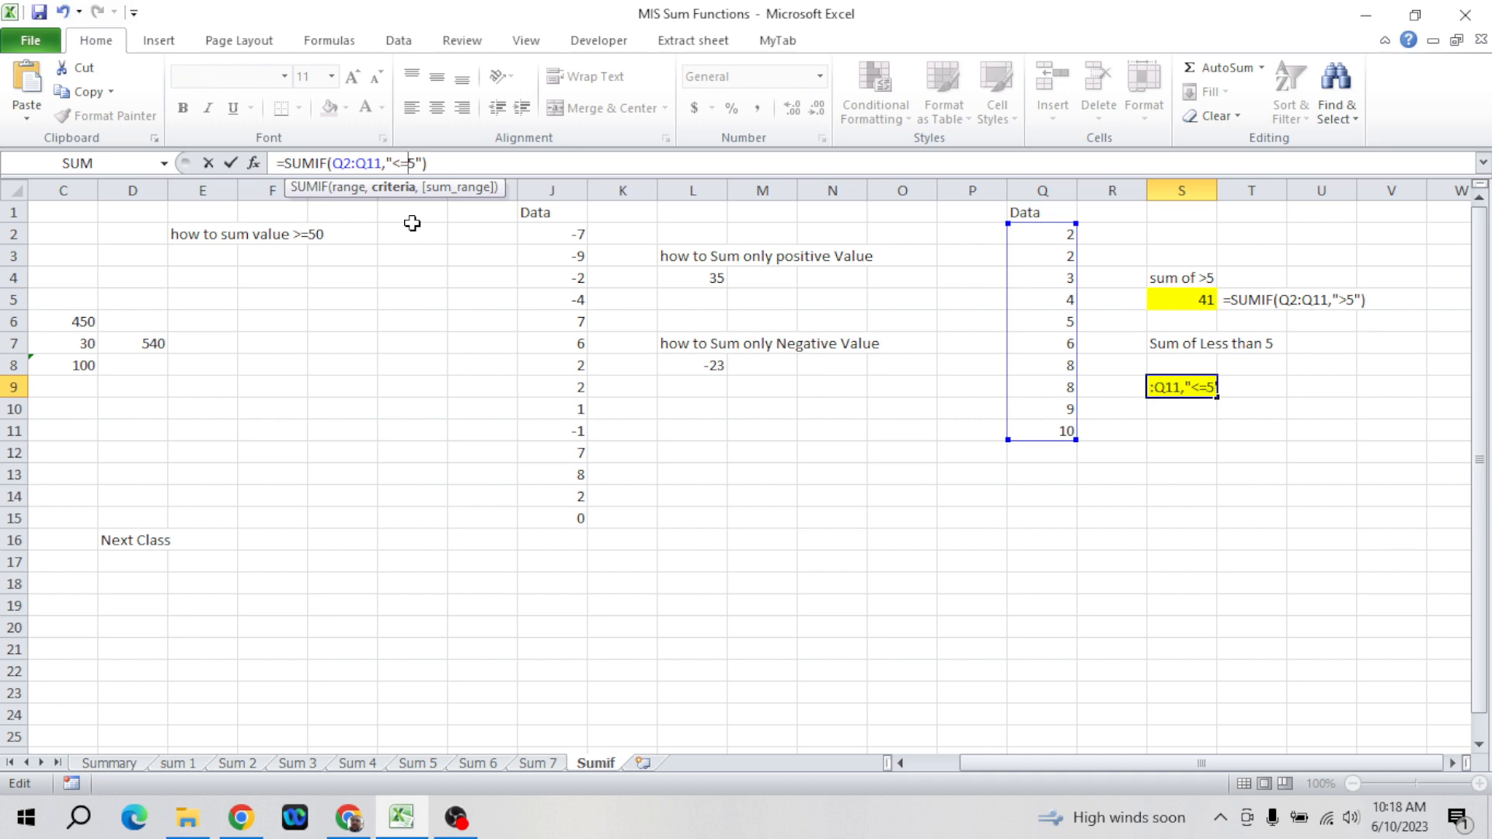
key(Return)
- Compare the sum of Q2:Q6 with the S9 result and look at the formula in S5
key(Up)
key(Left)
key(Left)
key(Up)
key(Up)
key(Up)
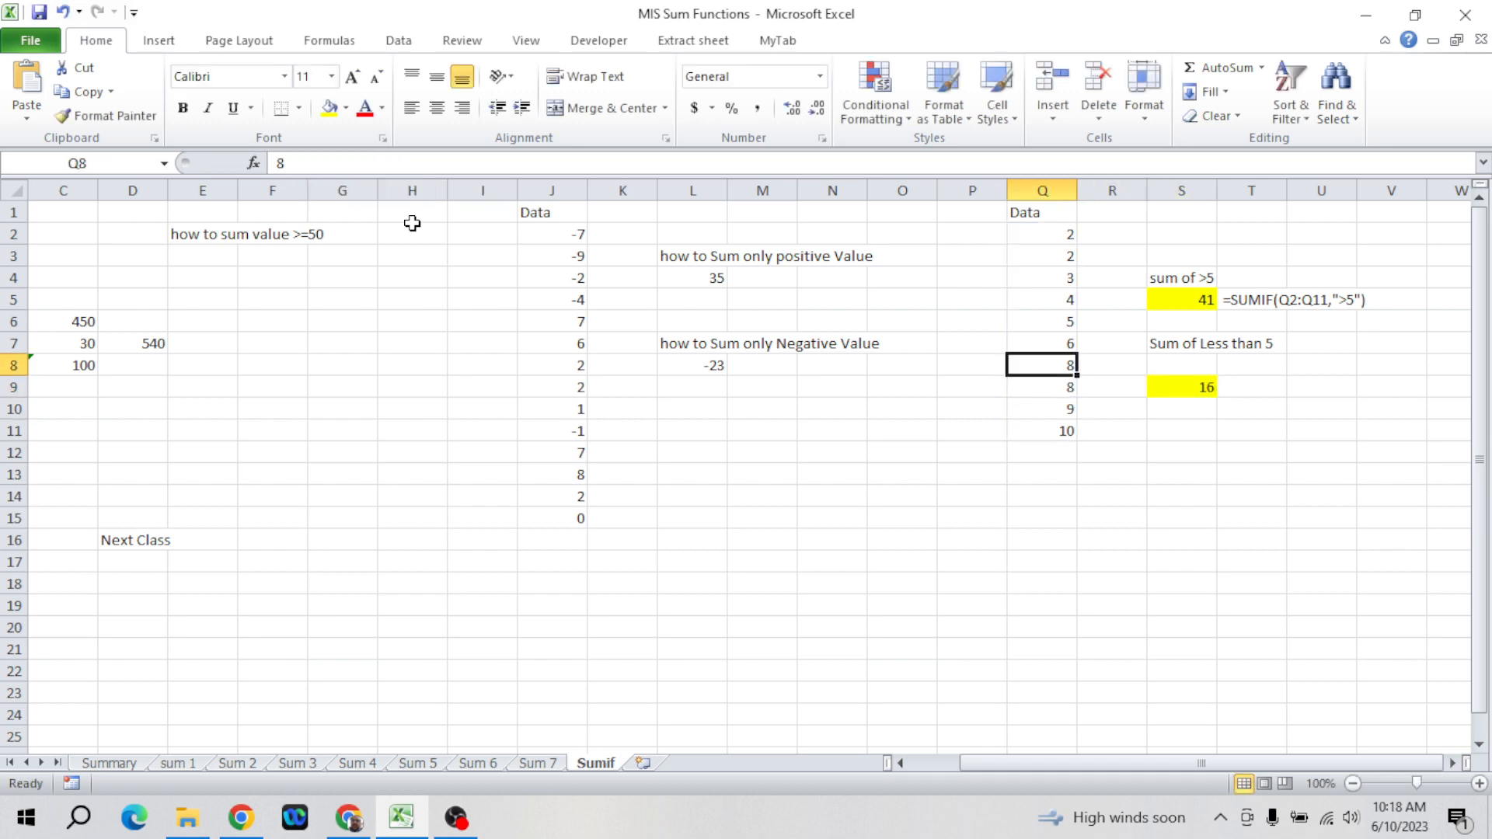
key(shift+Up)
key(shift+Up)
key(shift+Up)
key(shift+Up)
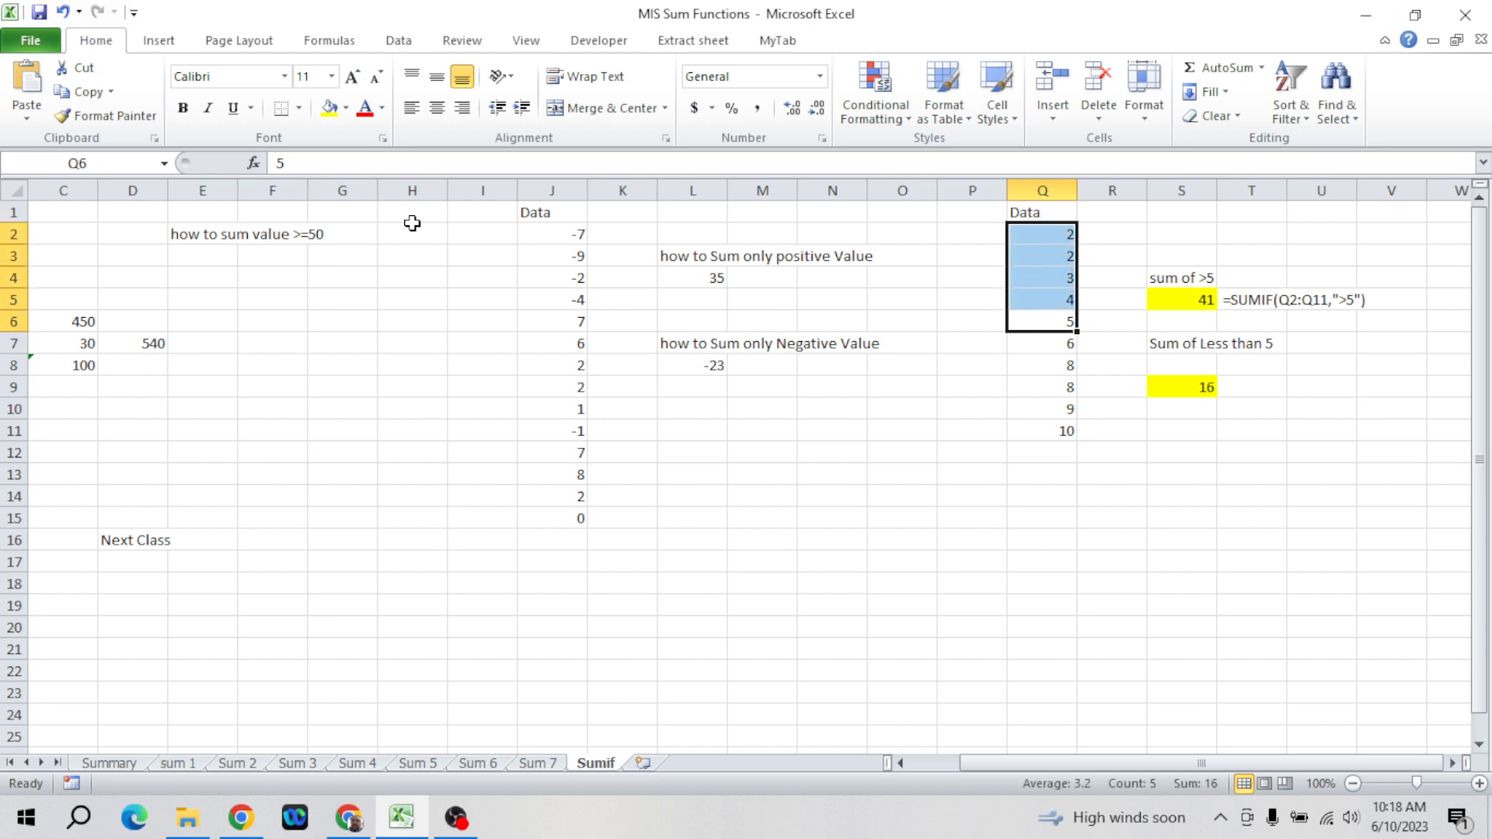
click(1191, 300)
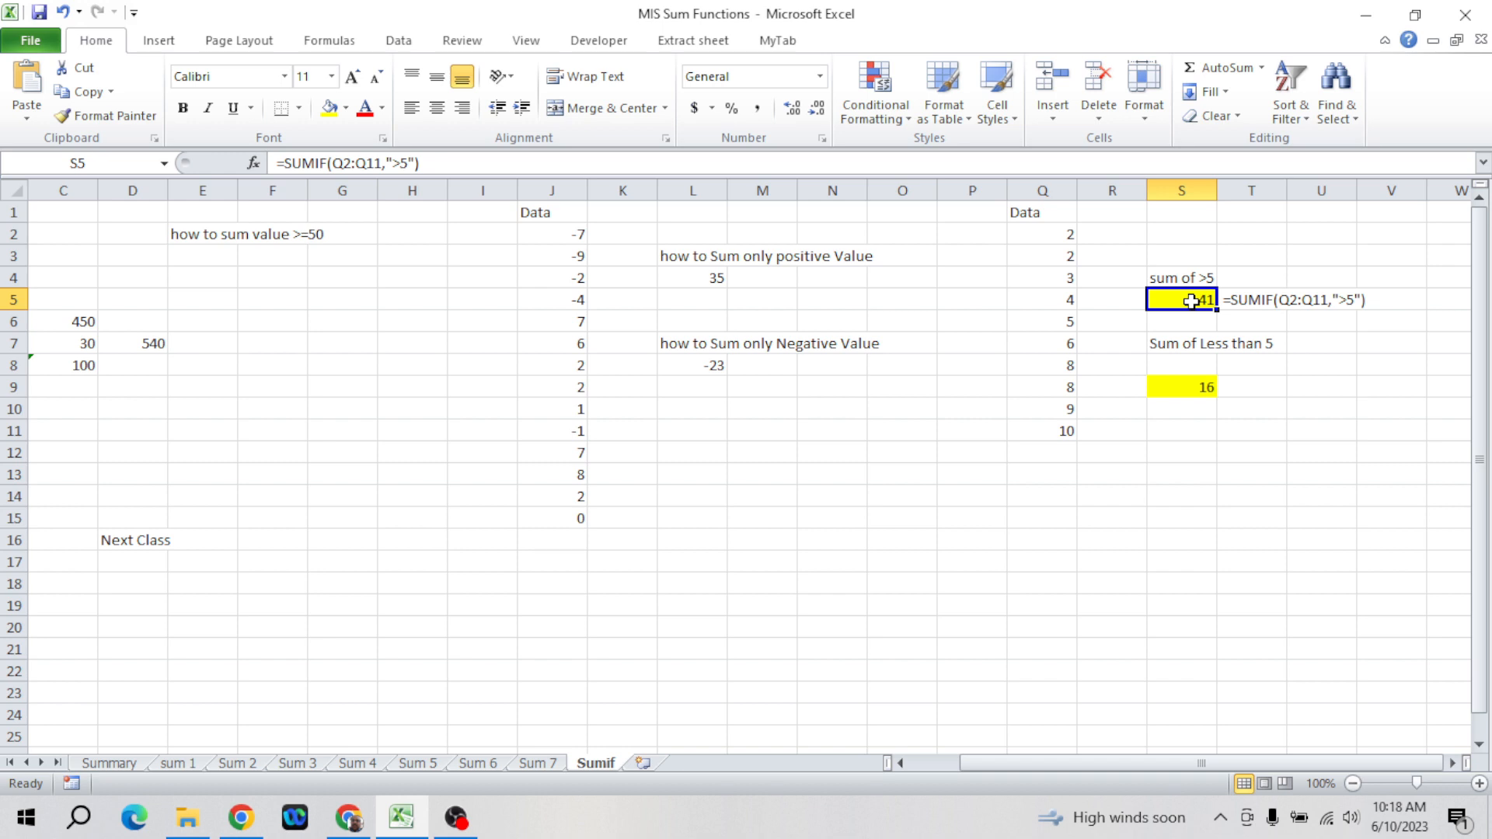
- Review the Data list in column J and the heading for summing only positive values in L3
click(1195, 347)
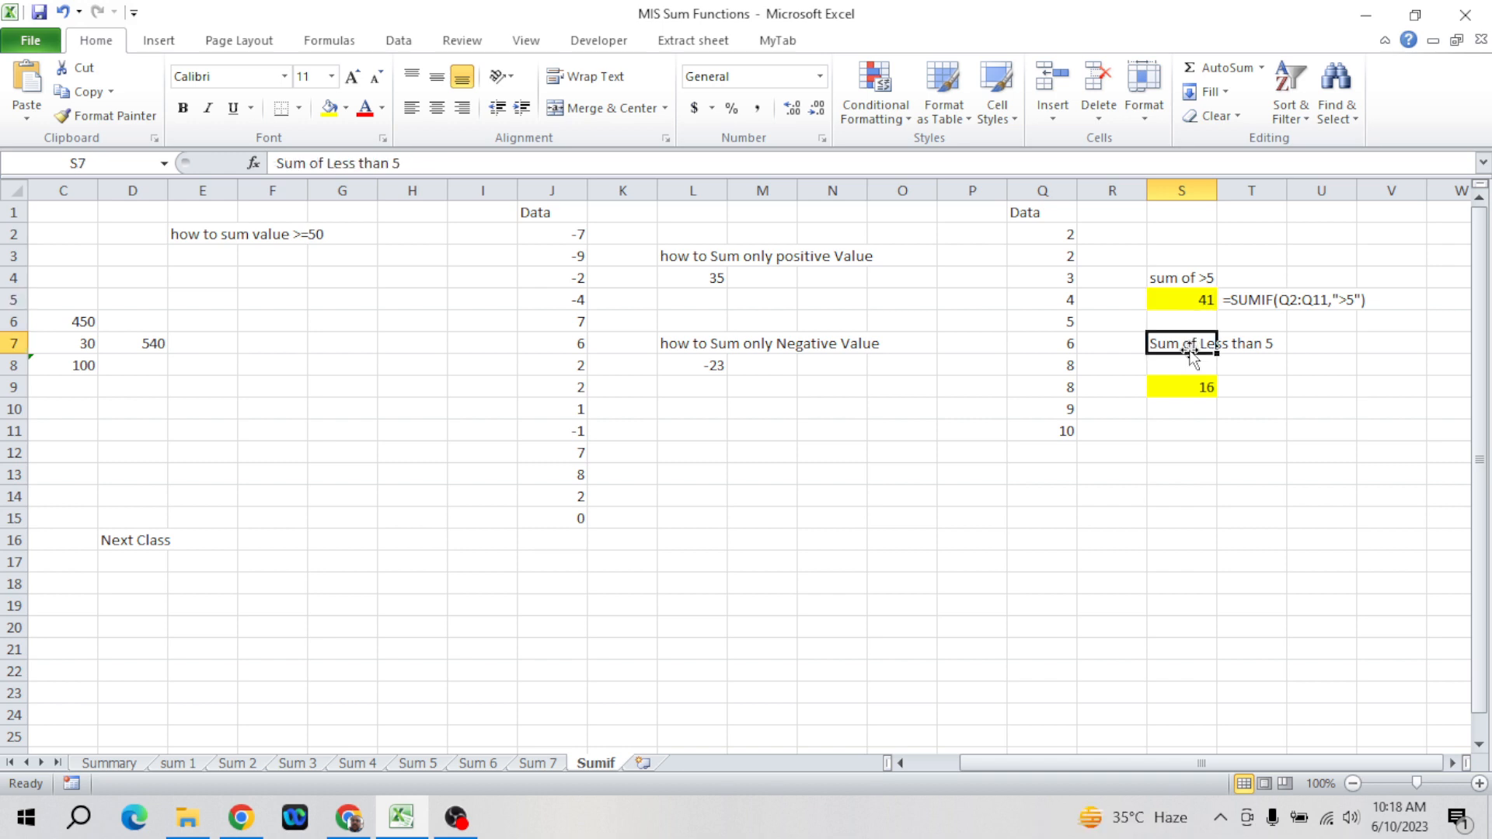
click(551, 210)
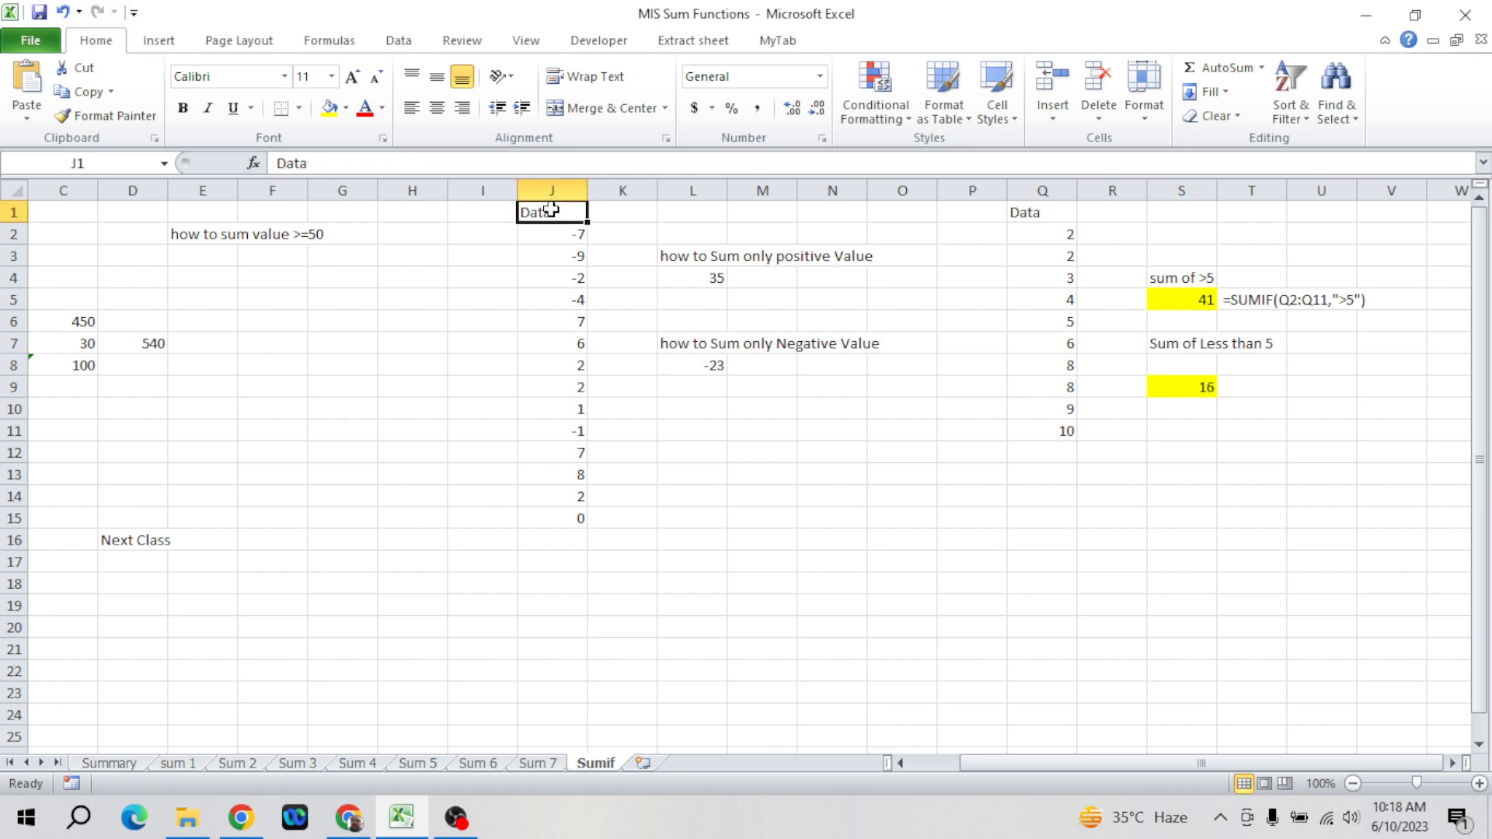
key(Down)
key(Down)
key(Down)
key(ctrl+Down)
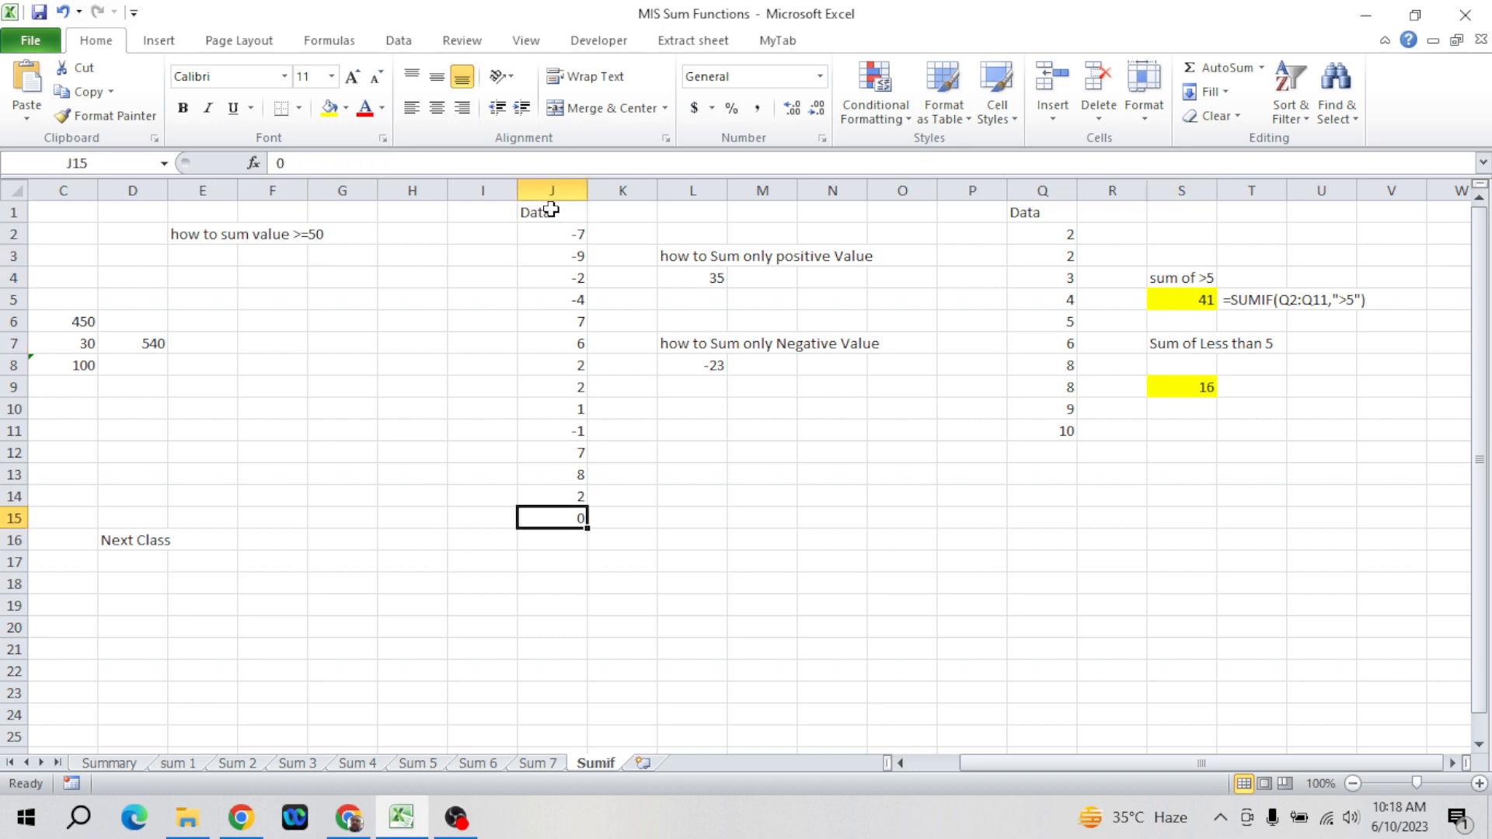
key(Up)
key(Up)
key(Up)
key(Up)
key(Up)
key(Up)
key(Up)
key(Up)
key(Up)
key(Up)
key(Up)
key(Up)
key(Up)
key(Up)
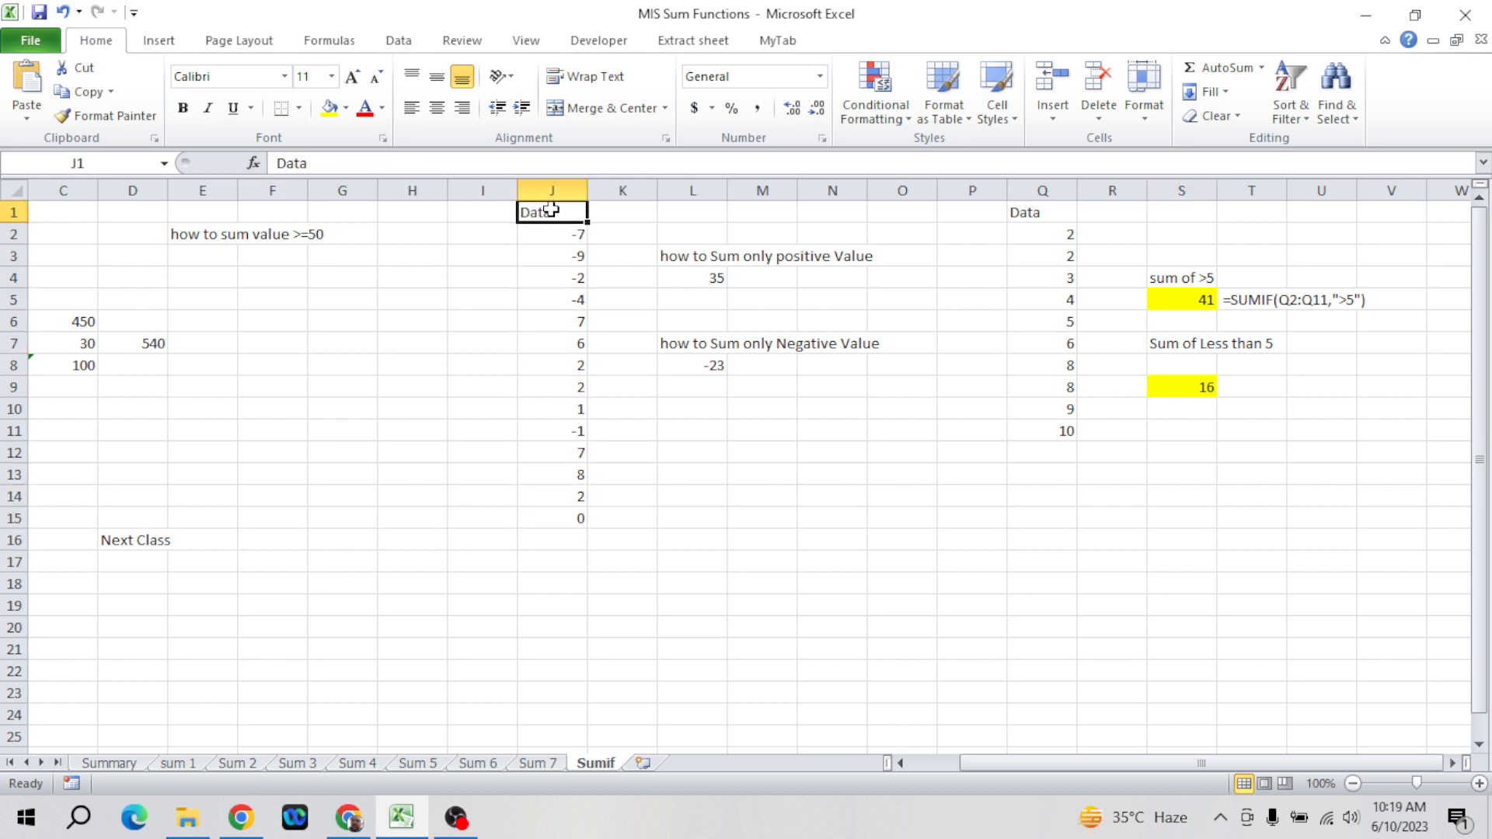
key(Down)
key(Down)
key(Right)
key(Right)
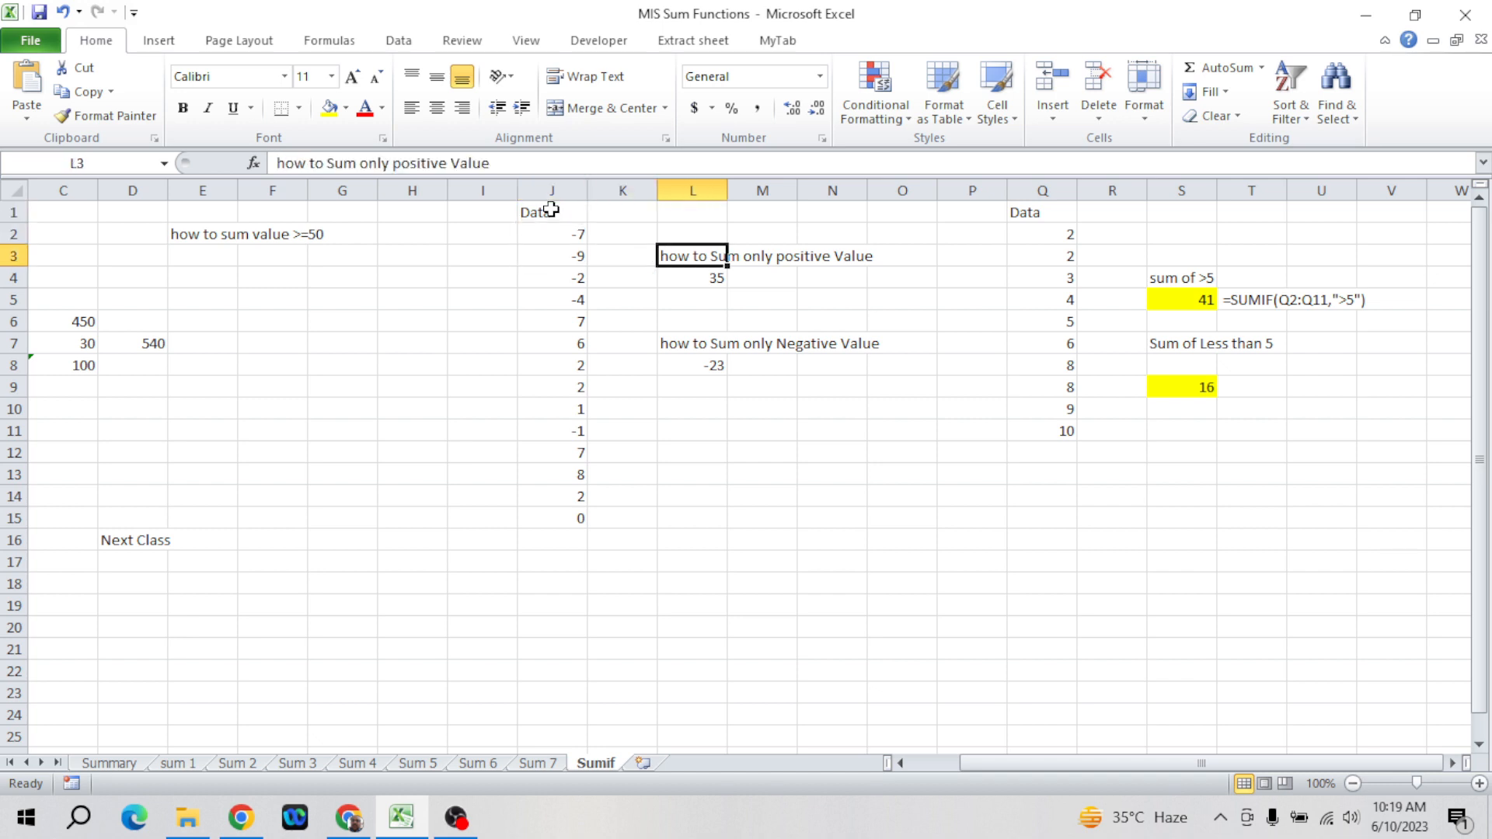
- Copy the Data list in J1:J15 and paste it starting at cell W1
key(Left)
key(Left)
key(Up)
key(Up)
key(ctrl+shift+Down)
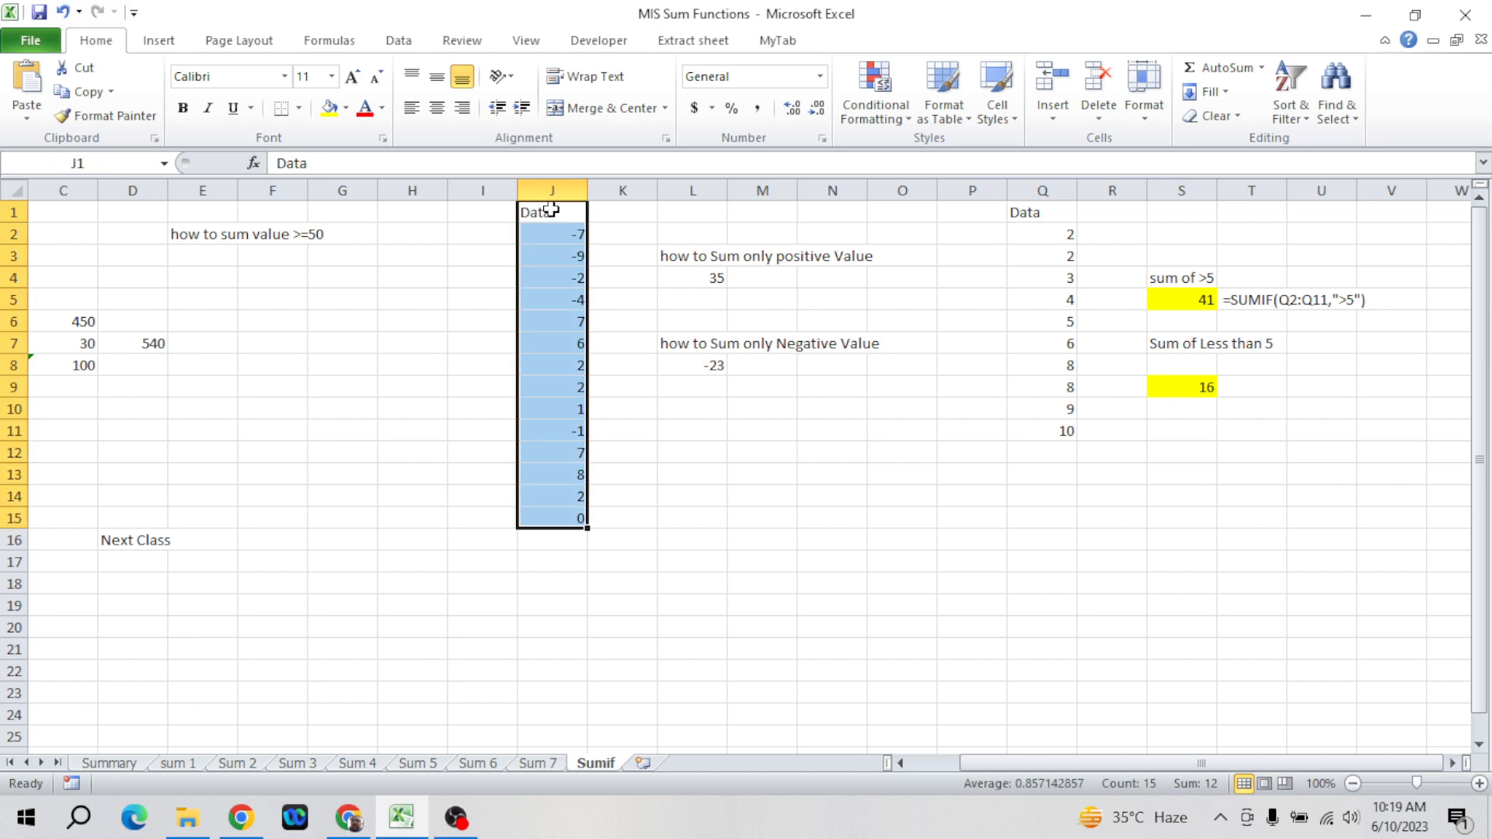
key(ctrl+c)
key(Right)
key(Right)
key(Right)
key(Right)
key(Right)
key(Right)
key(Right)
key(Right)
key(Right)
key(Right)
key(Right)
key(Right)
key(Right)
key(Right)
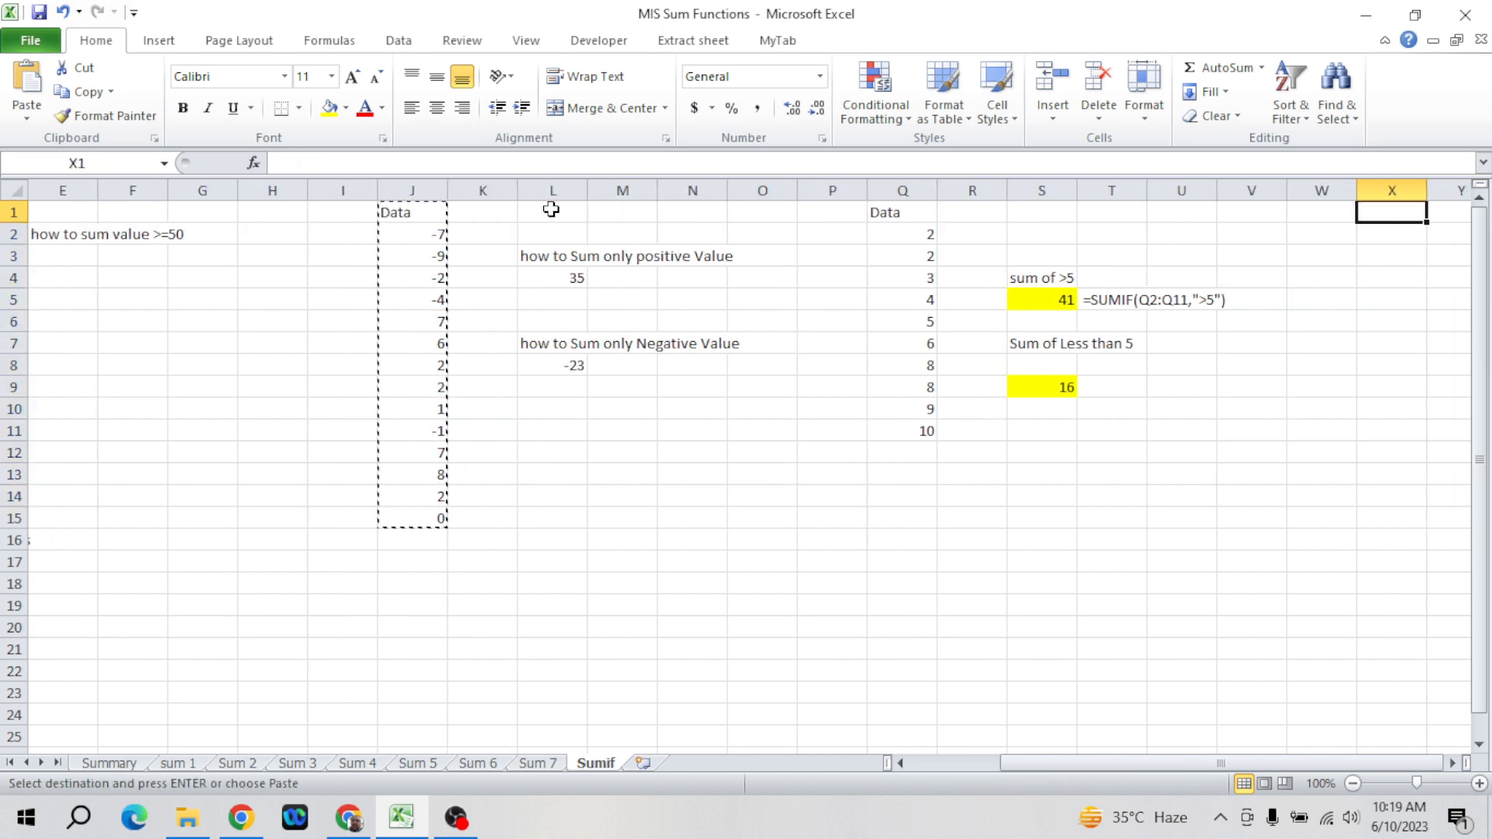
key(Right)
key(Right)
key(Right)
key(Left)
key(Left)
key(Left)
key(Left)
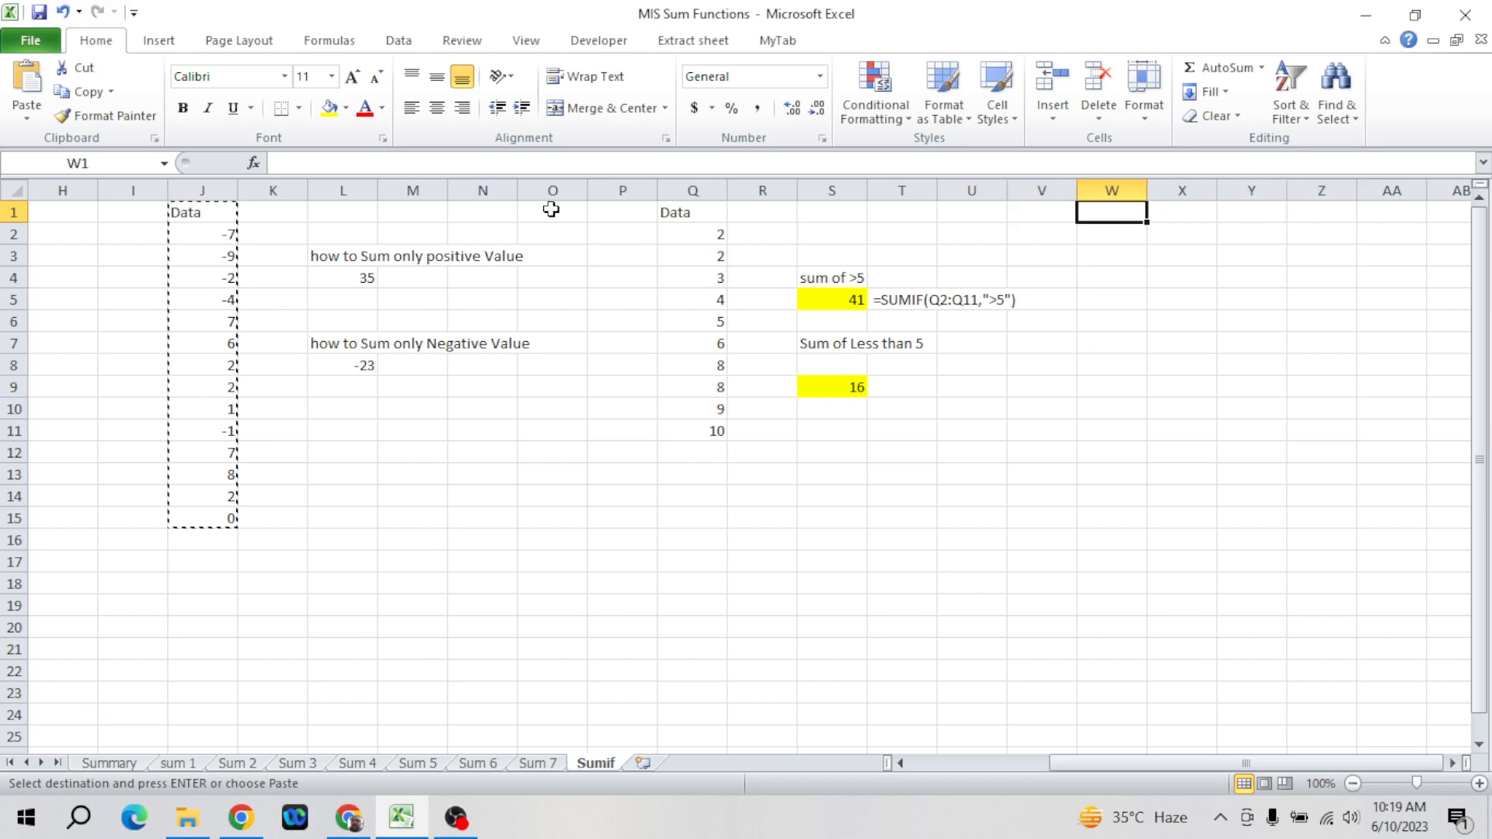
key(Return)
key(Right)
key(Right)
key(Down)
key(Left)
key(Left)
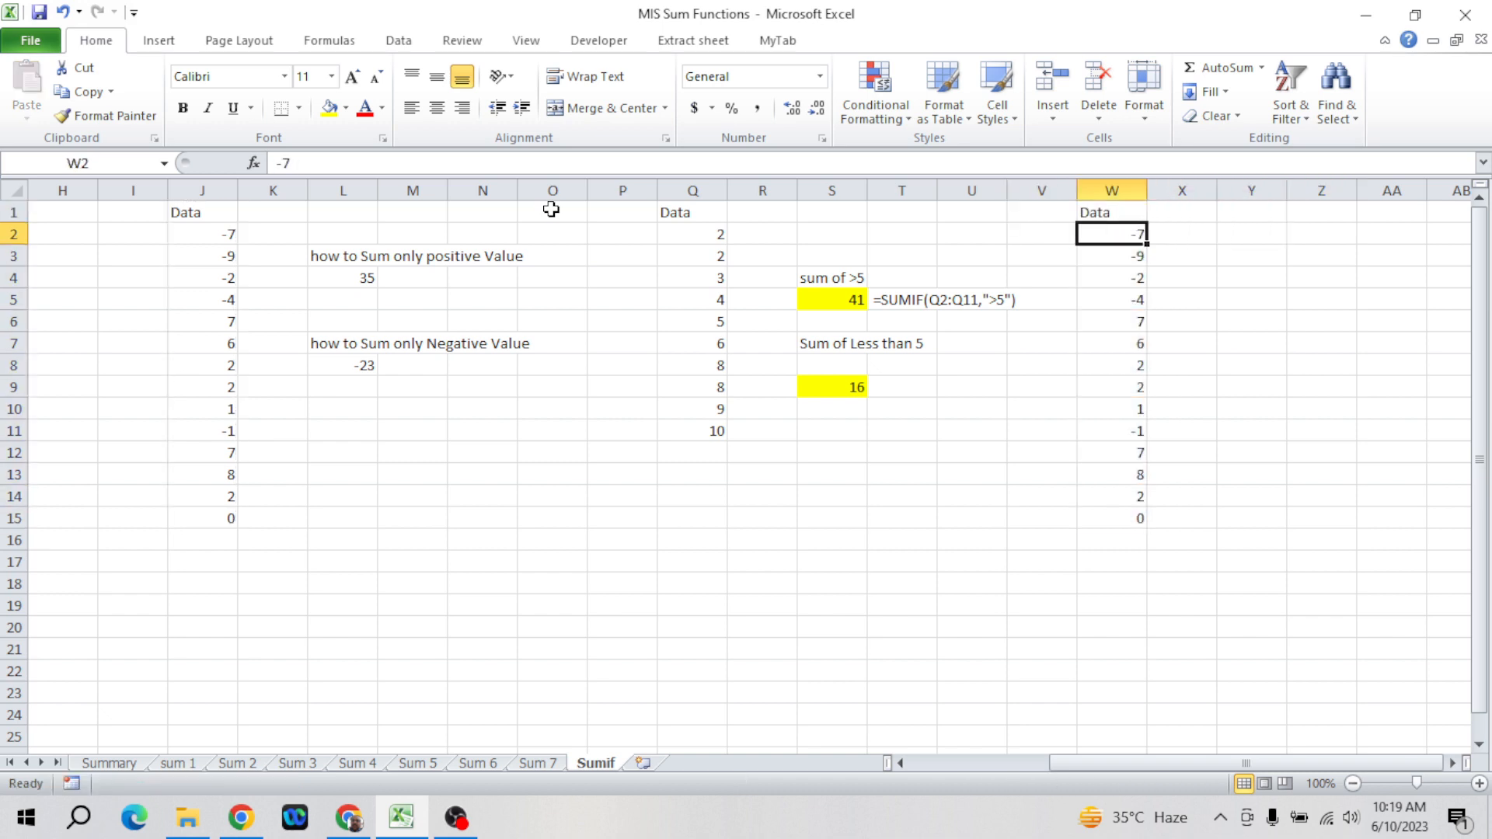
- Copy L3:L7 with the positive and negative sum headings and paste it starting at cell Z3
click(348, 254)
key(shift+Down)
key(shift+Down)
key(shift+Down)
key(shift+Down)
key(ctrl+c)
key(Right)
key(Right)
key(Right)
key(Right)
key(Right)
key(Right)
key(Right)
key(Right)
key(Right)
key(Right)
key(Right)
key(Right)
key(Right)
key(Right)
key(Right)
key(Right)
key(Right)
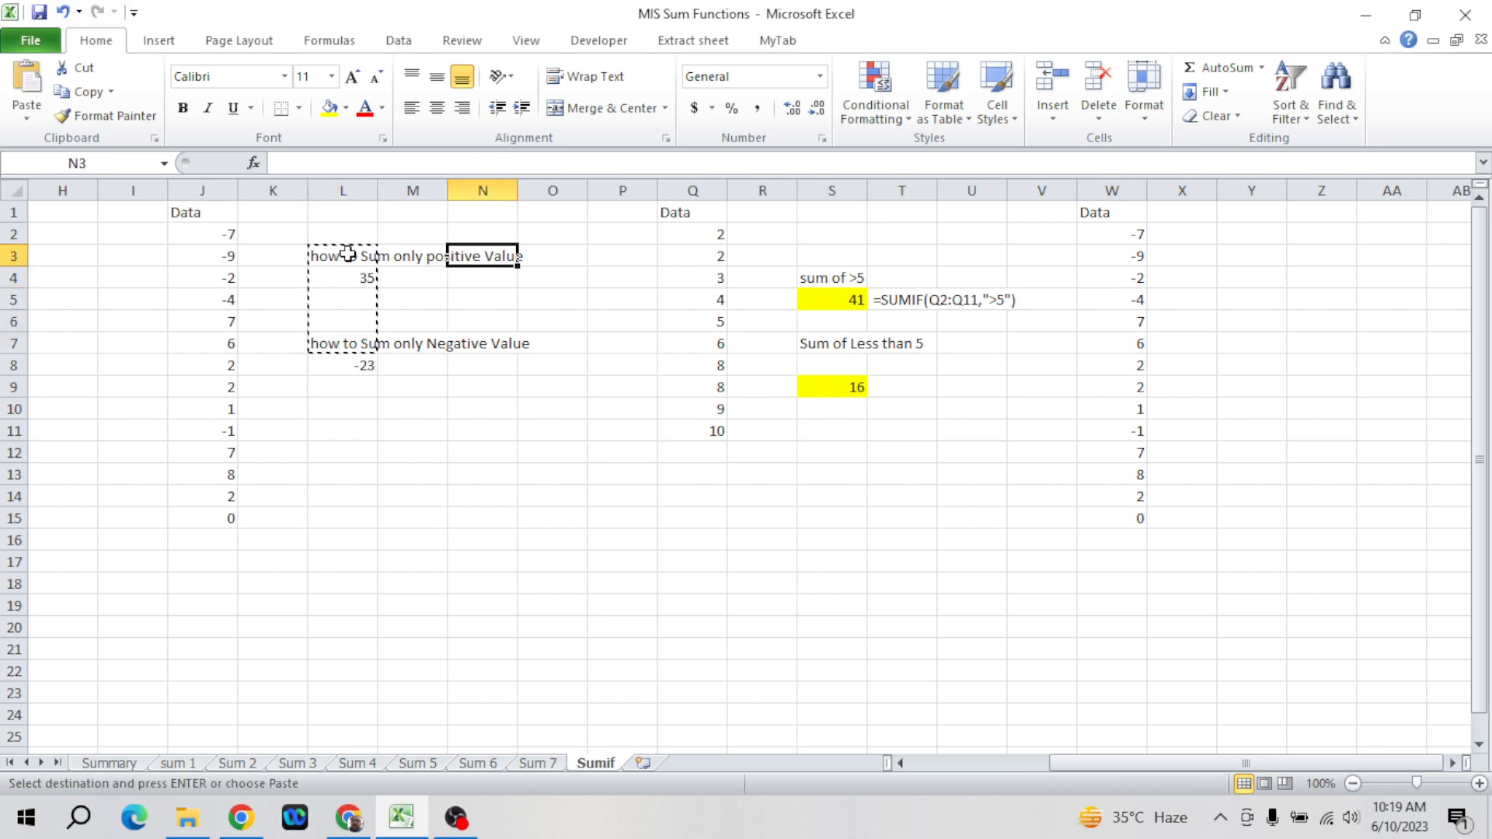
key(Down)
key(Left)
key(Left)
key(Left)
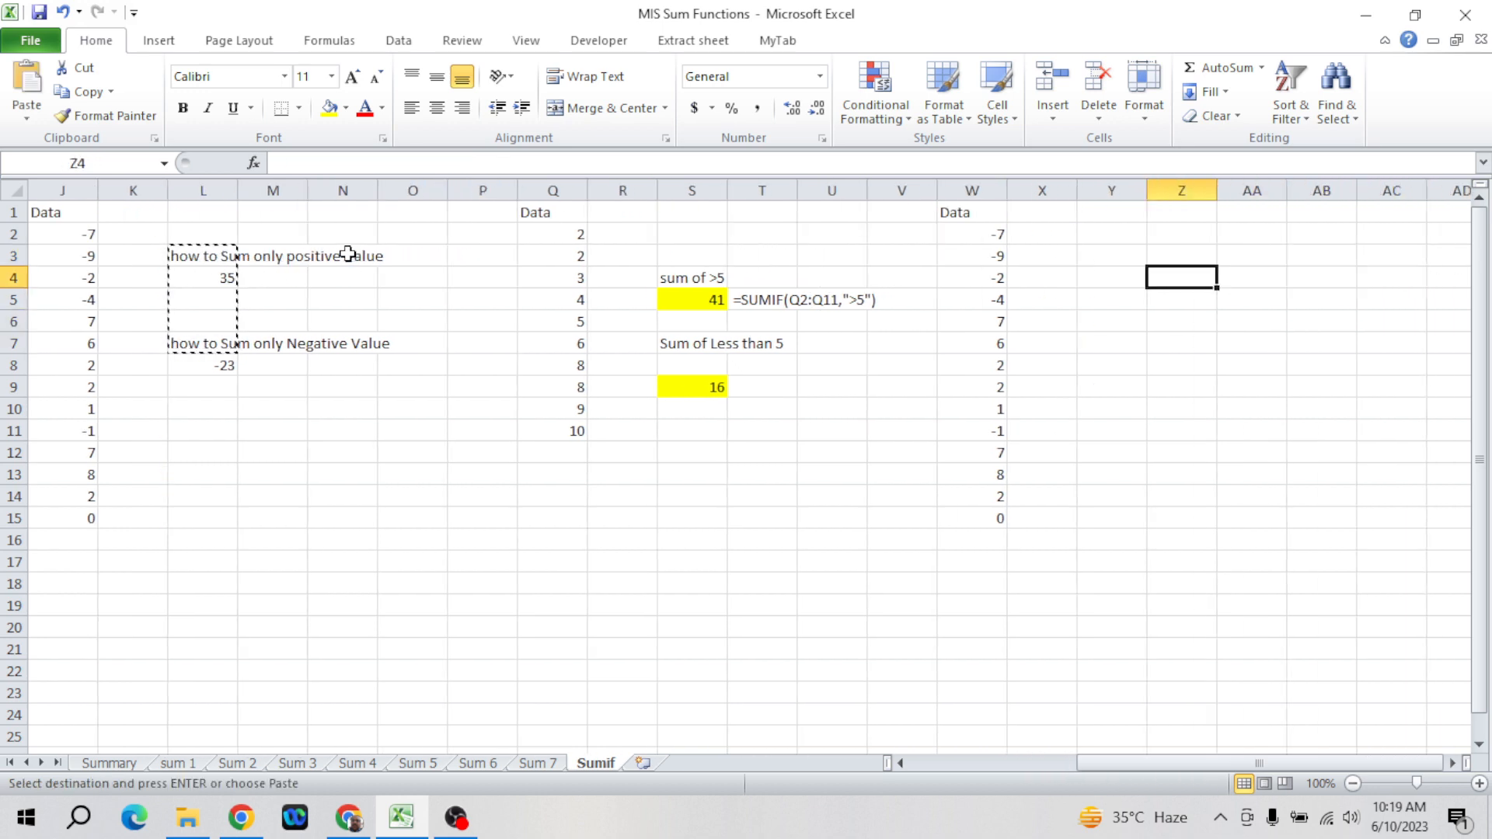
key(Up)
key(Return)
- Clear the pasted formula from Z4, keeping the heading above it
key(Down)
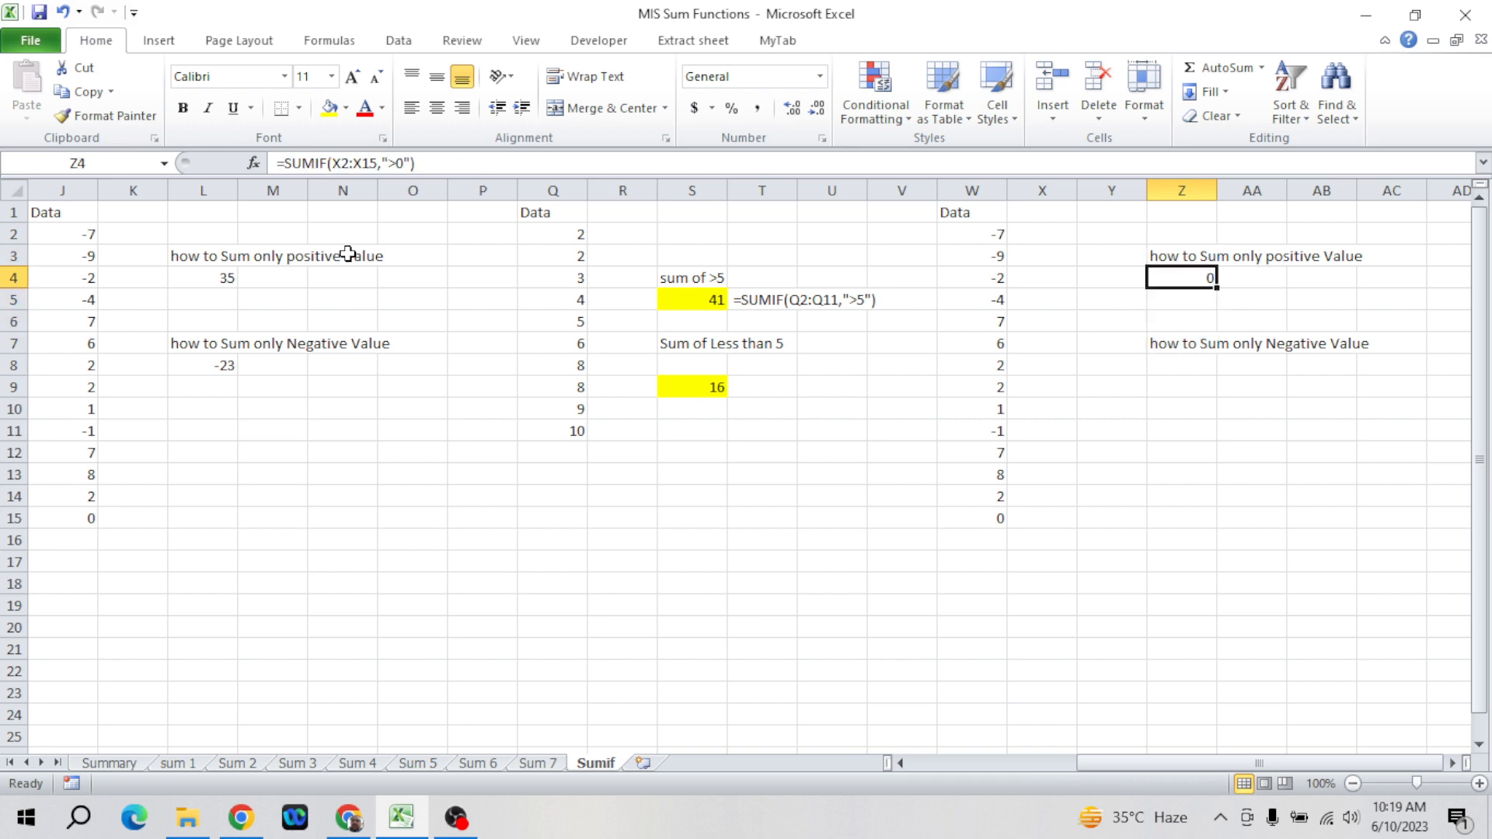
key(Delete)
key(Right)
key(Left)
key(Up)
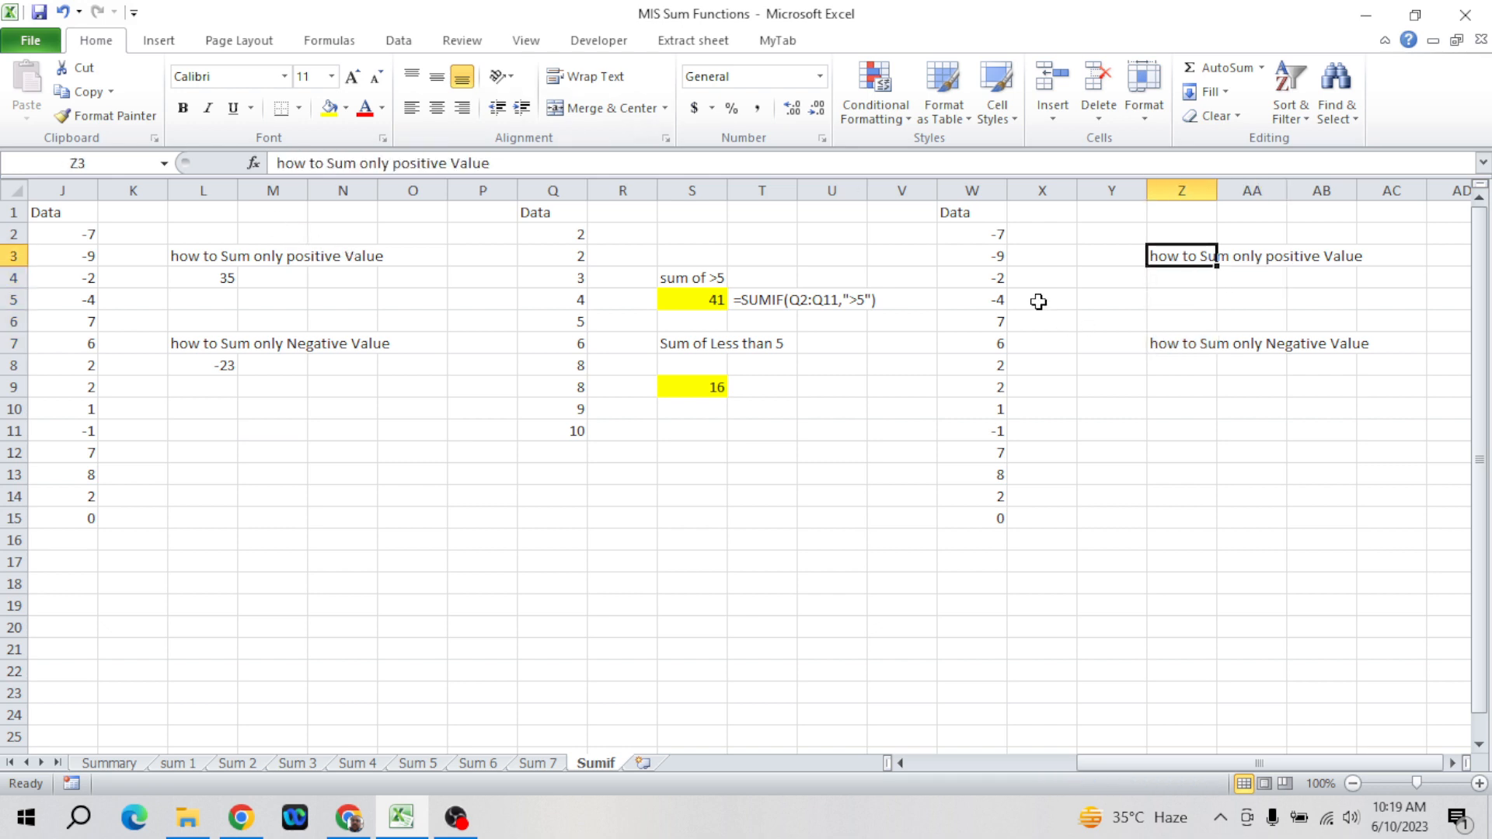
- Sum only the positive values of the copied Data list by entering =SUMIF(W2:W15,">0") in Z4
click(996, 235)
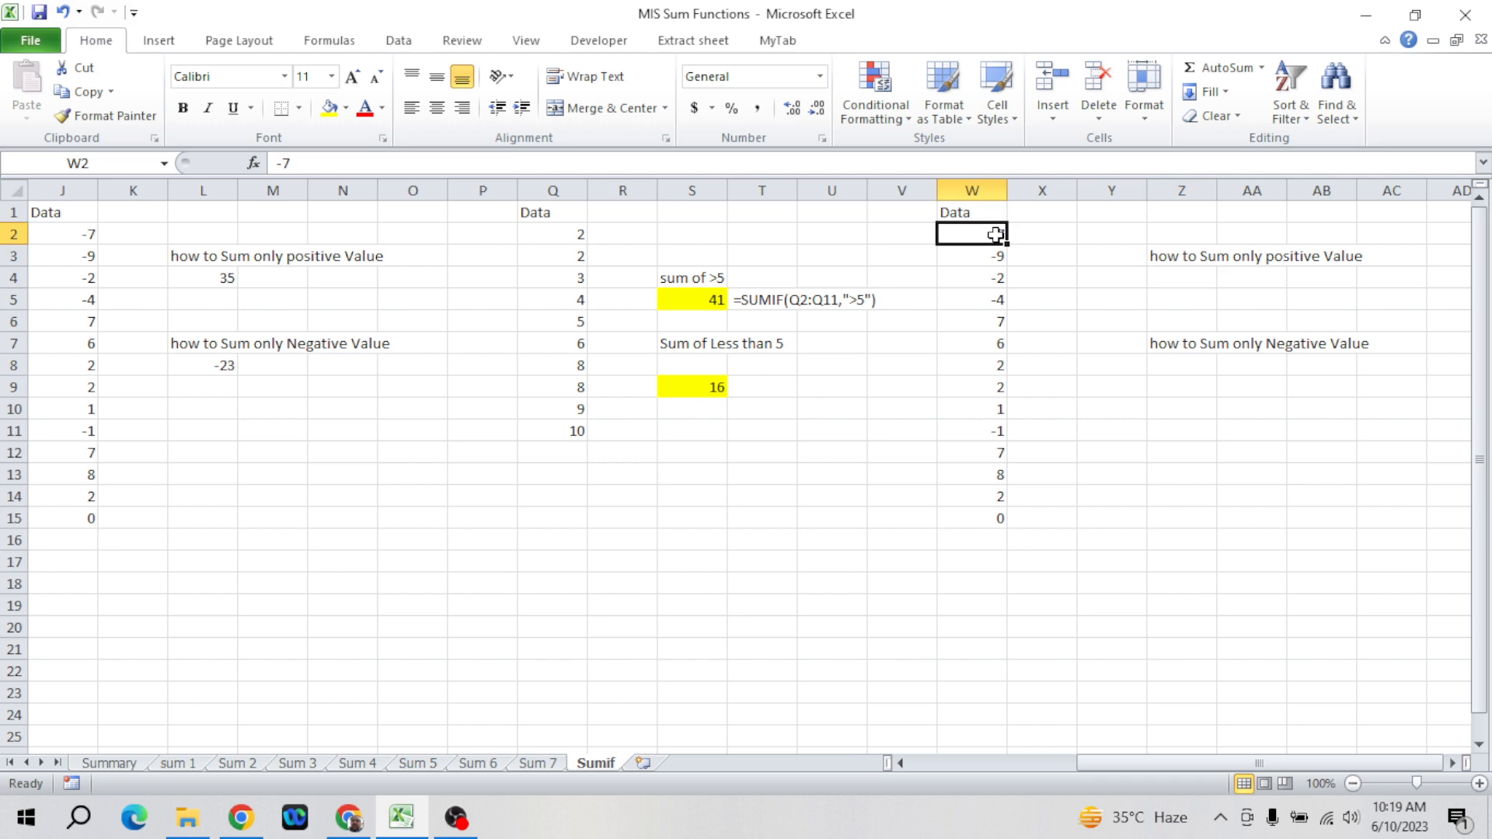
key(ctrl+shift+Down)
key(Right)
key(Right)
key(Right)
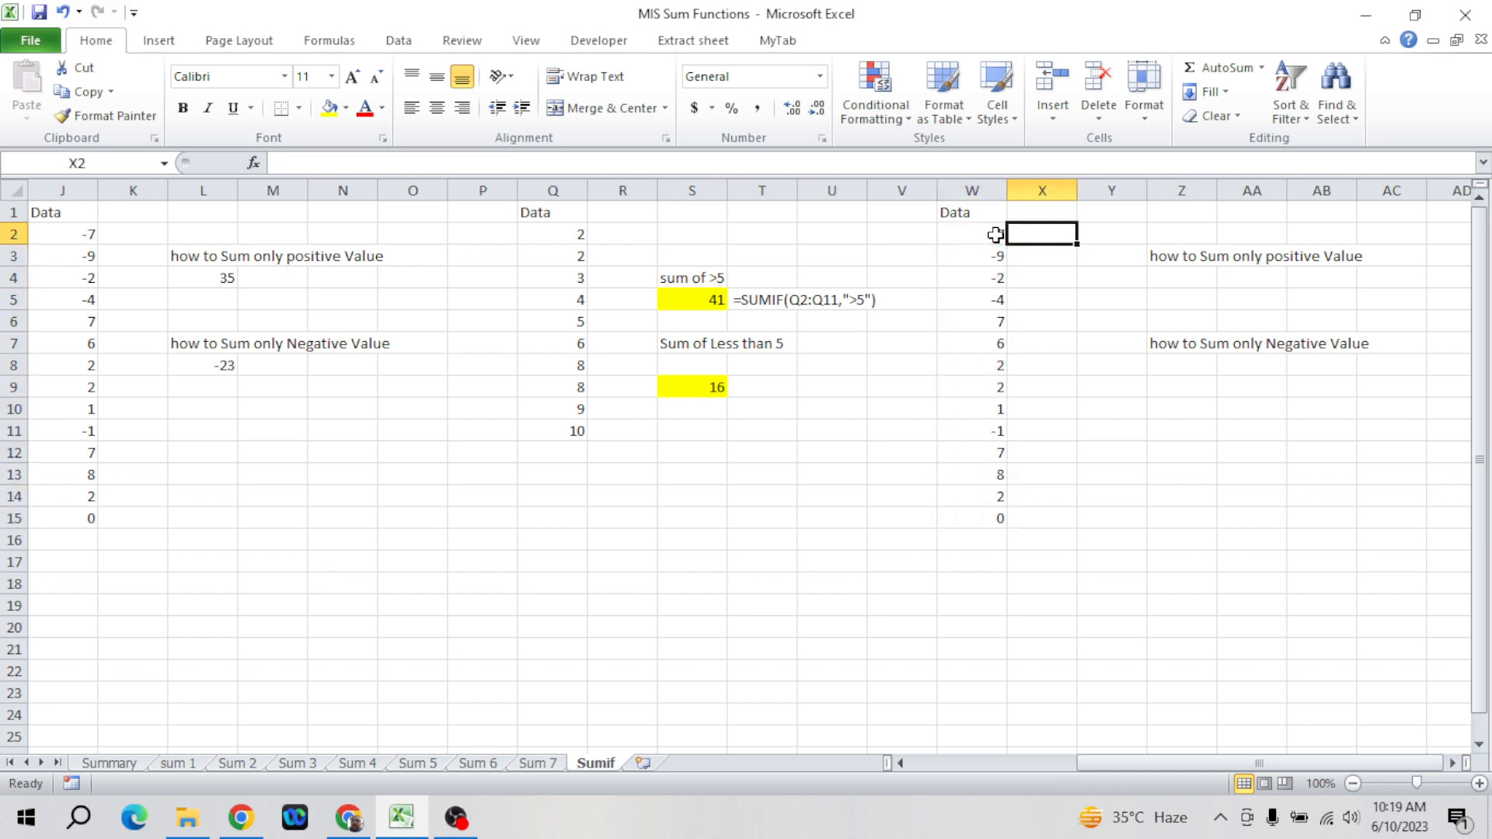
key(Down)
key(Down)
text(=su)
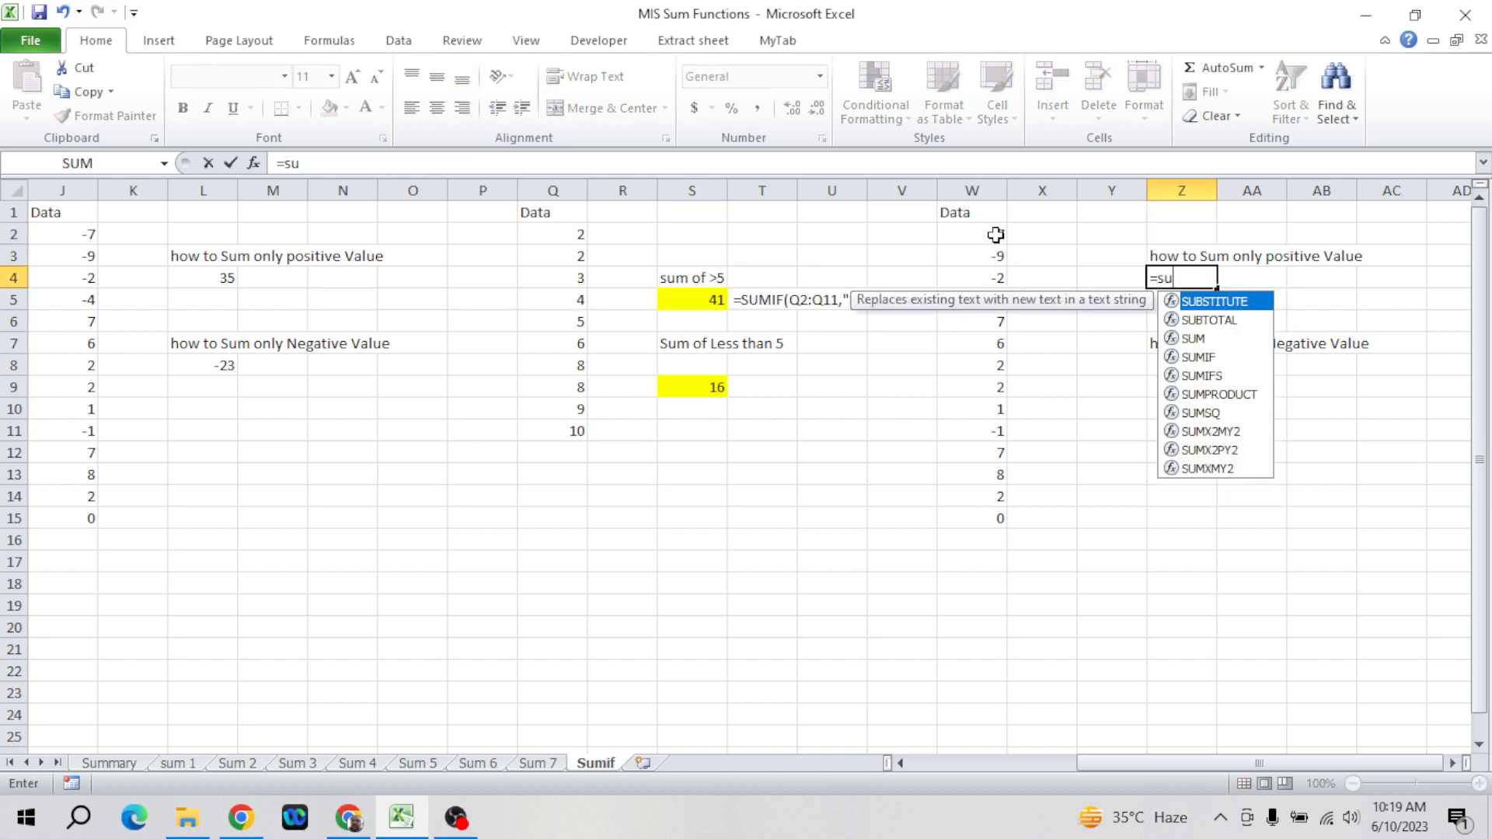
text(mi)
key(Tab)
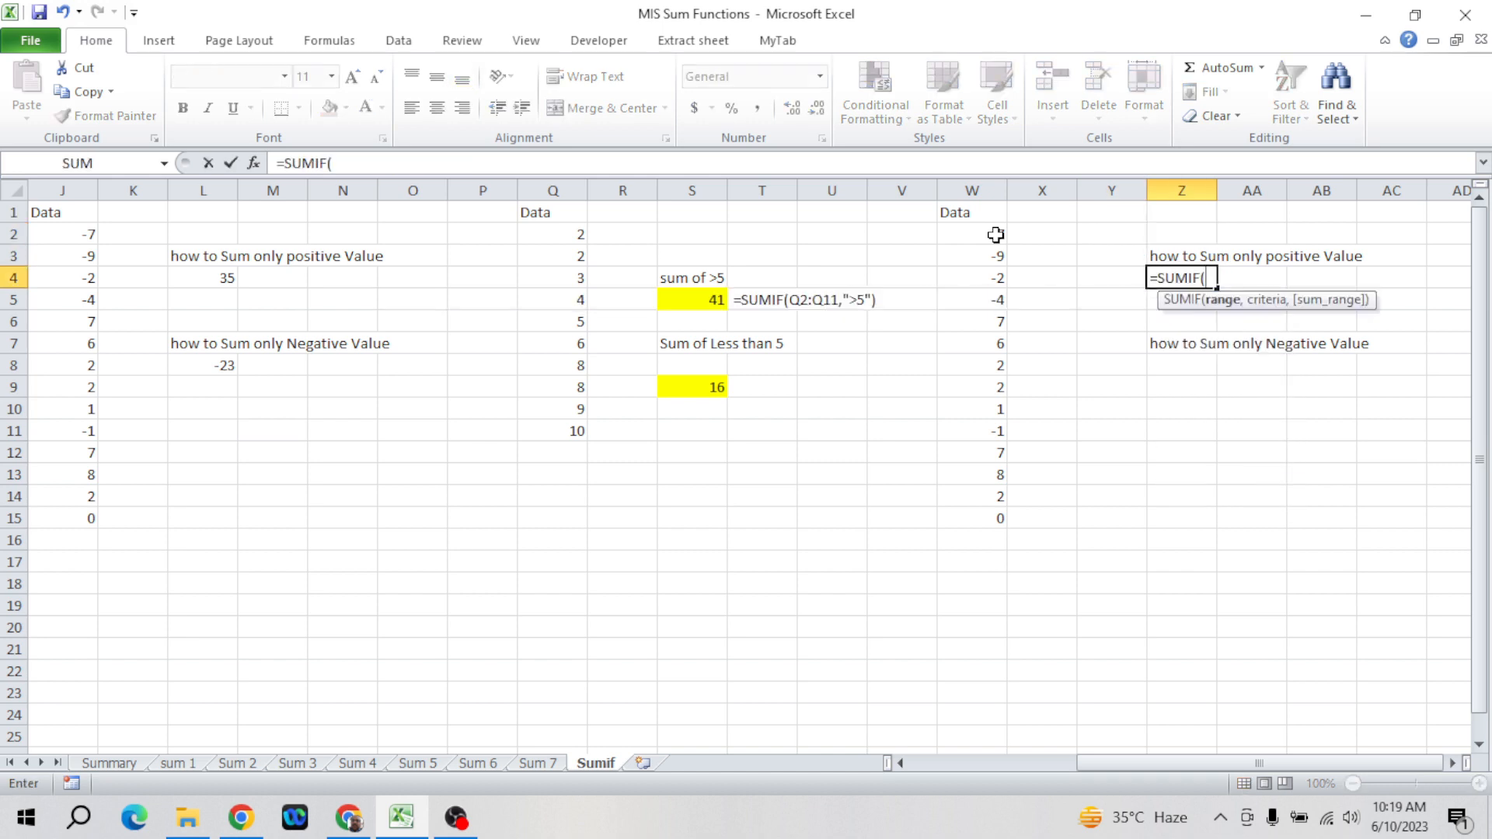
key(Left)
key(Left)
key(Left)
key(Up)
key(Up)
key(ctrl+shift+Down)
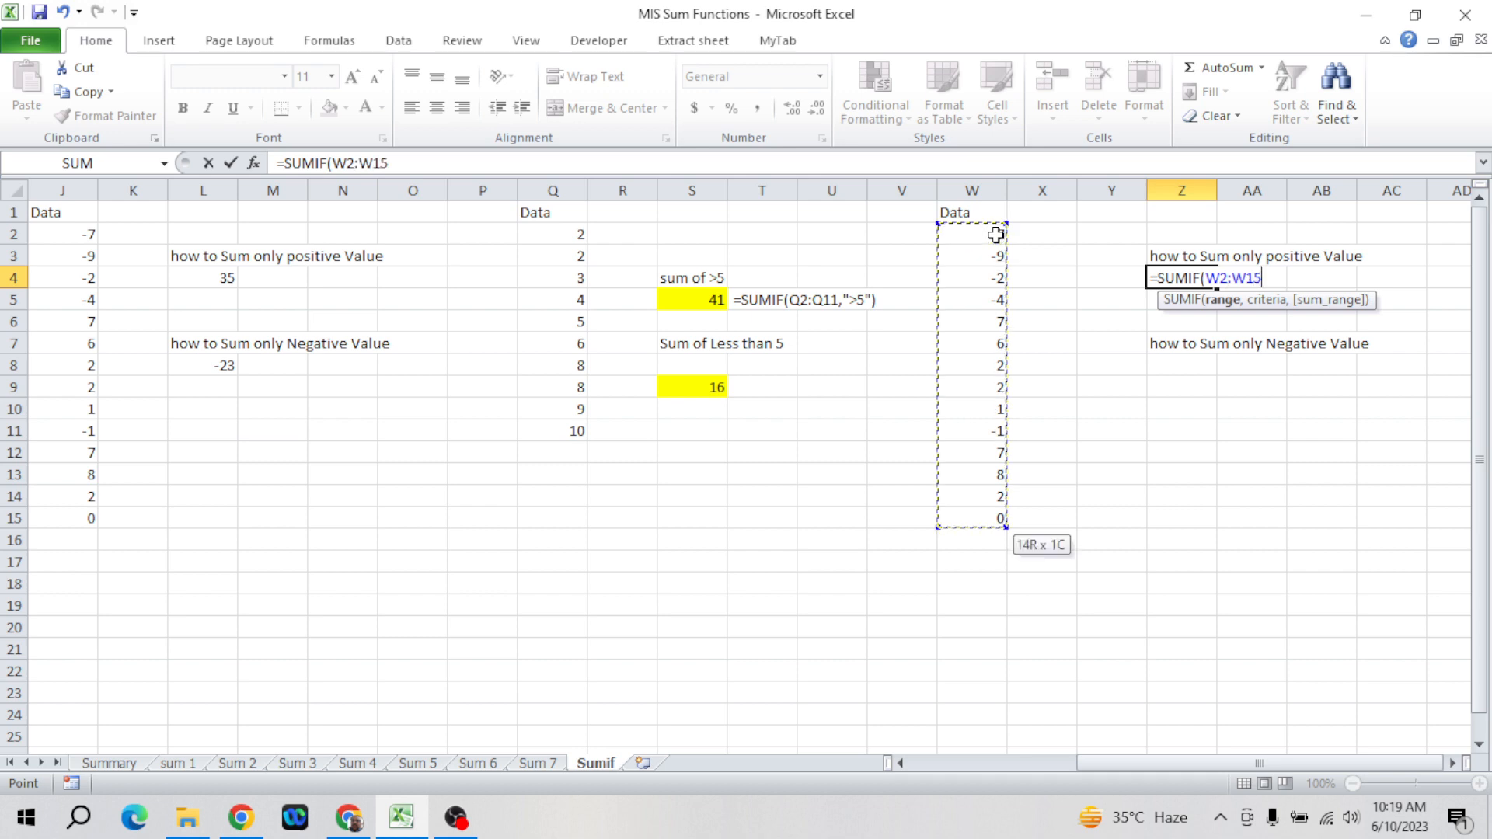
text(,)
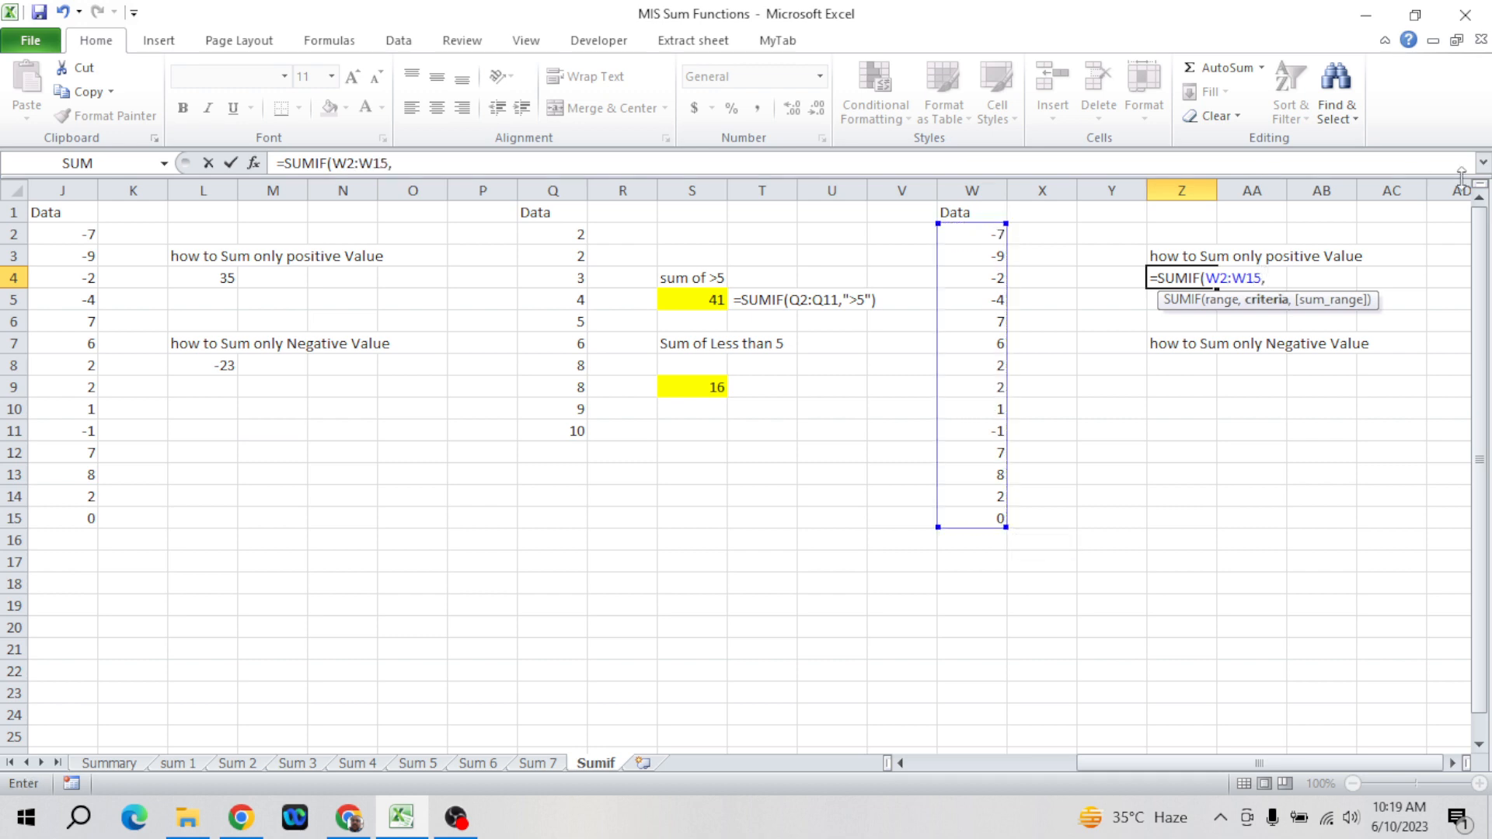
text(>)
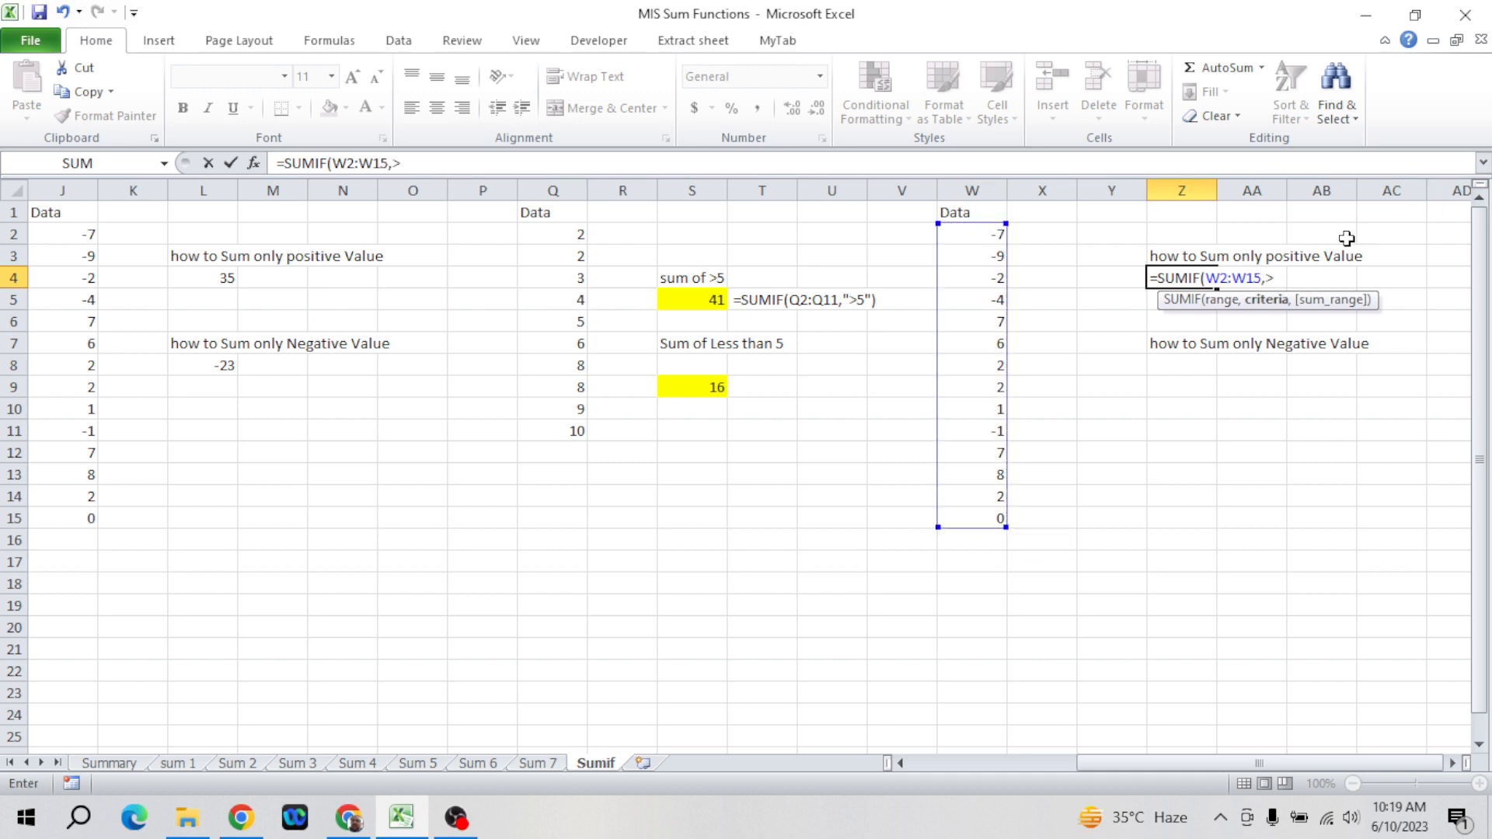
key(BackSpace)
text(">0")
key(ctrl+Return)
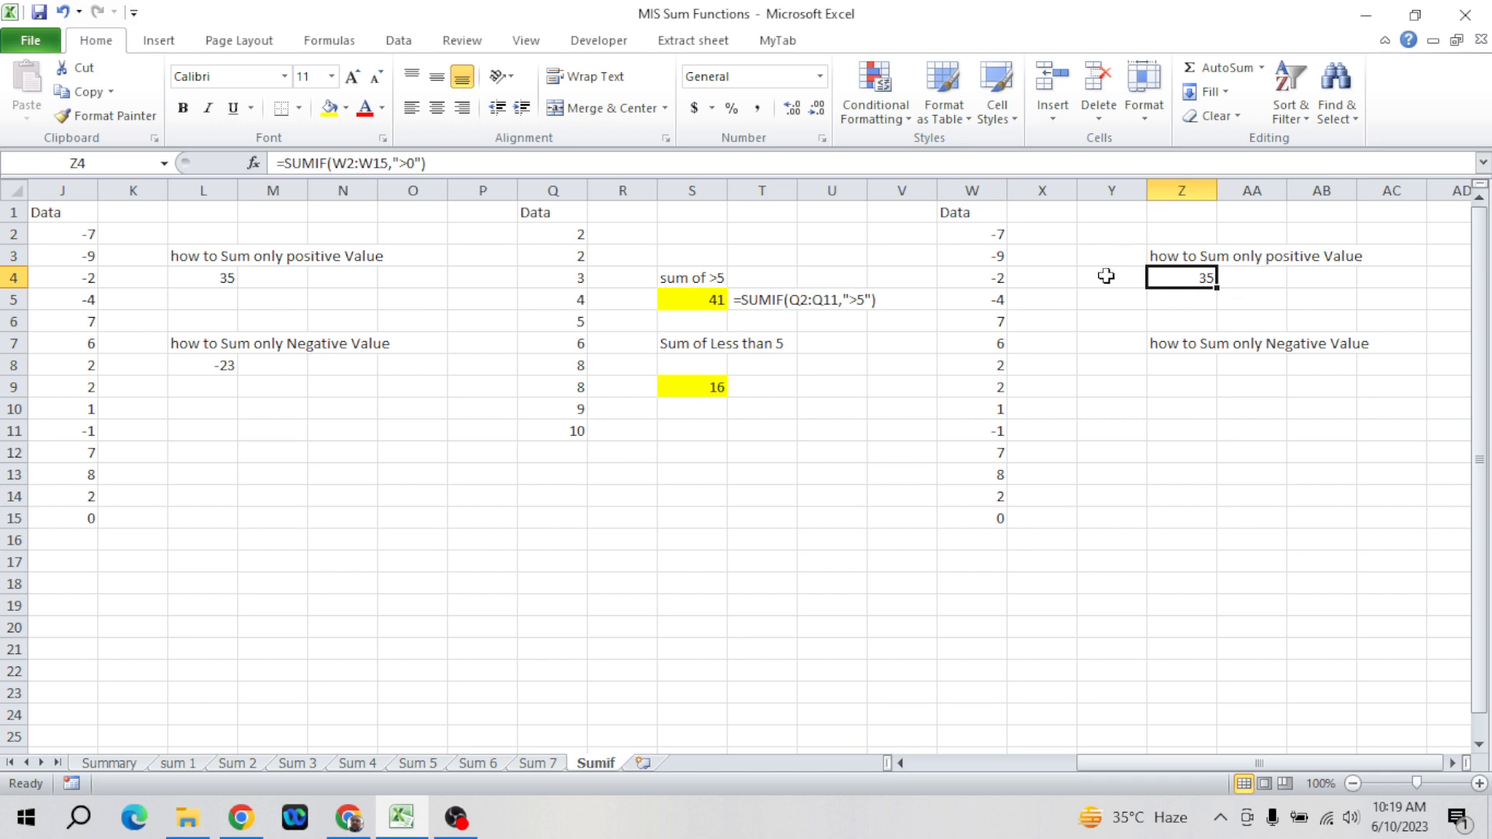
- Filter the column W Data list to exclude -9, -7, -4, -2 and -1, and select the remaining values to check their sum
click(983, 218)
key(alt+d)
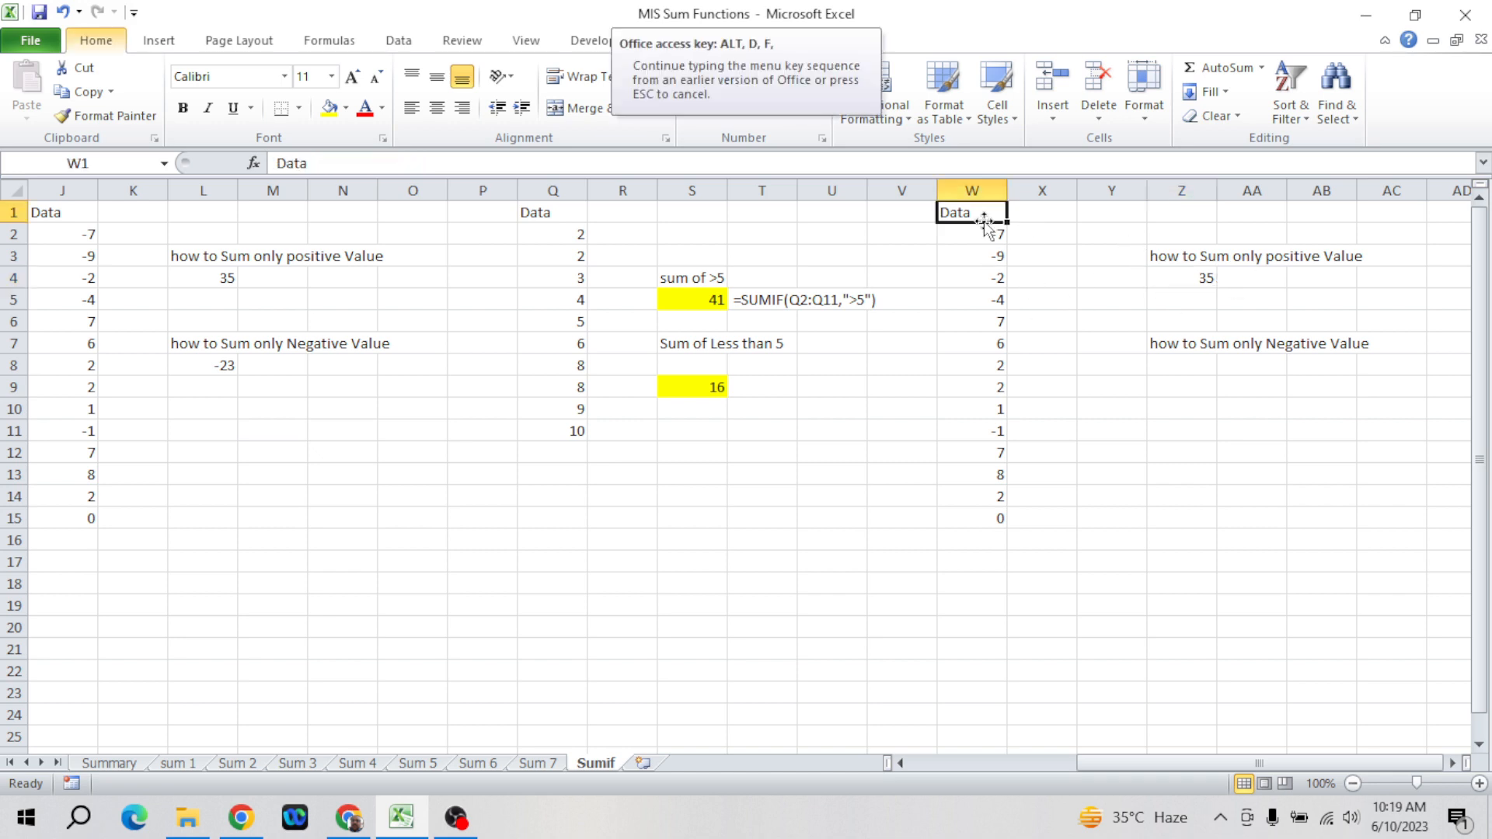
key(f)
key(f)
click(995, 213)
key(Down)
key(Down)
key(Down)
key(Down)
key(Down)
key(Down)
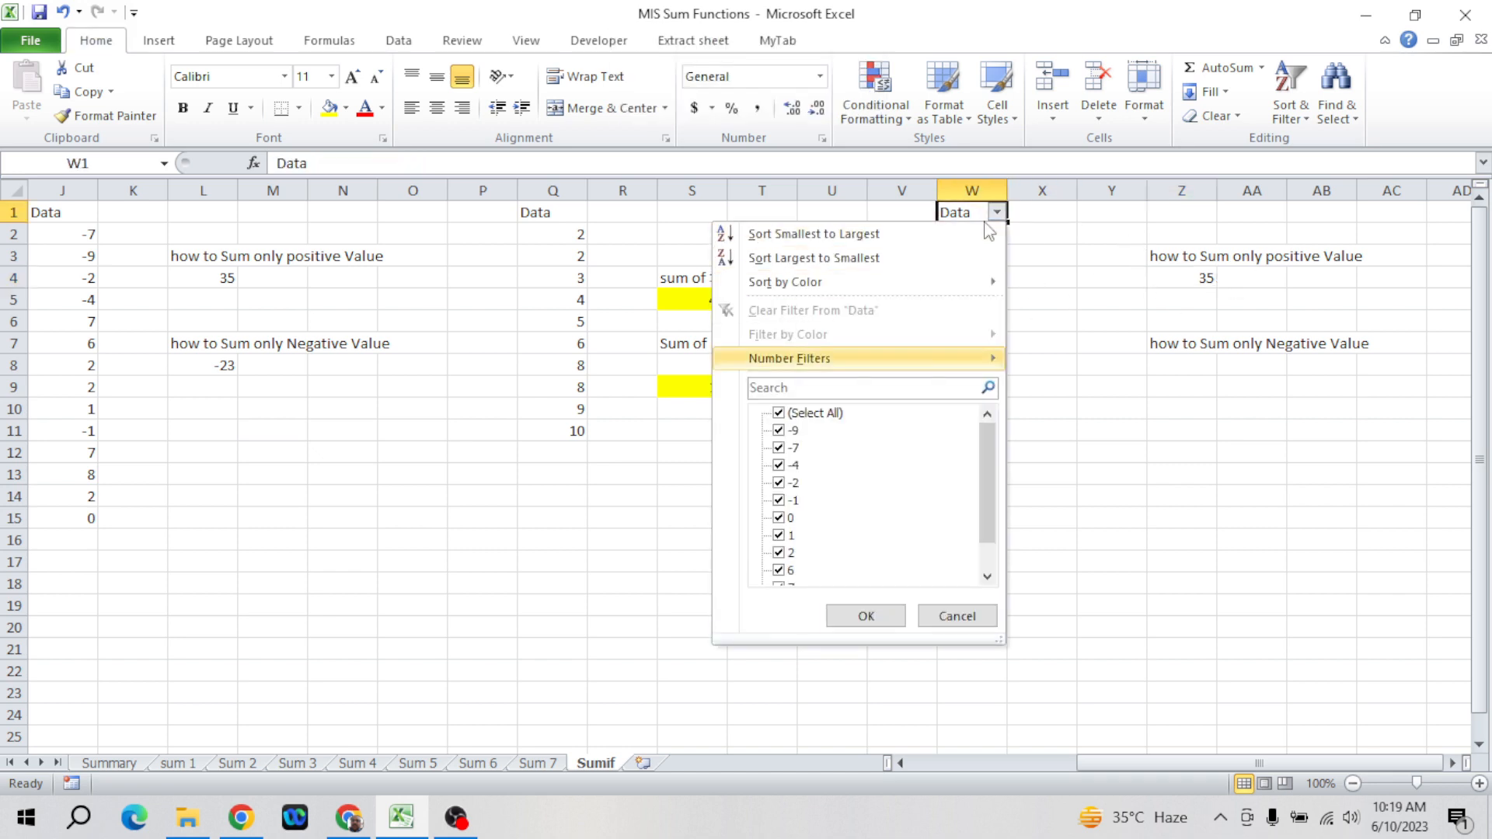
key(space)
key(Down)
key(space)
key(Down)
key(Down)
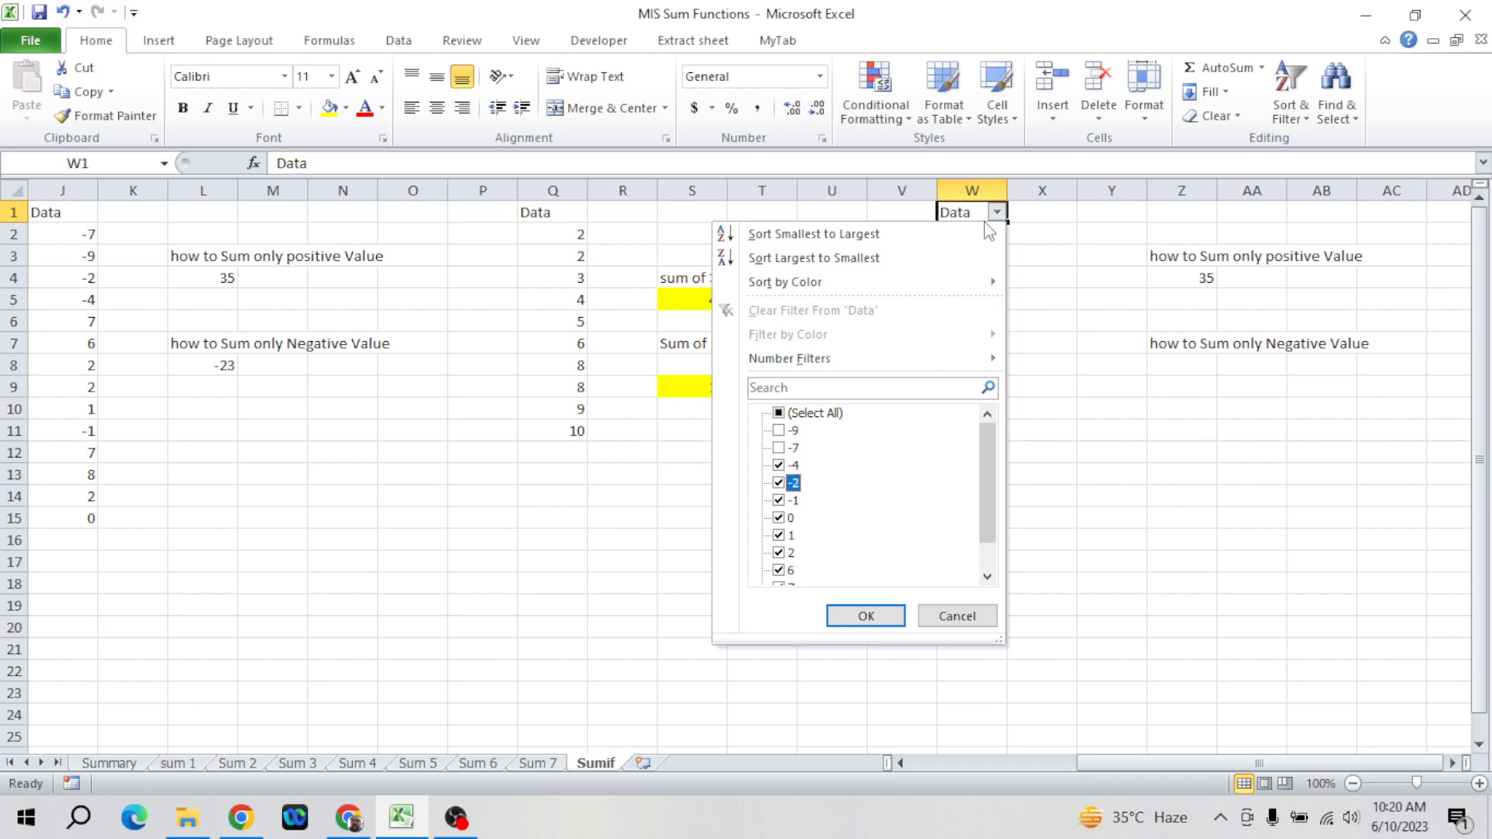
key(space)
key(Down)
key(Return)
key(Down)
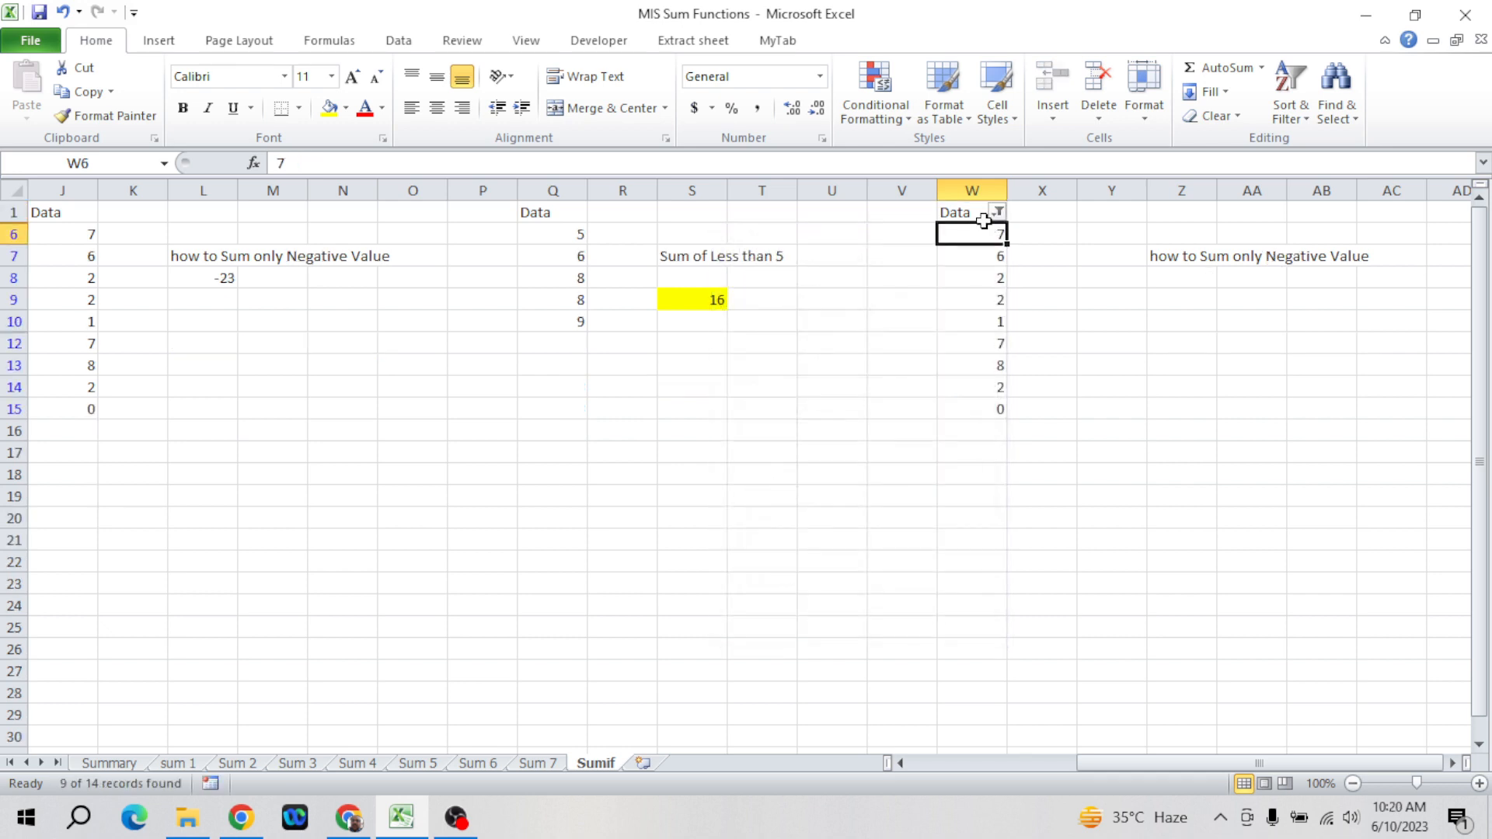
key(ctrl+shift+Down)
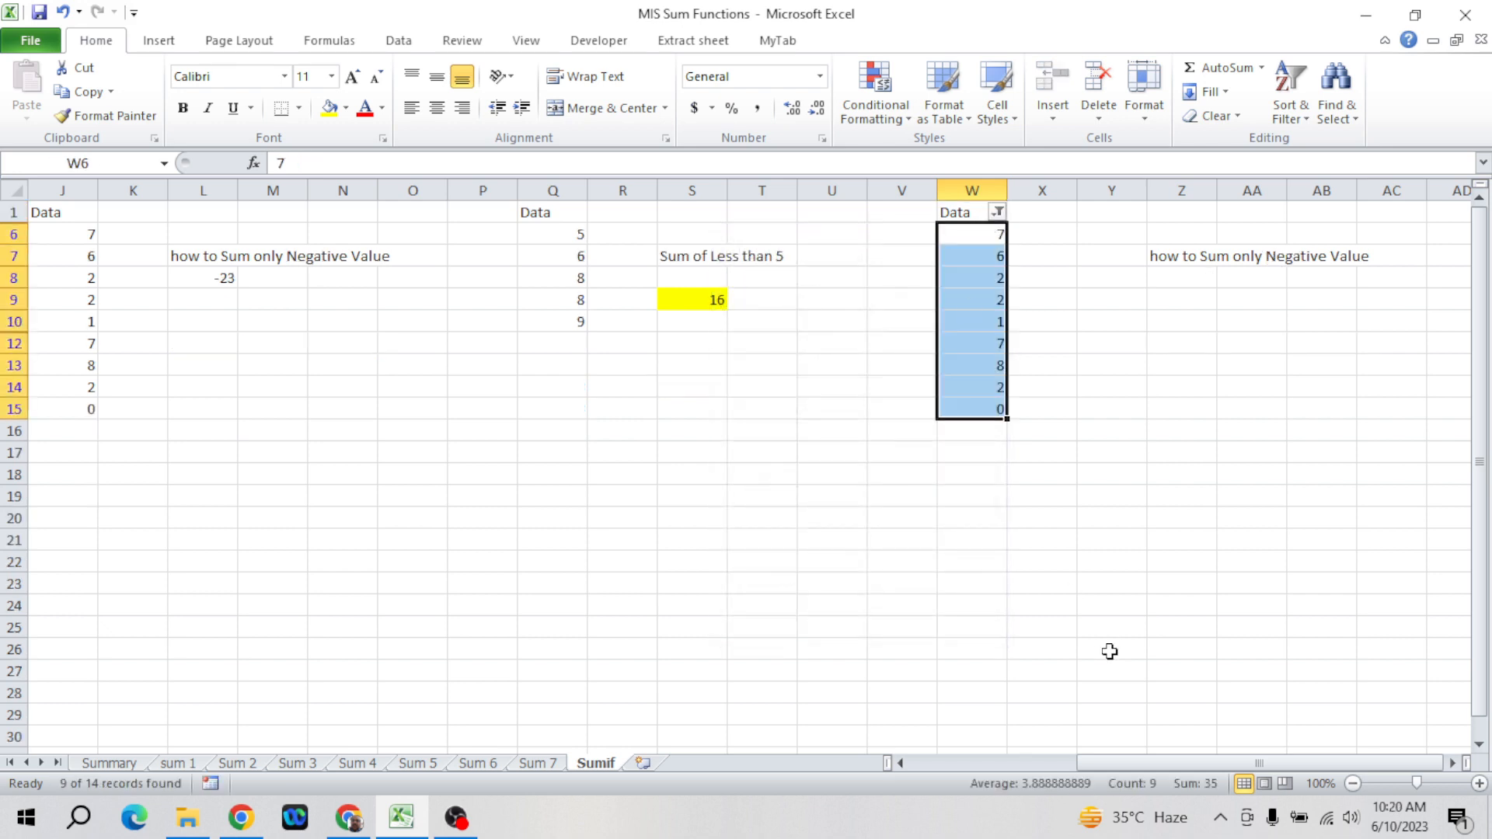
- Remove the filter from the column W Data list and return to the positive sum in Z4
key(alt+d)
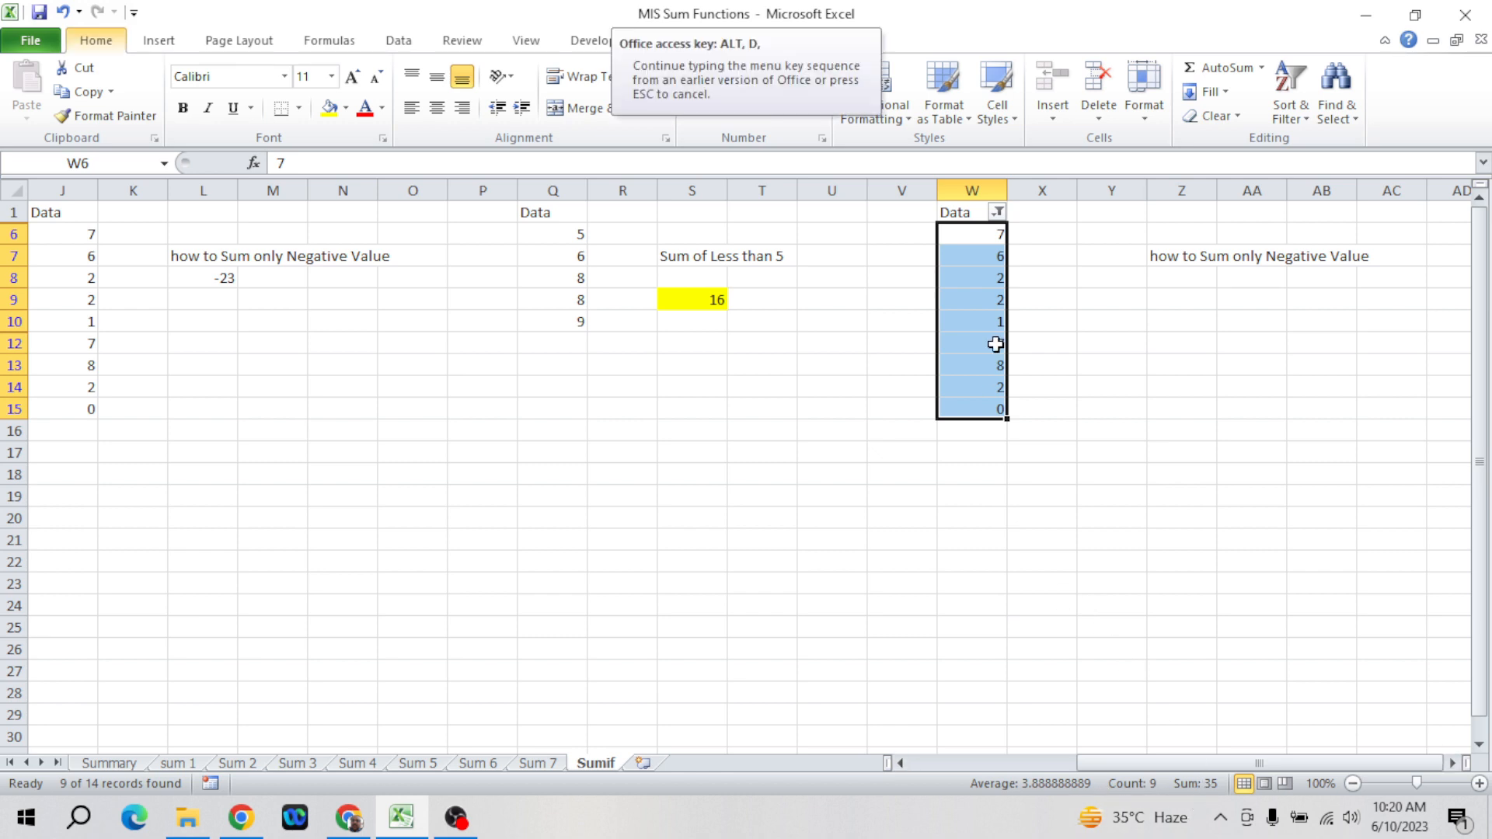
key(f)
key(f)
key(Up)
key(Right)
key(Right)
key(Right)
key(Up)
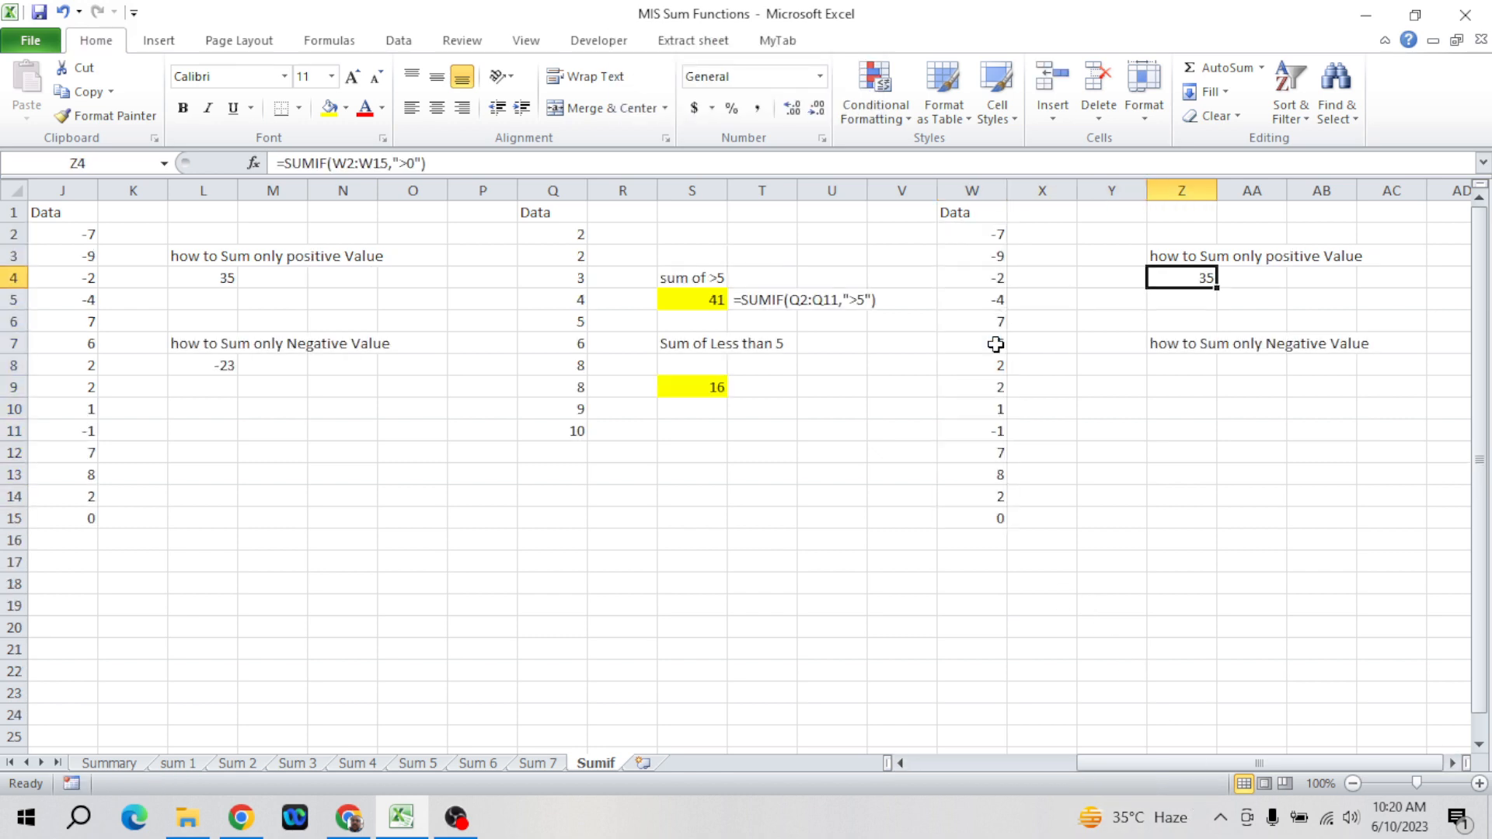
- Sum only the negative values of the column W Data list by entering =SUMIF(W2:W15,"<0") in Z9
key(Down)
key(Down)
key(Down)
key(Down)
key(Down)
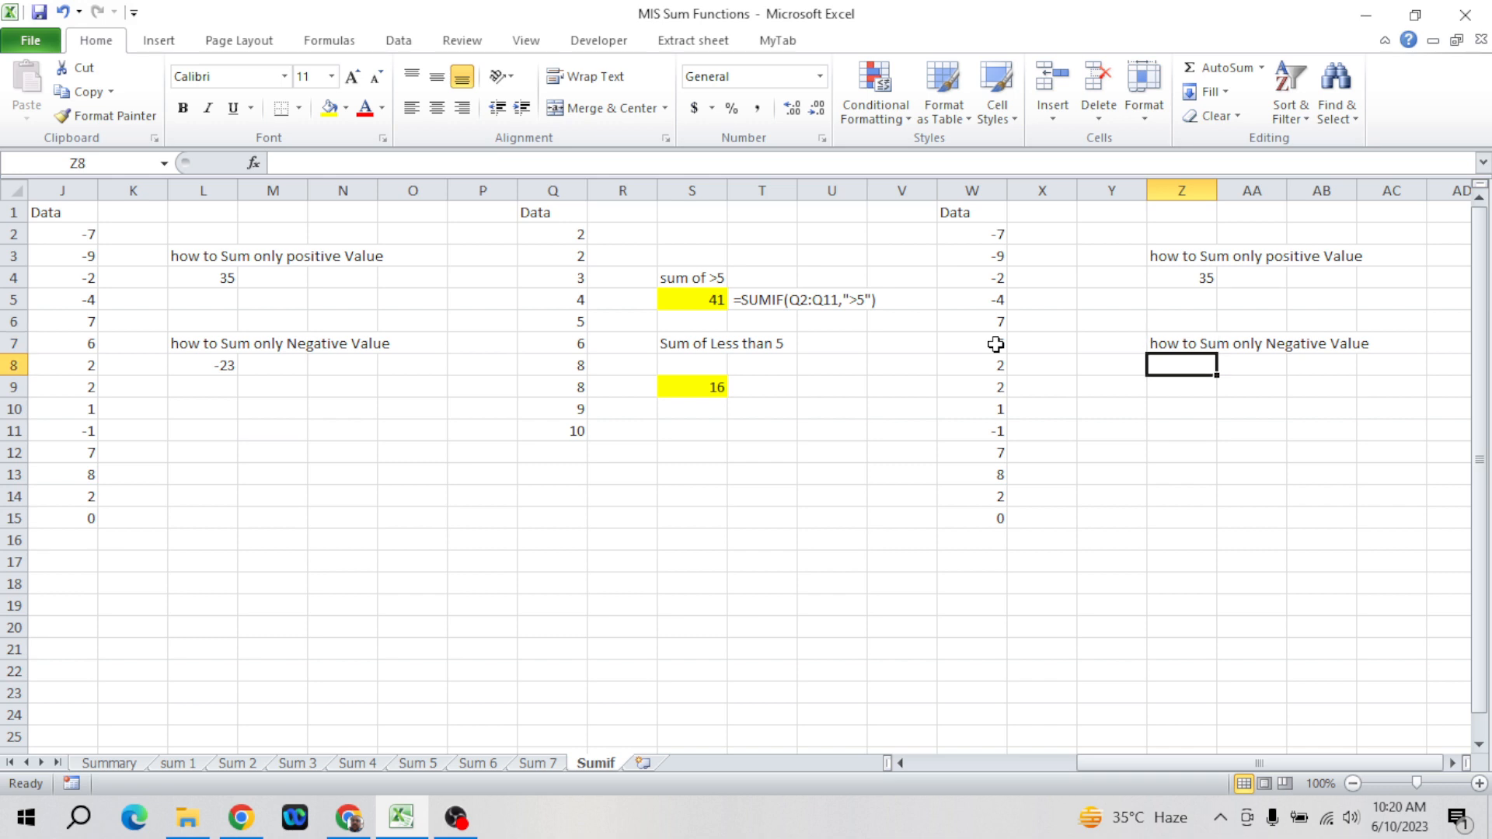
text(=sum)
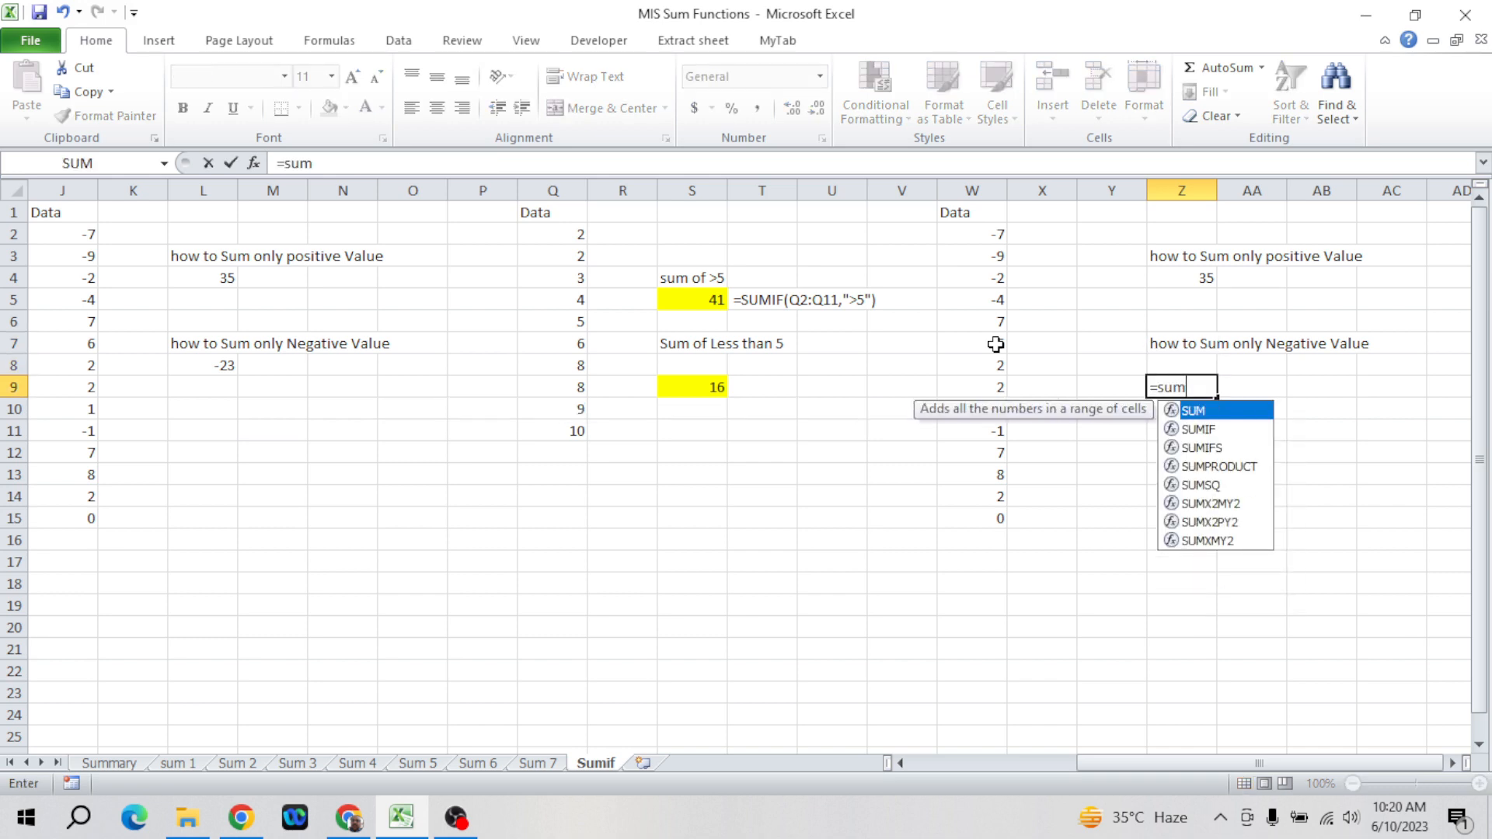
key(Down)
key(Tab)
key(Left)
key(Left)
key(Left)
key(ctrl+Up)
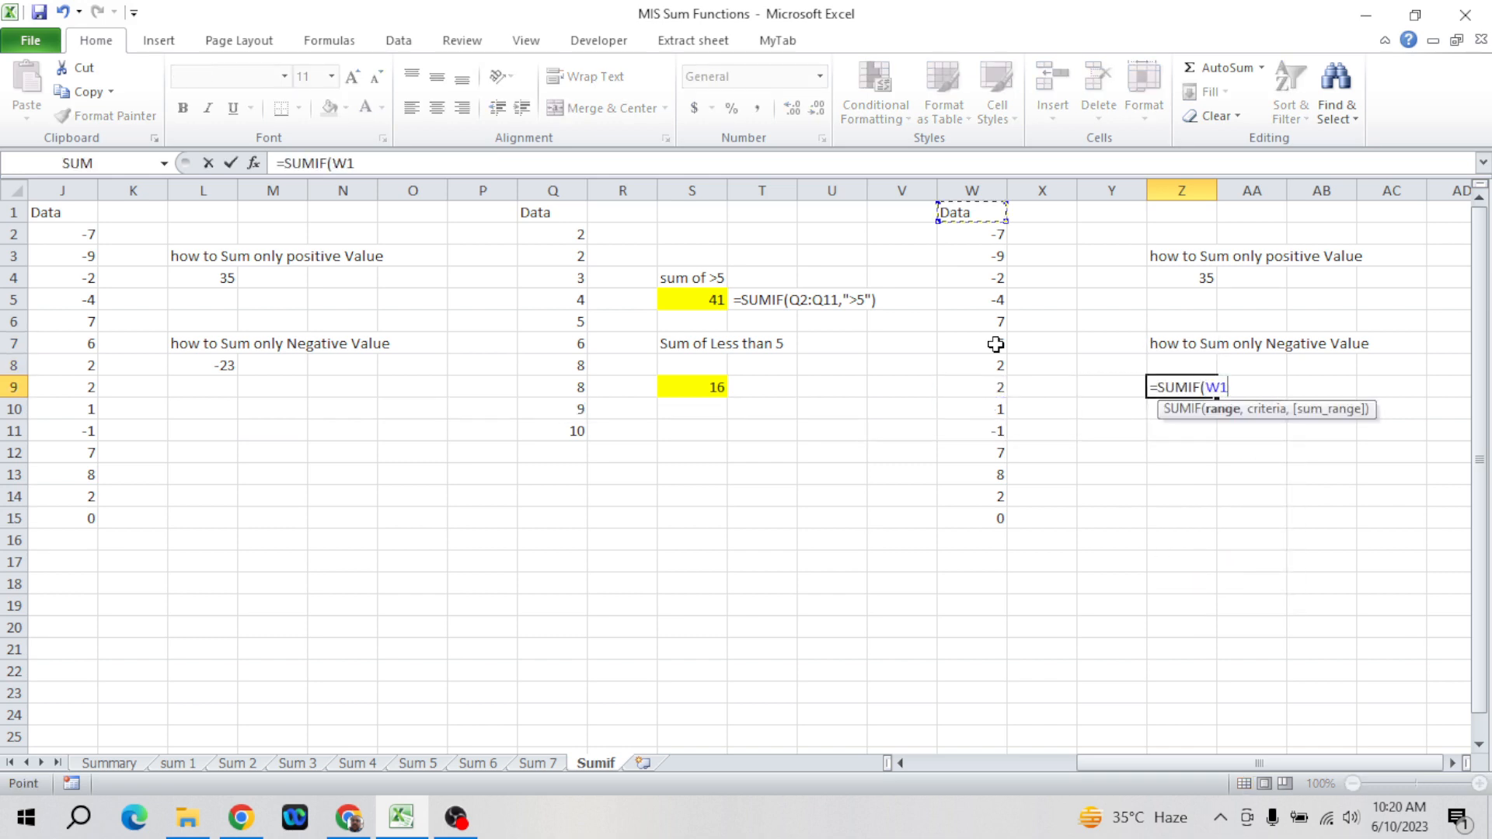
key(Down)
key(ctrl+shift+Down)
text(,<)
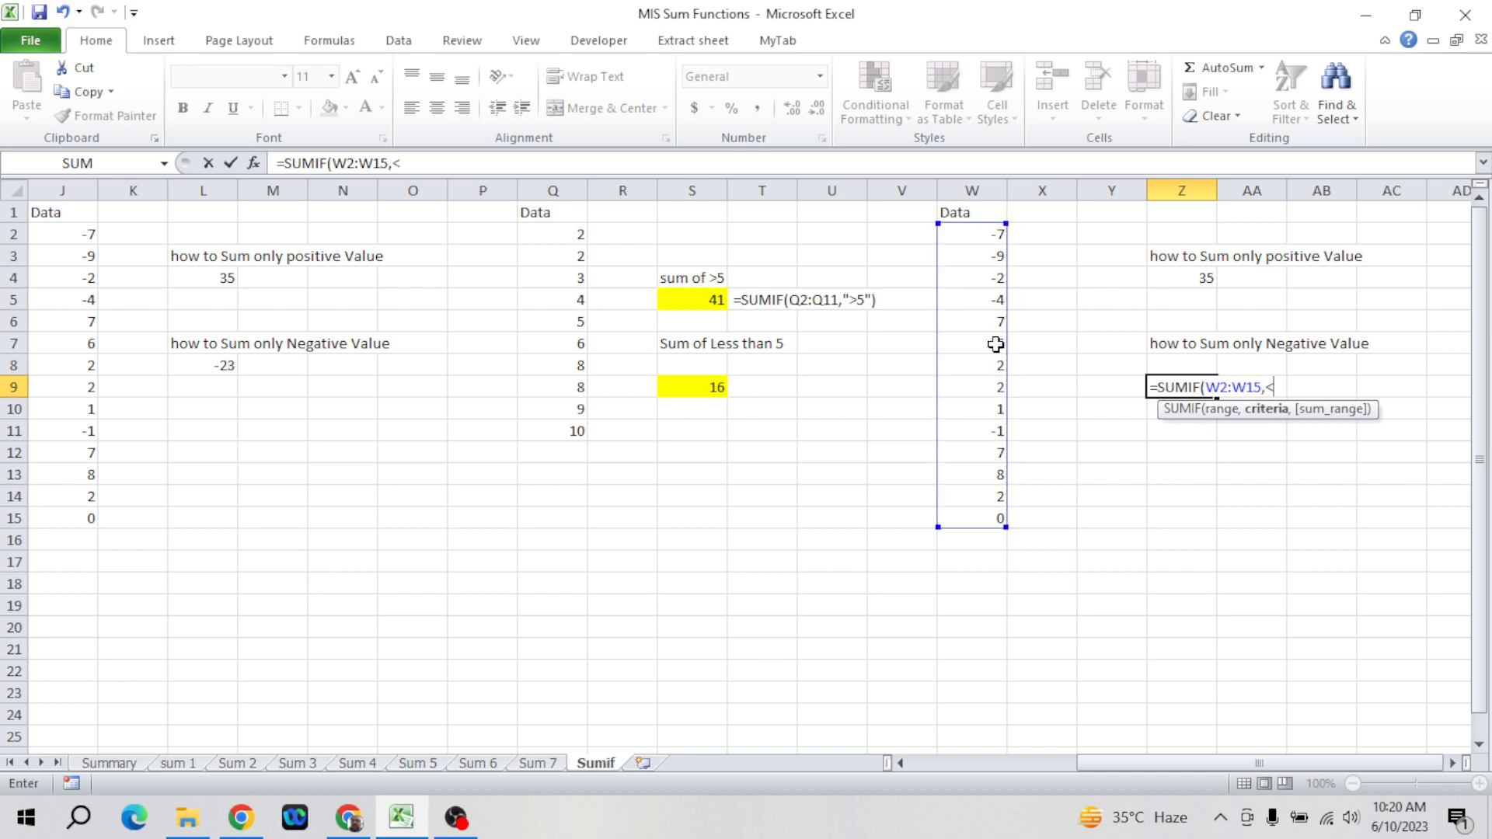
text(0)
key(BackSpace)
key(BackSpace)
text("<0")
key(Return)
key(Up)
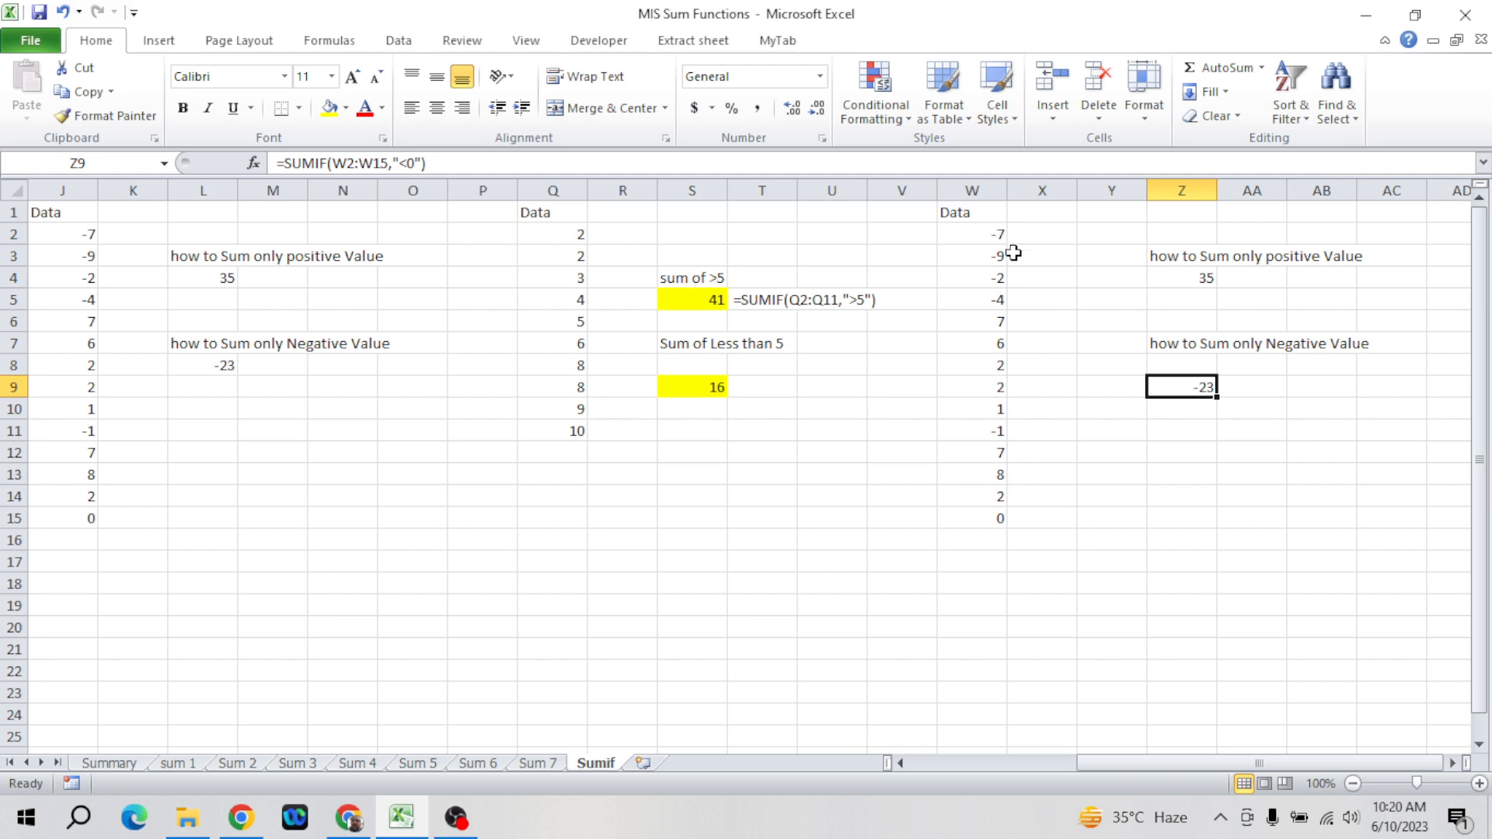
- Select only the negative values in W2:W5 and W11 together to check their sum, and clear the selection
click(995, 237)
drag(995, 236, 998, 300)
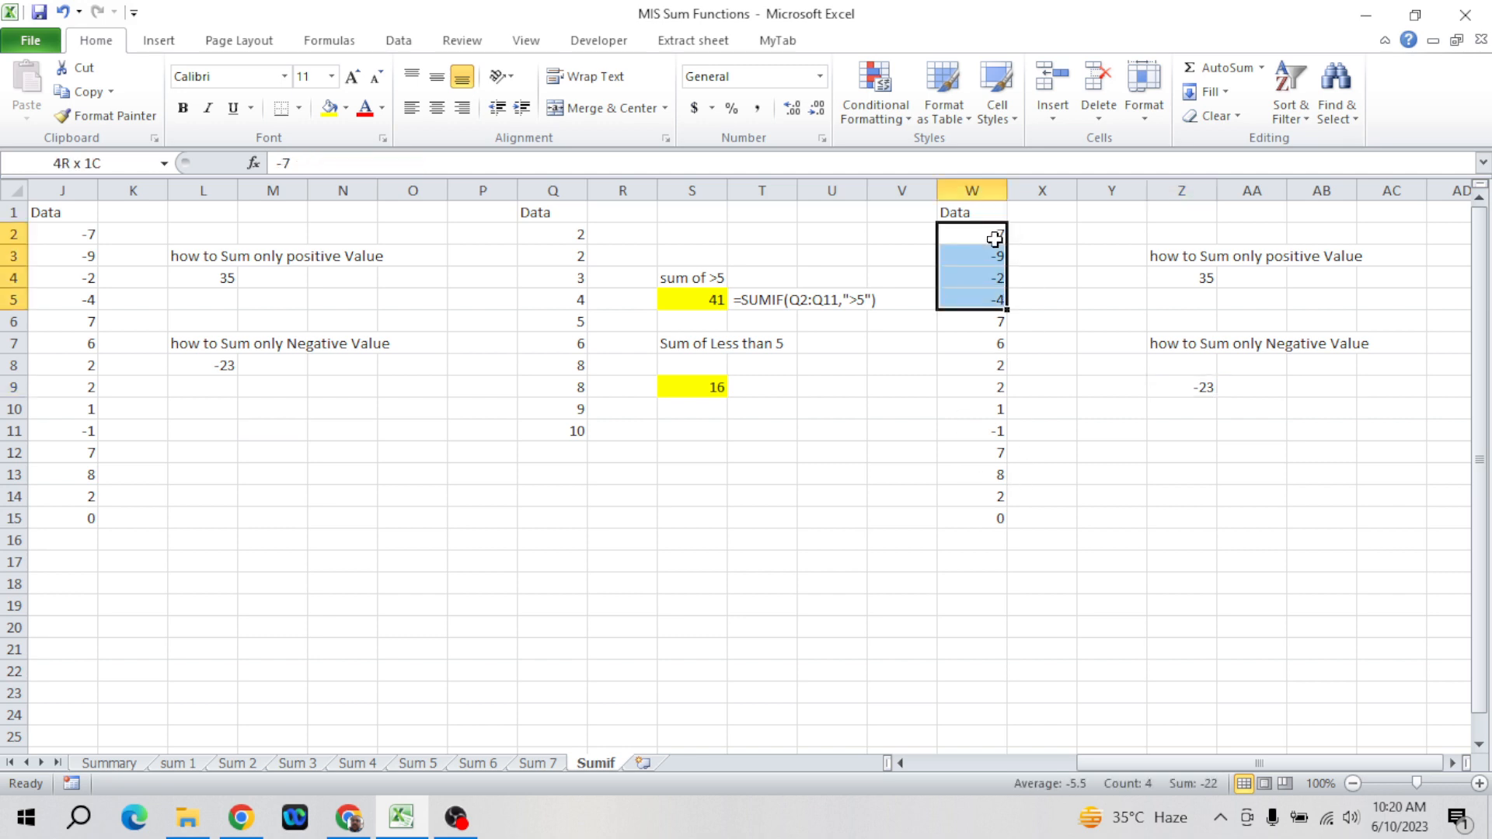
ctrl+click(995, 431)
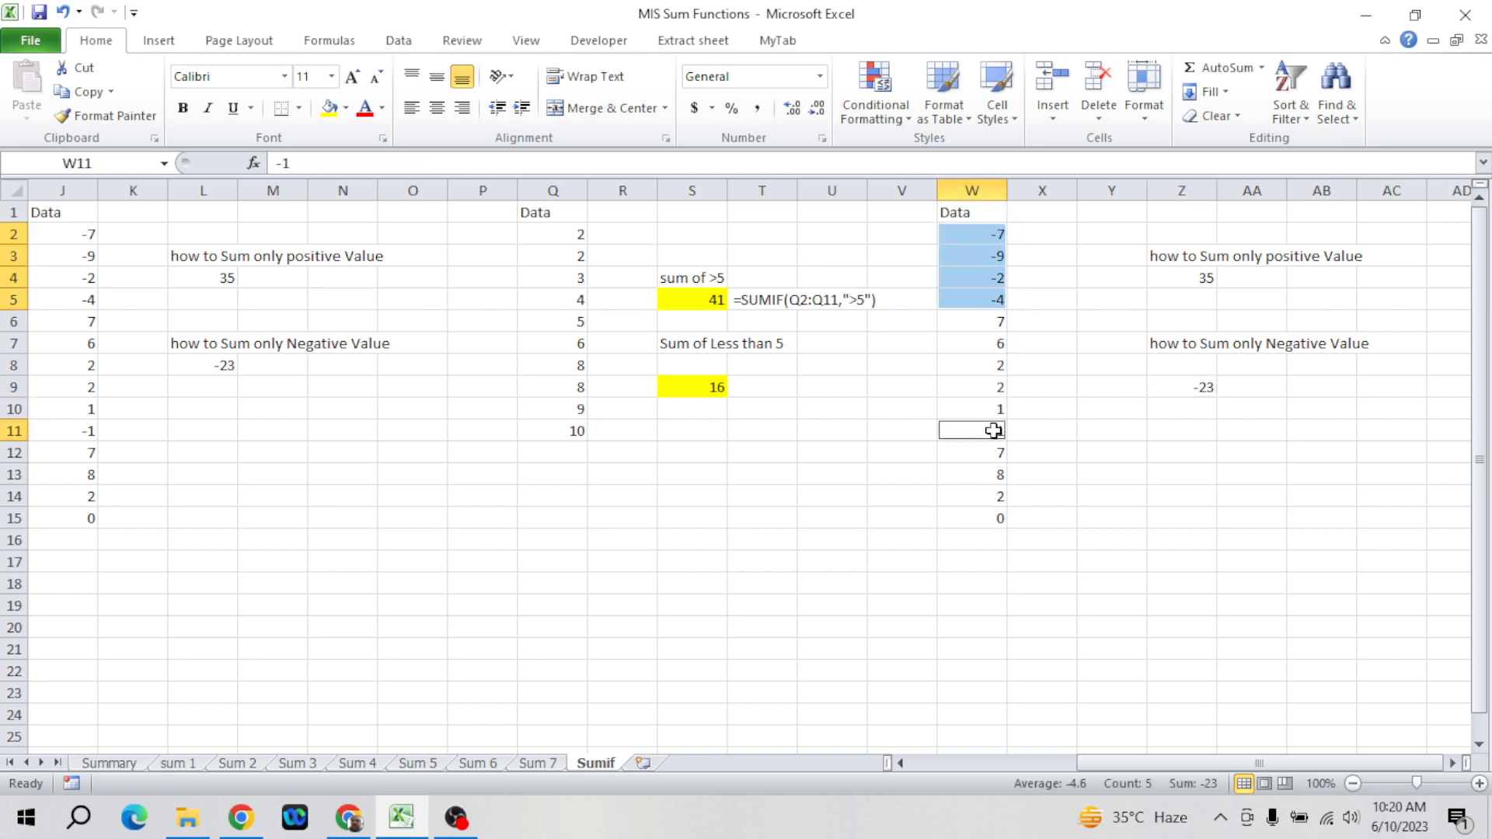
click(1159, 432)
key(Up)
key(Up)
key(Up)
key(Up)
key(Up)
key(Up)
key(Up)
key(Up)
key(Up)
key(Up)
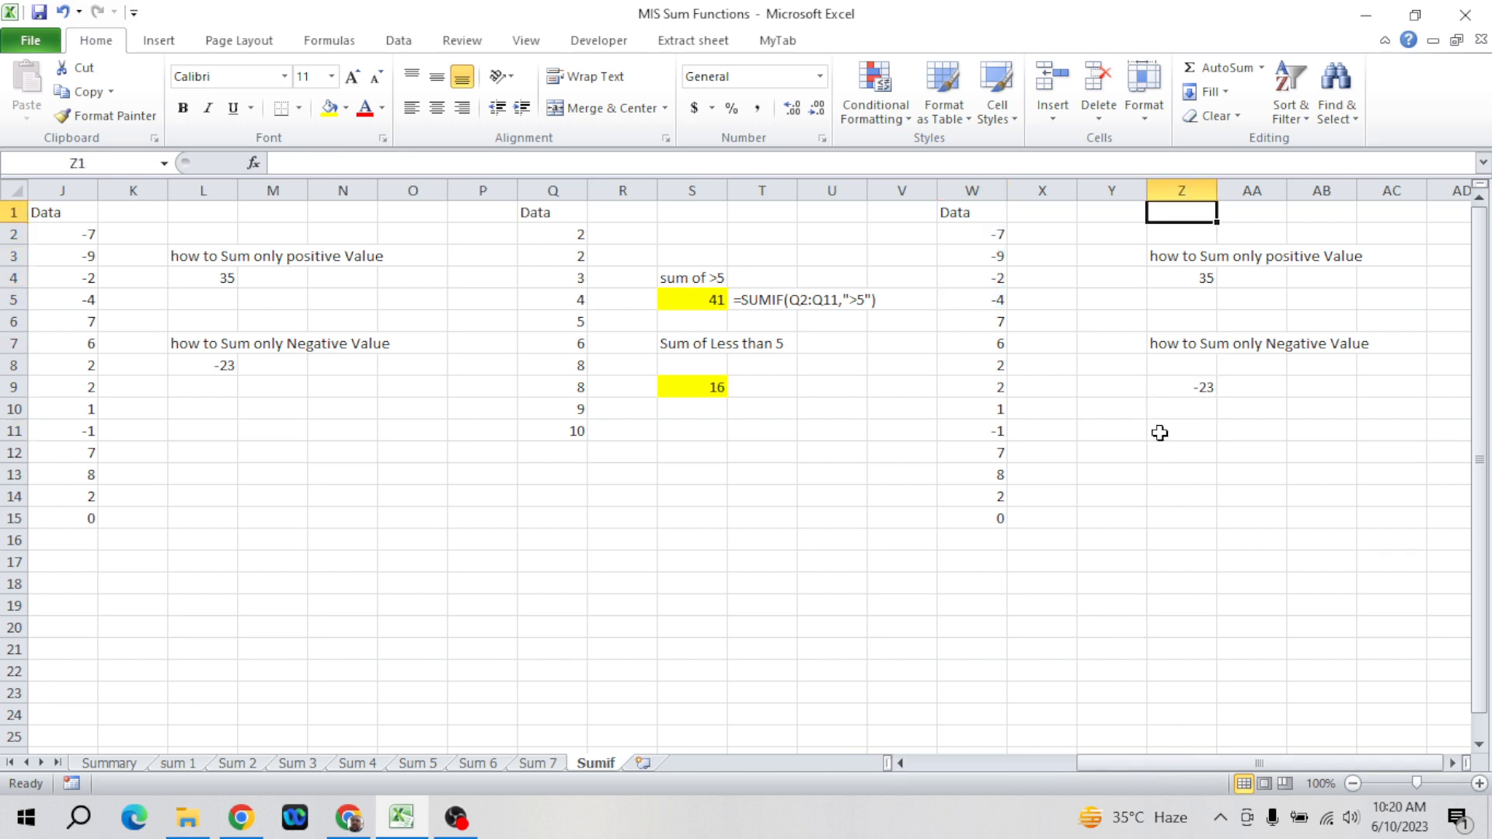
key(Left)
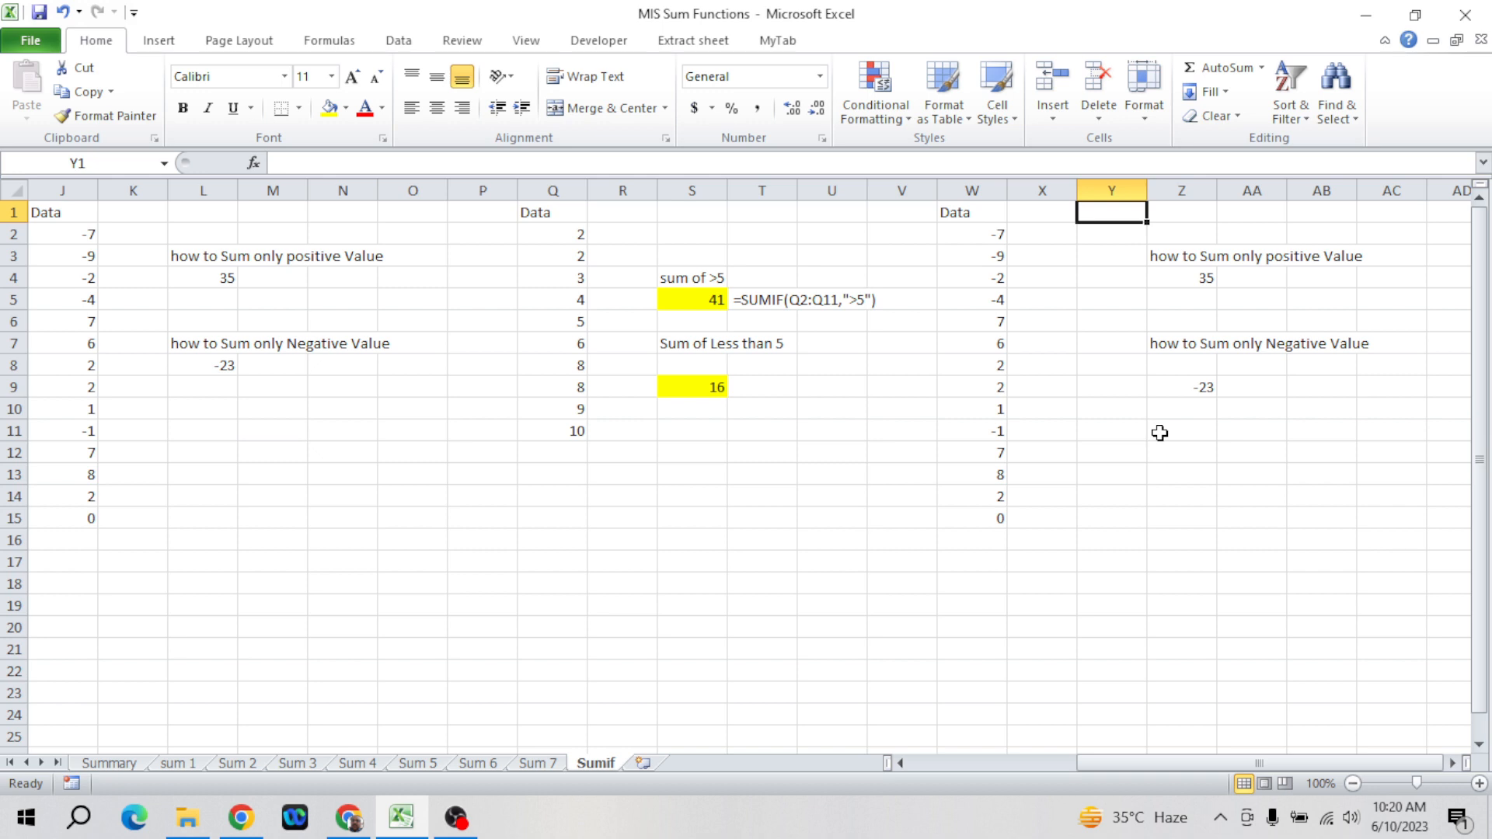
- Review the SUMIF formula in Z9, its heading in Z7 and the data value in W3
click(1196, 391)
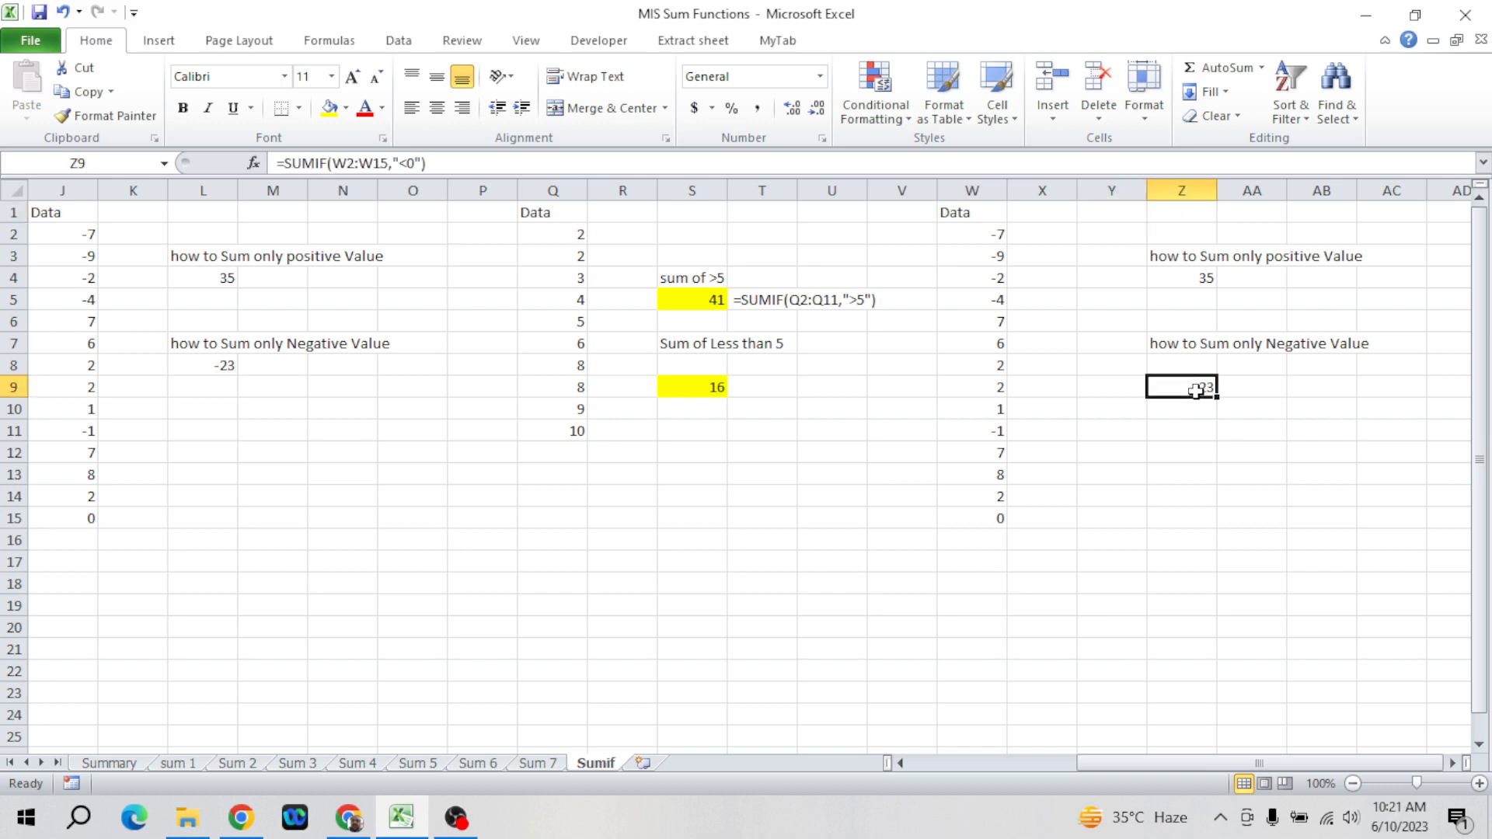
click(1192, 347)
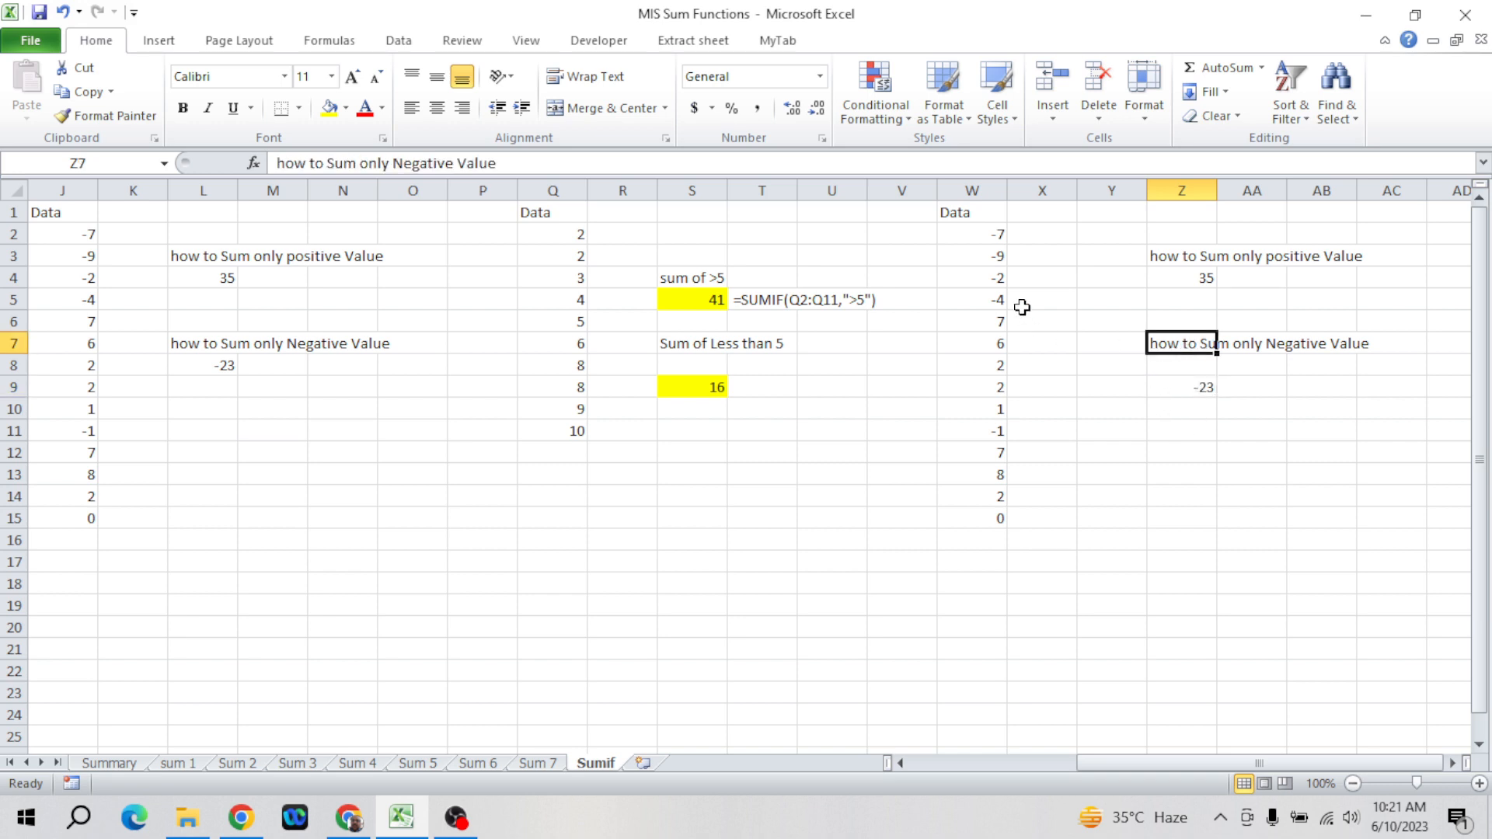
click(992, 250)
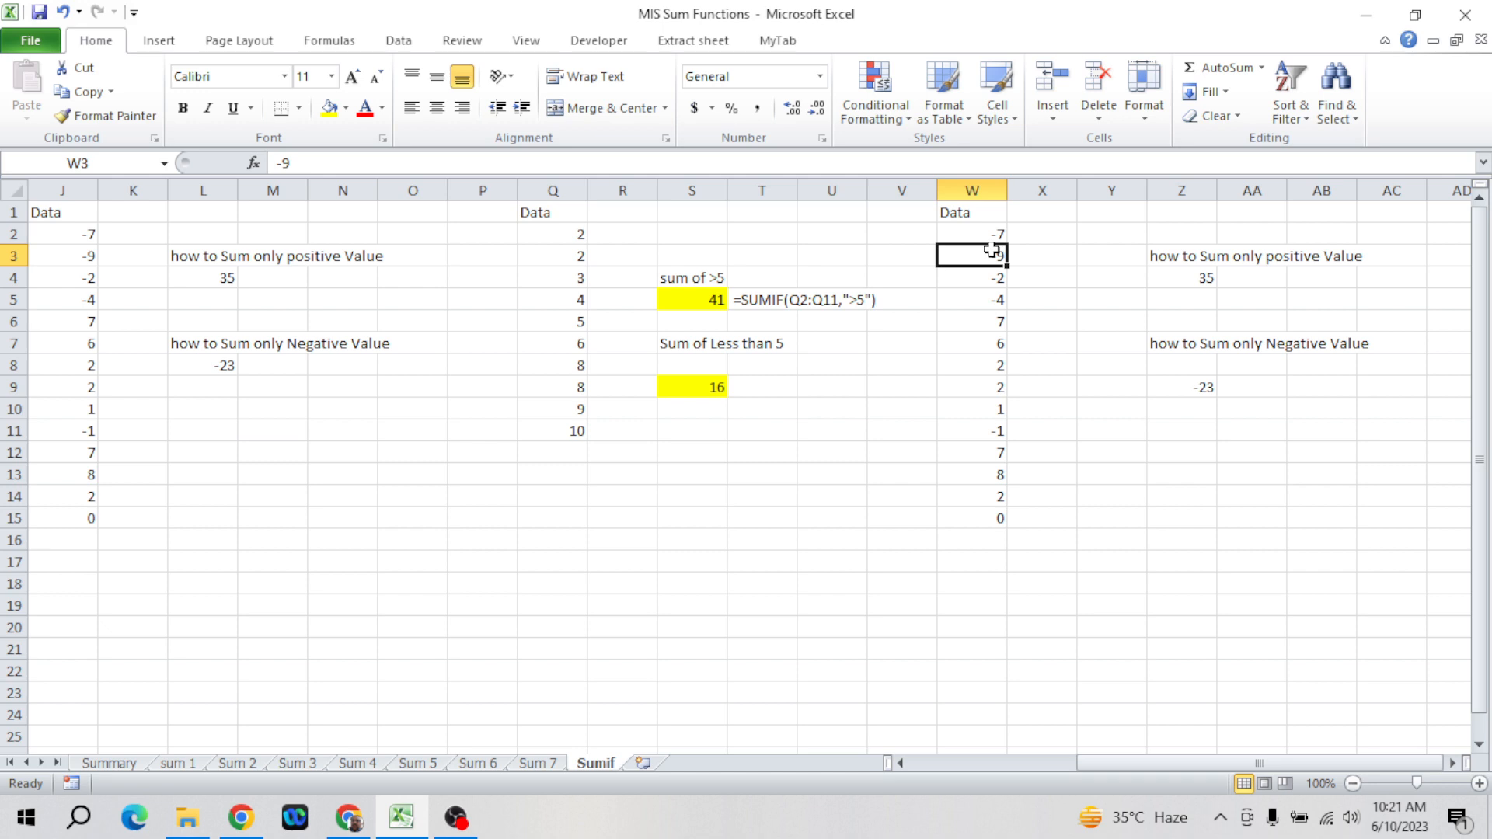
- Try out the criterion >0 in the empty cell U12 and discard the entry
click(828, 447)
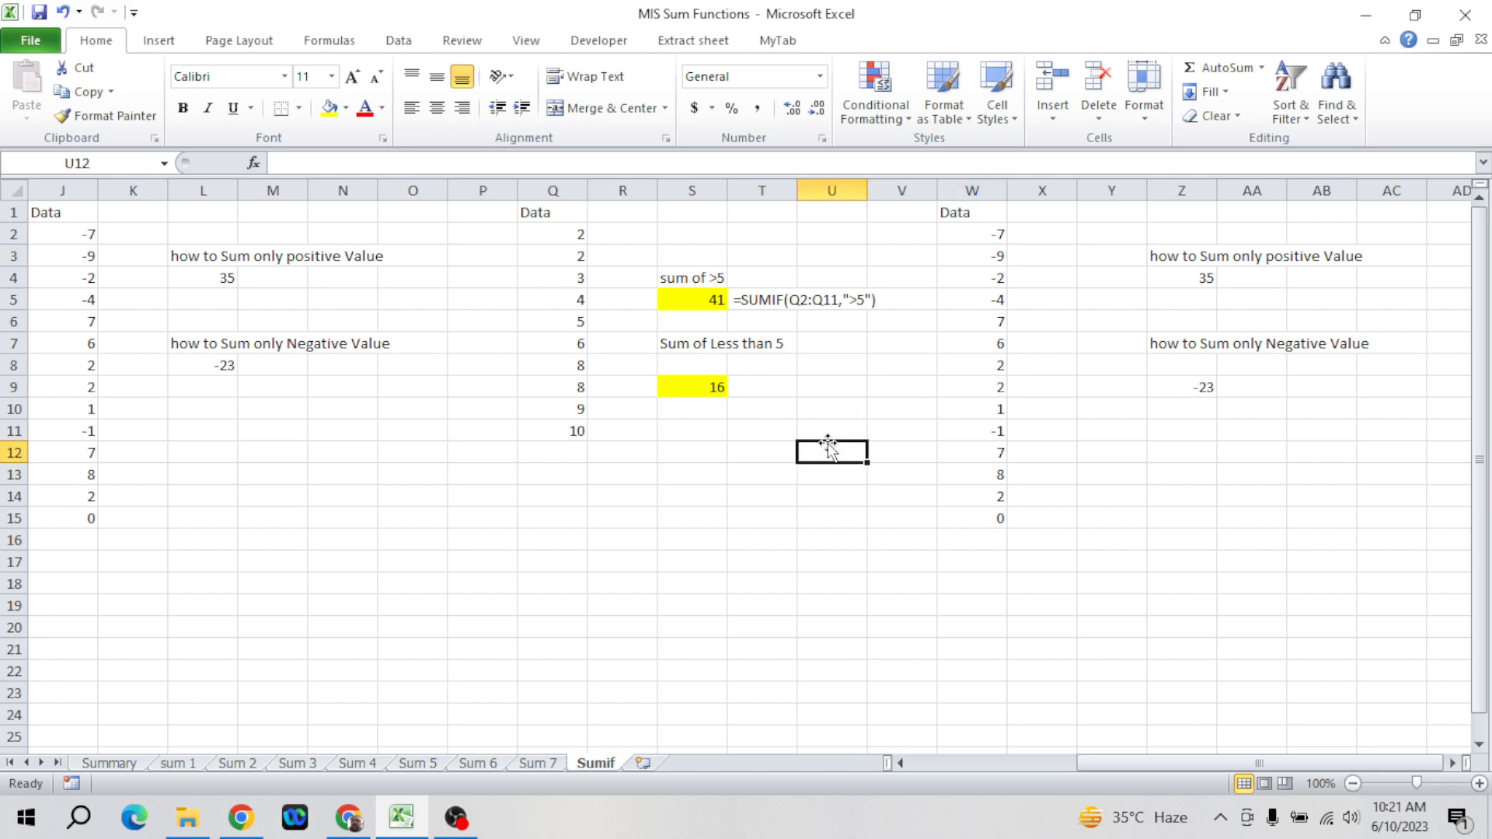
text(0)
key(BackSpace)
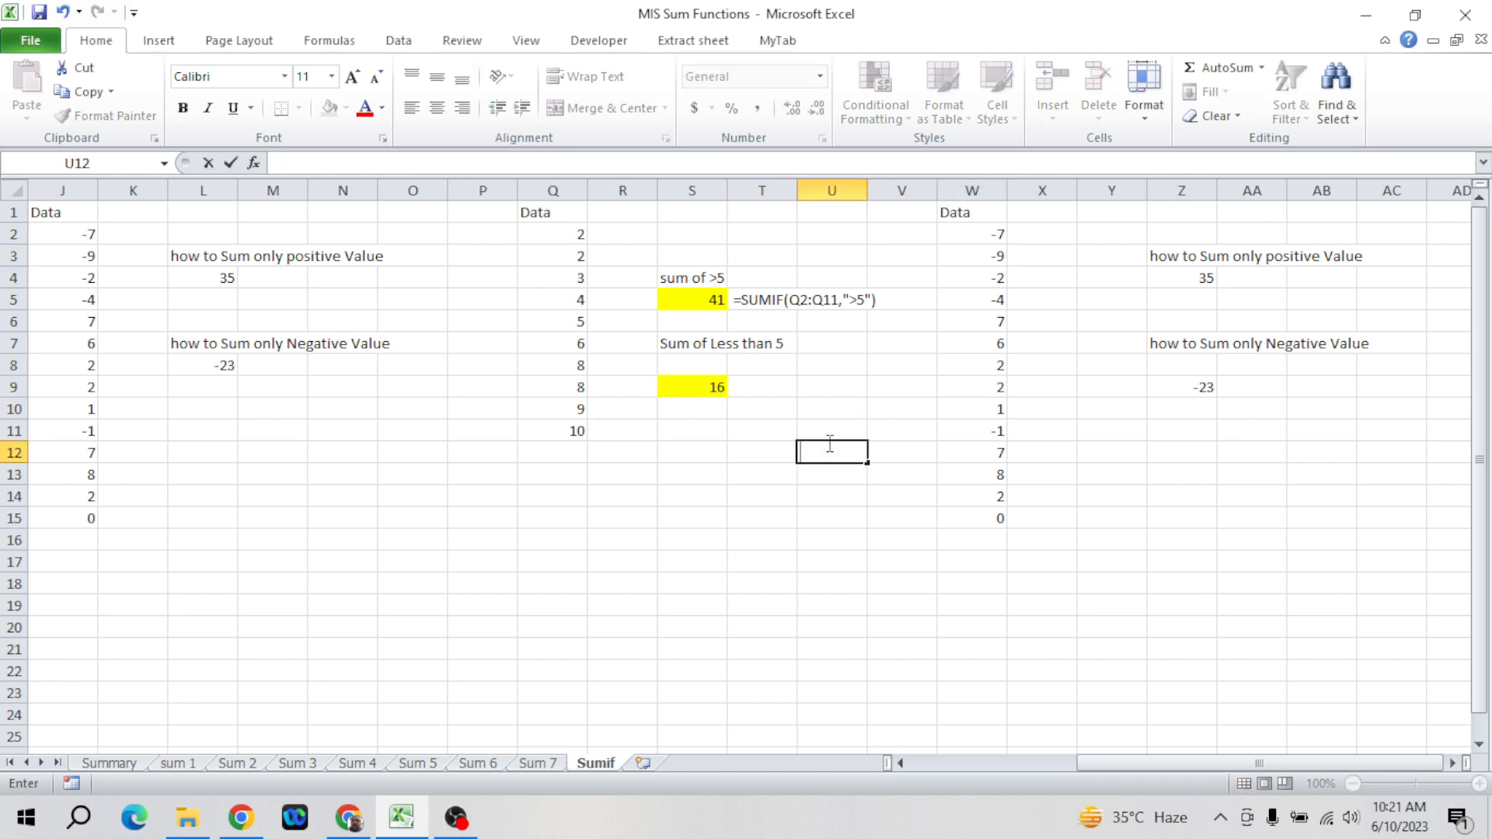
text(>0)
key(Escape)
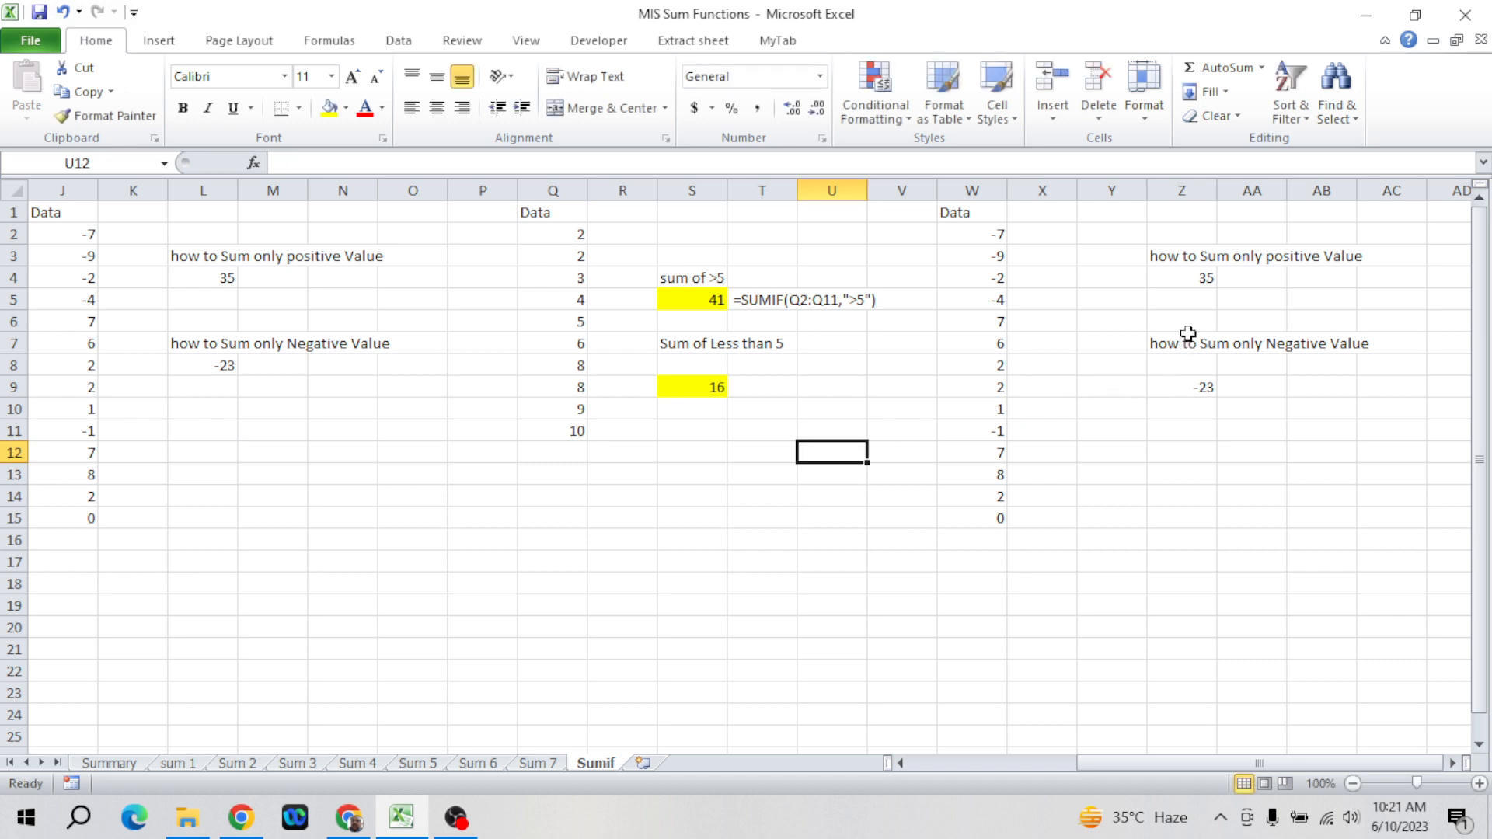
- Replace the formula in Z4 with a plain total of the whole Data list, =SUM(W2:W15)
click(1189, 279)
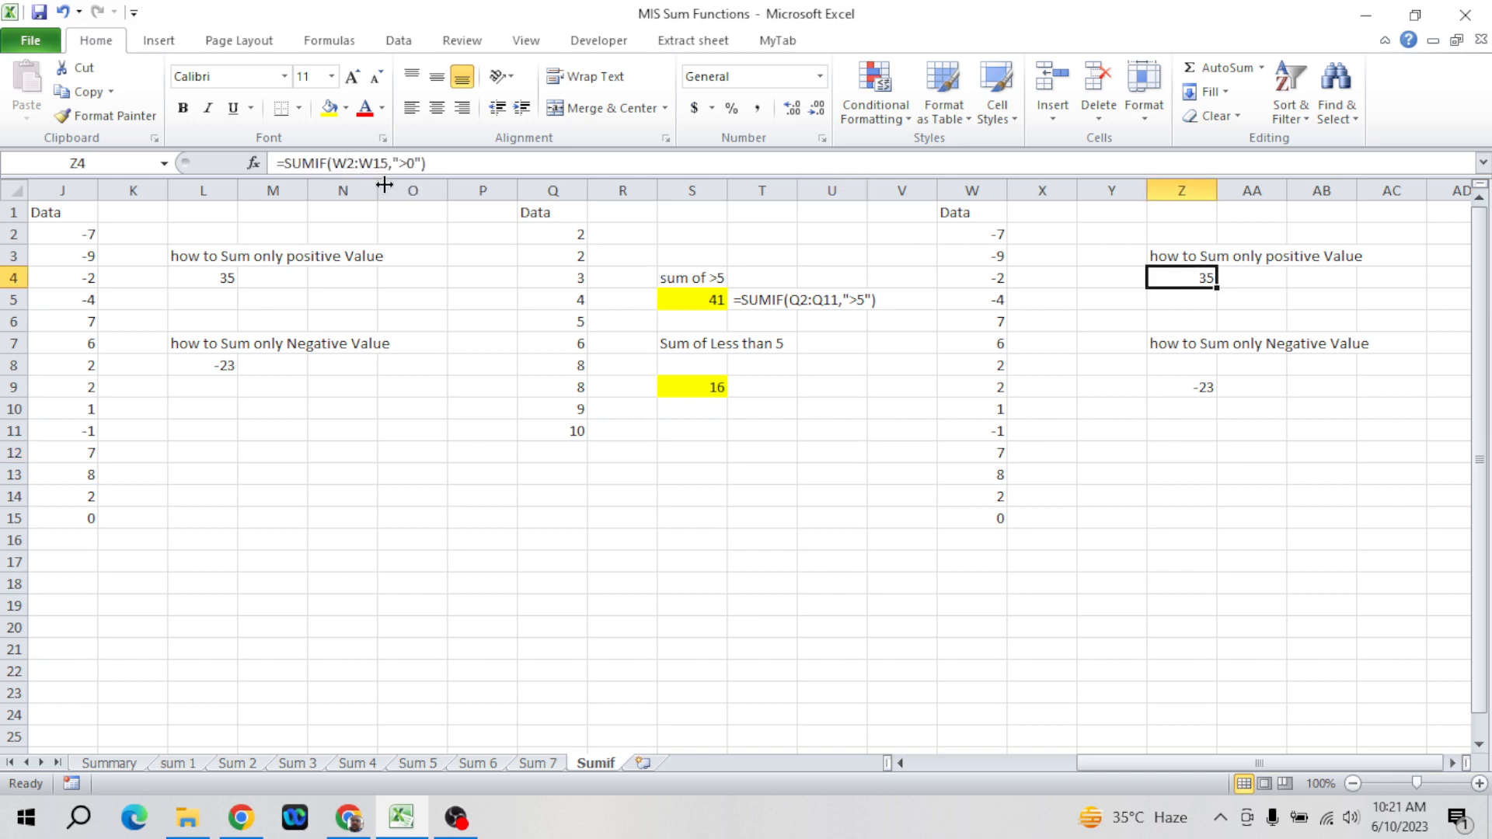
text(=sum)
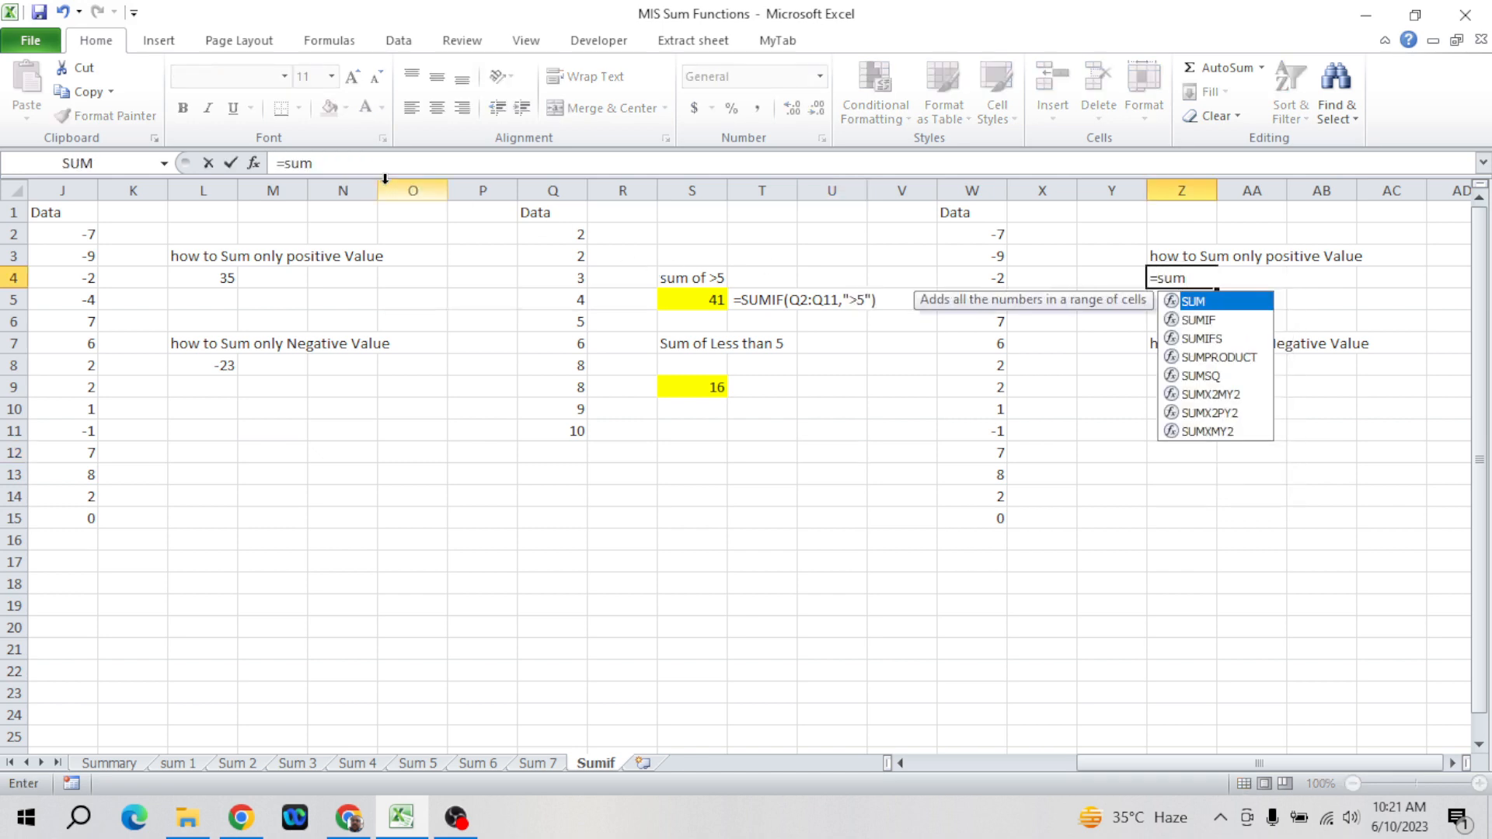
key(Escape)
key(Escape)
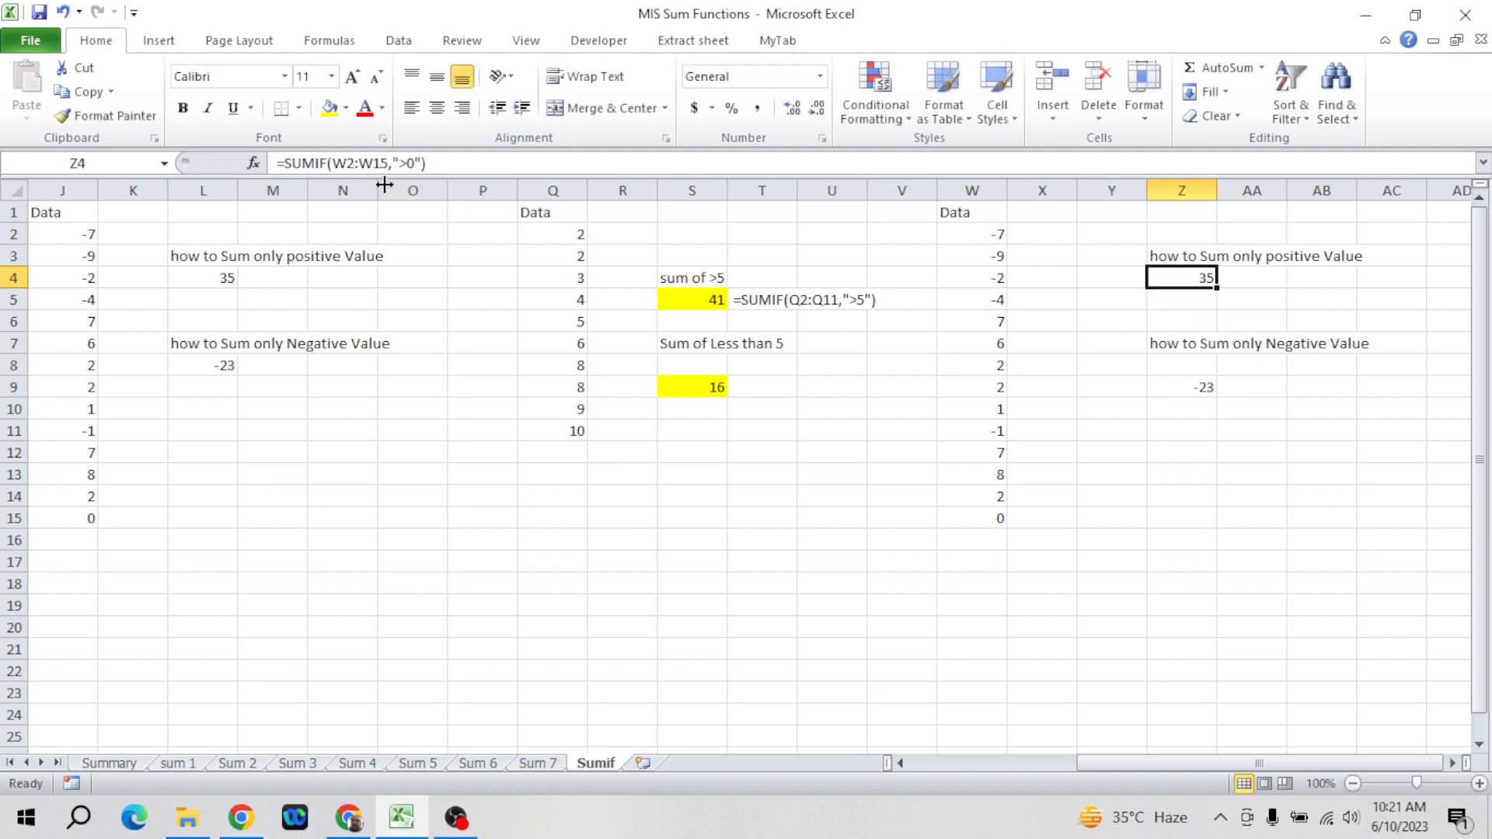
text(=sum)
key(Tab)
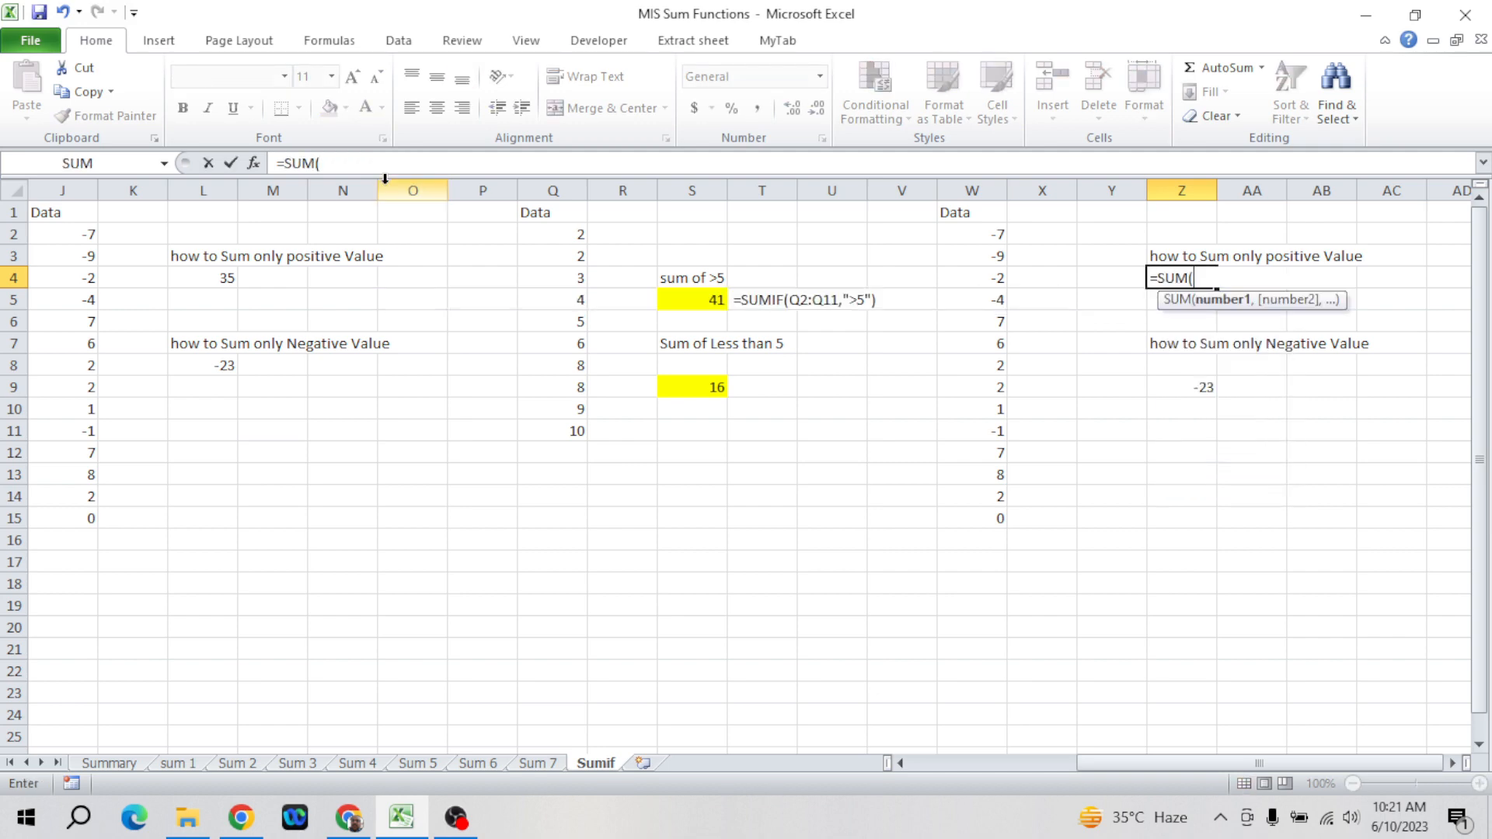
click(982, 234)
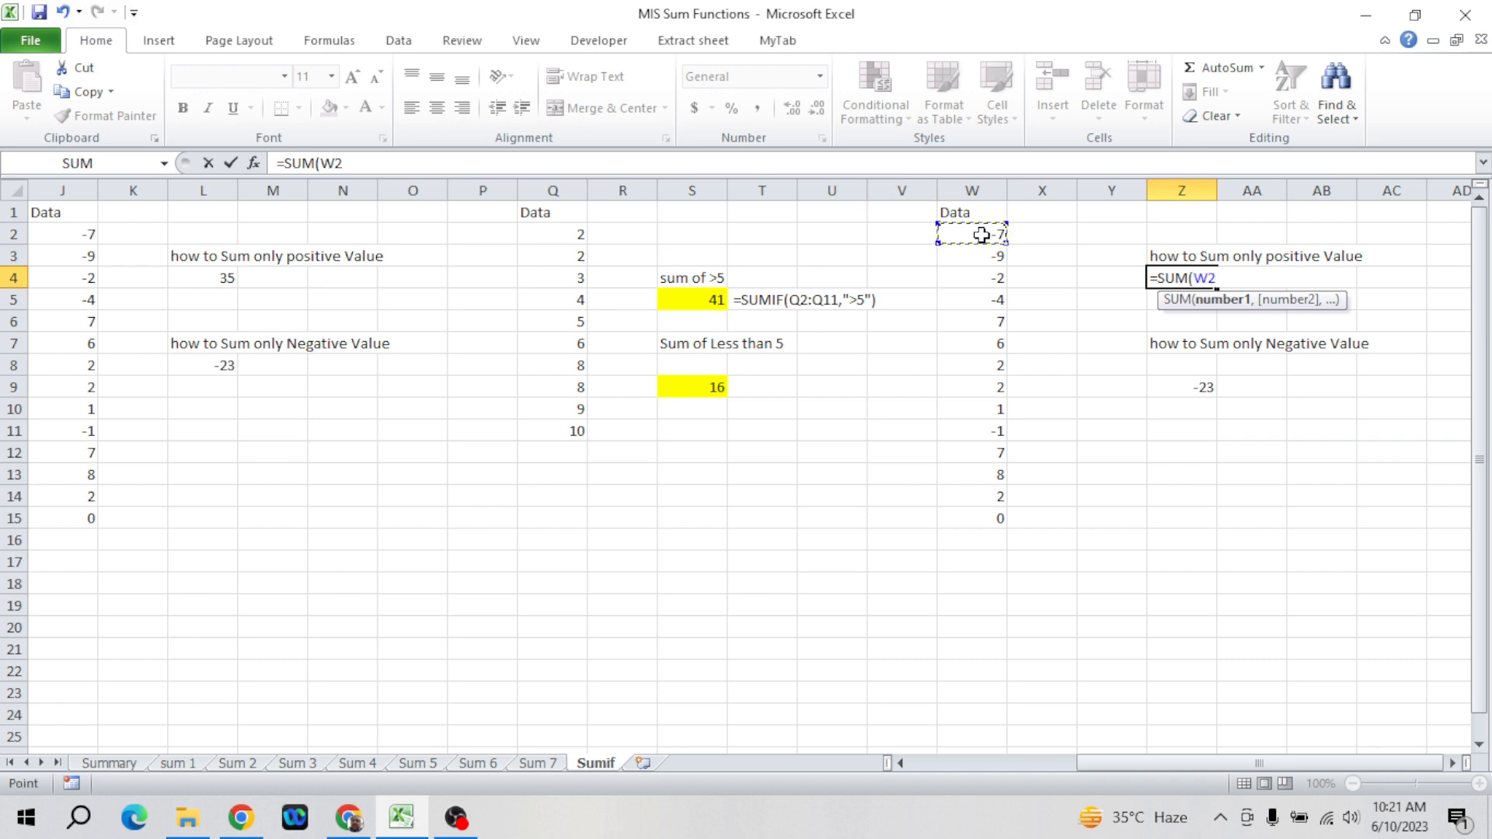
key(ctrl+shift+Down)
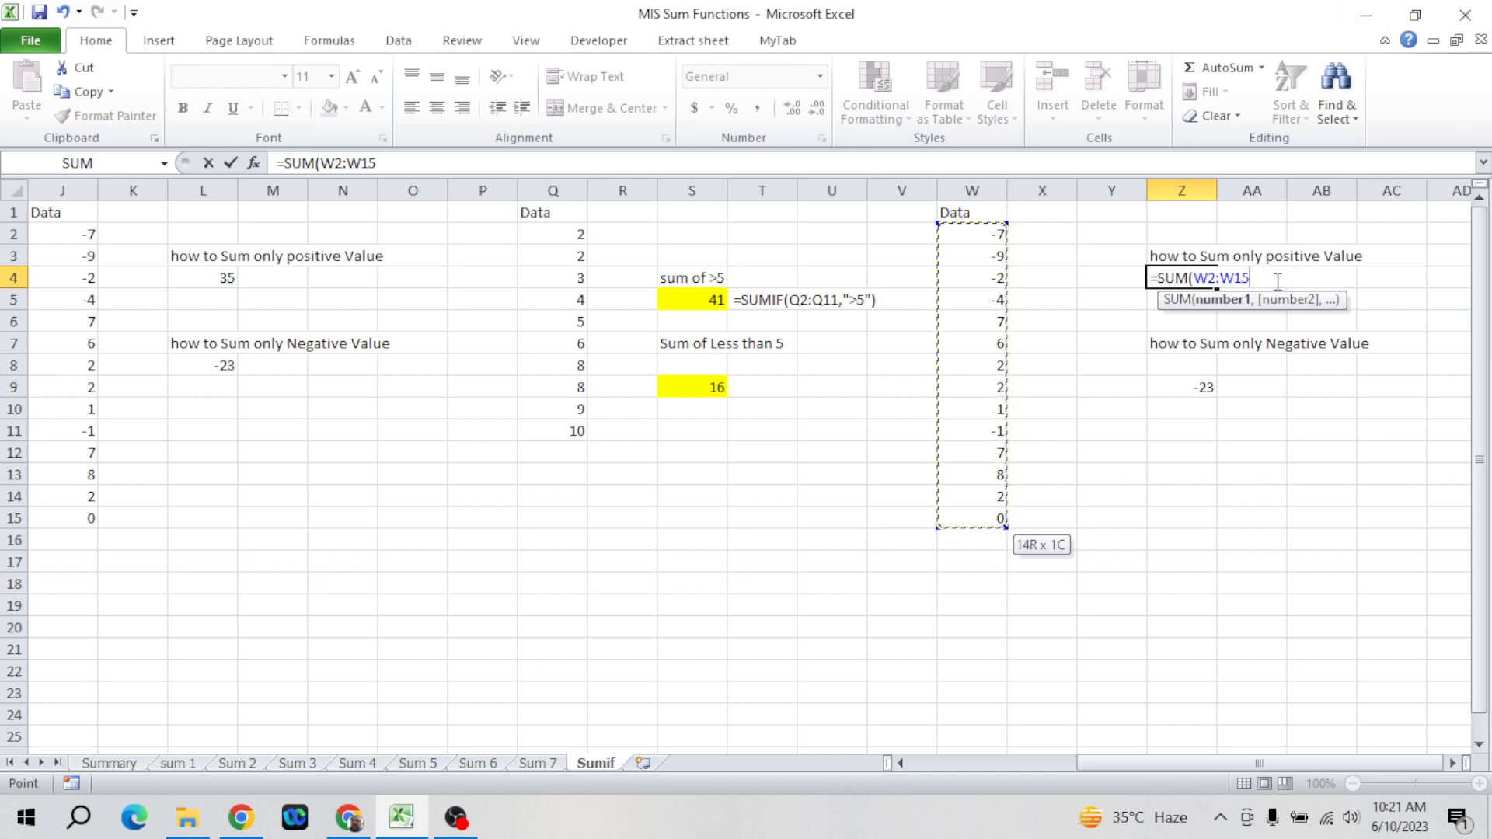
key(Return)
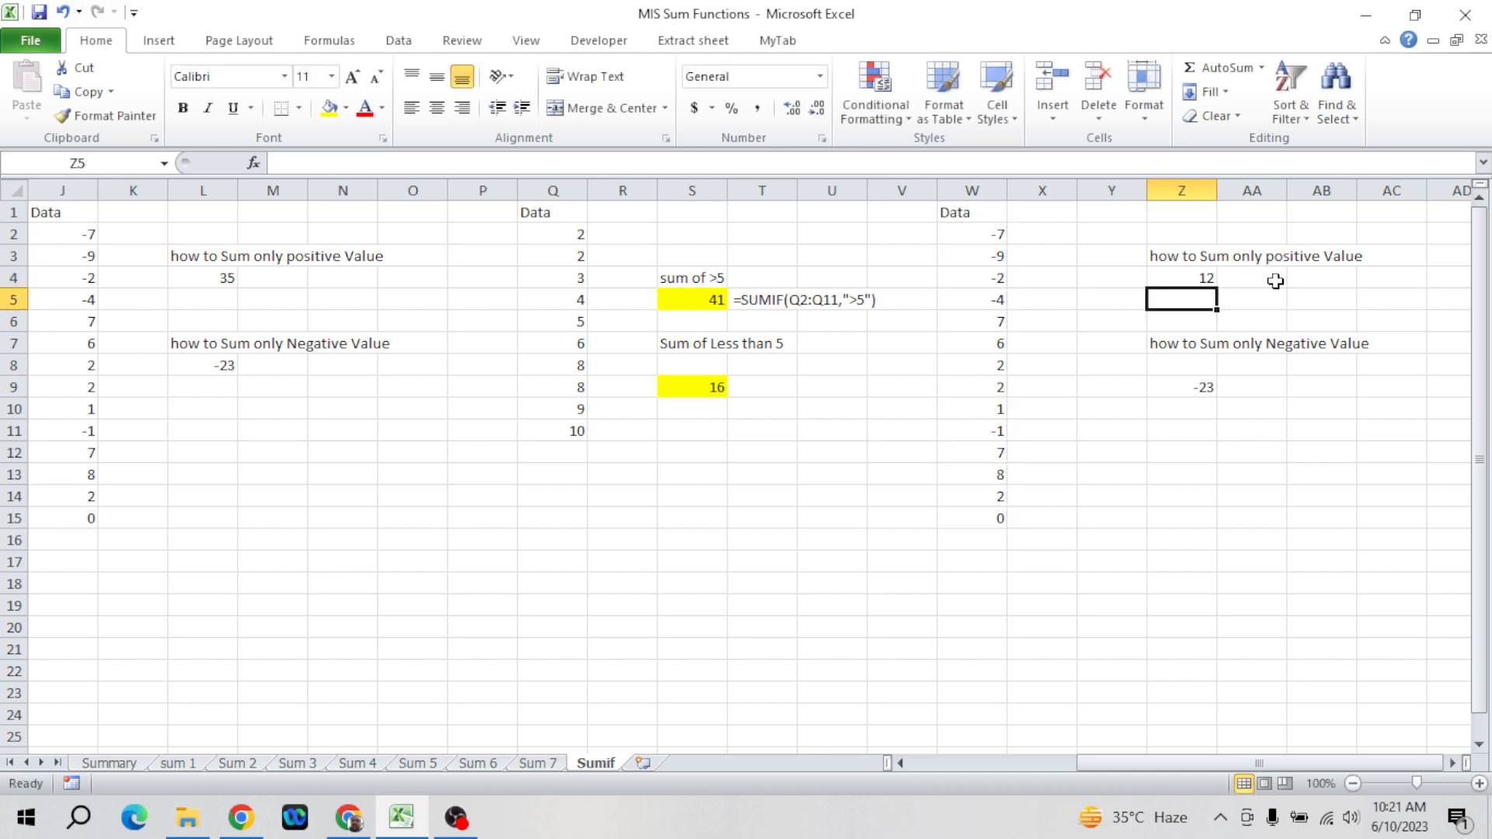
- Select the whole column W Data list, W2:W15, to check its sum against the plain SUM result
click(991, 237)
key(ctrl+shift+Down)
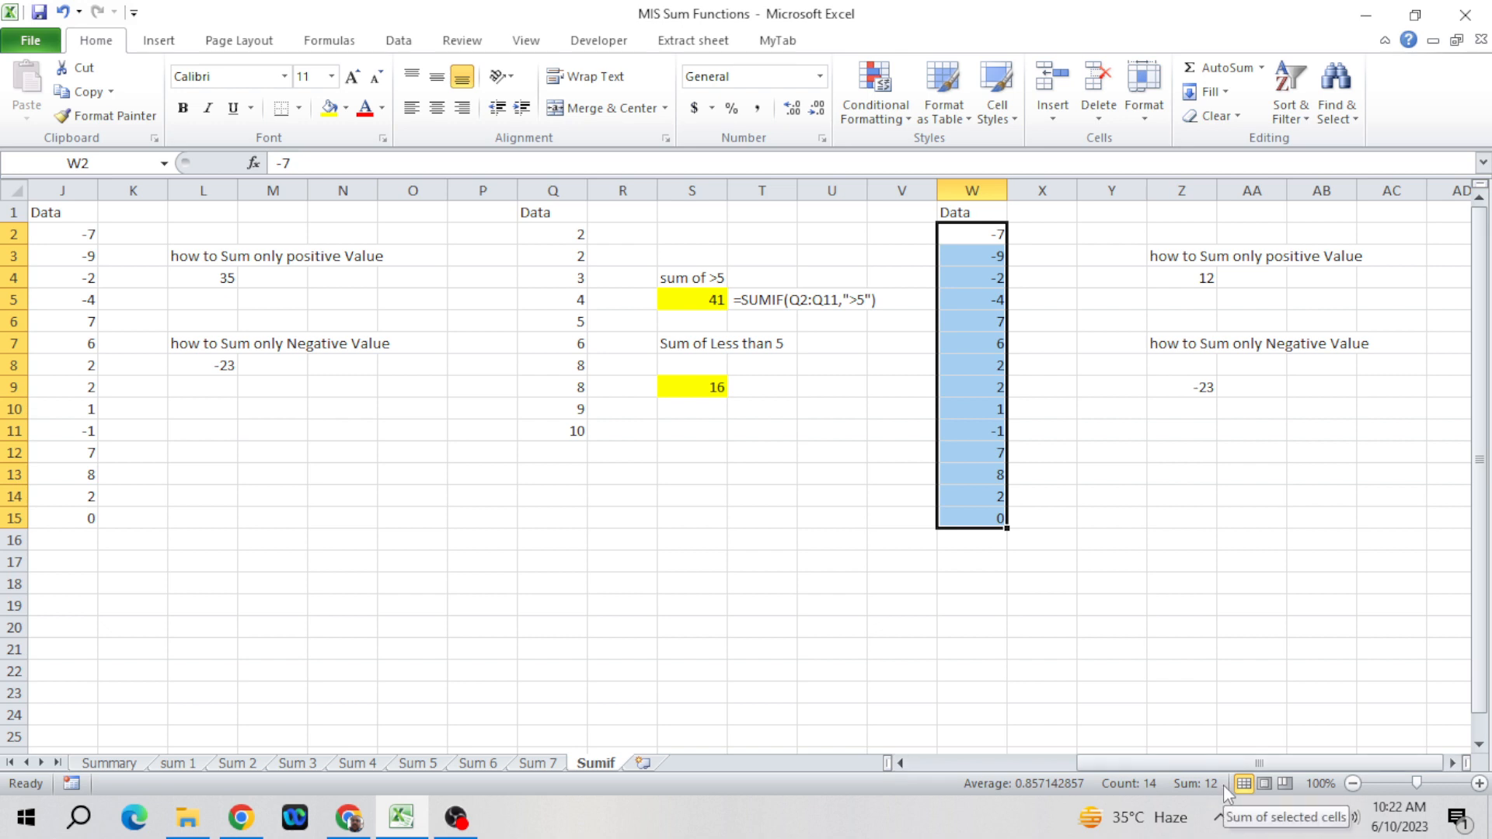
click(1078, 279)
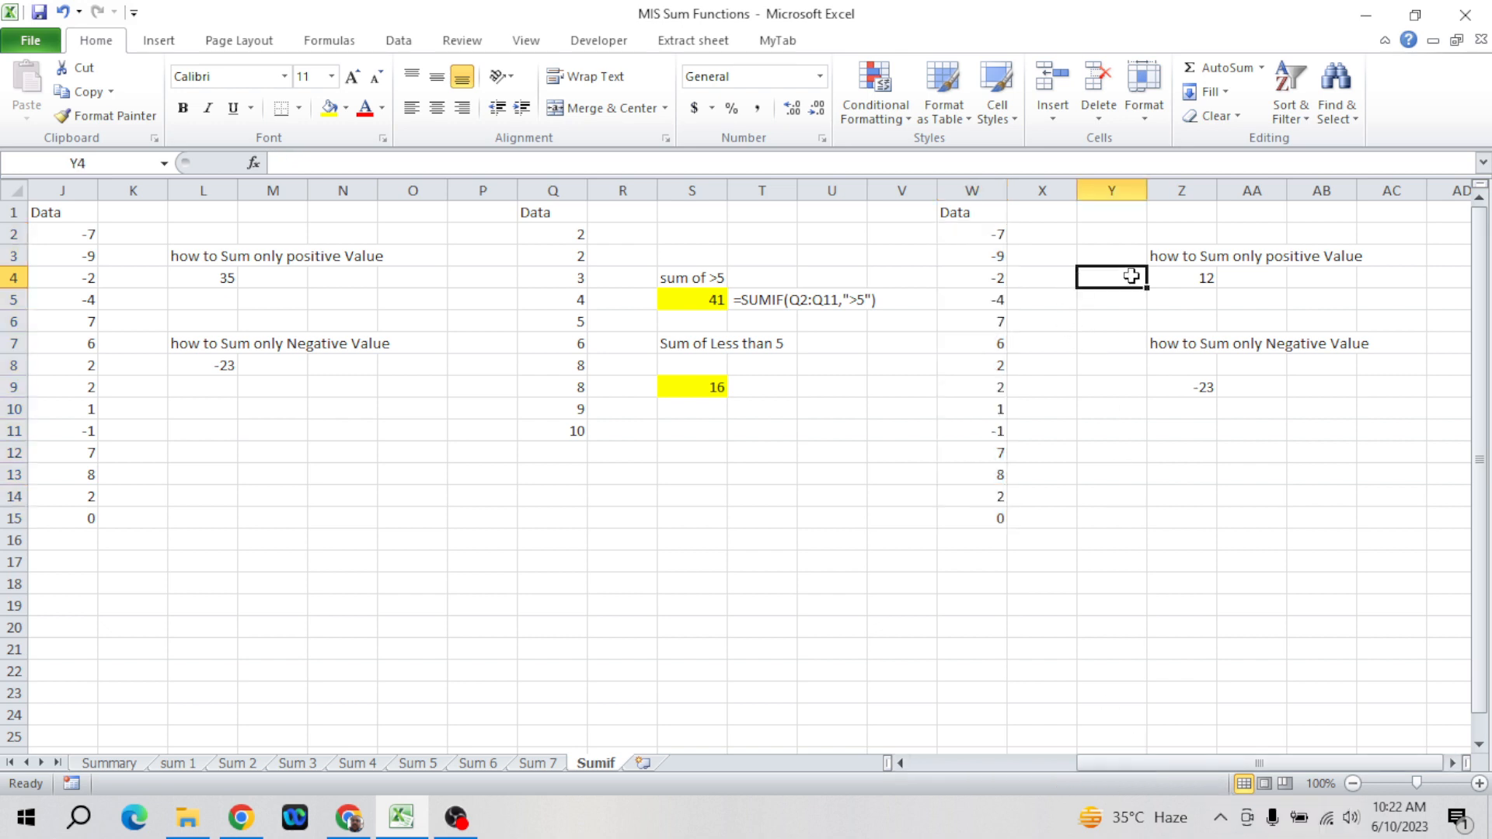
- Replace the plain SUM in Z4 with =SUMIF(W2:W15,">0") so that only positive values are added
click(1169, 277)
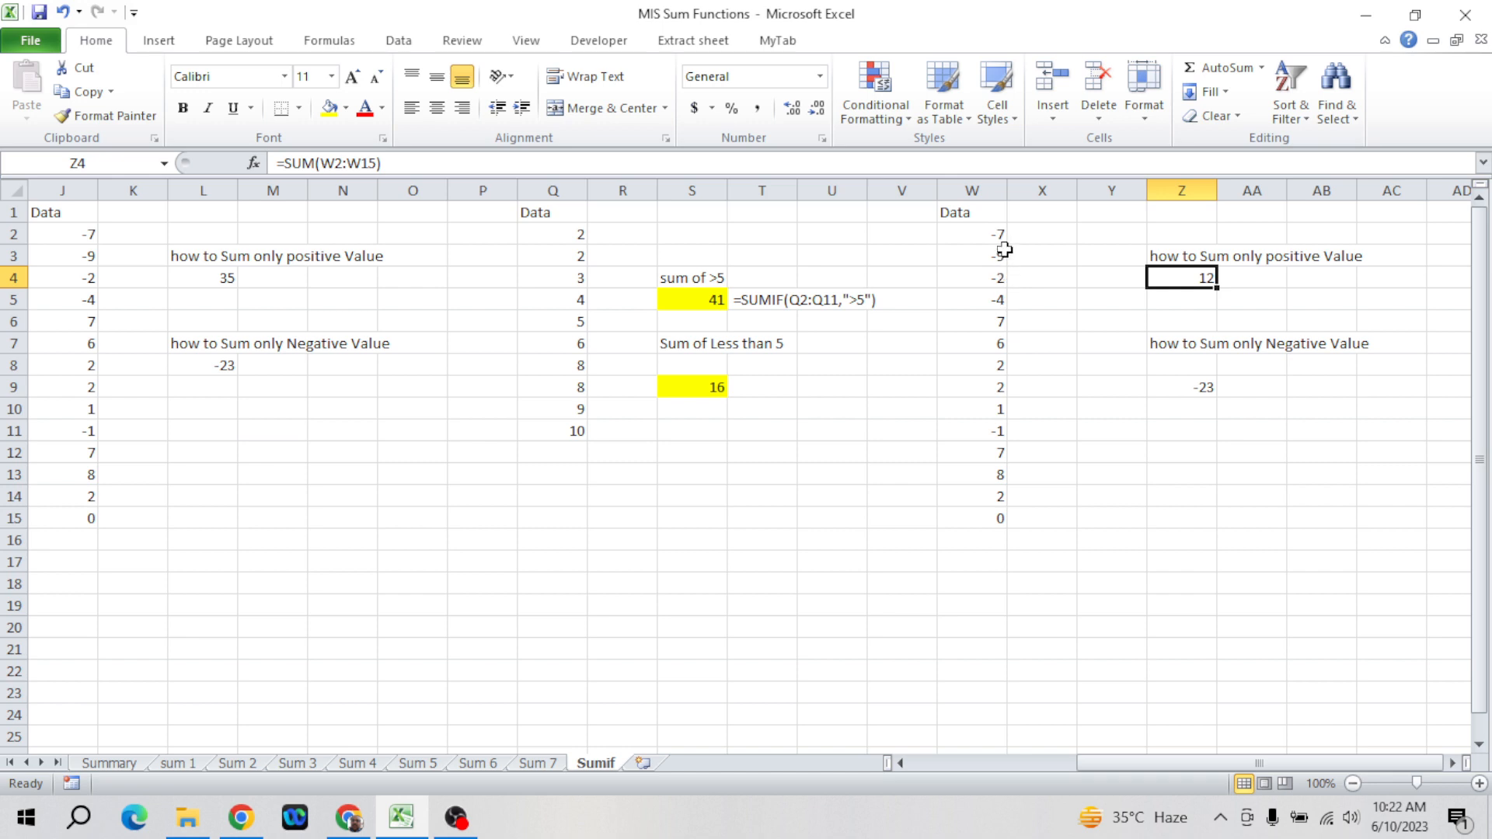
text(=sum)
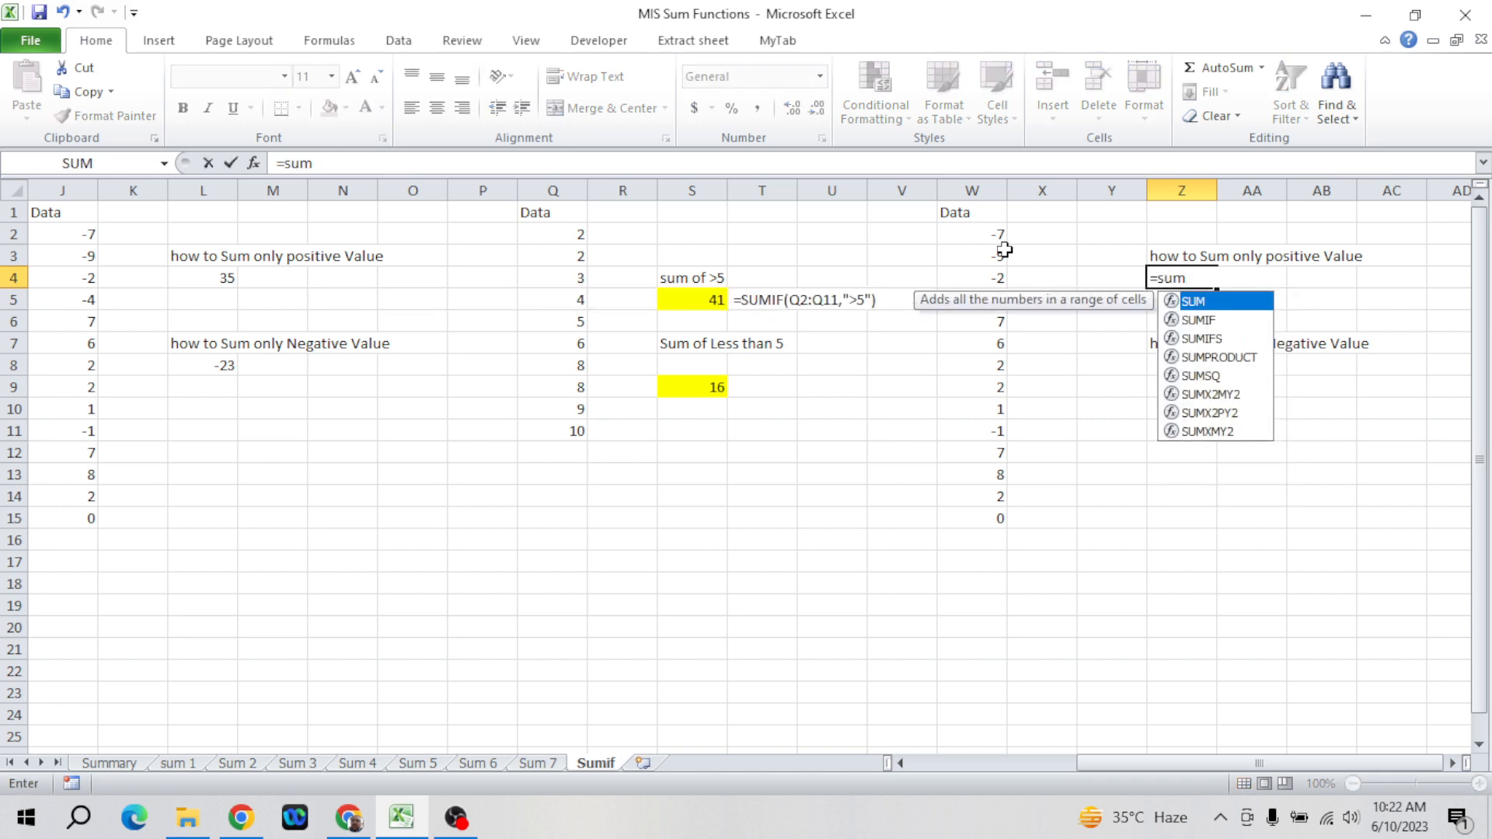
key(Down)
key(Tab)
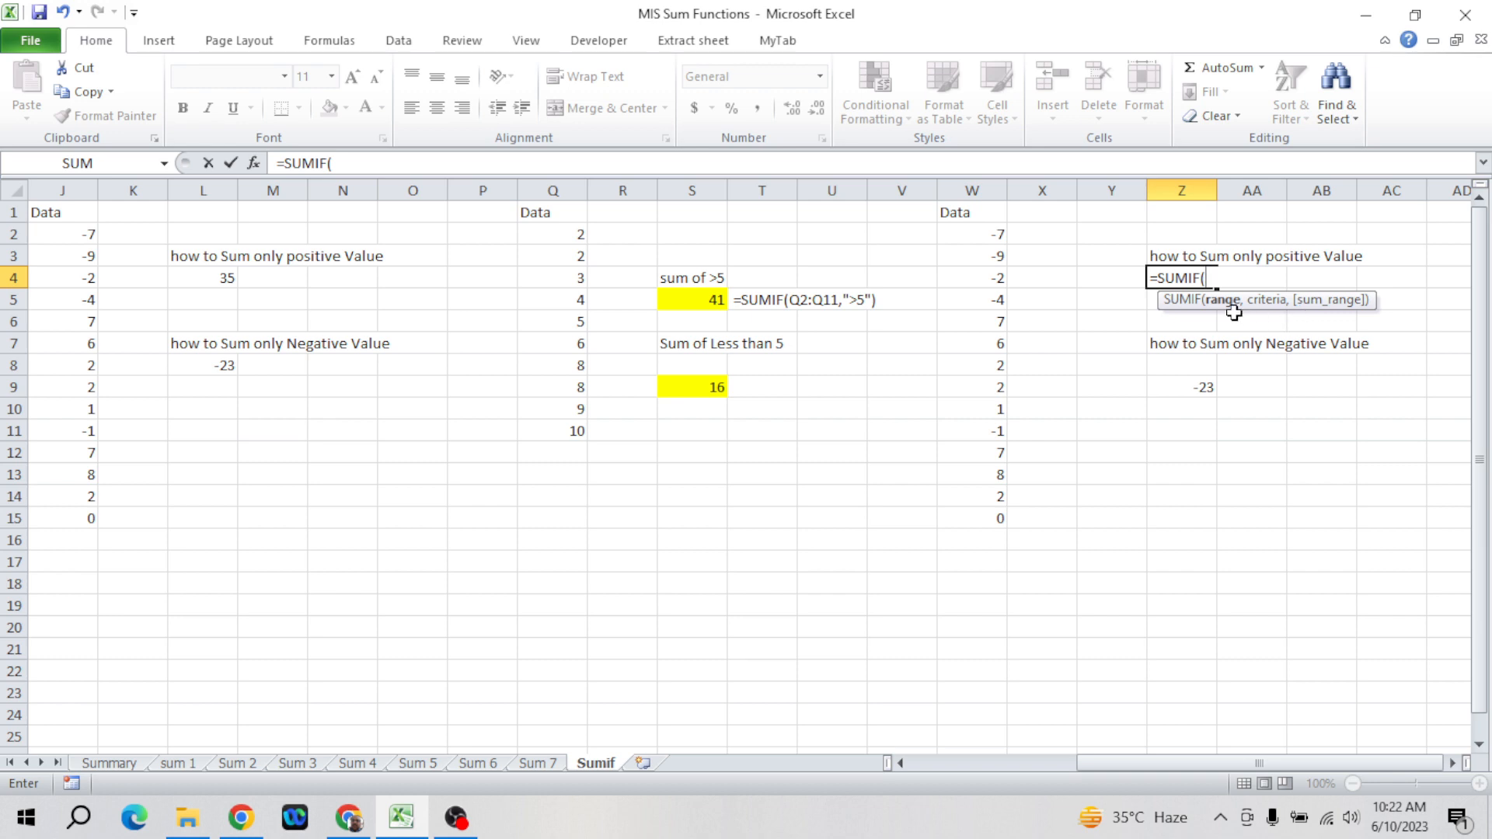
click(986, 236)
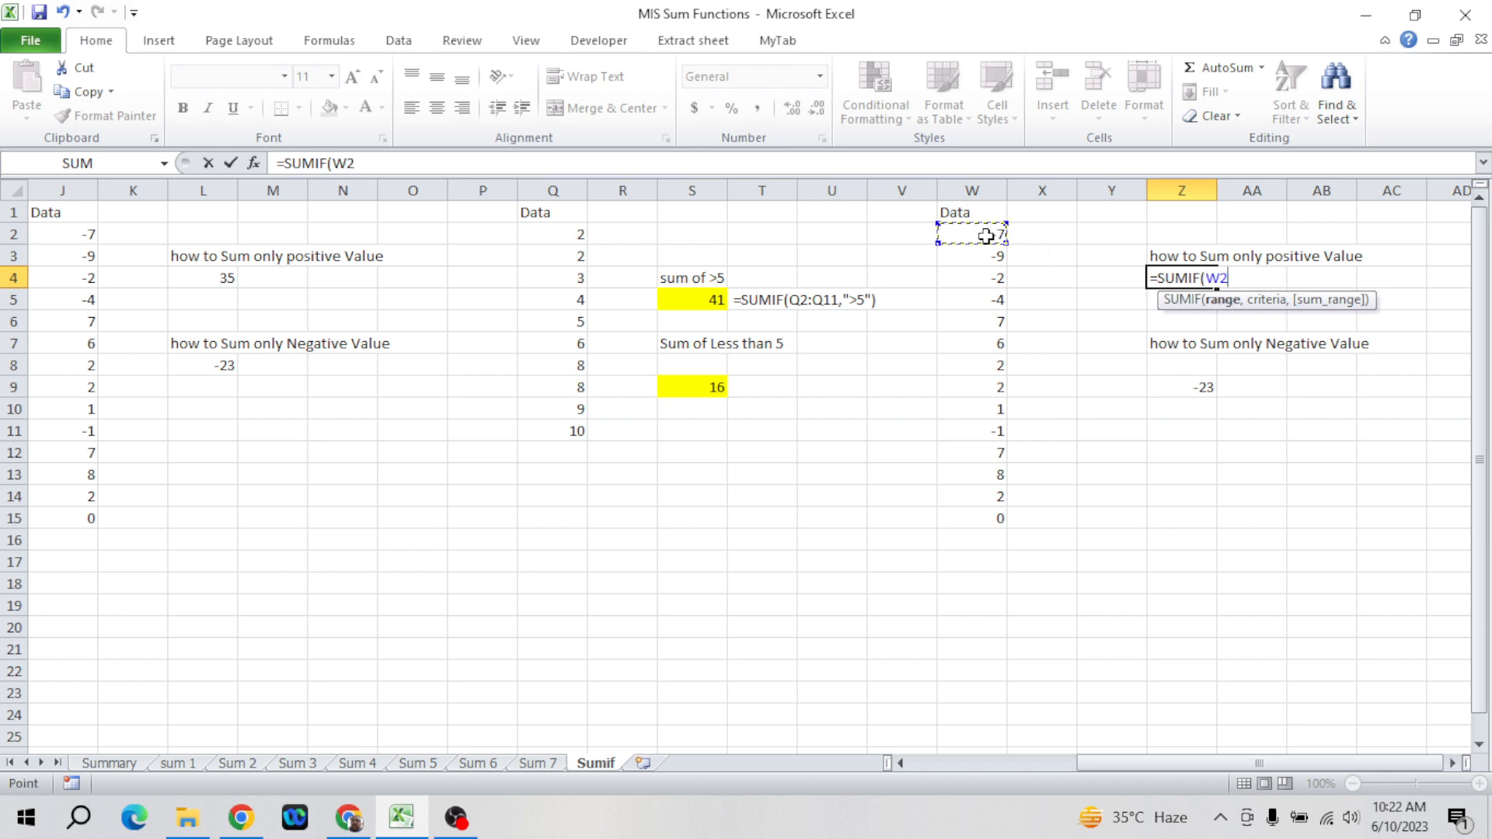
key(ctrl+shift+Down)
text(,)
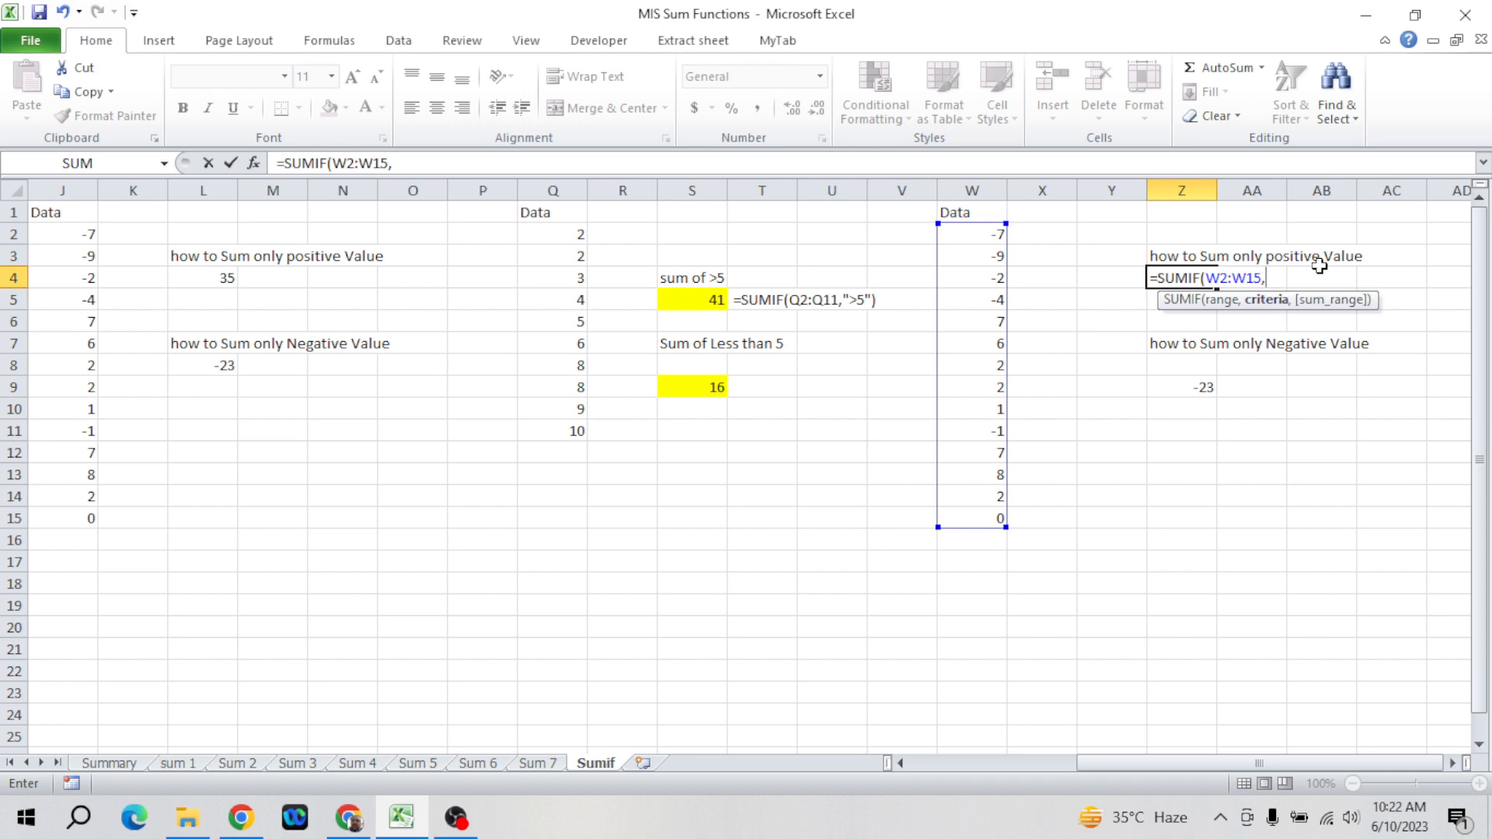
text(">0"))
key(Return)
key(Up)
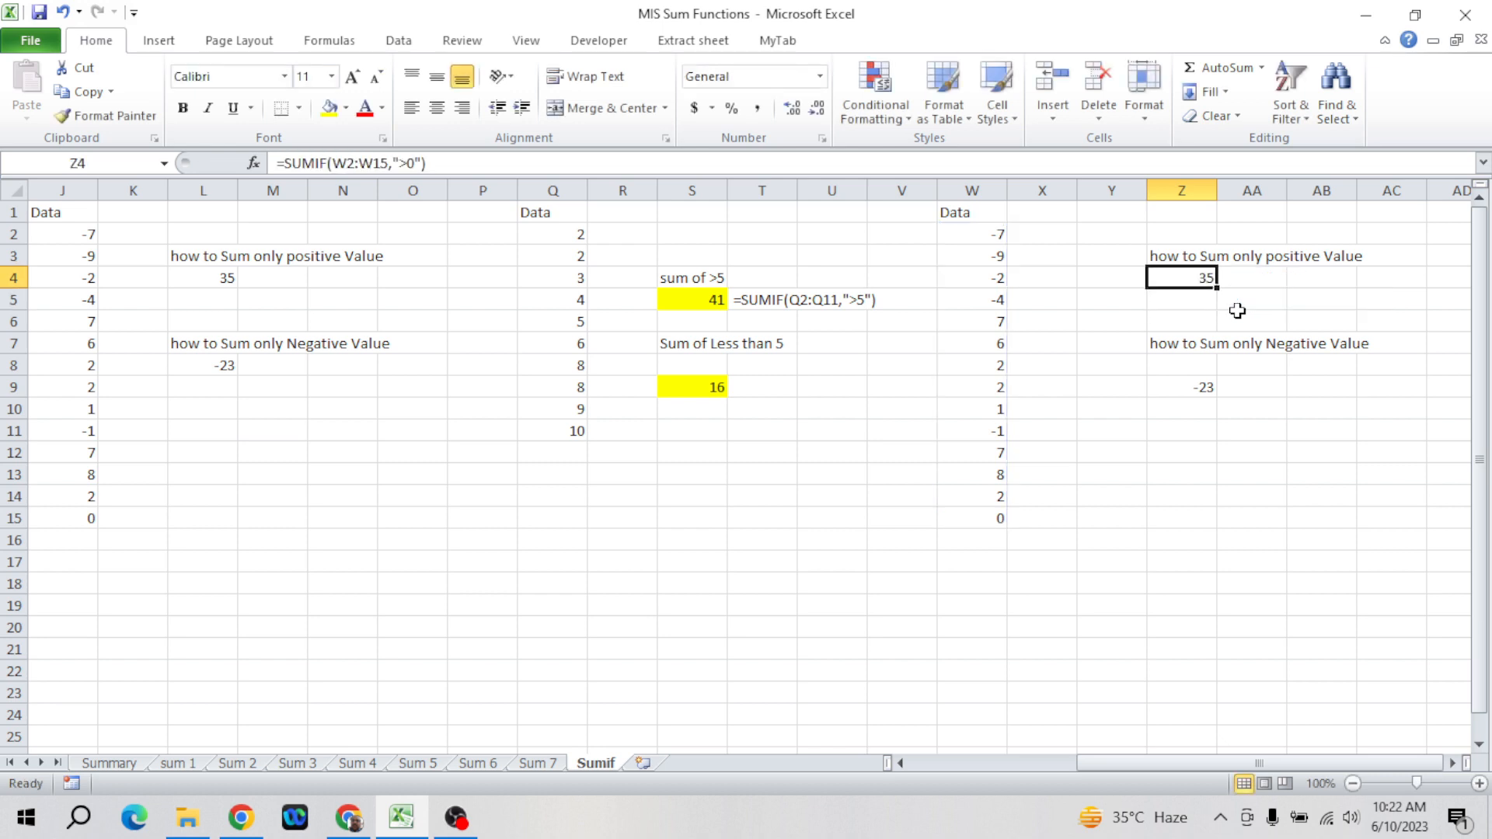
- Re-enter the formula in Z9 as =SUMIF(W2:W15,"<0") so that only the negative values of the Data list are added
key(Down)
key(Down)
key(Down)
key(Down)
key(Down)
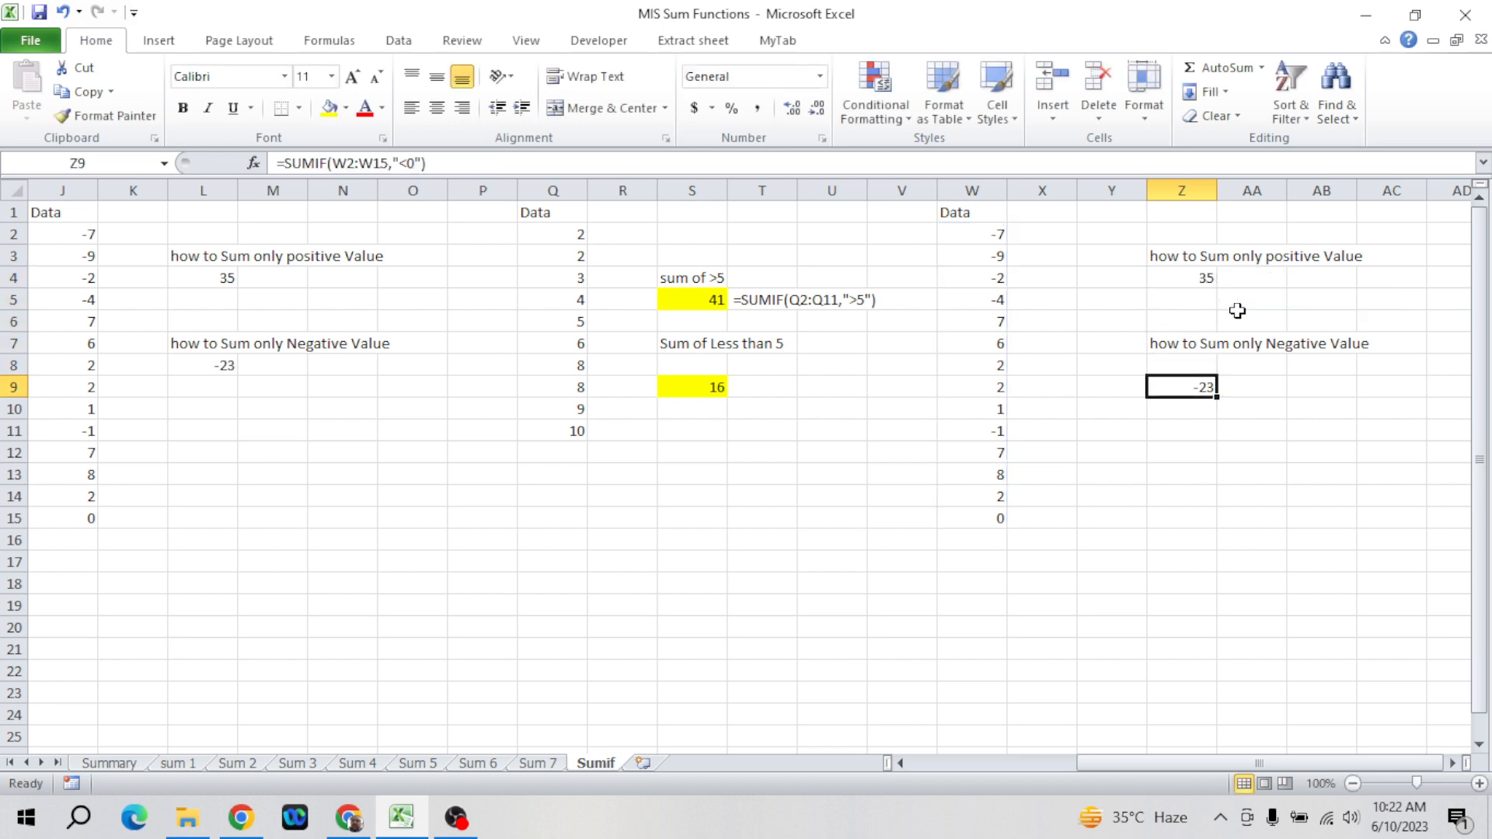
text(=sumi)
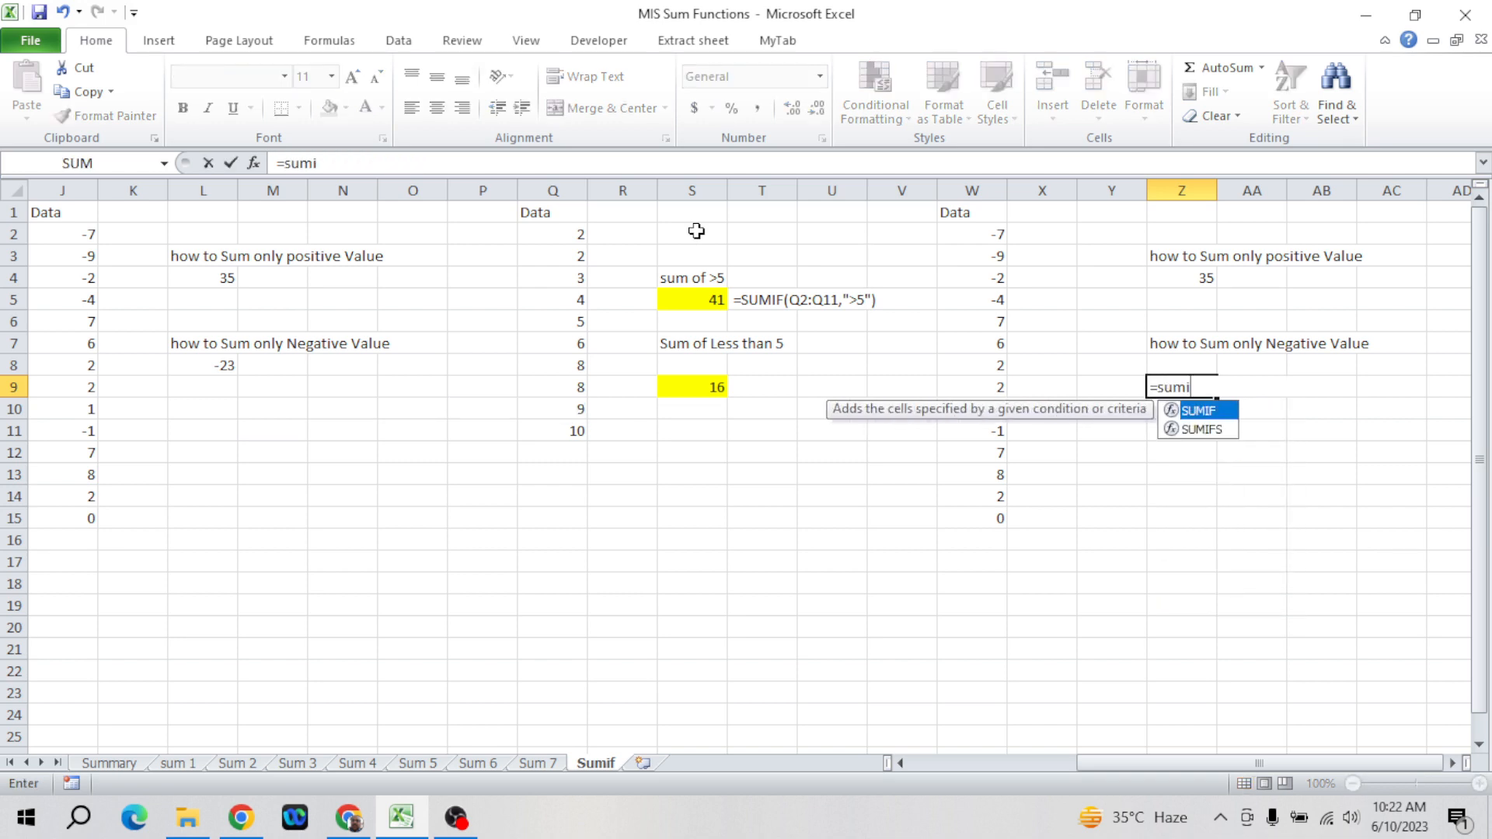
key(Tab)
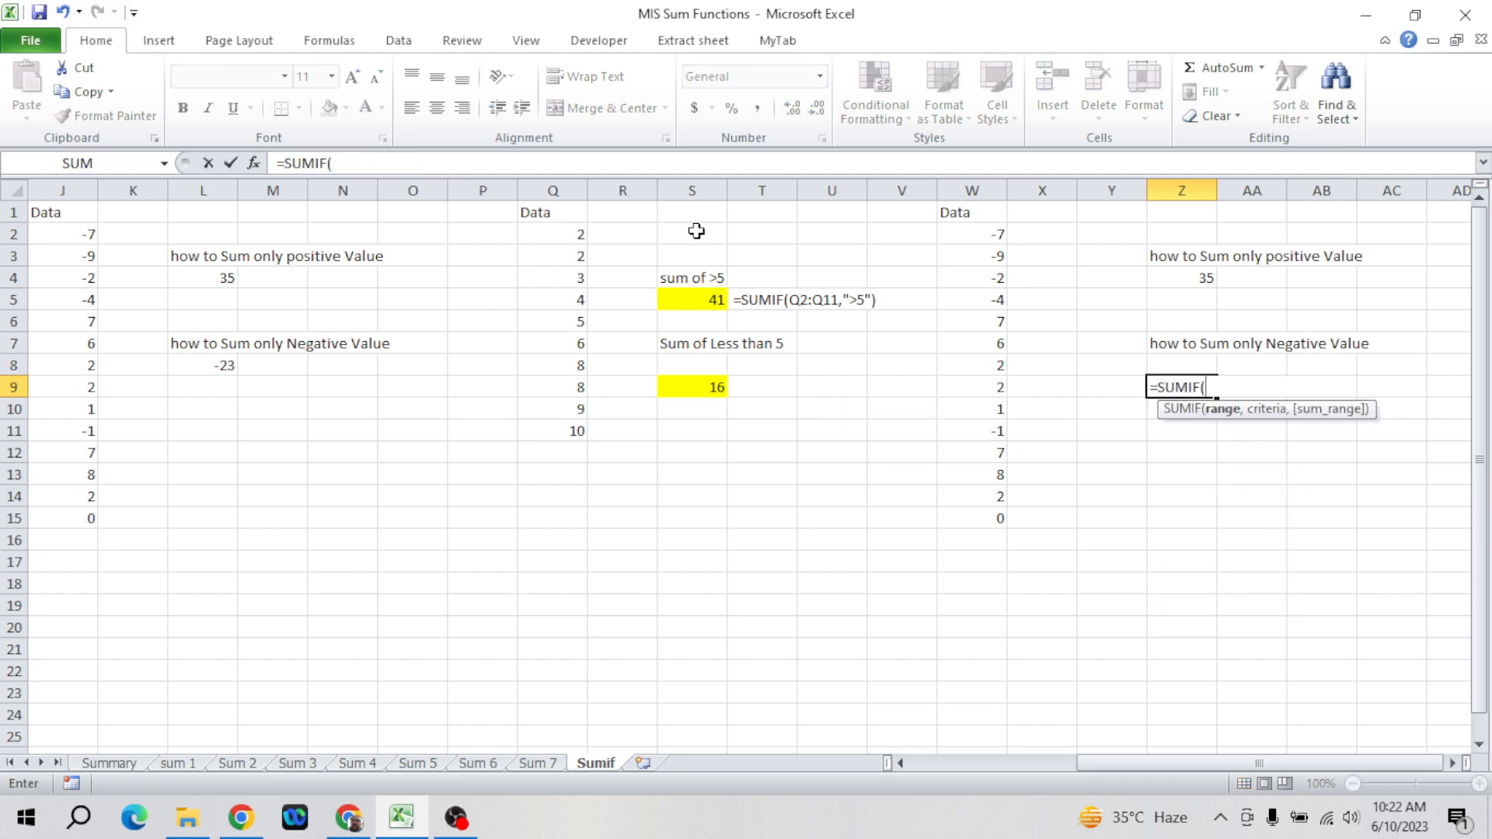
key(Left)
key(Left)
key(Left)
key(ctrl+Up)
key(Down)
key(ctrl+shift+Down)
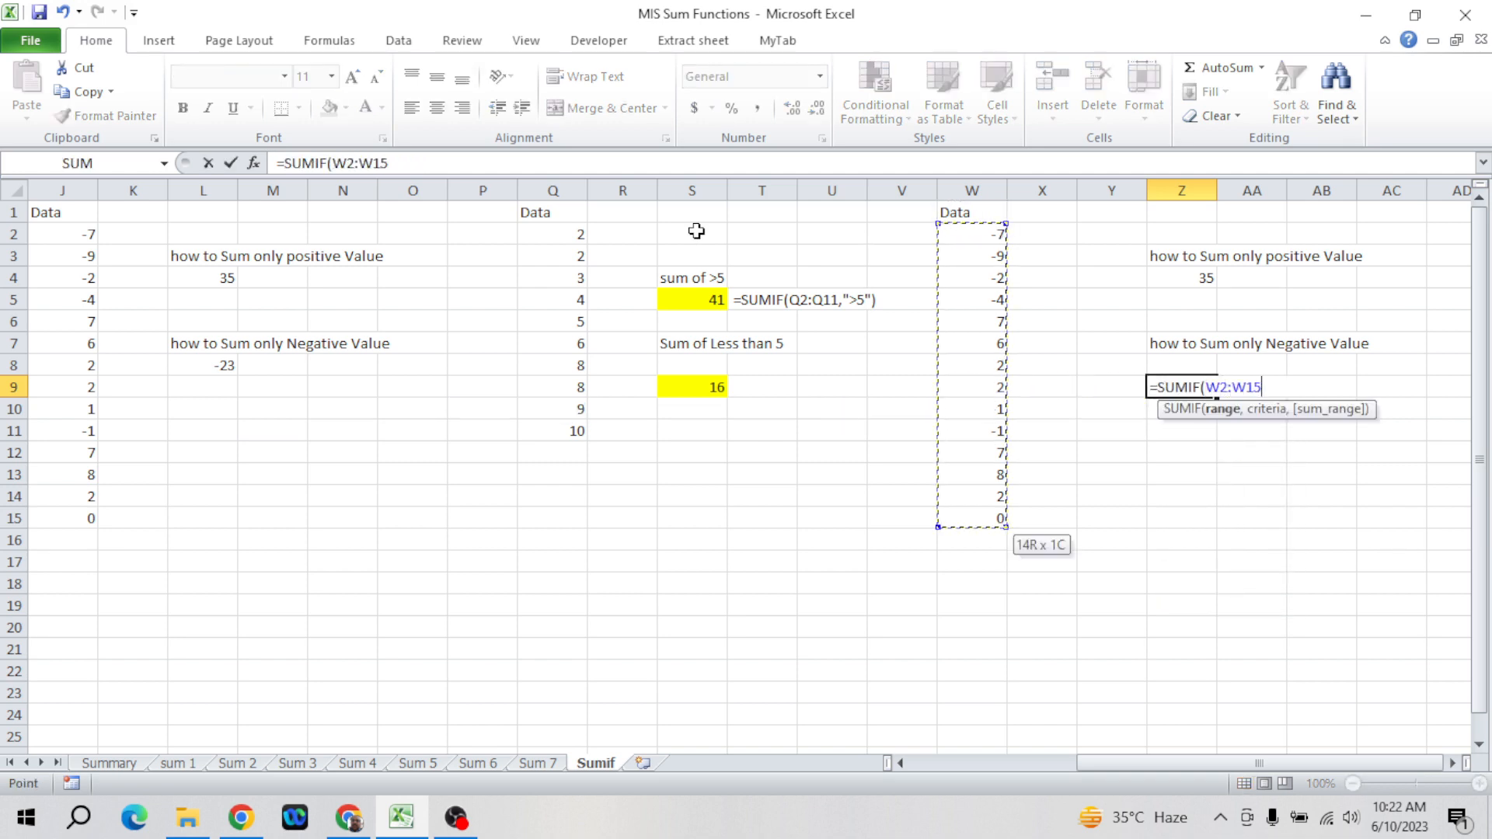
text(,"<)
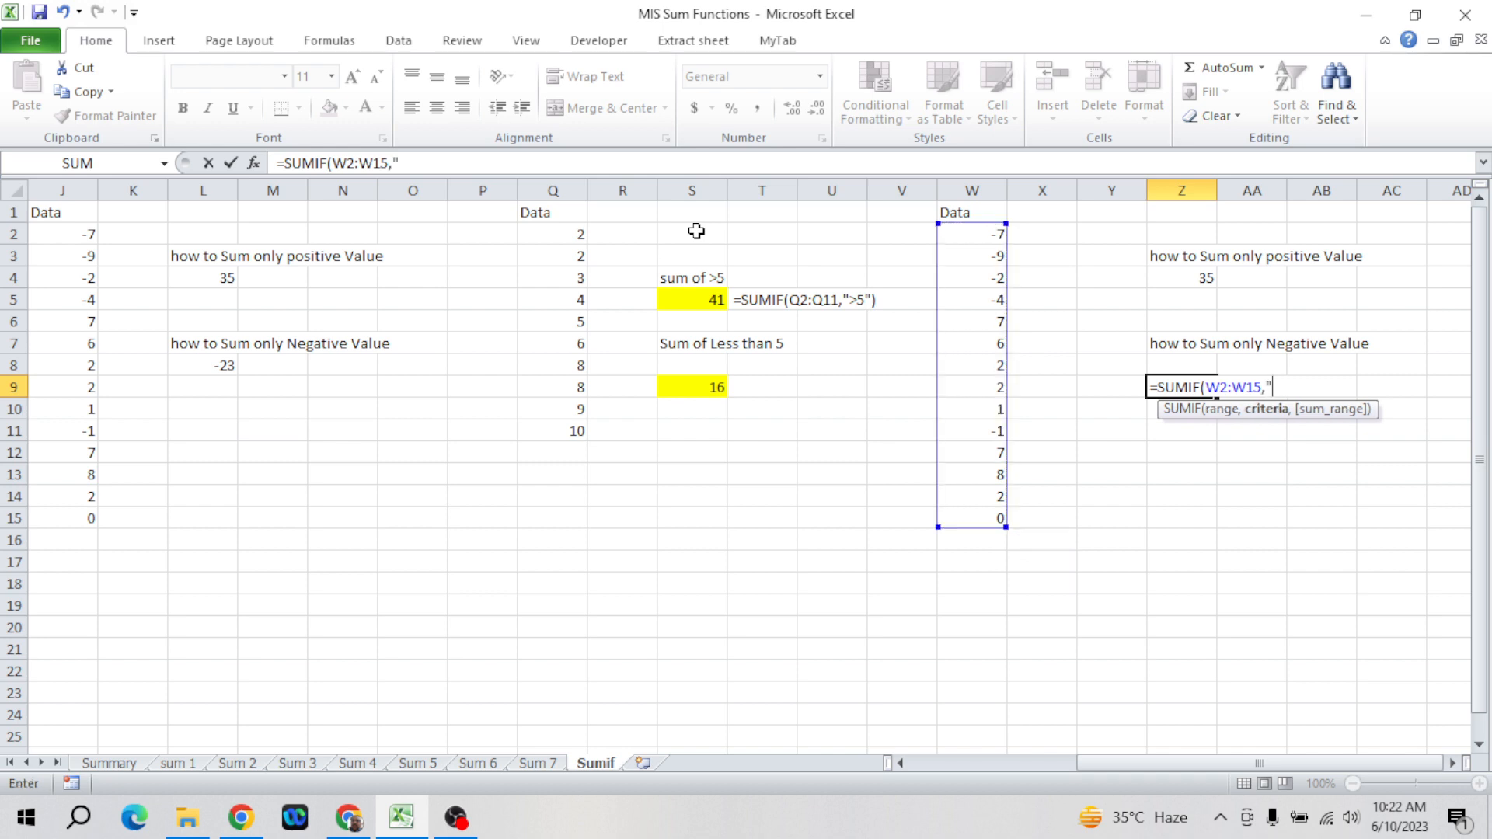
text(0)
key(Return)
key(Up)
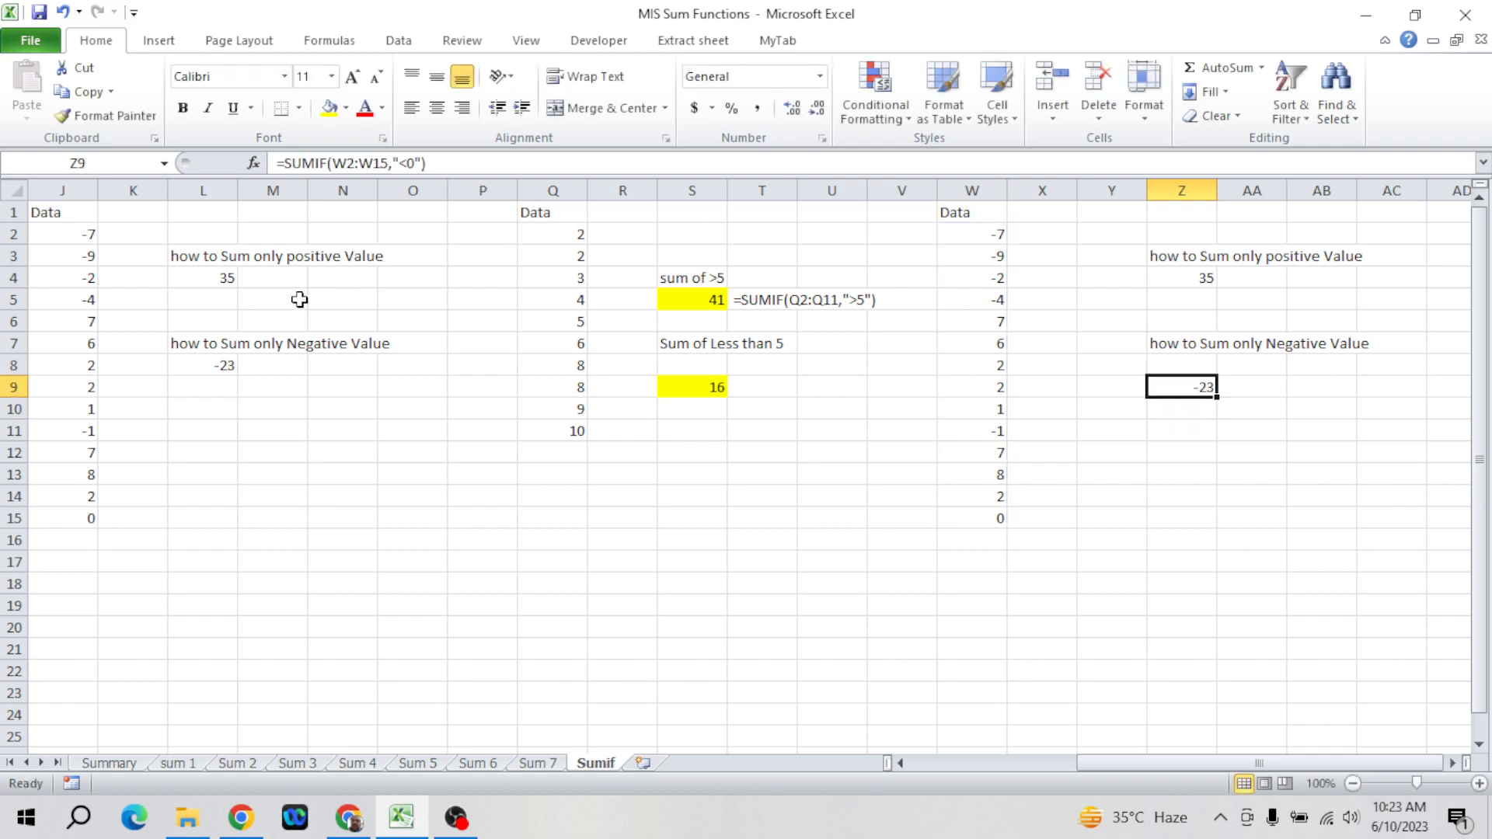
- Look through the SUMIF examples across the sheet, from the first Data list in column A to the copied list in column W
click(241, 302)
key(Home)
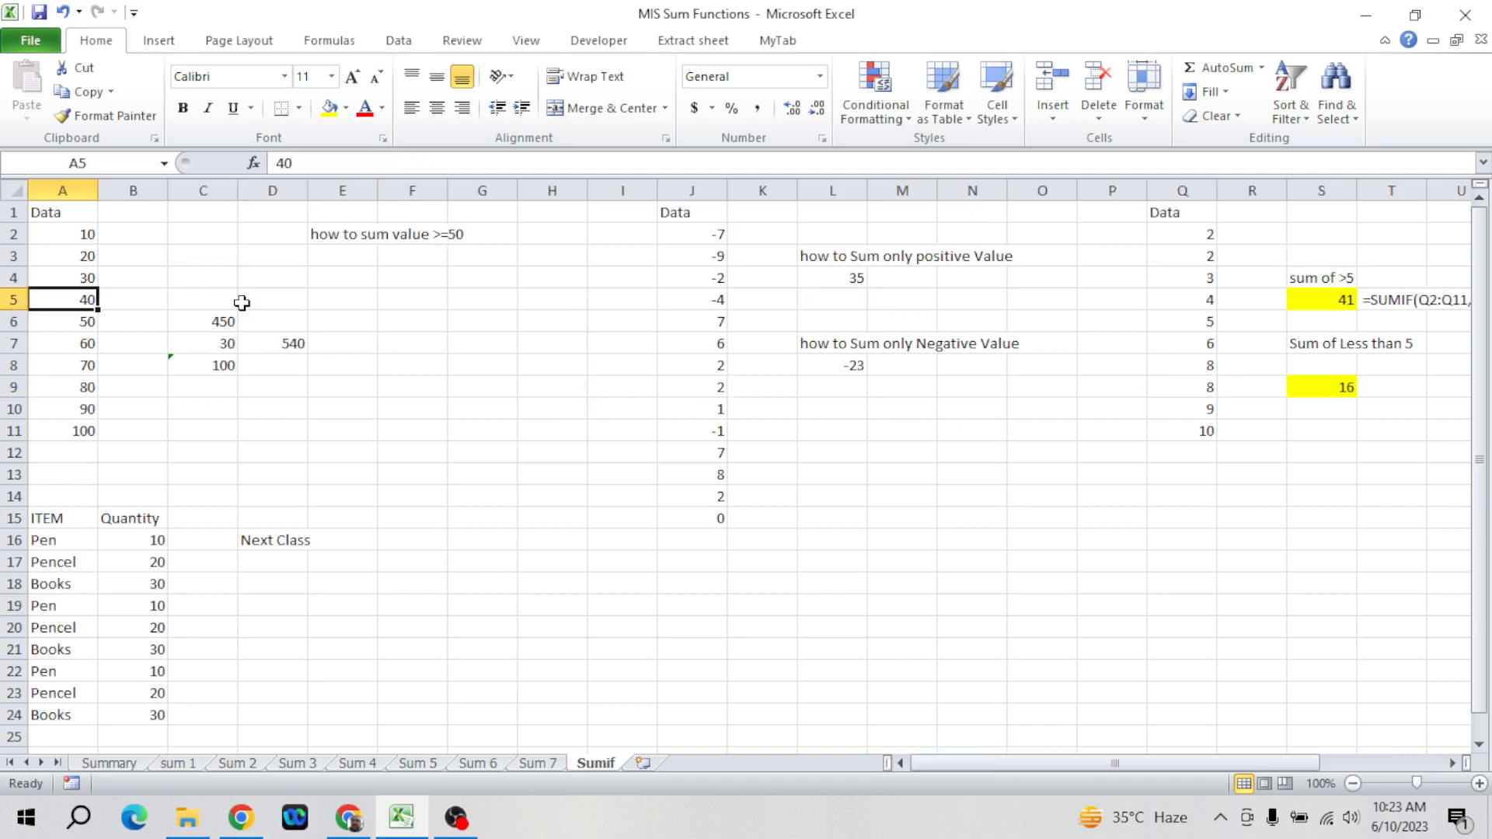
key(Right)
key(Right)
key(Right)
key(Right)
key(Right)
key(Right)
key(Right)
key(Right)
key(Right)
key(Right)
key(Right)
key(Right)
key(Right)
key(Up)
key(Up)
key(Left)
key(Left)
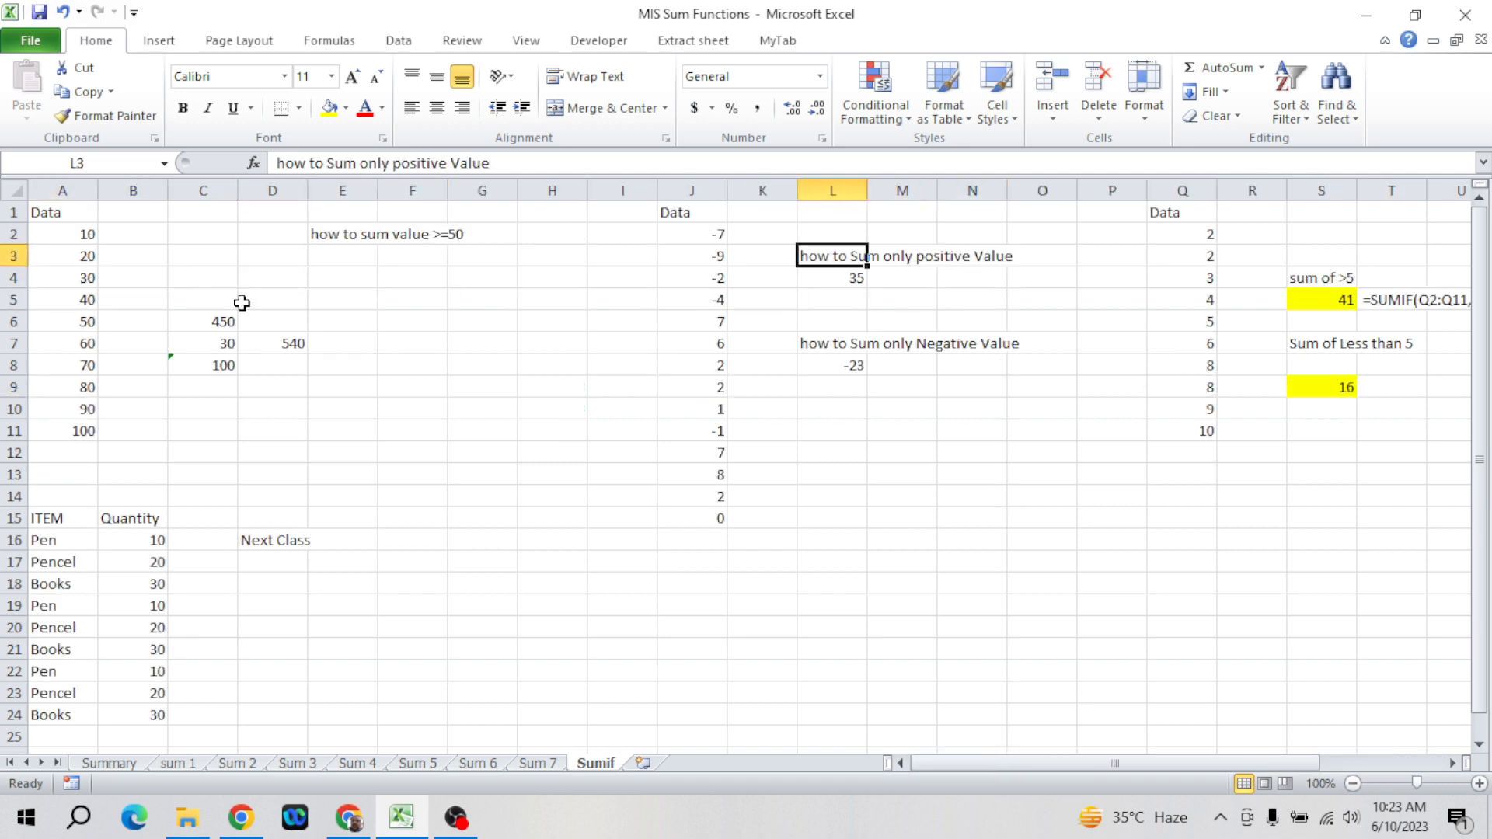
key(Left)
key(Left)
key(Left)
key(Right)
key(Right)
key(Right)
key(Right)
key(Right)
key(Right)
key(Right)
key(Right)
key(Right)
key(Right)
key(Right)
key(Right)
key(Right)
key(Right)
key(Right)
key(Right)
key(Right)
key(Right)
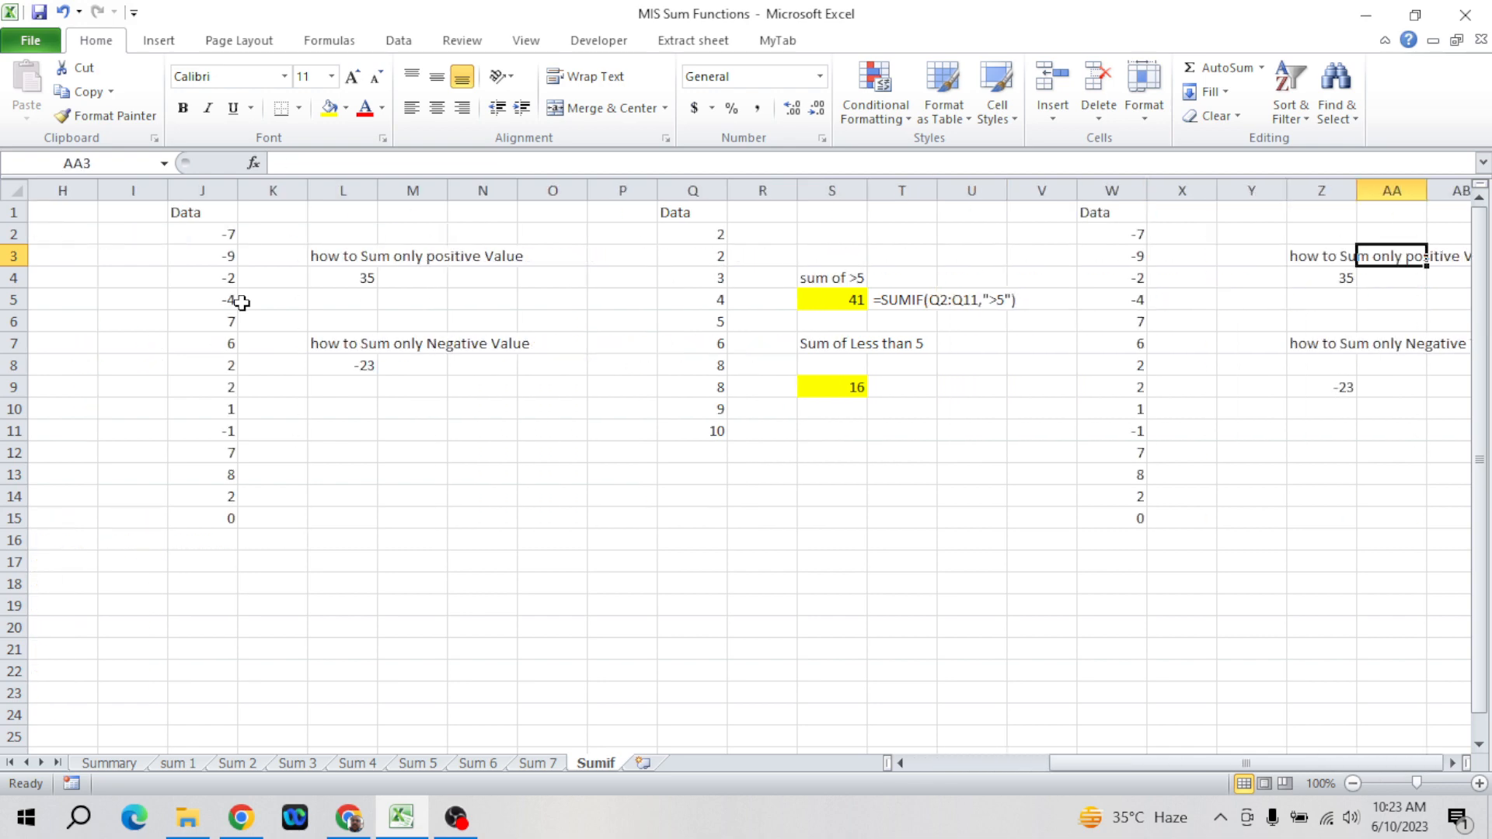
key(Right)
key(Right)
key(Right)
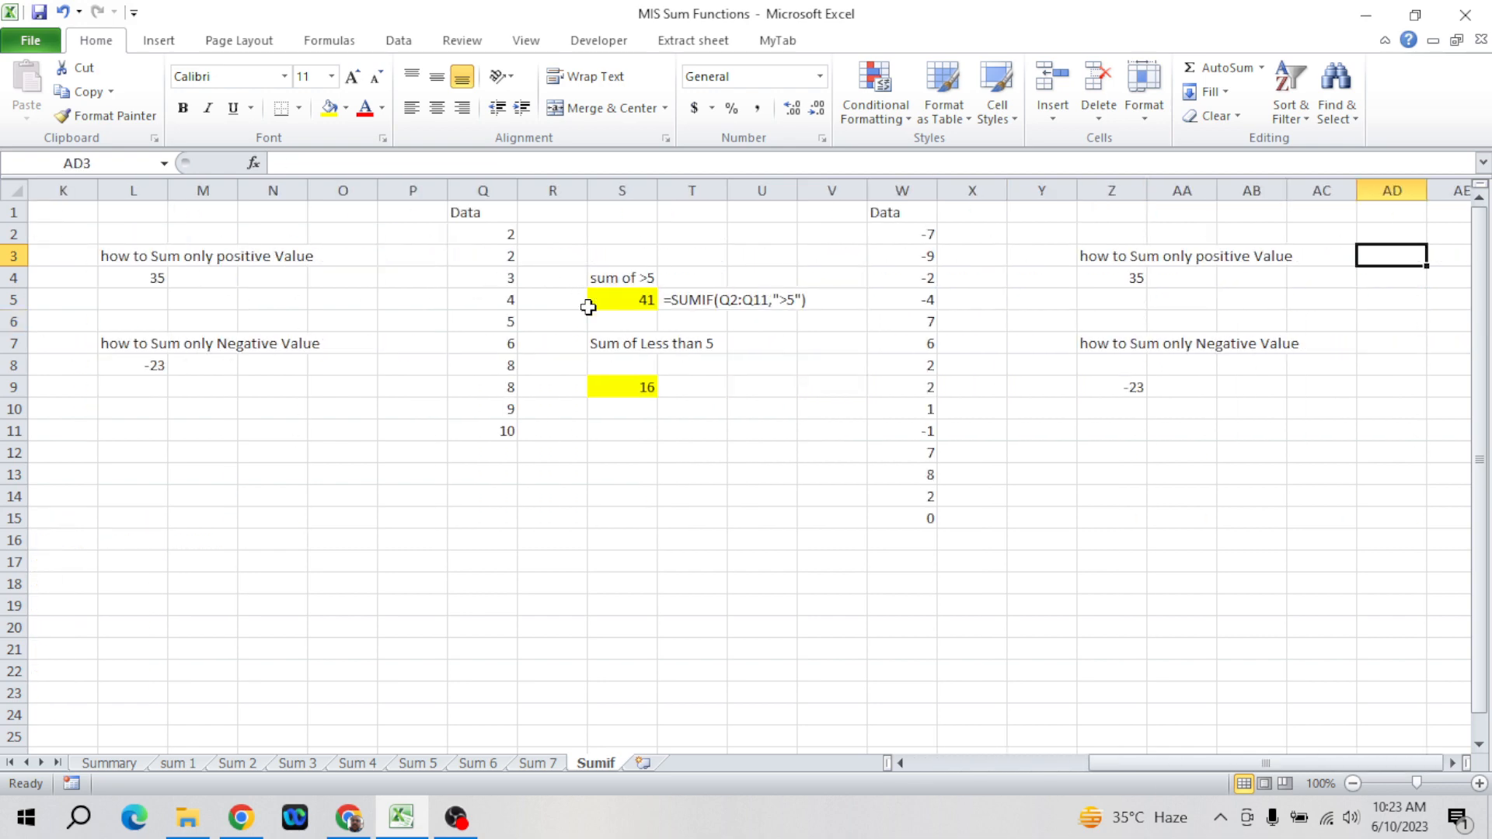
- Review the highlighted SUMIF formulas in S5 and S9, comparing them with the positive-value example at Z3
click(651, 298)
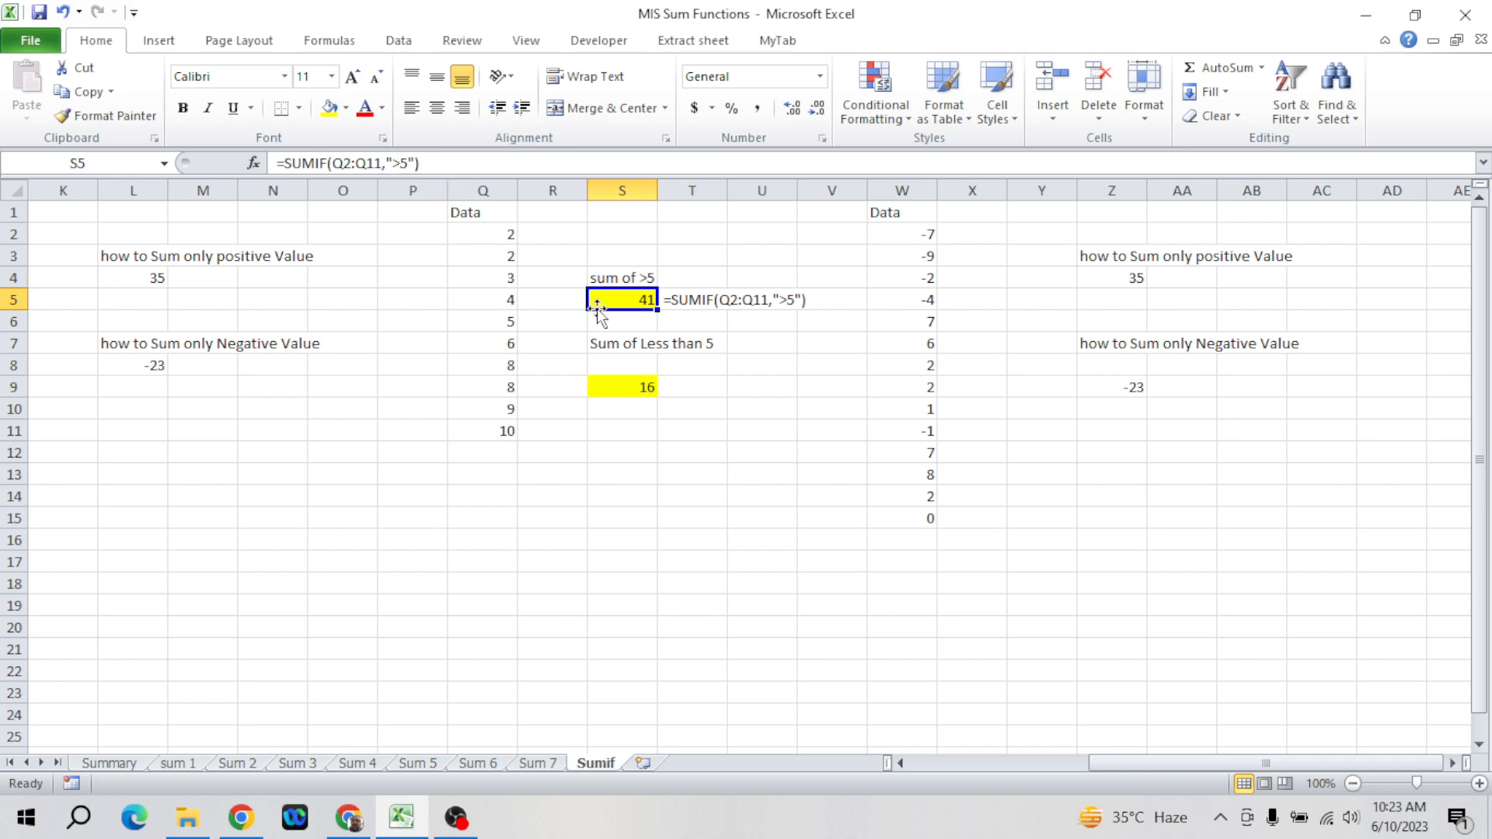
click(1092, 258)
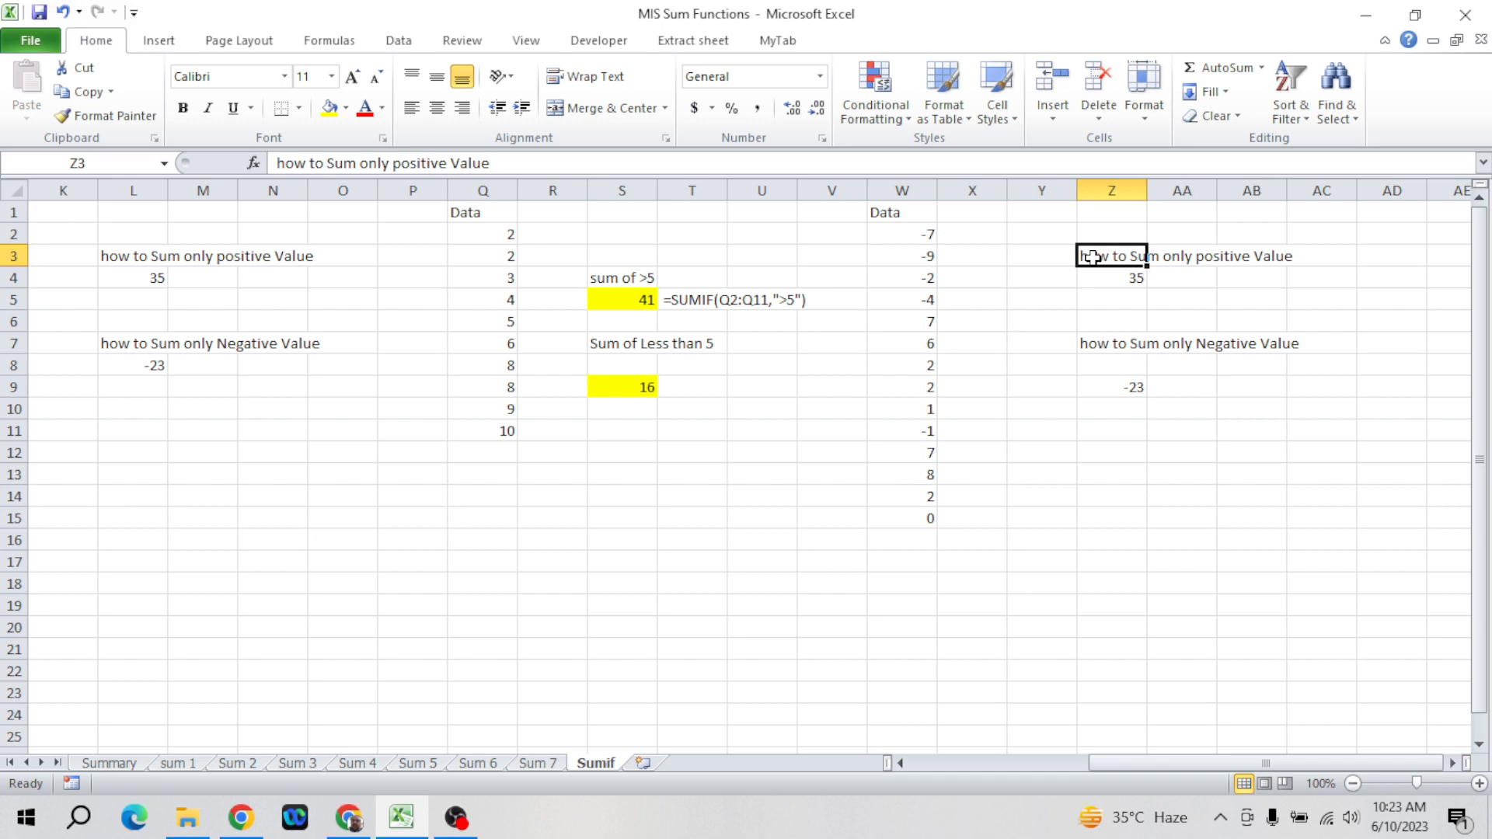
click(636, 304)
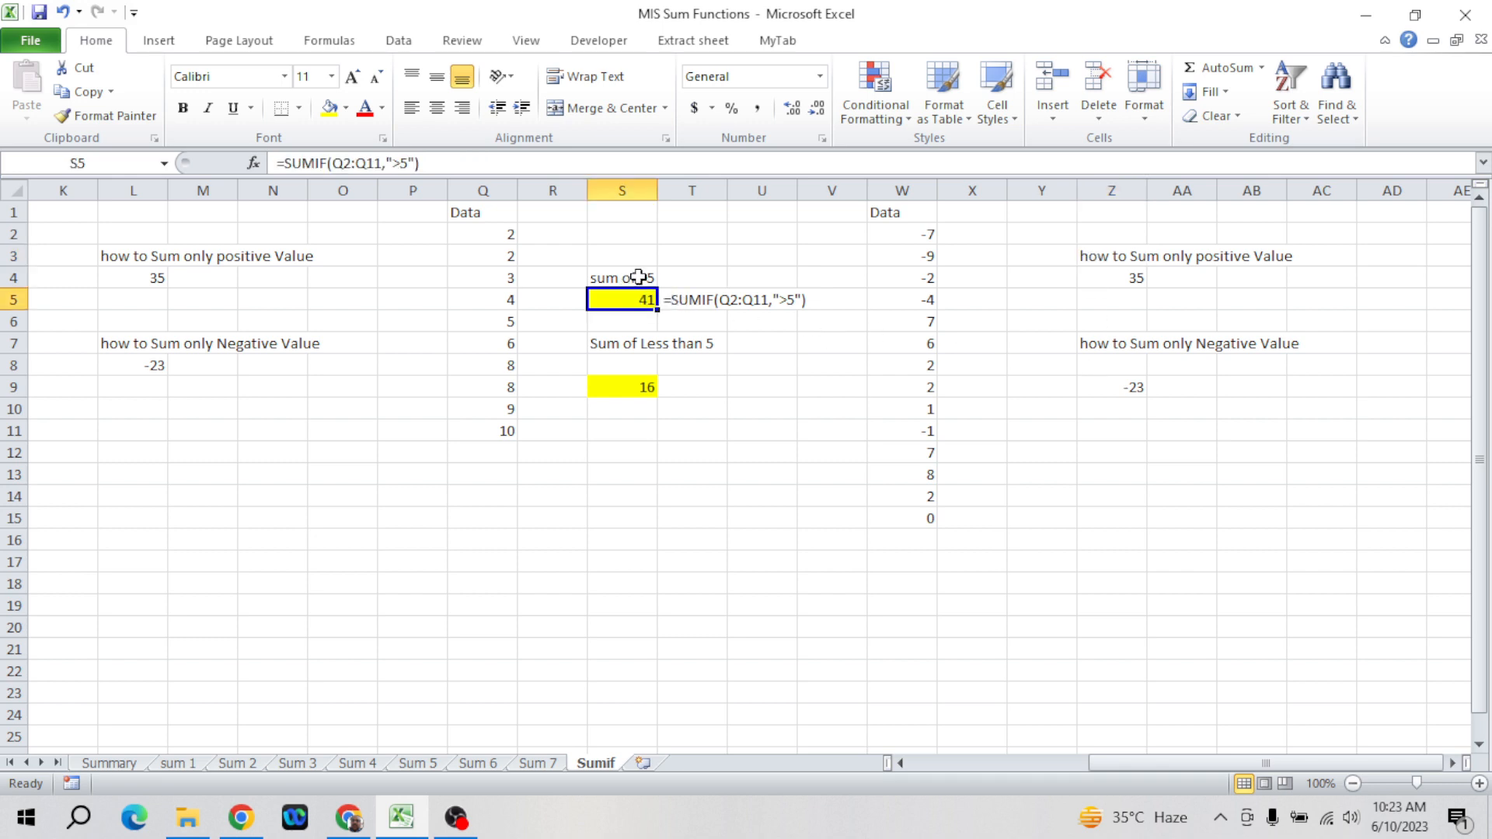
click(629, 383)
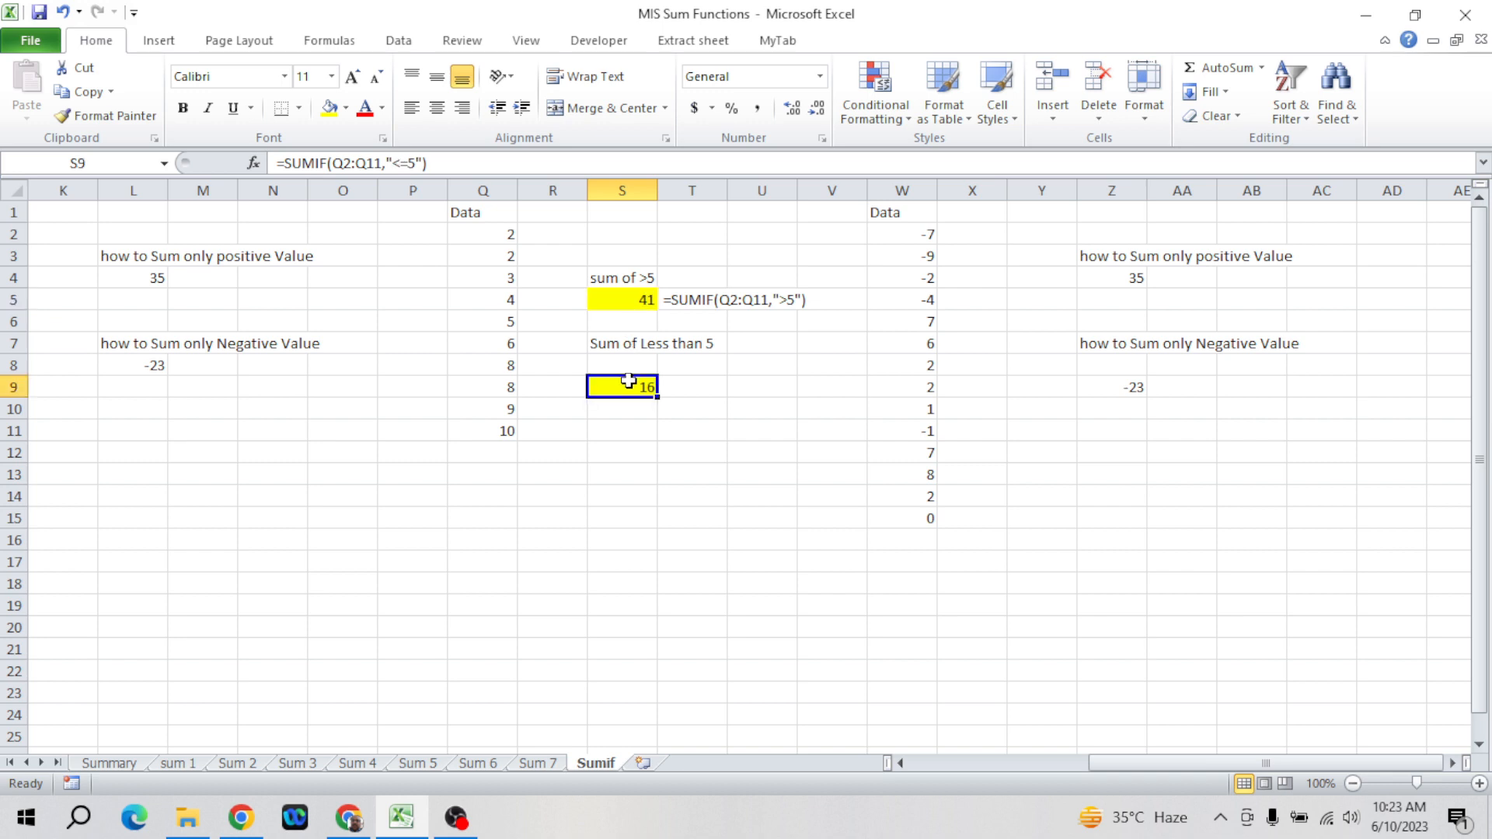
click(651, 453)
key(Home)
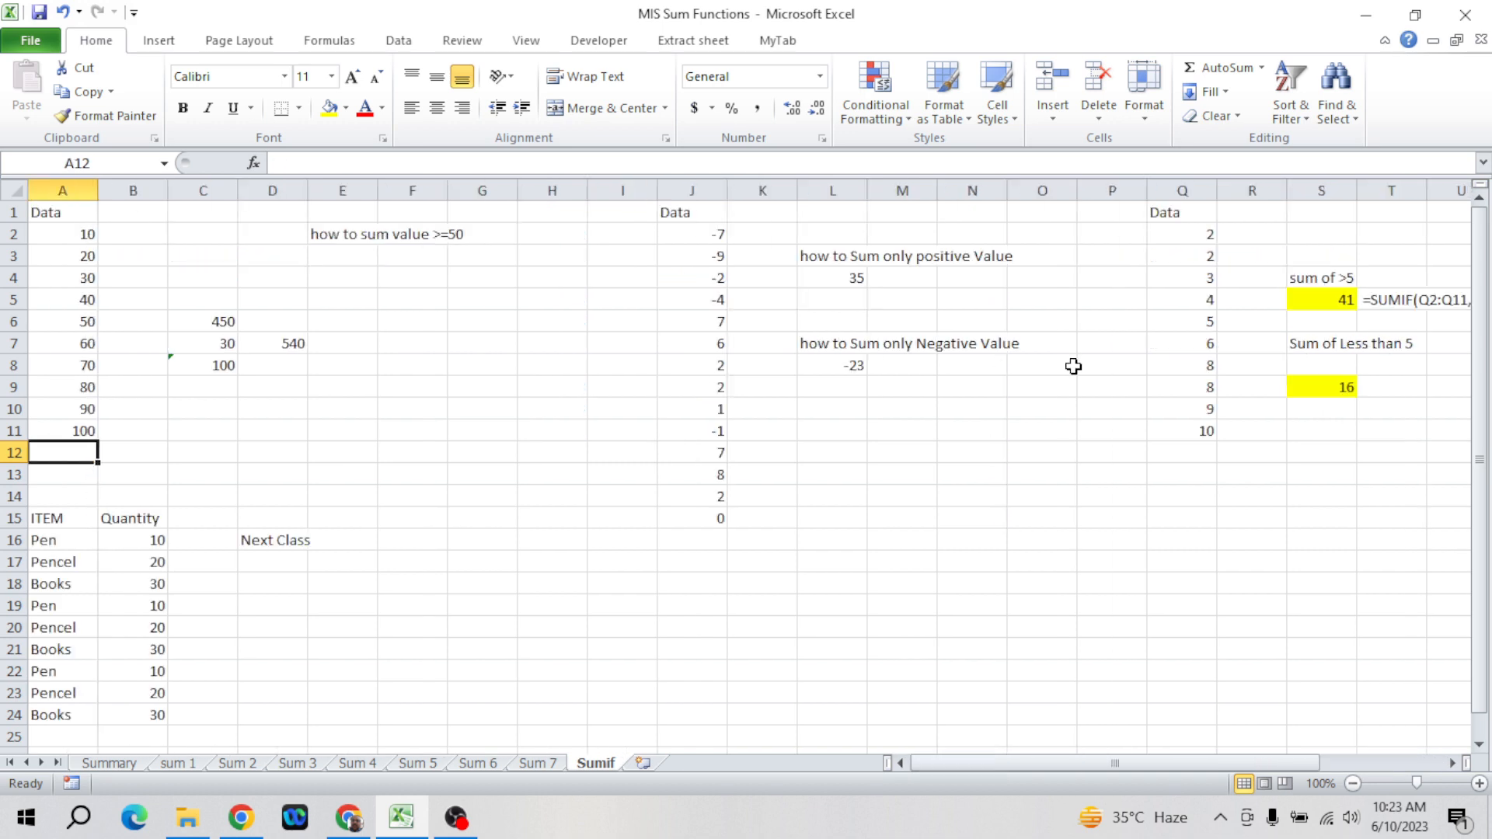
click(1195, 250)
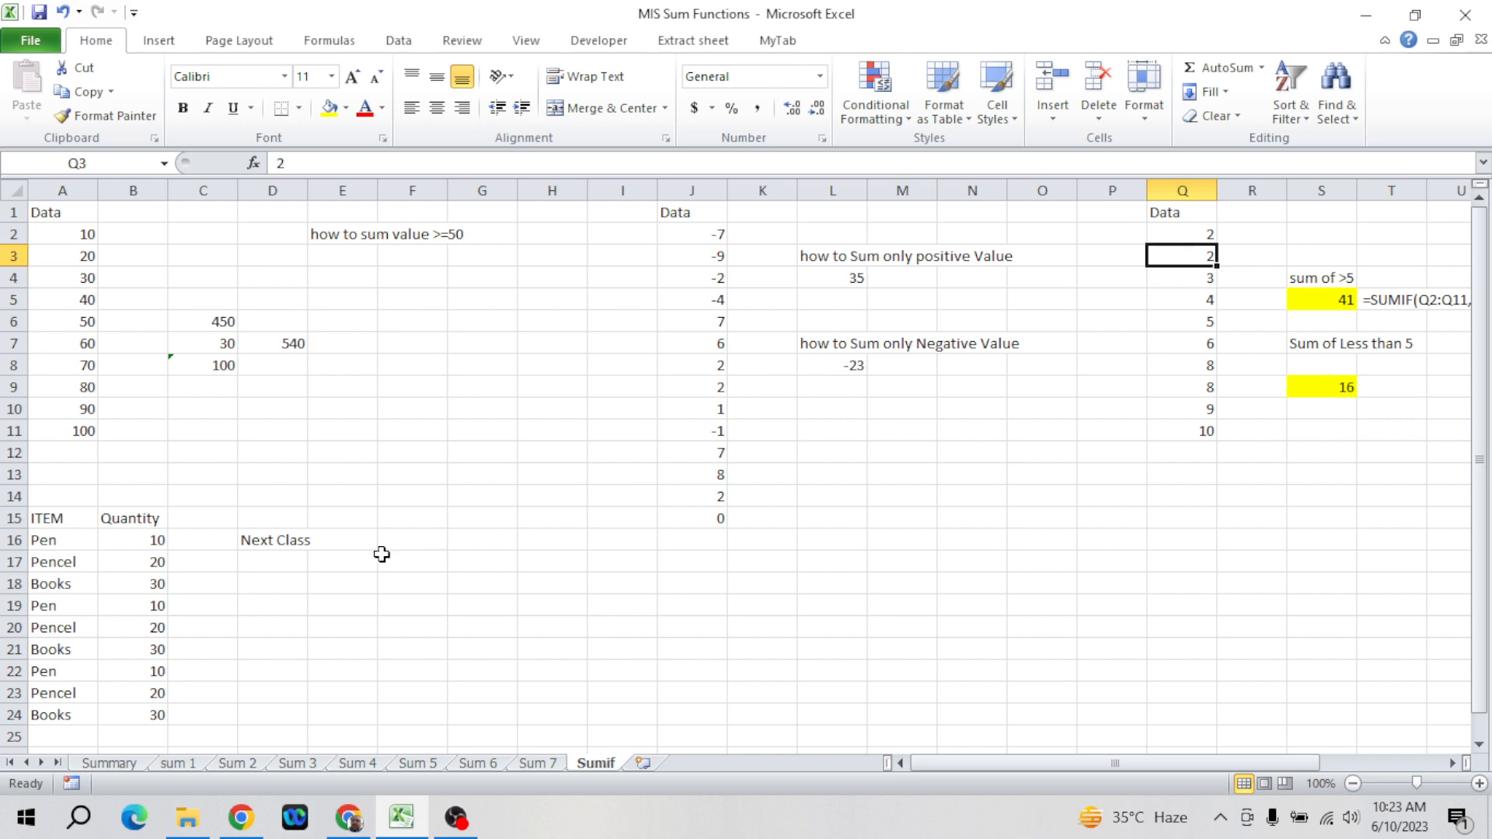
click(56, 581)
key(Down)
key(ctrl+Down)
key(Down)
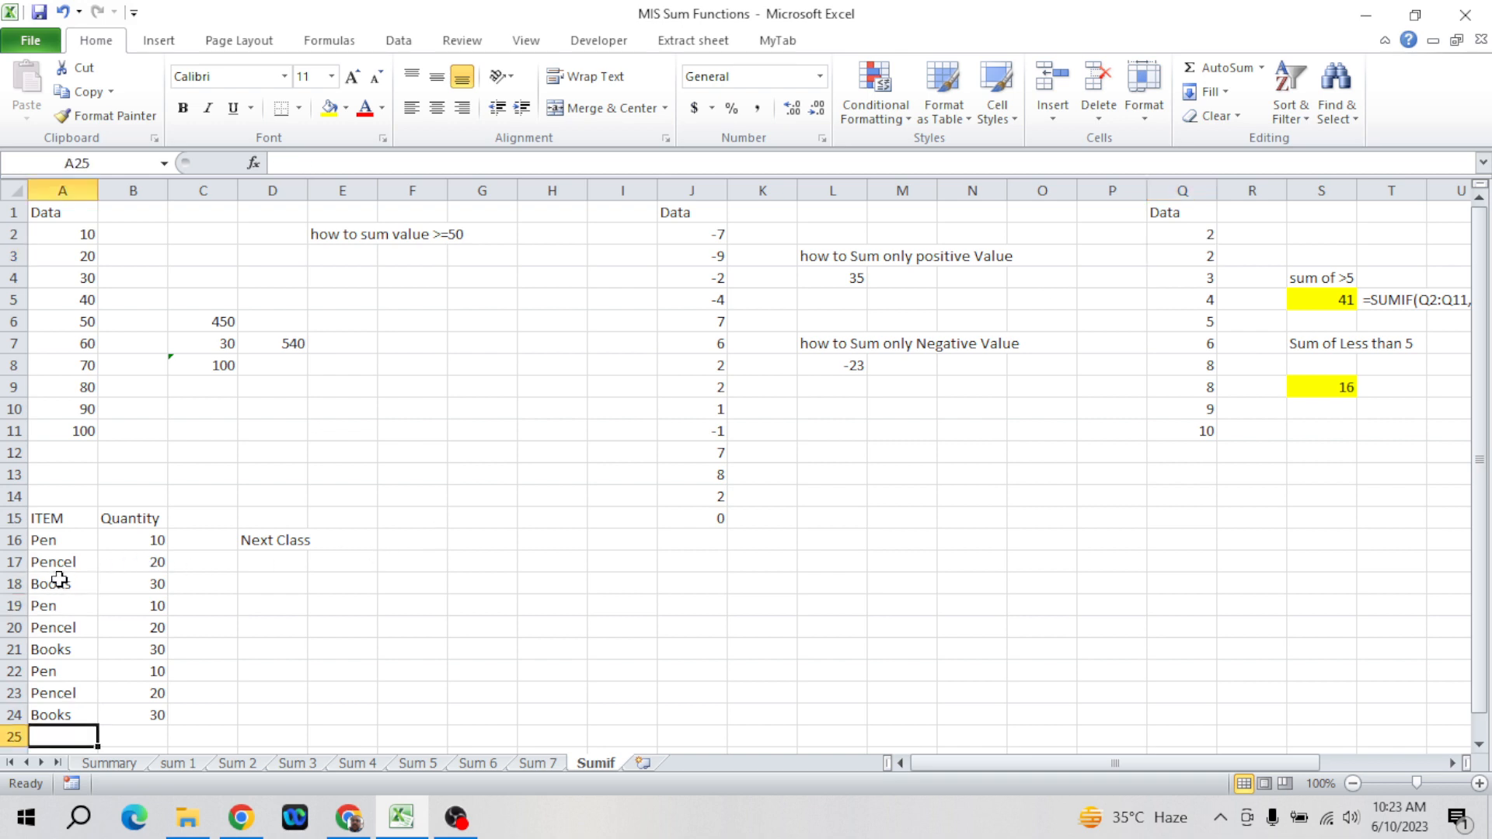
key(Up)
key(Up)
key(Up)
key(ctrl+Up)
key(shift+Right)
key(ctrl+shift+Down)
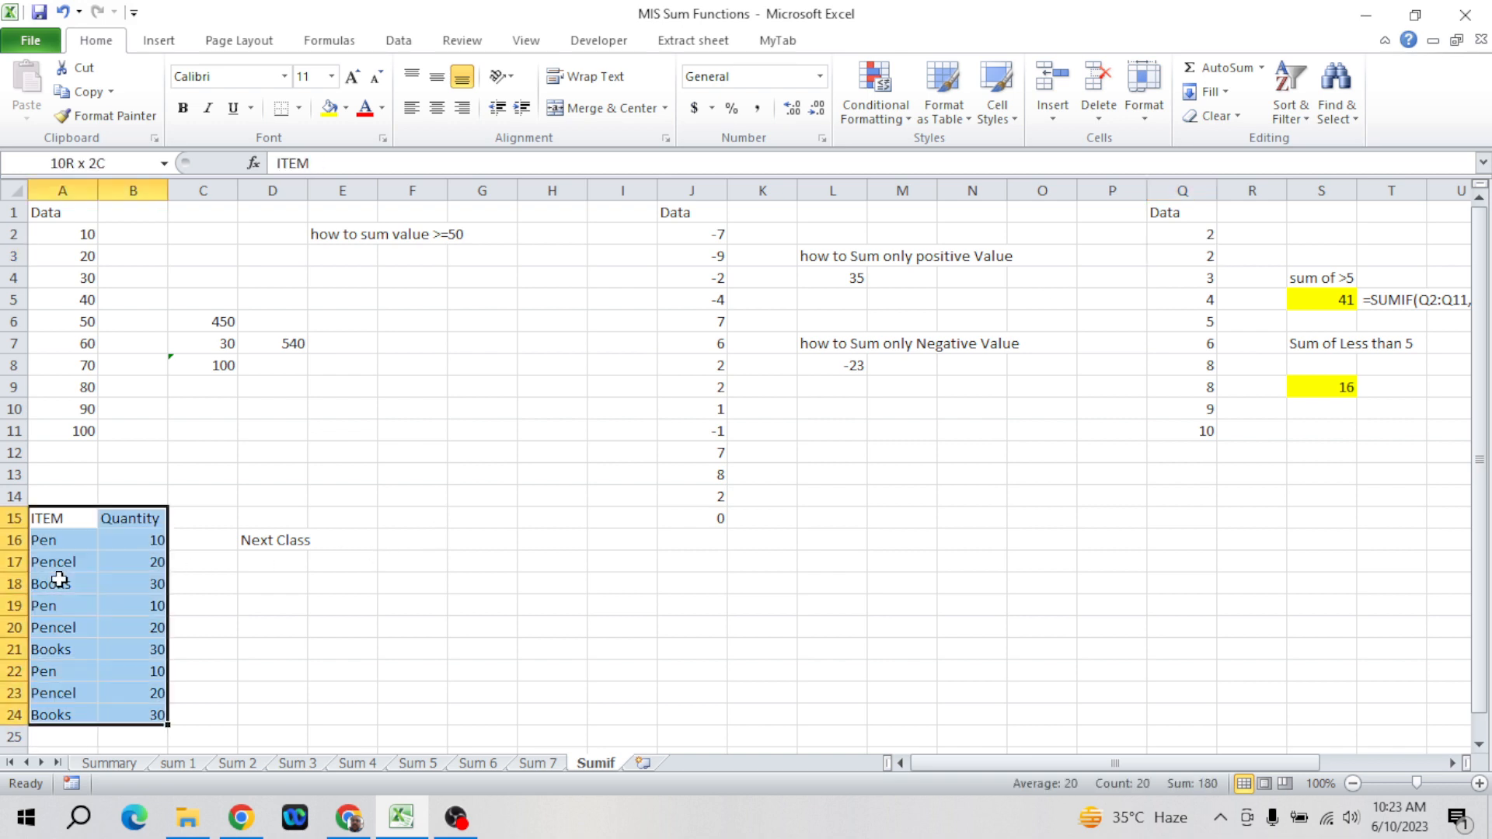
key(ctrl+c)
key(Right)
key(Right)
key(Right)
key(Right)
key(Down)
key(Right)
key(Right)
key(Right)
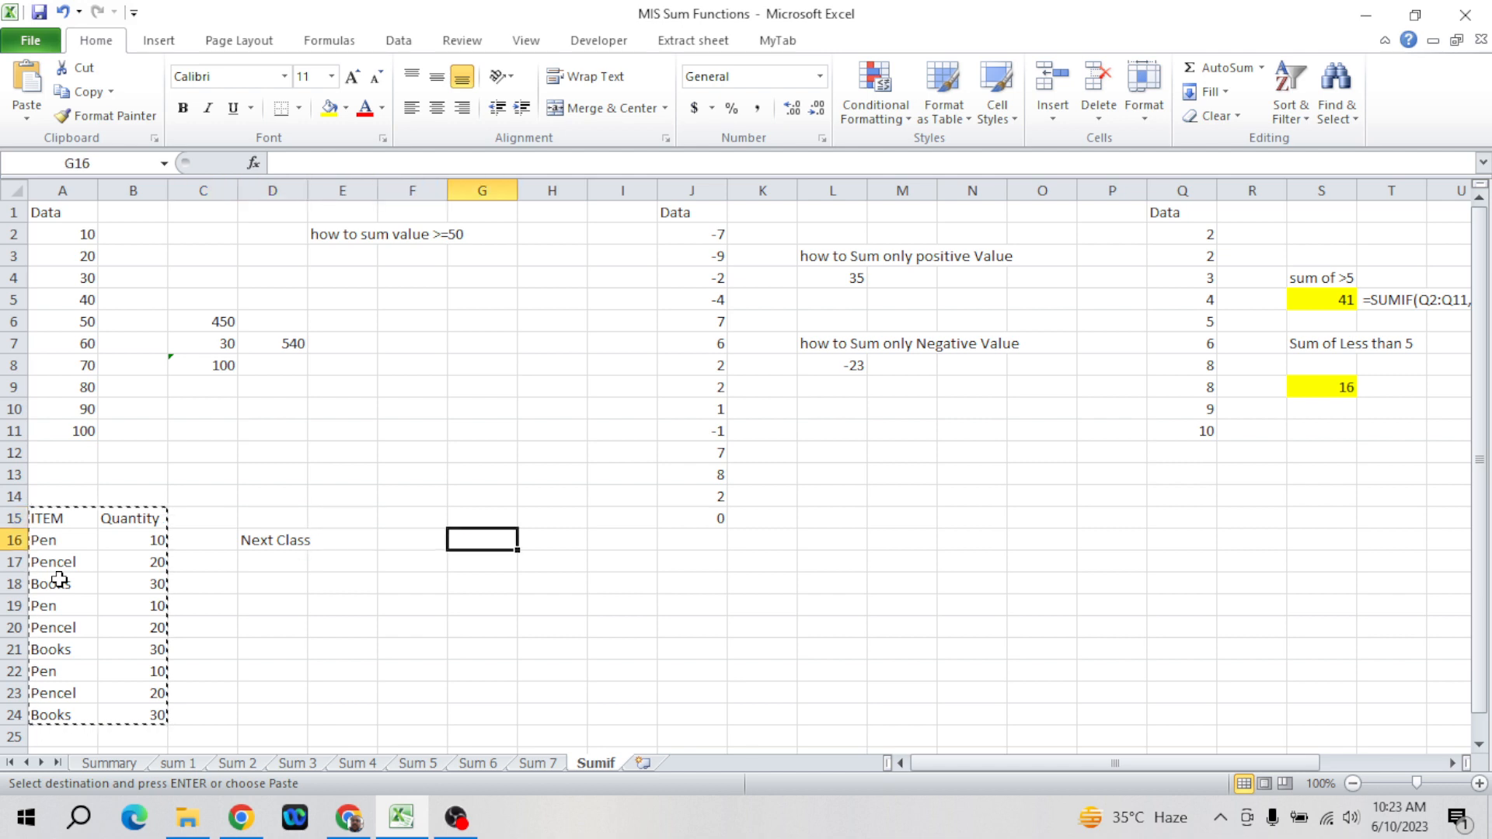
key(Left)
key(Left)
key(Left)
key(Left)
key(Left)
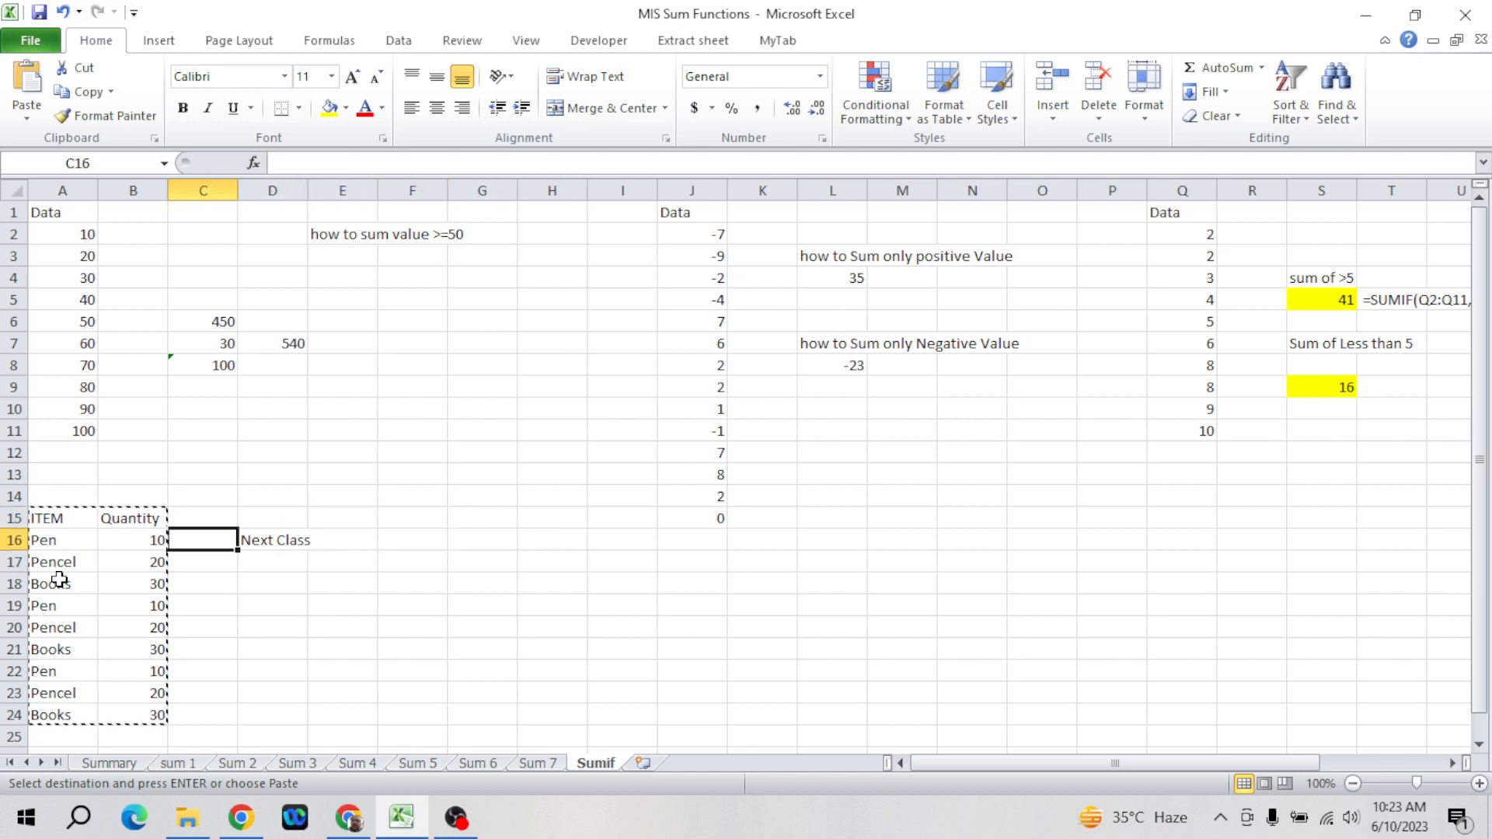
key(Left)
key(Escape)
key(Down)
key(Down)
key(Down)
key(Down)
key(Down)
key(Down)
key(Down)
key(Down)
key(Down)
key(Down)
key(Down)
key(Down)
key(Down)
key(Down)
key(Down)
key(Down)
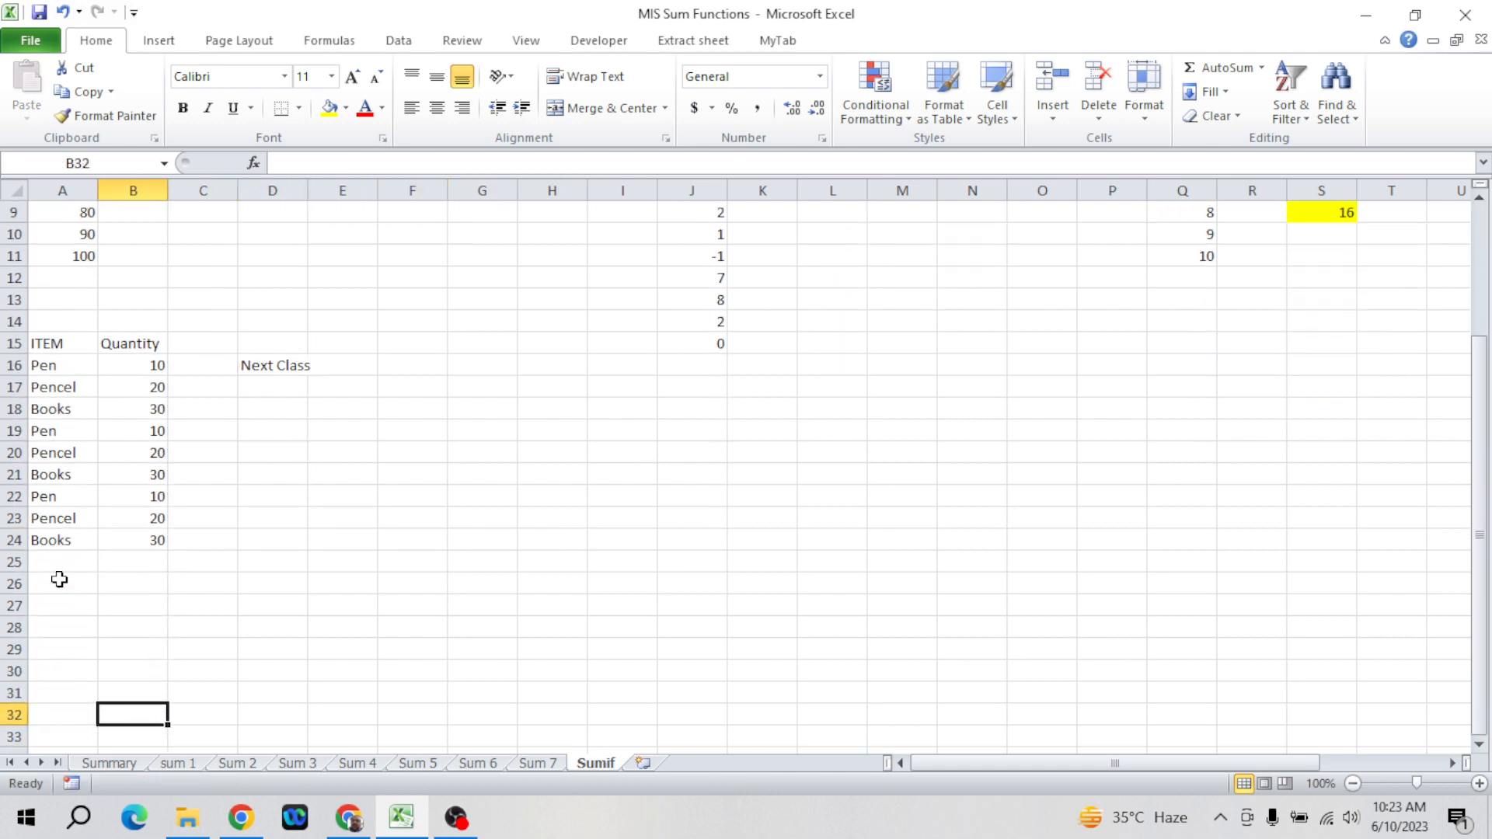
key(Up)
key(Up)
key(Up)
key(Up)
key(Up)
key(Up)
key(Up)
key(Up)
key(Up)
key(Up)
key(Up)
key(Up)
key(Up)
key(Up)
key(Up)
key(Up)
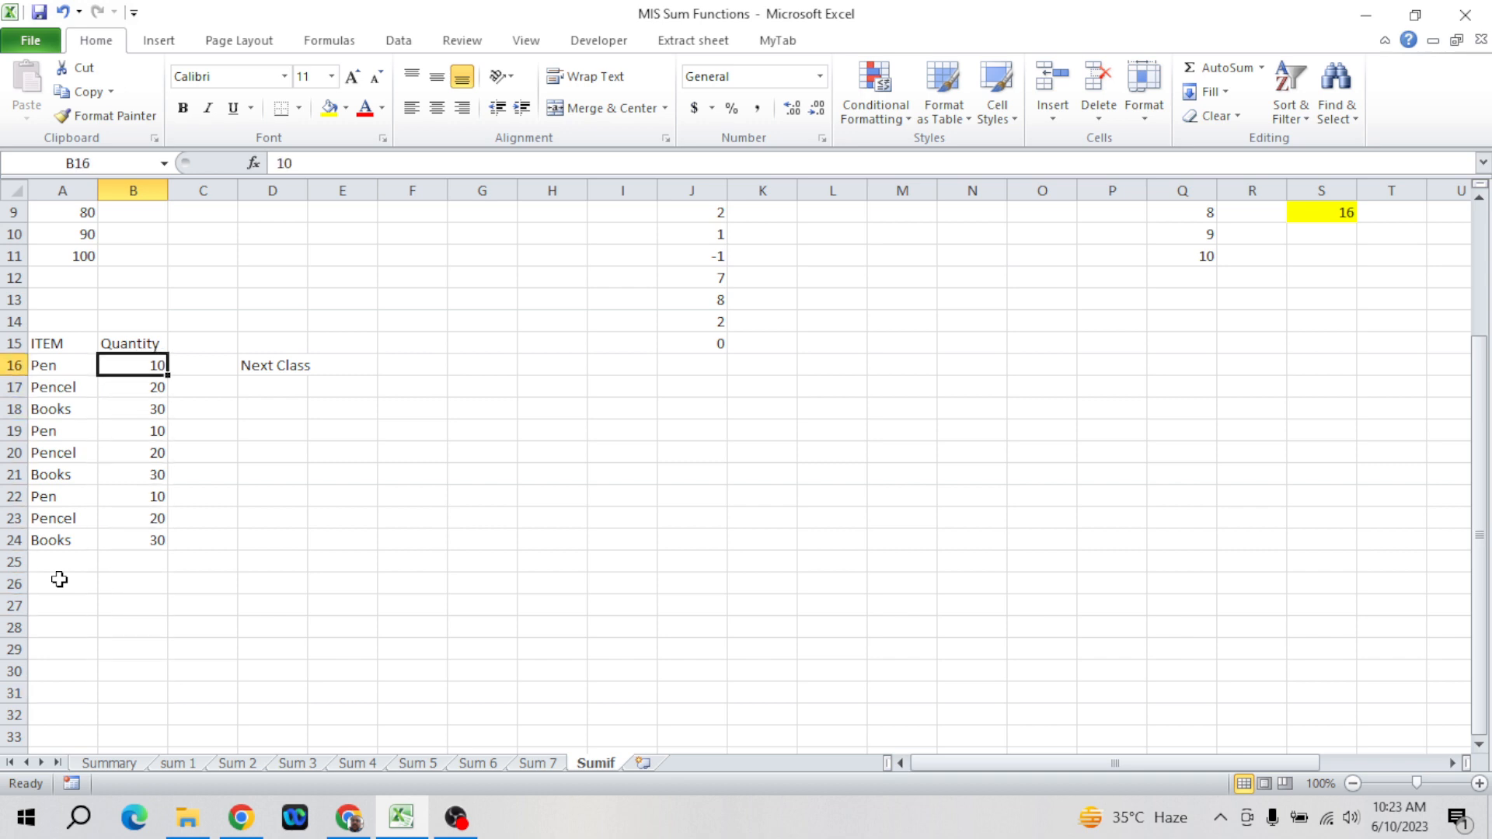
- Look over the ITEM and Quantity table starting at A15 and the Next Class note in D16
key(Left)
key(Right)
key(Right)
key(Right)
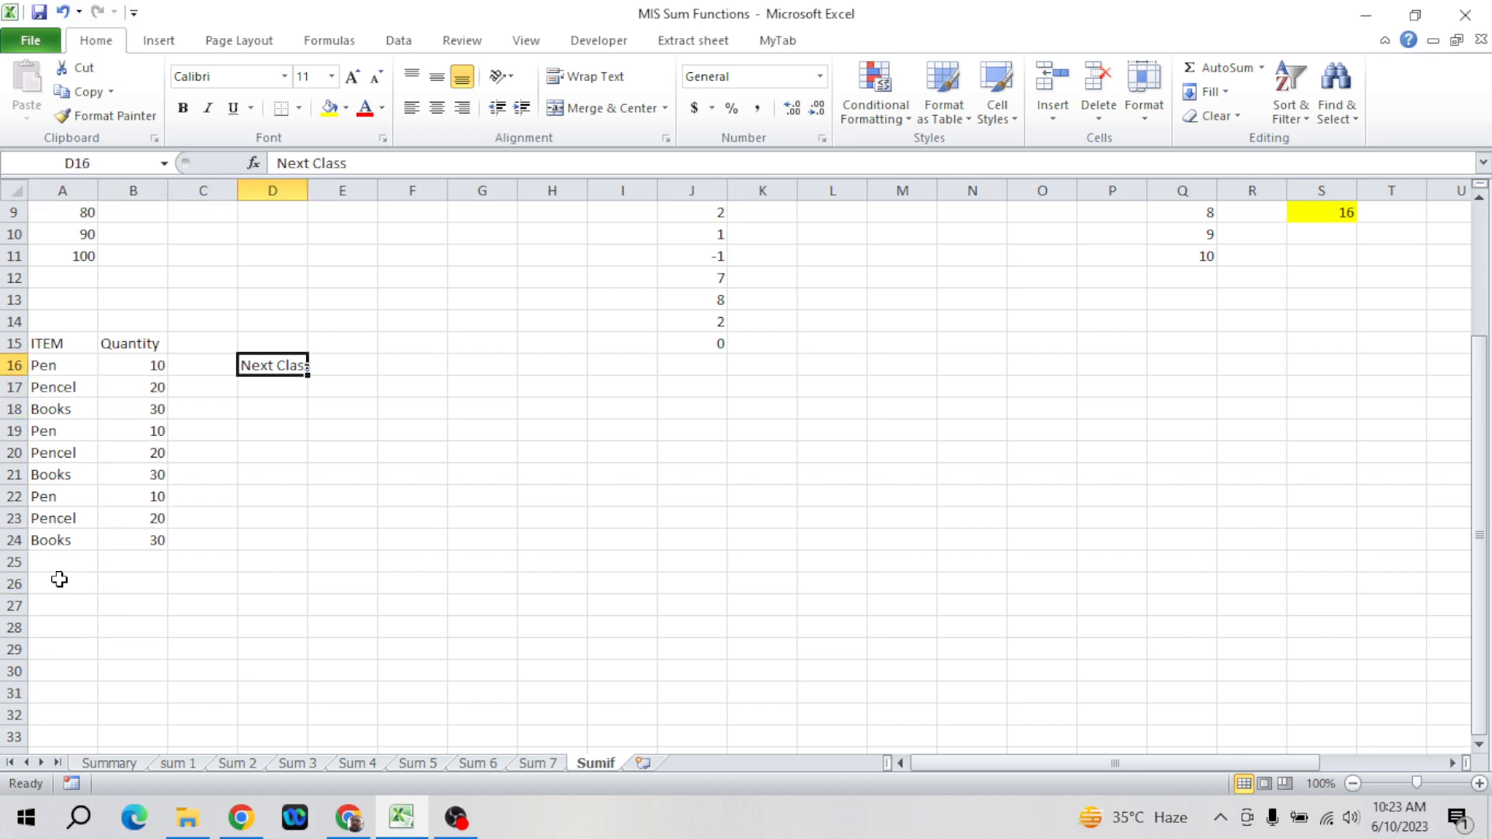
key(Left)
key(Left)
key(Left)
key(Up)
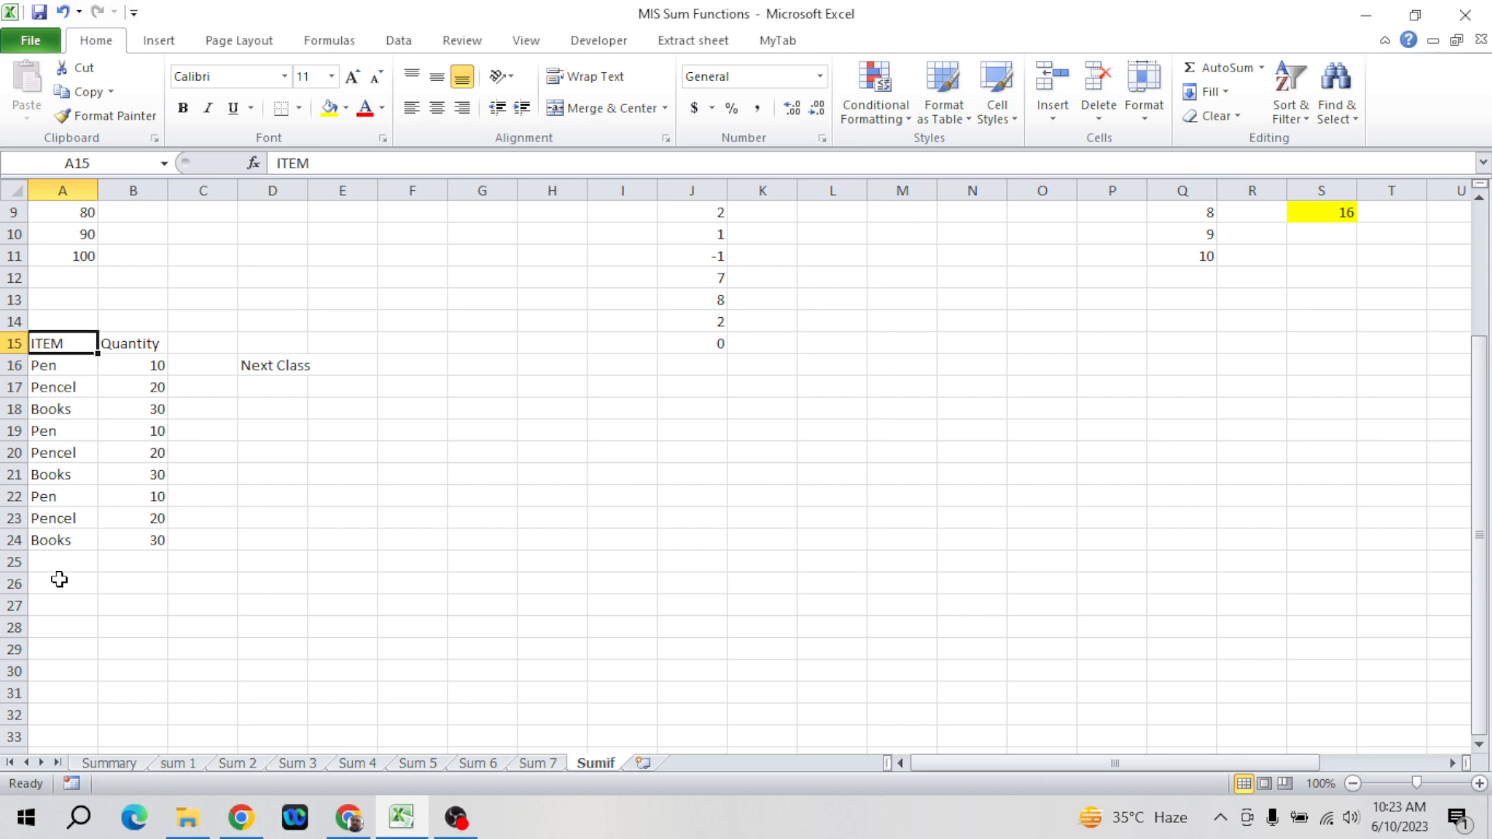
key(Down)
key(Down)
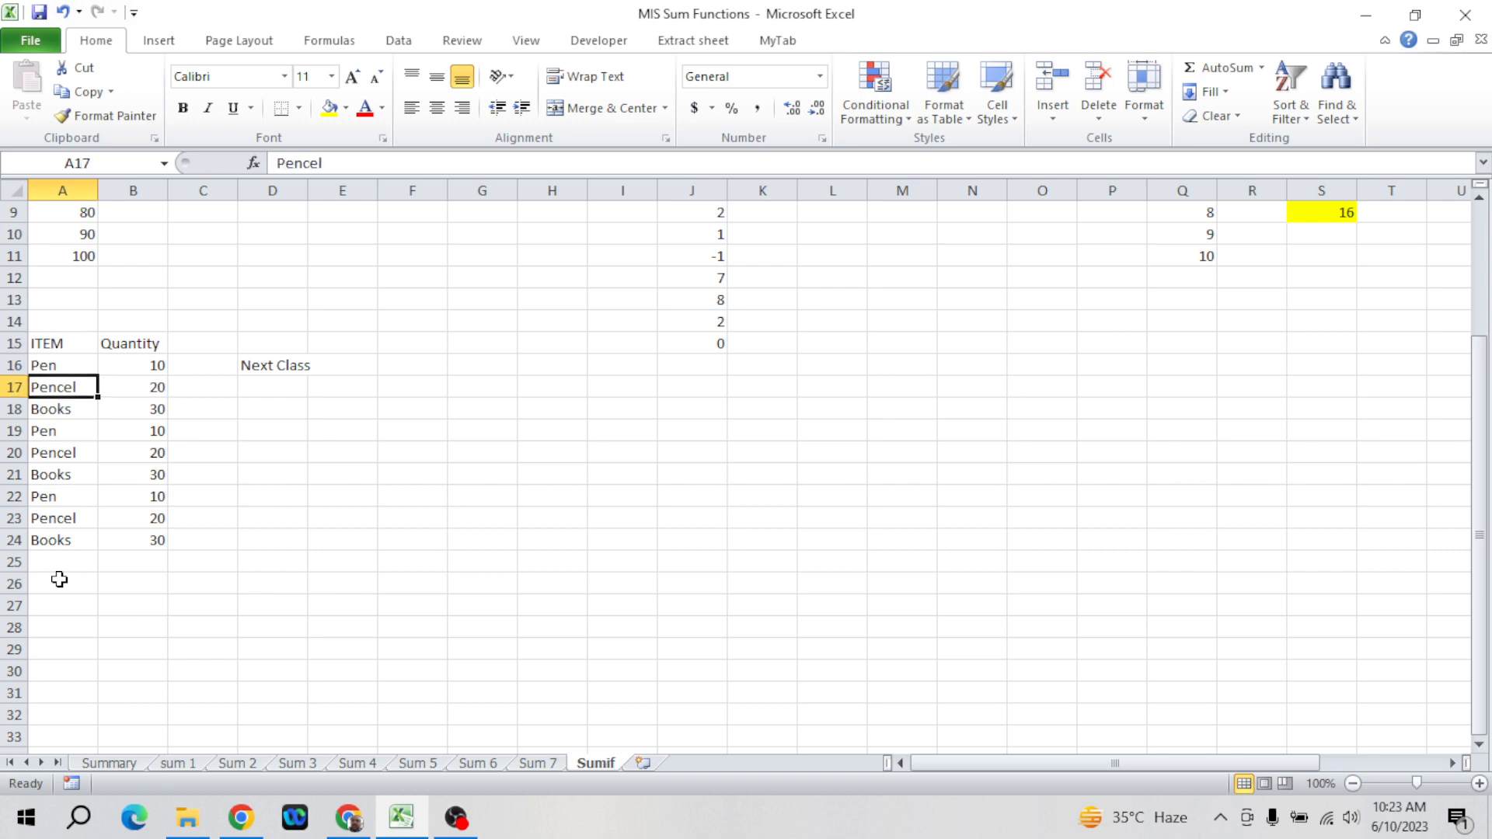
key(Up)
key(Down)
key(Up)
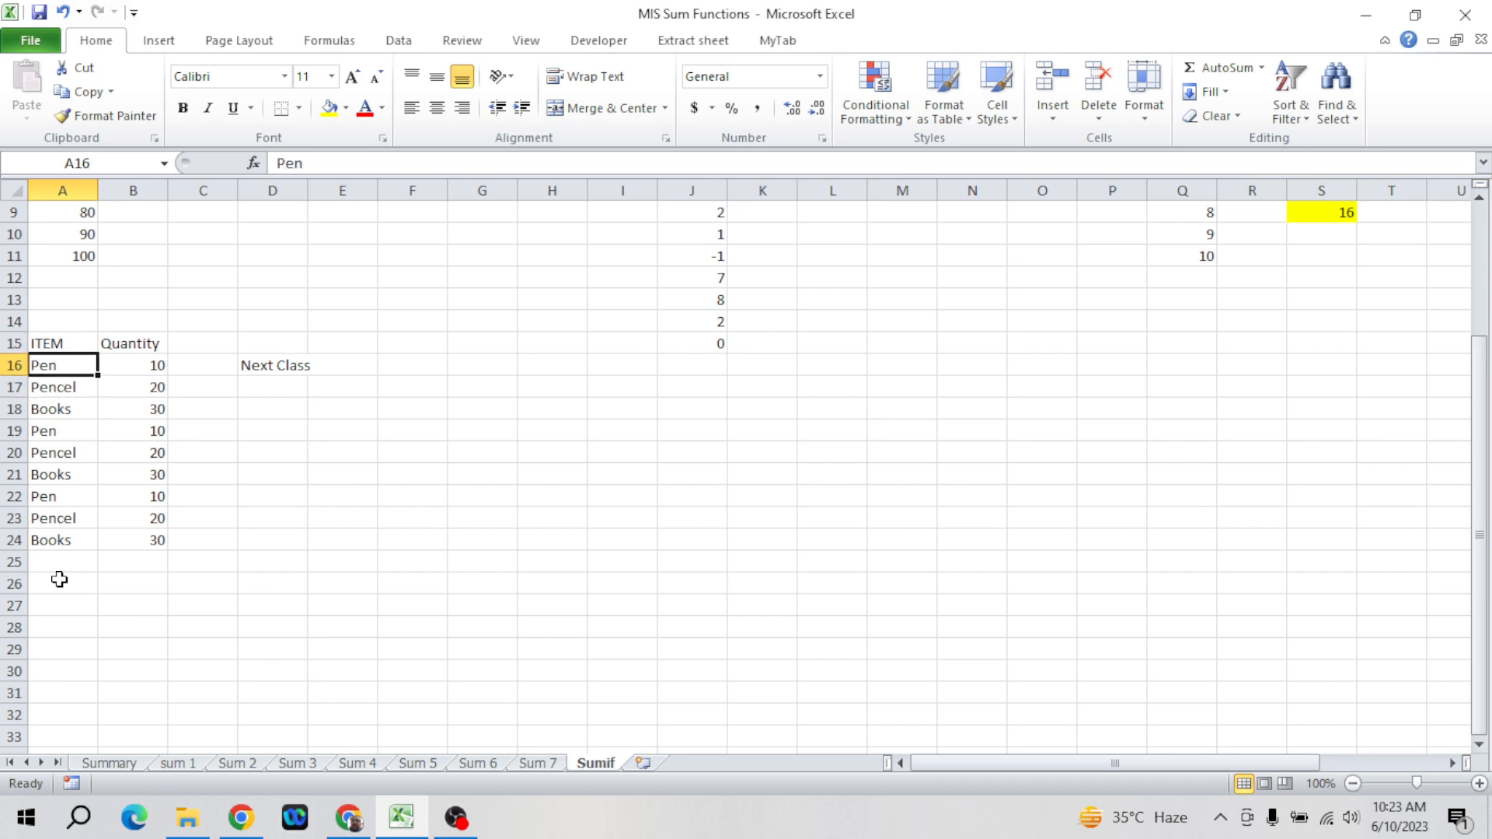
- Select the item names from A16 down to A24 to review the repeating entries in the ITEM column
key(shift+Down)
key(shift+Down)
key(shift+Down)
key(shift+Down)
key(shift+Down)
key(shift+Down)
key(shift+Down)
key(shift+Down)
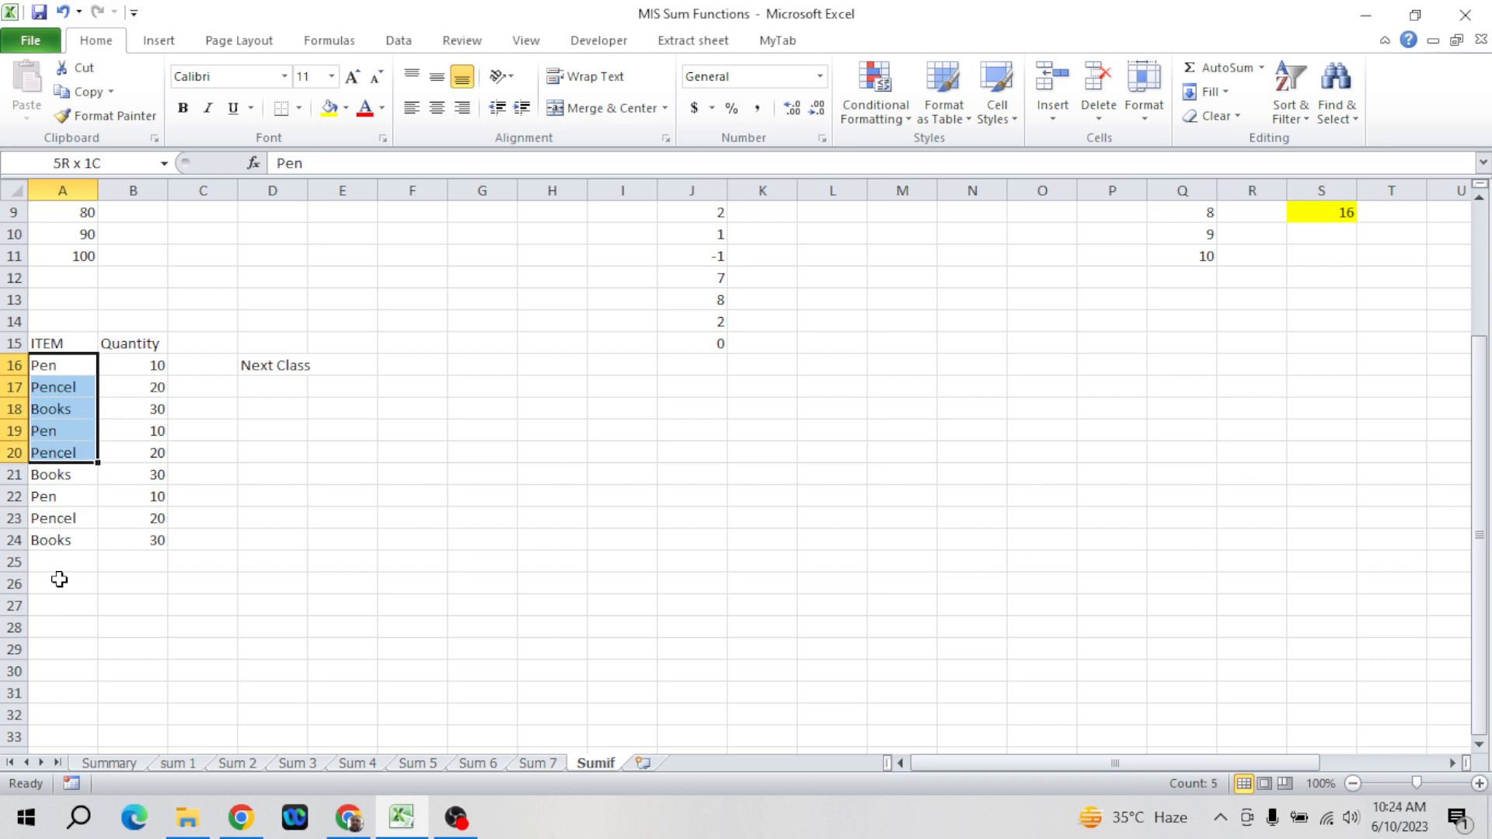
key(Right)
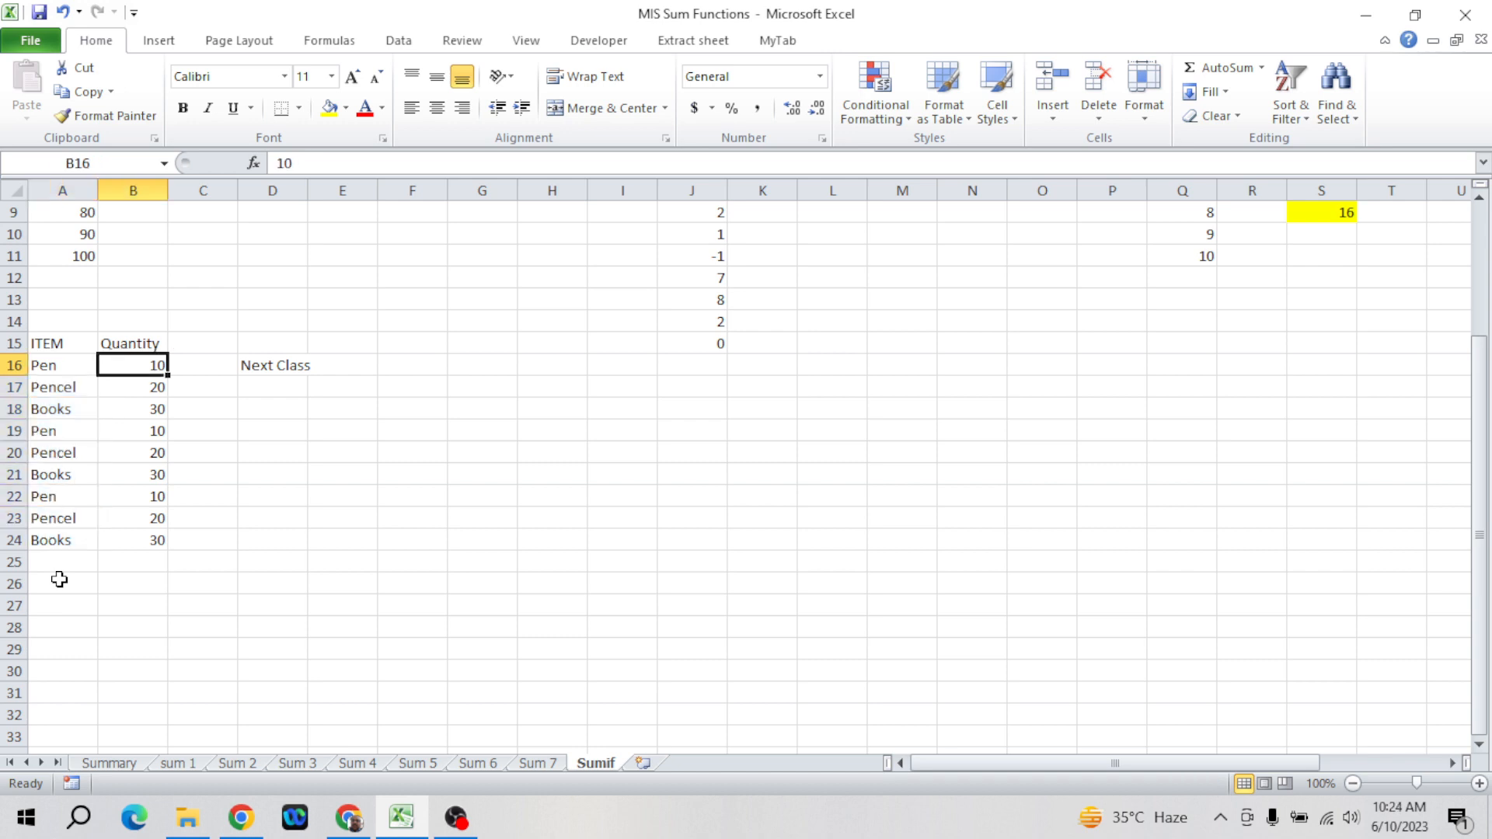
- Select the first Pen, Pencel and Books group with its quantities, A16:B18, for review
key(Left)
key(shift+Right)
key(shift+Down)
key(shift+Down)
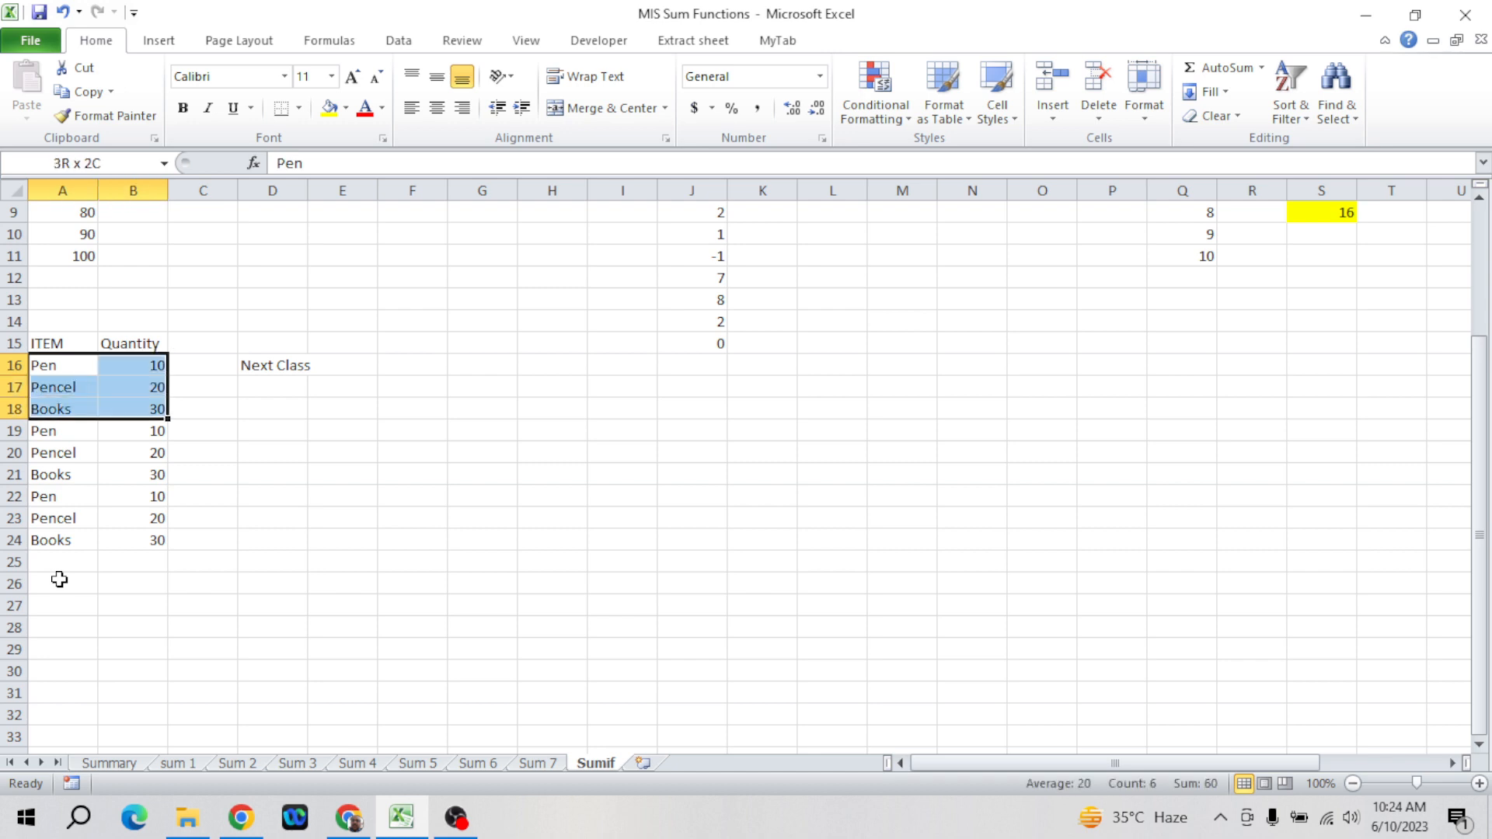
- Select the repeated item groups with their quantities, A19:B24, to compare them with the first group
key(Down)
key(Down)
key(Down)
key(shift+Right)
key(shift+Down)
key(shift+Down)
key(shift+Down)
key(shift+Down)
key(shift+Down)
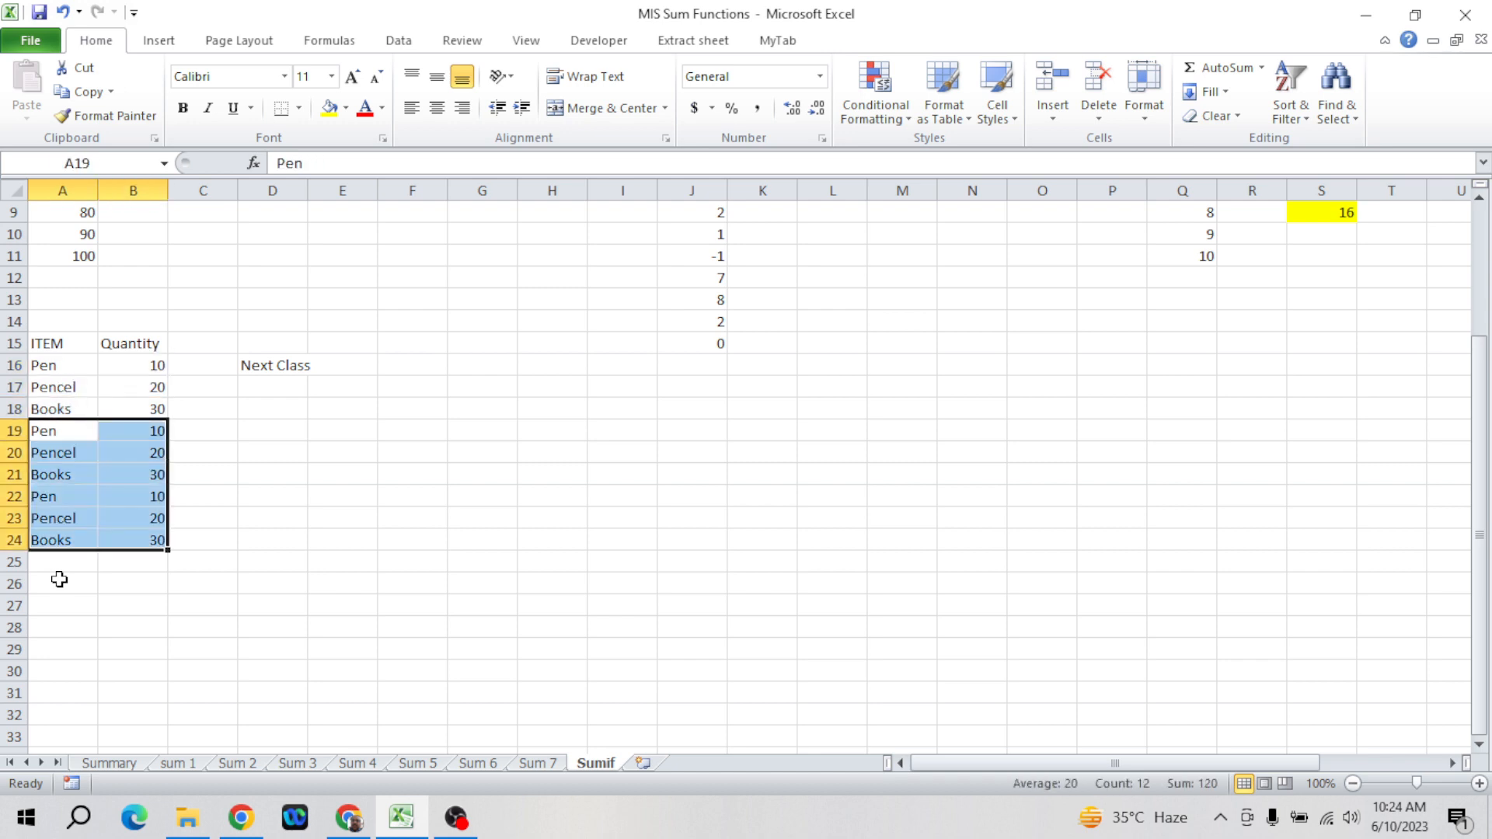
- Select the ITEM and Quantity table A15:B24 and turn on filtering for its headers
key(ctrl+Up)
key(shift+Right)
key(ctrl+shift+Down)
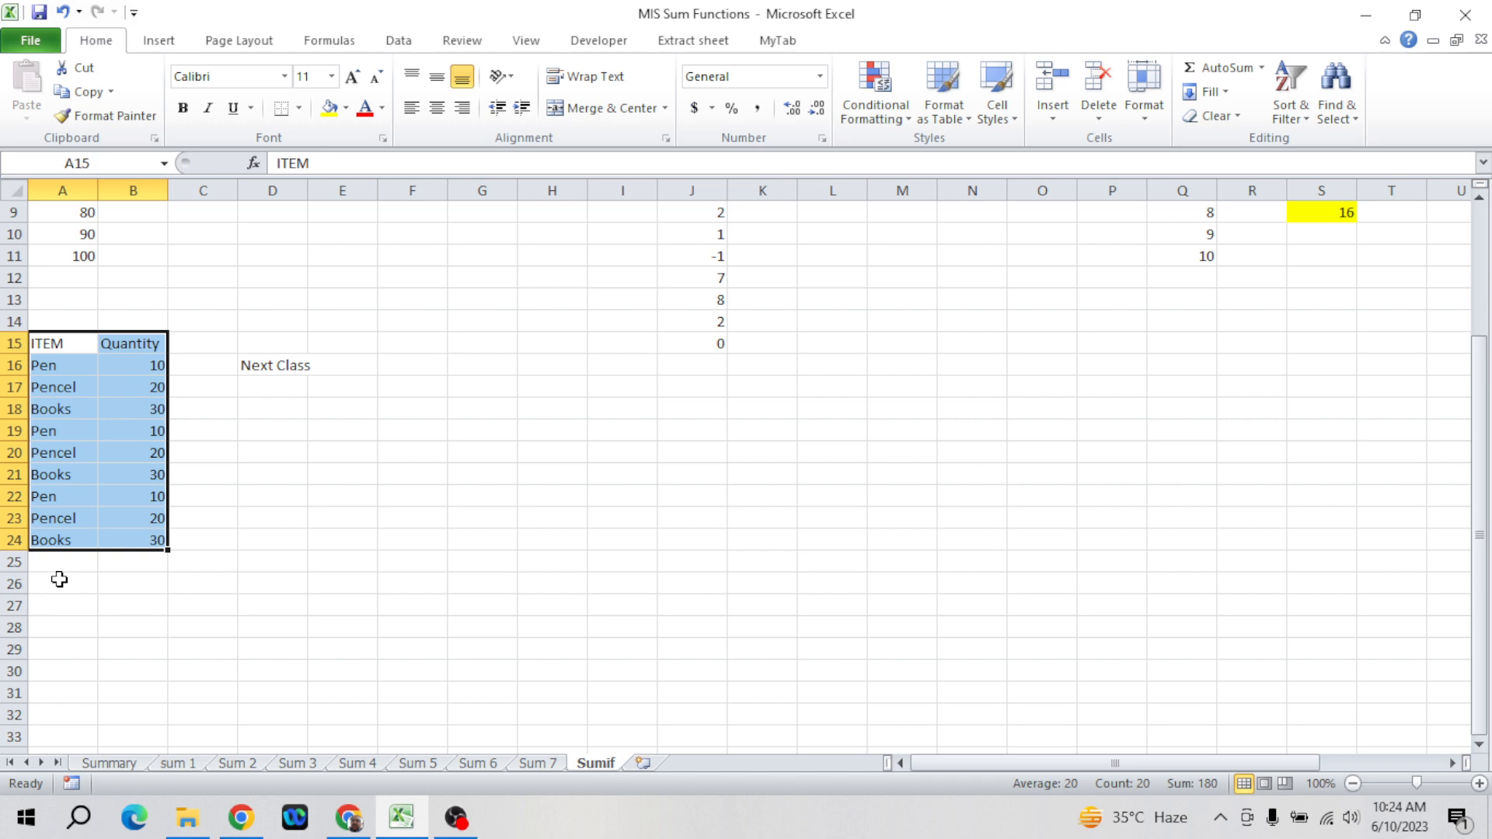
key(alt+d)
key(f)
key(f)
- Filter the ITEM column to show only Pen by excluding Books and Pencel
key(alt+Down)
key(Down)
key(Down)
key(Down)
key(Down)
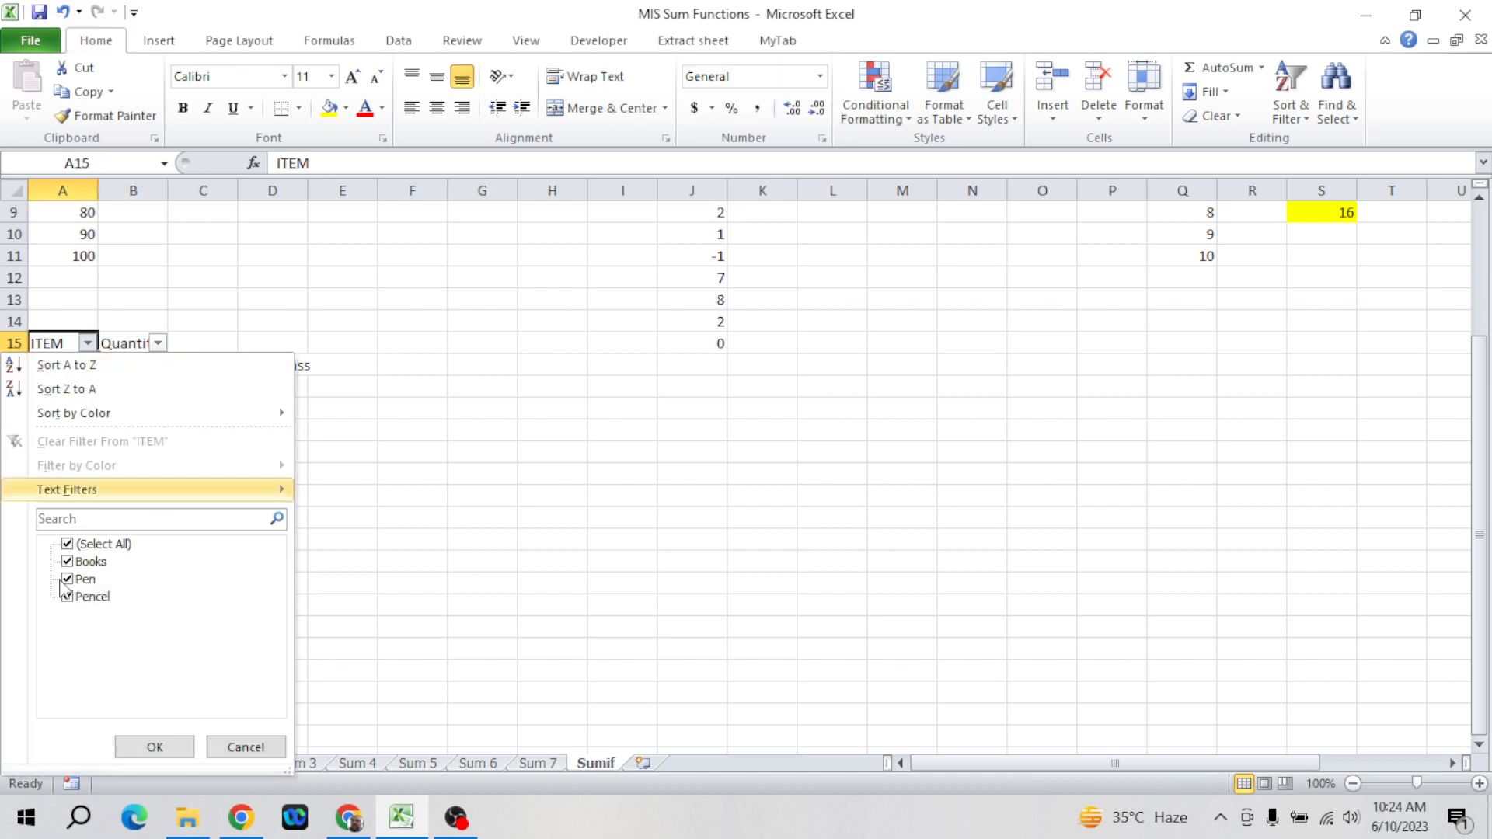
key(Down)
key(Down)
key(space)
key(Down)
key(Down)
key(space)
key(Return)
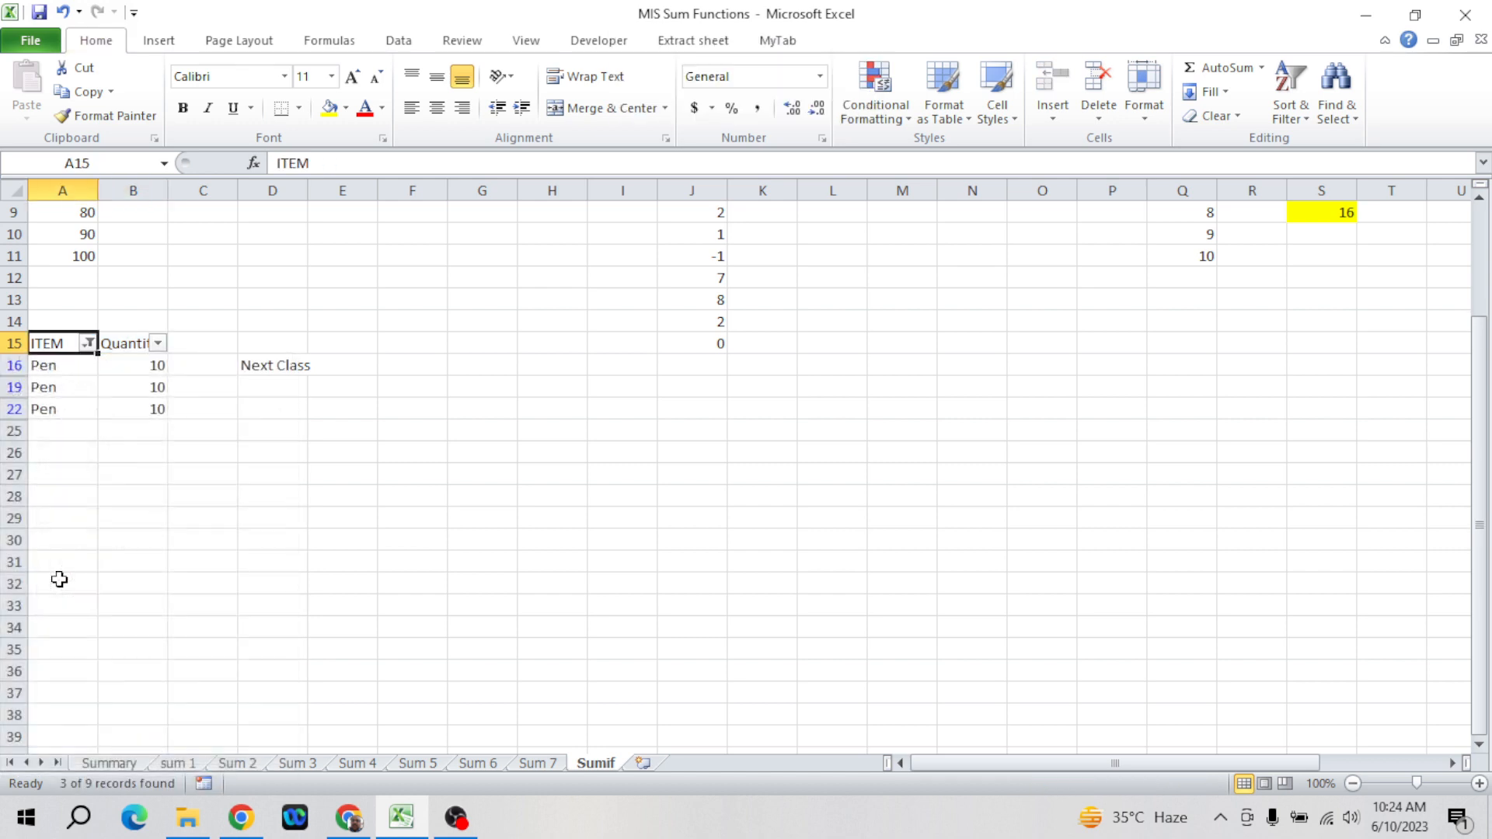
- Select the filtered Pen quantities from B16 down to B22 to check their sum
key(Down)
key(Right)
key(shift+Down)
key(shift+Down)
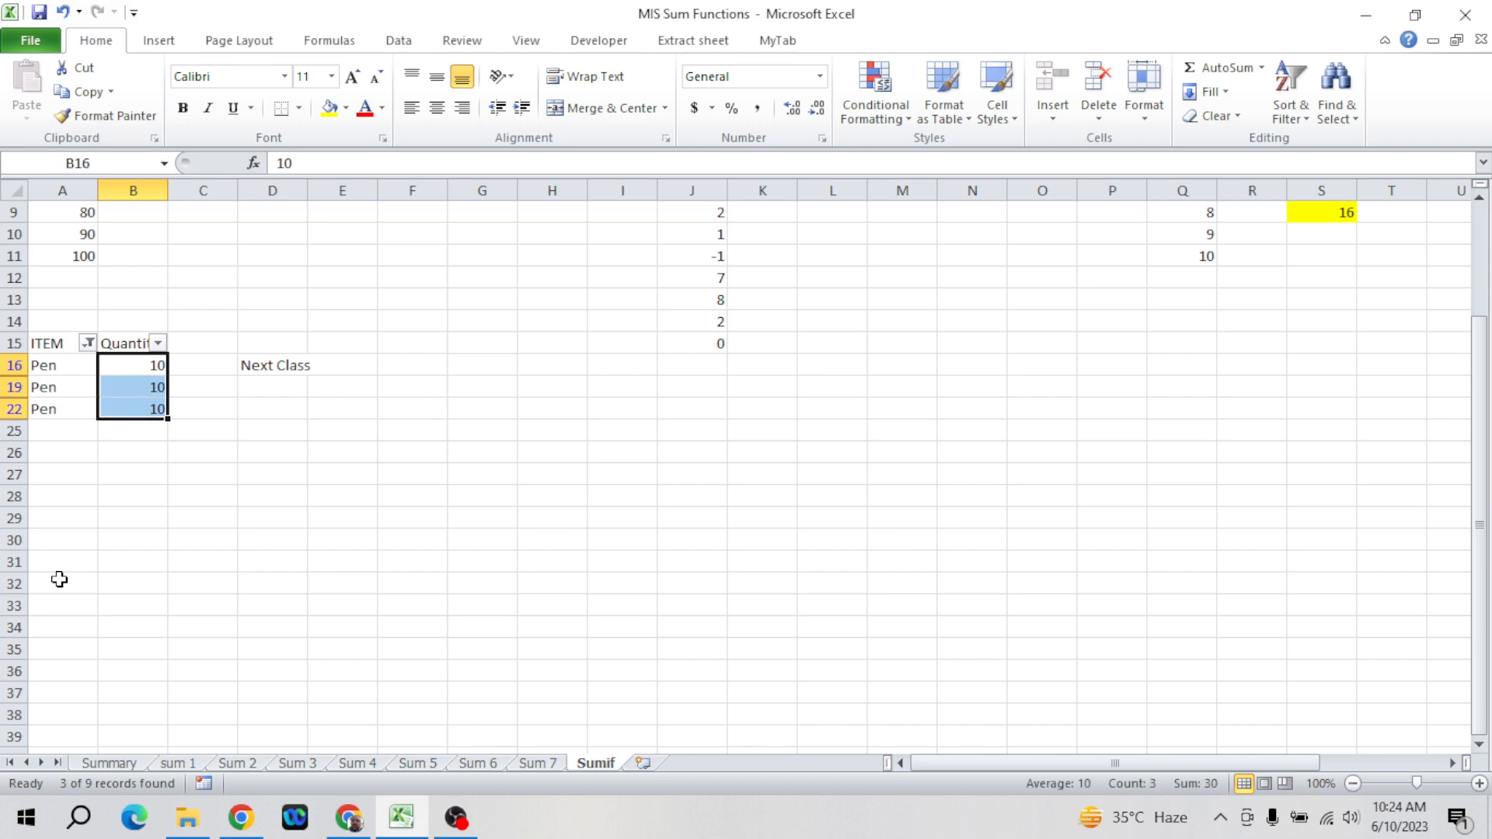
- Remove the filter from the ITEM and Quantity table so all rows show again
key(alt+d)
key(f)
key(f)
key(Right)
key(Left)
key(Down)
key(Down)
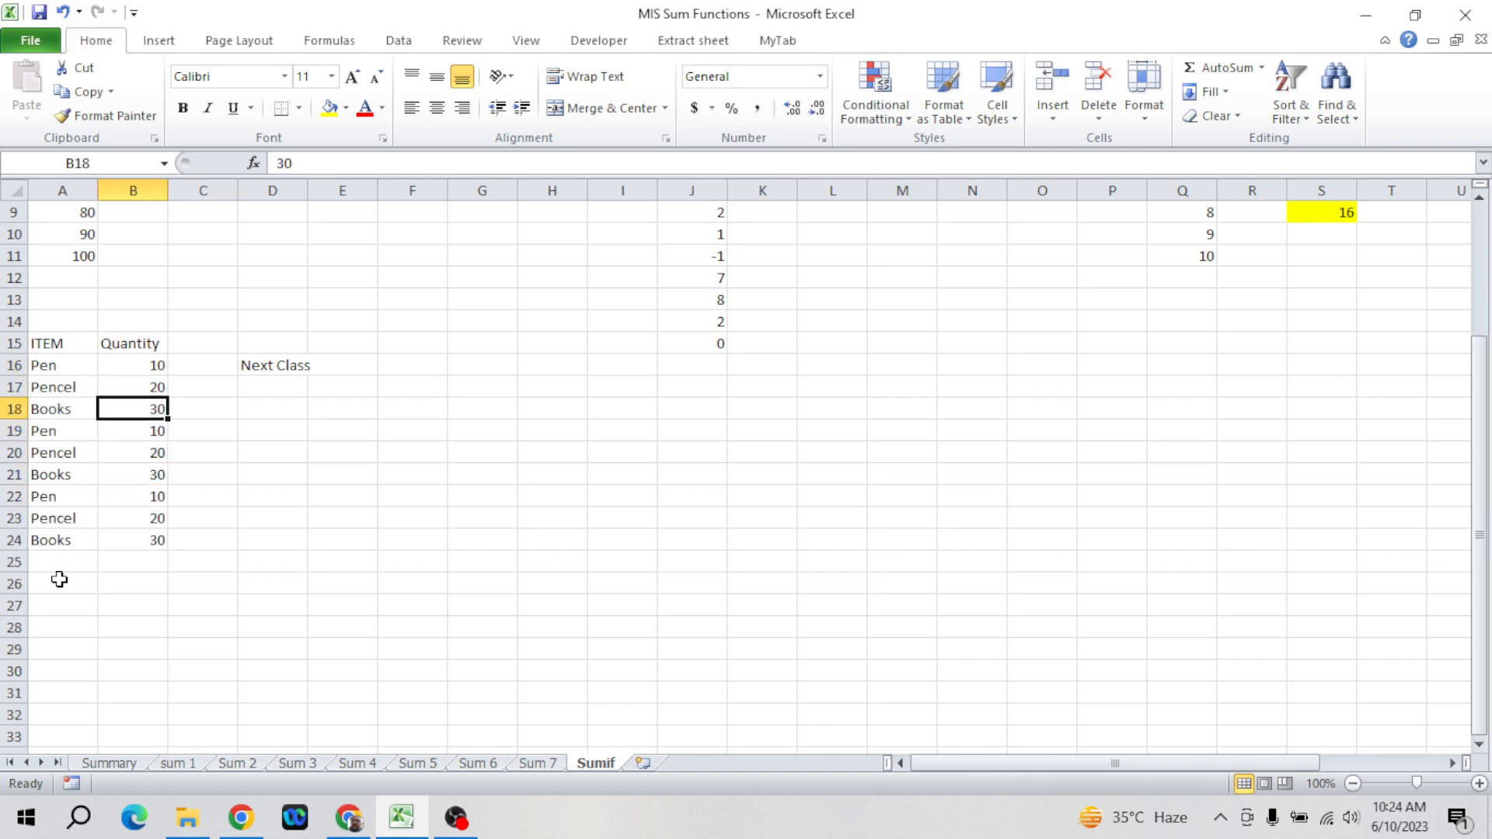
key(Right)
key(Right)
key(Right)
key(Down)
key(Left)
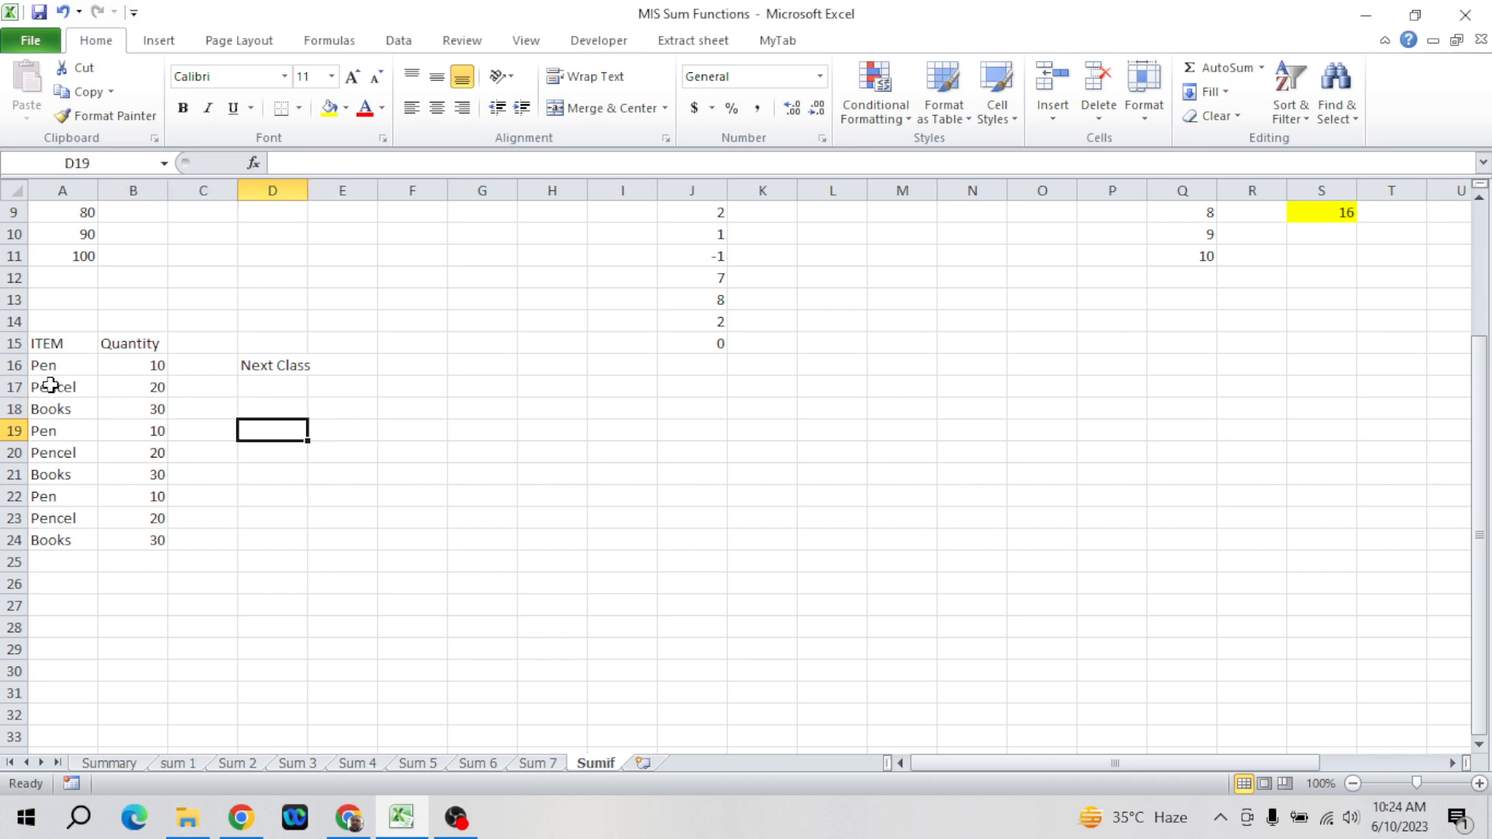
click(65, 364)
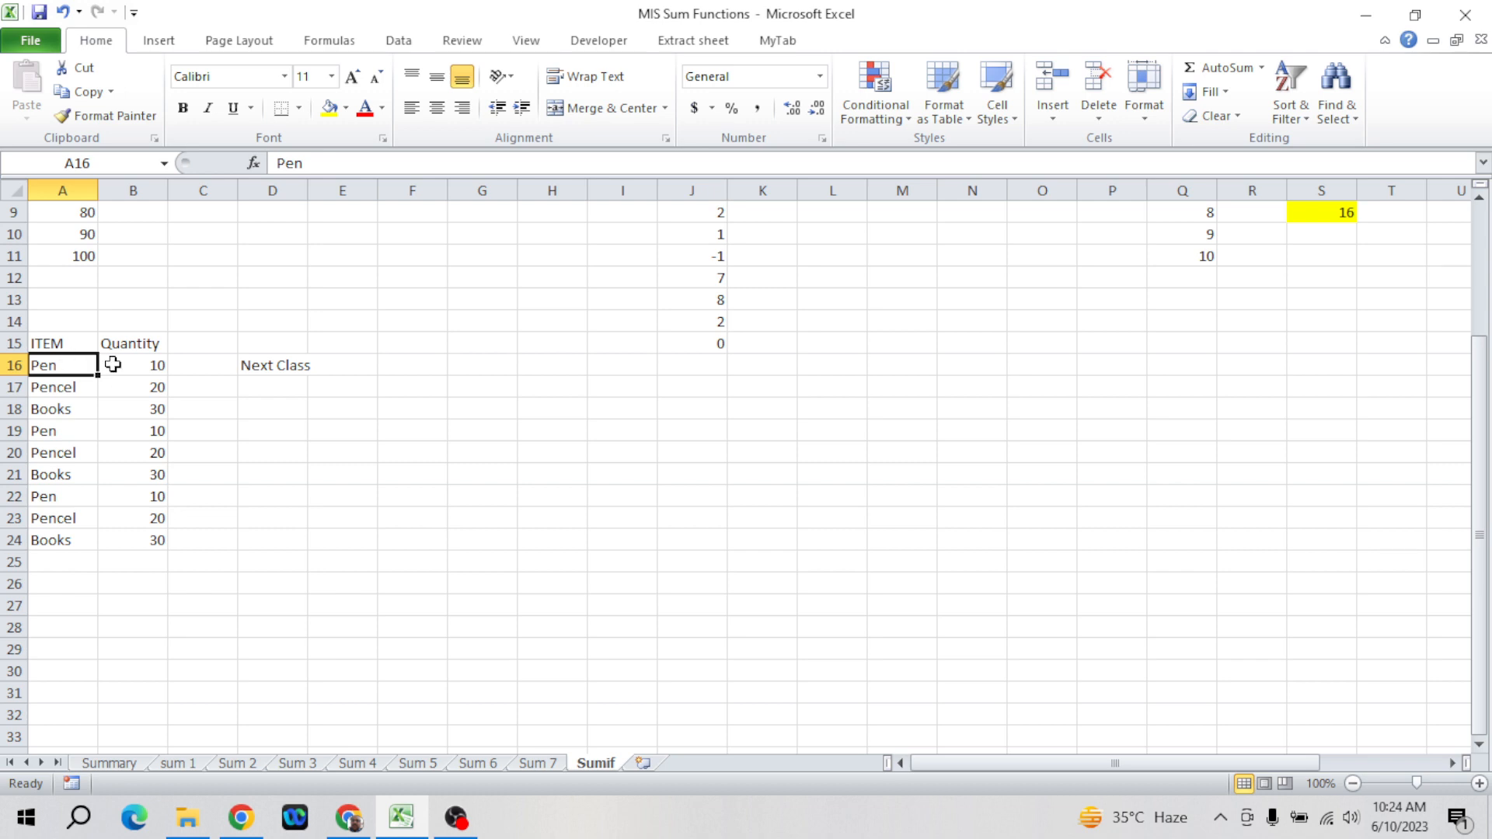
- Start a SUMIF formula in cell D18, below the Next Class note
click(302, 411)
text(=sum)
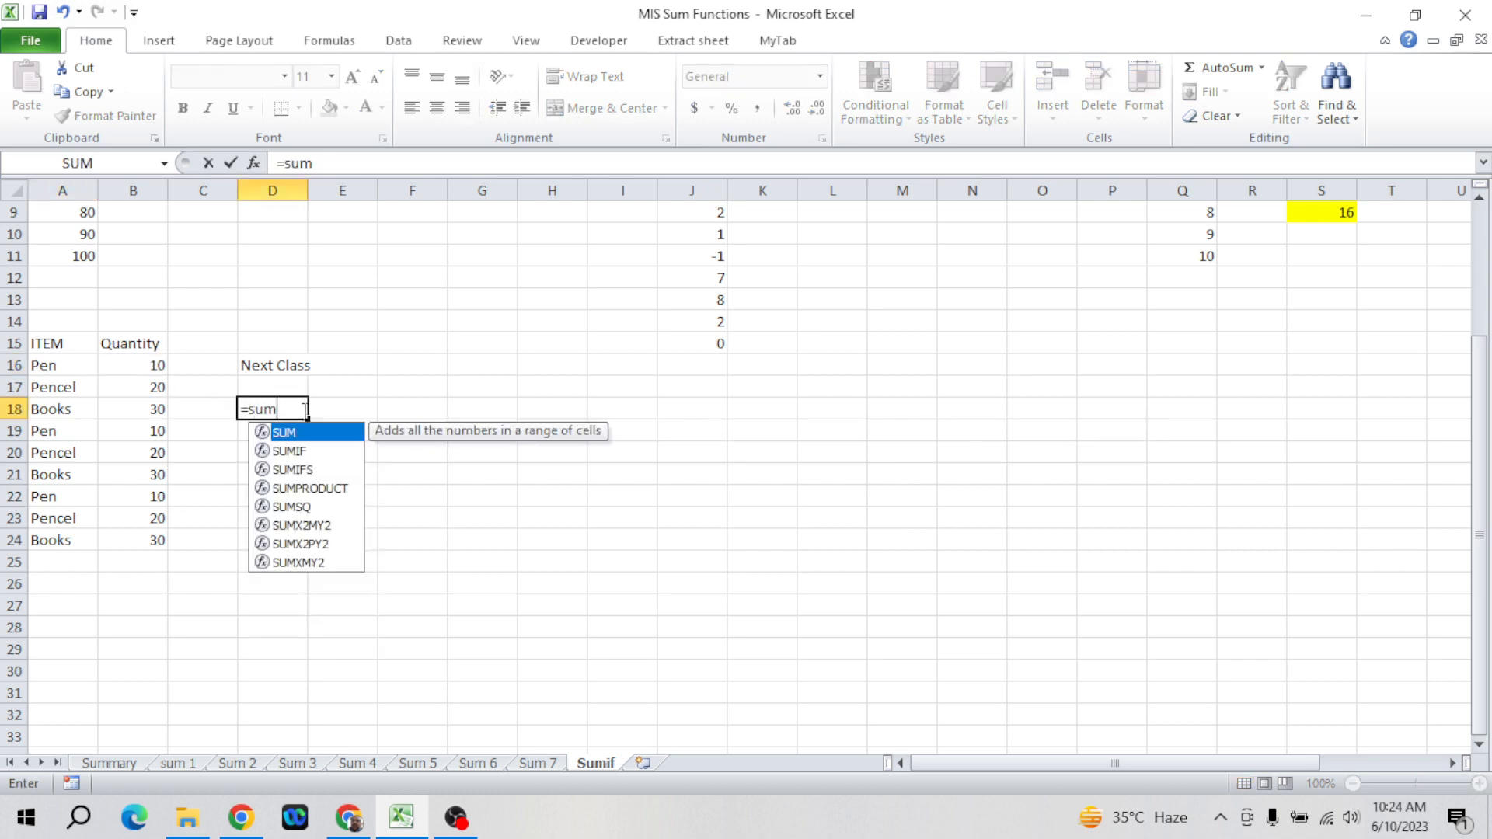
key(Down)
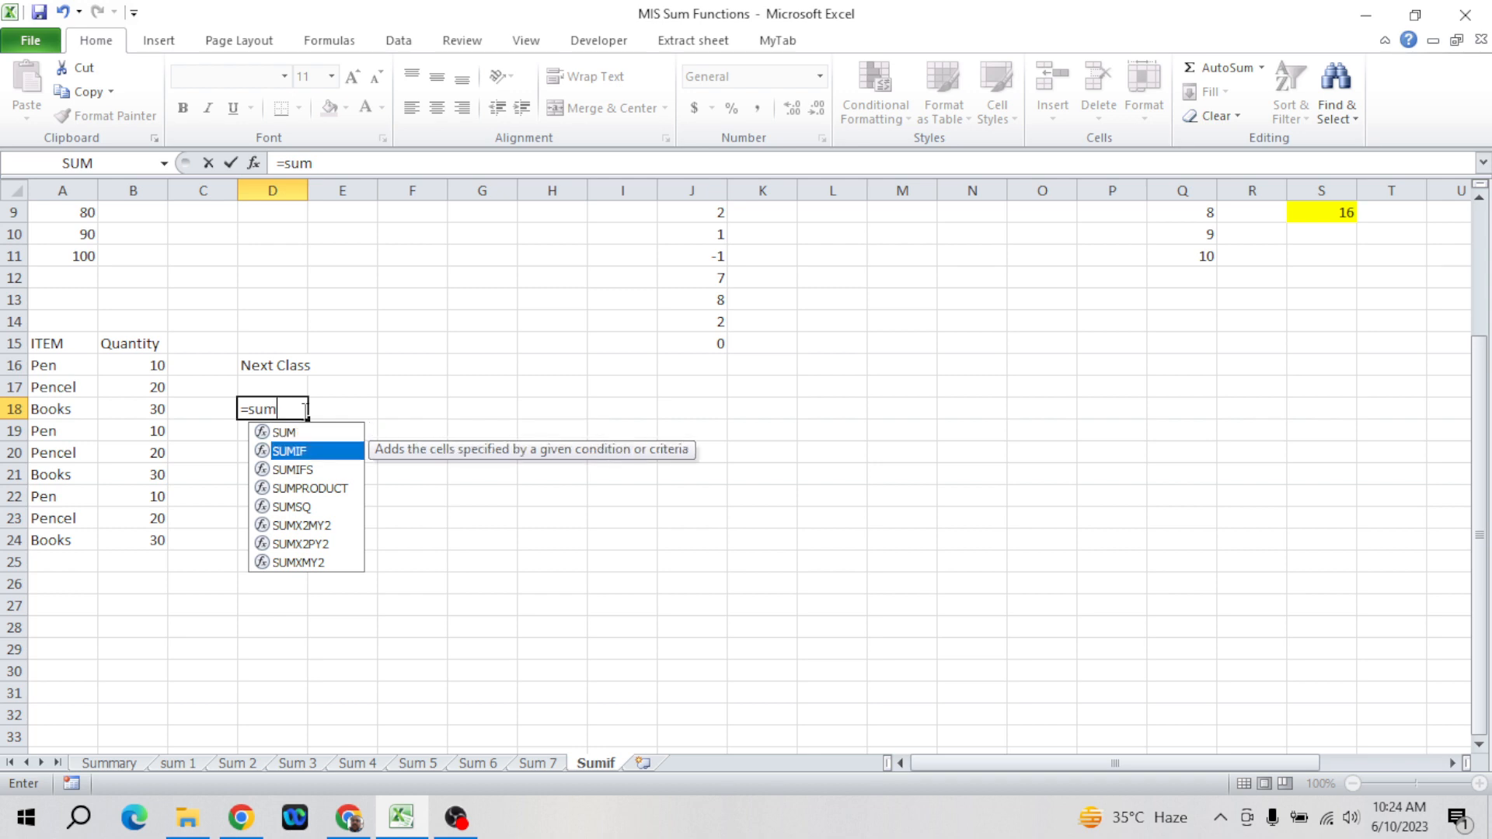
key(Tab)
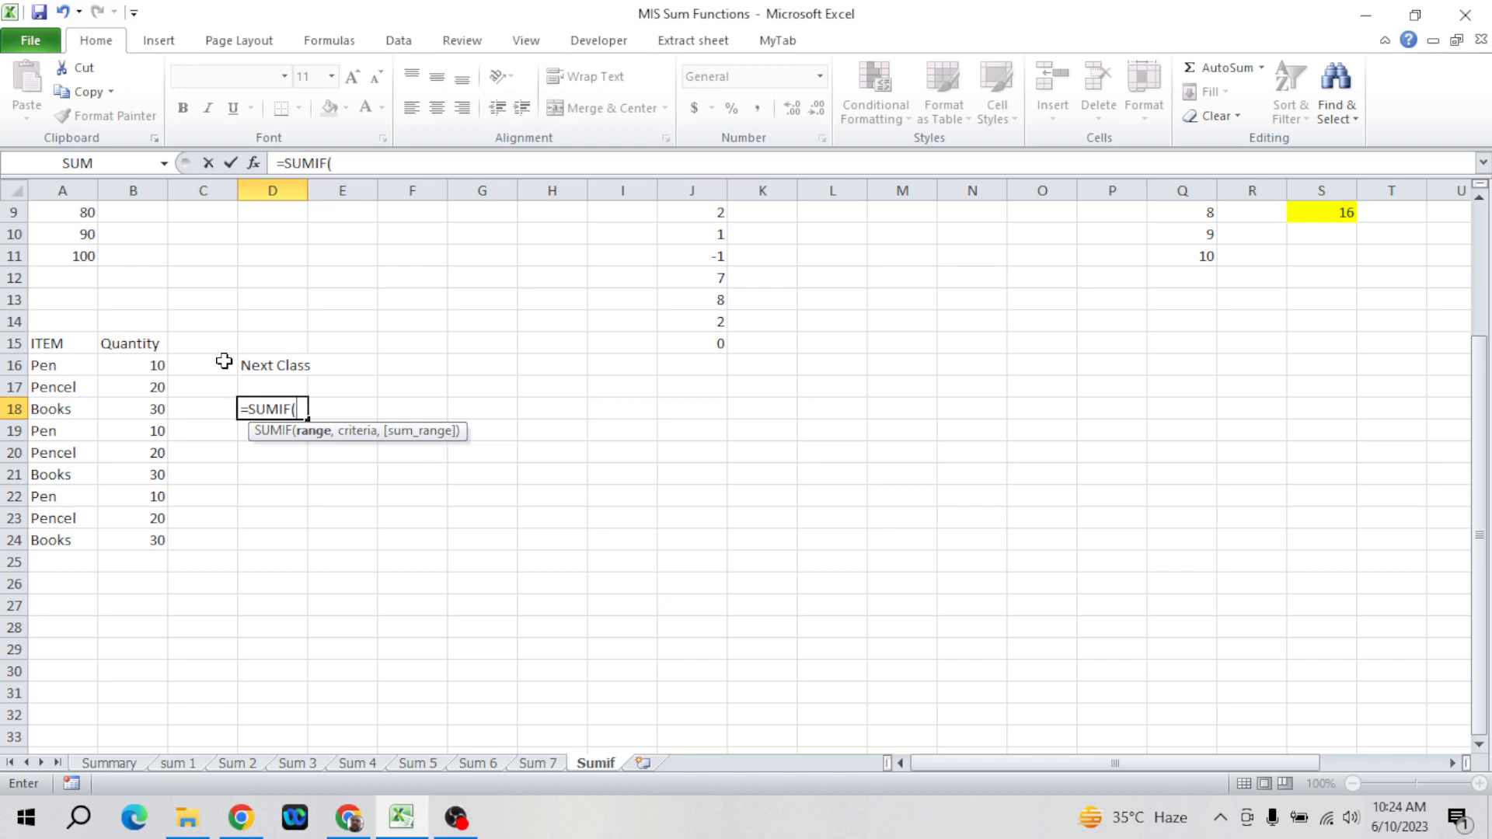
click(157, 364)
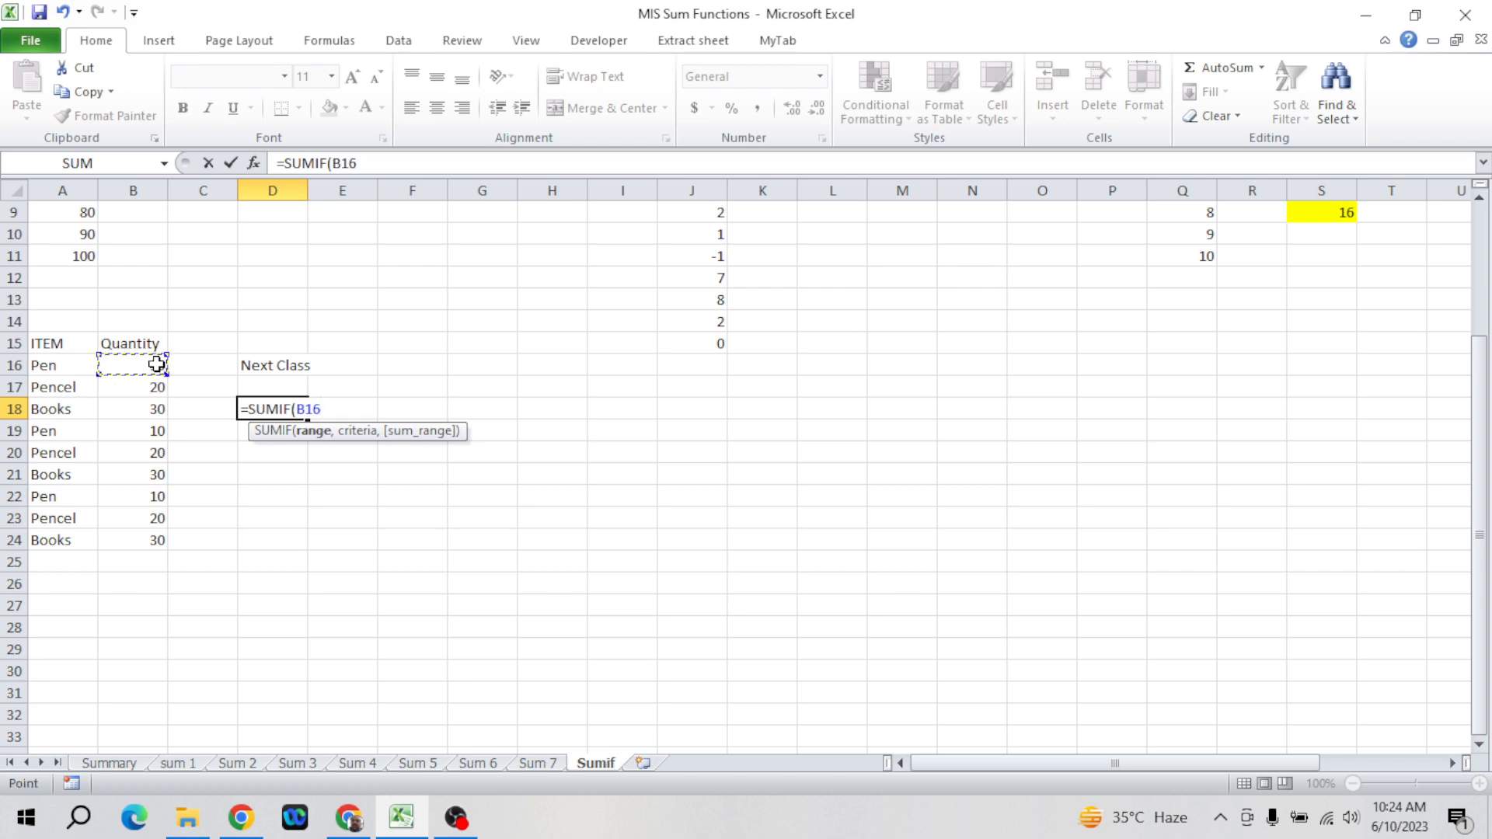
drag(157, 365, 155, 540)
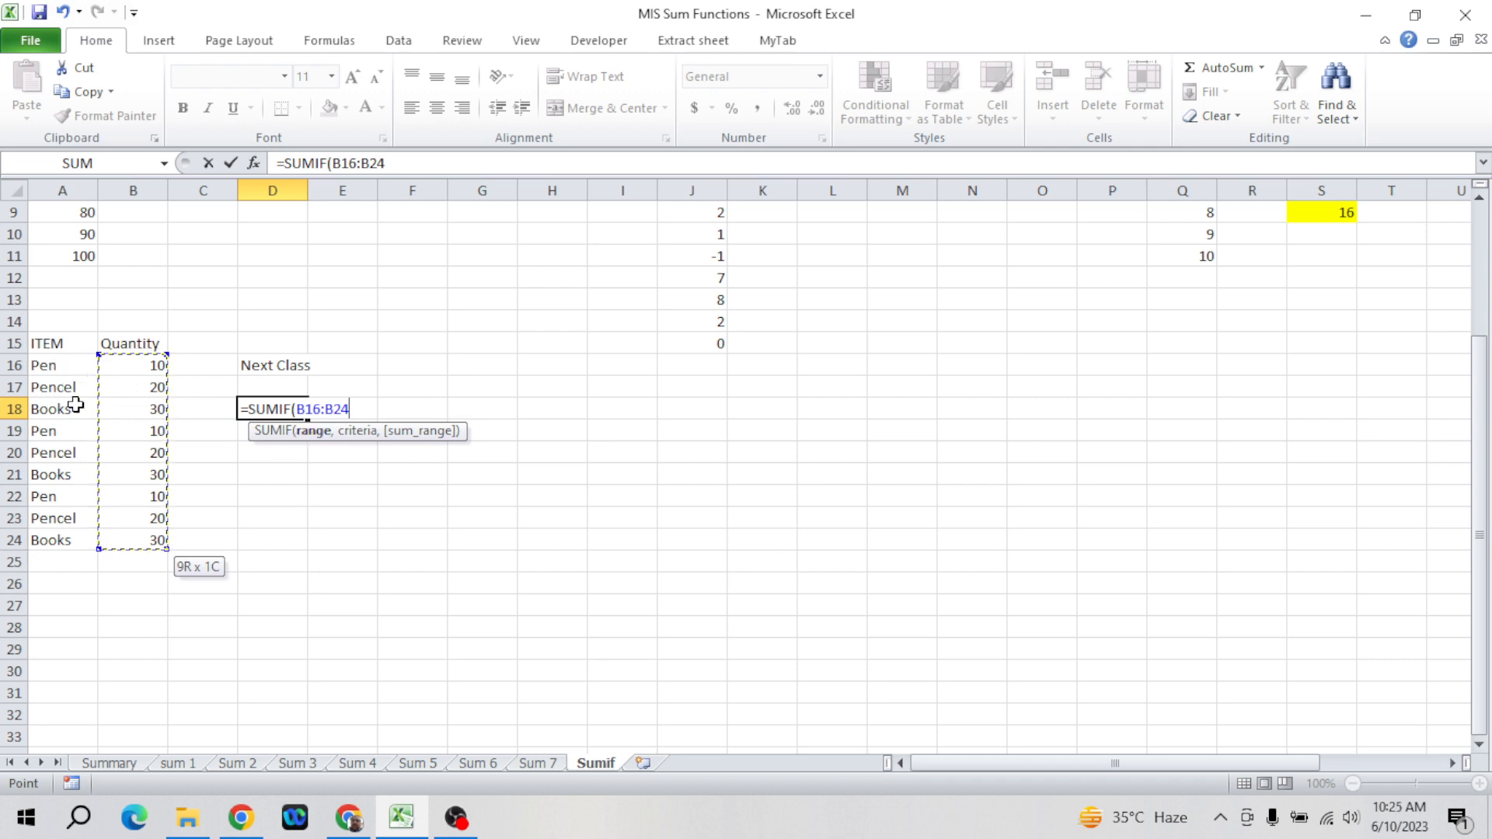
key(BackSpace)
key(BackSpace)
key(BackSpace)
key(BackSpace)
key(BackSpace)
key(BackSpace)
key(BackSpace)
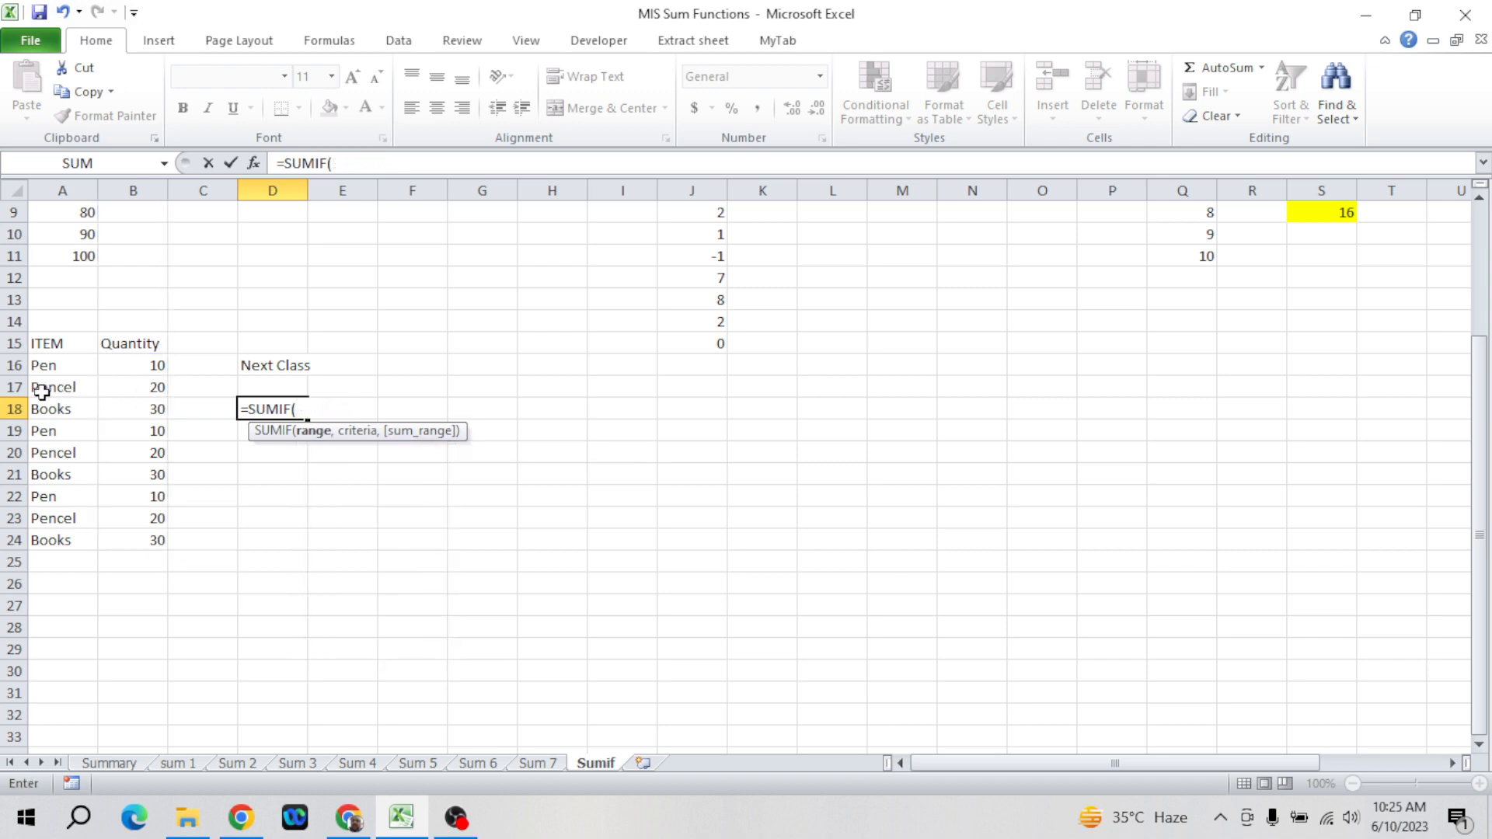
- Complete the D18 formula as =SUMIF(A16:A24,"Pen",B16:B24) to total the Pen quantities
click(49, 362)
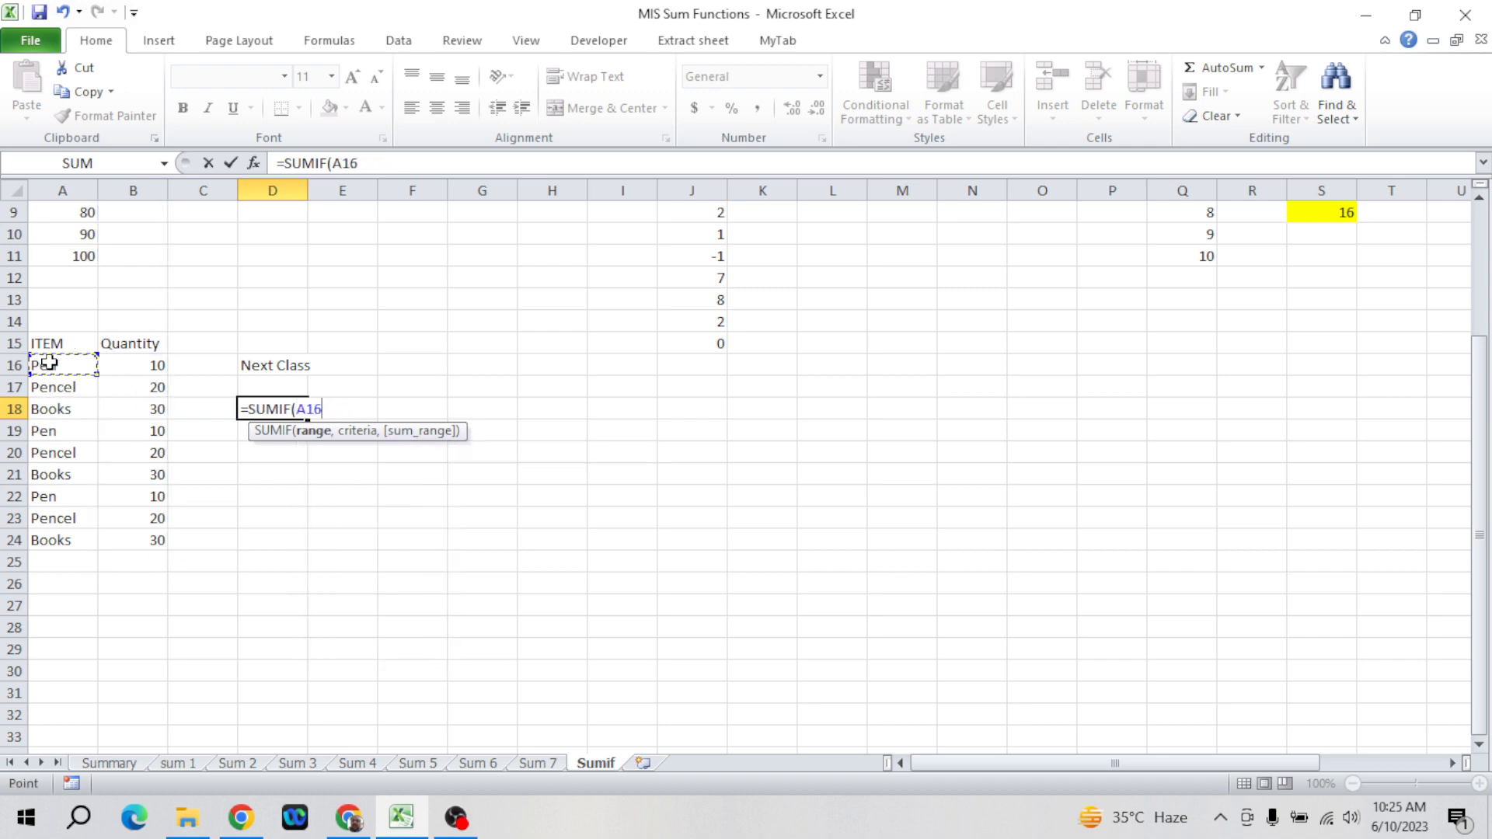
key(ctrl+shift+Down)
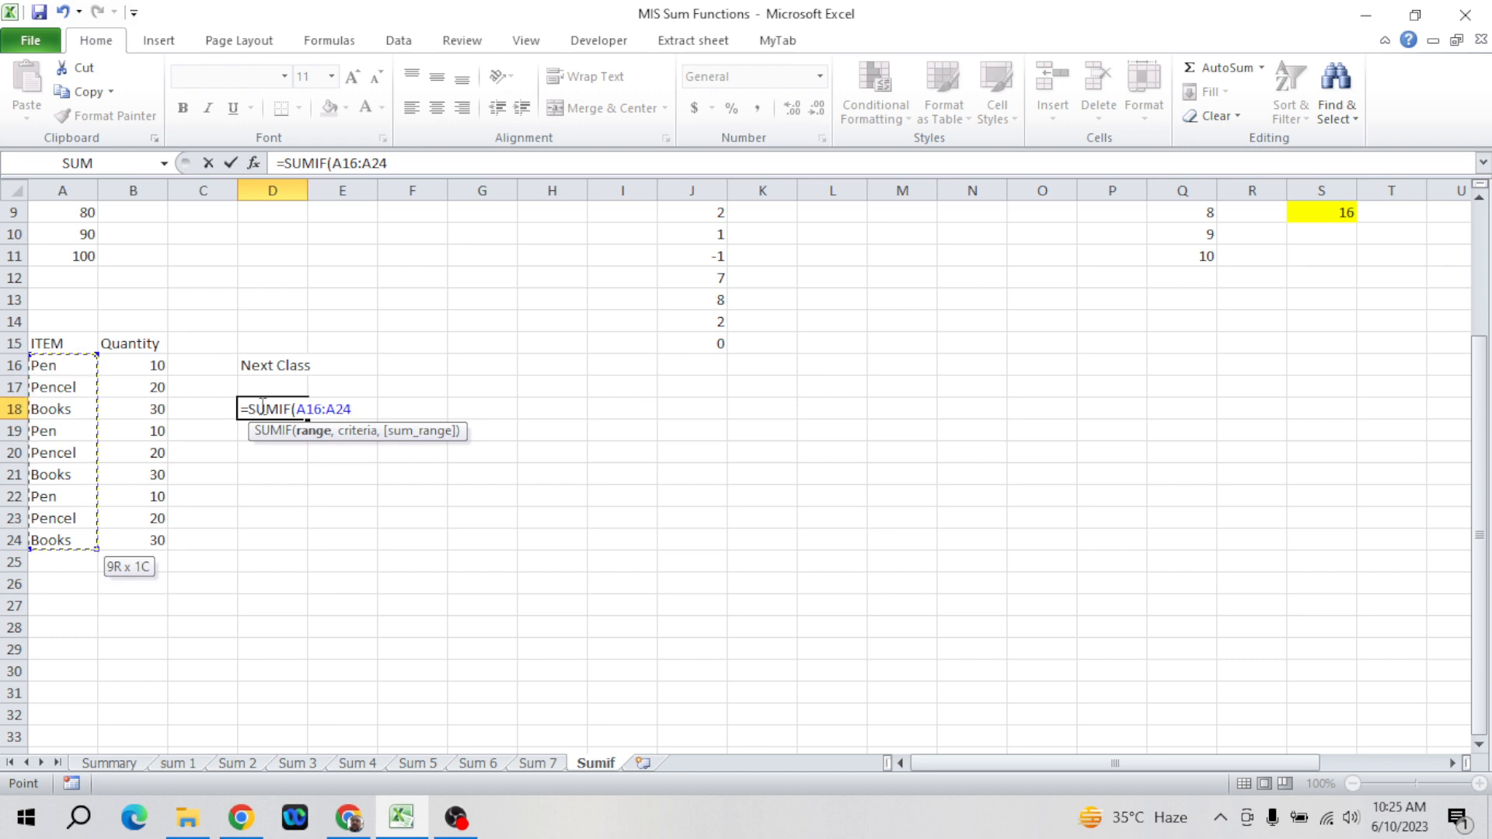
text(,)
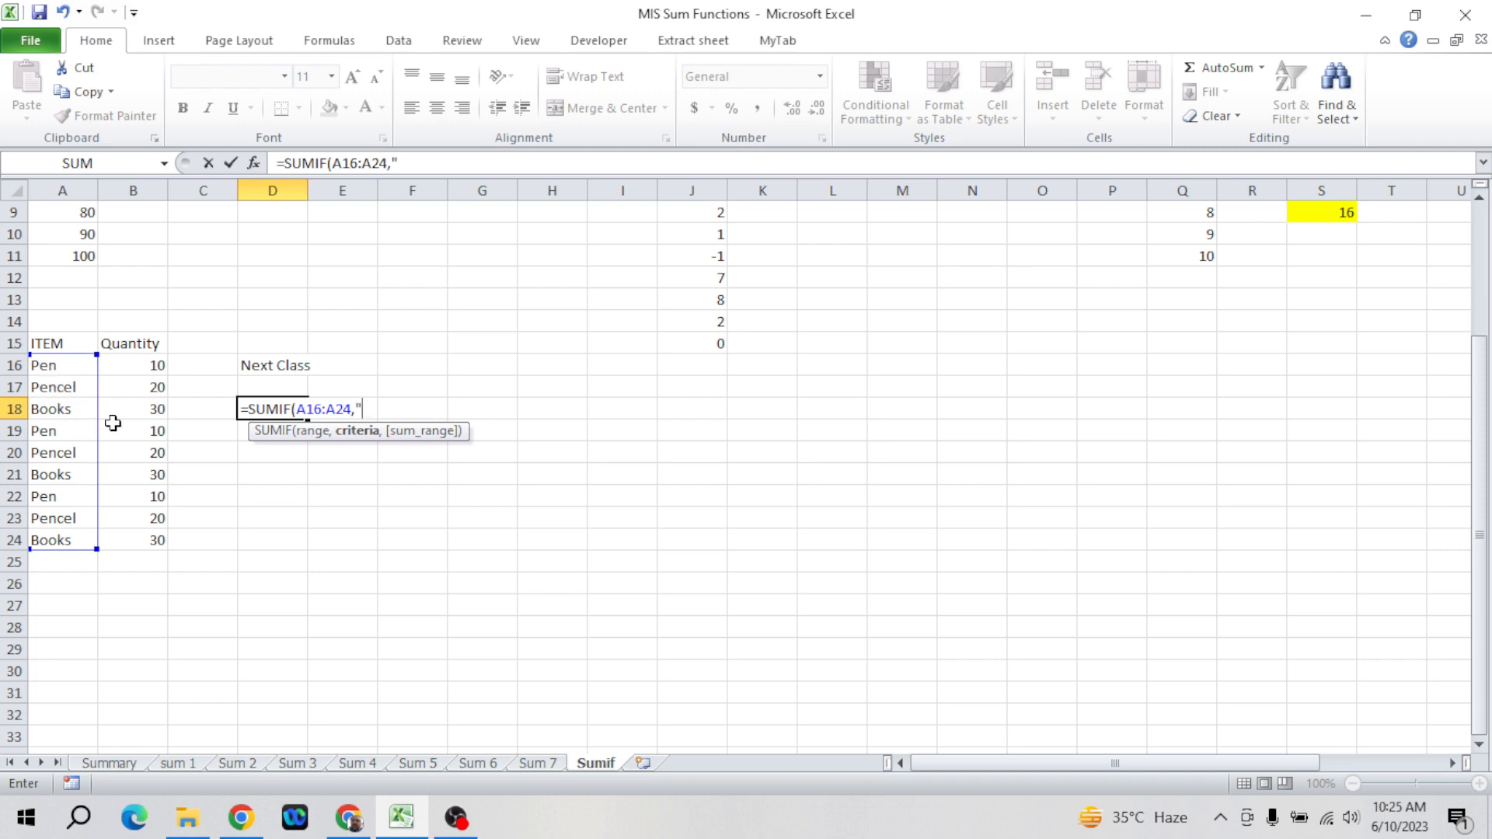
text("Pen",)
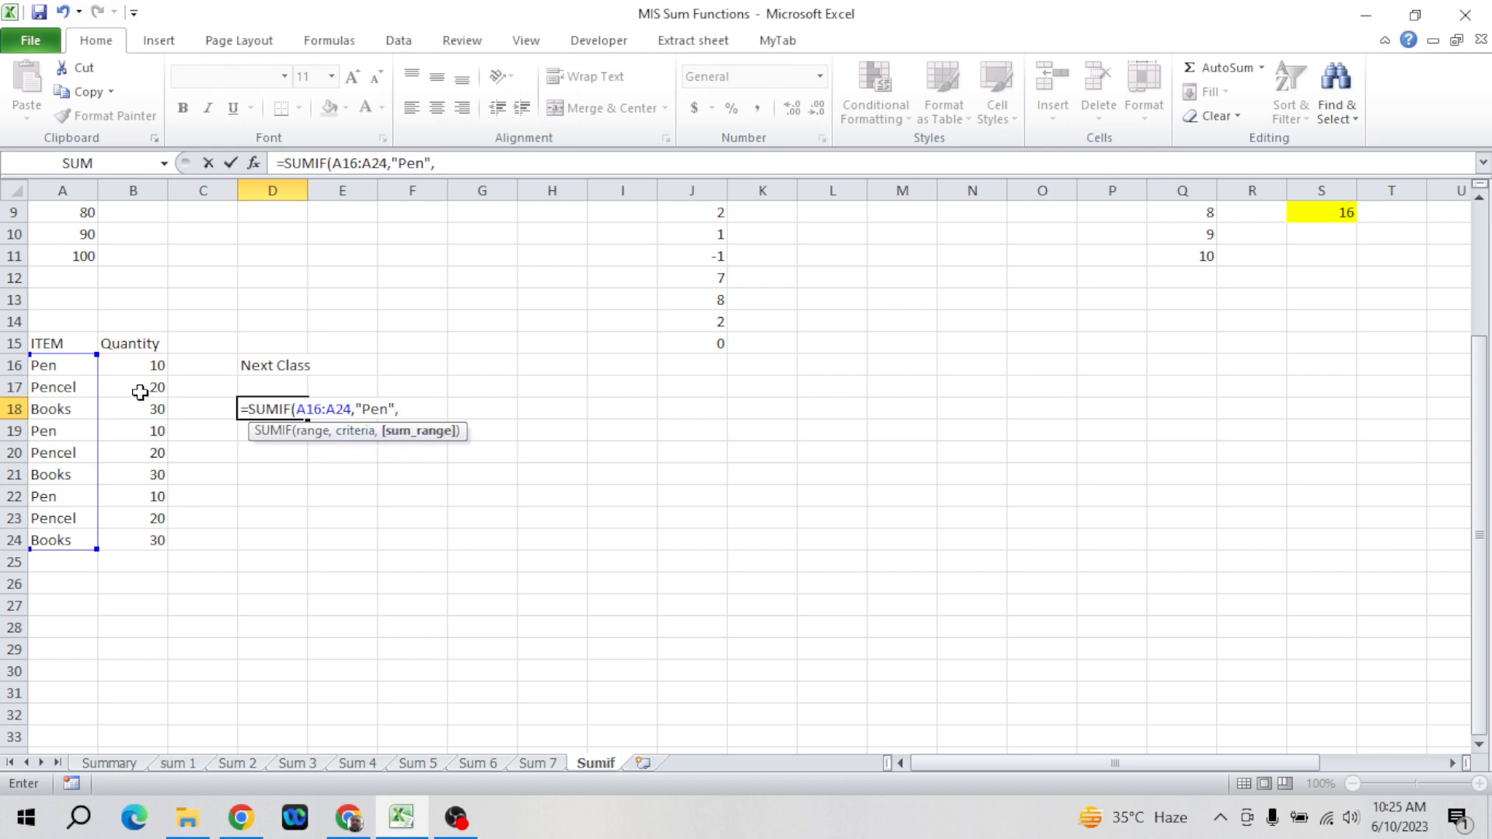
click(142, 362)
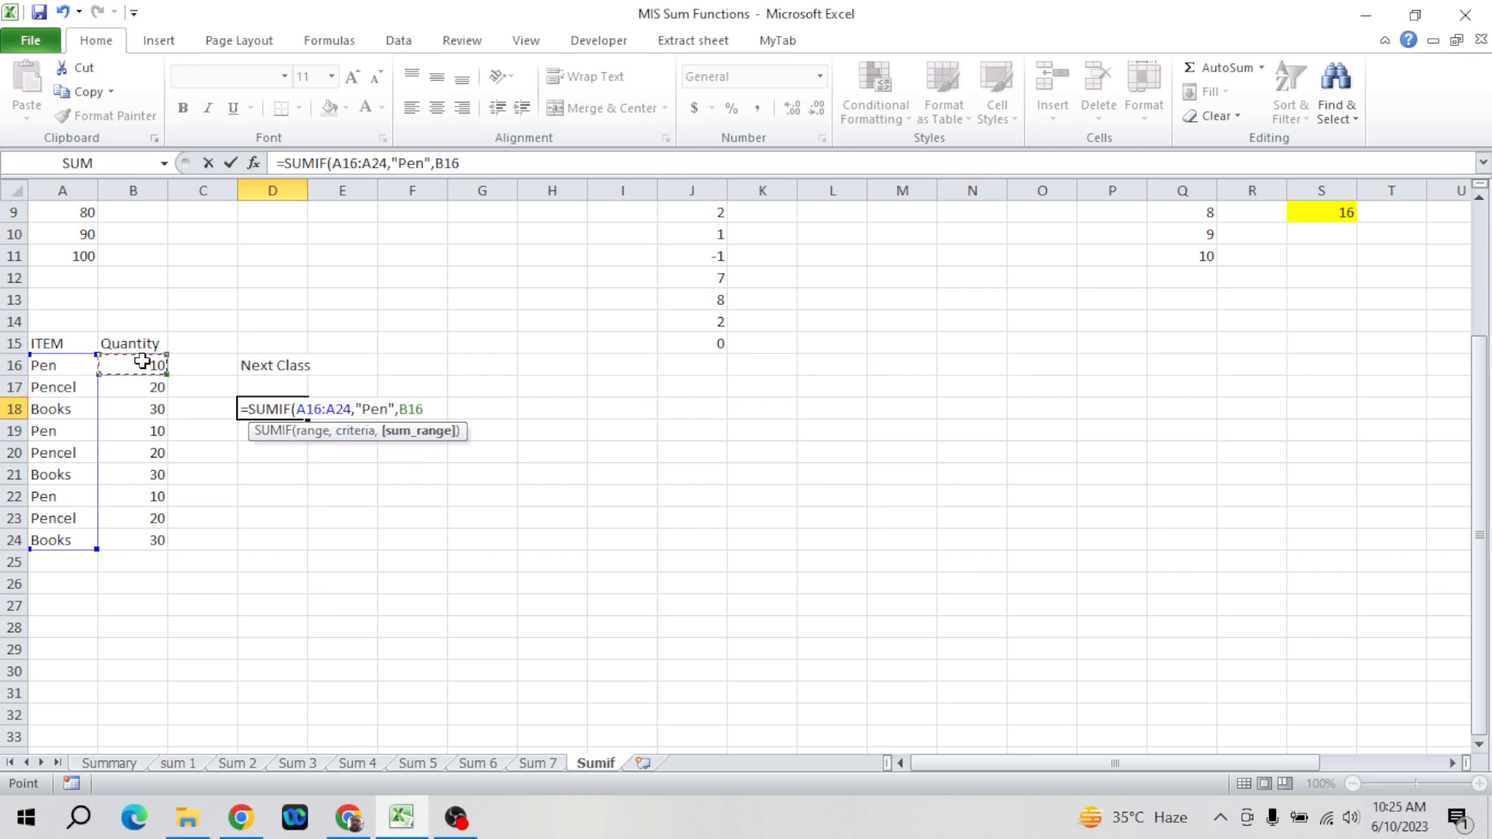
key(ctrl+shift+Down)
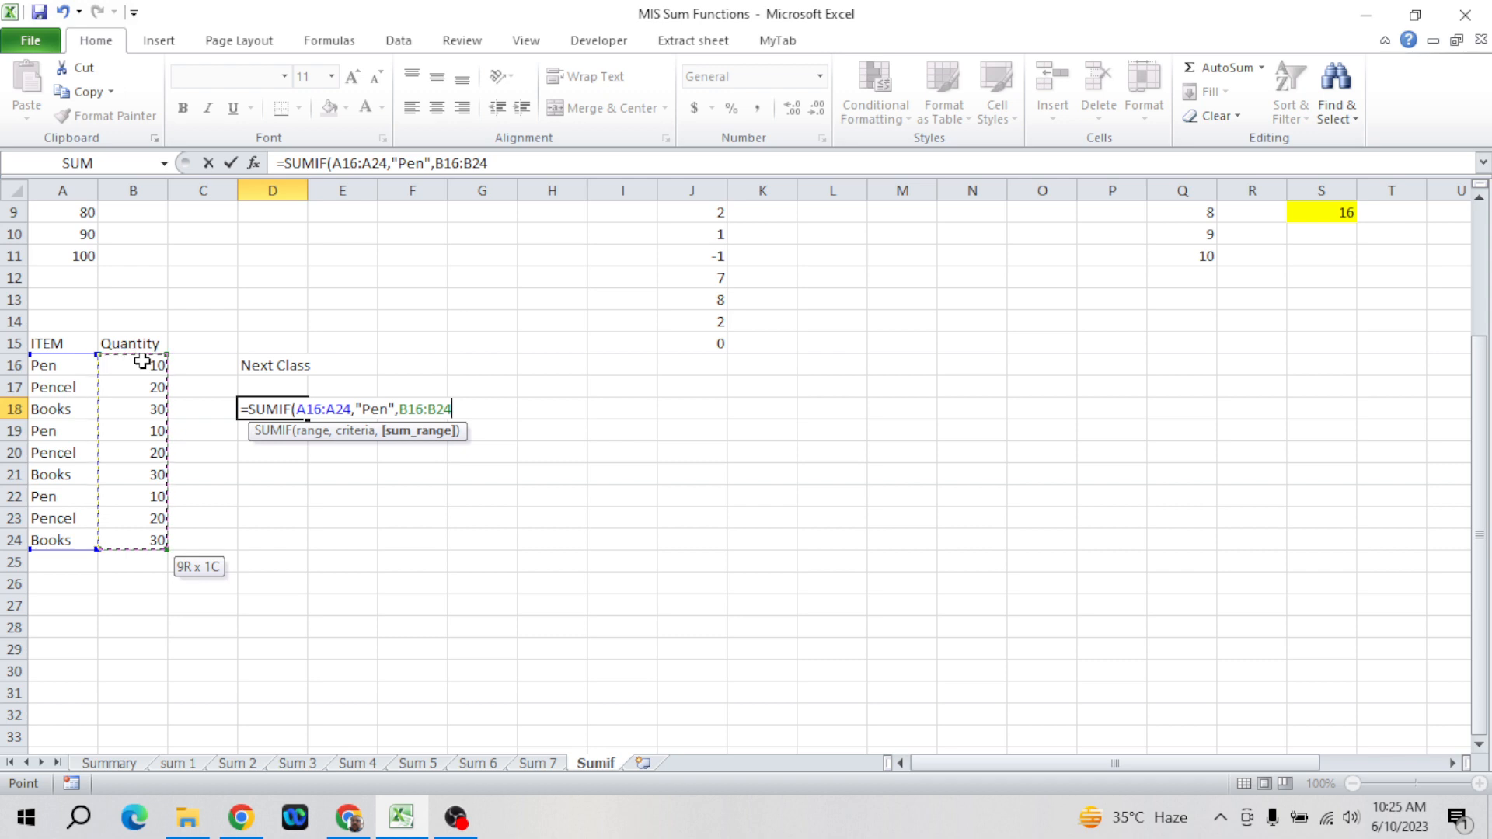
text())
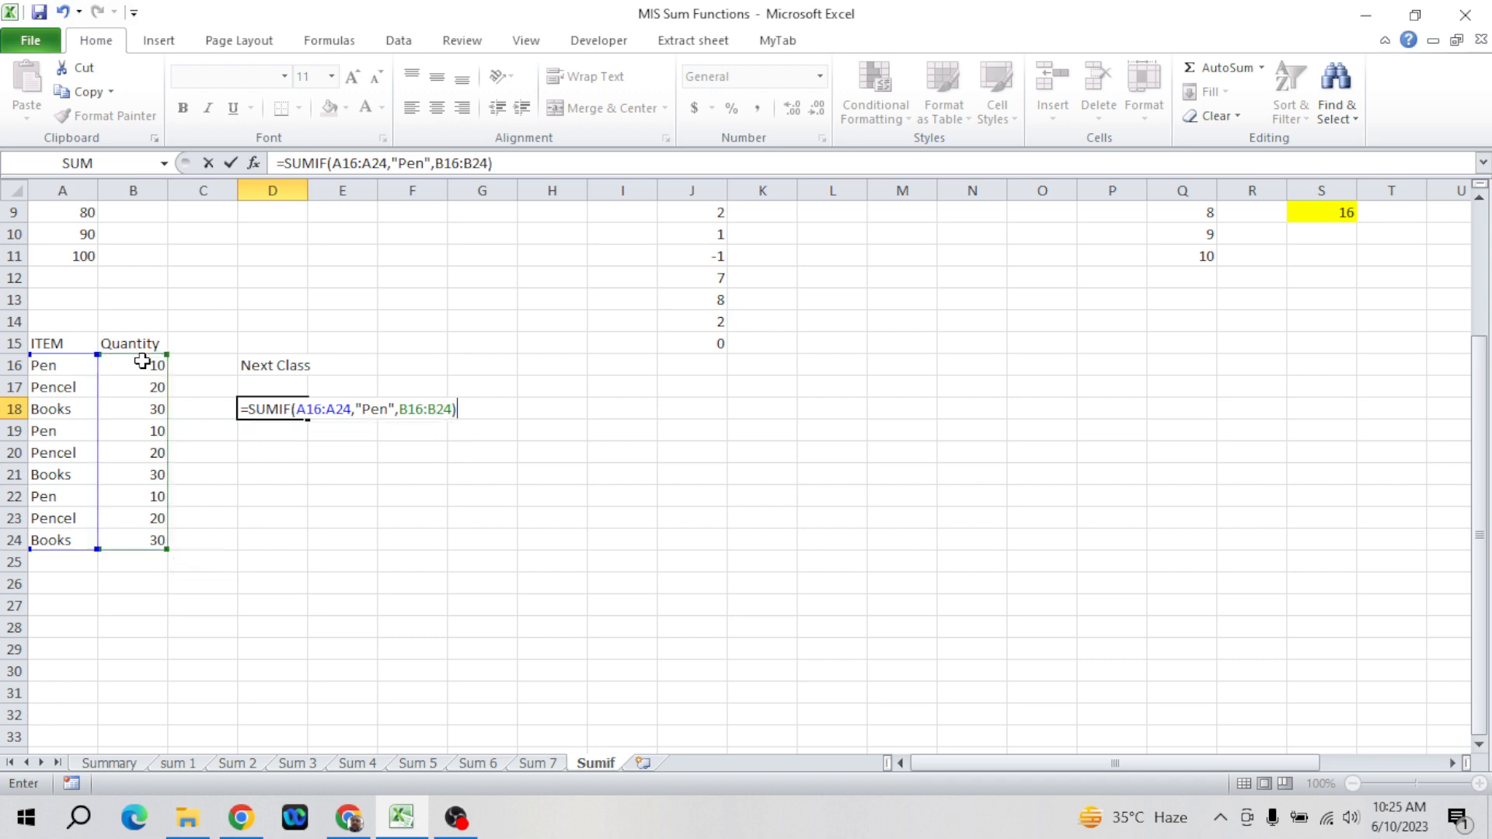
key(Return)
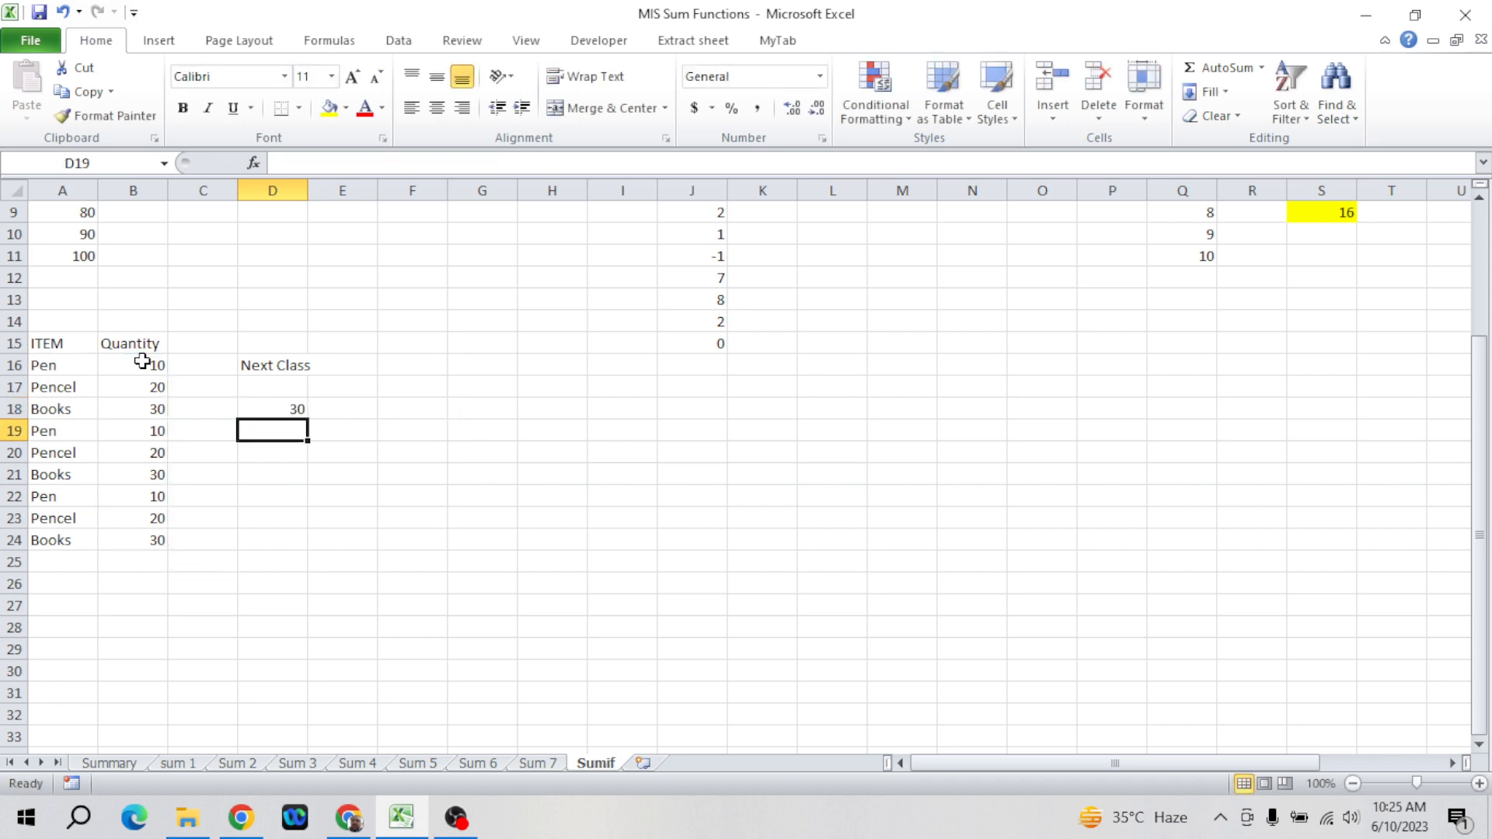
key(Up)
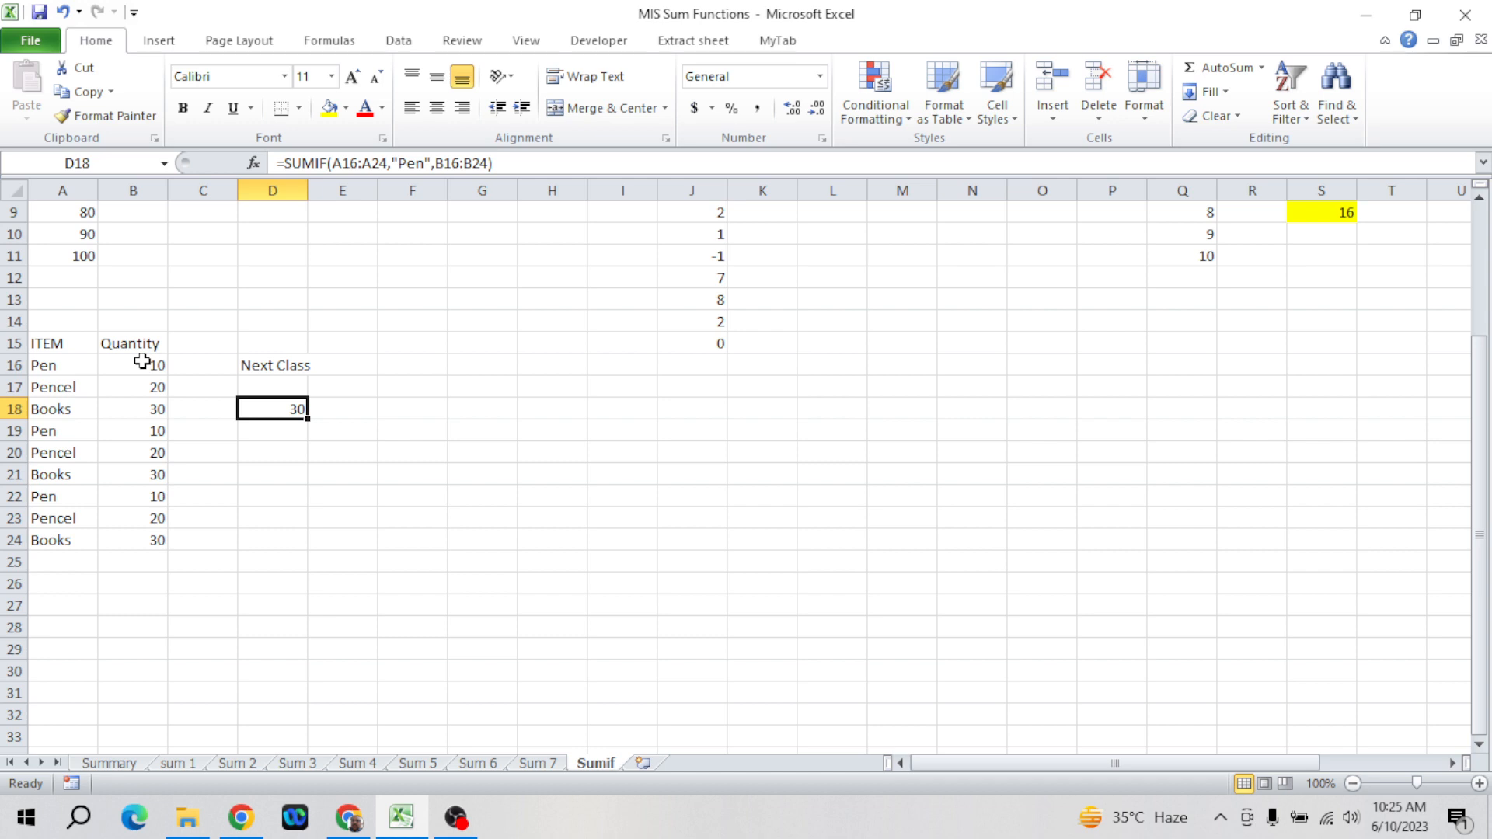
- Highlight the three Pen rows, A16:B16, A19:B19 and A22:B22, in yellow and compare them with the D18 formula
click(58, 367)
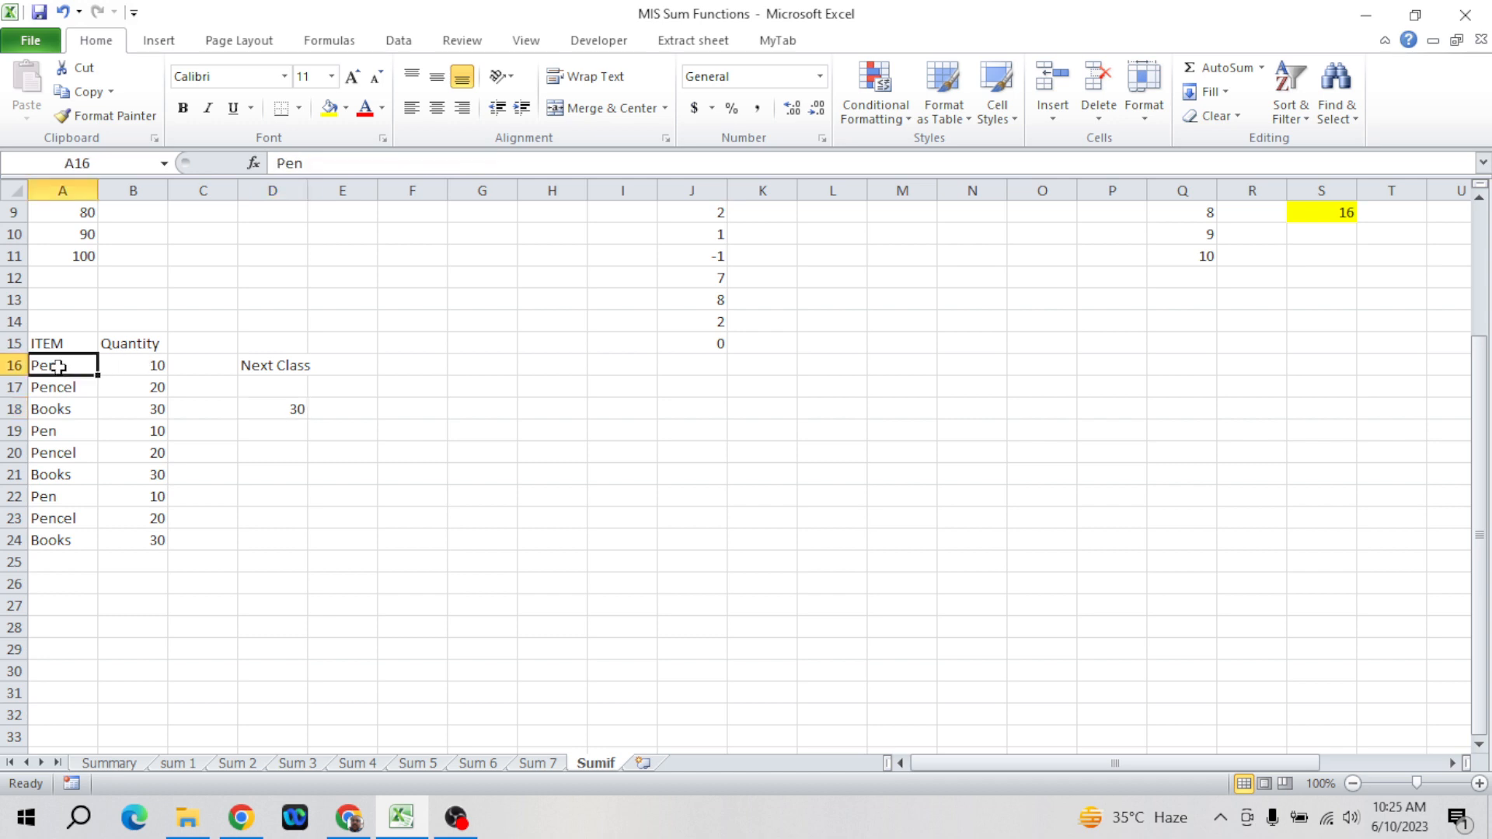
shift+click(153, 363)
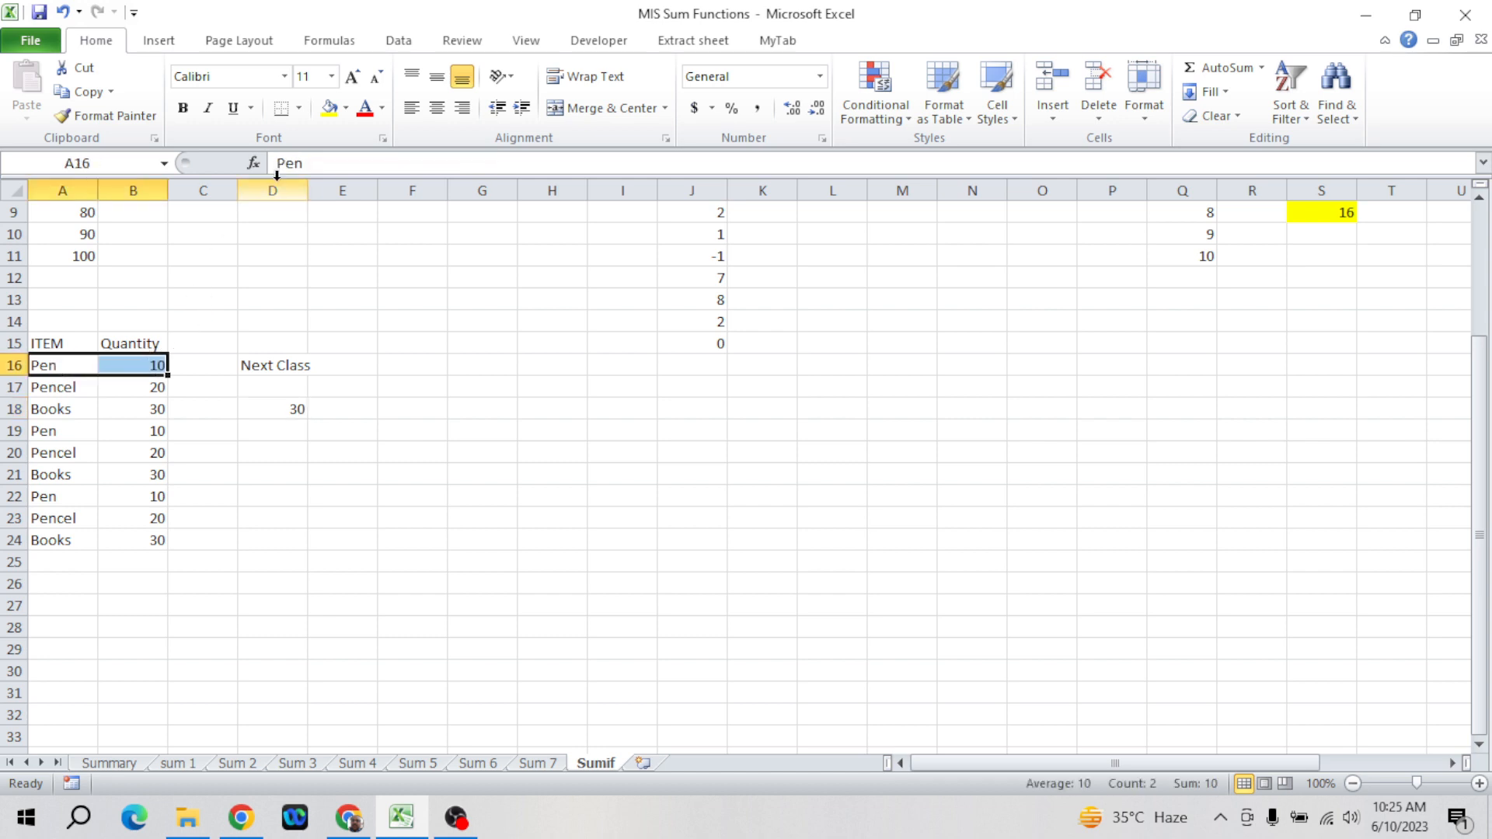
click(330, 108)
click(83, 433)
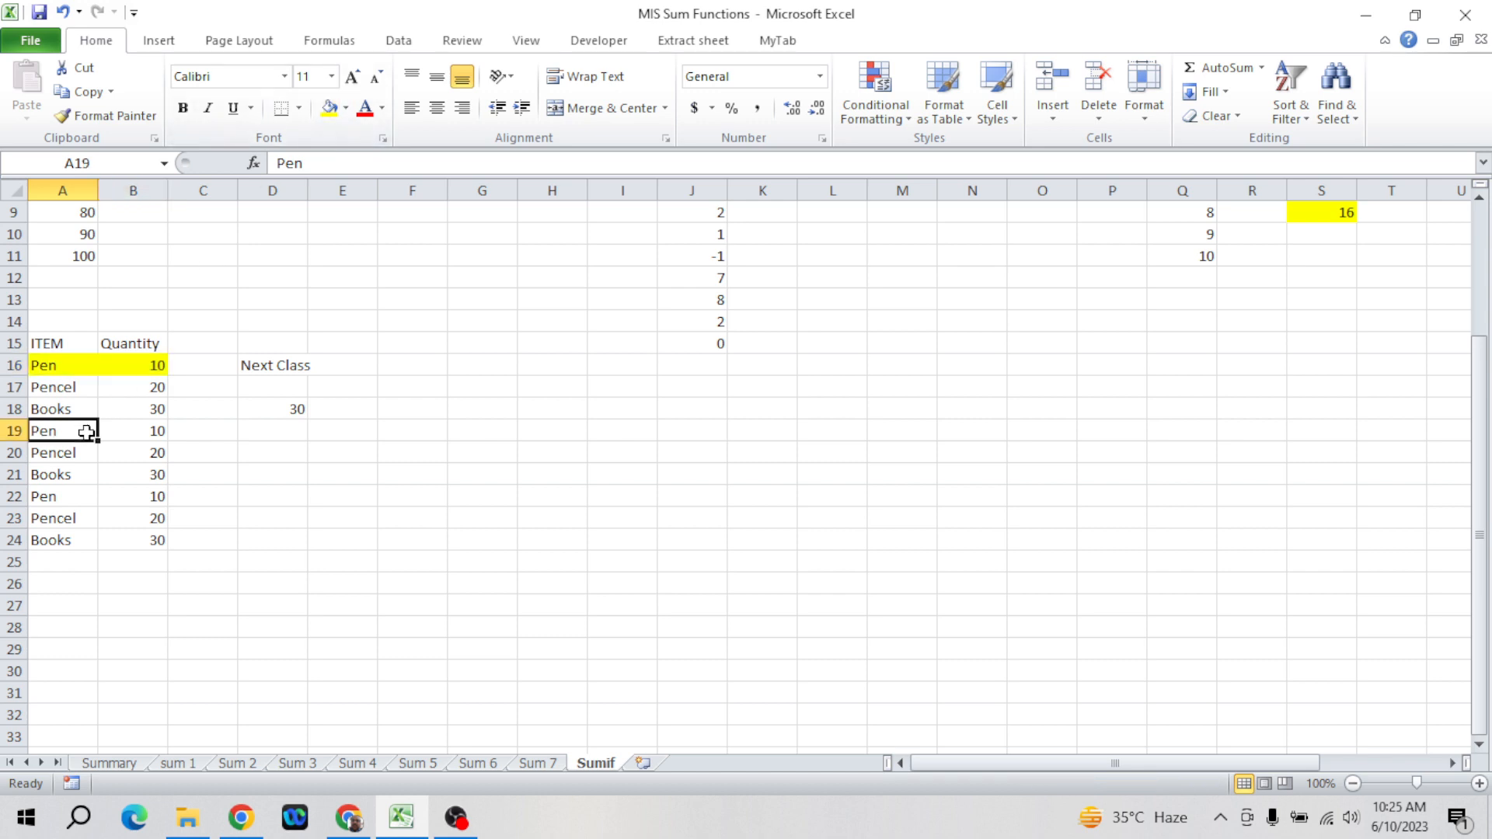
click(131, 431)
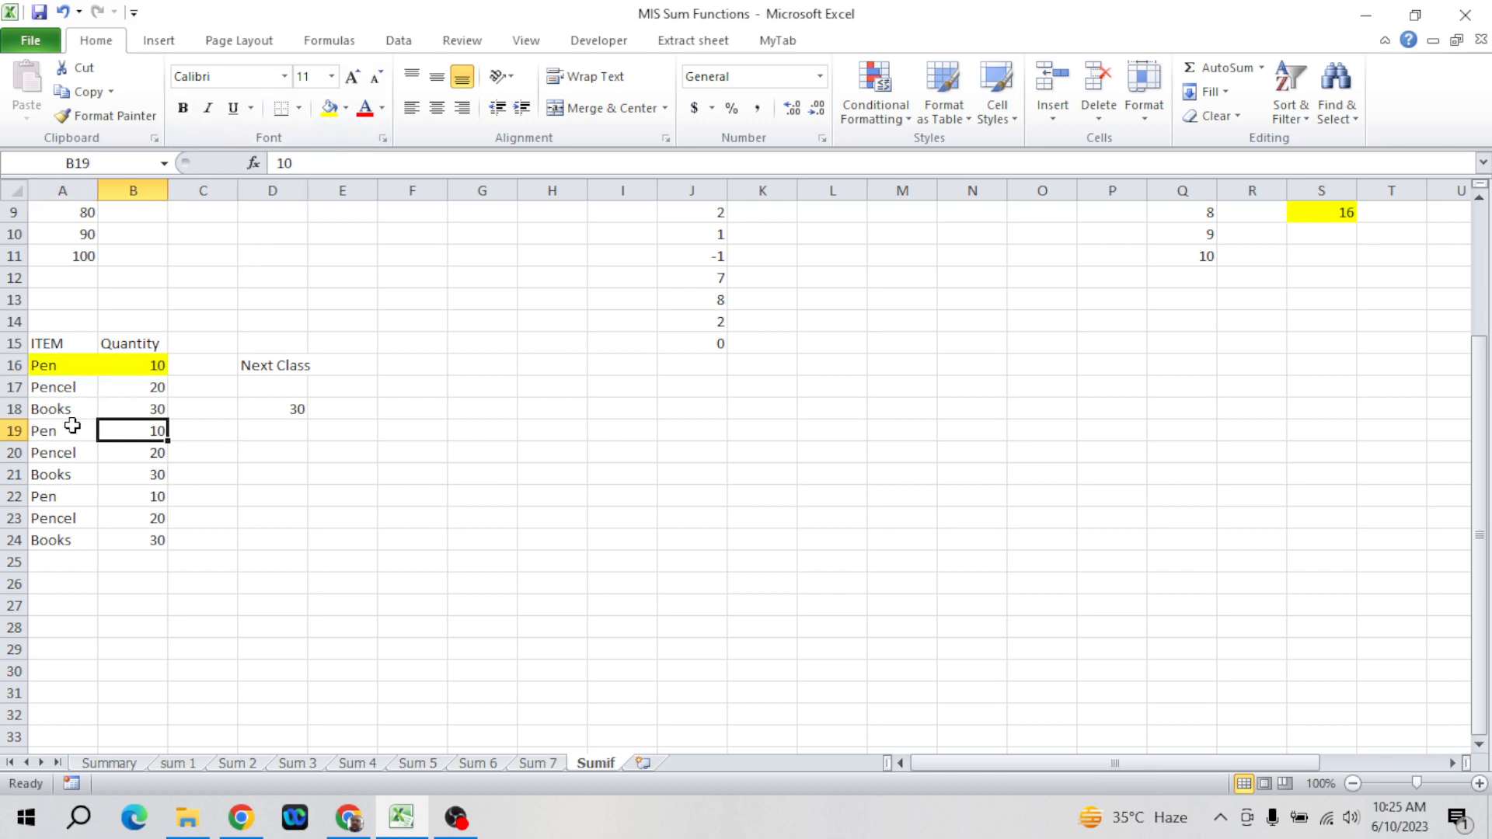
drag(70, 427, 115, 429)
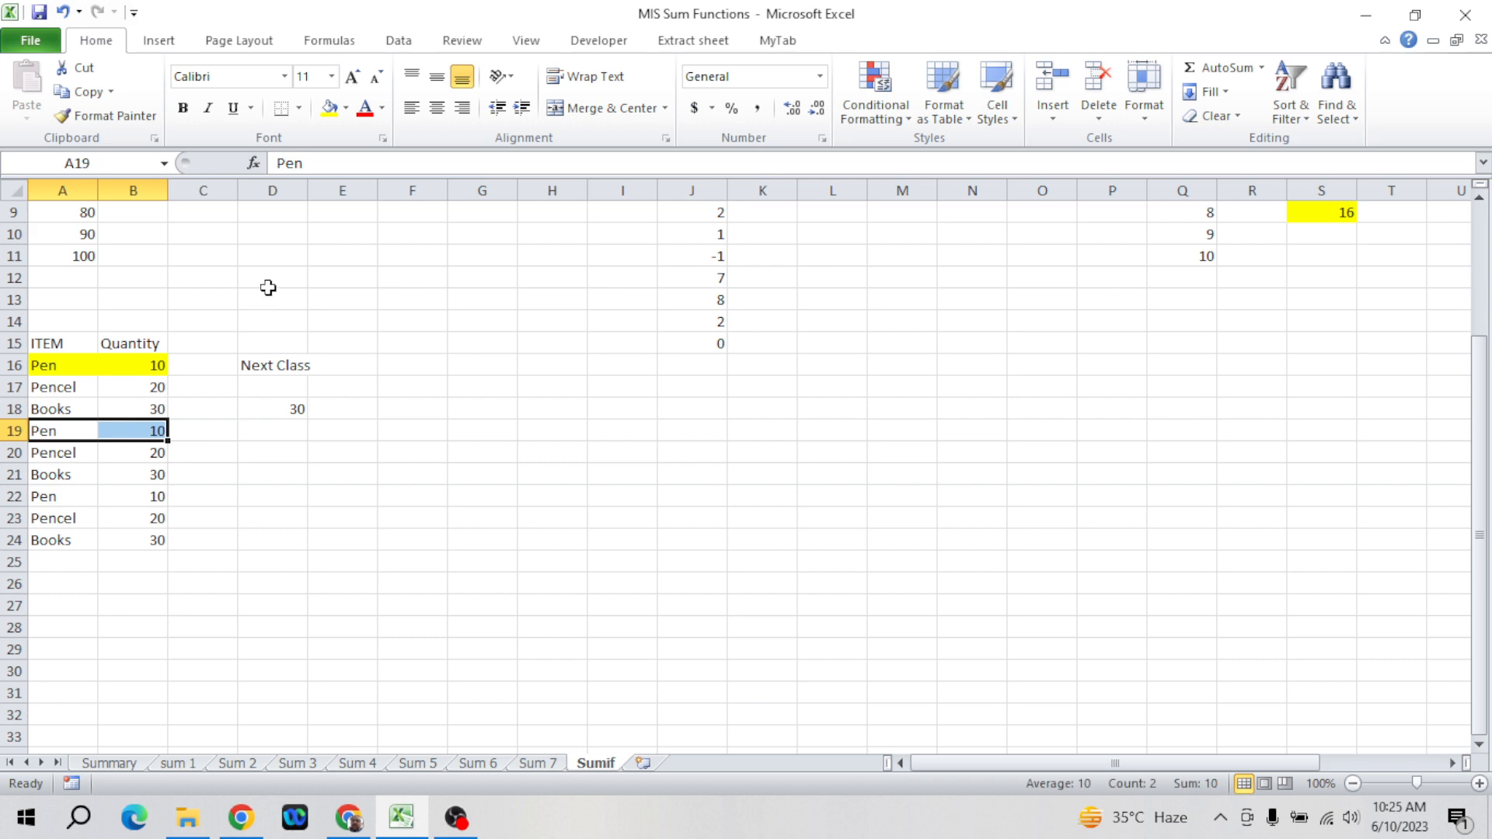
click(329, 108)
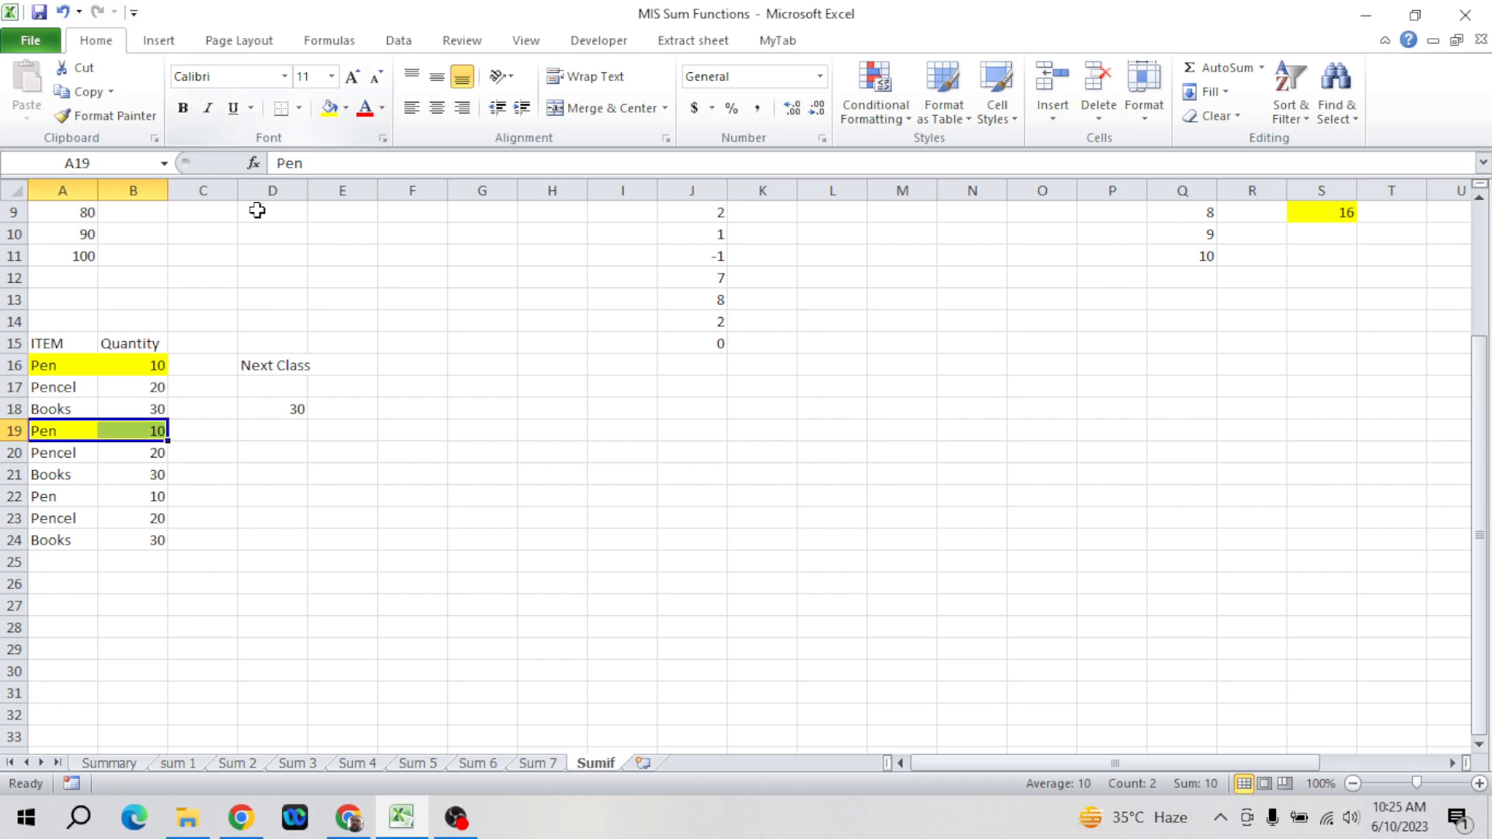
click(59, 497)
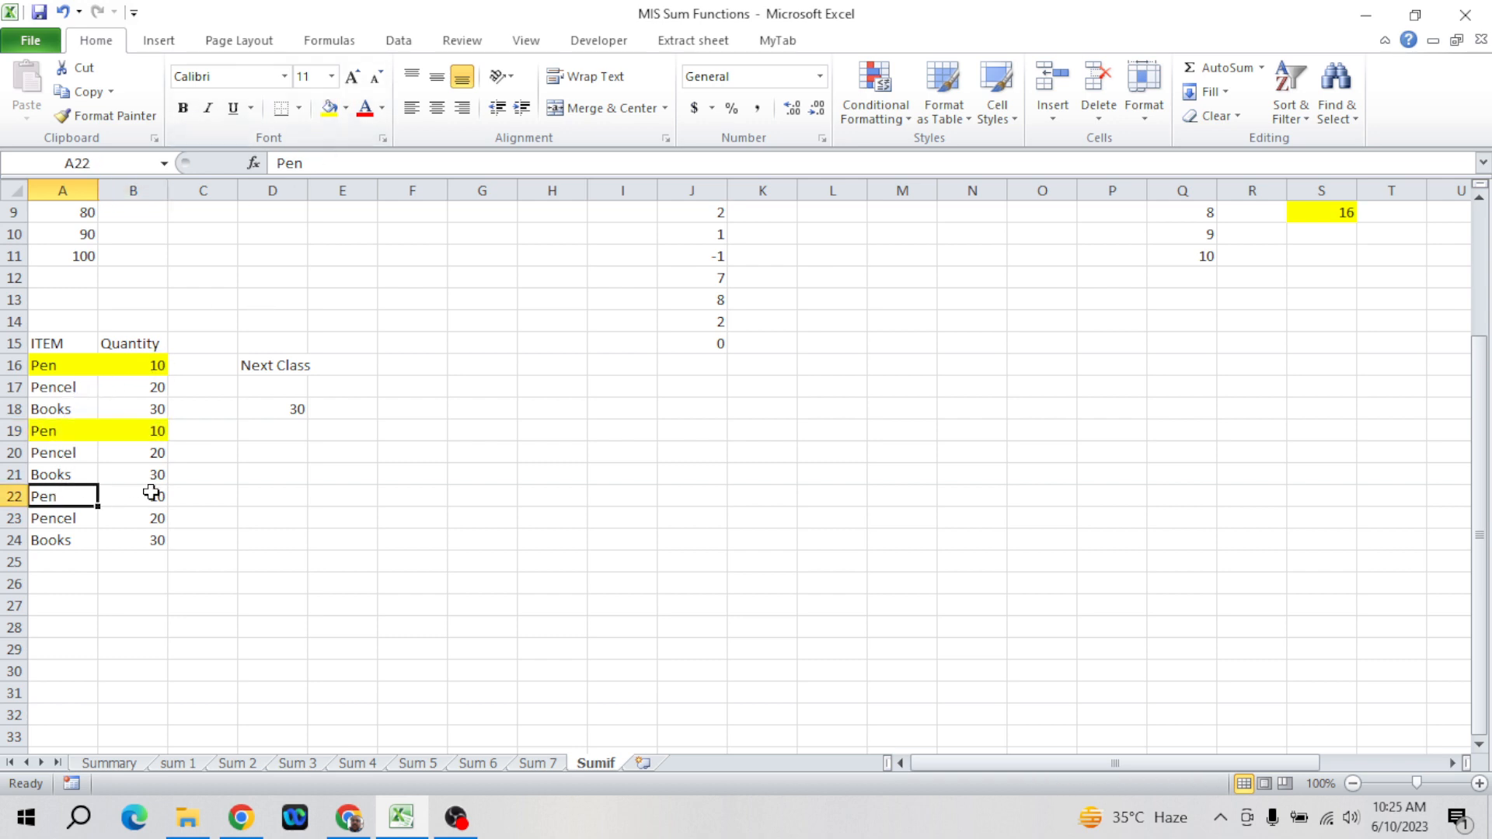
shift+click(142, 488)
click(330, 108)
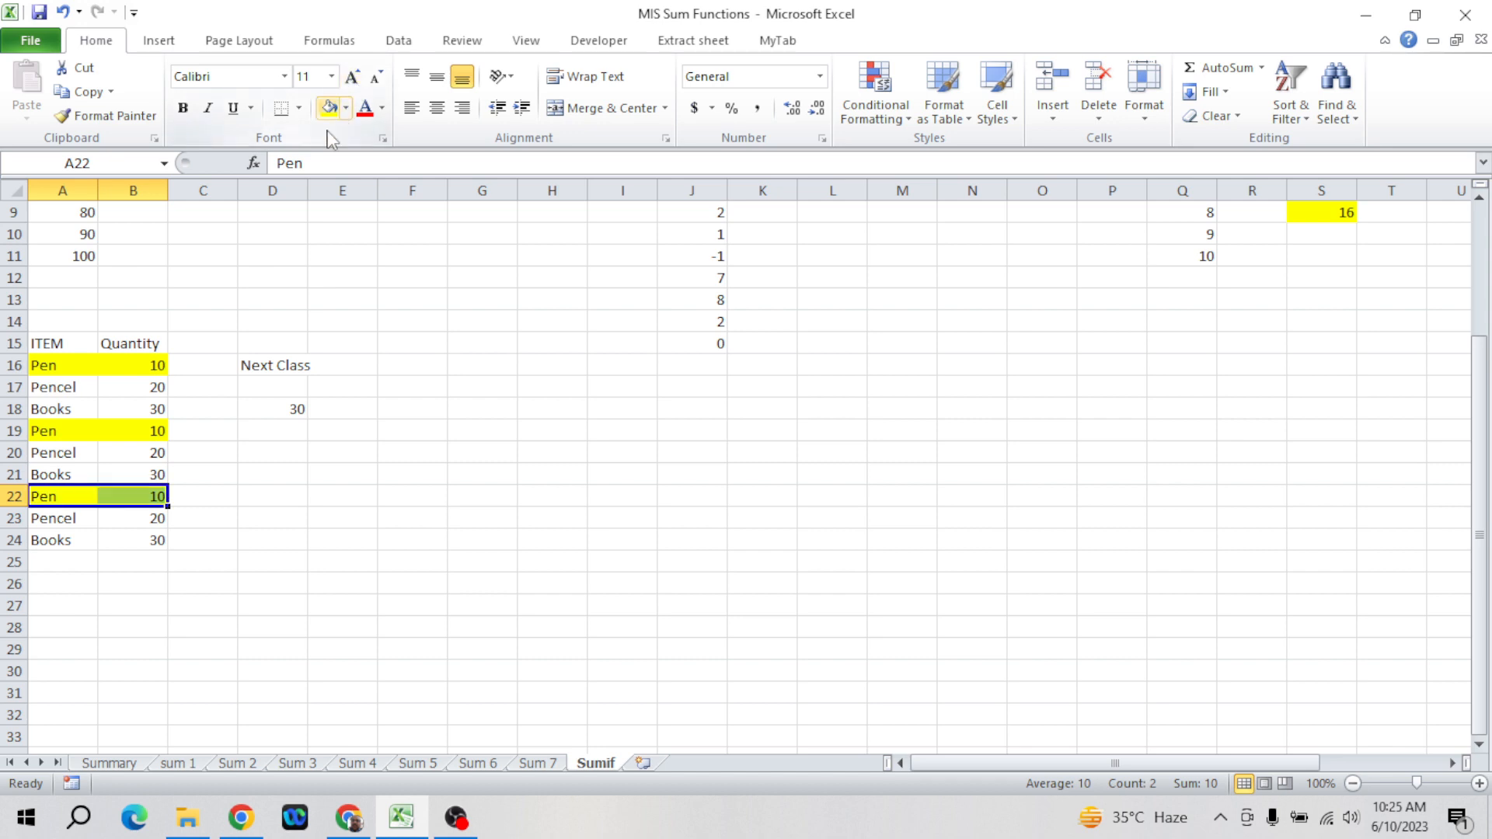
click(293, 388)
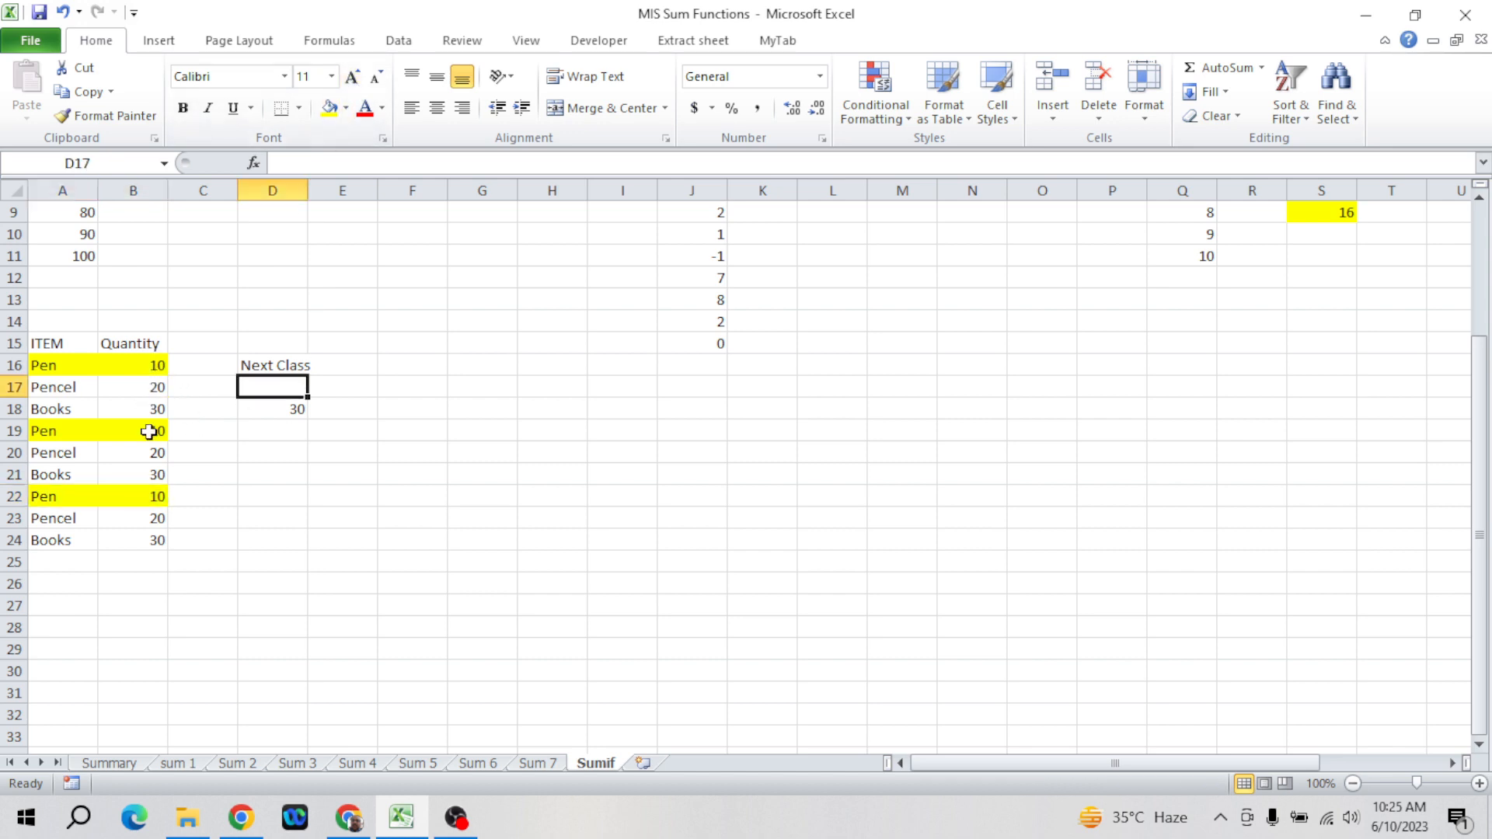
click(284, 412)
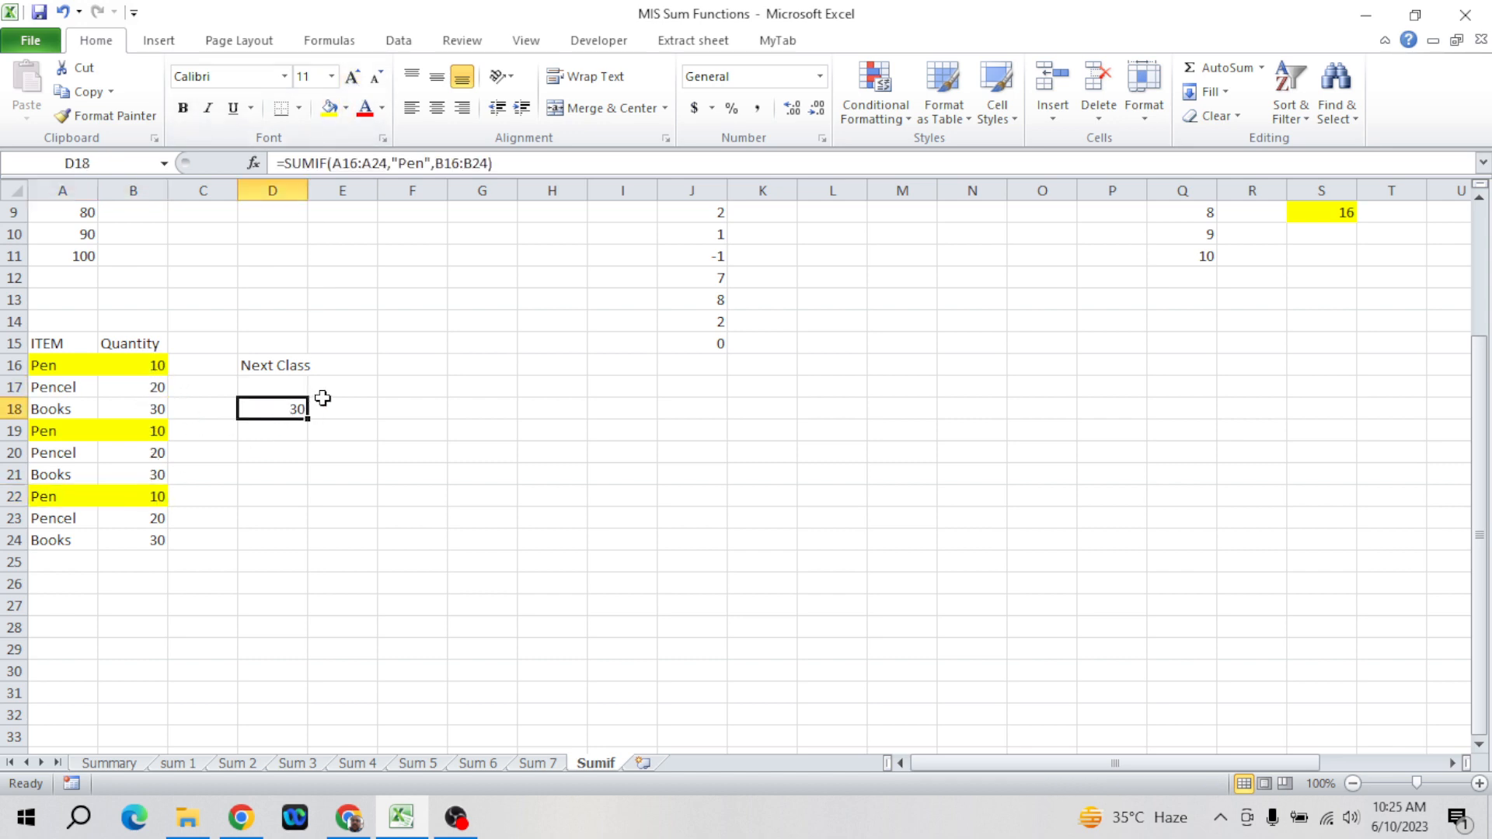
- Enter the heading "how to sum Quantilty of only Pen" in D15 and clear the Next Class note in D16
click(340, 389)
click(346, 350)
key(Left)
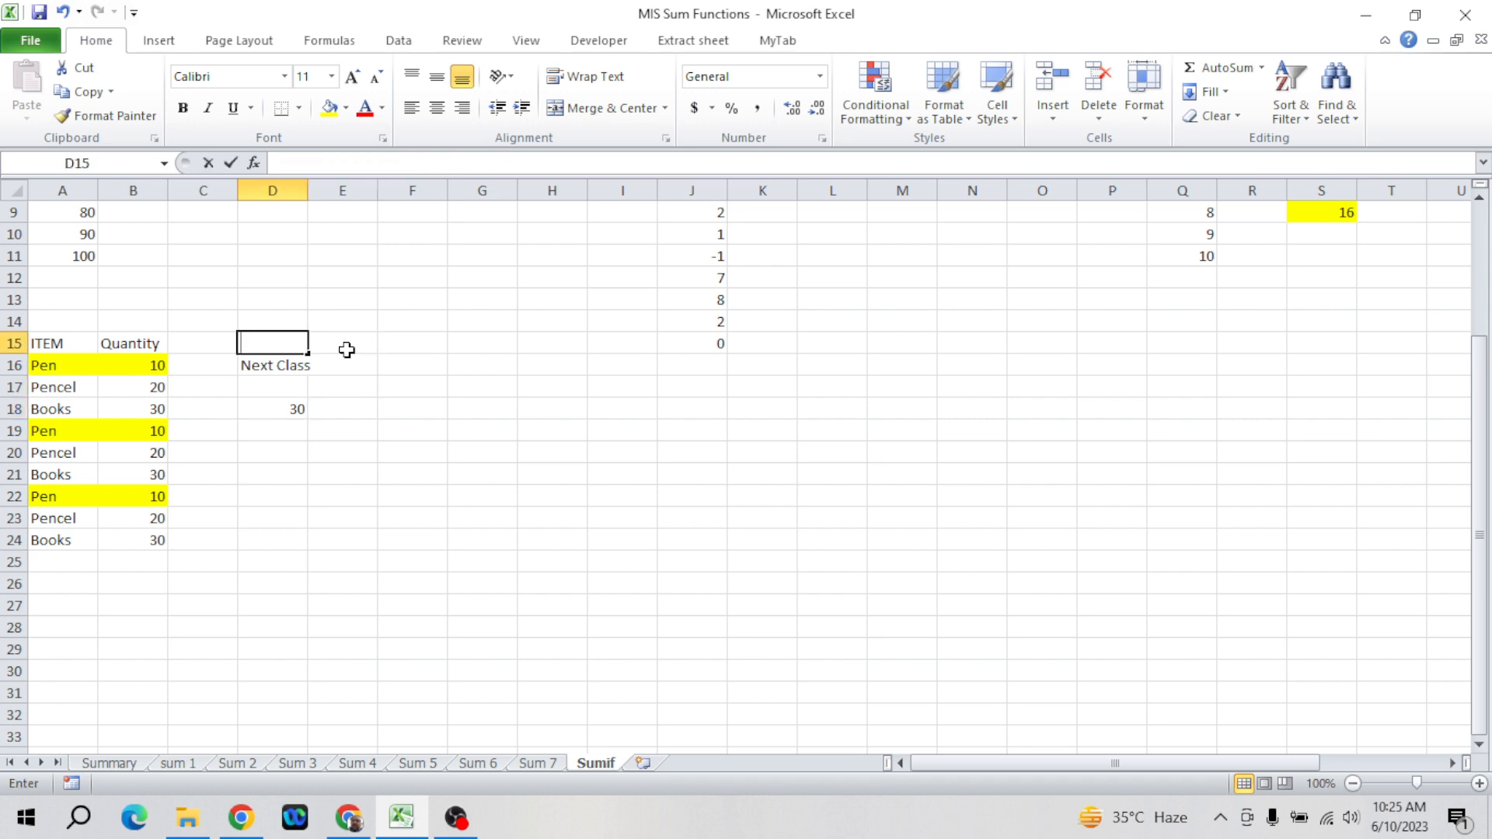
text(how to)
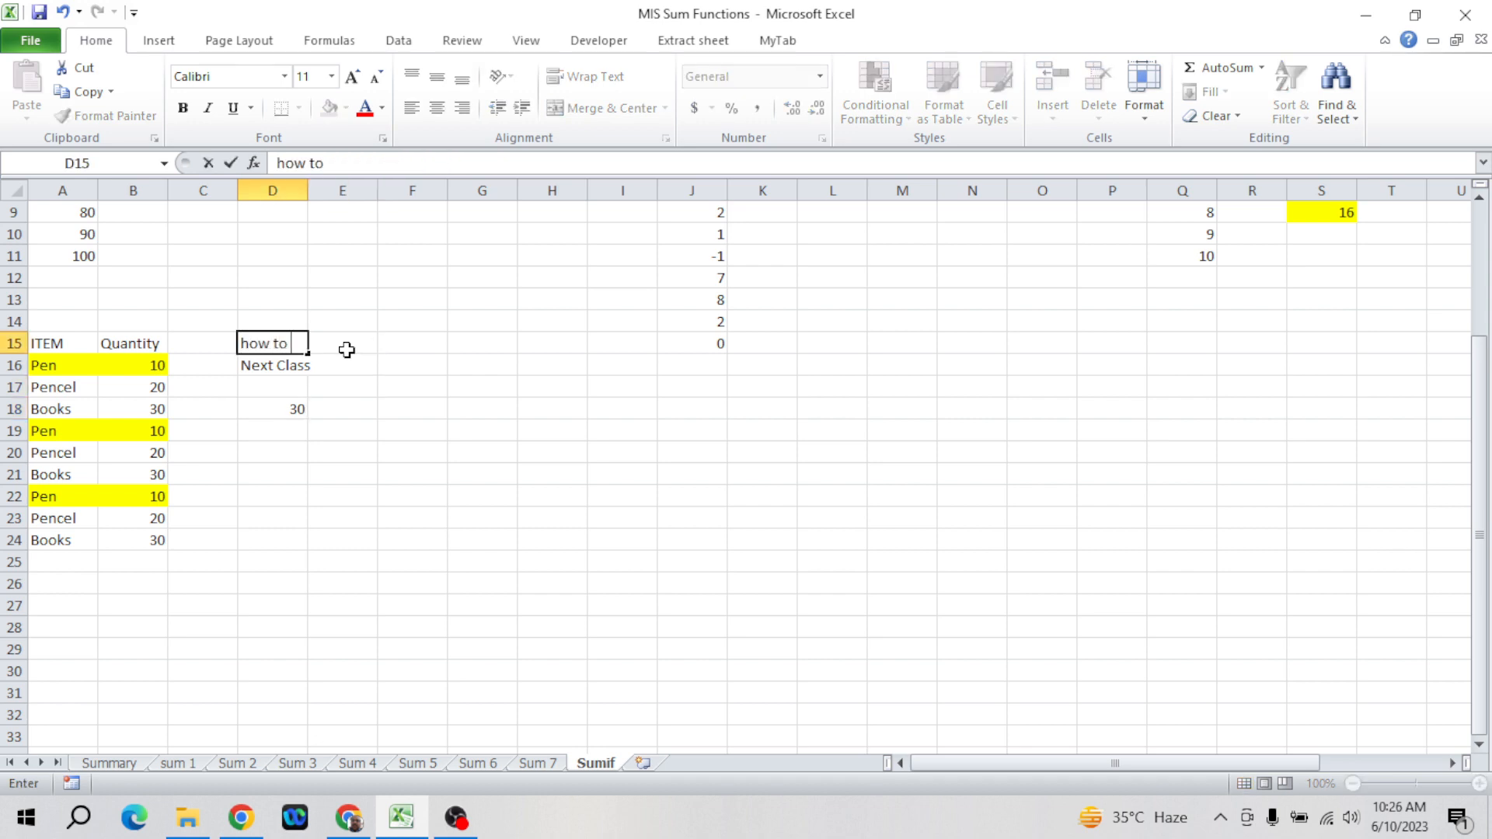
text( sum Quant)
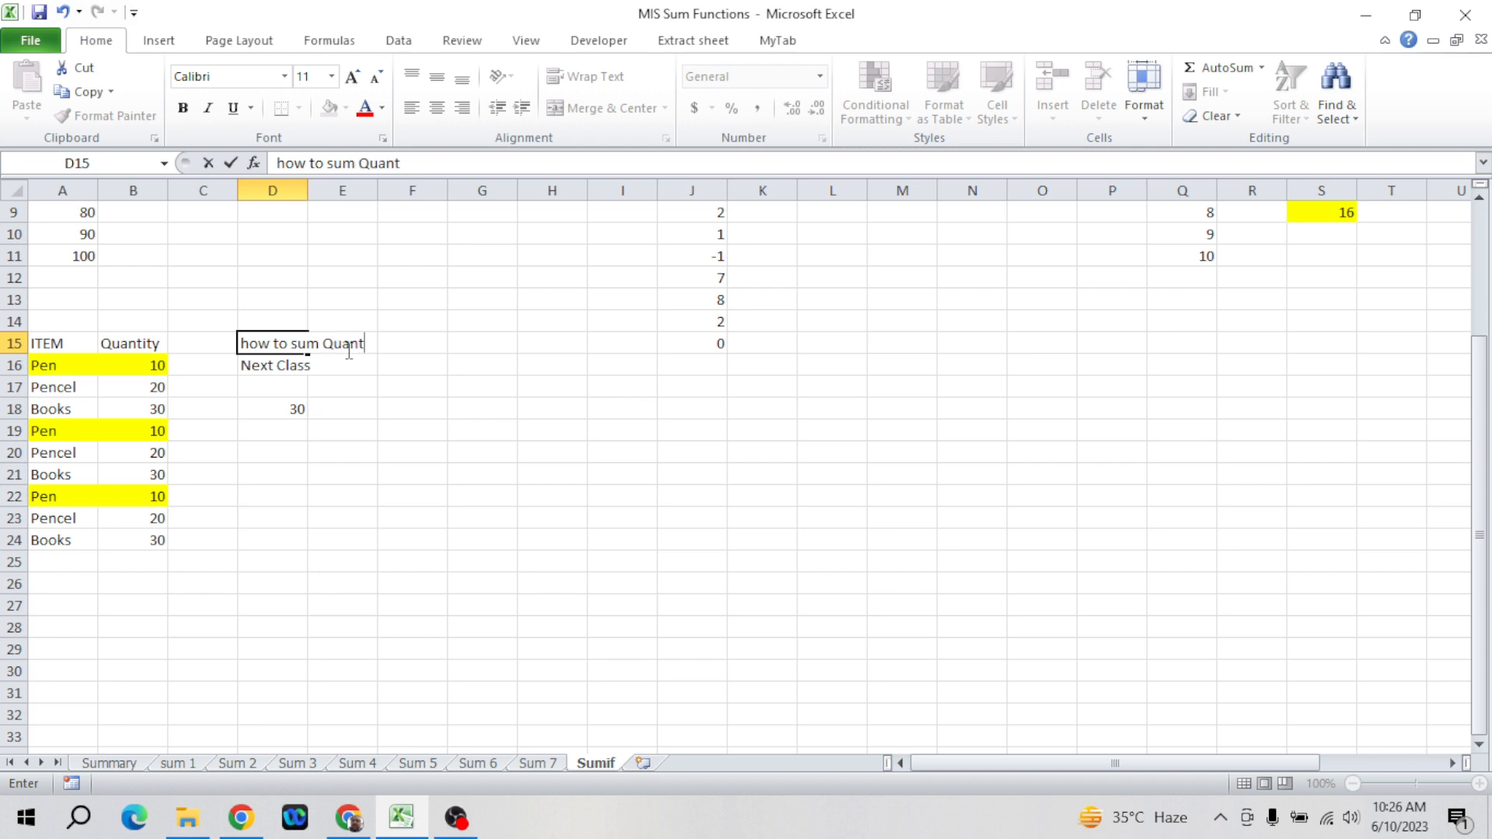
text(ilty of only Pen)
key(Return)
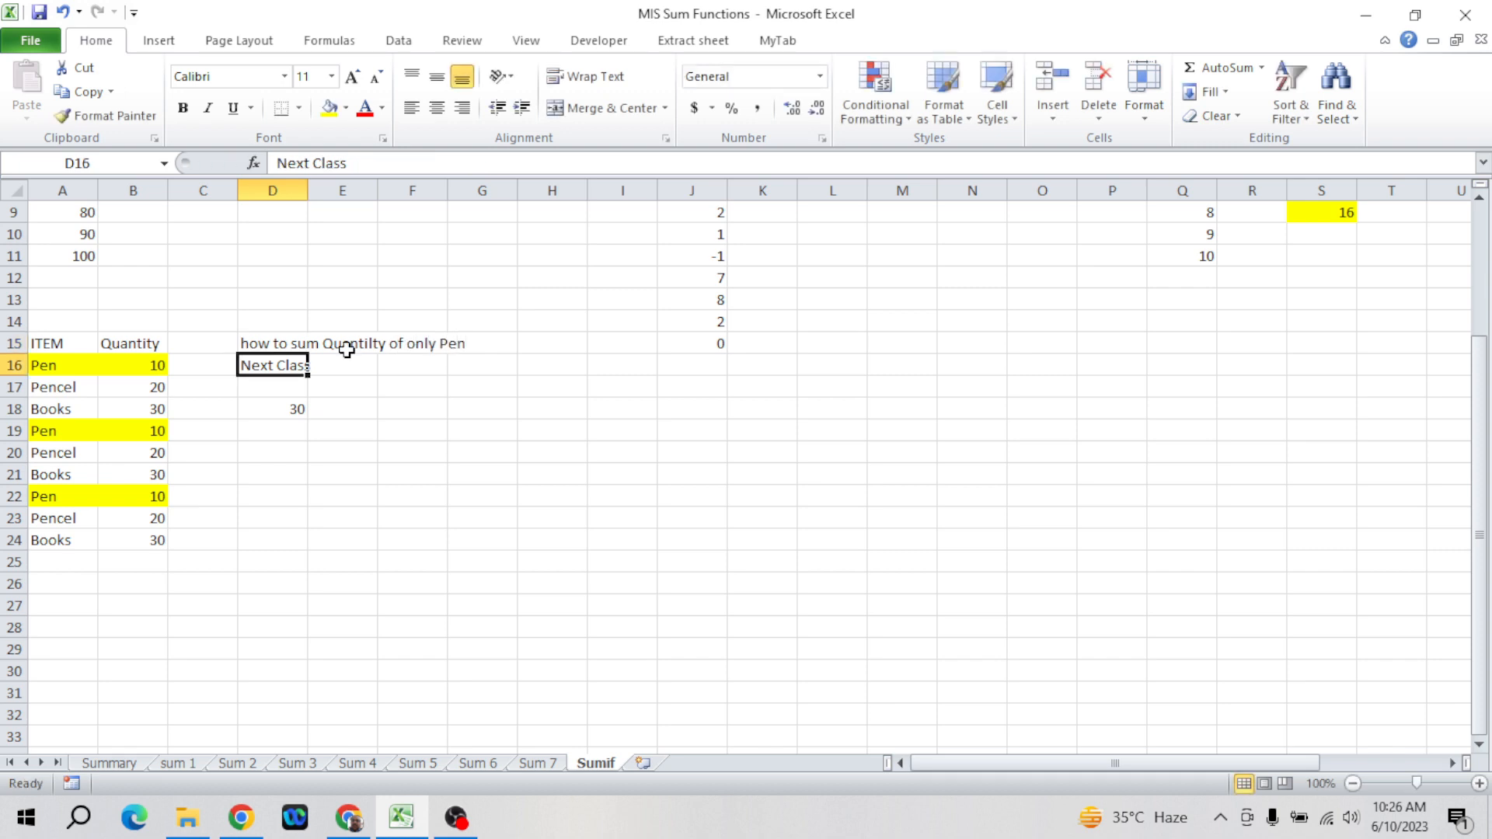
key(Delete)
key(Down)
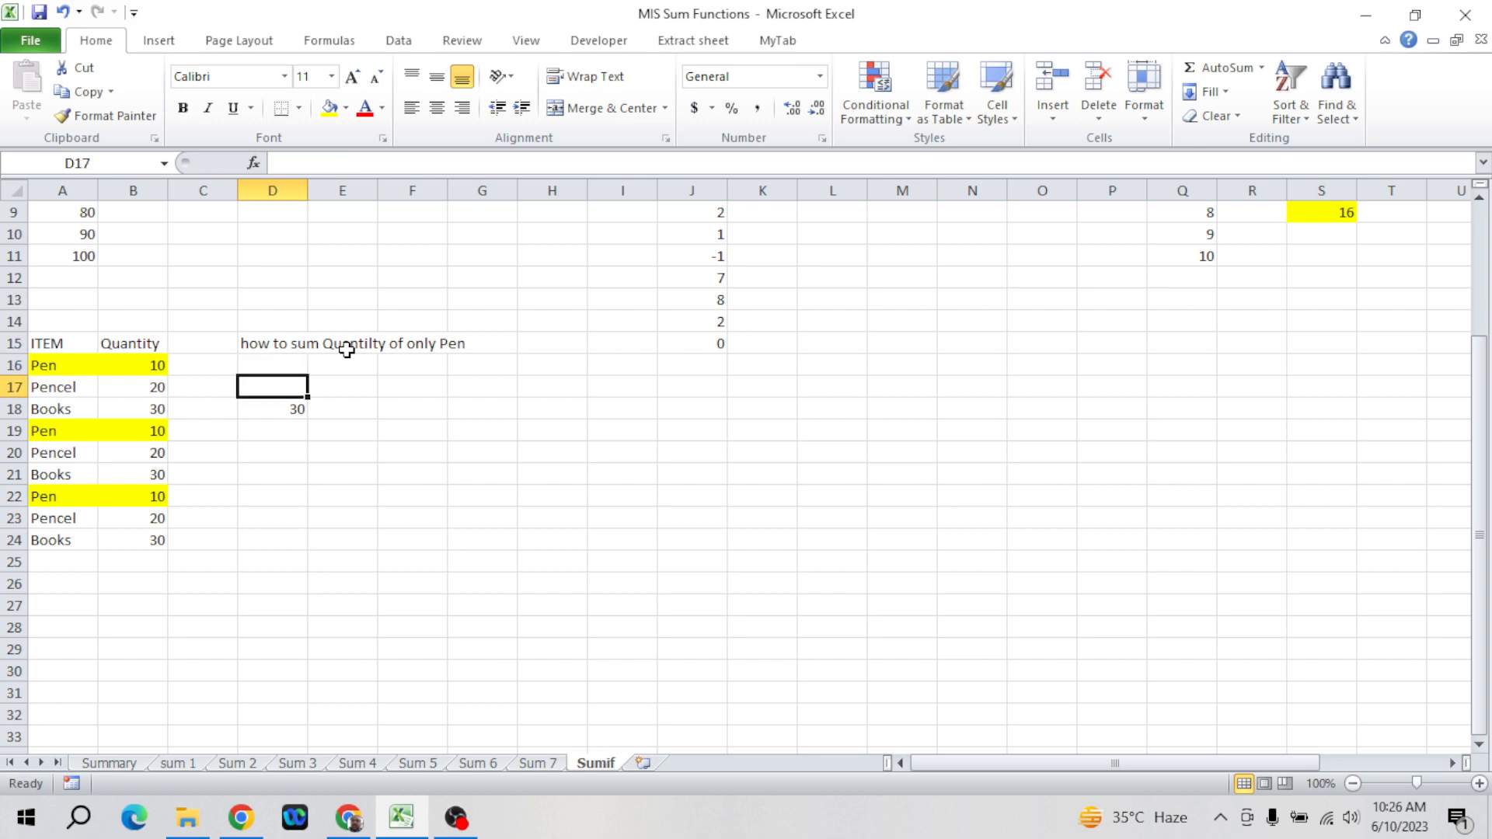
- Fill cell D18 with yellow and clear its existing SUMIF formula
key(Down)
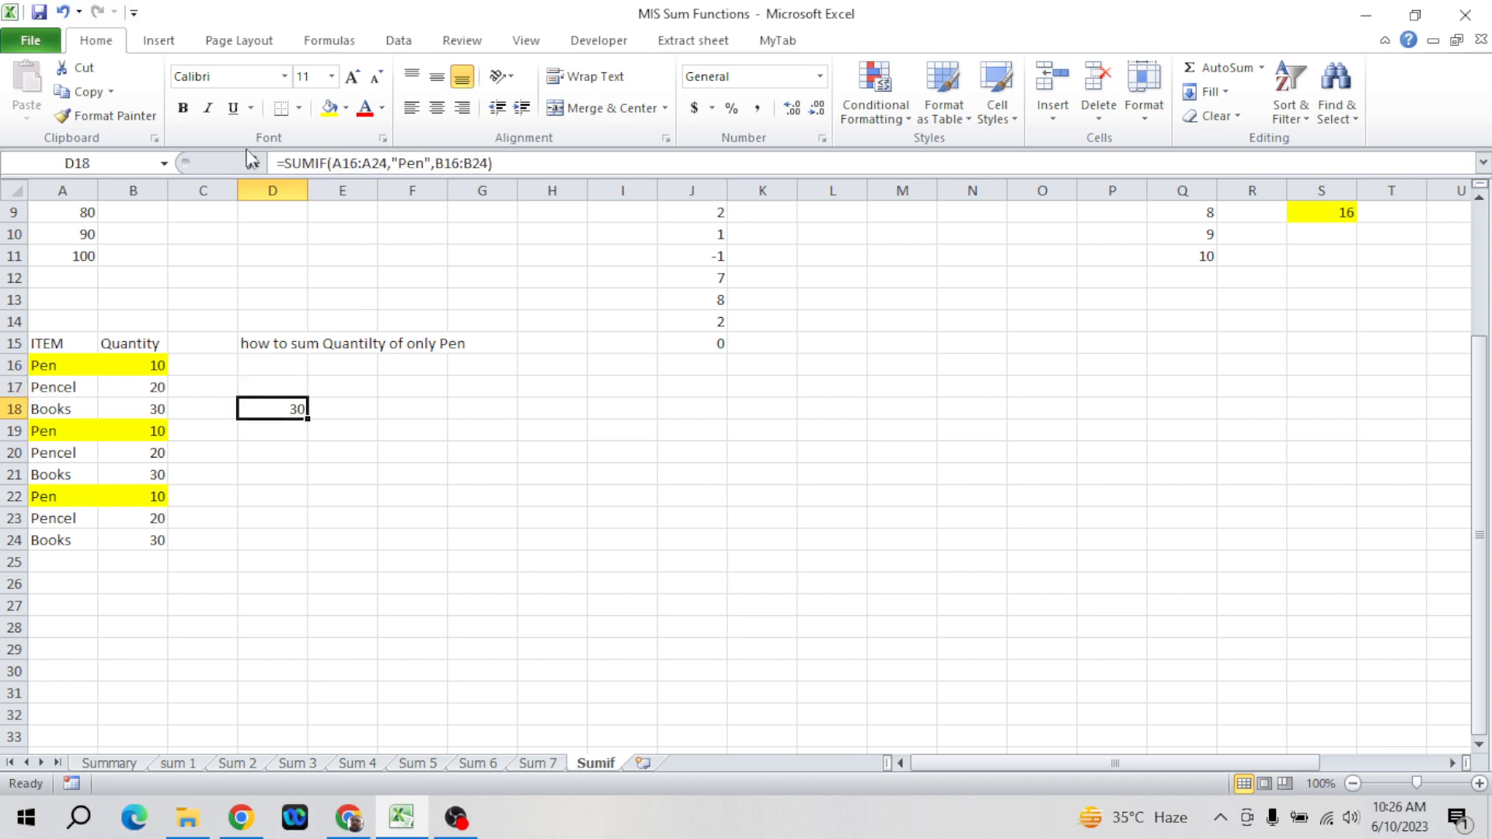
click(328, 109)
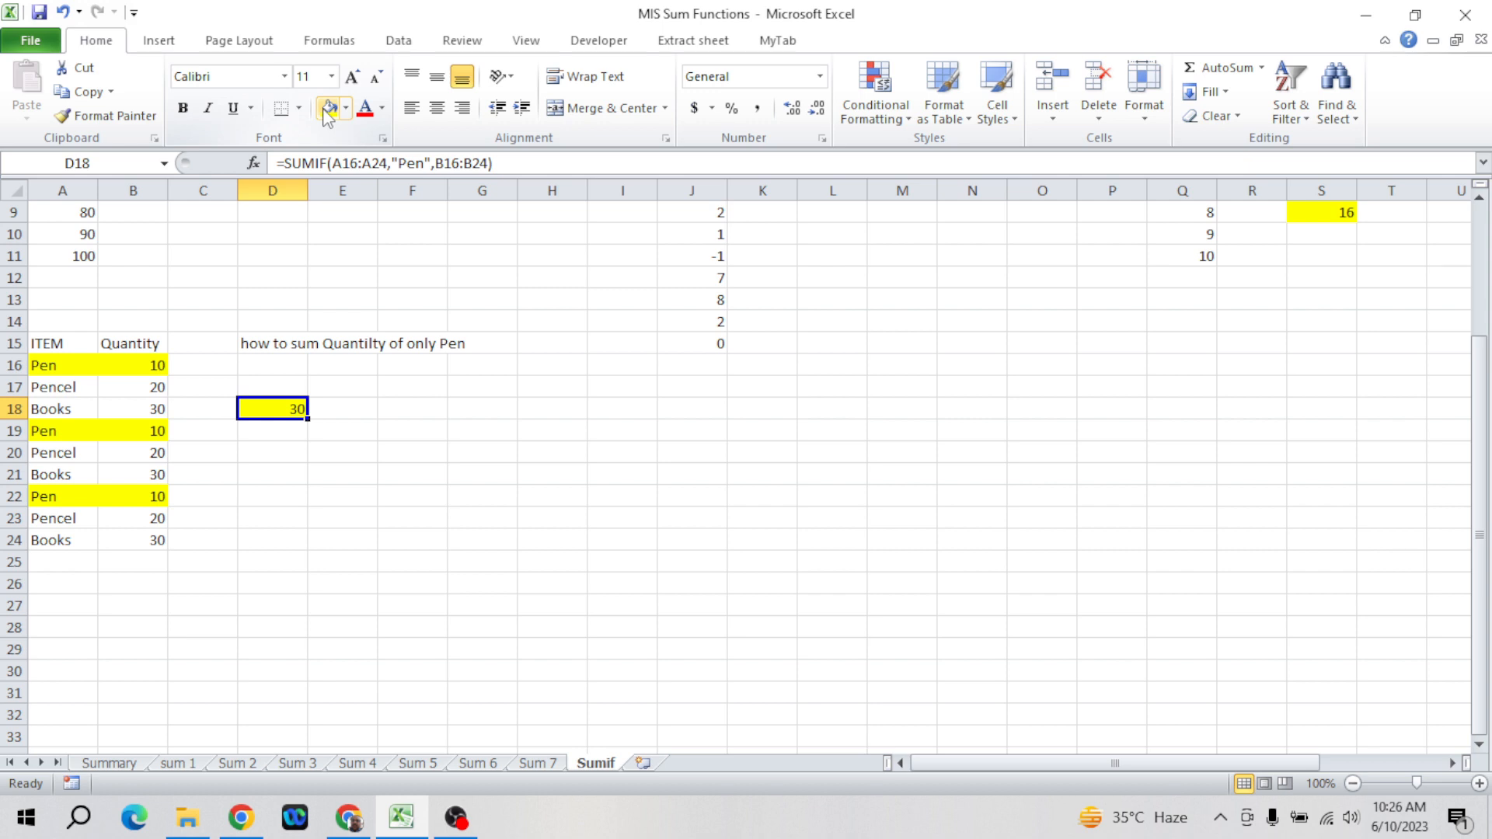
key(Delete)
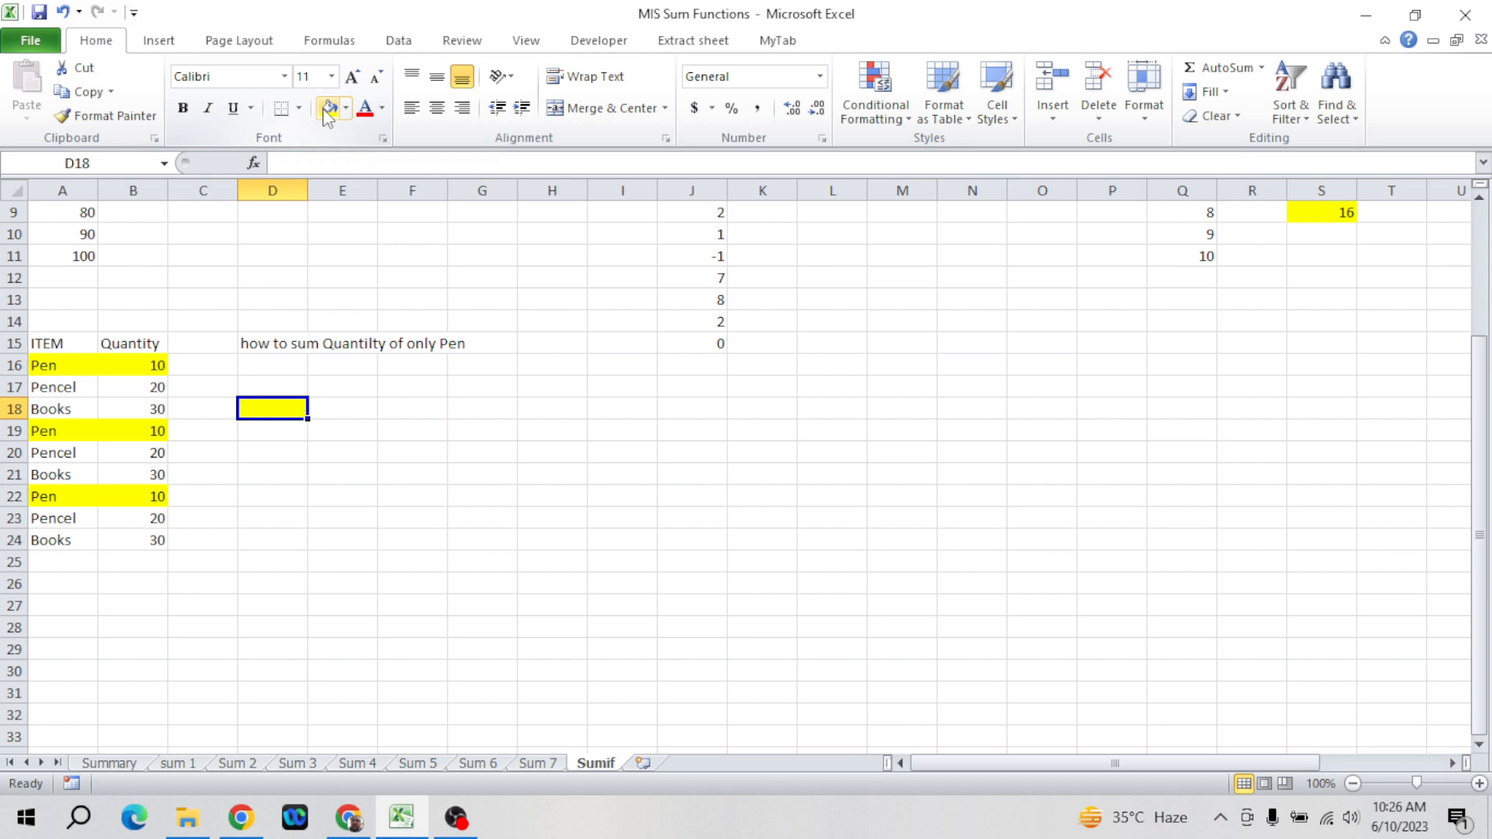
- Start a new SUMIF formula in D18 with the item cells A16:A24 as the range
text(=sum)
key(Down)
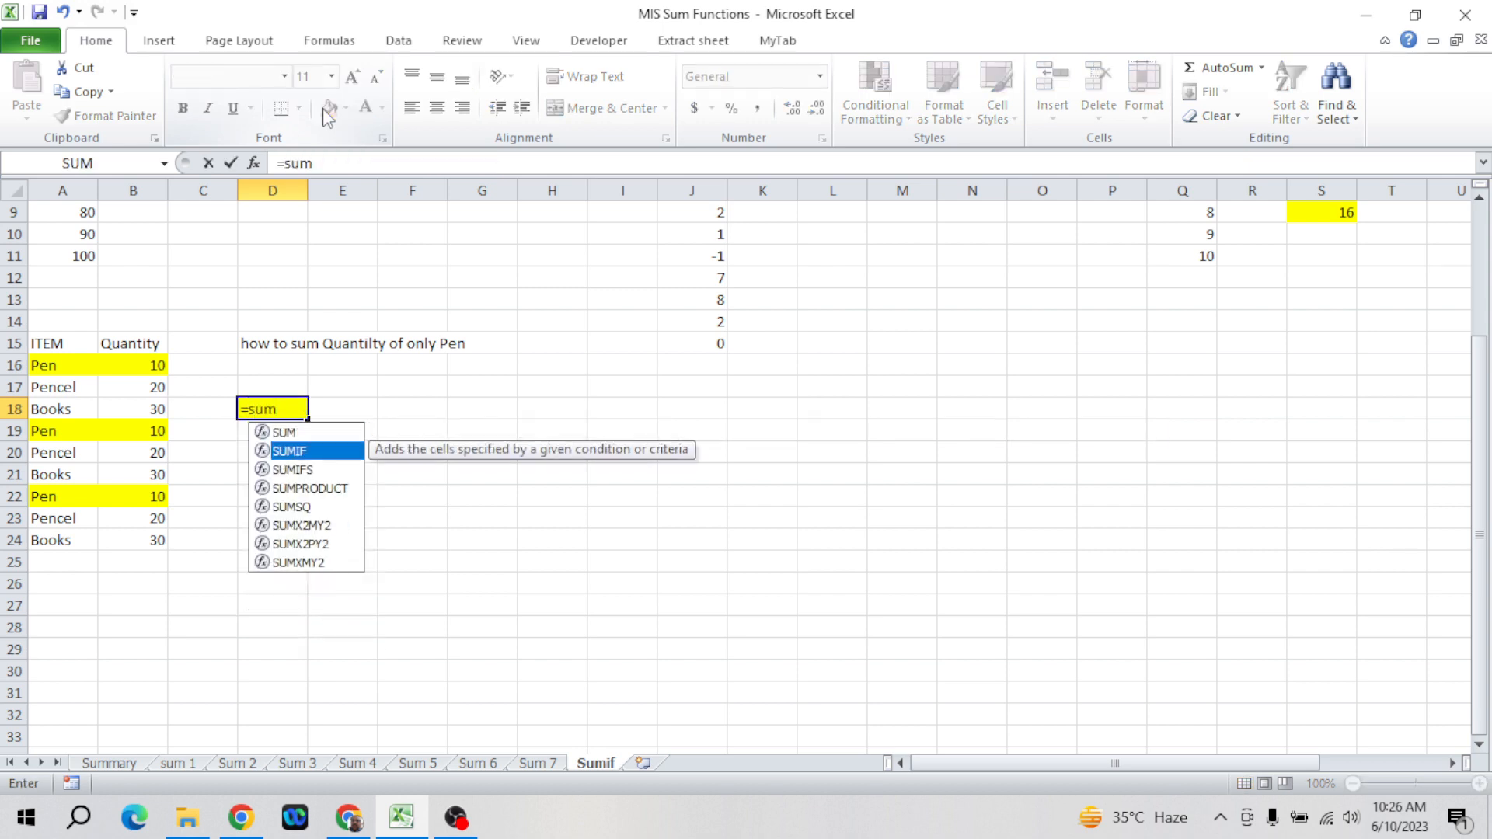
key(Tab)
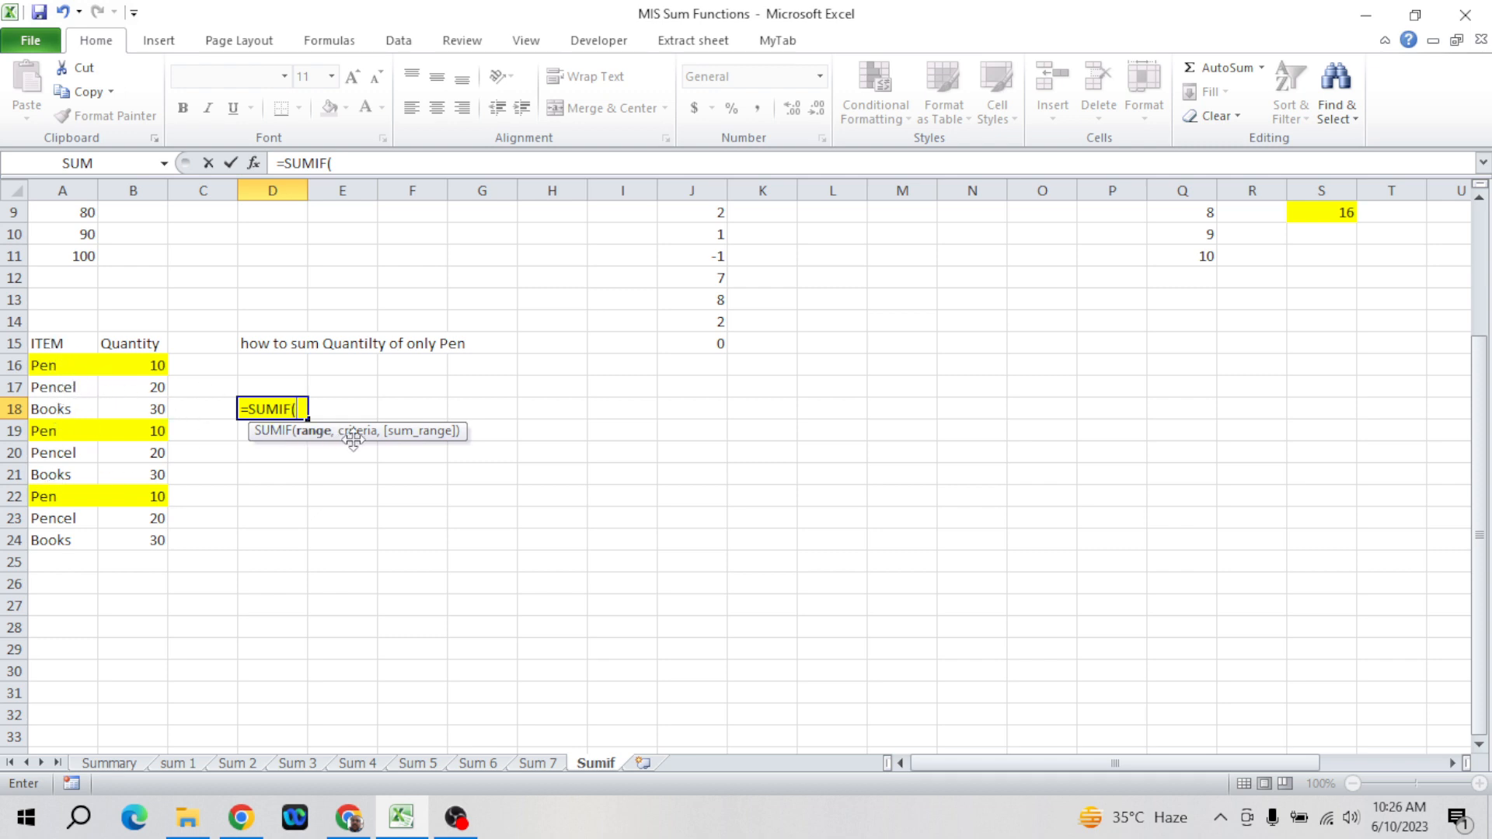
click(65, 365)
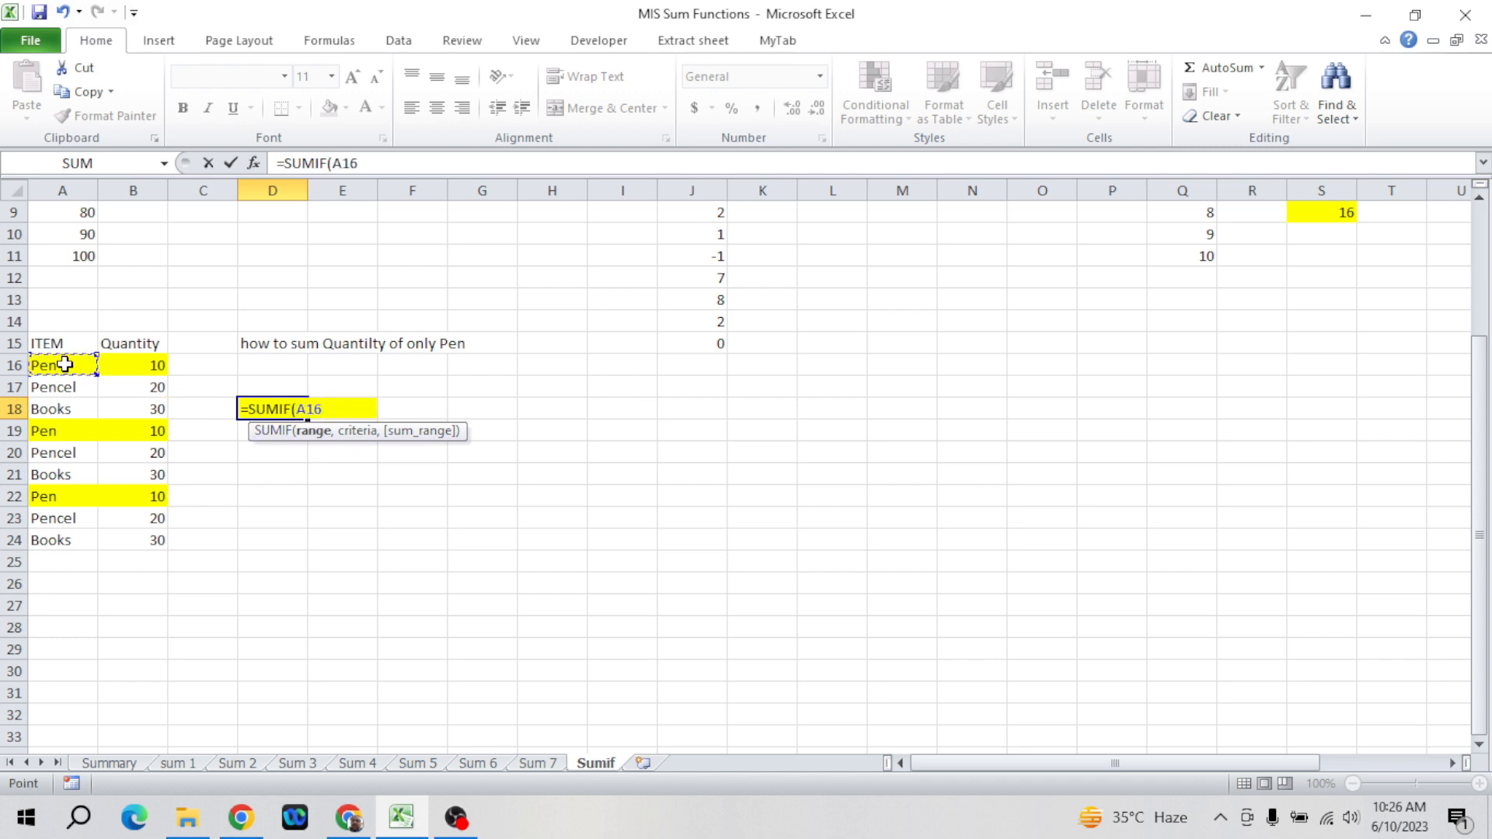
key(ctrl+shift+Down)
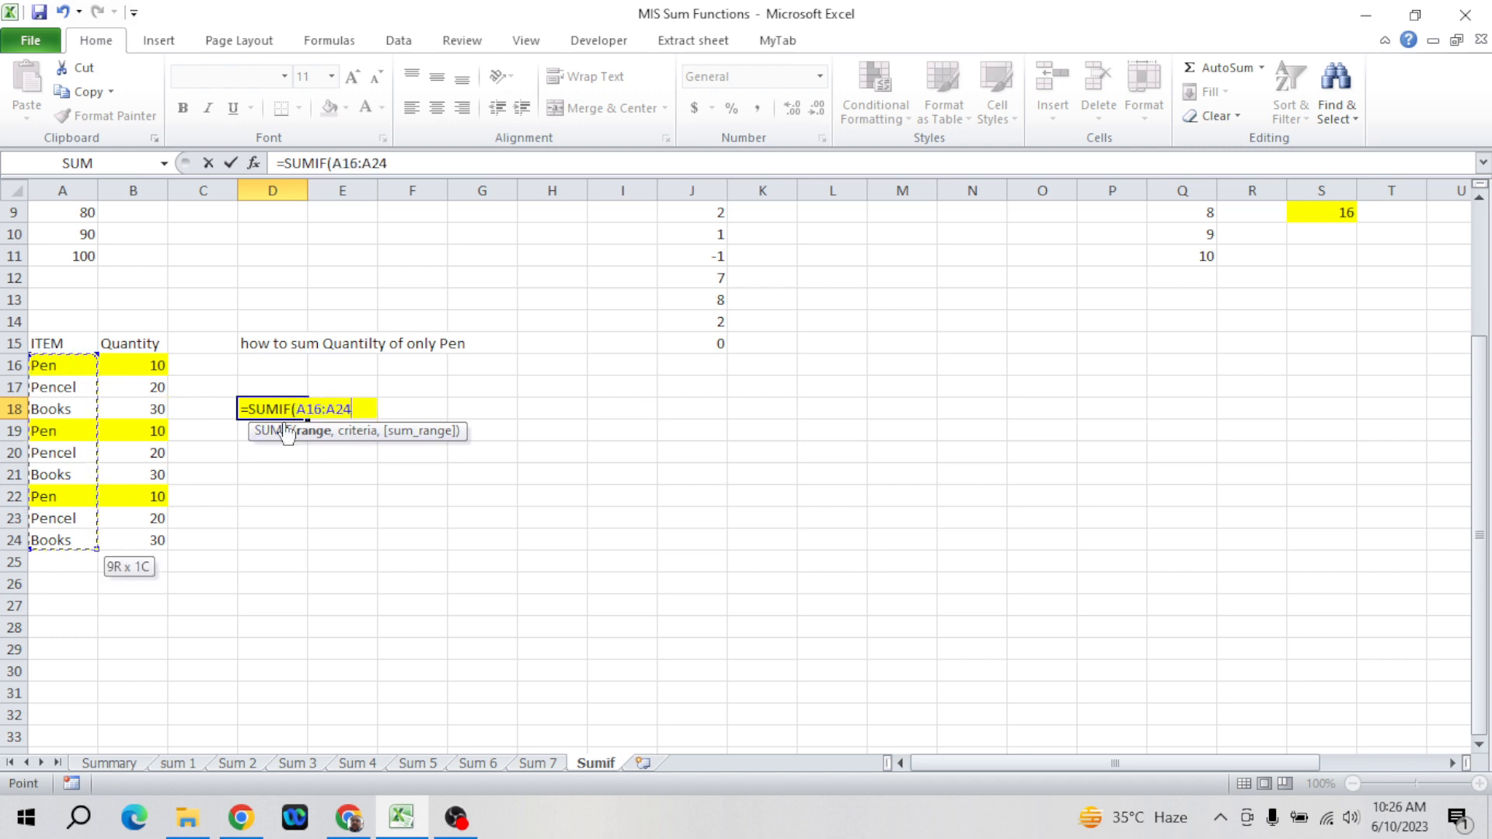
text(,)
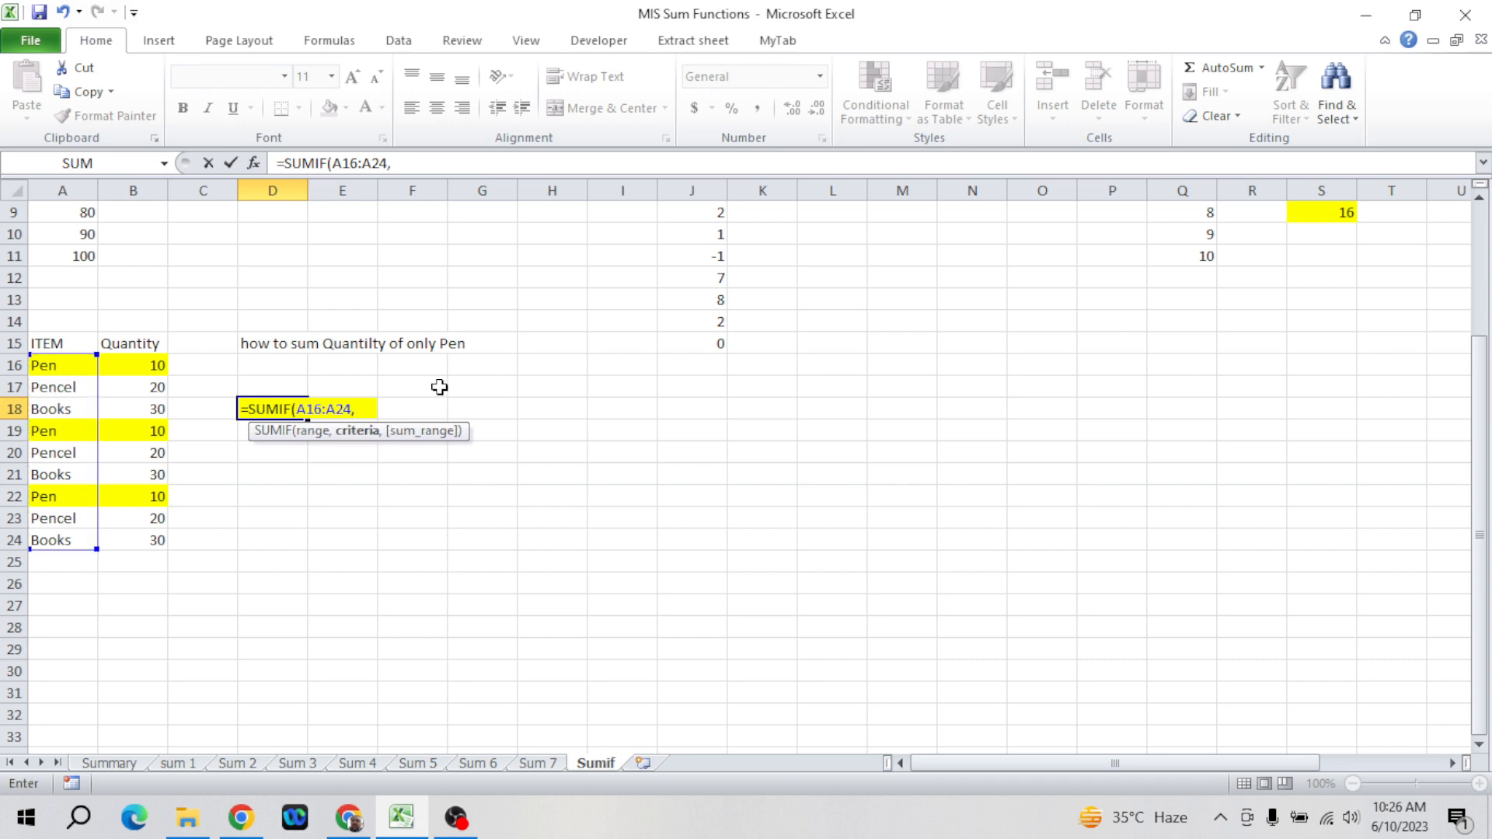
- Complete the D18 formula with the criterion "Pen" and the sum range B16:B24
text("Pen)
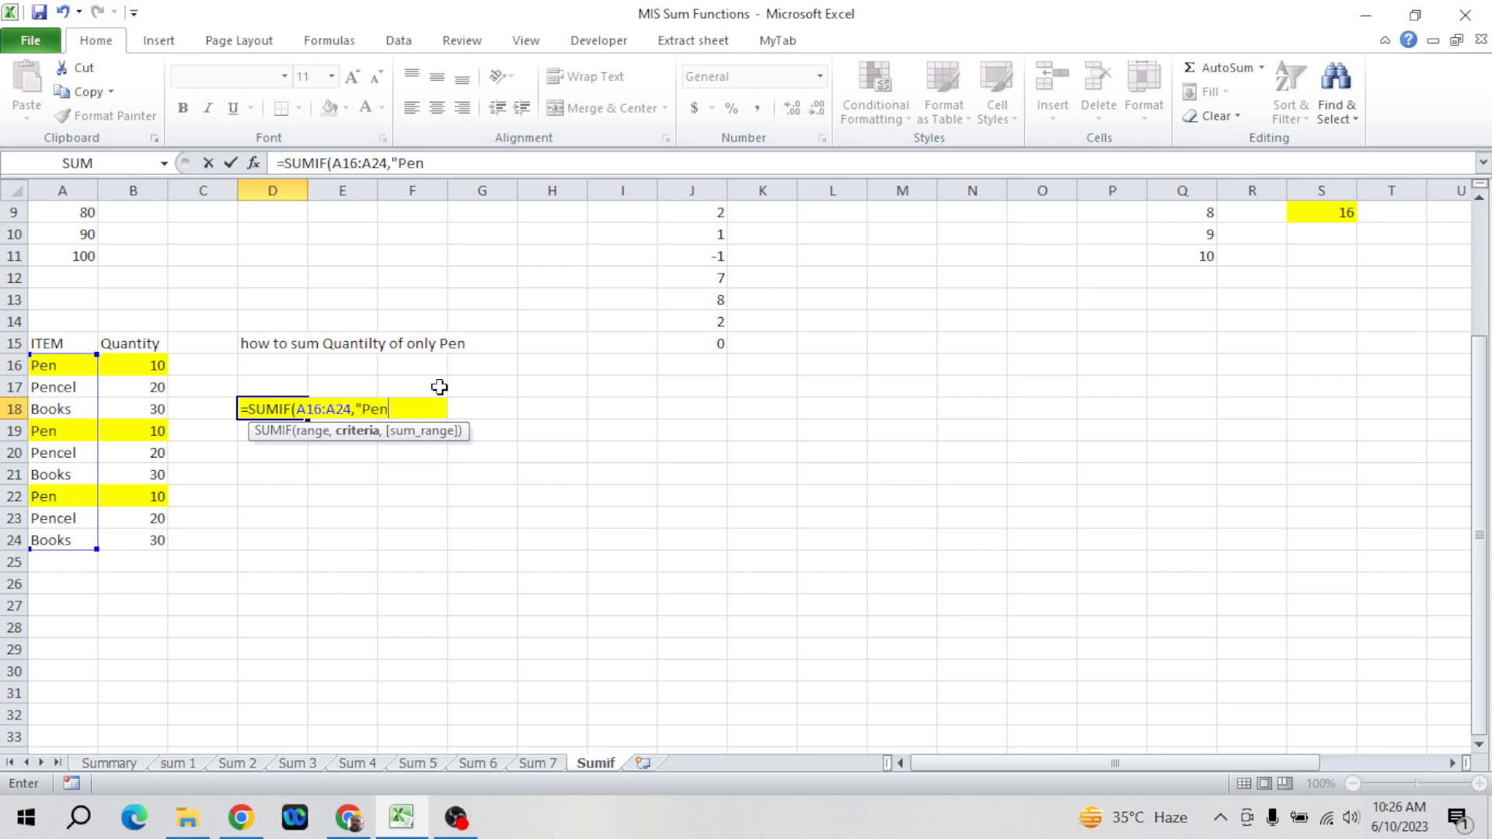
text(",)
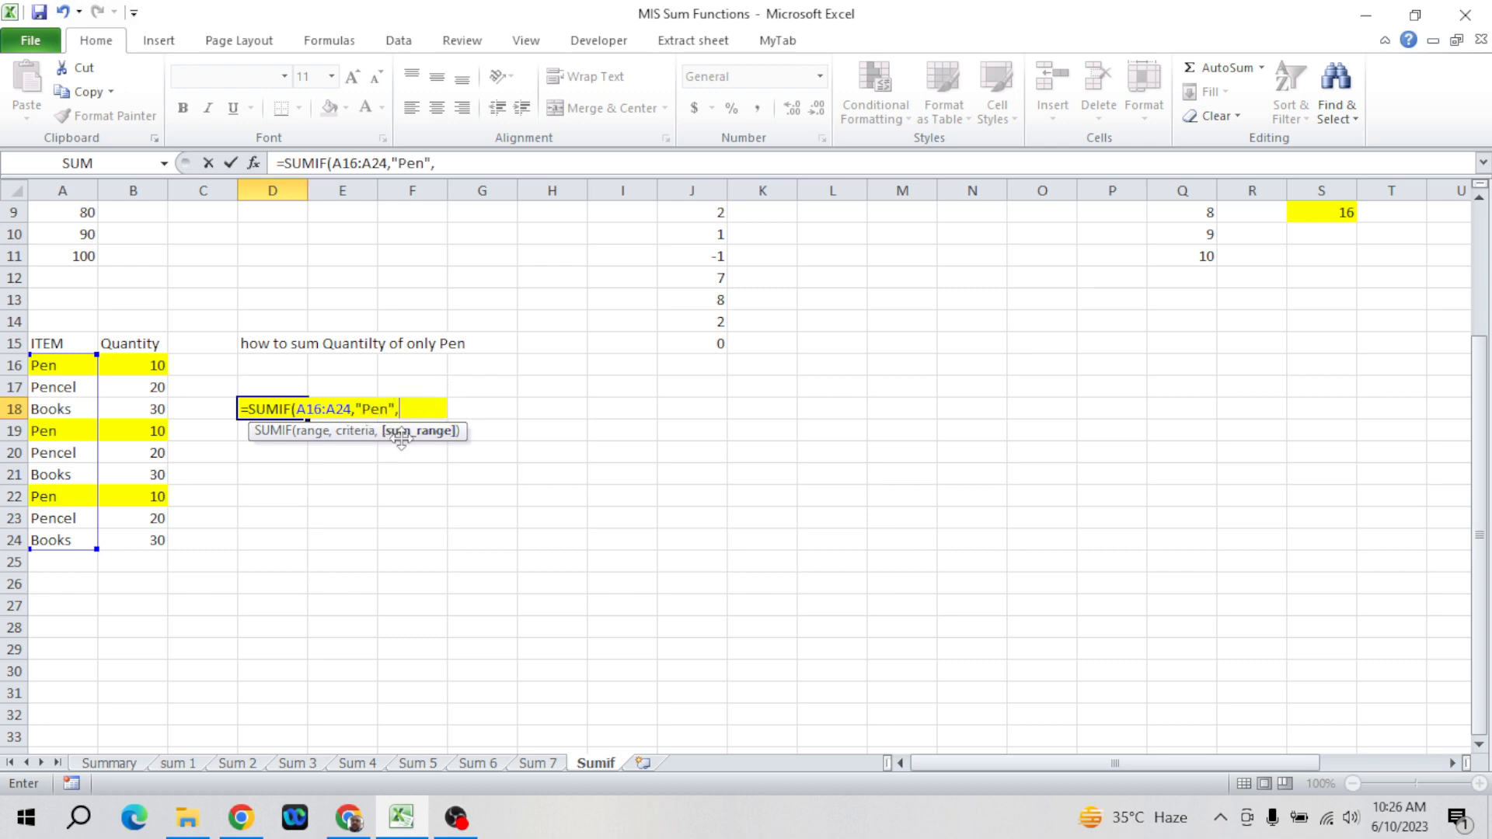
click(148, 368)
key(ctrl+shift+Down)
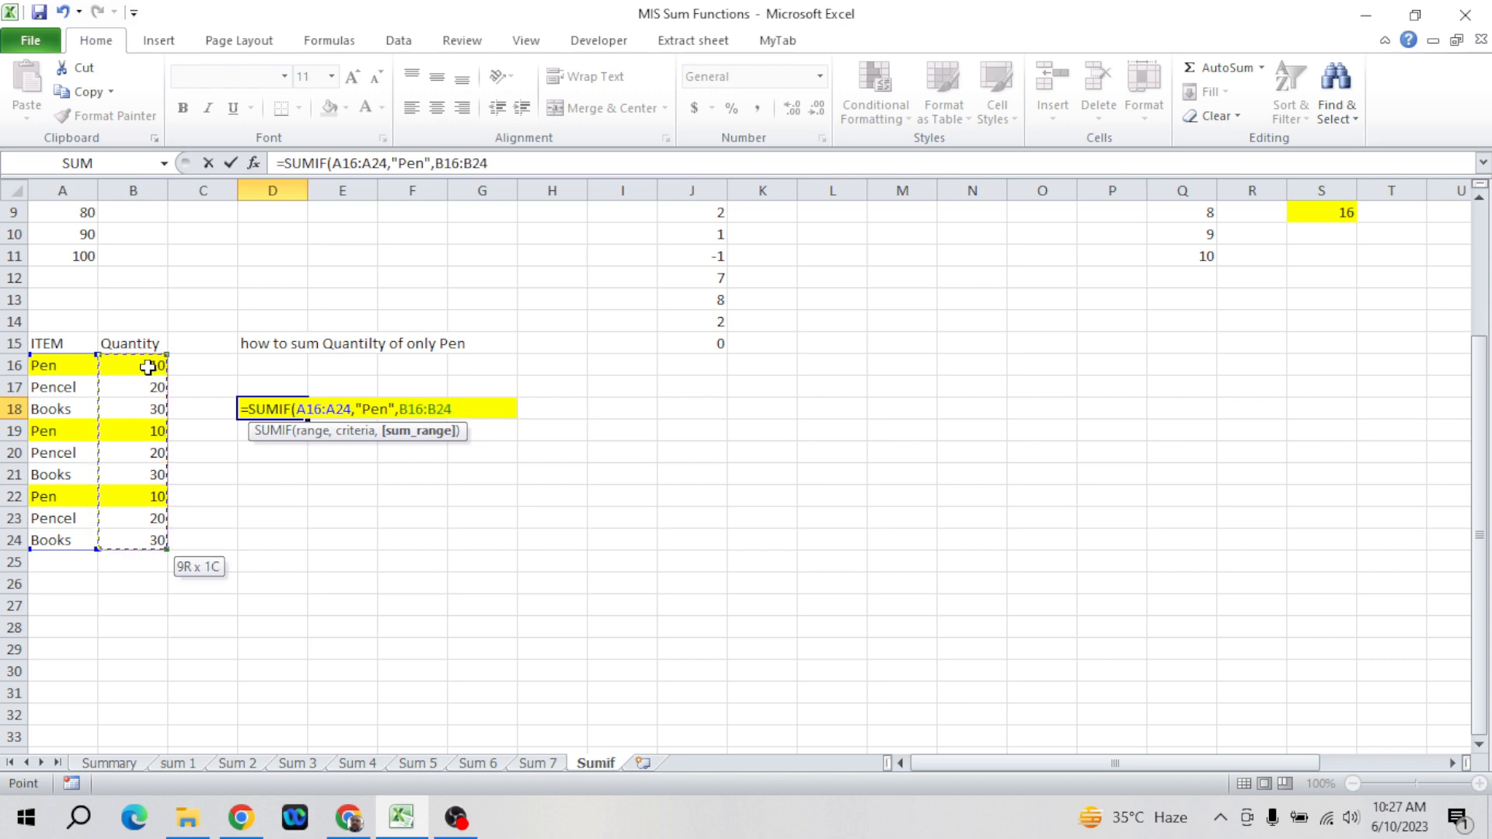
text())
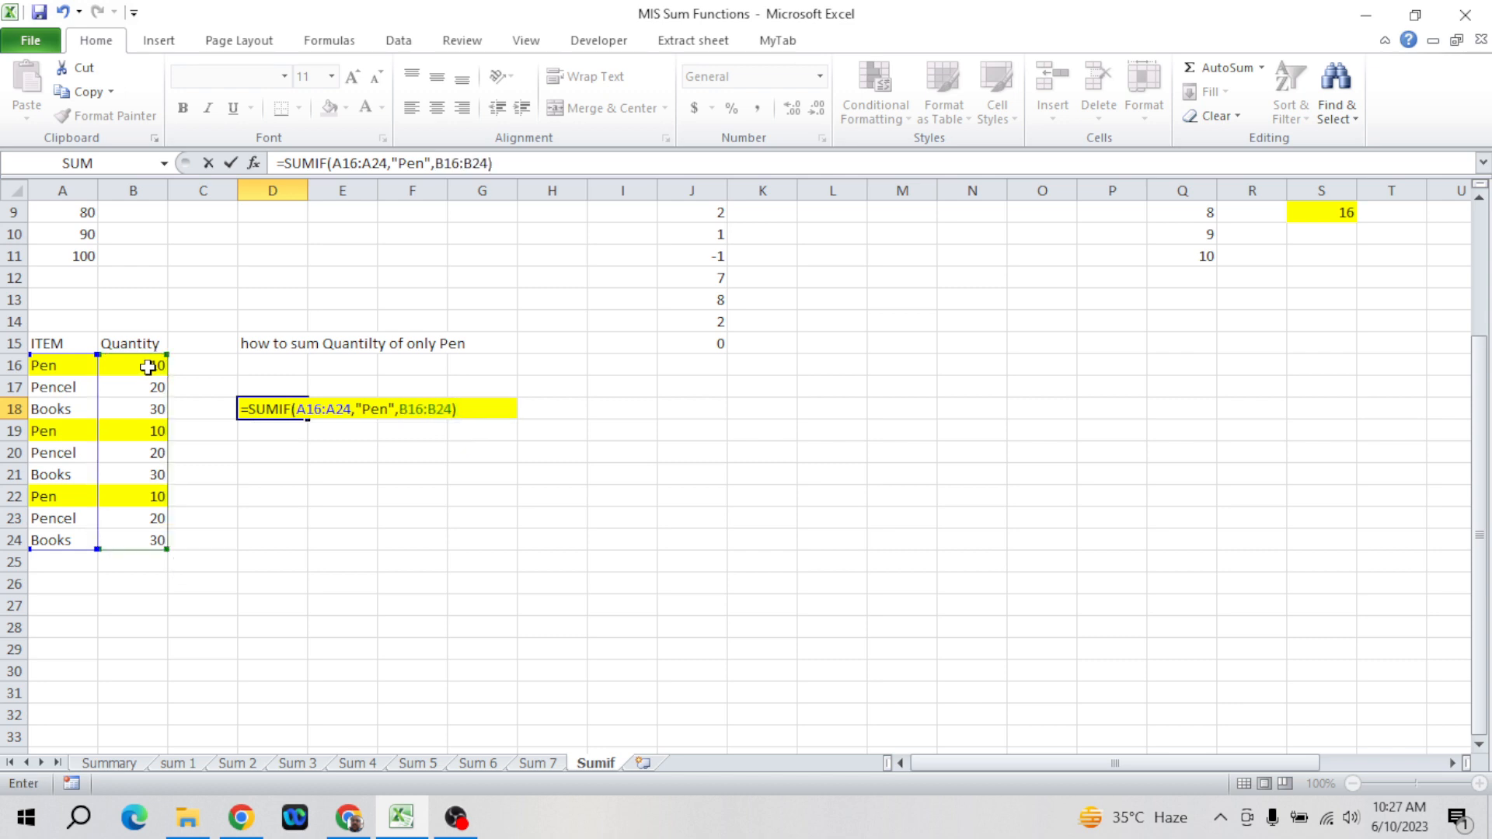
key(Return)
key(Up)
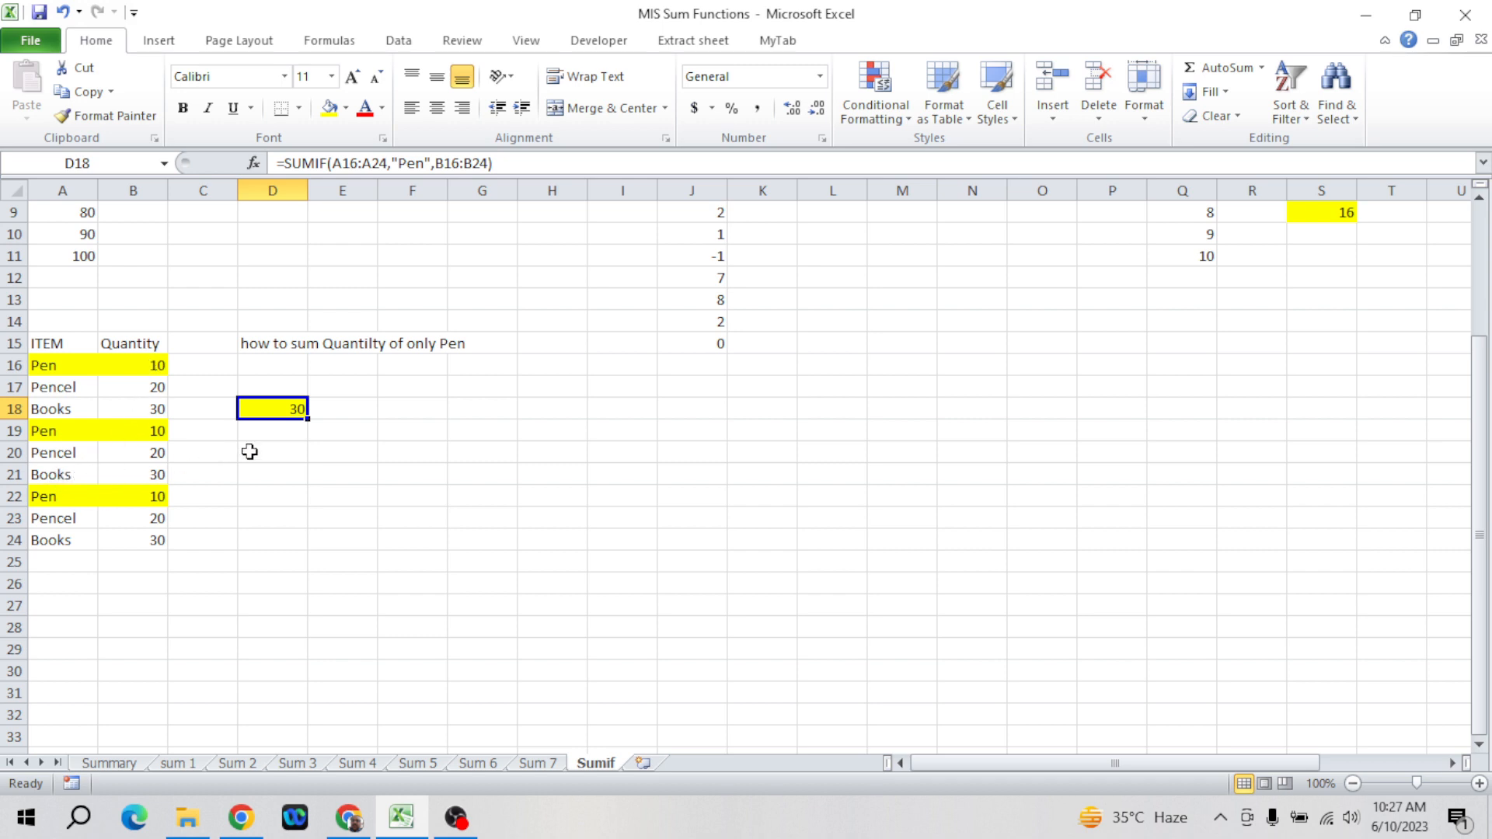
- Start a SUMIF formula in D20 with A16:A24 as the range
click(283, 454)
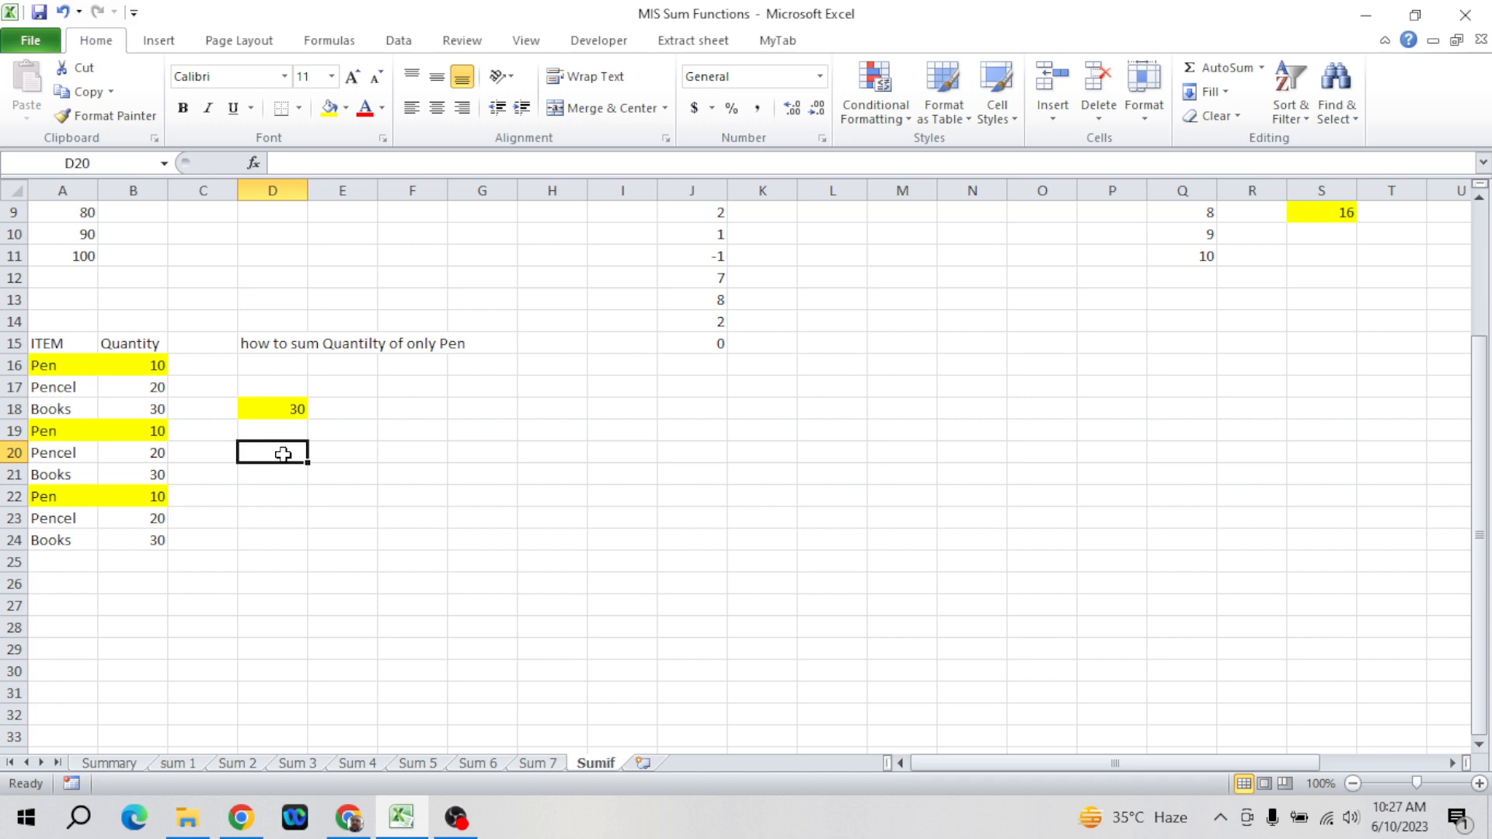
text(=)
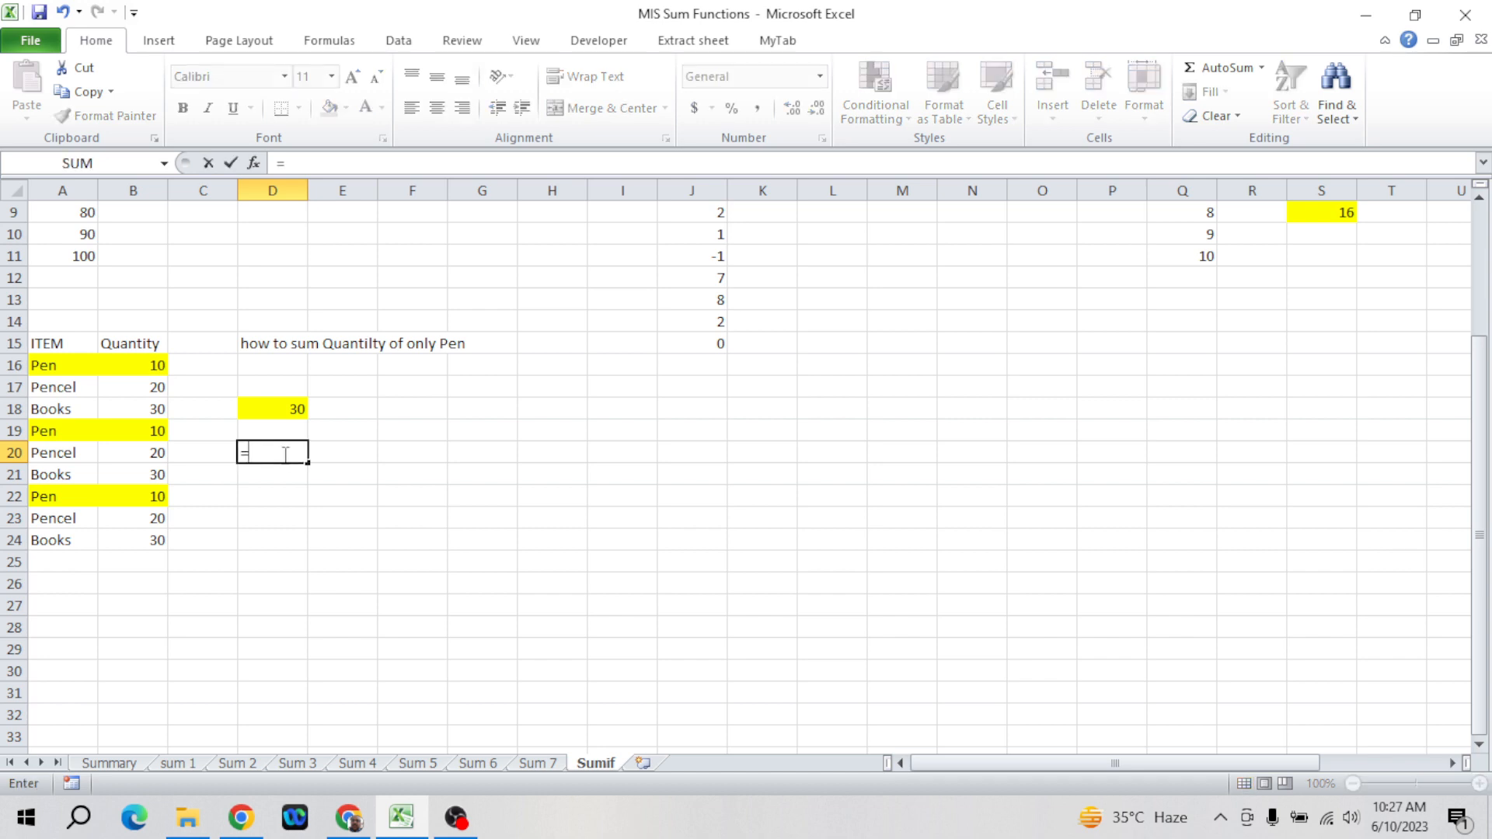
text(sum)
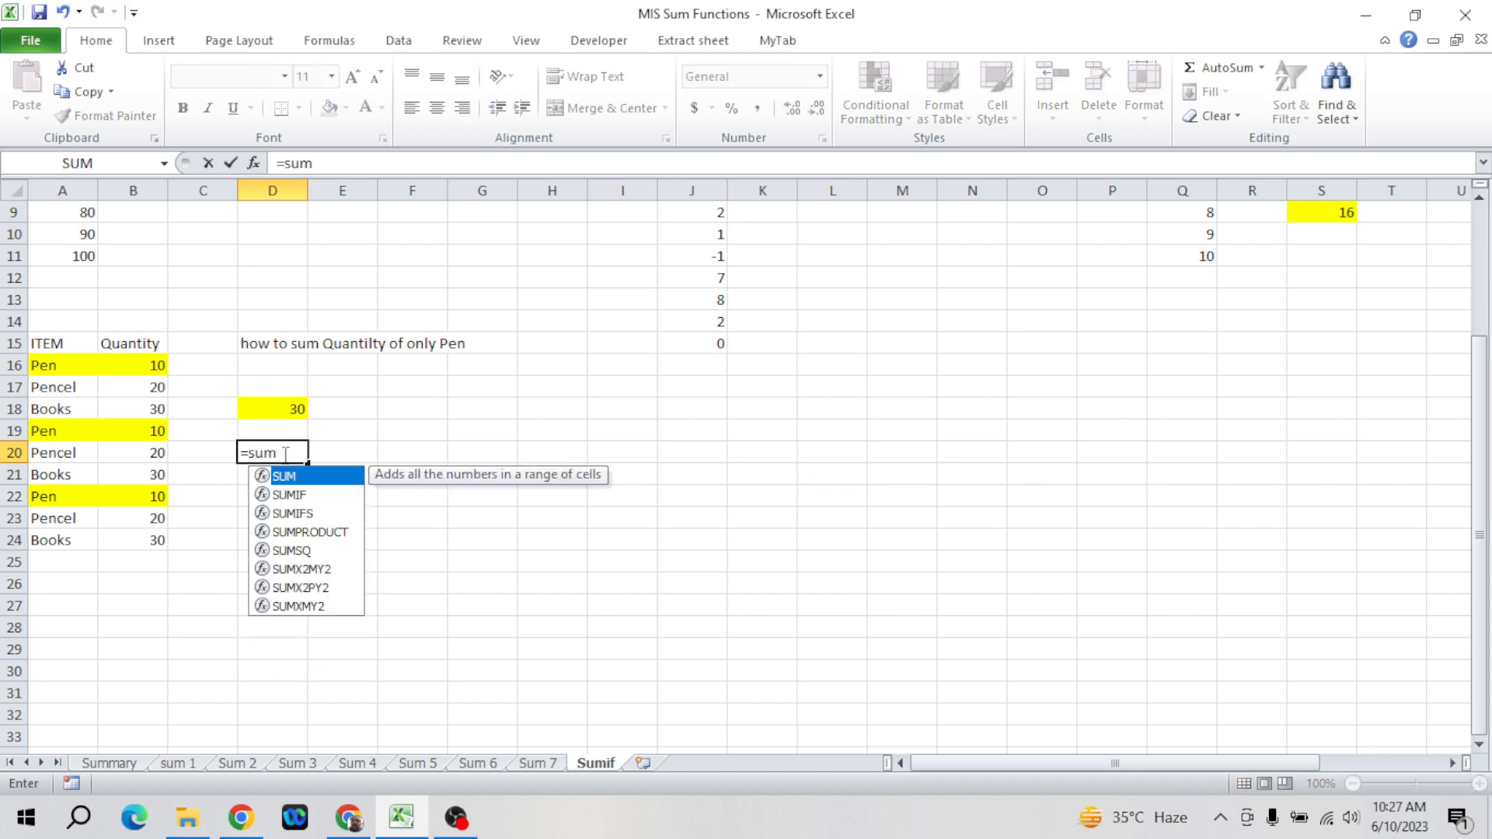
key(Down)
key(Tab)
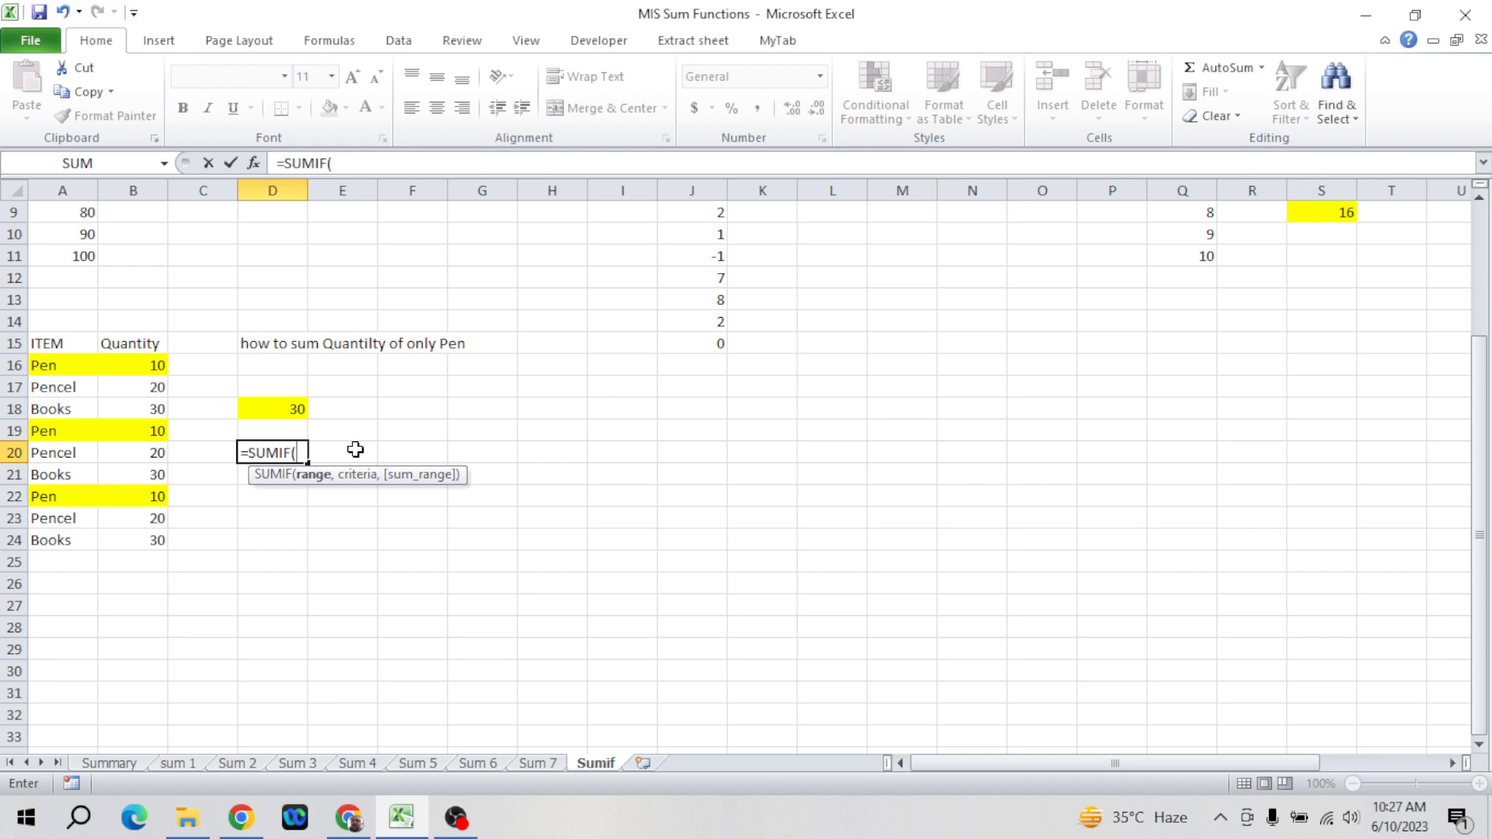
click(66, 365)
key(shift+Down)
key(shift+Down)
key(shift+Down)
key(shift+Down)
key(shift+Down)
key(shift+Down)
key(shift+Down)
key(shift+Down)
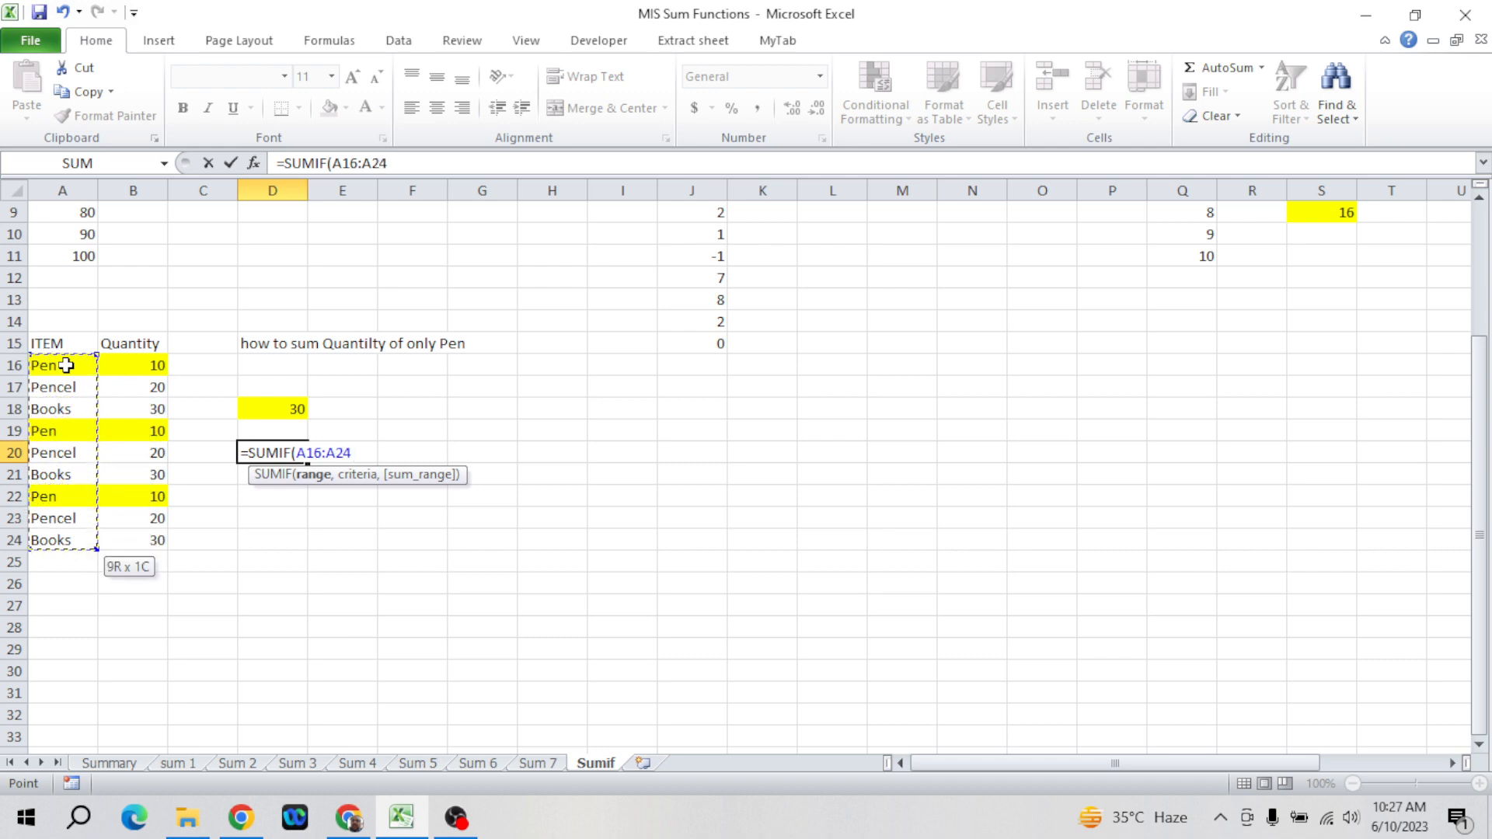
text(,)
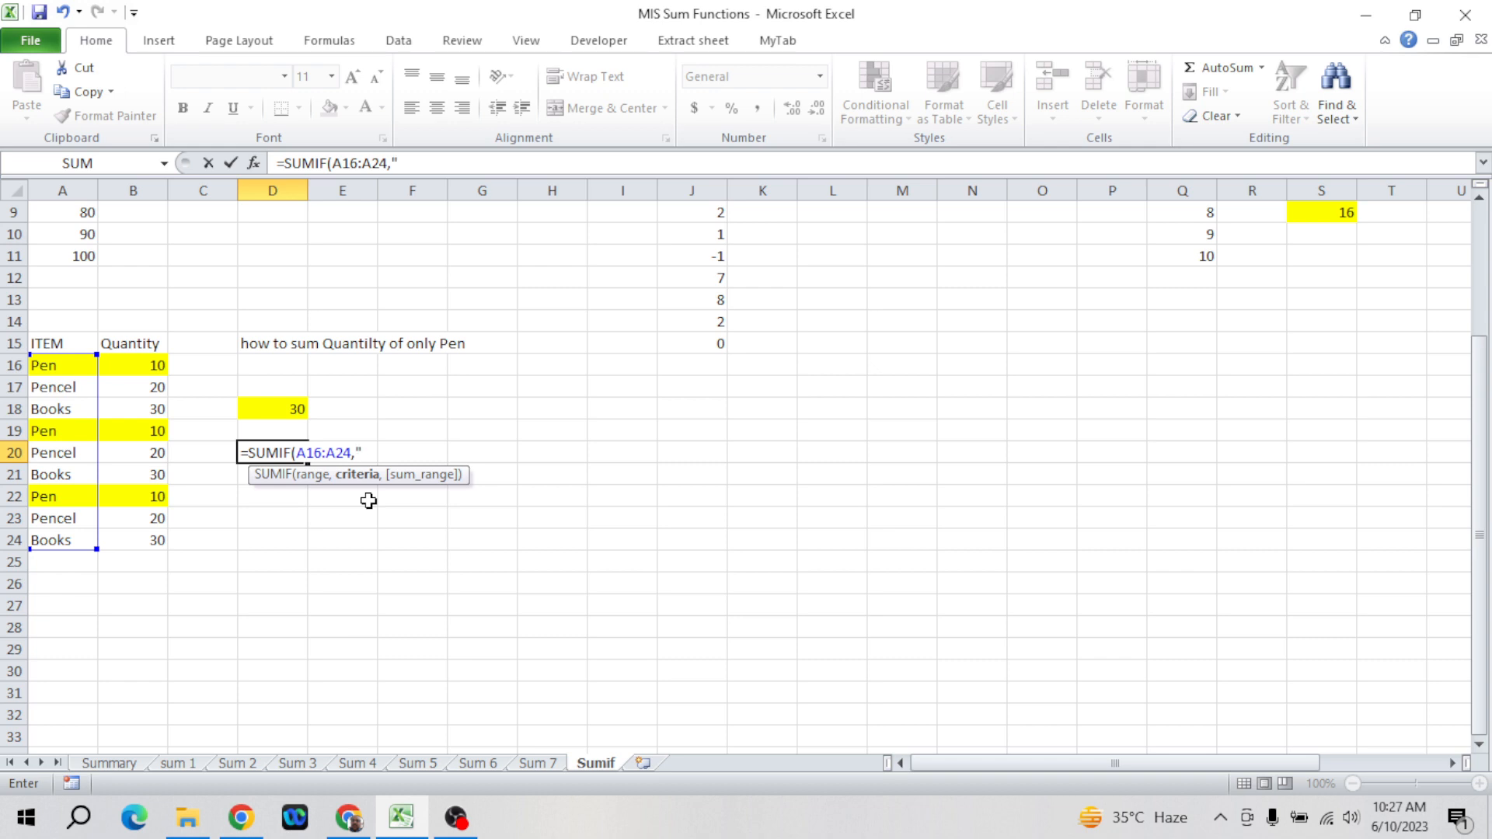
- Complete the D20 formula as =SUMIF(A16:A24,"Books",B16:B24) and check the Books quantities in B18, B21 and B24
text("Books",)
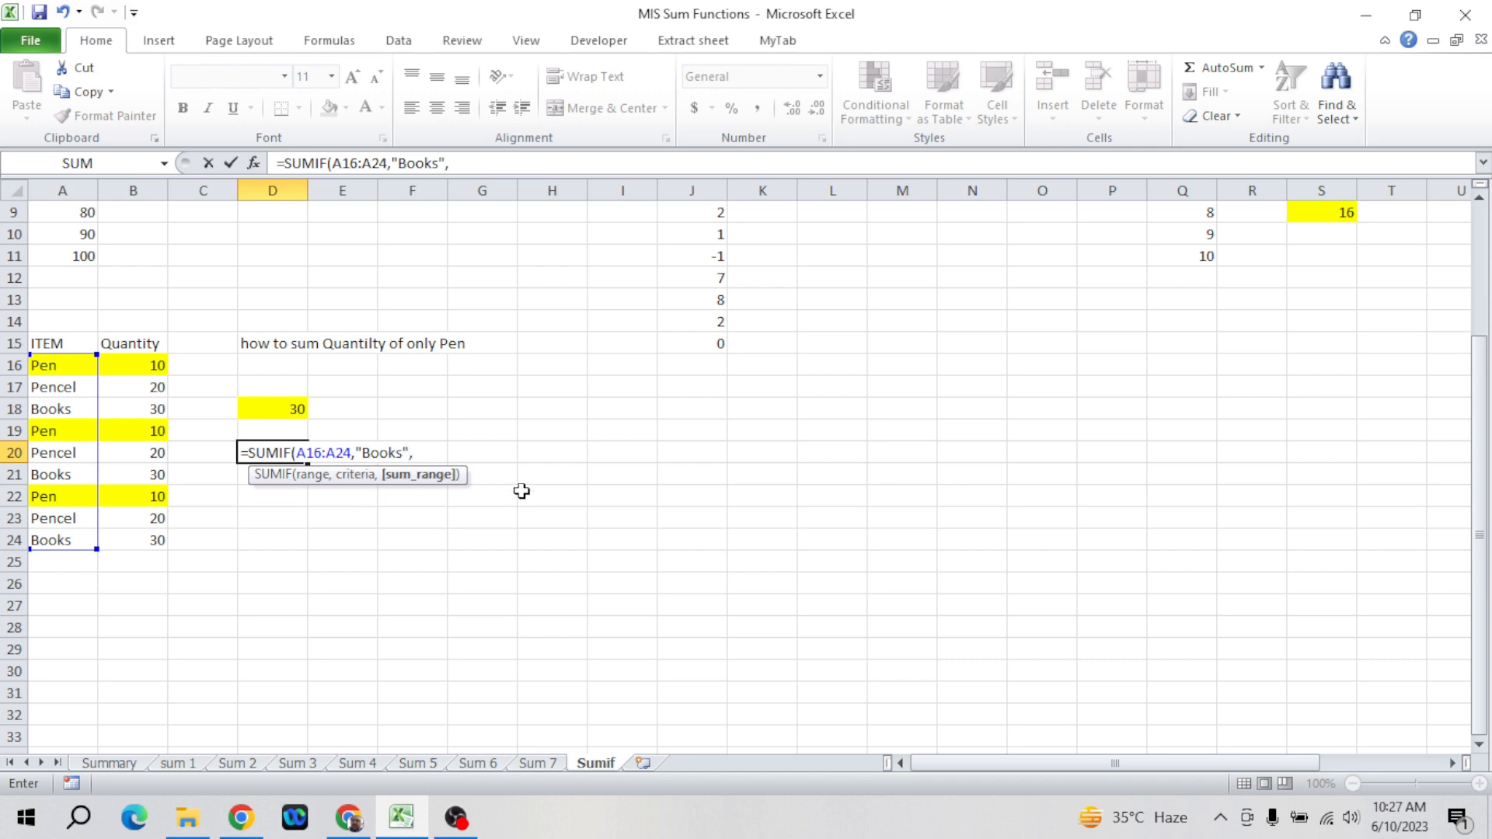
click(156, 362)
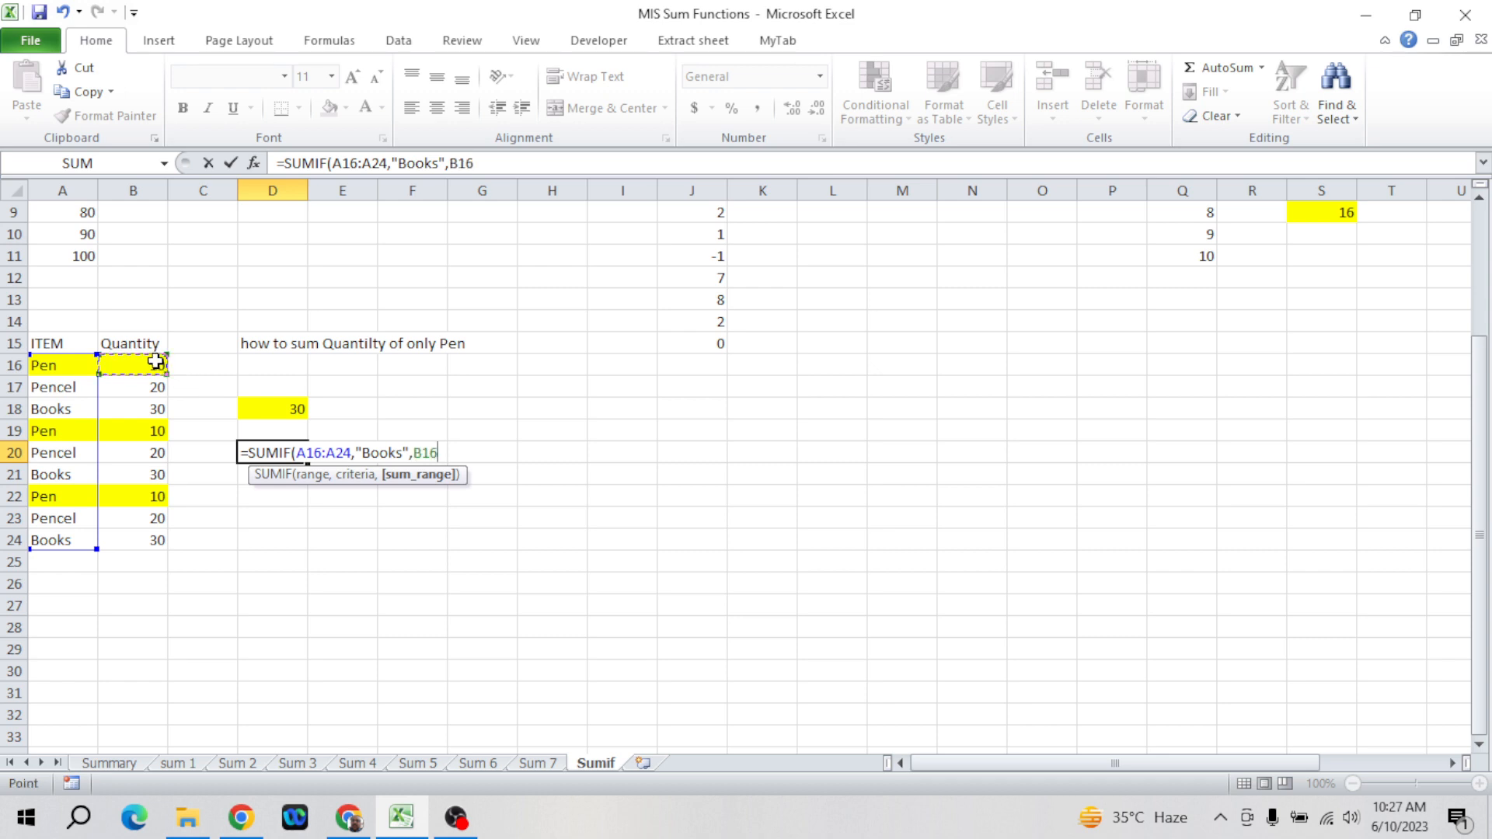
key(ctrl+shift+Down)
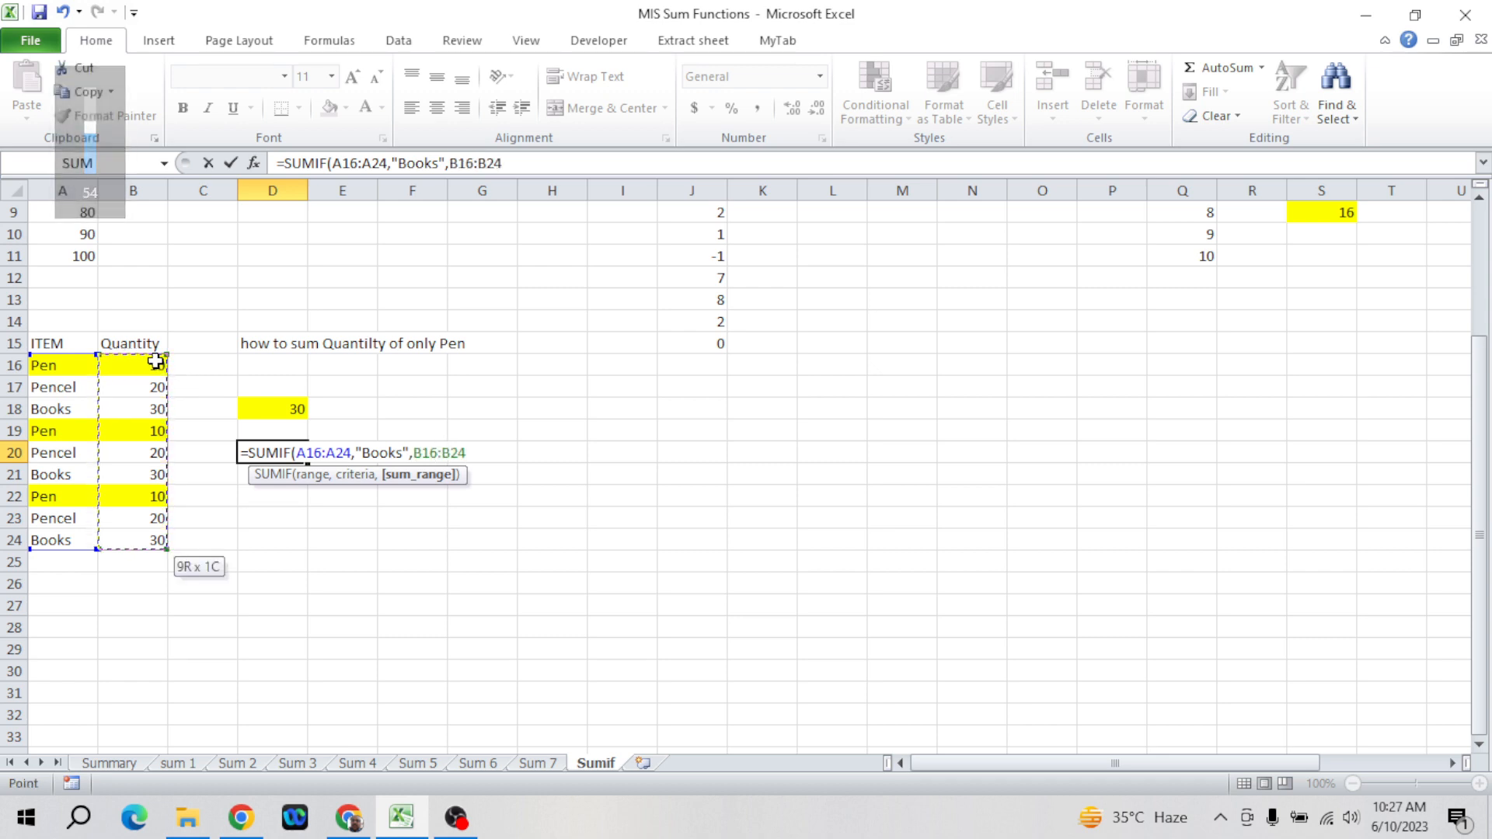
text())
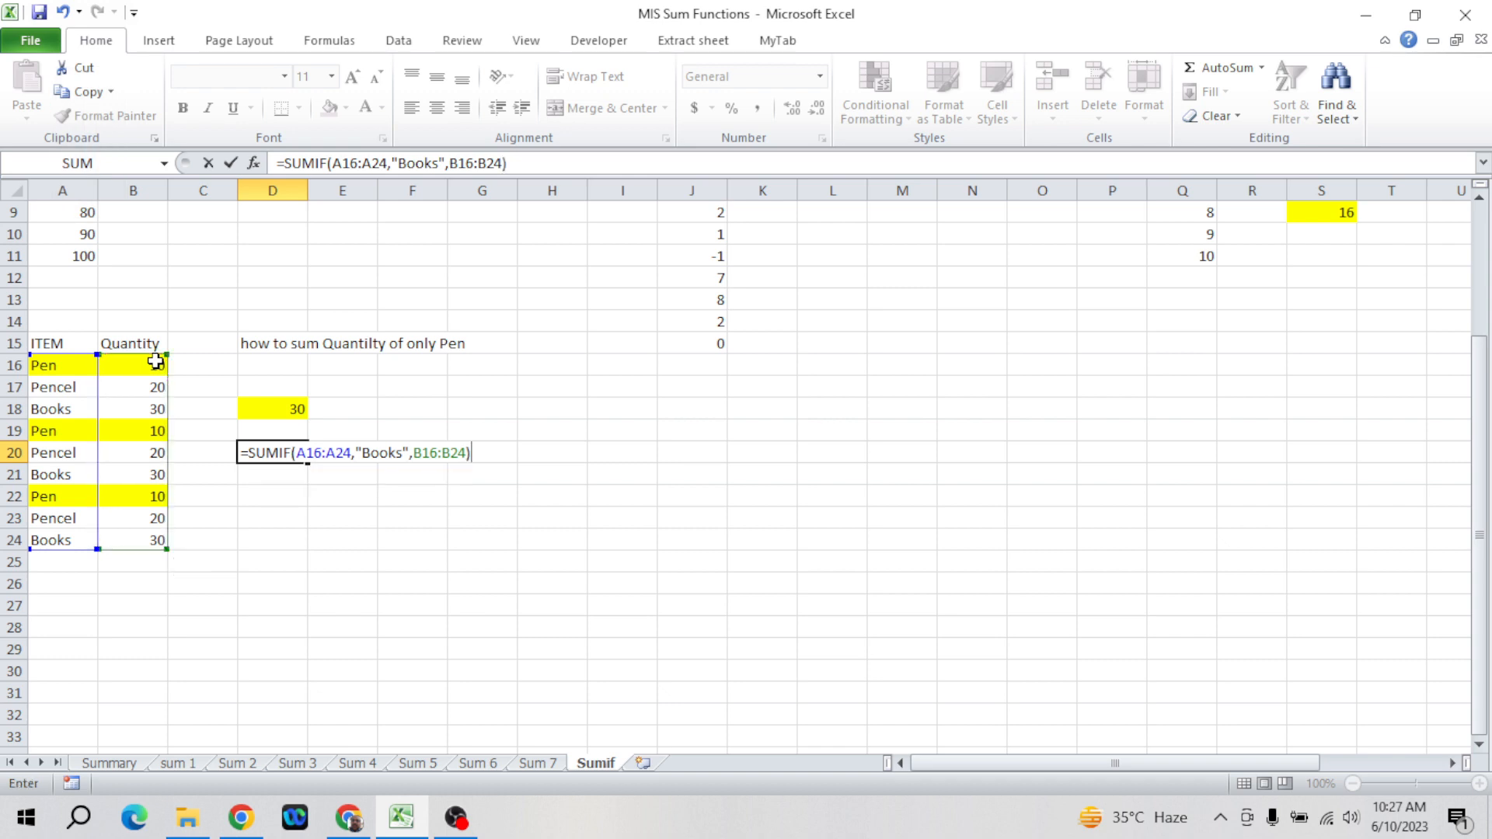
key(Return)
key(Up)
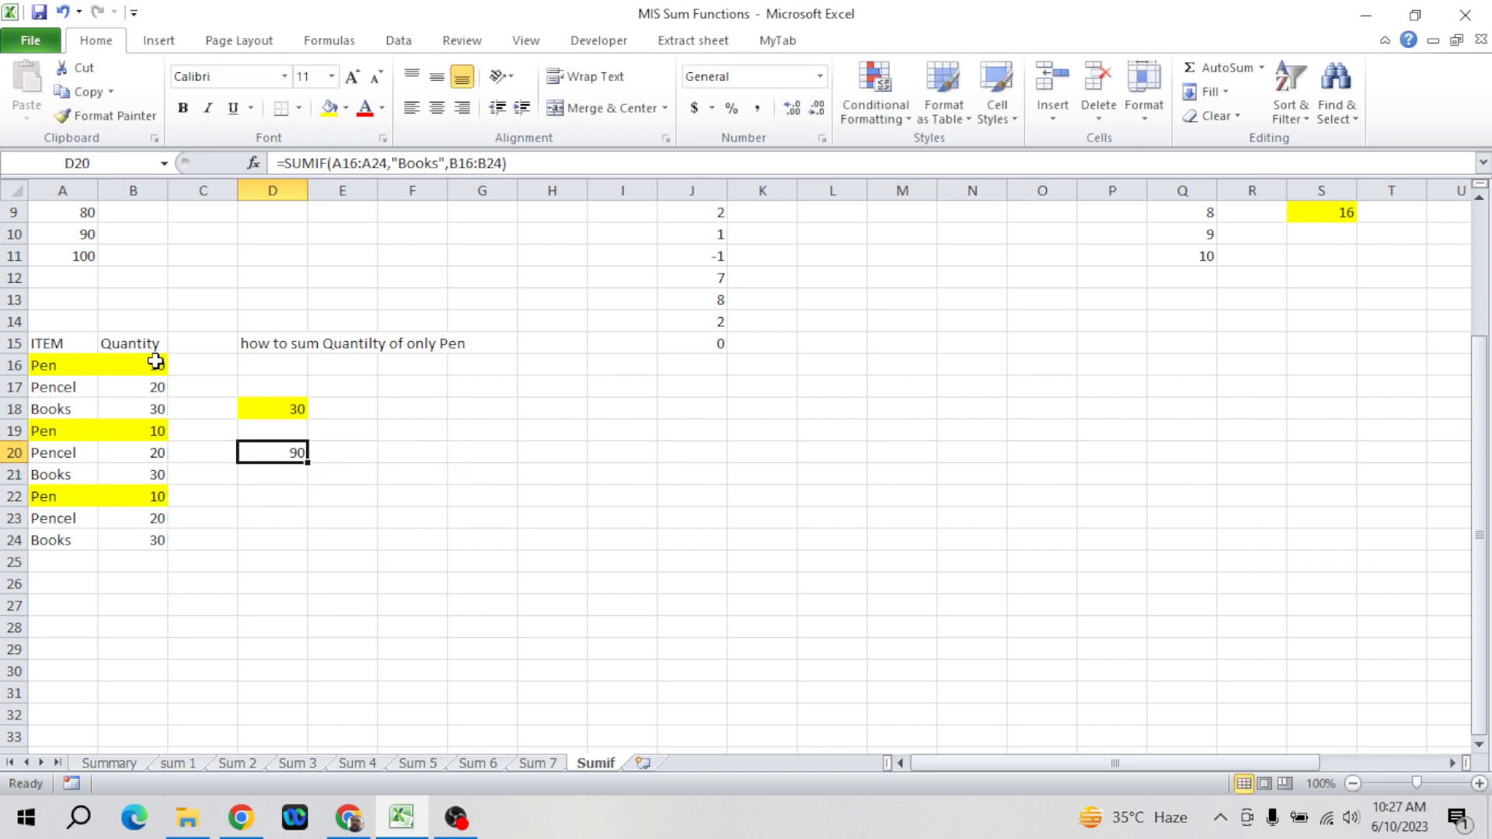
click(154, 409)
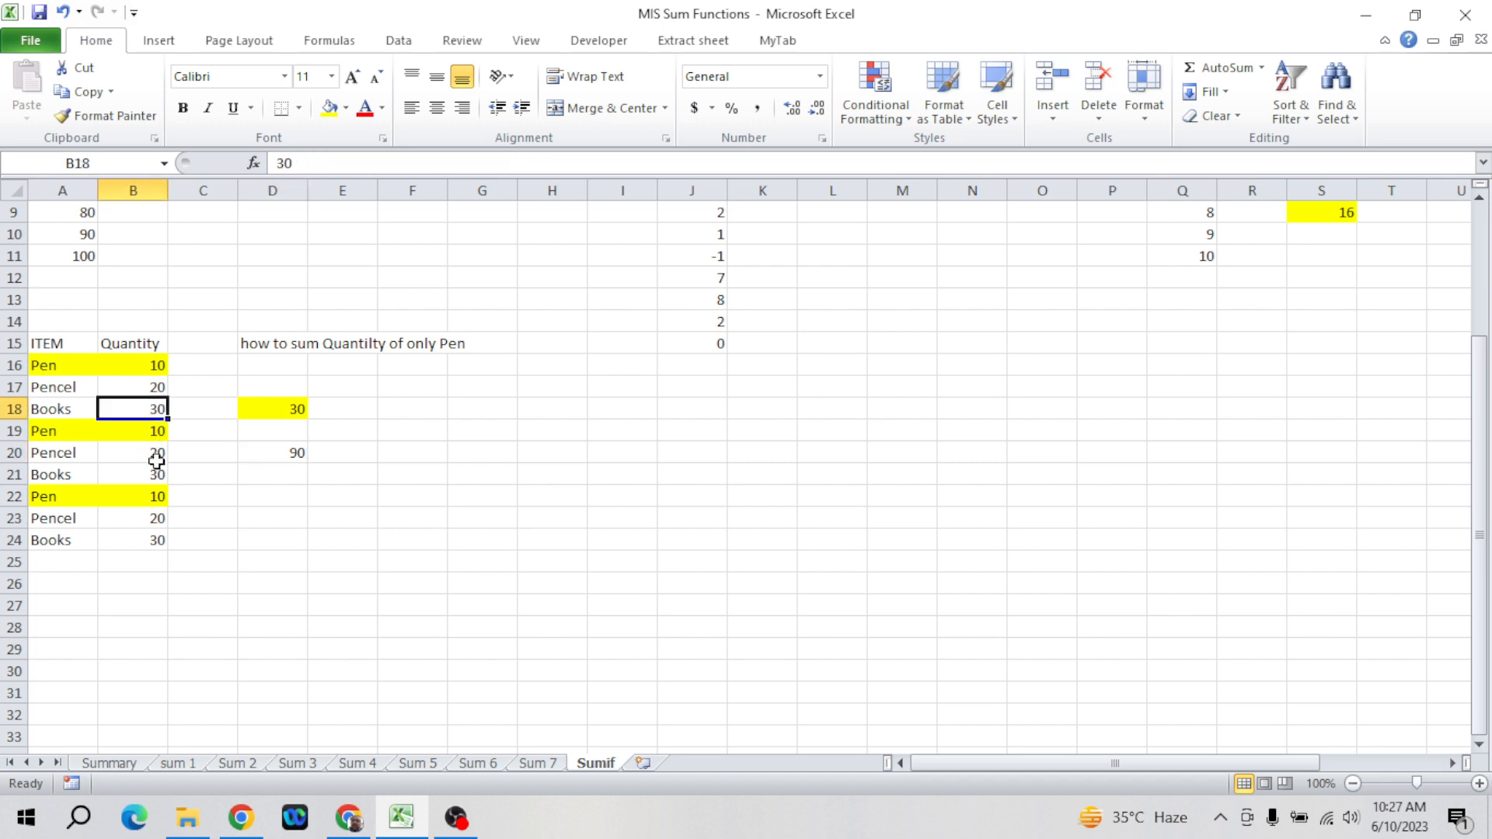
click(158, 472)
click(162, 540)
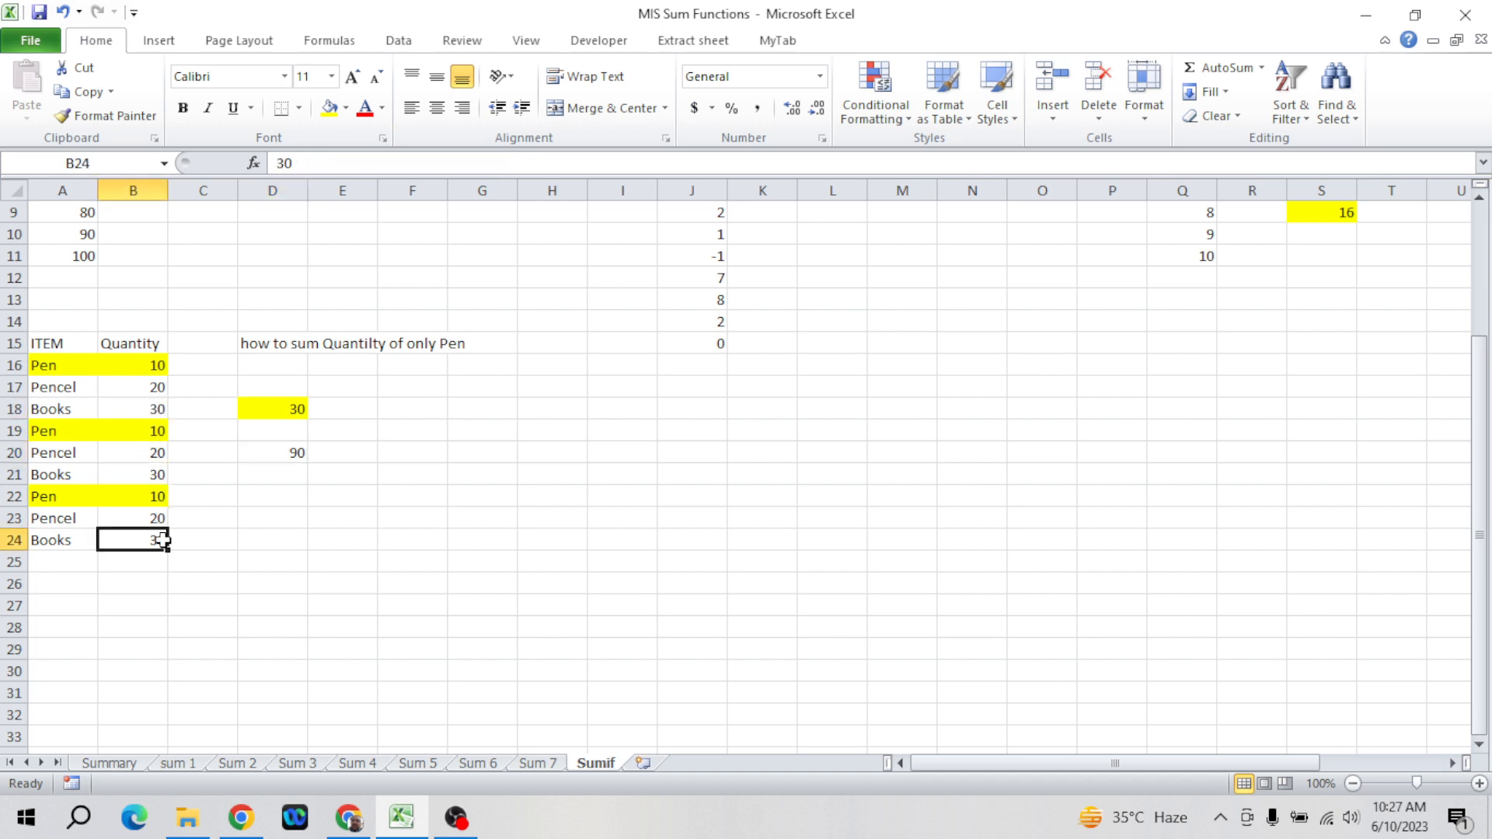
- Copy the ITEM and Quantity table A15:B24 and paste it with its top-left cell at H16
click(76, 343)
key(shift+Right)
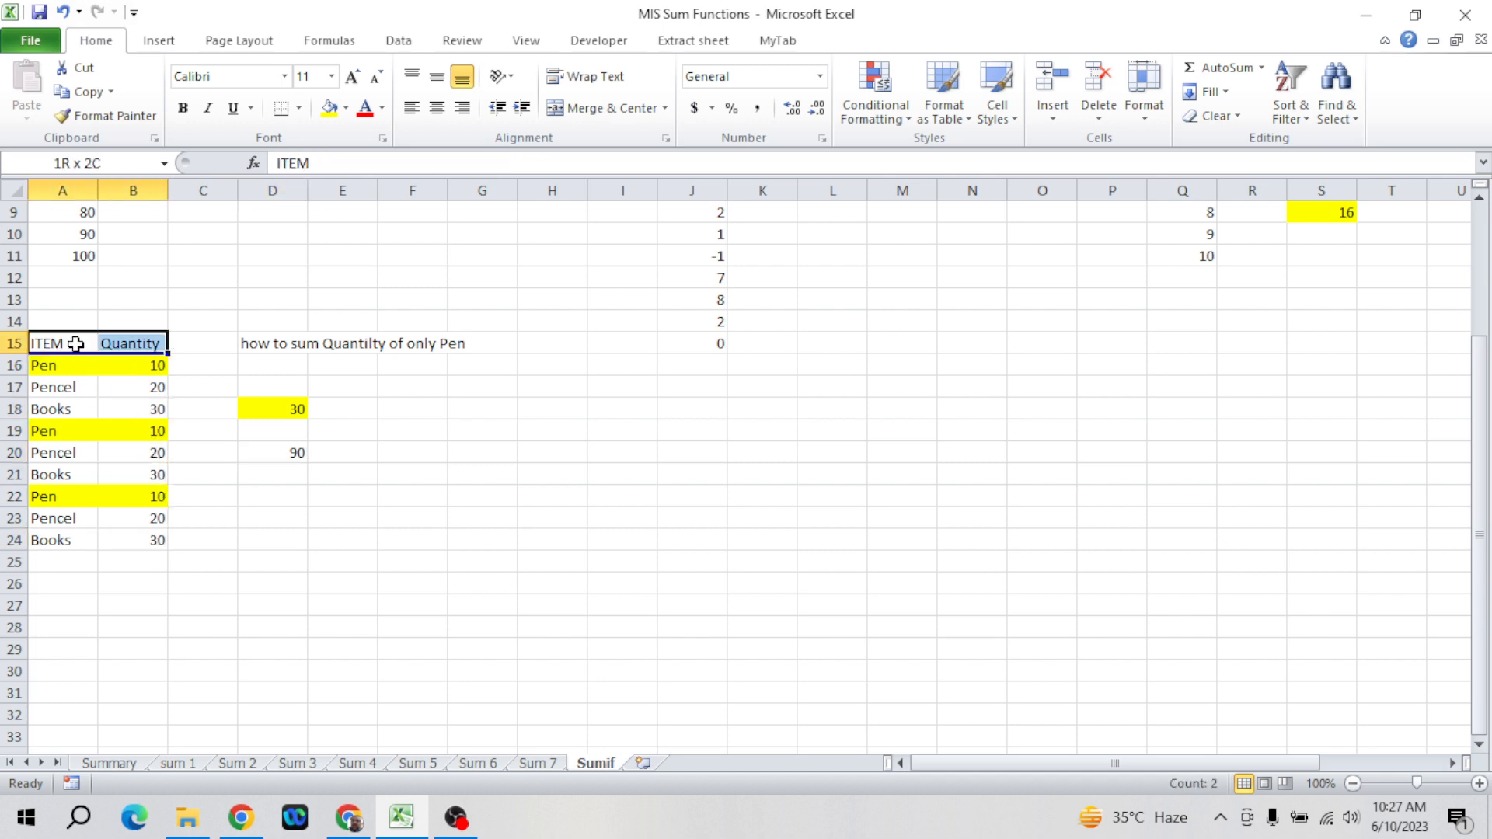
key(ctrl+shift+Down)
key(ctrl+c)
key(Right)
key(Right)
key(Right)
key(Right)
key(Right)
key(Right)
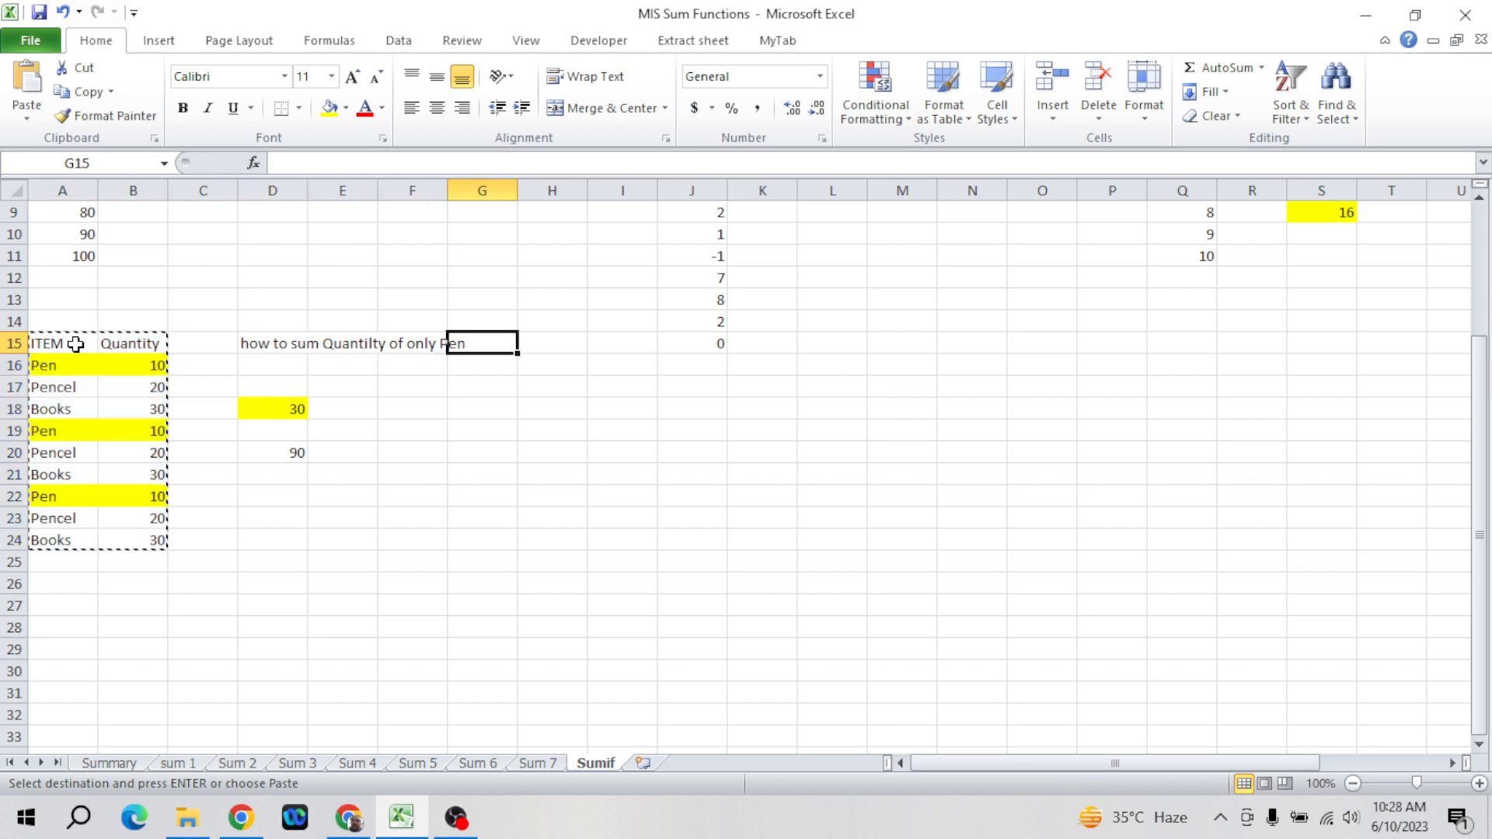
key(Right)
key(Down)
key(Return)
key(Right)
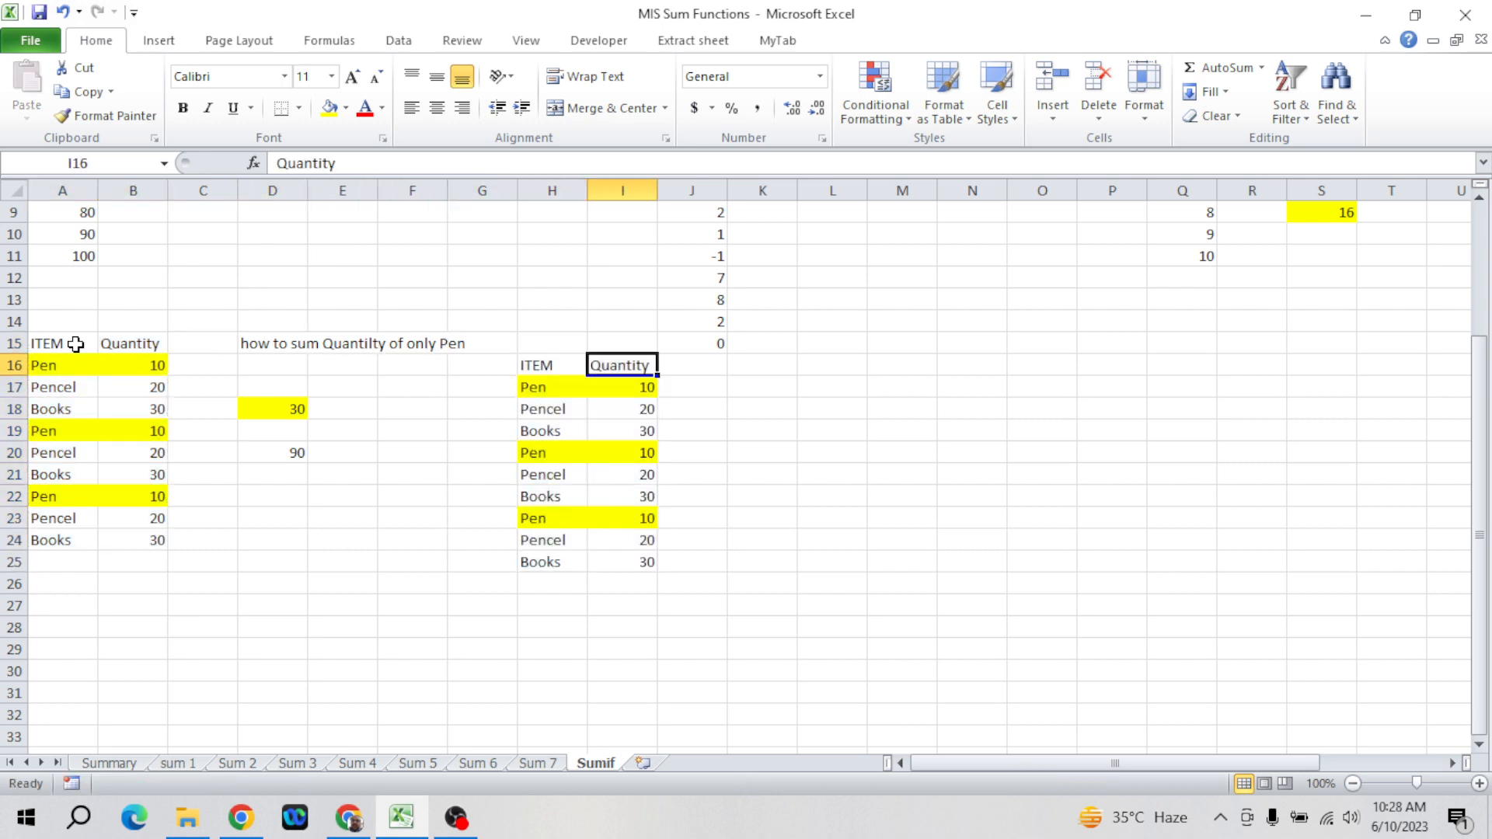
key(Right)
shift+click(75, 343)
text(Pr)
key(Escape)
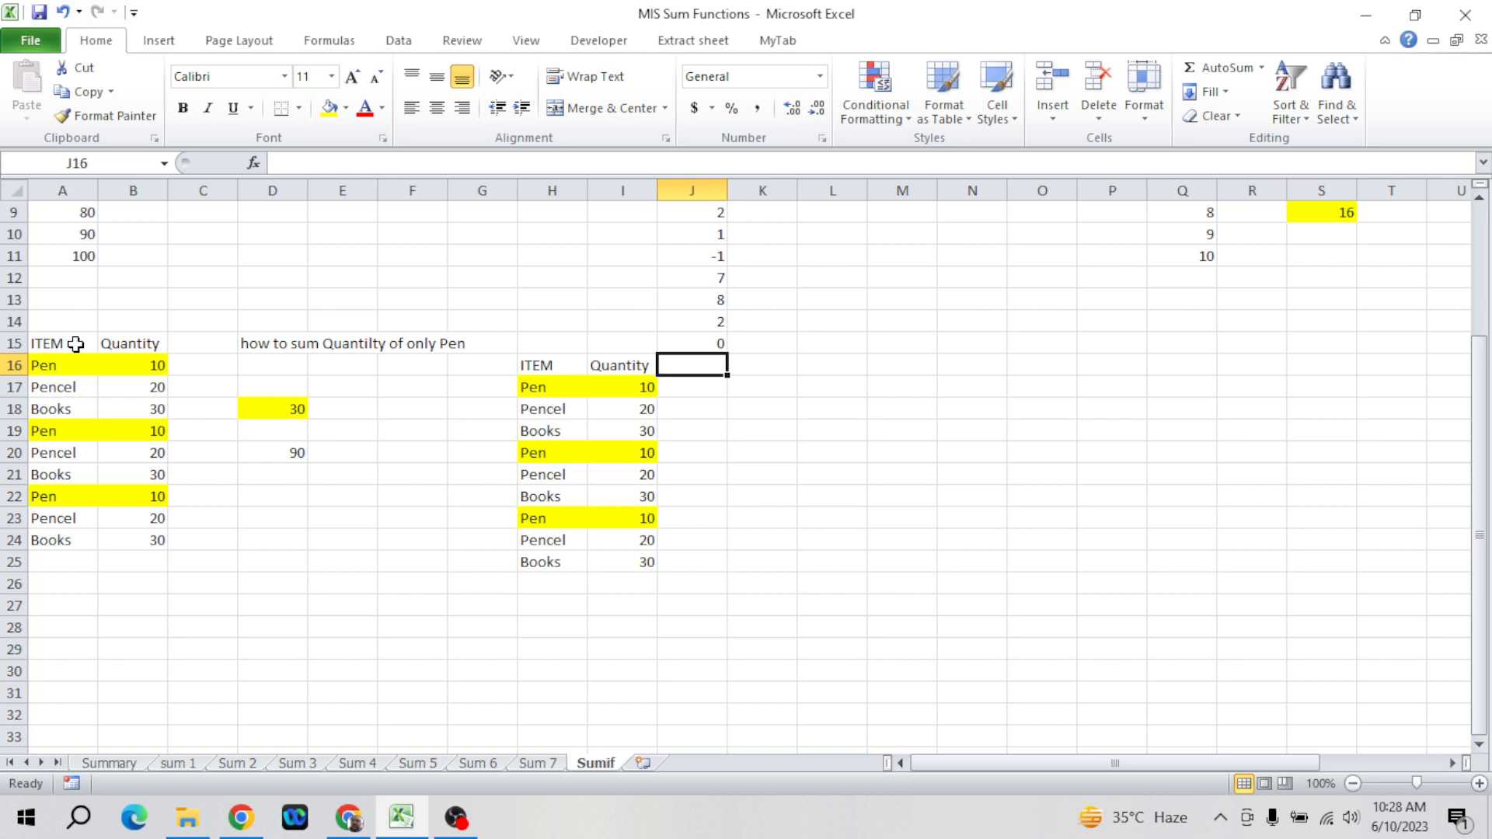
- Add the column headings Price in J16 and Total Cost in K16 to the second table
text(Total Cost)
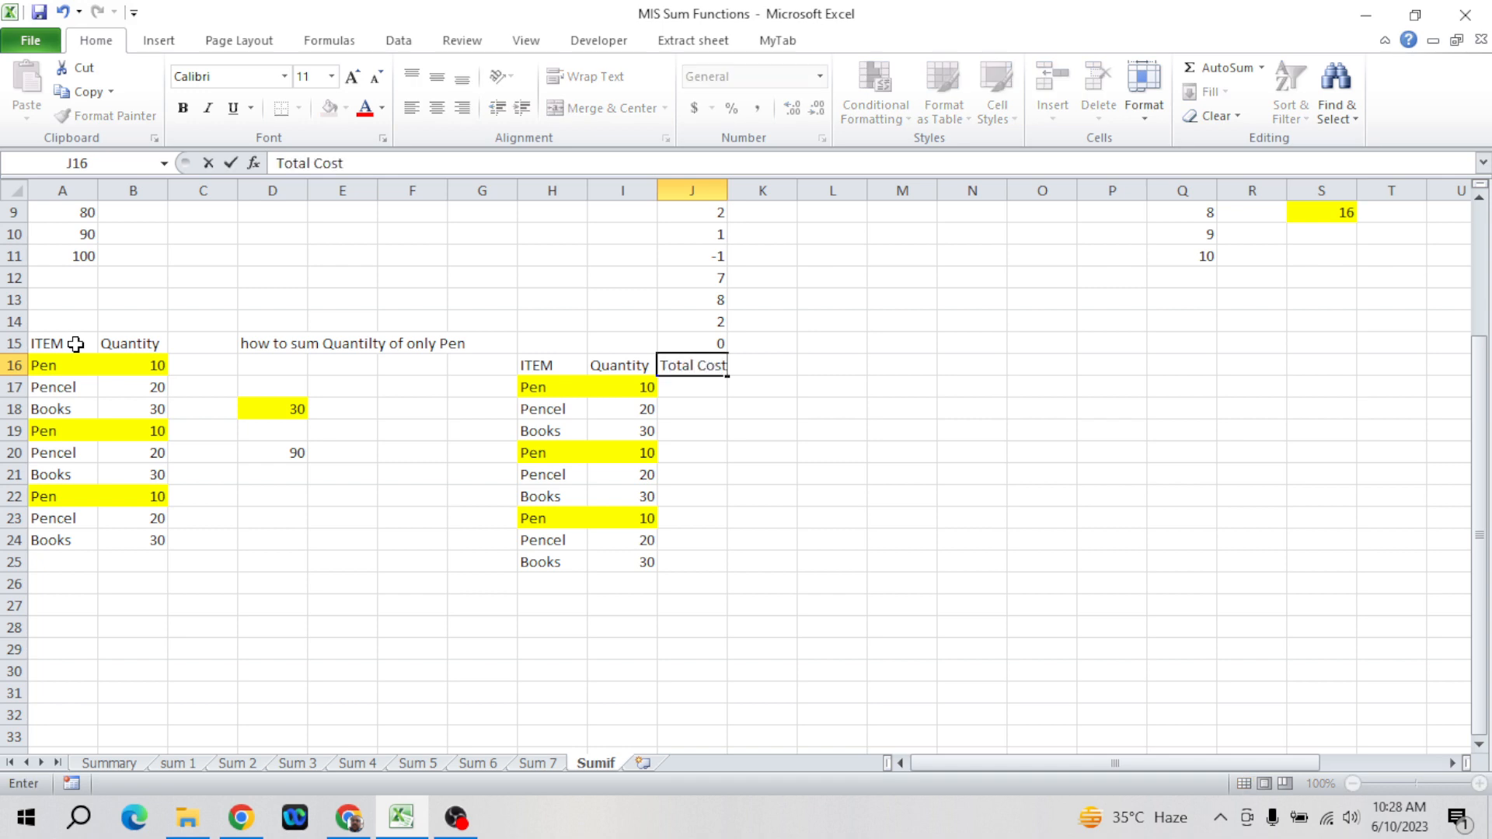
key(Return)
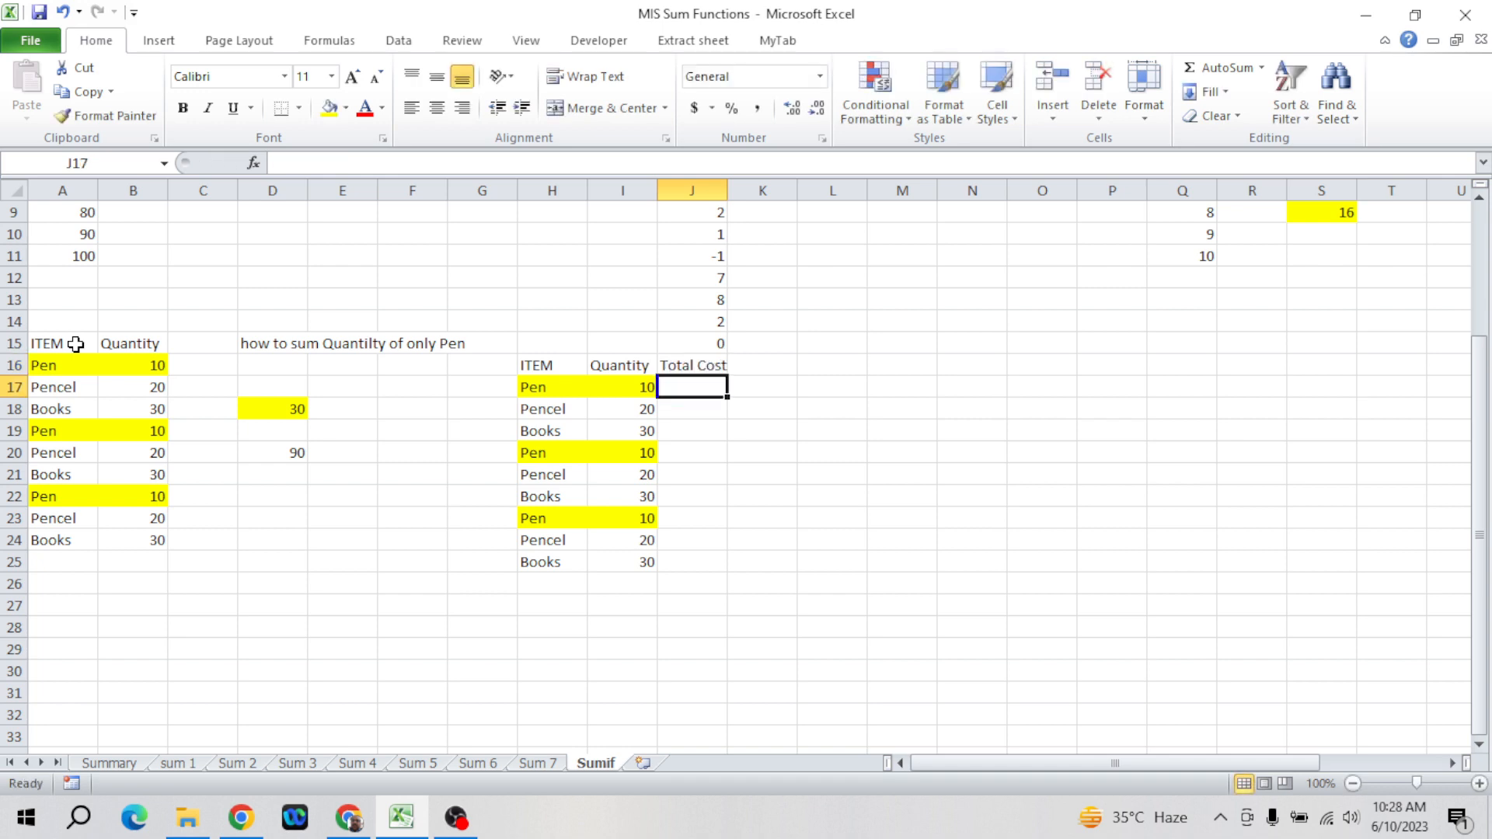
key(Left)
key(Left)
key(Right)
key(Right)
key(Up)
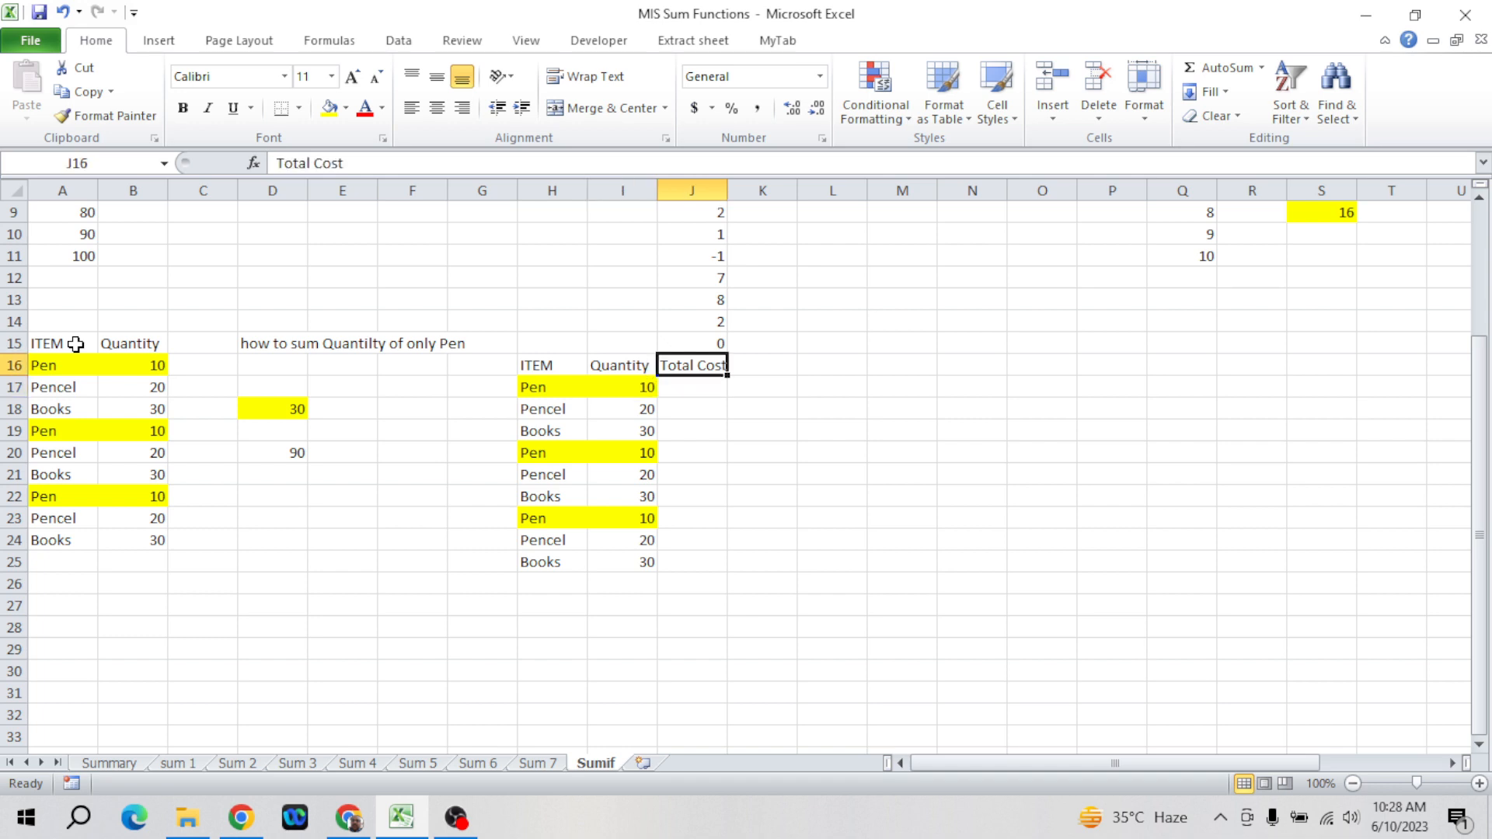
text(Proce)
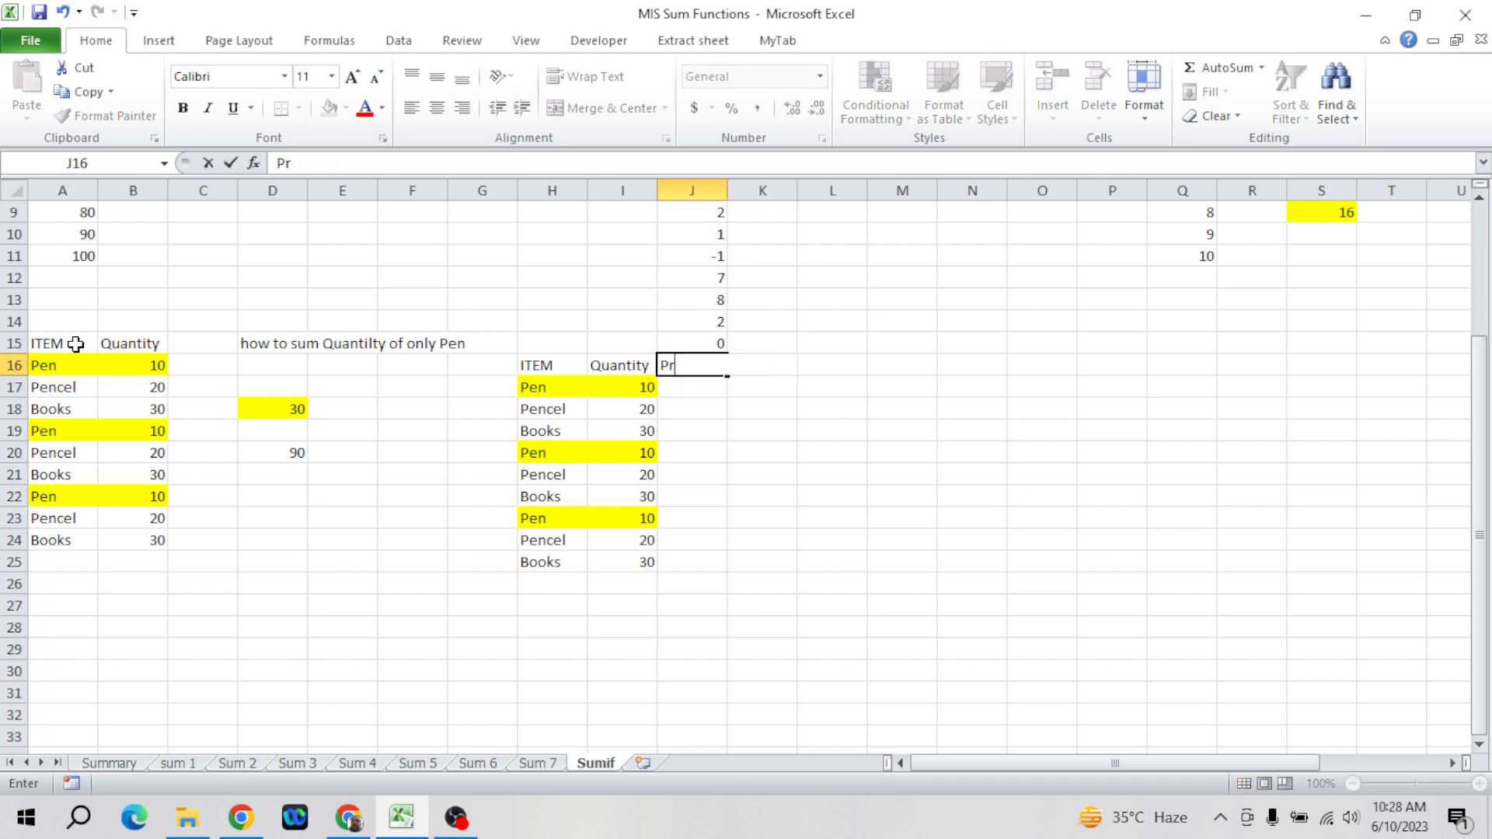
key(BackSpace)
key(BackSpace)
key(BackSpace)
text(ice)
key(Return)
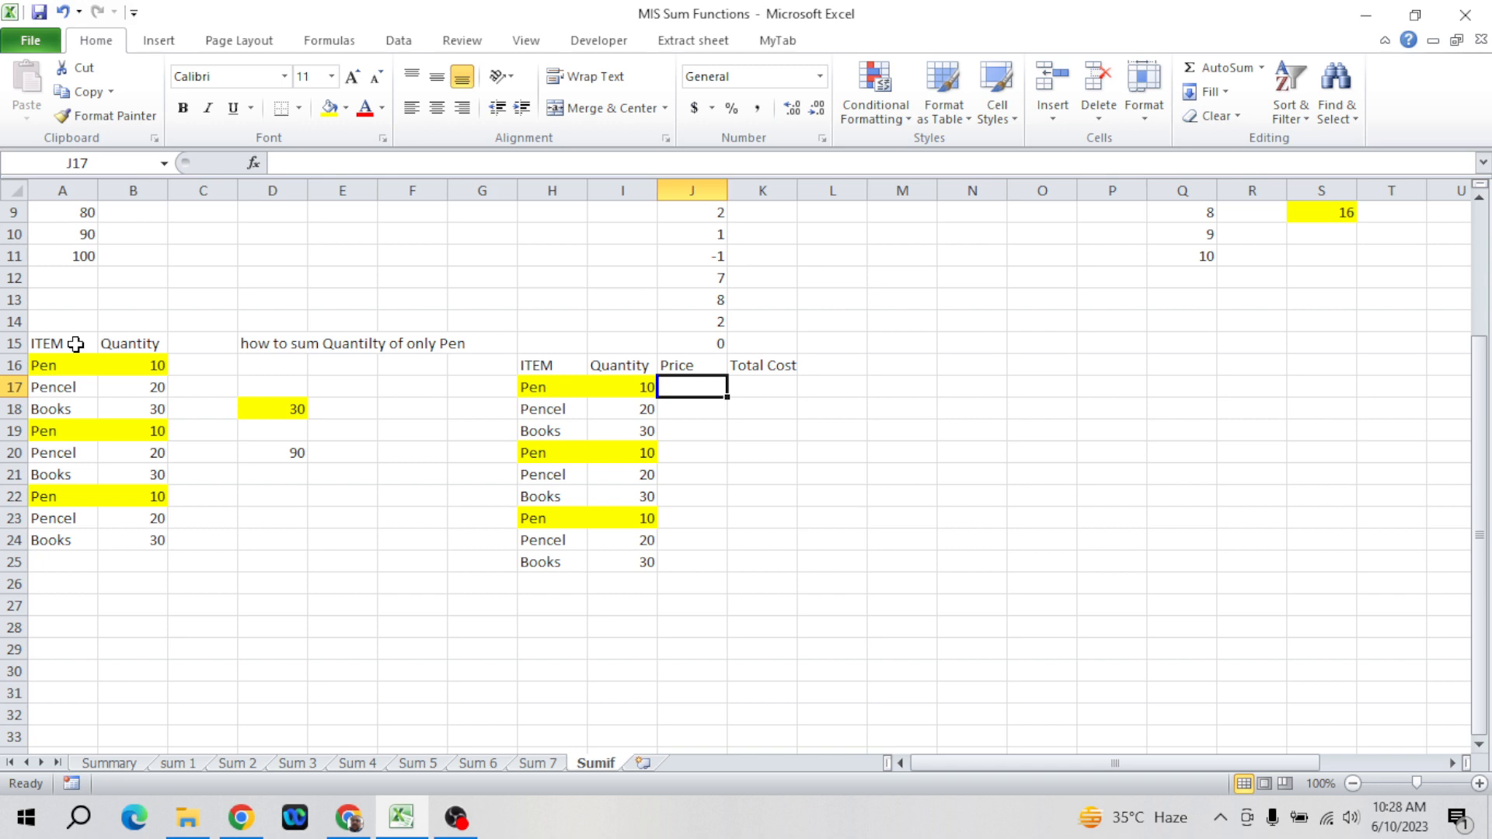
- Enter the prices 10, 15 and 30 in J17:J19 for Pen, Pencel and Books
click(548, 435)
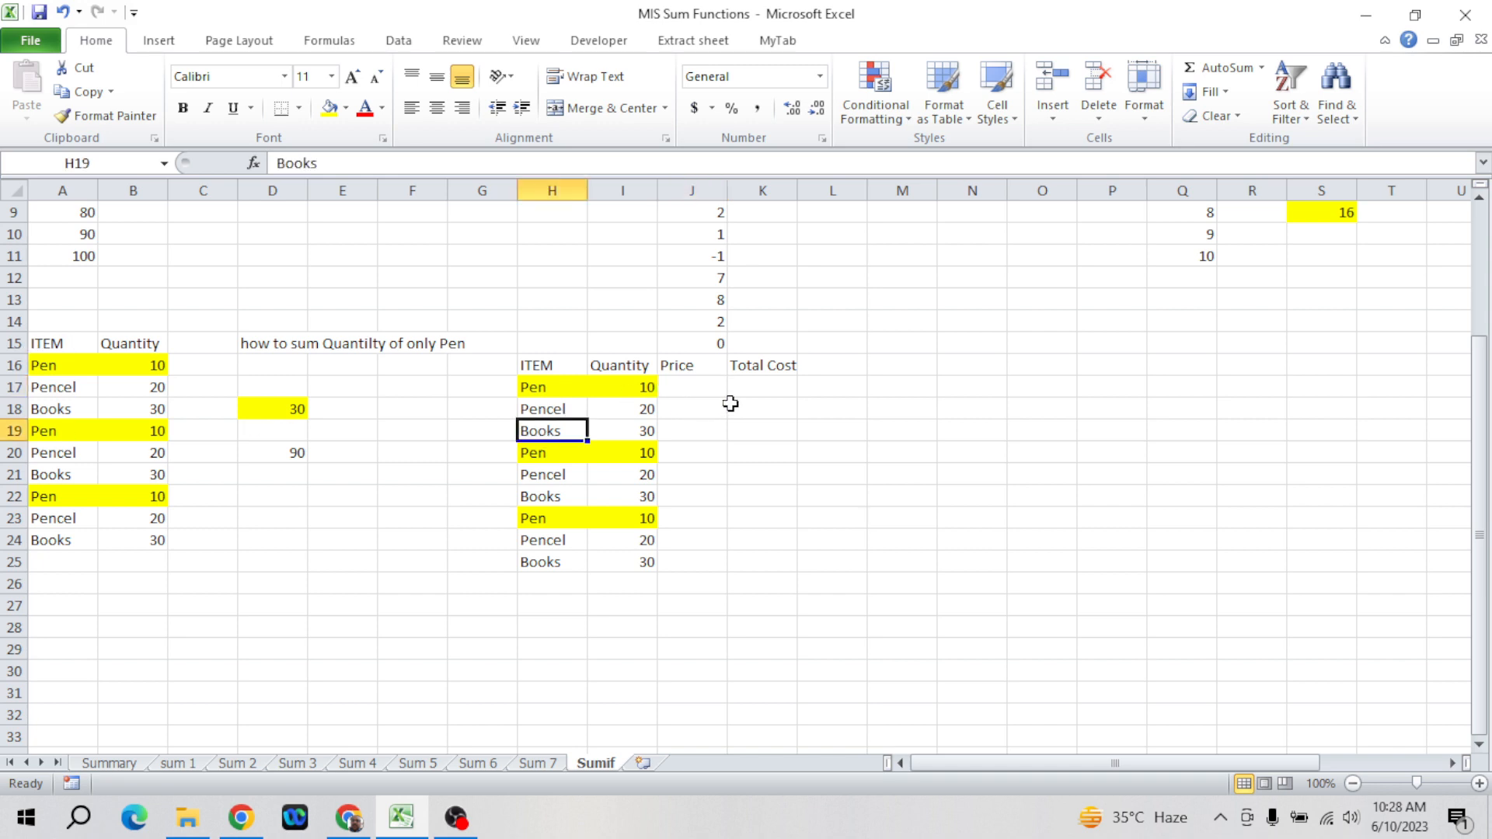
click(709, 384)
text(10)
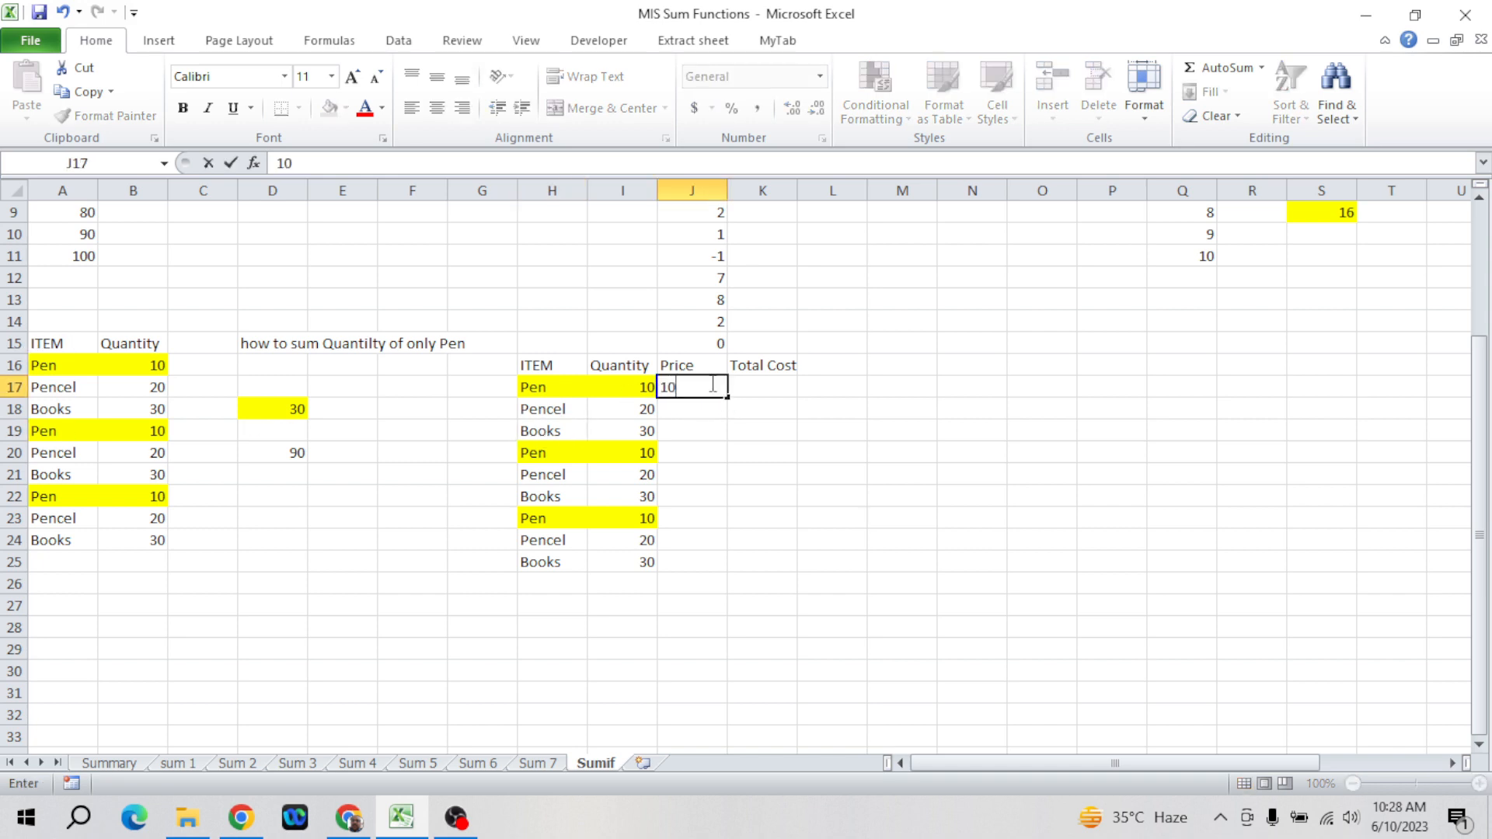
key(Return)
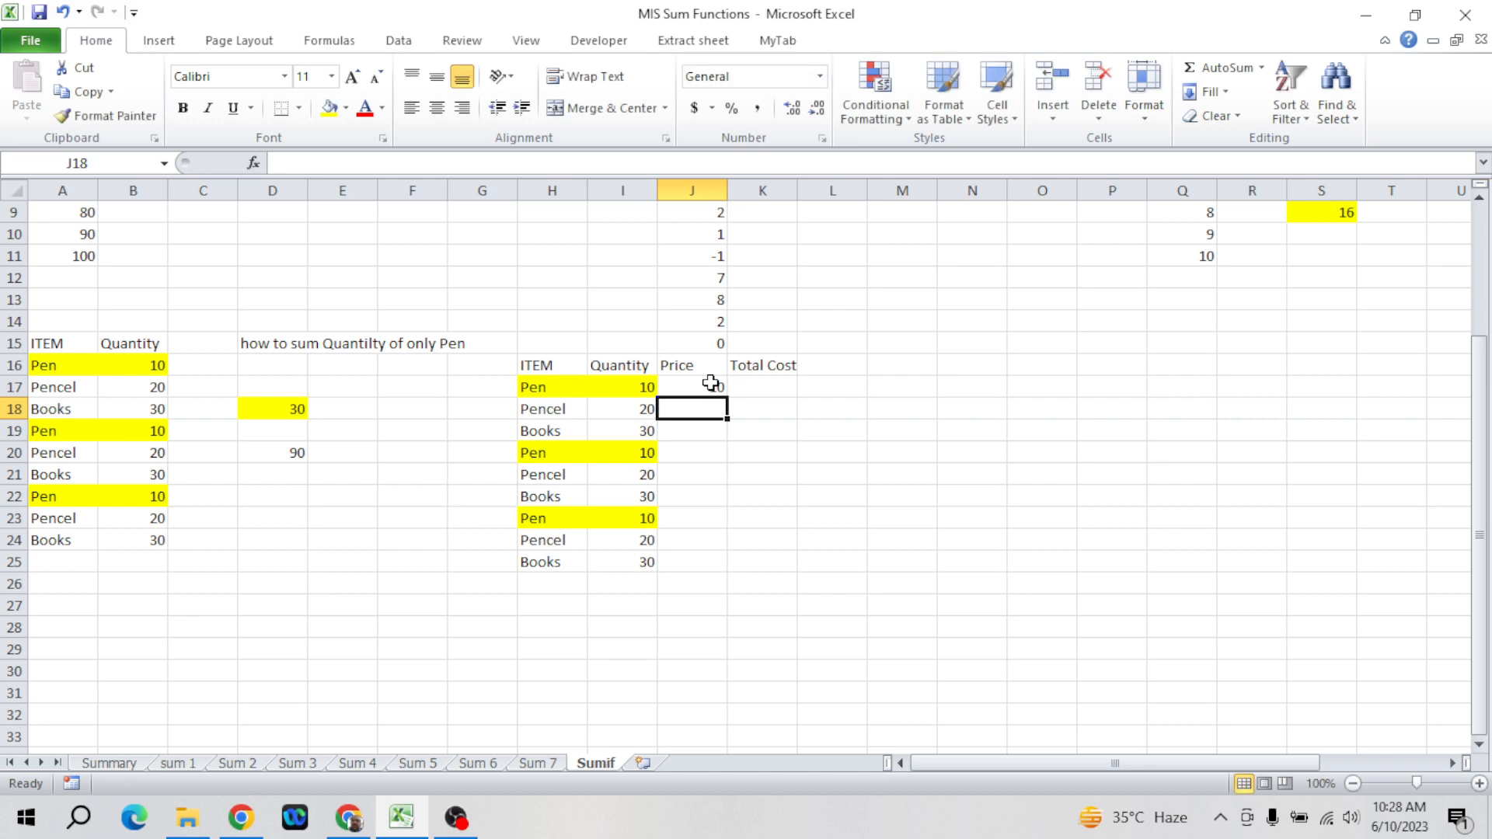
text(15)
key(Return)
text(30)
key(Return)
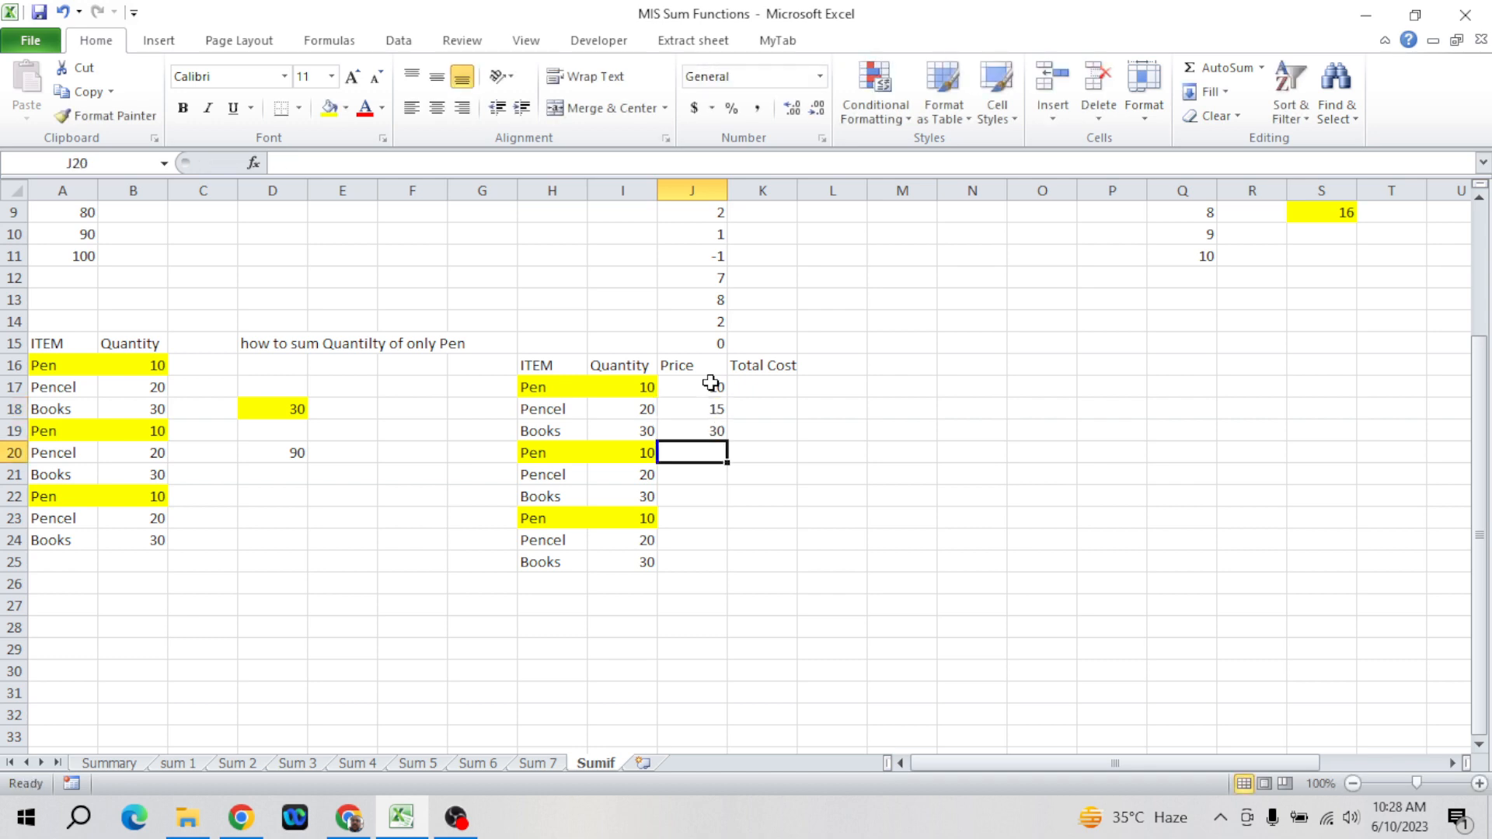
- Copy the prices in J17:J19 and paste them into J20:J22 and J23:J25
click(710, 383)
key(shift+Down)
key(shift+Down)
key(Down)
key(Down)
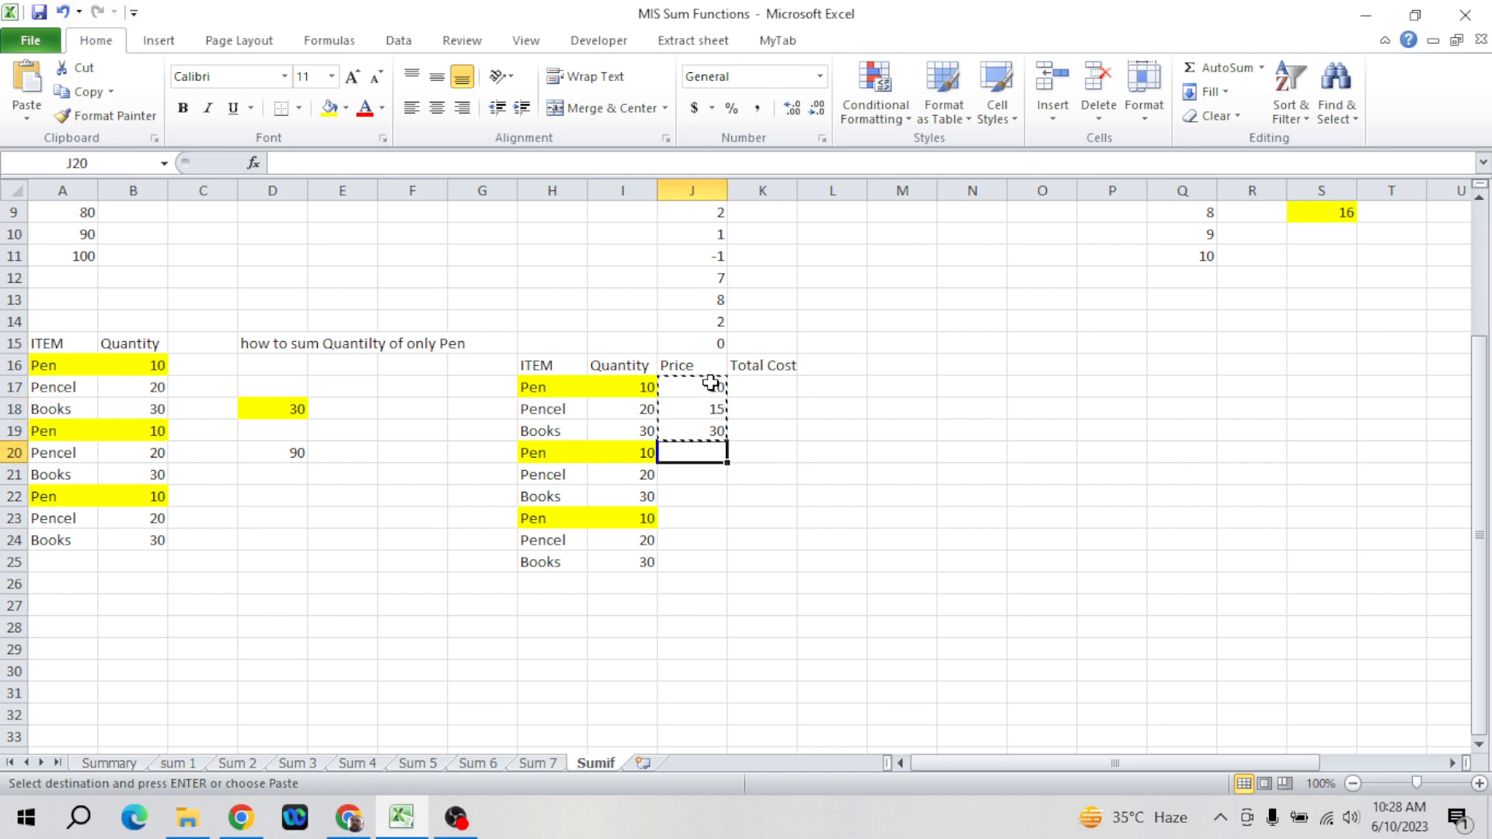
key(ctrl+v)
key(Down)
key(Down)
key(Down)
key(ctrl+v)
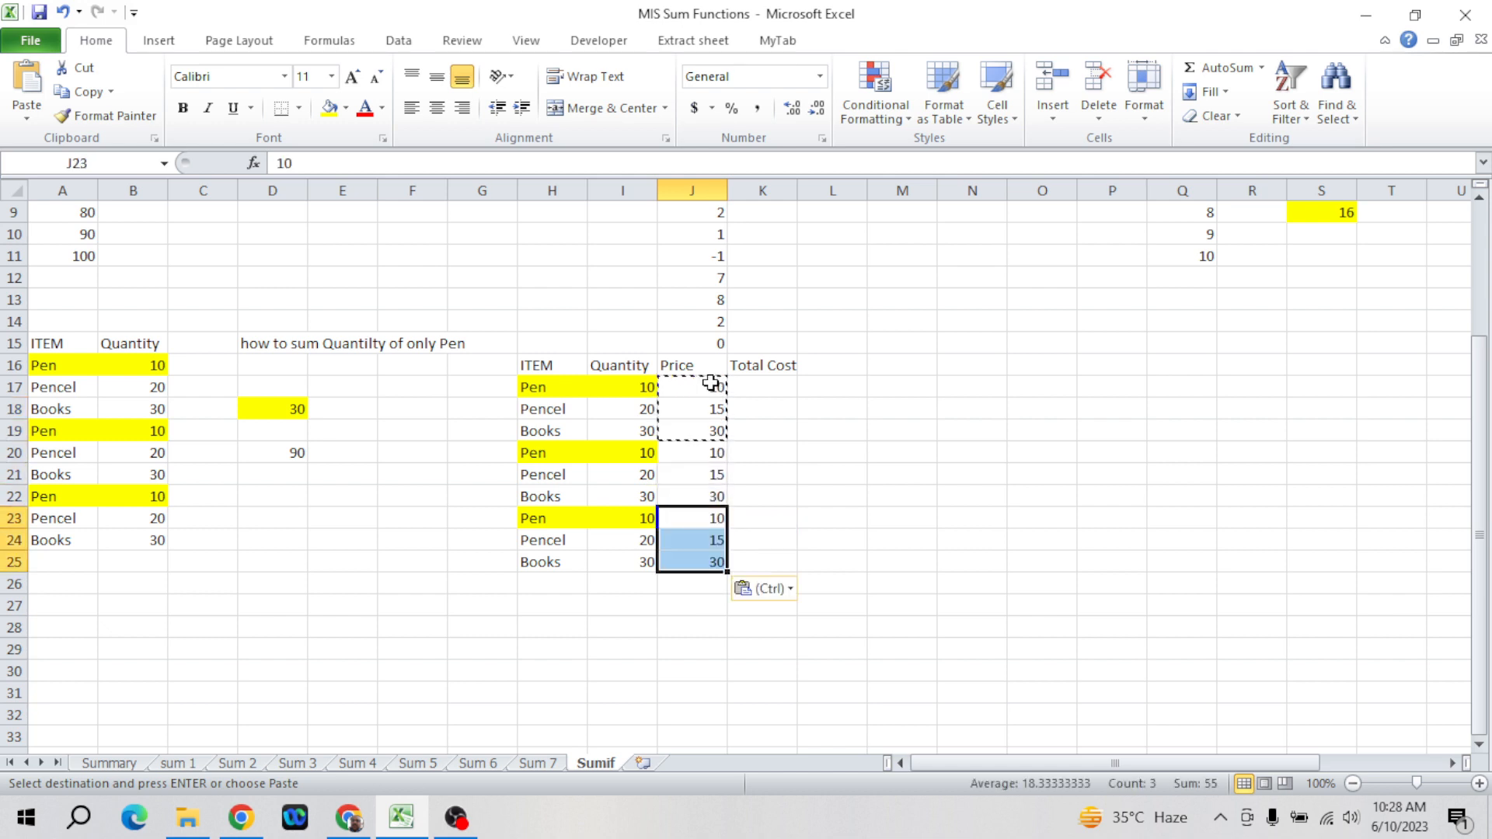
- Enter the formula =I17*J17 in K17 to multiply Quantity by Price
key(Up)
key(Up)
key(Up)
key(Up)
key(Up)
key(Up)
key(Right)
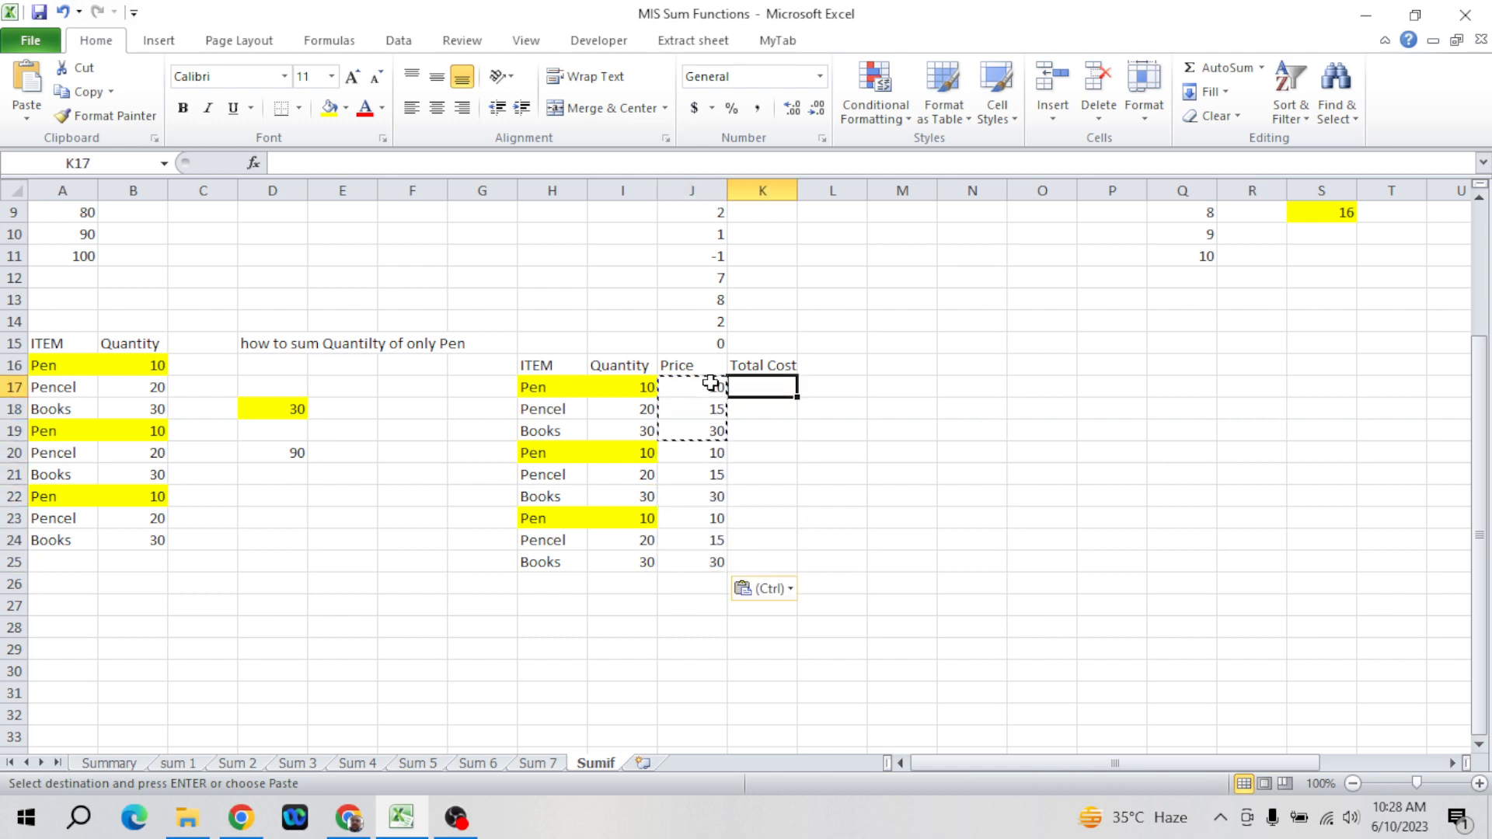
text(=)
key(Left)
key(Left)
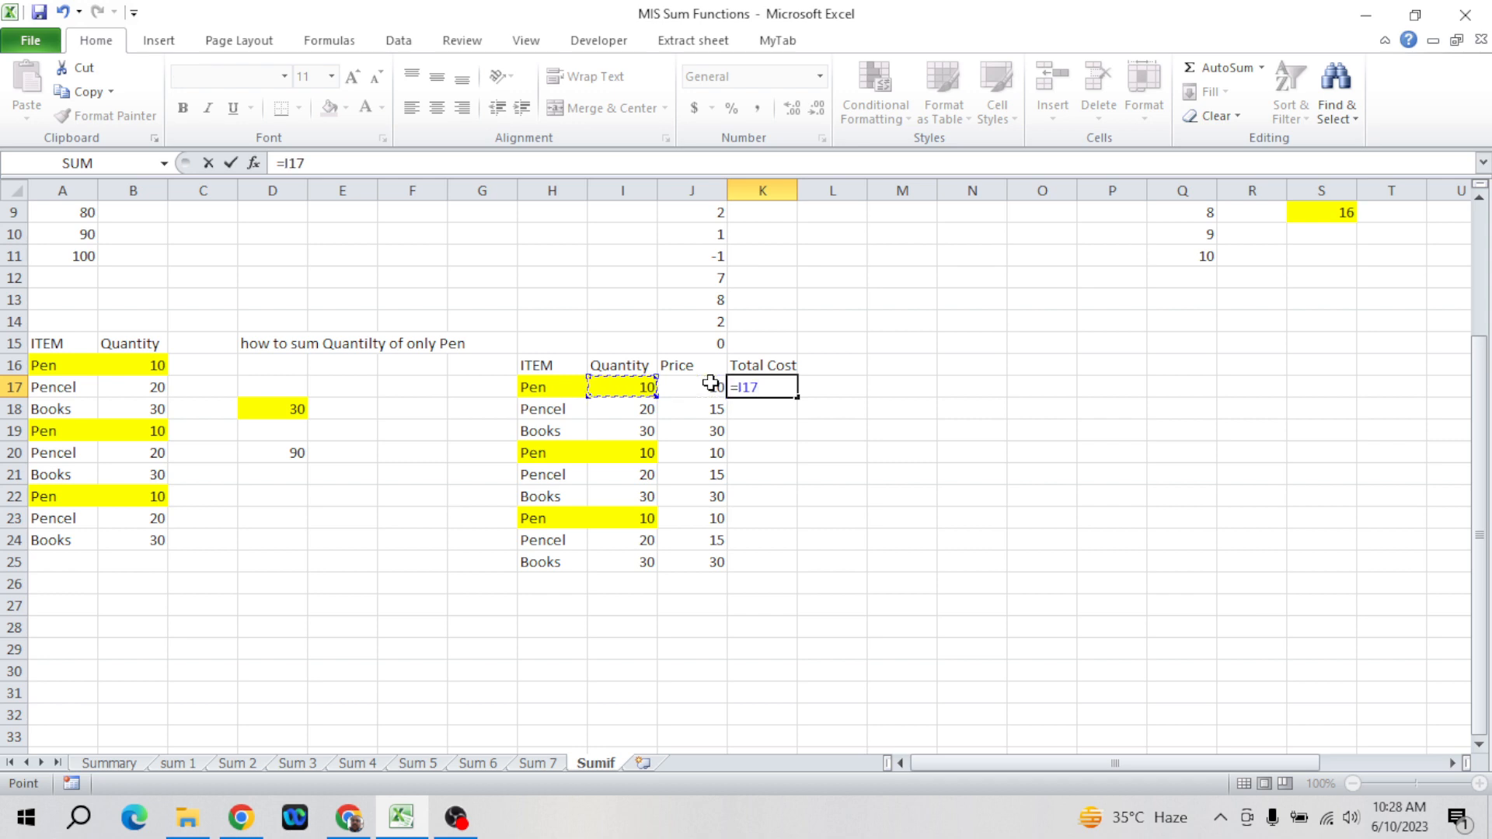
text(*)
key(Left)
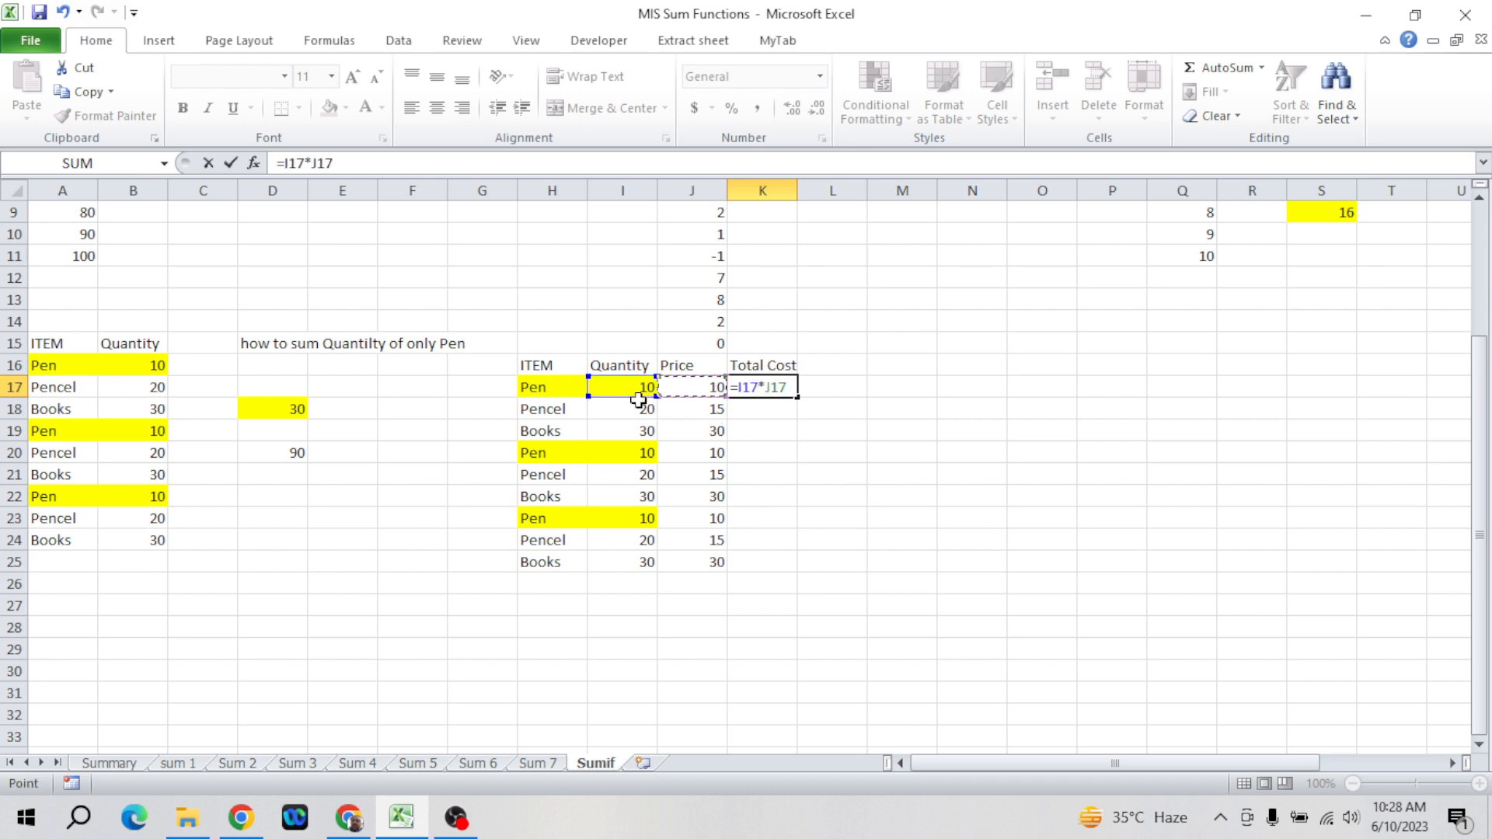
key(Return)
key(Up)
- Fill the Total Cost formula from K17 down to K25
click(705, 386)
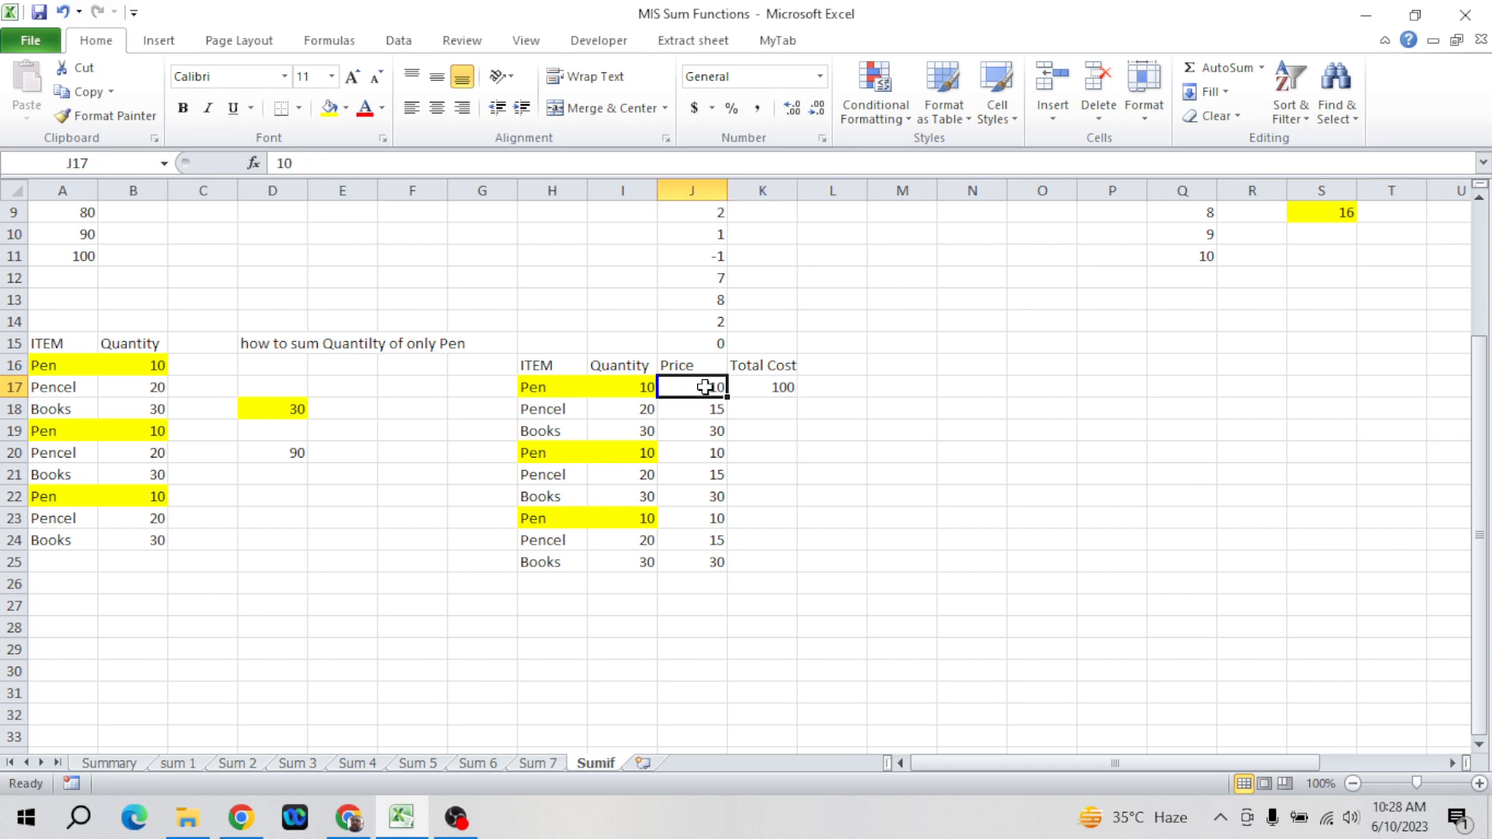
key(ctrl+Down)
key(Right)
key(ctrl+shift+Up)
key(ctrl+d)
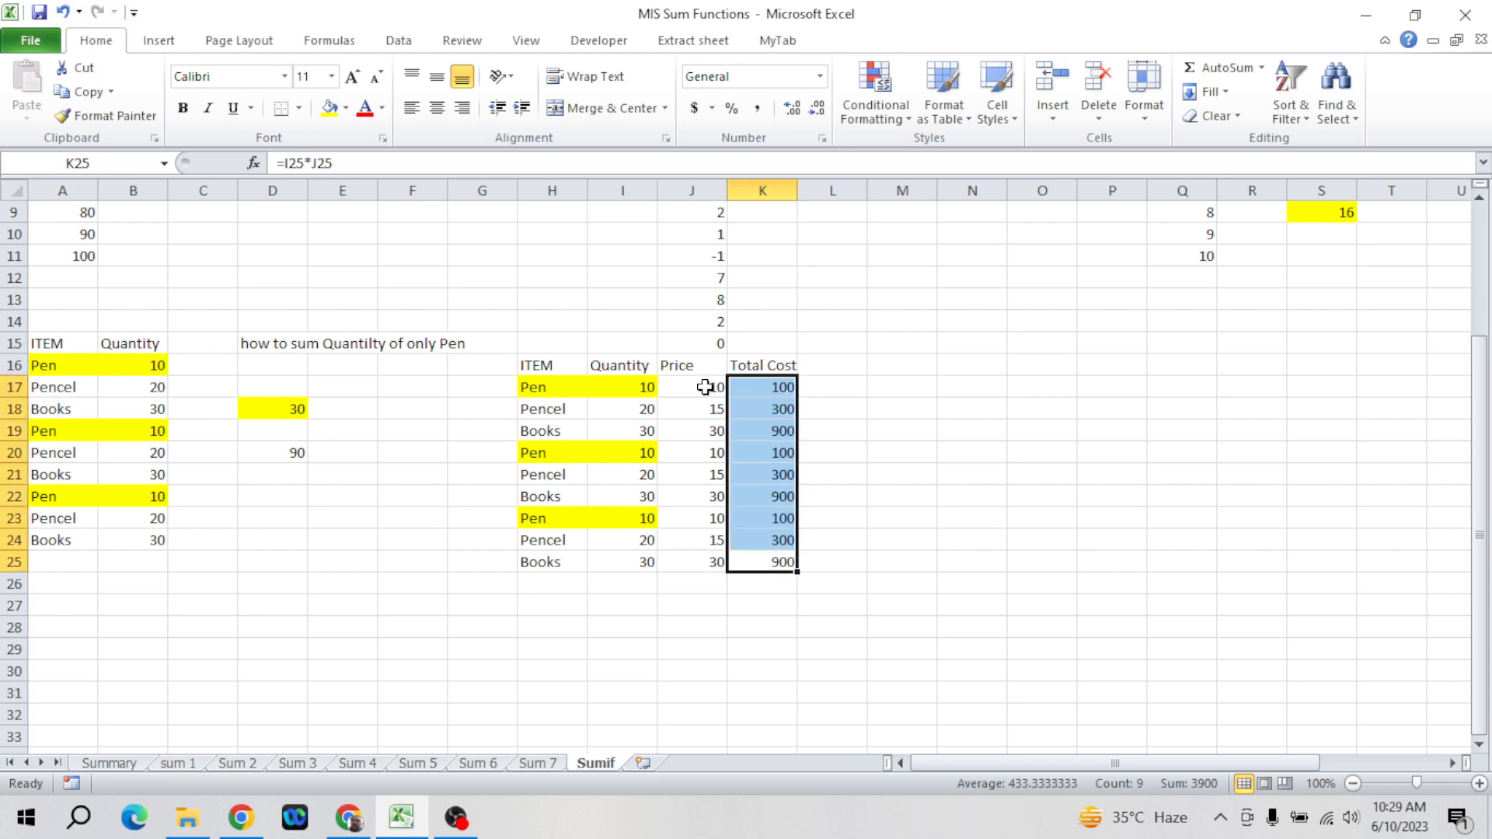
key(Up)
key(Up)
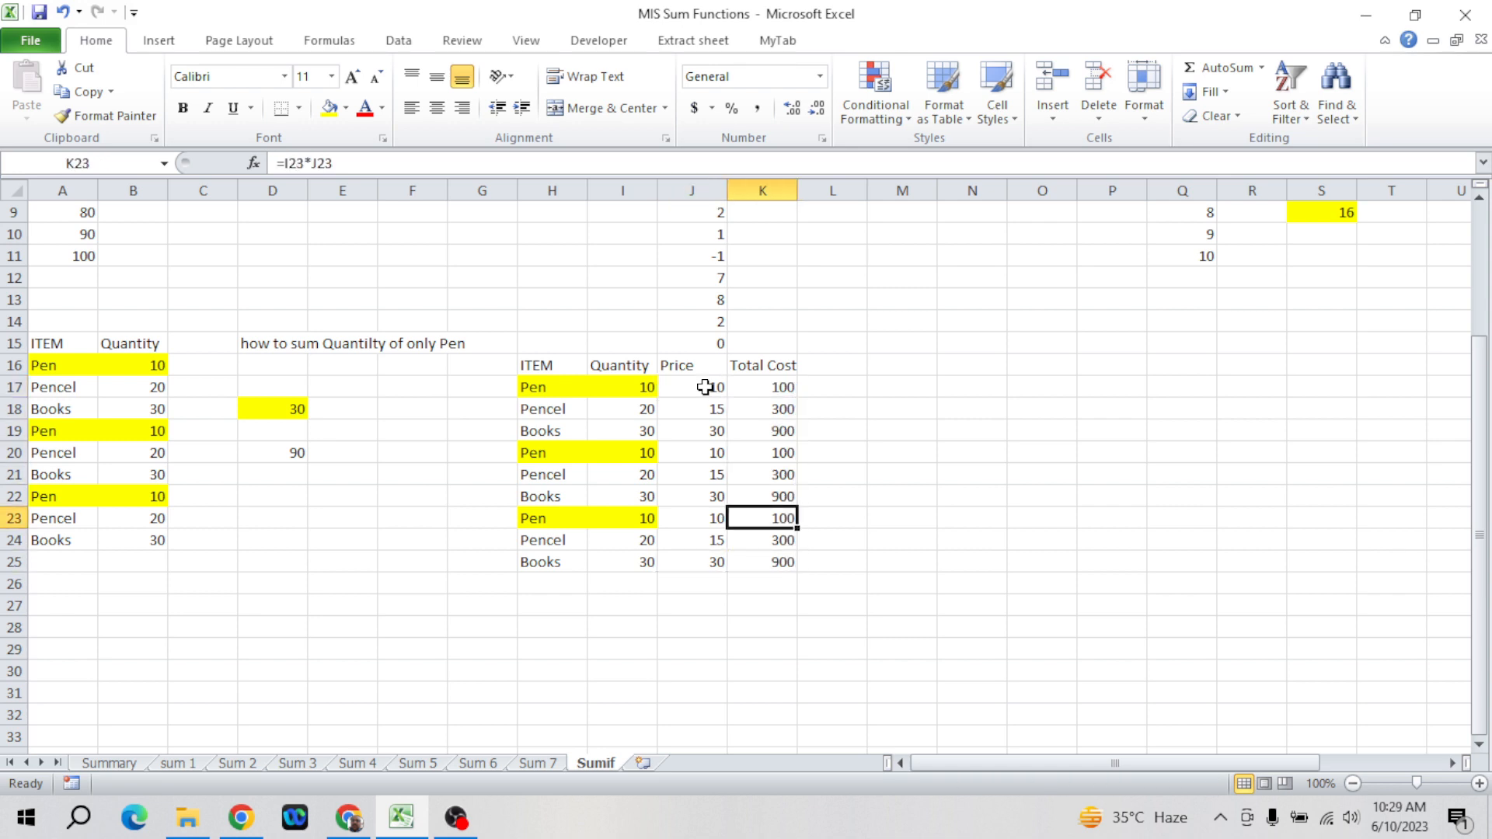
key(ctrl+Up)
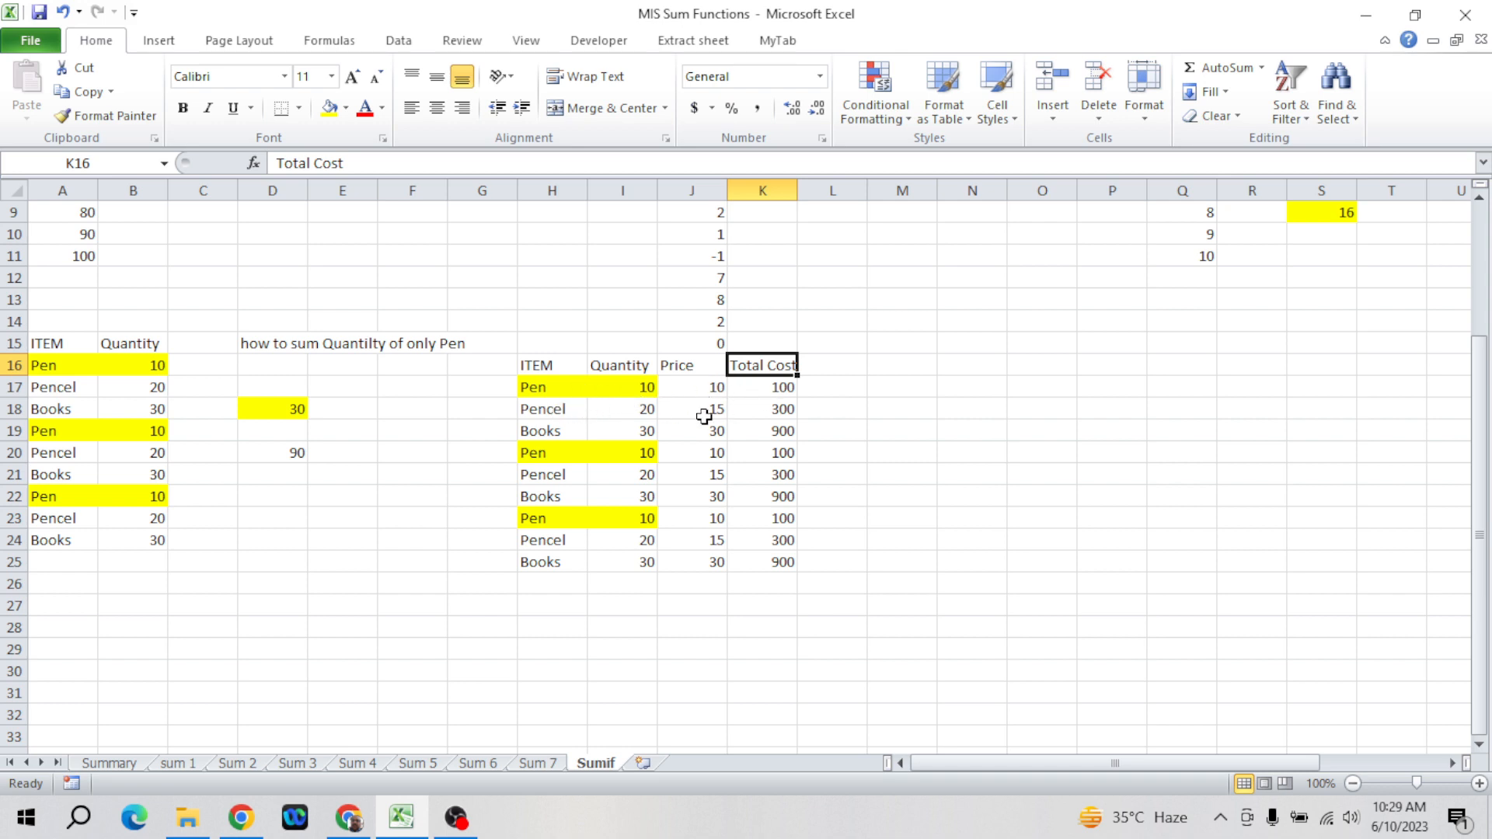
- Enter the label "Total Cost of Pencil" in M17 and make it bold and underlined
click(910, 387)
text(Total)
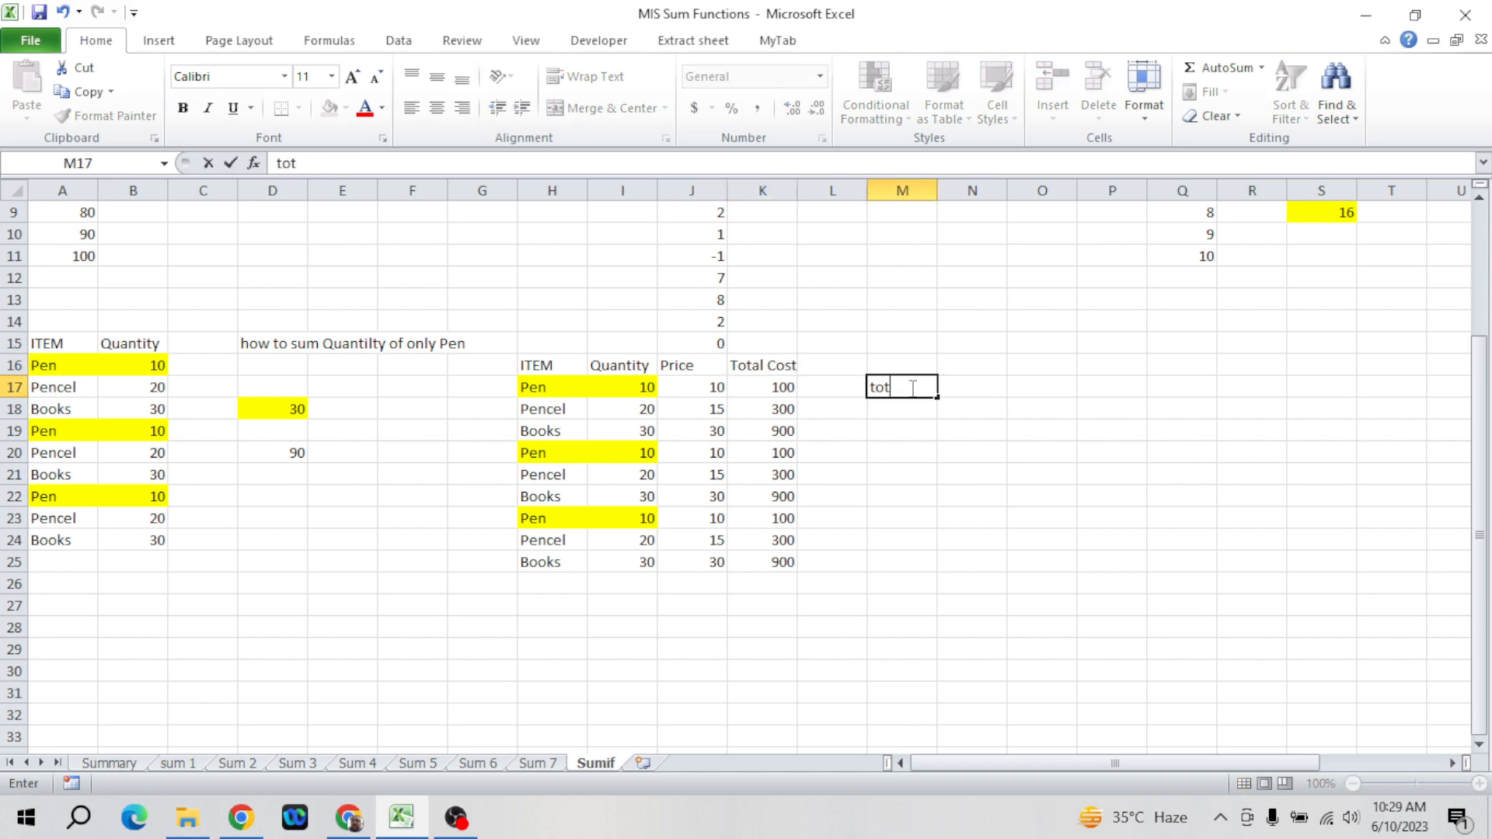
key(BackSpace)
key(BackSpace)
key(BackSpace)
key(BackSpace)
text(otal Cost o)
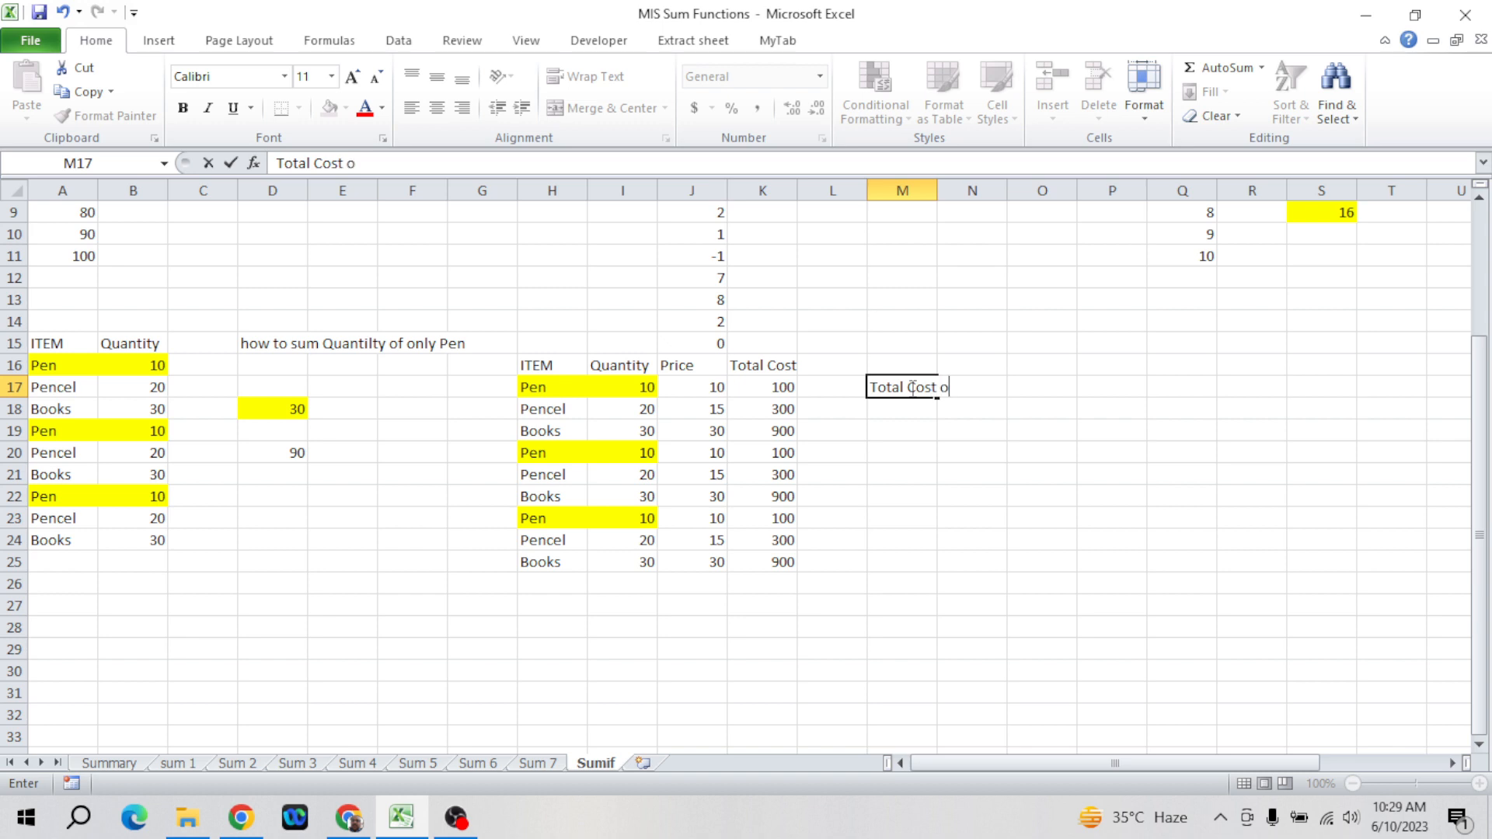
text(f Pencil)
key(Return)
click(910, 387)
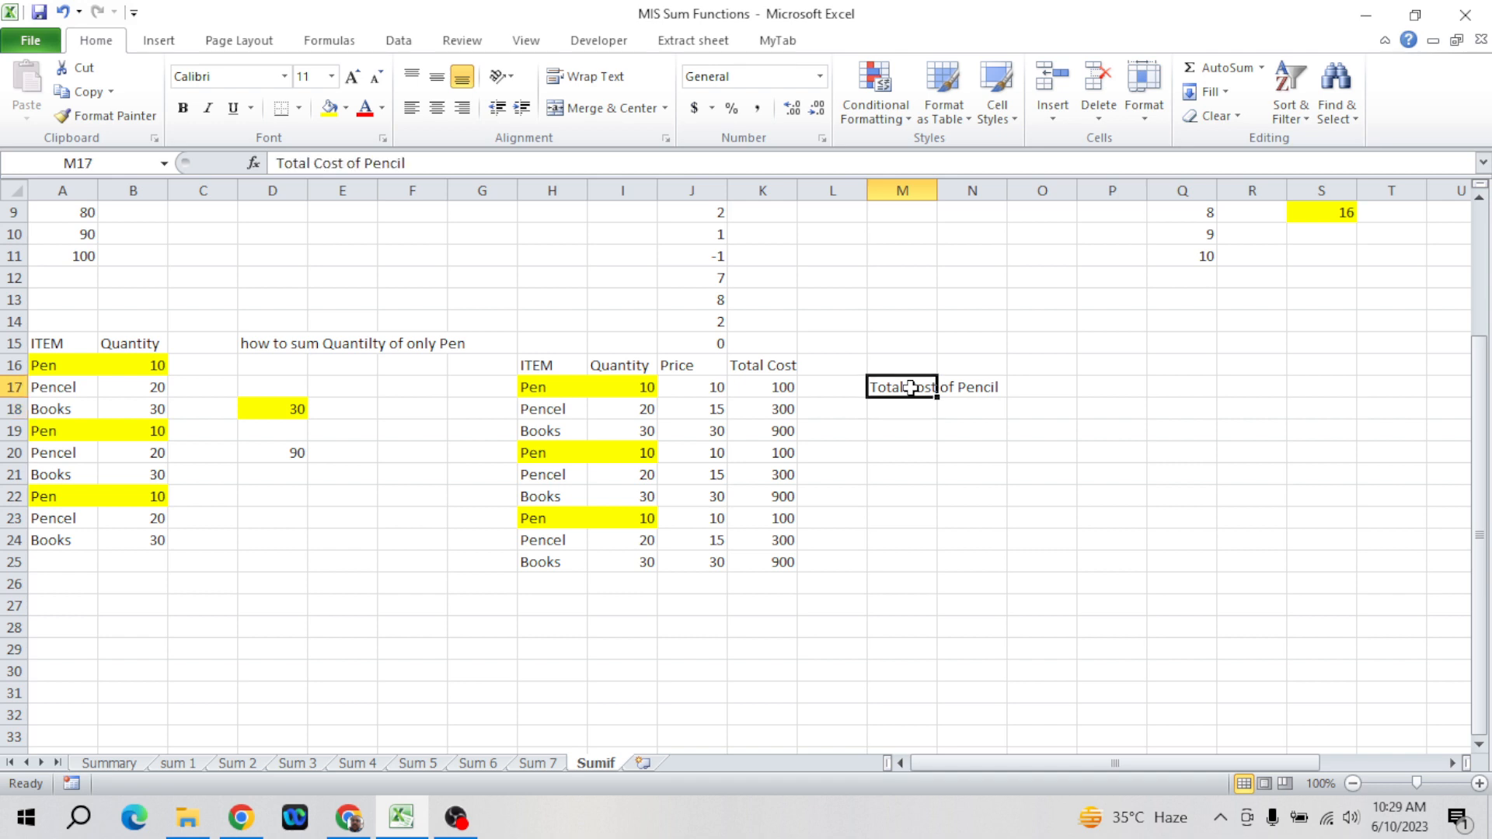
key(ctrl+b)
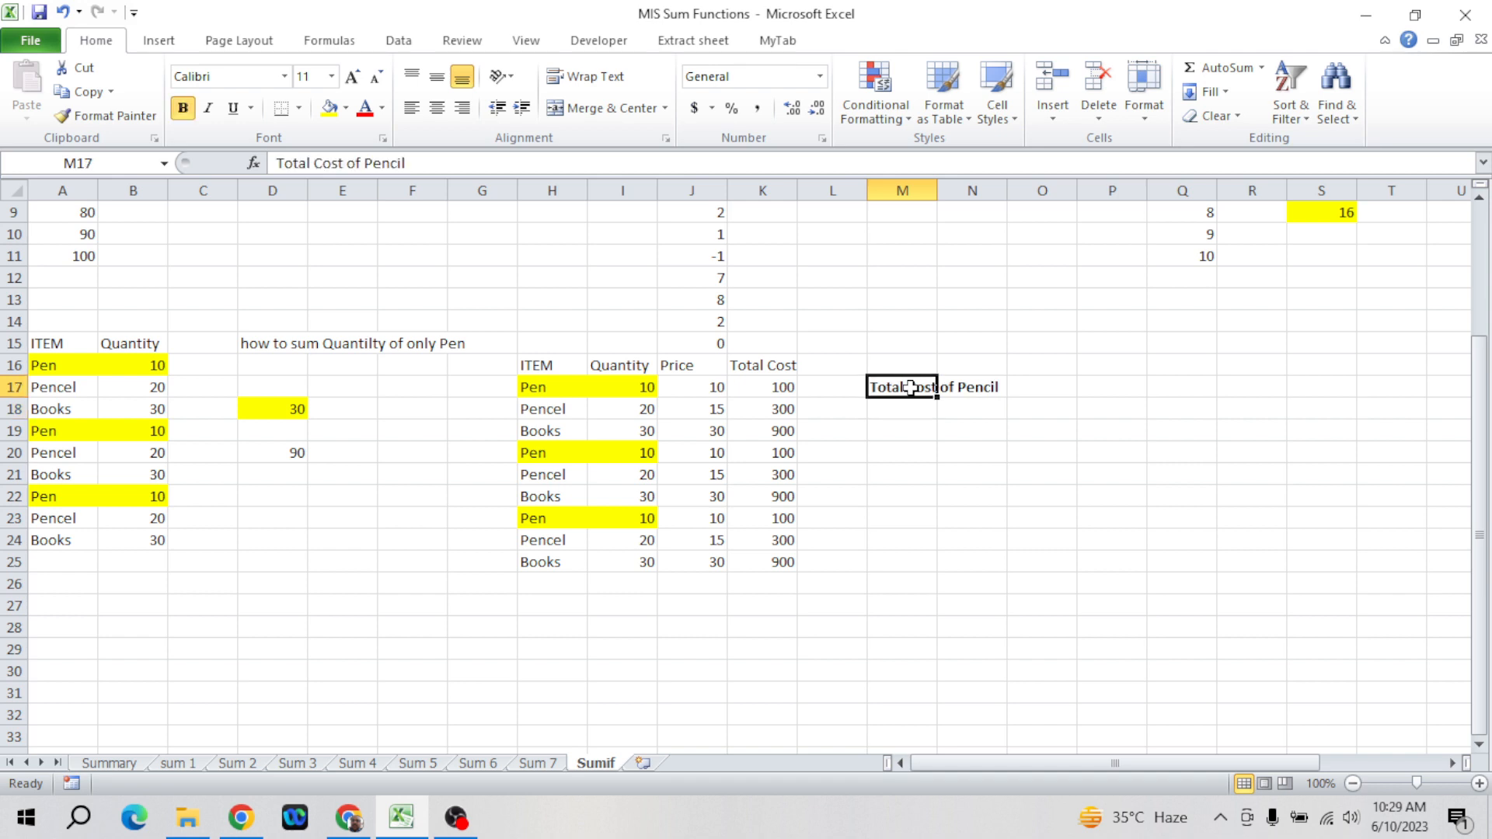
key(ctrl+u)
- Start a SUMIF formula in M19 with H17:H25 as the range
key(Down)
key(Down)
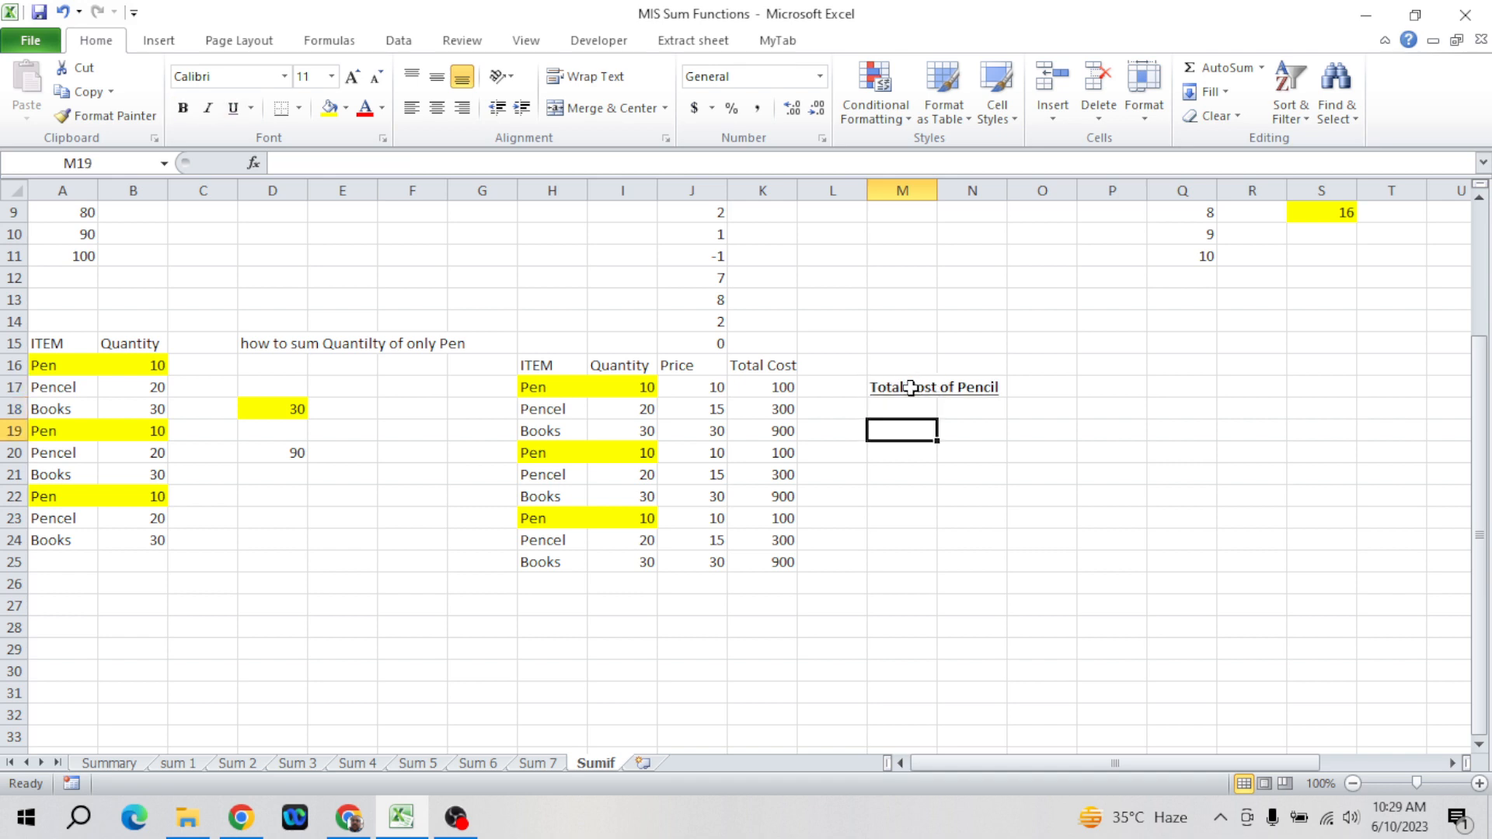
text(=sum)
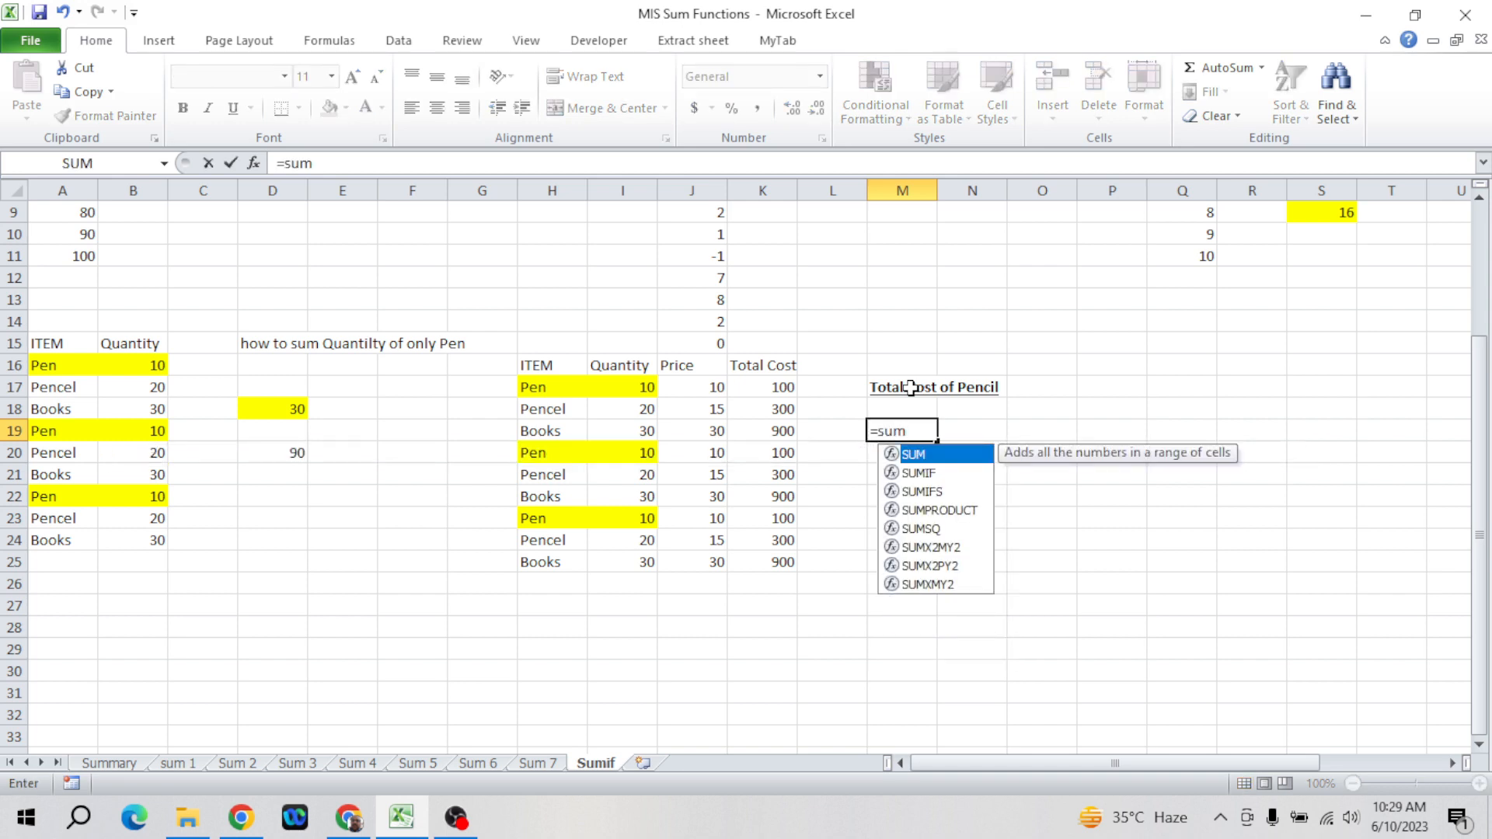
key(Down)
key(Tab)
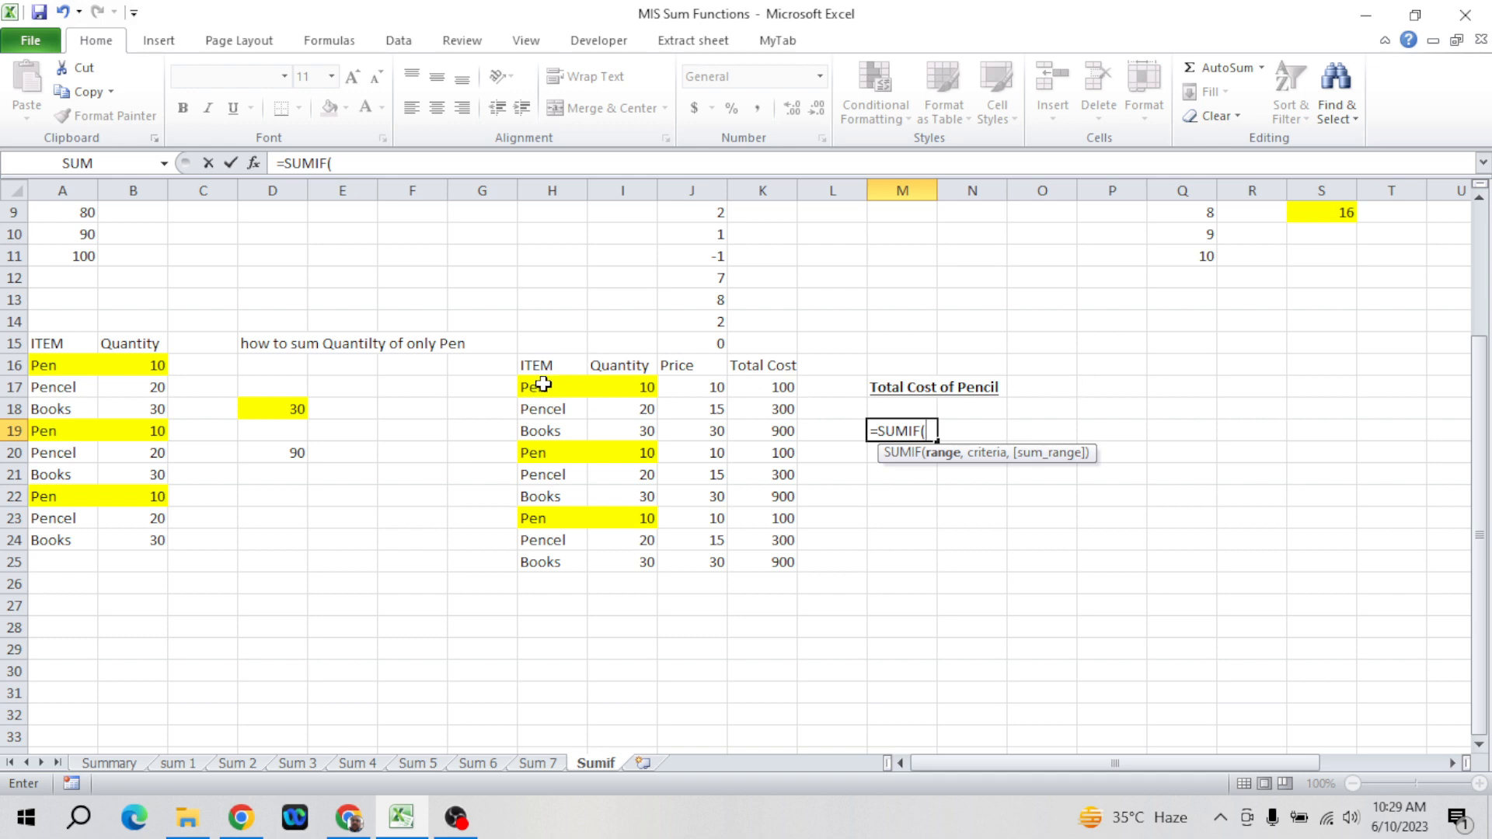
drag(543, 384, 553, 563)
text(,)
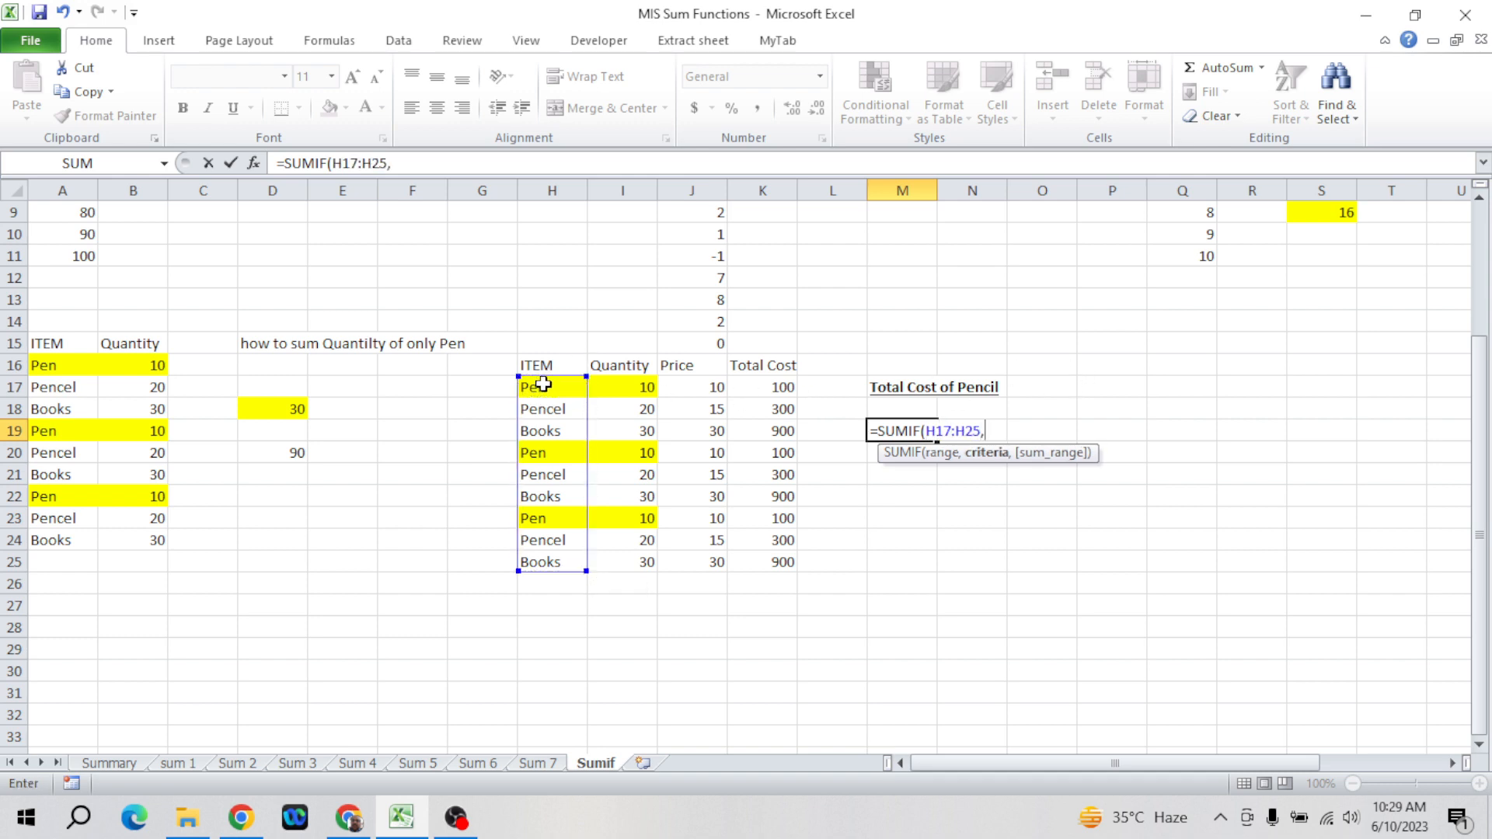
- Complete the M19 formula with the criterion "Pencil" and the sum range K17:K25
text("Pencil",)
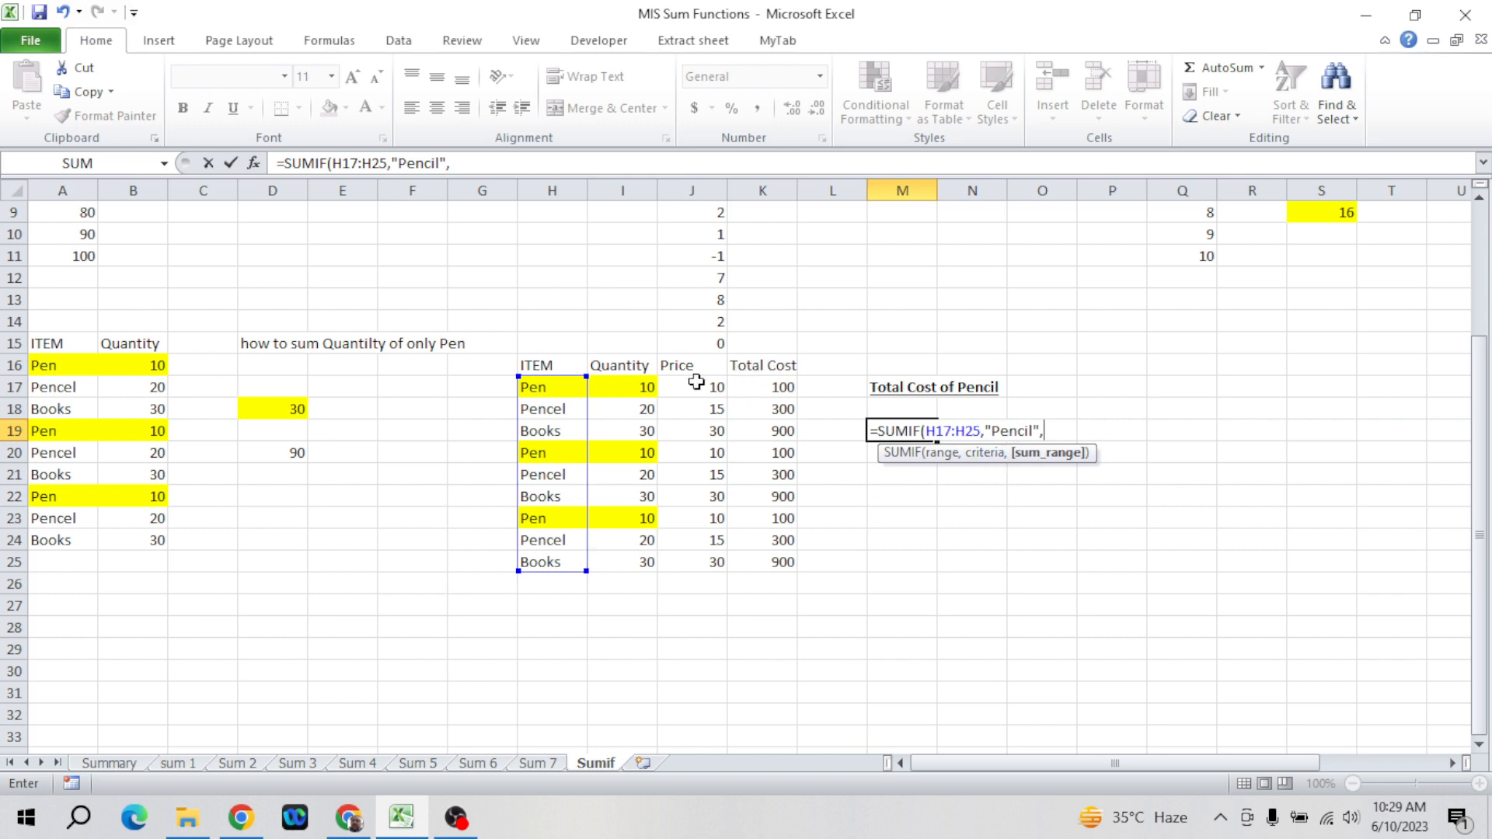
click(774, 387)
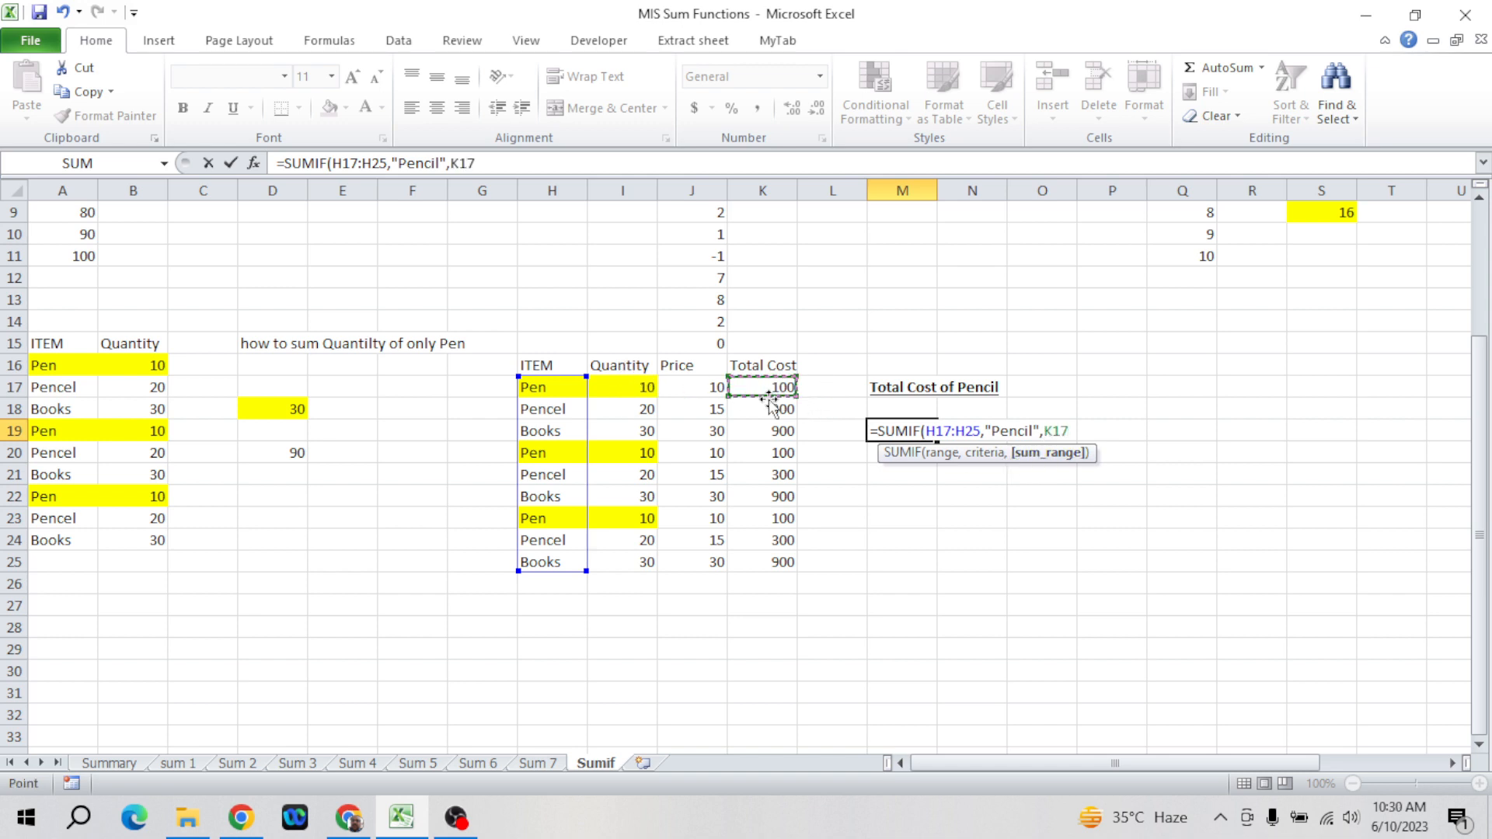
key(ctrl+shift+Down)
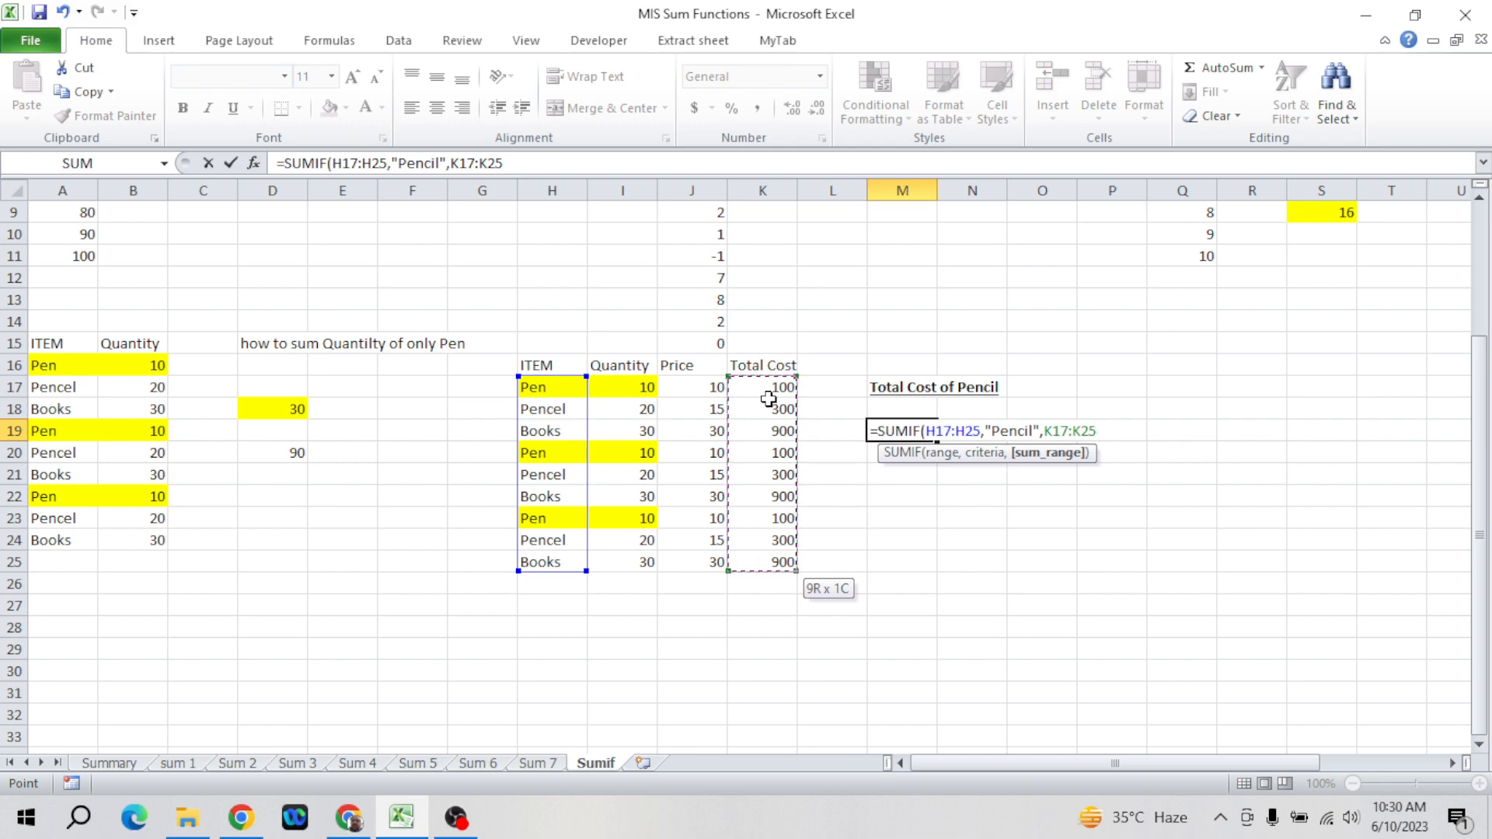
text())
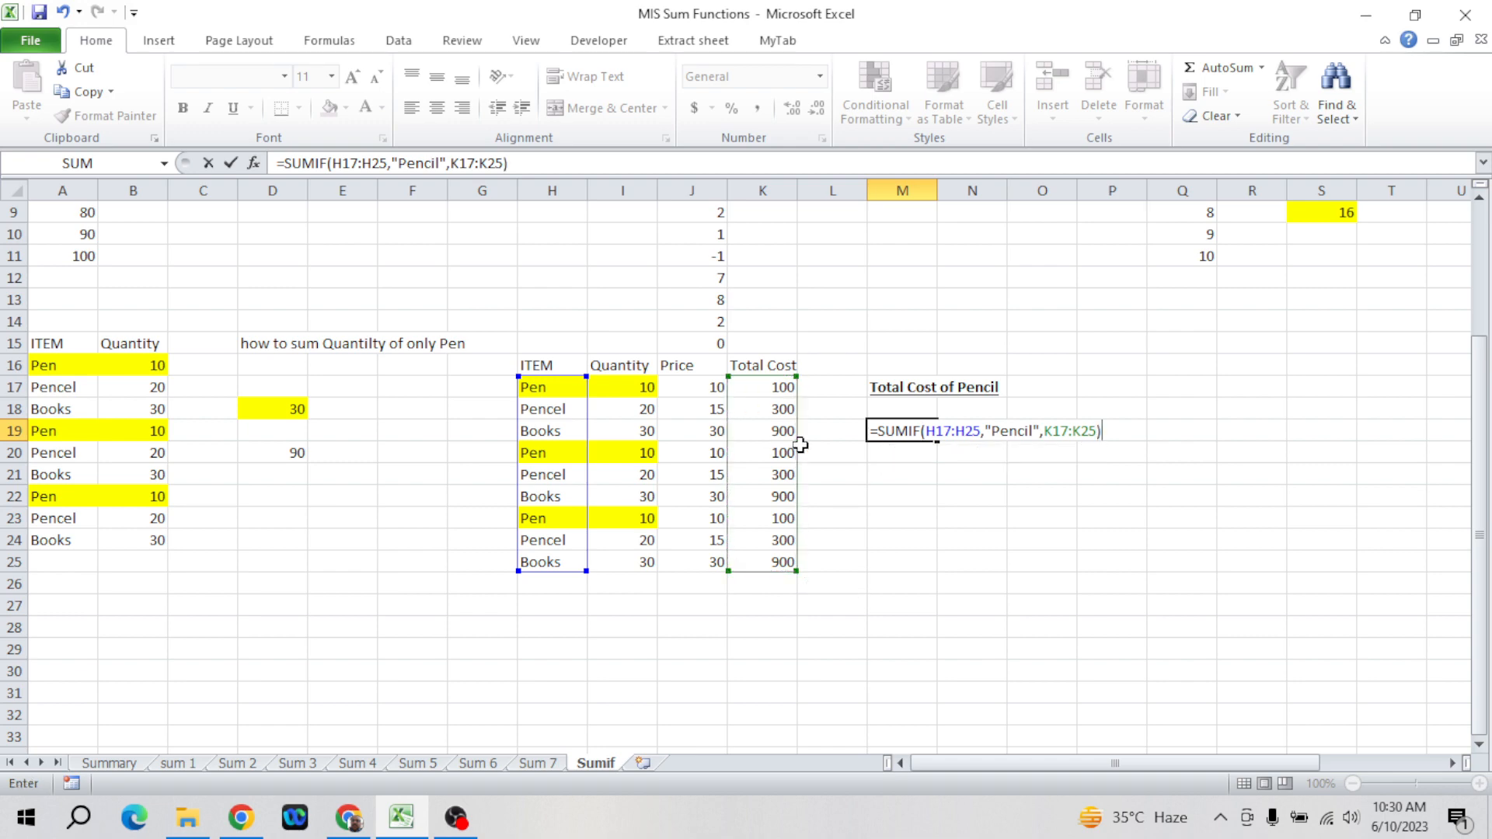
key(Return)
key(Up)
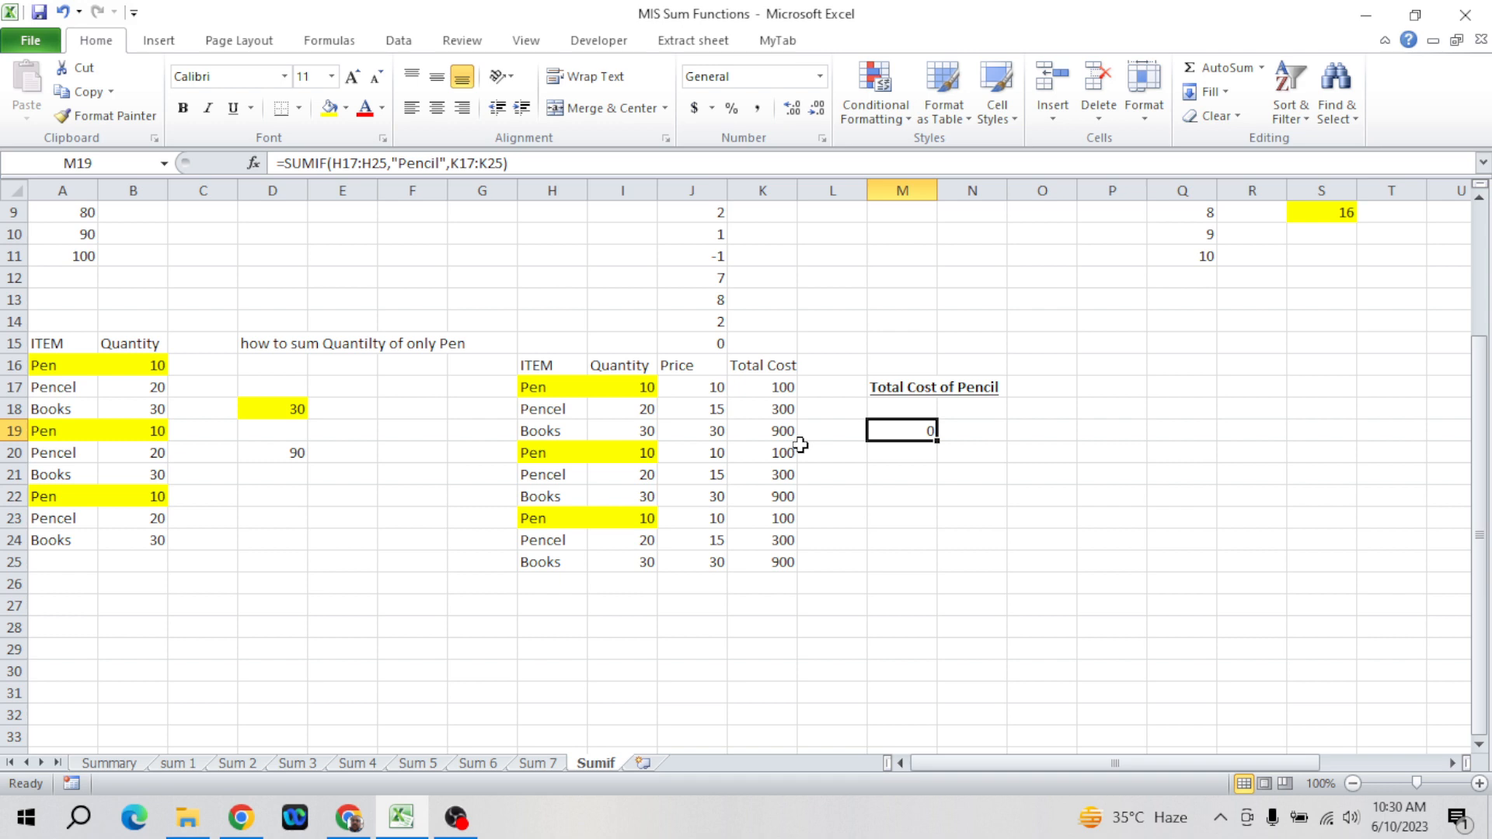
- Change the criterion in the M19 SUMIF formula to "Pencel" to match the spelling in the ITEM column
click(655, 163)
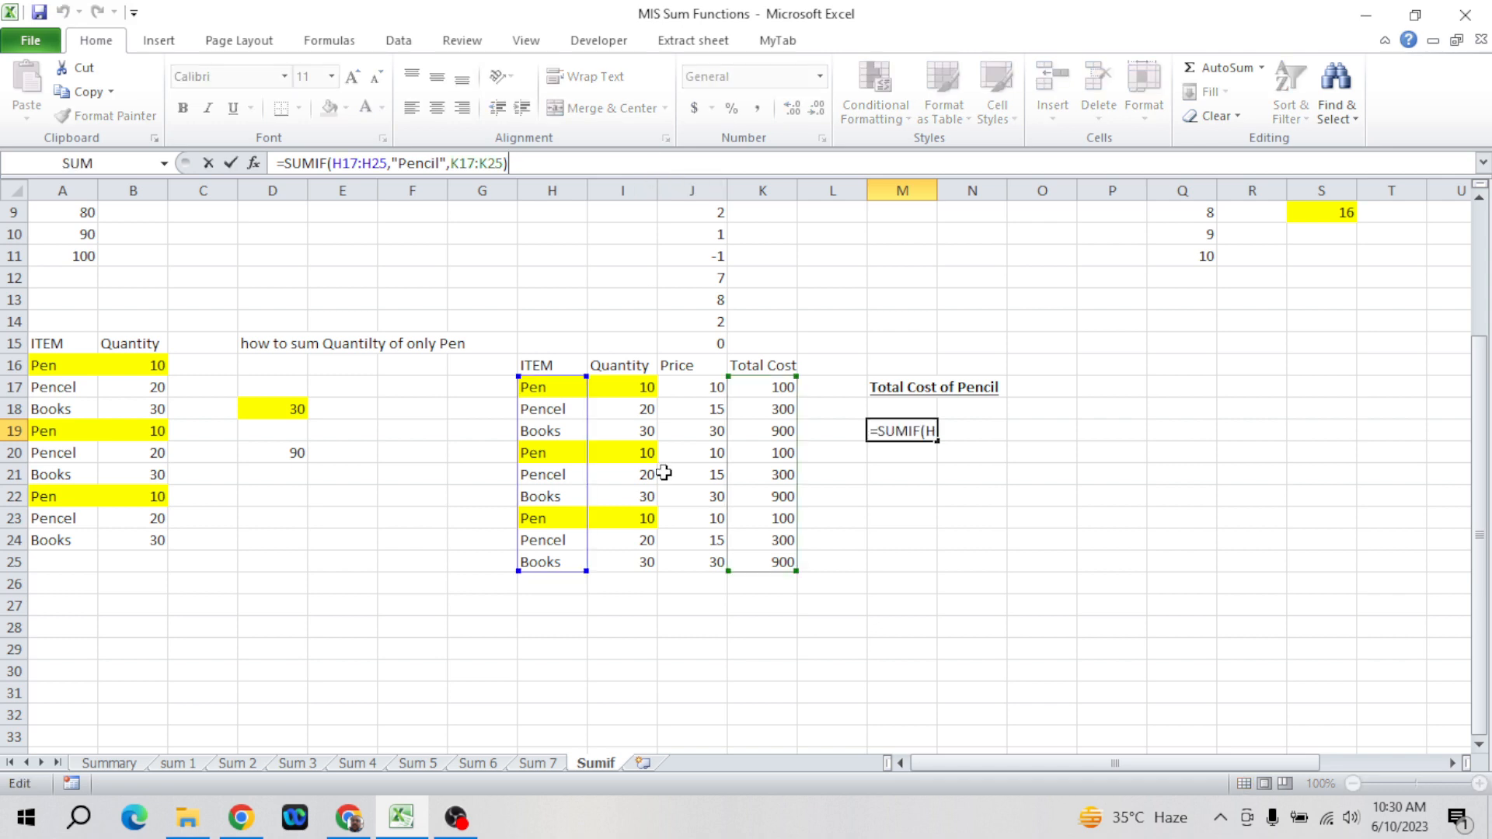
key(ctrl+Return)
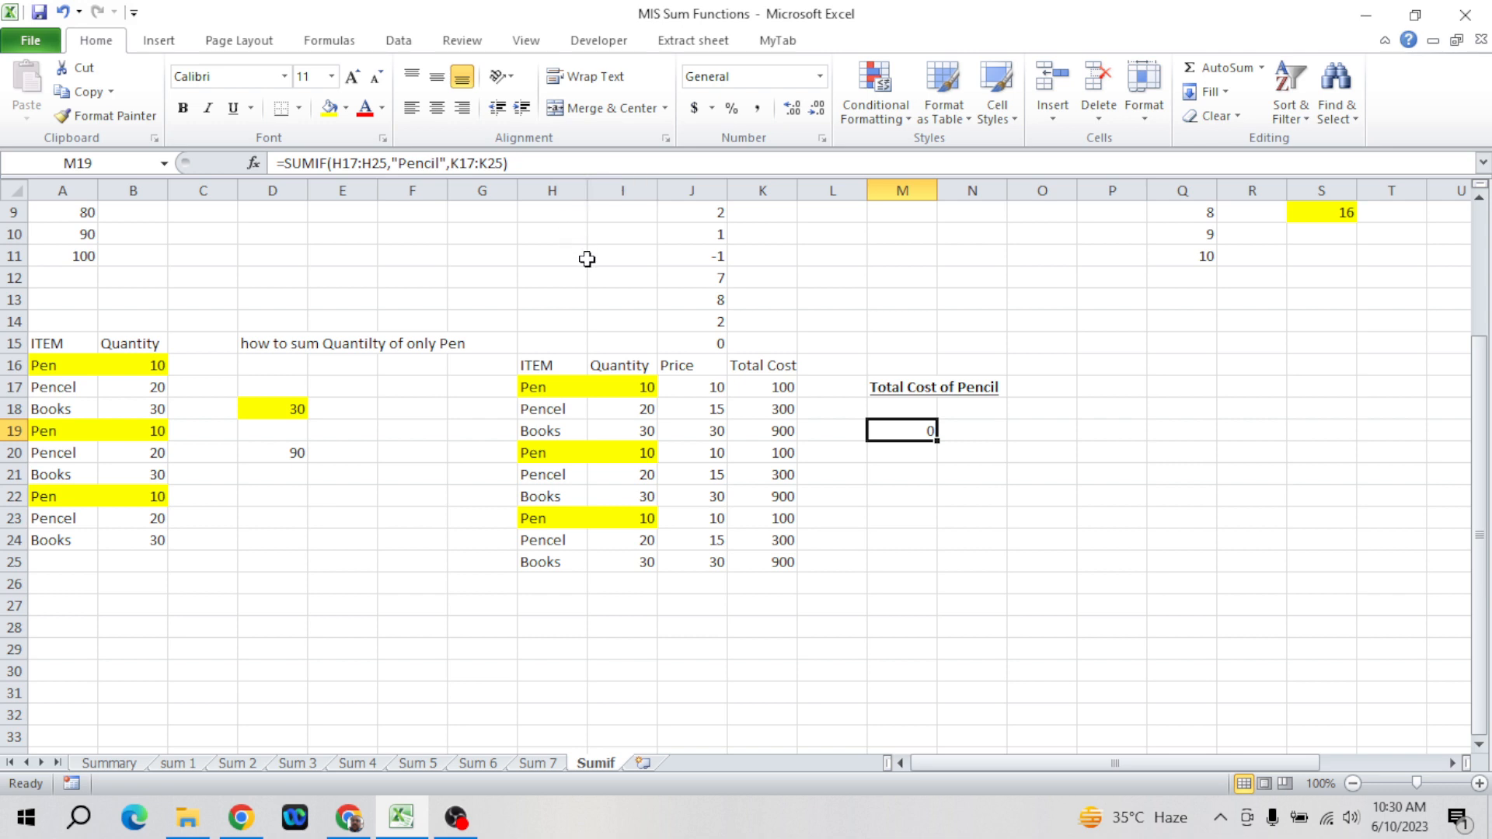
click(629, 164)
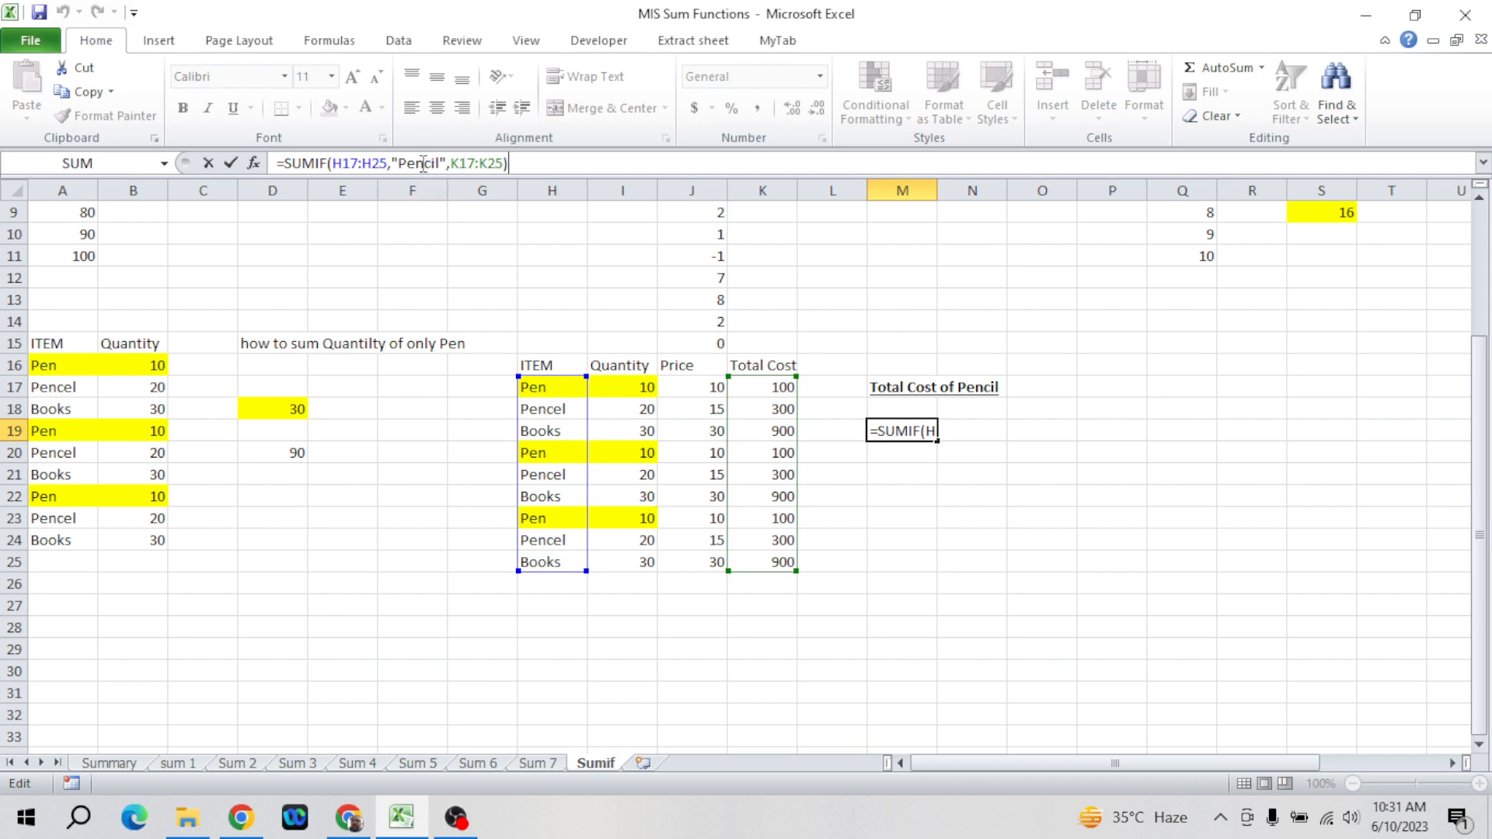
double_click(423, 163)
click(475, 164)
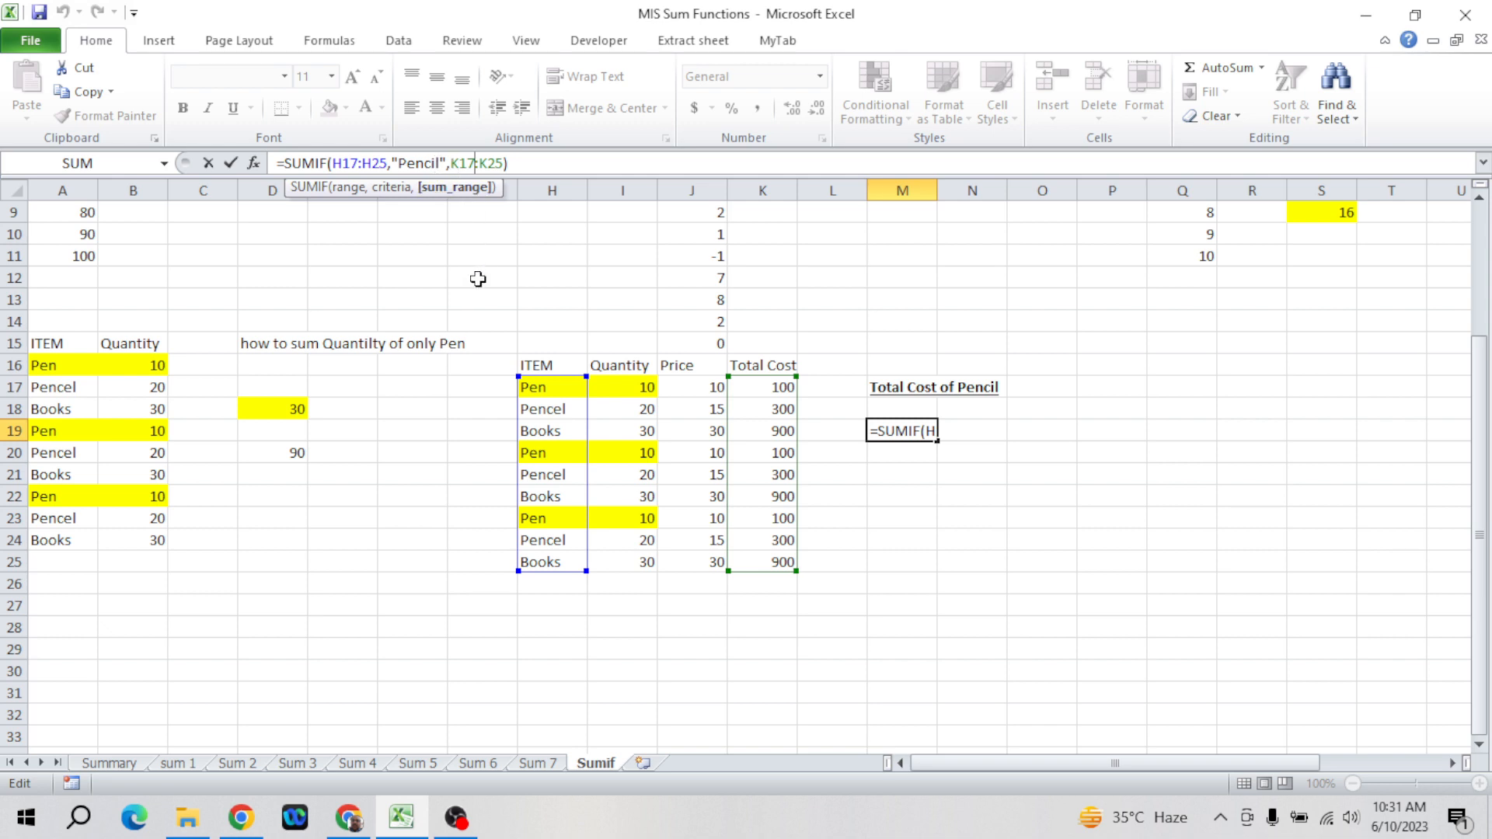
click(436, 162)
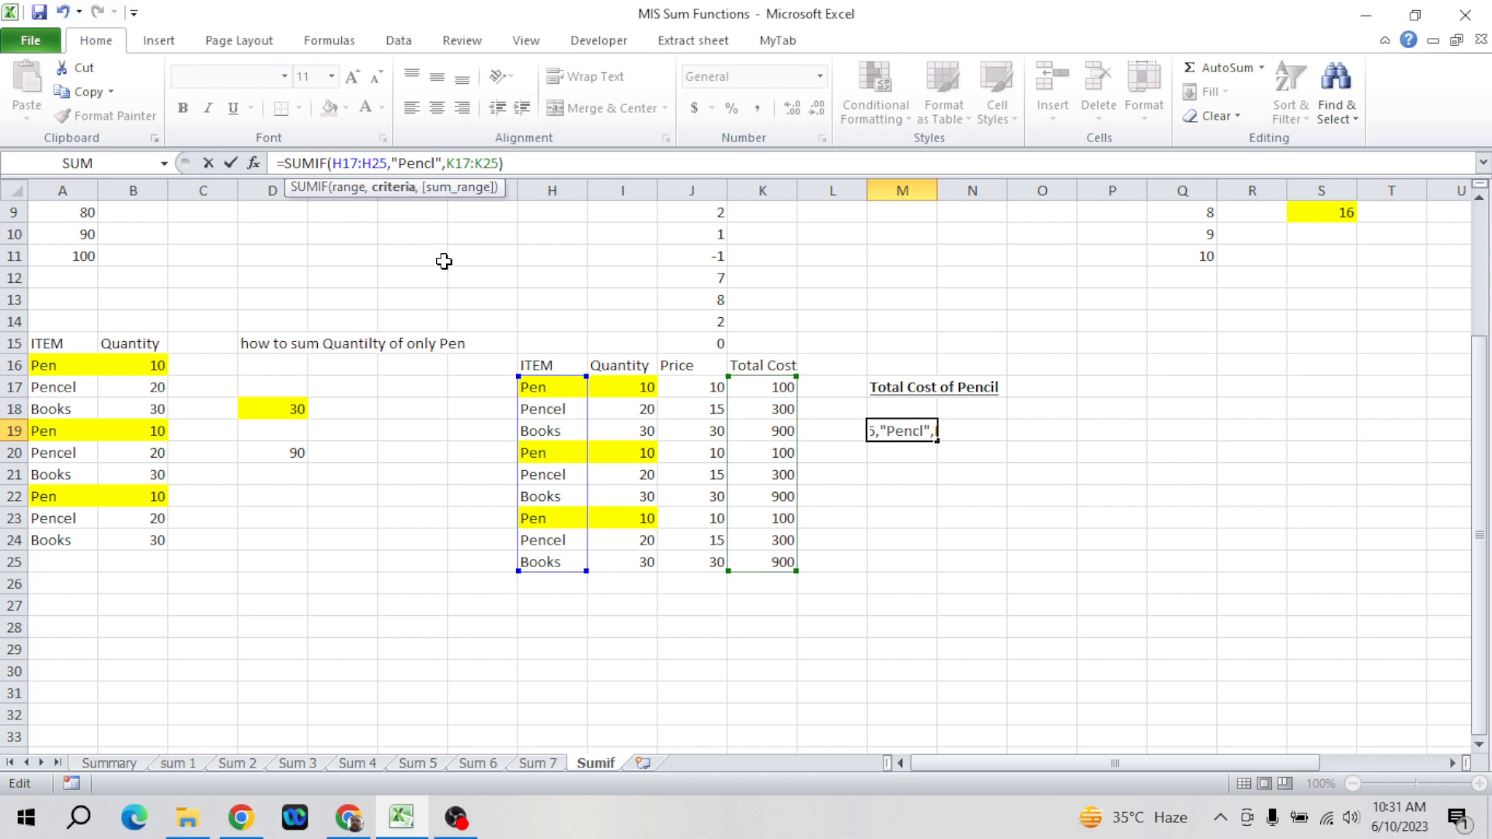
key(BackSpace)
text(e)
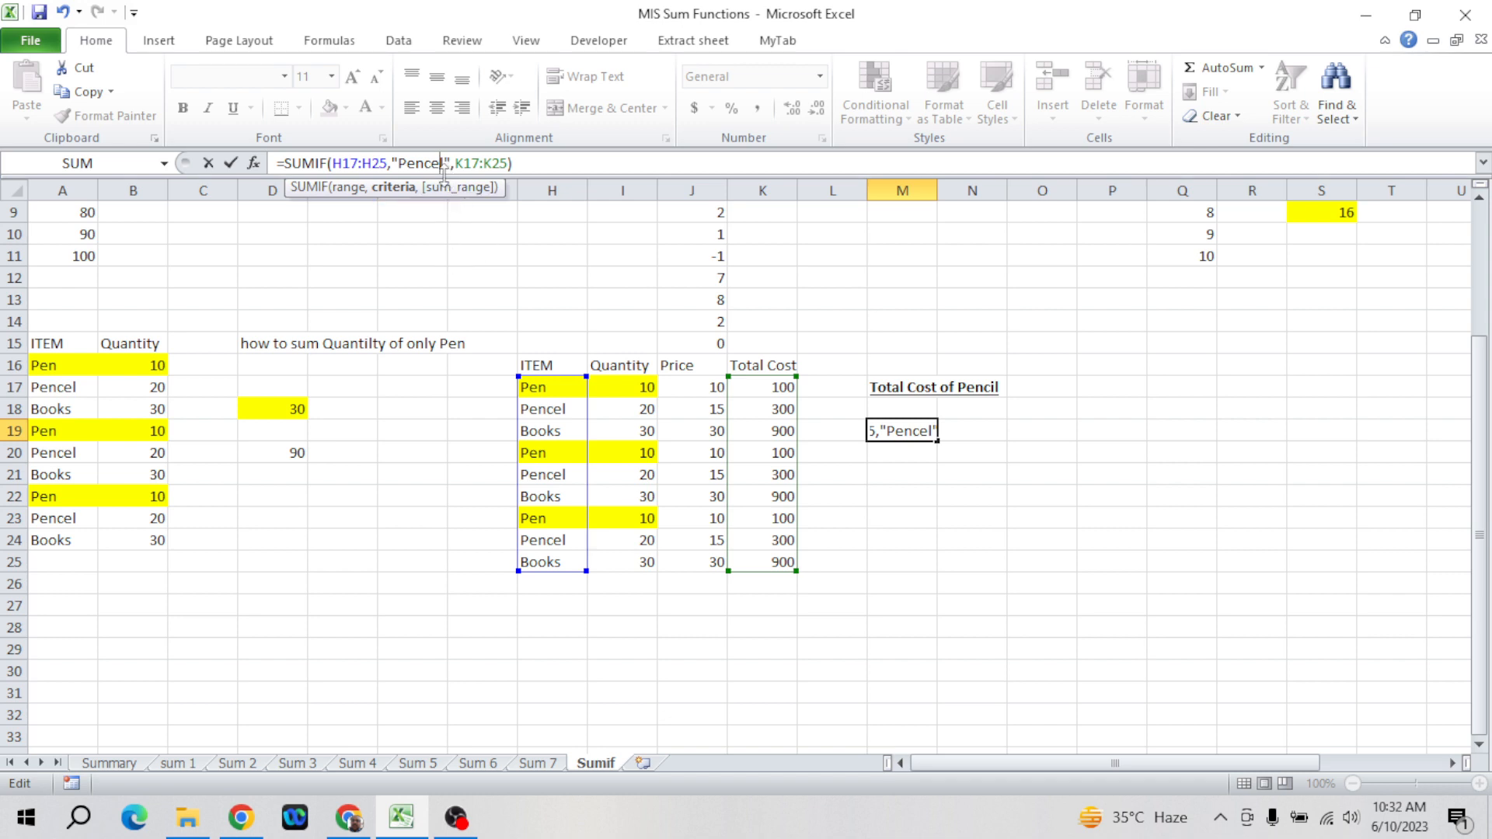
key(Return)
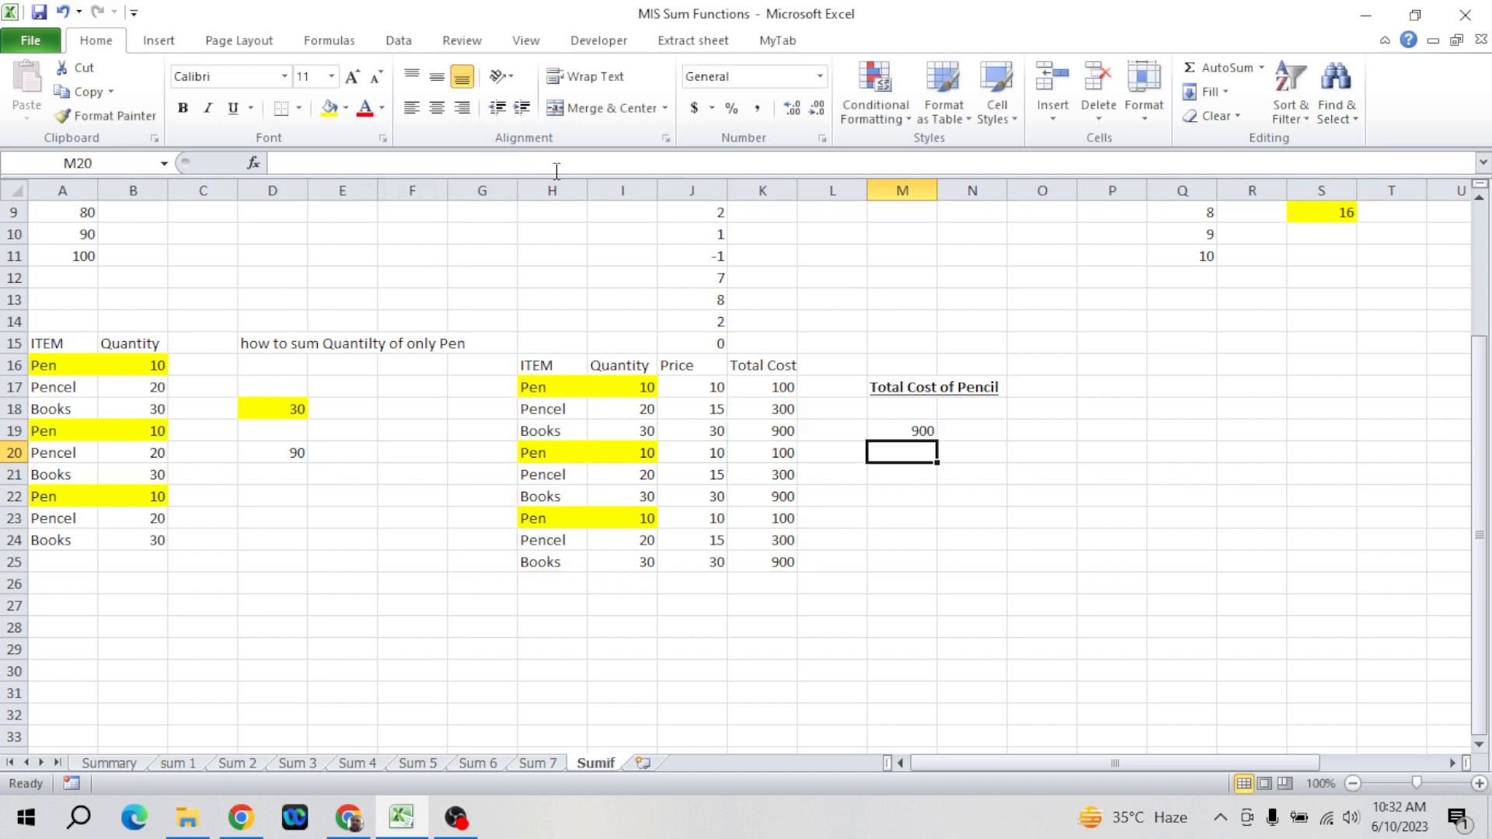
key(Return)
key(Up)
key(Up)
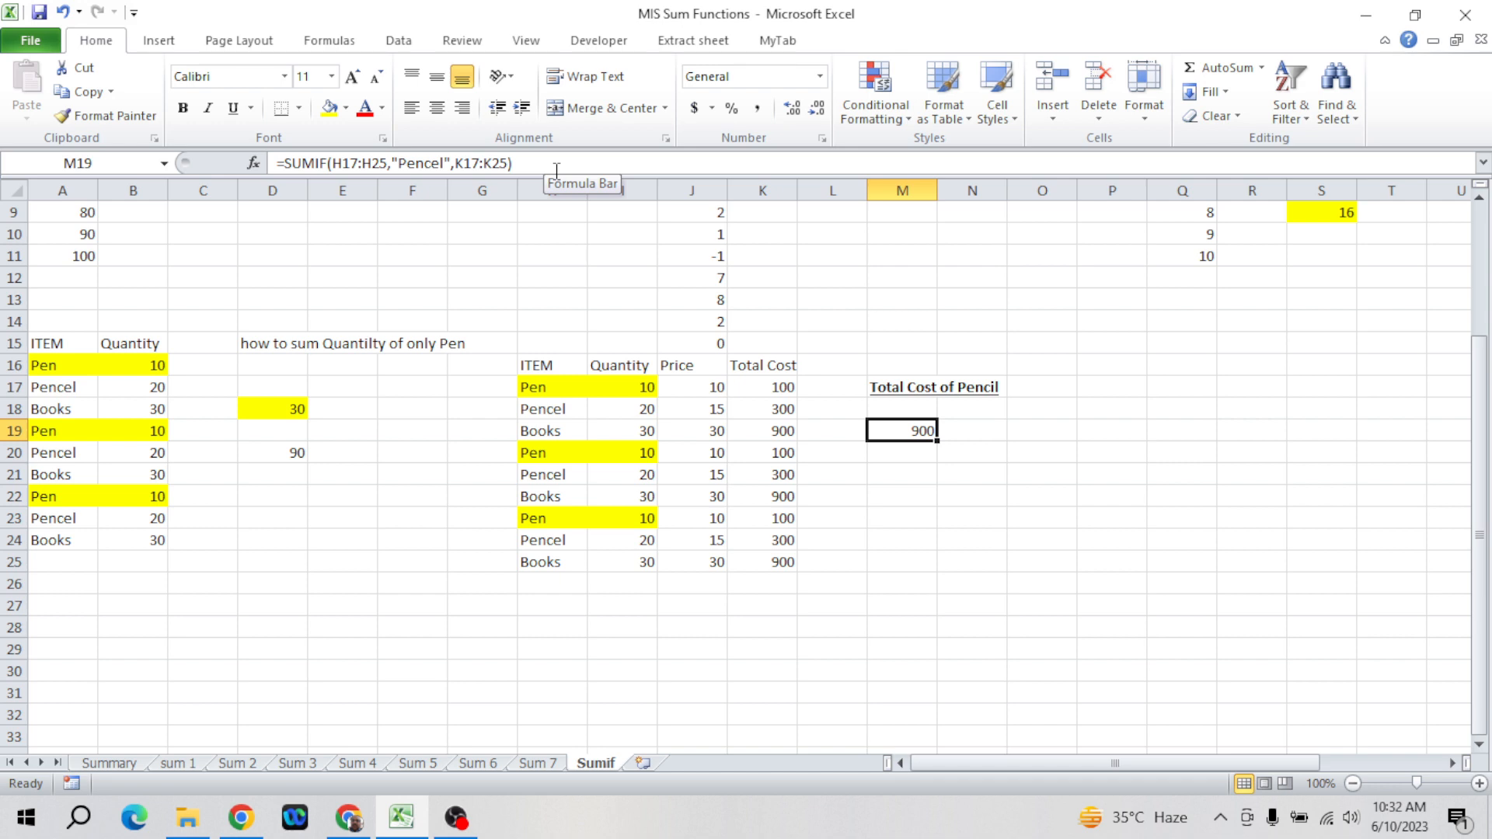
- Copy the item names Pen, Pencel and Books from H17:H19 to the cells starting at P19
key(Up)
key(Up)
key(Down)
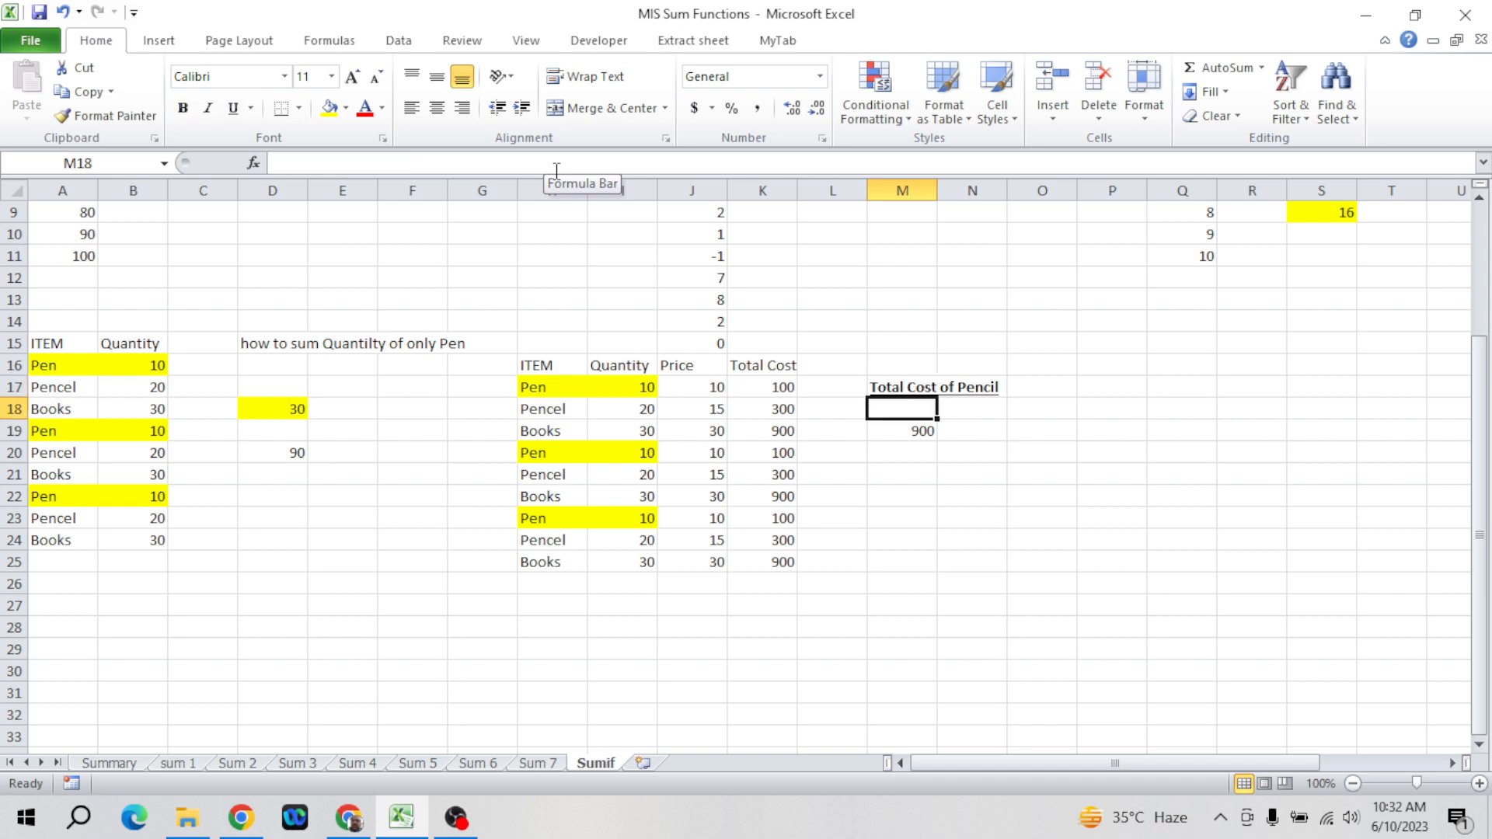
key(Down)
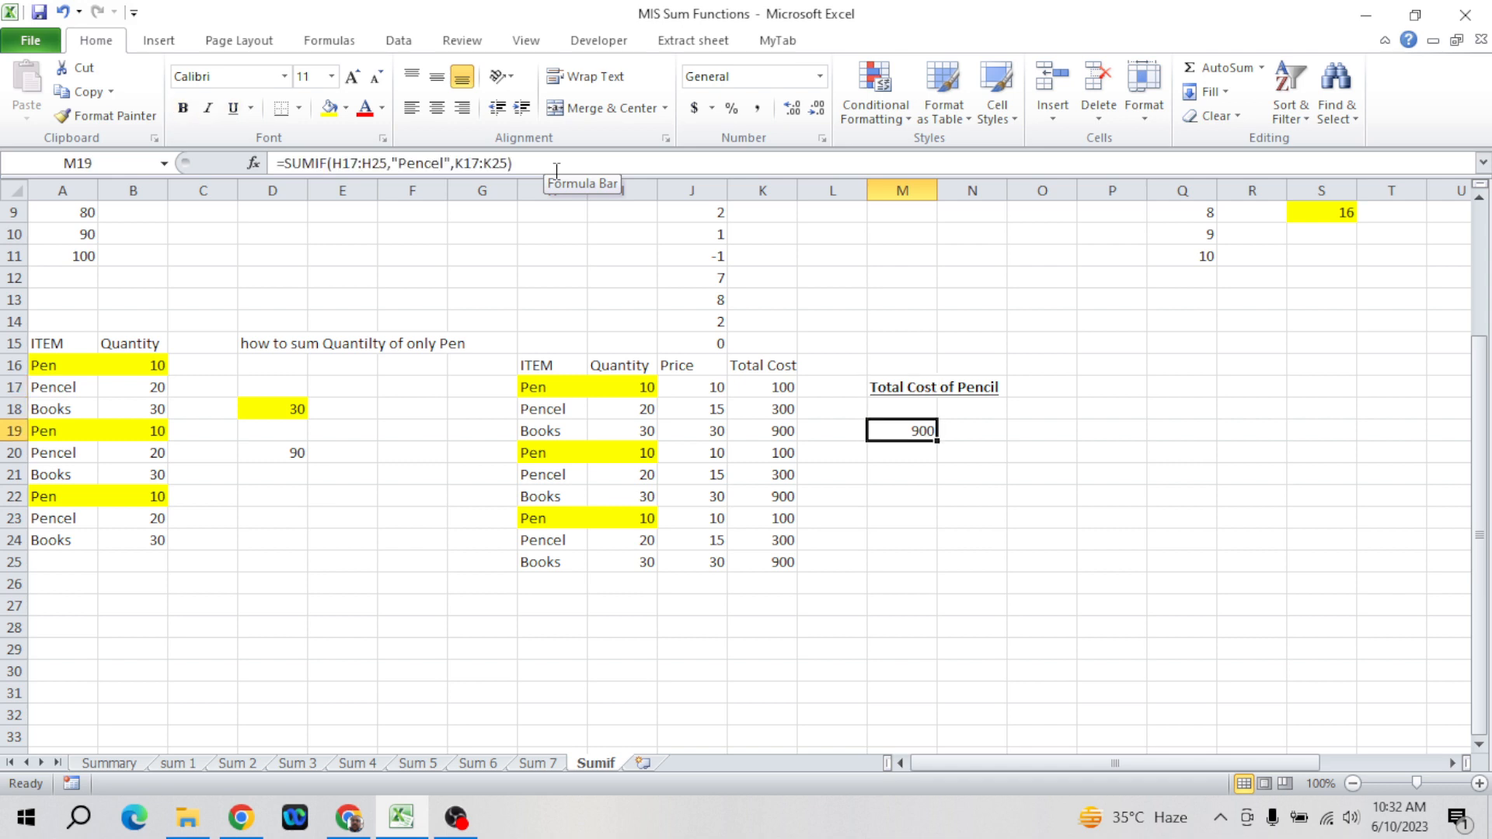
key(Left)
key(Left)
key(Left)
key(Left)
key(Left)
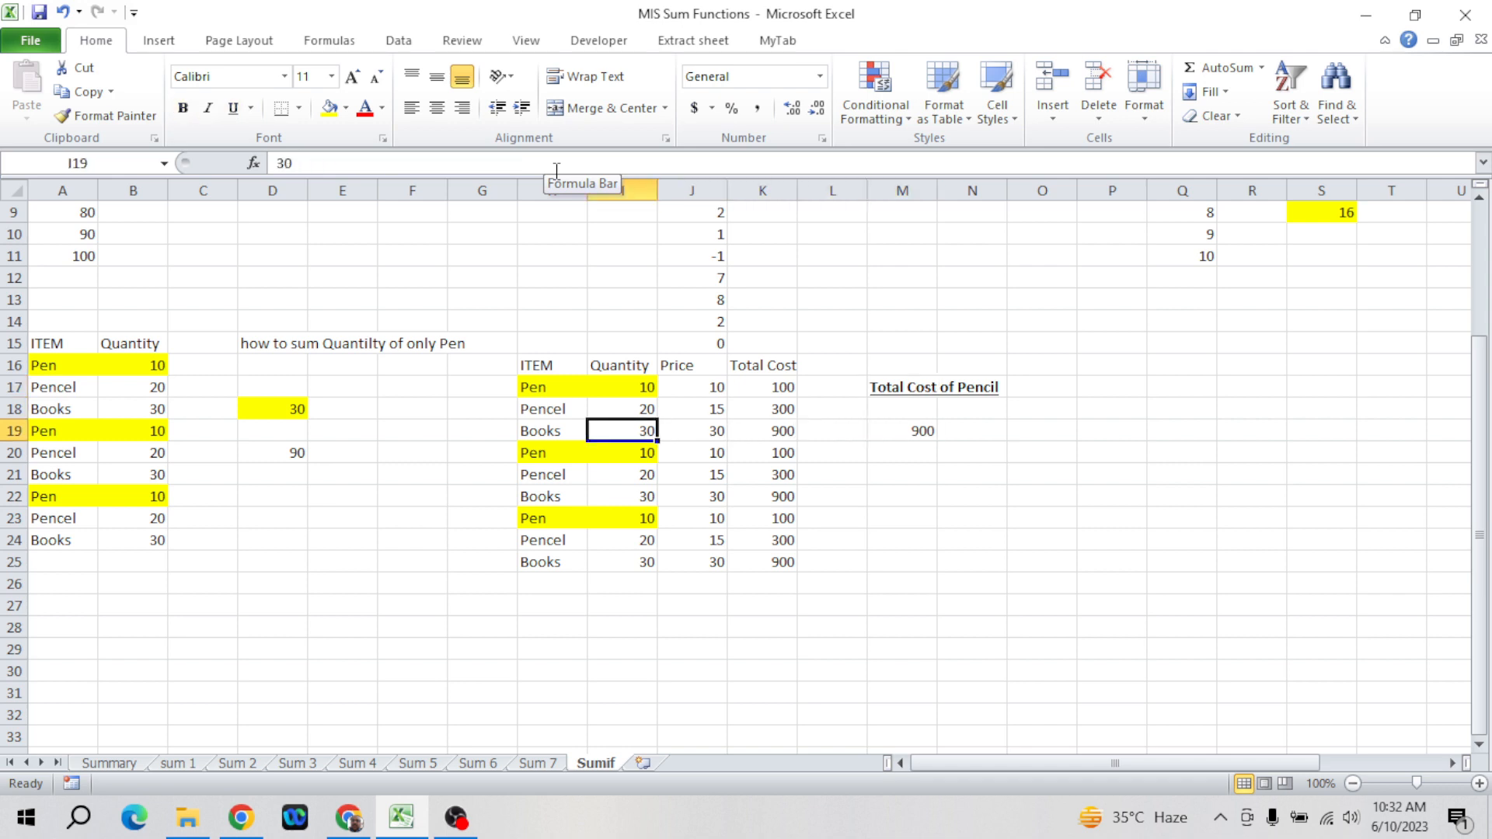
key(Up)
key(Up)
key(shift+Down)
key(shift+Down)
key(ctrl+c)
key(Right)
key(Right)
key(Right)
key(Right)
key(Right)
key(Right)
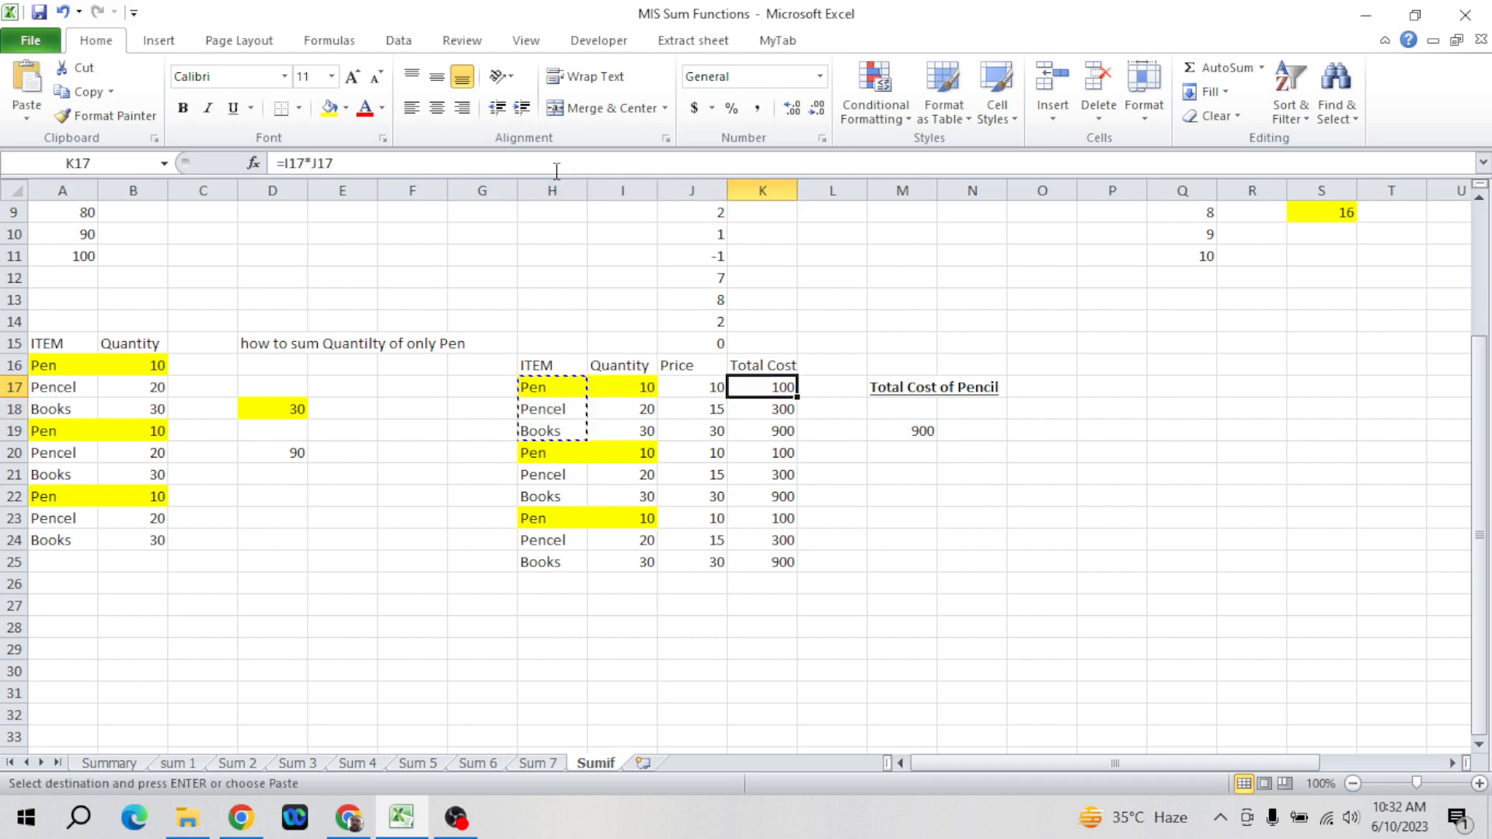
key(Right)
key(Right)
key(Down)
key(Down)
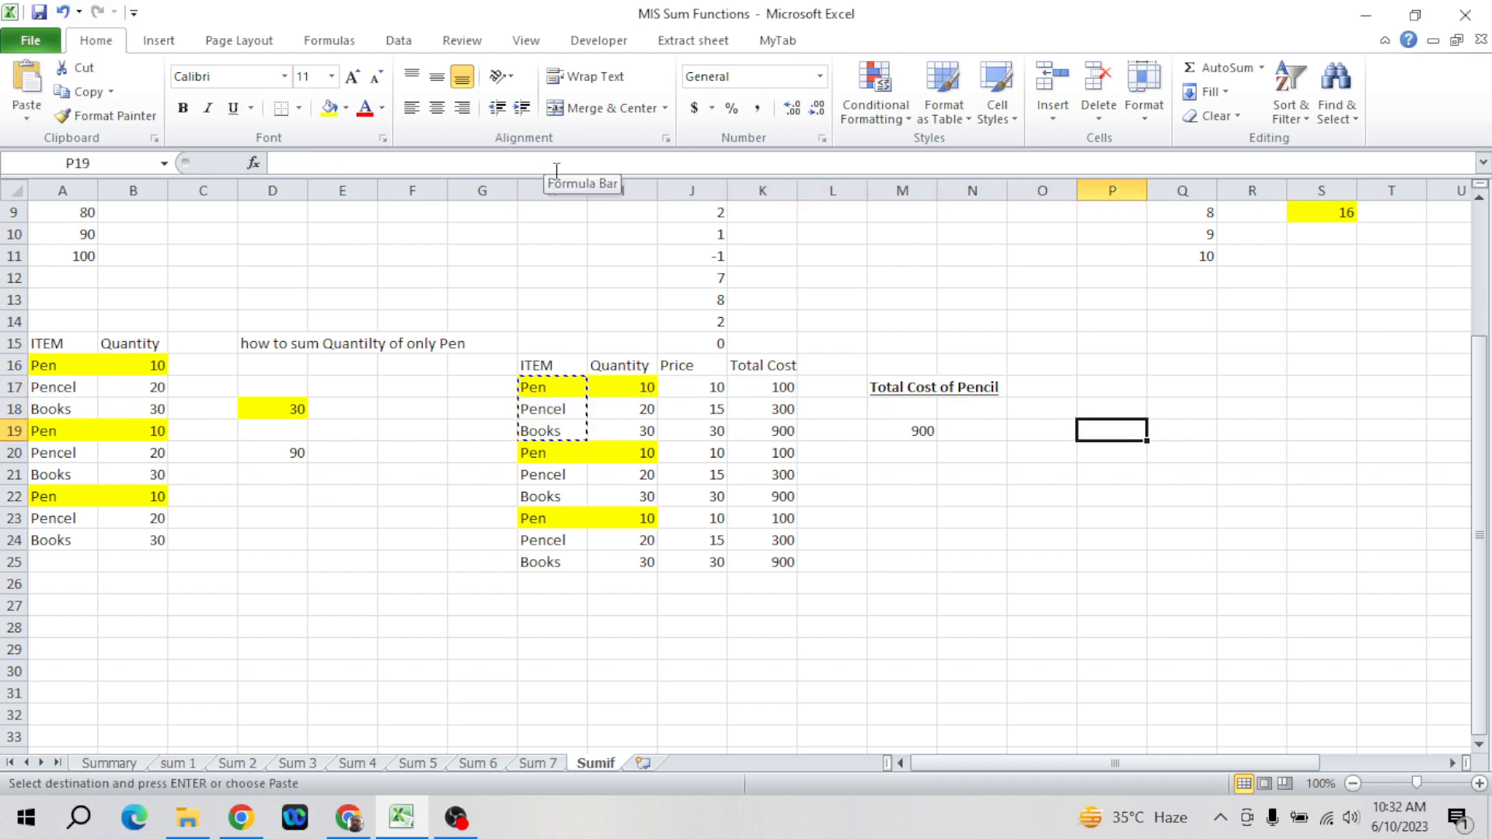
key(Return)
- Enter the label "Pencel" in L19, beside the SUMIF result
key(Left)
key(Left)
key(Left)
key(Left)
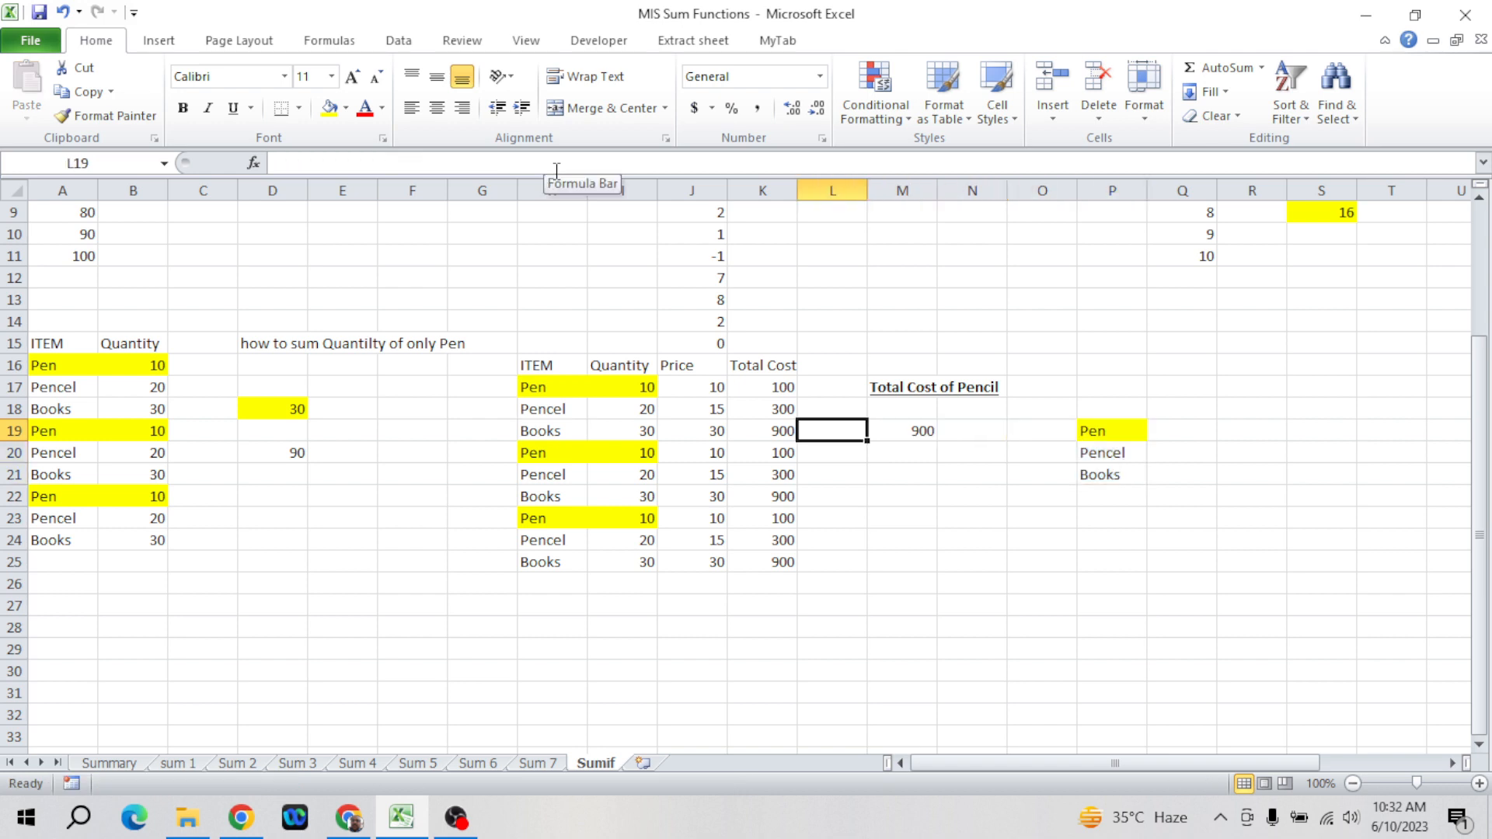
text(Pen)
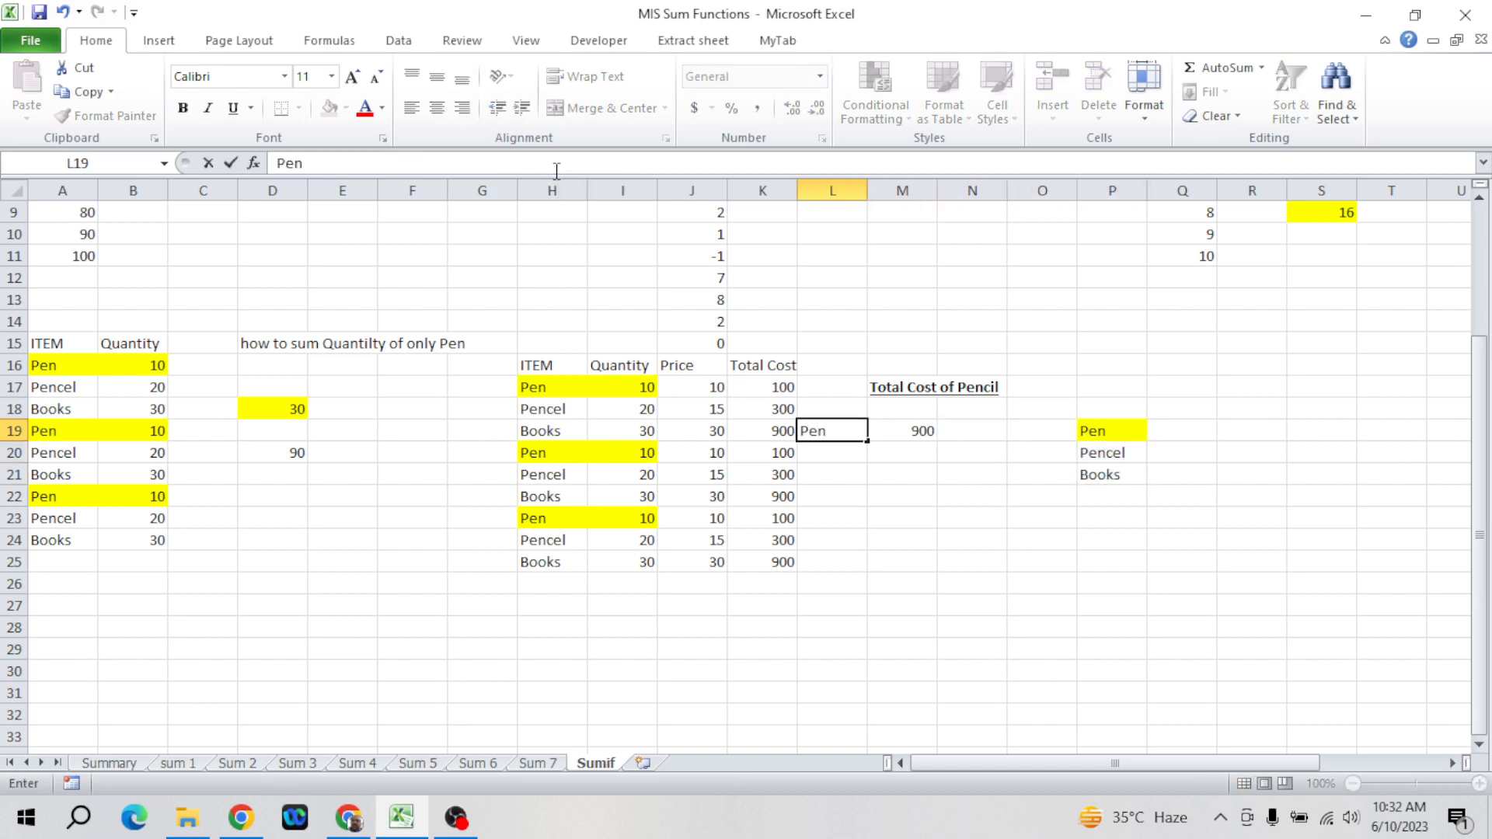
text(cel)
key(Return)
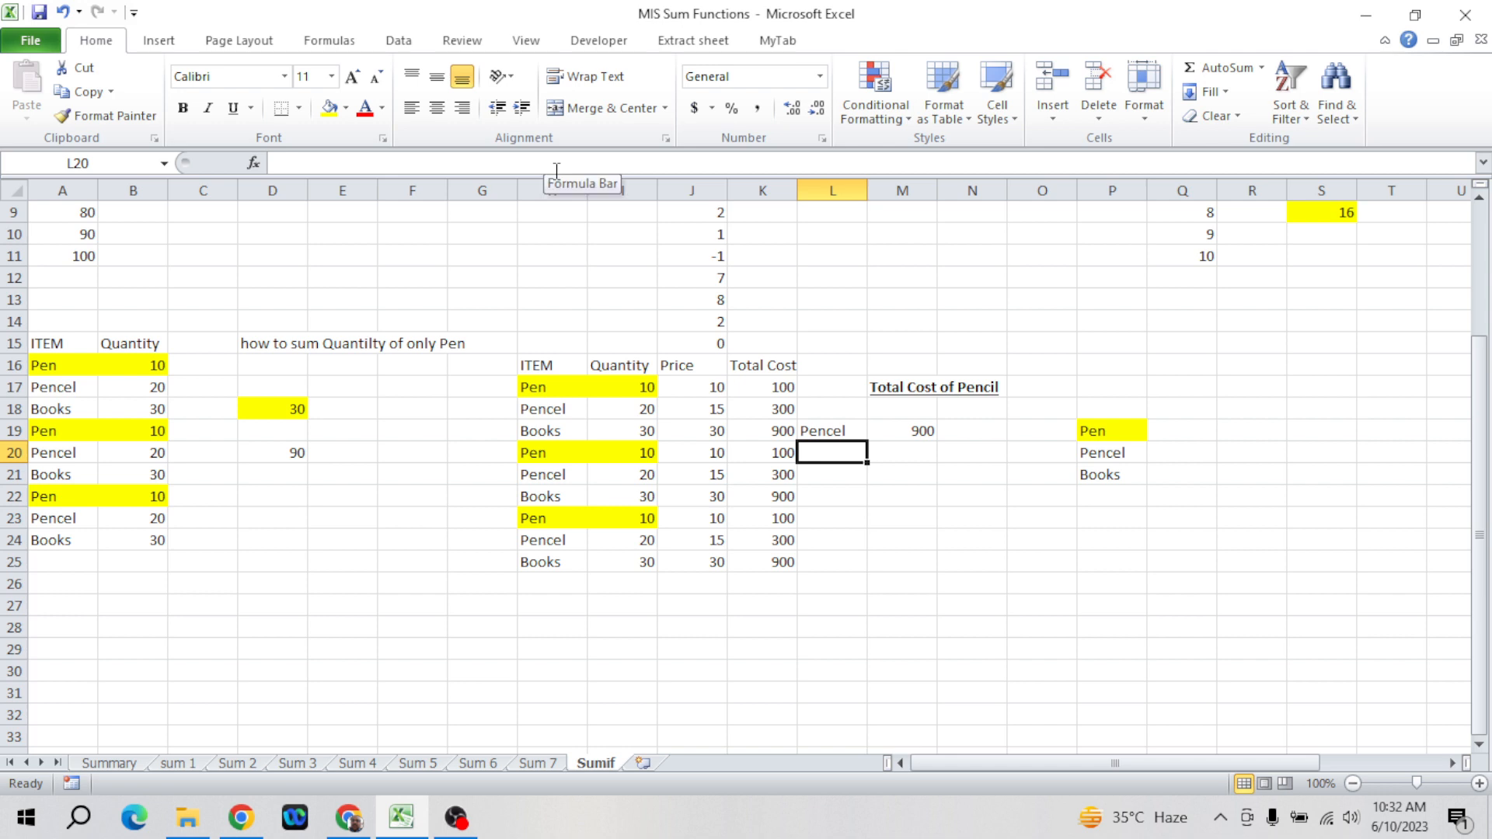
key(Up)
key(shift+Right)
key(shift+Left)
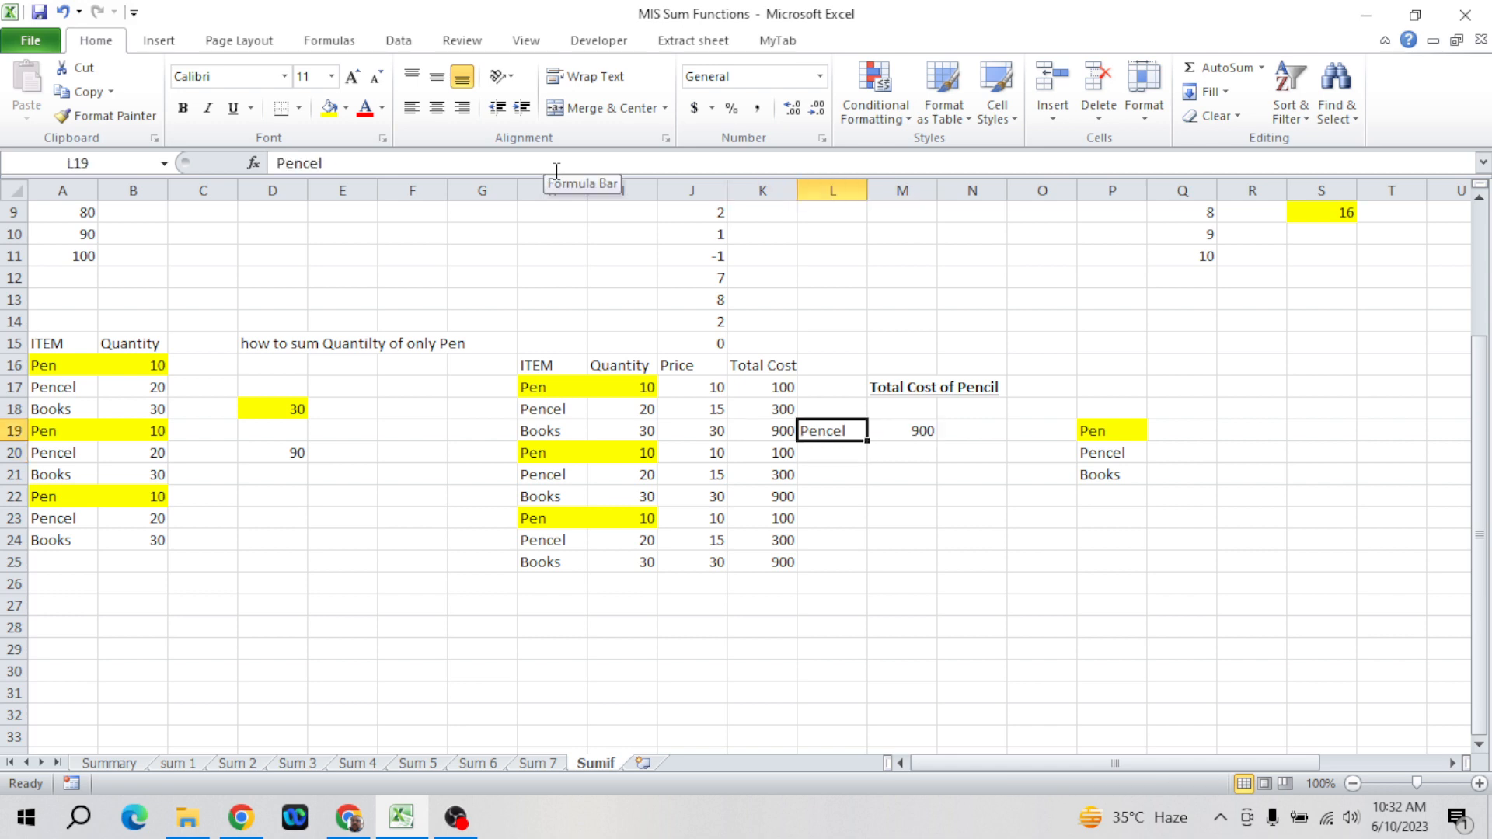
- Enter the heading "Total Cost" in P18 above the copied item list
key(Right)
key(Right)
key(Right)
key(Right)
key(shift+Down)
key(shift+Down)
key(shift+Down)
key(Up)
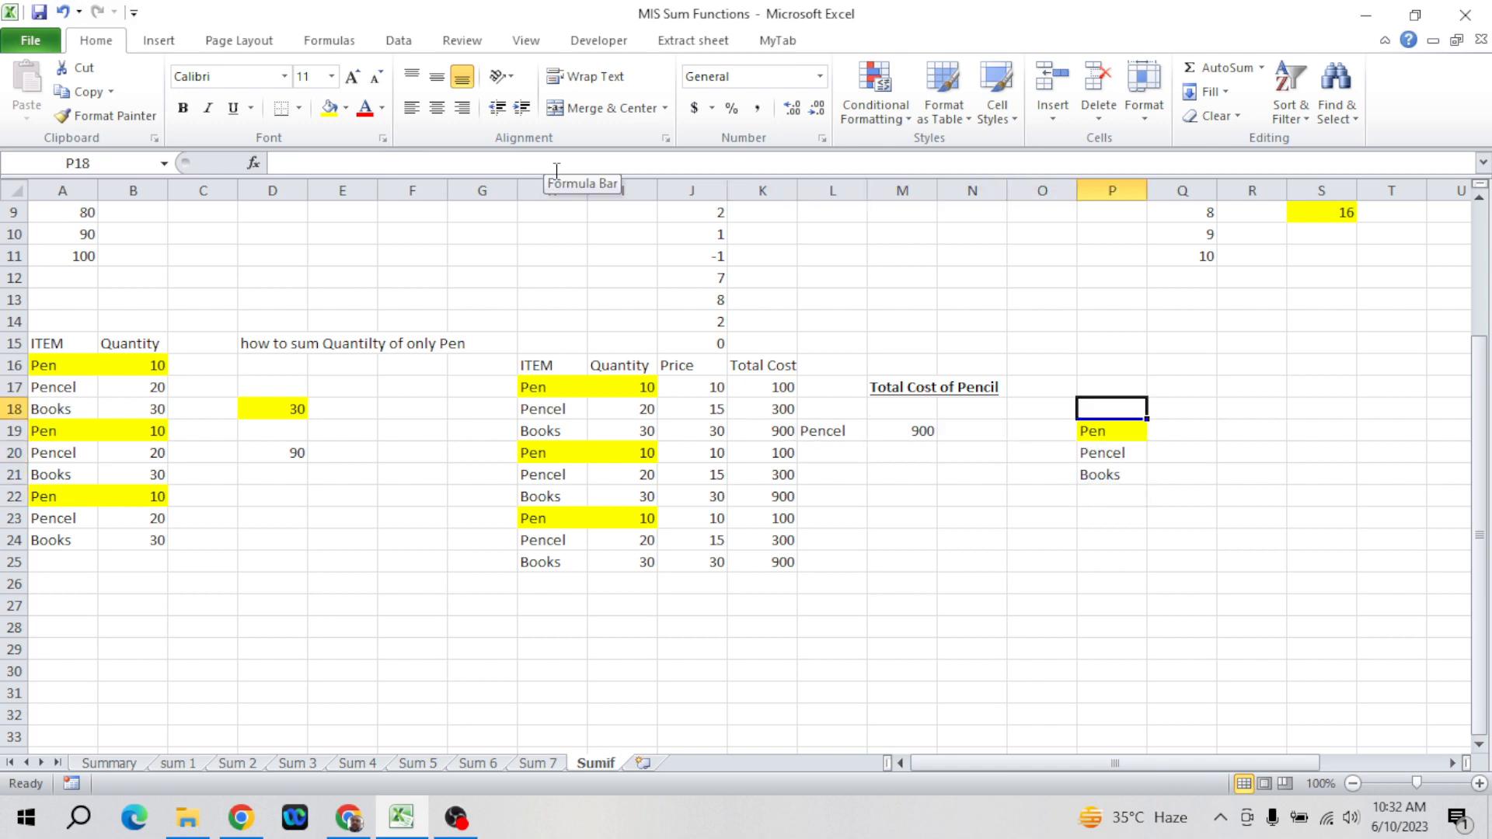
text(Total Cost)
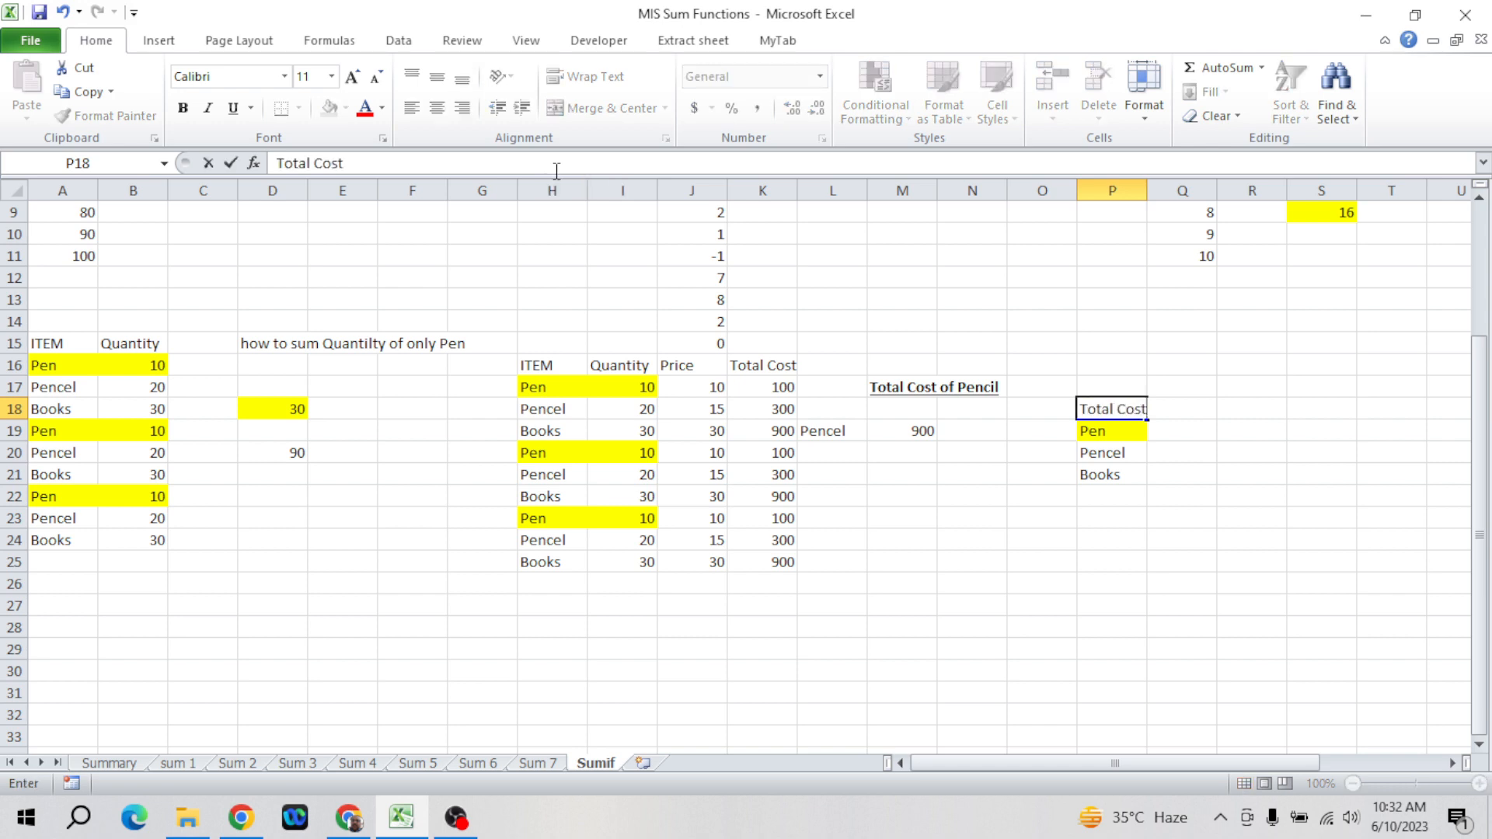
key(Return)
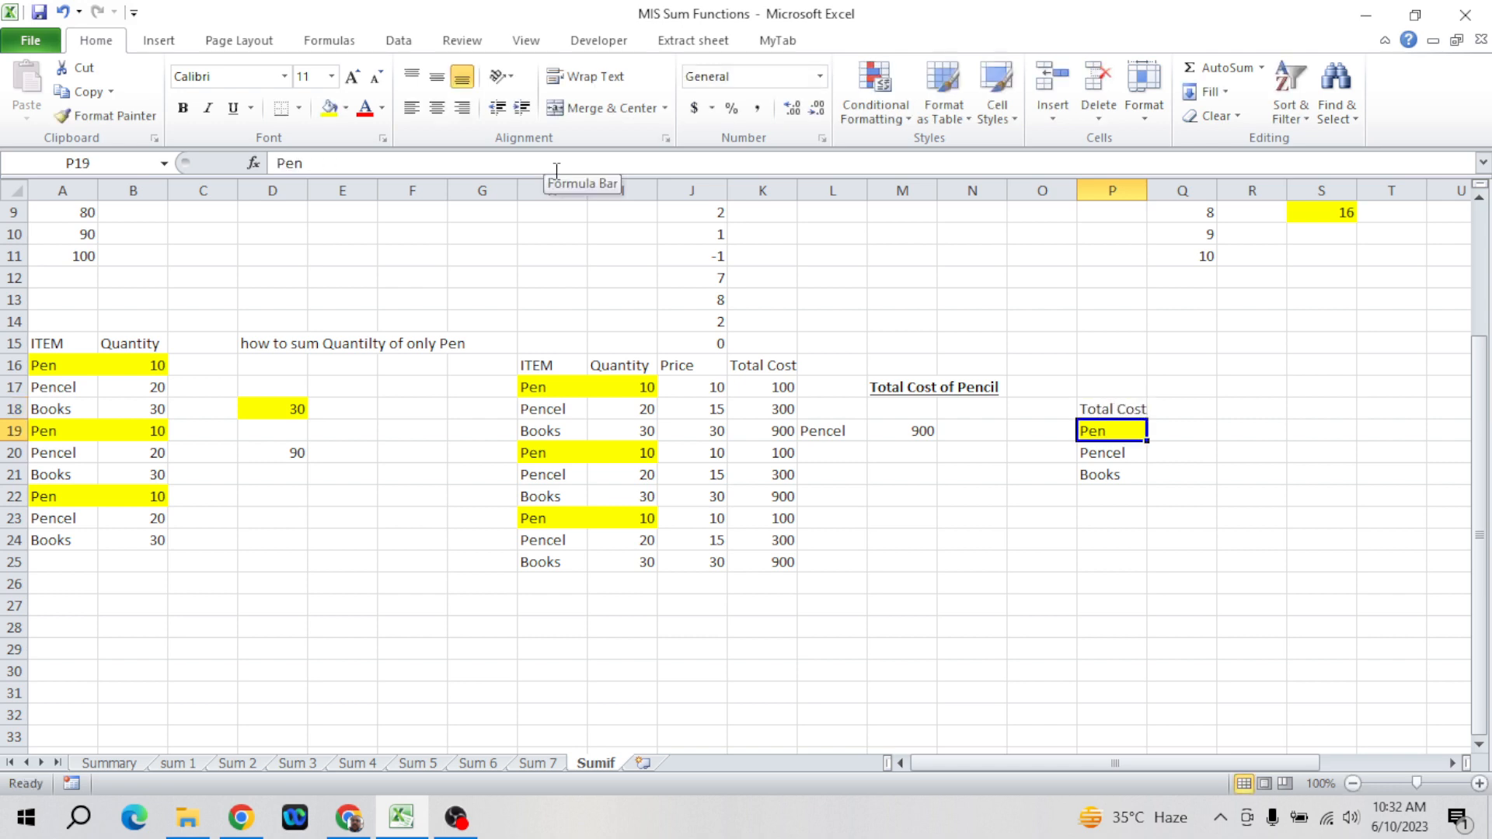
- Copy the "Total Cost" heading from P18 to Q18 and clear P18
key(Up)
key(Right)
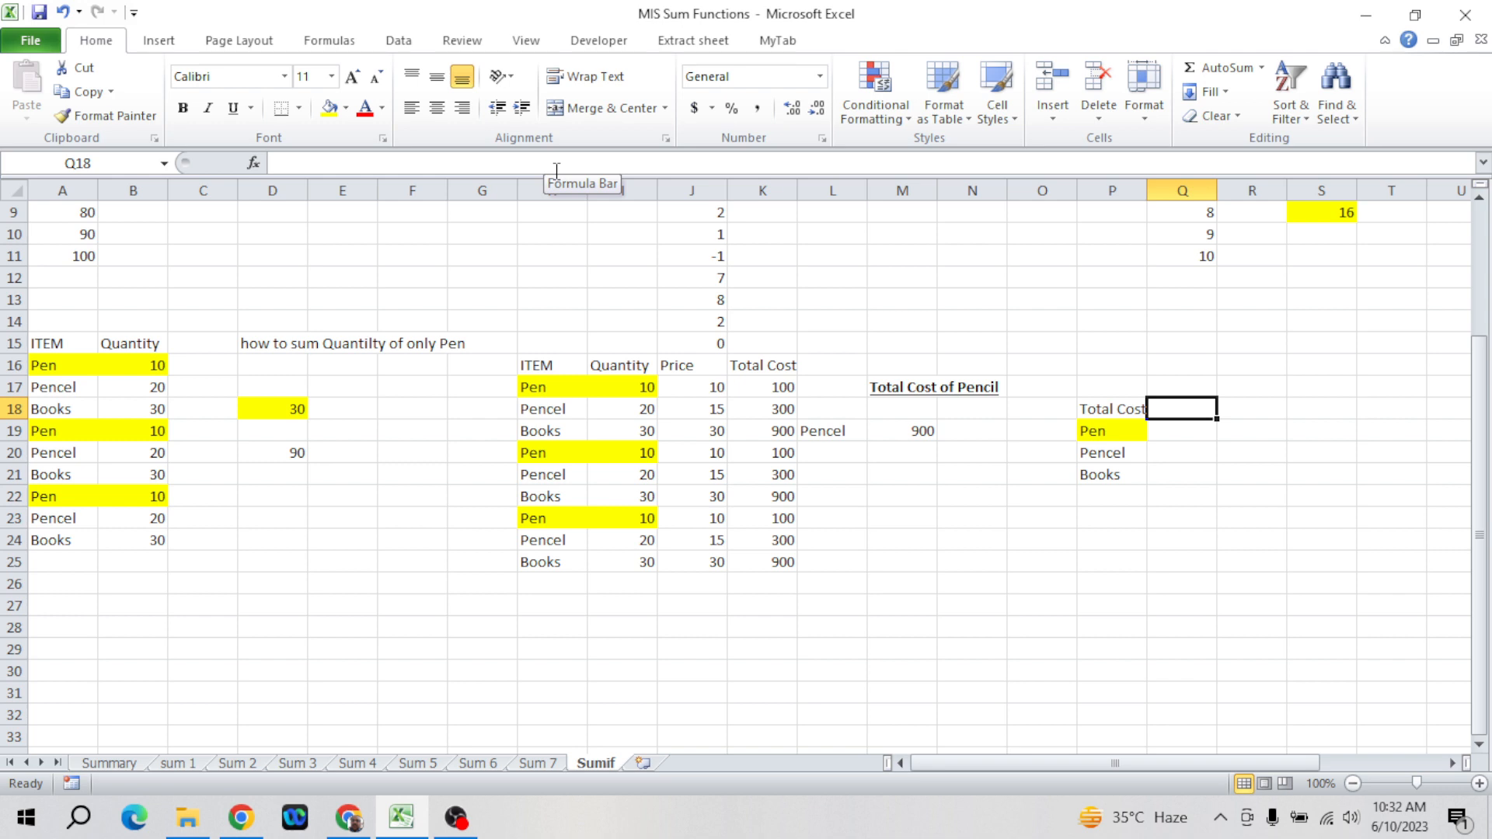
key(Left)
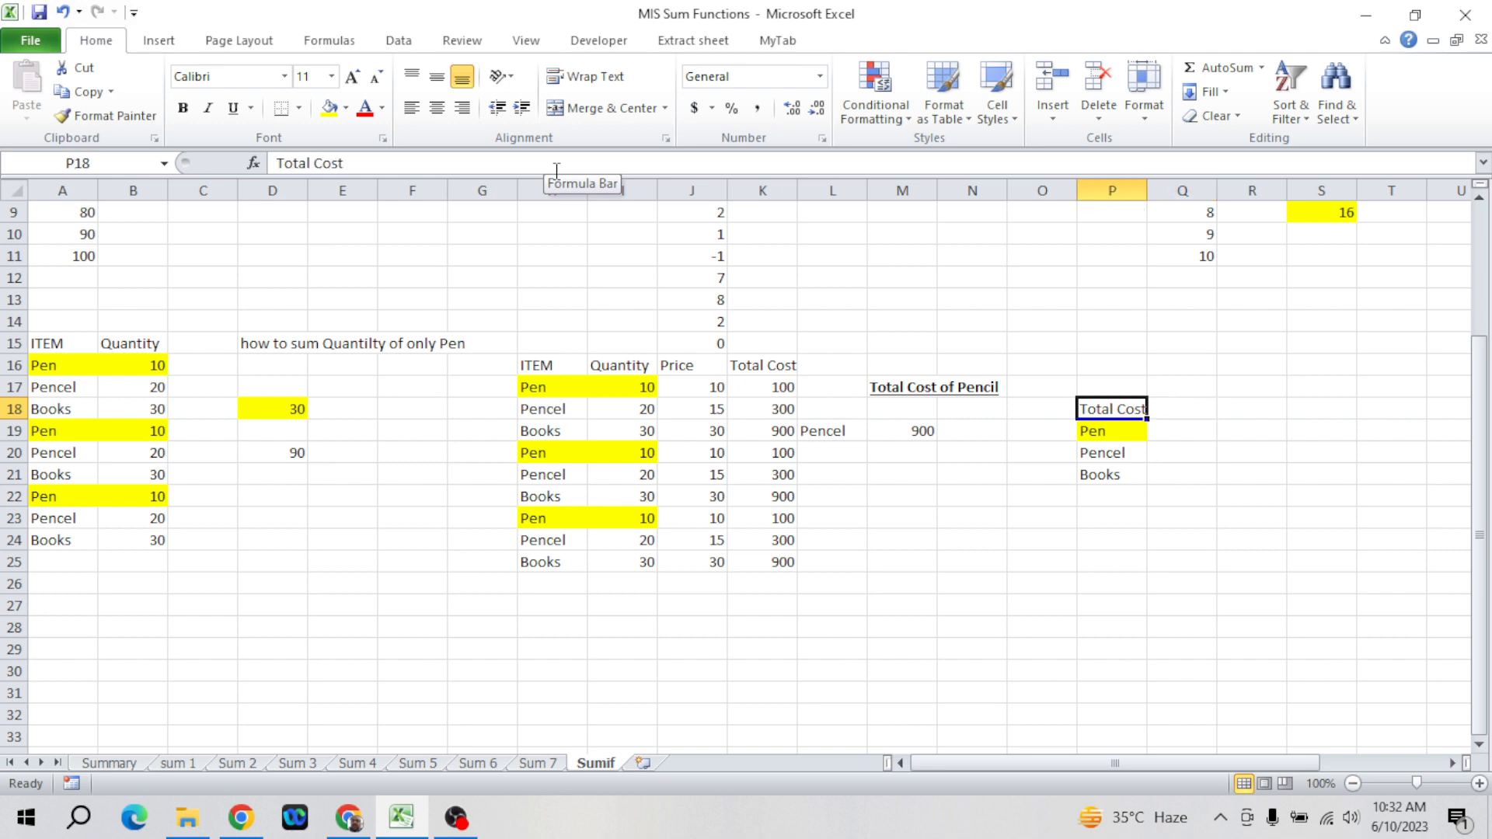
key(ctrl+c)
key(Right)
key(Return)
key(Left)
key(Delete)
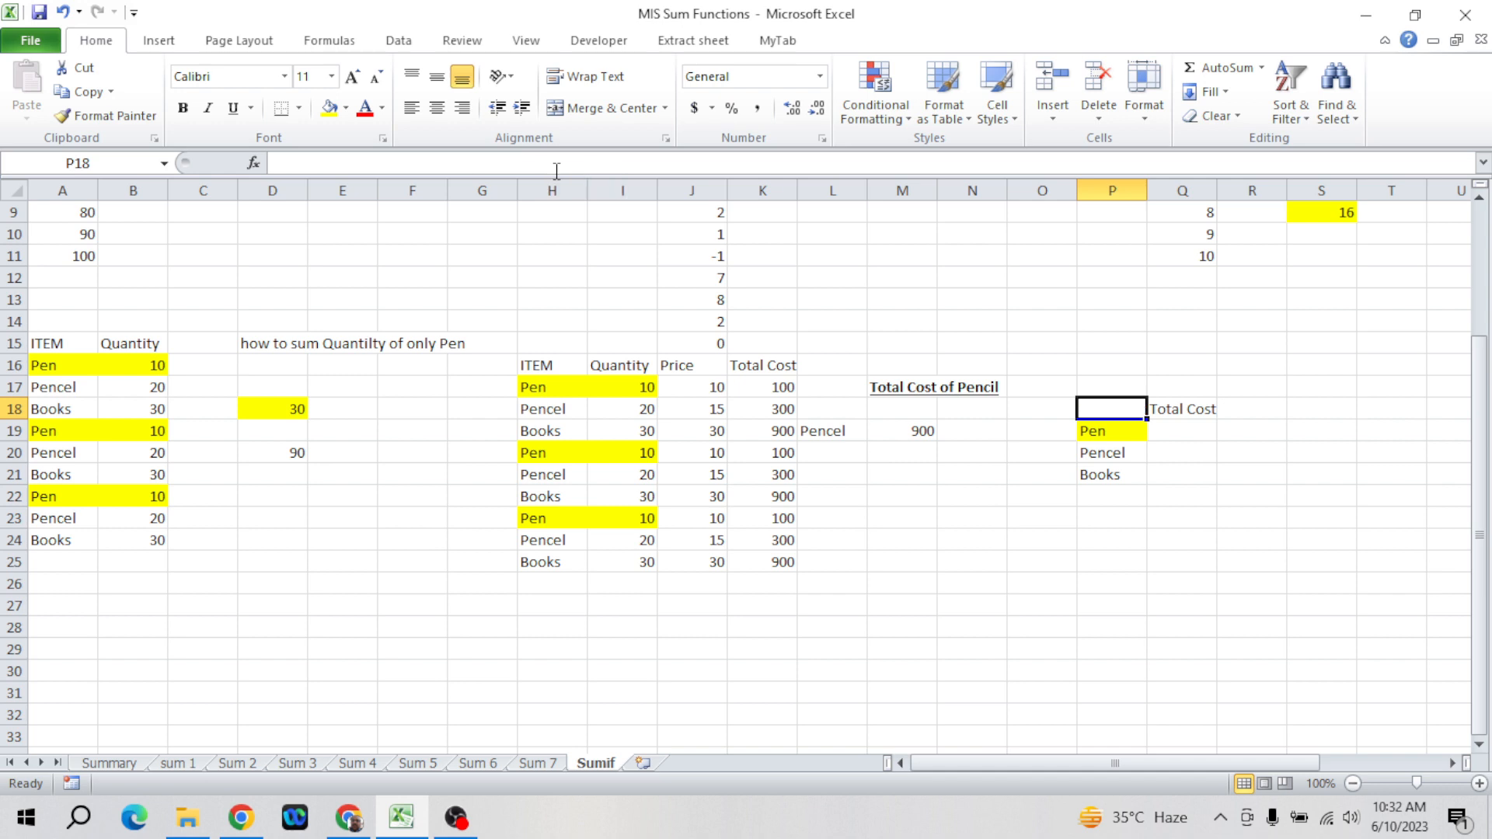
- Enter the heading "Item" in P18 above the item names
text(Itel)
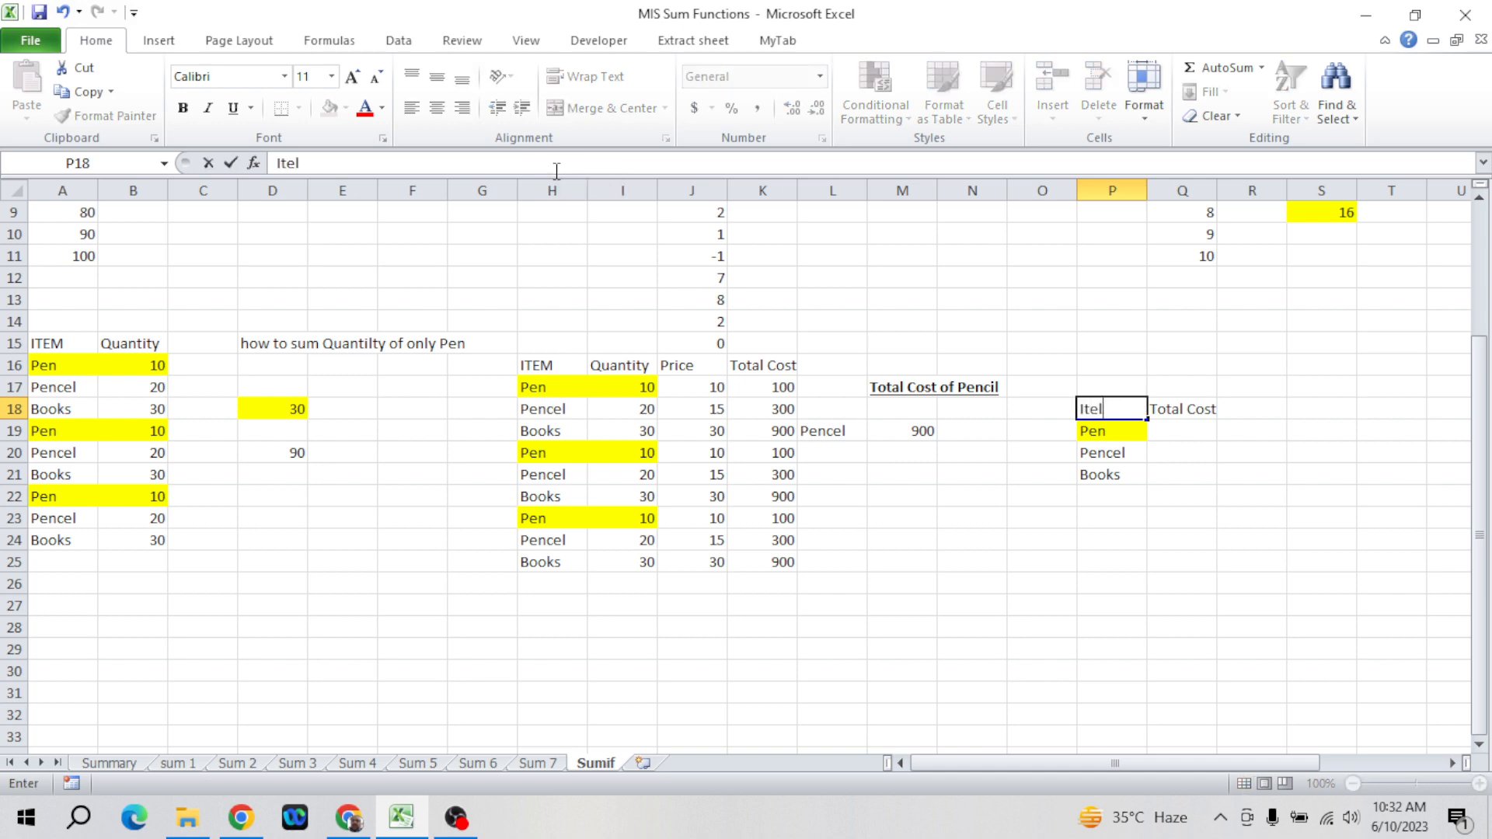
key(BackSpace)
key(BackSpace)
key(BackSpace)
key(BackSpace)
text(Item)
key(Return)
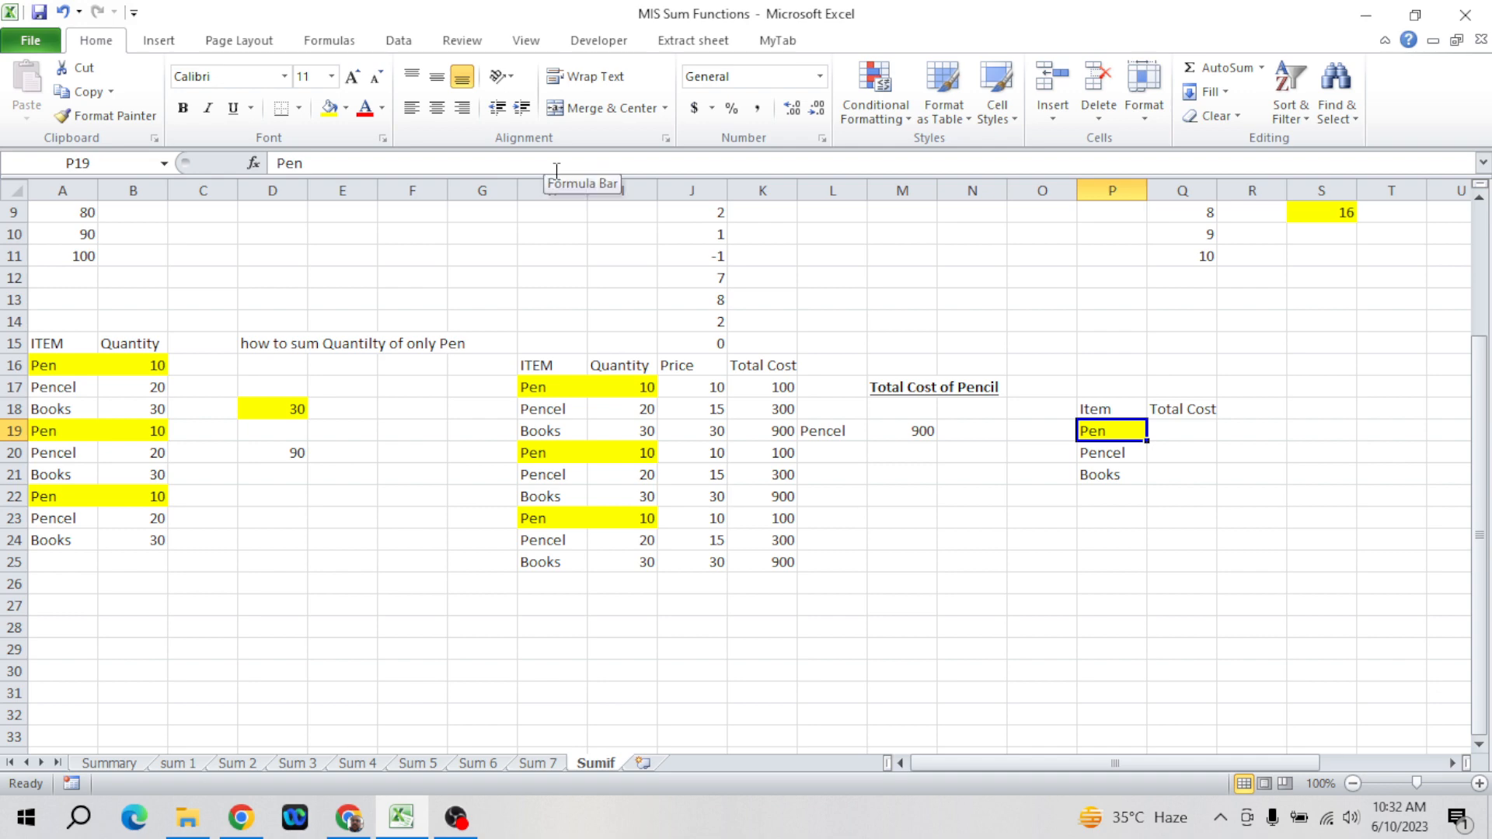
key(Right)
key(Left)
key(shift+Down)
key(shift+Down)
key(shift+Down)
key(Up)
key(Down)
key(shift+Down)
key(shift+Down)
key(Right)
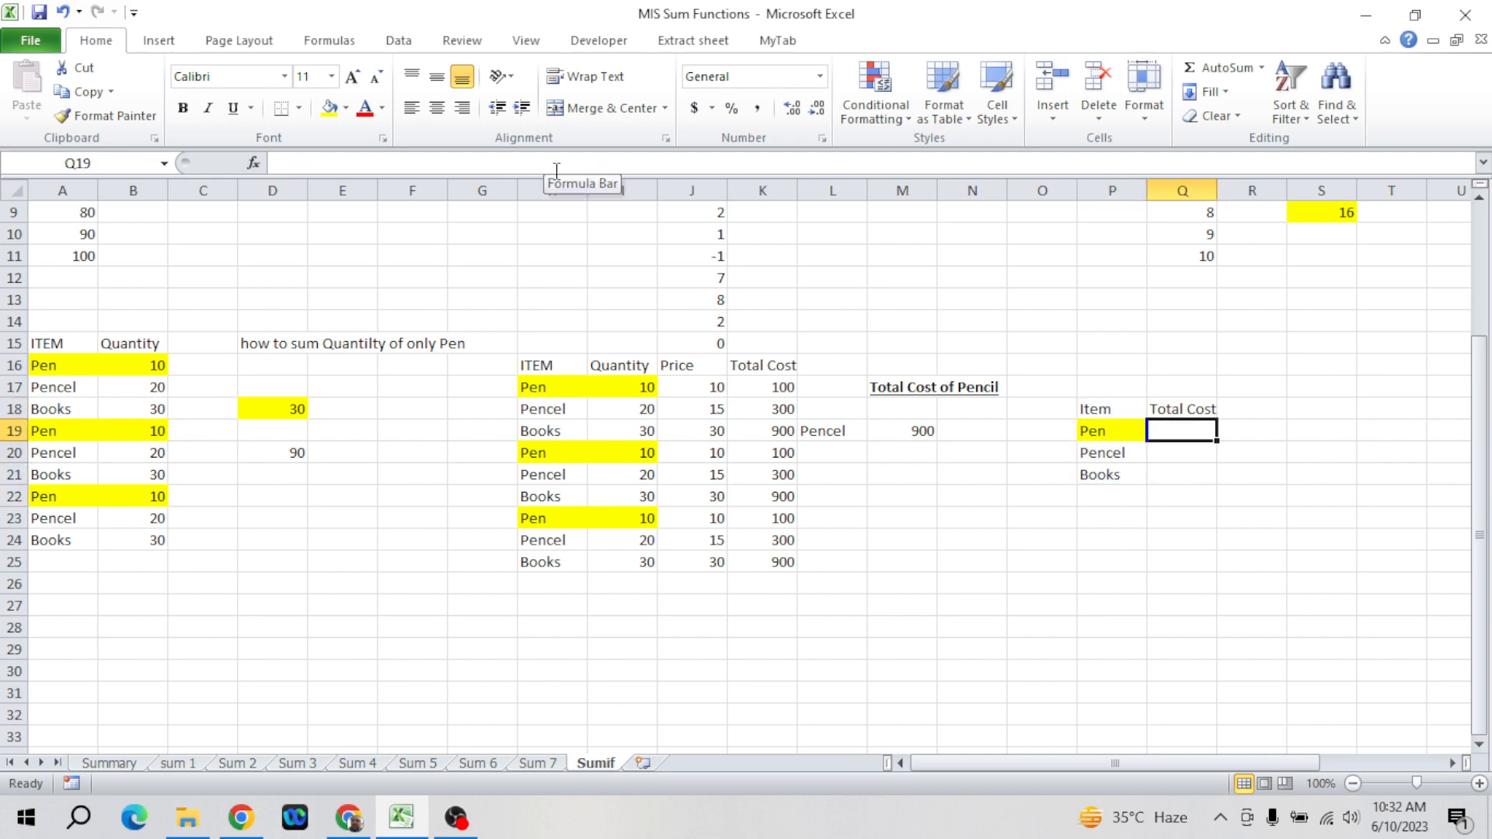
- Enter the label "By value" in M21, below the Pencil total
key(Left)
key(Up)
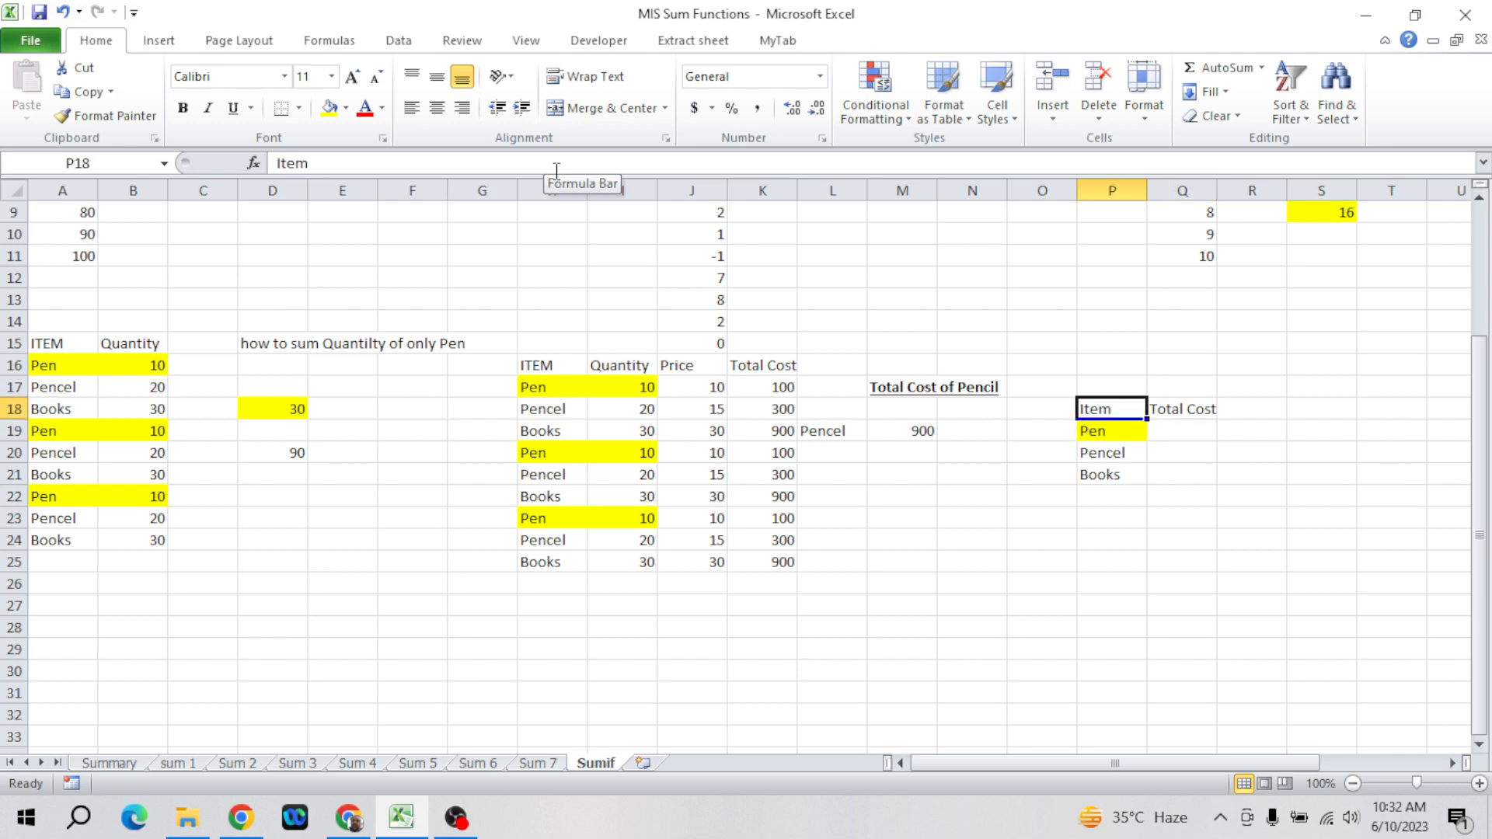
key(Left)
key(Left)
key(Left)
key(Left)
key(Right)
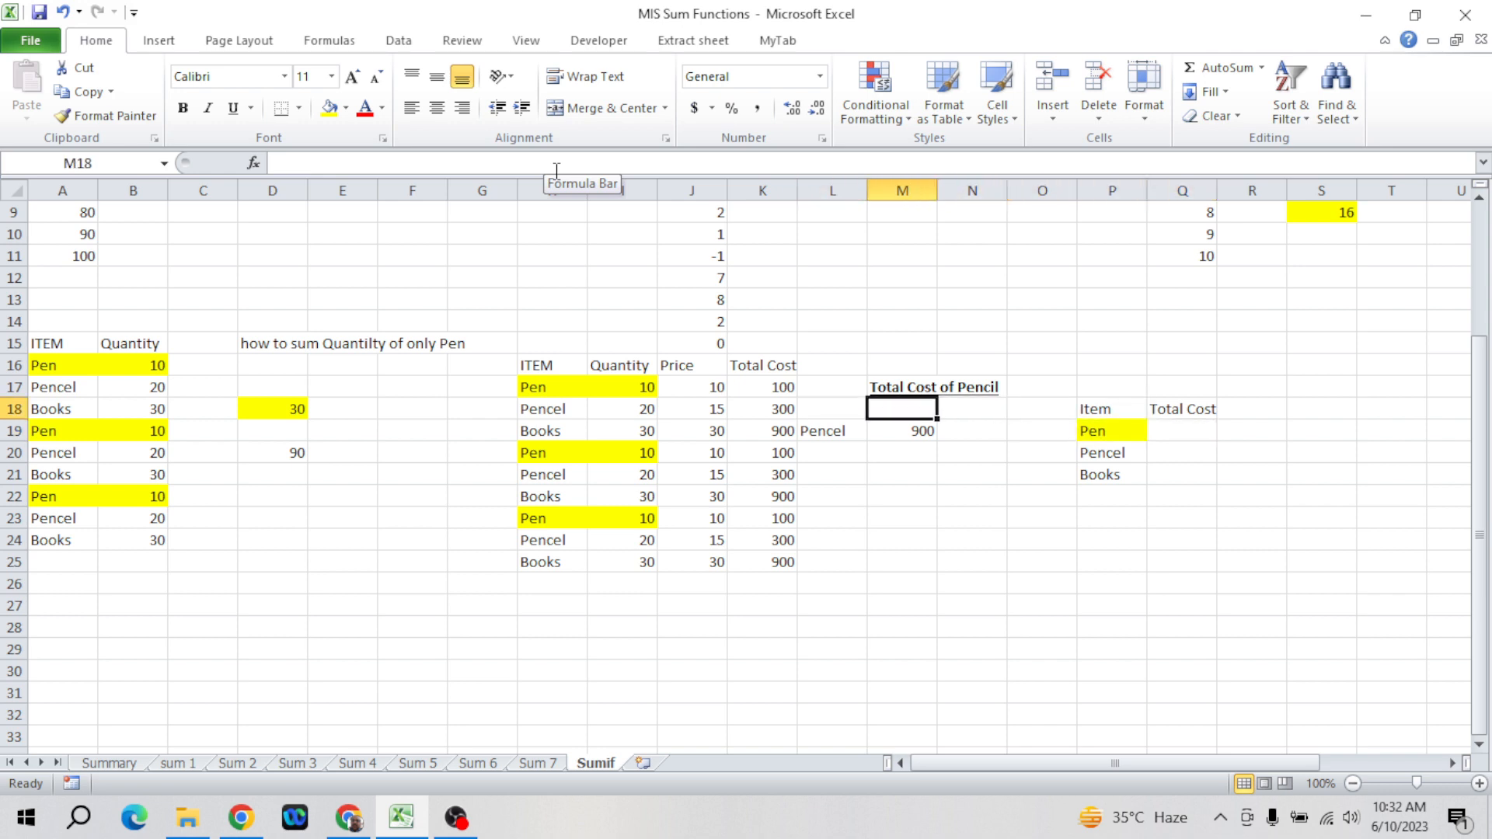
key(Down)
key(Down)
key(Down)
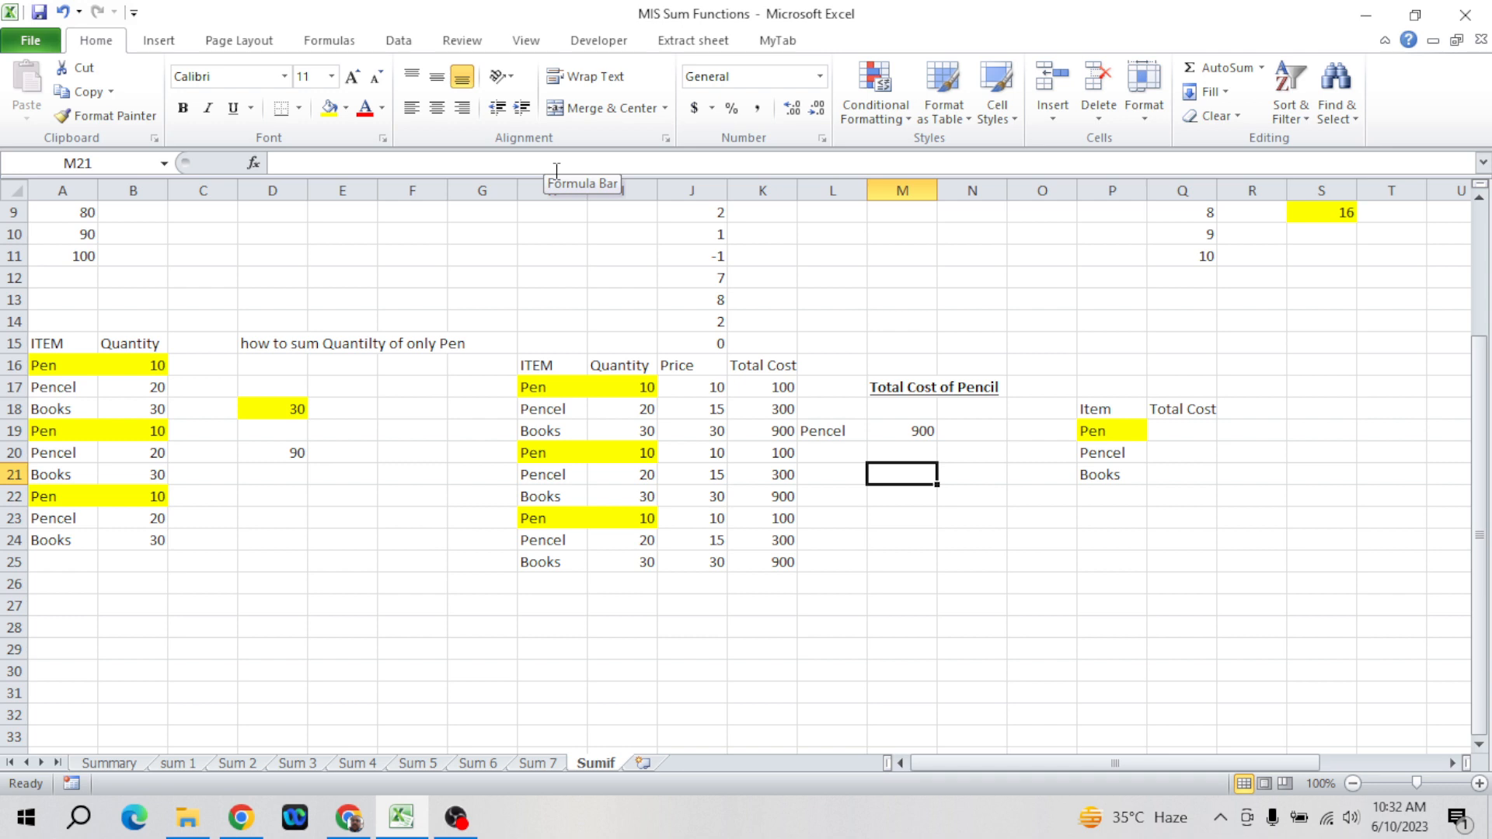
text(=By)
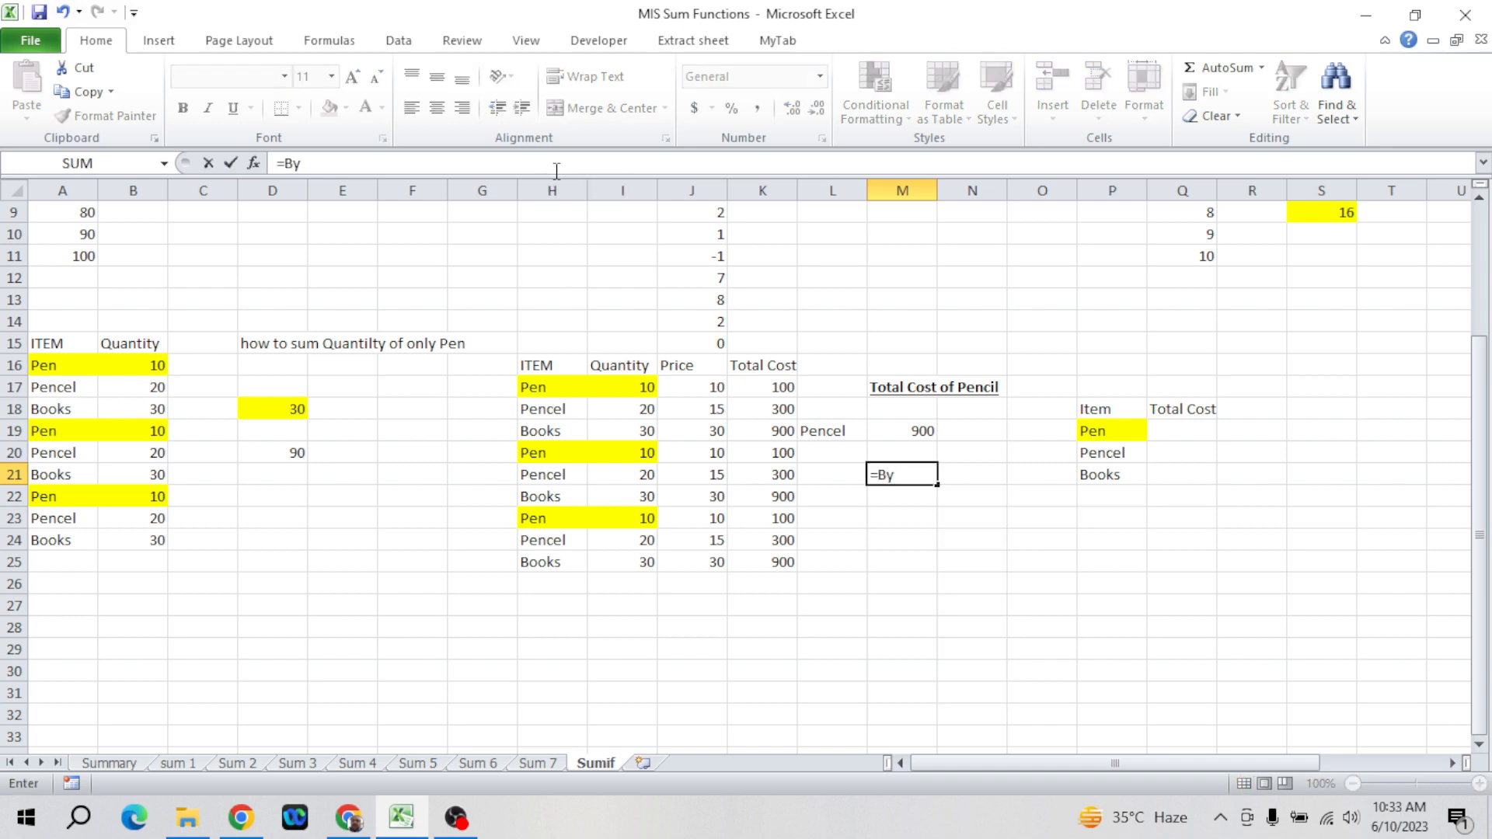
key(BackSpace)
key(BackSpace)
key(BackSpace)
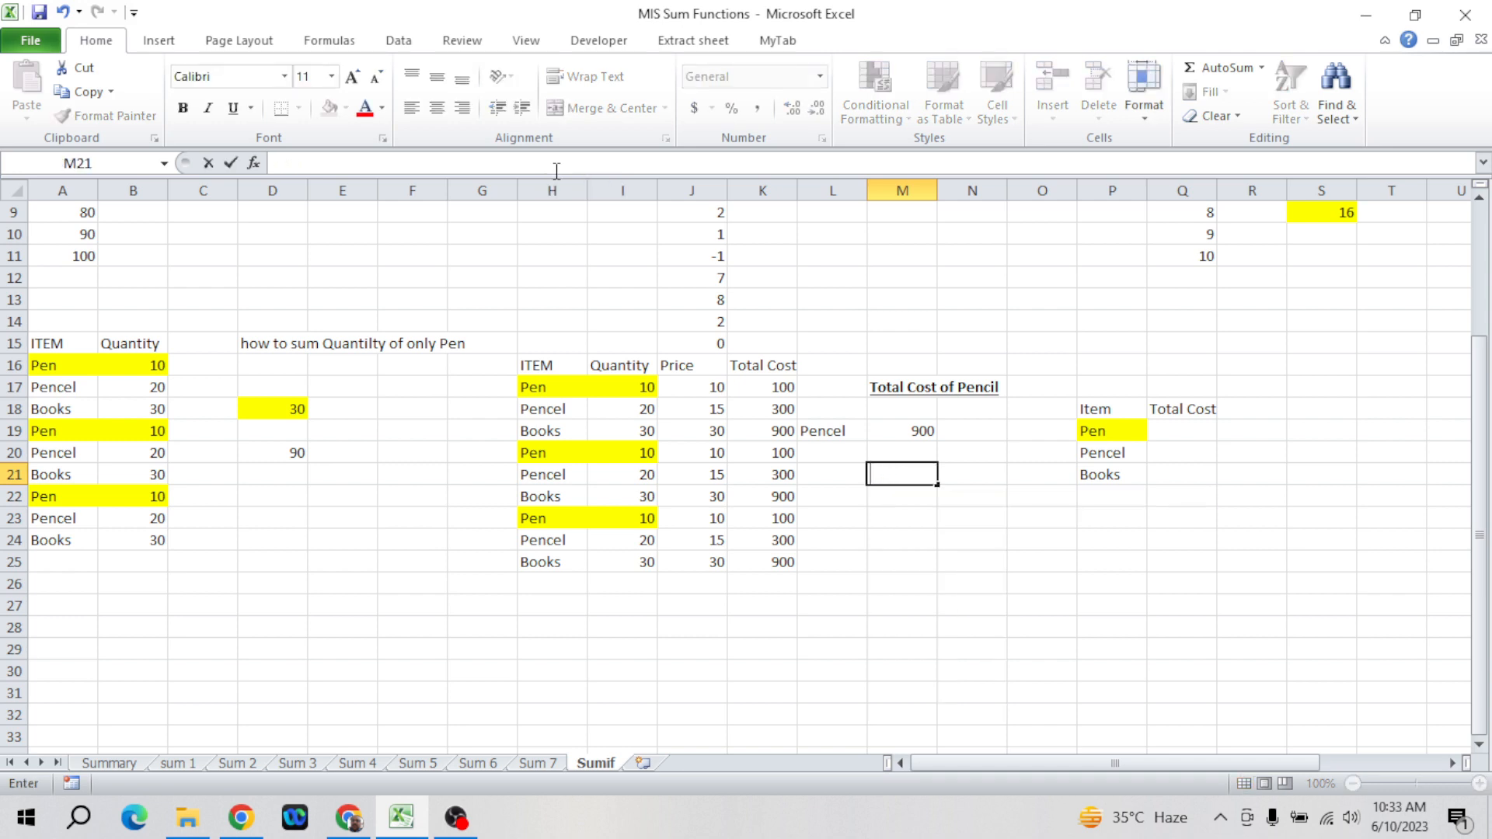
text(By value)
key(Return)
- Extend the heading in Q18 to read "Total Cost by Value"
key(Up)
key(Up)
key(Up)
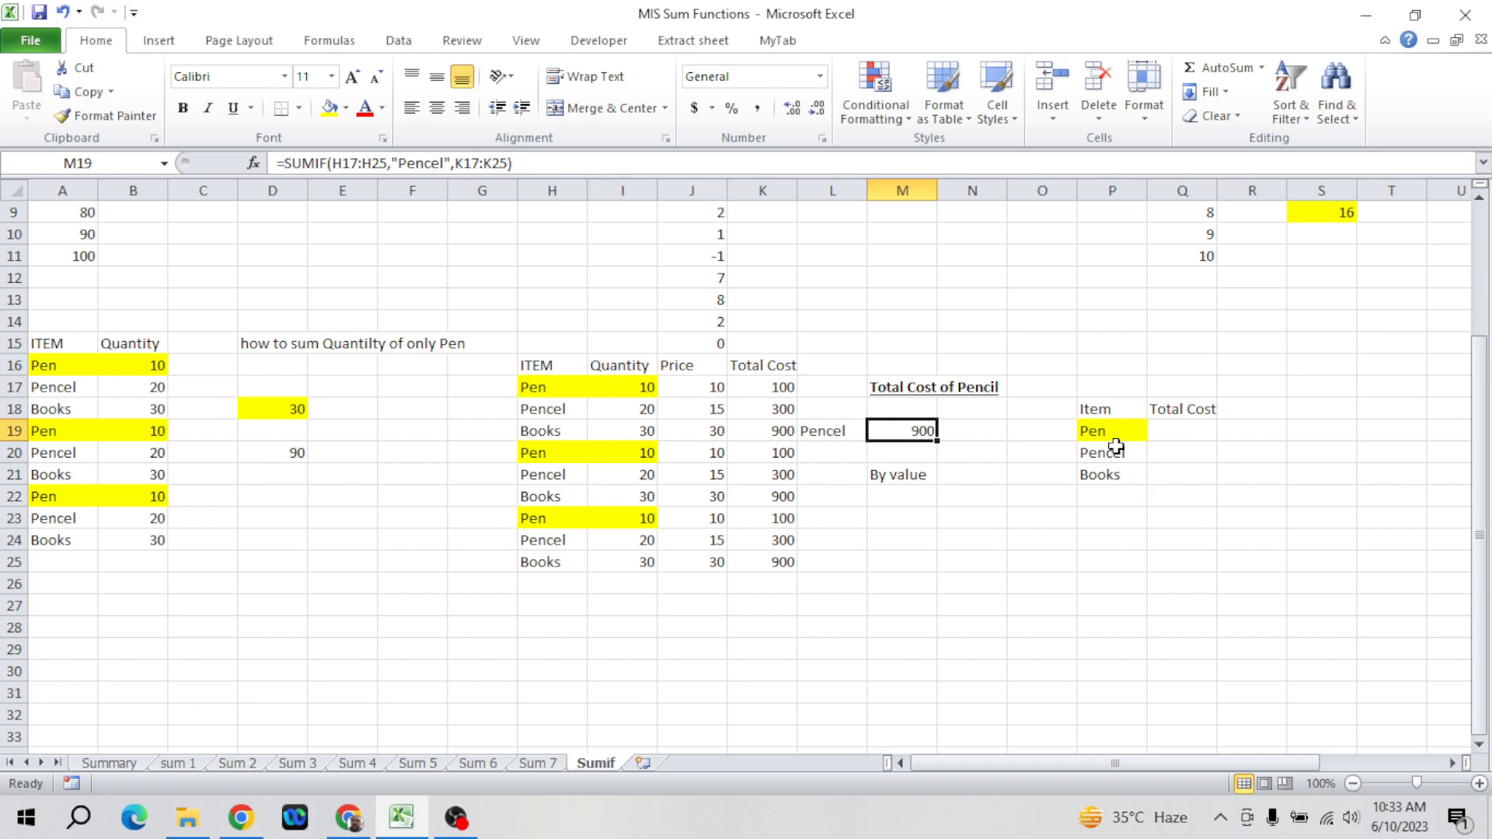
key(Up)
key(Up)
key(Right)
key(Right)
key(Right)
key(Right)
key(Down)
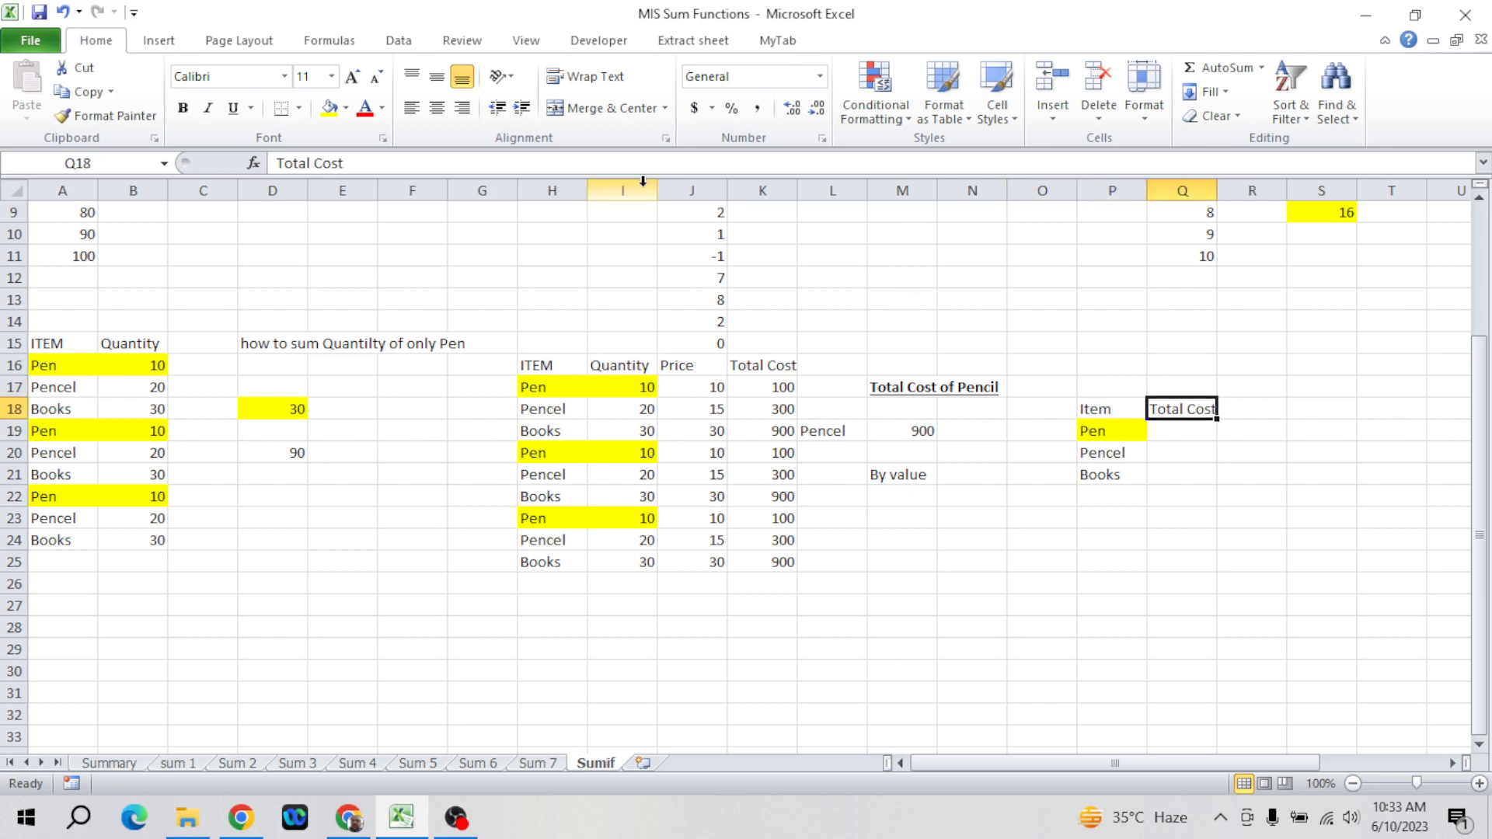
click(614, 164)
text(by)
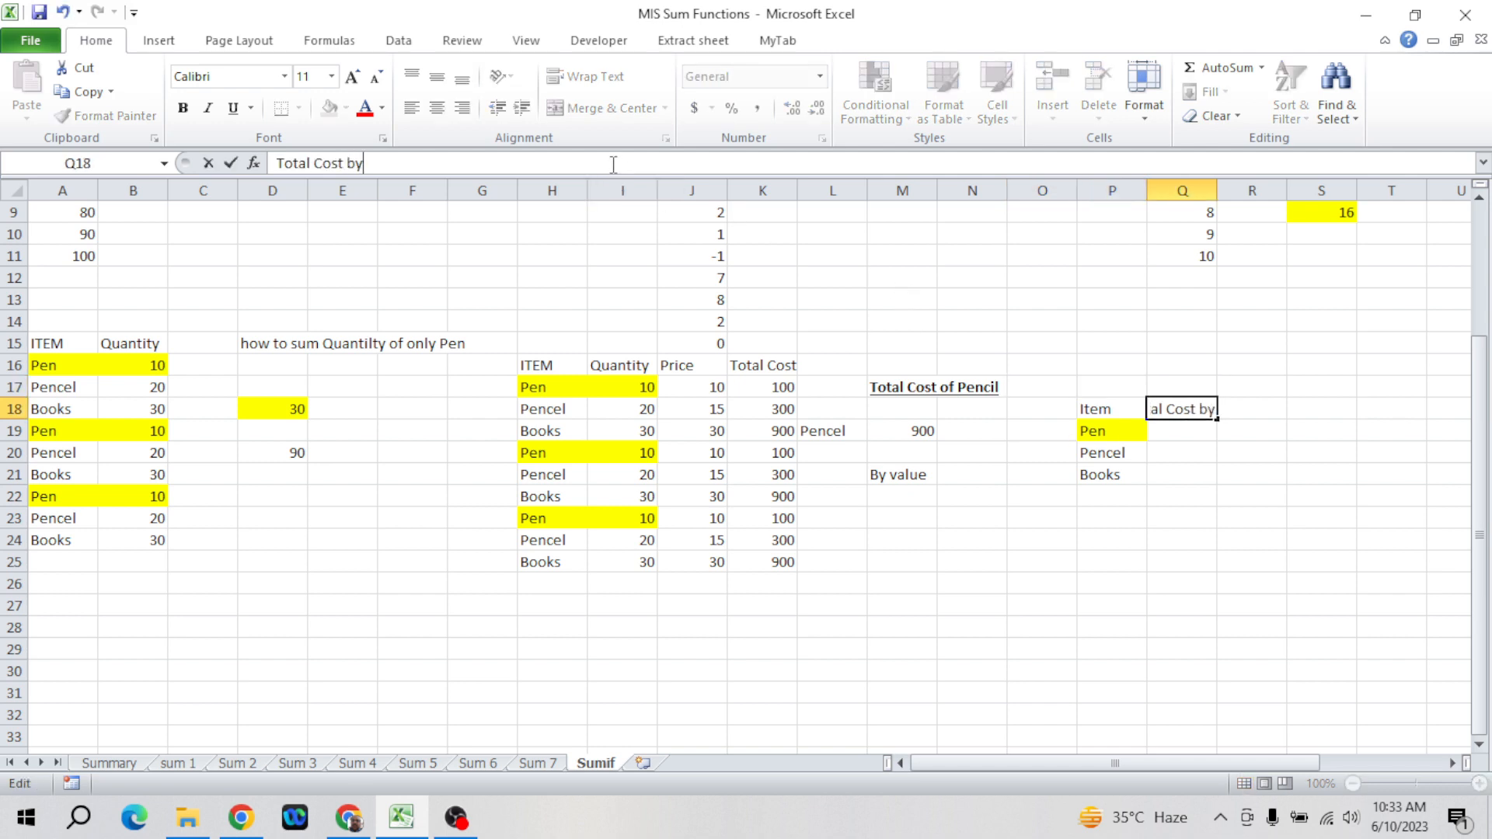
text( Value)
key(Return)
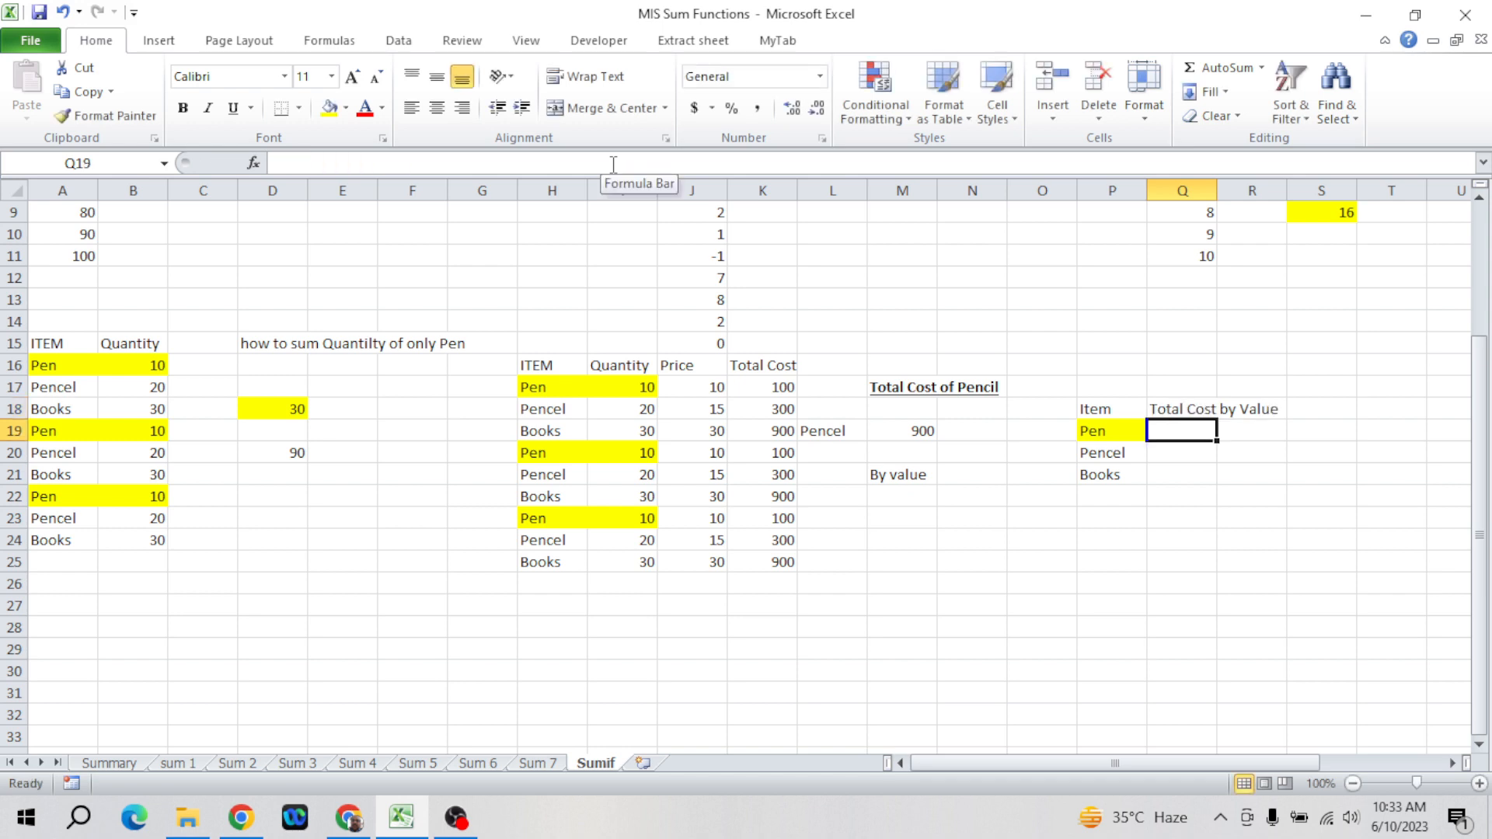
- Copy the "Total Cost by Value" heading from Q18 to R18 and change the copy to read "Total Cost by Reference"
key(Up)
key(ctrl+c)
key(Right)
key(Return)
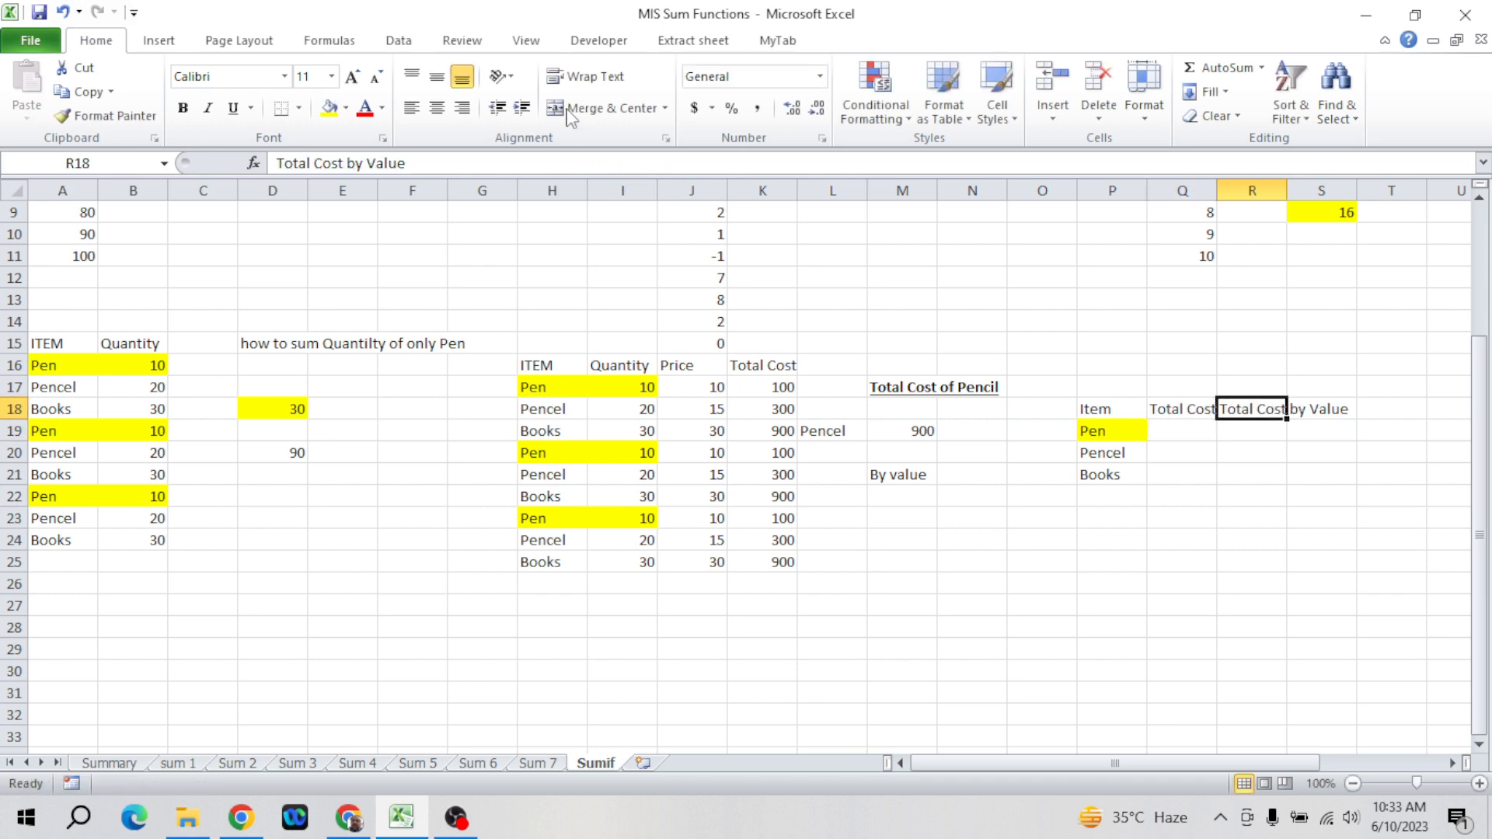
click(476, 161)
key(BackSpace)
key(BackSpace)
key(BackSpace)
key(BackSpace)
key(BackSpace)
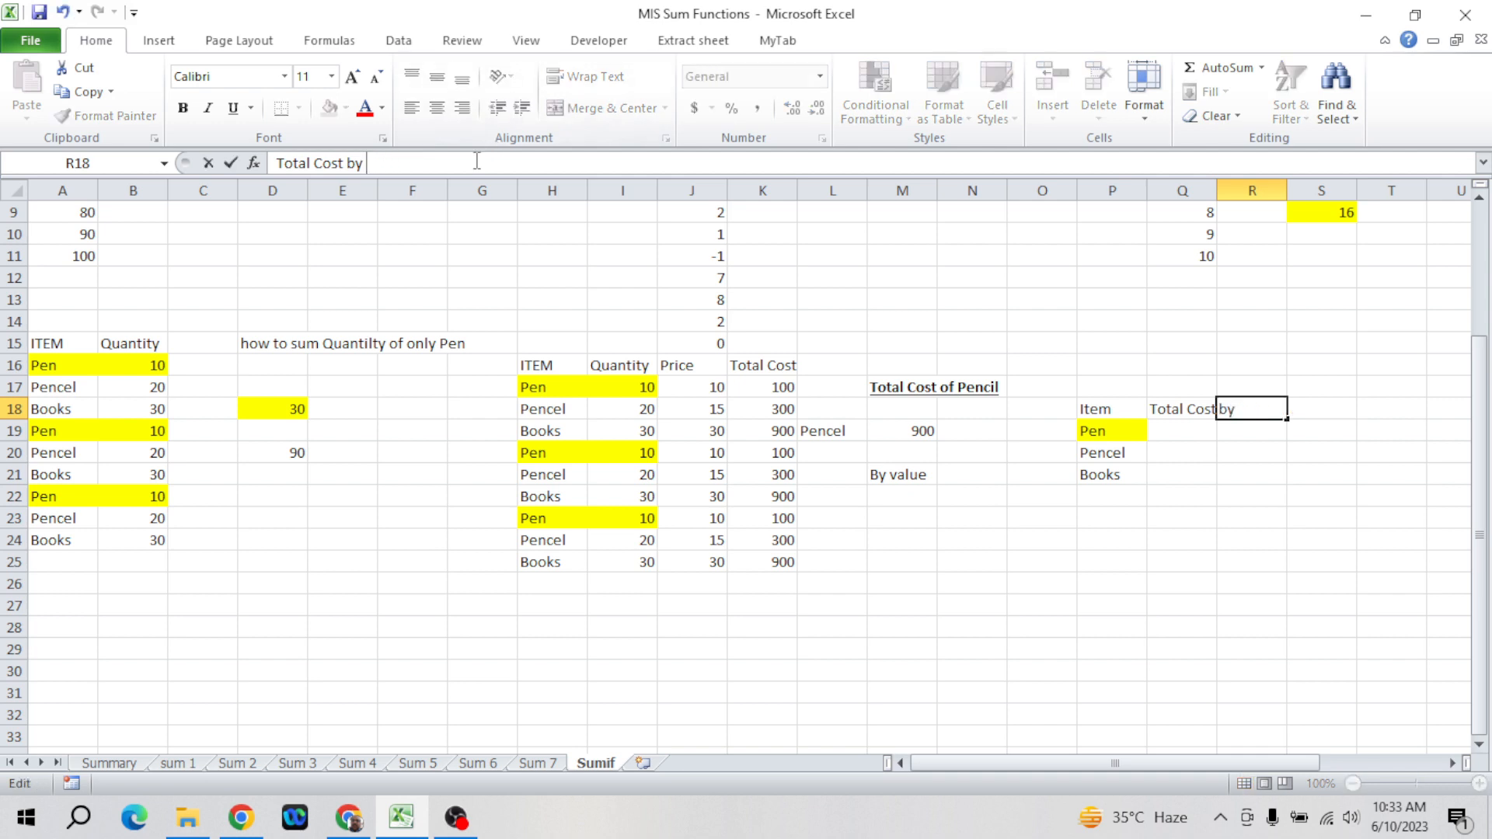
text(Reference)
key(Return)
- AutoFit the widths of columns Q and R to the two Total Cost headings in row 18
key(Left)
key(Left)
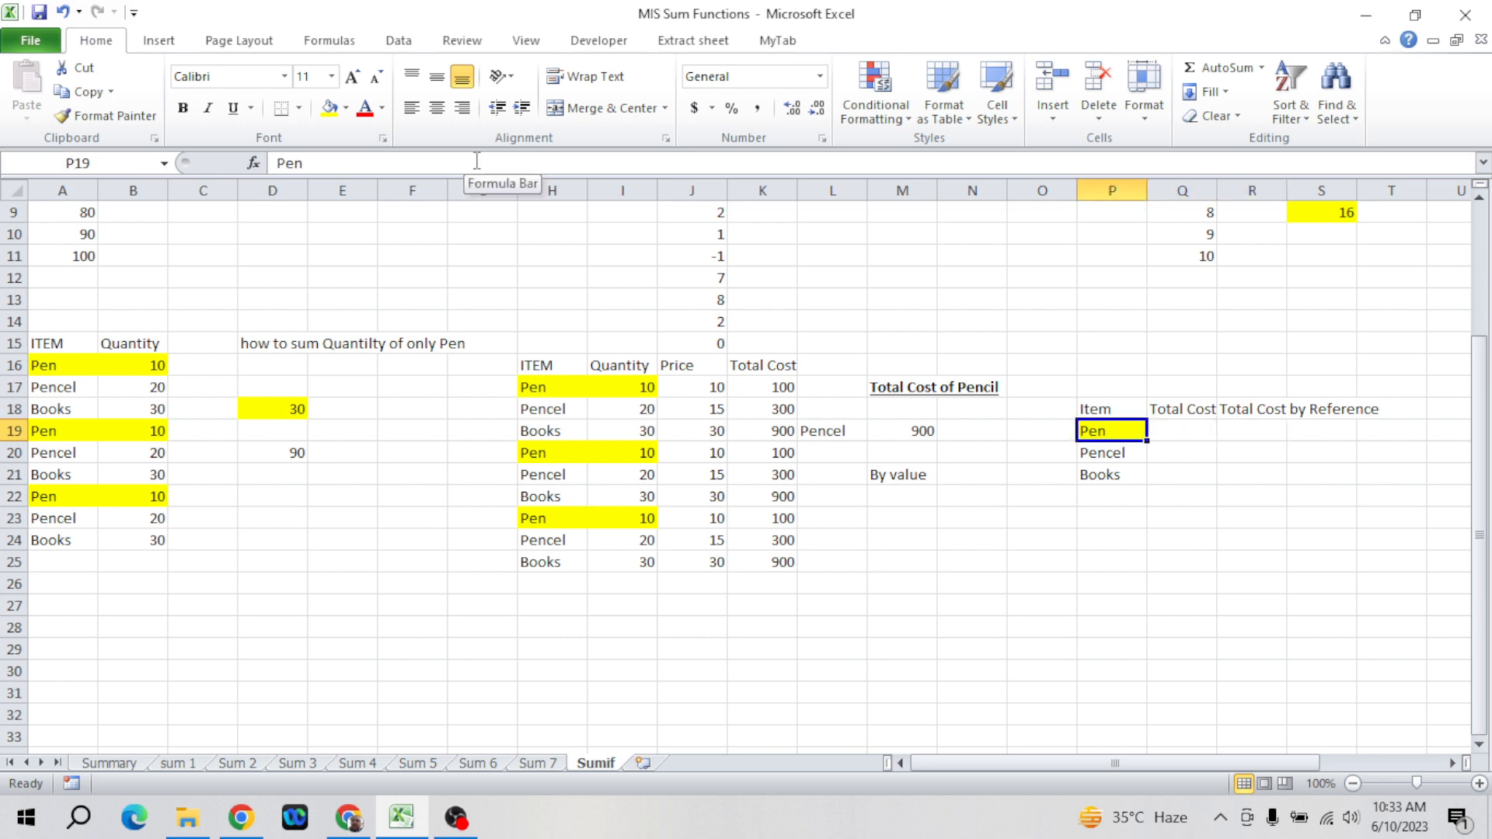
key(Up)
key(Right)
key(shift+Right)
key(alt+o)
key(c)
key(a)
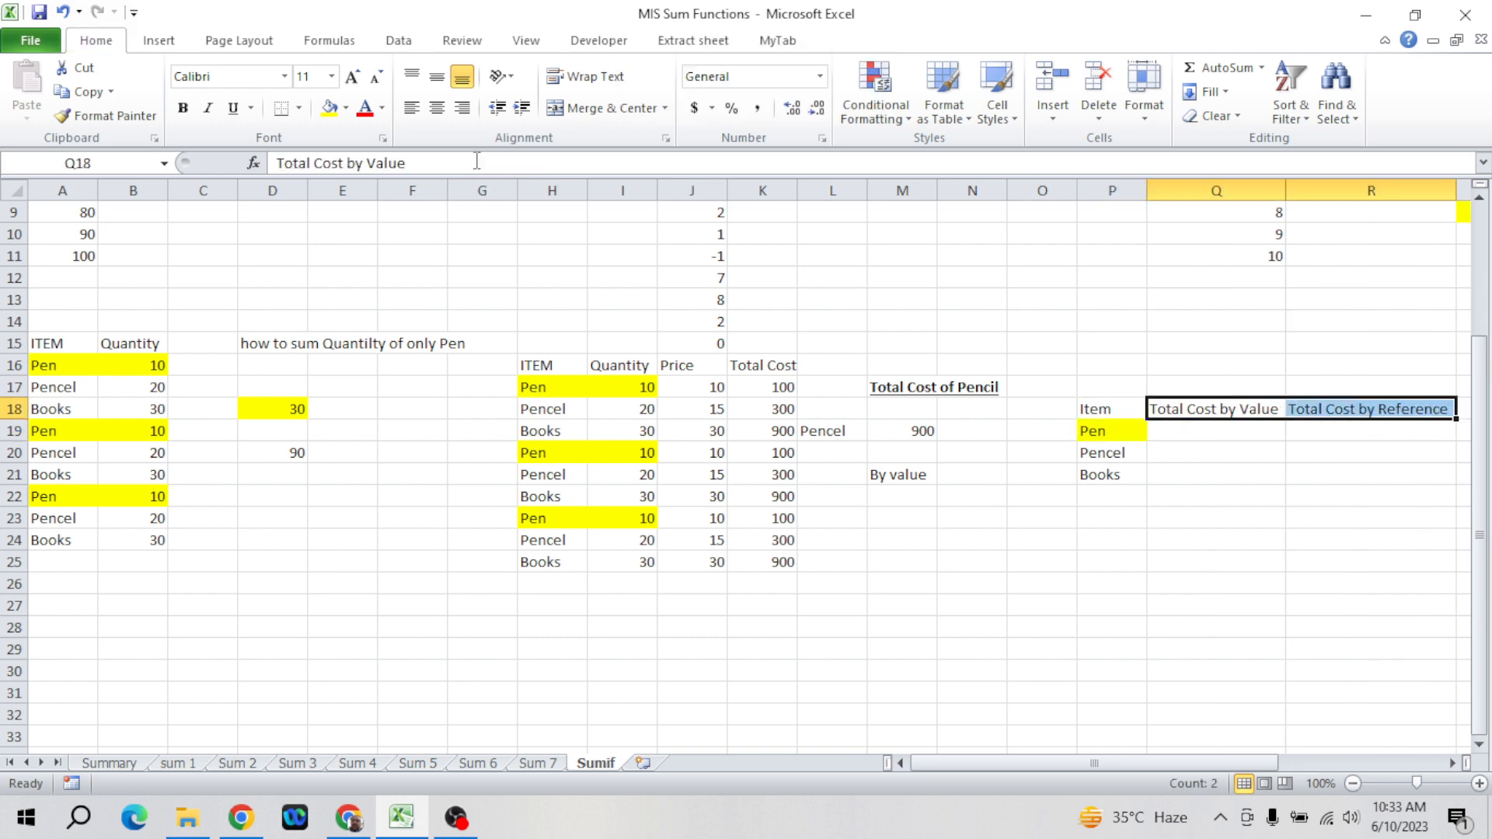
- Examine the existing SUMIF formula in M19 that totals the cost of Pencel
key(Right)
key(Right)
key(Down)
key(Left)
key(Left)
key(Left)
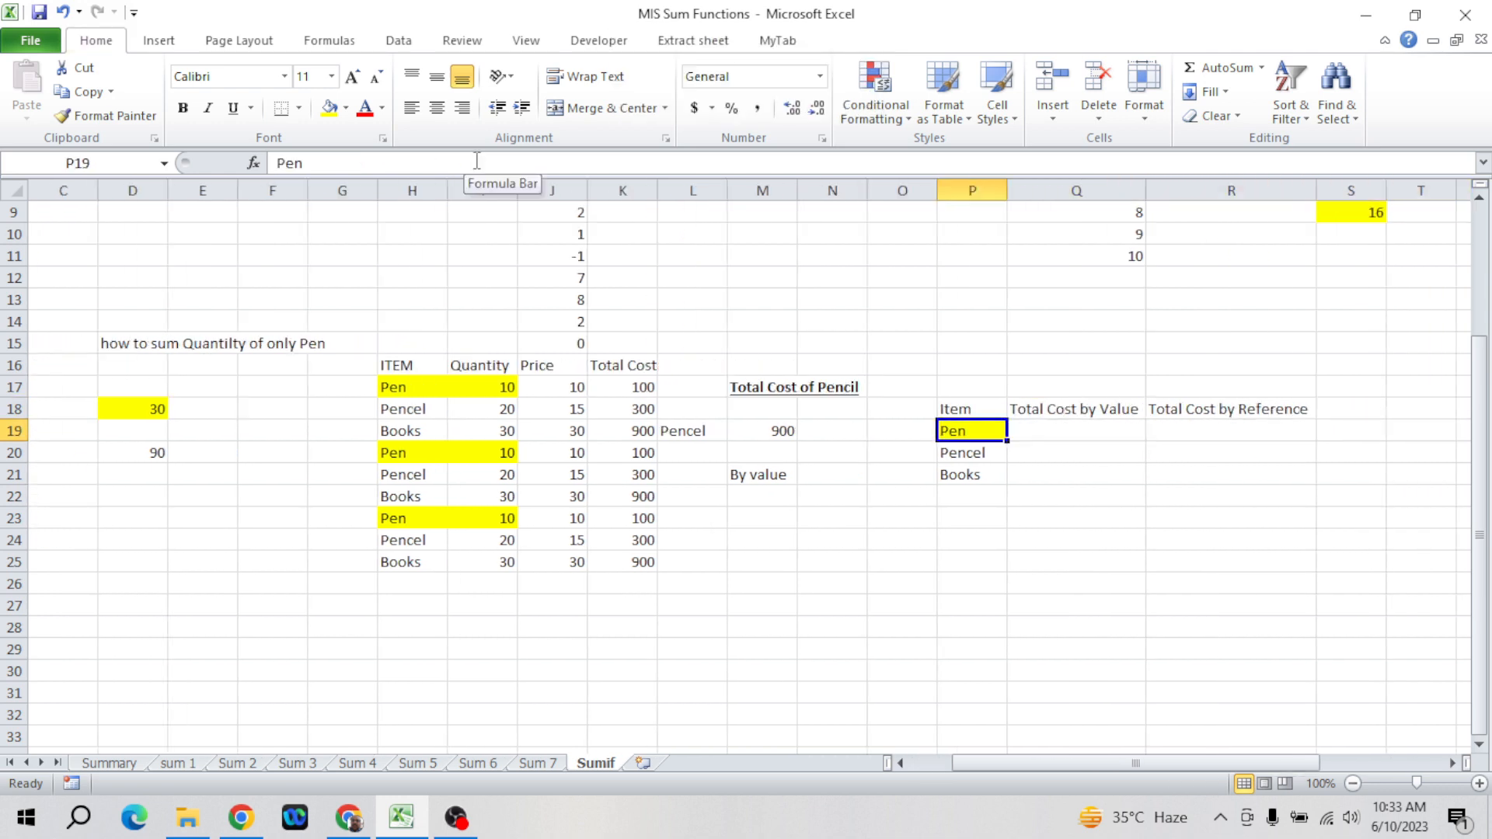
key(Left)
key(Left)
key(Left)
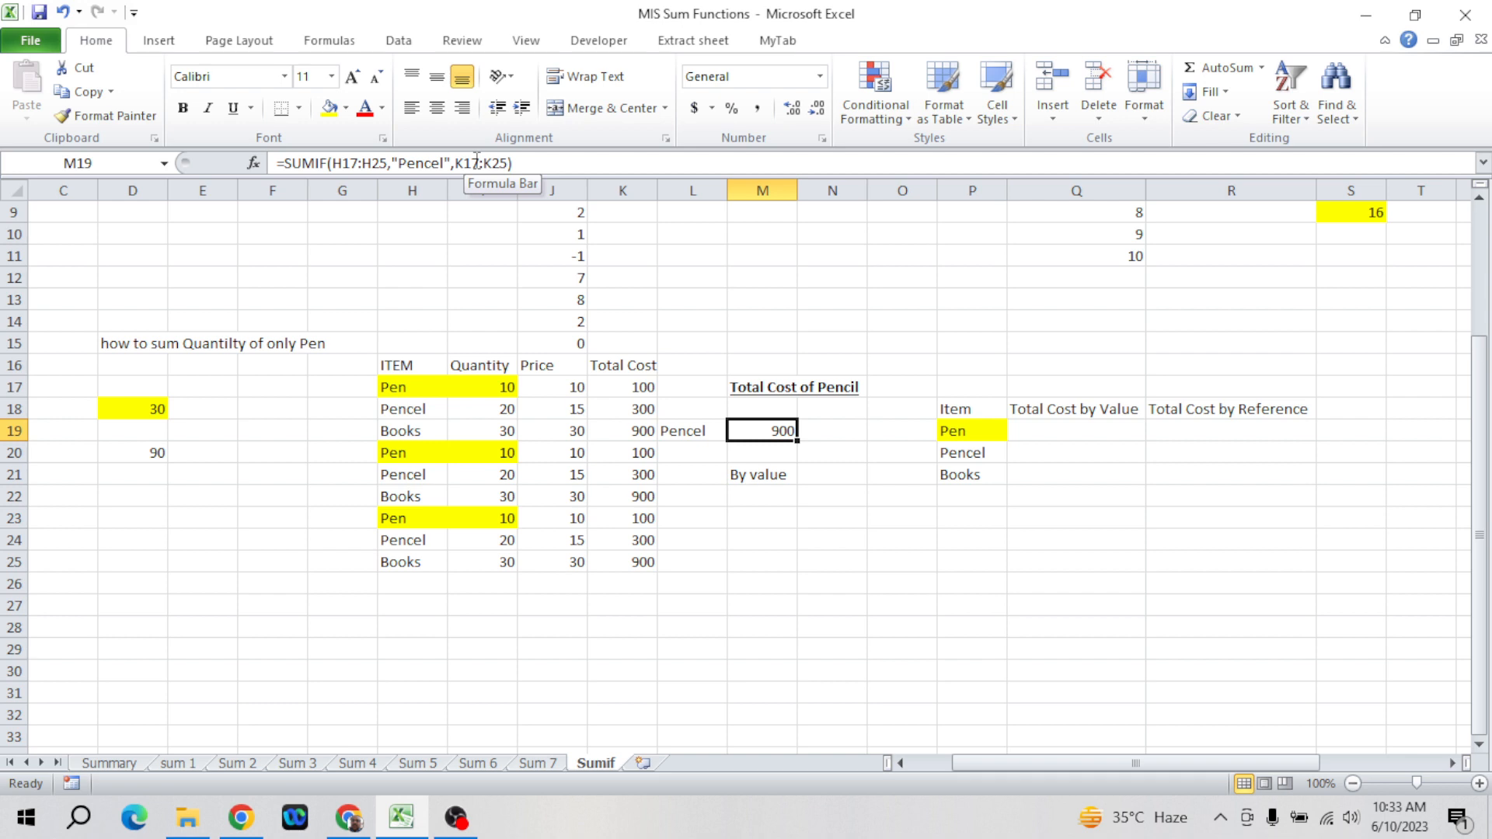
- Enter =SUMIF(H17:H25,"Pen",K17:K25) in Q19 to total the cost of Pen by value
key(Right)
key(Right)
key(Right)
key(Right)
text(=sum)
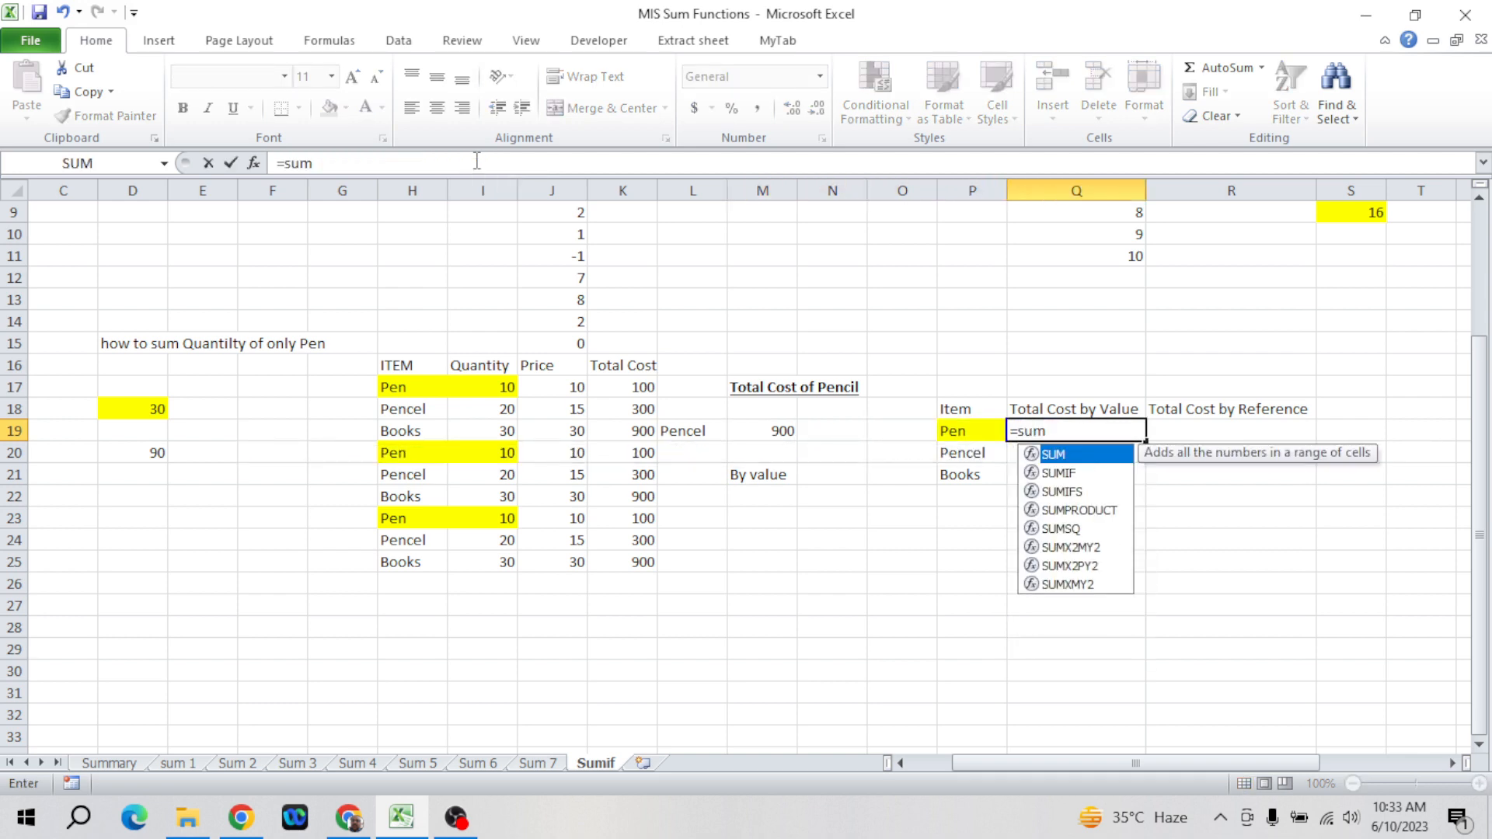
key(Down)
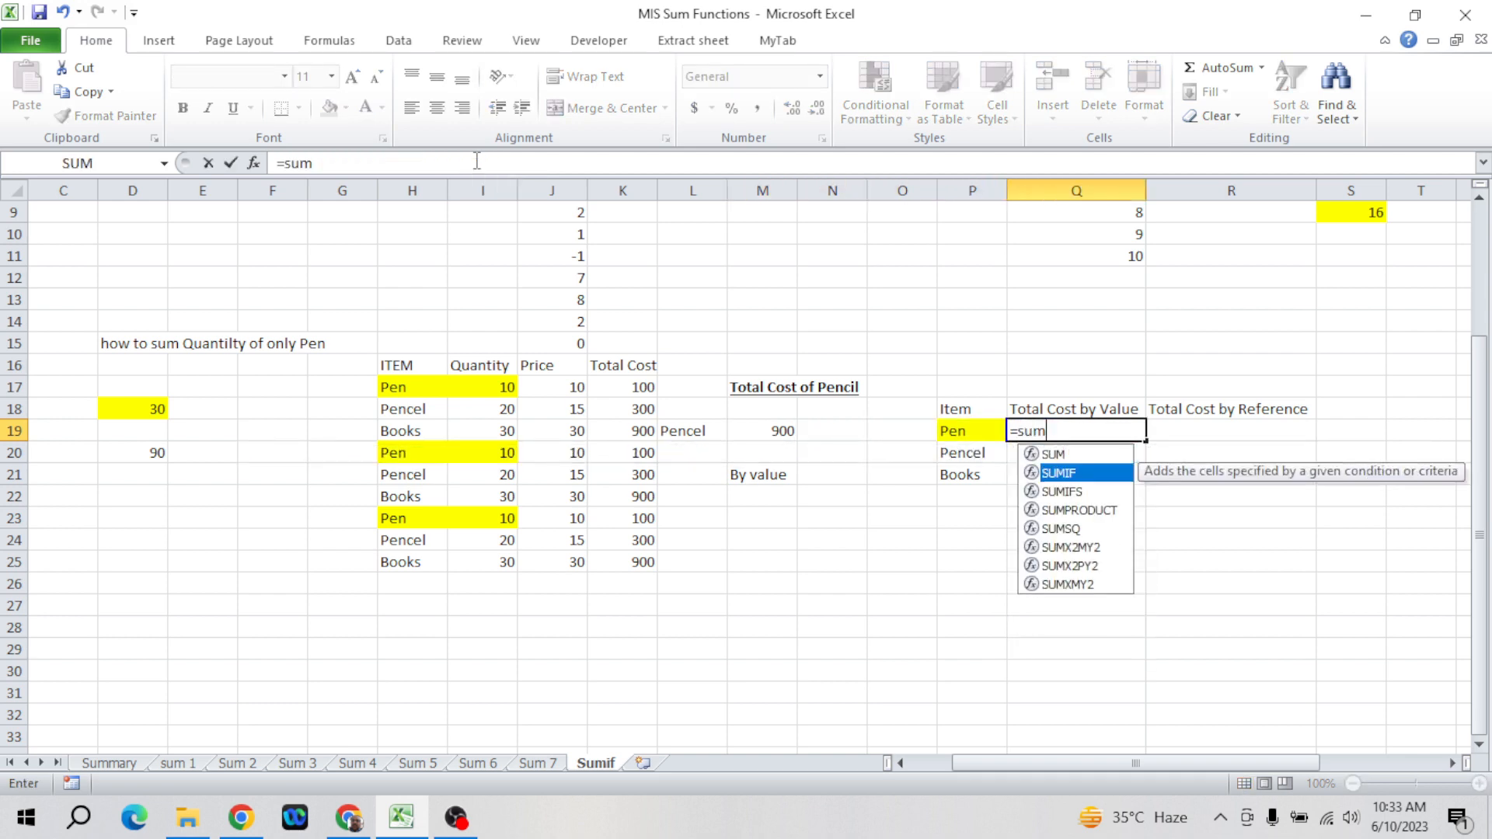
key(Tab)
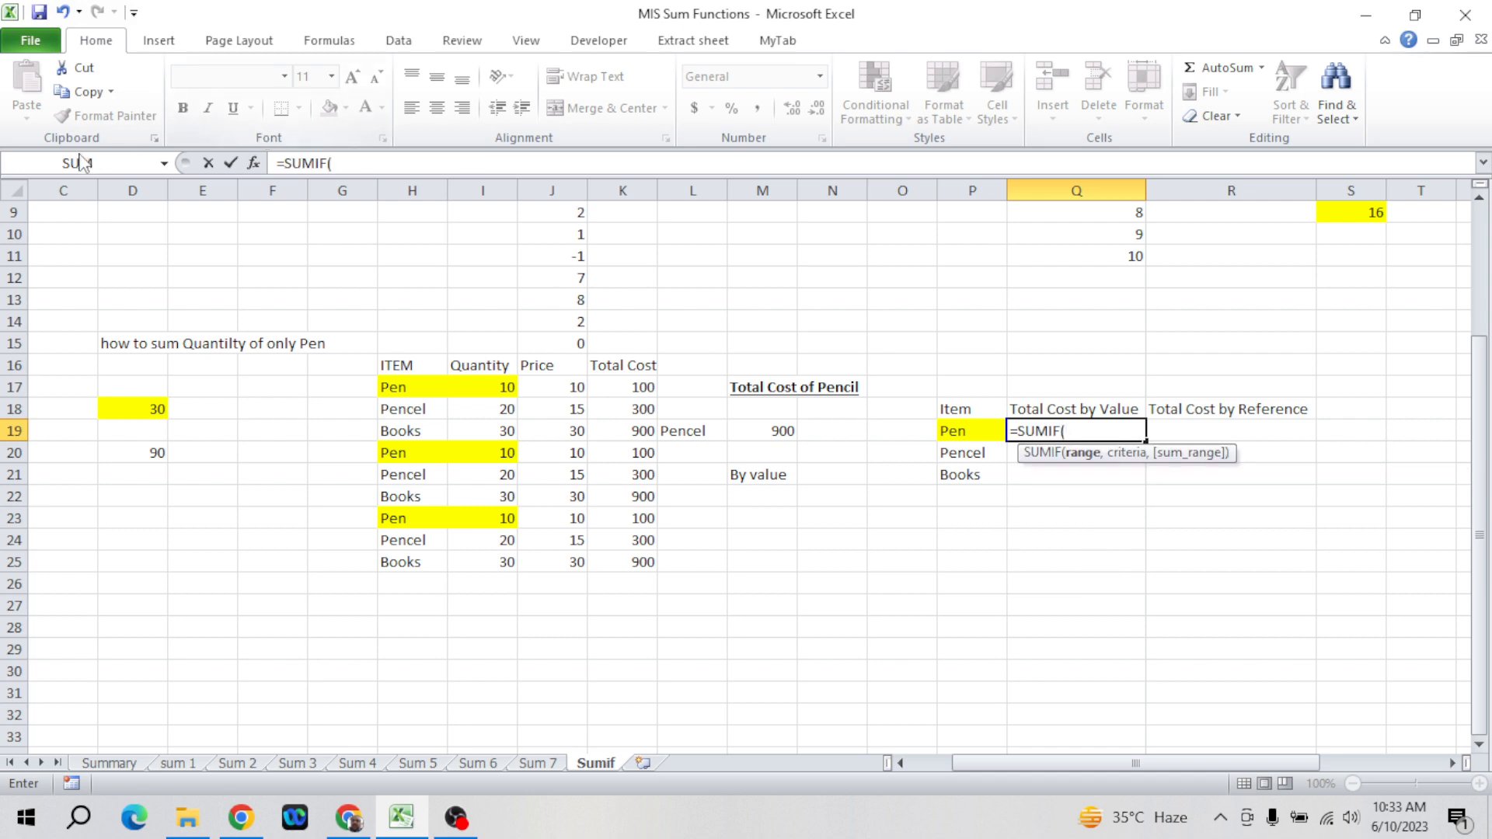
click(391, 385)
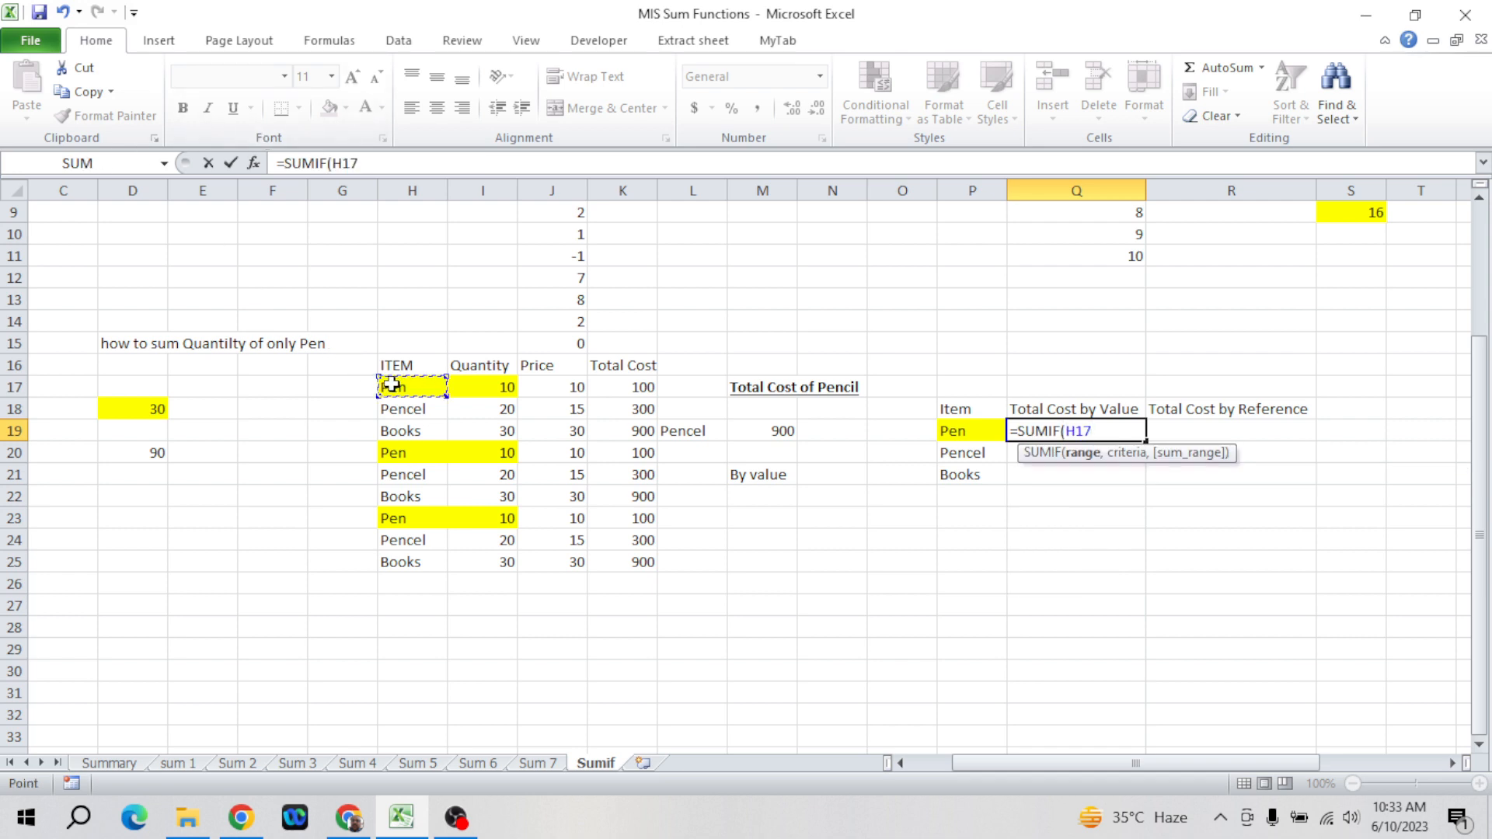
key(ctrl+shift+Down)
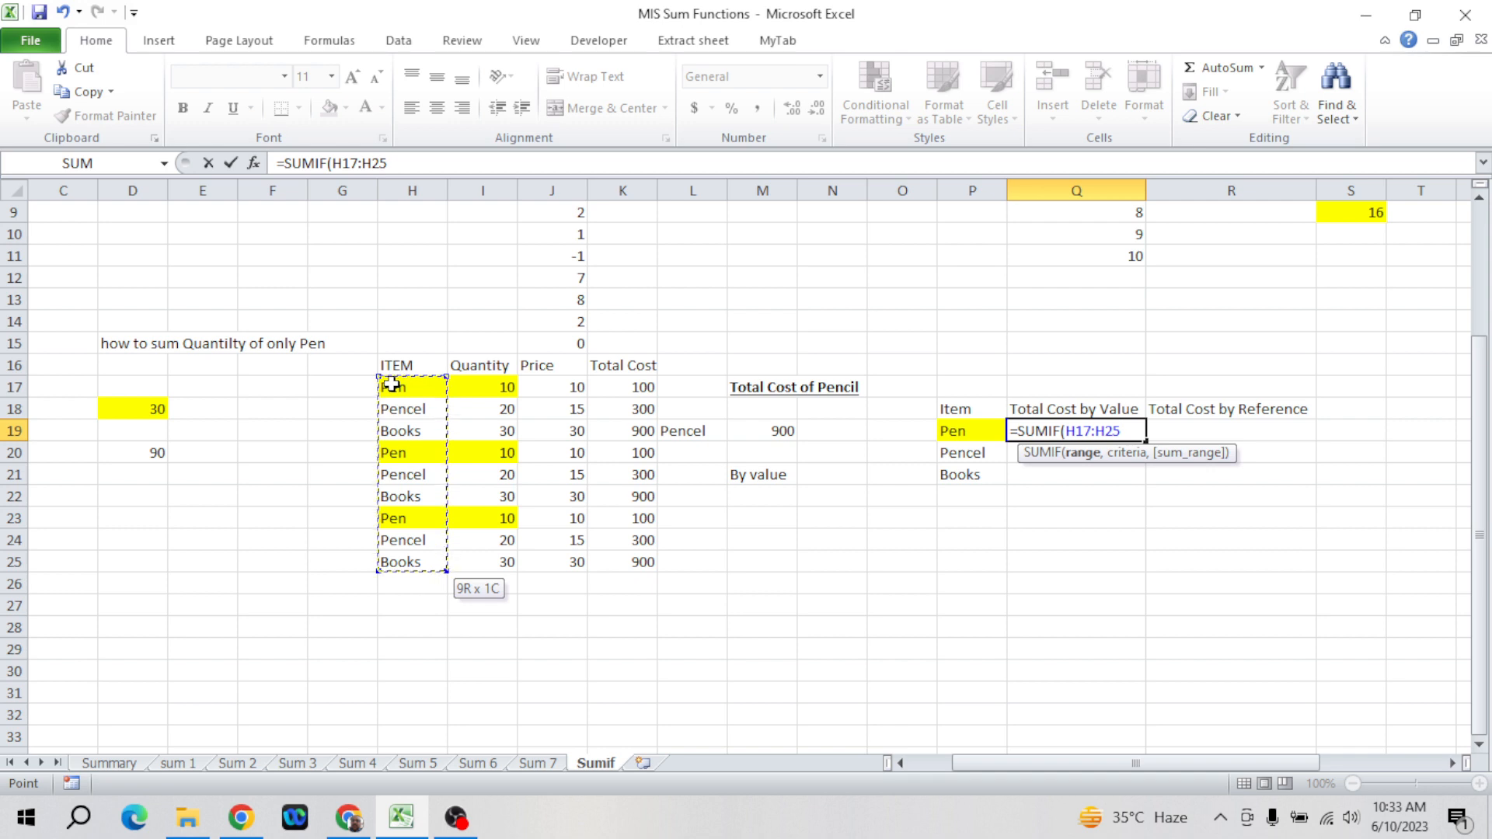
text(,)
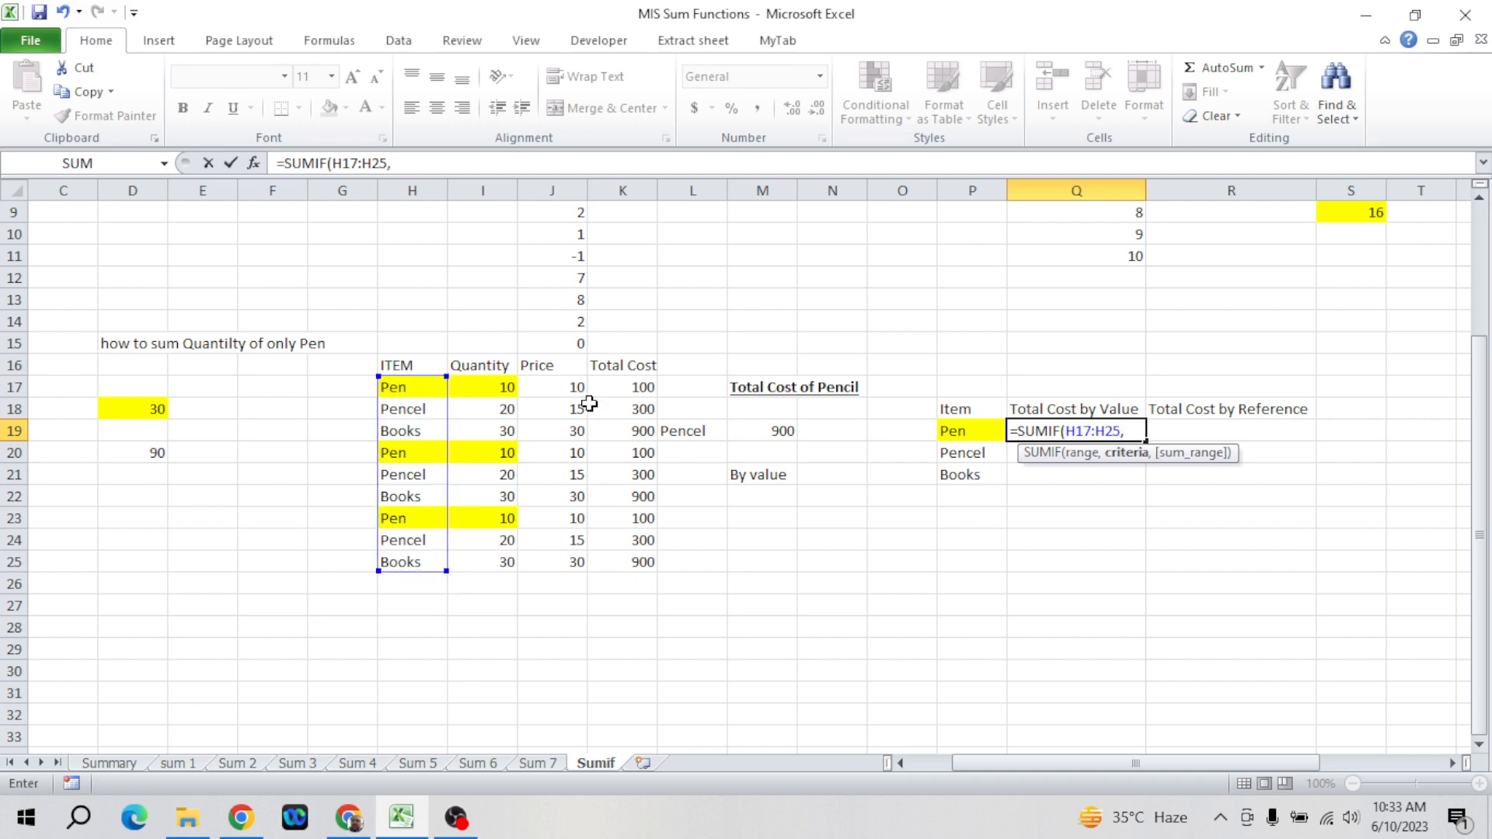
text("Pen",)
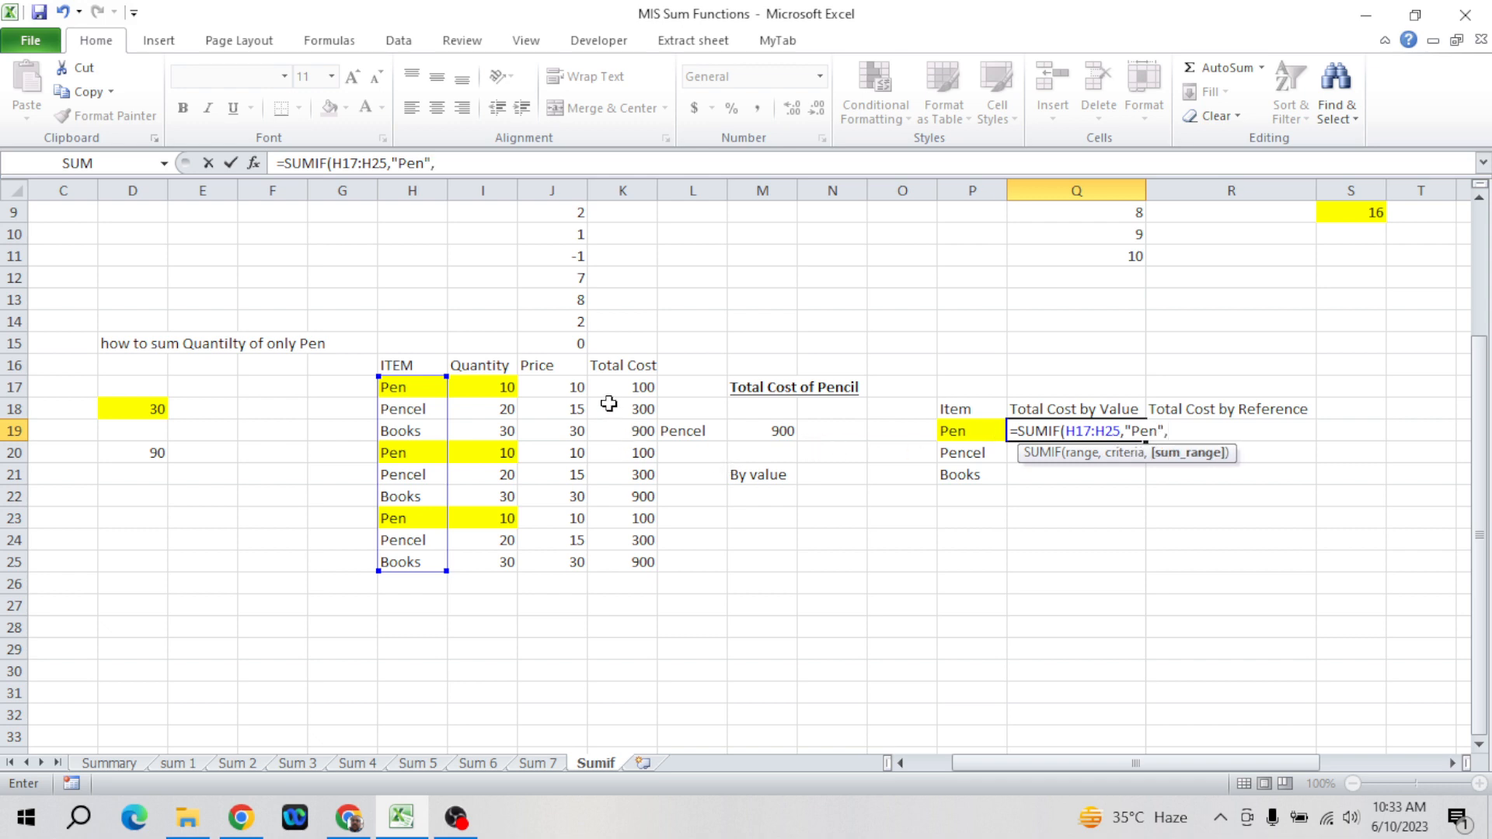
click(636, 382)
key(ctrl+shift+Down)
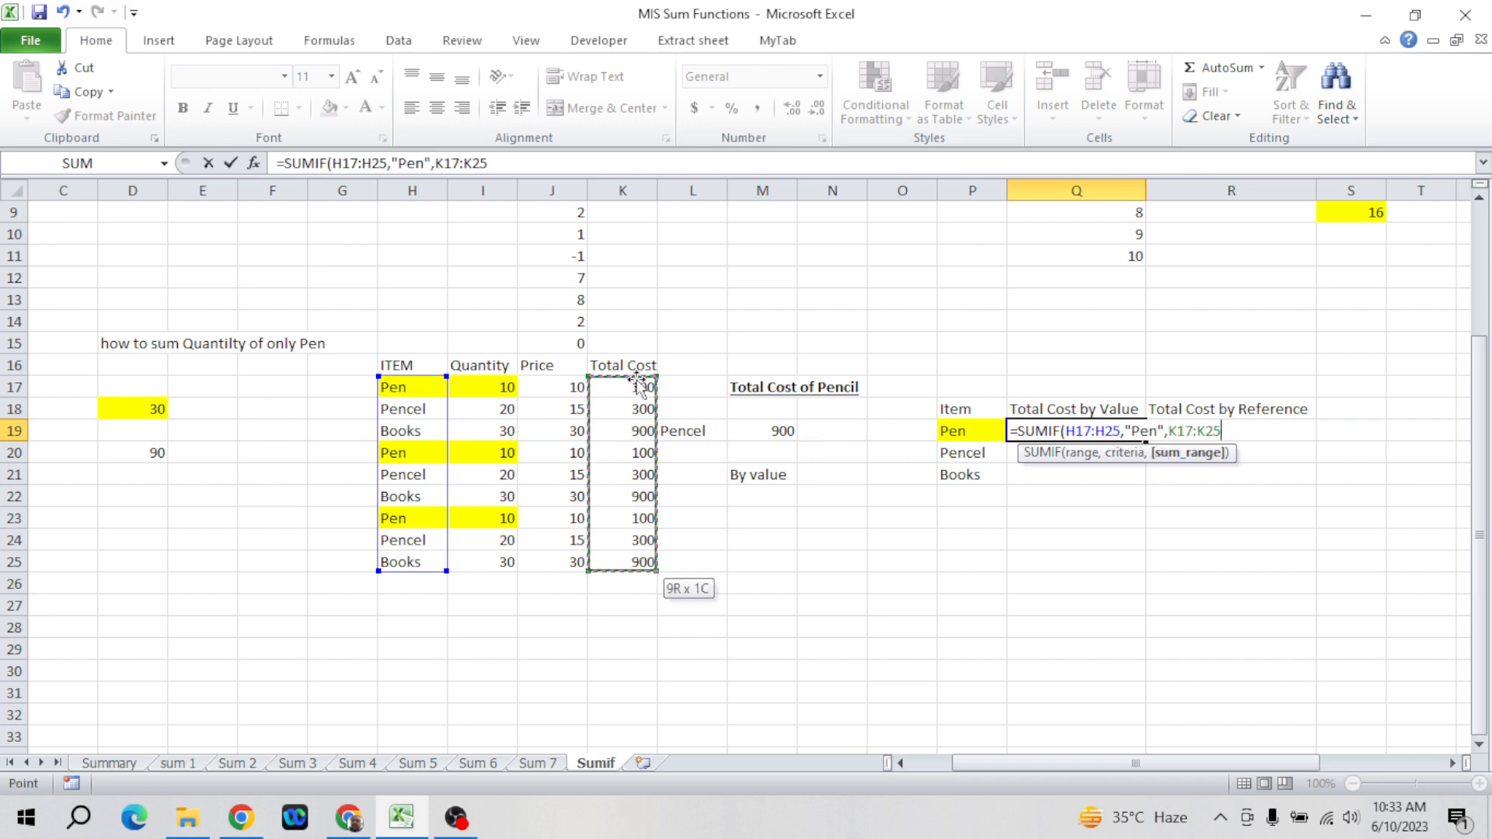
text())
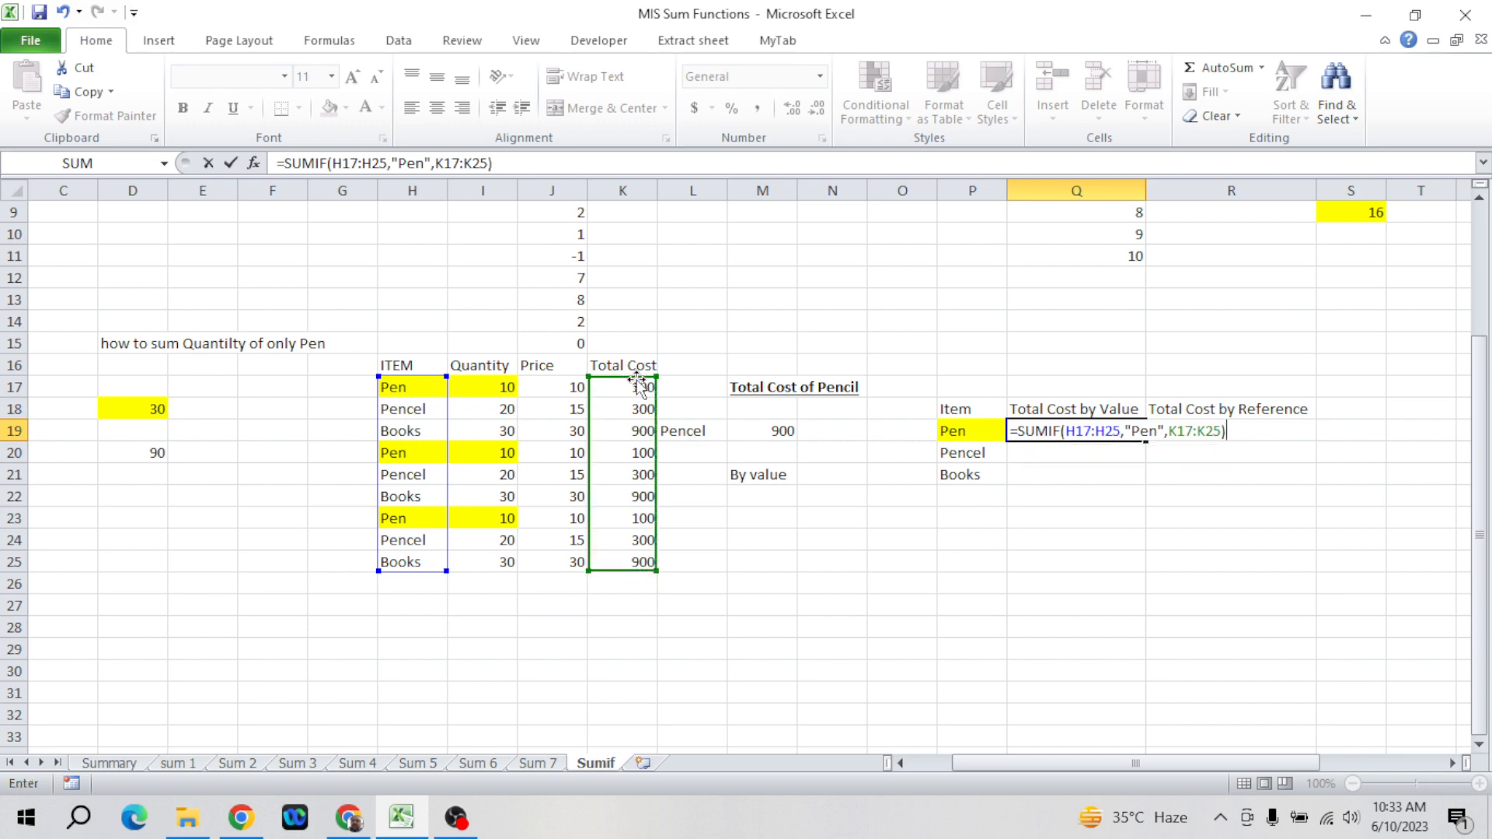
key(Return)
key(Up)
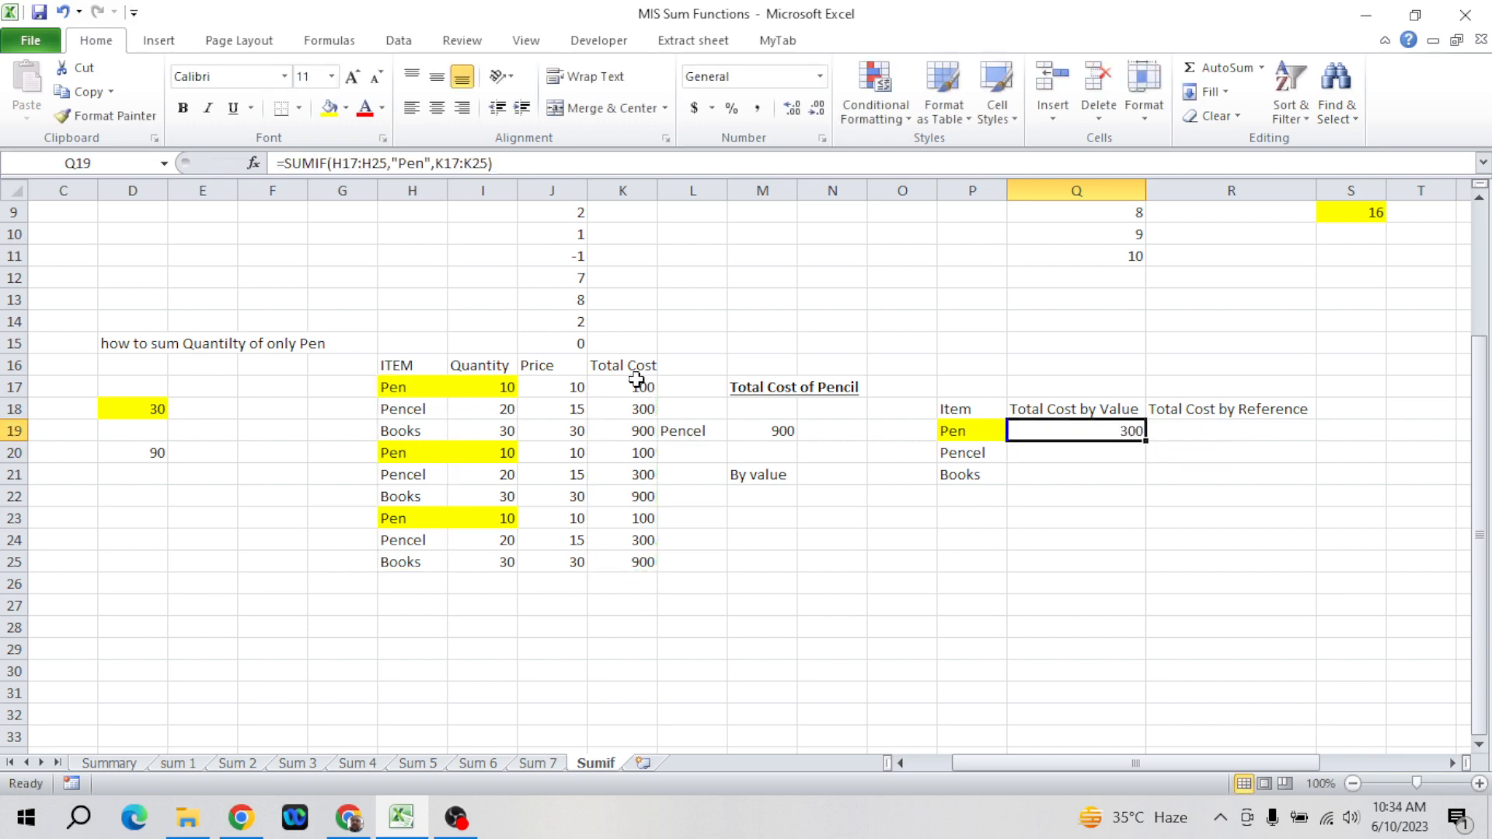
- Fill the SUMIF formula from Q19 down to Q21 for Pencel and Books
key(shift+Down)
key(shift+Down)
key(shift+Down)
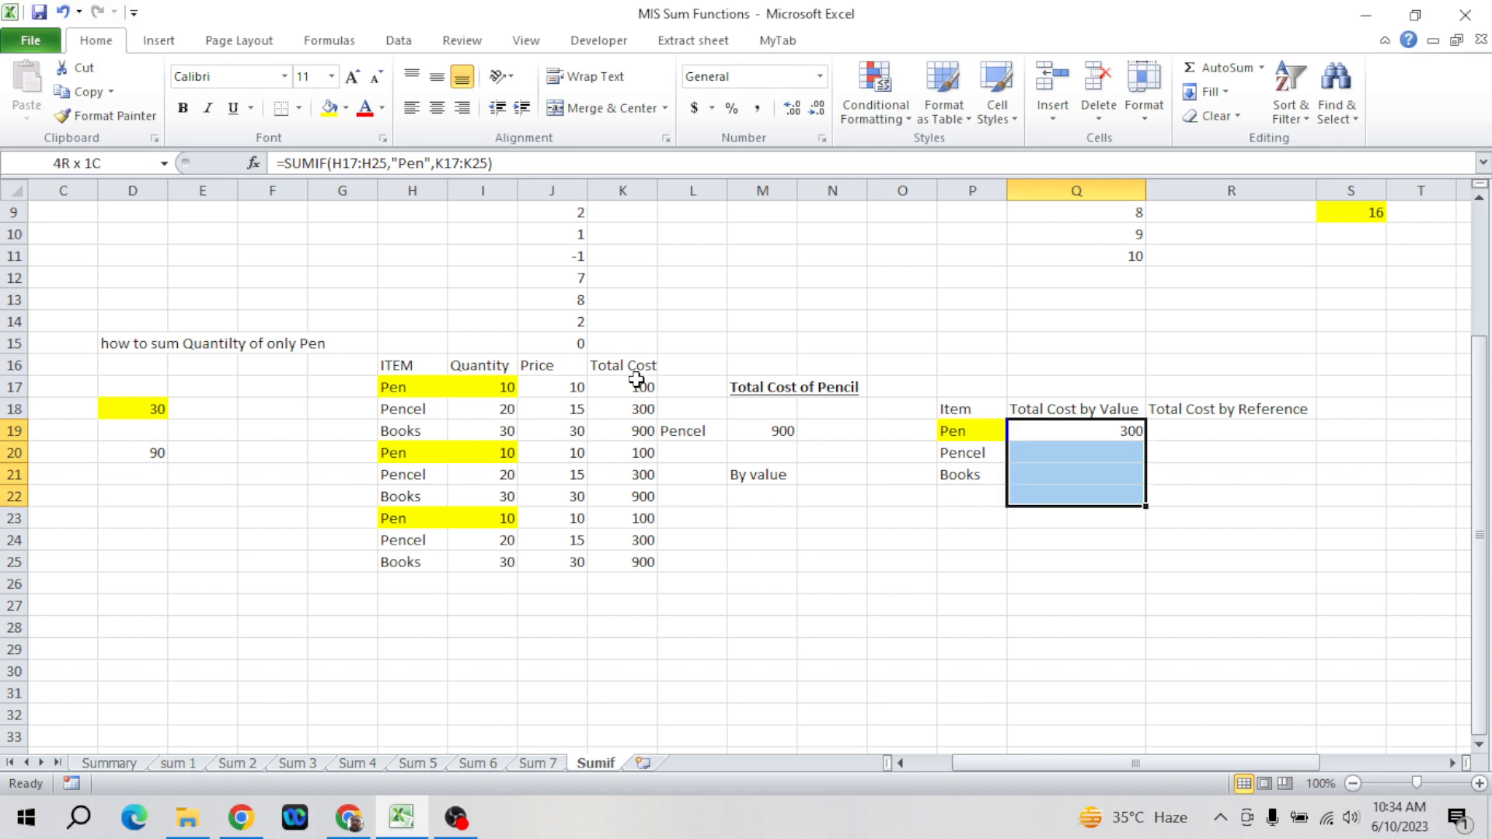
key(shift+Up)
key(ctrl+d)
key(shift+Up)
key(shift+Up)
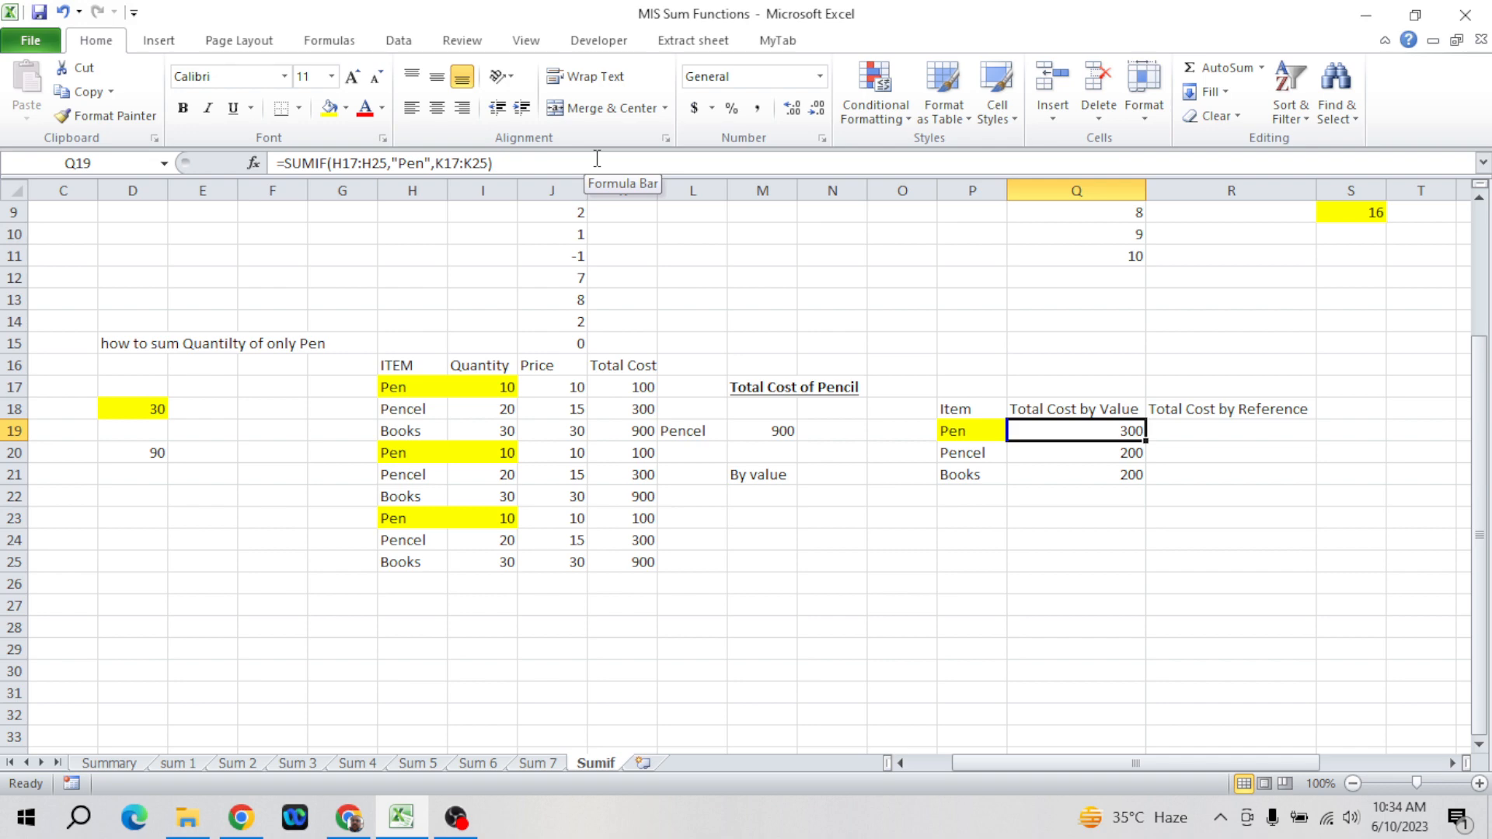
- Examine the item and cost ranges referenced by the SUMIF formulas in Q19, Q20 and Q21 one after another
key(Down)
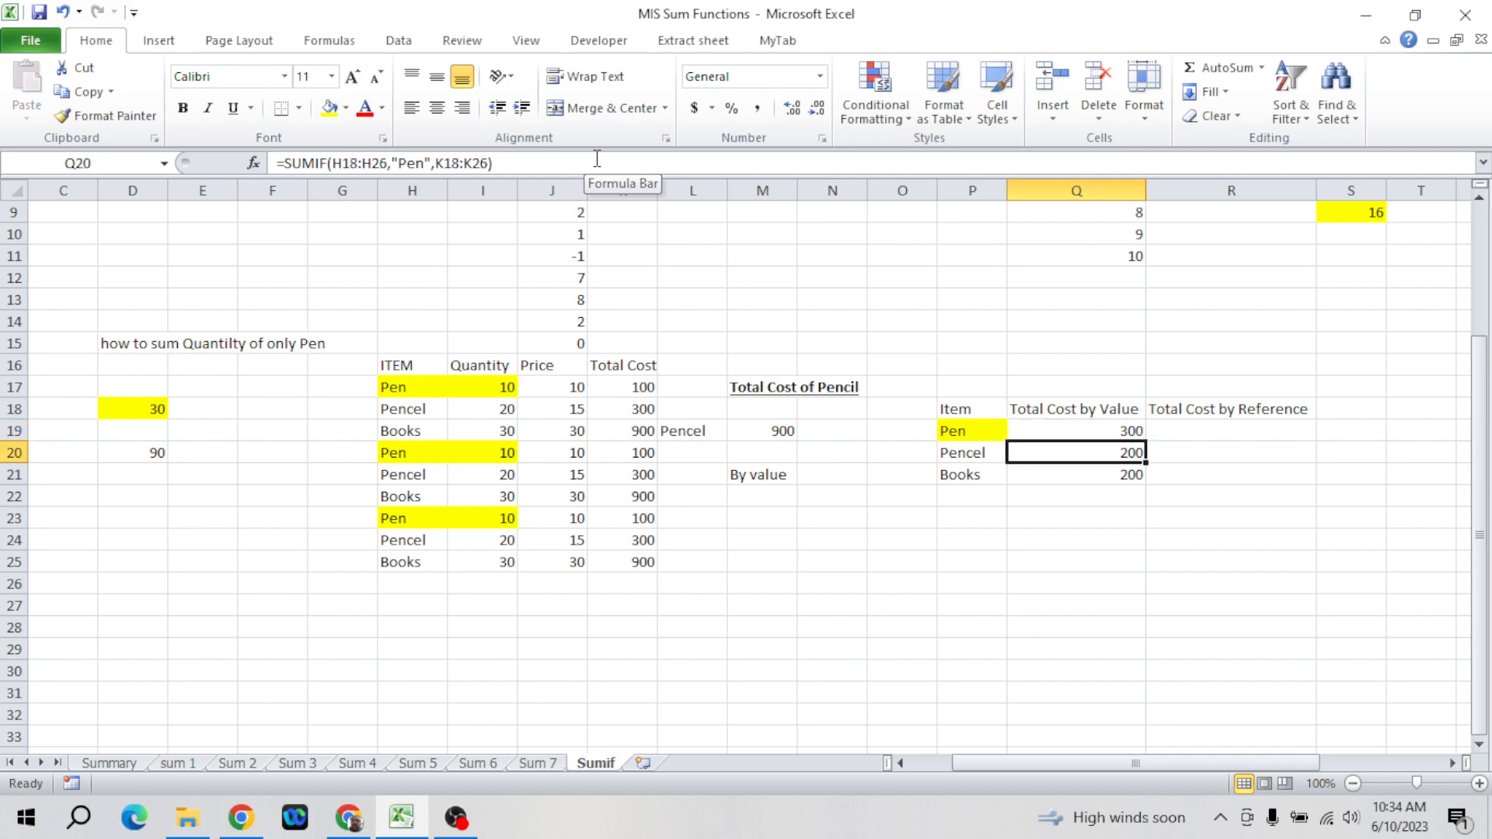
key(Up)
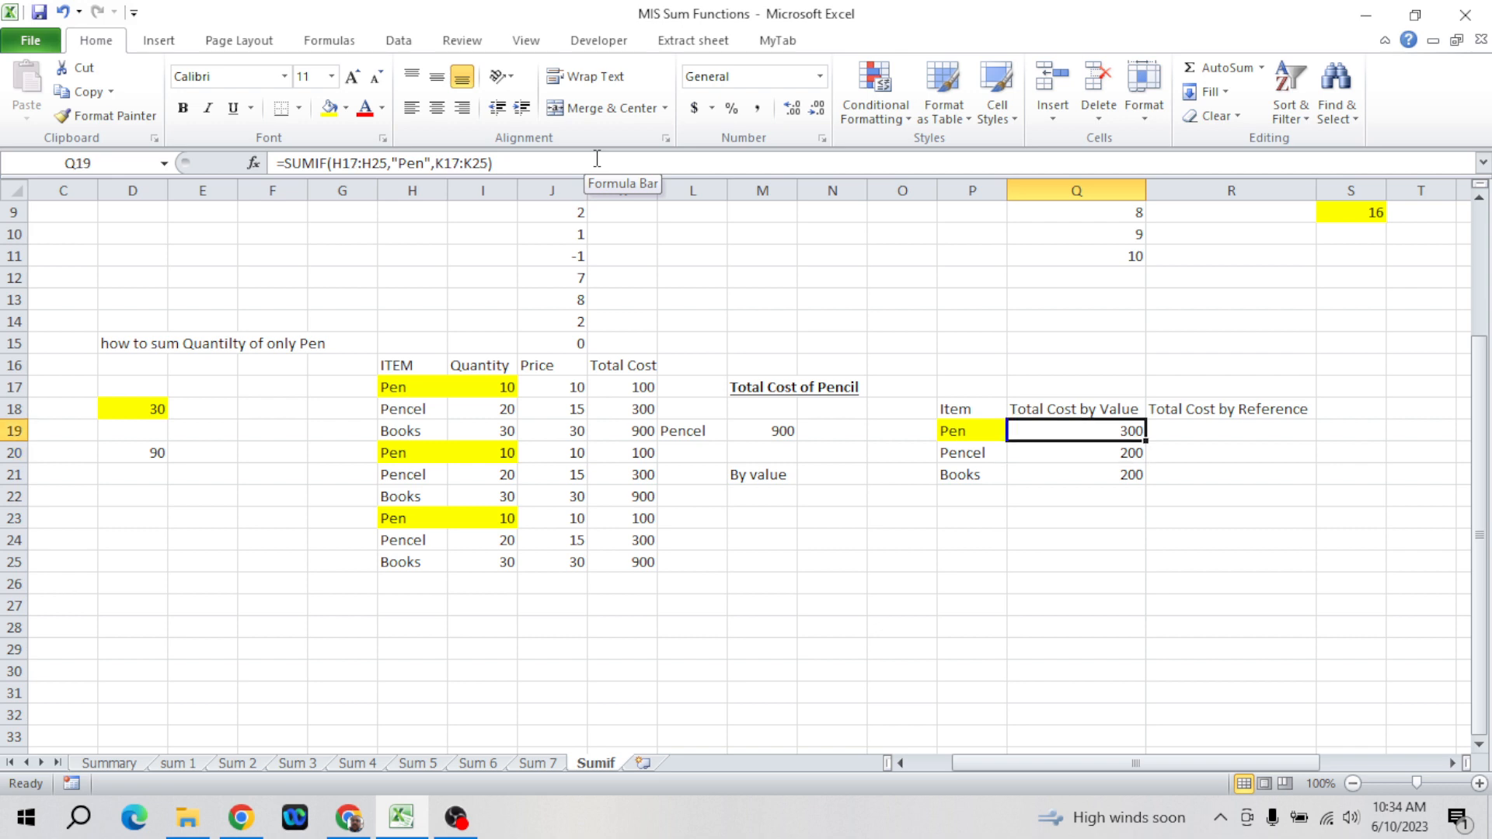
click(575, 159)
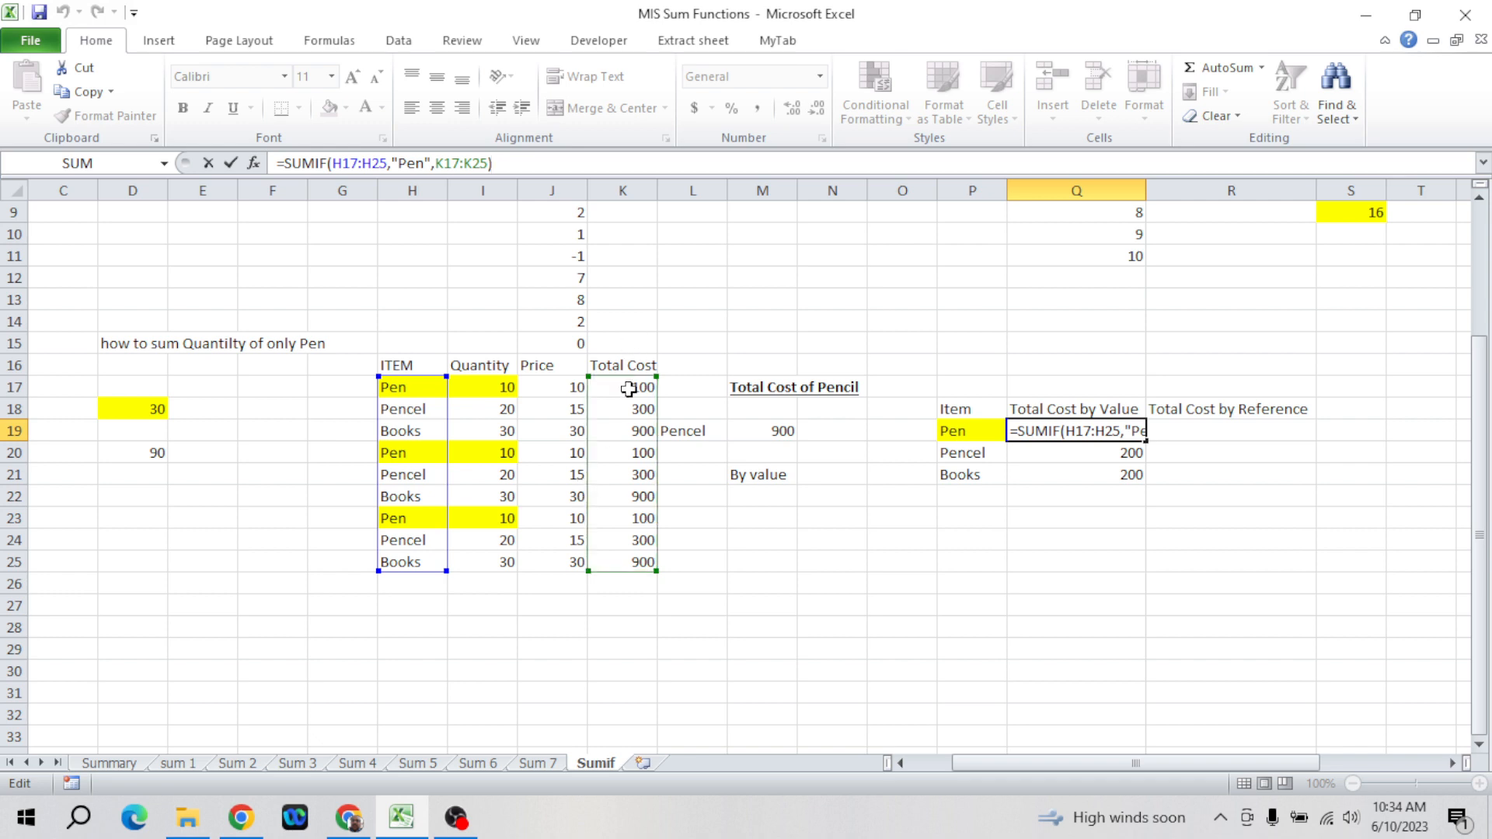
key(ctrl+Return)
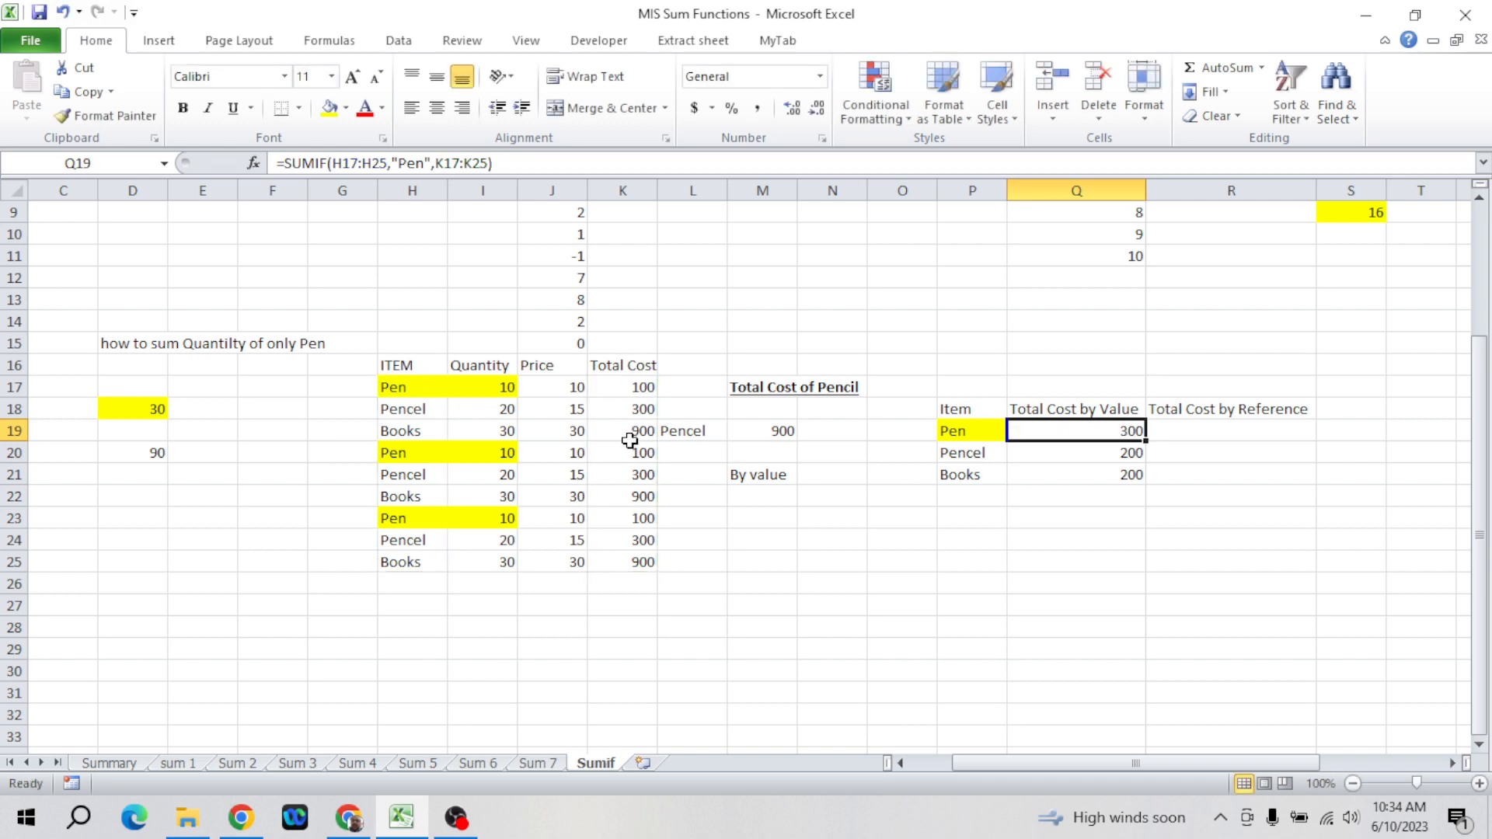
key(Down)
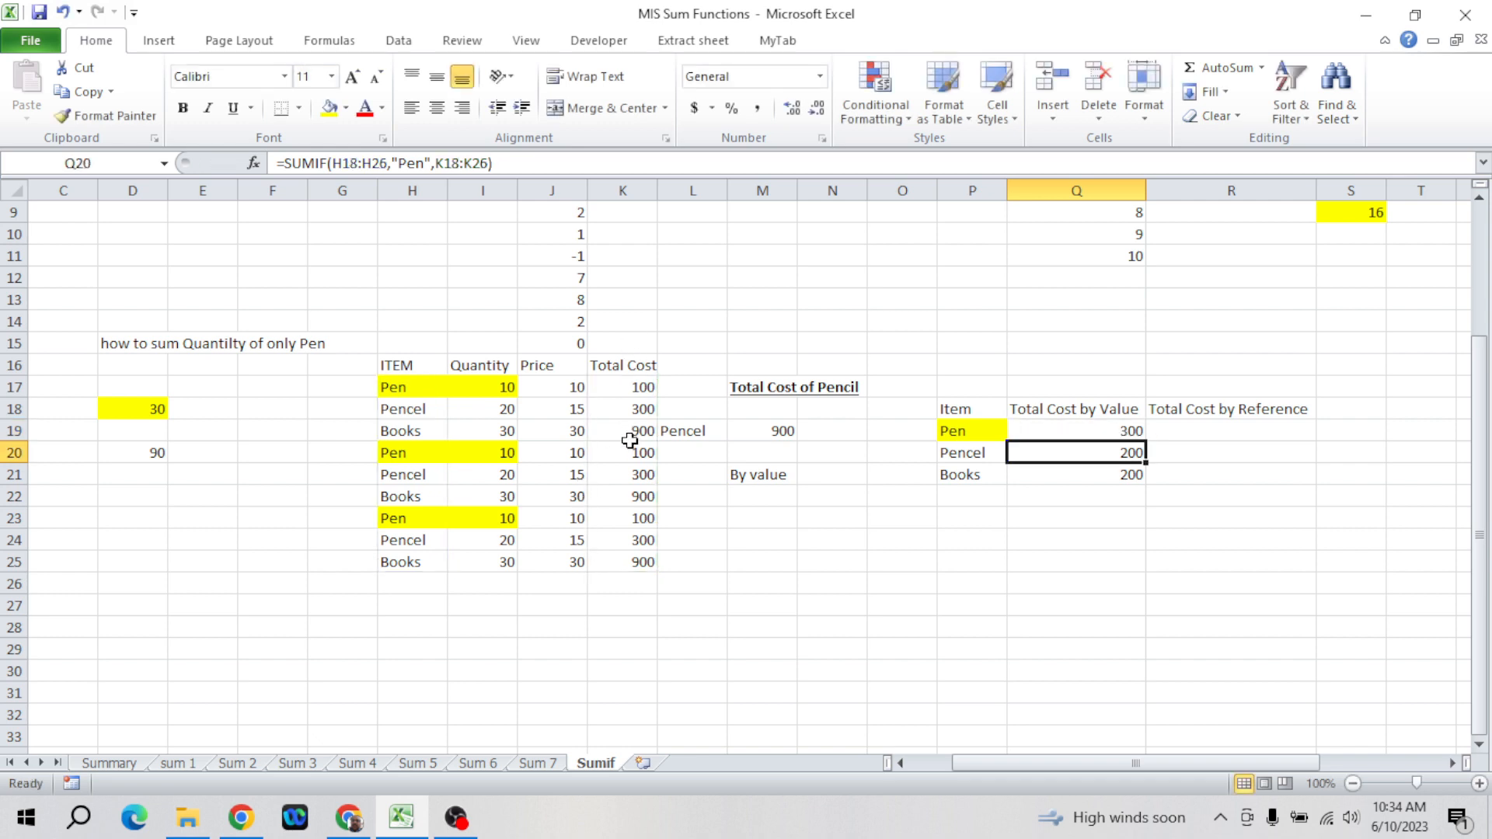
click(575, 163)
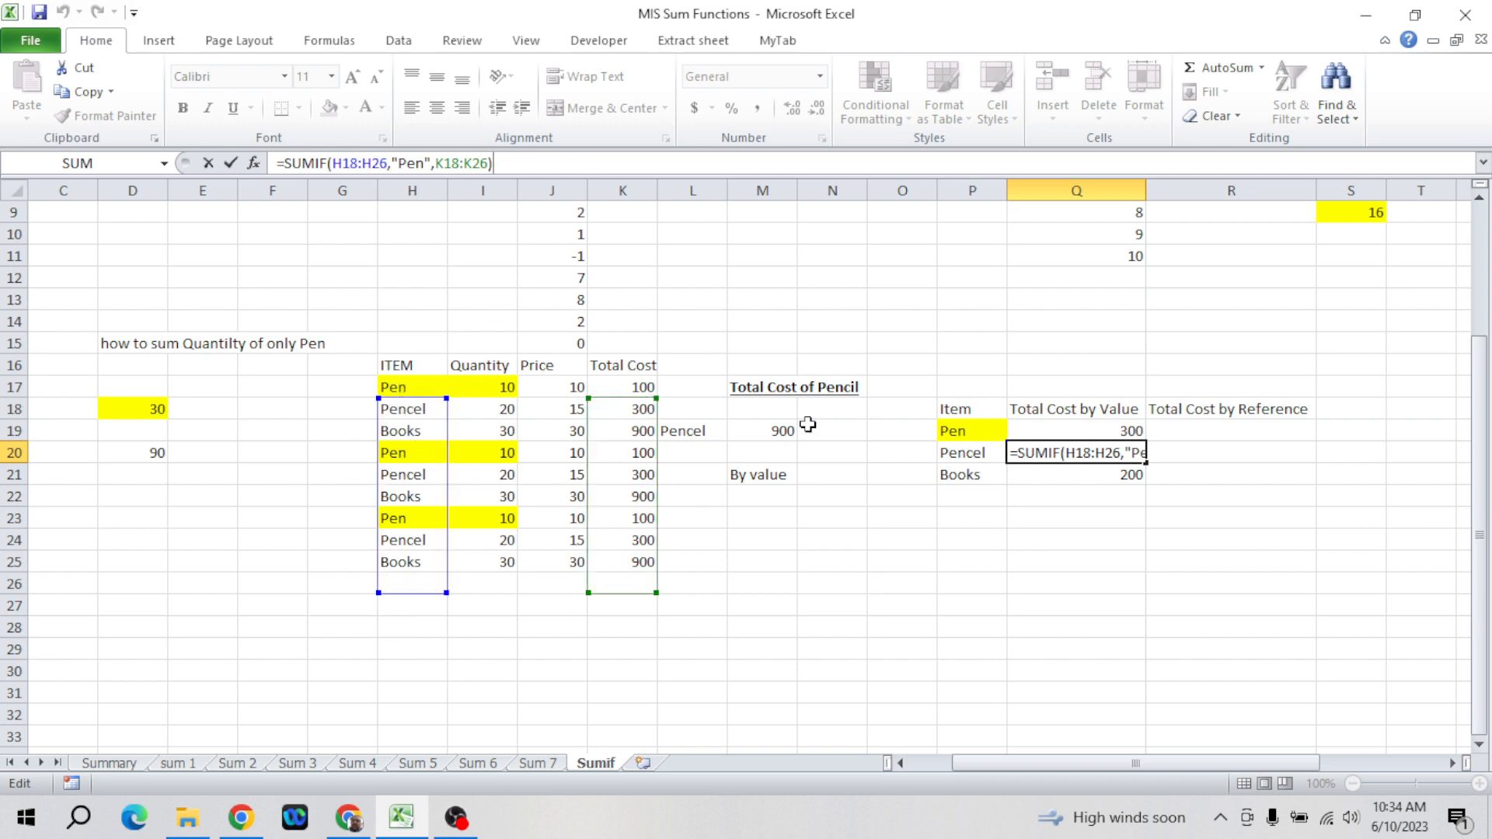
key(ctrl+Return)
key(Down)
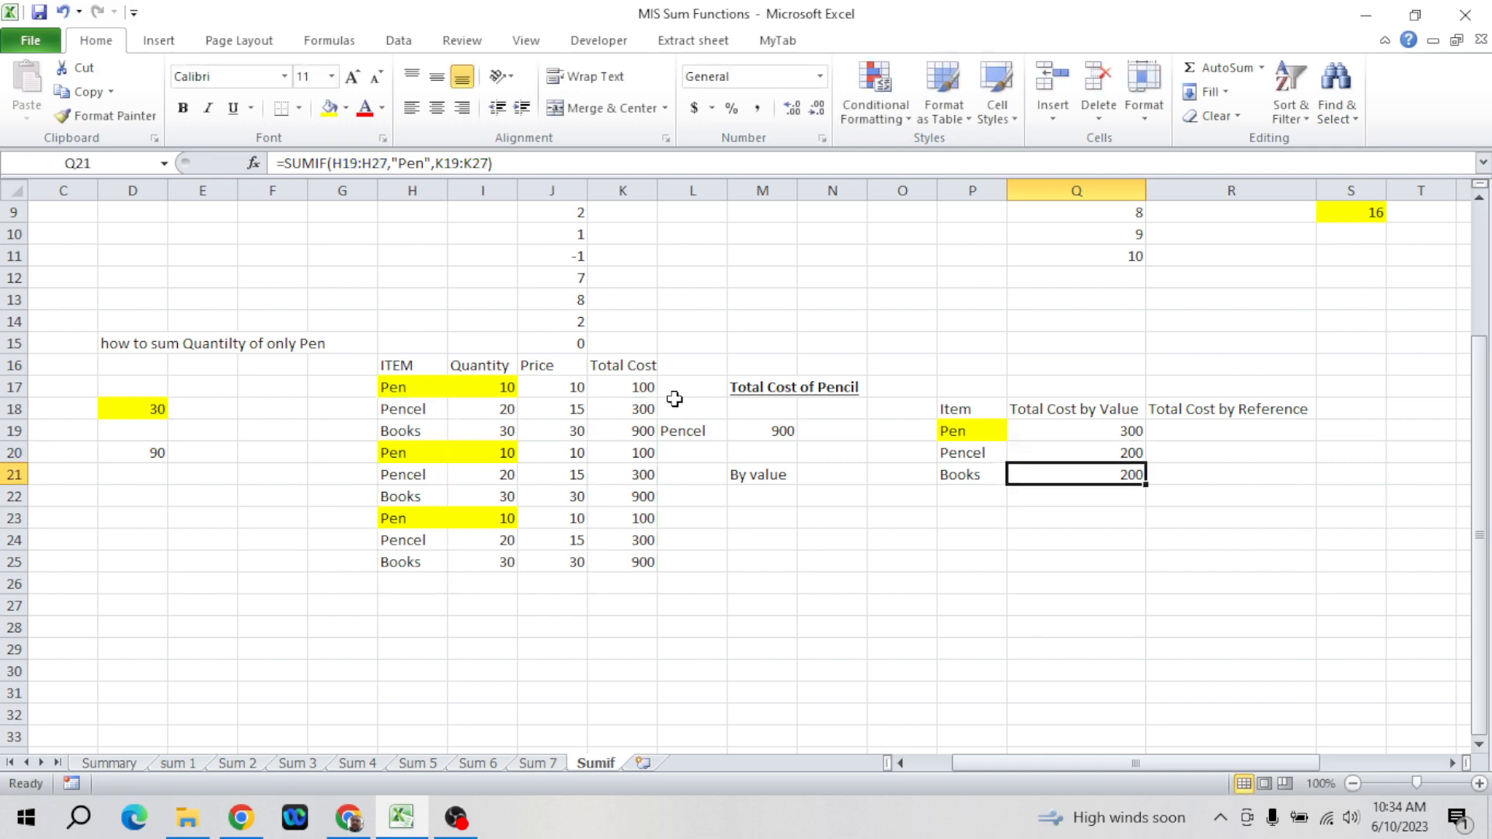
click(575, 165)
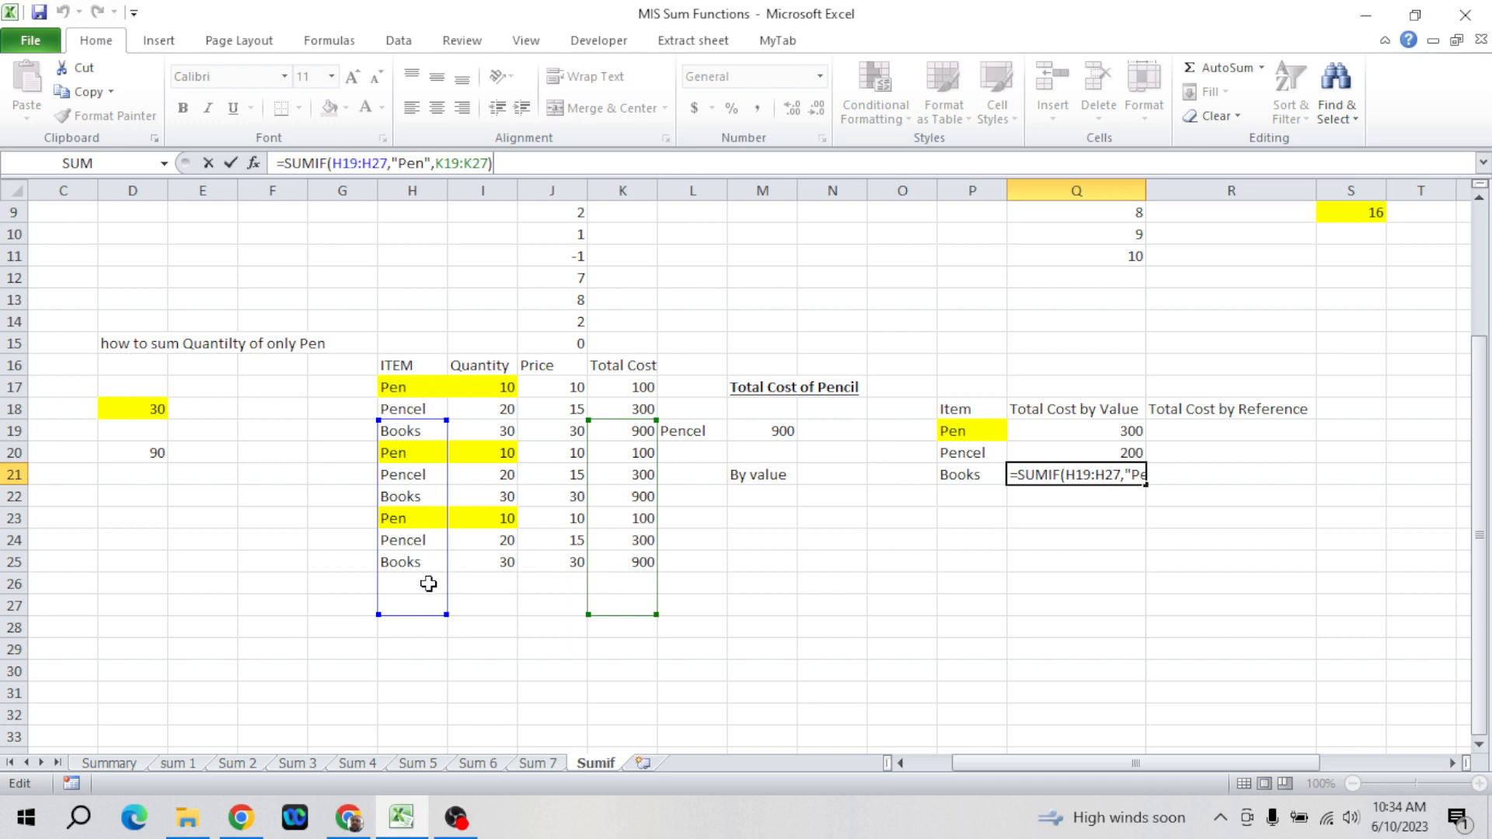
key(ctrl+Return)
key(Up)
key(Up)
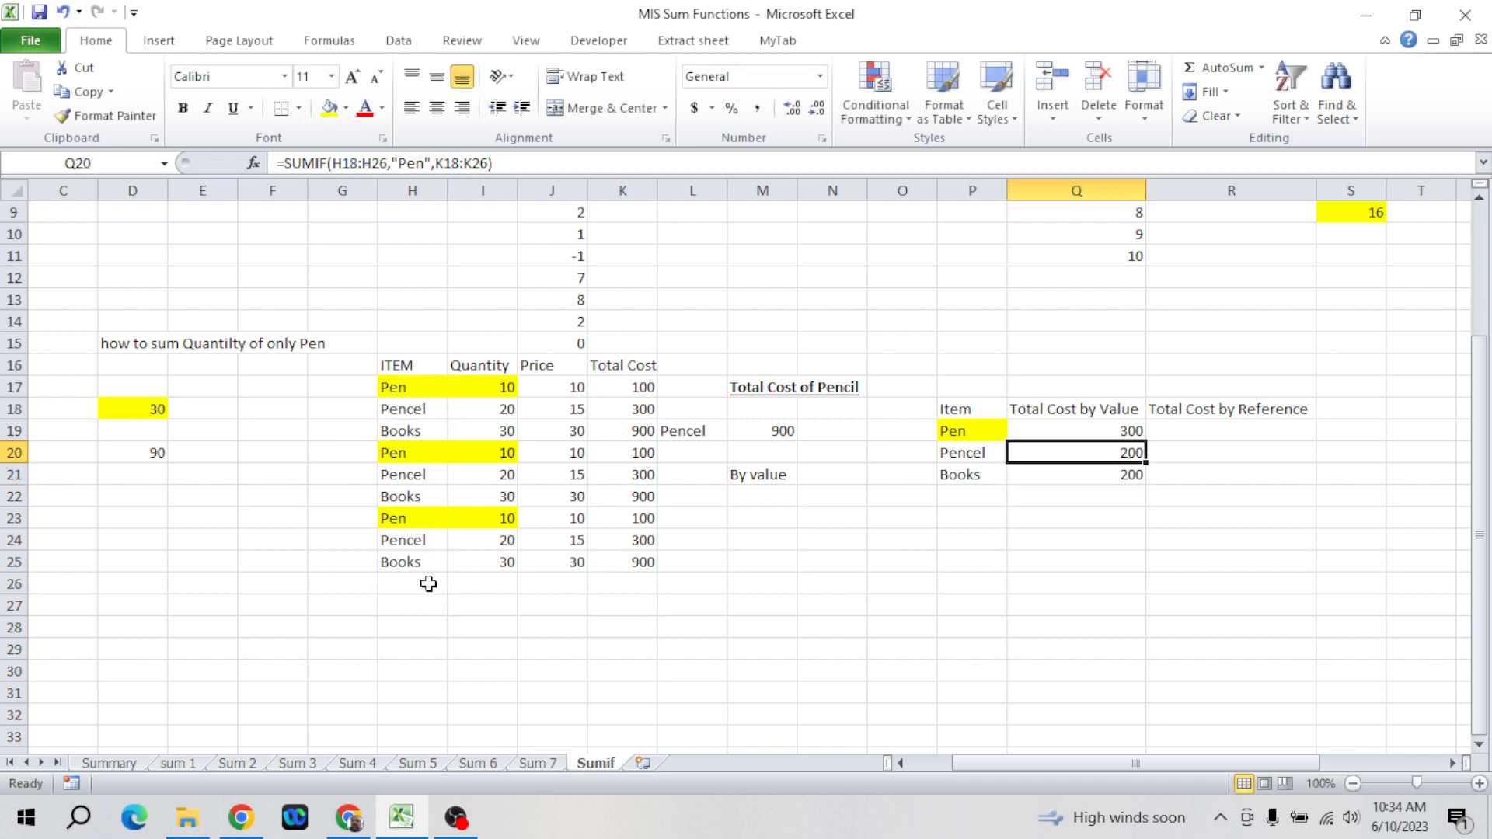
- Lock the criteria range in the Q19 SUMIF formula as $H$17:$H$25
click(389, 163)
double_click(381, 164)
key(shift+Left)
key(shift+Left)
key(shift+Left)
key(shift+Left)
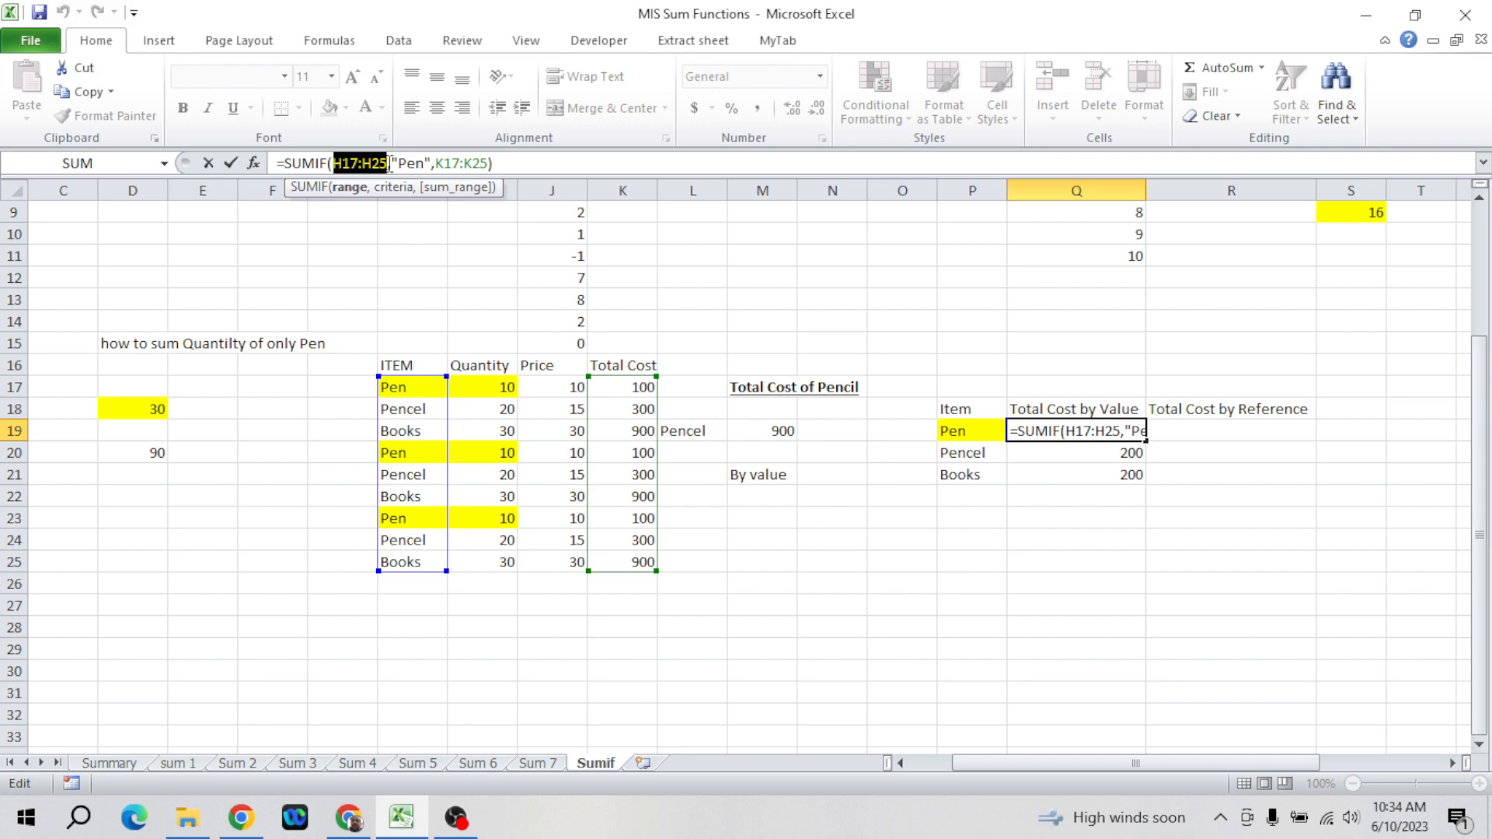
key(F4)
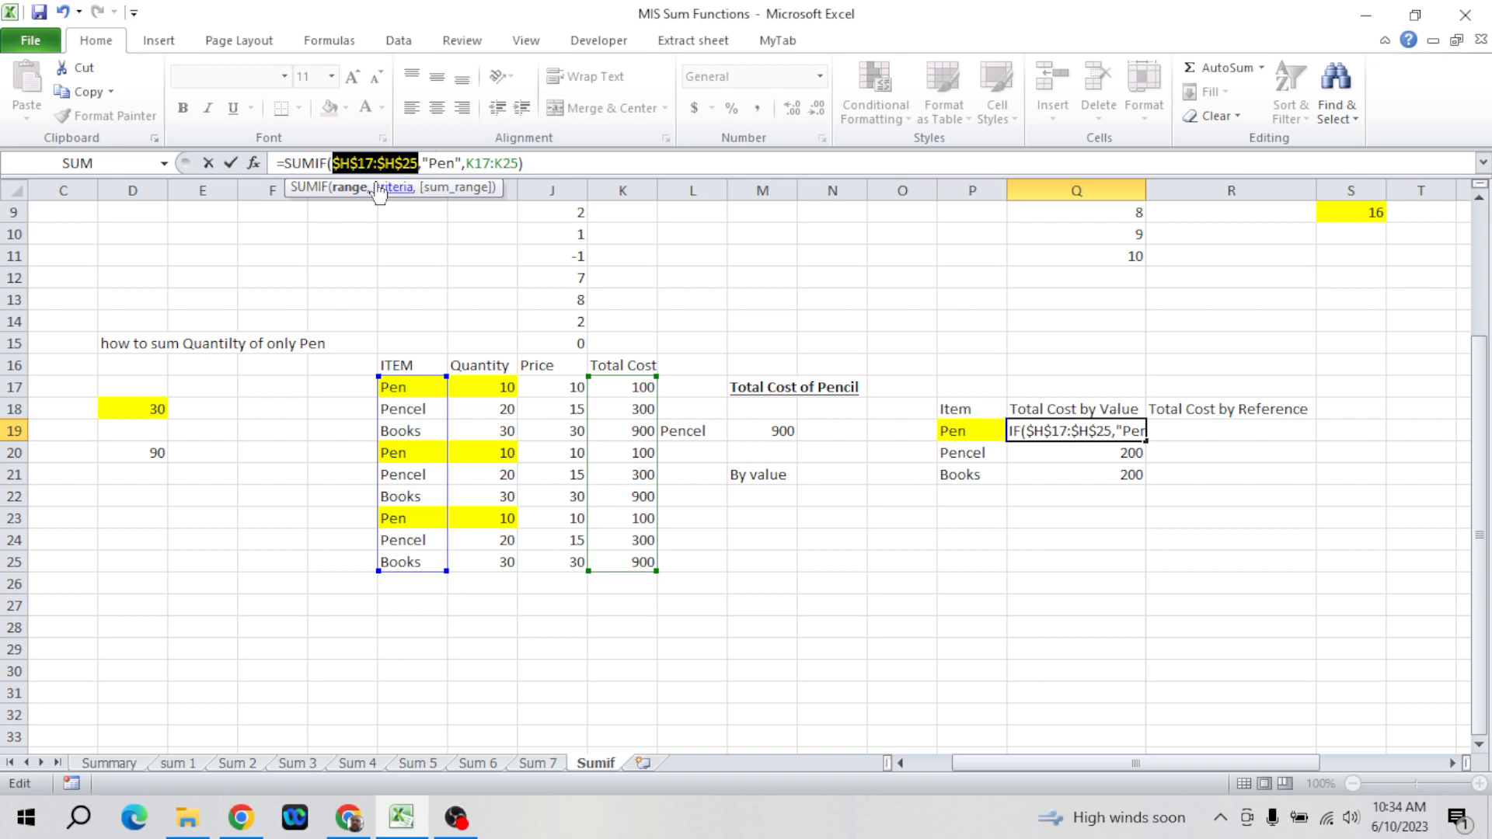
key(Return)
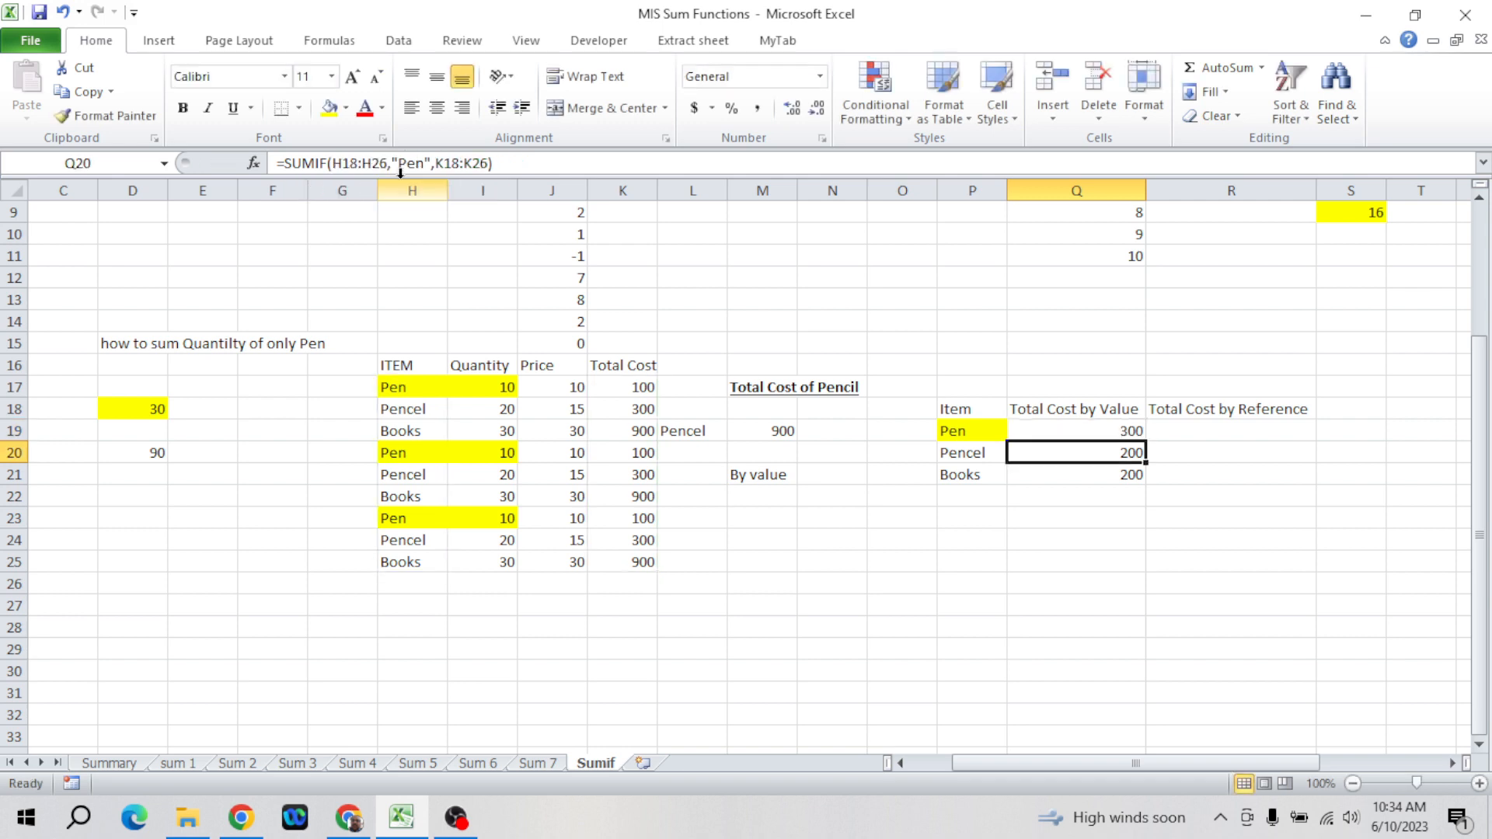
- Fill the Q19 formula with its absolute item range down through Q21
key(Up)
key(shift+Down)
key(shift+Down)
key(ctrl+d)
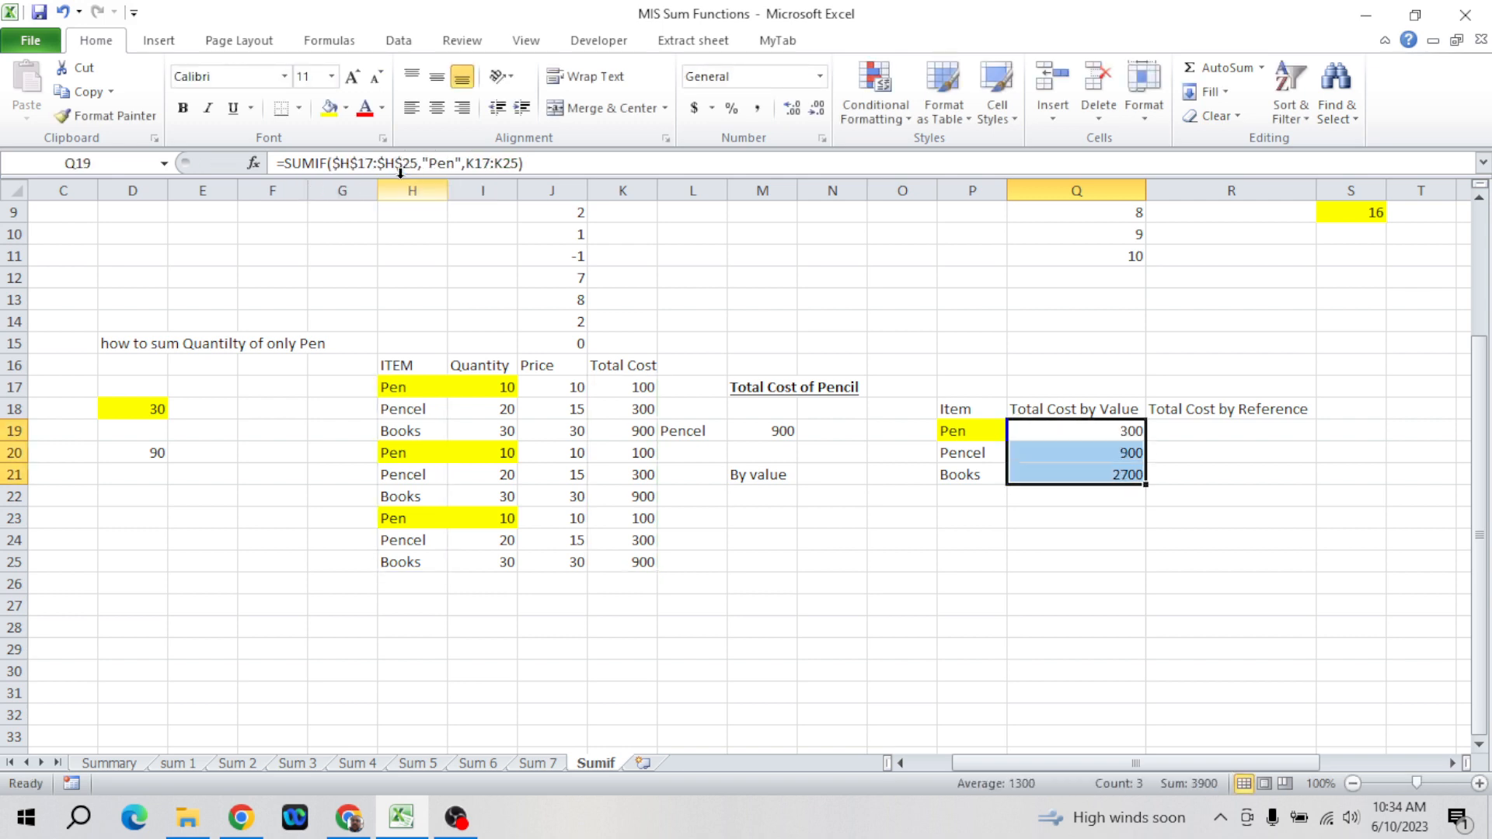
- Examine the item and cost ranges referenced by the copied SUMIF formulas in Q20 and Q21
key(Down)
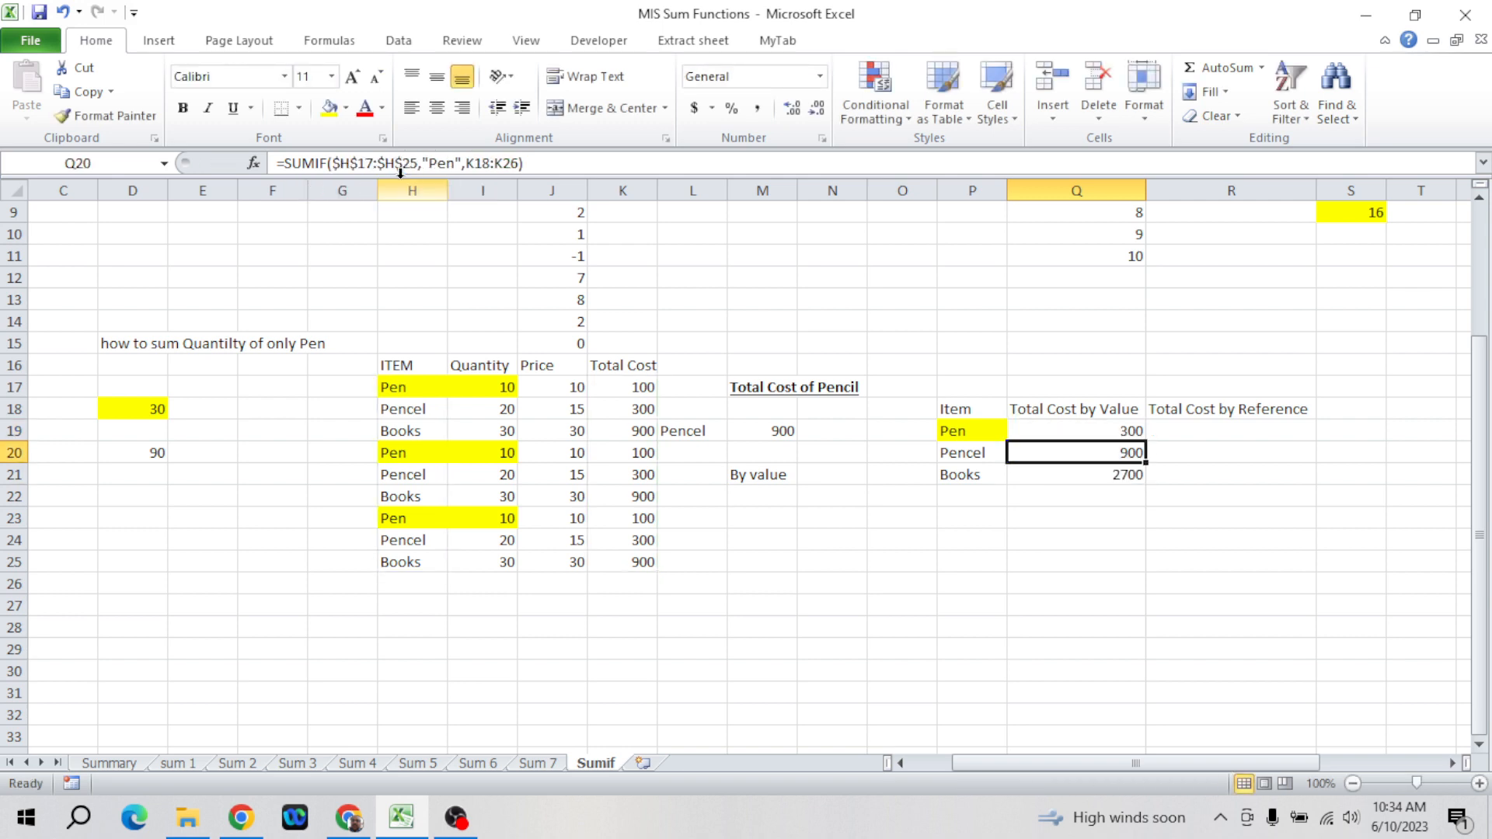
click(561, 161)
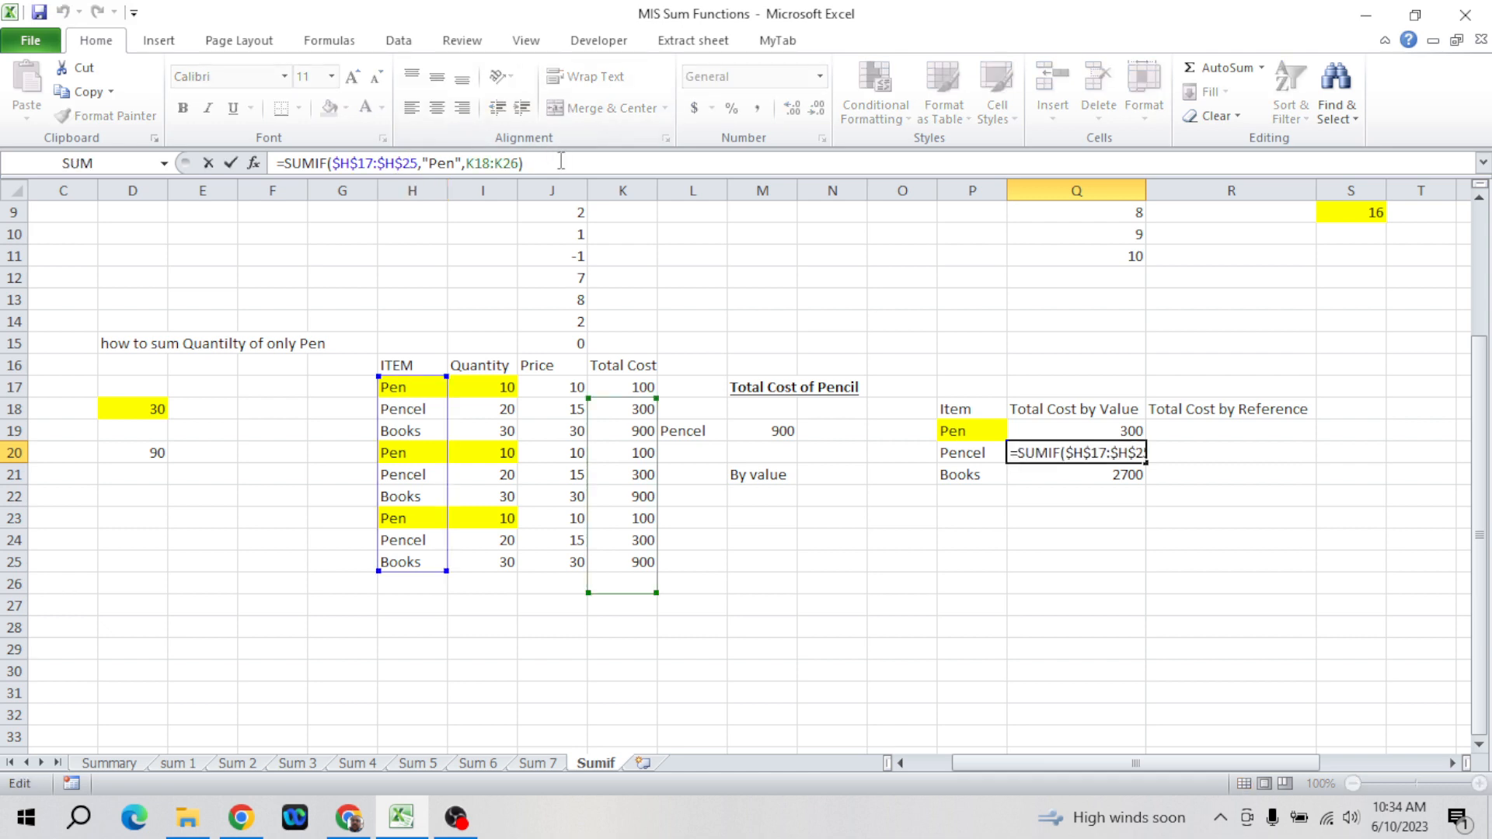
key(Escape)
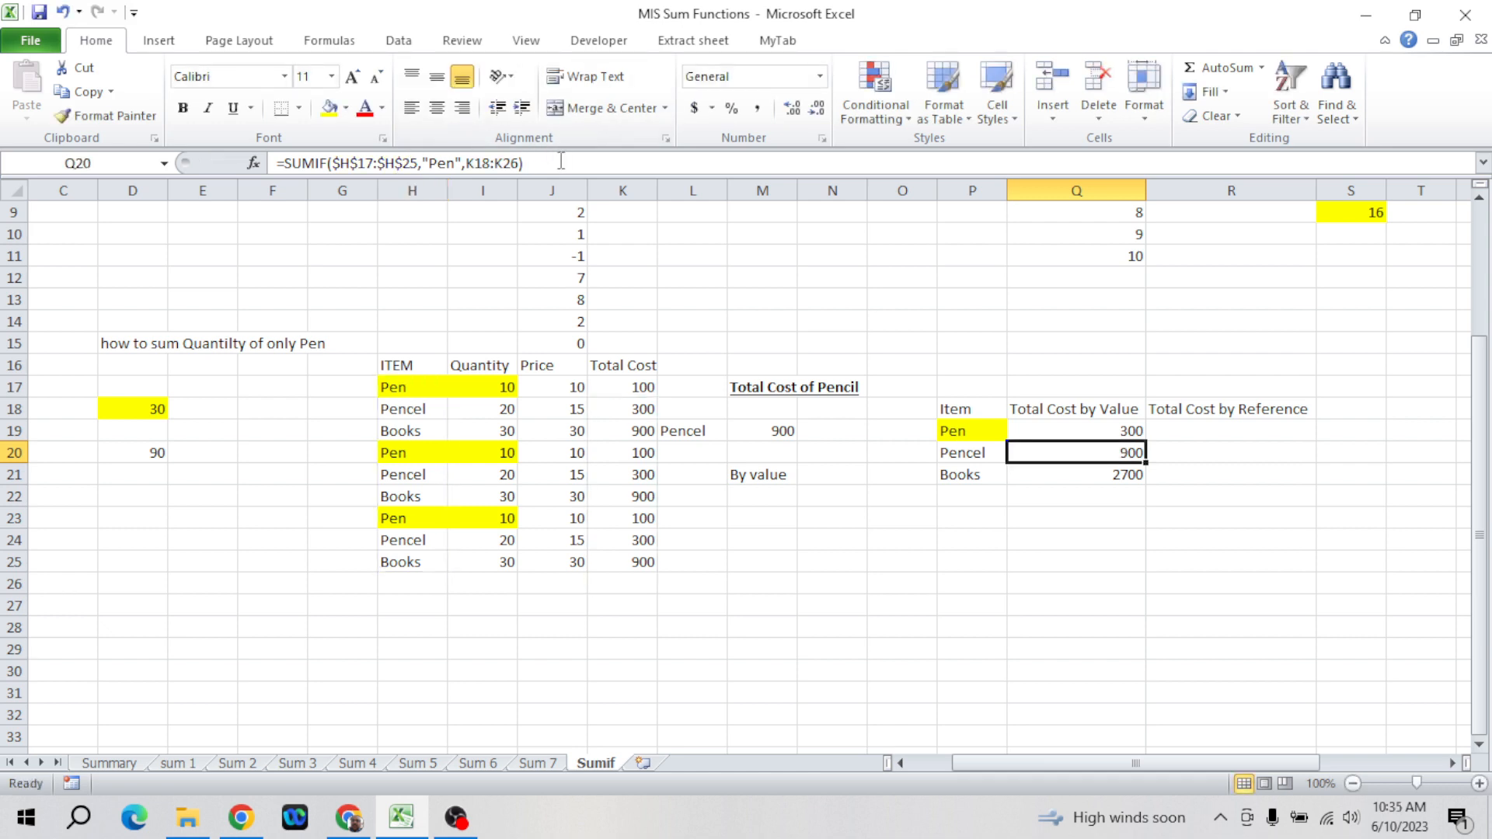
key(Down)
click(571, 161)
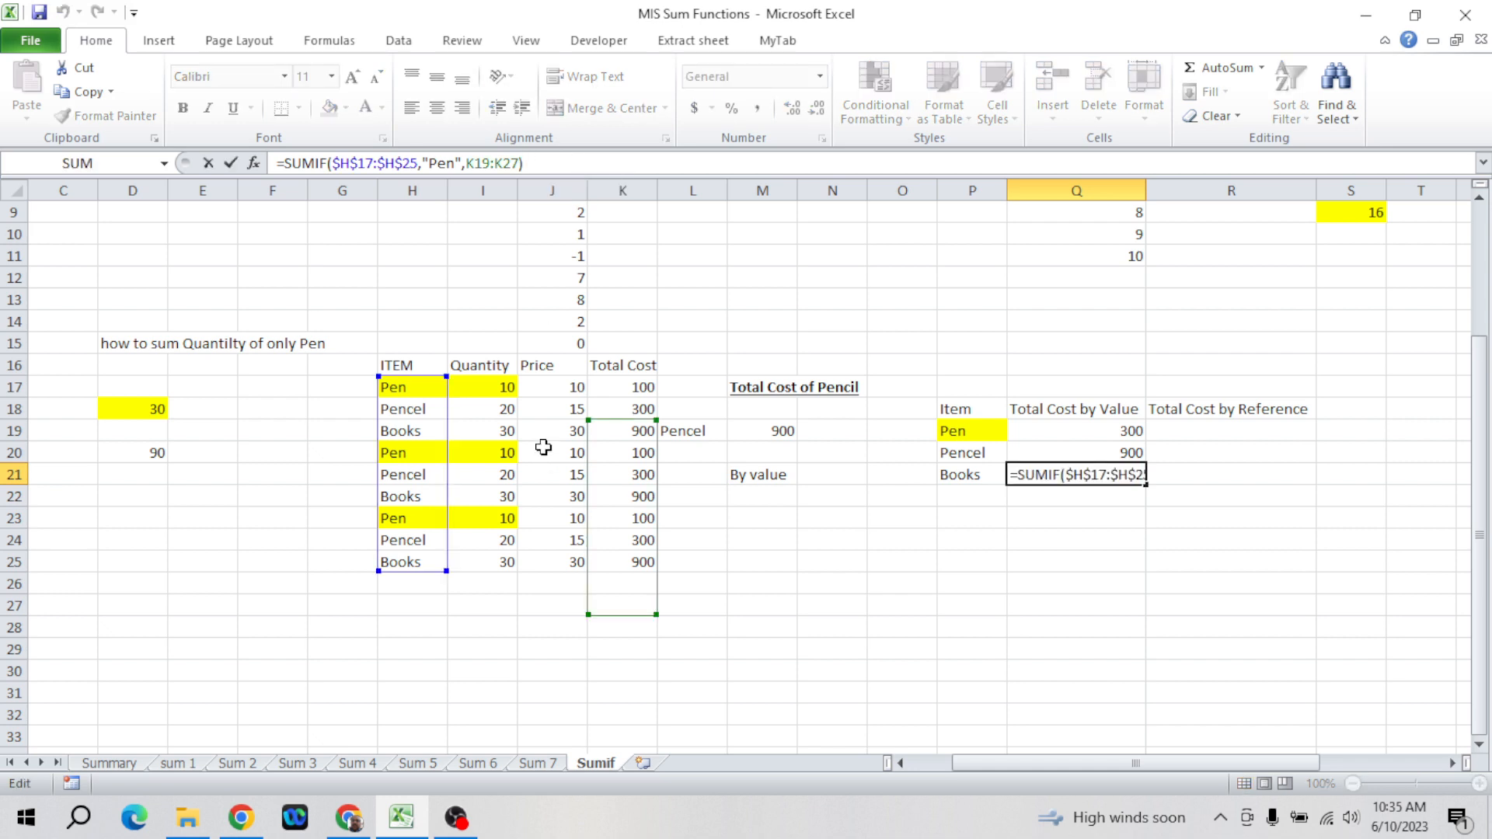
key(Escape)
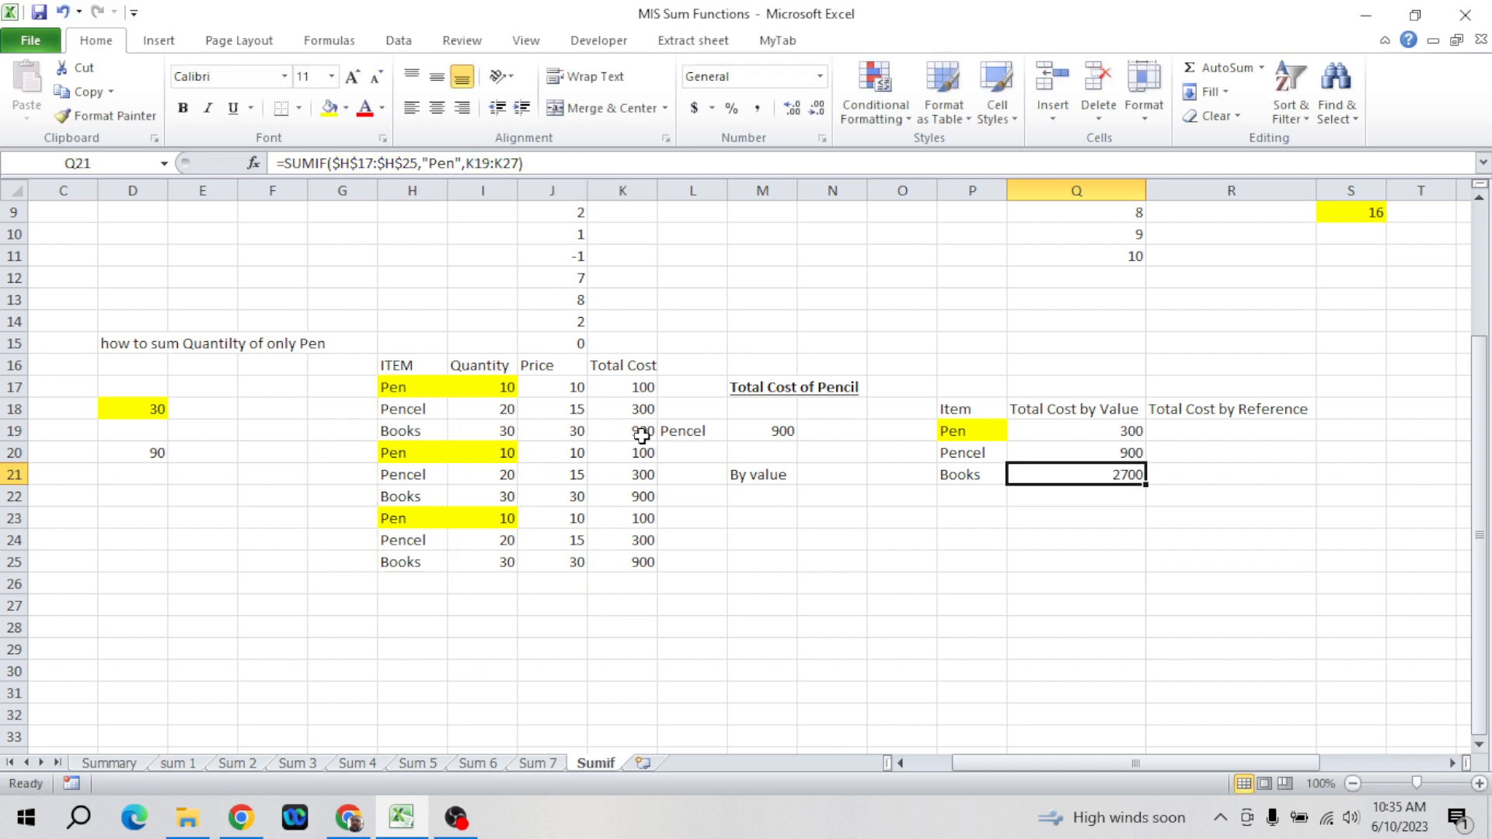
- Lock the sum range in the Q19 SUMIF formula as $K$17:$K$25 and fill the formula down through Q21
key(Up)
key(Up)
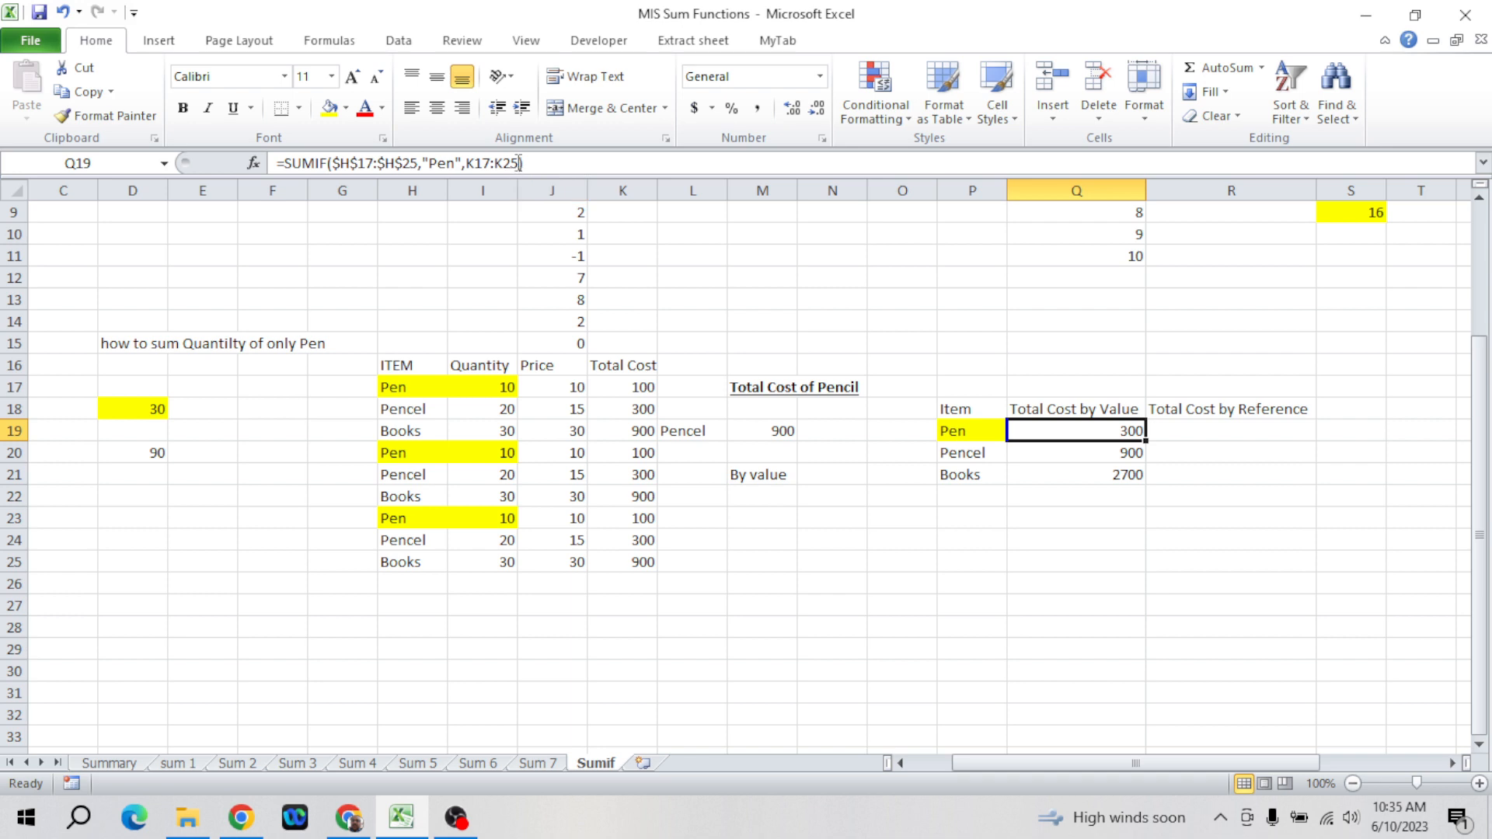
drag(521, 163, 468, 164)
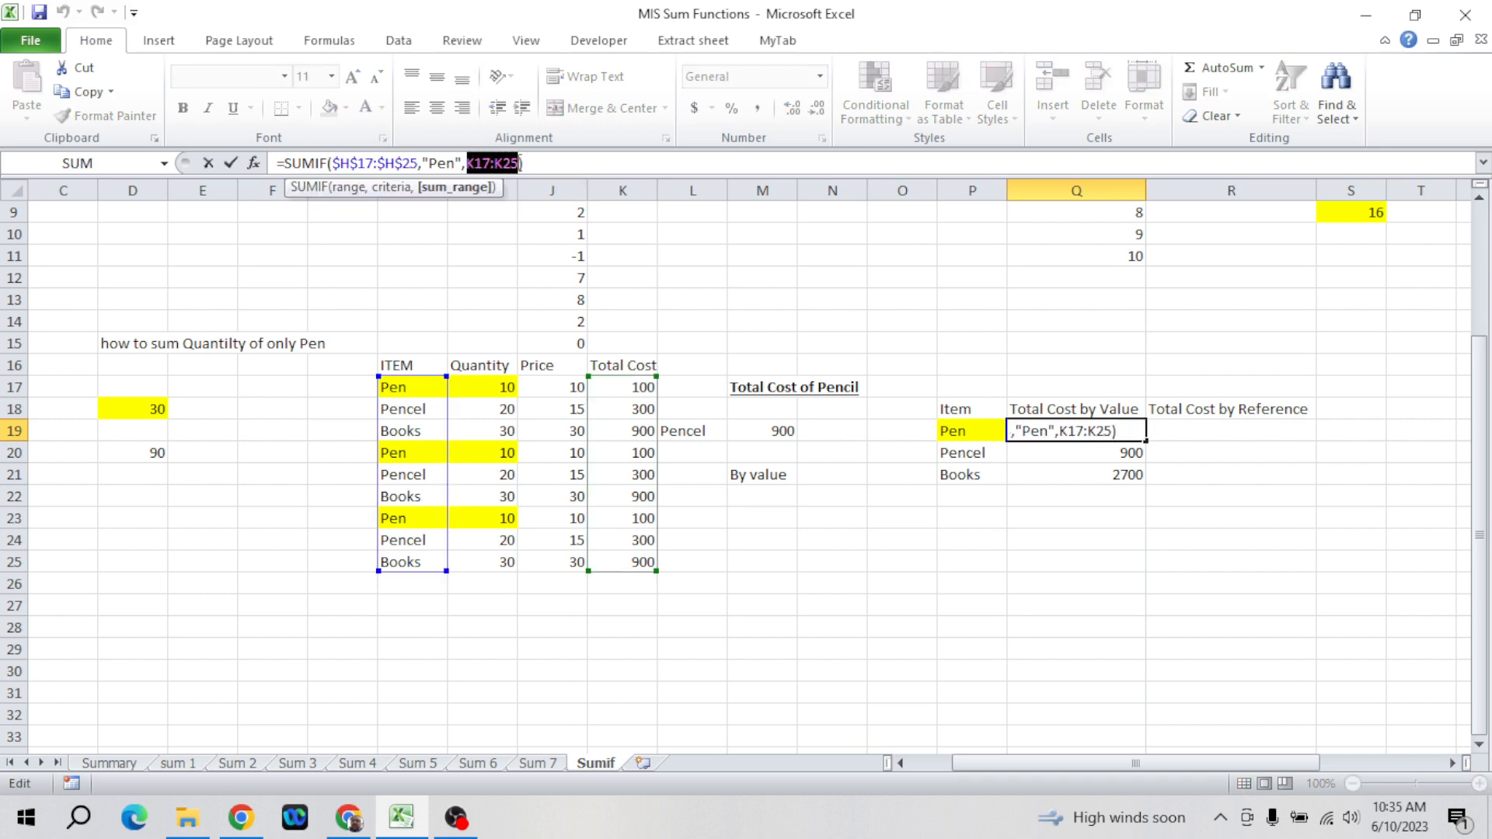
key(F4)
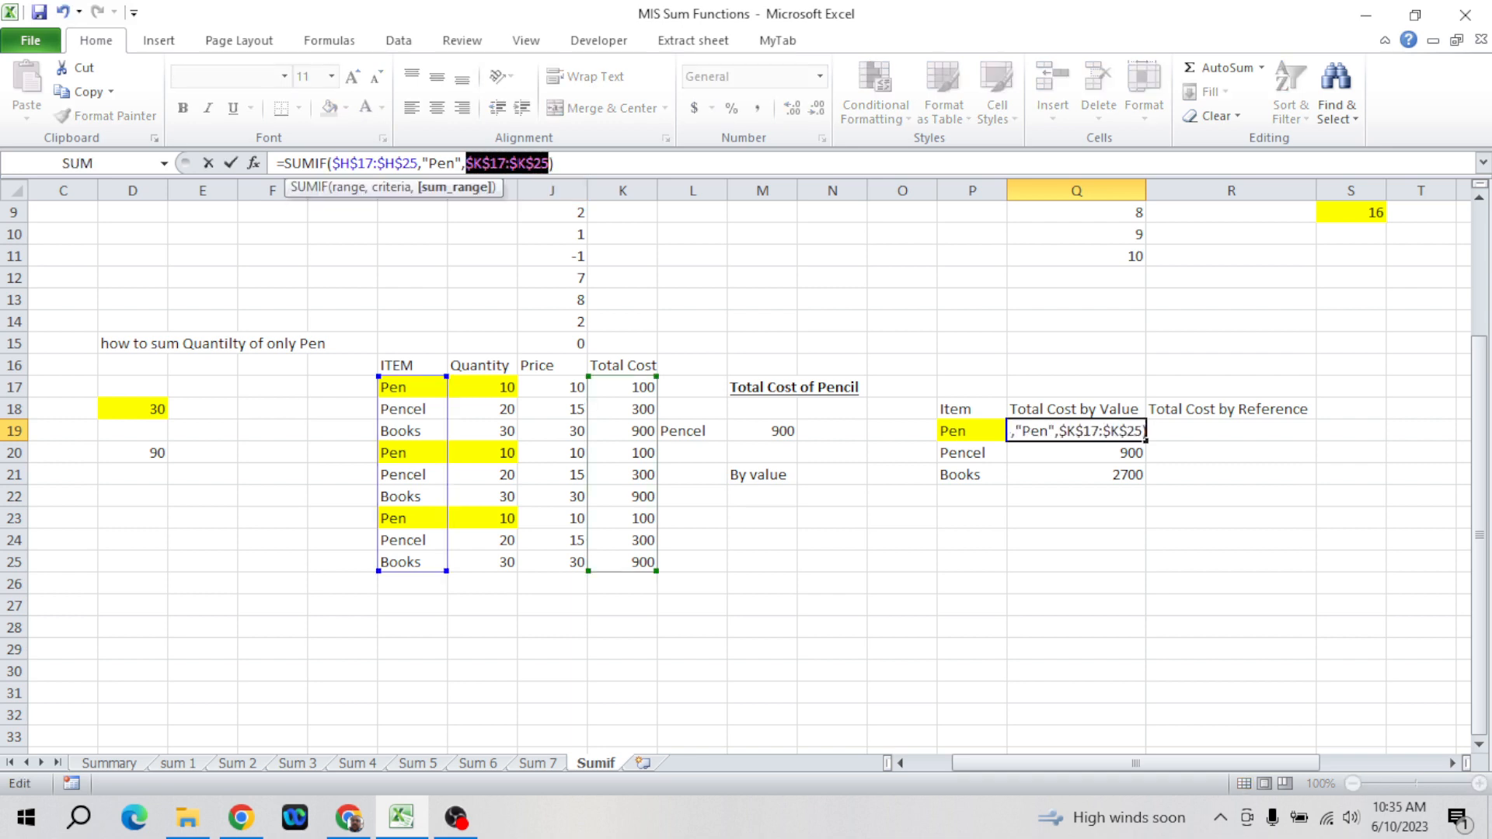
key(ctrl+Return)
key(shift+Down)
key(shift+Down)
key(ctrl+d)
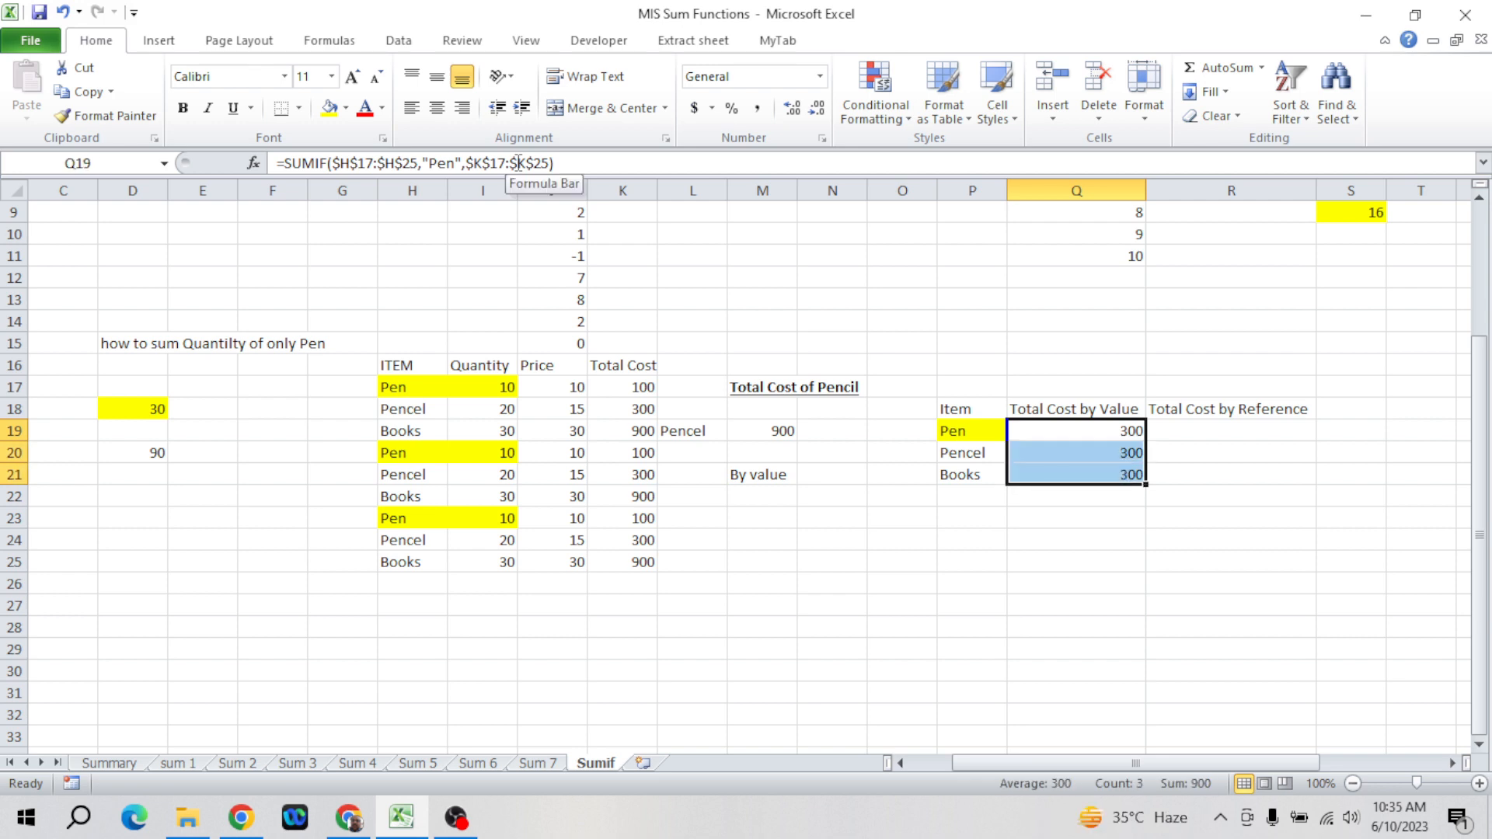
- Compare the criteria in the Q19:Q21 SUMIF formulas with the item names in P19:P21
key(Down)
key(Up)
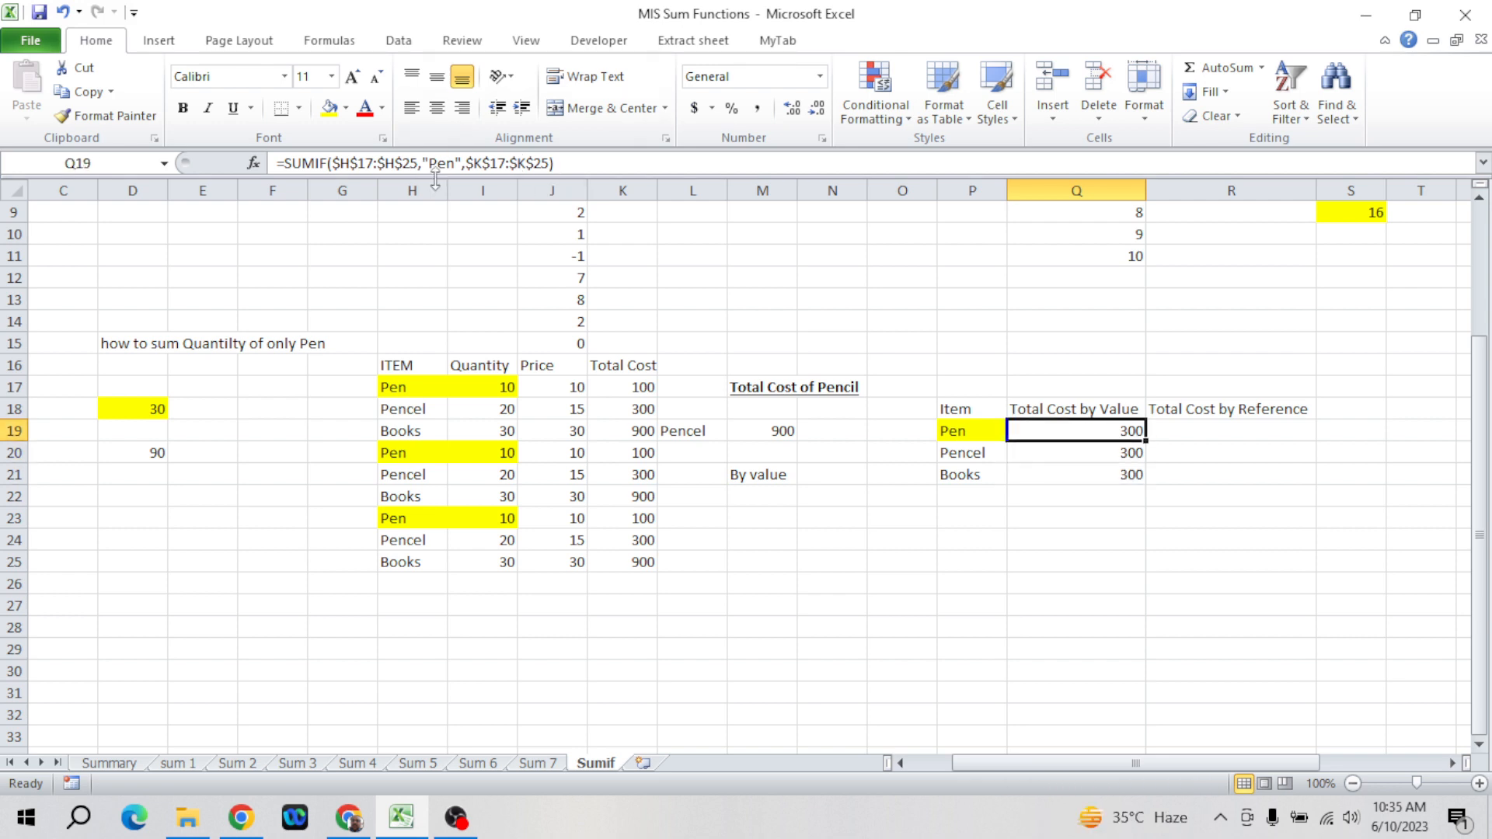
key(Down)
key(Down)
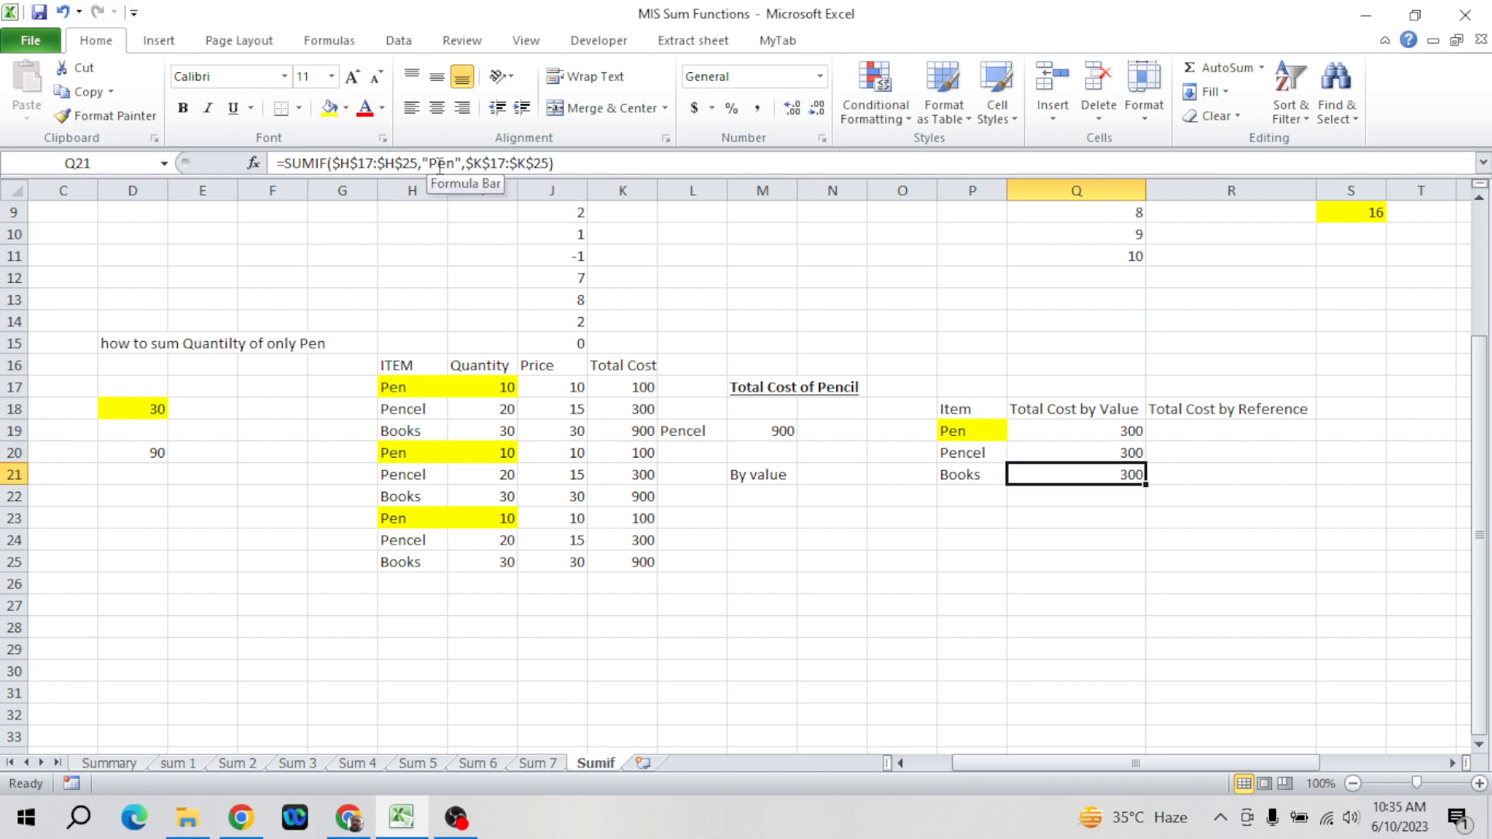
key(Up)
key(Up)
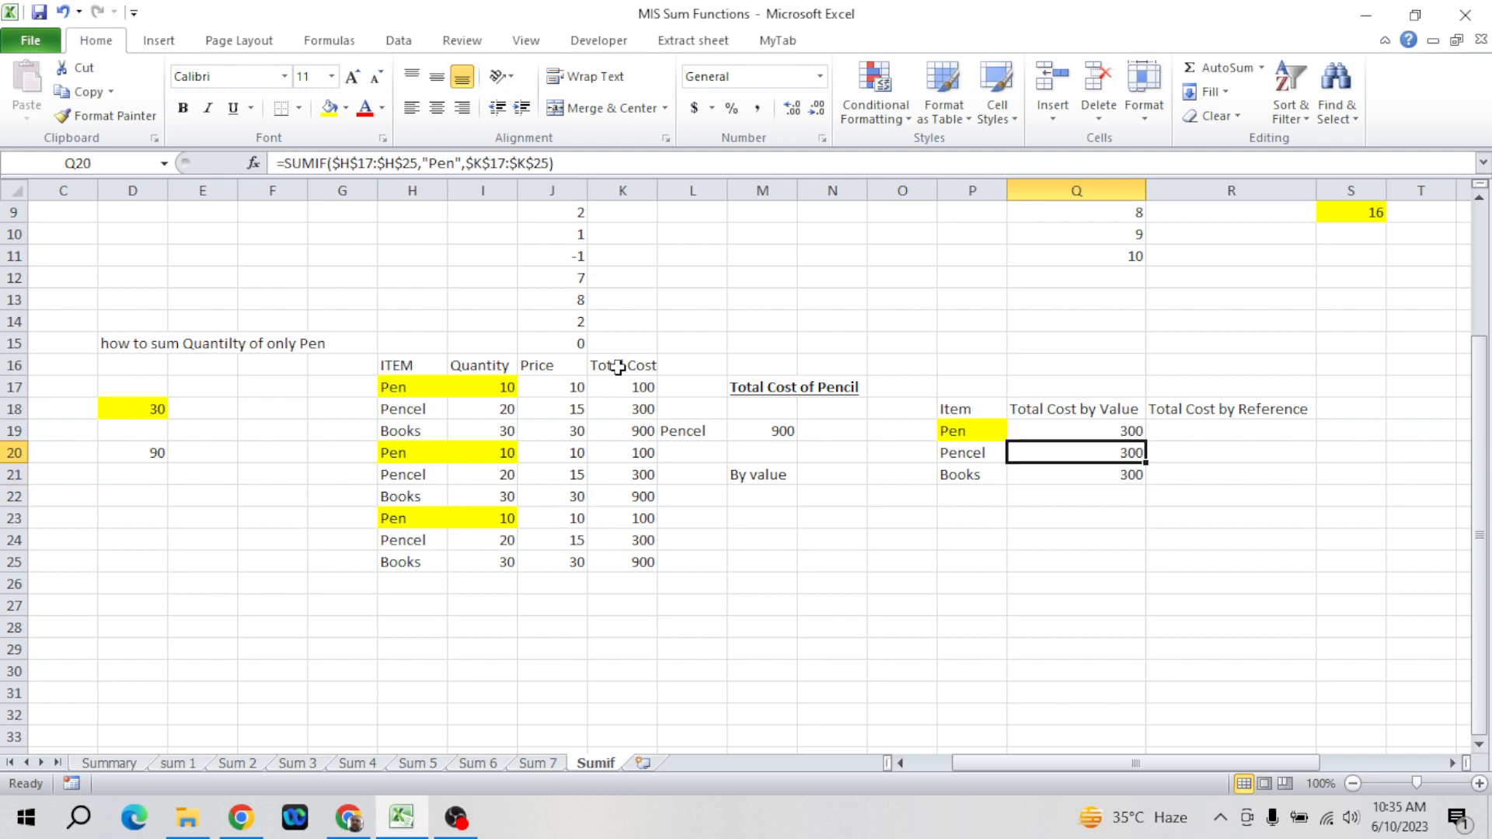
key(Left)
key(Right)
key(Down)
key(Left)
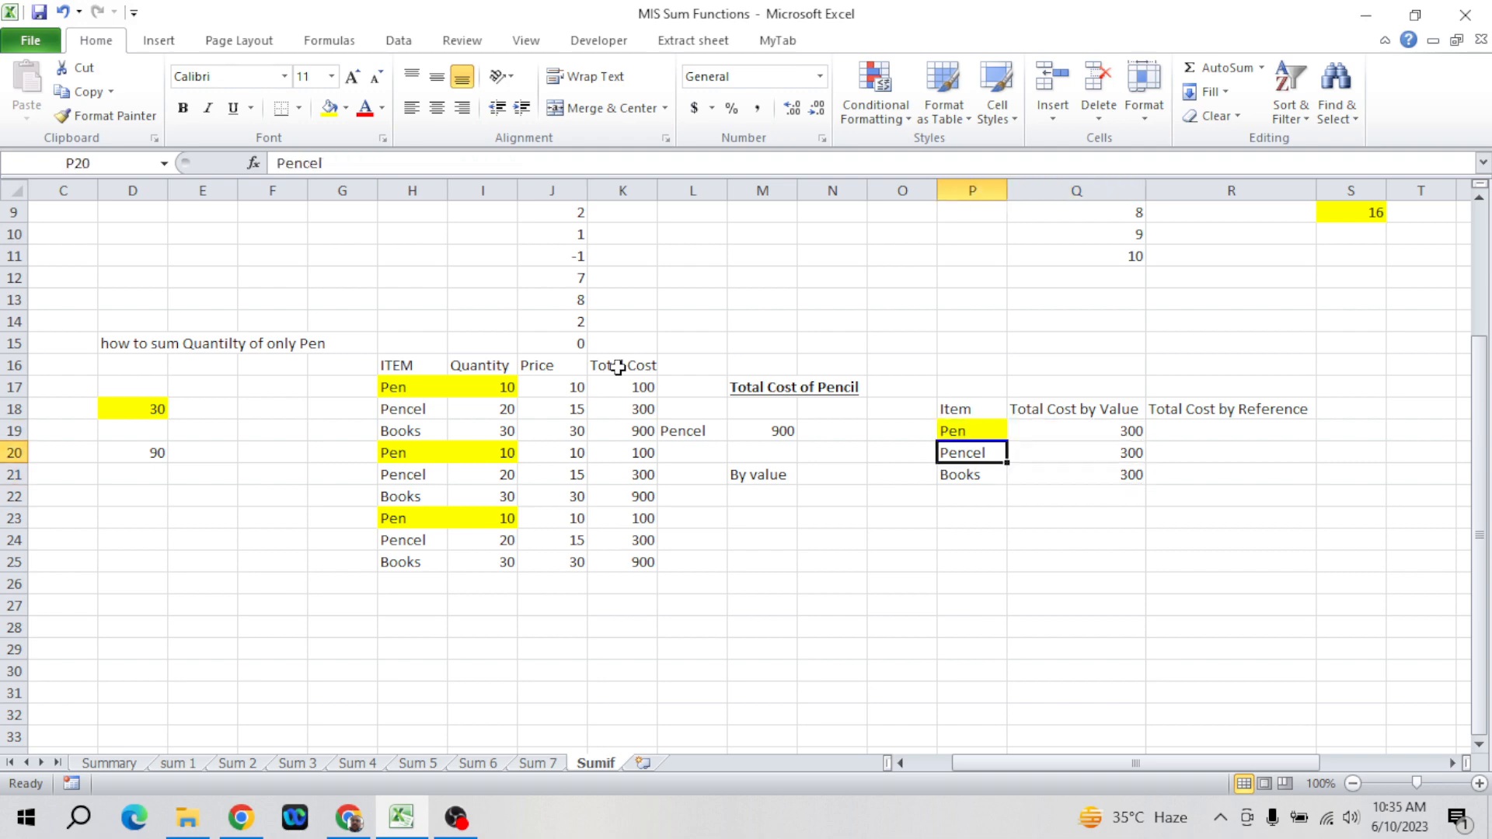
key(Right)
key(Down)
key(Left)
key(Right)
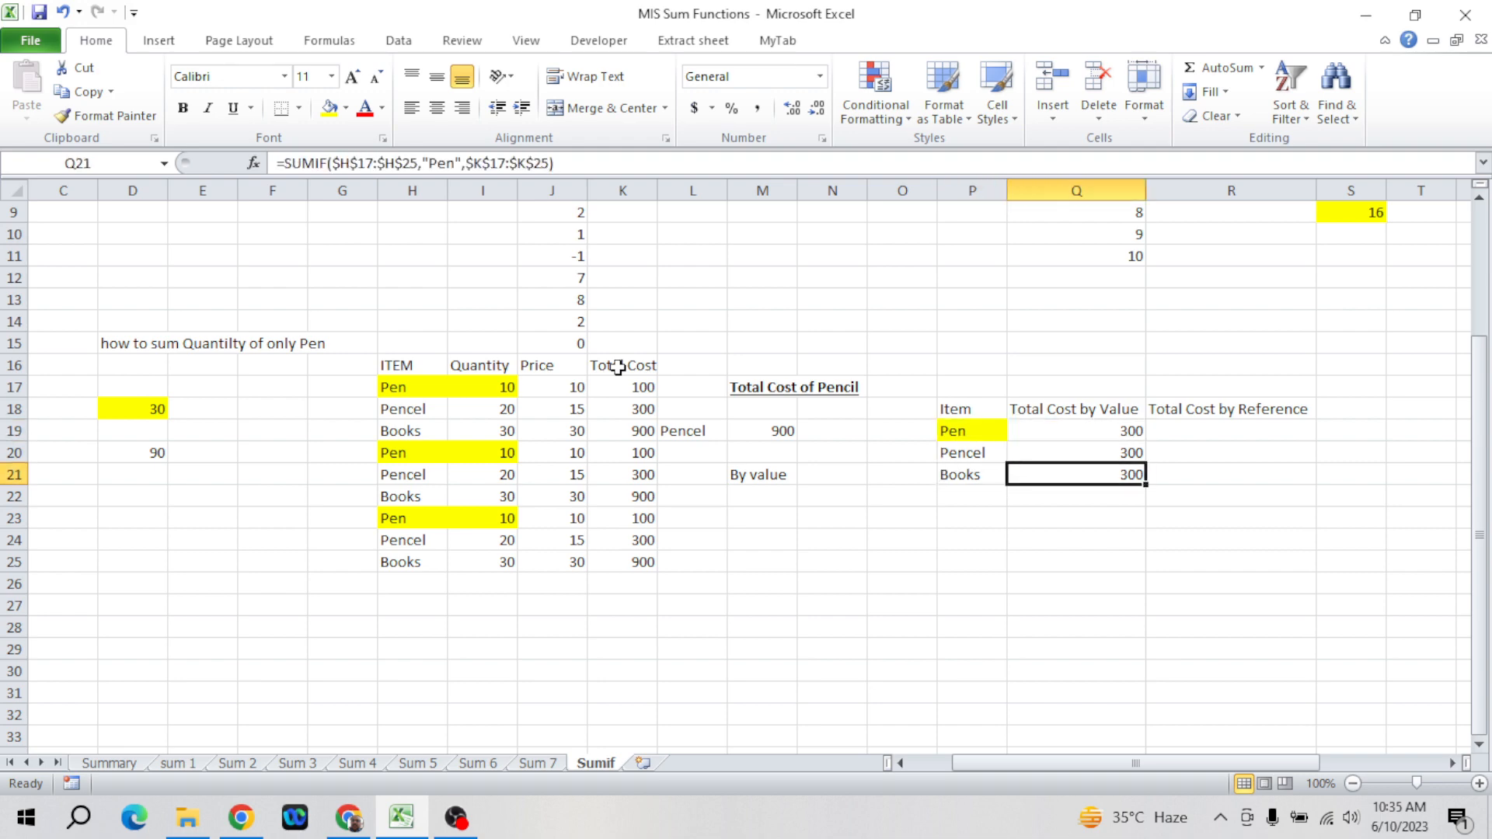
key(Up)
key(Up)
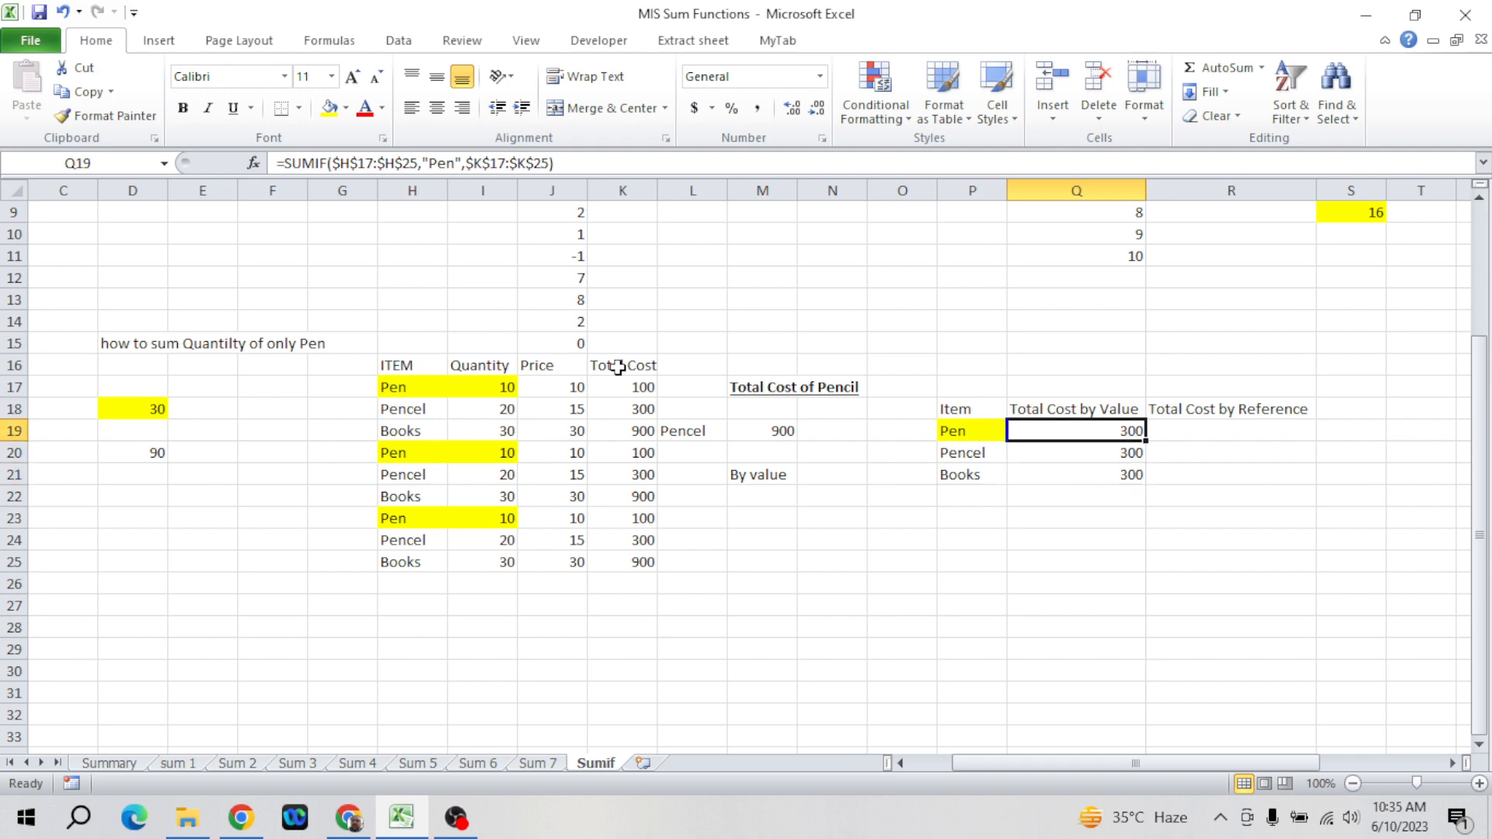
- Change the criterion in the Q20 SUMIF formula to "Pencel"
key(Down)
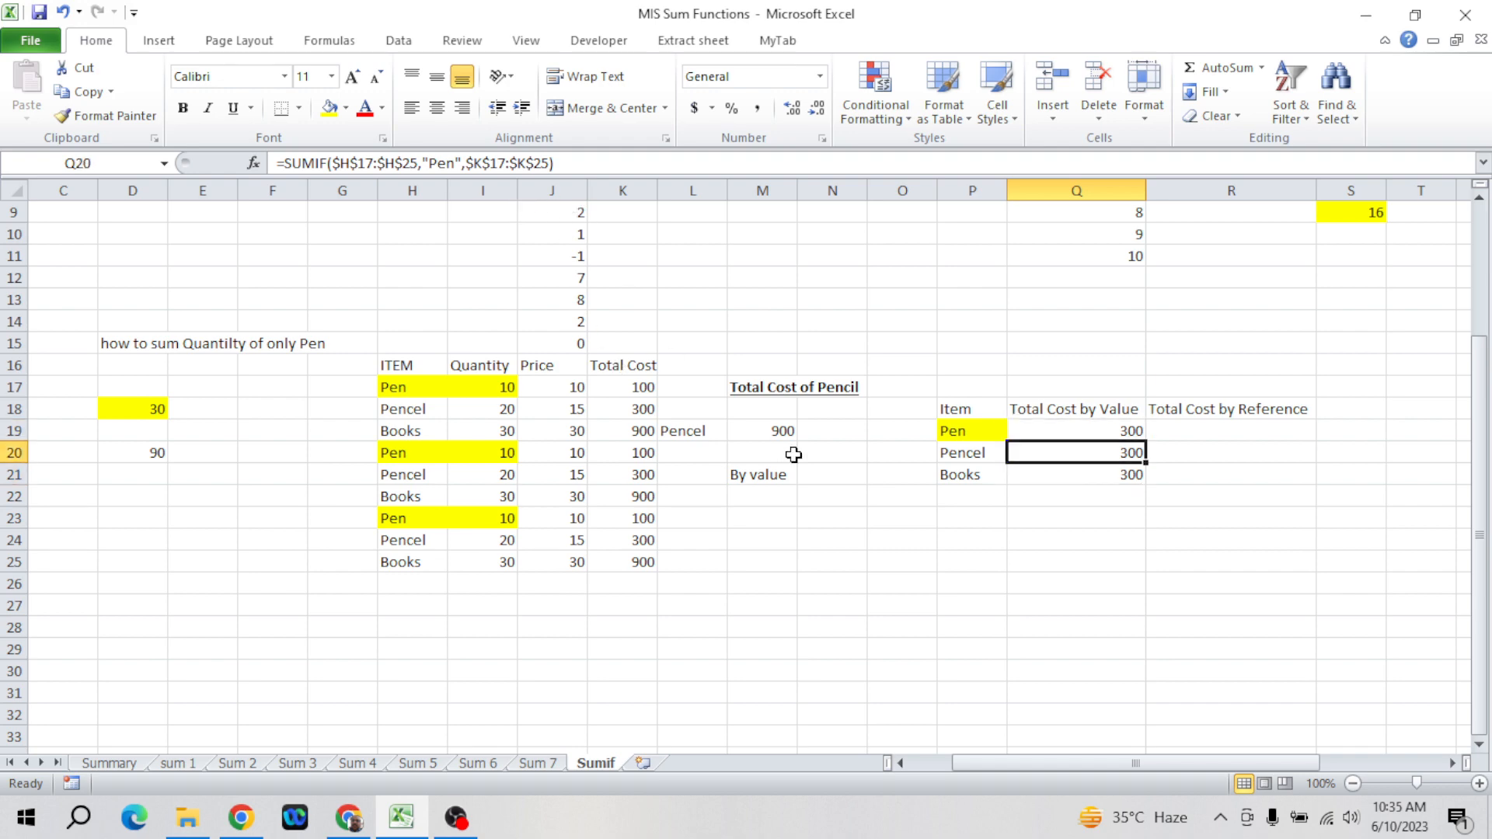
click(452, 164)
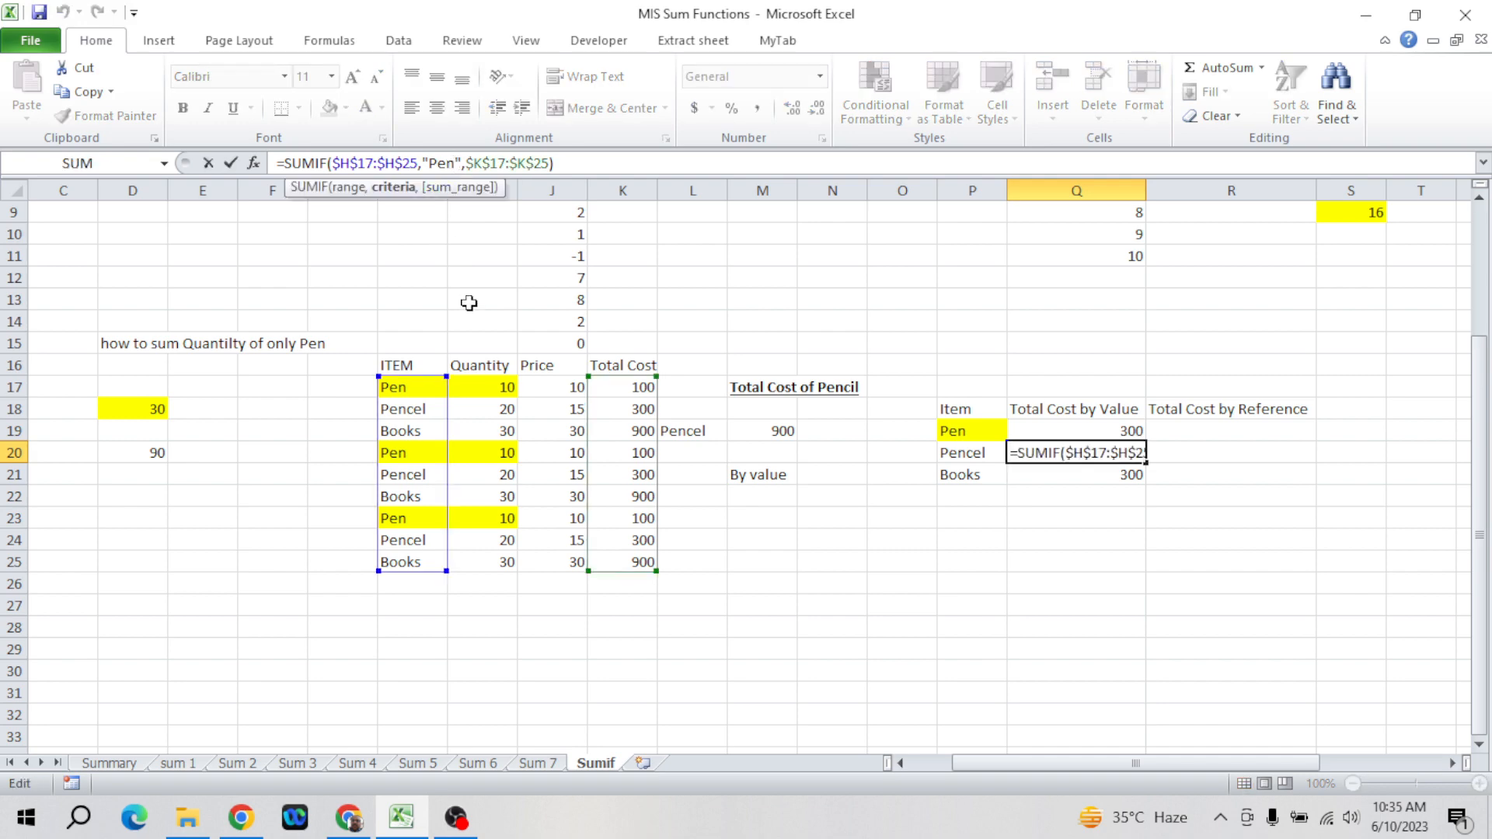
text(cel)
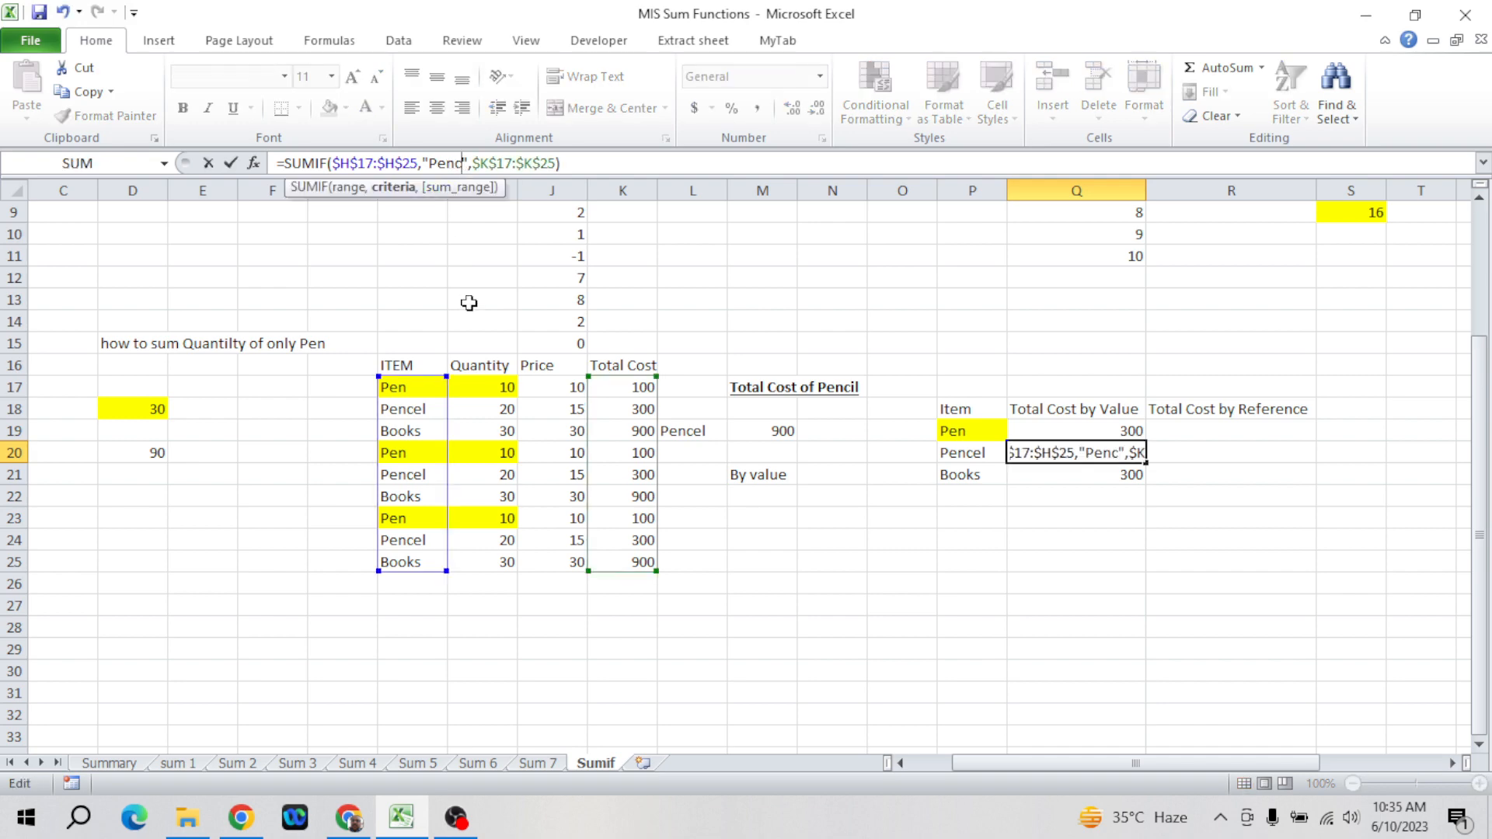
key(Return)
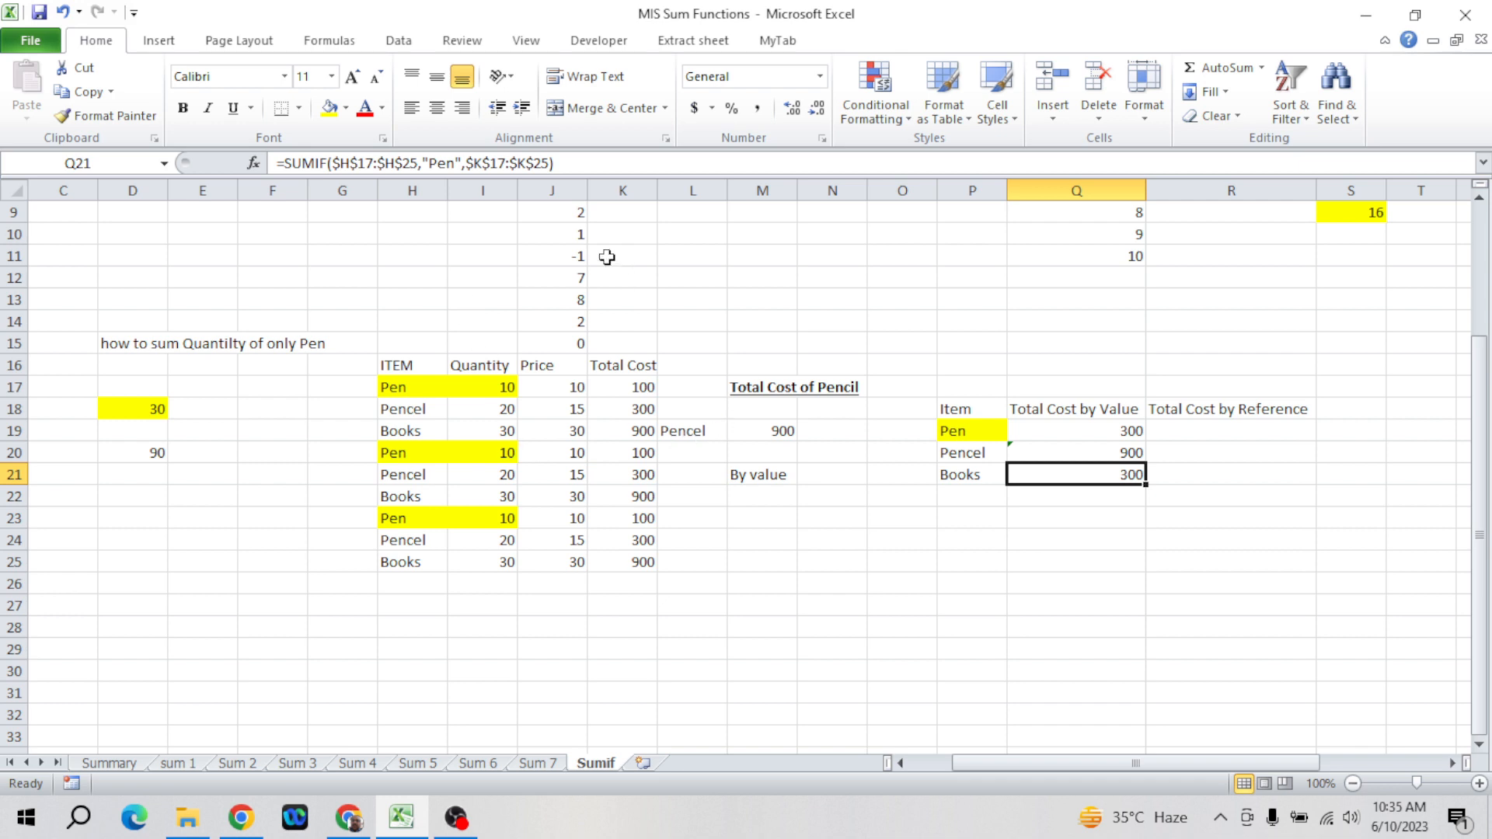
- Change the criterion in the Q21 SUMIF formula to "Books", keeping the comma before $K$17:$K$25
click(456, 163)
key(BackSpace)
key(BackSpace)
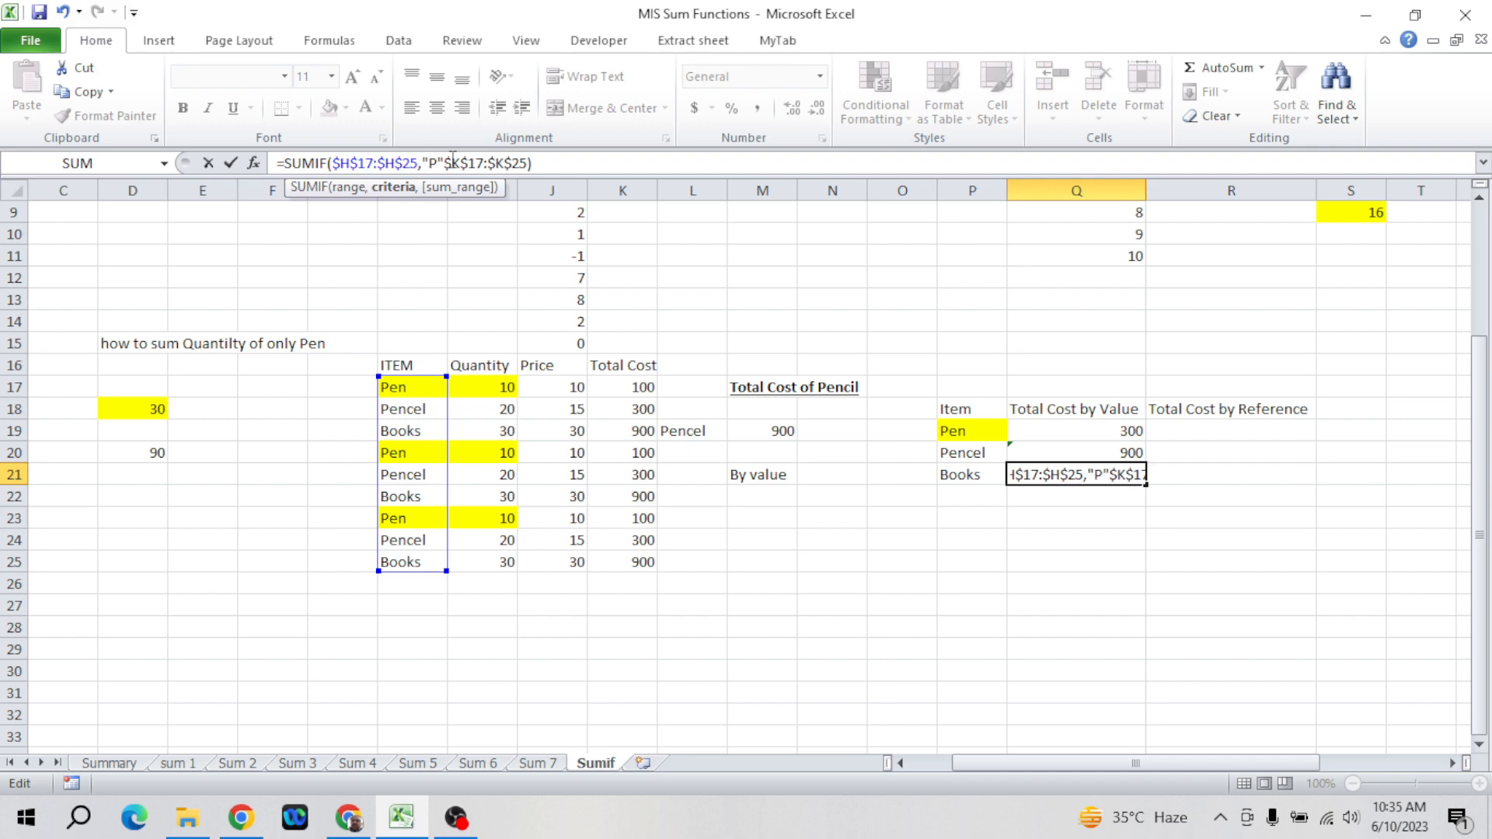
key(BackSpace)
text(Books)
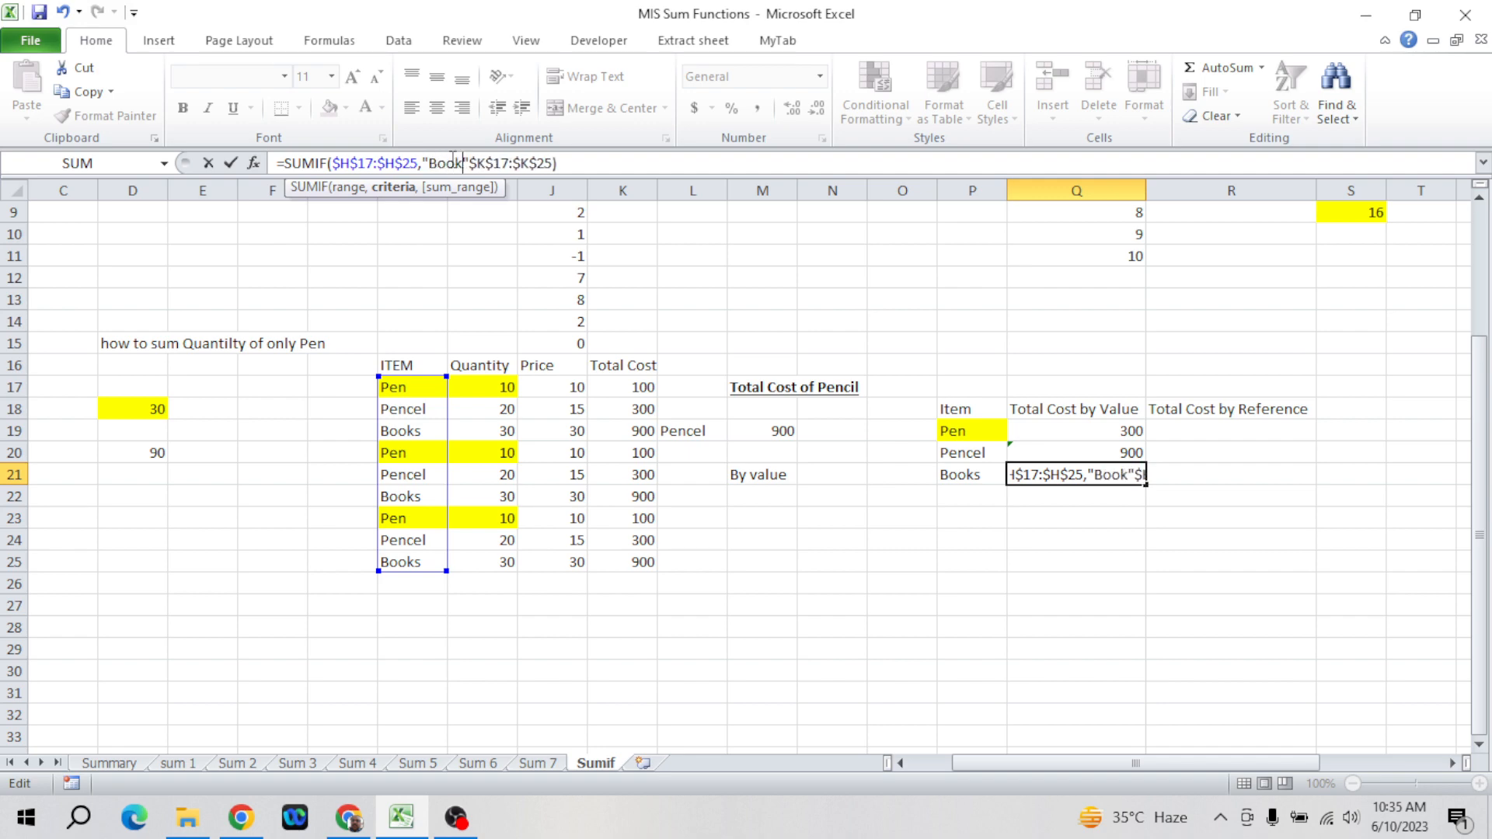
key(Return)
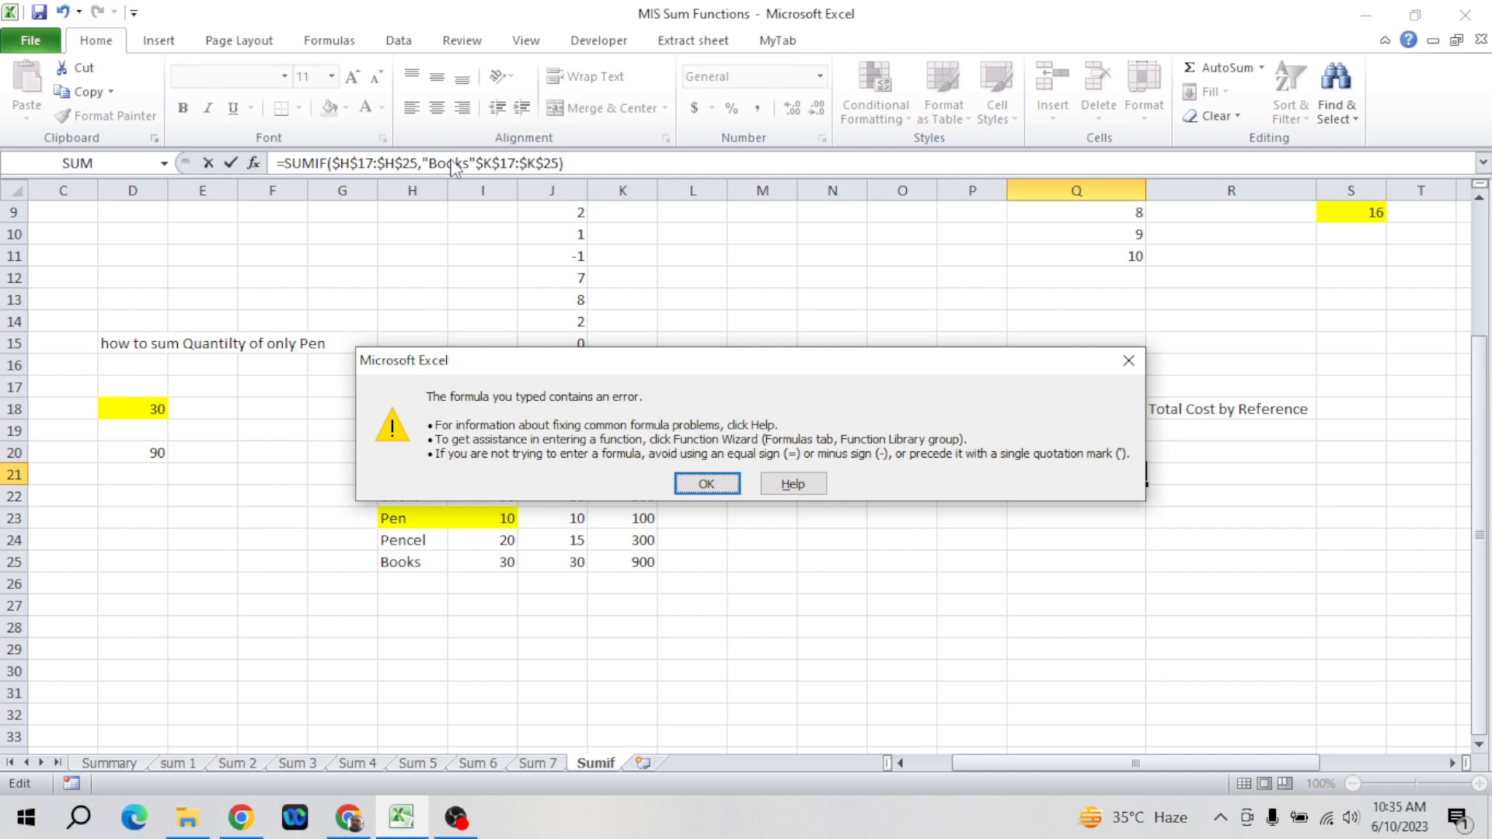
key(Return)
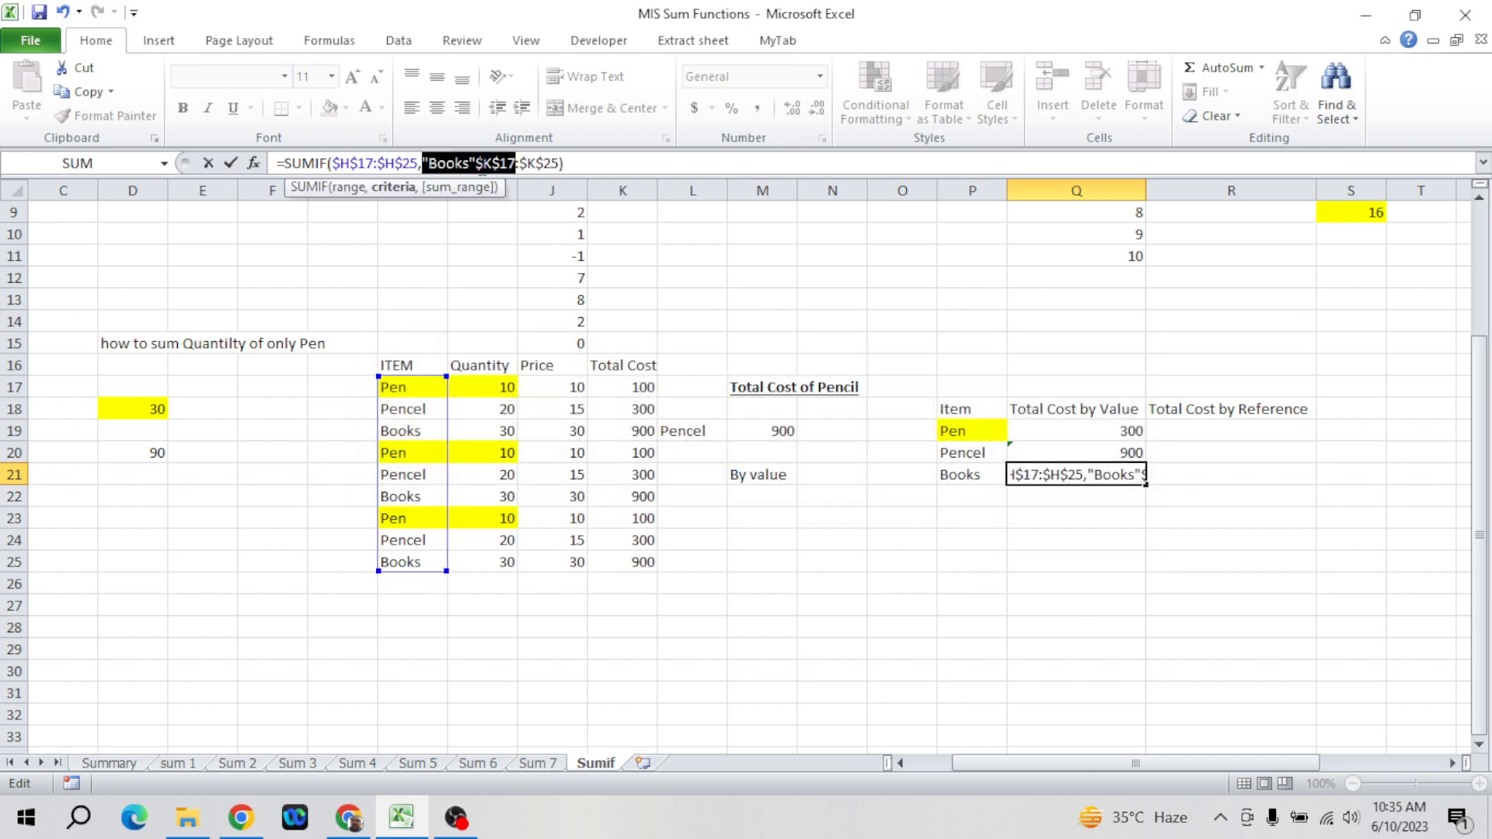
click(480, 164)
text(,)
key(Return)
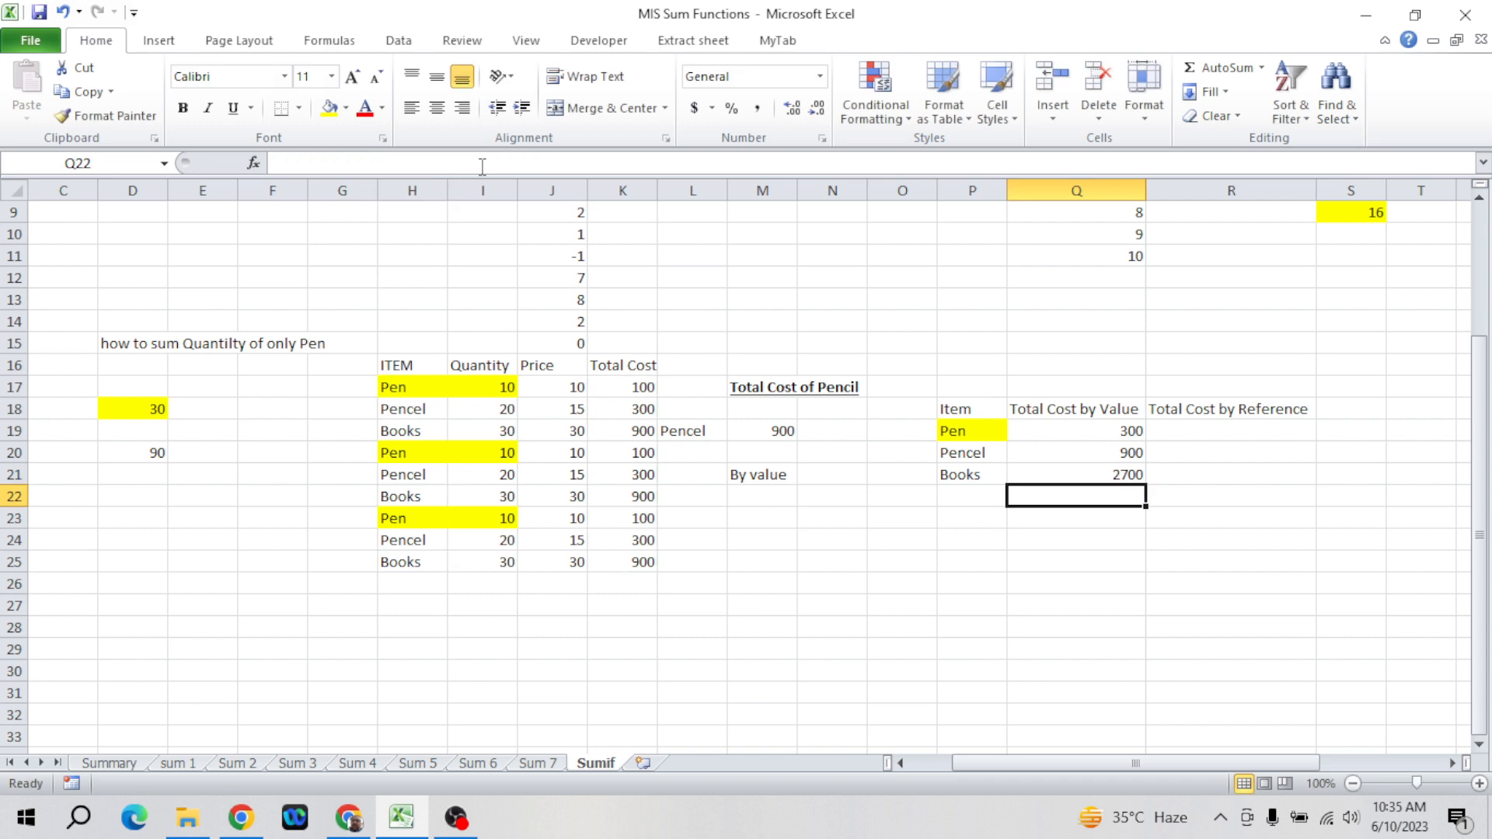
- Review the Total Cost by Value formulas in Q19:Q21 and the source costs in K17:K25
click(571, 163)
key(Escape)
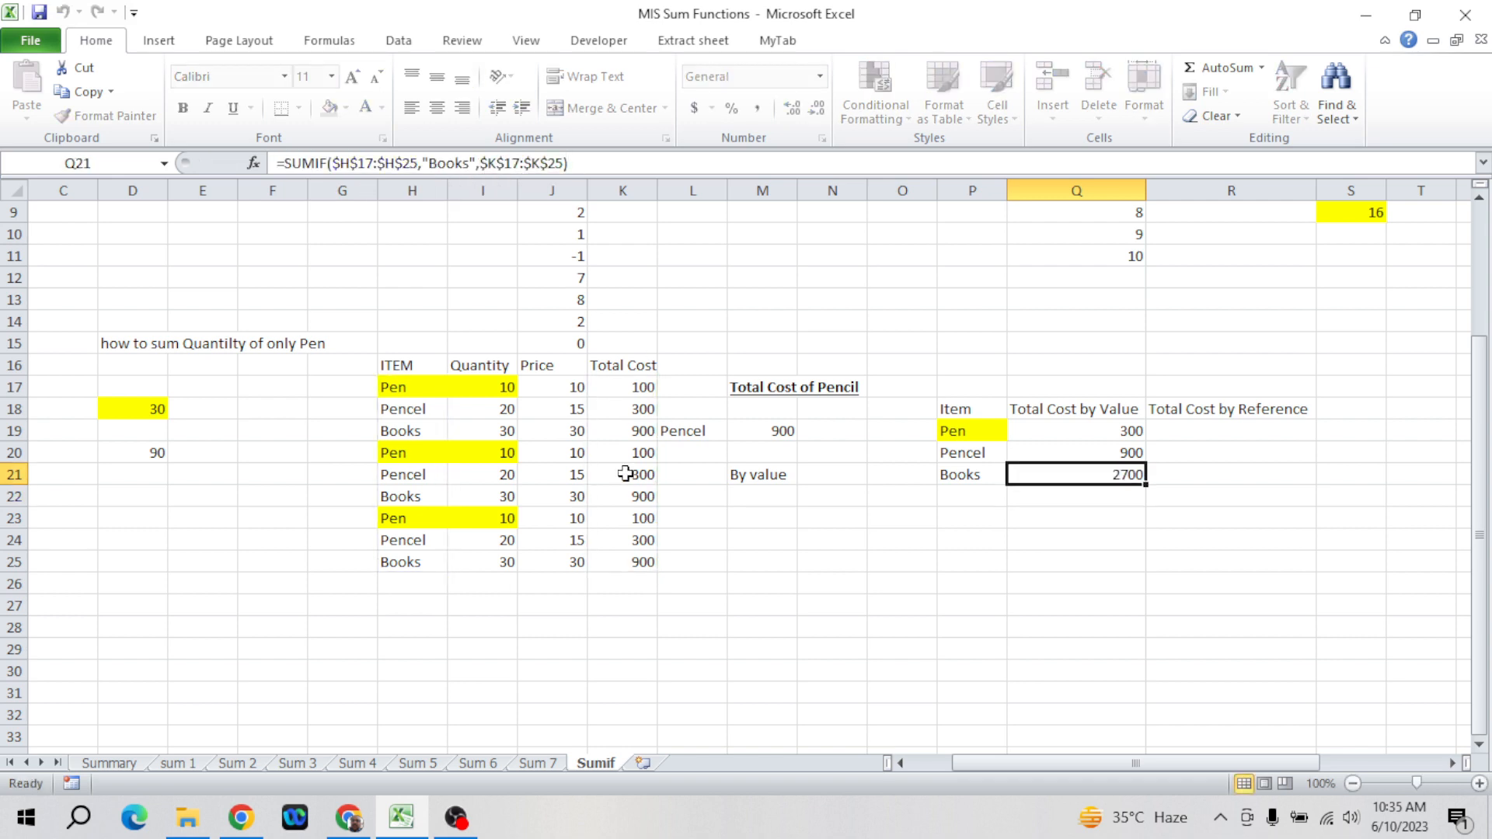
key(Up)
key(Up)
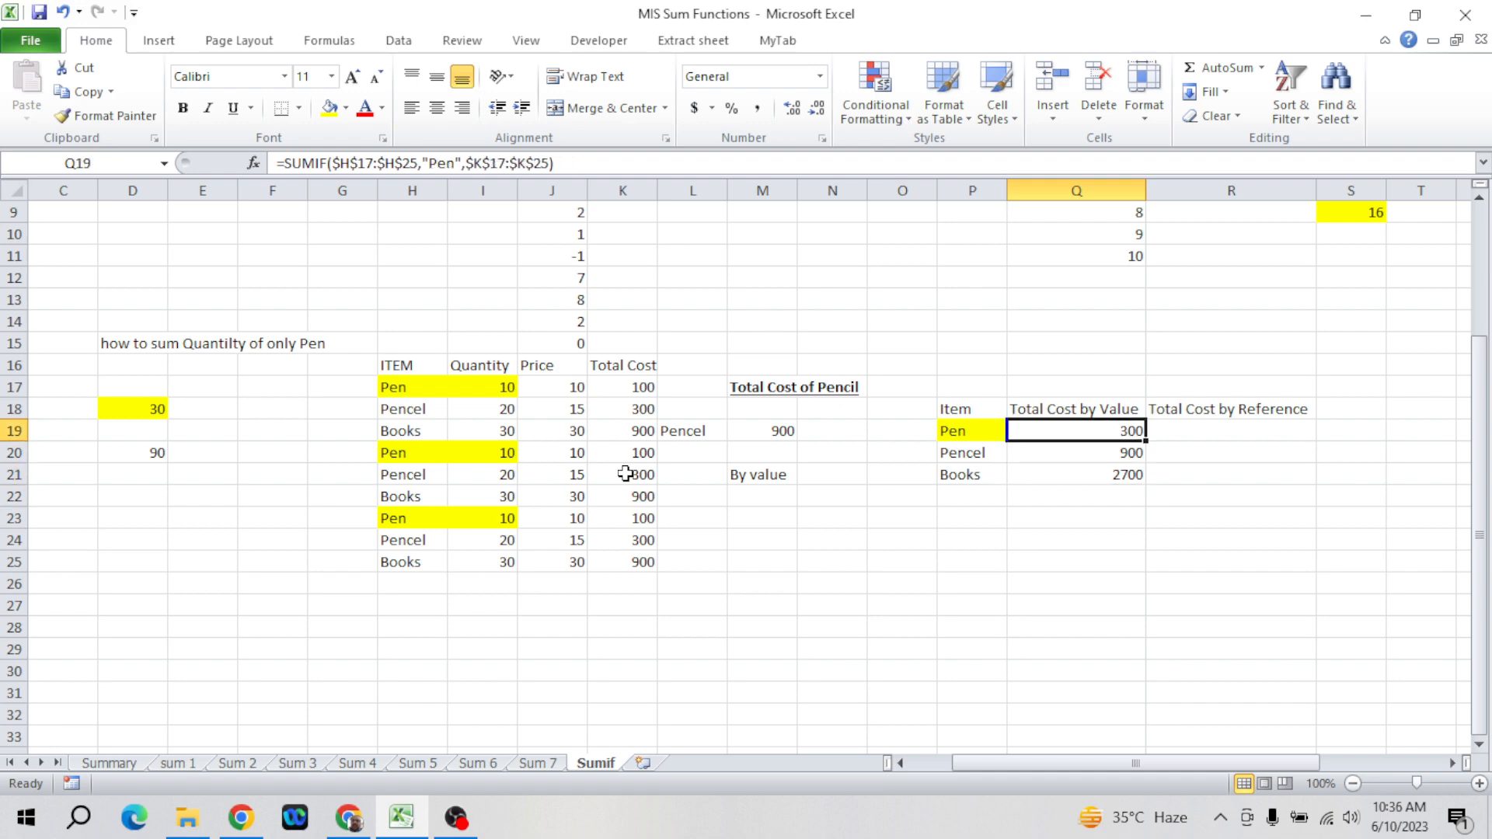
key(shift+Down)
key(shift+Down)
key(Left)
key(Left)
key(Left)
key(Left)
key(Left)
key(Left)
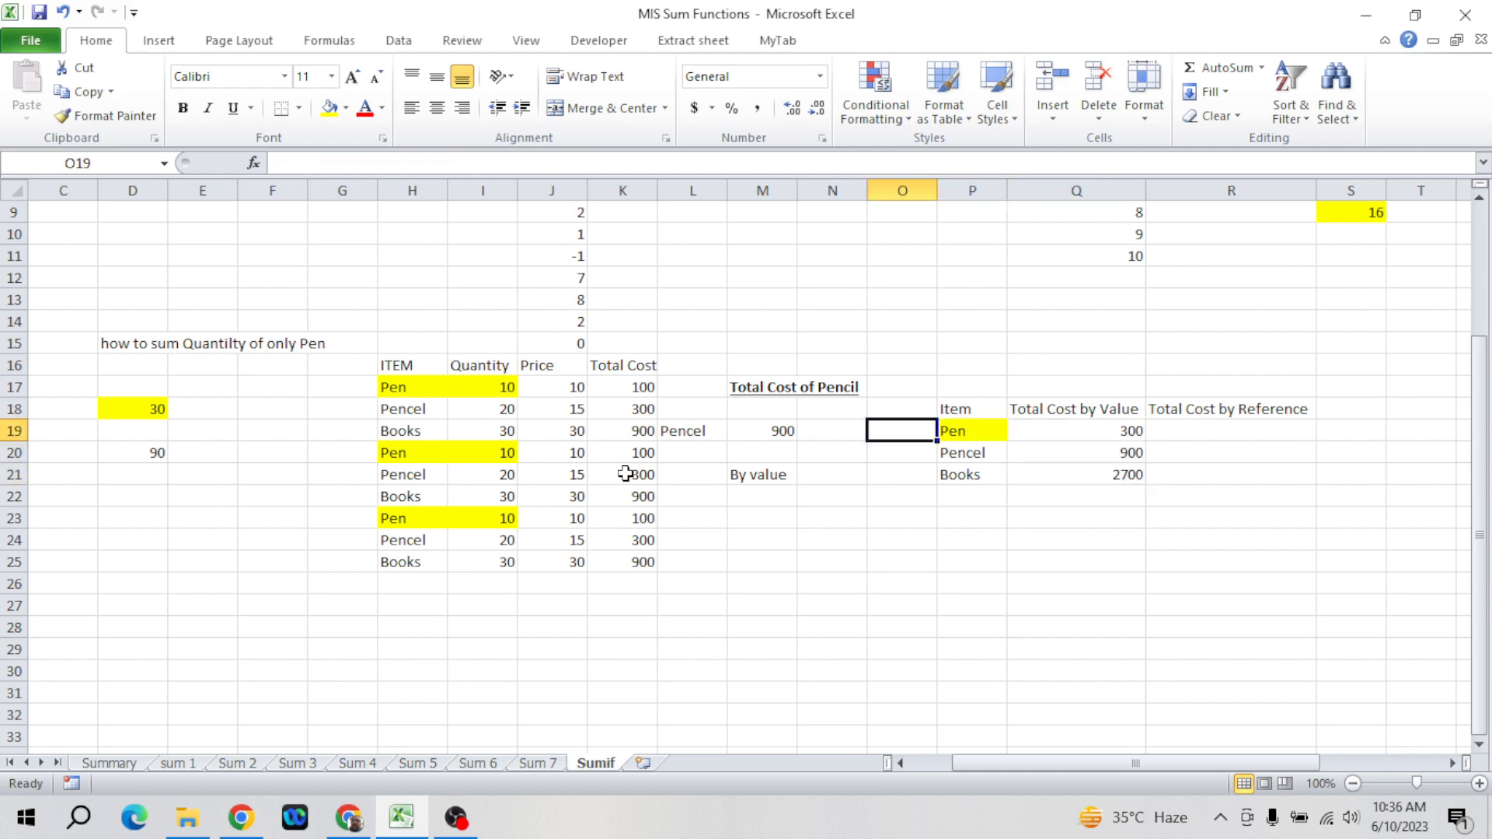
key(Up)
key(Up)
key(ctrl+shift+Down)
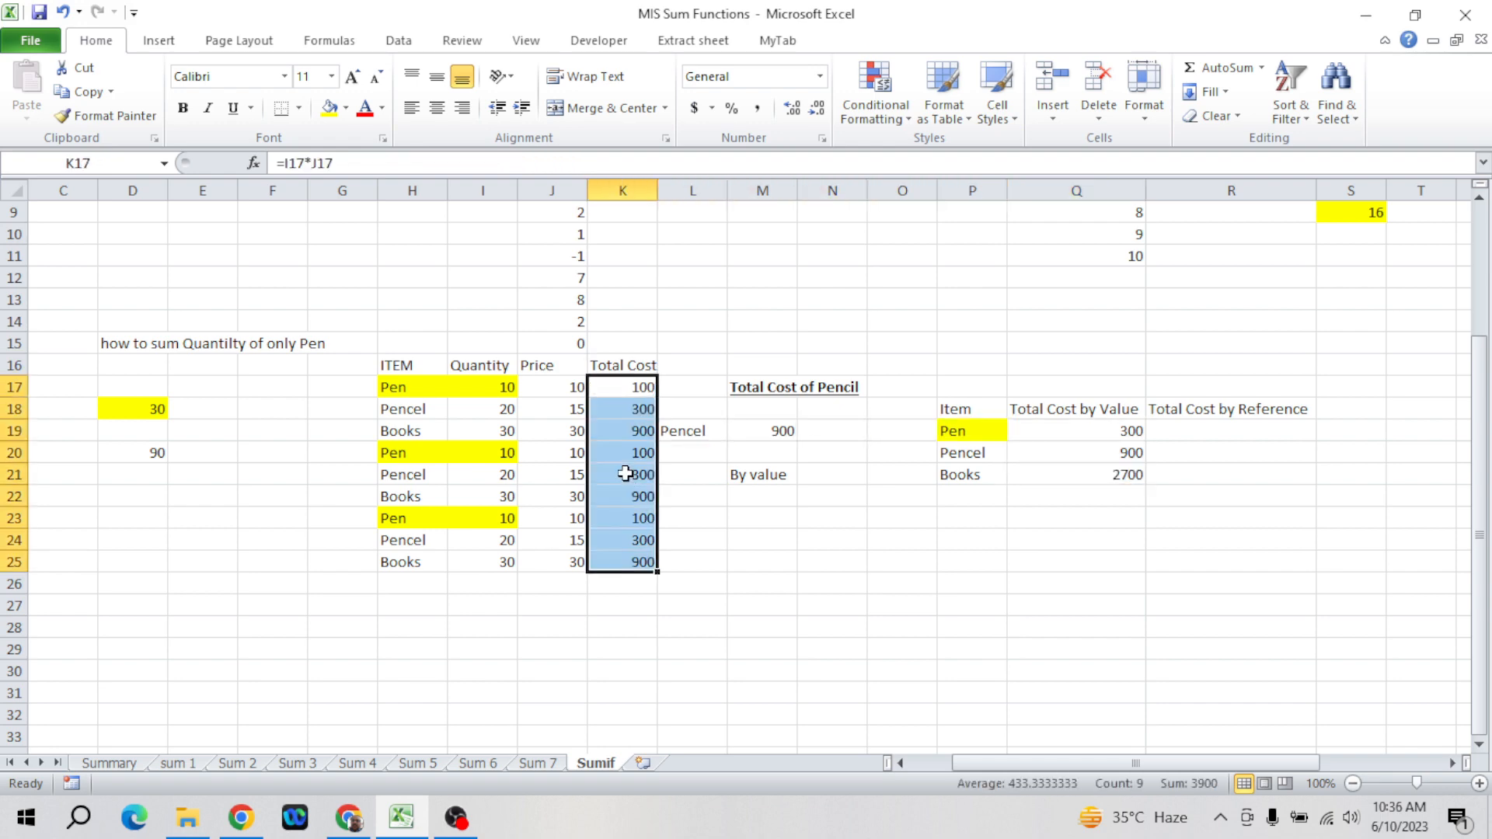
- Examine the source table's item column H17:H25, including the distinct items in H17:H19
key(Down)
key(Down)
key(Left)
key(Left)
key(Left)
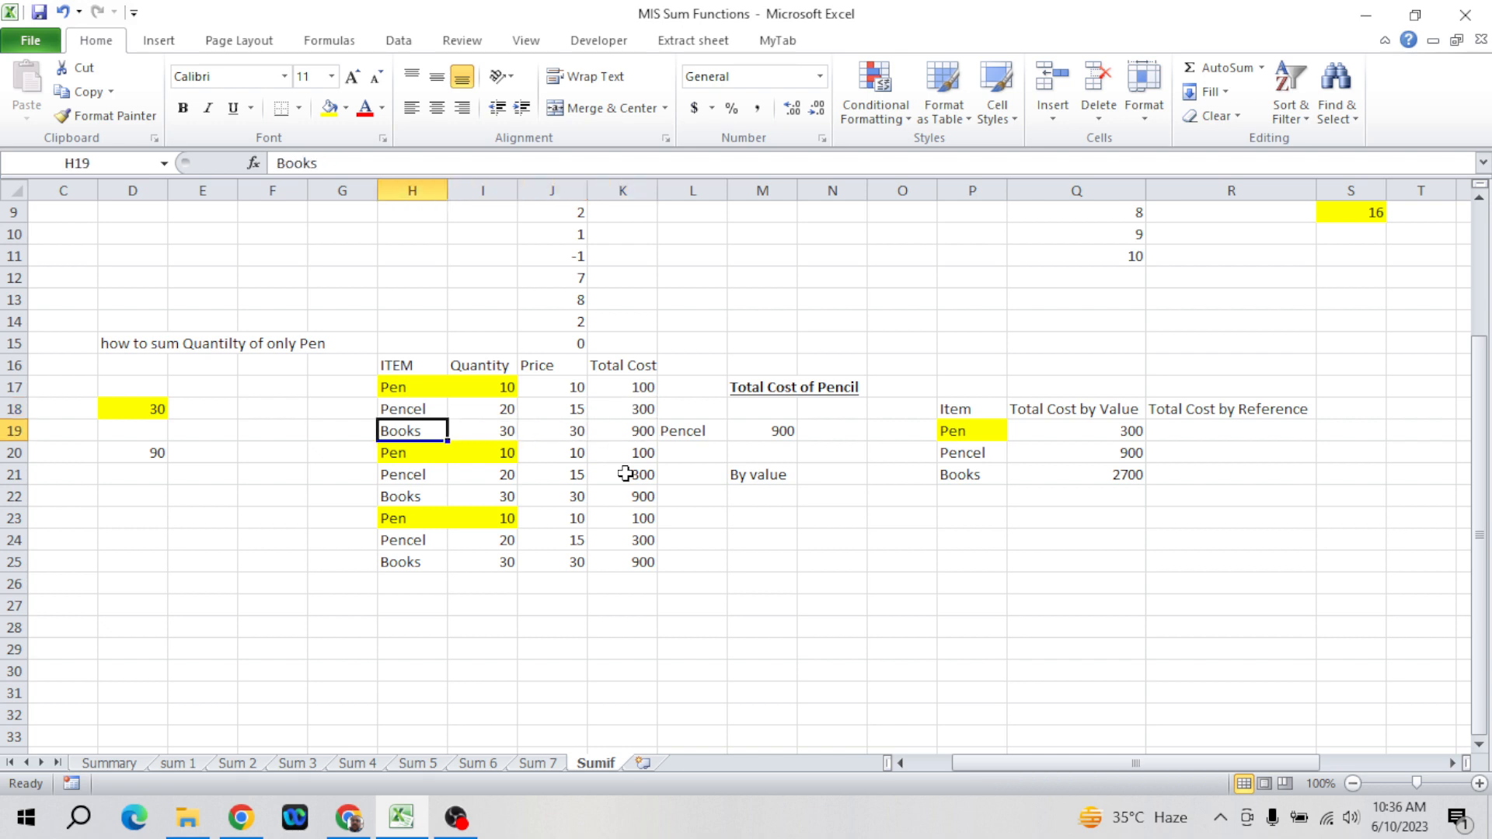
key(Right)
key(Right)
key(Right)
key(Right)
key(Right)
key(Left)
key(Left)
key(Left)
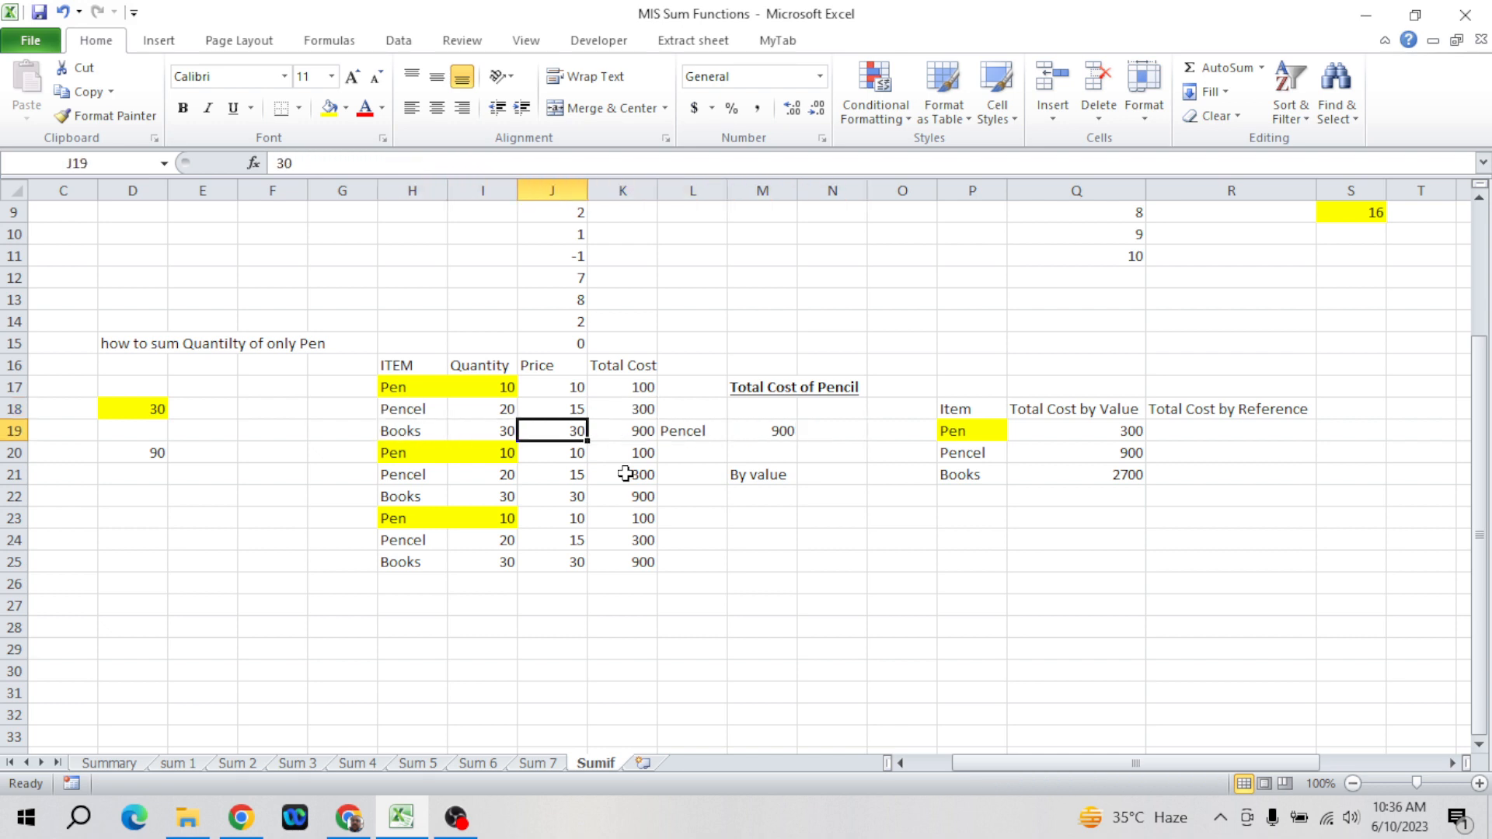
key(Left)
key(Left)
key(Up)
key(Up)
key(ctrl+shift+Down)
key(Up)
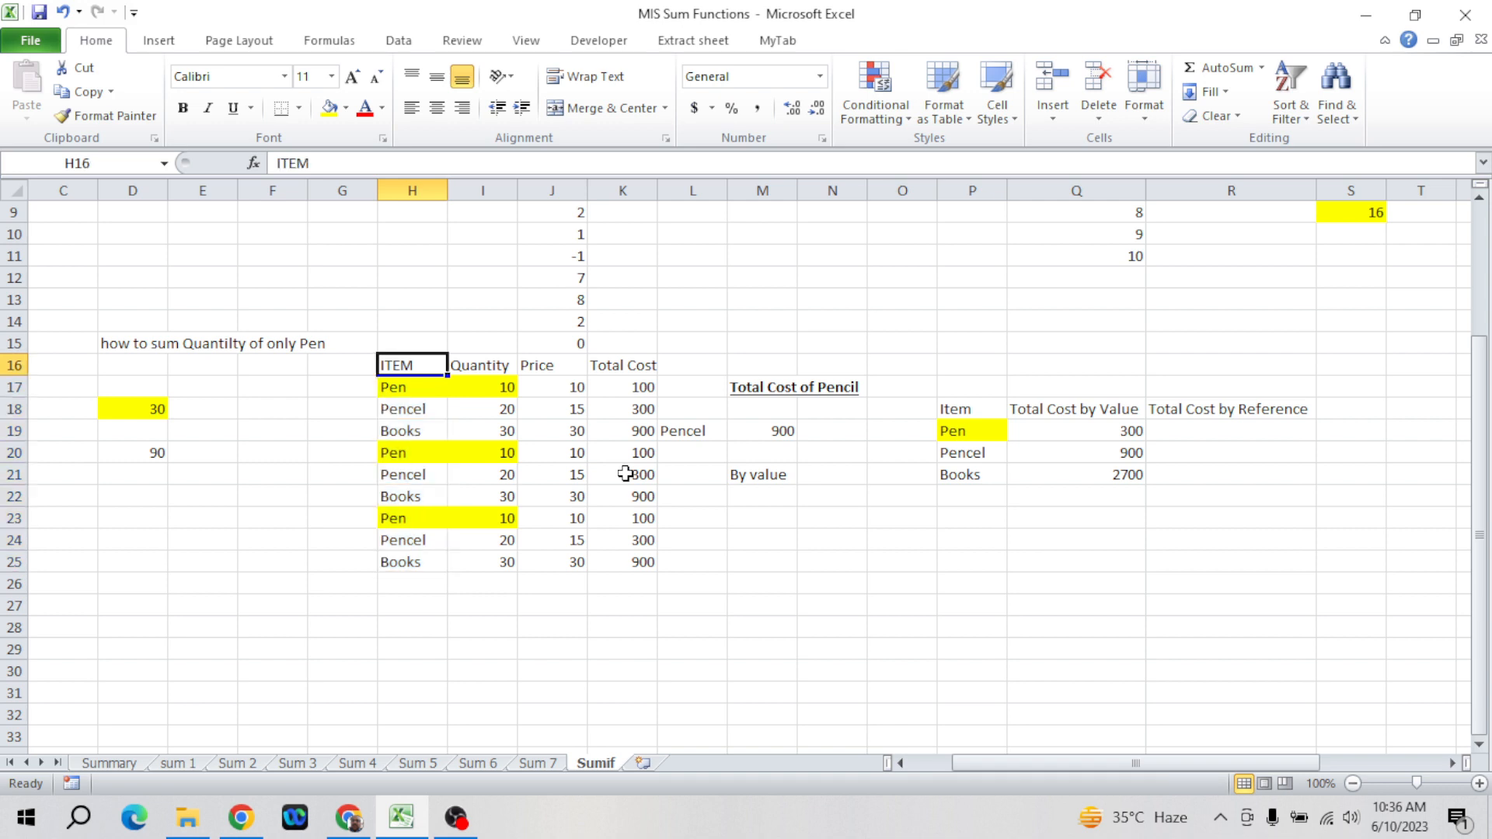
key(Down)
key(shift+Down)
key(shift+Down)
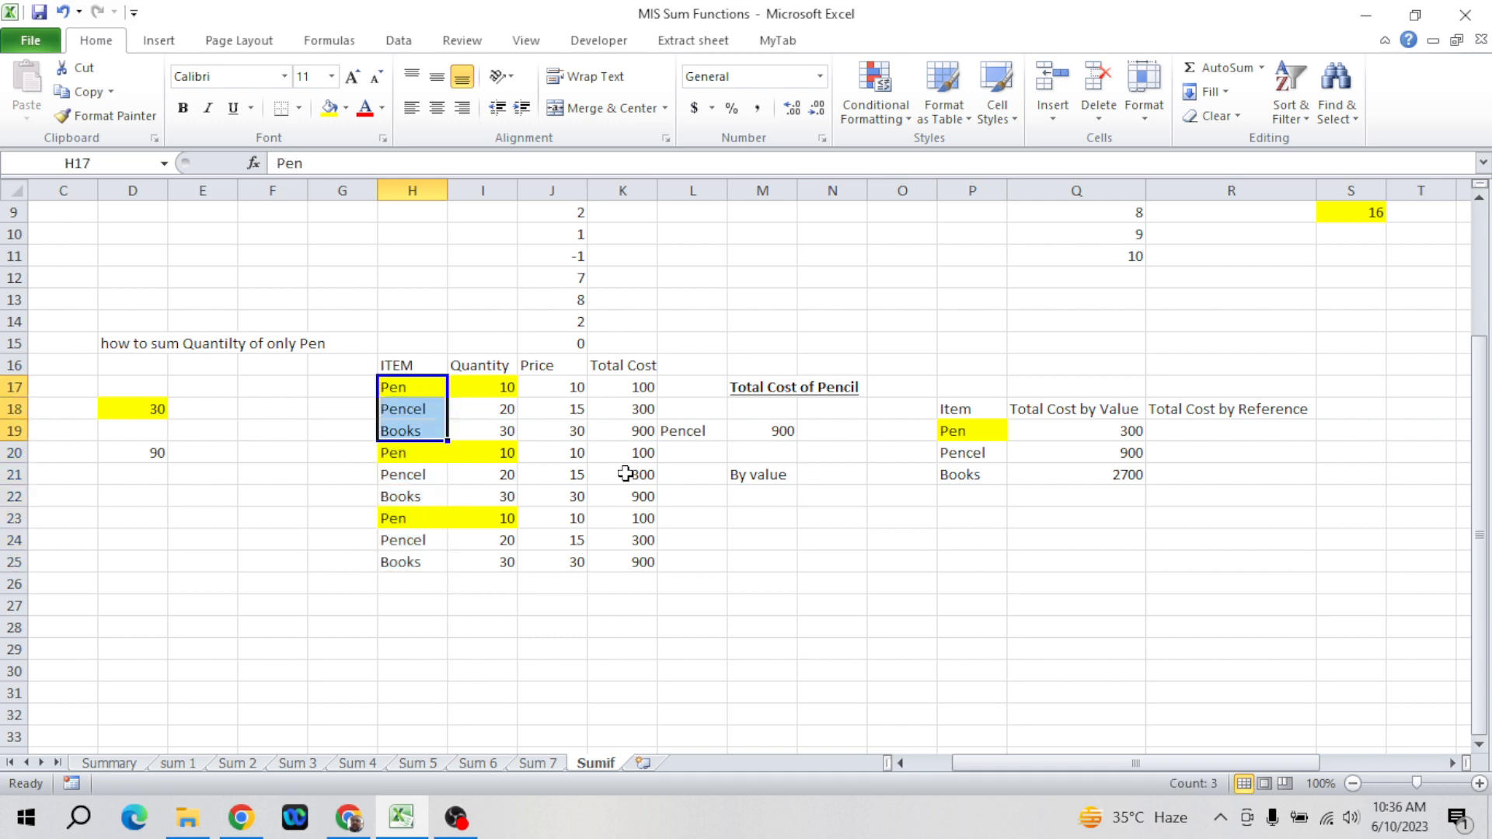
key(Down)
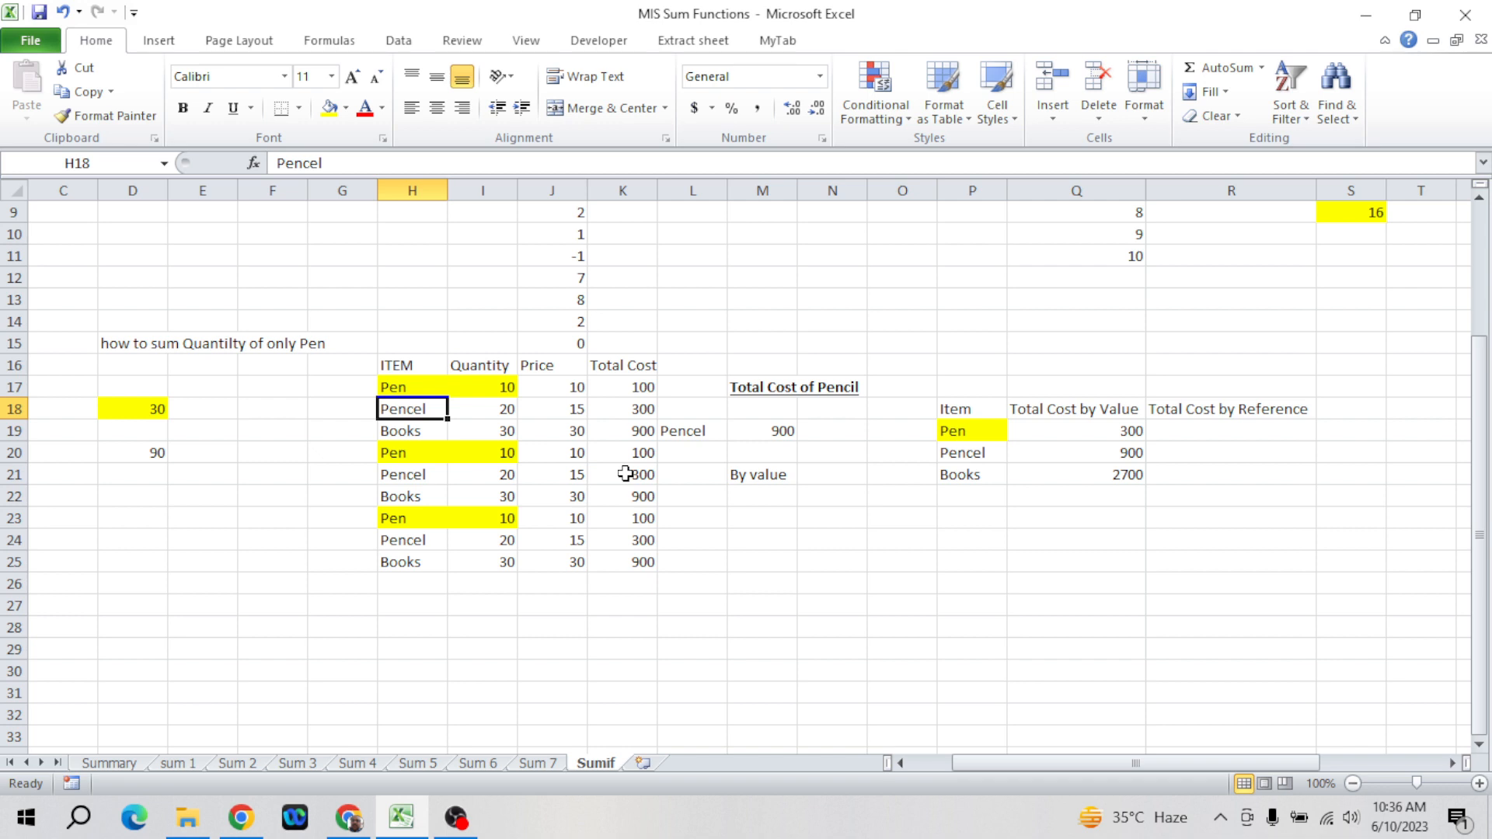
click(996, 455)
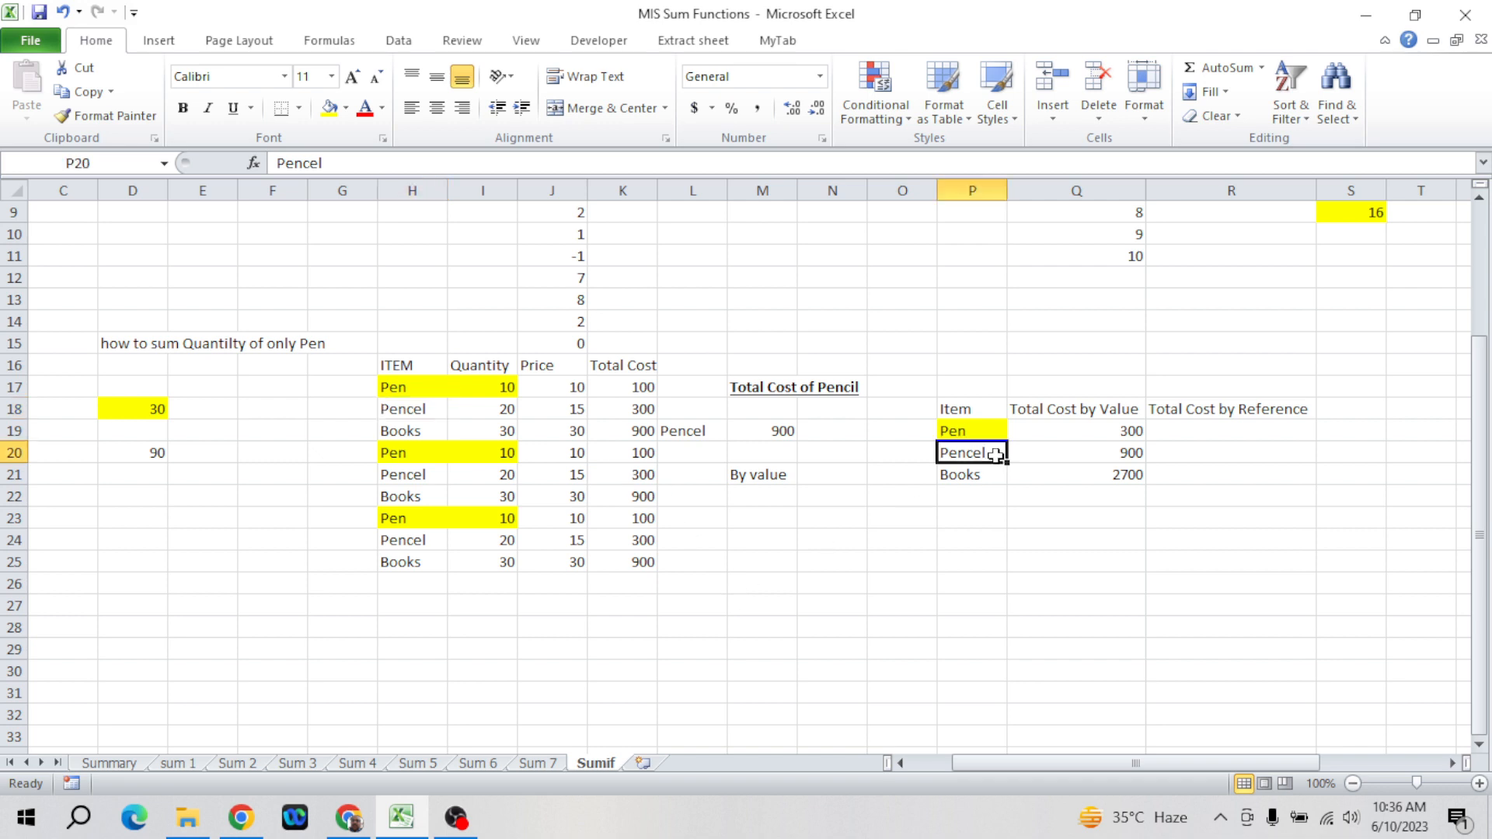
key(Down)
key(Down)
key(Down)
key(Down)
key(Down)
key(Down)
key(Down)
key(Down)
key(Down)
key(Down)
key(Down)
key(Down)
key(Right)
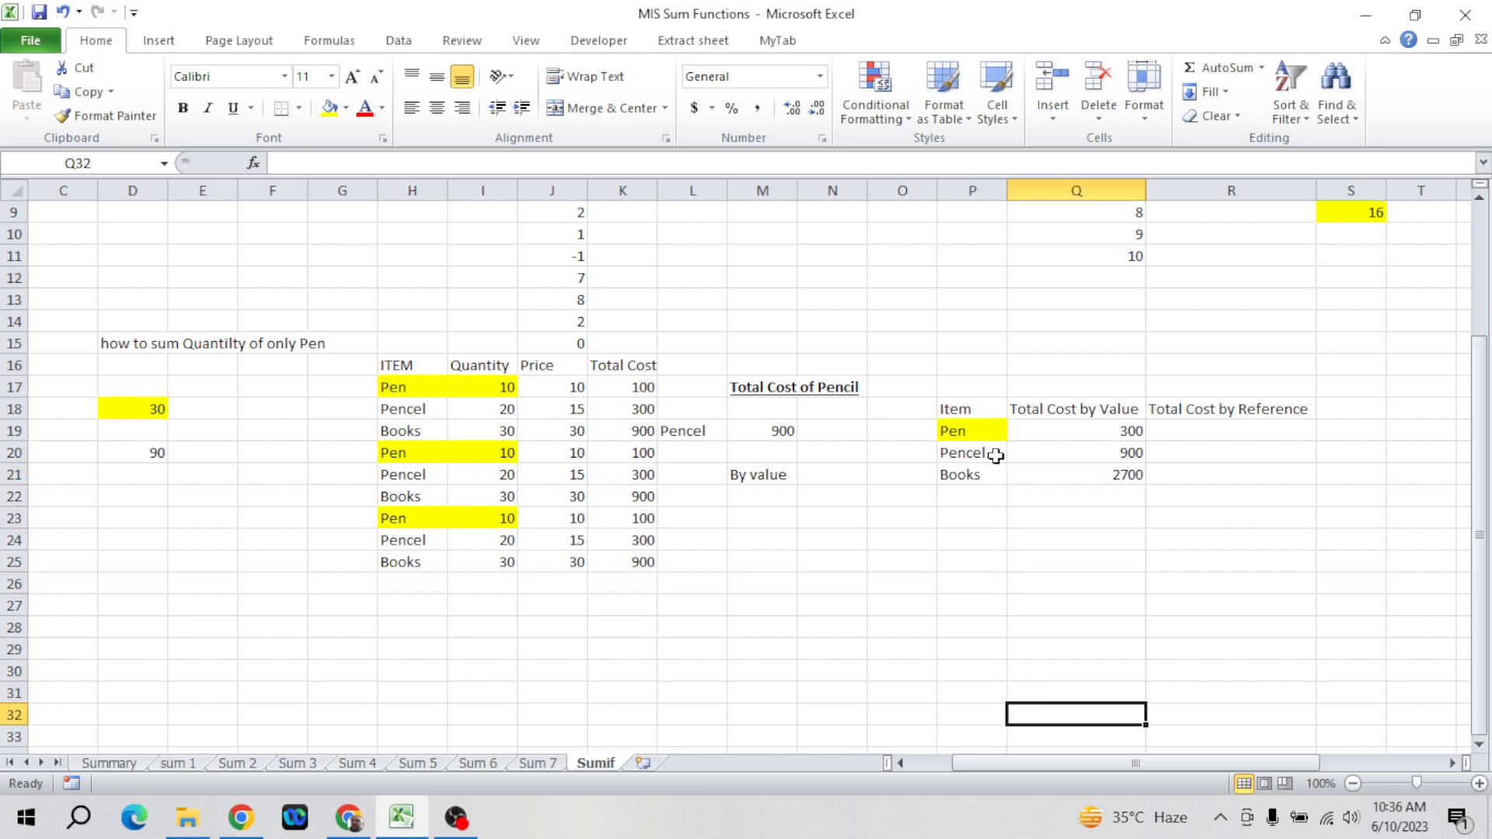
- Fill the Books SUMIF formula from Q21 down through Q32 and look over the copied formulas
key(ctrl+shift+Up)
key(shift+Left)
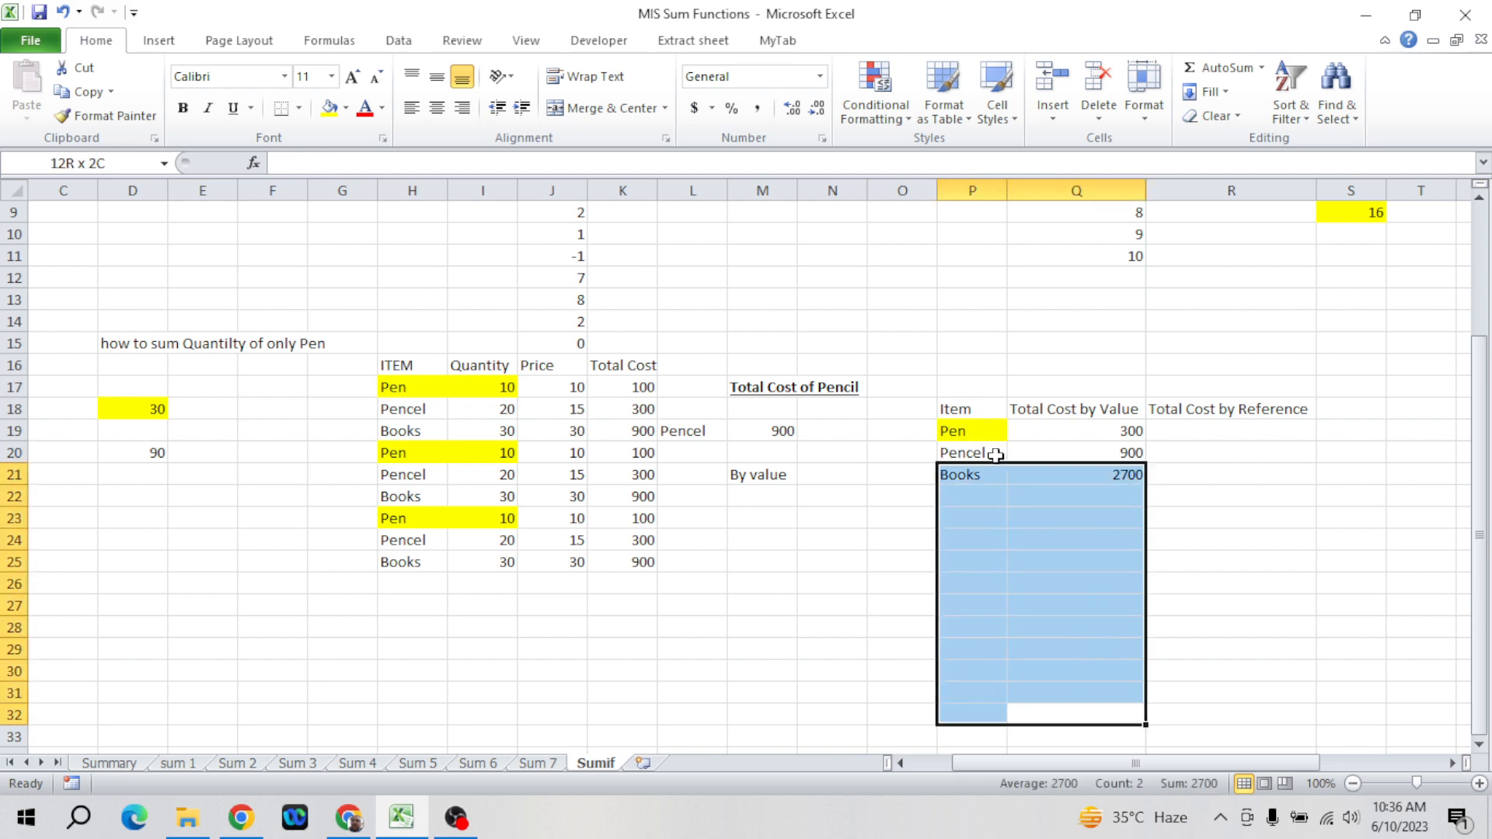
key(shift+Right)
key(ctrl+d)
key(Down)
key(Up)
key(Up)
key(Up)
key(Up)
key(Up)
key(Up)
key(Up)
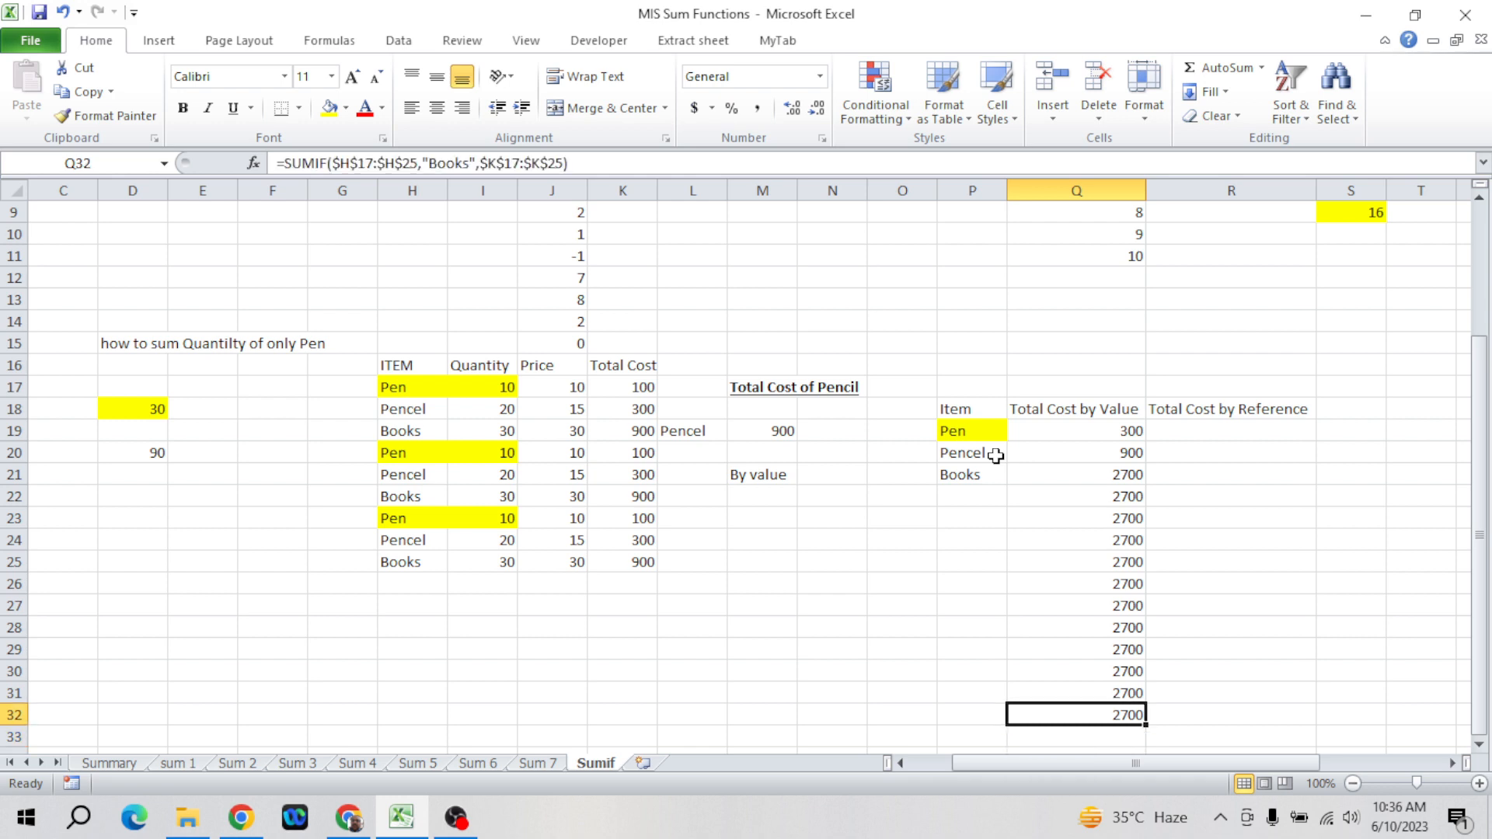
key(Up)
key(Up)
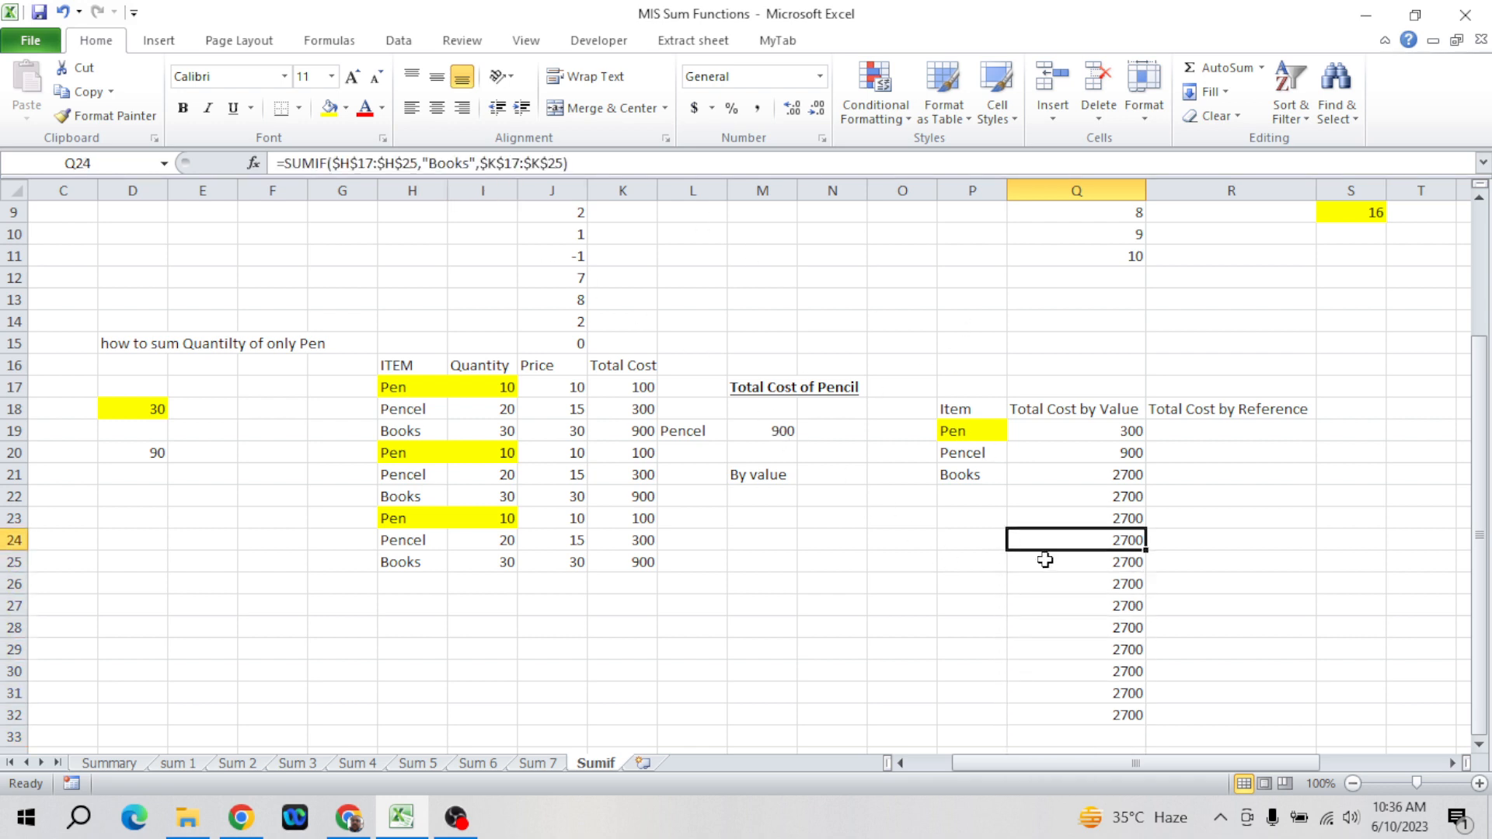
- Clear the extra copied formulas from Q22:Q32 below the Total Cost by Value results
click(1083, 494)
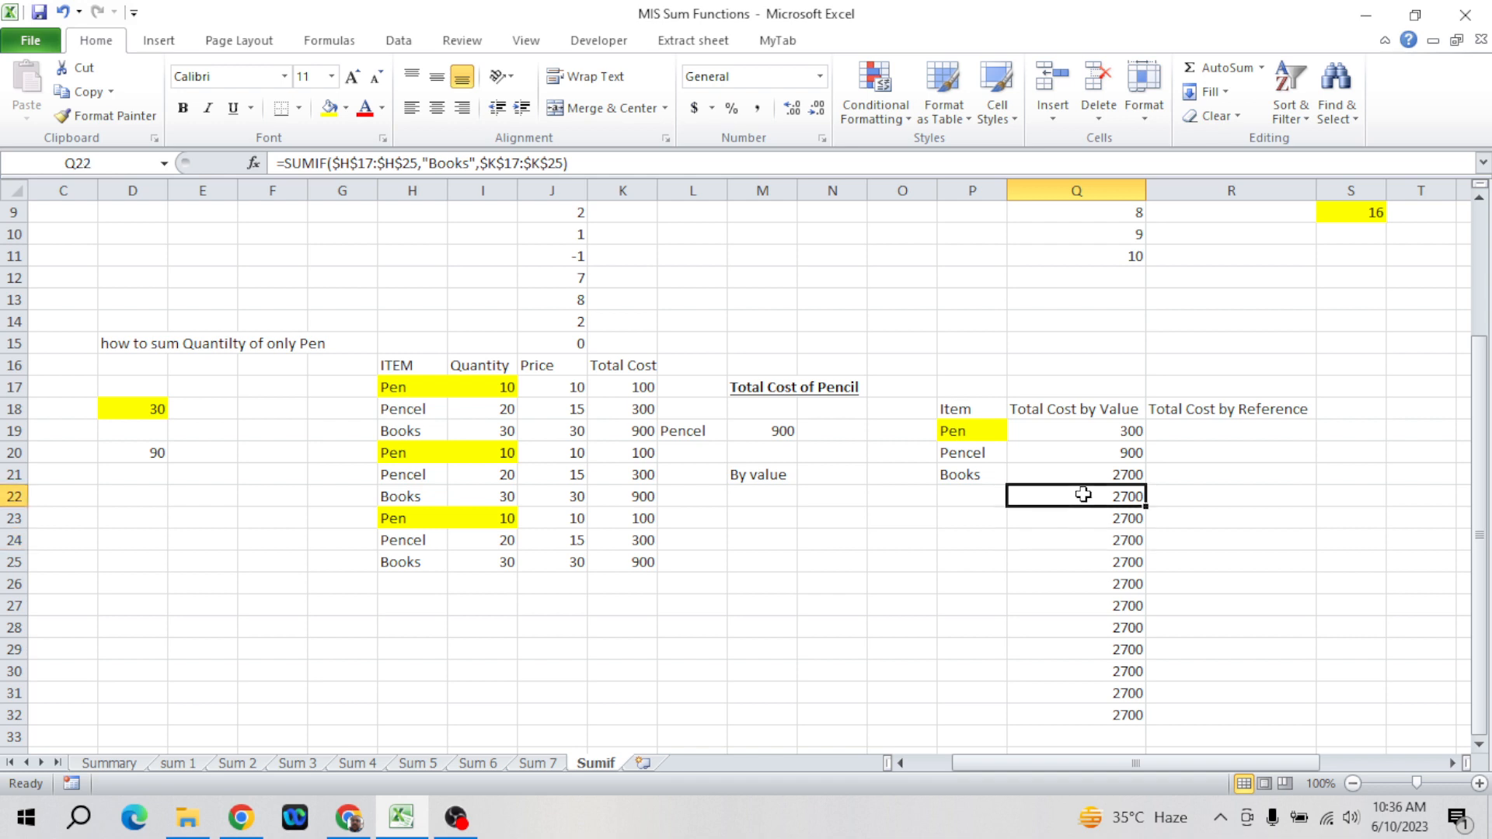
key(ctrl+shift+Down)
key(Delete)
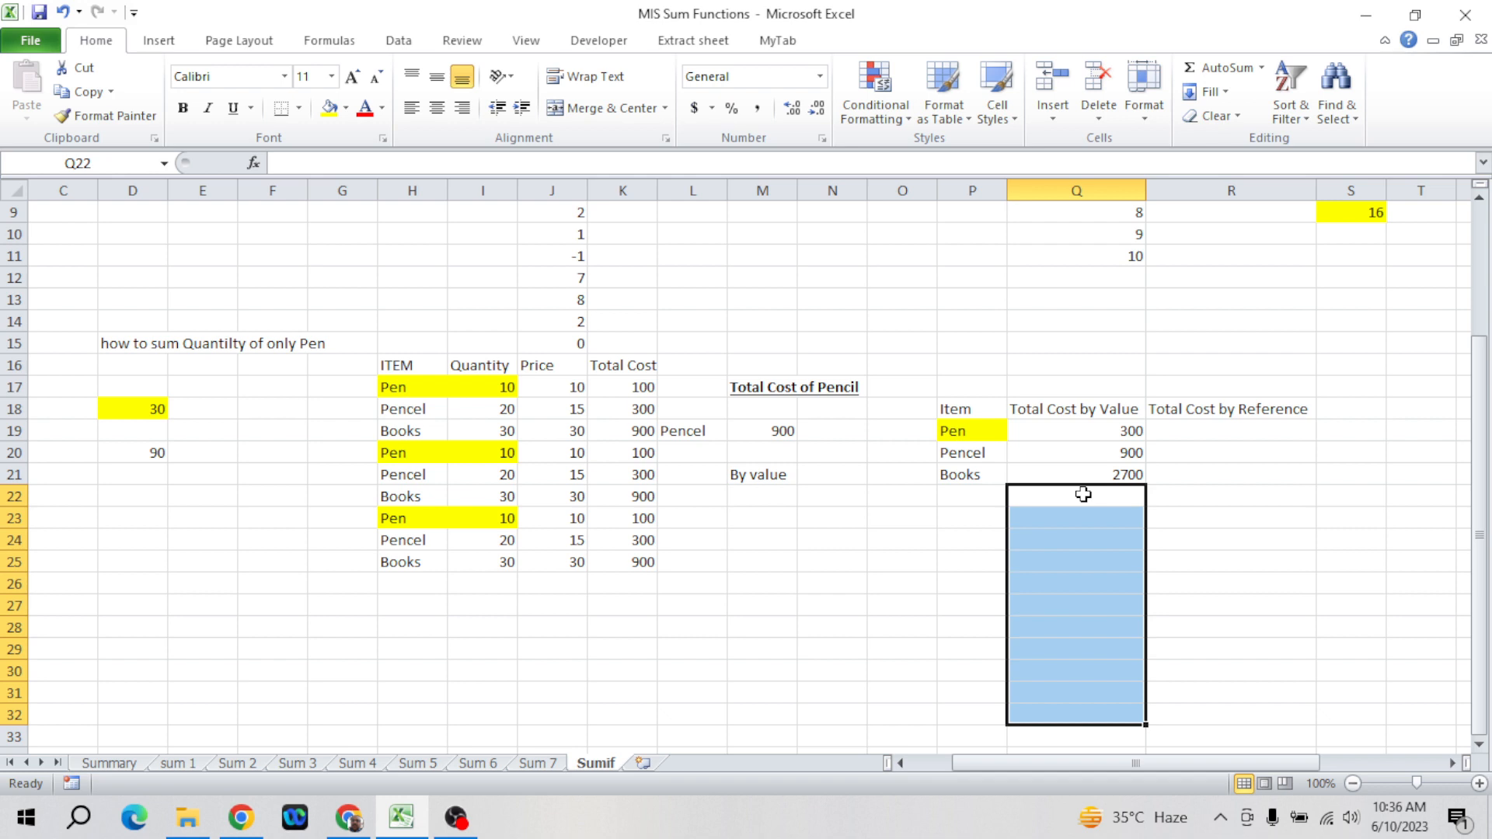
- Review the Total Cost by Reference header, the item in P19 and the by-value formula in Q19
key(Up)
key(Up)
key(Up)
key(Up)
key(Right)
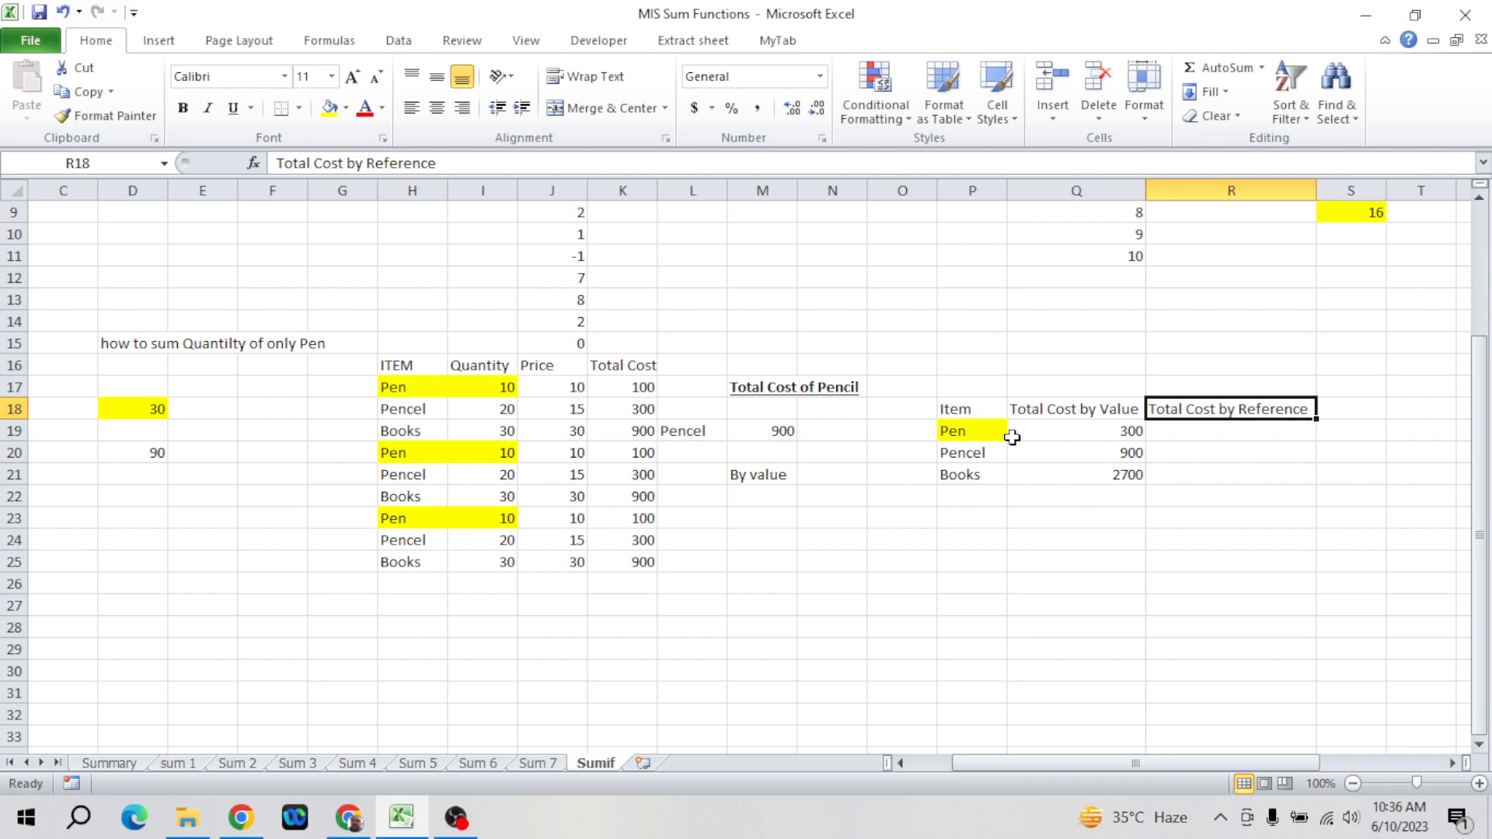
click(982, 432)
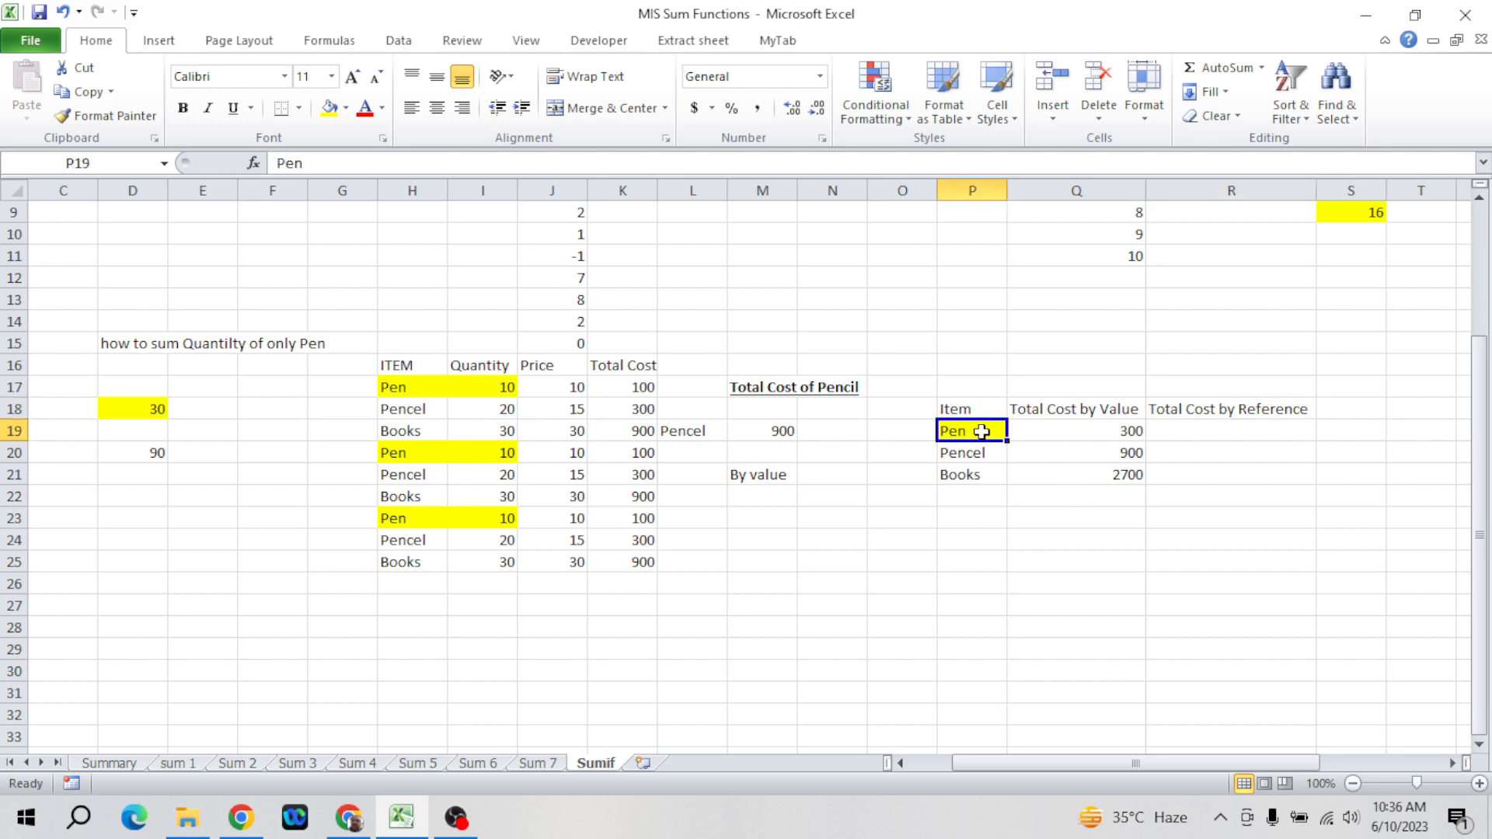
click(1087, 435)
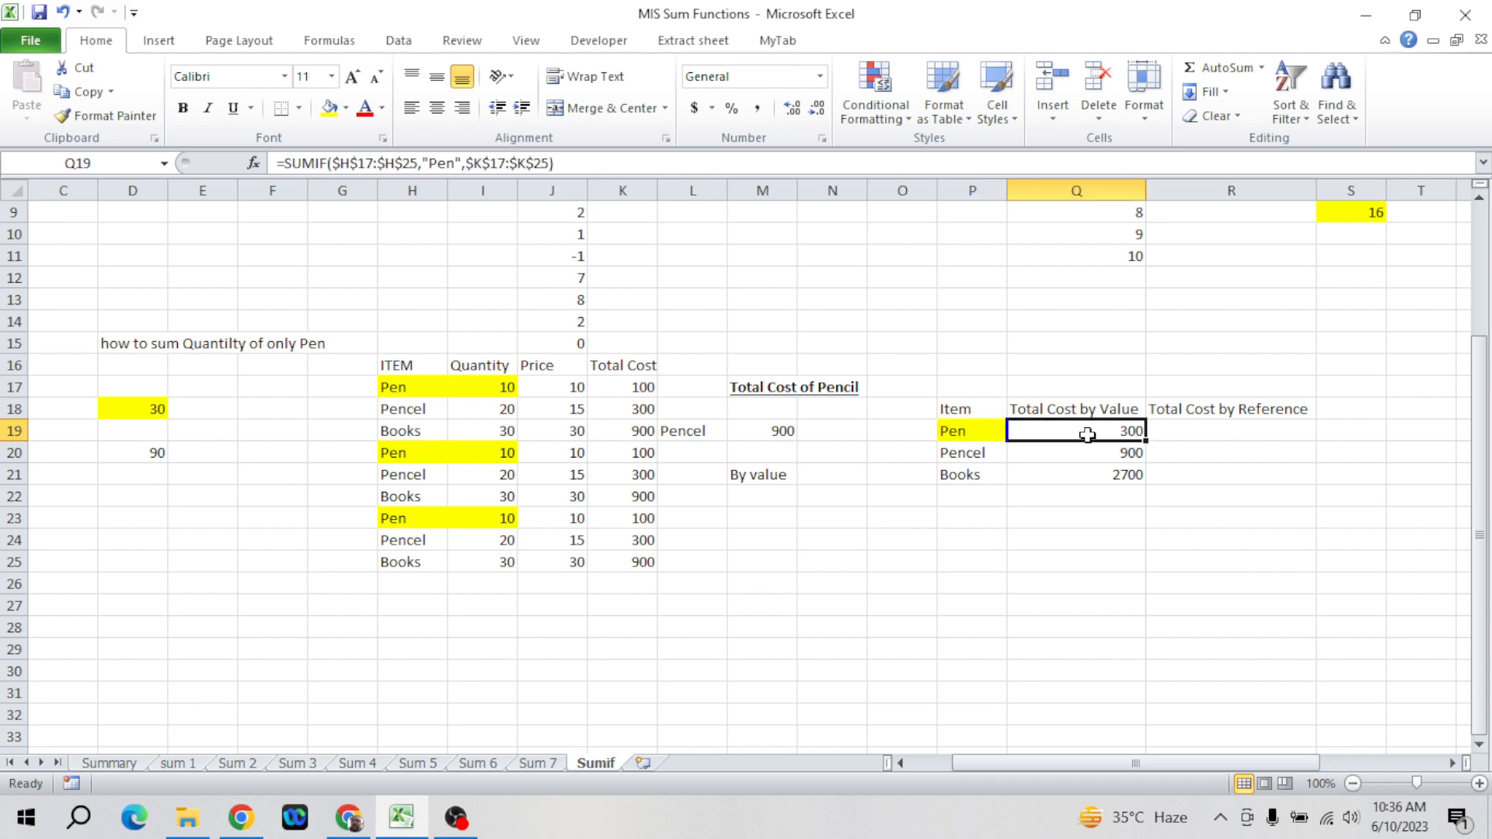
- Start a SUMIF formula in R19 with the absolute criteria range $H$17:$H$25
click(1201, 433)
text(=sum)
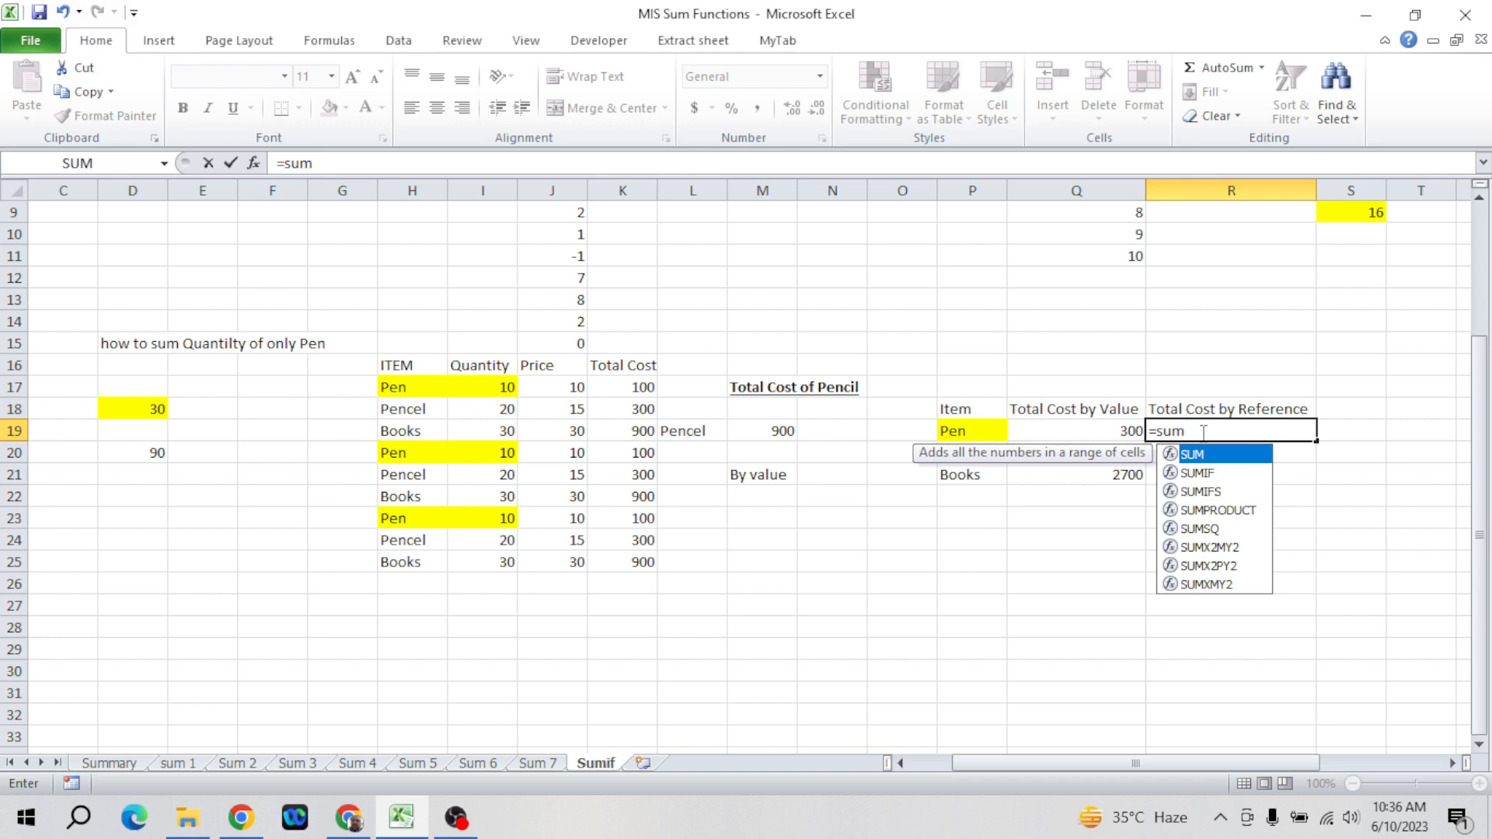
key(Down)
key(Tab)
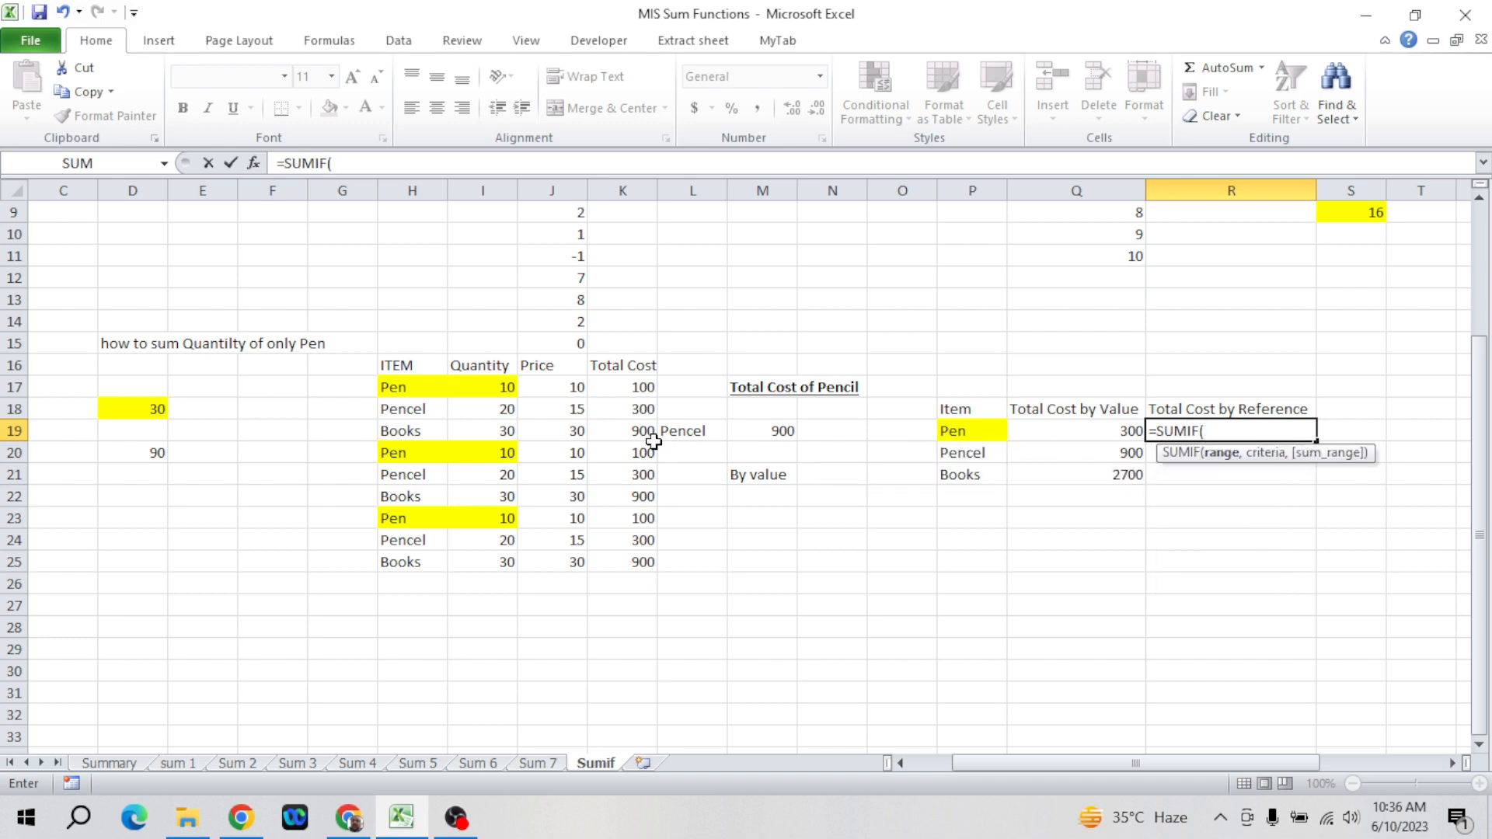
click(411, 384)
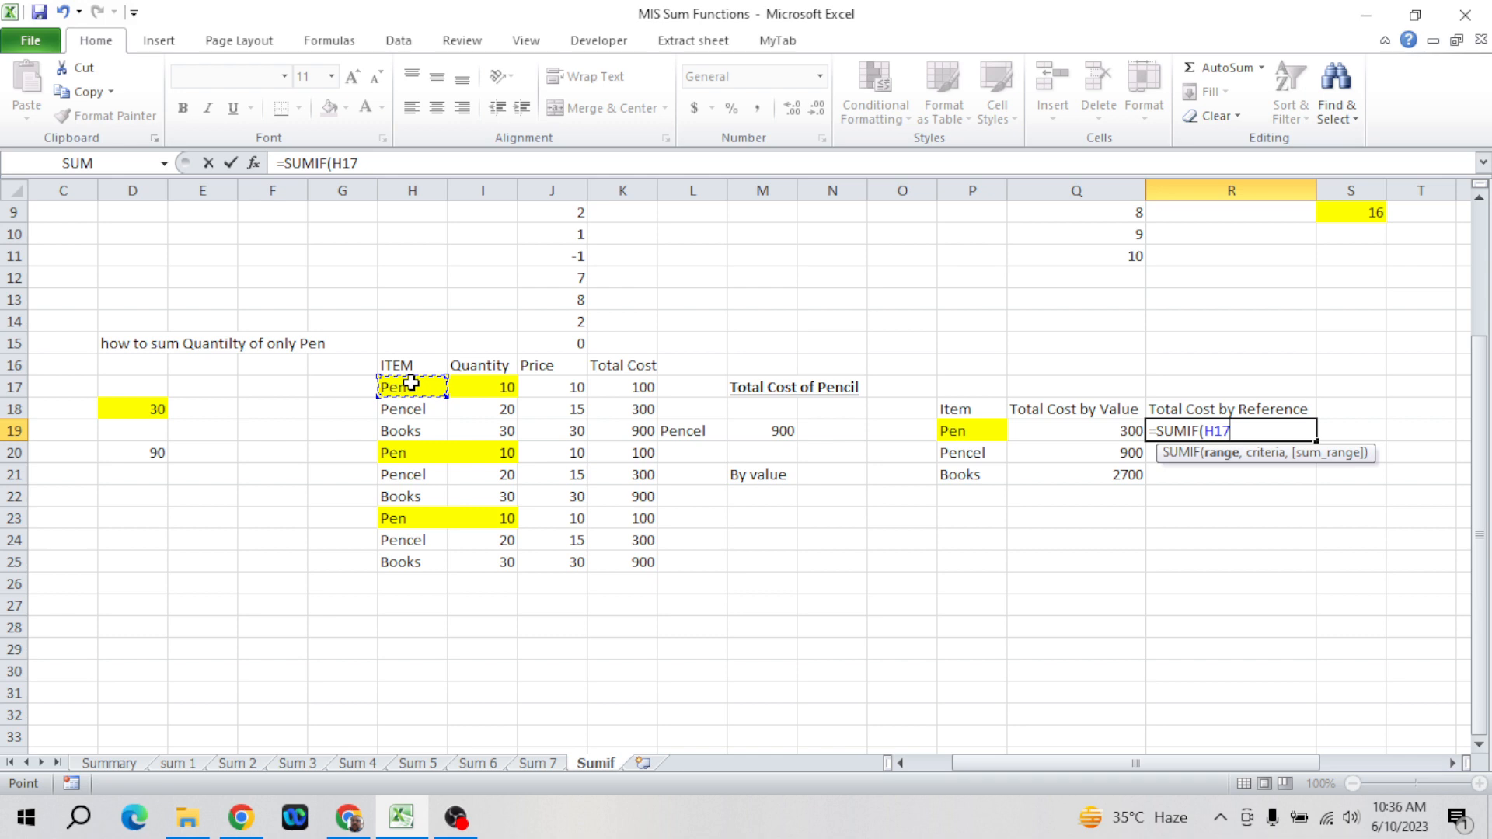
key(ctrl+shift+Down)
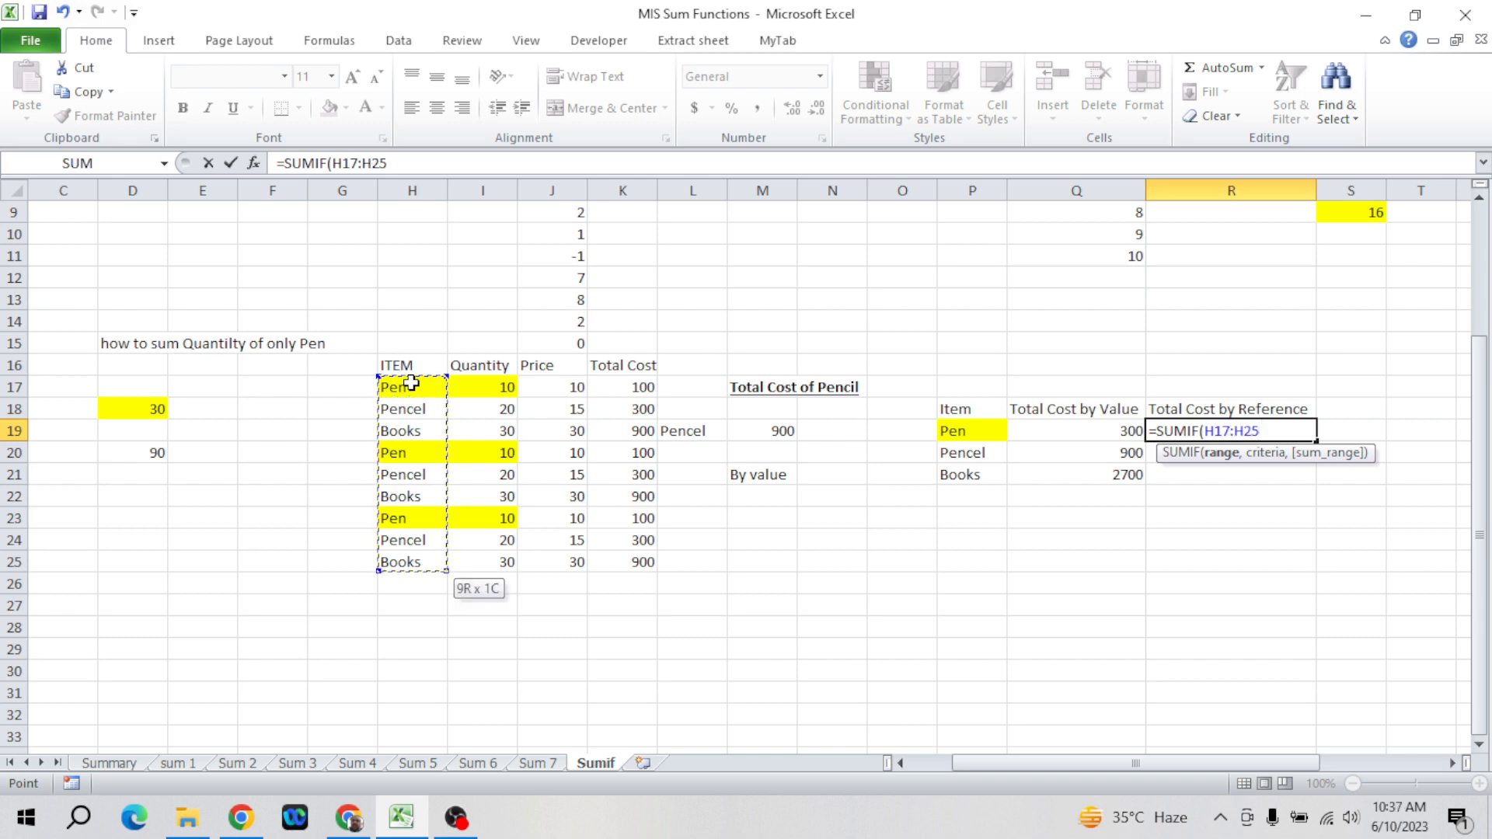
key(F4)
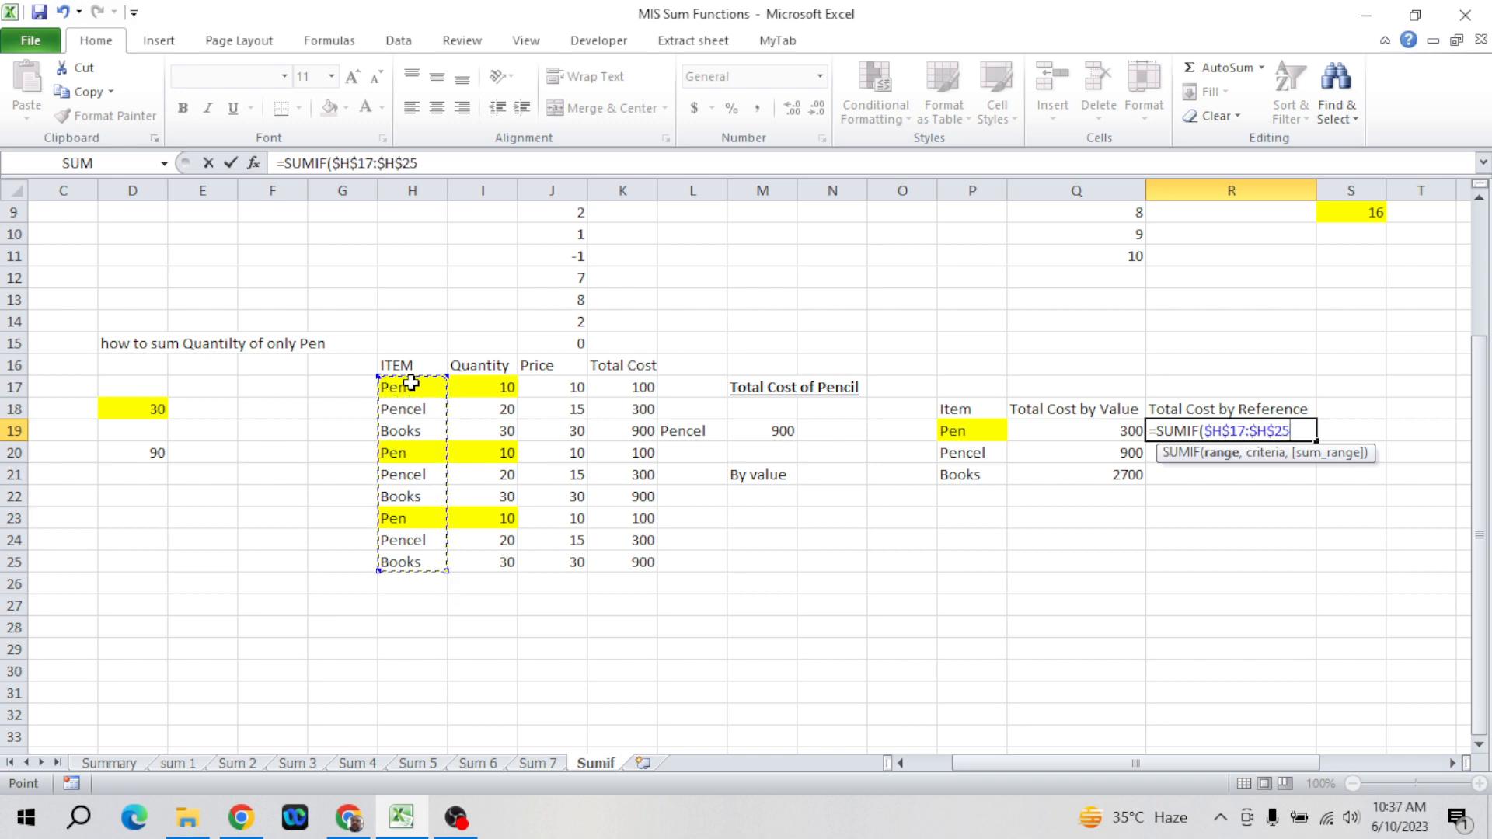
text(,)
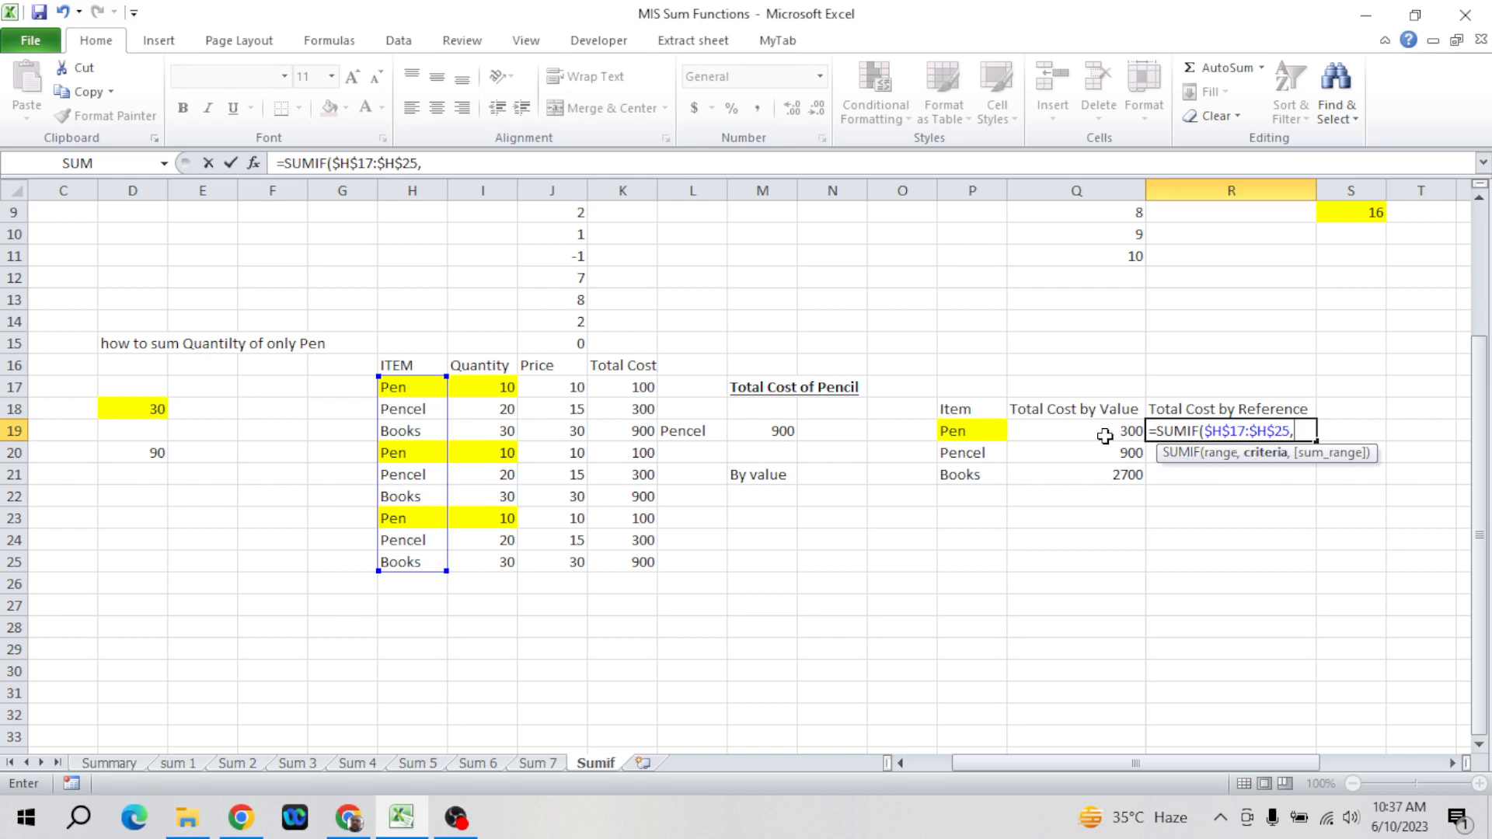
- Complete the R19 SUMIF formula with P19 as the criterion reference and $K$17:$K$25 as the absolute sum range
click(954, 431)
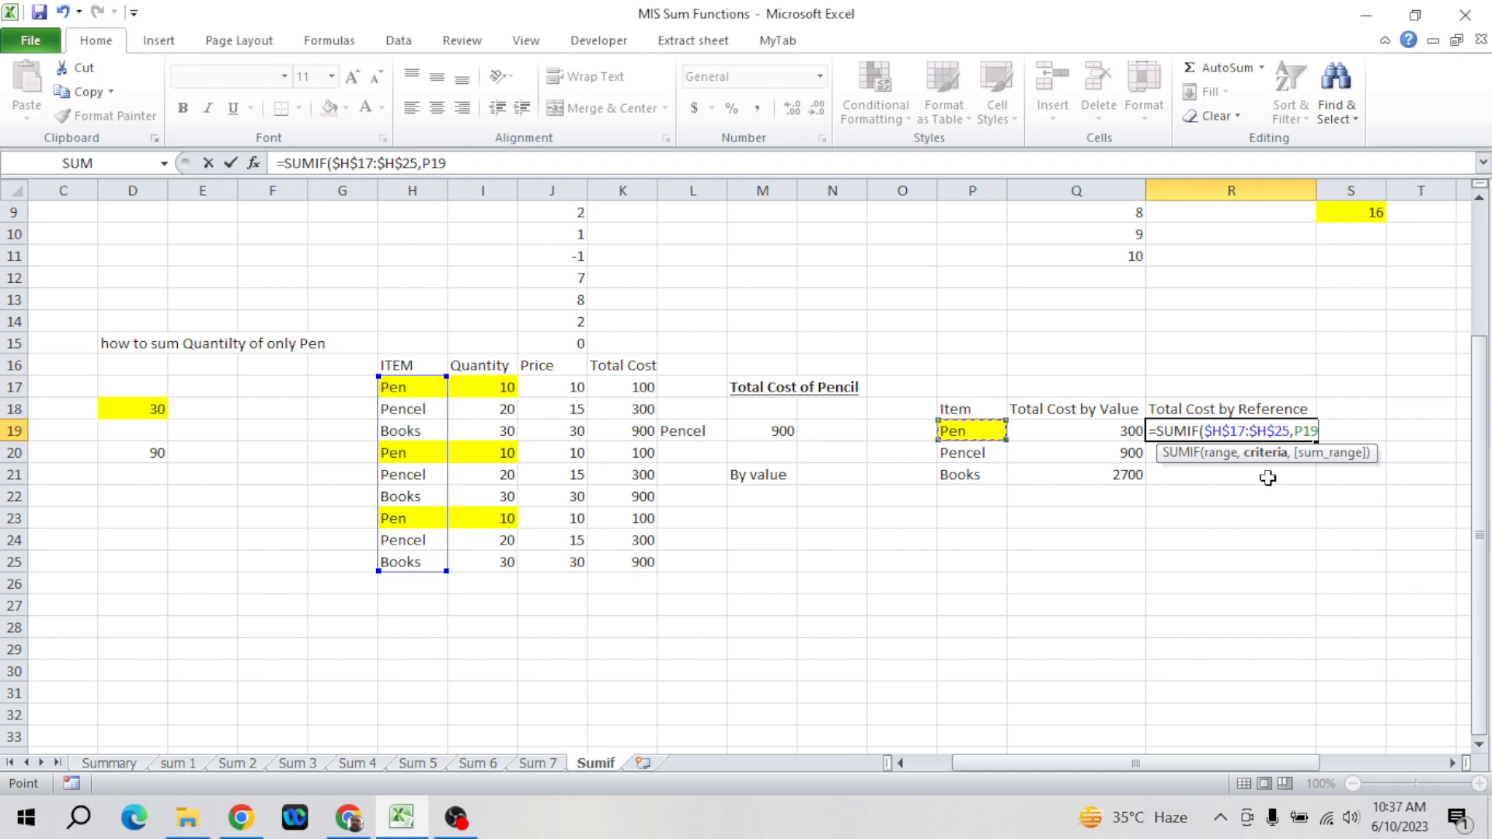
text(,)
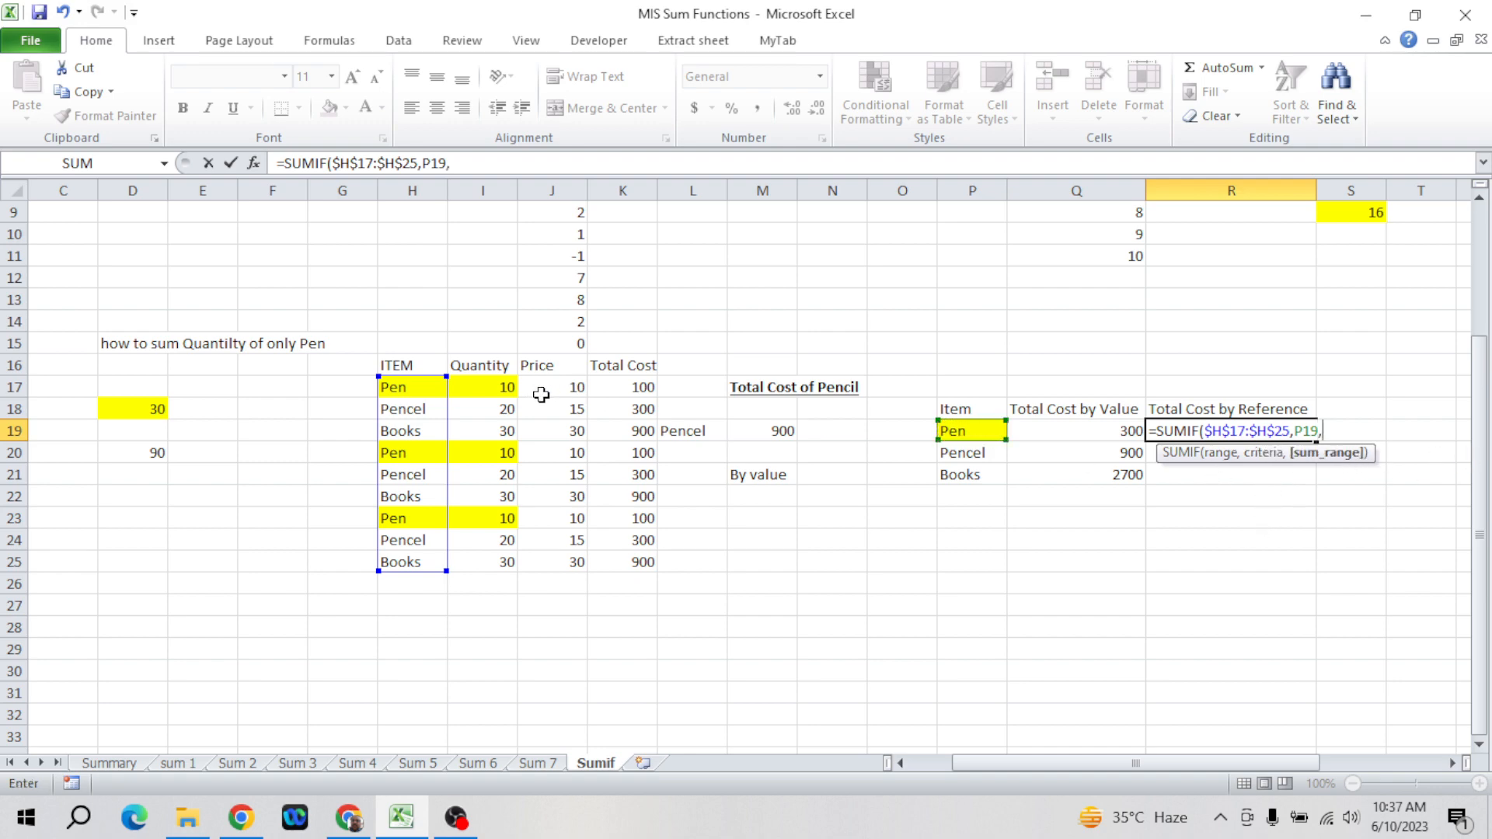
click(628, 386)
key(ctrl+shift+Down)
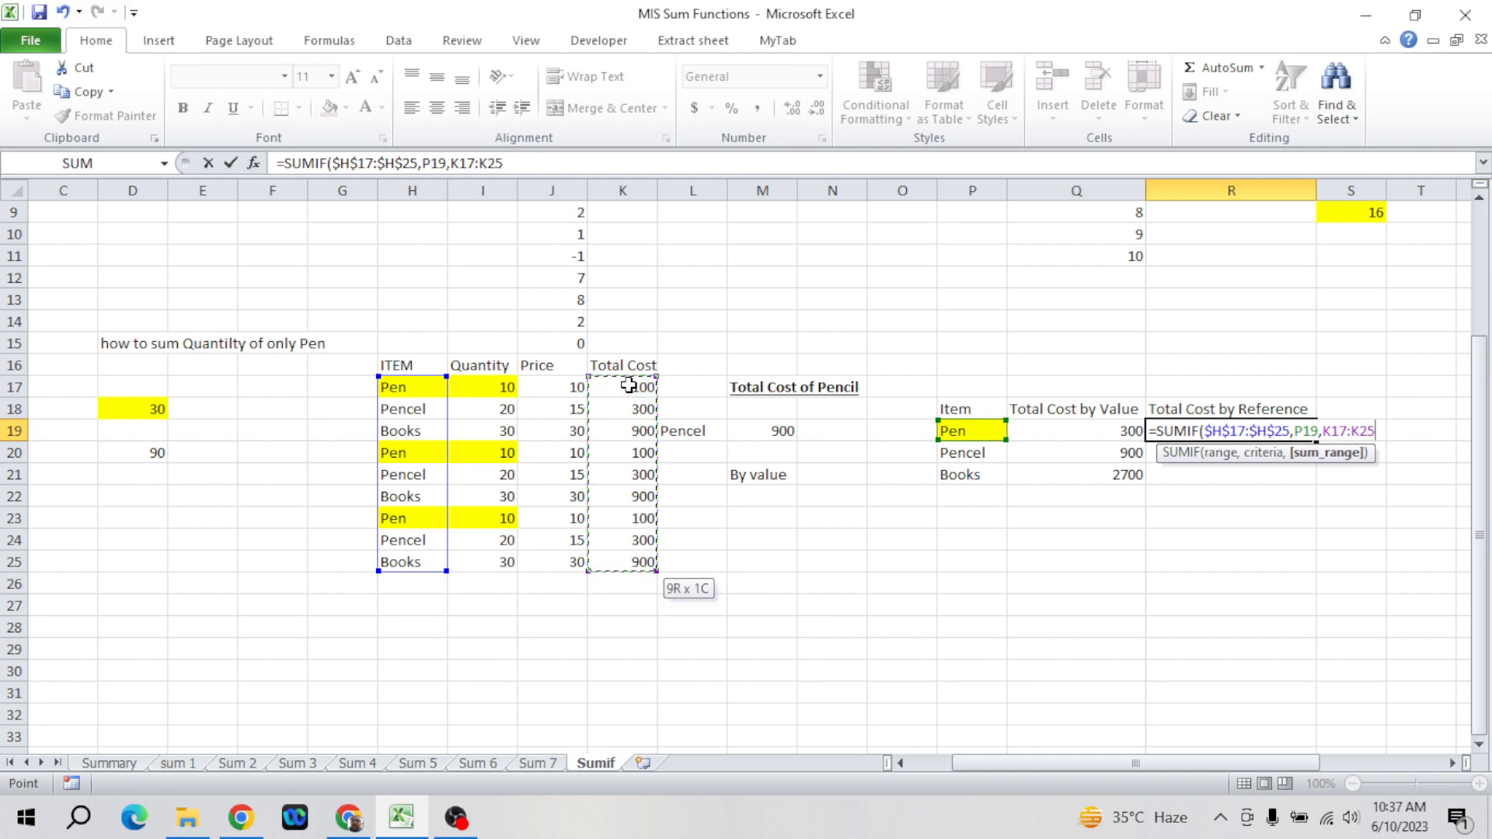
key(F4)
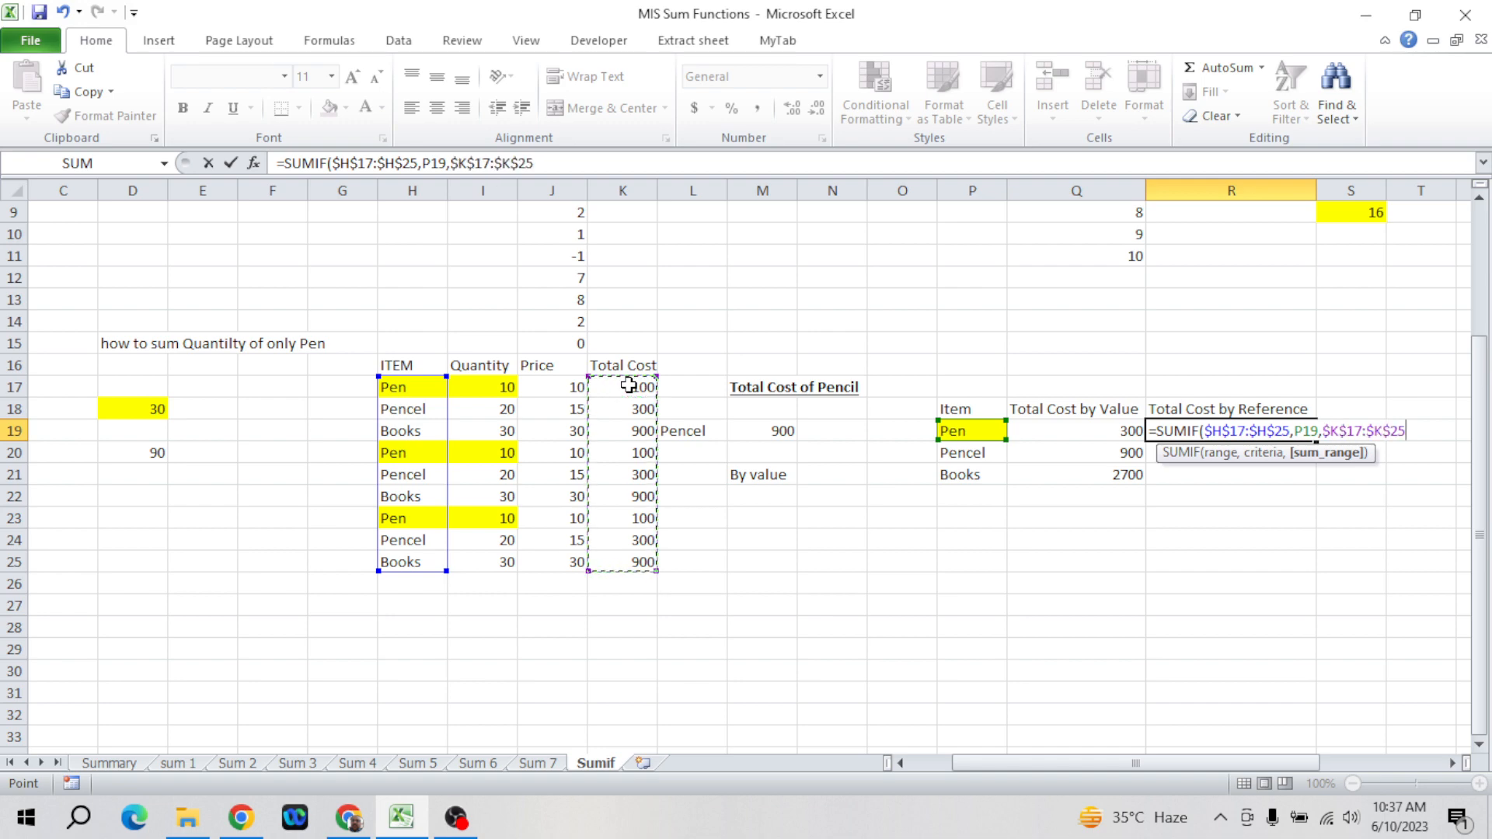
text())
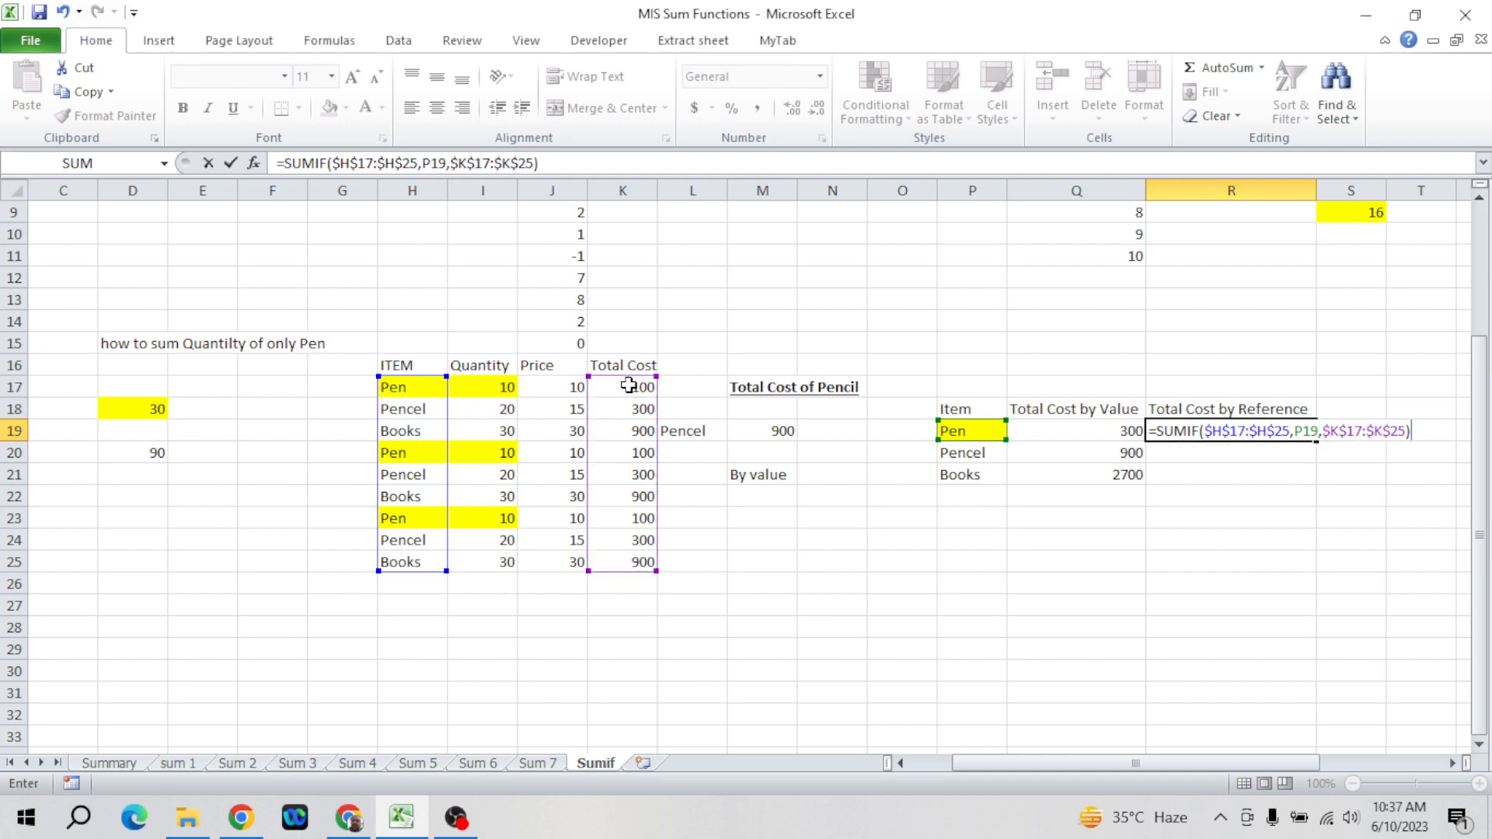
key(Return)
key(Up)
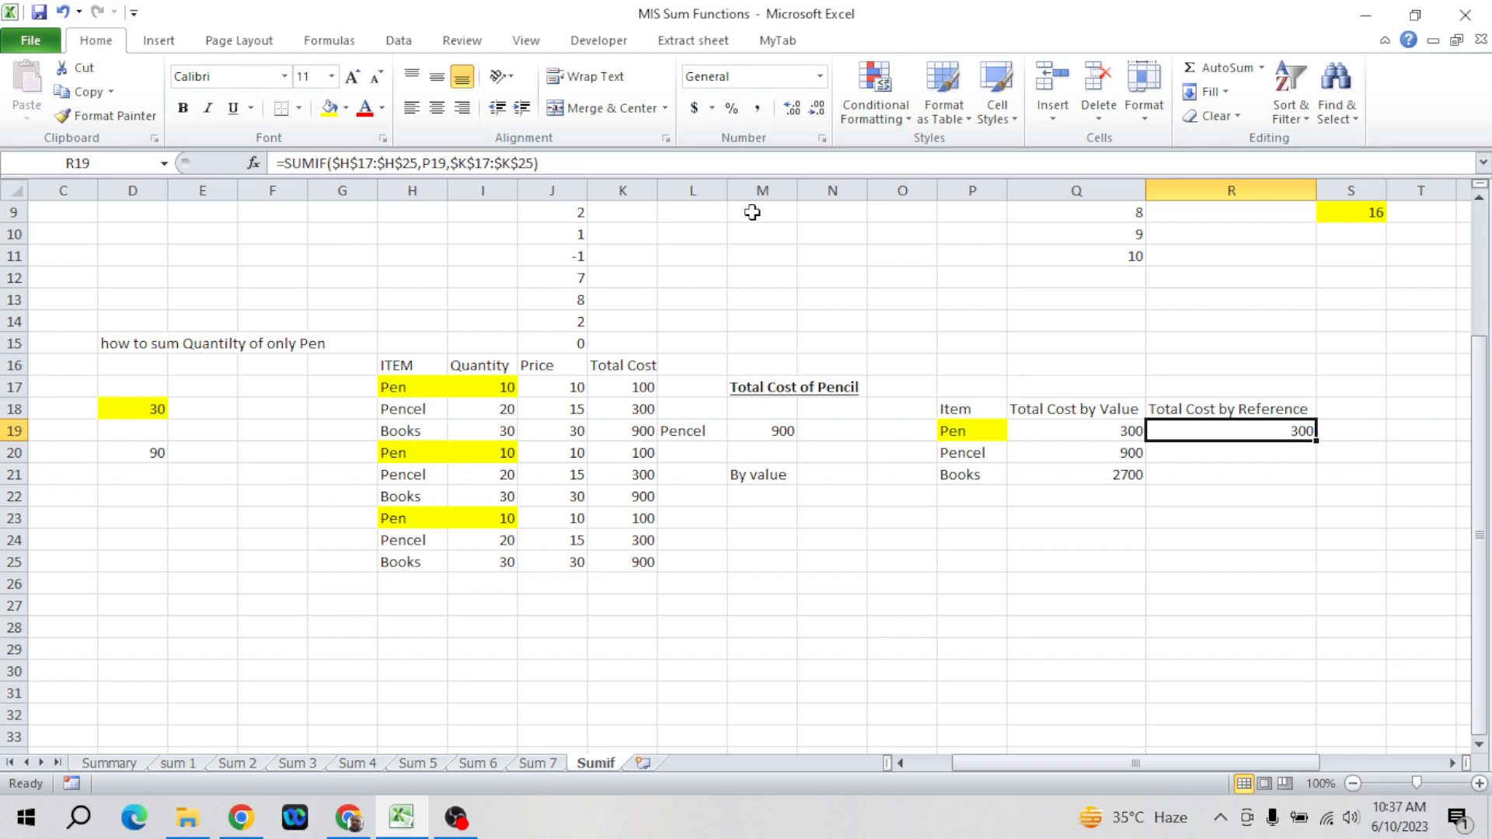
- Fill the R19 SUMIF formula down through R21 for the remaining items
key(shift+Down)
key(shift+Down)
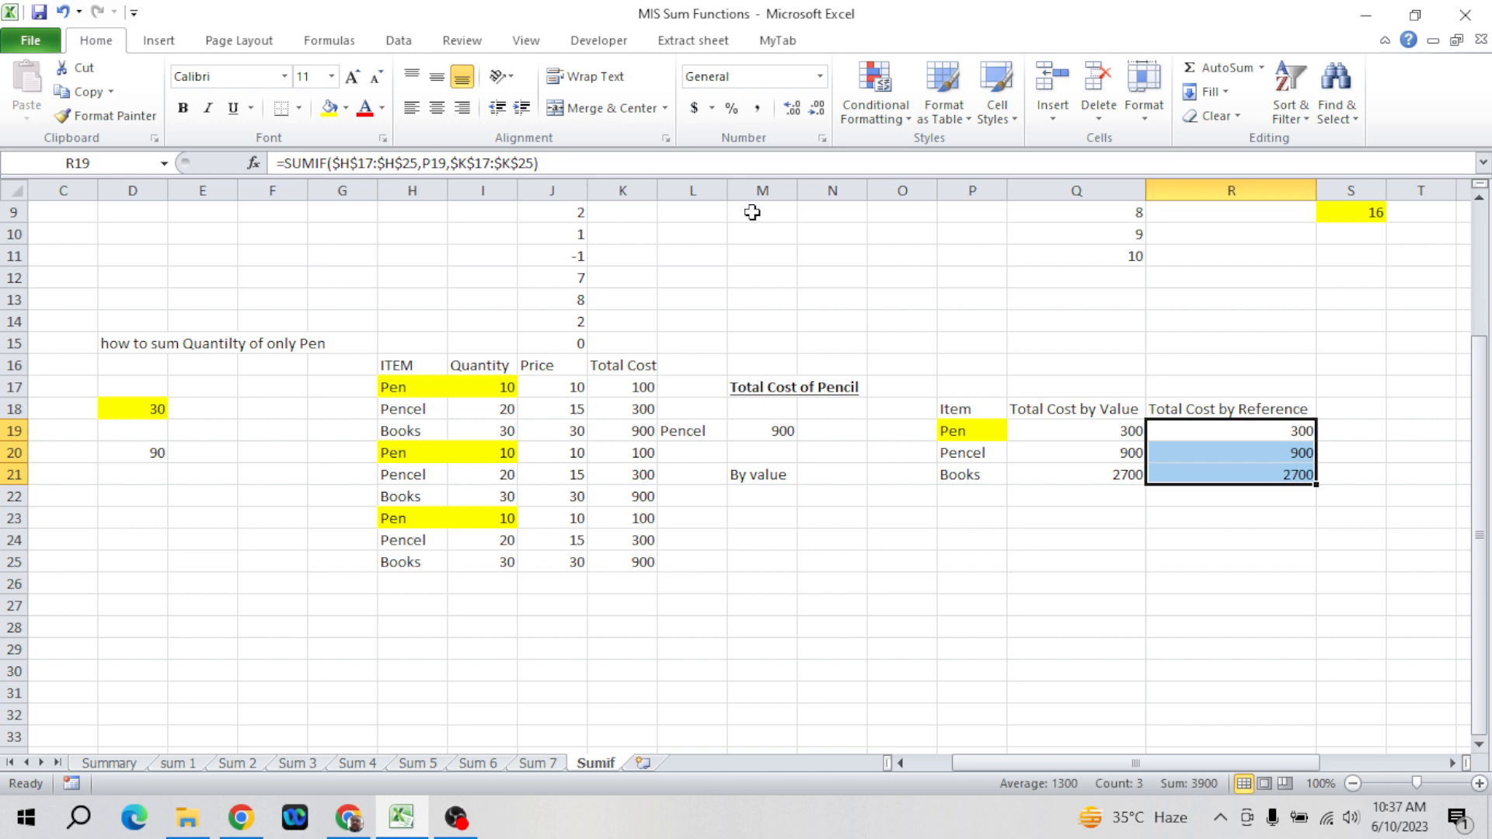
key(shift+Up)
key(shift+Up)
- Review the Total Cost by Reference formulas in R19:R21, checking the criterion cell and ranges used in R20 and R21
key(Down)
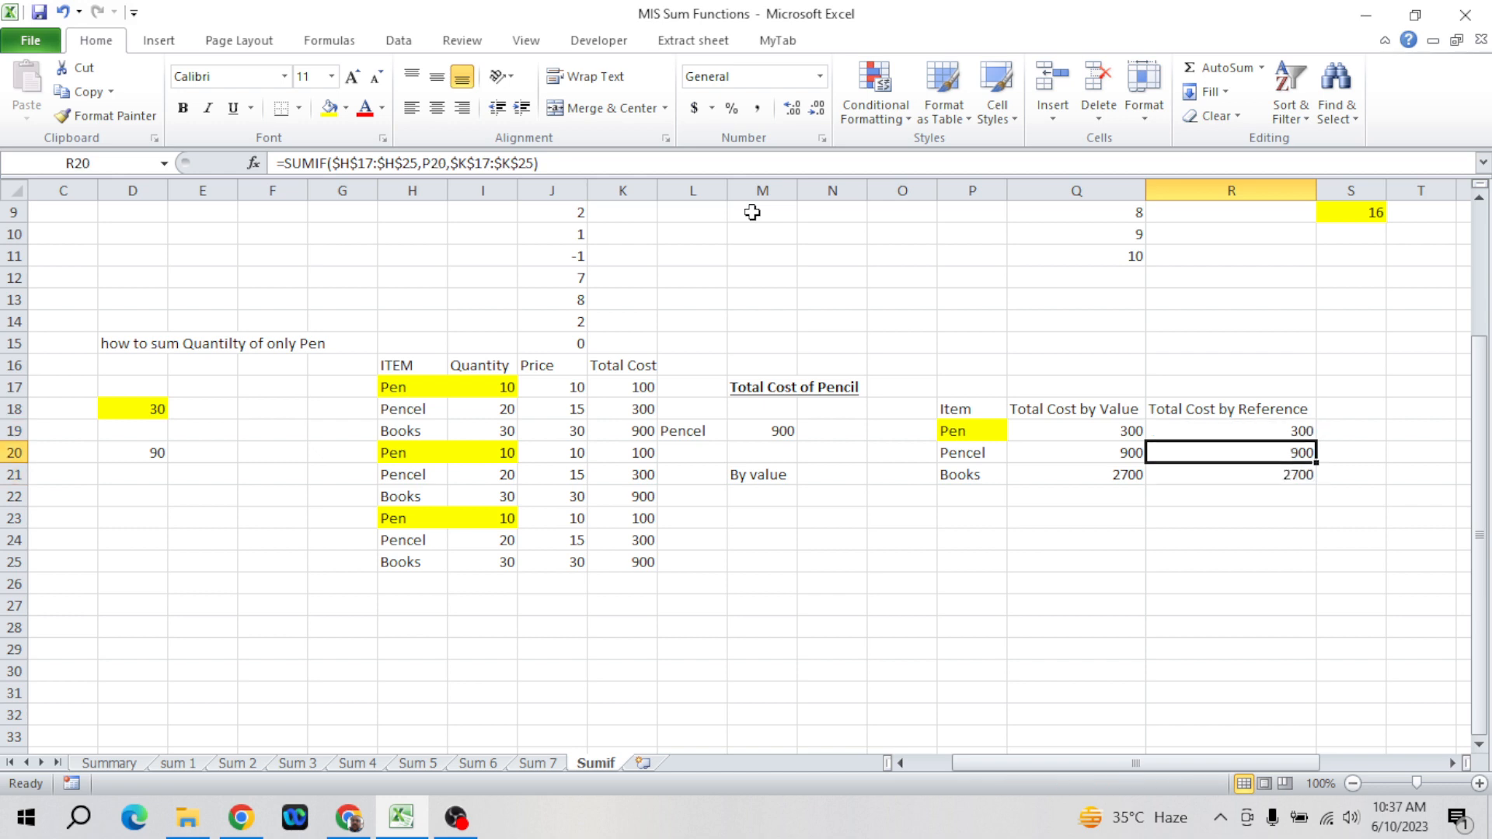
key(Down)
key(Up)
key(Up)
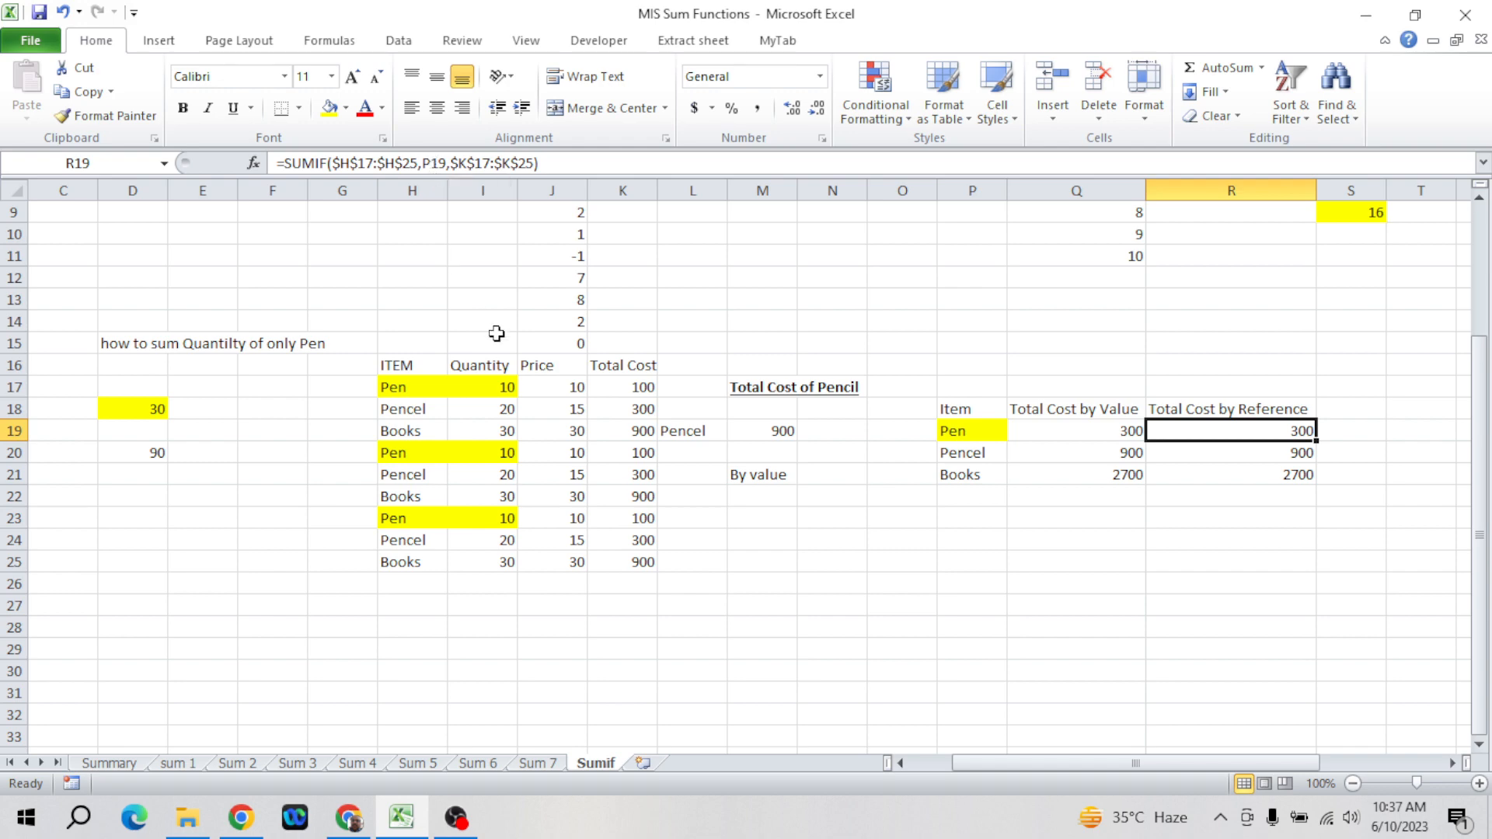
key(Down)
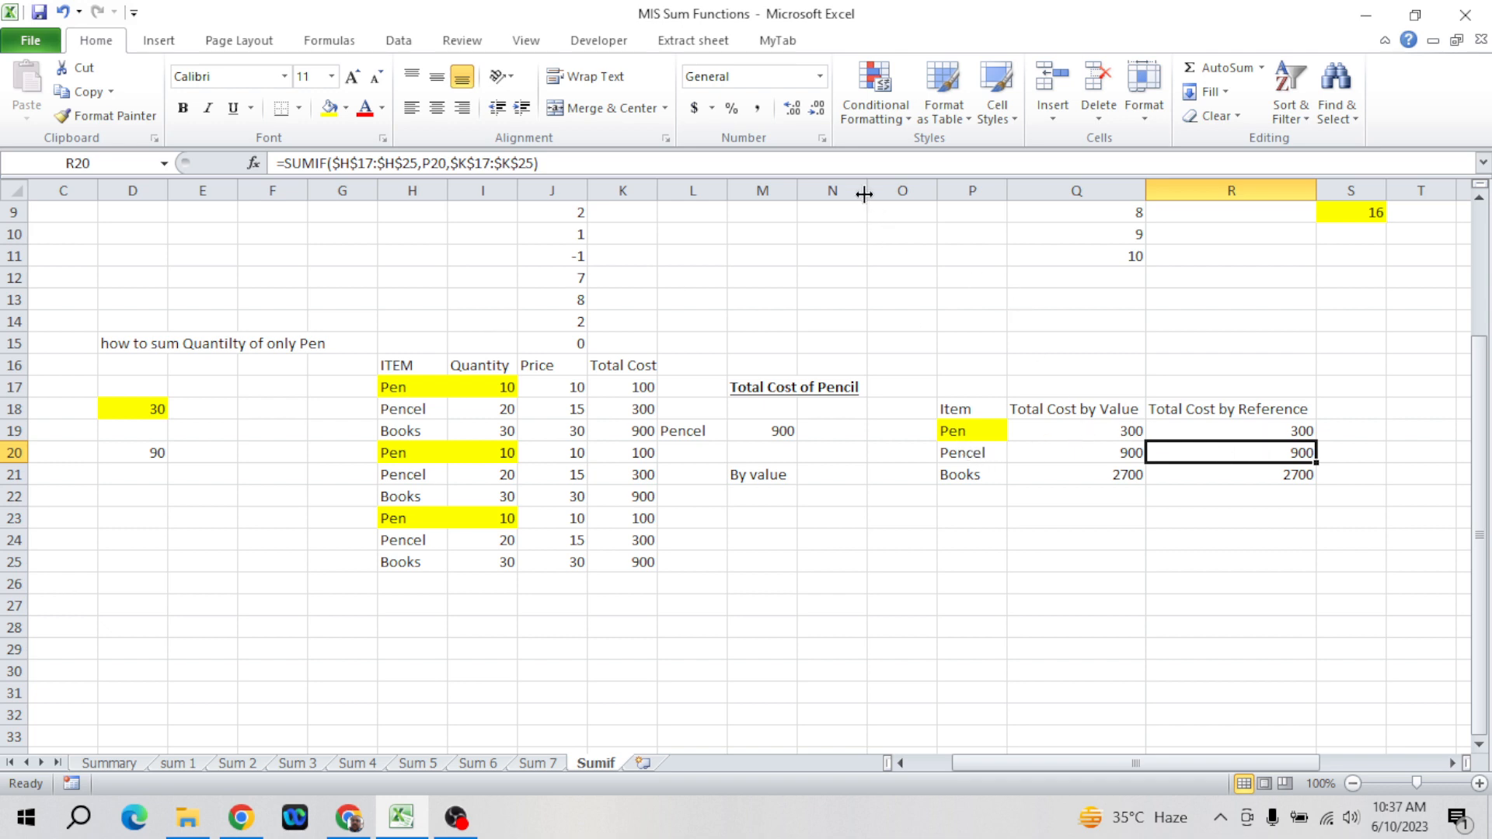
click(860, 159)
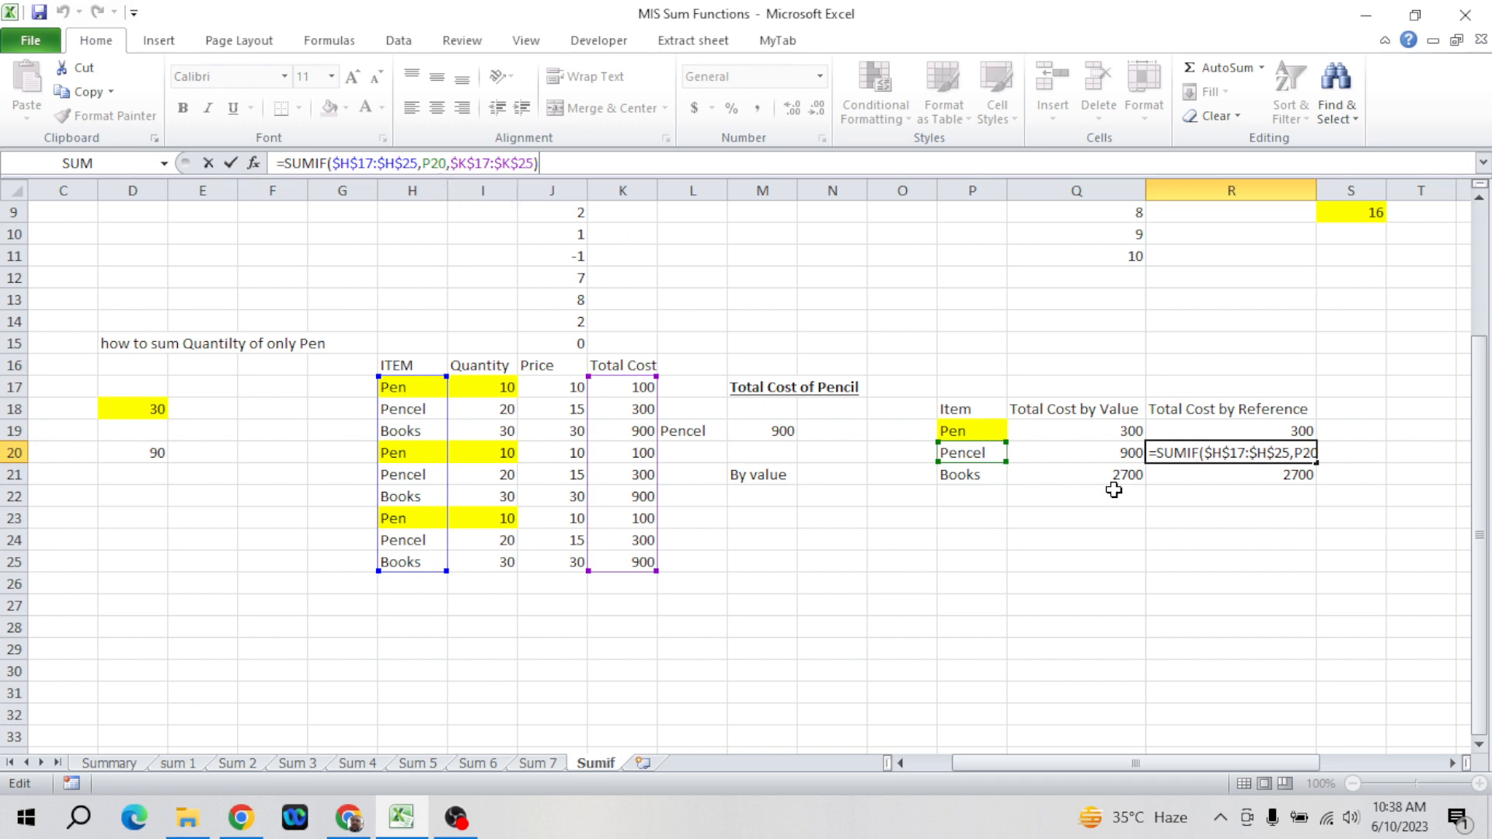
key(ctrl+Return)
key(Down)
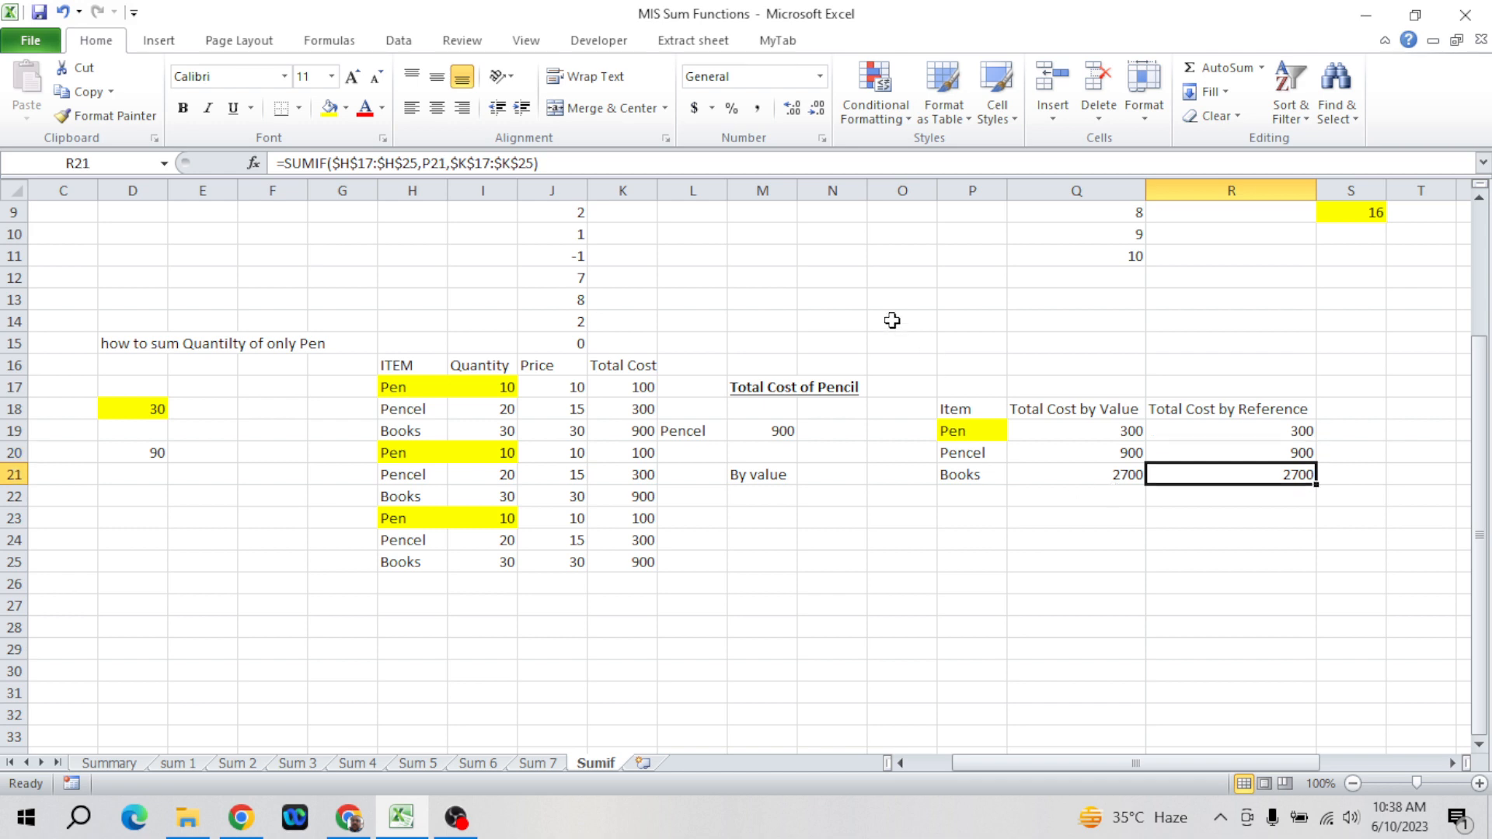
click(626, 164)
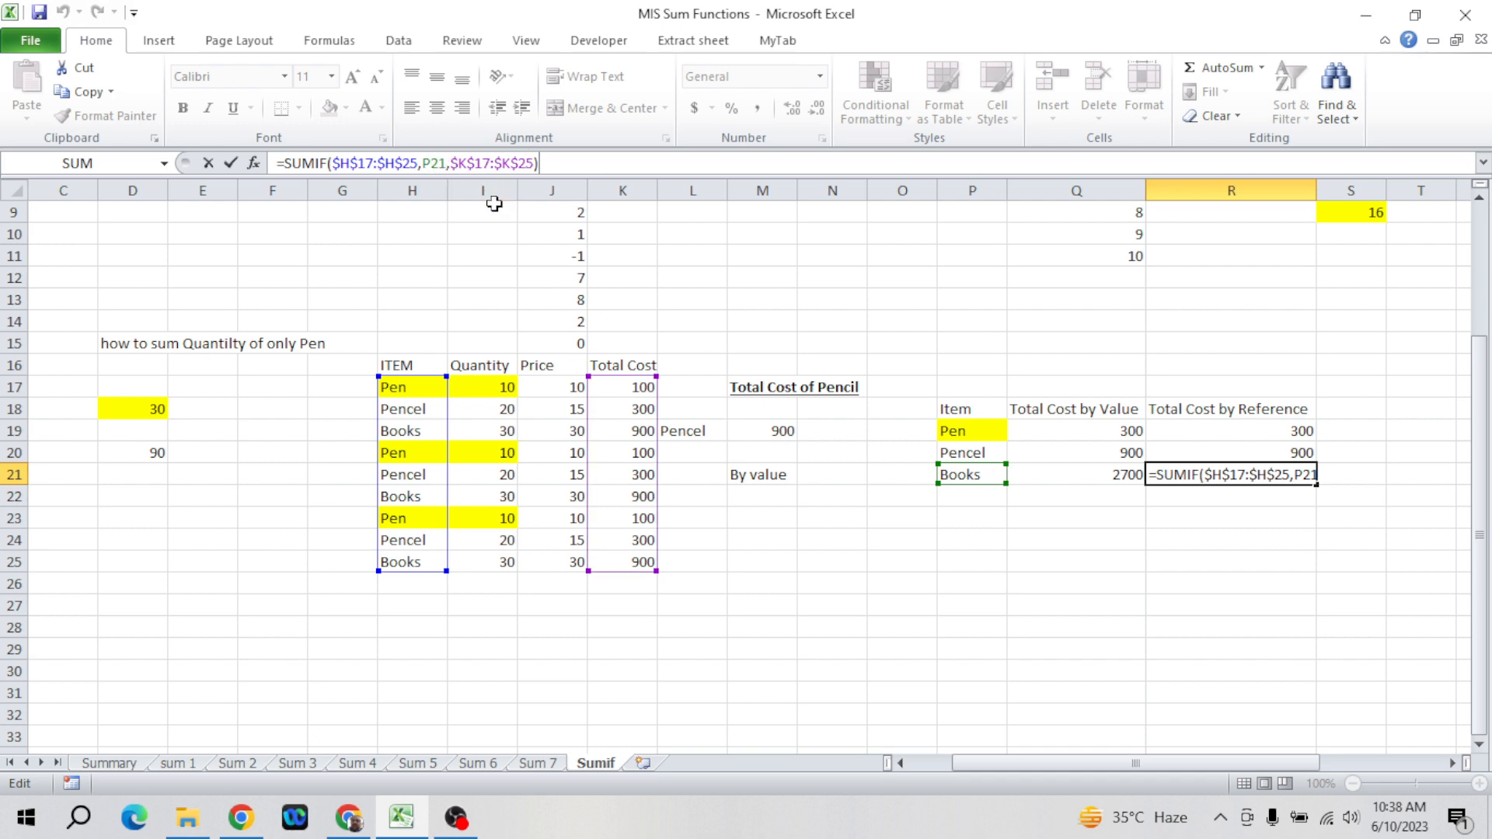
key(Return)
key(Up)
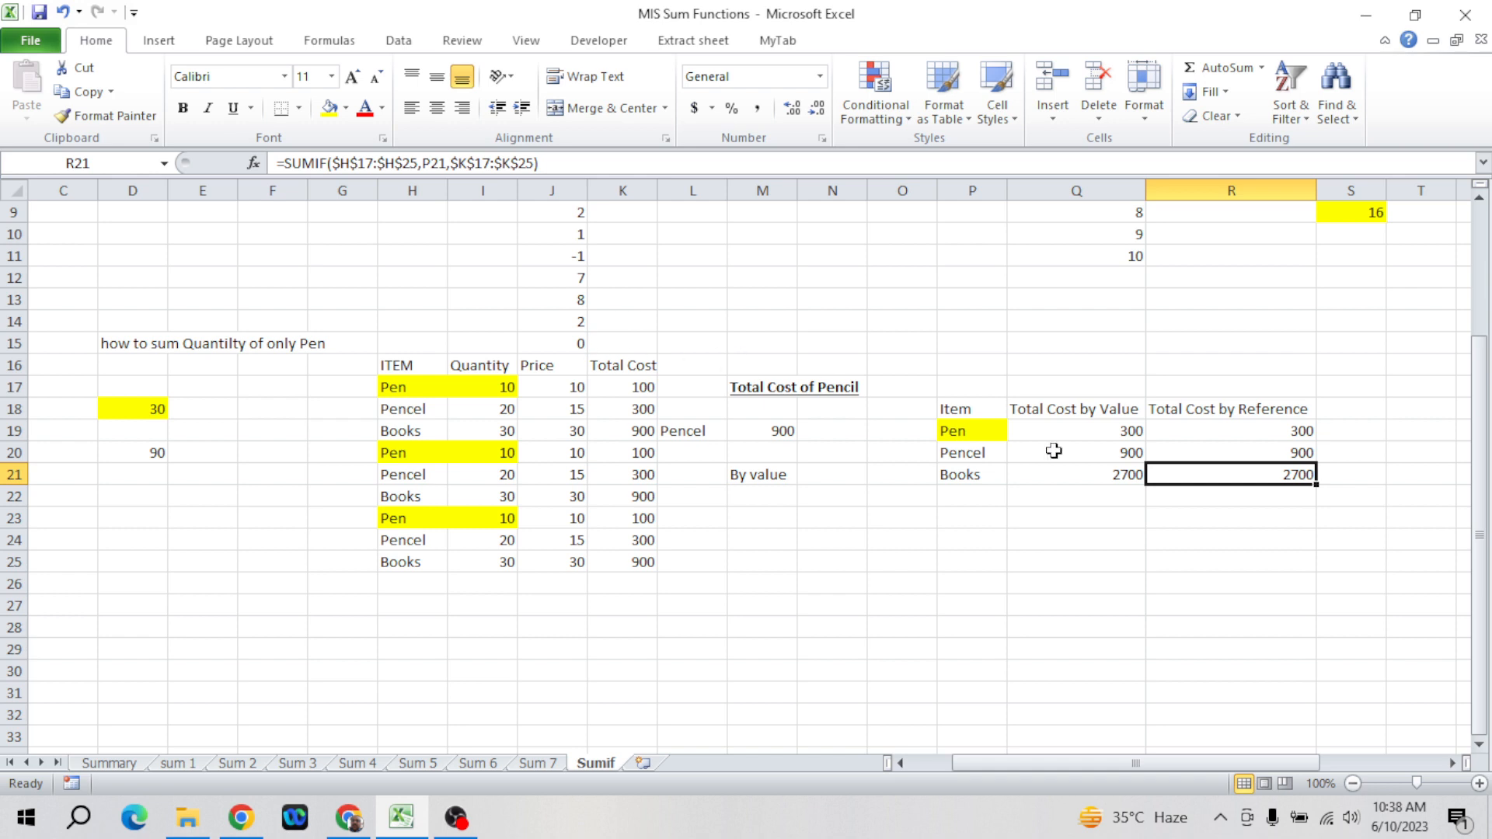
- Compare the by-value and by-reference SUMIF formulas for the Pen row with the summary table's headers in P18:R18
click(986, 432)
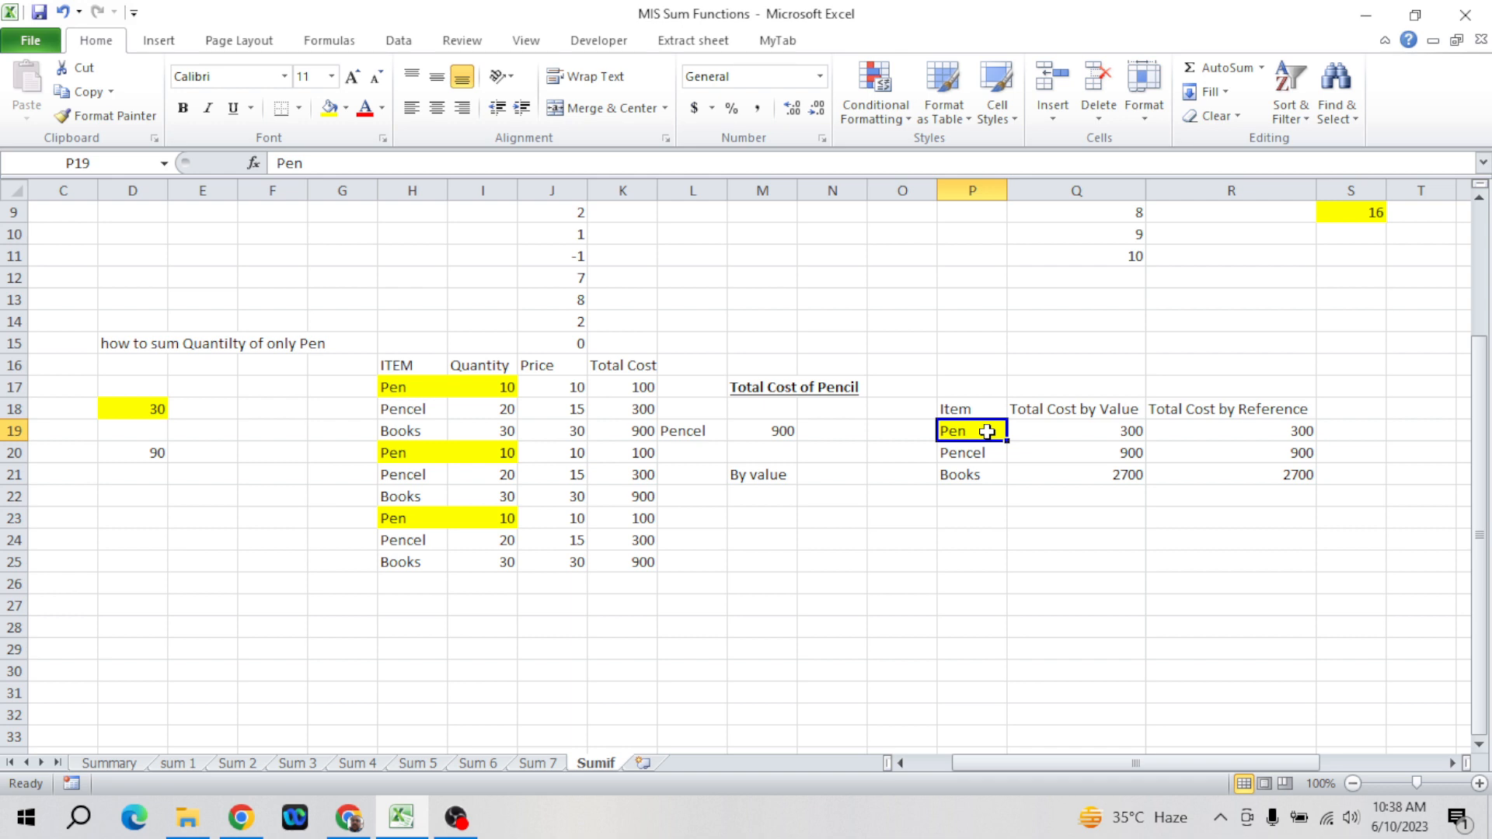
key(Up)
key(Right)
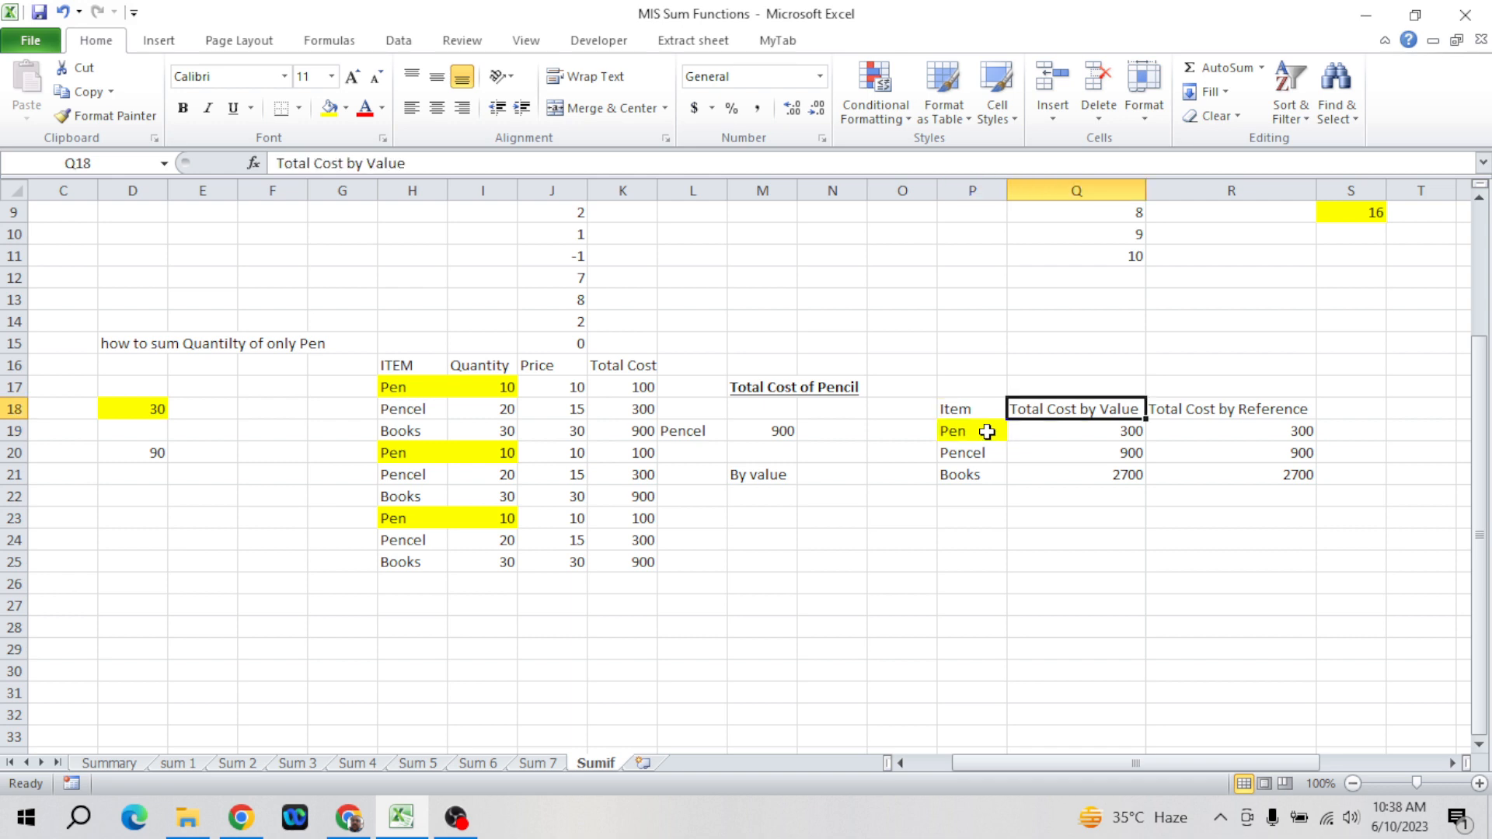
key(Down)
key(Right)
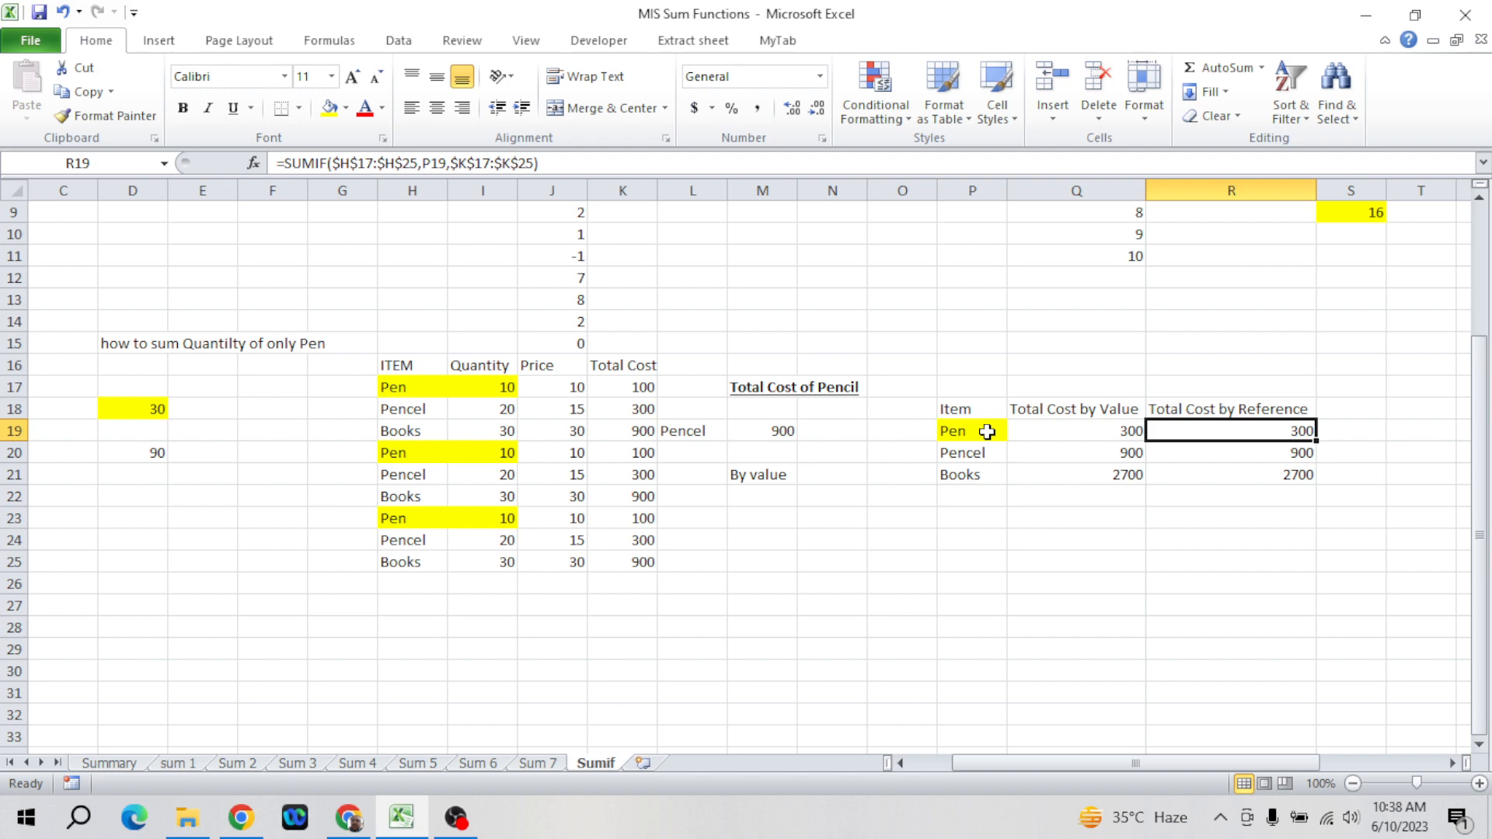
click(960, 416)
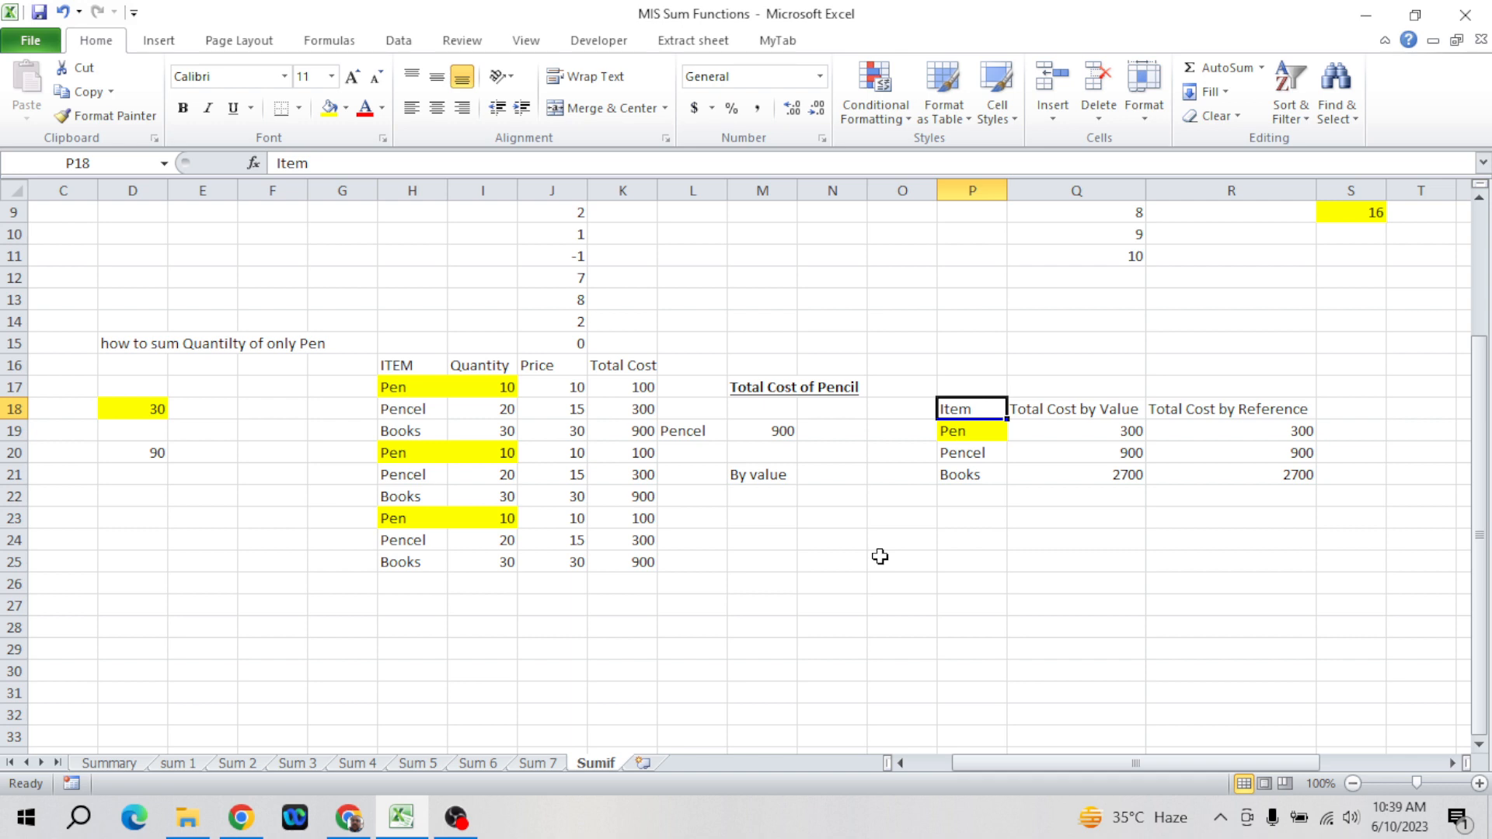
click(1113, 432)
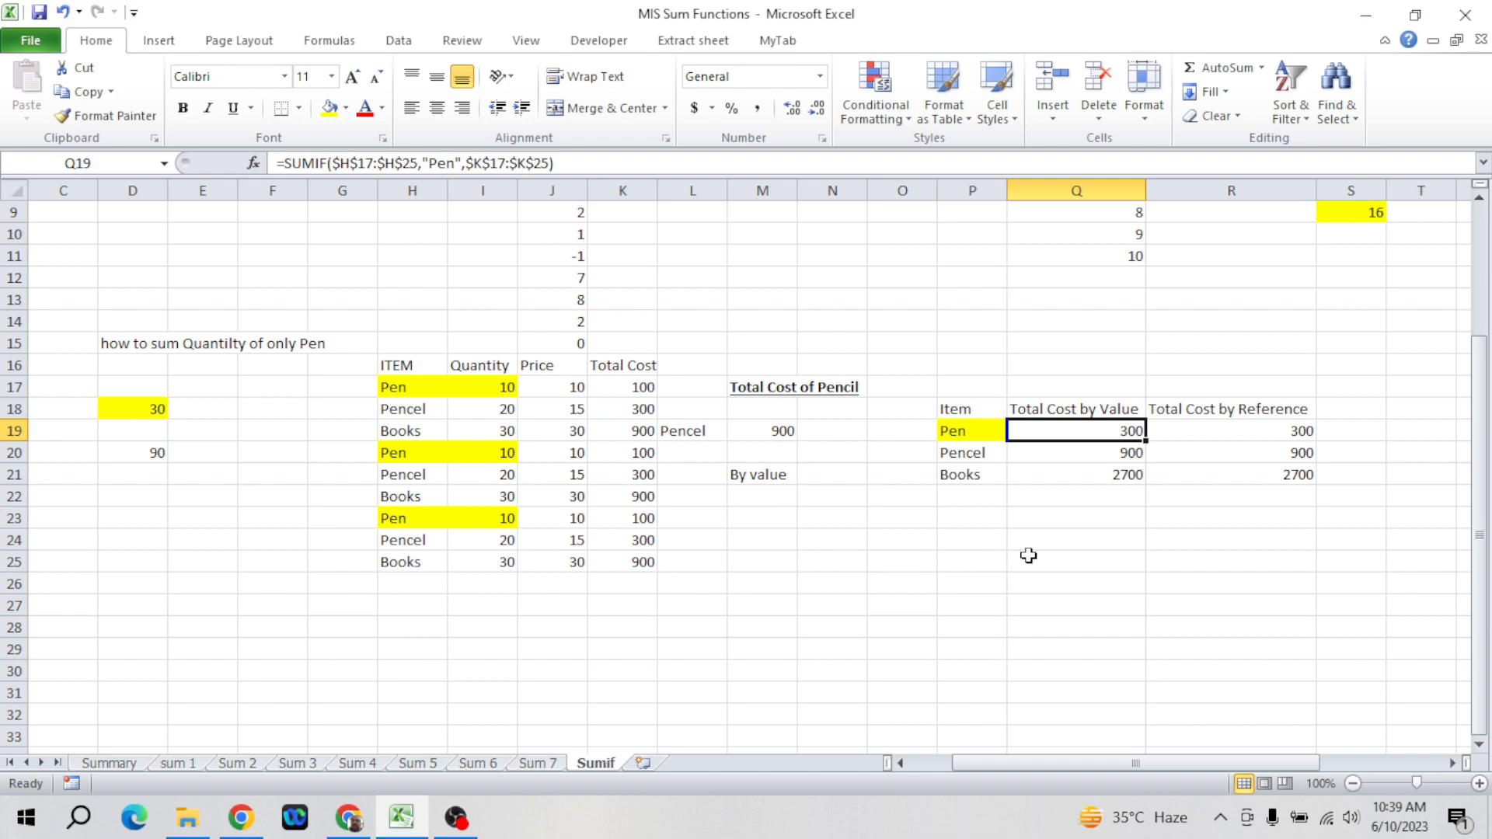
- Enter the function names sumif in P24 and sumifs in P25, below the summary table
click(985, 567)
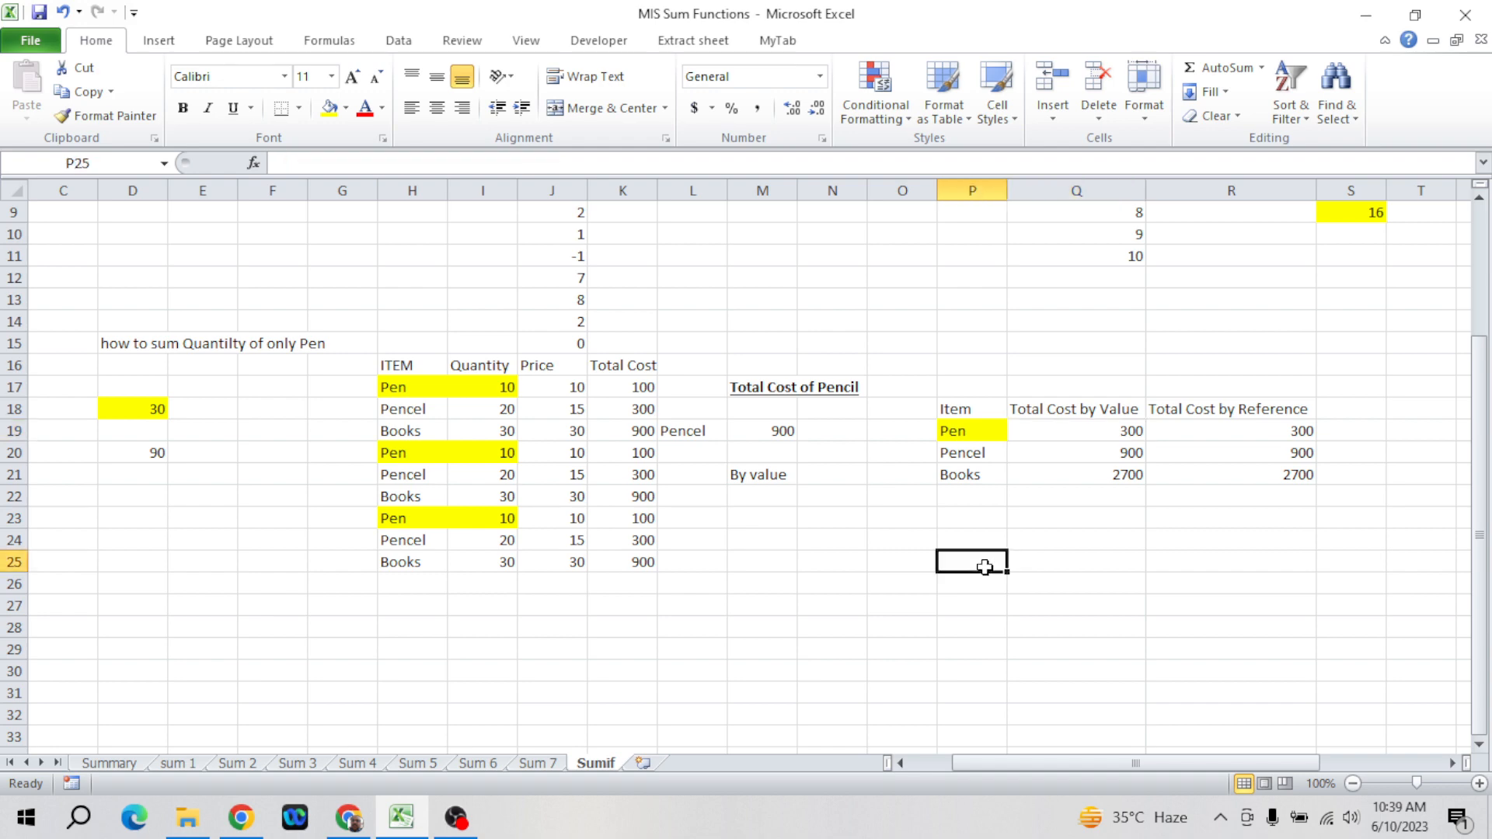
text(sumi)
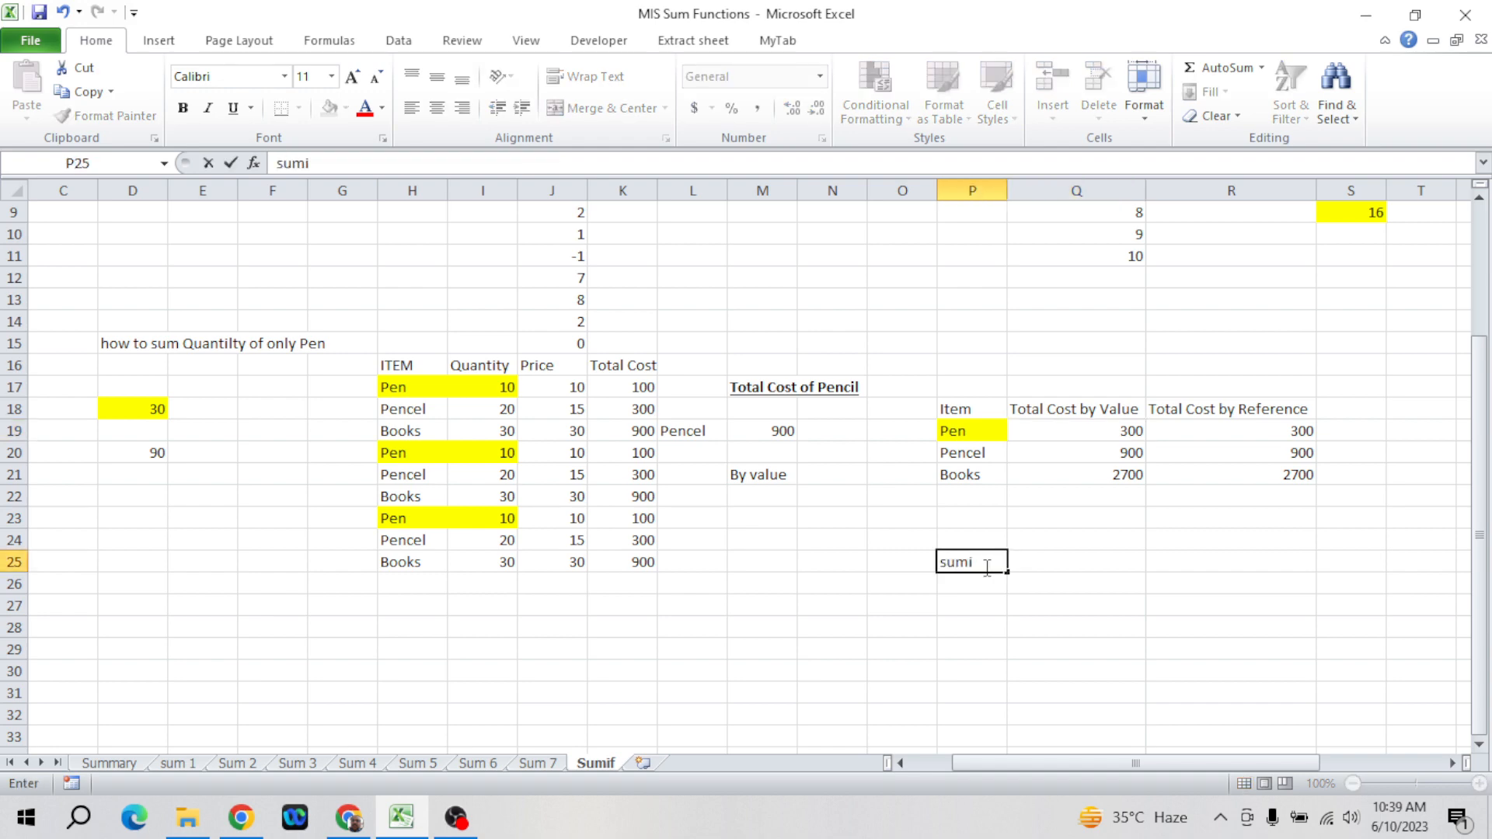
text(fs)
key(Return)
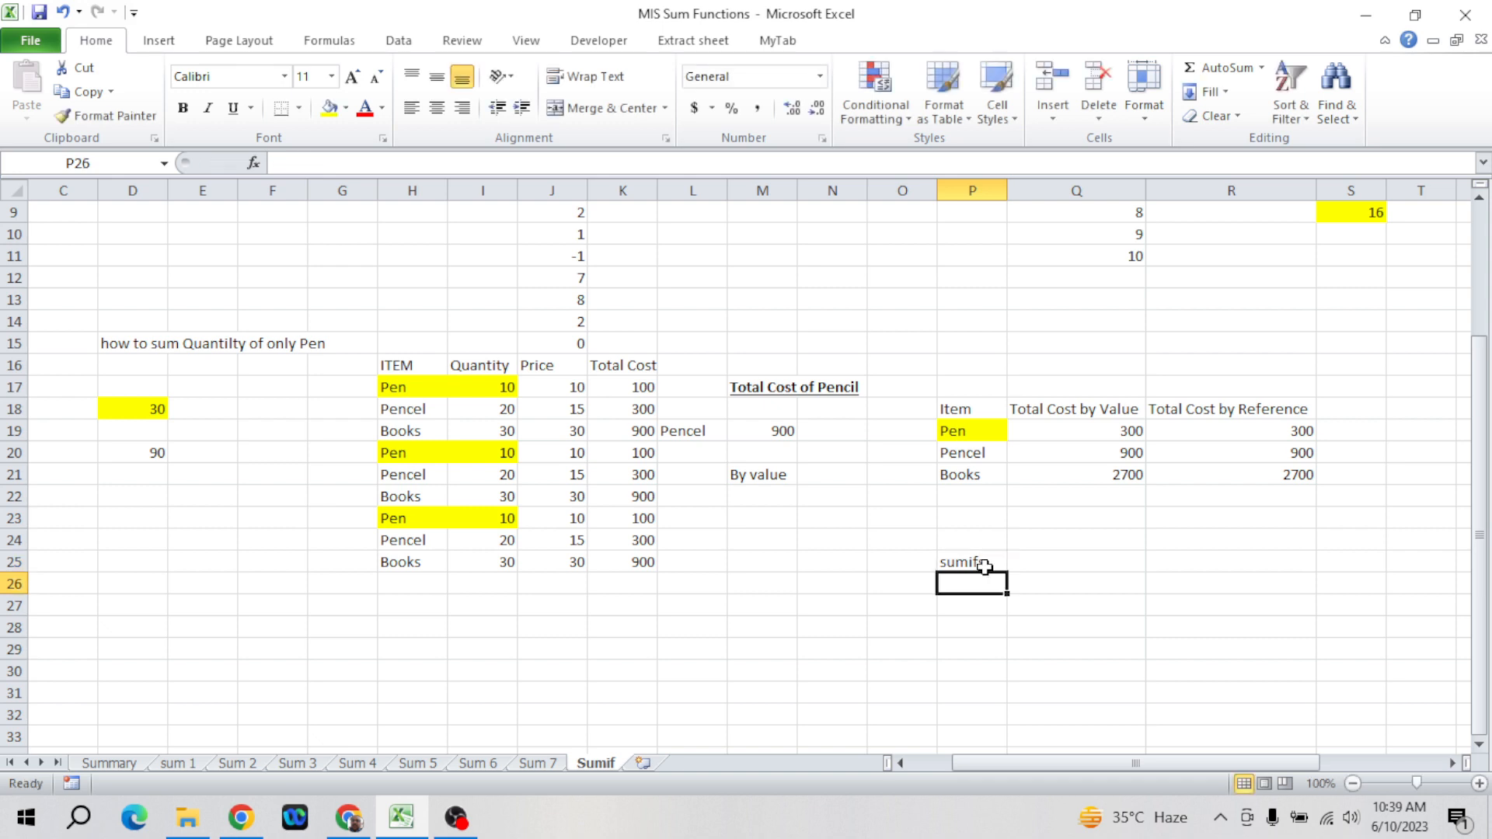
key(Up)
key(Up)
text(sumif)
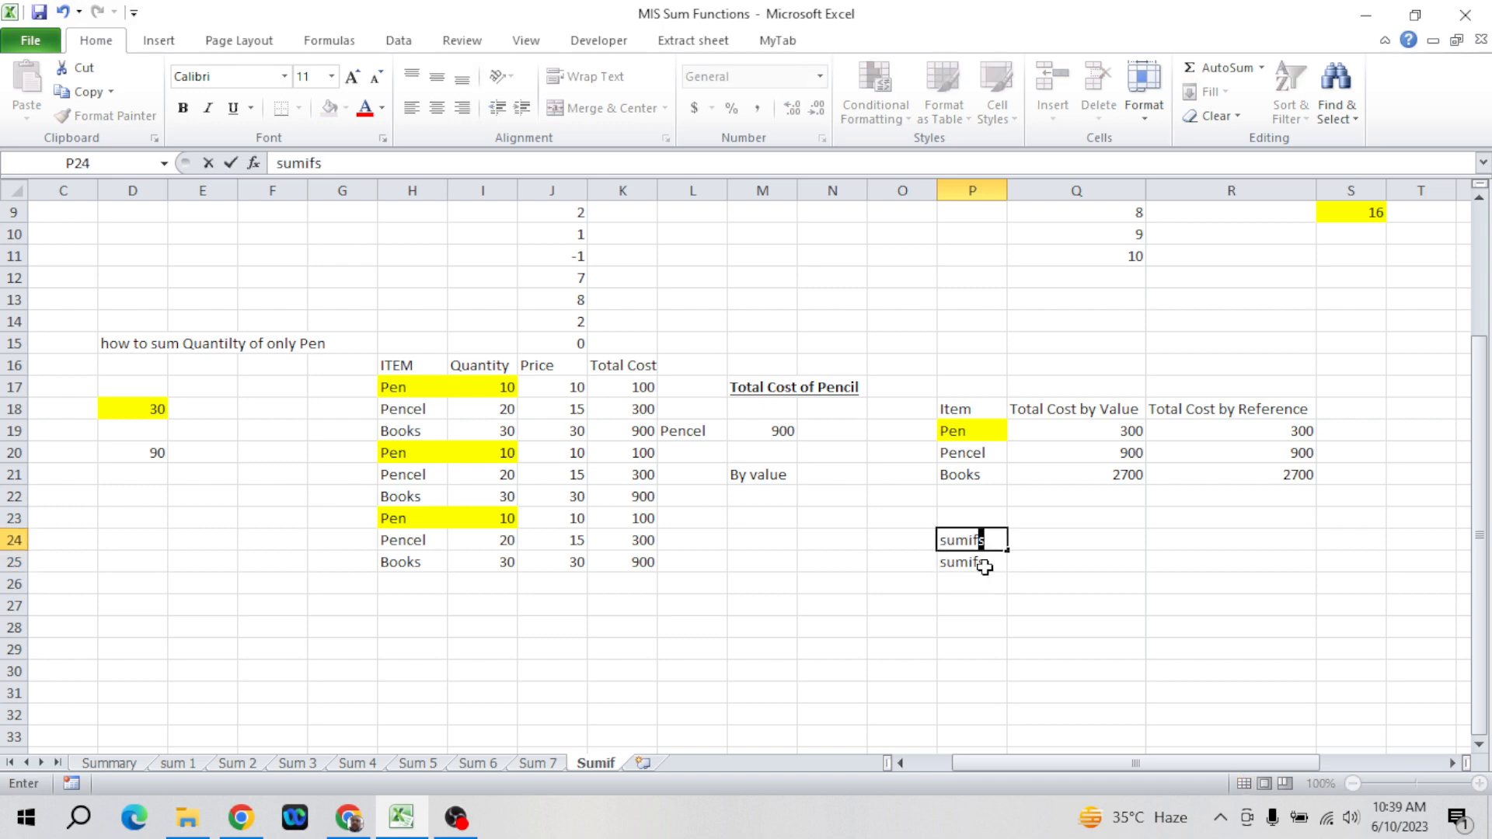
key(BackSpace)
key(Return)
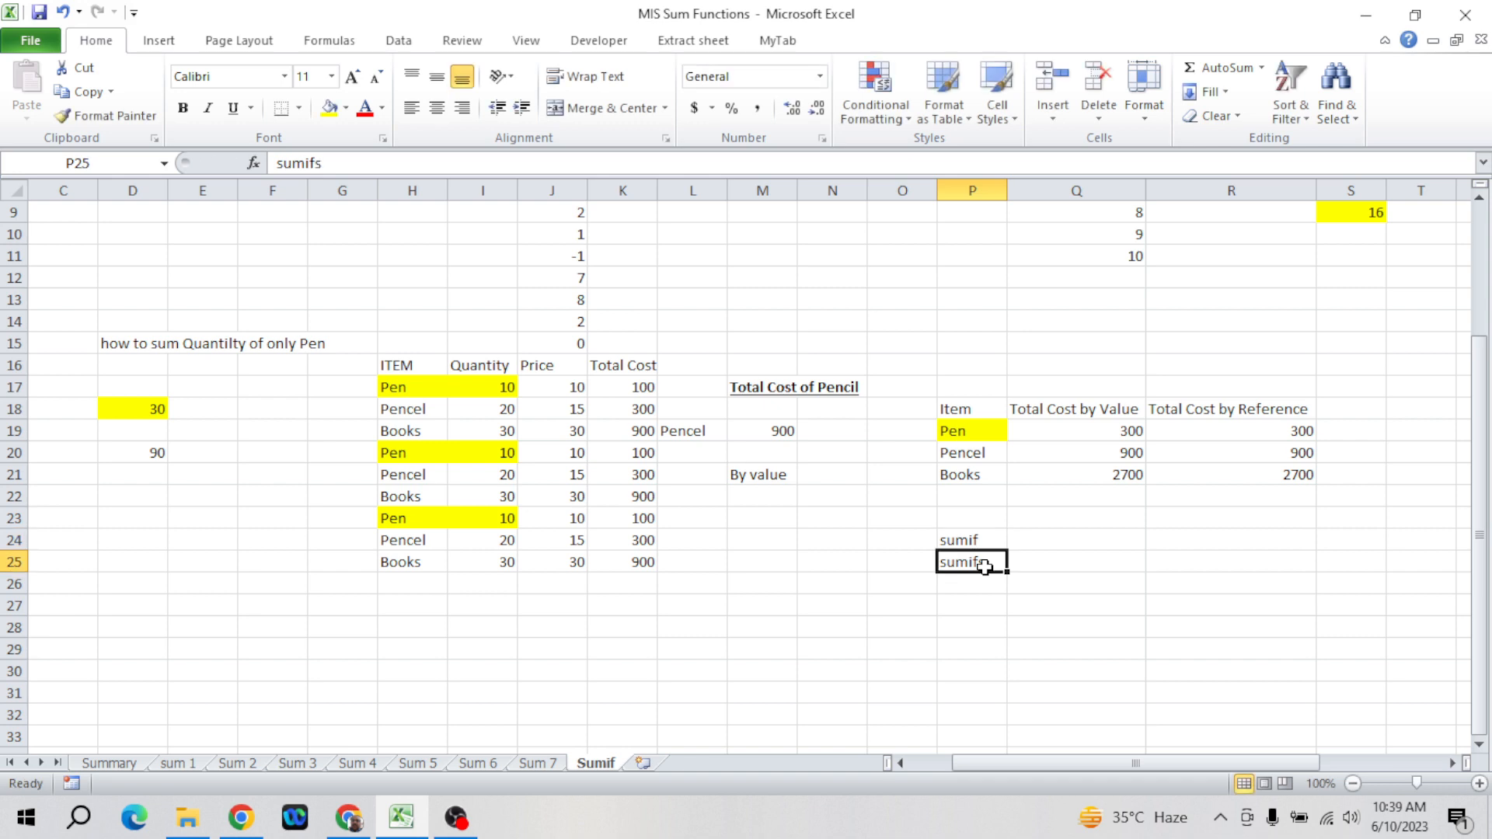
- Make the sumif and sumifs labels in P24:P25 bold and save the workbook
key(Up)
key(shift+Down)
key(ctrl+b)
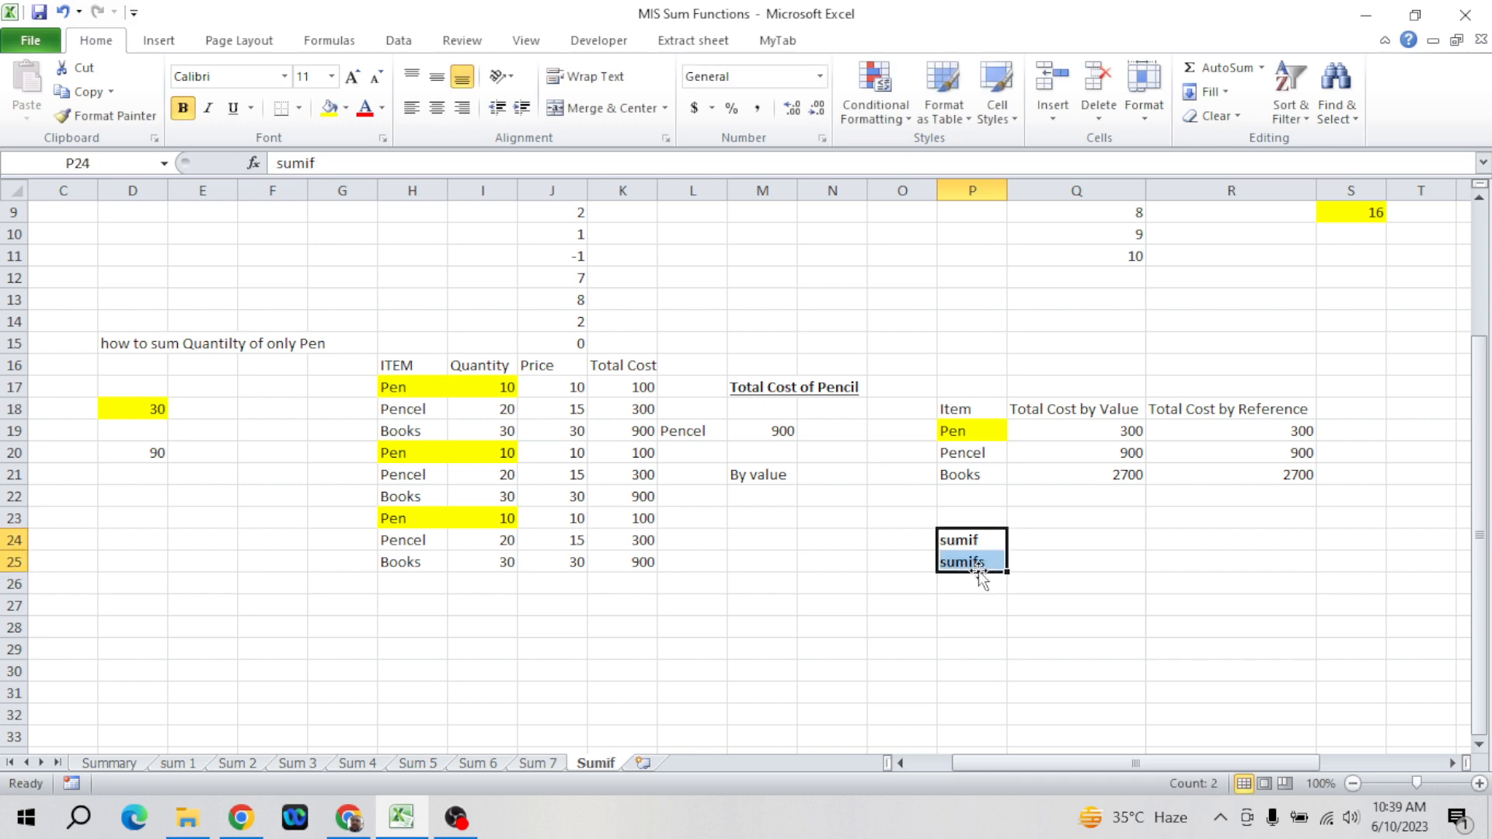
click(977, 584)
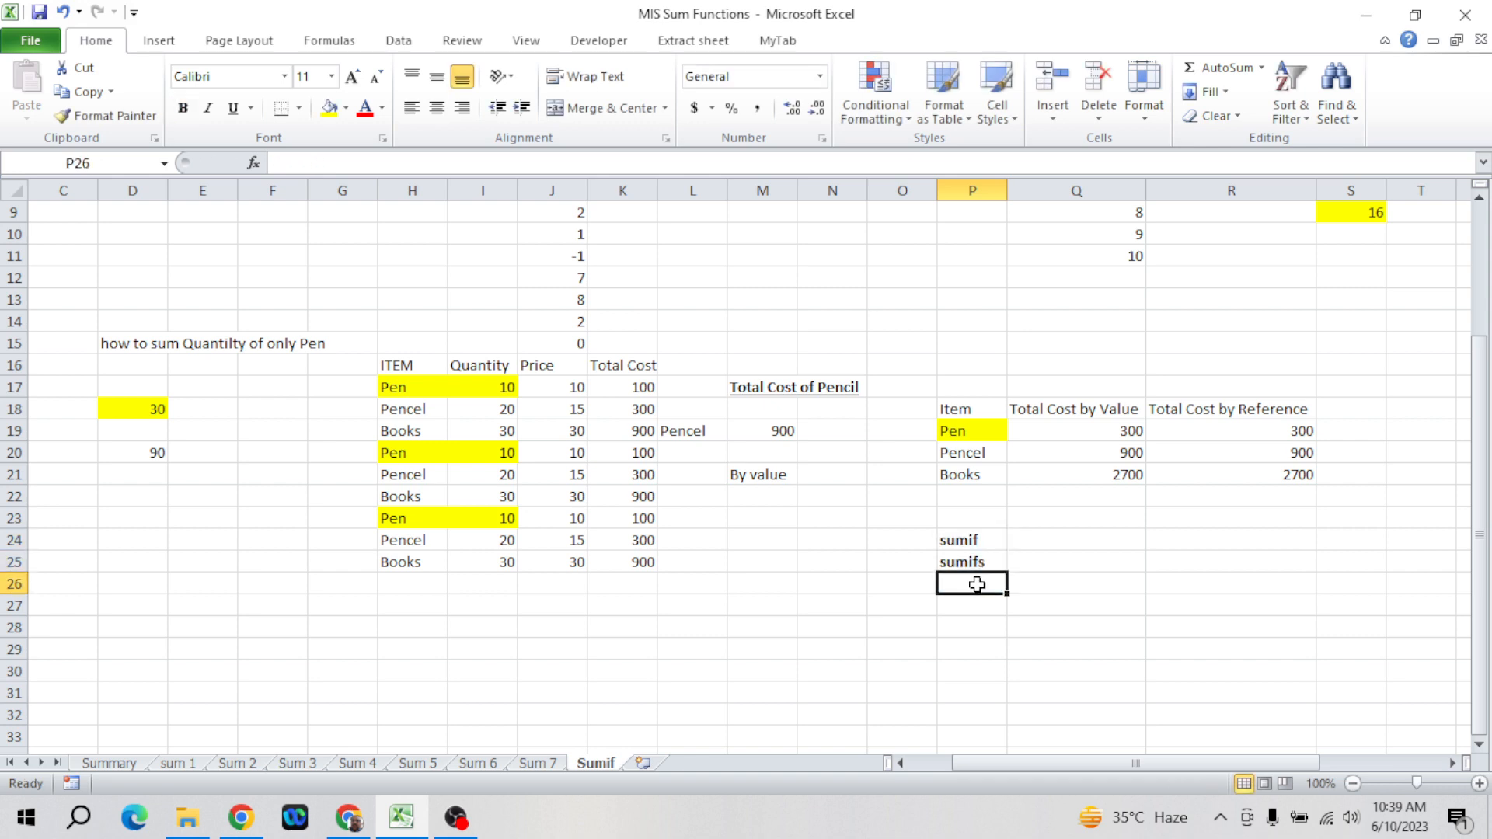
key(ctrl+s)
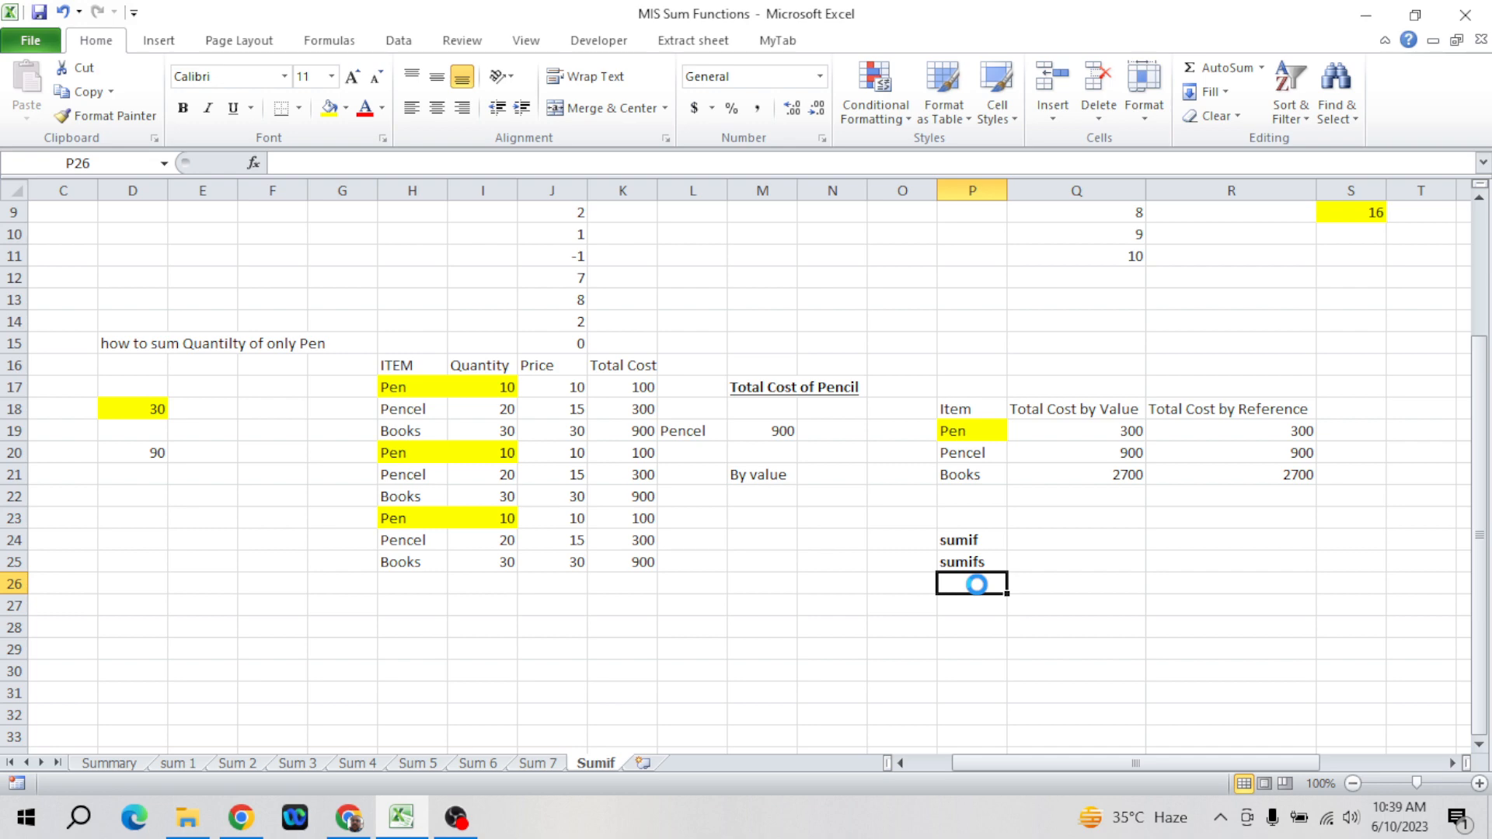